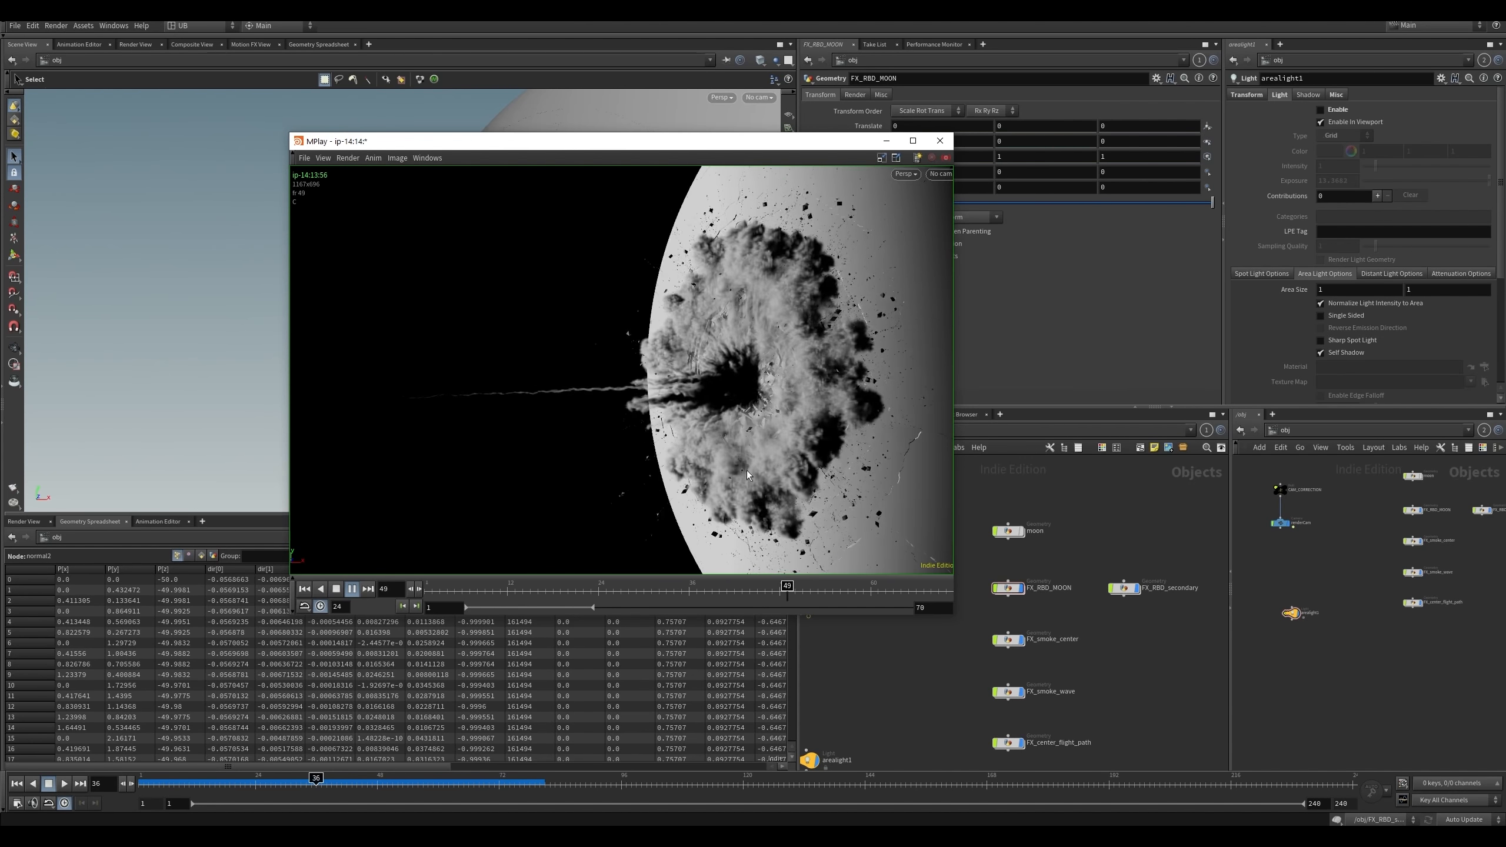
- Play and scrub the flipbook of the moon impact in MPlay, and return to the object network
{"action": "key", "text": "Up"}
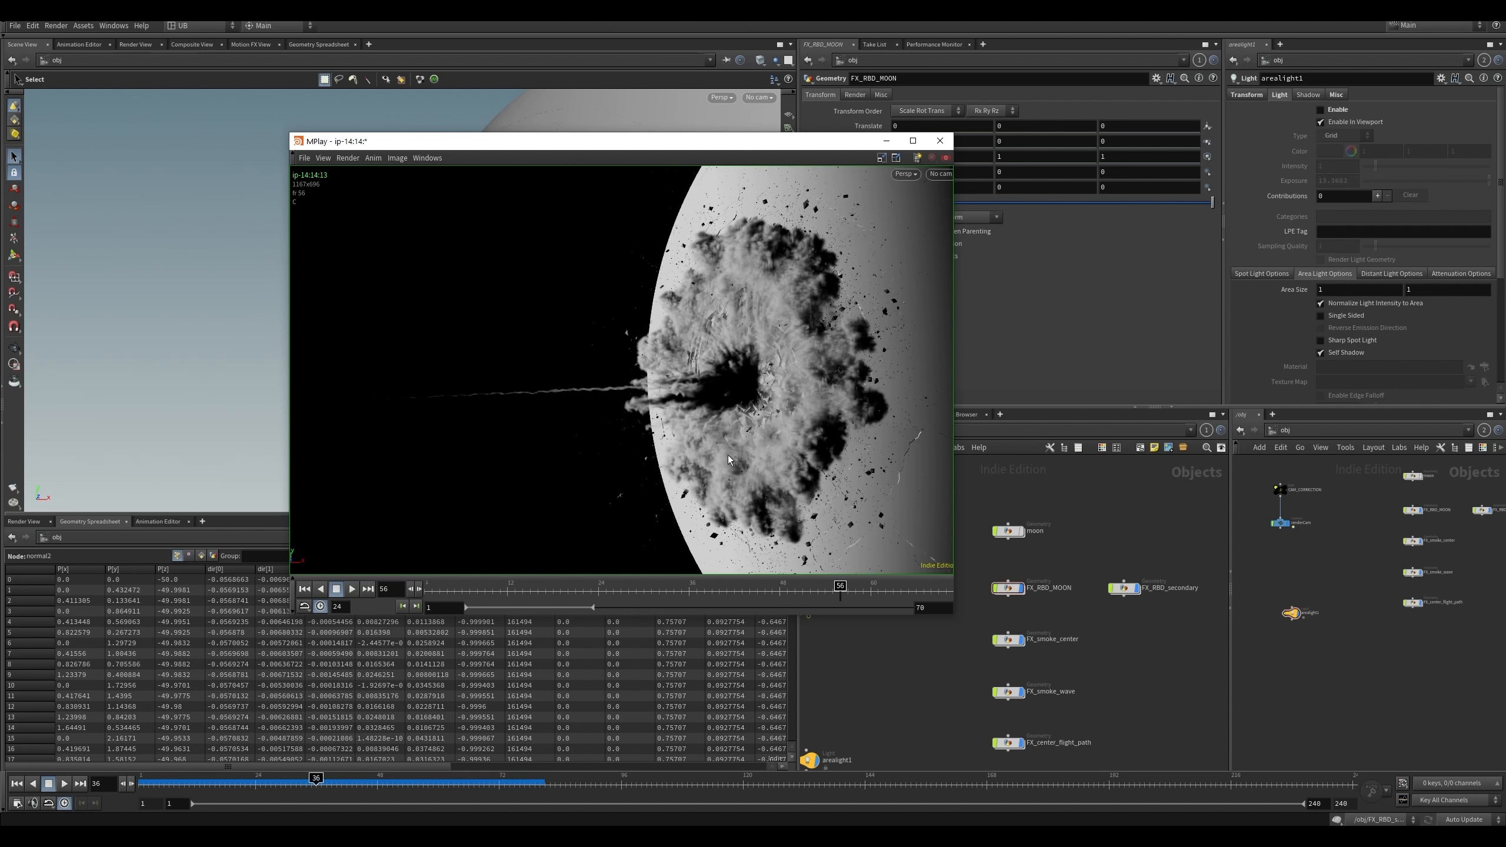
{"action": "key", "text": "Up"}
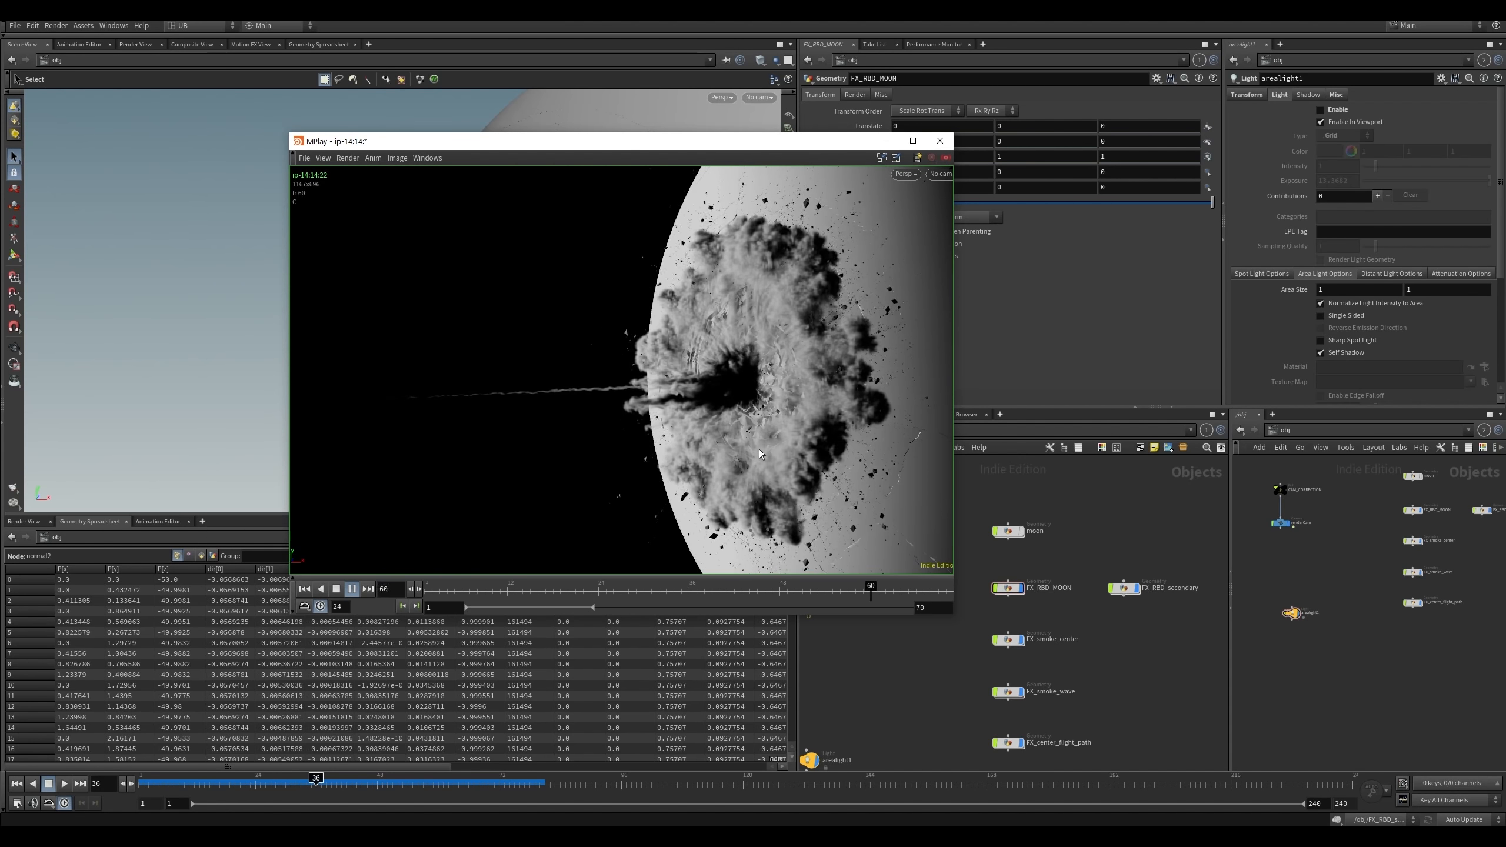
{"action": "left_click_drag", "start_coordinate": [680, 593], "coordinate": [813, 593]}
{"action": "middle_click_drag", "start_coordinate": [934, 618], "coordinate": [851, 561]}
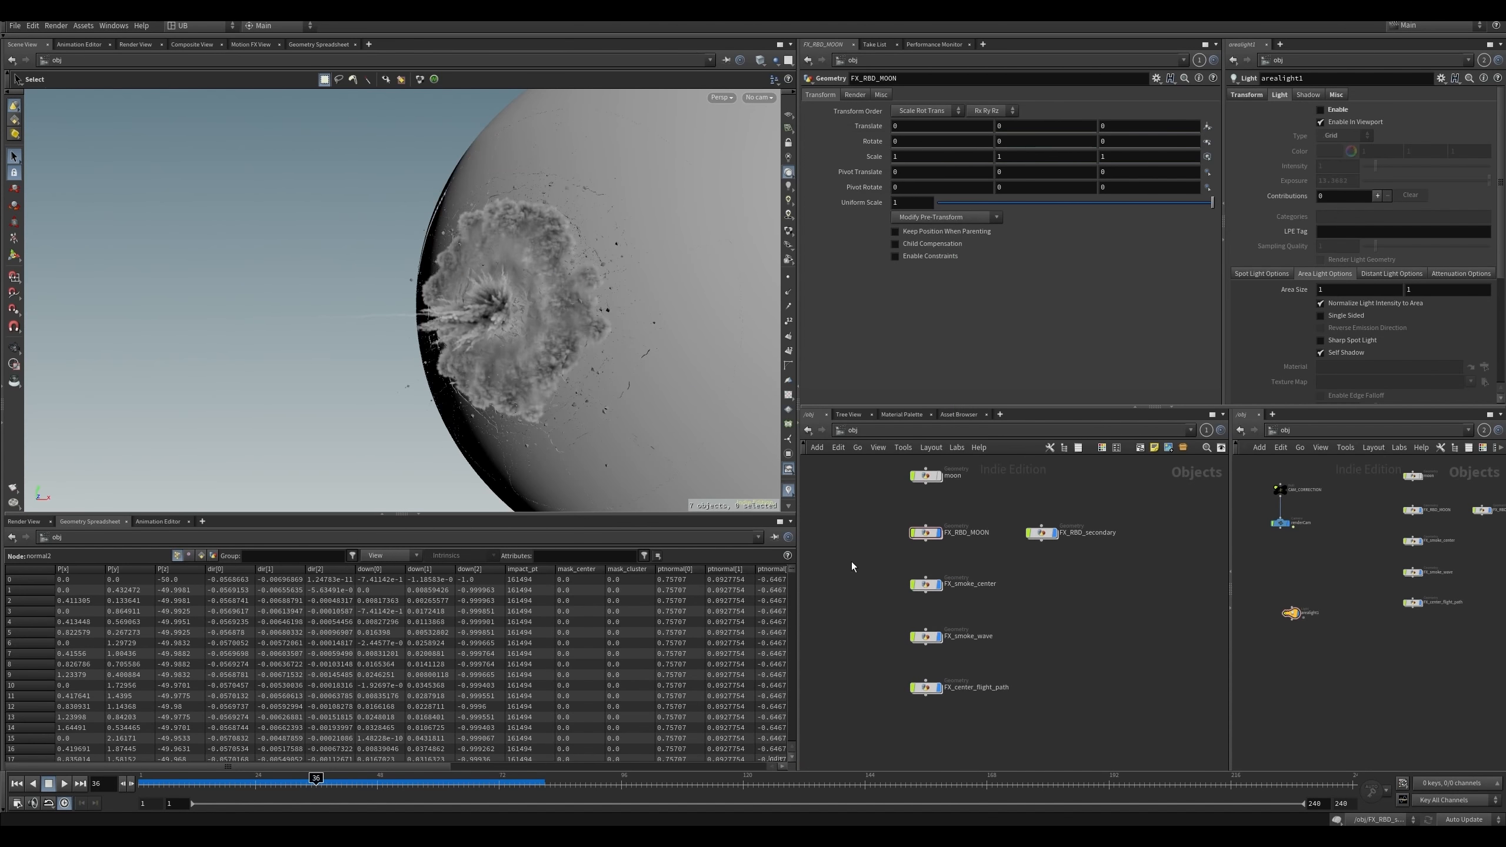
- Show only the FX_RBD_MOON object and scrub the timeline to frame 32 to view the fractured impact area
{"action": "left_click_drag", "start_coordinate": [557, 353], "coordinate": [641, 363], "text": "alt"}
{"action": "left_click", "coordinate": [926, 534]}
{"action": "left_click", "coordinate": [938, 534], "text": "ctrl"}
{"action": "mouse_move", "coordinate": [316, 784]}
{"action": "left_mouse_down"}
{"action": "mouse_move", "coordinate": [234, 787]}
{"action": "mouse_move", "coordinate": [296, 787]}
{"action": "left_mouse_up"}
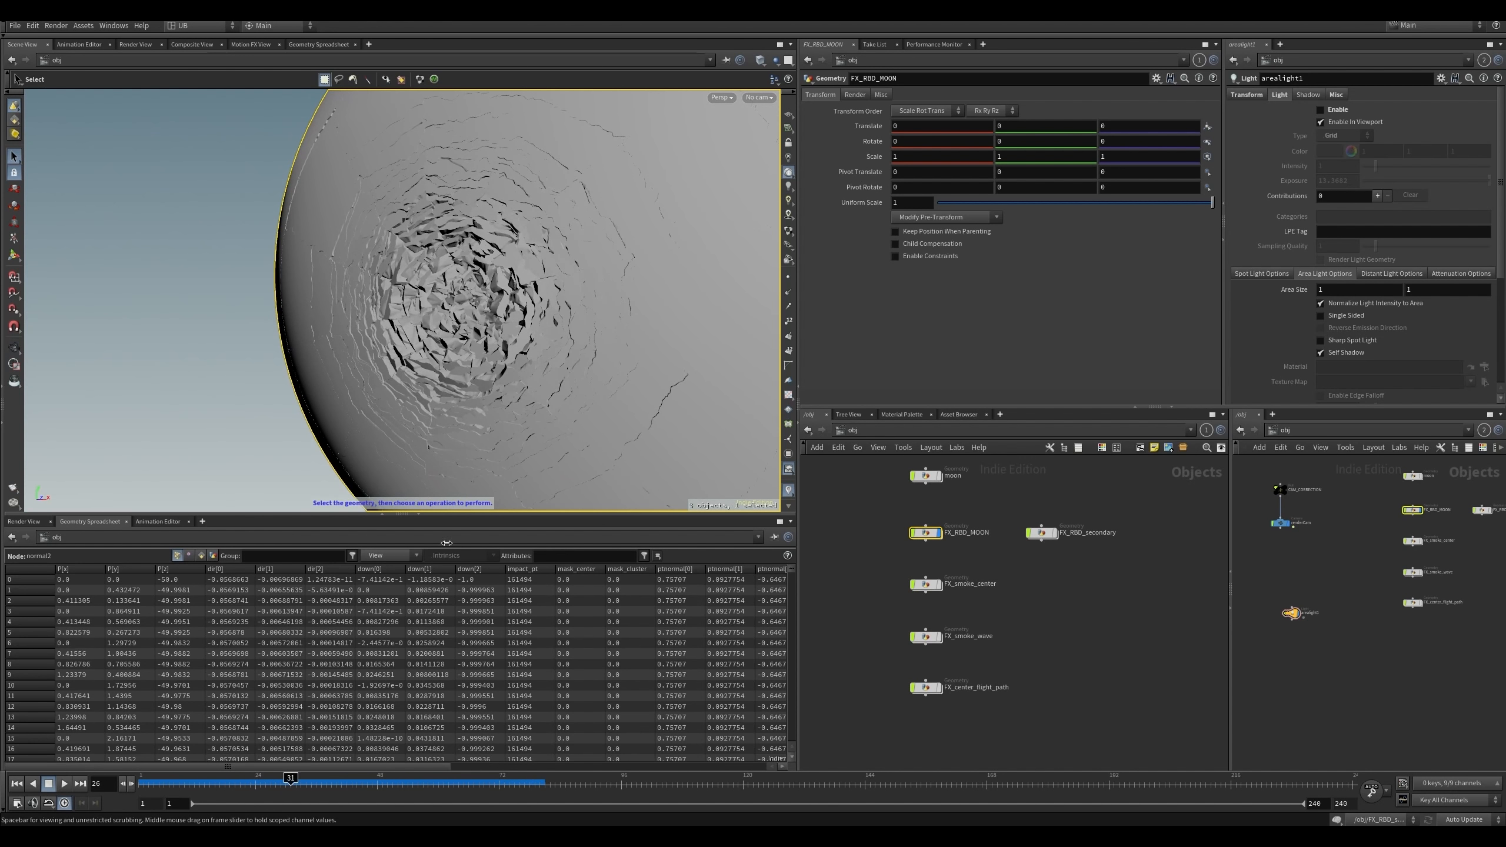
{"action": "left_click_drag", "start_coordinate": [961, 550], "coordinate": [958, 550]}
- Enter the FX_RBD_MOON network and examine the node chain from assemble2 down to timeshift2
{"action": "key", "text": "i"}
{"action": "middle_click_drag", "start_coordinate": [937, 504], "coordinate": [907, 654]}
{"action": "scroll", "coordinate": [907, 654], "scroll_direction": "down", "scroll_amount": 3}
{"action": "mouse_move", "coordinate": [1028, 589]}
{"action": "middle_mouse_down"}
{"action": "mouse_move", "coordinate": [962, 685]}
{"action": "mouse_move", "coordinate": [984, 652]}
{"action": "middle_mouse_up"}
{"action": "scroll", "coordinate": [984, 667], "scroll_direction": "up", "scroll_amount": 3}
{"action": "key", "text": "r"}
{"action": "left_click_drag", "start_coordinate": [982, 618], "coordinate": [1051, 637]}
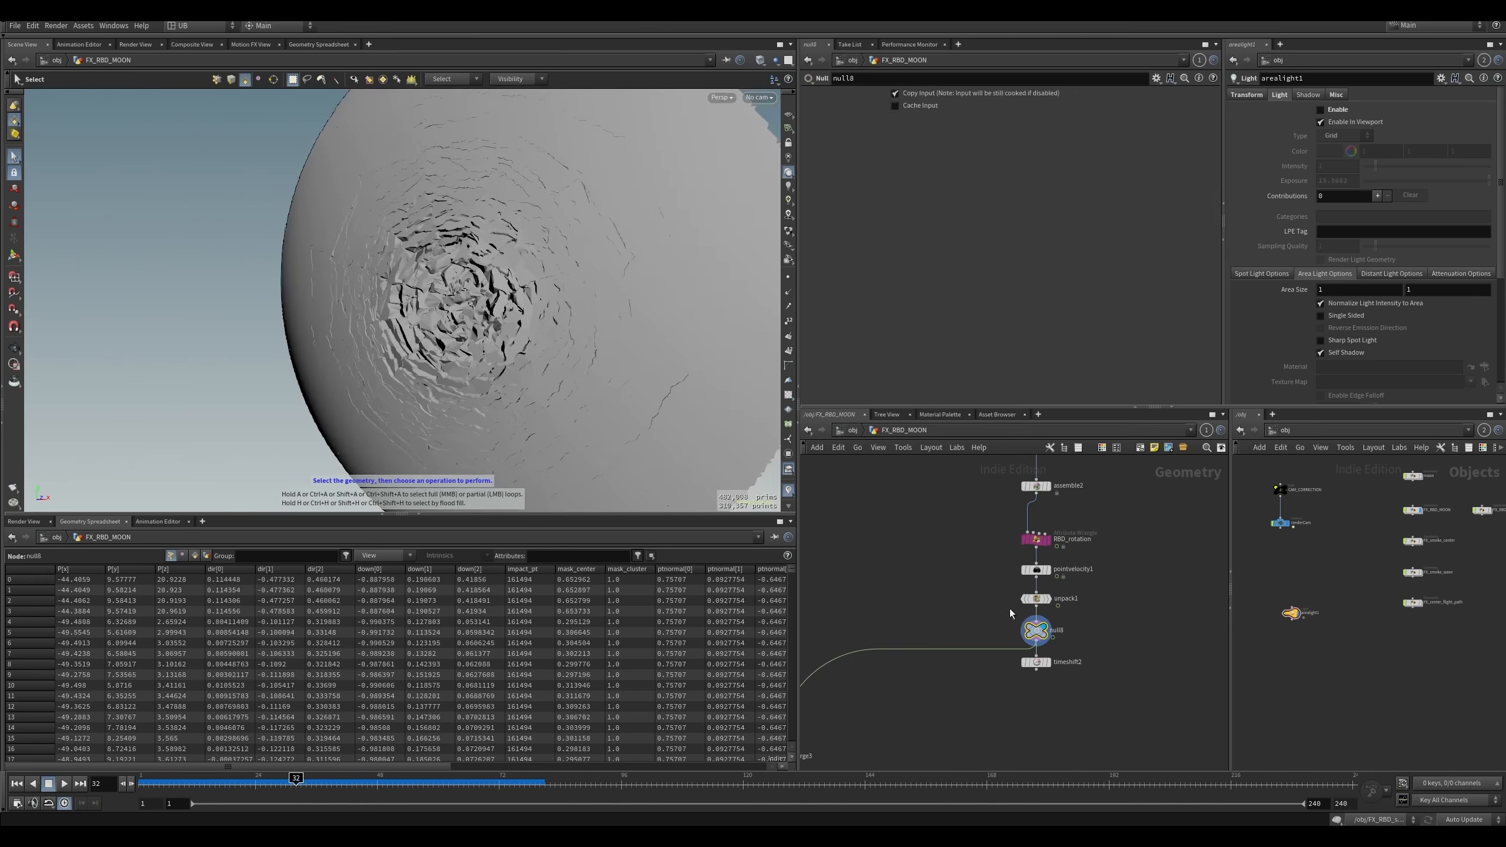
- Examine the upstream part of the FX_RBD_MOON network, where the fractured geometry splits into branches and merges again
{"action": "middle_click_drag", "start_coordinate": [973, 610], "coordinate": [984, 667]}
{"action": "left_click_drag", "start_coordinate": [639, 441], "coordinate": [474, 371], "text": "alt"}
{"action": "scroll", "coordinate": [949, 593], "scroll_direction": "down", "scroll_amount": 5}
{"action": "middle_click_drag", "start_coordinate": [949, 492], "coordinate": [935, 622]}
{"action": "scroll", "coordinate": [935, 617], "scroll_direction": "up", "scroll_amount": 3}
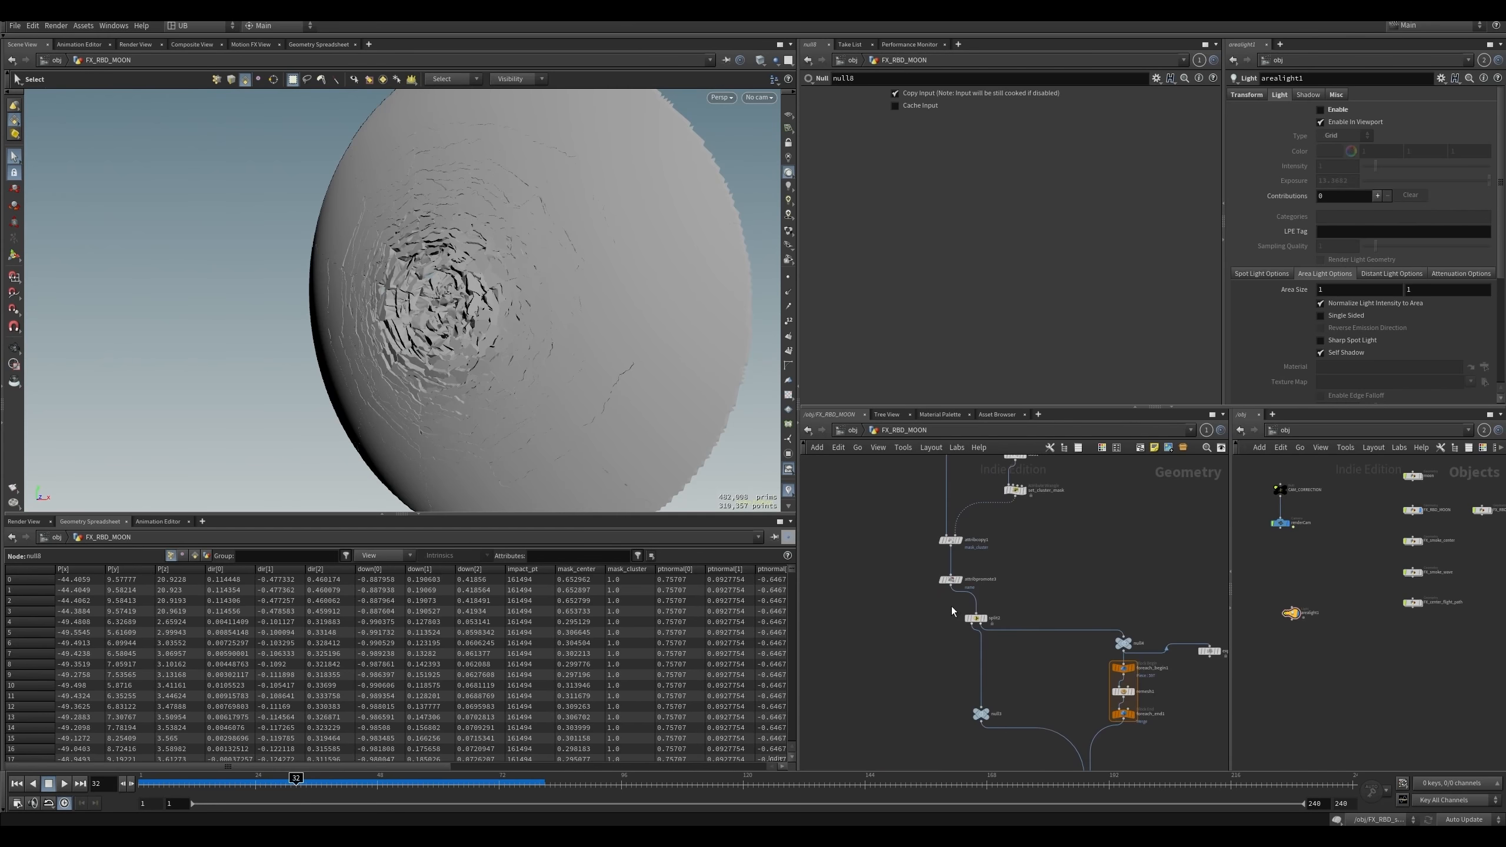
{"action": "middle_click_drag", "start_coordinate": [944, 765], "coordinate": [933, 540]}
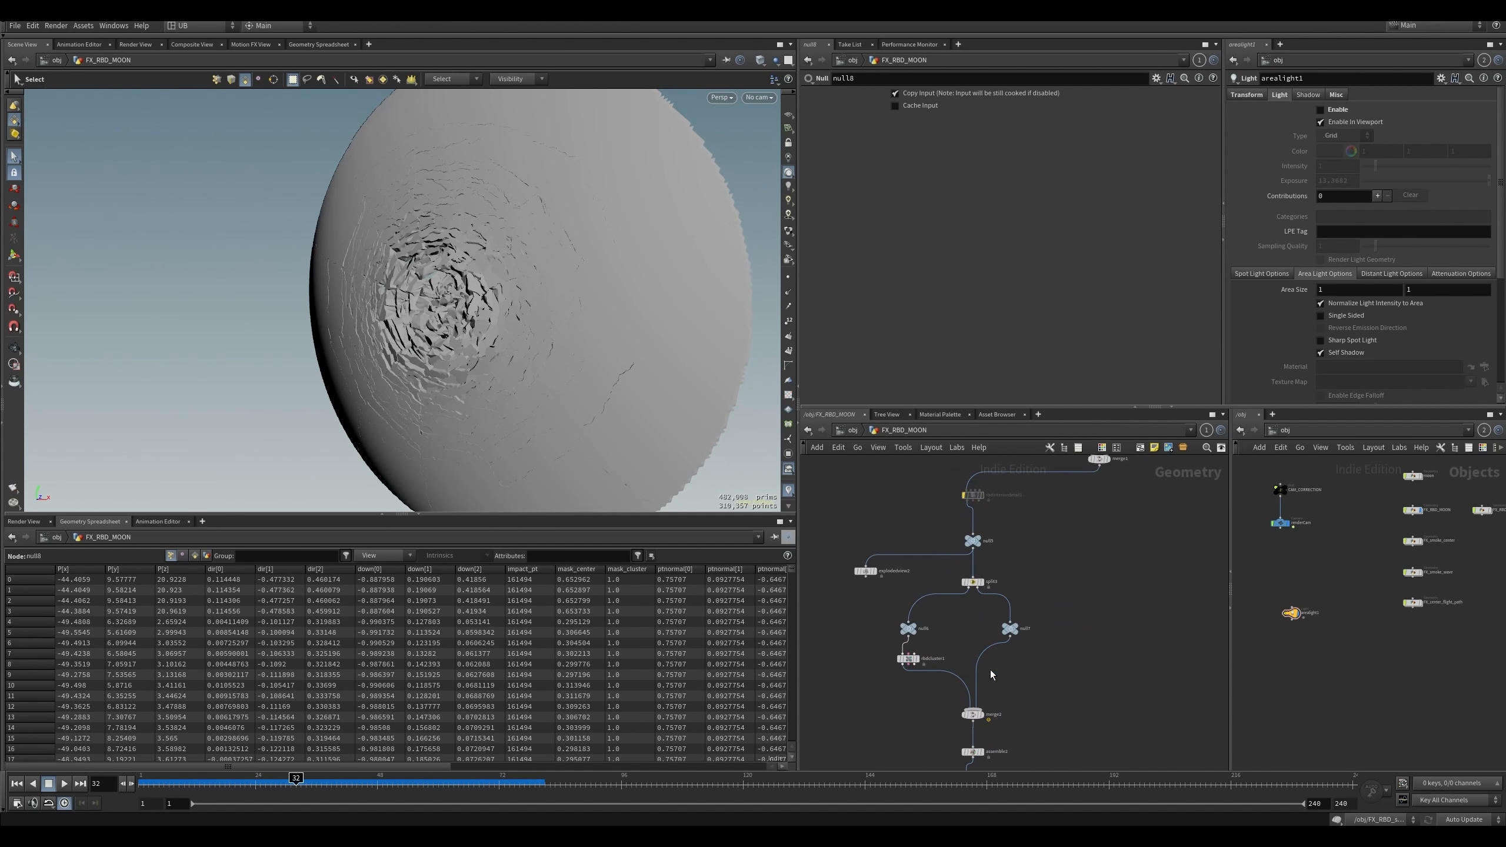
- Display the RBD_rotation wrangle and examine its VEX code for rotating the pieces and offsetting their position
{"action": "middle_click_drag", "start_coordinate": [993, 675], "coordinate": [1028, 601]}
{"action": "scroll", "coordinate": [1027, 598], "scroll_direction": "up", "scroll_amount": 4}
{"action": "left_click_drag", "start_coordinate": [1044, 591], "coordinate": [934, 636]}
{"action": "key", "text": "r"}
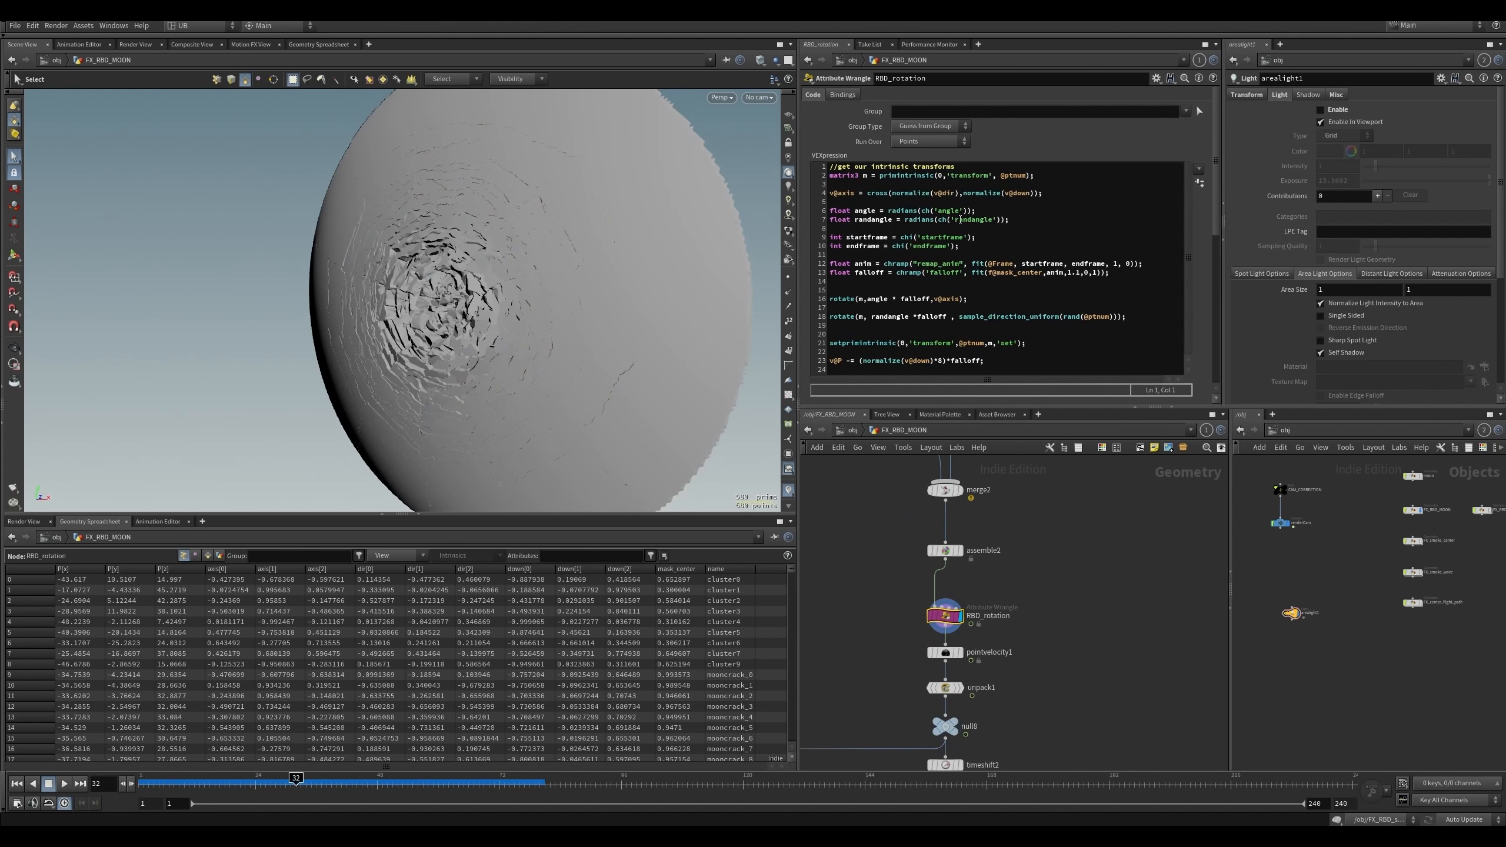
{"action": "left_click_drag", "start_coordinate": [974, 202], "coordinate": [1009, 335]}
{"action": "left_click", "coordinate": [1007, 360]}
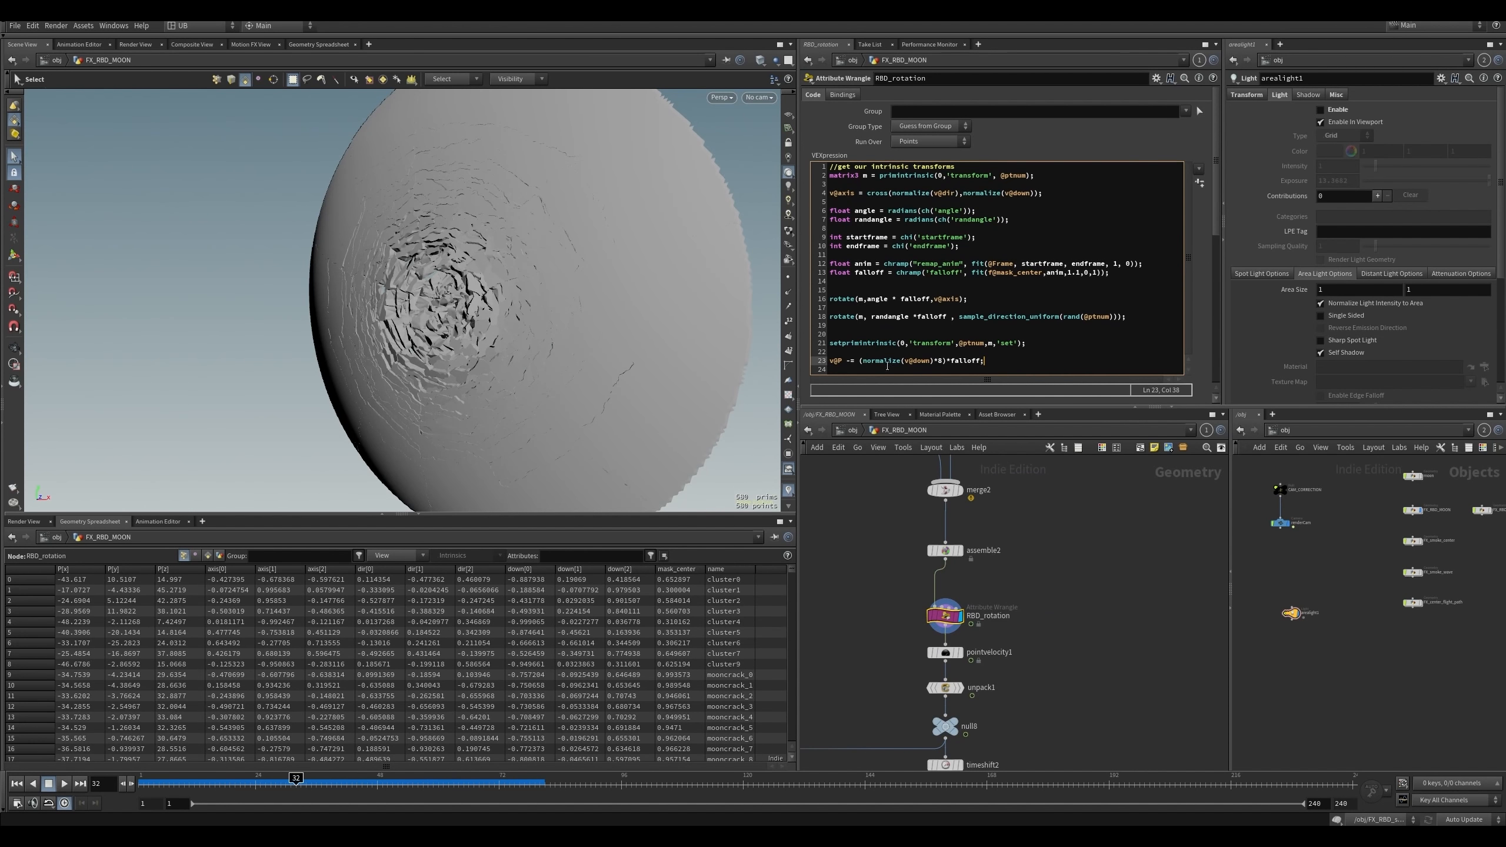
- Examine the moon pieces moved by RBD_rotation around the impact from several angles and at other frames
{"action": "left_click", "coordinate": [495, 369]}
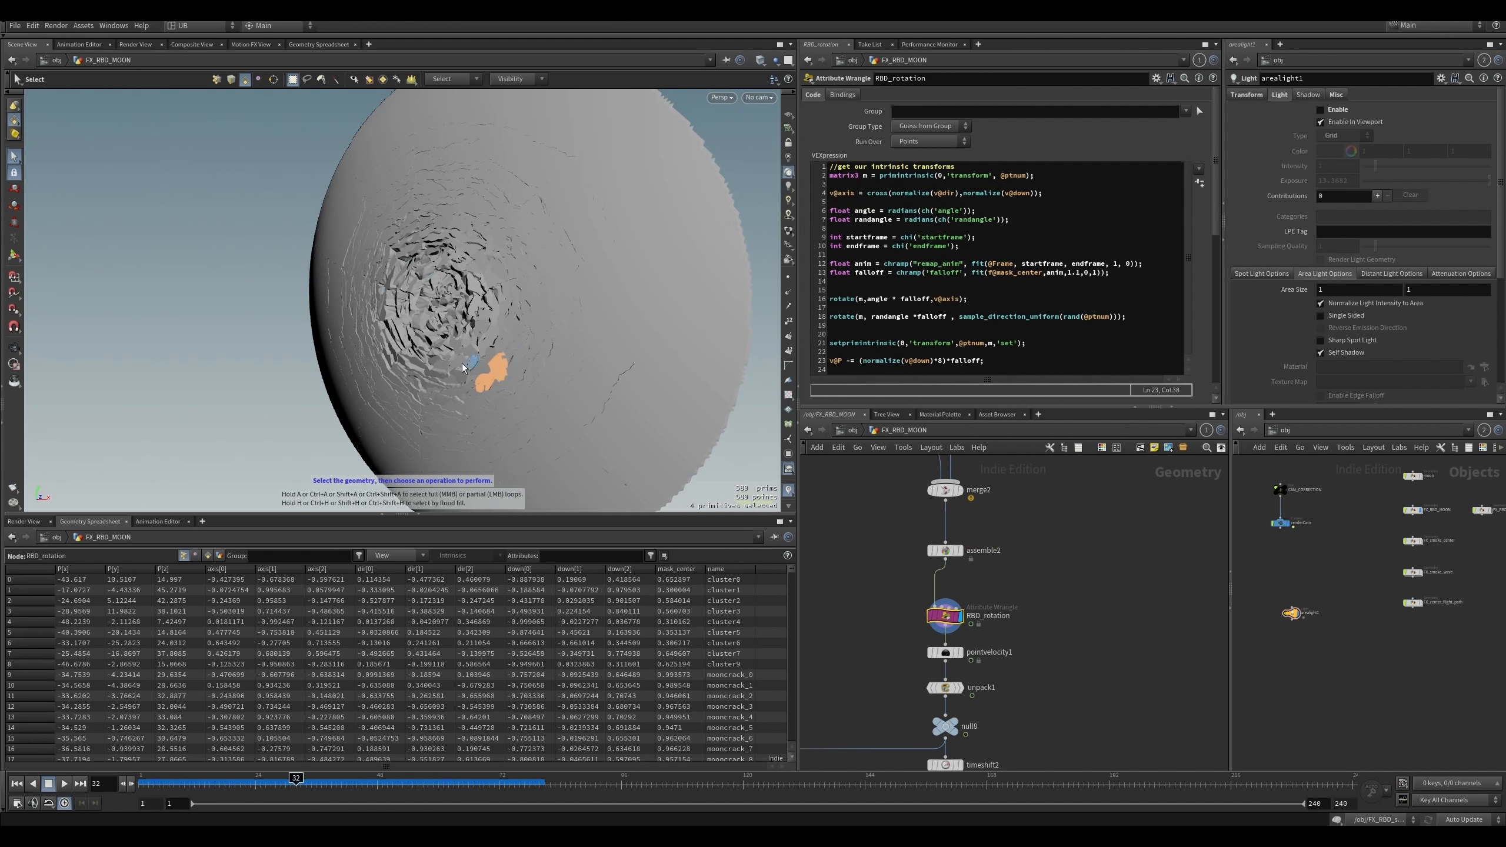
{"action": "middle_click_drag", "start_coordinate": [463, 363], "coordinate": [434, 362], "text": "alt"}
{"action": "left_click", "coordinate": [330, 429]}
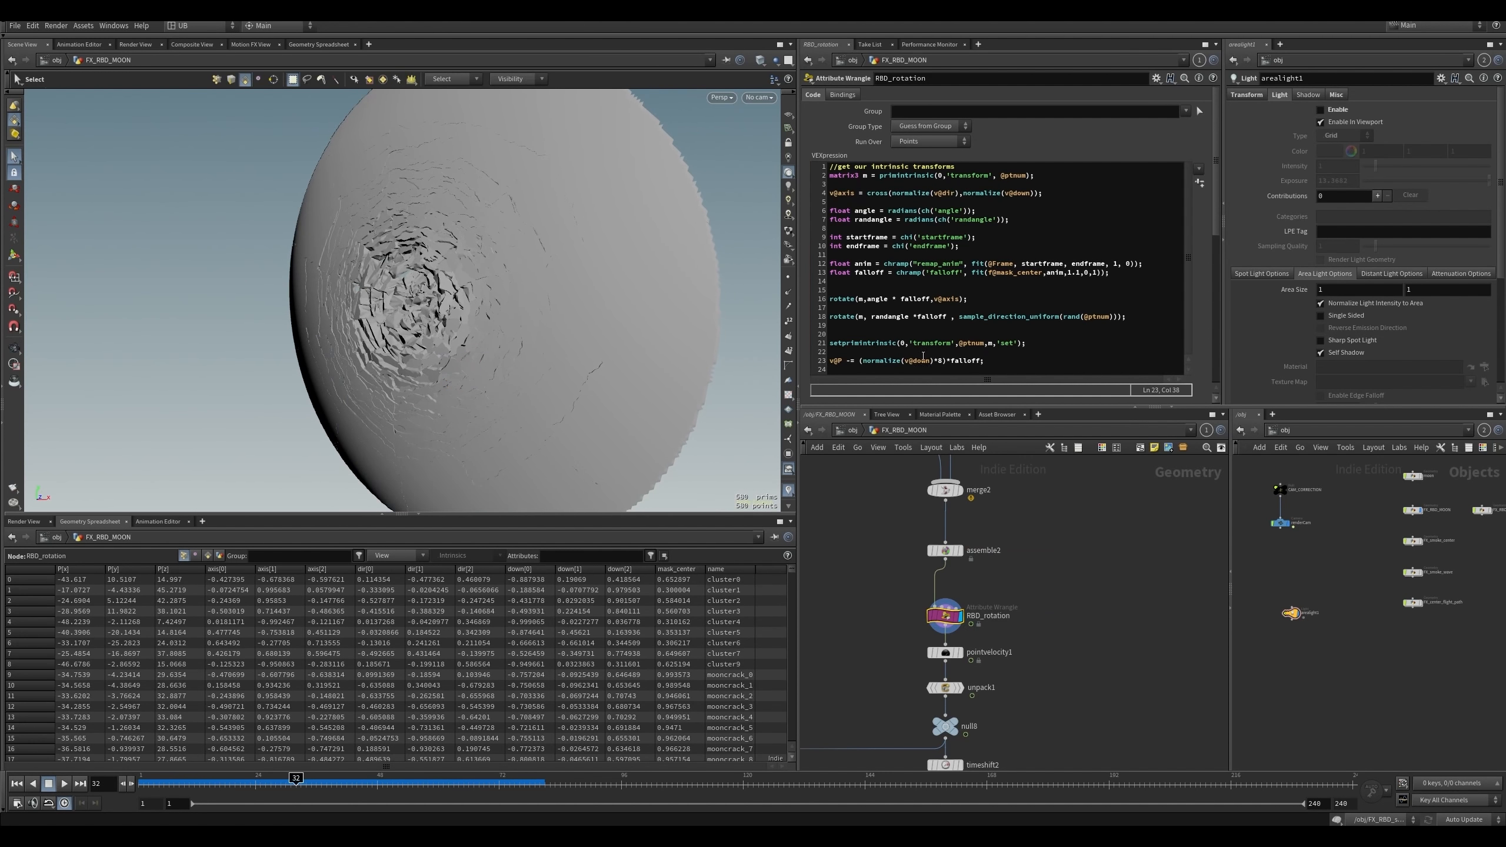
{"action": "left_click_drag", "start_coordinate": [945, 616], "coordinate": [945, 605]}
{"action": "left_click_drag", "start_coordinate": [590, 429], "coordinate": [460, 407], "text": "alt"}
{"action": "right_click_drag", "start_coordinate": [461, 407], "coordinate": [527, 363], "text": "alt"}
{"action": "mouse_move", "coordinate": [334, 790]}
{"action": "left_mouse_down"}
{"action": "mouse_move", "coordinate": [420, 789]}
{"action": "mouse_move", "coordinate": [231, 789]}
{"action": "mouse_move", "coordinate": [364, 787]}
{"action": "mouse_move", "coordinate": [245, 787]}
{"action": "mouse_move", "coordinate": [347, 786]}
{"action": "left_mouse_up"}
{"action": "key", "text": "Escape"}
{"action": "left_click_drag", "start_coordinate": [409, 438], "coordinate": [486, 352]}
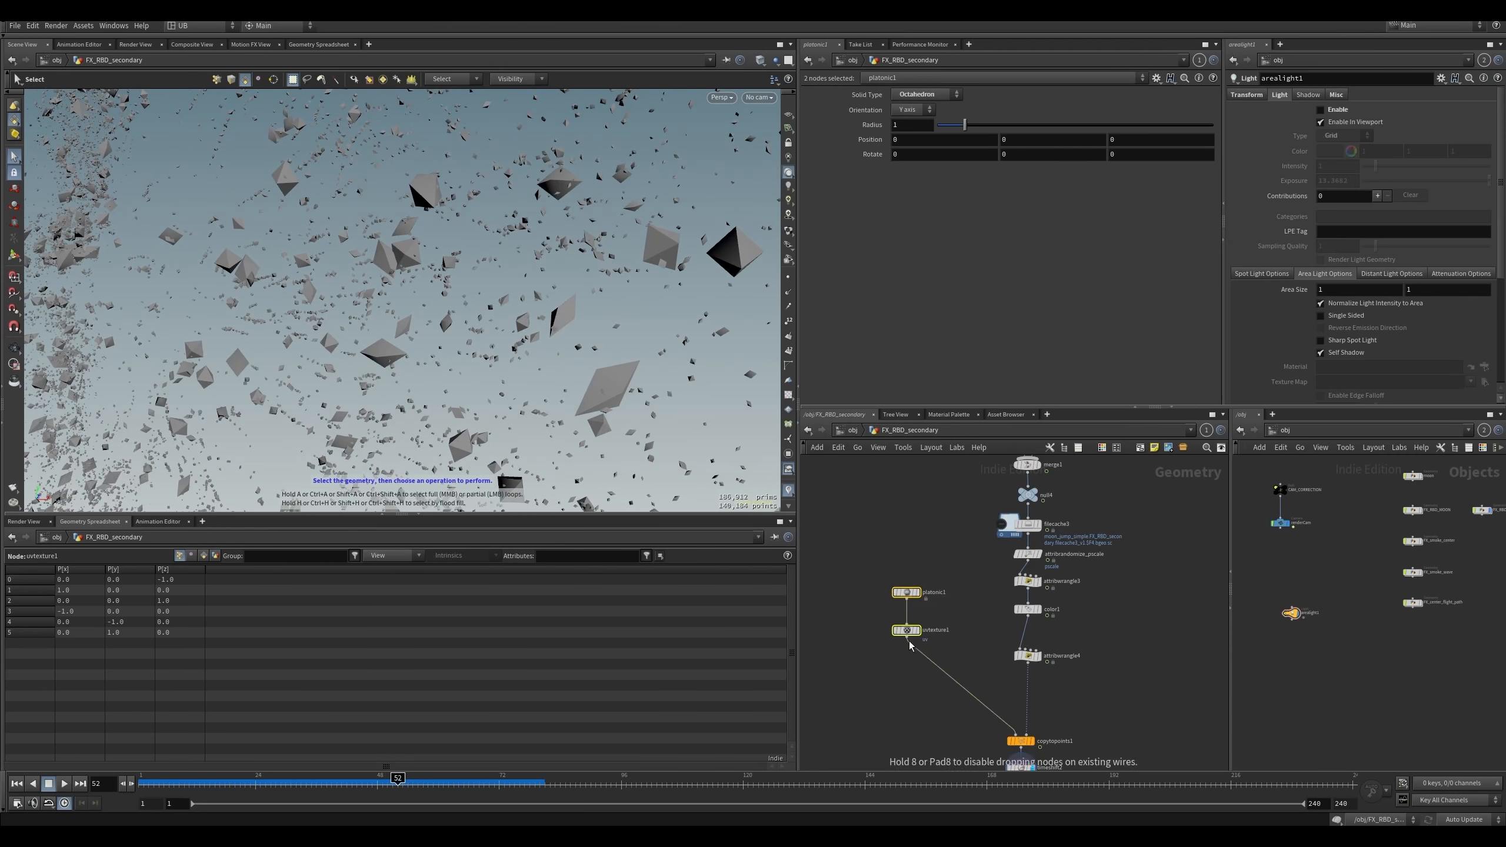
- Move the platonic1 and uvtexture1 nodes closer to copytopoints1 in the FX_RBD_secondary network and view the whole debris ring
{"action": "left_click", "coordinate": [898, 598]}
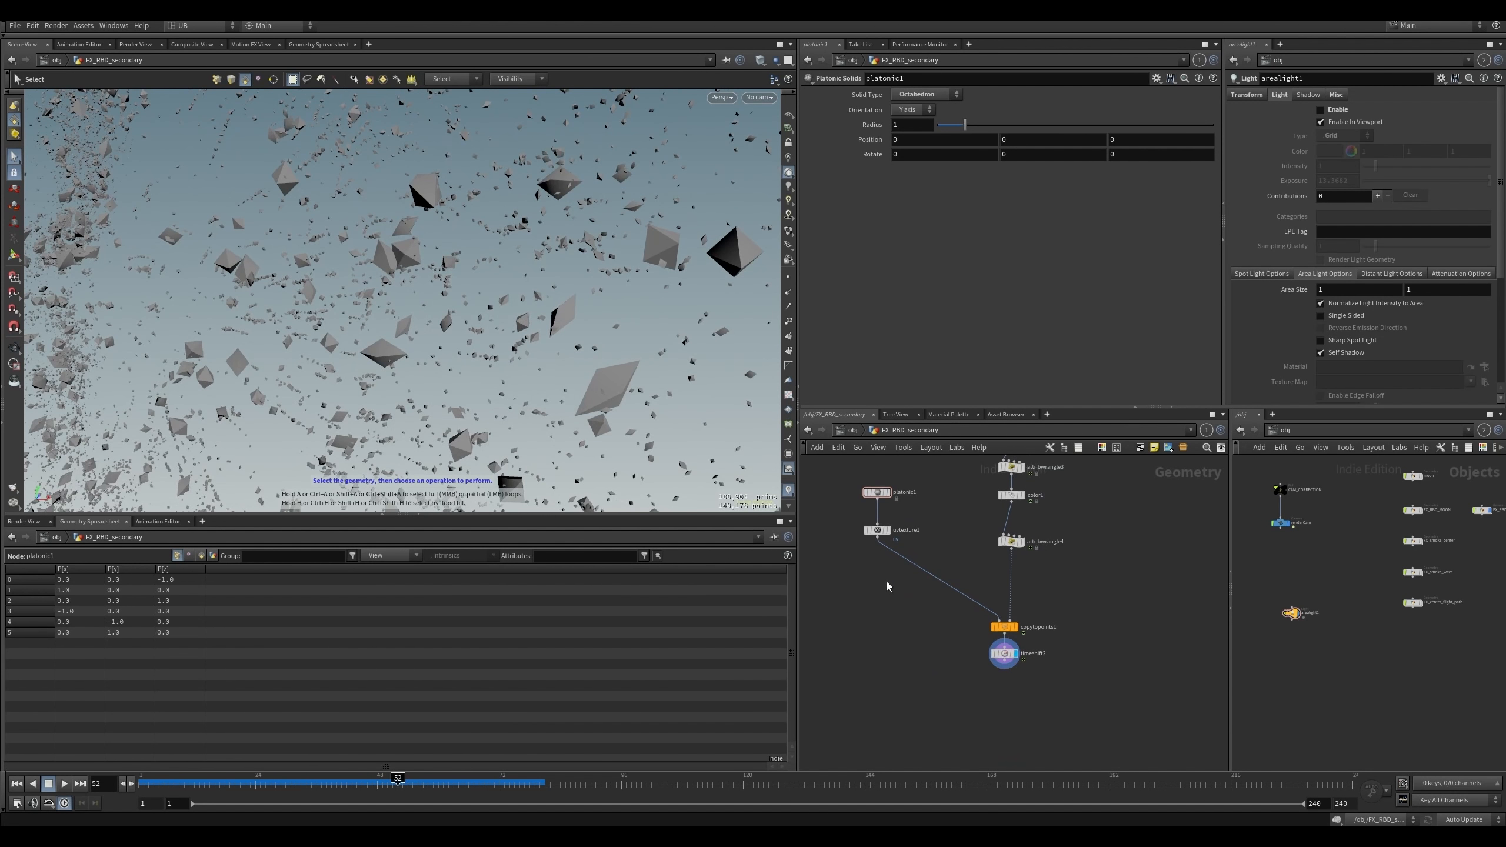
{"action": "left_click_drag", "start_coordinate": [905, 501], "coordinate": [869, 537]}
{"action": "left_click_drag", "start_coordinate": [877, 537], "coordinate": [919, 583]}
{"action": "left_click", "coordinate": [868, 552]}
{"action": "right_click_drag", "start_coordinate": [596, 384], "coordinate": [246, 484], "text": "alt"}
{"action": "left_click_drag", "start_coordinate": [332, 453], "coordinate": [554, 372], "text": "alt"}
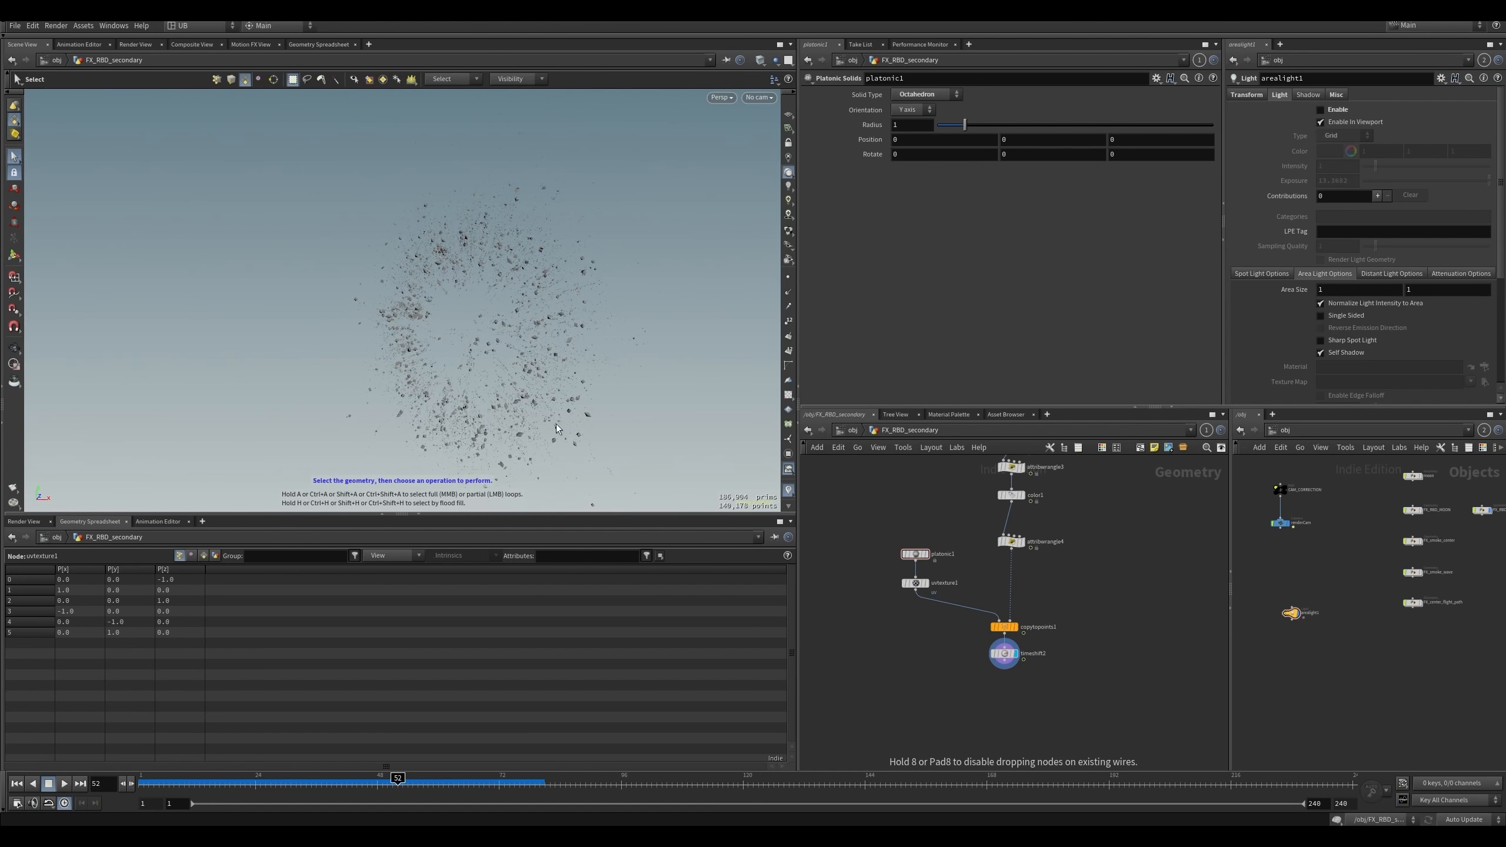
- Look over the rest of the FX_RBD_secondary network, leave it and enter the FX_smoke_center object
{"action": "right_click_drag", "start_coordinate": [556, 425], "coordinate": [614, 420], "text": "alt"}
{"action": "middle_click_drag", "start_coordinate": [959, 527], "coordinate": [952, 670]}
{"action": "middle_click_drag", "start_coordinate": [907, 537], "coordinate": [896, 652]}
{"action": "scroll", "coordinate": [884, 629], "scroll_direction": "down", "scroll_amount": 7}
{"action": "mouse_move", "coordinate": [873, 534]}
{"action": "middle_mouse_down"}
{"action": "mouse_move", "coordinate": [900, 647]}
{"action": "mouse_move", "coordinate": [919, 644]}
{"action": "mouse_move", "coordinate": [900, 582]}
{"action": "middle_mouse_up"}
{"action": "key", "text": "u"}
{"action": "left_click_drag", "start_coordinate": [1077, 568], "coordinate": [930, 613]}
{"action": "key", "text": "i"}
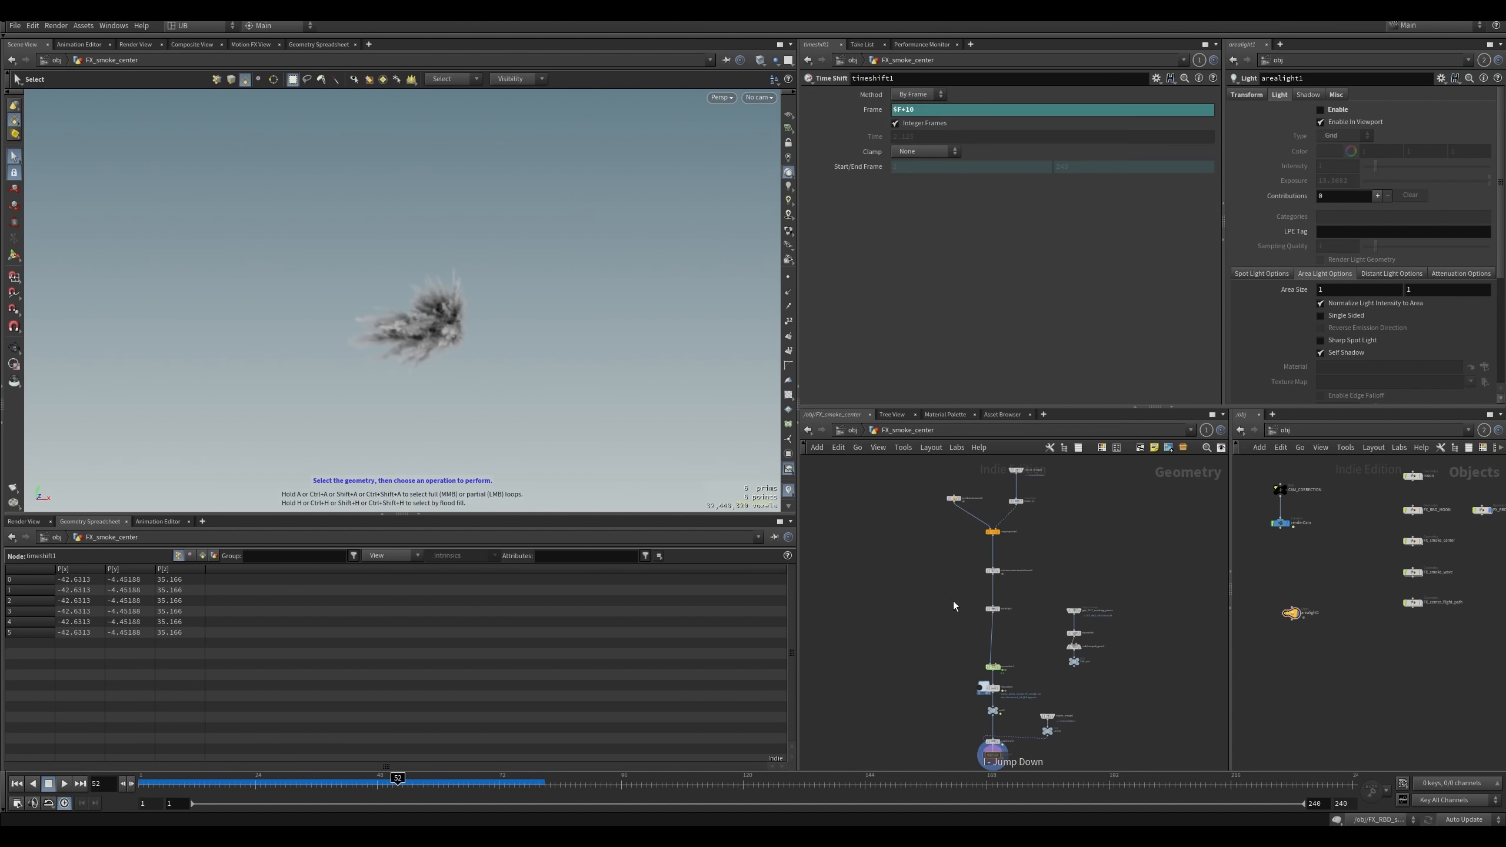
- Inspect the center smoke plume from several angles and the FX_smoke_center nodes from pyrosolver1 to timeshift1
{"action": "middle_click_drag", "start_coordinate": [945, 642], "coordinate": [902, 592]}
{"action": "left_click_drag", "start_coordinate": [418, 338], "coordinate": [478, 357], "text": "alt"}
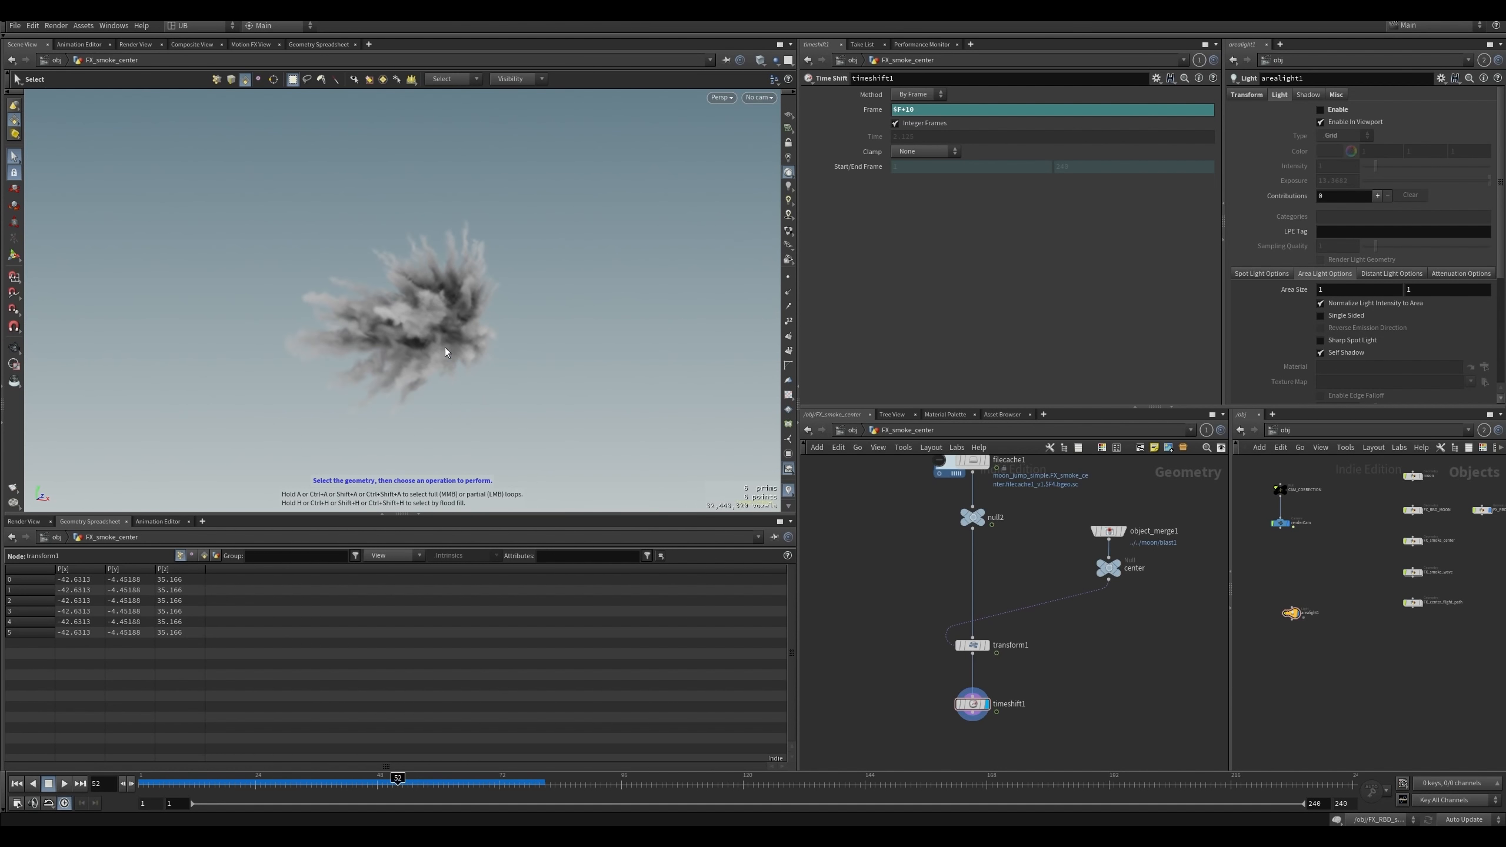
{"action": "mouse_move", "coordinate": [405, 343]}
{"action": "left_mouse_down", "text": "alt"}
{"action": "mouse_move", "coordinate": [458, 333]}
{"action": "mouse_move", "coordinate": [408, 323]}
{"action": "left_mouse_up", "text": "alt"}
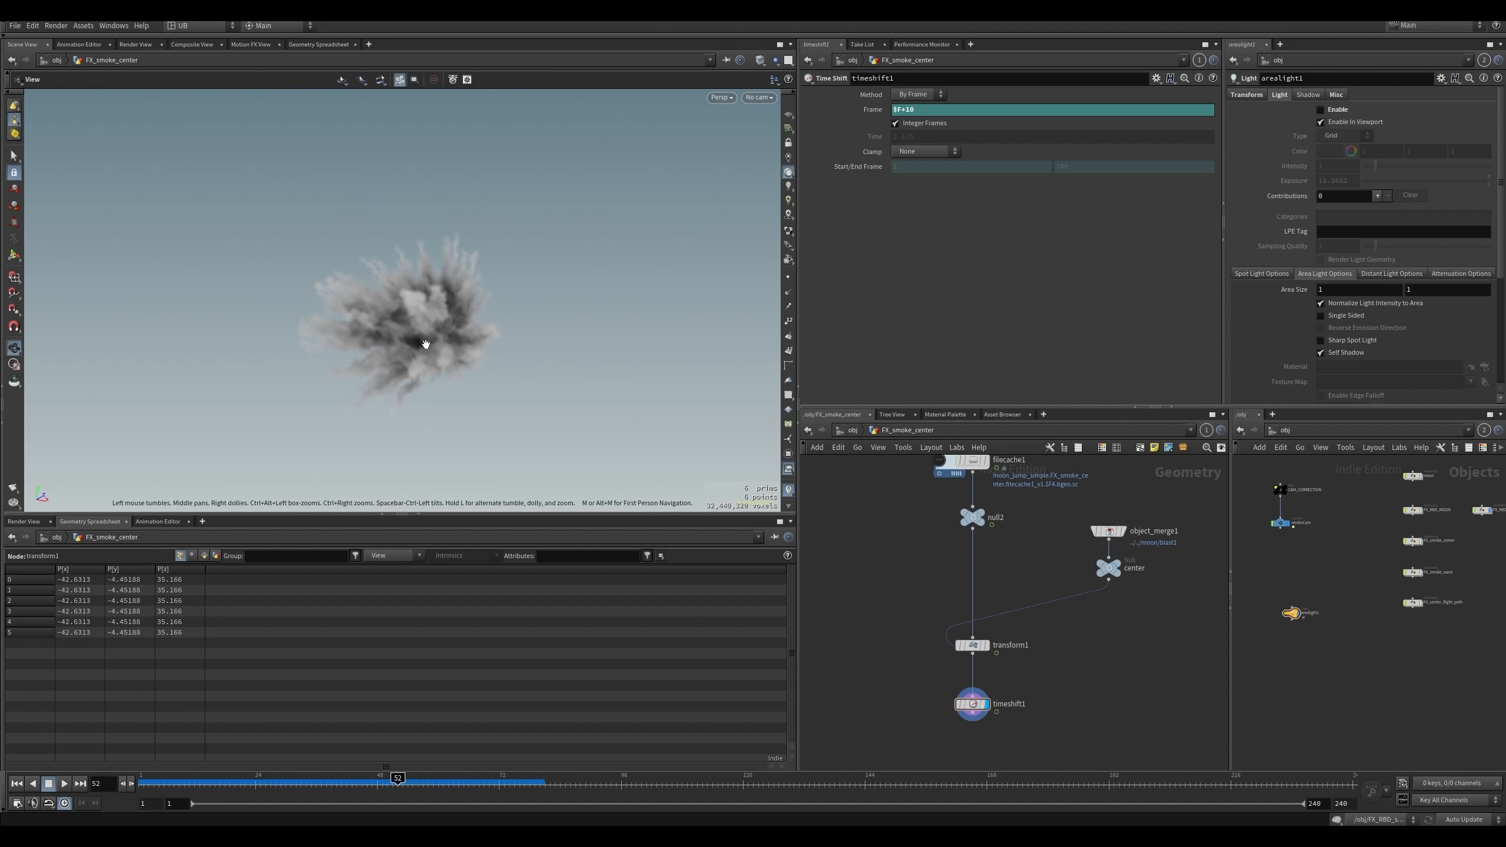
{"action": "left_click_drag", "start_coordinate": [421, 340], "coordinate": [440, 347], "text": "alt"}
{"action": "middle_click_drag", "start_coordinate": [928, 678], "coordinate": [922, 610]}
{"action": "middle_click_drag", "start_coordinate": [902, 483], "coordinate": [929, 652]}
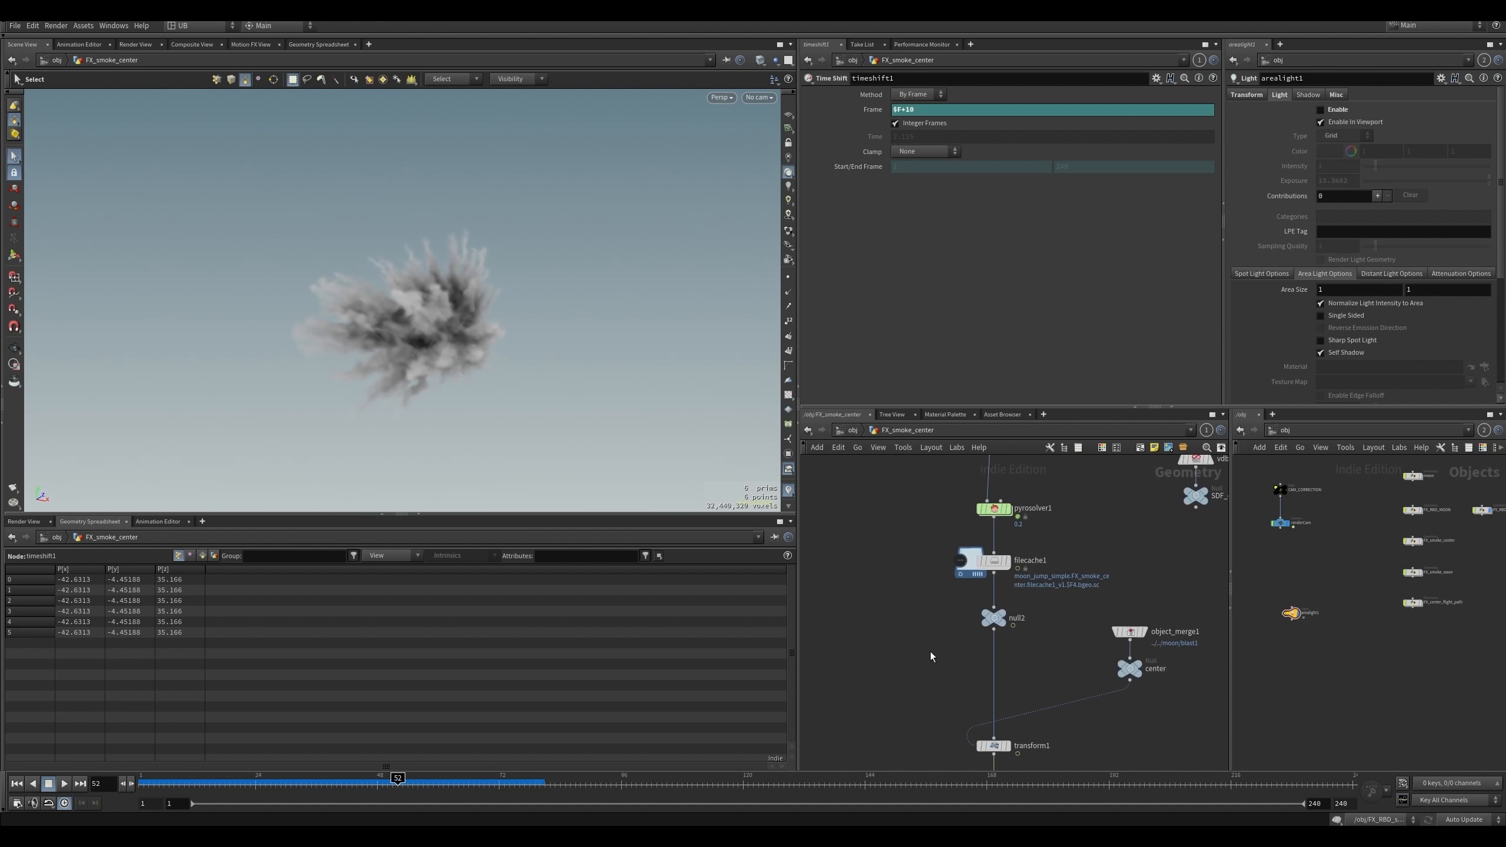
{"action": "scroll", "coordinate": [929, 644], "scroll_direction": "down", "scroll_amount": 4}
{"action": "mouse_move", "coordinate": [936, 535]}
{"action": "middle_mouse_down"}
{"action": "mouse_move", "coordinate": [918, 634]}
{"action": "mouse_move", "coordinate": [922, 520]}
{"action": "middle_mouse_up"}
- Scrub the smoke wave simulation to frame 35 and view it spreading over the fractured moon
{"action": "left_click_drag", "start_coordinate": [314, 783], "coordinate": [296, 786]}
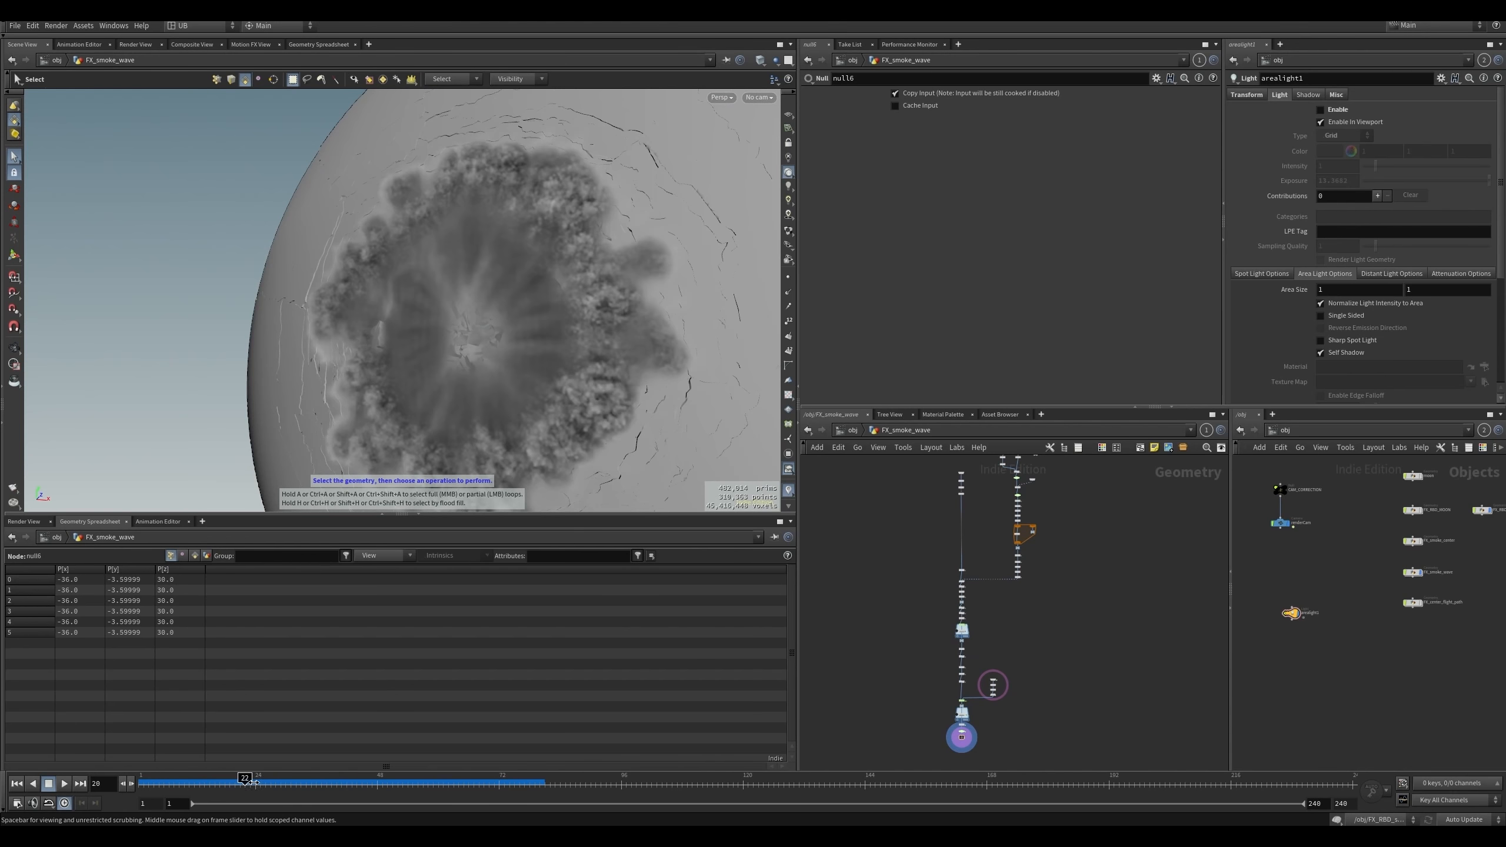
{"action": "left_click_drag", "start_coordinate": [267, 785], "coordinate": [311, 790]}
{"action": "left_click_drag", "start_coordinate": [629, 389], "coordinate": [608, 363], "text": "alt"}
{"action": "key", "text": "s"}
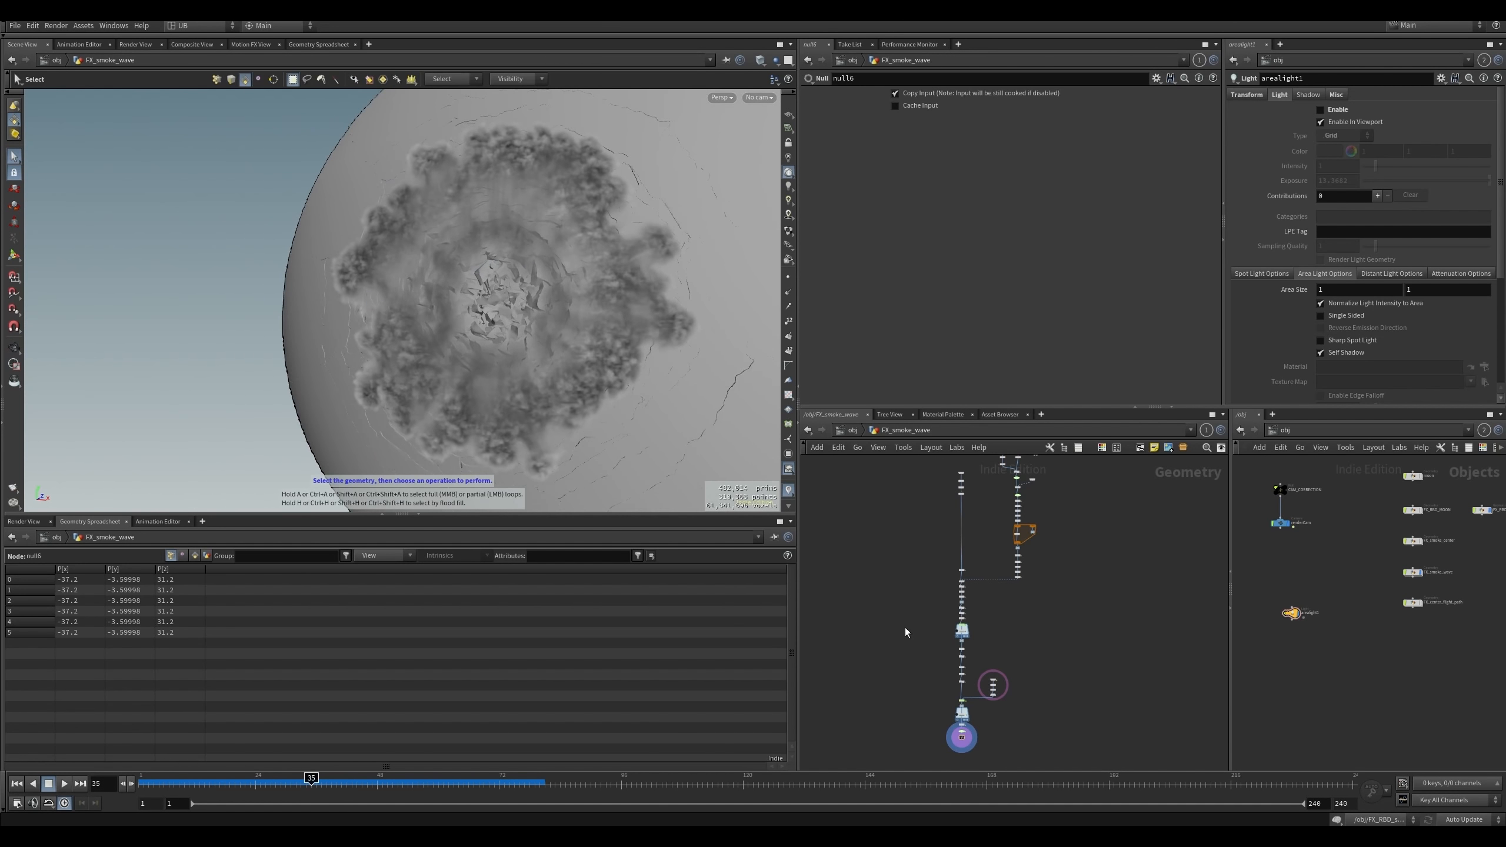
- Leave FX_smoke_wave, enter the FX_center_flight_path network and scrub its smoke trail to frame 18
{"action": "key", "text": "u"}
{"action": "left_click", "coordinate": [916, 660]}
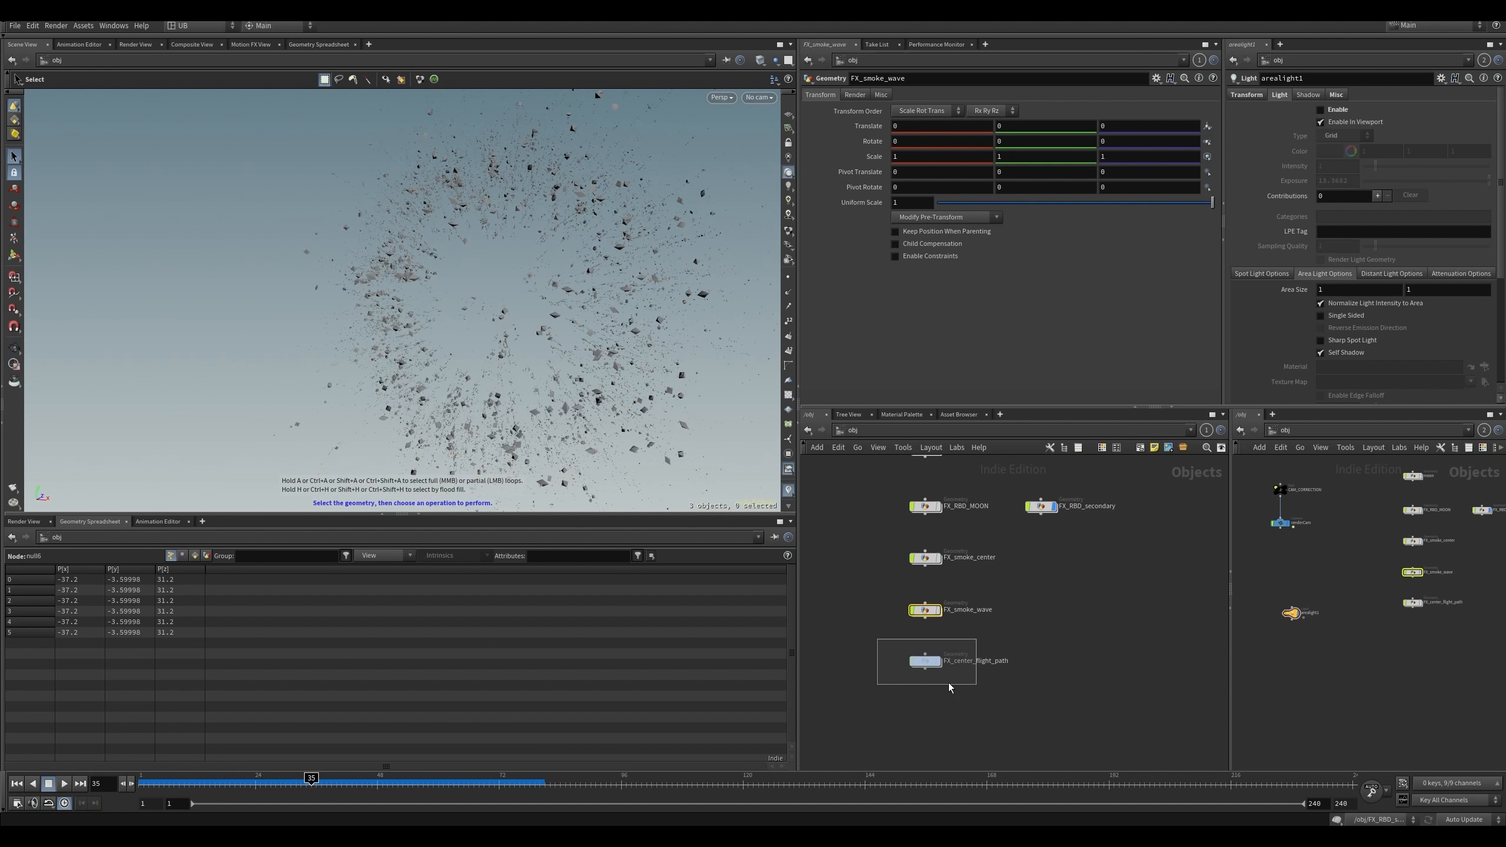
{"action": "key", "text": "i"}
{"action": "left_click", "coordinate": [920, 651]}
{"action": "left_click_drag", "start_coordinate": [347, 412], "coordinate": [480, 305], "text": "alt"}
{"action": "mouse_move", "coordinate": [188, 784]}
{"action": "left_mouse_down"}
{"action": "mouse_move", "coordinate": [281, 784]}
{"action": "mouse_move", "coordinate": [226, 783]}
{"action": "left_mouse_up"}
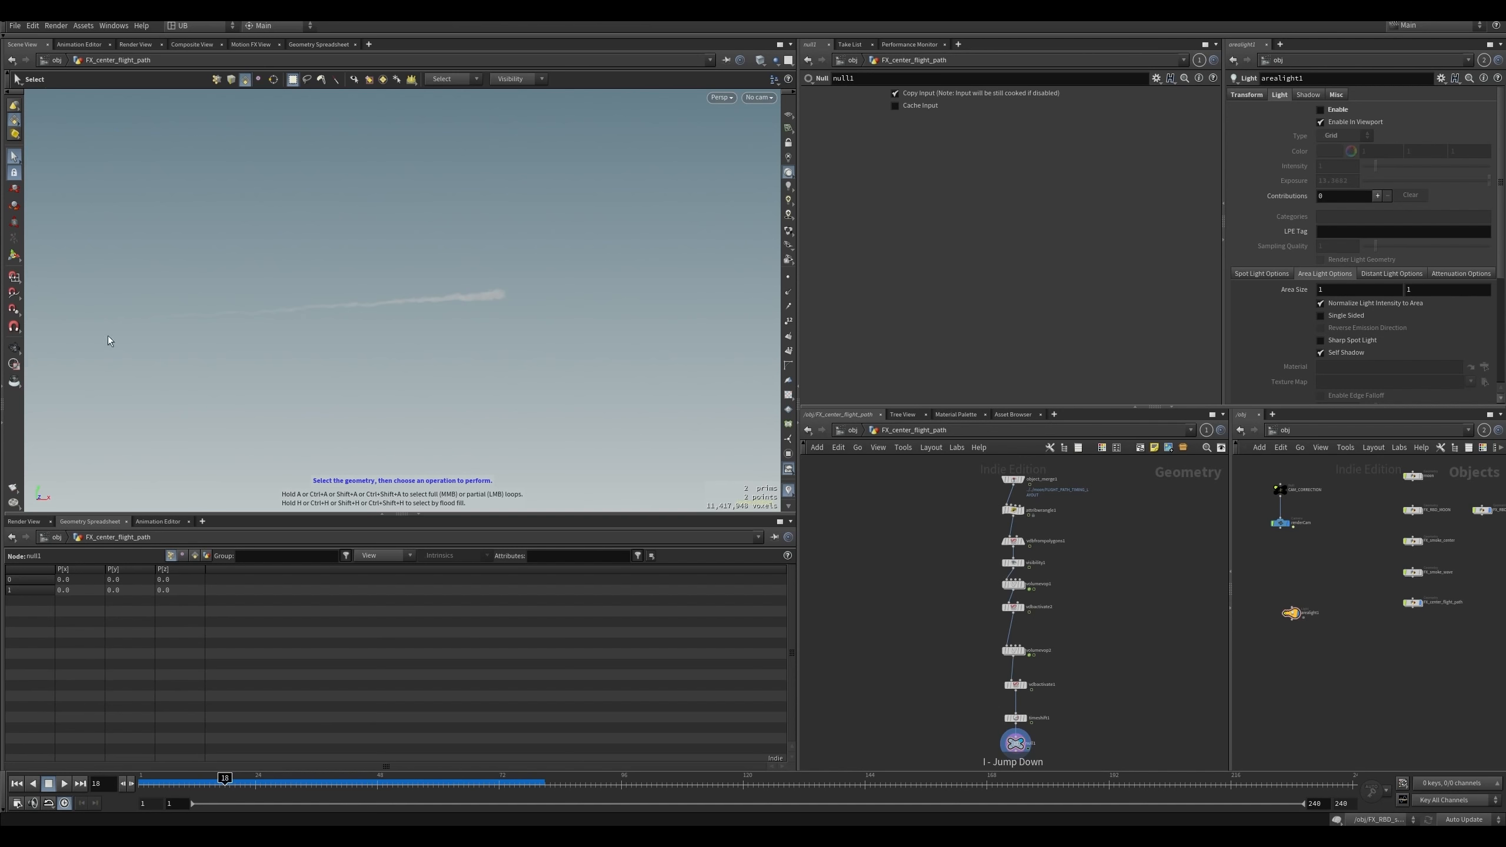
- Scrub the flight path trail, display its object_merge1 source geometry and move to frame 25
{"action": "left_click", "coordinate": [193, 778]}
{"action": "left_click_drag", "start_coordinate": [193, 778], "coordinate": [235, 778]}
{"action": "middle_click_drag", "start_coordinate": [948, 588], "coordinate": [891, 612]}
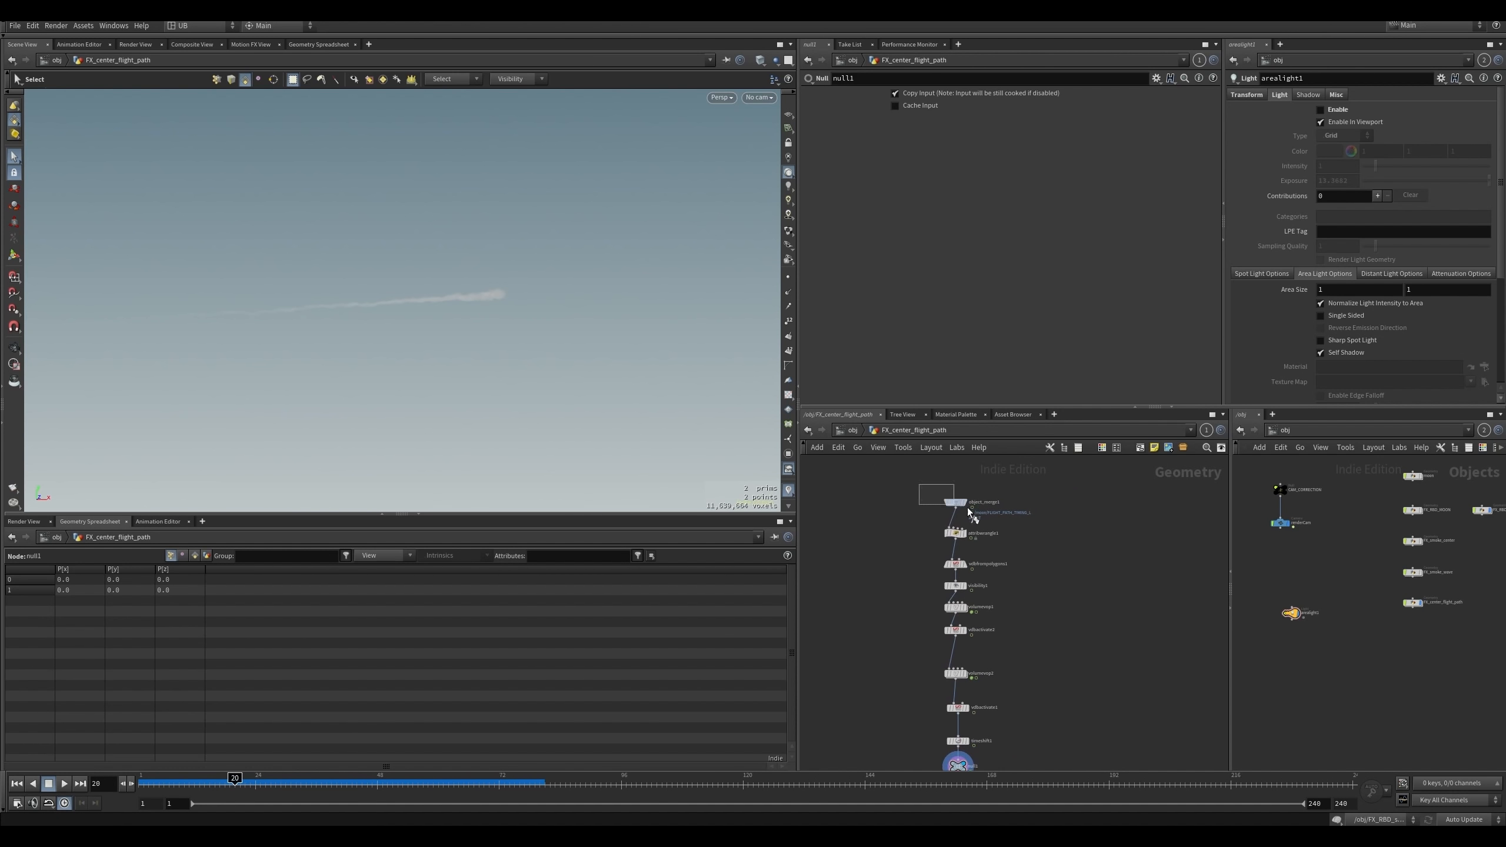
{"action": "left_click", "coordinate": [964, 503]}
{"action": "left_click_drag", "start_coordinate": [205, 783], "coordinate": [260, 783]}
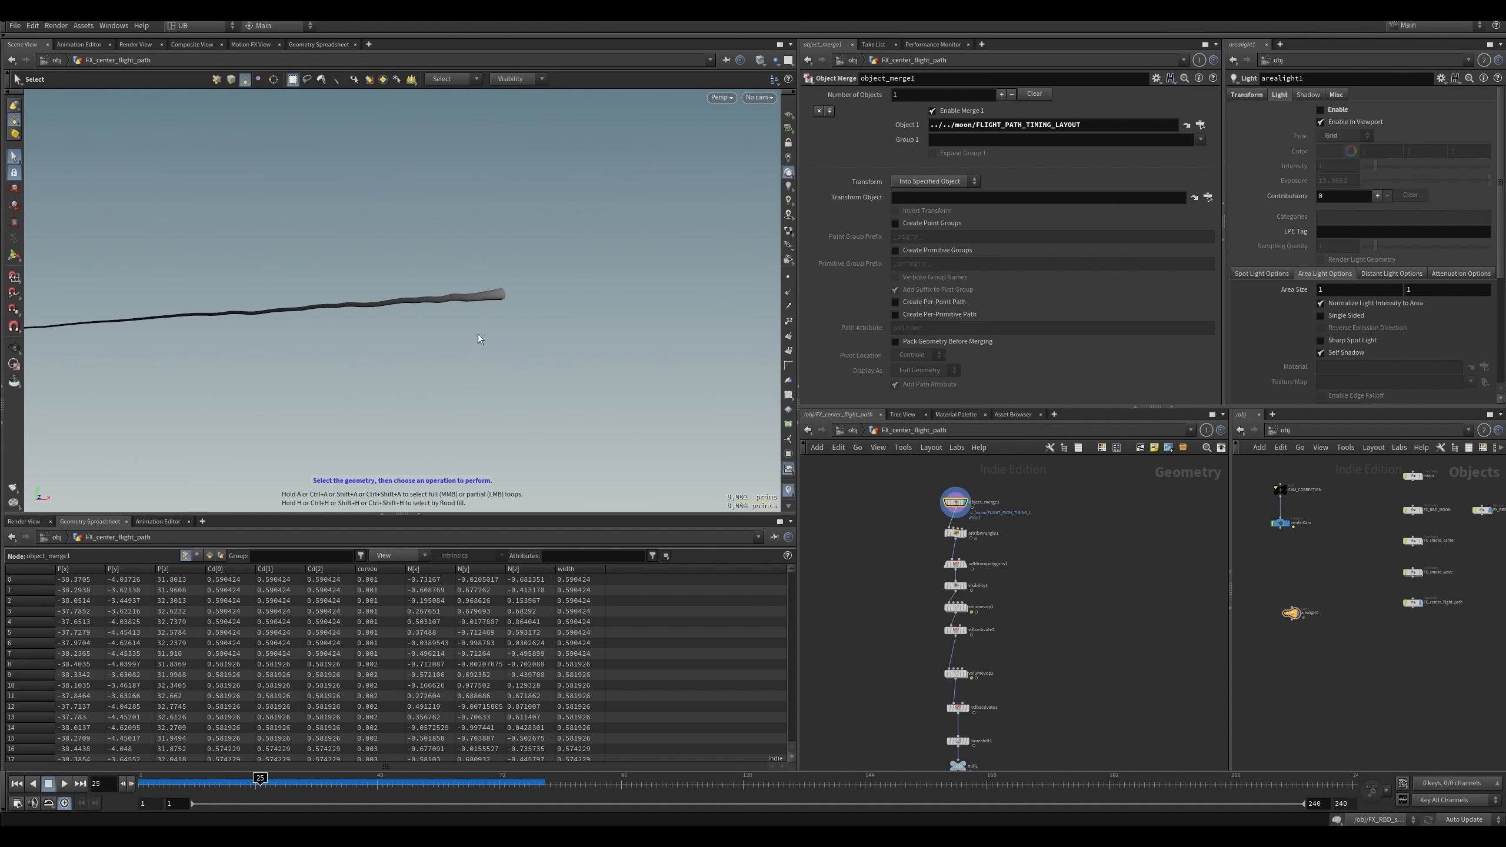
- Leave the flight path network and enter the moon object's geometry network
{"action": "middle_click_drag", "start_coordinate": [922, 731], "coordinate": [898, 641]}
{"action": "left_click", "coordinate": [933, 675]}
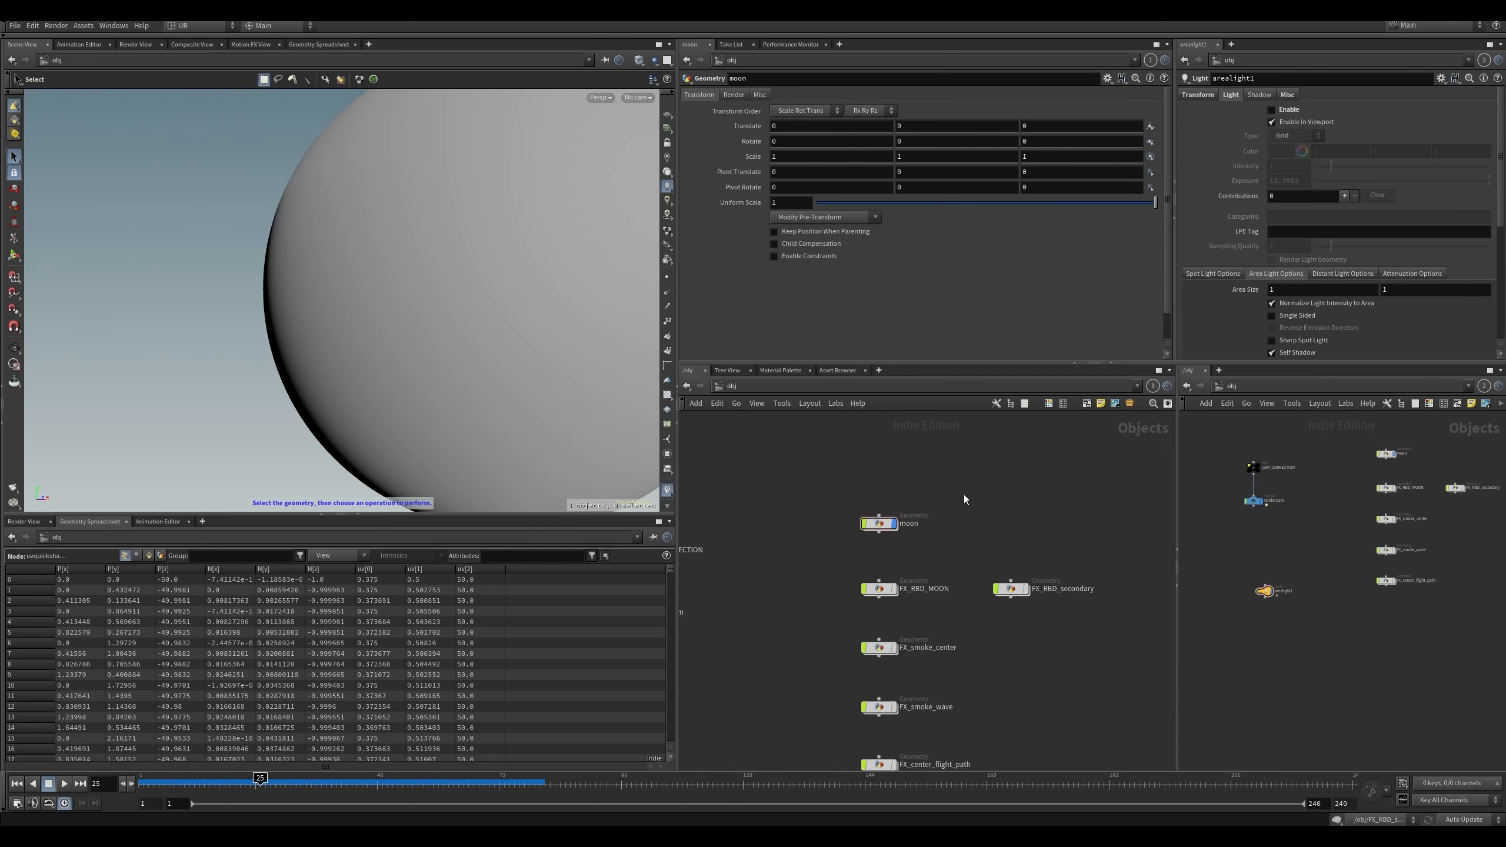
{"action": "double_click", "coordinate": [879, 523]}
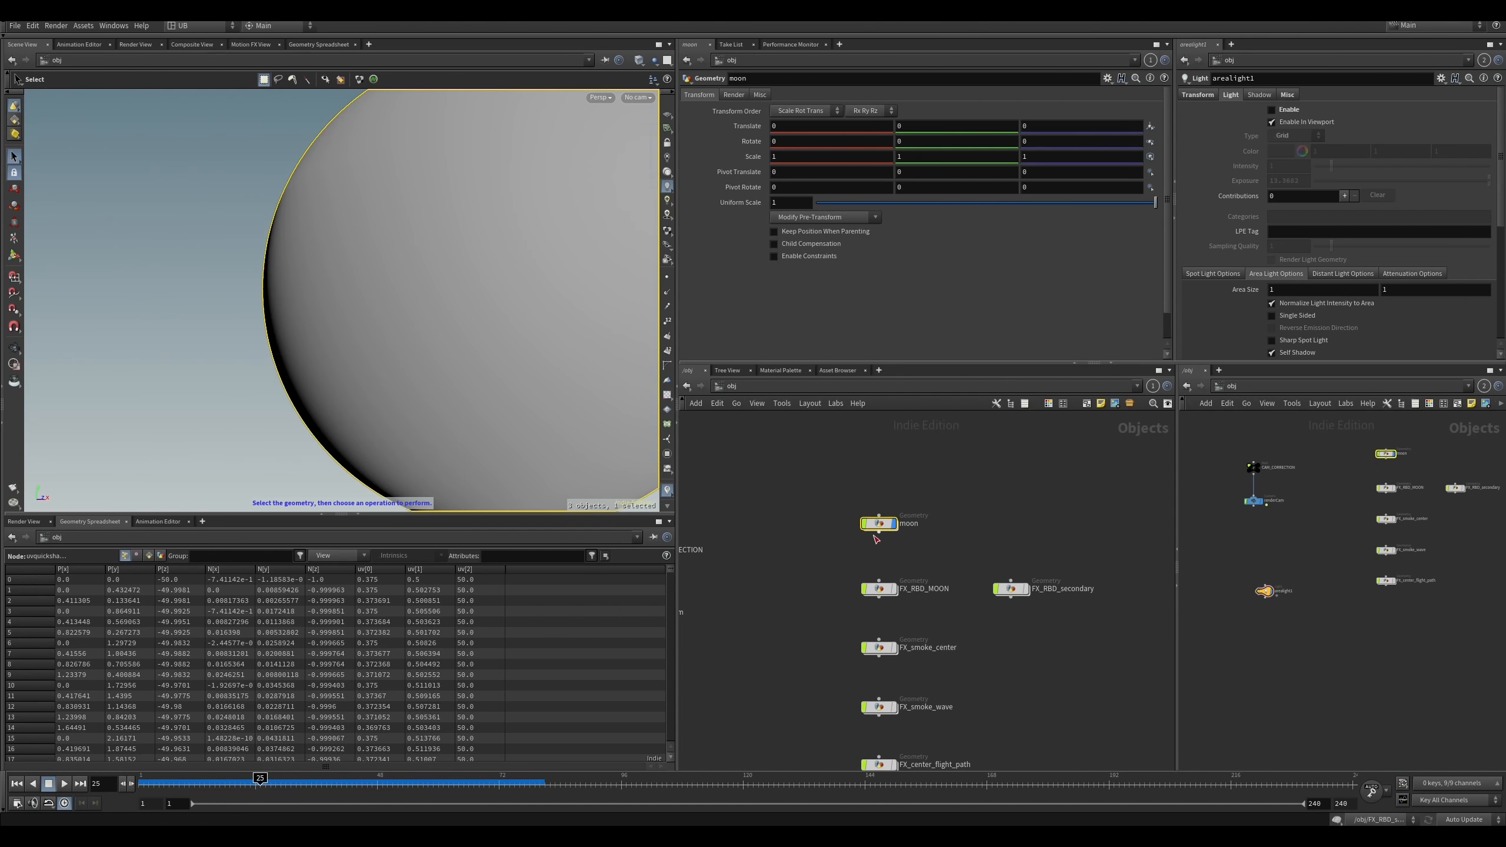
{"action": "middle_click_drag", "start_coordinate": [938, 542], "coordinate": [944, 560]}
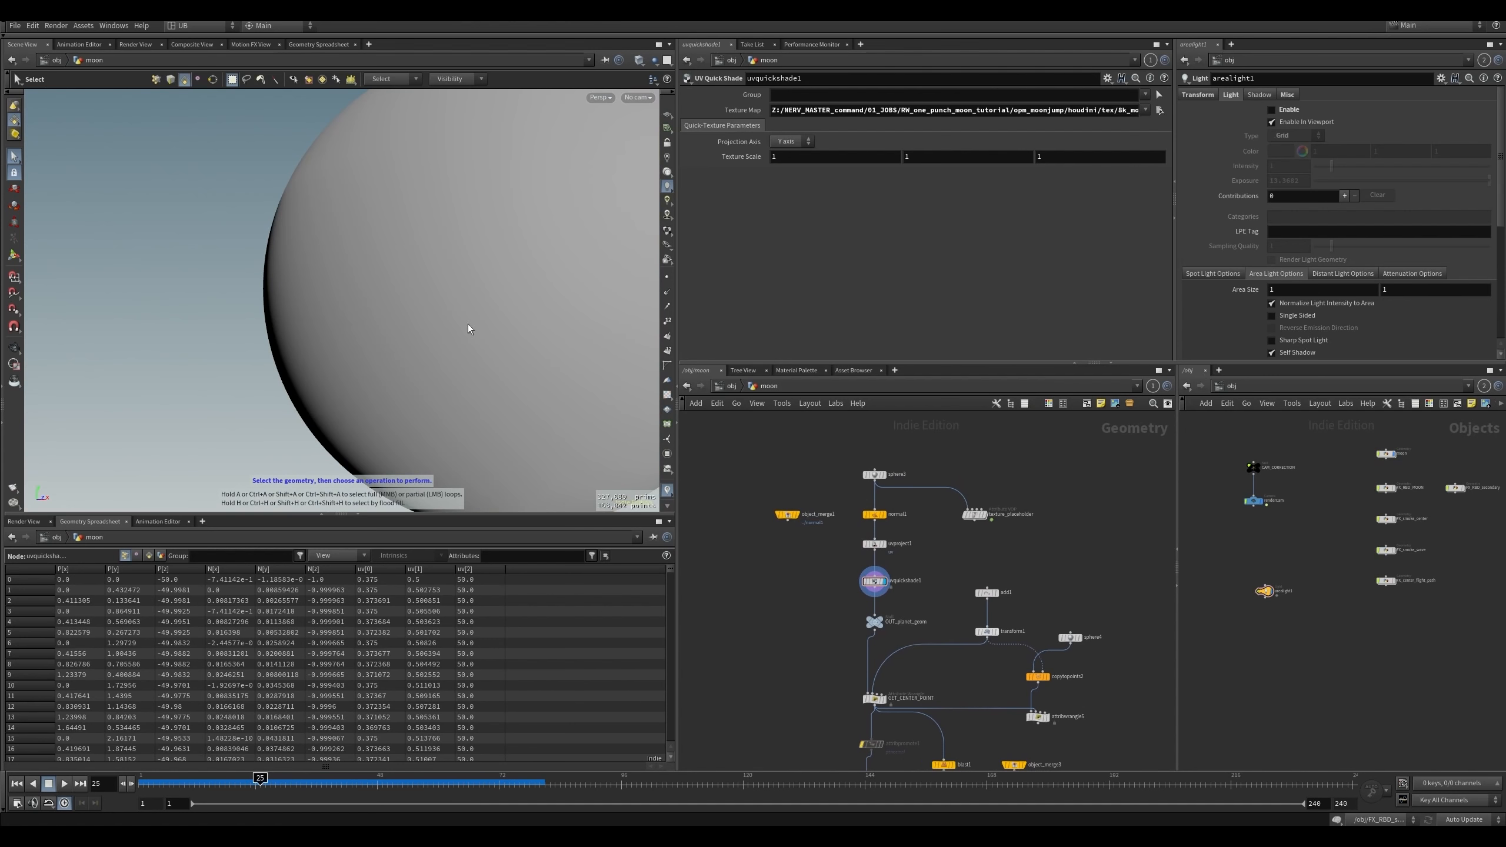
- Frame the whole moon in the viewport and examine the start of its node network from sphere3 to OUT_planet_geom
{"action": "key", "text": "h"}
{"action": "mouse_move", "coordinate": [943, 586]}
{"action": "middle_mouse_down"}
{"action": "mouse_move", "coordinate": [916, 519]}
{"action": "mouse_move", "coordinate": [962, 583]}
{"action": "middle_mouse_up"}
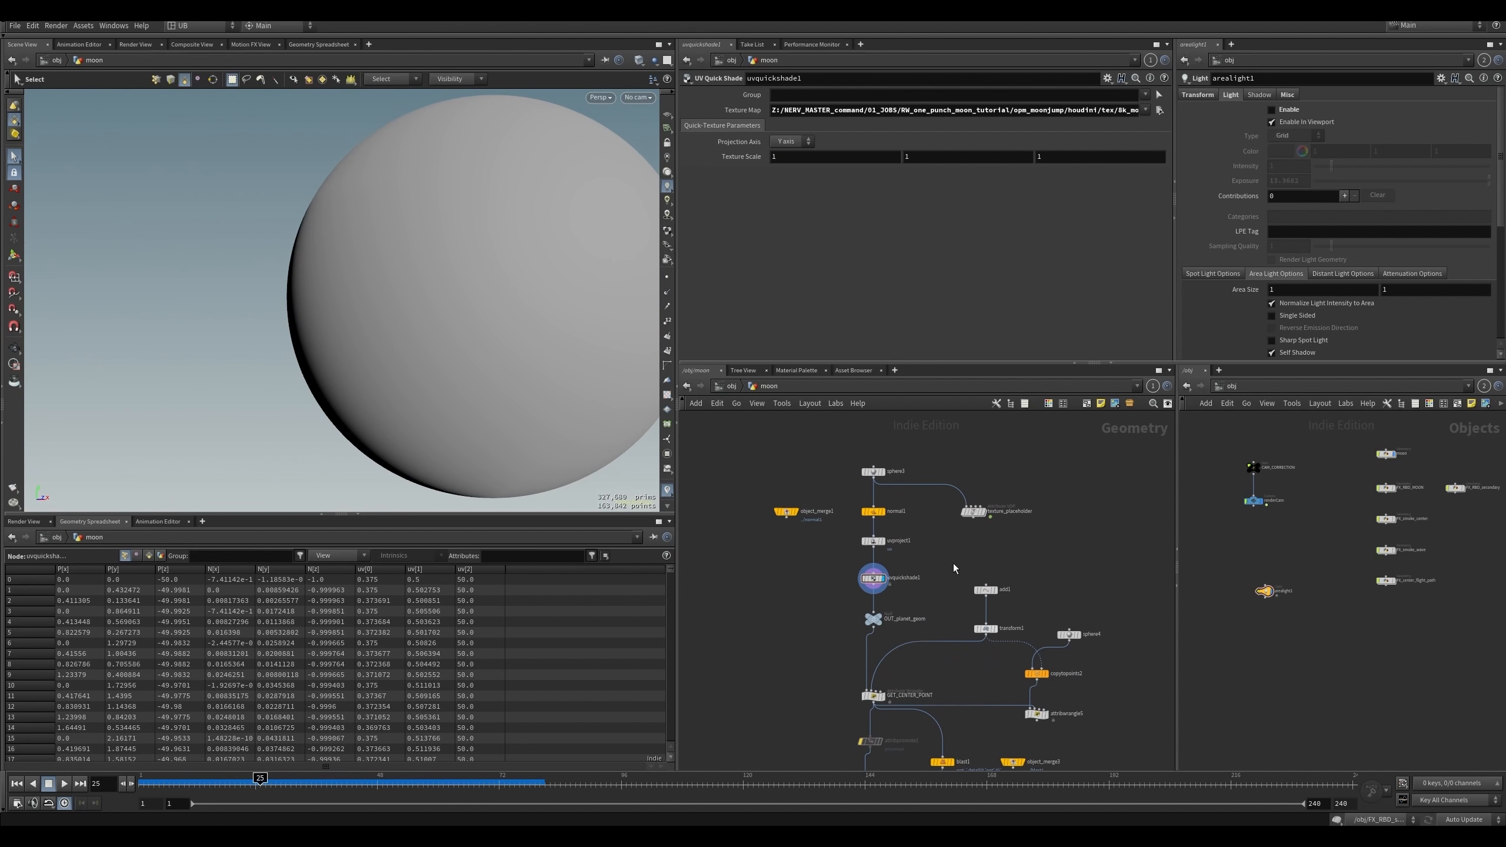
{"action": "middle_click_drag", "start_coordinate": [922, 671], "coordinate": [927, 633]}
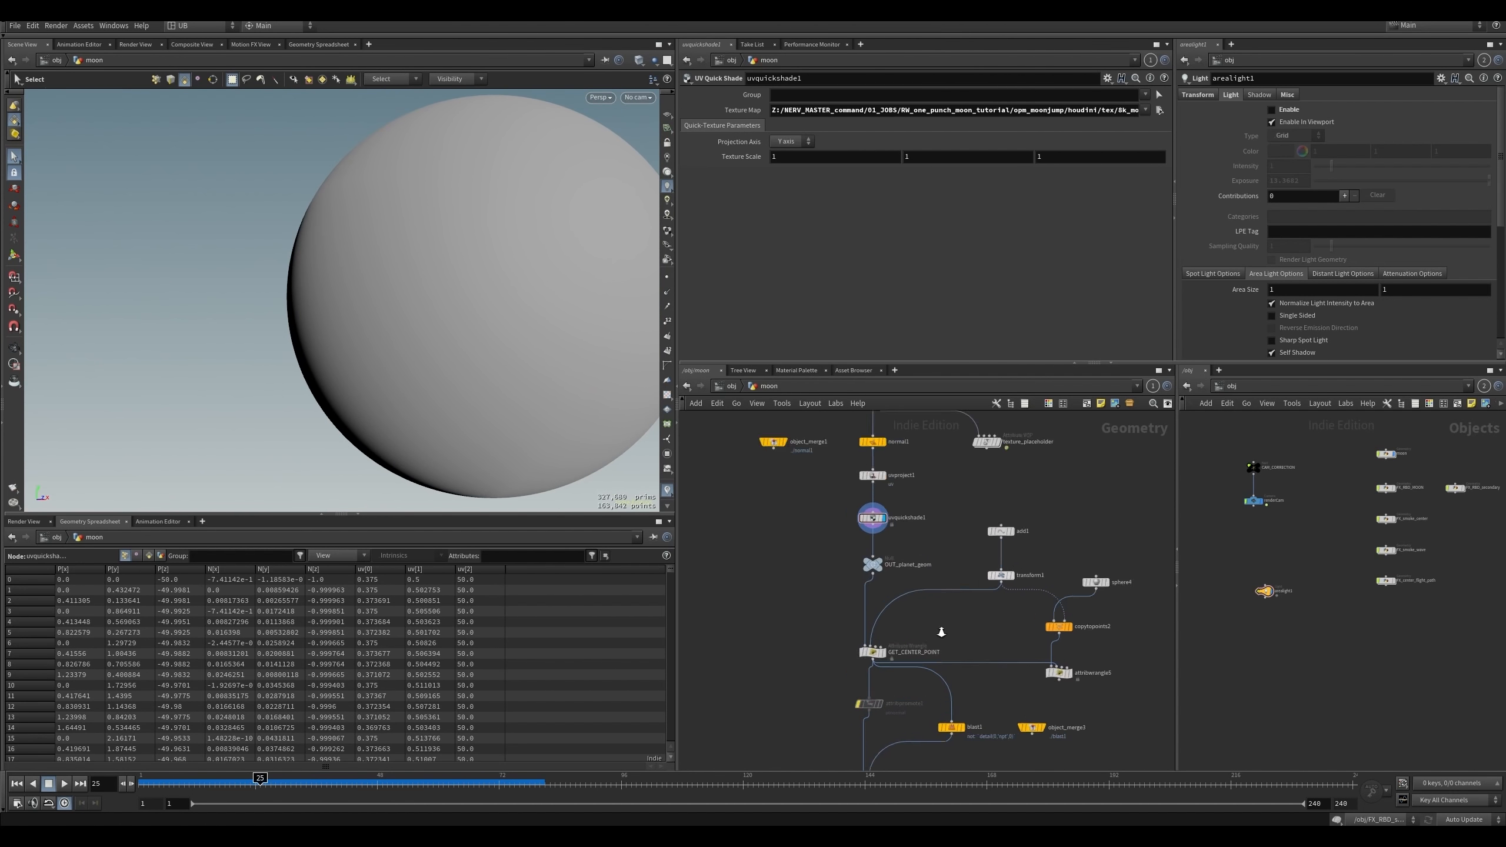
{"action": "scroll", "coordinate": [927, 634], "scroll_direction": "up", "scroll_amount": 3}
{"action": "left_click", "coordinate": [850, 466]}
{"action": "scroll", "coordinate": [927, 633], "scroll_direction": "down", "scroll_amount": 2}
{"action": "middle_click_drag", "start_coordinate": [959, 445], "coordinate": [979, 607]}
{"action": "scroll", "coordinate": [946, 610], "scroll_direction": "up", "scroll_amount": 3}
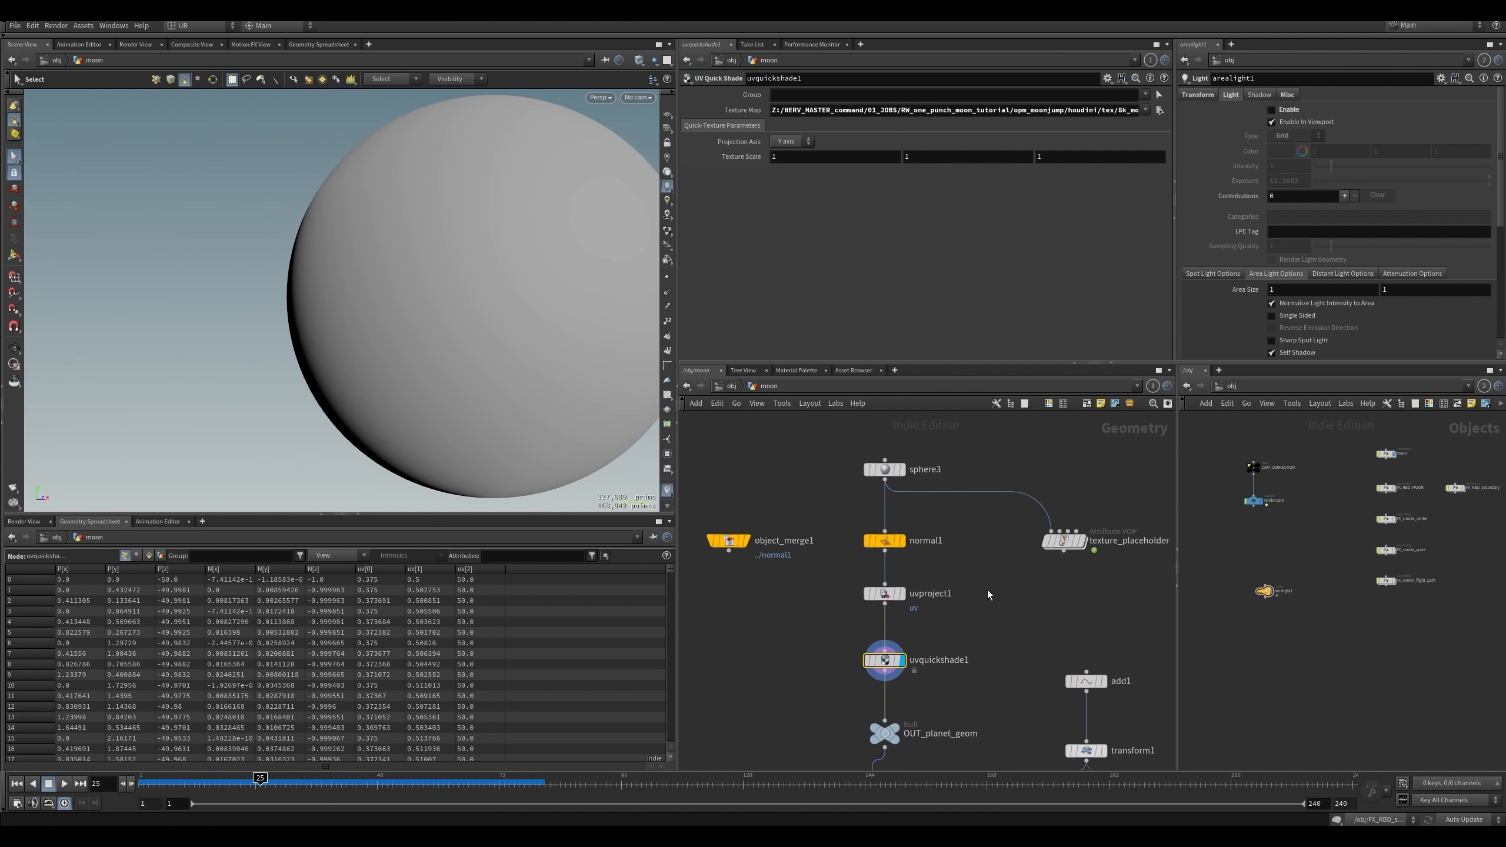
- Display the sphere3, uvproject1 and uvquickshade1 nodes in turn to inspect how the base moon is built
{"action": "left_click_drag", "start_coordinate": [1066, 545], "coordinate": [1084, 545]}
{"action": "mouse_move", "coordinate": [975, 541]}
{"action": "middle_mouse_down"}
{"action": "mouse_move", "coordinate": [1016, 533]}
{"action": "mouse_move", "coordinate": [982, 551]}
{"action": "middle_mouse_up"}
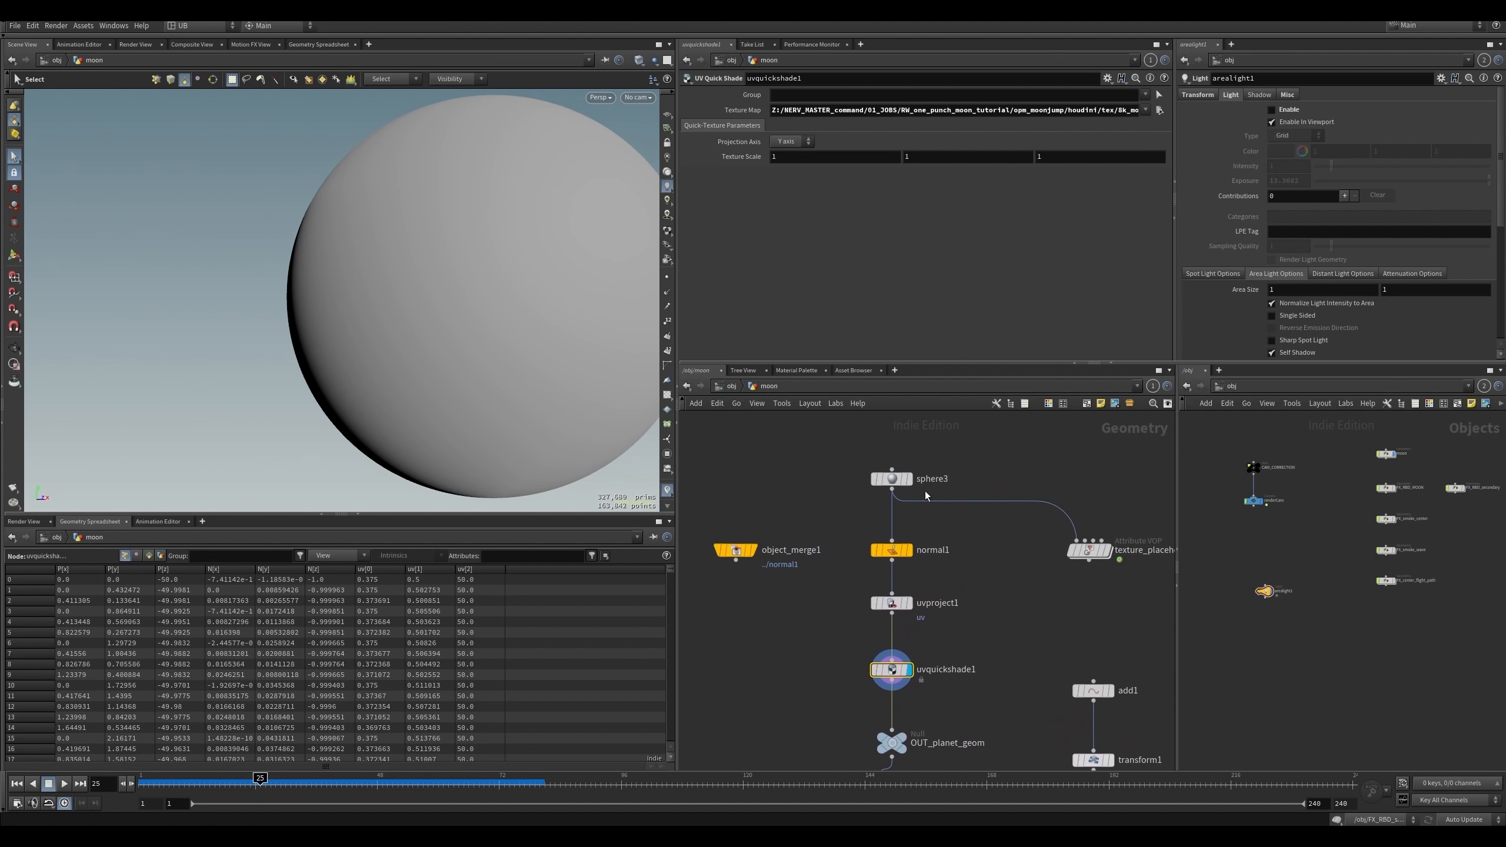
{"action": "left_click", "coordinate": [908, 478]}
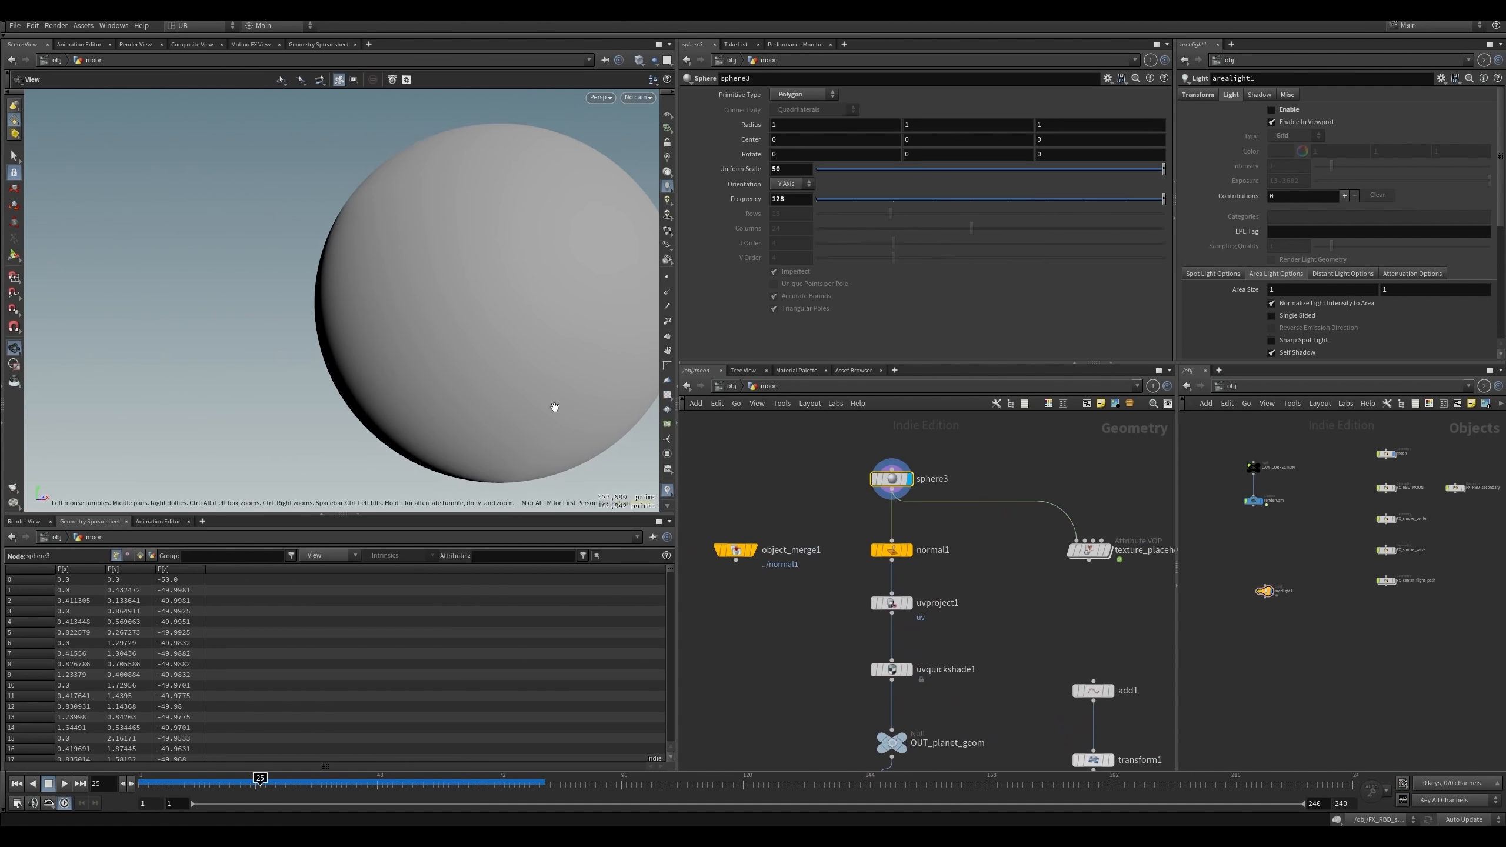
{"action": "left_click", "coordinate": [909, 603]}
{"action": "middle_click_drag", "start_coordinate": [959, 643], "coordinate": [928, 574]}
{"action": "left_click", "coordinate": [929, 574]}
{"action": "left_click", "coordinate": [879, 599]}
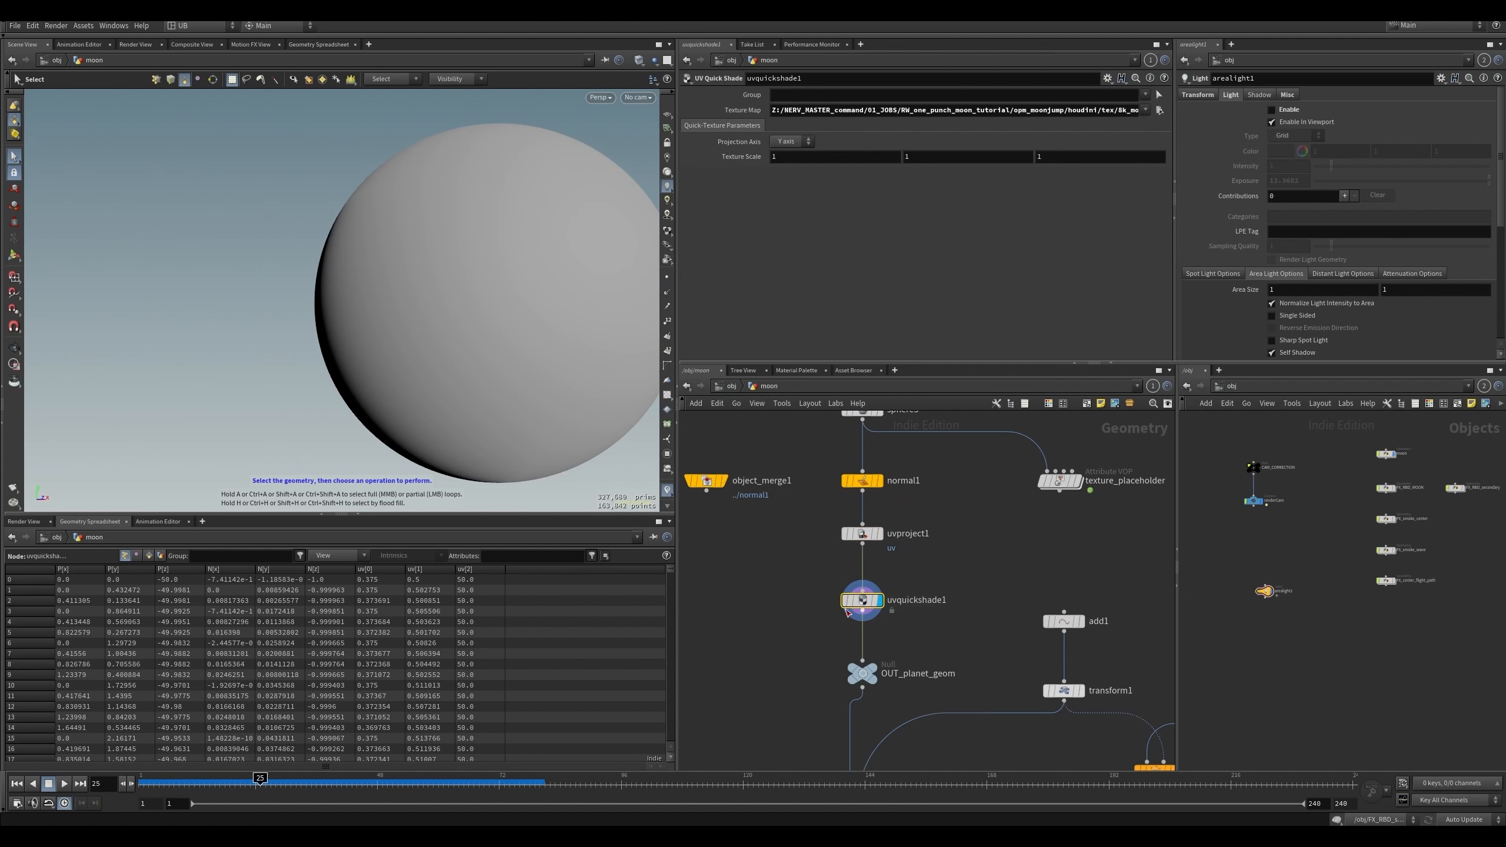
- Turn on material display in the viewport and inspect the moon texture applied by uvquickshade1
{"action": "left_click", "coordinate": [667, 231]}
{"action": "right_click_drag", "start_coordinate": [463, 314], "coordinate": [484, 340], "text": "alt"}
{"action": "key", "text": "s"}
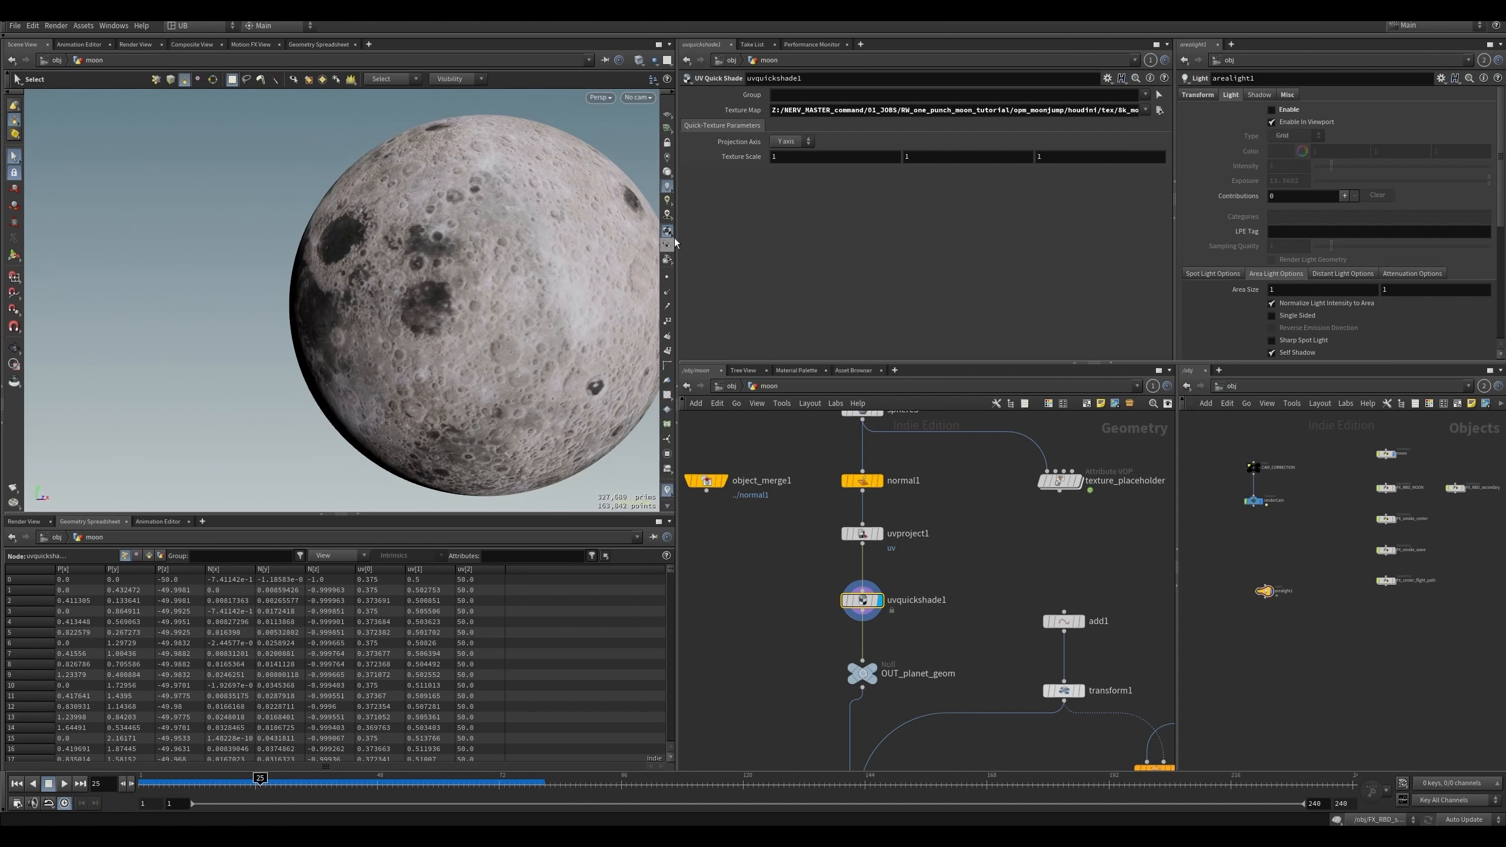
{"action": "right_click_drag", "start_coordinate": [398, 339], "coordinate": [435, 336], "text": "alt"}
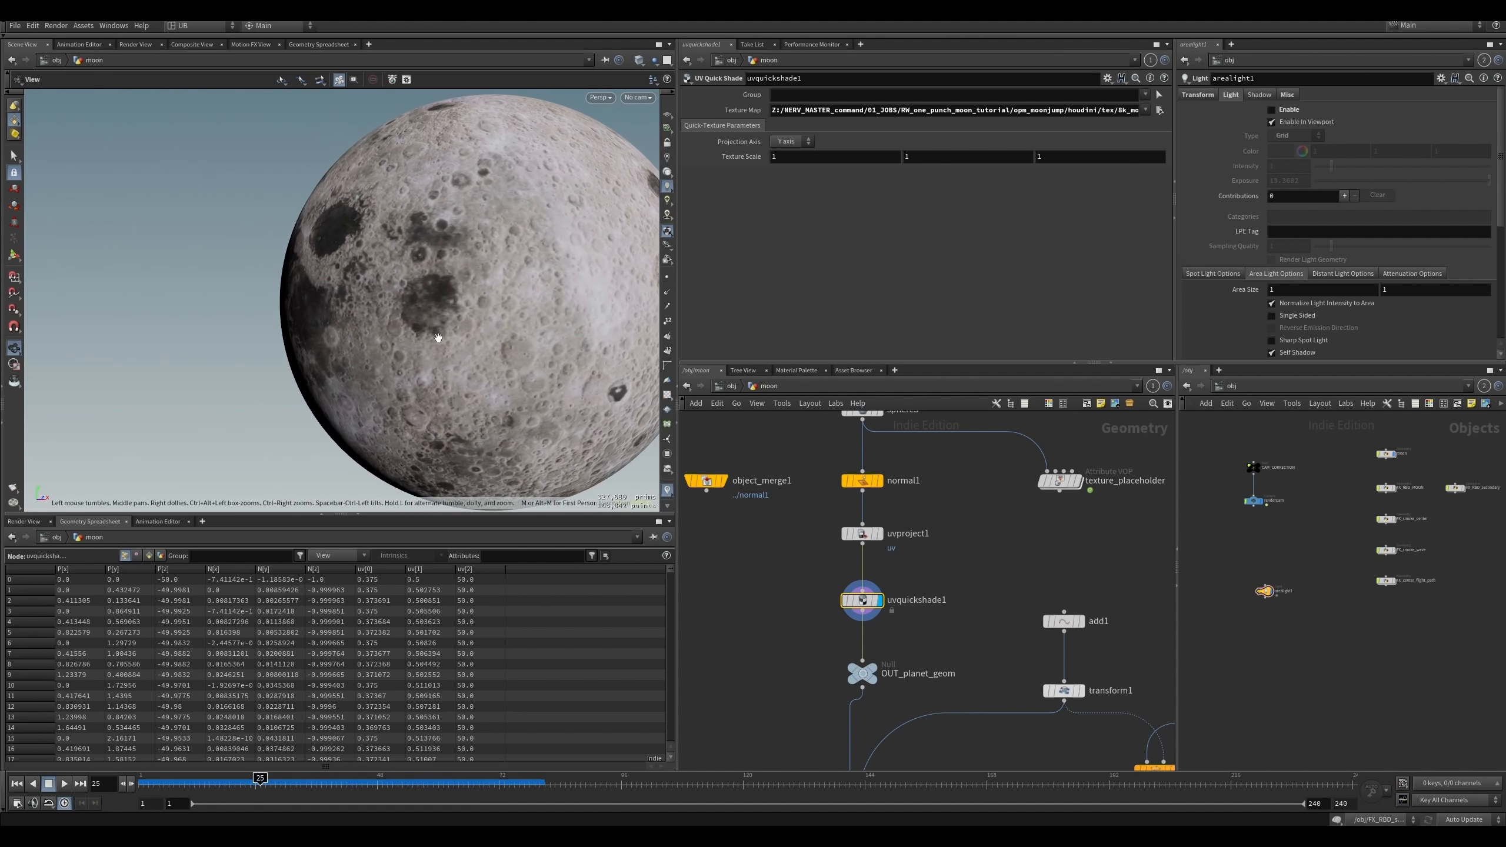
- Turn off material display in the viewport and display the OUT_planet_geom null
{"action": "middle_click_drag", "start_coordinate": [435, 336], "coordinate": [439, 323], "text": "alt"}
{"action": "left_click", "coordinate": [669, 228]}
{"action": "middle_click_drag", "start_coordinate": [963, 561], "coordinate": [965, 507]}
{"action": "left_click", "coordinate": [943, 599]}
{"action": "middle_click_drag", "start_coordinate": [943, 599], "coordinate": [909, 586]}
{"action": "left_click", "coordinate": [838, 599]}
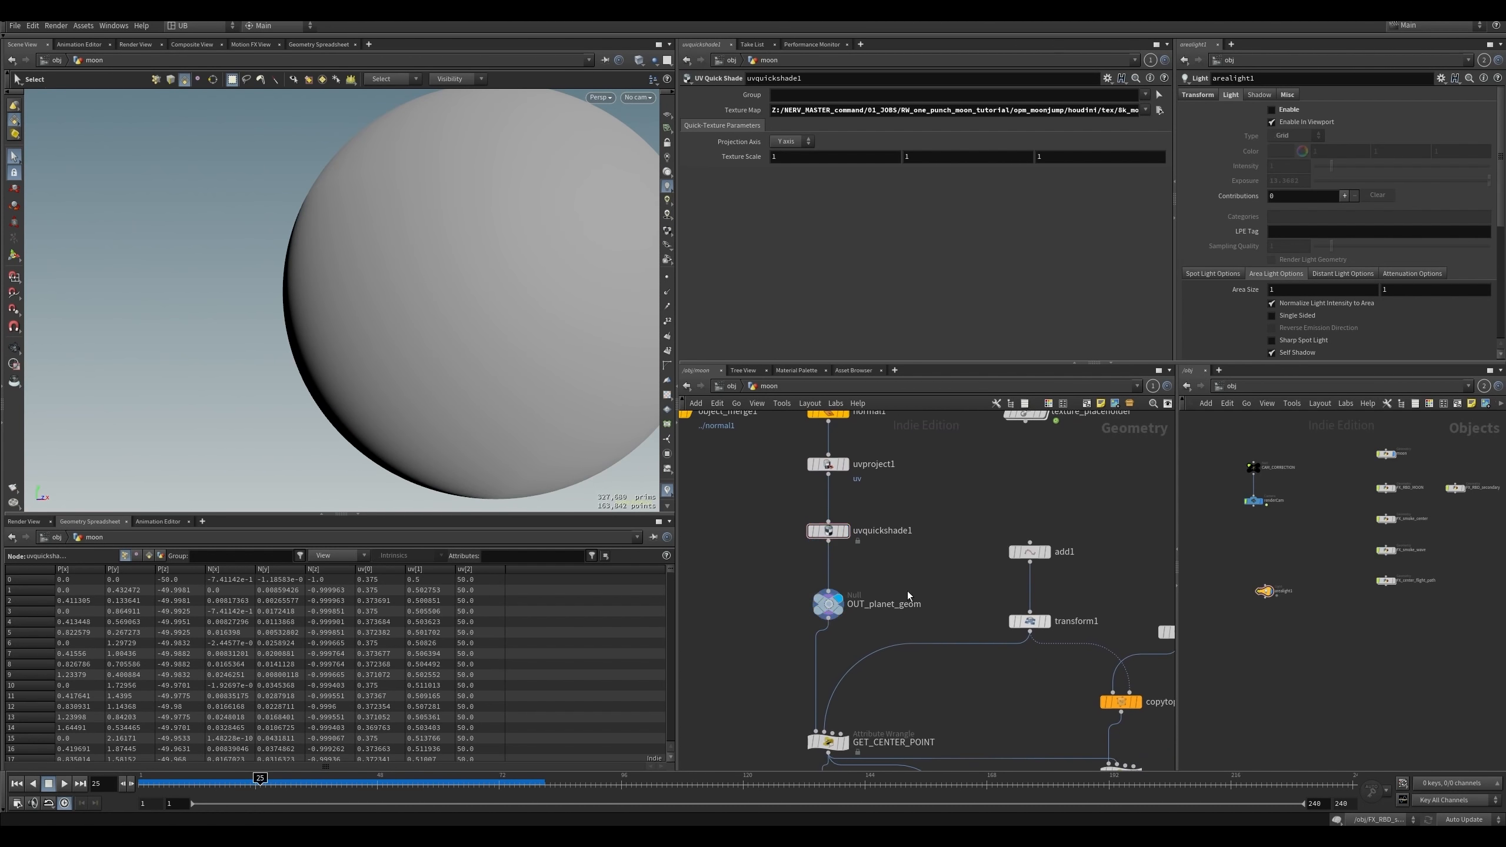
- Display the GET_CENTER_POINT wrangle and inspect the marked impact point on the moon's surface
{"action": "left_click_drag", "start_coordinate": [934, 576], "coordinate": [775, 635]}
{"action": "middle_click_drag", "start_coordinate": [775, 636], "coordinate": [799, 562]}
{"action": "scroll", "coordinate": [804, 595], "scroll_direction": "down", "scroll_amount": 2}
{"action": "left_click", "coordinate": [862, 638]}
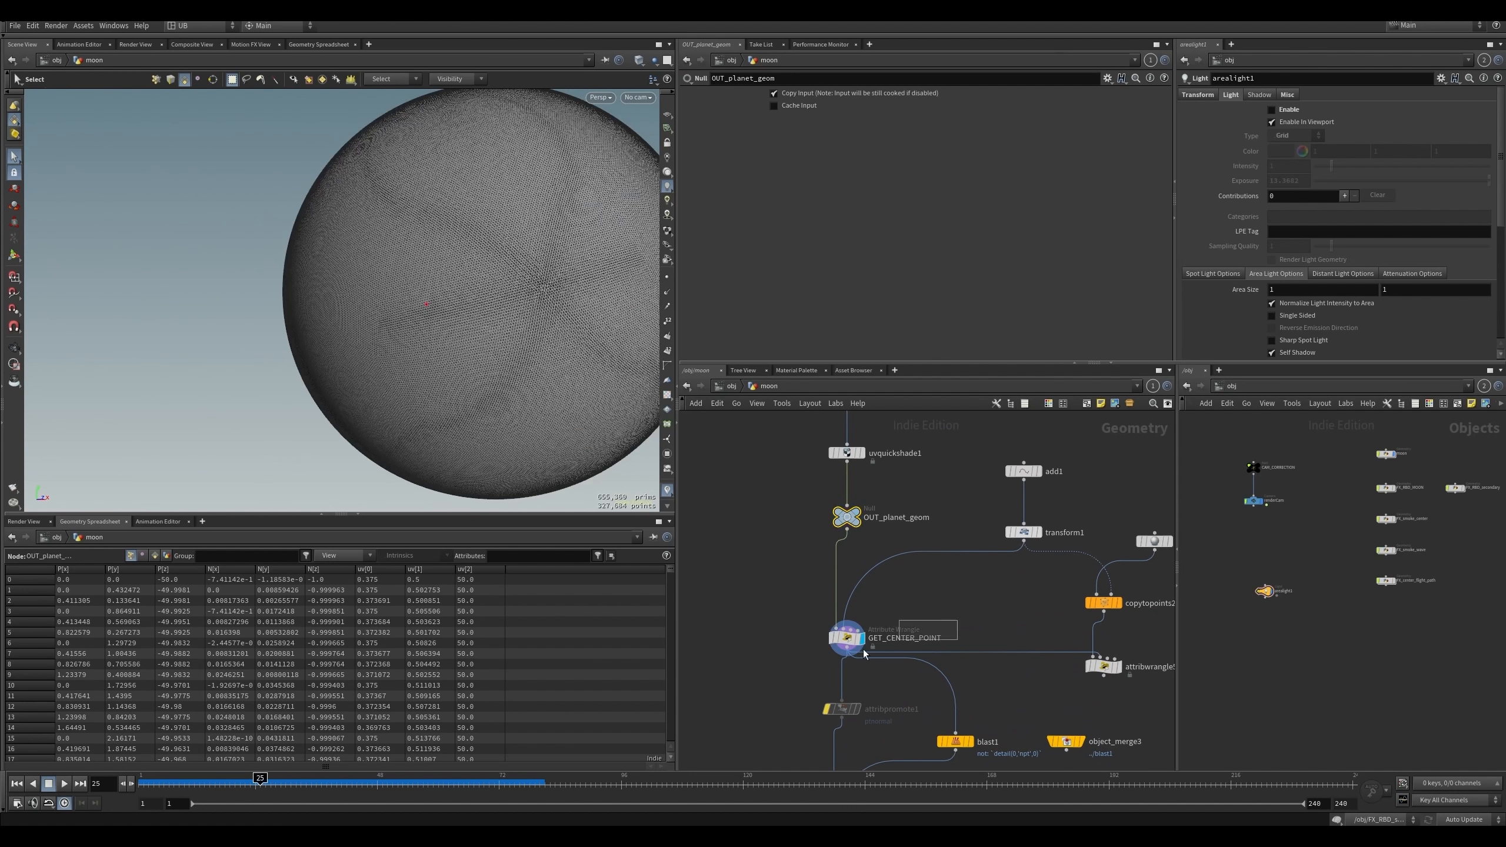
{"action": "left_click_drag", "start_coordinate": [931, 634], "coordinate": [822, 664]}
{"action": "left_click_drag", "start_coordinate": [512, 338], "coordinate": [512, 338], "text": "alt"}
{"action": "middle_click_drag", "start_coordinate": [512, 338], "coordinate": [438, 333], "text": "alt"}
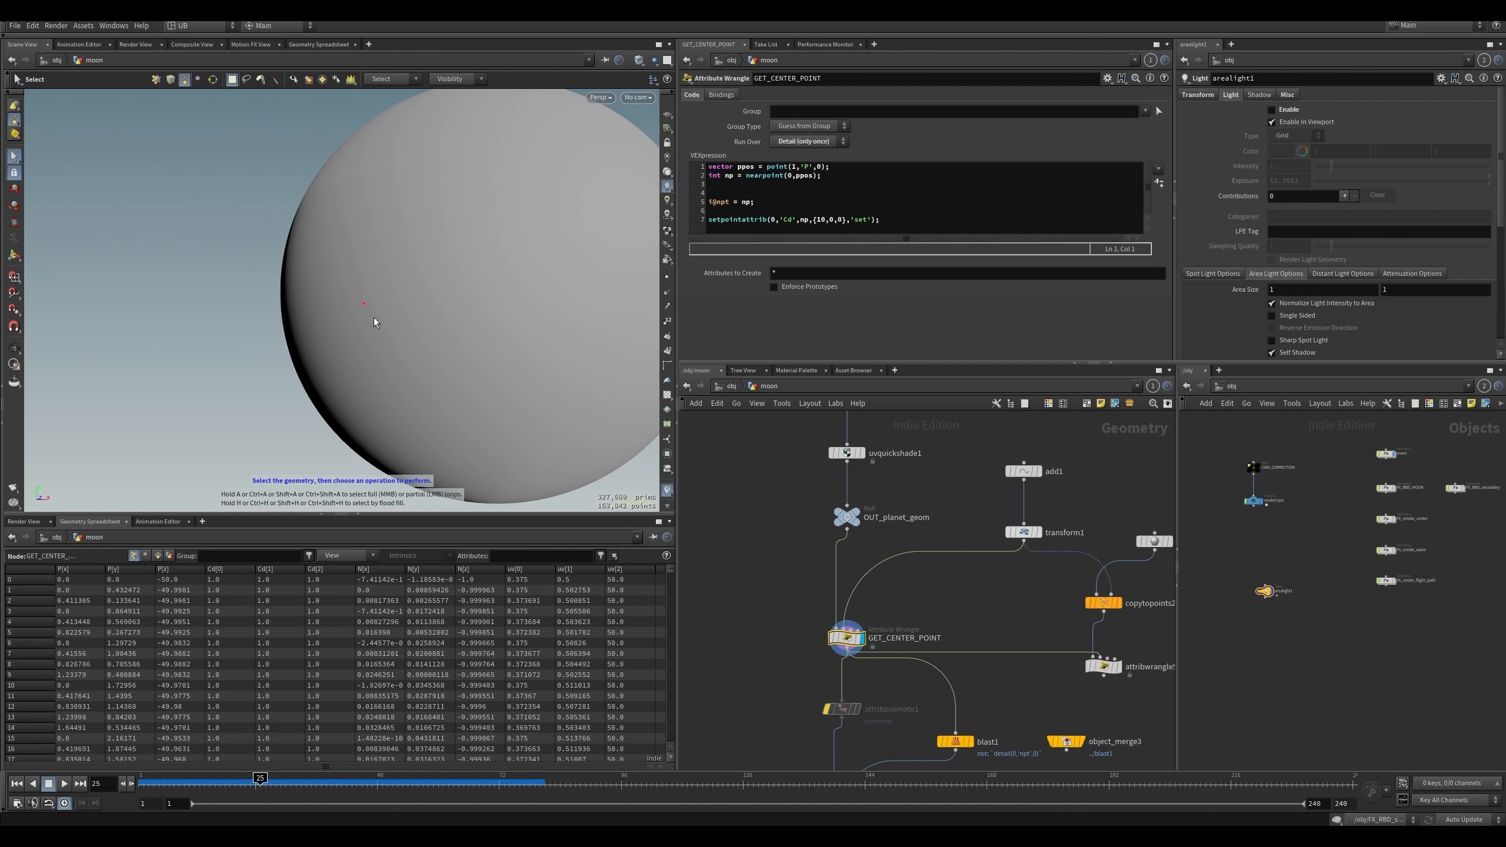
{"action": "mouse_move", "coordinate": [360, 303]}
{"action": "right_mouse_down", "text": "alt"}
{"action": "mouse_move", "coordinate": [413, 294]}
{"action": "mouse_move", "coordinate": [362, 308]}
{"action": "right_mouse_up", "text": "alt"}
- Read the VEX code in GET_CENTER_POINT that finds the nearest point and colours it
{"action": "left_click_drag", "start_coordinate": [890, 220], "coordinate": [708, 176]}
{"action": "middle_click_drag", "start_coordinate": [789, 594], "coordinate": [795, 519]}
{"action": "left_click", "coordinate": [796, 518]}
{"action": "left_click", "coordinate": [892, 229]}
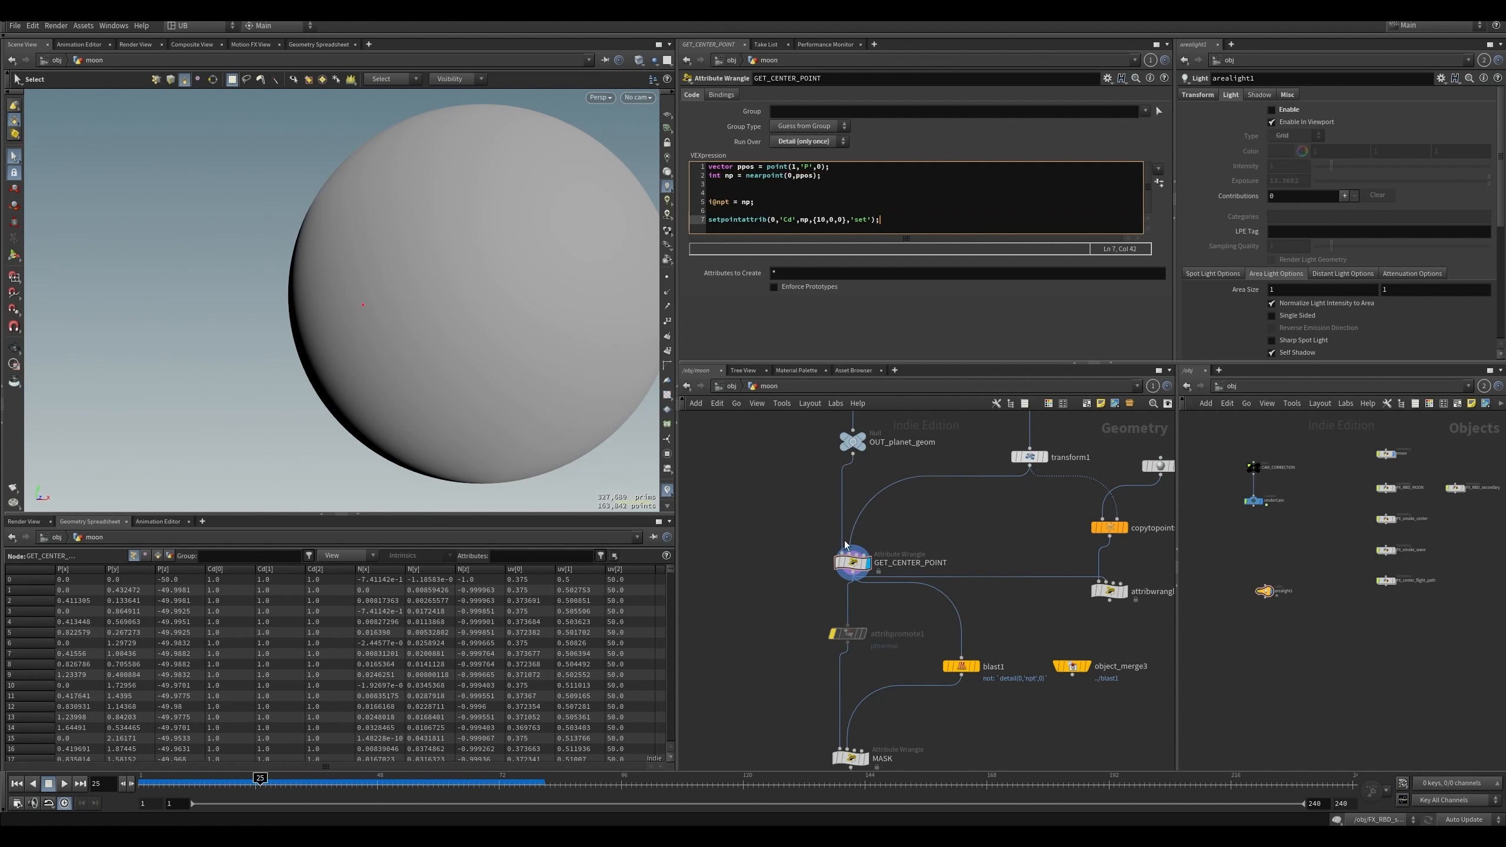
{"action": "middle_click_drag", "start_coordinate": [804, 579], "coordinate": [816, 579]}
{"action": "scroll", "coordinate": [353, 339], "scroll_direction": "up", "scroll_amount": 4}
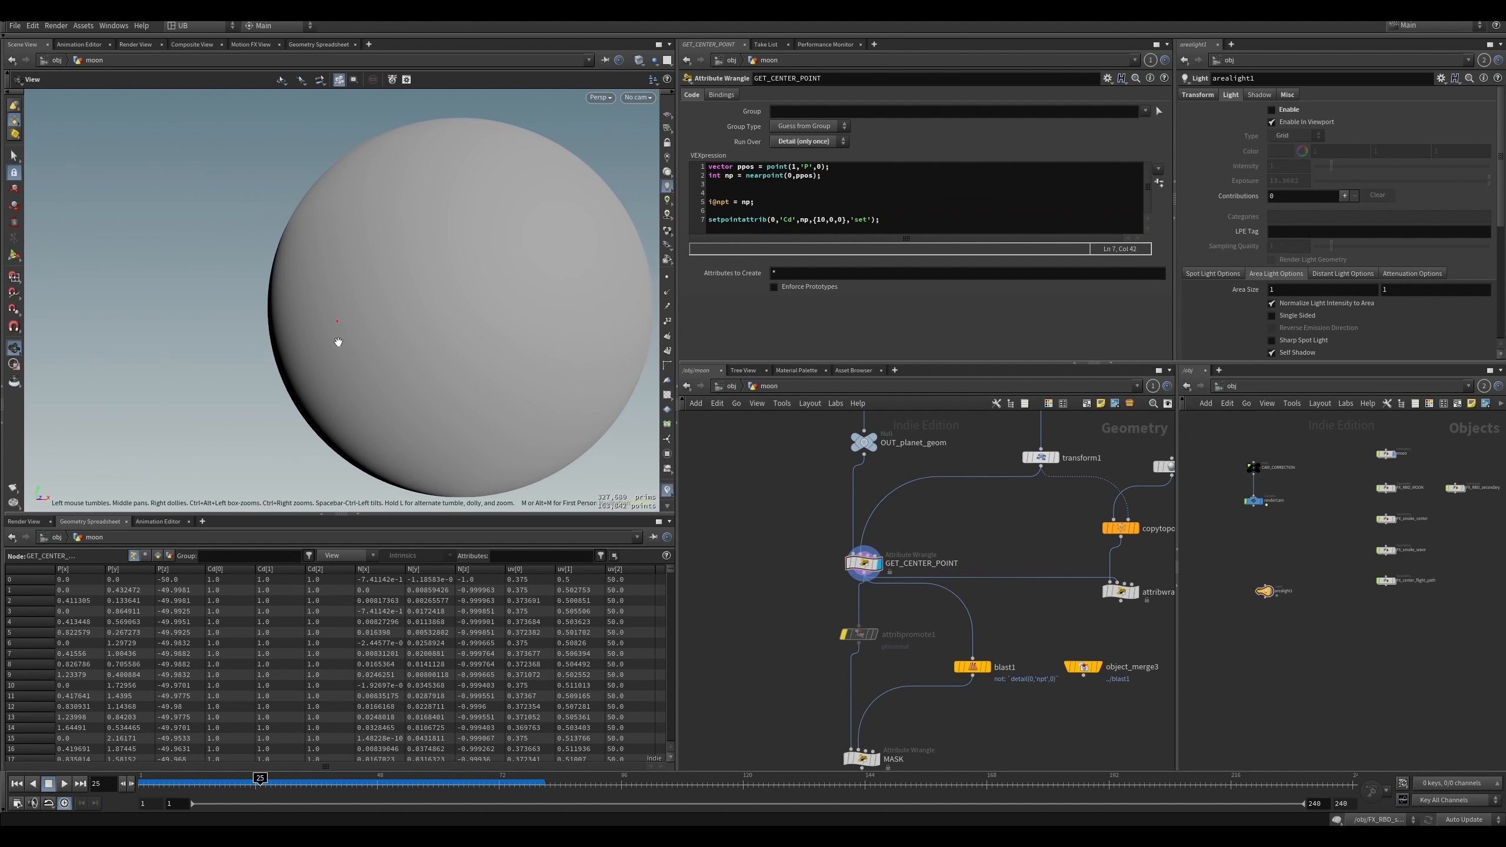
- Inspect the marked centre point up close on the moon's wireframe mesh
{"action": "scroll", "coordinate": [353, 332], "scroll_direction": "up", "scroll_amount": 2}
{"action": "key", "text": "shift+w"}
{"action": "left_click", "coordinate": [379, 330]}
{"action": "middle_click_drag", "start_coordinate": [824, 520], "coordinate": [800, 501]}
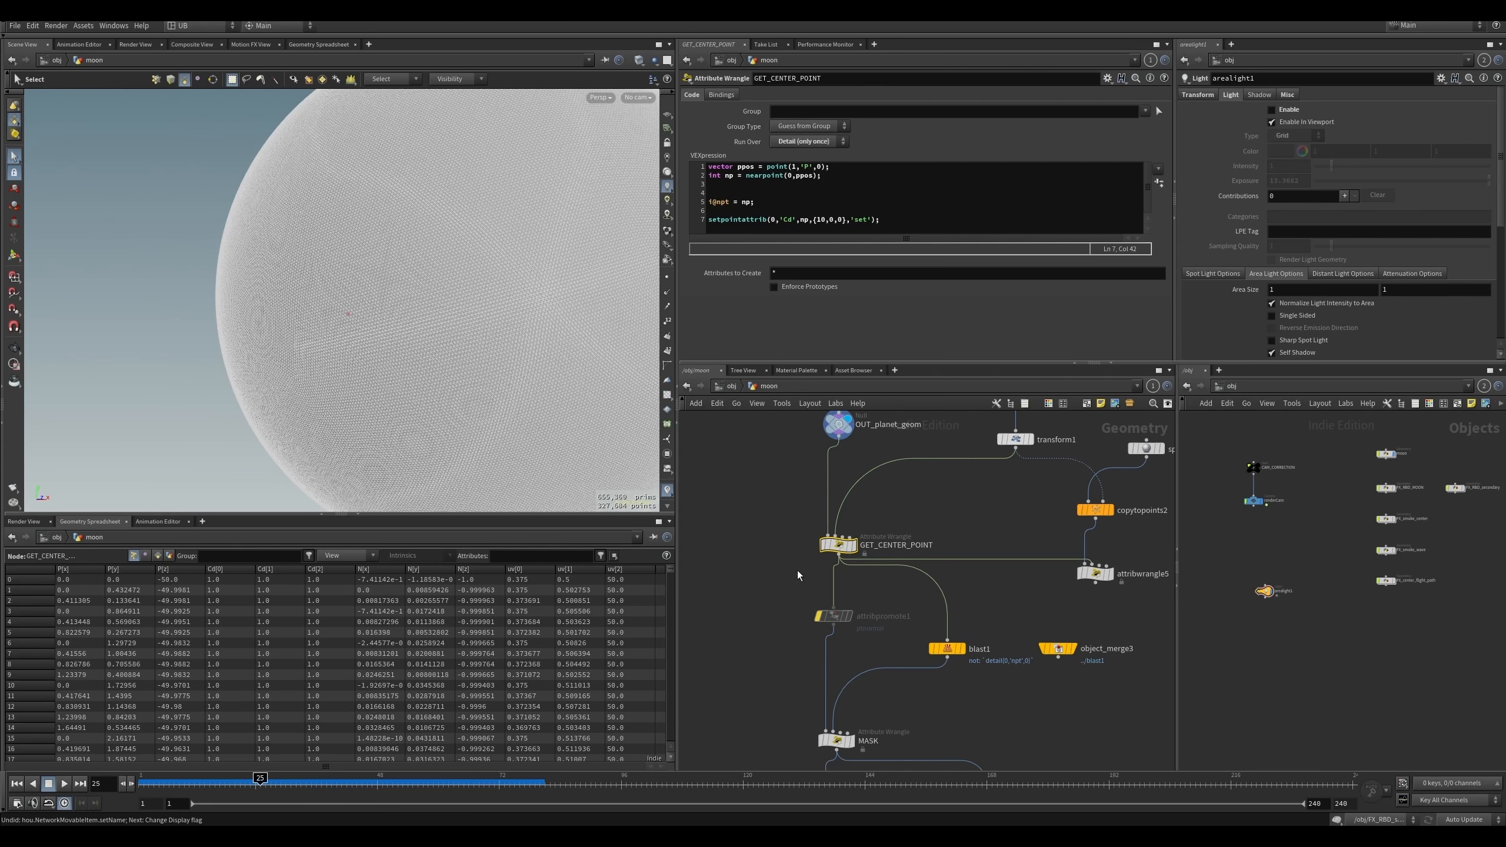
- Display the MASK wrangle and examine its distance-based mask_center code and ramp
{"action": "middle_click_drag", "start_coordinate": [780, 622], "coordinate": [783, 562]}
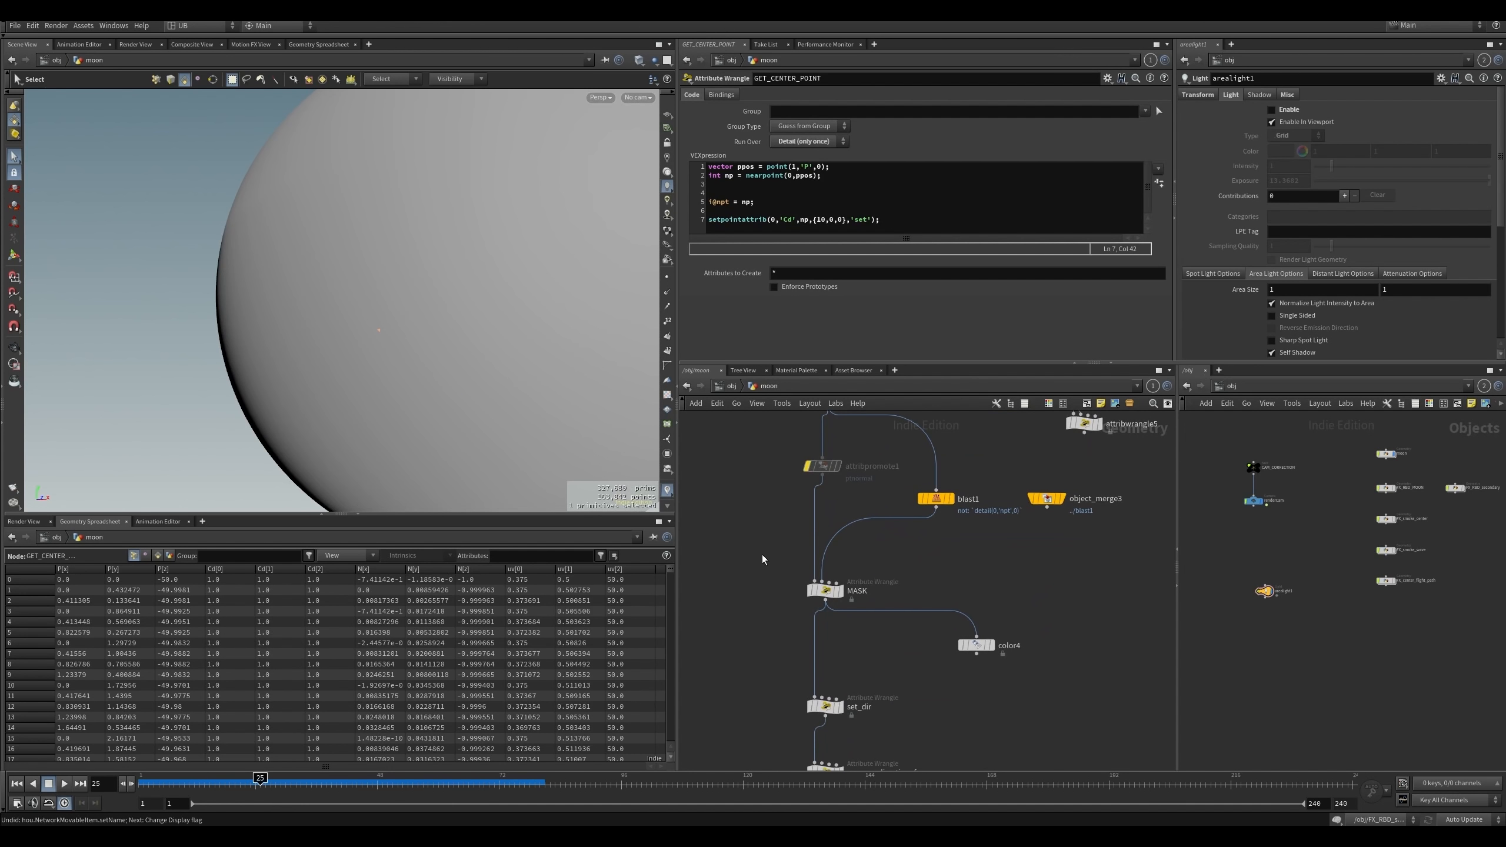
{"action": "middle_click_drag", "start_coordinate": [763, 560], "coordinate": [774, 611]}
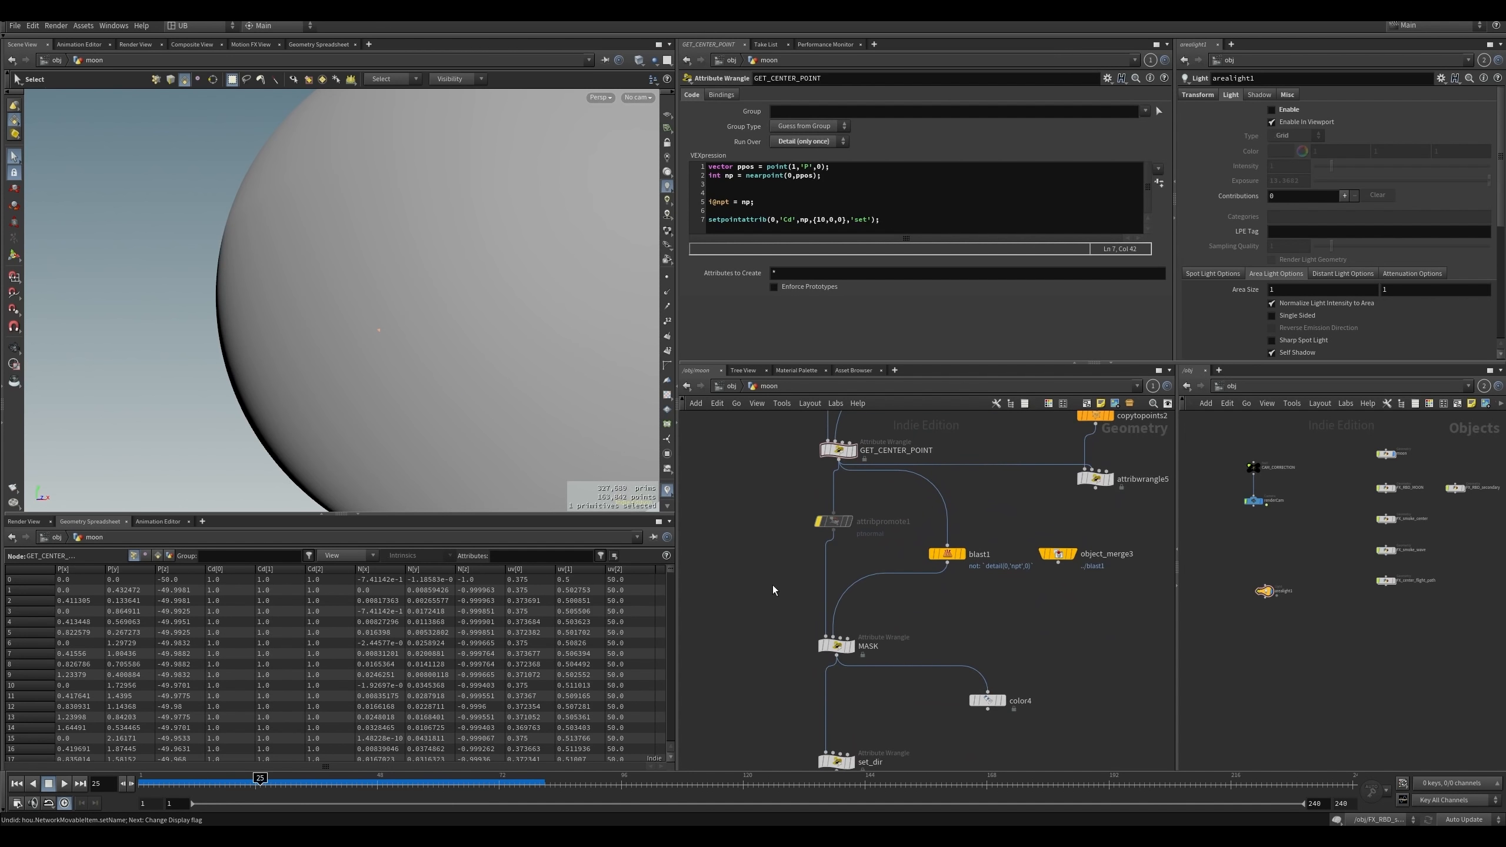
{"action": "left_click", "coordinate": [186, 416]}
{"action": "left_click", "coordinate": [836, 645]}
{"action": "middle_click_drag", "start_coordinate": [877, 670], "coordinate": [885, 622]}
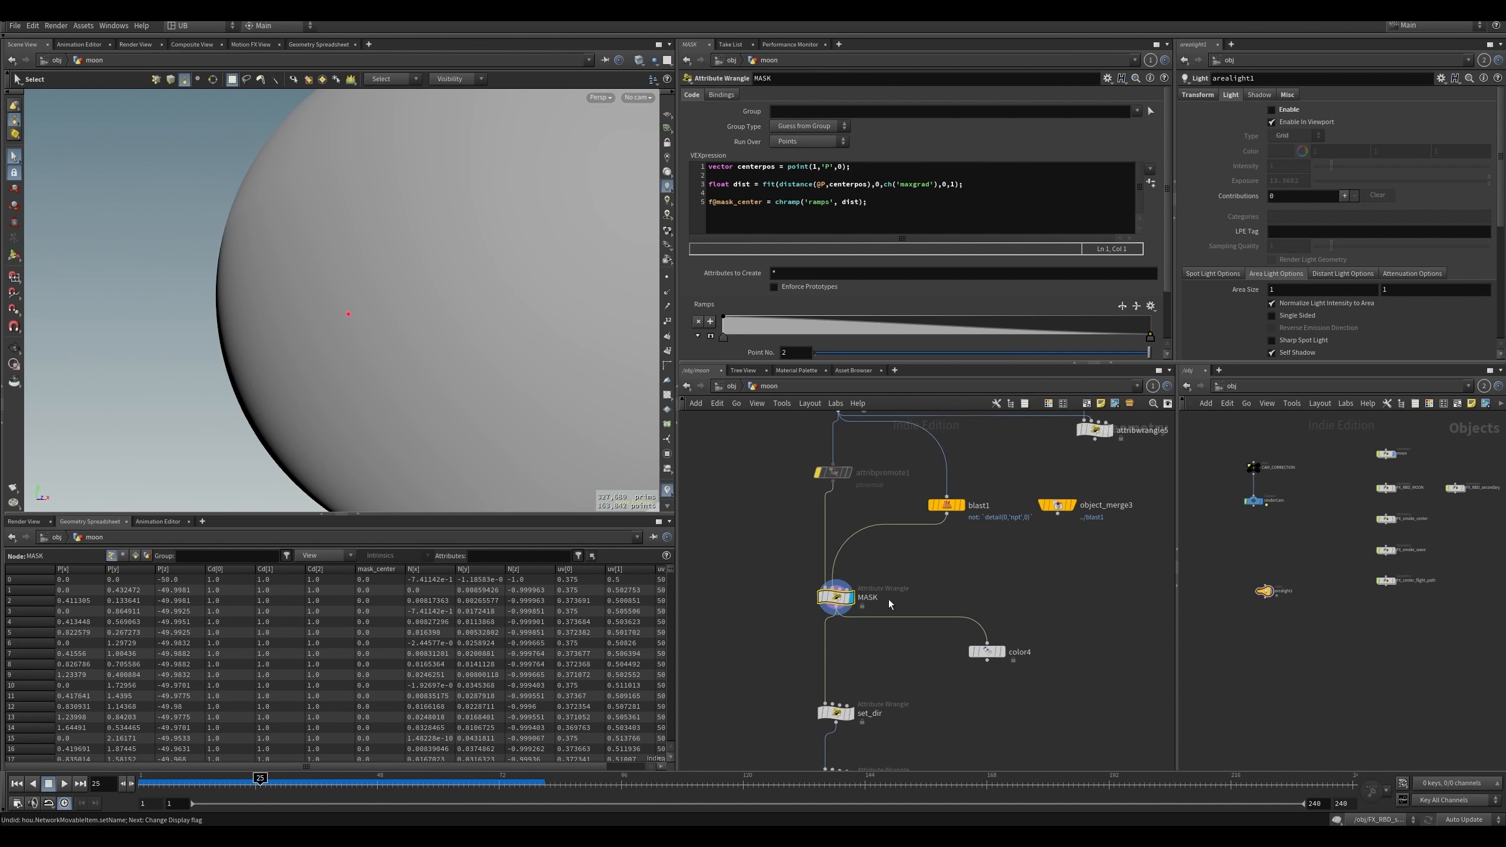
- Display the color4 node to inspect the mask_center gradient around the moon
{"action": "left_click", "coordinate": [987, 651]}
{"action": "right_click_drag", "start_coordinate": [331, 403], "coordinate": [340, 326], "text": "alt"}
{"action": "left_click_drag", "start_coordinate": [340, 327], "coordinate": [358, 330], "text": "alt"}
{"action": "key", "text": "s"}
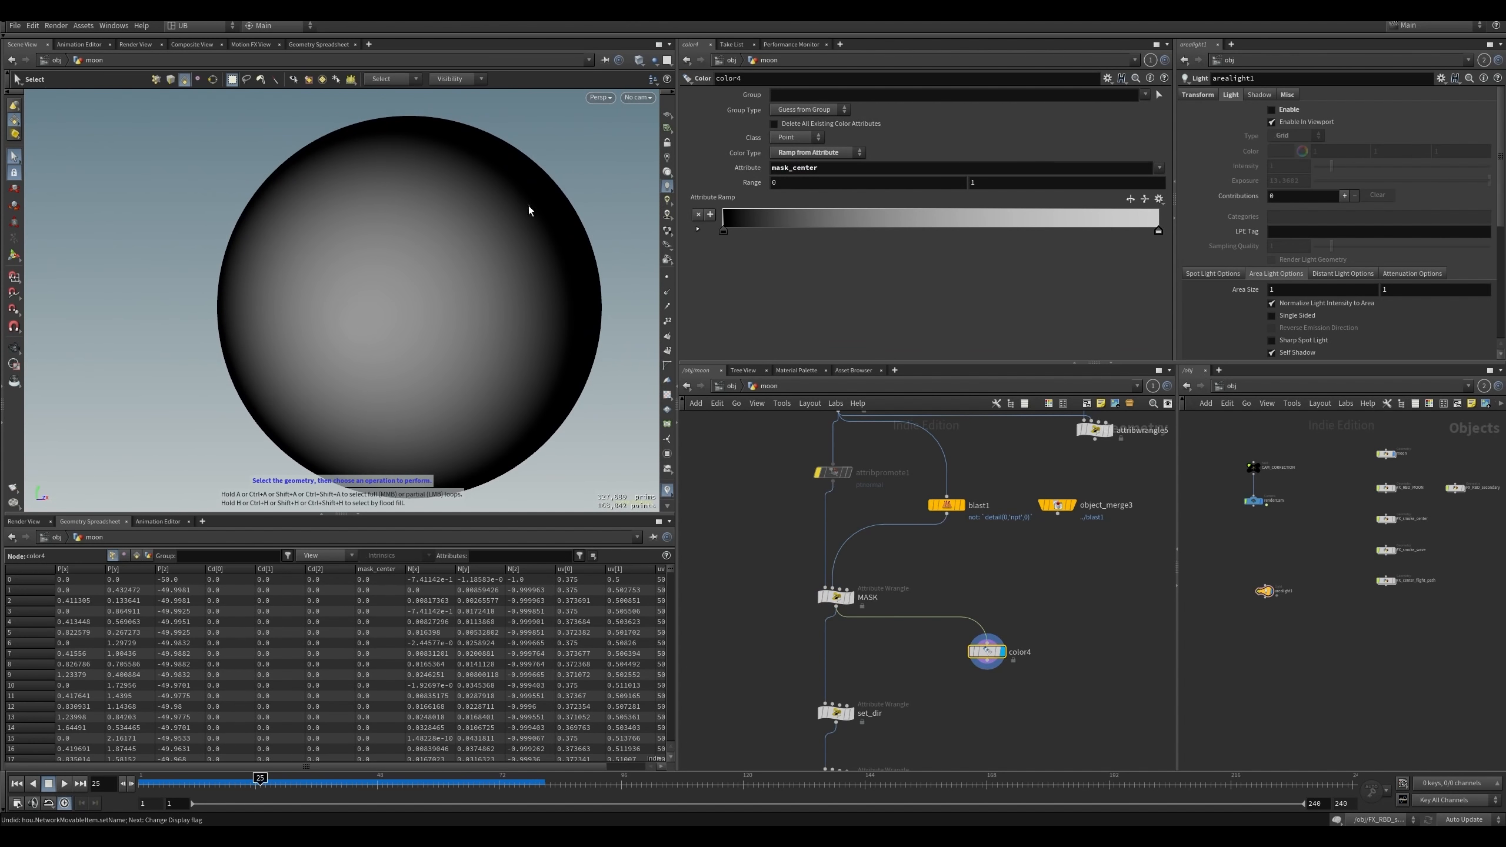
- Scrub the timeline to frame 20 and examine the ANIM_WAVE wrangle and the nodes below it
{"action": "left_click_drag", "start_coordinate": [204, 783], "coordinate": [249, 784]}
{"action": "left_click_drag", "start_coordinate": [383, 373], "coordinate": [373, 366], "text": "alt"}
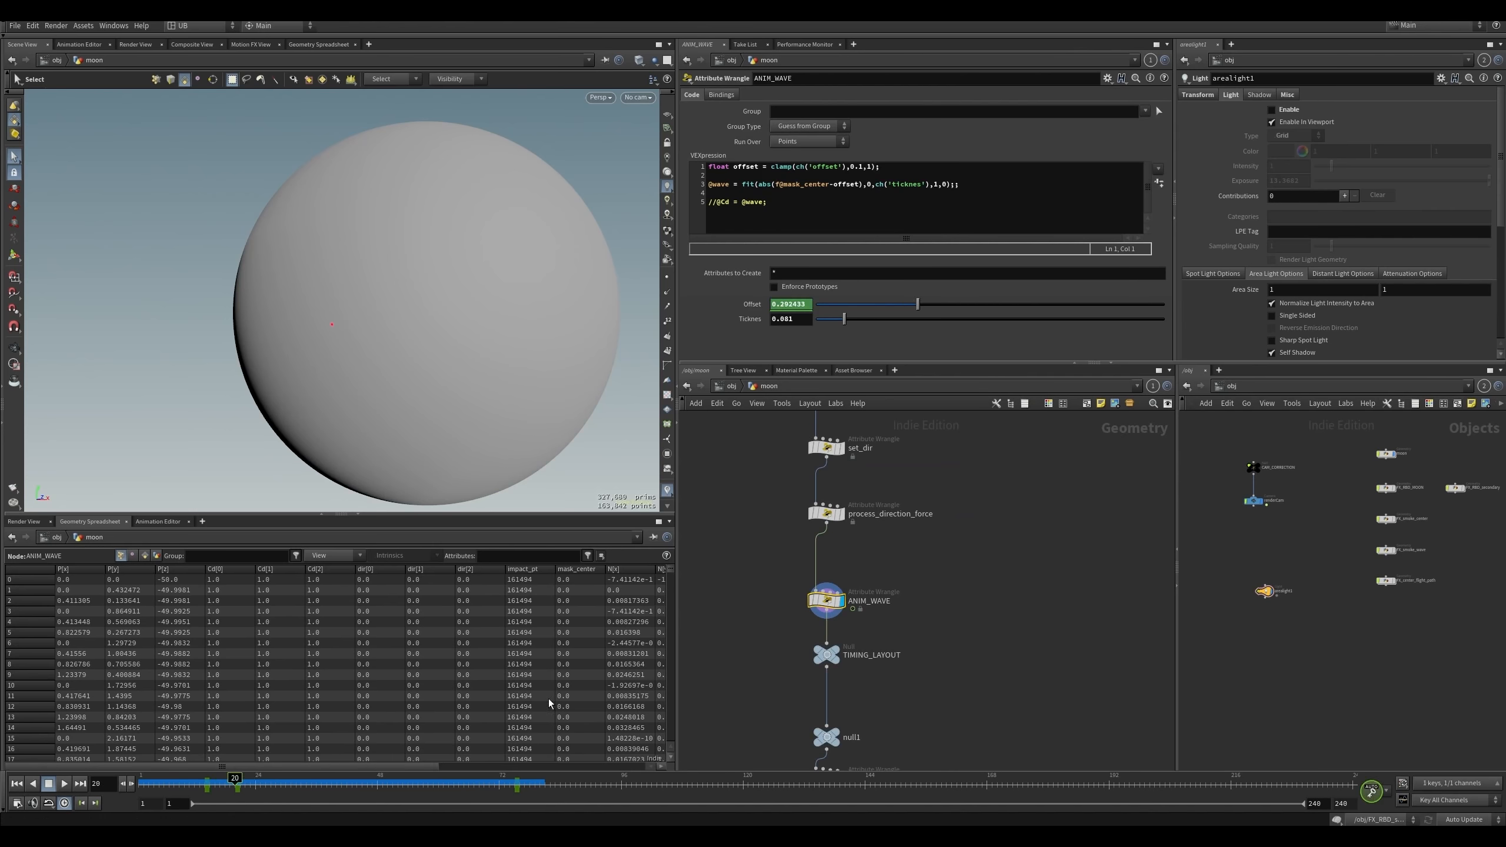
{"action": "middle_click_drag", "start_coordinate": [768, 556], "coordinate": [784, 533]}
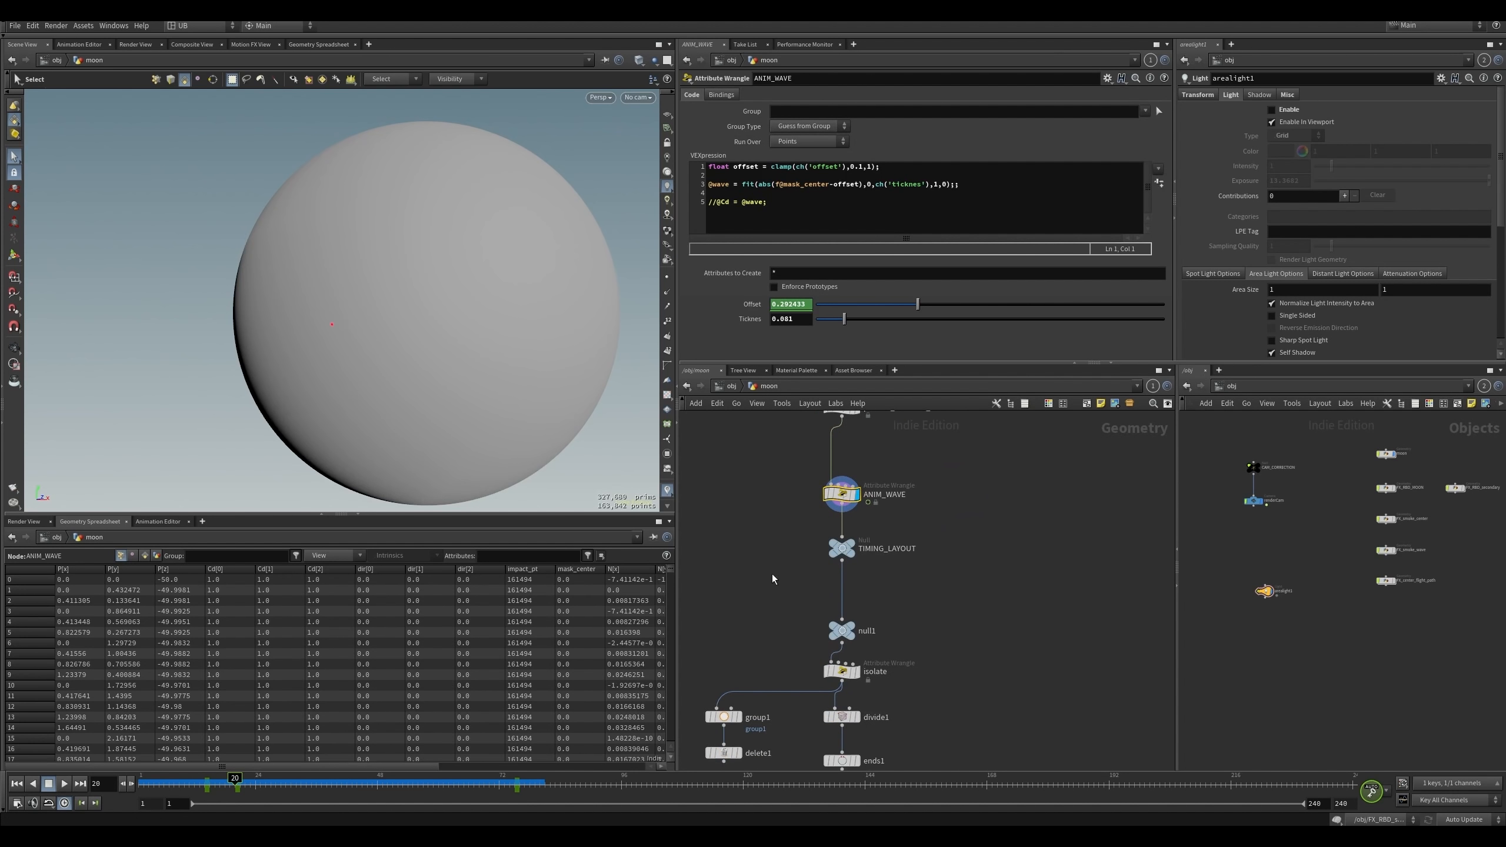
{"action": "middle_click_drag", "start_coordinate": [774, 594], "coordinate": [769, 637]}
{"action": "left_click", "coordinate": [714, 204]}
{"action": "key", "text": "Delete"}
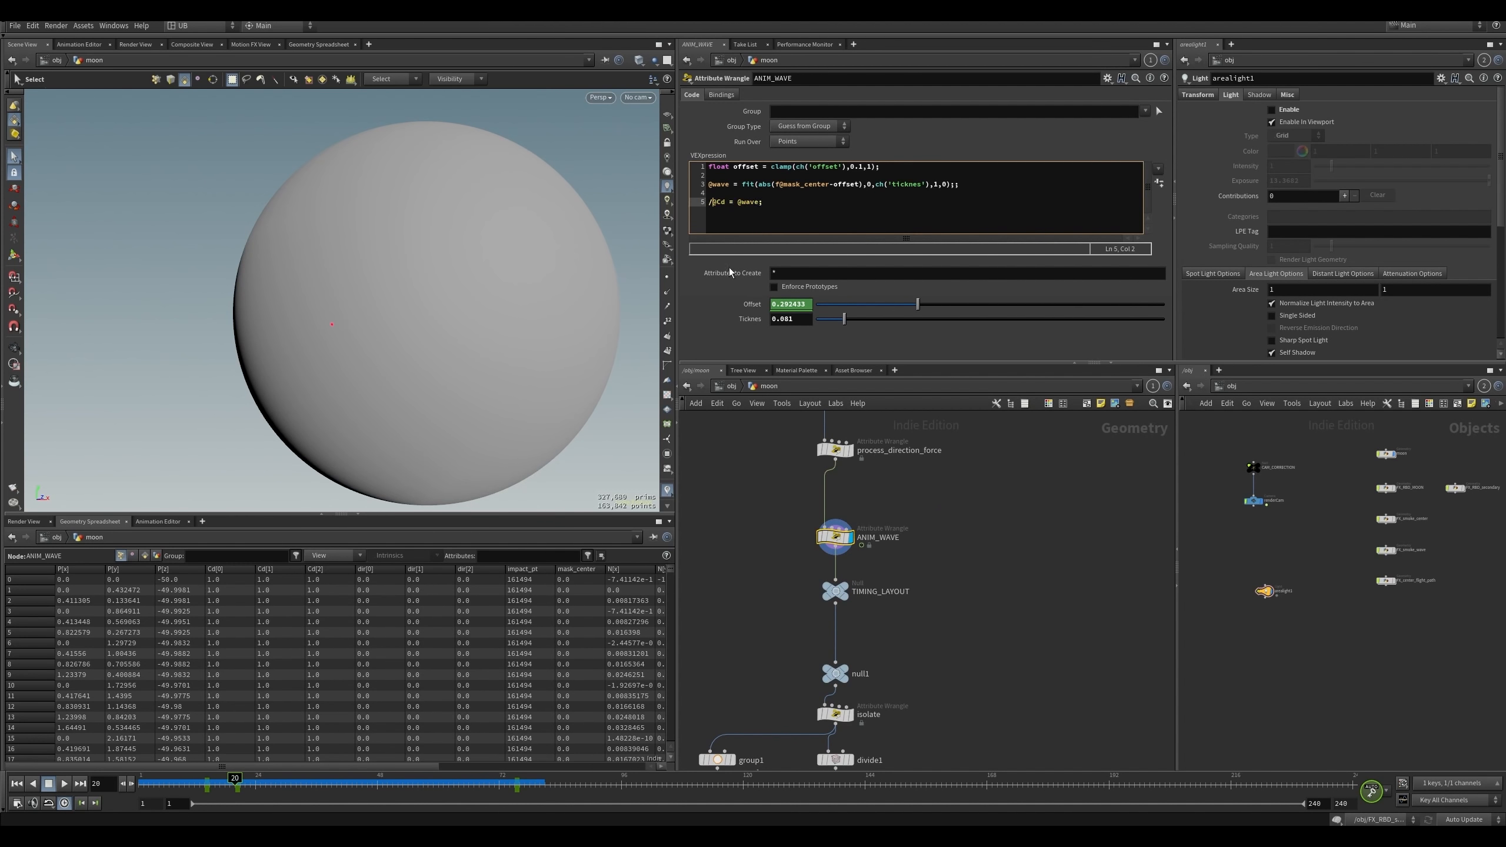
{"action": "key", "text": "BackSpace"}
{"action": "left_click_drag", "start_coordinate": [165, 784], "coordinate": [255, 794]}
{"action": "left_click", "coordinate": [834, 537]}
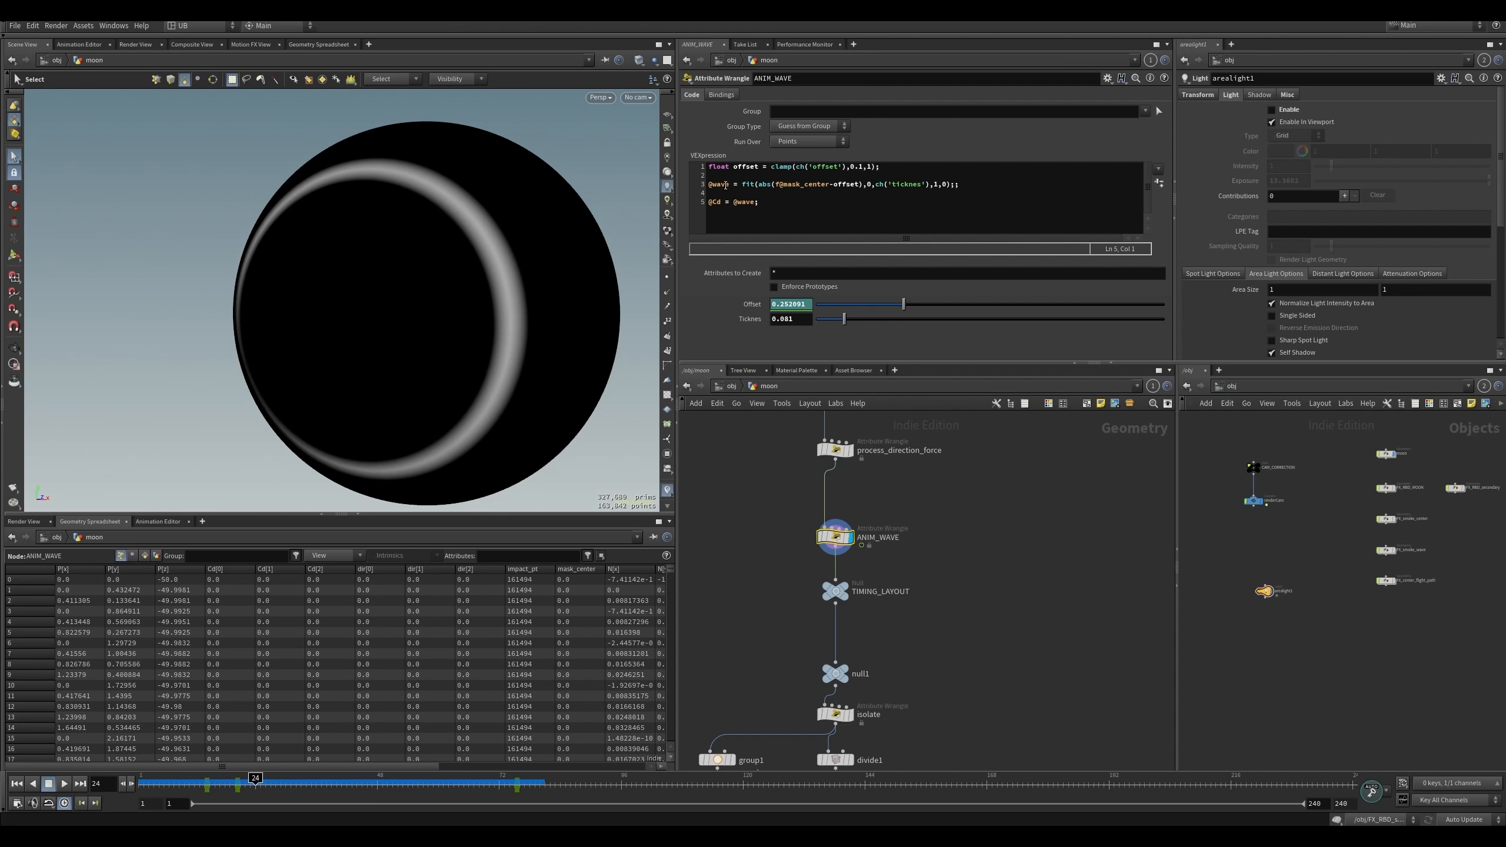
{"action": "middle_click_drag", "start_coordinate": [781, 650], "coordinate": [779, 596]}
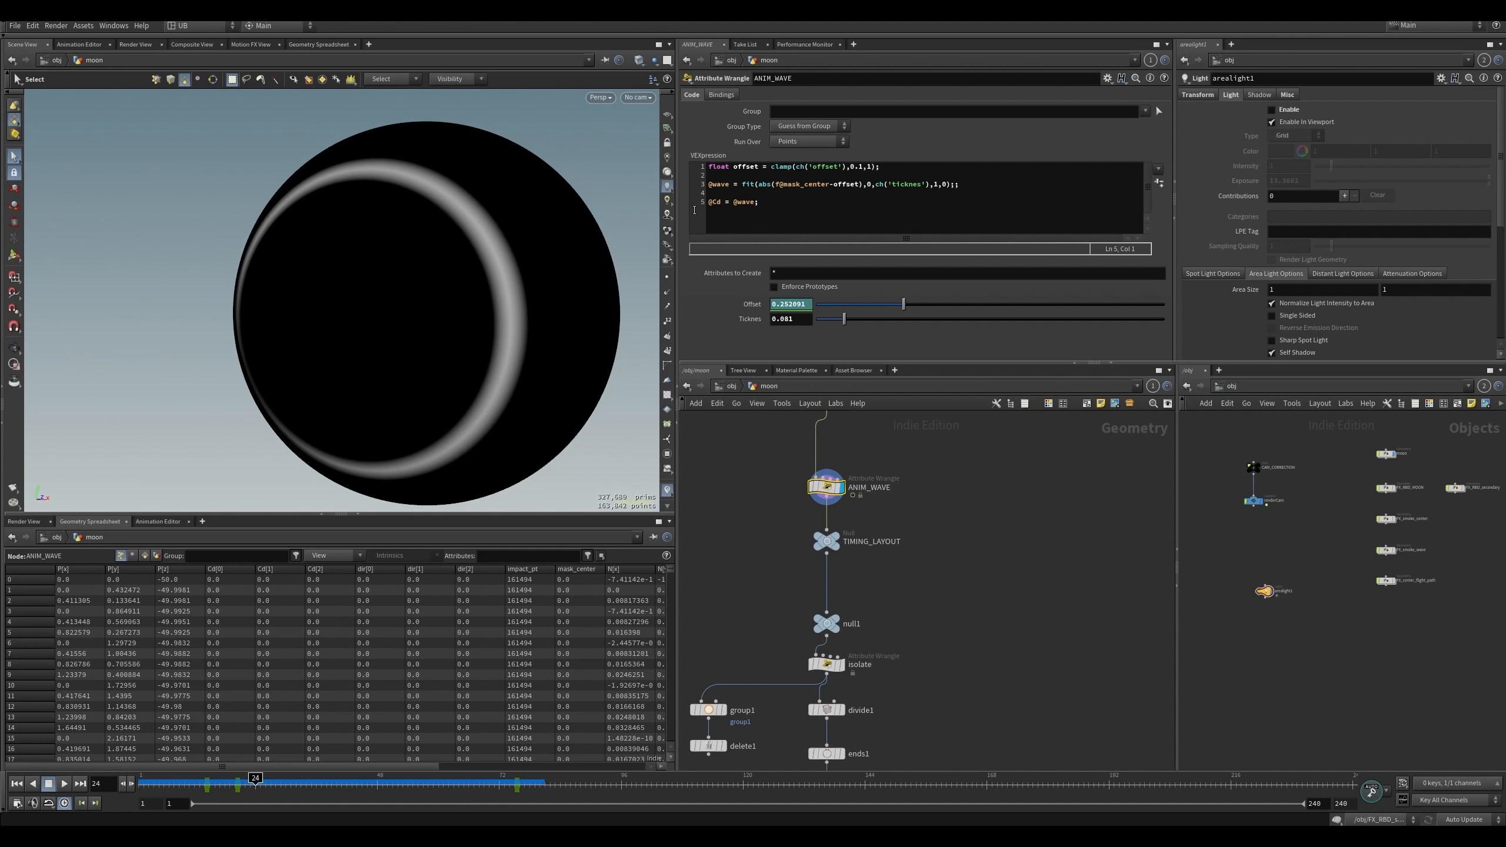
{"action": "left_click_drag", "start_coordinate": [780, 184], "coordinate": [824, 184]}
{"action": "left_click_drag", "start_coordinate": [782, 465], "coordinate": [882, 504]}
{"action": "left_click", "coordinate": [709, 207]}
{"action": "type", "text": "//"}
{"action": "left_click", "coordinate": [770, 554]}
{"action": "middle_click_drag", "start_coordinate": [775, 515], "coordinate": [824, 541]}
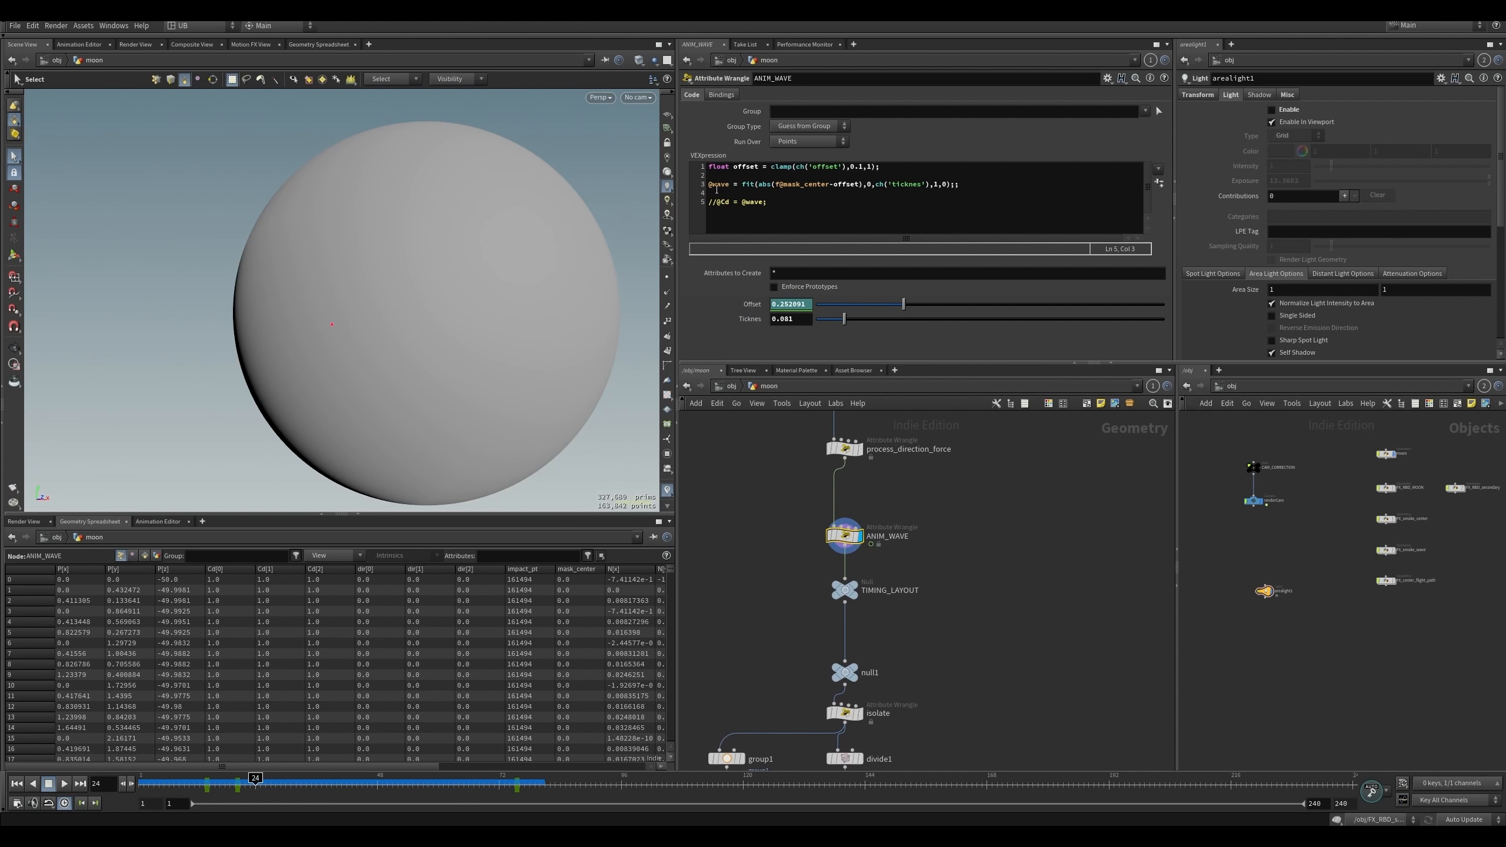
{"action": "left_click_drag", "start_coordinate": [730, 202], "coordinate": [707, 202]}
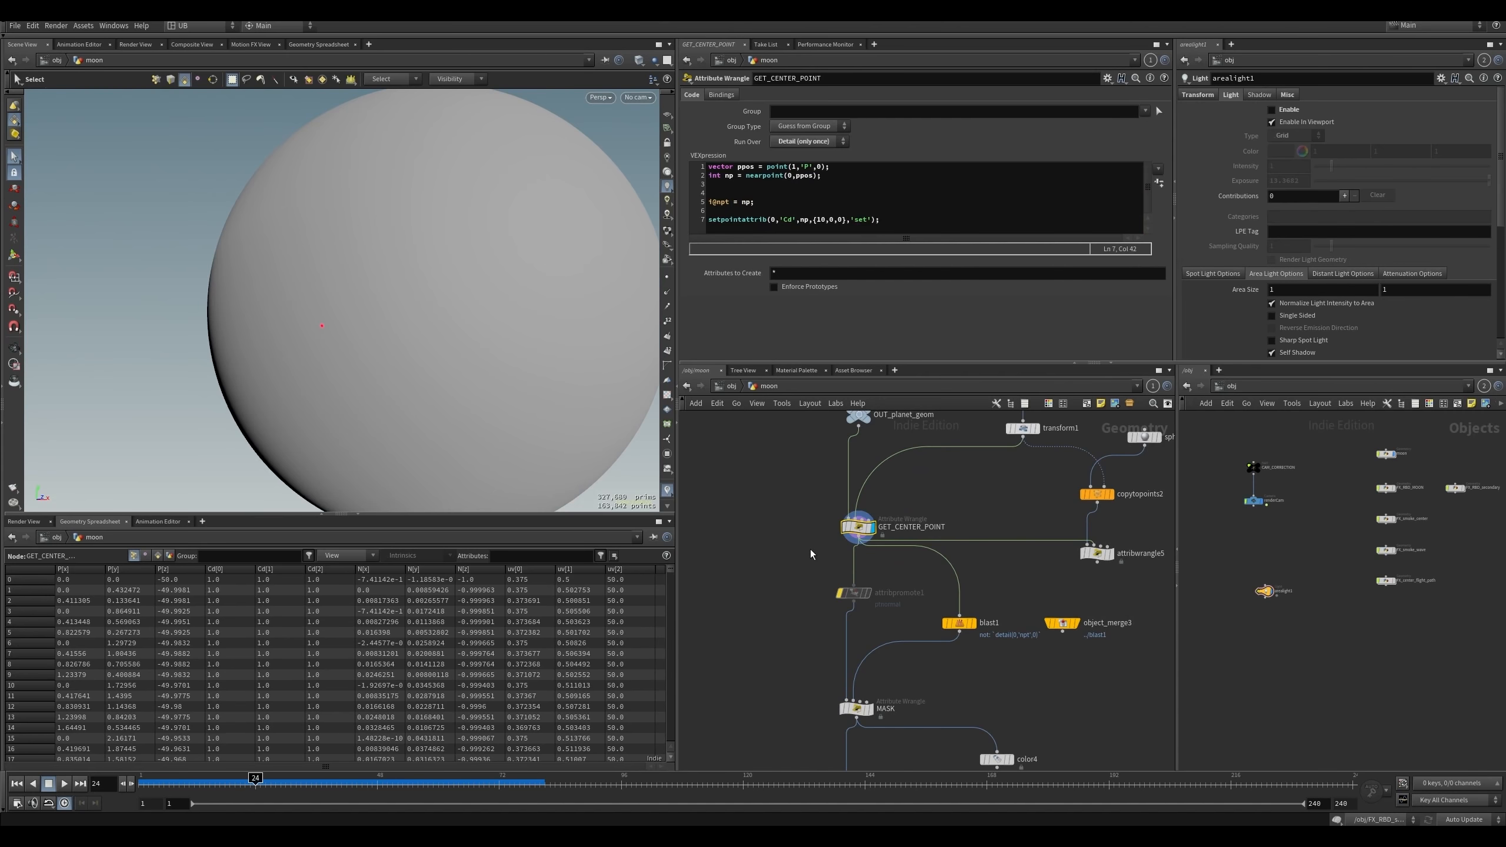
- Add a Grid in the empty area beside GET_CENTER_POINT with 100 rows and 100 columns
{"action": "middle_click_drag", "start_coordinate": [789, 563], "coordinate": [839, 576]}
{"action": "mouse_move", "coordinate": [826, 556]}
{"action": "right_mouse_down"}
{"action": "mouse_move", "coordinate": [795, 571]}
{"action": "mouse_move", "coordinate": [830, 556]}
{"action": "right_mouse_up"}
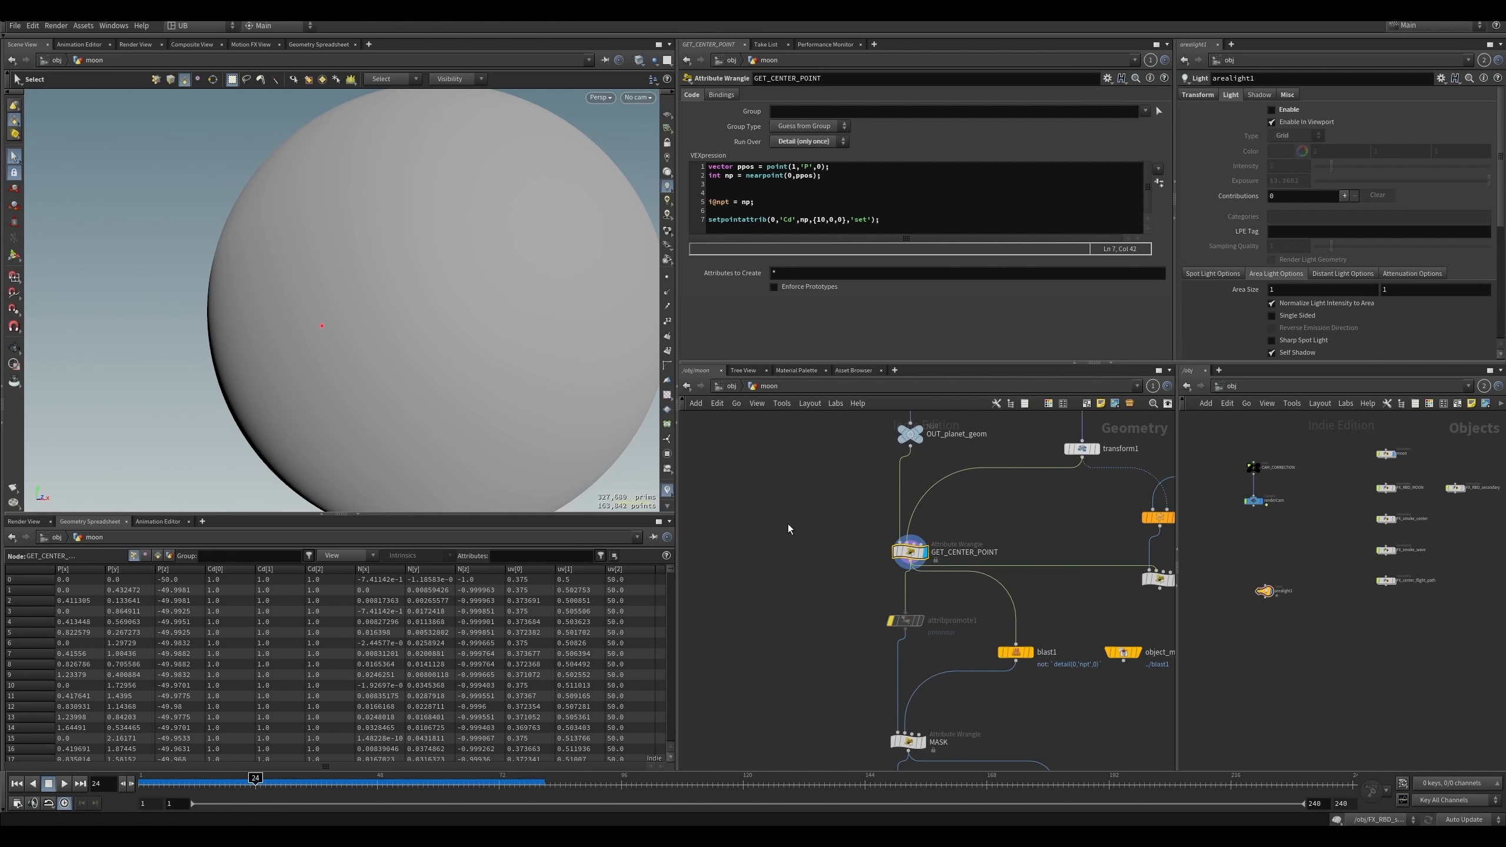
{"action": "scroll", "coordinate": [811, 523], "scroll_direction": "down", "scroll_amount": 2}
{"action": "middle_click_drag", "start_coordinate": [817, 544], "coordinate": [796, 556]}
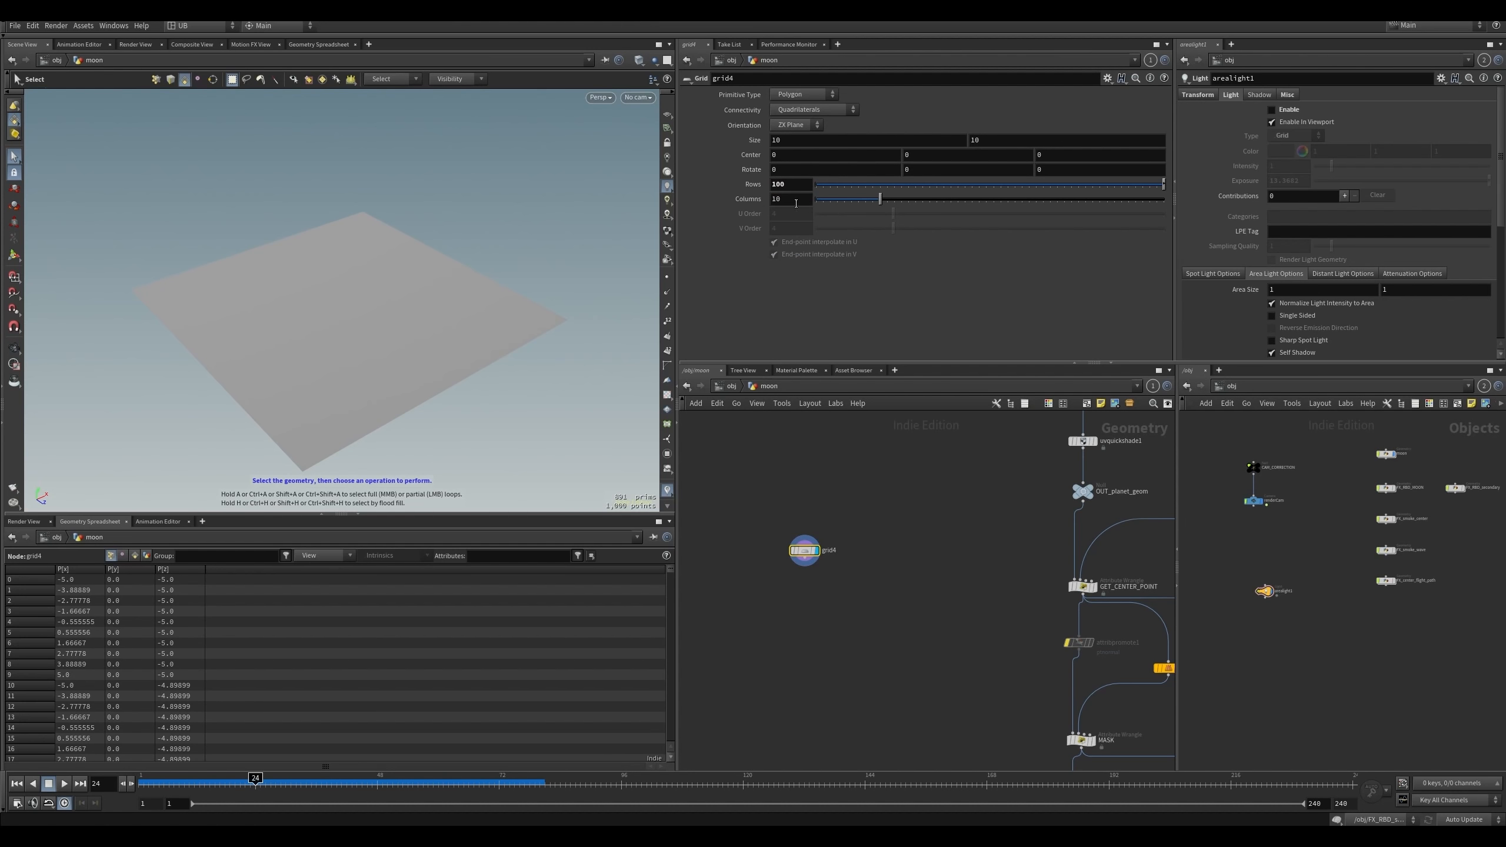
{"action": "type", "text": "100"}
{"action": "key", "text": "Tab"}
{"action": "type", "text": "100"}
{"action": "key", "text": "Return"}
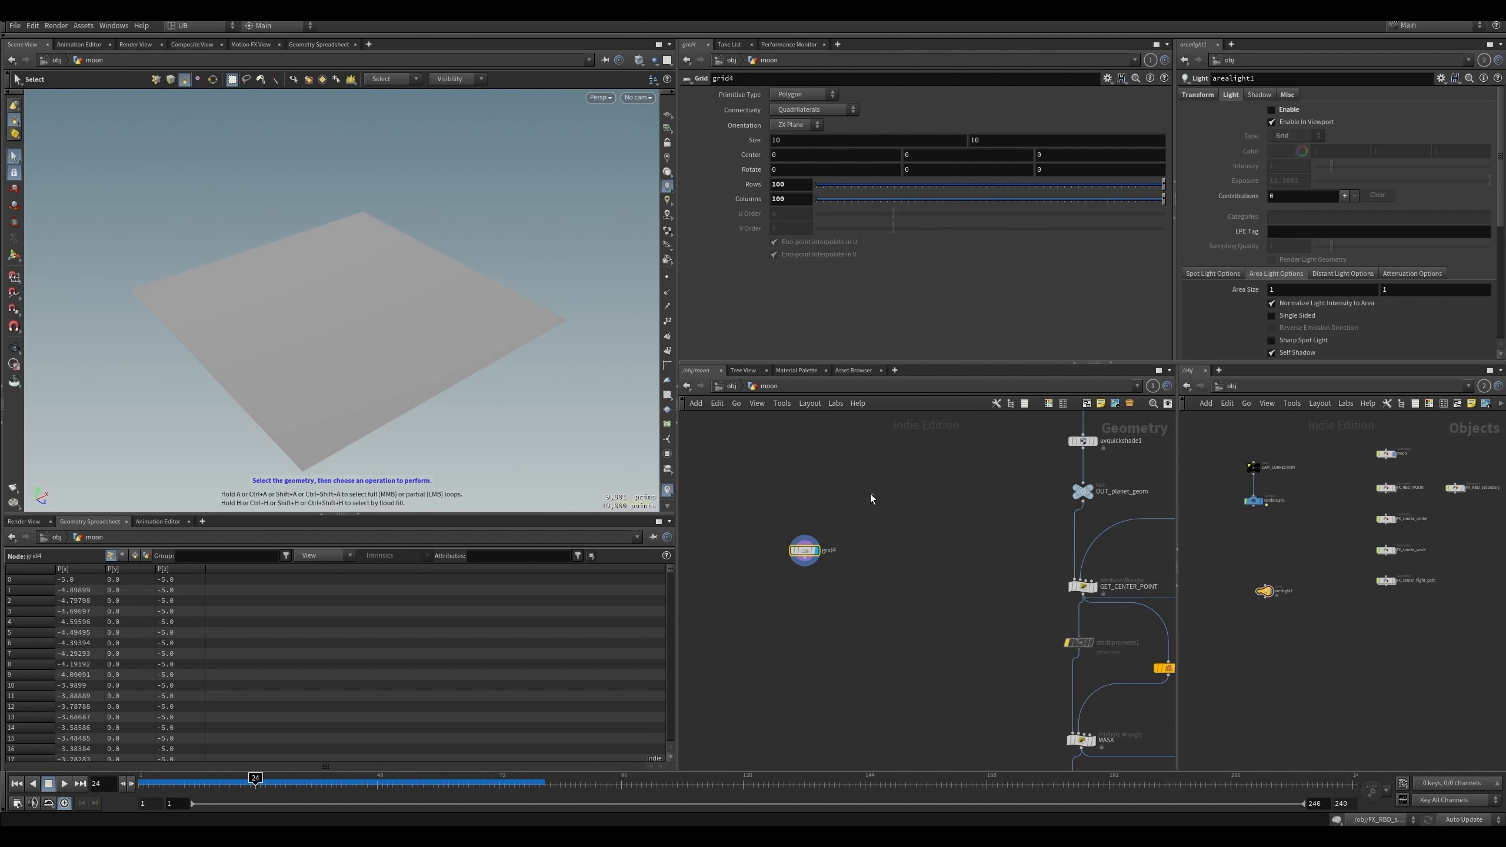
- Add a Sphere beside the grid, centre it at Y 1.5 and set its primitive type to Polygon
{"action": "scroll", "coordinate": [890, 545], "scroll_direction": "up", "scroll_amount": 2}
{"action": "key", "text": "Tab"}
{"action": "type", "text": "sph"}
{"action": "key", "text": "Return"}
{"action": "left_click", "coordinate": [914, 544]}
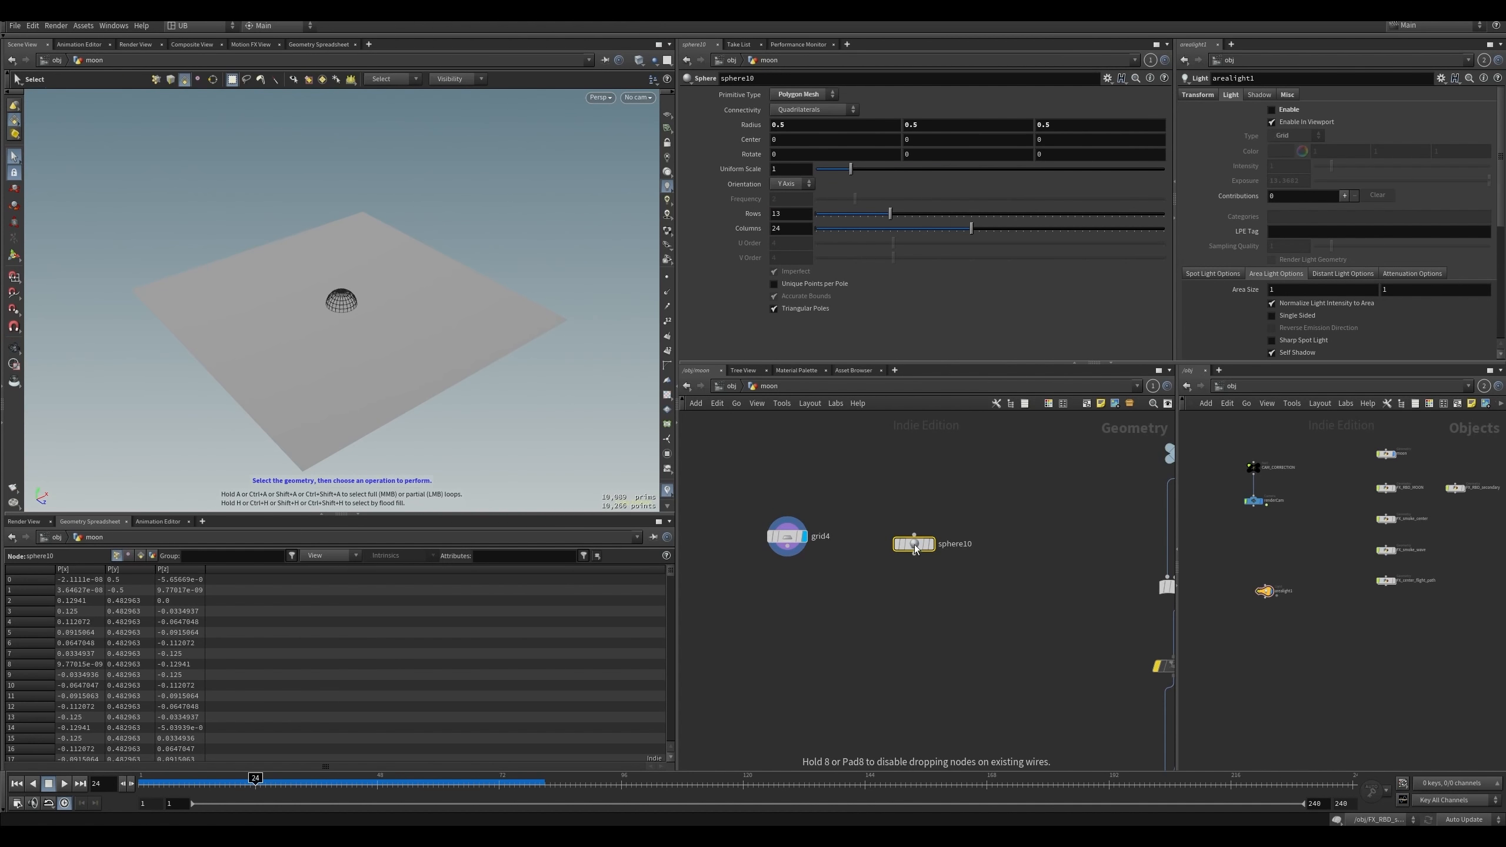
{"action": "middle_click_drag", "start_coordinate": [935, 140], "coordinate": [1007, 134]}
{"action": "left_click", "coordinate": [819, 95]}
{"action": "left_click", "coordinate": [787, 118]}
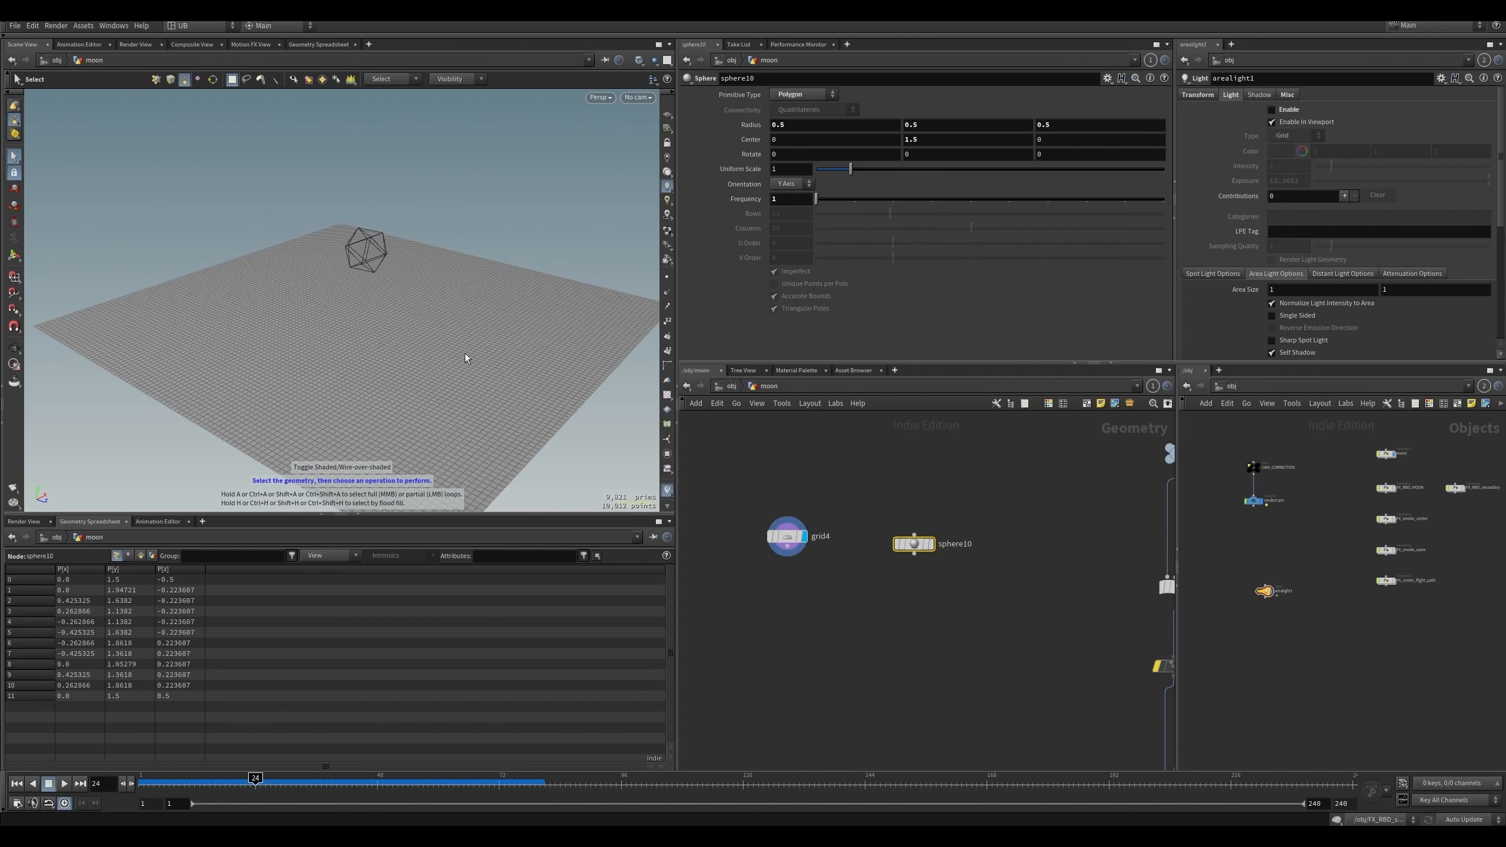
- Add an Attribute Wrangle, connect grid4 to its first input and sphere10 to its second, and display it
{"action": "left_click", "coordinate": [806, 639]}
{"action": "key", "text": "Tab"}
{"action": "type", "text": "wrangle"}
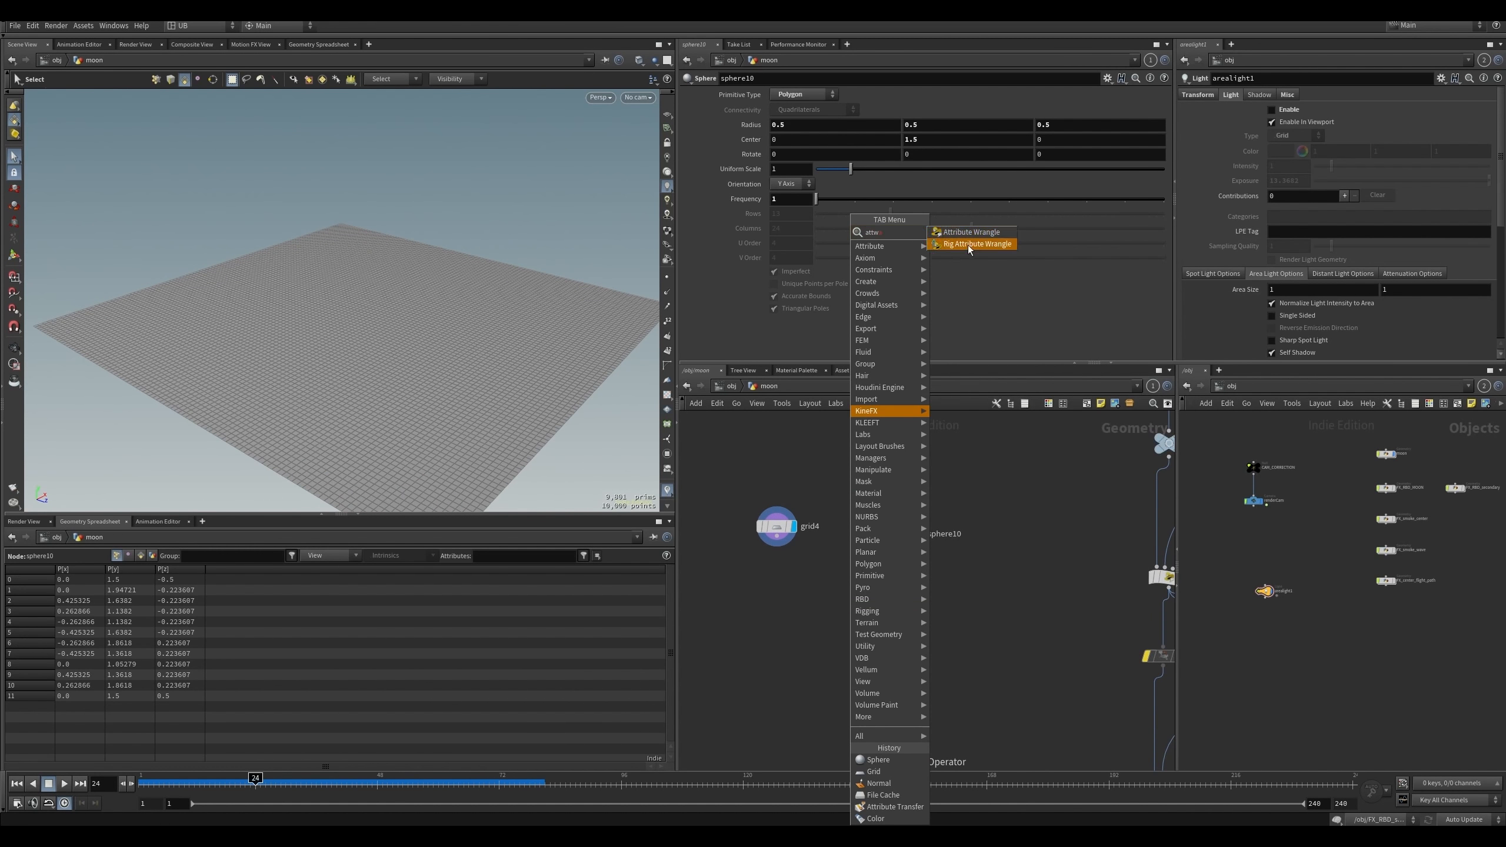
{"action": "key", "text": "Return"}
{"action": "left_click", "coordinate": [833, 629]}
{"action": "left_click_drag", "start_coordinate": [776, 538], "coordinate": [805, 642]}
{"action": "left_click_drag", "start_coordinate": [903, 543], "coordinate": [801, 631]}
{"action": "left_click", "coordinate": [821, 640]}
- Show sphere10 as a template above the grid and raise its centre to Y 2
{"action": "left_click_drag", "start_coordinate": [415, 355], "coordinate": [439, 333]}
{"action": "left_click", "coordinate": [916, 534]}
{"action": "key", "text": "s"}
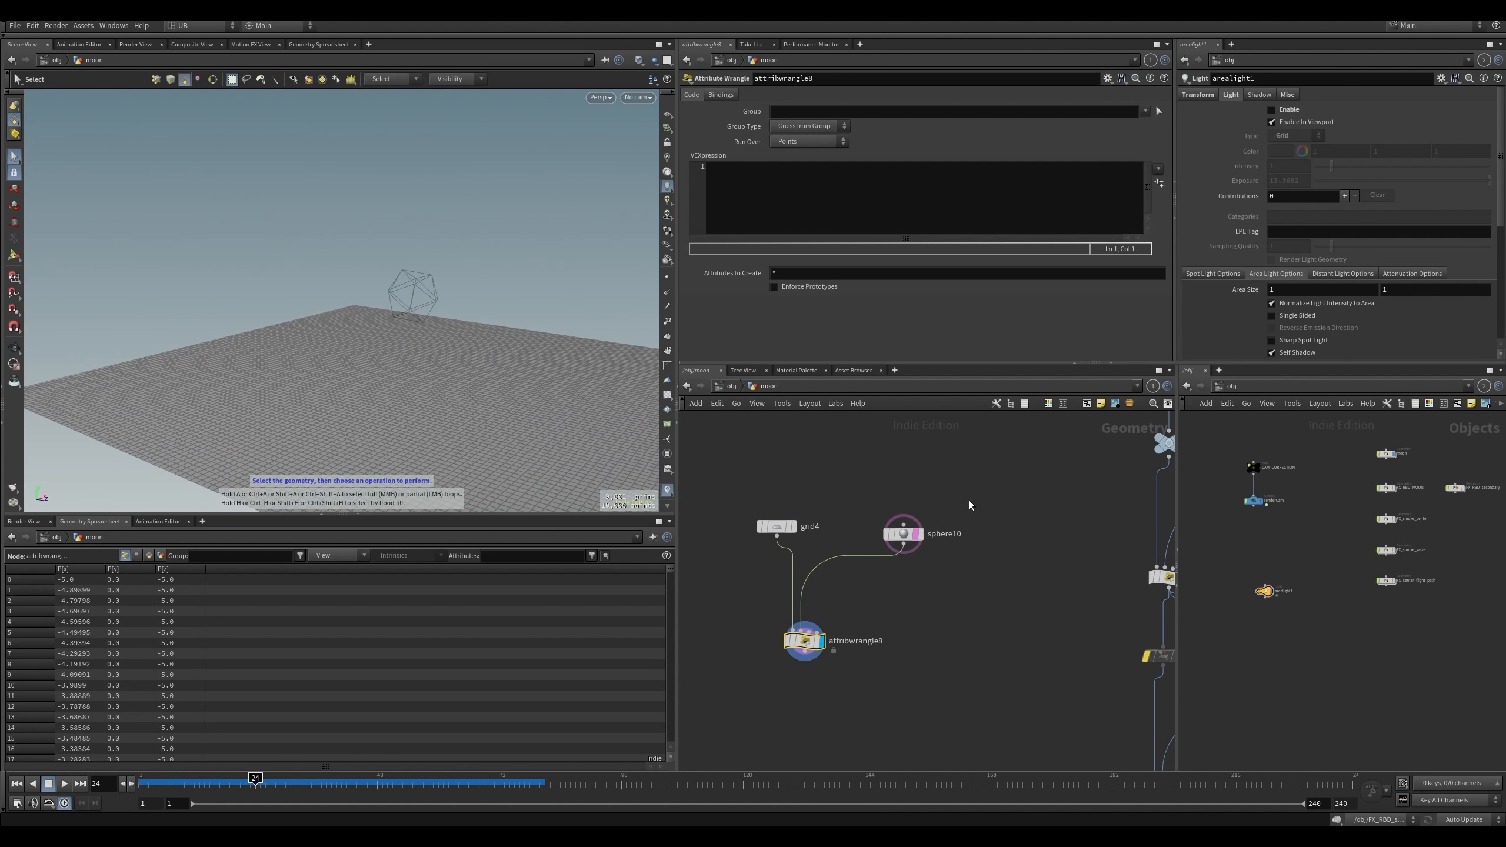
{"action": "left_click", "coordinate": [903, 533]}
{"action": "middle_click_drag", "start_coordinate": [935, 140], "coordinate": [972, 140]}
{"action": "left_click_drag", "start_coordinate": [392, 356], "coordinate": [472, 393]}
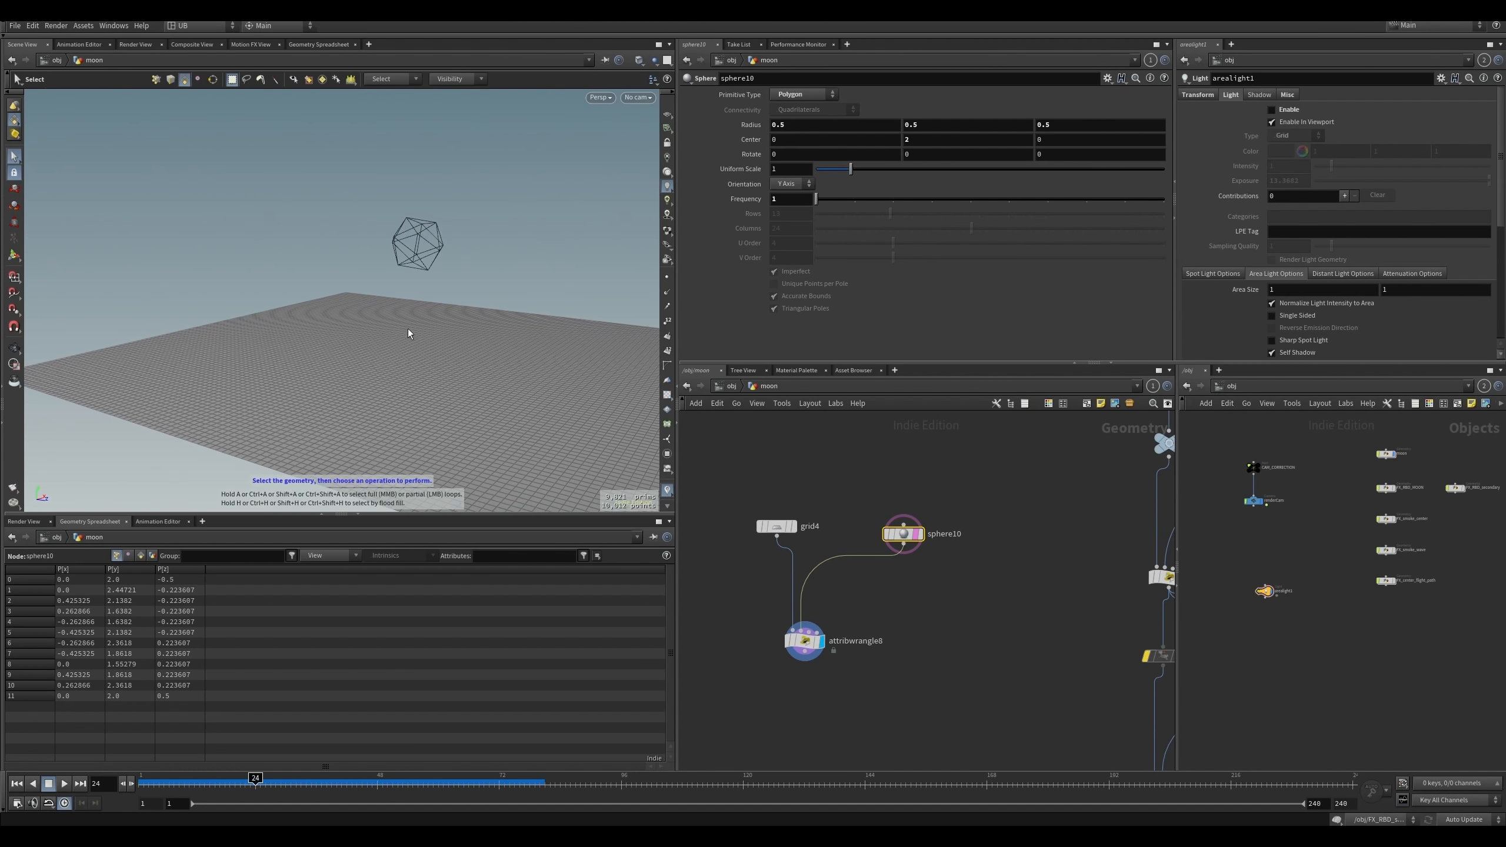
{"action": "left_click_drag", "start_coordinate": [407, 329], "coordinate": [407, 320]}
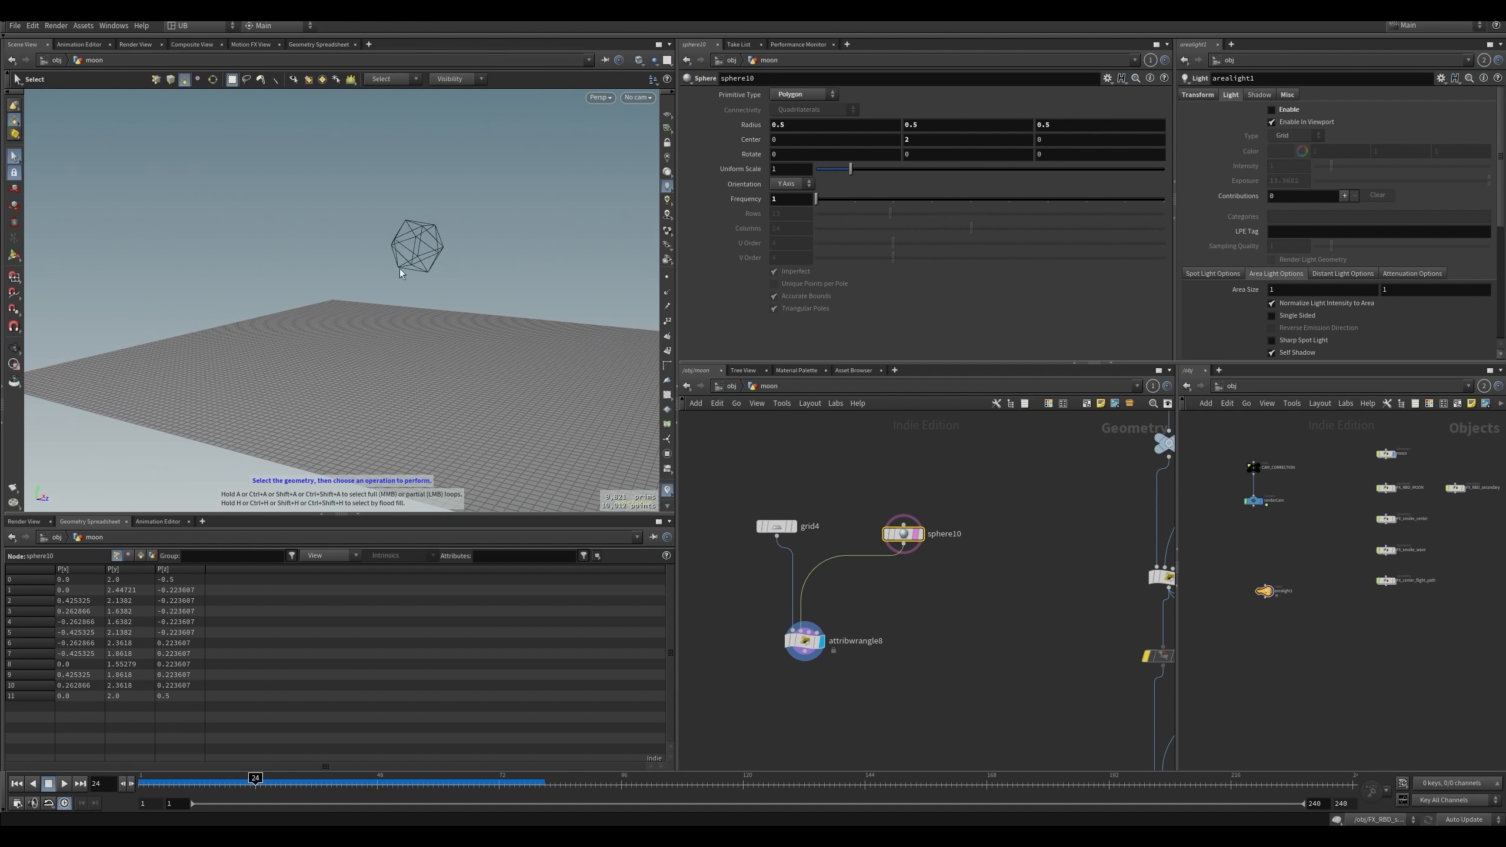
- Write the VEX line i@pts = nearpoint(1,@P); in the new attribute wrangle
{"action": "left_click", "coordinate": [805, 641]}
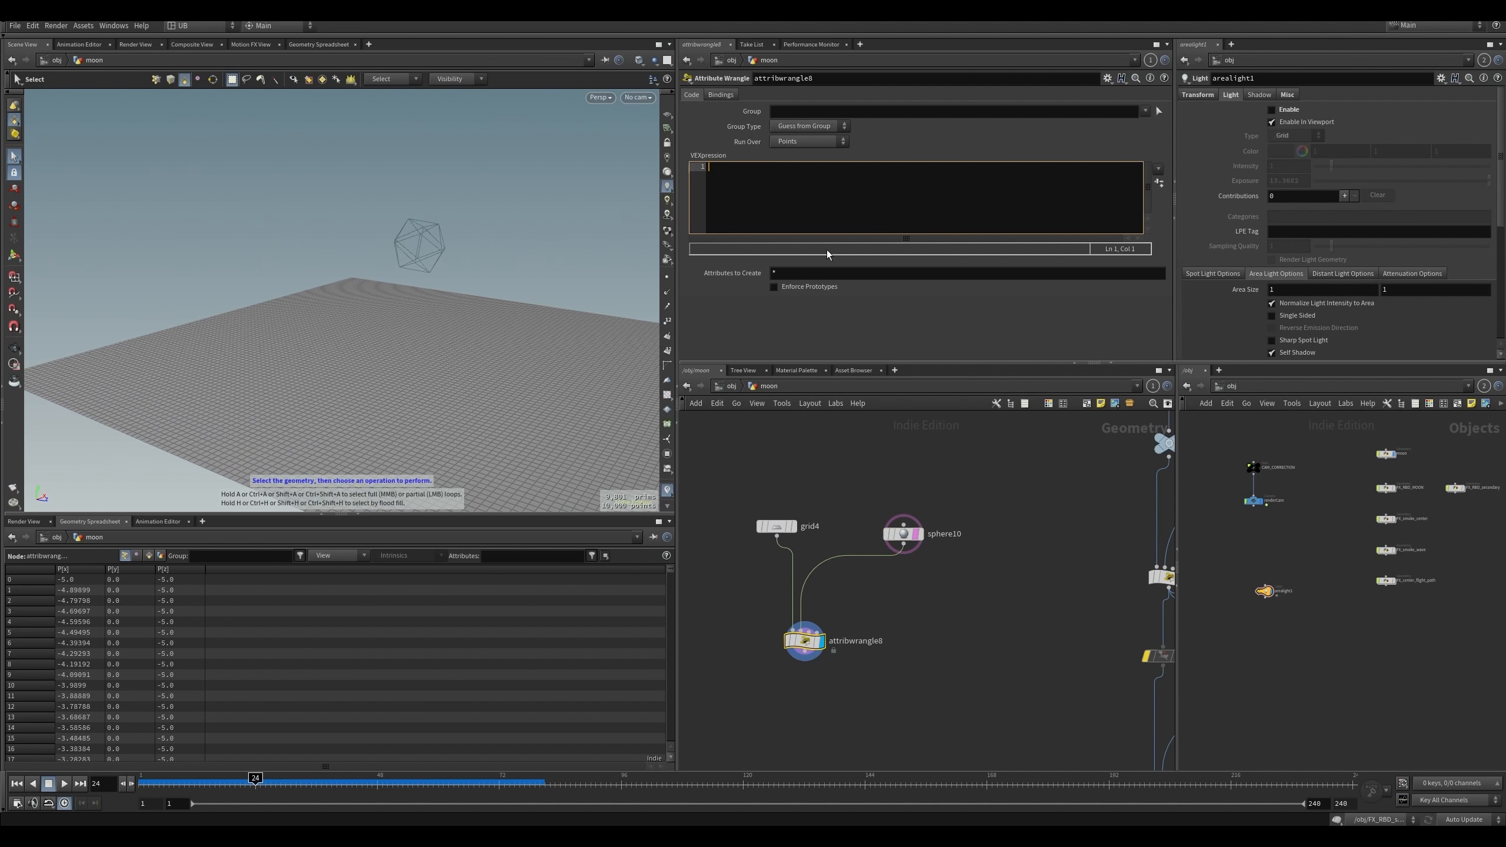
{"action": "type", "text": "i@pts ="}
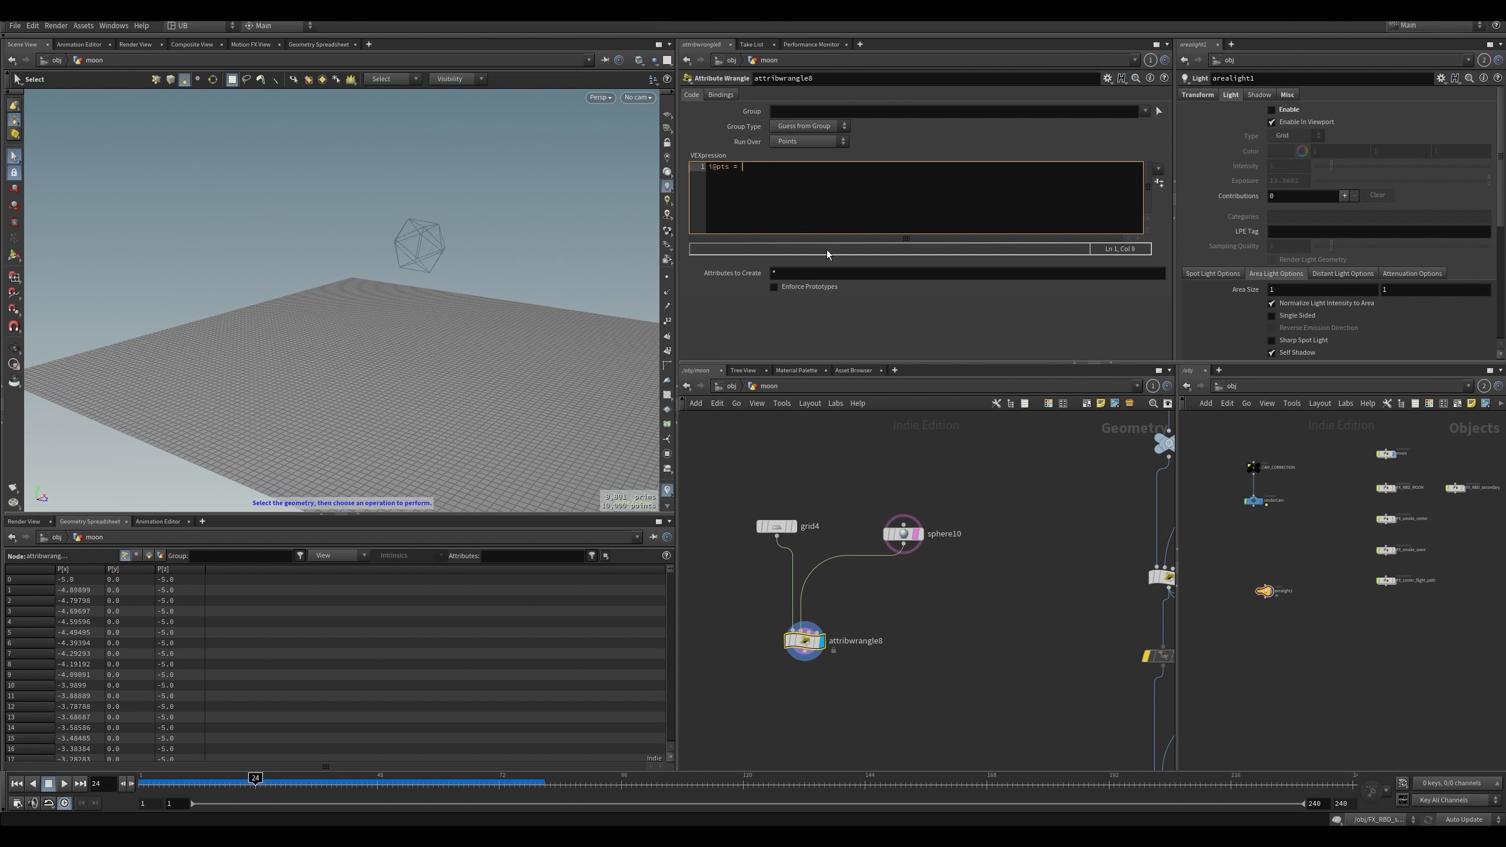
{"action": "type", "text": "nearpoint(1,="}
{"action": "type", "text": "@P);"}
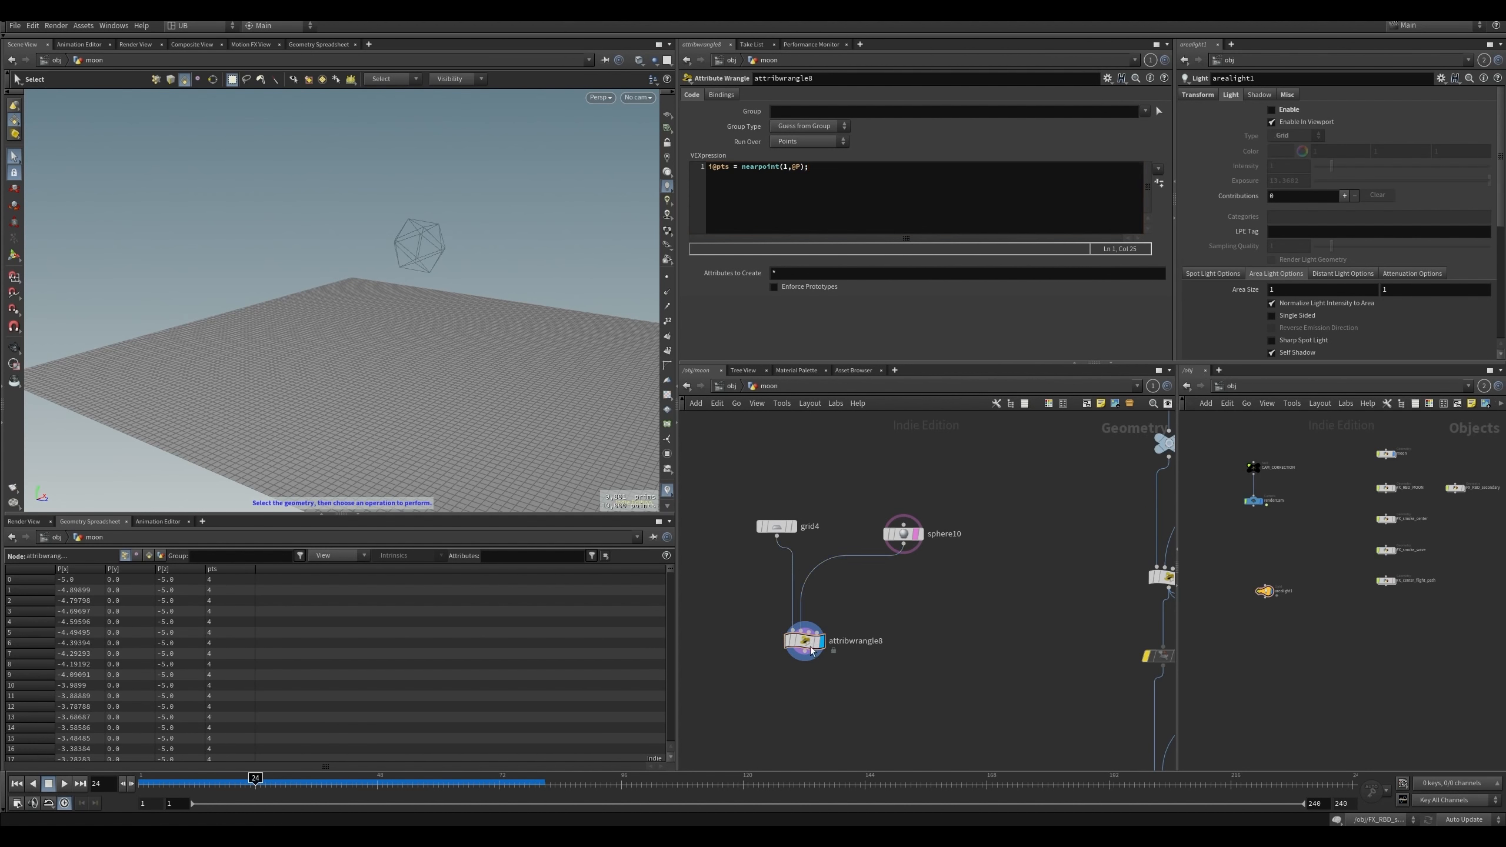
- Review how the nearpoint arguments in the new wrangle relate to its sphere10 and grid4 inputs
{"action": "left_click_drag", "start_coordinate": [797, 645], "coordinate": [806, 660]}
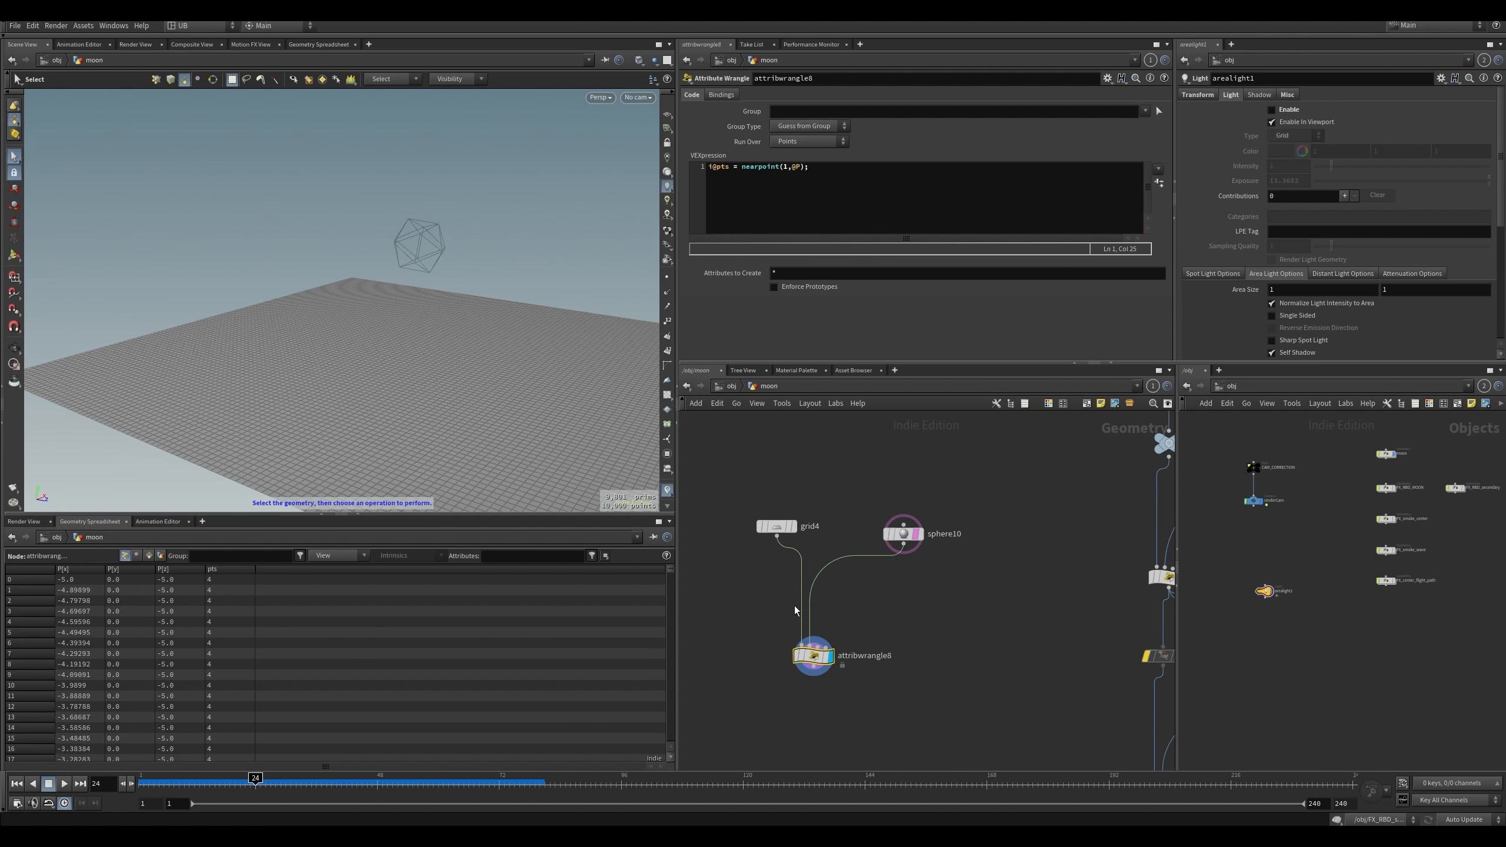
{"action": "left_click", "coordinate": [786, 170]}
{"action": "double_click", "coordinate": [785, 167]}
{"action": "left_click_drag", "start_coordinate": [903, 534], "coordinate": [890, 535]}
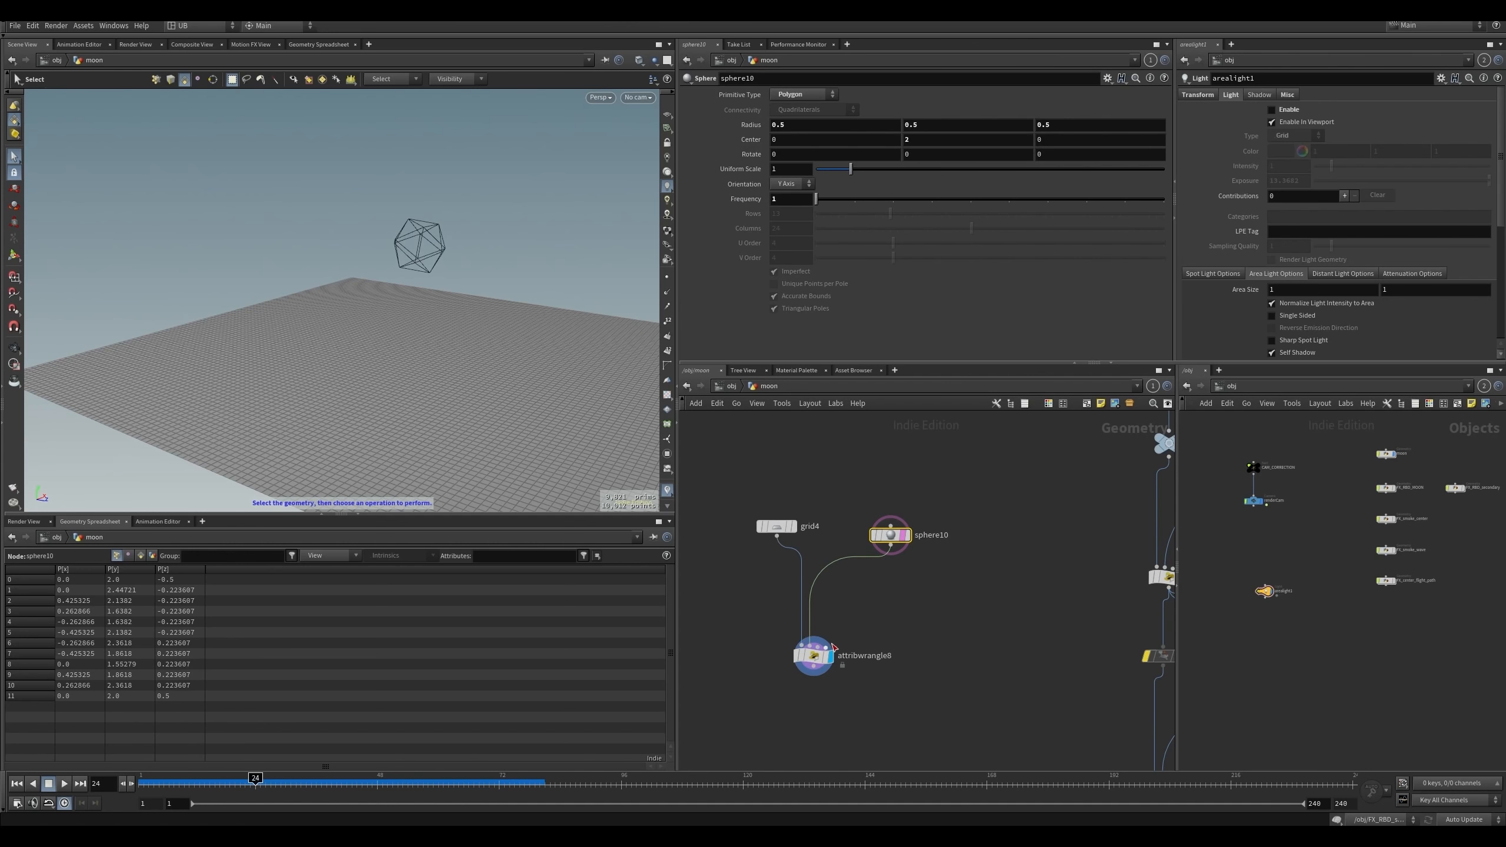
{"action": "left_click_drag", "start_coordinate": [898, 635], "coordinate": [751, 712]}
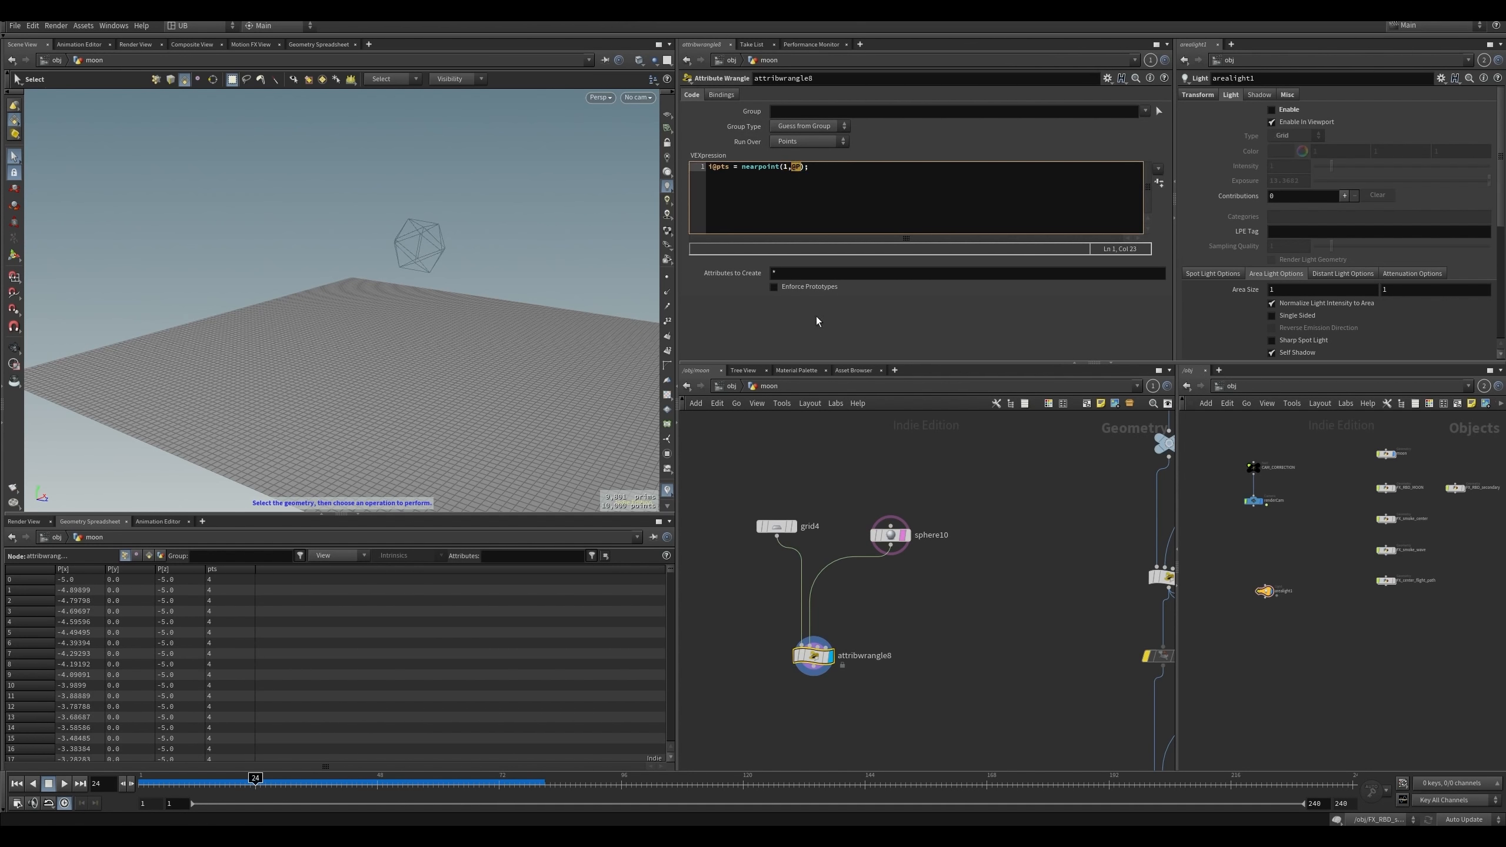
{"action": "left_click_drag", "start_coordinate": [777, 527], "coordinate": [775, 537]}
{"action": "left_click", "coordinate": [813, 655]}
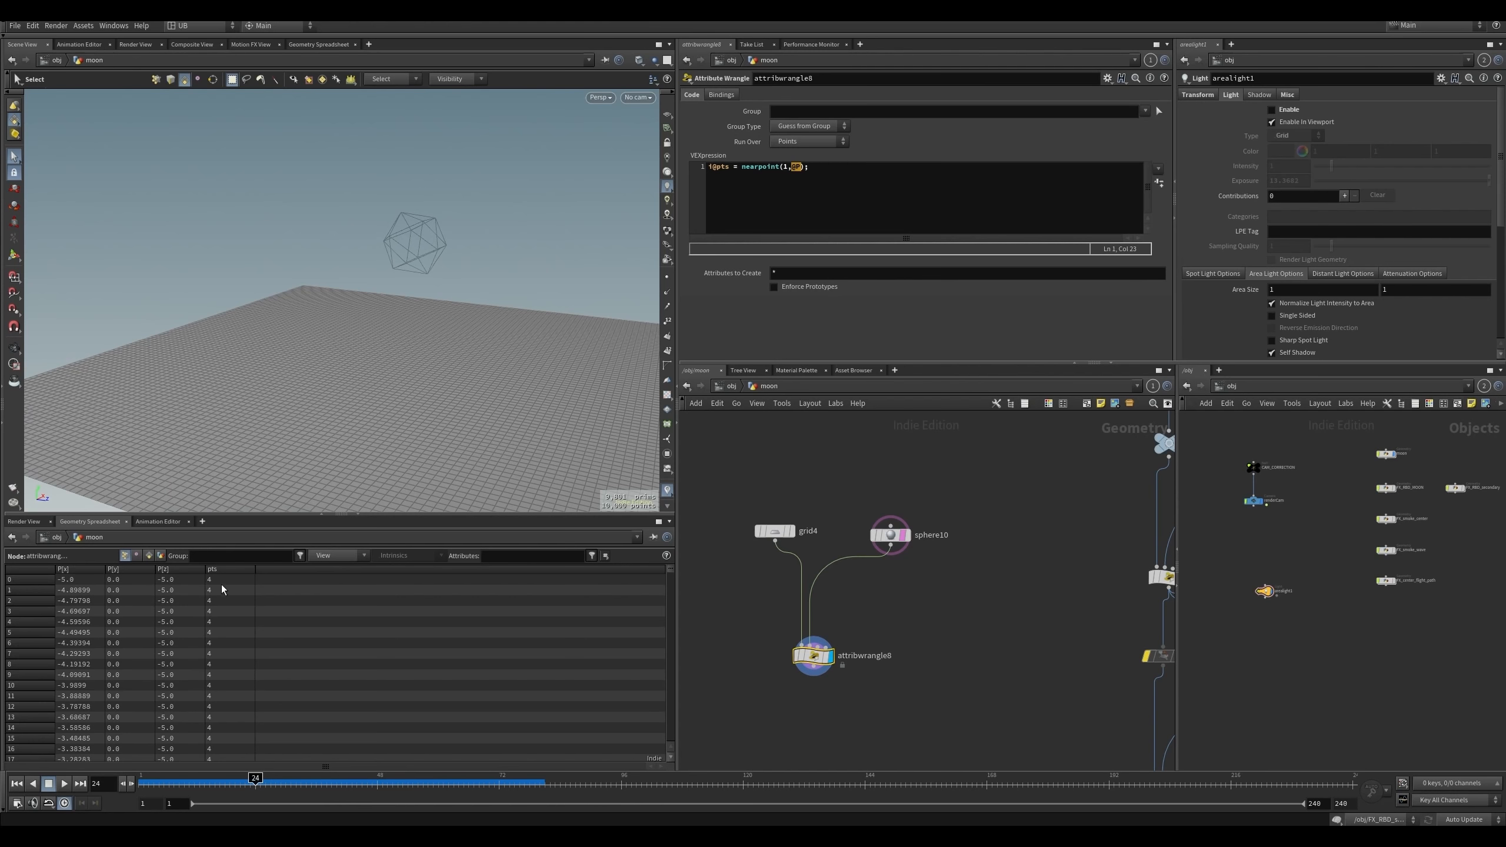
- Examine the pts attribute values of the grid points in the geometry spreadsheet against the sphere above
{"action": "left_click_drag", "start_coordinate": [391, 293], "coordinate": [438, 220], "text": "alt"}
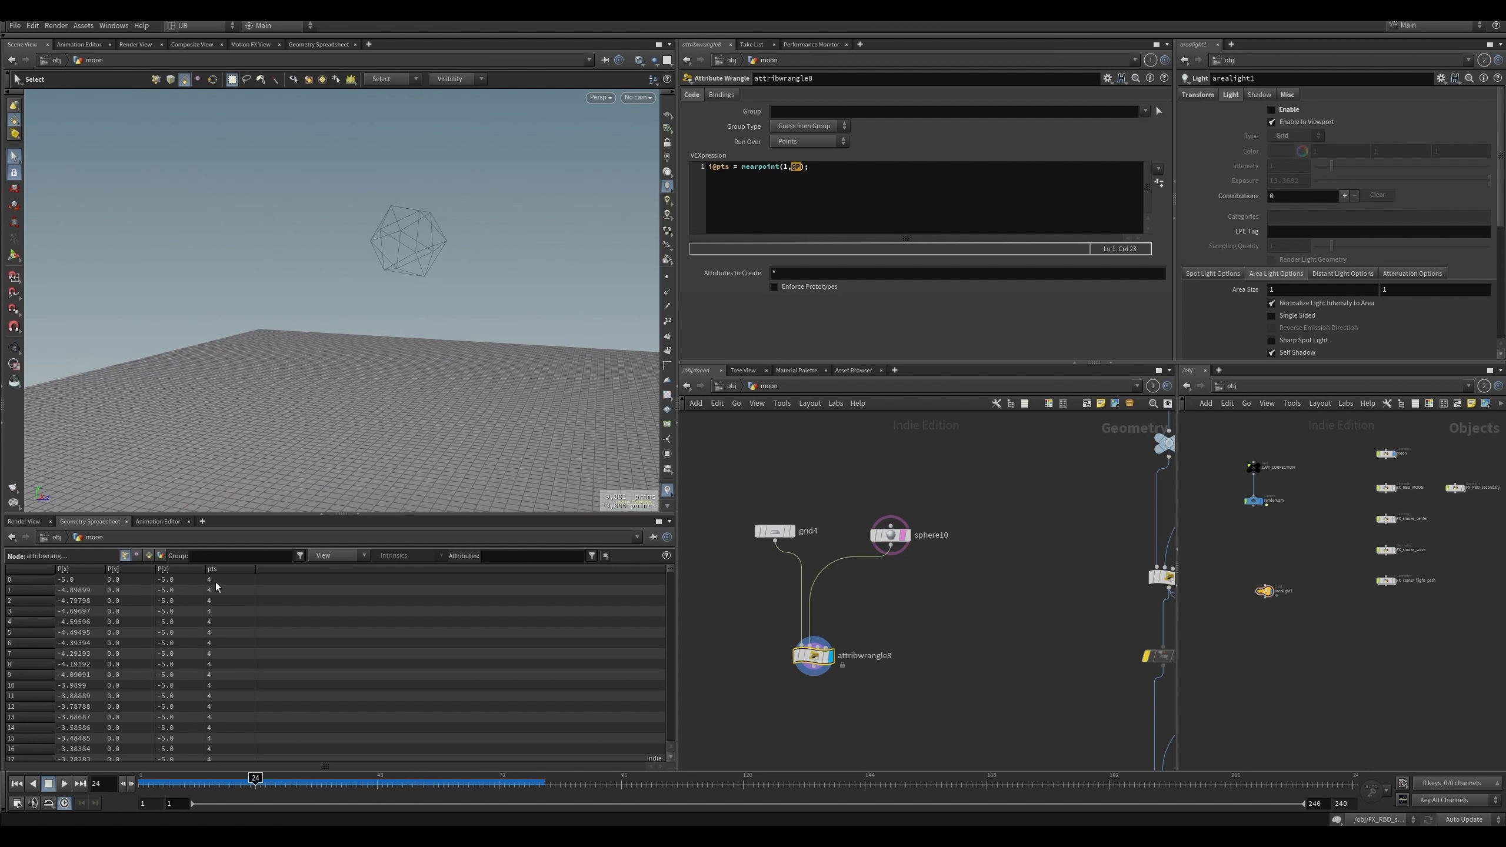
{"action": "left_click_drag", "start_coordinate": [670, 573], "coordinate": [654, 683]}
{"action": "key", "text": "space"}
{"action": "mouse_move", "coordinate": [412, 354]}
{"action": "left_mouse_down"}
{"action": "mouse_move", "coordinate": [393, 394]}
{"action": "mouse_move", "coordinate": [368, 379]}
{"action": "mouse_move", "coordinate": [386, 382]}
{"action": "mouse_move", "coordinate": [415, 356]}
{"action": "left_mouse_up"}
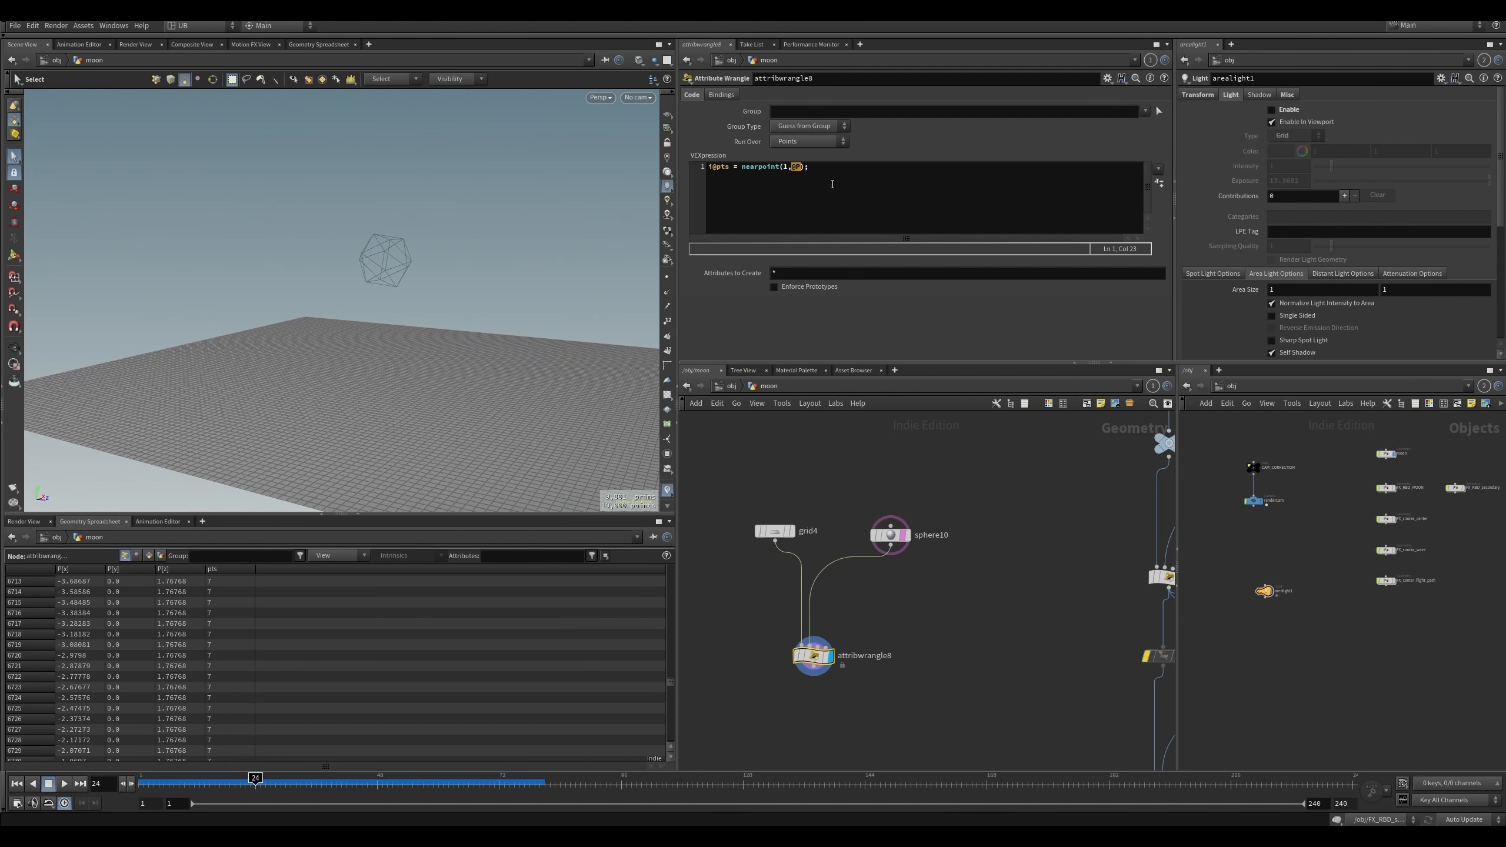
- Insert a Color node between sphere10 and the attribute wrangle
{"action": "left_click", "coordinate": [829, 168]}
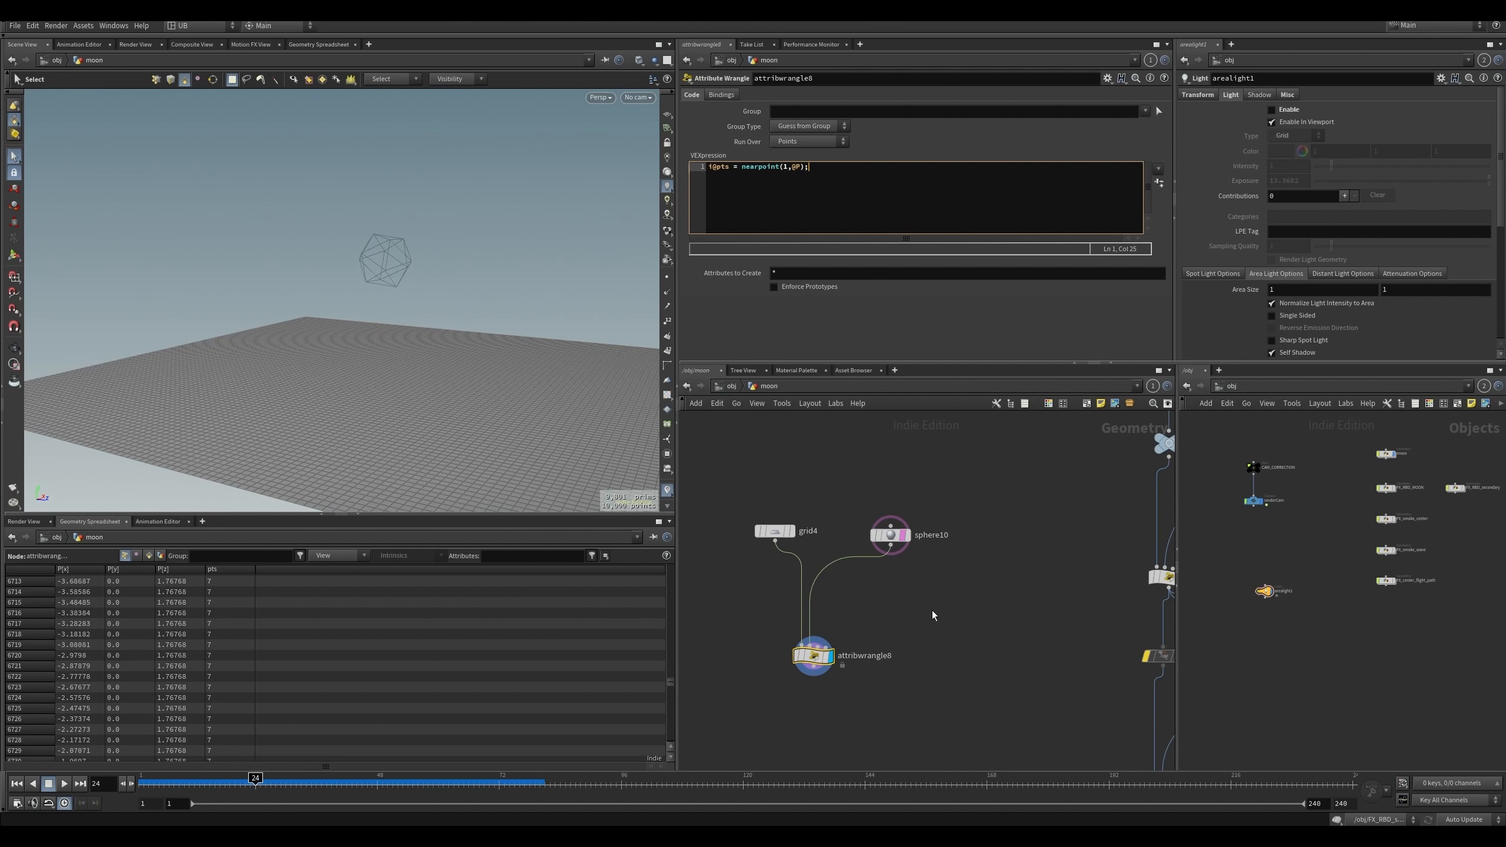
{"action": "key", "text": "Tab"}
{"action": "type", "text": "color"}
{"action": "key", "text": "Return"}
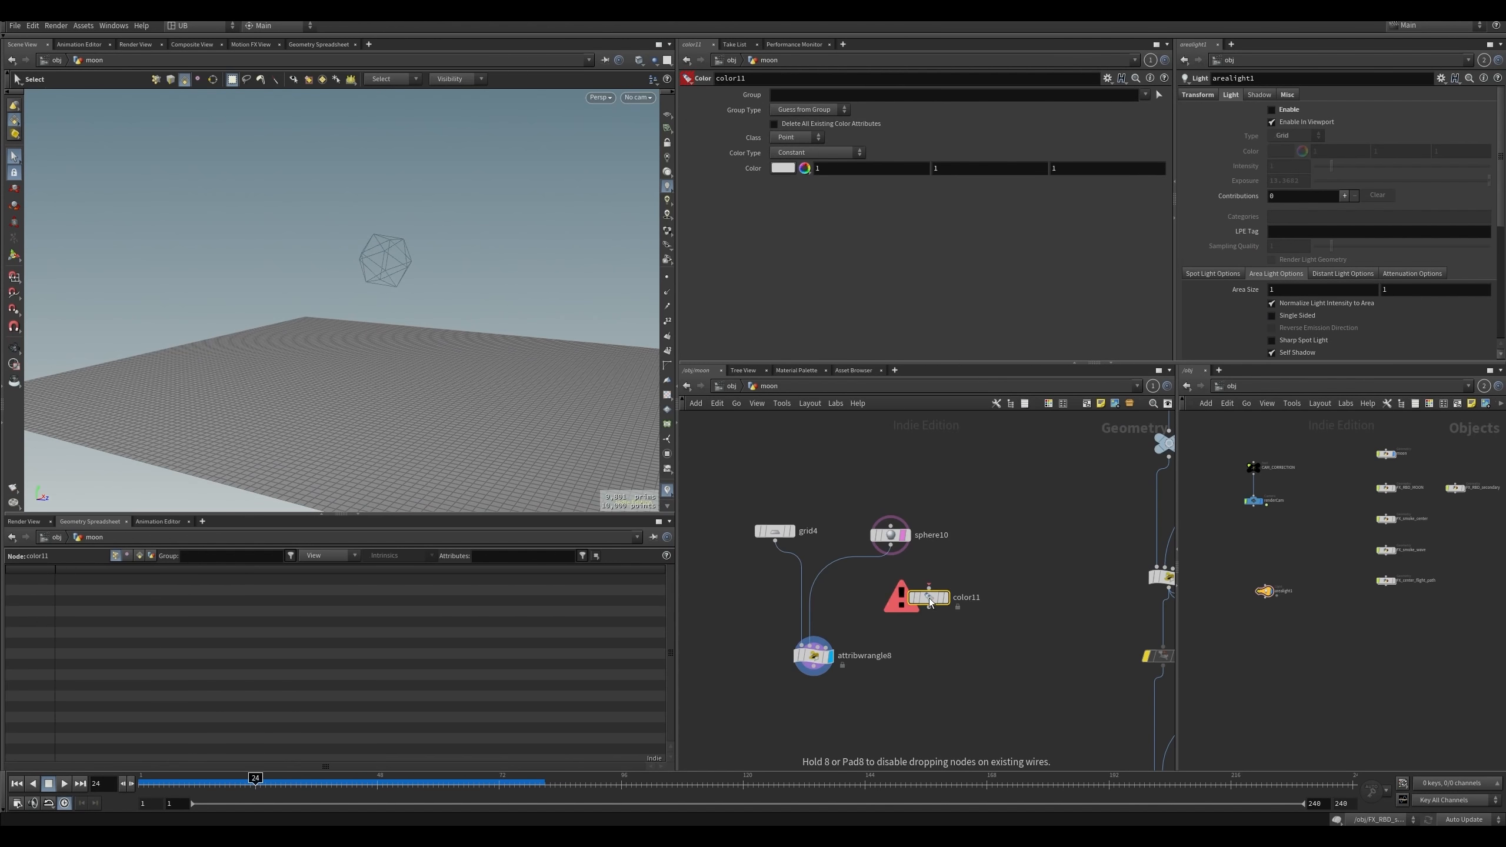
{"action": "left_click", "coordinate": [880, 586]}
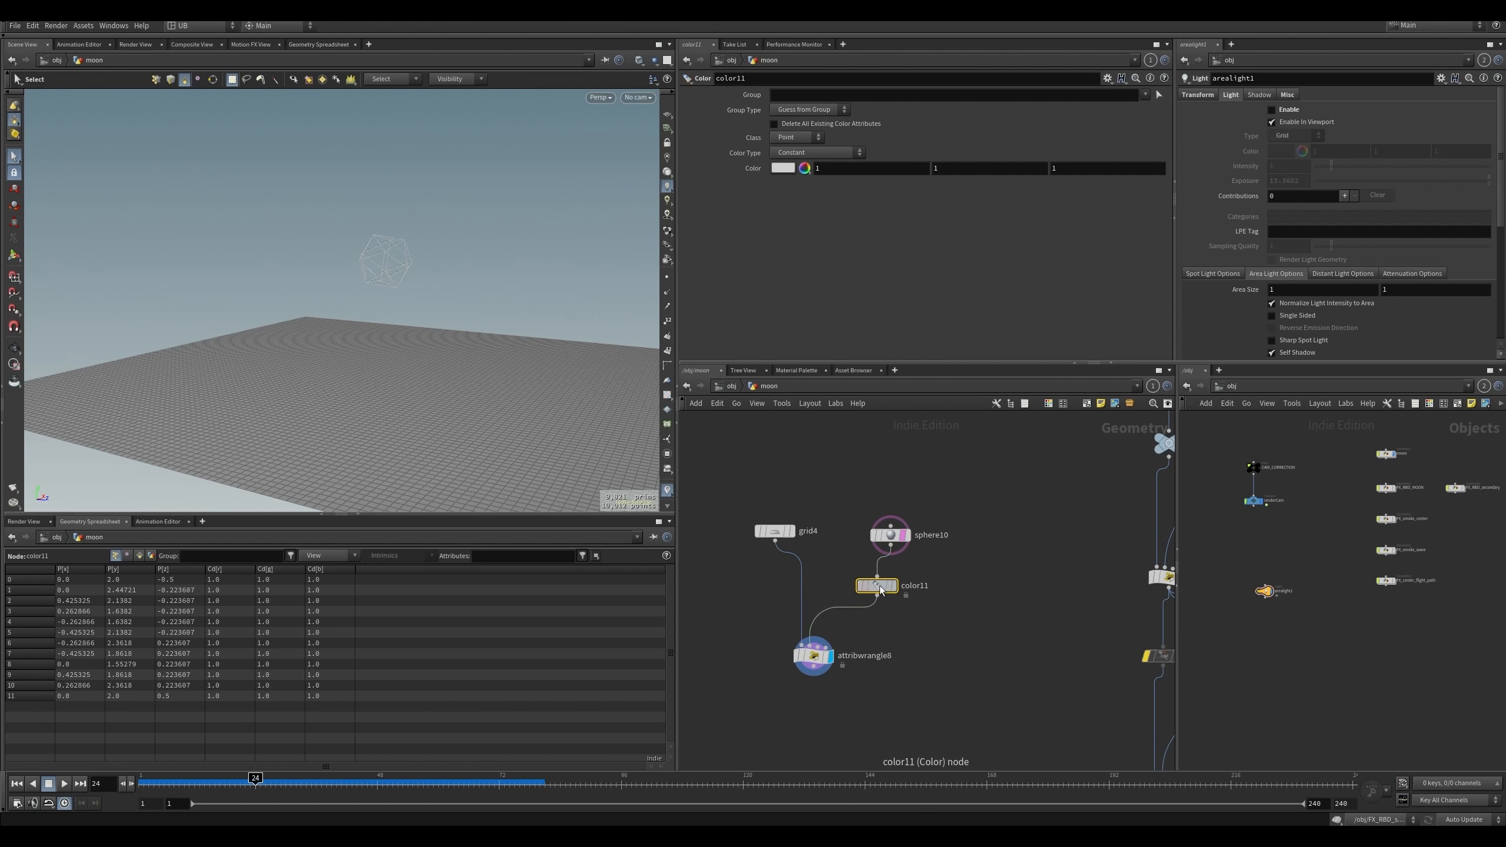
- Set the sphere branch's constant point color to red, 1, 0, 0
{"action": "left_click_drag", "start_coordinate": [833, 169], "coordinate": [783, 214]}
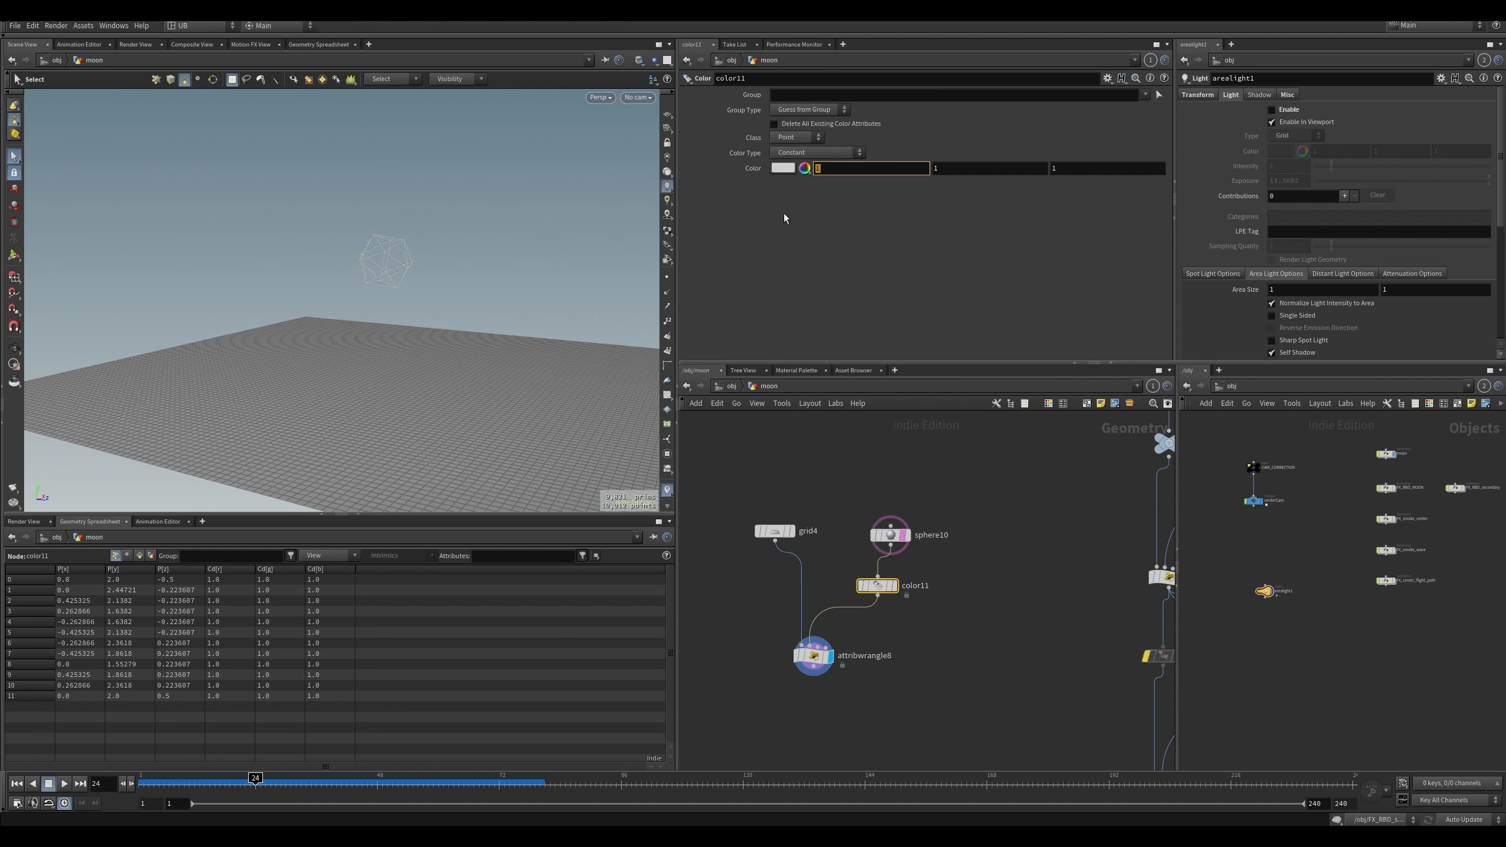
{"action": "key", "text": "Tab"}
{"action": "type", "text": "0"}
{"action": "key", "text": "Tab"}
{"action": "type", "text": "0"}
{"action": "key", "text": "Return"}
- Copy the Color node into the grid4 branch, set it to black (0, 0, 0), and space the wrangle lower below its inputs
{"action": "left_click_drag", "start_coordinate": [877, 586], "coordinate": [786, 589], "text": "alt"}
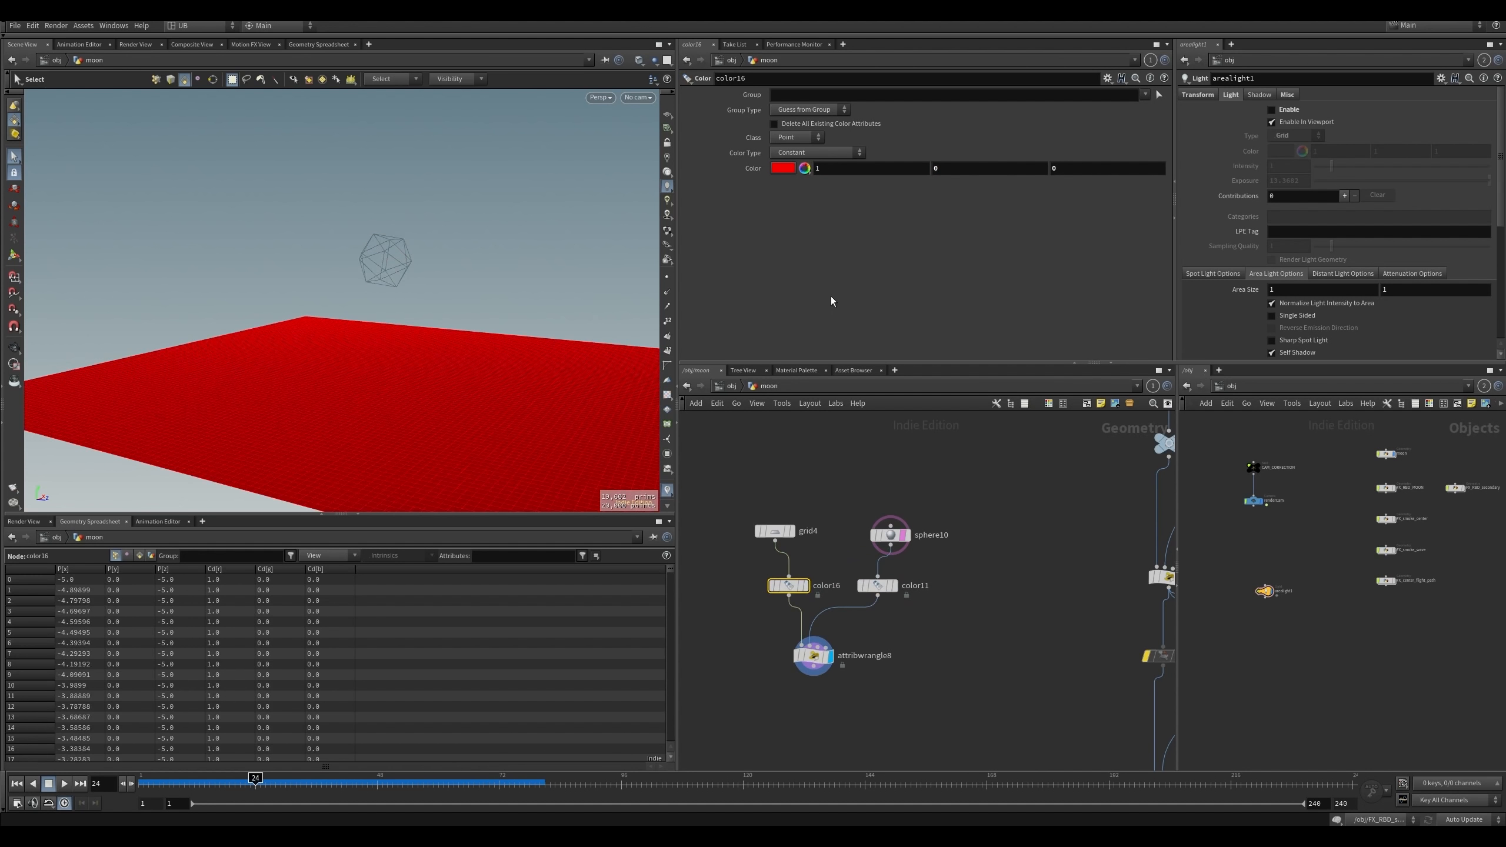
{"action": "left_click_drag", "start_coordinate": [827, 168], "coordinate": [753, 200]}
{"action": "key", "text": "Return"}
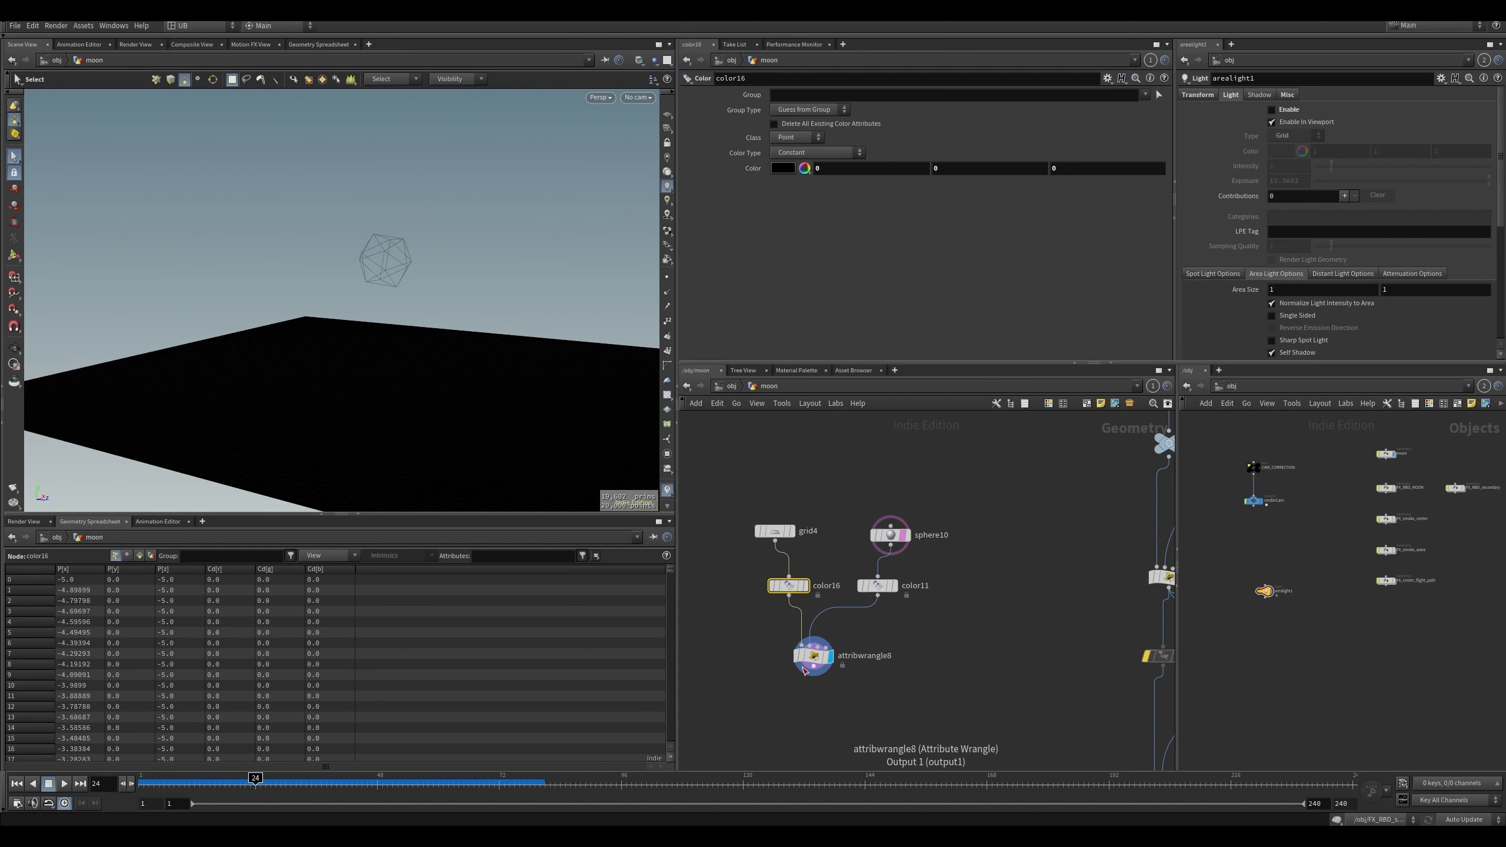
{"action": "left_click_drag", "start_coordinate": [814, 657], "coordinate": [807, 707]}
{"action": "left_click_drag", "start_coordinate": [899, 675], "coordinate": [729, 753]}
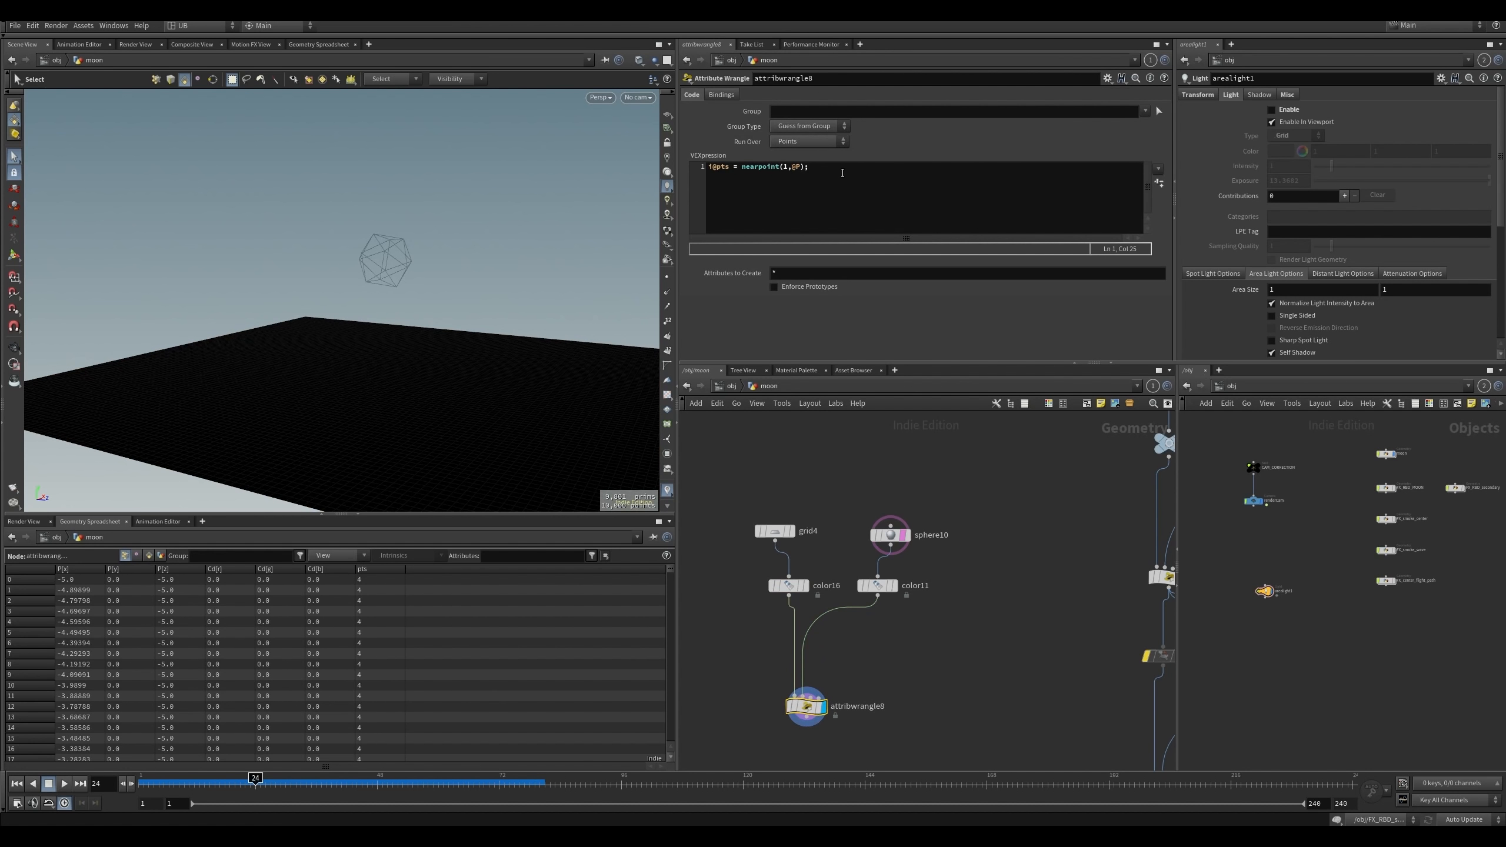
{"action": "left_click", "coordinate": [839, 173]}
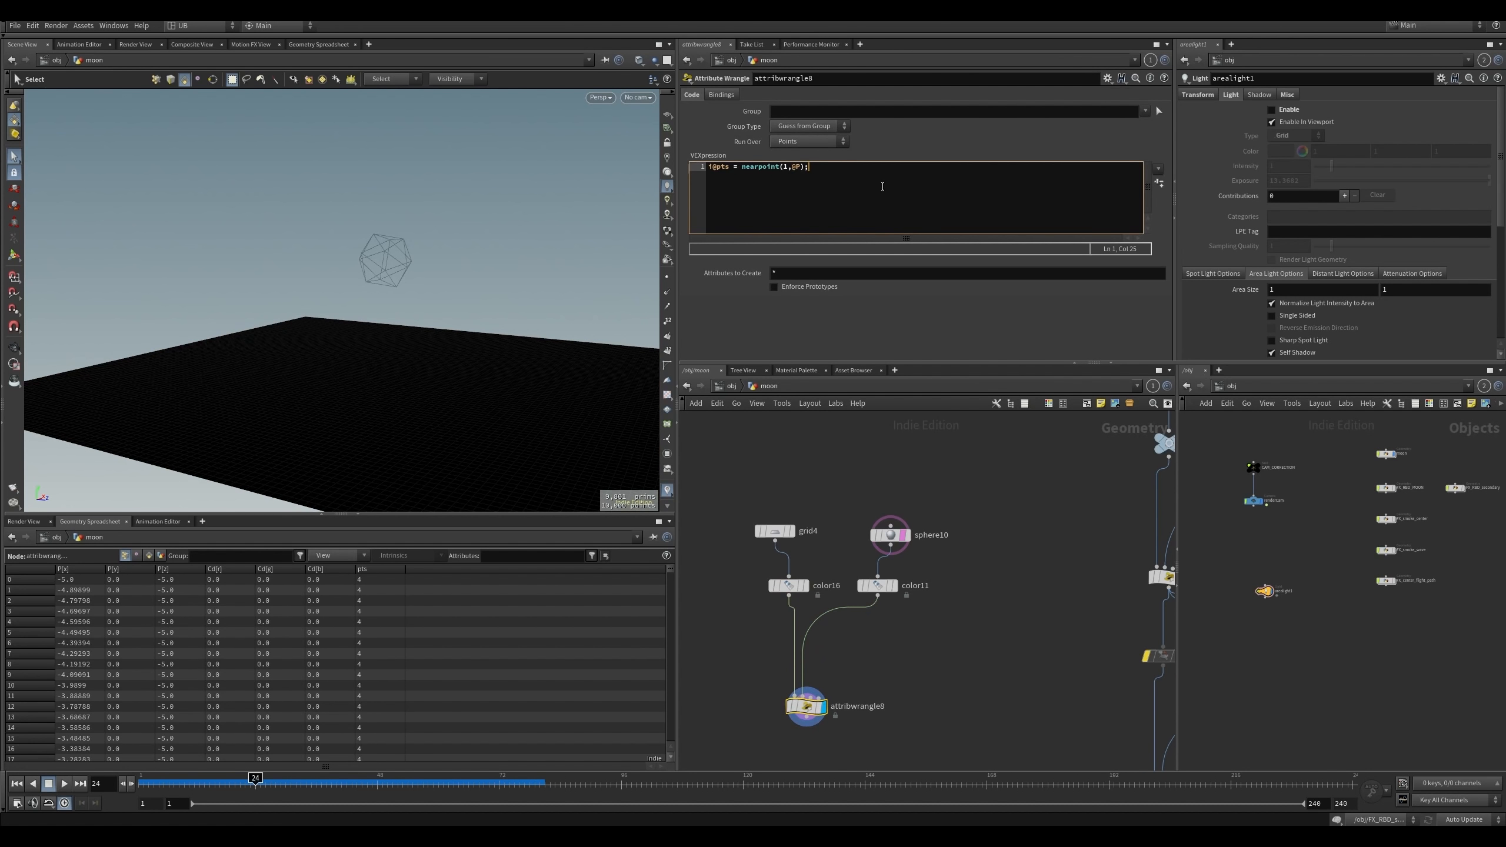
{"action": "key", "text": "Return"}
{"action": "key", "text": "Return"}
{"action": "type", "text": "@Cd = point("}
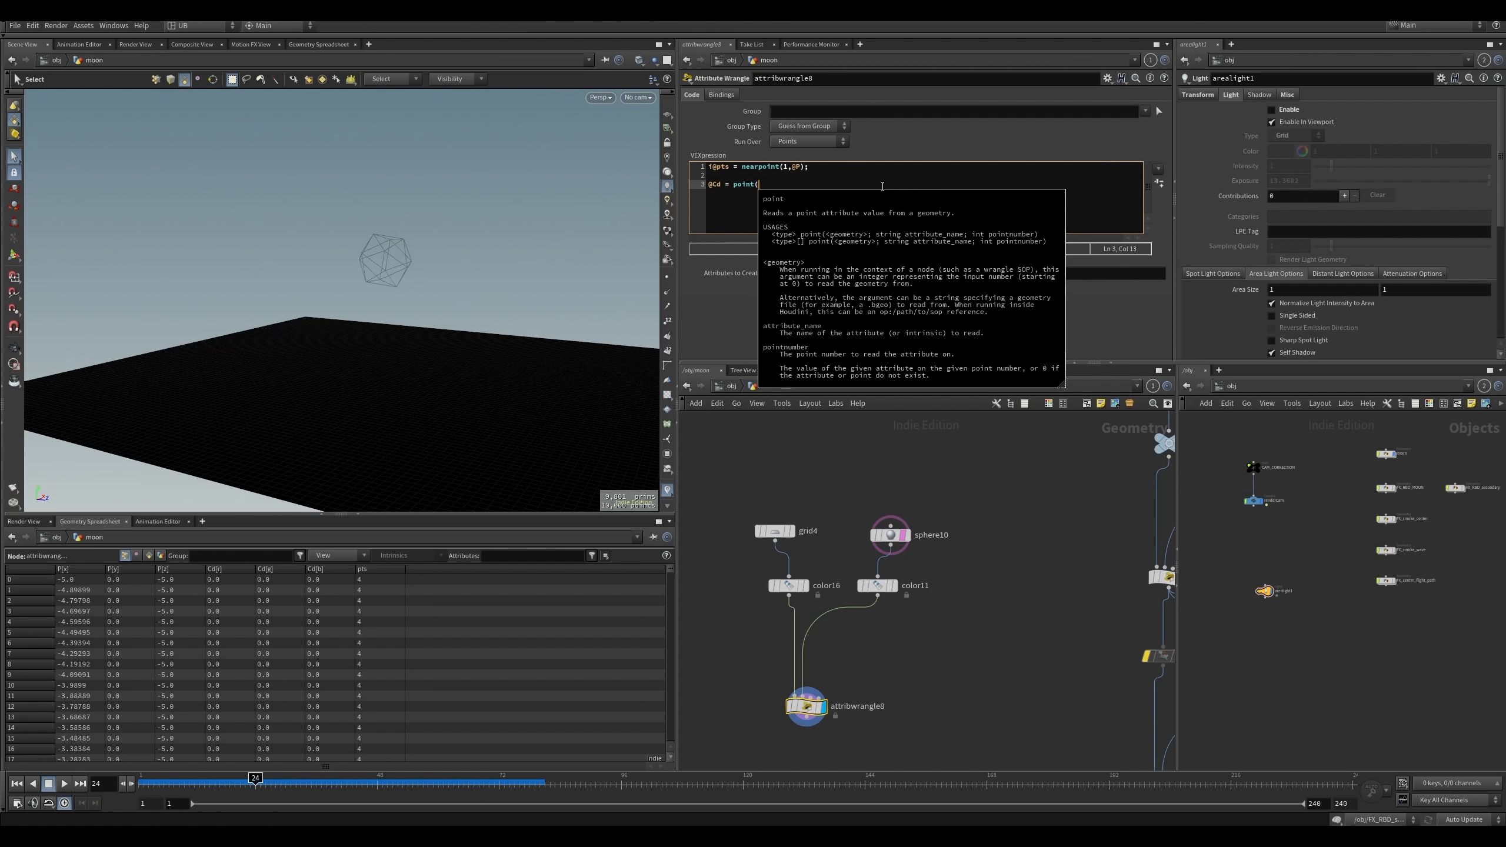
{"action": "type", "text": "1,'C"}
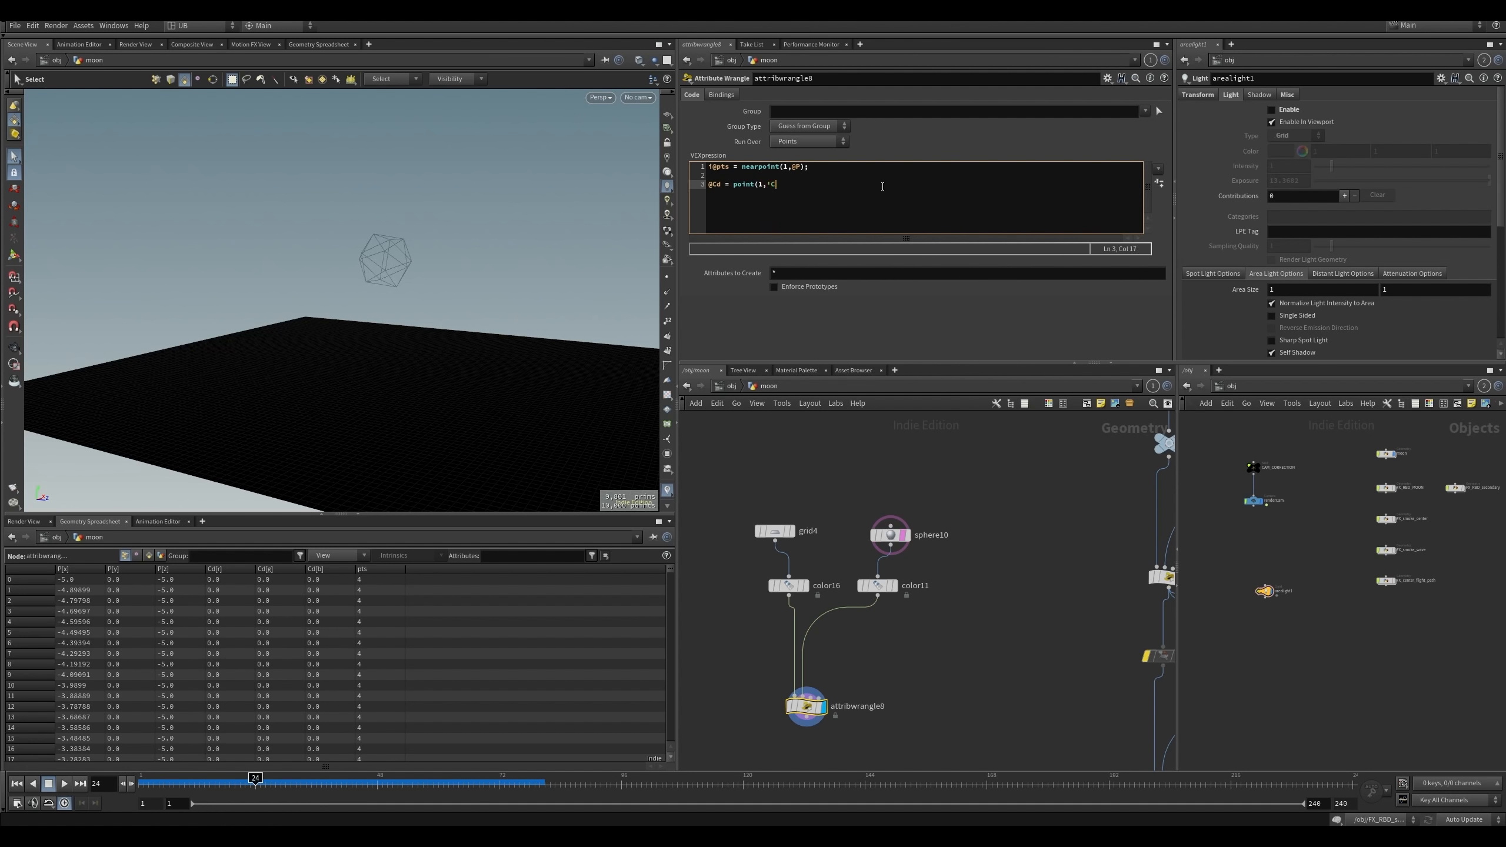
{"action": "type", "text": "d',i@pts);"}
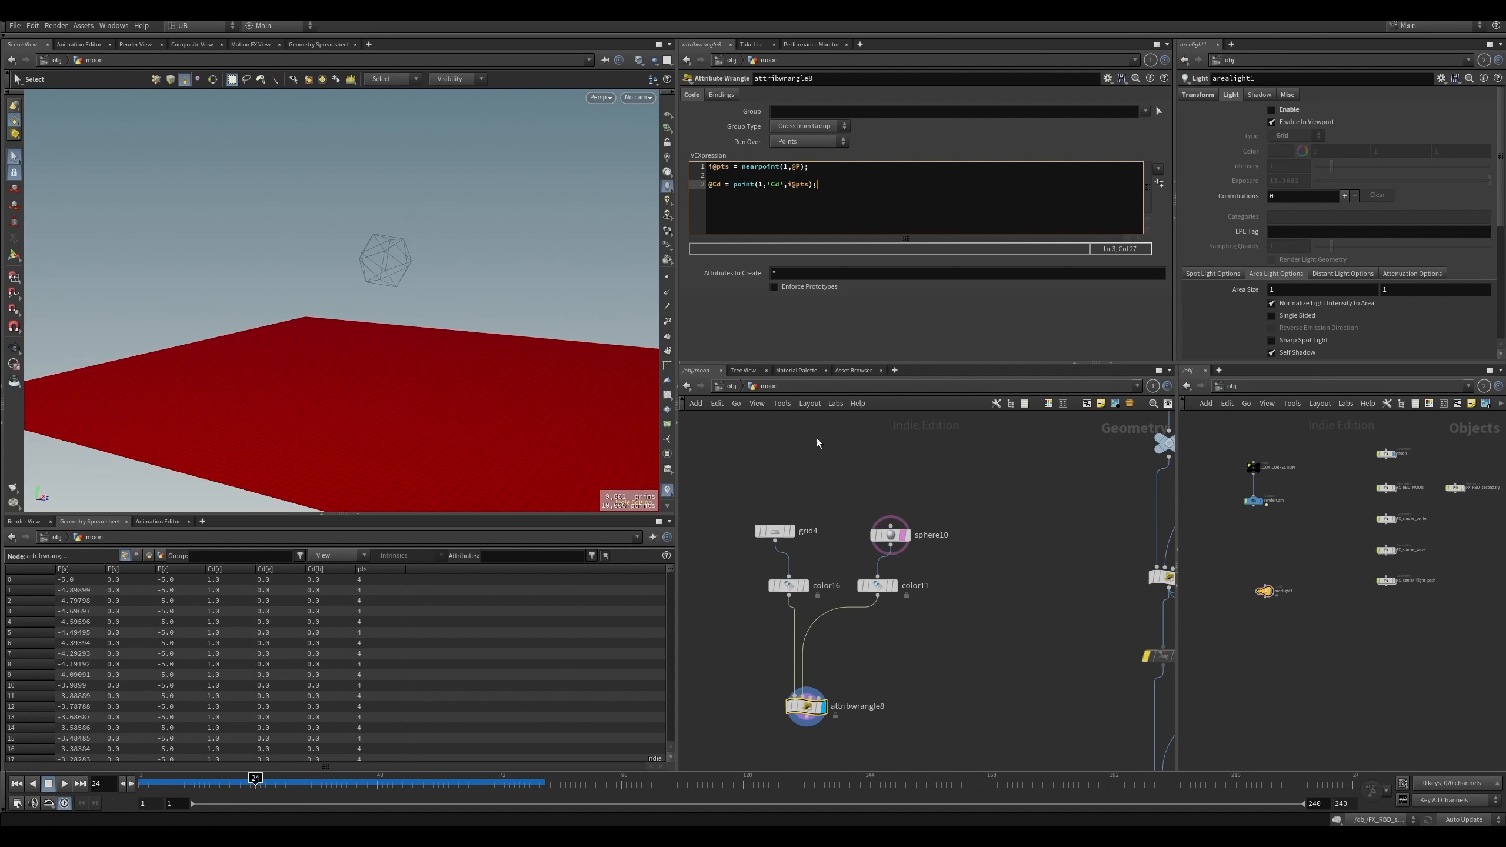
- Review how the point function's input and attribute arguments relate to the sphere10 branch and the stored pts value
{"action": "double_click", "coordinate": [741, 185]}
{"action": "double_click", "coordinate": [761, 185]}
{"action": "left_click", "coordinate": [890, 535]}
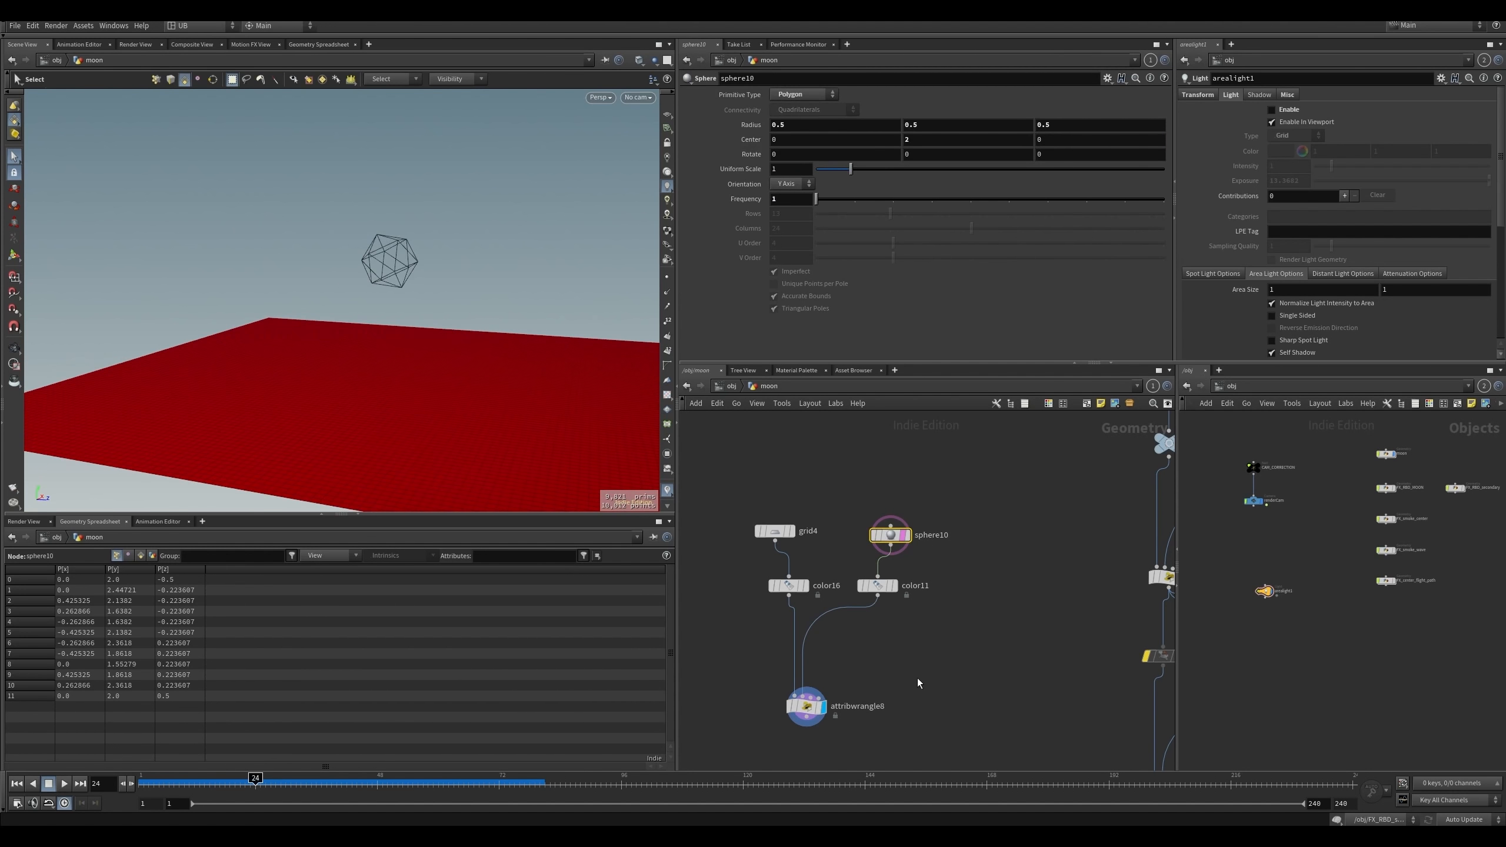
{"action": "left_click", "coordinate": [806, 706]}
{"action": "left_click", "coordinate": [796, 184]}
{"action": "left_click_drag", "start_coordinate": [435, 279], "coordinate": [456, 287], "text": "alt"}
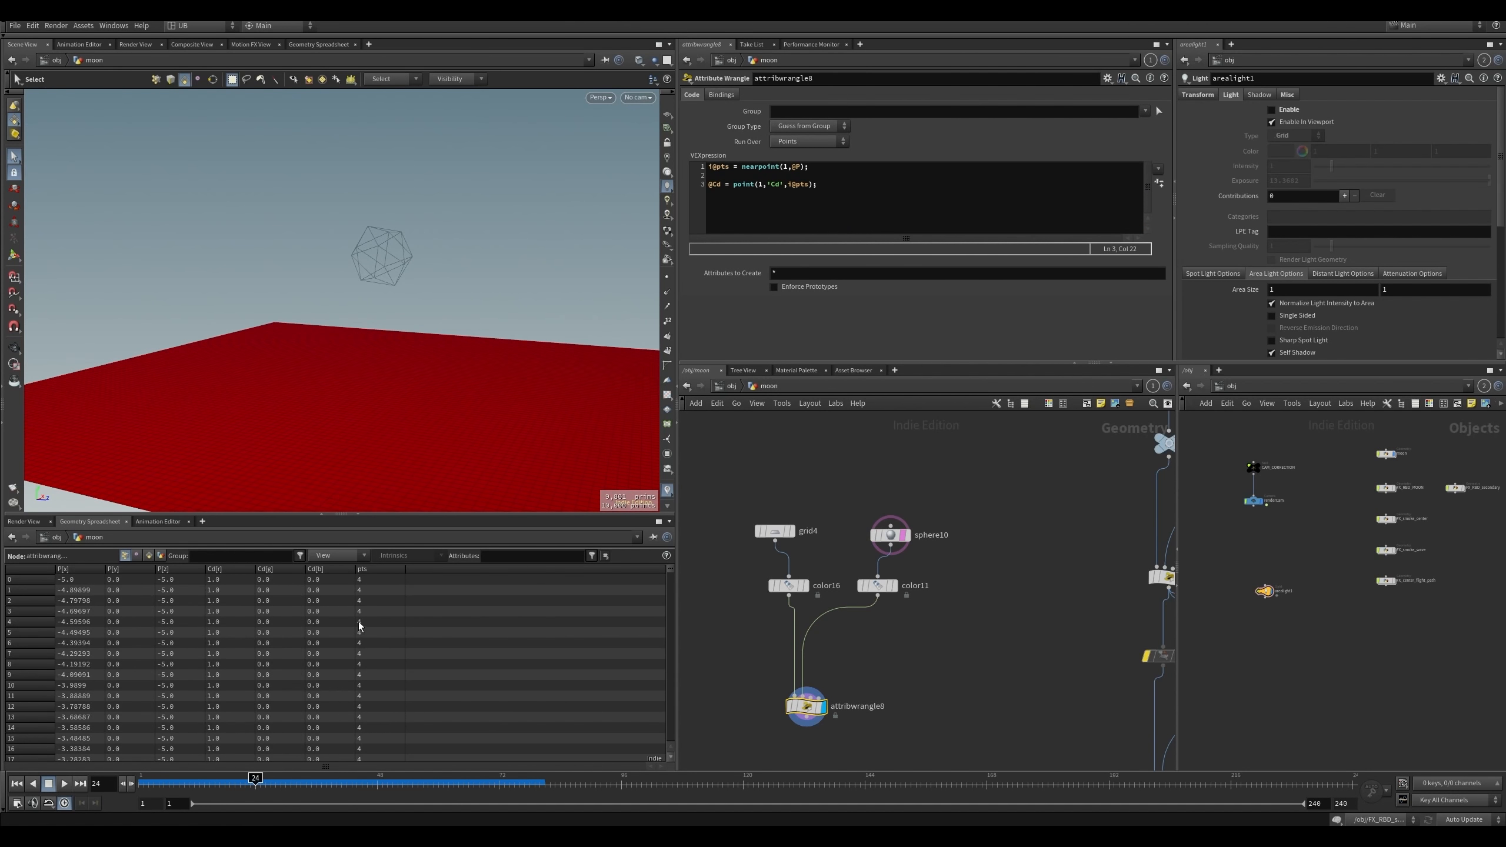
- Align the sphere branch's Color node under sphere10 and switch its color type to Random
{"action": "left_click_drag", "start_coordinate": [879, 586], "coordinate": [892, 590]}
{"action": "left_click", "coordinate": [878, 551]}
{"action": "left_click", "coordinate": [901, 590]}
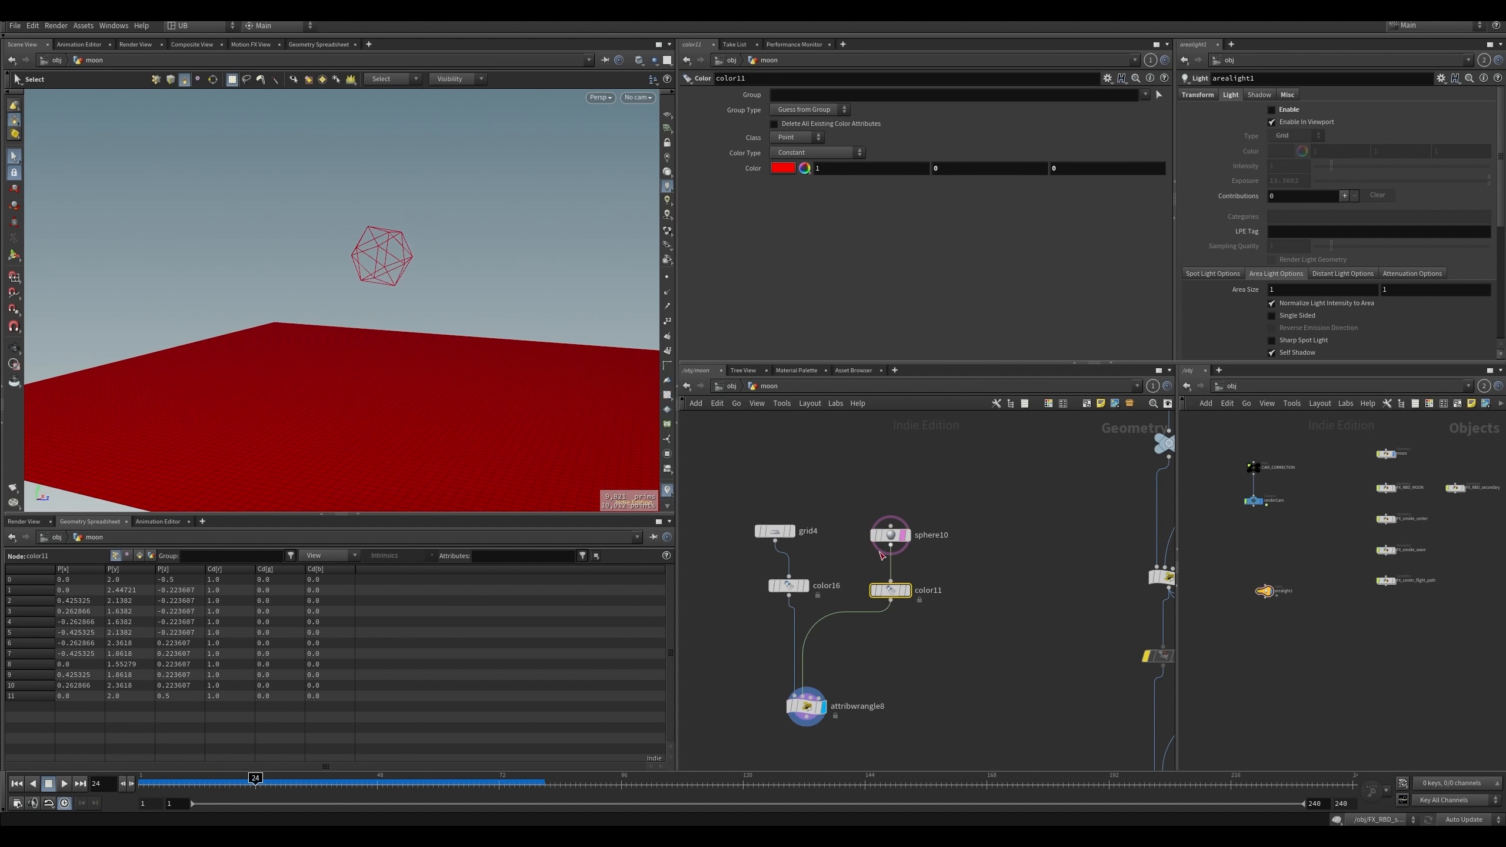
{"action": "left_click", "coordinate": [822, 152]}
{"action": "left_click", "coordinate": [809, 168]}
{"action": "left_click", "coordinate": [1011, 517]}
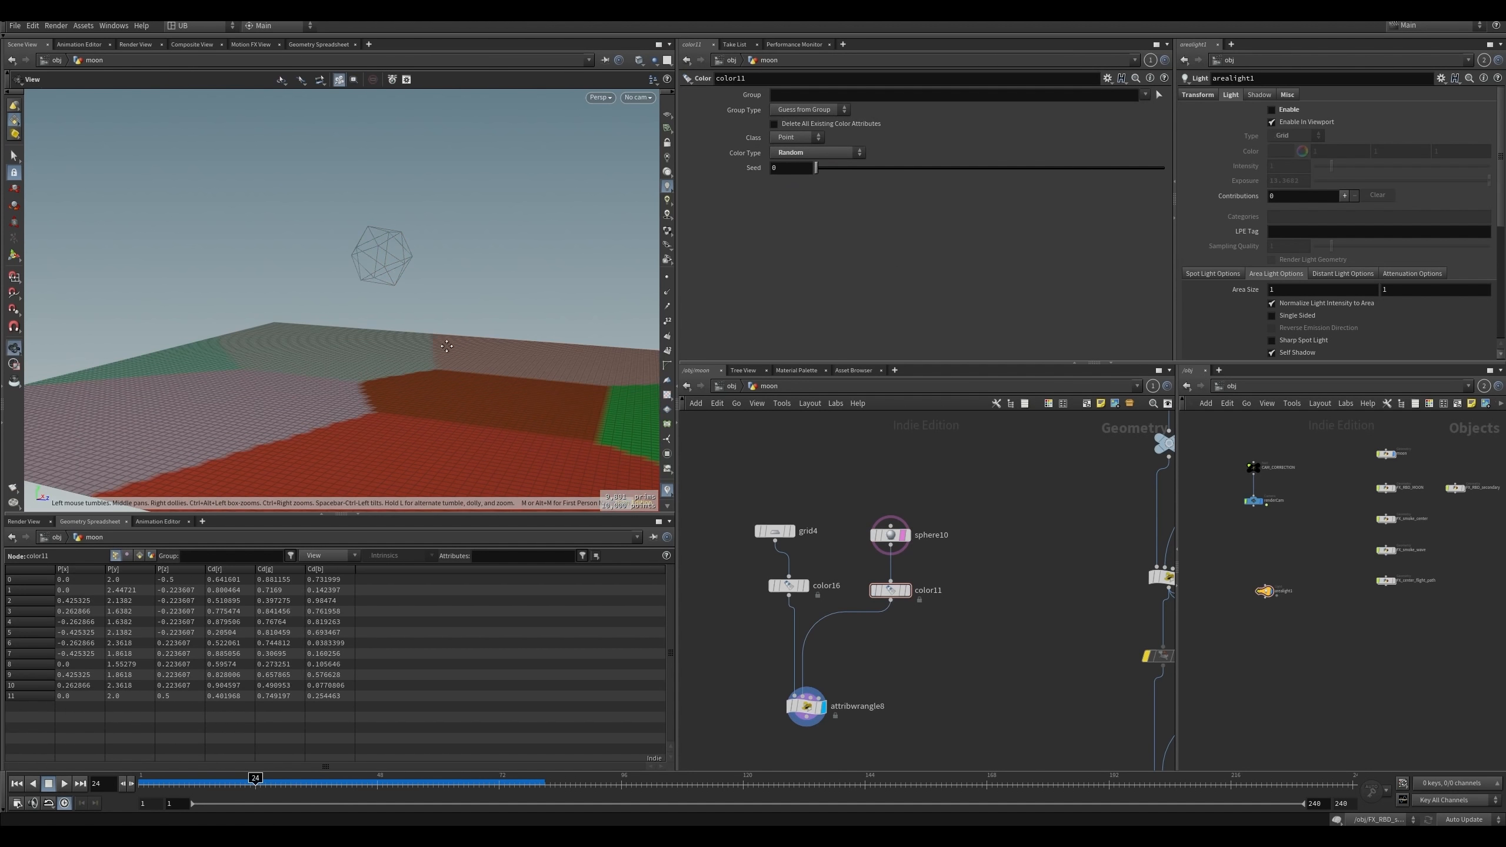
- Examine the colored regions of the grid from several angles against the sphere points above them
{"action": "mouse_move", "coordinate": [391, 389]}
{"action": "left_mouse_down", "text": "alt"}
{"action": "mouse_move", "coordinate": [444, 357]}
{"action": "mouse_move", "coordinate": [417, 395]}
{"action": "mouse_move", "coordinate": [377, 364]}
{"action": "left_mouse_up", "text": "alt"}
{"action": "key", "text": "s"}
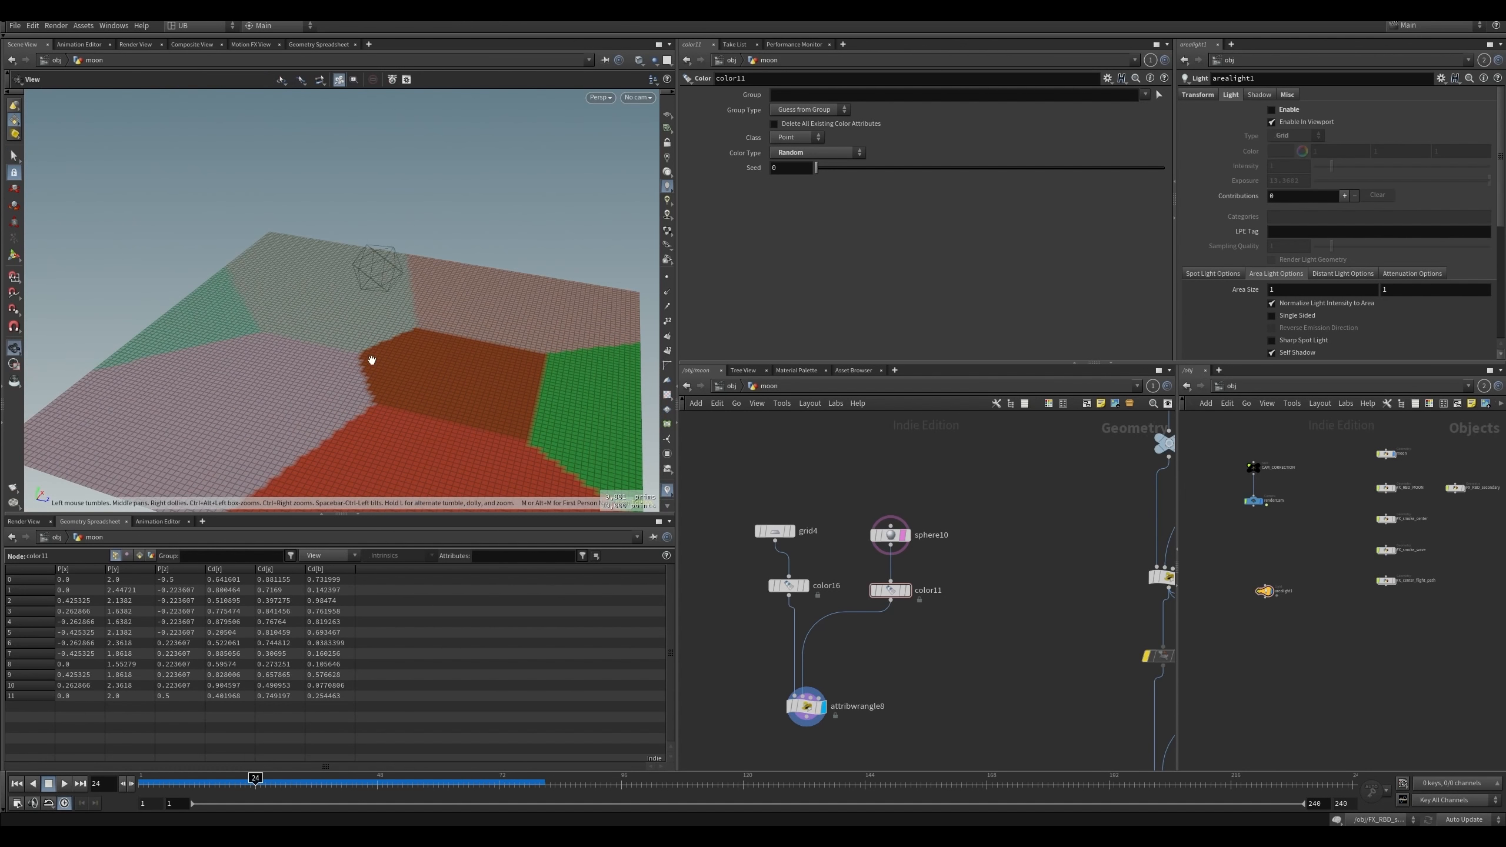
{"action": "mouse_move", "coordinate": [370, 359]}
{"action": "left_mouse_down", "text": "alt"}
{"action": "mouse_move", "coordinate": [447, 363]}
{"action": "mouse_move", "coordinate": [349, 351]}
{"action": "left_mouse_up", "text": "alt"}
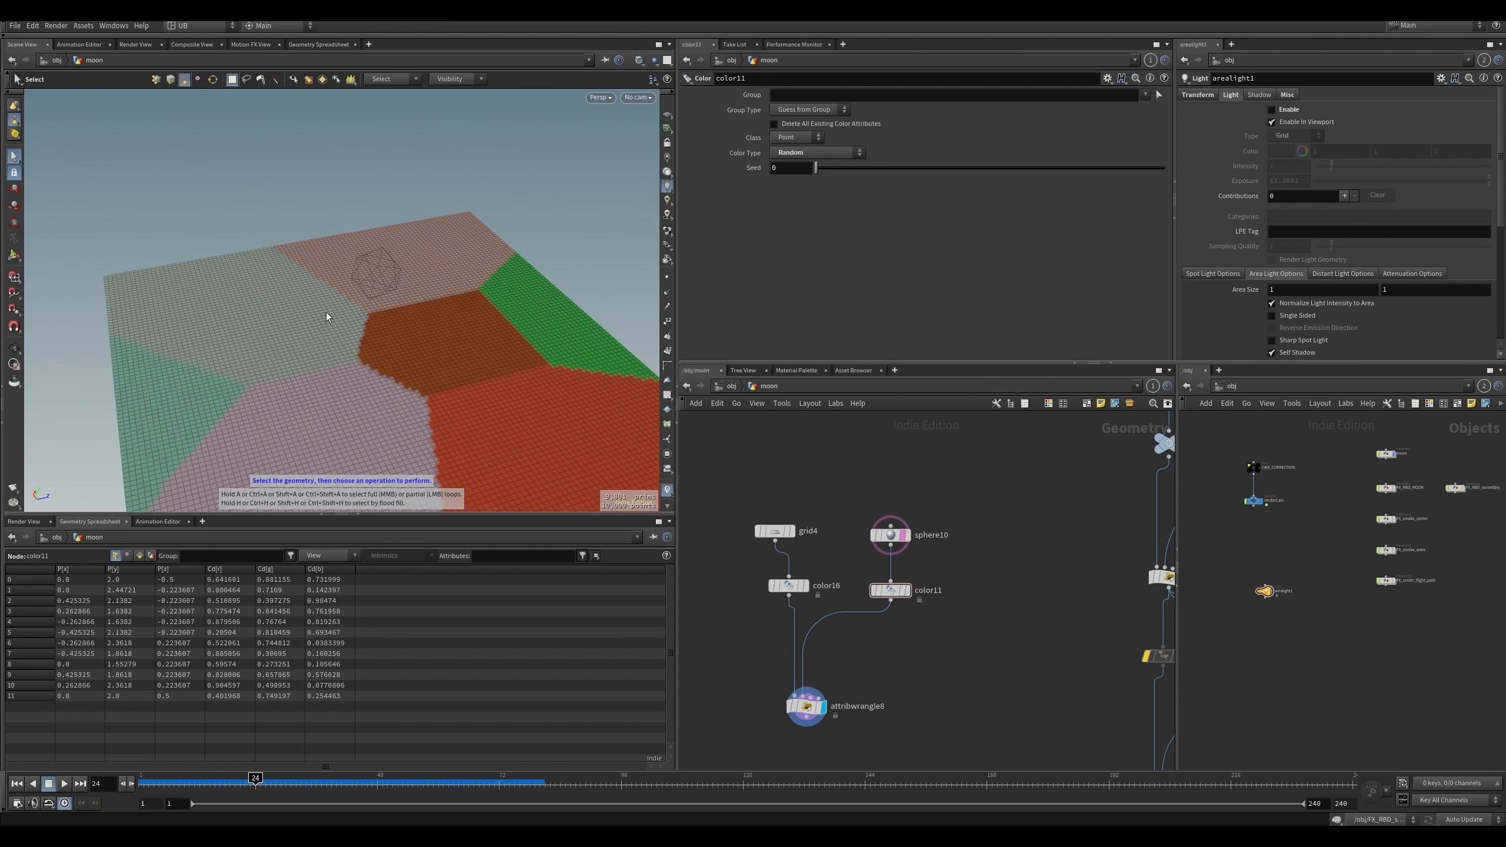
{"action": "left_click_drag", "start_coordinate": [259, 337], "coordinate": [363, 264], "text": "alt"}
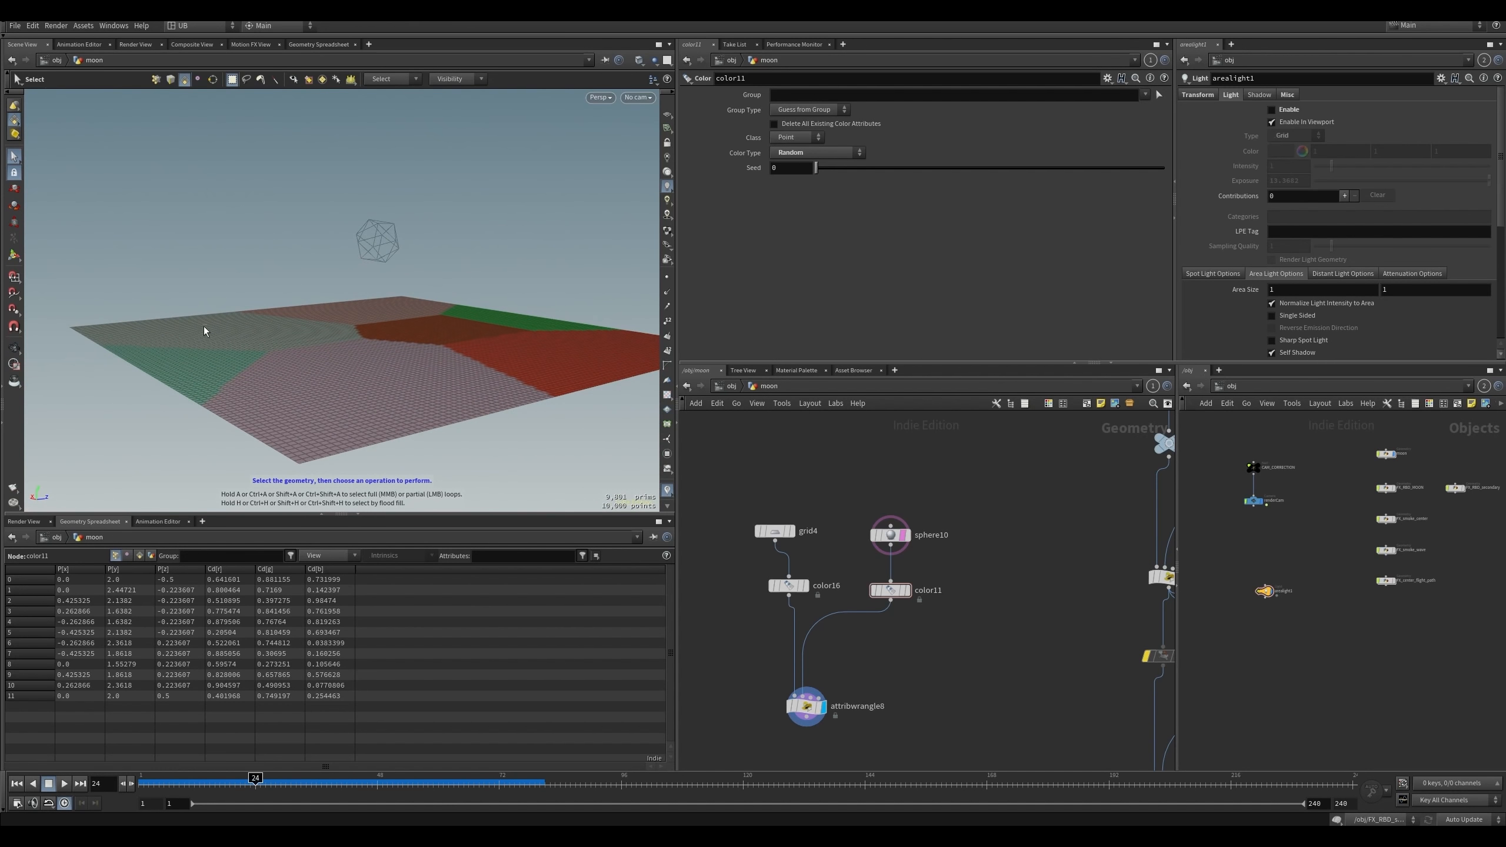
{"action": "left_click_drag", "start_coordinate": [365, 263], "coordinate": [299, 334], "text": "alt"}
{"action": "key", "text": "s"}
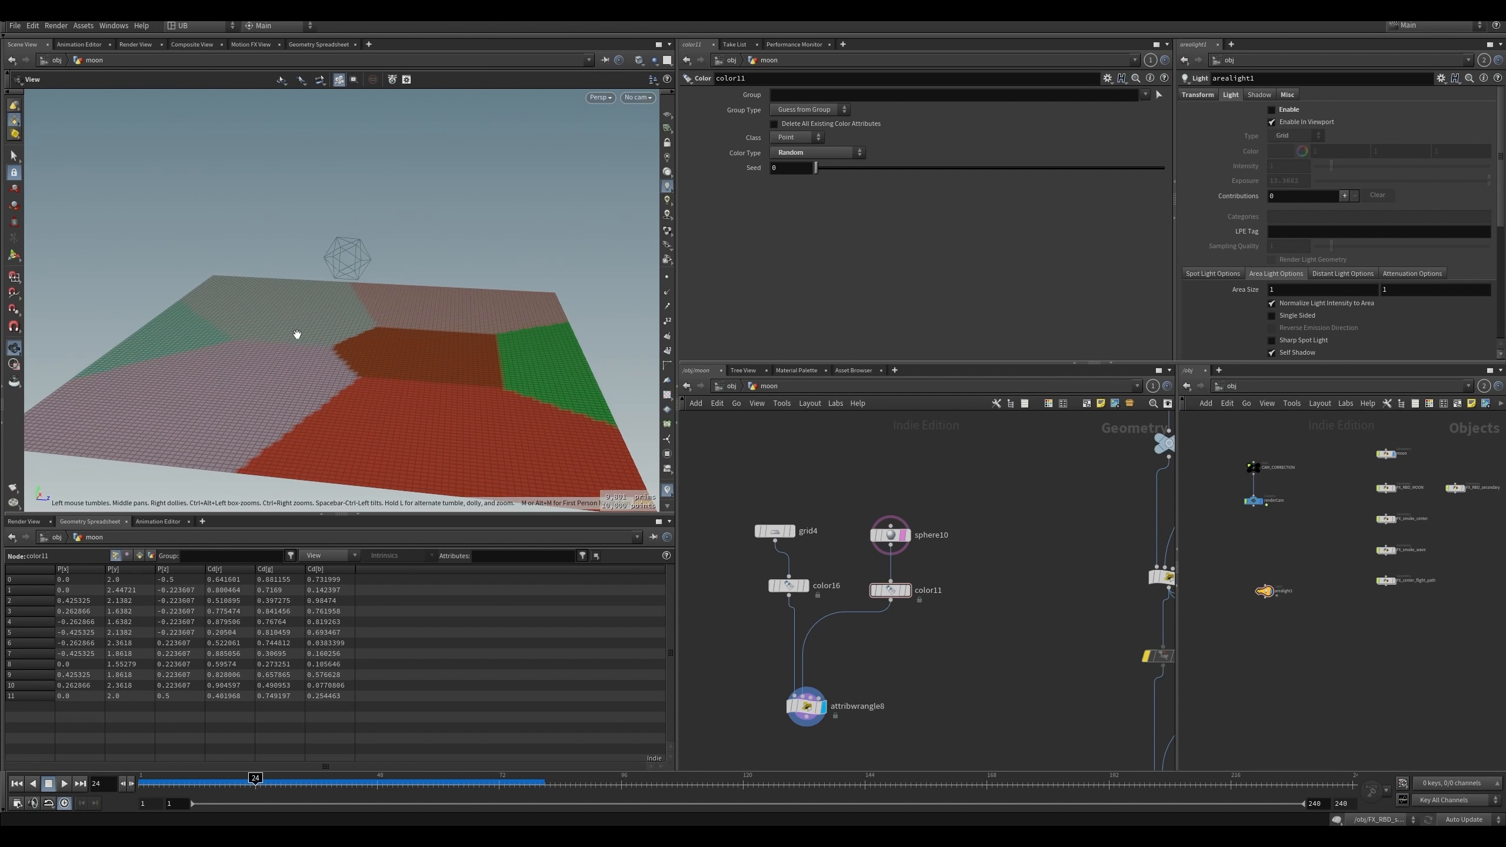
{"action": "mouse_move", "coordinate": [423, 285]}
{"action": "left_mouse_down", "text": "alt"}
{"action": "mouse_move", "coordinate": [393, 315]}
{"action": "mouse_move", "coordinate": [414, 303]}
{"action": "left_mouse_up", "text": "alt"}
{"action": "left_click_drag", "start_coordinate": [430, 364], "coordinate": [458, 468], "text": "alt"}
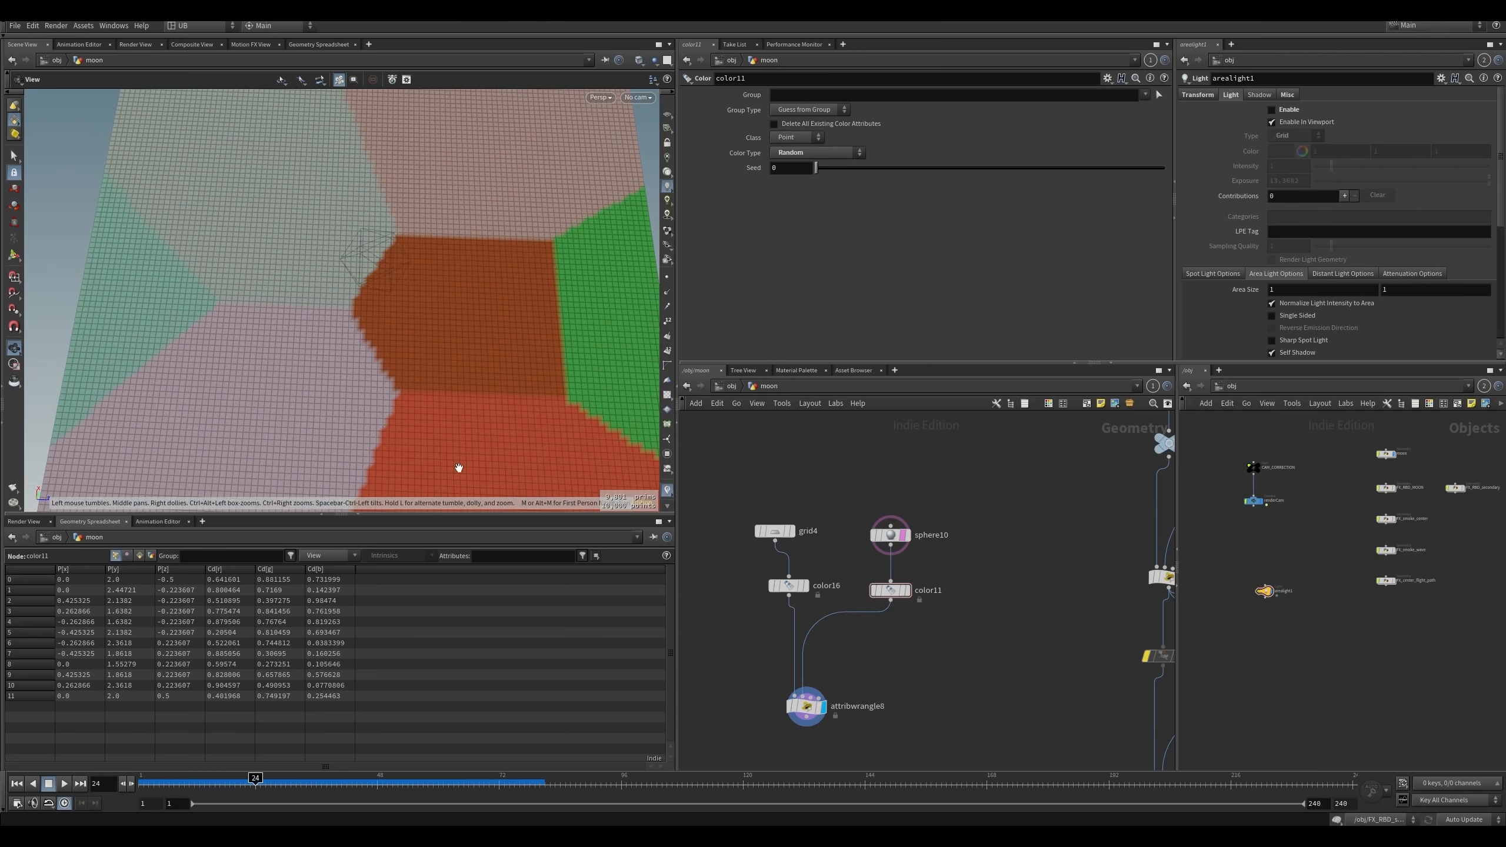
{"action": "left_click_drag", "start_coordinate": [474, 387], "coordinate": [428, 350], "text": "alt"}
{"action": "left_click_drag", "start_coordinate": [334, 316], "coordinate": [393, 327], "text": "alt"}
{"action": "key", "text": "s"}
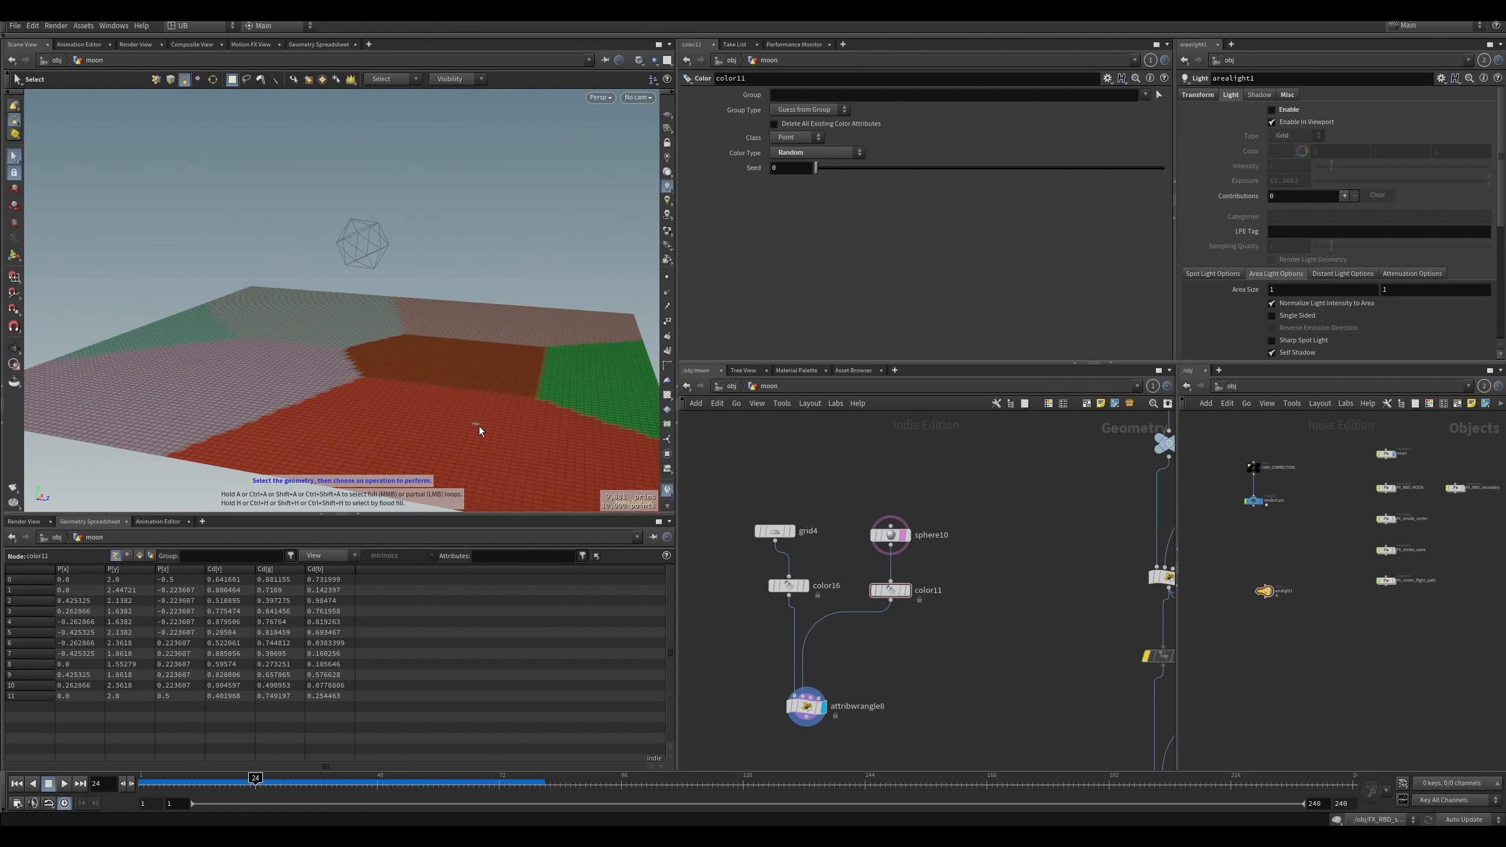
{"action": "key", "text": "Escape"}
{"action": "mouse_move", "coordinate": [397, 347]}
{"action": "left_mouse_down"}
{"action": "mouse_move", "coordinate": [404, 330]}
{"action": "mouse_move", "coordinate": [408, 344]}
{"action": "left_mouse_up"}
{"action": "key", "text": "s"}
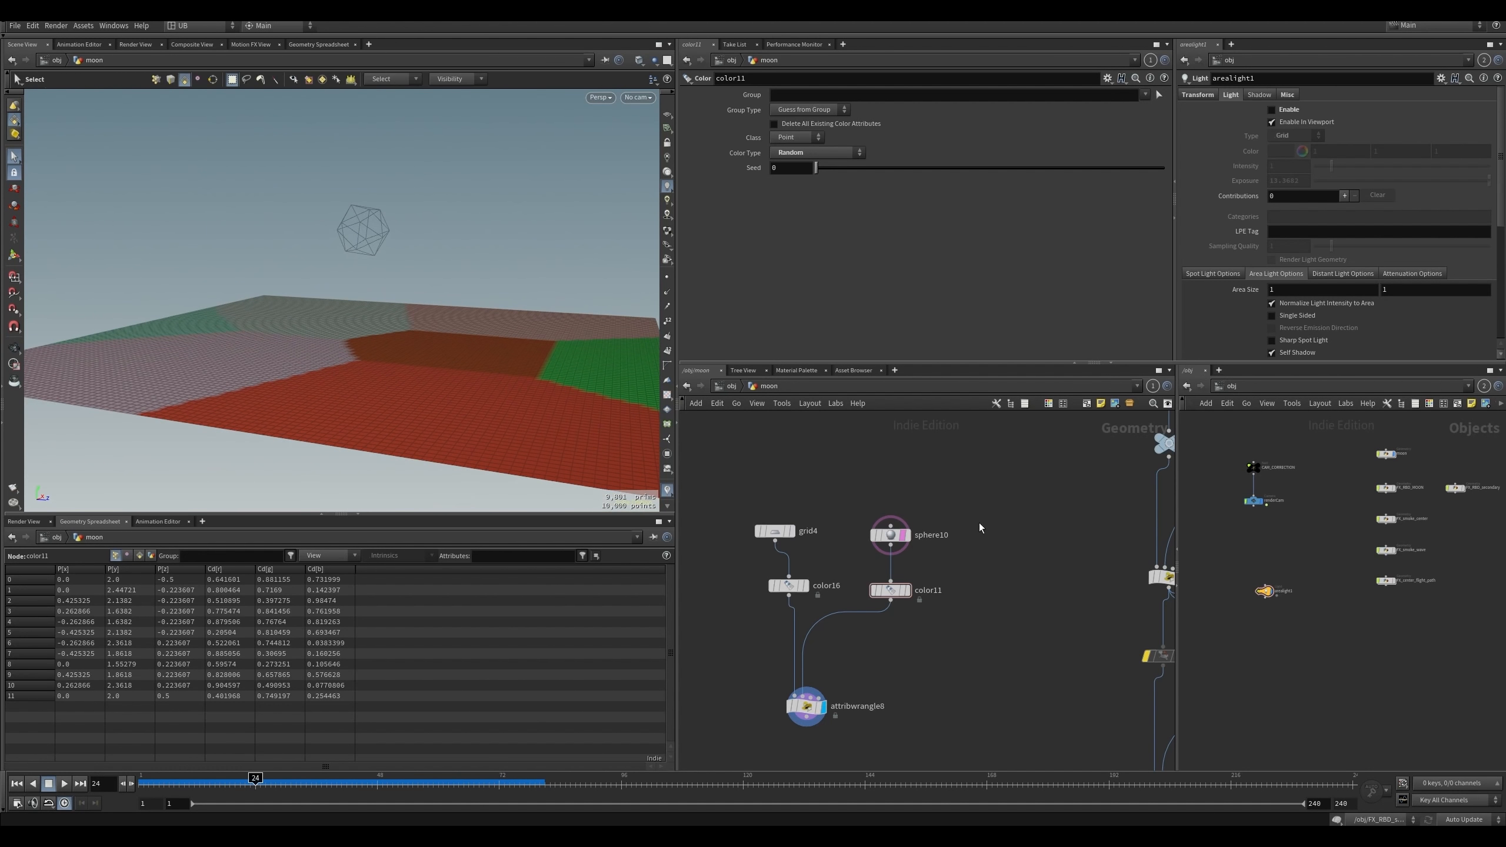
- Switch the sphere branch's Color node back to the Constant color type
{"action": "left_click", "coordinate": [890, 589]}
{"action": "left_click", "coordinate": [819, 152]}
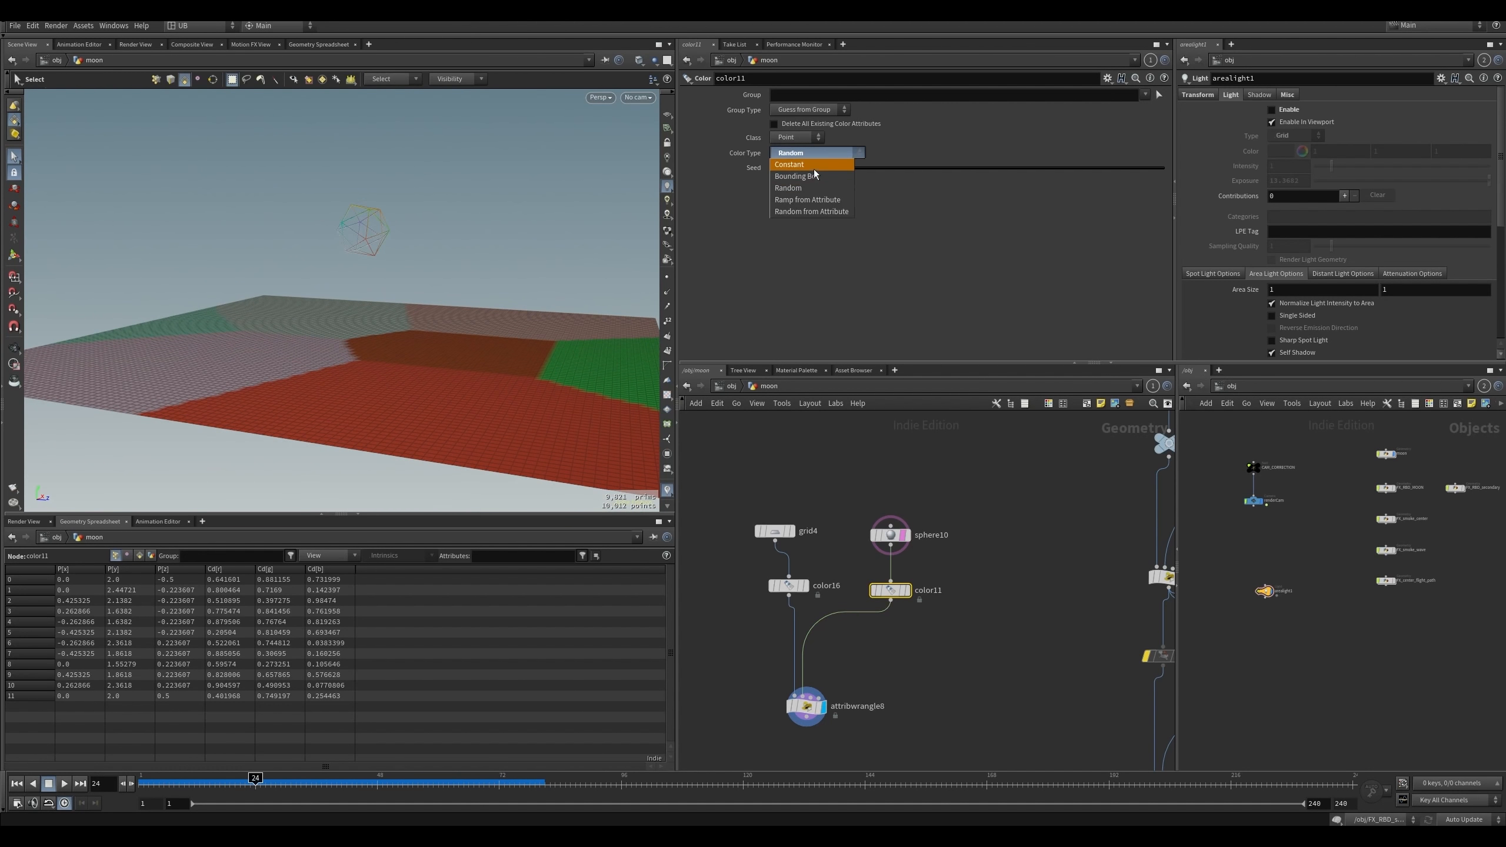
{"action": "left_click", "coordinate": [797, 153]}
{"action": "left_click_drag", "start_coordinate": [418, 316], "coordinate": [413, 332], "text": "alt"}
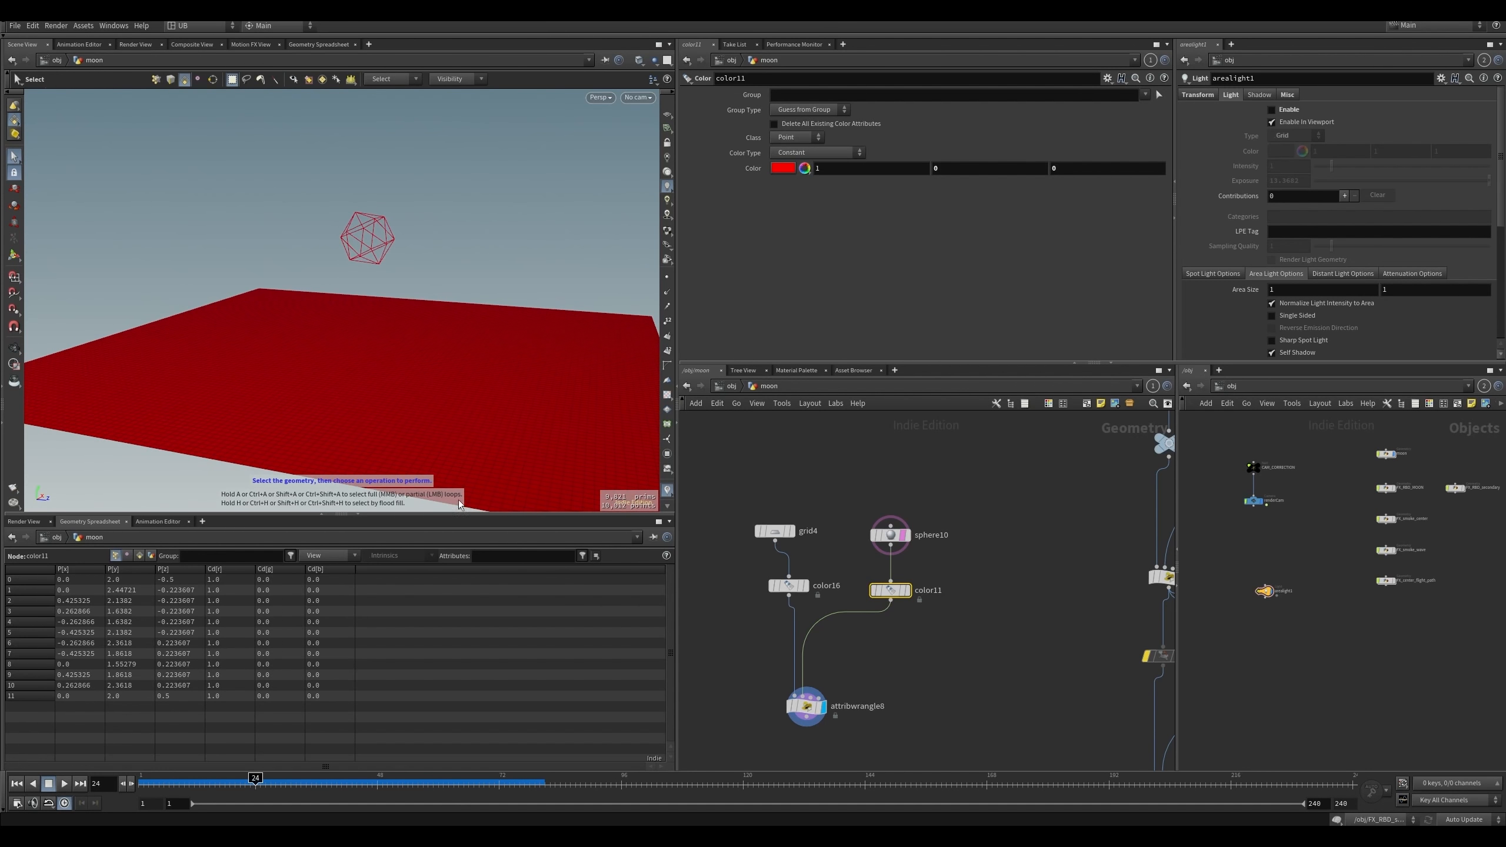
- Open the help page for the wrangle's nearpoint function and save the scene file
{"action": "left_click", "coordinate": [794, 707]}
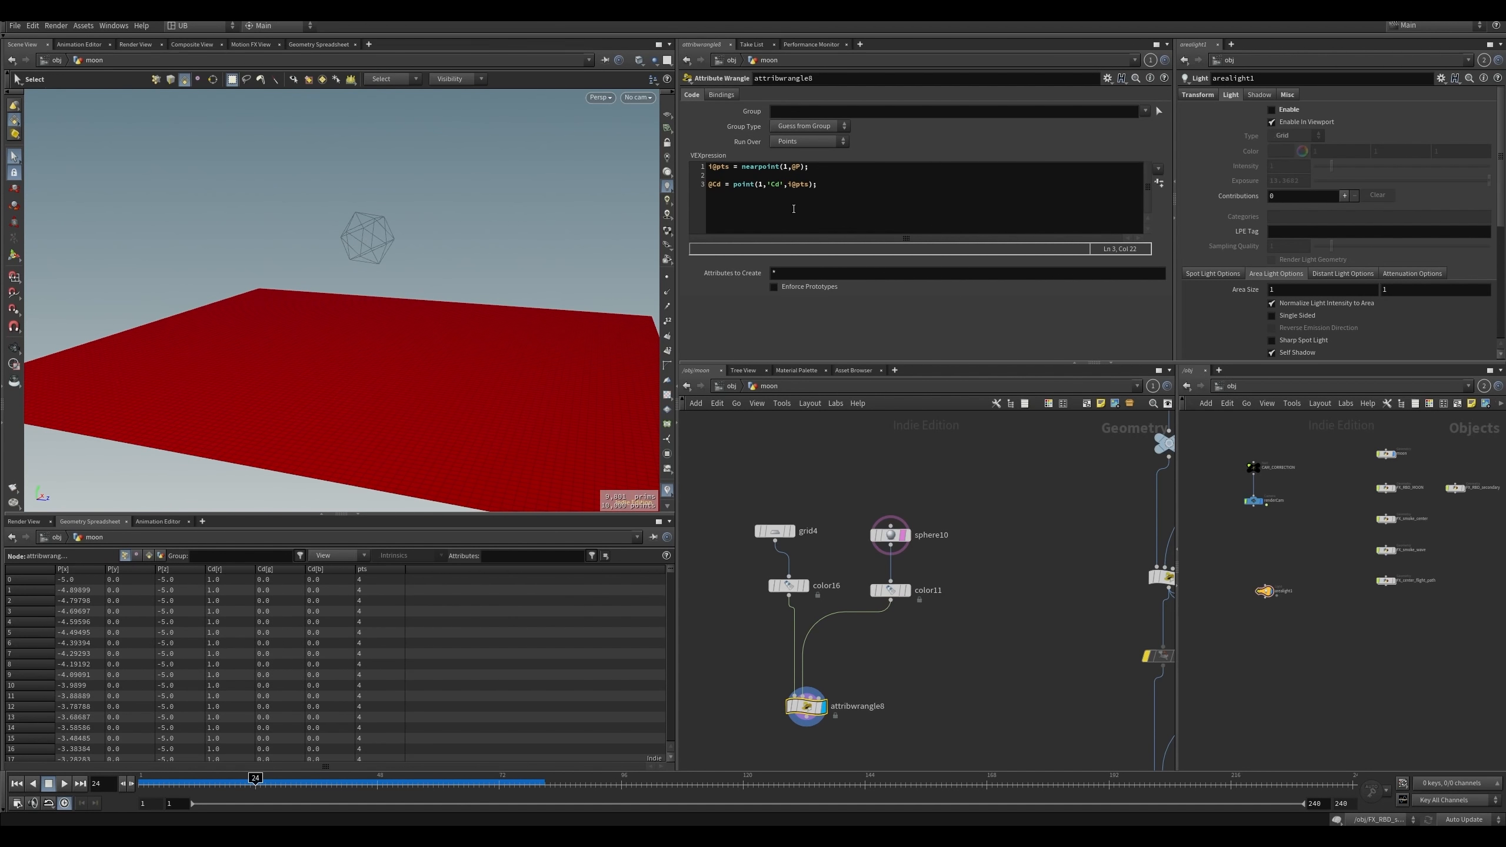
{"action": "left_click", "coordinate": [796, 176]}
{"action": "left_click", "coordinate": [799, 167]}
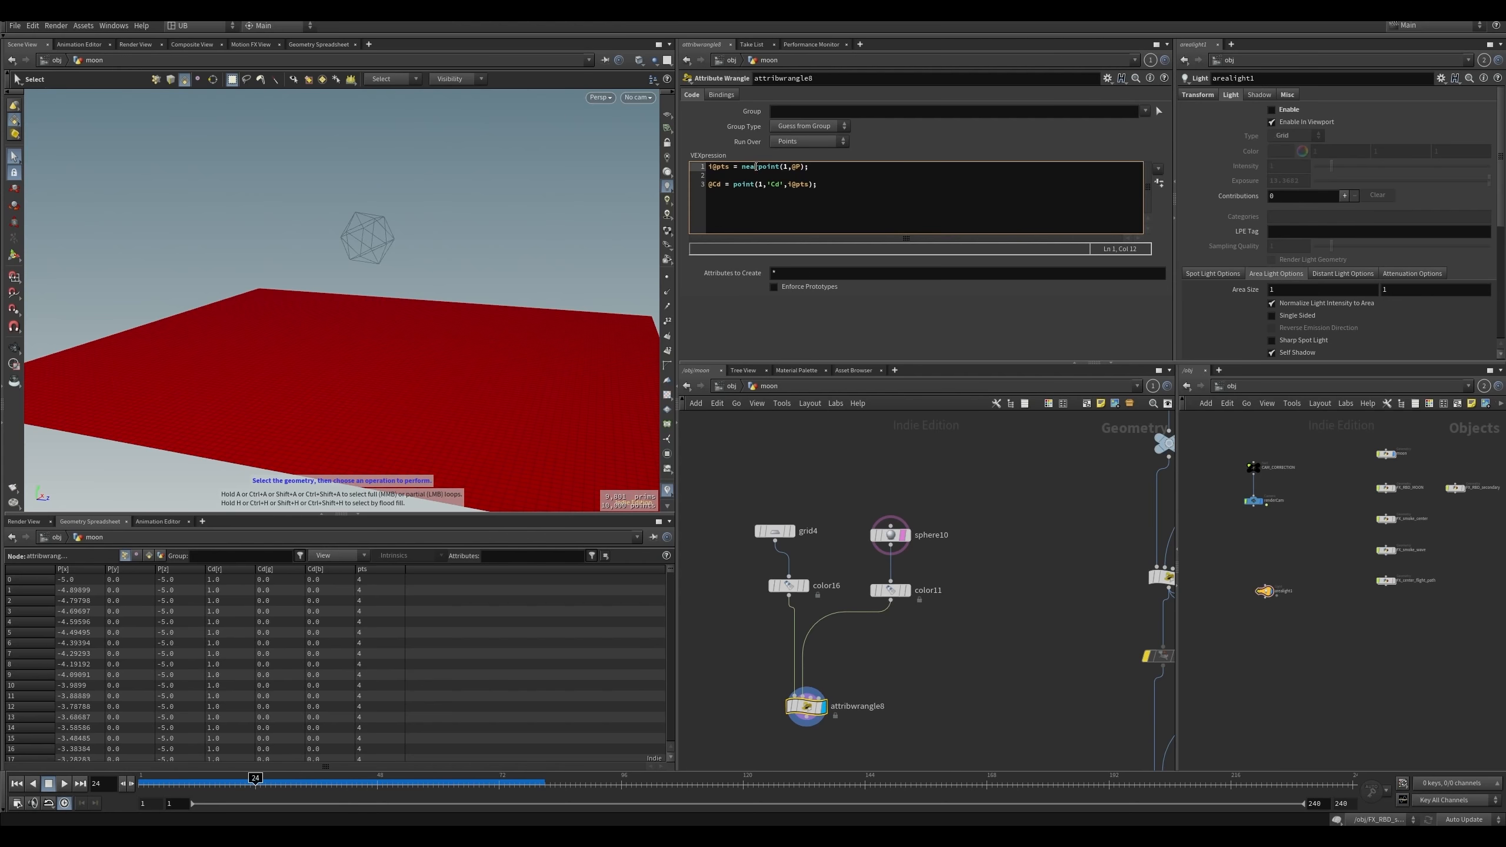
{"action": "key", "text": "F1"}
{"action": "left_click_drag", "start_coordinate": [414, 434], "coordinate": [501, 313]}
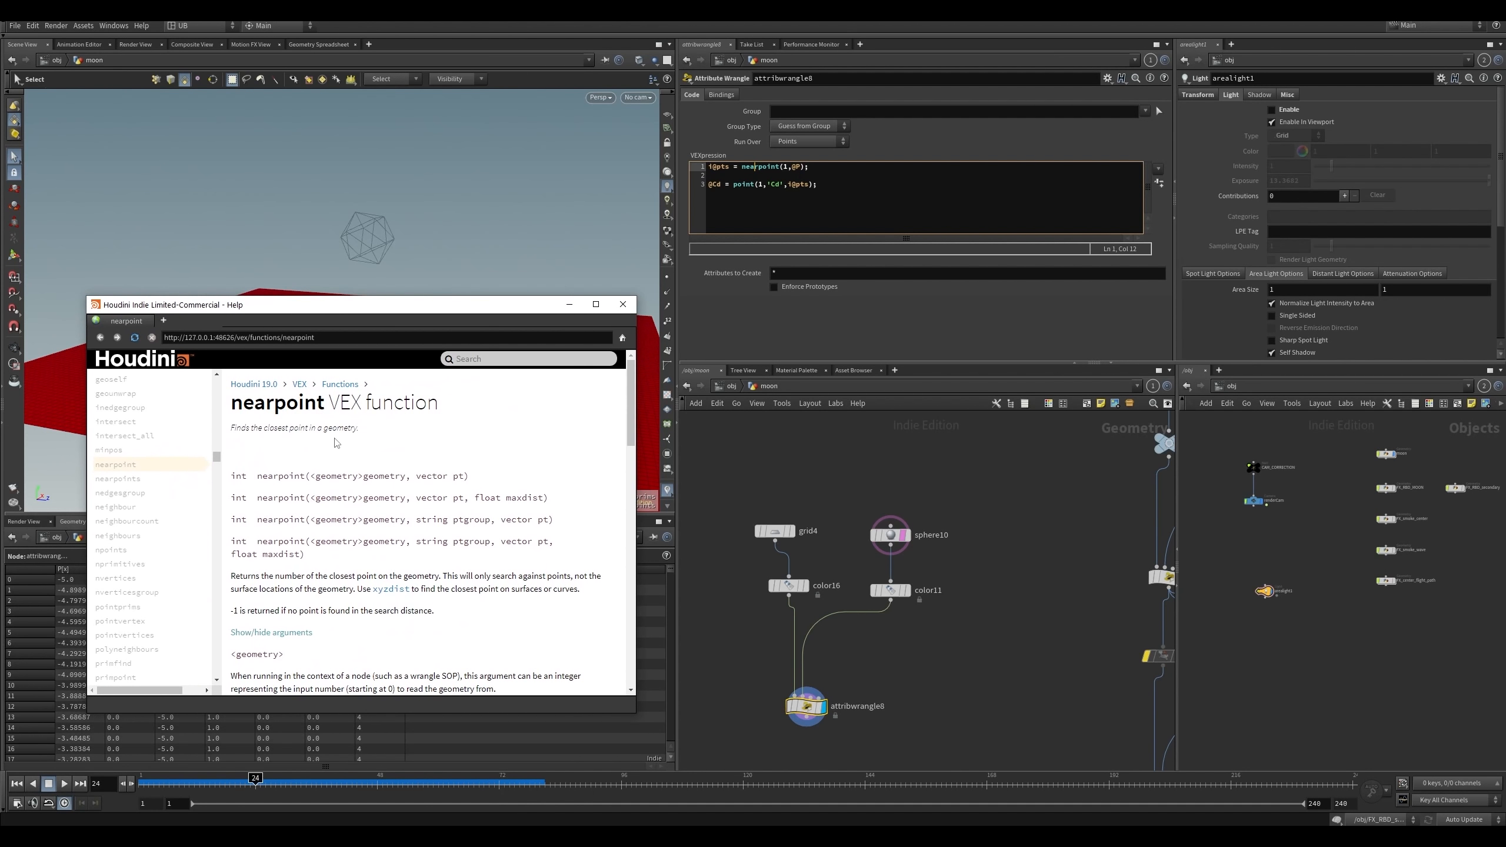
{"action": "key", "text": "ctrl+s"}
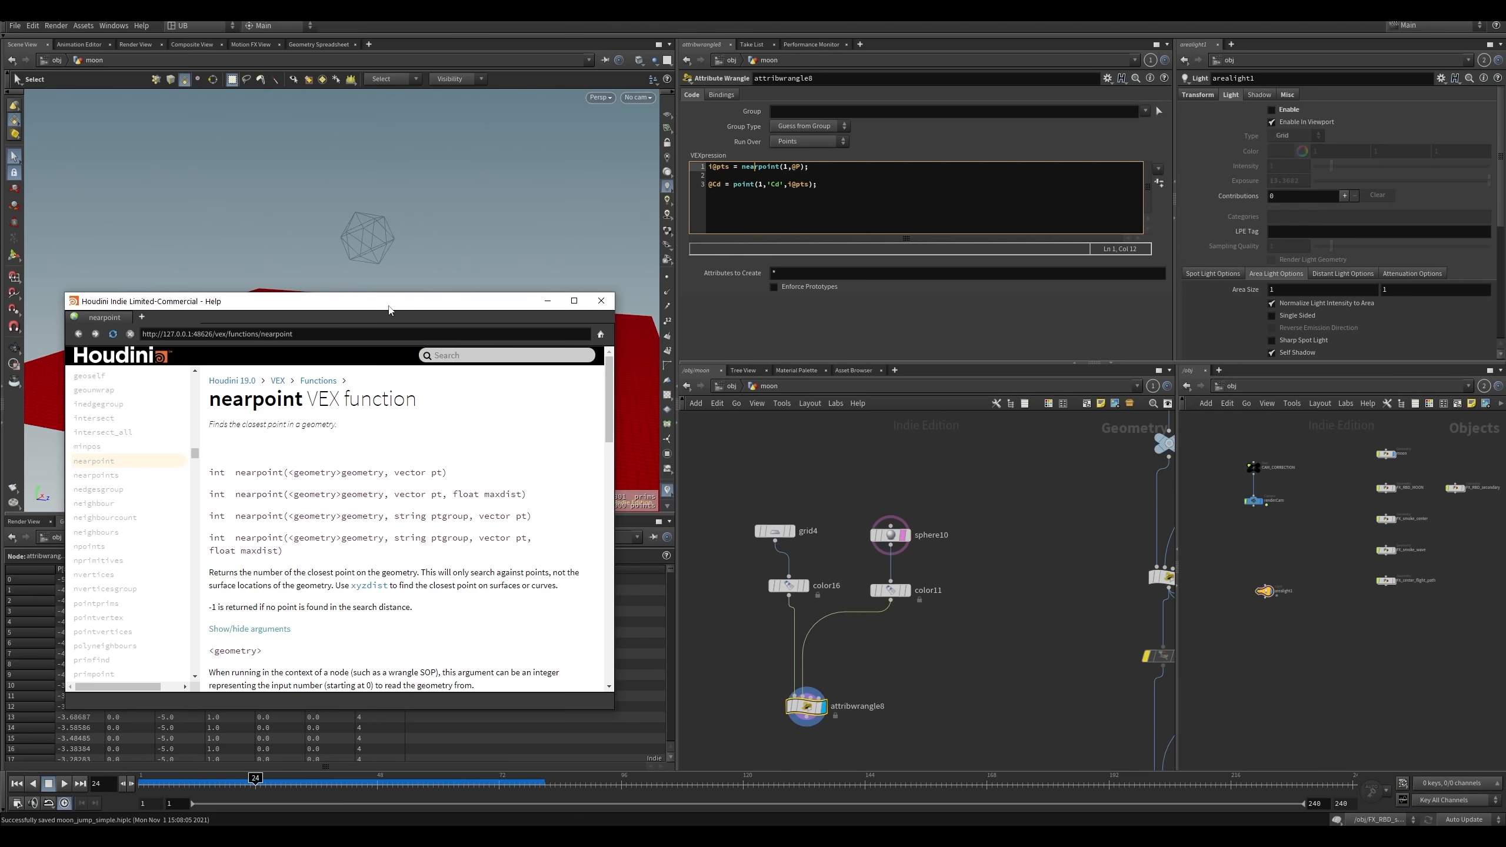
{"action": "left_click_drag", "start_coordinate": [389, 309], "coordinate": [394, 305]}
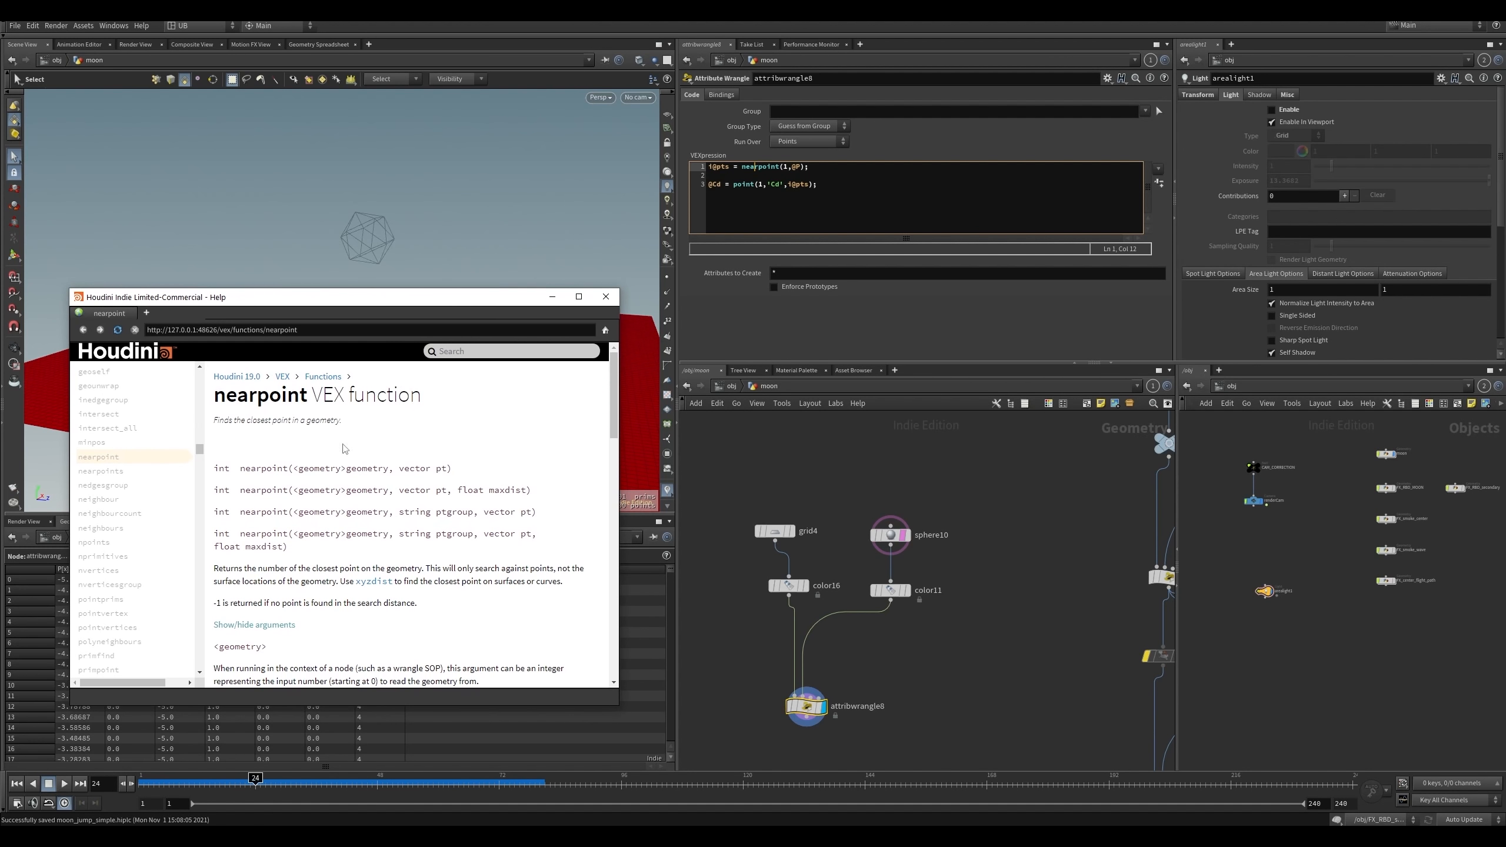
- Read the nearpoint signatures, including the optional ptgroup and maxdist arguments, and close the help page
{"action": "left_click_drag", "start_coordinate": [242, 470], "coordinate": [432, 469]}
{"action": "left_click", "coordinate": [340, 476]}
{"action": "left_click_drag", "start_coordinate": [243, 468], "coordinate": [342, 539]}
{"action": "left_click", "coordinate": [468, 543]}
{"action": "left_click_drag", "start_coordinate": [314, 490], "coordinate": [372, 512]}
{"action": "left_click_drag", "start_coordinate": [399, 491], "coordinate": [530, 493]}
{"action": "left_click", "coordinate": [606, 297]}
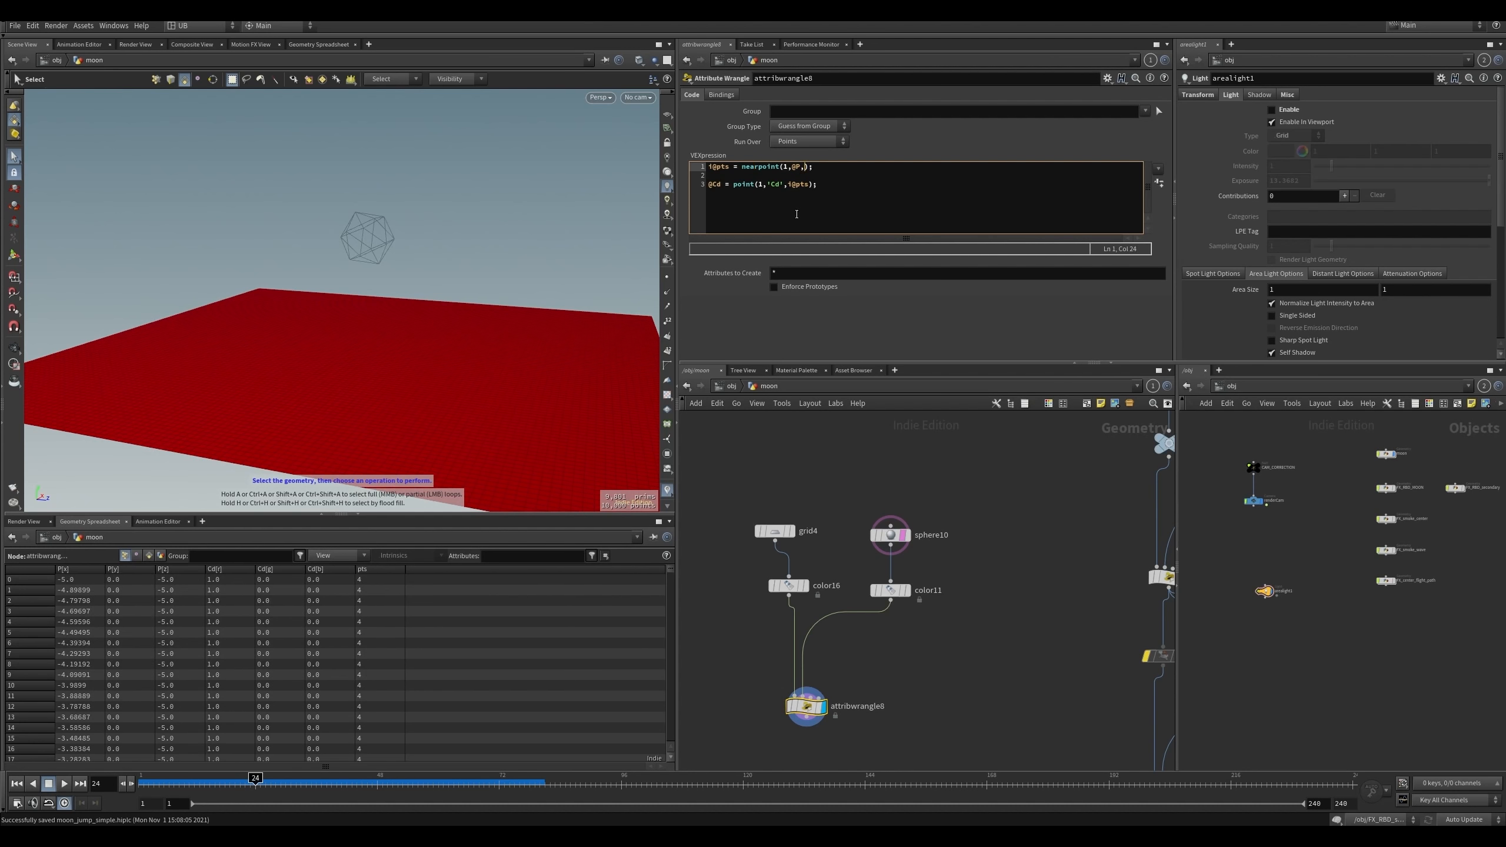
- Add chf('maxdist') as the third argument of nearpoint in the wrangle
{"action": "type", "text": "chf('mac"}
{"action": "key", "text": "BackSpace"}
{"action": "type", "text": "xdist')"}
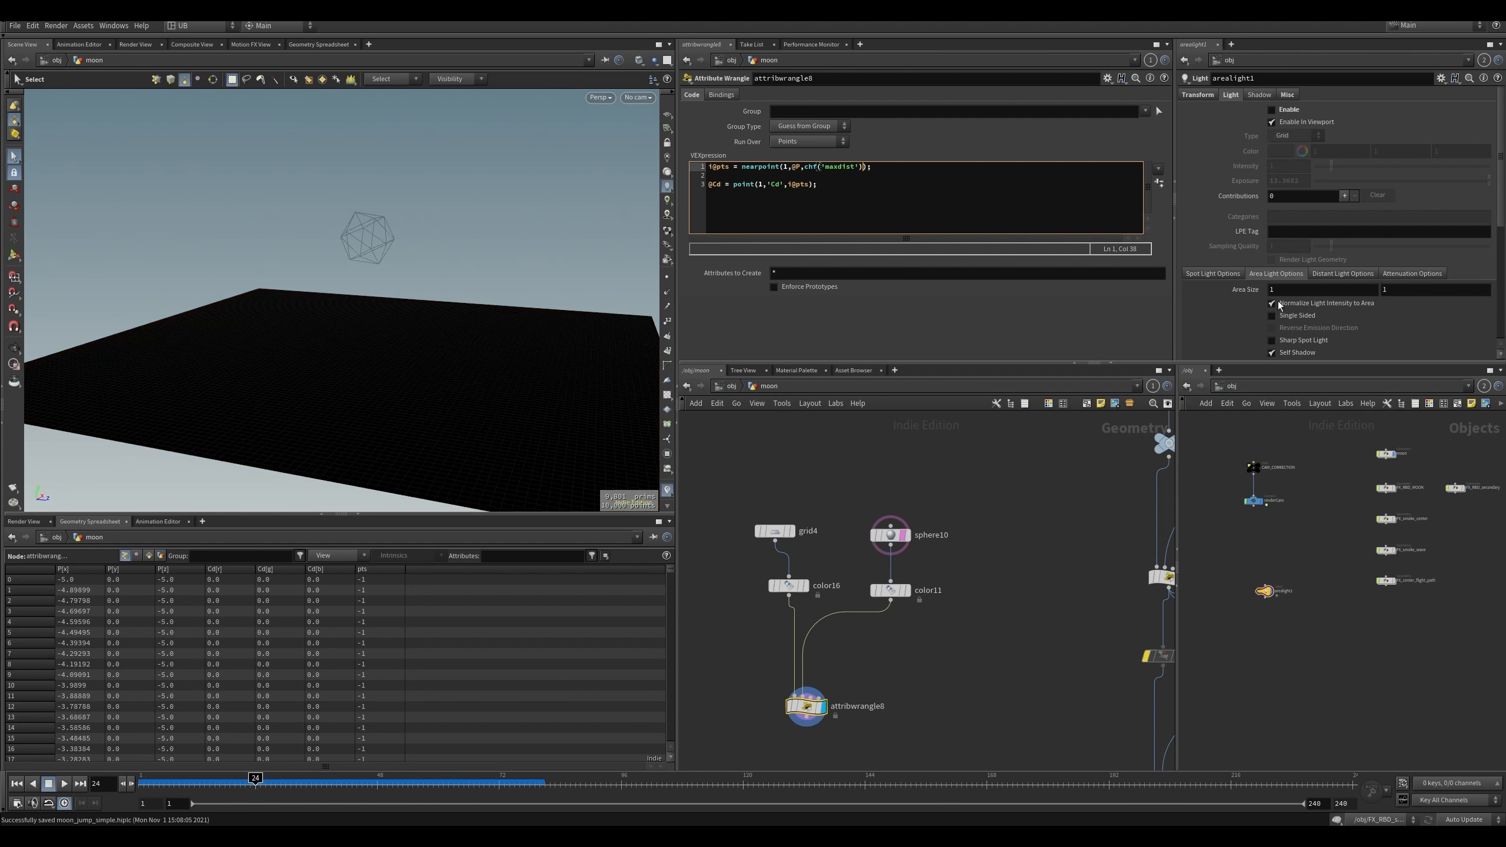
- Create the wrangle's Maxdist parameter from the code, set it to 2, and inspect the colored area on the grid
{"action": "left_click", "coordinate": [1158, 183]}
{"action": "left_click", "coordinate": [791, 304]}
{"action": "type", "text": "2"}
{"action": "key", "text": "Return"}
{"action": "left_click_drag", "start_coordinate": [464, 403], "coordinate": [420, 404], "text": "alt"}
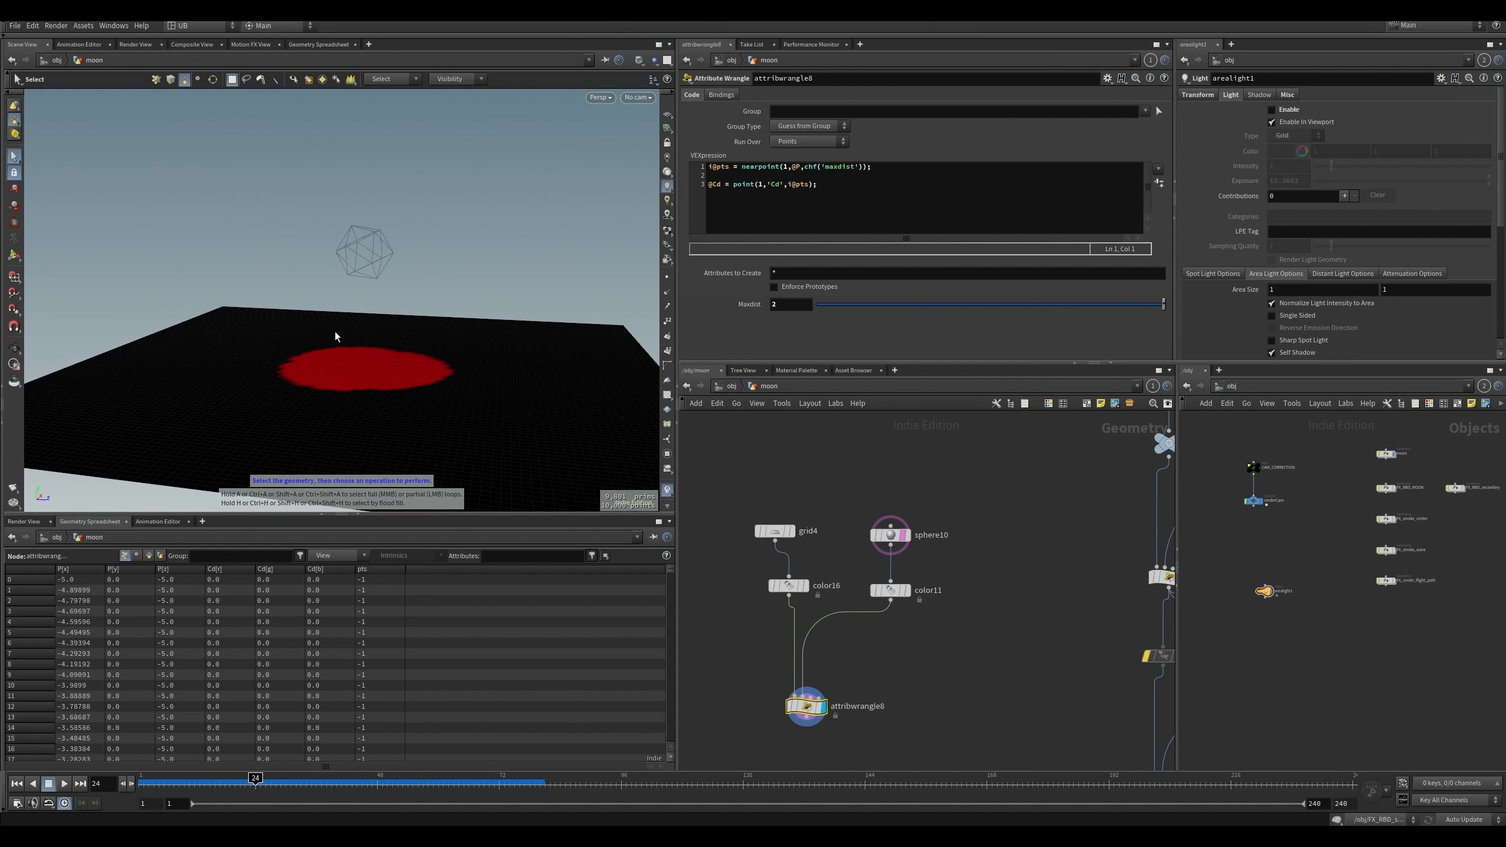
{"action": "mouse_move", "coordinate": [372, 384]}
{"action": "left_mouse_down", "text": "alt"}
{"action": "mouse_move", "coordinate": [390, 363]}
{"action": "mouse_move", "coordinate": [436, 376]}
{"action": "mouse_move", "coordinate": [380, 401]}
{"action": "left_mouse_up", "text": "alt"}
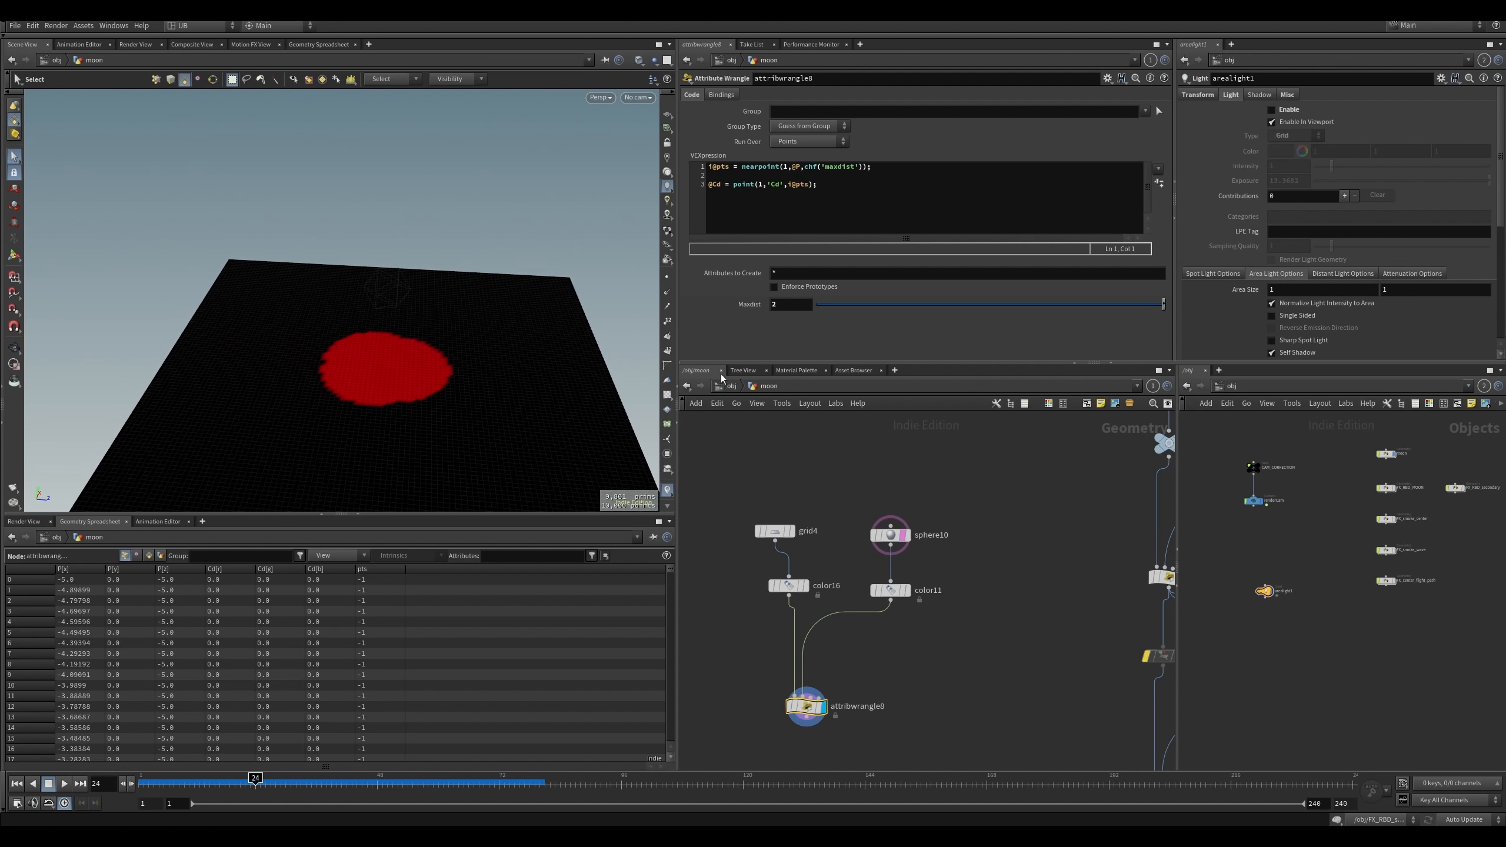
- Move the whole grid-and-sphere example network farther away from the main moon node chain and reselect its wrangle
{"action": "middle_click_drag", "start_coordinate": [971, 511], "coordinate": [977, 518]}
{"action": "scroll", "coordinate": [982, 516], "scroll_direction": "down", "scroll_amount": 3}
{"action": "left_click_drag", "start_coordinate": [1000, 491], "coordinate": [830, 660]}
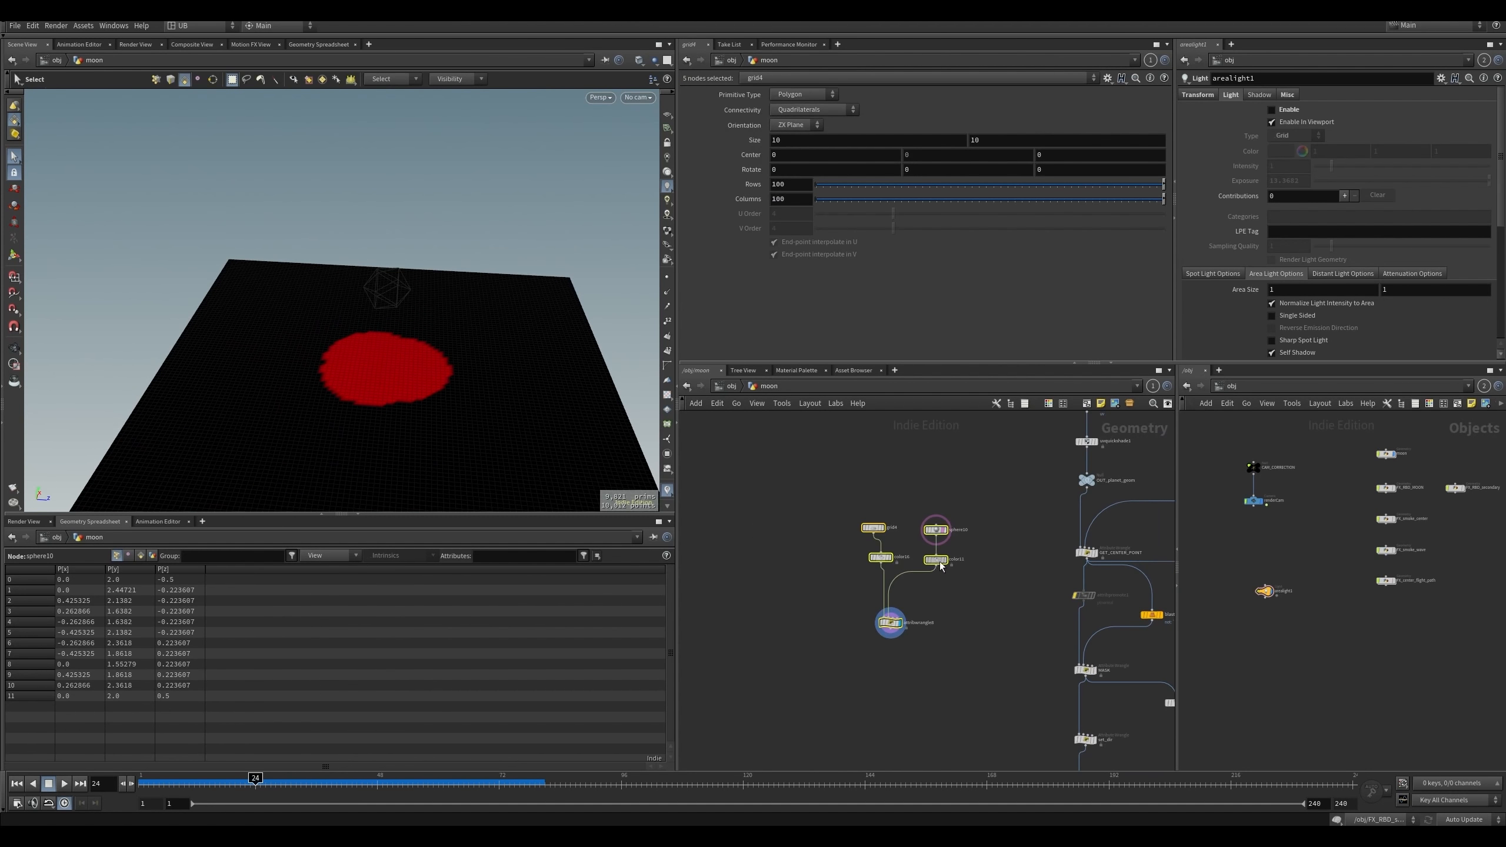
{"action": "left_click_drag", "start_coordinate": [940, 562], "coordinate": [861, 556]}
{"action": "left_click", "coordinate": [918, 587]}
{"action": "scroll", "coordinate": [894, 587], "scroll_direction": "up", "scroll_amount": 3}
{"action": "left_click", "coordinate": [771, 633]}
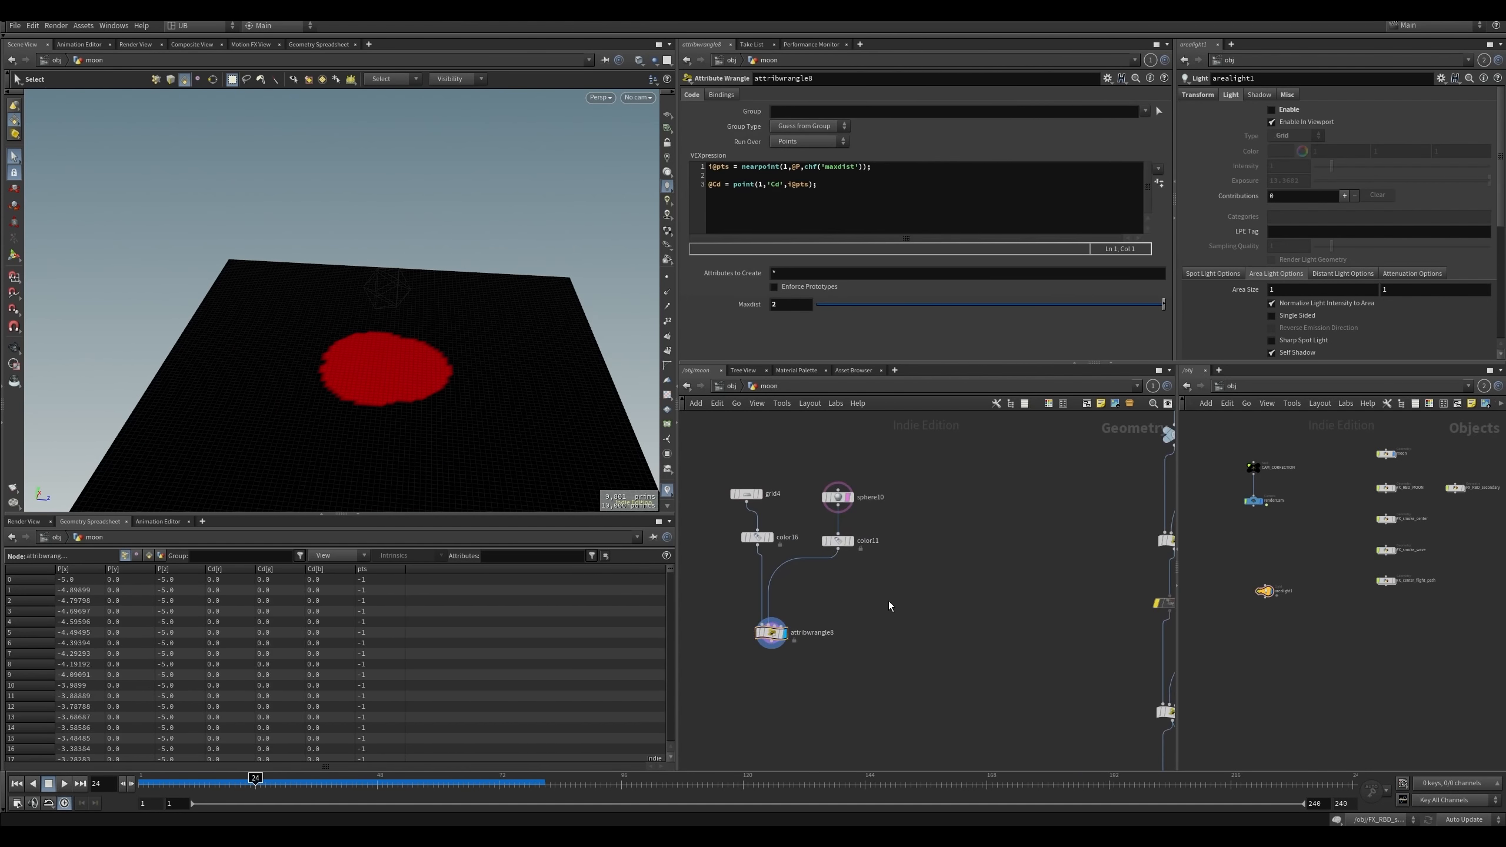
- Duplicate the grid-and-sphere network beside the original, delete the copied wrangle, and display the copied grid's color node
{"action": "left_click_drag", "start_coordinate": [925, 464], "coordinate": [685, 679]}
{"action": "left_click_drag", "start_coordinate": [756, 539], "coordinate": [947, 542], "text": "alt"}
{"action": "scroll", "coordinate": [889, 574], "scroll_direction": "down", "scroll_amount": 2}
{"action": "left_click_drag", "start_coordinate": [894, 491], "coordinate": [754, 644]}
{"action": "left_click_drag", "start_coordinate": [1015, 476], "coordinate": [865, 623], "text": "shift"}
{"action": "left_click_drag", "start_coordinate": [940, 549], "coordinate": [879, 539]}
{"action": "left_click", "coordinate": [963, 590]}
{"action": "left_click", "coordinate": [885, 615]}
{"action": "key", "text": "Up"}
{"action": "scroll", "coordinate": [885, 606], "scroll_direction": "up", "scroll_amount": 2}
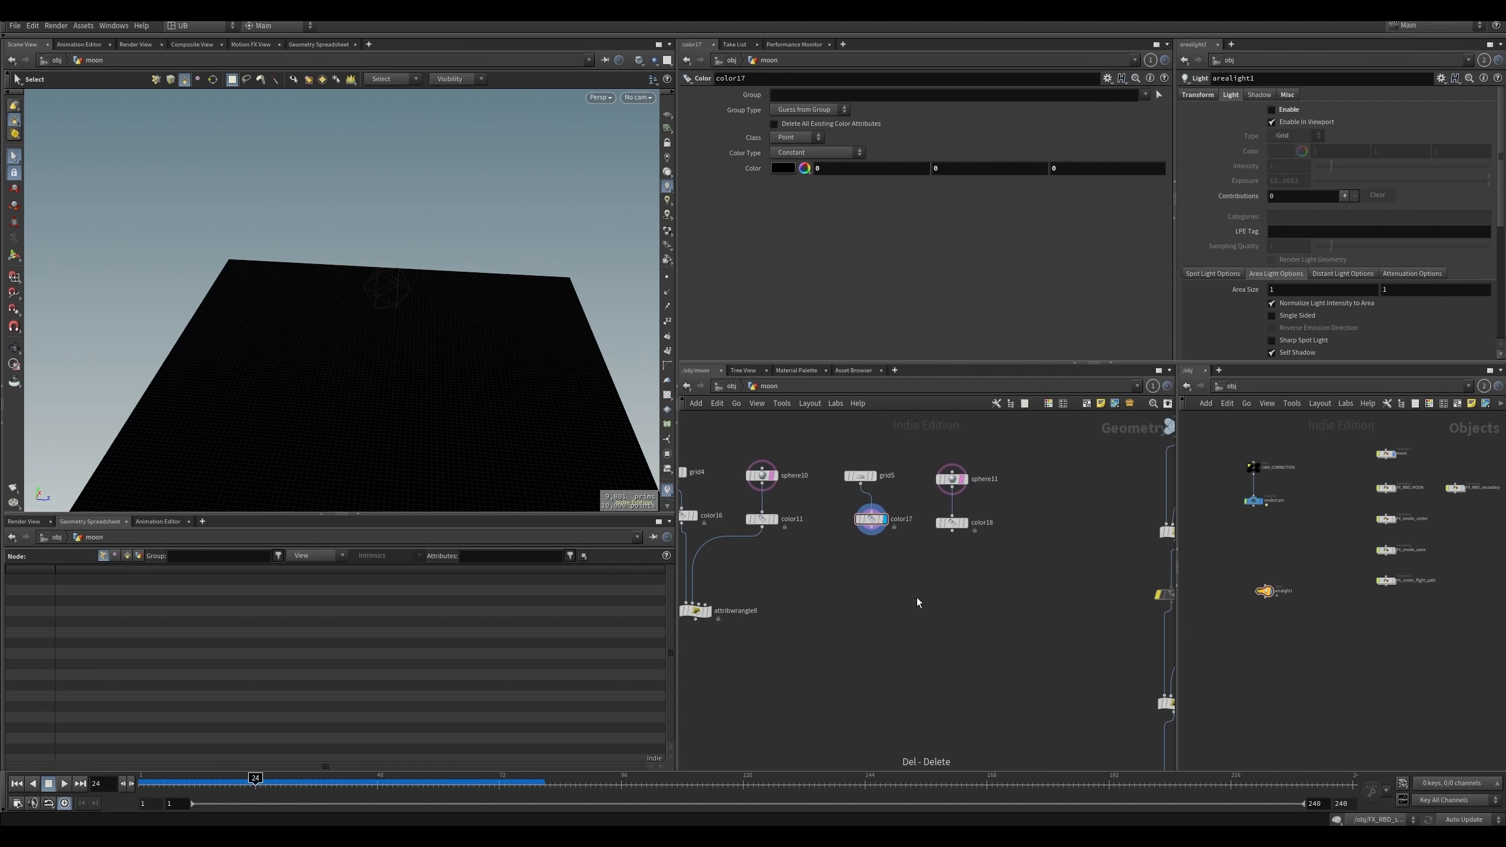
- Add an Attribute Transfer node below the duplicated grid and sphere color nodes
{"action": "key", "text": "Tab"}
{"action": "type", "text": "att tr"}
{"action": "key", "text": "Return"}
{"action": "left_click", "coordinate": [886, 619]}
- Move both grid-and-sphere example networks together, farther away from the main moon node chain
{"action": "scroll", "coordinate": [916, 598], "scroll_direction": "down", "scroll_amount": 2}
{"action": "left_click_drag", "start_coordinate": [1020, 472], "coordinate": [756, 617]}
{"action": "middle_click_drag", "start_coordinate": [797, 615], "coordinate": [833, 641]}
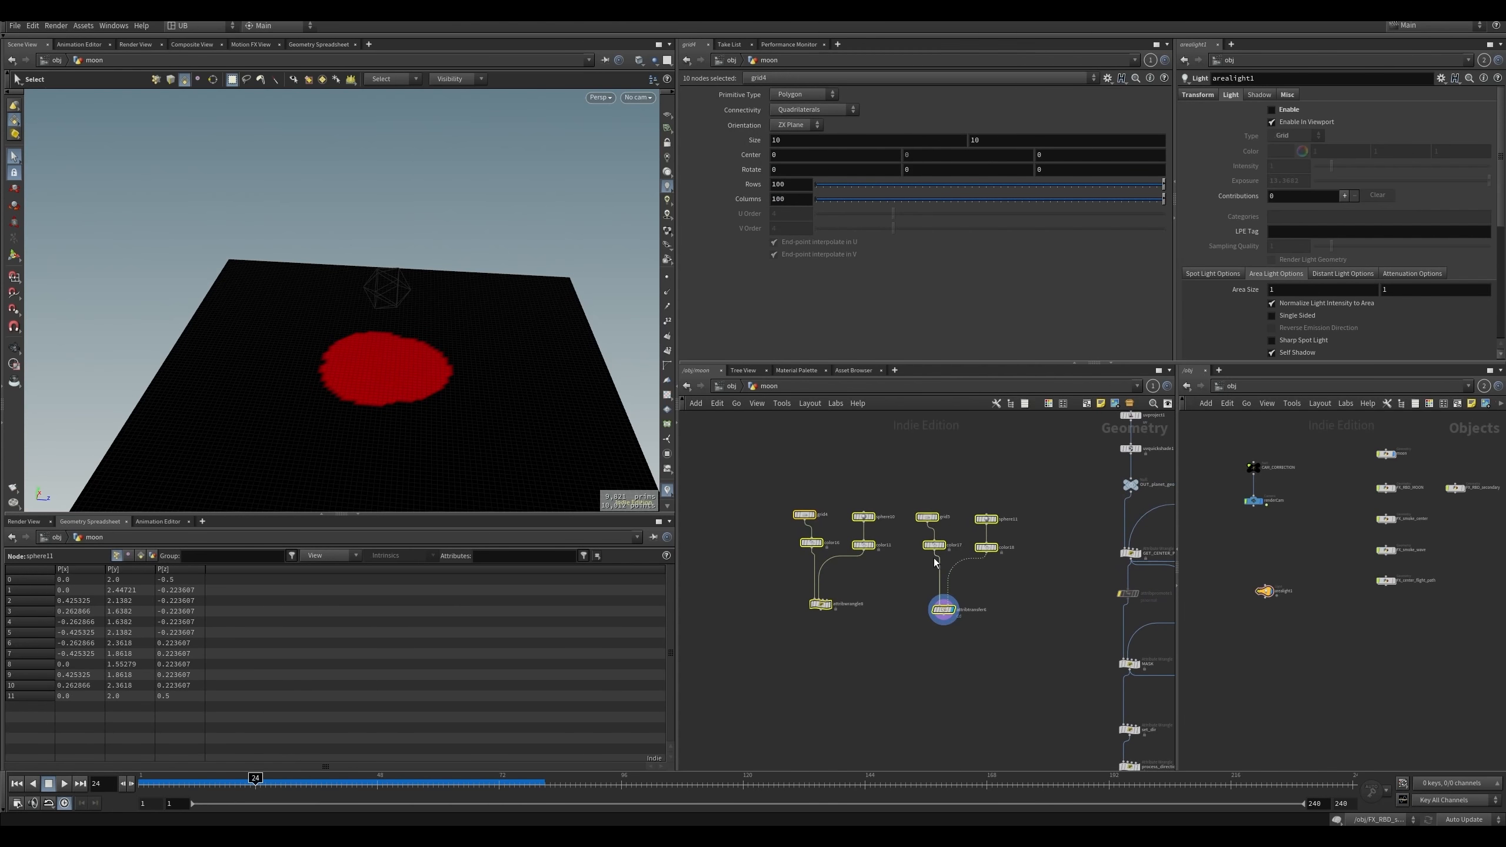
{"action": "left_click_drag", "start_coordinate": [936, 552], "coordinate": [815, 542]}
{"action": "left_click", "coordinate": [977, 541]}
{"action": "middle_click_drag", "start_coordinate": [979, 544], "coordinate": [878, 566]}
- Display the GET_CENTER_POINT wrangle and examine the point it colors on the moon's surface
{"action": "left_click_drag", "start_coordinate": [971, 559], "coordinate": [1044, 588]}
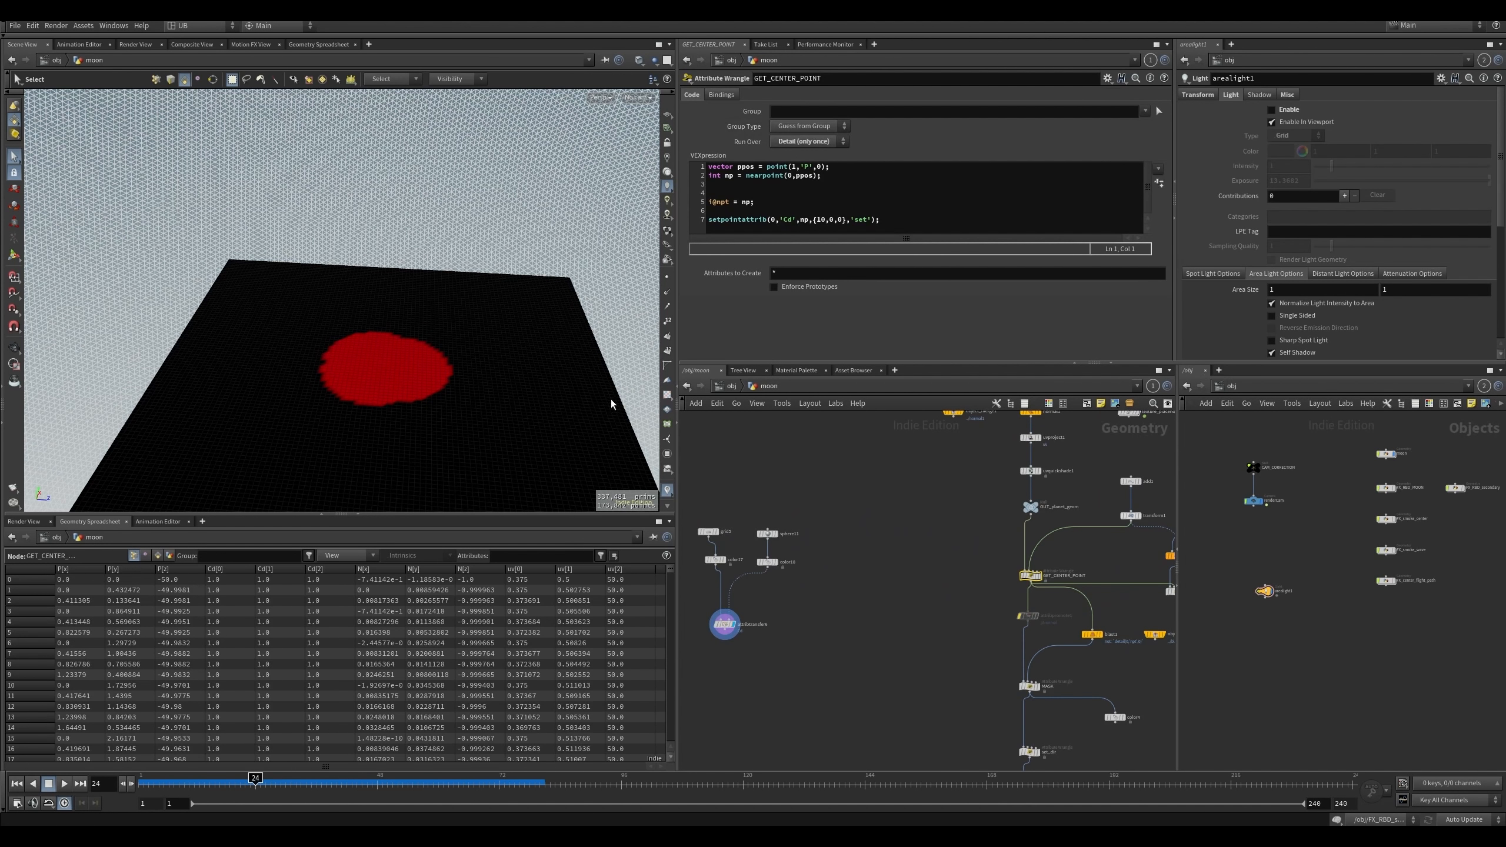
{"action": "left_click", "coordinate": [857, 617]}
{"action": "key", "text": "r"}
{"action": "left_click_drag", "start_coordinate": [960, 556], "coordinate": [1030, 587]}
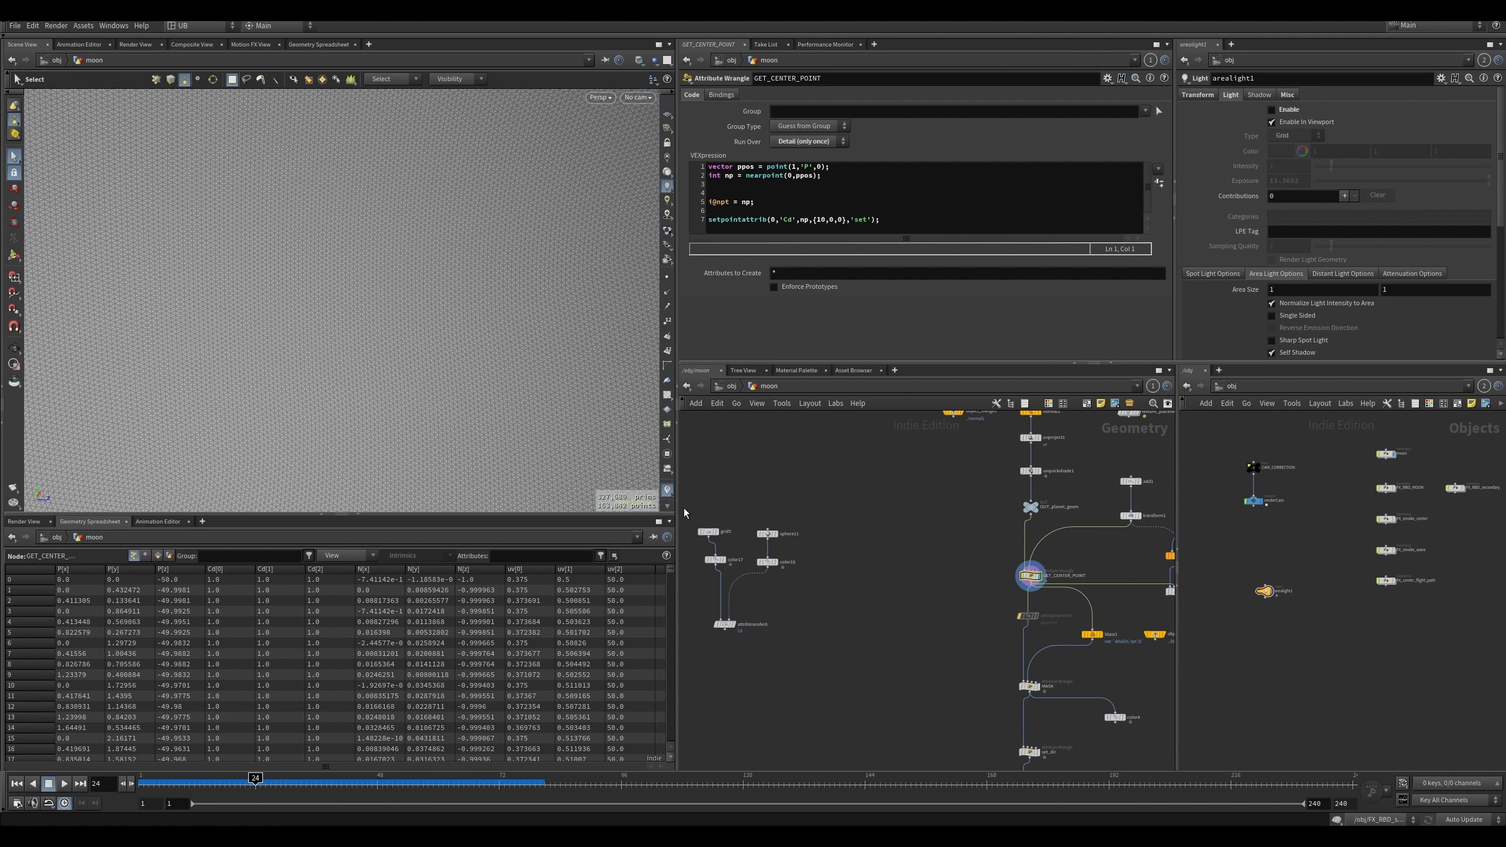
{"action": "left_click", "coordinate": [335, 364]}
{"action": "left_click_drag", "start_coordinate": [330, 385], "coordinate": [222, 330], "text": "alt"}
{"action": "right_click_drag", "start_coordinate": [222, 330], "coordinate": [407, 341], "text": "alt"}
{"action": "left_click_drag", "start_coordinate": [408, 340], "coordinate": [450, 332], "text": "alt"}
{"action": "right_click_drag", "start_coordinate": [450, 333], "coordinate": [332, 368], "text": "alt"}
{"action": "scroll", "coordinate": [771, 564], "scroll_direction": "up", "scroll_amount": 2}
- Duplicate the attribute transfer example beside itself, delete the copied Attribute Transfer node, and display the copied sphere's color node
{"action": "left_click", "coordinate": [767, 534]}
{"action": "left_click", "coordinate": [707, 532]}
{"action": "middle_click_drag", "start_coordinate": [889, 576], "coordinate": [943, 569]}
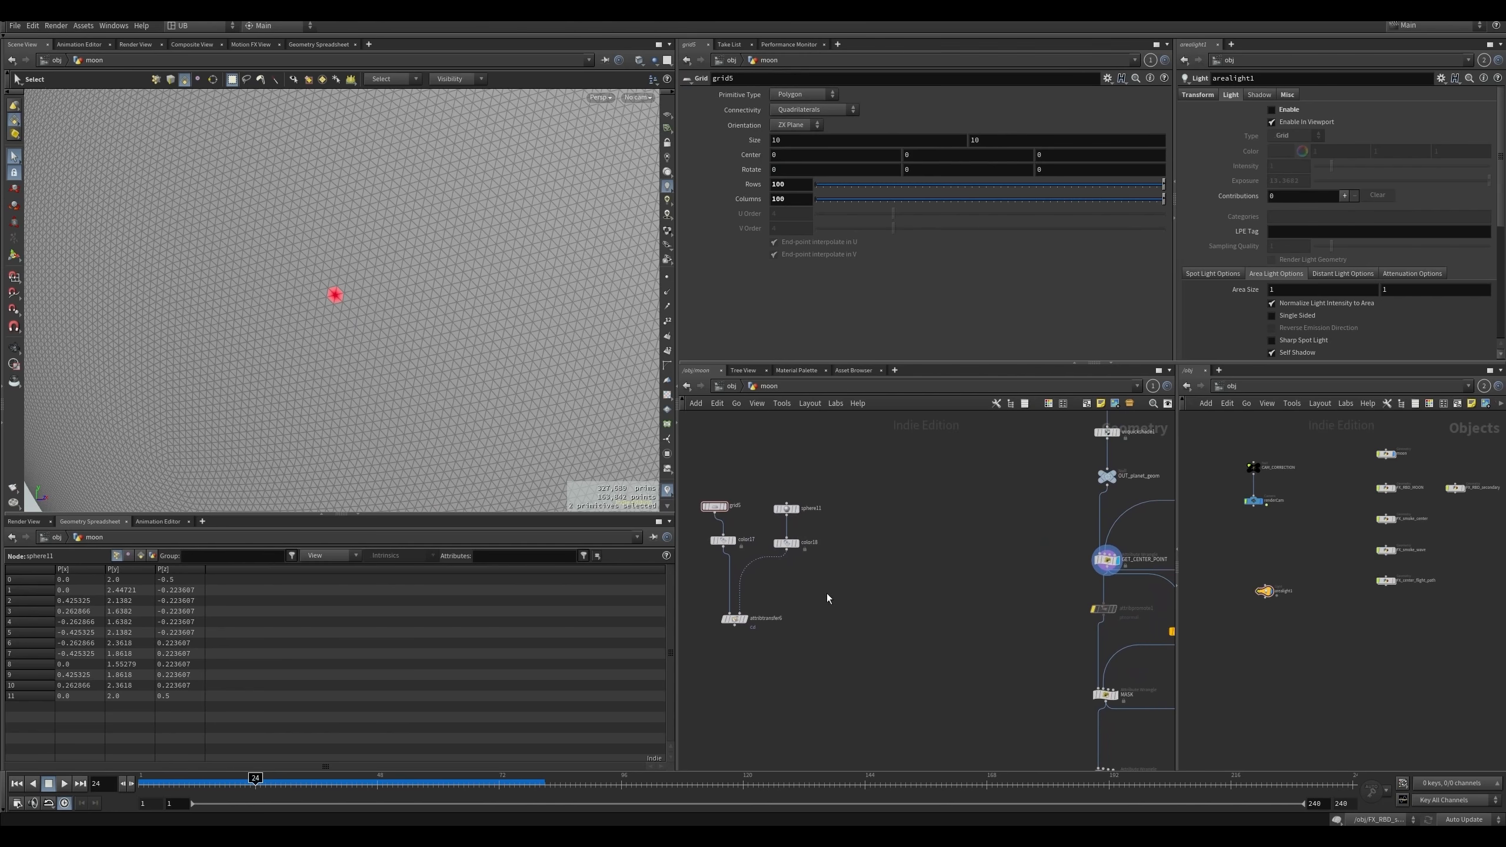
{"action": "left_click_drag", "start_coordinate": [853, 473], "coordinate": [906, 621]}
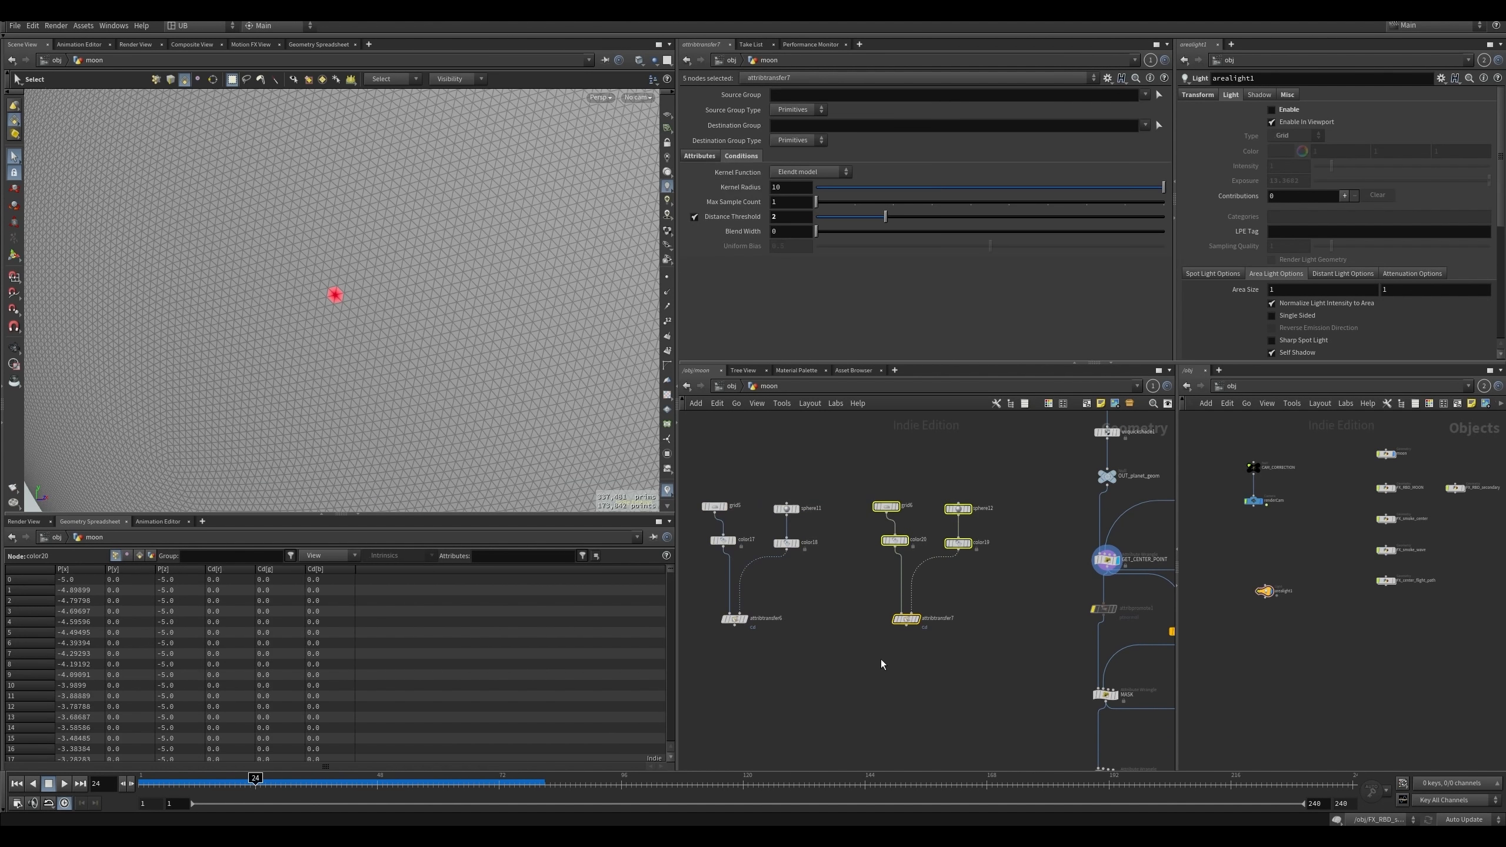
{"action": "left_click", "coordinate": [881, 663]}
{"action": "left_click", "coordinate": [905, 625]}
{"action": "left_click", "coordinate": [970, 543]}
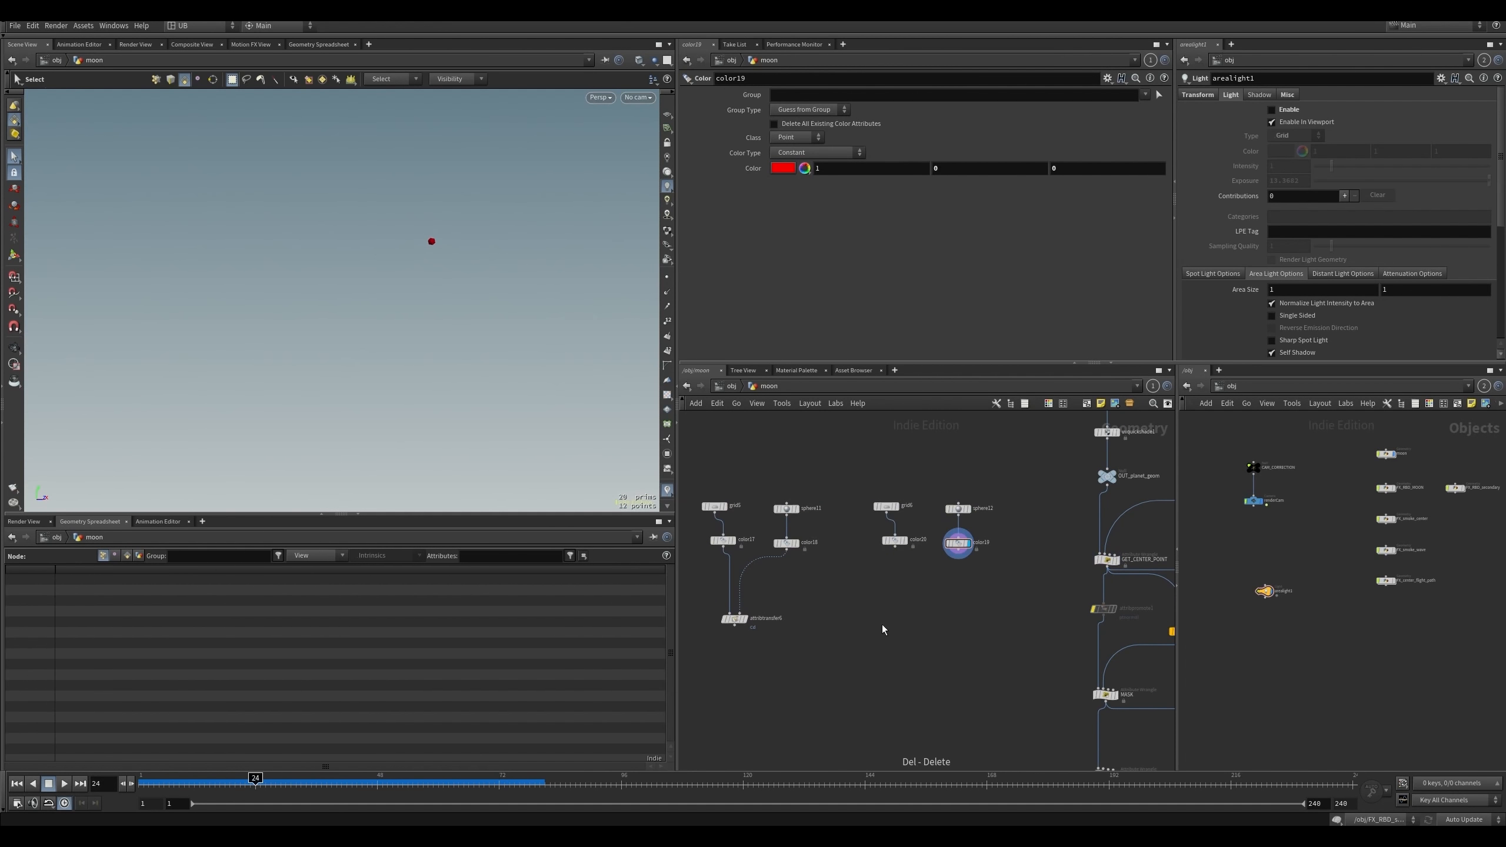
- Add an Attribute Wrangle below the new copy, feed it the grid color first and the sphere color second, and display it
{"action": "key", "text": "Tab"}
{"action": "type", "text": "attw"}
{"action": "left_click", "coordinate": [1035, 232]}
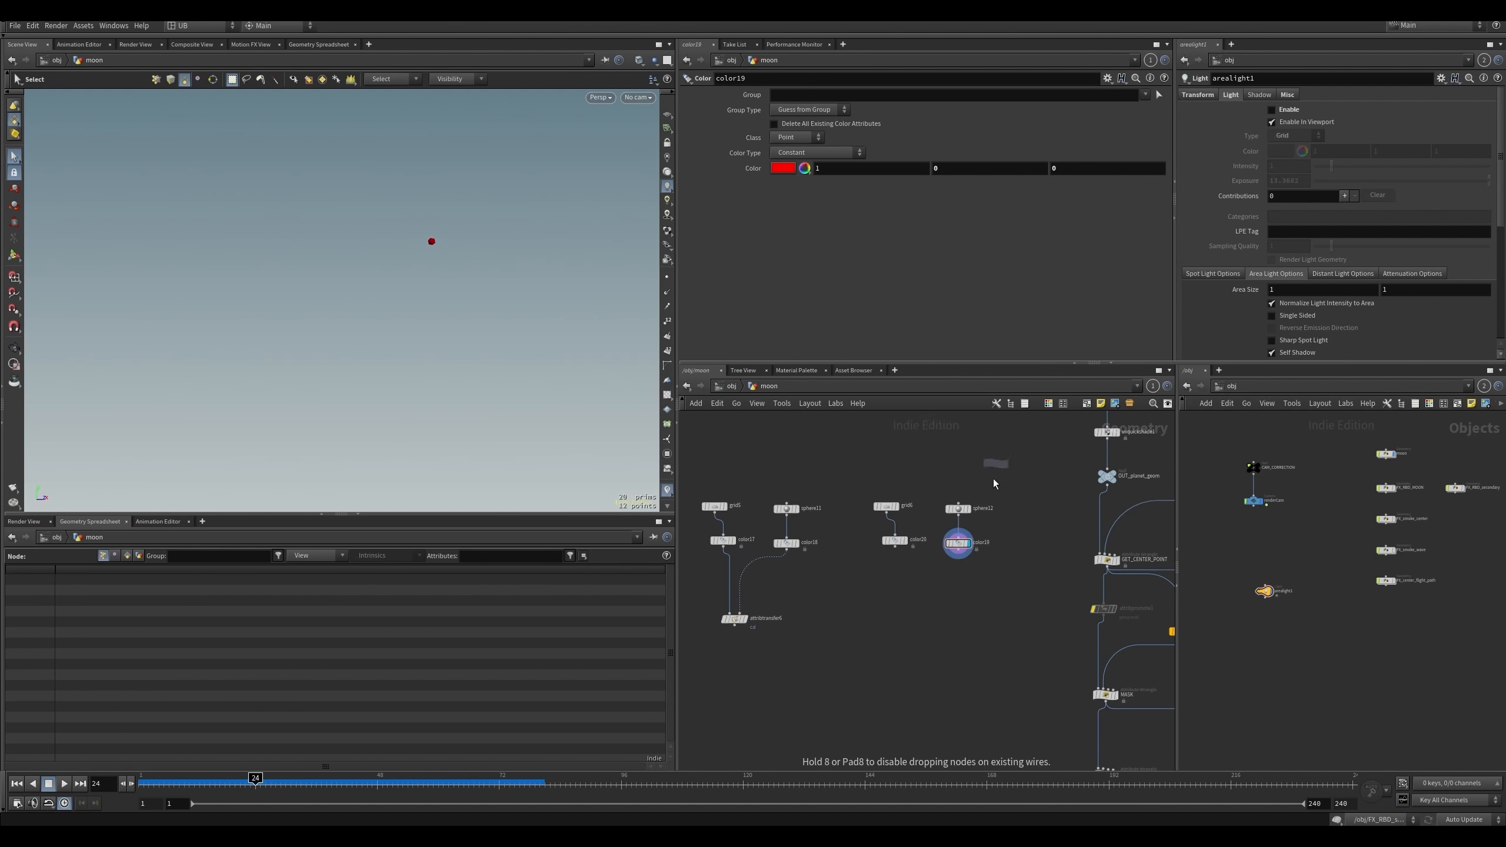
{"action": "left_click", "coordinate": [905, 632]}
{"action": "left_click_drag", "start_coordinate": [894, 547], "coordinate": [897, 624]}
{"action": "left_click_drag", "start_coordinate": [959, 550], "coordinate": [902, 624]}
{"action": "left_click", "coordinate": [904, 661]}
- Set the new copy's sphere to the Primitive type and inspect its point data and position above the grid
{"action": "left_click", "coordinate": [970, 475]}
{"action": "left_click", "coordinate": [804, 94]}
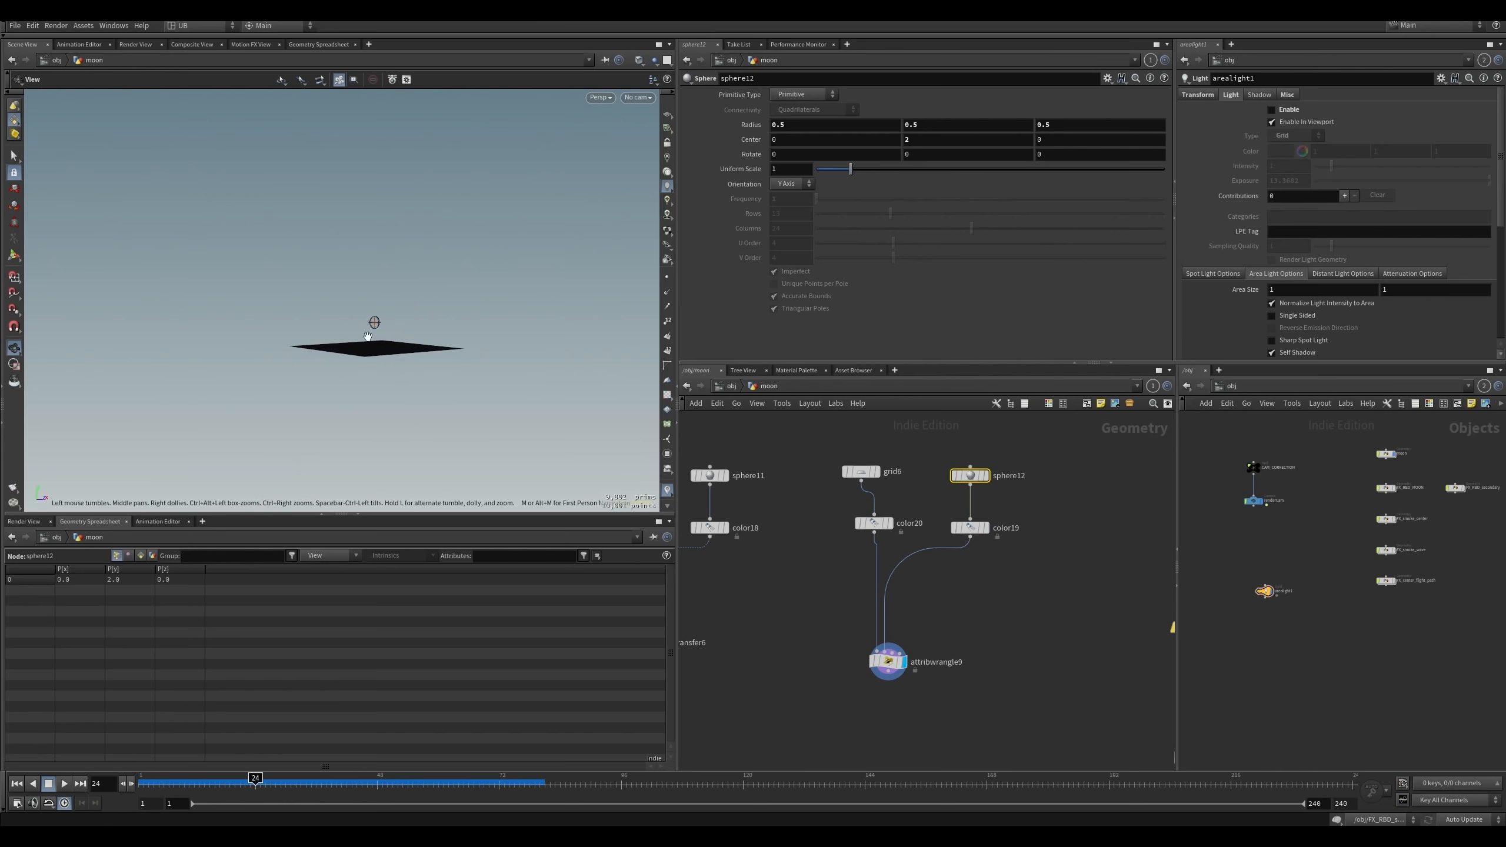
{"action": "right_click_drag", "start_coordinate": [416, 314], "coordinate": [309, 347], "text": "alt"}
{"action": "left_click_drag", "start_coordinate": [380, 341], "coordinate": [558, 430], "text": "alt"}
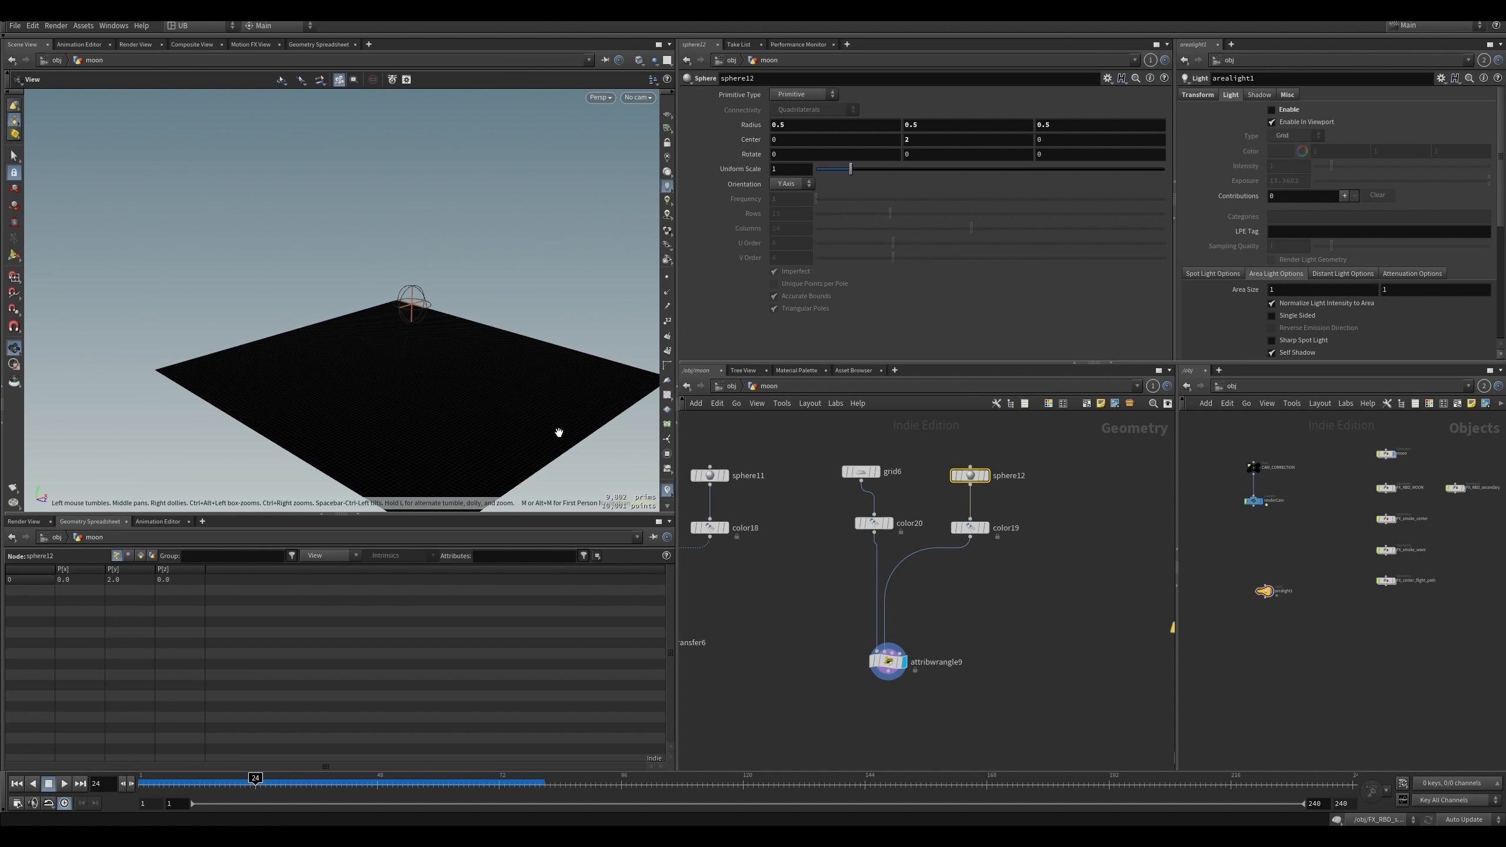
{"action": "left_click", "coordinate": [886, 661]}
{"action": "key", "text": "Escape"}
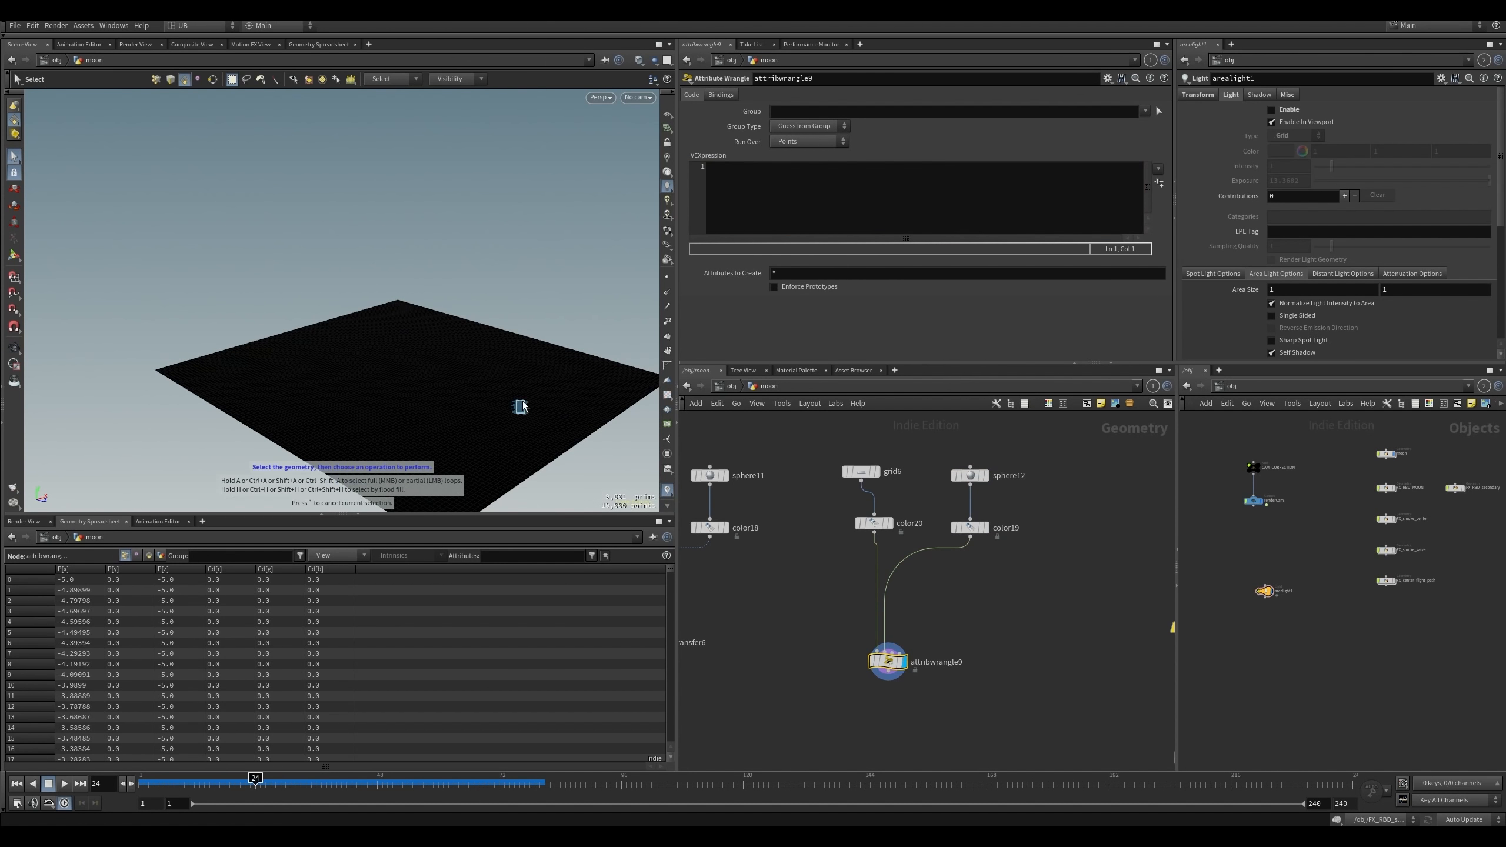
{"action": "left_click_drag", "start_coordinate": [544, 371], "coordinate": [462, 416]}
{"action": "key", "text": "s"}
{"action": "left_click", "coordinate": [970, 527]}
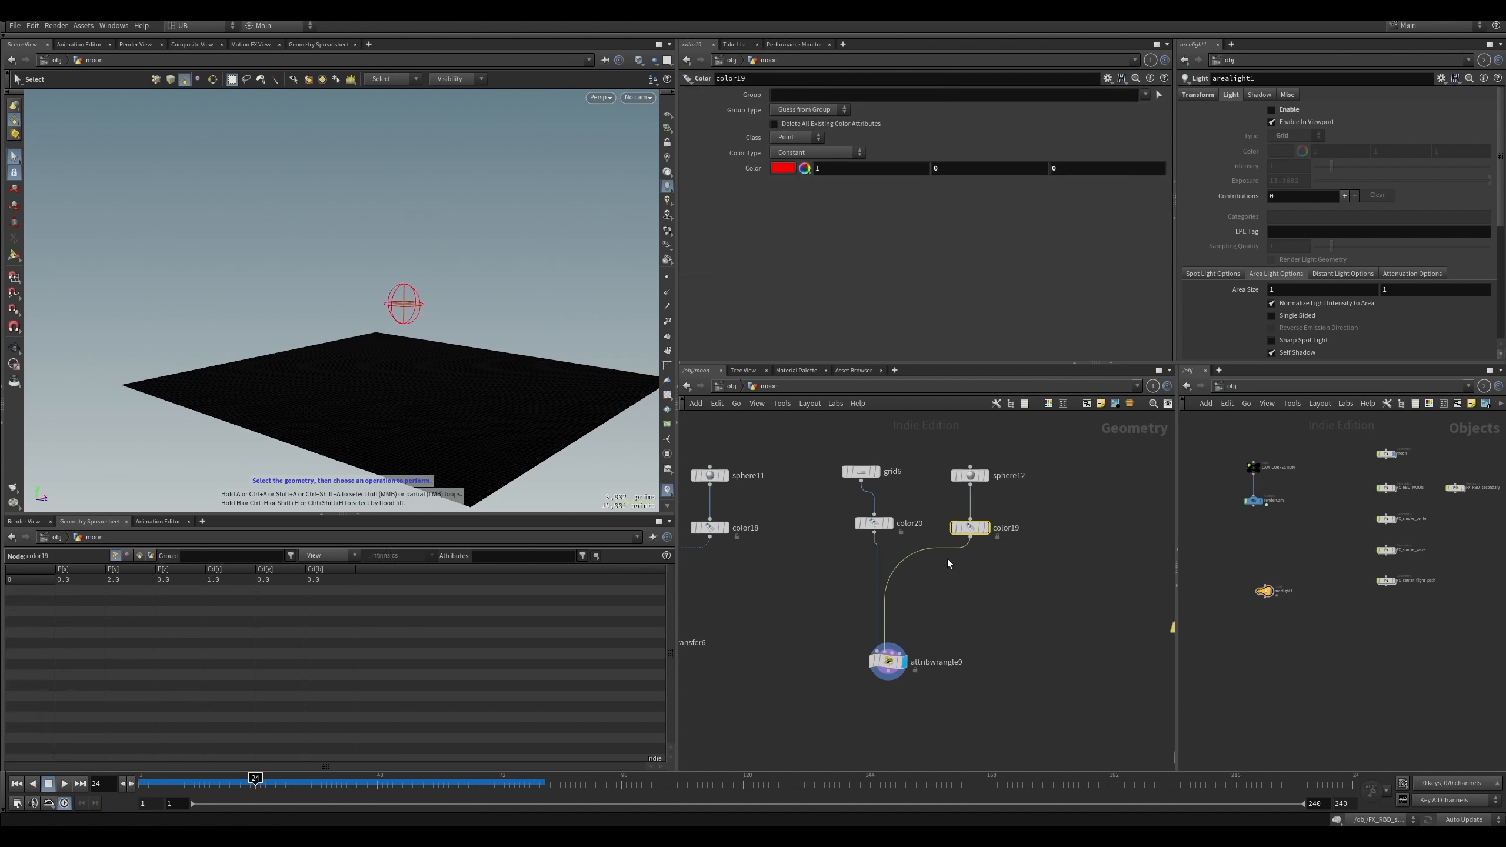
- Declare vector ppos = point(1,'P',0); in the new example's wrangle
{"action": "left_click", "coordinate": [887, 661]}
{"action": "left_click", "coordinate": [805, 196]}
{"action": "type", "text": "vector "}
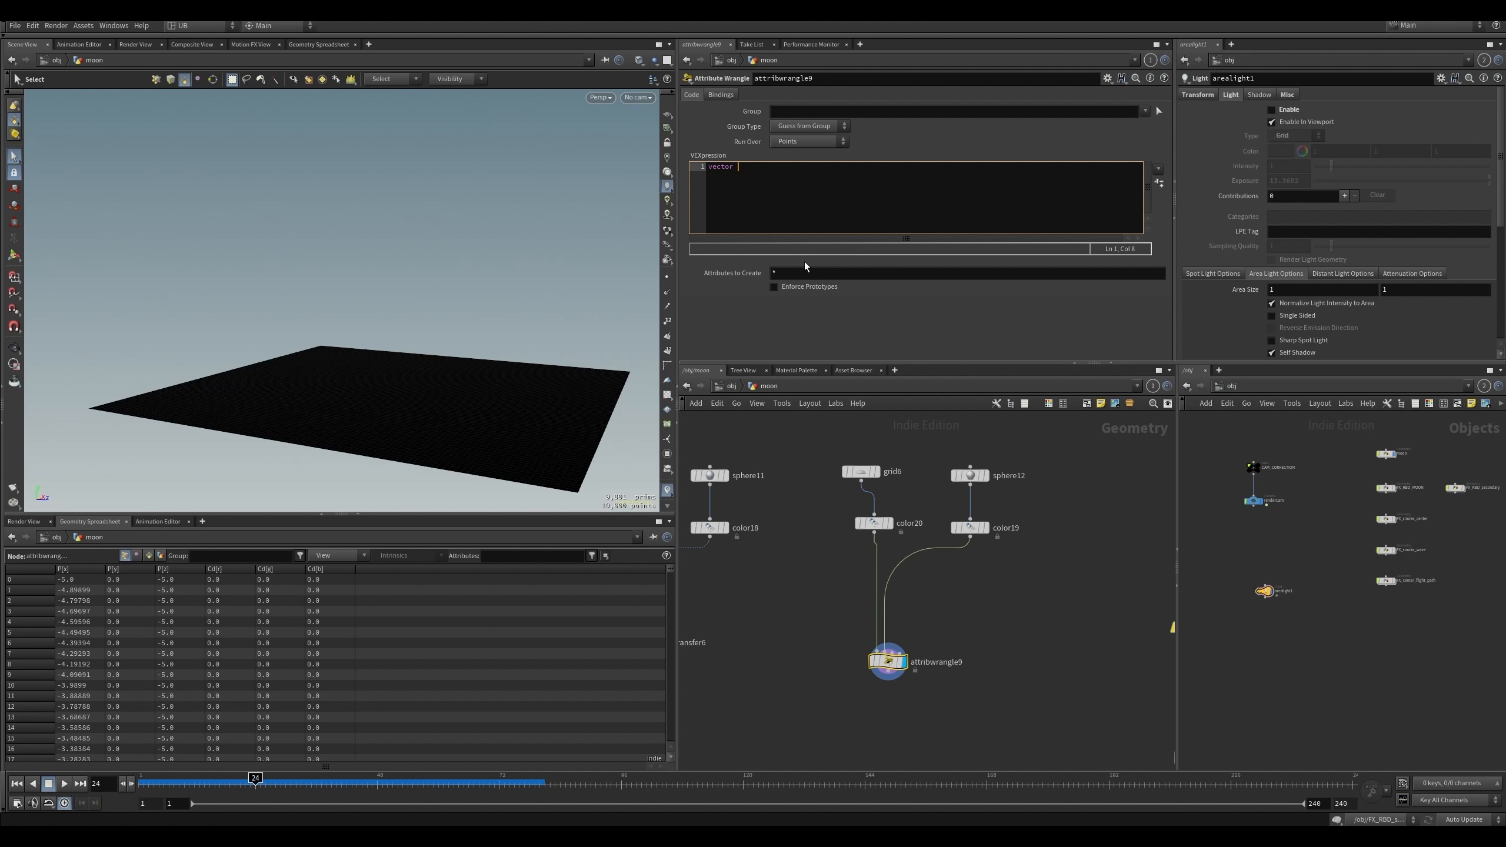
{"action": "type", "text": "ppos =-"}
{"action": "key", "text": "BackSpace"}
{"action": "key", "text": "BackSpace"}
{"action": "type", "text": "point(1,'P',0);"}
{"action": "key", "text": "Return"}
{"action": "key", "text": "Return"}
- Begin the assignment i@pts = nearpoints( below the ppos declaration
{"action": "type", "text": "i"}
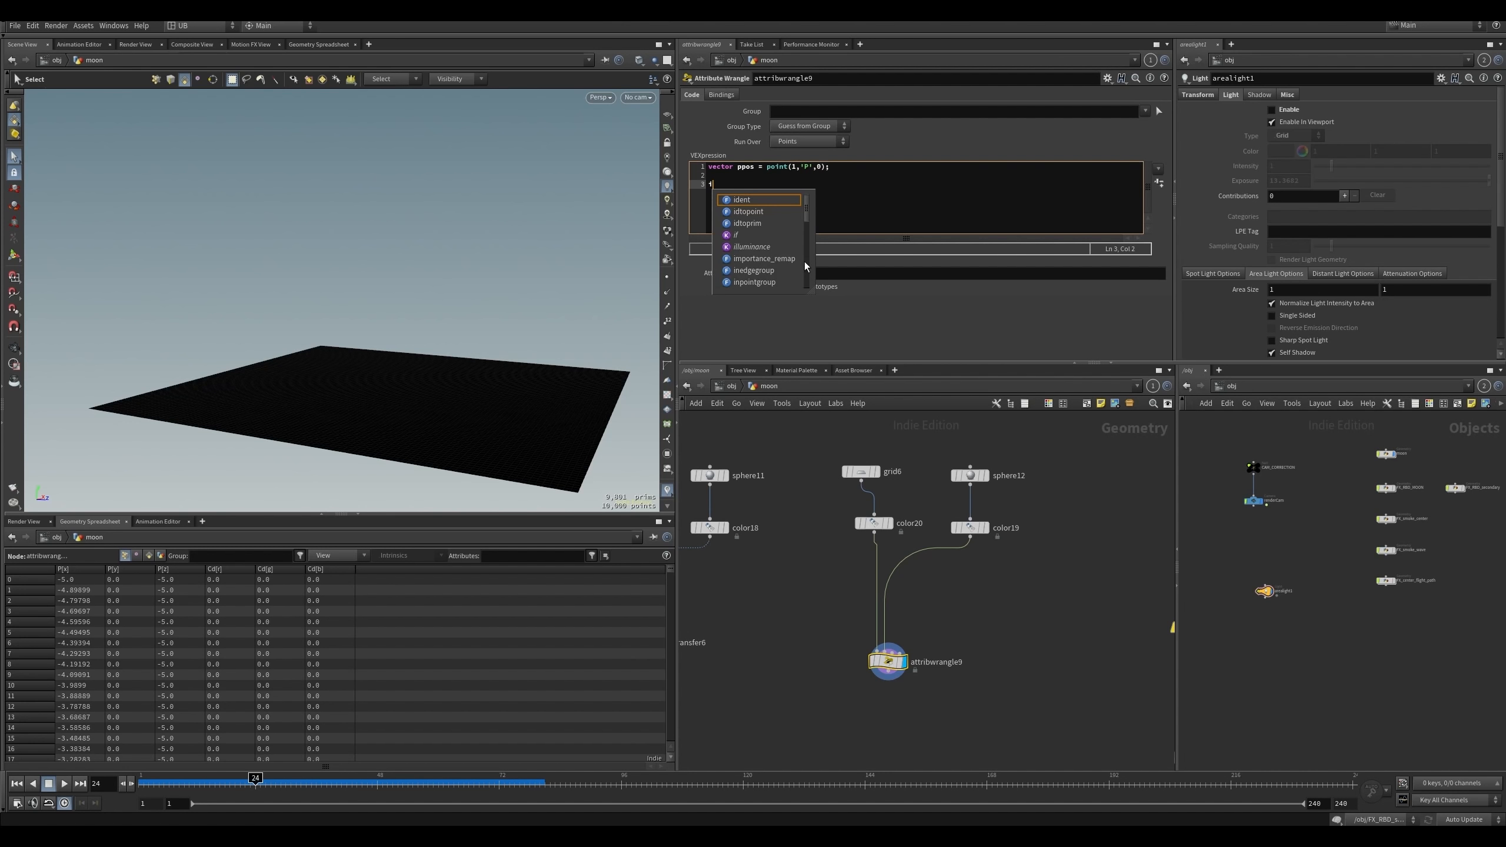
{"action": "type", "text": "@p"}
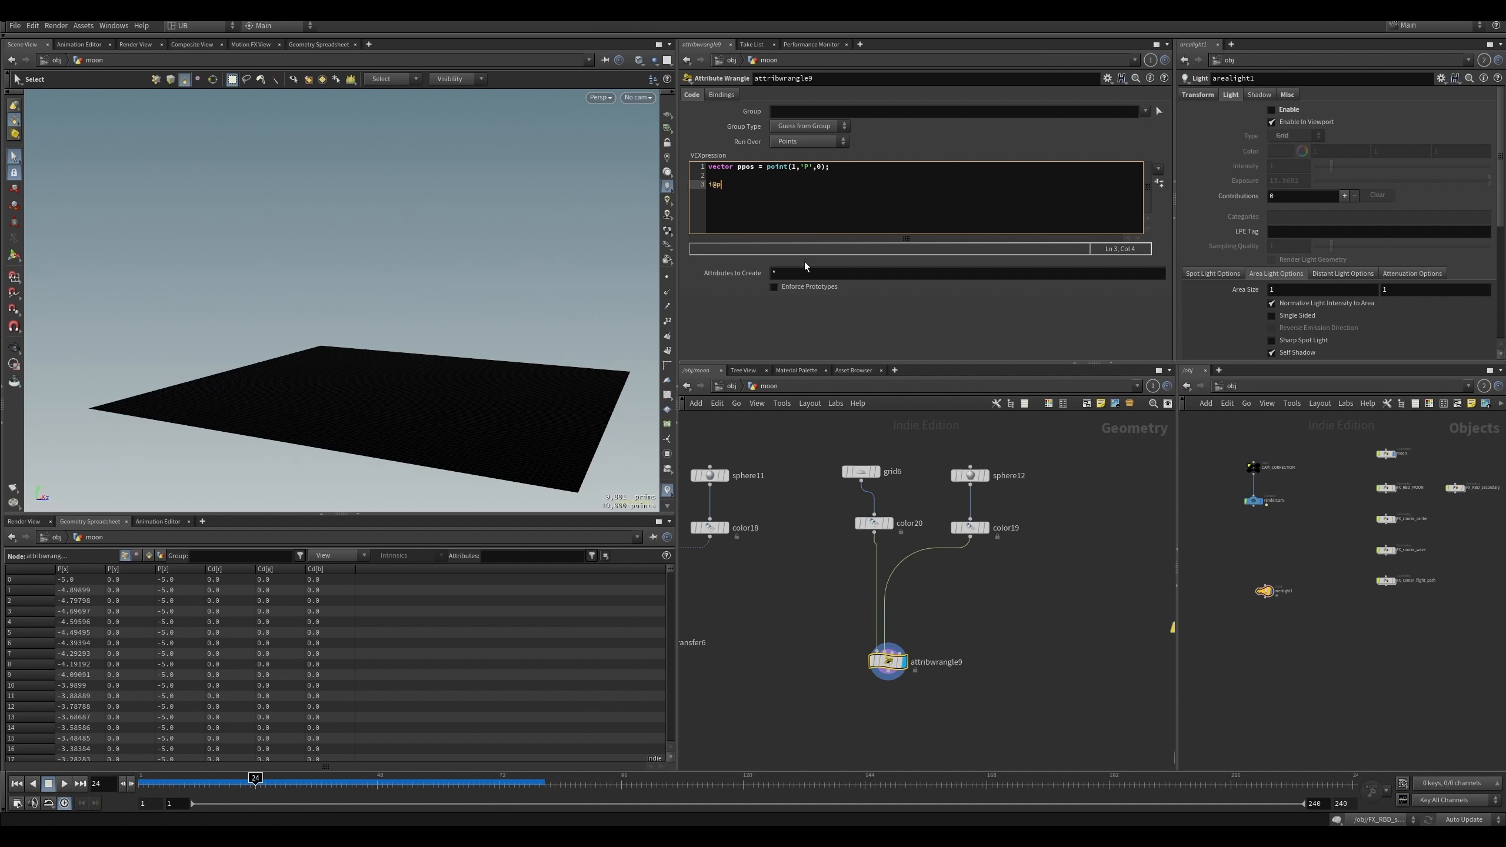
{"action": "type", "text": "ts = nearpoints("}
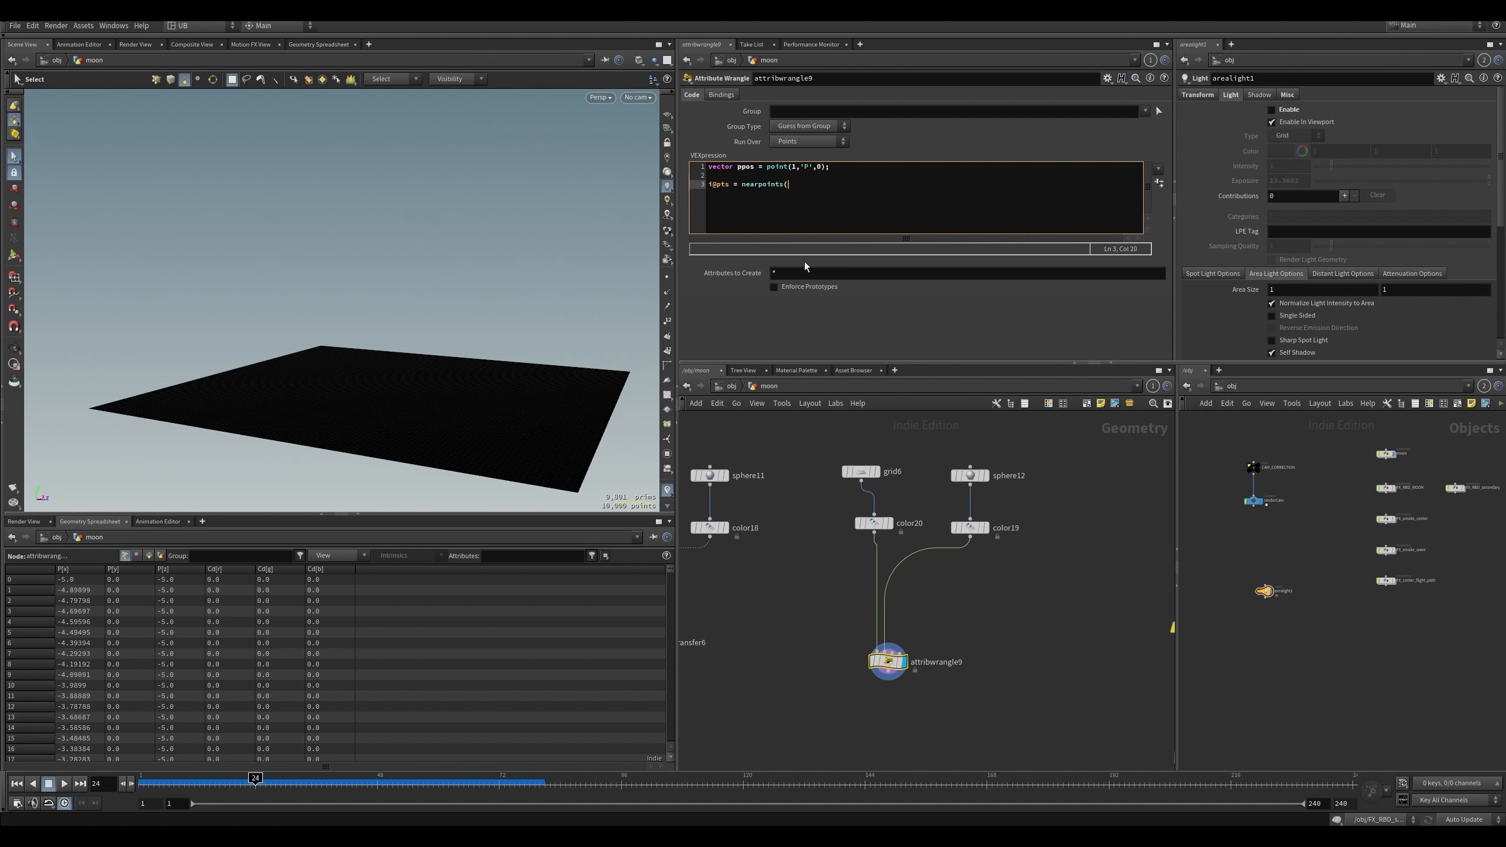
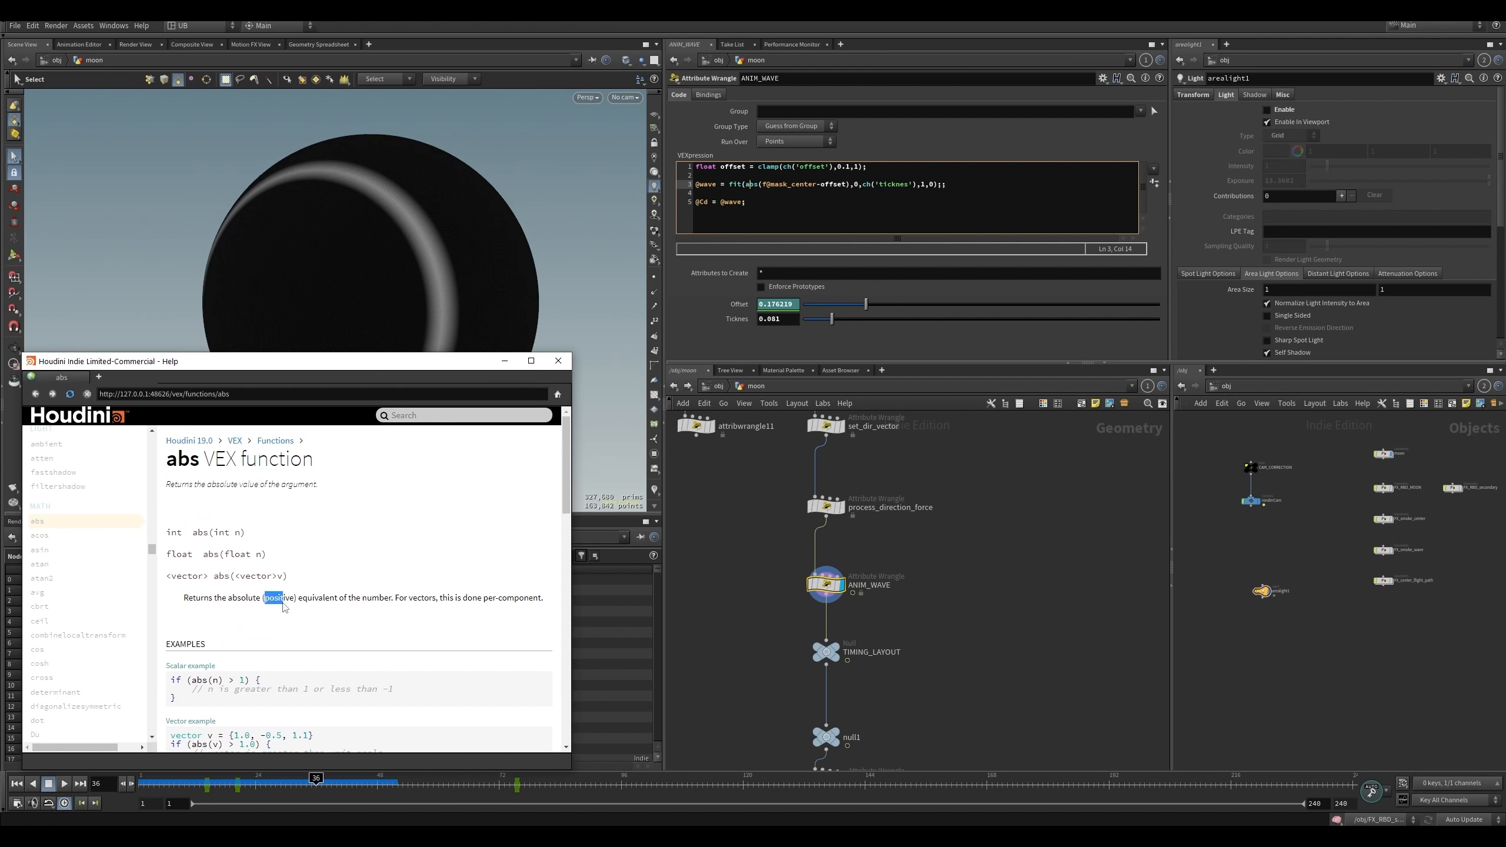
- Read the description of the abs VEX function's return value and close the help window
{"action": "left_click_drag", "start_coordinate": [232, 599], "coordinate": [344, 600]}
{"action": "left_click", "coordinate": [277, 599]}
{"action": "left_click", "coordinate": [387, 604]}
{"action": "left_click", "coordinate": [558, 361]}
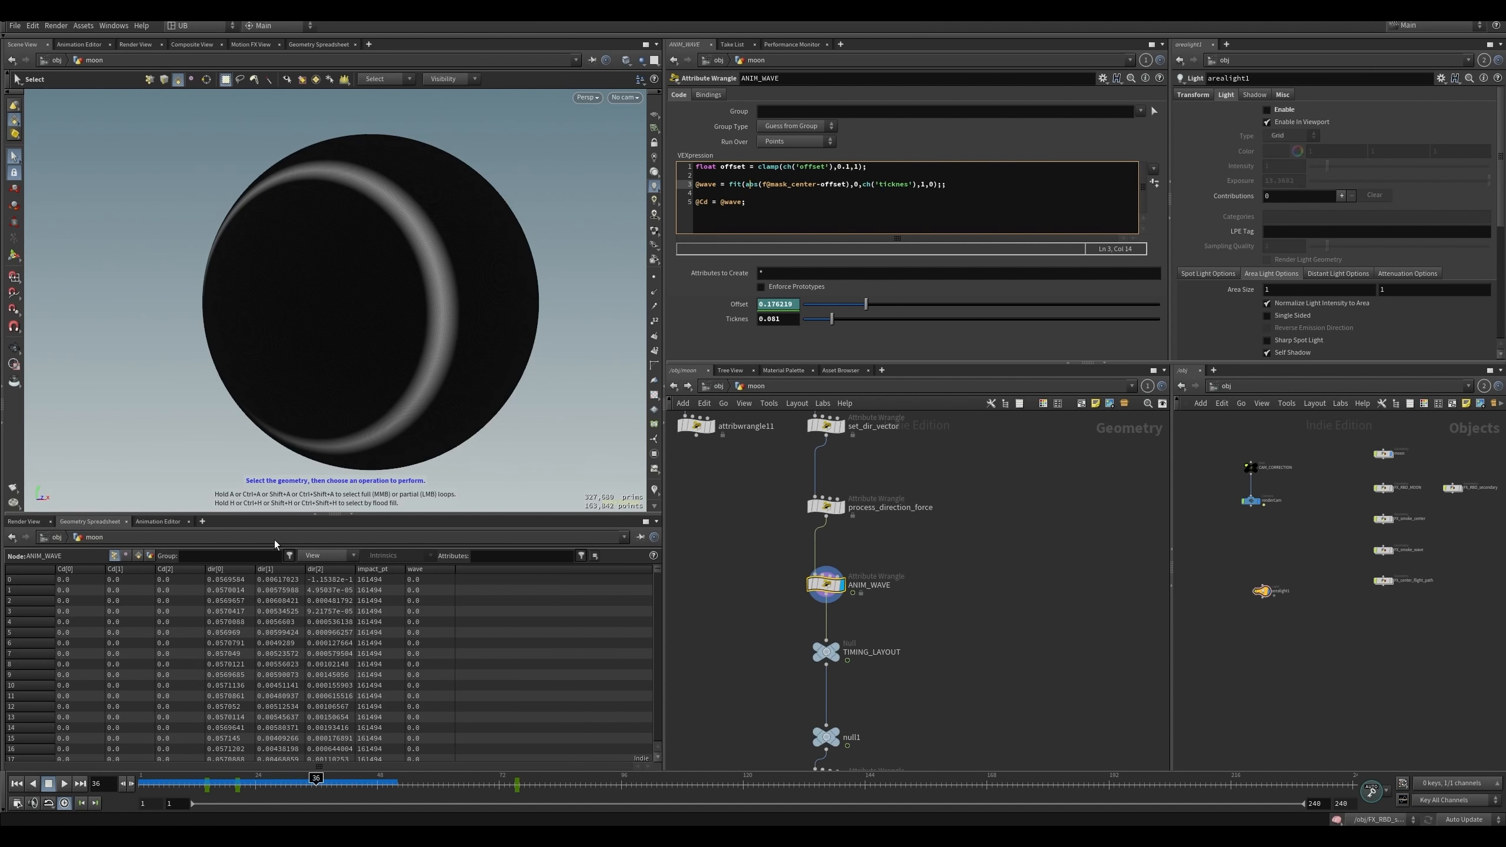
- Add an Attribute Wrangle beside ANIM_WAVE, display it, and connect its first input to process_direction_force
{"action": "middle_click_drag", "start_coordinate": [725, 566], "coordinate": [788, 550]}
{"action": "key", "text": "Tab"}
{"action": "type", "text": "attw"}
{"action": "key", "text": "Return"}
{"action": "left_click", "coordinate": [766, 583]}
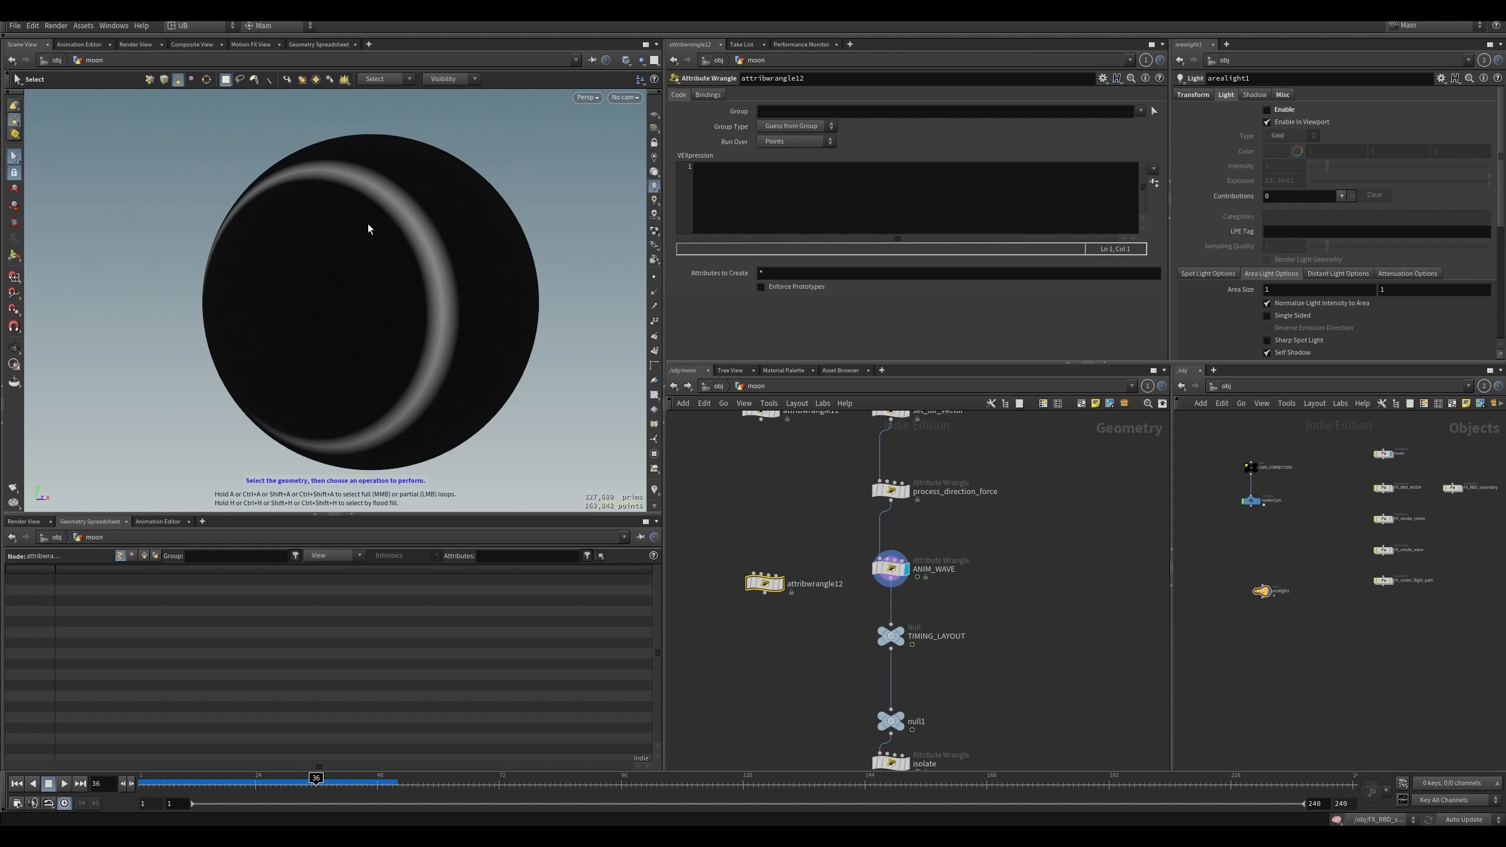
{"action": "left_click", "coordinate": [781, 584]}
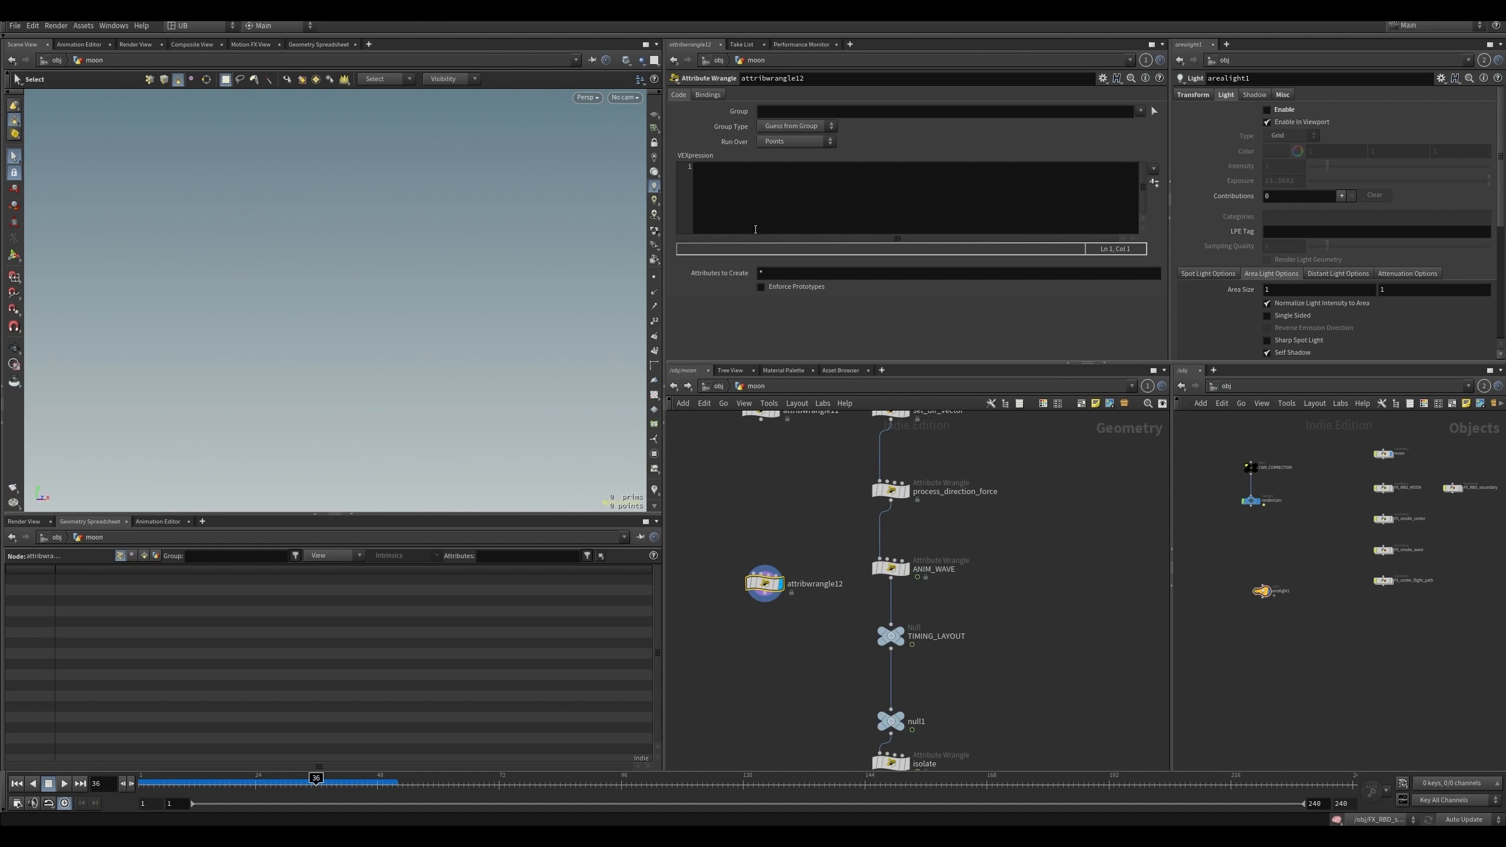
{"action": "left_click_drag", "start_coordinate": [754, 573], "coordinate": [891, 501]}
{"action": "left_click", "coordinate": [905, 568]}
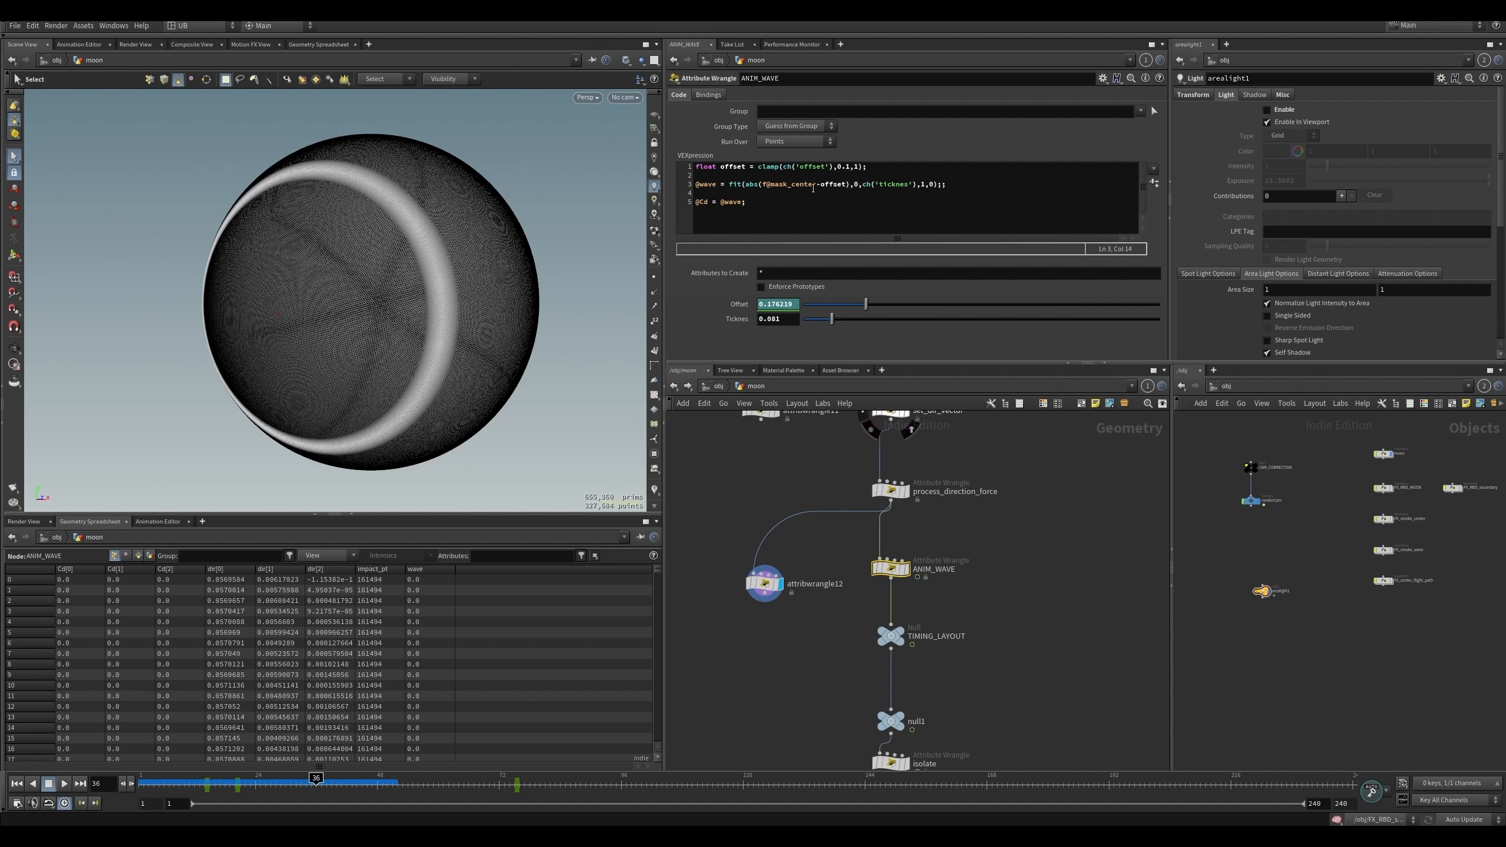
{"action": "double_click", "coordinate": [793, 185]}
{"action": "left_click", "coordinate": [778, 583]}
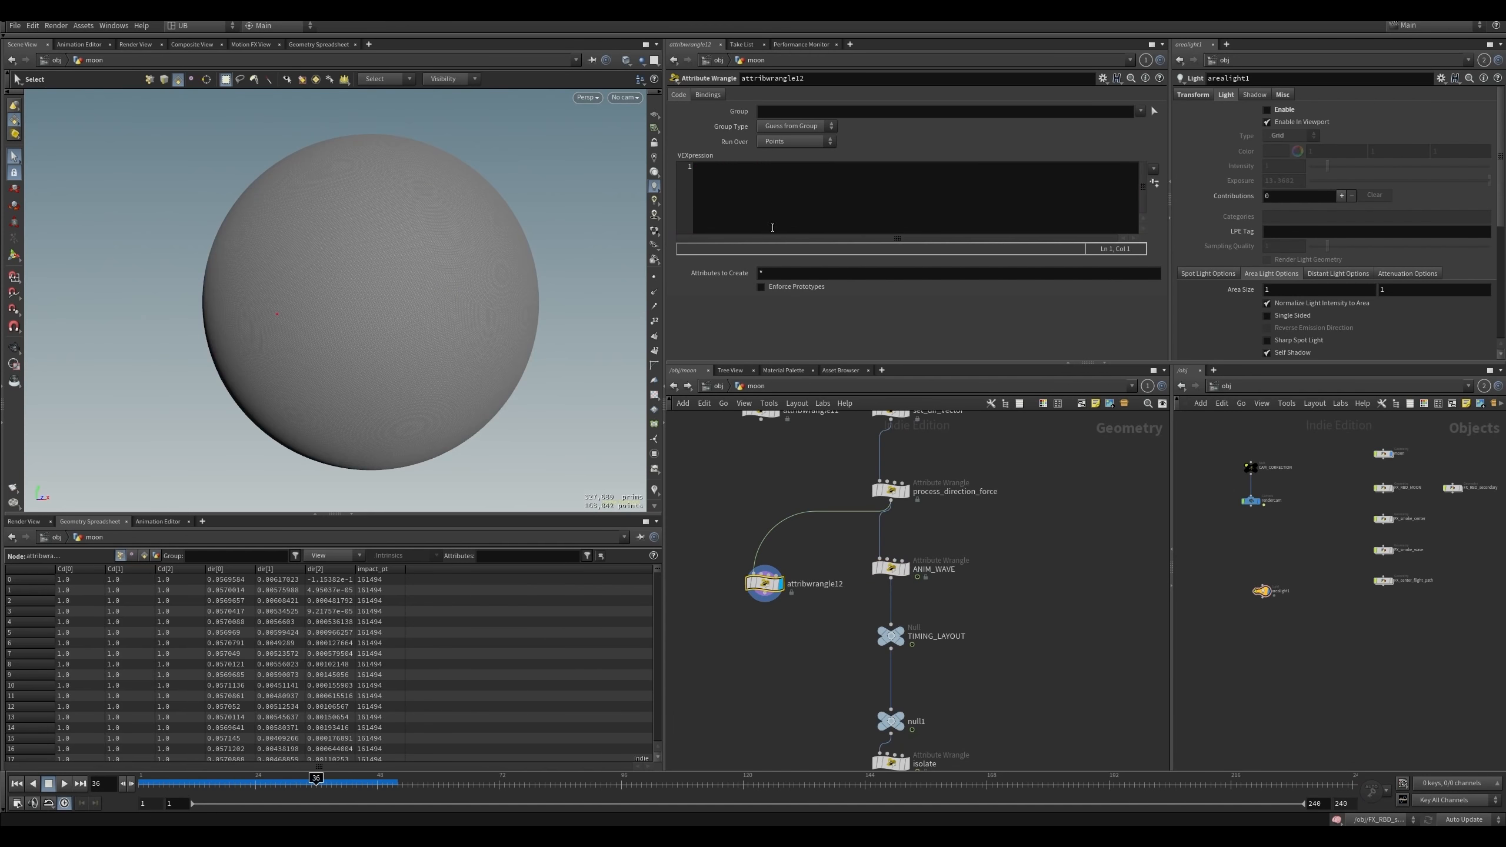
{"action": "left_click", "coordinate": [767, 206]}
{"action": "key", "text": "Return"}
{"action": "key", "text": "Return"}
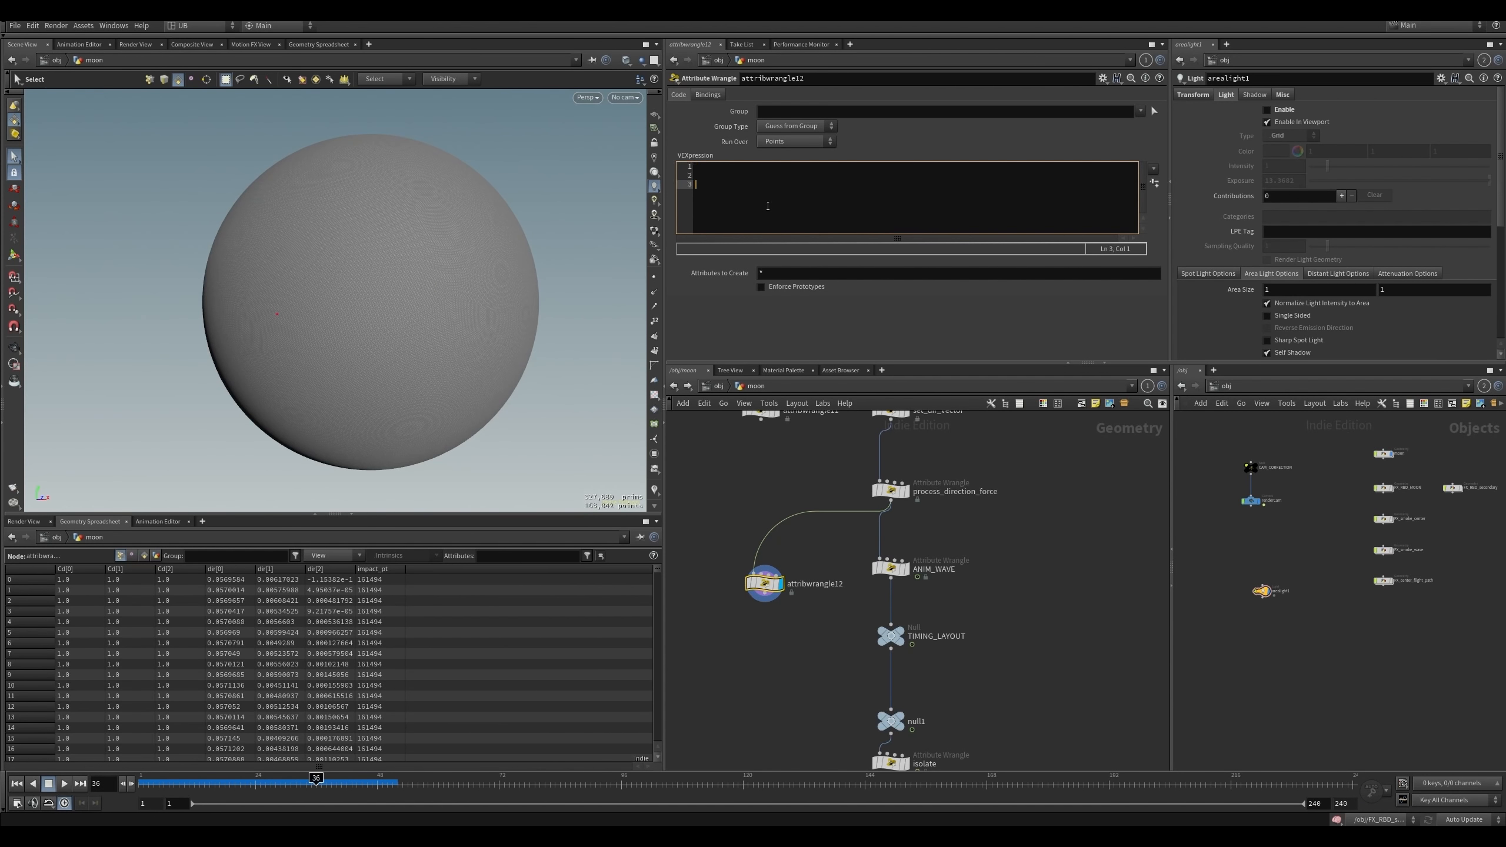
{"action": "type", "text": "f@wave = f@mask_center;"}
{"action": "key", "text": "Return"}
{"action": "key", "text": "Return"}
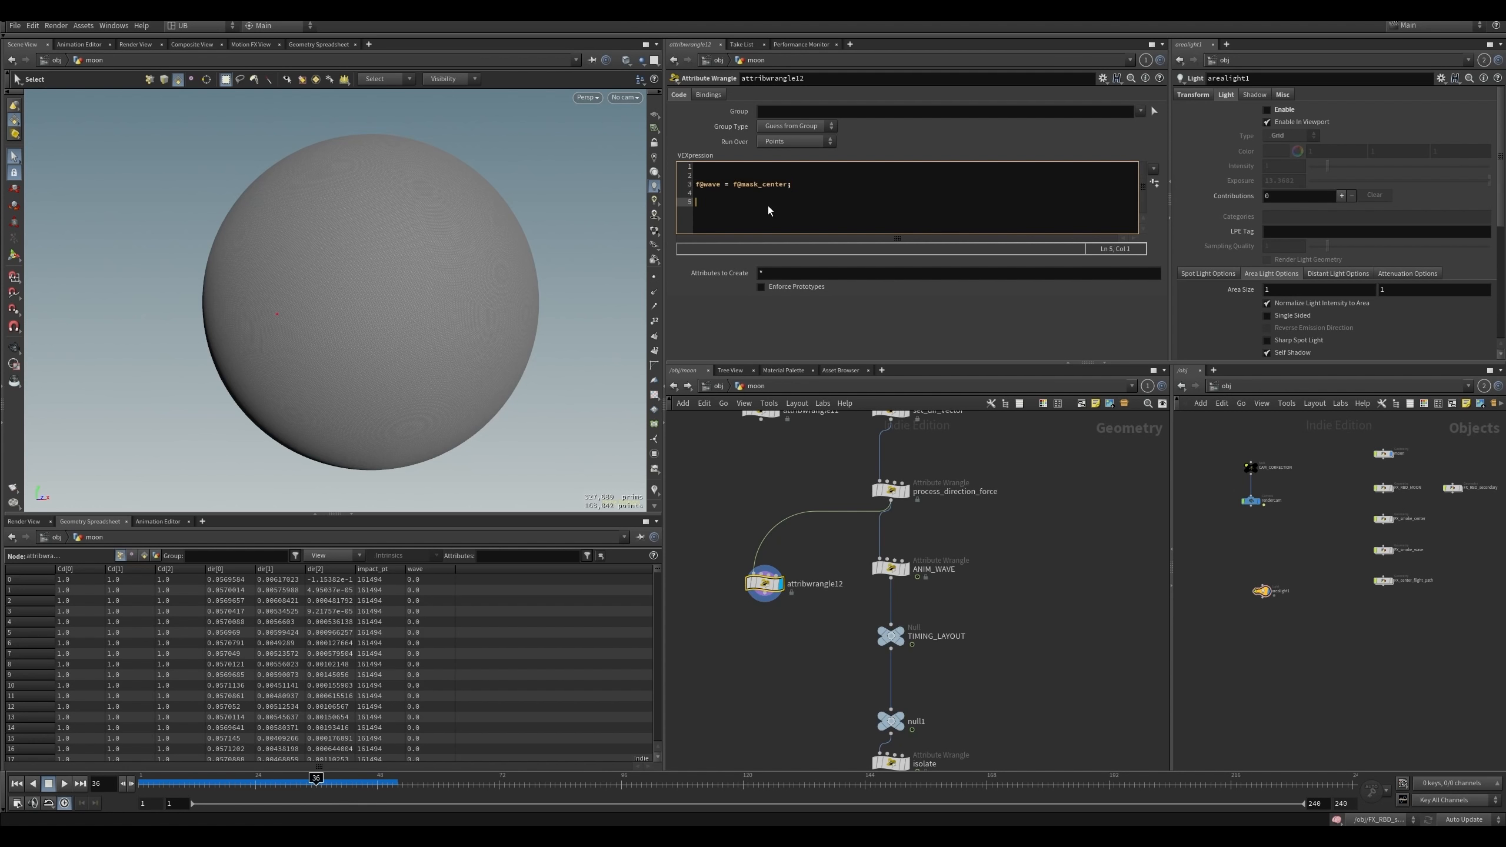
{"action": "type", "text": "@Cd = @wave;"}
- Wrap f@mask_center in a fit function with the range arguments 0,1,0,1
{"action": "key", "text": "Up"}
{"action": "key", "text": "Up"}
{"action": "key", "text": "Left"}
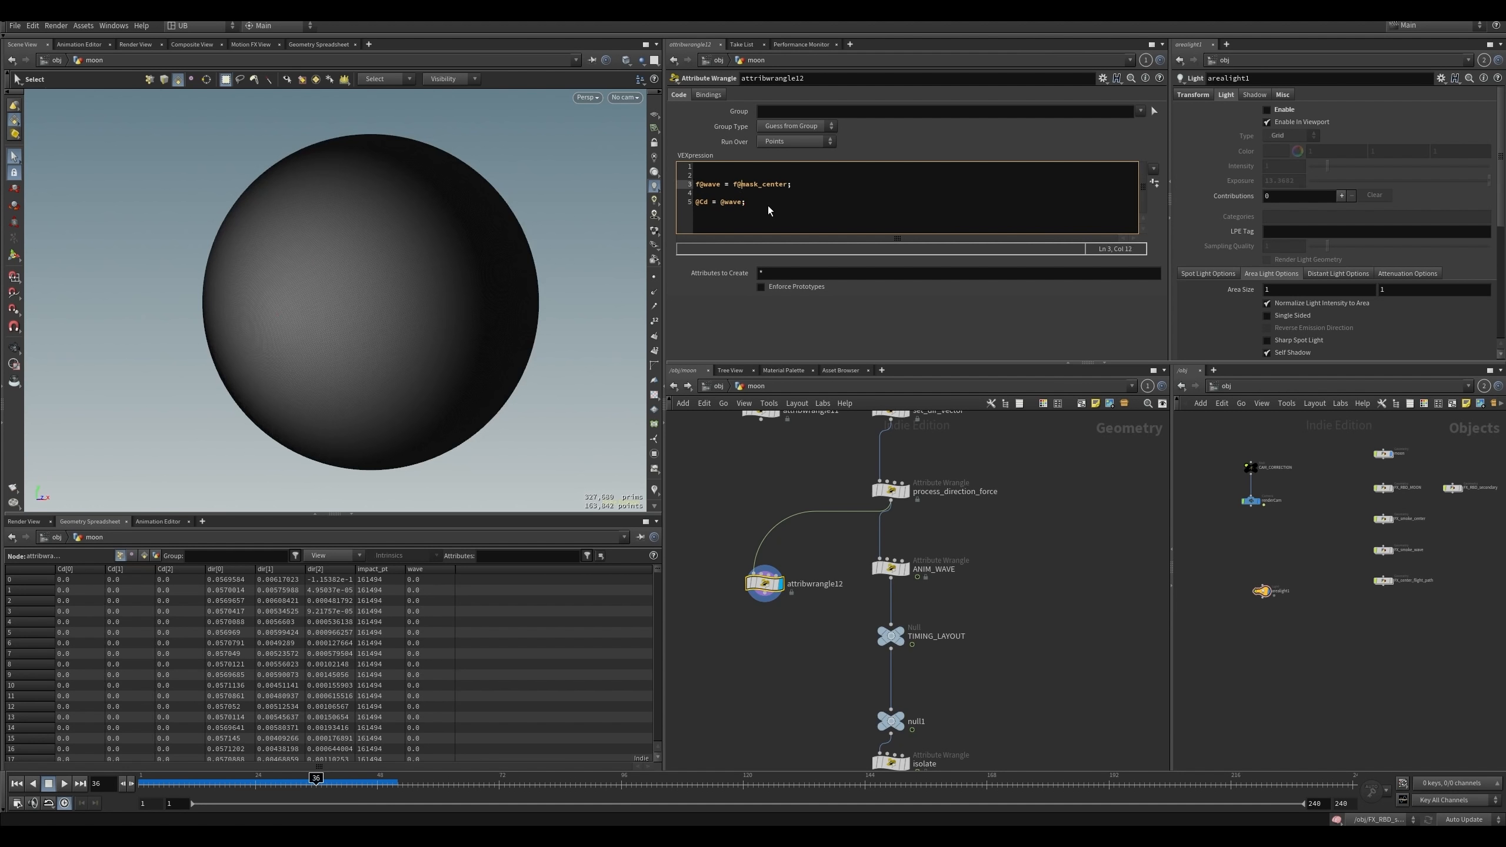
{"action": "type", "text": "("}
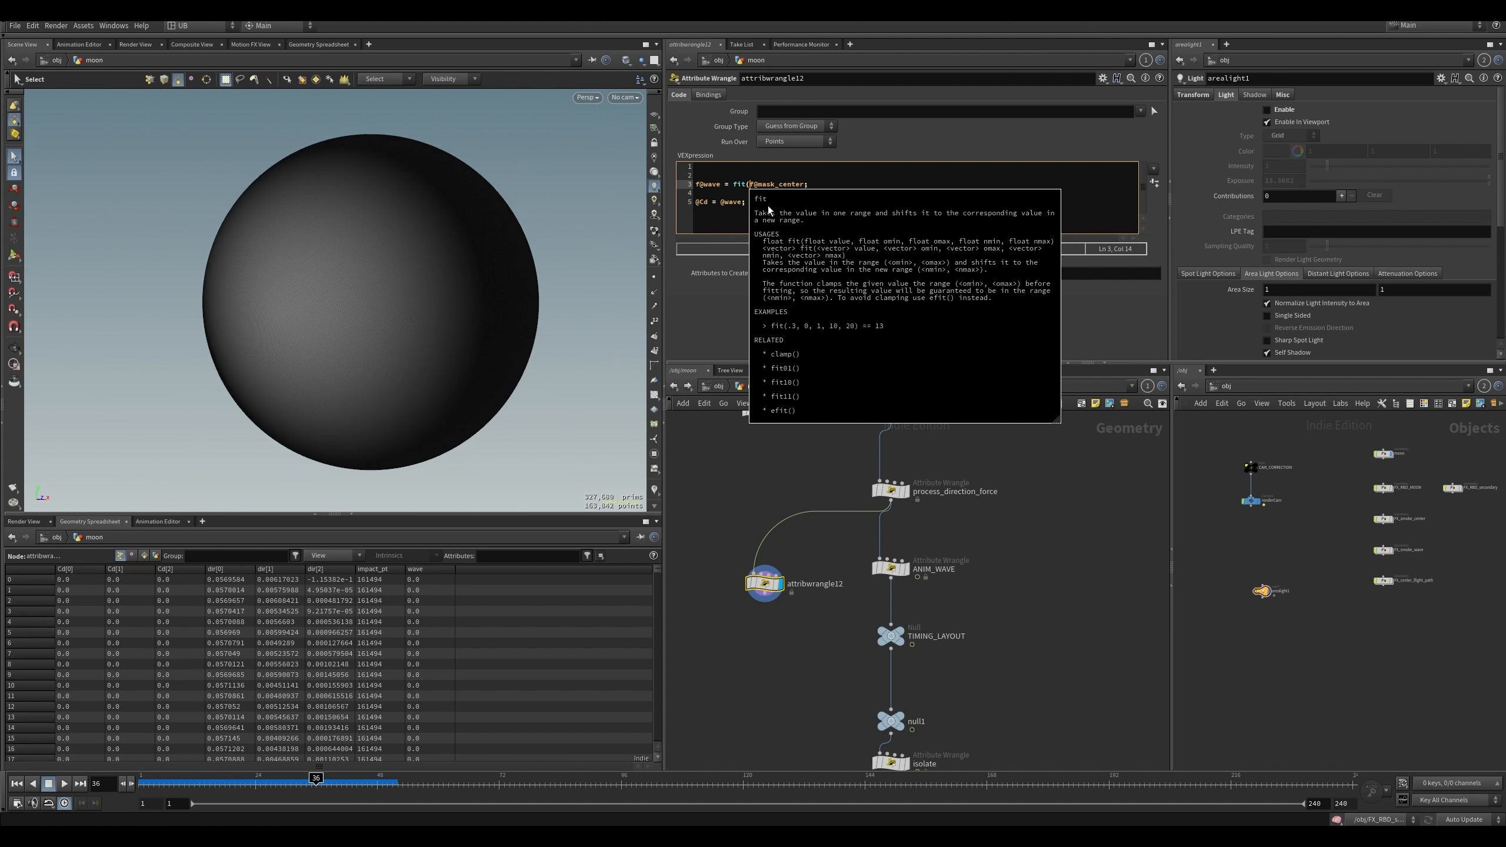
{"action": "key", "text": "Right"}
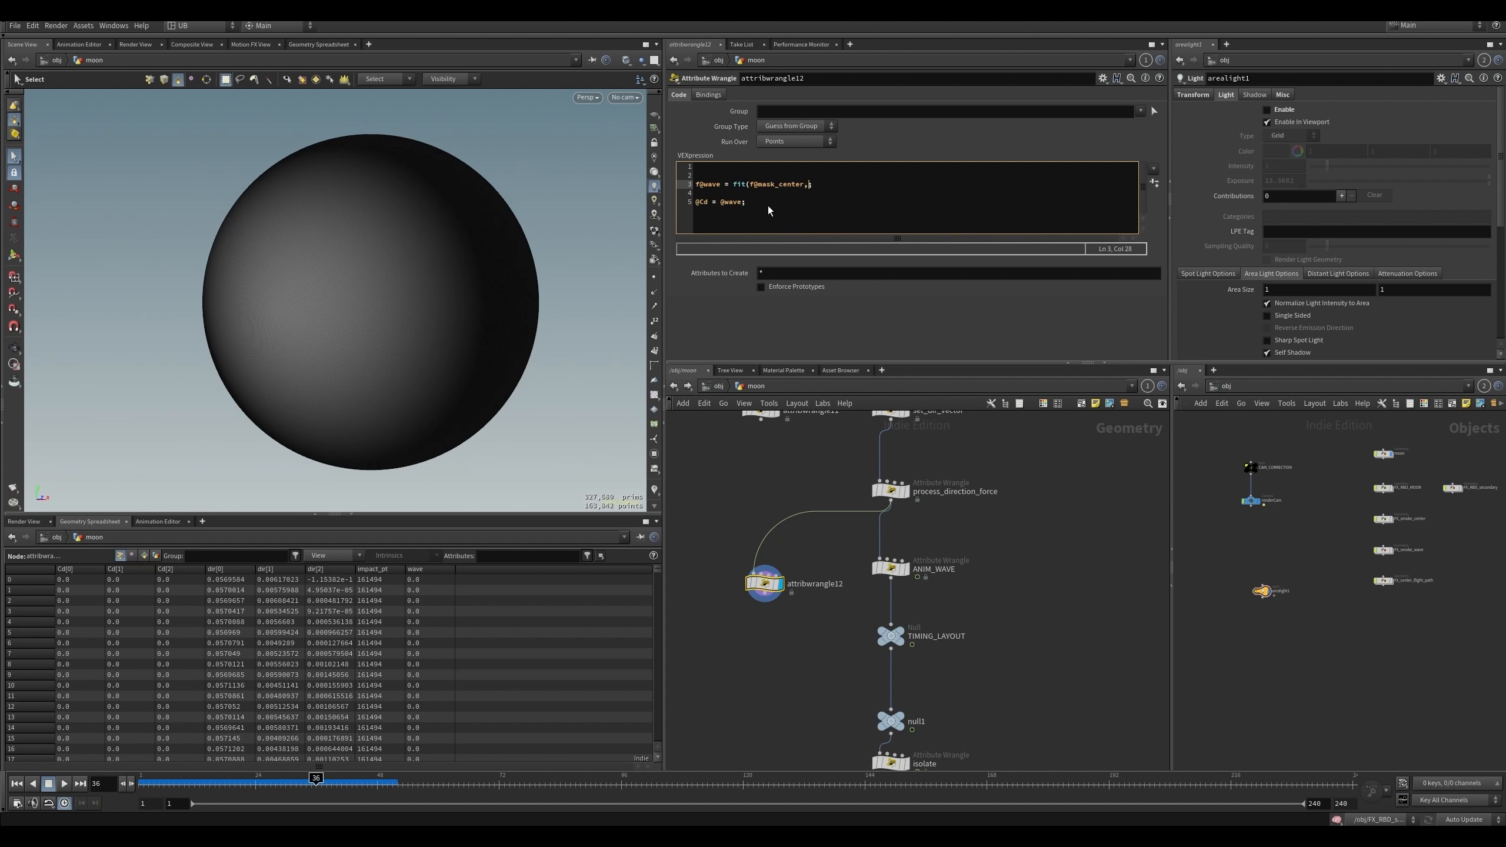
{"action": "key", "text": "BackSpace"}
{"action": "type", "text": "0,1,"}
{"action": "type", "text": "0,1)"}
- Replace the fit function's source maximum with ch('thick') and set its generated Thick parameter to 0.182
{"action": "key", "text": "Left"}
{"action": "key", "text": "Left"}
{"action": "key", "text": "Left"}
{"action": "key", "text": "Left"}
{"action": "key", "text": "Left"}
{"action": "key", "text": "BackSpace"}
{"action": "type", "text": "0.2"}
{"action": "key", "text": "BackSpace"}
{"action": "key", "text": "BackSpace"}
{"action": "key", "text": "BackSpace"}
{"action": "type", "text": "ch('thick')"}
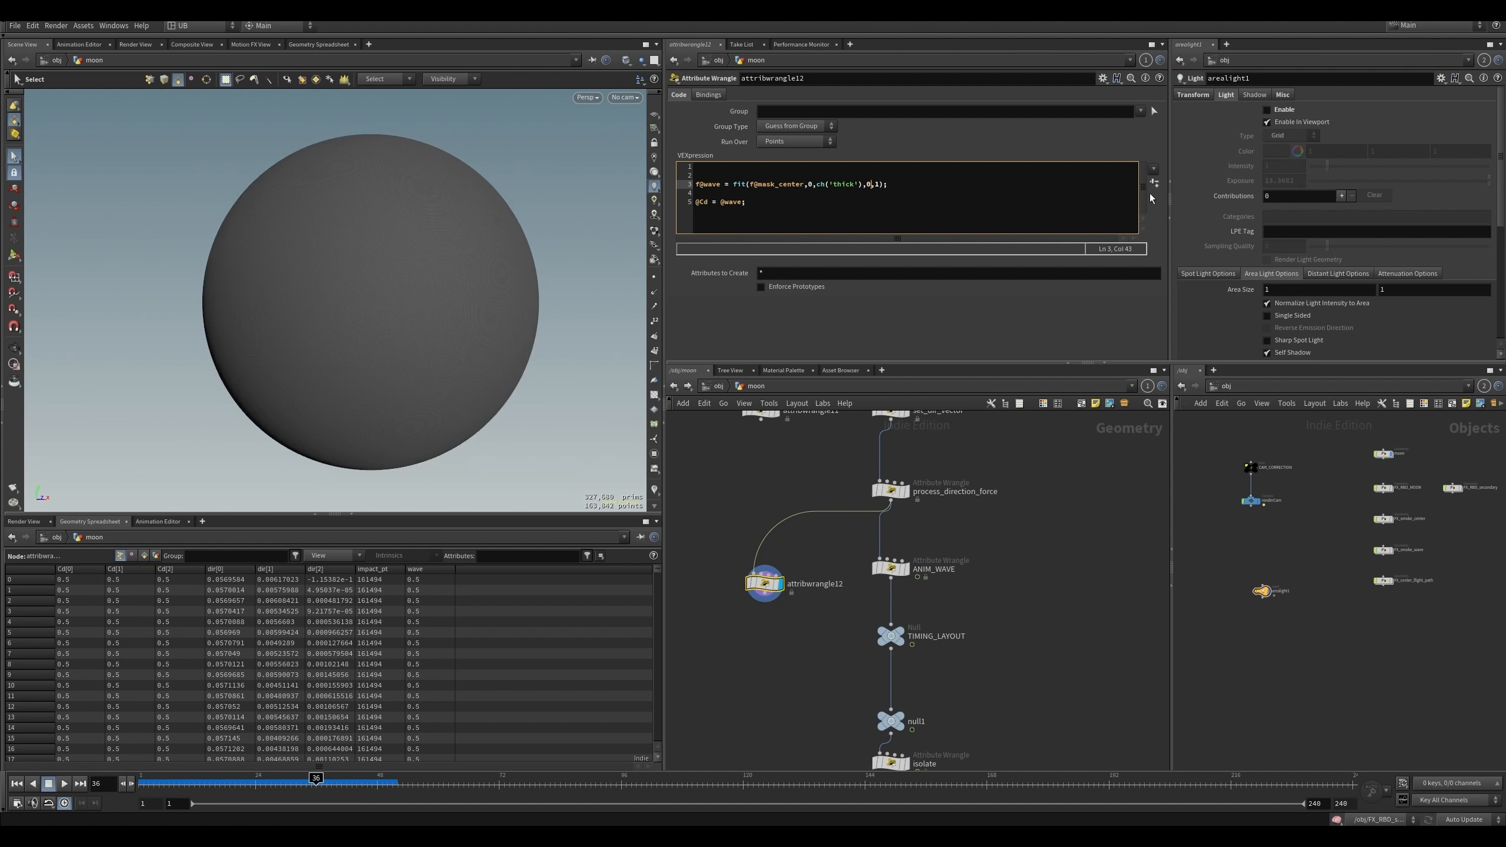
{"action": "left_click", "coordinate": [1154, 183]}
{"action": "mouse_move", "coordinate": [803, 303]}
{"action": "left_mouse_down"}
{"action": "mouse_move", "coordinate": [1044, 303]}
{"action": "mouse_move", "coordinate": [868, 305]}
{"action": "left_mouse_up"}
- Wrap f@mask_center in abs() inside the fit function and set Thick to 0.126
{"action": "left_click", "coordinate": [748, 187]}
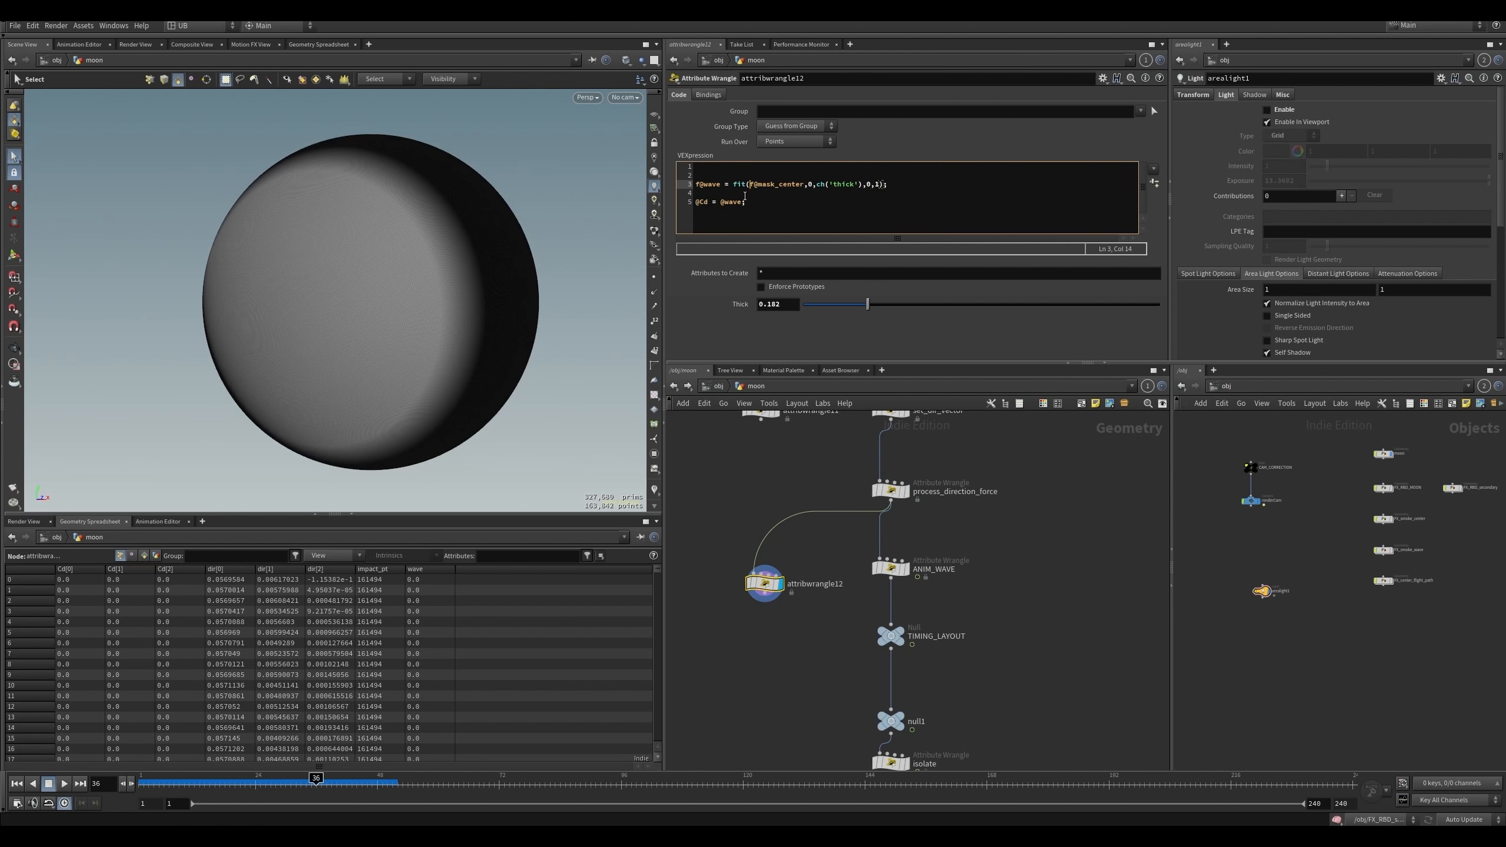
{"action": "type", "text": "abs("}
{"action": "key", "text": "Right"}
{"action": "type", "text": ")"}
{"action": "mouse_move", "coordinate": [873, 303]}
{"action": "left_mouse_down"}
{"action": "mouse_move", "coordinate": [1013, 306]}
{"action": "mouse_move", "coordinate": [781, 302]}
{"action": "mouse_move", "coordinate": [848, 305]}
{"action": "left_mouse_up"}
{"action": "left_click_drag", "start_coordinate": [379, 309], "coordinate": [416, 311], "text": "alt"}
- Examine color4's mask_center coloring with the spreadsheet sorted by Cd[0], and undo the trial change to its range
{"action": "middle_click_drag", "start_coordinate": [923, 418], "coordinate": [875, 563]}
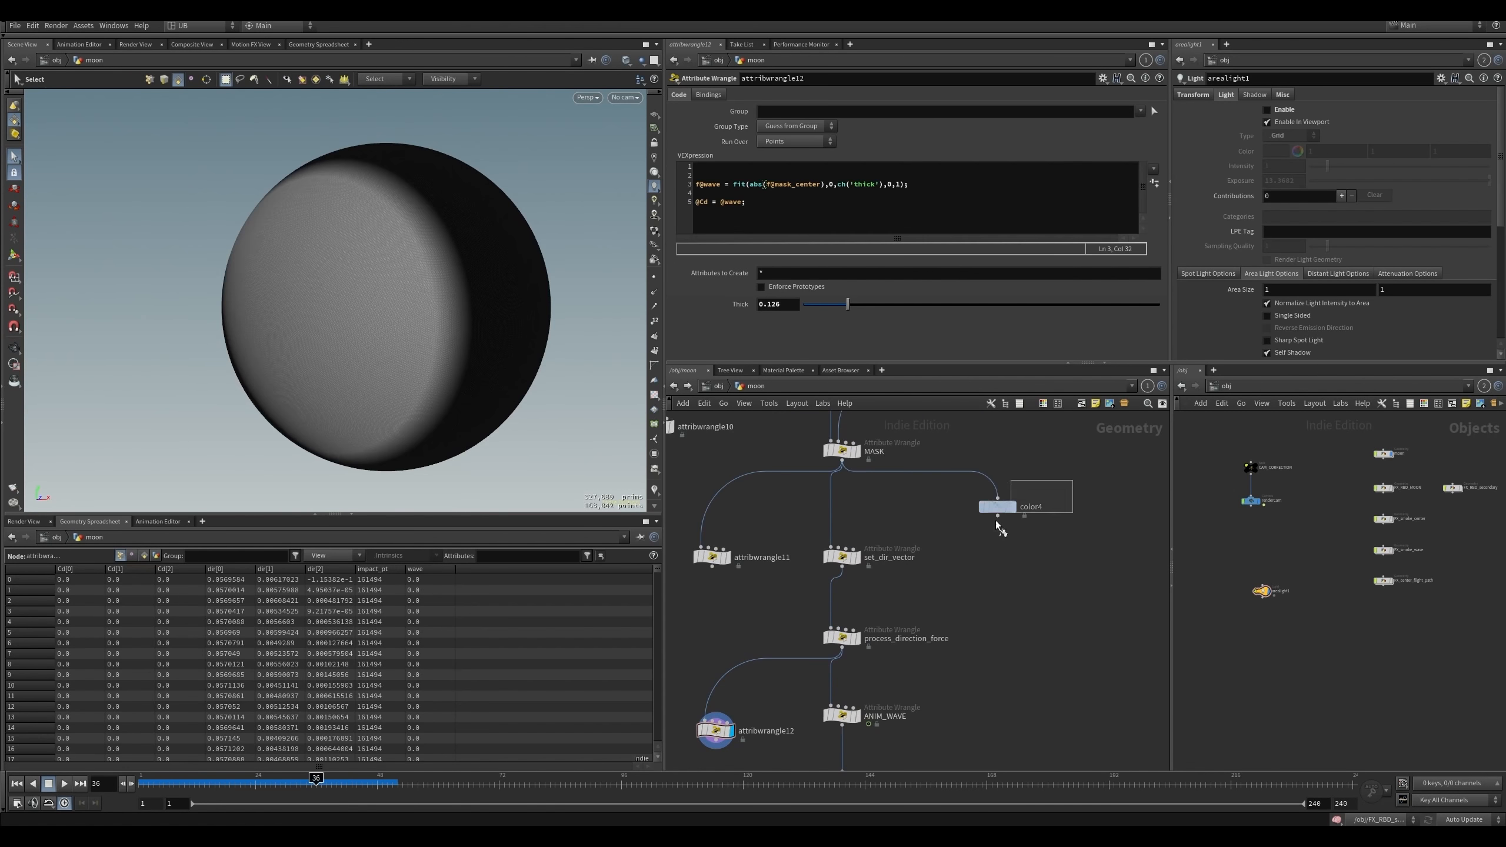
{"action": "left_click", "coordinate": [999, 510]}
{"action": "left_click", "coordinate": [79, 568]}
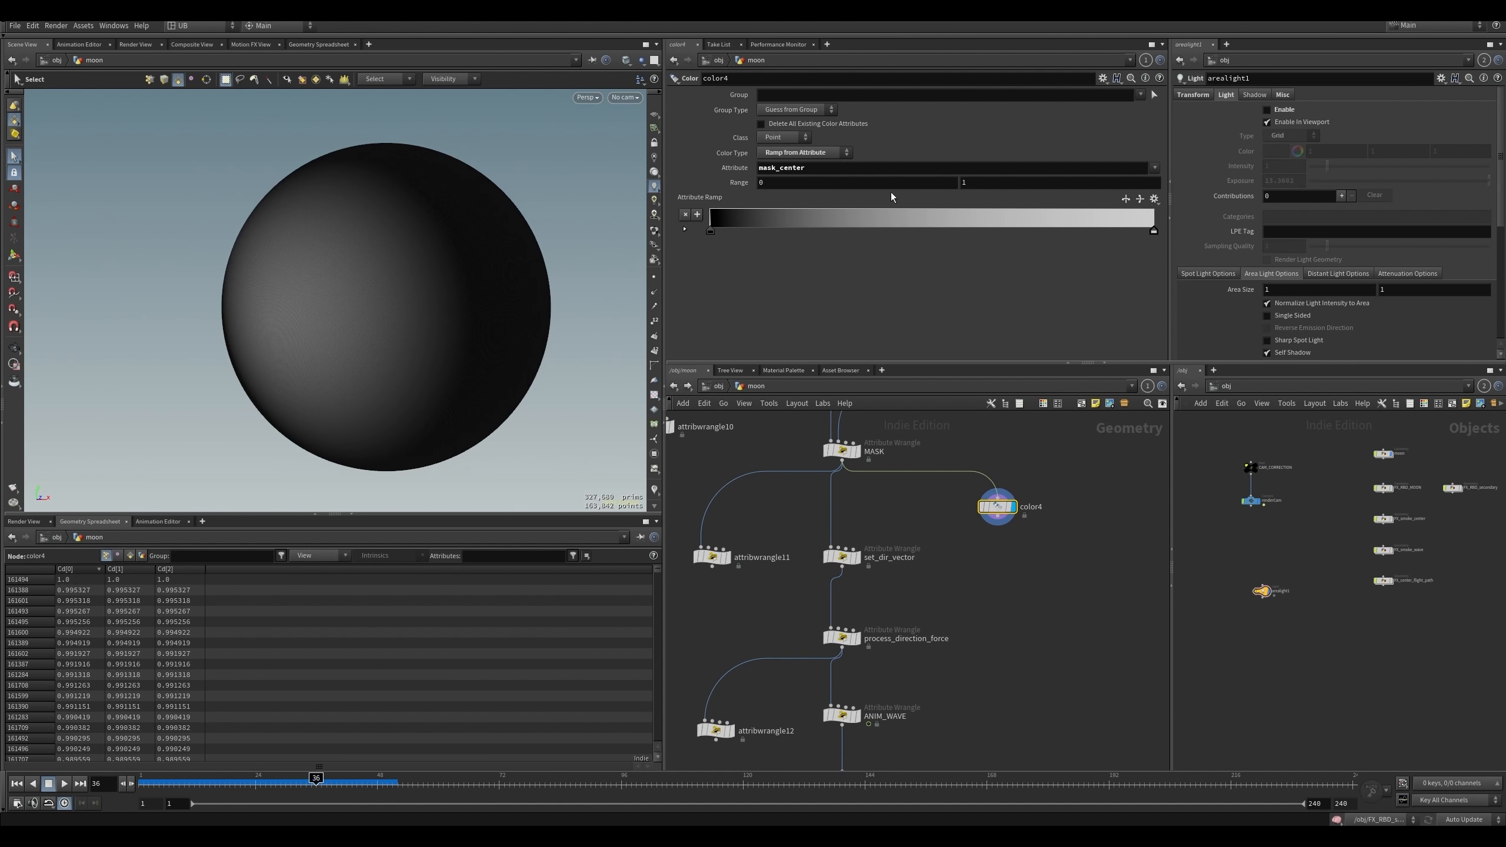
{"action": "middle_click_drag", "start_coordinate": [897, 183], "coordinate": [964, 176]}
{"action": "key", "text": "ctrl+z"}
- Display the demo wrangle again, subtract 0.5 from f@mask_center inside abs(), and save the scene
{"action": "middle_click_drag", "start_coordinate": [749, 700], "coordinate": [804, 581]}
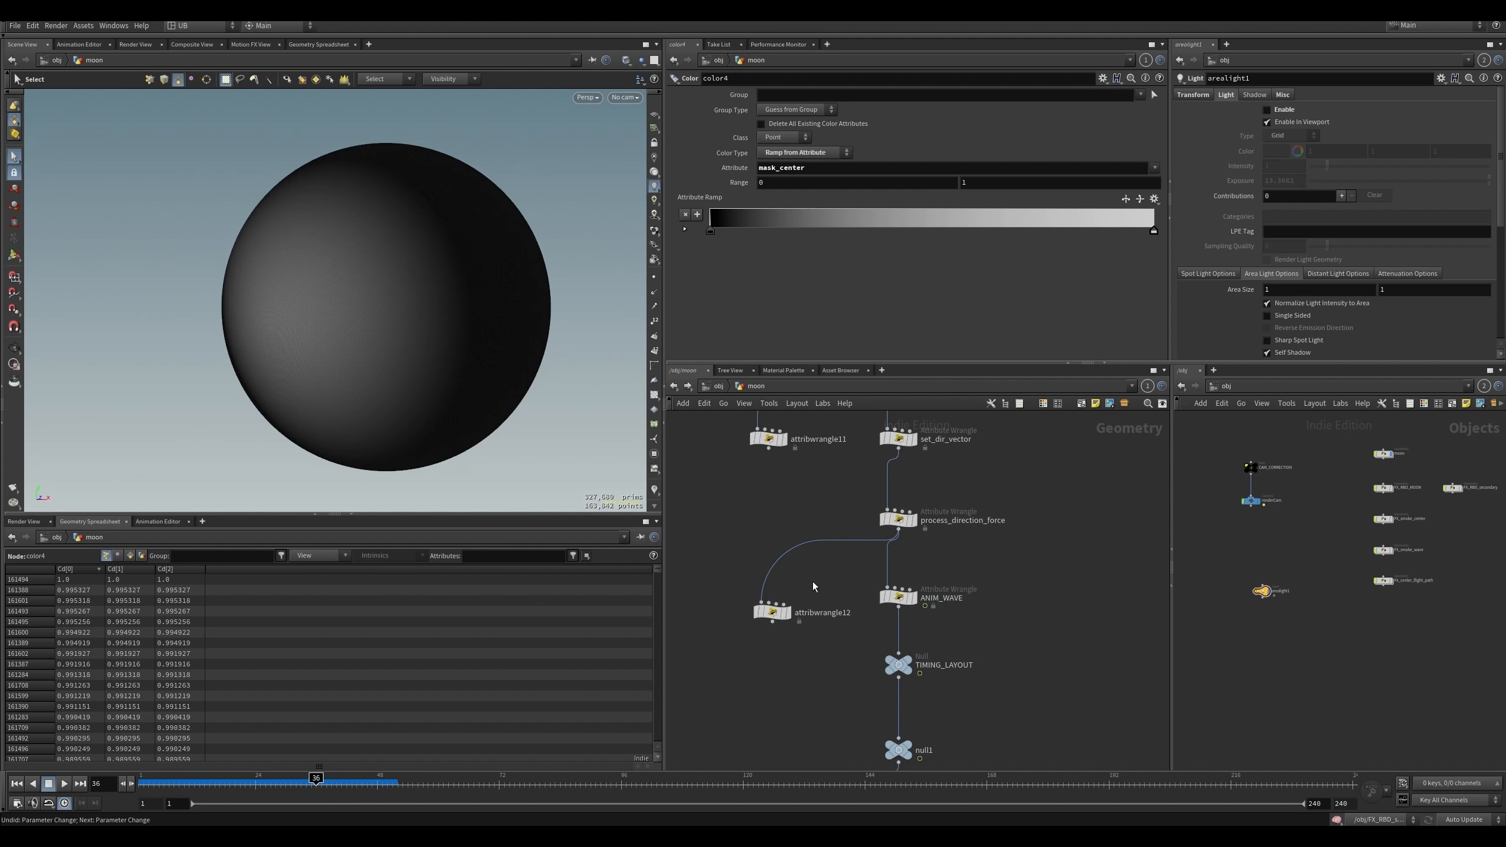
{"action": "left_click", "coordinate": [787, 613]}
{"action": "left_click_drag", "start_coordinate": [800, 594], "coordinate": [735, 645]}
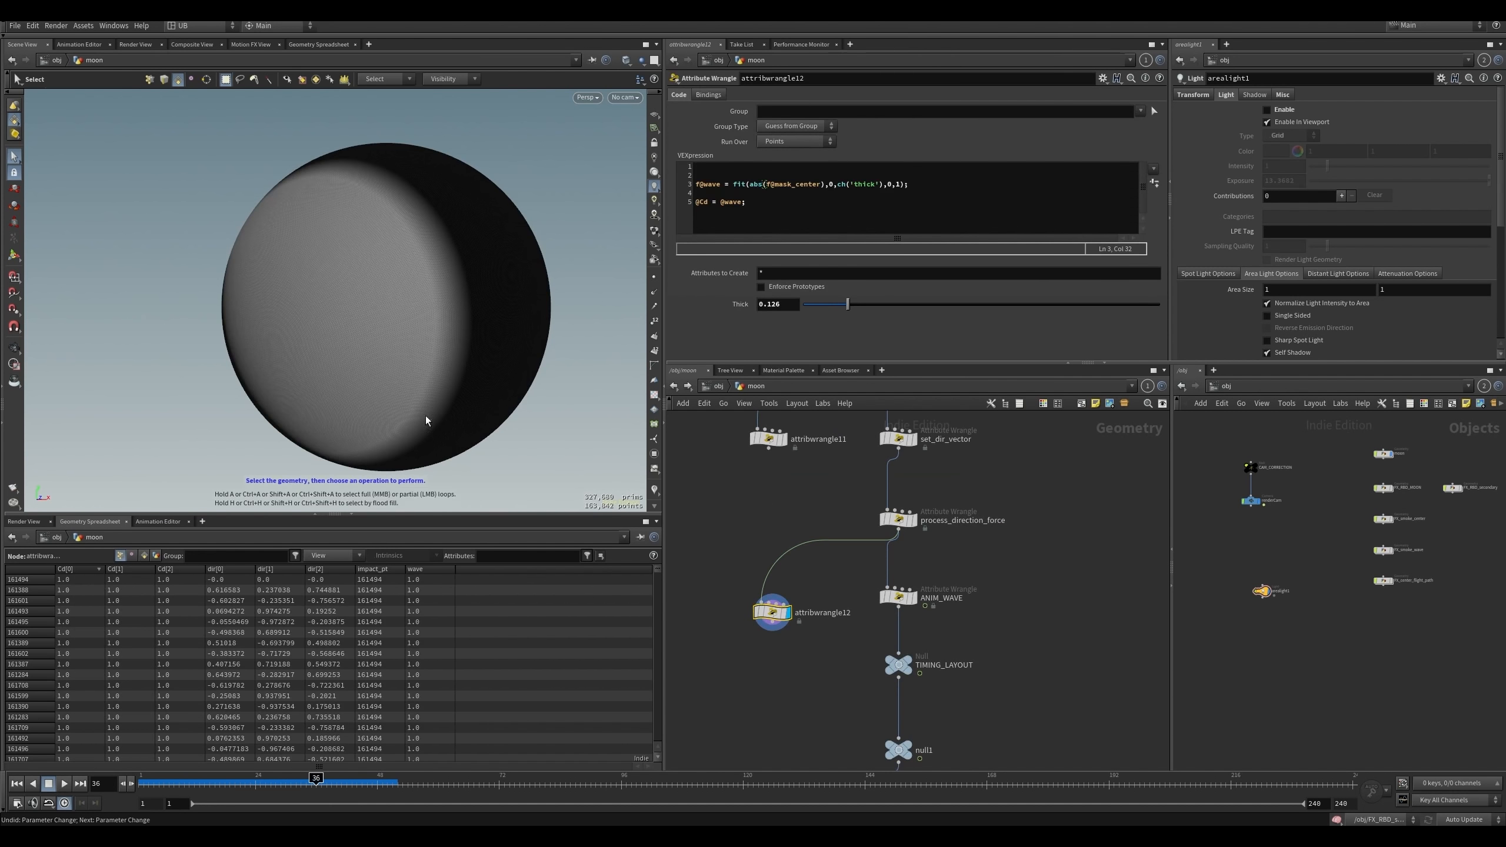
{"action": "left_click", "coordinate": [821, 184]}
{"action": "type", "text": "-0.5"}
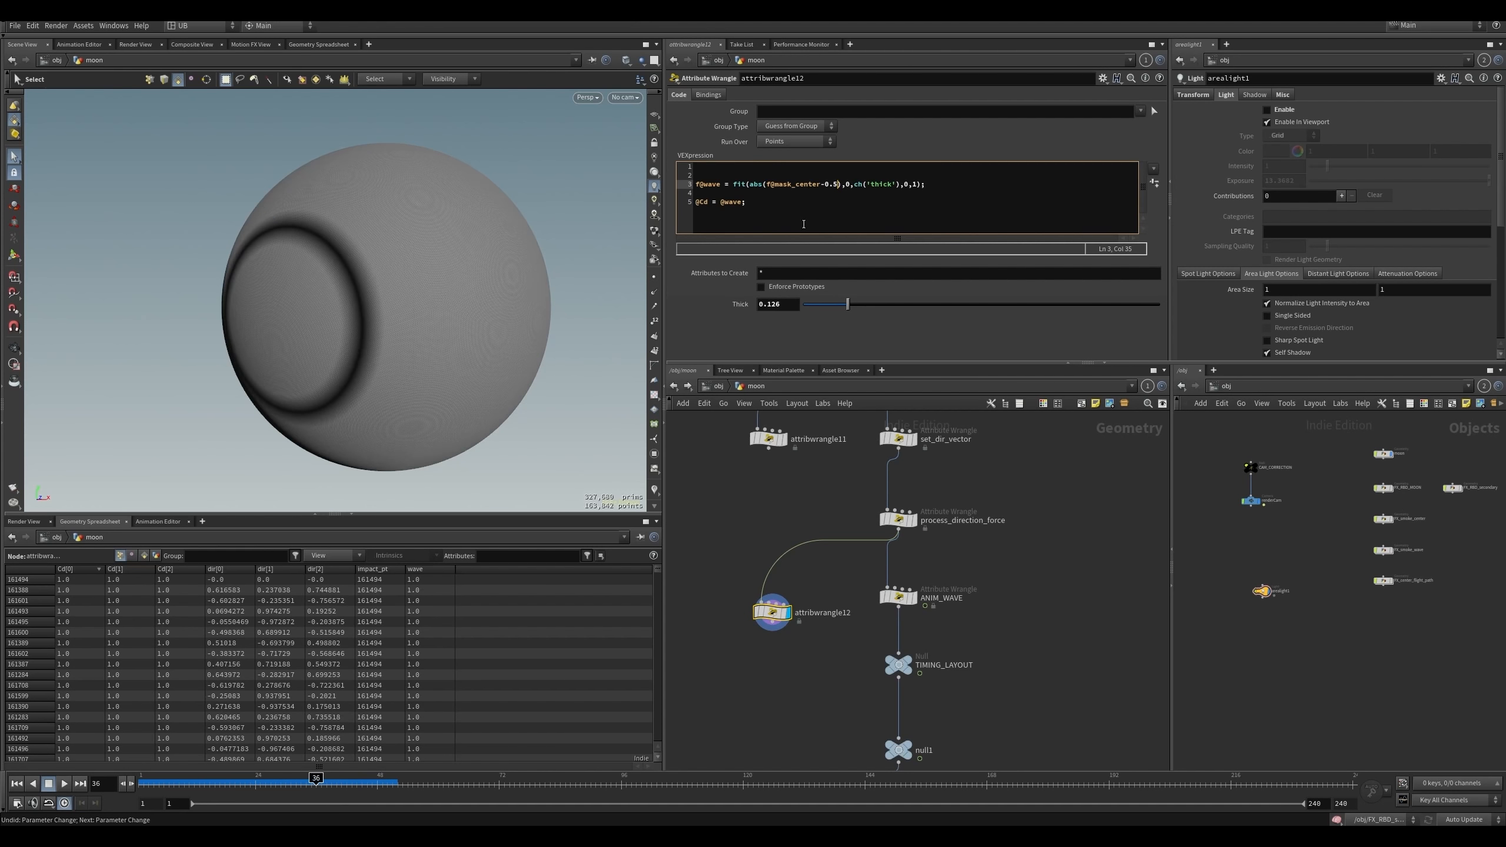
{"action": "key", "text": "ctrl+s"}
- Replace the 0.5 inside abs() with chf('offset'), generate its parameter, and set Offset to 0.055
{"action": "key", "text": "BackSpace"}
{"action": "left_click", "coordinate": [835, 187]}
{"action": "type", "text": "1"}
{"action": "key", "text": "BackSpace"}
{"action": "key", "text": "BackSpace"}
{"action": "key", "text": "BackSpace"}
{"action": "key", "text": "BackSpace"}
{"action": "type", "text": "-chf)"}
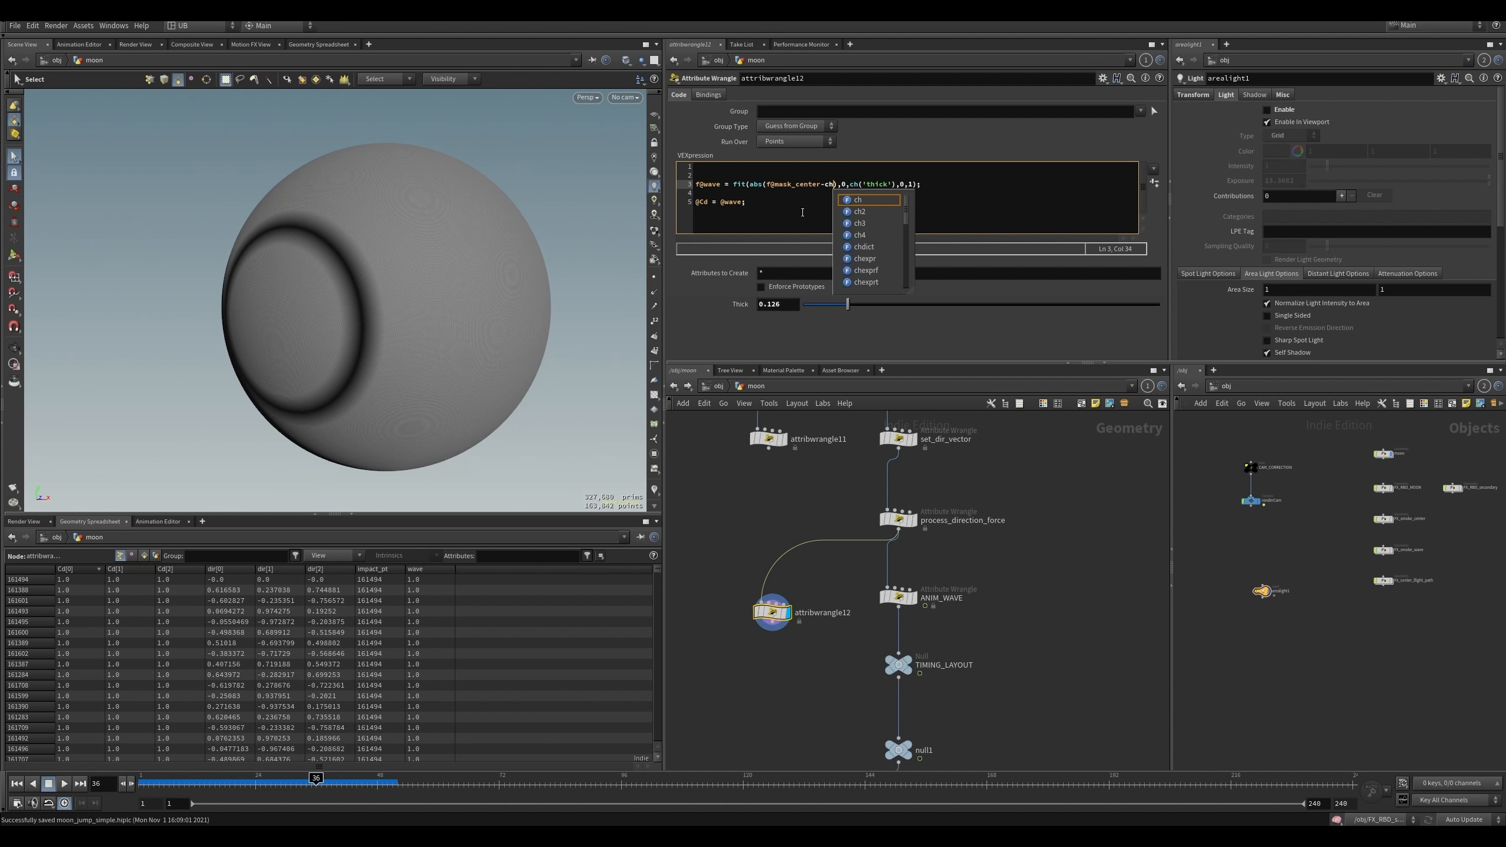
{"action": "key", "text": "BackSpace"}
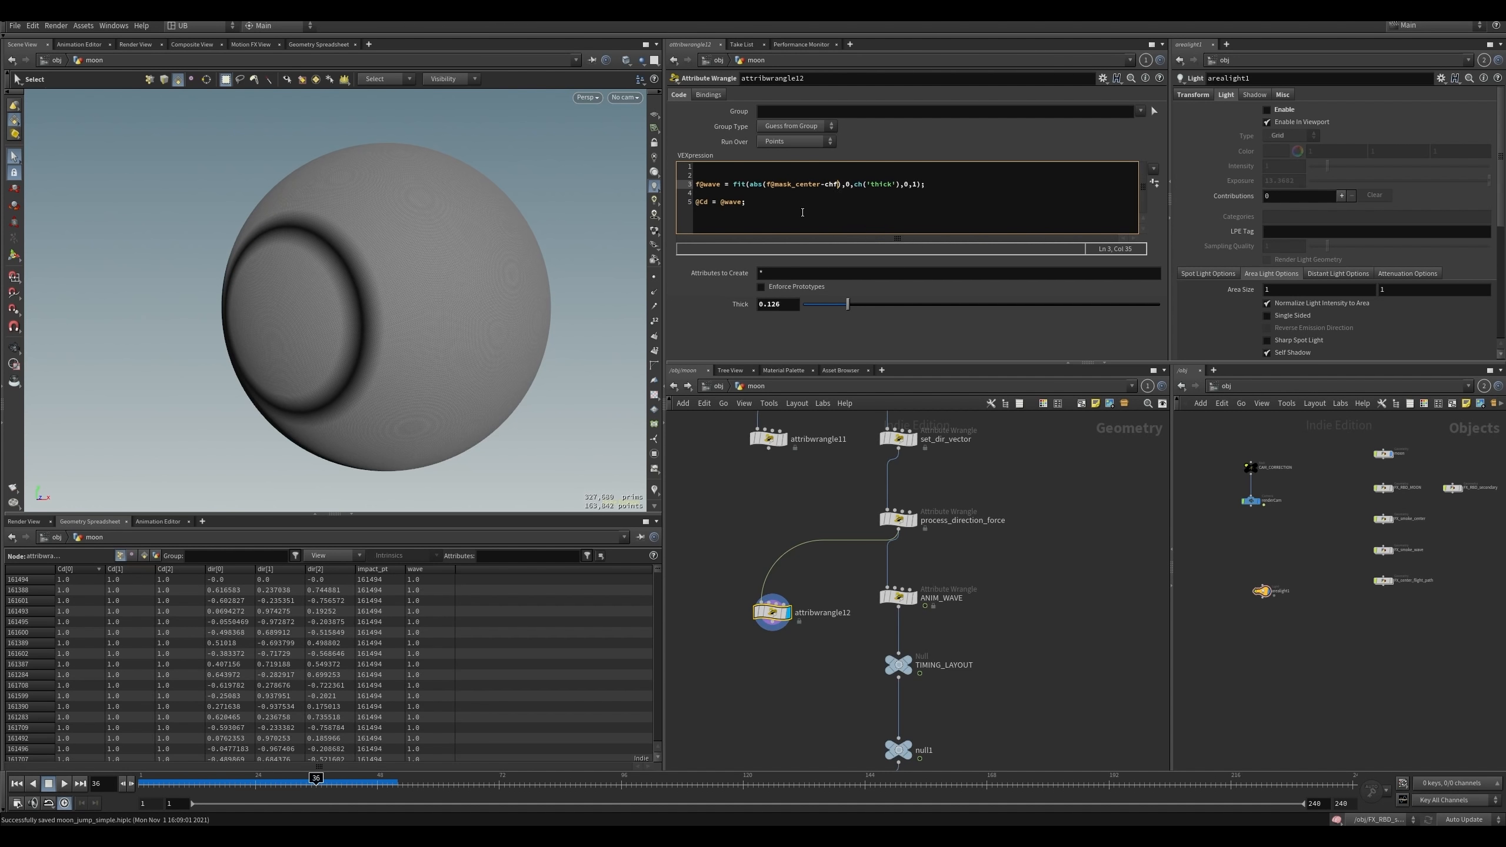
{"action": "type", "text": "()"}
{"action": "key", "text": "Left"}
{"action": "type", "text": "''"}
{"action": "type", "text": "offs"}
{"action": "type", "text": "et"}
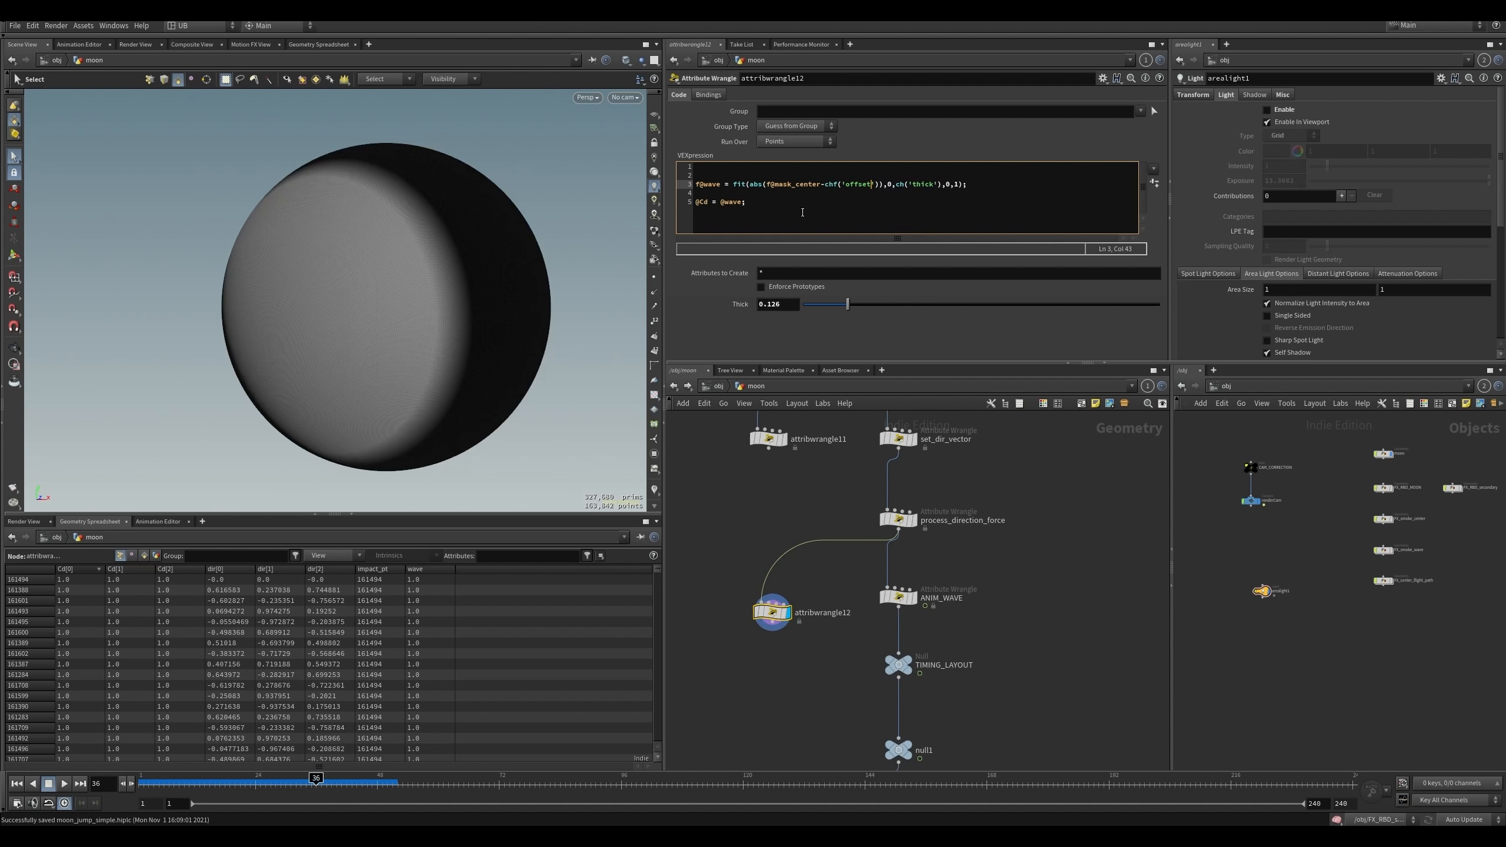
{"action": "left_click", "coordinate": [1154, 183]}
{"action": "mouse_move", "coordinate": [819, 320]}
{"action": "left_mouse_down"}
{"action": "mouse_move", "coordinate": [1153, 320]}
{"action": "mouse_move", "coordinate": [823, 320]}
{"action": "left_mouse_up"}
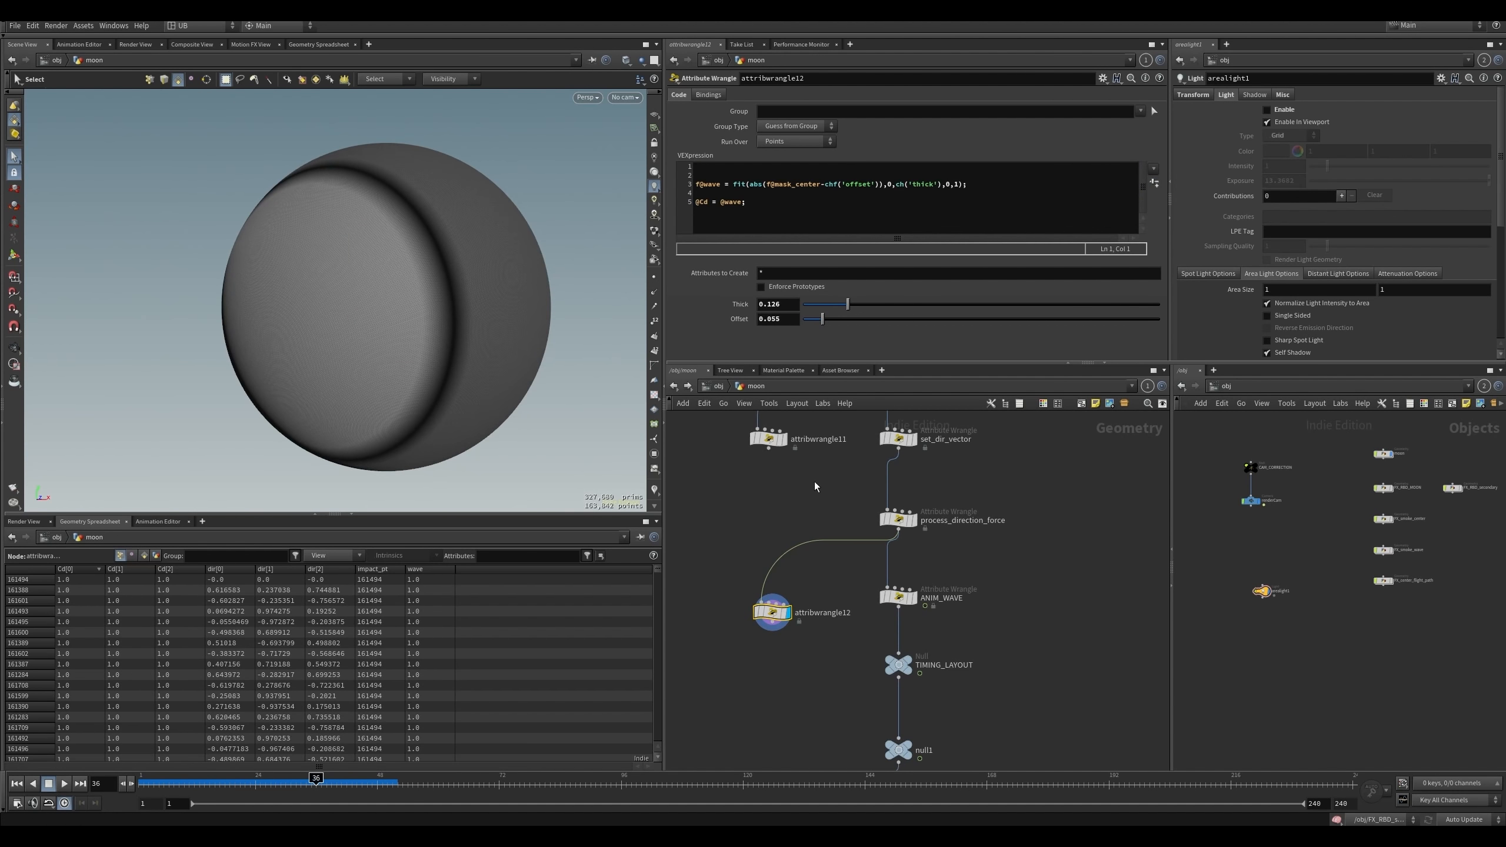
- Compare attribwrangle12's wave band with color4's mask_center gradient, and set Offset to 0.101 on the wrangle
{"action": "left_click", "coordinate": [919, 529]}
{"action": "left_click", "coordinate": [785, 612]}
{"action": "middle_click_drag", "start_coordinate": [848, 570], "coordinate": [848, 616]}
{"action": "left_click_drag", "start_coordinate": [427, 308], "coordinate": [469, 274], "text": "alt"}
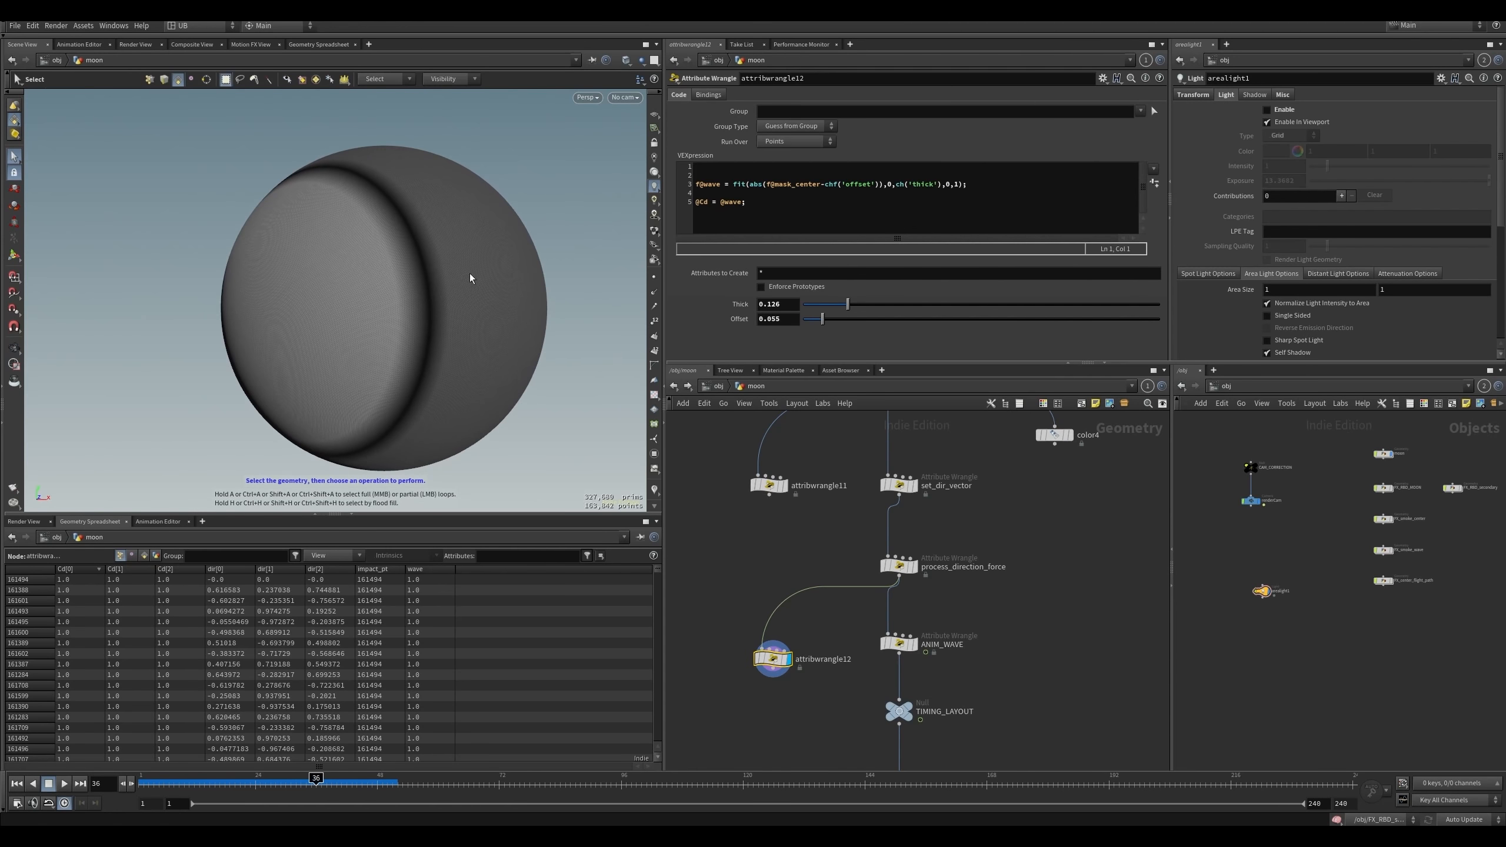
{"action": "middle_click_drag", "start_coordinate": [490, 295], "coordinate": [464, 284], "text": "alt"}
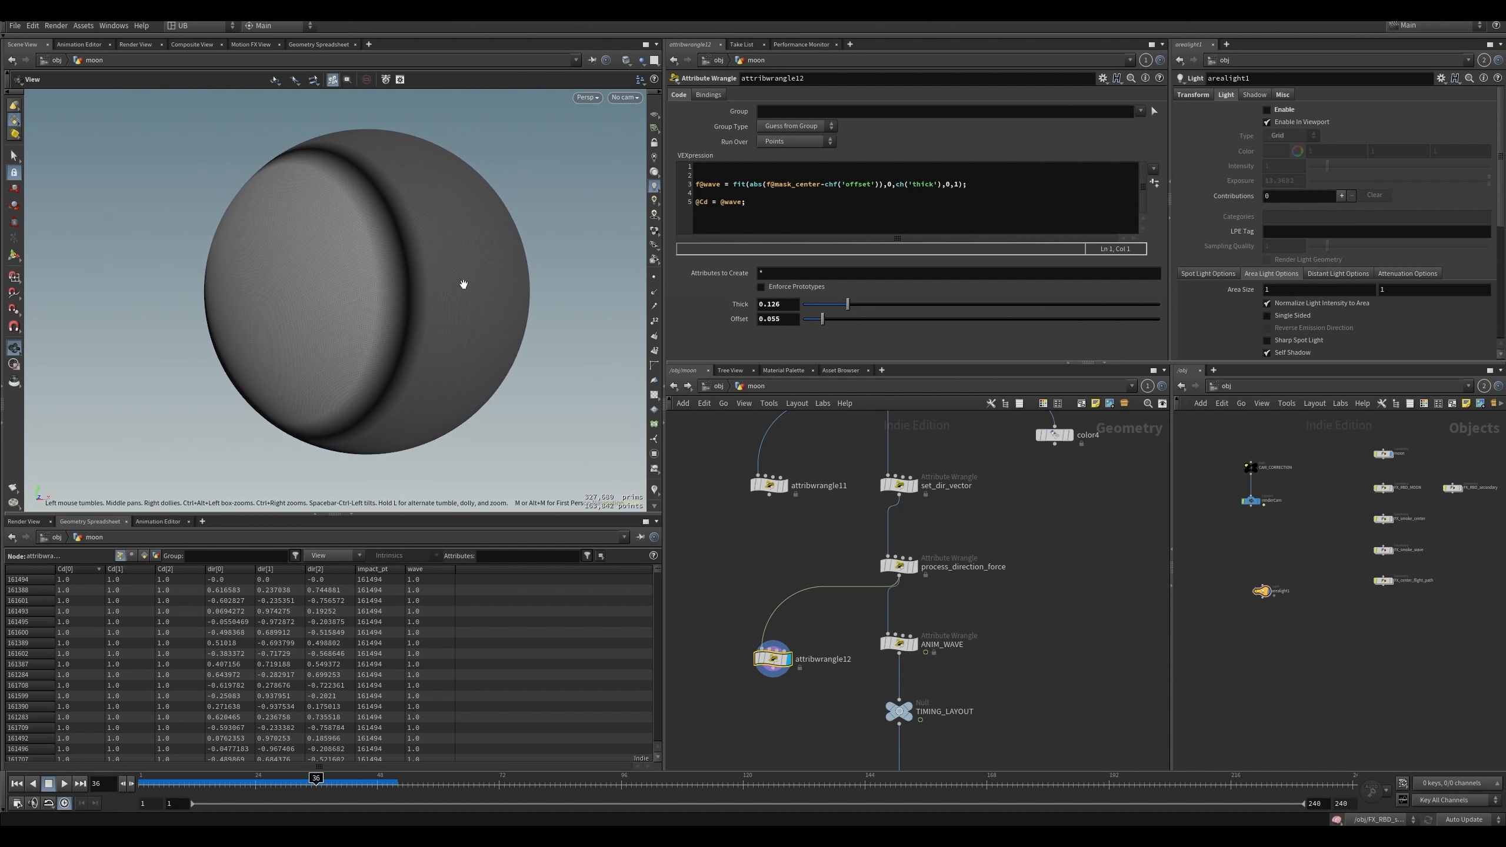
{"action": "middle_click_drag", "start_coordinate": [978, 463], "coordinate": [939, 549]}
{"action": "left_click", "coordinate": [1032, 520]}
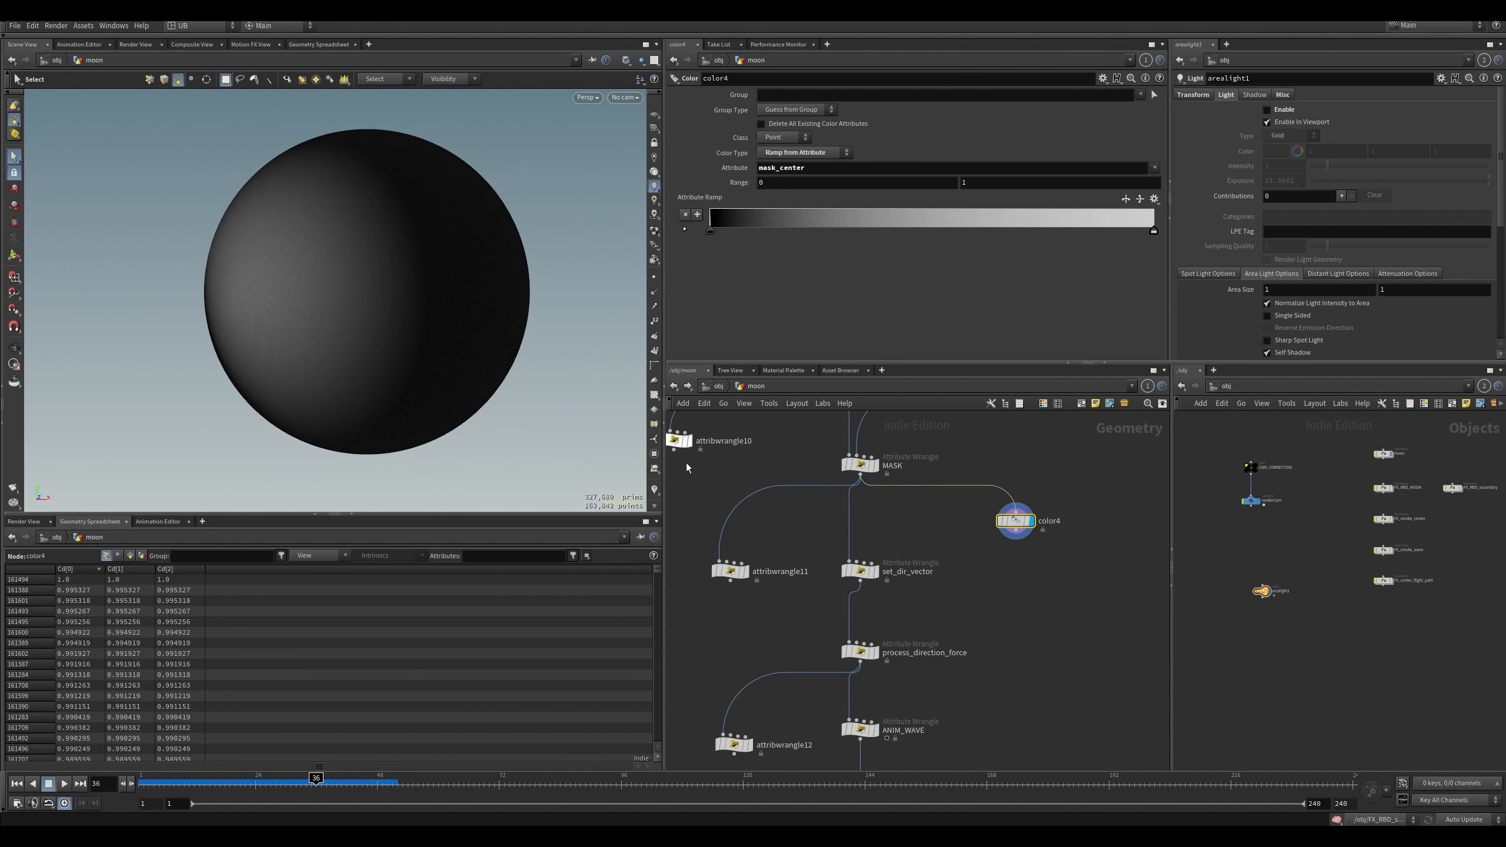
{"action": "middle_click_drag", "start_coordinate": [764, 663], "coordinate": [810, 611]}
{"action": "left_click", "coordinate": [786, 613]}
{"action": "scroll", "coordinate": [481, 279], "scroll_direction": "up", "scroll_amount": 1}
{"action": "middle_click_drag", "start_coordinate": [480, 279], "coordinate": [505, 303], "text": "alt"}
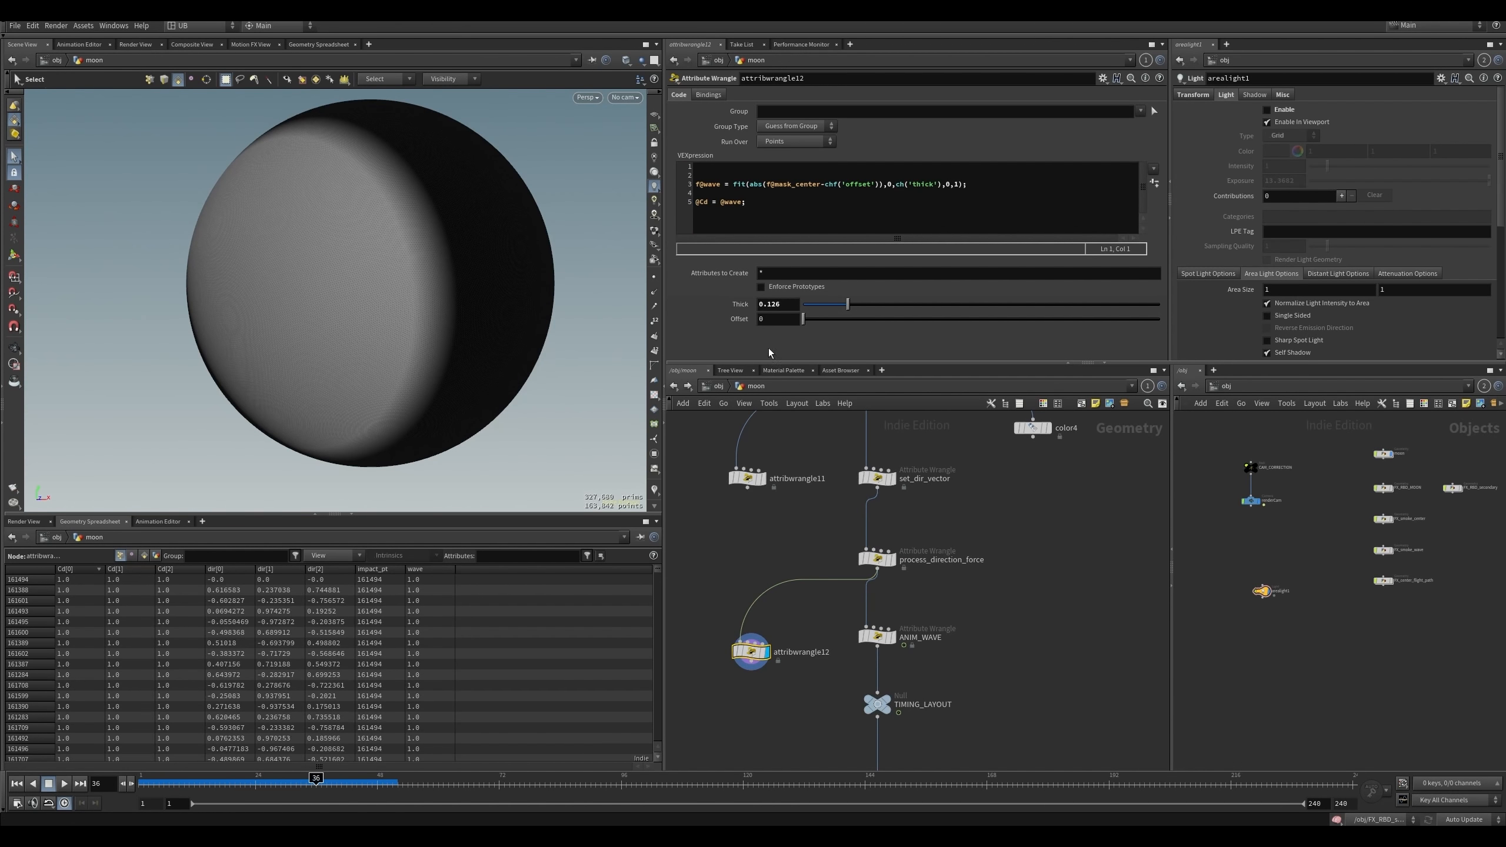
{"action": "left_click_drag", "start_coordinate": [802, 323], "coordinate": [838, 321]}
- Declare float offset = clamp(ch('offset'),0.15,1); on the first line of the wrangle code
{"action": "left_click", "coordinate": [697, 175]}
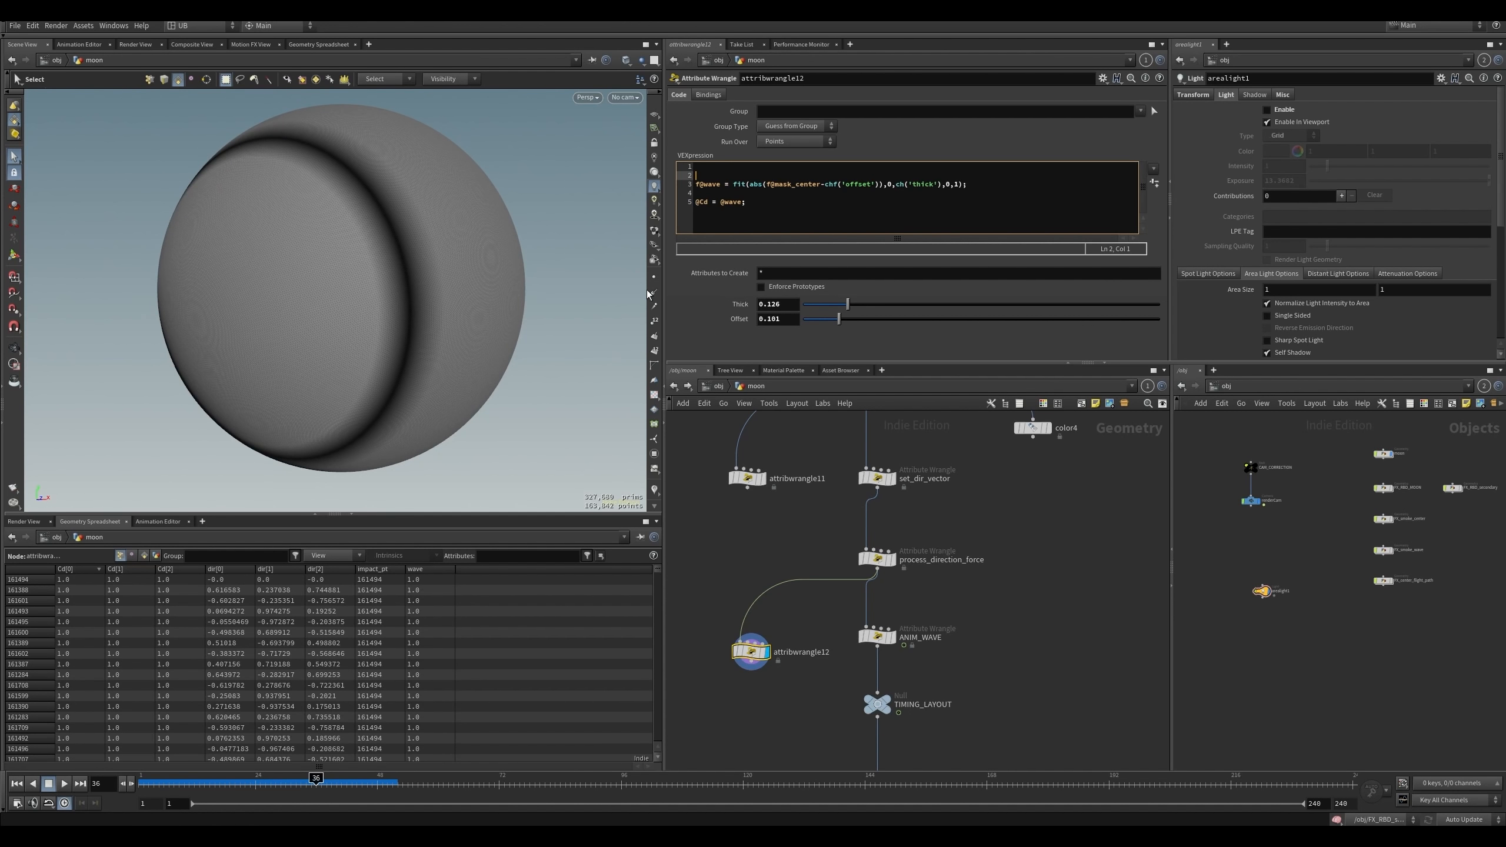
{"action": "key", "text": "Up"}
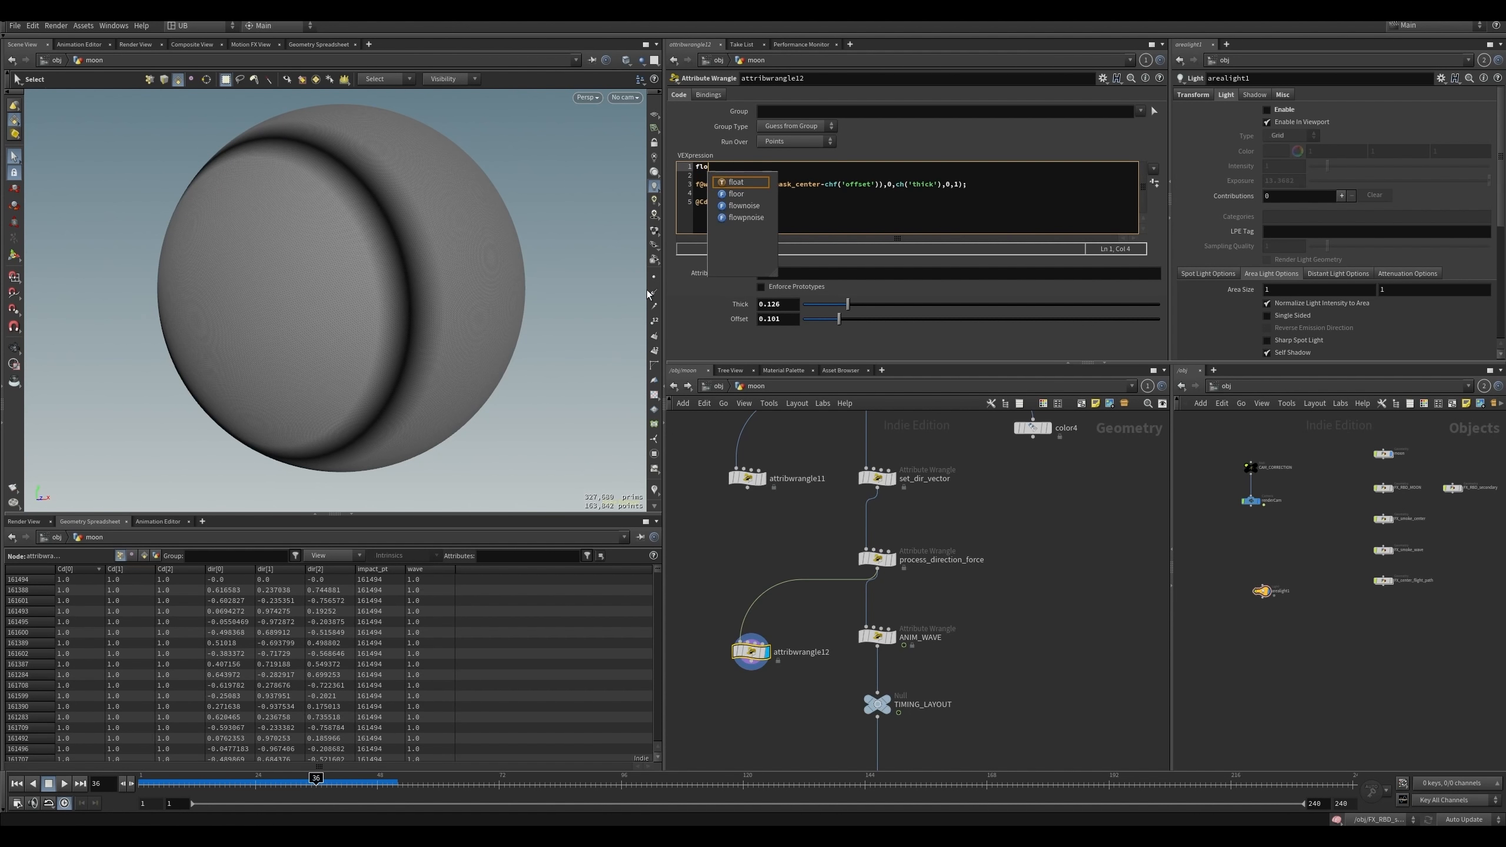
{"action": "type", "text": "float offf"}
{"action": "key", "text": "BackSpace"}
{"action": "type", "text": "set = clamp(ch('offset'),0.;"}
{"action": "key", "text": "Left"}
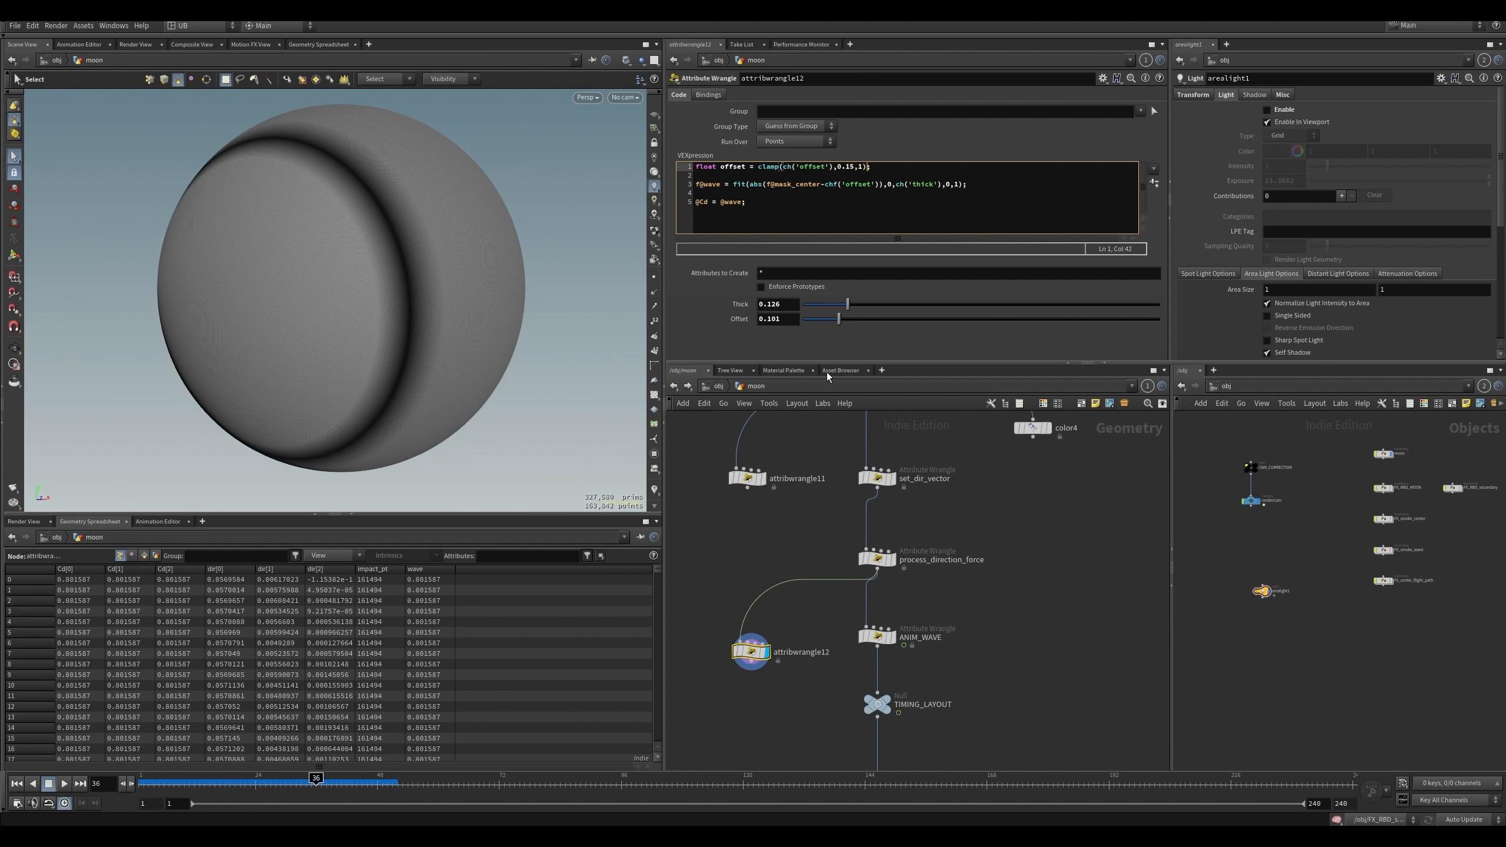
- Delete the Offset spare parameter from attribwrangle12
{"action": "double_click", "coordinate": [736, 167]}
{"action": "right_click", "coordinate": [736, 319]}
{"action": "mouse_move", "coordinate": [814, 544]}
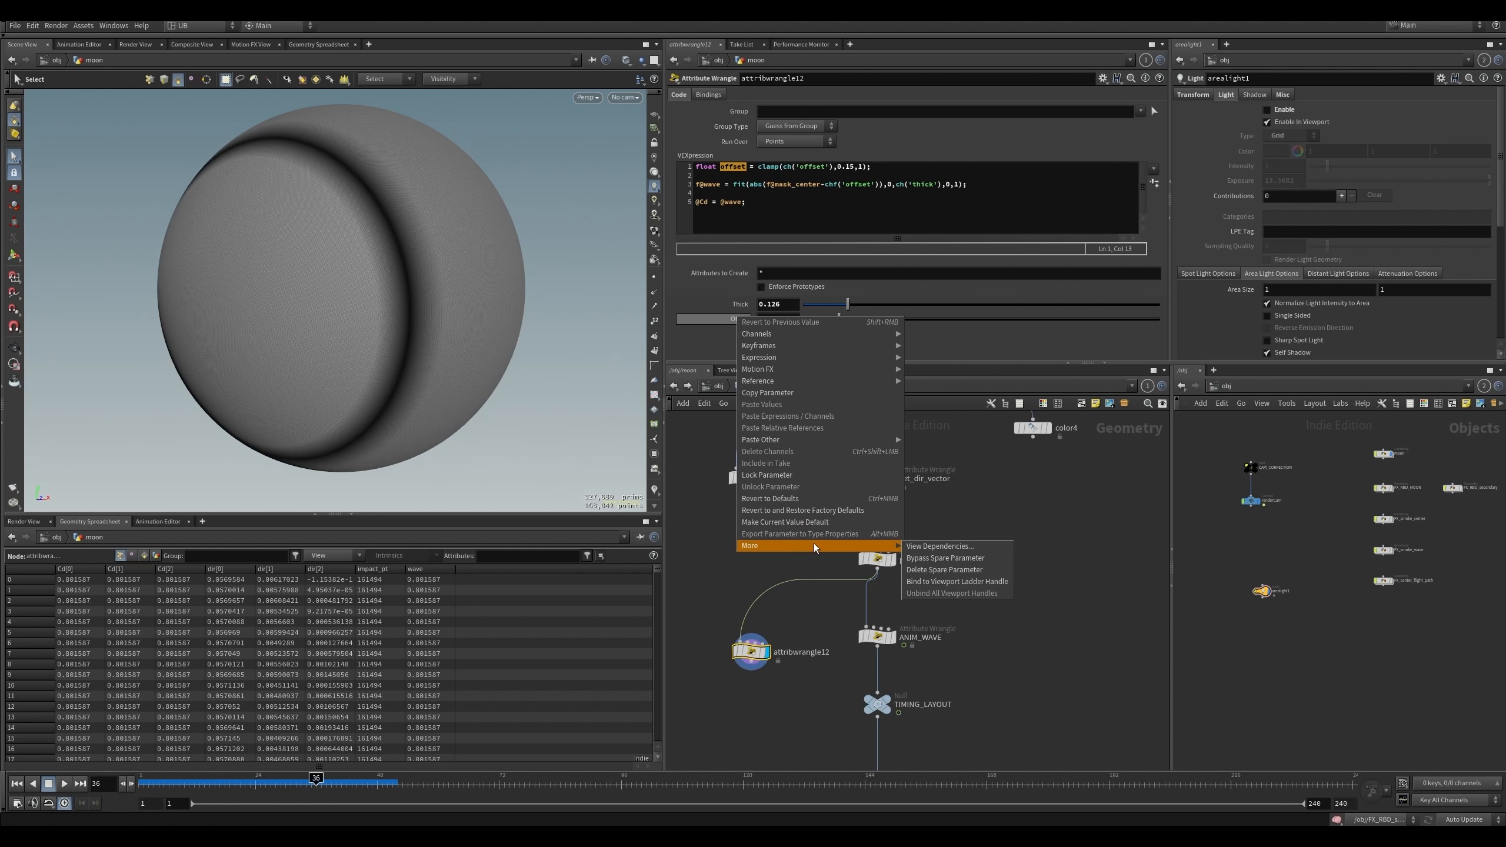
{"action": "left_click", "coordinate": [965, 570]}
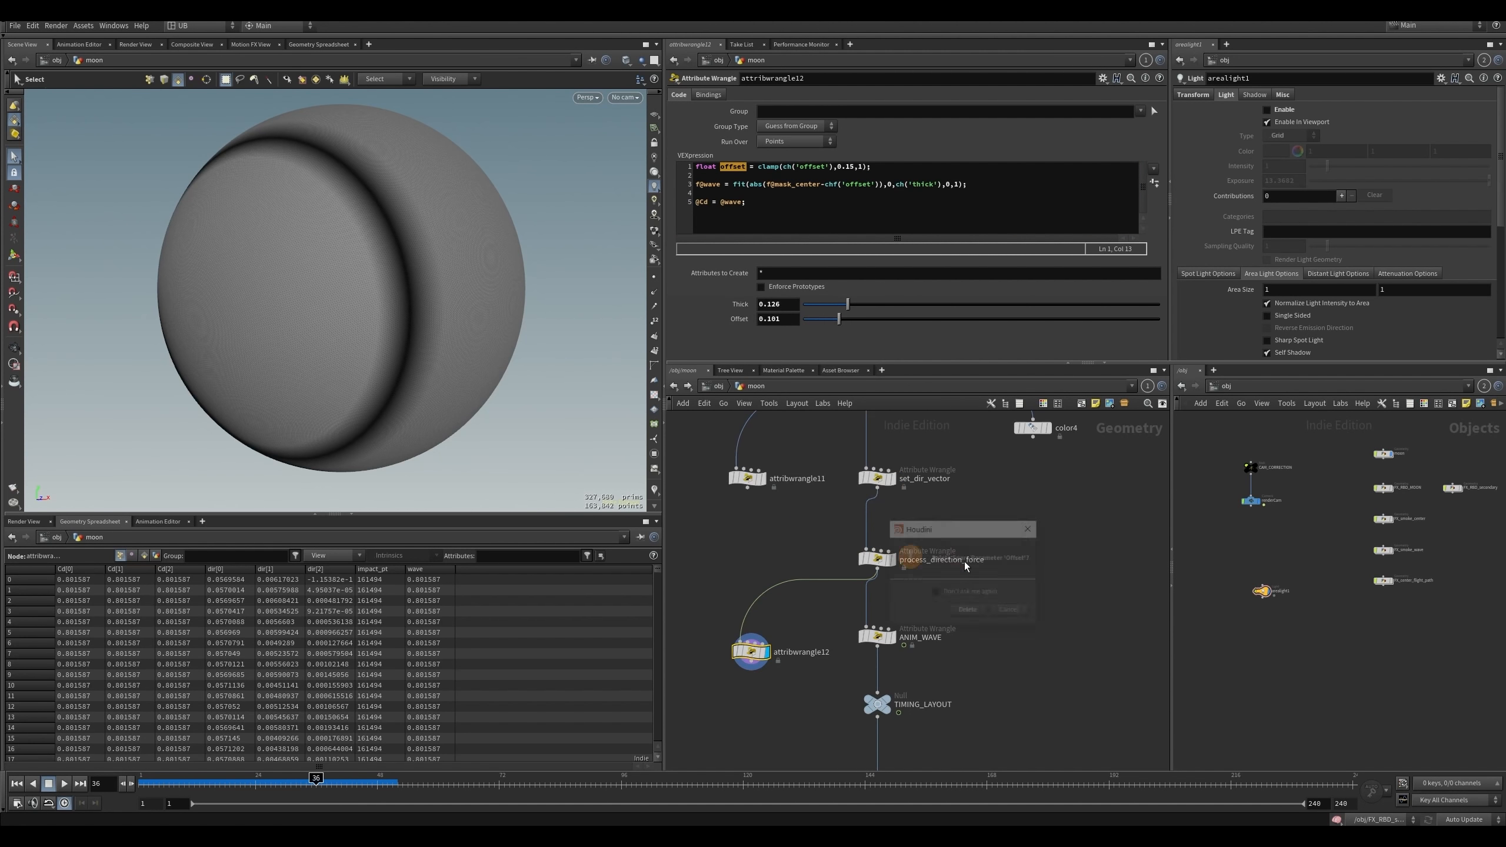
{"action": "left_click", "coordinate": [967, 599]}
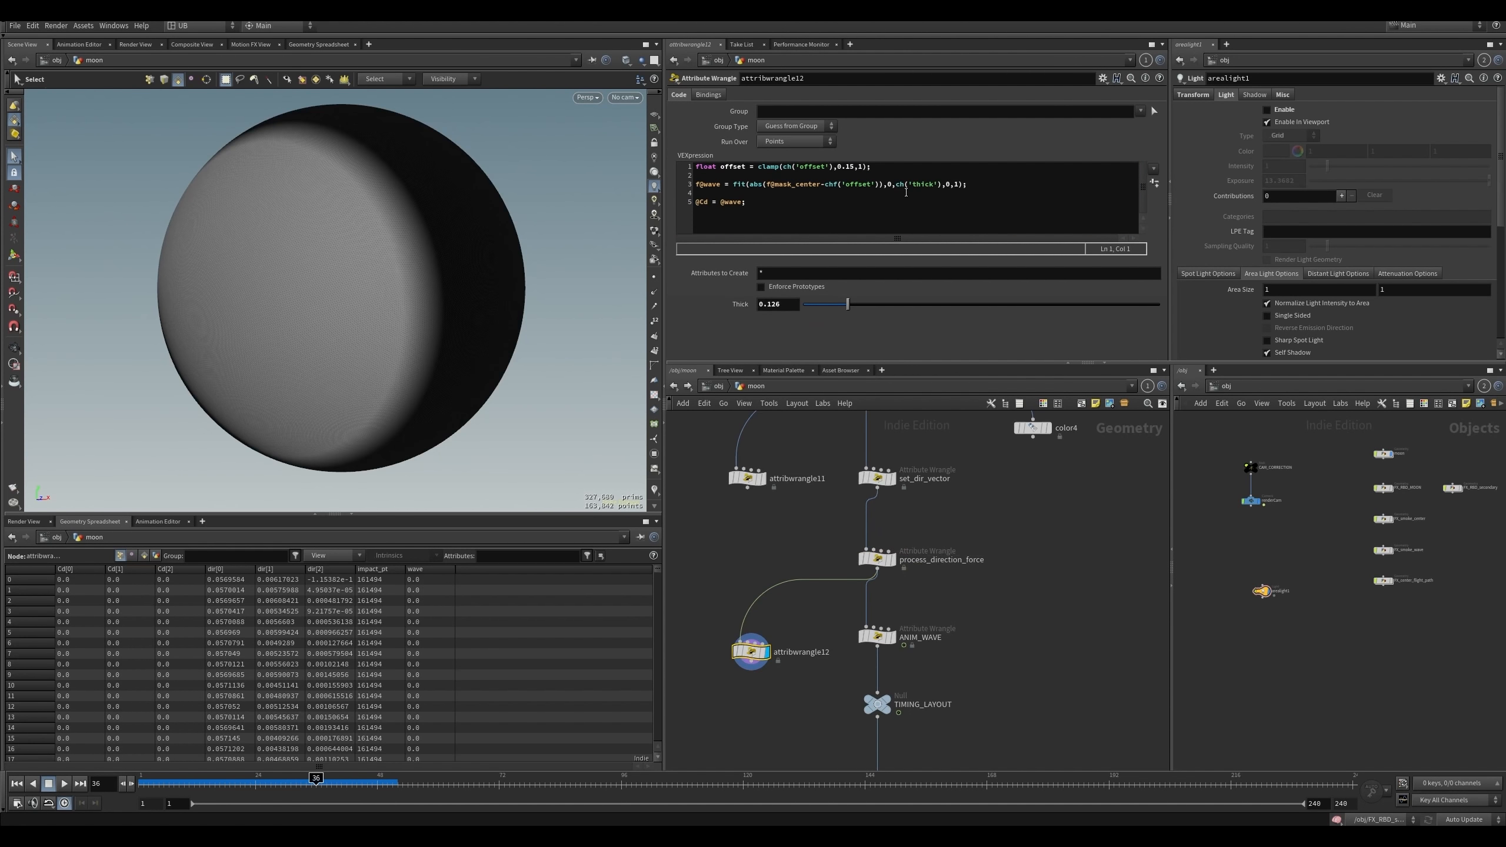
- Replace chf('offset') inside abs() with the offset variable and regenerate the Offset parameter
{"action": "left_click", "coordinate": [874, 185]}
{"action": "key", "text": "BackSpace"}
{"action": "key", "text": "BackSpace"}
{"action": "key", "text": "BackSpace"}
{"action": "key", "text": "BackSpace"}
{"action": "key", "text": "BackSpace"}
{"action": "key", "text": "BackSpace"}
{"action": "key", "text": "BackSpace"}
{"action": "key", "text": "BackSpace"}
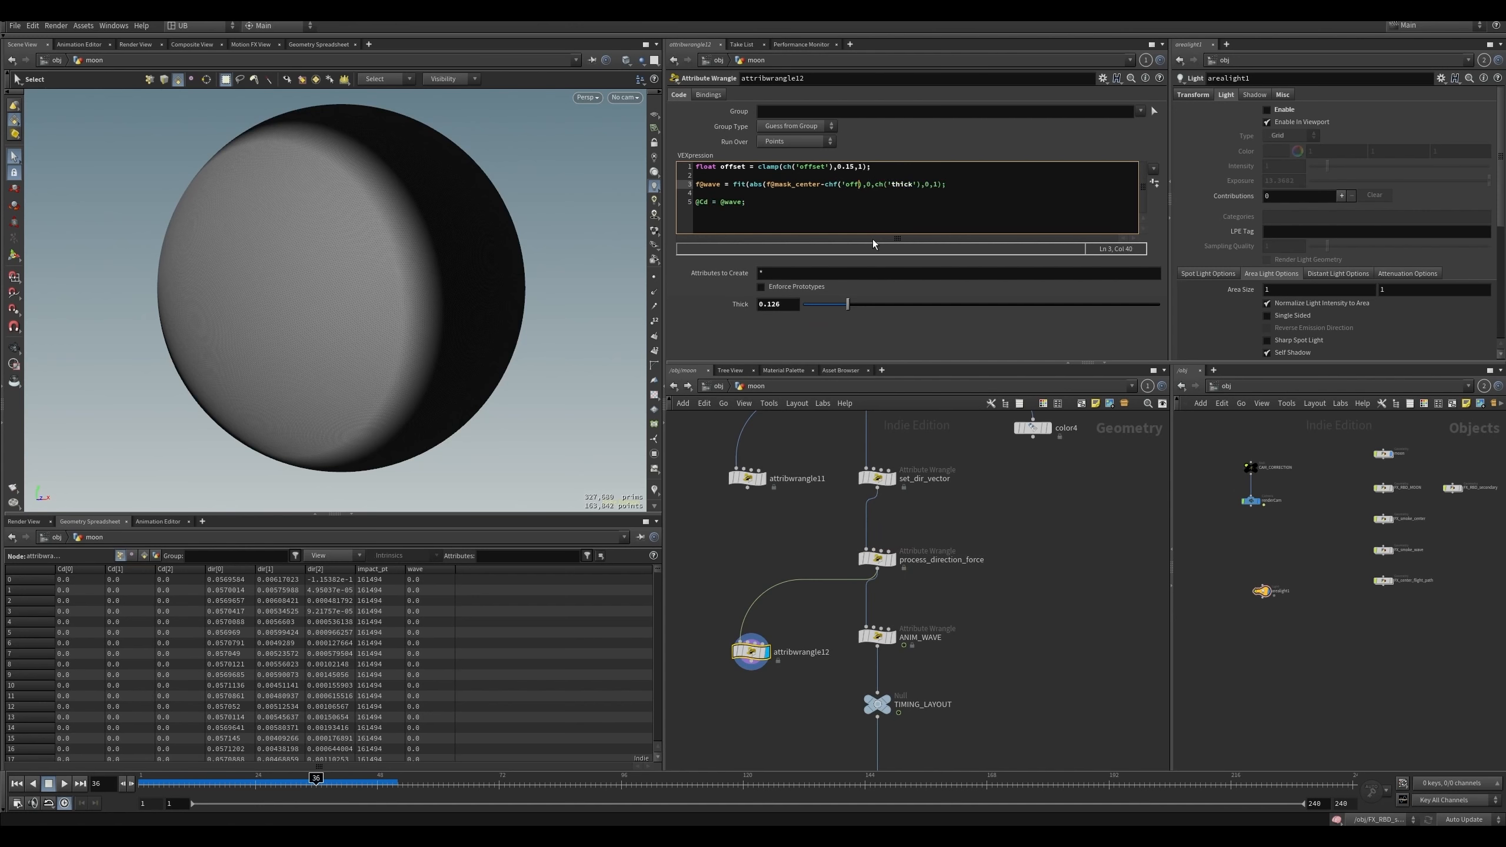
{"action": "key", "text": "BackSpace"}
{"action": "key", "text": "BackSpace"}
{"action": "key", "text": "BackSpace"}
{"action": "key", "text": "BackSpace"}
{"action": "type", "text": "offset"}
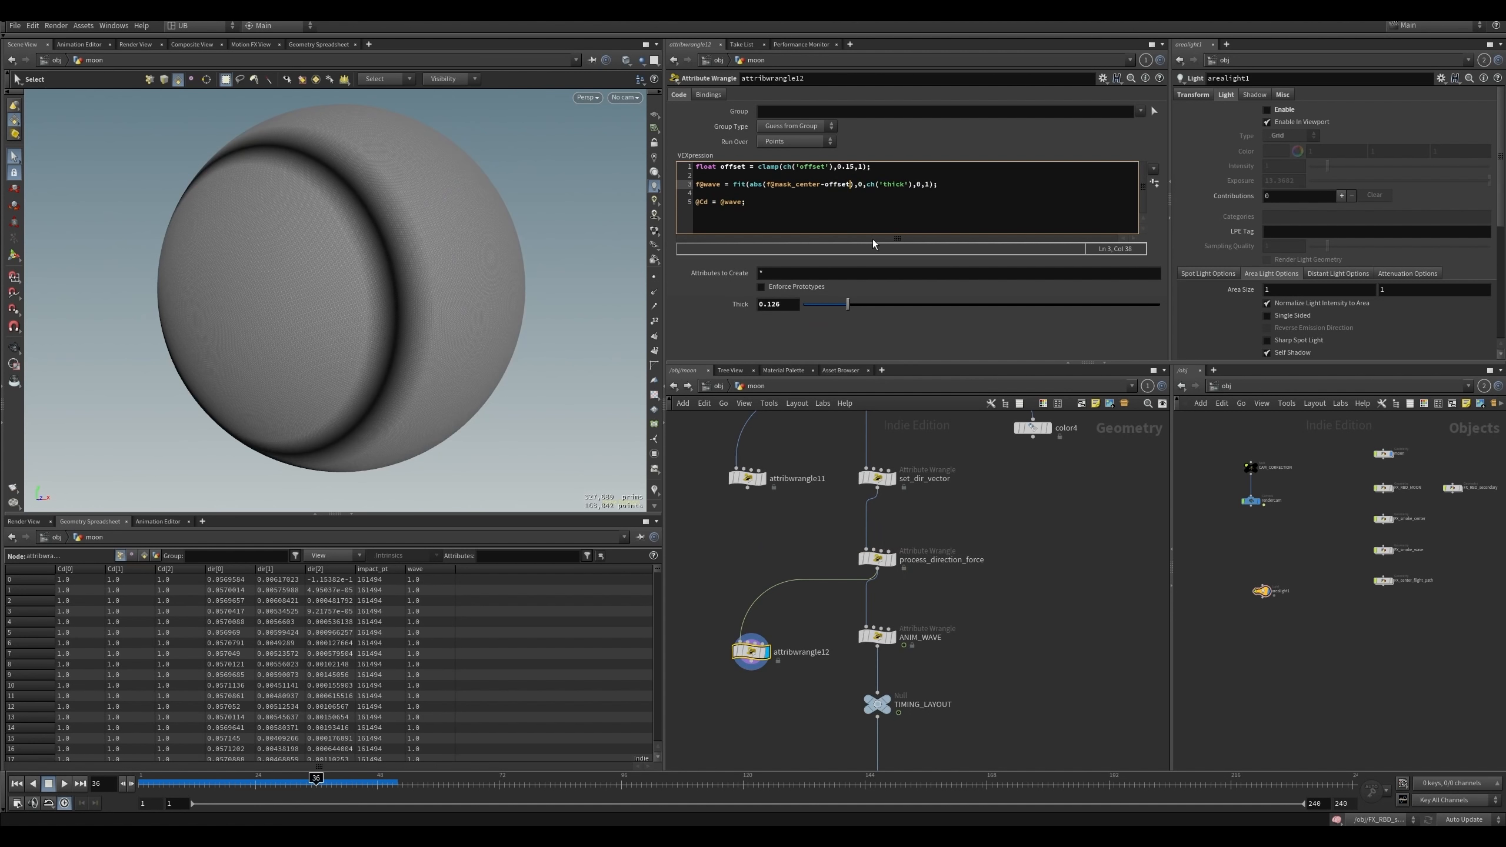
{"action": "left_click", "coordinate": [1153, 183]}
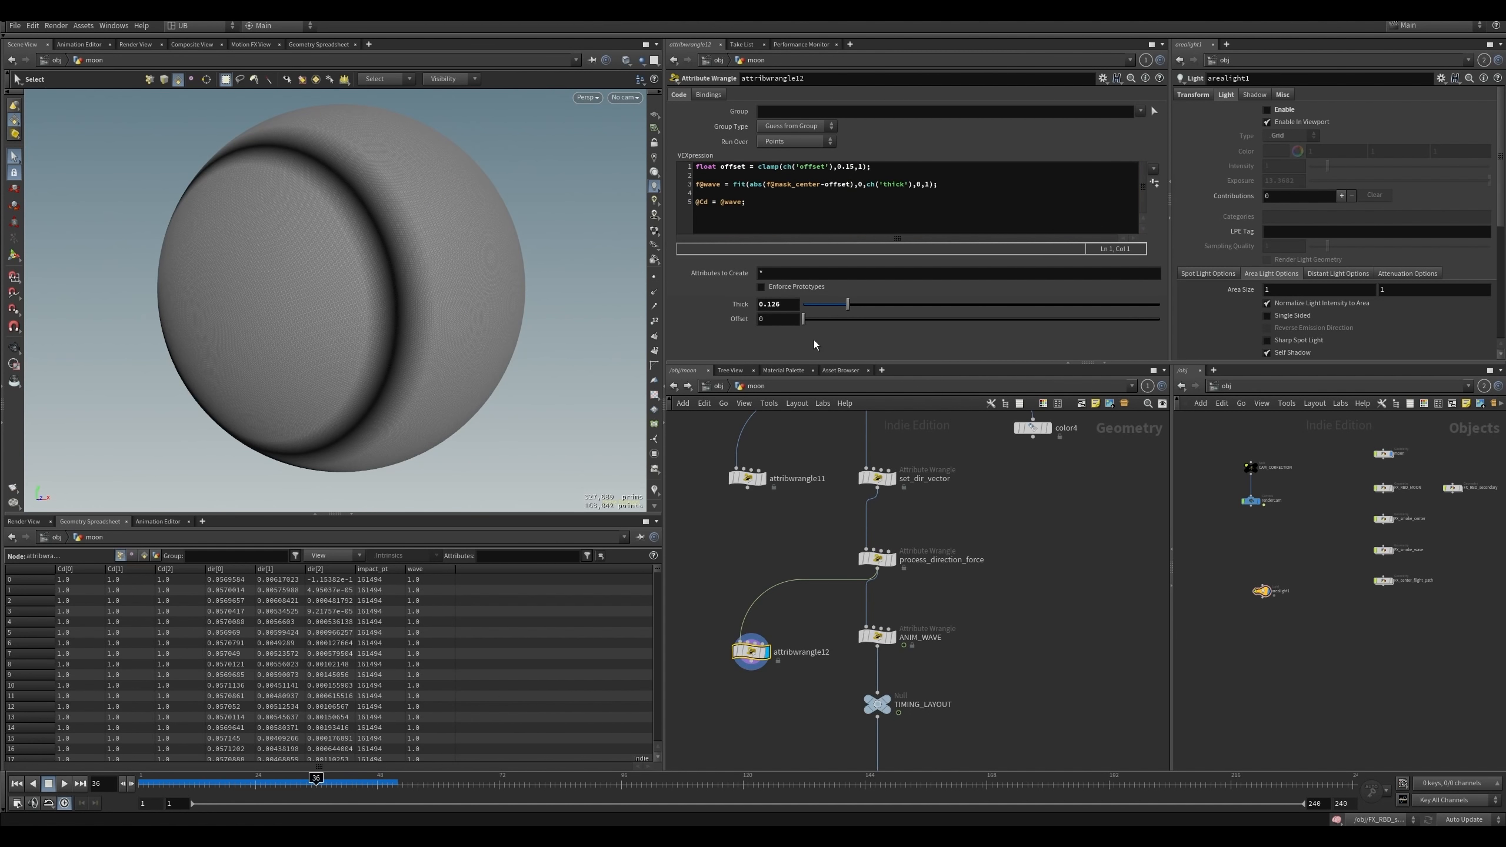
- Lower the clamp function's minimum to 0.1 and set Offset to 0.264
{"action": "mouse_move", "coordinate": [803, 318]}
{"action": "left_mouse_down"}
{"action": "mouse_move", "coordinate": [977, 319]}
{"action": "mouse_move", "coordinate": [797, 320]}
{"action": "left_mouse_up"}
{"action": "left_click", "coordinate": [853, 167]}
{"action": "key", "text": "BackSpace"}
{"action": "left_click_drag", "start_coordinate": [833, 319], "coordinate": [897, 319]}
- Reverse the fit function's output range to 1,0 and set Thick to 0.083
{"action": "left_click", "coordinate": [920, 186]}
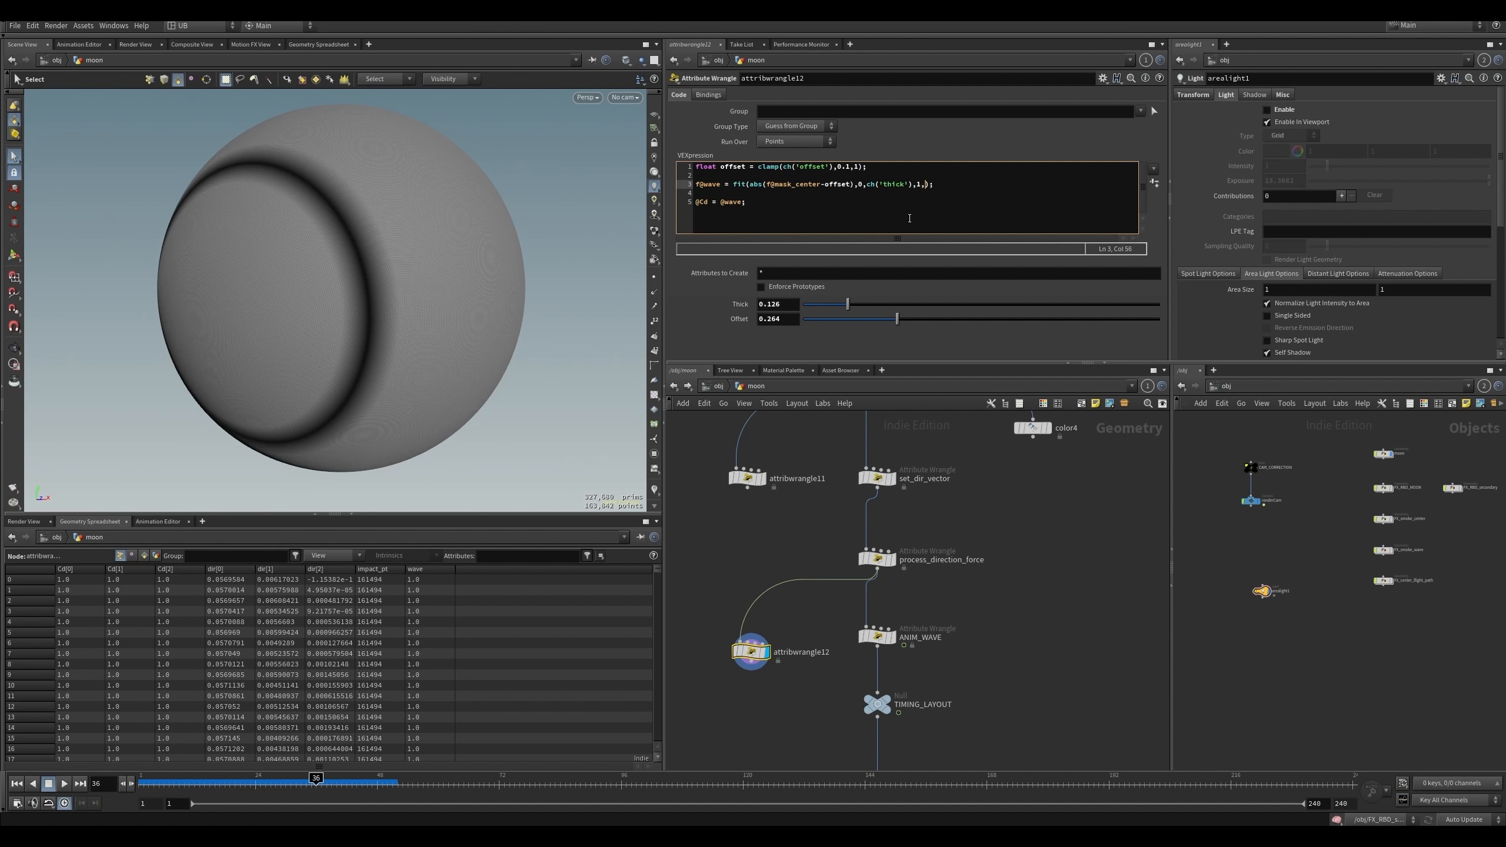
{"action": "type", "text": "0"}
{"action": "left_click_drag", "start_coordinate": [852, 305], "coordinate": [1158, 320]}
- Keyframe Offset with 0 at frame 18 and 1 at frame 42, and frame its curve in the Animation Editor
{"action": "left_click", "coordinate": [227, 783]}
{"action": "left_click", "coordinate": [778, 319], "text": "alt"}
{"action": "left_click", "coordinate": [349, 783]}
{"action": "left_click", "coordinate": [778, 319], "text": "alt"}
{"action": "left_click", "coordinate": [158, 521]}
{"action": "scroll", "coordinate": [324, 641], "scroll_direction": "up", "scroll_amount": 3}
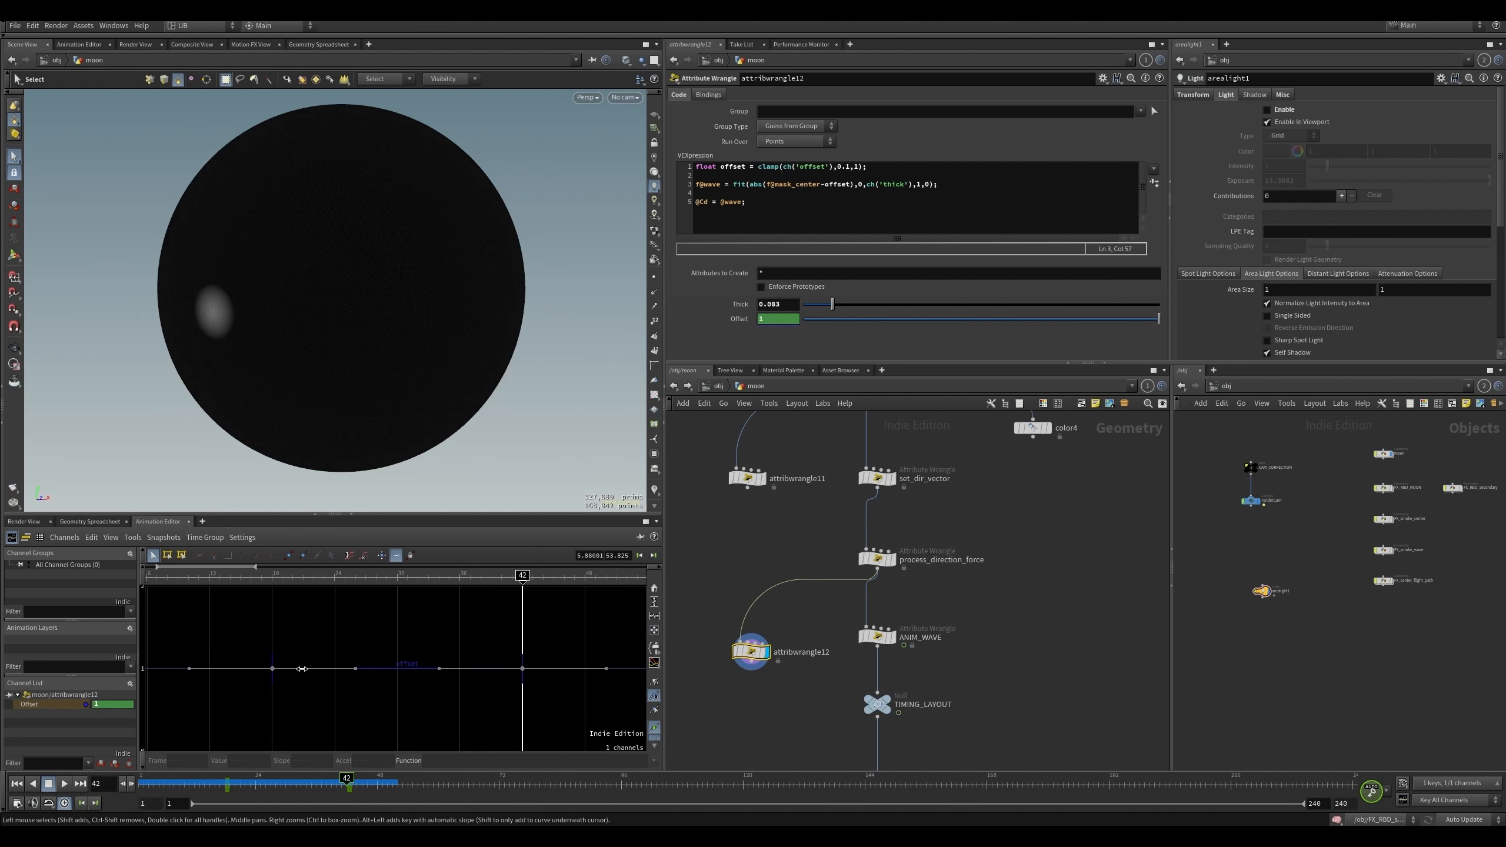
{"action": "left_click_drag", "start_coordinate": [264, 783], "coordinate": [227, 783]}
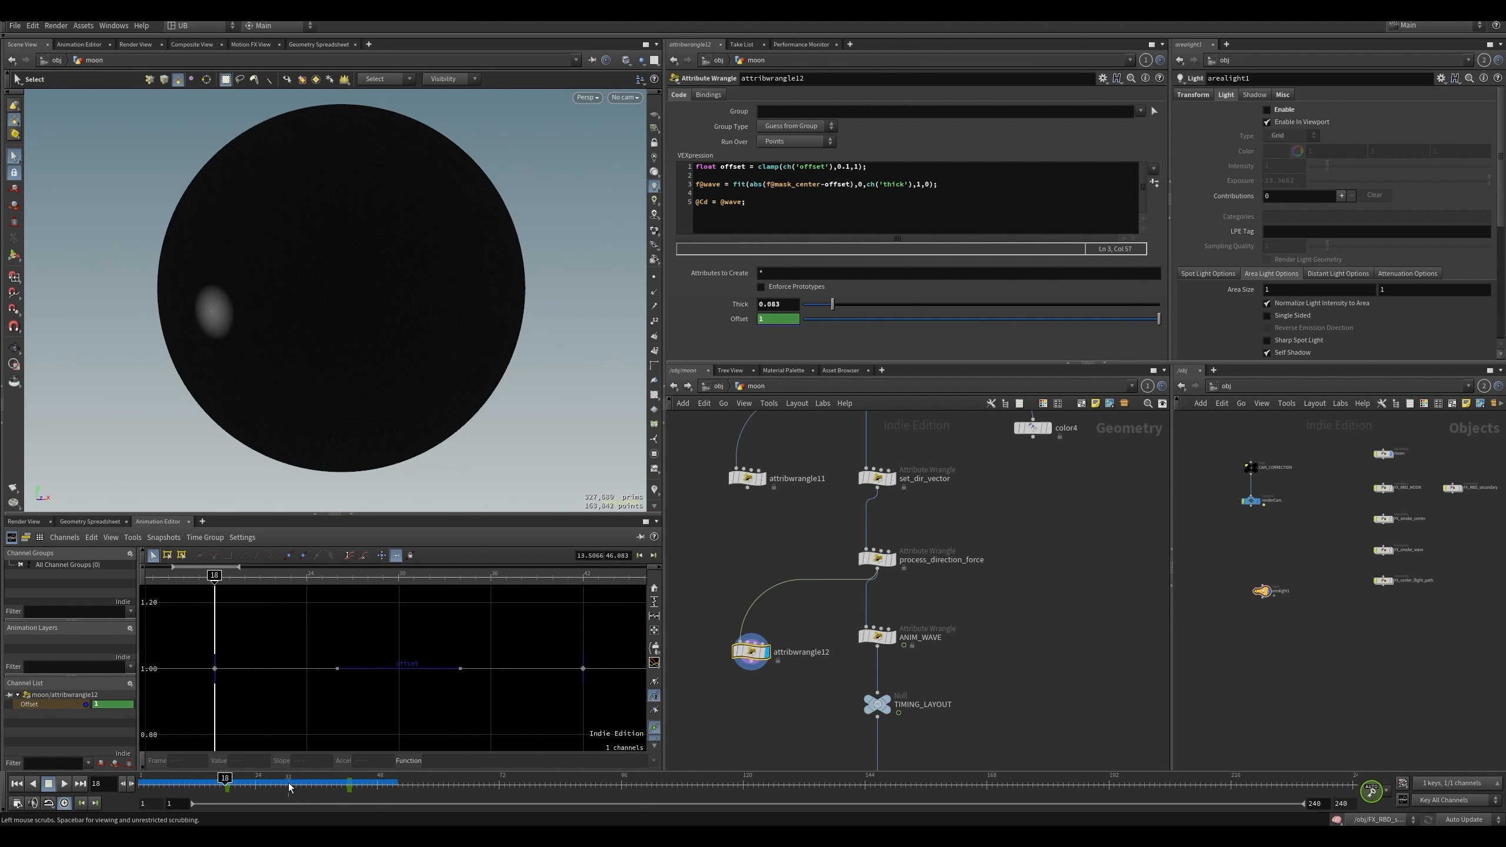
{"action": "left_click", "coordinate": [808, 320]}
{"action": "key", "text": "h"}
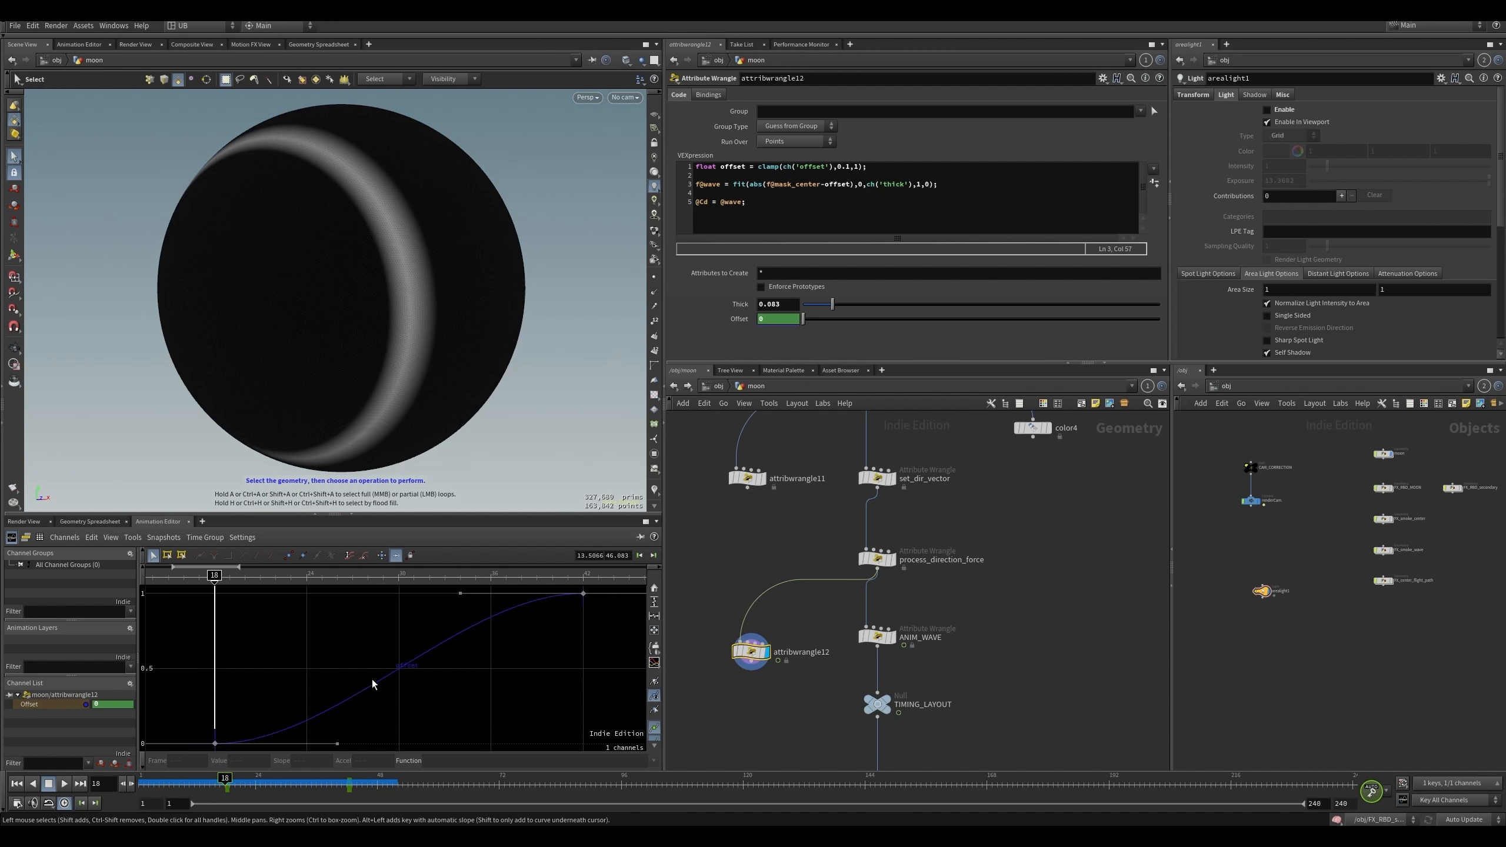
- Rearrange the Offset keys so the curve falls from 1 to 0 at frame 28, and preview the motion
{"action": "left_click_drag", "start_coordinate": [245, 574], "coordinate": [398, 575]}
{"action": "scroll", "coordinate": [445, 620], "scroll_direction": "down", "scroll_amount": 3}
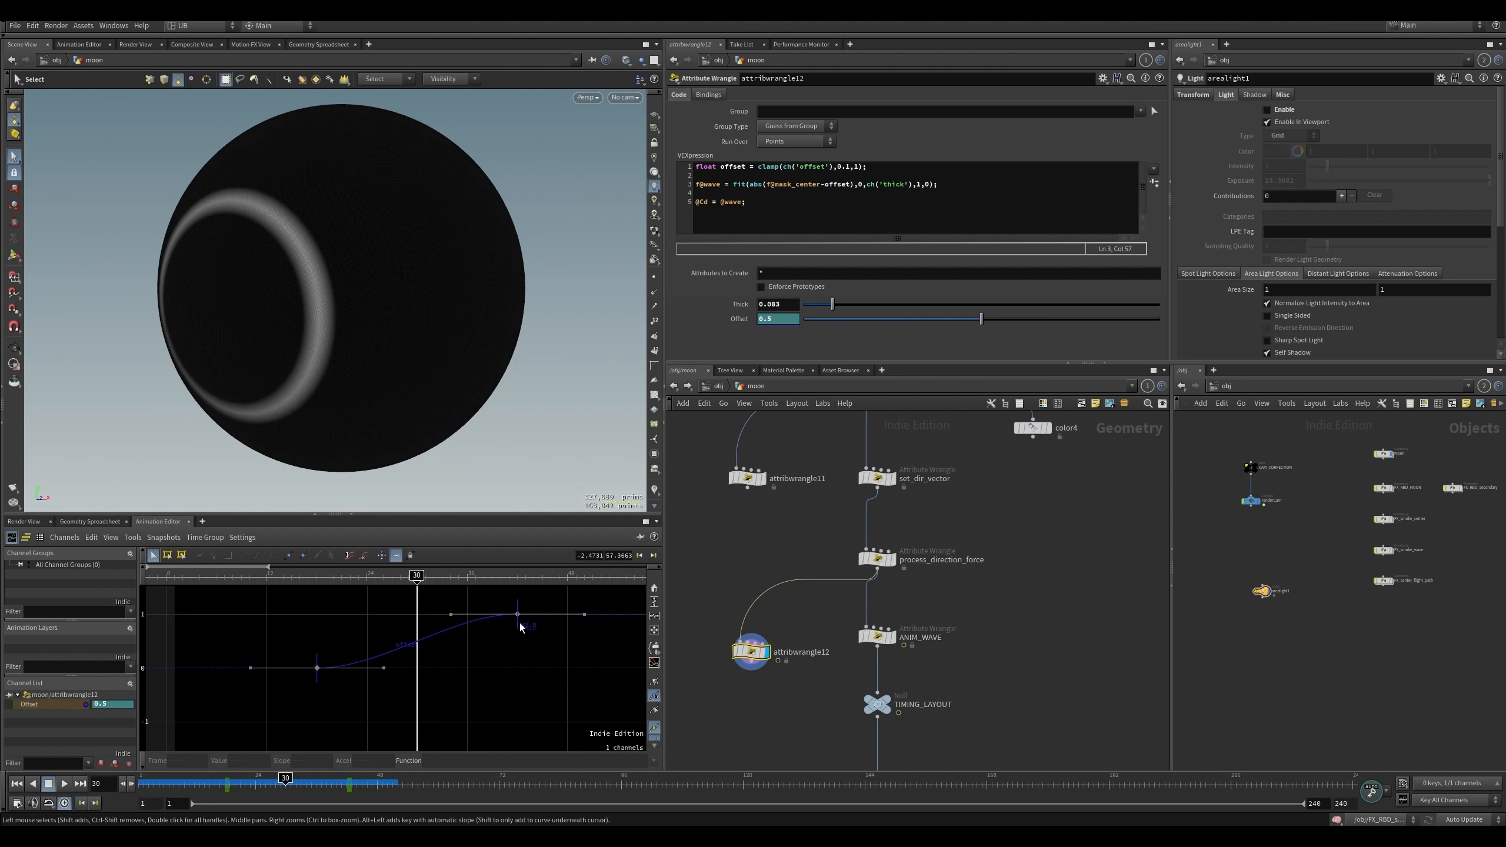
{"action": "left_click_drag", "start_coordinate": [517, 621], "coordinate": [408, 684]}
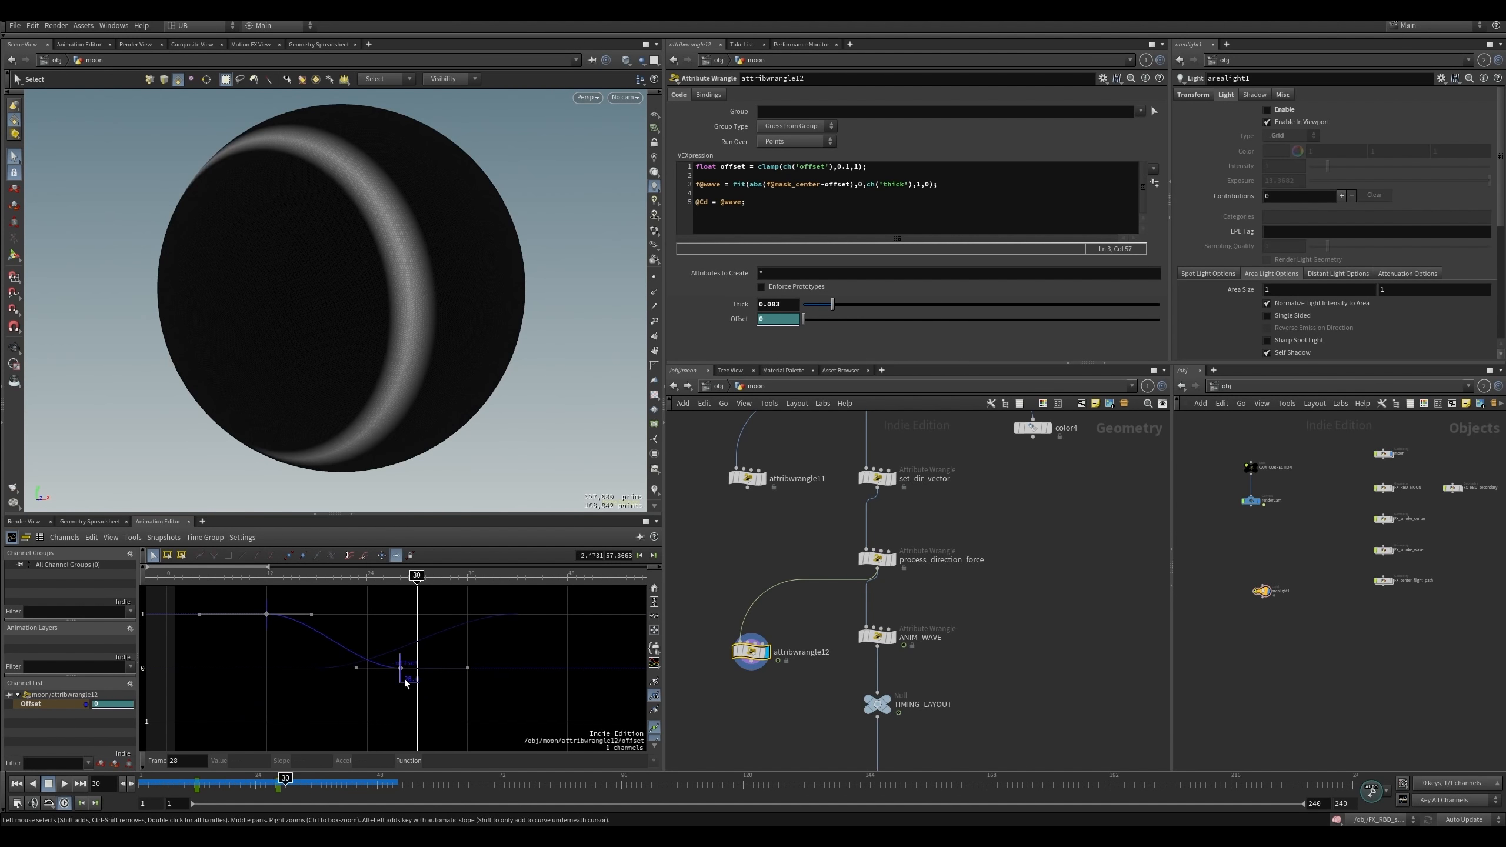
{"action": "left_click_drag", "start_coordinate": [417, 576], "coordinate": [324, 578]}
{"action": "left_click_drag", "start_coordinate": [311, 614], "coordinate": [281, 601]}
{"action": "left_click", "coordinate": [234, 576]}
{"action": "key", "text": "Up"}
{"action": "left_click", "coordinate": [299, 578]}
{"action": "left_click", "coordinate": [268, 577]}
{"action": "left_click", "coordinate": [324, 576]}
- Move the Offset curve's zero key to a later frame, steepen the first key's slope, and play the animation
{"action": "left_click_drag", "start_coordinate": [401, 667], "coordinate": [559, 667]}
{"action": "left_click_drag", "start_coordinate": [294, 735], "coordinate": [285, 687]}
{"action": "left_click_drag", "start_coordinate": [308, 576], "coordinate": [241, 577]}
{"action": "key", "text": "Up"}
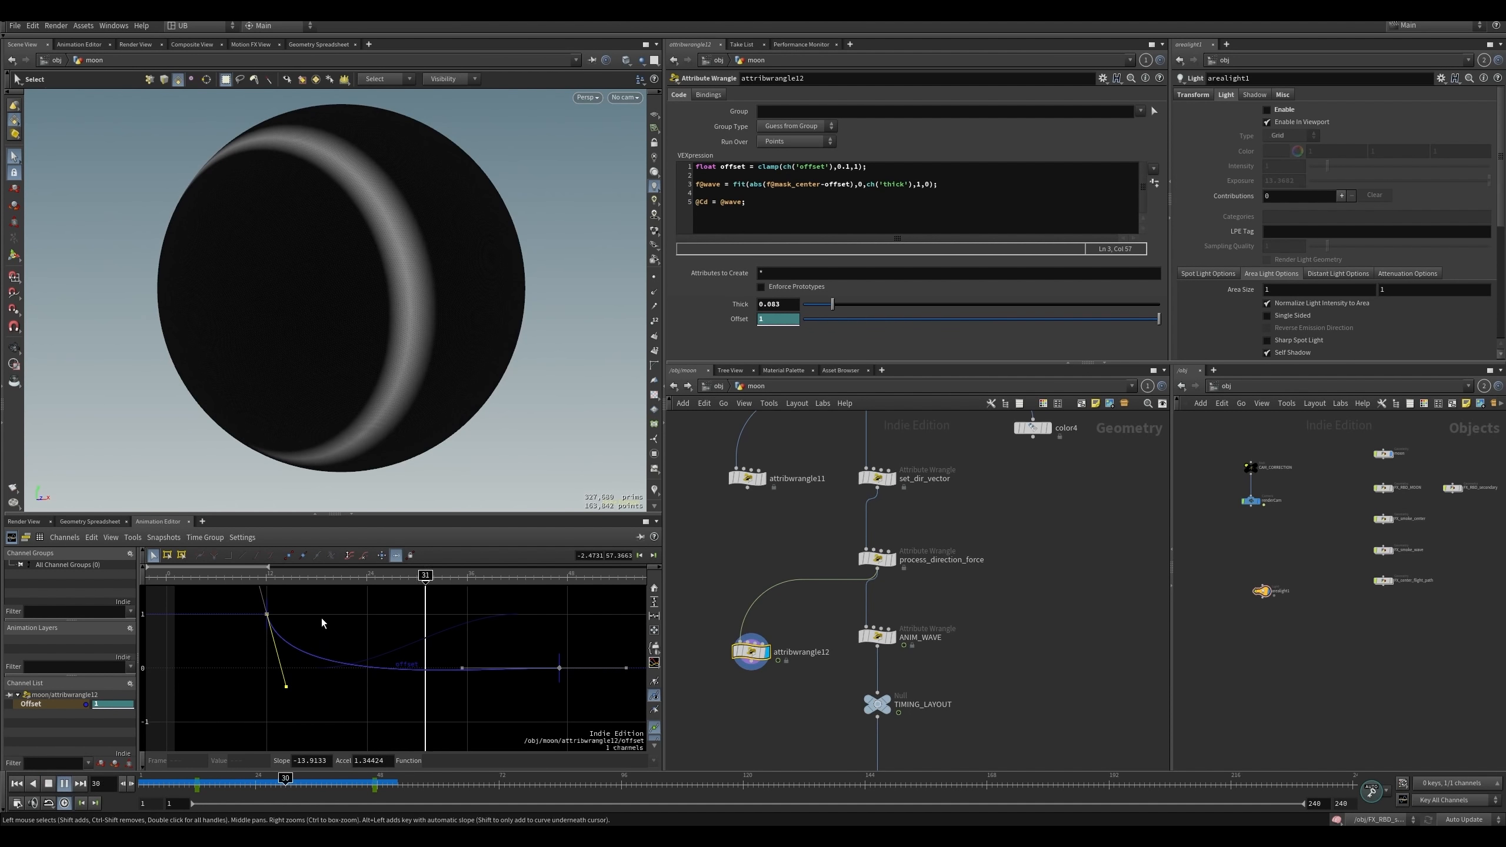
{"action": "key", "text": "Up"}
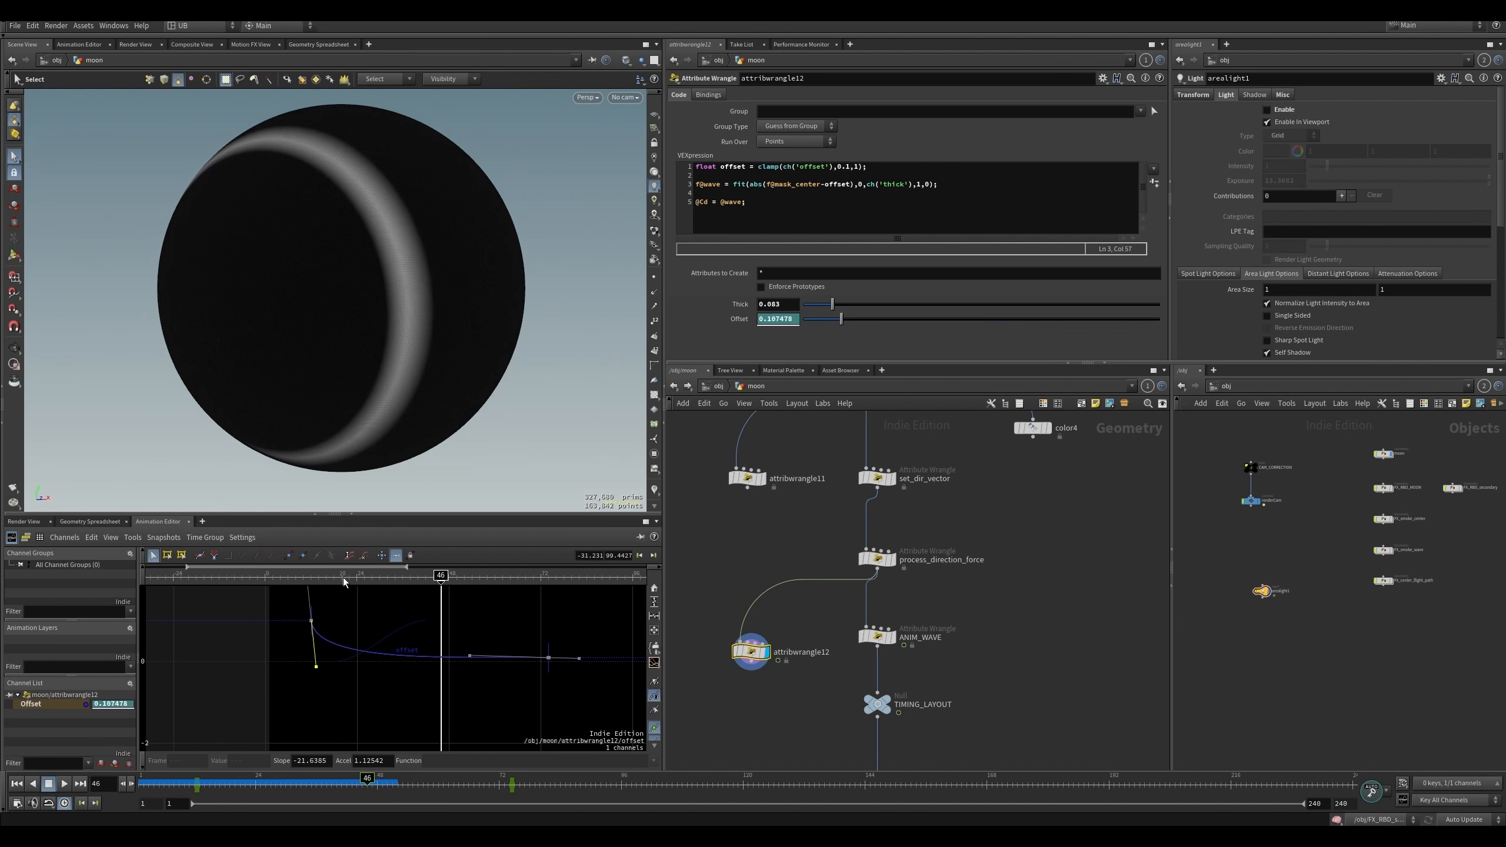
{"action": "left_click", "coordinate": [282, 578]}
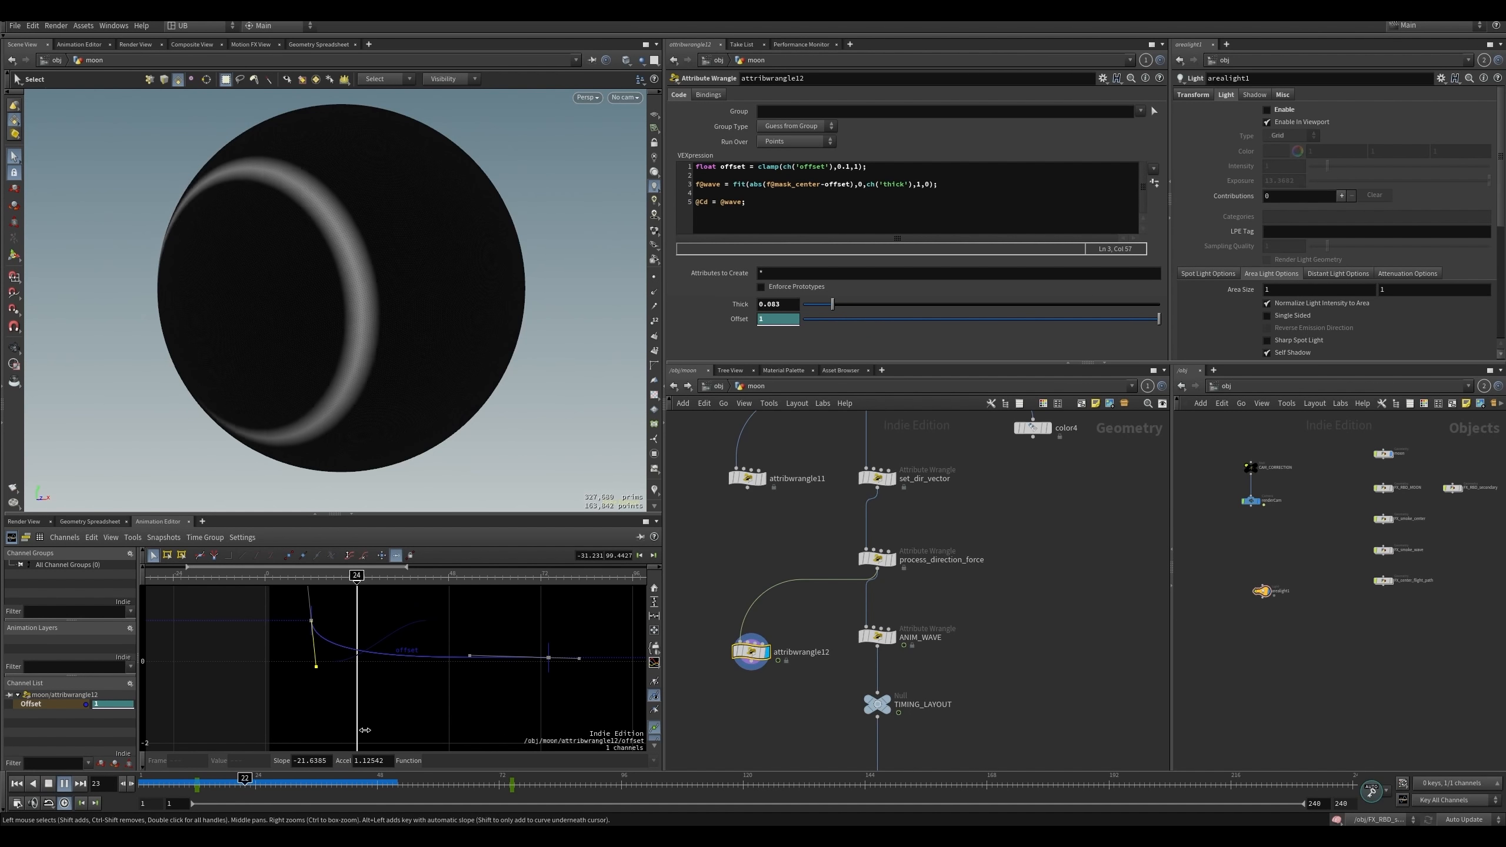
- Display the original ANIM_WAVE wrangle and play its animation from the start
{"action": "left_click", "coordinate": [840, 671]}
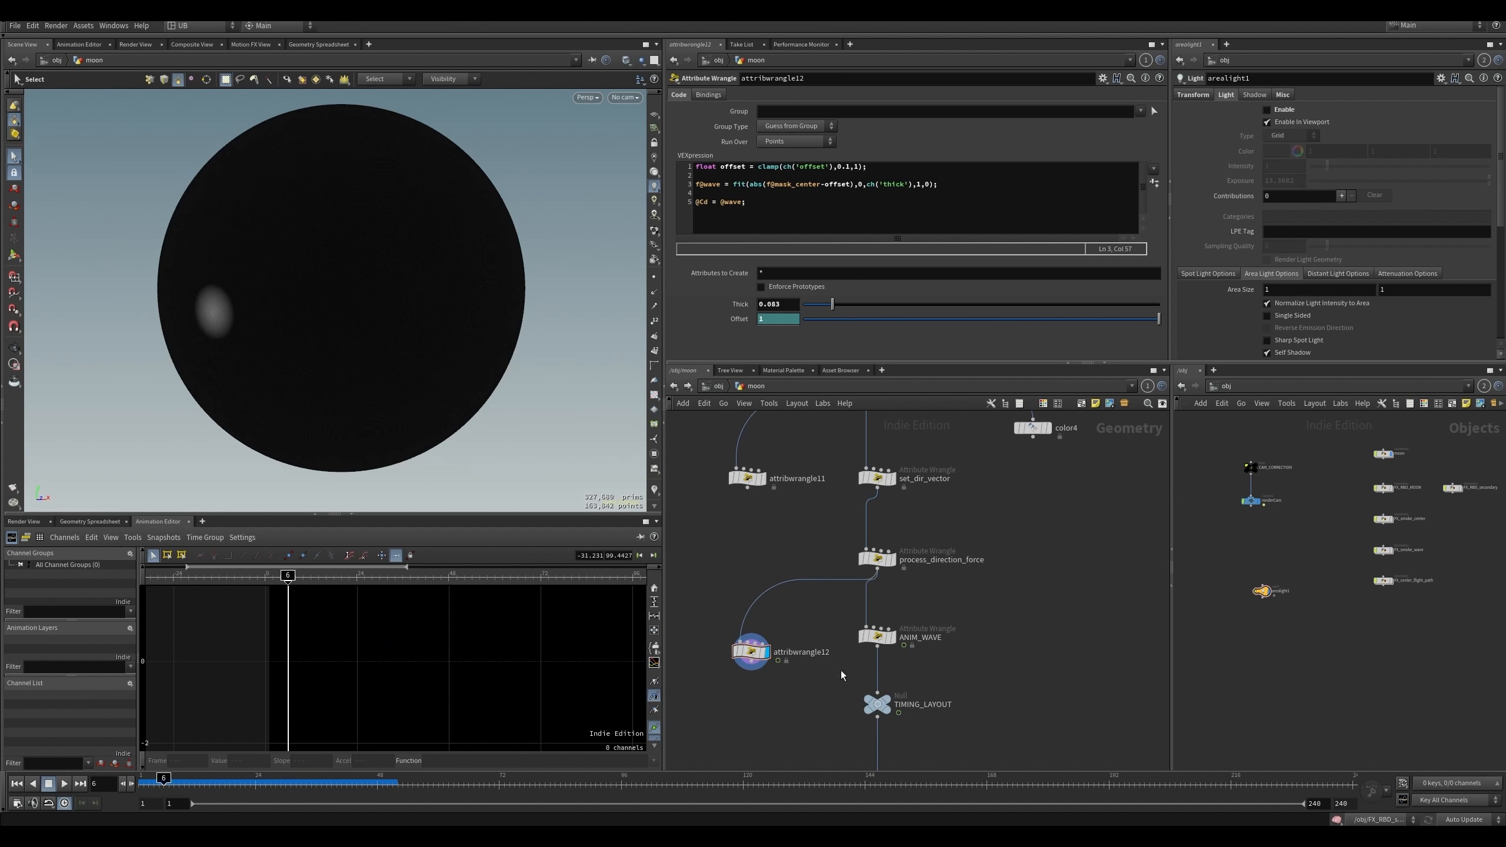
{"action": "left_click_drag", "start_coordinate": [959, 609], "coordinate": [857, 648]}
{"action": "key", "text": "r"}
{"action": "left_click", "coordinate": [143, 784]}
{"action": "key", "text": "Up"}
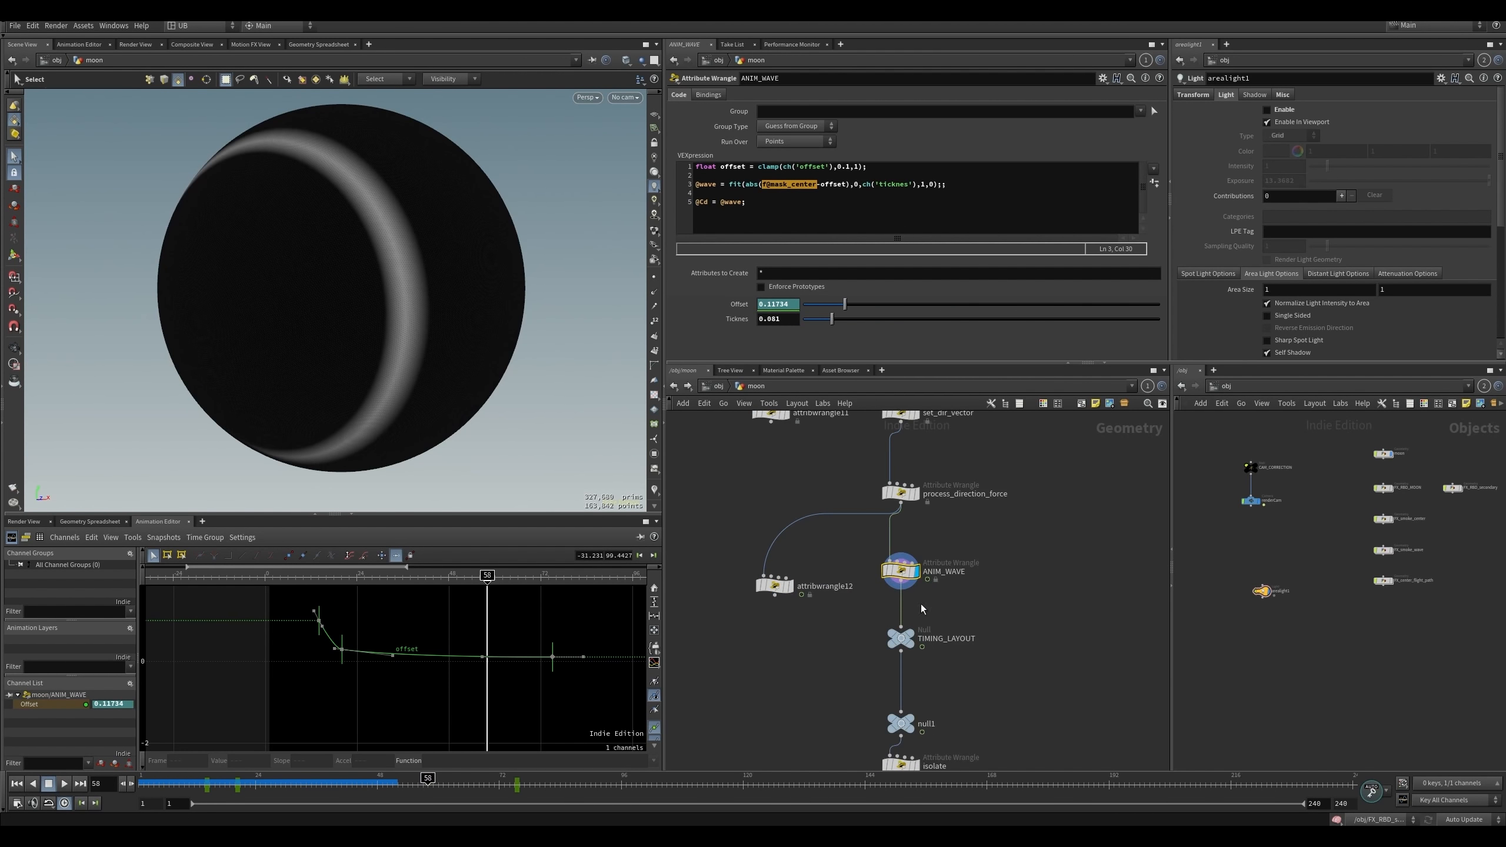
- Display the nodes after ANIM_WAVE one by one down to isolate, and examine its removepoint expression
{"action": "middle_click_drag", "start_coordinate": [978, 614], "coordinate": [914, 571]}
{"action": "key", "text": "r"}
{"action": "left_click", "coordinate": [914, 570]}
{"action": "middle_click_drag", "start_coordinate": [949, 650], "coordinate": [922, 574]}
{"action": "key", "text": "r"}
{"action": "left_click", "coordinate": [925, 576]}
{"action": "left_click_drag", "start_coordinate": [807, 606], "coordinate": [807, 590]}
{"action": "left_click_drag", "start_coordinate": [881, 536], "coordinate": [793, 480]}
{"action": "middle_click_drag", "start_coordinate": [848, 538], "coordinate": [870, 530]}
{"action": "key", "text": "r"}
{"action": "left_click_drag", "start_coordinate": [915, 558], "coordinate": [783, 603]}
{"action": "key", "text": "r"}
{"action": "middle_click_drag", "start_coordinate": [894, 639], "coordinate": [896, 576]}
{"action": "left_click_drag", "start_coordinate": [913, 562], "coordinate": [782, 602]}
{"action": "key", "text": "r"}
{"action": "middle_click_drag", "start_coordinate": [761, 558], "coordinate": [766, 544]}
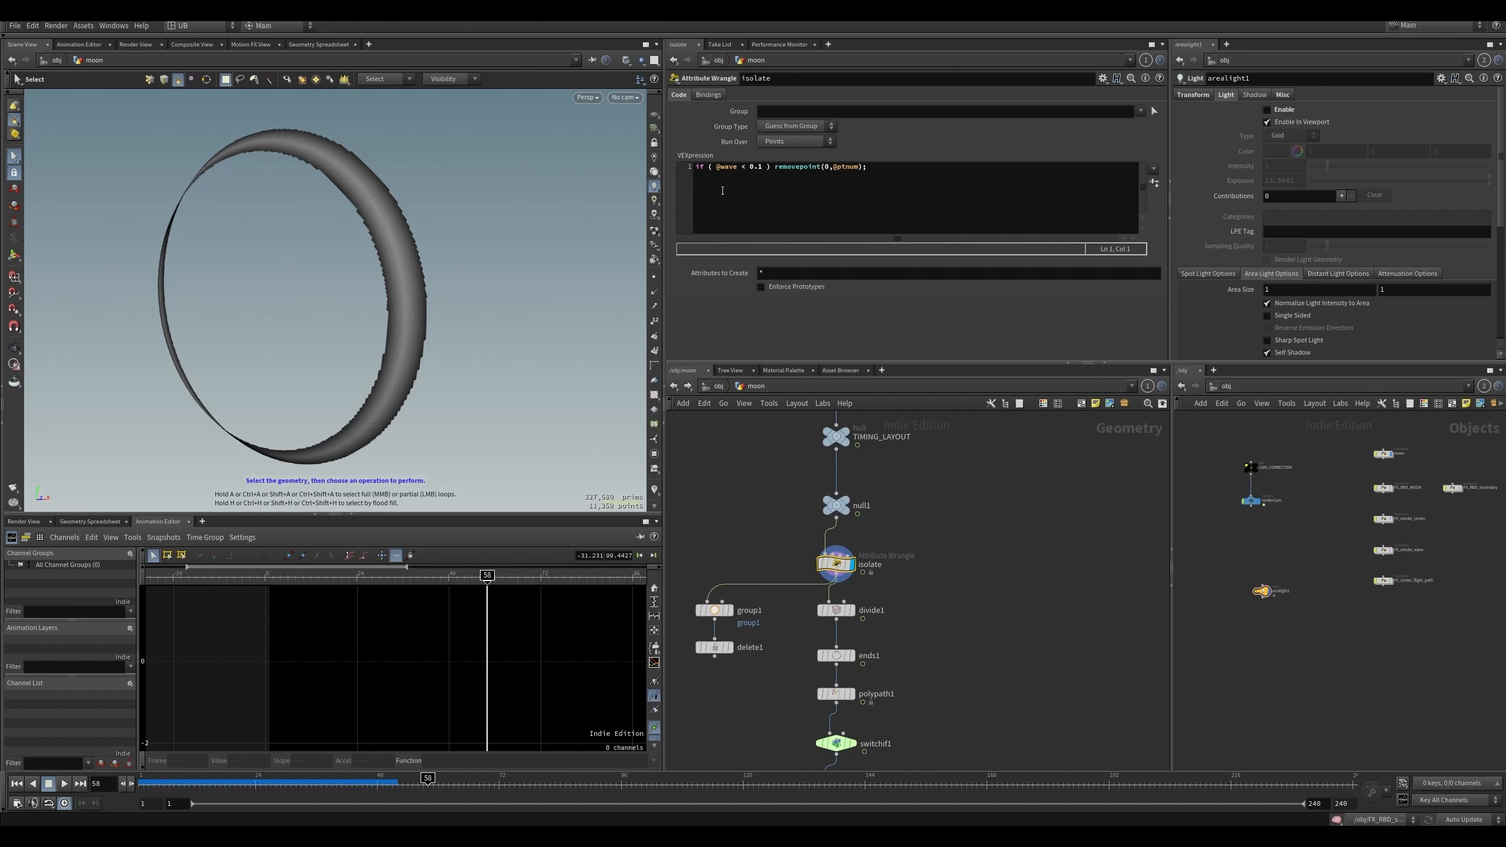
{"action": "left_click_drag", "start_coordinate": [773, 166], "coordinate": [807, 166]}
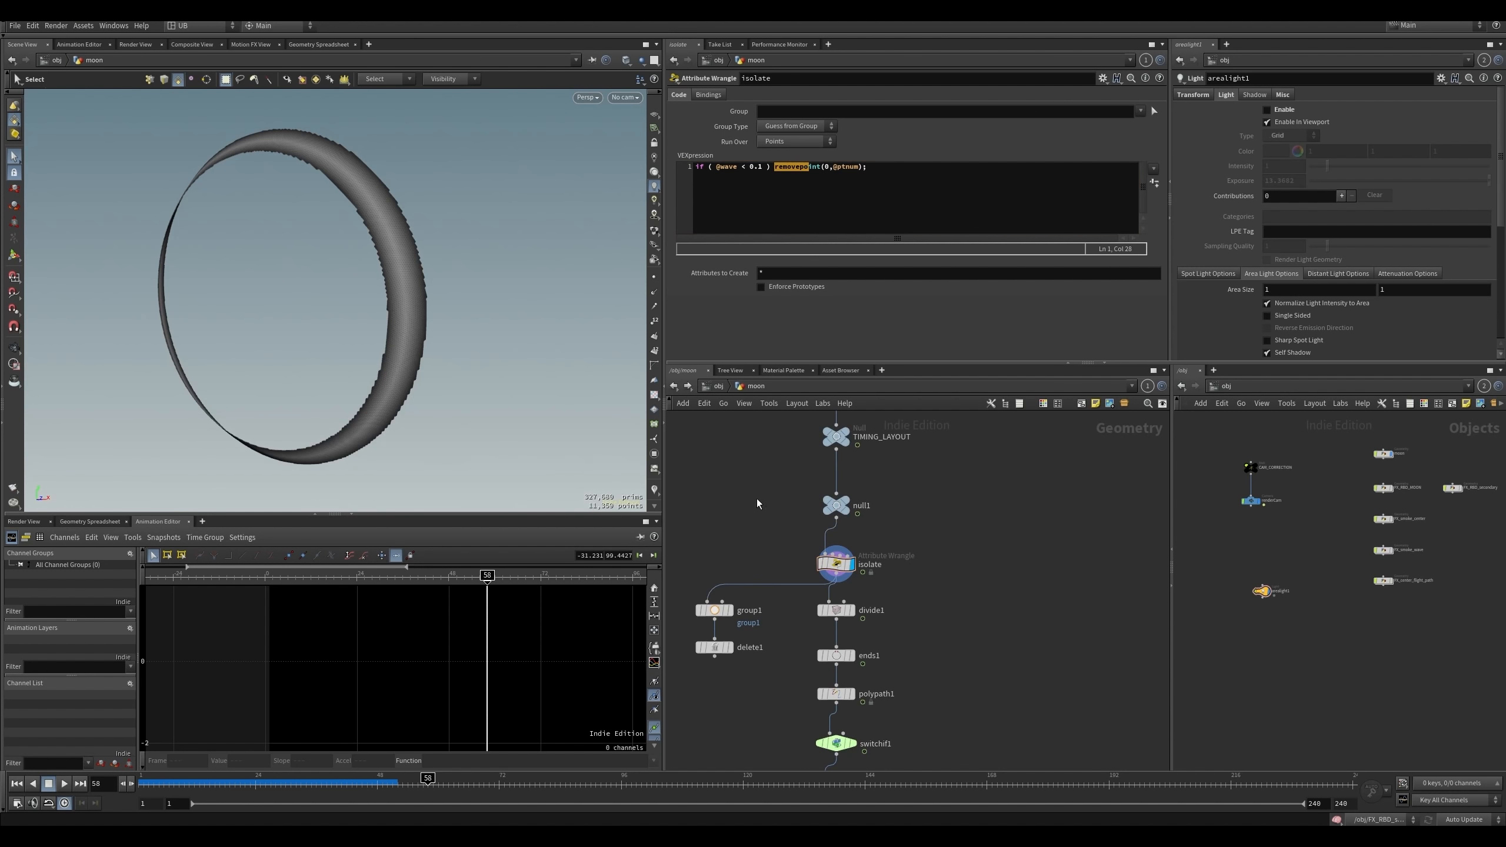
{"action": "key", "text": "Tab"}
{"action": "type", "text": "bal"}
{"action": "key", "text": "Return"}
{"action": "key", "text": "Return"}
{"action": "key", "text": "ctrl+z"}
- Add a Blast node beside isolate, wire it to null1's output, and display it
{"action": "key", "text": "Tab"}
{"action": "type", "text": "bla"}
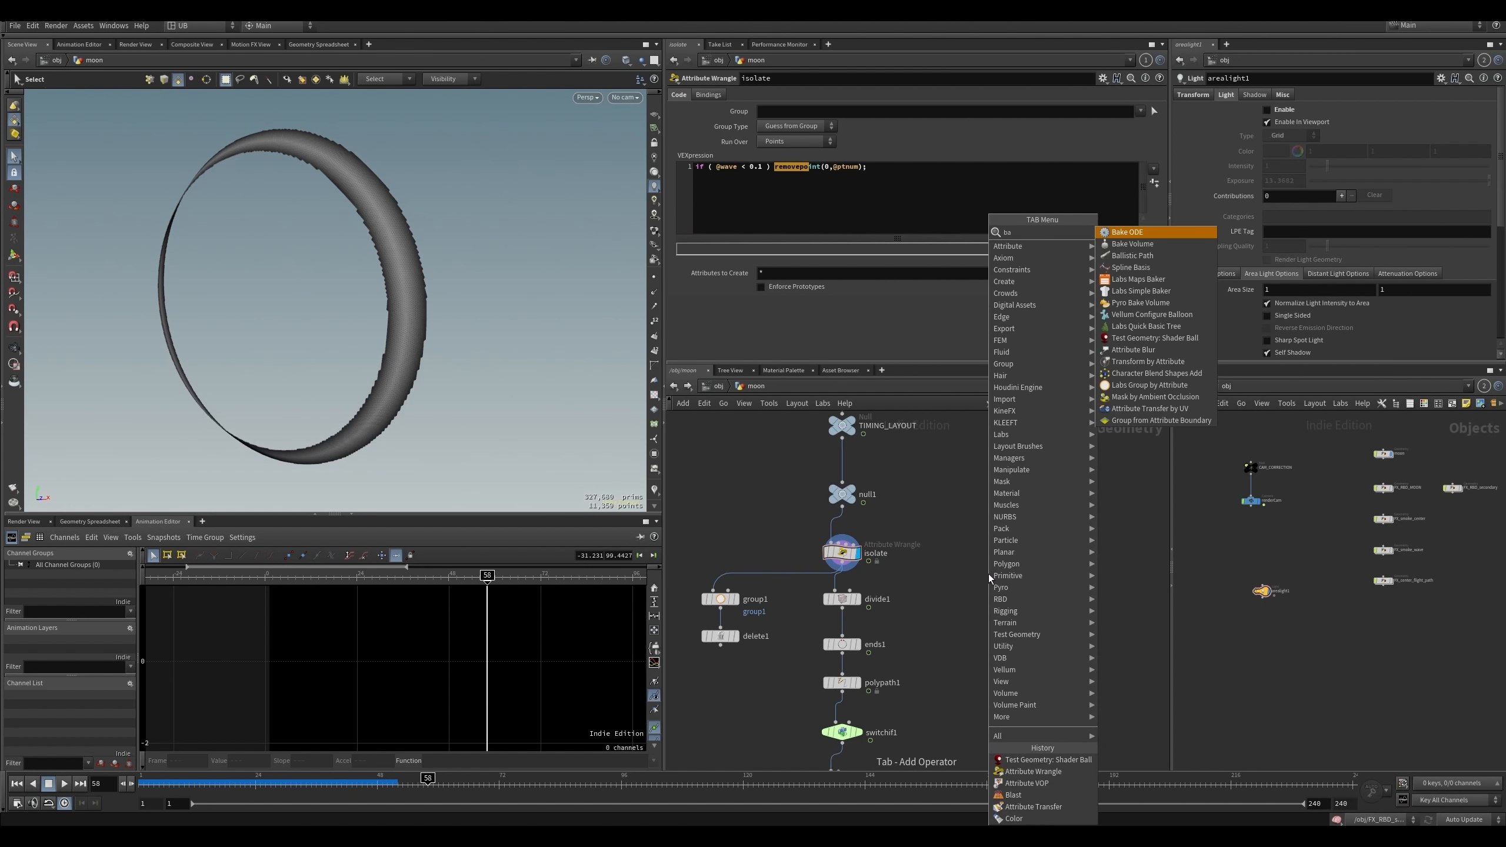
{"action": "key", "text": "Escape"}
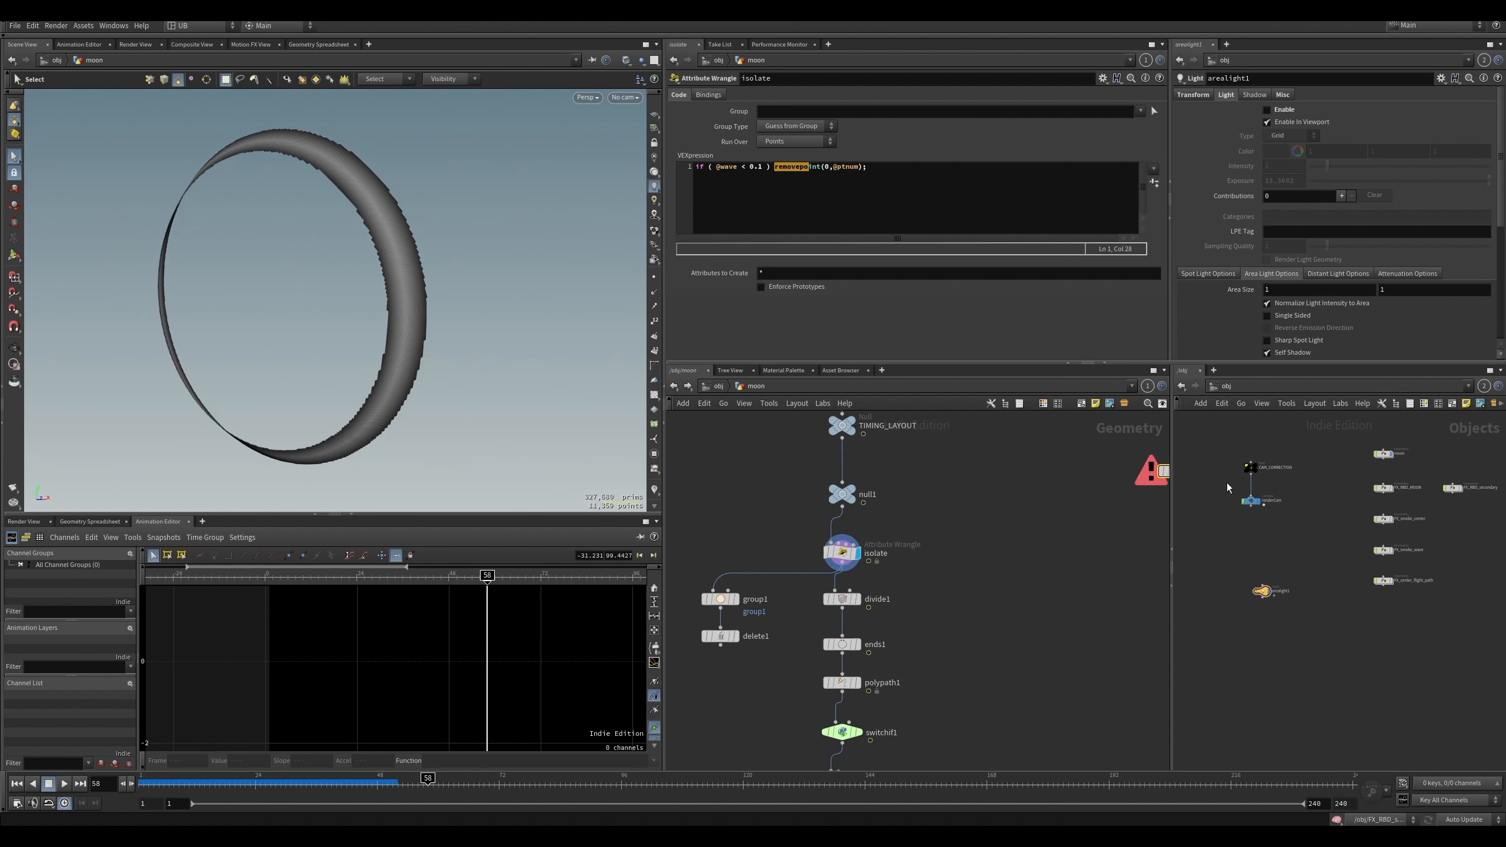
{"action": "left_click", "coordinate": [866, 604]}
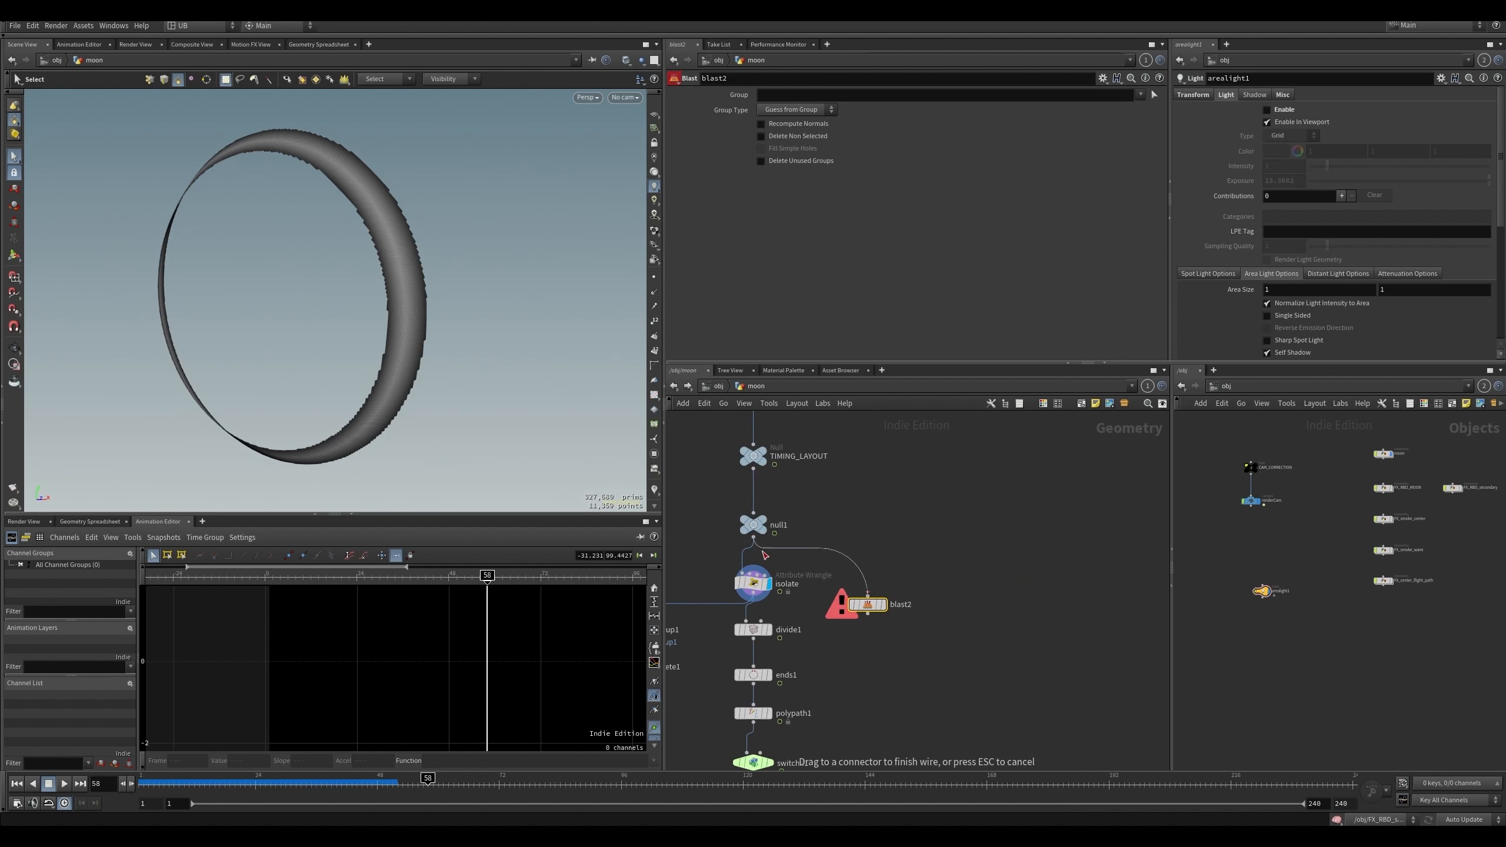
{"action": "left_click_drag", "start_coordinate": [777, 564], "coordinate": [754, 539]}
{"action": "left_click", "coordinate": [883, 604]}
{"action": "left_click", "coordinate": [820, 98]}
{"action": "middle_click_drag", "start_coordinate": [827, 524], "coordinate": [880, 498]}
{"action": "left_click", "coordinate": [890, 94]}
{"action": "type", "text": "@wave>0.2"}
{"action": "key", "text": "Return"}
{"action": "left_click", "coordinate": [797, 109]}
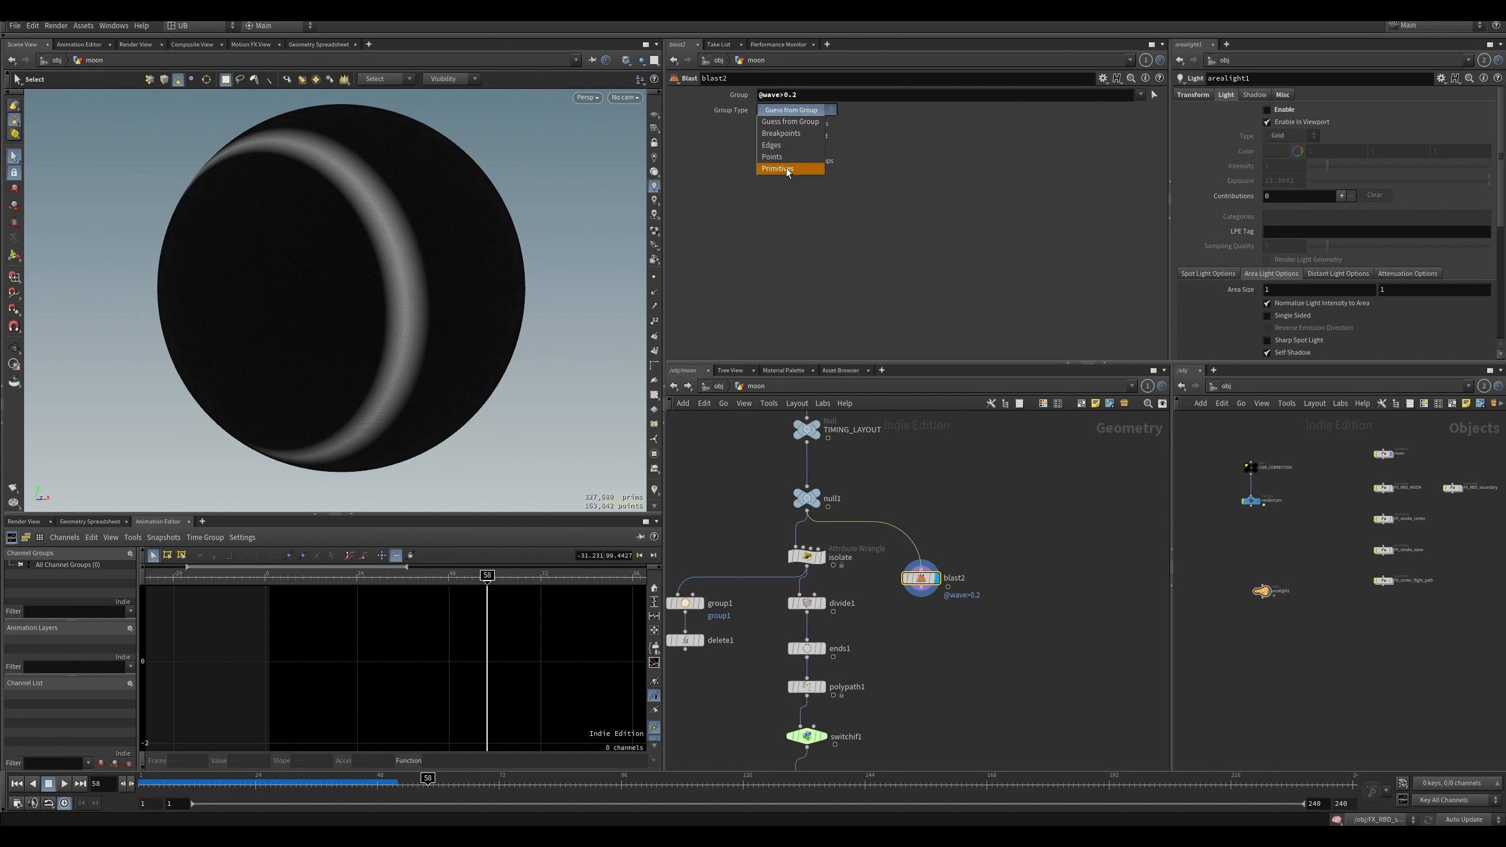
{"action": "left_click", "coordinate": [786, 170]}
{"action": "left_click", "coordinate": [792, 136]}
{"action": "left_click", "coordinate": [803, 111]}
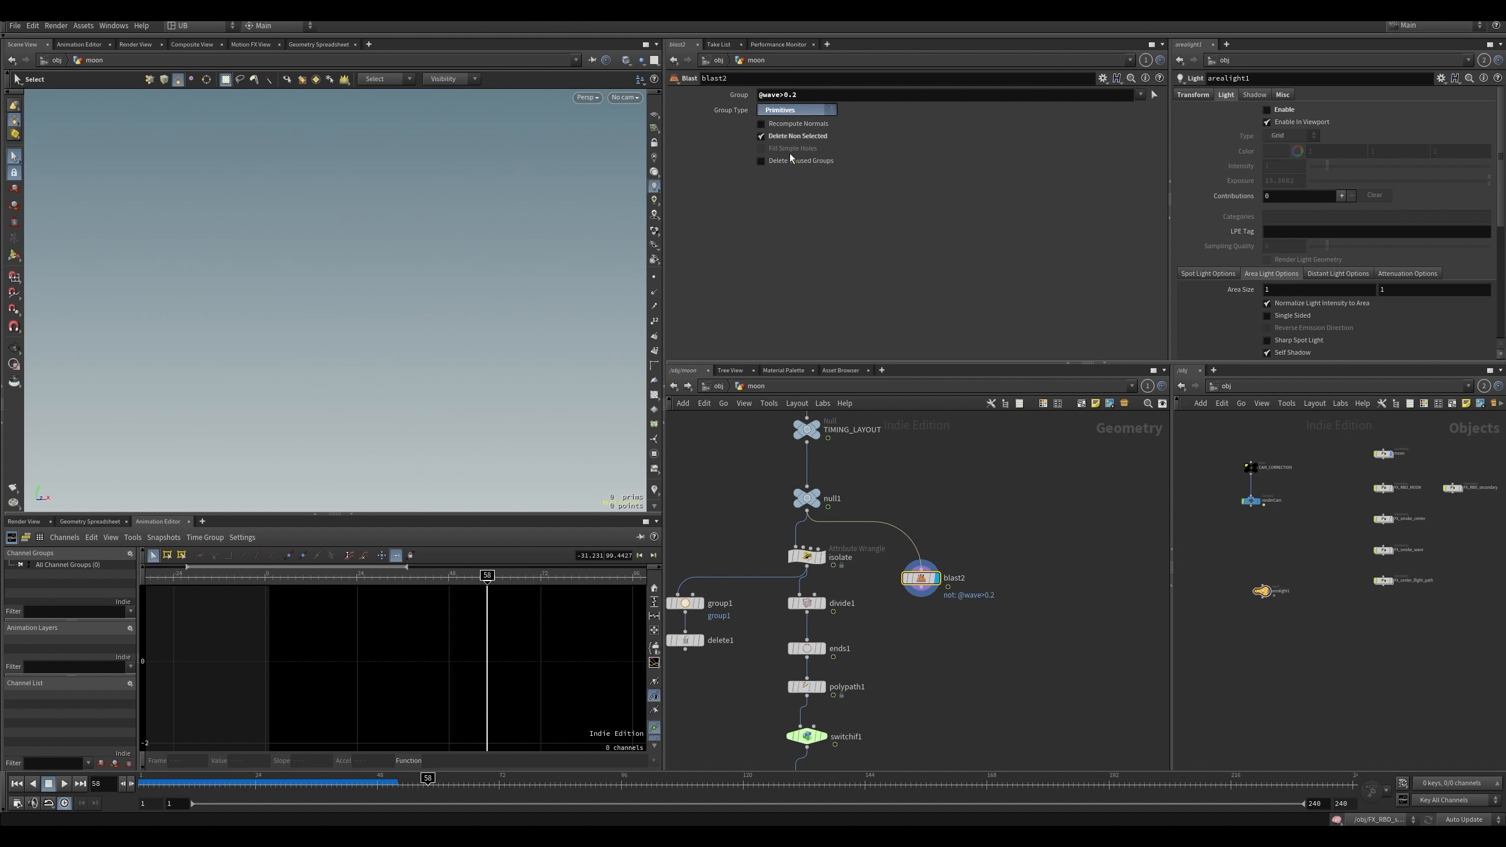
{"action": "left_click", "coordinate": [789, 157]}
- Compare the Blast's result with the isolate wrangle, and delete the Blast node
{"action": "left_click", "coordinate": [806, 555]}
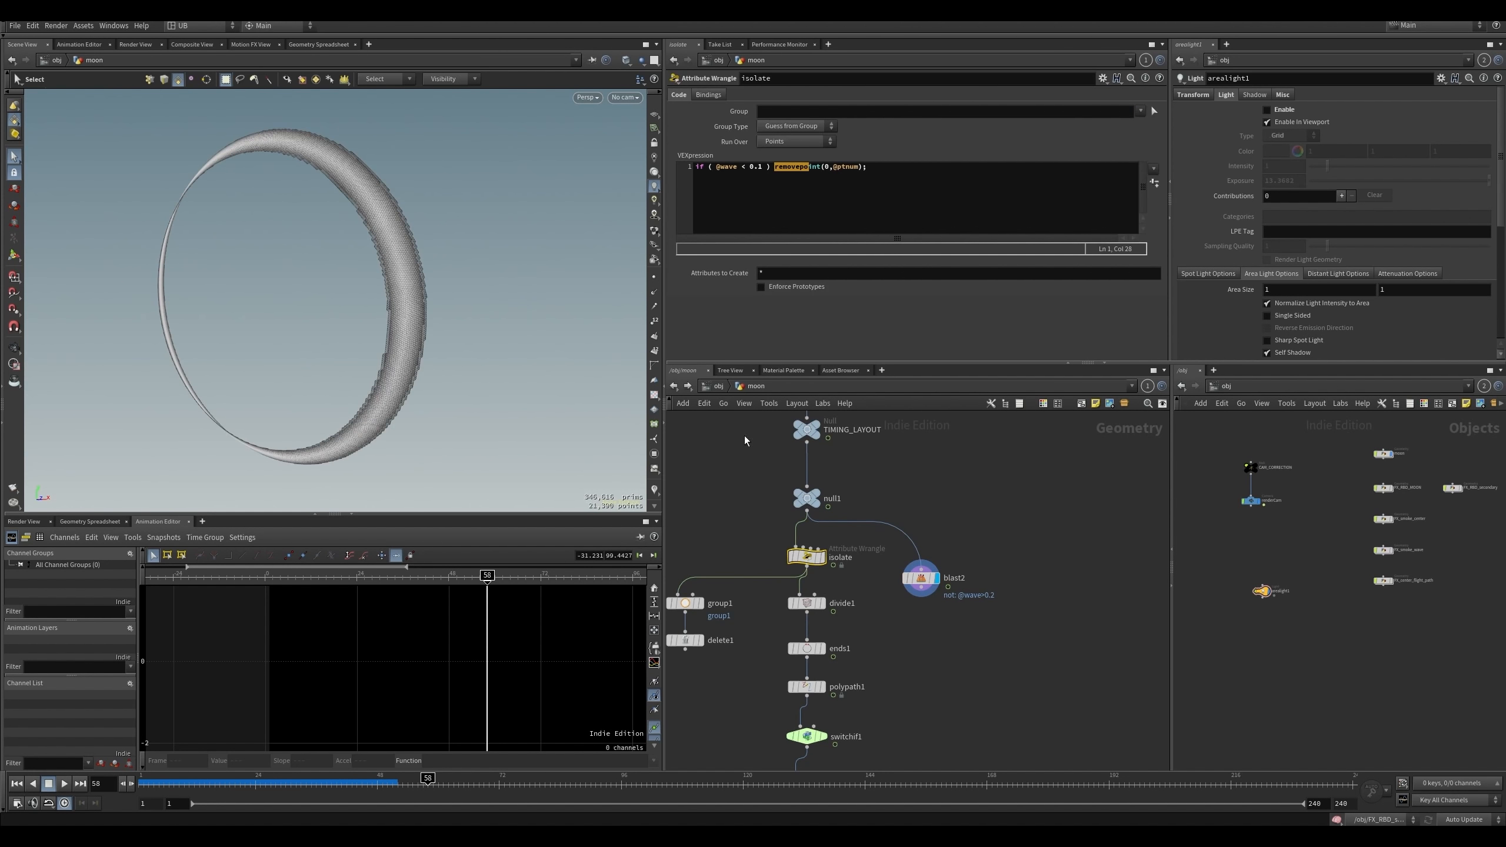
{"action": "left_click", "coordinate": [920, 578]}
{"action": "left_click_drag", "start_coordinate": [355, 342], "coordinate": [347, 344], "text": "alt"}
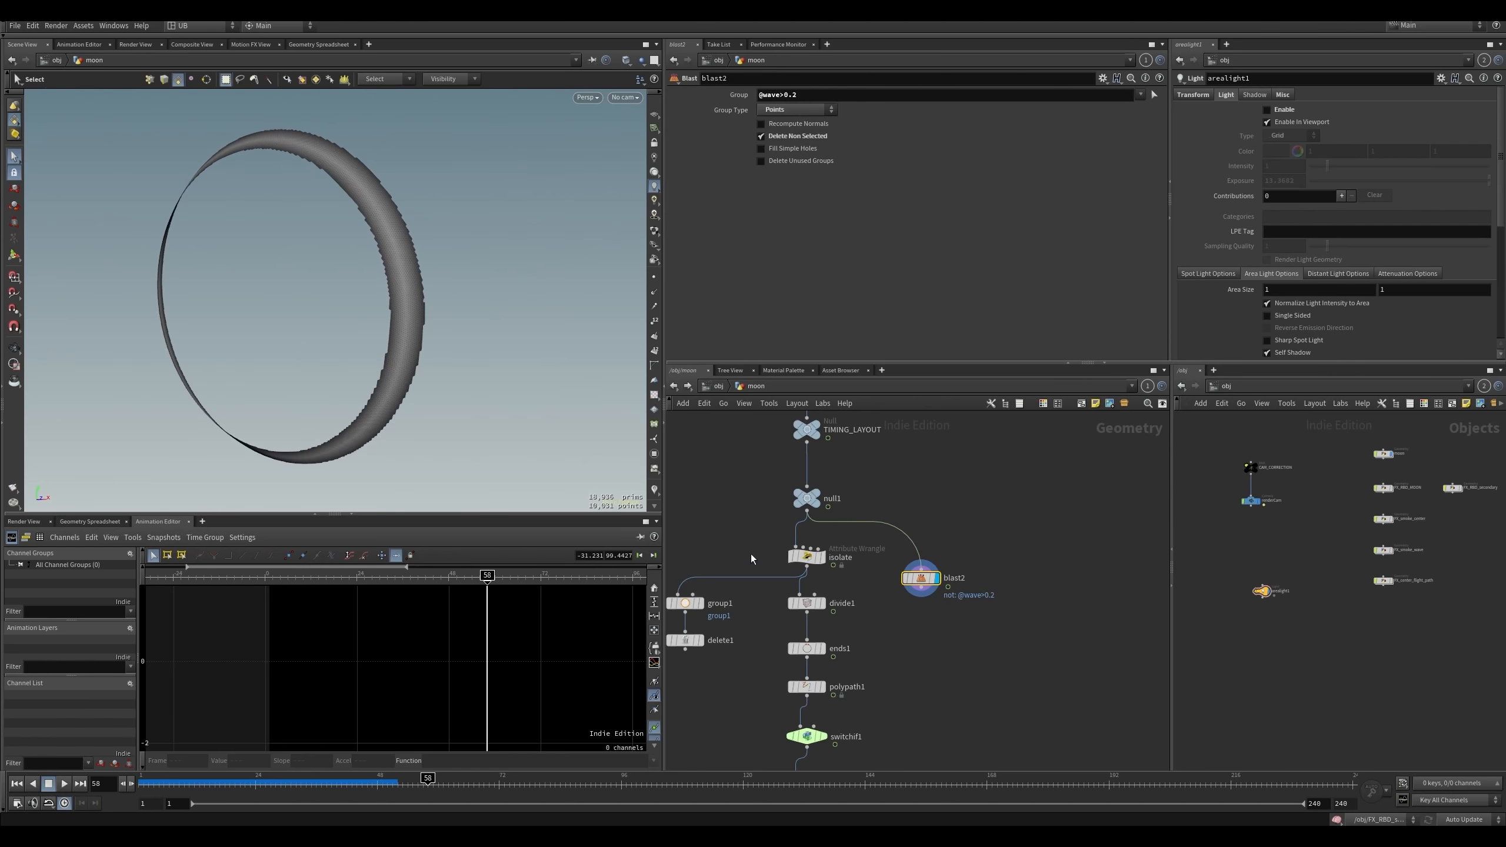
{"action": "left_click", "coordinate": [741, 555]}
{"action": "left_click", "coordinate": [937, 574]}
{"action": "key", "text": "Delete"}
- Display divide1 and compare its geometry with Remove Shared Edges off and on, leaving it on
{"action": "left_click", "coordinate": [858, 567]}
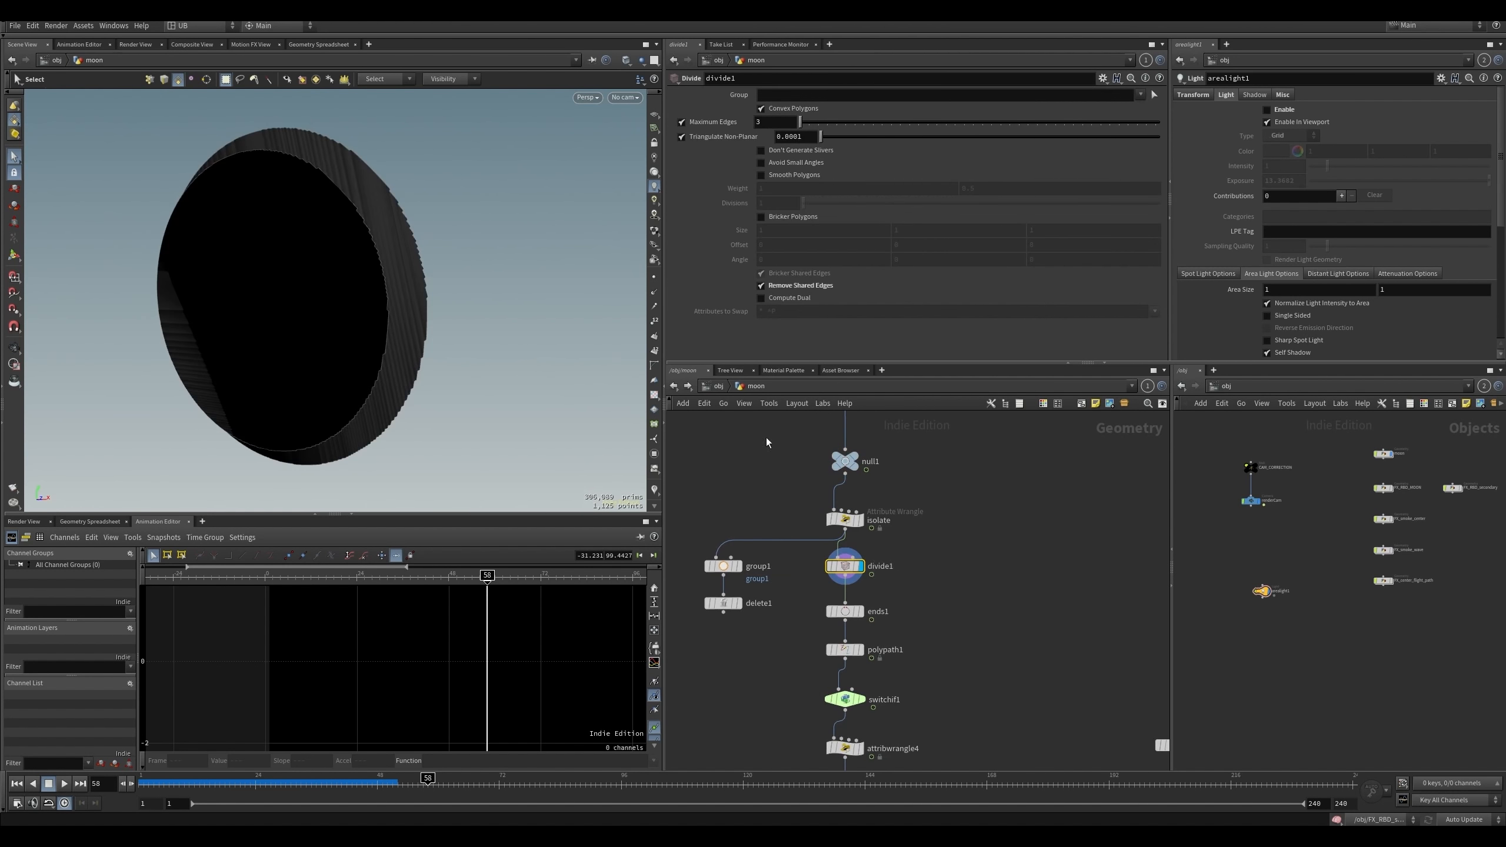
{"action": "left_click", "coordinate": [790, 288]}
{"action": "left_click", "coordinate": [790, 287]}
{"action": "left_click", "coordinate": [790, 287]}
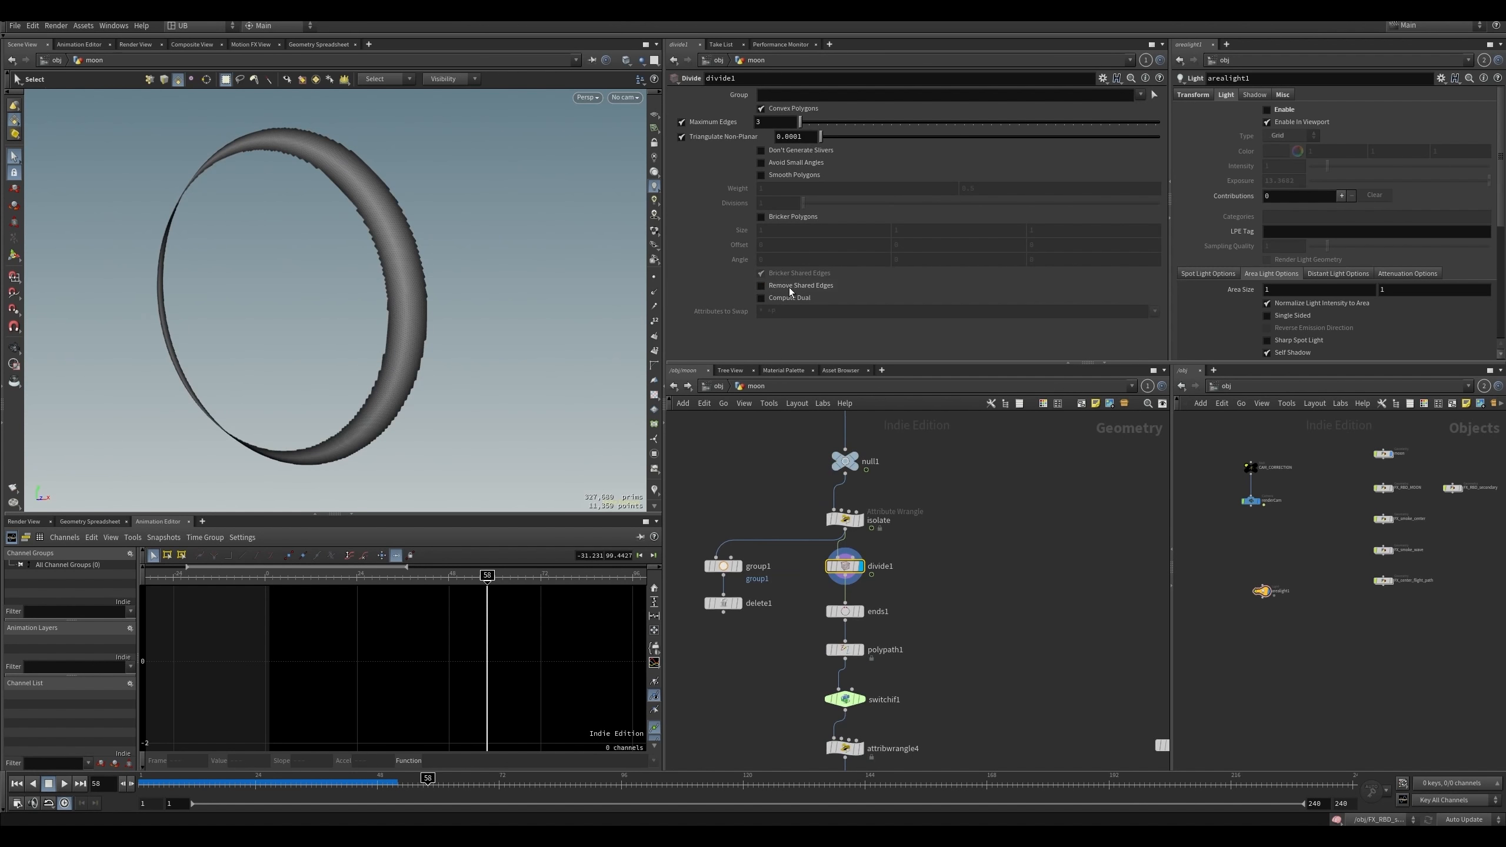
{"action": "left_click_drag", "start_coordinate": [317, 343], "coordinate": [452, 335], "text": "alt"}
{"action": "scroll", "coordinate": [454, 334], "scroll_direction": "up", "scroll_amount": 3}
{"action": "left_click", "coordinate": [798, 290]}
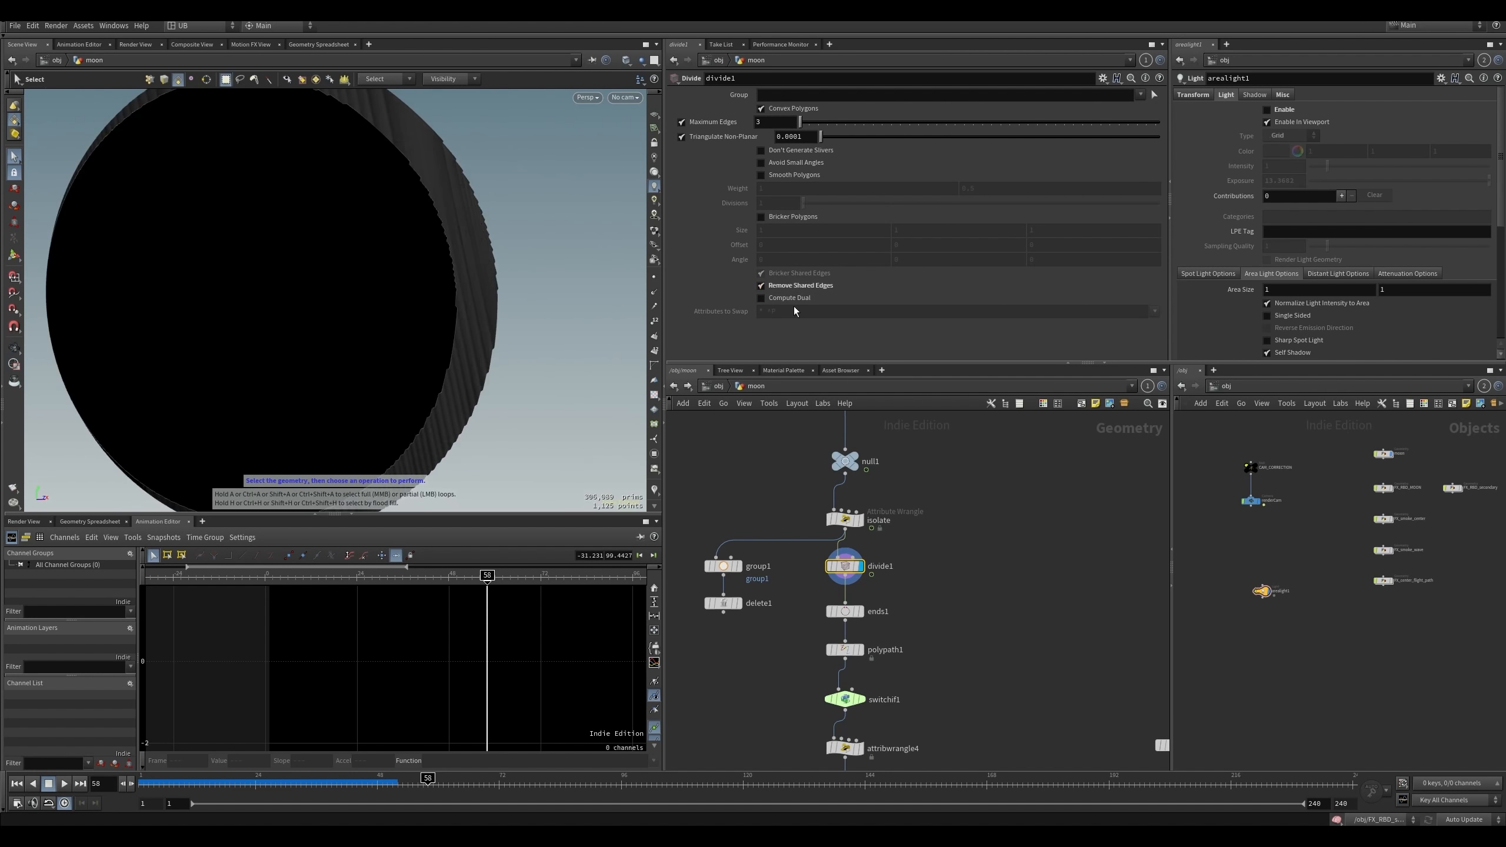
{"action": "middle_click_drag", "start_coordinate": [447, 371], "coordinate": [496, 354], "text": "alt"}
- Display ends1 and compare its output with divide1 bypassed and active
{"action": "left_click", "coordinate": [861, 612]}
{"action": "left_click", "coordinate": [846, 612]}
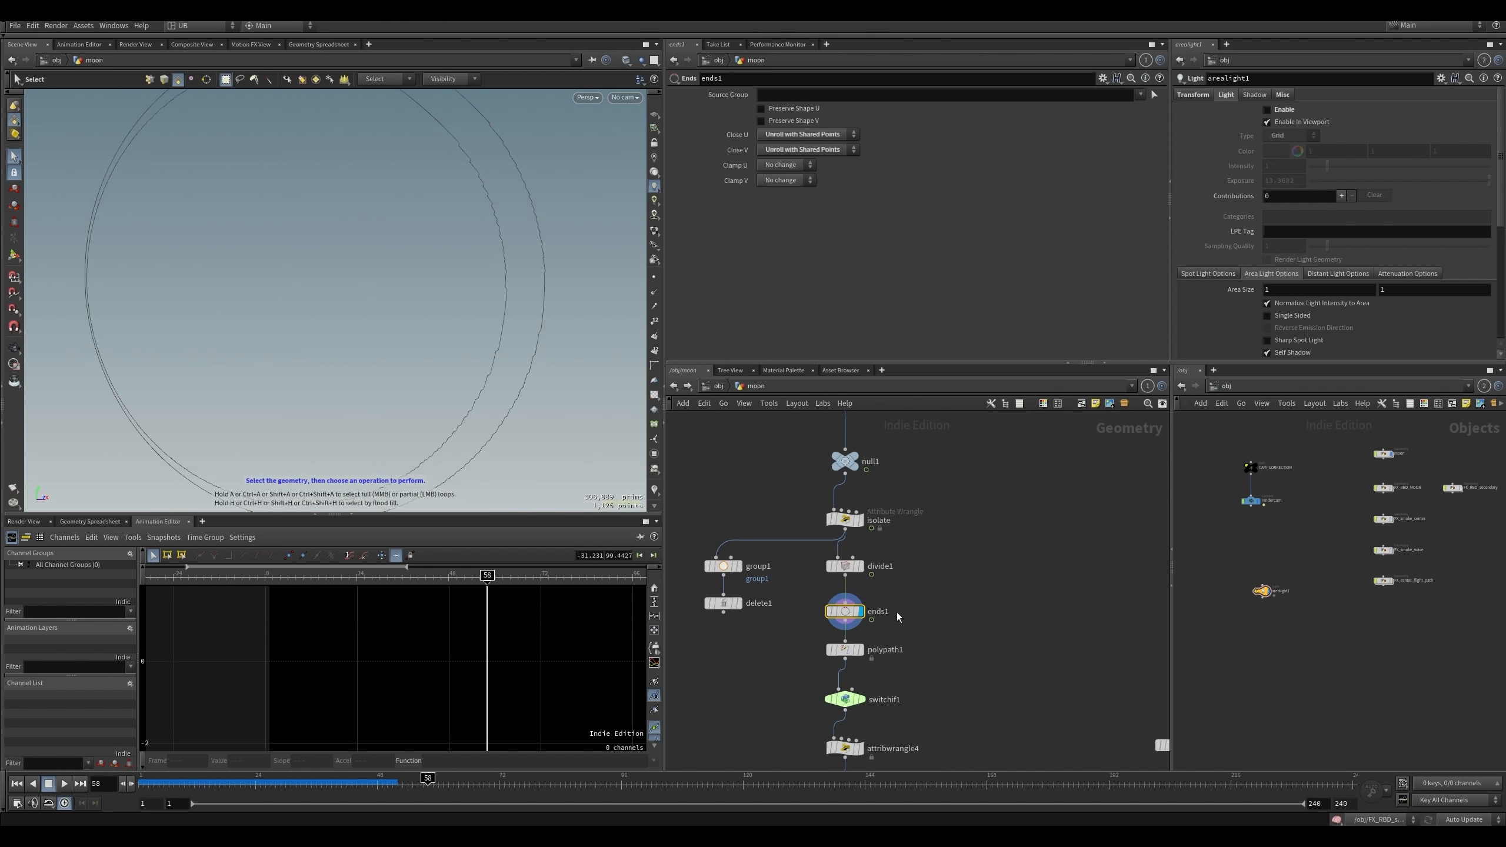
{"action": "key", "text": "b"}
{"action": "left_click_drag", "start_coordinate": [933, 552], "coordinate": [809, 636]}
{"action": "left_click_drag", "start_coordinate": [923, 551], "coordinate": [831, 581]}
{"action": "left_click", "coordinate": [981, 570]}
{"action": "key", "text": "b"}
{"action": "left_click_drag", "start_coordinate": [924, 553], "coordinate": [812, 631]}
{"action": "left_click_drag", "start_coordinate": [950, 548], "coordinate": [814, 630]}
- Examine the unrolled edges of ends1 up close while divide1 is bypassed
{"action": "right_click_drag", "start_coordinate": [468, 377], "coordinate": [547, 290], "text": "alt"}
{"action": "middle_click_drag", "start_coordinate": [474, 380], "coordinate": [390, 353], "text": "alt"}
{"action": "left_click_drag", "start_coordinate": [944, 549], "coordinate": [816, 583]}
{"action": "right_click_drag", "start_coordinate": [515, 232], "coordinate": [615, 360], "text": "alt"}
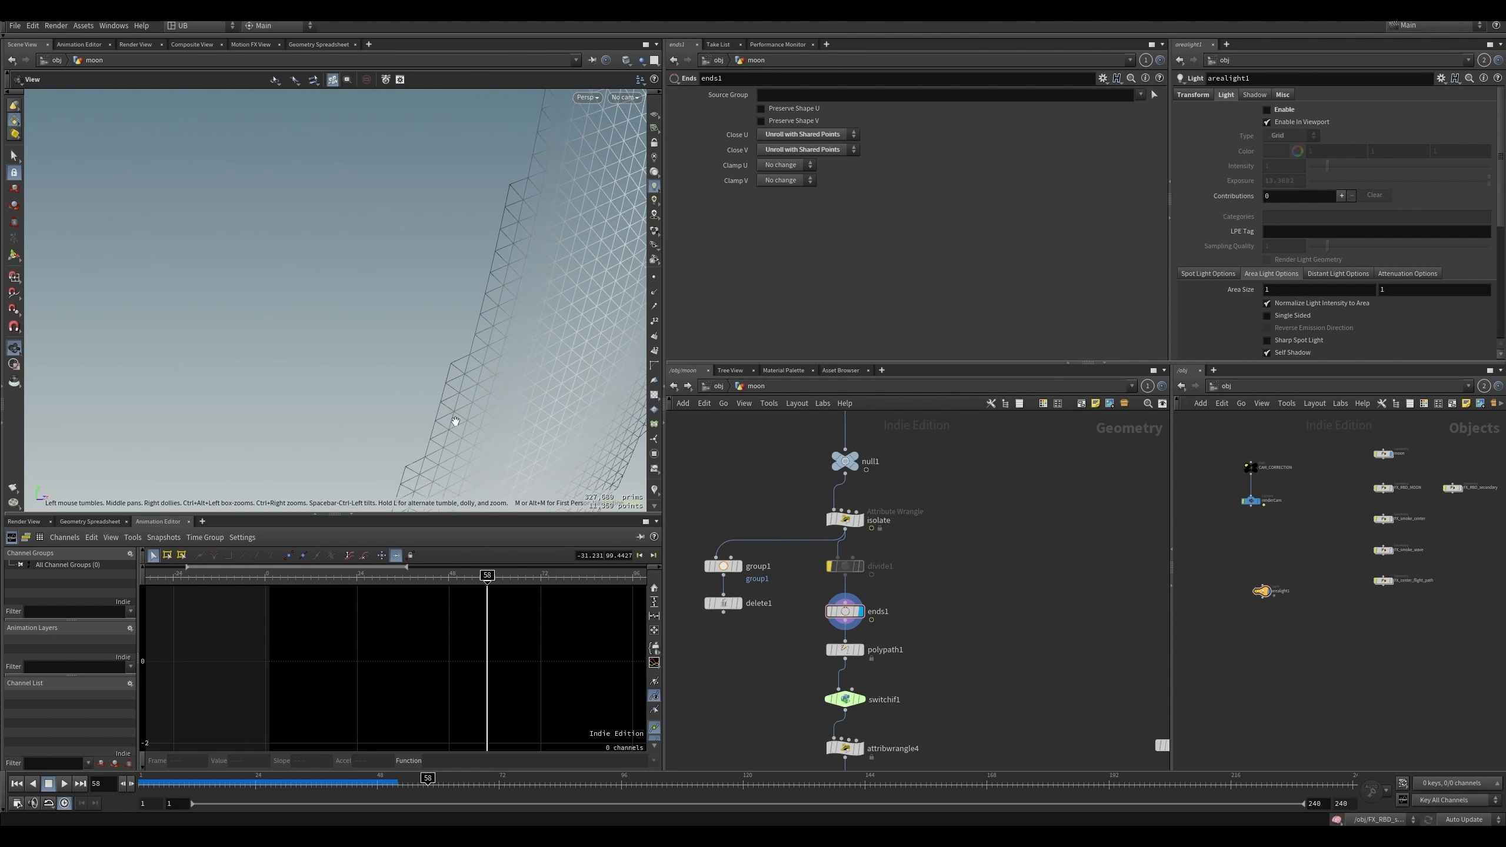
{"action": "middle_click_drag", "start_coordinate": [584, 403], "coordinate": [421, 327], "text": "alt"}
- Re-enable divide1, display it, and check its outline in wireframe shading
{"action": "mouse_move", "coordinate": [926, 550]}
{"action": "left_mouse_down"}
{"action": "mouse_move", "coordinate": [904, 572]}
{"action": "mouse_move", "coordinate": [830, 582]}
{"action": "left_mouse_up"}
{"action": "key", "text": "b"}
{"action": "left_click", "coordinate": [861, 566]}
{"action": "key", "text": "shift+w"}
{"action": "mouse_move", "coordinate": [463, 419]}
{"action": "left_mouse_down", "text": "alt"}
{"action": "mouse_move", "coordinate": [409, 423]}
{"action": "mouse_move", "coordinate": [436, 426]}
{"action": "left_mouse_up", "text": "alt"}
{"action": "key", "text": "shift+w"}
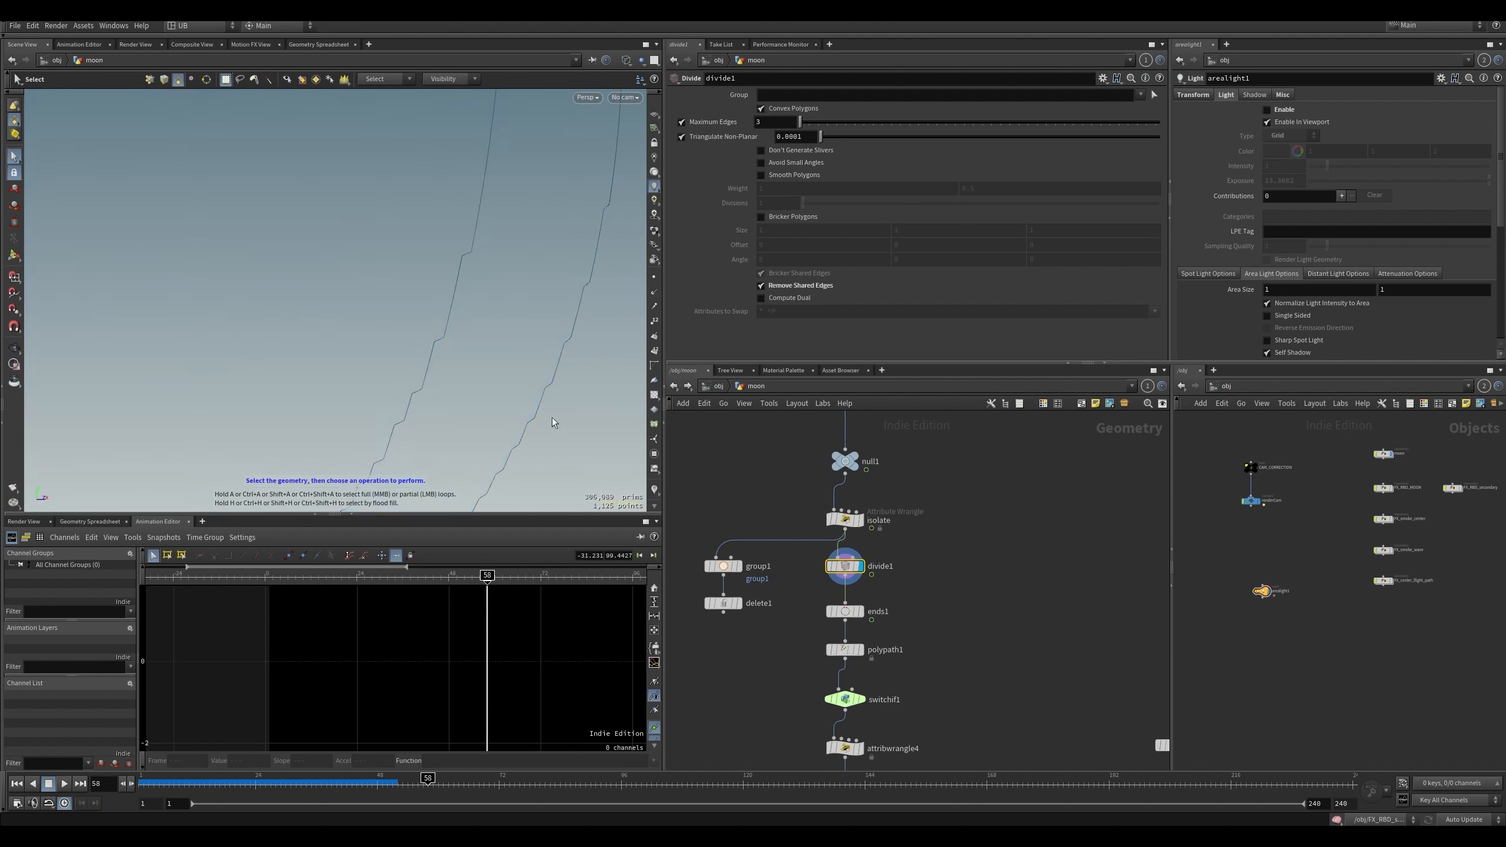
- Display ends1 again and frame the complete ring outlines in the viewport
{"action": "right_click_drag", "start_coordinate": [479, 361], "coordinate": [354, 467], "text": "alt"}
{"action": "key", "text": "r"}
{"action": "left_click_drag", "start_coordinate": [942, 592], "coordinate": [853, 620]}
{"action": "left_click_drag", "start_coordinate": [953, 595], "coordinate": [828, 632]}
{"action": "key", "text": "h"}
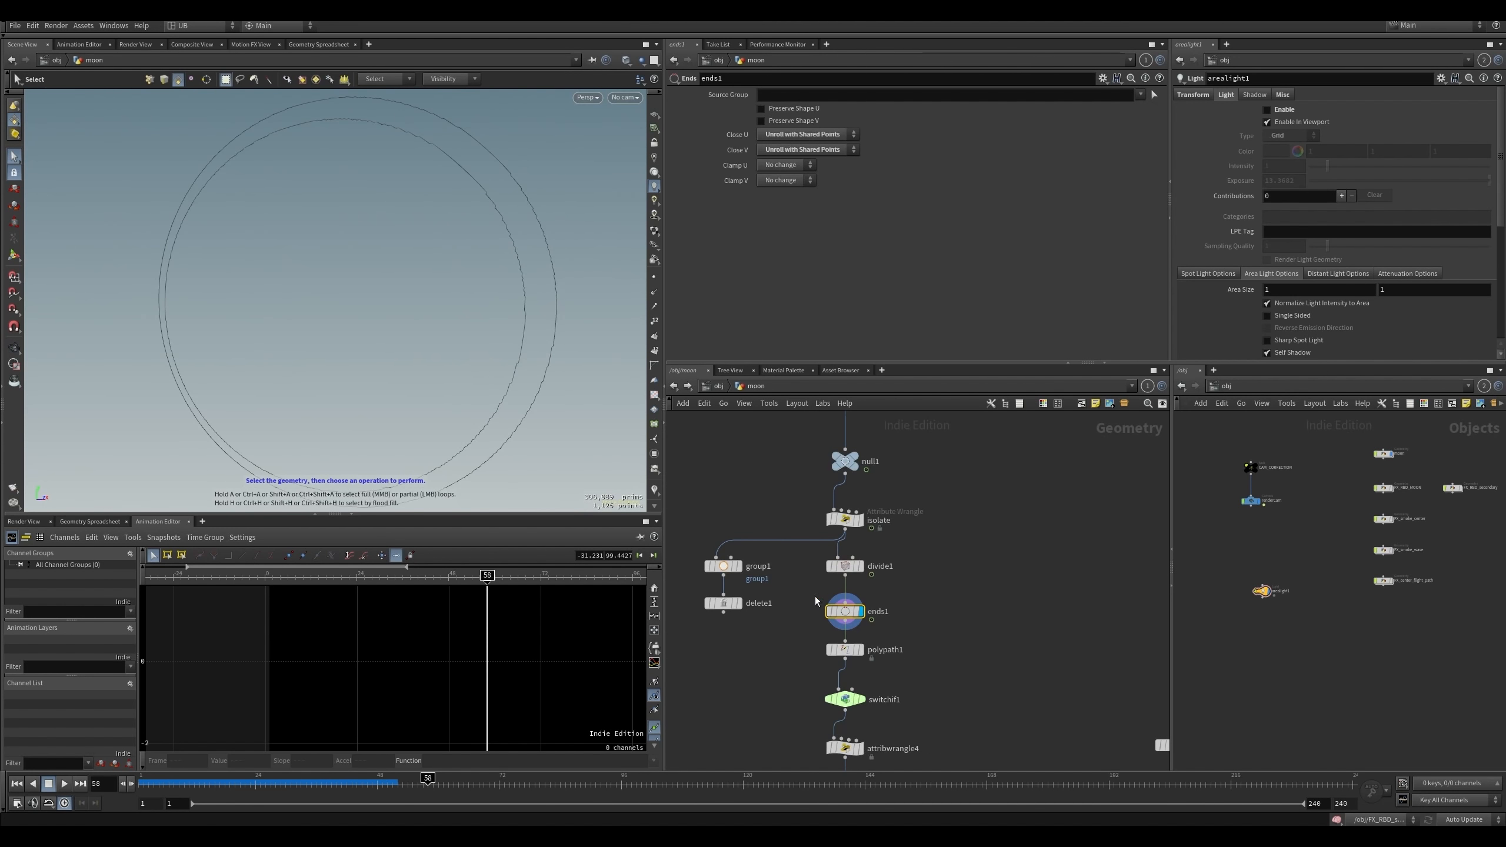
- Display polypath1 and compare the primitive counts in the node info of ends1 and polypath1
{"action": "middle_click_drag", "start_coordinate": [903, 608], "coordinate": [910, 517]}
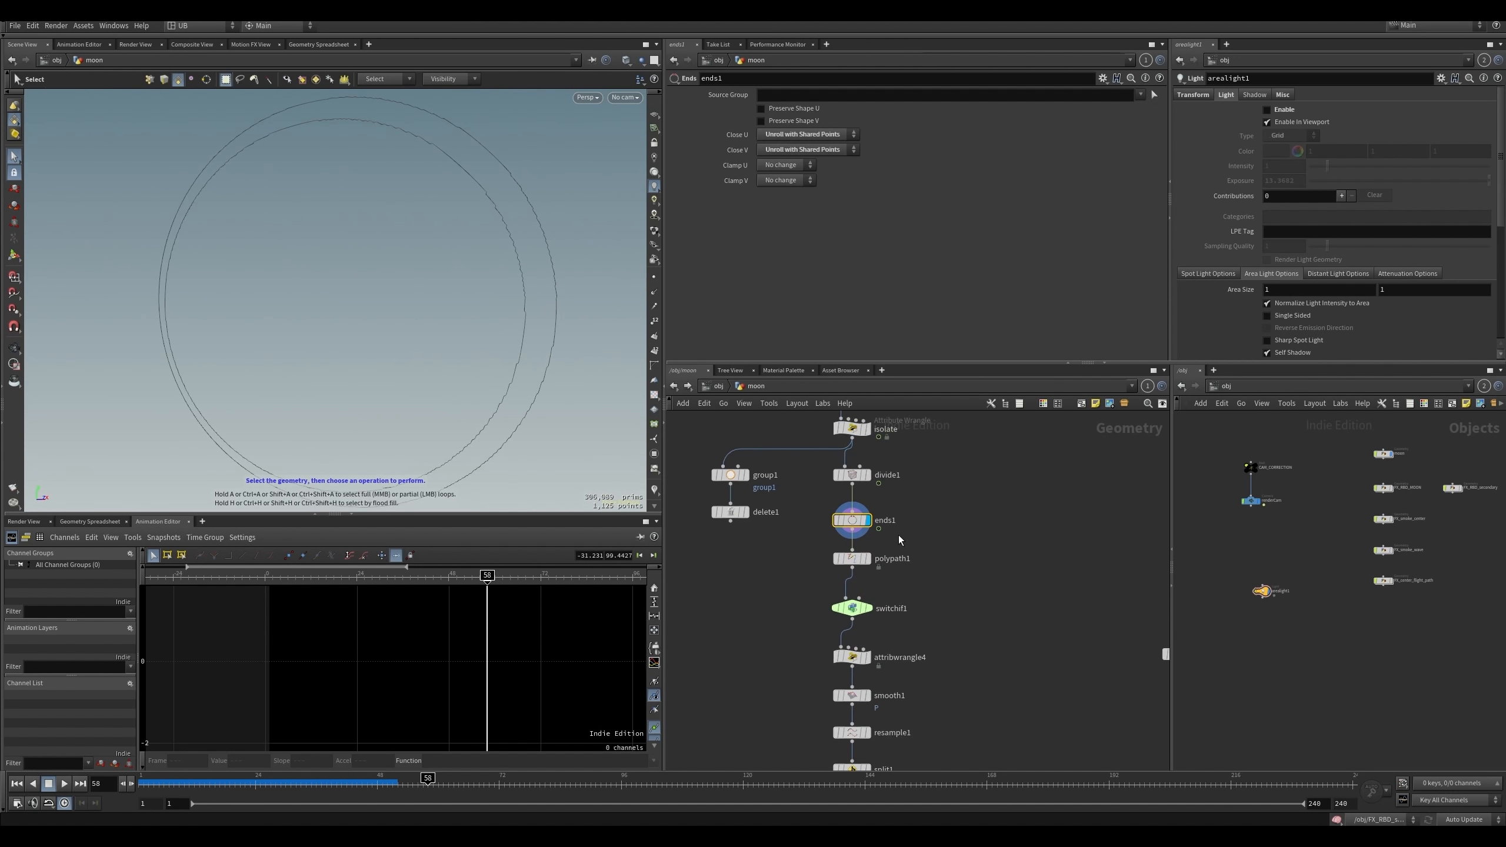
{"action": "scroll", "coordinate": [910, 546], "scroll_direction": "up", "scroll_amount": 1}
{"action": "key", "text": "r"}
{"action": "left_click_drag", "start_coordinate": [960, 551], "coordinate": [821, 588]}
{"action": "middle_click_drag", "start_coordinate": [880, 540], "coordinate": [854, 549]}
{"action": "middle_click", "coordinate": [825, 529]}
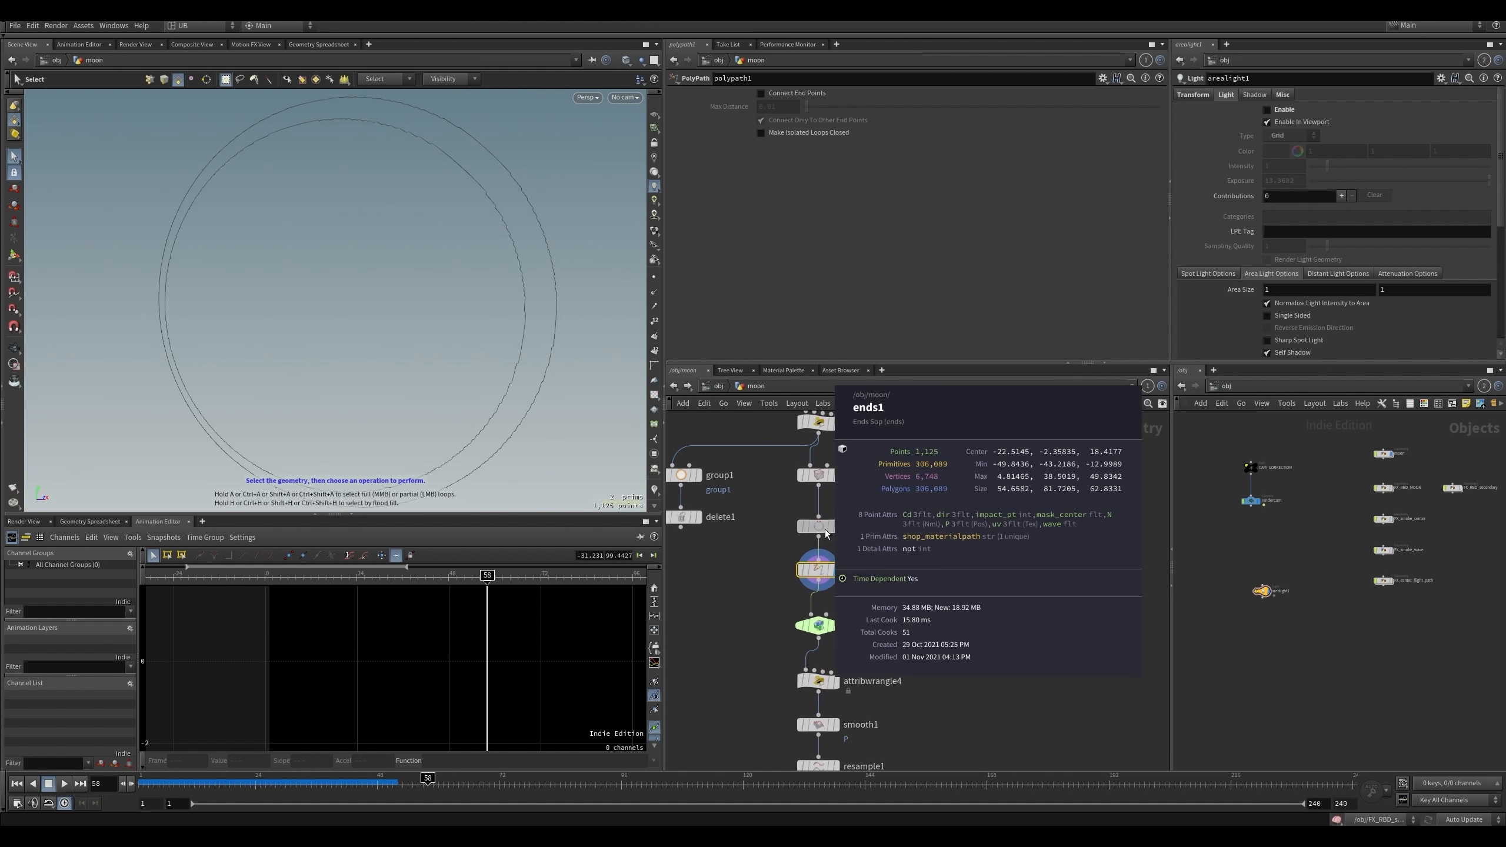
{"action": "middle_click", "coordinate": [826, 534]}
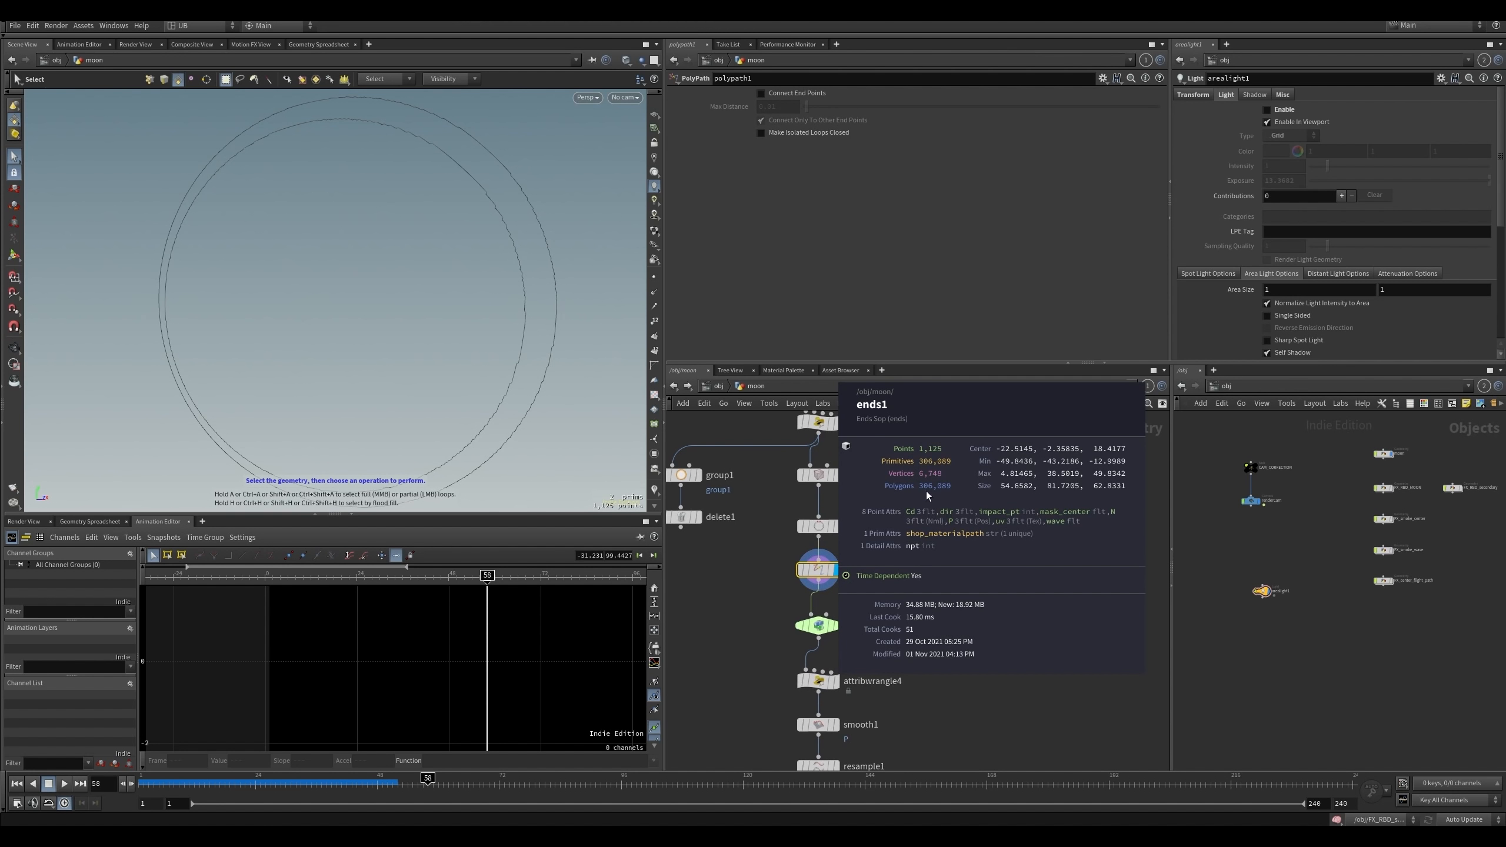
{"action": "middle_click", "coordinate": [838, 570]}
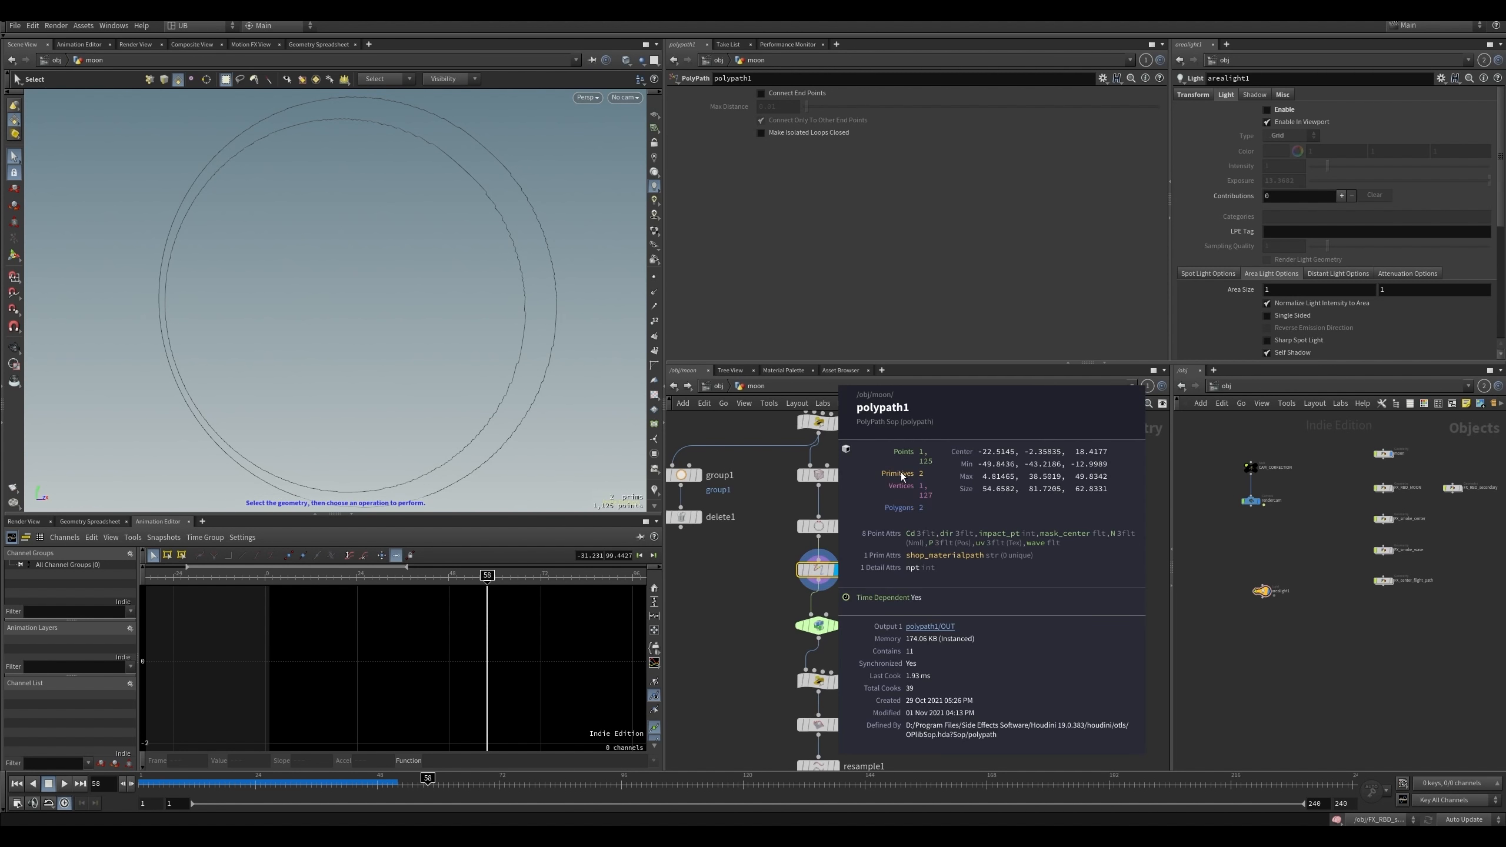
{"action": "left_click", "coordinate": [518, 353]}
- Display switchif1 and inspect the frame-based expression behind its Enable parameter
{"action": "left_click", "coordinate": [837, 626]}
{"action": "left_click_drag", "start_coordinate": [731, 625], "coordinate": [786, 648]}
{"action": "middle_click_drag", "start_coordinate": [786, 647], "coordinate": [763, 602]}
{"action": "left_click_drag", "start_coordinate": [729, 565], "coordinate": [861, 601]}
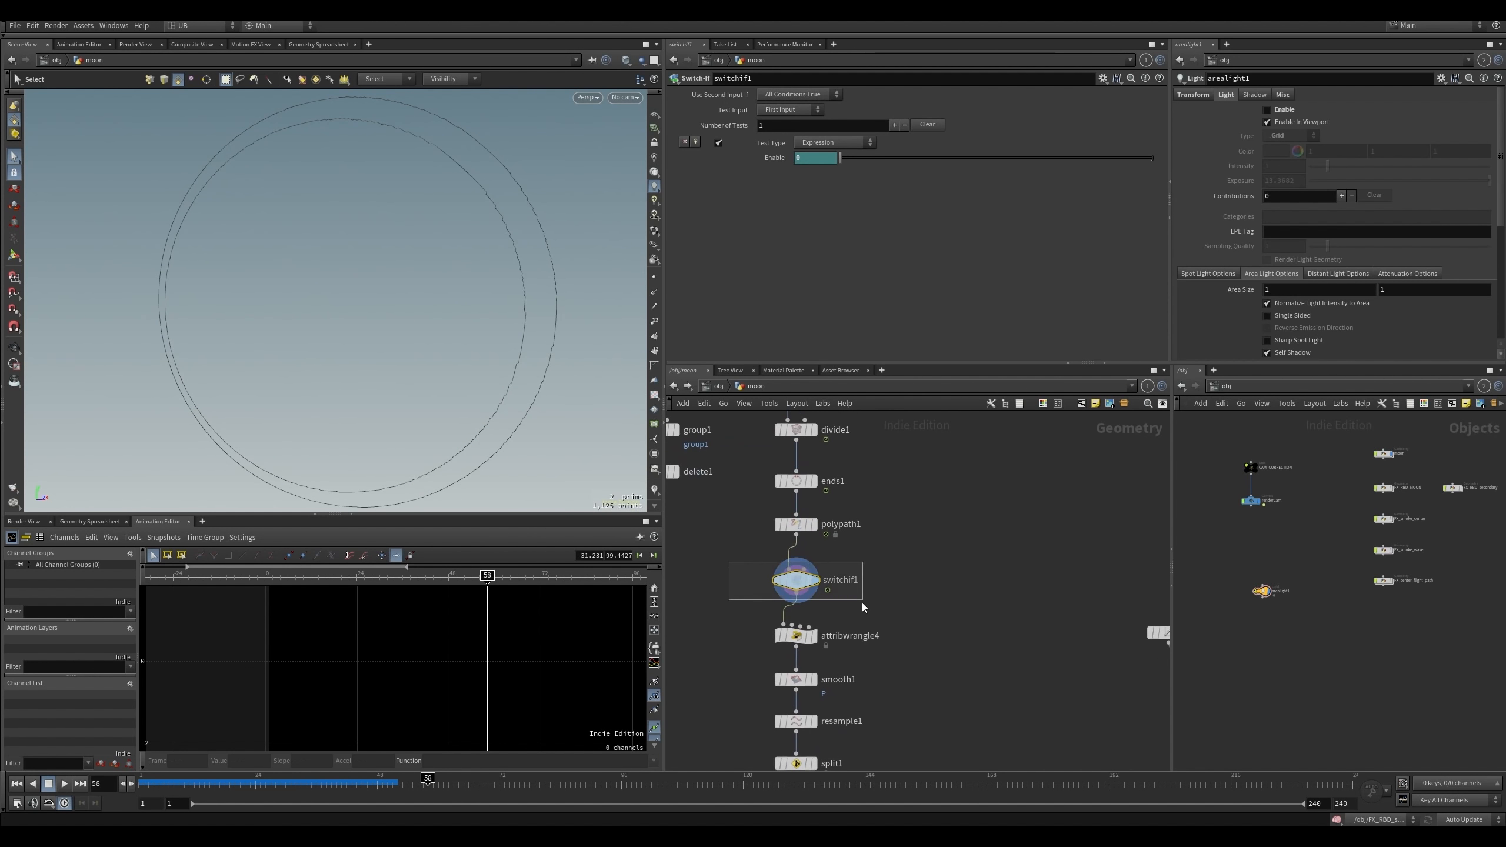
{"action": "left_click_drag", "start_coordinate": [443, 354], "coordinate": [367, 380], "text": "alt"}
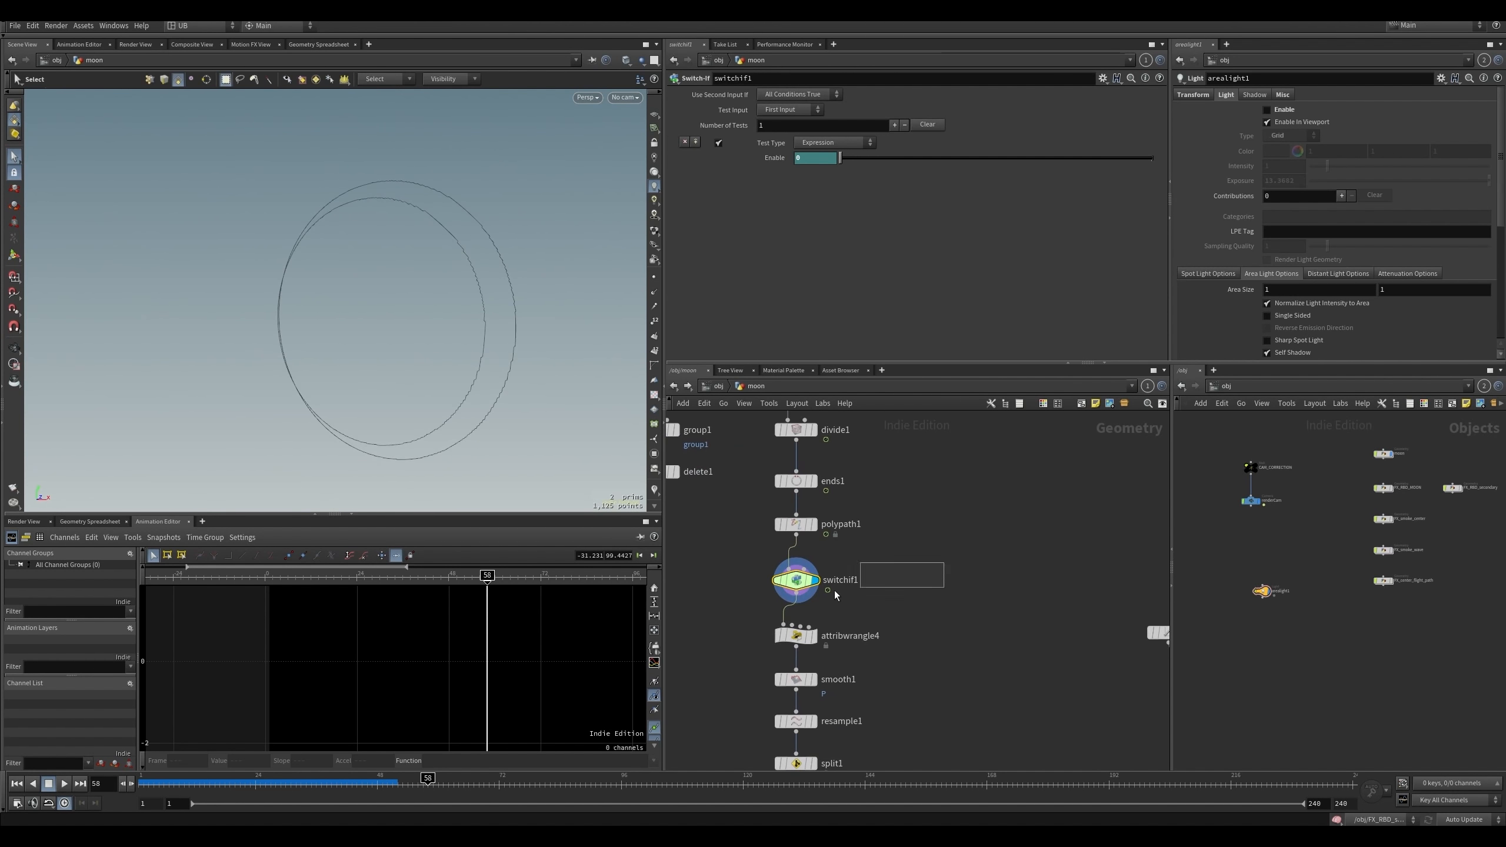
{"action": "left_click", "coordinate": [769, 160]}
{"action": "left_click_drag", "start_coordinate": [821, 159], "coordinate": [795, 166]}
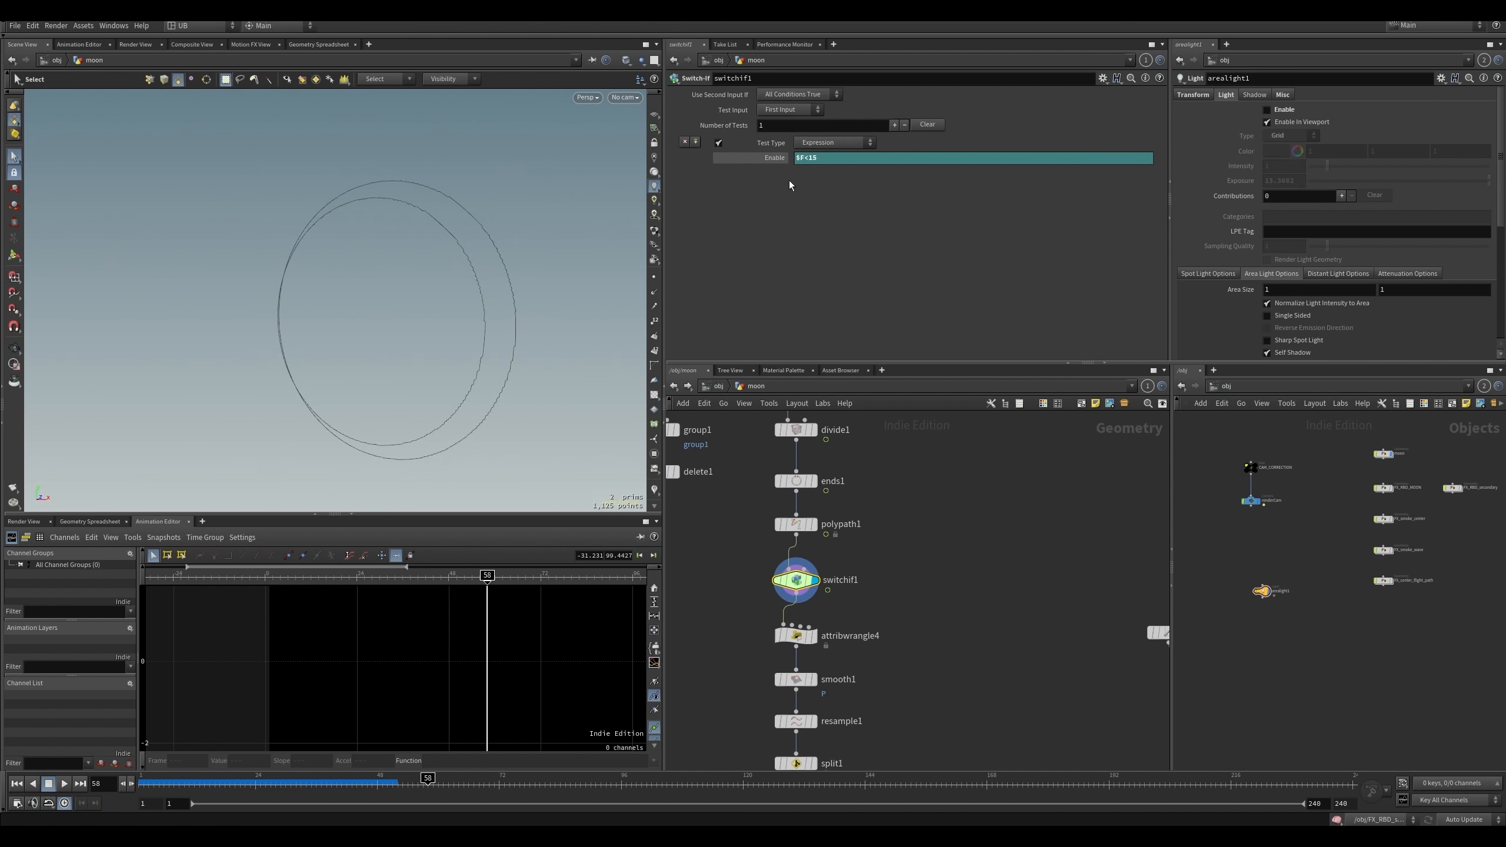
- Go to frame 15 and compare the curves of polypath1 and switchif1 there
{"action": "left_click_drag", "start_coordinate": [261, 784], "coordinate": [219, 784]}
{"action": "left_click", "coordinate": [795, 524]}
{"action": "left_click", "coordinate": [813, 523]}
{"action": "left_click", "coordinate": [210, 783]}
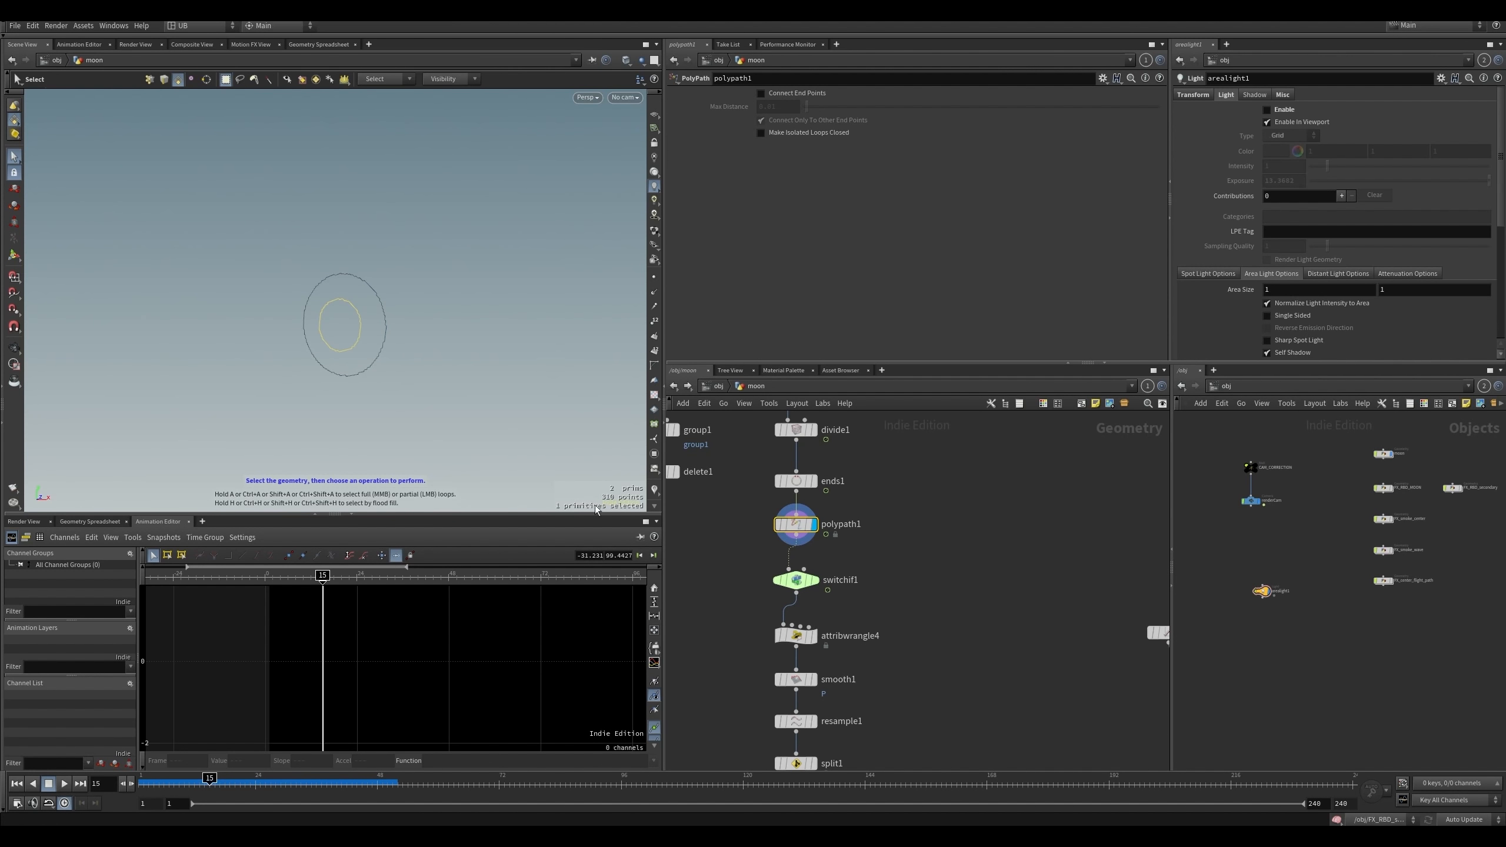
{"action": "left_click", "coordinate": [891, 561]}
{"action": "left_click", "coordinate": [813, 579]}
{"action": "middle_click_drag", "start_coordinate": [830, 592], "coordinate": [849, 567]}
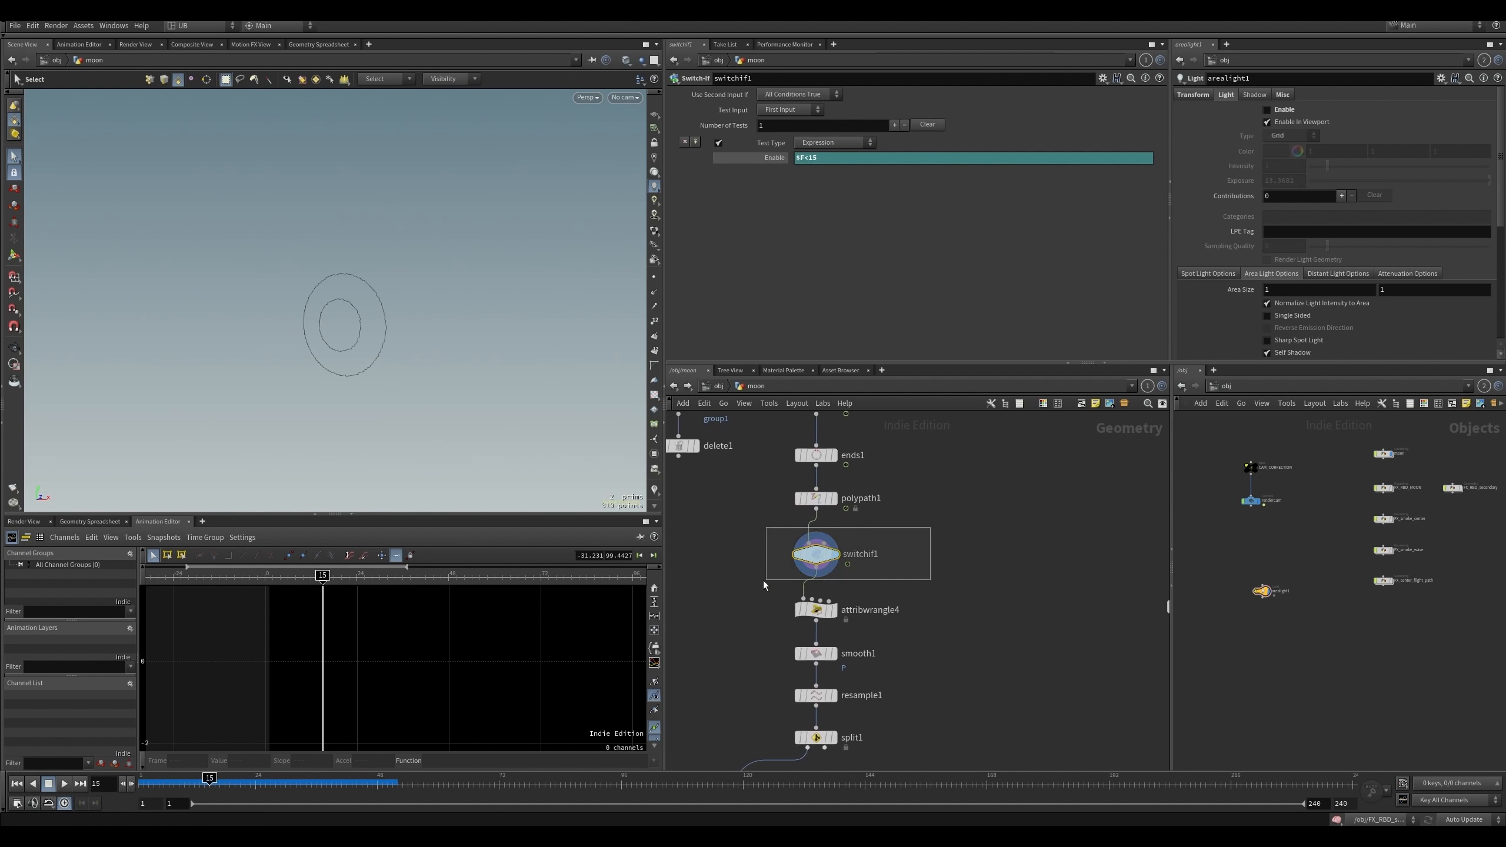
{"action": "middle_click_drag", "start_coordinate": [801, 475], "coordinate": [801, 445]}
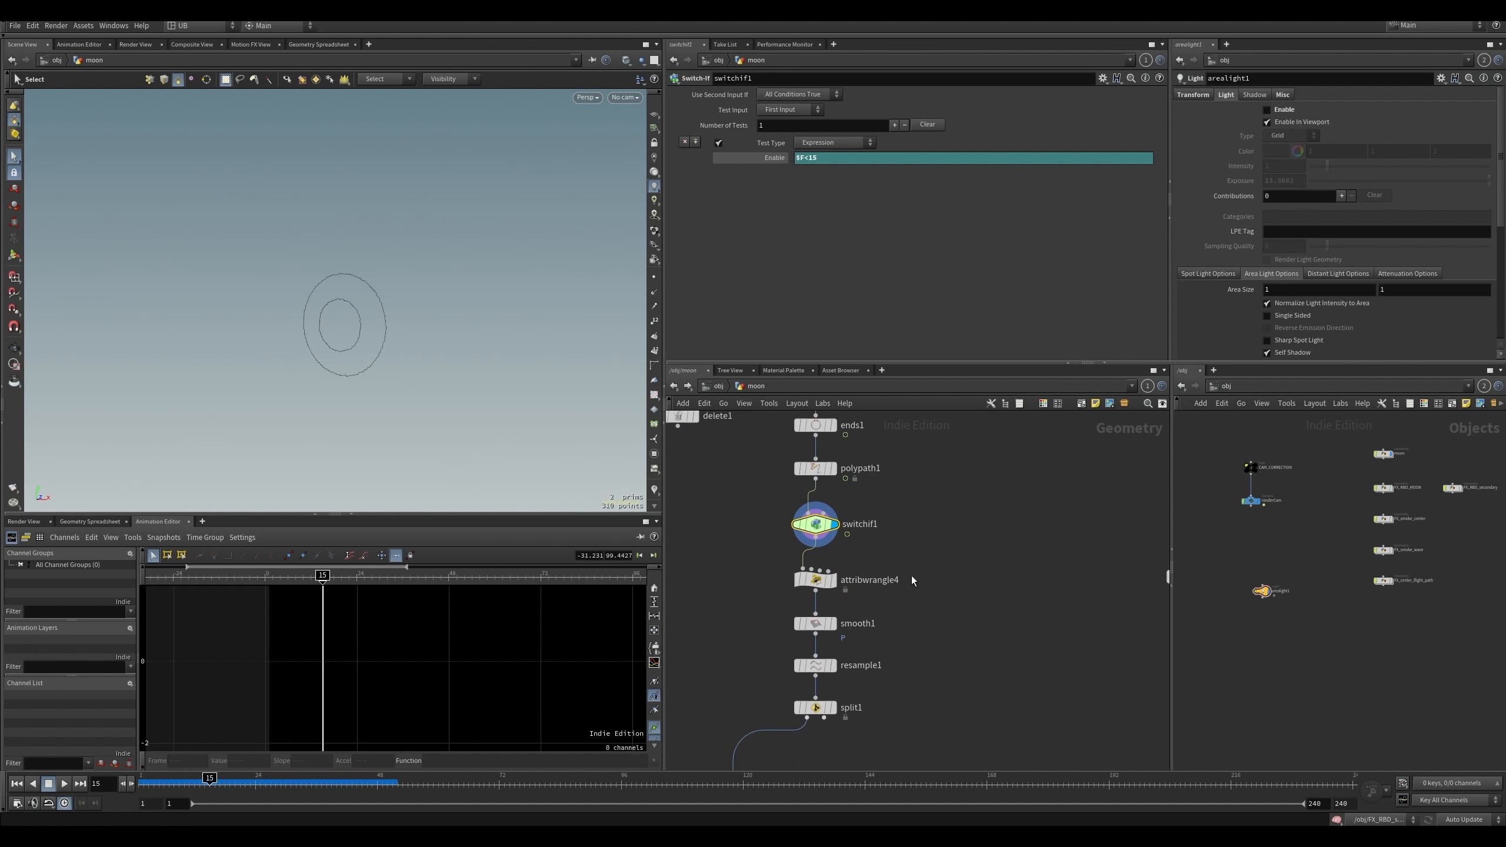
{"action": "left_click", "coordinate": [816, 579]}
{"action": "left_click_drag", "start_coordinate": [778, 601], "coordinate": [778, 601]}
{"action": "middle_click_drag", "start_coordinate": [761, 606], "coordinate": [774, 589]}
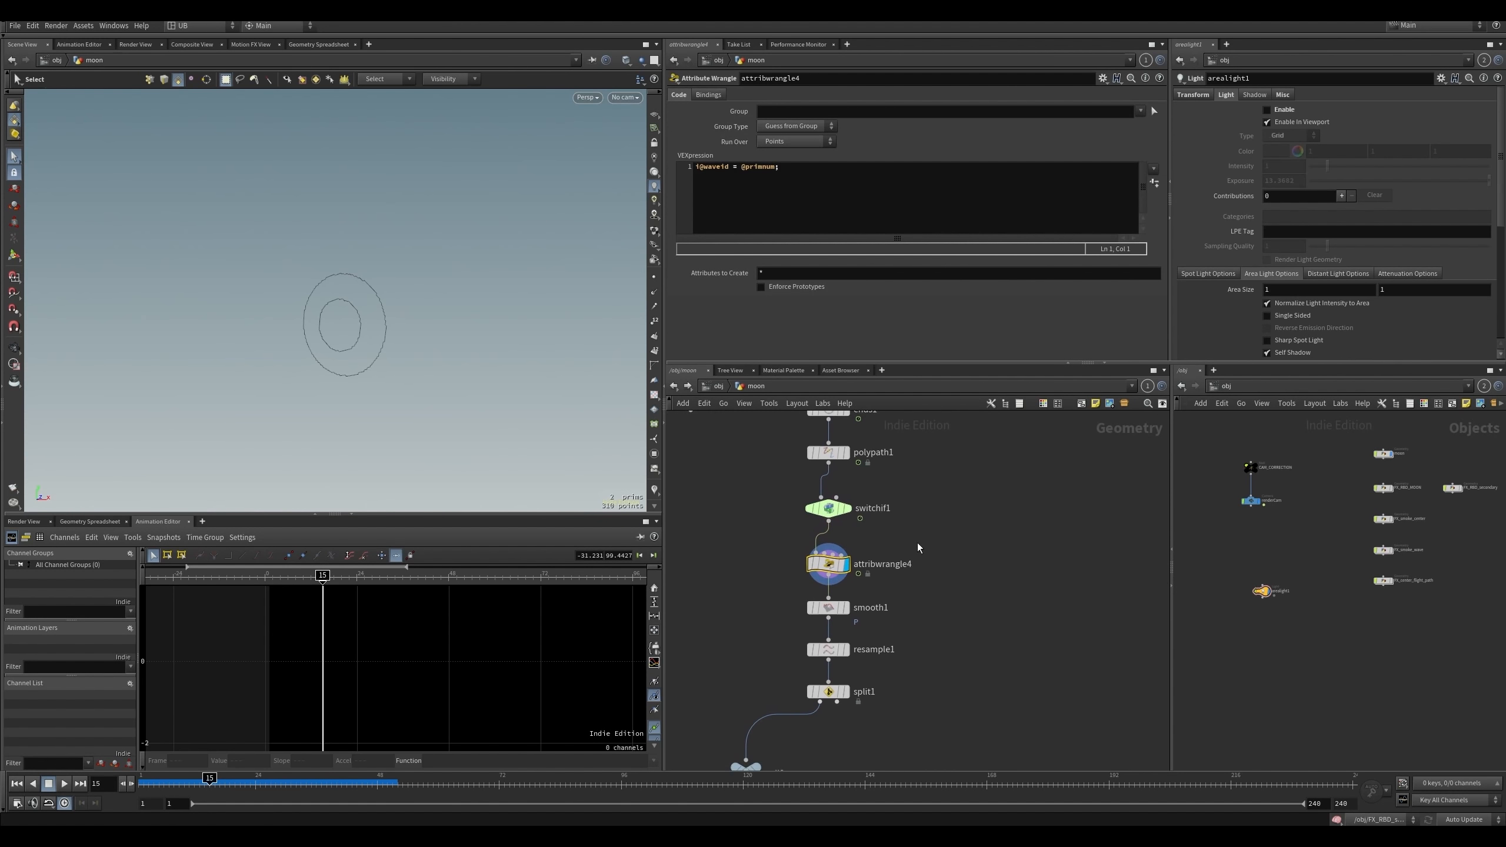
{"action": "double_click", "coordinate": [727, 170]}
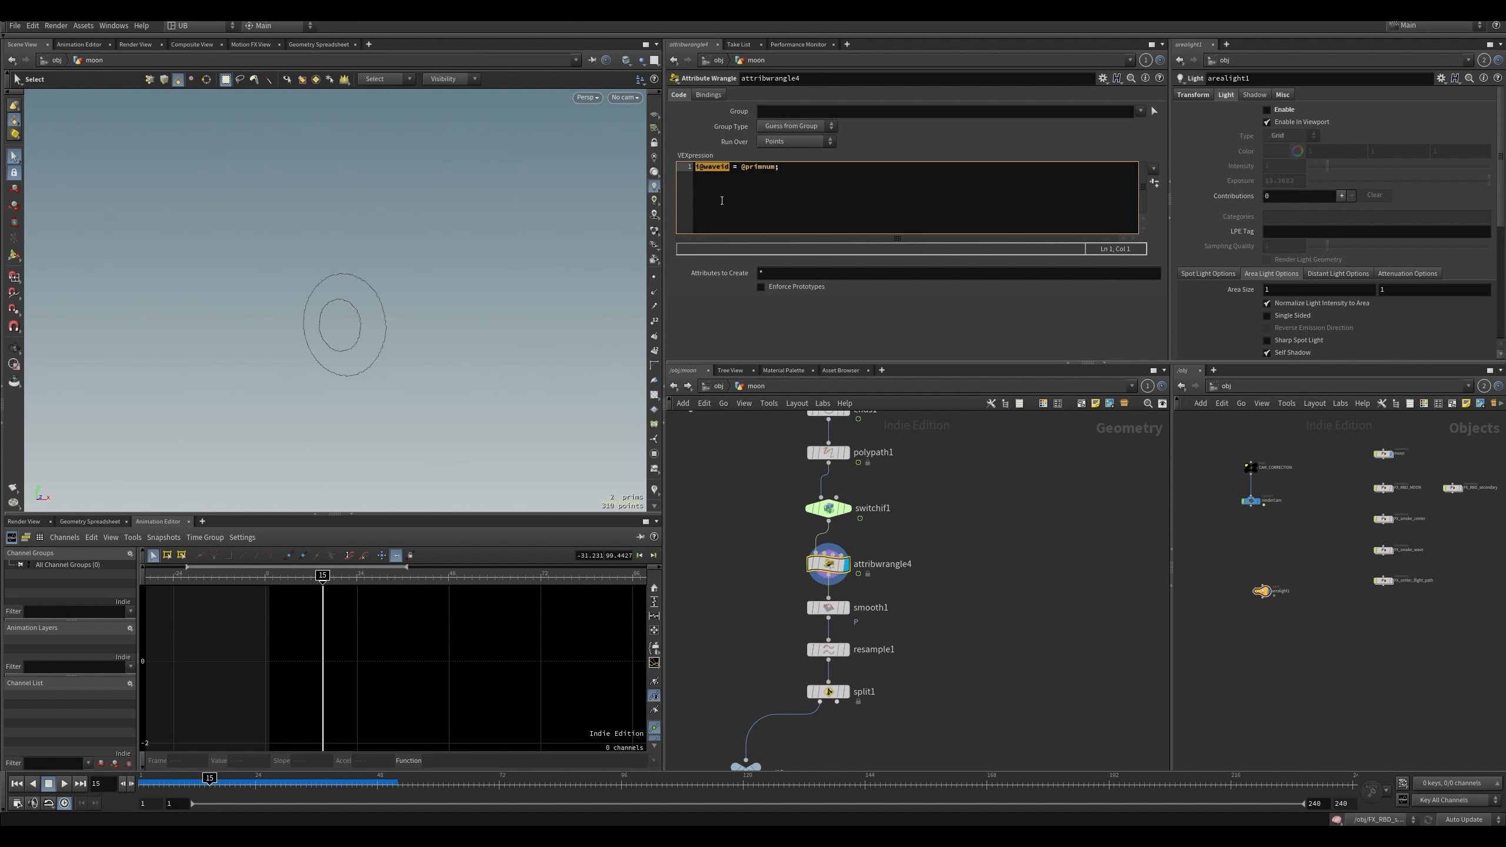
{"action": "left_click_drag", "start_coordinate": [741, 167], "coordinate": [770, 167]}
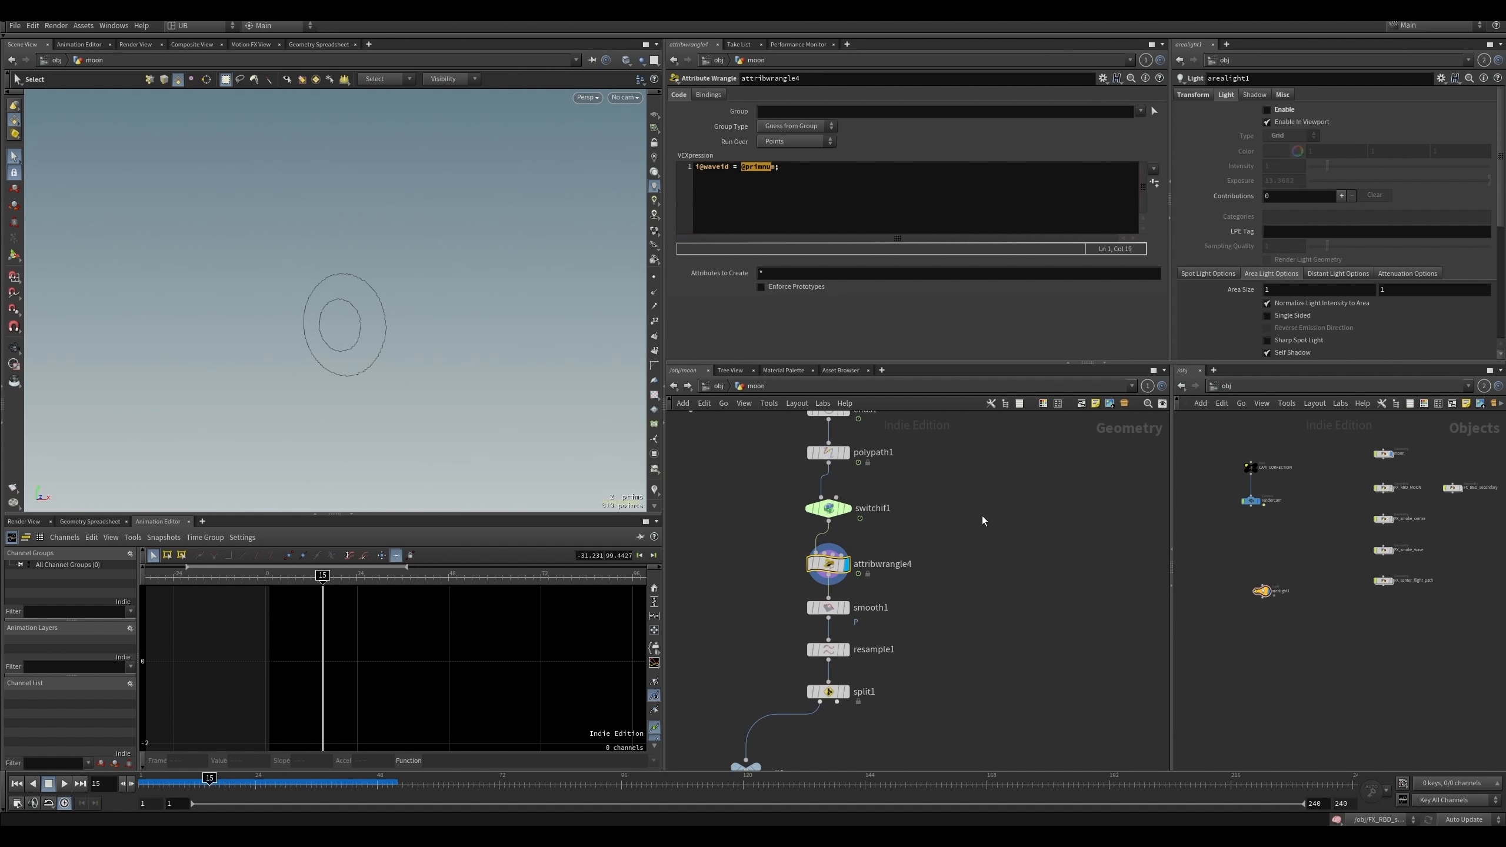
{"action": "middle_click", "coordinate": [845, 519]}
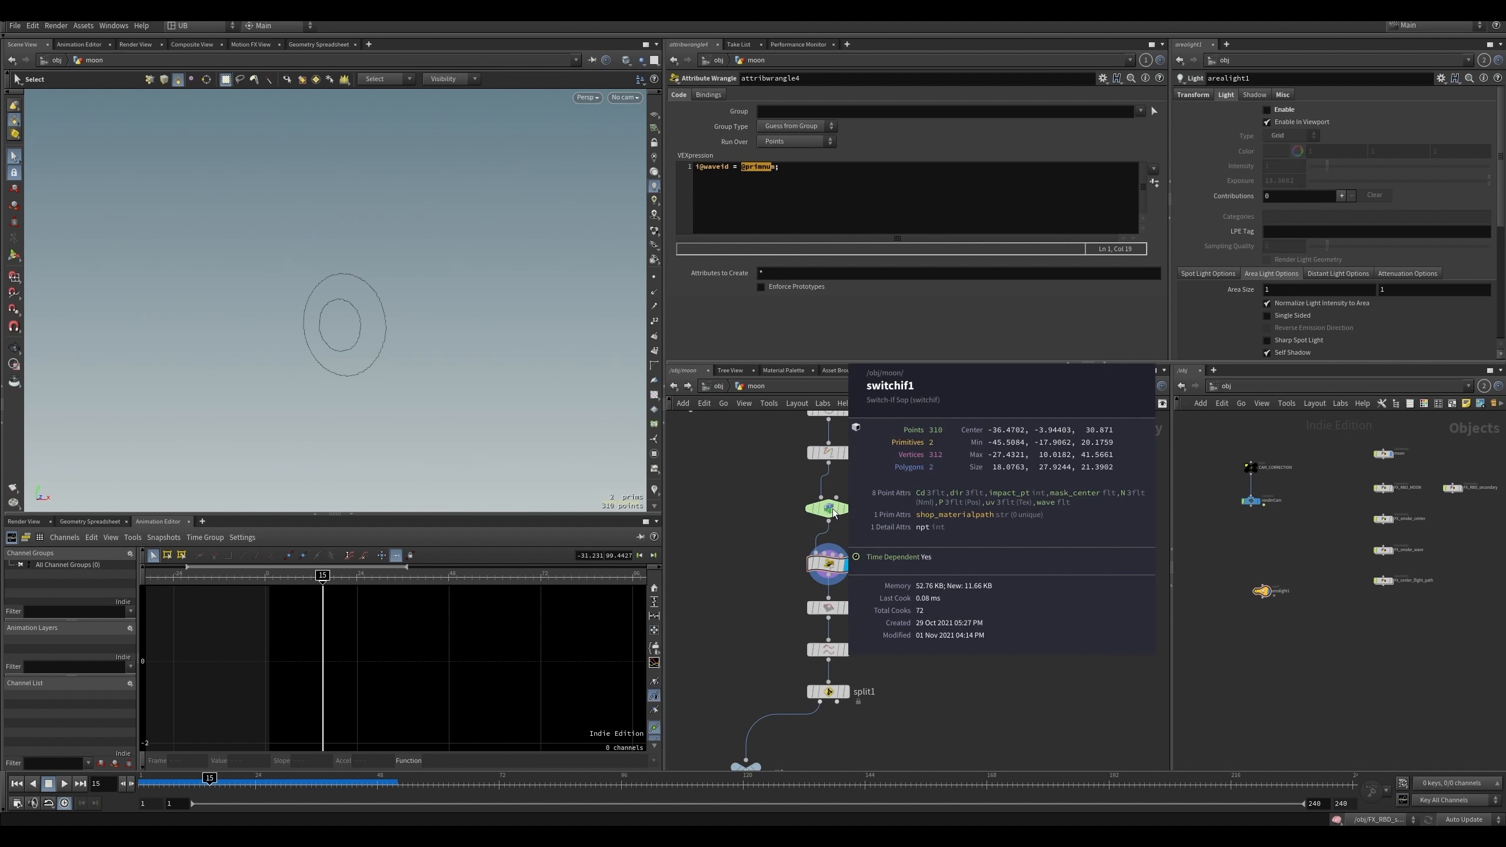
{"action": "left_click", "coordinate": [919, 448]}
{"action": "left_click", "coordinate": [828, 563]}
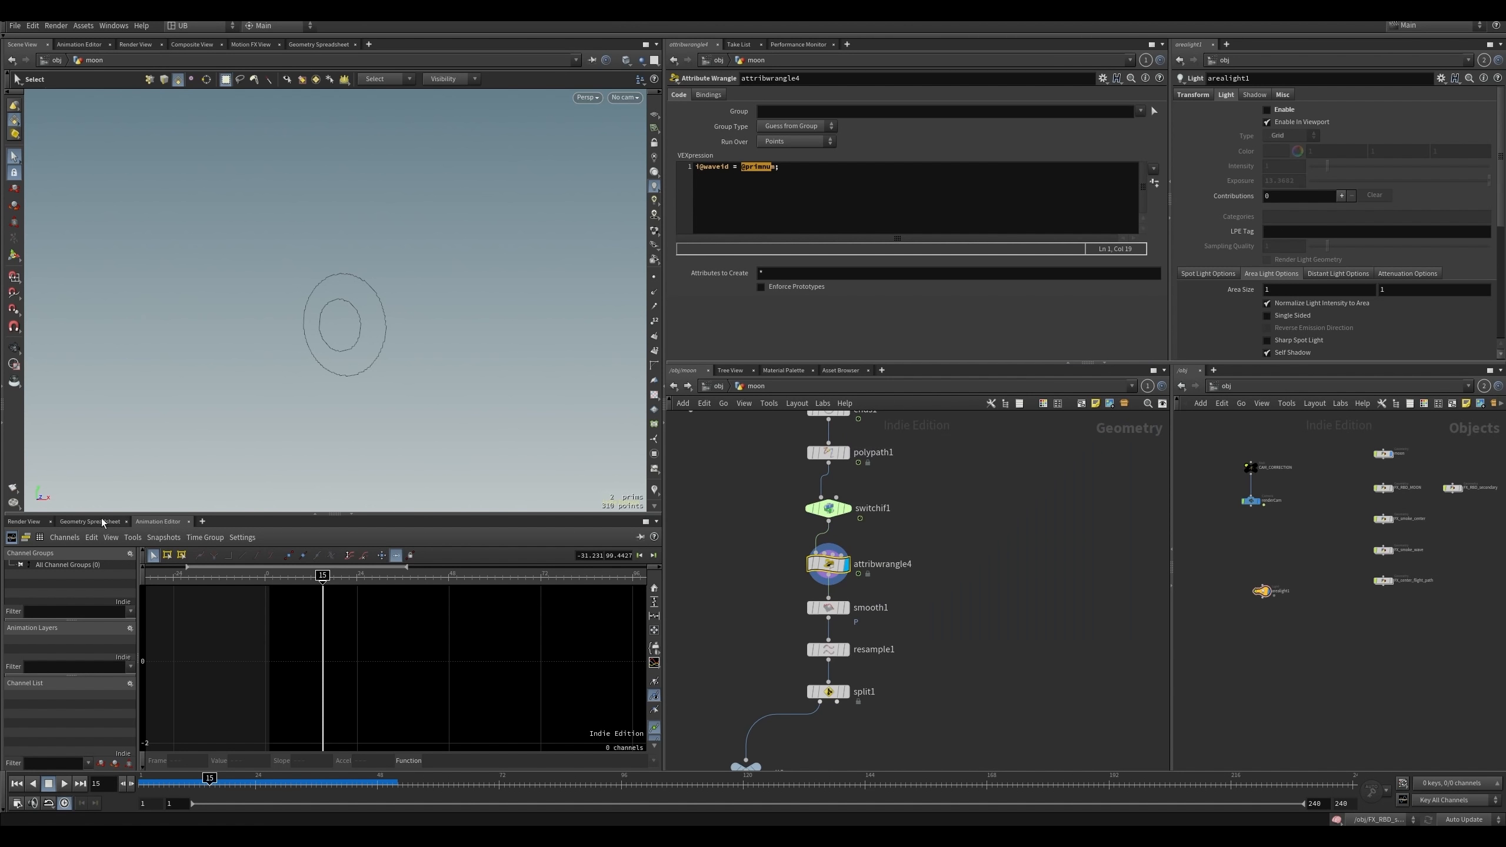
- Inspect attribwrangle4's primitives and the points' waveid values in the geometry spreadsheet
{"action": "left_click", "coordinate": [89, 522]}
{"action": "left_click", "coordinate": [142, 556]}
{"action": "left_click", "coordinate": [80, 579]}
{"action": "left_click", "coordinate": [80, 590]}
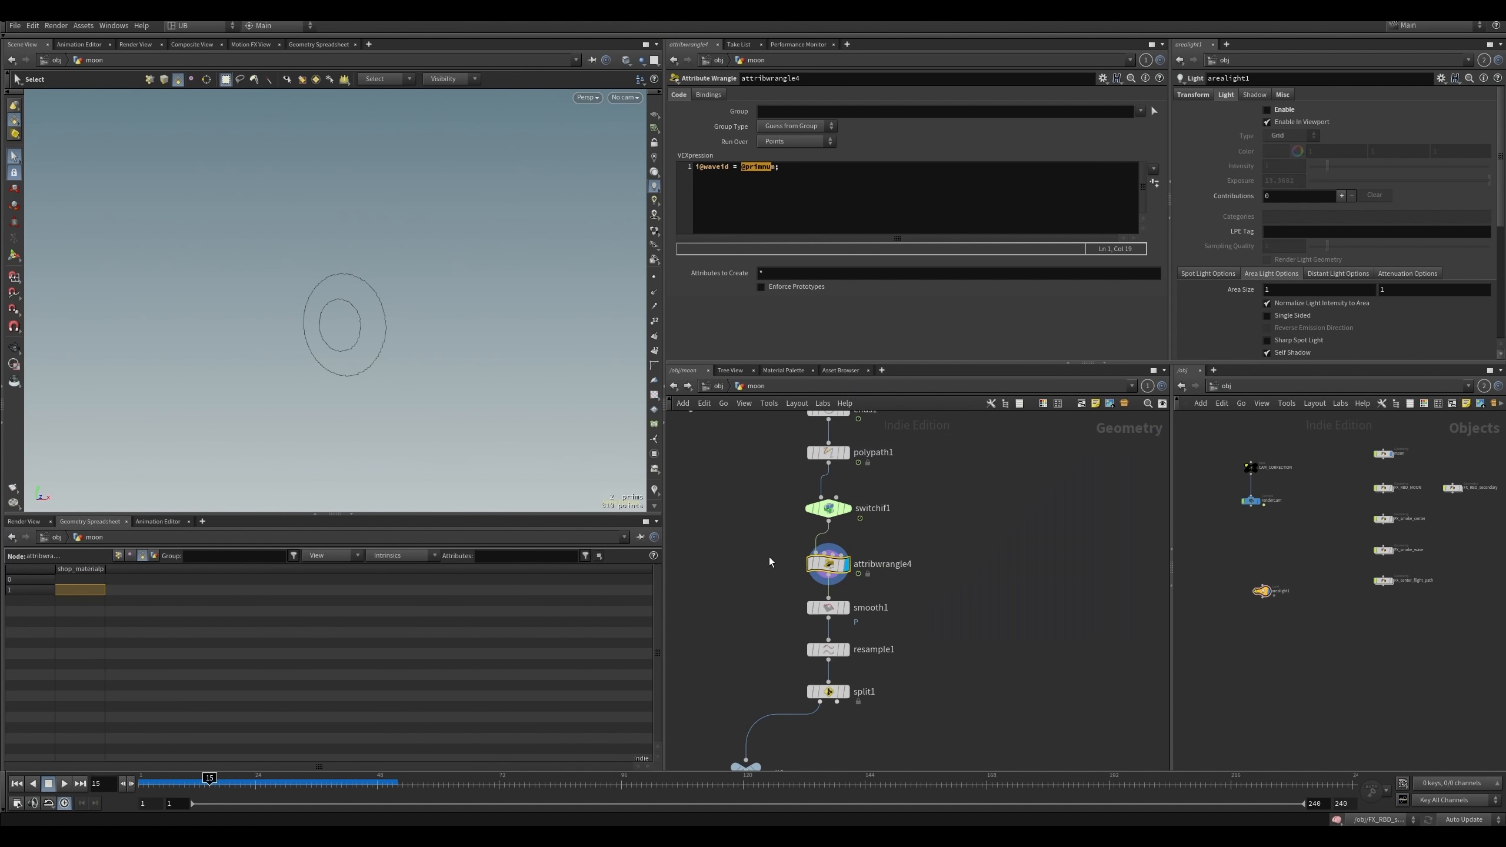
{"action": "left_click", "coordinate": [118, 556]}
{"action": "left_click", "coordinate": [830, 532]}
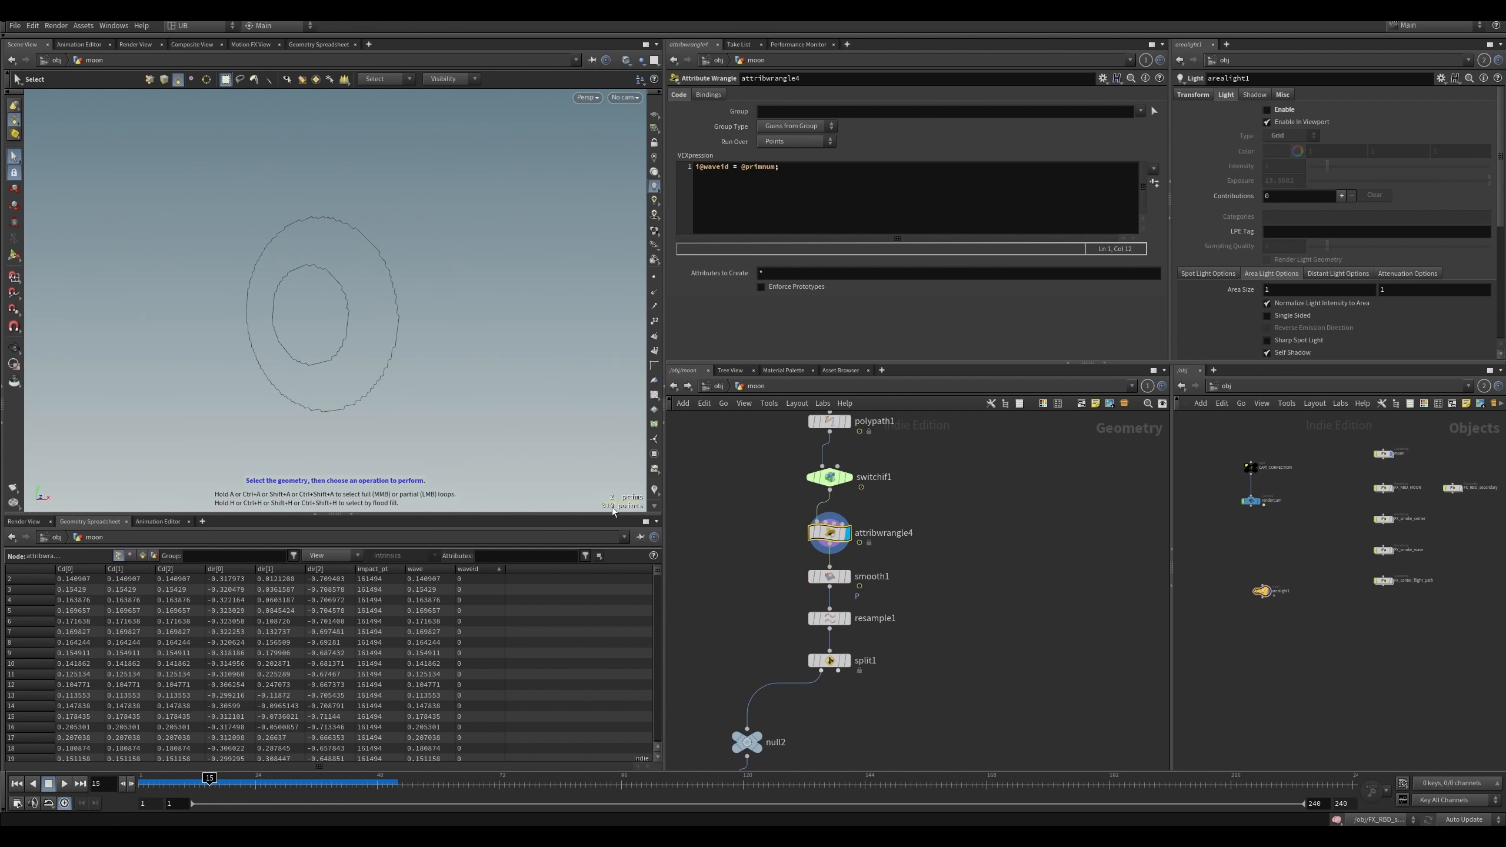
- Display smooth1 and resample1 in turn to examine the smoothed, resampled curves
{"action": "left_click", "coordinate": [846, 576]}
{"action": "left_click", "coordinate": [829, 576]}
{"action": "left_click_drag", "start_coordinate": [750, 601], "coordinate": [853, 645]}
{"action": "left_click", "coordinate": [847, 618]}
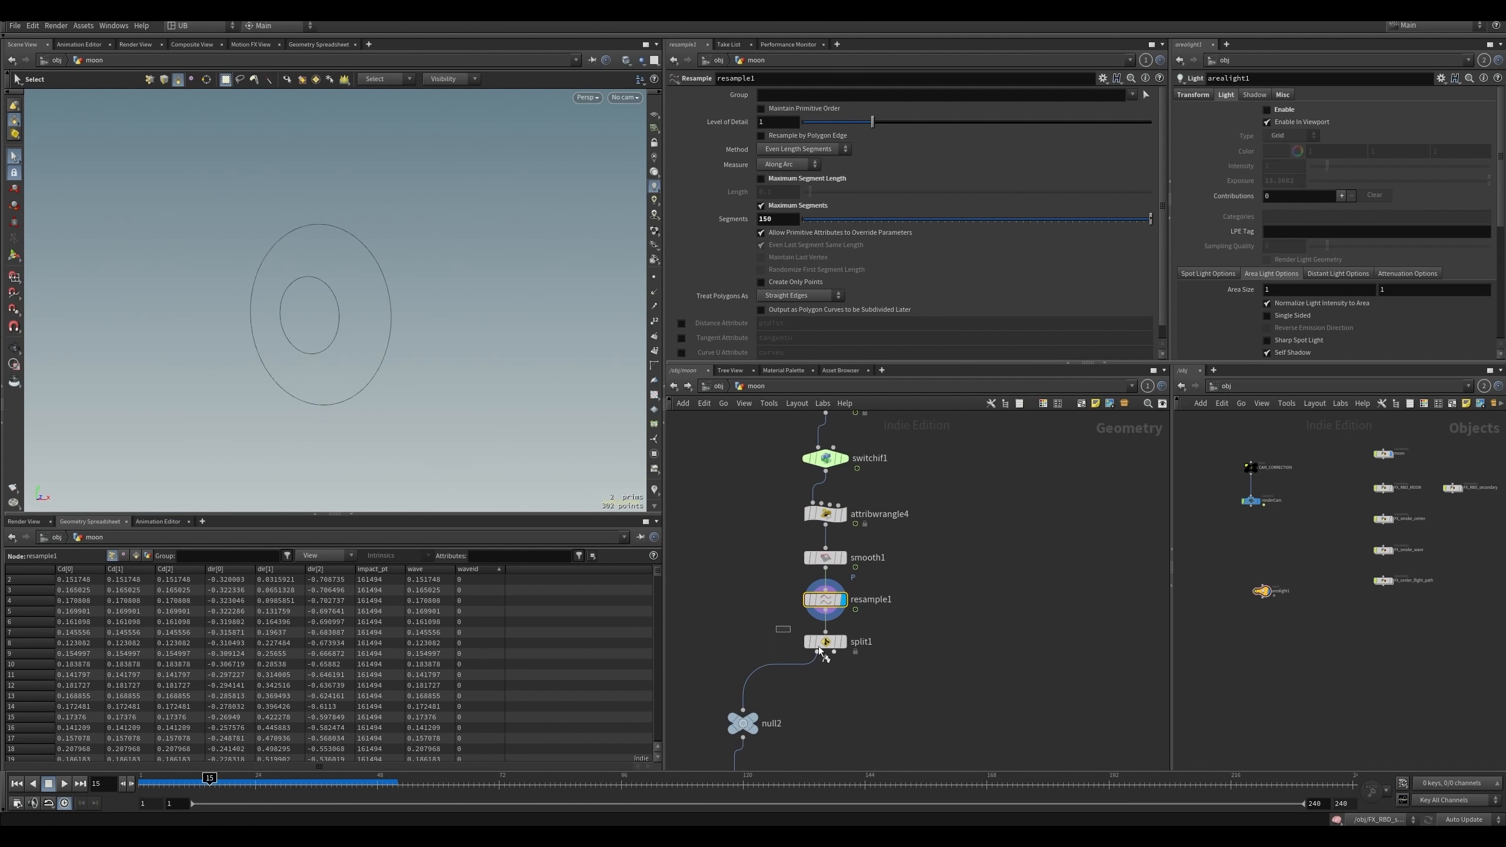
- Display split1 to examine its waveid group setting, and show the result at null2
{"action": "left_click", "coordinate": [844, 641]}
{"action": "scroll", "coordinate": [736, 562], "scroll_direction": "down", "scroll_amount": 3}
{"action": "left_click", "coordinate": [814, 530]}
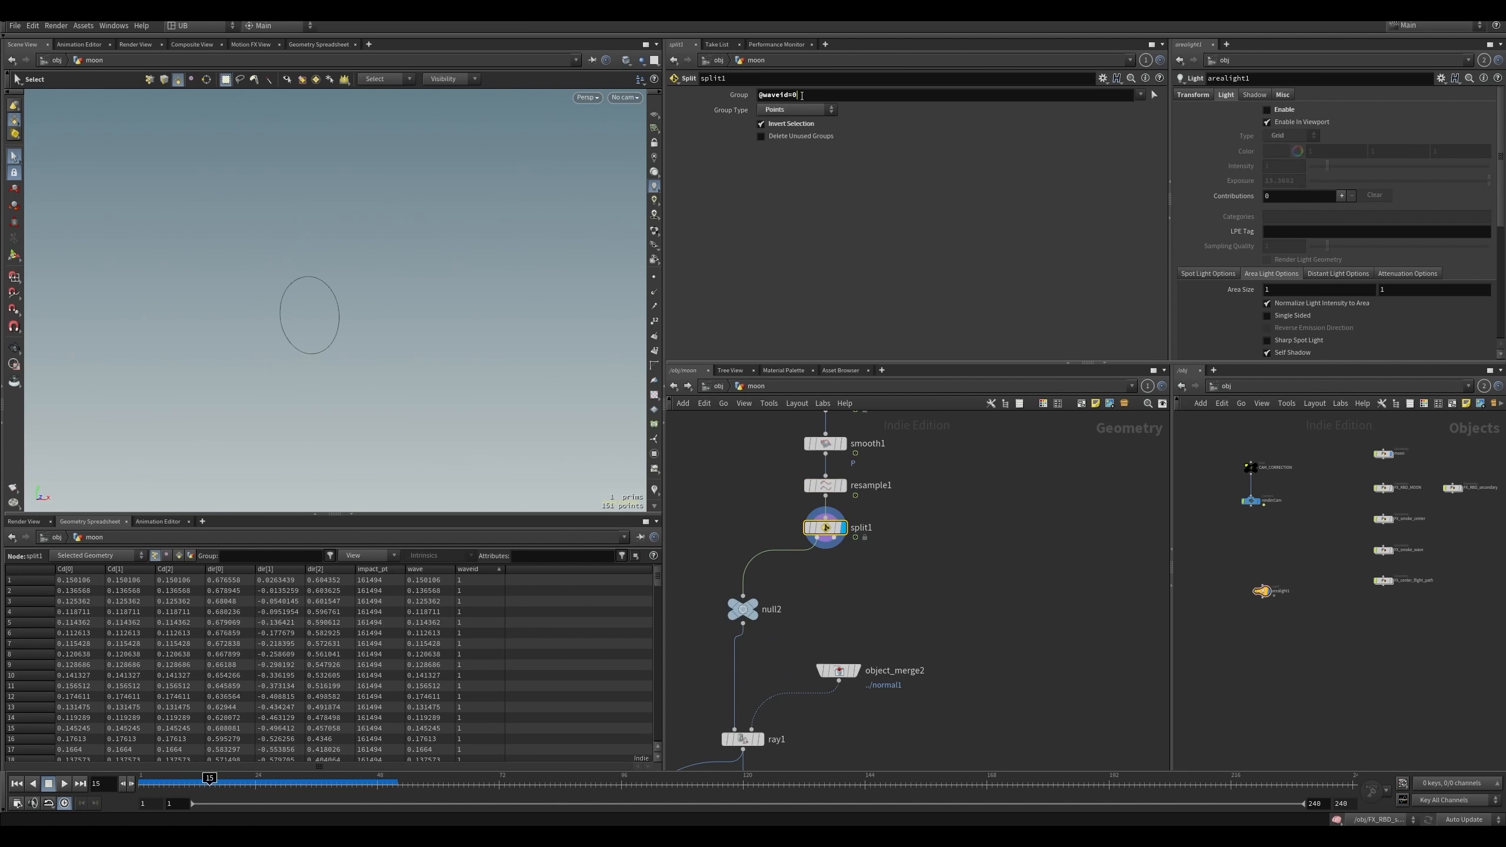
{"action": "left_click", "coordinate": [742, 609]}
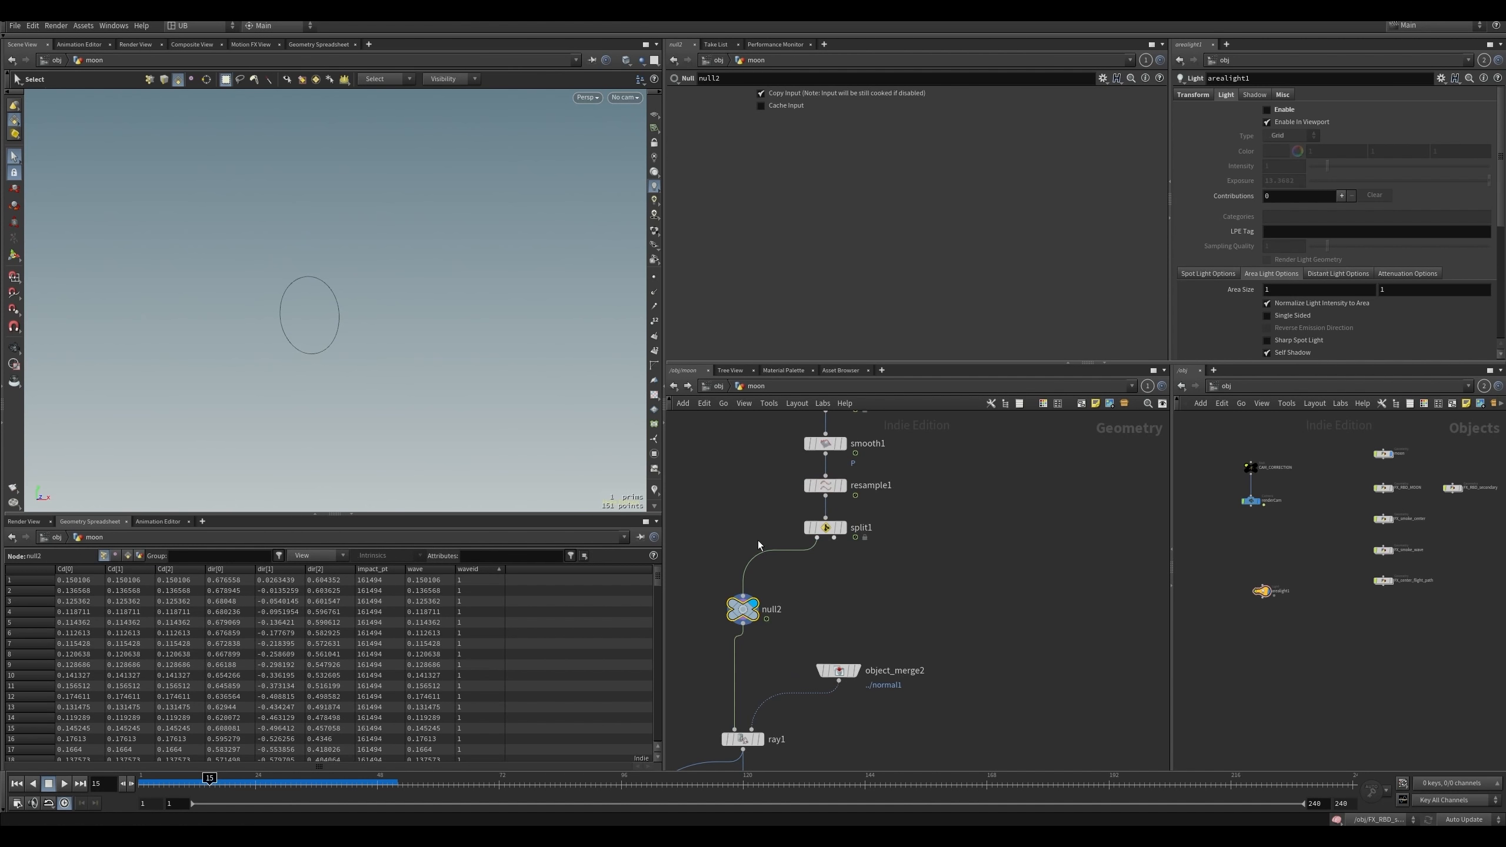
- Go to frame 22 and compare resample1's curves with the split result at null2
{"action": "left_click", "coordinate": [843, 527]}
{"action": "left_click", "coordinate": [236, 781]}
{"action": "left_click_drag", "start_coordinate": [243, 782], "coordinate": [245, 781]}
{"action": "left_click", "coordinate": [841, 485]}
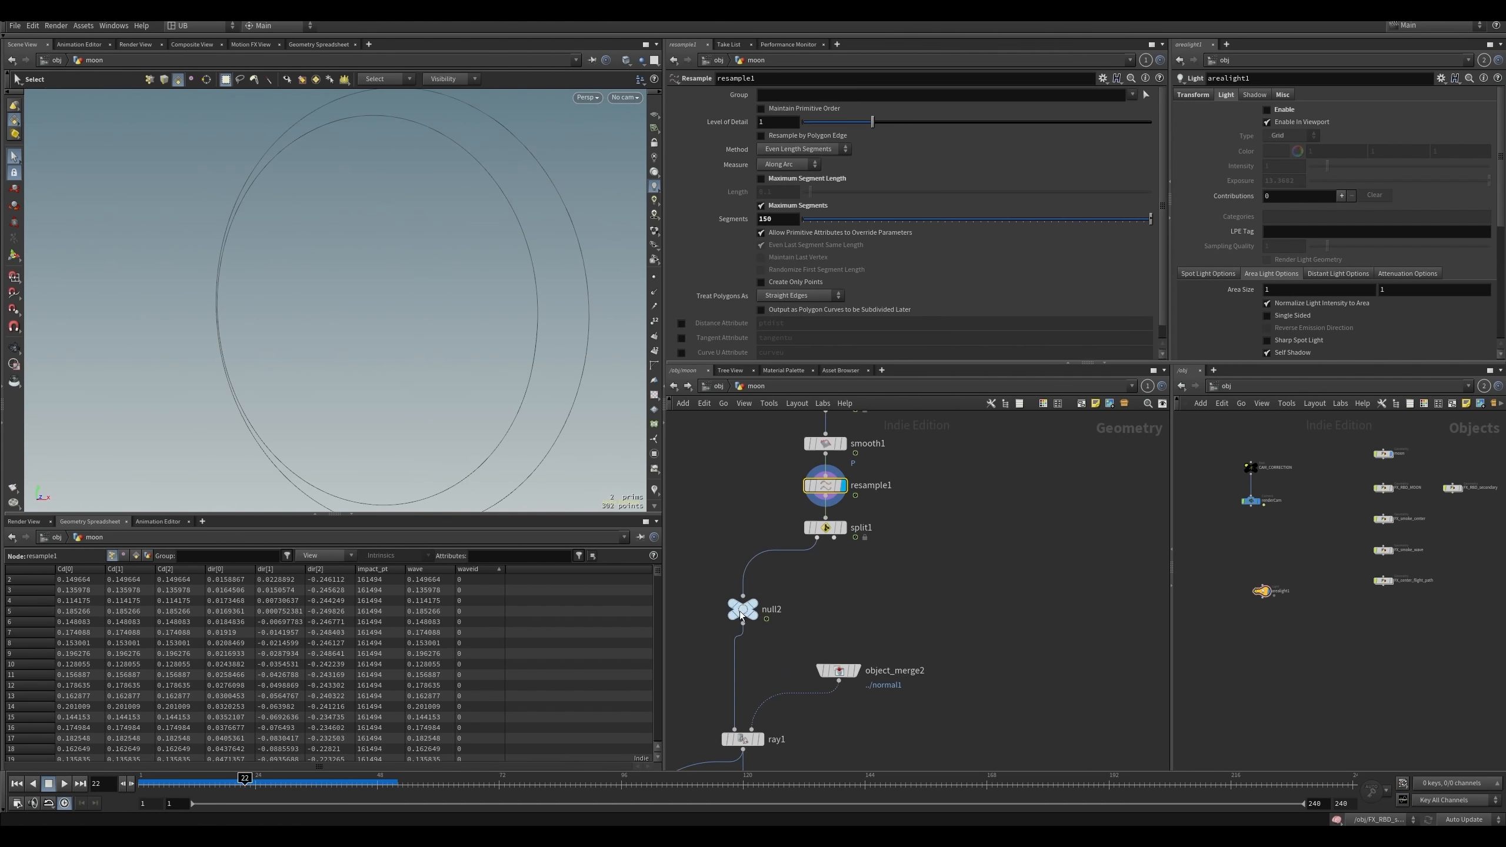
{"action": "left_click", "coordinate": [742, 609]}
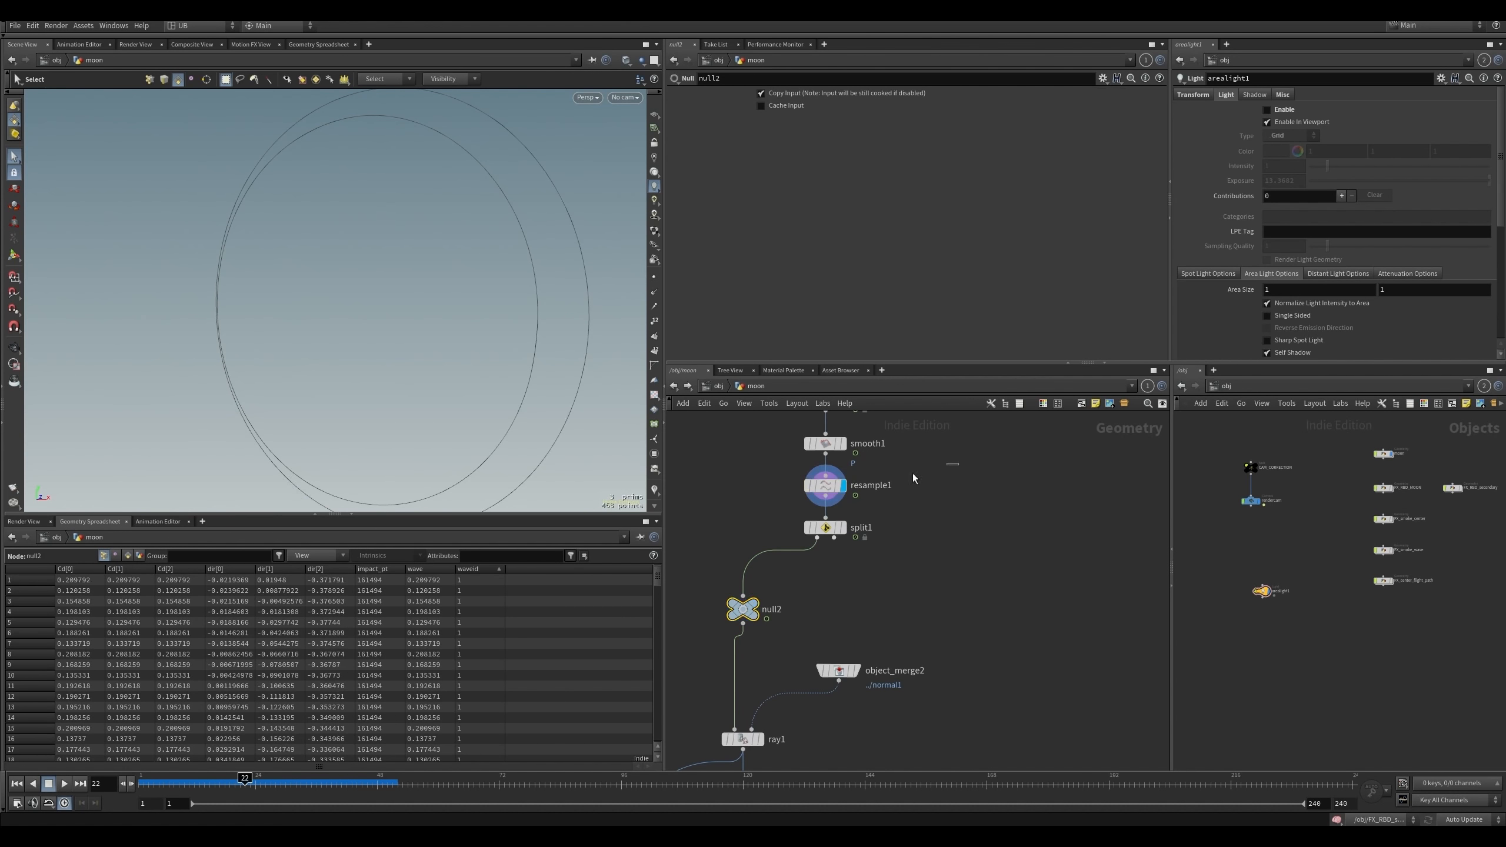
{"action": "left_click", "coordinate": [825, 485]}
{"action": "left_click", "coordinate": [583, 391]}
{"action": "left_click_drag", "start_coordinate": [926, 506], "coordinate": [740, 611]}
{"action": "middle_click_drag", "start_coordinate": [886, 630], "coordinate": [914, 538]}
- Display ray1 to examine its Minimum Distance projection, and show the moon surface fed in by object_merge2
{"action": "left_click", "coordinate": [789, 648]}
{"action": "left_click_drag", "start_coordinate": [867, 578], "coordinate": [845, 572]}
{"action": "left_click", "coordinate": [770, 648]}
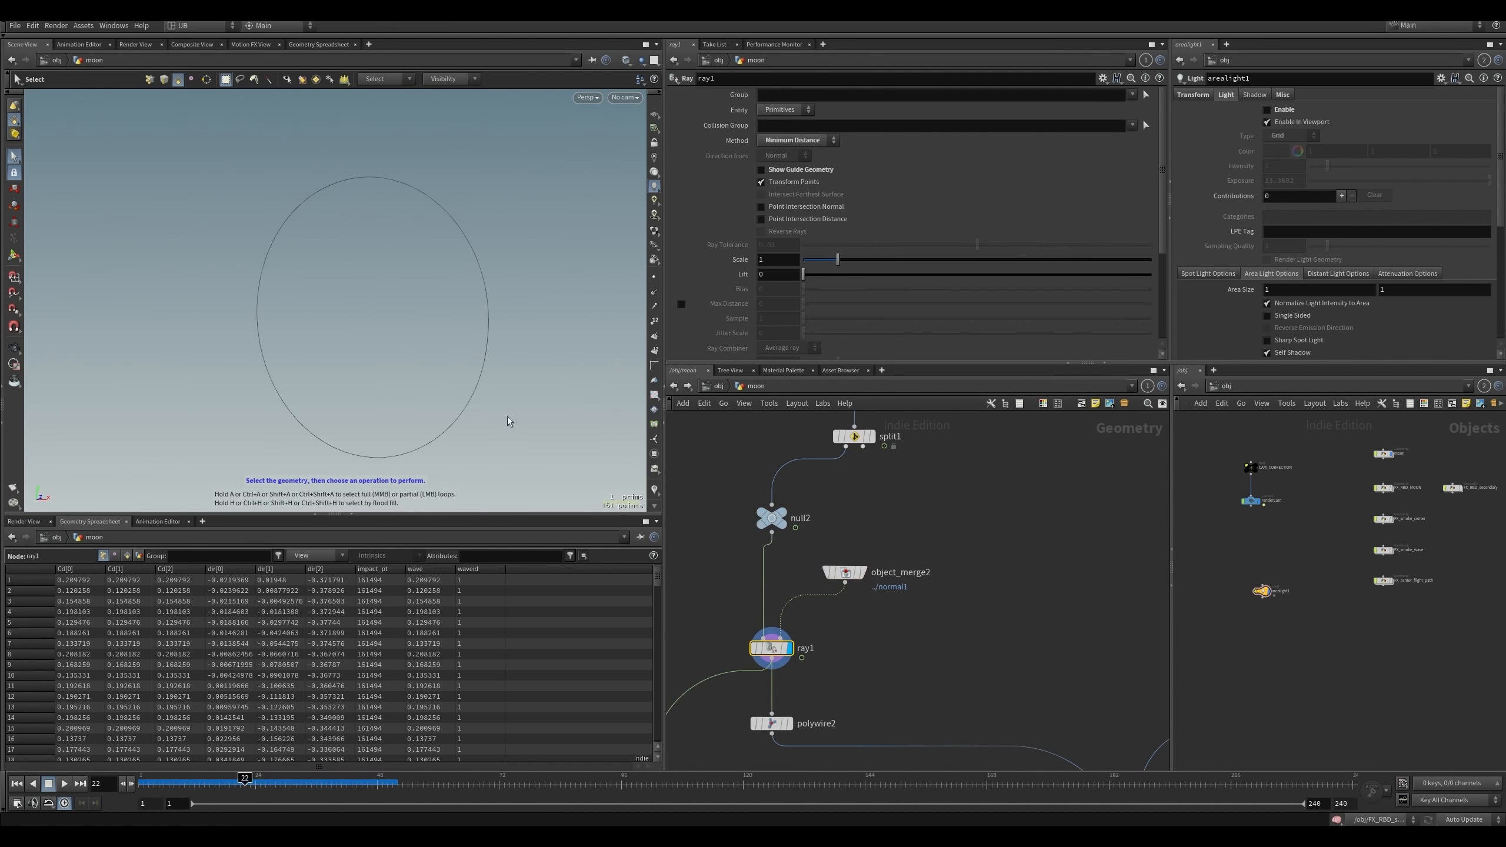
{"action": "left_click_drag", "start_coordinate": [508, 419], "coordinate": [483, 418], "text": "alt"}
{"action": "left_click", "coordinate": [863, 572]}
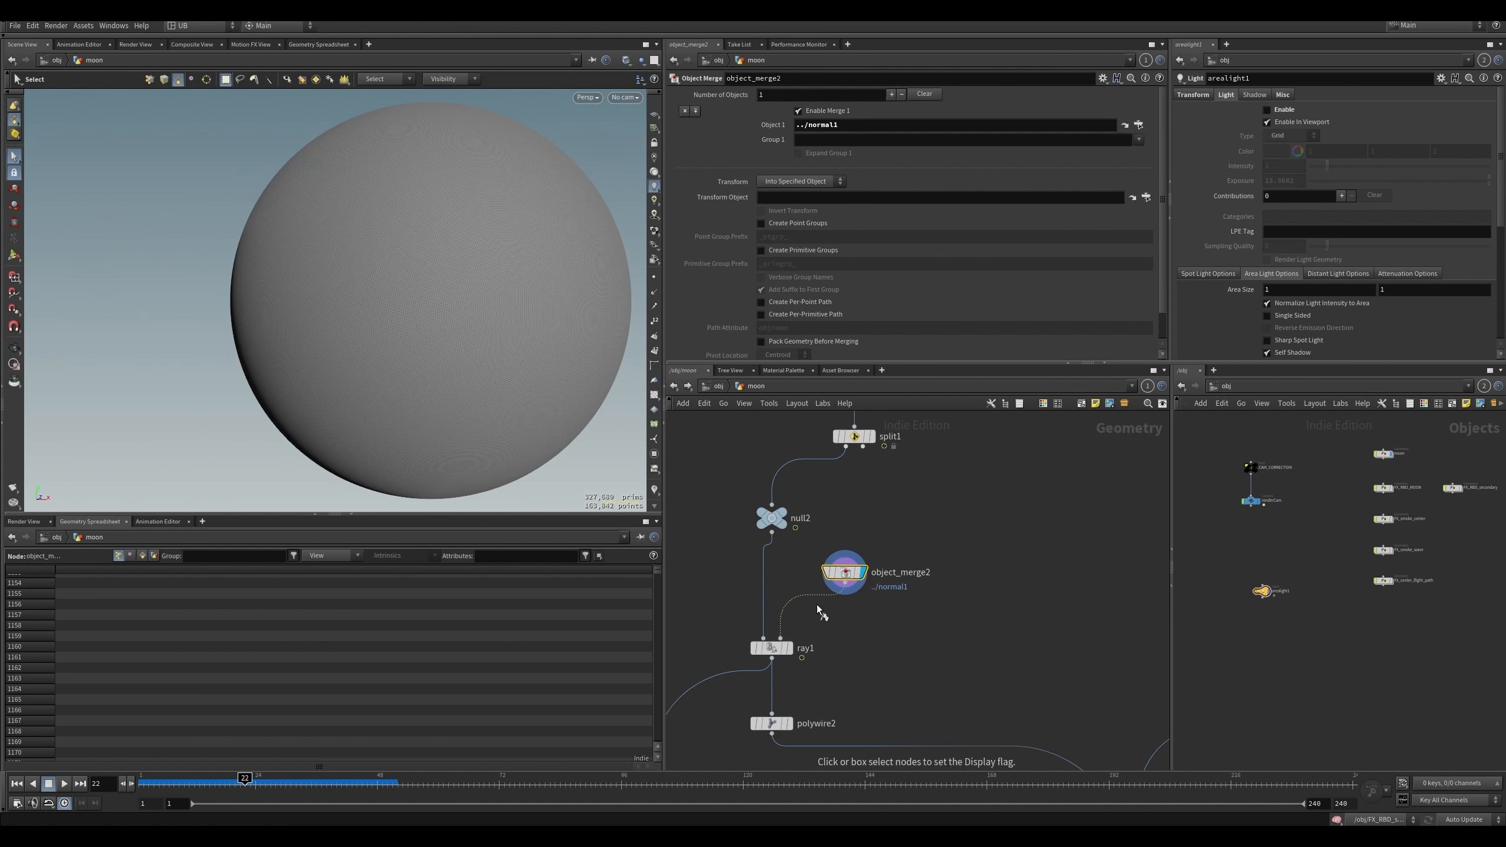
- Display ray1 at frame 29 and show object_merge2's moon surface together with its curve
{"action": "left_click", "coordinate": [788, 647]}
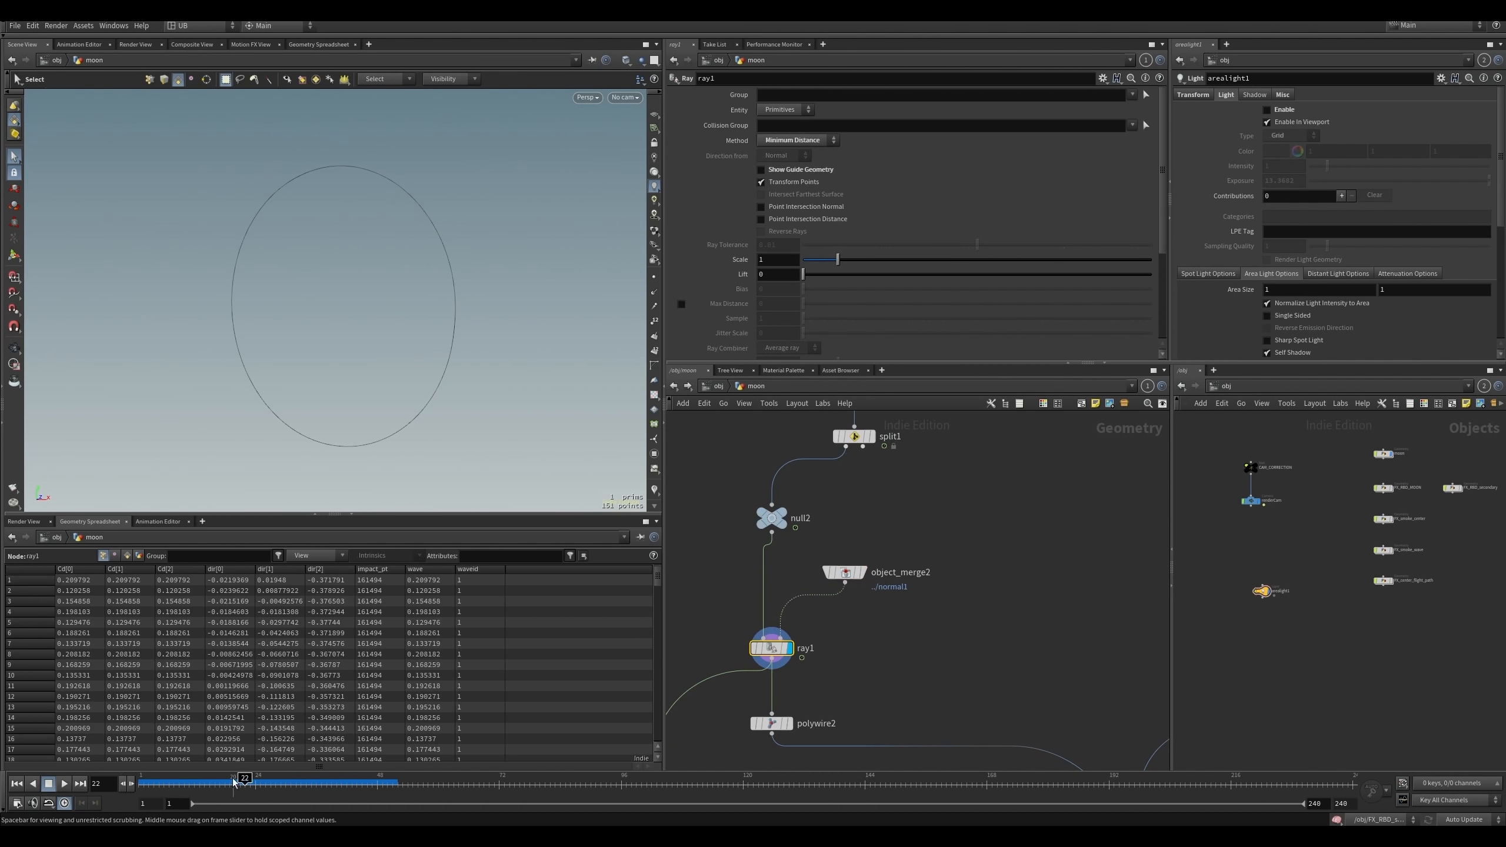
{"action": "left_click_drag", "start_coordinate": [239, 786], "coordinate": [283, 792]}
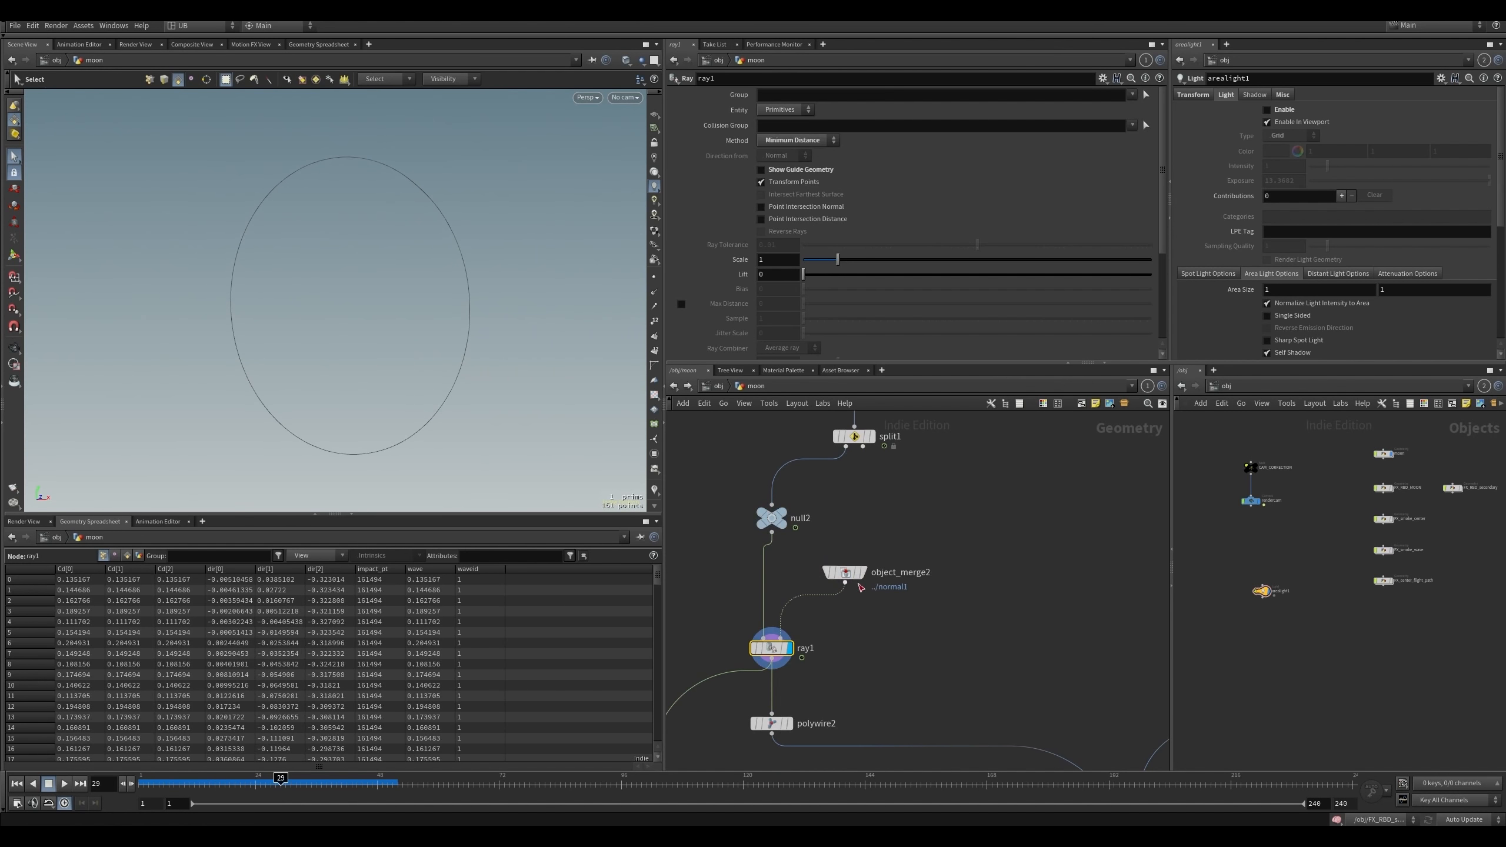
{"action": "left_click", "coordinate": [857, 572]}
{"action": "left_click_drag", "start_coordinate": [462, 327], "coordinate": [572, 421]}
{"action": "key", "text": "s"}
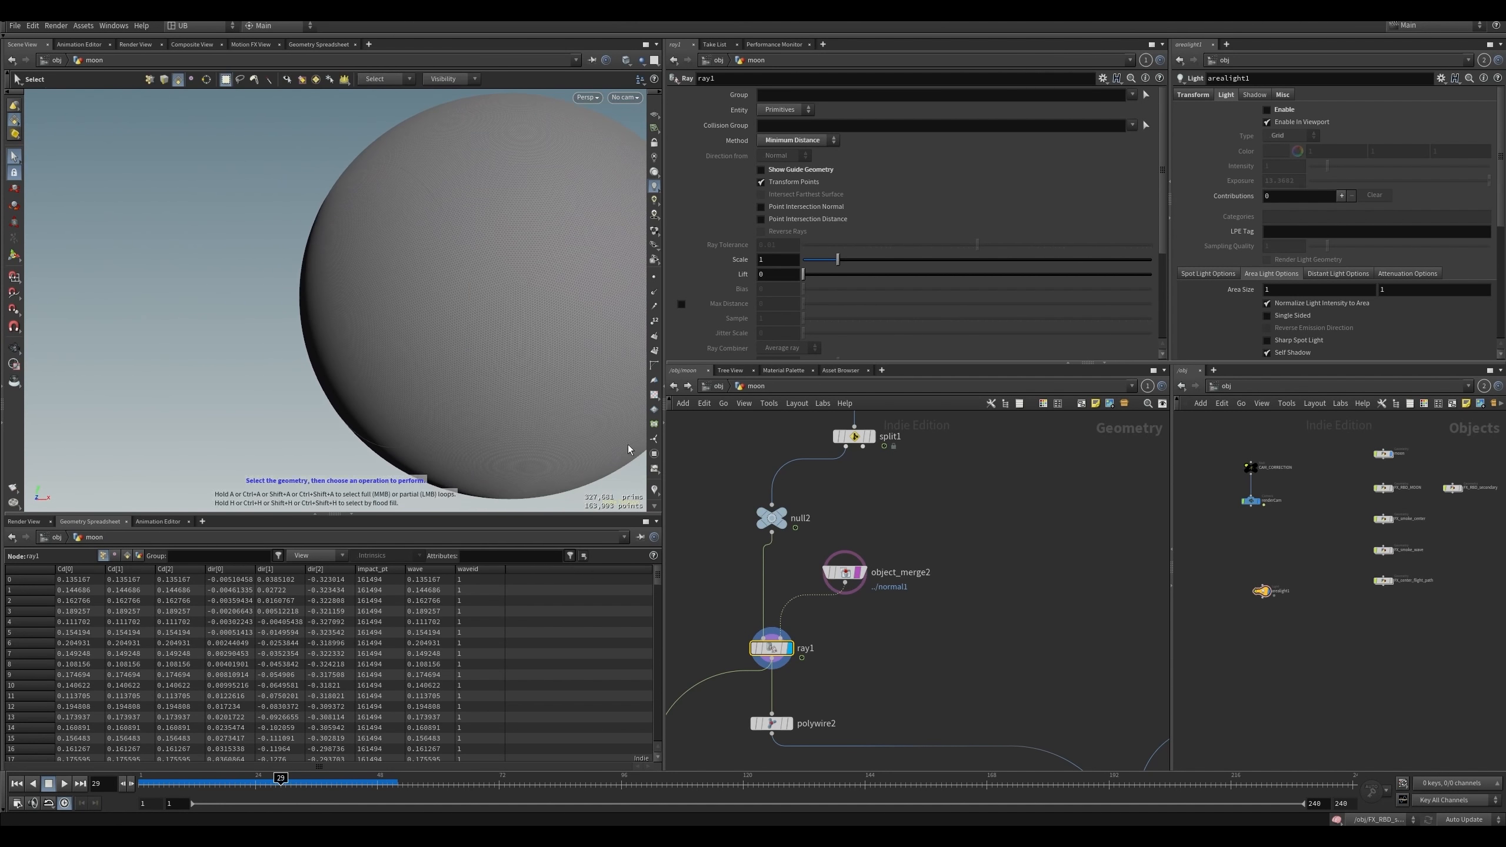
- Display null2, go to frame 21, and inspect the curves feeding it from resample1
{"action": "left_click", "coordinate": [778, 518]}
{"action": "left_click", "coordinate": [212, 784]}
{"action": "left_click_drag", "start_coordinate": [213, 787], "coordinate": [240, 786]}
{"action": "middle_click_drag", "start_coordinate": [792, 415], "coordinate": [742, 679]}
{"action": "left_click_drag", "start_coordinate": [753, 605], "coordinate": [837, 636]}
{"action": "left_click_drag", "start_coordinate": [741, 647], "coordinate": [832, 686]}
{"action": "middle_click_drag", "start_coordinate": [817, 768], "coordinate": [846, 583]}
{"action": "middle_click_drag", "start_coordinate": [783, 683], "coordinate": [786, 527]}
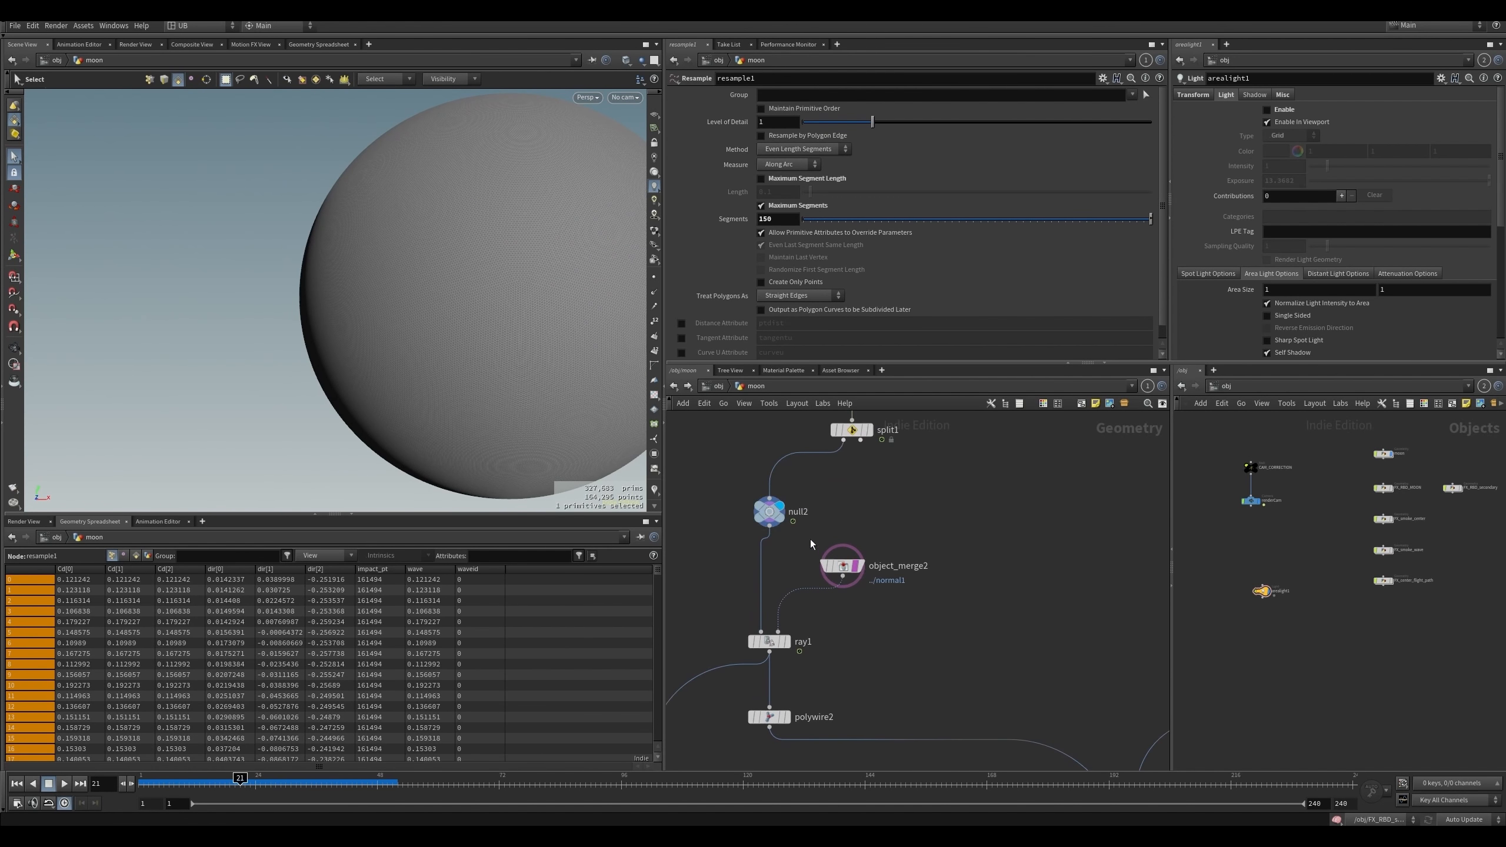
- Display ray1's projected curve against the ghosted moon surface and scrub the timeline to frame 26
{"action": "left_click_drag", "start_coordinate": [734, 676], "coordinate": [733, 674]}
{"action": "key", "text": "r"}
{"action": "scroll", "coordinate": [397, 385], "scroll_direction": "up", "scroll_amount": 3}
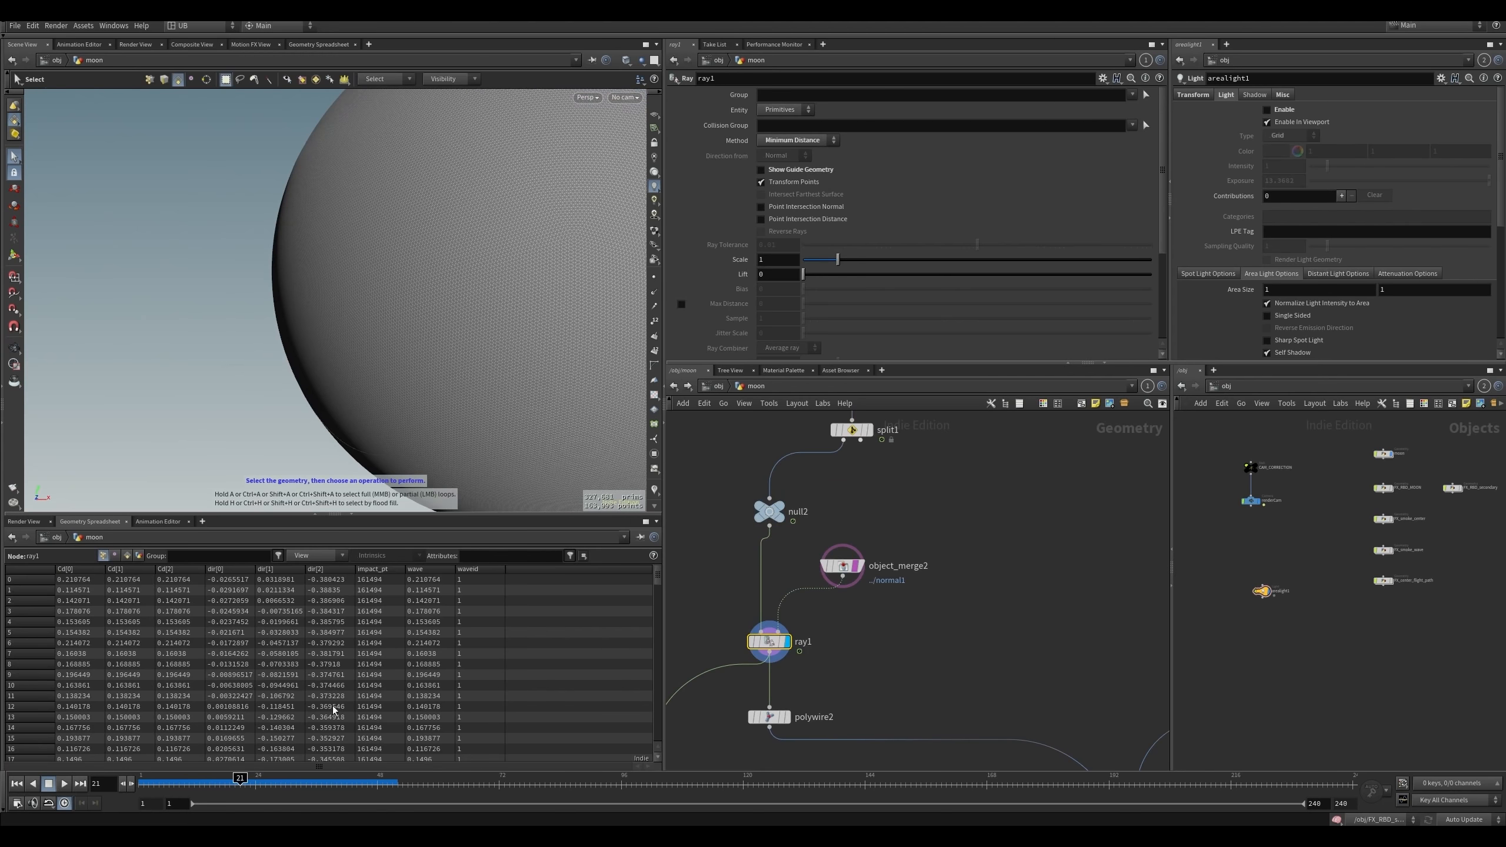
{"action": "left_click_drag", "start_coordinate": [198, 779], "coordinate": [260, 780]}
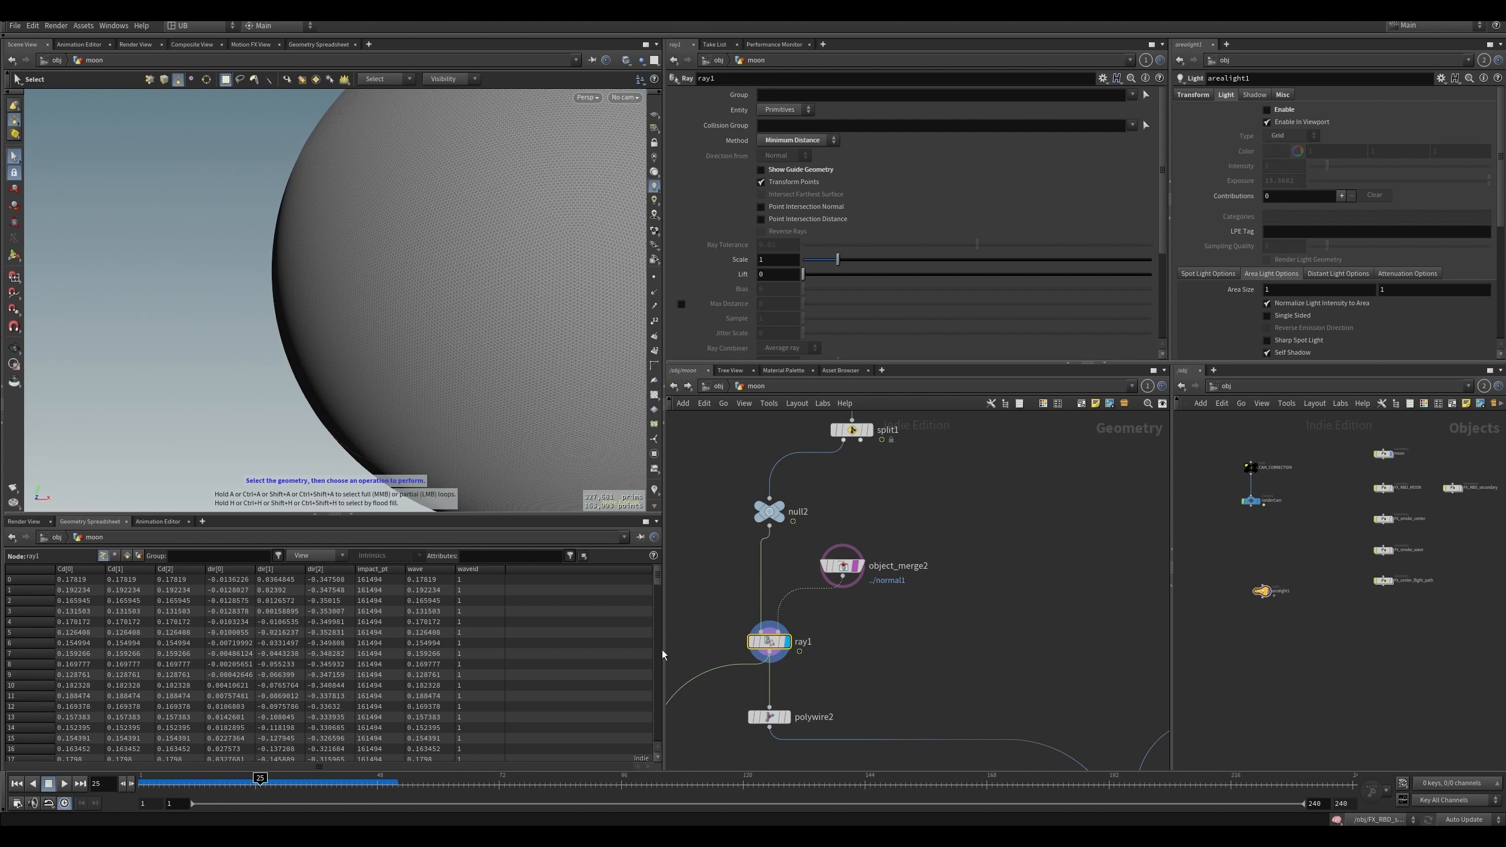
{"action": "left_click", "coordinate": [855, 566]}
{"action": "left_click", "coordinate": [856, 566]}
{"action": "left_click_drag", "start_coordinate": [480, 451], "coordinate": [431, 305], "text": "alt"}
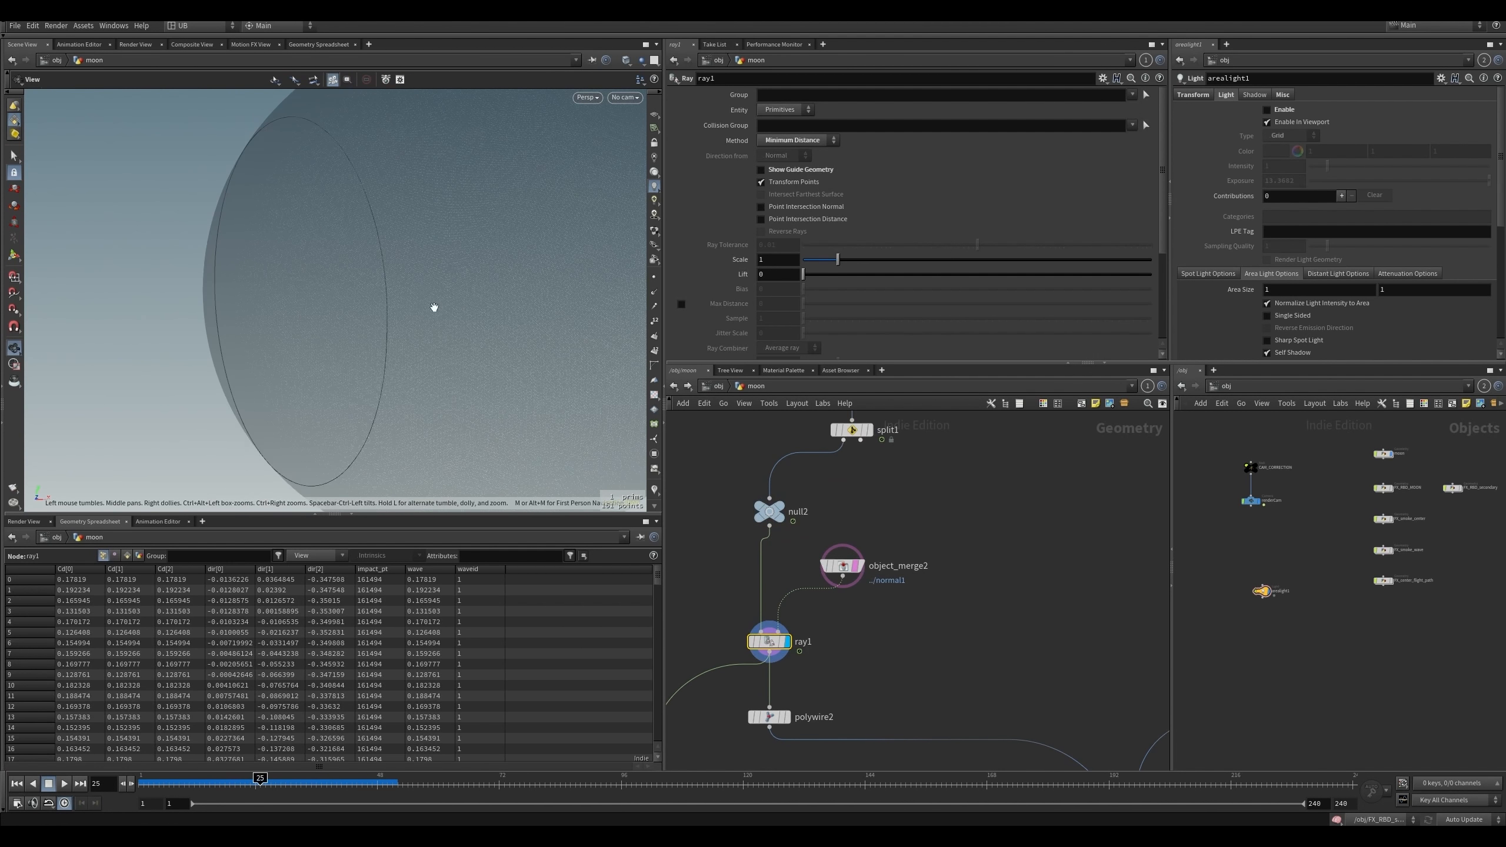
{"action": "right_click_drag", "start_coordinate": [431, 306], "coordinate": [283, 456], "text": "alt"}
{"action": "left_click_drag", "start_coordinate": [206, 782], "coordinate": [271, 781]}
{"action": "left_click_drag", "start_coordinate": [897, 538], "coordinate": [845, 577]}
{"action": "left_click_drag", "start_coordinate": [863, 620], "coordinate": [729, 675]}
{"action": "middle_click_drag", "start_coordinate": [855, 674], "coordinate": [845, 547]}
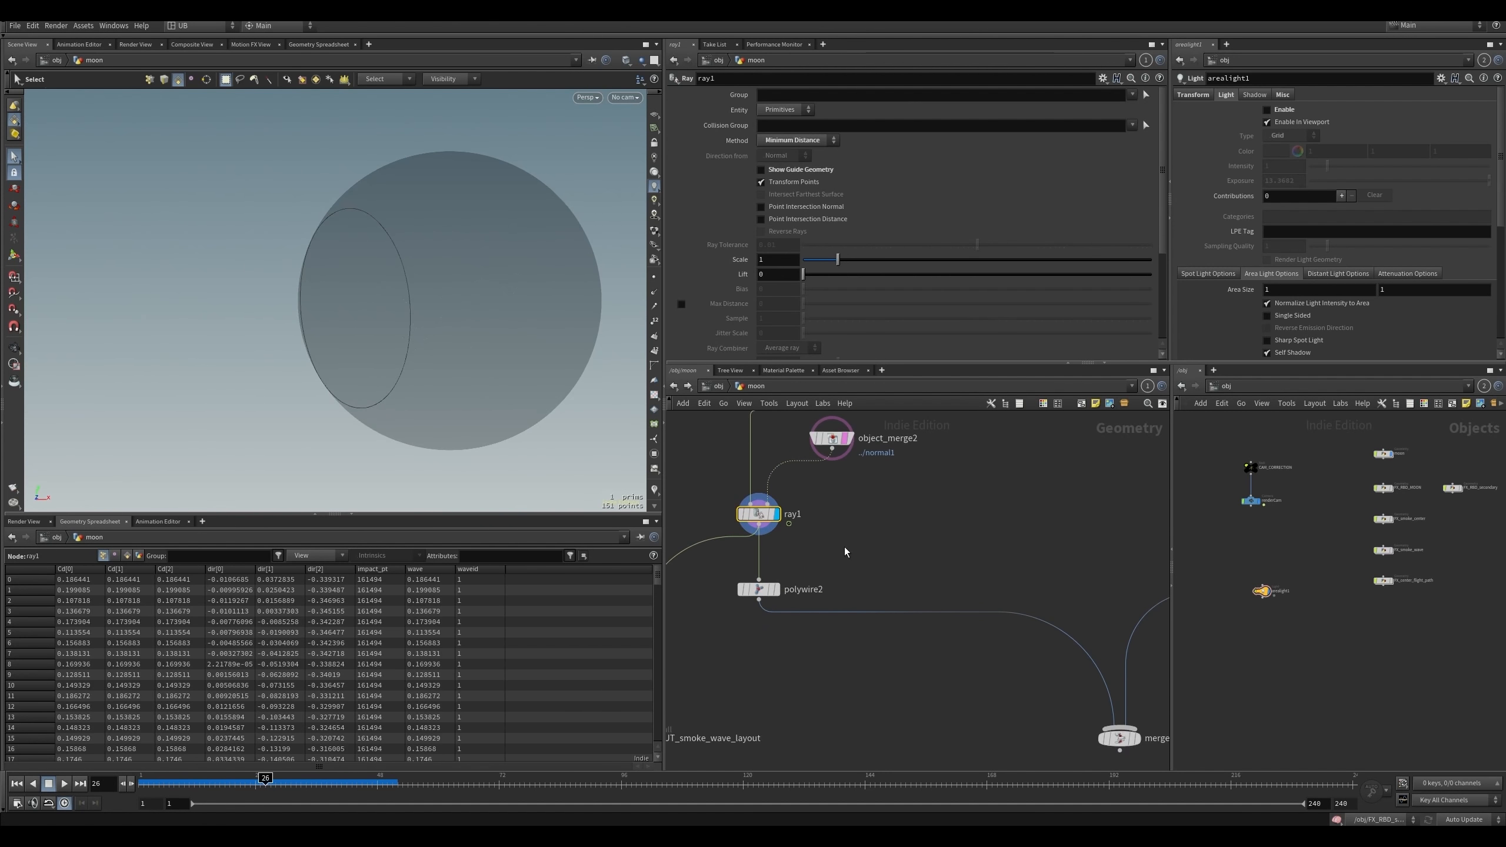
- Display polywire2 to examine the thickened wave-edge curve and its Wire Radius setting
{"action": "left_click", "coordinate": [842, 564]}
{"action": "key", "text": "r"}
{"action": "left_click_drag", "start_coordinate": [843, 564], "coordinate": [727, 616]}
{"action": "left_click_drag", "start_coordinate": [385, 350], "coordinate": [428, 334], "text": "alt"}
{"action": "right_click_drag", "start_coordinate": [428, 333], "coordinate": [505, 304], "text": "alt"}
{"action": "middle_click_drag", "start_coordinate": [846, 526], "coordinate": [915, 545]}
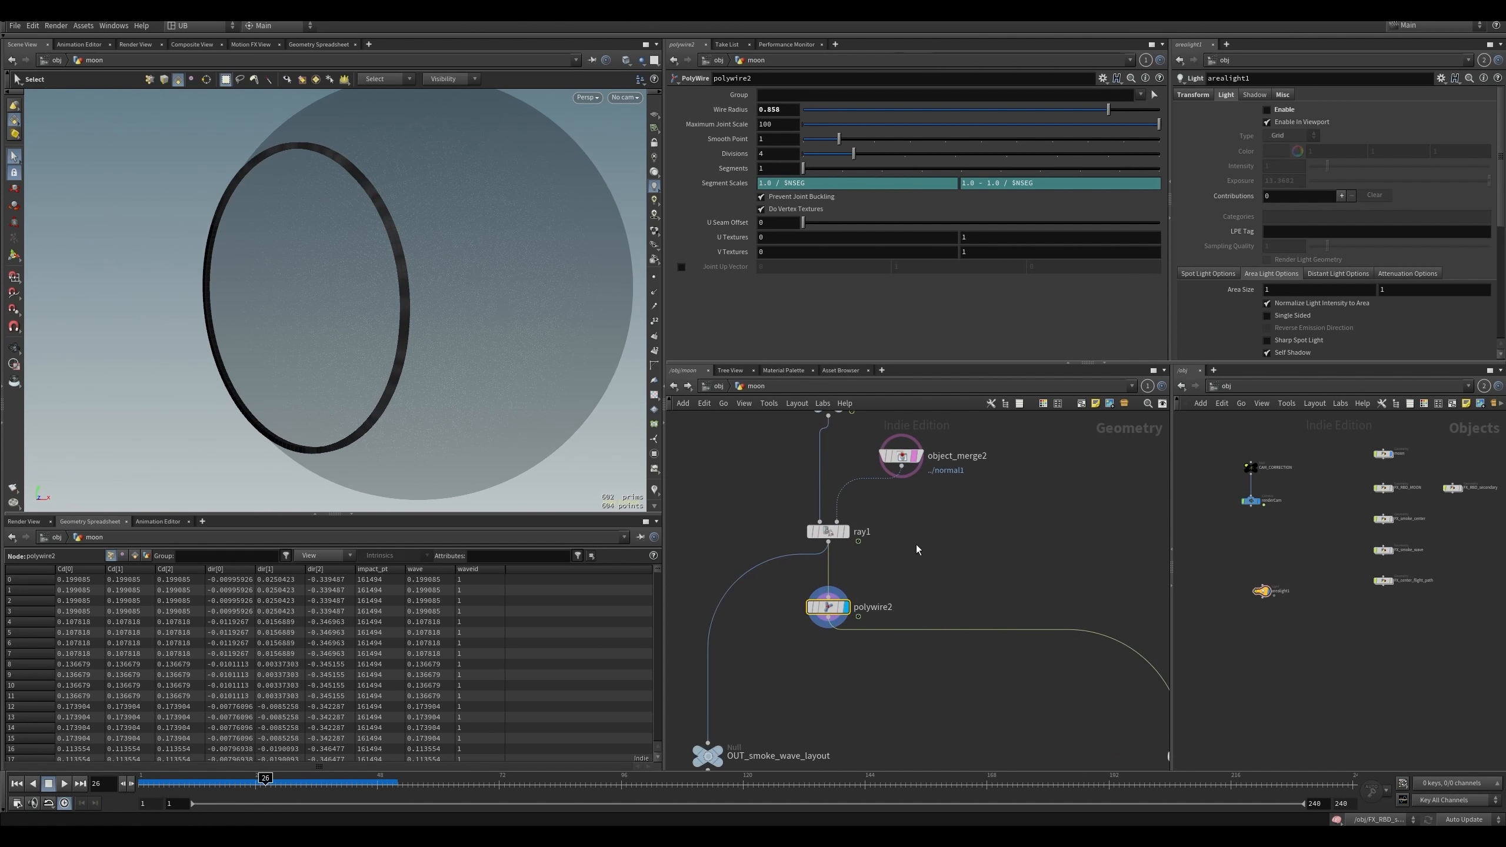
{"action": "middle_click_drag", "start_coordinate": [857, 583], "coordinate": [870, 519]}
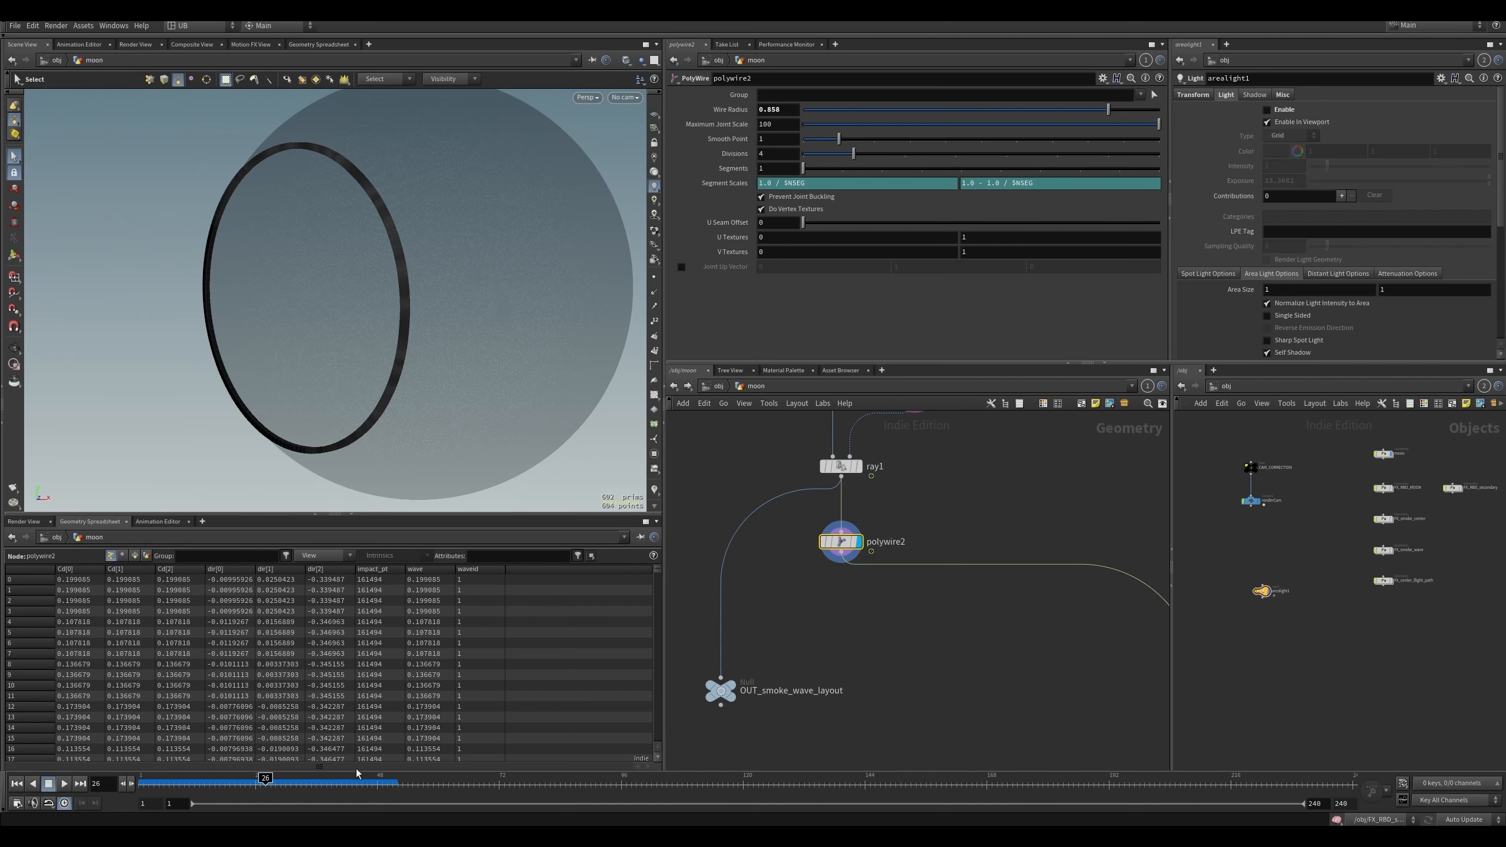
- Display the OUT_smoke_wave_layout null to show the thin wave curve passed on for the smoke layout
{"action": "middle_click_drag", "start_coordinate": [751, 625], "coordinate": [760, 617]}
{"action": "left_click", "coordinate": [733, 683]}
{"action": "key", "text": "r"}
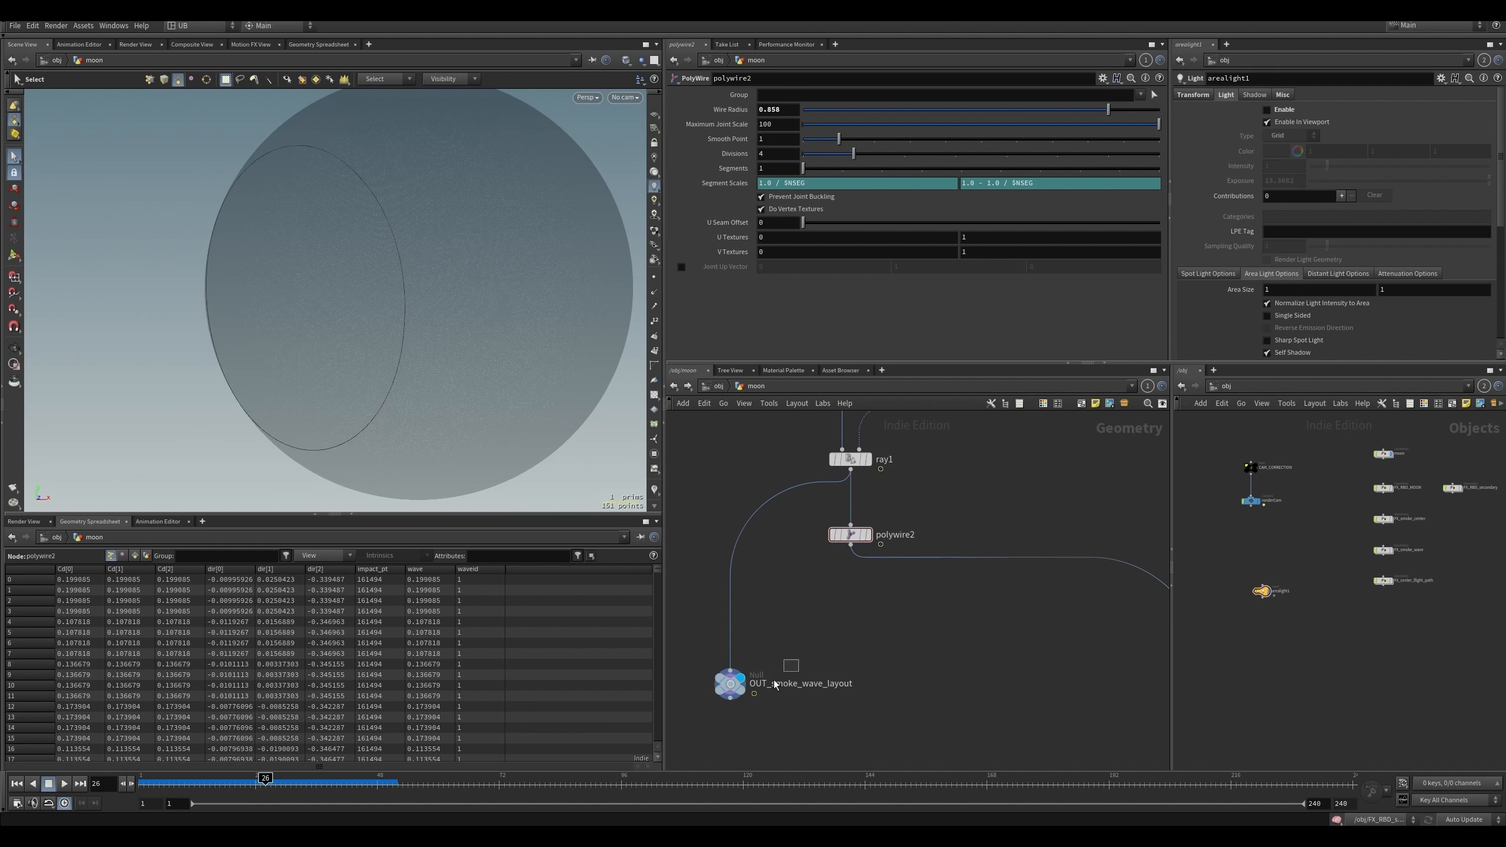
{"action": "scroll", "coordinate": [785, 645], "scroll_direction": "down", "scroll_amount": 5}
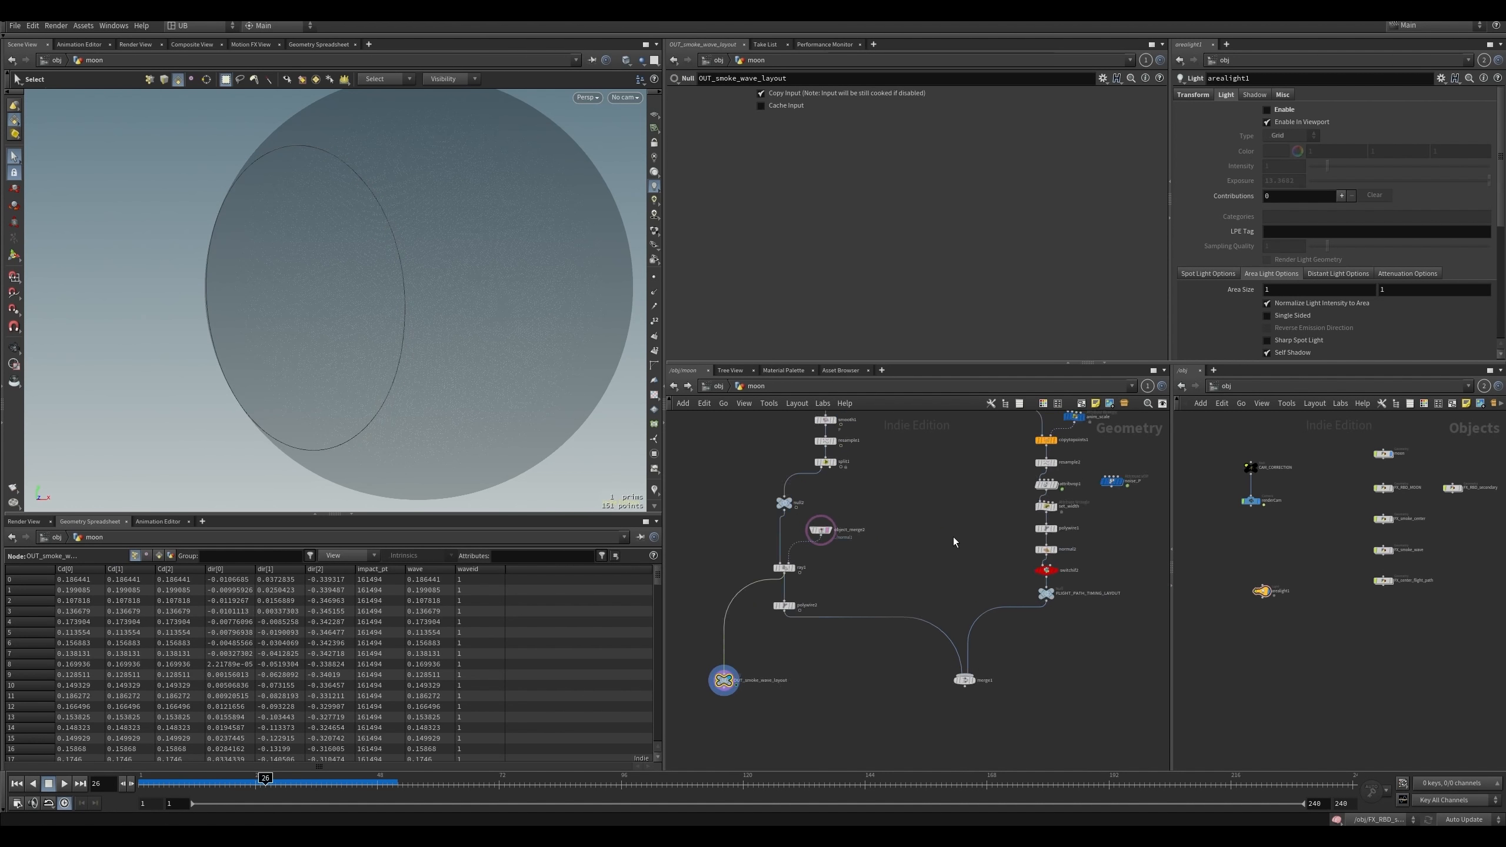
- Display FLIGHT_PATH_TIMING_LAYOUT to show the flight path beside the moon, and go to frame 29
{"action": "scroll", "coordinate": [953, 537], "scroll_direction": "up", "scroll_amount": 5}
{"action": "middle_click_drag", "start_coordinate": [836, 516], "coordinate": [921, 325]}
{"action": "scroll", "coordinate": [801, 580], "scroll_direction": "down", "scroll_amount": 4}
{"action": "left_click", "coordinate": [894, 607]}
{"action": "middle_click_drag", "start_coordinate": [368, 349], "coordinate": [504, 354], "text": "alt"}
{"action": "scroll", "coordinate": [394, 337], "scroll_direction": "down", "scroll_amount": 3}
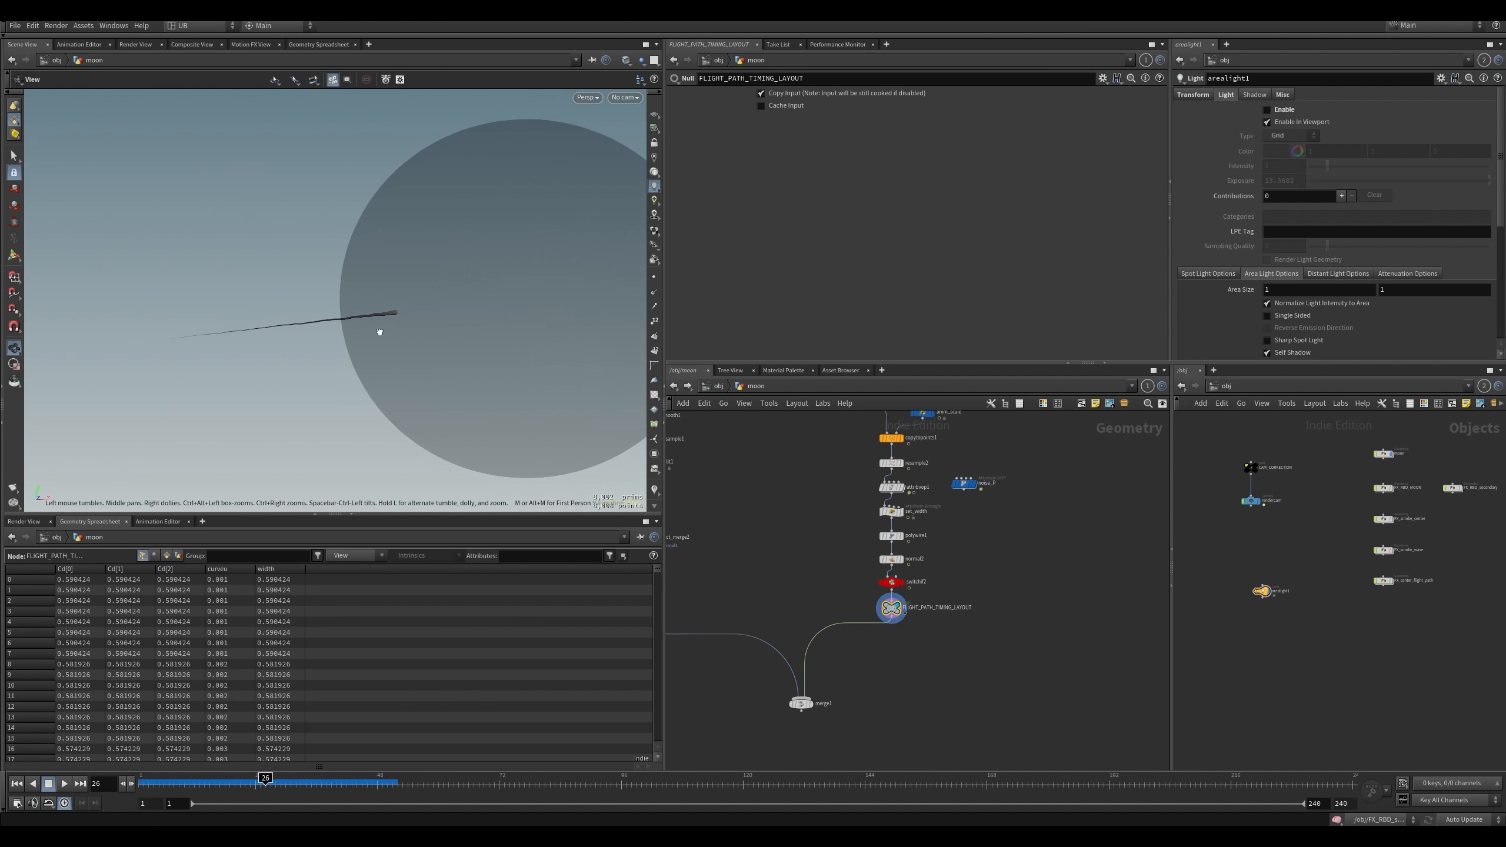
{"action": "left_click_drag", "start_coordinate": [202, 783], "coordinate": [281, 790]}
- Inspect the flight path from several angles and play the animation through to frame 30
{"action": "right_click_drag", "start_coordinate": [410, 290], "coordinate": [403, 349], "text": "alt"}
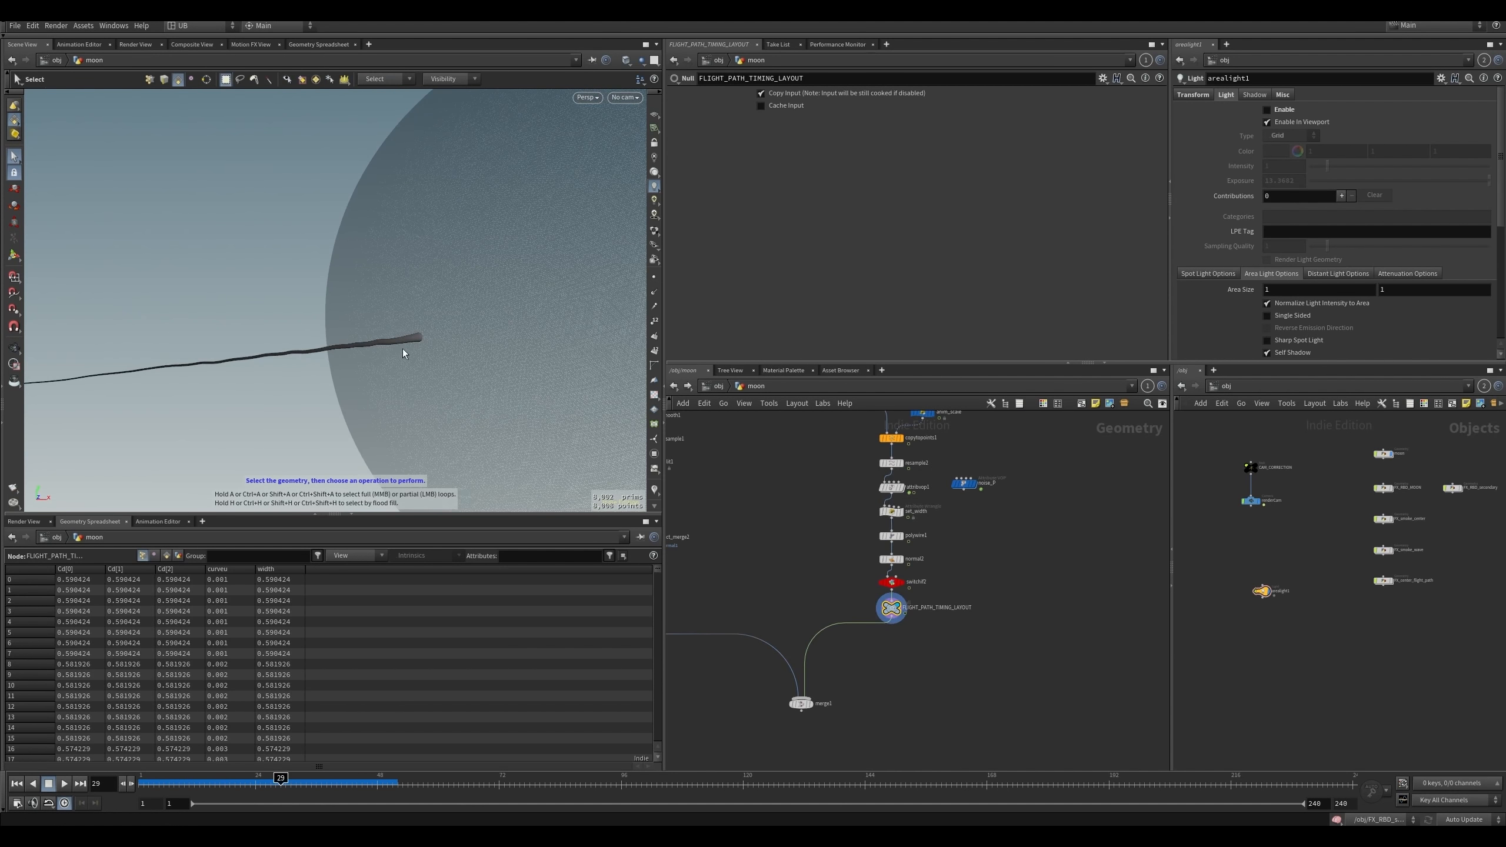
{"action": "mouse_move", "coordinate": [402, 349]}
{"action": "left_mouse_down", "text": "alt"}
{"action": "mouse_move", "coordinate": [337, 363]}
{"action": "mouse_move", "coordinate": [427, 351]}
{"action": "left_mouse_up", "text": "alt"}
{"action": "middle_click_drag", "start_coordinate": [354, 357], "coordinate": [383, 333], "text": "alt"}
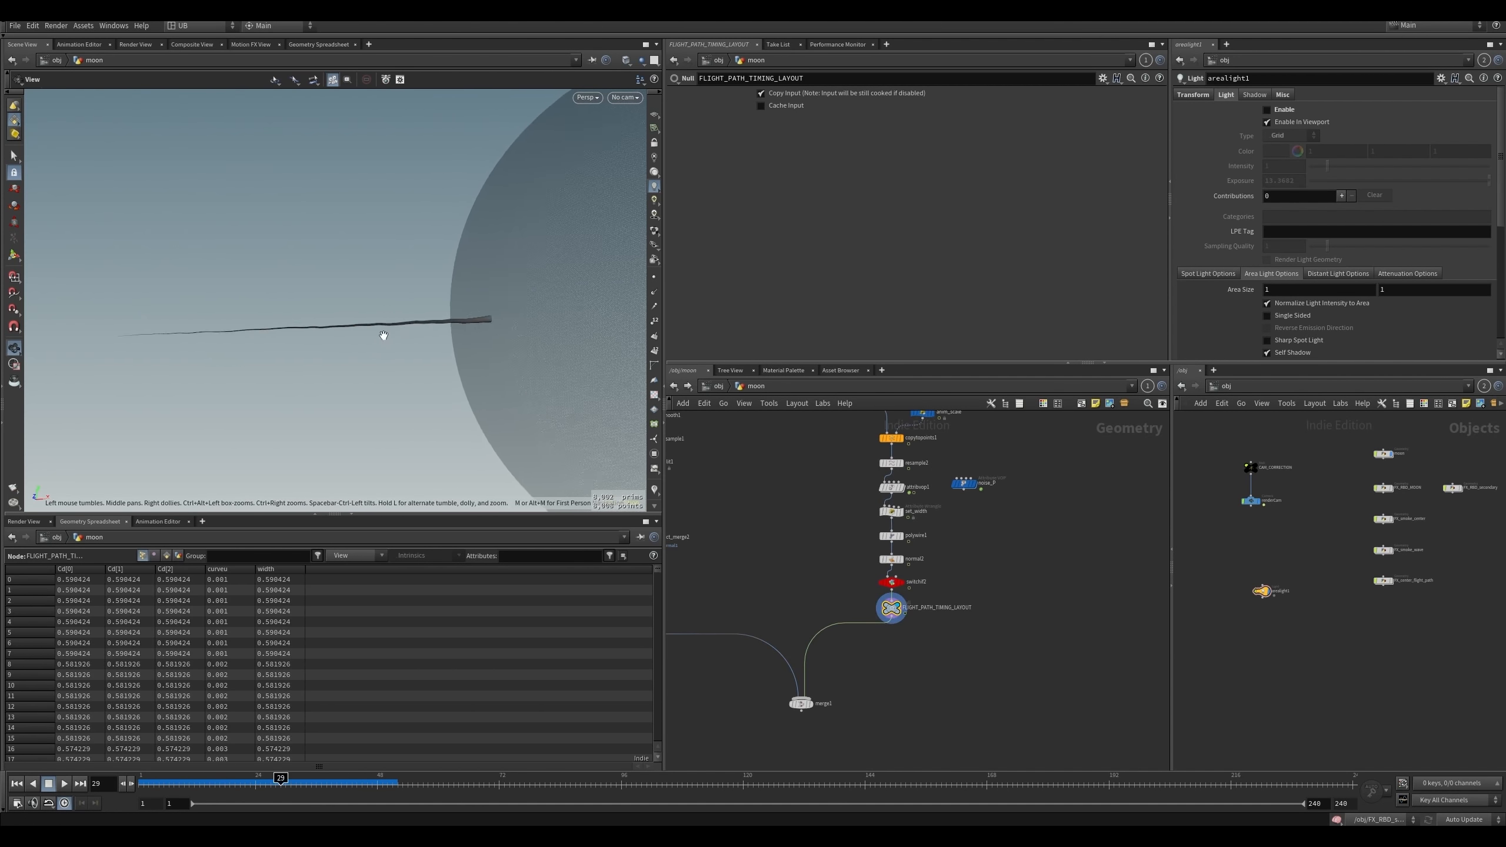
{"action": "left_click_drag", "start_coordinate": [383, 333], "coordinate": [452, 362], "text": "alt"}
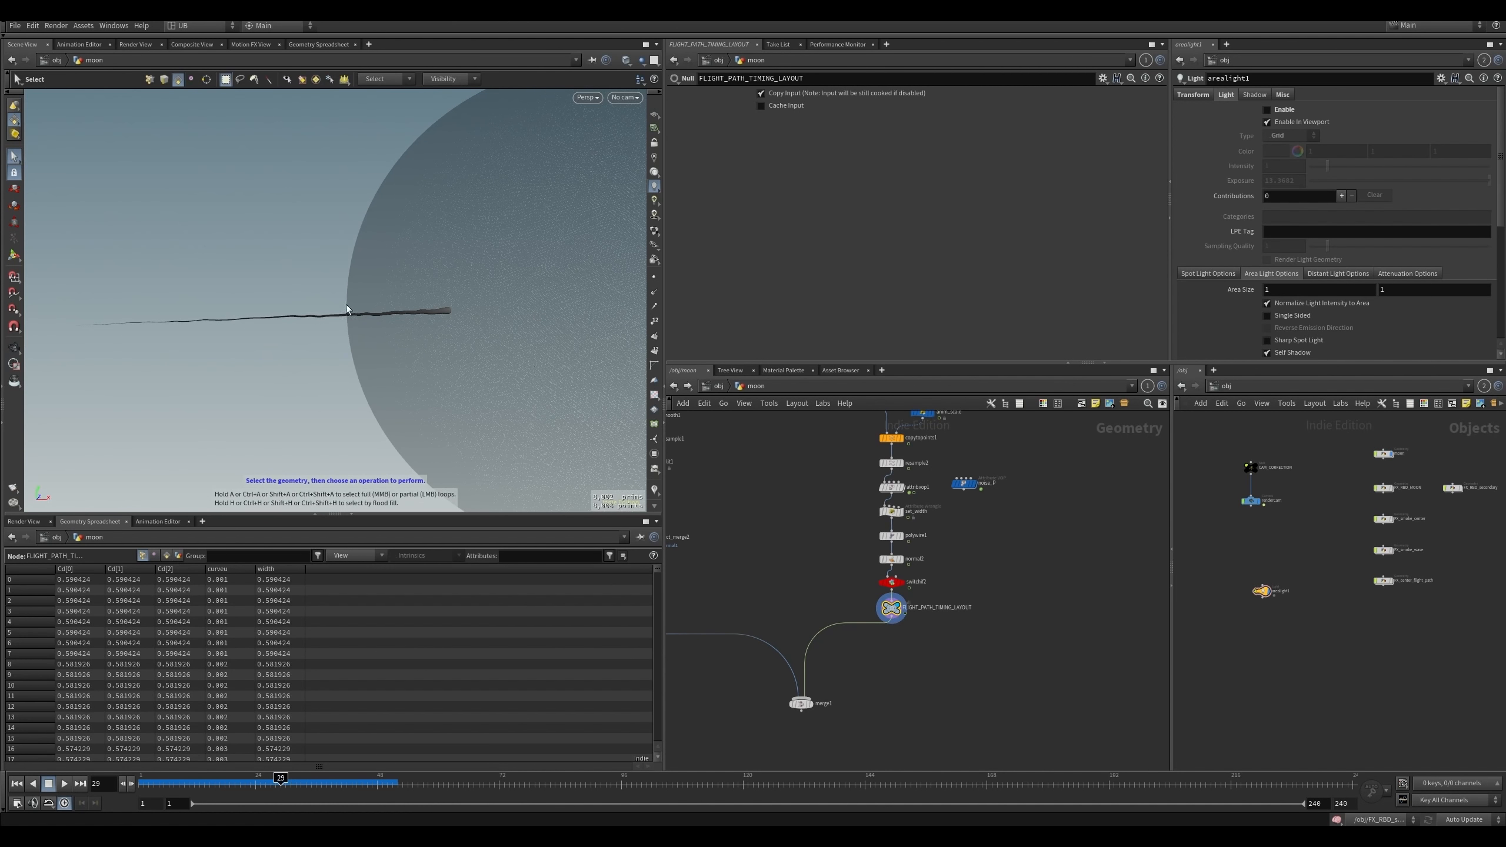
{"action": "key", "text": "Up"}
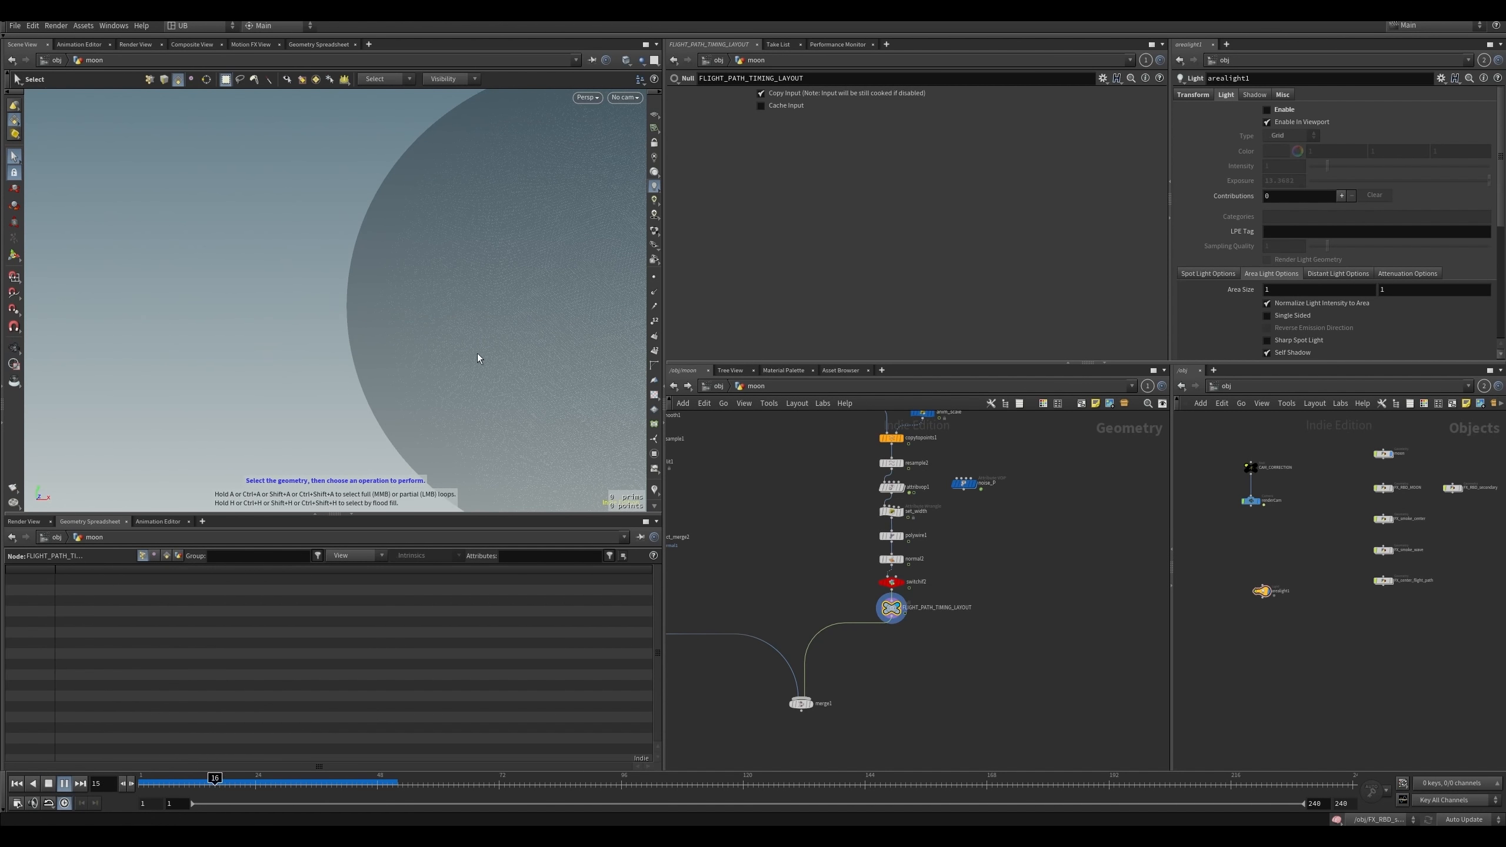
{"action": "key", "text": "Up"}
- Display object_merge4 at the start of the flight-path branch to examine its ../blast1 reference
{"action": "scroll", "coordinate": [857, 584], "scroll_direction": "up", "scroll_amount": 3}
{"action": "scroll", "coordinate": [870, 535], "scroll_direction": "down", "scroll_amount": 3}
{"action": "middle_click_drag", "start_coordinate": [846, 510], "coordinate": [853, 585]}
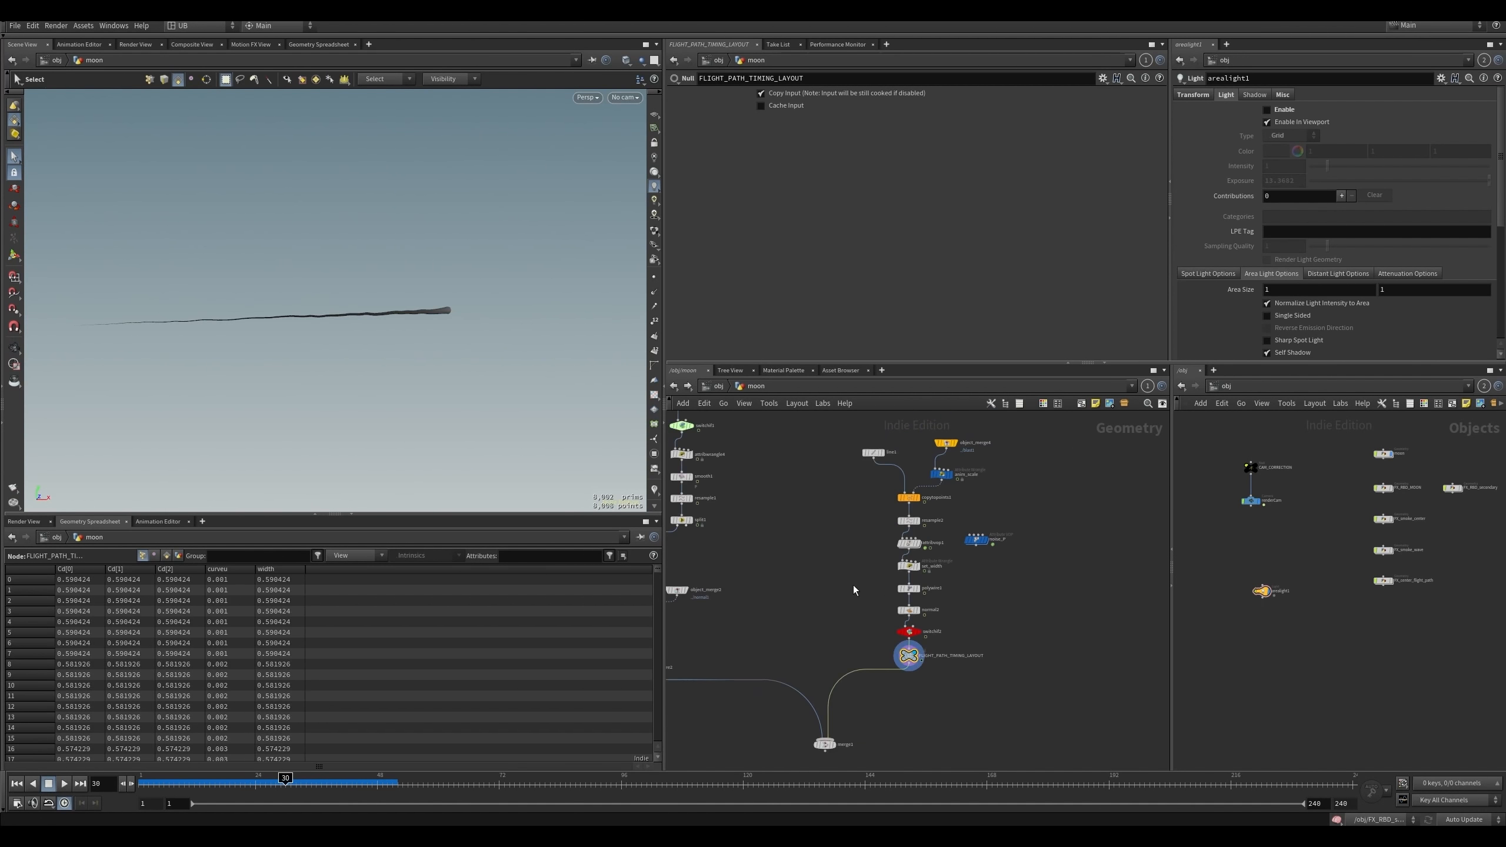
{"action": "middle_click_drag", "start_coordinate": [906, 432], "coordinate": [883, 706]}
{"action": "scroll", "coordinate": [886, 510], "scroll_direction": "up", "scroll_amount": 3}
{"action": "left_click", "coordinate": [966, 527]}
{"action": "scroll", "coordinate": [901, 496], "scroll_direction": "down", "scroll_amount": 4}
{"action": "middle_click_drag", "start_coordinate": [853, 419], "coordinate": [914, 655]}
{"action": "scroll", "coordinate": [883, 564], "scroll_direction": "up", "scroll_amount": 2}
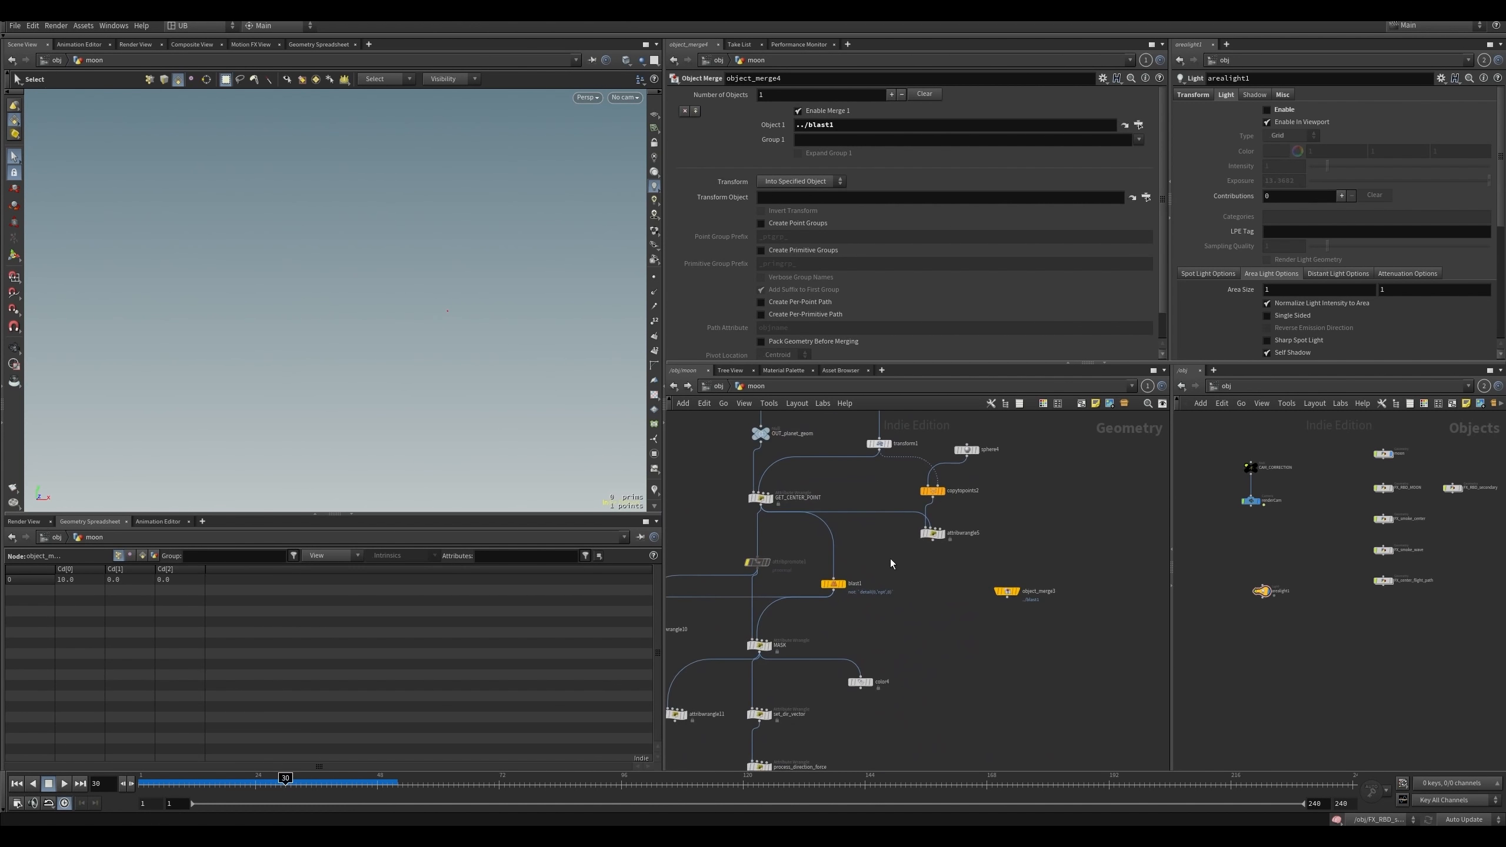
- Display blast1 to examine its point group expression, and return to the flight-path branch
{"action": "left_click_drag", "start_coordinate": [882, 556], "coordinate": [843, 597]}
{"action": "key", "text": "r"}
{"action": "middle_click_drag", "start_coordinate": [971, 673], "coordinate": [859, 450]}
{"action": "middle_click_drag", "start_coordinate": [875, 700], "coordinate": [878, 502]}
{"action": "scroll", "coordinate": [836, 546], "scroll_direction": "up", "scroll_amount": 3}
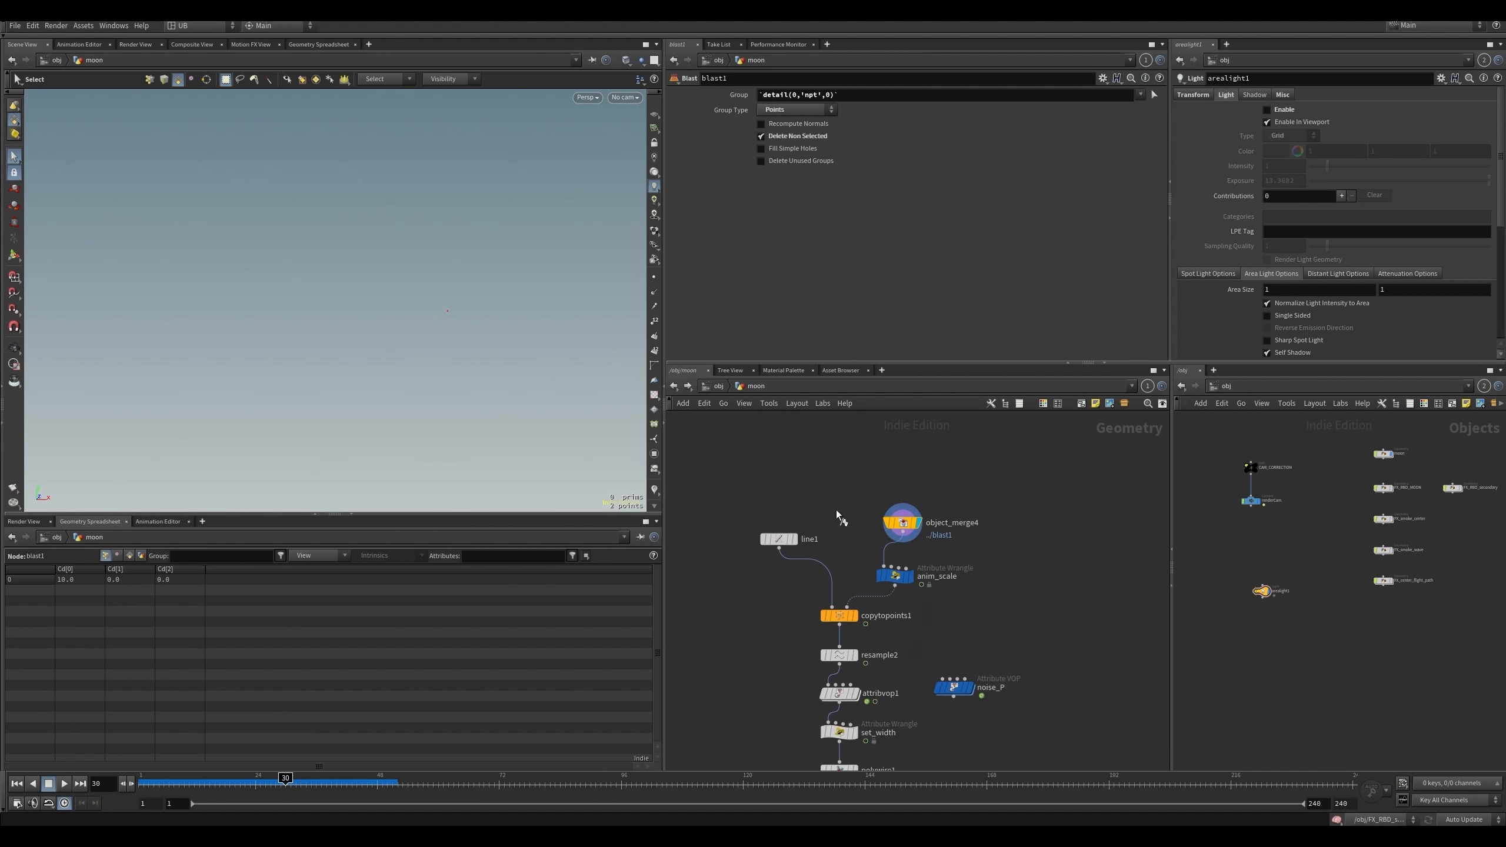
- Display line1 and copytopoints1 in turn, and scrub to frame 24 to examine the flight line's growth
{"action": "left_click_drag", "start_coordinate": [835, 511], "coordinate": [784, 600]}
{"action": "key", "text": "r"}
{"action": "left_click", "coordinate": [823, 618]}
{"action": "key", "text": "r"}
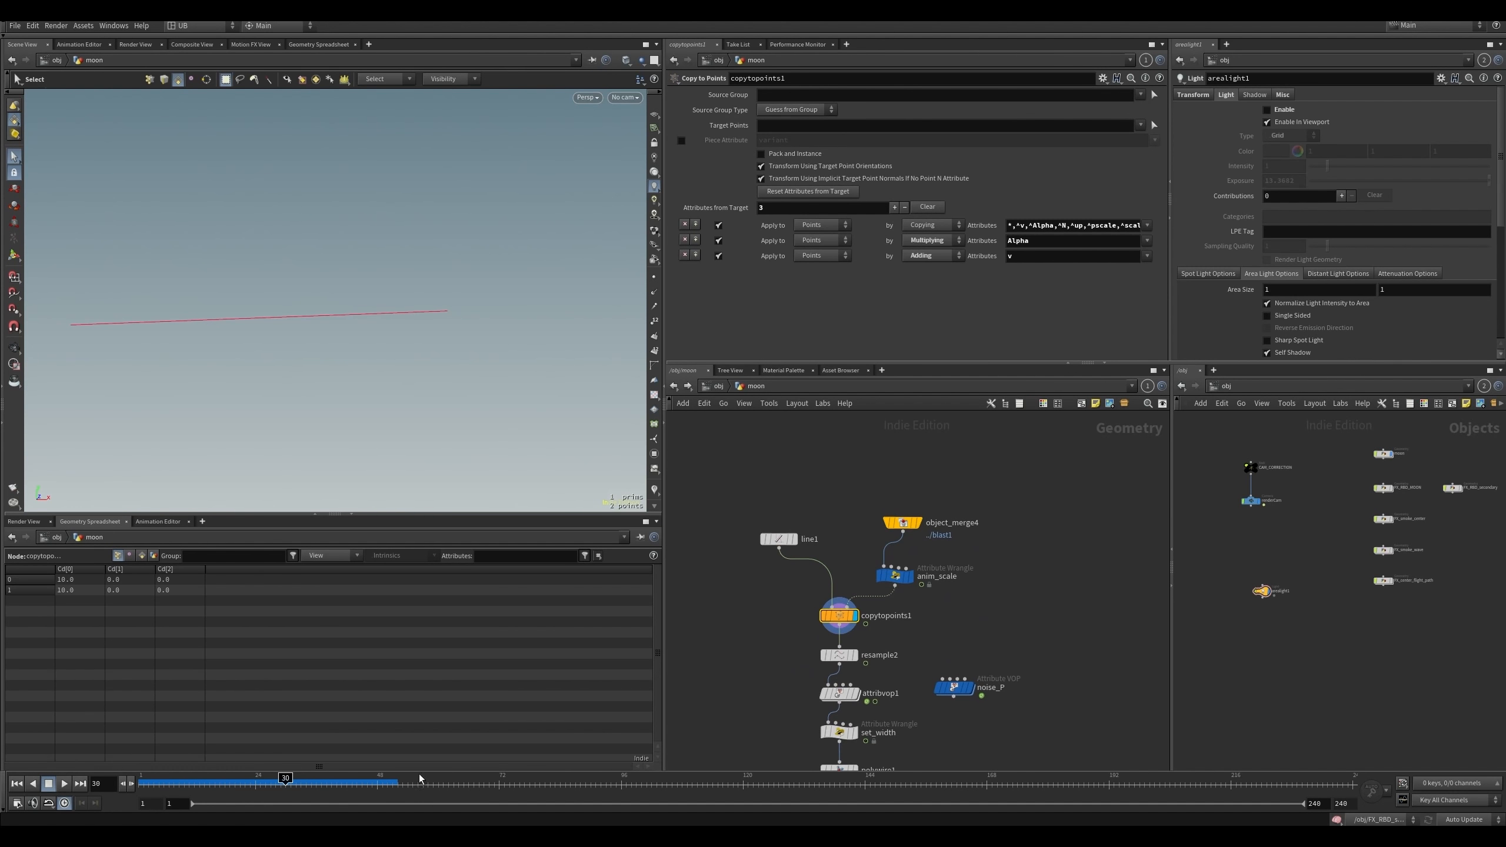
{"action": "mouse_move", "coordinate": [255, 782]}
{"action": "left_mouse_down"}
{"action": "mouse_move", "coordinate": [216, 784]}
{"action": "mouse_move", "coordinate": [258, 786]}
{"action": "left_mouse_up"}
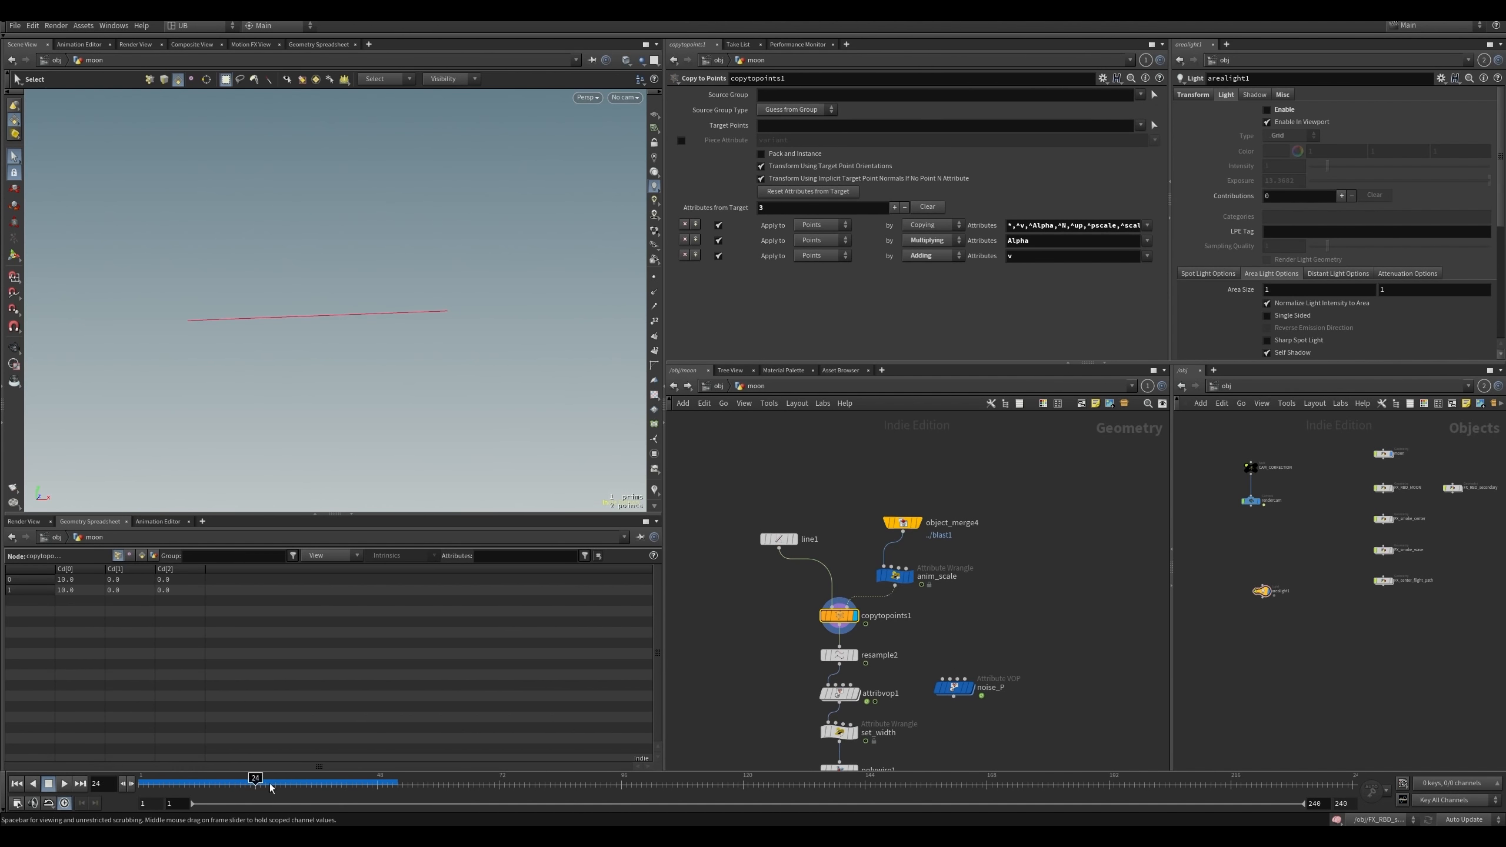
{"action": "left_click_drag", "start_coordinate": [424, 330], "coordinate": [500, 379], "text": "alt"}
- Examine anim_scale's pscale code and show its animated Scale channel curve in the Animation Editor
{"action": "left_click", "coordinate": [894, 575]}
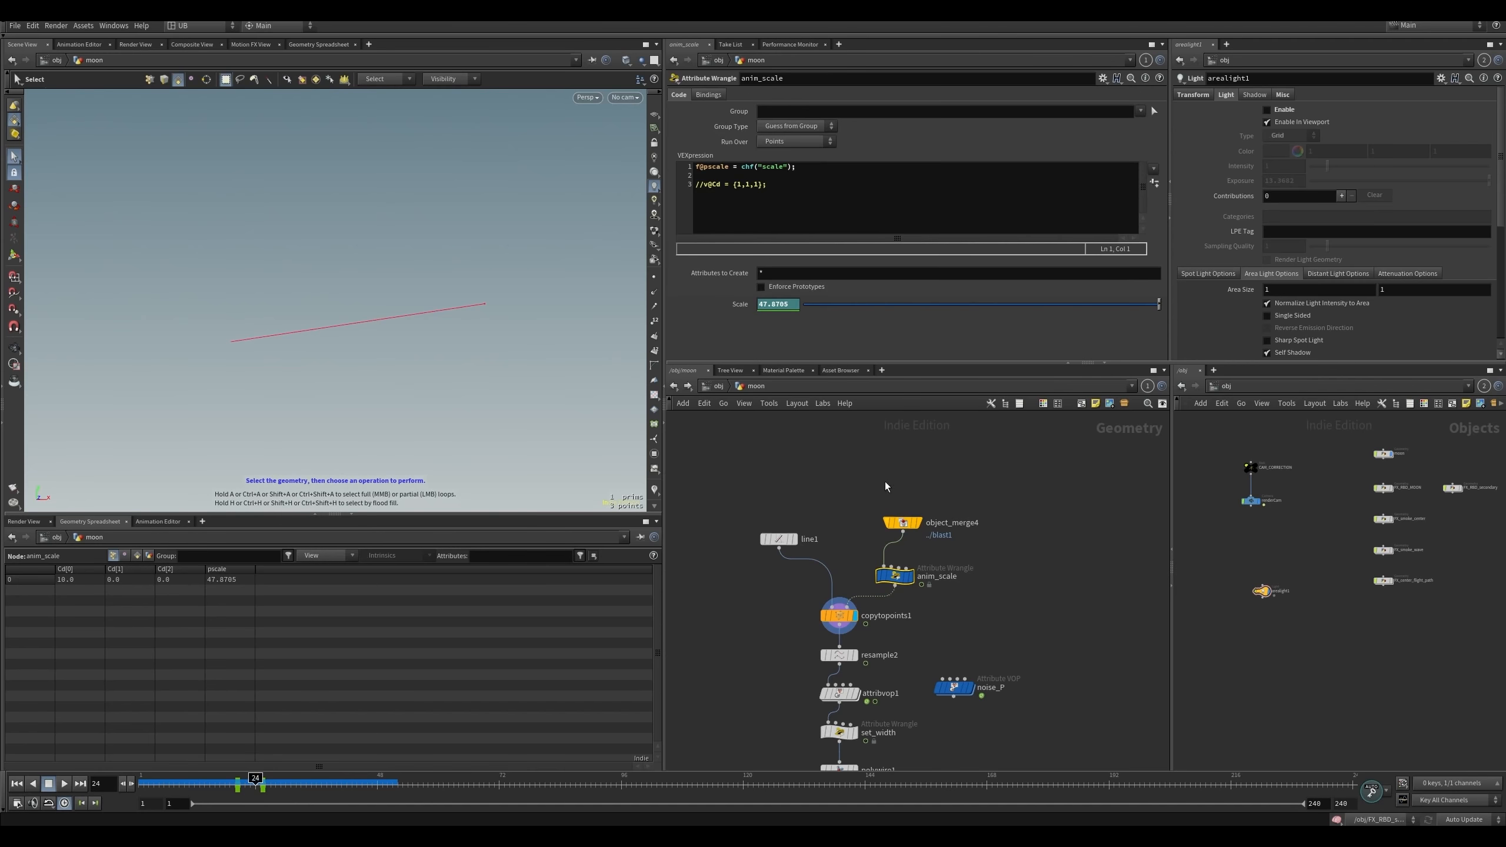
{"action": "left_click", "coordinate": [801, 175]}
{"action": "left_click", "coordinate": [154, 523]}
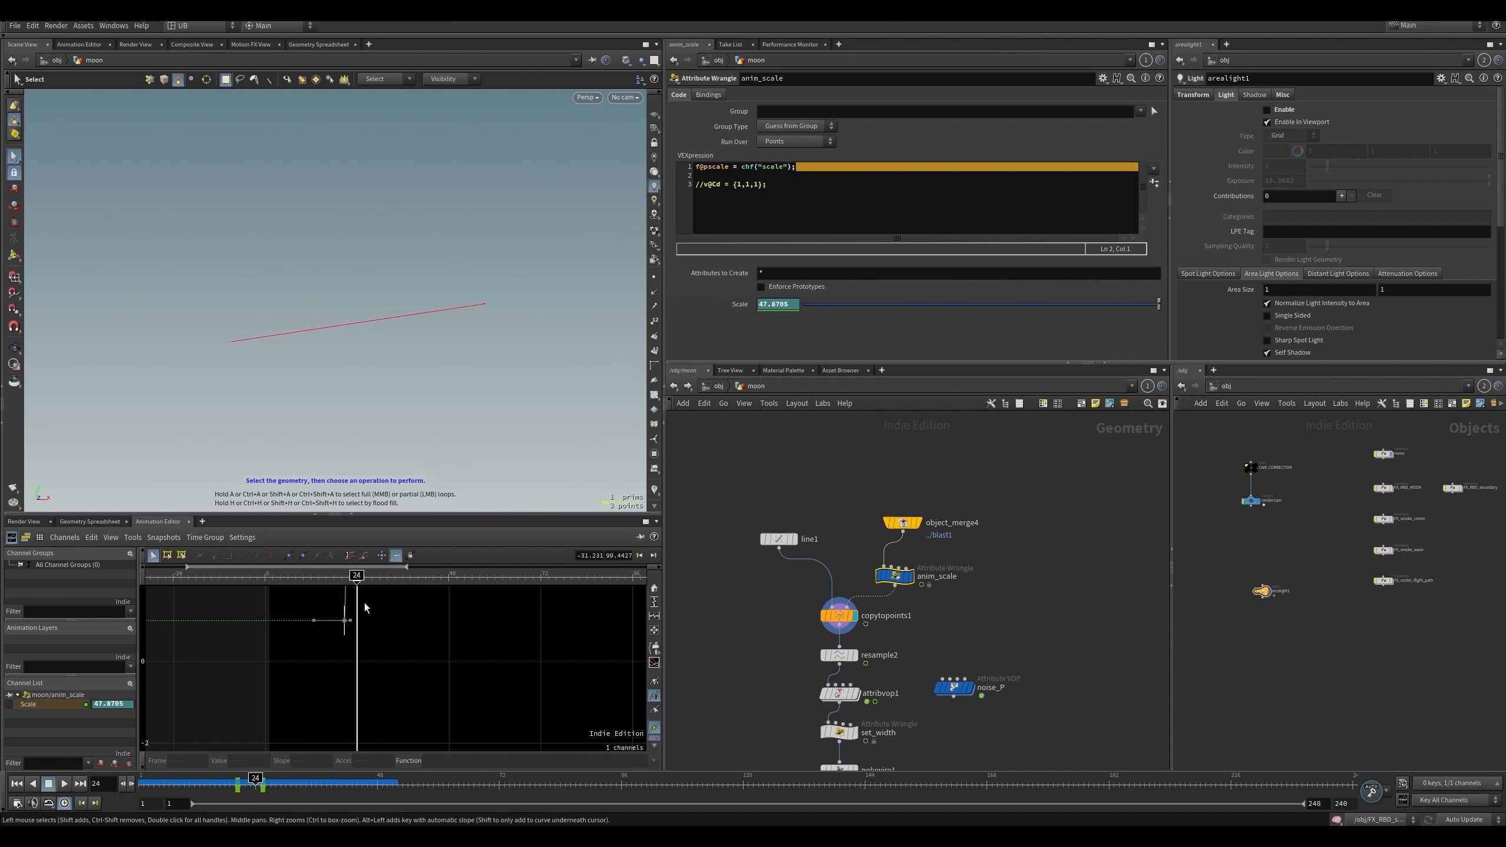
{"action": "key", "text": "h"}
{"action": "right_click_drag", "start_coordinate": [386, 652], "coordinate": [462, 683]}
{"action": "middle_click_drag", "start_coordinate": [272, 607], "coordinate": [353, 599]}
{"action": "mouse_move", "coordinate": [327, 583]}
{"action": "left_mouse_down"}
{"action": "mouse_move", "coordinate": [308, 587]}
{"action": "mouse_move", "coordinate": [327, 587]}
{"action": "left_mouse_up"}
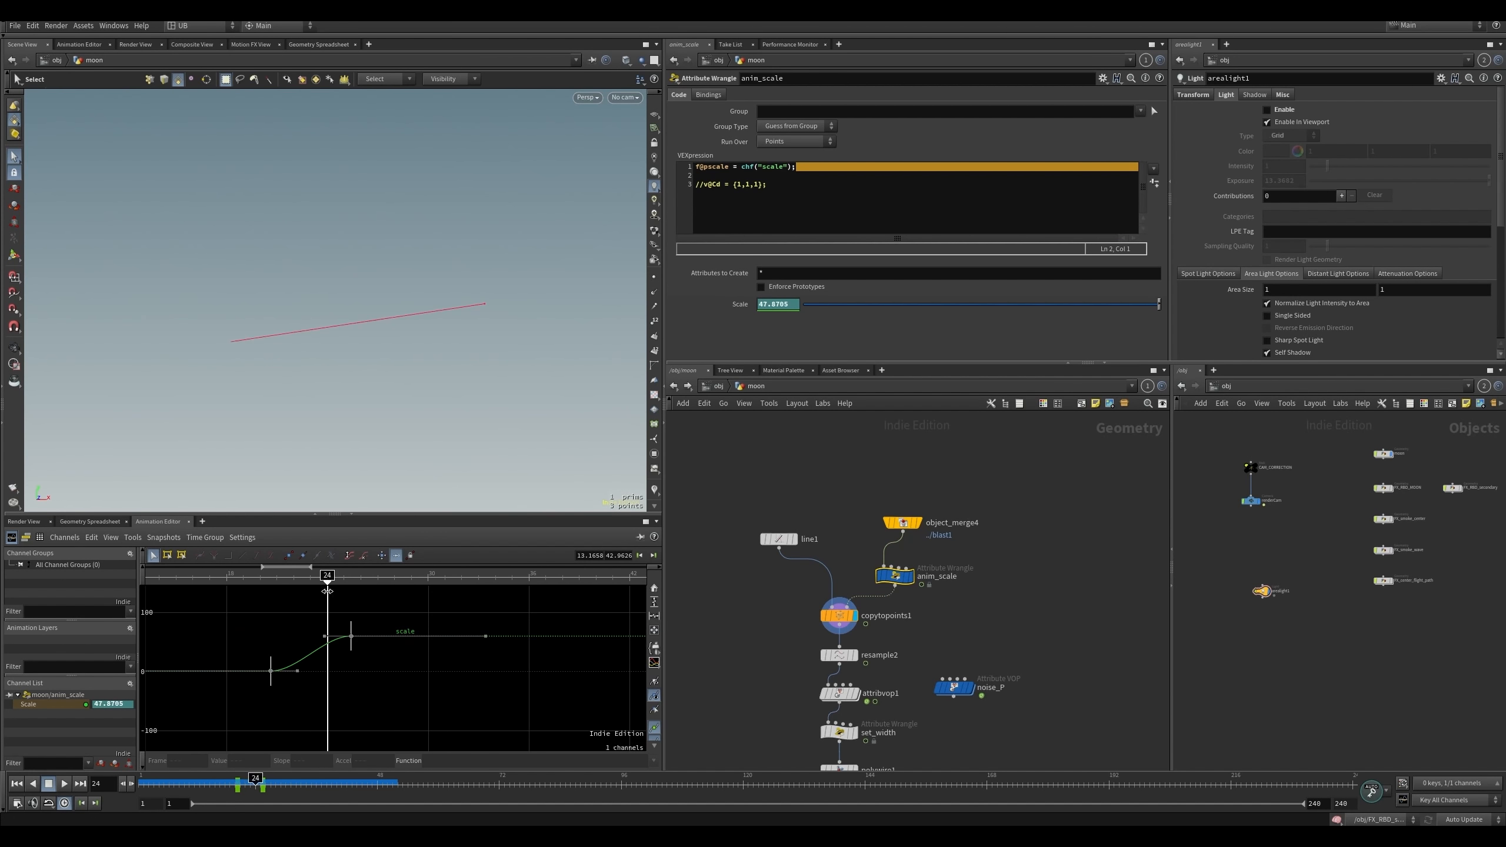
- Turn on point display and compare resample2's 1000-segment line with the copytopoints1 line
{"action": "middle_click_drag", "start_coordinate": [778, 658], "coordinate": [758, 560]}
{"action": "left_click", "coordinate": [757, 562]}
{"action": "left_click", "coordinate": [834, 557]}
{"action": "left_click", "coordinate": [817, 556]}
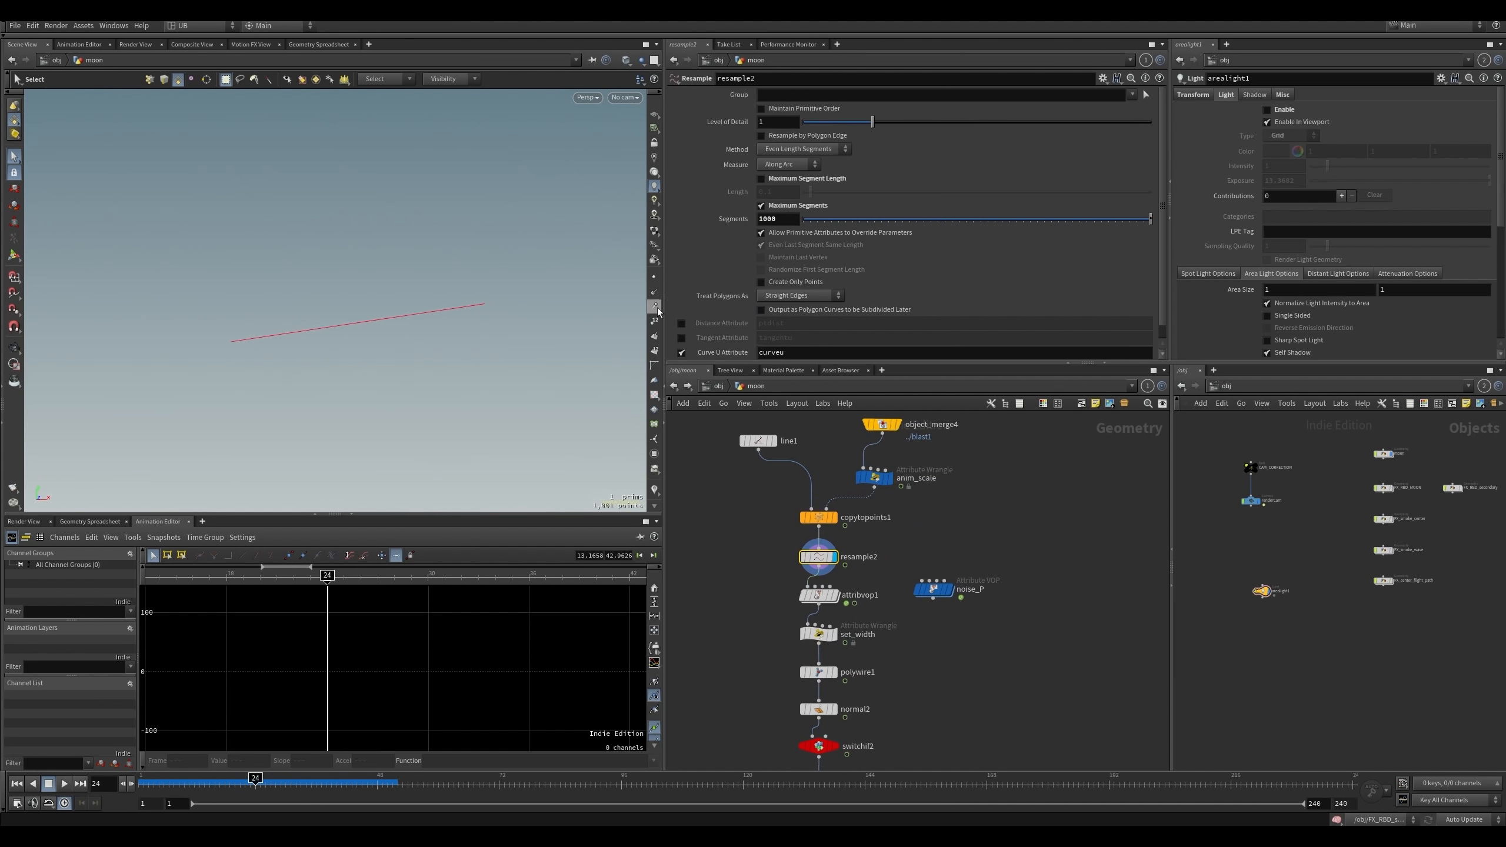
{"action": "key", "text": "q"}
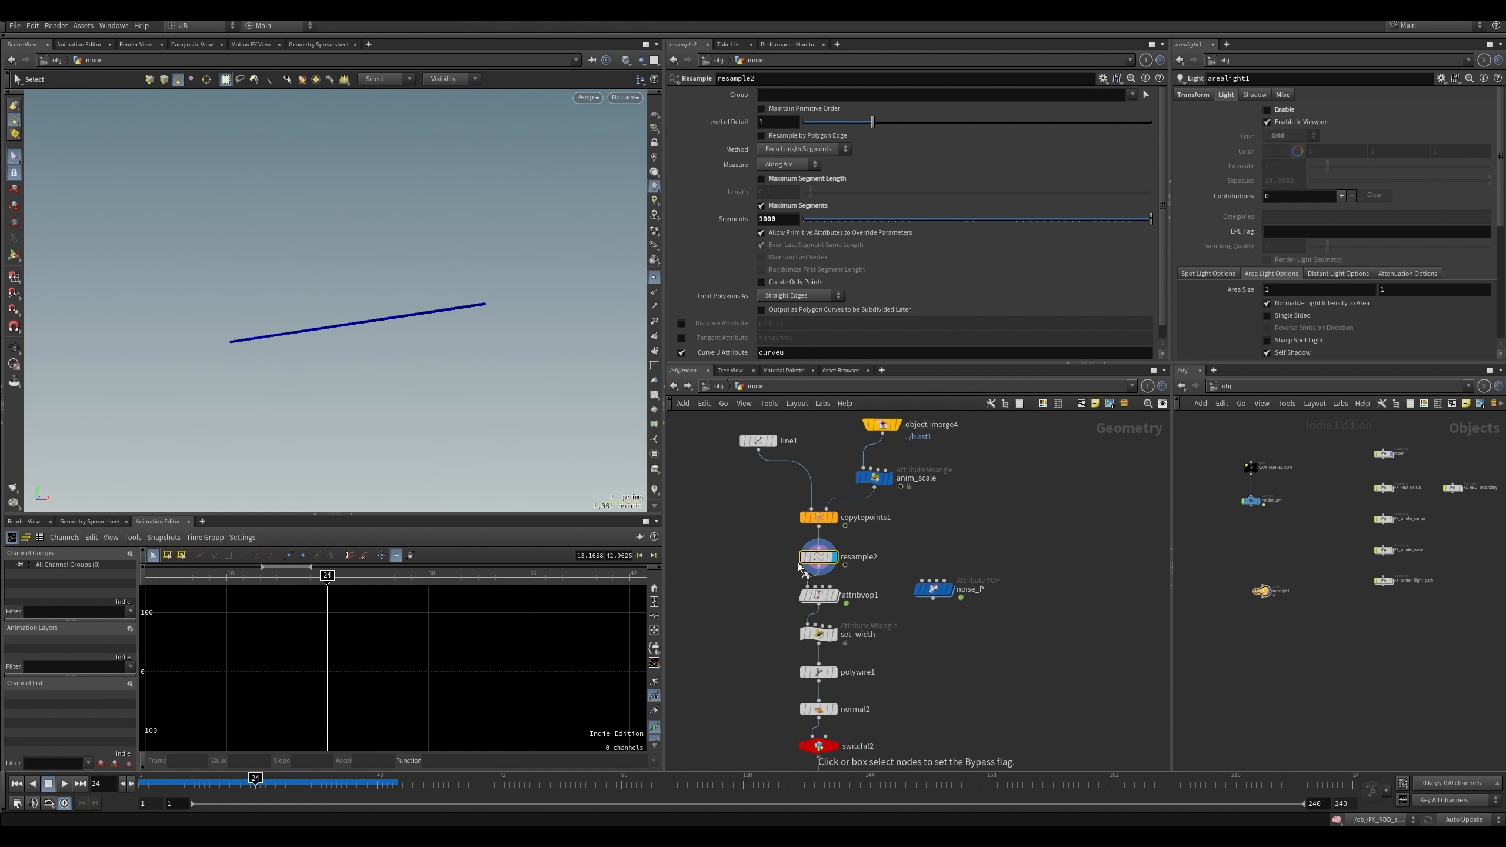
{"action": "left_click", "coordinate": [834, 517]}
{"action": "left_click", "coordinate": [818, 517]}
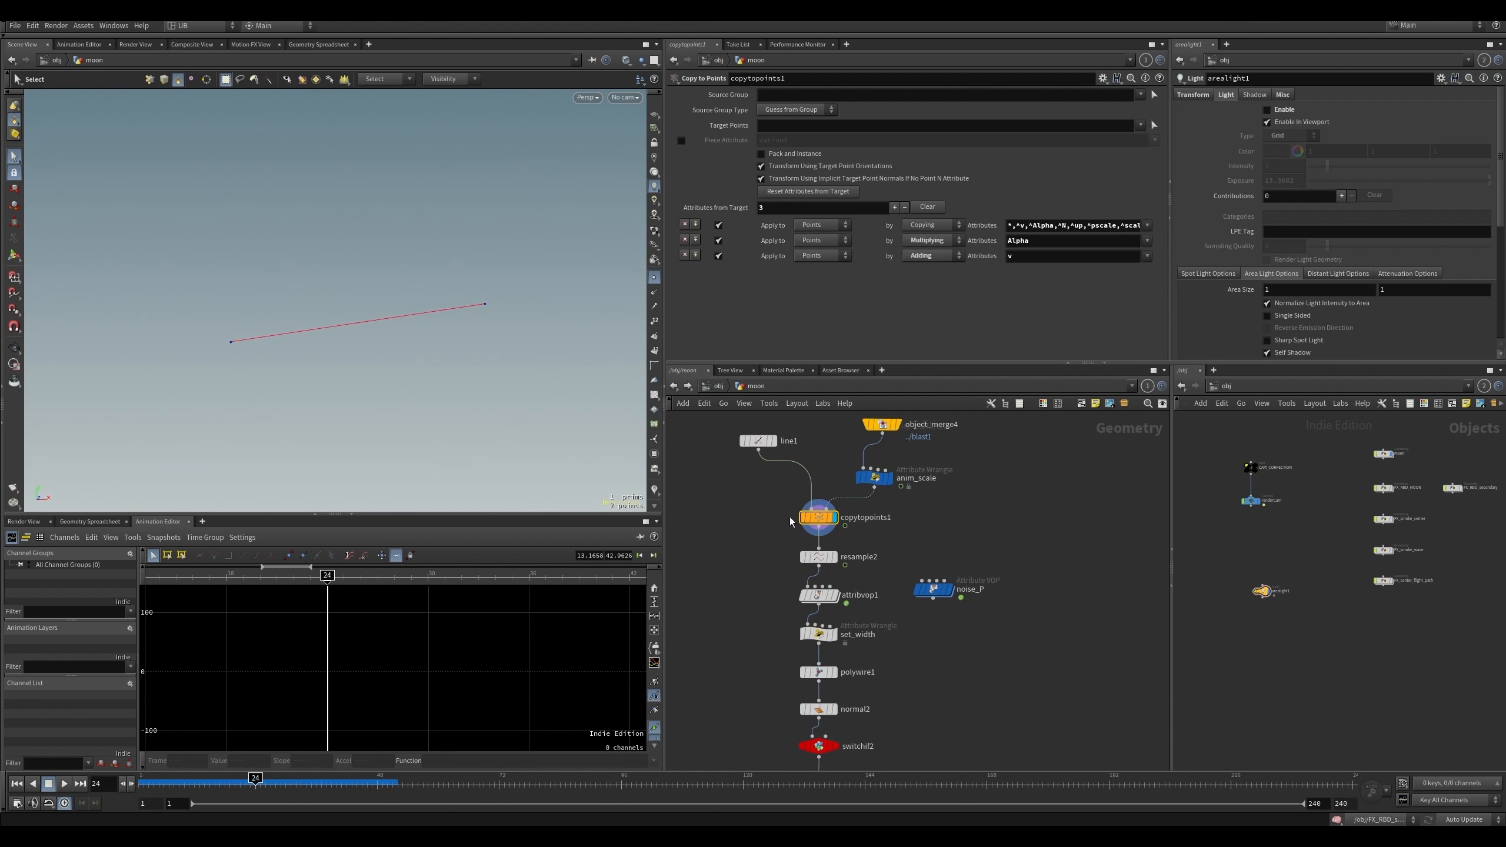
{"action": "left_click", "coordinate": [834, 557]}
{"action": "key", "text": "Down"}
{"action": "middle_click_drag", "start_coordinate": [748, 579], "coordinate": [746, 561]}
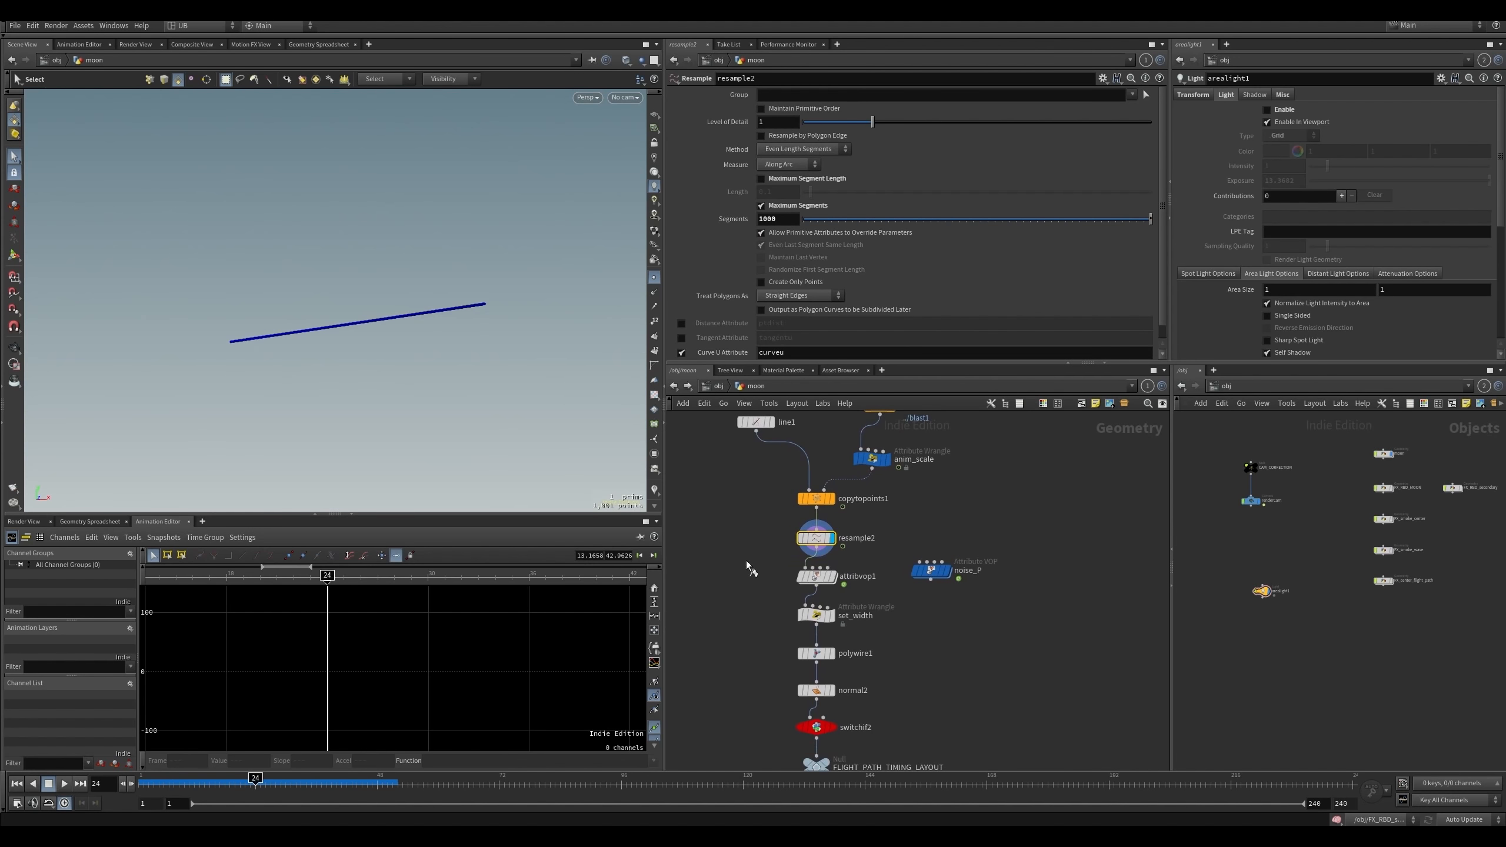
- Display attribvop1 with point markers hidden, examine its internal noise network, and return to the geometry network
{"action": "key", "text": "r"}
{"action": "left_click", "coordinate": [804, 574]}
{"action": "left_click", "coordinate": [804, 574]}
{"action": "left_click", "coordinate": [654, 279]}
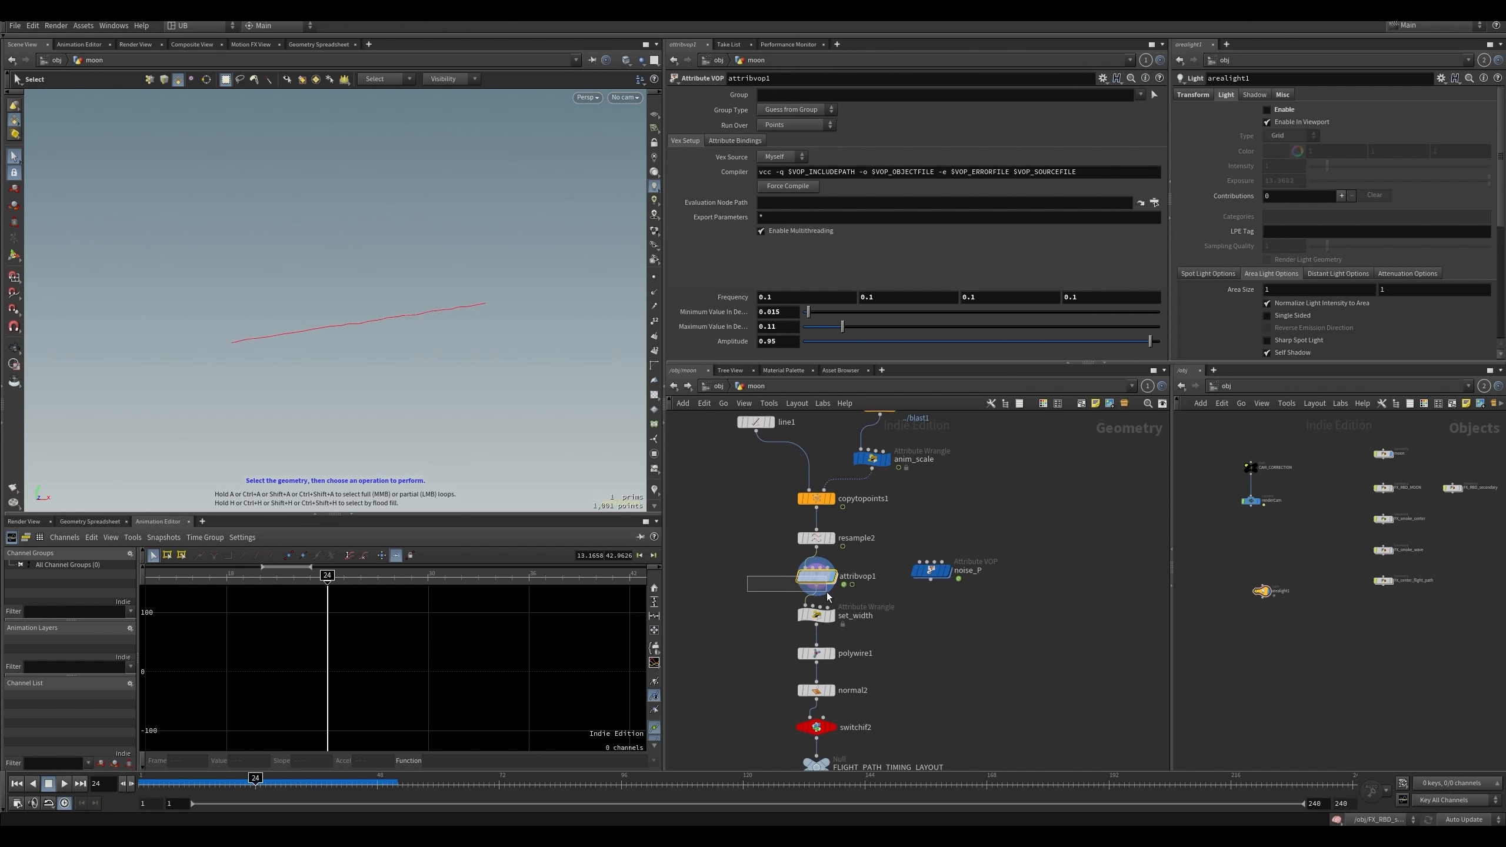
{"action": "double_click", "coordinate": [816, 576]}
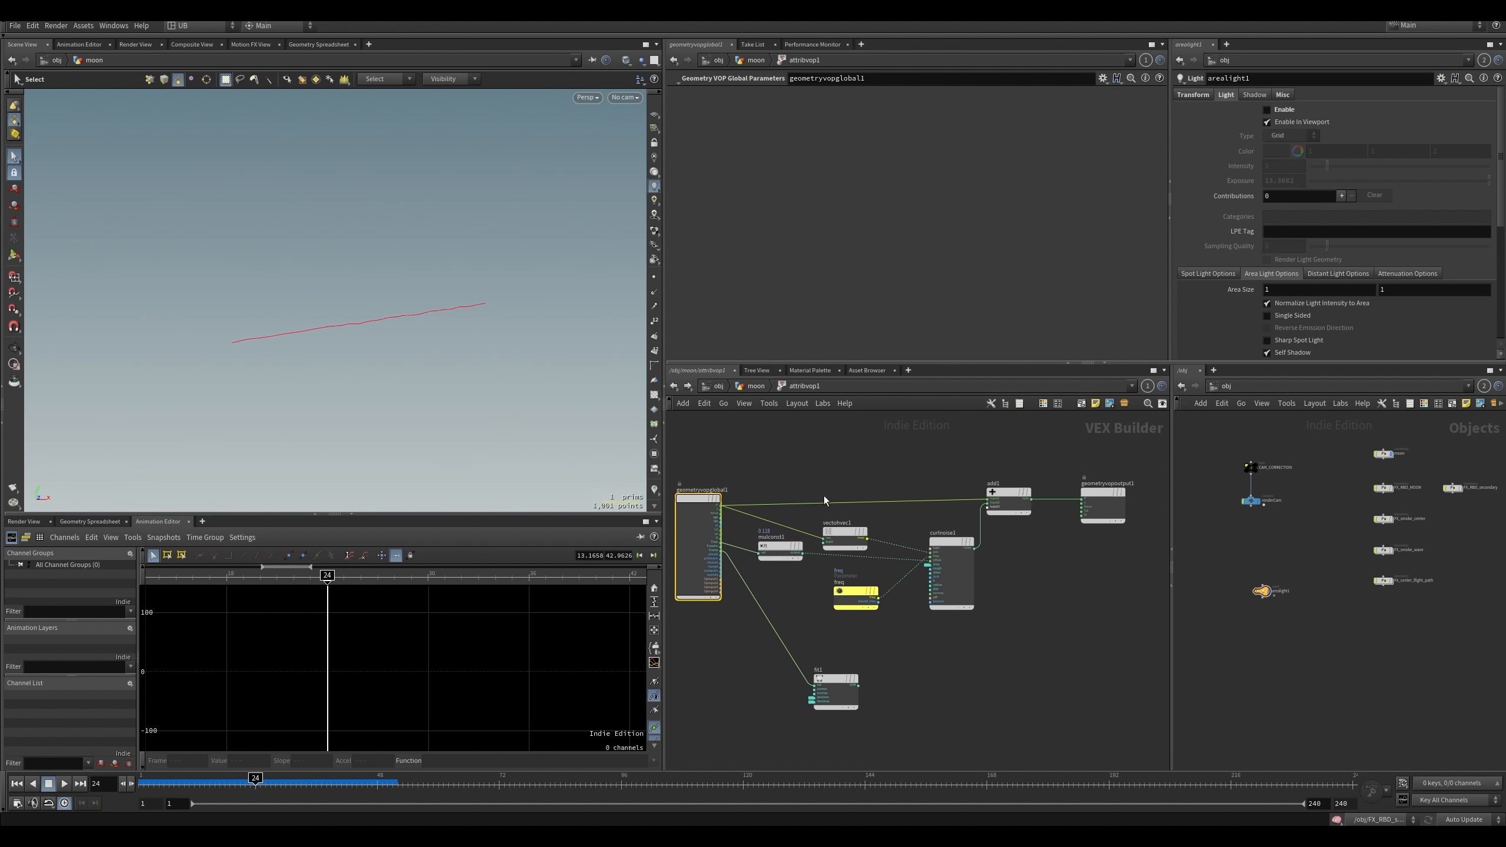
{"action": "key", "text": "u"}
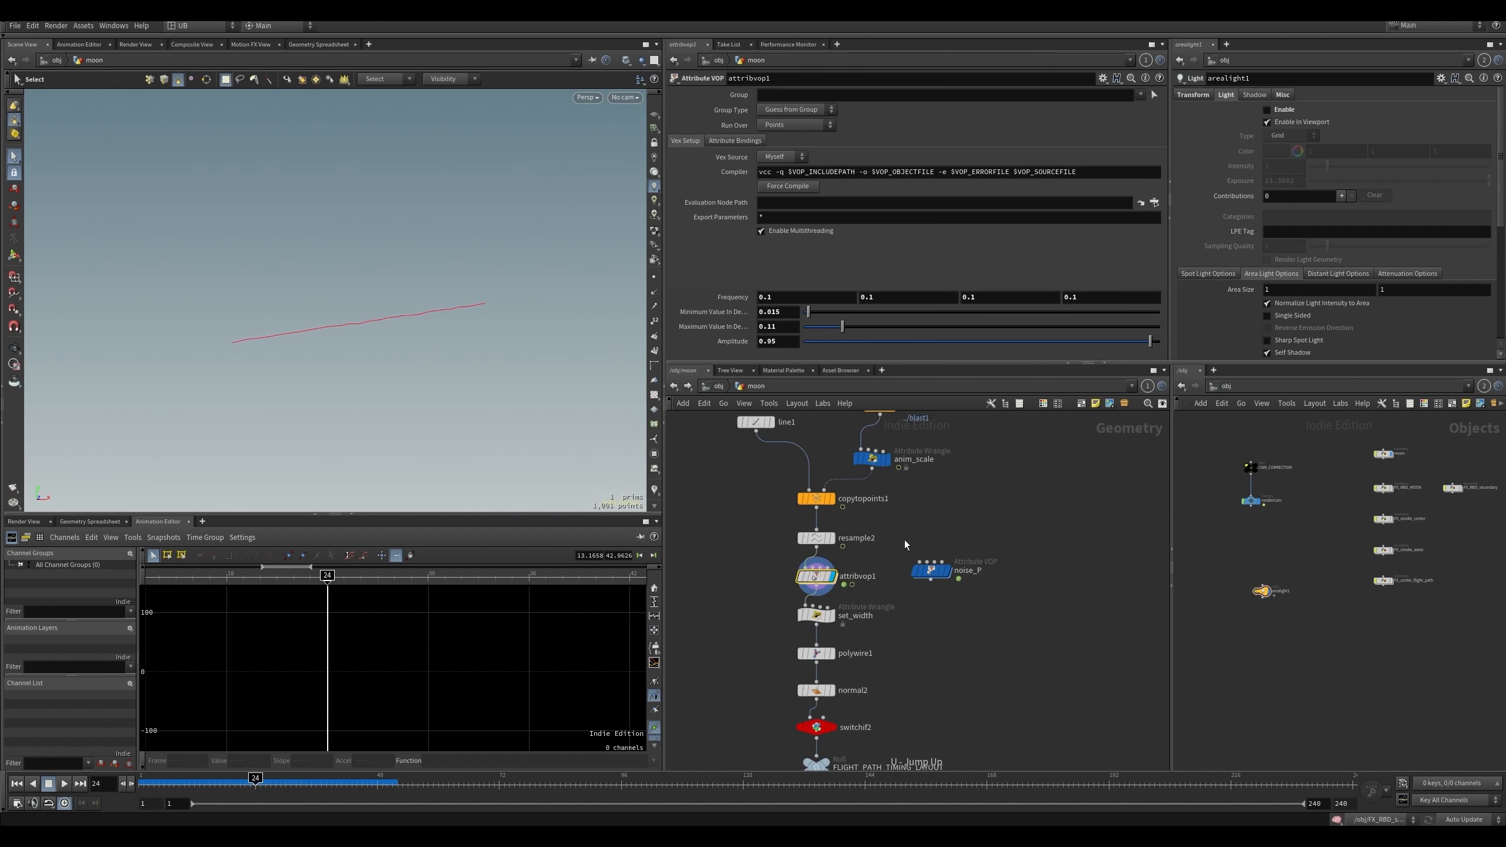
- Add an Attribute Noise node fed by resample2 beside attribvop1 and display it
{"action": "key", "text": "Tab"}
{"action": "type", "text": "att n"}
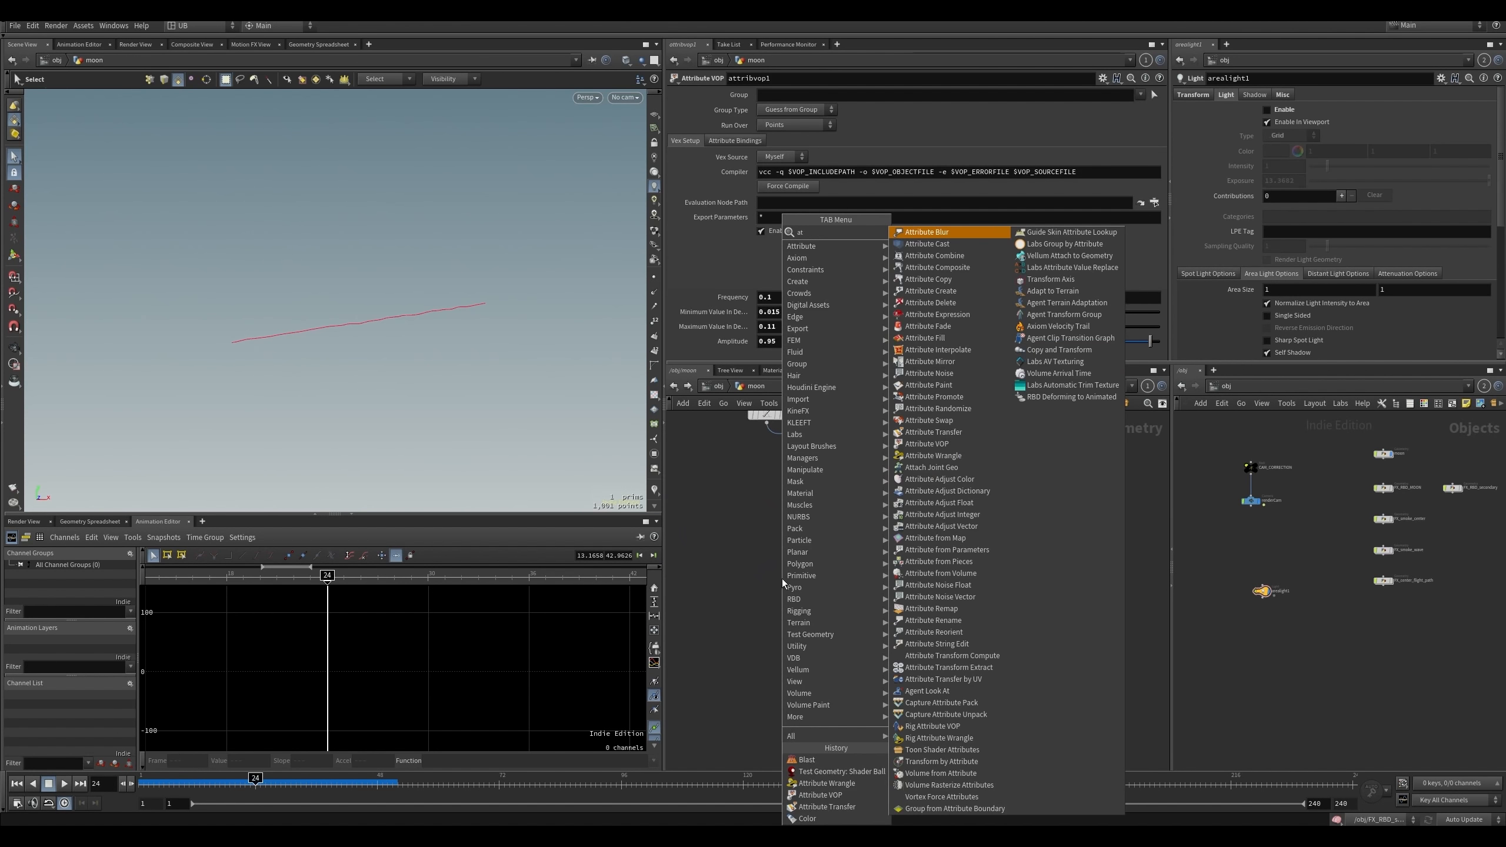
{"action": "key", "text": "Return"}
{"action": "left_click", "coordinate": [781, 579]}
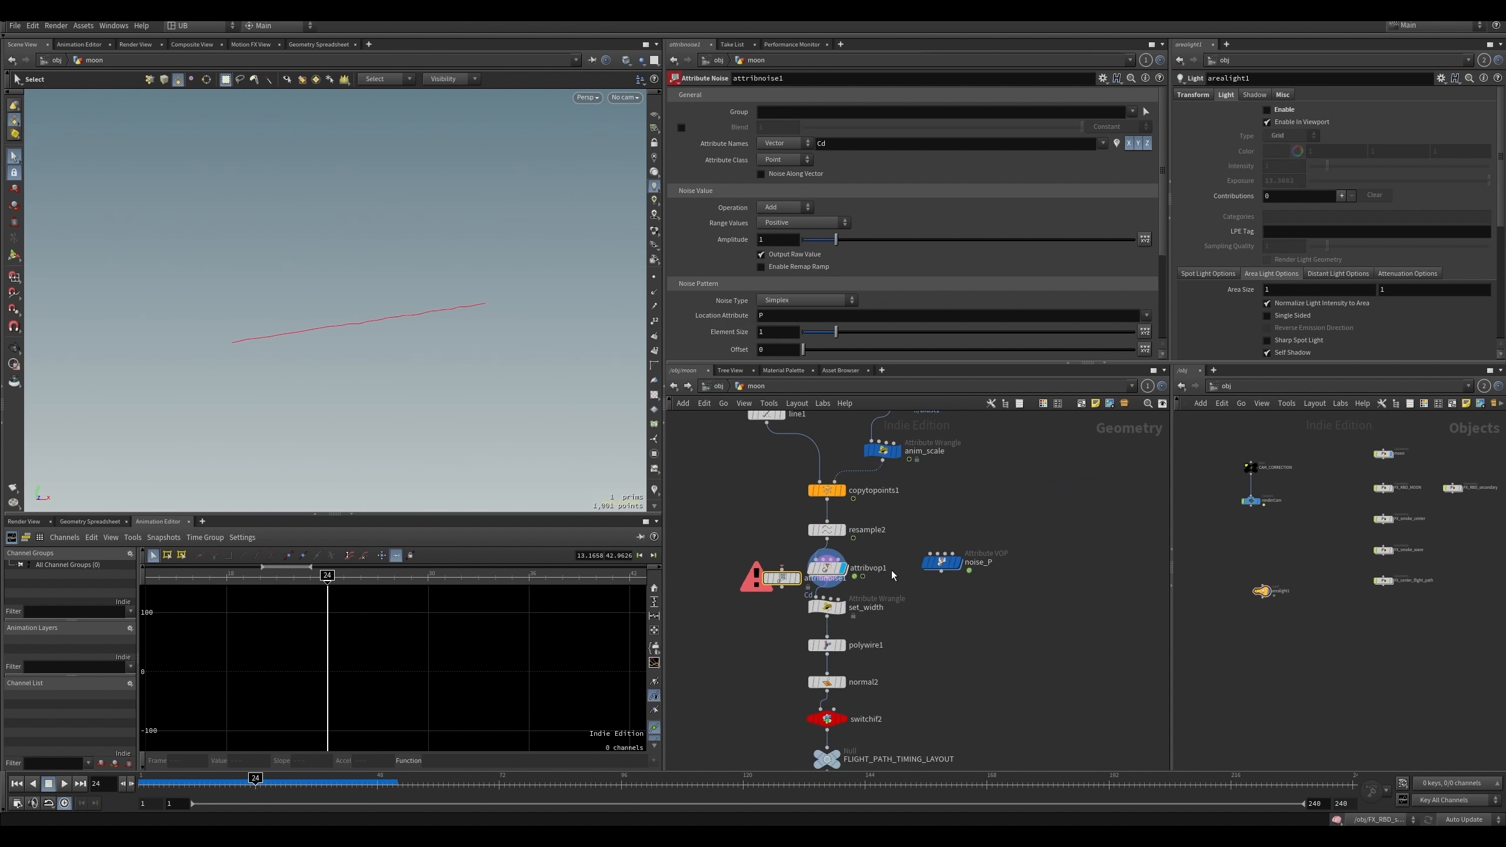
{"action": "mouse_move", "coordinate": [780, 578]}
{"action": "left_mouse_down"}
{"action": "mouse_move", "coordinate": [734, 594]}
{"action": "mouse_move", "coordinate": [764, 561]}
{"action": "left_mouse_up"}
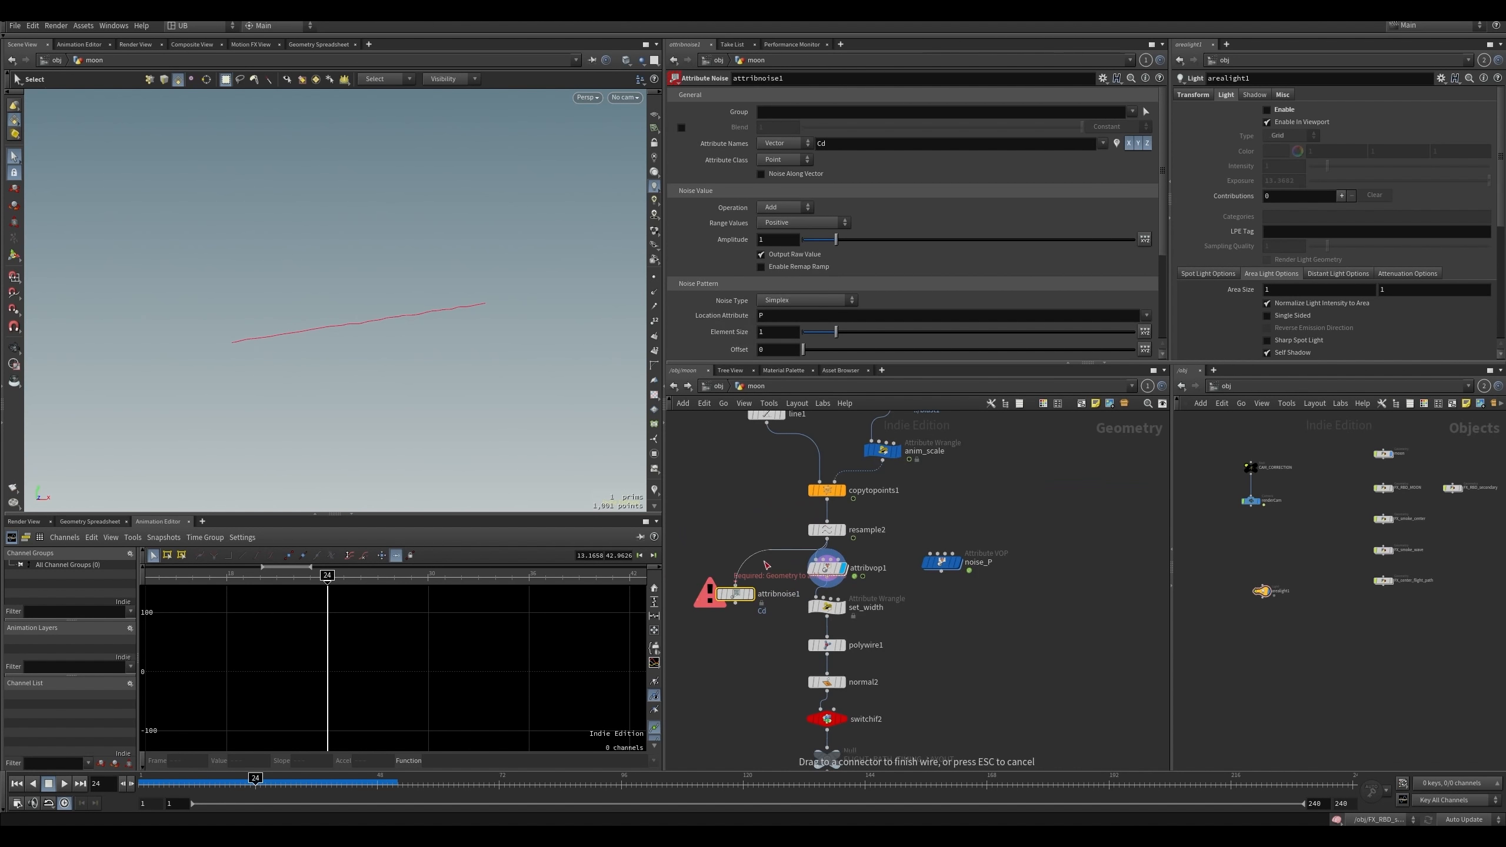
{"action": "left_click", "coordinate": [752, 594]}
{"action": "middle_click_drag", "start_coordinate": [723, 548], "coordinate": [738, 549]}
- Apply the Attribute Noise to P with Zero Centered range values, amplitude 0.44 and element size 6.06
{"action": "left_click_drag", "start_coordinate": [850, 145], "coordinate": [707, 182]}
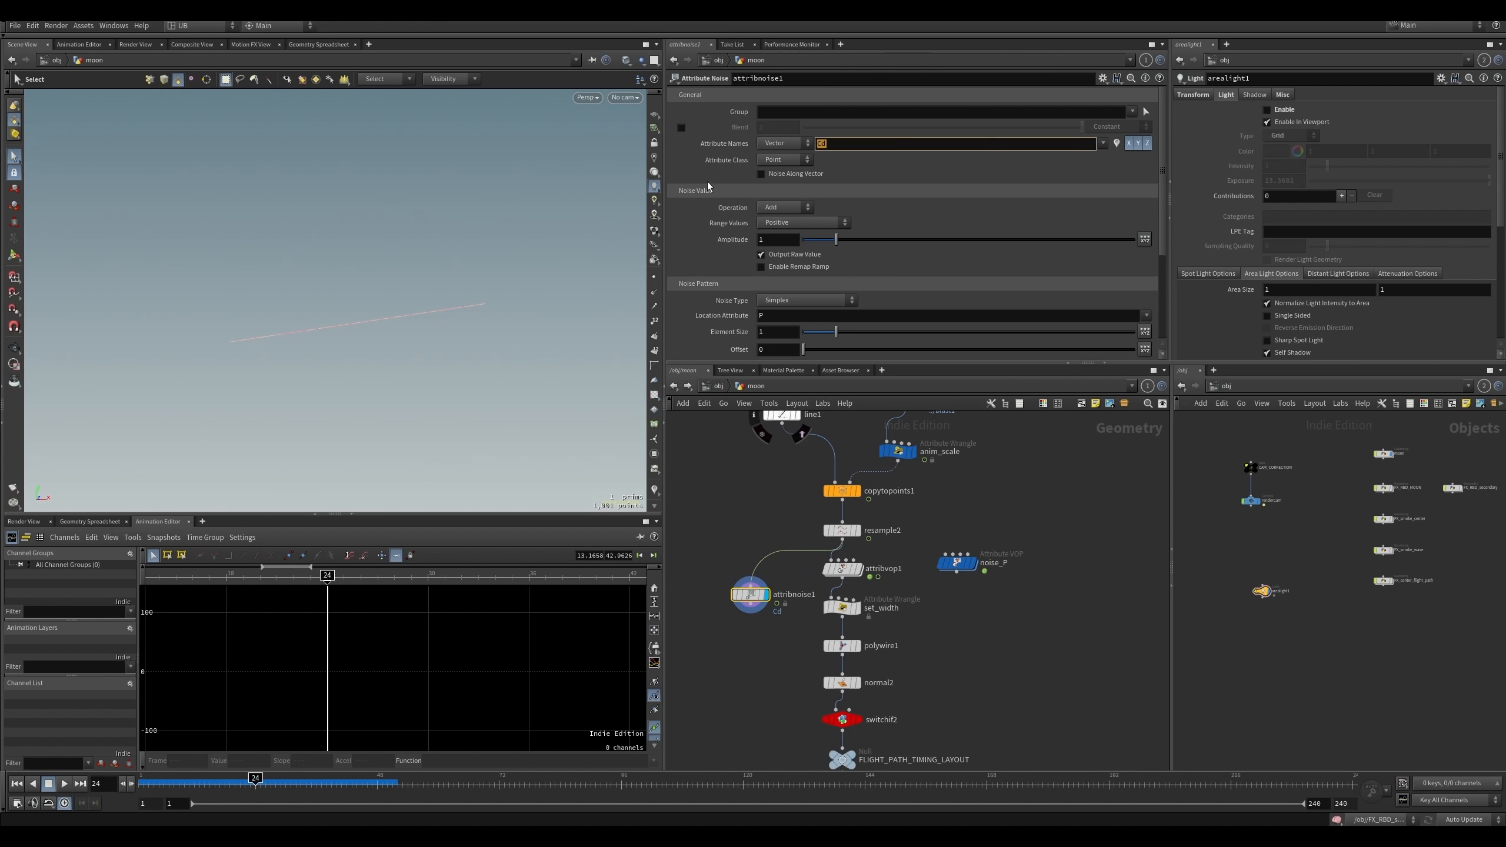
{"action": "type", "text": "P"}
{"action": "key", "text": "Return"}
{"action": "left_click", "coordinate": [796, 225]}
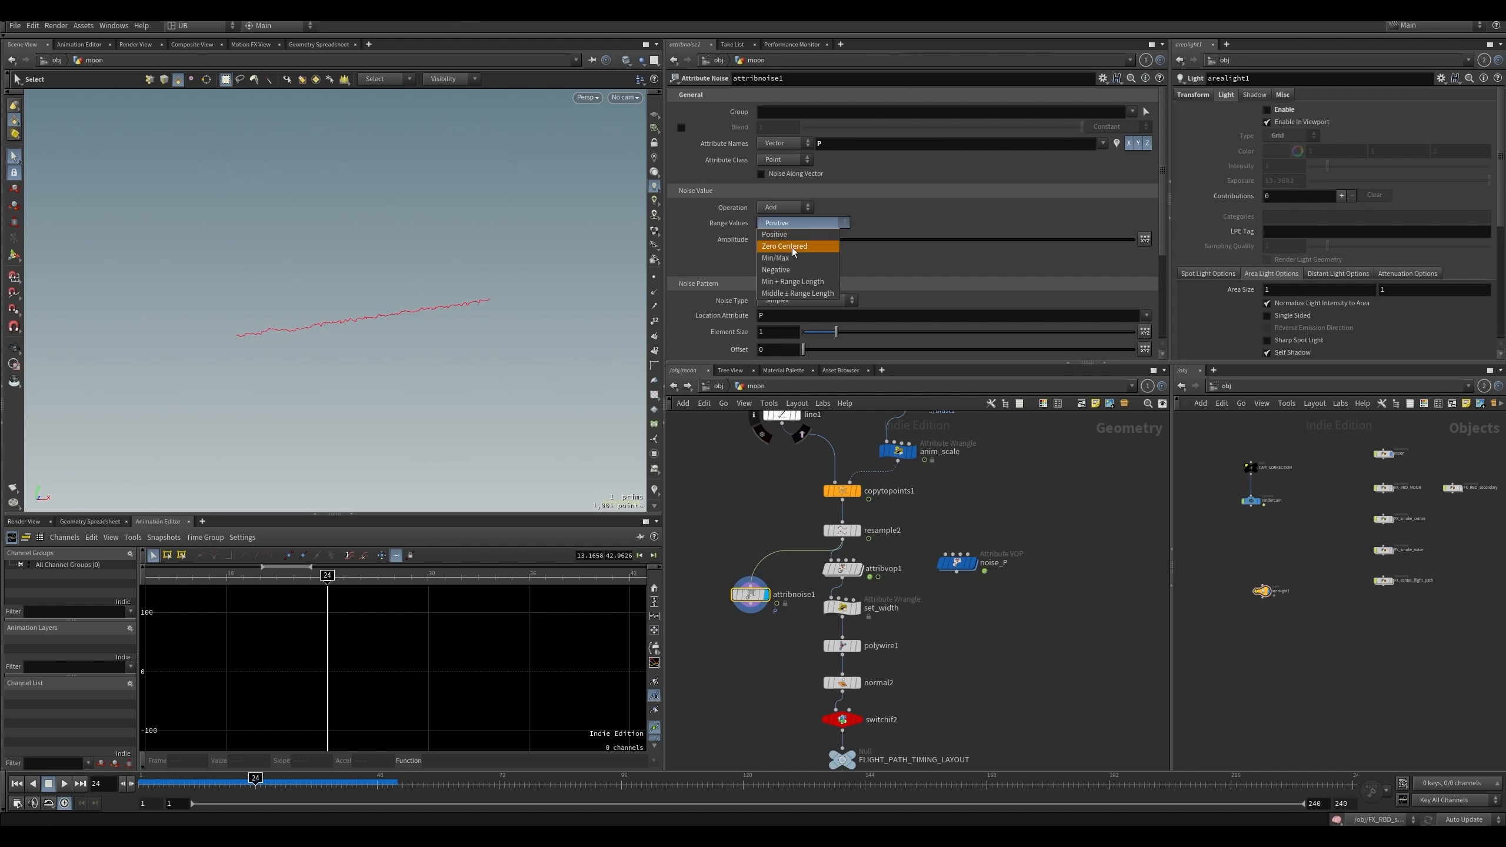
{"action": "left_click", "coordinate": [809, 248]}
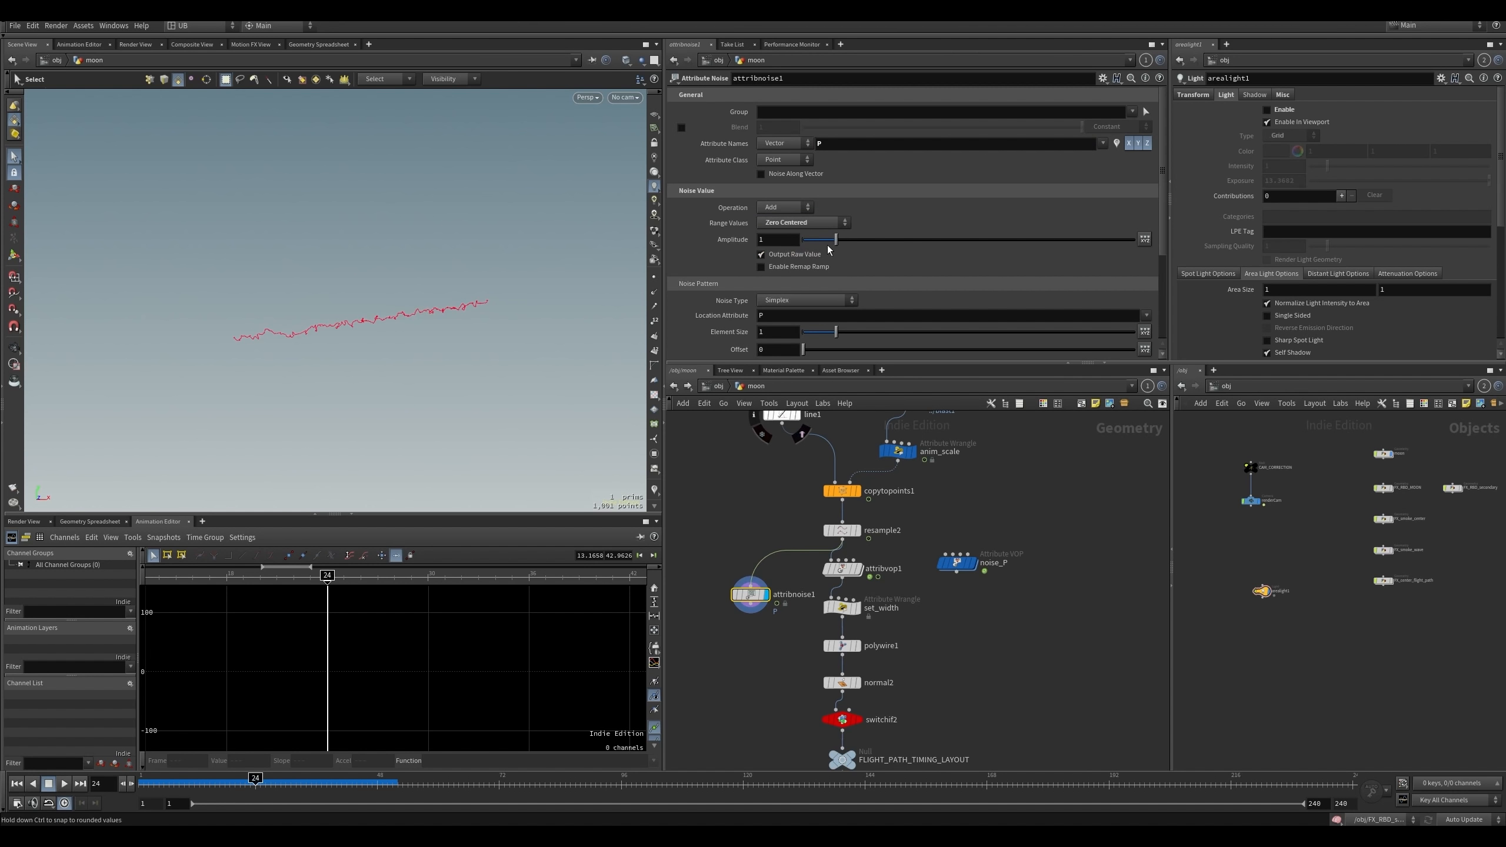
{"action": "left_click_drag", "start_coordinate": [836, 239], "coordinate": [818, 240]}
{"action": "left_click_drag", "start_coordinate": [836, 332], "coordinate": [1034, 332]}
- Preview the noise at frame 40 with Animate Noise enabled, and delete the Attribute Noise node
{"action": "left_click_drag", "start_coordinate": [242, 780], "coordinate": [337, 779]}
{"action": "left_click_drag", "start_coordinate": [1164, 230], "coordinate": [1168, 269]}
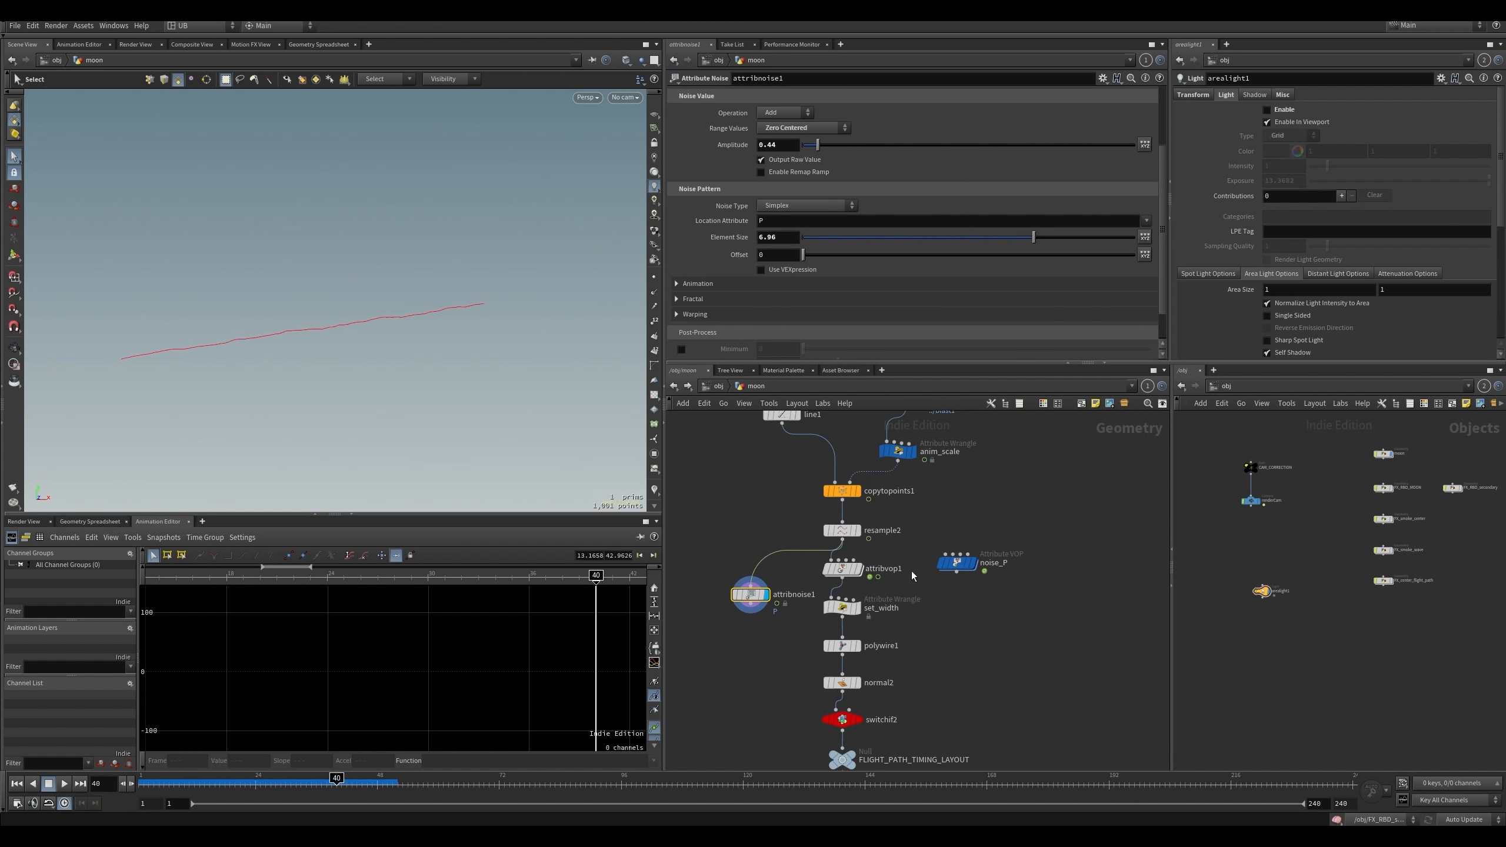
{"action": "left_click", "coordinate": [697, 283]}
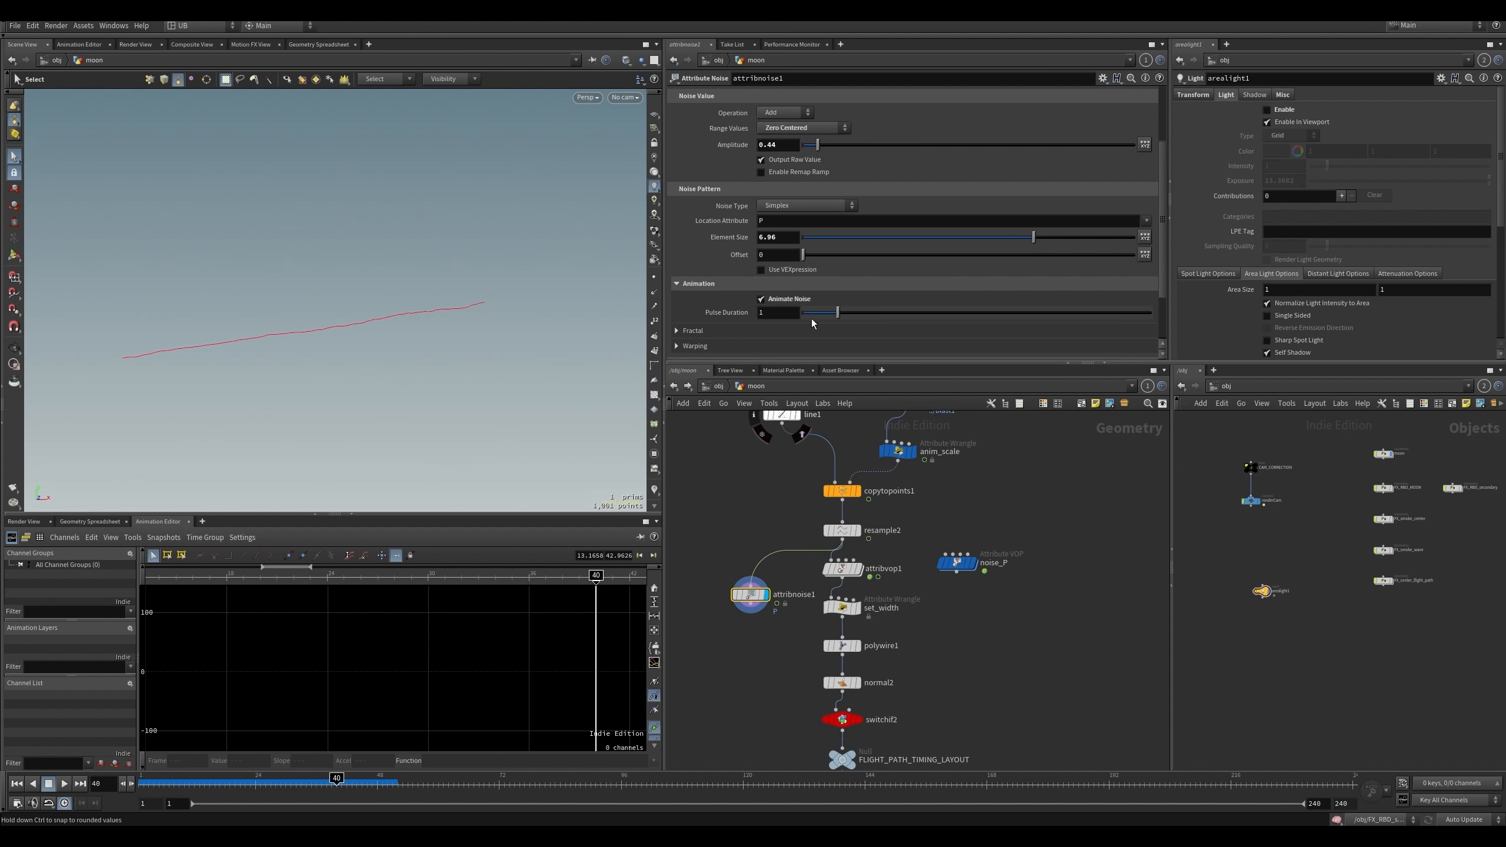
{"action": "key", "text": "Up"}
{"action": "key", "text": "Up"}
{"action": "key", "text": "Delete"}
- Display set_width and examine its code alongside resample2's curveu attribute output
{"action": "middle_click_drag", "start_coordinate": [924, 640], "coordinate": [897, 595]}
{"action": "left_click", "coordinate": [830, 563]}
{"action": "scroll", "coordinate": [797, 177], "scroll_direction": "down", "scroll_amount": 1}
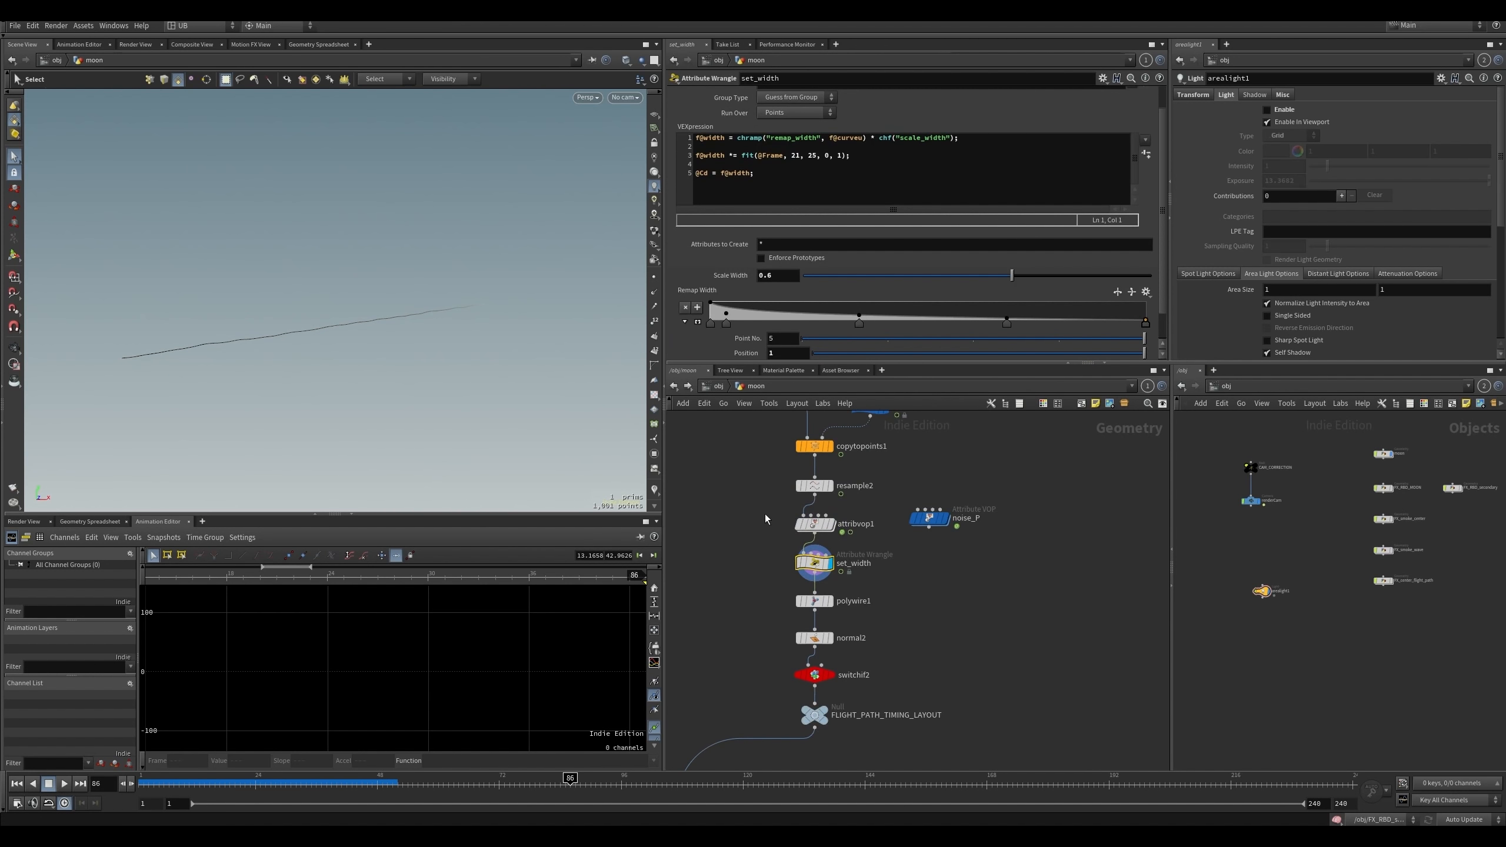
{"action": "middle_click_drag", "start_coordinate": [765, 513], "coordinate": [768, 551]}
{"action": "left_click", "coordinate": [818, 524]}
{"action": "left_click_drag", "start_coordinate": [1163, 240], "coordinate": [1162, 267]}
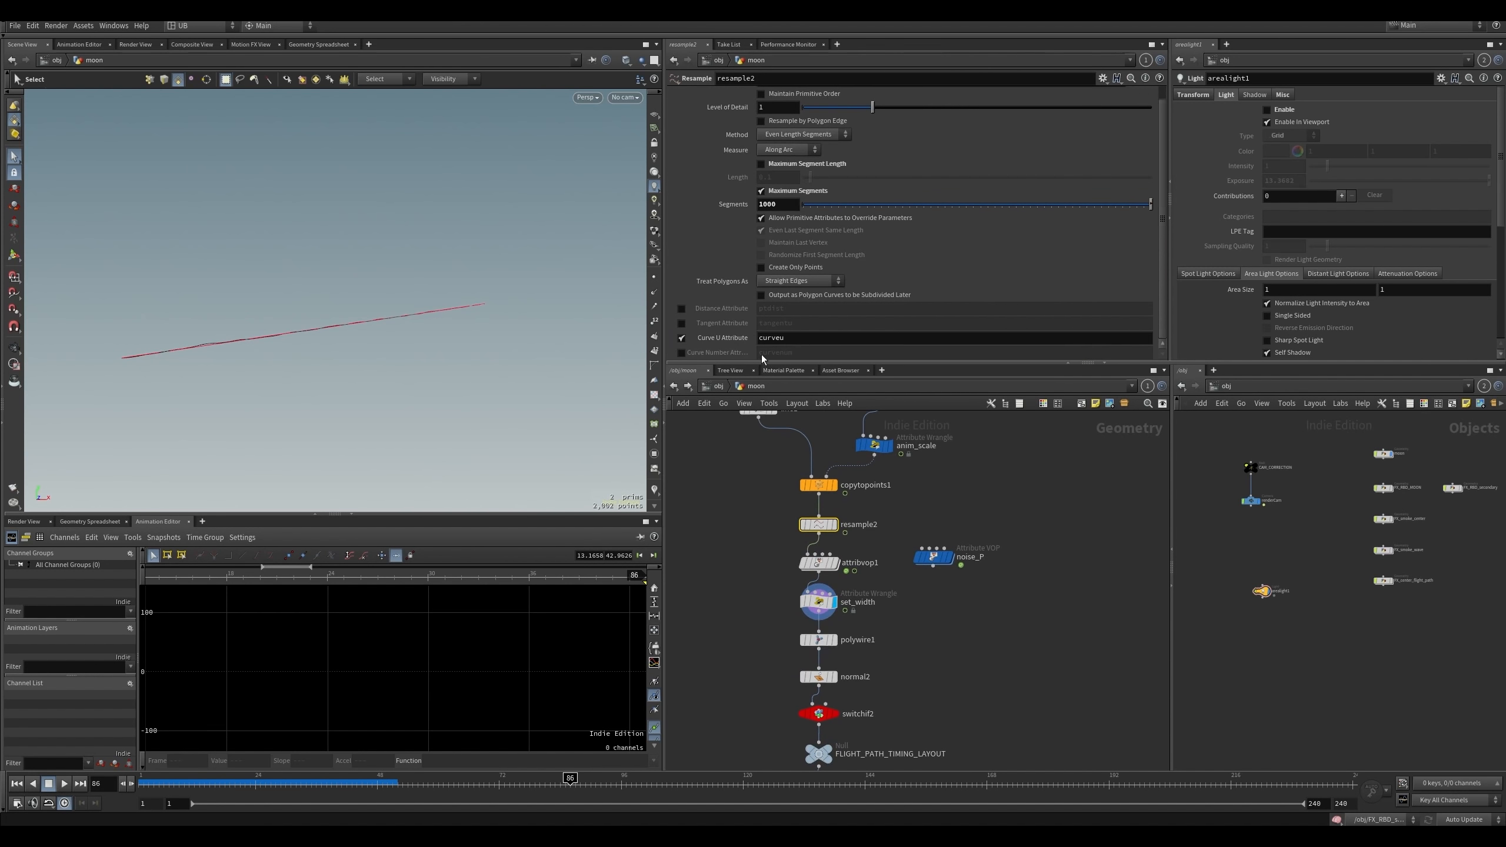
{"action": "double_click", "coordinate": [772, 339]}
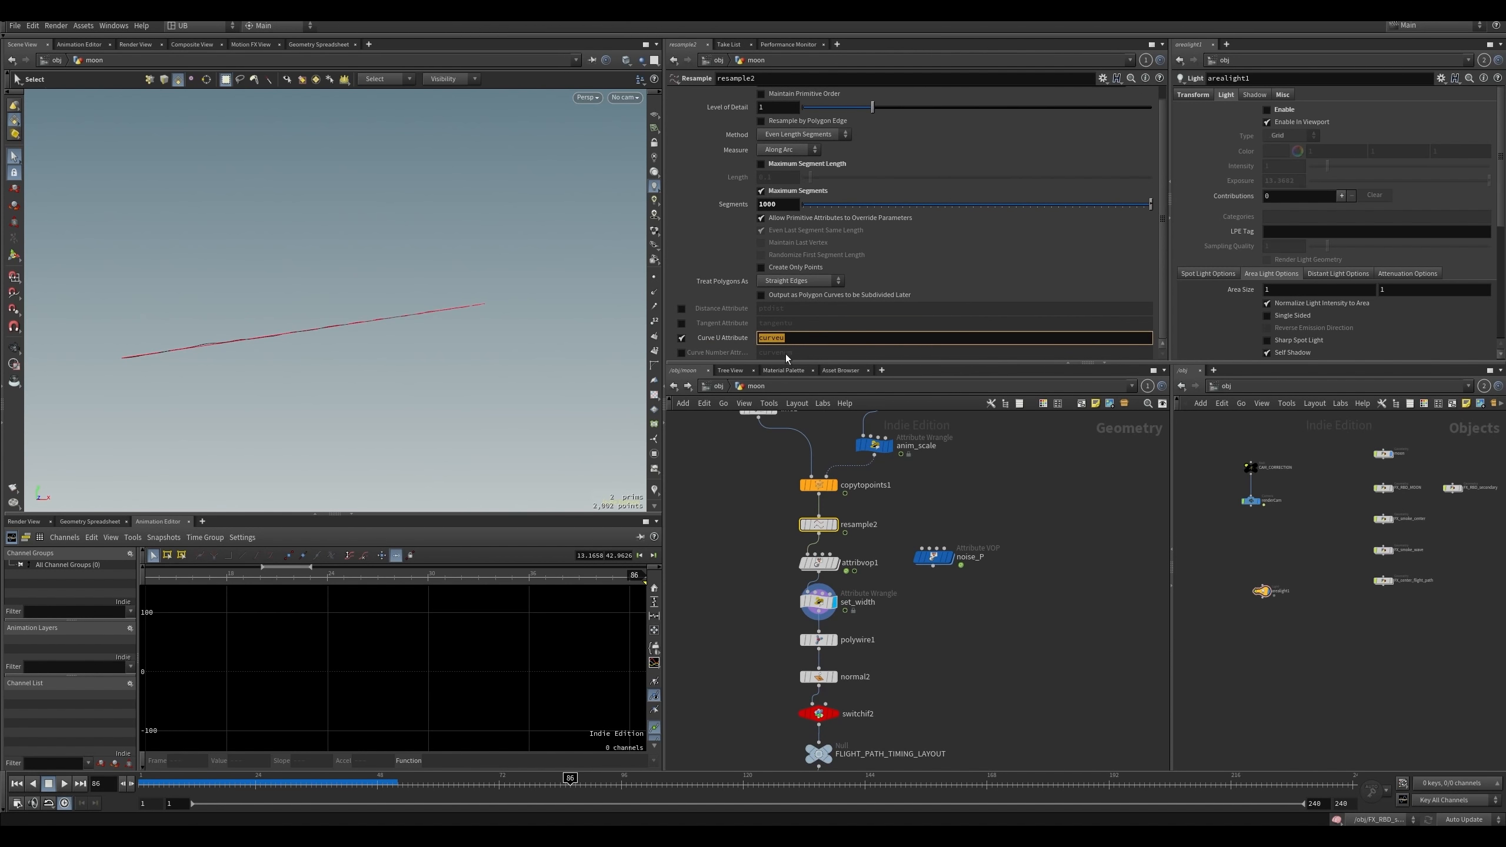
{"action": "left_click", "coordinate": [826, 589]}
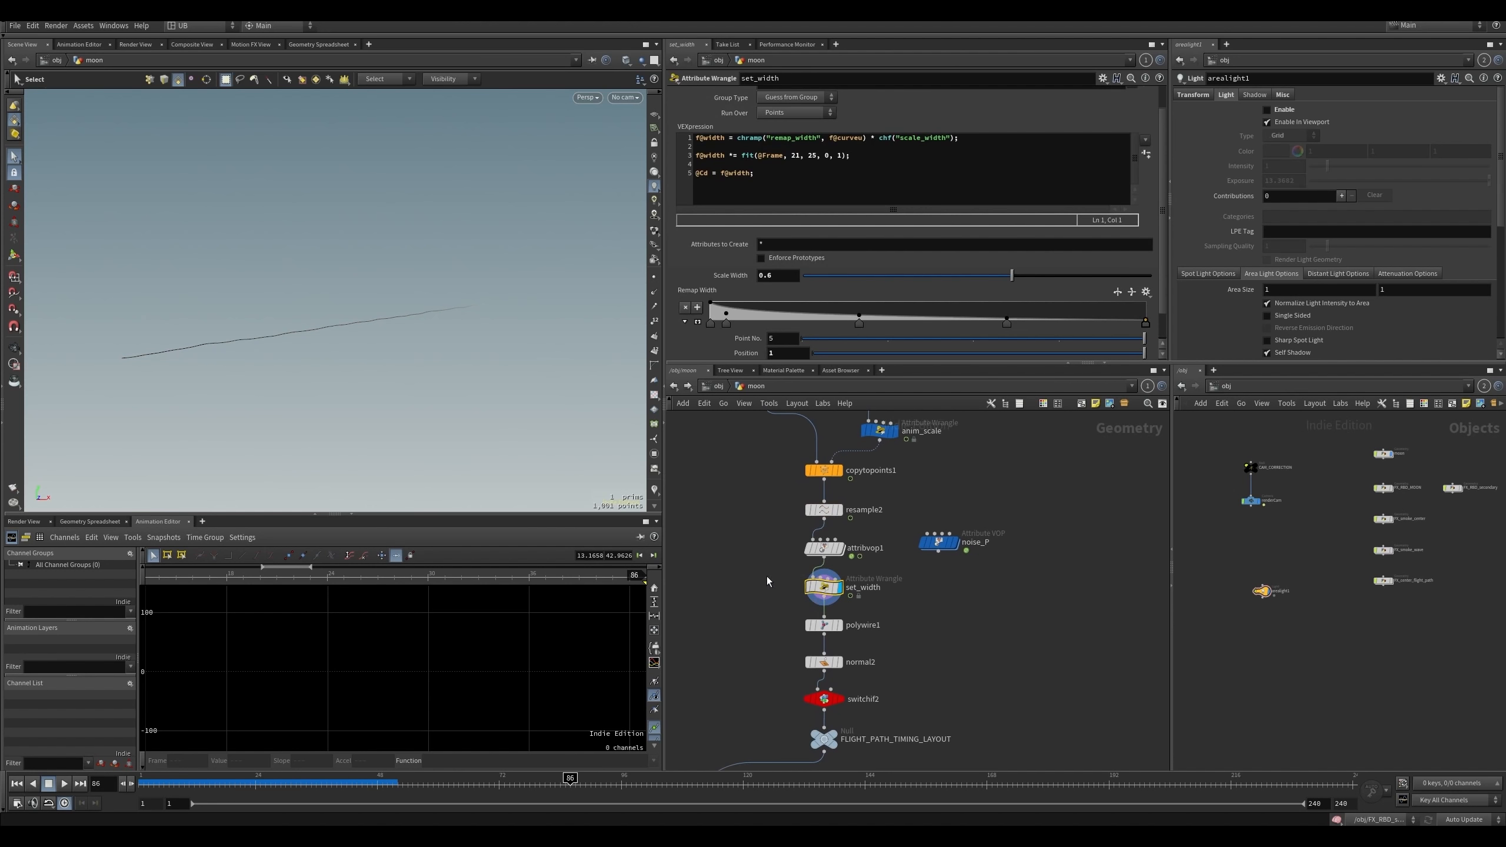
- Move the noise_P node away from the main chain and display resample2
{"action": "left_click_drag", "start_coordinate": [950, 544], "coordinate": [1048, 558]}
{"action": "left_click", "coordinate": [997, 565]}
{"action": "key", "text": "r"}
{"action": "left_click", "coordinate": [839, 513]}
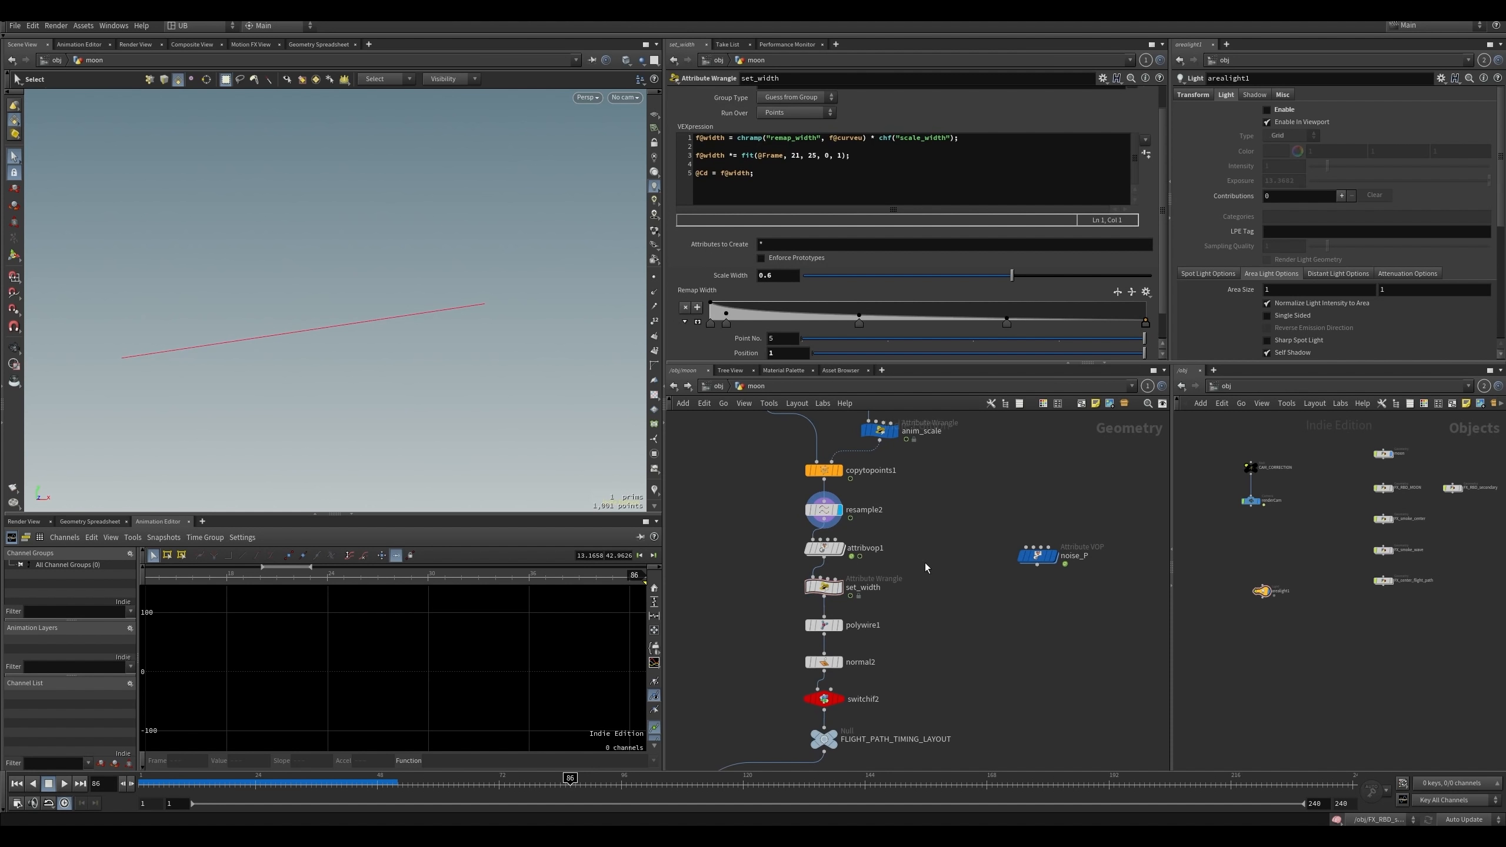
- Add a Color node branching from resample2 and display it
{"action": "scroll", "coordinate": [894, 533], "scroll_direction": "down", "scroll_amount": 1}
{"action": "key", "text": "Tab"}
{"action": "type", "text": "color"}
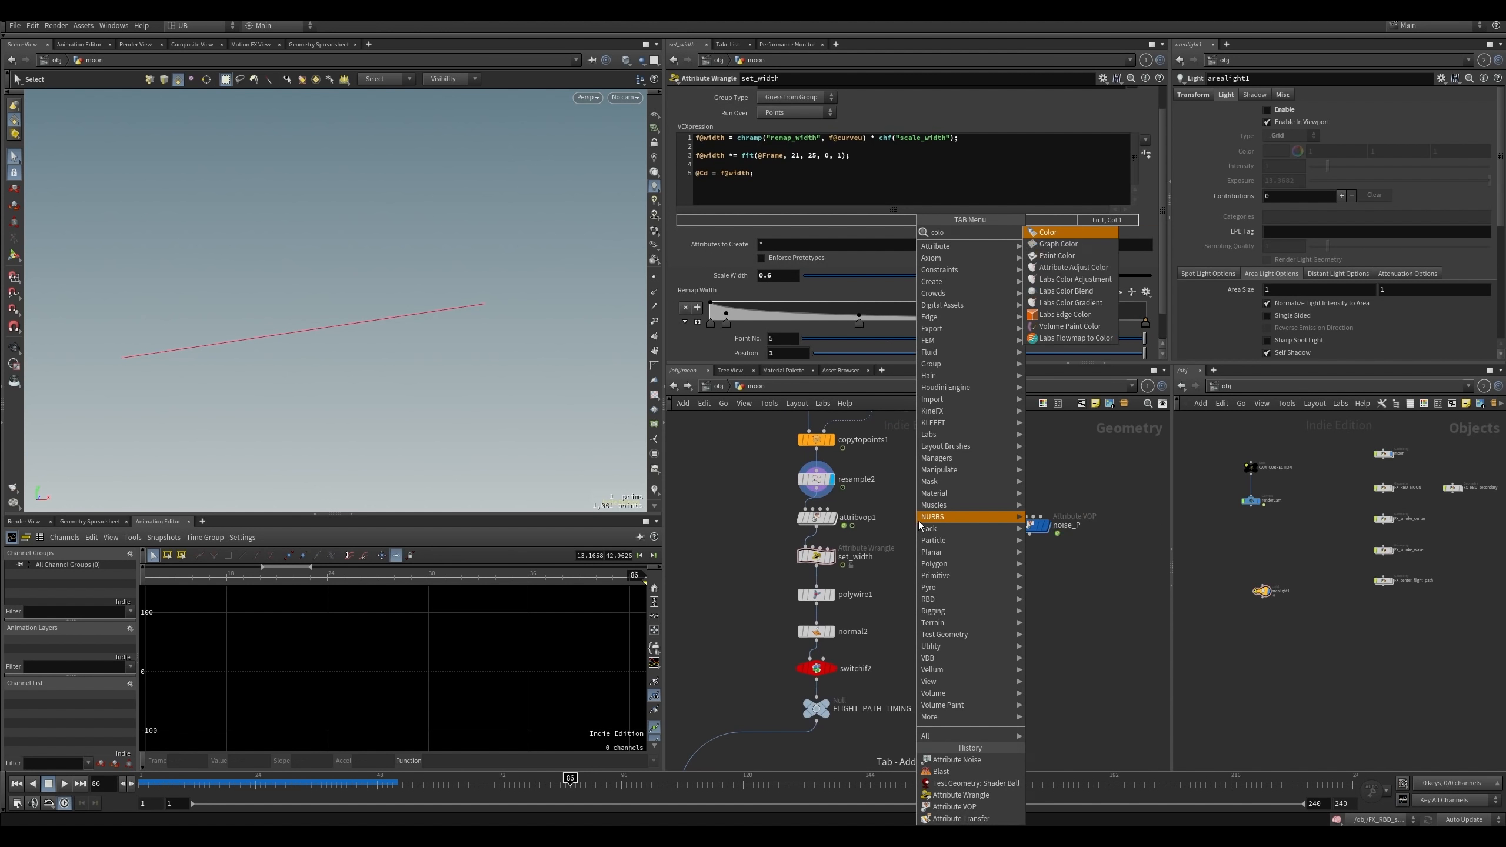
{"action": "key", "text": "Return"}
{"action": "left_click", "coordinate": [918, 520]}
{"action": "left_click_drag", "start_coordinate": [922, 505], "coordinate": [816, 489]}
{"action": "key", "text": "r"}
{"action": "left_click", "coordinate": [928, 514]}
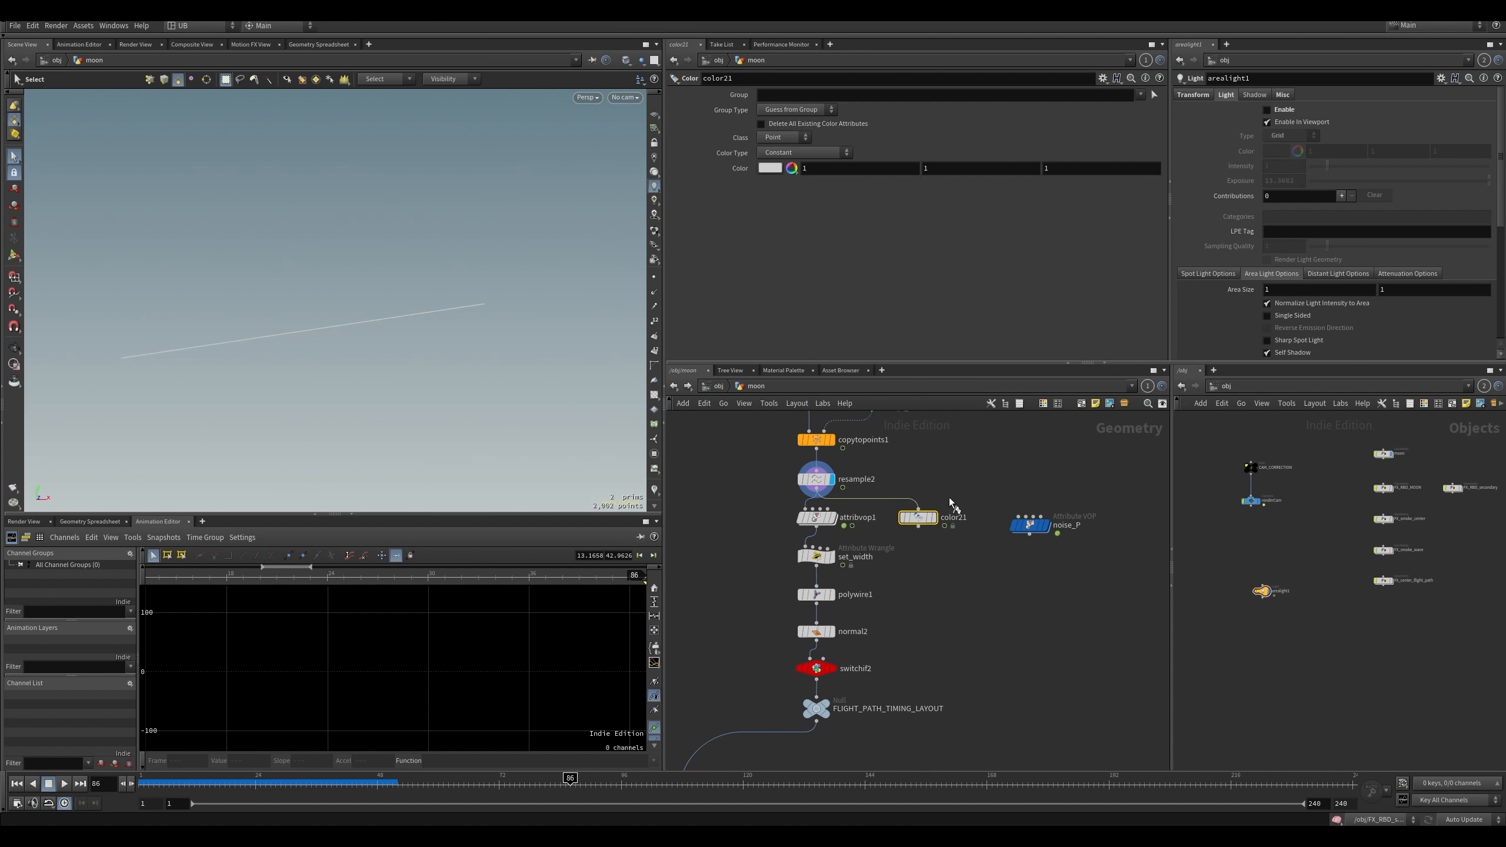
- Color the line with a ramp from the curveu attribute, shifting the ramp's start key inward and making it green
{"action": "left_click", "coordinate": [804, 152]}
{"action": "left_click", "coordinate": [798, 179]}
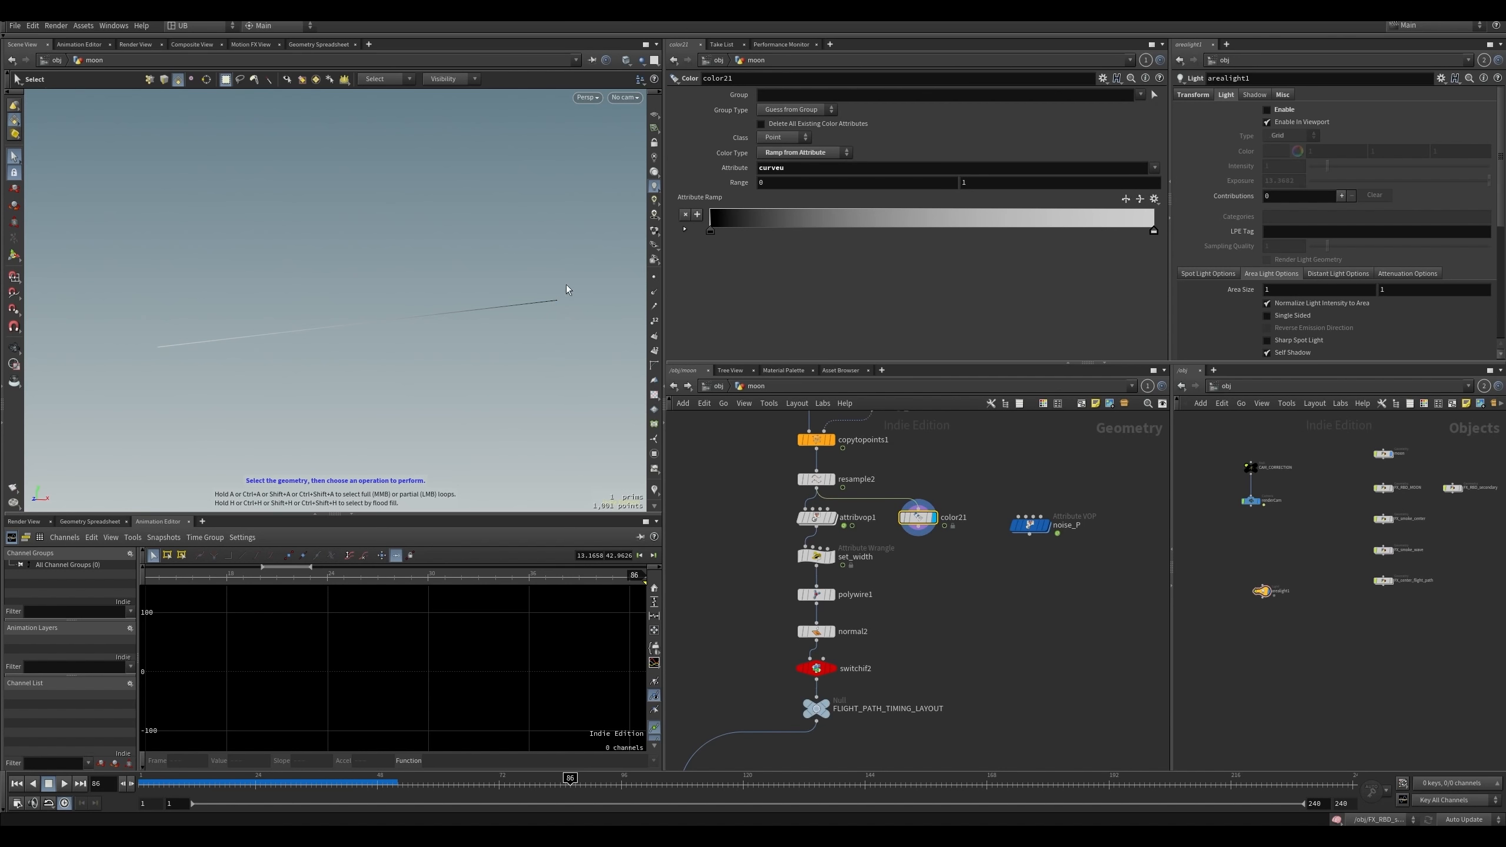
{"action": "left_click_drag", "start_coordinate": [713, 236], "coordinate": [766, 235]}
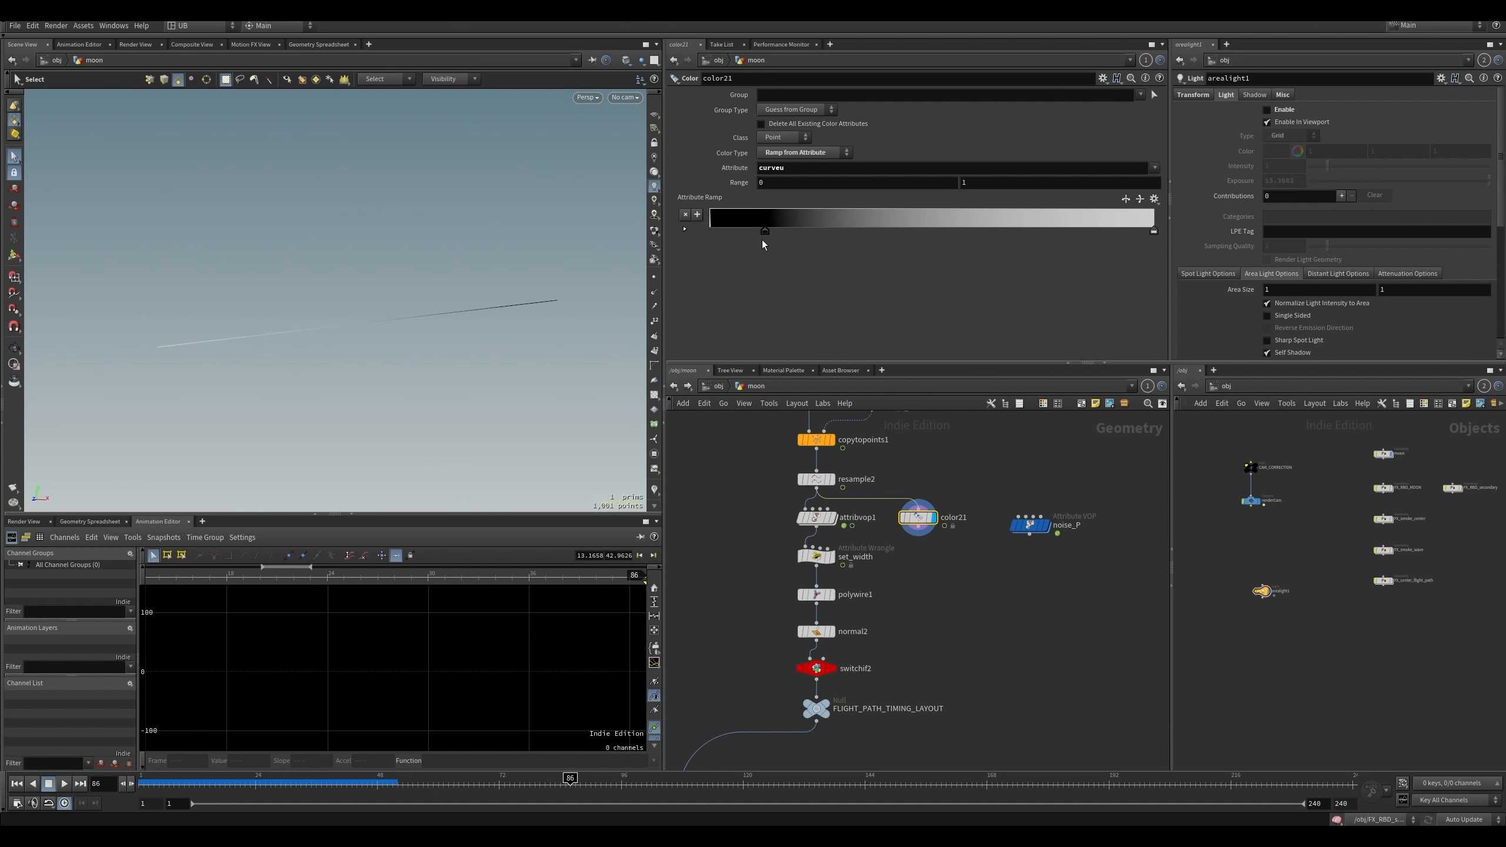
{"action": "double_click", "coordinate": [766, 234]}
{"action": "left_click", "coordinate": [793, 153]}
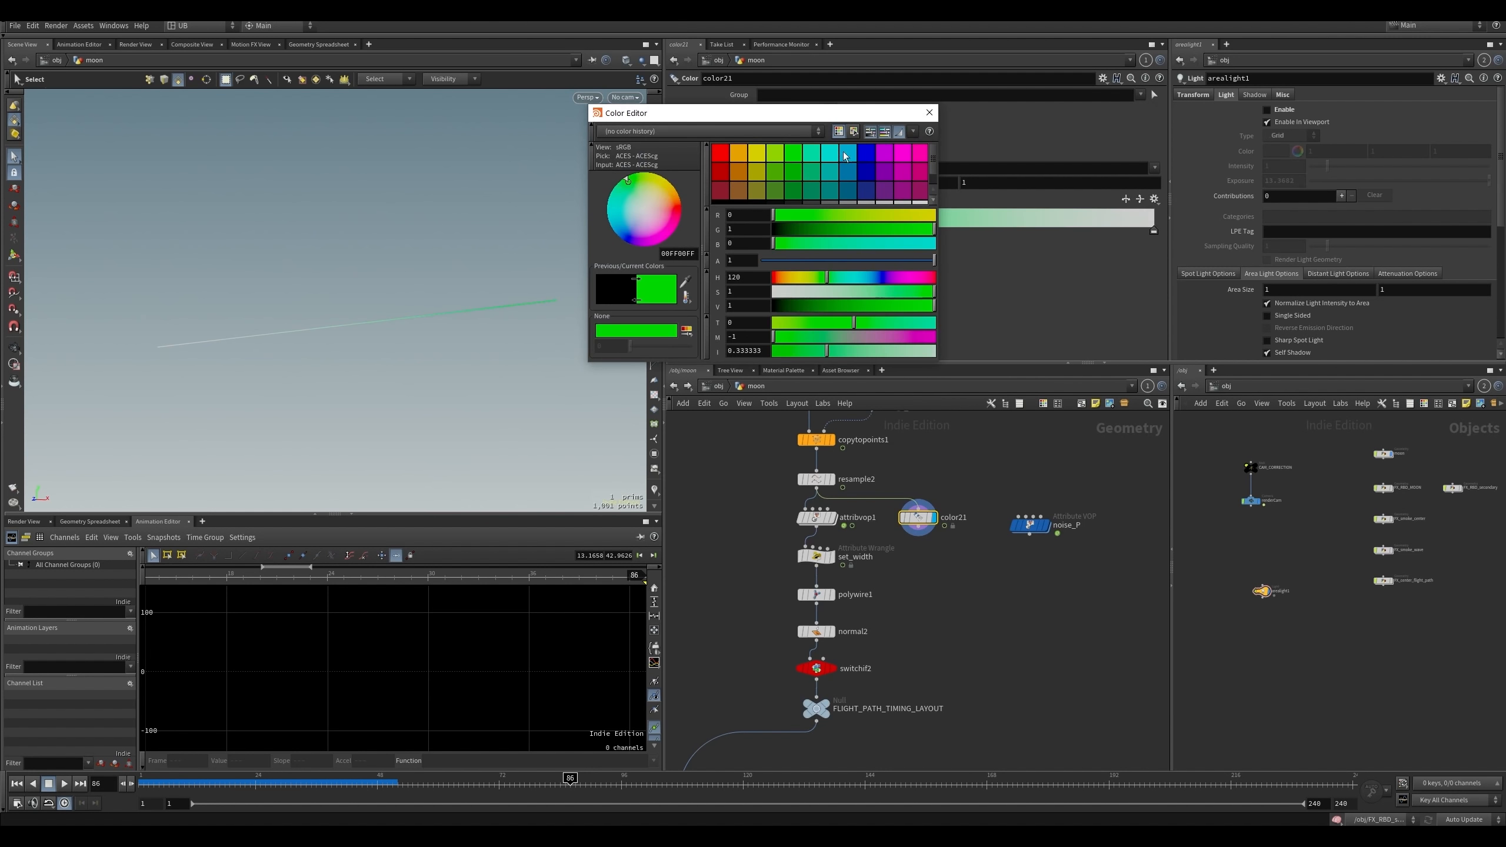
{"action": "left_click", "coordinate": [929, 112]}
- Set the ramp's start key back to black, and delete the Color node at frame 28
{"action": "double_click", "coordinate": [767, 232]}
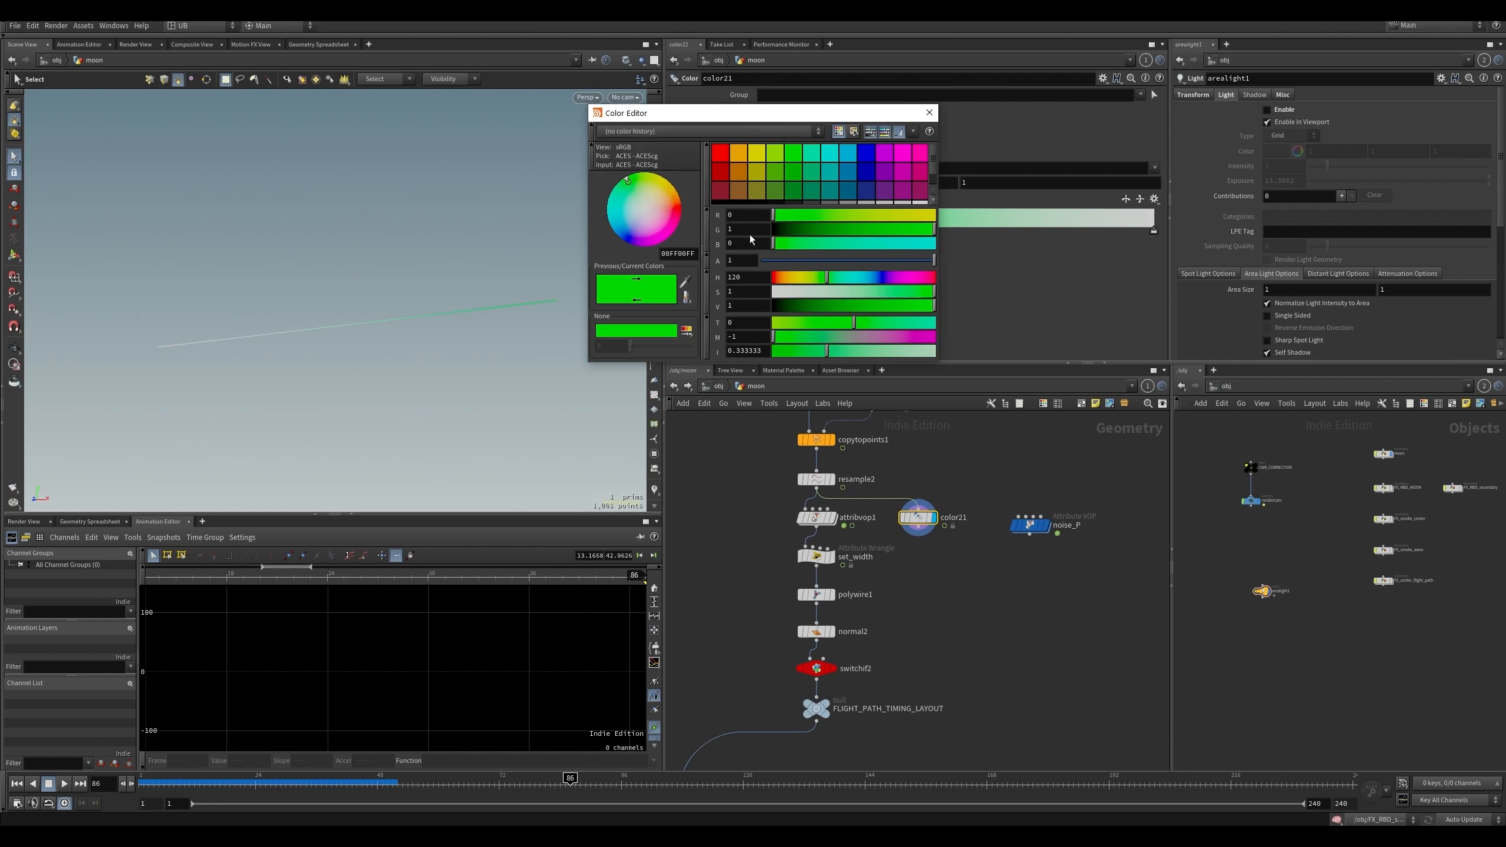
{"action": "left_click_drag", "start_coordinate": [936, 159], "coordinate": [933, 183]}
{"action": "left_click", "coordinate": [806, 182]}
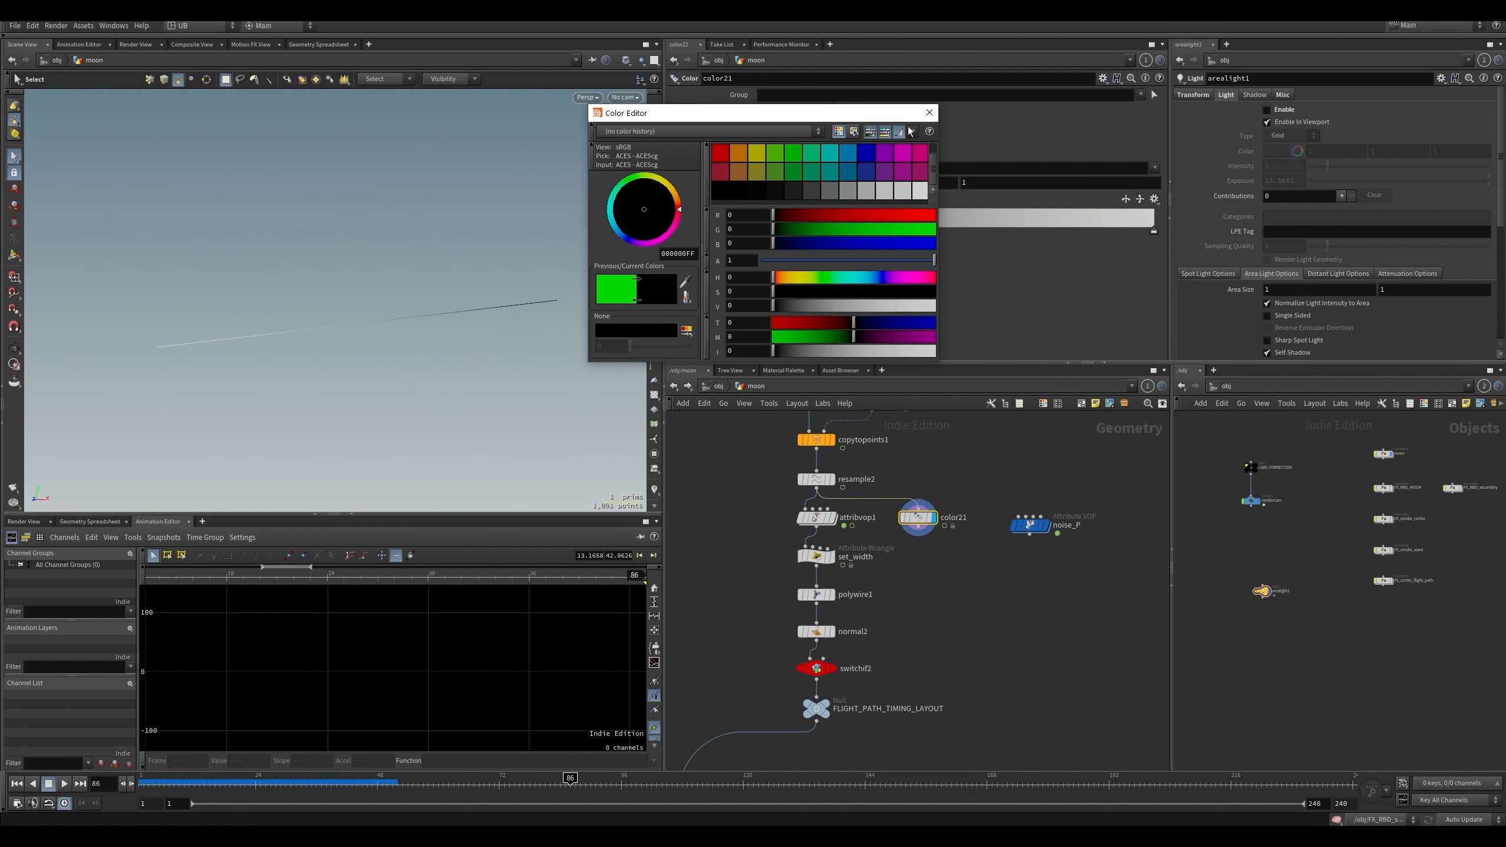
{"action": "left_click", "coordinate": [929, 112]}
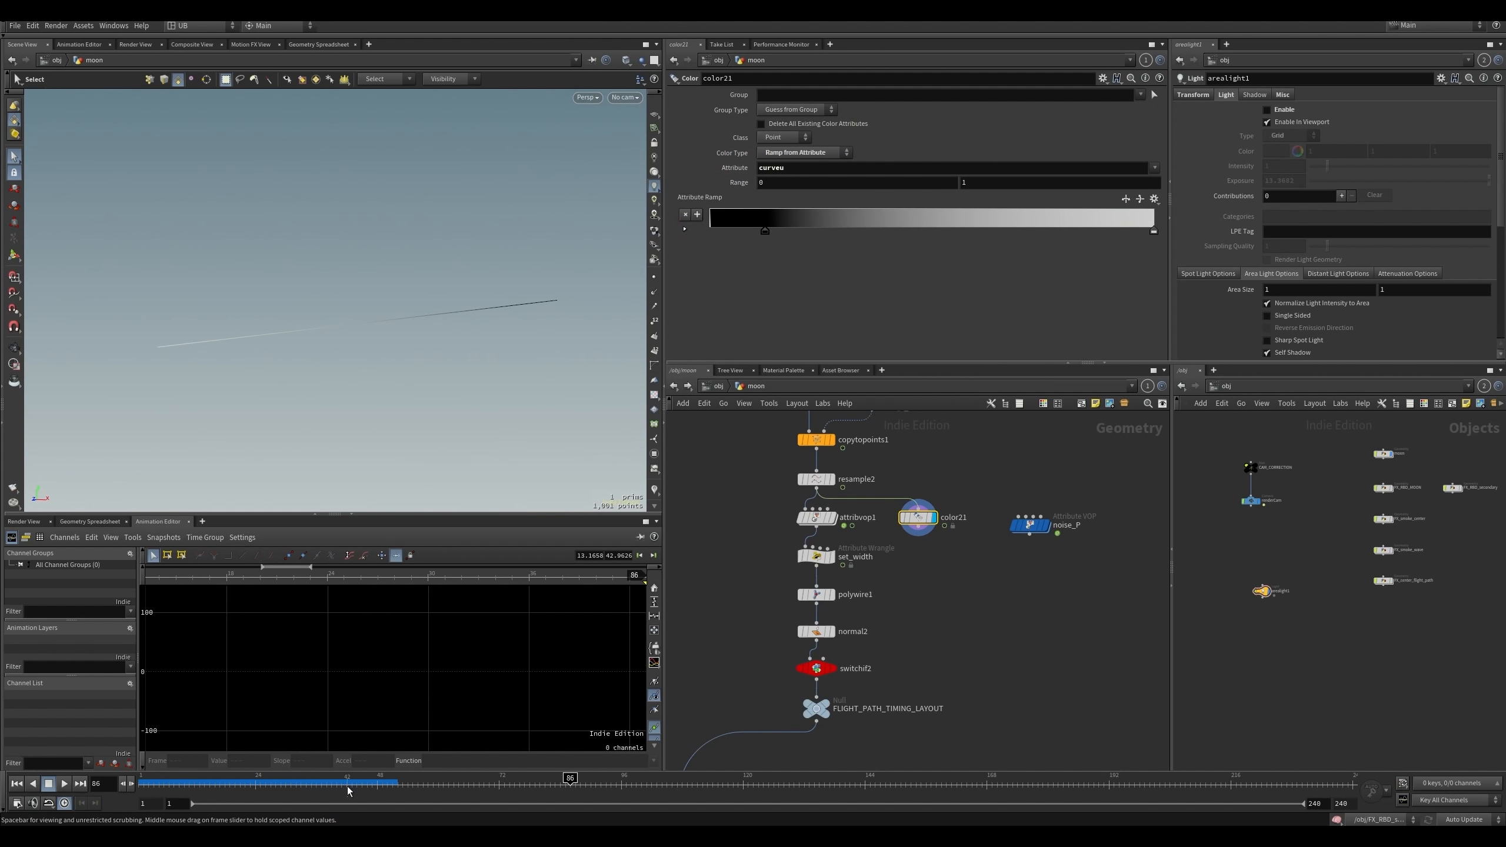
{"action": "mouse_move", "coordinate": [314, 783]}
{"action": "left_mouse_down"}
{"action": "mouse_move", "coordinate": [225, 796]}
{"action": "mouse_move", "coordinate": [276, 795]}
{"action": "left_mouse_up"}
{"action": "key", "text": "Delete"}
- Examine set_width's code for the curveu width ramp, the scale_width multiplier and the frame-based fit
{"action": "left_click", "coordinate": [826, 552]}
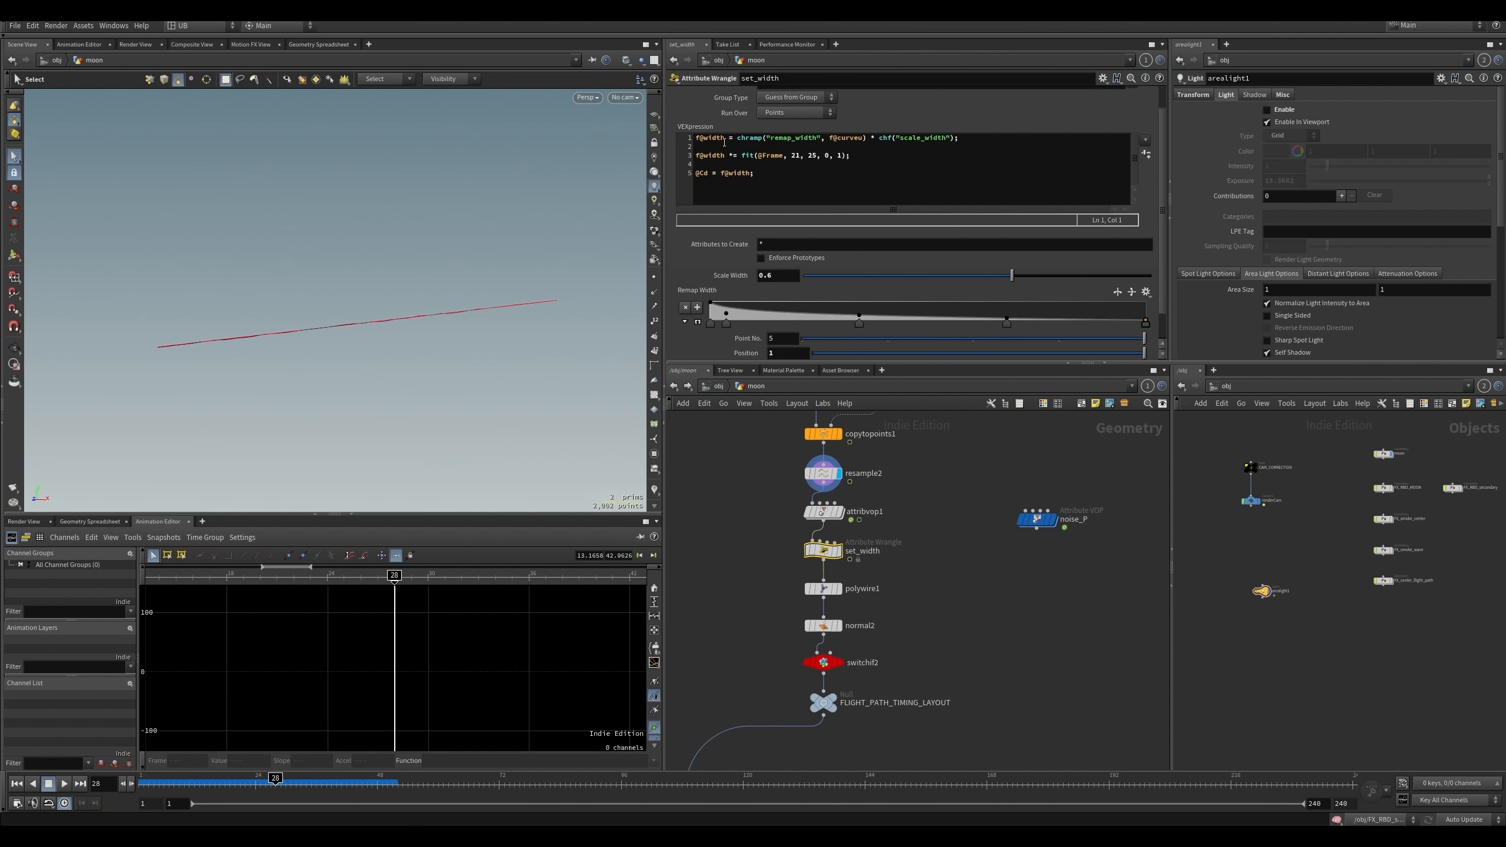
{"action": "left_click_drag", "start_coordinate": [724, 142], "coordinate": [691, 141]}
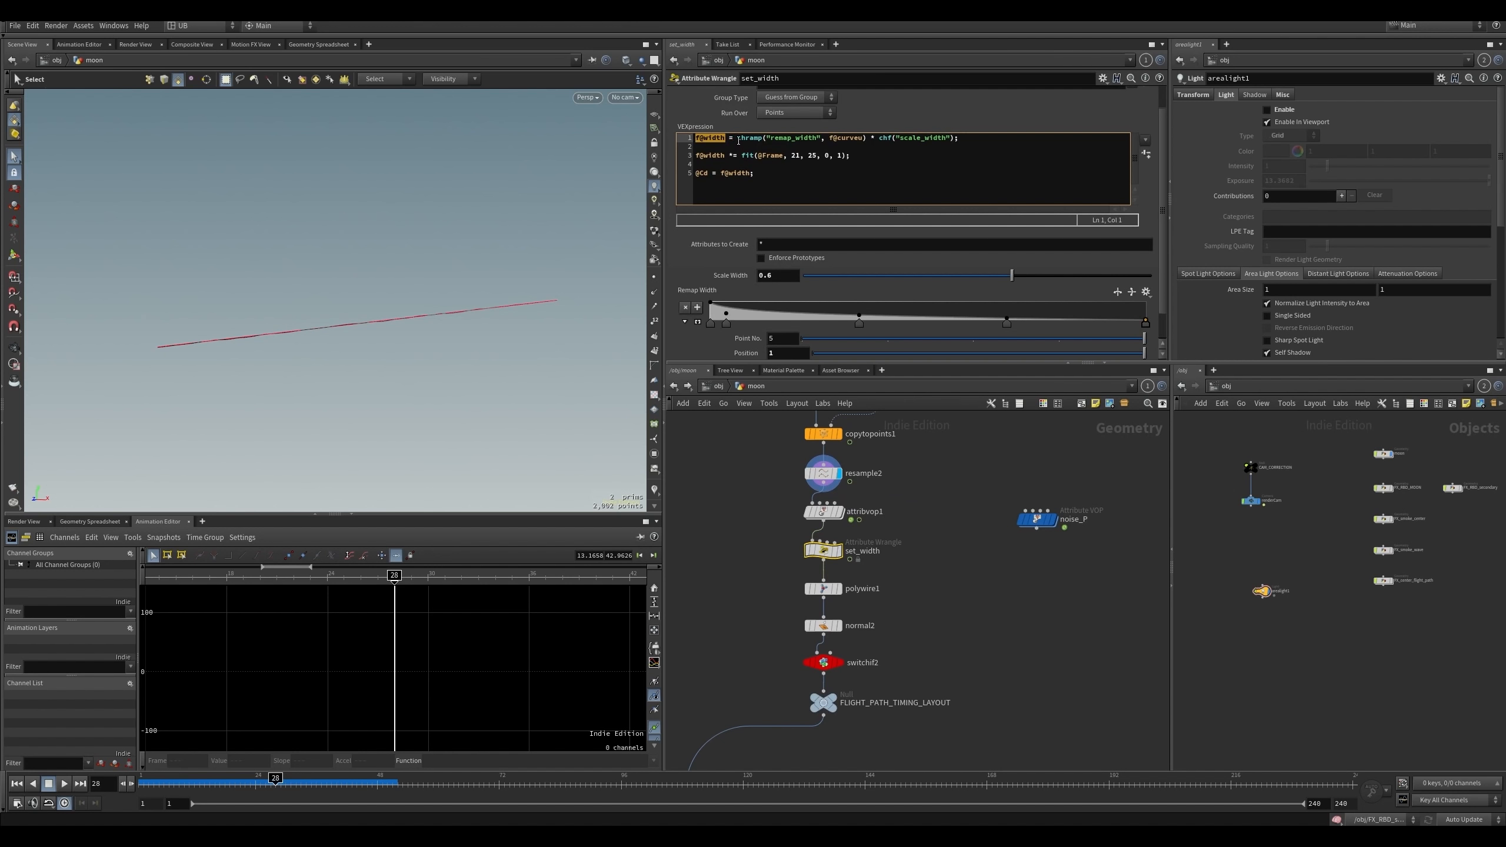
{"action": "left_click_drag", "start_coordinate": [738, 139], "coordinate": [863, 136]}
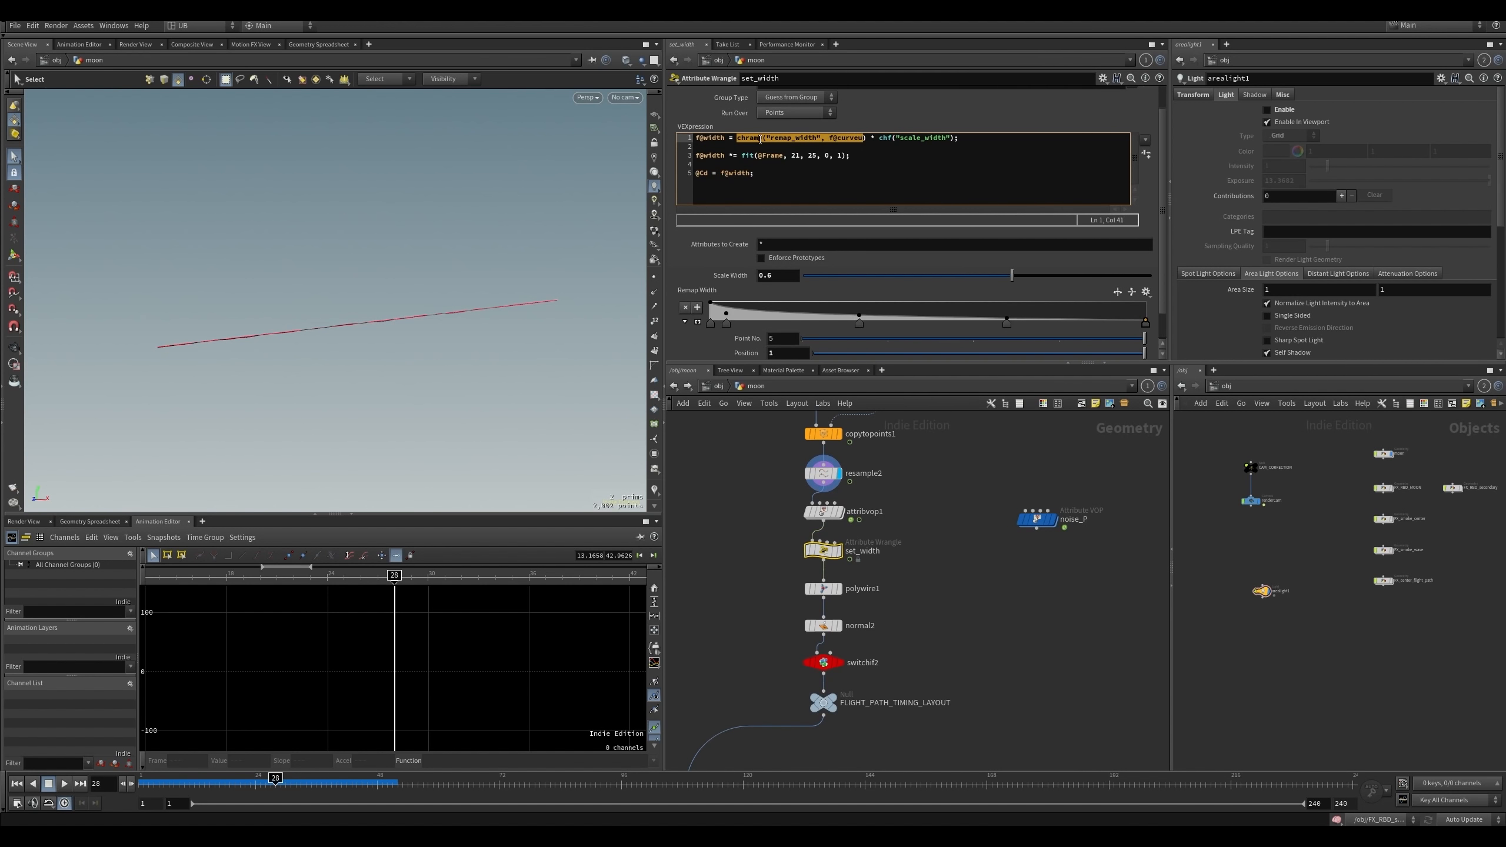
{"action": "left_click_drag", "start_coordinate": [741, 138], "coordinate": [945, 136]}
{"action": "left_click", "coordinate": [924, 140]}
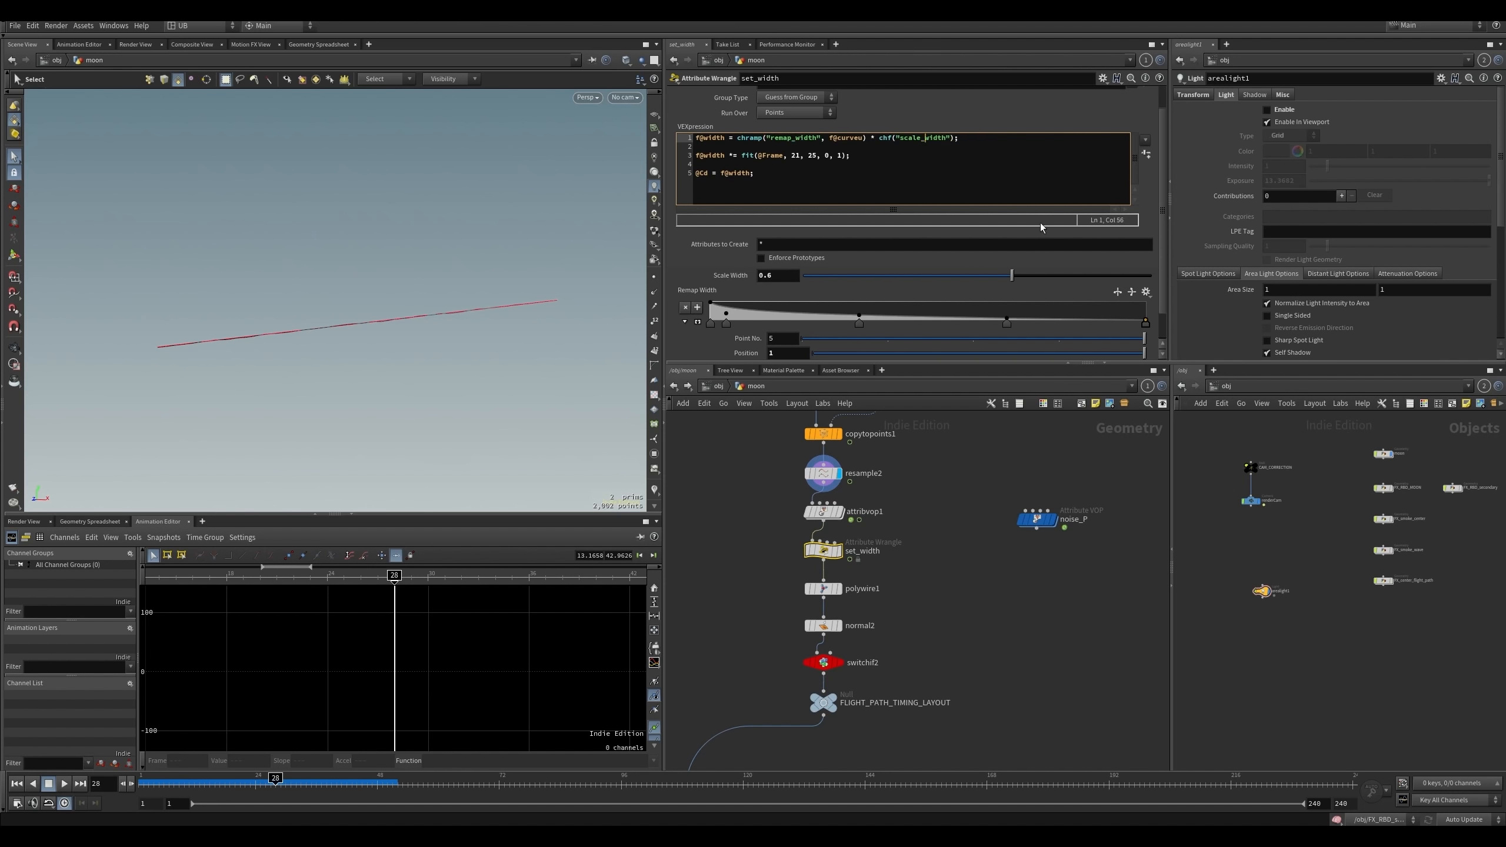
{"action": "left_click_drag", "start_coordinate": [880, 138], "coordinate": [954, 137]}
{"action": "left_click_drag", "start_coordinate": [697, 157], "coordinate": [812, 156]}
- Replace the hard-coded start and end frames in set_width's fit function with ch('startfram') and ch('endframe')
{"action": "left_click", "coordinate": [781, 157]}
{"action": "double_click", "coordinate": [797, 156]}
{"action": "type", "text": "ch"}
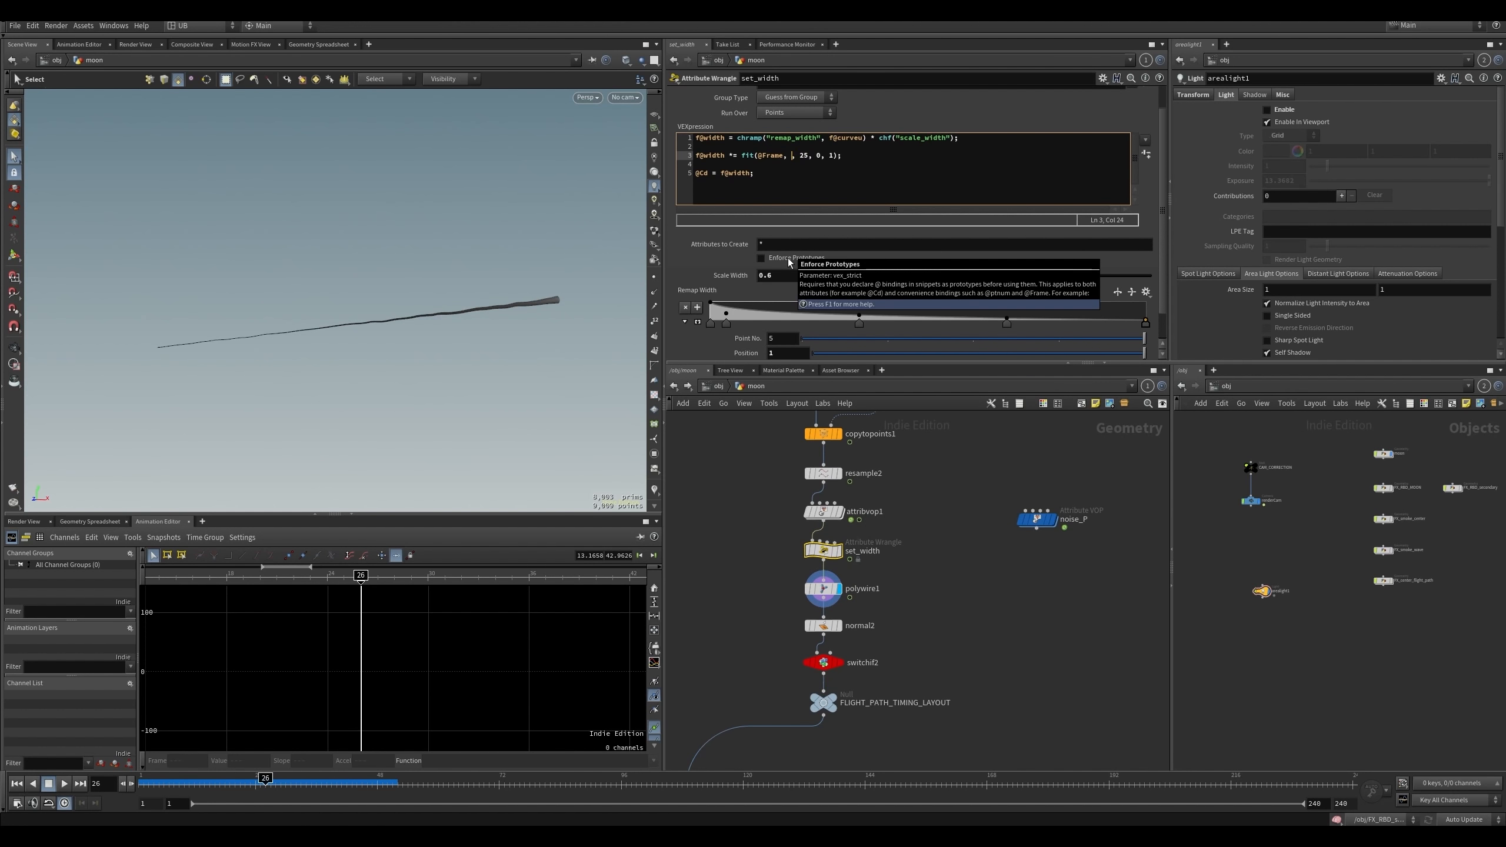
{"action": "type", "text": "()"}
{"action": "type", "text": "'s"}
{"action": "type", "text": "tartfram"}
{"action": "key", "text": "BackSpace"}
{"action": "key", "text": "BackSpace"}
{"action": "type", "text": "ch('endframe"}
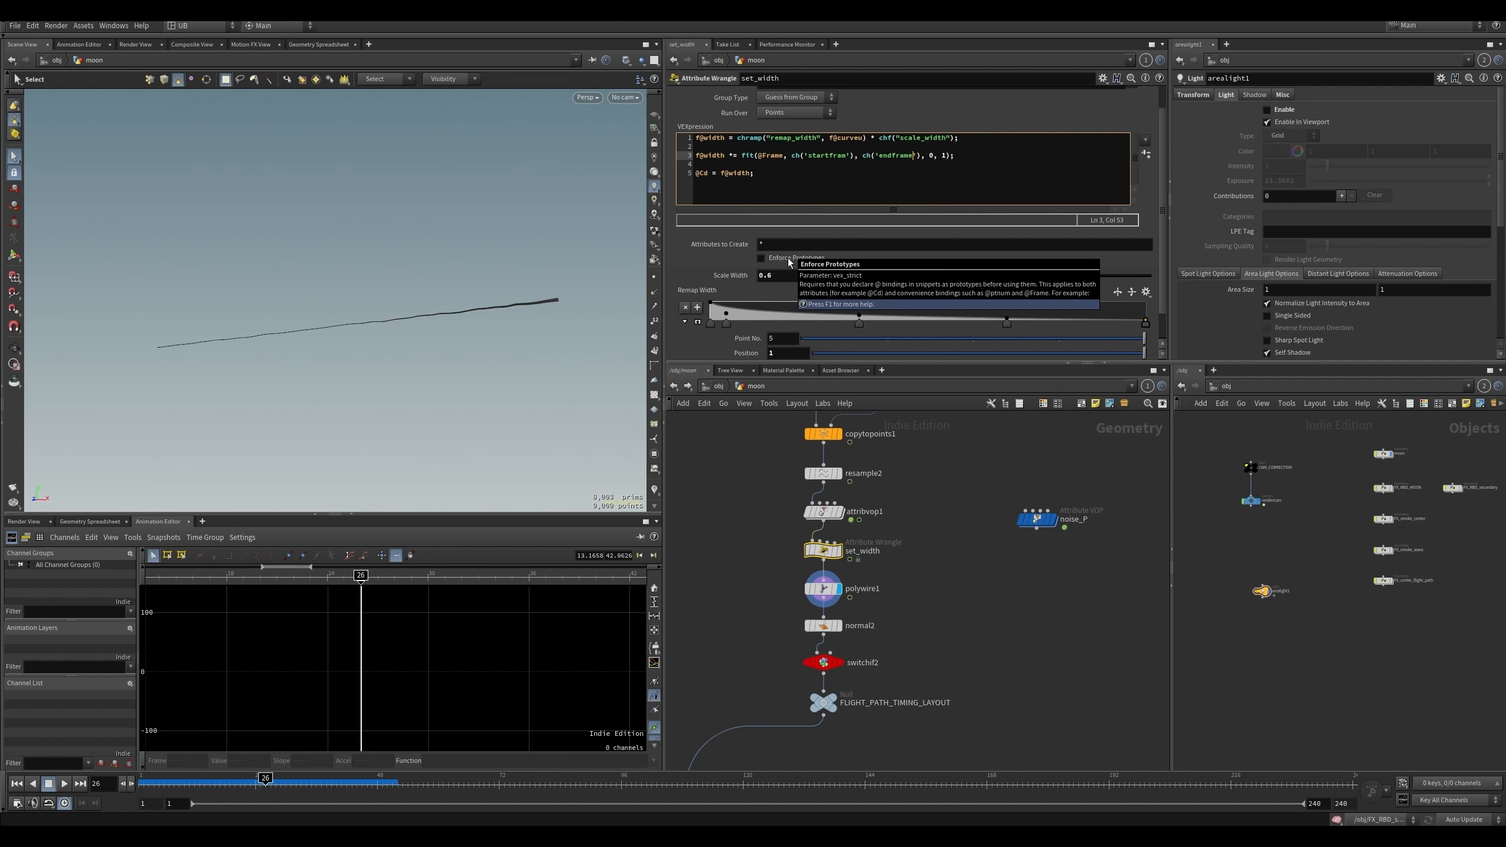
- Scrub to frame 29 and create spare parameters for set_width's new channel references
{"action": "left_click_drag", "start_coordinate": [1163, 294], "coordinate": [1164, 316]}
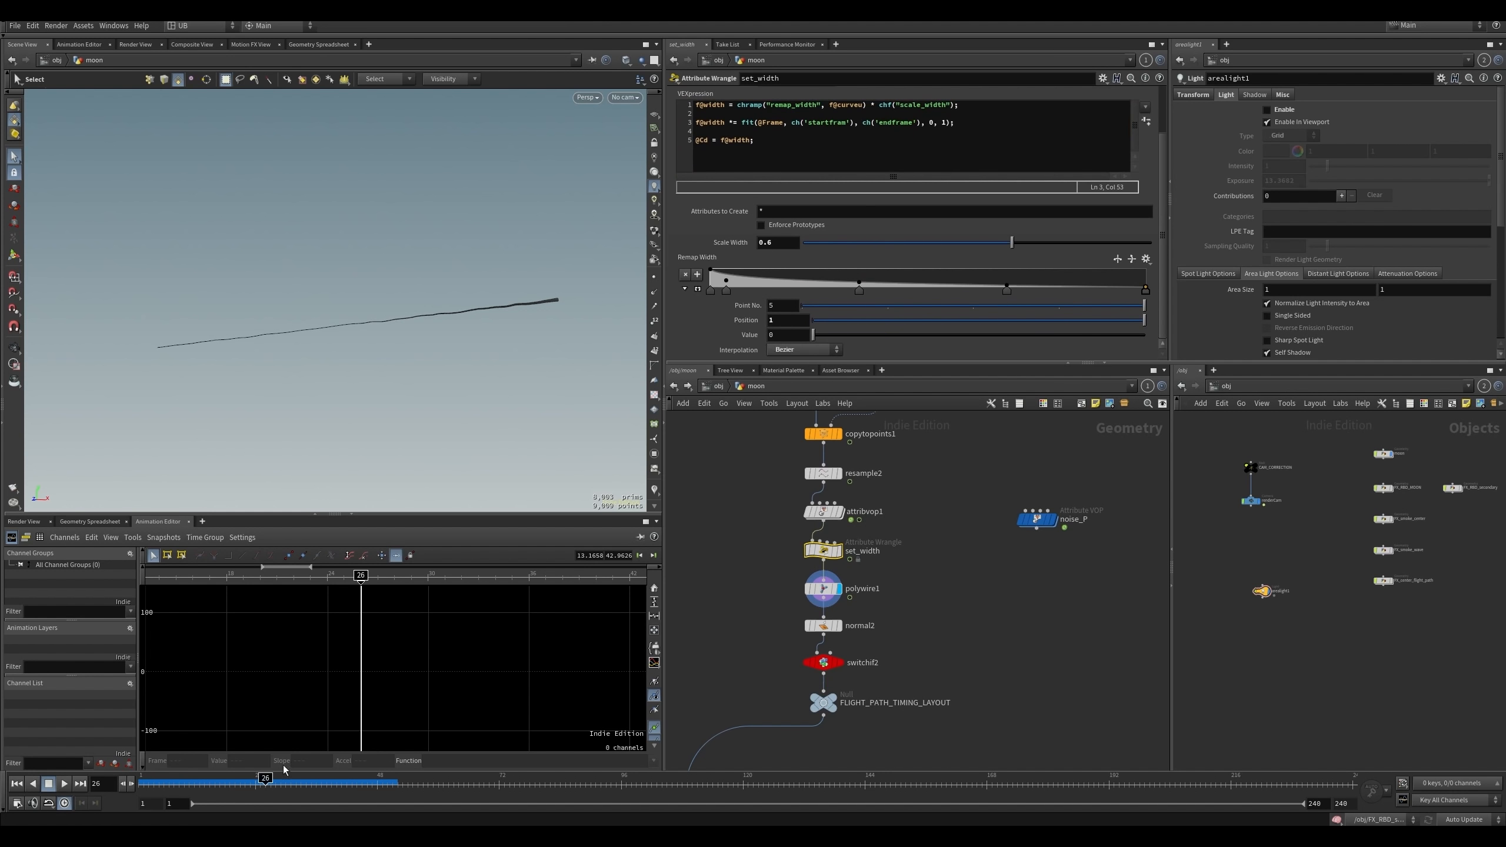
{"action": "mouse_move", "coordinate": [265, 783]}
{"action": "left_mouse_down"}
{"action": "mouse_move", "coordinate": [162, 784]}
{"action": "mouse_move", "coordinate": [343, 784]}
{"action": "mouse_move", "coordinate": [221, 786]}
{"action": "mouse_move", "coordinate": [281, 799]}
{"action": "left_mouse_up"}
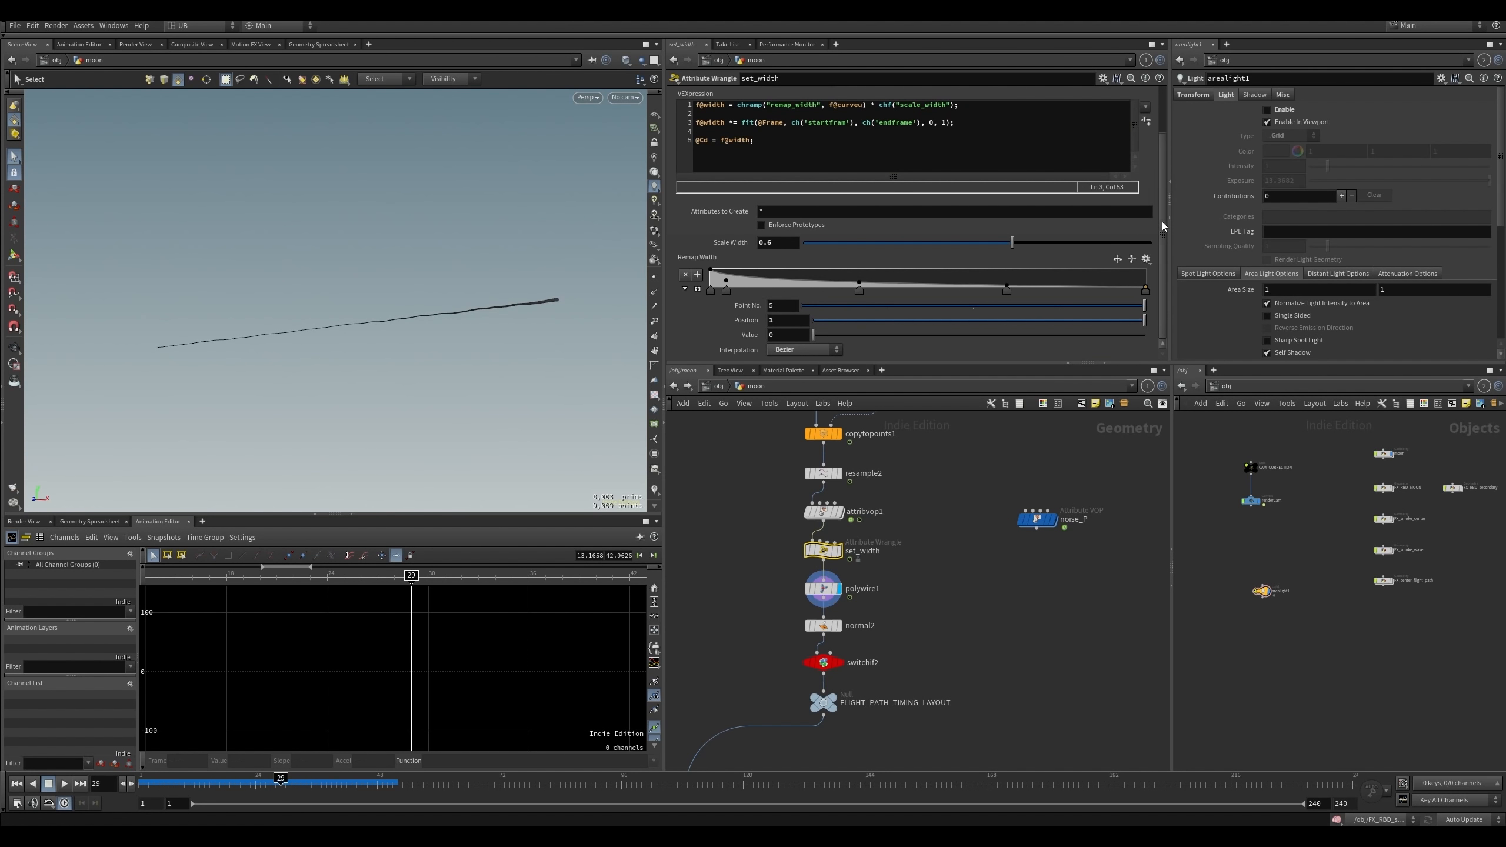
{"action": "left_click", "coordinate": [1146, 121]}
{"action": "scroll", "coordinate": [1126, 333], "scroll_direction": "down", "scroll_amount": 3}
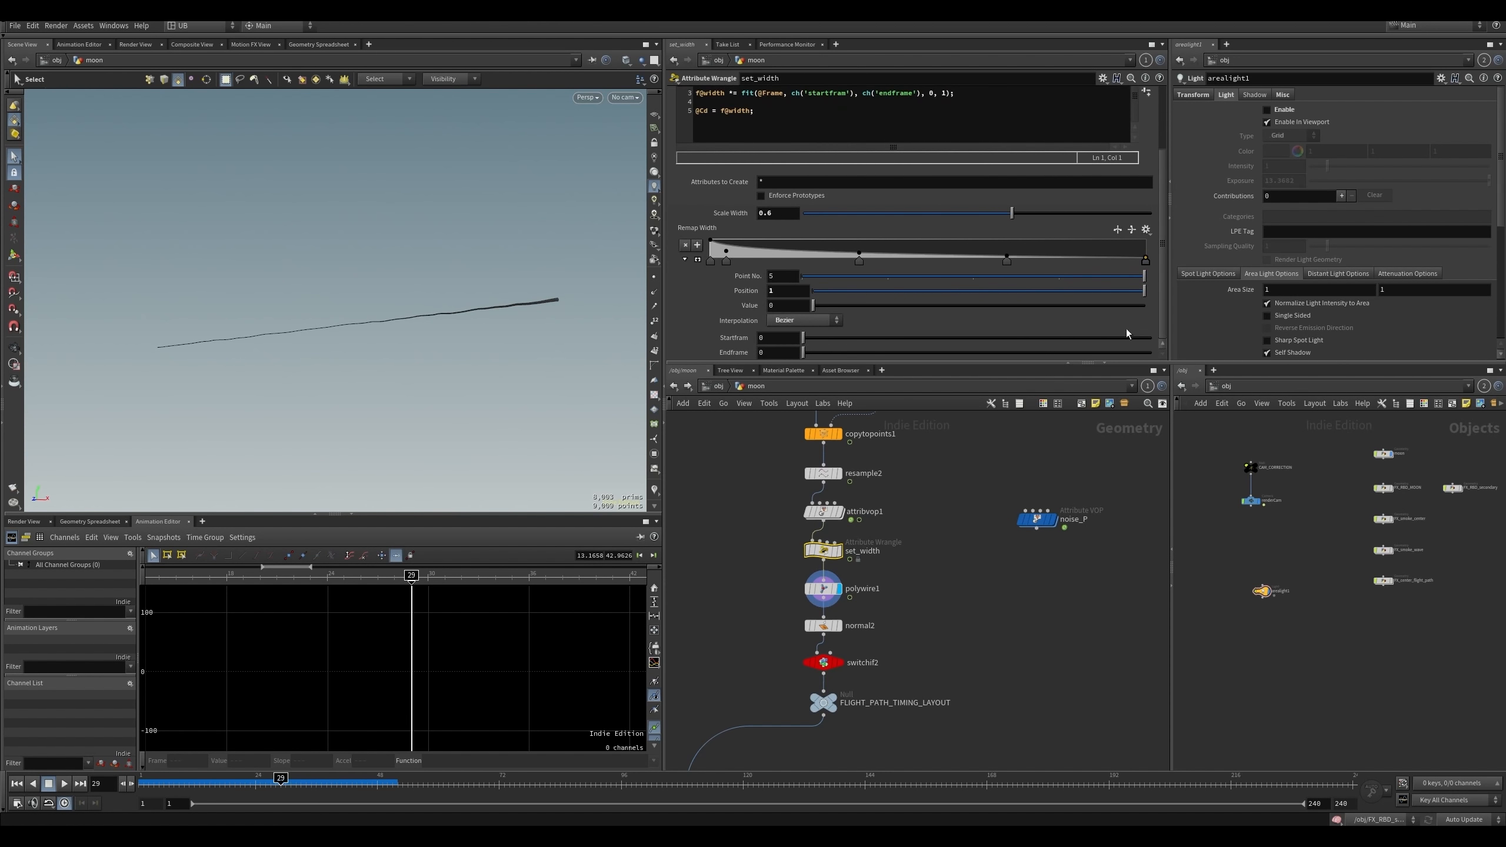
- Set Startfram to 22 and Endframe to 25, and scrub to frame 26 to check the width
{"action": "left_click", "coordinate": [770, 338]}
{"action": "type", "text": "22"}
{"action": "key", "text": "Tab"}
{"action": "key", "text": "Return"}
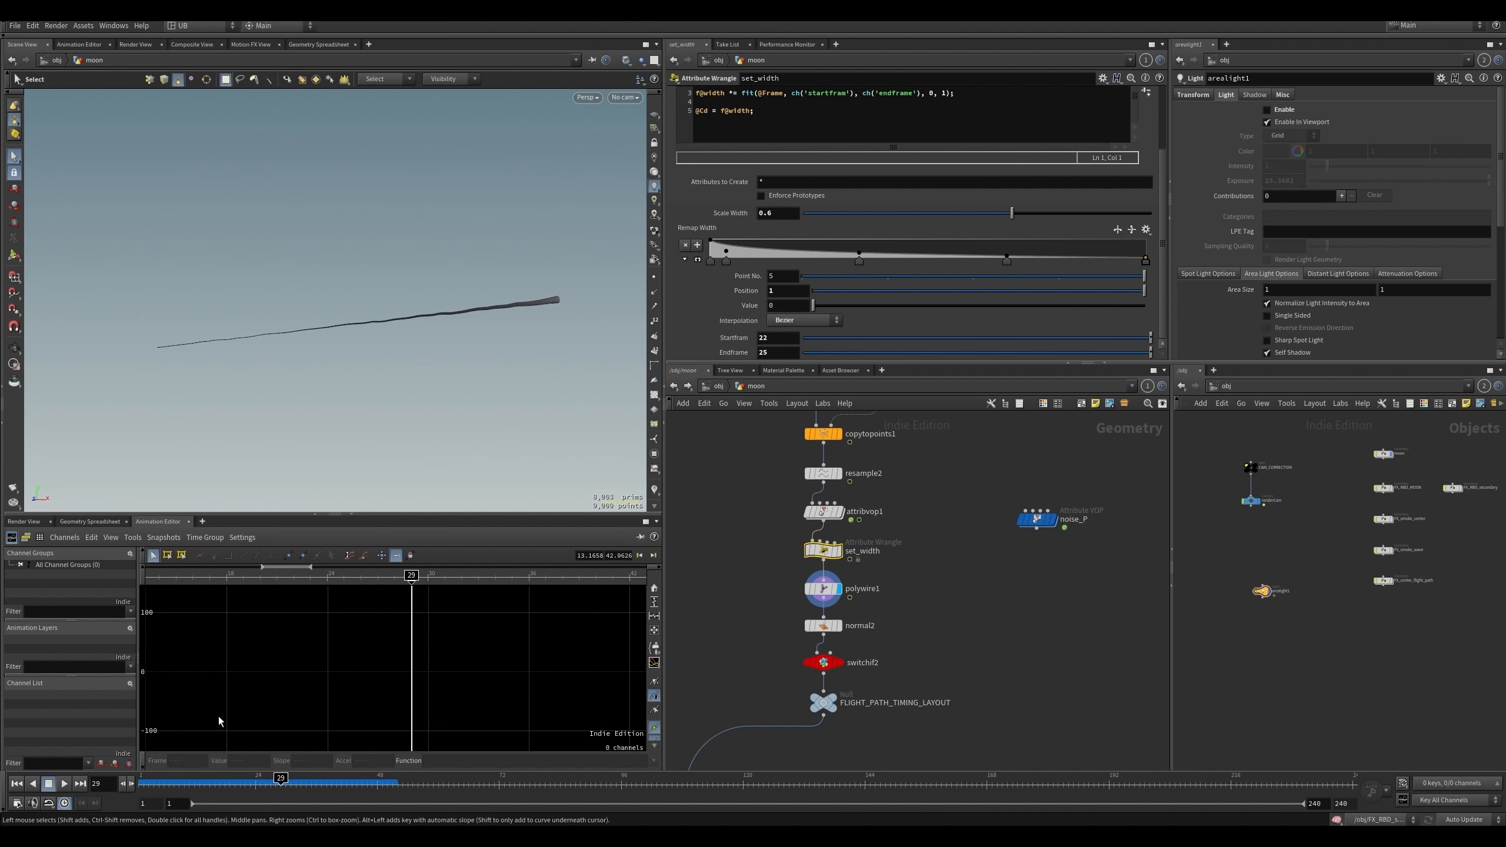
{"action": "mouse_move", "coordinate": [280, 790]}
{"action": "left_mouse_down"}
{"action": "mouse_move", "coordinate": [204, 789]}
{"action": "mouse_move", "coordinate": [304, 788]}
{"action": "mouse_move", "coordinate": [239, 788]}
{"action": "mouse_move", "coordinate": [267, 787]}
{"action": "left_mouse_up"}
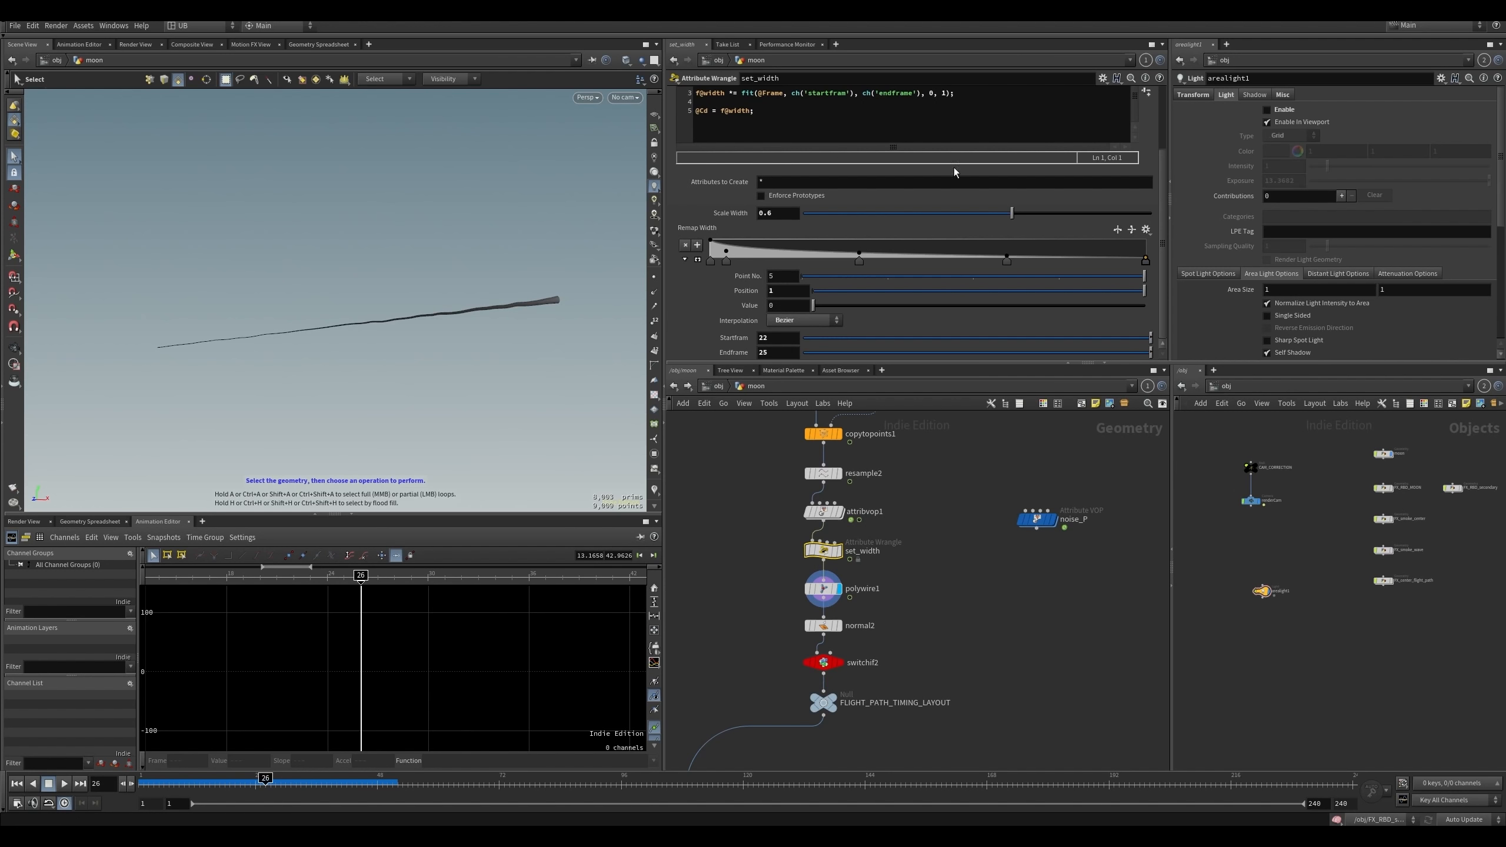
{"action": "left_click", "coordinate": [922, 94]}
{"action": "scroll", "coordinate": [1159, 261], "scroll_direction": "up", "scroll_amount": 1}
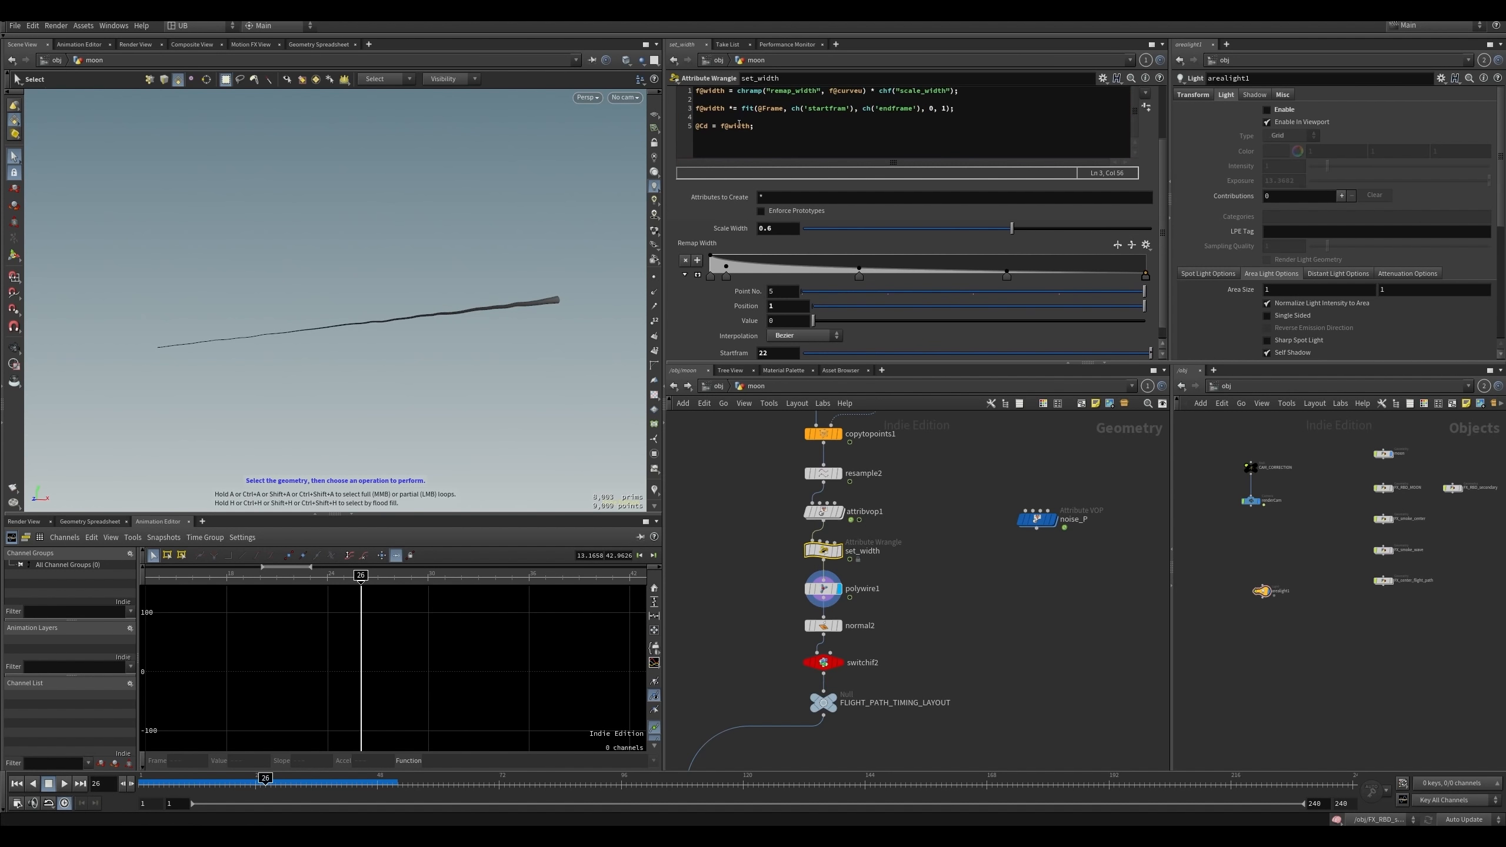
{"action": "double_click", "coordinate": [708, 128]}
- Display FLIGHT_PATH_TIMING_LAYOUT and bypass switchif2 at frame 18 to check the early flight path
{"action": "middle_click_drag", "start_coordinate": [756, 608], "coordinate": [817, 518]}
{"action": "left_click", "coordinate": [843, 551]}
{"action": "left_click", "coordinate": [853, 576]}
{"action": "left_click", "coordinate": [841, 542]}
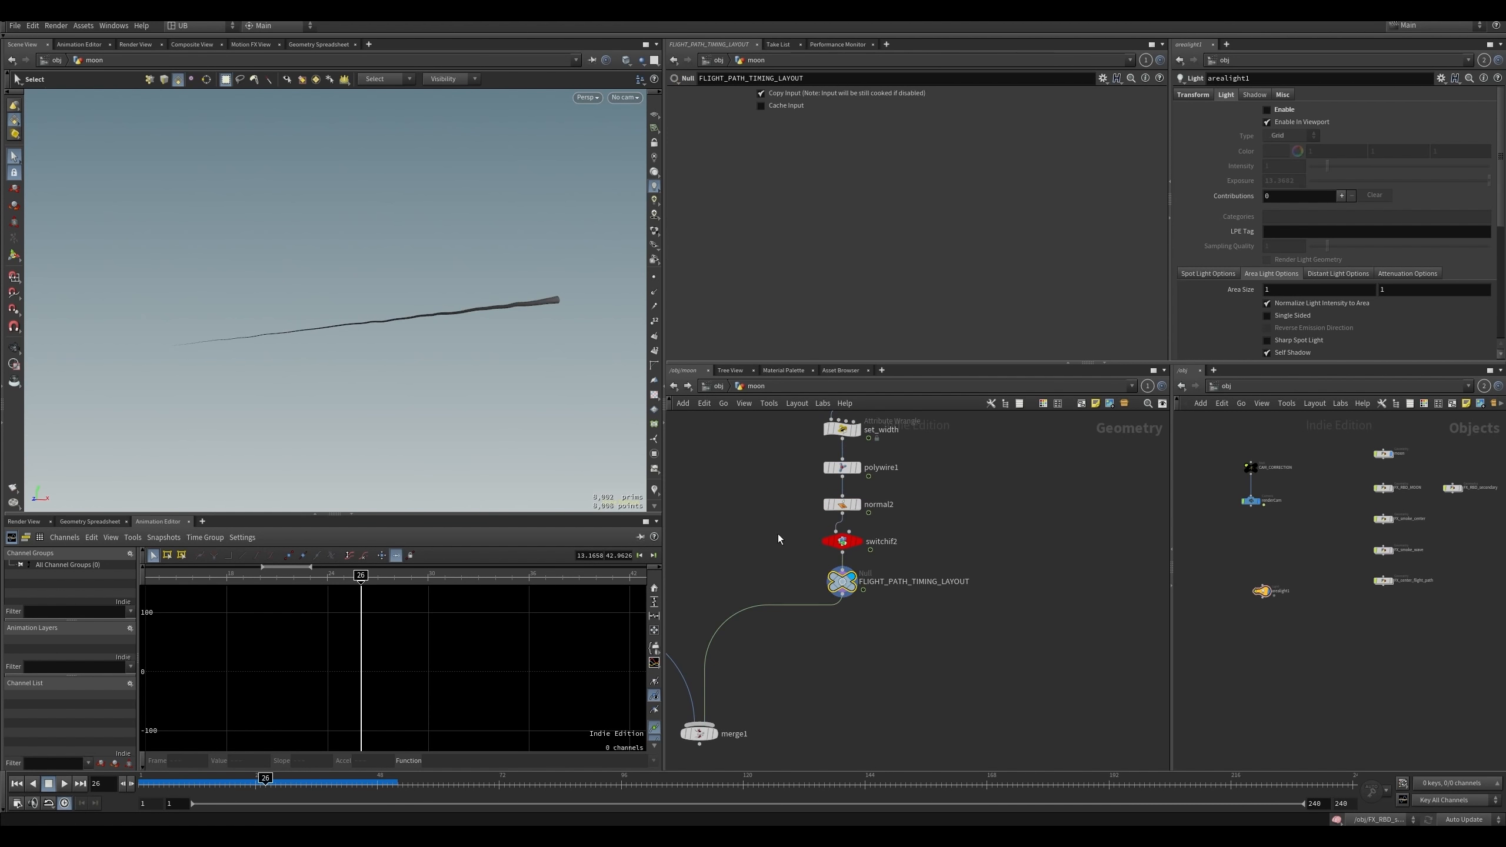
{"action": "mouse_move", "coordinate": [213, 784]}
{"action": "left_mouse_down"}
{"action": "mouse_move", "coordinate": [249, 788]}
{"action": "mouse_move", "coordinate": [204, 788]}
{"action": "mouse_move", "coordinate": [224, 788]}
{"action": "left_mouse_up"}
{"action": "key", "text": "b"}
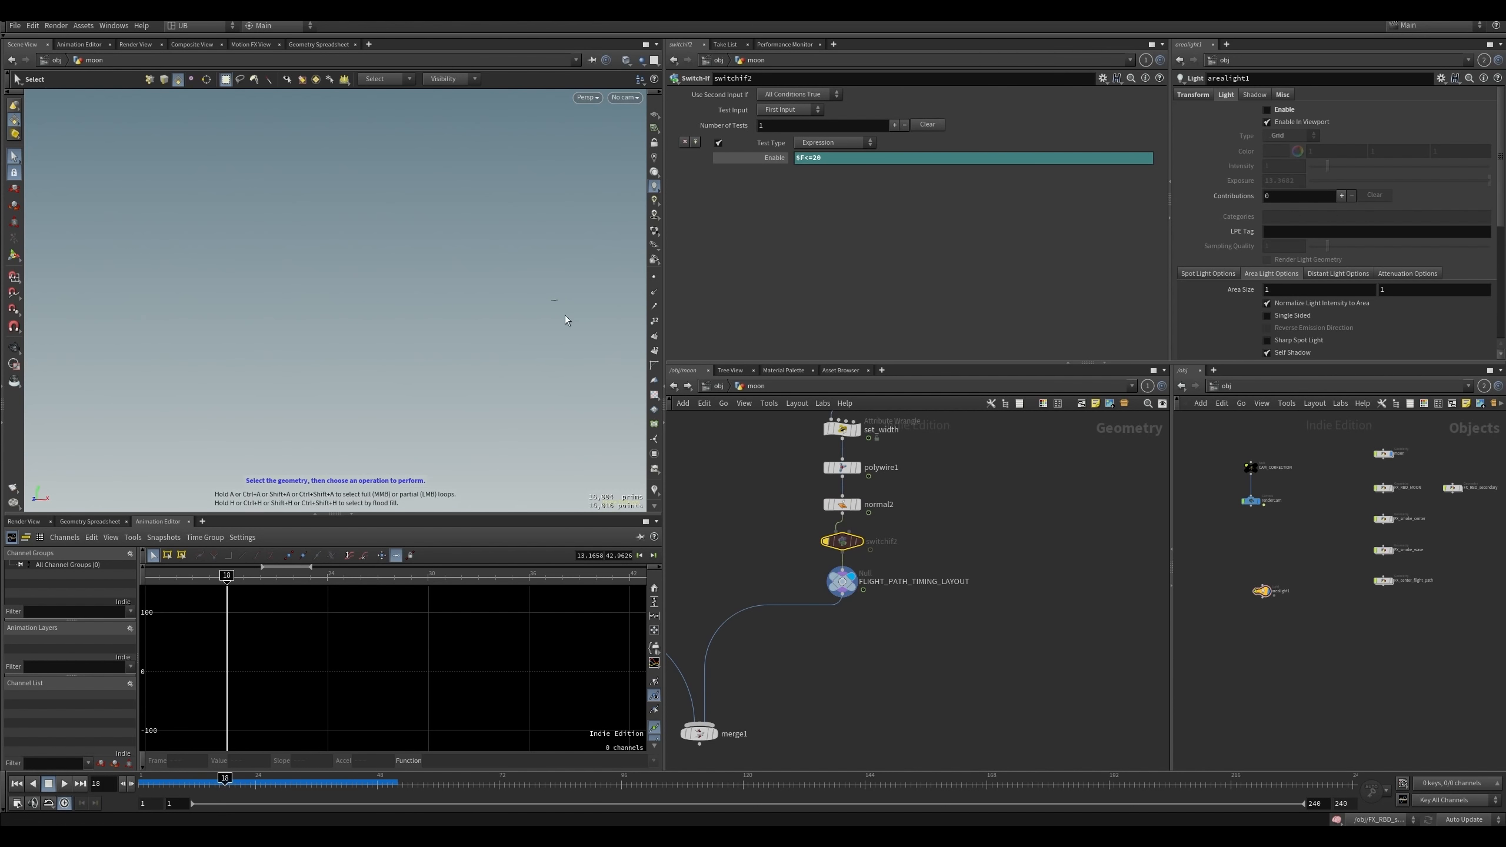
- Re-enable switchif2, move to frame 19 and display merge1
{"action": "middle_click_drag", "start_coordinate": [750, 544], "coordinate": [707, 517]}
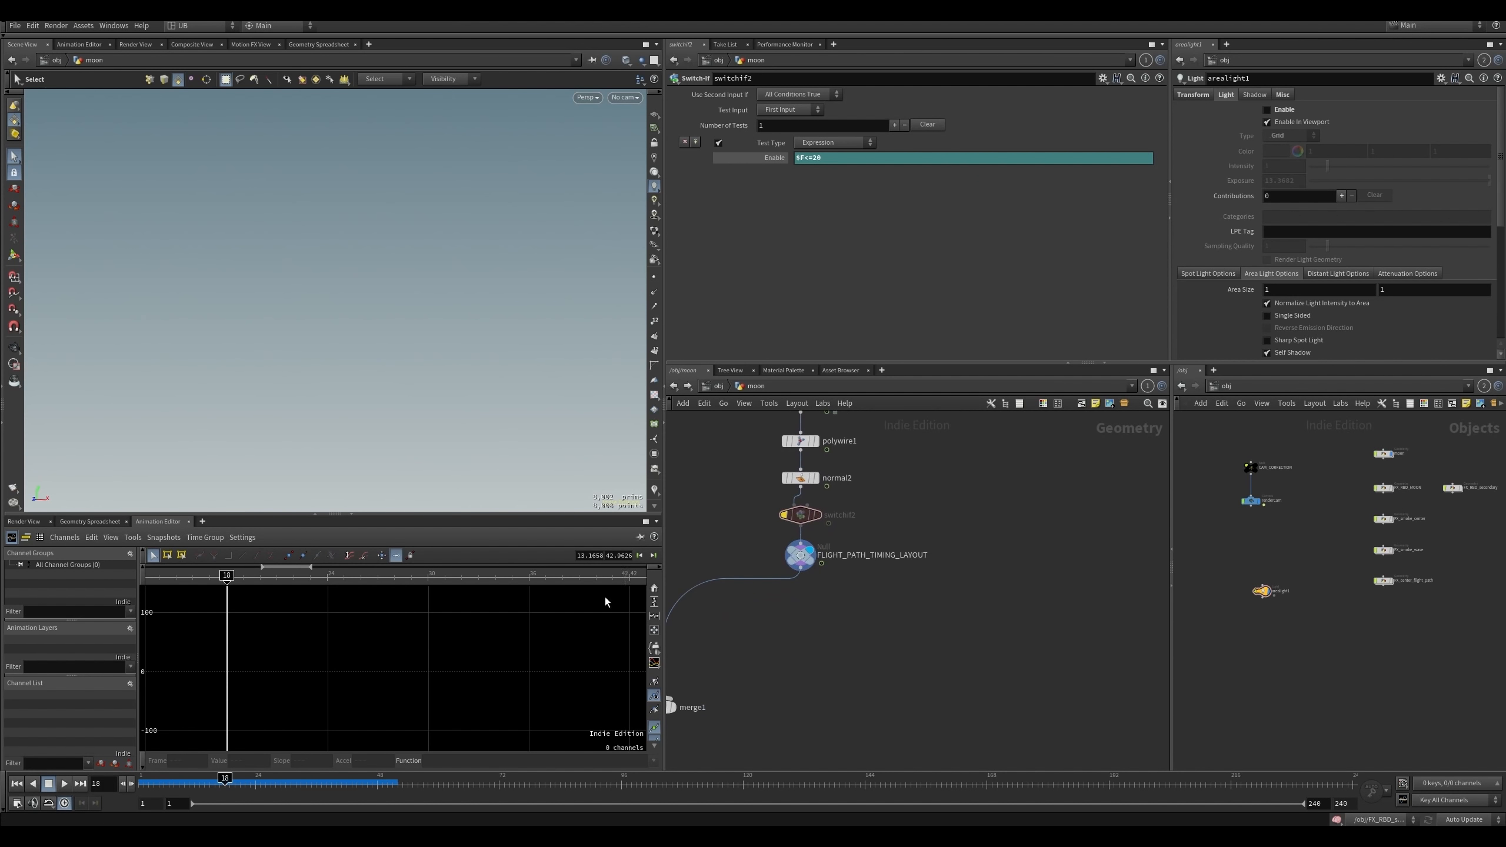
{"action": "left_click_drag", "start_coordinate": [225, 784], "coordinate": [230, 784]}
{"action": "left_click_drag", "start_coordinate": [729, 515], "coordinate": [816, 525]}
{"action": "left_click_drag", "start_coordinate": [742, 464], "coordinate": [829, 487]}
{"action": "key", "text": "r"}
{"action": "left_click_drag", "start_coordinate": [722, 505], "coordinate": [847, 529]}
{"action": "left_click_drag", "start_coordinate": [754, 550], "coordinate": [833, 596]}
{"action": "key", "text": "r"}
{"action": "middle_click_drag", "start_coordinate": [728, 563], "coordinate": [879, 572]}
{"action": "scroll", "coordinate": [875, 560], "scroll_direction": "down", "scroll_amount": 3}
{"action": "left_click_drag", "start_coordinate": [847, 655], "coordinate": [799, 691]}
{"action": "key", "text": "r"}
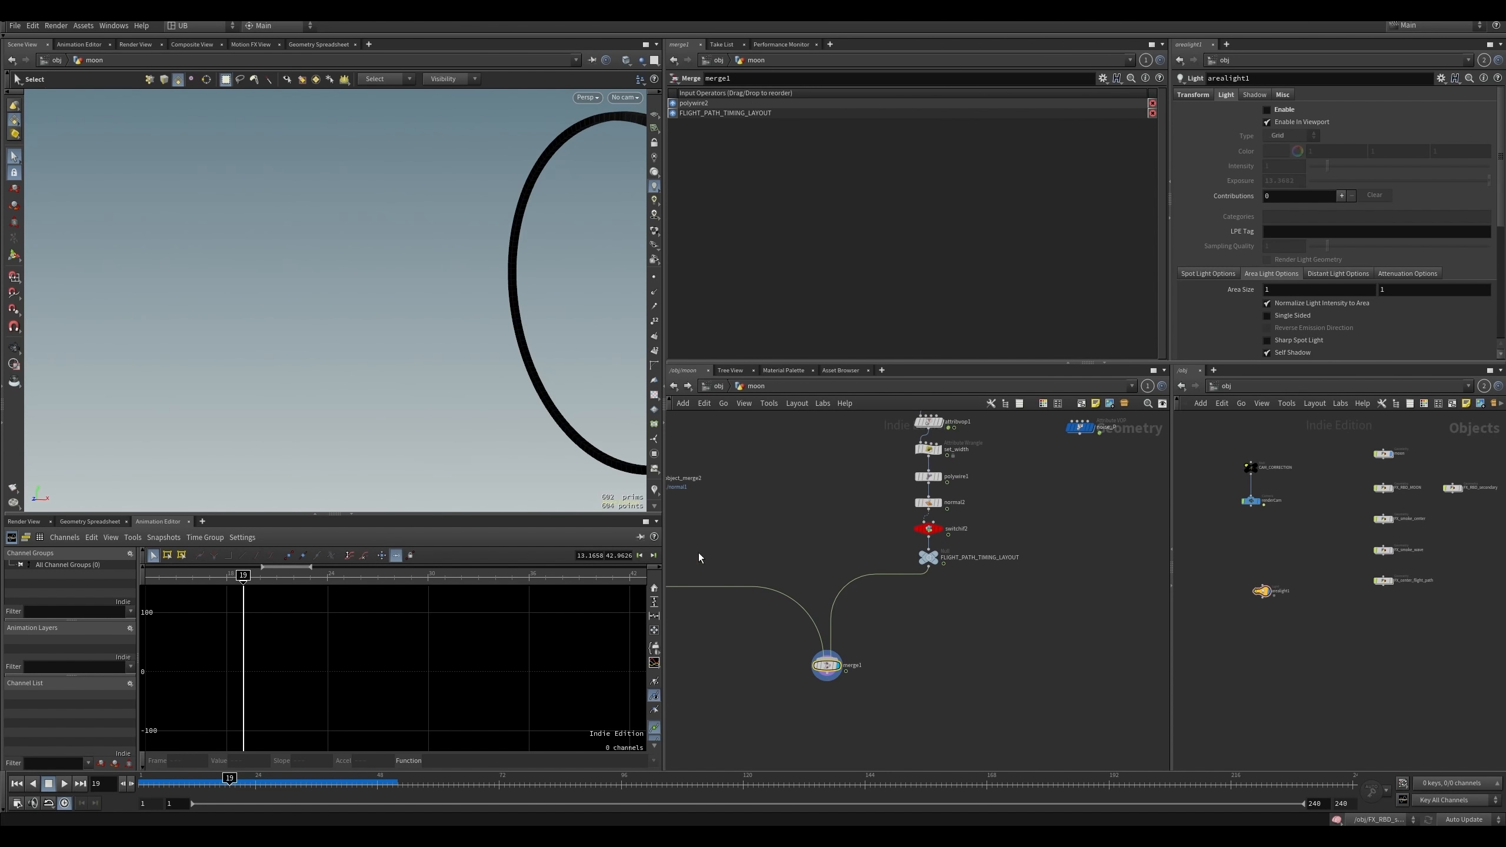
- Go up to the object level, re-enter the moon network and scrub the timeline to frame 28
{"action": "scroll", "coordinate": [824, 447], "scroll_direction": "down", "scroll_amount": 4}
{"action": "middle_click_drag", "start_coordinate": [824, 446], "coordinate": [885, 533]}
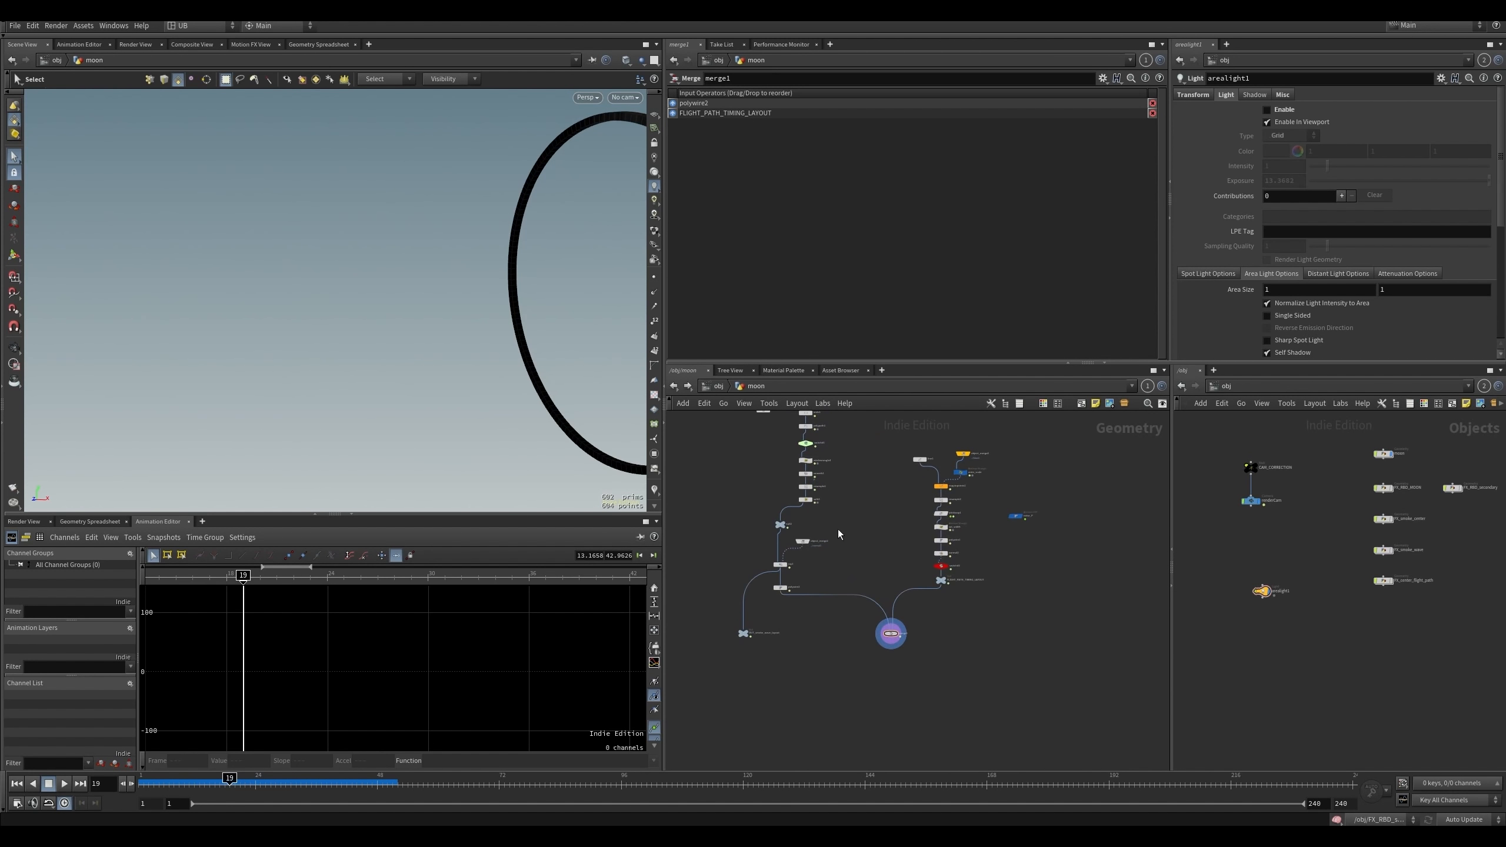
{"action": "key", "text": "u"}
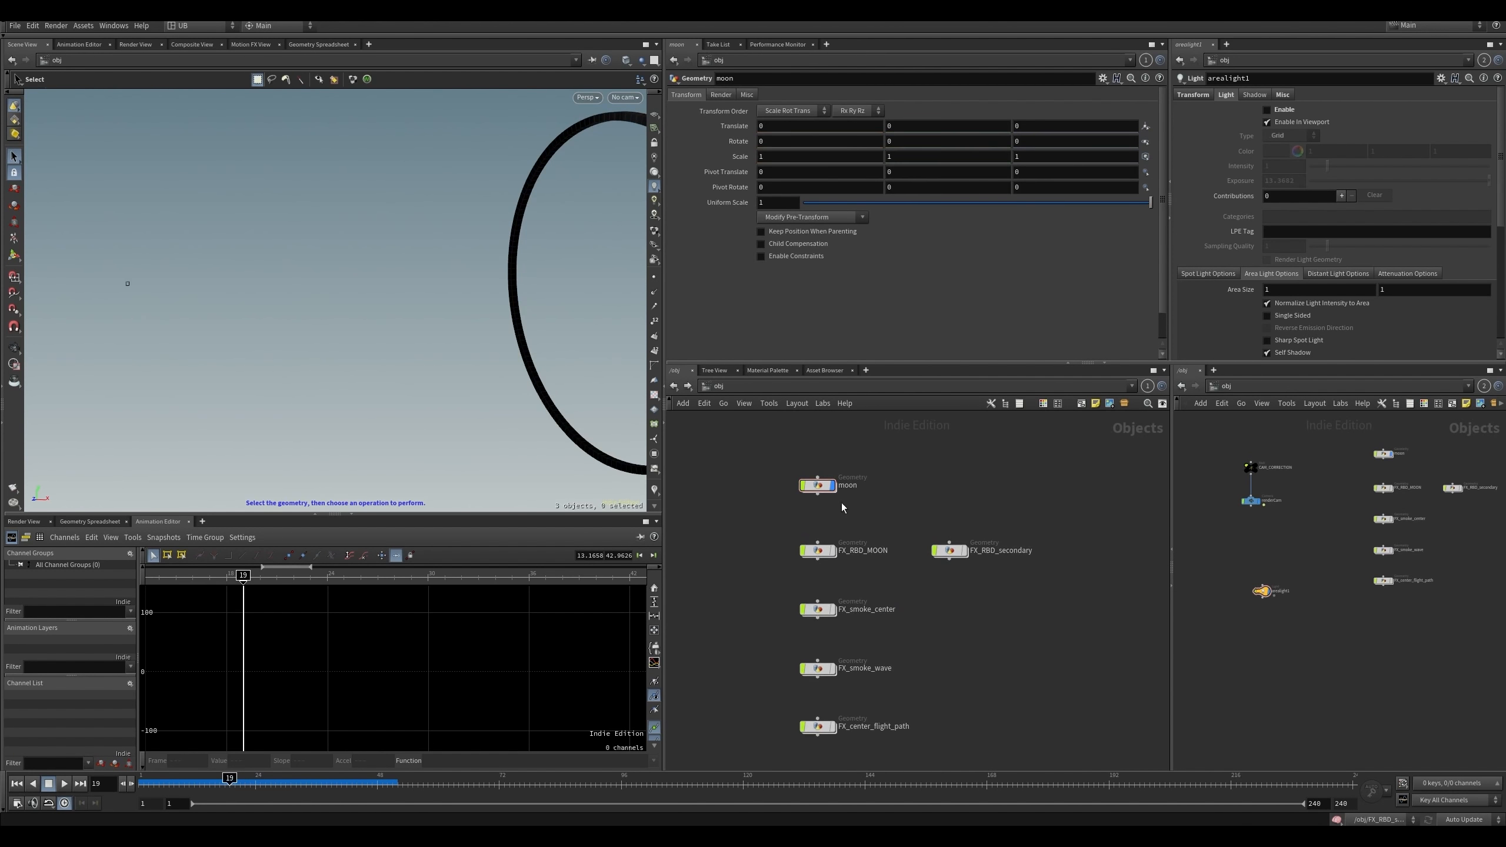
{"action": "middle_click_drag", "start_coordinate": [514, 346], "coordinate": [394, 352], "text": "alt"}
{"action": "left_click_drag", "start_coordinate": [437, 354], "coordinate": [529, 383], "text": "alt"}
{"action": "double_click", "coordinate": [818, 485]}
{"action": "left_click_drag", "start_coordinate": [229, 781], "coordinate": [245, 780]}
{"action": "middle_click_drag", "start_coordinate": [1067, 570], "coordinate": [975, 587]}
{"action": "left_click", "coordinate": [1010, 618]}
{"action": "left_click_drag", "start_coordinate": [203, 781], "coordinate": [276, 781]}
- Display set_dir_vector and show the direction vectors on the moon in the viewport
{"action": "middle_click_drag", "start_coordinate": [875, 486], "coordinate": [920, 634]}
{"action": "middle_click_drag", "start_coordinate": [873, 454], "coordinate": [922, 633]}
{"action": "middle_click_drag", "start_coordinate": [913, 474], "coordinate": [923, 720]}
{"action": "scroll", "coordinate": [889, 564], "scroll_direction": "up", "scroll_amount": 2}
{"action": "left_click", "coordinate": [882, 551]}
{"action": "left_click", "coordinate": [1009, 595]}
{"action": "left_click_drag", "start_coordinate": [456, 356], "coordinate": [415, 343], "text": "alt"}
{"action": "middle_click_drag", "start_coordinate": [930, 615], "coordinate": [927, 575]}
{"action": "left_click", "coordinate": [880, 597]}
{"action": "middle_click_drag", "start_coordinate": [917, 636], "coordinate": [913, 601]}
{"action": "left_click", "coordinate": [655, 491]}
{"action": "right_click_drag", "start_coordinate": [450, 296], "coordinate": [563, 270], "text": "alt"}
{"action": "right_click_drag", "start_coordinate": [356, 255], "coordinate": [403, 326], "text": "alt"}
{"action": "key", "text": "s"}
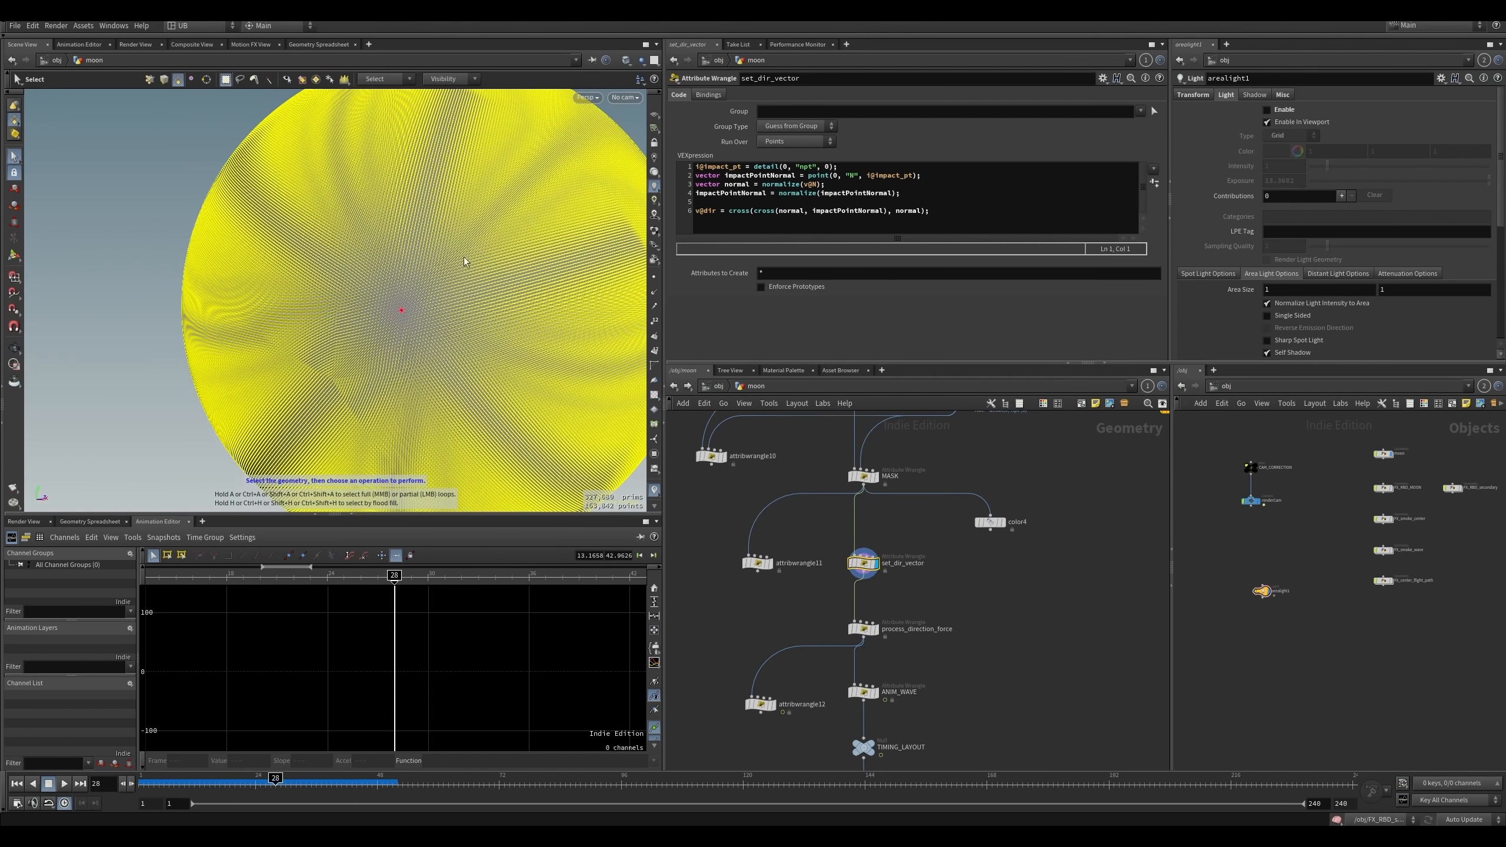
{"action": "middle_click_drag", "start_coordinate": [424, 332], "coordinate": [383, 359], "text": "alt"}
- Display process_direction_force and orbit the moon to check the vectors after the falloff ramp
{"action": "middle_click_drag", "start_coordinate": [884, 641], "coordinate": [896, 599]}
{"action": "left_click", "coordinate": [878, 587]}
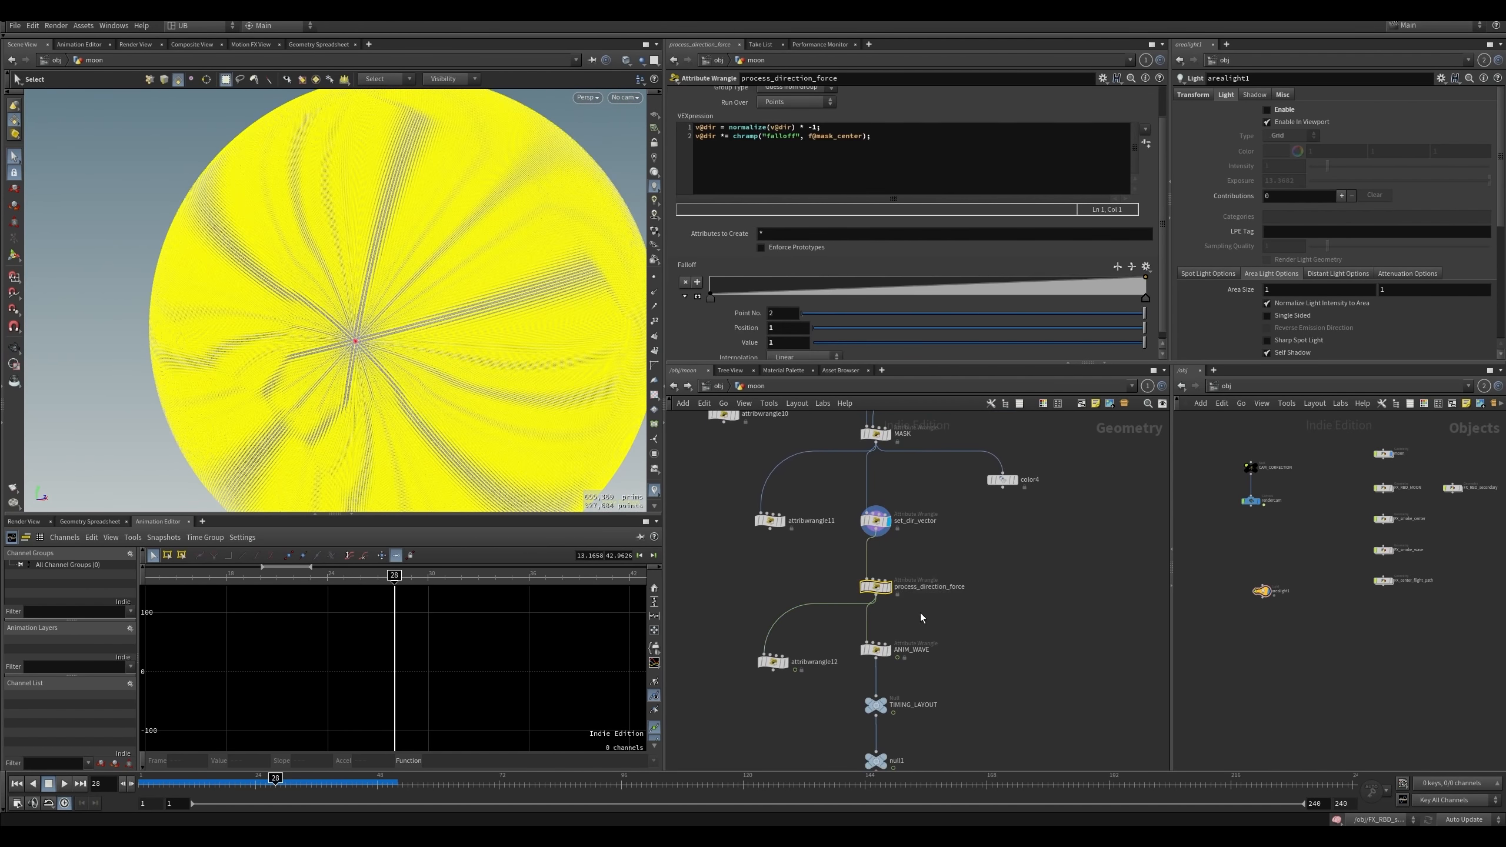
{"action": "left_click", "coordinate": [888, 586]}
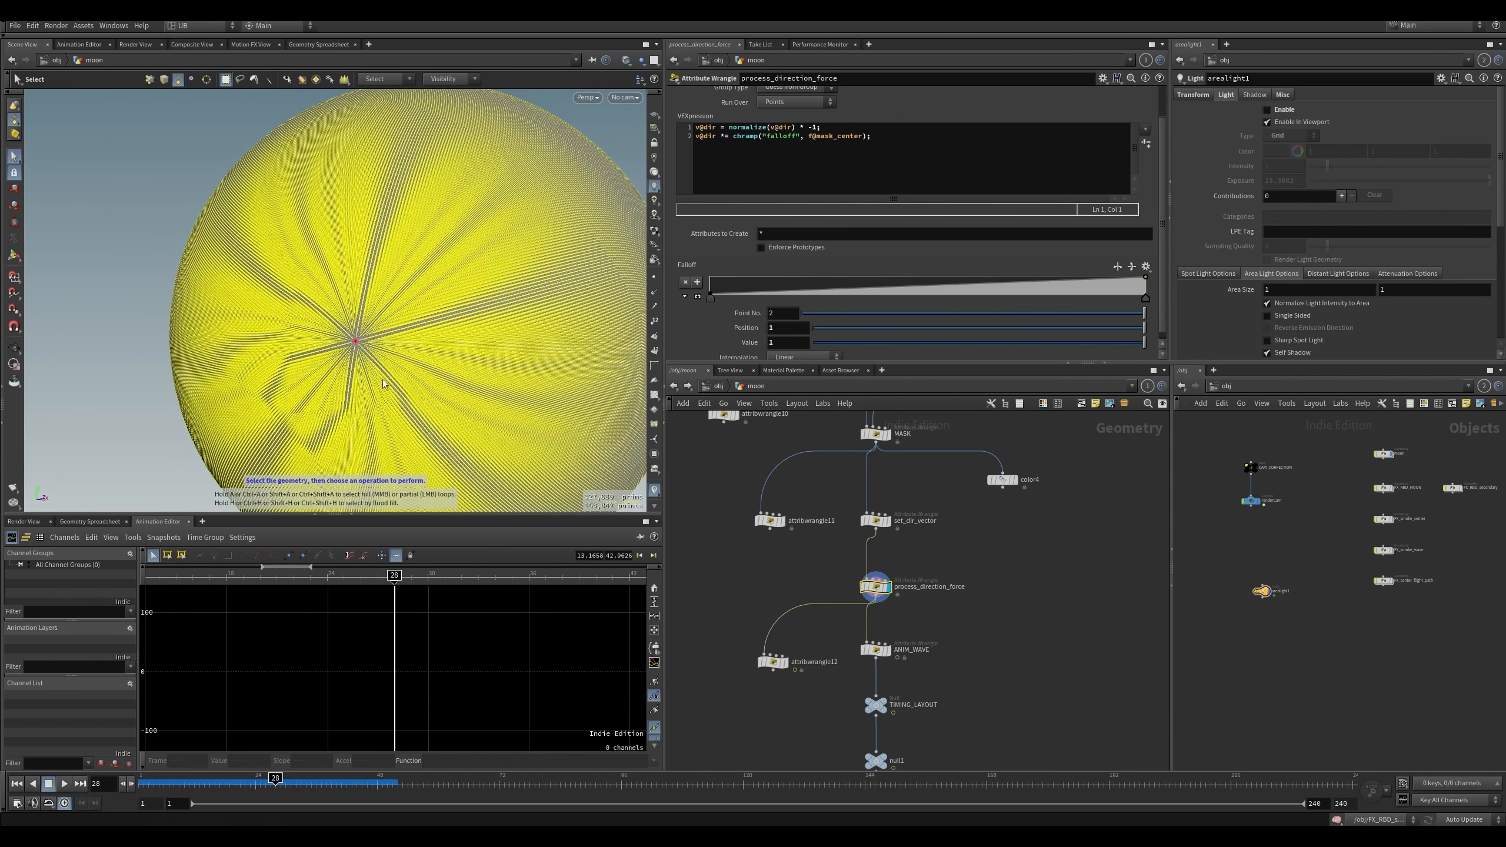
{"action": "left_click_drag", "start_coordinate": [368, 384], "coordinate": [321, 351], "text": "alt"}
- Display ANIM_WAVE, hide the vectors and scrub to frame 27 to inspect the wave band
{"action": "left_click_drag", "start_coordinate": [956, 633], "coordinate": [874, 669]}
{"action": "left_click", "coordinate": [888, 650]}
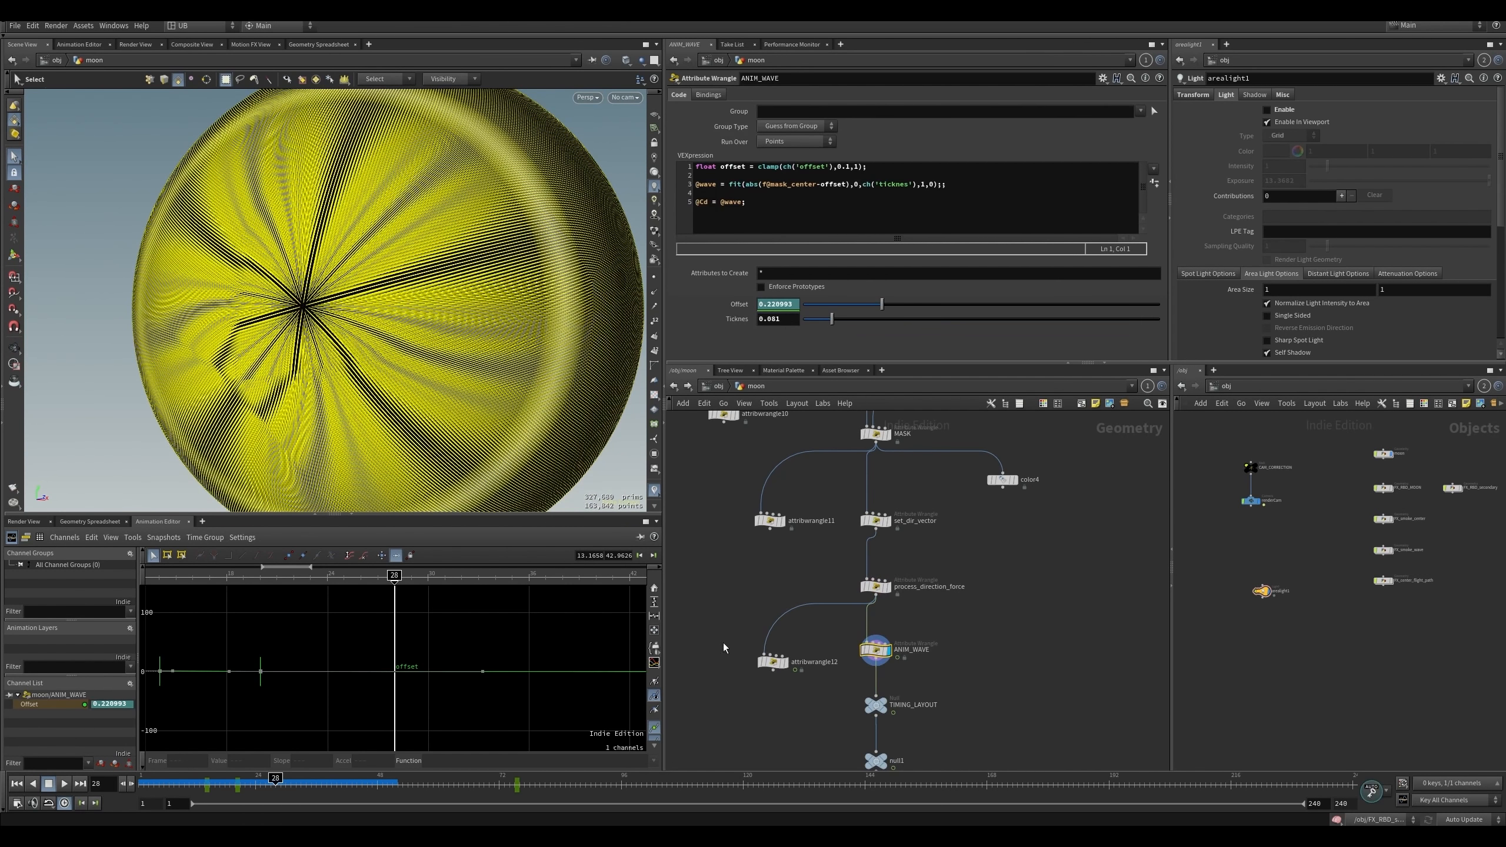
{"action": "left_click", "coordinate": [654, 491]}
{"action": "left_click_drag", "start_coordinate": [222, 786], "coordinate": [270, 797]}
{"action": "scroll", "coordinate": [420, 447], "scroll_direction": "down", "scroll_amount": 5}
{"action": "left_click_drag", "start_coordinate": [416, 427], "coordinate": [442, 380], "text": "alt"}
{"action": "middle_click_drag", "start_coordinate": [424, 340], "coordinate": [330, 327], "text": "alt"}
{"action": "right_click_drag", "start_coordinate": [329, 326], "coordinate": [391, 315], "text": "alt"}
- Inspect the side examples' code in attribwrangle12 and attribwrangle9
{"action": "middle_click_drag", "start_coordinate": [886, 609], "coordinate": [891, 563]}
{"action": "left_click_drag", "start_coordinate": [782, 622], "coordinate": [779, 610]}
{"action": "left_click", "coordinate": [779, 608]}
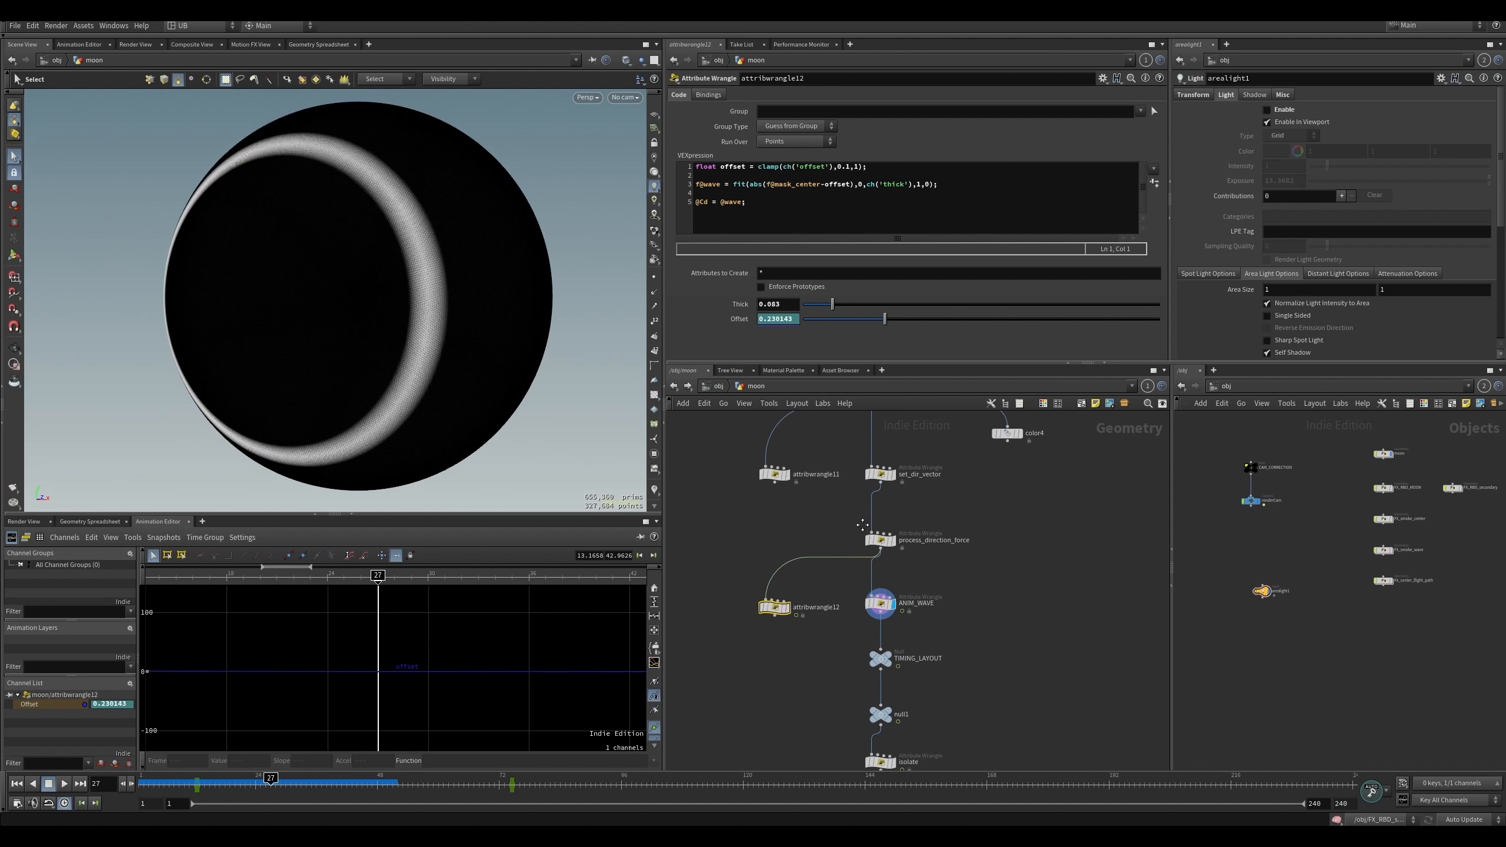
{"action": "scroll", "coordinate": [755, 558], "scroll_direction": "down", "scroll_amount": 5}
{"action": "middle_click_drag", "start_coordinate": [755, 557], "coordinate": [834, 665]}
{"action": "middle_click_drag", "start_coordinate": [789, 582], "coordinate": [885, 602]}
{"action": "left_click_drag", "start_coordinate": [914, 462], "coordinate": [692, 601]}
{"action": "scroll", "coordinate": [845, 564], "scroll_direction": "up", "scroll_amount": 5}
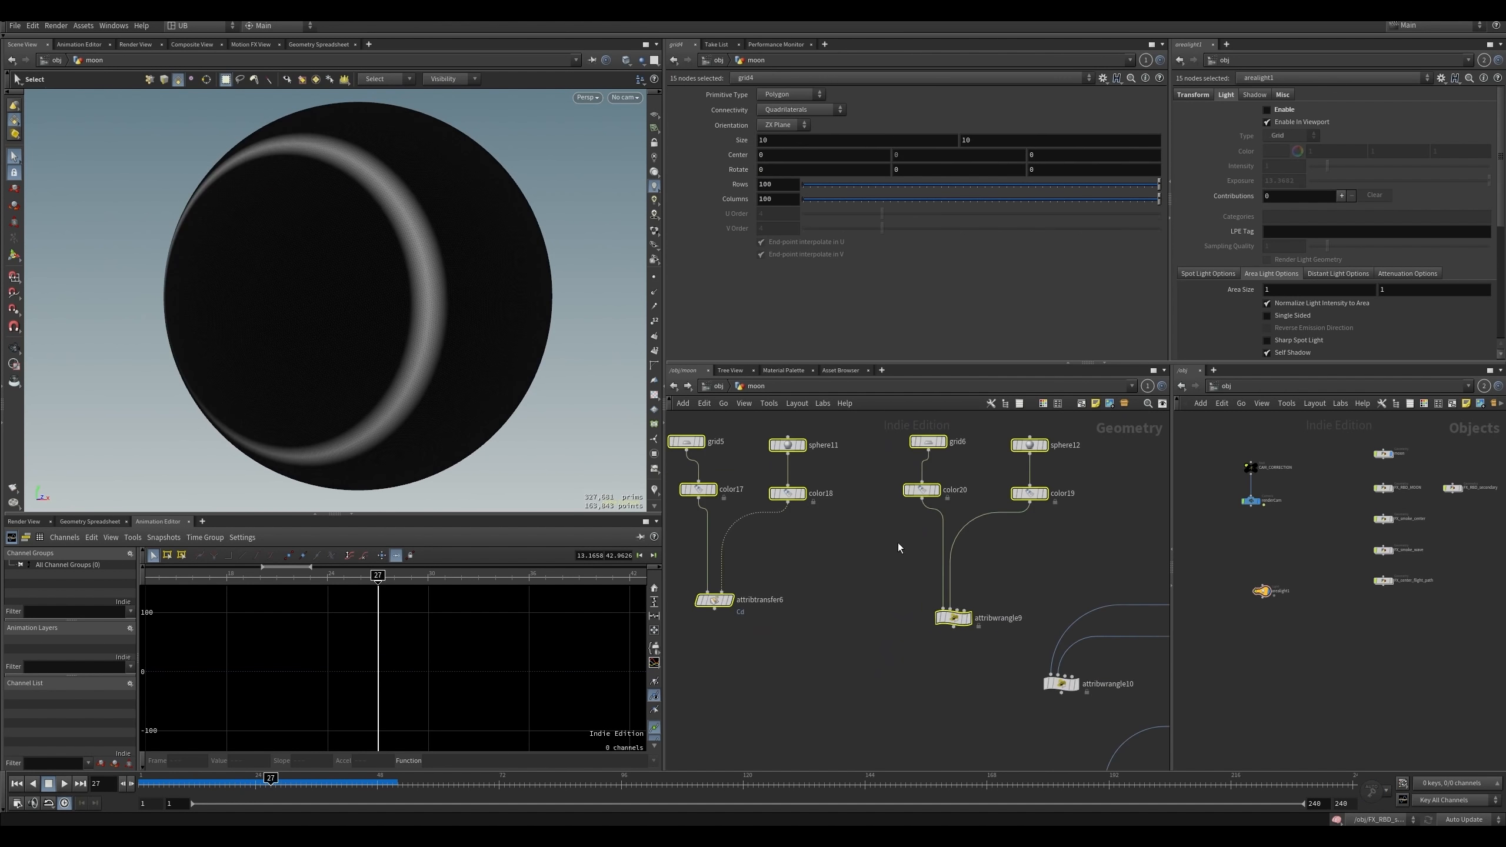
{"action": "left_click", "coordinate": [953, 618]}
{"action": "middle_click_drag", "start_coordinate": [1069, 549], "coordinate": [822, 538]}
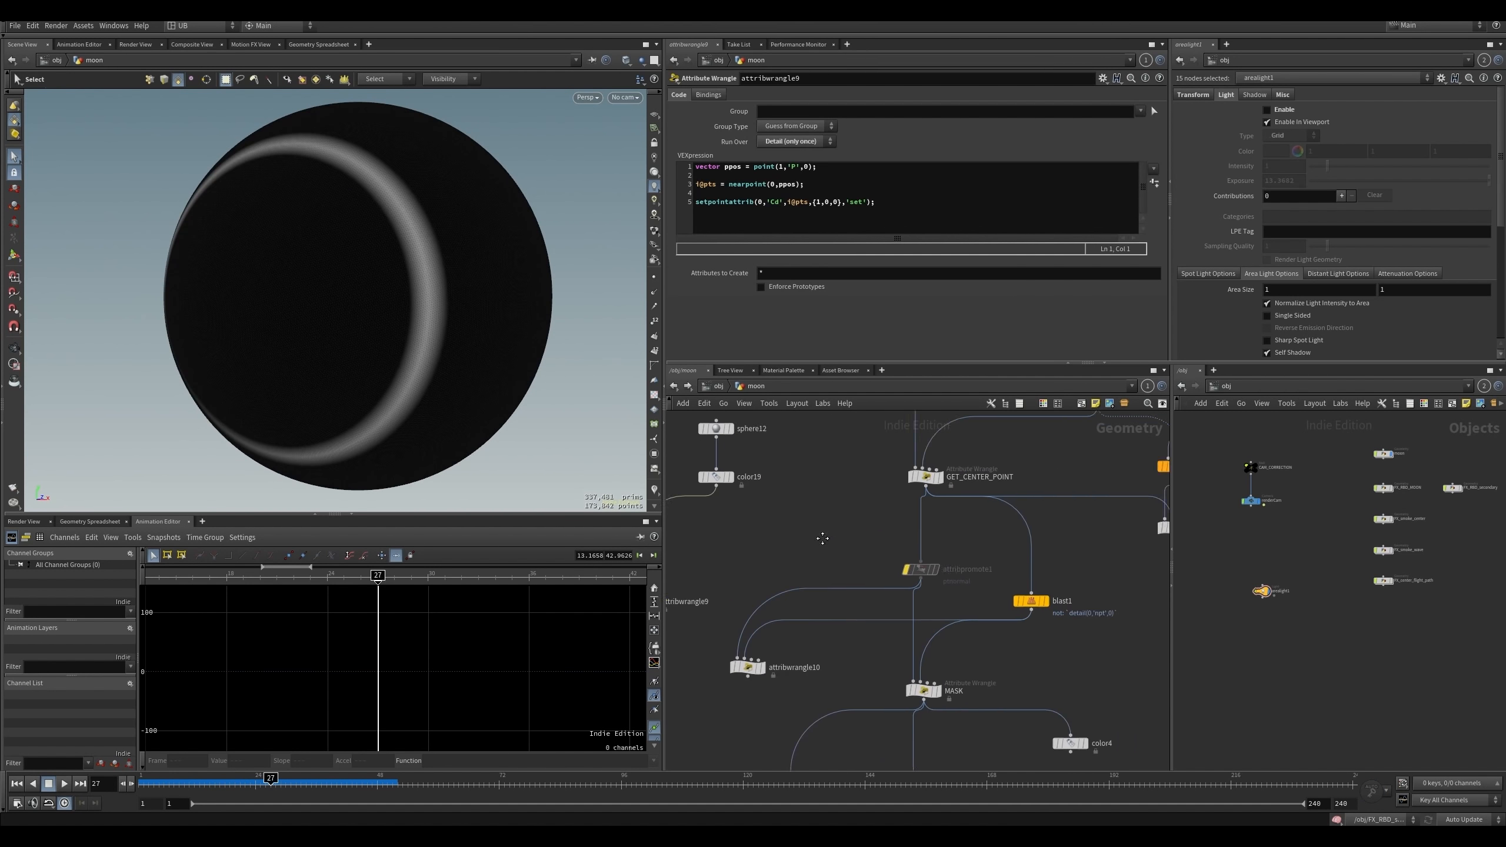
- Leave moon, enter FX_RBD_MOON and inspect object_merge1's geometry and source path
{"action": "key", "text": "u"}
{"action": "left_click", "coordinate": [880, 507]}
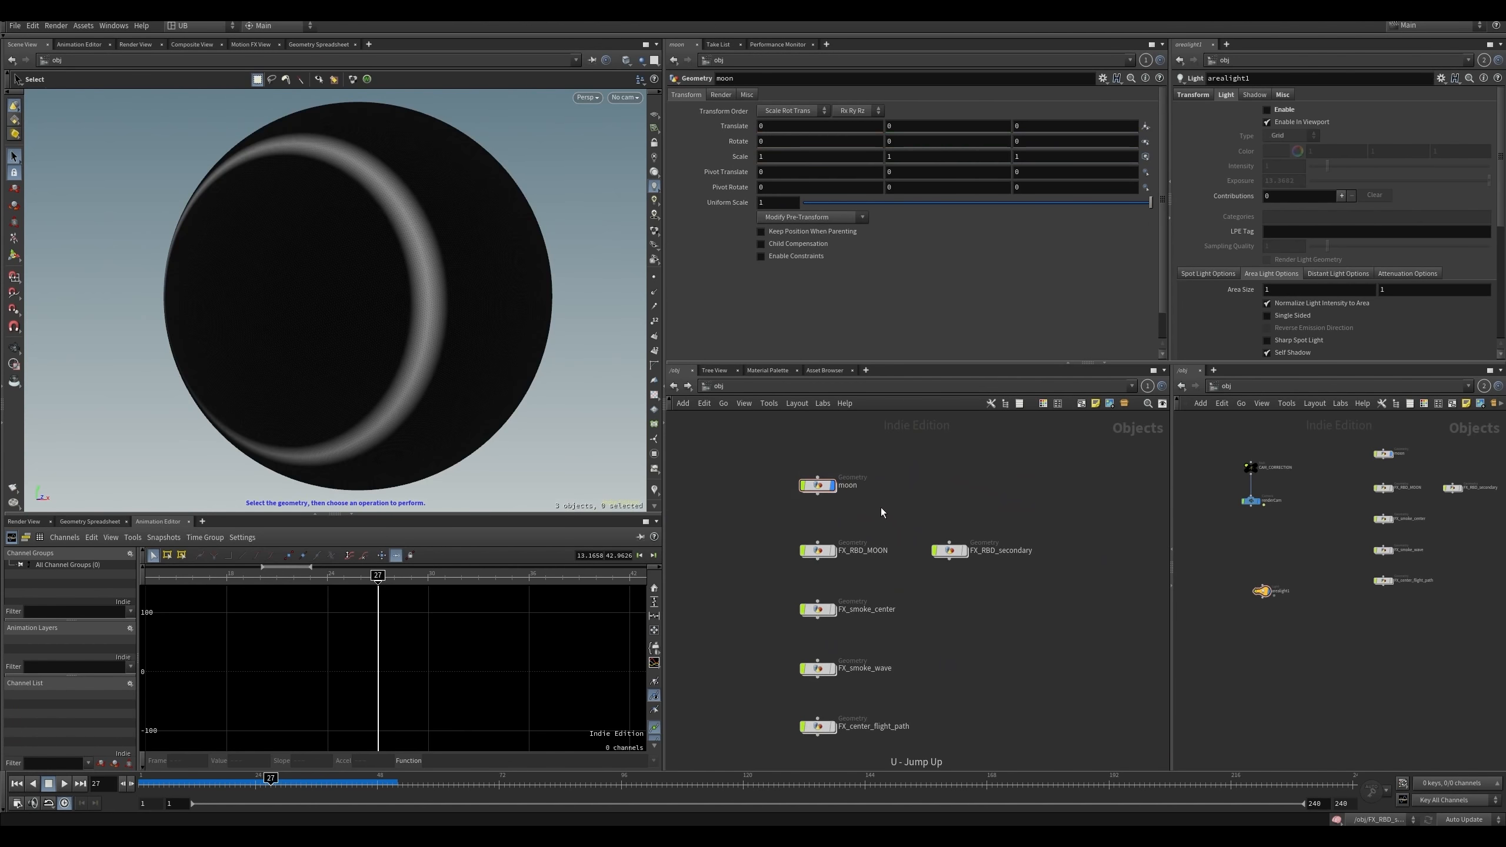
{"action": "left_click", "coordinate": [832, 486]}
{"action": "left_click", "coordinate": [833, 548]}
{"action": "key", "text": "i"}
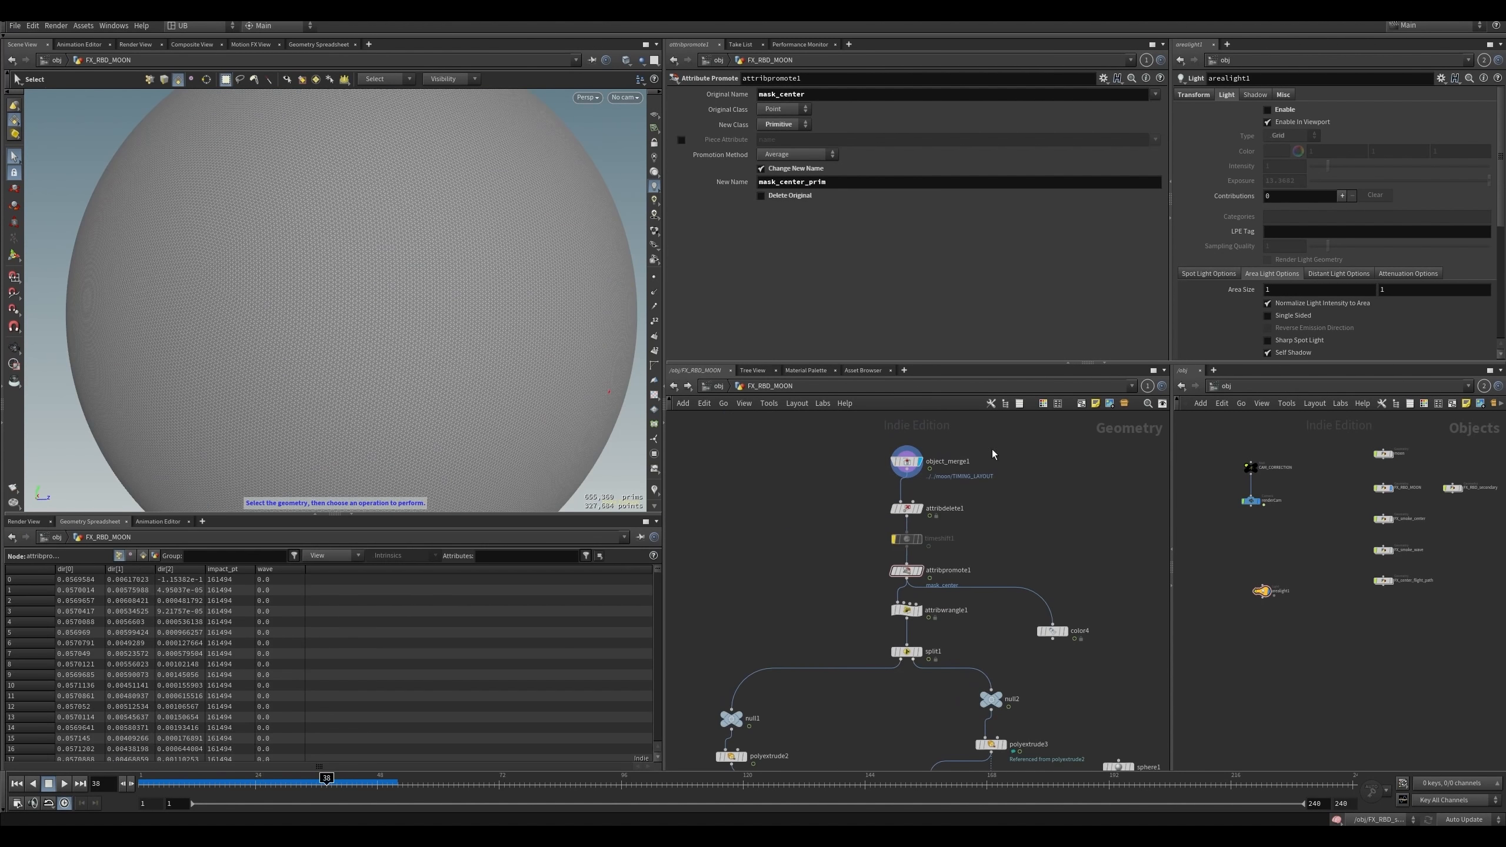
{"action": "left_click", "coordinate": [906, 462]}
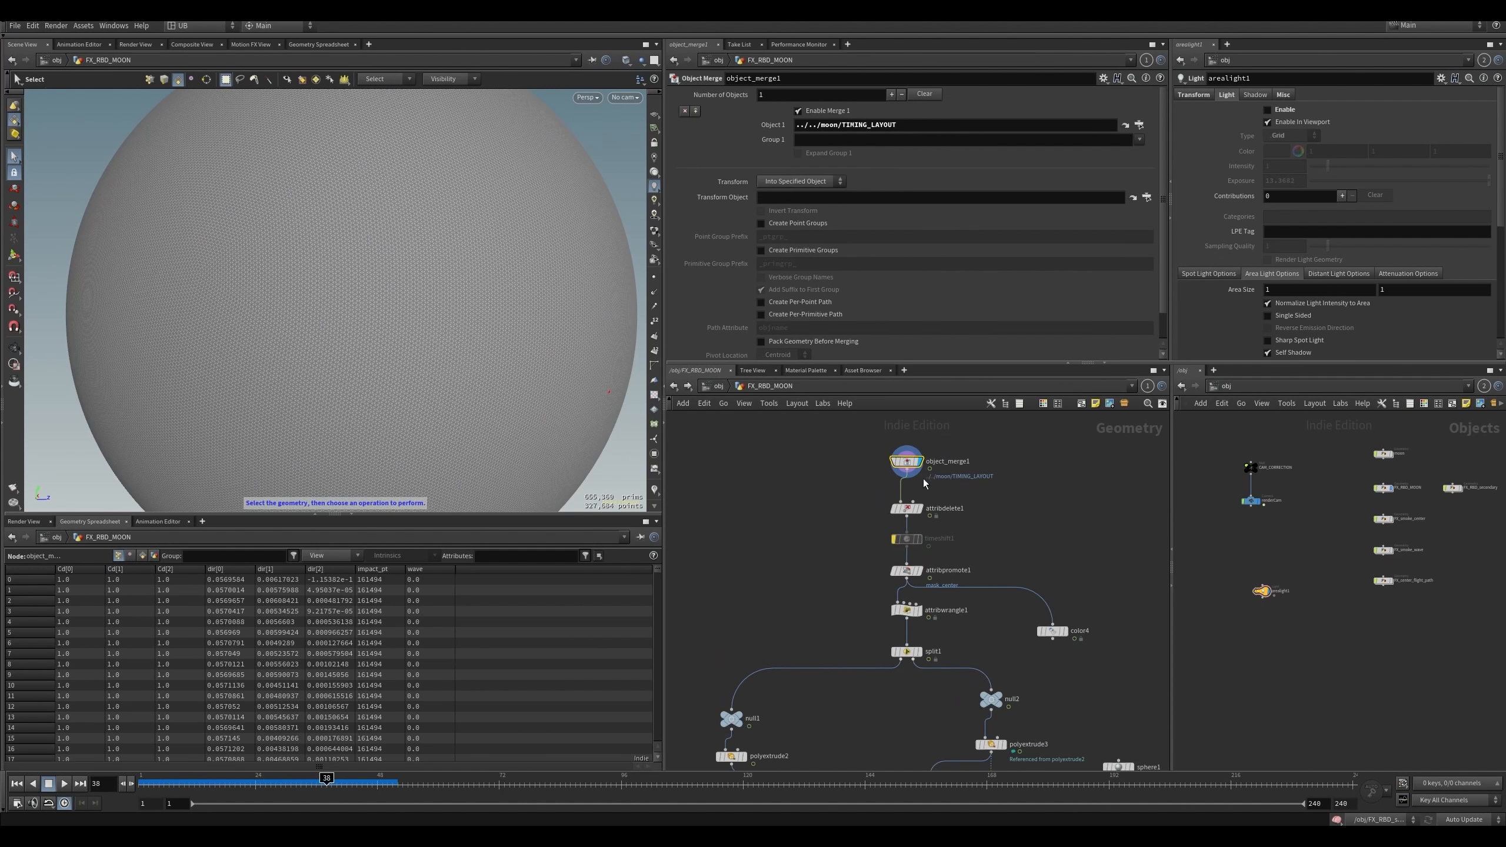
{"action": "left_click_drag", "start_coordinate": [496, 395], "coordinate": [360, 378], "text": "alt"}
{"action": "middle_click_drag", "start_coordinate": [978, 521], "coordinate": [932, 542]}
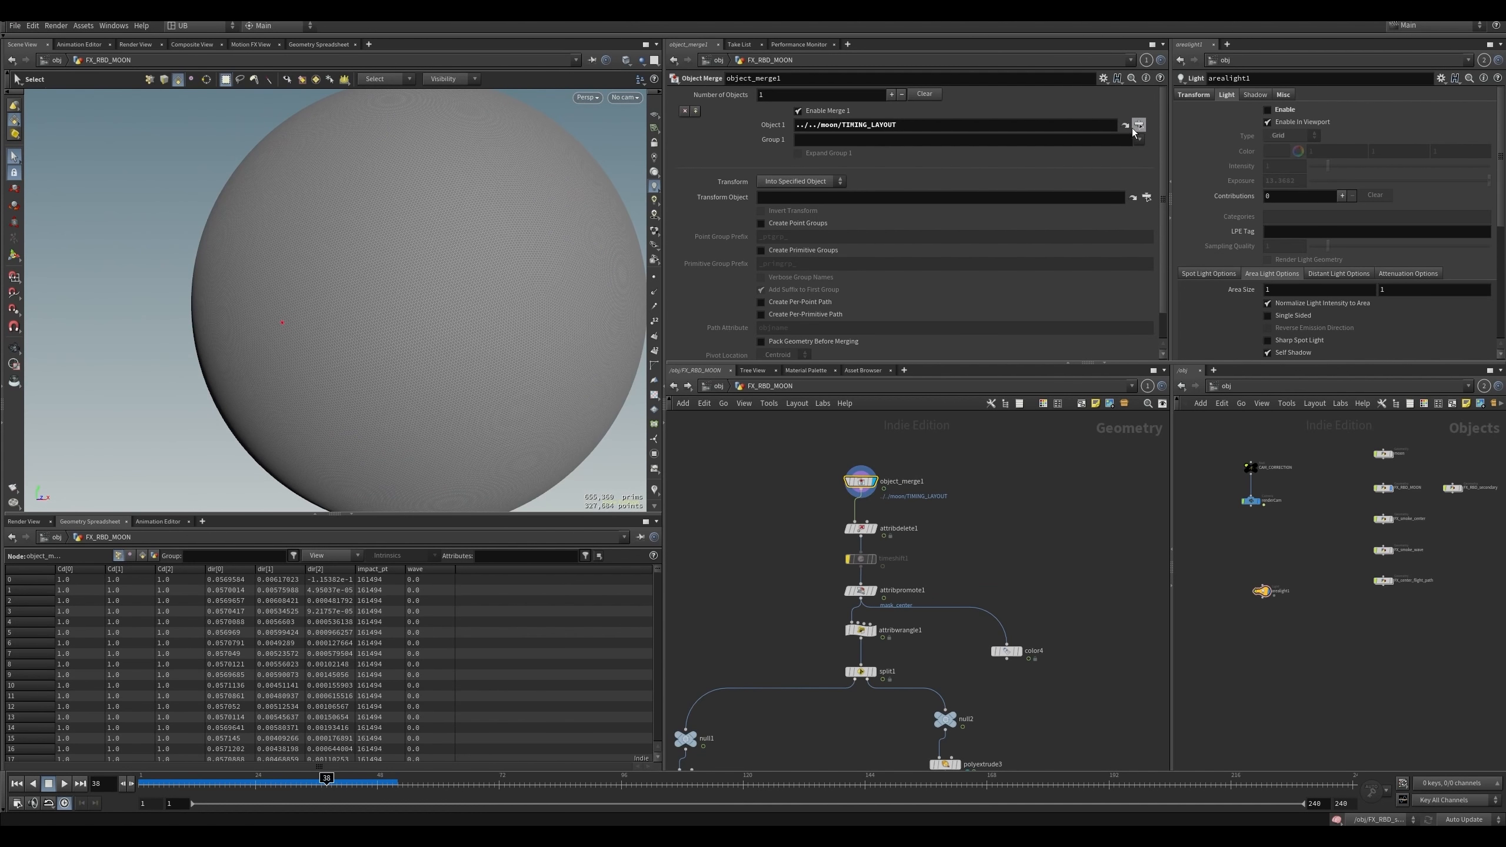
- Follow object_merge1's Object 1 reference to TIMING_LAYOUT in the moon network and review its surroundings
{"action": "left_click", "coordinate": [1138, 125]}
{"action": "left_click", "coordinate": [1183, 225]}
{"action": "left_click", "coordinate": [1126, 125]}
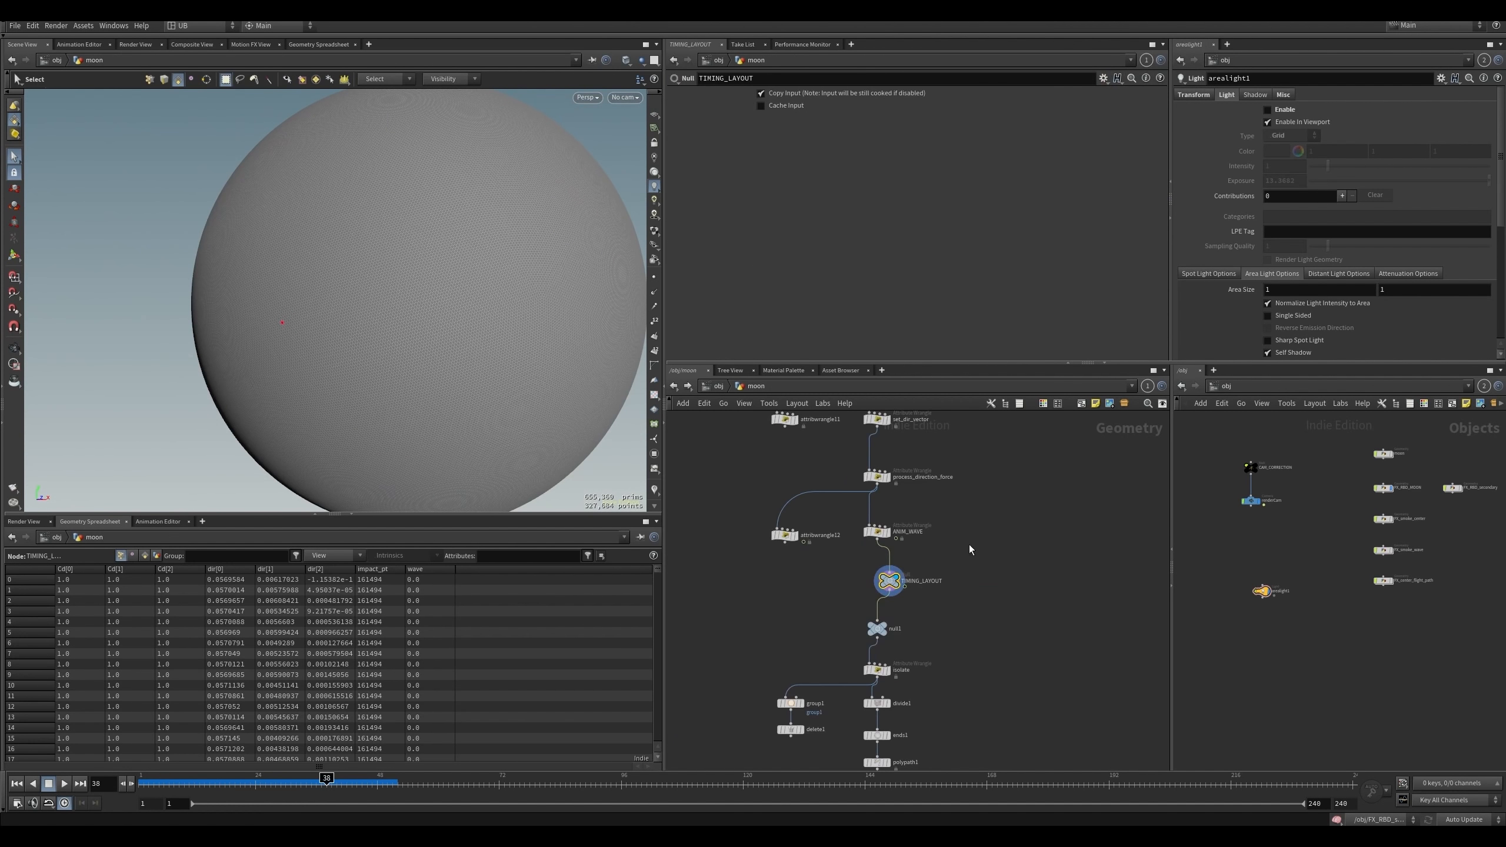
{"action": "left_click_drag", "start_coordinate": [881, 591], "coordinate": [912, 595]}
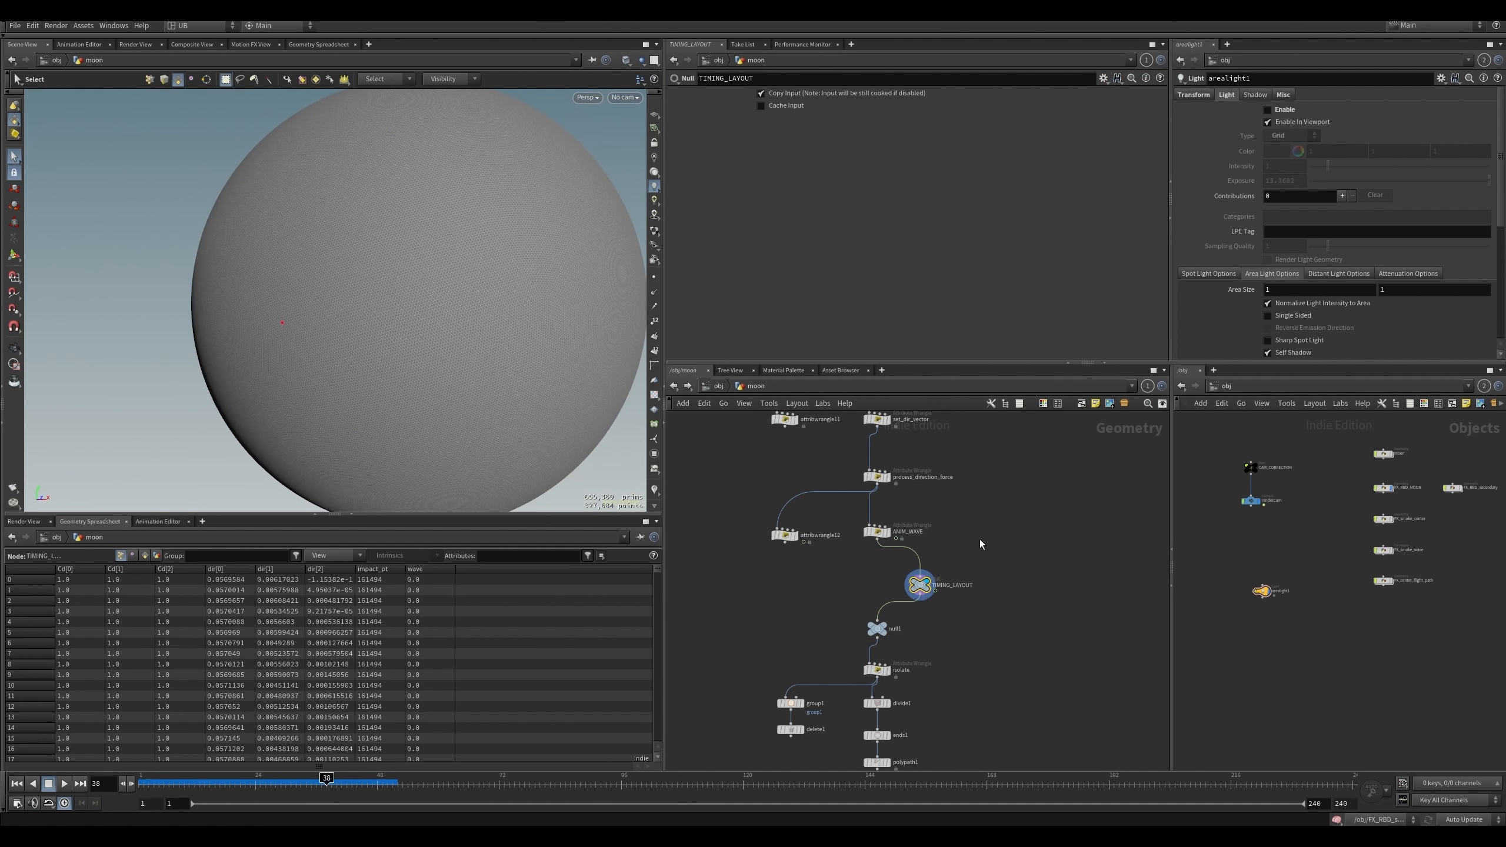
{"action": "scroll", "coordinate": [980, 544], "scroll_direction": "down", "scroll_amount": 4}
{"action": "middle_click_drag", "start_coordinate": [980, 545], "coordinate": [925, 639]}
{"action": "scroll", "coordinate": [907, 636], "scroll_direction": "up", "scroll_amount": 5}
{"action": "left_click_drag", "start_coordinate": [901, 608], "coordinate": [797, 655]}
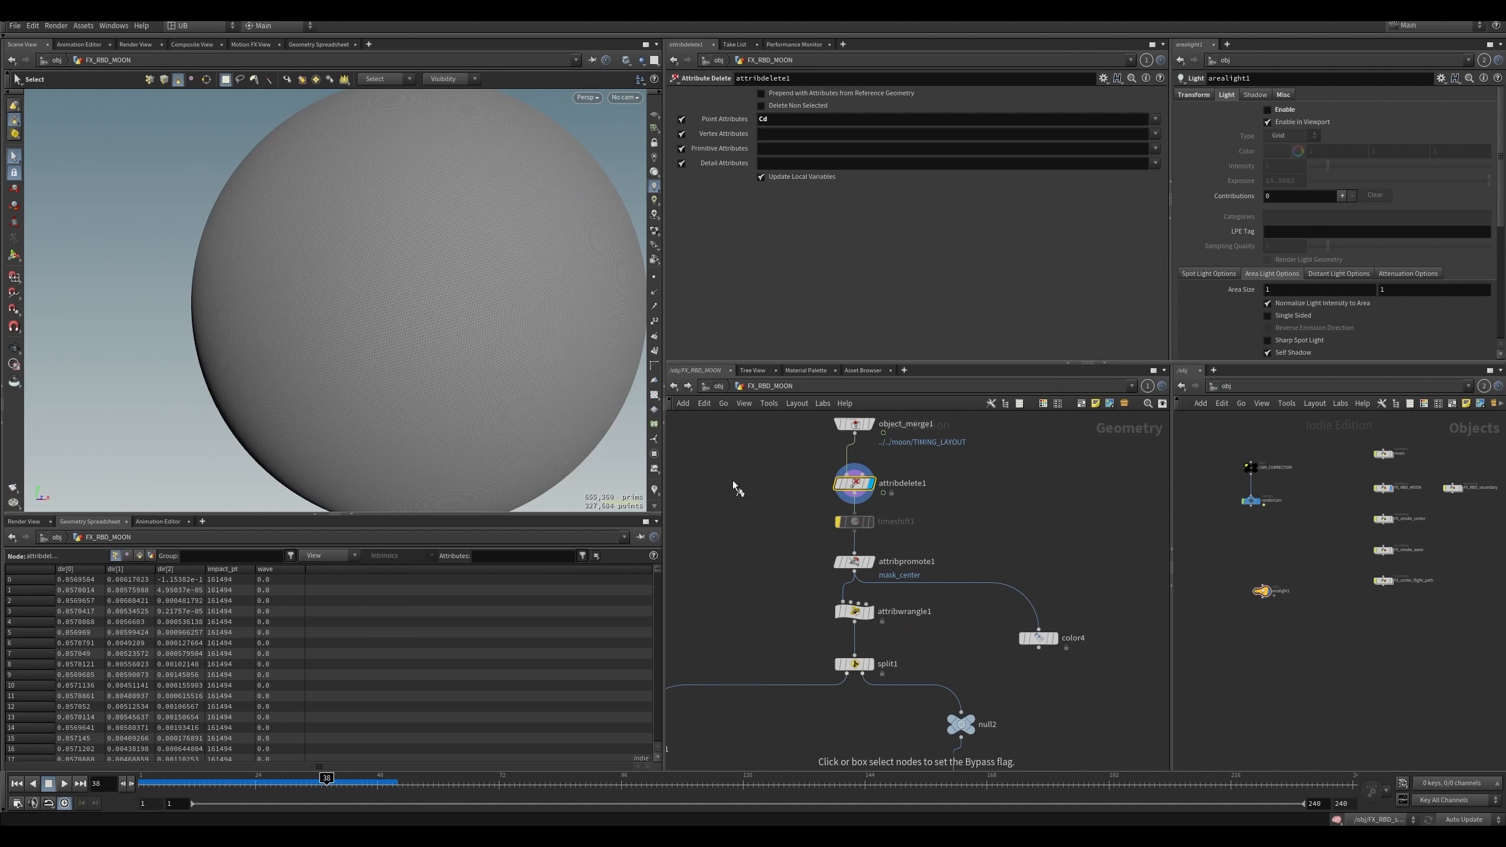
- Toggle the bypass on attribdelete1 in FX_RBD_MOON to check its effect on the moon
{"action": "middle_click_drag", "start_coordinate": [439, 410], "coordinate": [484, 407], "text": "alt"}
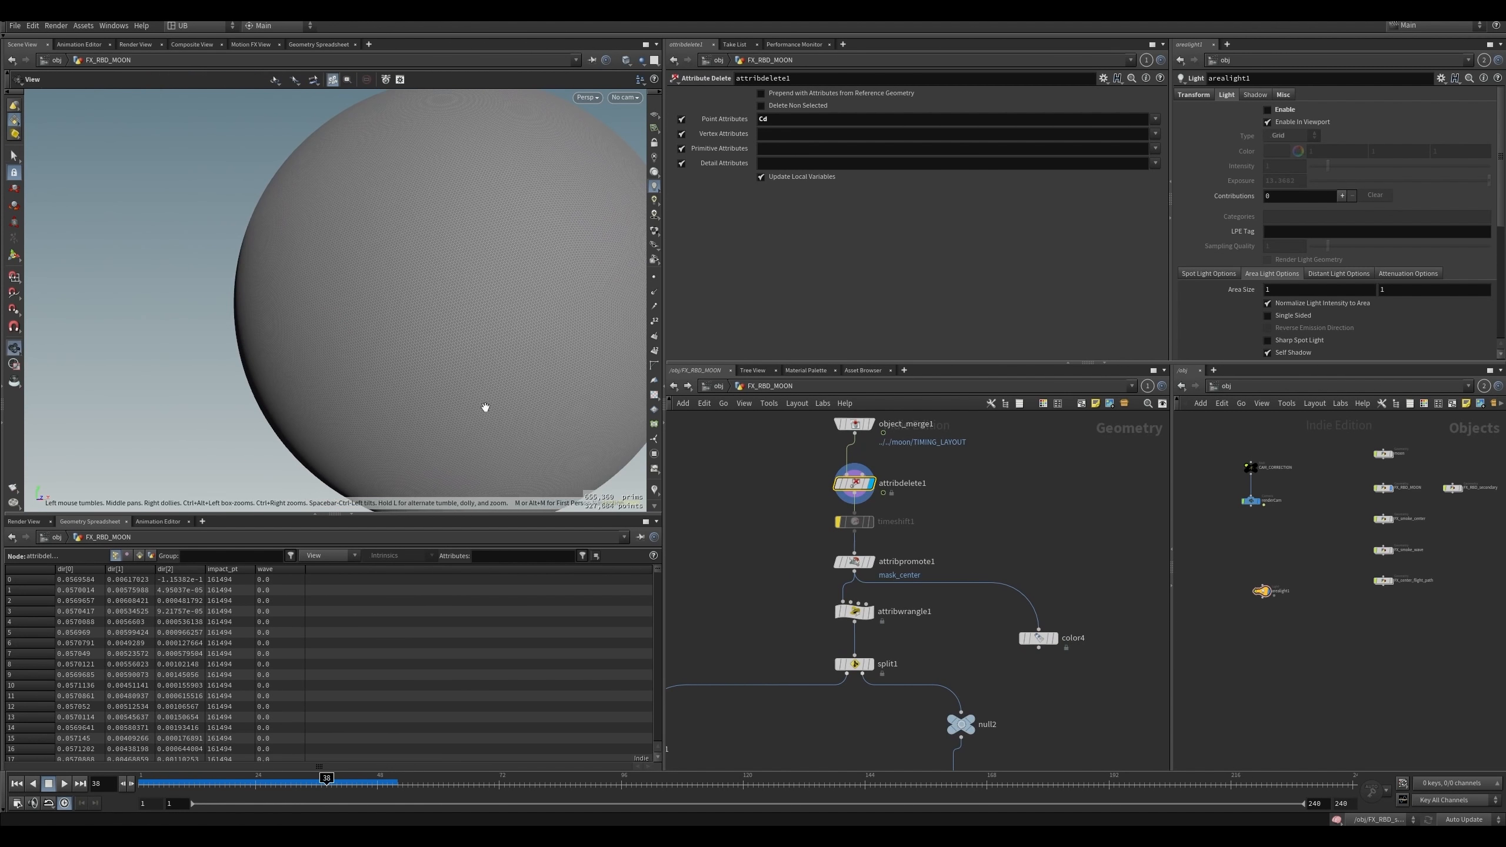
{"action": "key", "text": "b"}
{"action": "left_click_drag", "start_coordinate": [756, 467], "coordinate": [894, 503]}
{"action": "middle_click_drag", "start_coordinate": [803, 560], "coordinate": [798, 508]}
- Display attribpromote1 and inspect its mask_center settings, with color4 displayed to view the mask
{"action": "key", "text": "r"}
{"action": "left_click_drag", "start_coordinate": [792, 502], "coordinate": [872, 532]}
{"action": "left_click_drag", "start_coordinate": [408, 382], "coordinate": [403, 380], "text": "alt"}
{"action": "key", "text": "s"}
{"action": "left_click", "coordinate": [848, 509]}
{"action": "left_click", "coordinate": [1050, 585]}
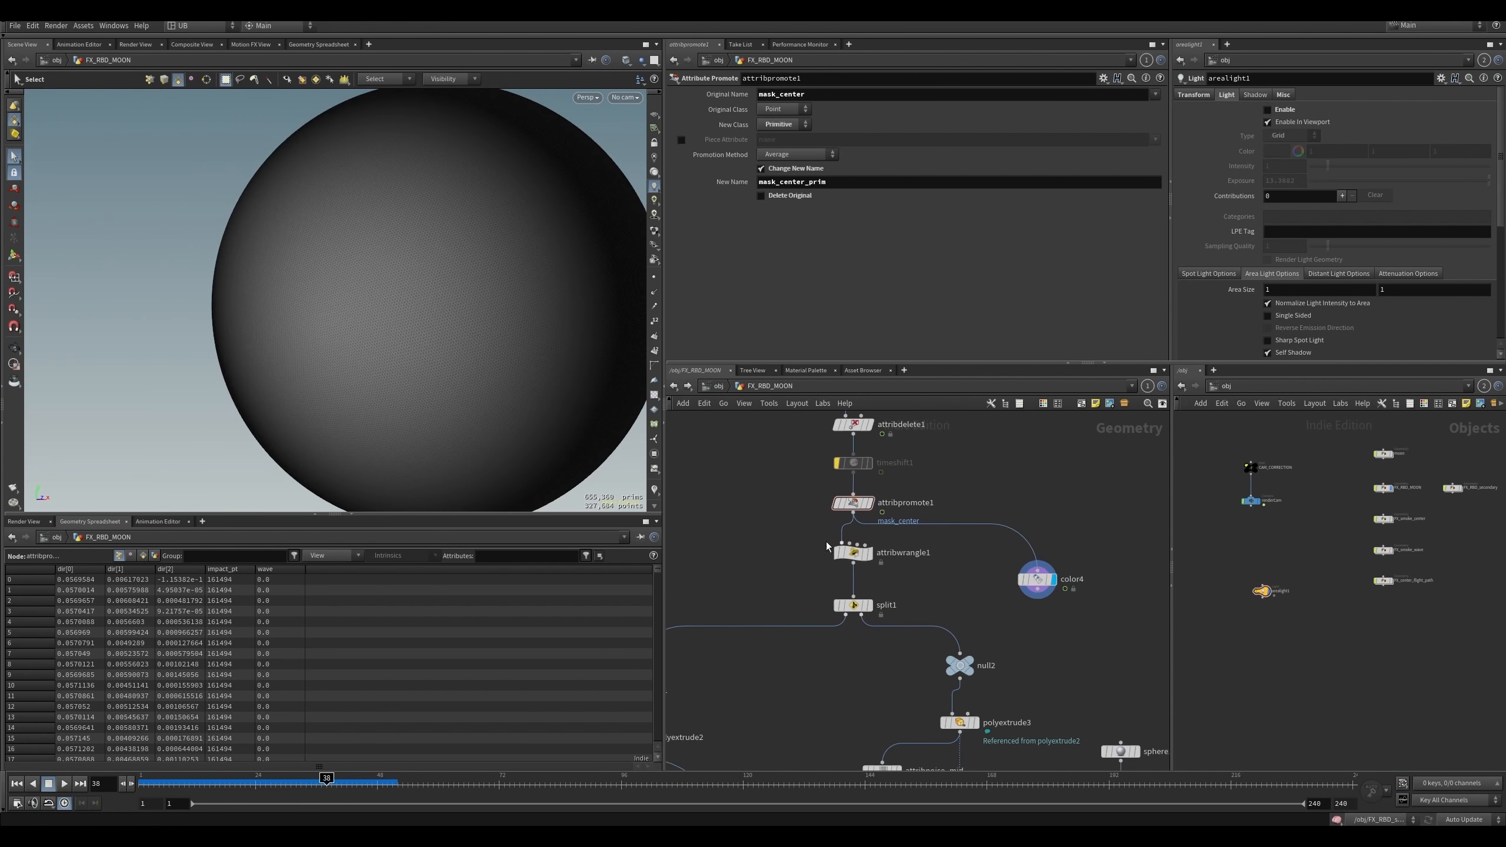
- Display null2, select split1 to check its group expression, and display null1 for the other half
{"action": "middle_click_drag", "start_coordinate": [781, 546], "coordinate": [781, 526]}
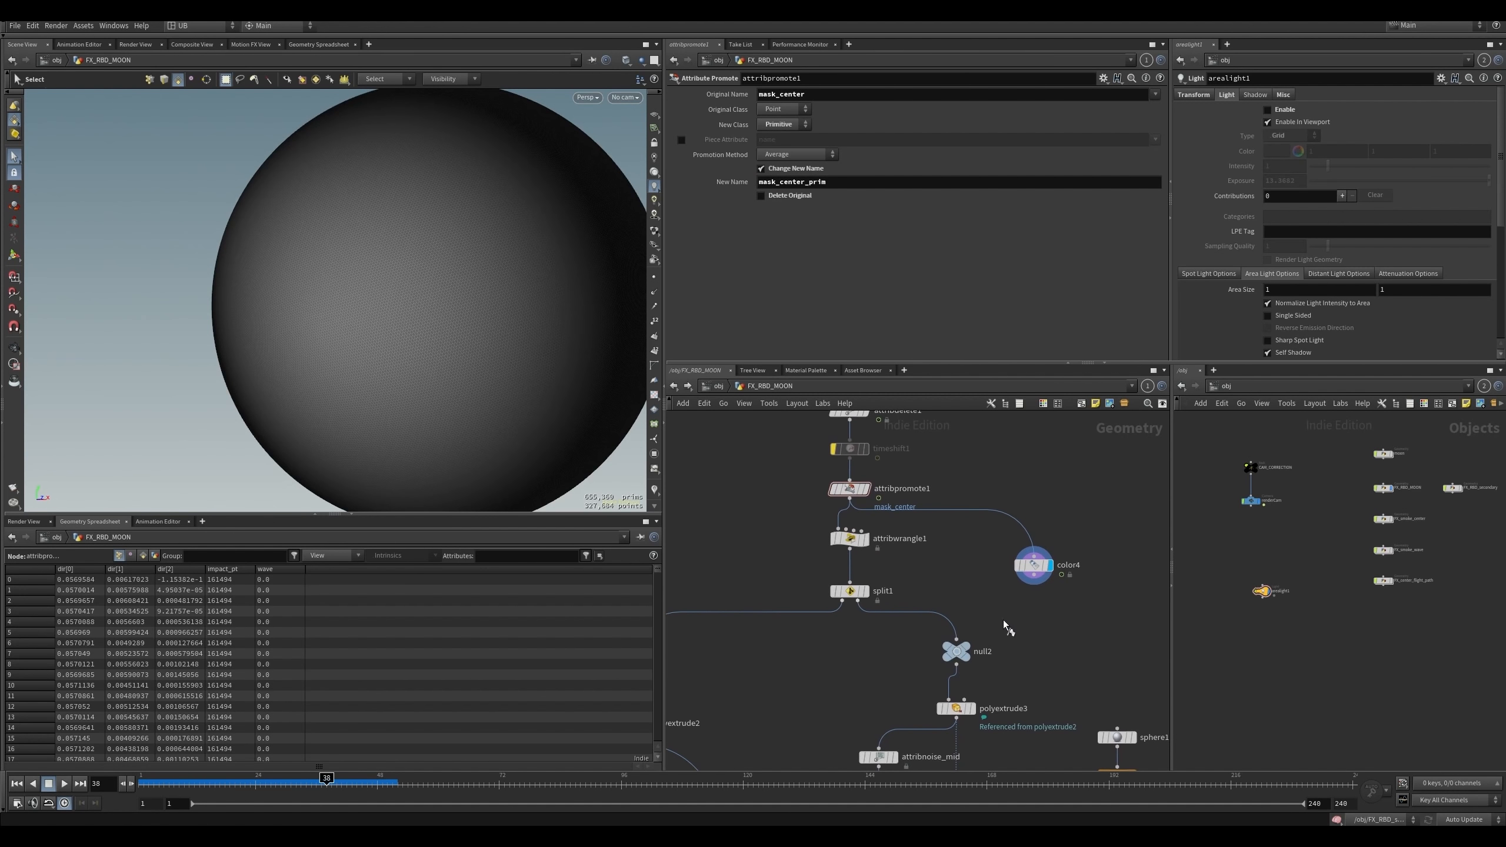
{"action": "left_click", "coordinate": [968, 650]}
{"action": "middle_click_drag", "start_coordinate": [781, 656], "coordinate": [891, 622]}
{"action": "left_click_drag", "start_coordinate": [904, 539], "coordinate": [996, 584]}
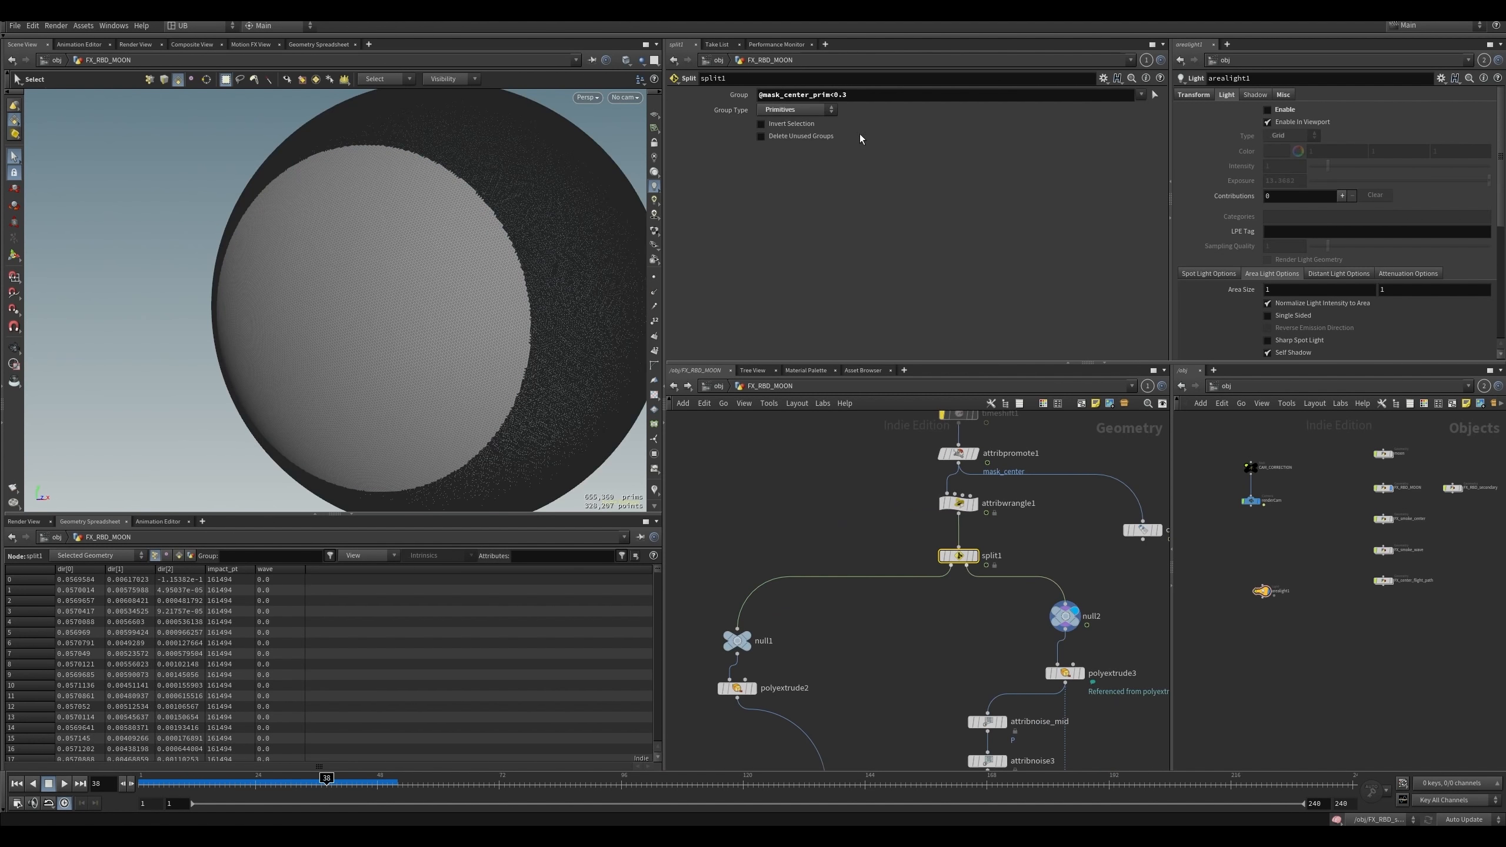
{"action": "left_click", "coordinate": [780, 593]}
{"action": "left_click", "coordinate": [747, 636]}
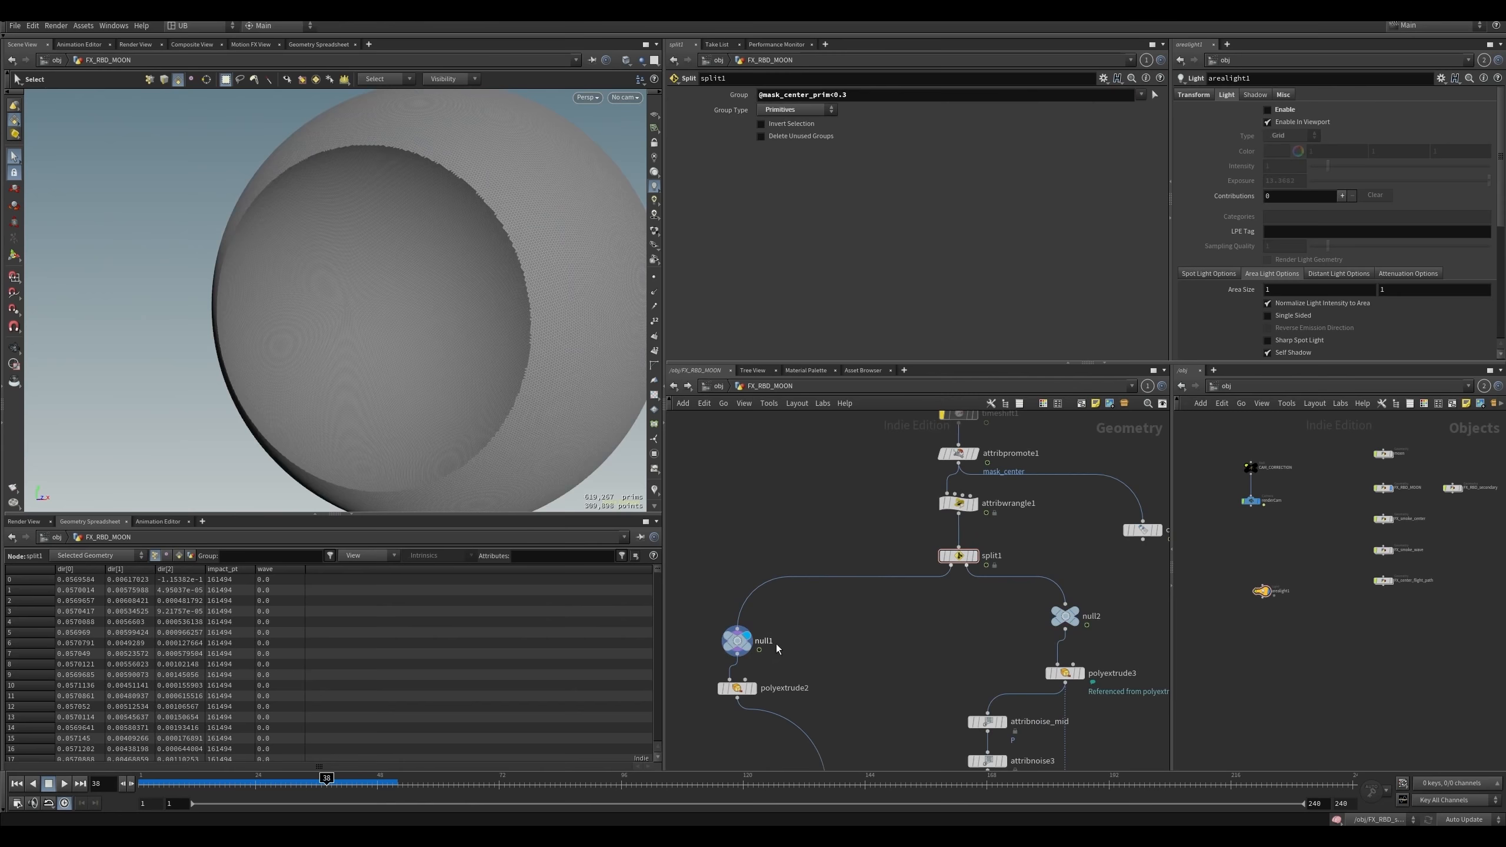
- Switch the display between null2 and null1 and examine the split boundary up close
{"action": "middle_click_drag", "start_coordinate": [878, 623], "coordinate": [797, 619]}
{"action": "left_click_drag", "start_coordinate": [911, 593], "coordinate": [953, 605]}
{"action": "left_click", "coordinate": [994, 607]}
{"action": "middle_click_drag", "start_coordinate": [842, 634], "coordinate": [936, 610]}
{"action": "left_click_drag", "start_coordinate": [872, 601], "coordinate": [807, 618]}
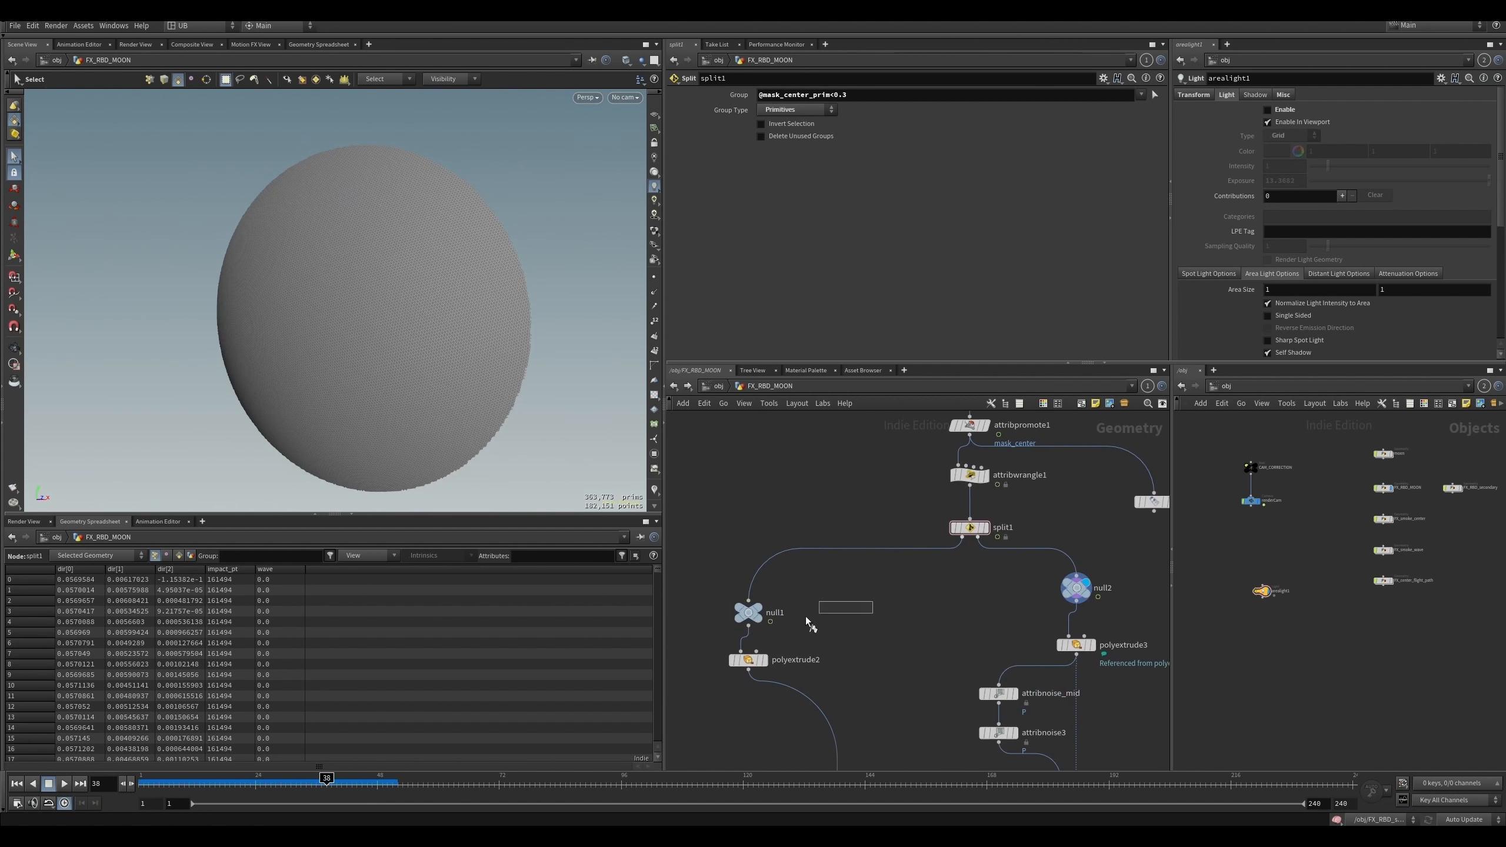
{"action": "left_click", "coordinate": [760, 608]}
{"action": "middle_click_drag", "start_coordinate": [913, 615], "coordinate": [807, 615]}
{"action": "middle_click_drag", "start_coordinate": [896, 606], "coordinate": [834, 608]}
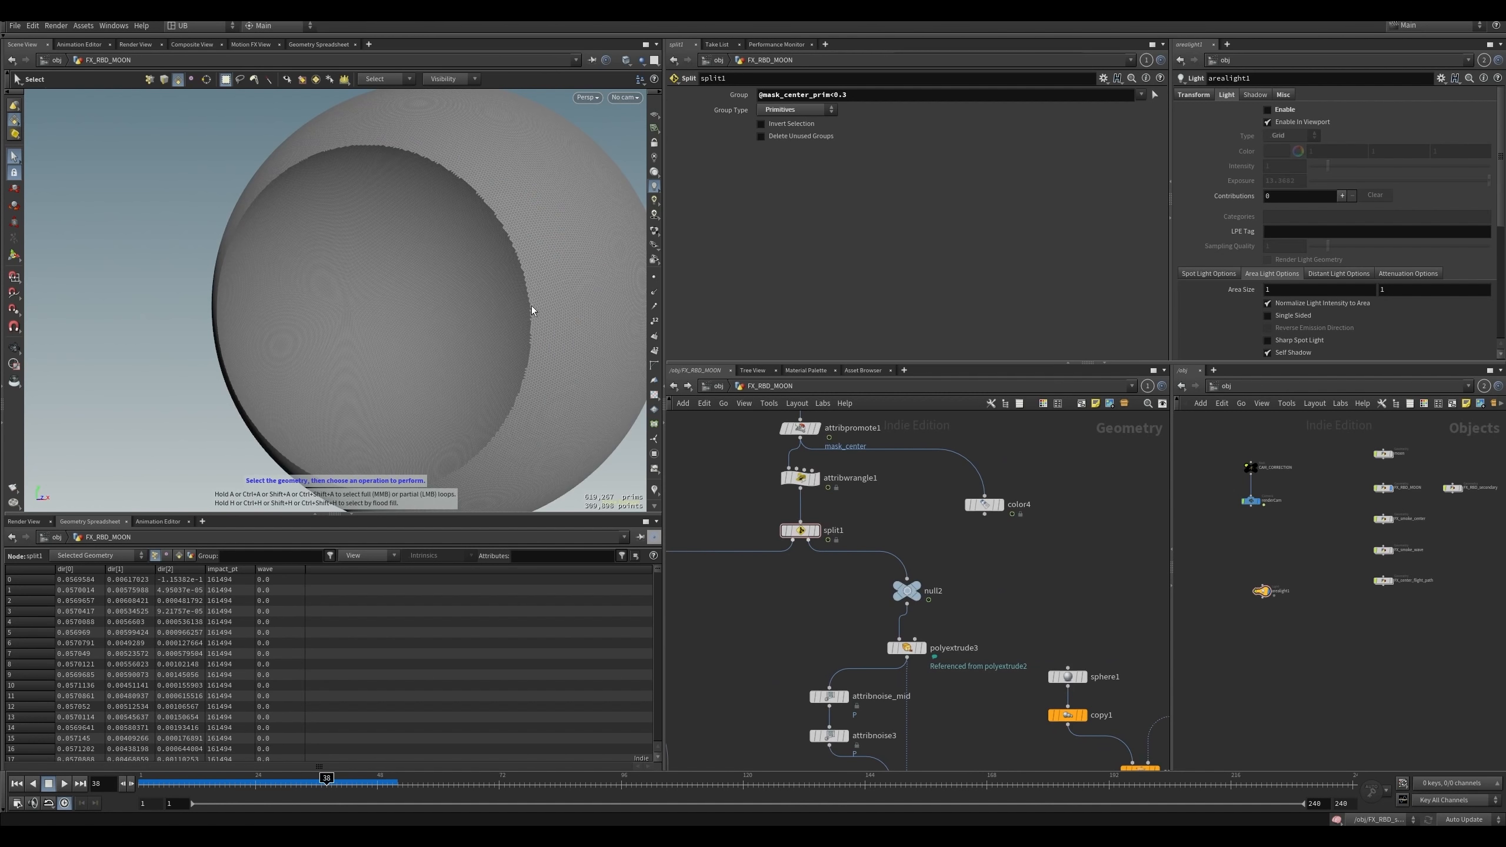
{"action": "scroll", "coordinate": [510, 373], "scroll_direction": "up", "scroll_amount": 5}
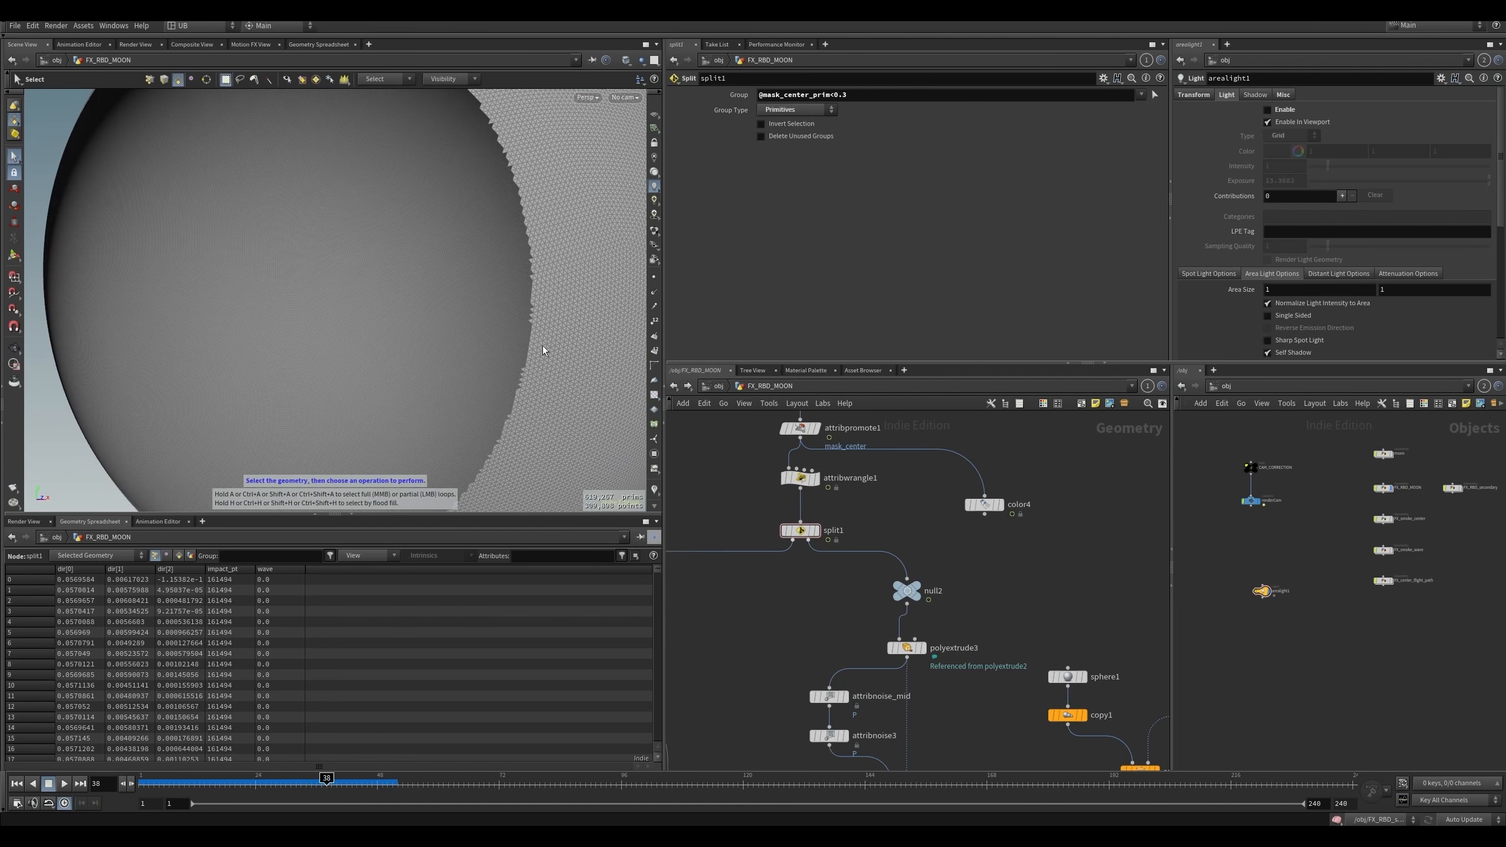
{"action": "scroll", "coordinate": [492, 421], "scroll_direction": "up", "scroll_amount": 3}
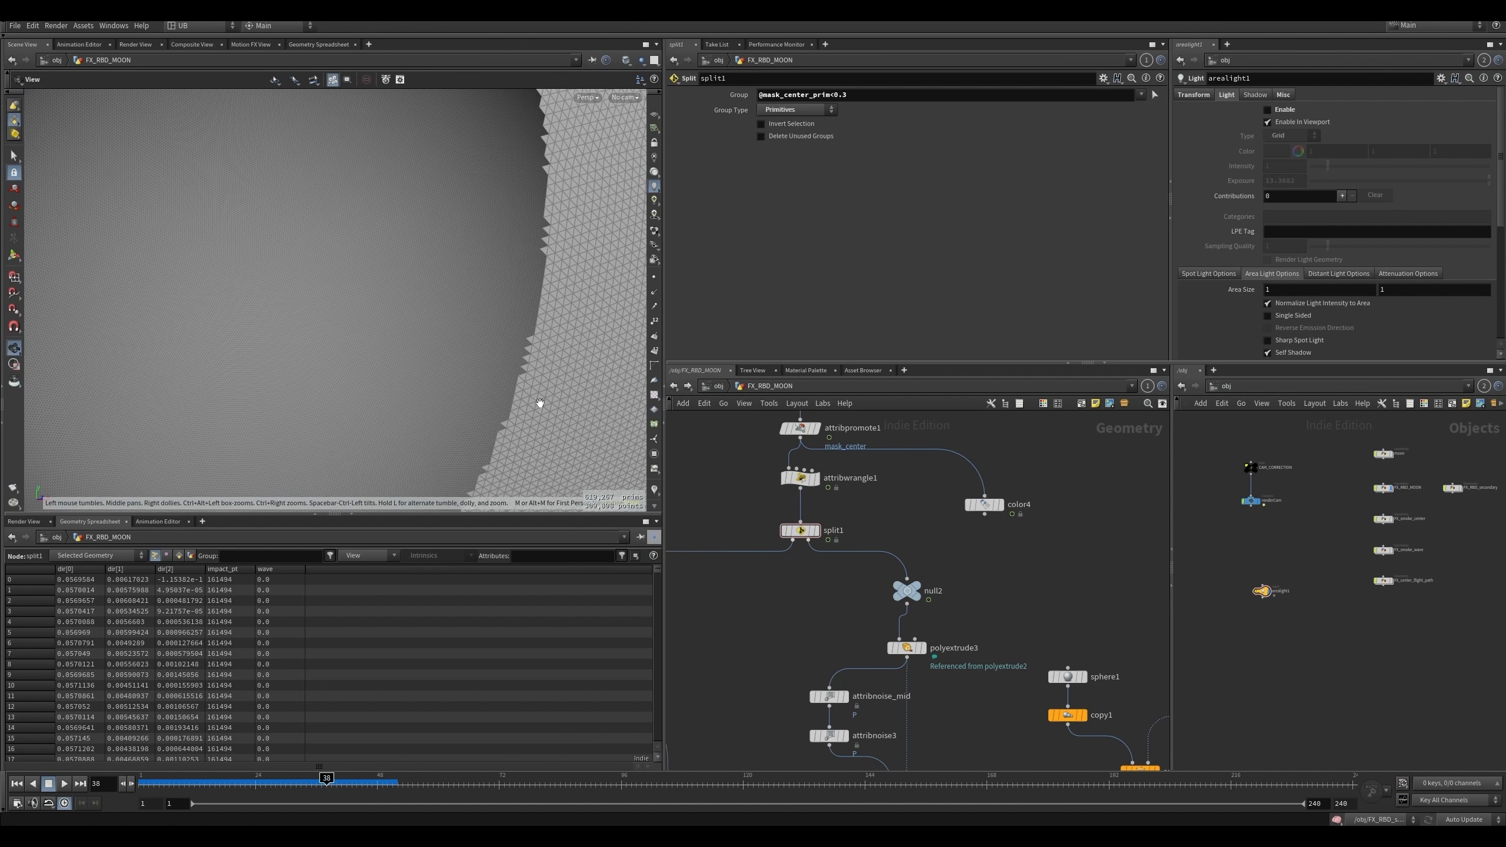
{"action": "scroll", "coordinate": [511, 409], "scroll_direction": "down", "scroll_amount": 8}
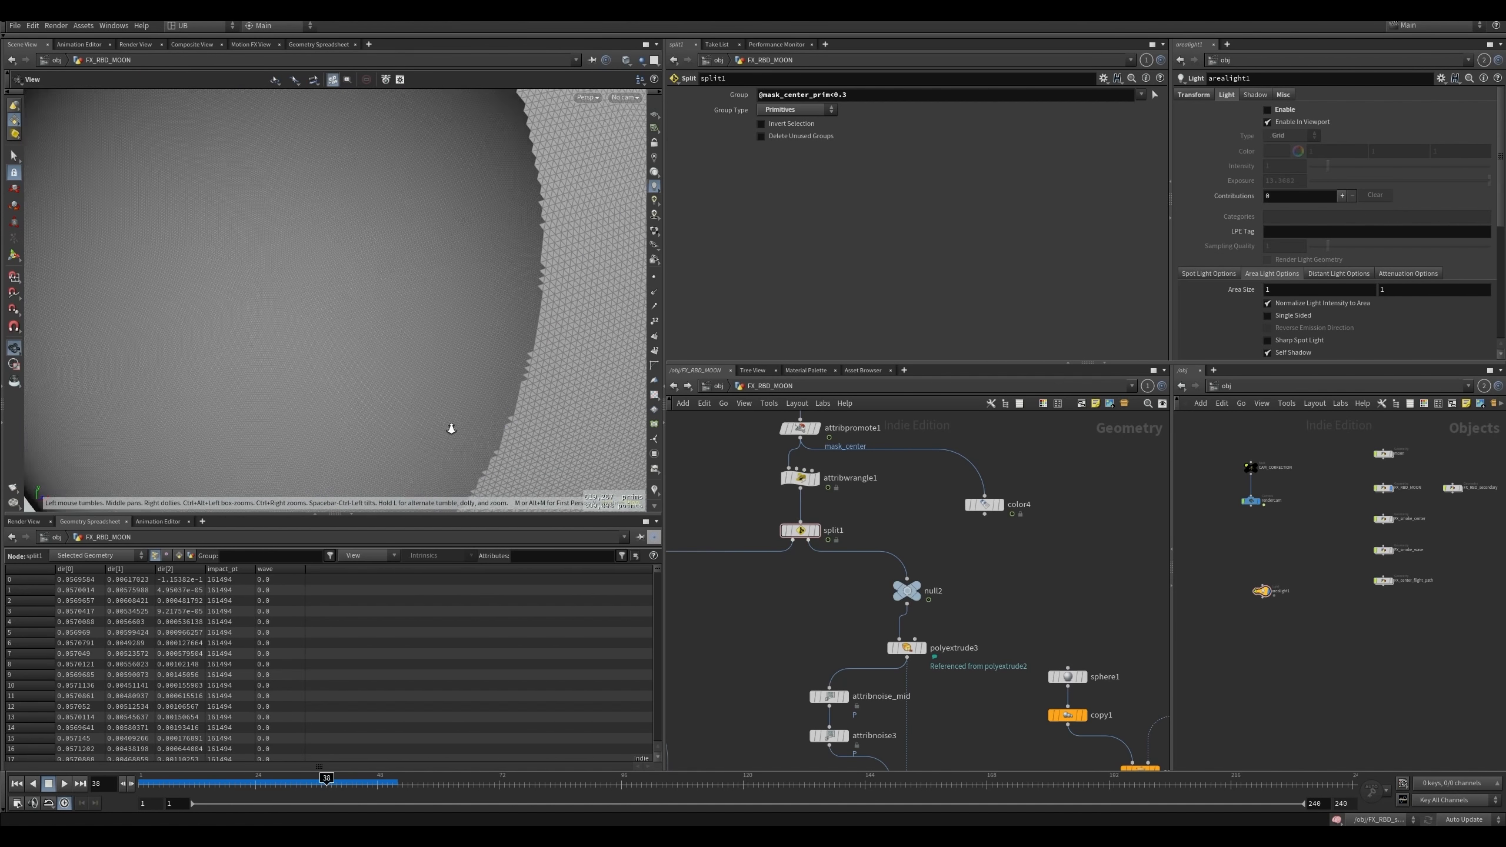
- Examine attribwrangle1's v@down = normalize(@N) expression and display the node
{"action": "left_click", "coordinate": [799, 479]}
{"action": "middle_click_drag", "start_coordinate": [746, 461], "coordinate": [769, 475]}
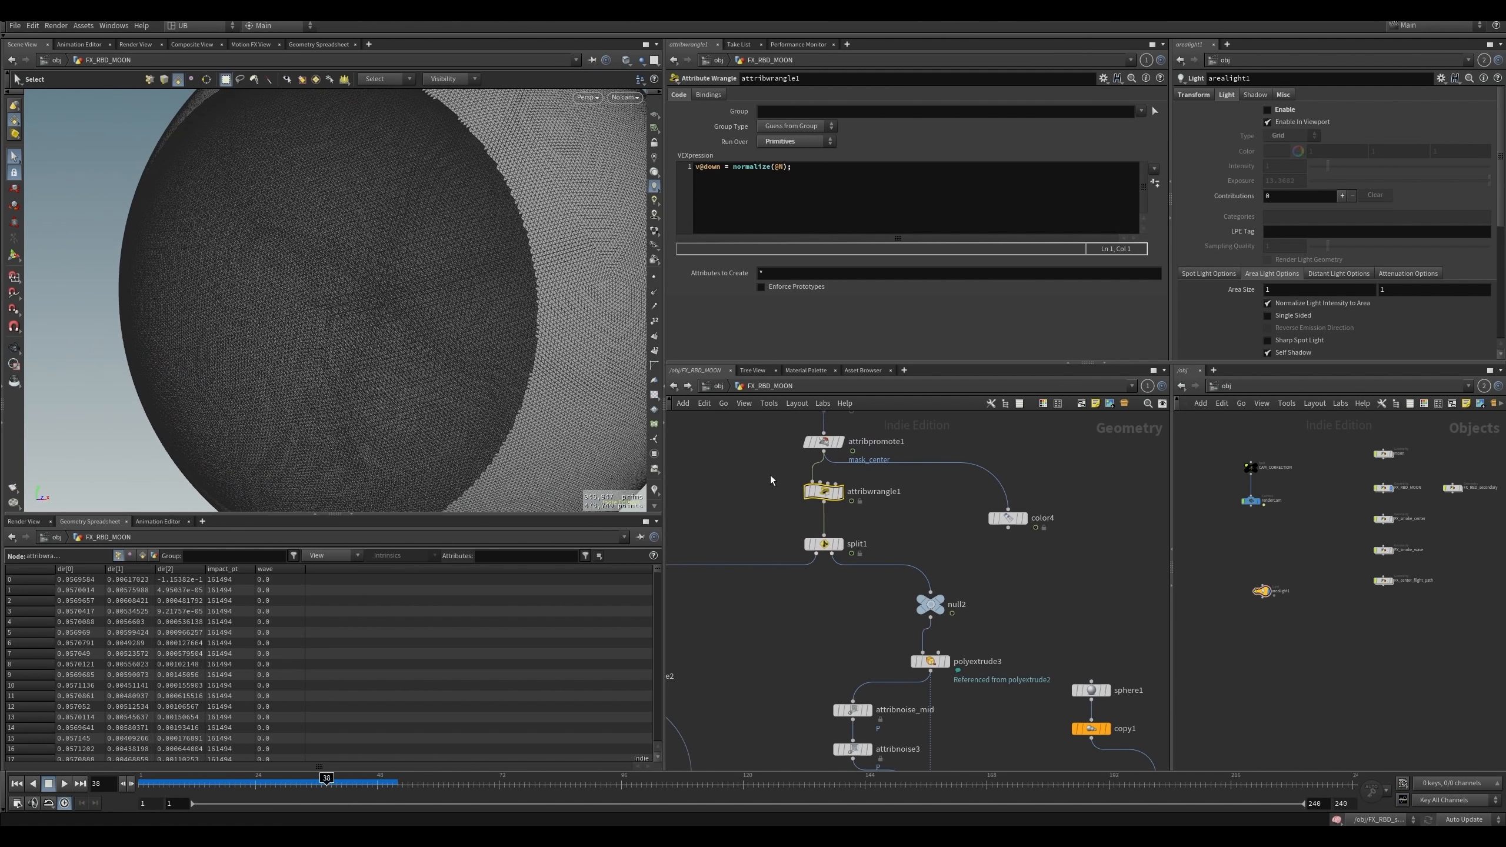
{"action": "left_click", "coordinate": [805, 176]}
{"action": "key", "text": "ctrl+a"}
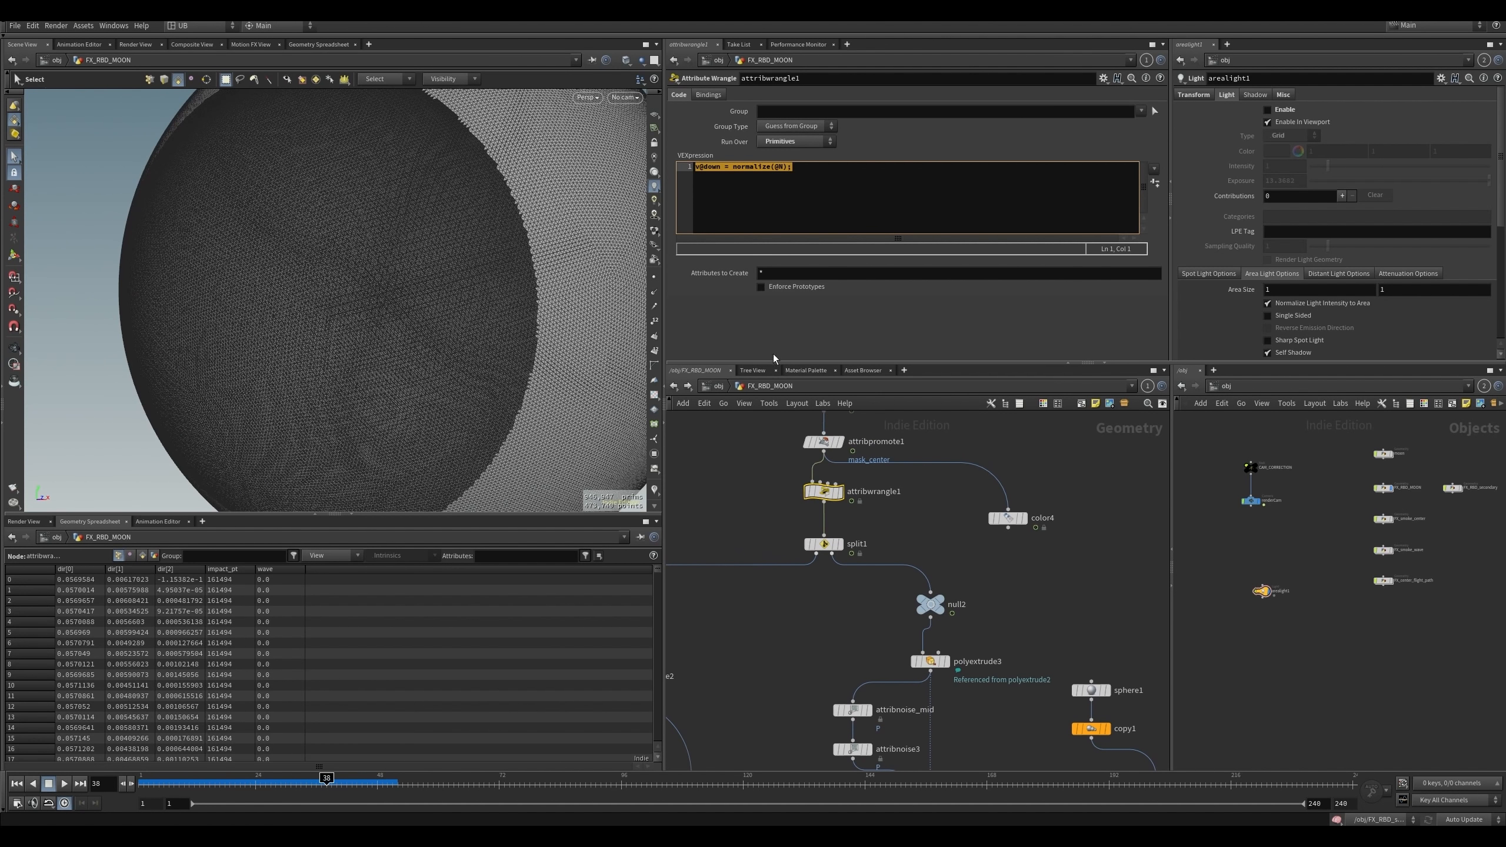
{"action": "left_click", "coordinate": [759, 513]}
{"action": "middle_click_drag", "start_coordinate": [759, 513], "coordinate": [764, 526]}
{"action": "left_click", "coordinate": [844, 505]}
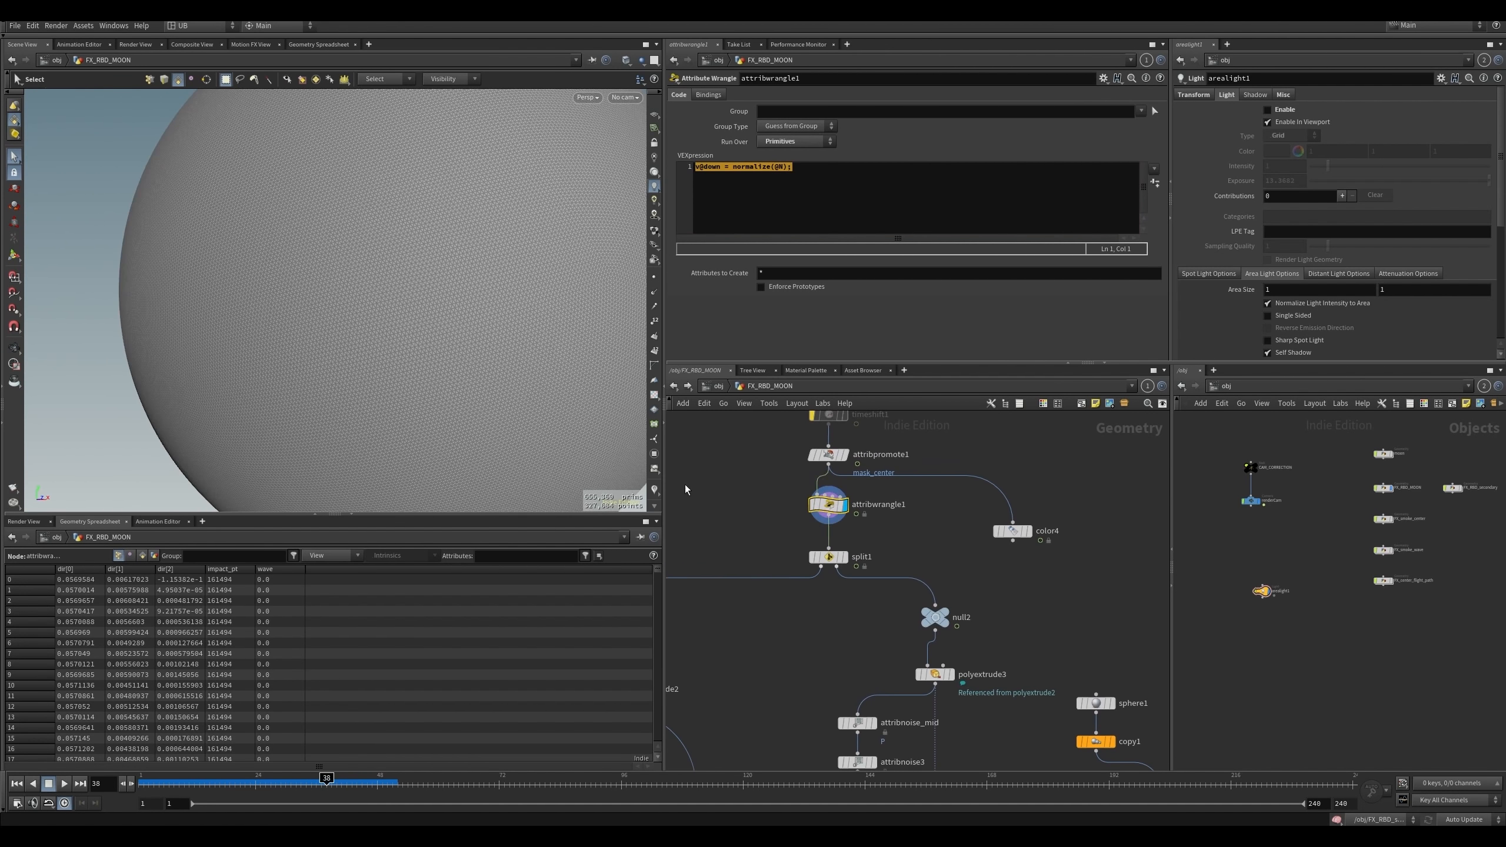
- Show the vectors at attribwrangle1, examine them around the moon's impact center, and hide them again
{"action": "left_click", "coordinate": [654, 489]}
{"action": "mouse_move", "coordinate": [427, 323]}
{"action": "left_mouse_down", "text": "alt"}
{"action": "mouse_move", "coordinate": [366, 329]}
{"action": "mouse_move", "coordinate": [431, 320]}
{"action": "left_mouse_up", "text": "alt"}
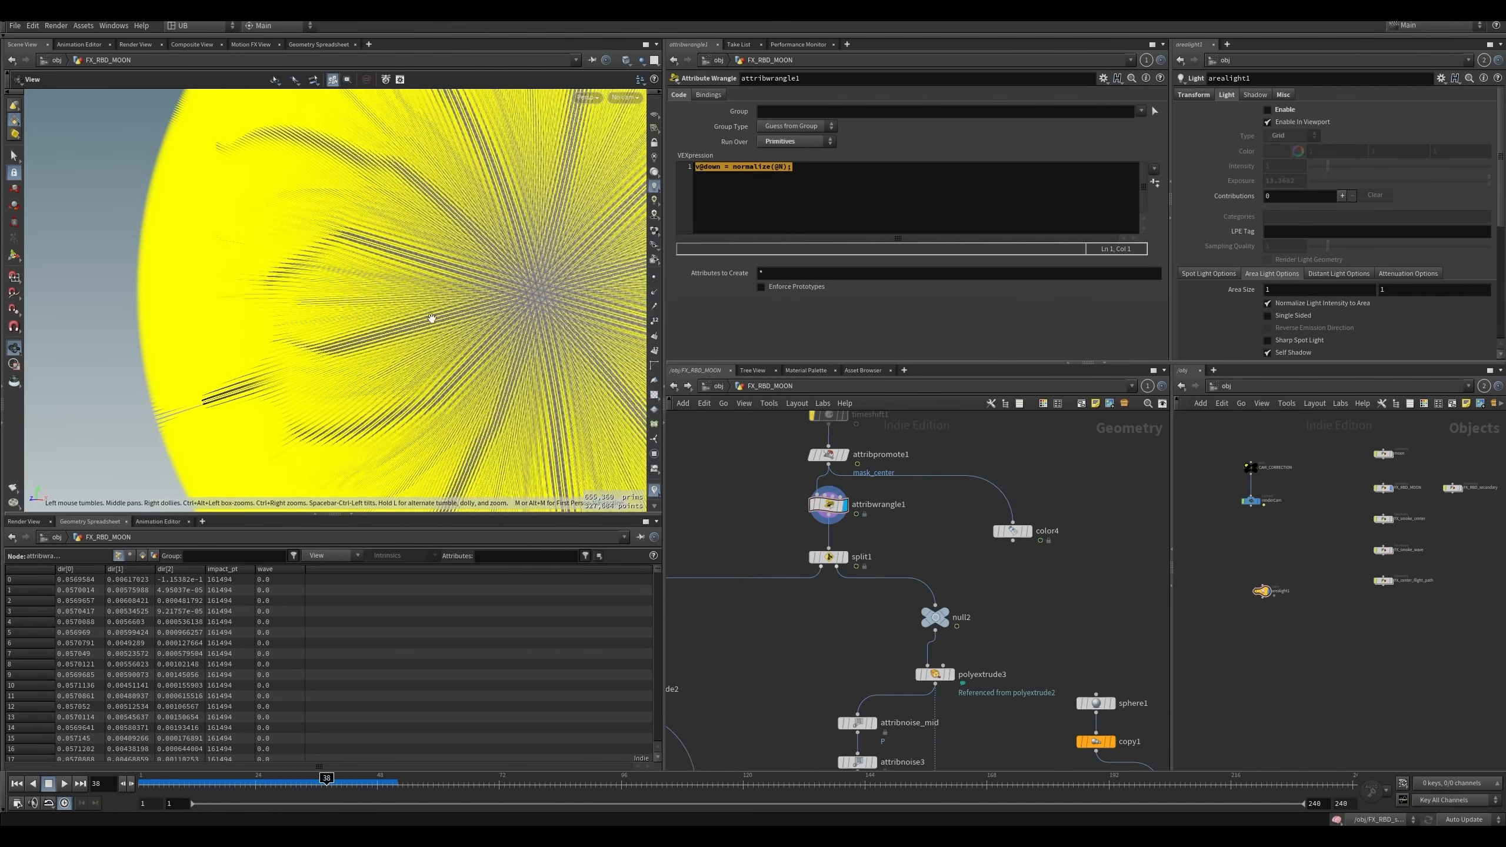
{"action": "right_click_drag", "start_coordinate": [431, 320], "coordinate": [461, 312], "text": "alt"}
{"action": "left_click_drag", "start_coordinate": [461, 312], "coordinate": [340, 321]}
{"action": "left_click", "coordinate": [767, 178]}
{"action": "right_click_drag", "start_coordinate": [439, 332], "coordinate": [391, 377], "text": "alt"}
{"action": "left_click_drag", "start_coordinate": [391, 377], "coordinate": [528, 360], "text": "alt"}
{"action": "right_click_drag", "start_coordinate": [527, 360], "coordinate": [572, 336], "text": "alt"}
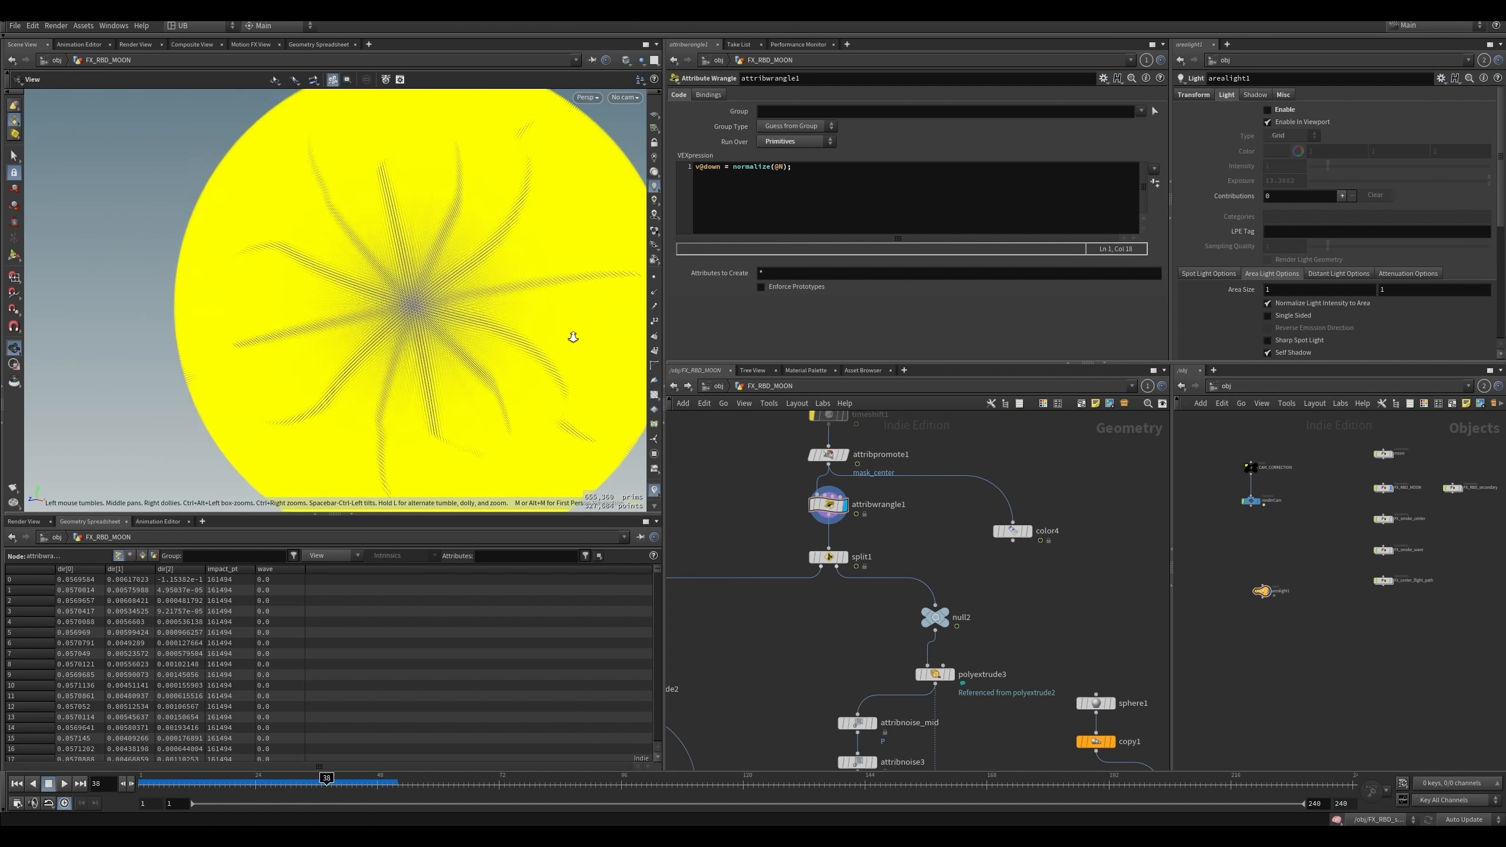
{"action": "left_click_drag", "start_coordinate": [572, 337], "coordinate": [605, 402], "text": "alt"}
{"action": "left_click", "coordinate": [655, 490]}
- Display null1 and null2 in turn, orbiting around each split piece of the moon
{"action": "key", "text": "r"}
{"action": "left_click_drag", "start_coordinate": [757, 534], "coordinate": [852, 592]}
{"action": "middle_click_drag", "start_coordinate": [823, 613], "coordinate": [916, 521]}
{"action": "scroll", "coordinate": [915, 521], "scroll_direction": "down", "scroll_amount": 2}
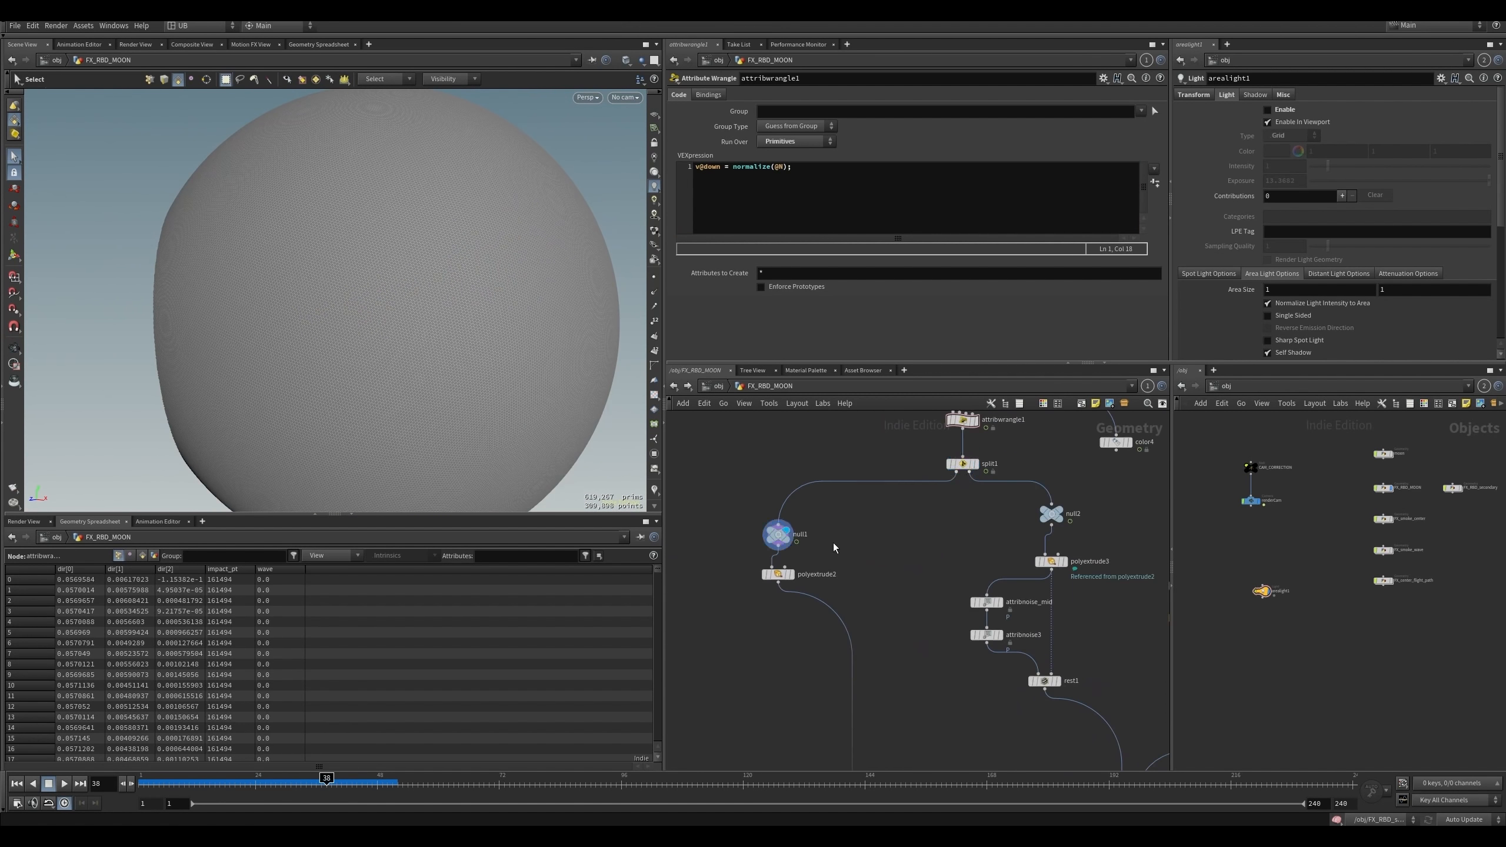
{"action": "key", "text": "Escape"}
{"action": "left_click_drag", "start_coordinate": [225, 378], "coordinate": [356, 373], "text": "alt"}
{"action": "middle_click_drag", "start_coordinate": [925, 551], "coordinate": [845, 524]}
{"action": "left_click", "coordinate": [971, 487]}
{"action": "key", "text": "r"}
{"action": "left_click_drag", "start_coordinate": [332, 368], "coordinate": [420, 360], "text": "alt"}
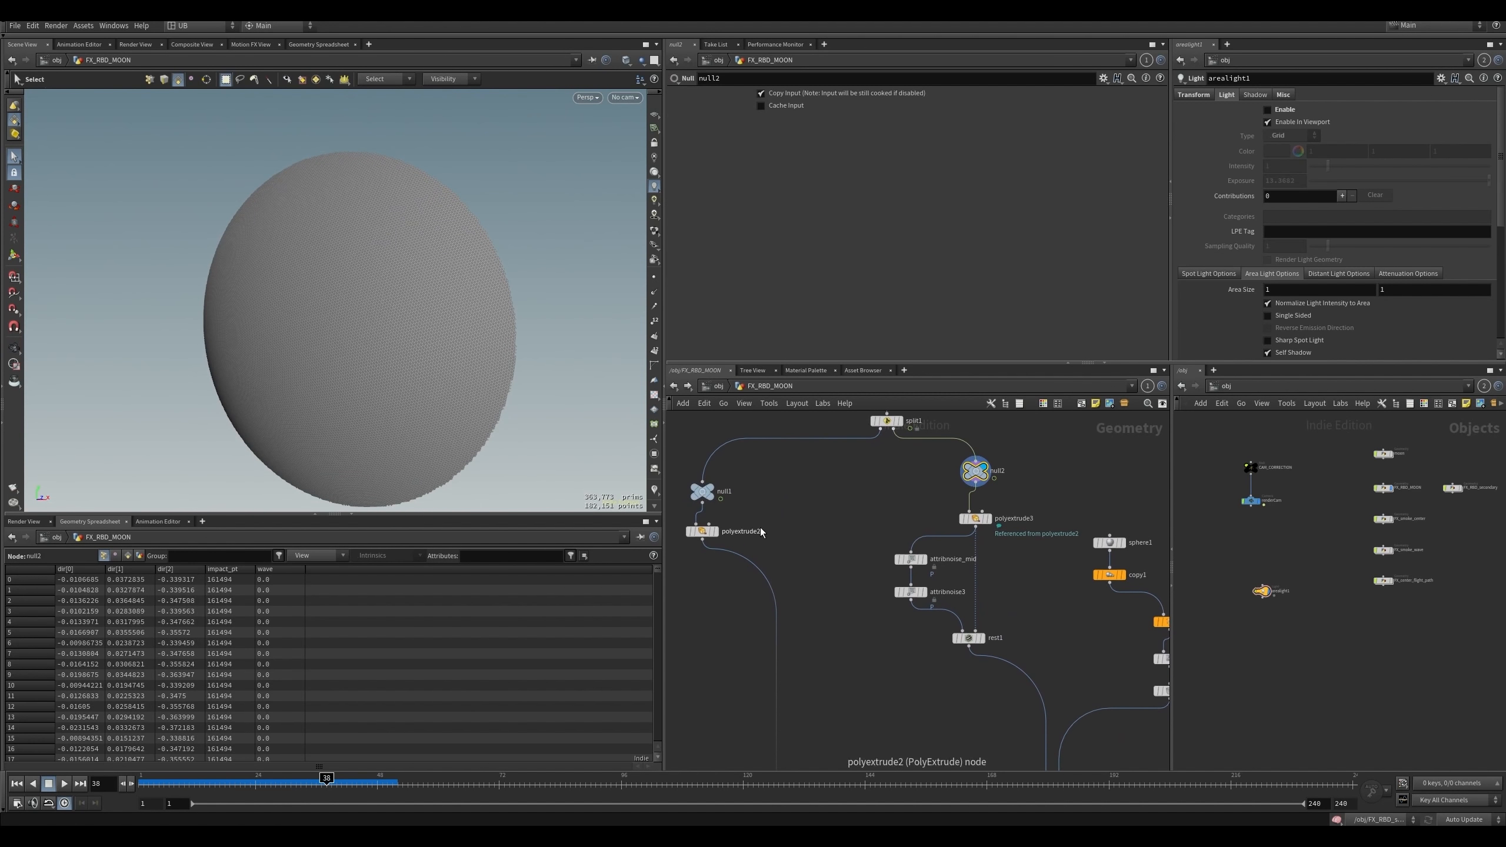
- Display polyextrude2 and polyextrude3 in turn to check the extruded thickness of both pieces
{"action": "left_click", "coordinate": [701, 532]}
{"action": "key", "text": "r"}
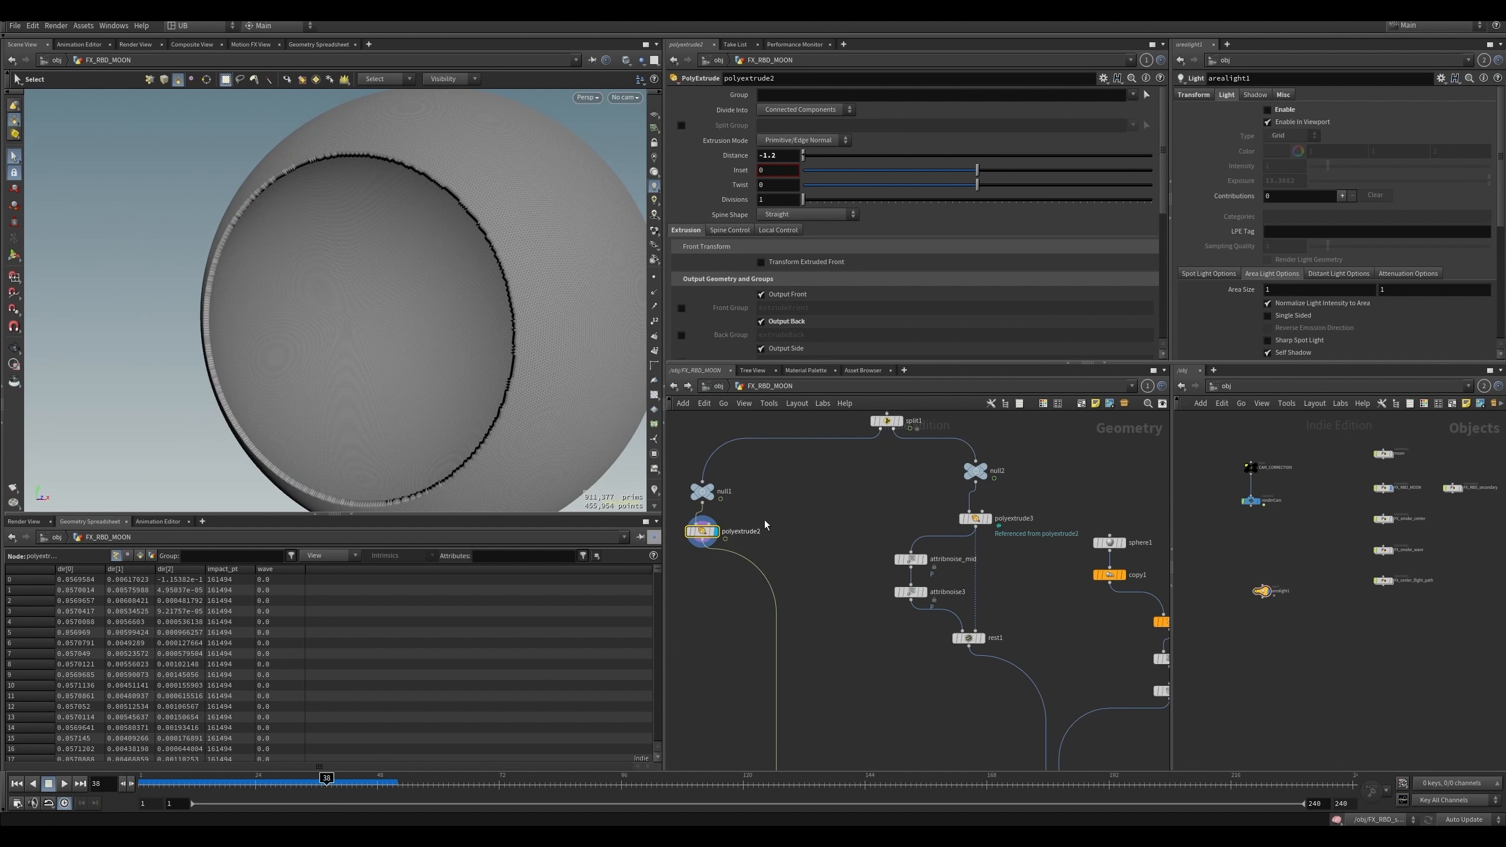
{"action": "middle_click_drag", "start_coordinate": [982, 521], "coordinate": [933, 508]}
{"action": "left_click", "coordinate": [933, 506]}
{"action": "key", "text": "r"}
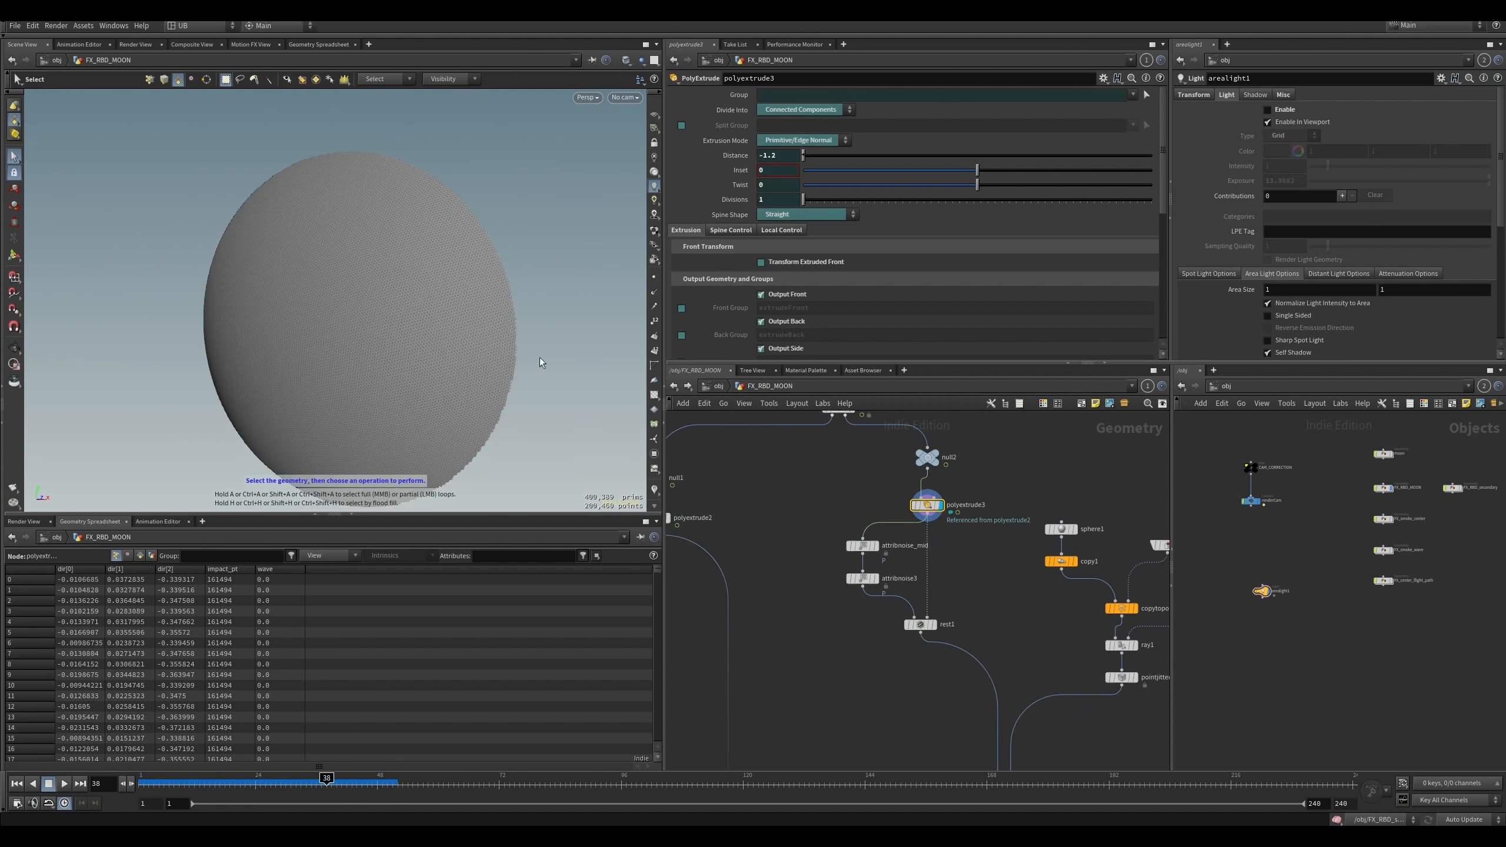
{"action": "mouse_move", "coordinate": [511, 358]}
{"action": "left_mouse_down", "text": "alt"}
{"action": "mouse_move", "coordinate": [335, 354]}
{"action": "mouse_move", "coordinate": [511, 350]}
{"action": "mouse_move", "coordinate": [463, 326]}
{"action": "mouse_move", "coordinate": [487, 372]}
{"action": "left_mouse_up", "text": "alt"}
{"action": "key", "text": "s"}
- Display attribnoise_mid followed by attribnoise3 to inspect the noise layers on the impact piece
{"action": "scroll", "coordinate": [949, 576], "scroll_direction": "up", "scroll_amount": 3}
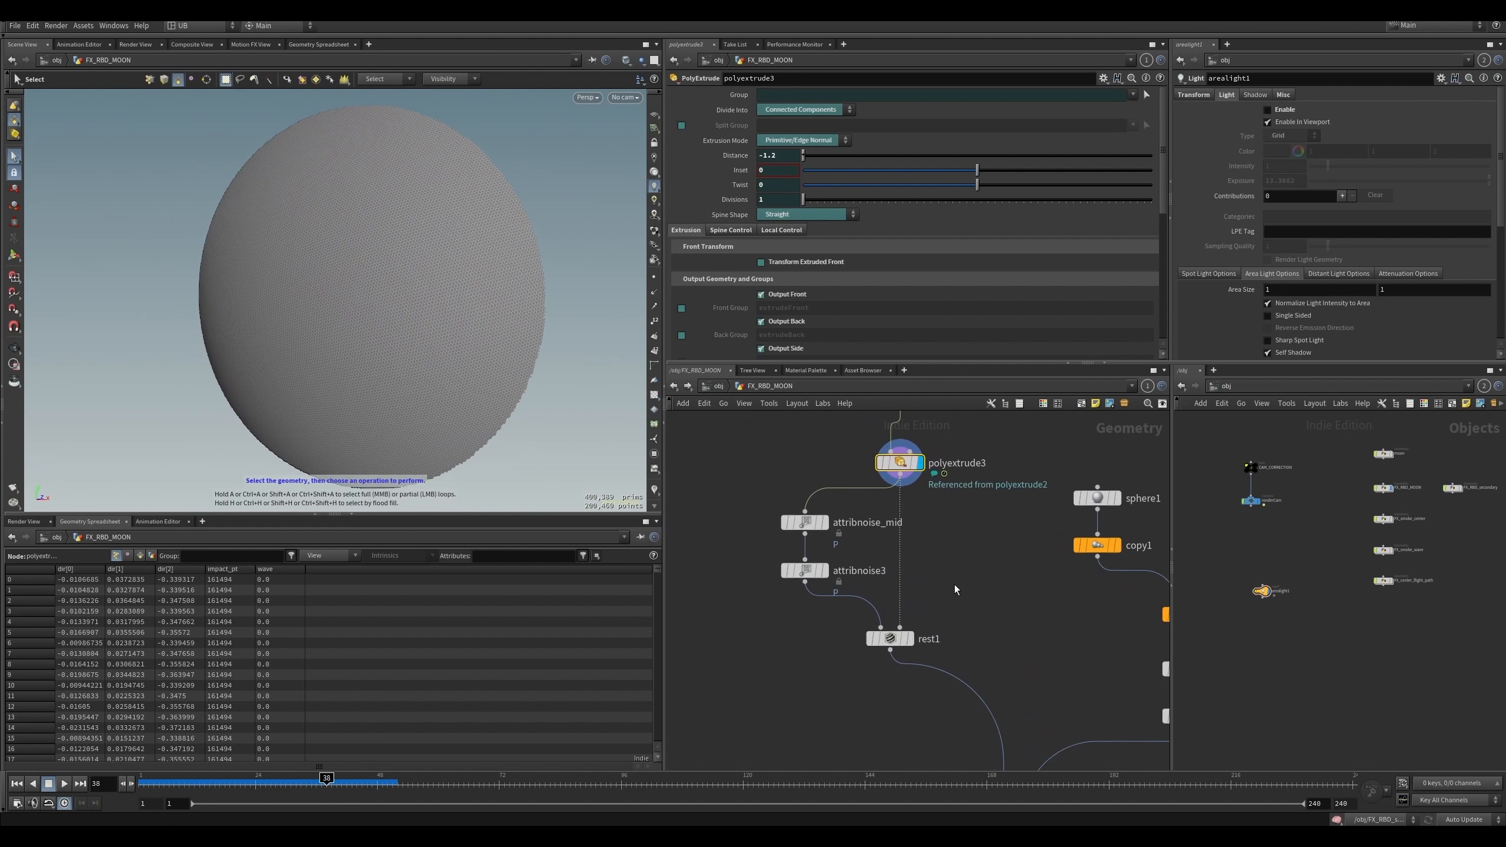
{"action": "left_click", "coordinate": [805, 522]}
{"action": "key", "text": "r"}
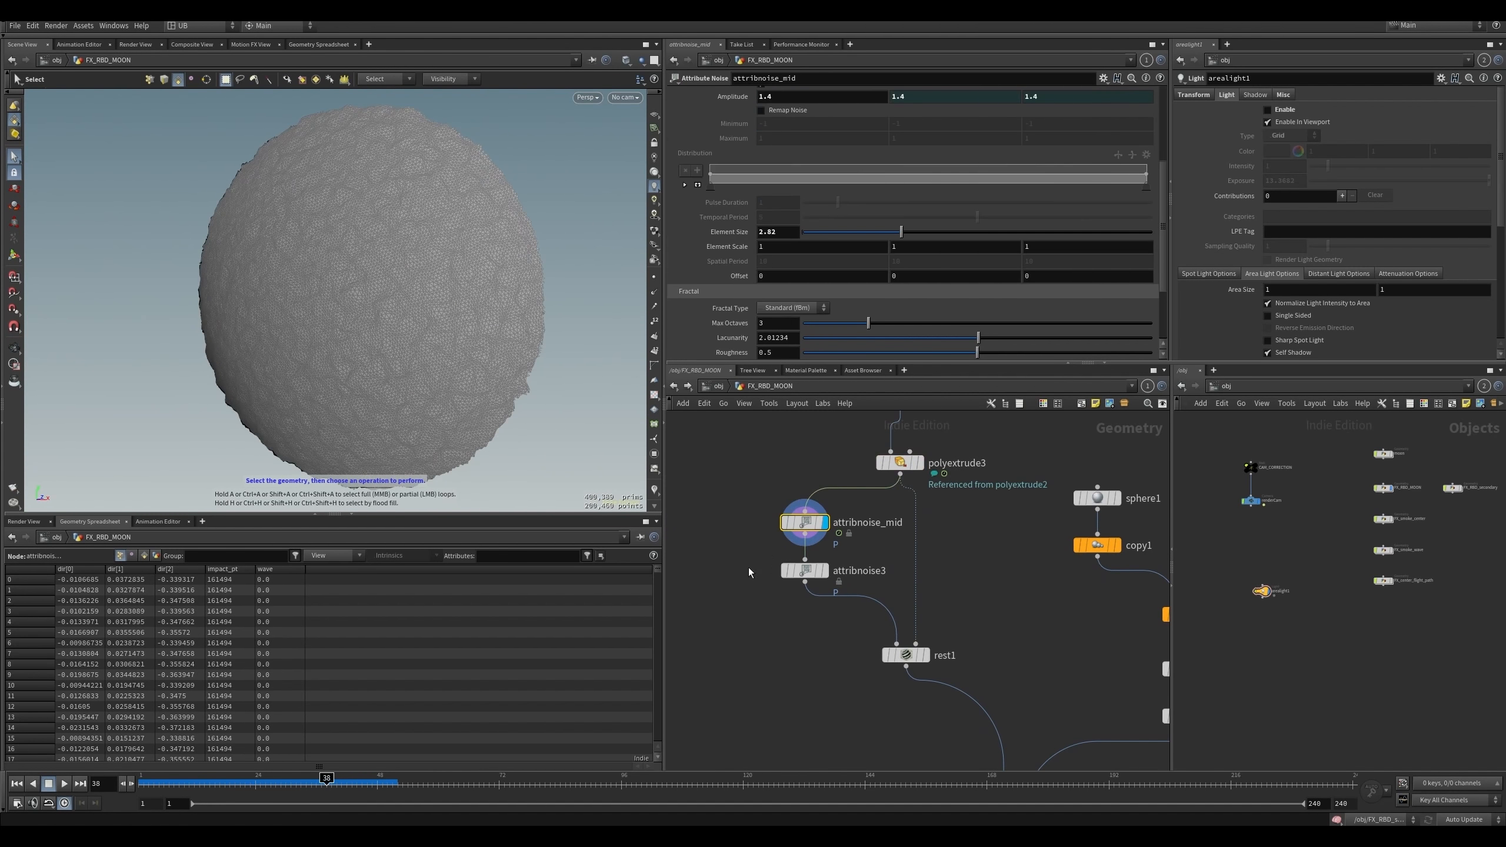
{"action": "key", "text": "r"}
{"action": "left_click", "coordinate": [736, 570]}
{"action": "left_click_drag", "start_coordinate": [766, 522], "coordinate": [713, 498]}
{"action": "left_click", "coordinate": [805, 571]}
{"action": "key", "text": "r"}
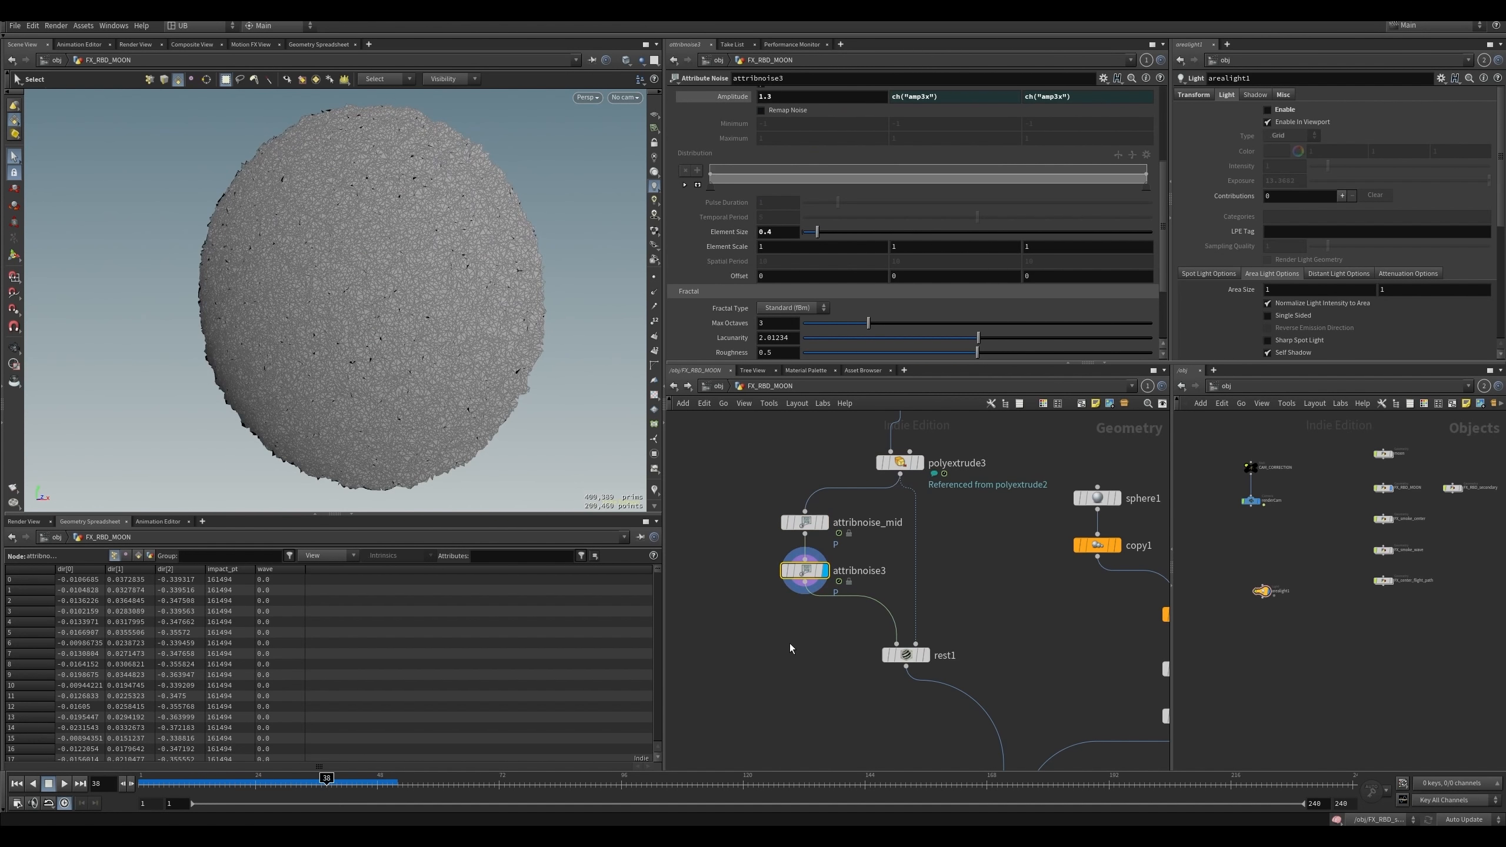
- Highlight the attribnoise_mid and attribnoise3 nodes and display the result of rest1
{"action": "middle_click_drag", "start_coordinate": [778, 630], "coordinate": [768, 629]}
{"action": "left_click_drag", "start_coordinate": [742, 478], "coordinate": [831, 647]}
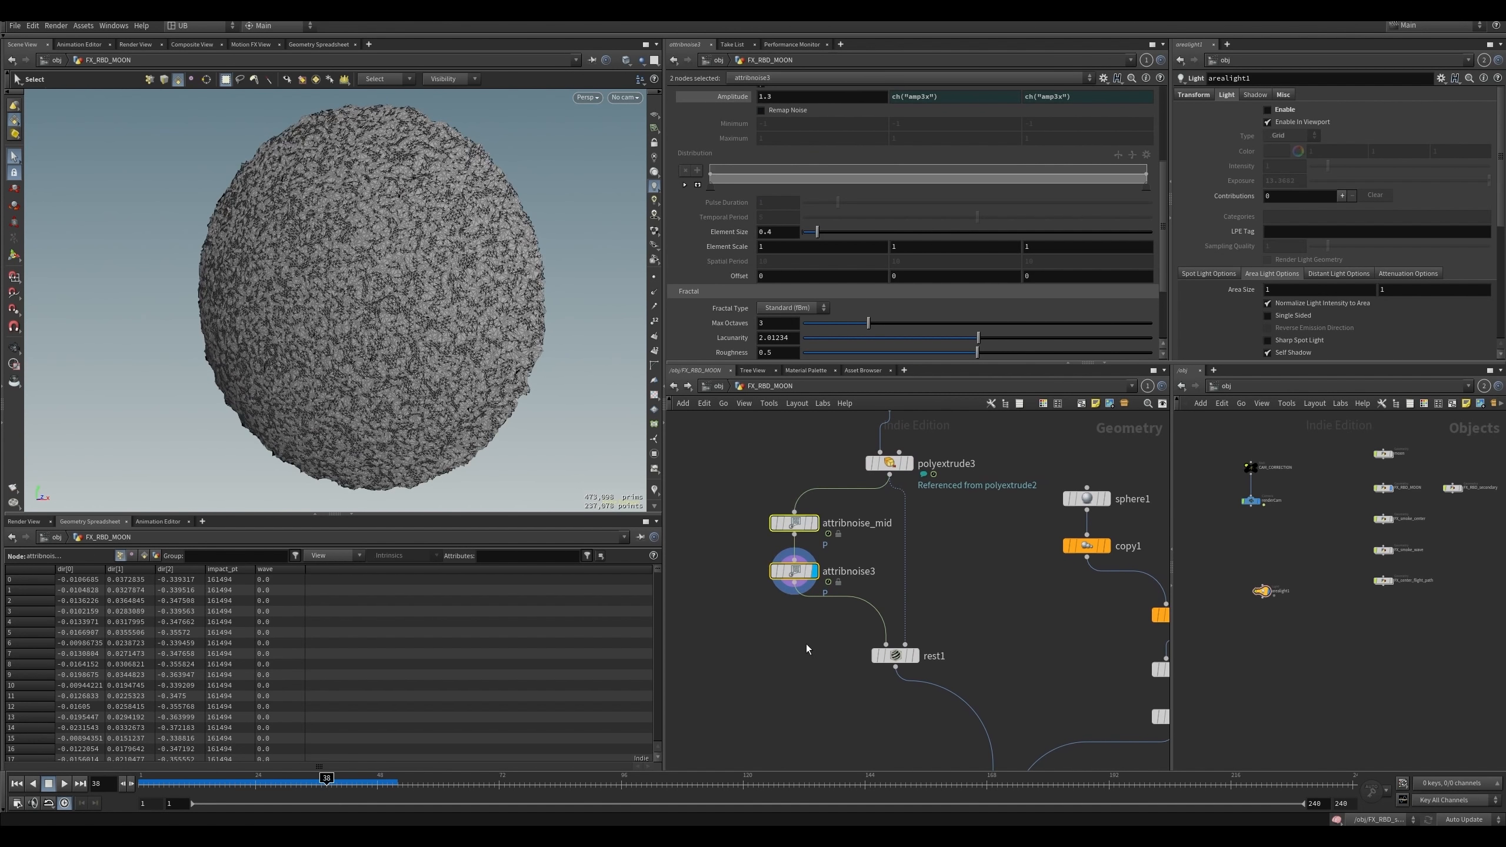
{"action": "left_click", "coordinate": [804, 643]}
{"action": "middle_click_drag", "start_coordinate": [793, 643], "coordinate": [773, 641]}
{"action": "left_click_drag", "start_coordinate": [713, 563], "coordinate": [795, 638]}
{"action": "left_click", "coordinate": [948, 564]}
{"action": "left_click", "coordinate": [896, 653]}
{"action": "left_click", "coordinate": [879, 653]}
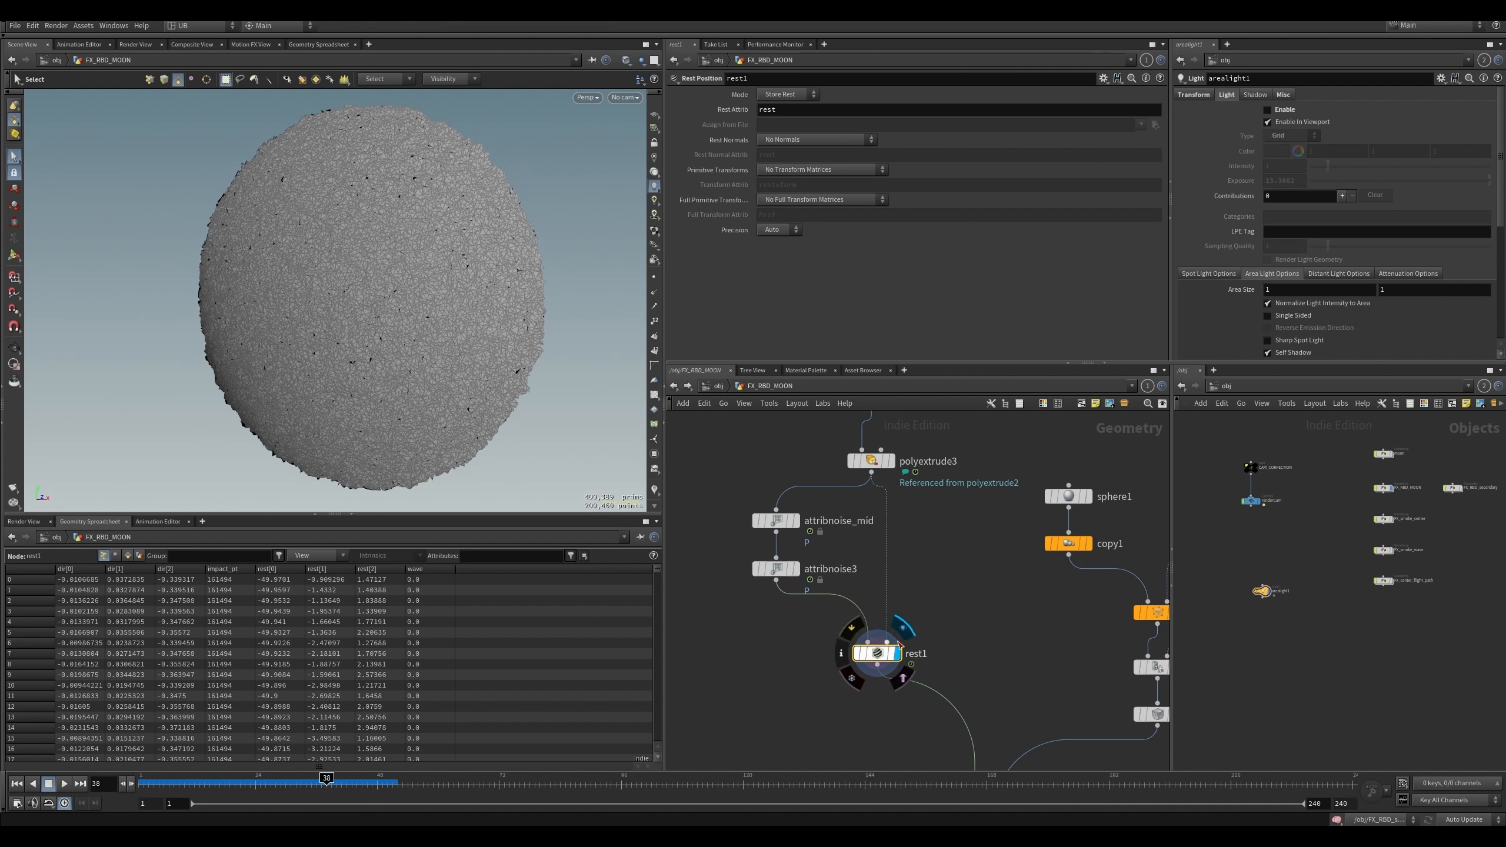
- Display polyextrude3 and rest1 in turn to compare them, and open rest1's node information
{"action": "middle_click_drag", "start_coordinate": [905, 631], "coordinate": [906, 569]}
{"action": "left_click_drag", "start_coordinate": [874, 588], "coordinate": [867, 594]}
{"action": "middle_click_drag", "start_coordinate": [911, 577], "coordinate": [880, 648]}
{"action": "left_click_drag", "start_coordinate": [839, 668], "coordinate": [841, 664]}
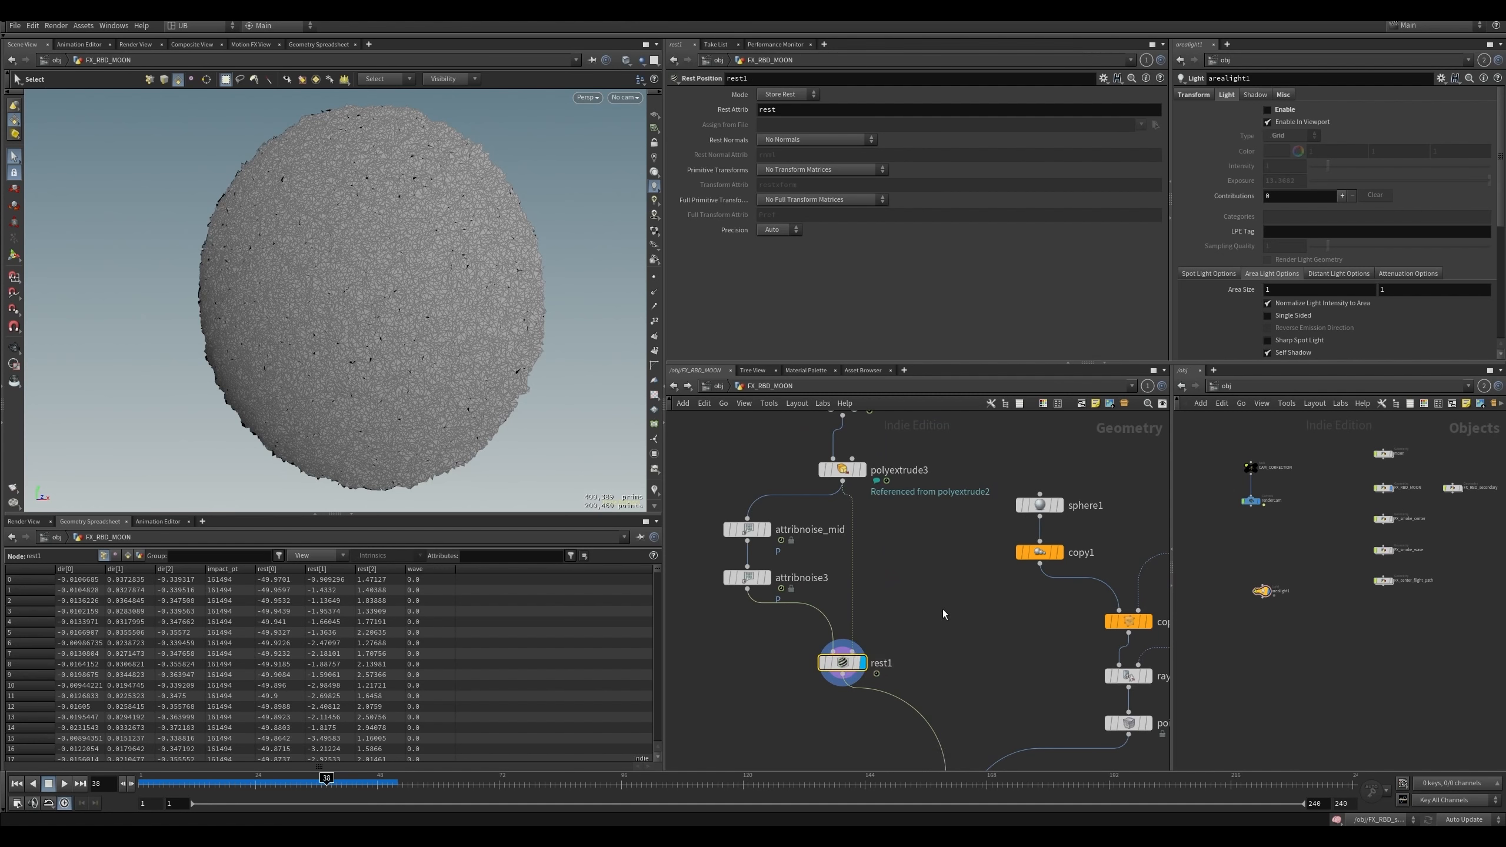
{"action": "left_click", "coordinate": [860, 470]}
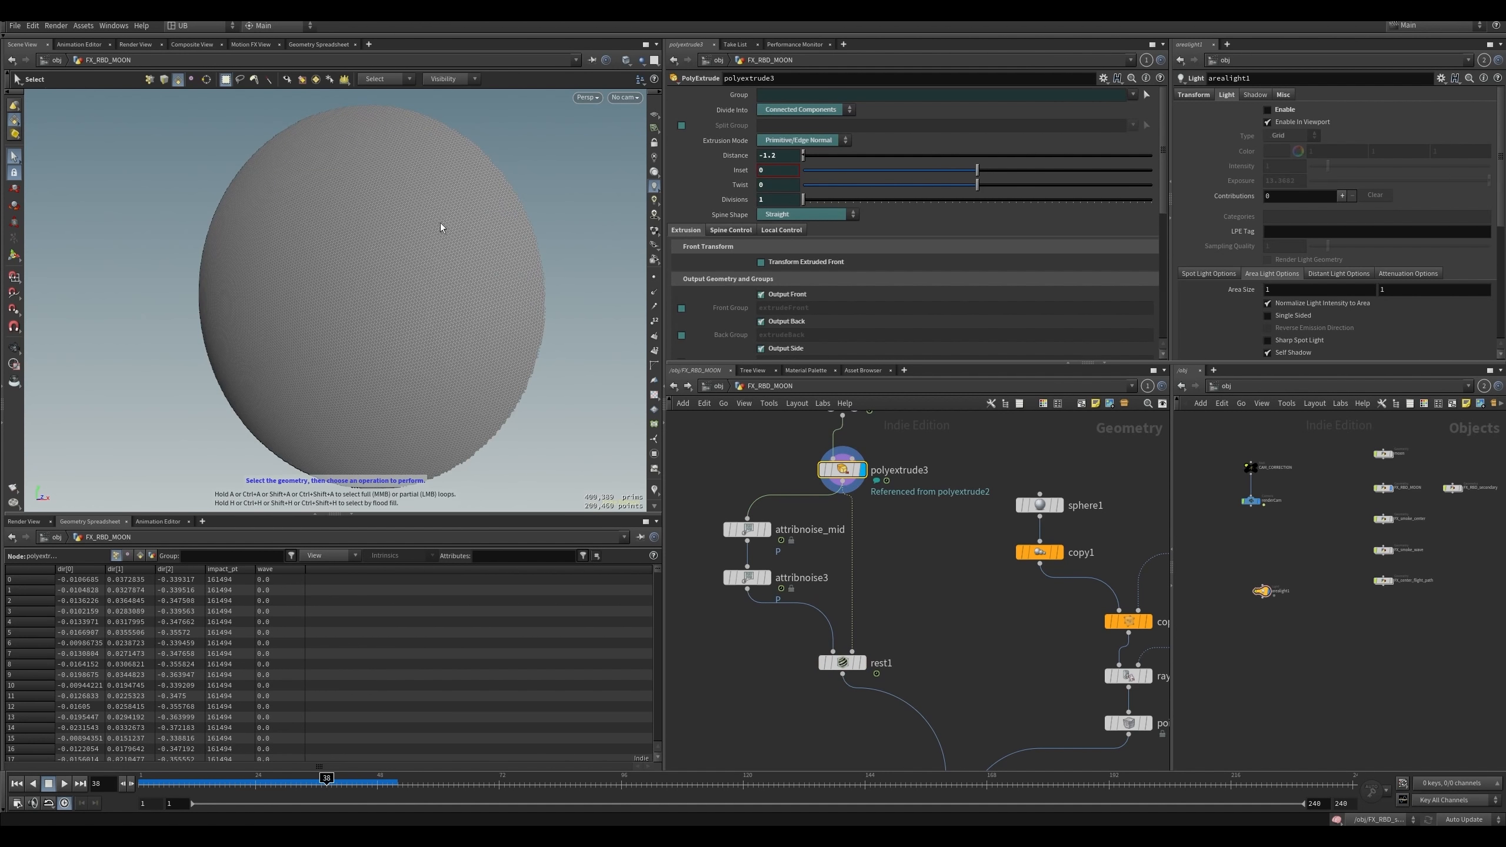
{"action": "left_click", "coordinate": [860, 664]}
{"action": "middle_click_drag", "start_coordinate": [910, 646], "coordinate": [915, 574]}
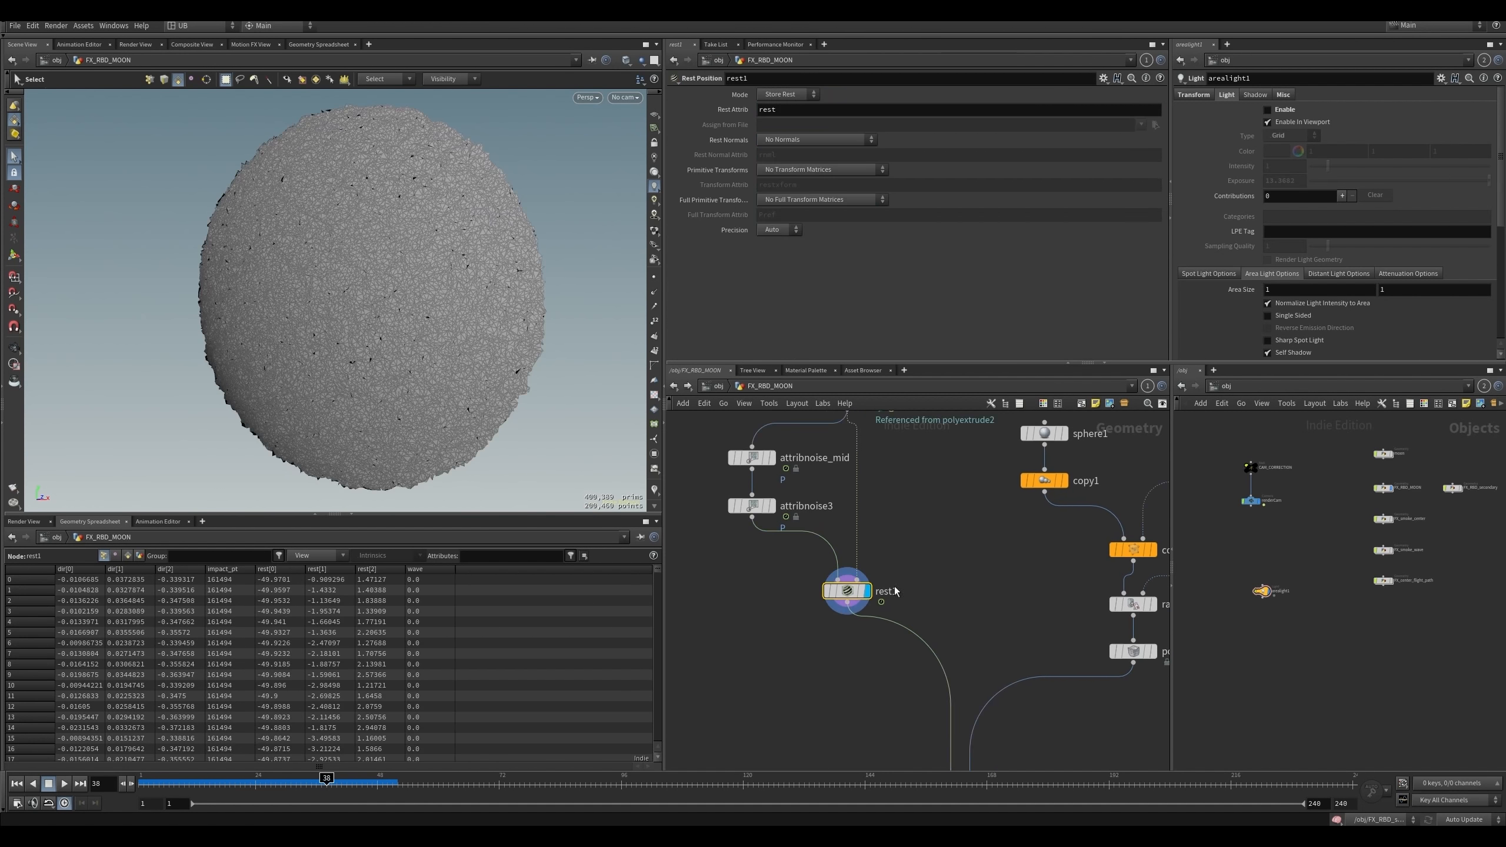
{"action": "middle_click", "coordinate": [850, 593]}
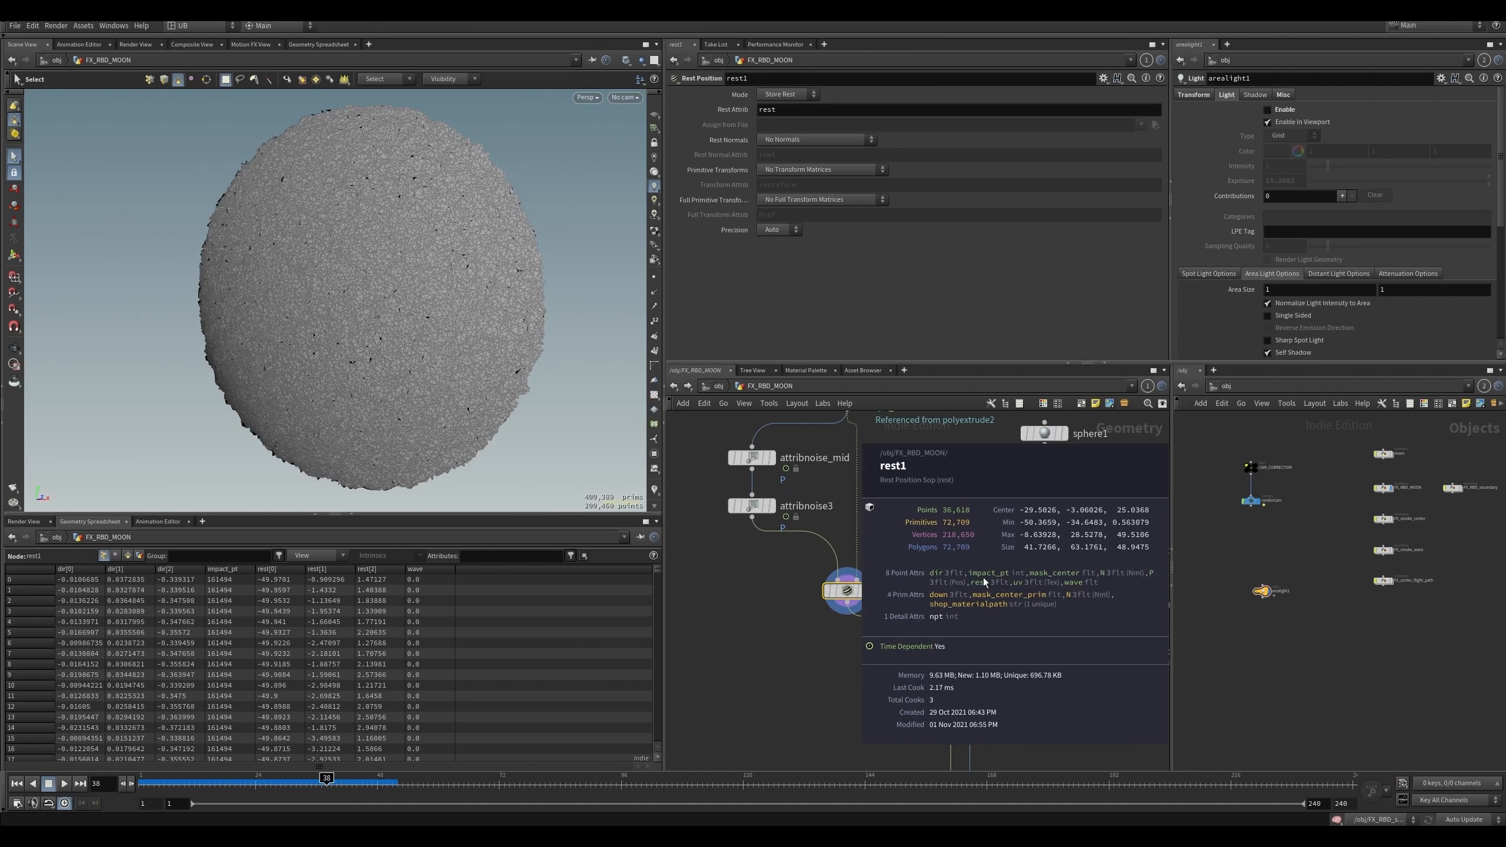
- Try to display voronoifracture1 and interrupt its cooking
{"action": "middle_click_drag", "start_coordinate": [902, 539], "coordinate": [707, 618]}
{"action": "middle_click_drag", "start_coordinate": [845, 700], "coordinate": [954, 450]}
{"action": "key", "text": "r"}
{"action": "left_click_drag", "start_coordinate": [945, 478], "coordinate": [786, 538]}
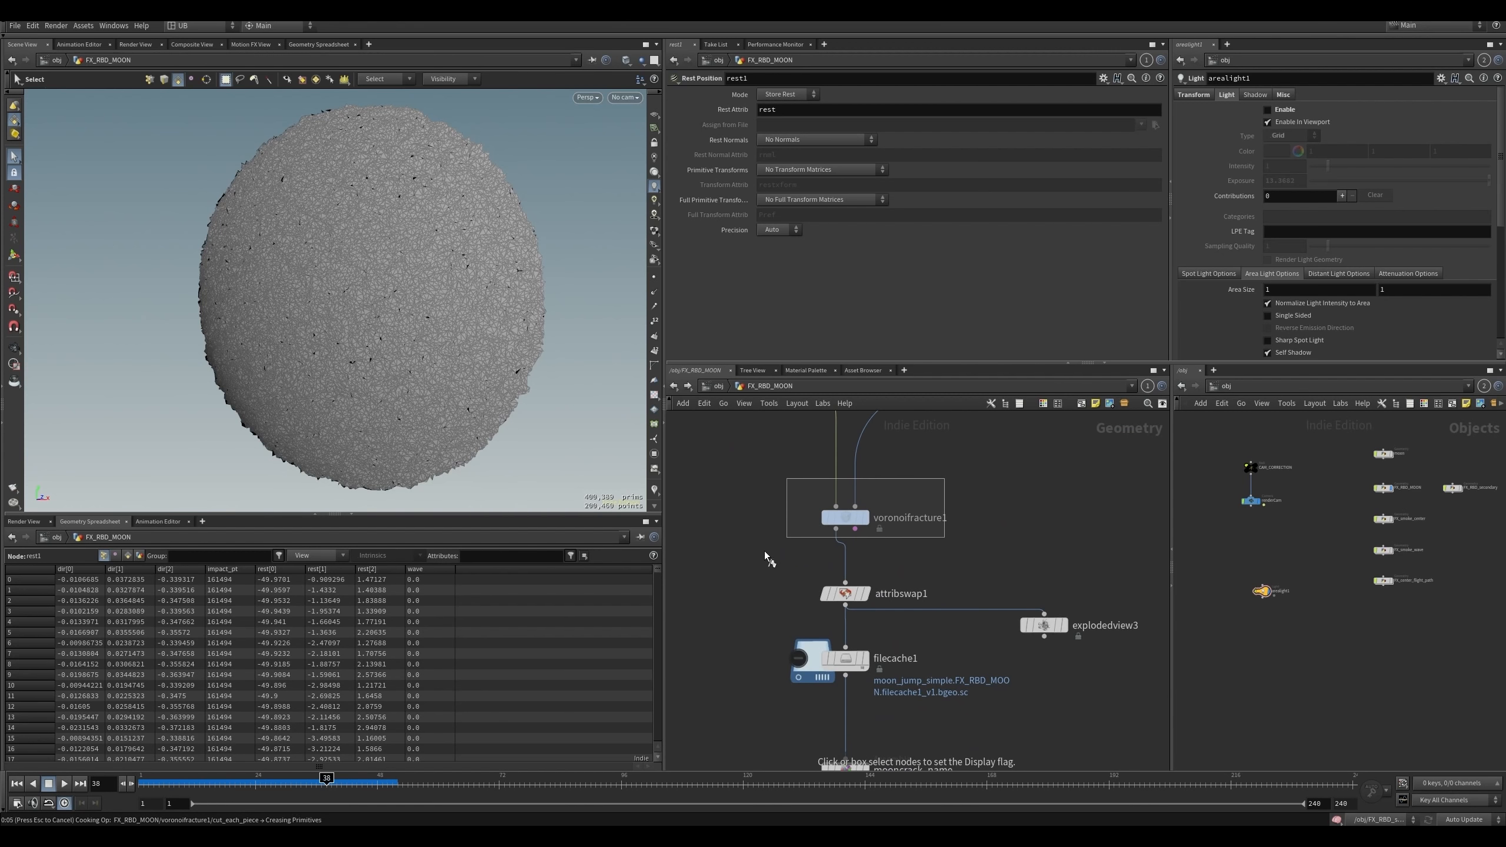
{"action": "key", "text": "Escape"}
- Display explodedview3 and examine the separated fracture pieces from close up and from a distance
{"action": "left_click_drag", "start_coordinate": [567, 443], "coordinate": [510, 361]}
{"action": "left_click", "coordinate": [1064, 626]}
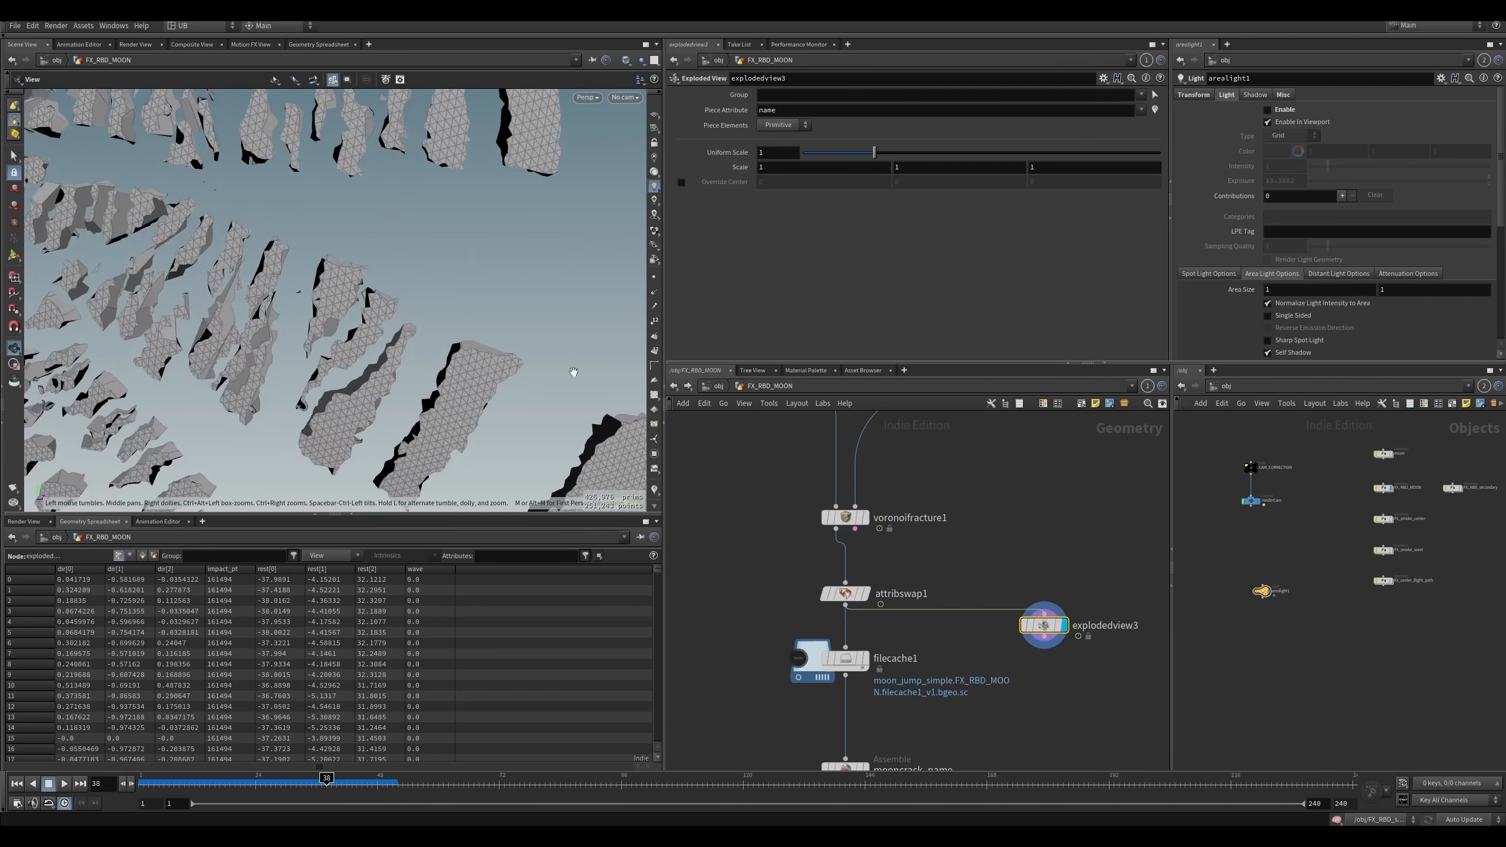
{"action": "left_click_drag", "start_coordinate": [575, 370], "coordinate": [422, 409]}
{"action": "scroll", "coordinate": [420, 405], "scroll_direction": "up", "scroll_amount": 5}
{"action": "scroll", "coordinate": [415, 398], "scroll_direction": "down", "scroll_amount": 10}
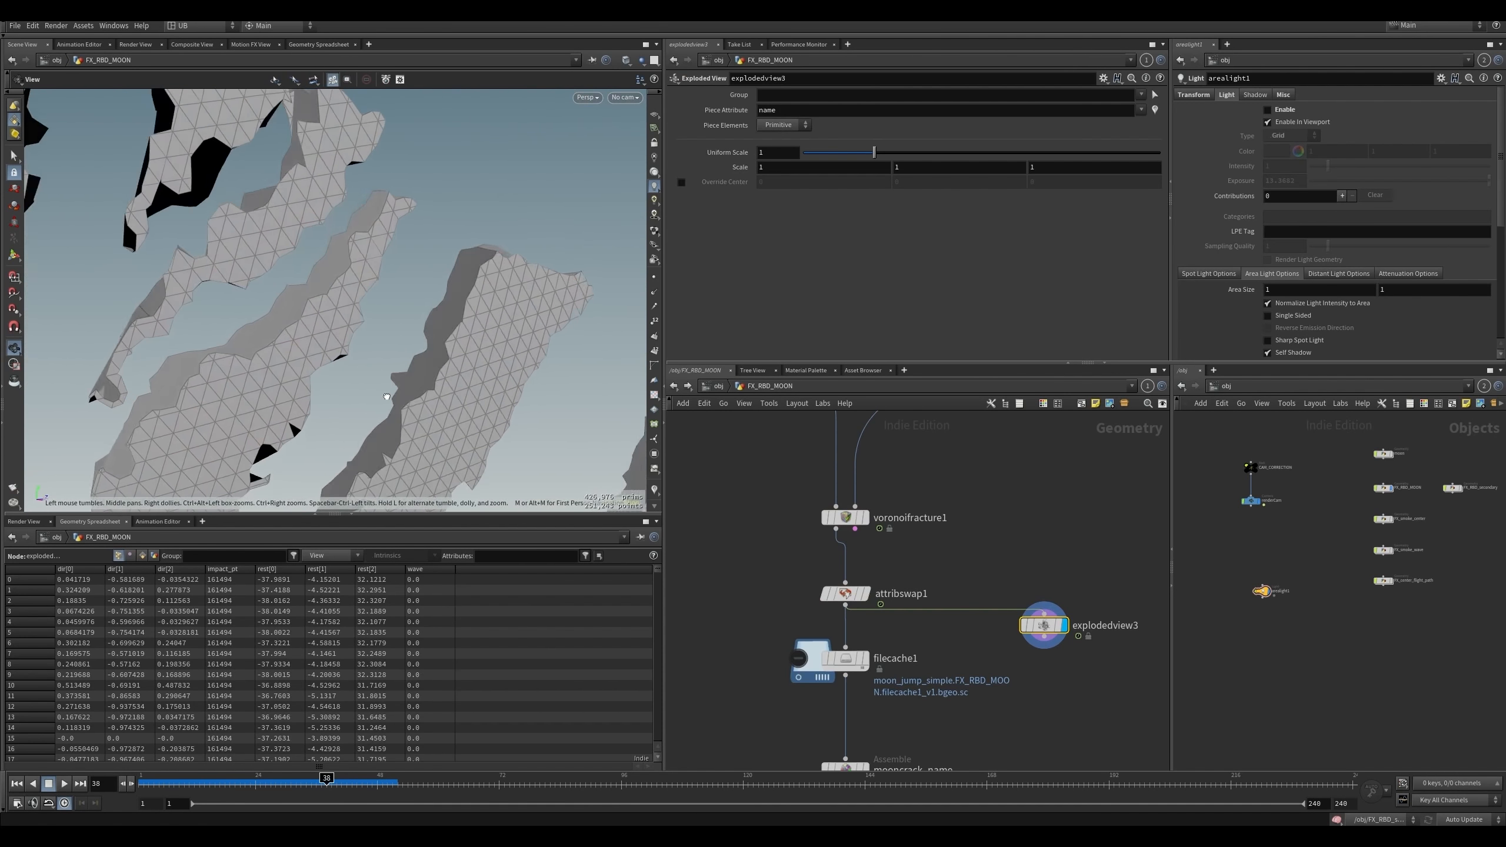
{"action": "right_click_drag", "start_coordinate": [391, 377], "coordinate": [243, 429]}
{"action": "left_click_drag", "start_coordinate": [243, 429], "coordinate": [401, 414]}
{"action": "key", "text": "s"}
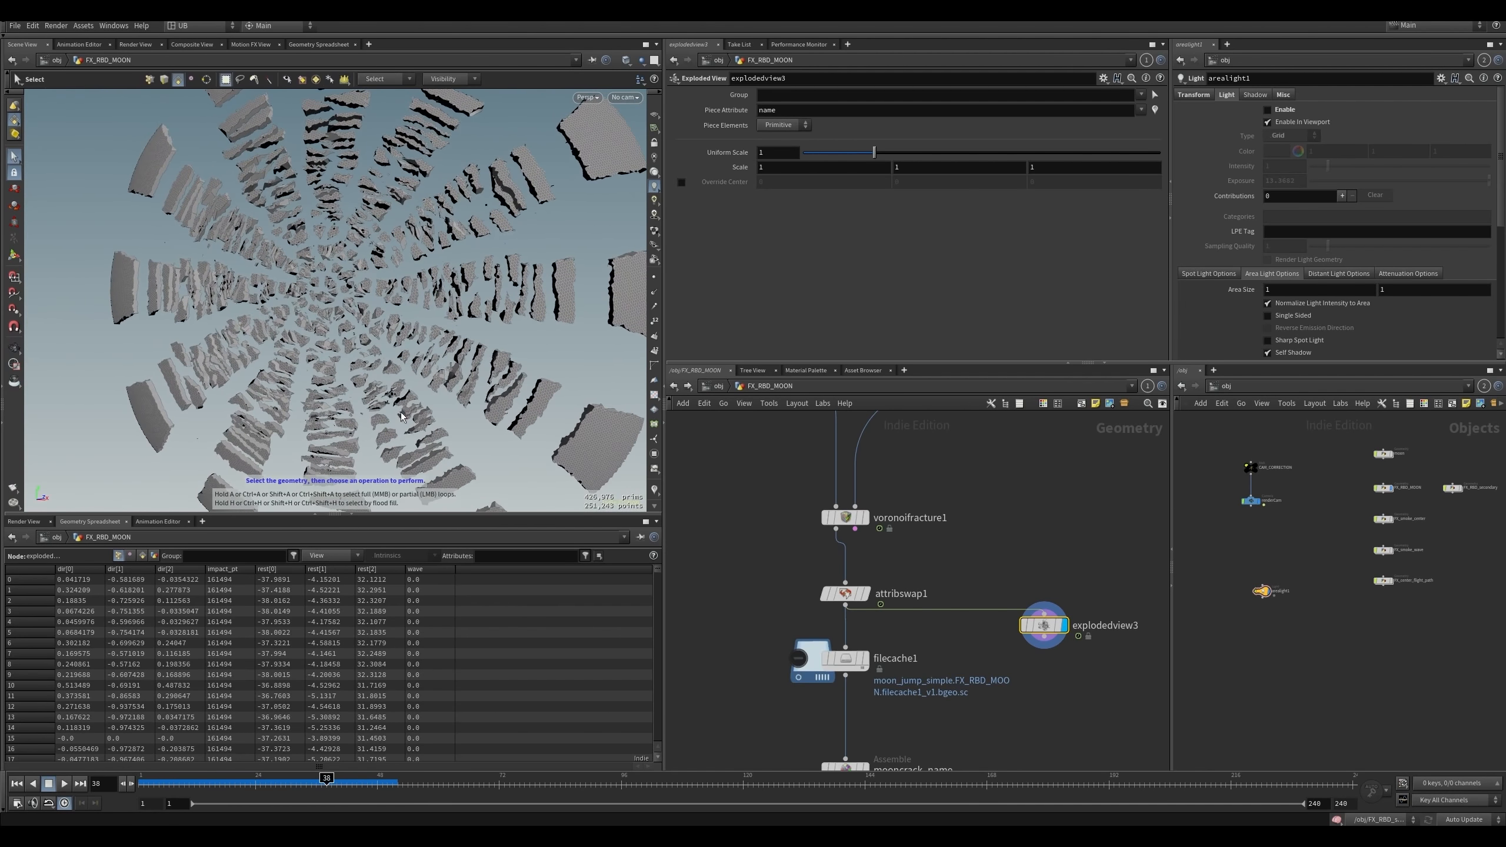
- Select voronoifracture1 to show its fracture settings
{"action": "middle_click_drag", "start_coordinate": [937, 505], "coordinate": [934, 628]}
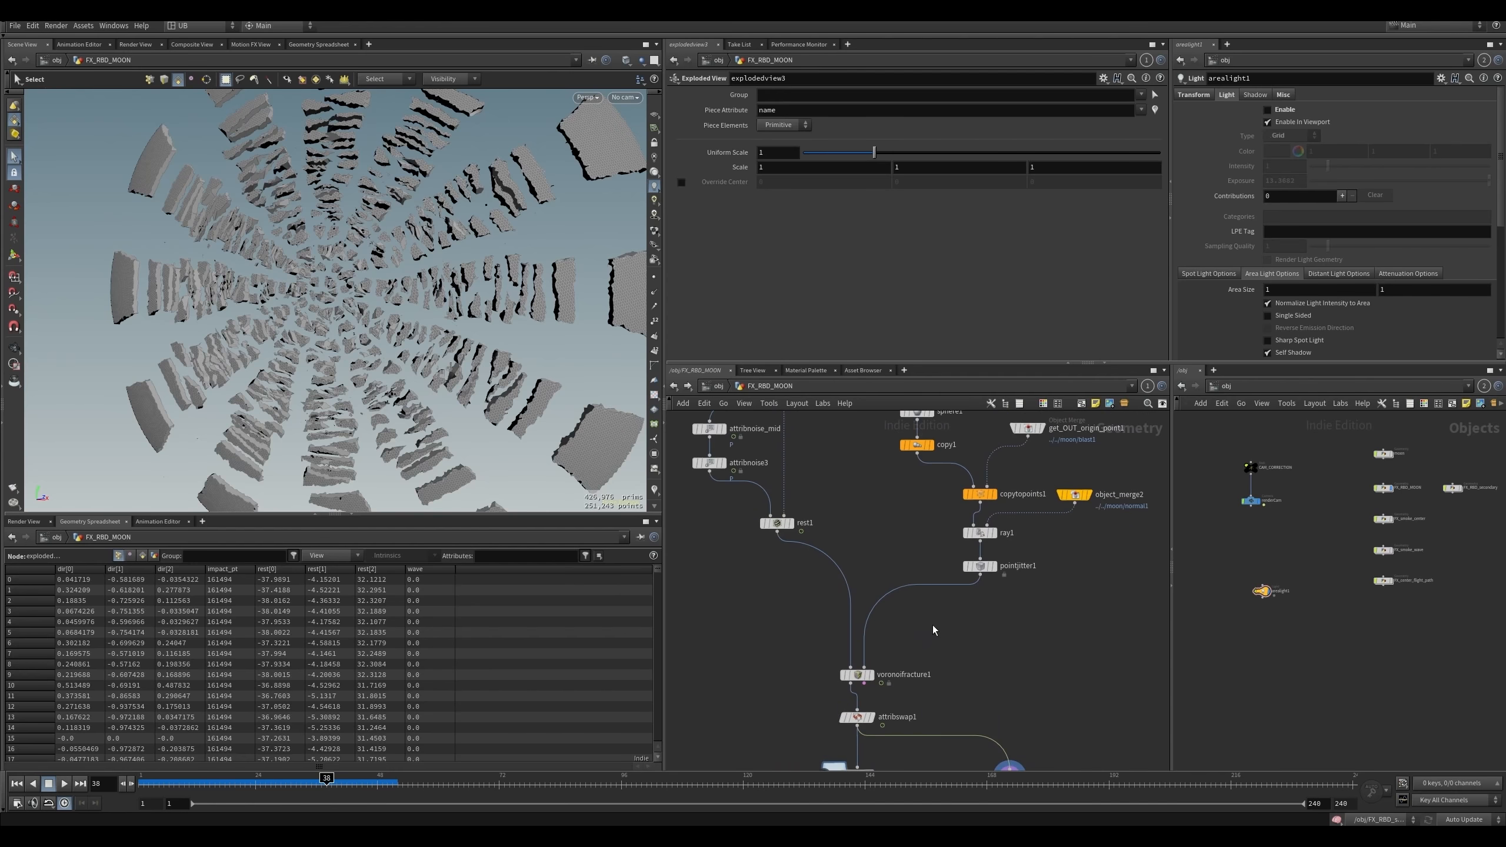
{"action": "left_click_drag", "start_coordinate": [959, 634], "coordinate": [828, 683]}
{"action": "scroll", "coordinate": [870, 539], "scroll_direction": "up", "scroll_amount": 3}
{"action": "middle_click_drag", "start_coordinate": [861, 510], "coordinate": [773, 679]}
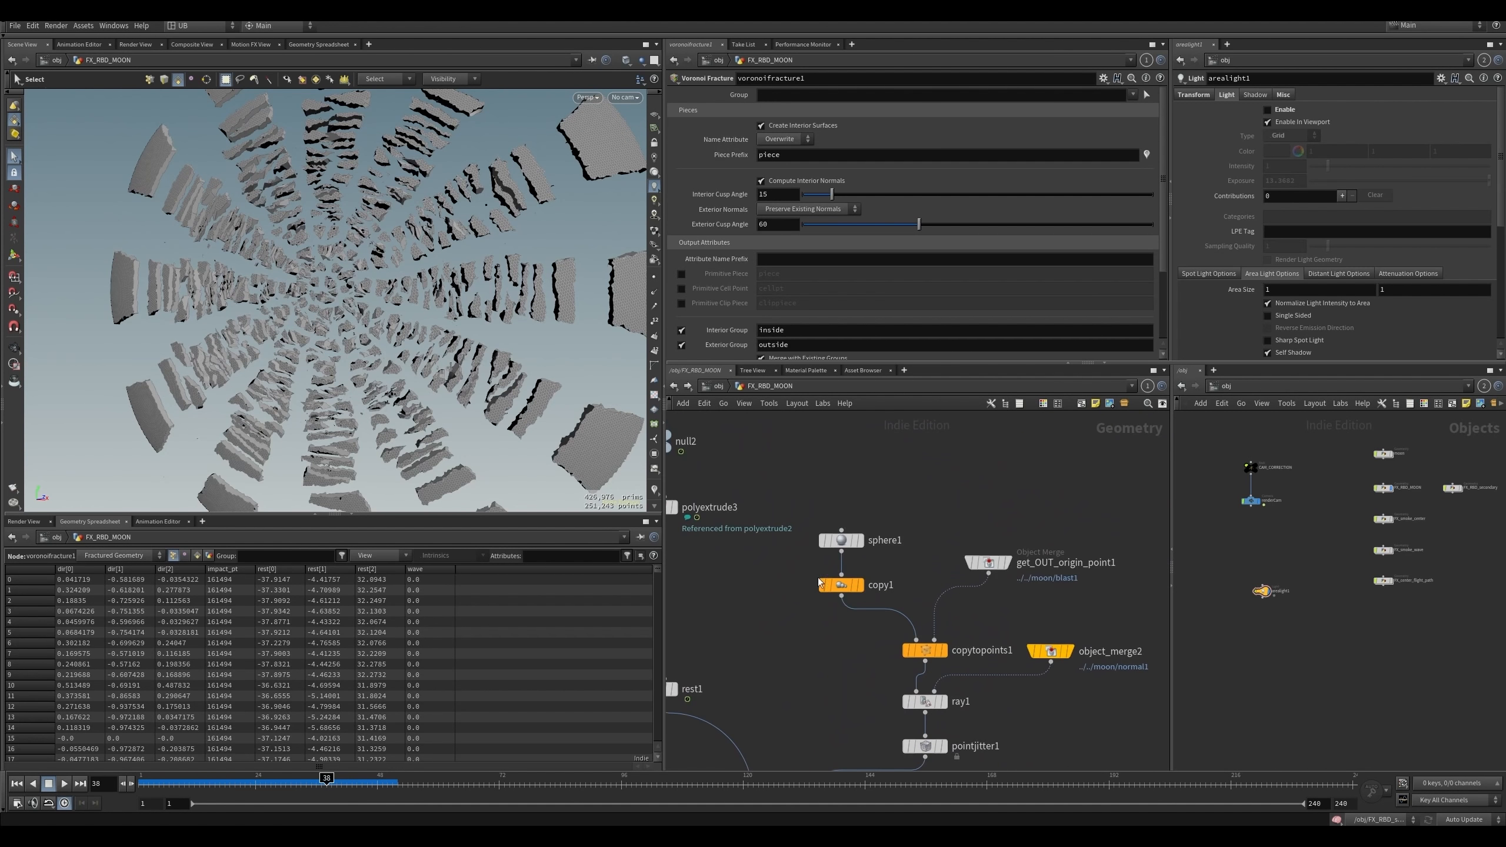
{"action": "middle_click_drag", "start_coordinate": [908, 517], "coordinate": [880, 485]}
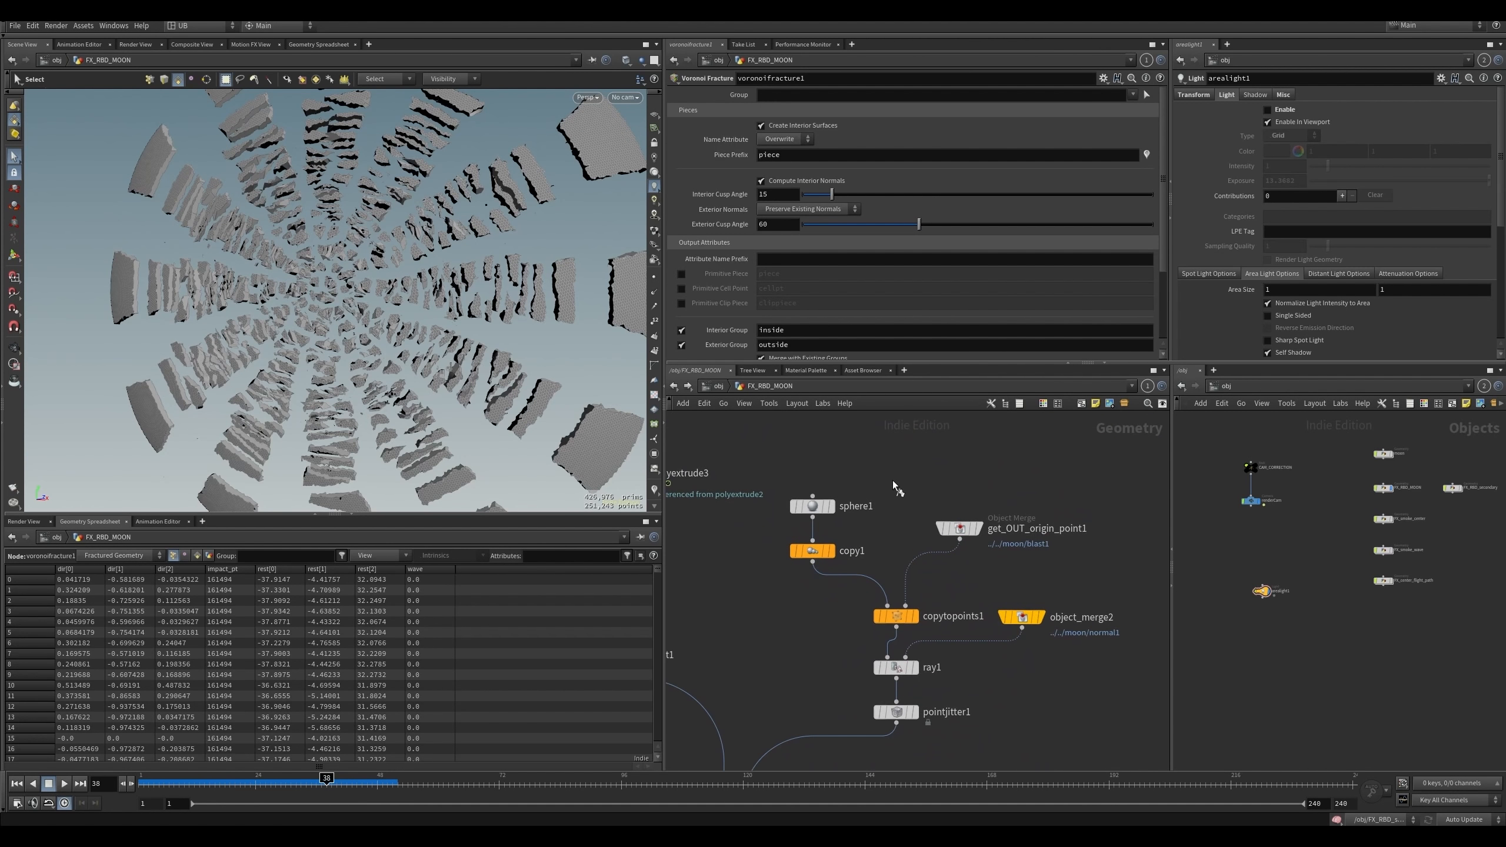
- Display sphere1 and frame the flattened sphere in the viewport
{"action": "left_click", "coordinate": [832, 505]}
{"action": "middle_click_drag", "start_coordinate": [818, 611], "coordinate": [840, 573]}
{"action": "left_click_drag", "start_coordinate": [908, 439], "coordinate": [846, 473]}
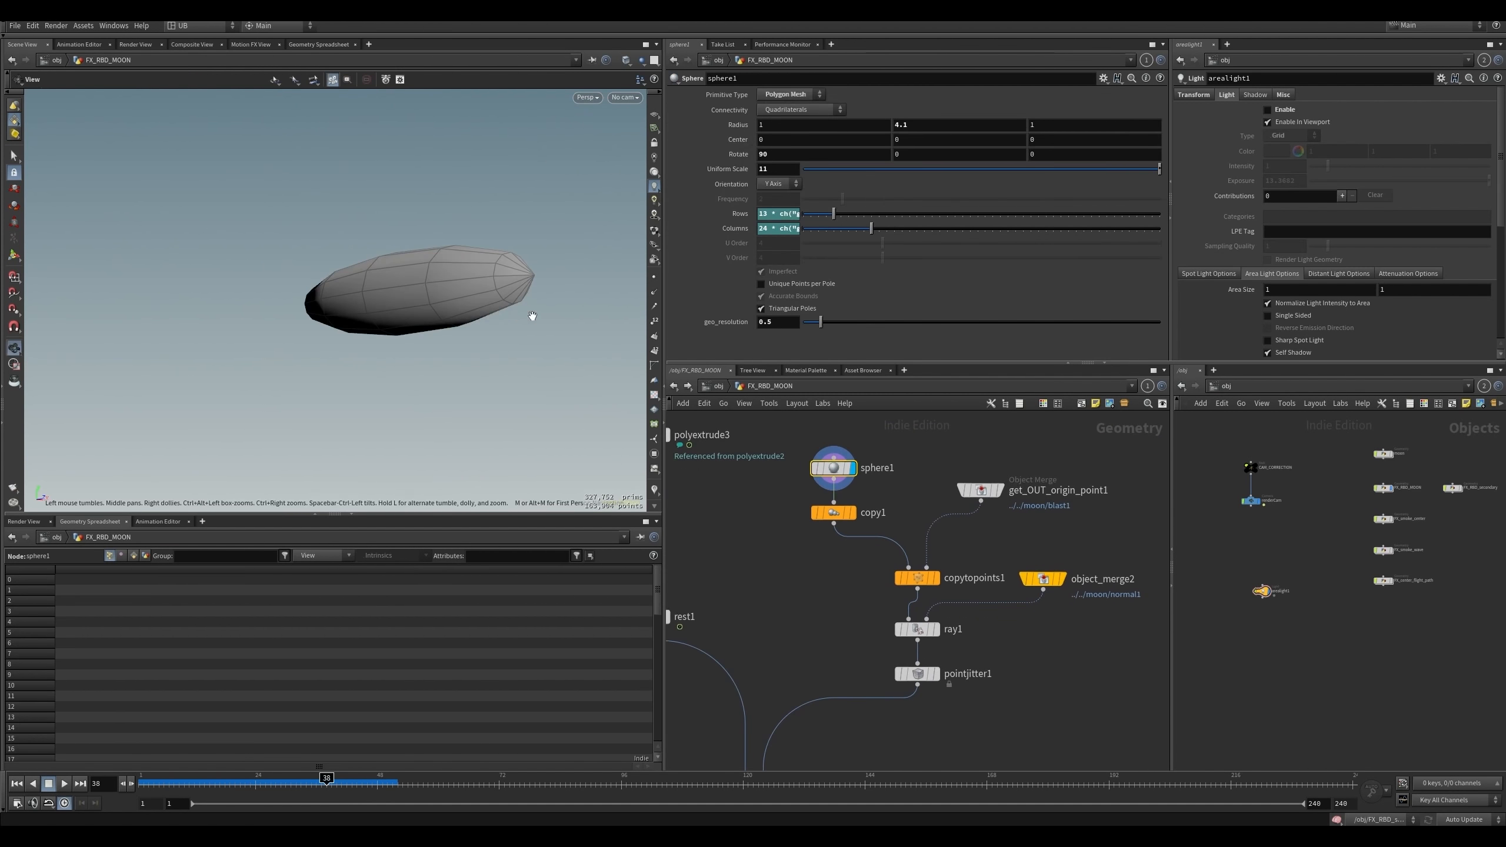
{"action": "key", "text": "space+g"}
{"action": "left_click_drag", "start_coordinate": [528, 317], "coordinate": [430, 320]}
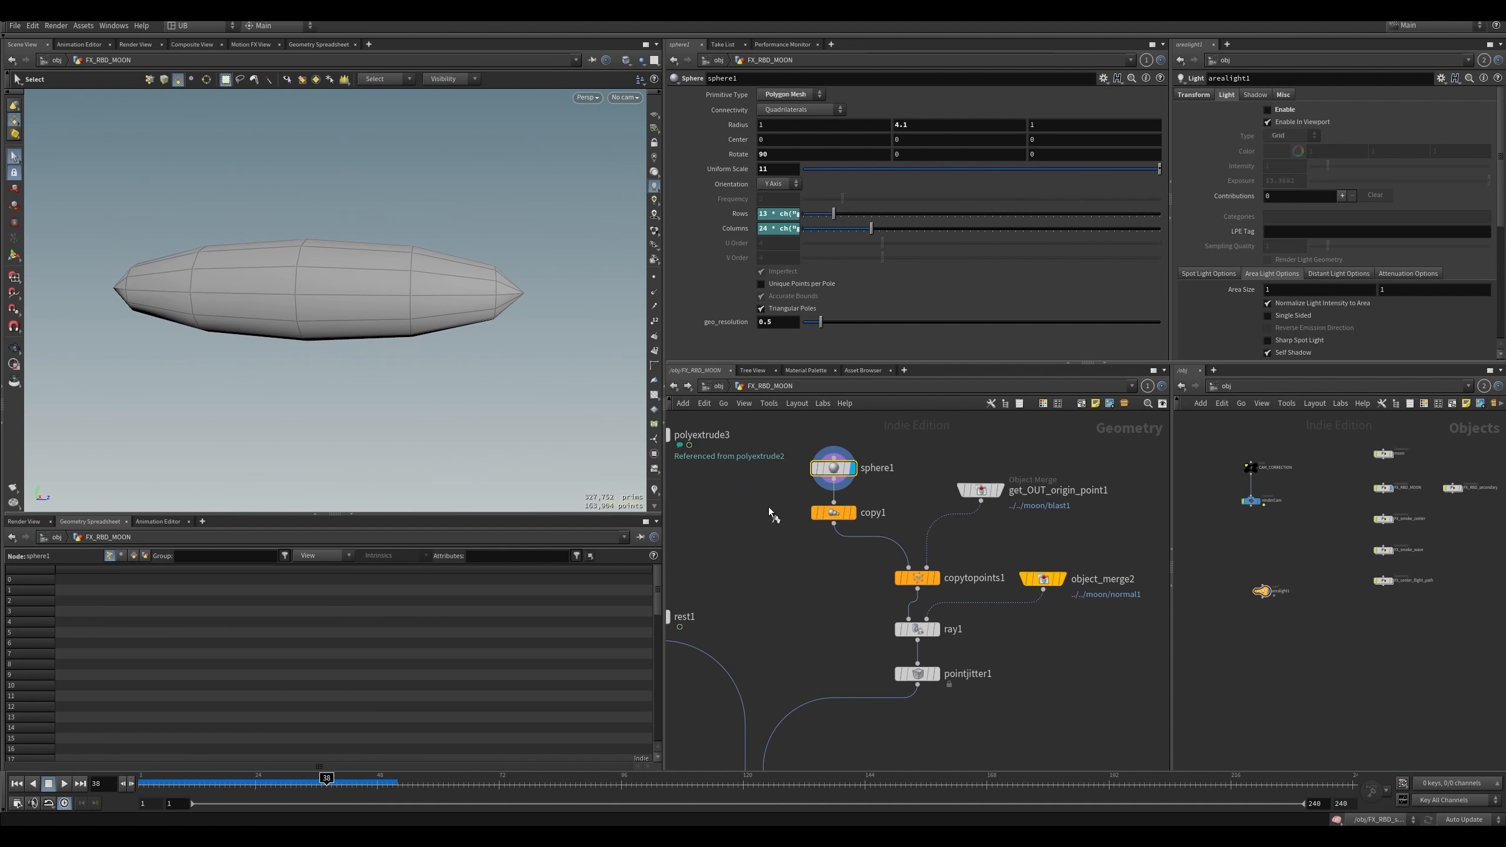
- Display copy1 and spread its copies with a Y translate of 20, undoing the stray edit
{"action": "left_click", "coordinate": [852, 512]}
{"action": "left_click_drag", "start_coordinate": [786, 503], "coordinate": [847, 532]}
{"action": "middle_click_drag", "start_coordinate": [803, 560], "coordinate": [802, 562]}
{"action": "left_click_drag", "start_coordinate": [771, 495], "coordinate": [843, 530]}
{"action": "middle_click_drag", "start_coordinate": [779, 171], "coordinate": [876, 163]}
{"action": "middle_click_drag", "start_coordinate": [929, 170], "coordinate": [925, 128]}
{"action": "key", "text": "ctrl+z"}
- Examine copy1's stack of progressively scaled spheres from several angles
{"action": "left_click_drag", "start_coordinate": [460, 351], "coordinate": [483, 411], "text": "alt"}
{"action": "right_click_drag", "start_coordinate": [484, 410], "coordinate": [336, 407], "text": "alt"}
{"action": "left_click_drag", "start_coordinate": [336, 407], "coordinate": [420, 350], "text": "alt"}
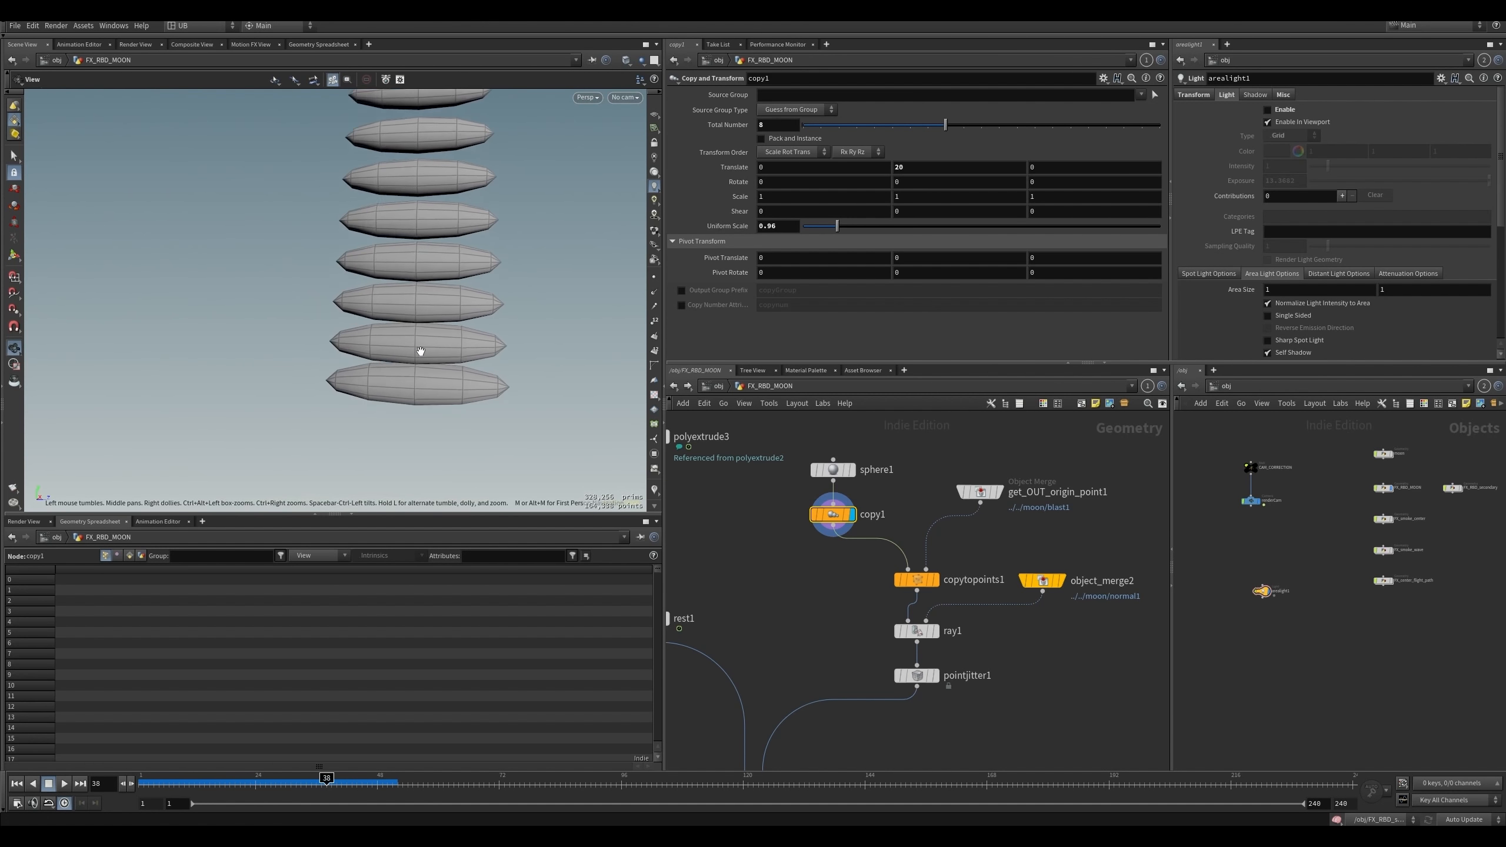
{"action": "right_click_drag", "start_coordinate": [421, 350], "coordinate": [367, 388], "text": "alt"}
{"action": "left_click_drag", "start_coordinate": [366, 388], "coordinate": [433, 363], "text": "alt"}
{"action": "right_click_drag", "start_coordinate": [434, 363], "coordinate": [511, 377], "text": "alt"}
{"action": "middle_click_drag", "start_coordinate": [511, 377], "coordinate": [485, 349], "text": "alt"}
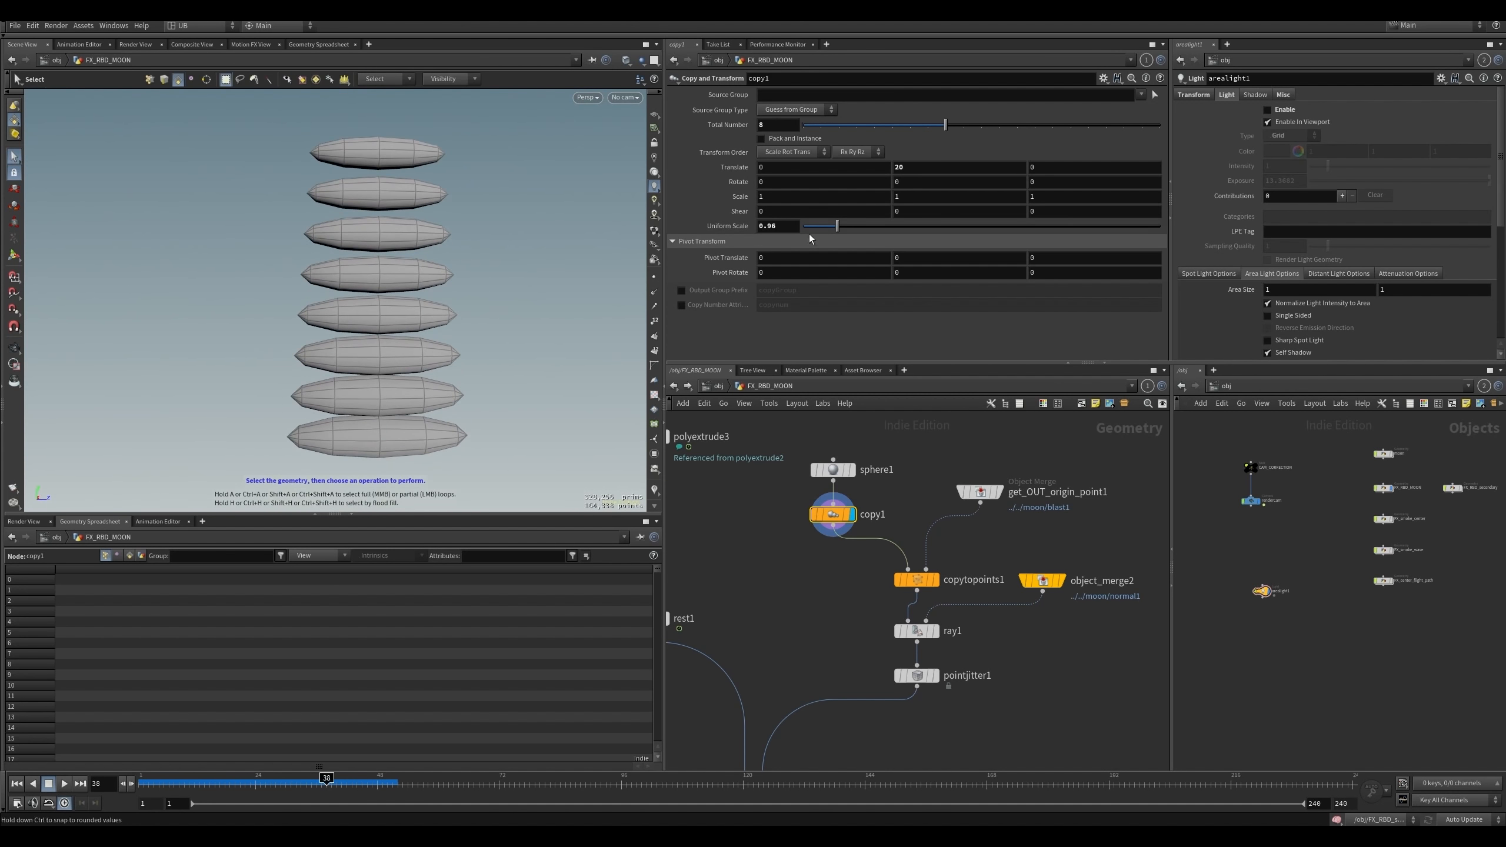
{"action": "right_click_drag", "start_coordinate": [461, 328], "coordinate": [504, 360], "text": "alt"}
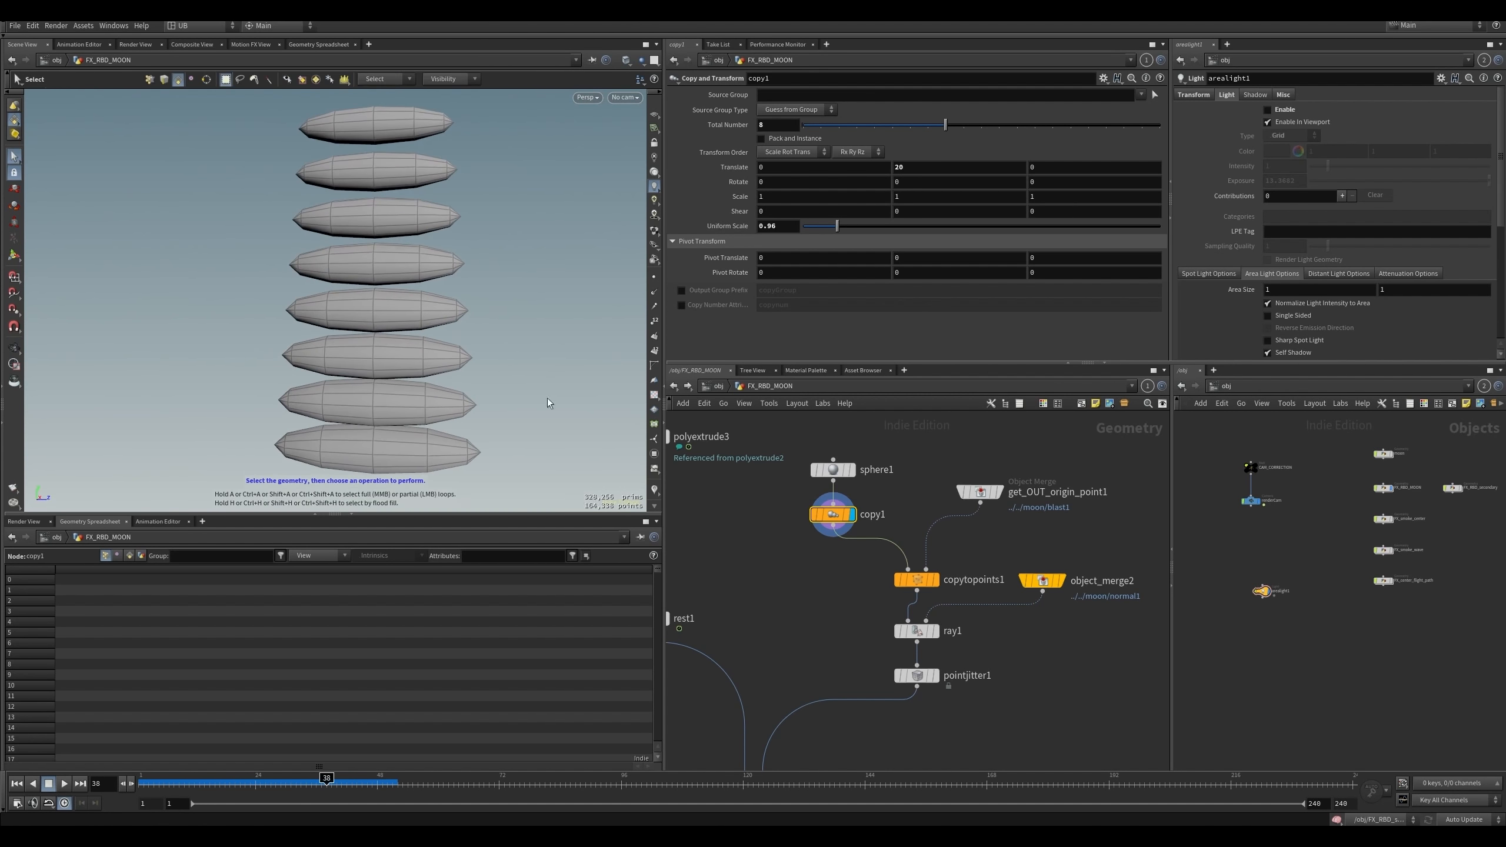
- Display and frame the get_OUT_origin_point1 point with point markers on, and save the scene
{"action": "left_click", "coordinate": [999, 491]}
{"action": "key", "text": "space+f"}
{"action": "left_click", "coordinate": [654, 277]}
{"action": "middle_click_drag", "start_coordinate": [815, 566], "coordinate": [767, 517]}
{"action": "key", "text": "ctrl+s"}
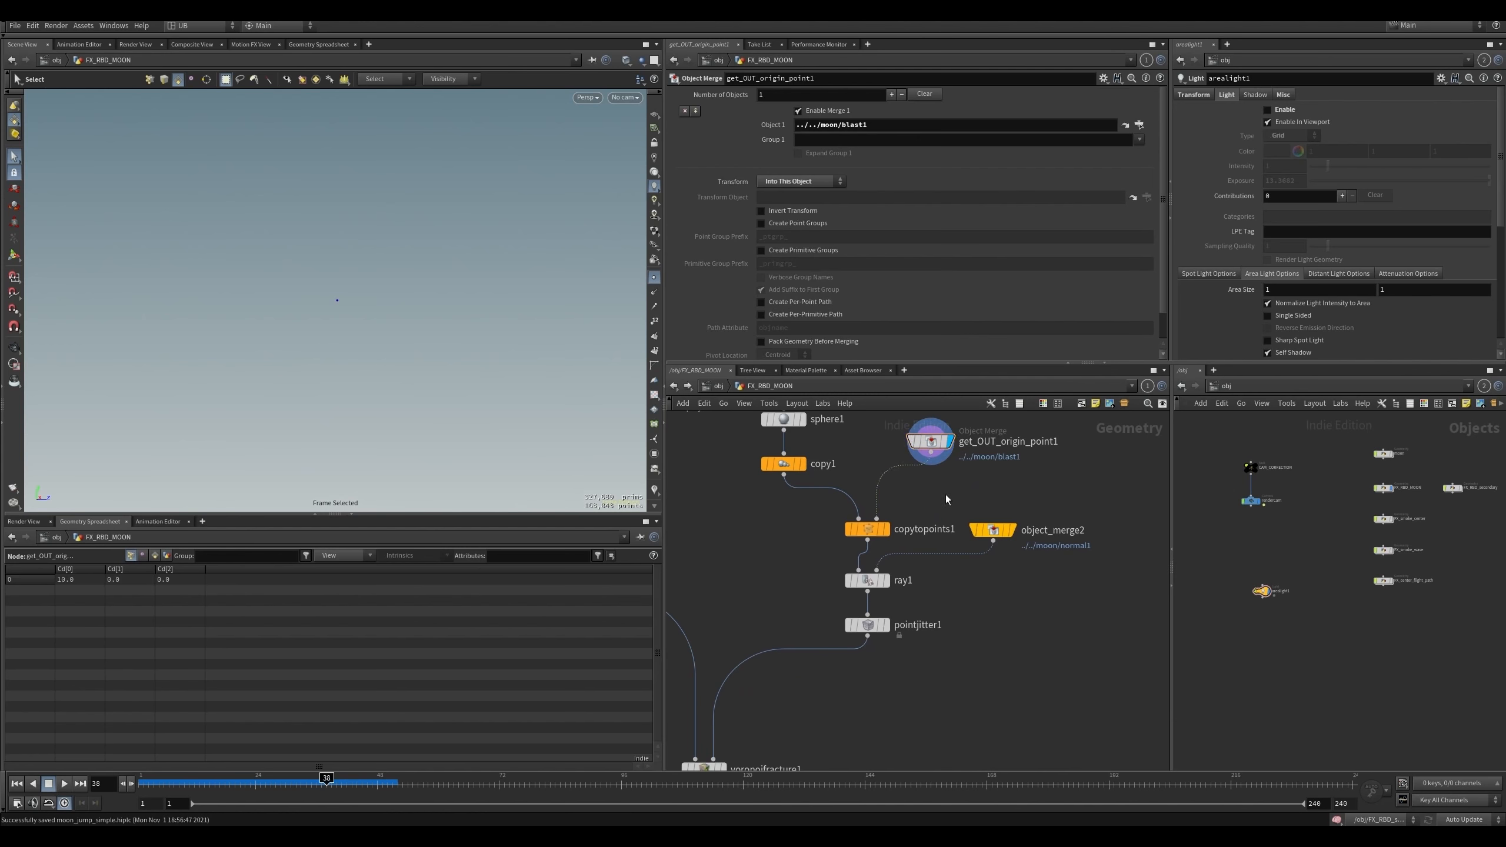
- Jump to the blast1 node referenced by get_OUT_origin_point1, display it, and return to the FX_RBD_MOON network
{"action": "middle_click_drag", "start_coordinate": [948, 498], "coordinate": [938, 521]}
{"action": "left_click_drag", "start_coordinate": [1008, 437], "coordinate": [958, 467]}
{"action": "left_click_drag", "start_coordinate": [981, 554], "coordinate": [993, 560]}
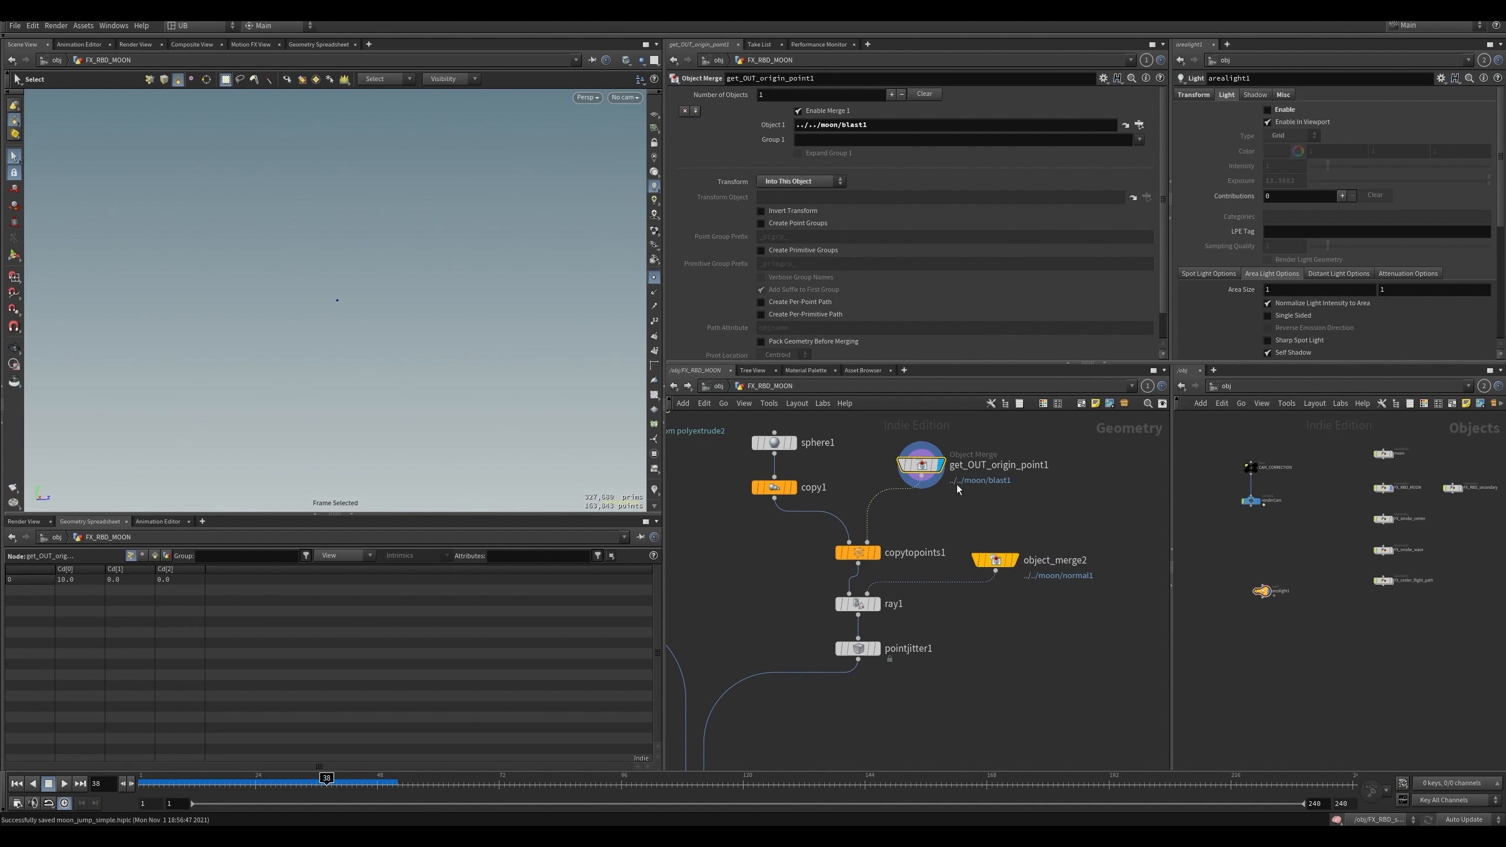
{"action": "left_click", "coordinate": [1125, 125]}
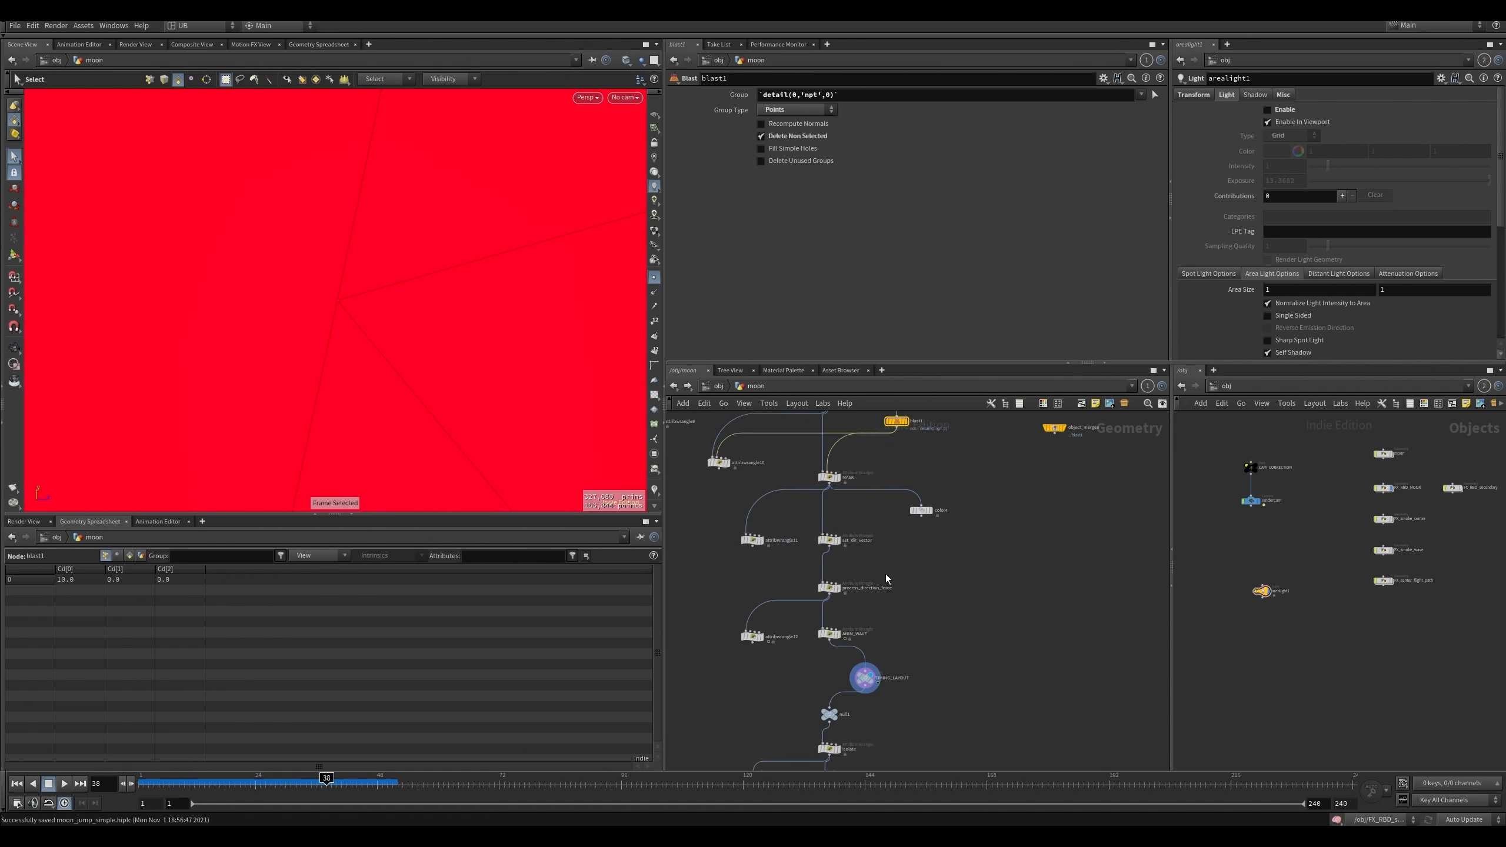
{"action": "left_click", "coordinate": [863, 538]}
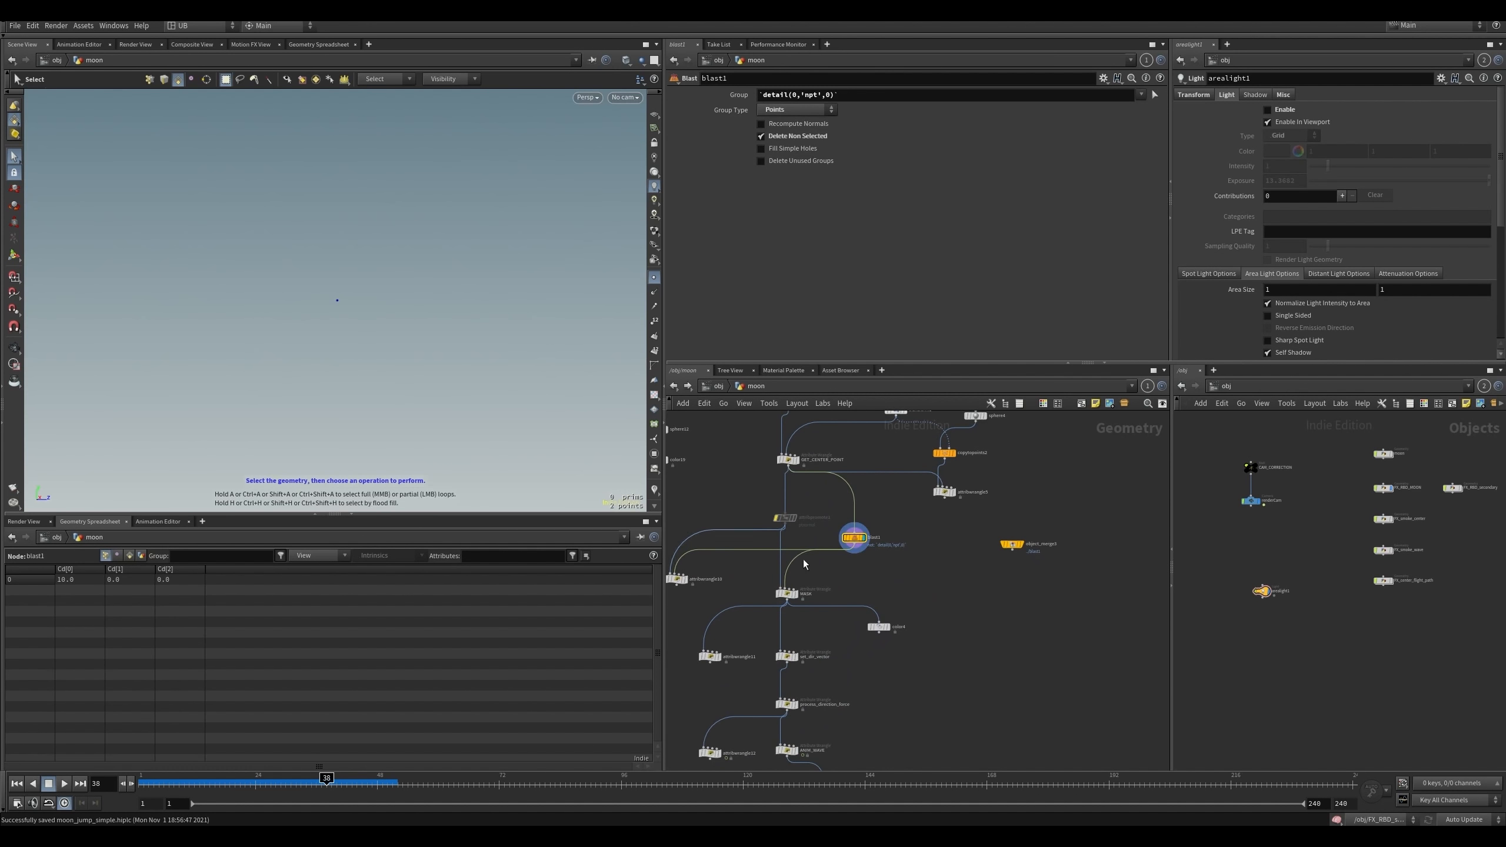
{"action": "key", "text": "alt+Left"}
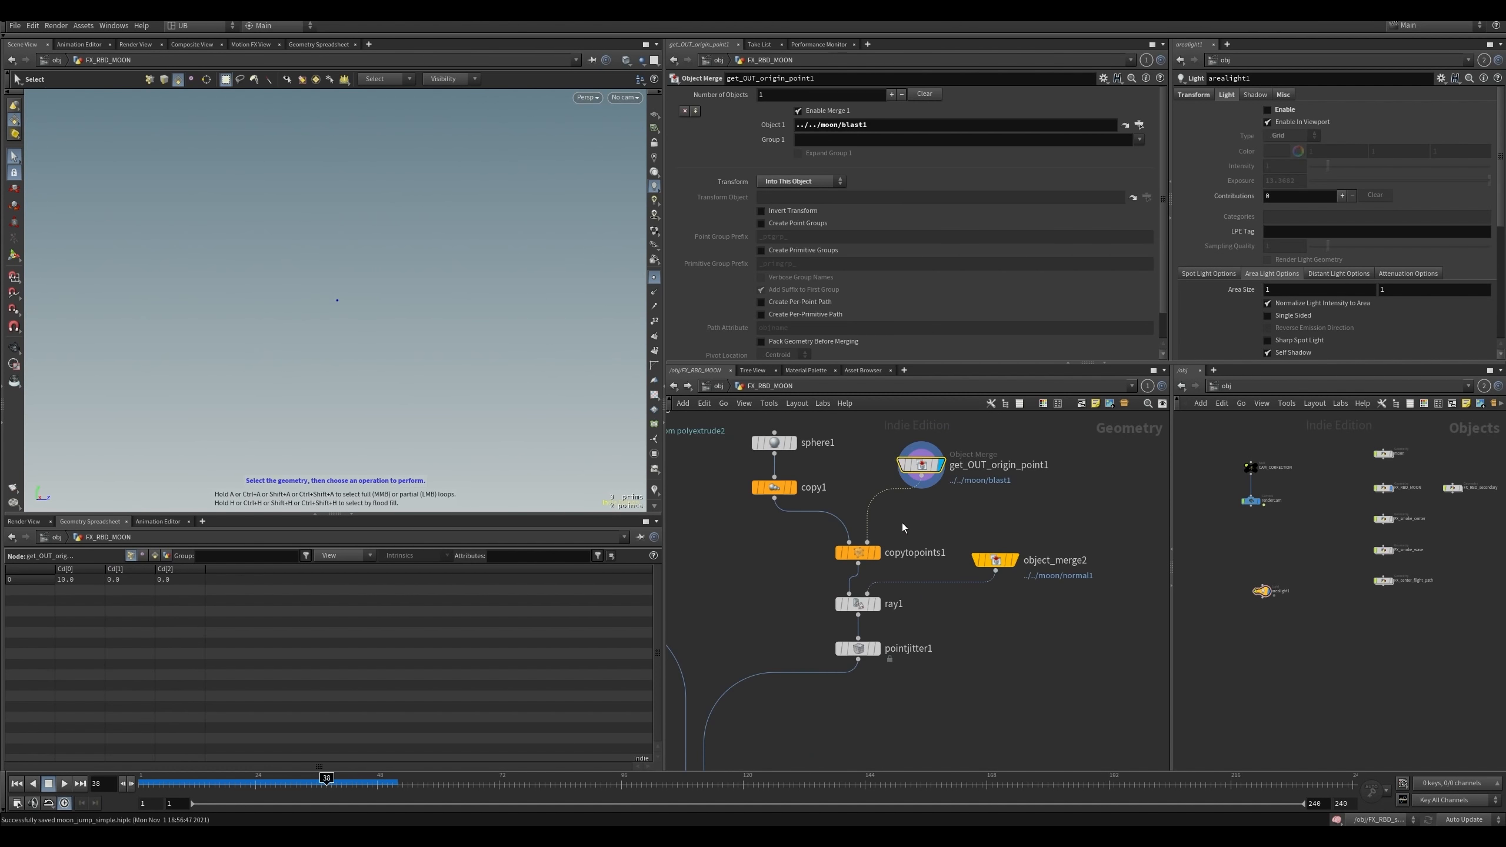
- Display copytopoints1 and frame the spheres copied onto the origin point
{"action": "left_click", "coordinate": [877, 552]}
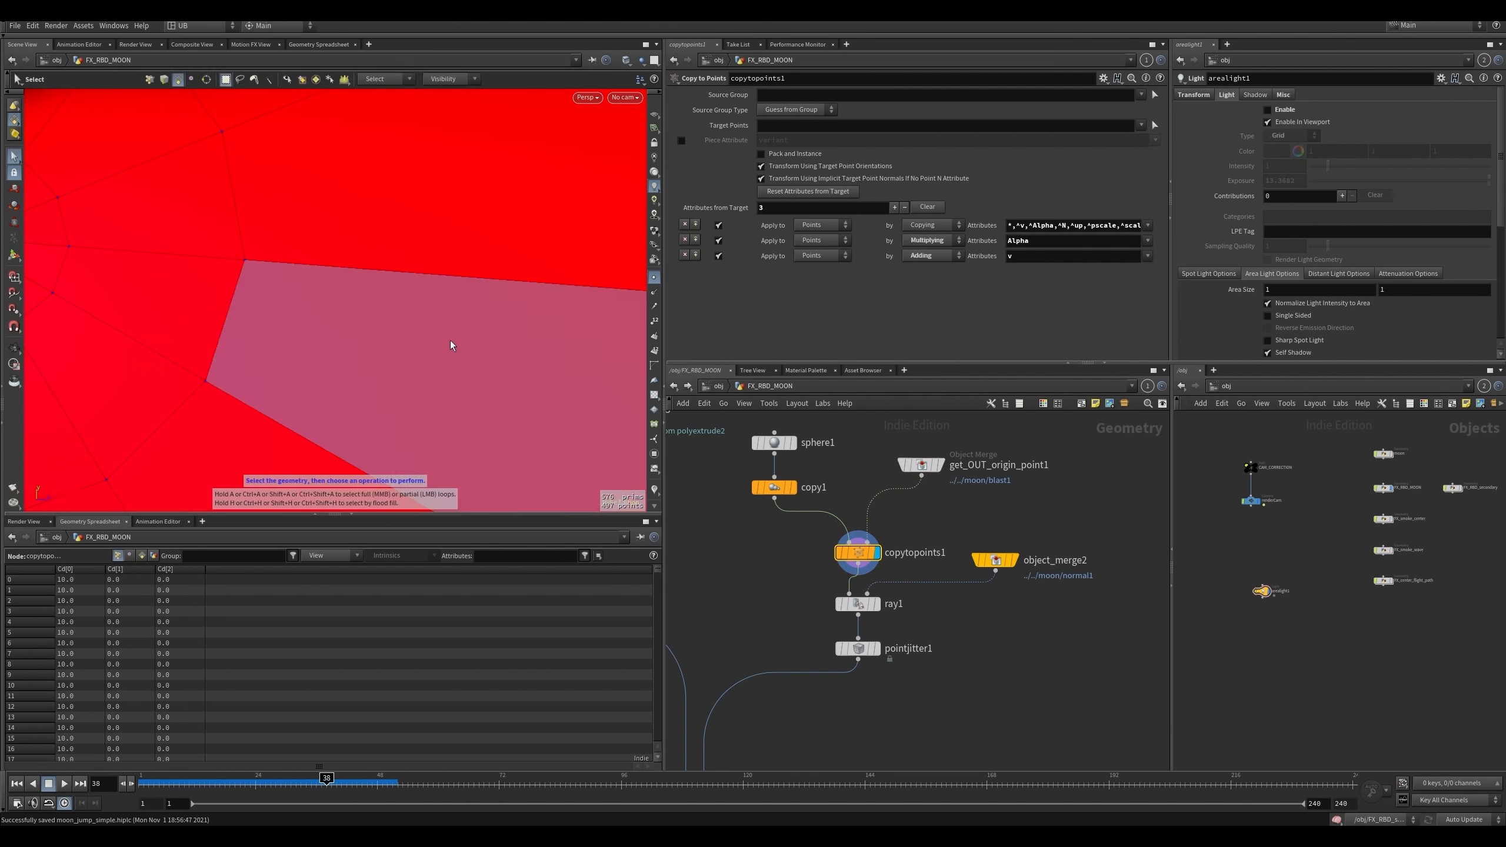
{"action": "key", "text": "space+g"}
{"action": "left_click_drag", "start_coordinate": [425, 365], "coordinate": [517, 334], "text": "alt"}
{"action": "scroll", "coordinate": [517, 334], "scroll_direction": "down", "scroll_amount": 3}
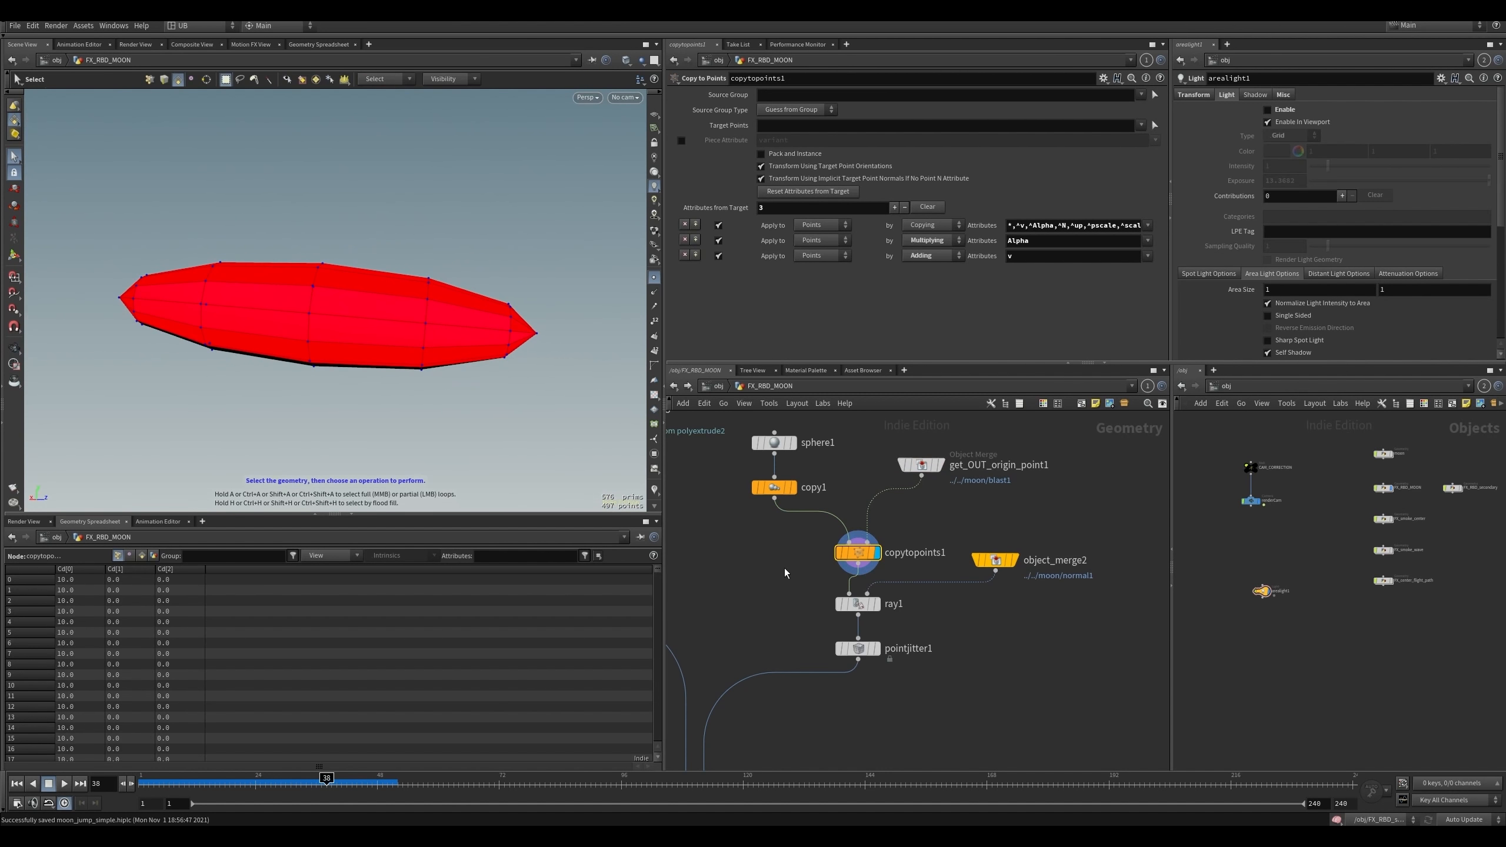
- Display ray1 with object_merge2 as a template to see the shells projected onto the moon surface
{"action": "left_click_drag", "start_coordinate": [817, 587], "coordinate": [890, 616]}
{"action": "left_click", "coordinate": [877, 603]}
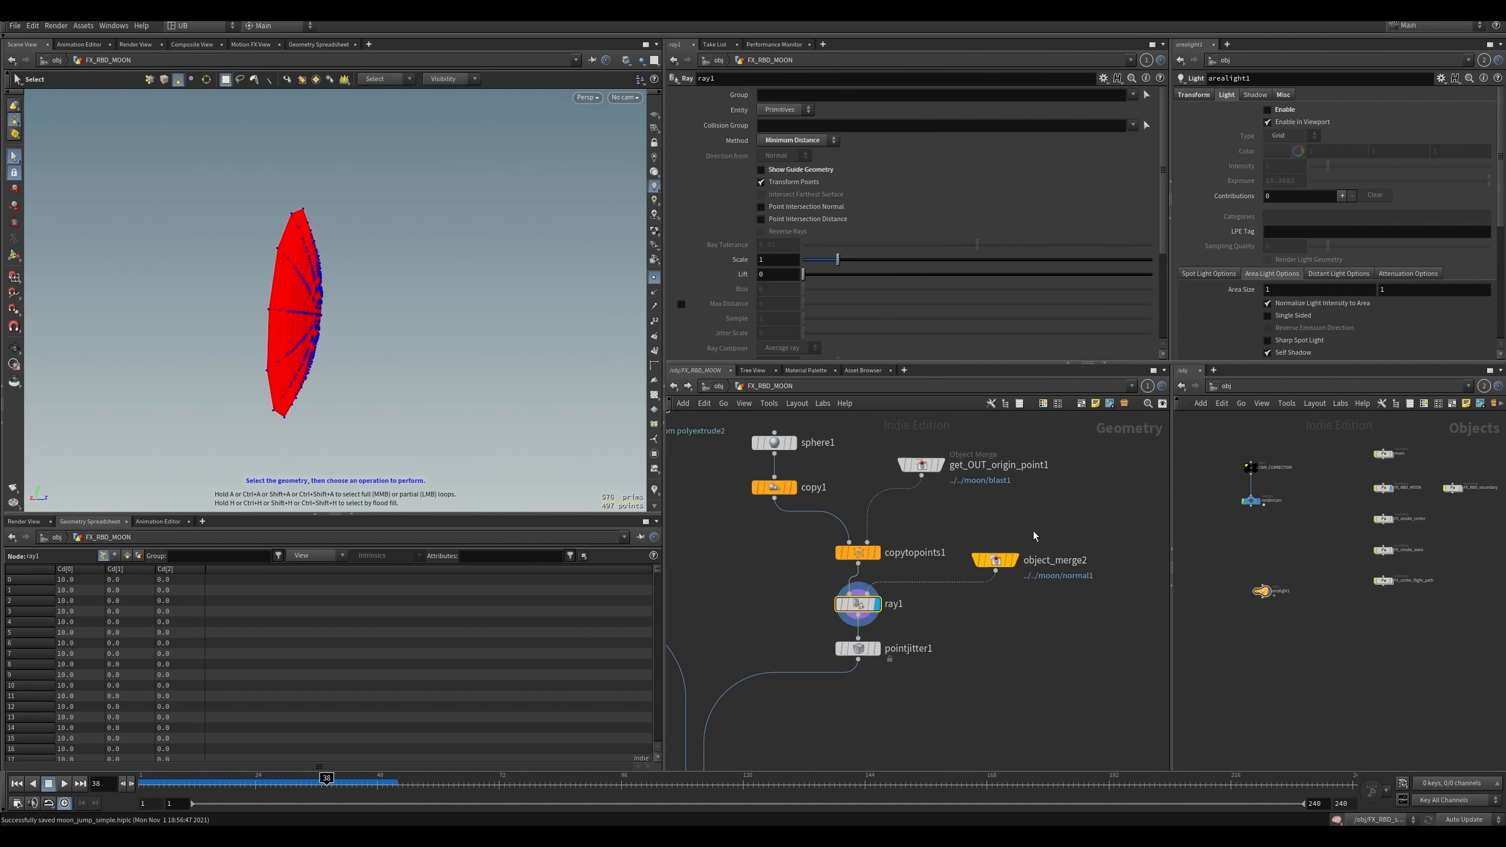
{"action": "left_click", "coordinate": [1008, 560]}
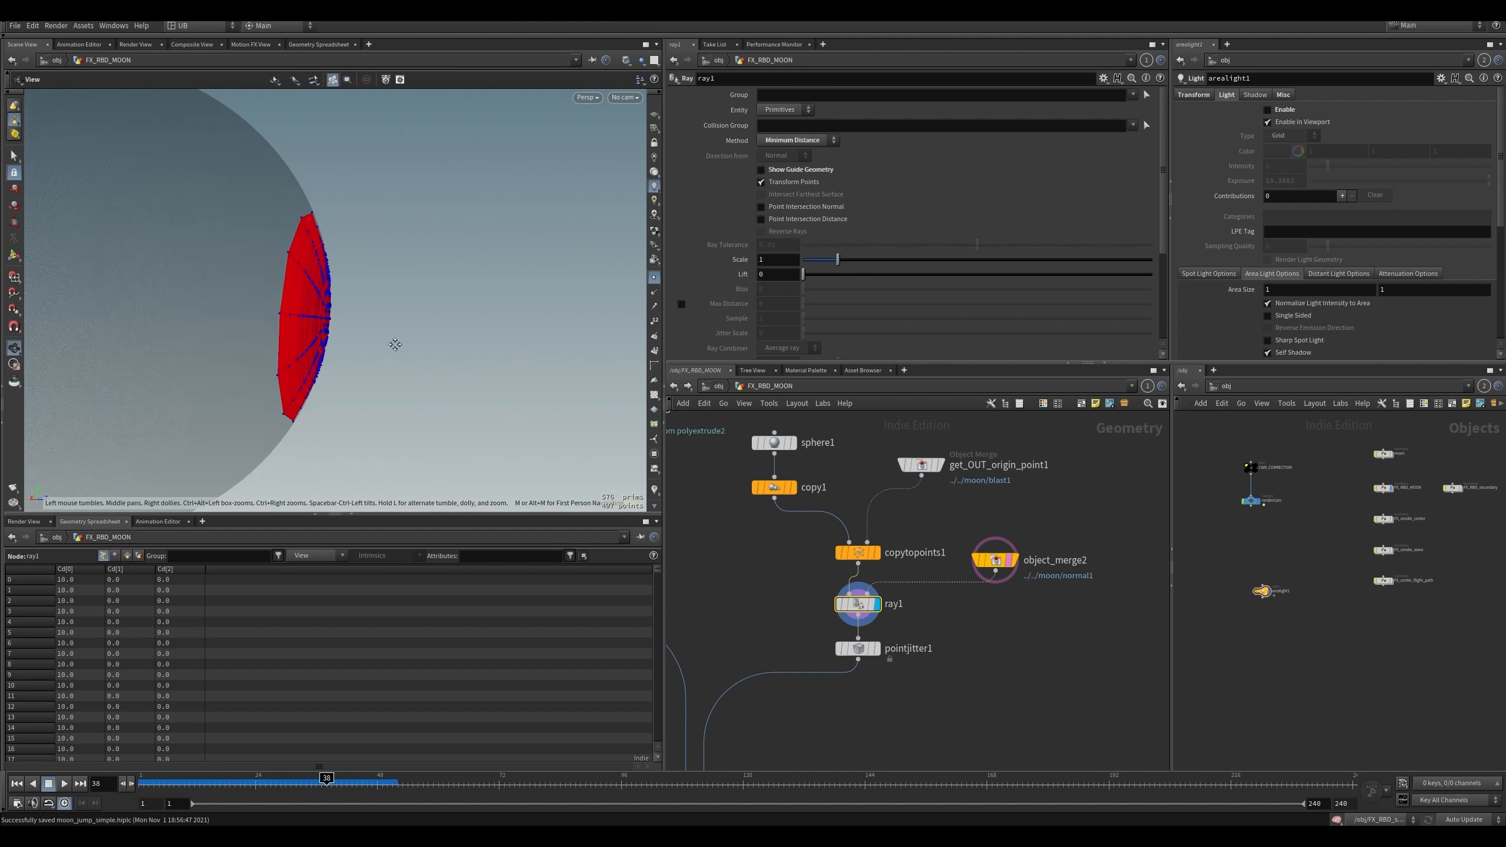
{"action": "left_click_drag", "start_coordinate": [396, 343], "coordinate": [380, 302], "text": "alt"}
- Vary copy1's total number of copies, ending at 8, and examine the effect on the projected points
{"action": "left_click", "coordinate": [774, 487]}
{"action": "left_click_drag", "start_coordinate": [874, 125], "coordinate": [945, 125]}
{"action": "right_click_drag", "start_coordinate": [344, 278], "coordinate": [618, 237]}
{"action": "right_click_drag", "start_coordinate": [374, 300], "coordinate": [514, 286]}
{"action": "right_click_drag", "start_coordinate": [332, 329], "coordinate": [95, 437]}
{"action": "key", "text": "s"}
{"action": "right_click_drag", "start_coordinate": [469, 313], "coordinate": [217, 369], "text": "alt"}
{"action": "right_click_drag", "start_coordinate": [217, 370], "coordinate": [190, 339], "text": "alt"}
- Turn off the object_merge2 template and display pointjitter1
{"action": "left_click", "coordinate": [1009, 560]}
{"action": "middle_click_drag", "start_coordinate": [925, 688], "coordinate": [914, 658]}
{"action": "key", "text": "r"}
{"action": "left_click", "coordinate": [858, 624]}
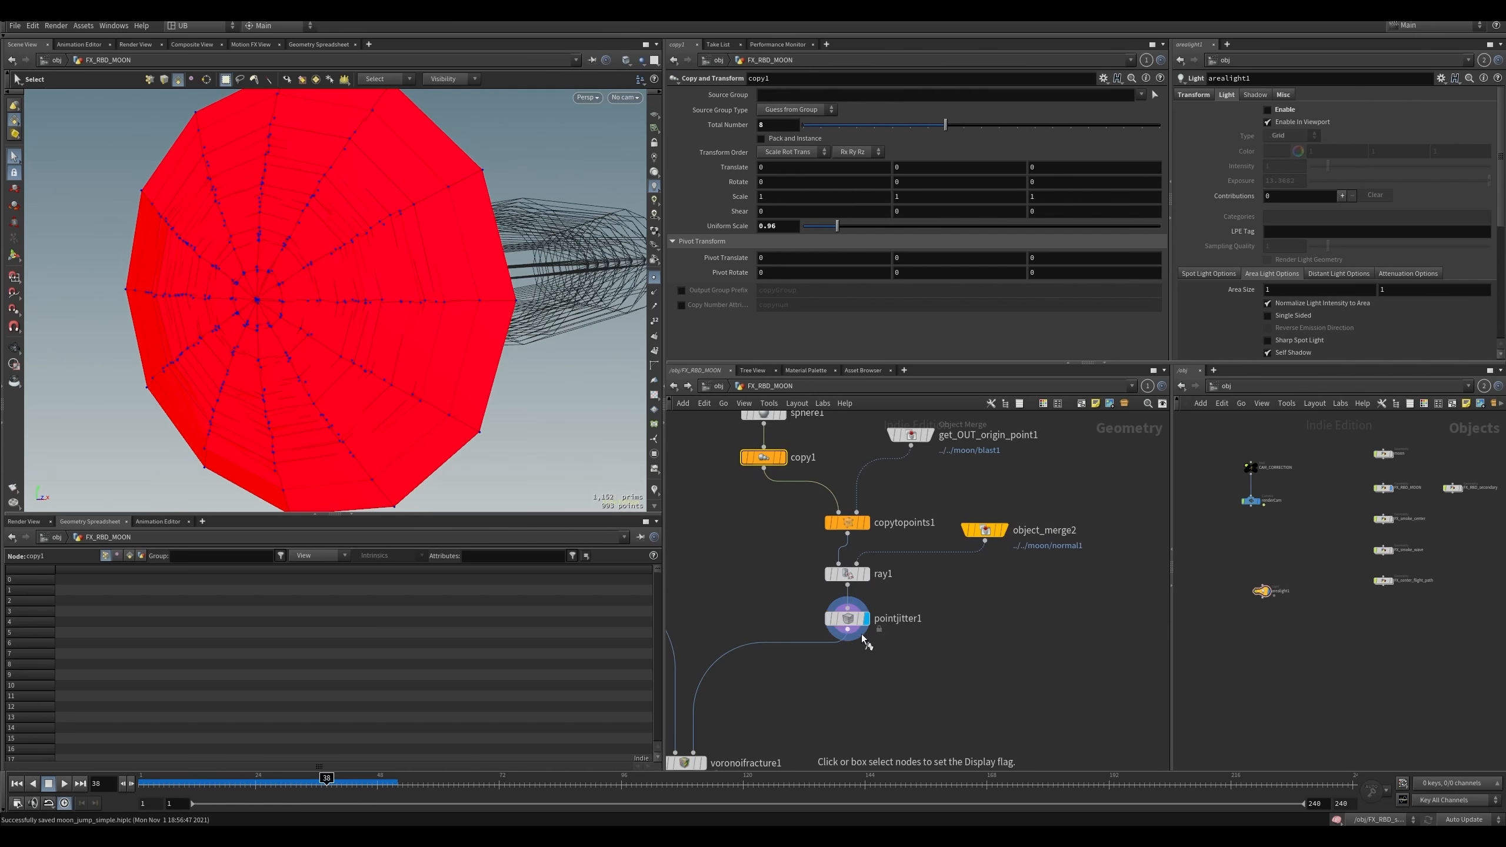
- Toggle the bypass of pointjitter1 on and off to compare the jittered and unjittered points
{"action": "left_click", "coordinate": [849, 620]}
{"action": "key", "text": "b"}
{"action": "key", "text": "b"}
{"action": "key", "text": "b"}
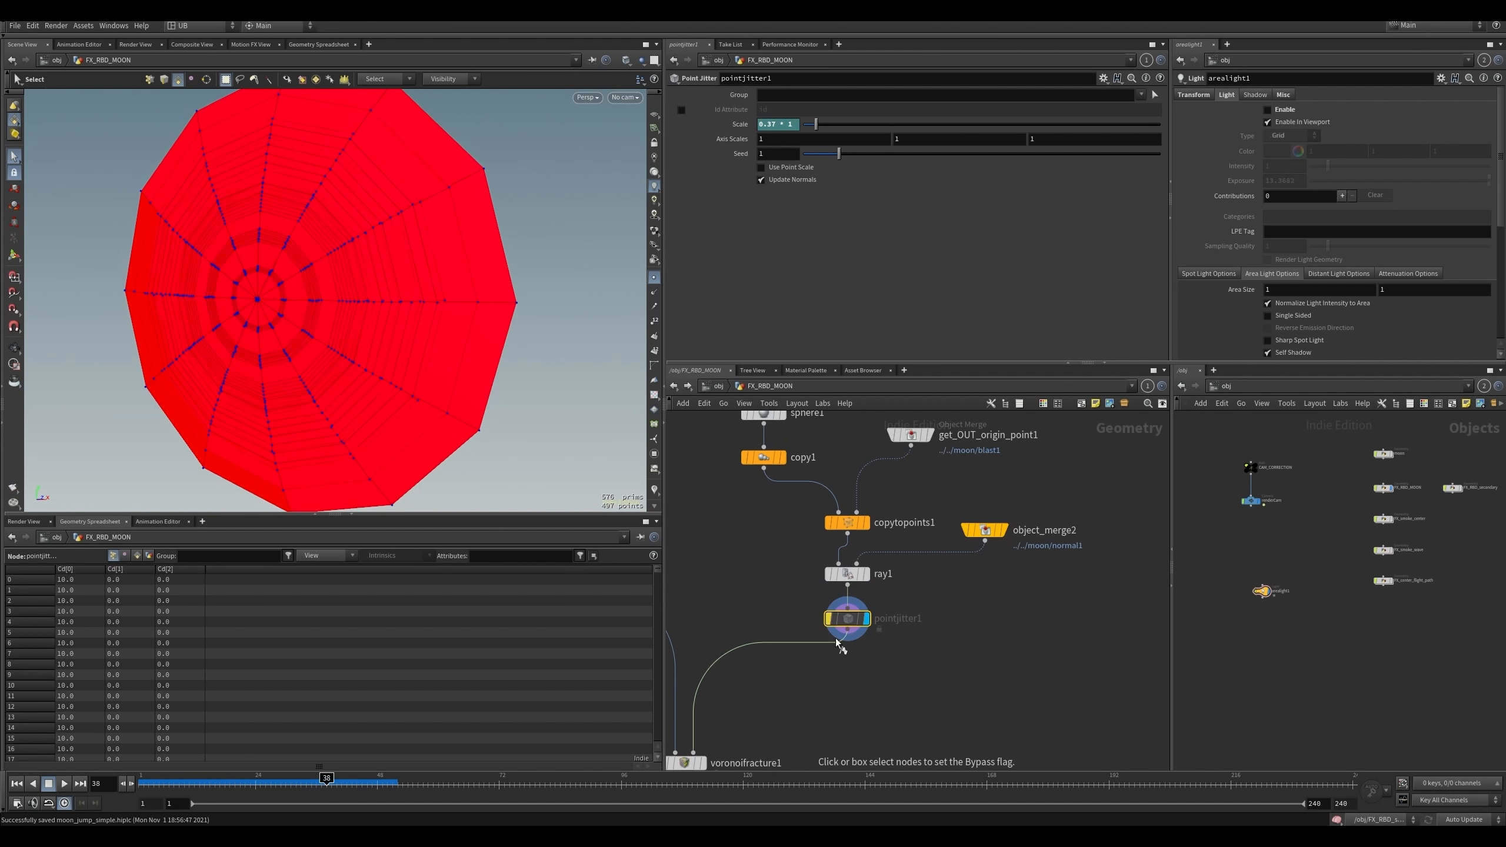
{"action": "key", "text": "b"}
{"action": "mouse_move", "coordinate": [314, 323]}
{"action": "left_mouse_down", "text": "alt"}
{"action": "mouse_move", "coordinate": [133, 341]}
{"action": "mouse_move", "coordinate": [326, 341]}
{"action": "left_mouse_up", "text": "alt"}
{"action": "left_click_drag", "start_coordinate": [790, 602], "coordinate": [882, 652]}
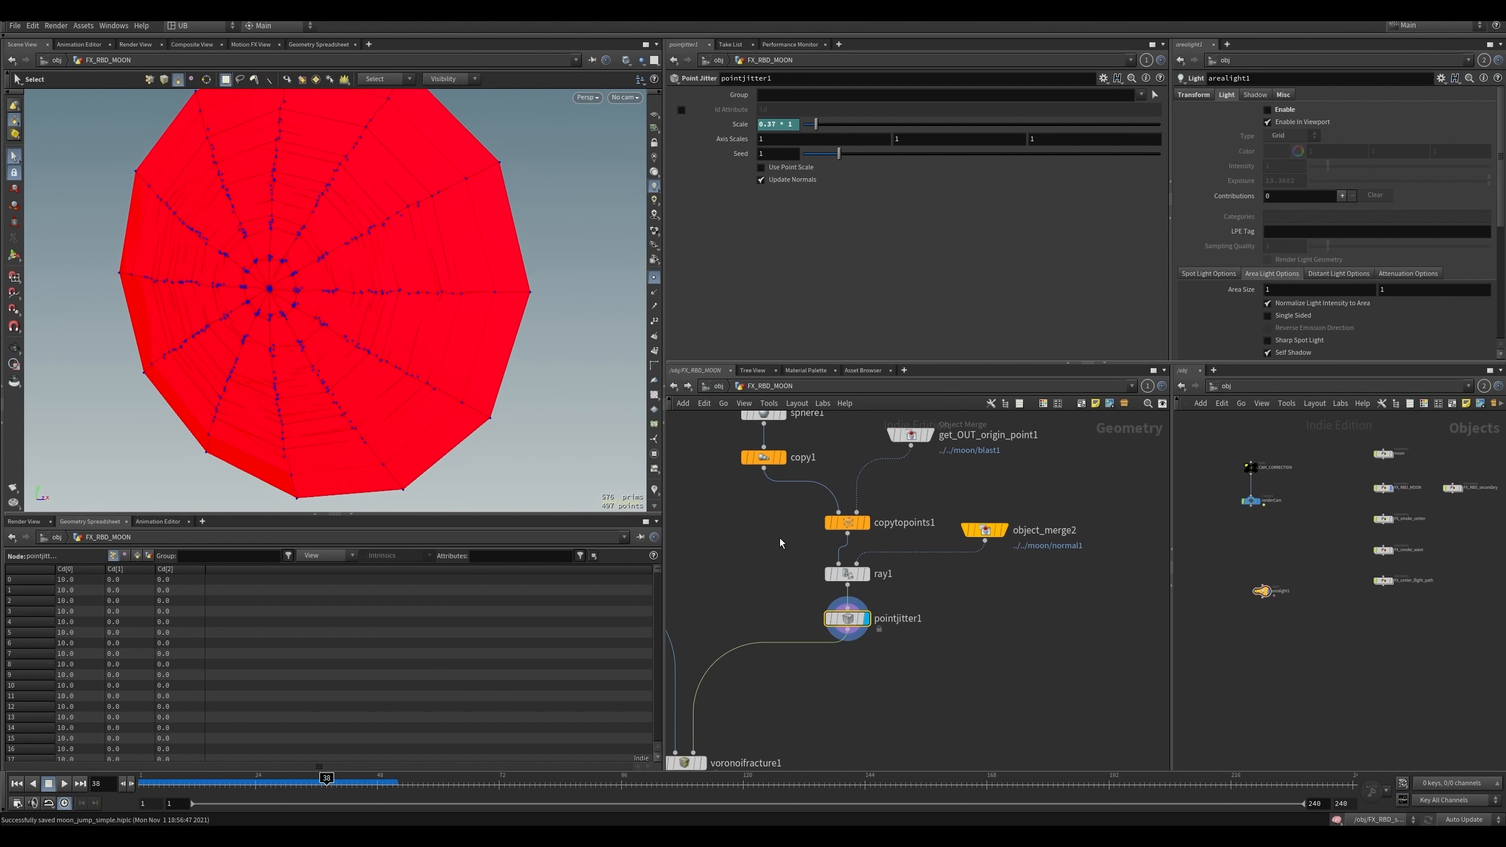
- Select copy1, display voronoifracture1, and mark out the nodes that feed the fracture
{"action": "middle_click_drag", "start_coordinate": [740, 483], "coordinate": [764, 524]}
{"action": "left_click", "coordinate": [782, 500]}
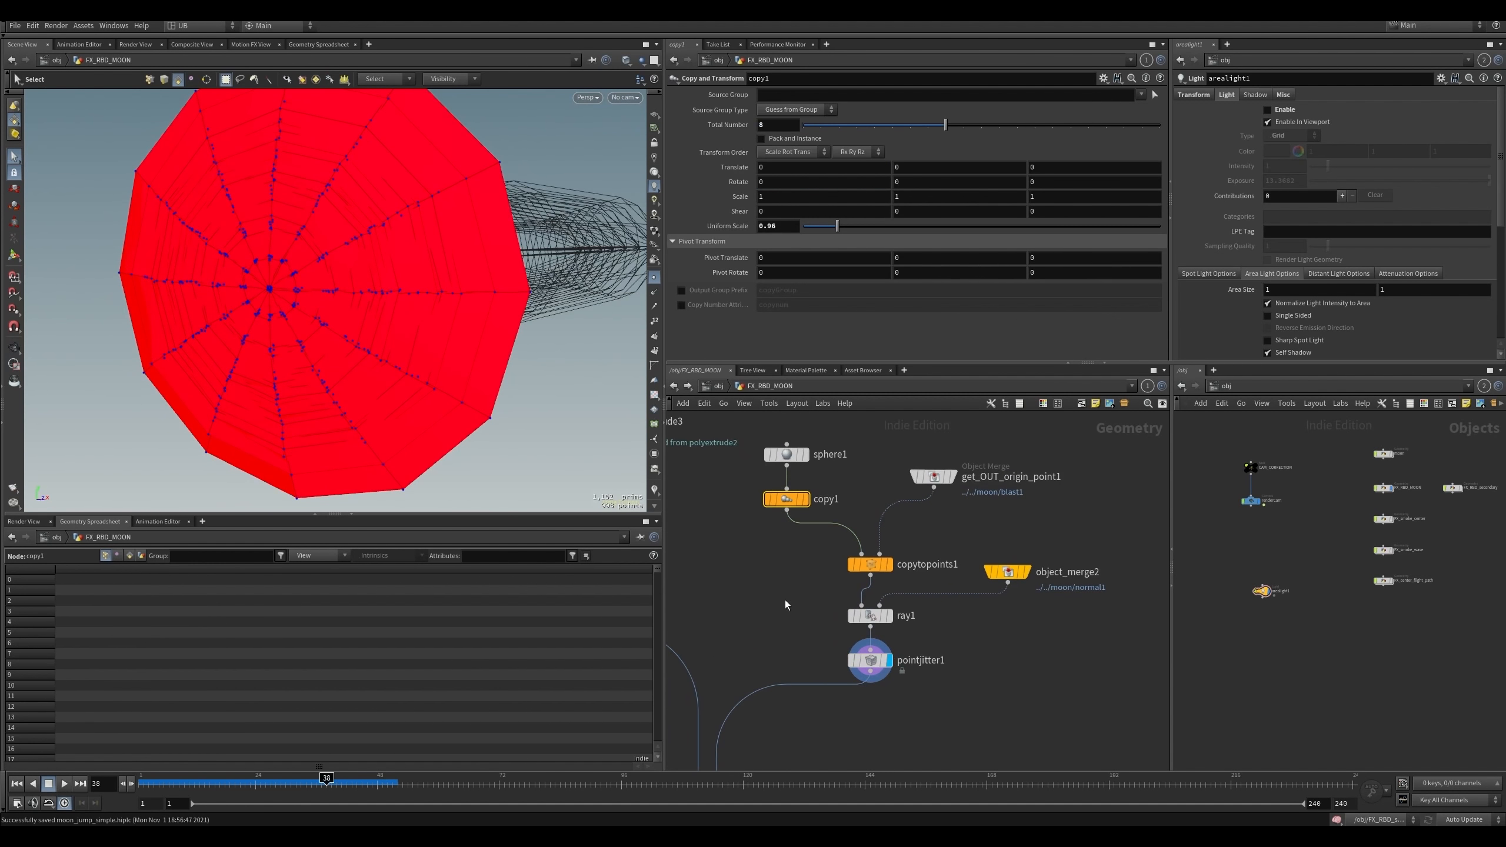
{"action": "middle_click_drag", "start_coordinate": [781, 755], "coordinate": [850, 539]}
{"action": "mouse_move", "coordinate": [744, 565]}
{"action": "left_mouse_down"}
{"action": "mouse_move", "coordinate": [793, 605]}
{"action": "mouse_move", "coordinate": [867, 607]}
{"action": "left_mouse_up"}
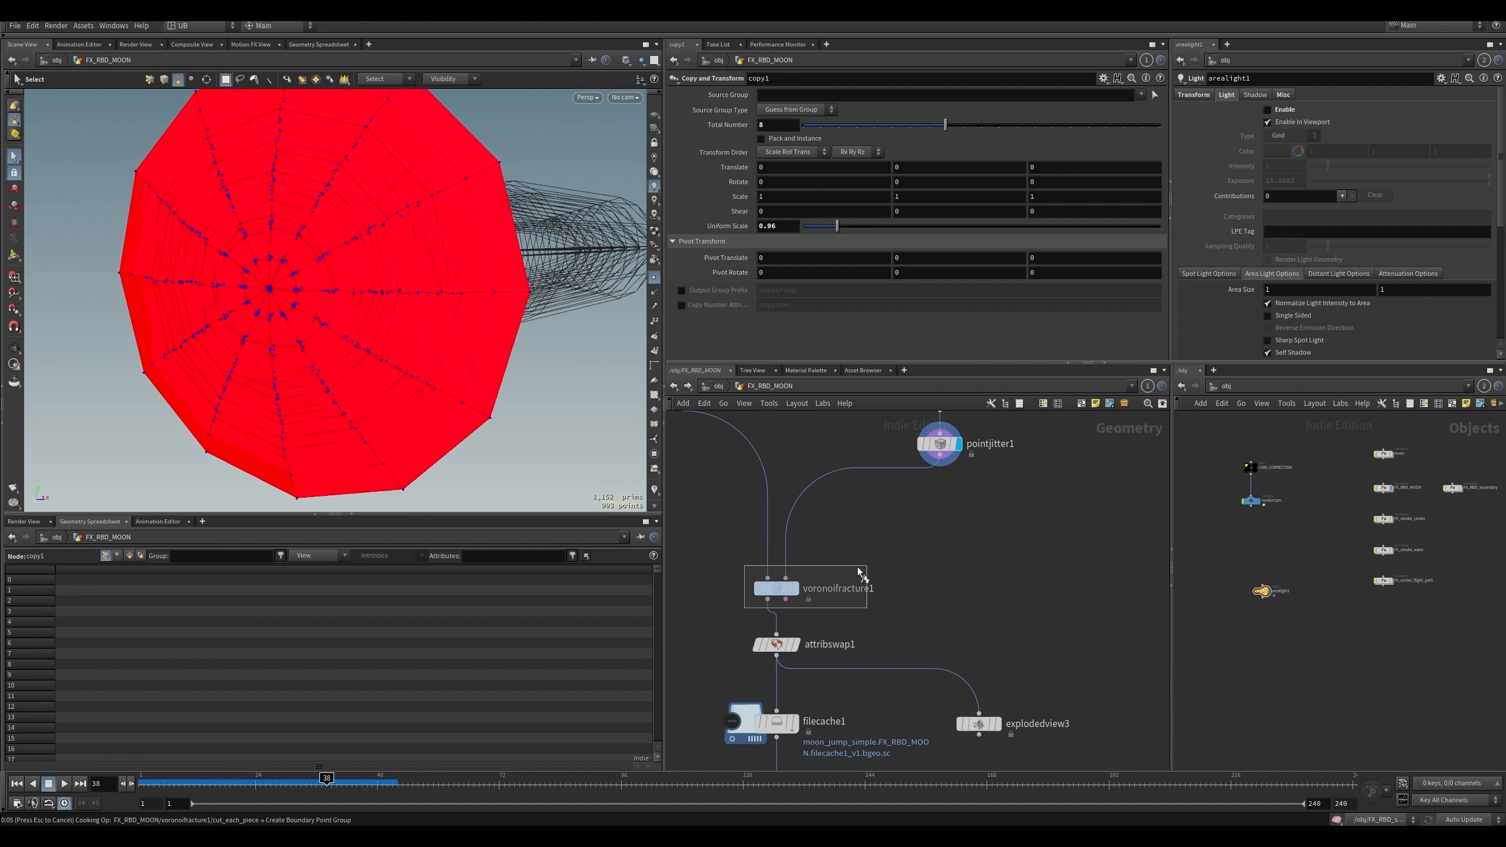
{"action": "middle_click_drag", "start_coordinate": [899, 552], "coordinate": [938, 605]}
{"action": "right_click_drag", "start_coordinate": [939, 604], "coordinate": [885, 549]}
{"action": "left_click_drag", "start_coordinate": [1106, 450], "coordinate": [783, 584]}
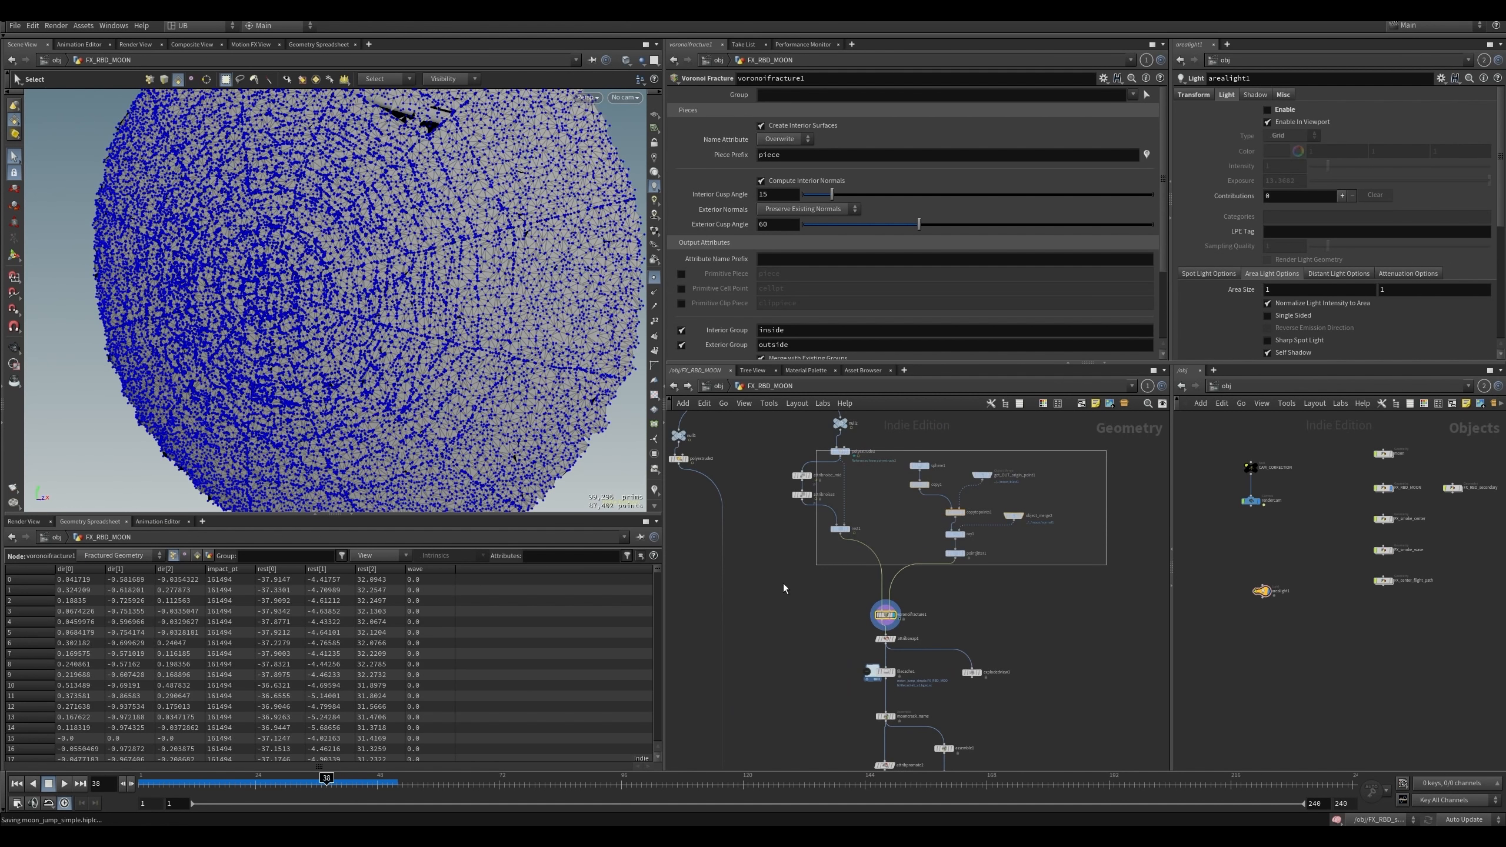
- Try returning the fractured points to their rest position with the expression v@P = v@rest; in attribwrangle2
{"action": "scroll", "coordinate": [948, 606], "scroll_direction": "up", "scroll_amount": 2}
{"action": "left_click", "coordinate": [763, 608]}
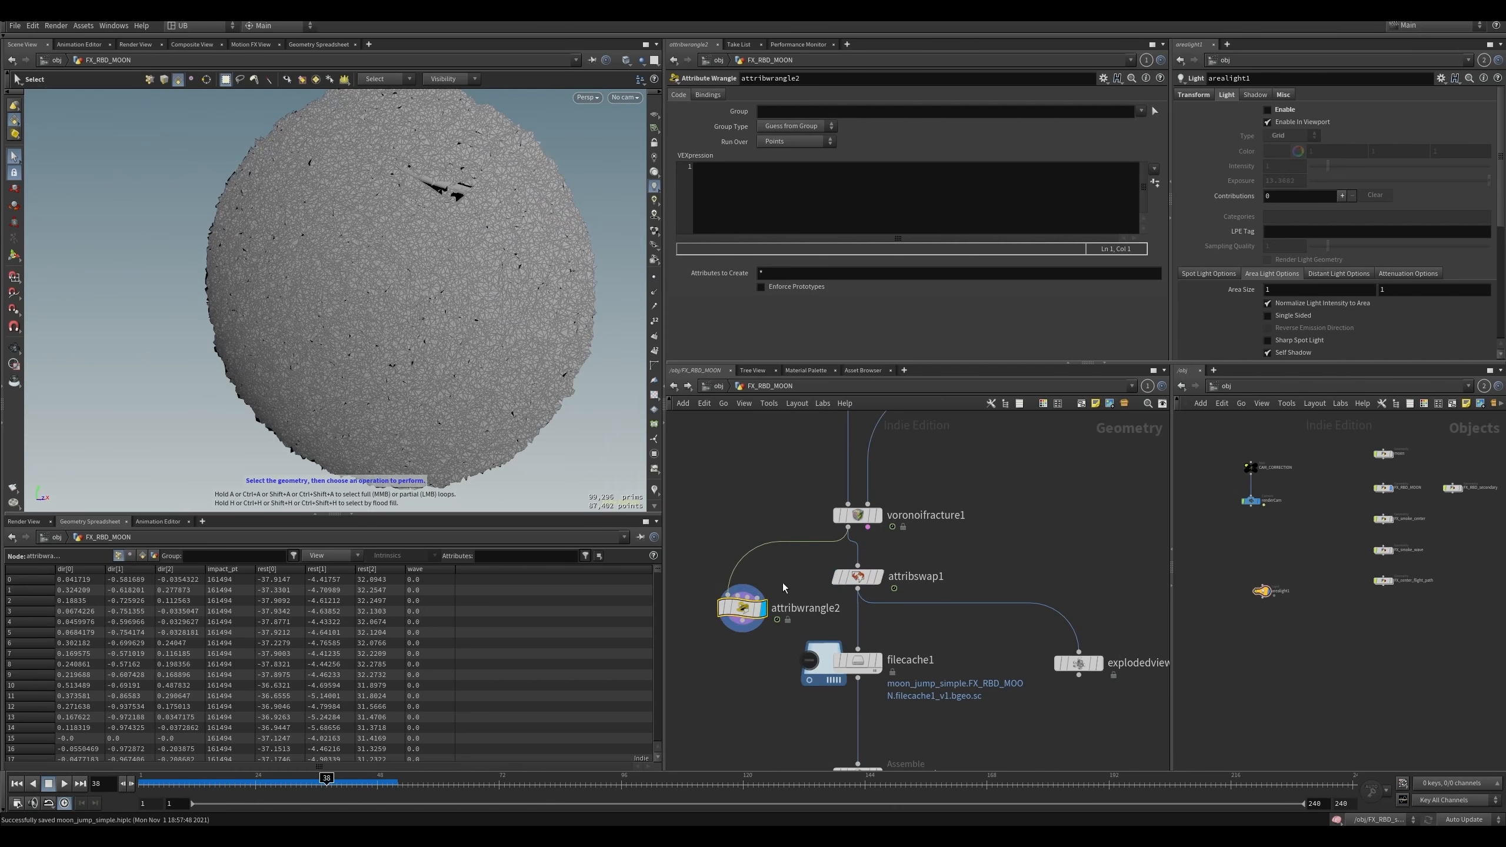
{"action": "left_click", "coordinate": [840, 199]}
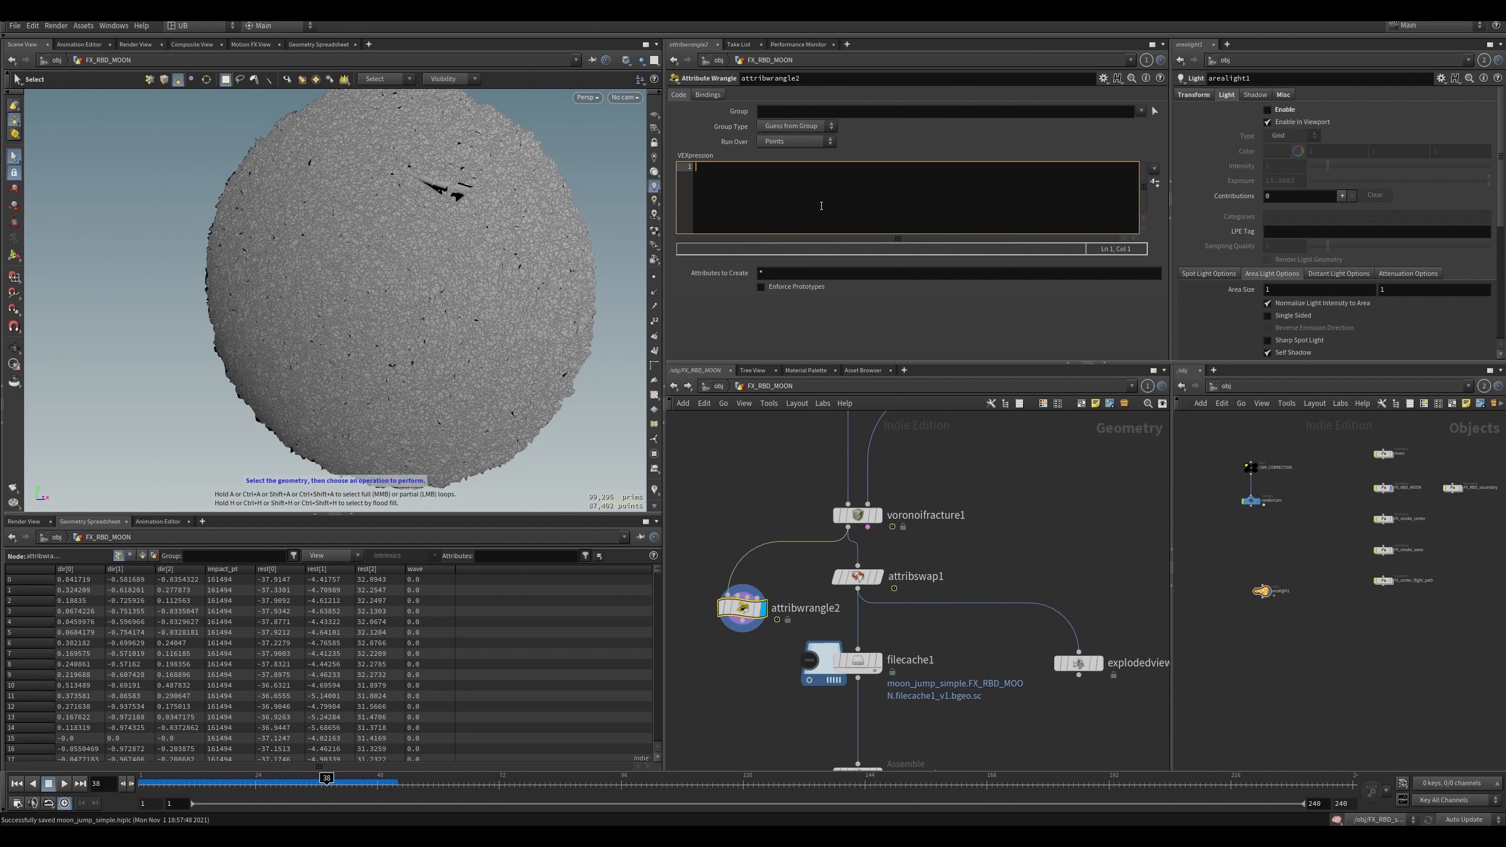
{"action": "type", "text": "v@P = v@restr;"}
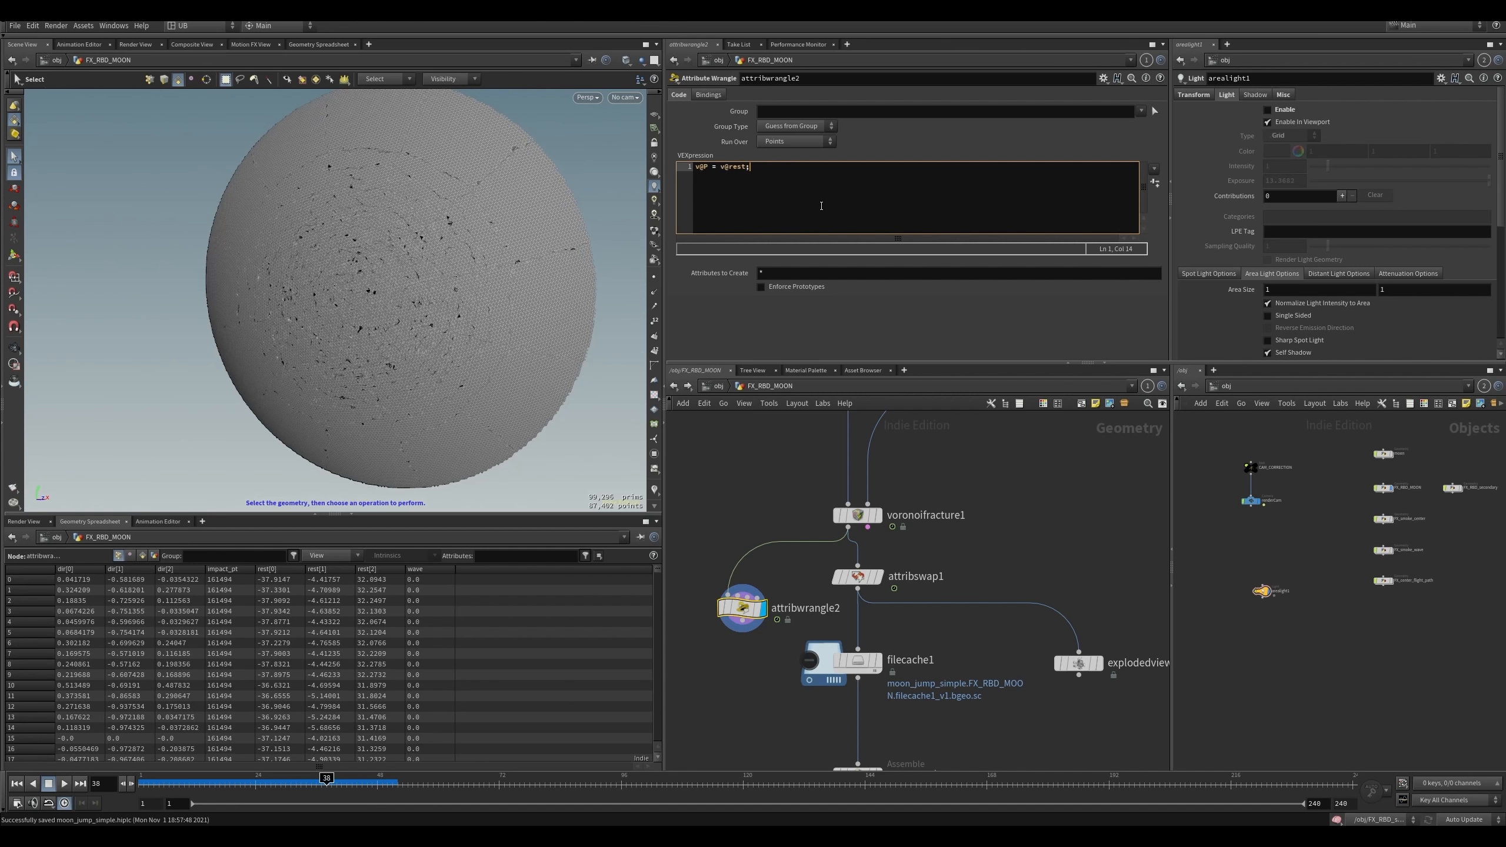
- Check the rest-to-P swap in attribswap1 and delete attribwrangle2
{"action": "left_click", "coordinate": [857, 576]}
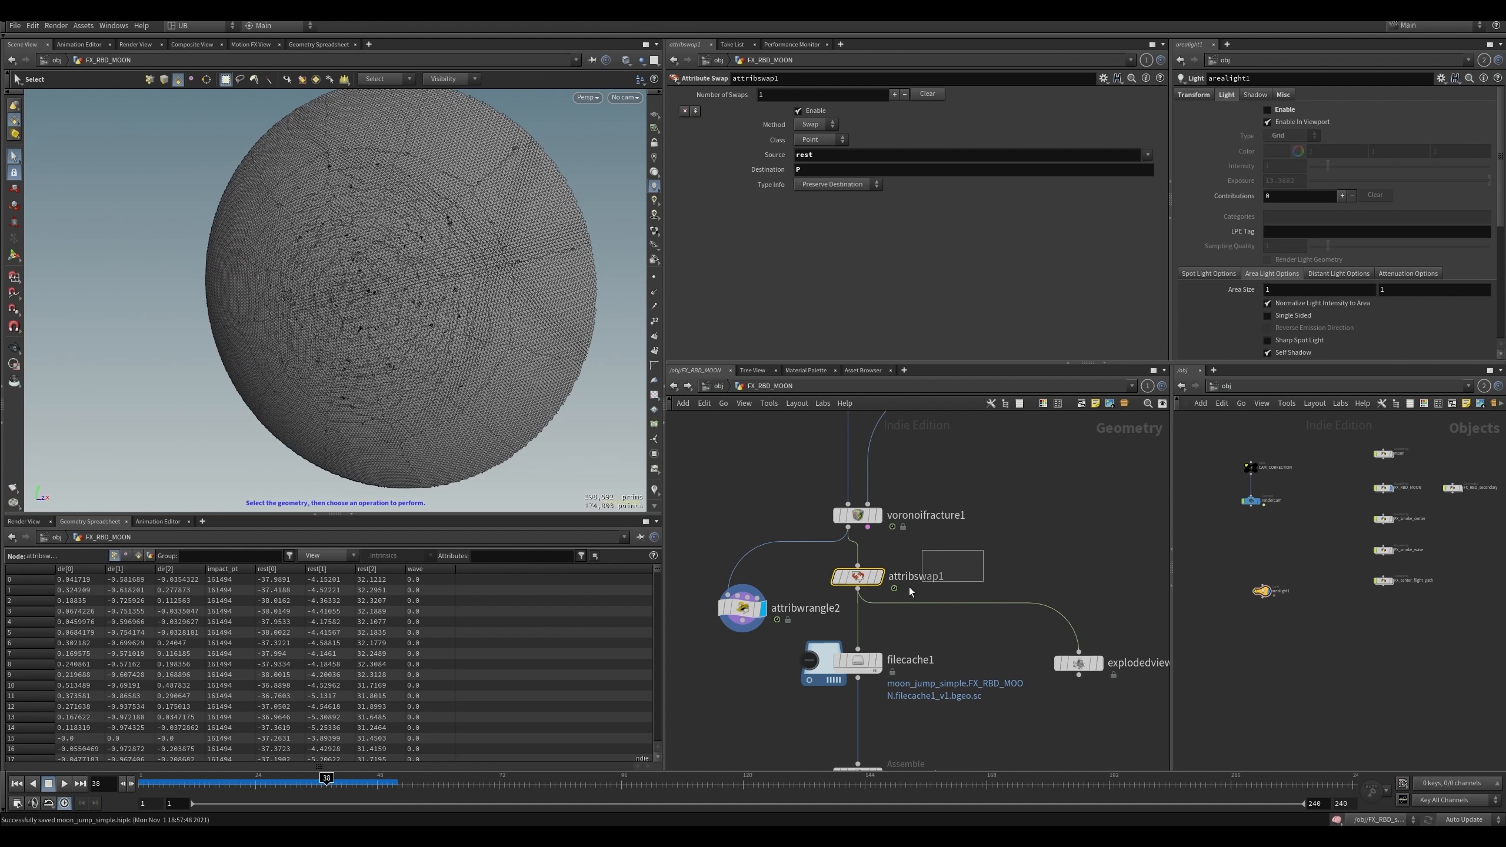
{"action": "scroll", "coordinate": [787, 575], "scroll_direction": "up", "scroll_amount": 1}
{"action": "left_click_drag", "start_coordinate": [788, 574], "coordinate": [718, 638]}
{"action": "key", "text": "Delete"}
{"action": "left_click", "coordinate": [858, 574]}
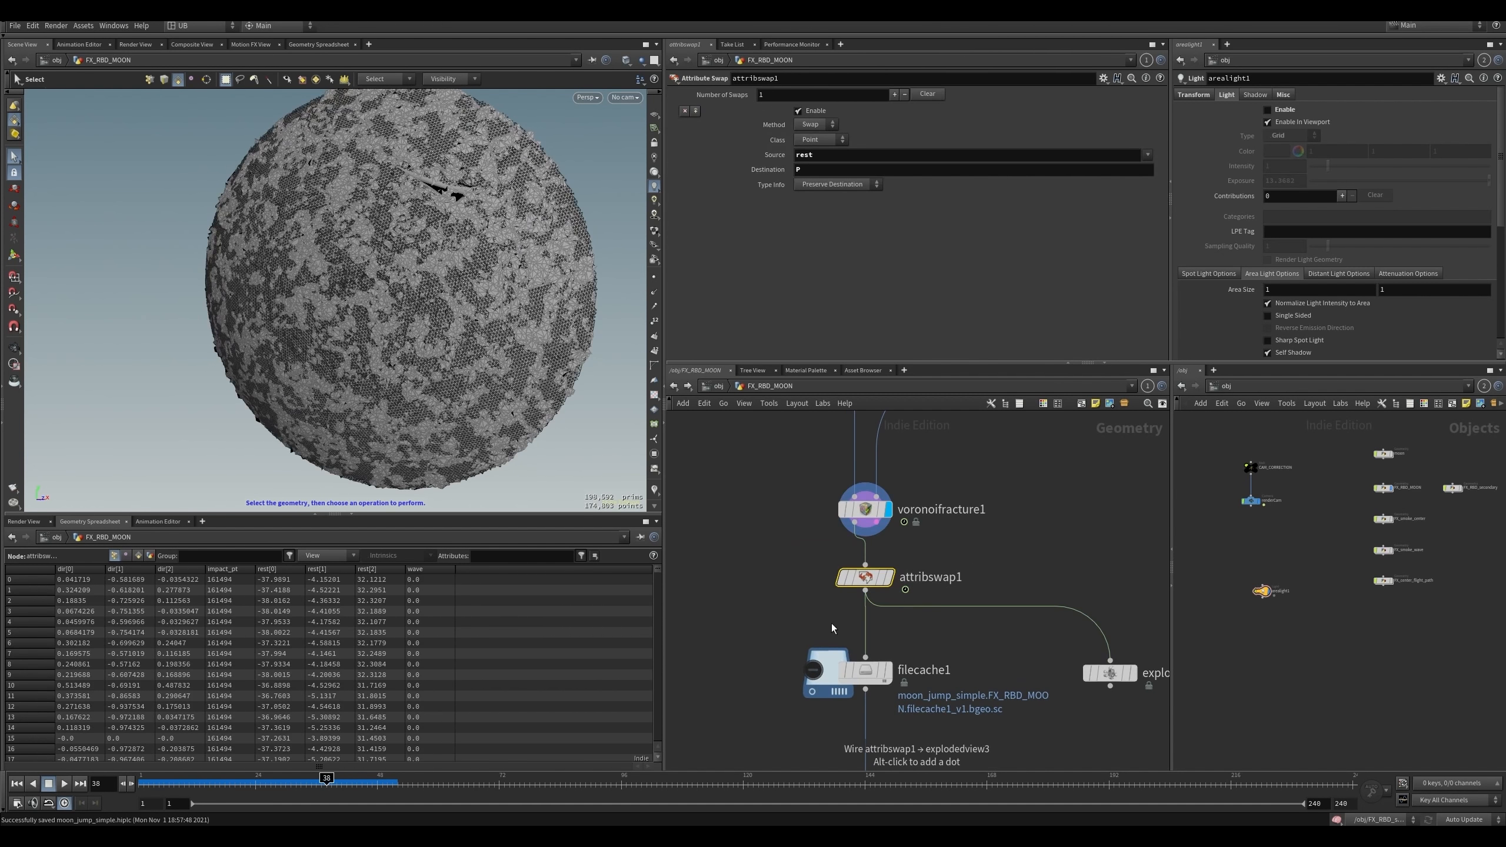
- Display explodedview3 and examine how the fractured moon pieces separate
{"action": "middle_click_drag", "start_coordinate": [812, 620], "coordinate": [758, 575]}
{"action": "scroll", "coordinate": [759, 576], "scroll_direction": "down", "scroll_amount": 2}
{"action": "left_click", "coordinate": [973, 598]}
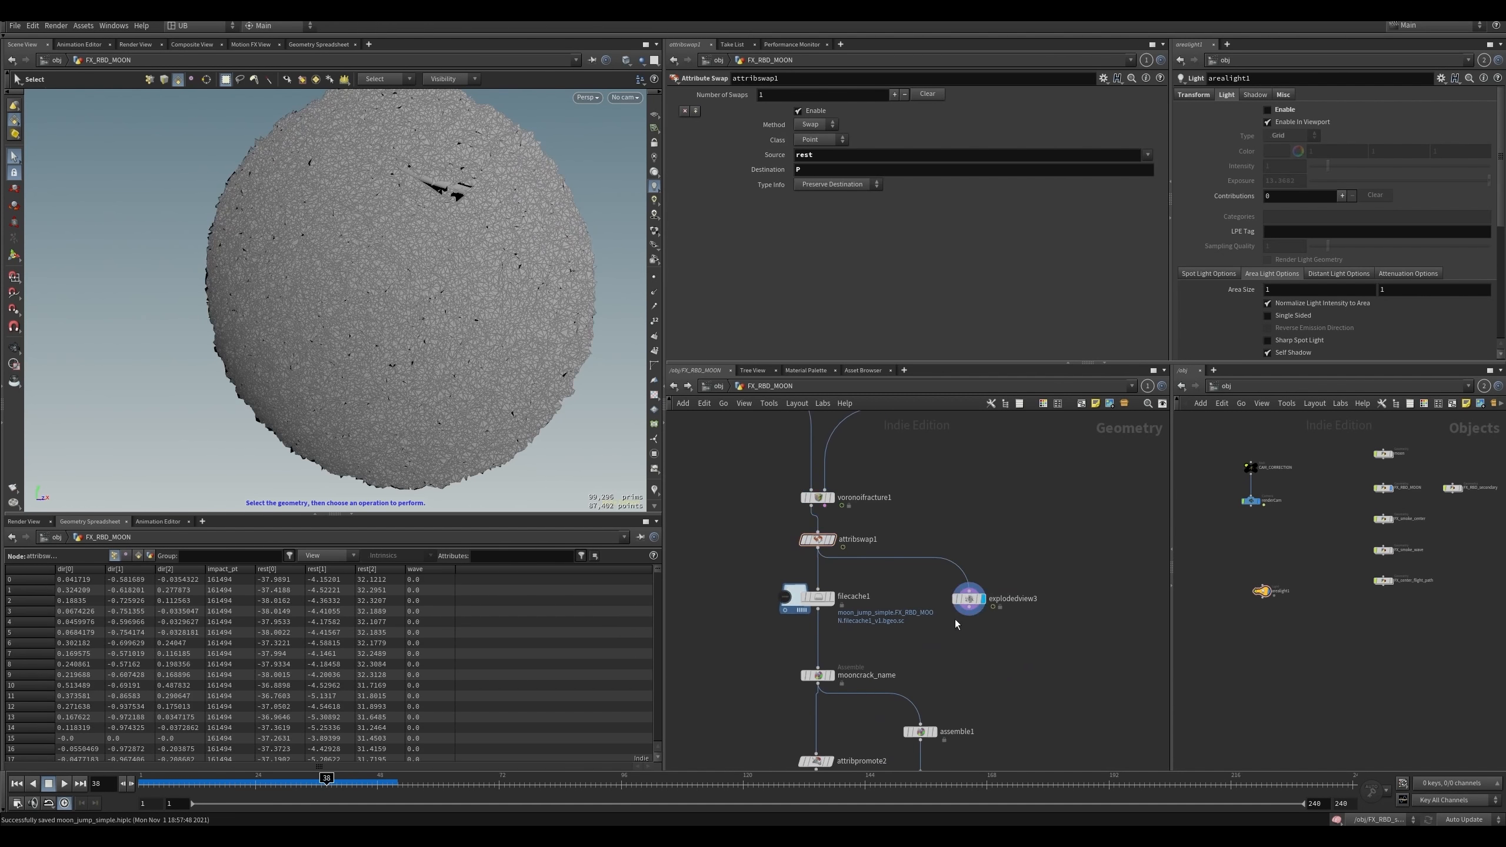
{"action": "right_click_drag", "start_coordinate": [474, 416], "coordinate": [380, 398], "text": "alt"}
{"action": "middle_click_drag", "start_coordinate": [510, 341], "coordinate": [396, 330], "text": "alt"}
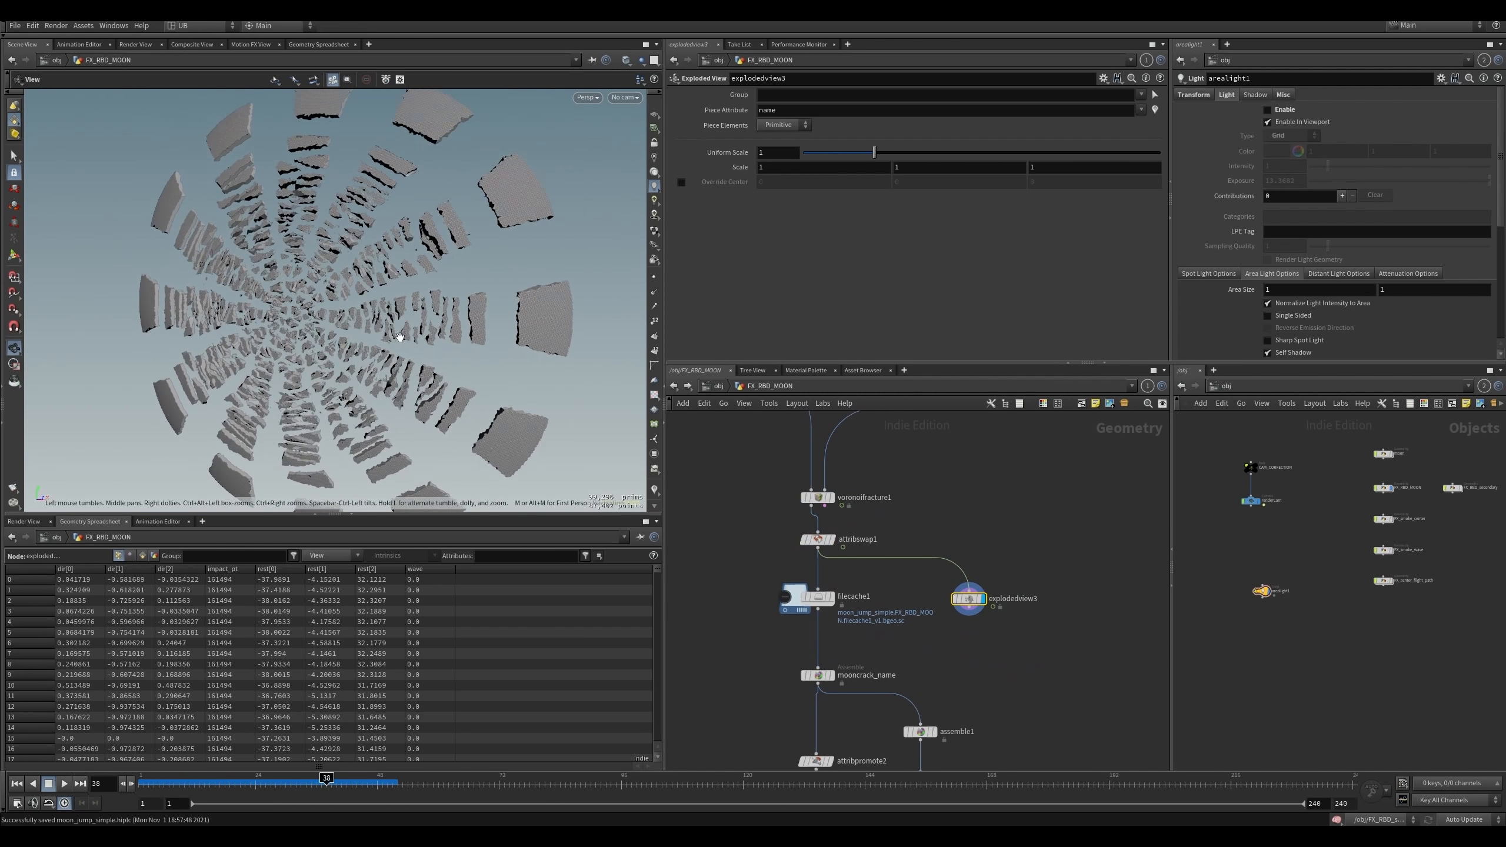
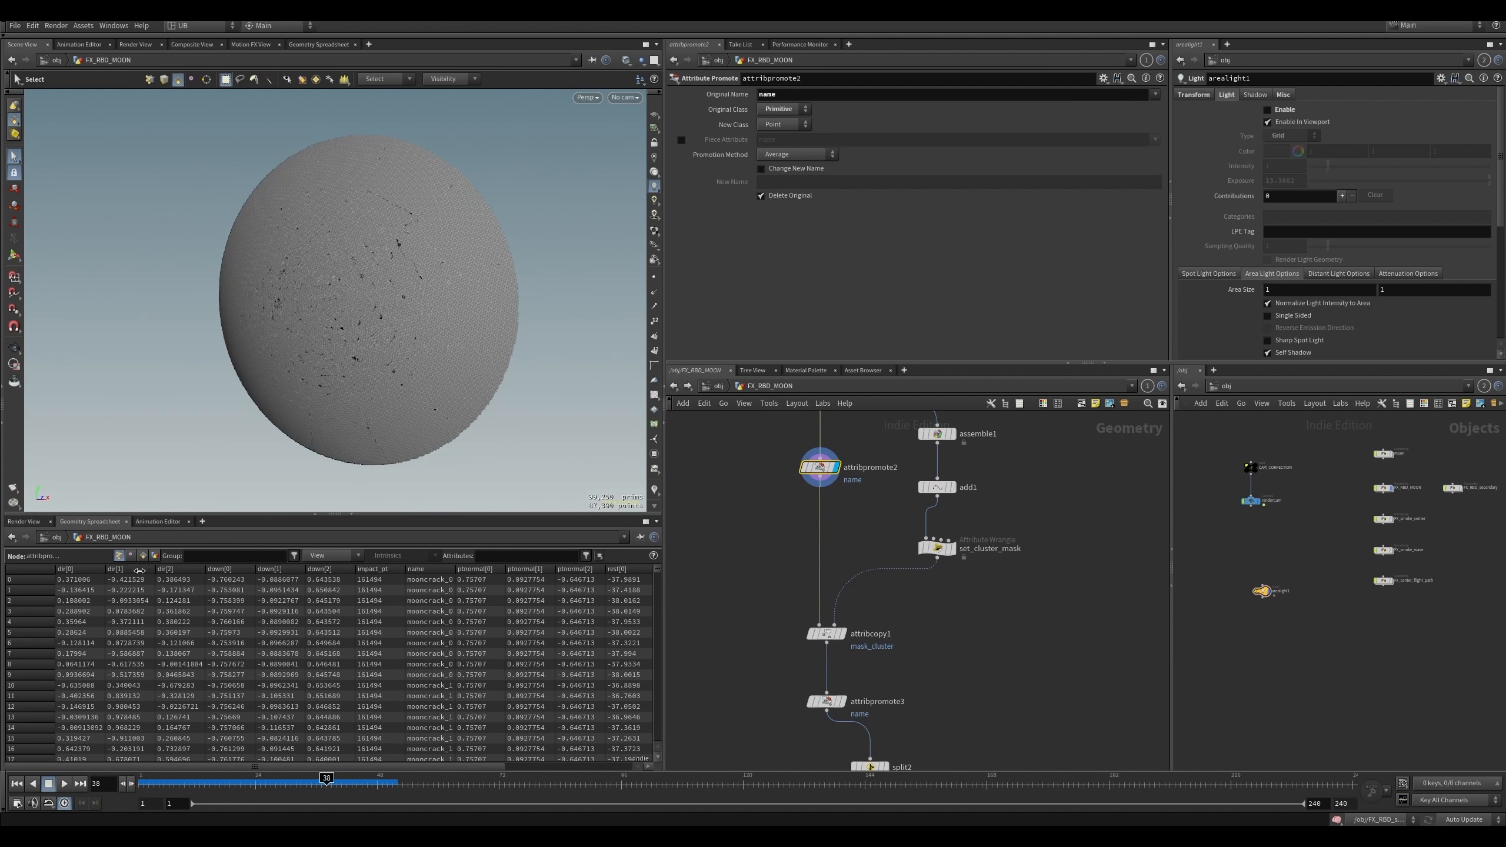
- Examine attribcopy1 and the remesh loop after split2, displaying foreach_end1 and checking its piece attribute
{"action": "middle_click_drag", "start_coordinate": [786, 515], "coordinate": [770, 549]}
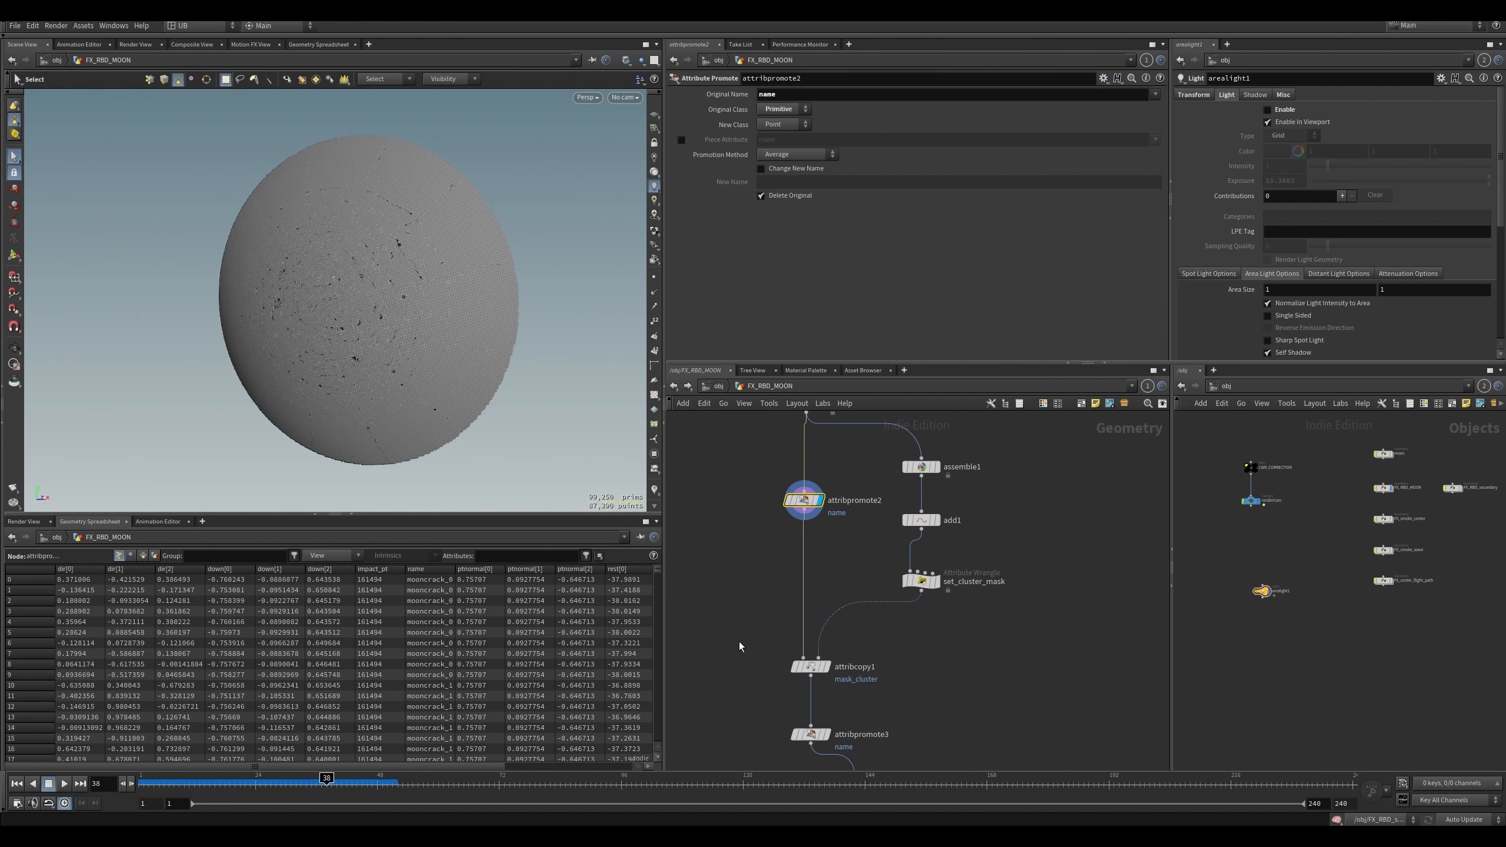
{"action": "left_click_drag", "start_coordinate": [739, 641], "coordinate": [835, 696]}
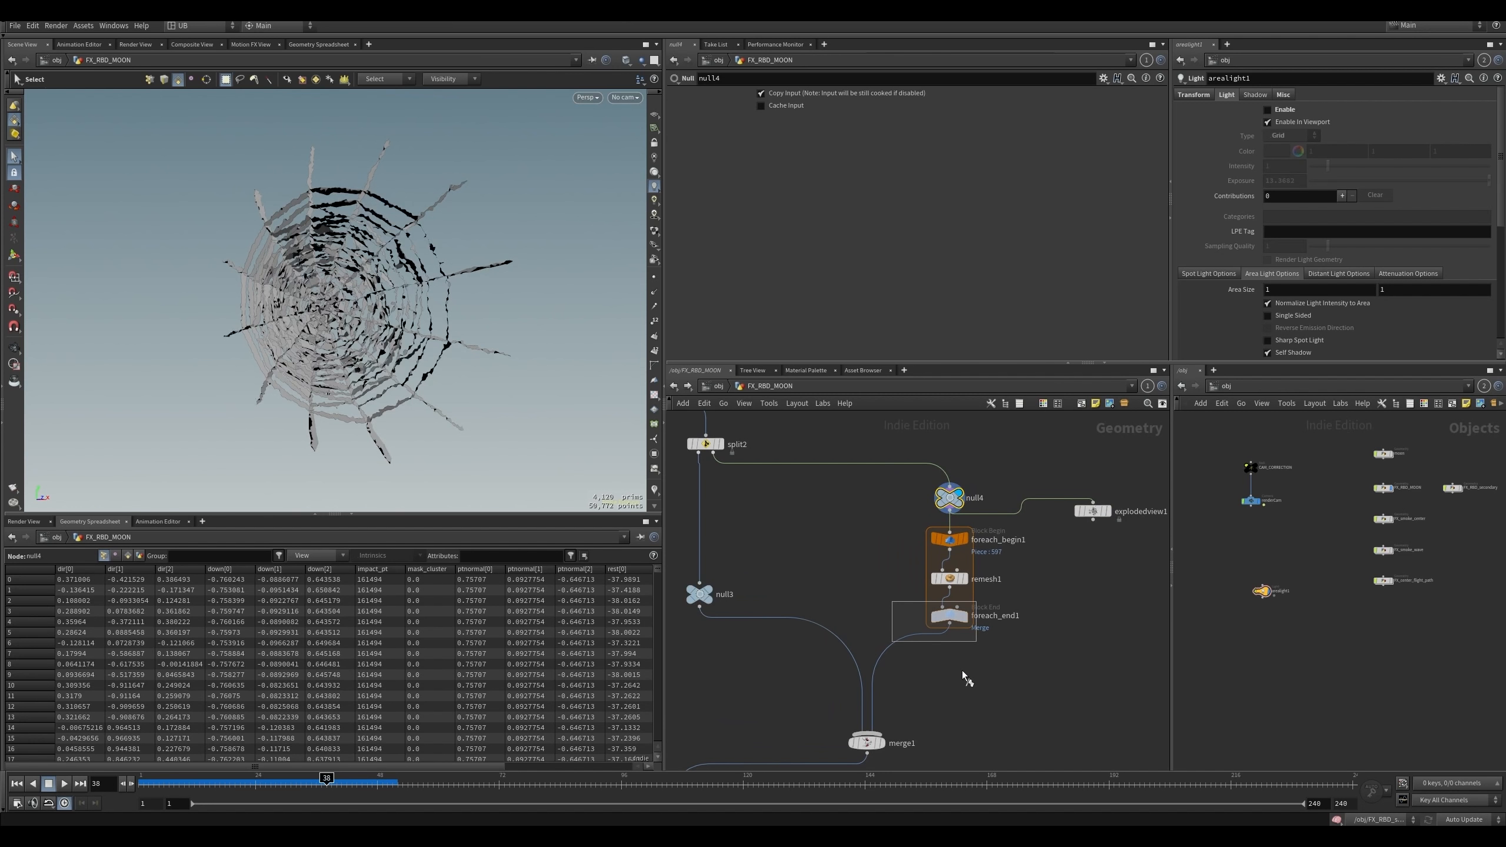
{"action": "left_click_drag", "start_coordinate": [963, 671], "coordinate": [984, 637]}
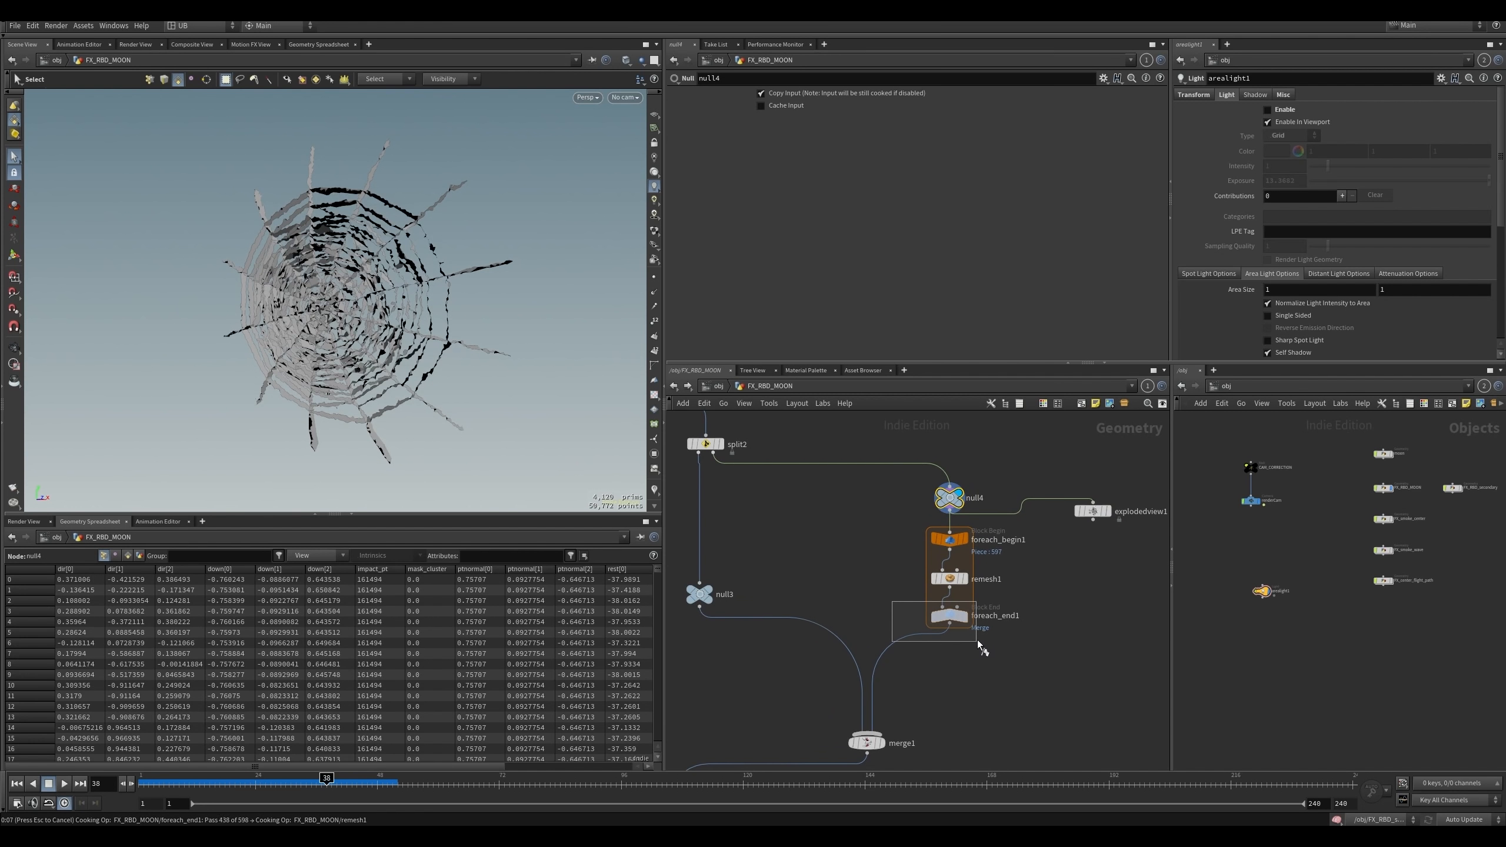
{"action": "left_click", "coordinate": [950, 615]}
{"action": "double_click", "coordinate": [783, 142]}
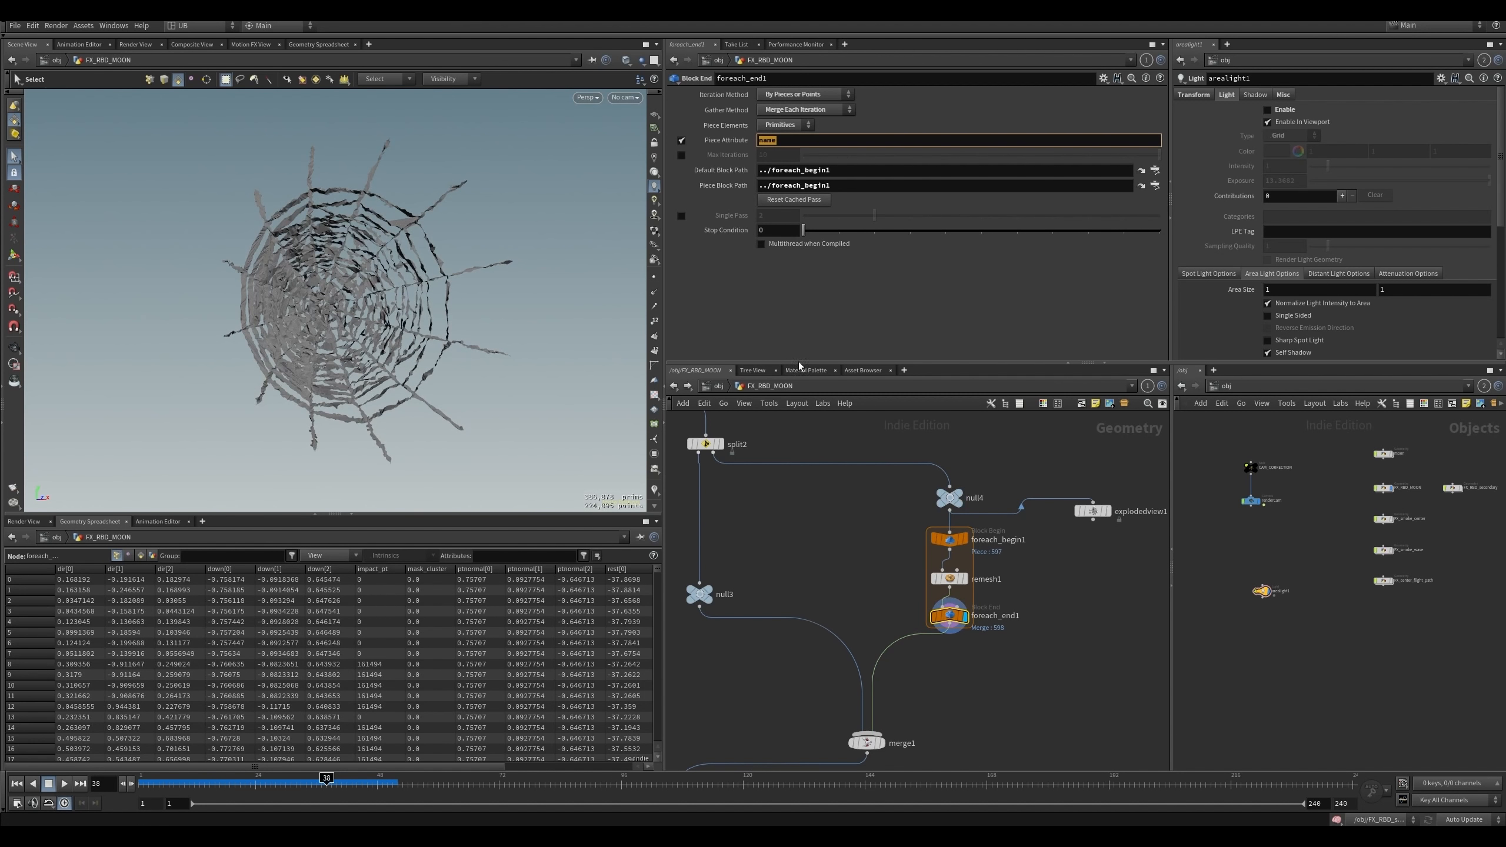
- Add a For-Each Named Primitive loop beside the existing remesh loop and wire null4 into foreach_begin2
{"action": "middle_click_drag", "start_coordinate": [1048, 590], "coordinate": [981, 563]}
{"action": "key", "text": "Tab"}
{"action": "type", "text": "for ea"}
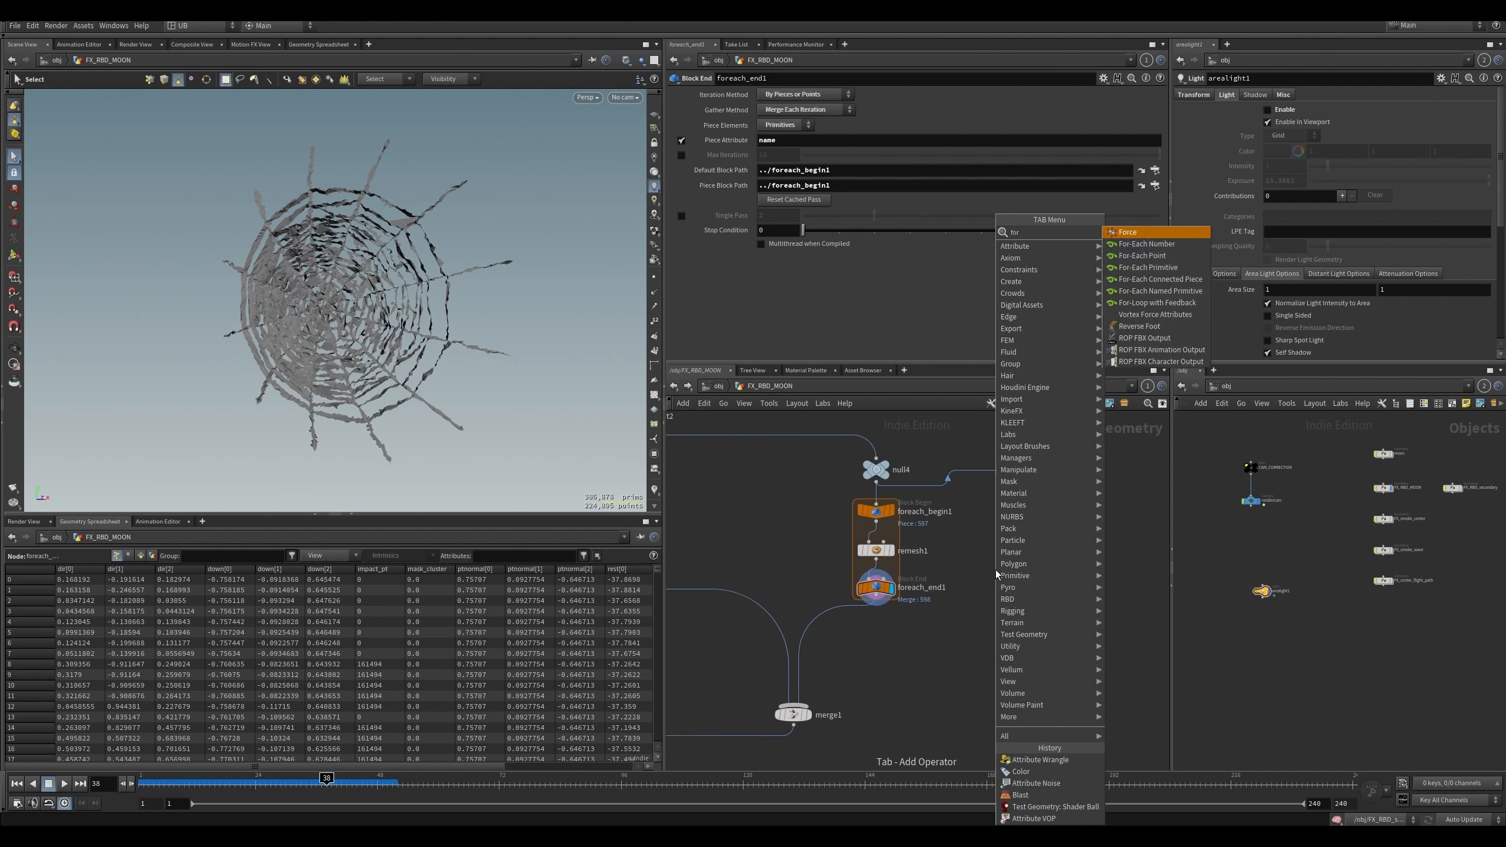
{"action": "key", "text": "Down"}
{"action": "key", "text": "Down"}
{"action": "key", "text": "Down"}
{"action": "key", "text": "Down"}
{"action": "key", "text": "Return"}
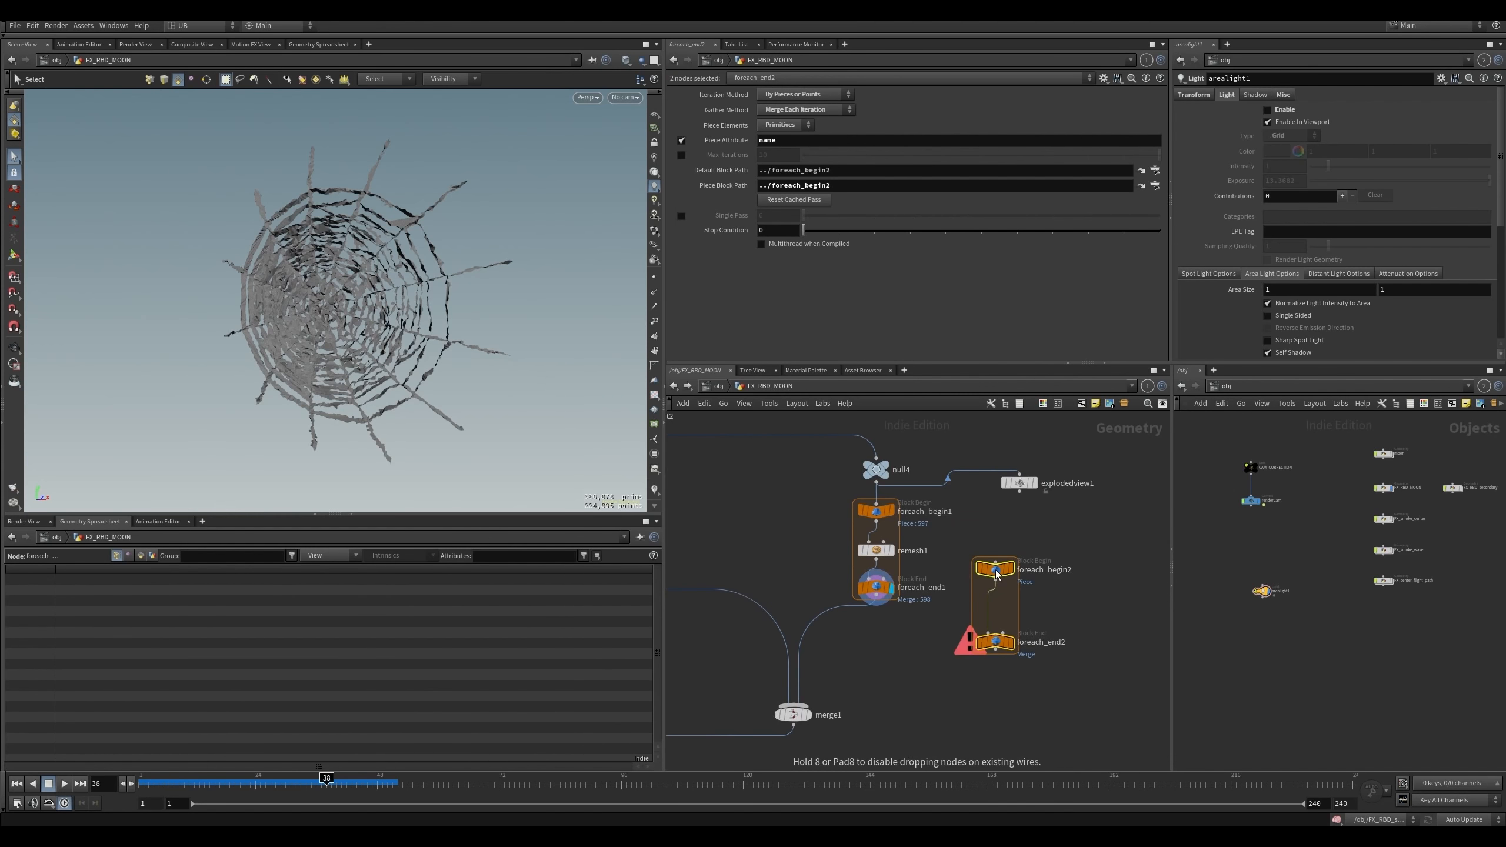
{"action": "left_click", "coordinate": [1026, 536]}
{"action": "mouse_move", "coordinate": [996, 562]}
{"action": "left_mouse_down"}
{"action": "mouse_move", "coordinate": [980, 528]}
{"action": "mouse_move", "coordinate": [877, 482]}
{"action": "left_mouse_up"}
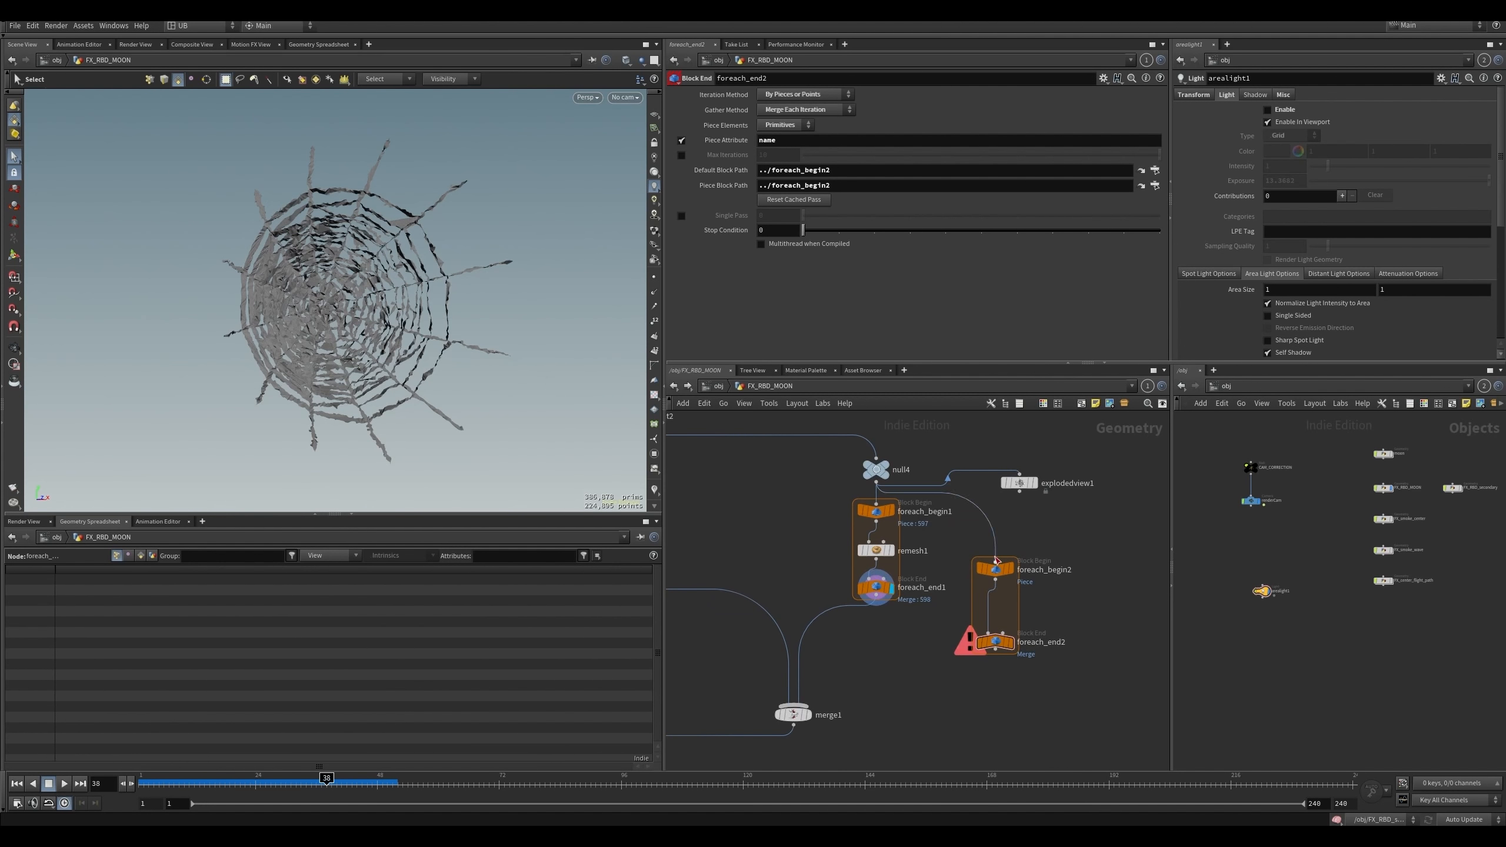
- Display foreach_end2, enable its Single Pass at 5, and frame the isolated piece in the viewport
{"action": "left_click", "coordinate": [1011, 641]}
{"action": "left_click_drag", "start_coordinate": [1115, 630], "coordinate": [1000, 659]}
{"action": "left_click", "coordinate": [684, 216]}
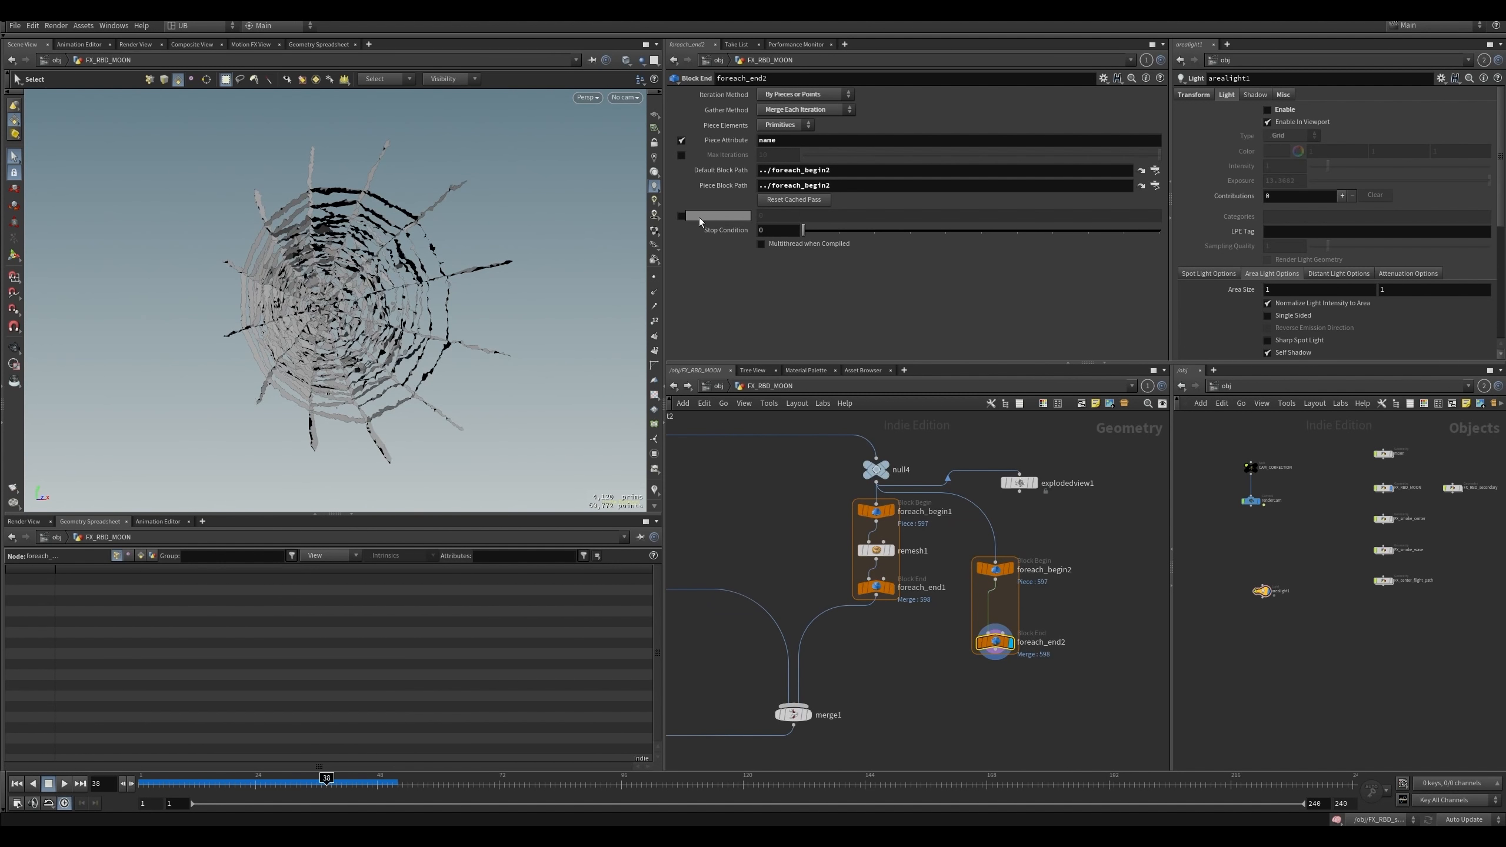
{"action": "left_click_drag", "start_coordinate": [823, 217], "coordinate": [978, 216]}
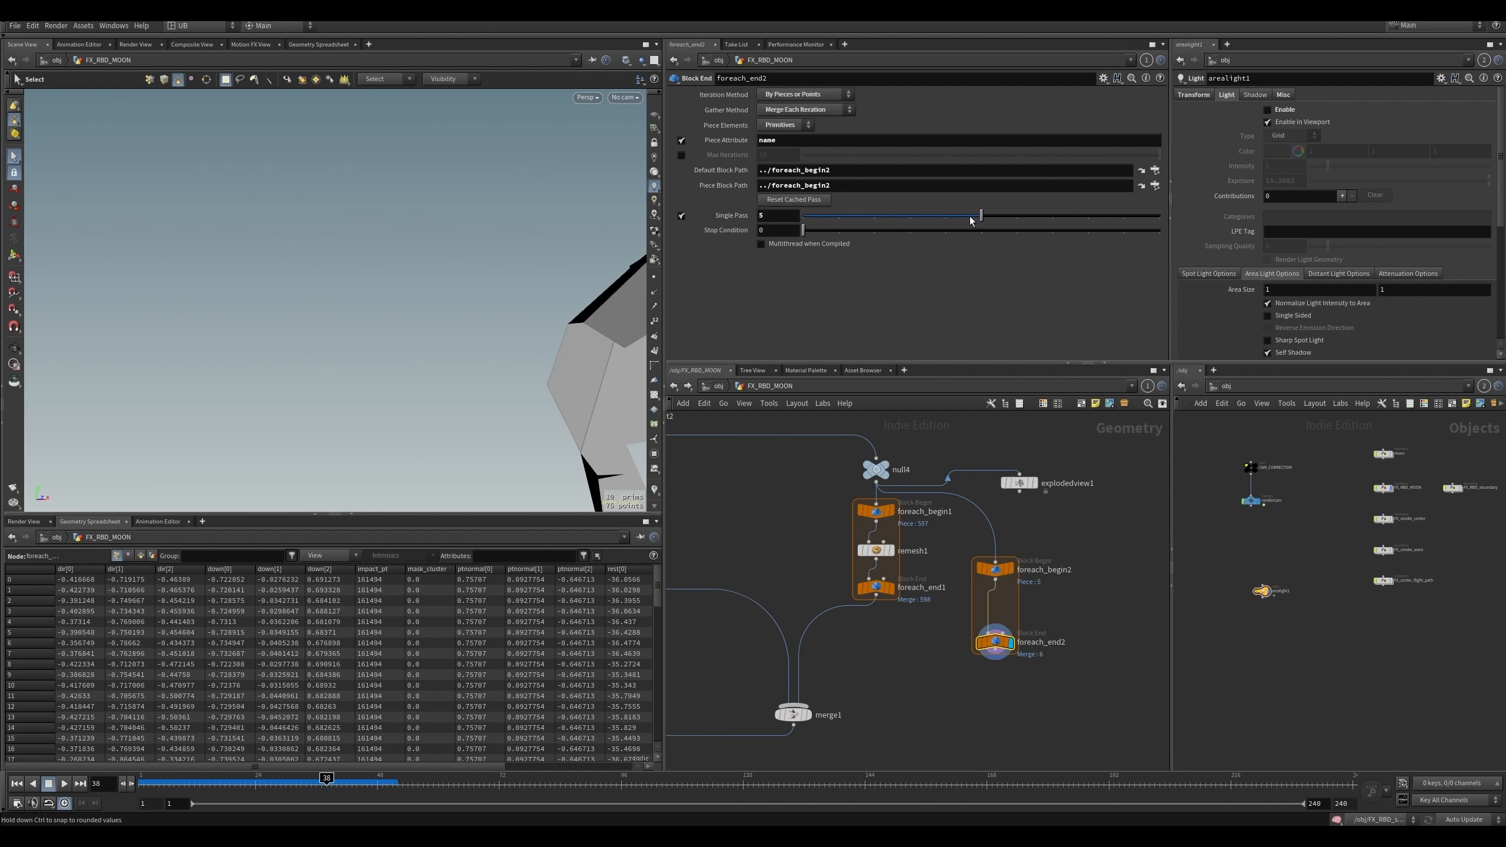
{"action": "key", "text": "space+g"}
{"action": "left_click_drag", "start_coordinate": [376, 342], "coordinate": [318, 319]}
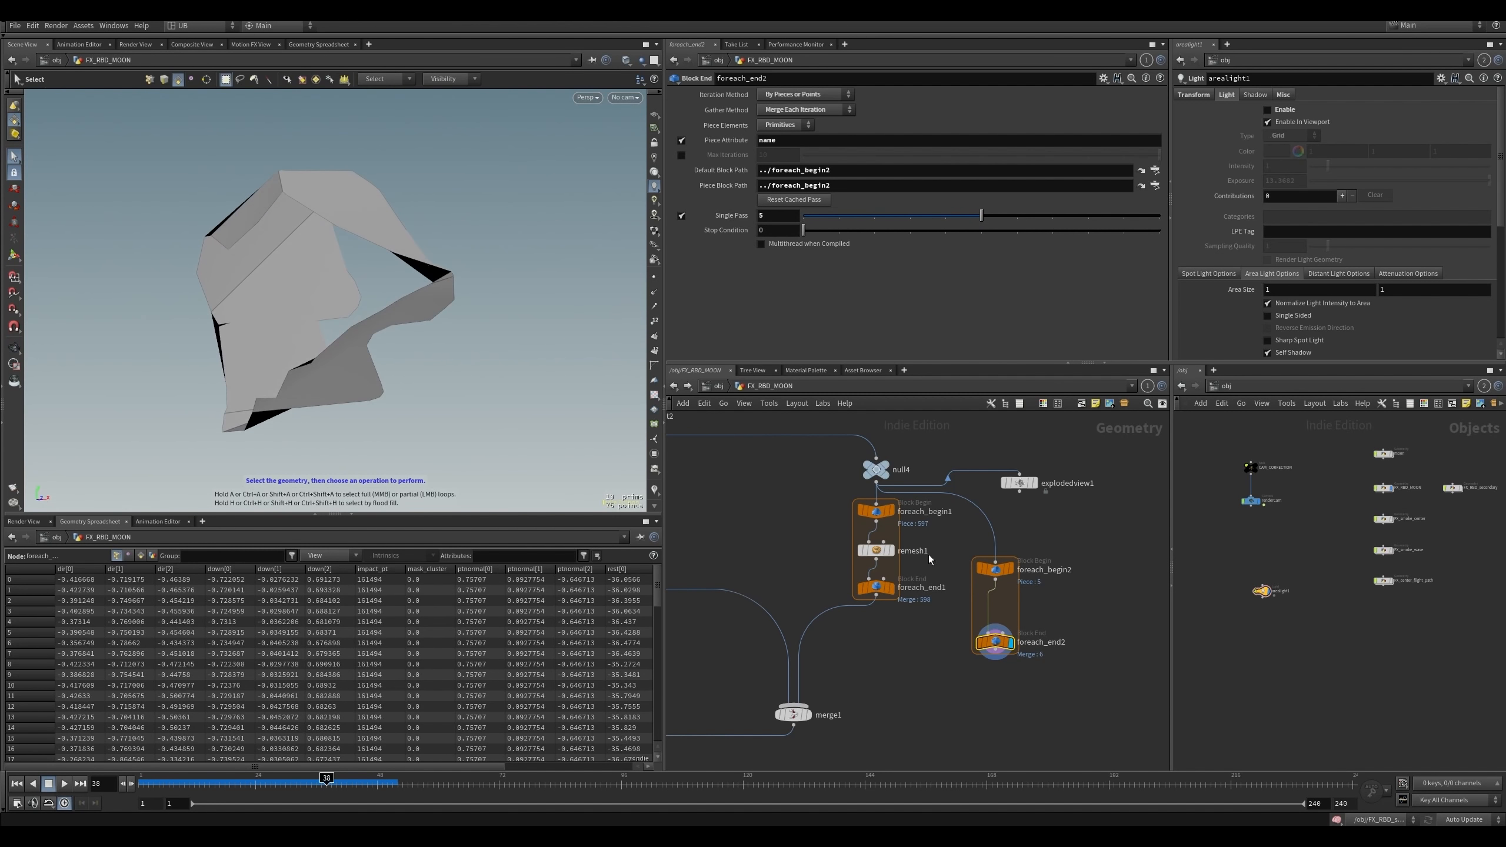
- Paste a copy of remesh1 between foreach_begin2 and foreach_end2 and examine the remeshed piece
{"action": "key", "text": "ctrl+v"}
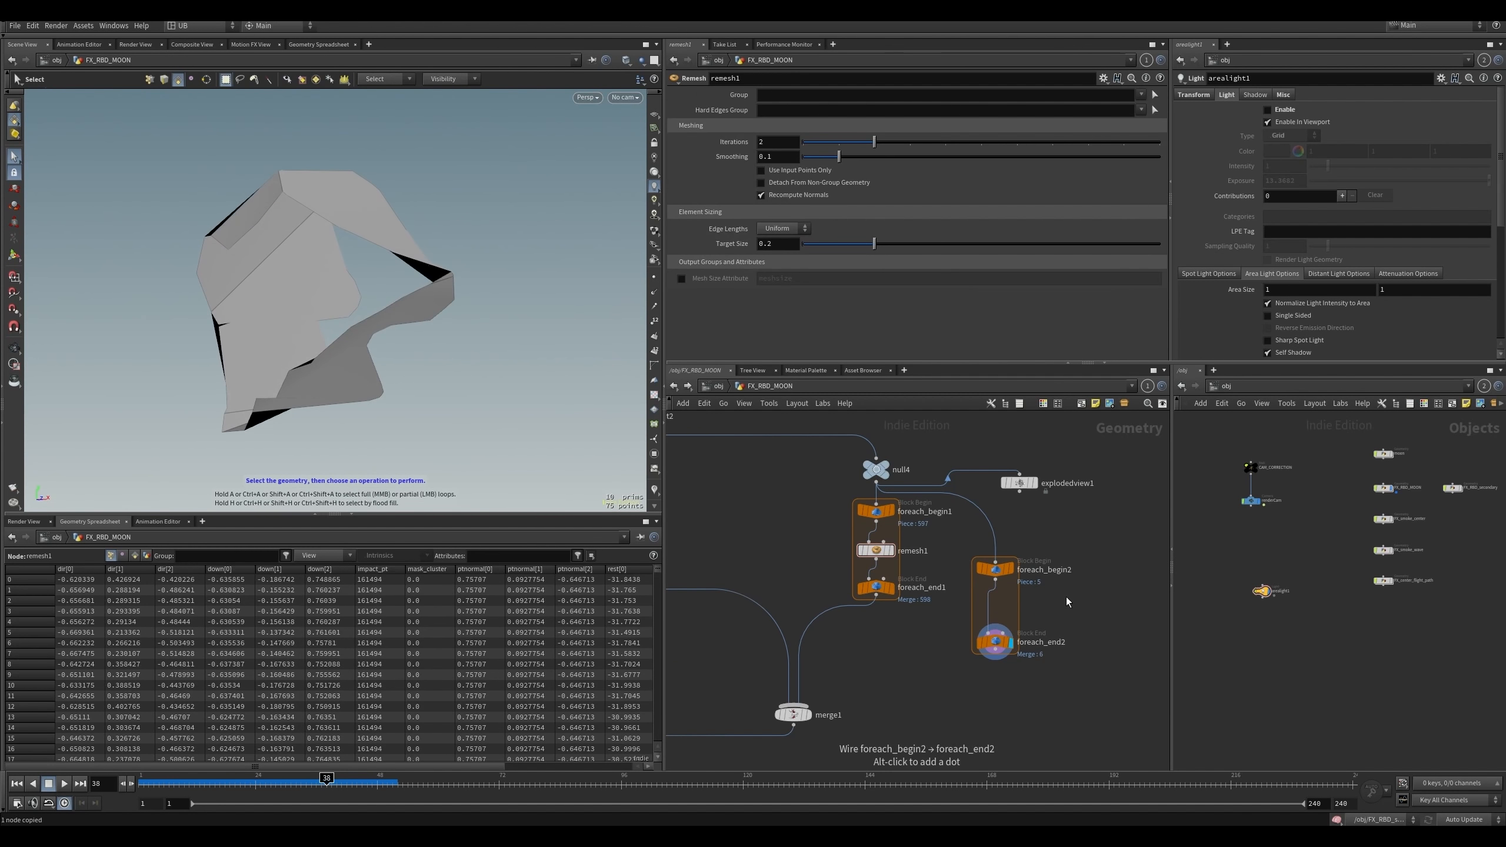
{"action": "left_click_drag", "start_coordinate": [1071, 606], "coordinate": [989, 610]}
{"action": "left_click_drag", "start_coordinate": [415, 333], "coordinate": [296, 361]}
{"action": "scroll", "coordinate": [258, 380], "scroll_direction": "down", "scroll_amount": 5}
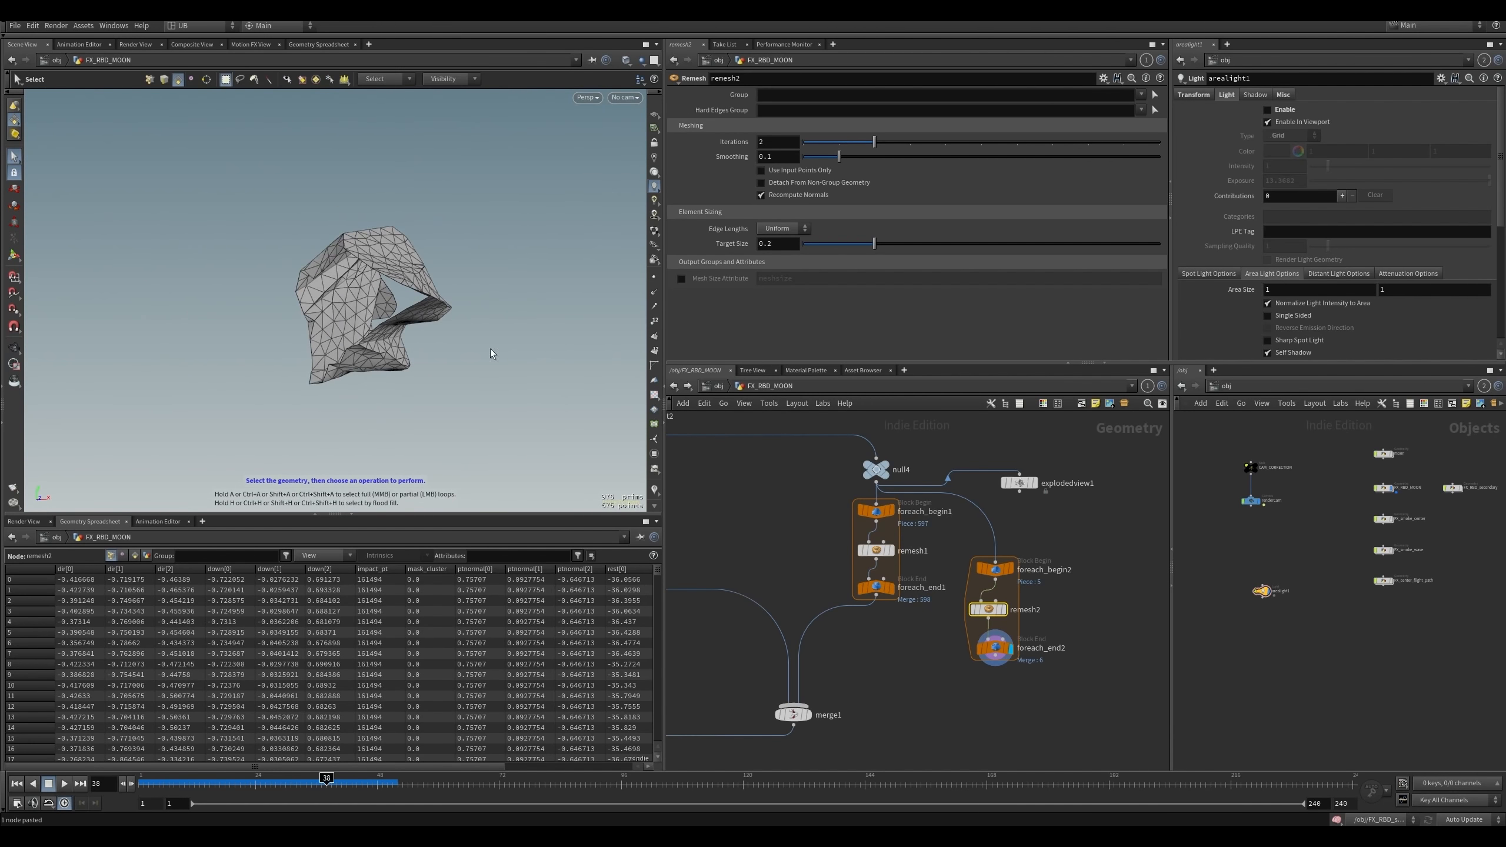
- Display merge1 to view the remeshed pieces combined with the null3 branch
{"action": "middle_click_drag", "start_coordinate": [862, 693], "coordinate": [937, 615]}
{"action": "key", "text": "r"}
{"action": "left_click", "coordinate": [868, 635]}
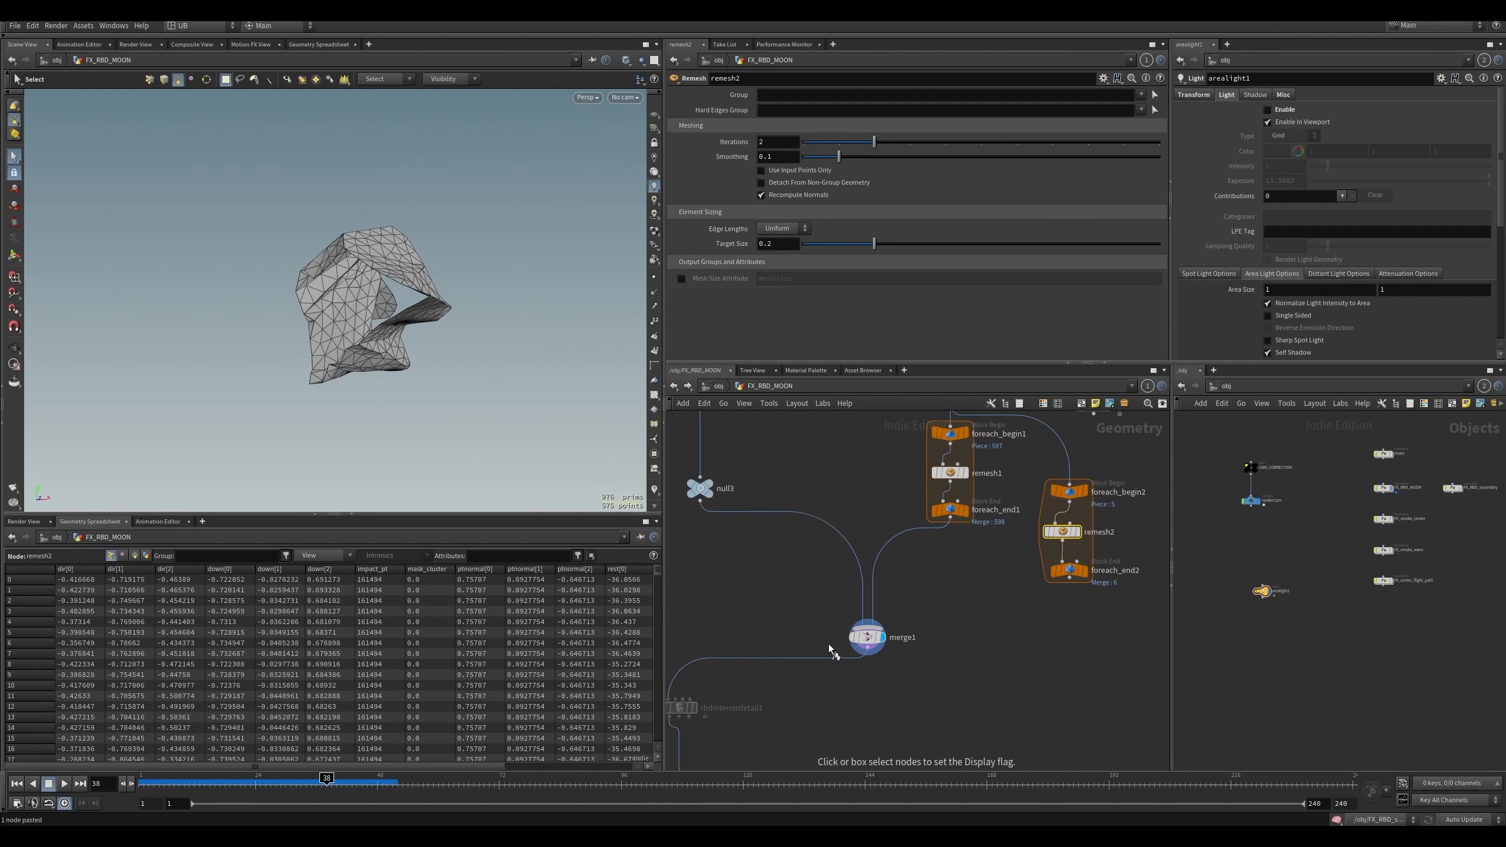
{"action": "middle_click_drag", "start_coordinate": [753, 581], "coordinate": [778, 551]}
{"action": "left_click_drag", "start_coordinate": [841, 565], "coordinate": [968, 629]}
- Turn off the bypass of rbdinteriordetail1 and display the node
{"action": "middle_click_drag", "start_coordinate": [818, 725], "coordinate": [922, 603]}
{"action": "left_click", "coordinate": [810, 568]}
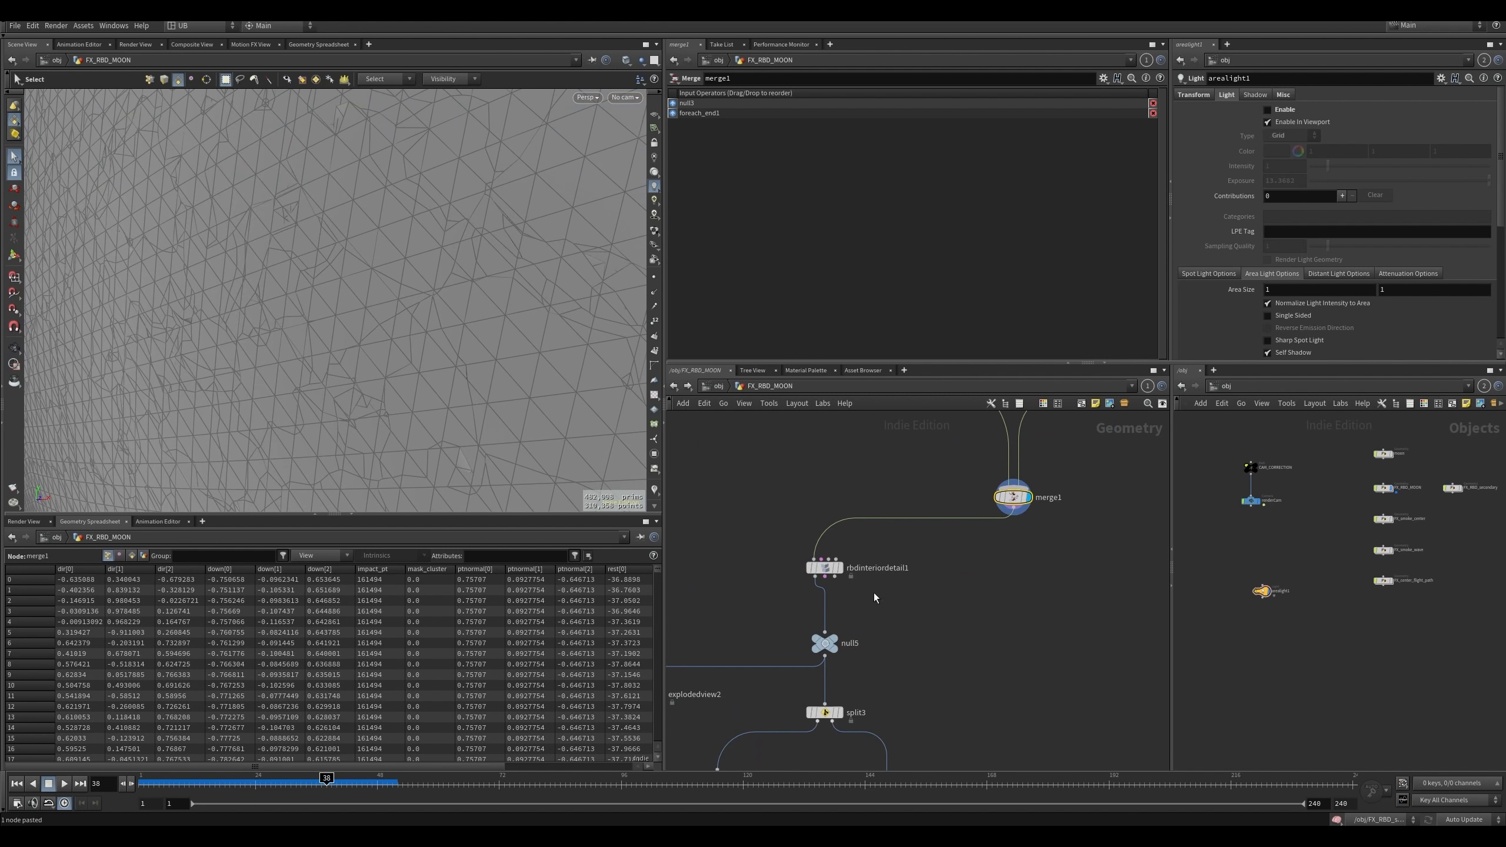
{"action": "left_click_drag", "start_coordinate": [777, 542], "coordinate": [865, 606]}
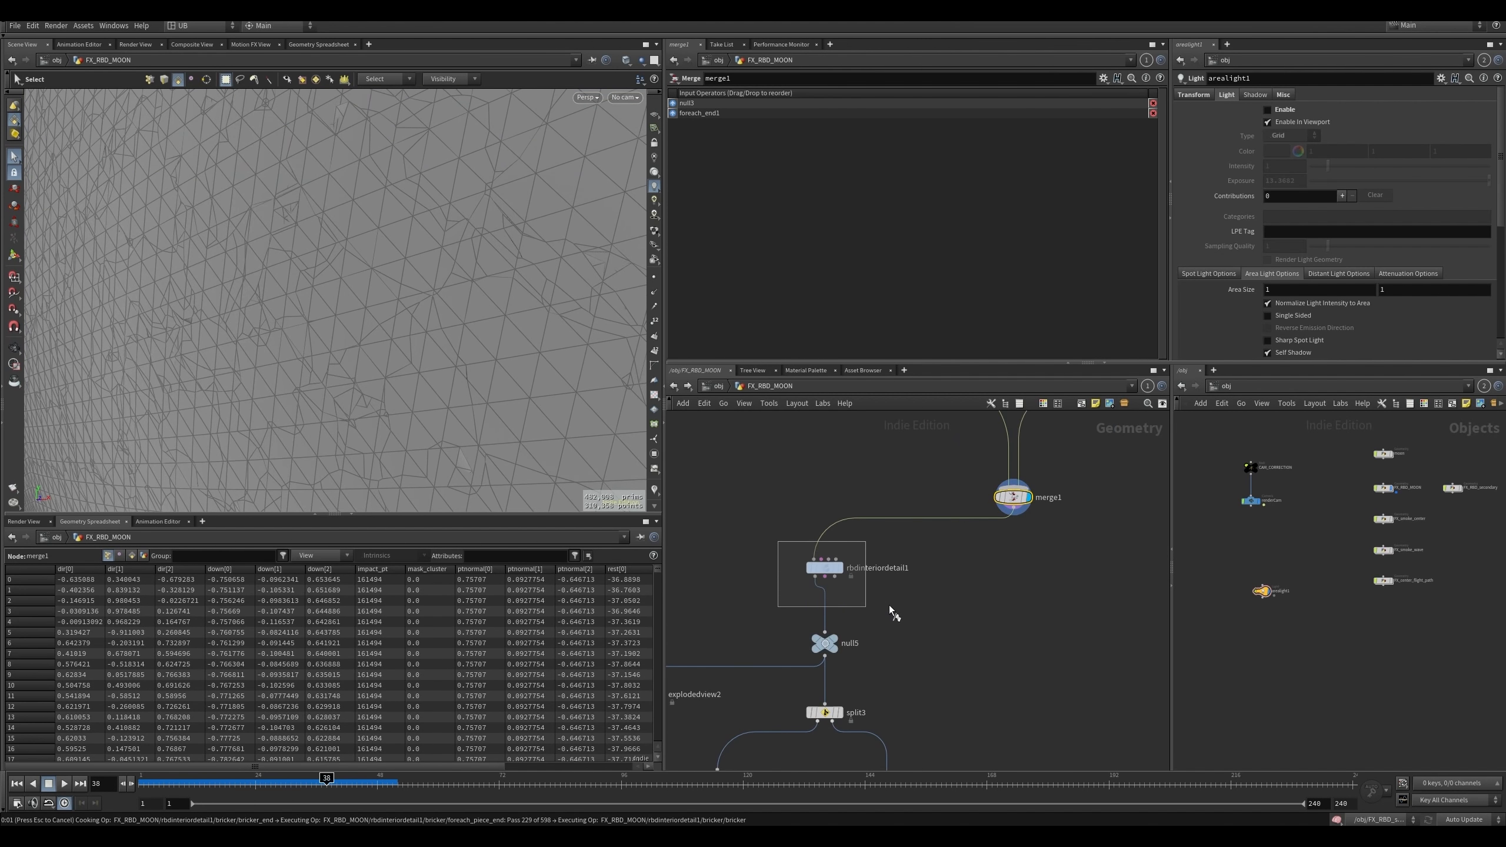
{"action": "key", "text": "r"}
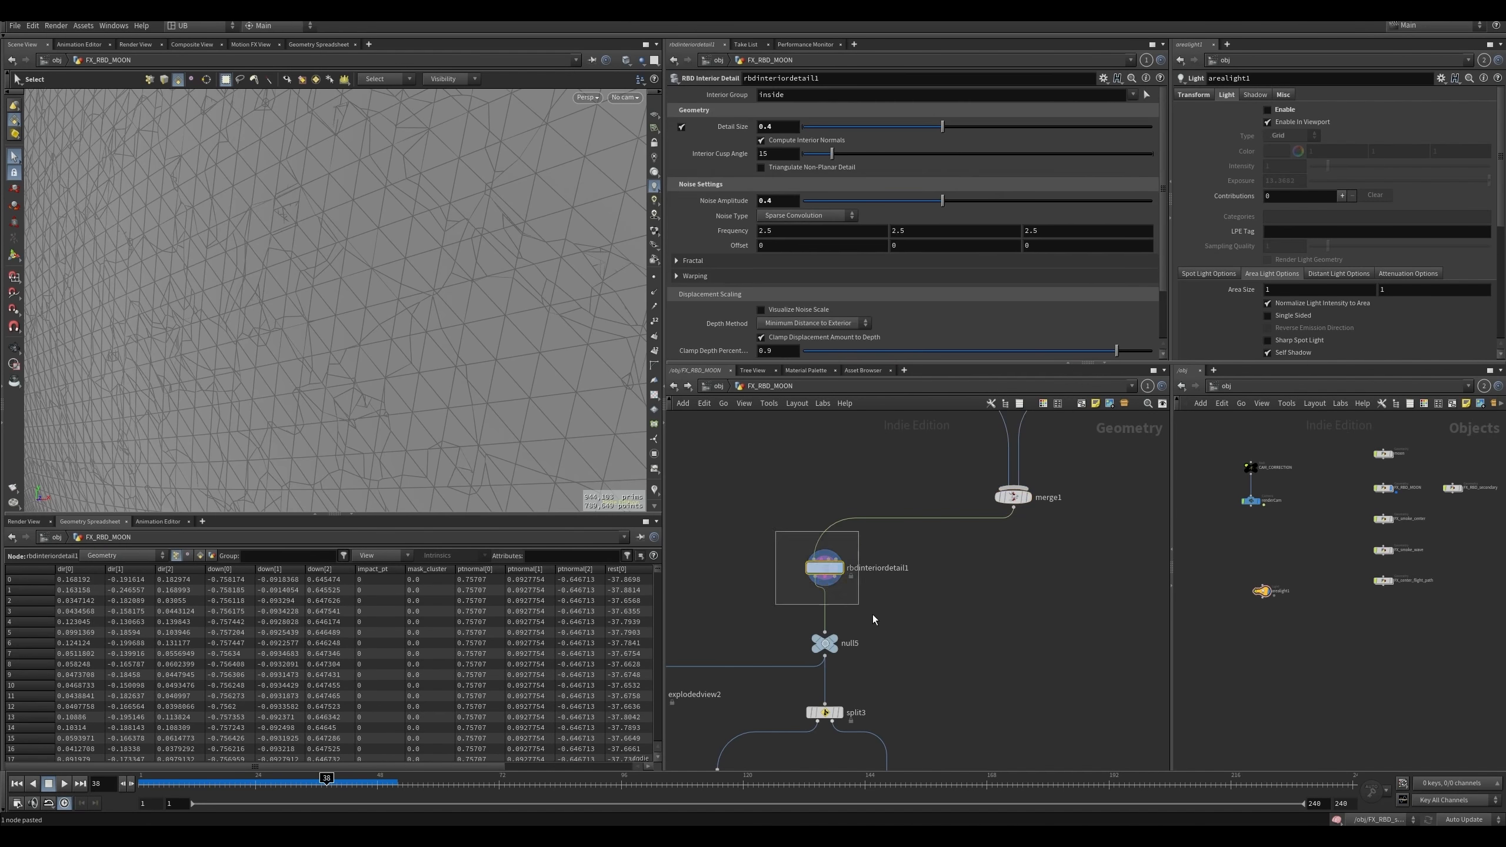
- Display null5 and explodedview2, and examine the interior surfaces of the exploded pieces up close
{"action": "middle_click_drag", "start_coordinate": [913, 622], "coordinate": [896, 579]}
{"action": "key", "text": "r"}
{"action": "left_click", "coordinate": [905, 619]}
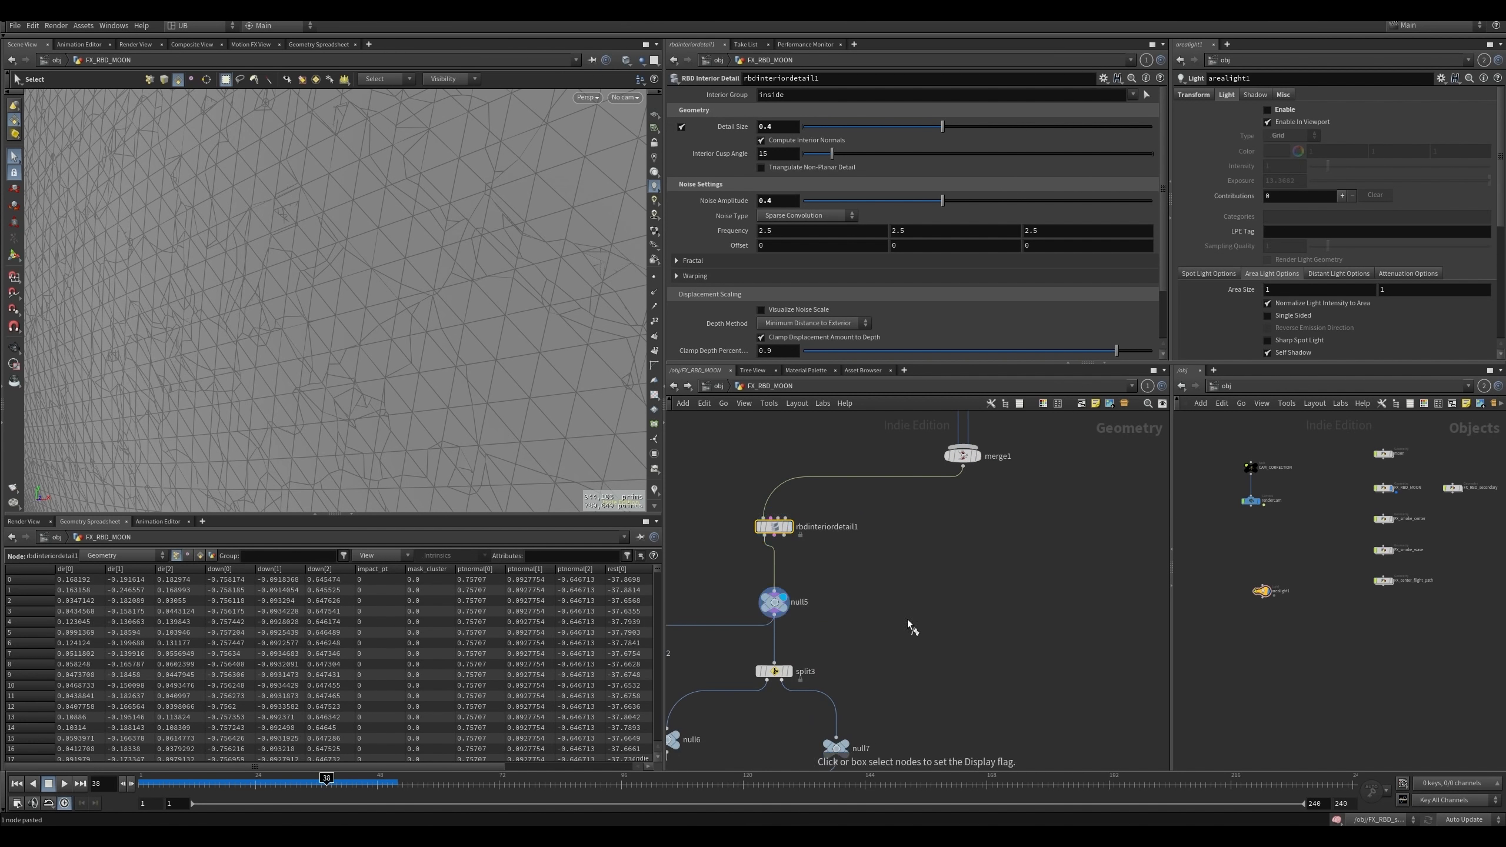
{"action": "middle_click_drag", "start_coordinate": [809, 638], "coordinate": [906, 584]}
{"action": "middle_click_drag", "start_coordinate": [754, 558], "coordinate": [854, 560]}
{"action": "key", "text": "r"}
{"action": "left_click", "coordinate": [770, 604]}
{"action": "left_click", "coordinate": [782, 603]}
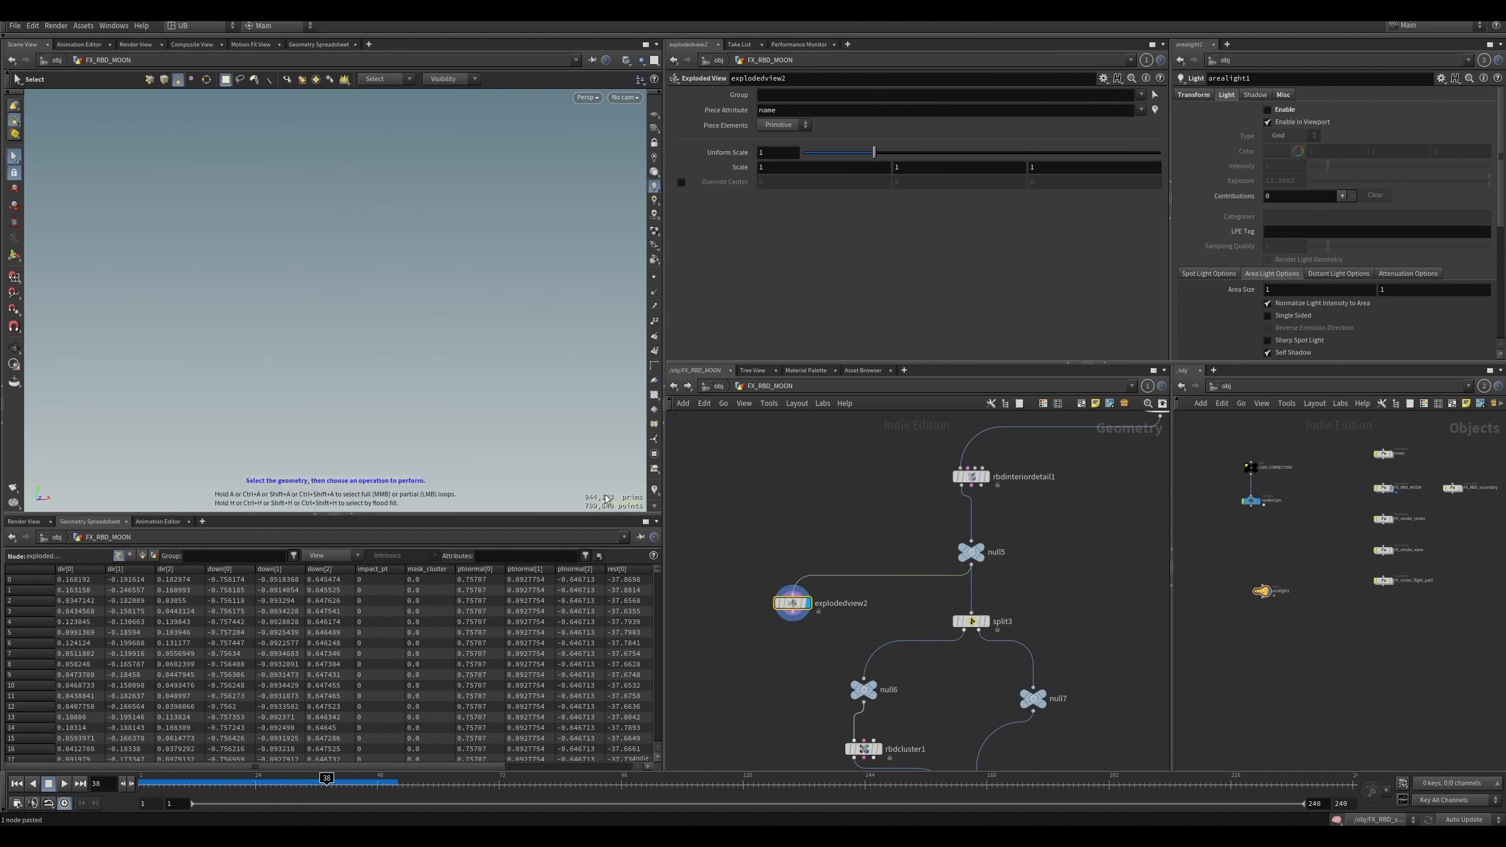
{"action": "key", "text": "space+h"}
{"action": "right_click_drag", "start_coordinate": [297, 308], "coordinate": [411, 334], "text": "alt"}
{"action": "left_click_drag", "start_coordinate": [411, 333], "coordinate": [453, 300], "text": "alt"}
{"action": "right_click_drag", "start_coordinate": [454, 300], "coordinate": [365, 281], "text": "alt"}
- Toggle the bypass of rbdinteriordetail1 on and off to compare smooth and noise-displaced interior faces
{"action": "key", "text": "q"}
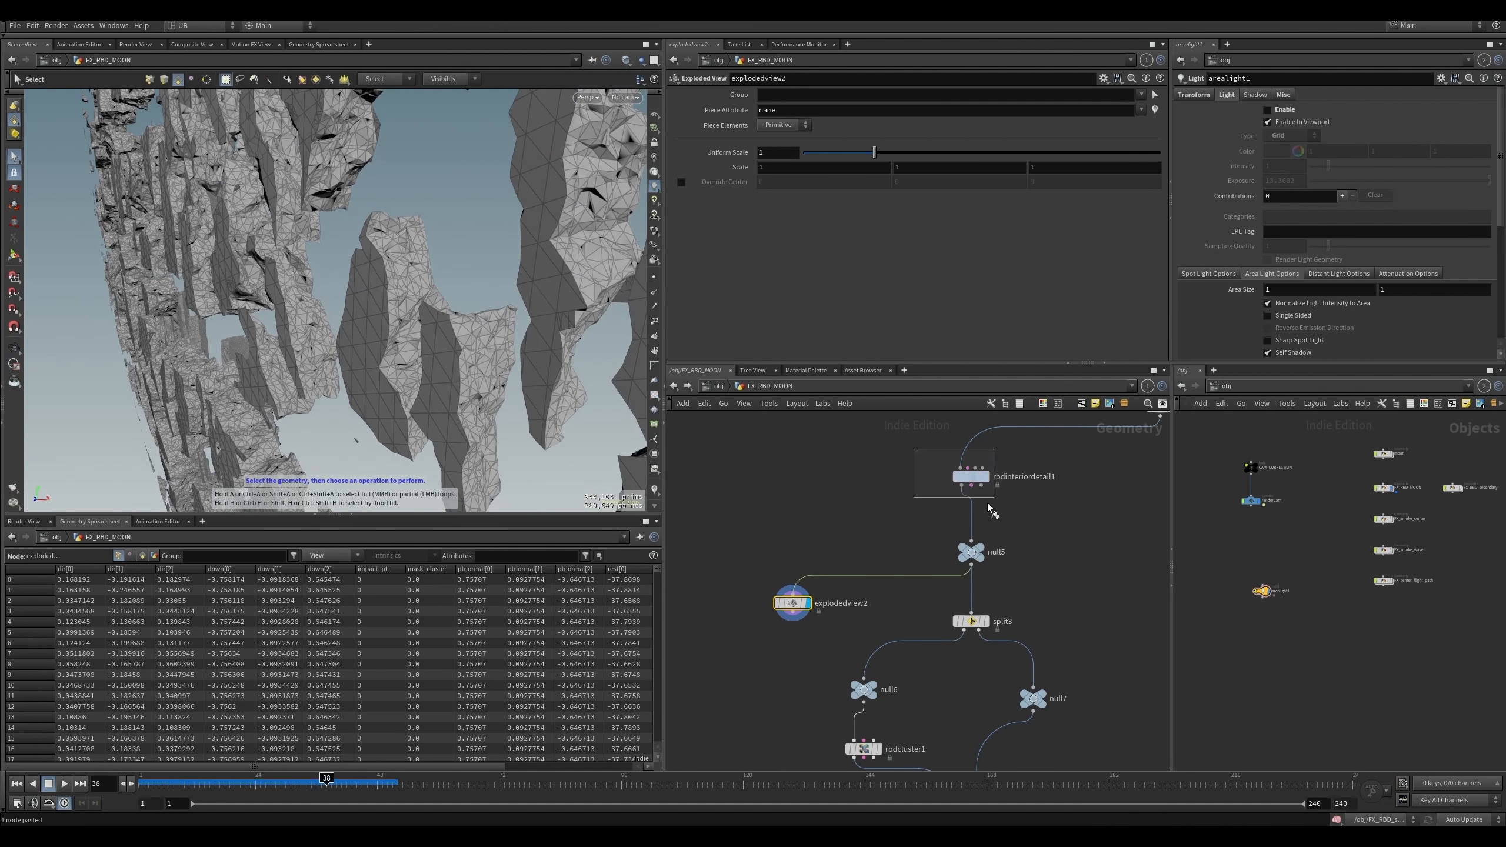
{"action": "left_click_drag", "start_coordinate": [453, 373], "coordinate": [415, 341], "text": "alt"}
{"action": "right_click_drag", "start_coordinate": [522, 323], "coordinate": [605, 271], "text": "alt"}
{"action": "left_click_drag", "start_coordinate": [379, 297], "coordinate": [427, 299], "text": "alt"}
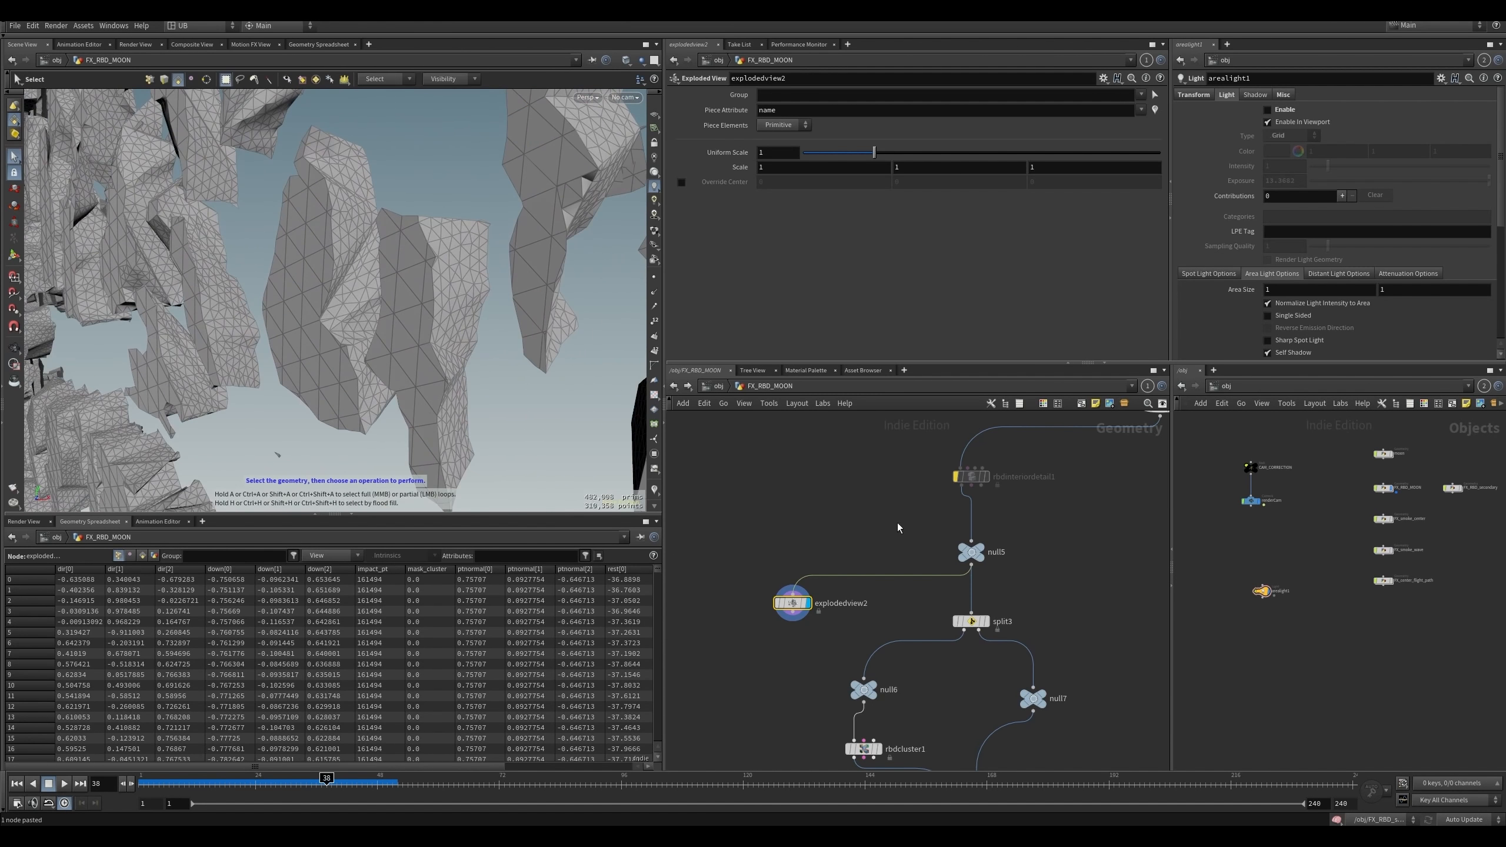
{"action": "key", "text": "q"}
{"action": "left_click_drag", "start_coordinate": [875, 433], "coordinate": [1011, 507]}
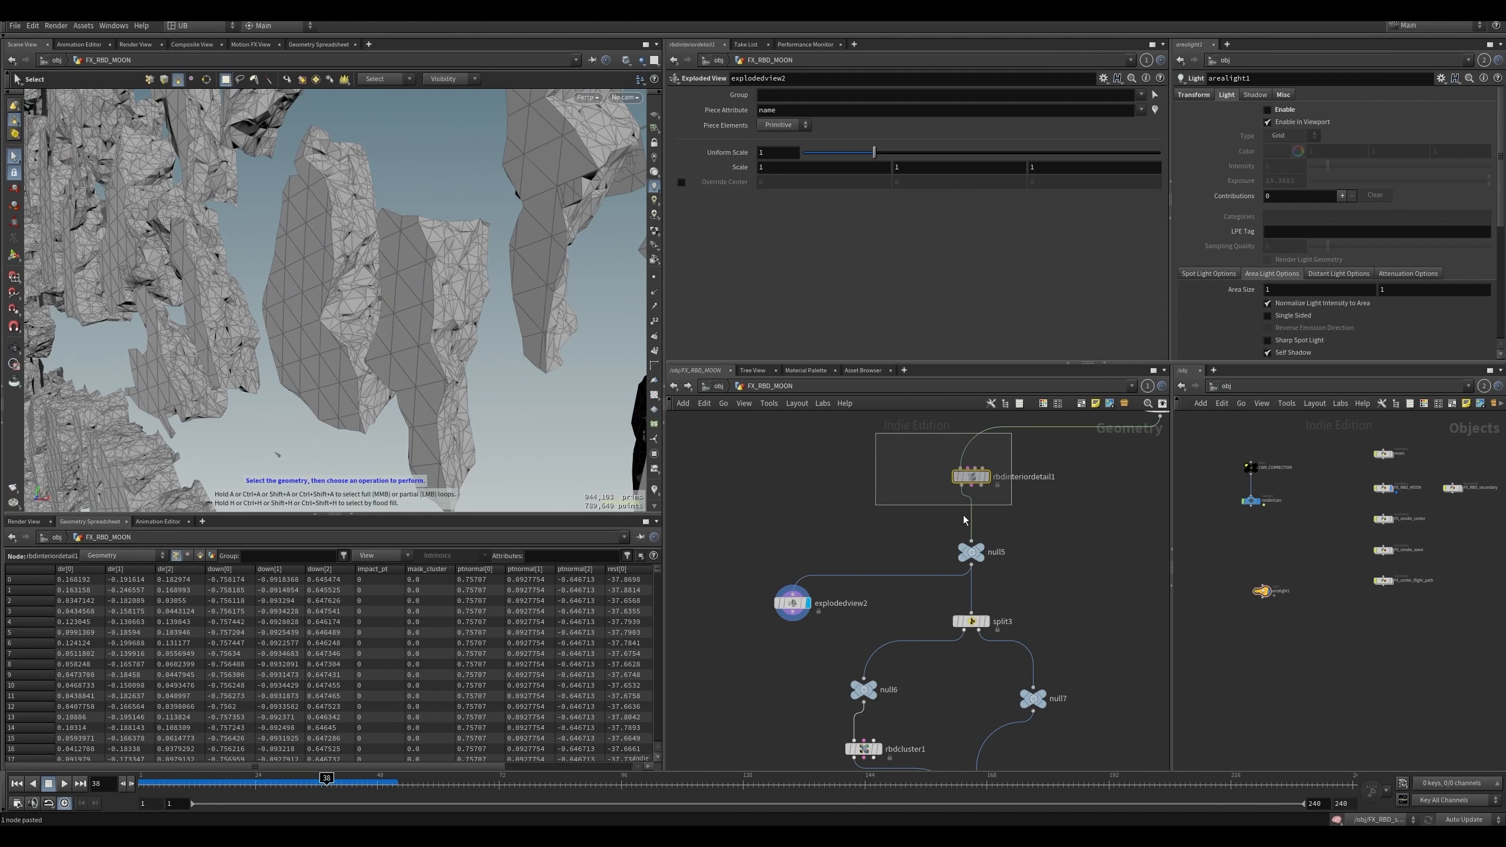
- Set the Detail Size of rbdinteriordetail1 to 0.3
{"action": "middle_click_drag", "start_coordinate": [1023, 477], "coordinate": [845, 604]}
{"action": "middle_click_drag", "start_coordinate": [923, 480], "coordinate": [875, 548]}
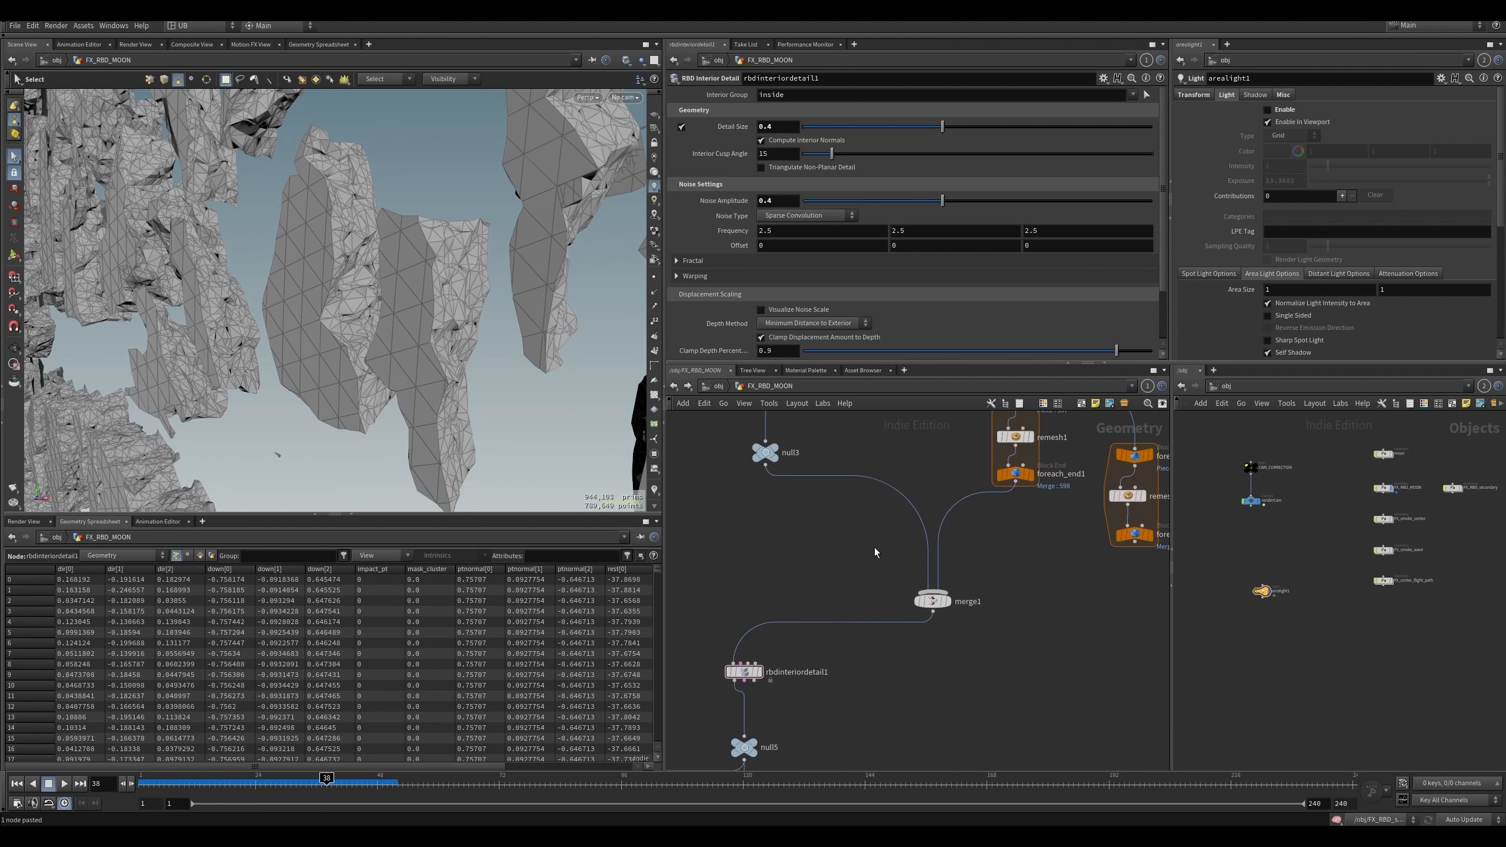
{"action": "middle_click_drag", "start_coordinate": [794, 582], "coordinate": [959, 482]}
{"action": "double_click", "coordinate": [765, 126]}
{"action": "type", "text": "0.3"}
{"action": "key", "text": "Return"}
- Visualize the noise scale of rbdinteriordetail1 and examine its colour distribution across the exploded pieces' interior faces
{"action": "left_click_drag", "start_coordinate": [415, 267], "coordinate": [544, 208], "text": "alt"}
{"action": "right_click_drag", "start_coordinate": [544, 208], "coordinate": [462, 250], "text": "alt"}
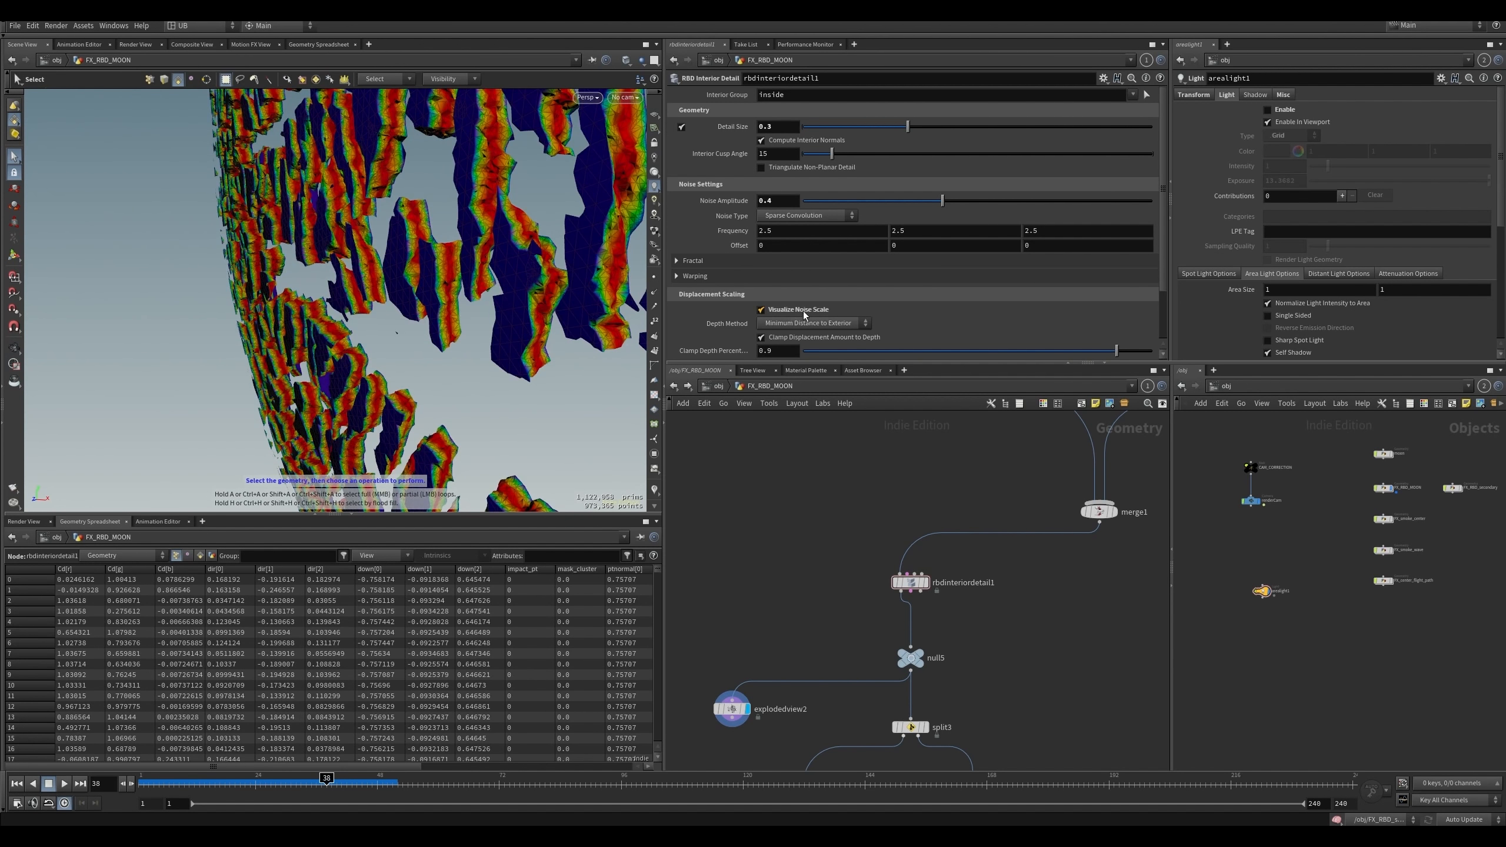
{"action": "middle_click_drag", "start_coordinate": [820, 543], "coordinate": [803, 516]}
{"action": "left_click_drag", "start_coordinate": [815, 505], "coordinate": [958, 598]}
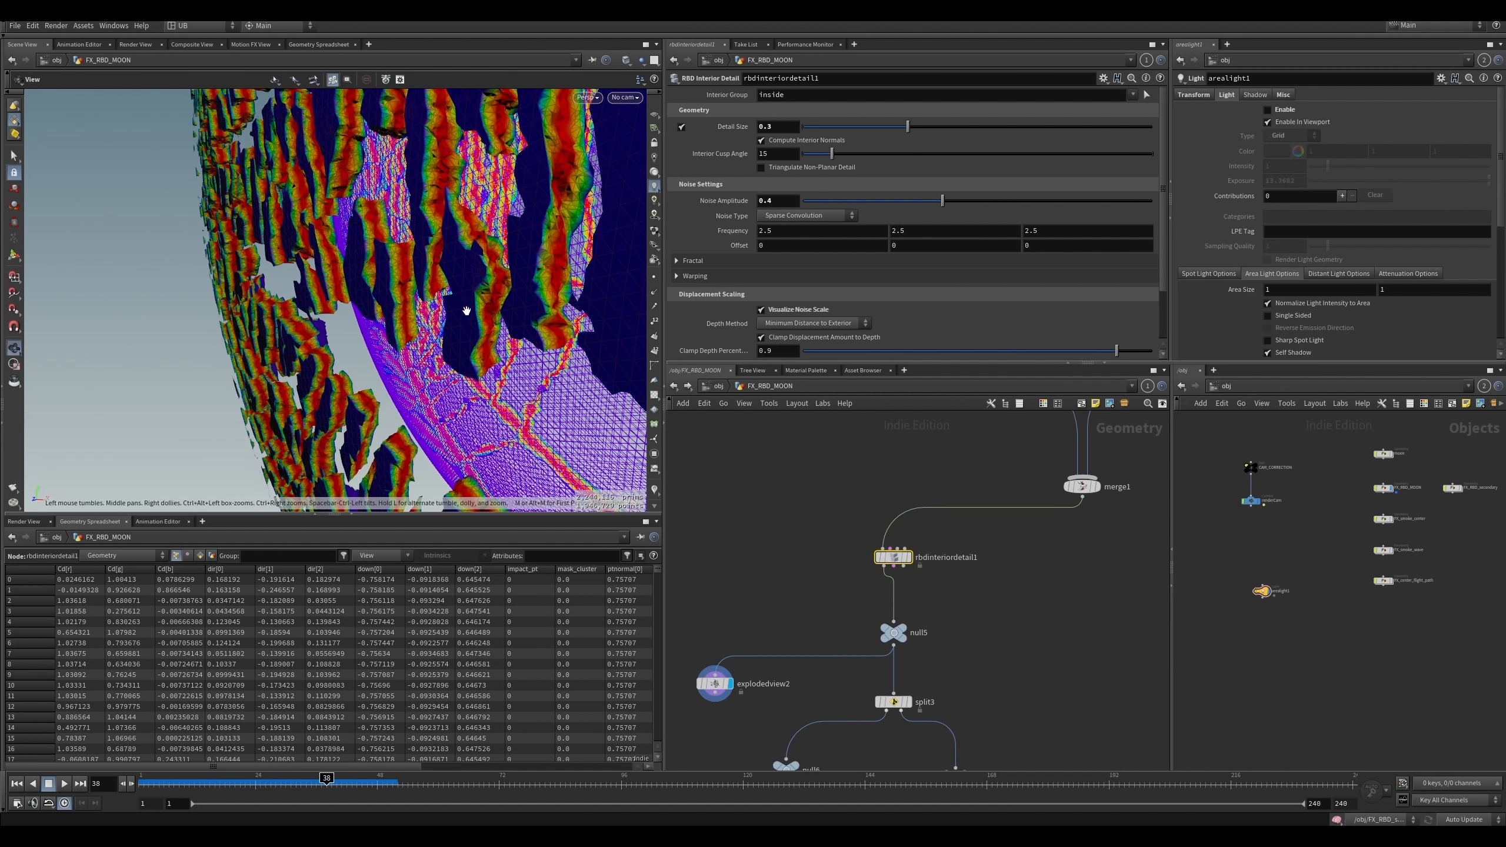
{"action": "left_click_drag", "start_coordinate": [466, 311], "coordinate": [398, 360]}
{"action": "right_click_drag", "start_coordinate": [460, 293], "coordinate": [585, 235]}
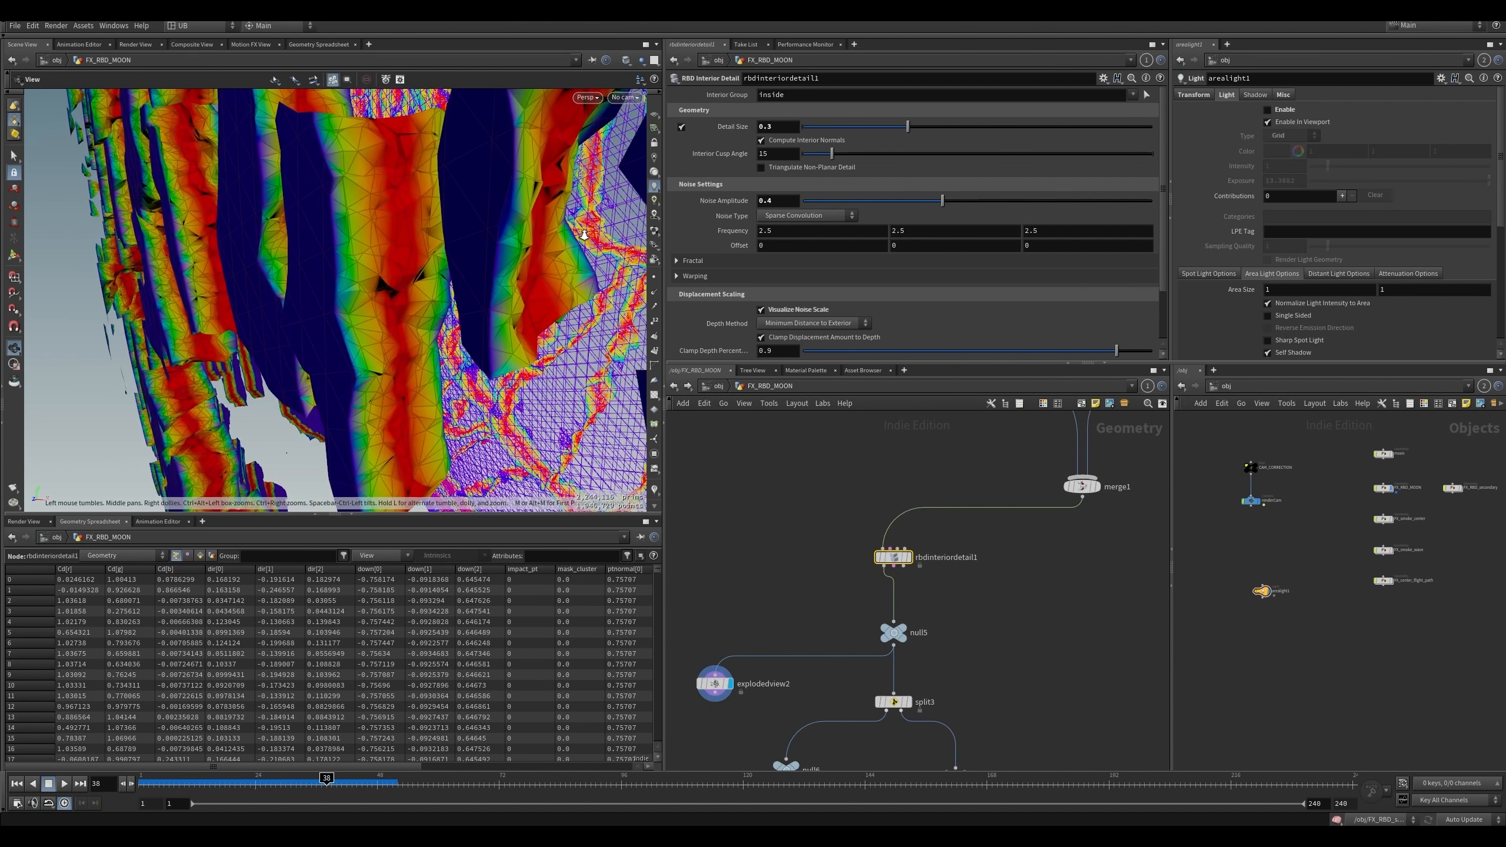
{"action": "left_click_drag", "start_coordinate": [402, 284], "coordinate": [373, 274]}
{"action": "key", "text": "space"}
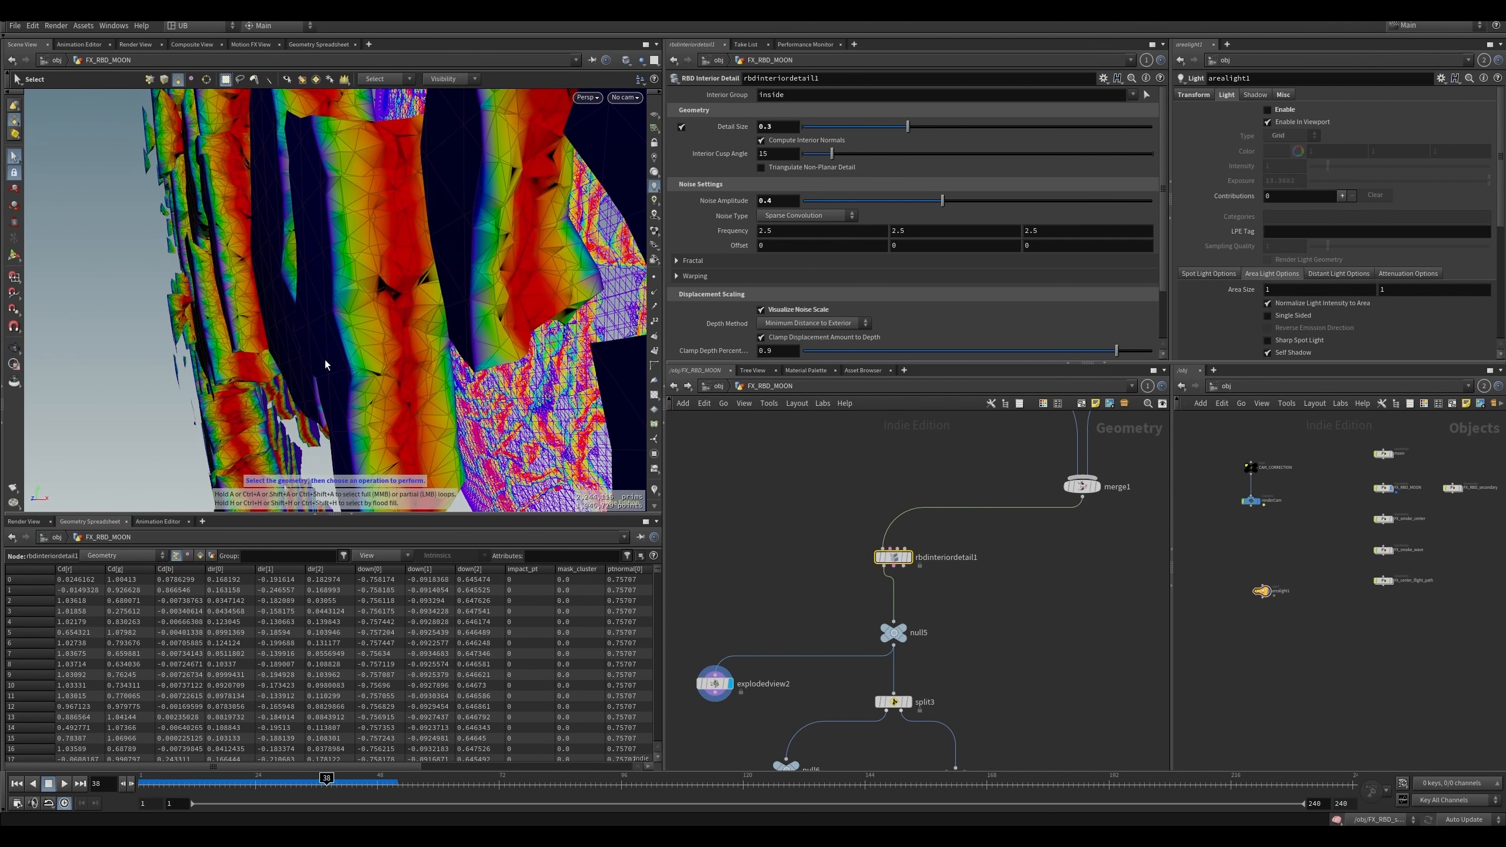
{"action": "key", "text": "space"}
{"action": "left_click_drag", "start_coordinate": [325, 364], "coordinate": [342, 397]}
- Turn off Visualize Noise Scale on rbdinteriordetail1 and display null5 above split3
{"action": "left_click", "coordinate": [761, 309]}
{"action": "left_click", "coordinate": [902, 626]}
{"action": "middle_click_drag", "start_coordinate": [865, 667], "coordinate": [840, 516]}
{"action": "middle_click_drag", "start_coordinate": [885, 582], "coordinate": [906, 542]}
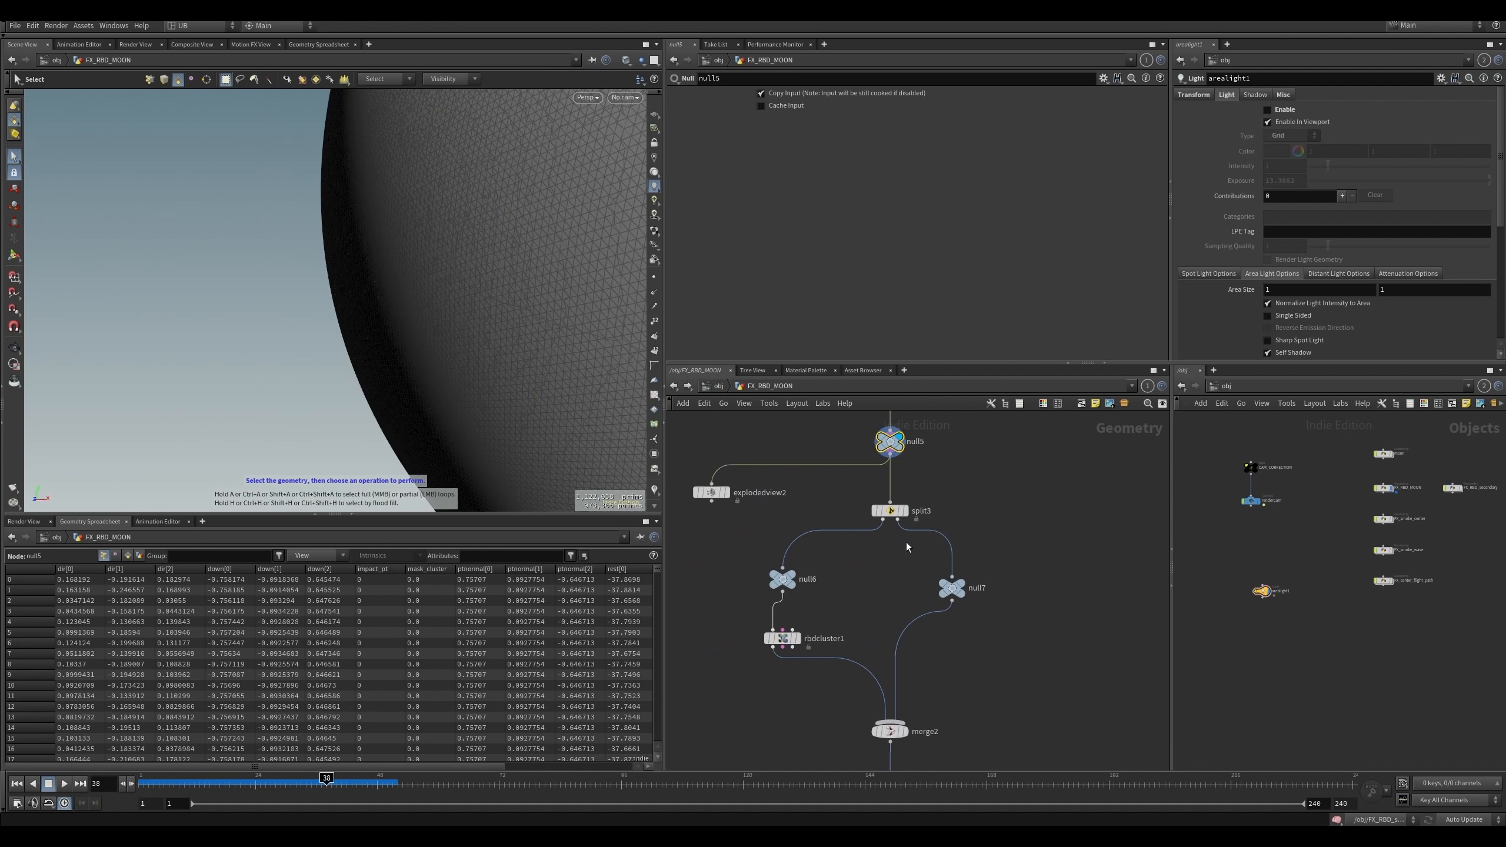
{"action": "scroll", "coordinate": [889, 527], "scroll_direction": "down", "scroll_amount": 2}
{"action": "left_click_drag", "start_coordinate": [967, 485], "coordinate": [856, 545]}
{"action": "key", "text": "Return"}
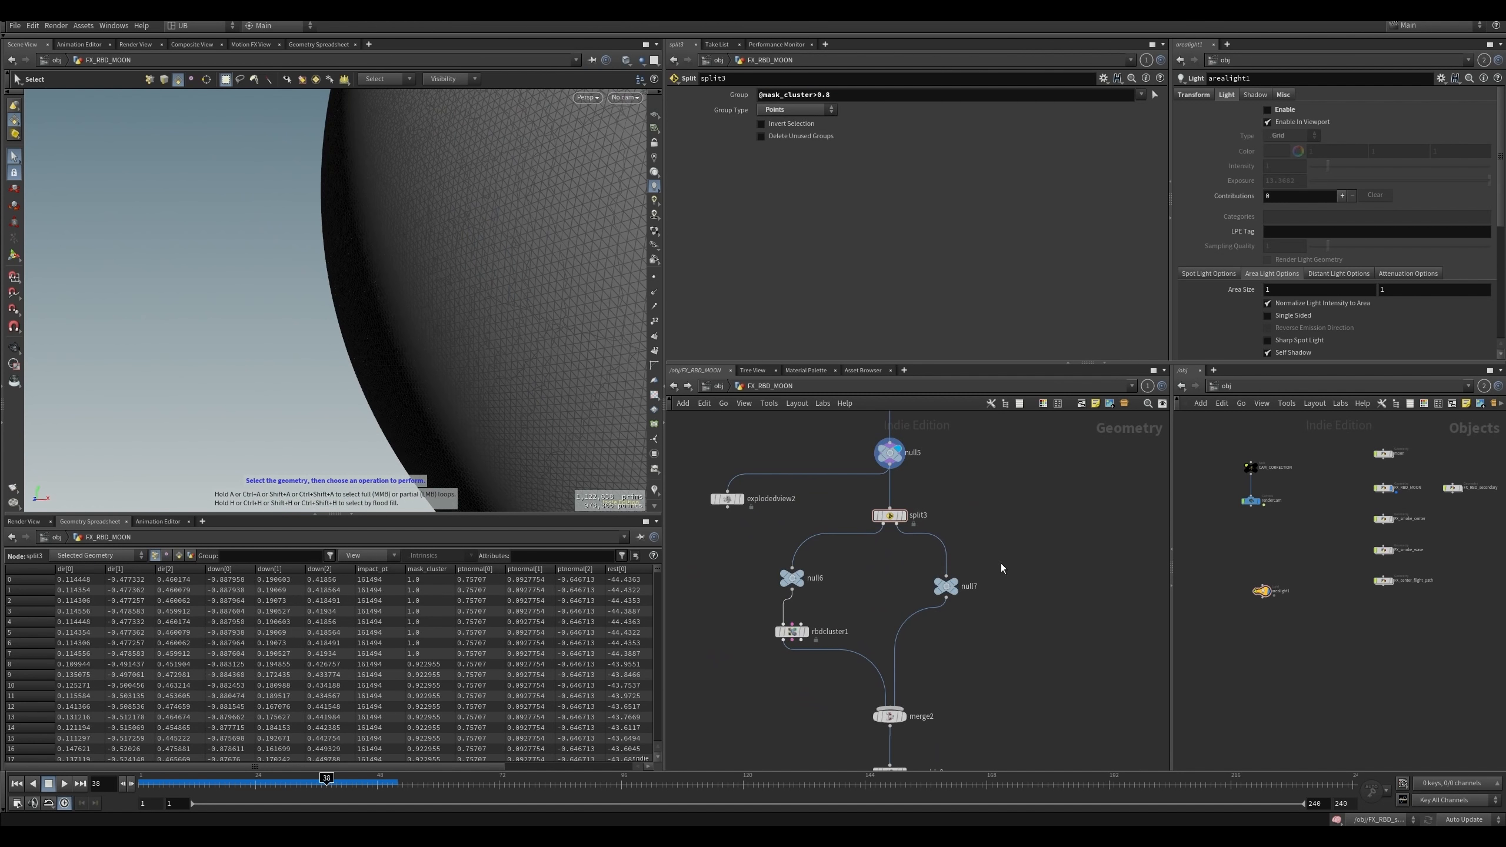
{"action": "left_click_drag", "start_coordinate": [911, 609], "coordinate": [907, 610]}
{"action": "key", "text": "r"}
{"action": "left_click_drag", "start_coordinate": [415, 356], "coordinate": [474, 341], "text": "alt"}
{"action": "right_click_drag", "start_coordinate": [473, 341], "coordinate": [471, 354], "text": "alt"}
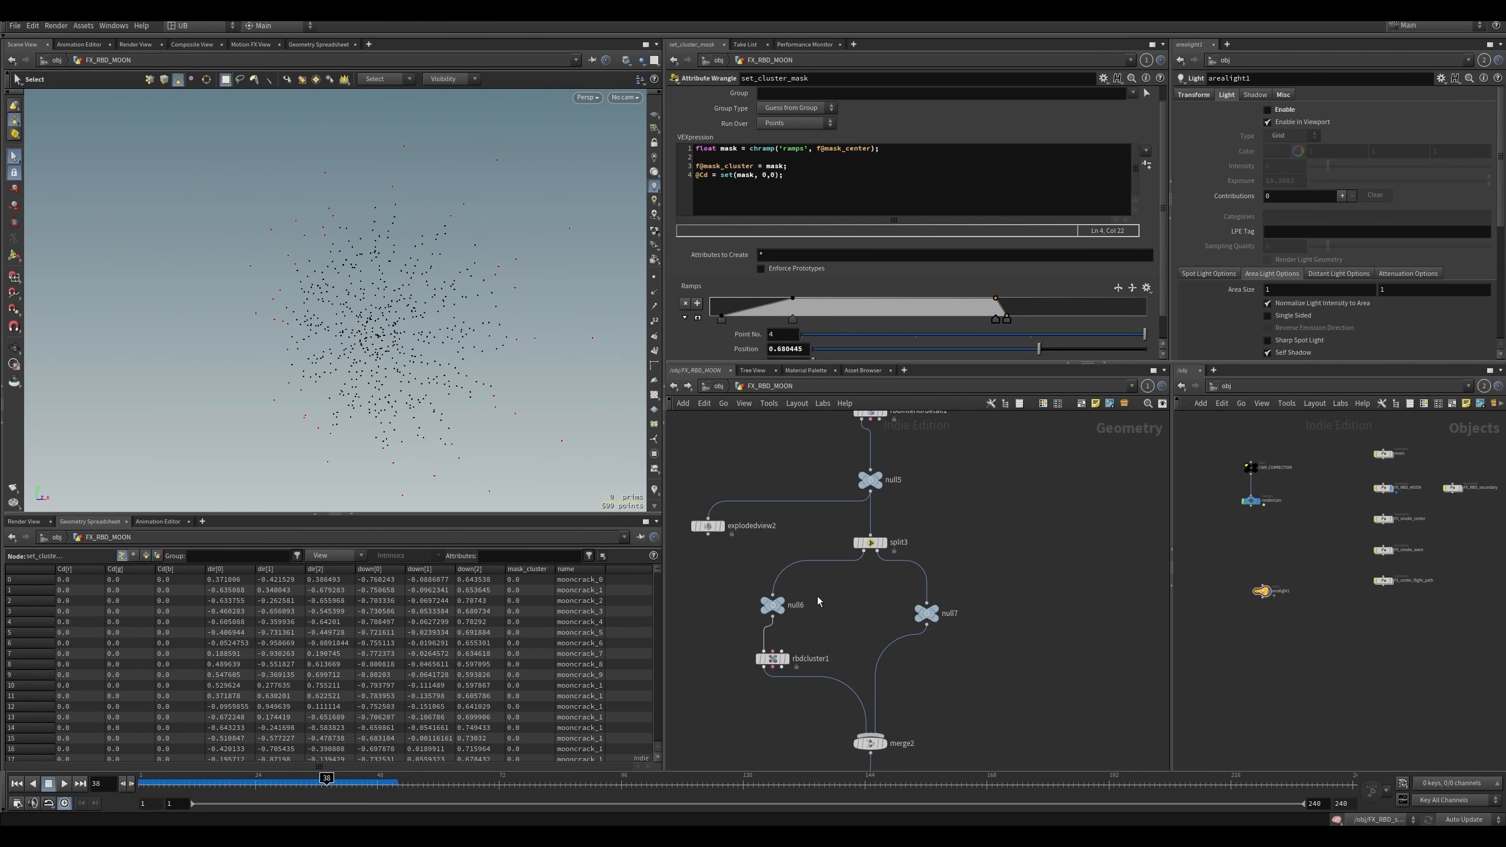
- Display null6 to view the outer ring of pieces separated by split3
{"action": "left_click", "coordinate": [781, 601]}
{"action": "left_click_drag", "start_coordinate": [854, 586], "coordinate": [765, 611]}
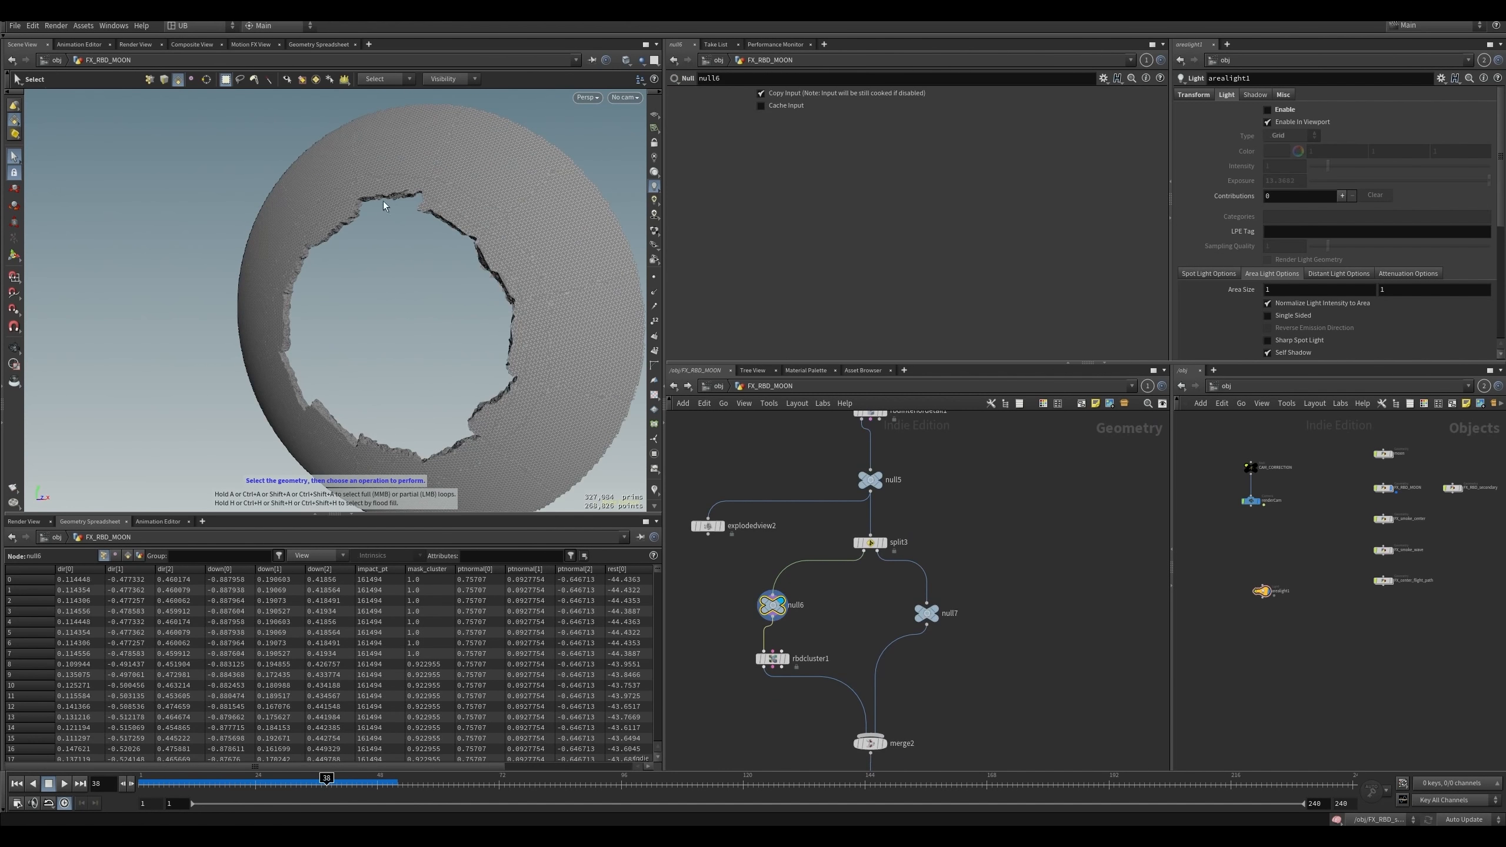
{"action": "middle_click_drag", "start_coordinate": [845, 627], "coordinate": [871, 590]}
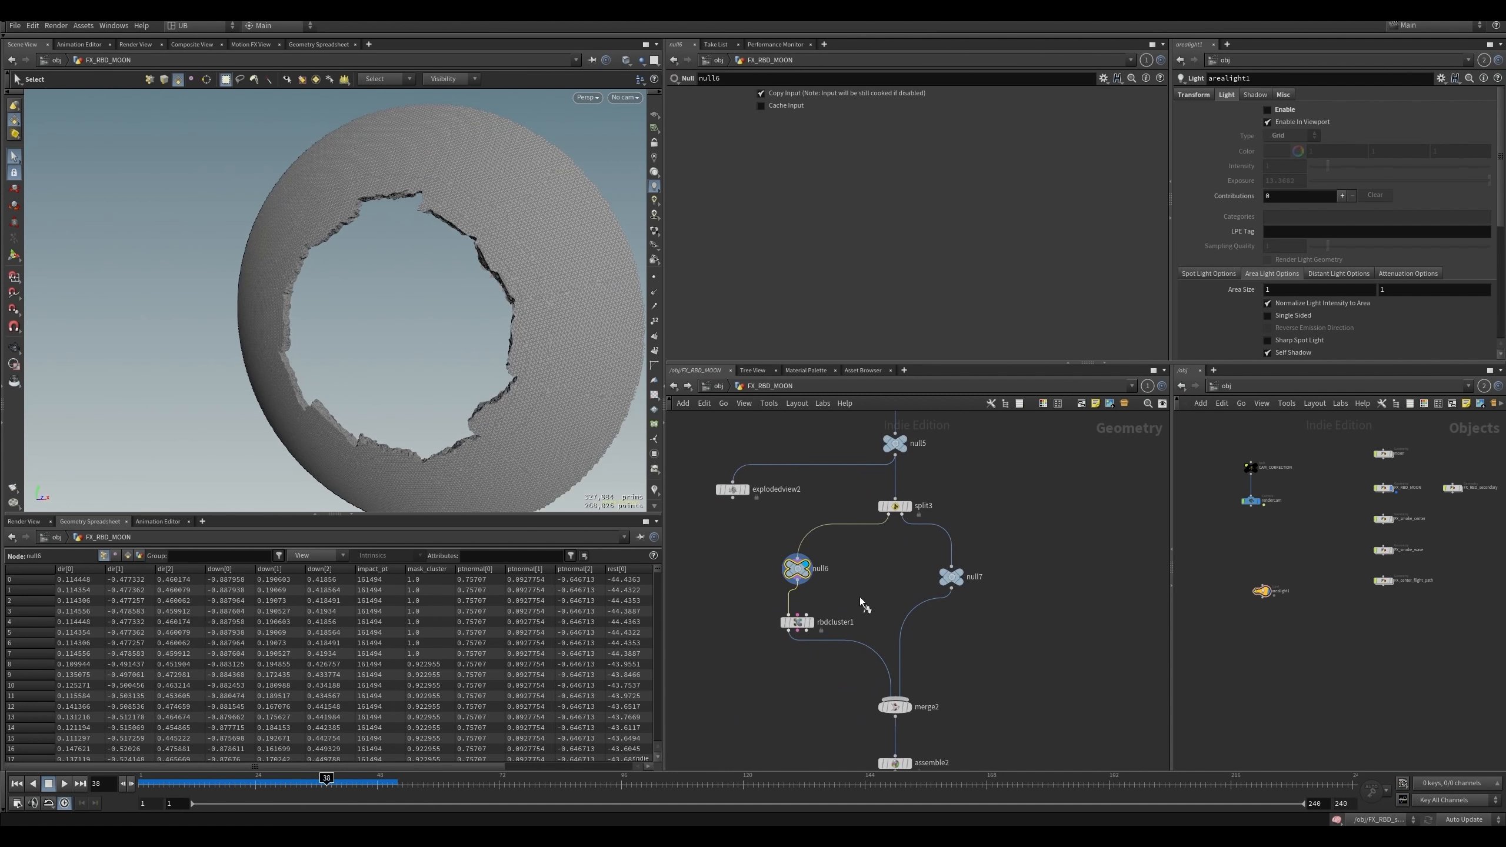
- Display rbdcluster1 and turn on the cluster visualizer to colour its clustered pieces
{"action": "left_click", "coordinate": [798, 621]}
{"action": "middle_click_drag", "start_coordinate": [793, 651], "coordinate": [805, 626]}
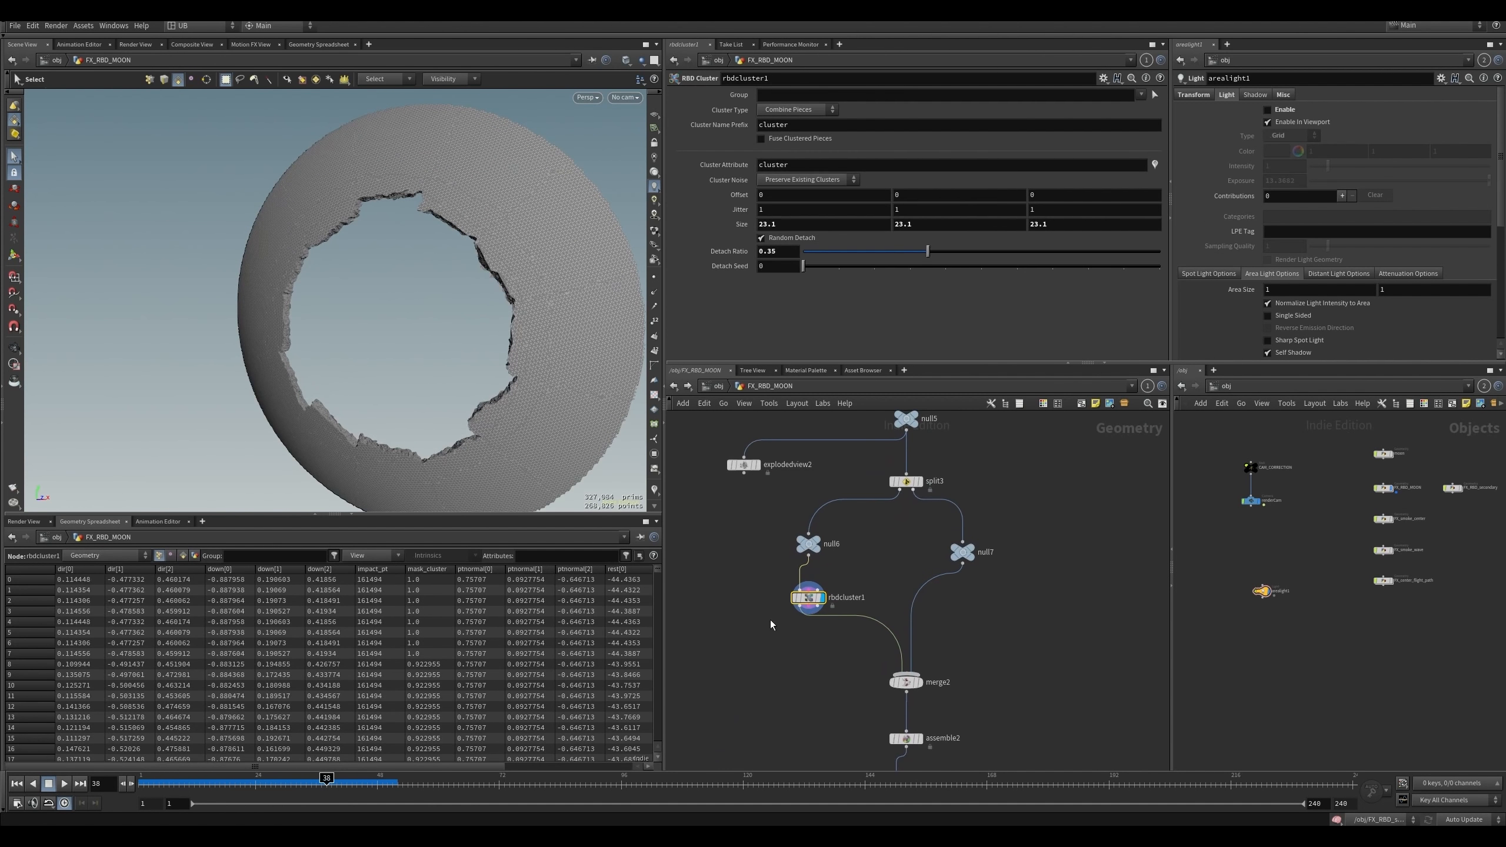
{"action": "left_click", "coordinate": [1154, 165]}
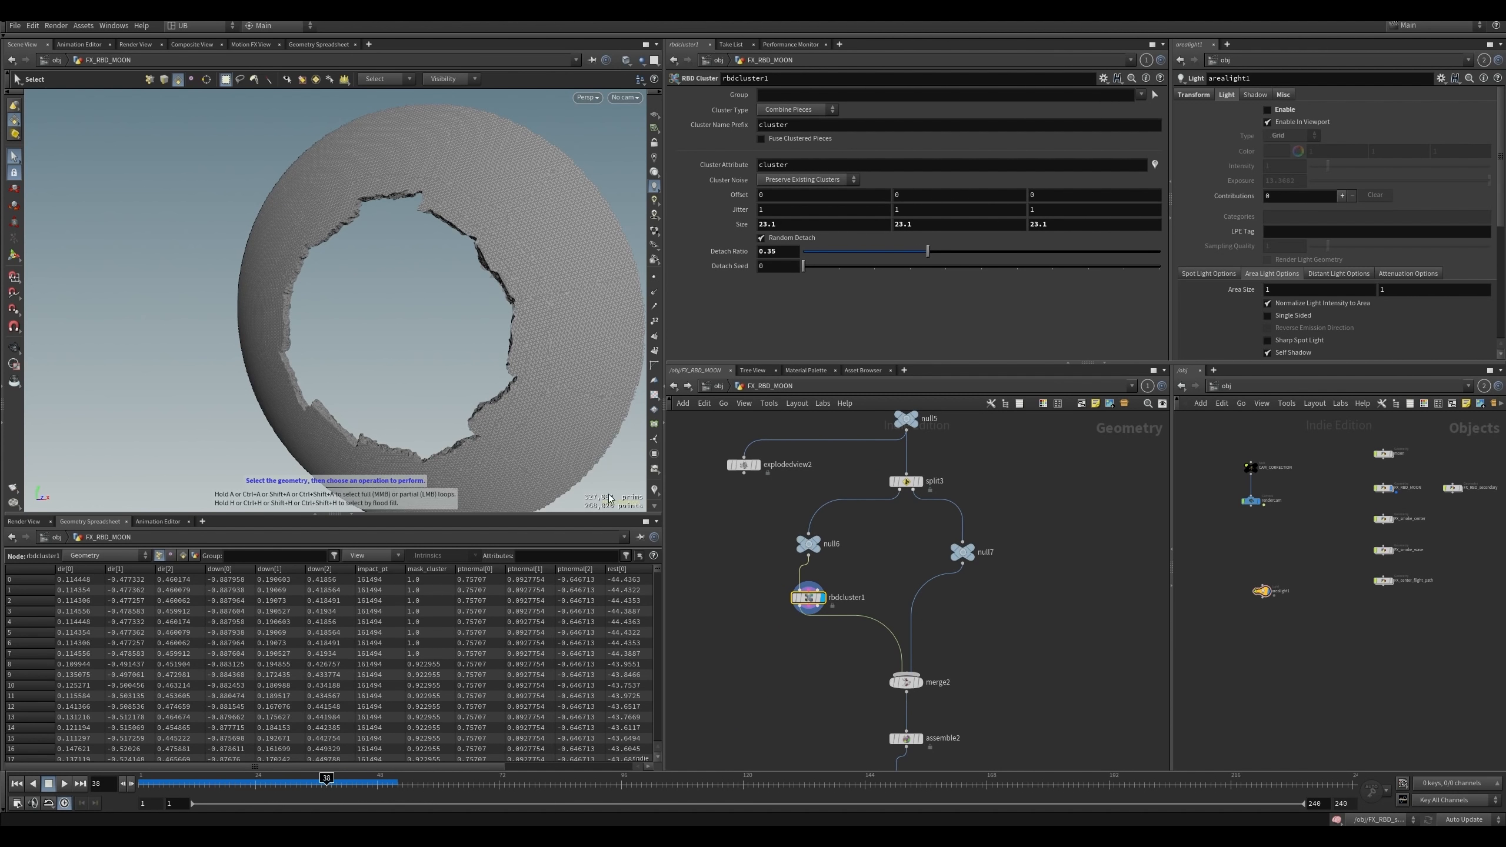
{"action": "left_click", "coordinate": [654, 490]}
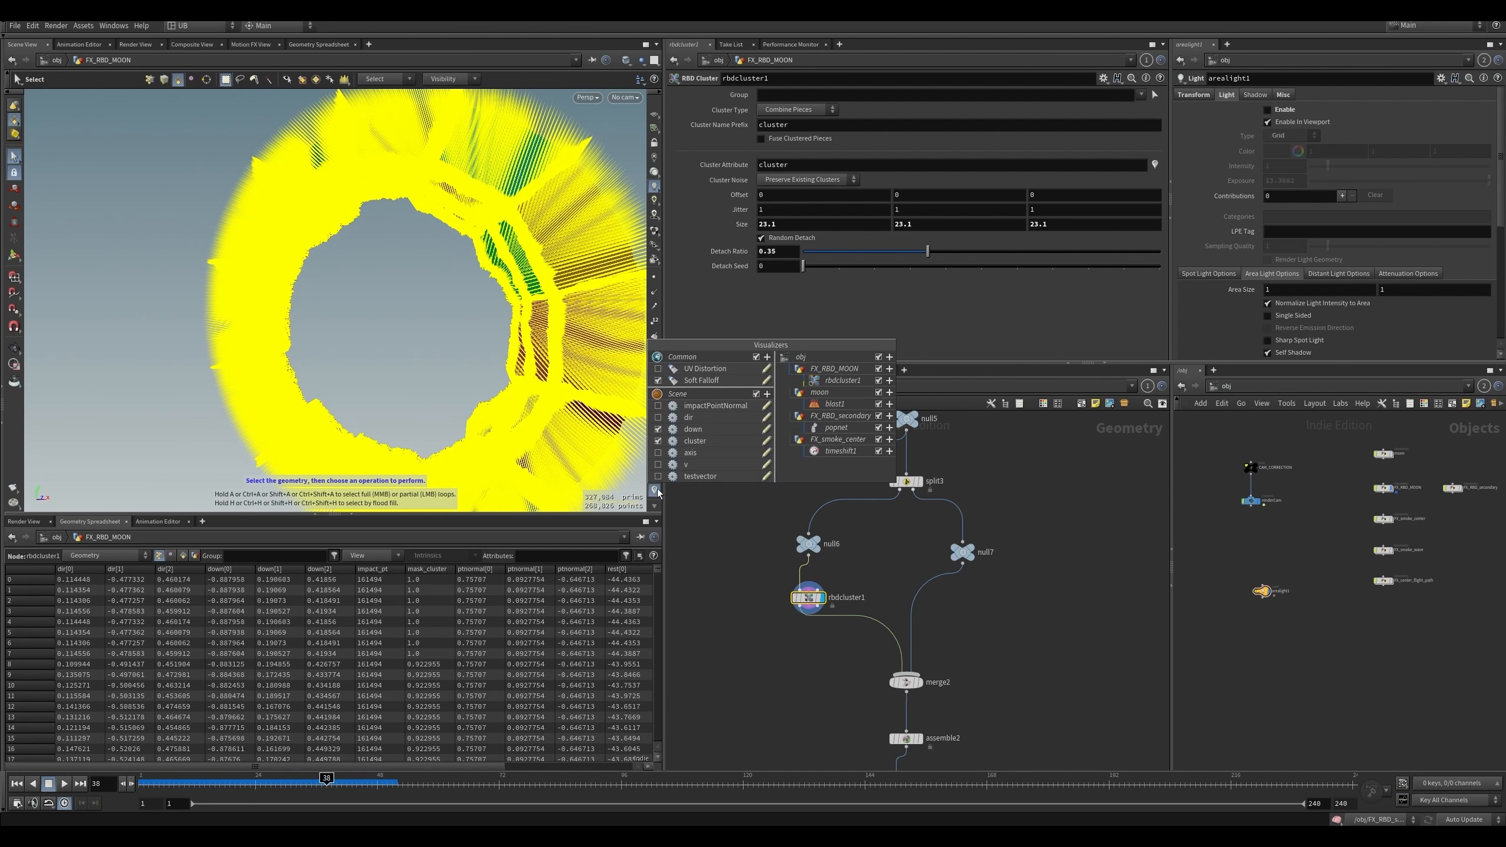
{"action": "left_click", "coordinate": [659, 441]}
{"action": "left_click", "coordinate": [332, 335]}
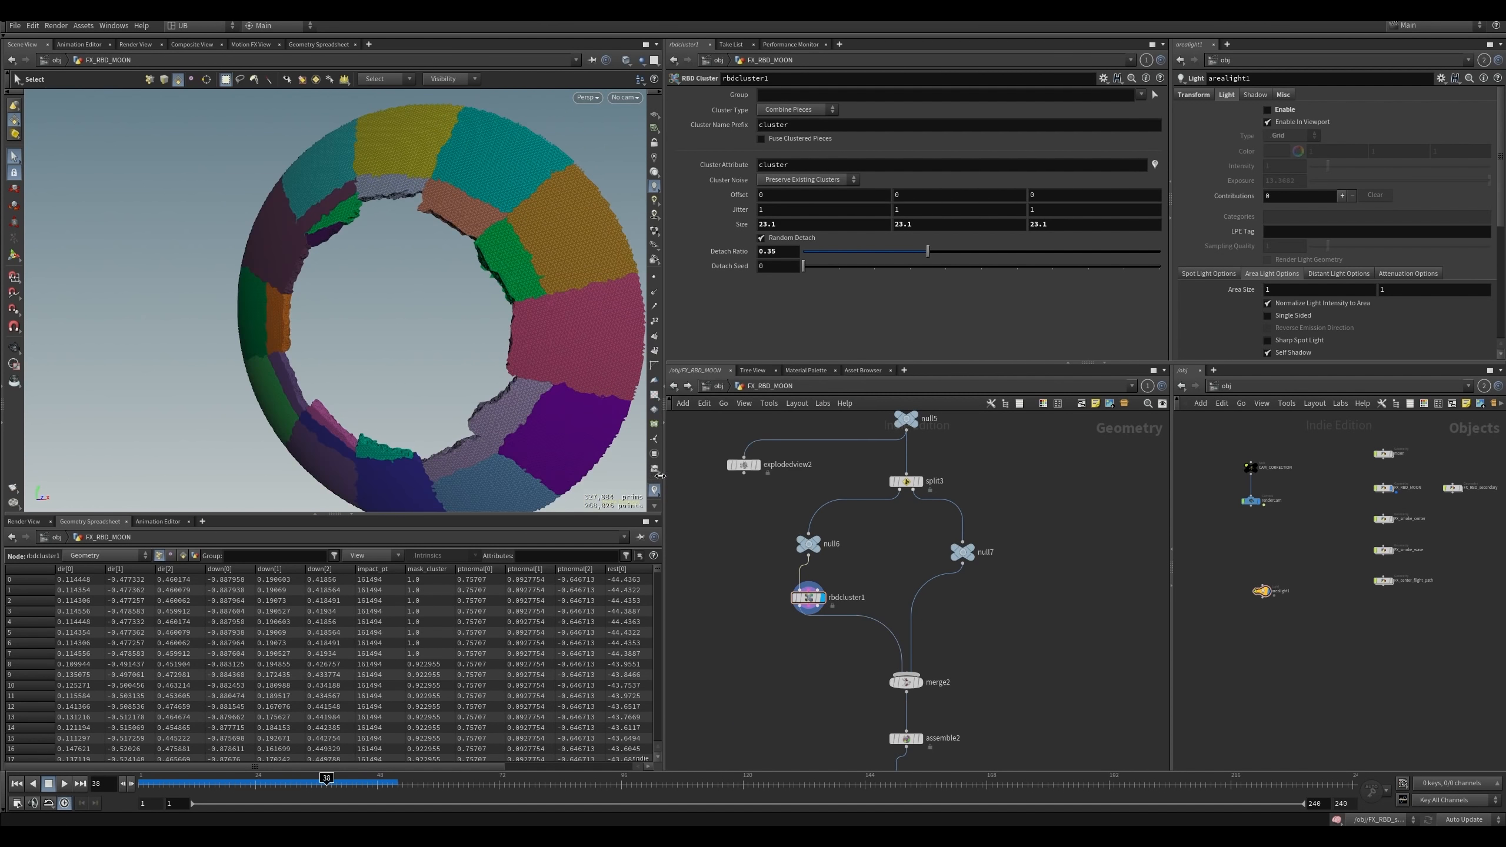
- Examine the coloured clusters of rbdcluster1 around the ring, up close and as a whole
{"action": "left_click_drag", "start_coordinate": [317, 337], "coordinate": [423, 336], "text": "alt"}
{"action": "middle_click_drag", "start_coordinate": [430, 340], "coordinate": [473, 344], "text": "alt"}
{"action": "key", "text": "s"}
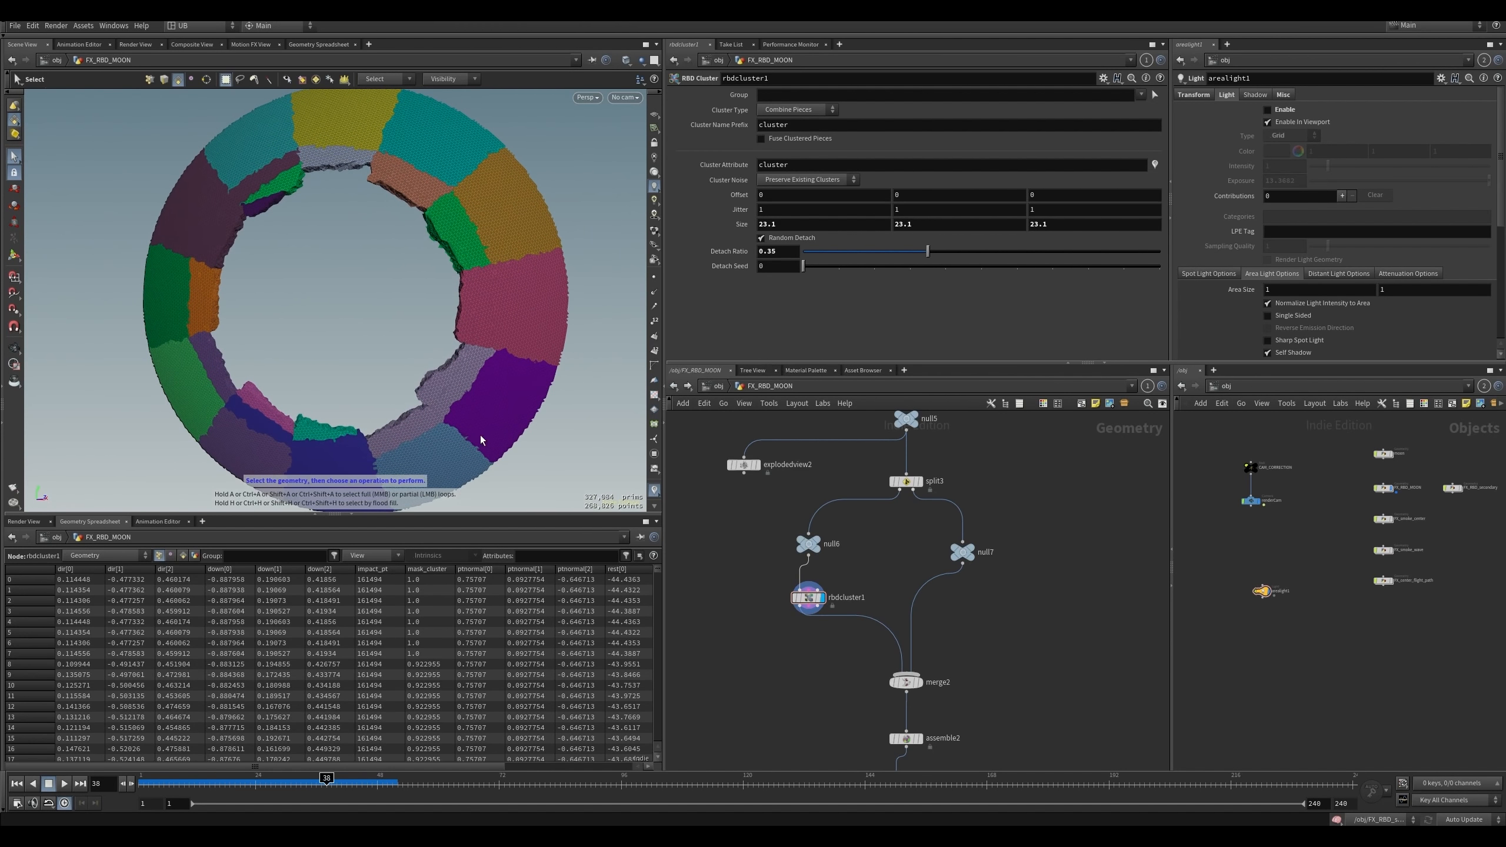
{"action": "right_click_drag", "start_coordinate": [458, 442], "coordinate": [582, 370], "text": "alt"}
{"action": "left_click_drag", "start_coordinate": [582, 370], "coordinate": [431, 394], "text": "alt"}
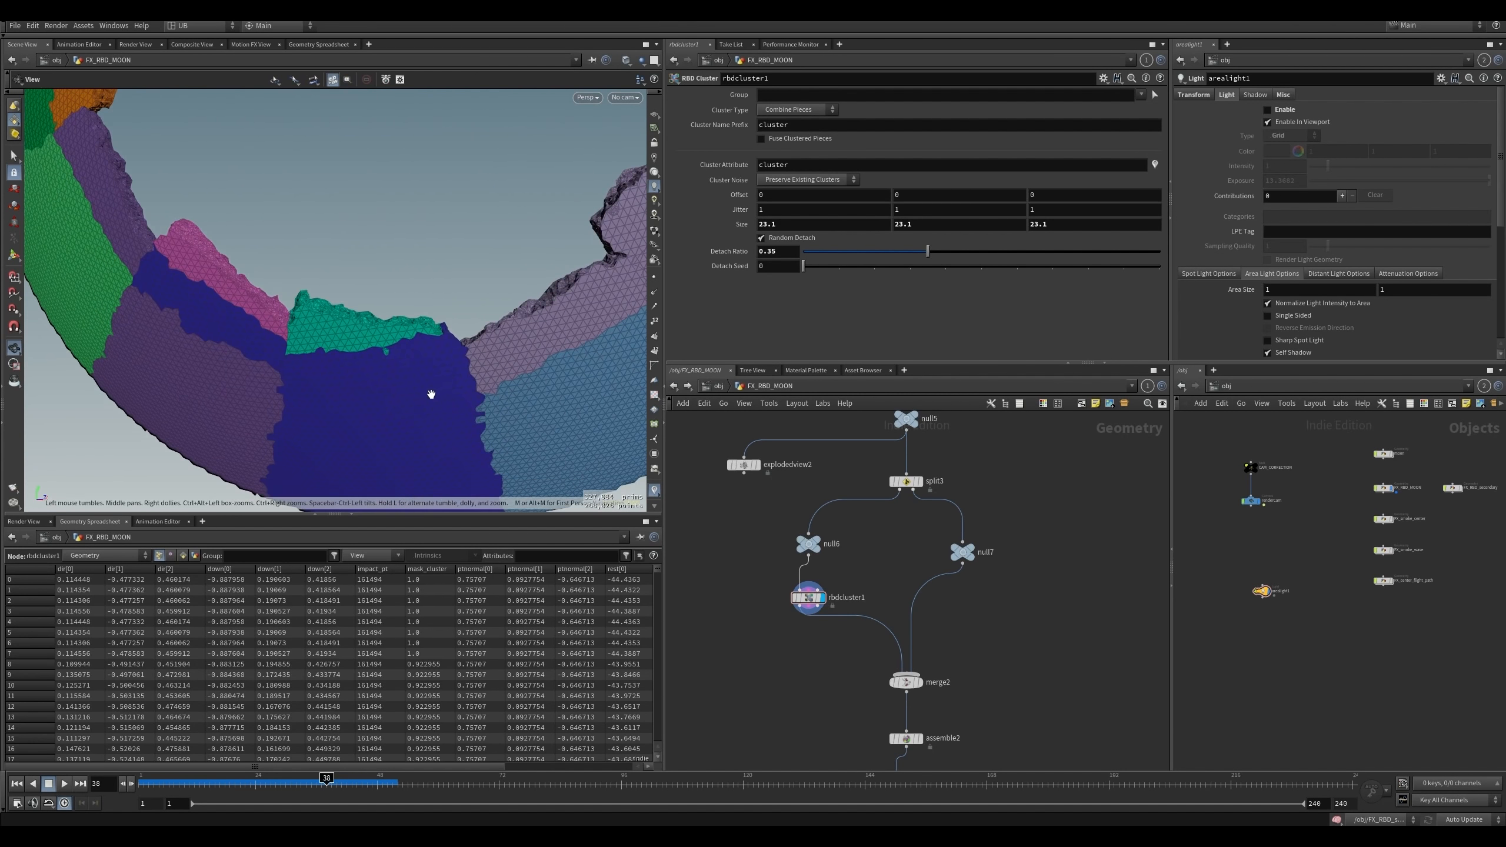
{"action": "right_click_drag", "start_coordinate": [431, 393], "coordinate": [356, 427], "text": "alt"}
{"action": "left_click_drag", "start_coordinate": [357, 427], "coordinate": [398, 411], "text": "alt"}
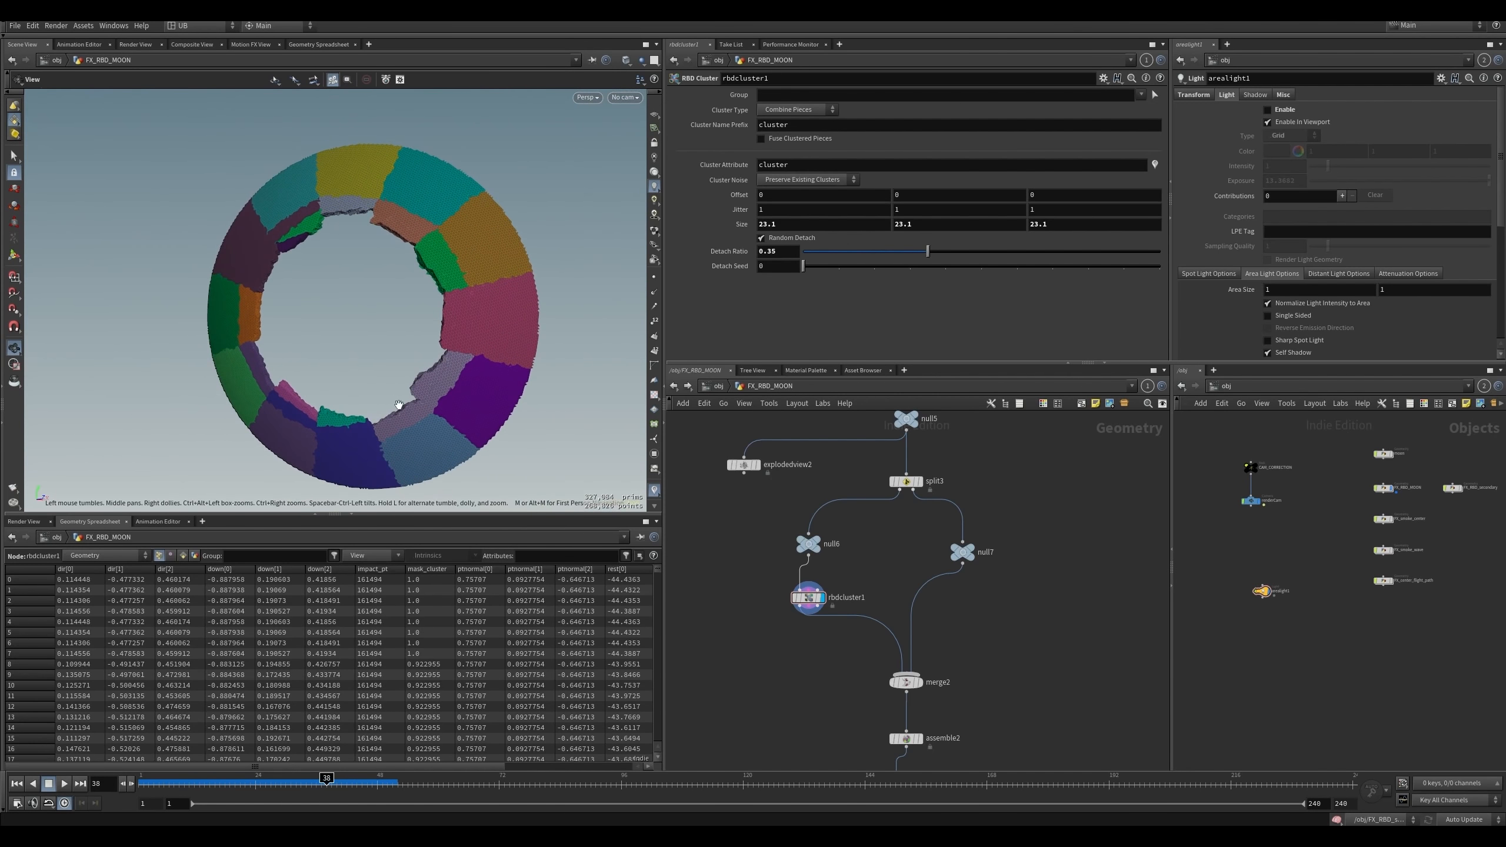
- Review the impact flipbook in MPlay by scrubbing between frames 23 and 29, then dismiss its window
{"action": "middle_click_drag", "start_coordinate": [811, 641], "coordinate": [810, 559]}
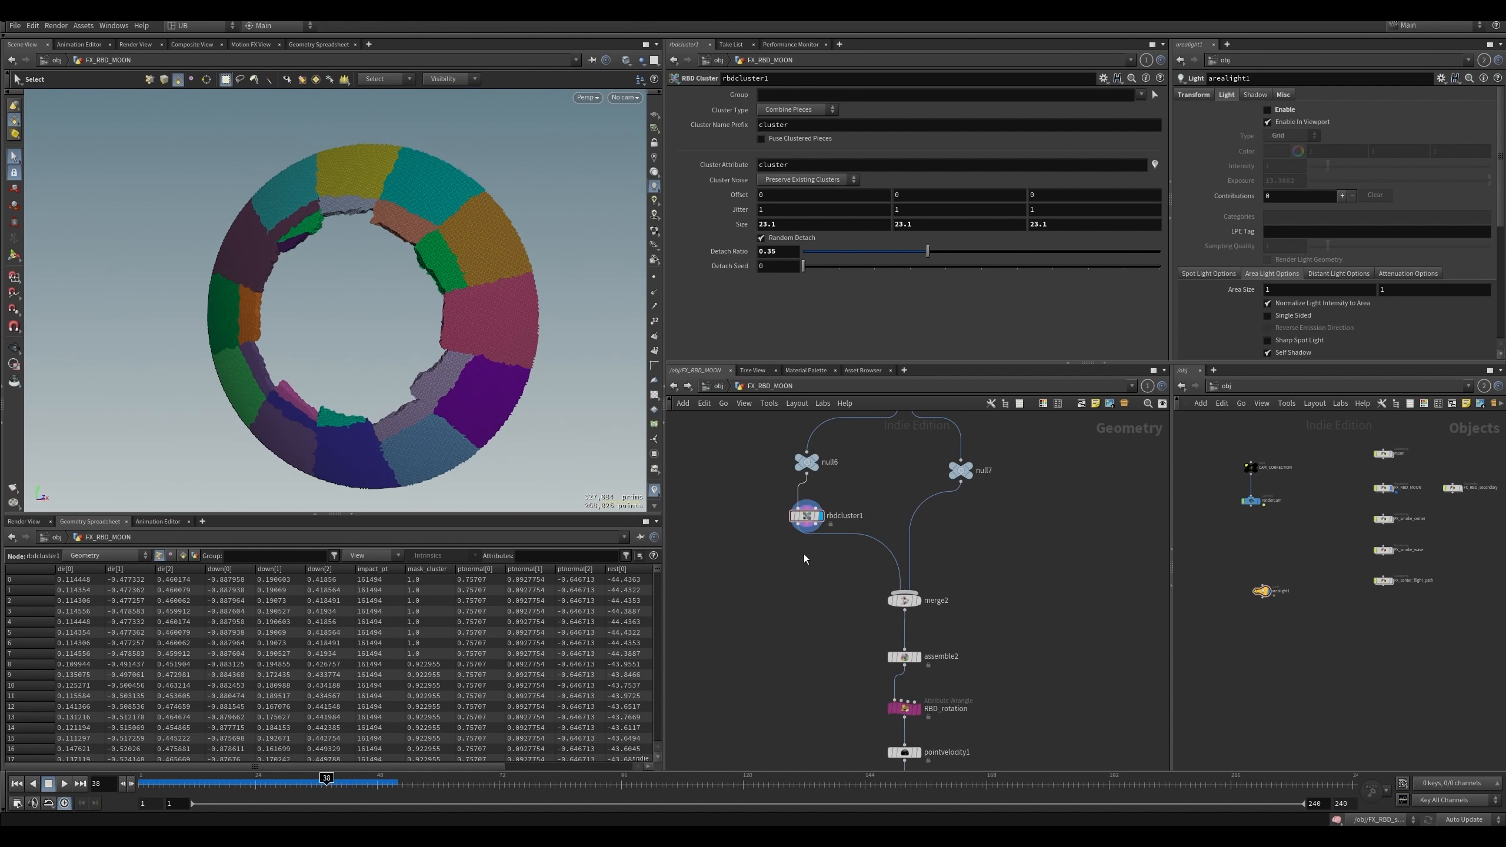
{"action": "middle_click_drag", "start_coordinate": [863, 502], "coordinate": [855, 527]}
{"action": "left_click_drag", "start_coordinate": [802, 577], "coordinate": [803, 578]}
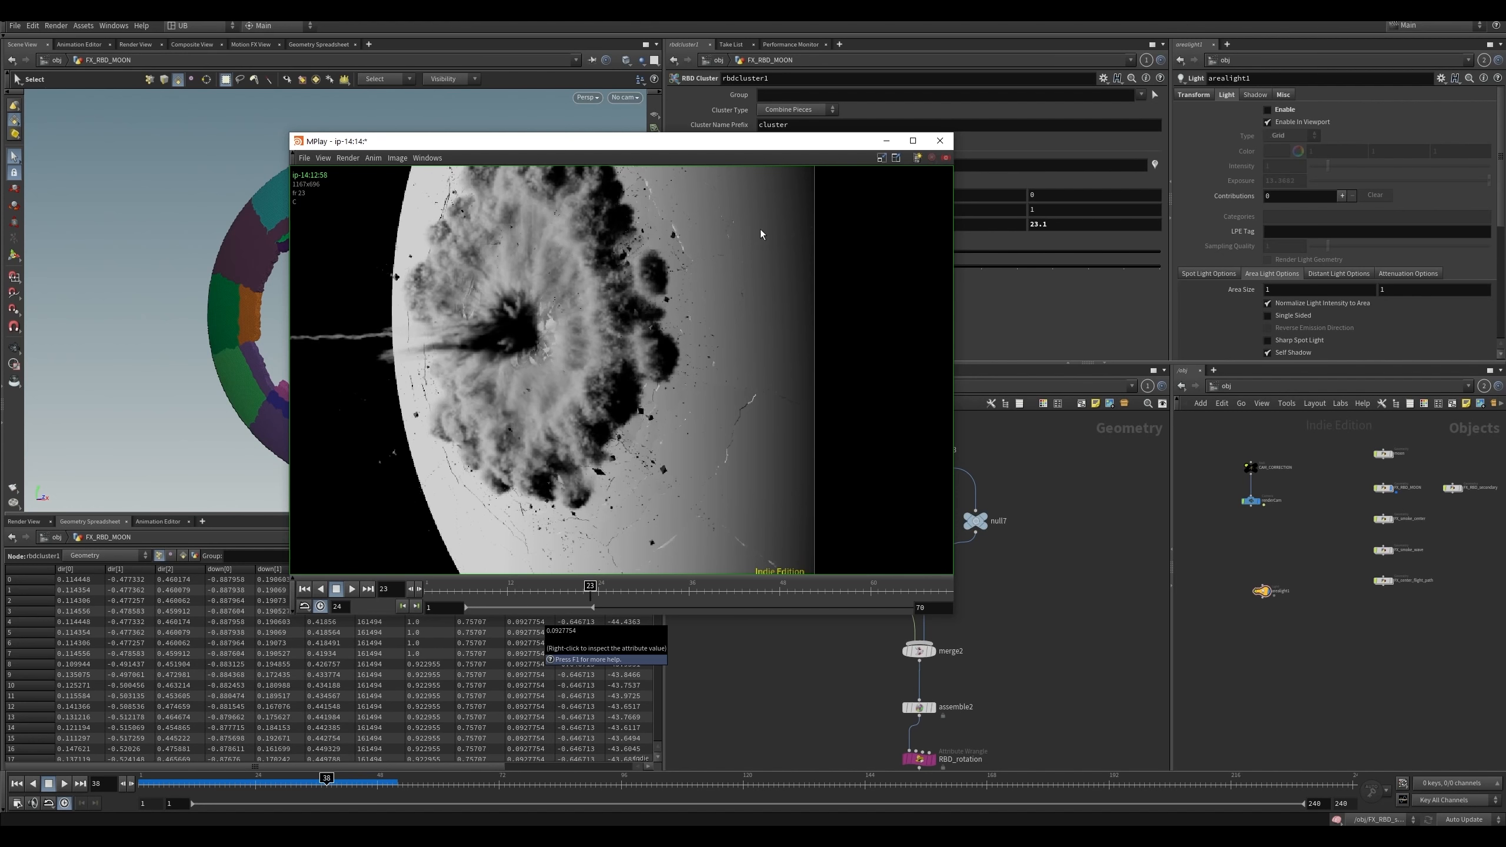
{"action": "mouse_move", "coordinate": [587, 593]}
{"action": "left_mouse_down"}
{"action": "mouse_move", "coordinate": [456, 595]}
{"action": "mouse_move", "coordinate": [612, 594]}
{"action": "left_mouse_up"}
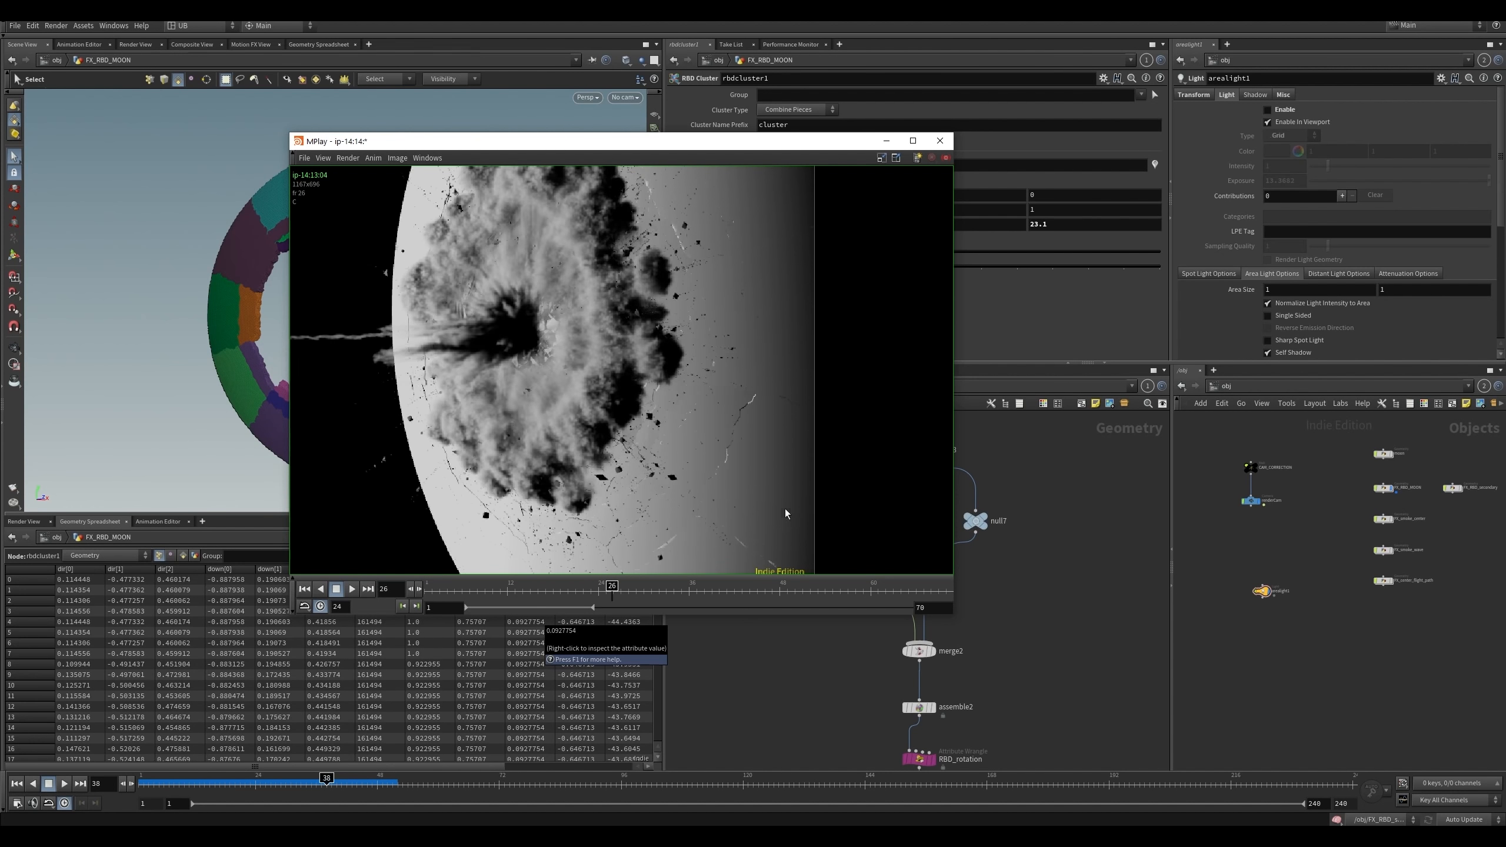
{"action": "scroll", "coordinate": [727, 529], "scroll_direction": "down", "scroll_amount": 2}
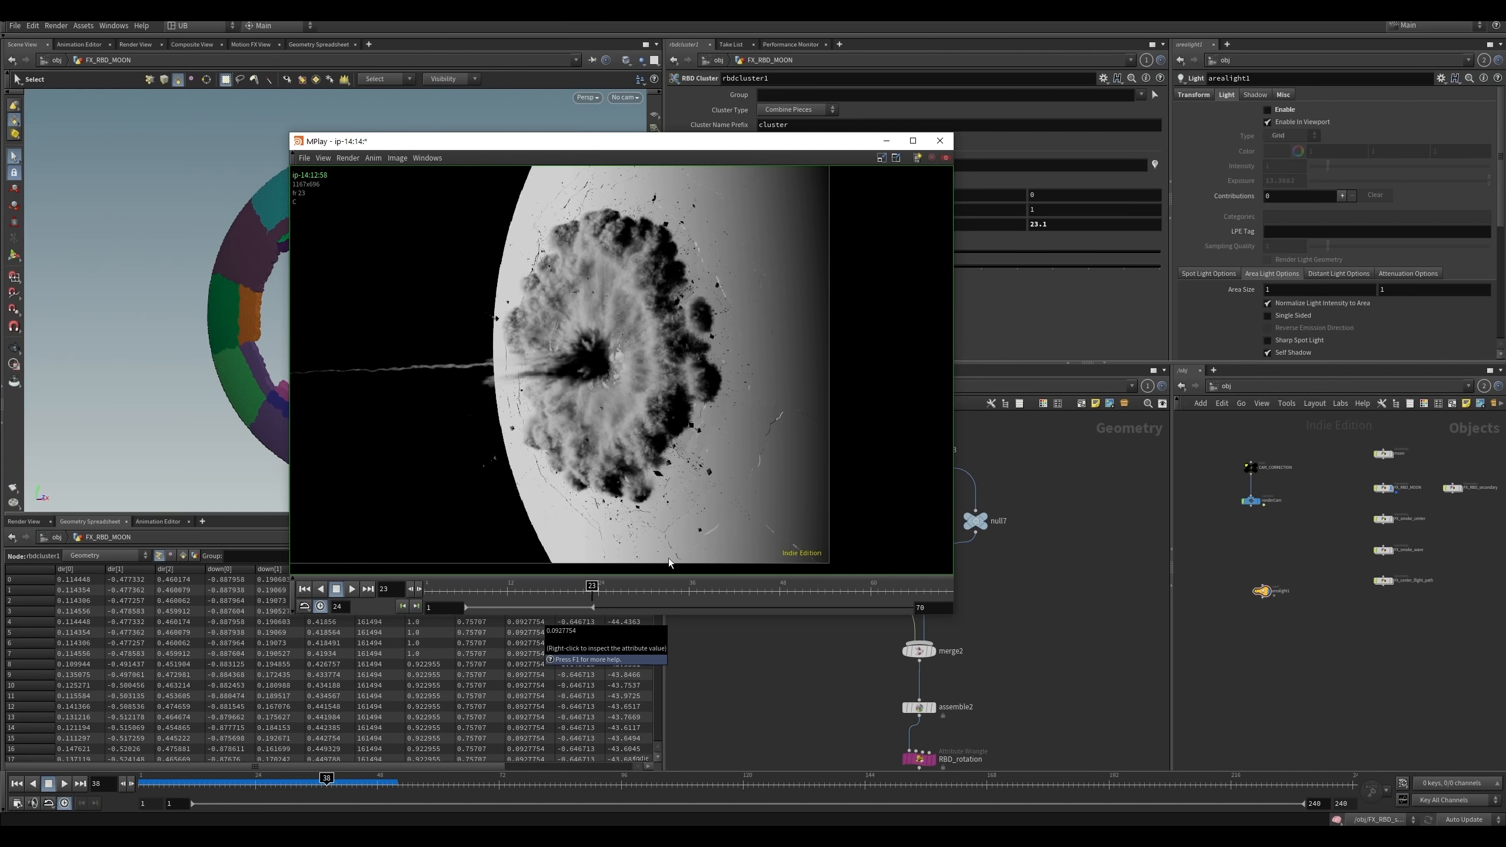
{"action": "left_click_drag", "start_coordinate": [593, 594], "coordinate": [638, 595]}
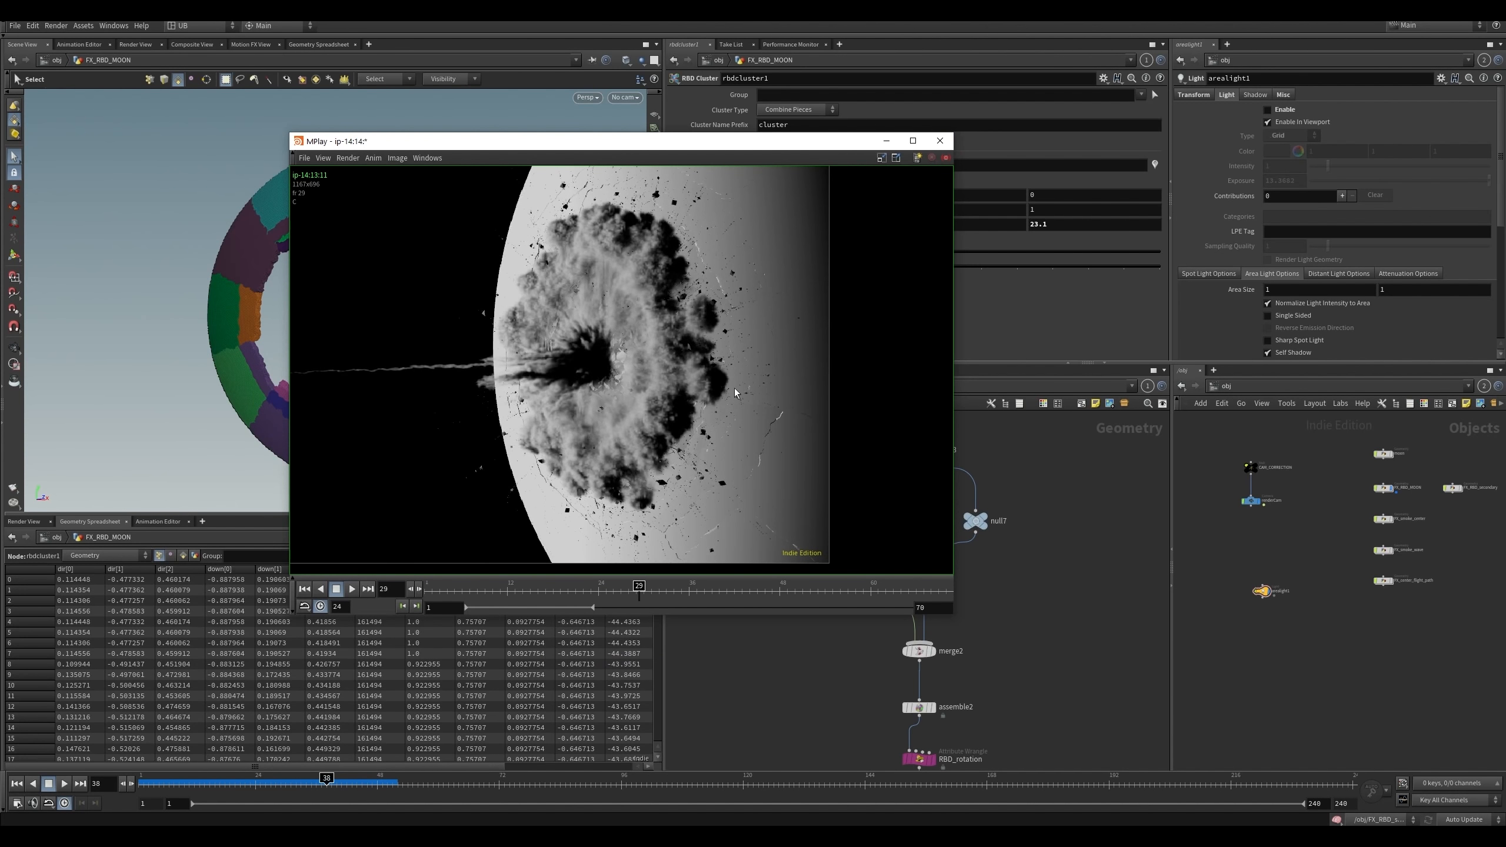
{"action": "scroll", "coordinate": [920, 495], "scroll_direction": "down", "scroll_amount": 3}
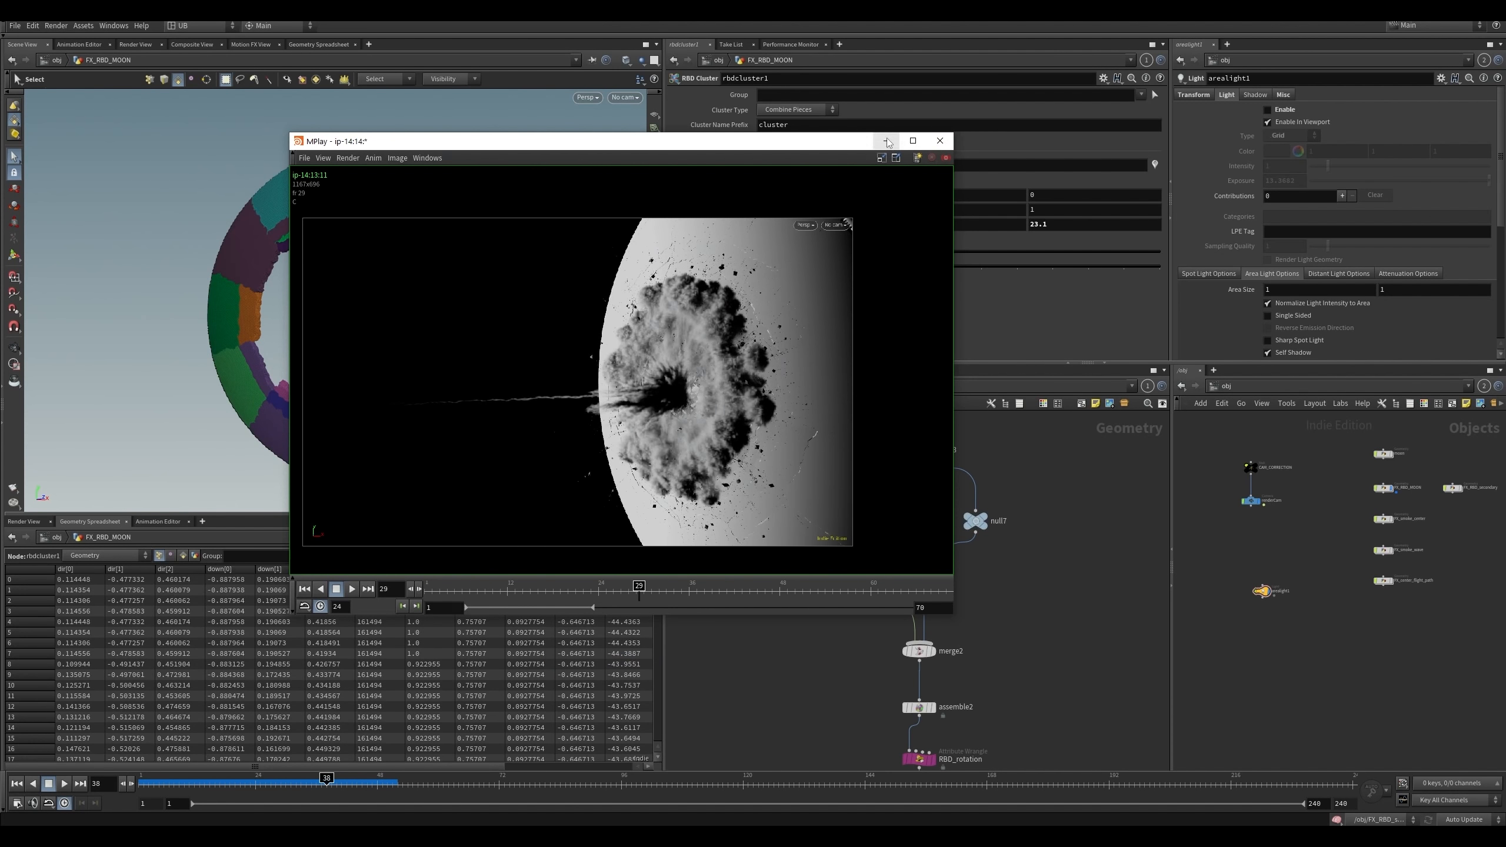
{"action": "left_click", "coordinate": [939, 140]}
- Display null7 and then merge2 to view the unclustered pieces recombined with the clustered ring
{"action": "left_click", "coordinate": [894, 539]}
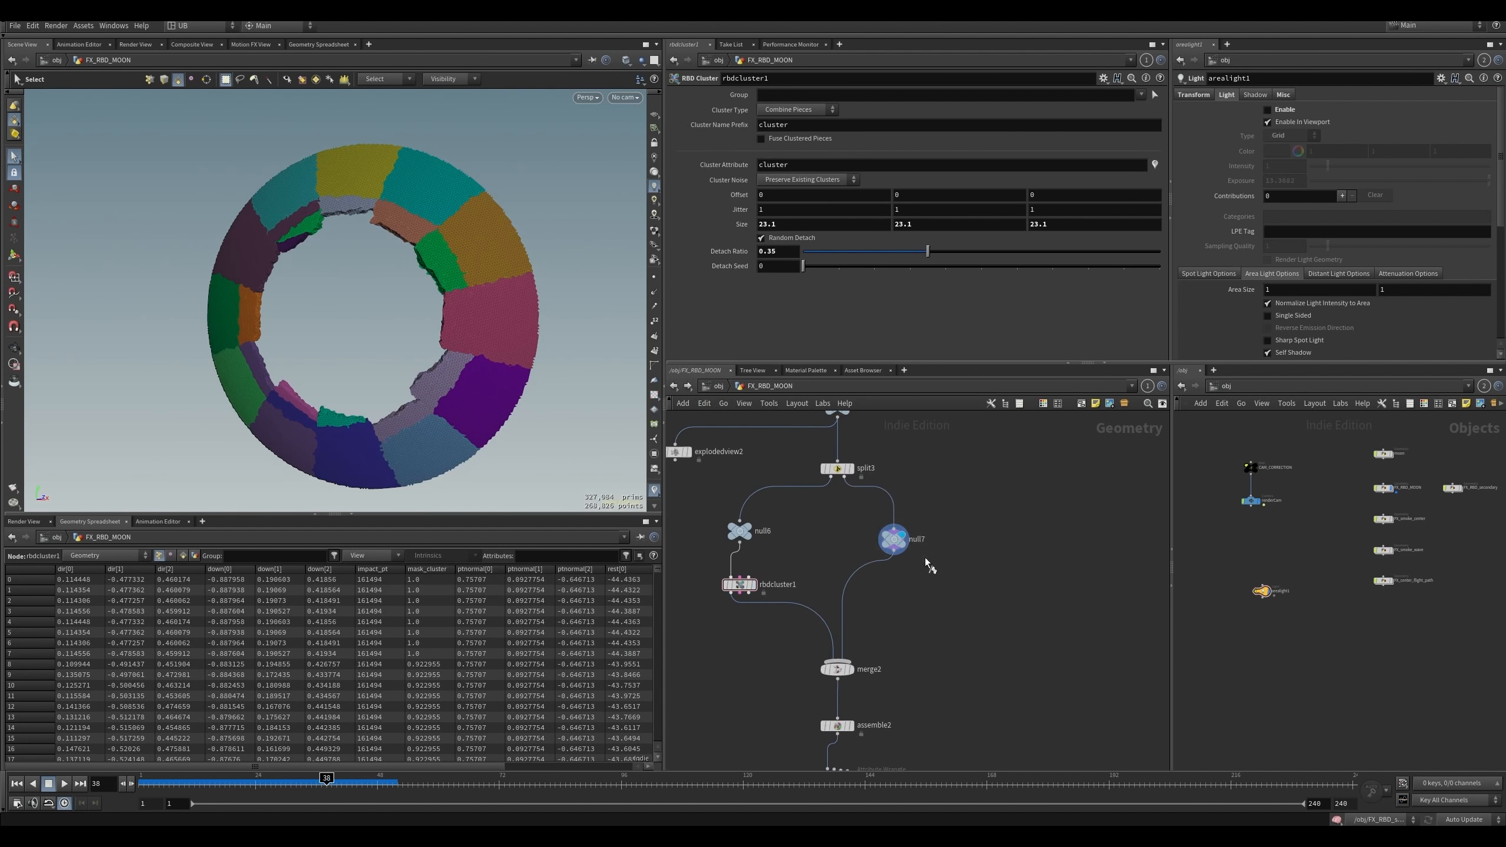
{"action": "middle_click_drag", "start_coordinate": [902, 649], "coordinate": [924, 565]}
{"action": "left_click", "coordinate": [858, 584]}
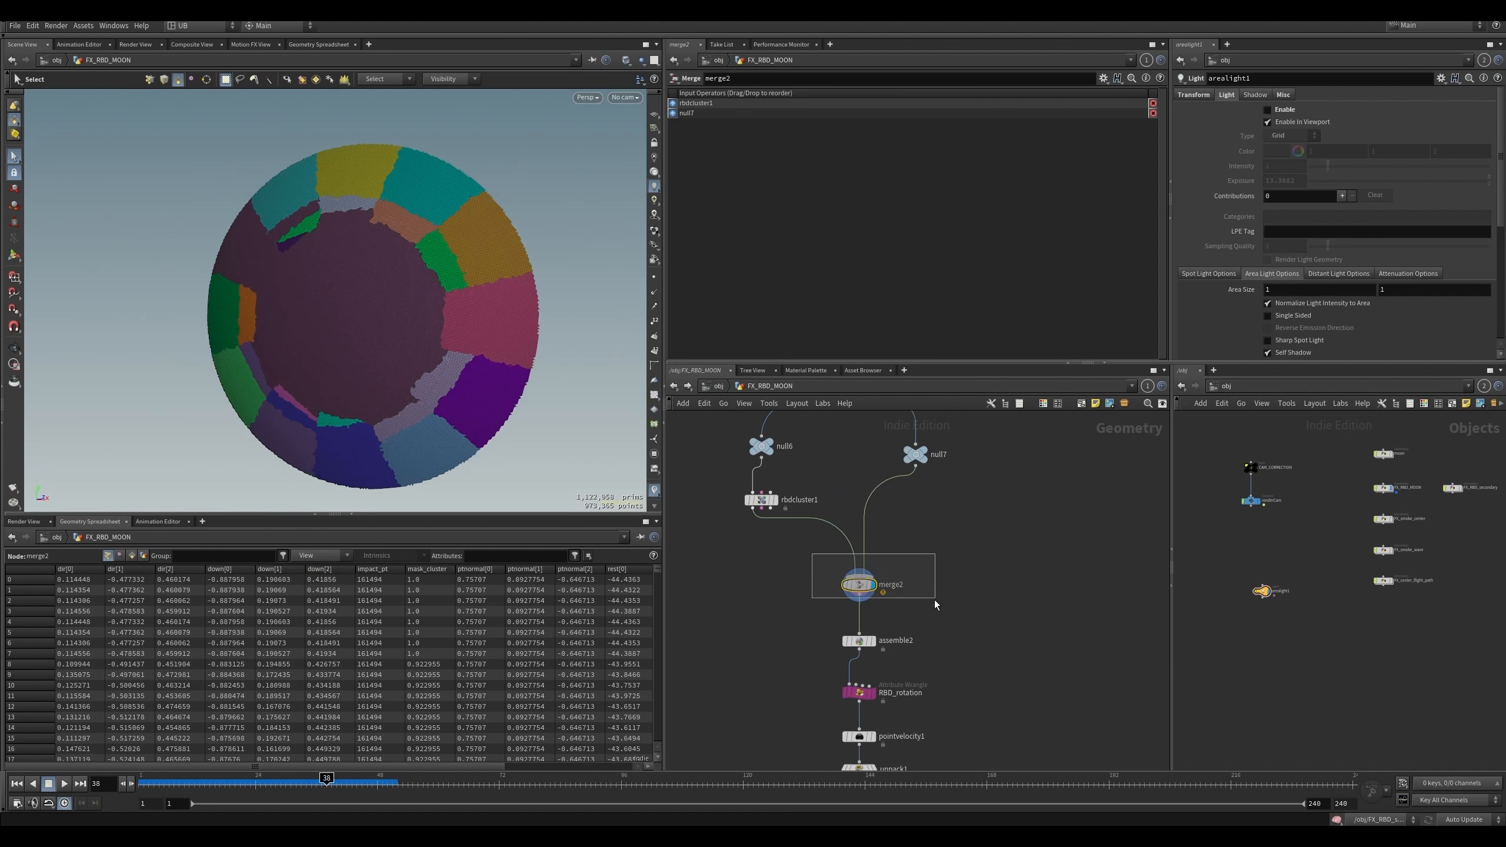
- Display assemble2 below merge2 to view the moon as packed pieces
{"action": "middle_click_drag", "start_coordinate": [820, 614], "coordinate": [767, 534]}
{"action": "left_click", "coordinate": [864, 583]}
{"action": "left_click", "coordinate": [859, 586]}
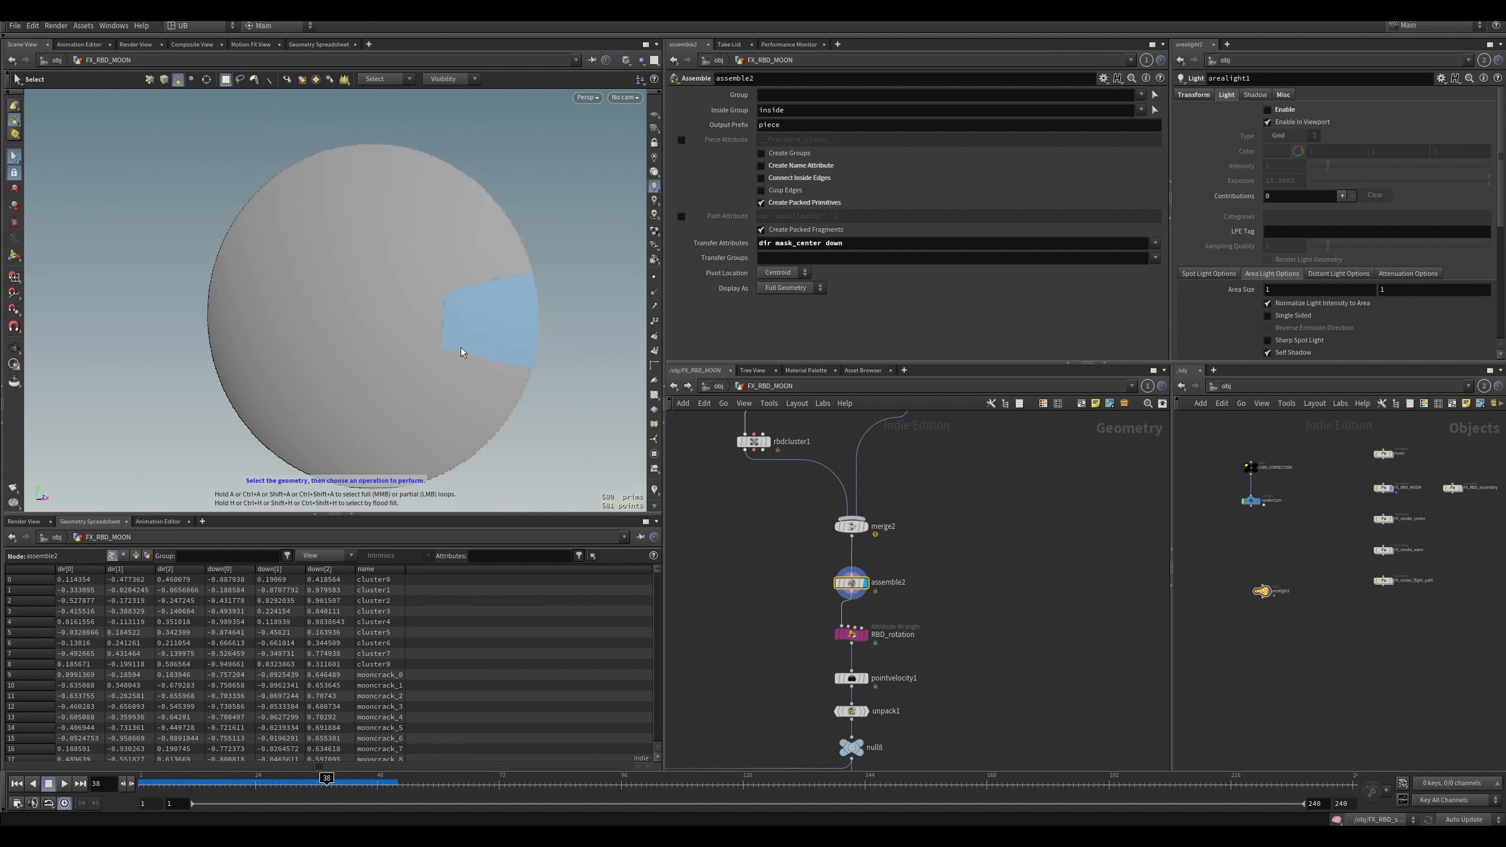
{"action": "left_click_drag", "start_coordinate": [461, 346], "coordinate": [424, 343], "text": "alt"}
{"action": "right_click_drag", "start_coordinate": [424, 343], "coordinate": [551, 350], "text": "alt"}
- Toggle point display on and off to check the packed pieces' points on assemble2
{"action": "left_click", "coordinate": [654, 277]}
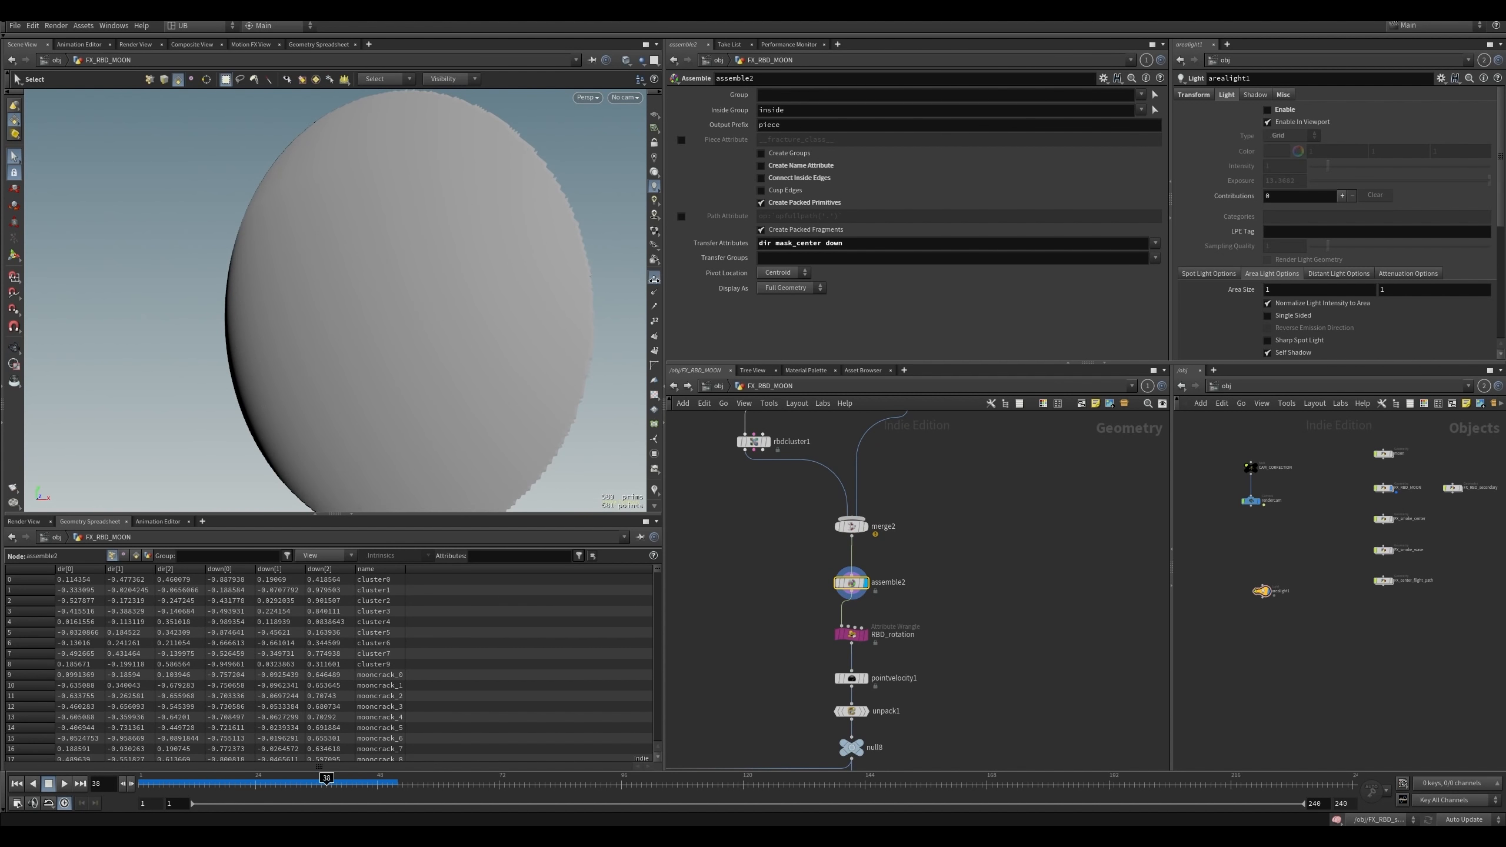
{"action": "left_click_drag", "start_coordinate": [346, 320], "coordinate": [311, 283], "text": "alt"}
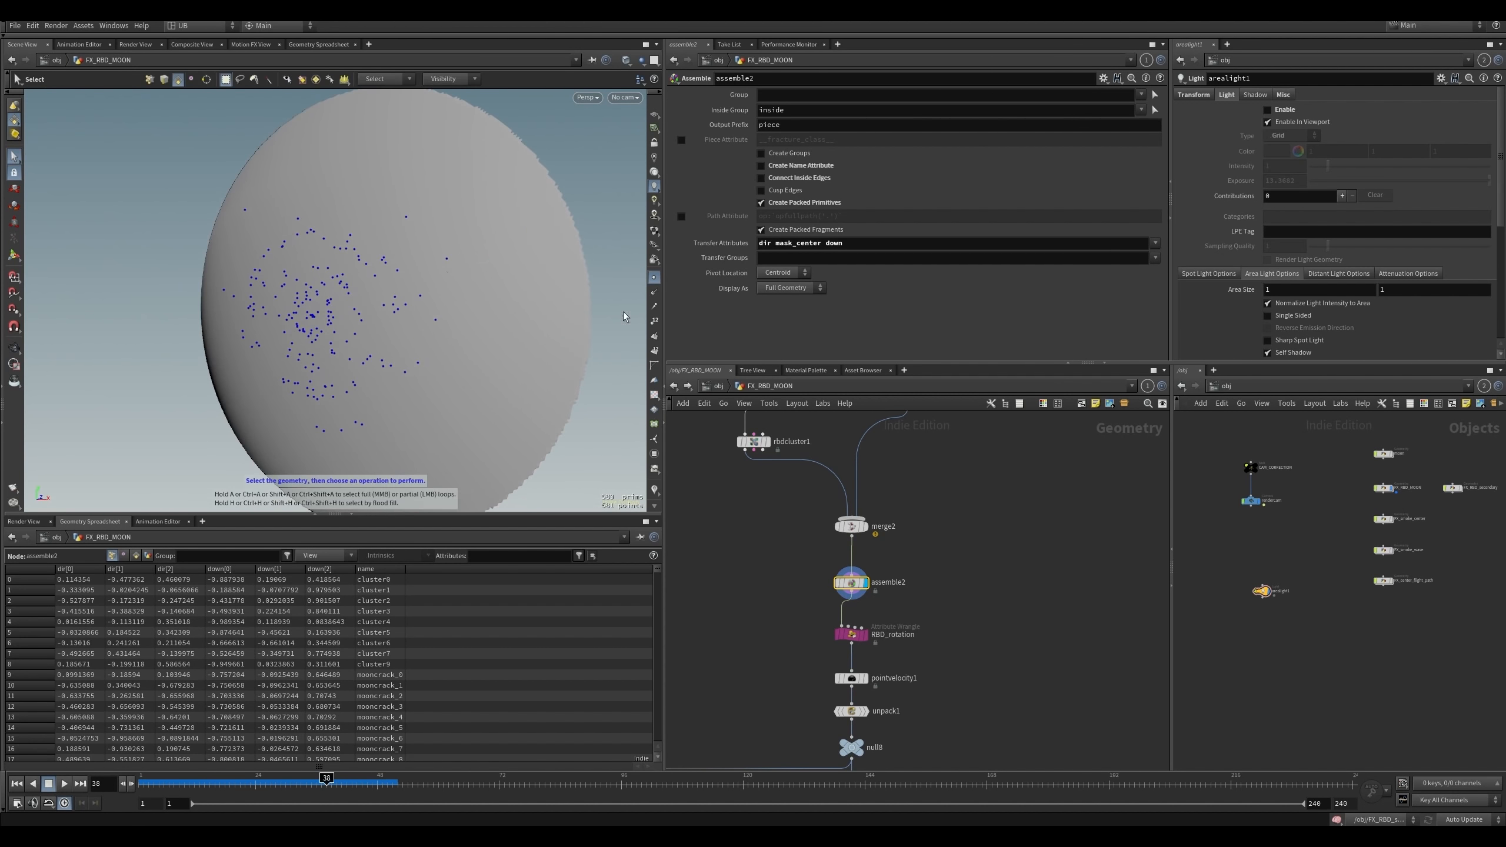
{"action": "left_click", "coordinate": [654, 277]}
{"action": "key", "text": "Escape"}
{"action": "left_click_drag", "start_coordinate": [500, 332], "coordinate": [473, 343]}
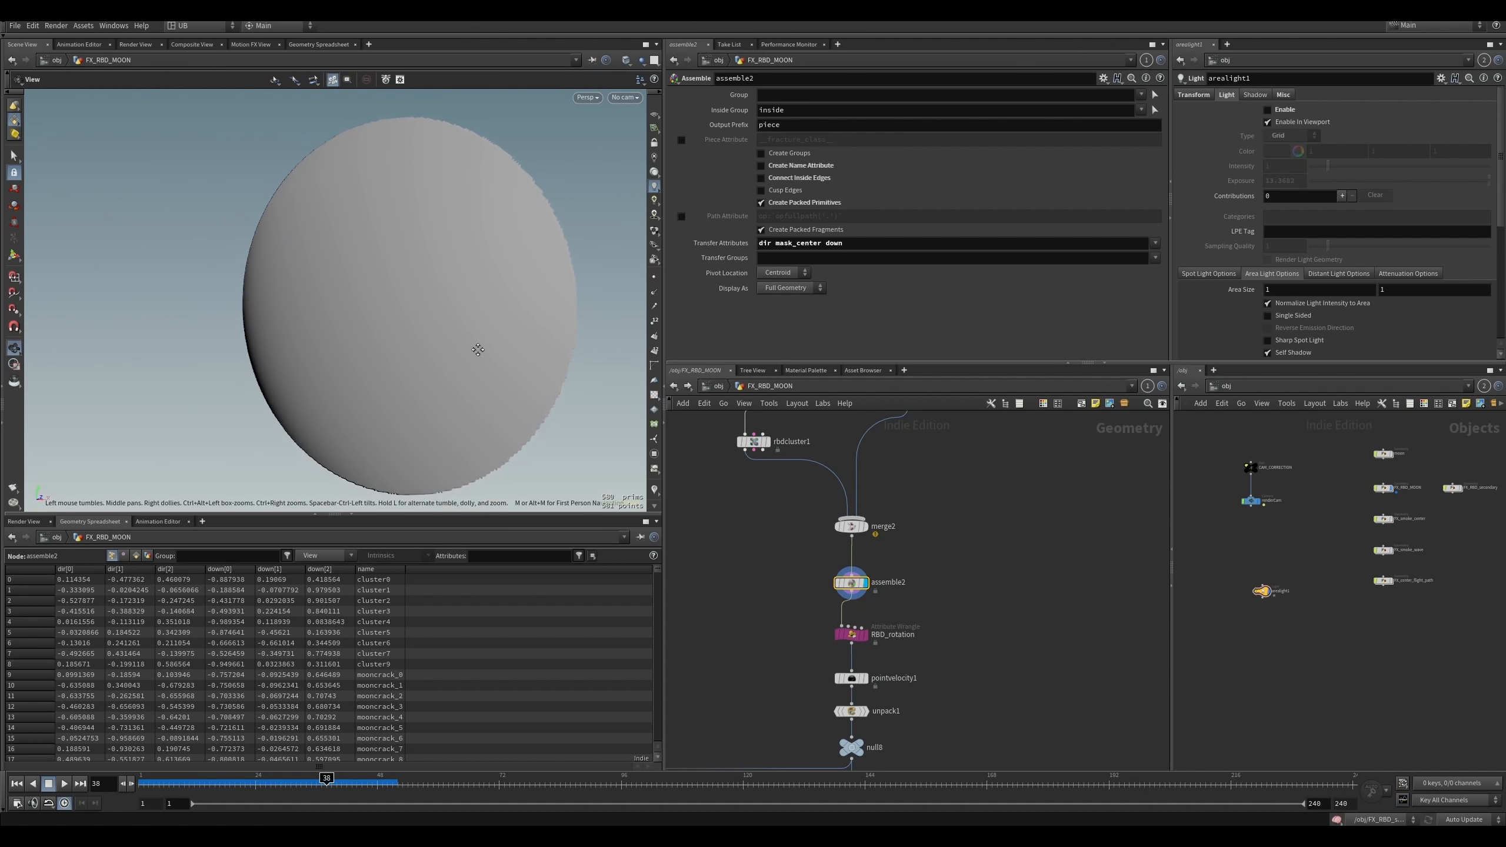
{"action": "key", "text": "s"}
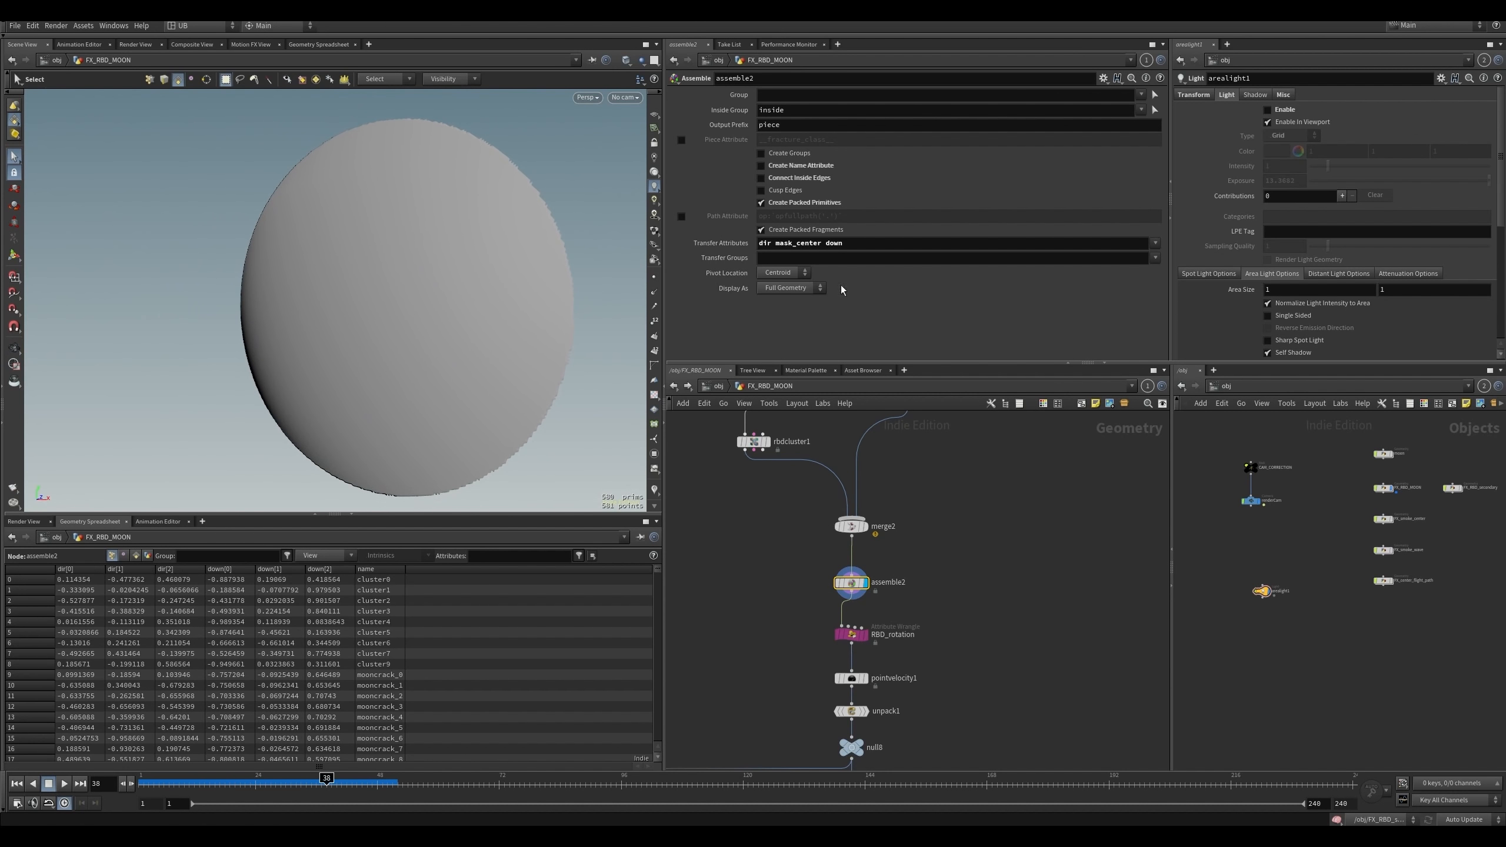
- Examine the Transfer Attributes dir, mask_center and down on assemble2
{"action": "left_click_drag", "start_coordinate": [845, 245], "coordinate": [757, 253]}
{"action": "left_click", "coordinate": [855, 249]}
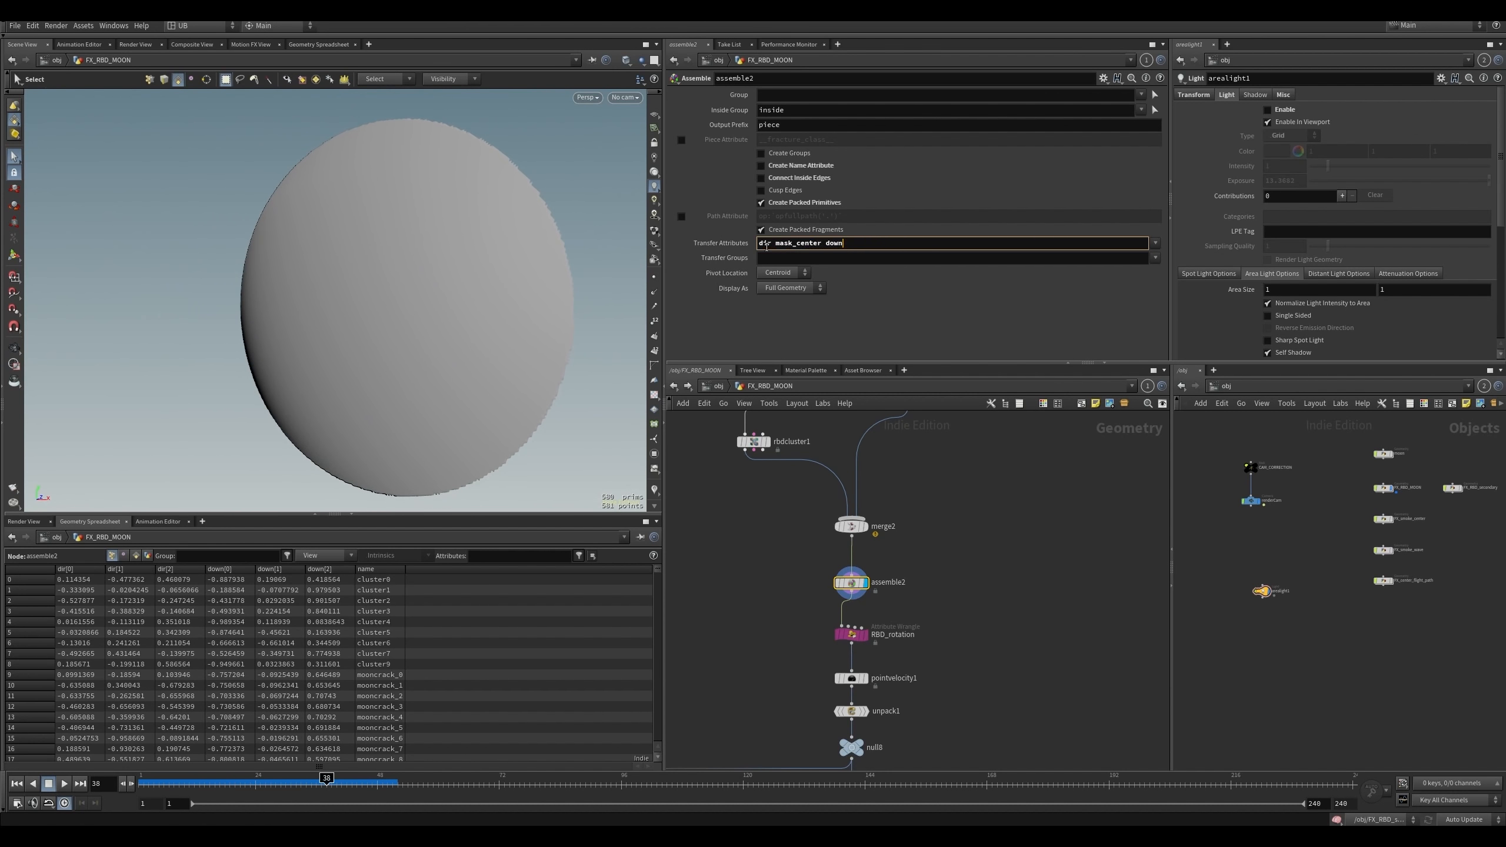
{"action": "double_click", "coordinate": [769, 245]}
{"action": "left_click", "coordinate": [777, 245]}
{"action": "double_click", "coordinate": [827, 243]}
- Display the RBD_rotation wrangle below assemble2 and bring the start of its VEX code into view
{"action": "left_click", "coordinate": [773, 551]}
{"action": "middle_click_drag", "start_coordinate": [754, 540], "coordinate": [814, 565]}
{"action": "scroll", "coordinate": [814, 565], "scroll_direction": "down", "scroll_amount": 1}
{"action": "left_click", "coordinate": [897, 602]}
{"action": "middle_click_drag", "start_coordinate": [846, 621], "coordinate": [775, 581]}
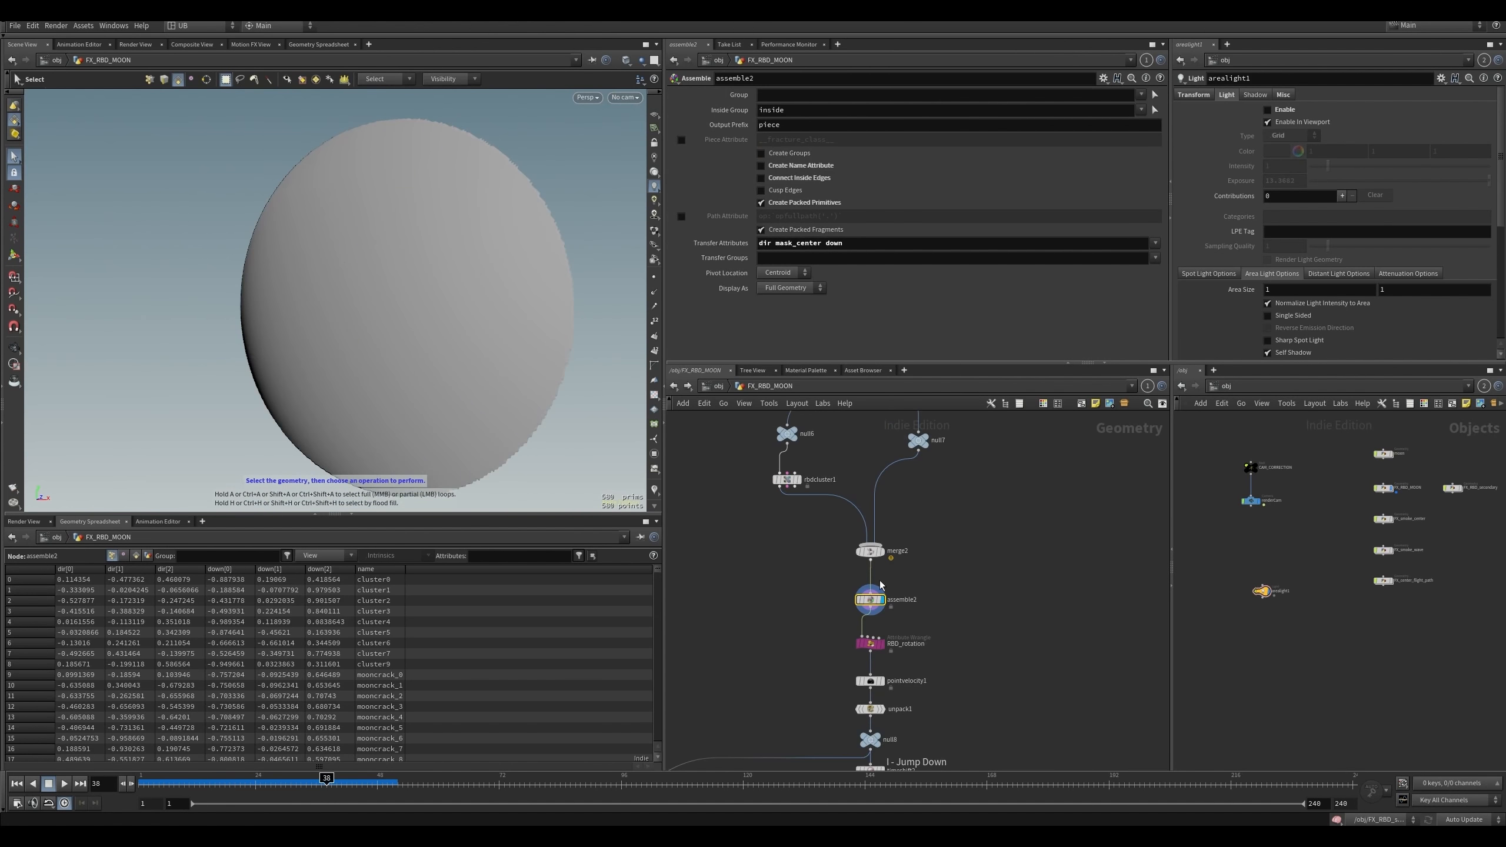
{"action": "scroll", "coordinate": [869, 567], "scroll_direction": "up", "scroll_amount": 2}
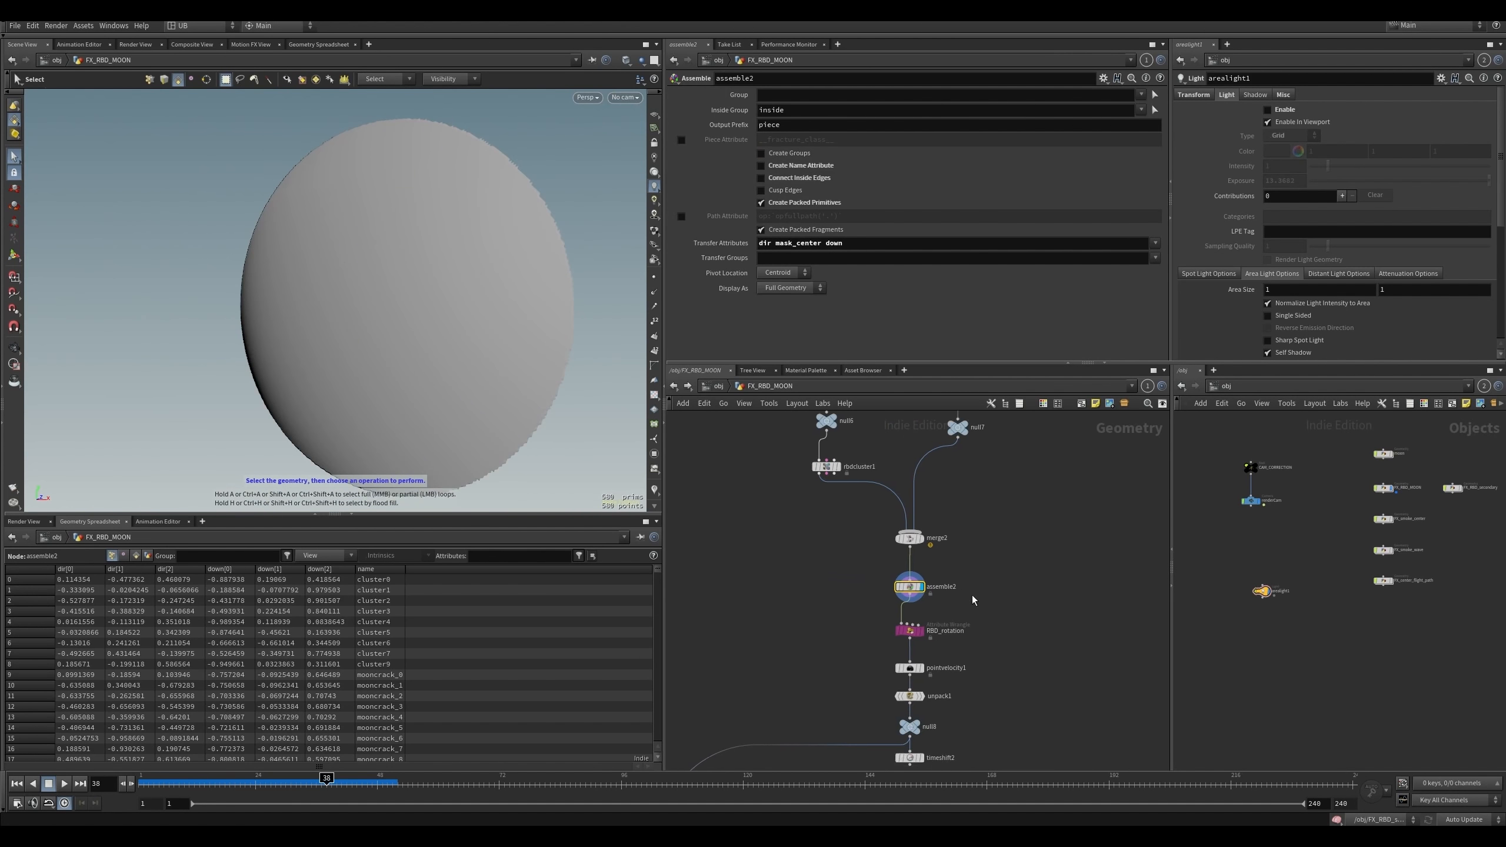
{"action": "scroll", "coordinate": [788, 655], "scroll_direction": "up", "scroll_amount": 2}
{"action": "scroll", "coordinate": [824, 631], "scroll_direction": "down", "scroll_amount": 3}
{"action": "middle_click_drag", "start_coordinate": [828, 634], "coordinate": [830, 586]}
{"action": "left_click", "coordinate": [894, 585]}
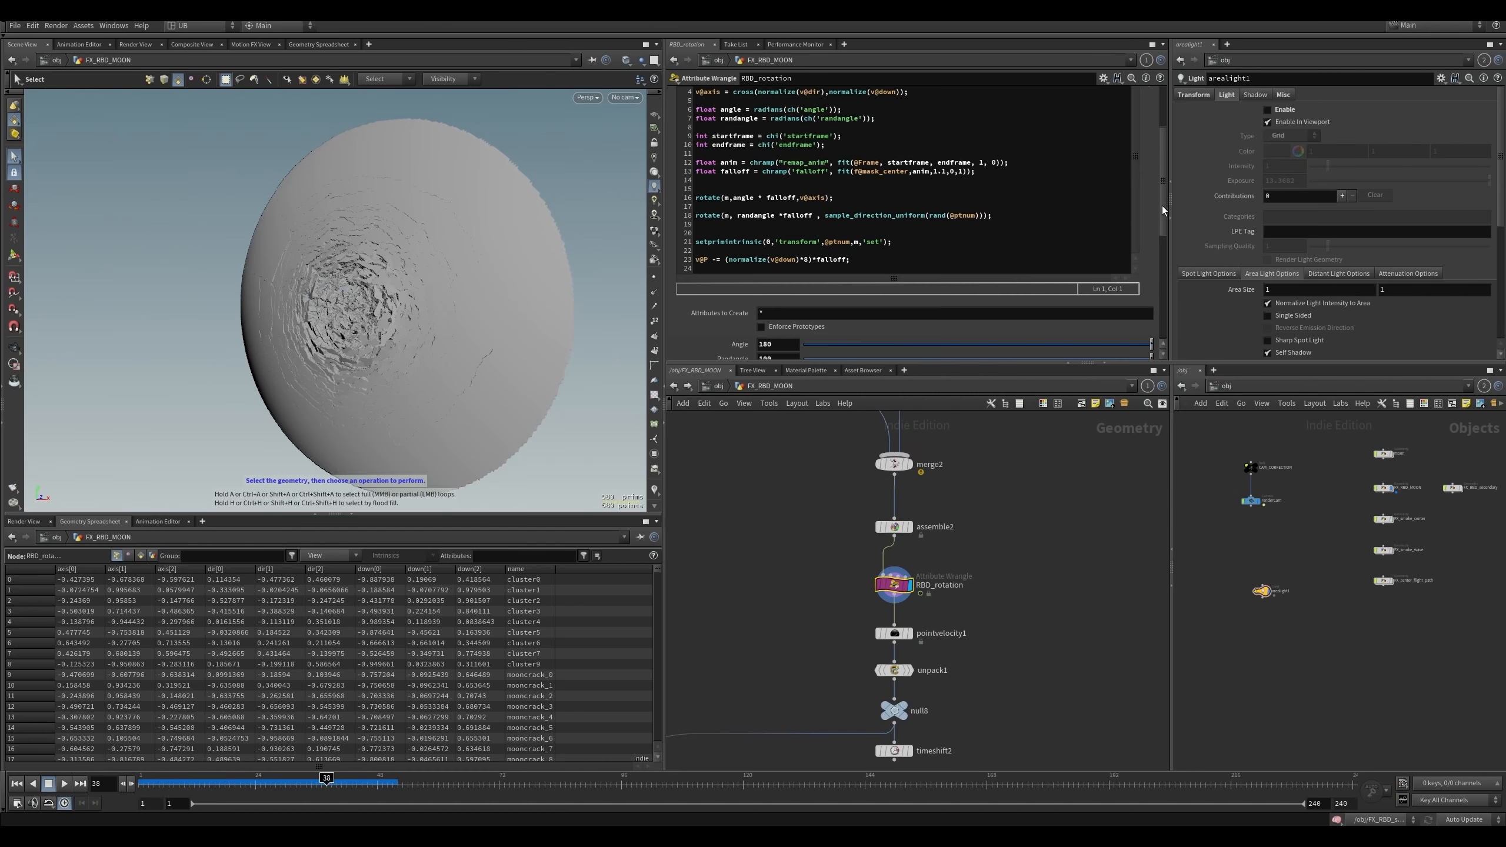
{"action": "left_click_drag", "start_coordinate": [1162, 205], "coordinate": [1163, 183]}
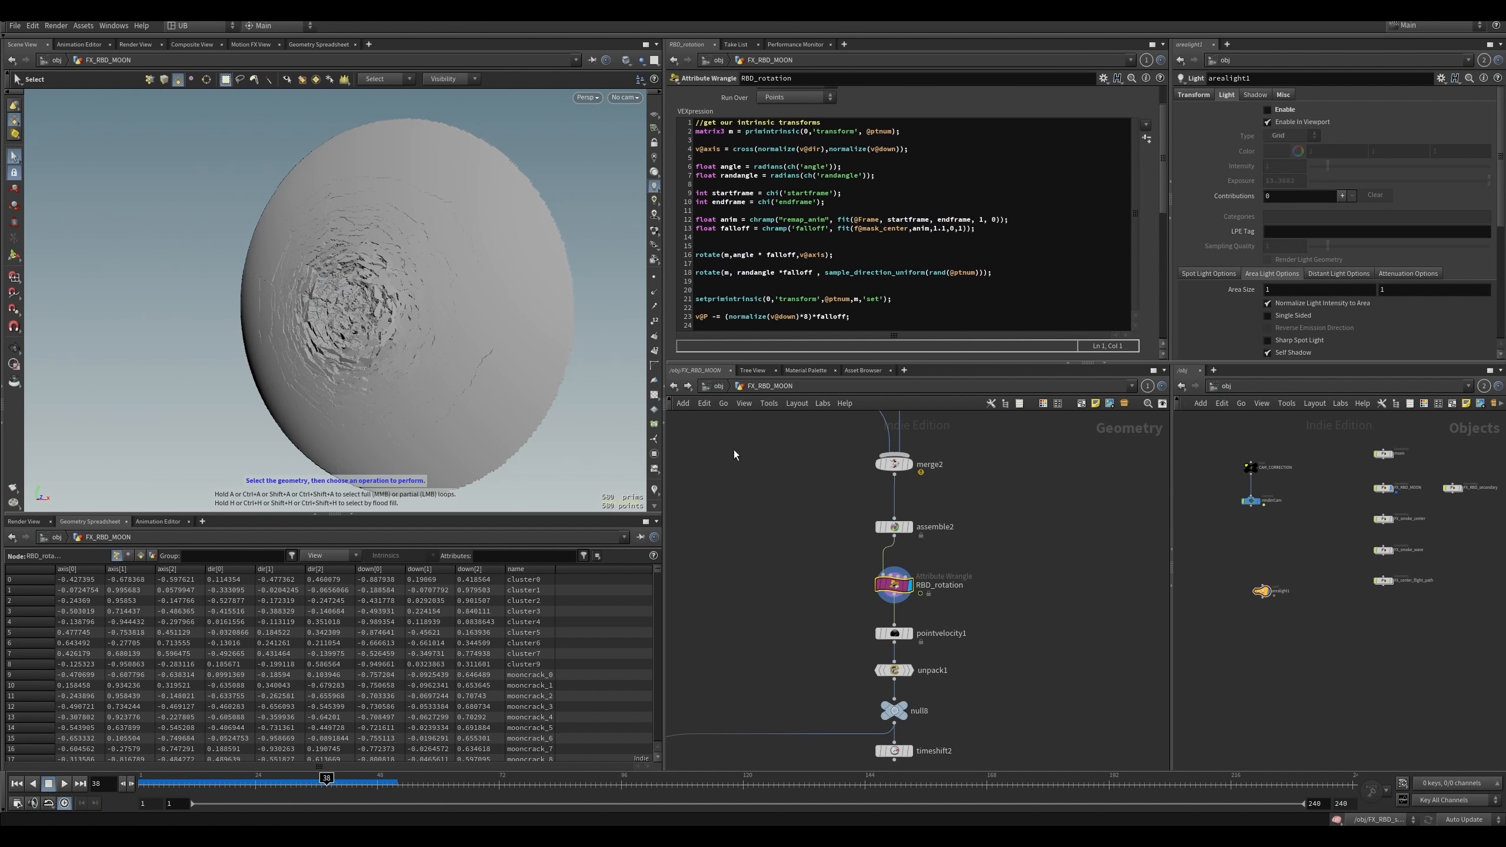
- Scrub the timeline to frame 40 and examine how RBD_rotation turns the pieces around the impact point
{"action": "left_click_drag", "start_coordinate": [344, 373], "coordinate": [434, 363], "text": "alt"}
{"action": "scroll", "coordinate": [436, 373], "scroll_direction": "up", "scroll_amount": 1}
{"action": "right_click_drag", "start_coordinate": [434, 363], "coordinate": [483, 356], "text": "alt"}
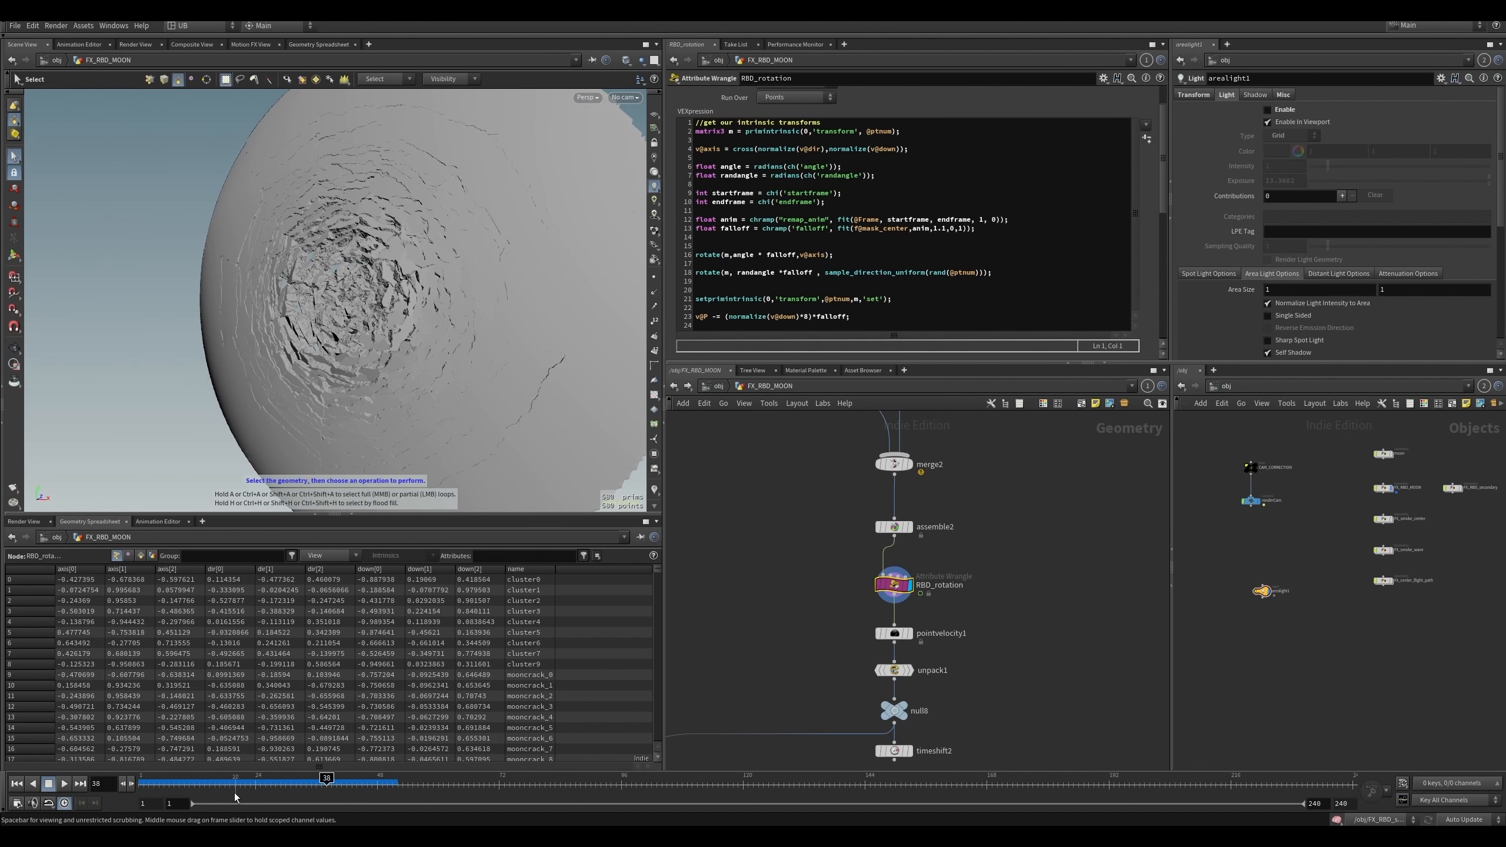
{"action": "left_click_drag", "start_coordinate": [236, 782], "coordinate": [336, 784]}
{"action": "scroll", "coordinate": [355, 302], "scroll_direction": "down", "scroll_amount": 3}
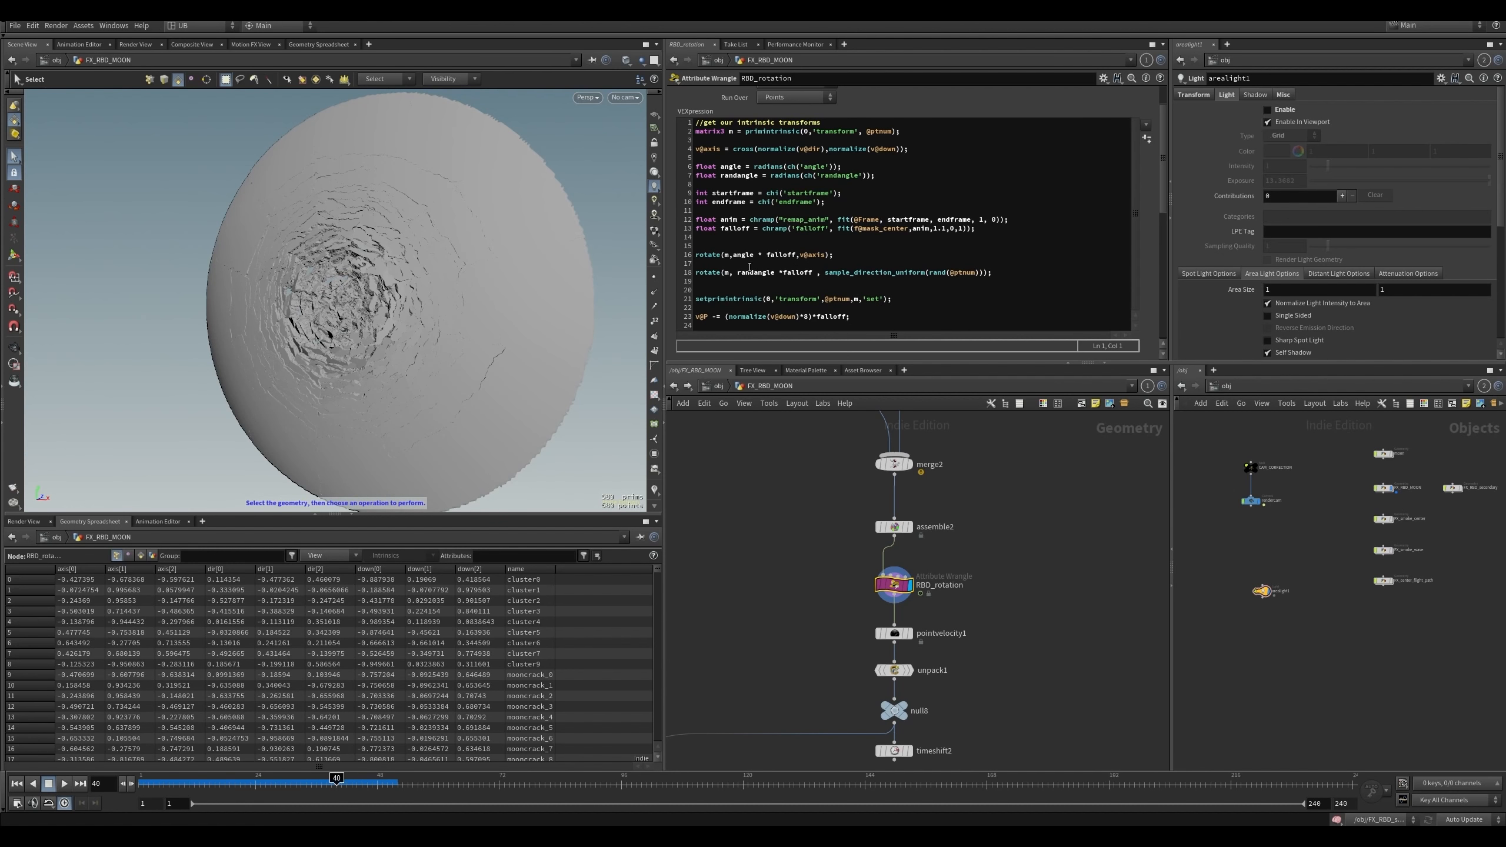
- Scrub to frame 39 and examine the rotating pieces of the cracked impact area up close
{"action": "scroll", "coordinate": [381, 356], "scroll_direction": "up", "scroll_amount": 1}
{"action": "mouse_move", "coordinate": [383, 356]}
{"action": "left_mouse_down", "text": "alt"}
{"action": "mouse_move", "coordinate": [396, 370]}
{"action": "mouse_move", "coordinate": [351, 363]}
{"action": "mouse_move", "coordinate": [375, 350]}
{"action": "left_mouse_up", "text": "alt"}
{"action": "scroll", "coordinate": [356, 356], "scroll_direction": "up", "scroll_amount": 3}
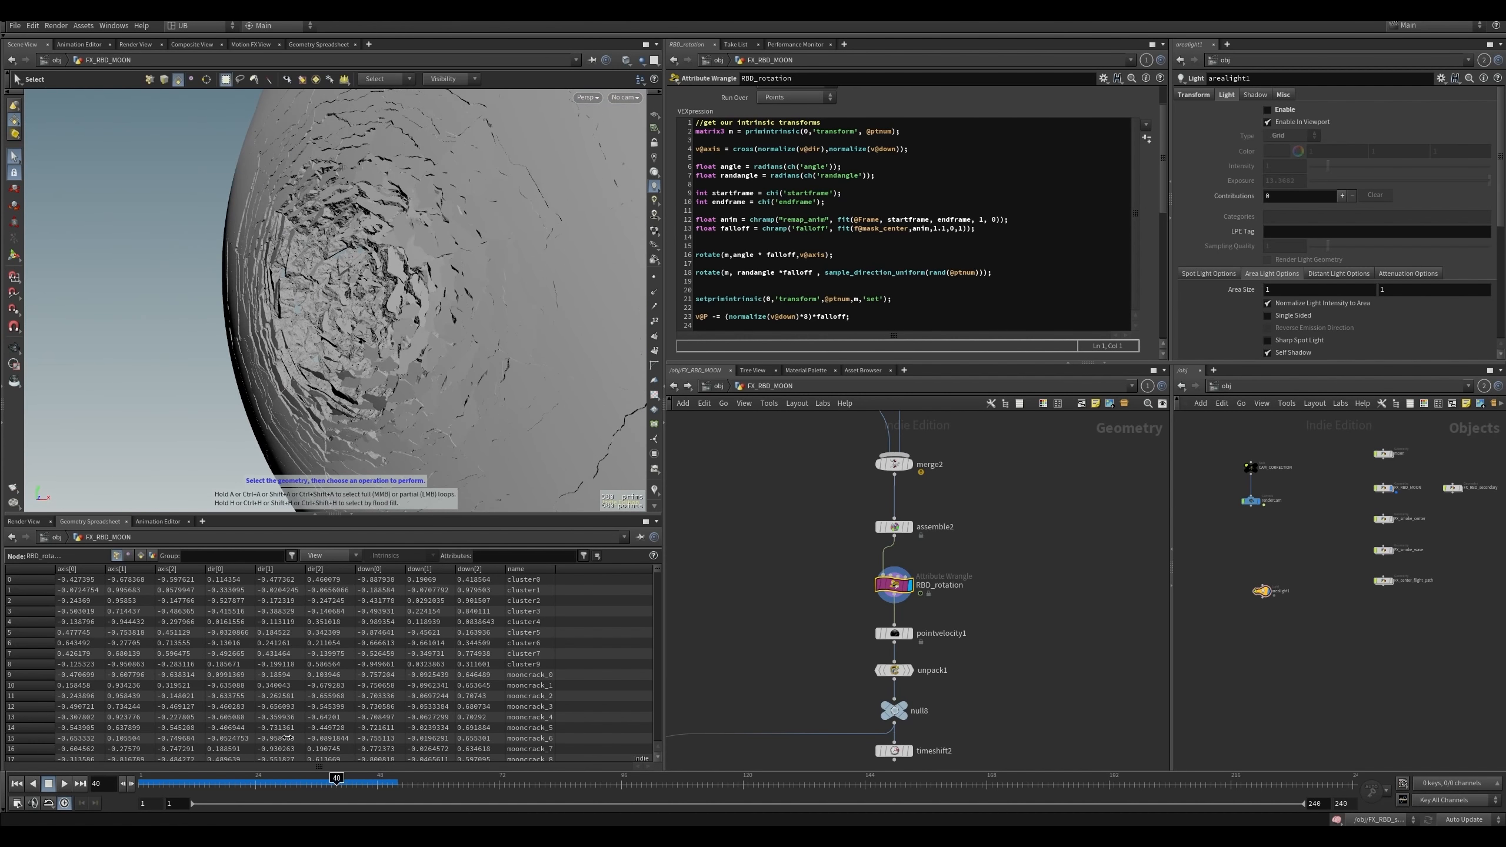
{"action": "left_click_drag", "start_coordinate": [235, 780], "coordinate": [334, 783]}
- Read through the RBD_rotation code, from the intrinsic transform to the v@P offset, and compare it with the fractured surface
{"action": "left_click_drag", "start_coordinate": [916, 323], "coordinate": [824, 140]}
{"action": "left_click", "coordinate": [825, 228]}
{"action": "right_click_drag", "start_coordinate": [409, 355], "coordinate": [381, 389], "text": "alt"}
{"action": "mouse_move", "coordinate": [380, 390]}
{"action": "left_mouse_down", "text": "alt"}
{"action": "mouse_move", "coordinate": [419, 382]}
{"action": "mouse_move", "coordinate": [394, 371]}
{"action": "left_mouse_up", "text": "alt"}
{"action": "right_click_drag", "start_coordinate": [394, 370], "coordinate": [565, 376], "text": "alt"}
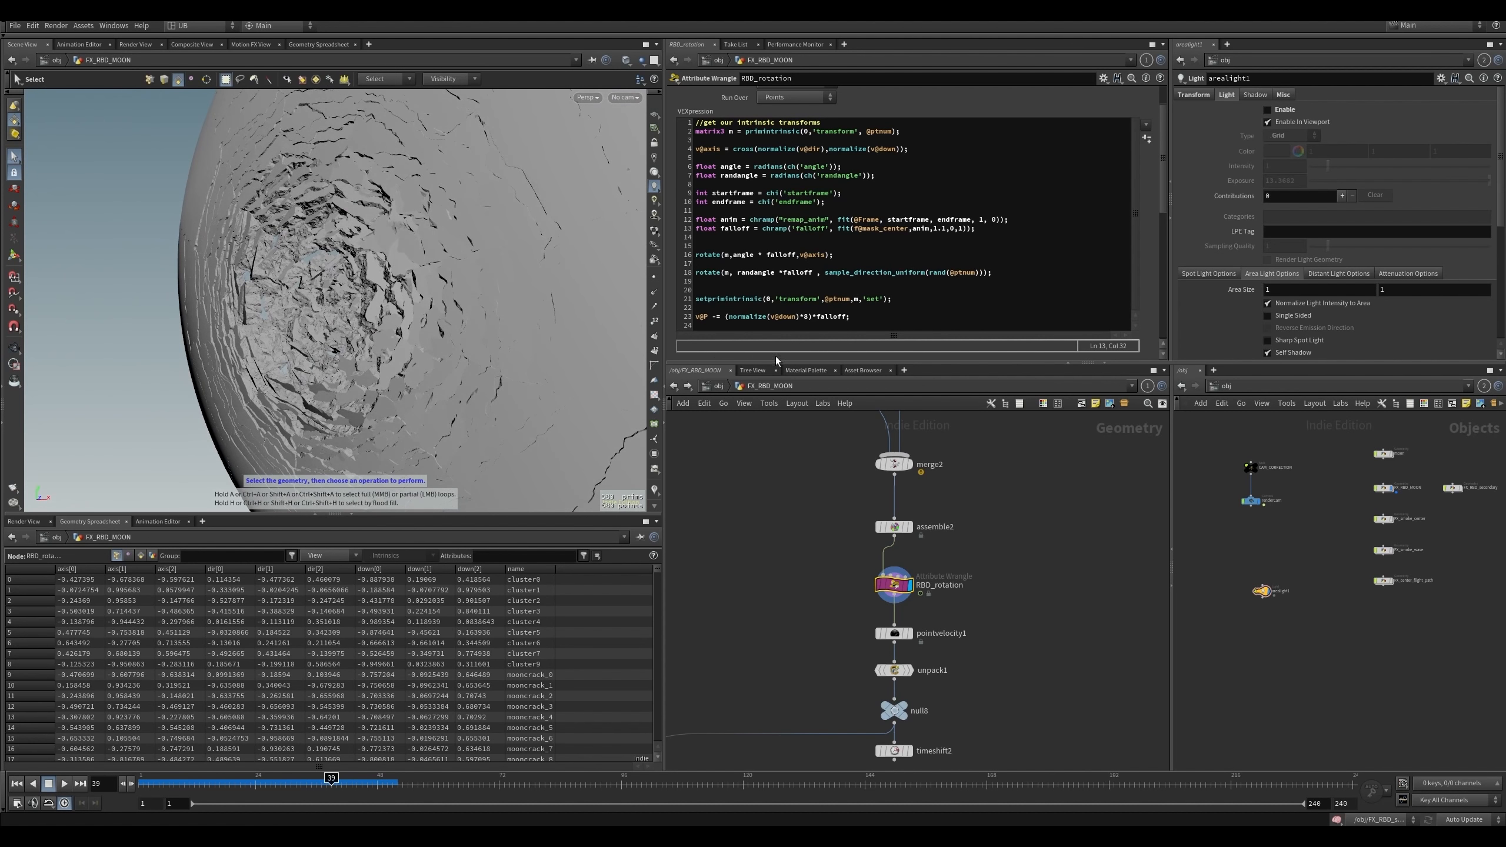
{"action": "left_click_drag", "start_coordinate": [853, 316], "coordinate": [695, 131]}
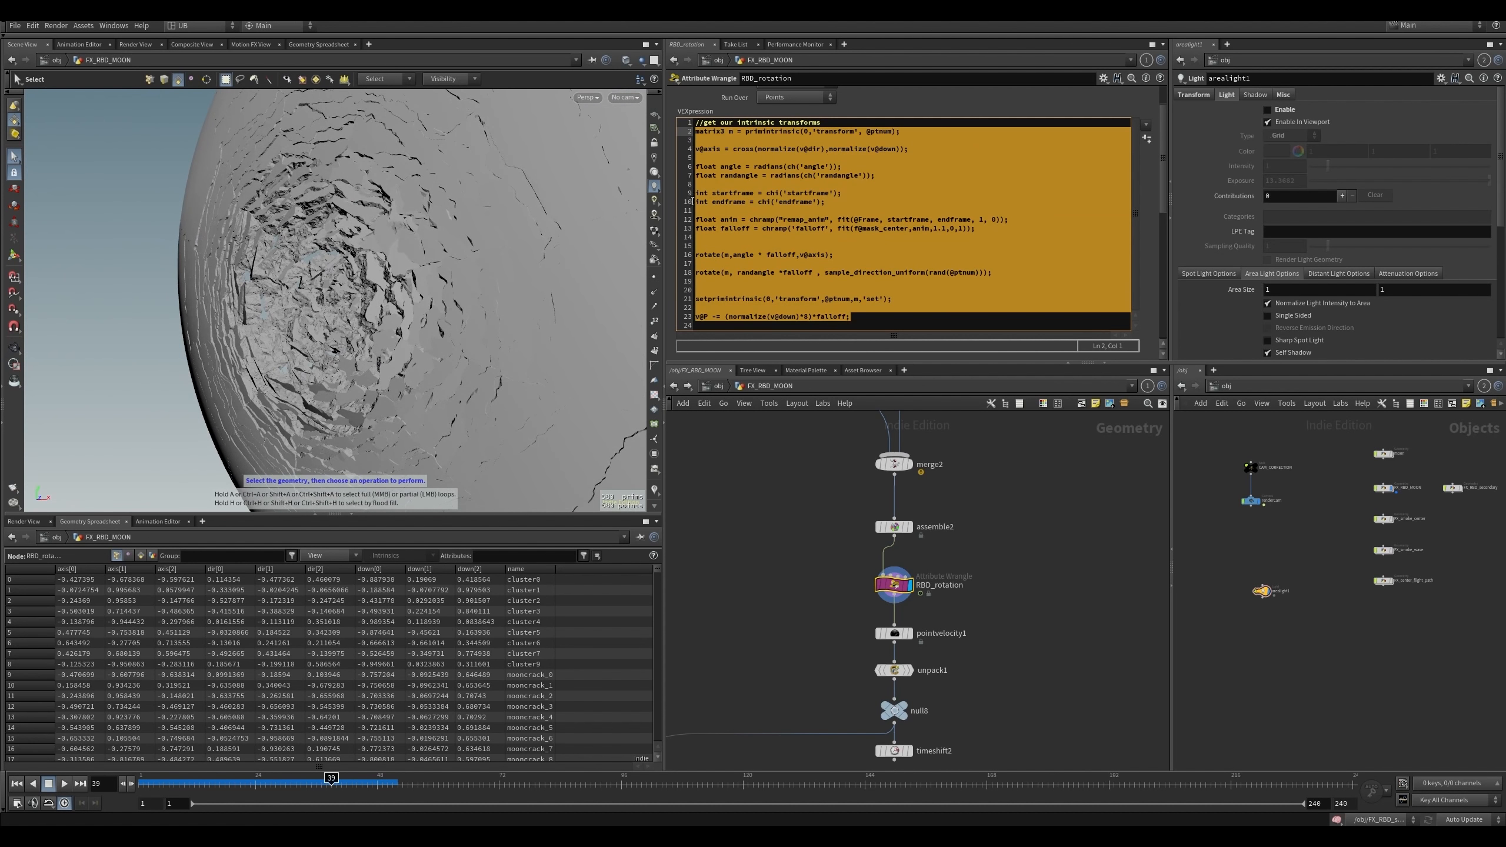
{"action": "left_click", "coordinate": [869, 317]}
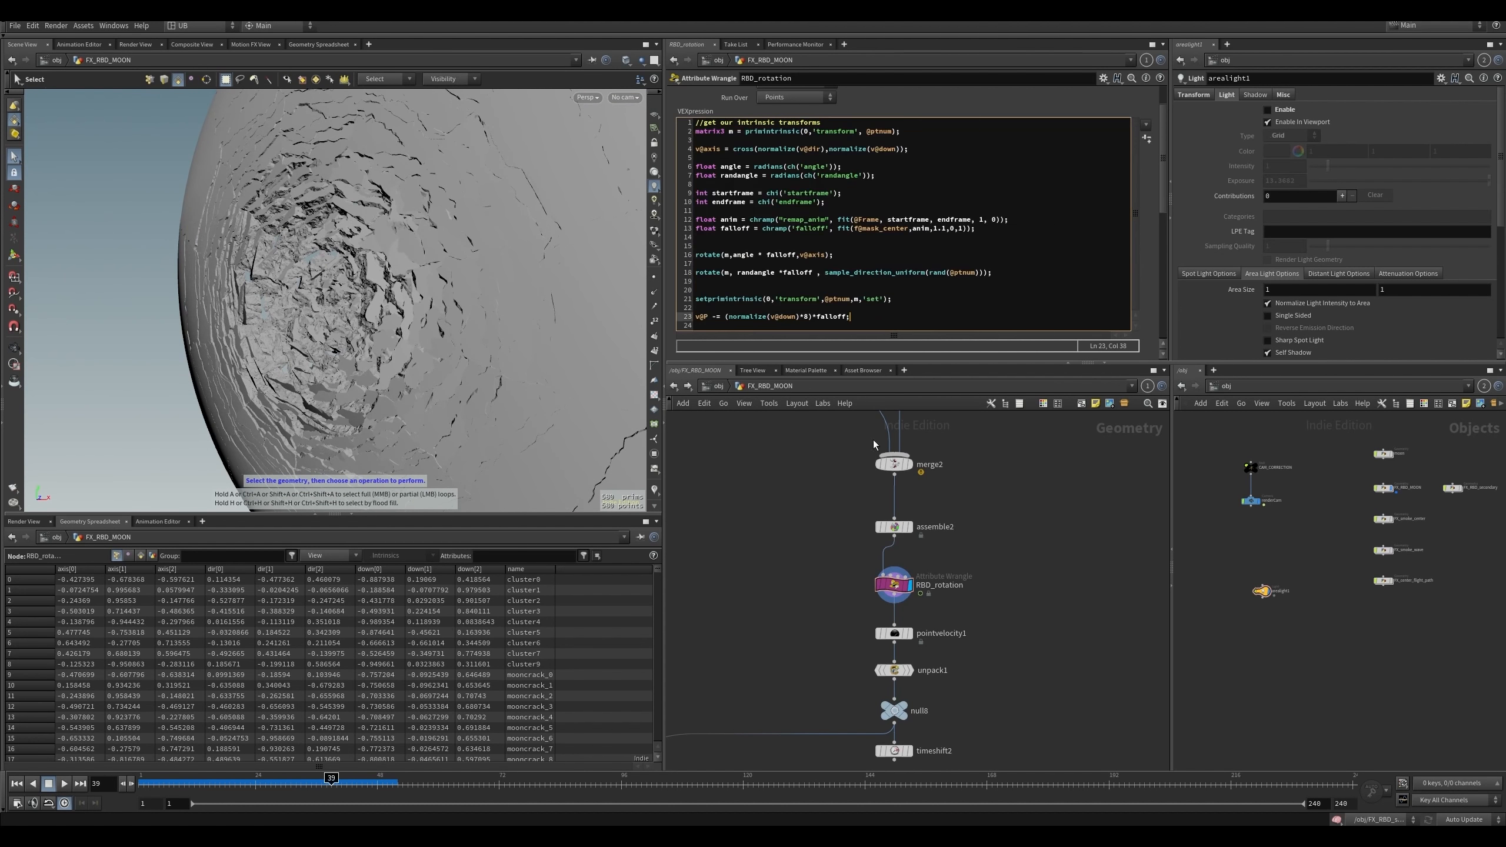
{"action": "scroll", "coordinate": [829, 550], "scroll_direction": "down", "scroll_amount": 3}
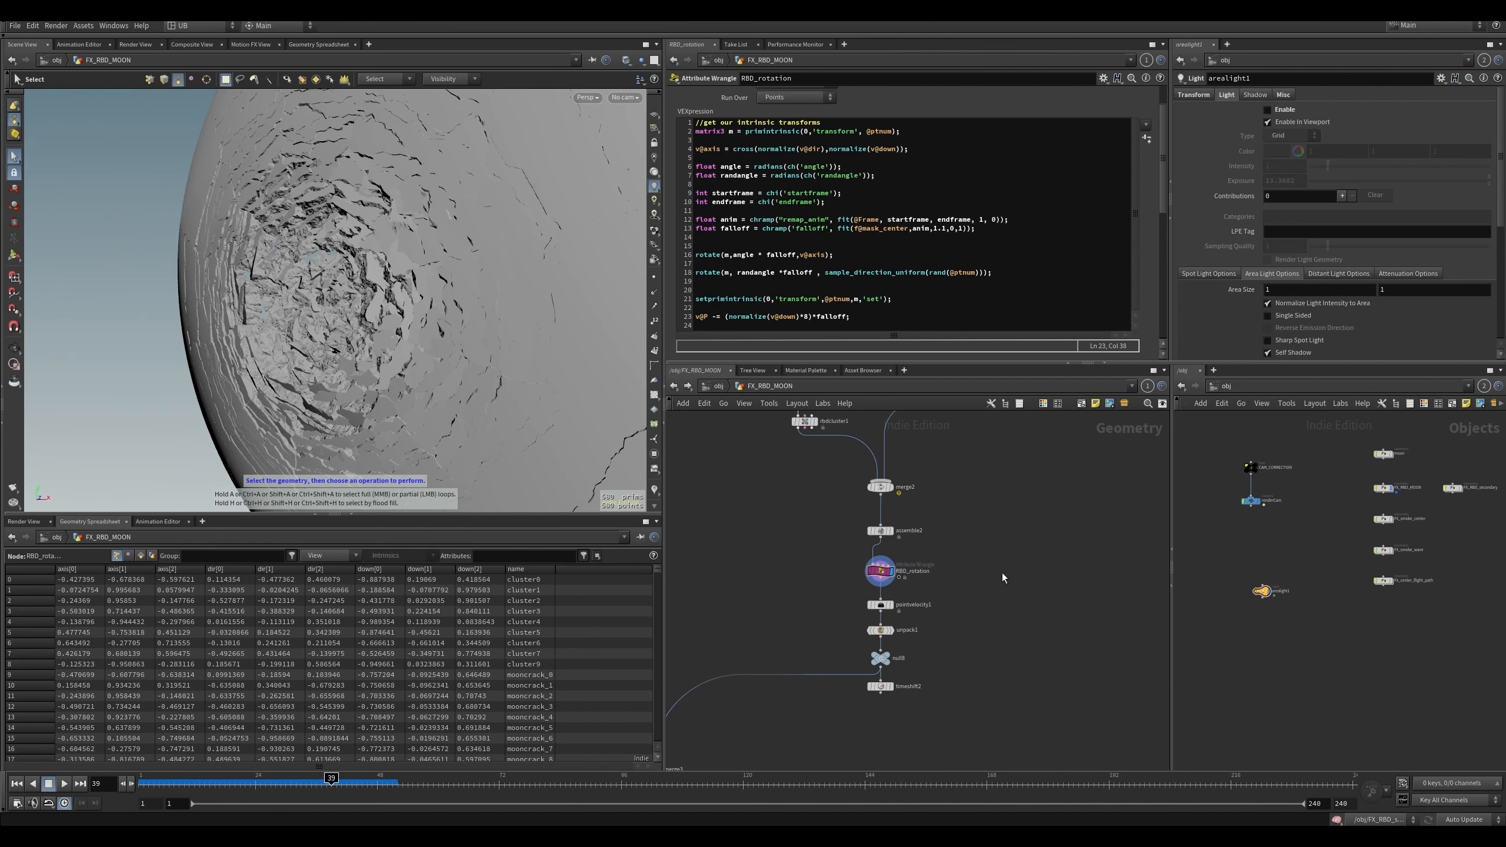
{"action": "middle_click_drag", "start_coordinate": [1002, 571], "coordinate": [916, 572]}
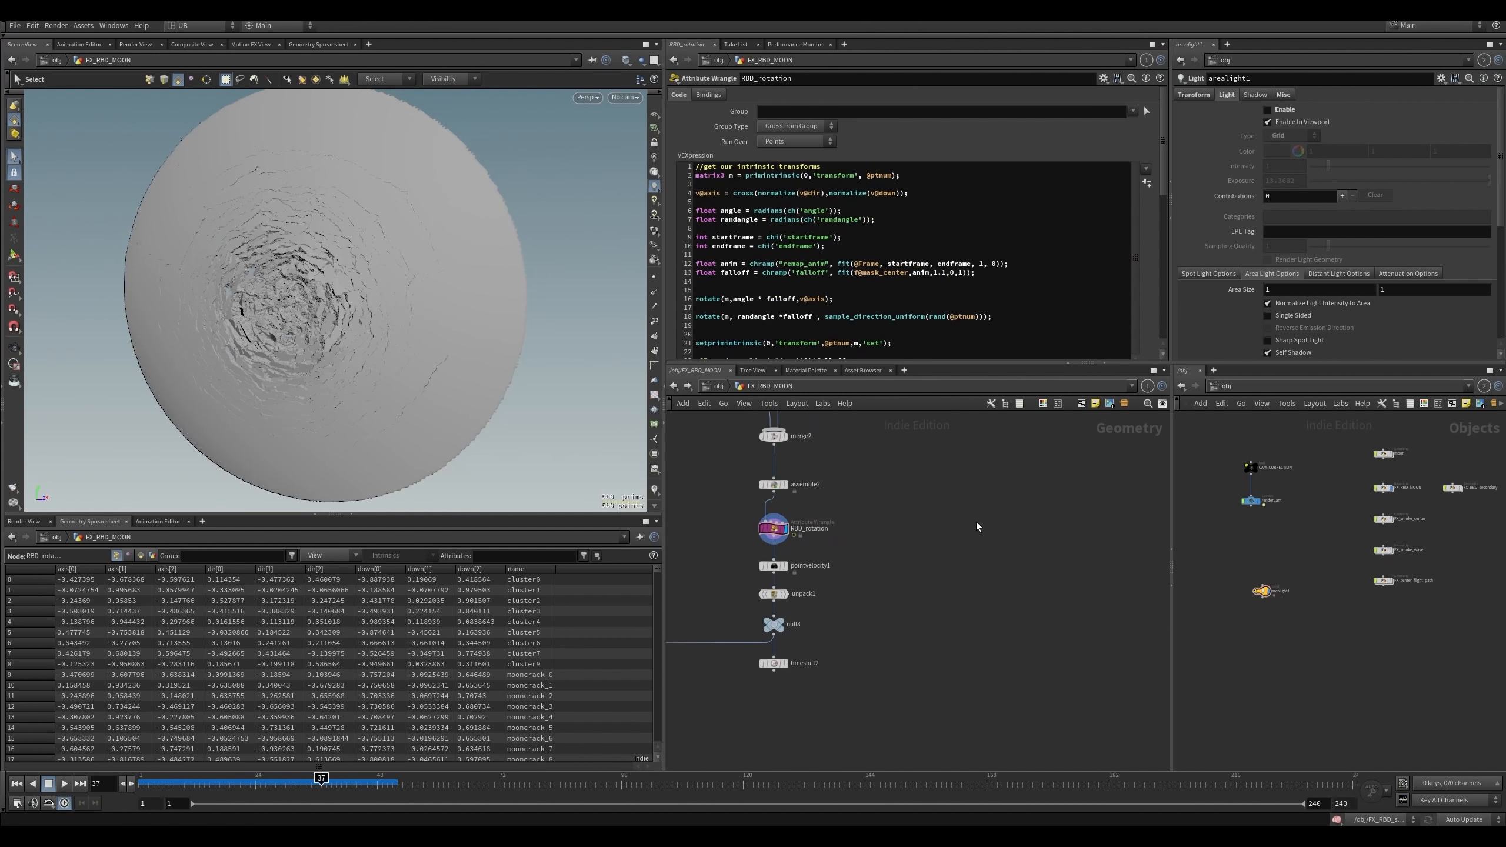
{"action": "key", "text": "Tab"}
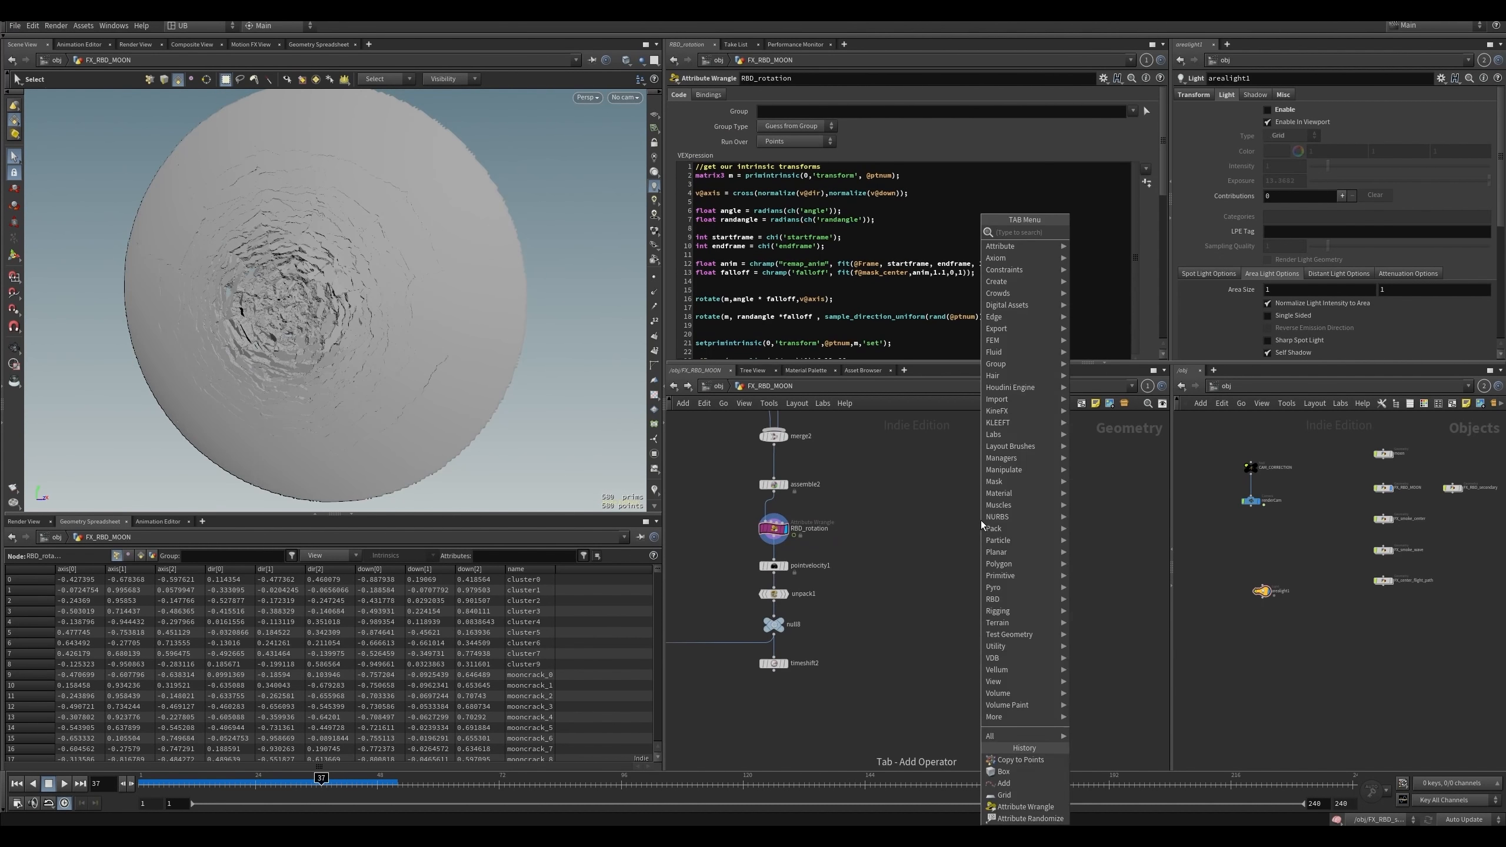
{"action": "type", "text": "reg"}
{"action": "key", "text": "Return"}
{"action": "left_click", "coordinate": [981, 520]}
{"action": "key", "text": "Delete"}
- Set up a test beside the moon network: a Grid, an Add node keeping only its points, and a Box
{"action": "key", "text": "Tab"}
{"action": "type", "text": "box"}
{"action": "key", "text": "Return"}
{"action": "left_click", "coordinate": [928, 541]}
- Add a Copy to Points node and wire it to copy box2 onto the points from add6
{"action": "key", "text": "Tab"}
{"action": "type", "text": "copy"}
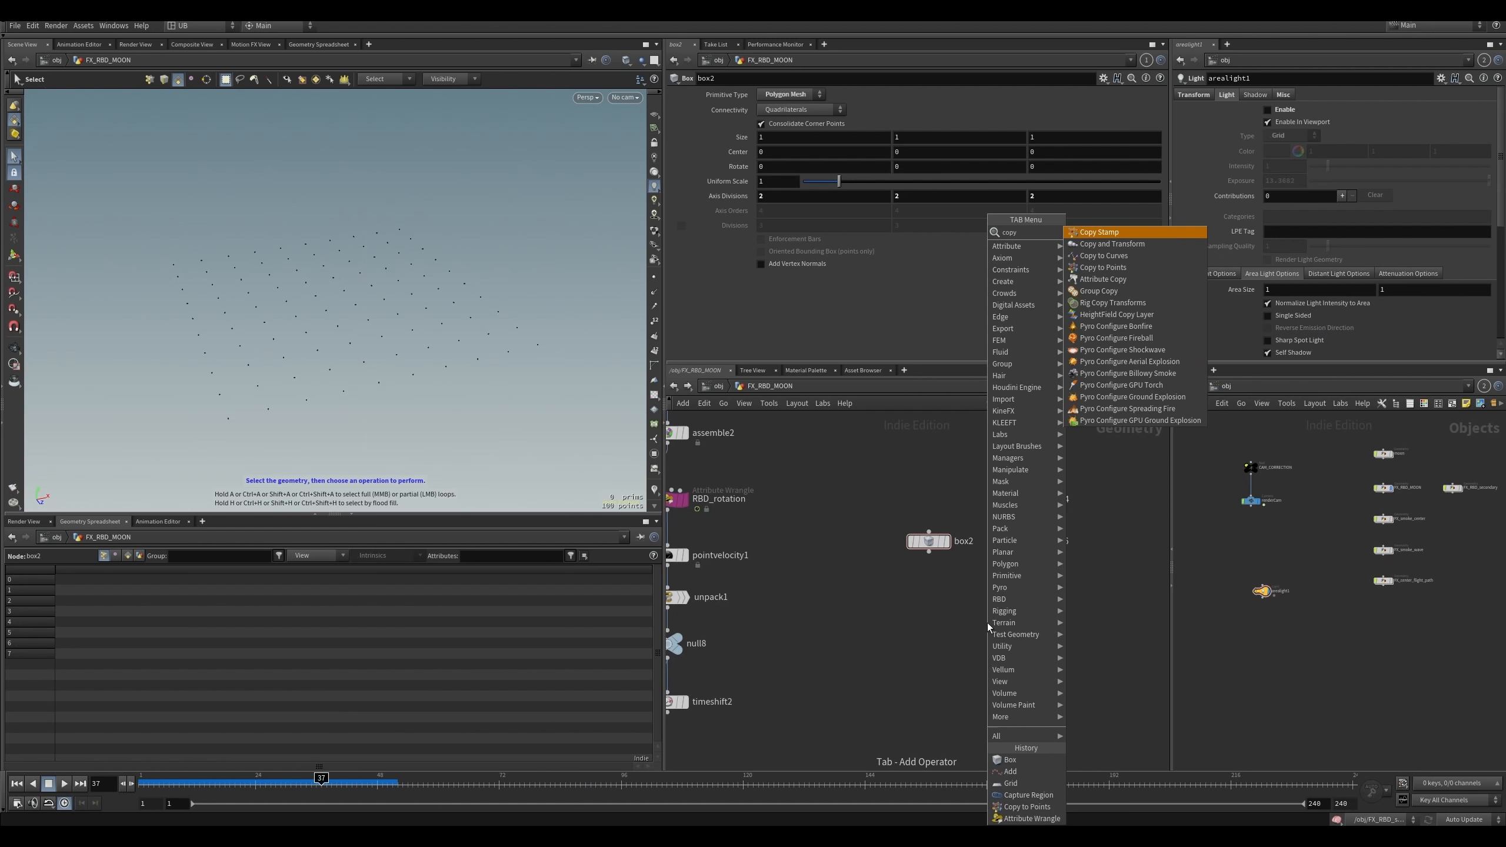
{"action": "type", "text": "p"}
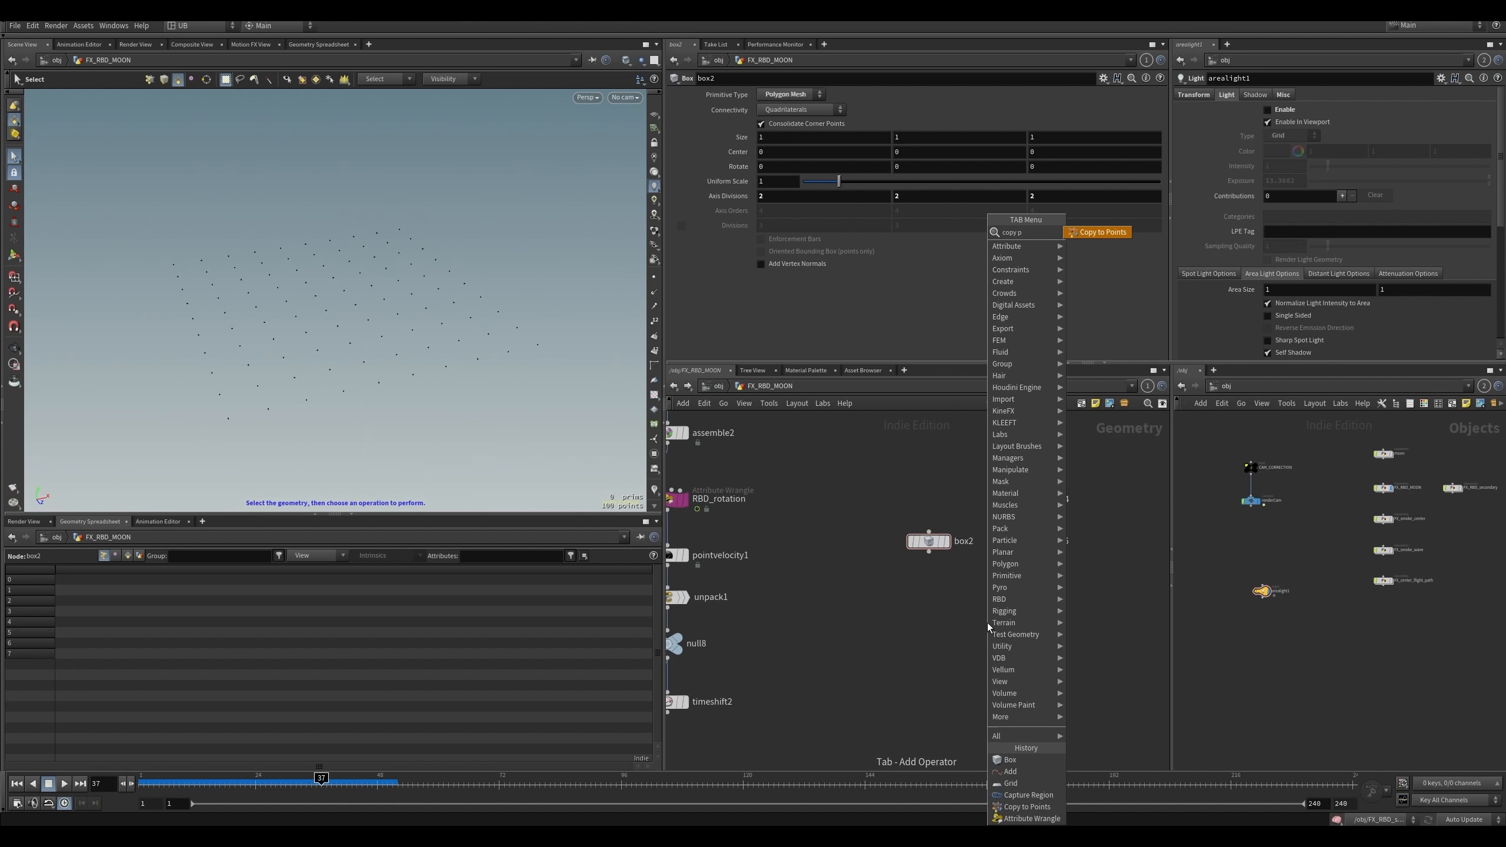
{"action": "key", "text": "Return"}
{"action": "left_click", "coordinate": [987, 623]}
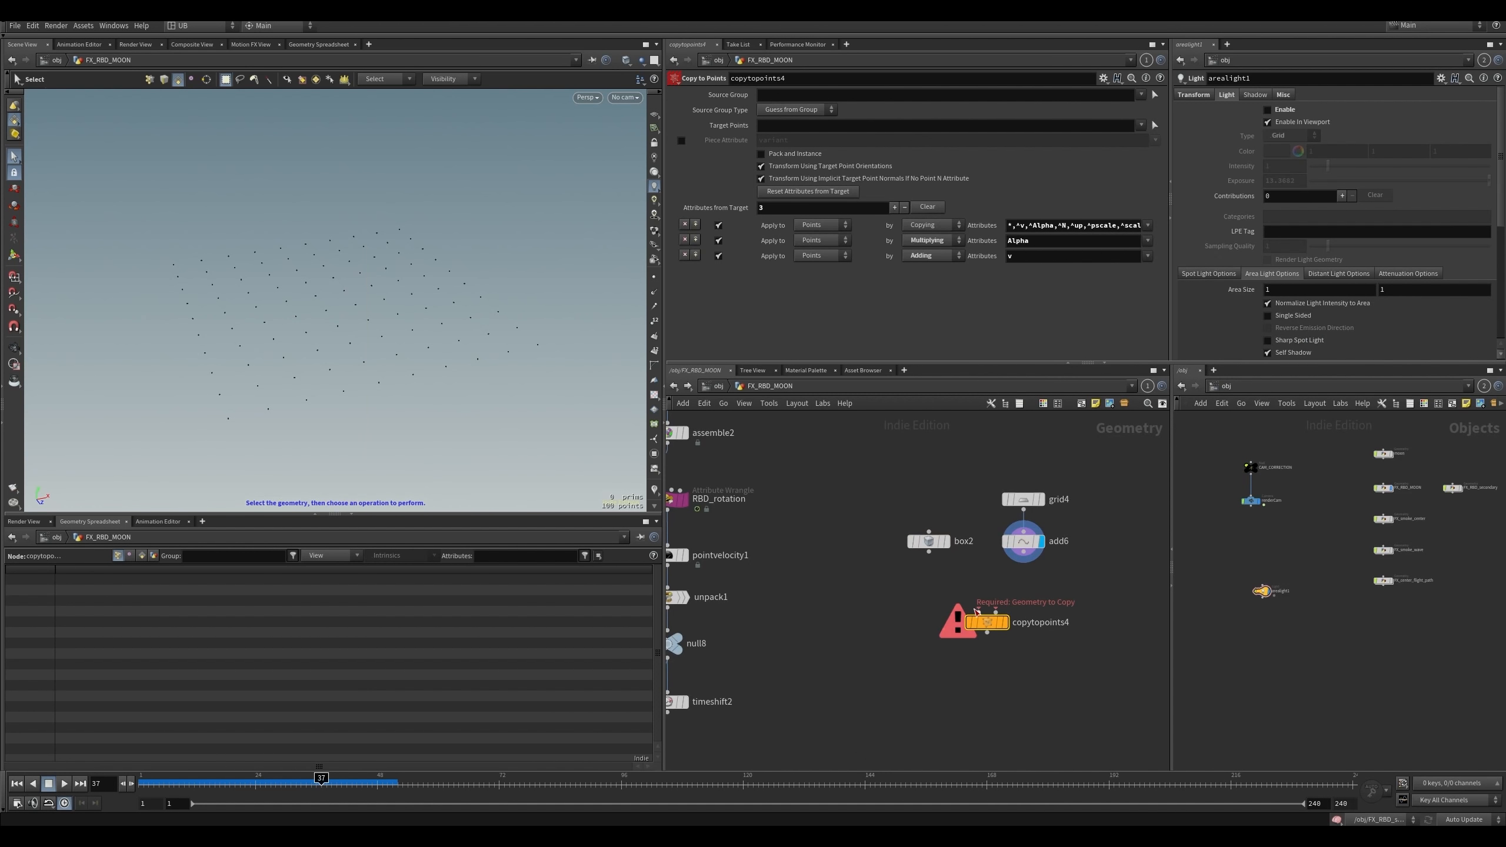
{"action": "left_click_drag", "start_coordinate": [1023, 562], "coordinate": [969, 659]}
{"action": "left_click", "coordinate": [1001, 606]}
{"action": "key", "text": "r"}
{"action": "key", "text": "shift+r"}
{"action": "left_click_drag", "start_coordinate": [928, 541], "coordinate": [899, 541]}
- Try rotating box2 by 47 degrees around X, and undo the rotation
{"action": "left_click", "coordinate": [901, 540]}
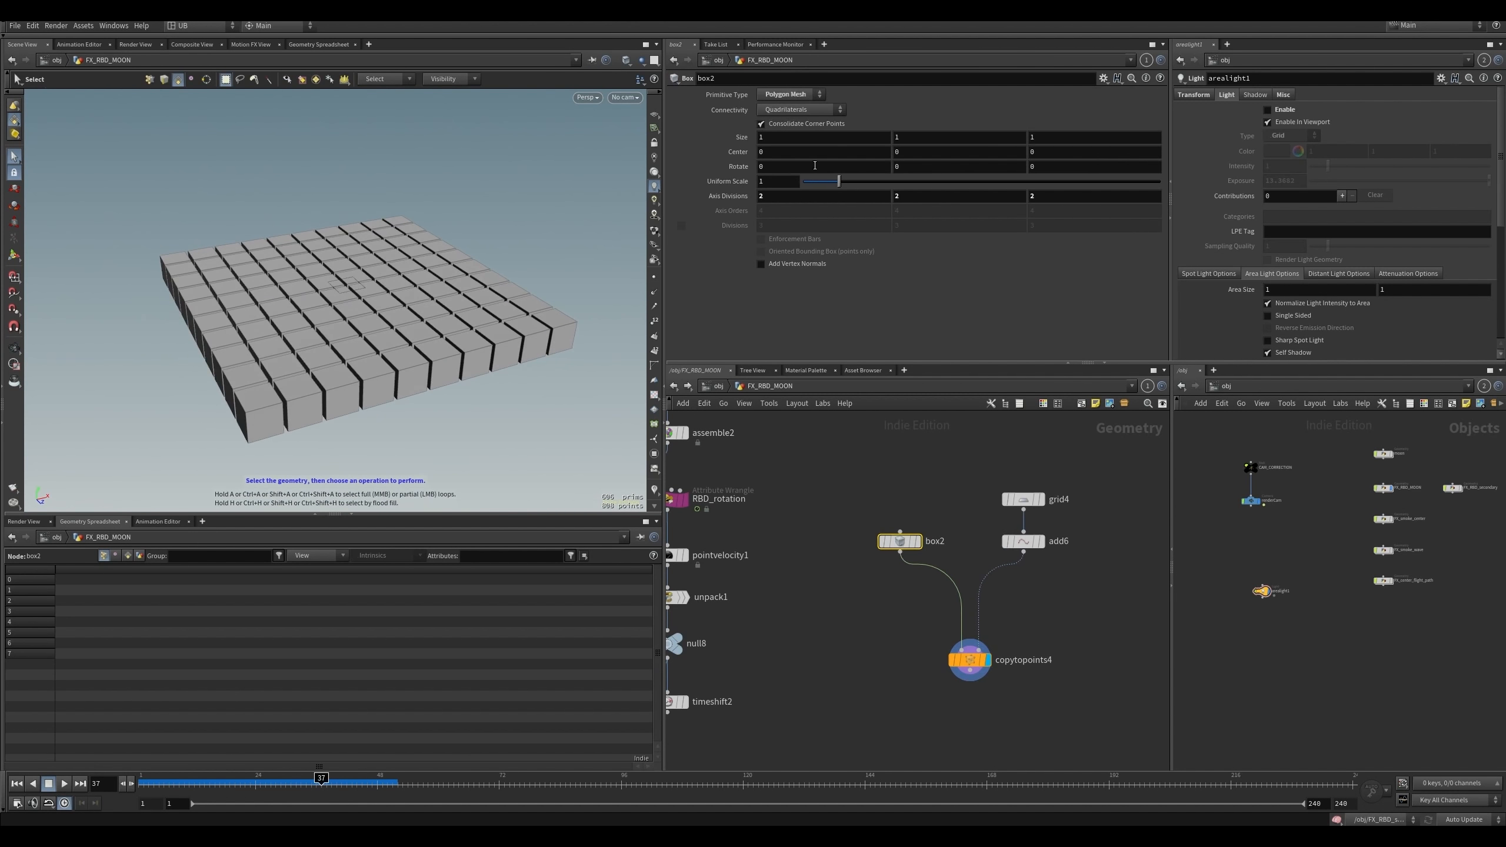
{"action": "middle_click_drag", "start_coordinate": [799, 166], "coordinate": [1039, 161]}
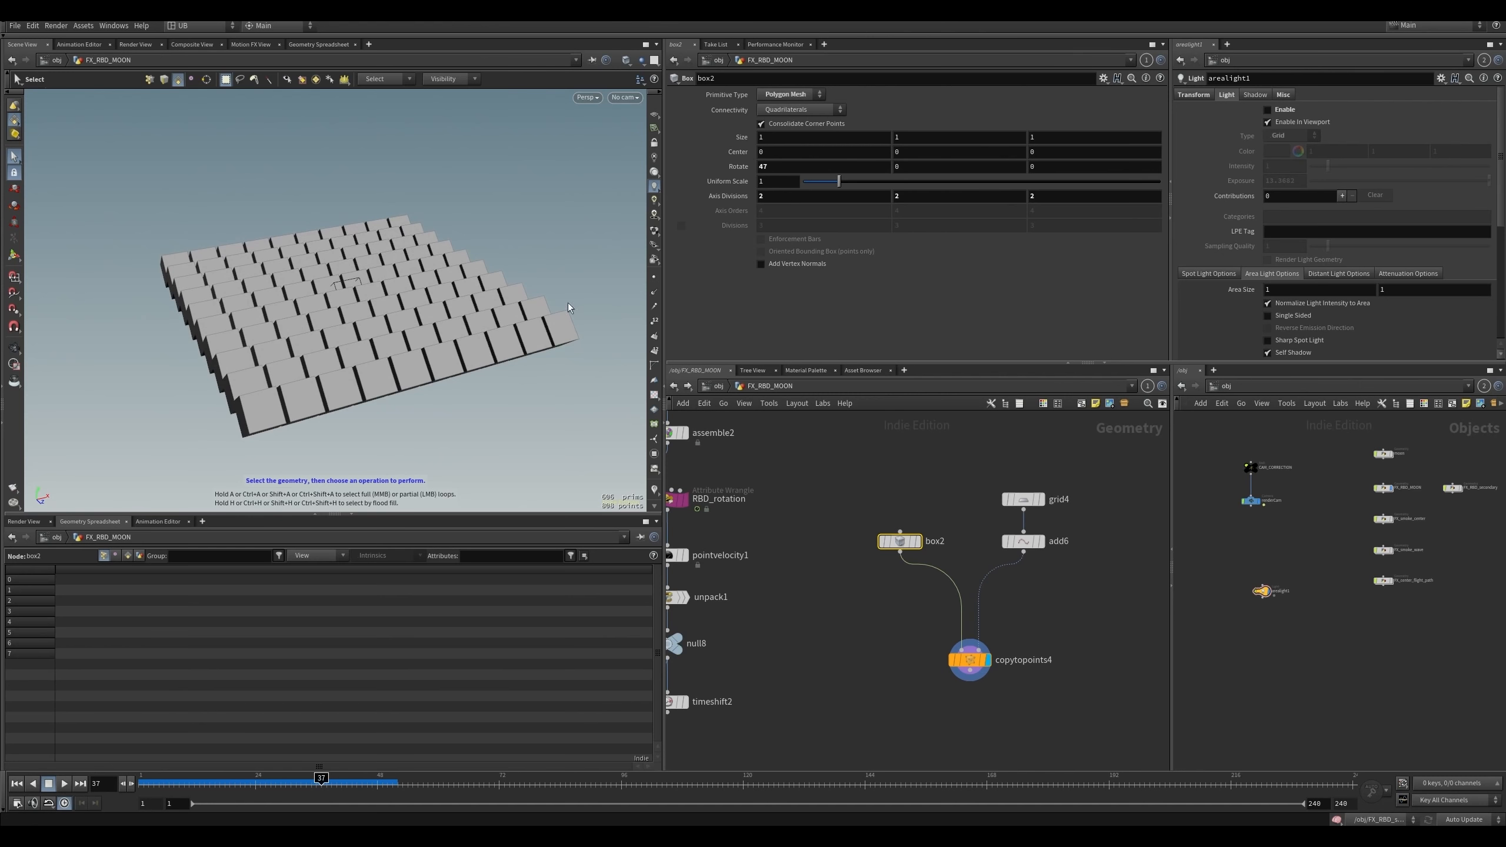
{"action": "key", "text": "ctrl+z"}
- Spread out box2 and copytopoints4 to make room for another node below add6
{"action": "left_click_drag", "start_coordinate": [944, 653], "coordinate": [1023, 707]}
{"action": "middle_click_drag", "start_coordinate": [947, 703], "coordinate": [930, 694]}
{"action": "left_click_drag", "start_coordinate": [861, 622], "coordinate": [1019, 721]}
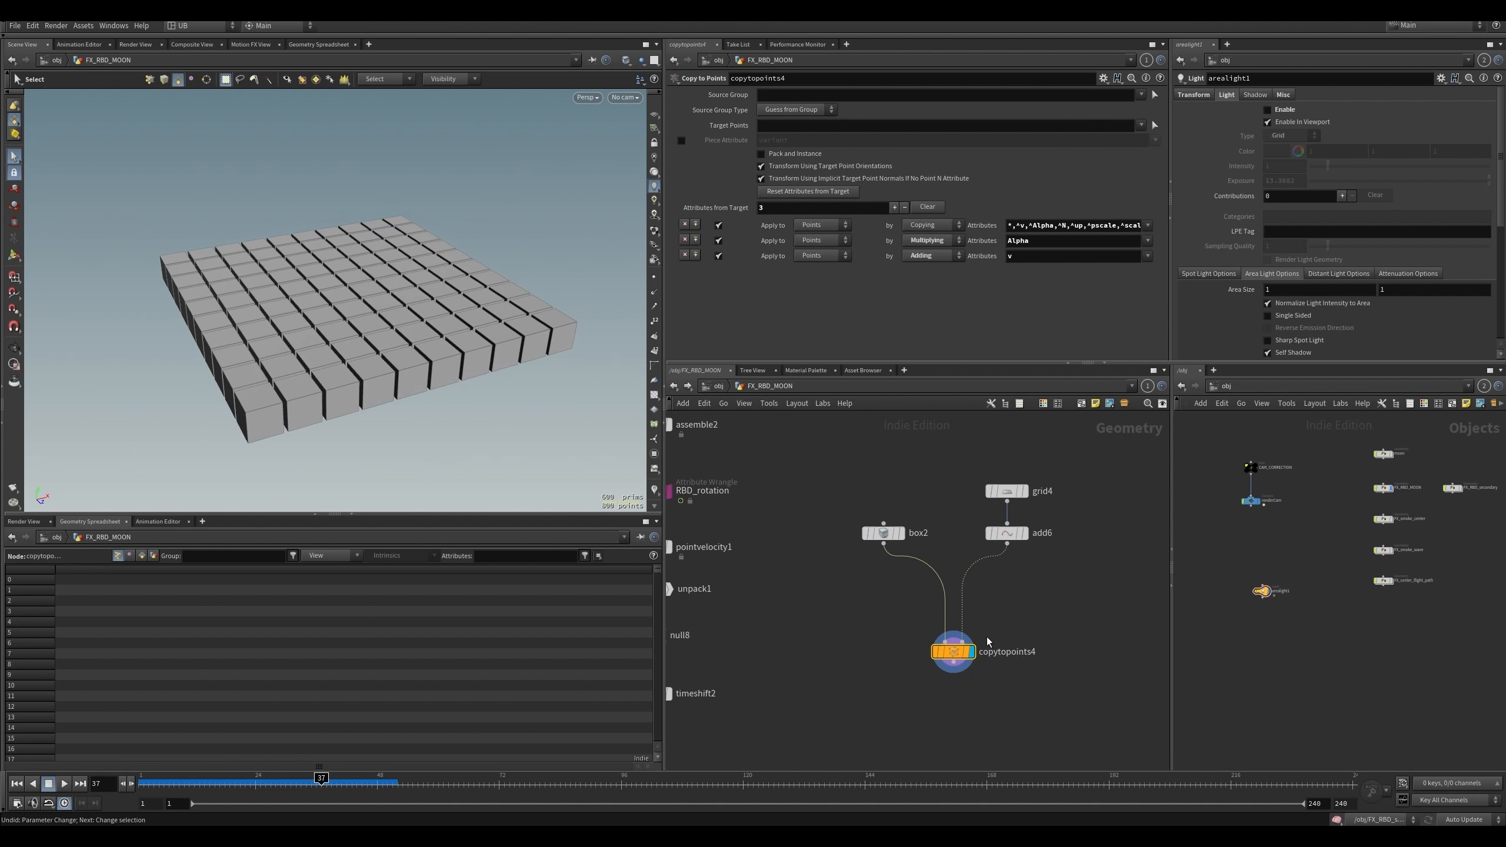
{"action": "left_click_drag", "start_coordinate": [884, 537], "coordinate": [870, 538]}
{"action": "middle_click_drag", "start_coordinate": [1023, 610], "coordinate": [1000, 591]}
{"action": "left_click_drag", "start_coordinate": [1009, 599], "coordinate": [897, 674]}
{"action": "left_click_drag", "start_coordinate": [930, 636], "coordinate": [930, 672]}
{"action": "middle_click_drag", "start_coordinate": [1061, 460], "coordinate": [1045, 481]}
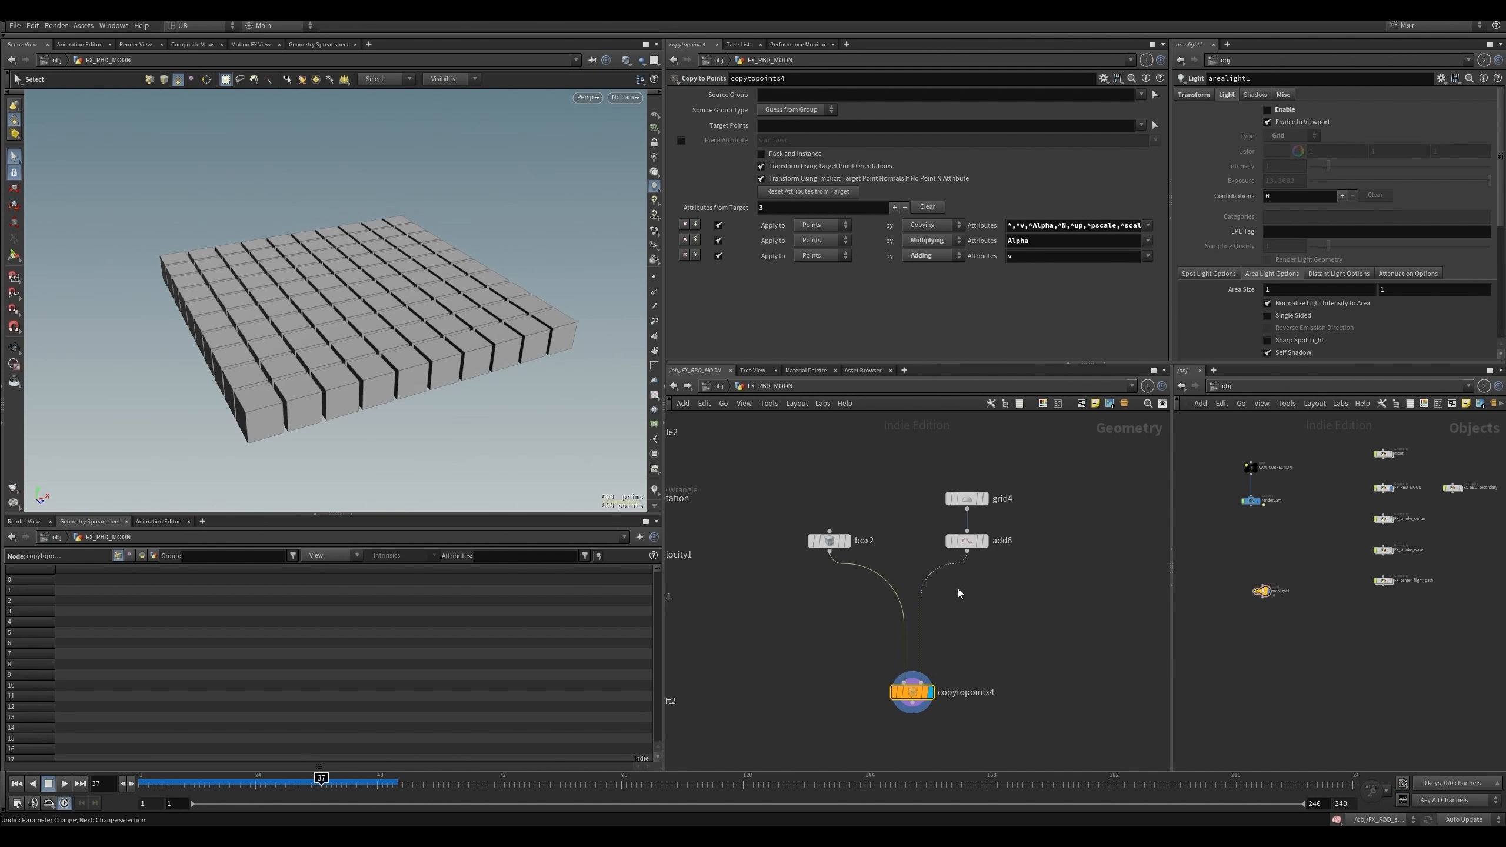
- Insert an Attribute Wrangle between add6 and copytopoints4
{"action": "left_click_drag", "start_coordinate": [1044, 478], "coordinate": [982, 537]}
{"action": "middle_click_drag", "start_coordinate": [997, 587], "coordinate": [961, 569]}
{"action": "left_click", "coordinate": [960, 570]}
{"action": "middle_click_drag", "start_coordinate": [961, 569], "coordinate": [942, 569]}
{"action": "key", "text": "Tab"}
{"action": "type", "text": "attribwr"}
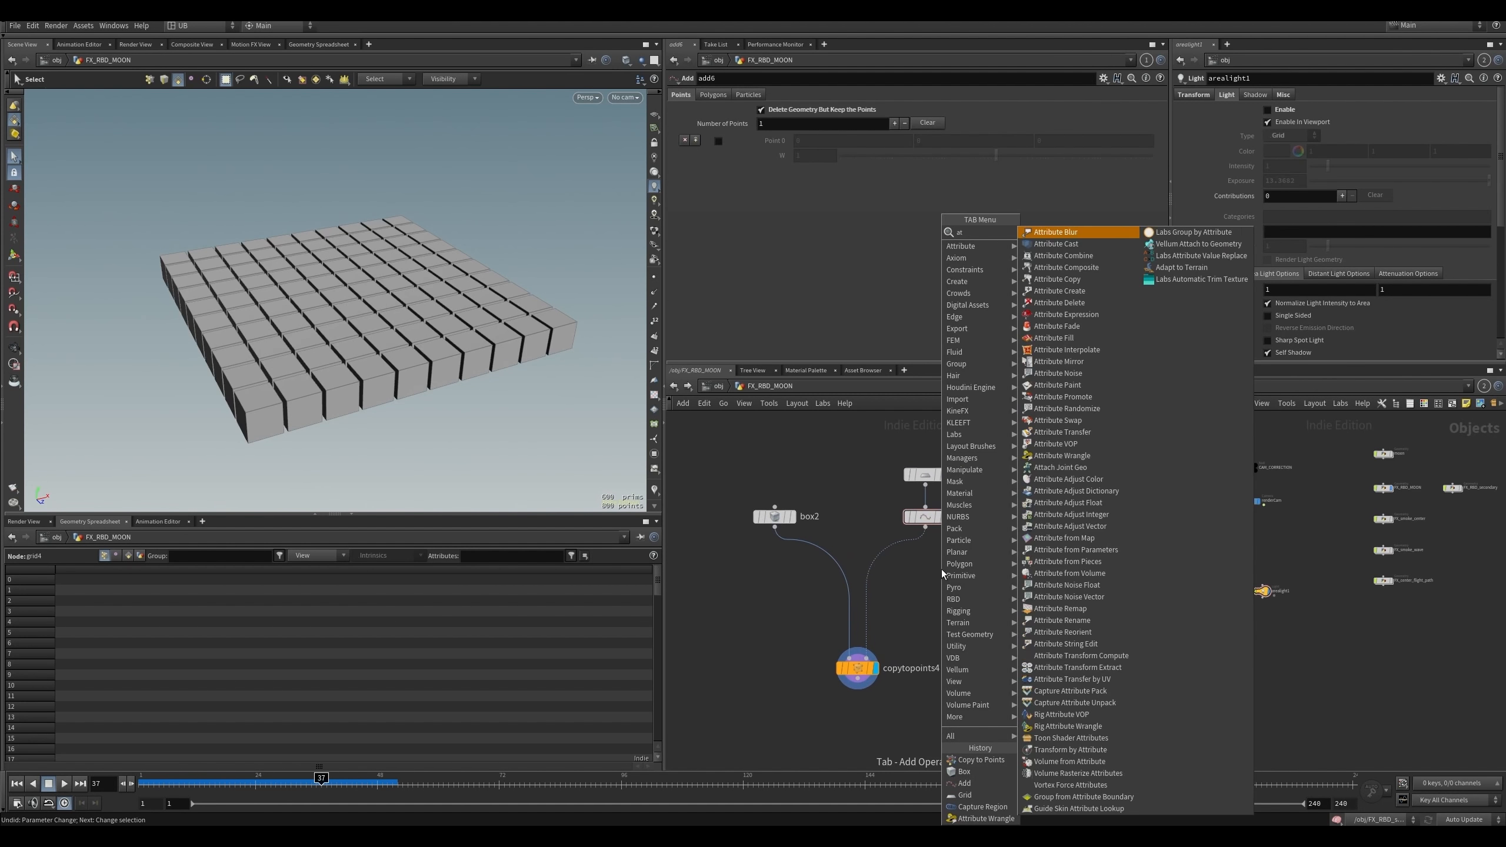
{"action": "key", "text": "Return"}
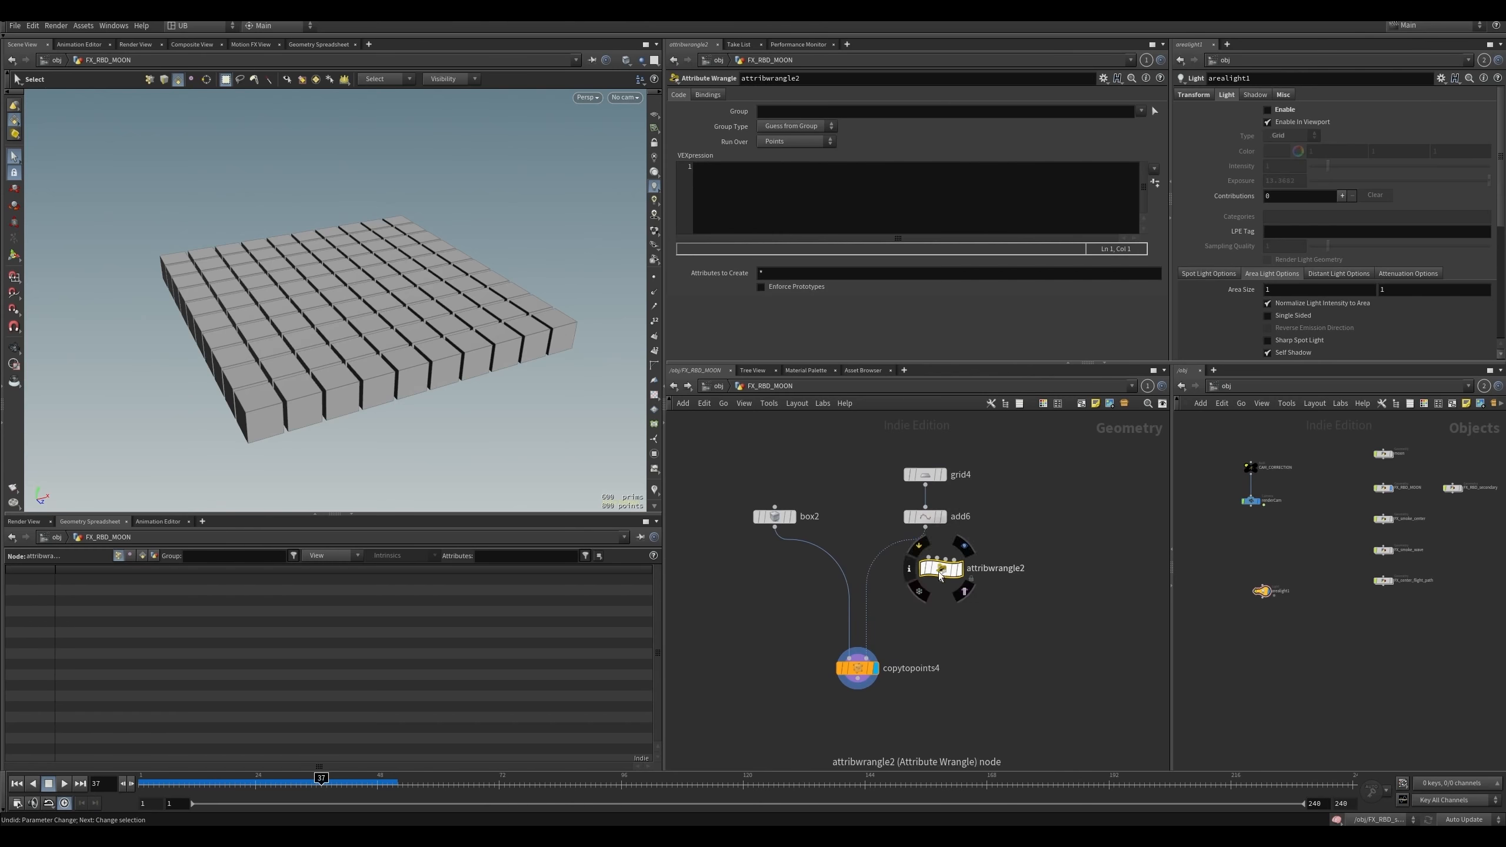
{"action": "left_click", "coordinate": [925, 573]}
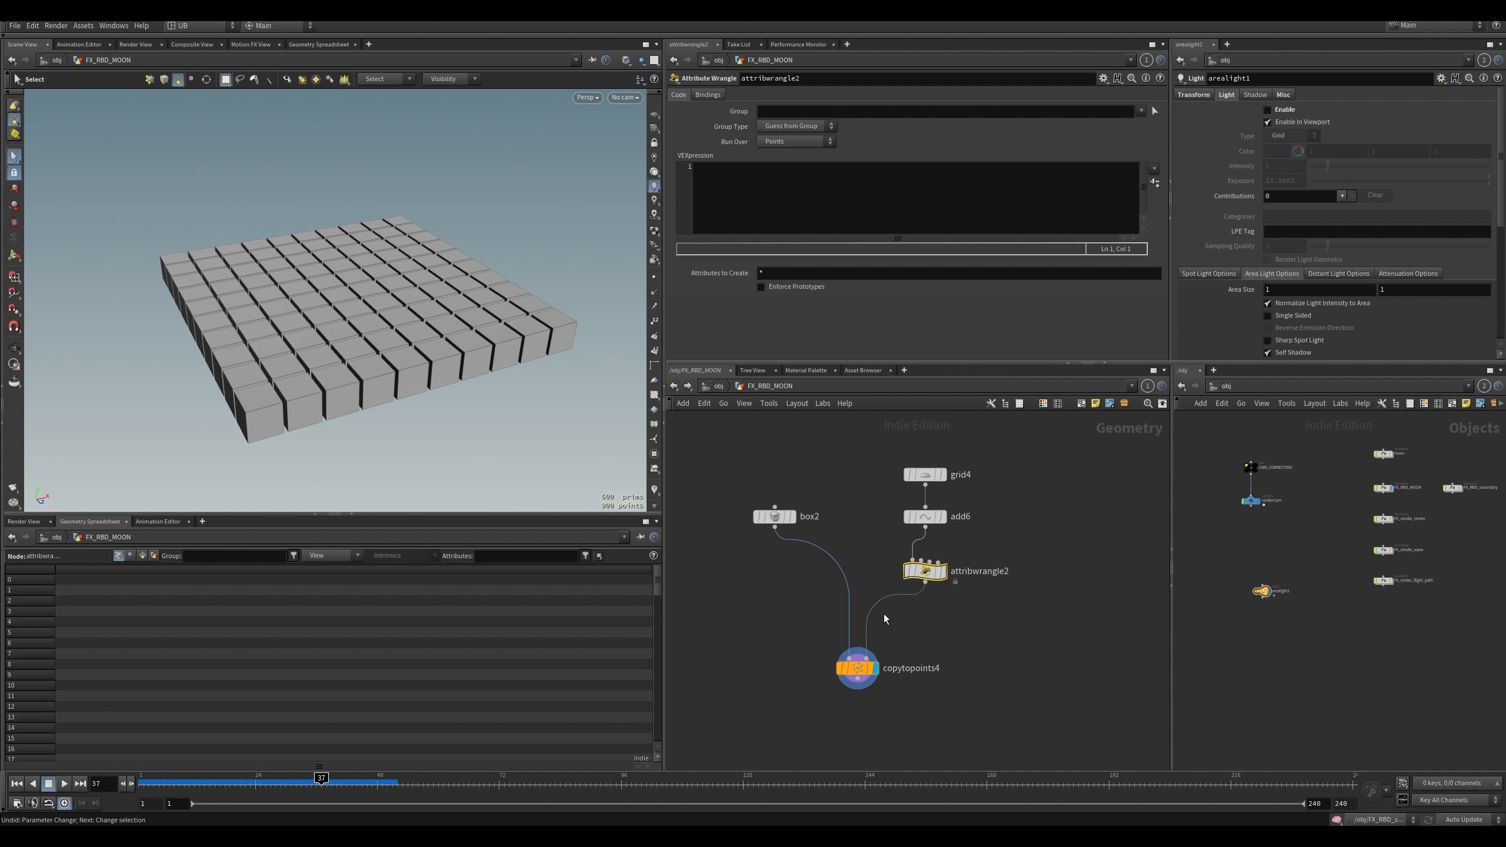
- Enter v@N = {0,0,0}; in attribwrangle2 and examine how the copied boxes are oriented
{"action": "left_click", "coordinate": [861, 212]}
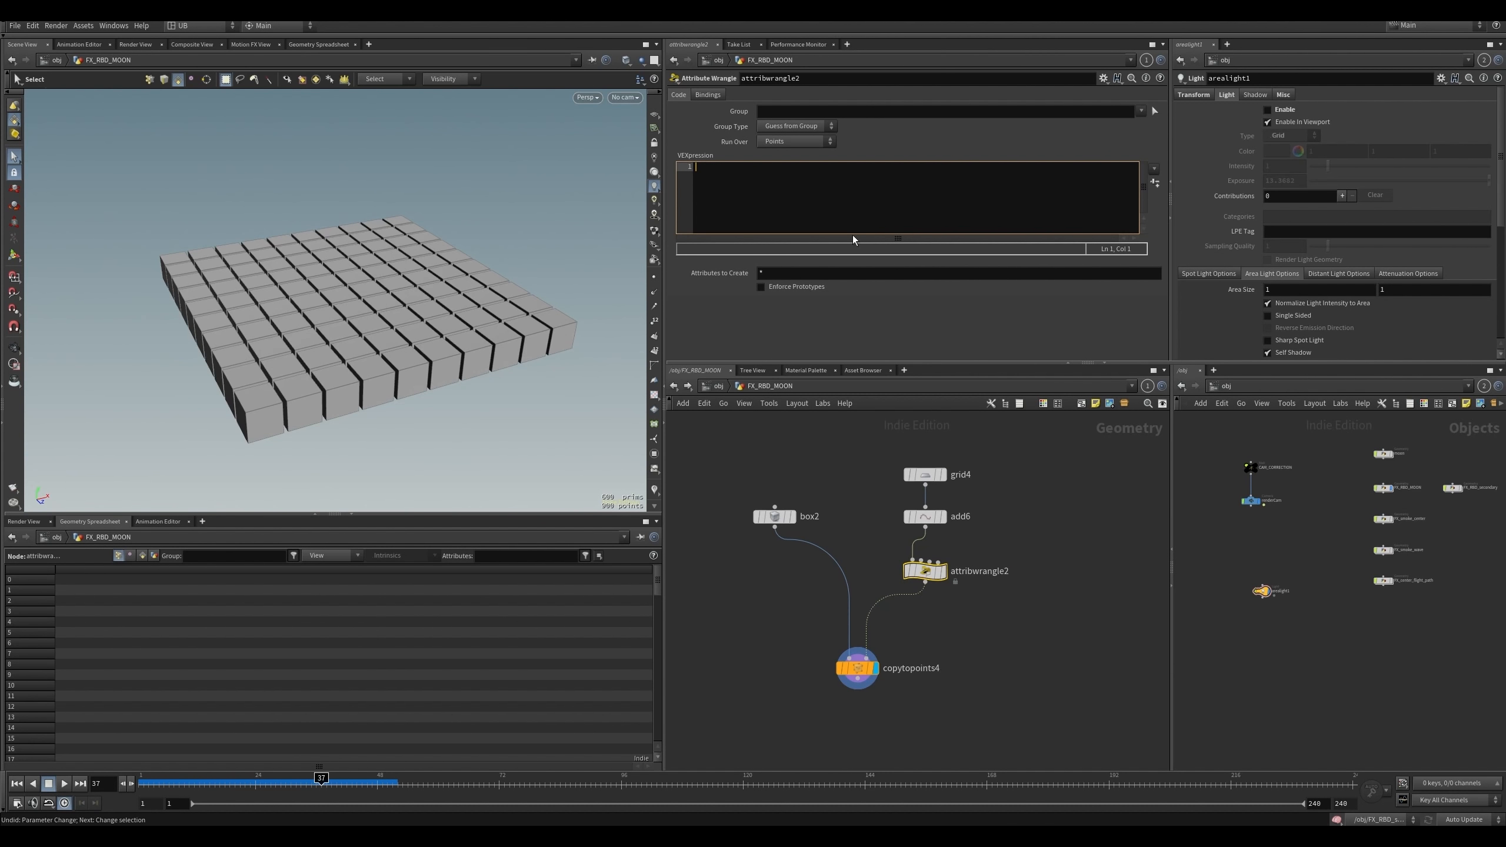
{"action": "type", "text": "v@N = {0,0,0};"}
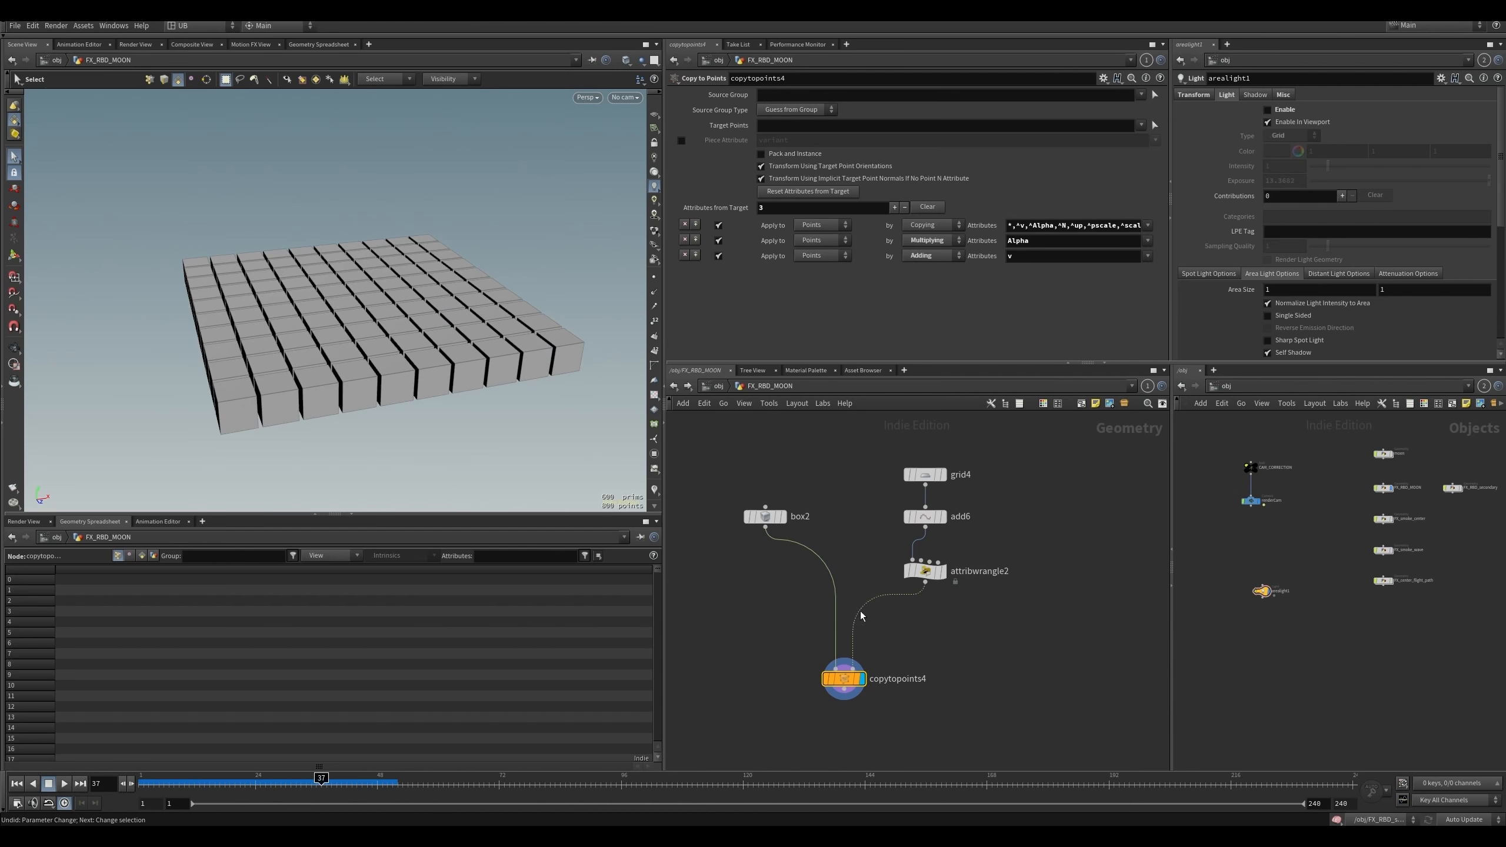
{"action": "left_click", "coordinate": [923, 645]}
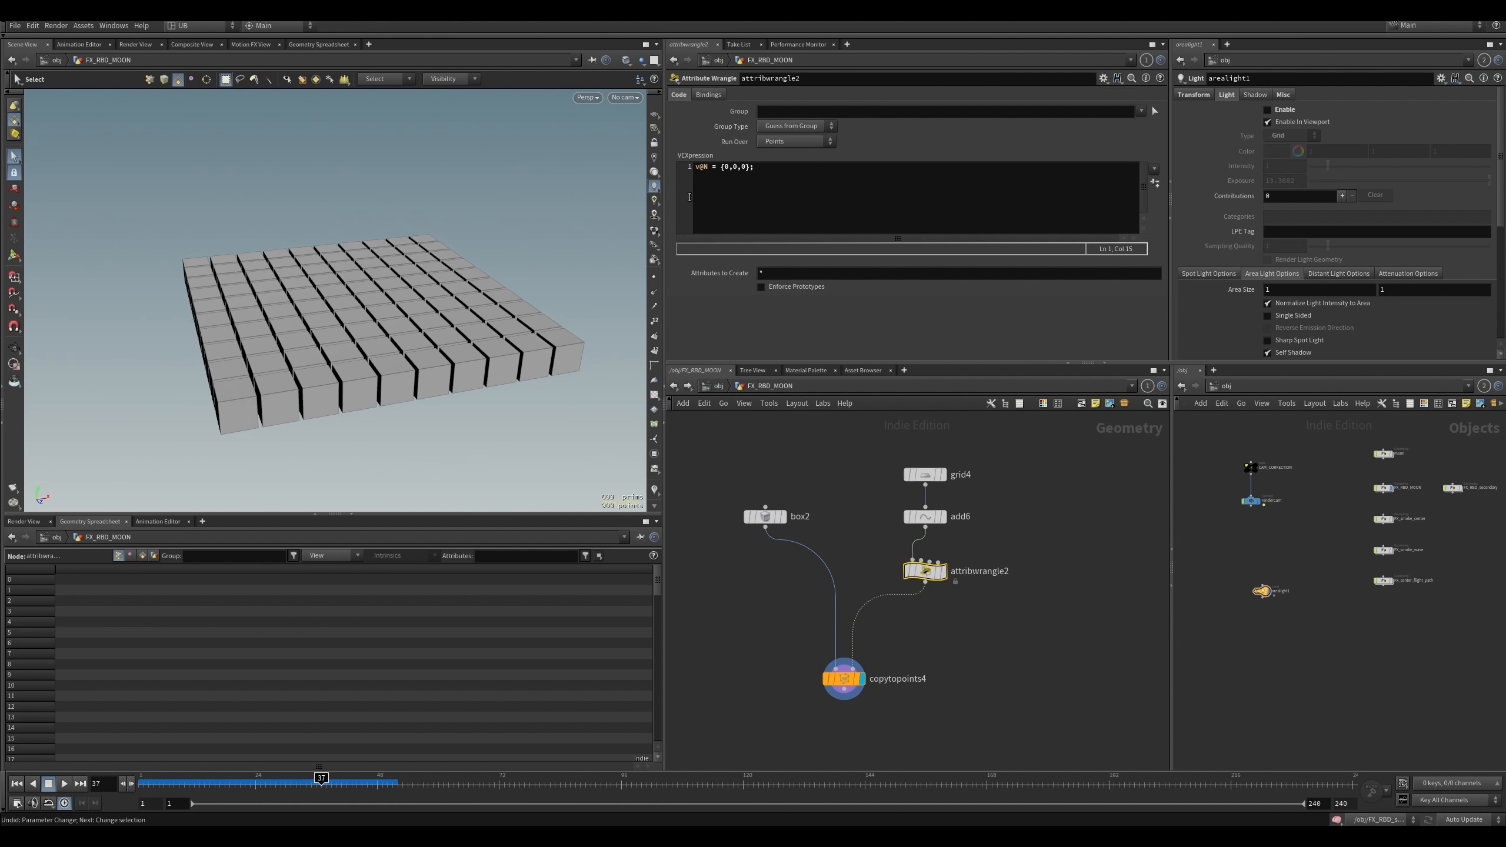
{"action": "left_click", "coordinate": [844, 678]}
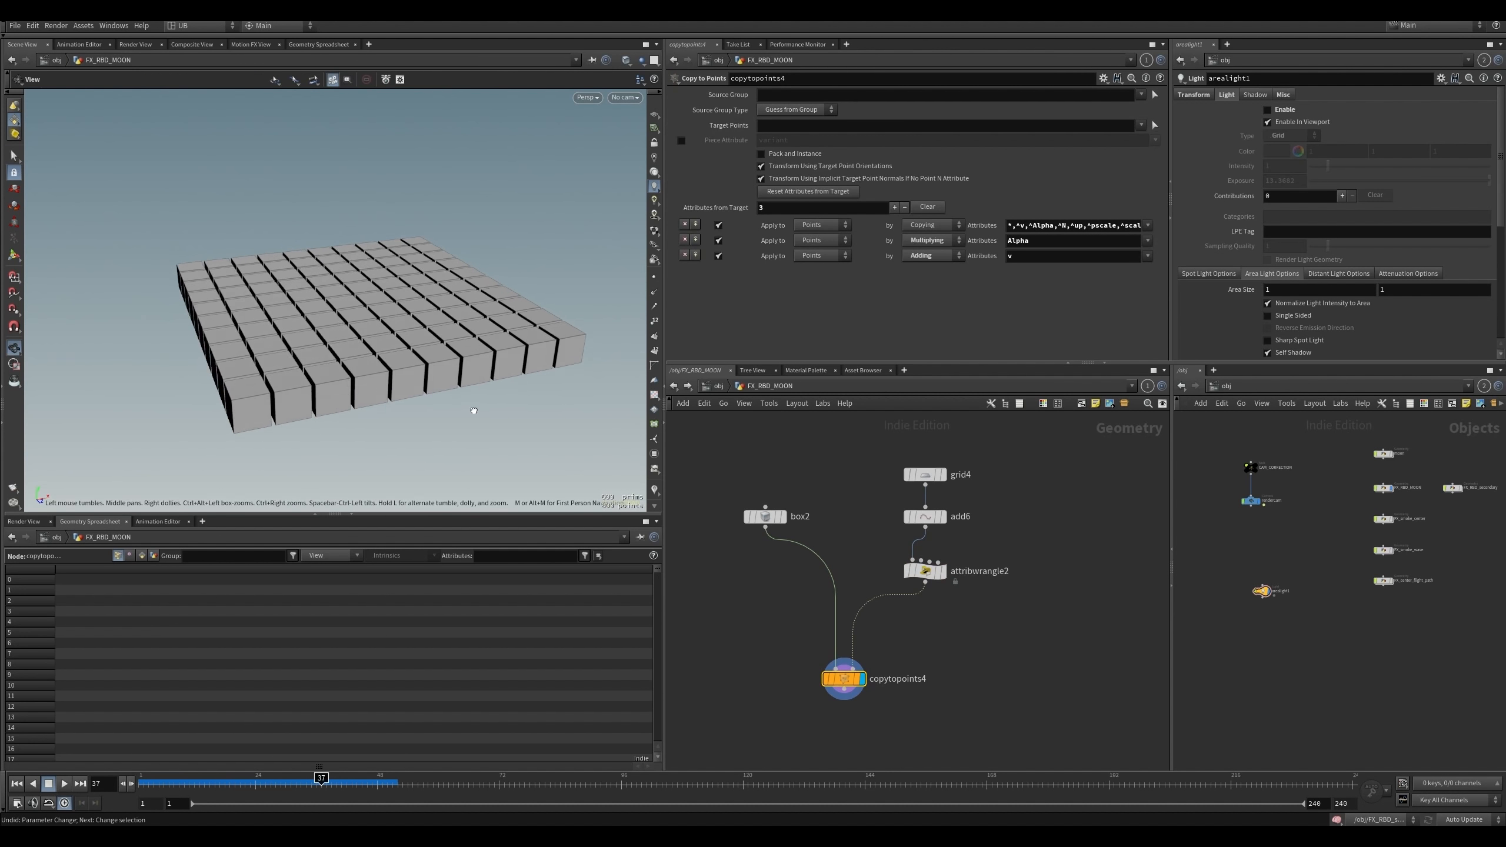
{"action": "left_click", "coordinate": [925, 571]}
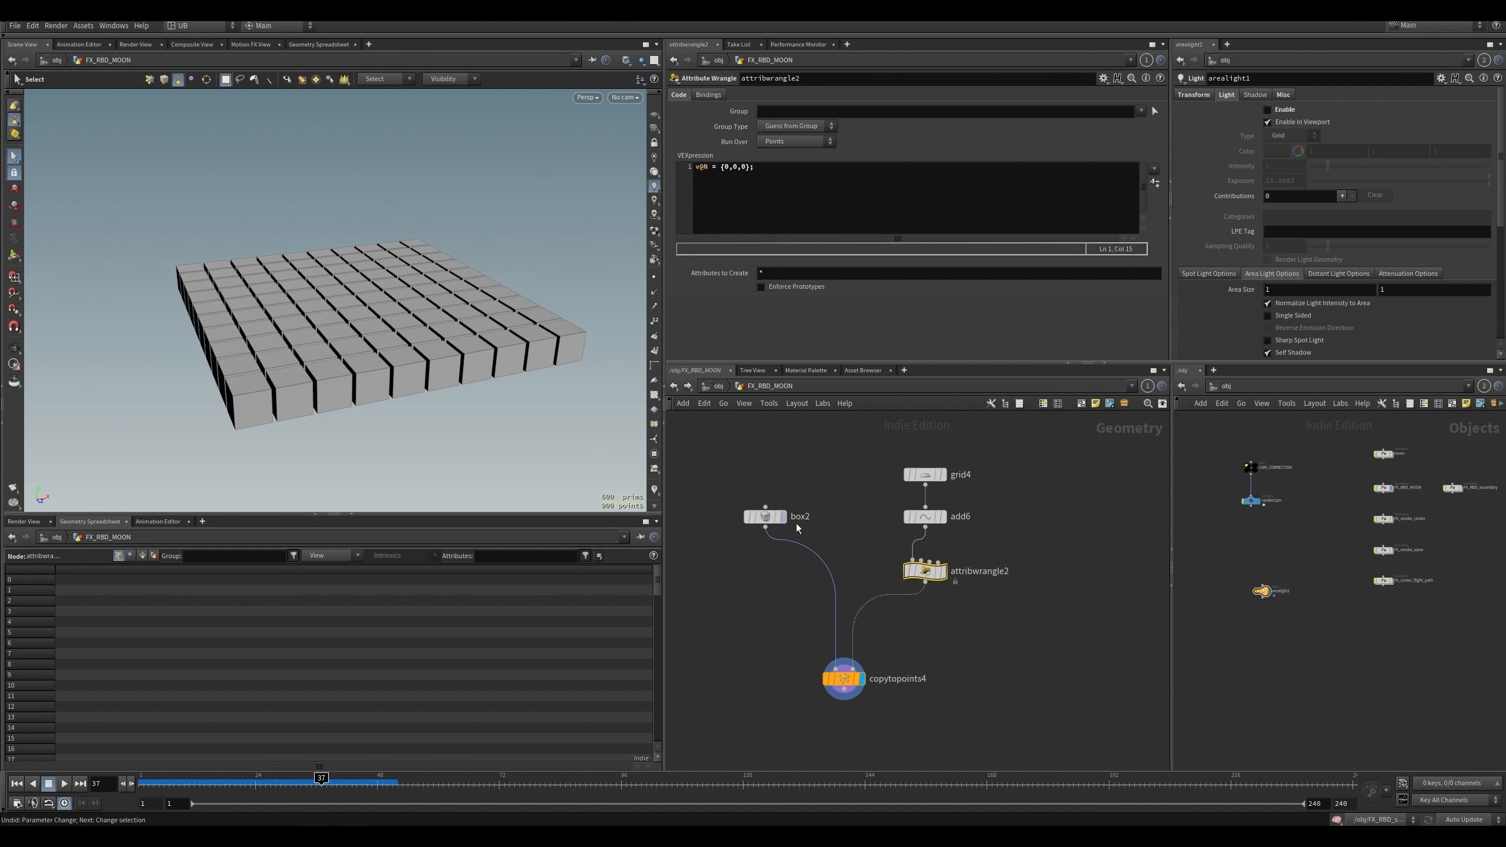
{"action": "left_click", "coordinate": [942, 571]}
{"action": "left_click", "coordinate": [861, 678]}
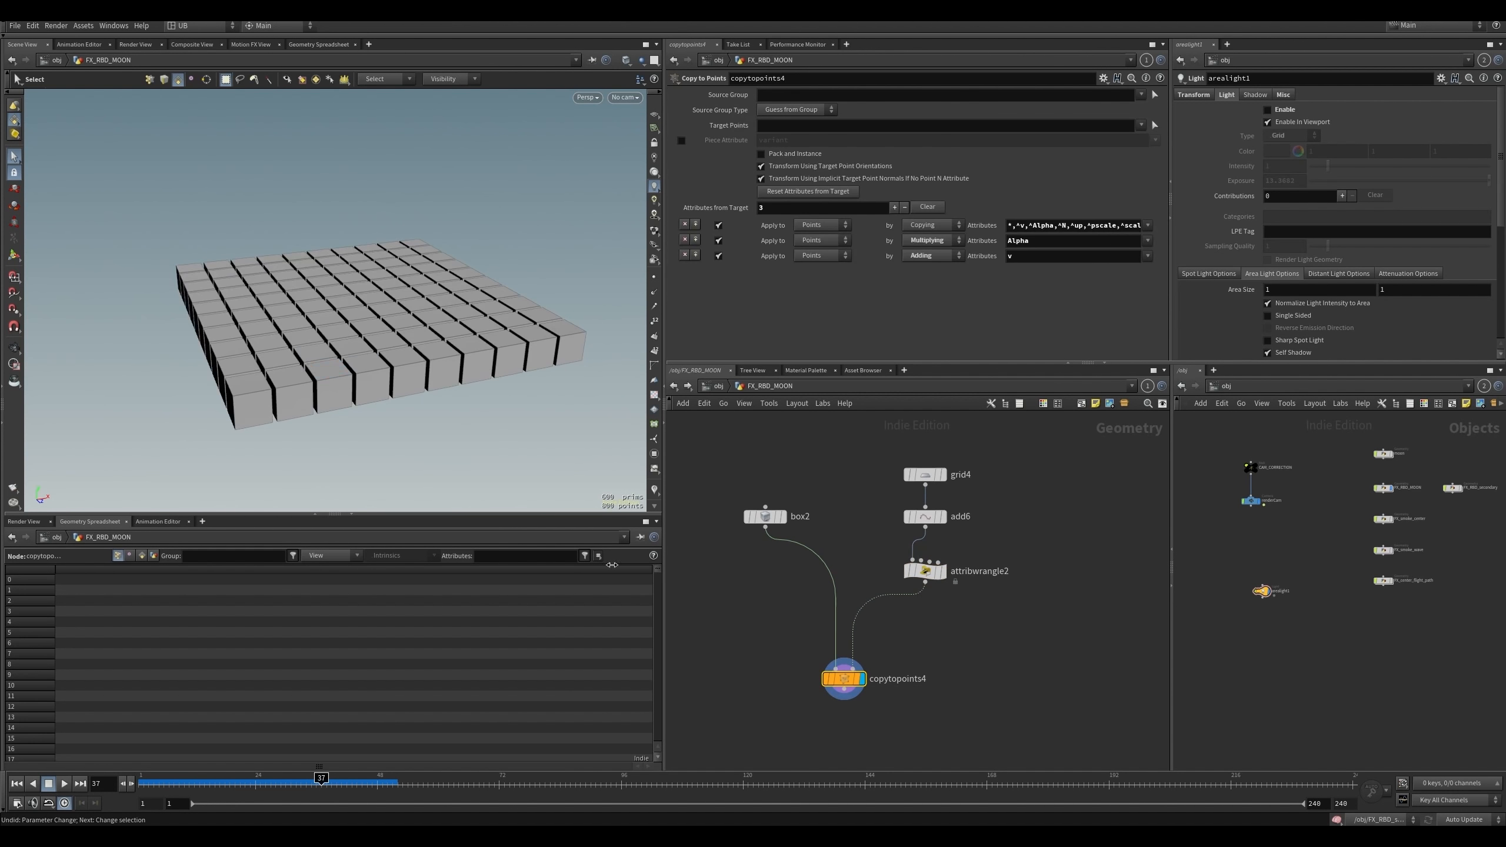
- Change the wrangle's normal to v@N = {1,0.3,0.3}; and inspect the tilted boxes from above
{"action": "left_click", "coordinate": [924, 571]}
{"action": "left_click", "coordinate": [738, 172]}
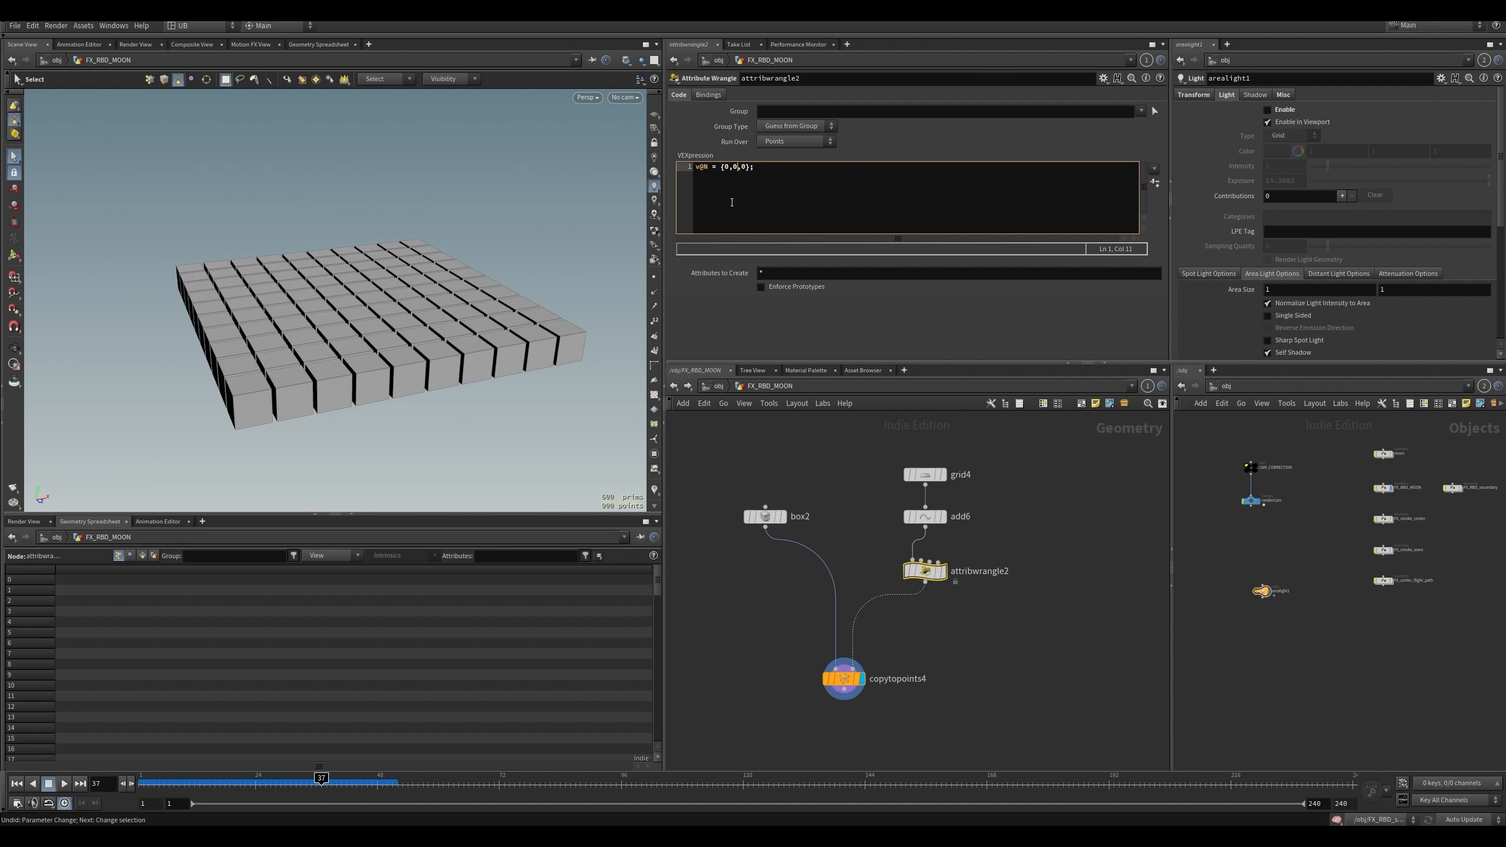
{"action": "type", "text": ".3"}
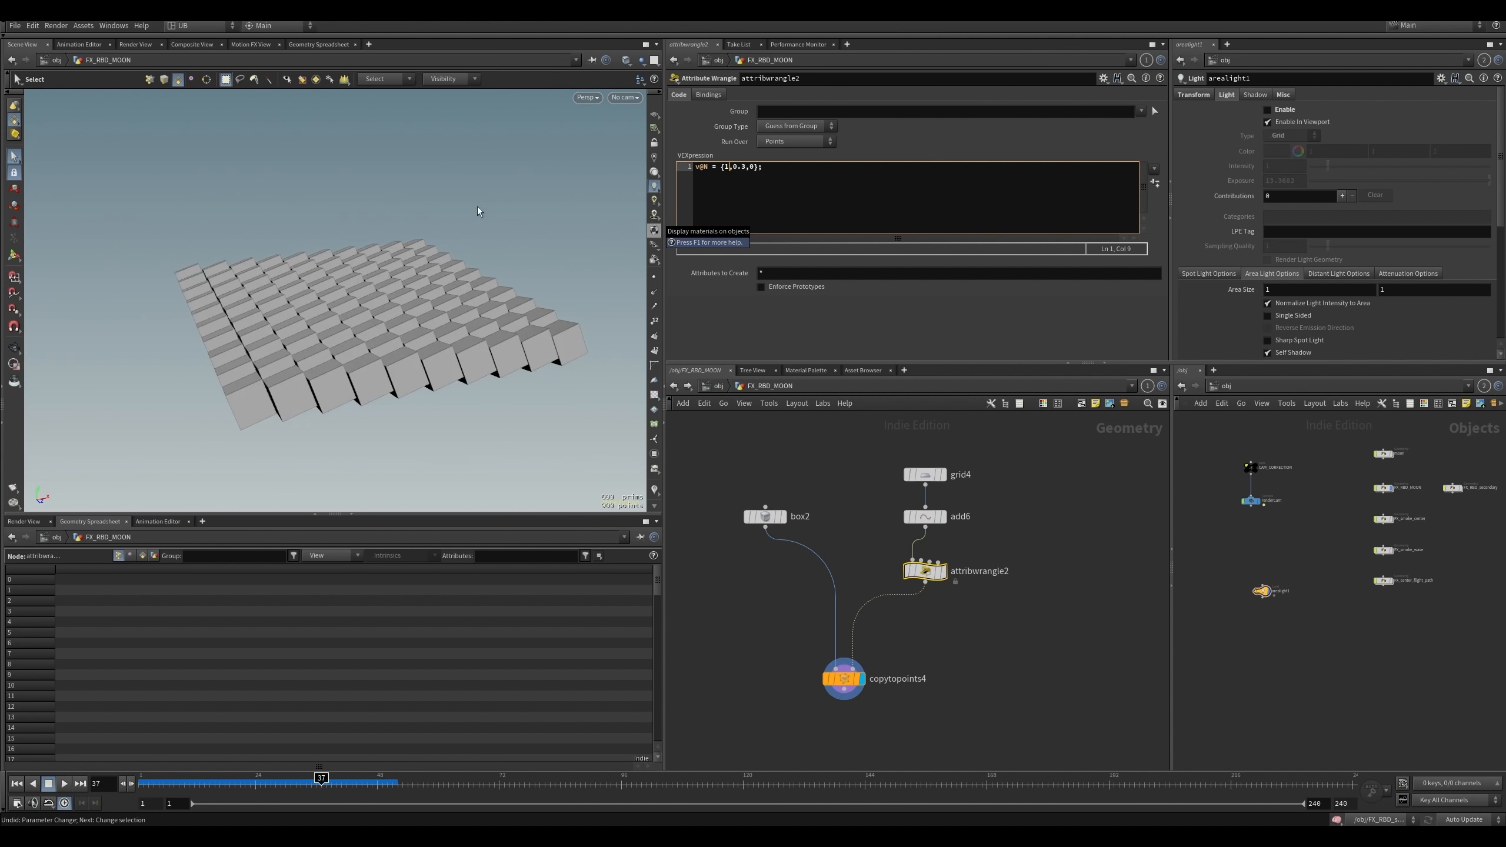
{"action": "left_click", "coordinate": [754, 167]}
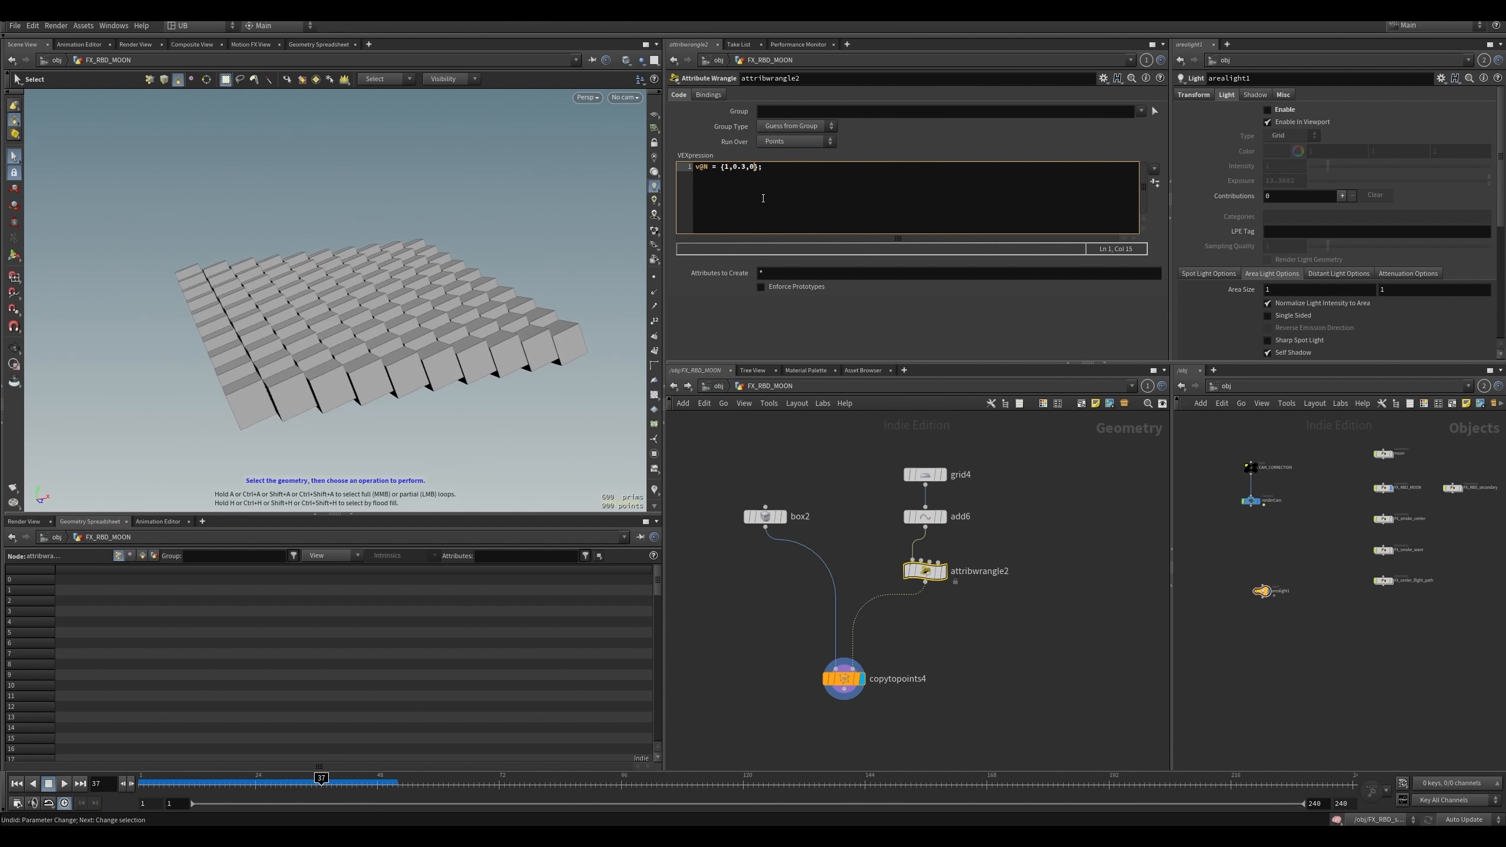
{"action": "type", "text": ".3"}
{"action": "left_click", "coordinate": [776, 467]}
{"action": "left_click_drag", "start_coordinate": [391, 321], "coordinate": [435, 407], "text": "alt"}
{"action": "middle_click_drag", "start_coordinate": [898, 628], "coordinate": [921, 602]}
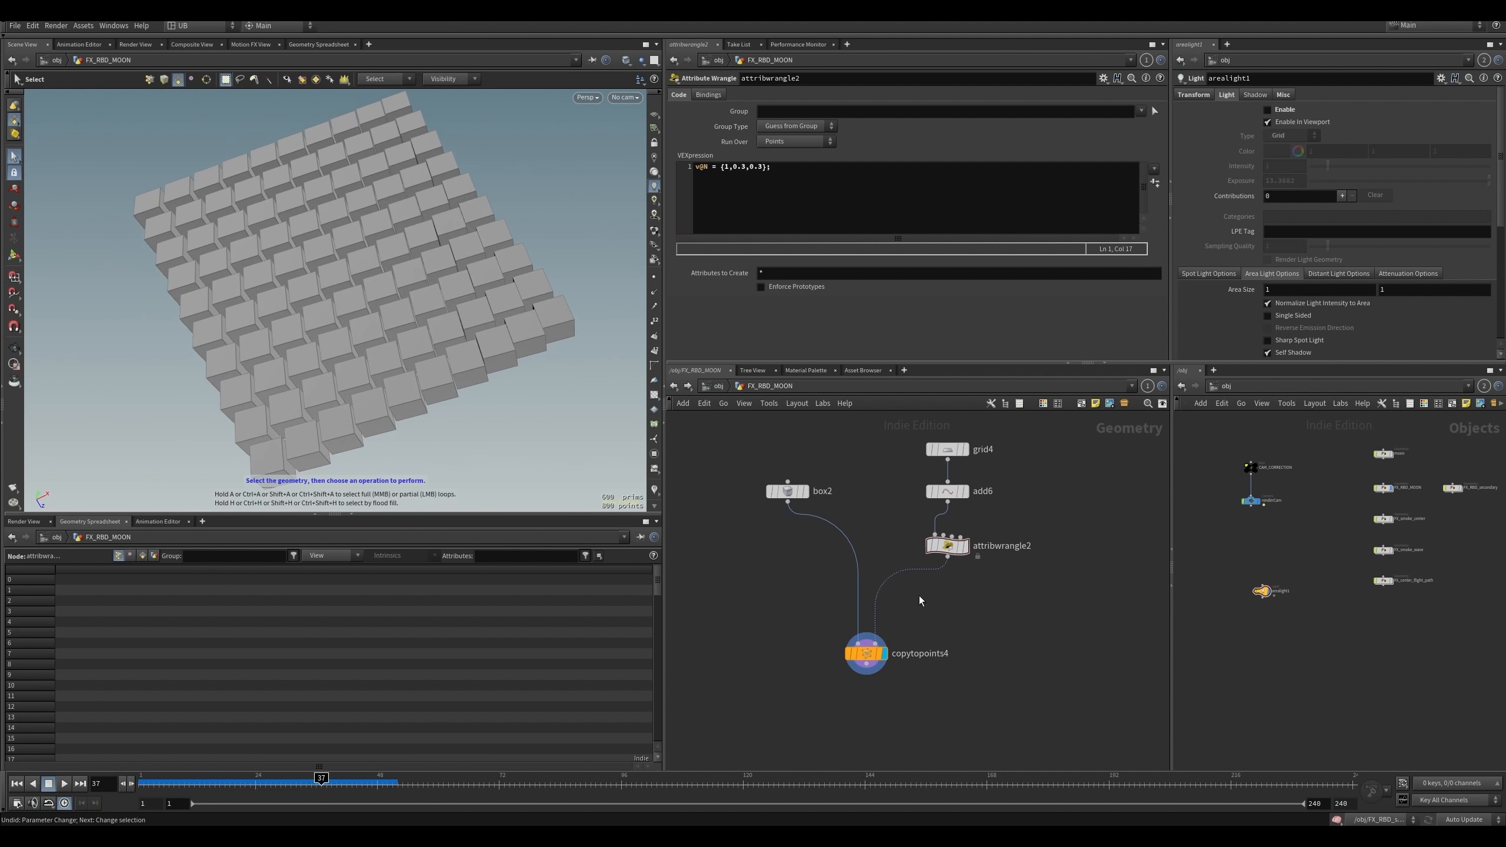
{"action": "left_click_drag", "start_coordinate": [867, 653], "coordinate": [860, 684]}
{"action": "left_click_drag", "start_coordinate": [899, 529], "coordinate": [1002, 583]}
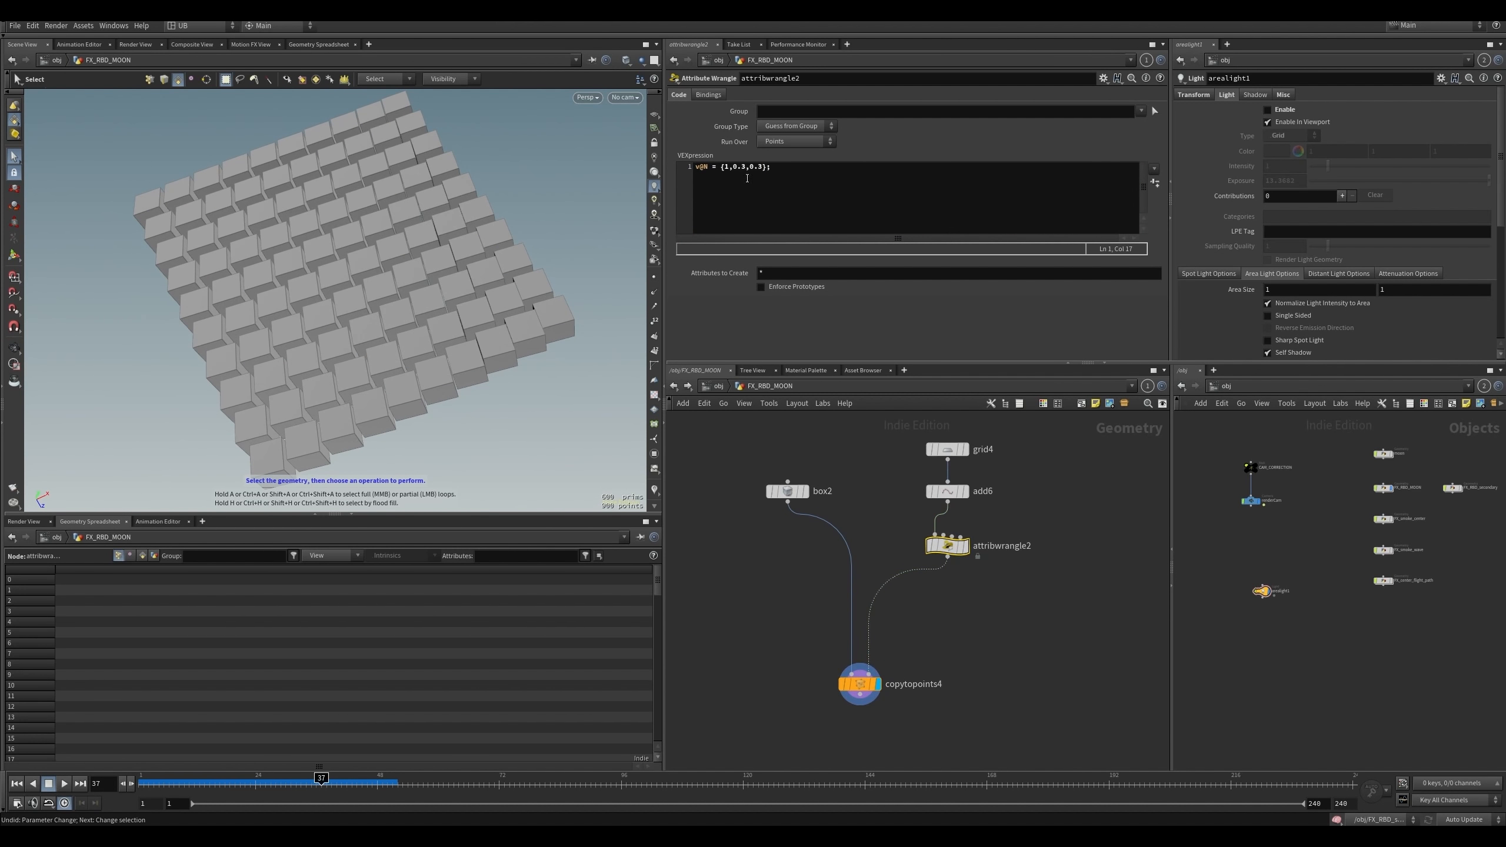
{"action": "left_click", "coordinate": [727, 170]}
{"action": "key", "text": "BackSpace"}
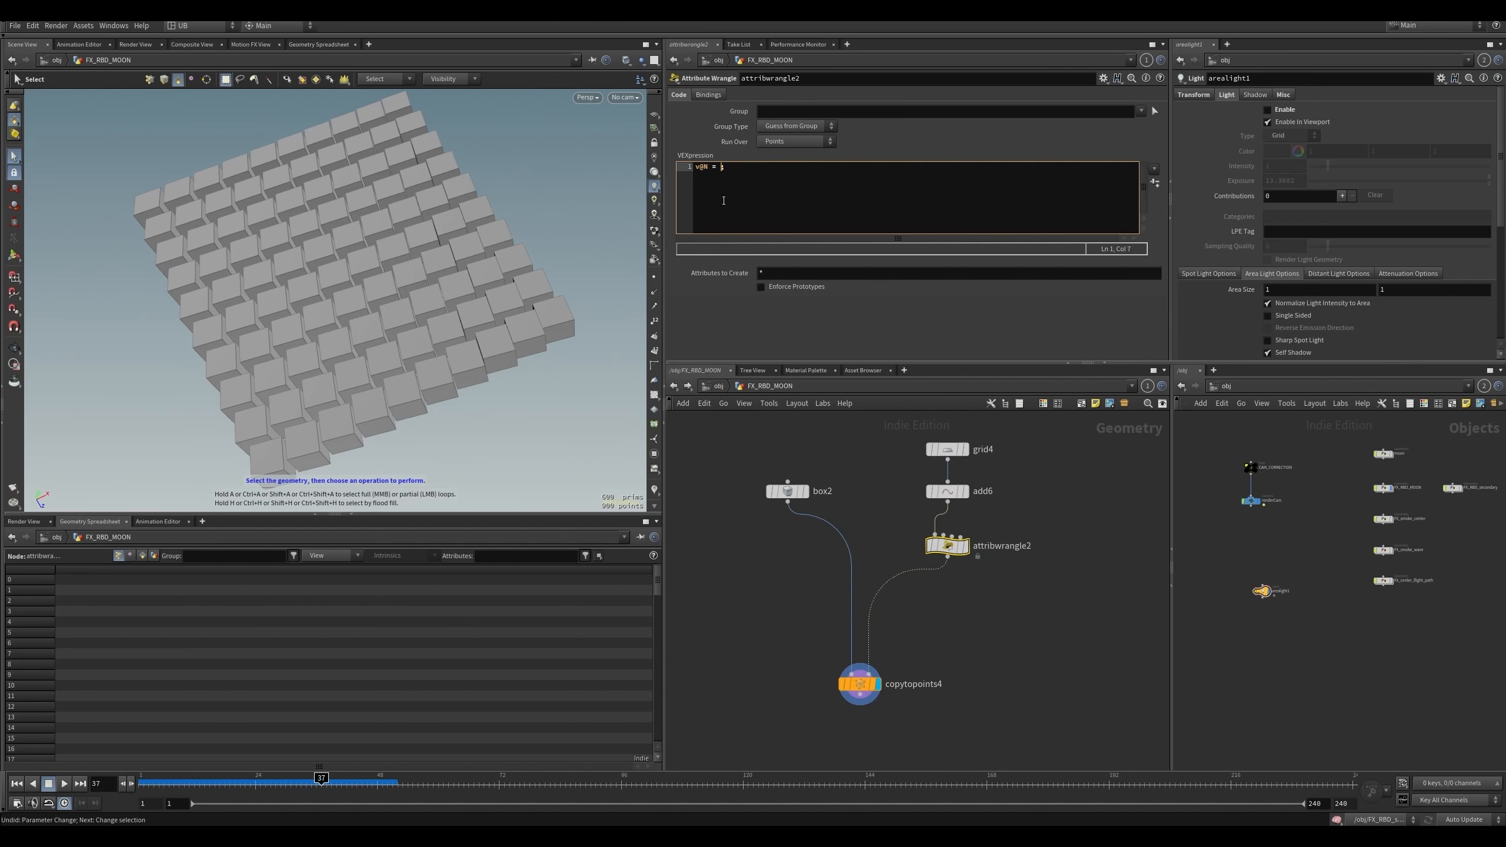
{"action": "type", "text": "rand(@"}
{"action": "type", "text": "ptnum);"}
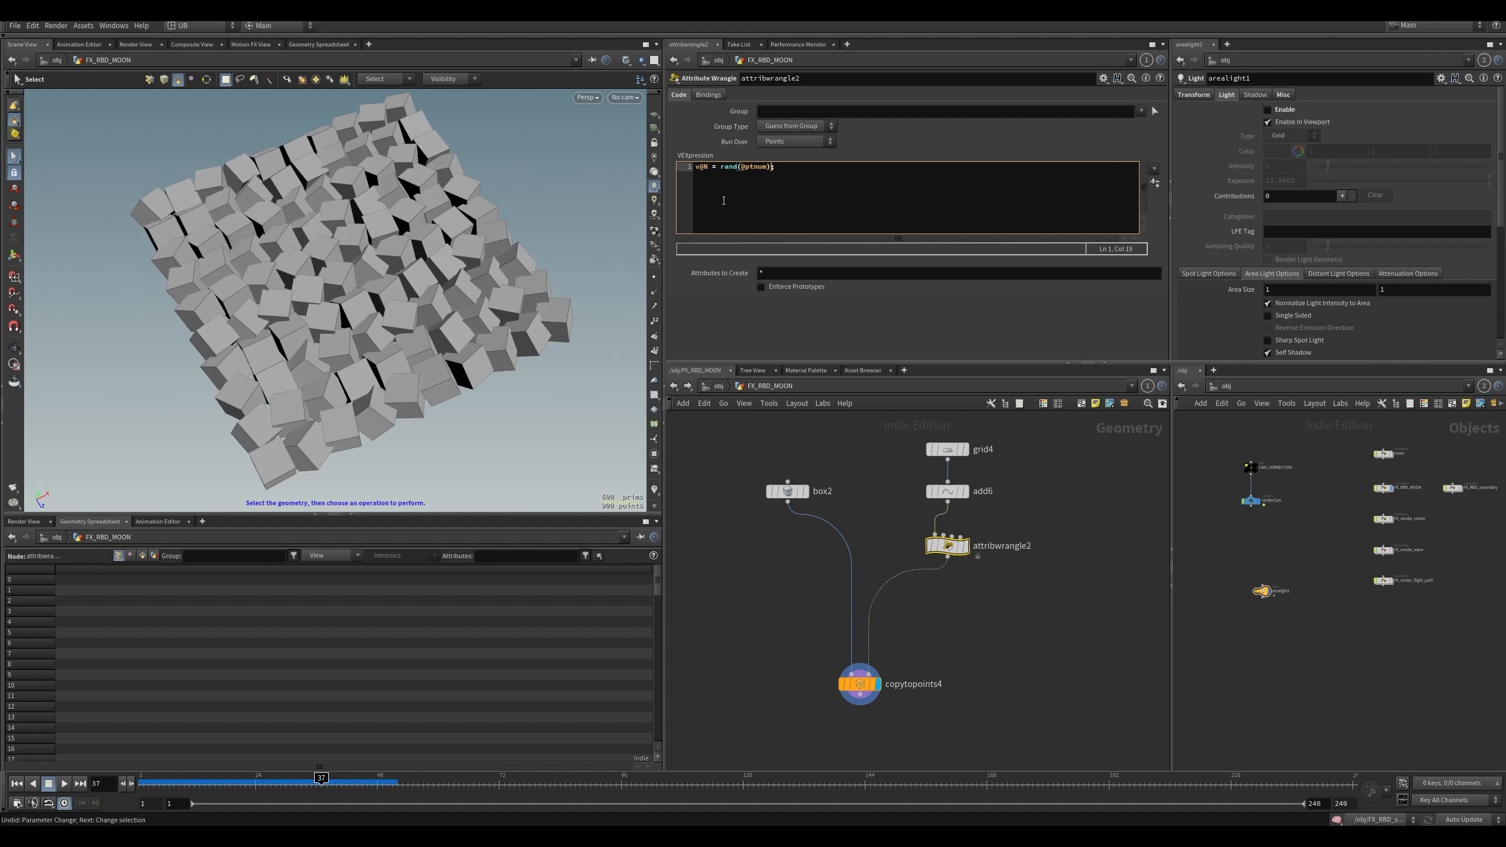
{"action": "left_click_drag", "start_coordinate": [517, 410], "coordinate": [485, 345], "text": "alt"}
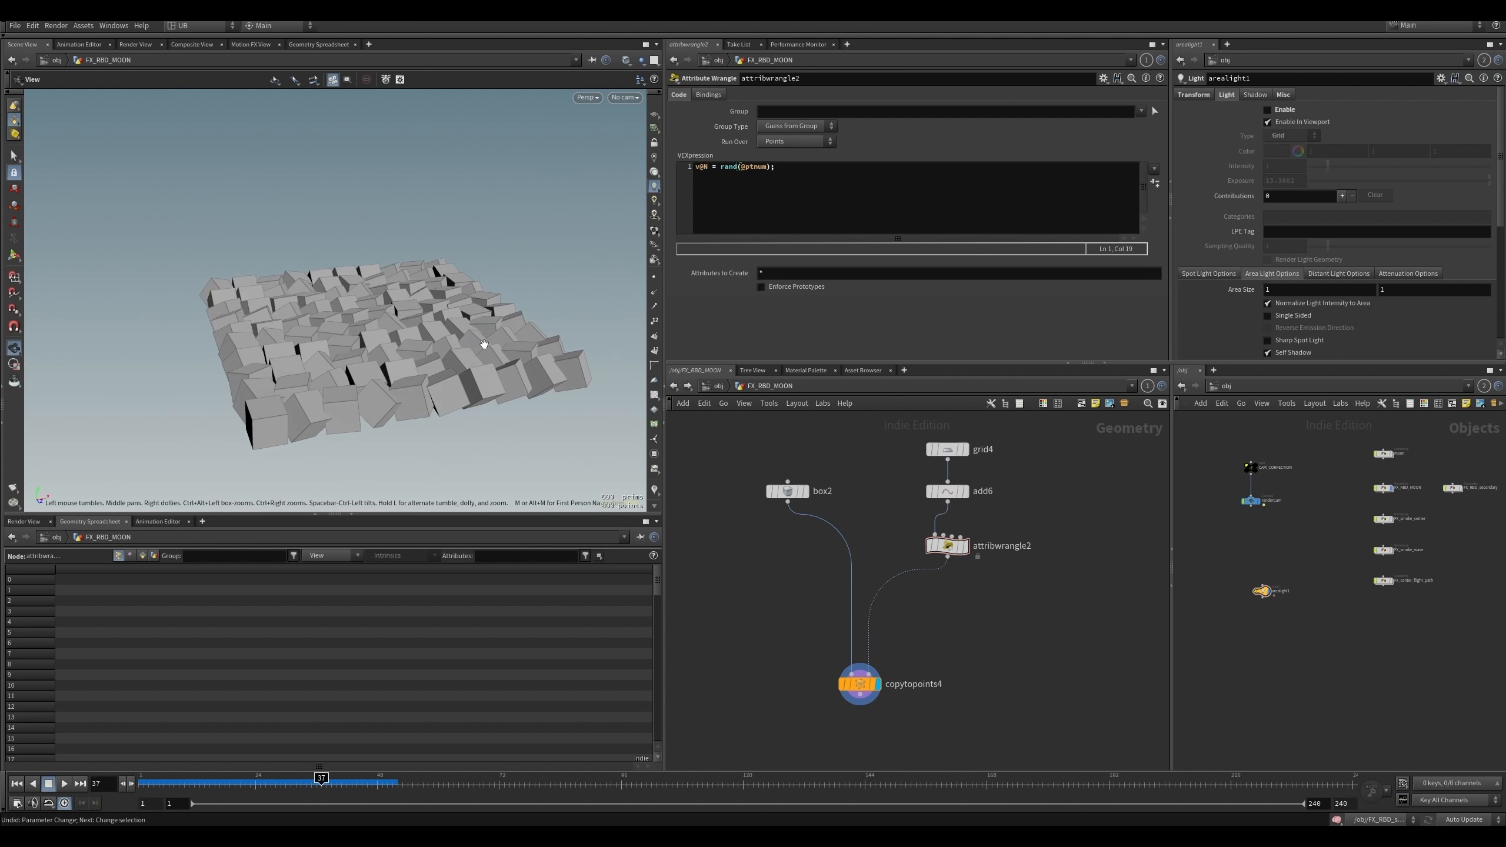
{"action": "right_click_drag", "start_coordinate": [458, 341], "coordinate": [476, 364], "text": "alt"}
{"action": "middle_click_drag", "start_coordinate": [842, 563], "coordinate": [924, 588]}
{"action": "left_click", "coordinate": [1030, 570]}
{"action": "left_click", "coordinate": [800, 182]}
{"action": "key", "text": "BackSpace"}
{"action": "key", "text": "BackSpace"}
{"action": "key", "text": "BackSpace"}
{"action": "key", "text": "BackSpace"}
{"action": "key", "text": "BackSpace"}
{"action": "key", "text": "BackSpace"}
{"action": "key", "text": "BackSpace"}
{"action": "key", "text": "BackSpace"}
{"action": "key", "text": "BackSpace"}
{"action": "key", "text": "BackSpace"}
{"action": "key", "text": "BackSpace"}
{"action": "key", "text": "BackSpace"}
{"action": "key", "text": "BackSpace"}
{"action": "type", "text": "sample_direction_uniform(rand(@"}
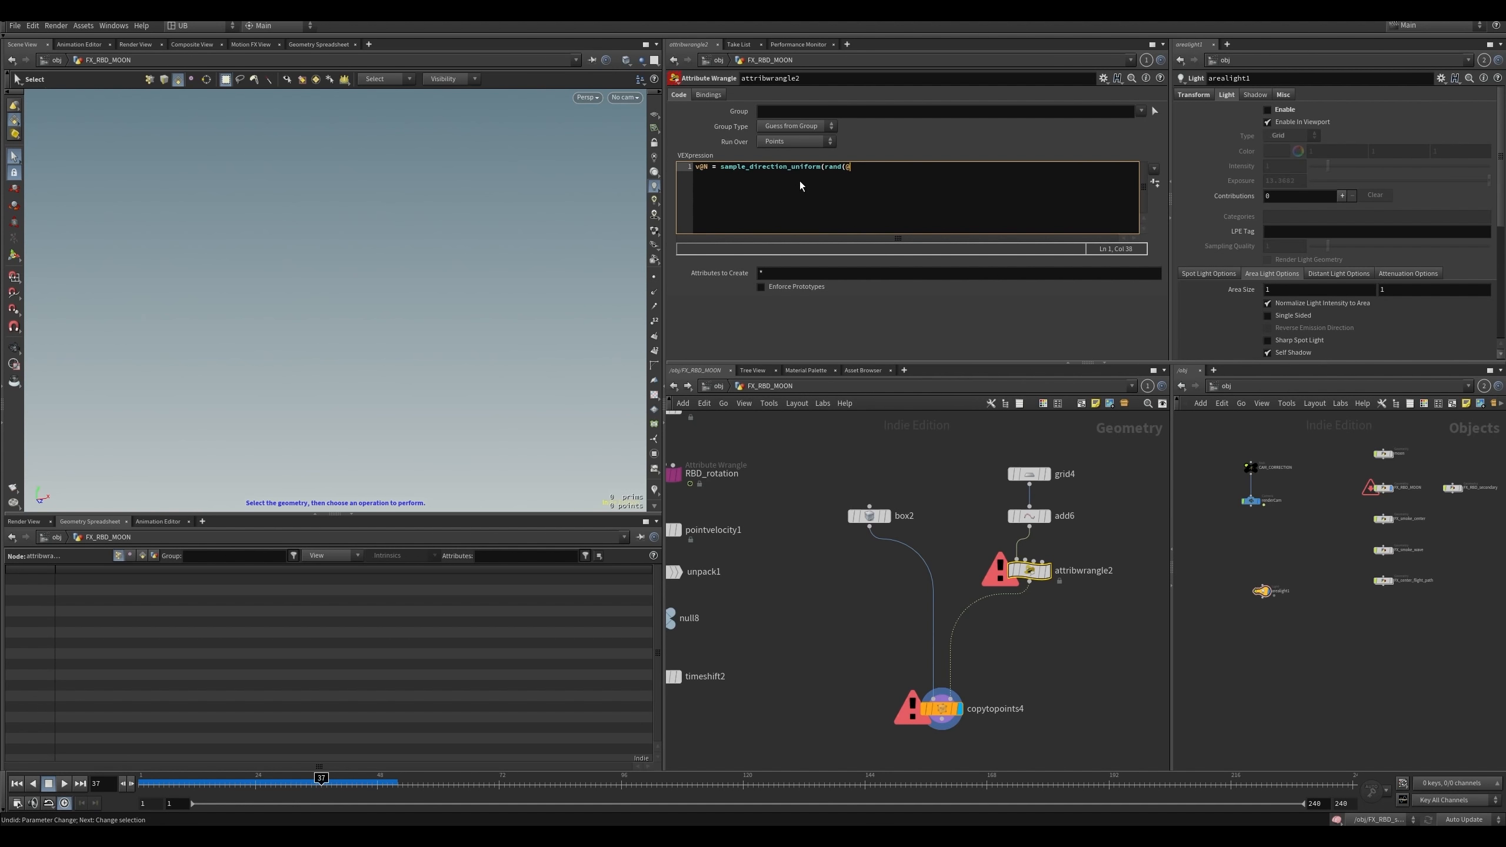
{"action": "type", "text": "ptnum));"}
{"action": "left_click", "coordinate": [830, 461]}
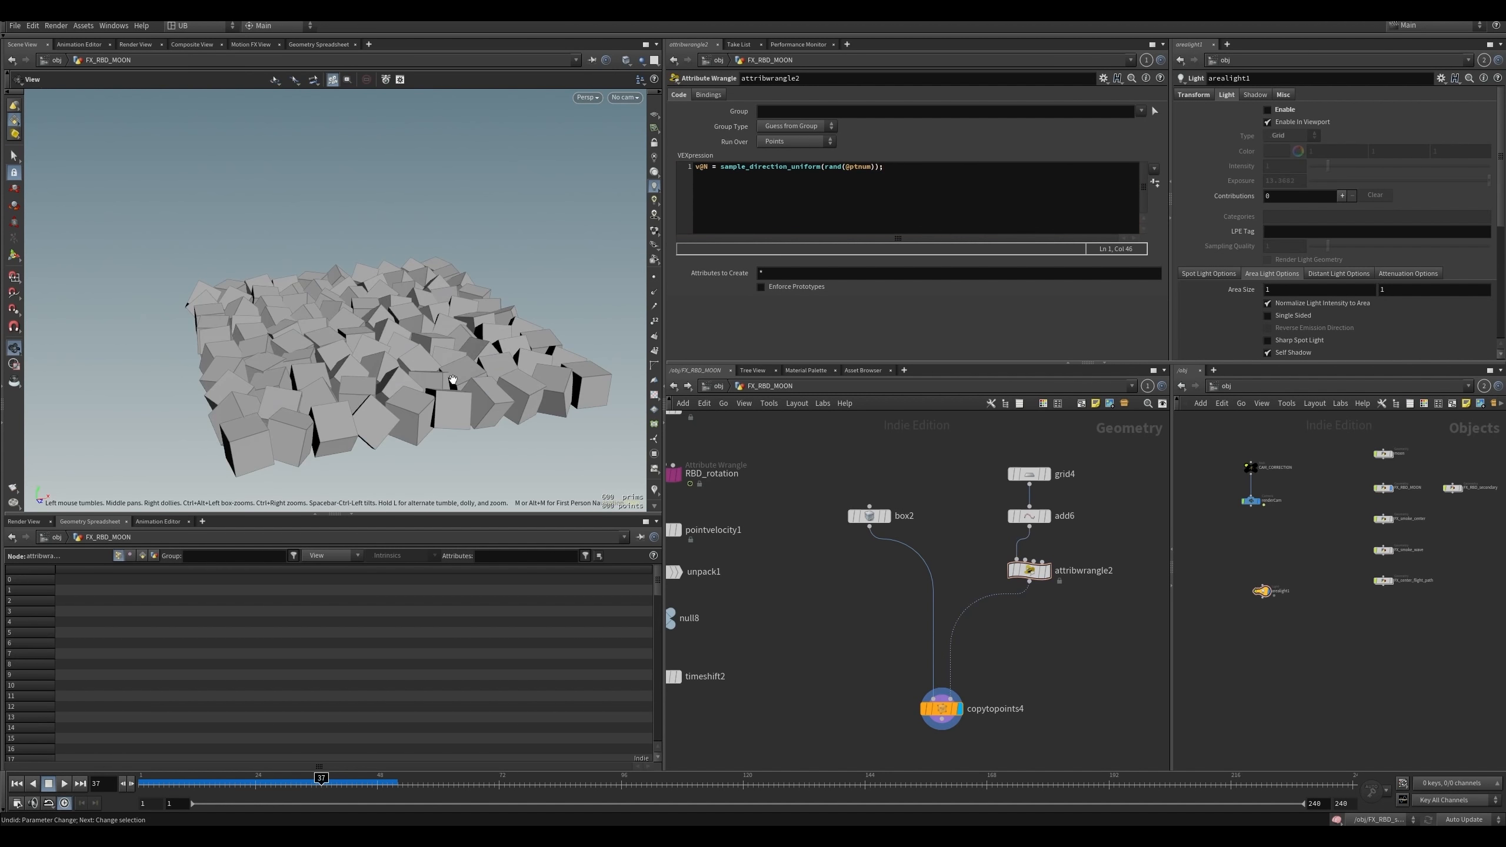
{"action": "left_click_drag", "start_coordinate": [451, 379], "coordinate": [404, 391], "text": "alt"}
- Bypass attribwrangle2 and insert an Attribute Randomize node between it and copytopoints4
{"action": "left_click", "coordinate": [1046, 570]}
{"action": "key", "text": "Escape"}
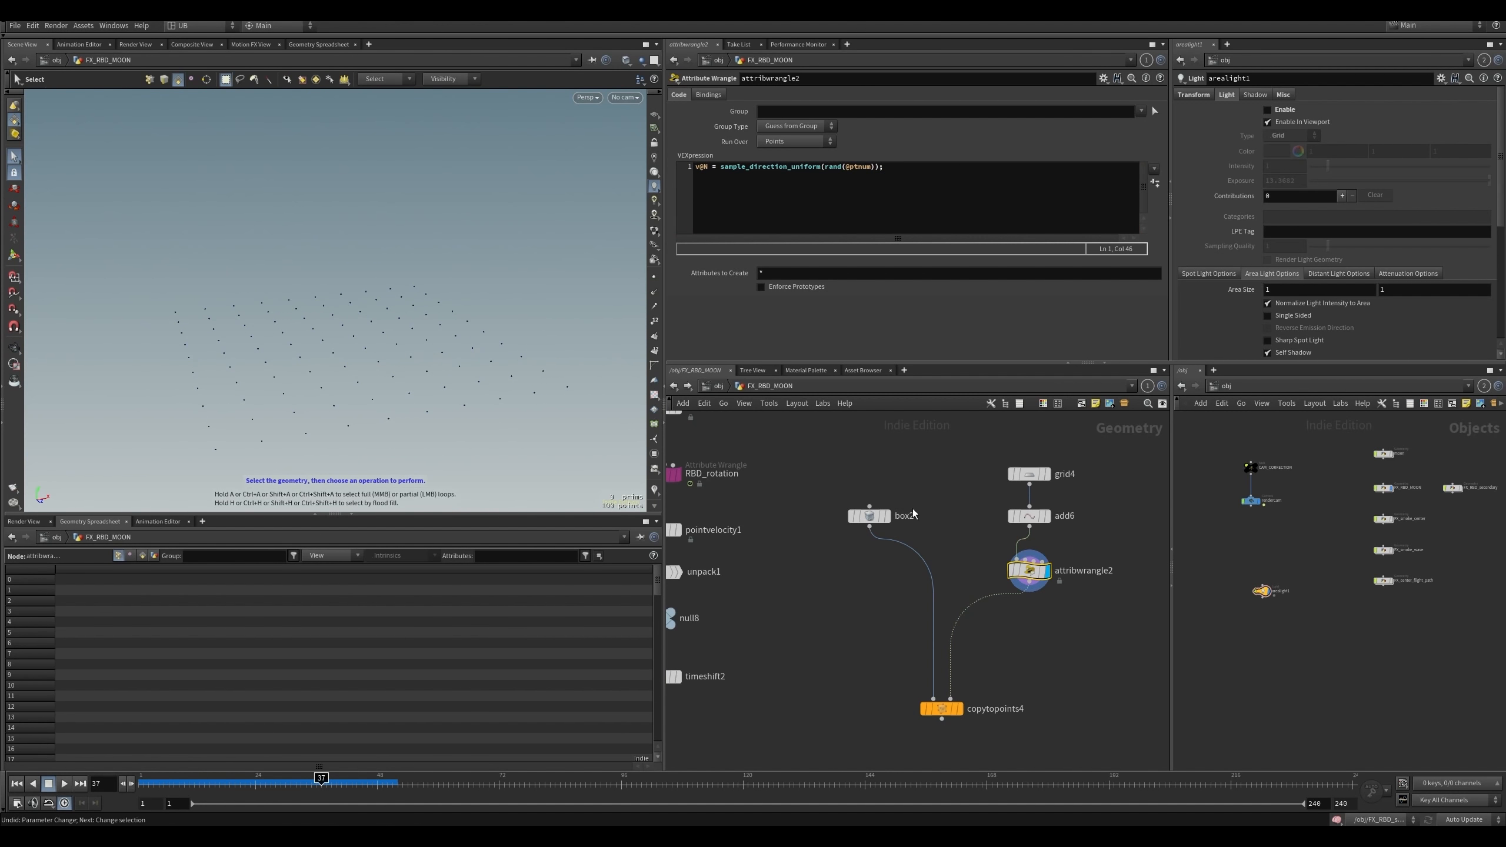
{"action": "left_click", "coordinate": [957, 708]}
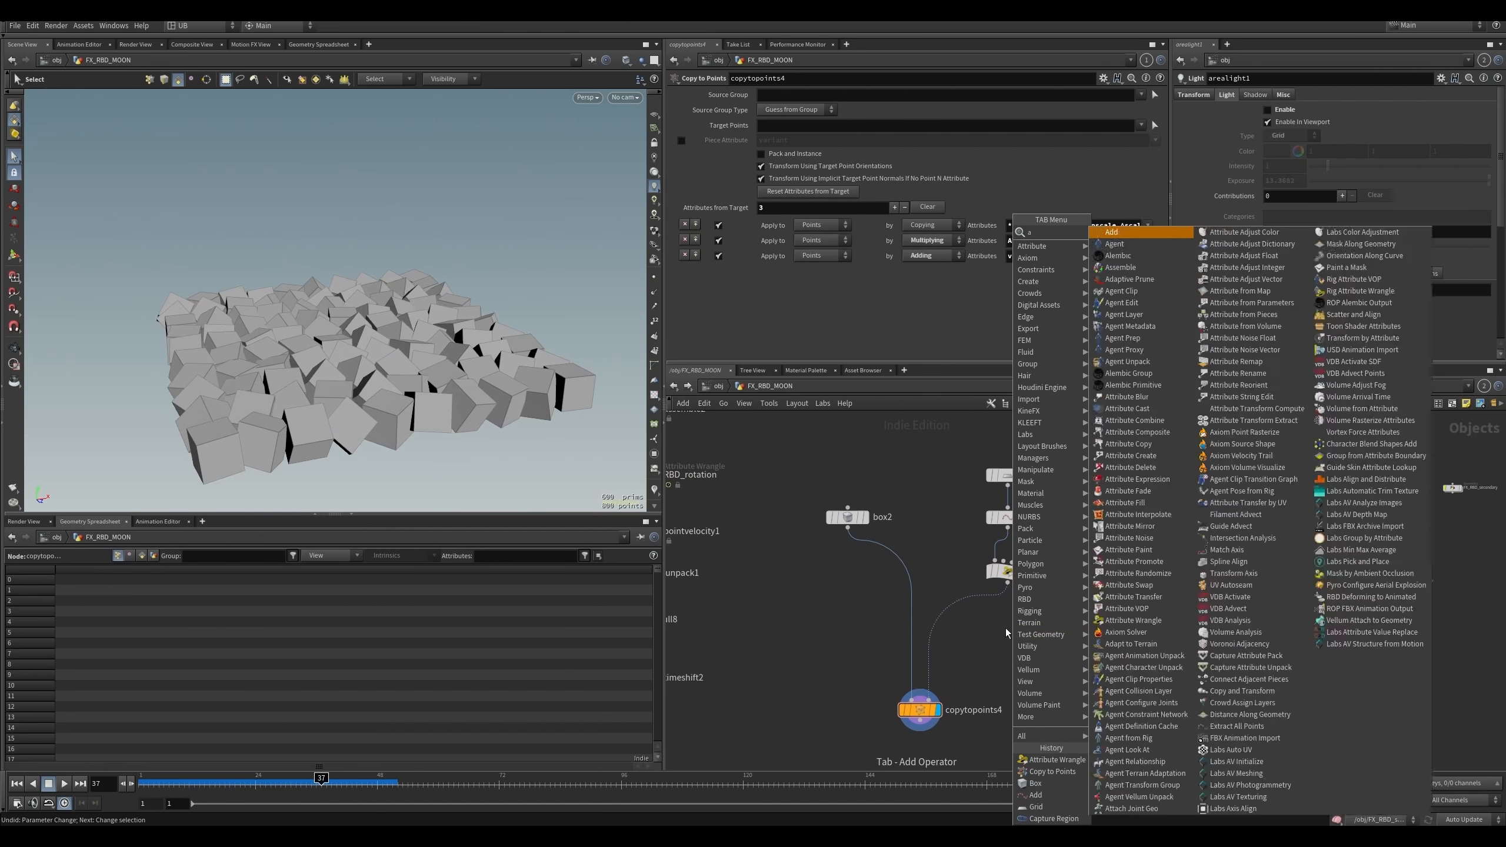
{"action": "key", "text": "Tab"}
{"action": "type", "text": "att"}
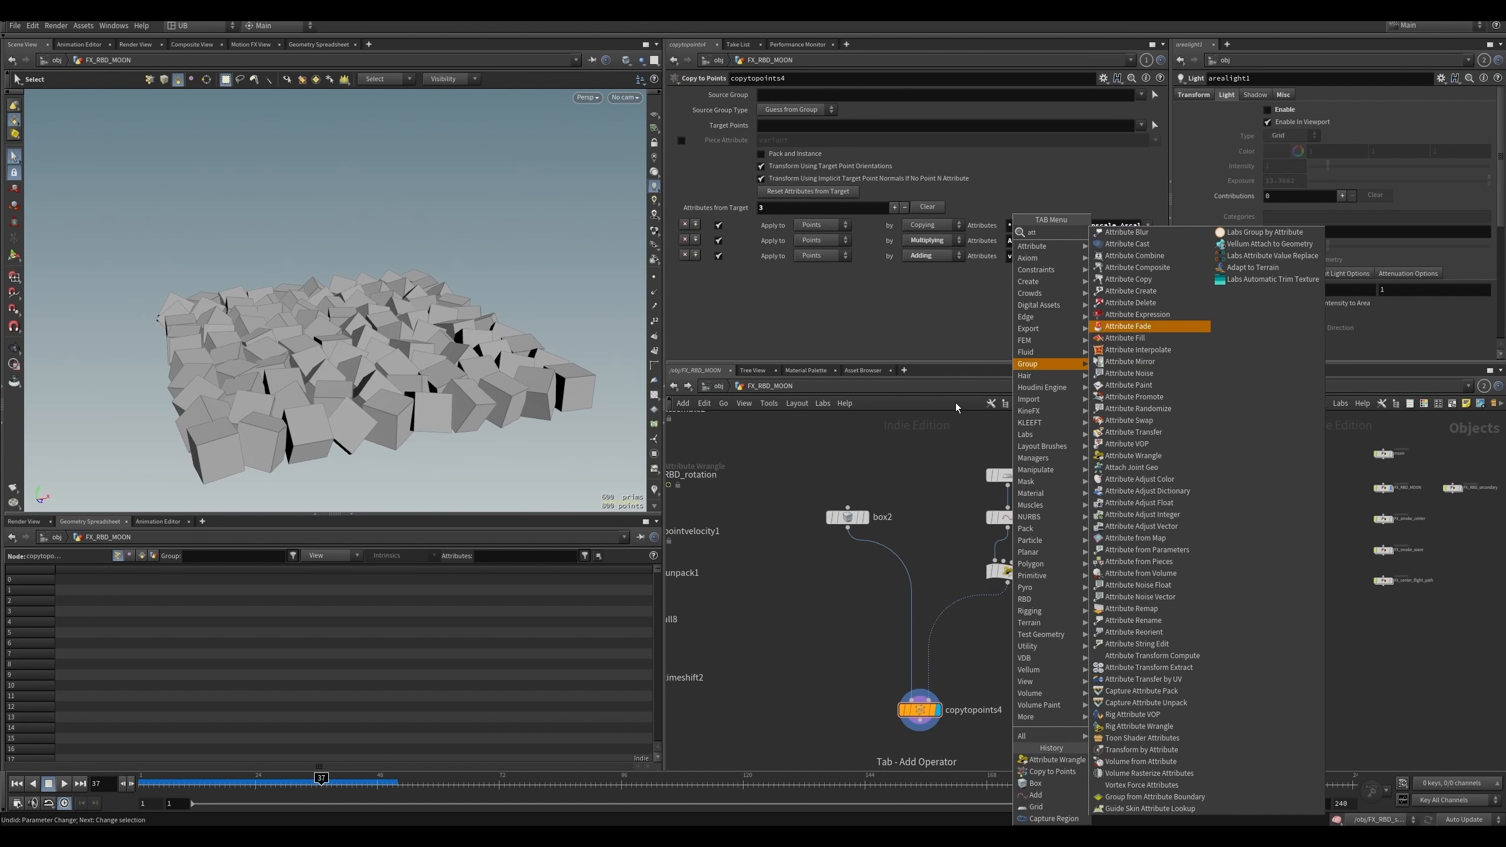
{"action": "type", "text": "ribwra"}
{"action": "left_click", "coordinate": [1121, 233]}
{"action": "left_click", "coordinate": [969, 609]}
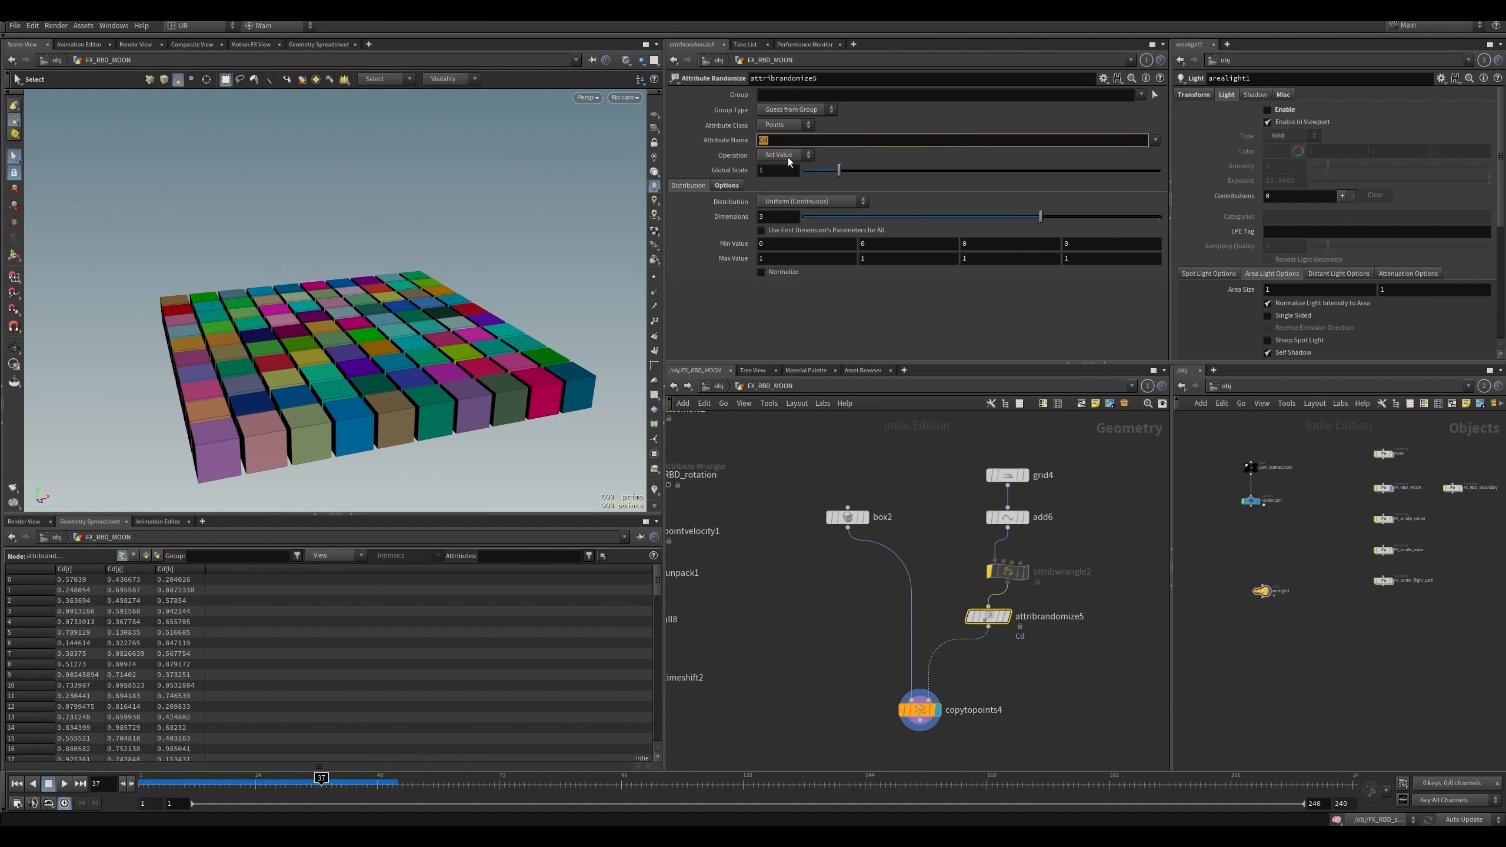
- Randomize N with the Inside Sphere distribution, enabling a cone angle of 72.5 and a bias toward direction of 0.94
{"action": "type", "text": "N"}
{"action": "key", "text": "Return"}
{"action": "left_click", "coordinate": [812, 202]}
{"action": "left_click", "coordinate": [795, 297]}
{"action": "left_click", "coordinate": [681, 232]}
{"action": "left_click", "coordinate": [681, 246]}
{"action": "left_click_drag", "start_coordinate": [805, 246], "coordinate": [836, 246]}
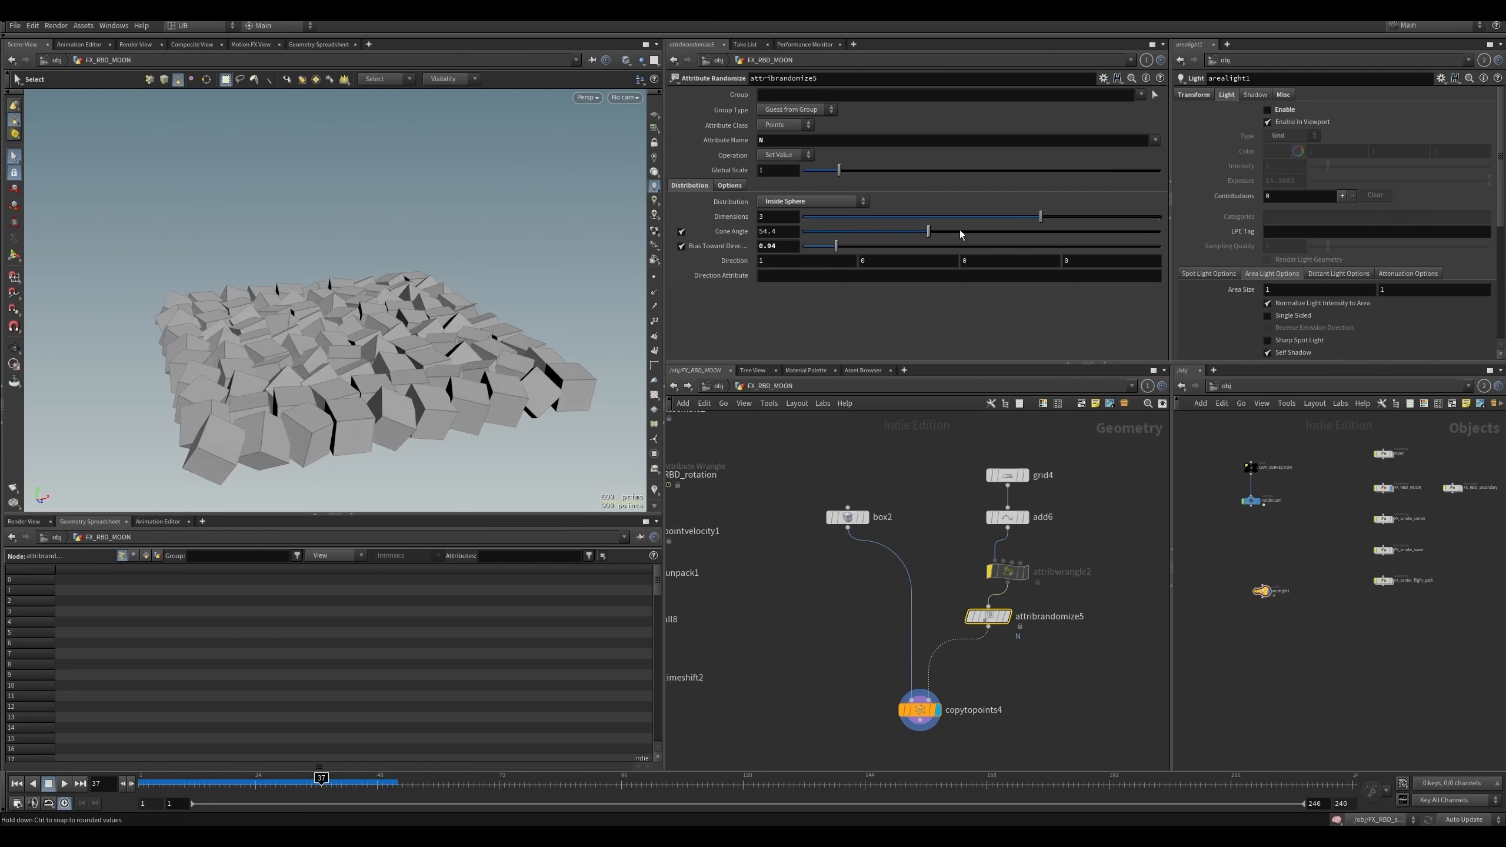
{"action": "left_click_drag", "start_coordinate": [959, 234], "coordinate": [928, 257]}
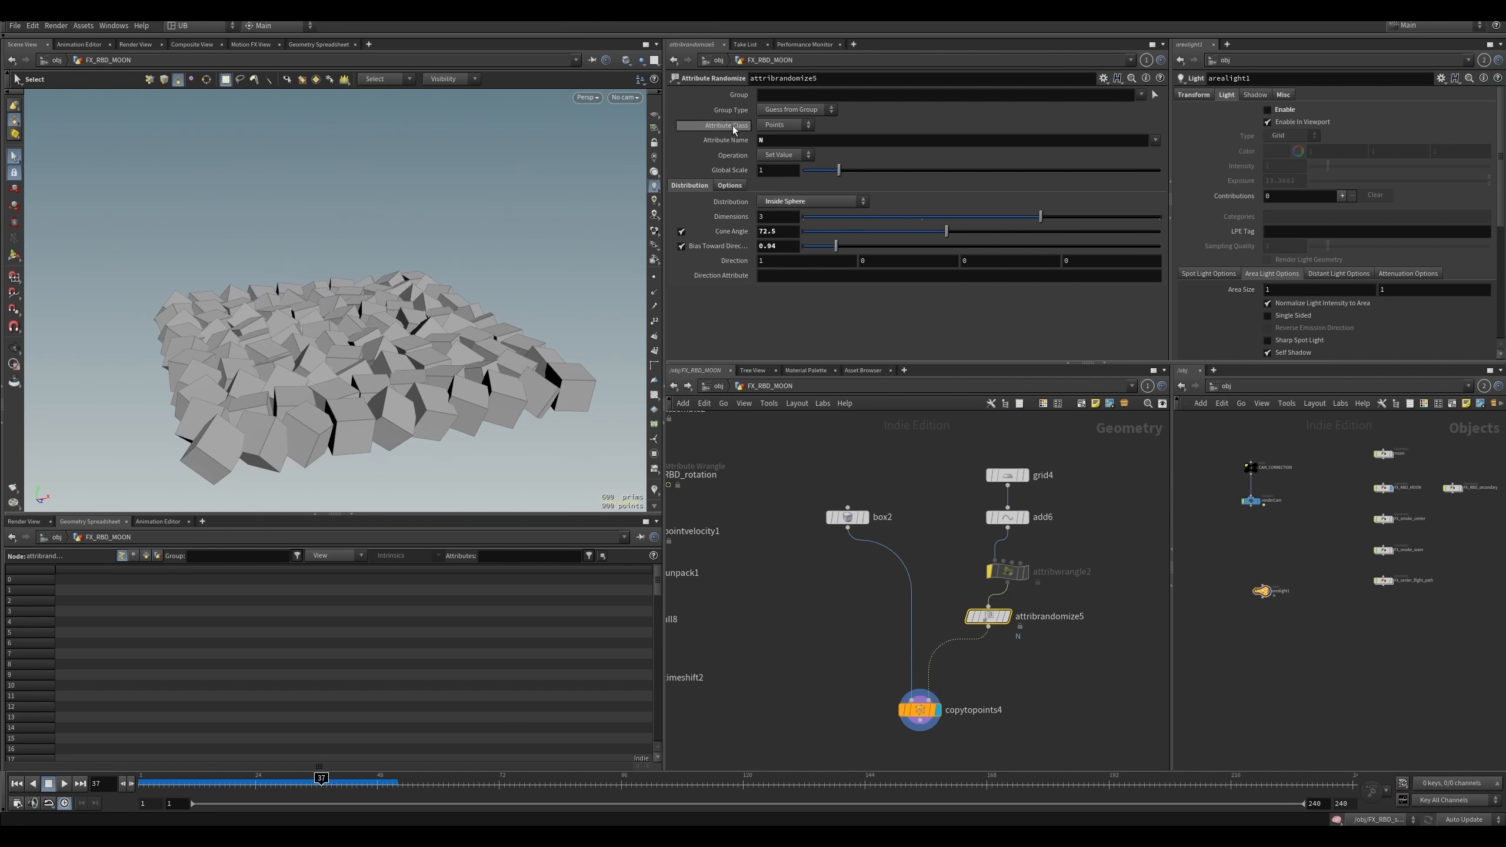
- Align attribrandomize5 directly beneath attribwrangle2 and reposition copytopoints4 lower in the network
{"action": "key", "text": "Escape"}
{"action": "scroll", "coordinate": [498, 364], "scroll_direction": "down", "scroll_amount": 3}
{"action": "middle_click_drag", "start_coordinate": [499, 363], "coordinate": [463, 359], "text": "alt"}
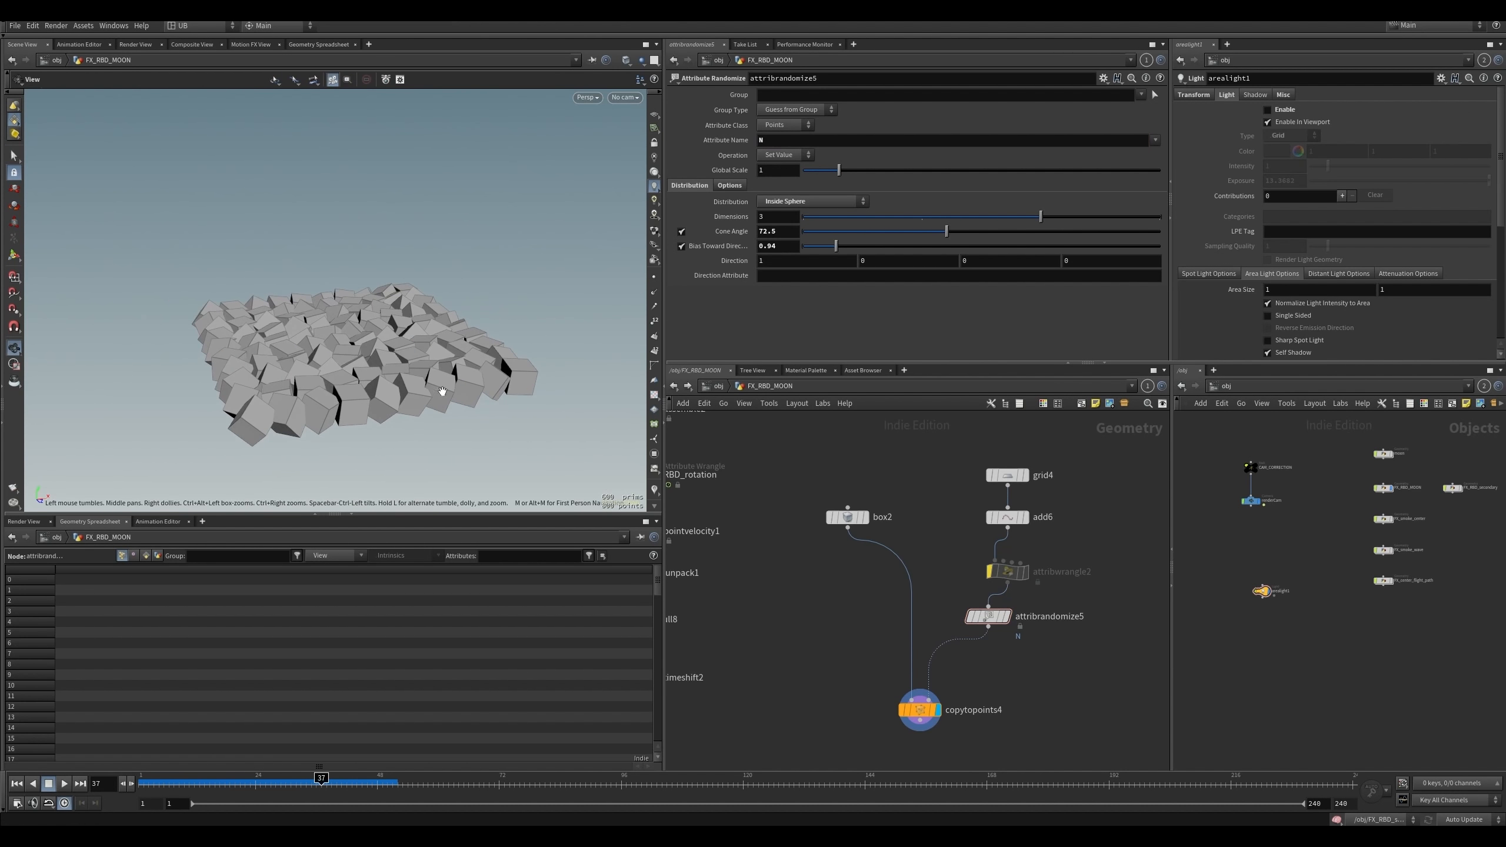
{"action": "middle_click_drag", "start_coordinate": [882, 679], "coordinate": [847, 635]}
{"action": "left_click_drag", "start_coordinate": [892, 668], "coordinate": [886, 701]}
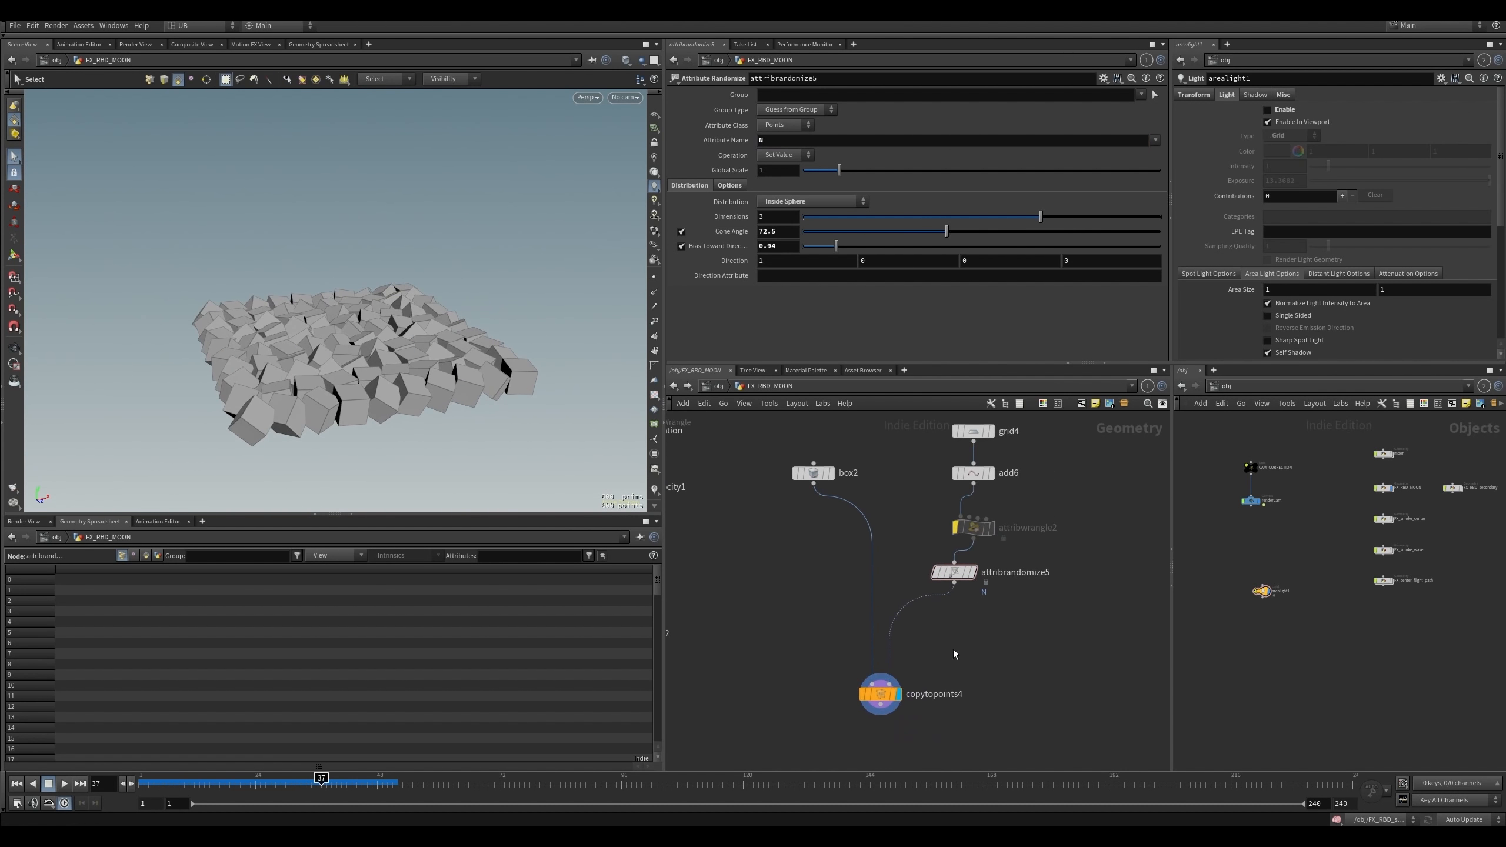
{"action": "left_click_drag", "start_coordinate": [959, 580], "coordinate": [979, 586]}
{"action": "mouse_move", "coordinate": [917, 538]}
{"action": "middle_mouse_down"}
{"action": "mouse_move", "coordinate": [926, 559]}
{"action": "mouse_move", "coordinate": [921, 507]}
{"action": "middle_mouse_up"}
{"action": "left_click_drag", "start_coordinate": [887, 666], "coordinate": [897, 666]}
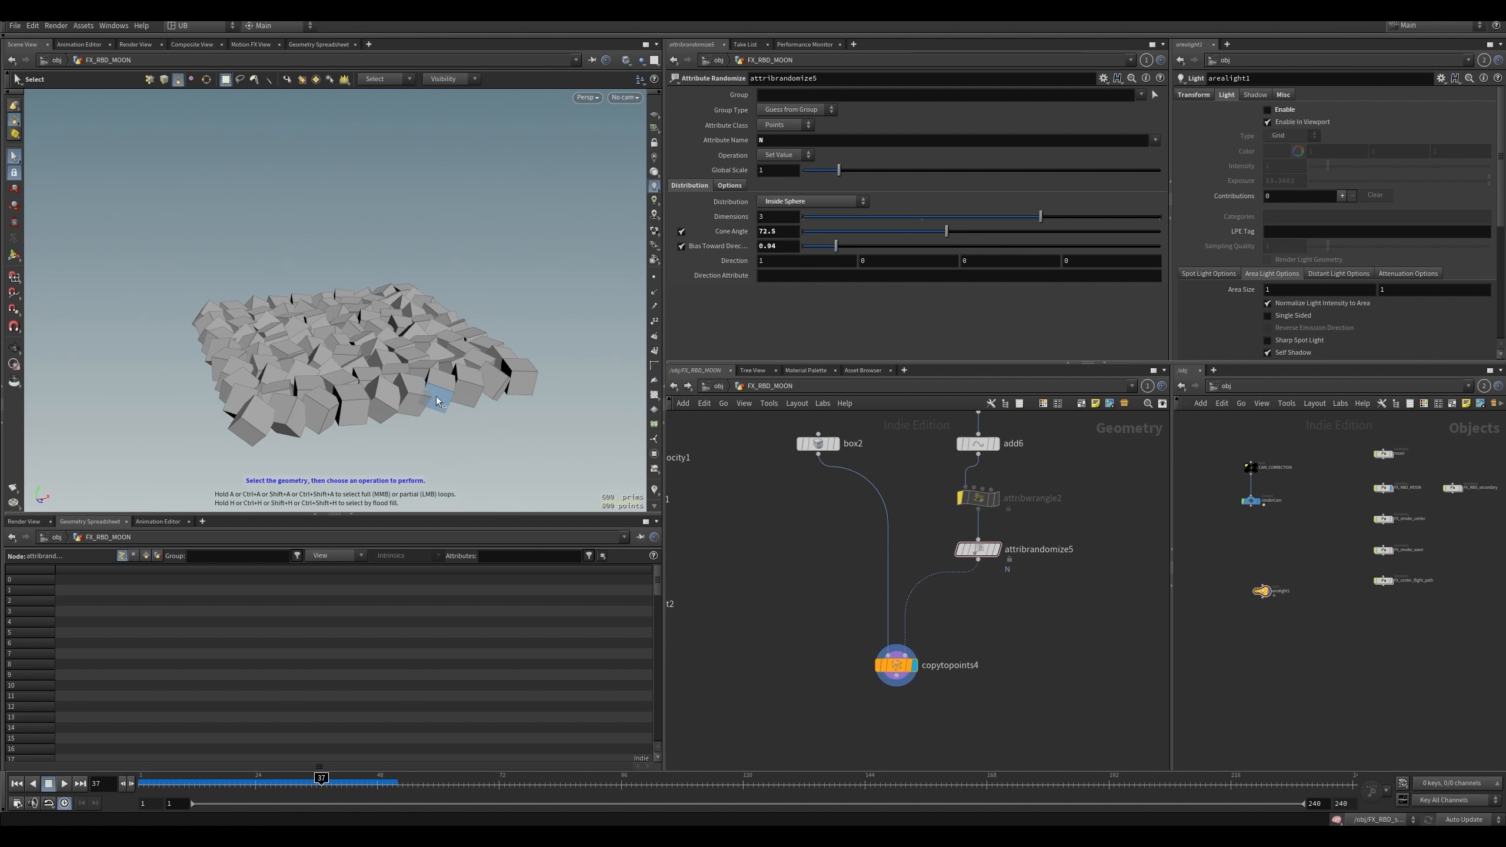
{"action": "key", "text": "Escape"}
{"action": "left_click_drag", "start_coordinate": [374, 407], "coordinate": [408, 405]}
{"action": "left_click", "coordinate": [975, 550]}
{"action": "middle_click_drag", "start_coordinate": [1007, 593], "coordinate": [940, 592]}
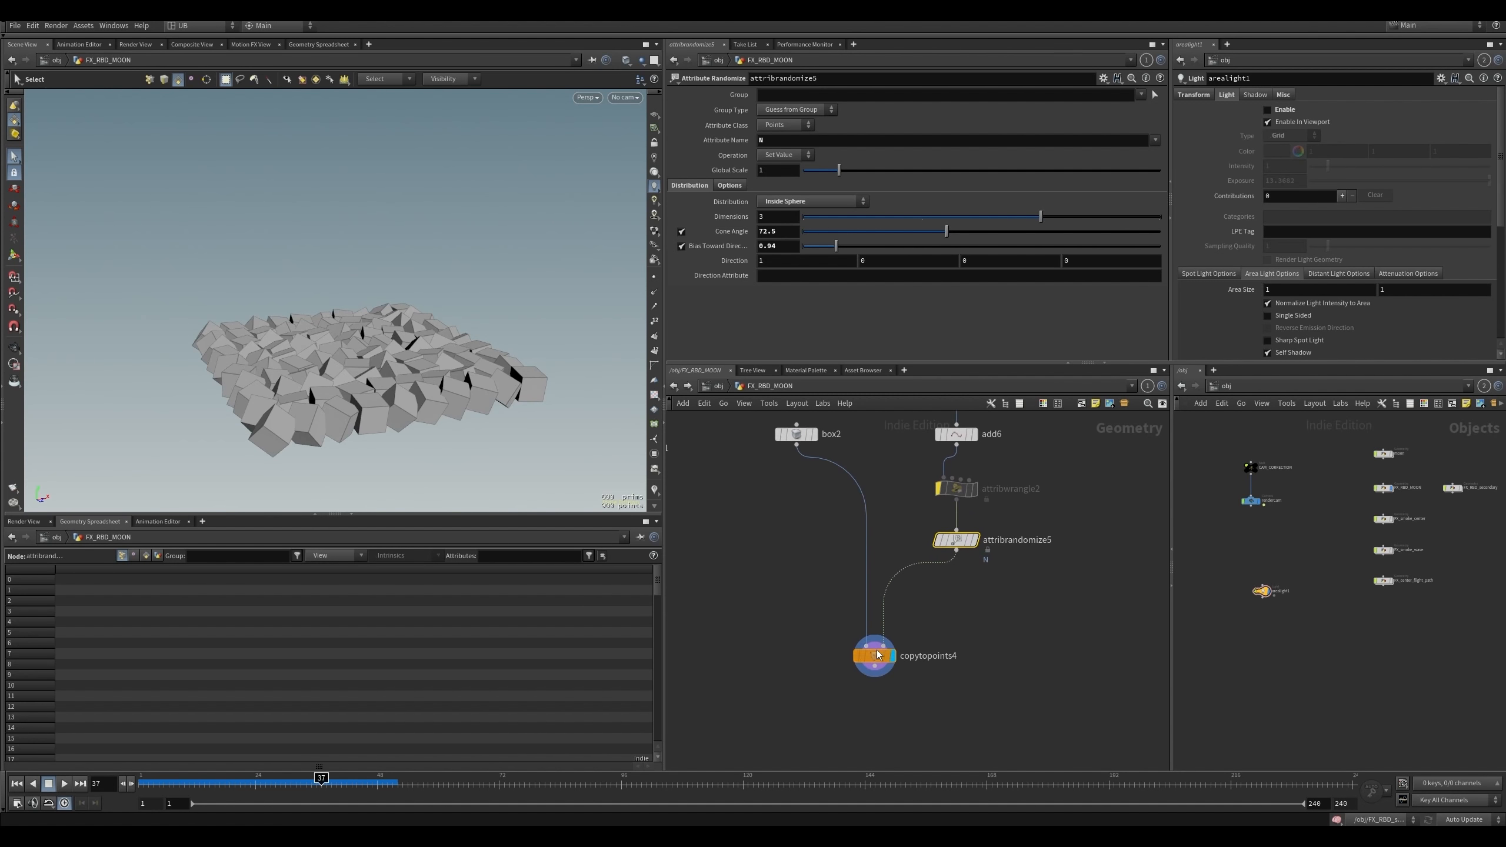
{"action": "left_click_drag", "start_coordinate": [876, 651], "coordinate": [863, 677]}
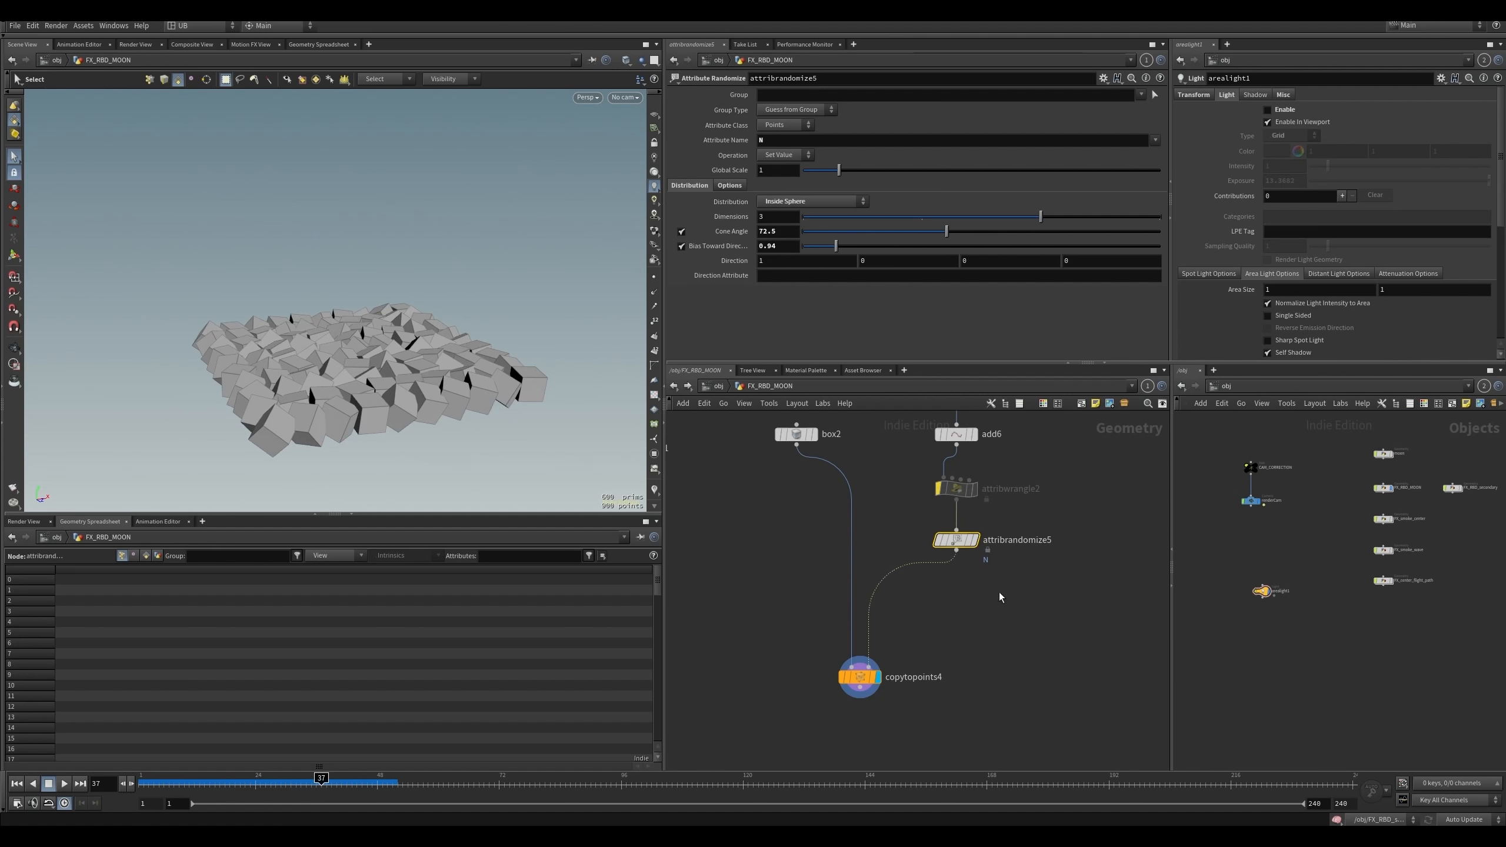
{"action": "middle_click_drag", "start_coordinate": [999, 593], "coordinate": [979, 587]}
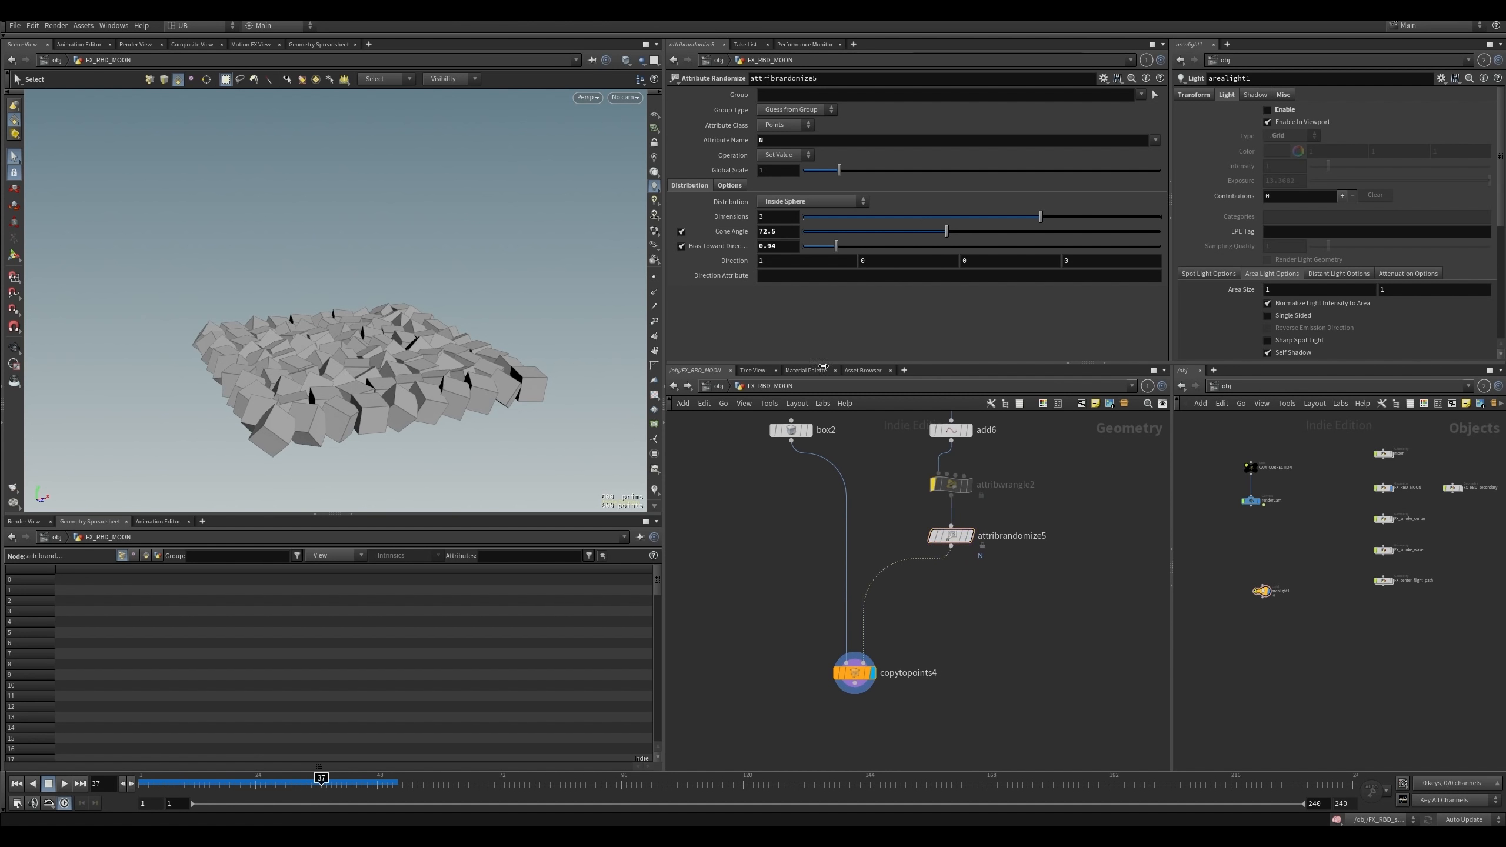
- Bypass attribrandomize5 and use a copy of it inserted below to randomize orient with 4 dimensions
{"action": "left_click_drag", "start_coordinate": [974, 541], "coordinate": [957, 586], "text": "alt"}
{"action": "left_click", "coordinate": [932, 536]}
{"action": "double_click", "coordinate": [762, 140]}
{"action": "type", "text": "orient"}
{"action": "key", "text": "Return"}
{"action": "left_click_drag", "start_coordinate": [1040, 217], "coordinate": [1159, 218]}
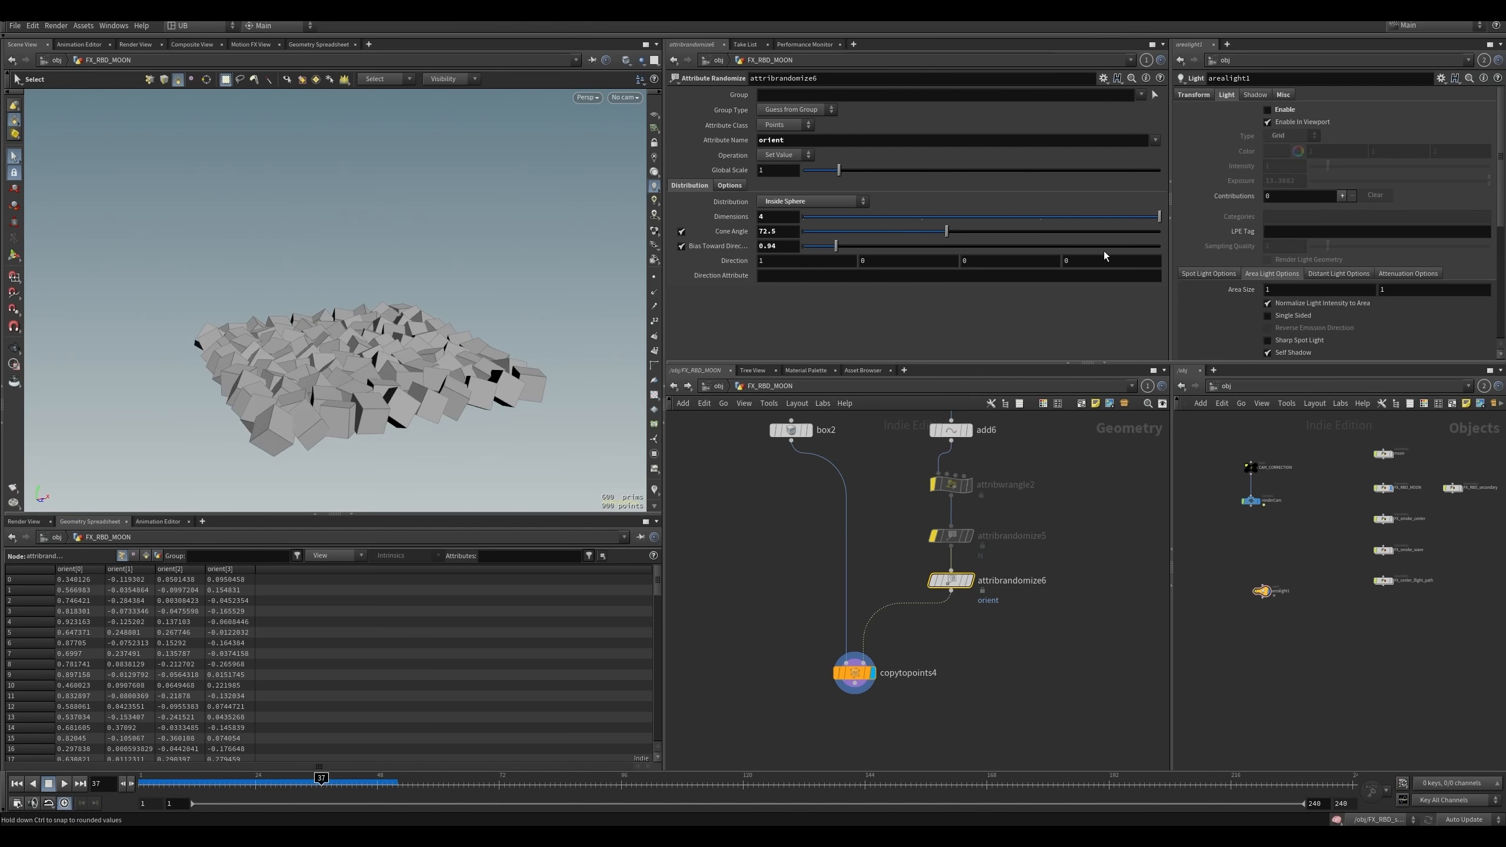
- Inspect the point attributes of attribrandomize6 and the target attribute settings of copytopoints4
{"action": "middle_click", "coordinate": [956, 581]}
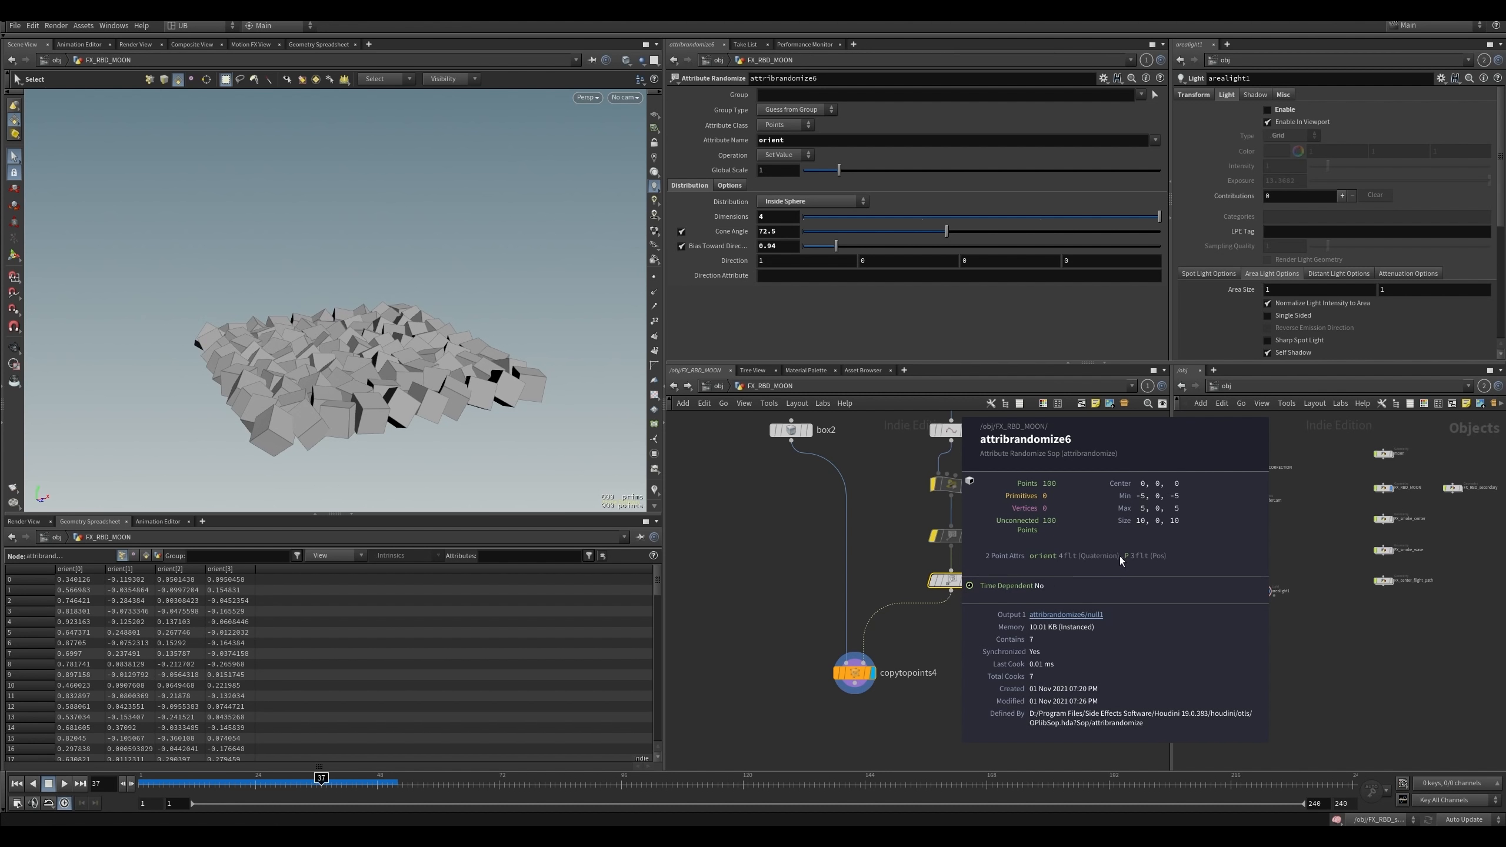
{"action": "left_click", "coordinate": [854, 674]}
{"action": "left_click_drag", "start_coordinate": [854, 674], "coordinate": [856, 693]}
{"action": "middle_click_drag", "start_coordinate": [963, 643], "coordinate": [958, 687]}
{"action": "left_click_drag", "start_coordinate": [783, 475], "coordinate": [795, 533]}
{"action": "middle_click_drag", "start_coordinate": [882, 587], "coordinate": [889, 556]}
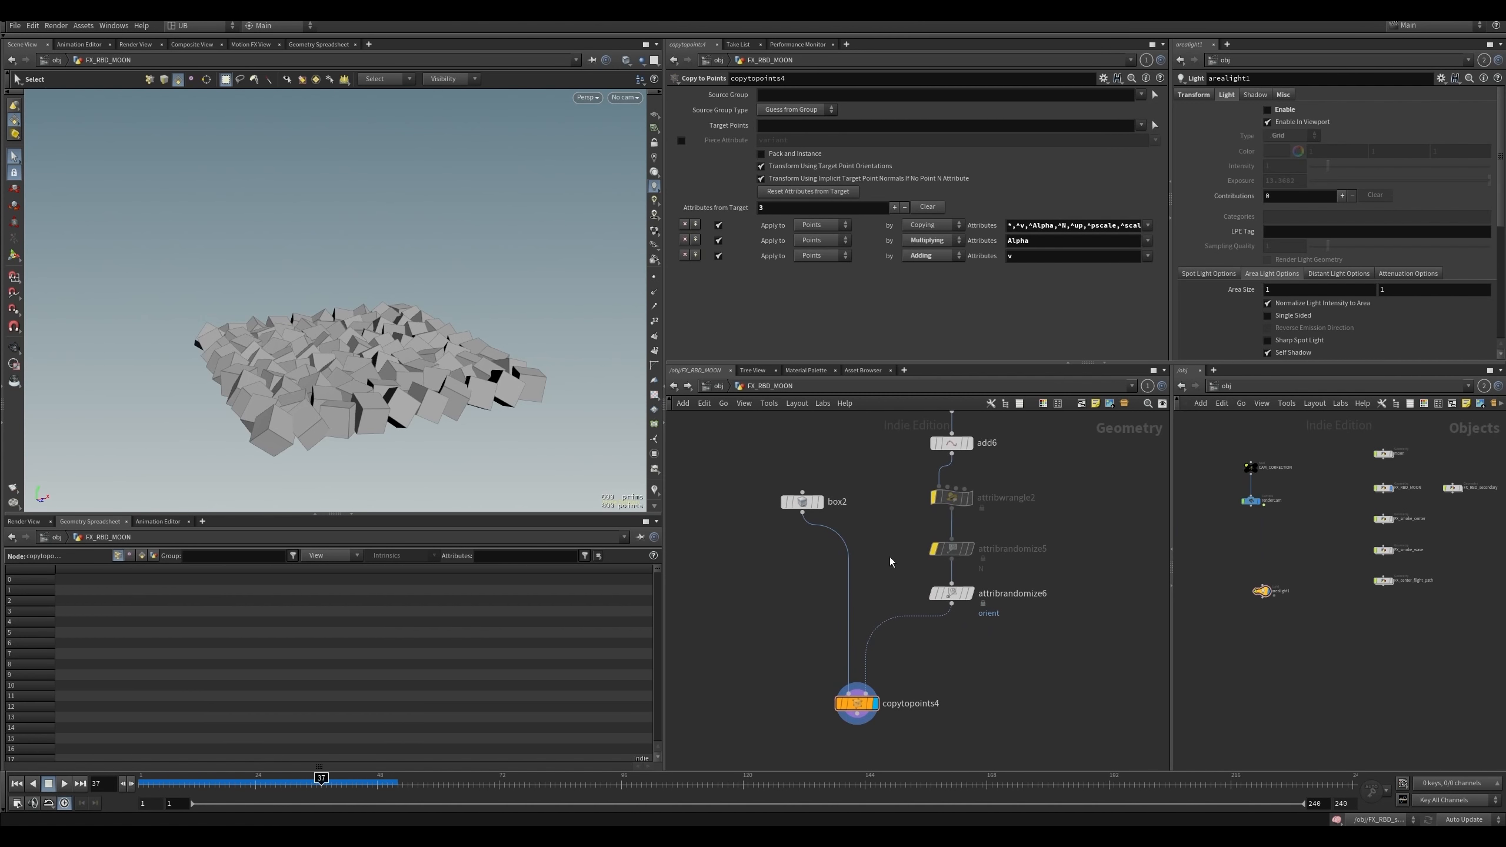
{"action": "left_click_drag", "start_coordinate": [810, 506], "coordinate": [817, 509]}
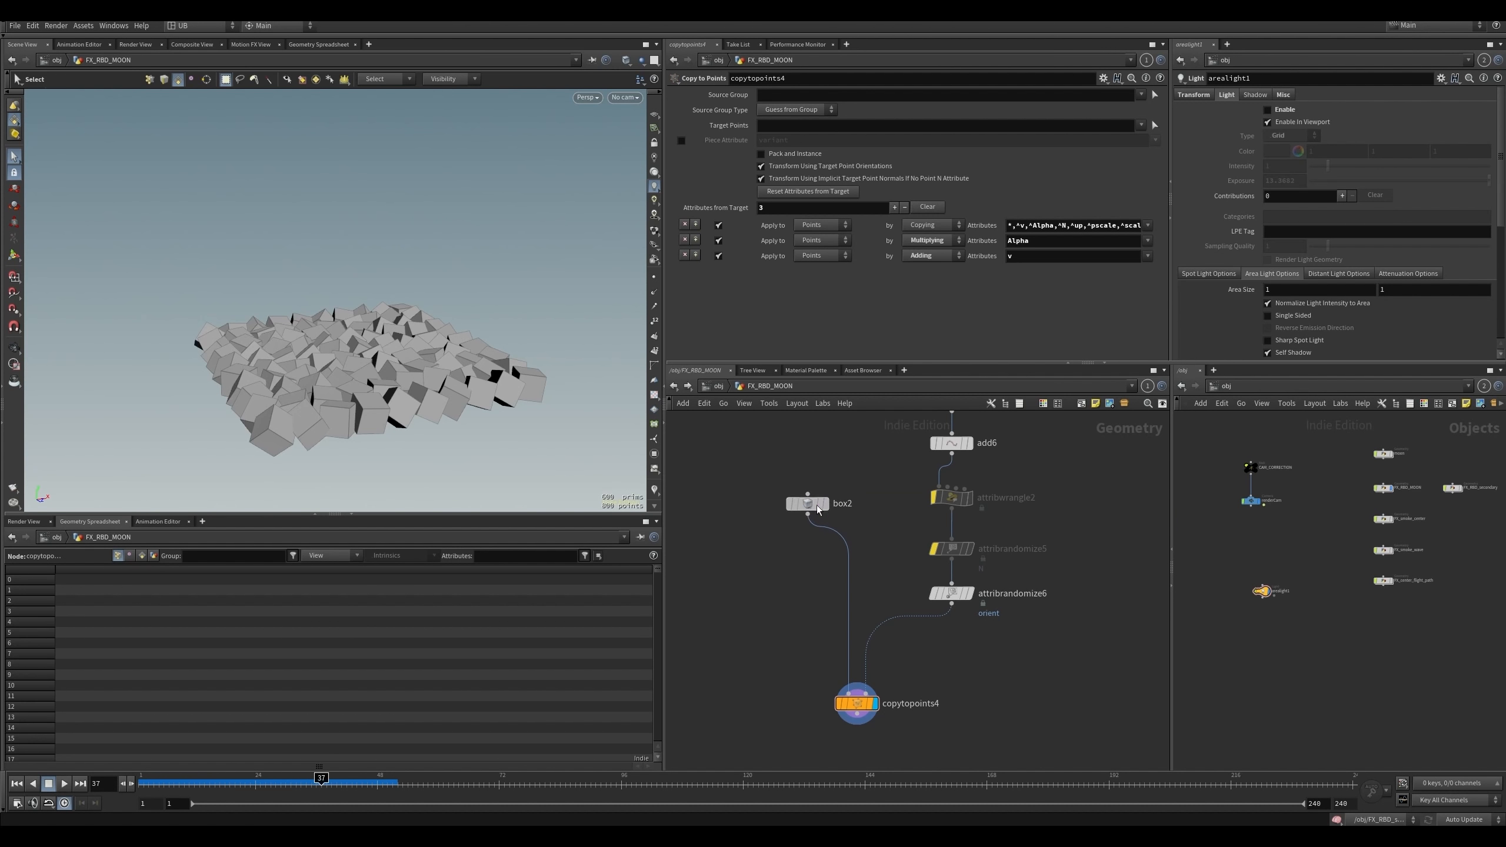
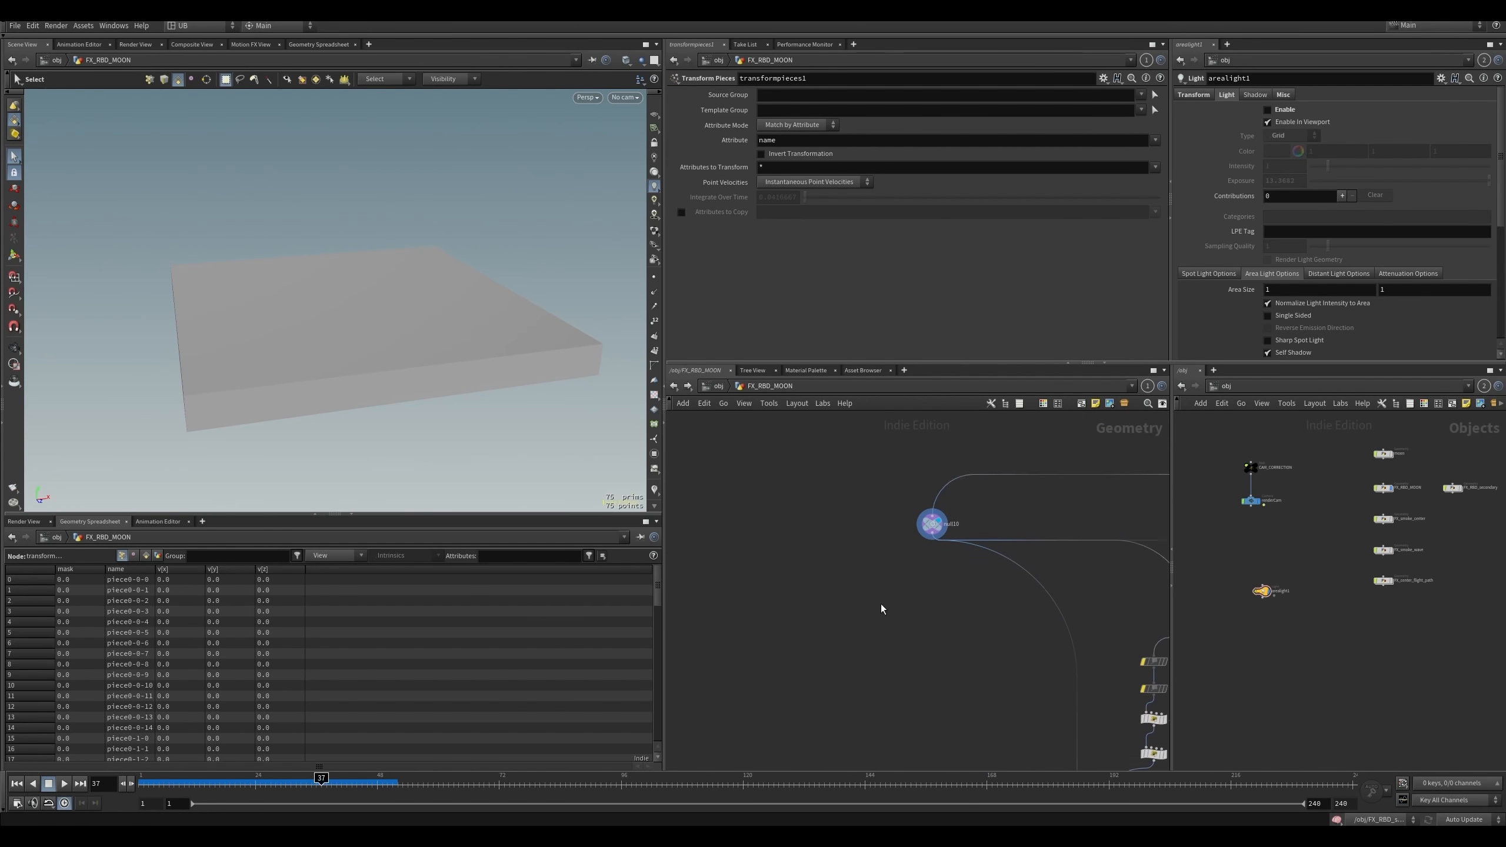
- Add a Transform Pieces node below null10 and wire null10 into its first input
{"action": "key", "text": "Tab"}
{"action": "type", "text": "trans"}
{"action": "key", "text": "Down"}
{"action": "key", "text": "Down"}
{"action": "key", "text": "Down"}
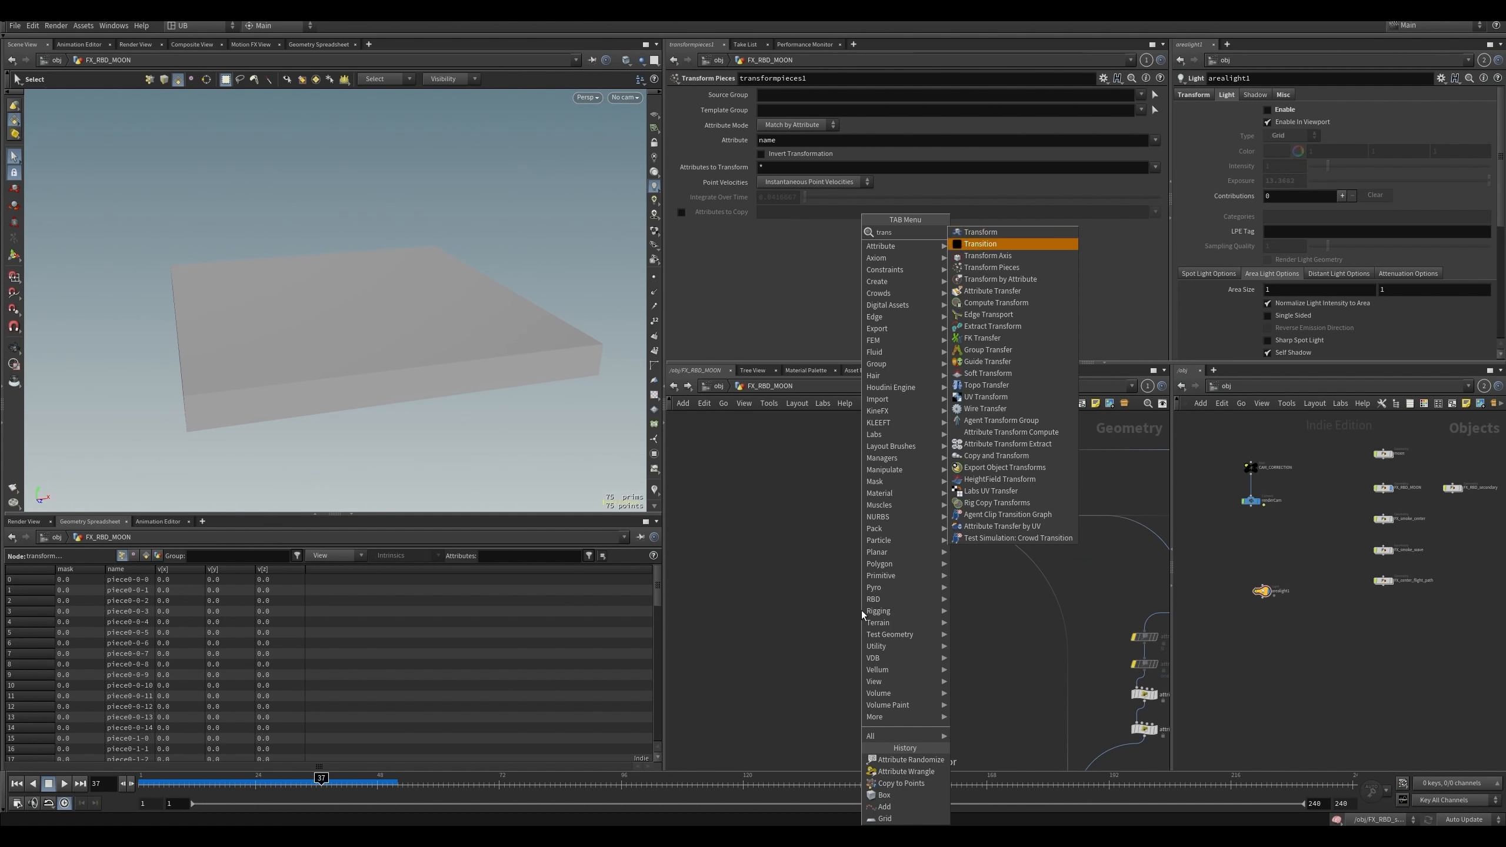
{"action": "key", "text": "Return"}
{"action": "left_click", "coordinate": [863, 611]}
{"action": "left_click_drag", "start_coordinate": [865, 617], "coordinate": [941, 484]}
{"action": "scroll", "coordinate": [846, 670], "scroll_direction": "up", "scroll_amount": 2}
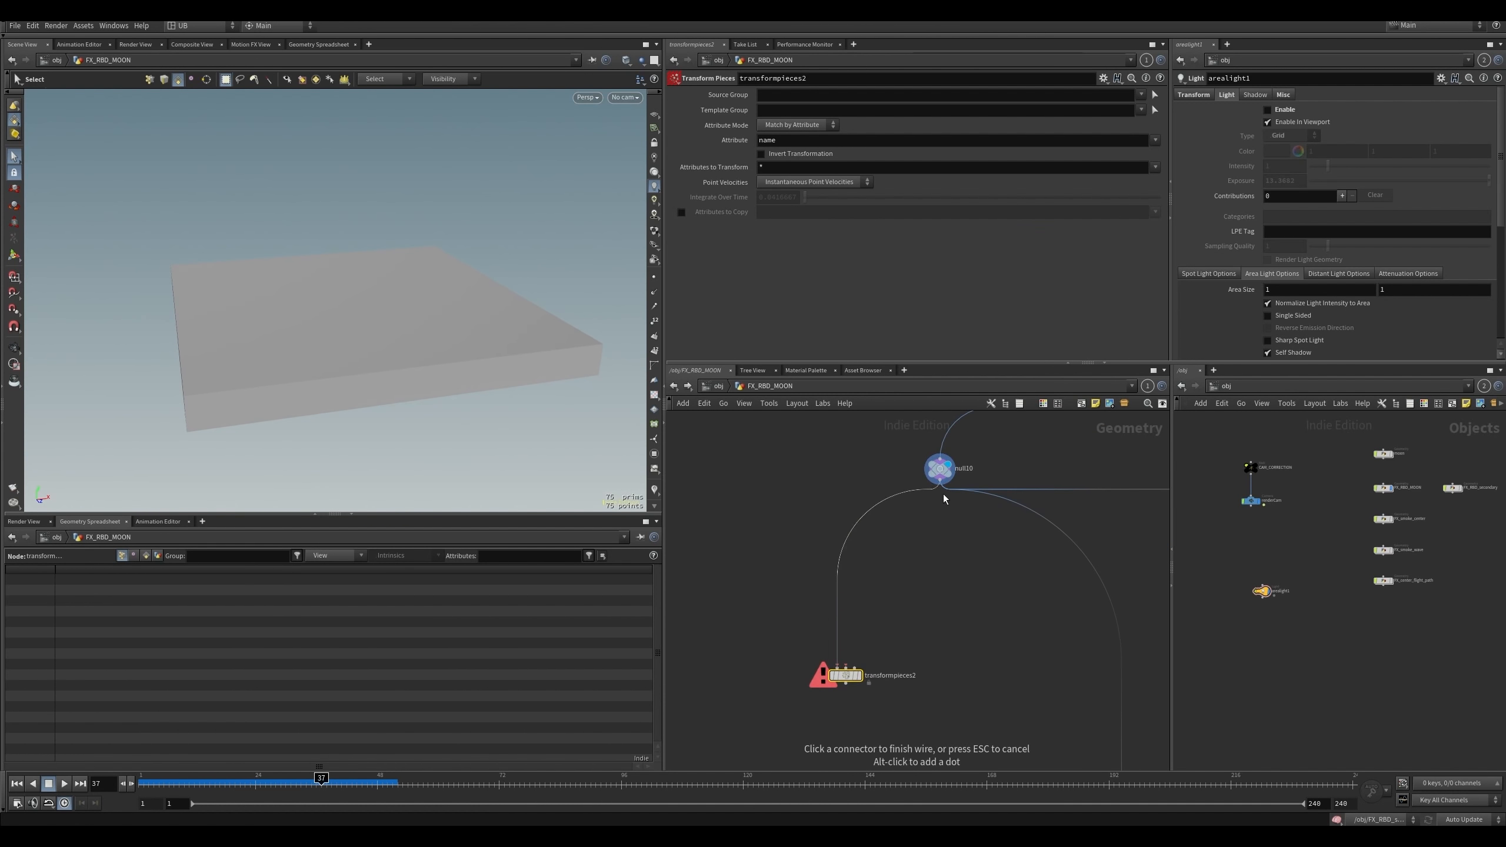
{"action": "left_click_drag", "start_coordinate": [847, 664], "coordinate": [853, 677]}
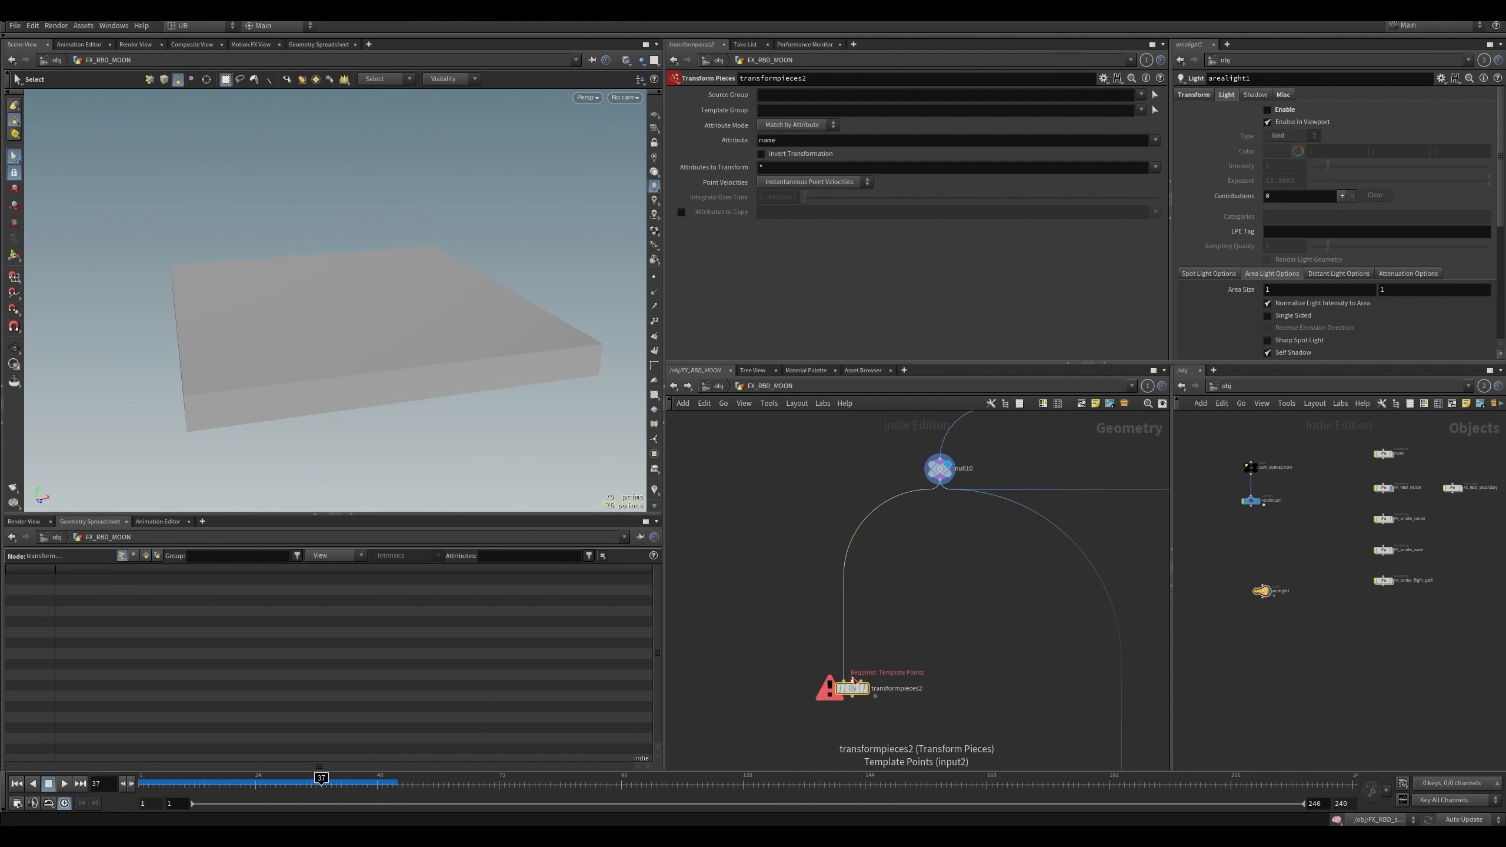
{"action": "left_click_drag", "start_coordinate": [853, 688], "coordinate": [828, 705]}
{"action": "middle_click_drag", "start_coordinate": [896, 669], "coordinate": [878, 652]}
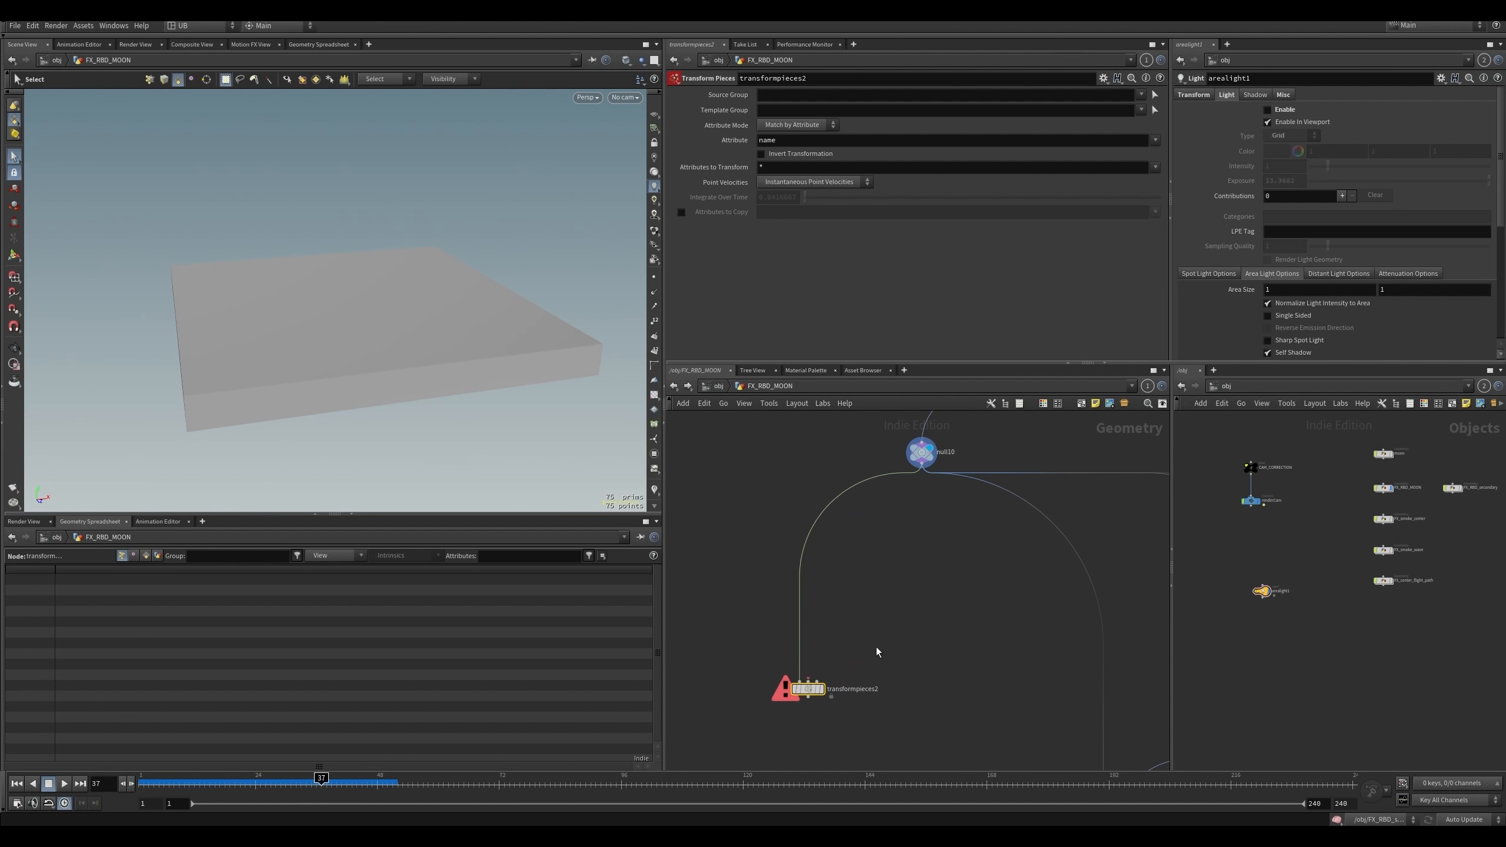
- Add an Add node below null10, feed it from null10, and display it
{"action": "left_click", "coordinate": [828, 591]}
{"action": "left_click", "coordinate": [919, 452]}
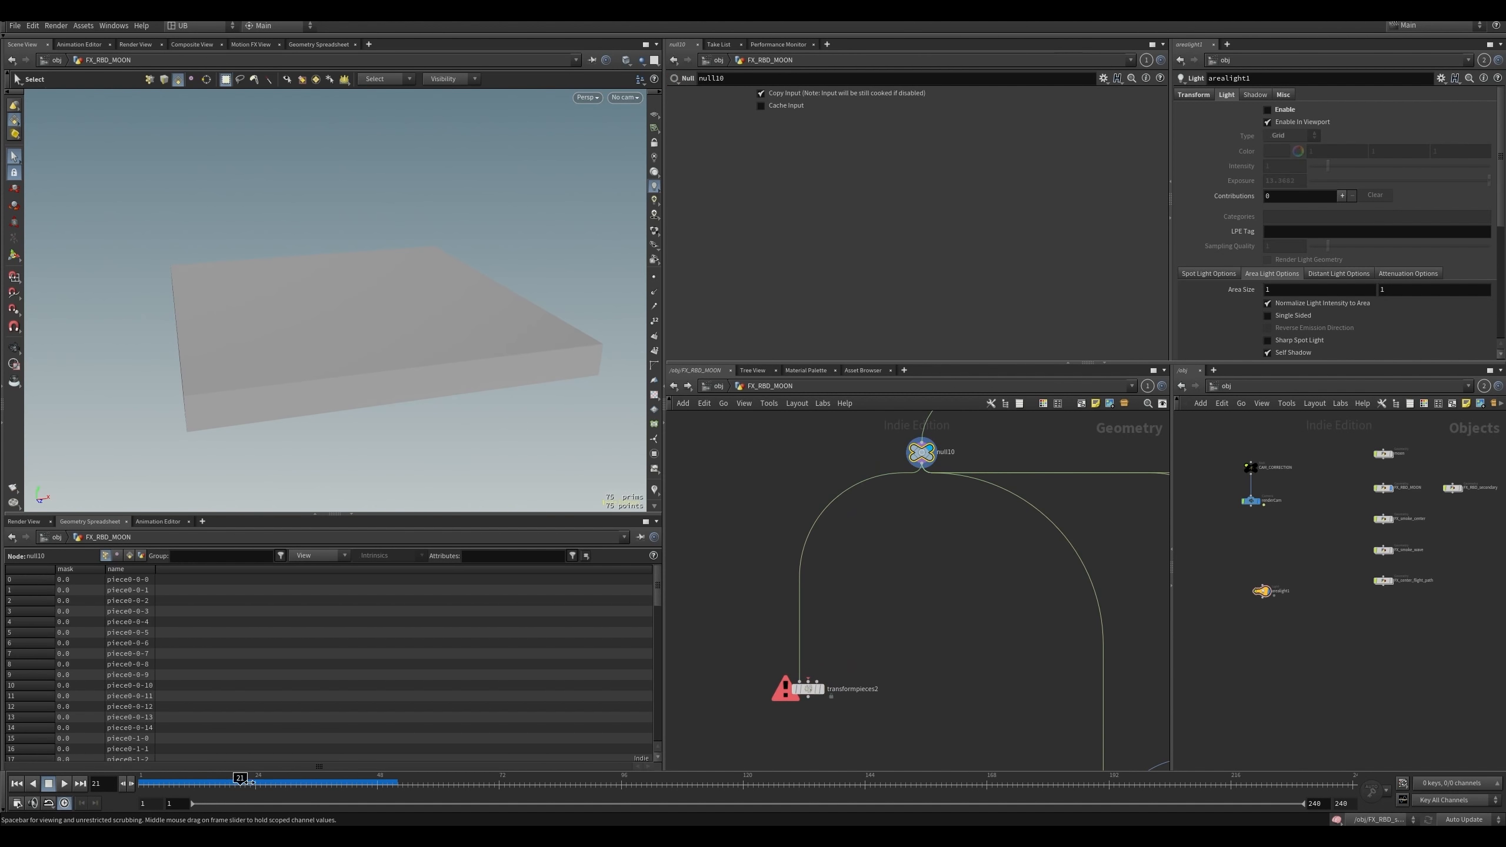
{"action": "middle_click_drag", "start_coordinate": [877, 650], "coordinate": [891, 609]}
{"action": "scroll", "coordinate": [847, 597], "scroll_direction": "down", "scroll_amount": 6}
{"action": "scroll", "coordinate": [897, 598], "scroll_direction": "up", "scroll_amount": 6}
{"action": "key", "text": "Tab"}
{"action": "type", "text": "add"}
{"action": "left_click", "coordinate": [1046, 235]}
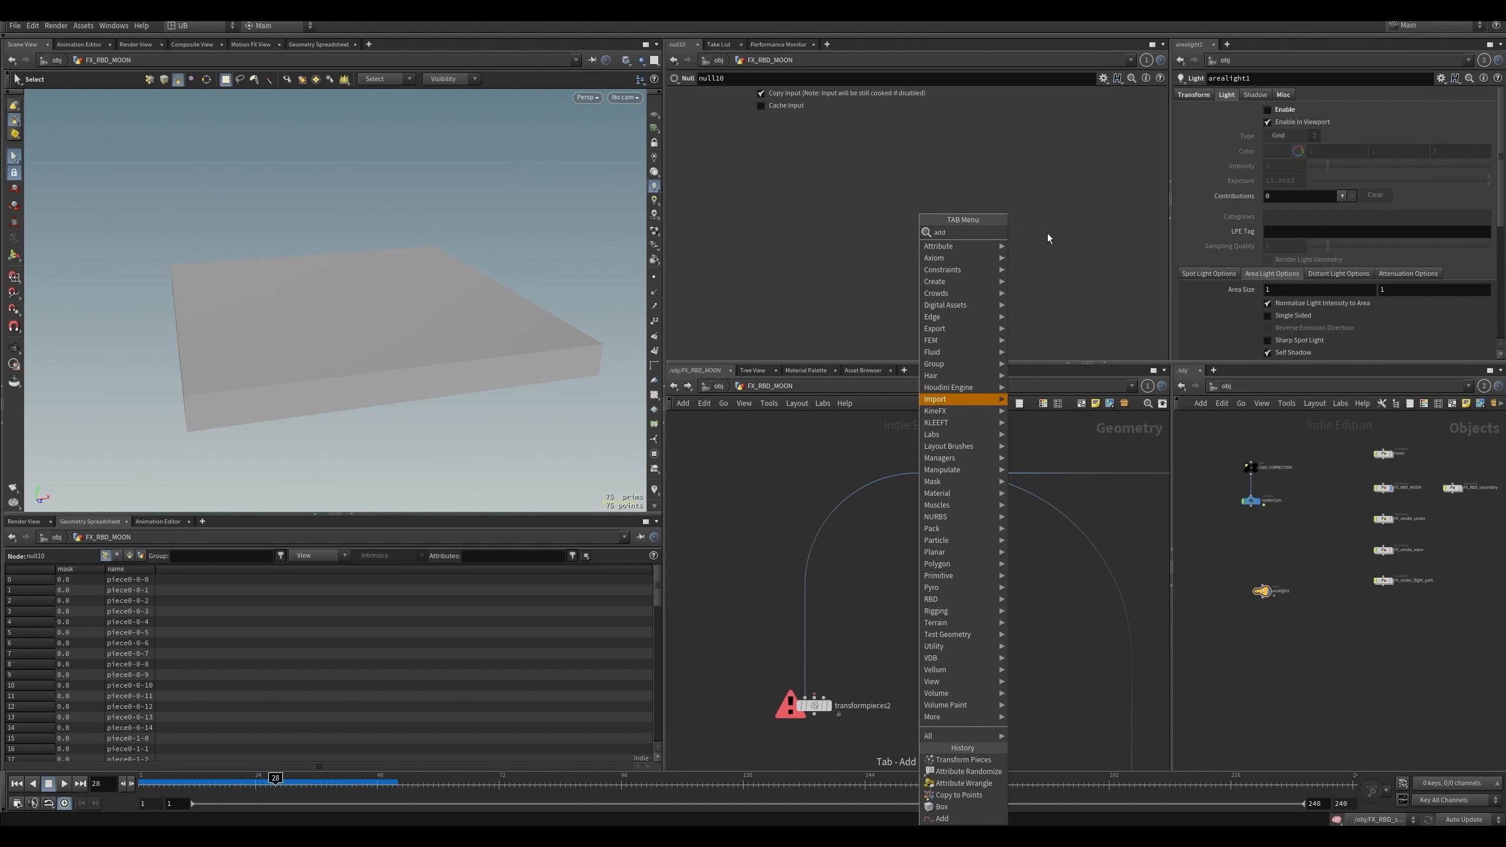
{"action": "left_click", "coordinate": [917, 567]}
{"action": "left_click_drag", "start_coordinate": [936, 463], "coordinate": [916, 521]}
{"action": "key", "text": "Escape"}
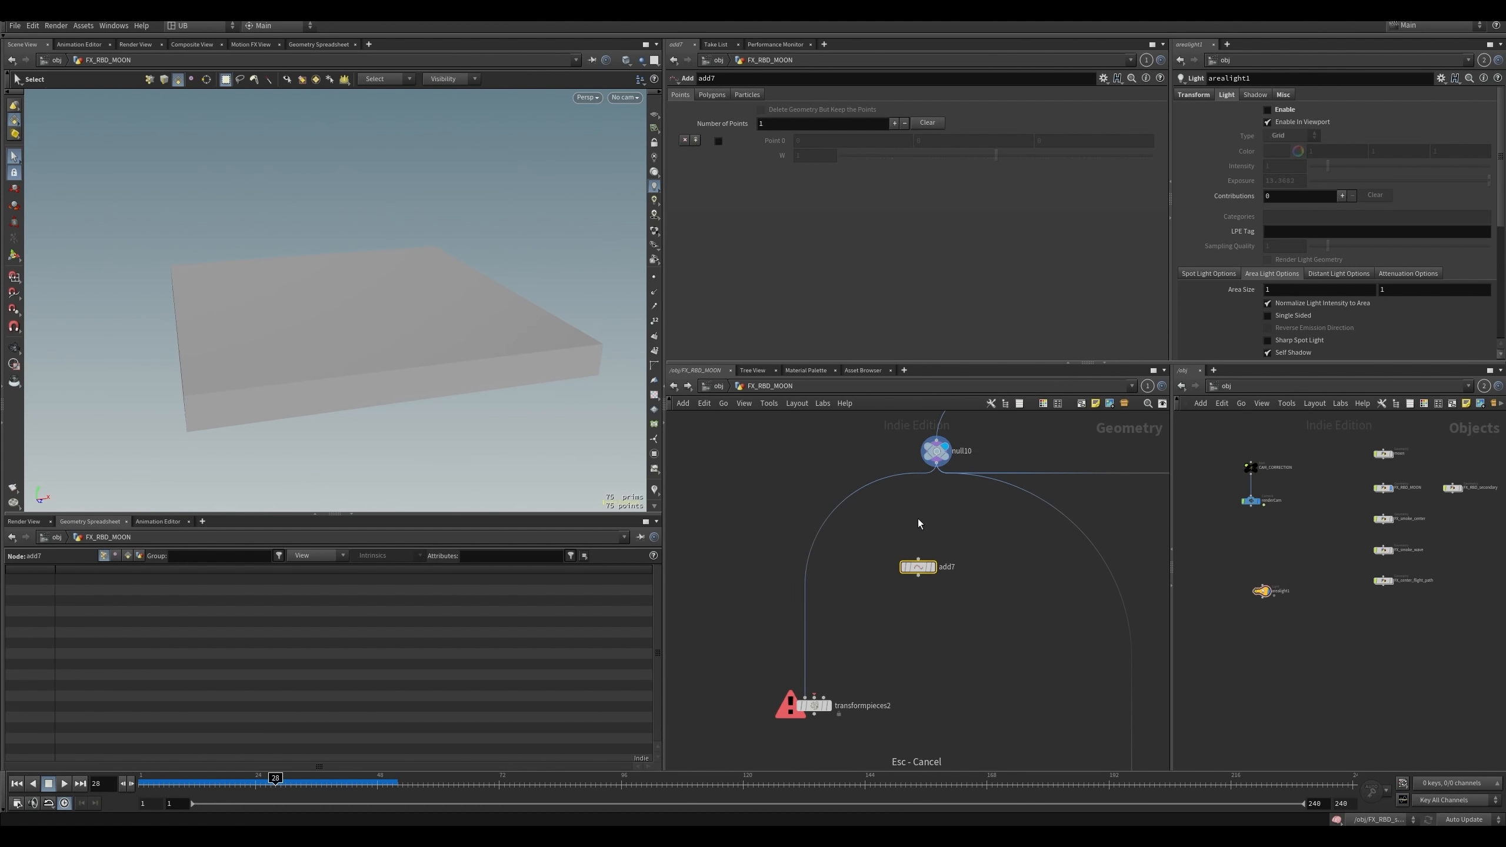
{"action": "left_click", "coordinate": [922, 551]}
{"action": "left_click", "coordinate": [933, 567]}
- Make add7 delete geometry but keep the points, and wire it into transformpieces2's second and third inputs
{"action": "left_click_drag", "start_coordinate": [1008, 549], "coordinate": [814, 697]}
{"action": "left_click", "coordinate": [761, 110]}
{"action": "left_click_drag", "start_coordinate": [917, 576], "coordinate": [824, 697]}
{"action": "left_click_drag", "start_coordinate": [814, 706], "coordinate": [790, 701]}
- Add a wire dot to the connection into transformpieces2's third input and route it out below add7
{"action": "left_click", "coordinate": [801, 636], "text": "alt"}
{"action": "key", "text": "ctrl+z"}
{"action": "key", "text": "ctrl+z"}
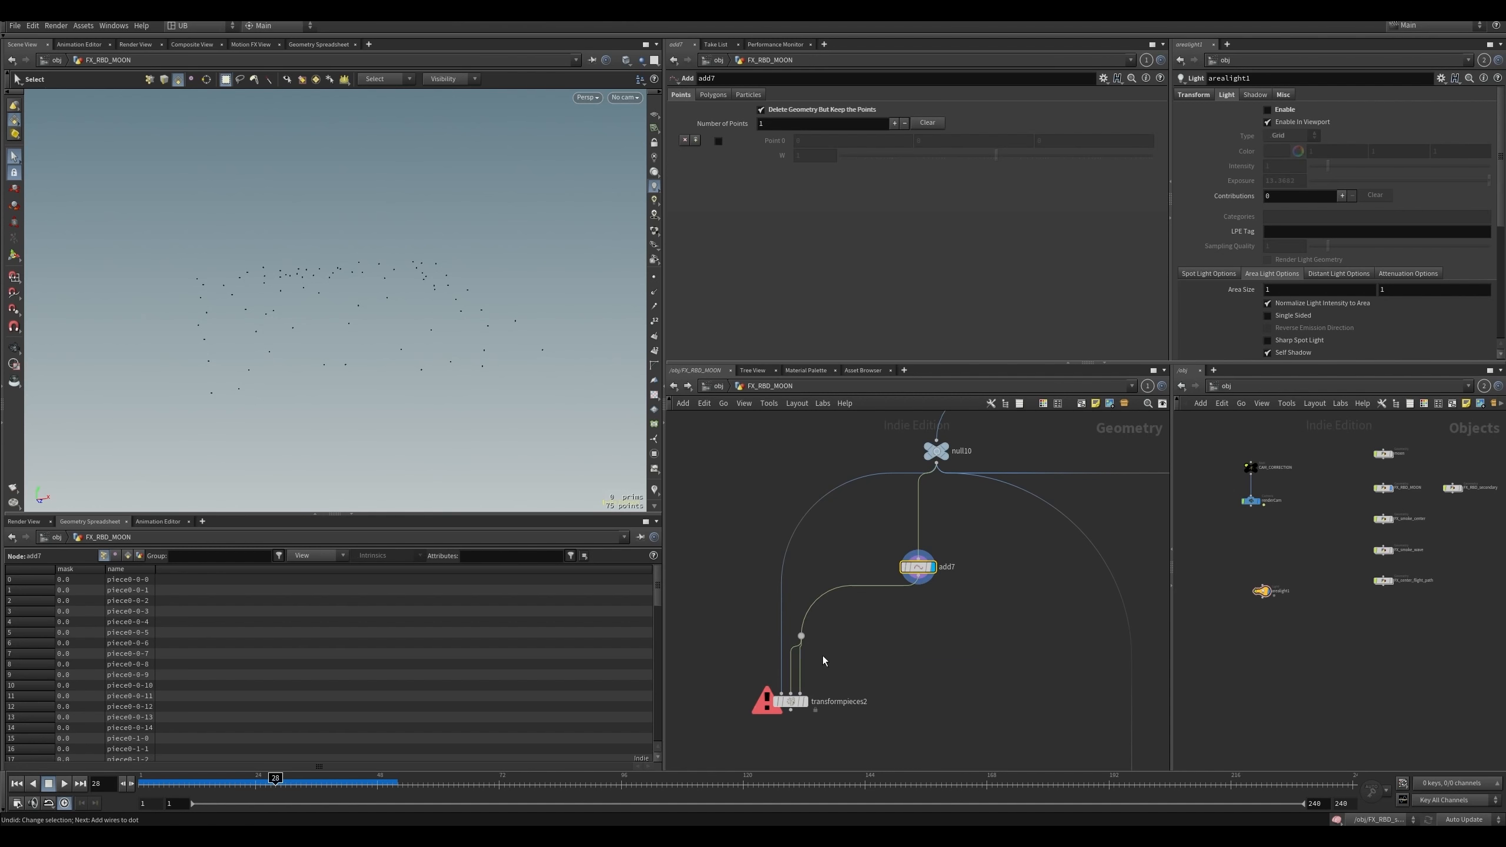
{"action": "key", "text": "ctrl+z"}
{"action": "left_click_drag", "start_coordinate": [805, 641], "coordinate": [946, 660]}
- Insert a Time Shift node between add7 and the wire dot, fixed at frame 1
{"action": "key", "text": "Tab"}
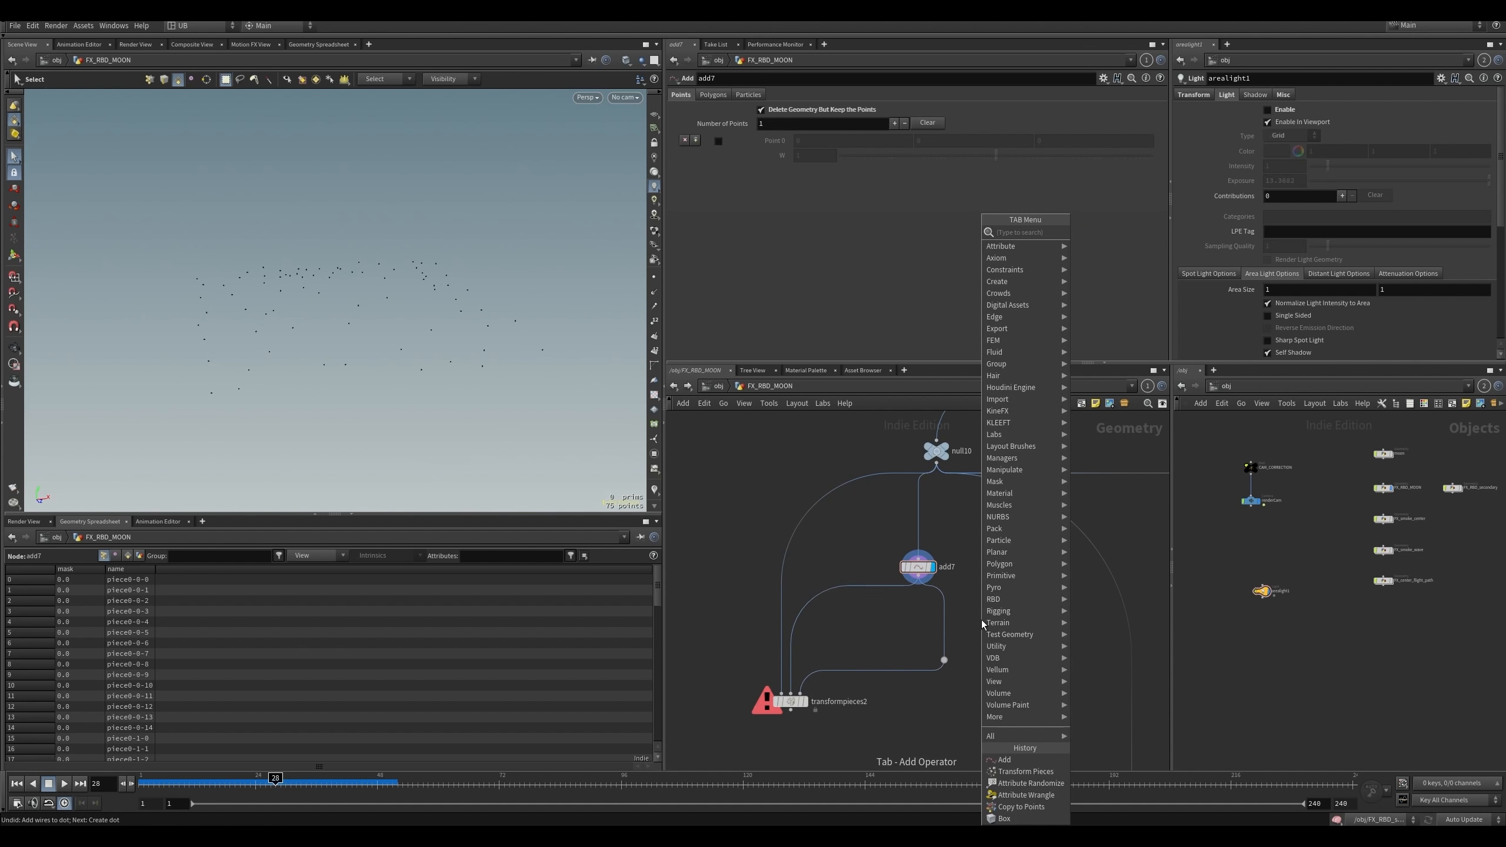
{"action": "type", "text": "time"}
{"action": "key", "text": "Down"}
{"action": "key", "text": "Return"}
{"action": "left_click", "coordinate": [981, 620]}
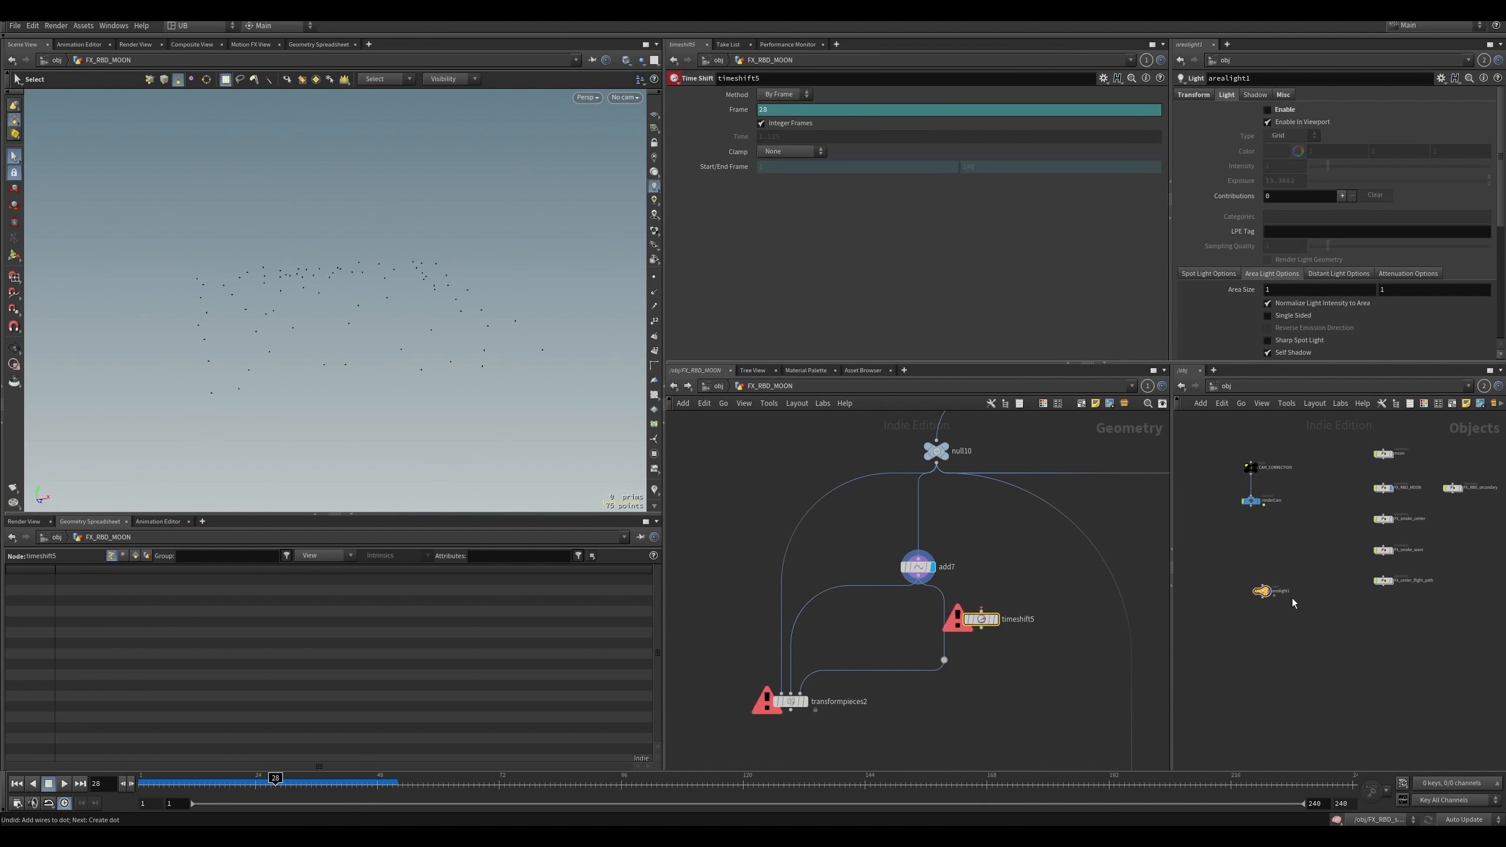
{"action": "left_click_drag", "start_coordinate": [962, 620], "coordinate": [953, 620]}
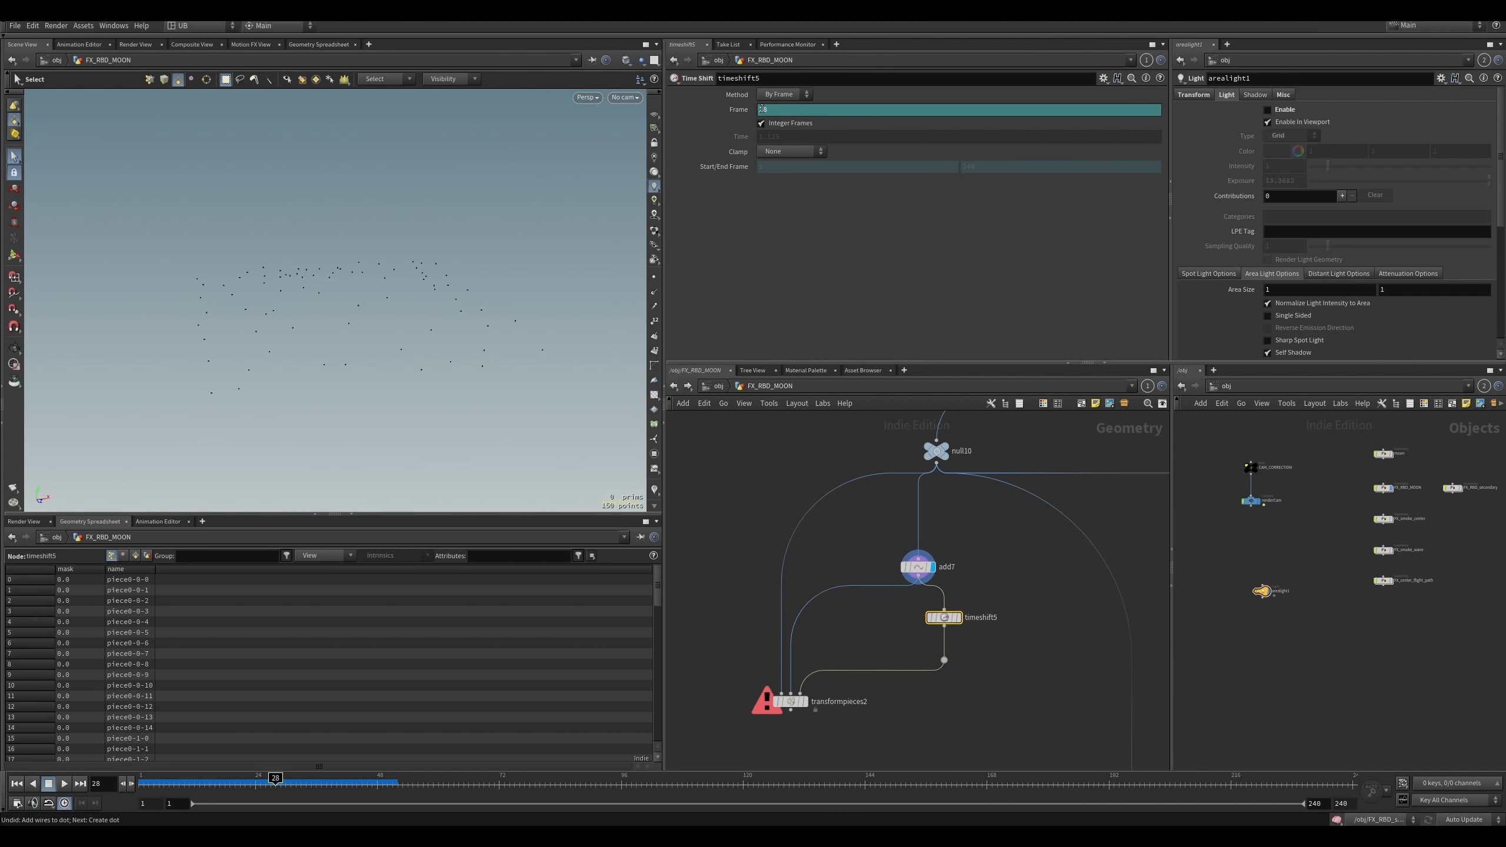
{"action": "type", "text": "1"}
{"action": "key", "text": "Return"}
{"action": "left_click", "coordinate": [1046, 616]}
- Spread out add7, timeshift5, the wire dot and transformpieces2 to make room between them
{"action": "middle_click_drag", "start_coordinate": [922, 690], "coordinate": [987, 618]}
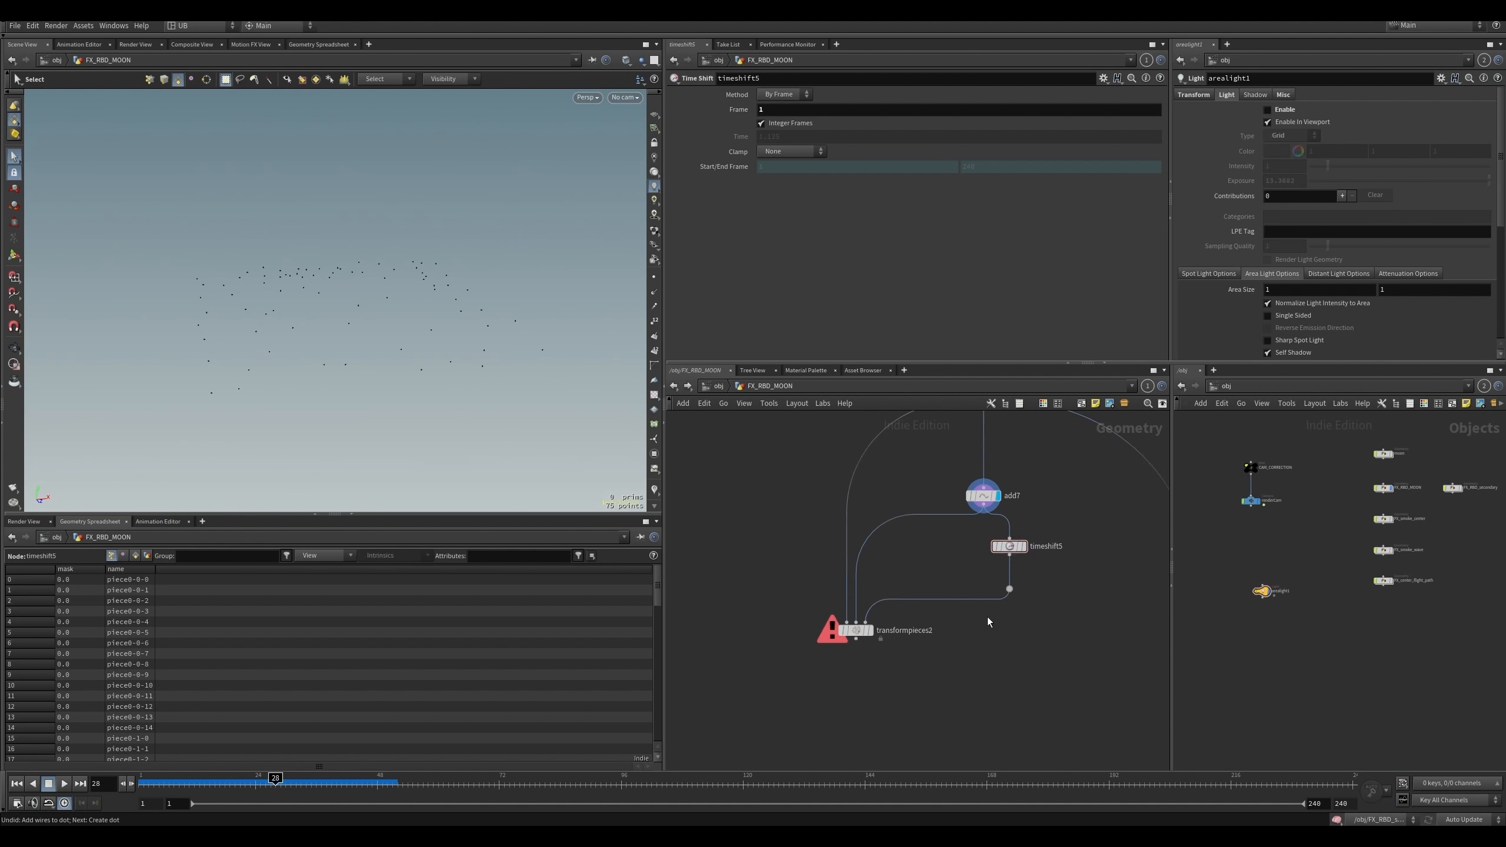
{"action": "scroll", "coordinate": [938, 655], "scroll_direction": "down", "scroll_amount": 1}
{"action": "left_click_drag", "start_coordinate": [876, 636], "coordinate": [815, 756]}
{"action": "left_click_drag", "start_coordinate": [1042, 561], "coordinate": [975, 642]}
{"action": "left_click_drag", "start_coordinate": [996, 569], "coordinate": [990, 643]}
{"action": "left_click", "coordinate": [927, 612]}
{"action": "left_click_drag", "start_coordinate": [964, 534], "coordinate": [909, 553]}
{"action": "middle_click_drag", "start_coordinate": [877, 627], "coordinate": [888, 560]}
- Display transformpieces2 and add7 in turn to compare the fractured geometry with its template points
{"action": "key", "text": "r"}
{"action": "left_click_drag", "start_coordinate": [787, 705], "coordinate": [923, 665]}
{"action": "left_click_drag", "start_coordinate": [379, 308], "coordinate": [385, 333], "text": "alt"}
{"action": "scroll", "coordinate": [885, 534], "scroll_direction": "up", "scroll_amount": 2}
{"action": "middle_click_drag", "start_coordinate": [885, 495], "coordinate": [867, 575]}
{"action": "key", "text": "r"}
{"action": "left_click_drag", "start_coordinate": [906, 479], "coordinate": [975, 548]}
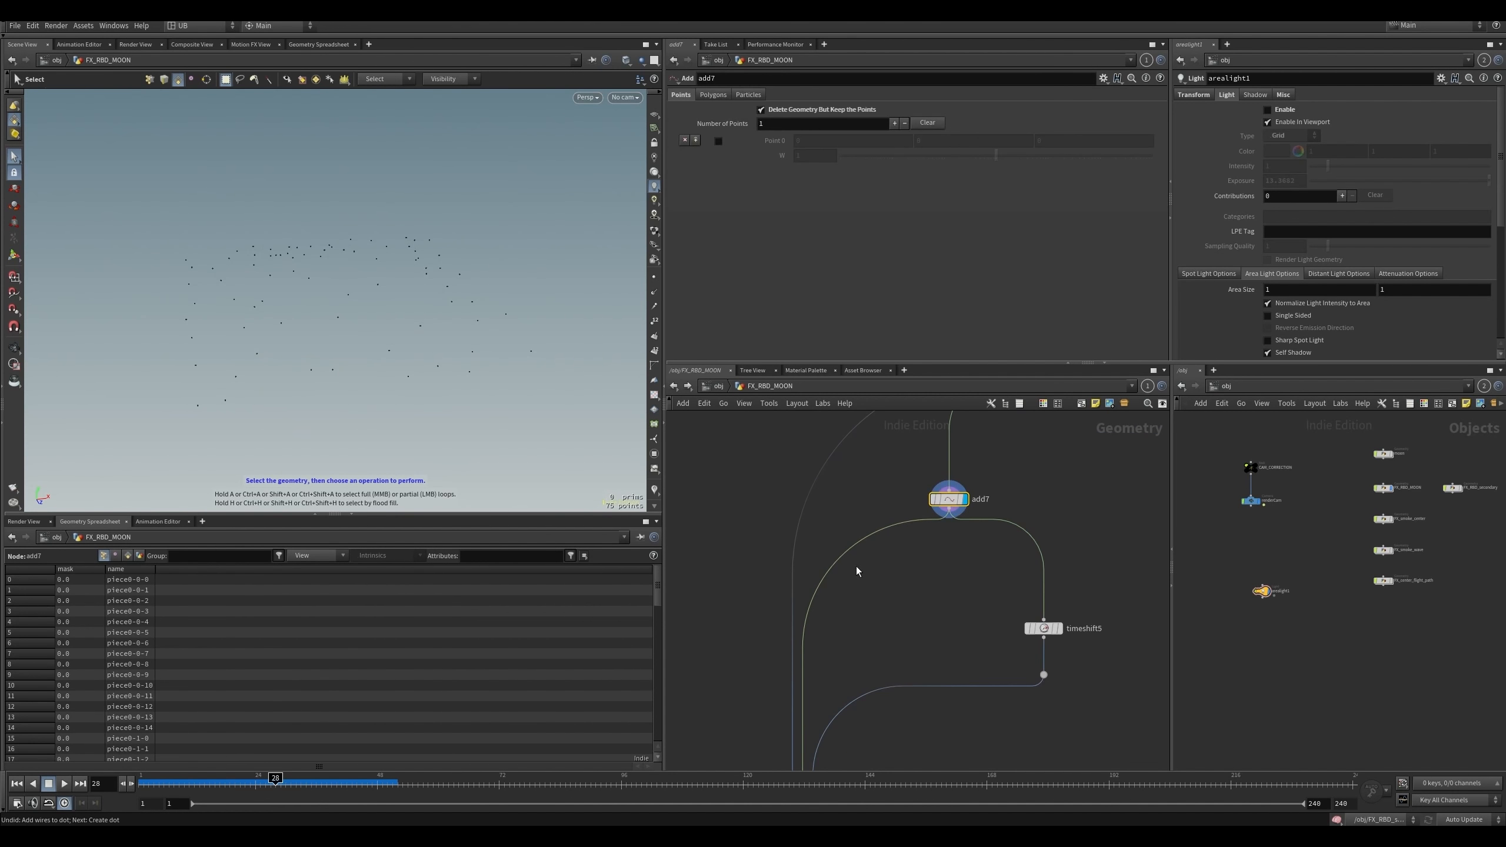
- Display transformpieces2 again and check the fractured pieces briefly in wireframe
{"action": "middle_click_drag", "start_coordinate": [814, 690], "coordinate": [809, 539]}
{"action": "key", "text": "r"}
{"action": "left_click_drag", "start_coordinate": [770, 616], "coordinate": [813, 668]}
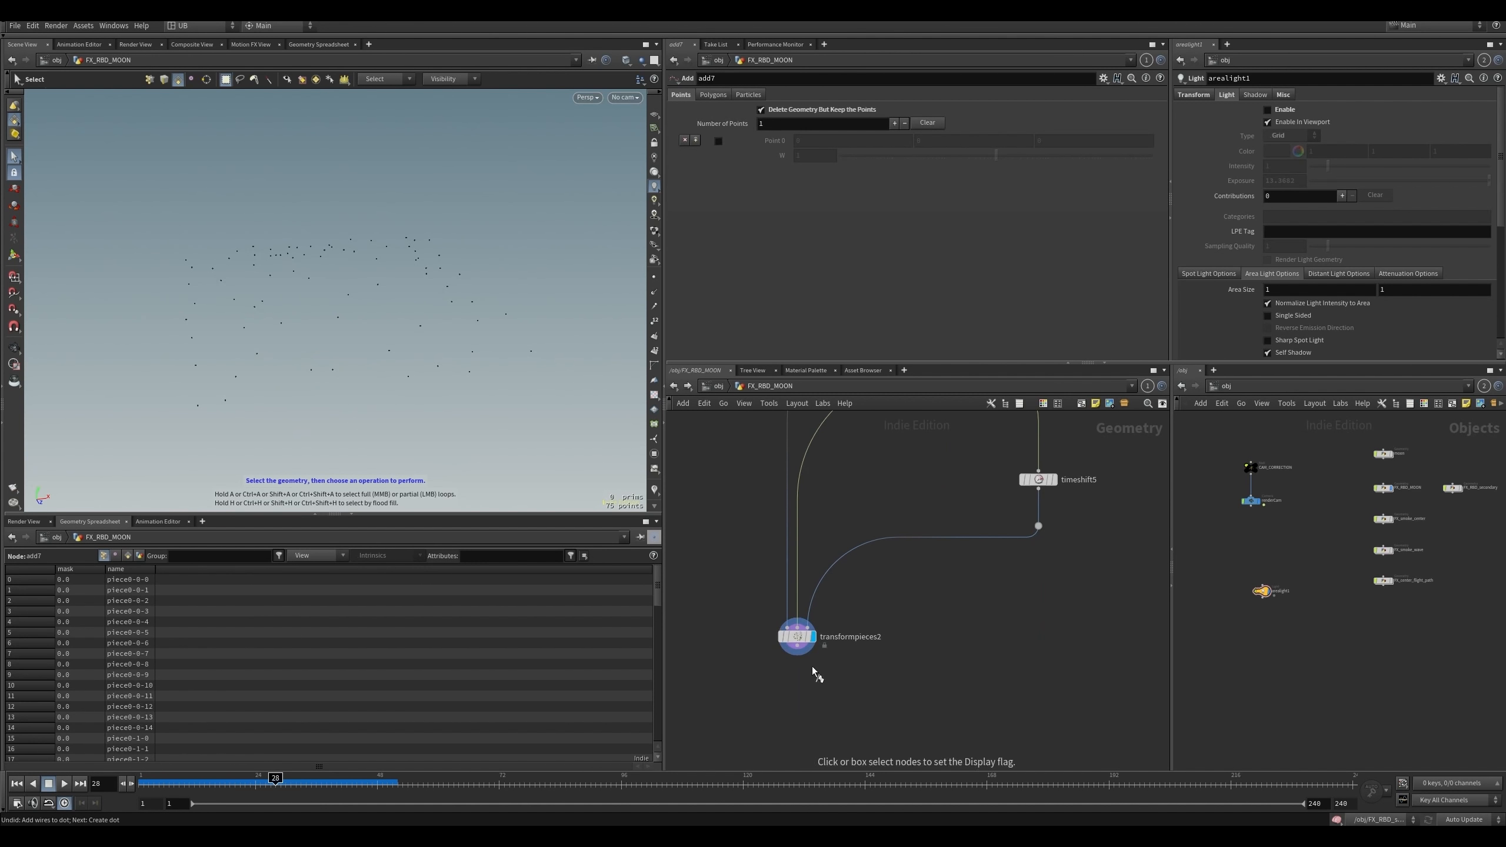
{"action": "middle_click_drag", "start_coordinate": [876, 537], "coordinate": [851, 645]}
{"action": "key", "text": "w"}
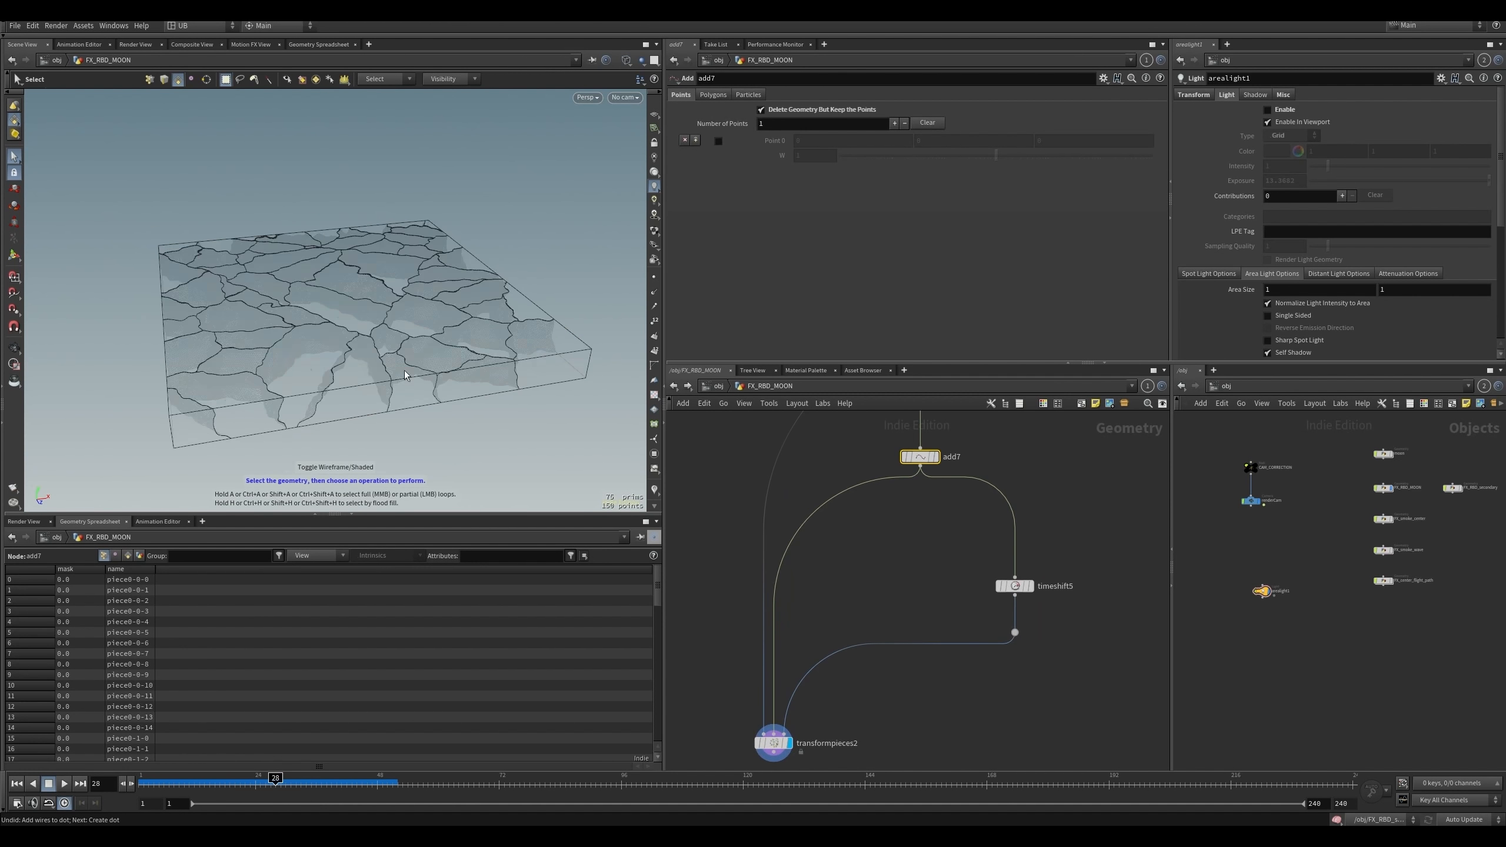
{"action": "key", "text": "w"}
{"action": "middle_click_drag", "start_coordinate": [928, 548], "coordinate": [924, 581]}
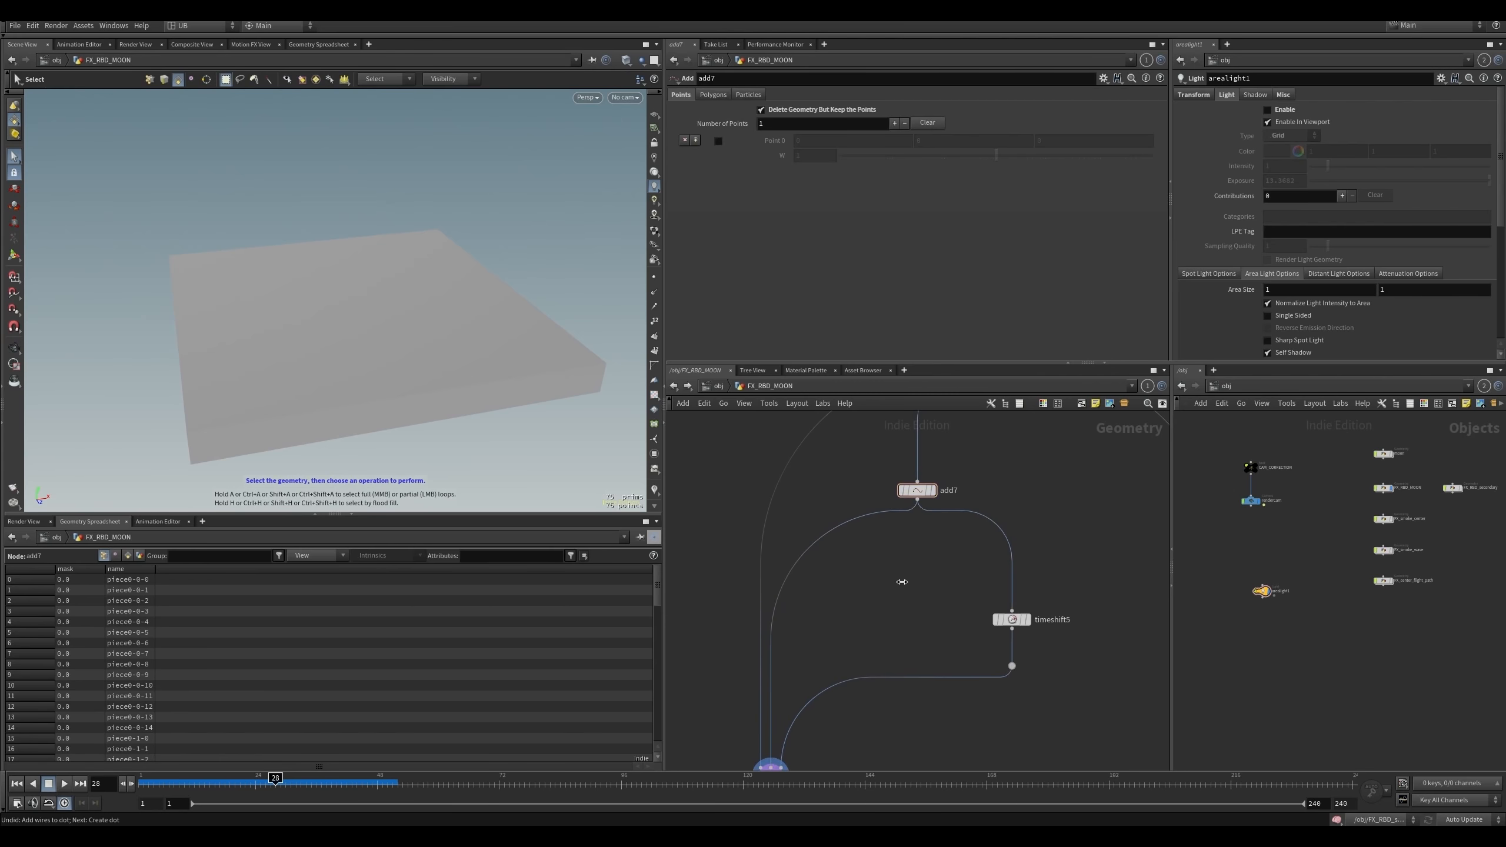
- Insert an Attribute Randomize node between add7 and transformpieces2's second input
{"action": "key", "text": "Tab"}
{"action": "type", "text": "att ra"}
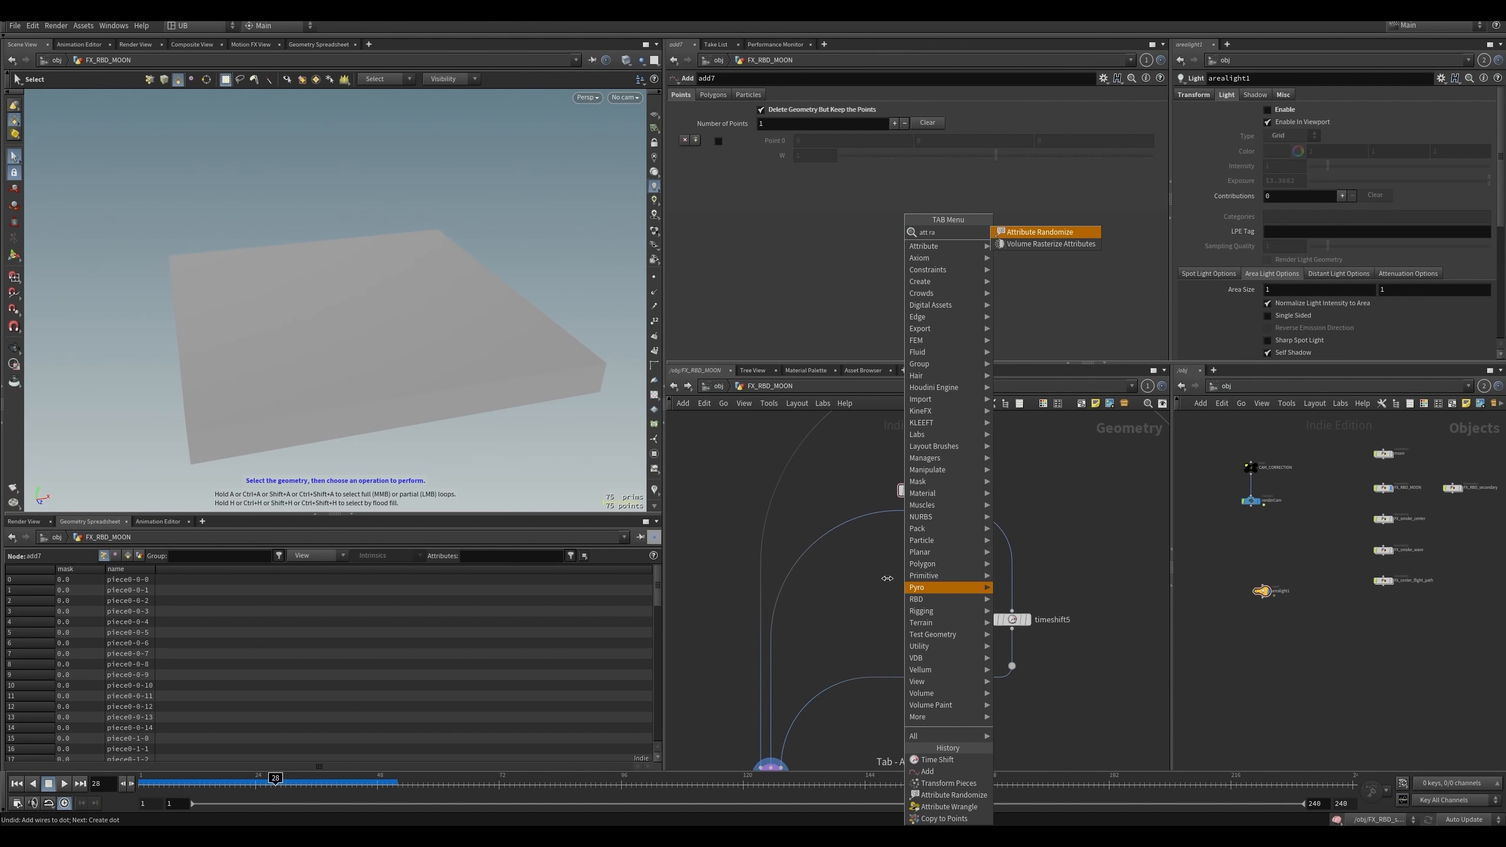
{"action": "key", "text": "Return"}
{"action": "left_click", "coordinate": [840, 545]}
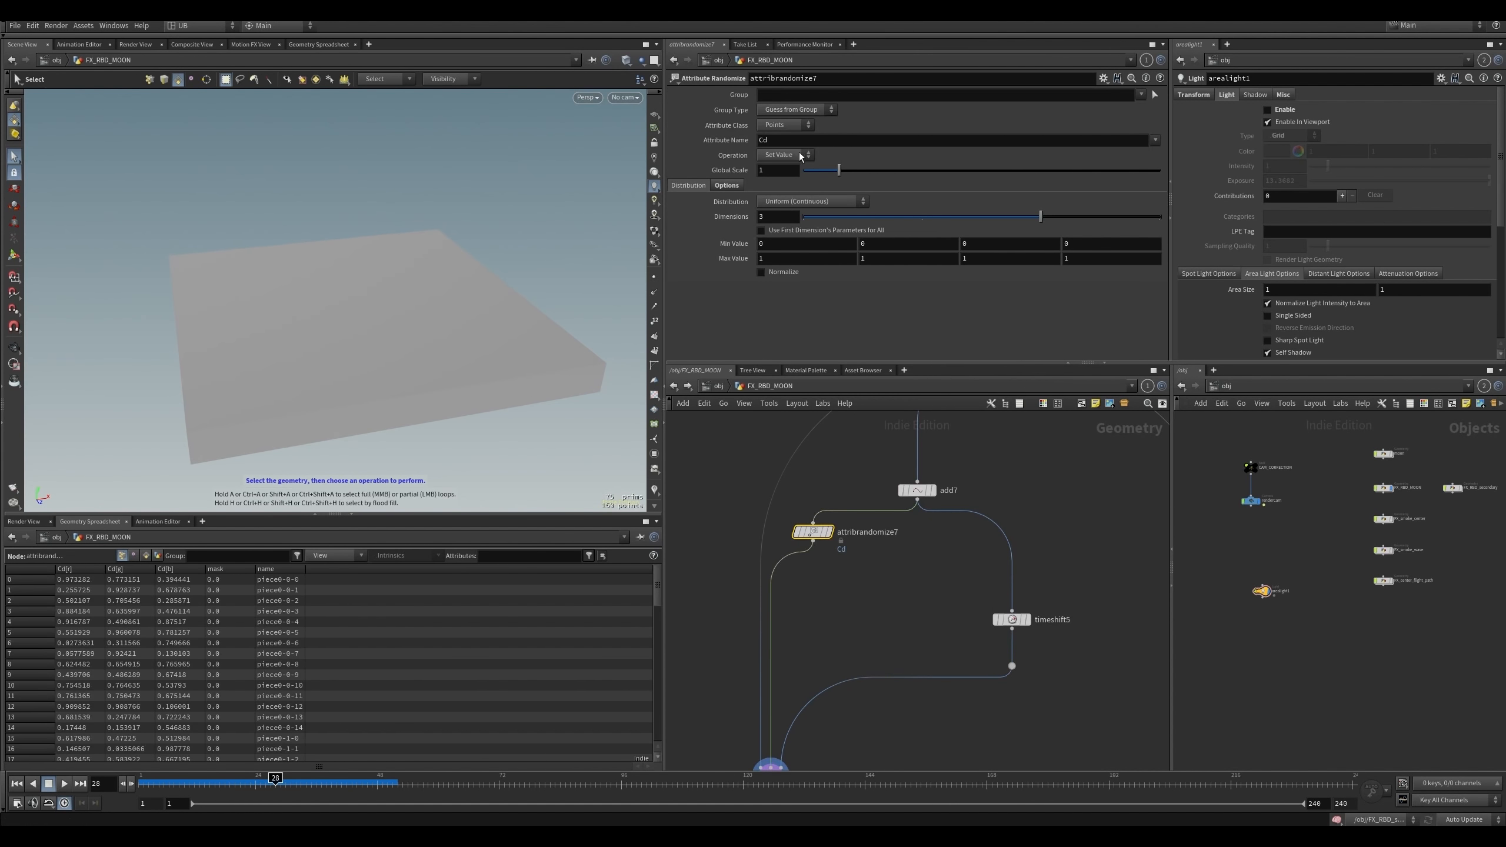
- Randomize the N attribute with a first minimum value of -1.5 and view the rotated pieces
{"action": "left_click_drag", "start_coordinate": [787, 142], "coordinate": [700, 186]}
{"action": "type", "text": "N"}
{"action": "key", "text": "Return"}
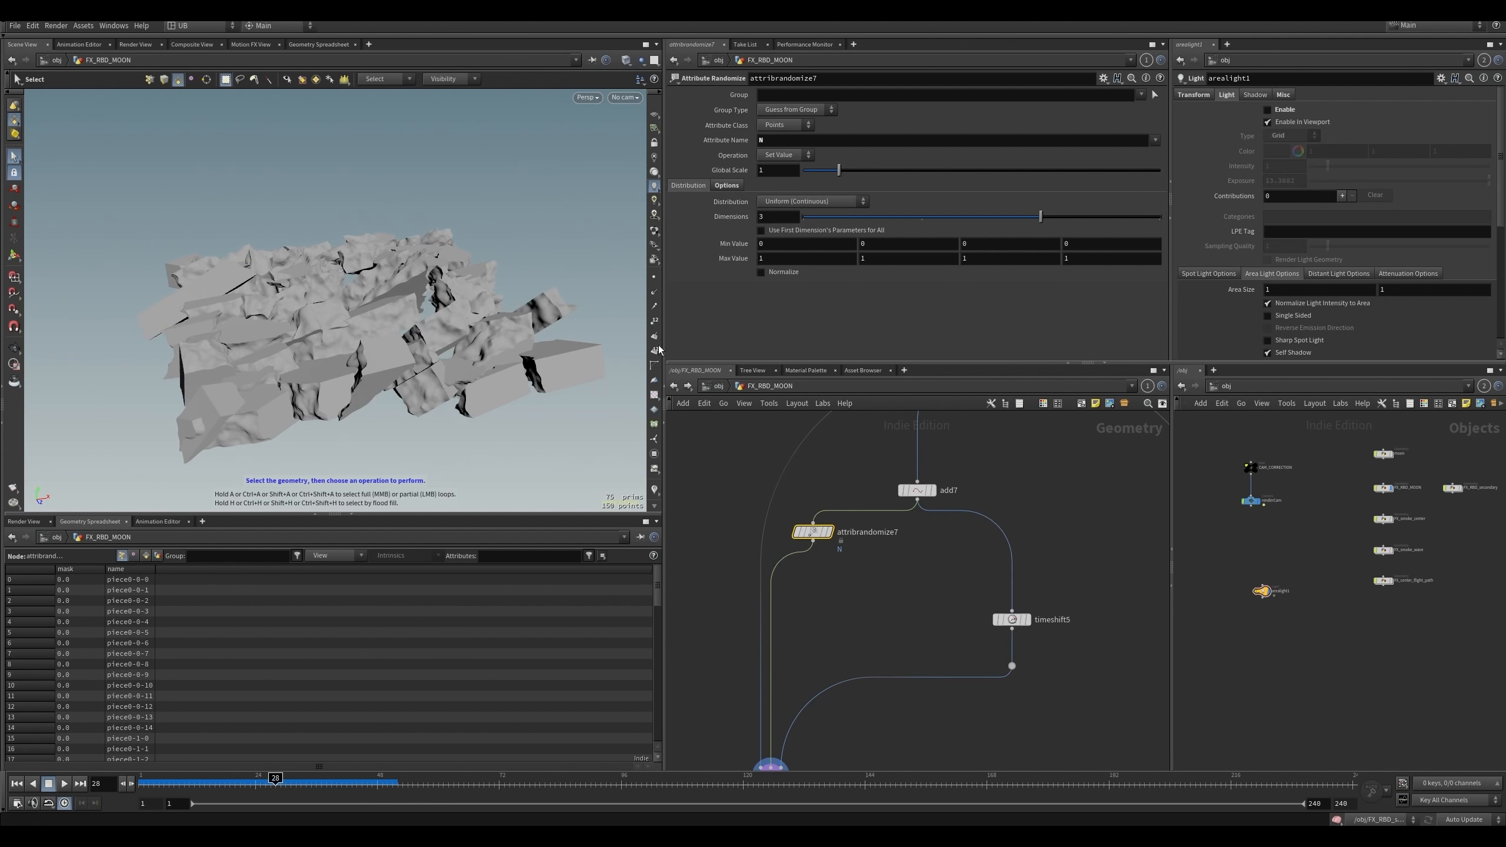
{"action": "middle_click_drag", "start_coordinate": [778, 243], "coordinate": [714, 243]}
{"action": "mouse_move", "coordinate": [400, 347]}
{"action": "left_mouse_down", "text": "alt"}
{"action": "mouse_move", "coordinate": [382, 367]}
{"action": "mouse_move", "coordinate": [405, 339]}
{"action": "left_mouse_up", "text": "alt"}
{"action": "left_click_drag", "start_coordinate": [814, 532], "coordinate": [871, 559]}
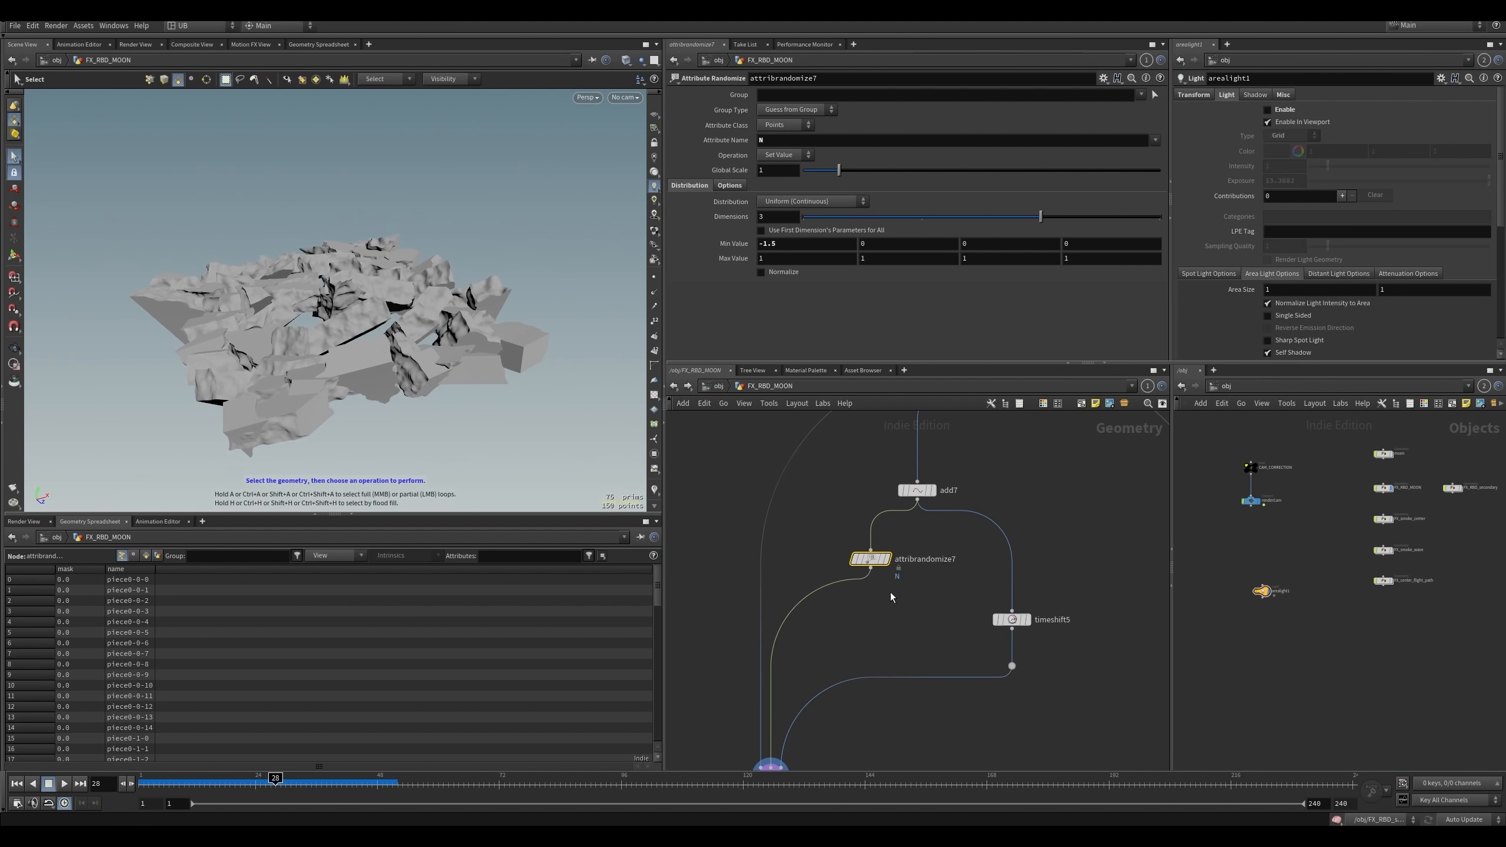
- Switch the randomized attribute to orient with 4 dimensions and a first minimum value of -2.5
{"action": "left_click_drag", "start_coordinate": [786, 141], "coordinate": [711, 143]}
{"action": "type", "text": "orient"}
{"action": "key", "text": "Return"}
{"action": "left_click_drag", "start_coordinate": [1041, 216], "coordinate": [1160, 216]}
{"action": "mouse_move", "coordinate": [792, 242]}
{"action": "middle_mouse_down"}
{"action": "mouse_move", "coordinate": [753, 239]}
{"action": "mouse_move", "coordinate": [1029, 239]}
{"action": "mouse_move", "coordinate": [750, 238]}
{"action": "mouse_move", "coordinate": [806, 236]}
{"action": "middle_mouse_up"}
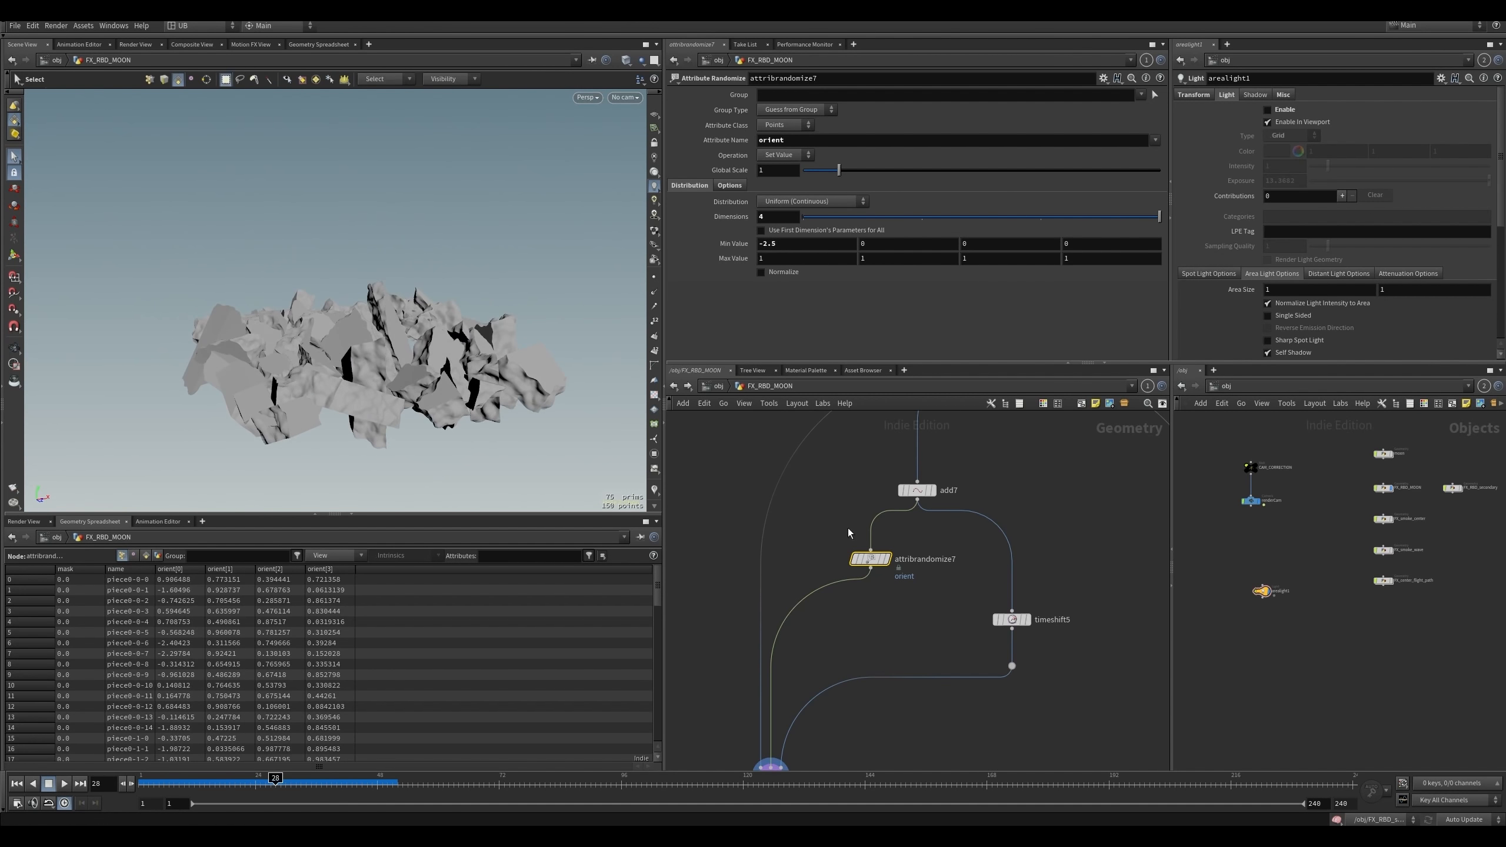
- Replace attribrandomize7 with an Attribute Wrangle on the same wire and display the wrangle
{"action": "key", "text": "Delete"}
{"action": "key", "text": "Tab"}
{"action": "type", "text": "attw"}
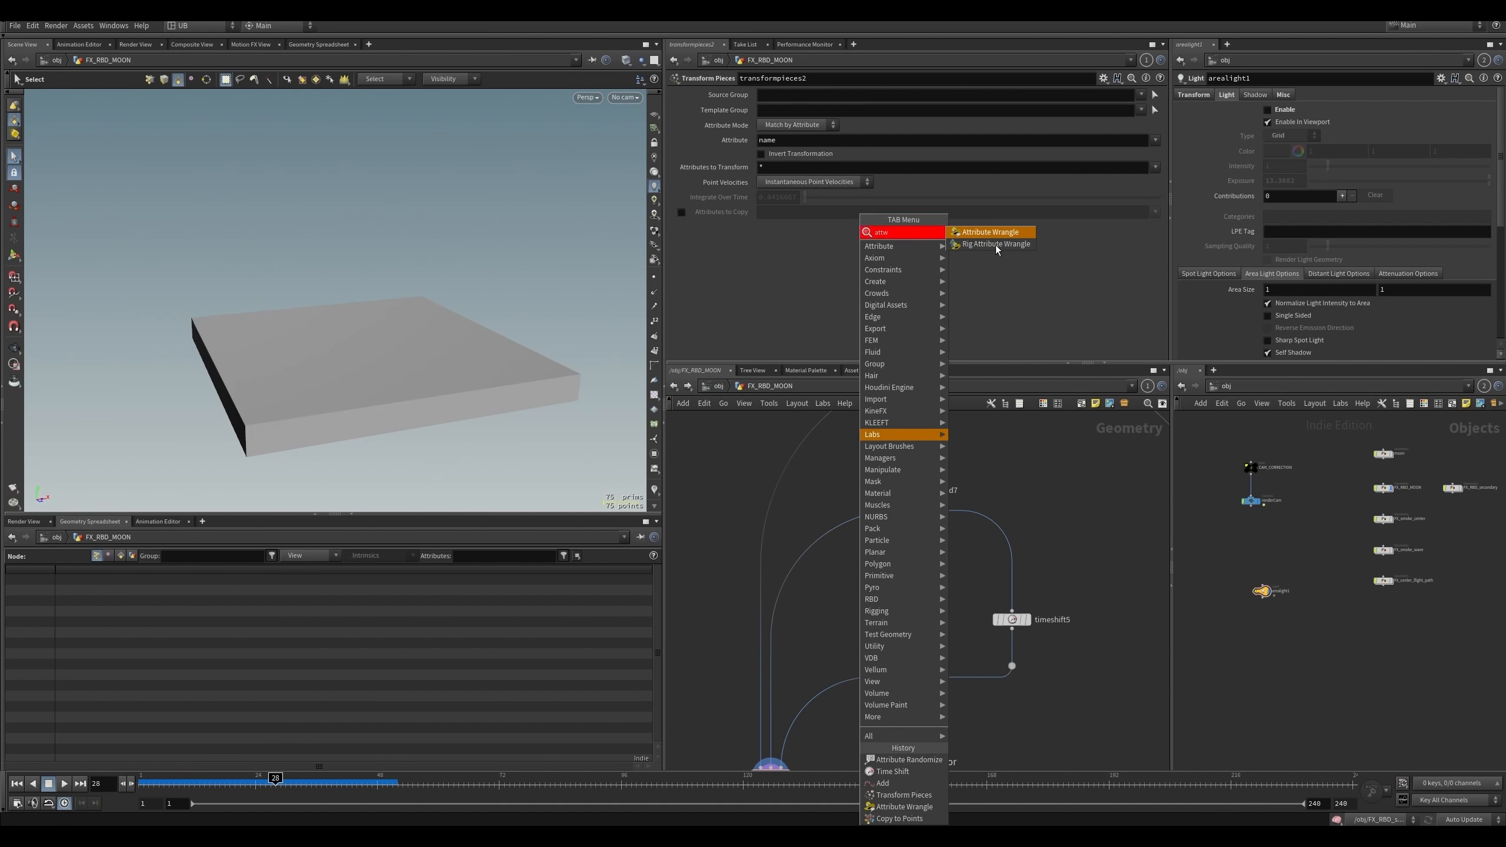
{"action": "key", "text": "Return"}
{"action": "left_click", "coordinate": [854, 580]}
{"action": "left_click_drag", "start_coordinate": [805, 546], "coordinate": [882, 606]}
{"action": "left_click", "coordinate": [848, 590]}
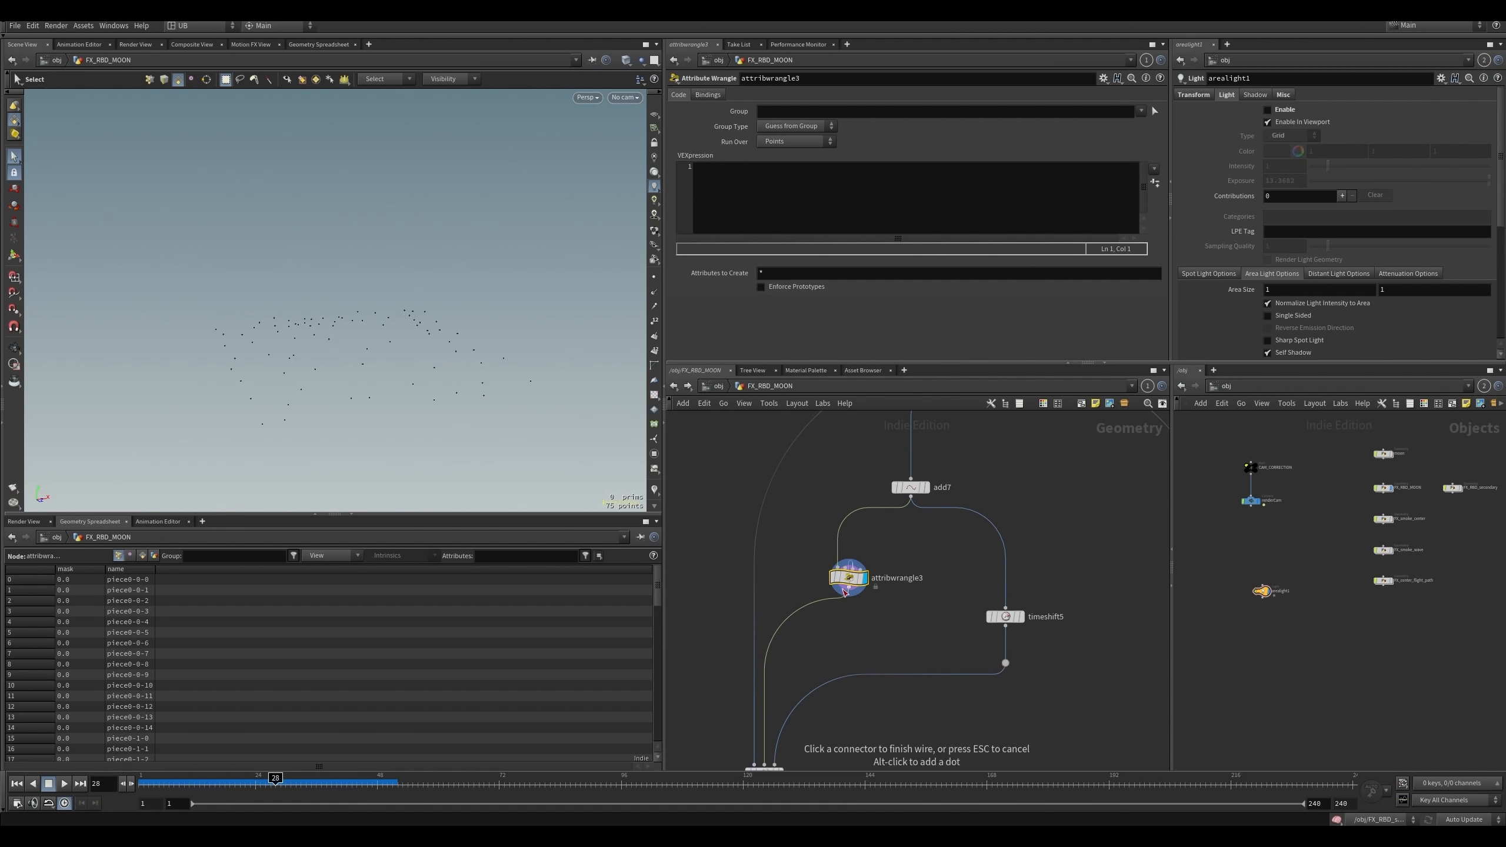
{"action": "key", "text": "Escape"}
{"action": "left_click", "coordinate": [811, 209]}
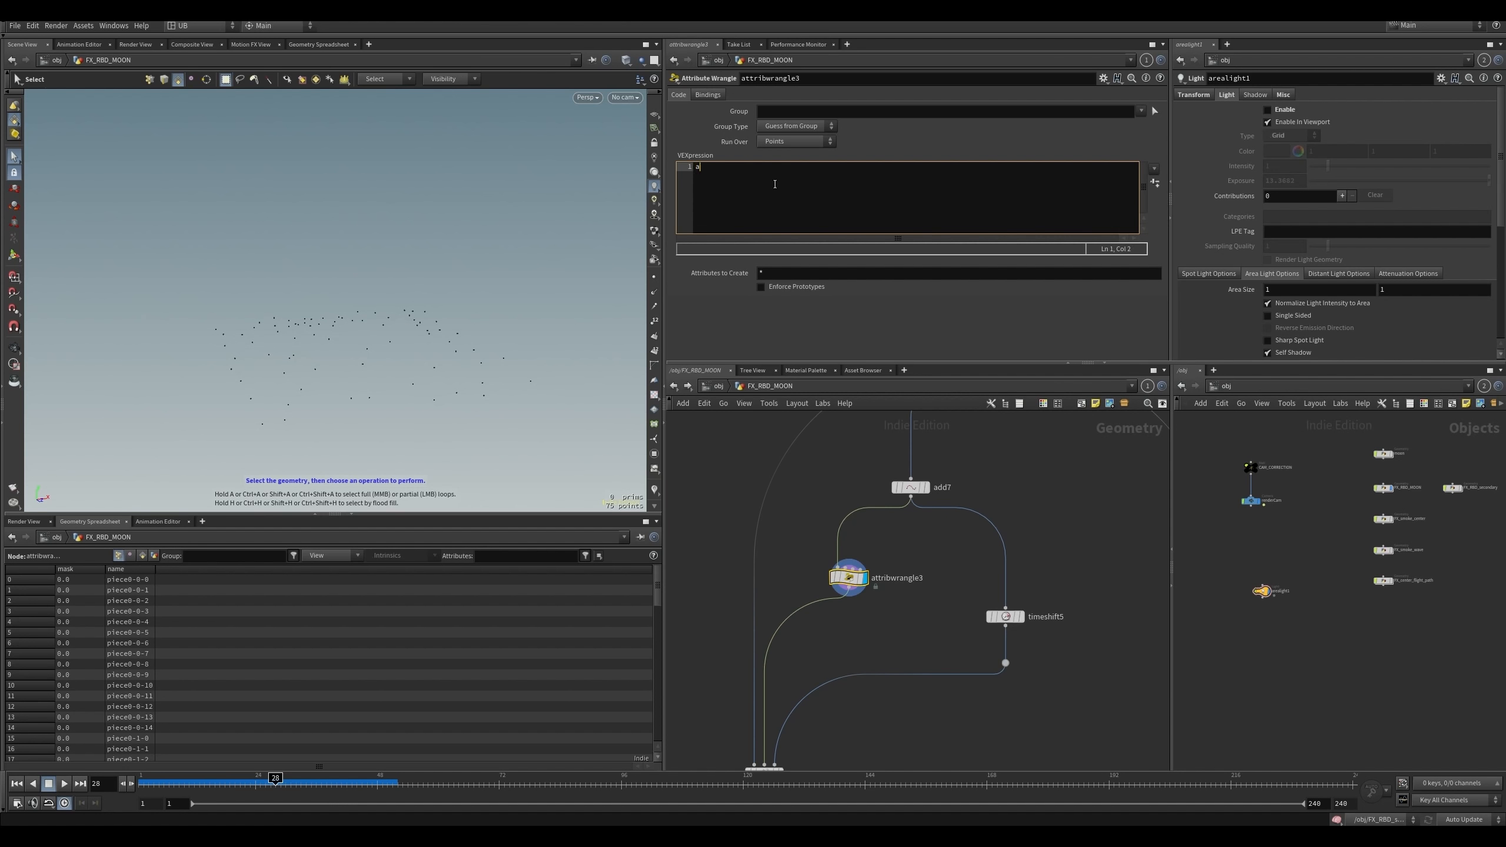
{"action": "key", "text": "BackSpace"}
{"action": "type", "text": "vector axis = {}"}
{"action": "key", "text": "Left"}
{"action": "type", "text": "0,1,"}
{"action": "key", "text": "Return"}
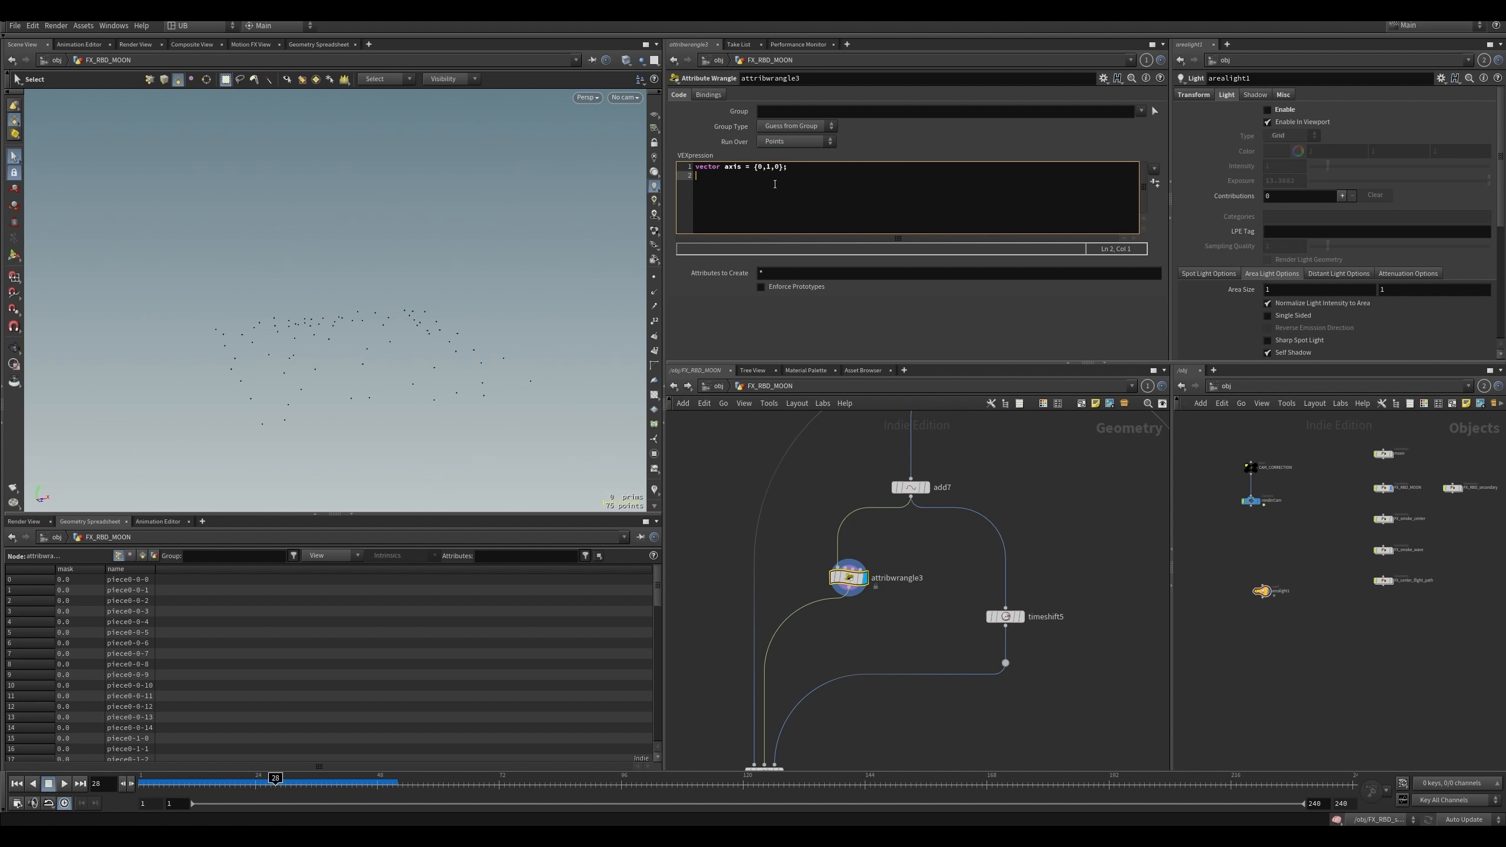
{"action": "type", "text": "float "}
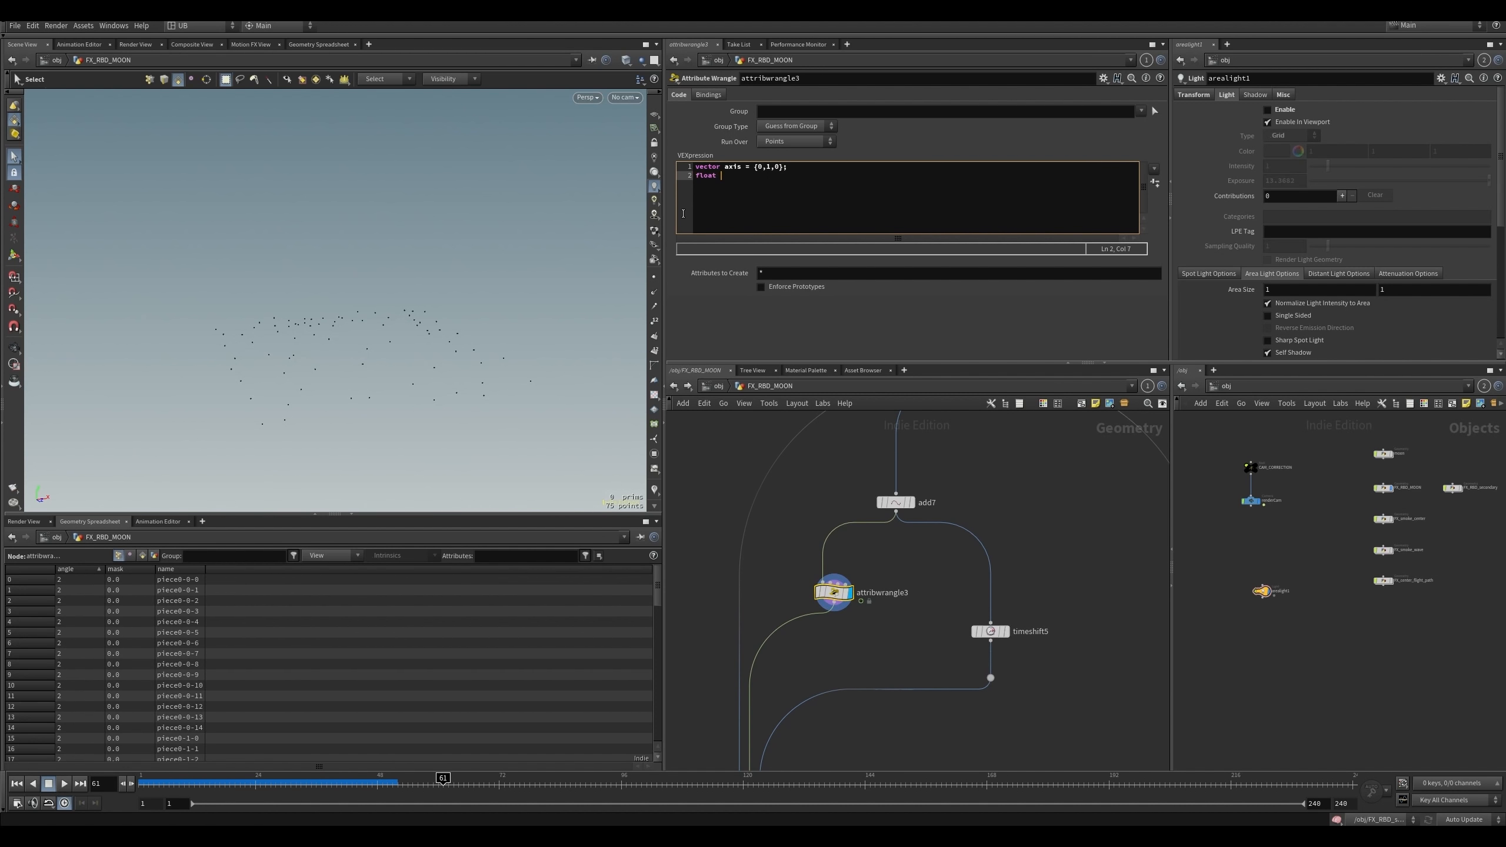
{"action": "type", "text": "angle = @Time;"}
{"action": "key", "text": "Return"}
{"action": "key", "text": "Return"}
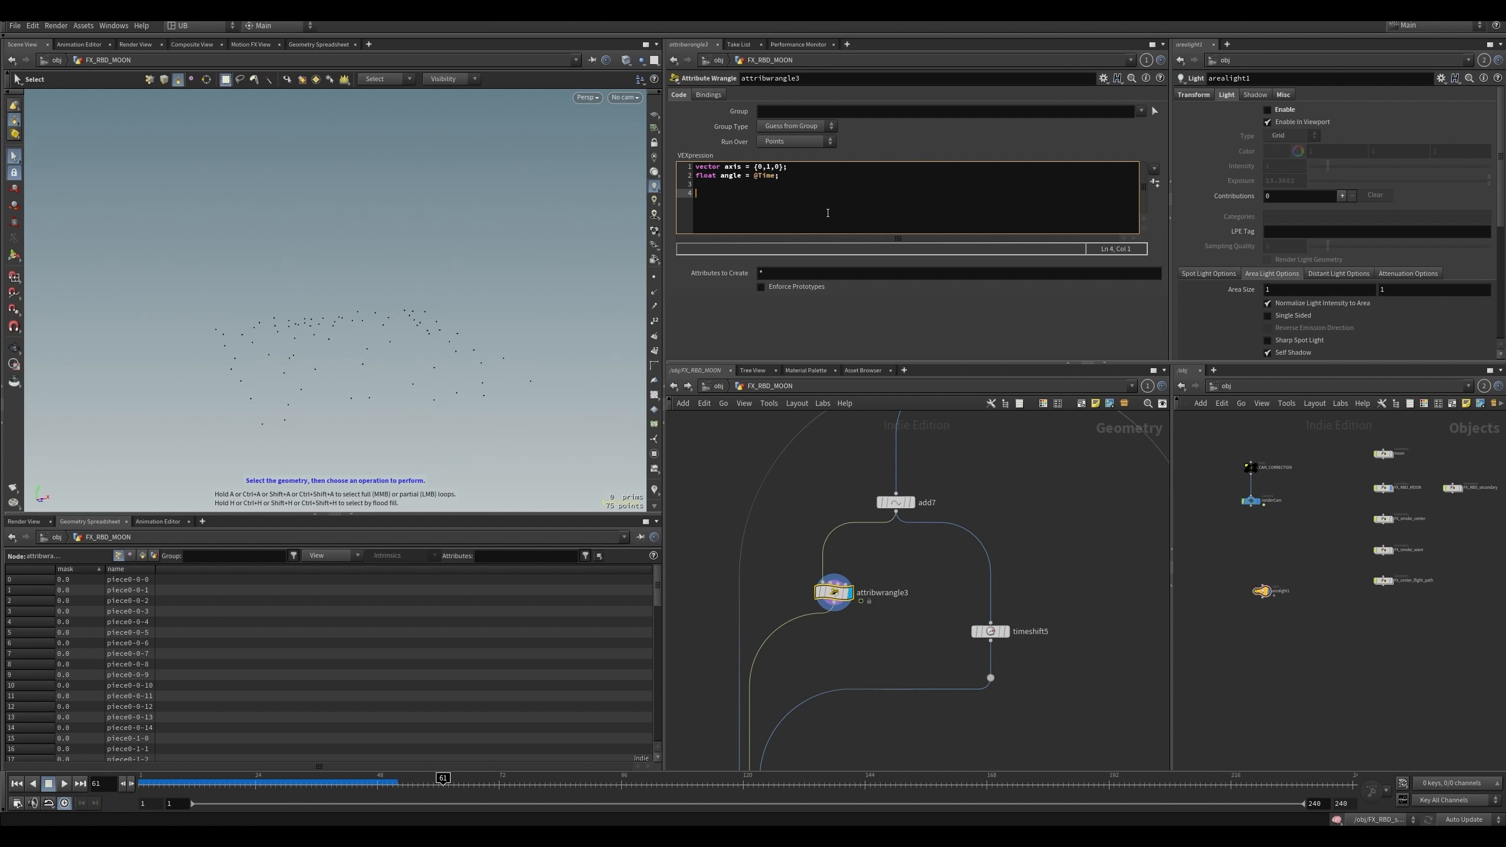
- Add the line p@orient = quaternion(angle,axis); to attribwrangle3's code
{"action": "type", "text": "p@orient"}
{"action": "type", "text": "t "}
{"action": "type", "text": "quat"}
{"action": "type", "text": "ernion("}
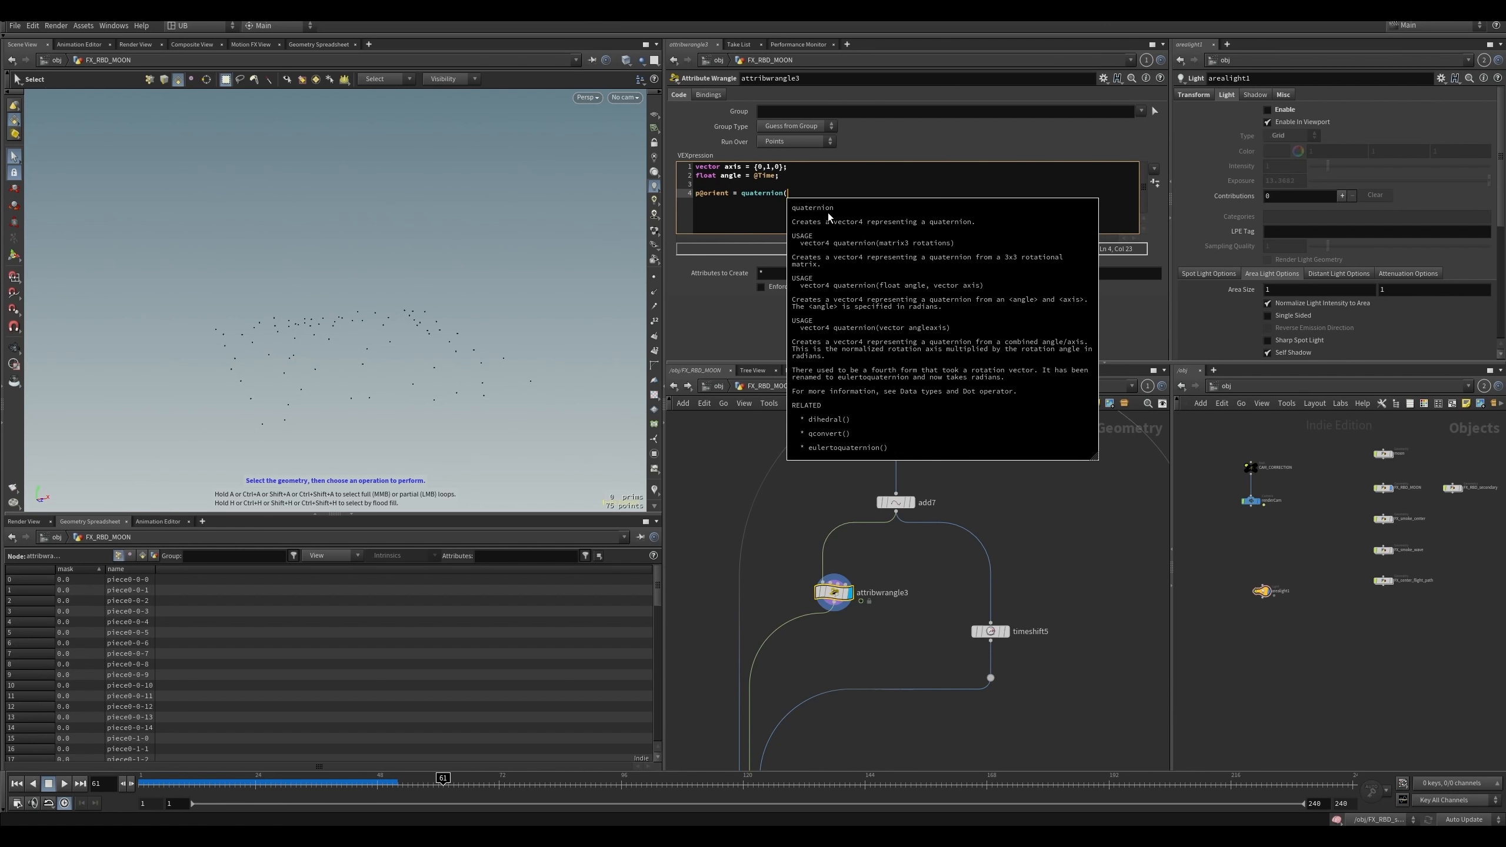
{"action": "type", "text": "ang"}
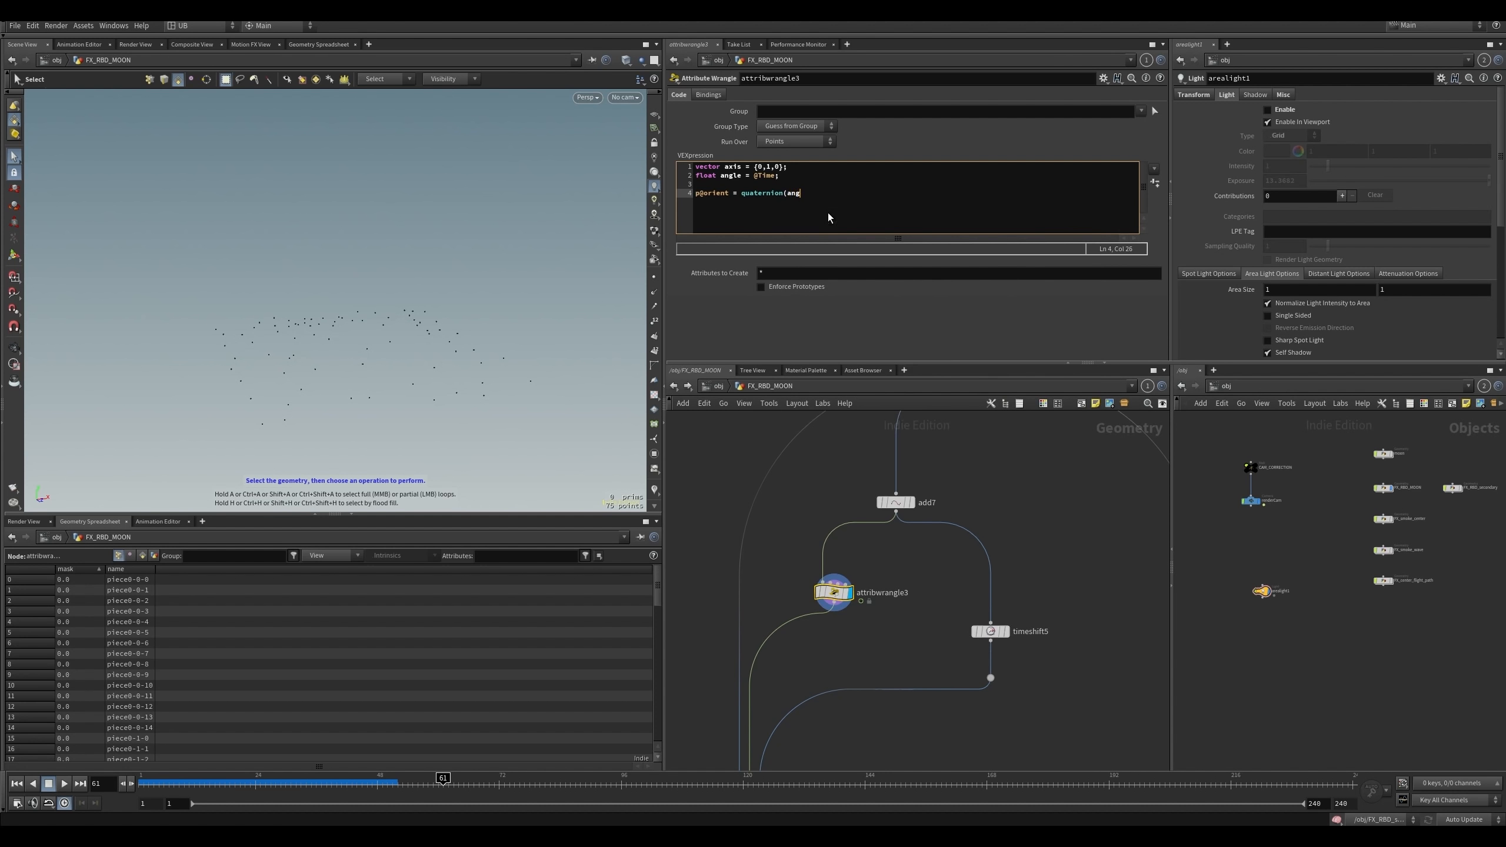
{"action": "type", "text": "le,axis);"}
- Display transformpieces2, scrub the timeline to preview the rotating pieces, and reselect attribwrangle3
{"action": "middle_click_drag", "start_coordinate": [854, 675], "coordinate": [891, 524]}
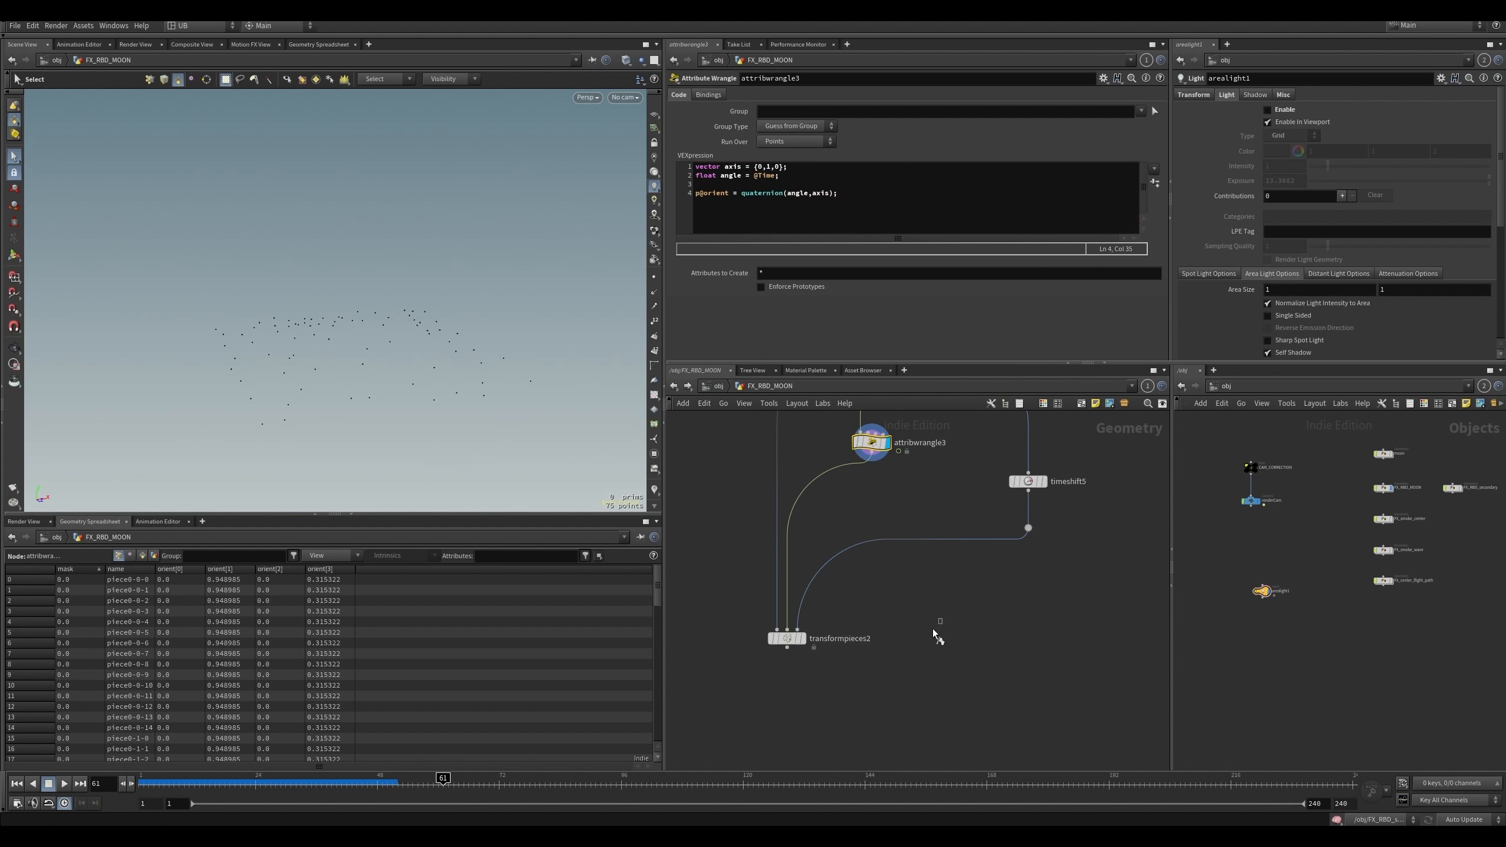
{"action": "left_click", "coordinate": [803, 639]}
{"action": "left_click_drag", "start_coordinate": [268, 790], "coordinate": [306, 784]}
{"action": "middle_click_drag", "start_coordinate": [858, 490], "coordinate": [865, 565]}
{"action": "left_click", "coordinate": [879, 520]}
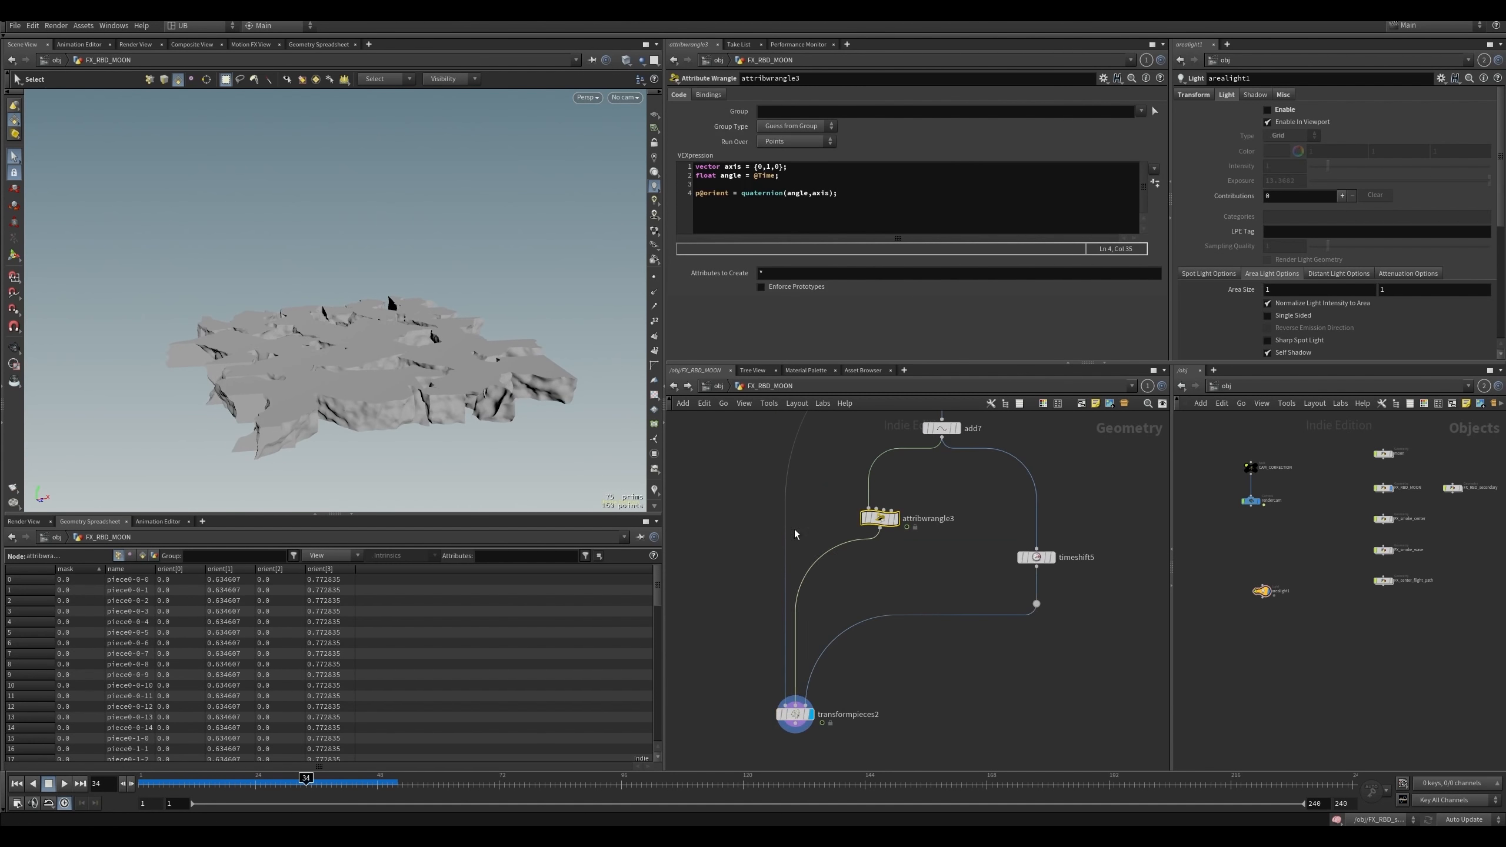
{"action": "left_click_drag", "start_coordinate": [449, 379], "coordinate": [495, 436], "text": "alt"}
{"action": "key", "text": "s"}
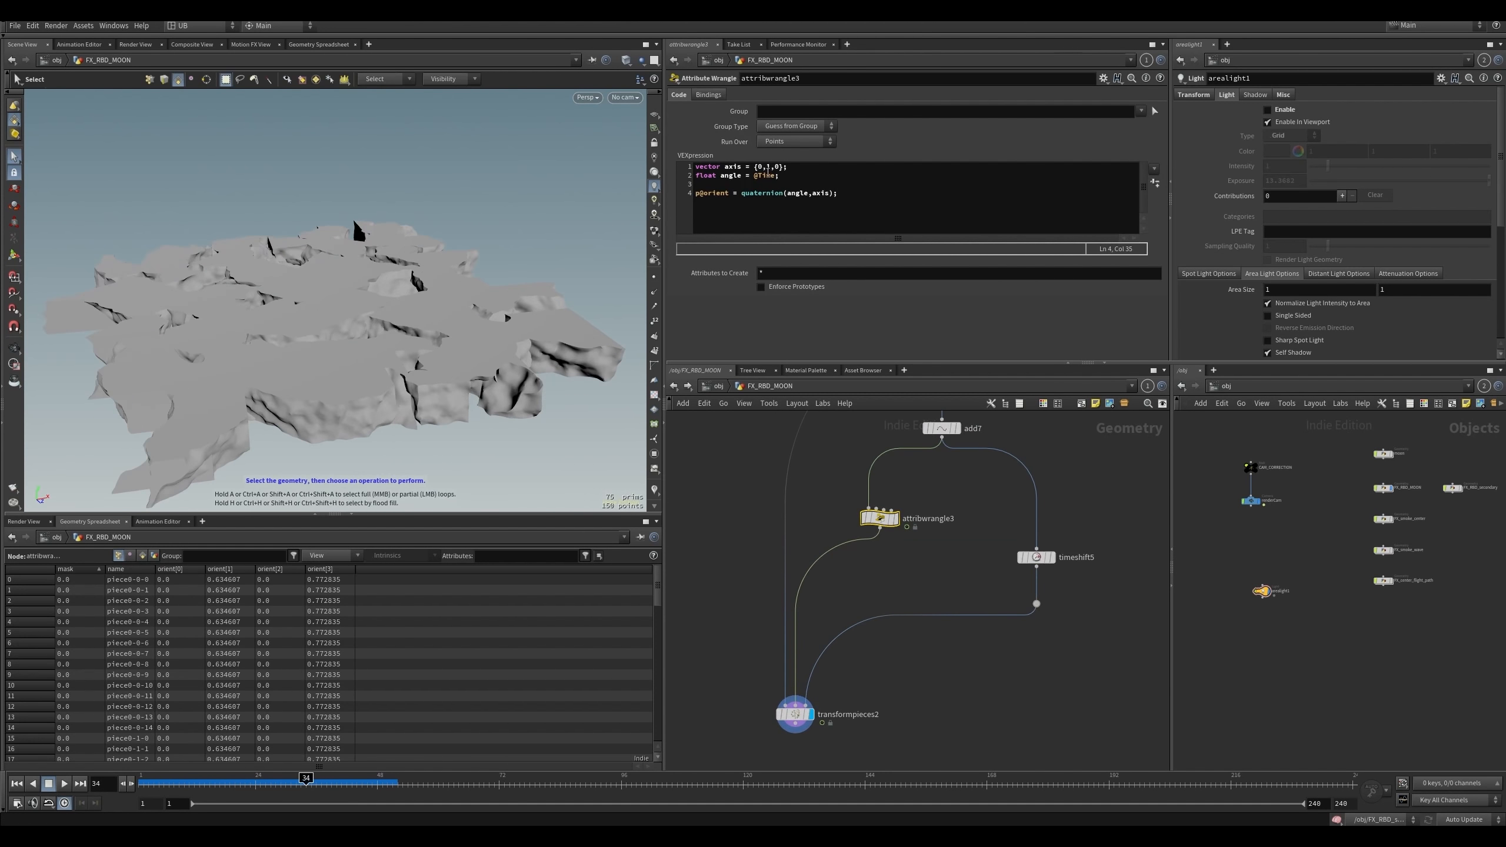
- Highlight the axis vector's Y component and examine the pieces' rotation from the side and from above
{"action": "left_click", "coordinate": [765, 166]}
{"action": "left_click_drag", "start_coordinate": [765, 167], "coordinate": [767, 170]}
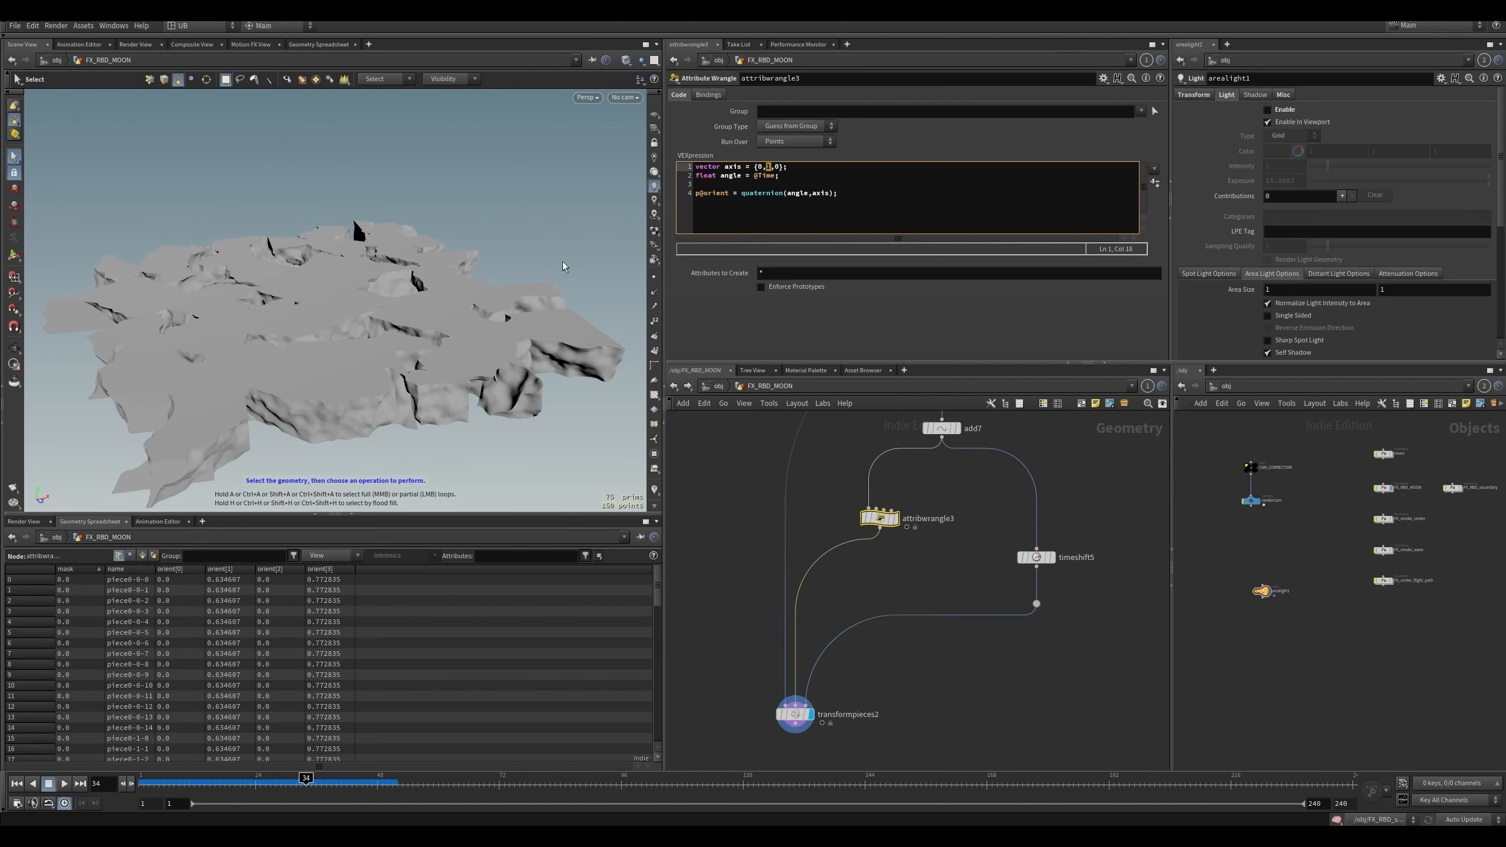
{"action": "key", "text": "Escape"}
{"action": "left_click_drag", "start_coordinate": [553, 379], "coordinate": [369, 320]}
{"action": "key", "text": "s"}
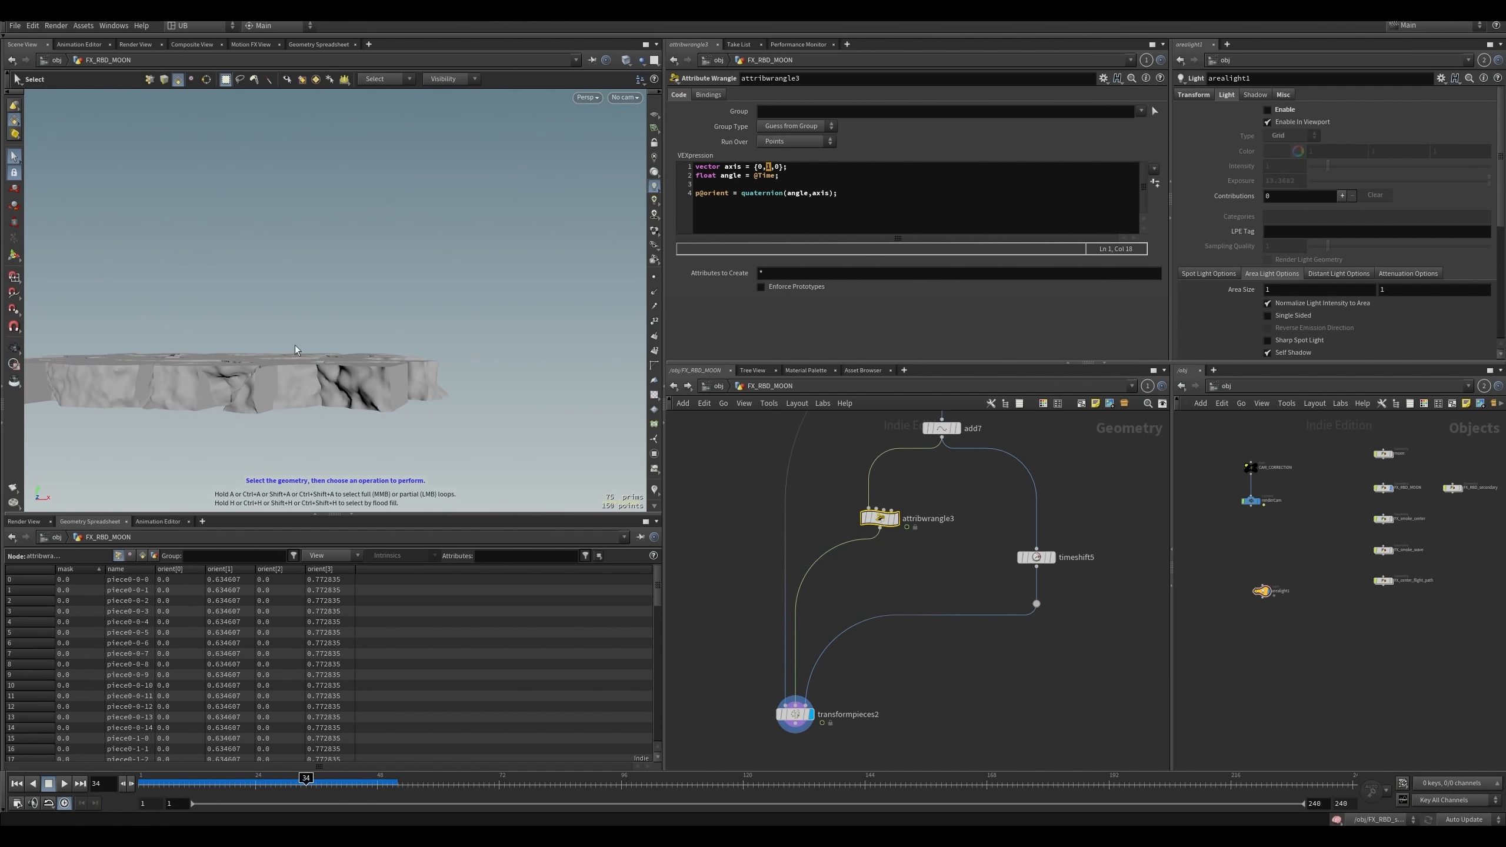
{"action": "key", "text": "Escape"}
{"action": "left_click_drag", "start_coordinate": [296, 350], "coordinate": [447, 429]}
{"action": "key", "text": "s"}
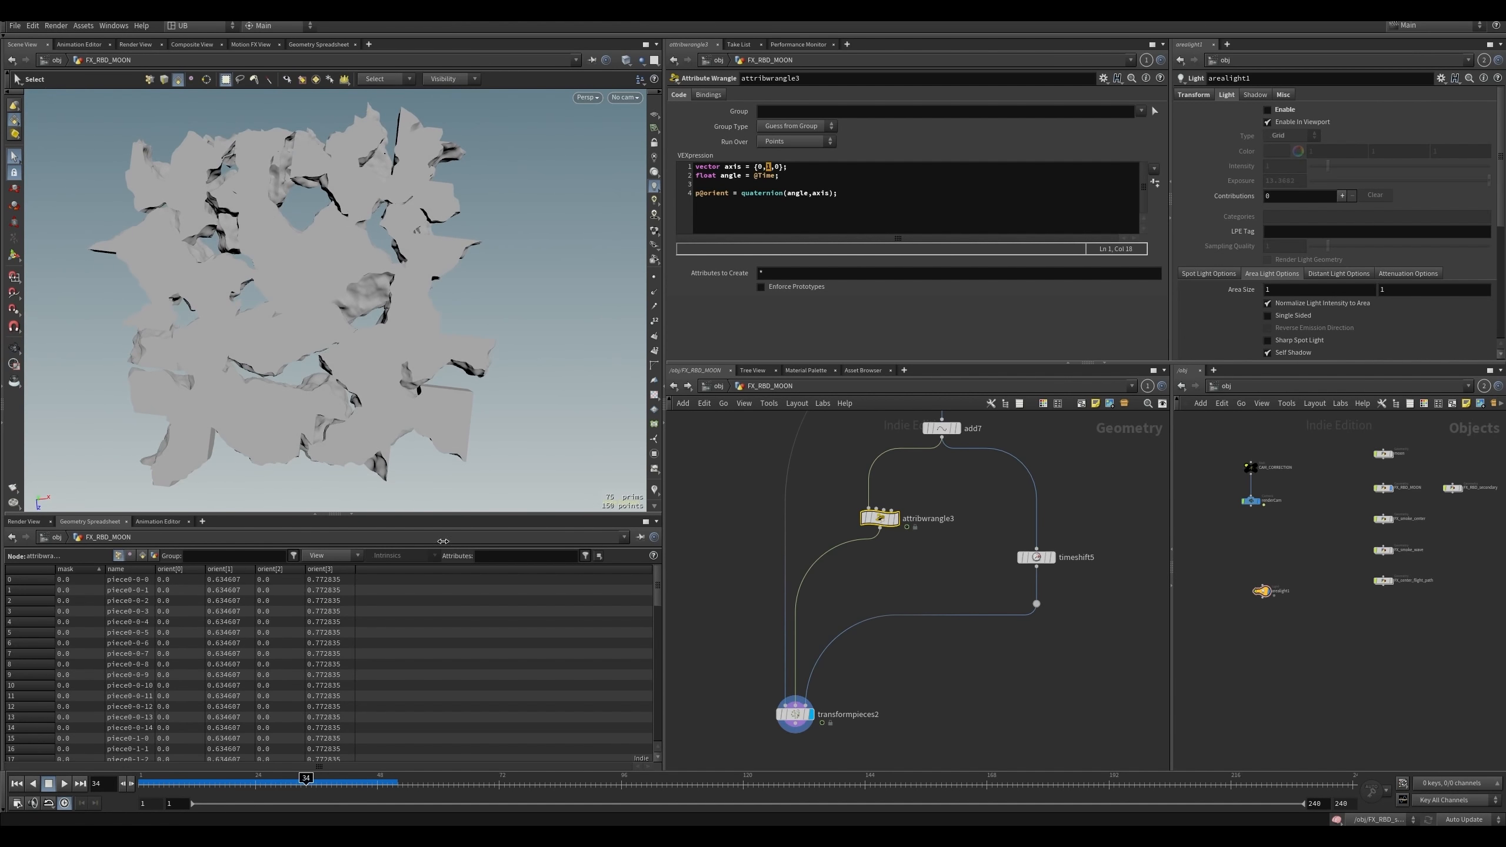
{"action": "mouse_move", "coordinate": [277, 783]}
{"action": "left_mouse_down"}
{"action": "mouse_move", "coordinate": [147, 781]}
{"action": "mouse_move", "coordinate": [533, 777]}
{"action": "mouse_move", "coordinate": [177, 782]}
{"action": "mouse_move", "coordinate": [303, 783]}
{"action": "left_mouse_up"}
{"action": "left_click_drag", "start_coordinate": [367, 367], "coordinate": [385, 237], "text": "alt"}
{"action": "left_click", "coordinate": [756, 194]}
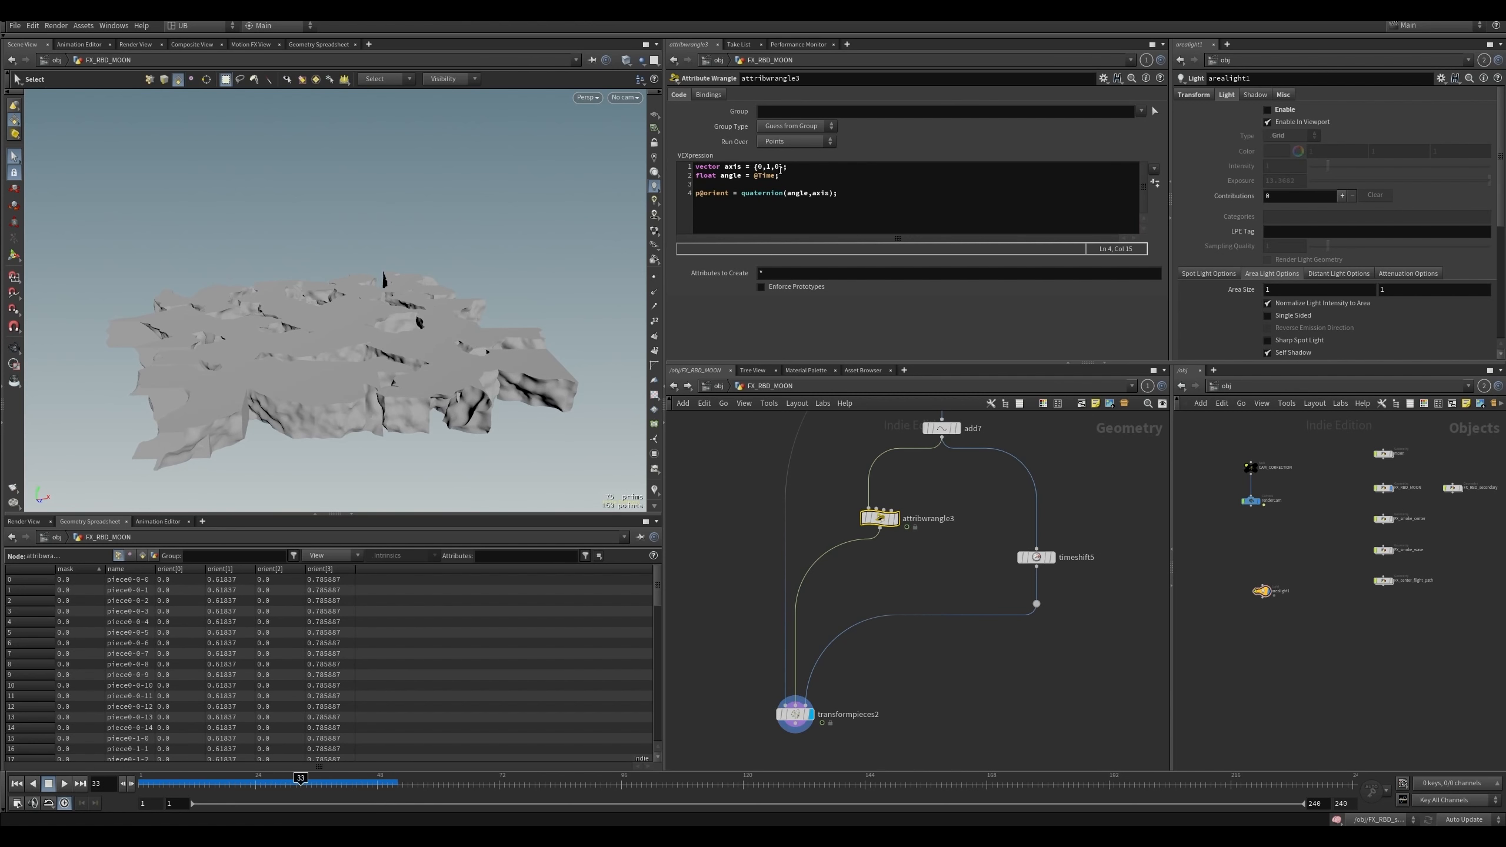
{"action": "left_click", "coordinate": [781, 167]}
{"action": "key", "text": "BackSpace"}
{"action": "key", "text": "BackSpace"}
{"action": "key", "text": "BackSpace"}
{"action": "key", "text": "BackSpace"}
{"action": "key", "text": "BackSpace"}
{"action": "key", "text": "BackSpace"}
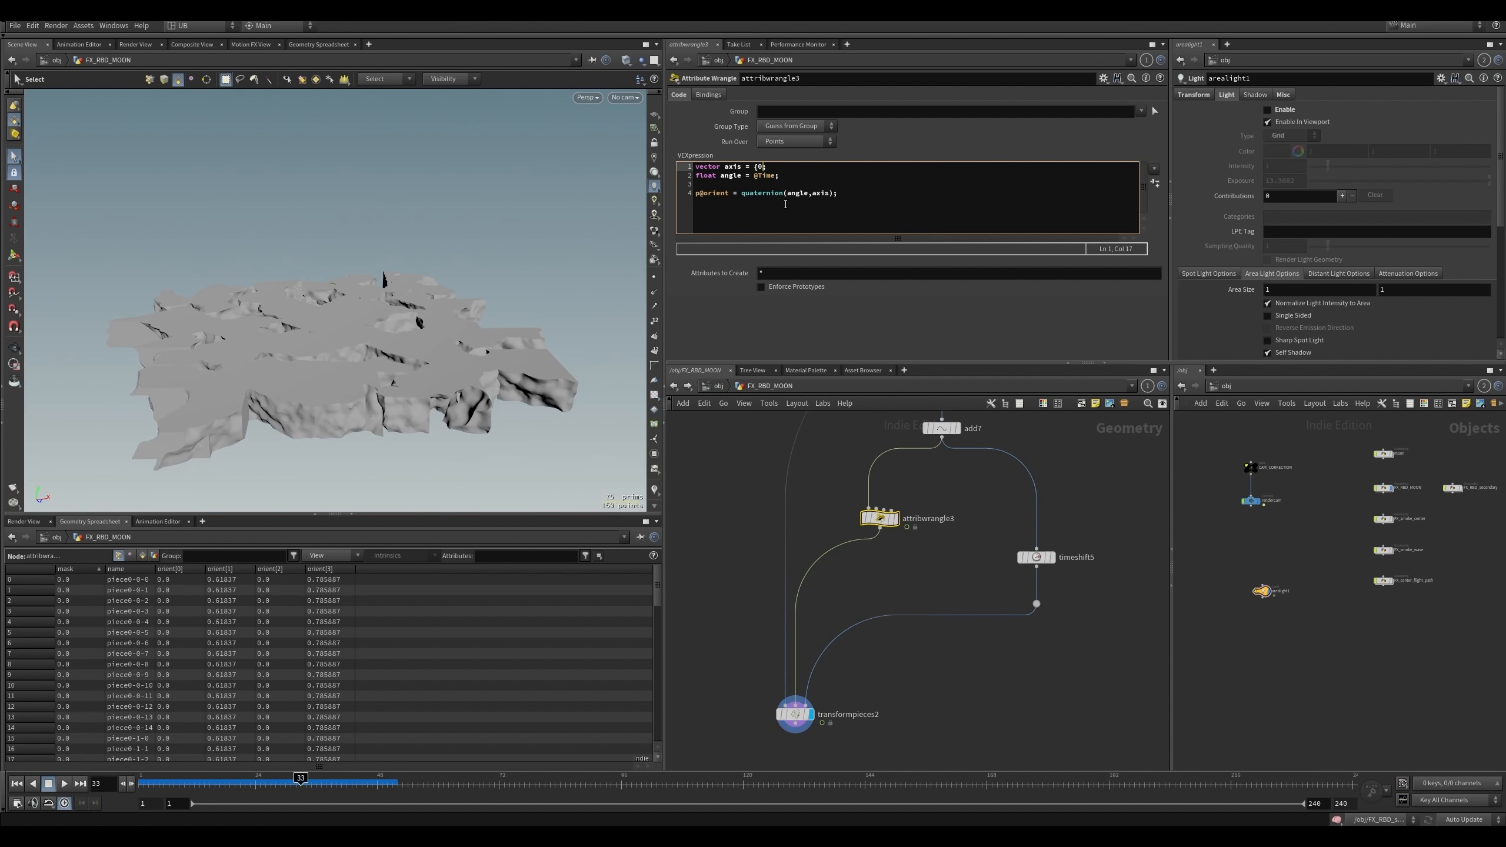
{"action": "key", "text": "BackSpace"}
{"action": "type", "text": "sample_dire"}
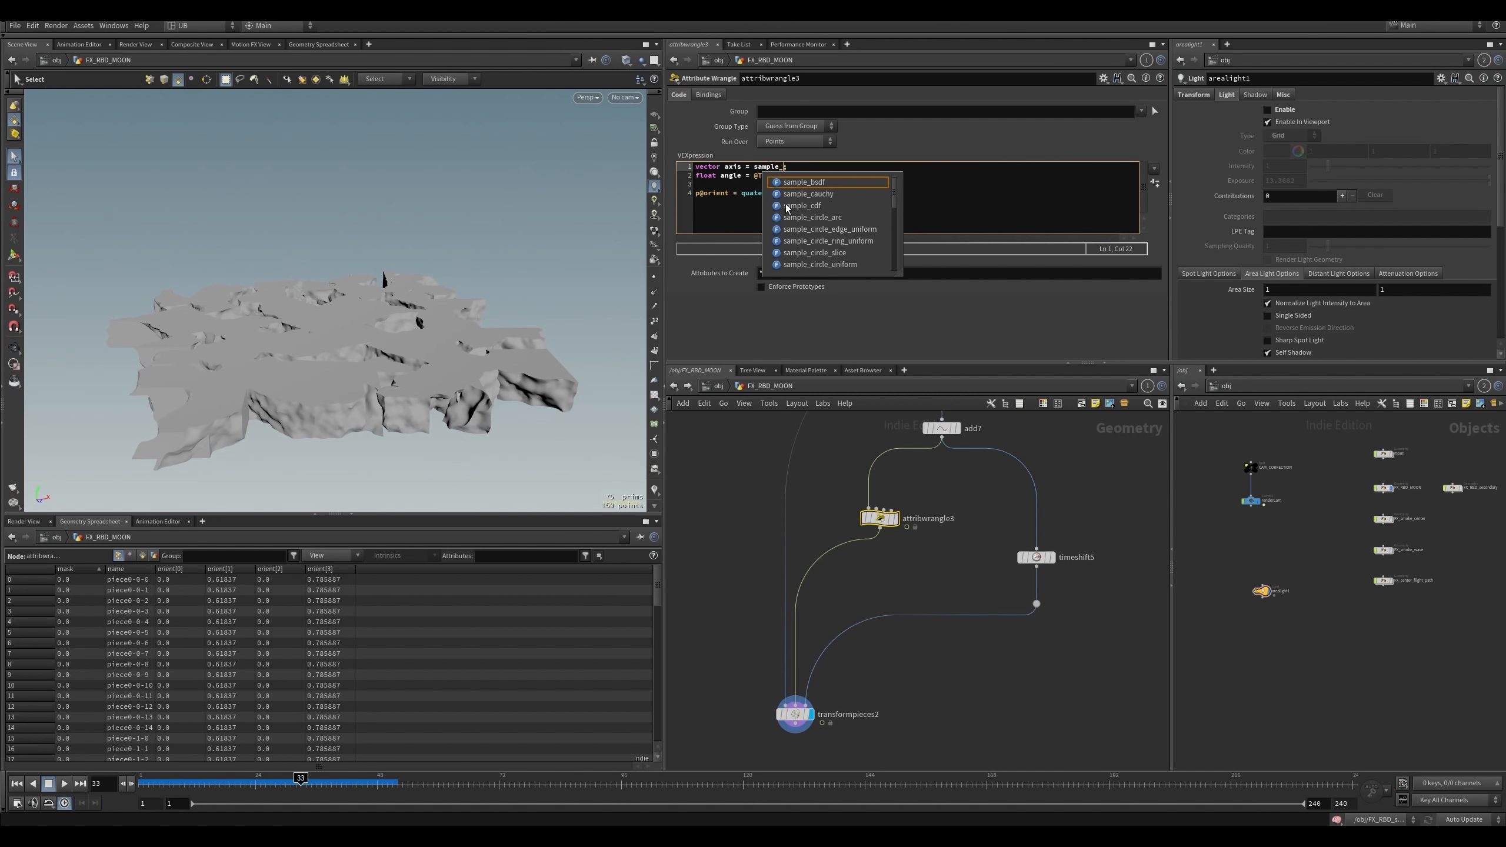
{"action": "key", "text": "Down"}
{"action": "key", "text": "Return"}
{"action": "type", "text": "(@"}
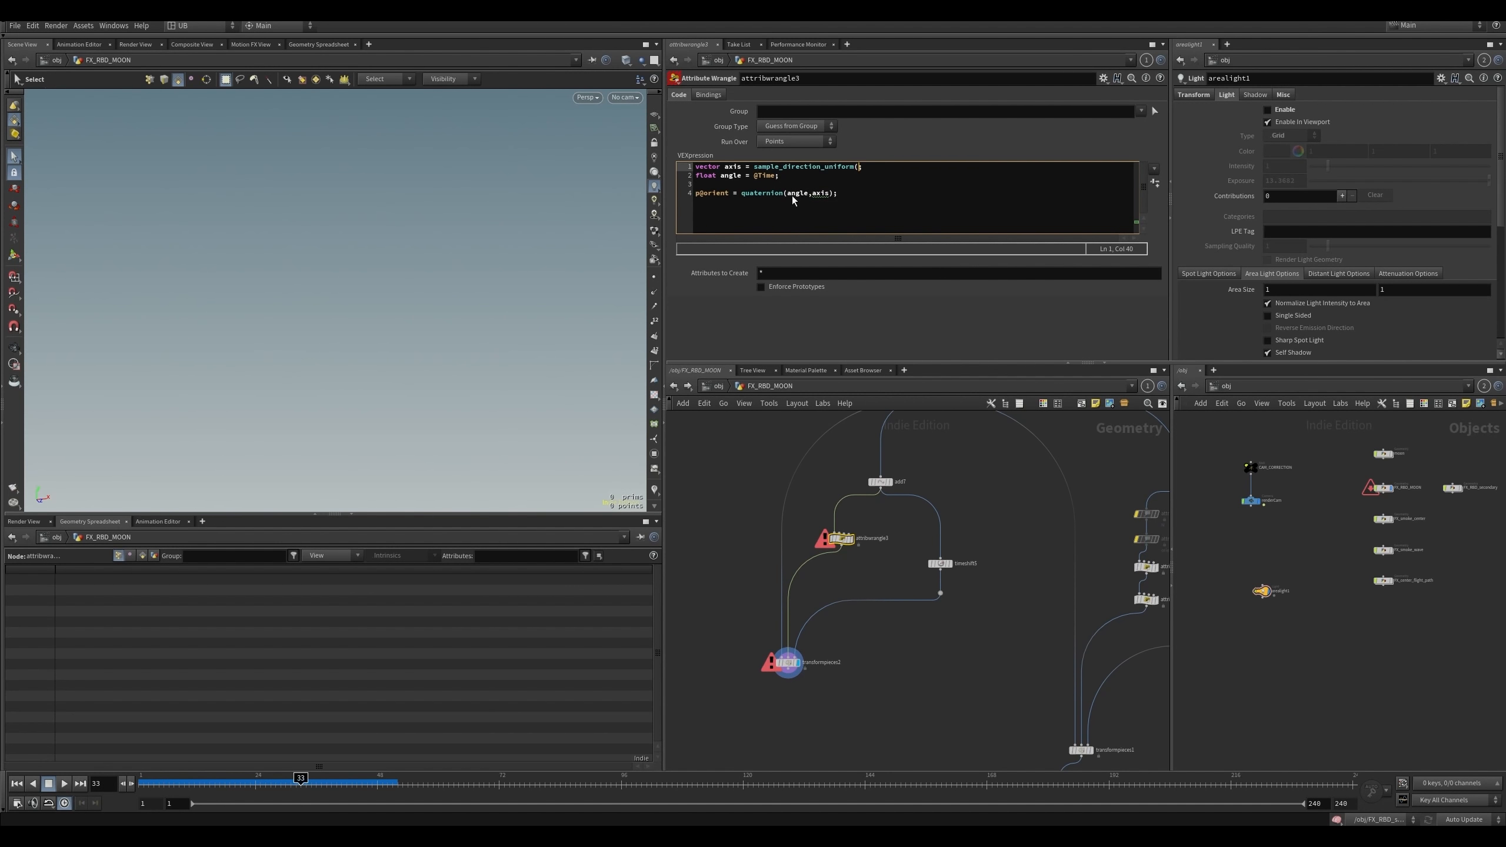
{"action": "key", "text": "ctrl+s"}
{"action": "key", "text": "BackSpace"}
{"action": "type", "text": "rand(@ptnum))"}
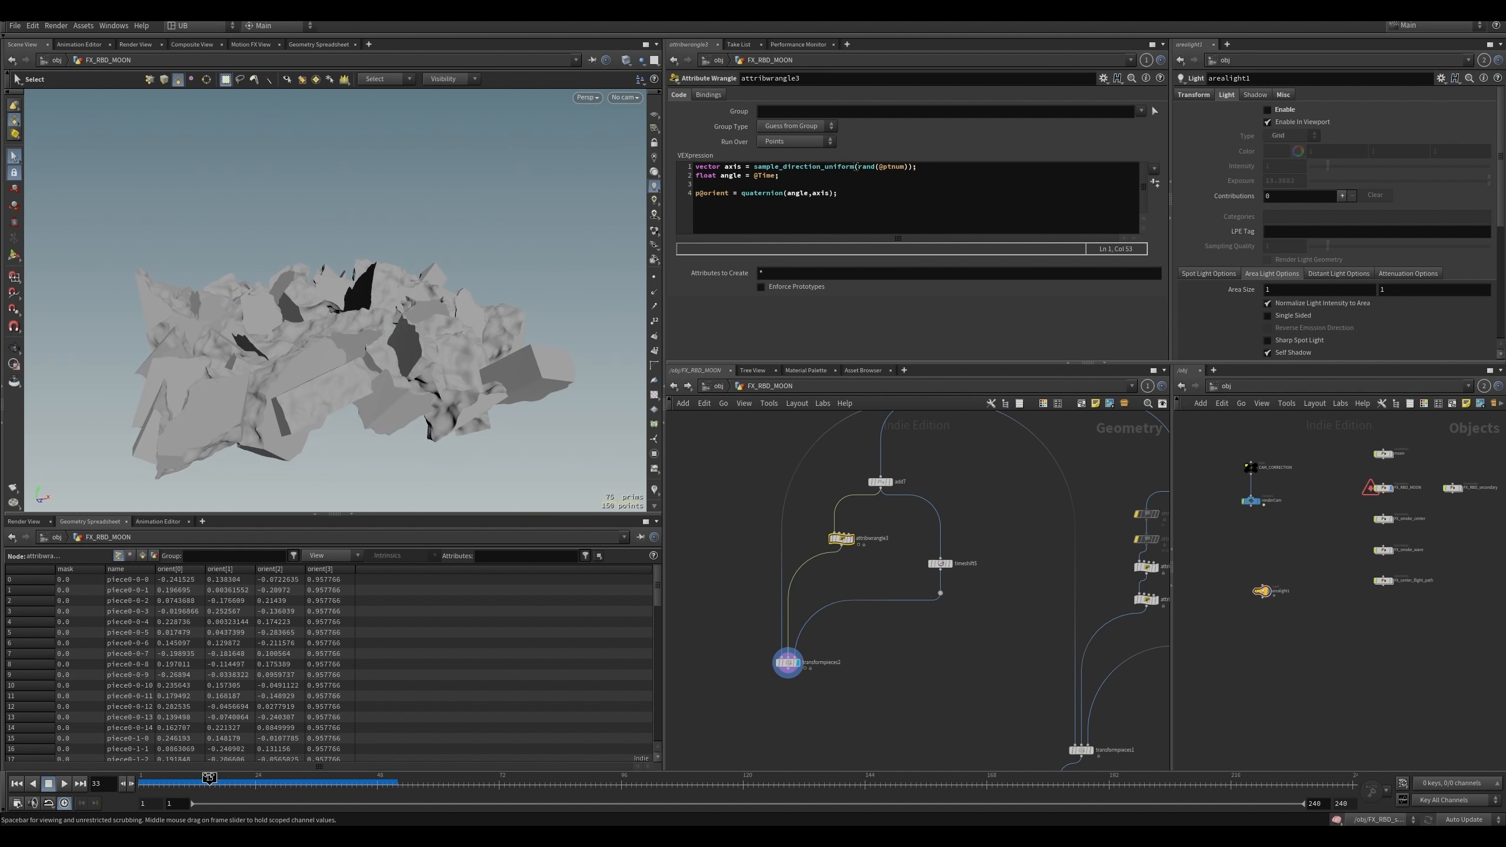
- Play the animation from an early frame, stop at frame 51, and inspect the randomly rotated pieces
{"action": "left_click", "coordinate": [179, 779]}
{"action": "key", "text": "Up"}
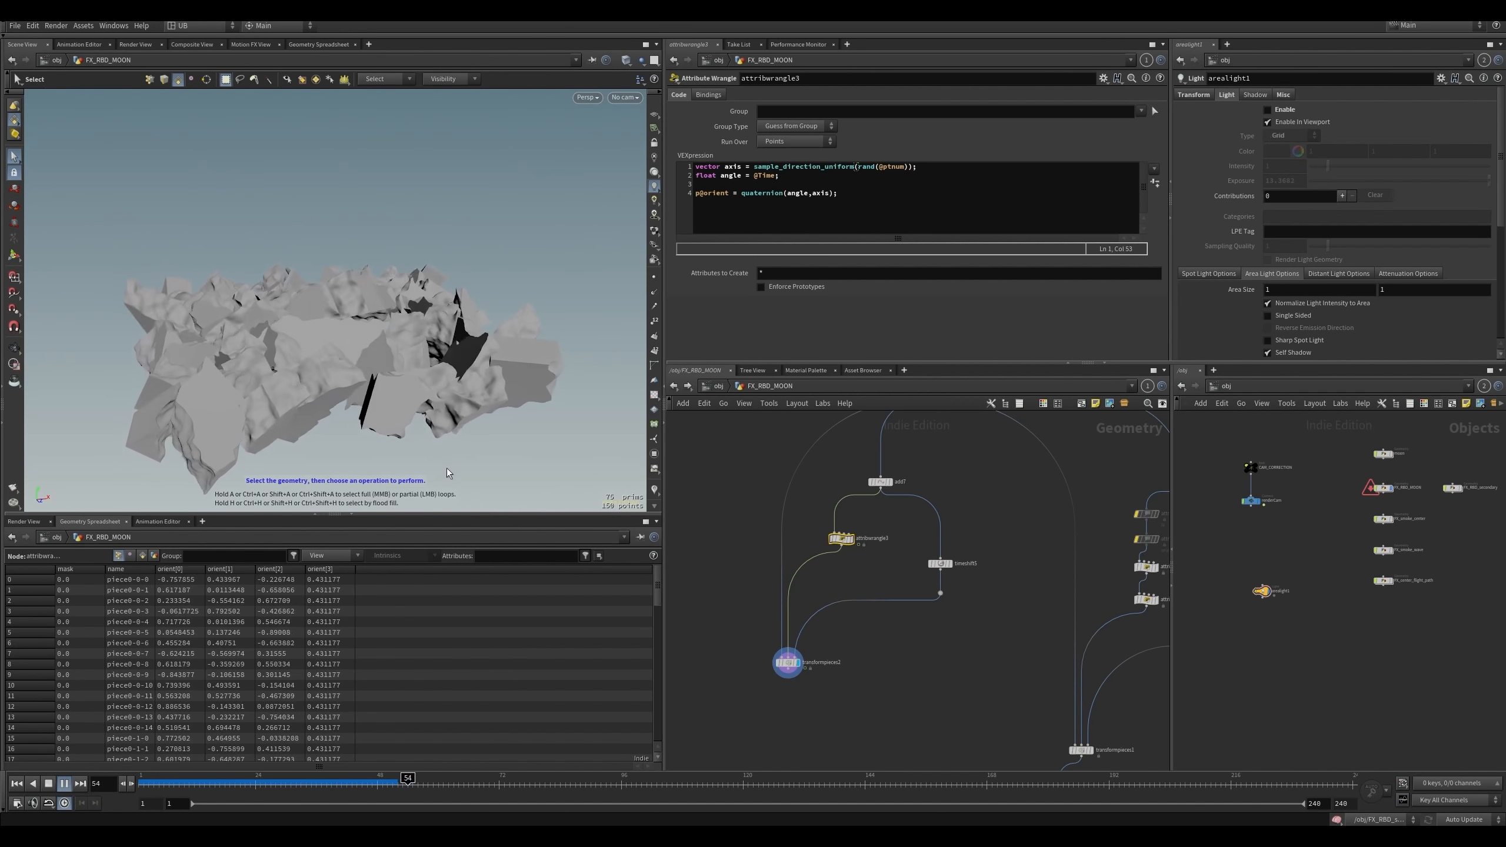
{"action": "left_click", "coordinate": [392, 780]}
{"action": "left_click_drag", "start_coordinate": [416, 380], "coordinate": [407, 418], "text": "alt"}
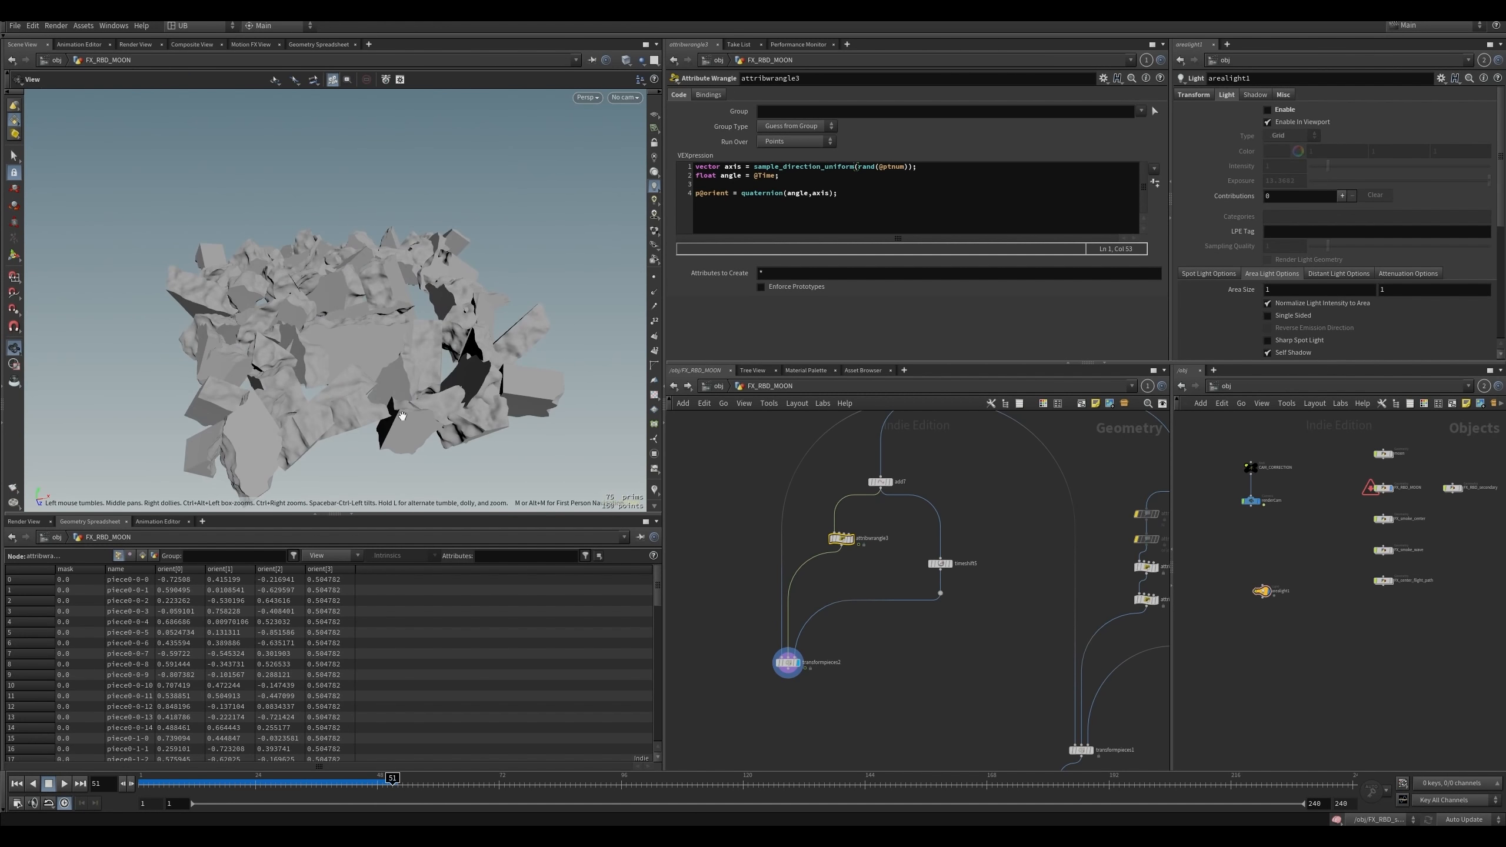
{"action": "key", "text": "s"}
{"action": "left_click_drag", "start_coordinate": [433, 409], "coordinate": [415, 412]}
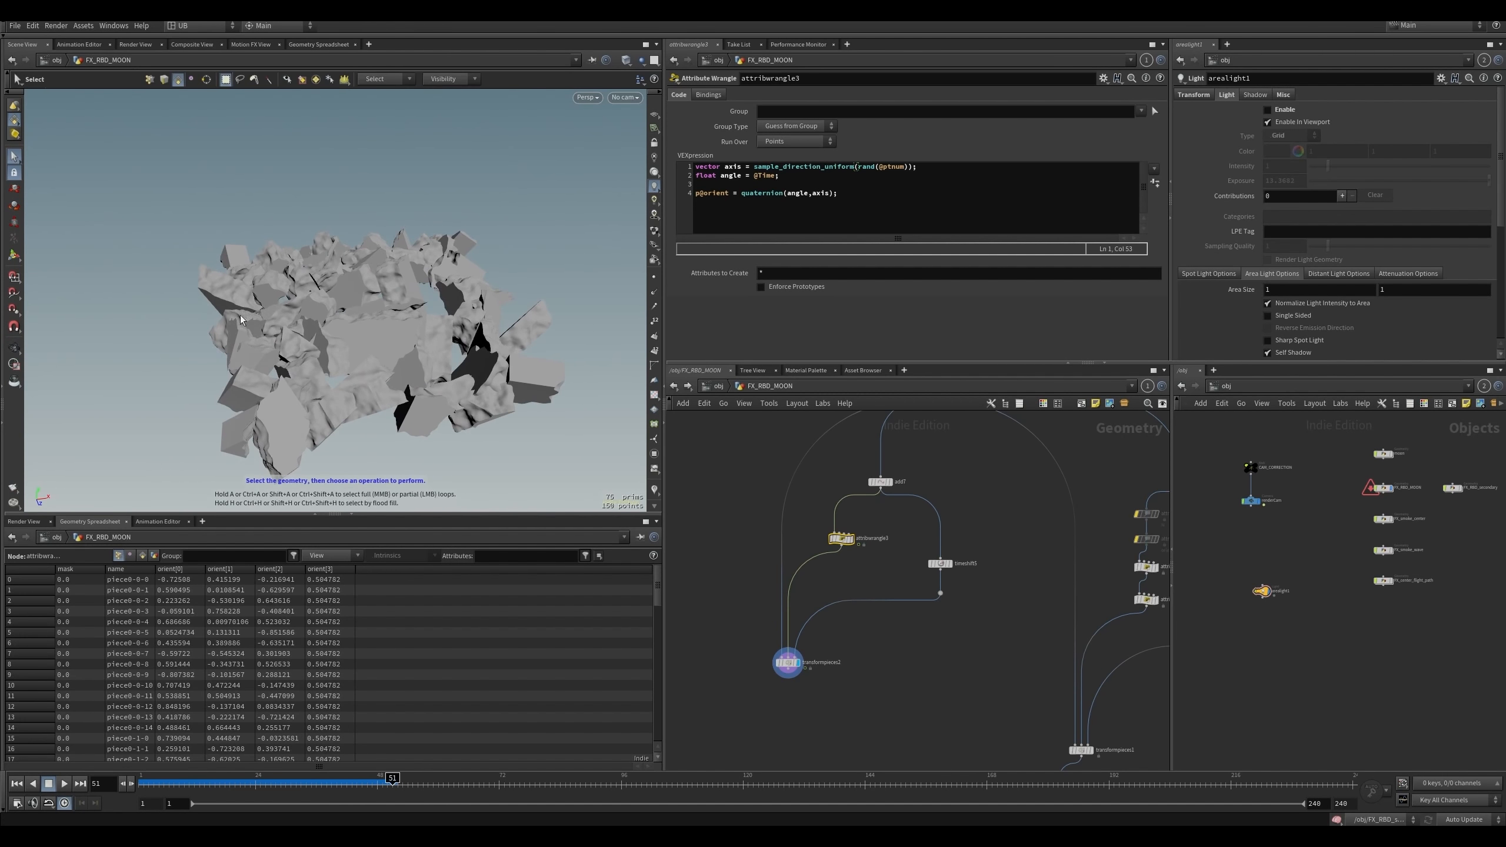
{"action": "middle_click_drag", "start_coordinate": [890, 463], "coordinate": [721, 590]}
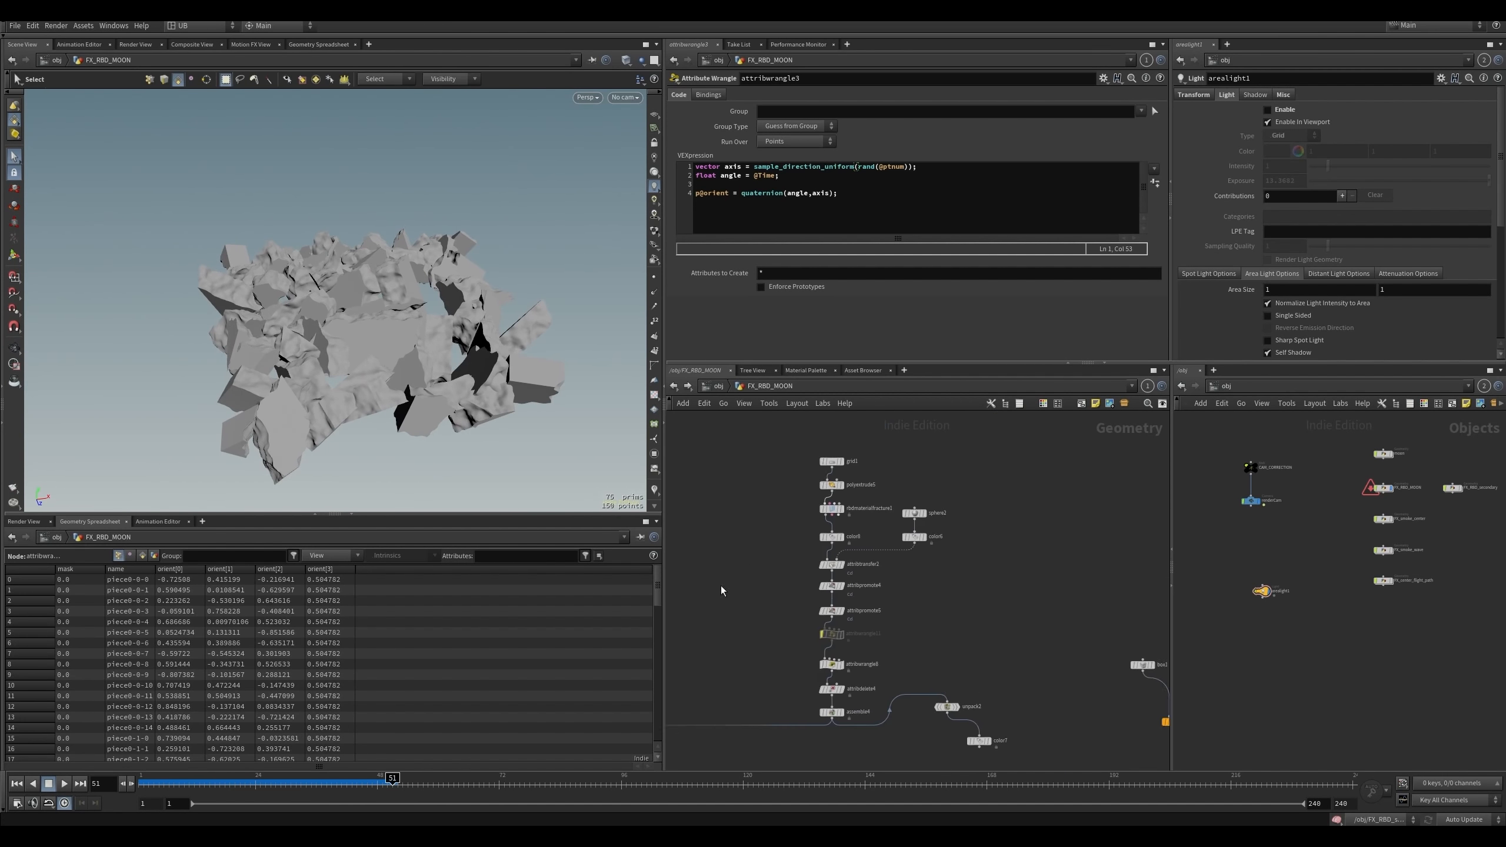
{"action": "left_click", "coordinate": [914, 537]}
{"action": "left_click", "coordinate": [832, 564]}
{"action": "left_click", "coordinate": [842, 563]}
{"action": "scroll", "coordinate": [786, 605], "scroll_direction": "up", "scroll_amount": 2}
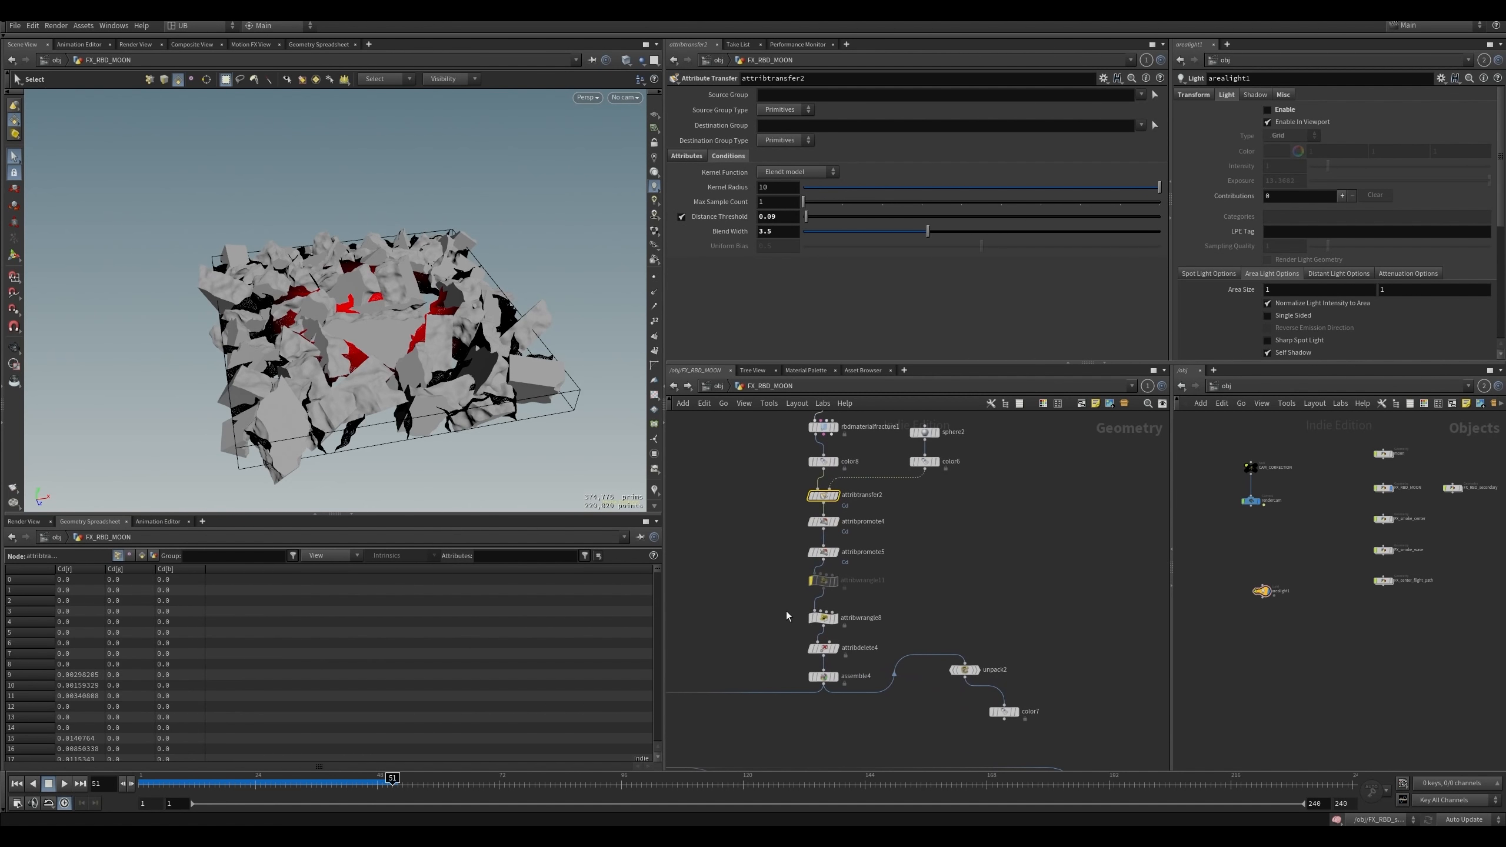
{"action": "left_click", "coordinate": [823, 618]}
{"action": "scroll", "coordinate": [889, 563], "scroll_direction": "down", "scroll_amount": 3}
{"action": "middle_click_drag", "start_coordinate": [890, 564], "coordinate": [859, 505]}
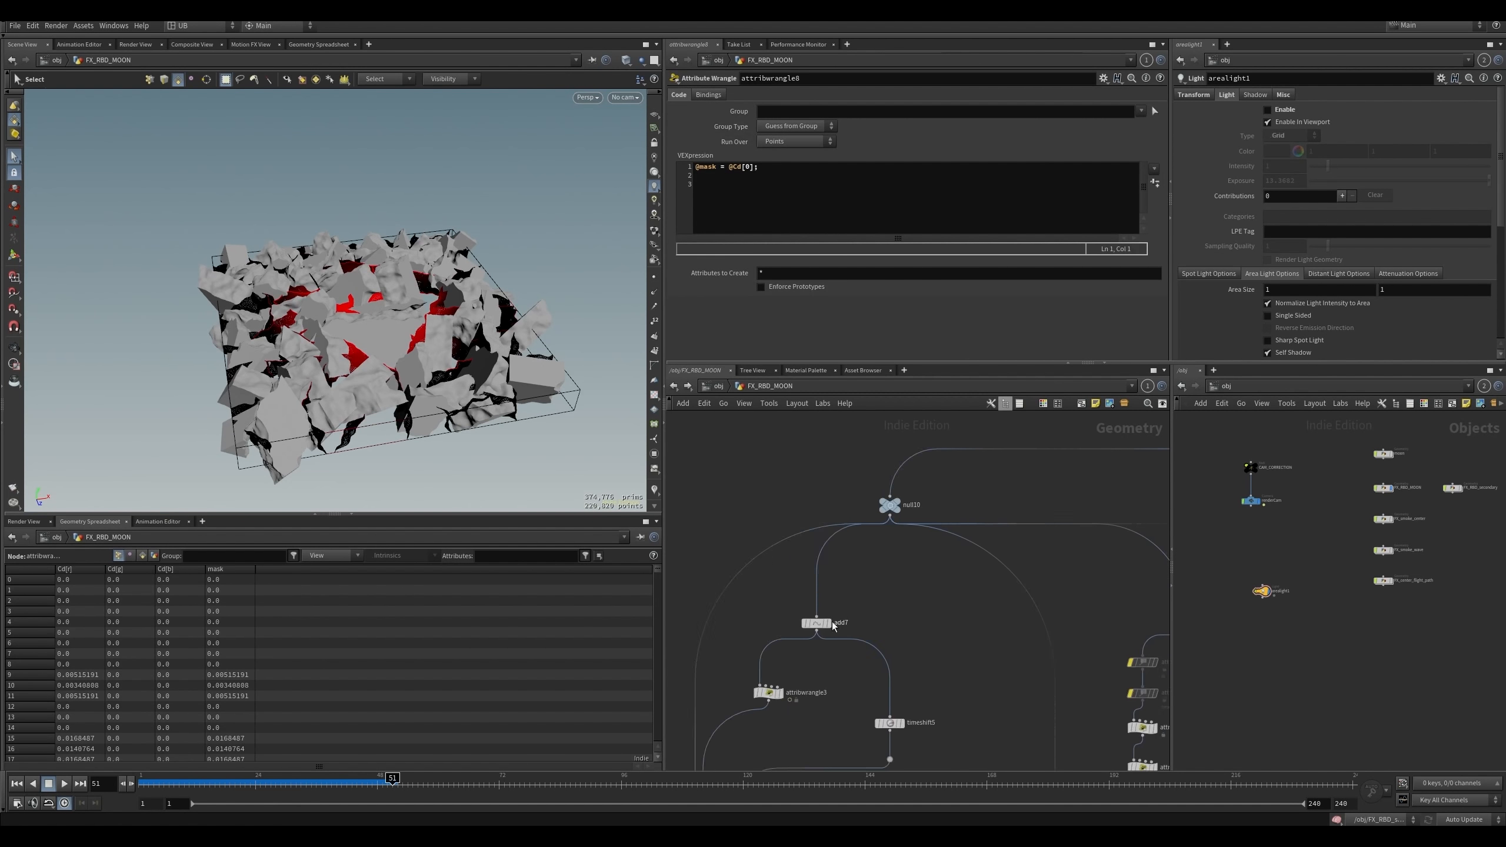
{"action": "scroll", "coordinate": [835, 552], "scroll_direction": "up", "scroll_amount": 2}
{"action": "left_click", "coordinate": [807, 576]}
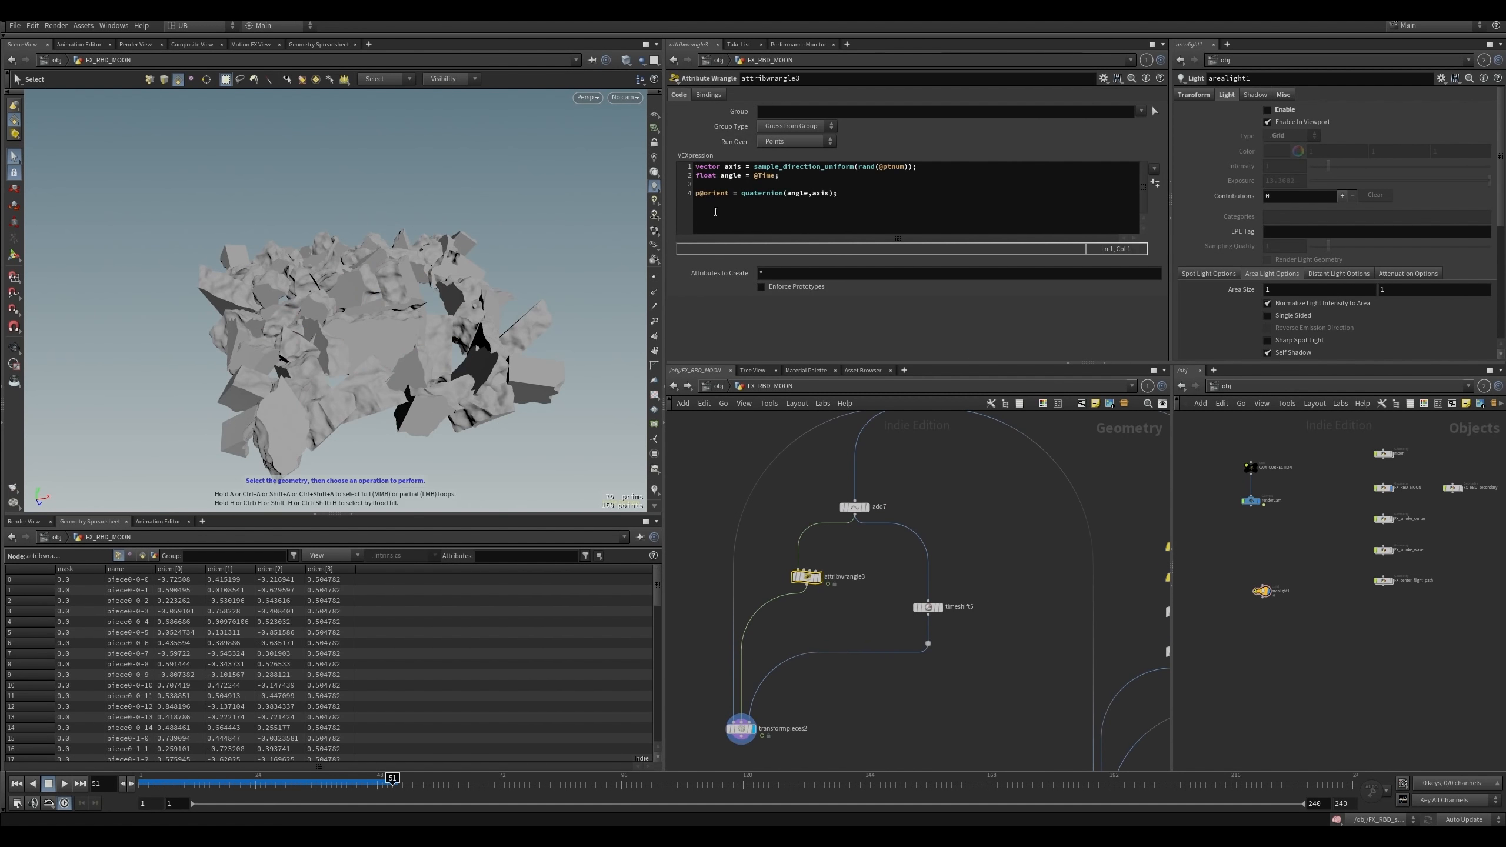
{"action": "left_click", "coordinate": [774, 175]}
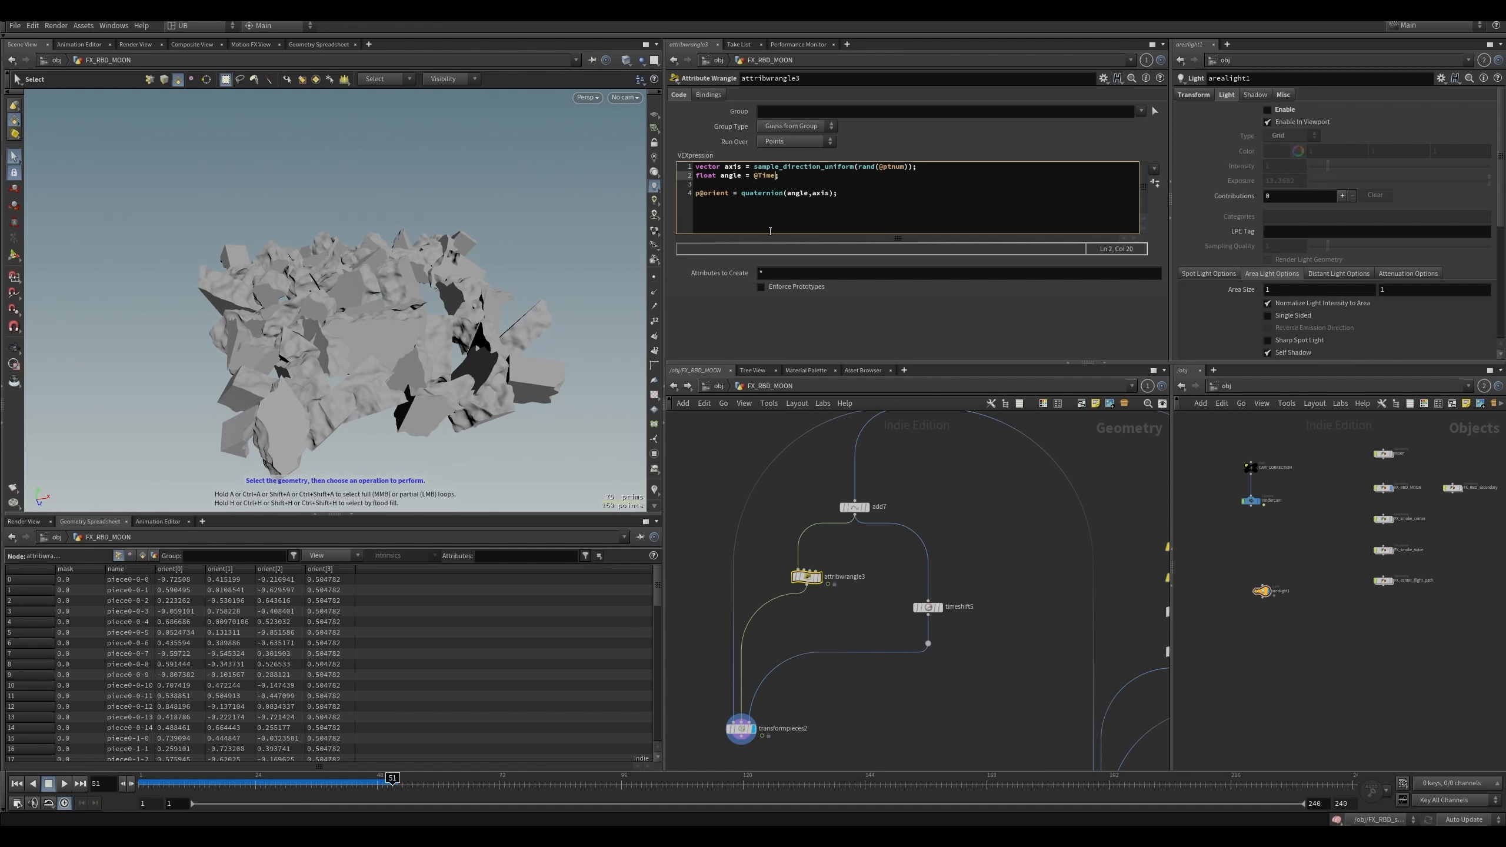
{"action": "type", "text": "@mask"}
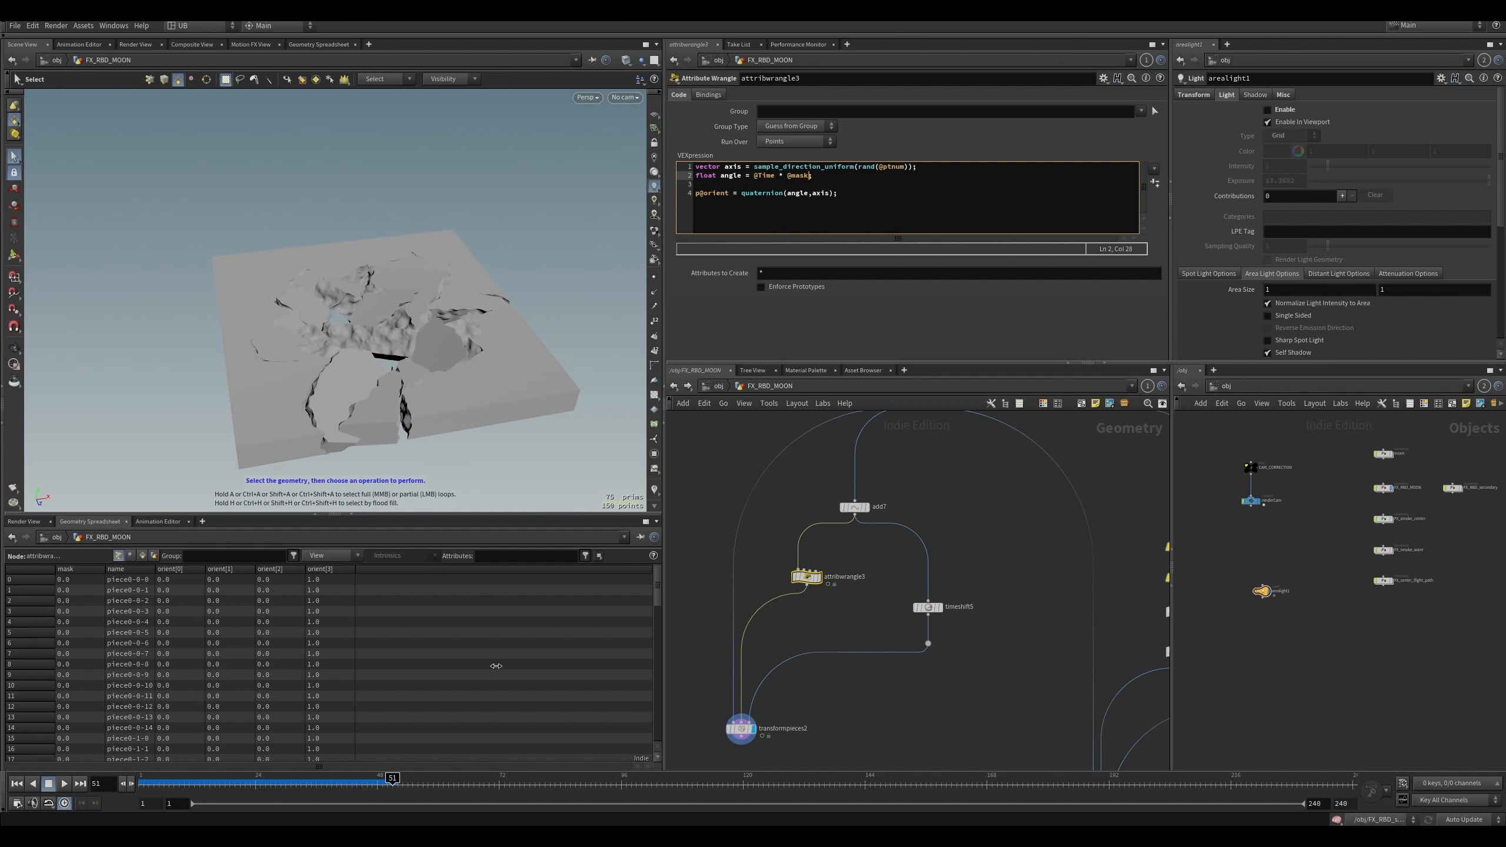
- Play and scrub the masked rotation, stop at frame 49, and orbit around the fractured slab
{"action": "left_click", "coordinate": [226, 795]}
{"action": "key", "text": "Up"}
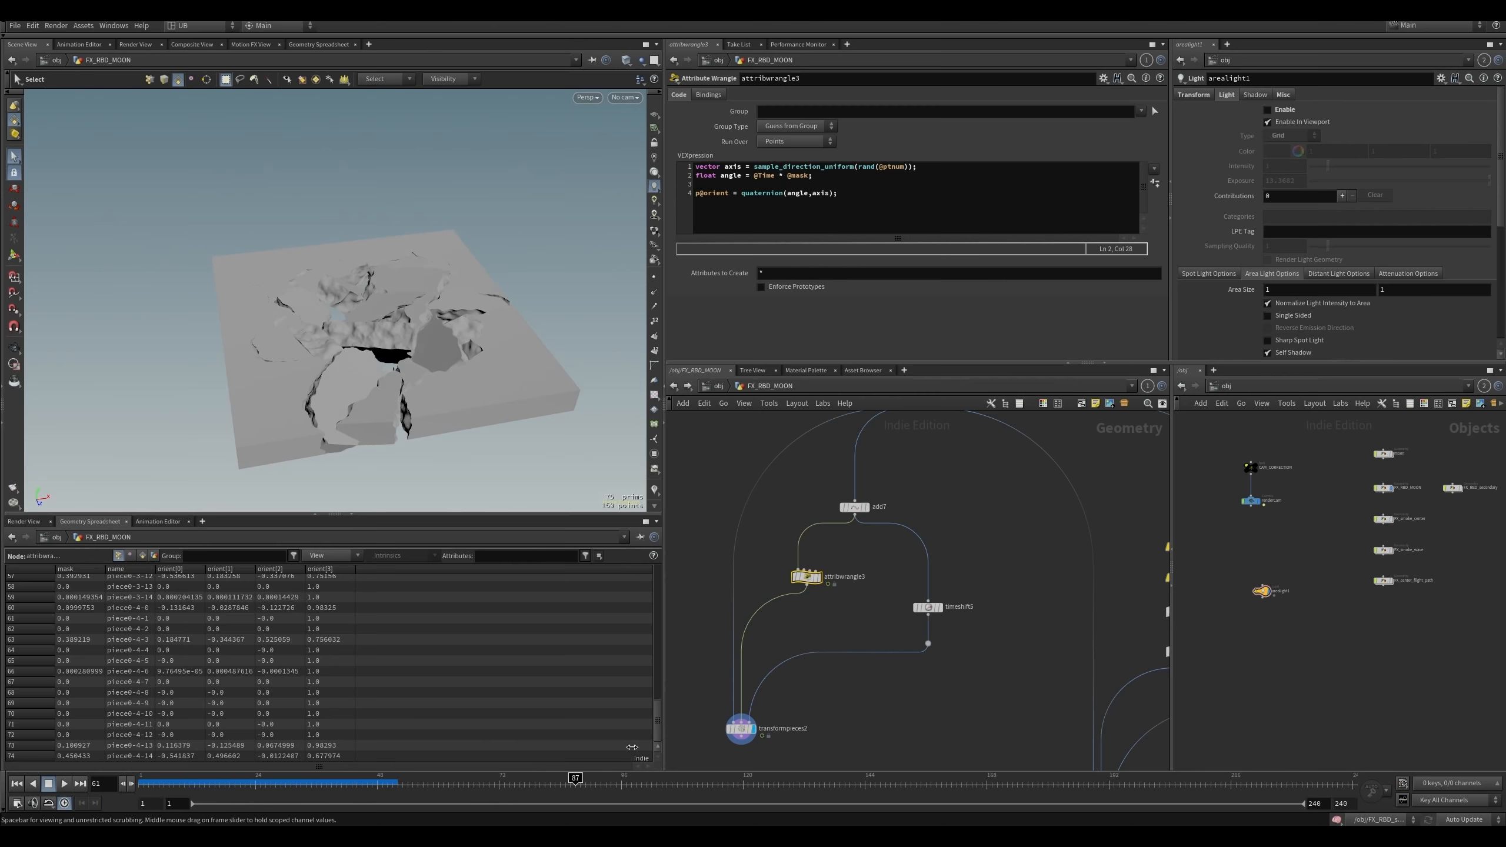
{"action": "key", "text": "Up"}
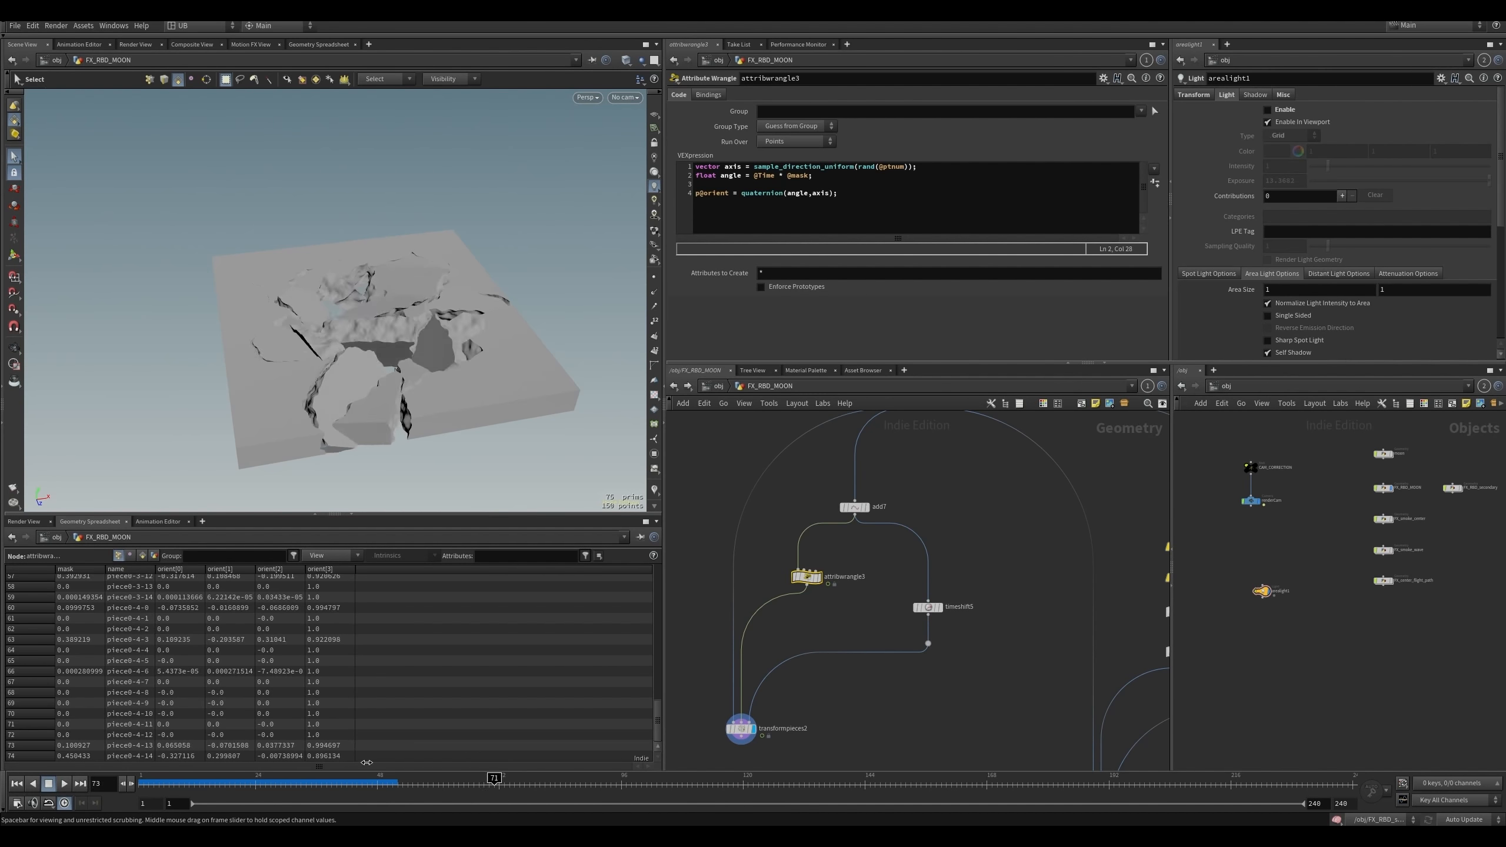
{"action": "left_click", "coordinate": [383, 783]}
{"action": "left_click_drag", "start_coordinate": [332, 368], "coordinate": [385, 384], "text": "alt"}
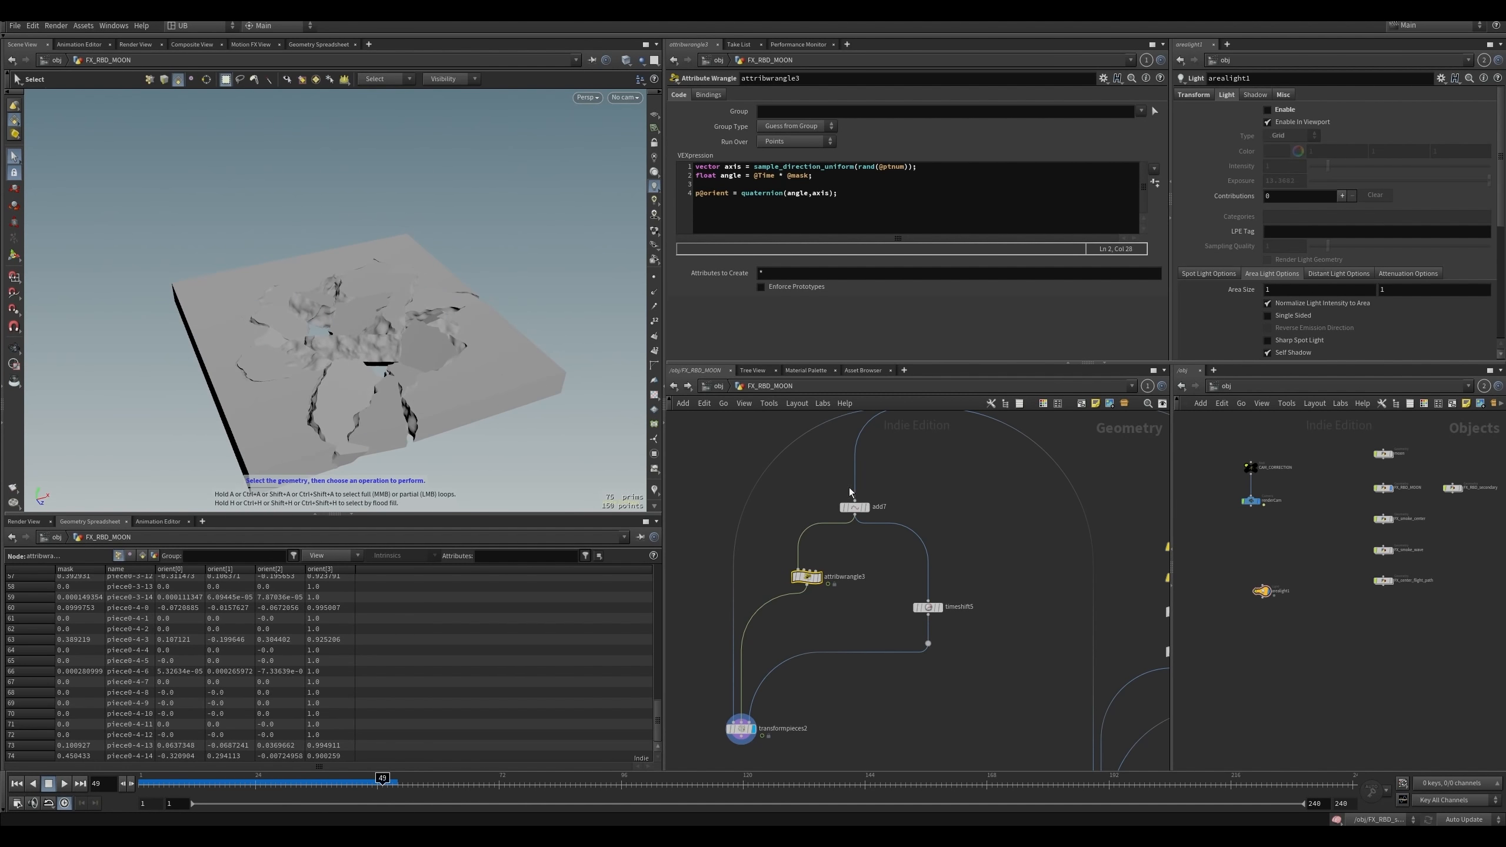
- Open the moon network's RBD_rotation wrangle and enlarge the parameter pane to read more of its code
{"action": "middle_click_drag", "start_coordinate": [958, 535], "coordinate": [807, 569]}
{"action": "scroll", "coordinate": [945, 558], "scroll_direction": "down", "scroll_amount": 5}
{"action": "middle_click_drag", "start_coordinate": [1121, 525], "coordinate": [688, 599]}
{"action": "mouse_move", "coordinate": [1097, 604]}
{"action": "middle_mouse_down"}
{"action": "mouse_move", "coordinate": [889, 542]}
{"action": "mouse_move", "coordinate": [815, 361]}
{"action": "middle_mouse_up"}
{"action": "left_click", "coordinate": [929, 605]}
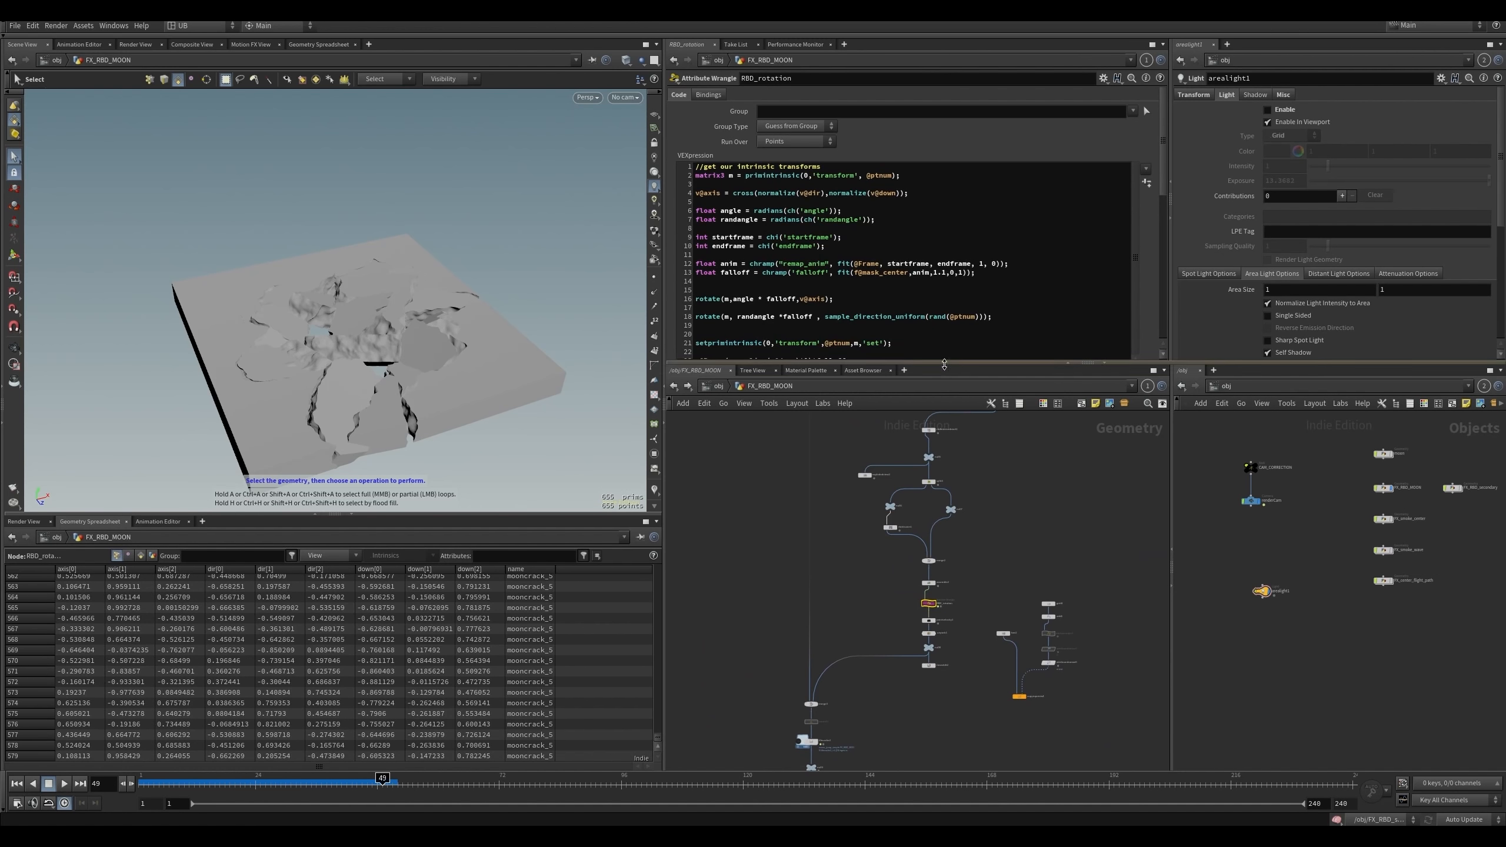
{"action": "left_click_drag", "start_coordinate": [943, 363], "coordinate": [948, 397]}
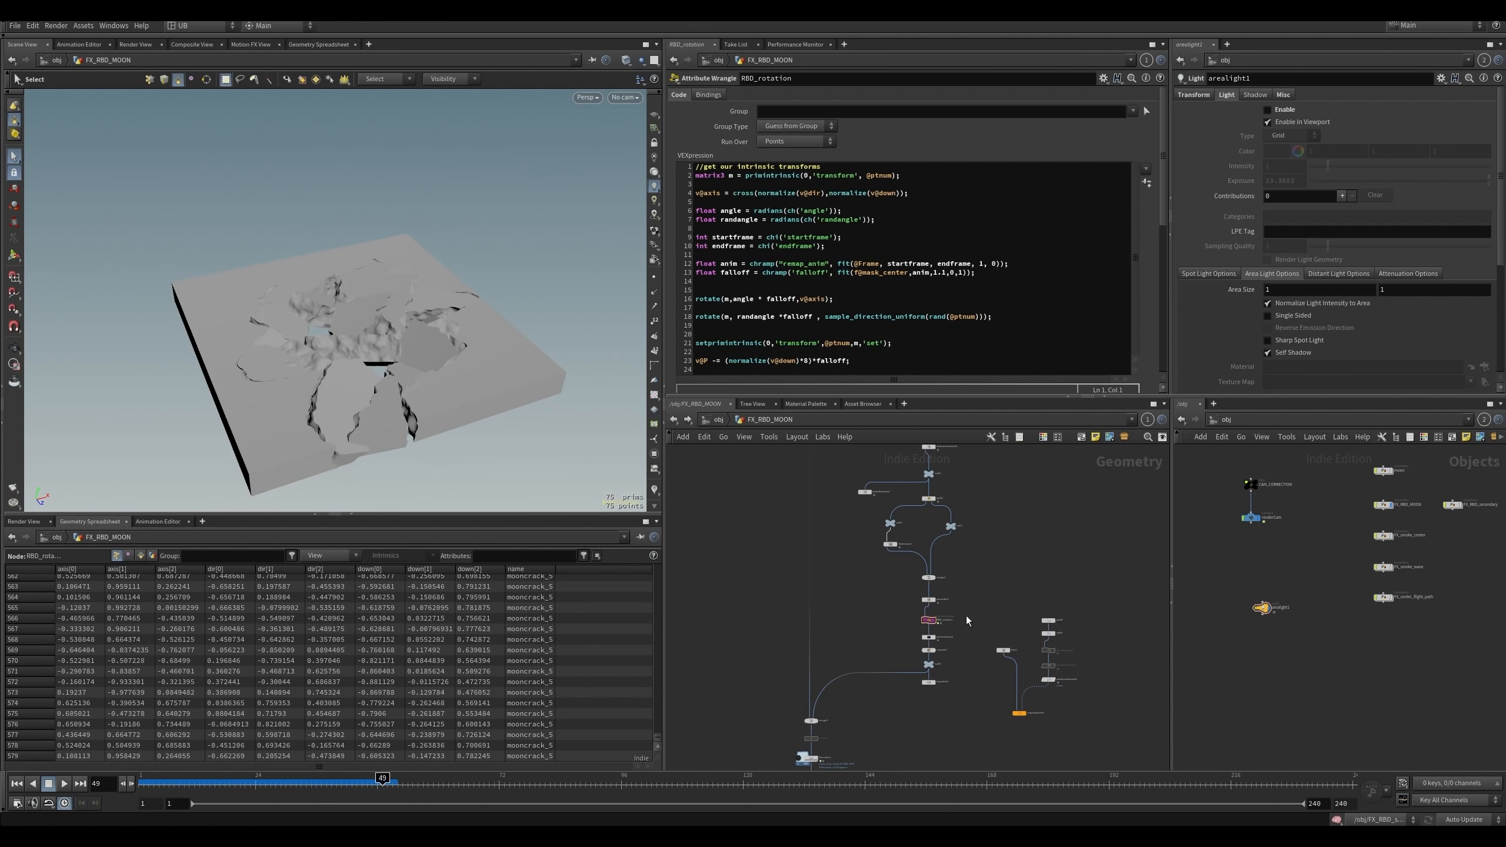
- Display the cracked moon geometry from the moon's RBD network
{"action": "scroll", "coordinate": [956, 613], "scroll_direction": "up", "scroll_amount": 3}
{"action": "left_click", "coordinate": [901, 586]}
{"action": "left_click", "coordinate": [901, 626]}
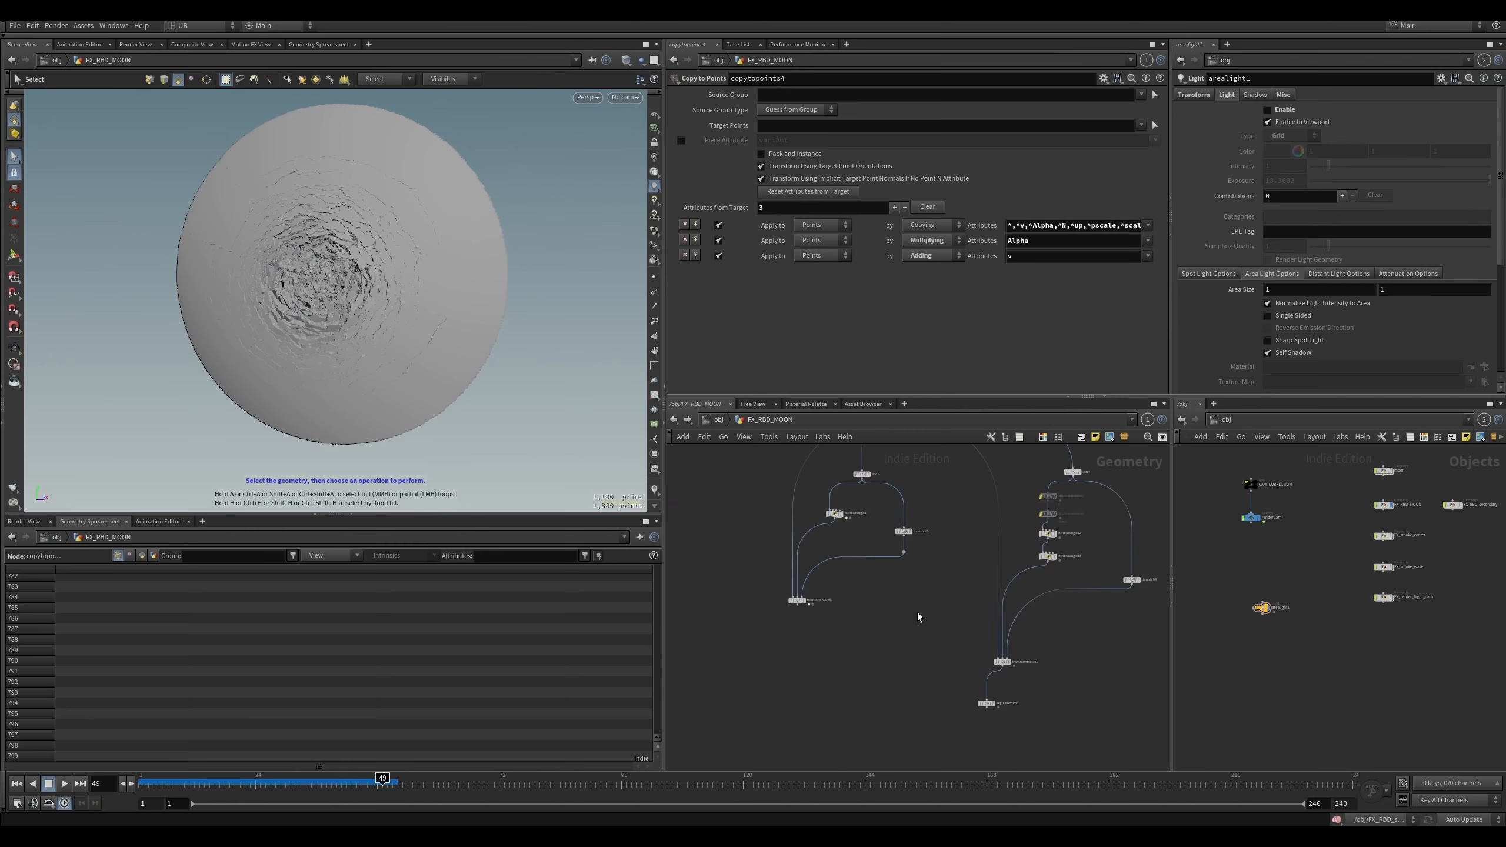
- Return to the Transform Pieces examples and open attribwrangle13 above transformpieces1 to examine its orient and position code
{"action": "left_click", "coordinate": [798, 600]}
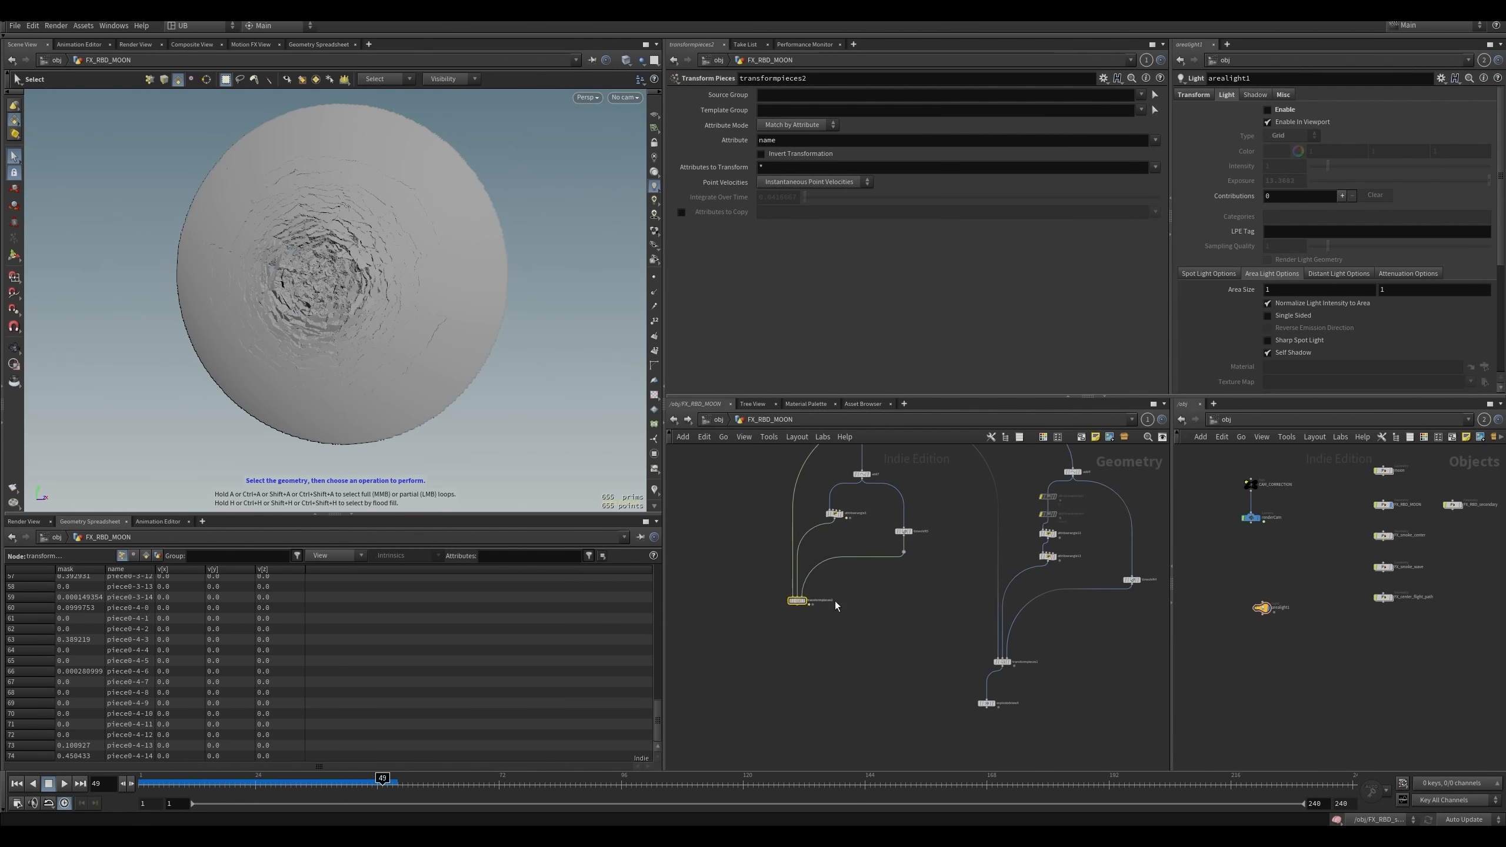
{"action": "scroll", "coordinate": [844, 591], "scroll_direction": "up", "scroll_amount": 3}
{"action": "left_click_drag", "start_coordinate": [842, 576], "coordinate": [729, 645]}
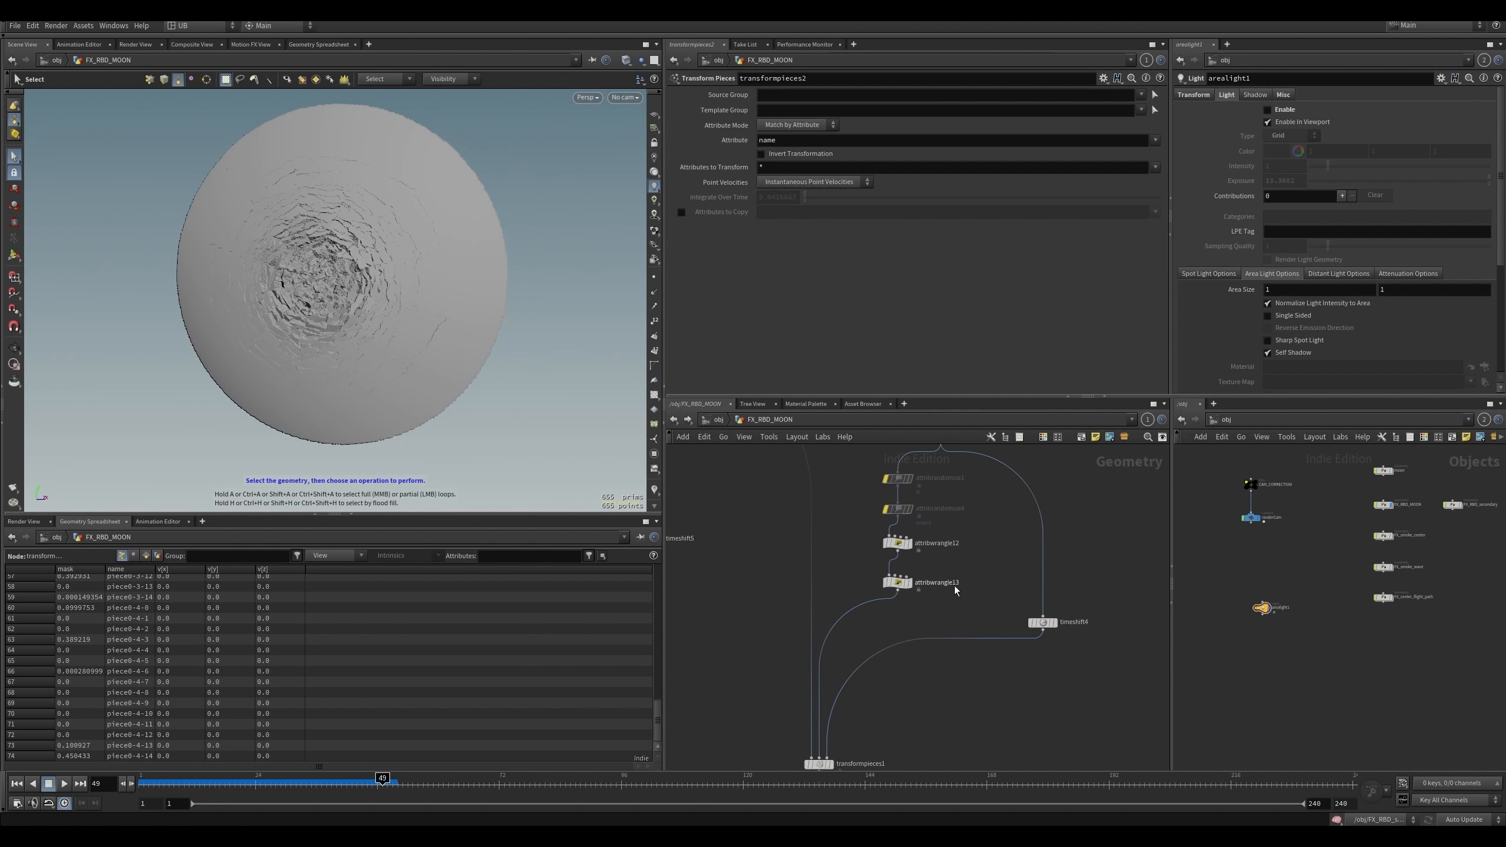
{"action": "left_click", "coordinate": [927, 588]}
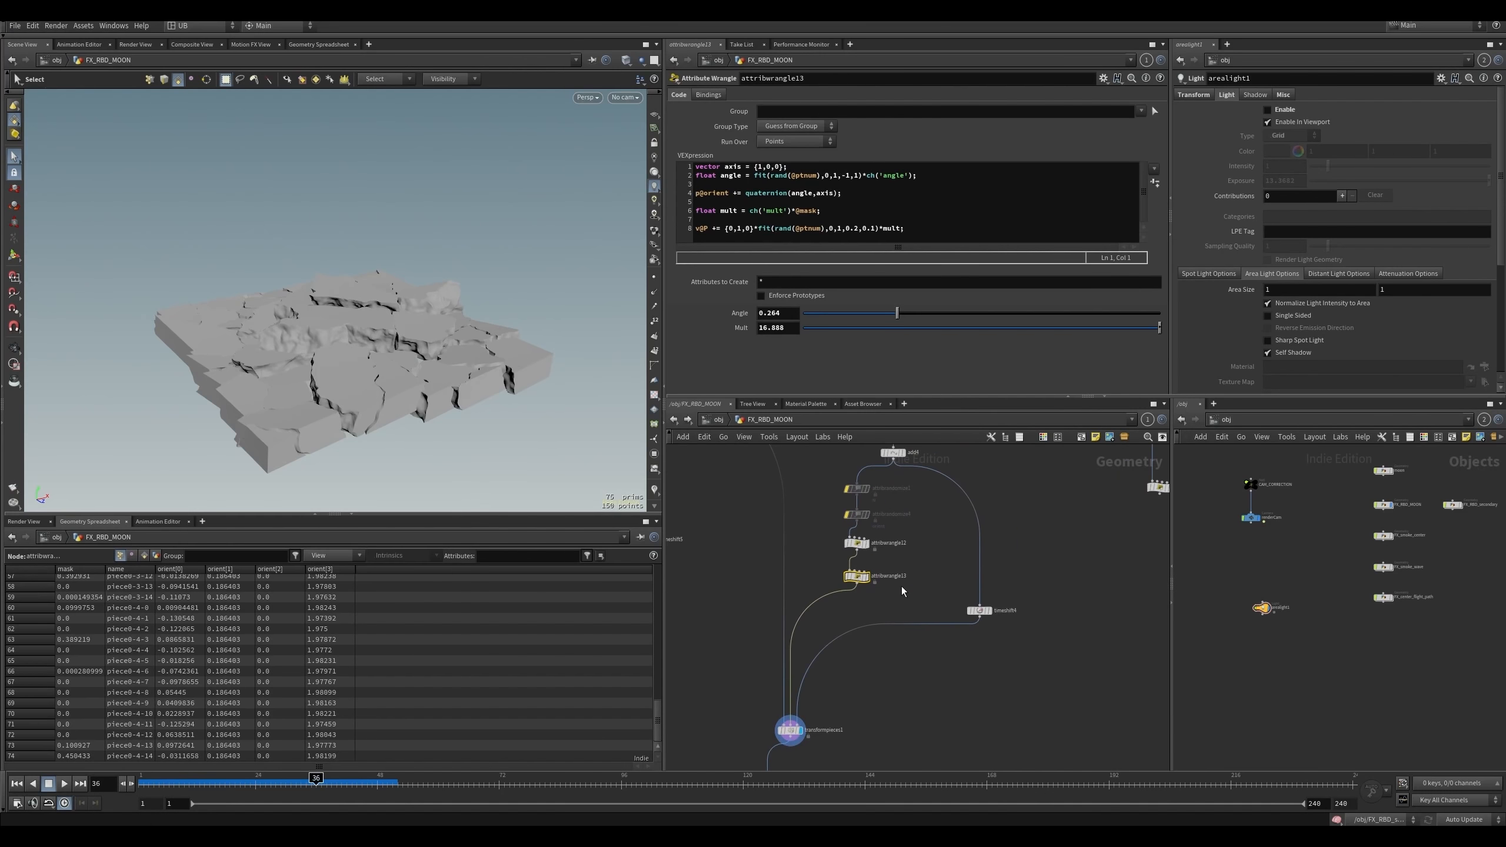
- Bypass attribwrangle13 in the chain feeding transformpieces1
{"action": "scroll", "coordinate": [902, 589], "scroll_direction": "down", "scroll_amount": 3}
{"action": "middle_click_drag", "start_coordinate": [867, 693], "coordinate": [847, 666]}
{"action": "scroll", "coordinate": [845, 652], "scroll_direction": "up", "scroll_amount": 4}
{"action": "left_click_drag", "start_coordinate": [885, 646], "coordinate": [741, 702]}
{"action": "middle_click_drag", "start_coordinate": [926, 483], "coordinate": [964, 530]}
{"action": "middle_click_drag", "start_coordinate": [878, 586], "coordinate": [862, 657]}
{"action": "left_click", "coordinate": [860, 598]}
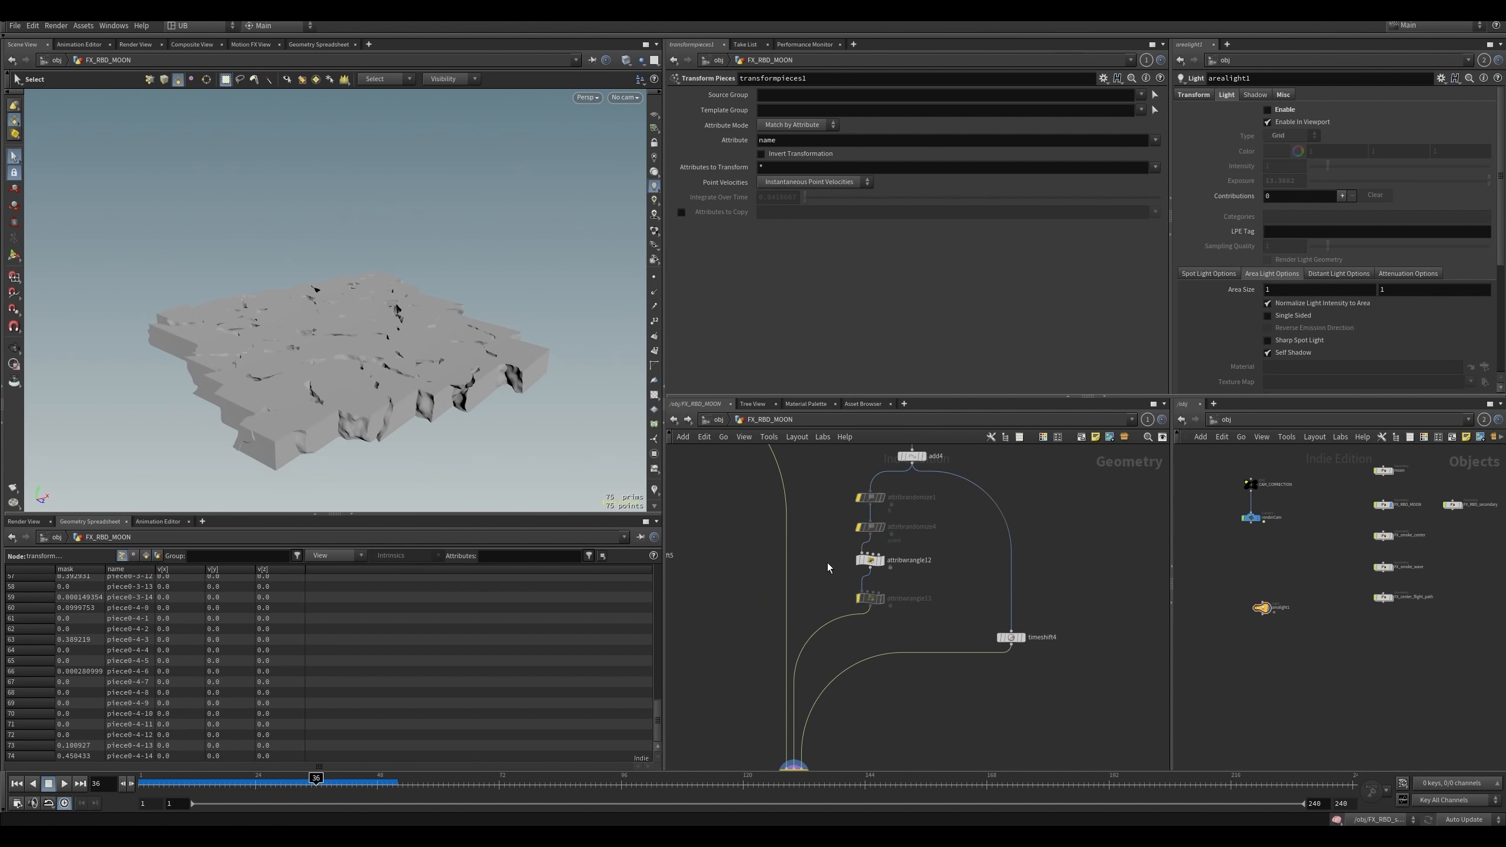
- Open attribwrangle12, set its Angle to about 0.177, and re-enable attribwrangle13 below it
{"action": "left_click", "coordinate": [881, 560]}
{"action": "left_click_drag", "start_coordinate": [852, 563], "coordinate": [882, 569]}
{"action": "middle_click_drag", "start_coordinate": [889, 761], "coordinate": [897, 640]}
{"action": "left_click", "coordinate": [814, 654]}
{"action": "left_click_drag", "start_coordinate": [787, 661], "coordinate": [827, 648]}
{"action": "middle_click_drag", "start_coordinate": [911, 640], "coordinate": [868, 700]}
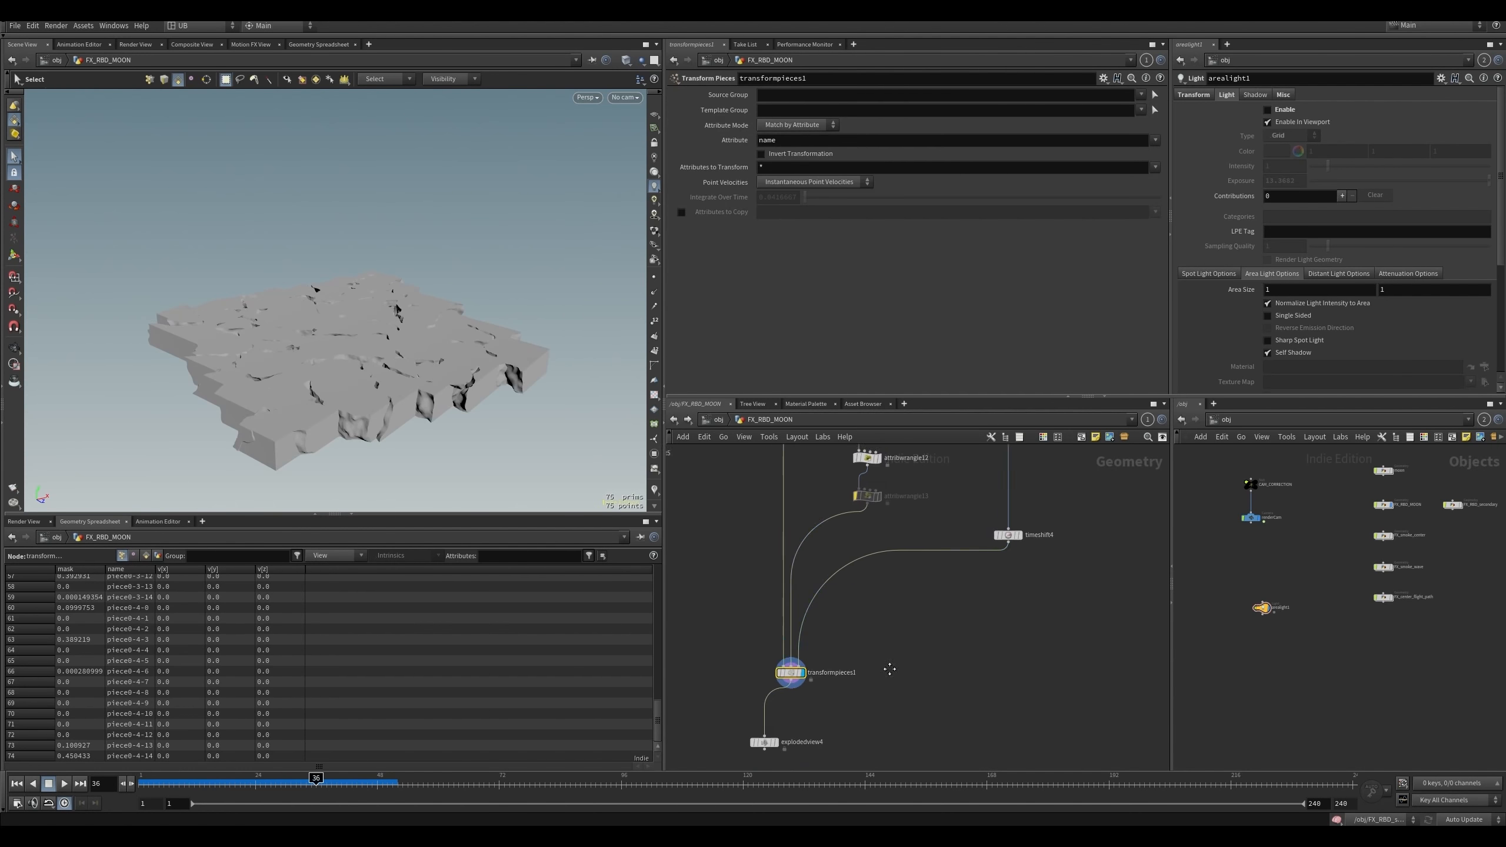
{"action": "left_click_drag", "start_coordinate": [797, 492], "coordinate": [832, 513]}
{"action": "middle_click_drag", "start_coordinate": [814, 540], "coordinate": [819, 697]}
{"action": "right_click_drag", "start_coordinate": [818, 612], "coordinate": [806, 576]}
{"action": "middle_click_drag", "start_coordinate": [833, 514], "coordinate": [914, 548]}
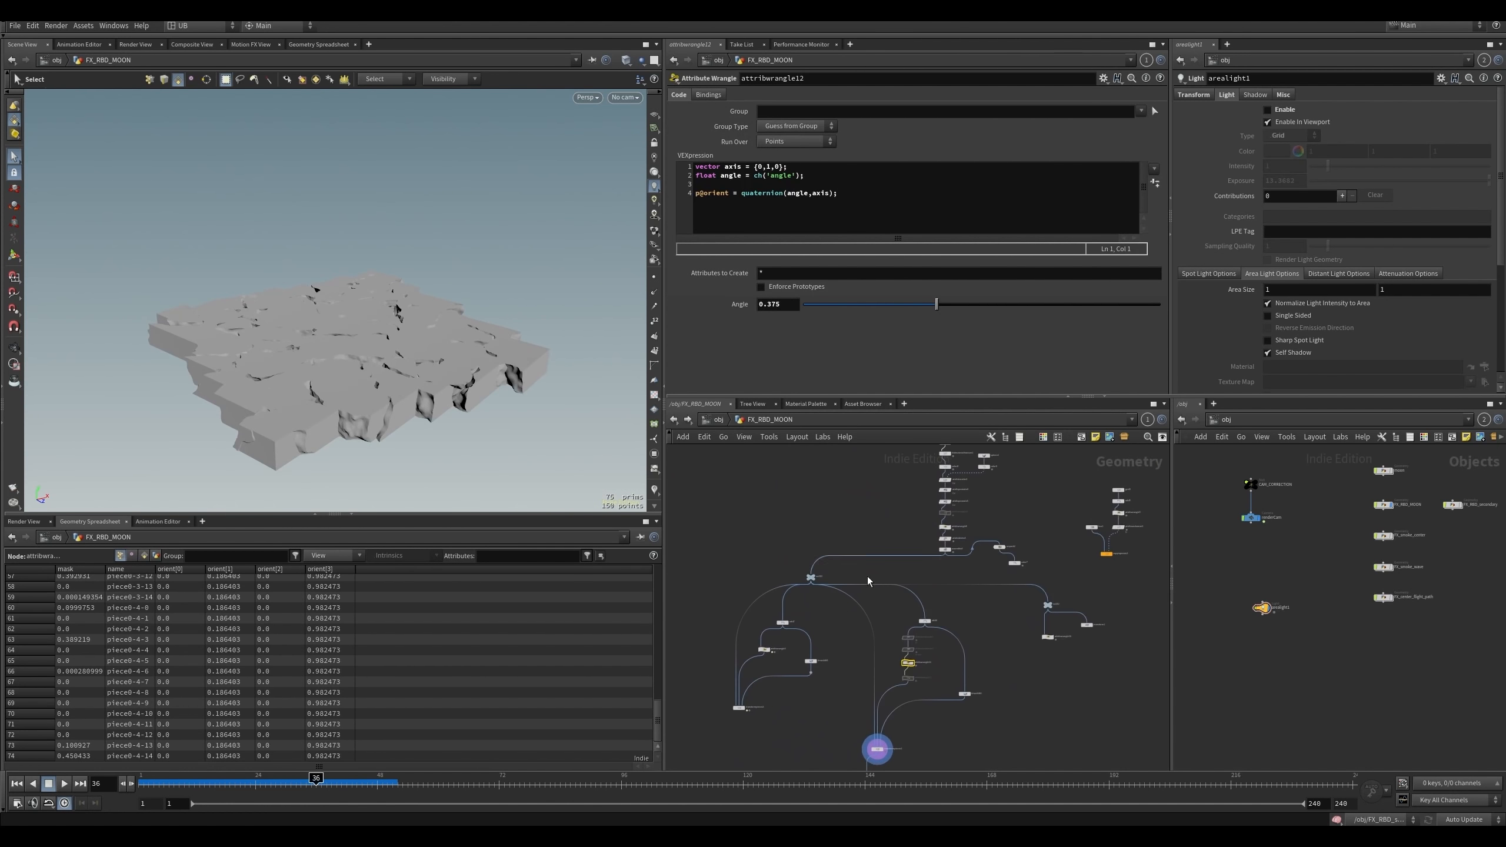
{"action": "right_click_drag", "start_coordinate": [931, 682], "coordinate": [979, 642]}
{"action": "key", "text": "Escape"}
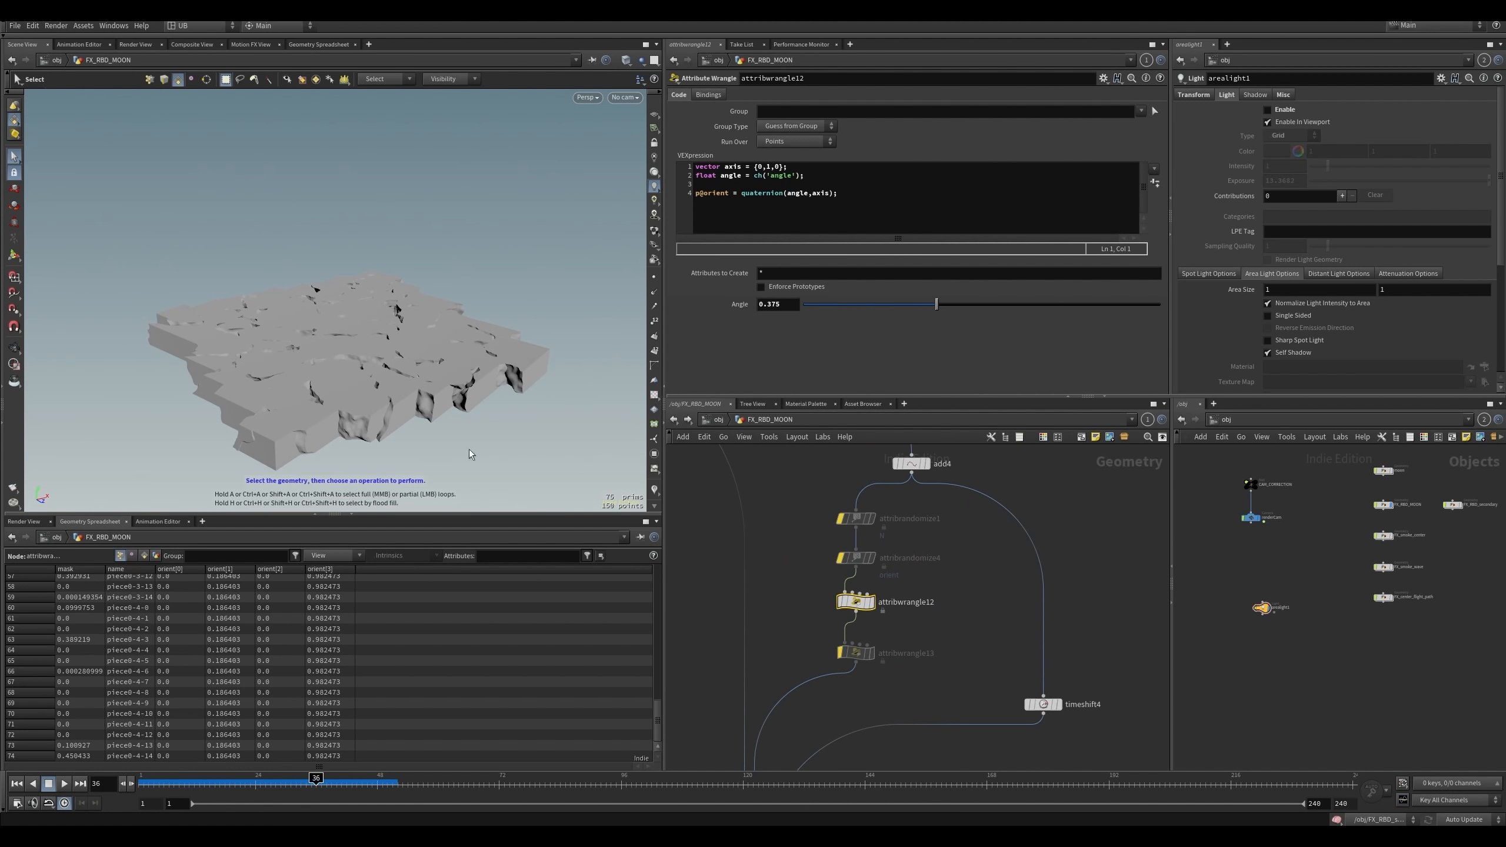
{"action": "left_click_drag", "start_coordinate": [501, 478], "coordinate": [474, 452]}
{"action": "left_click_drag", "start_coordinate": [936, 304], "coordinate": [981, 305]}
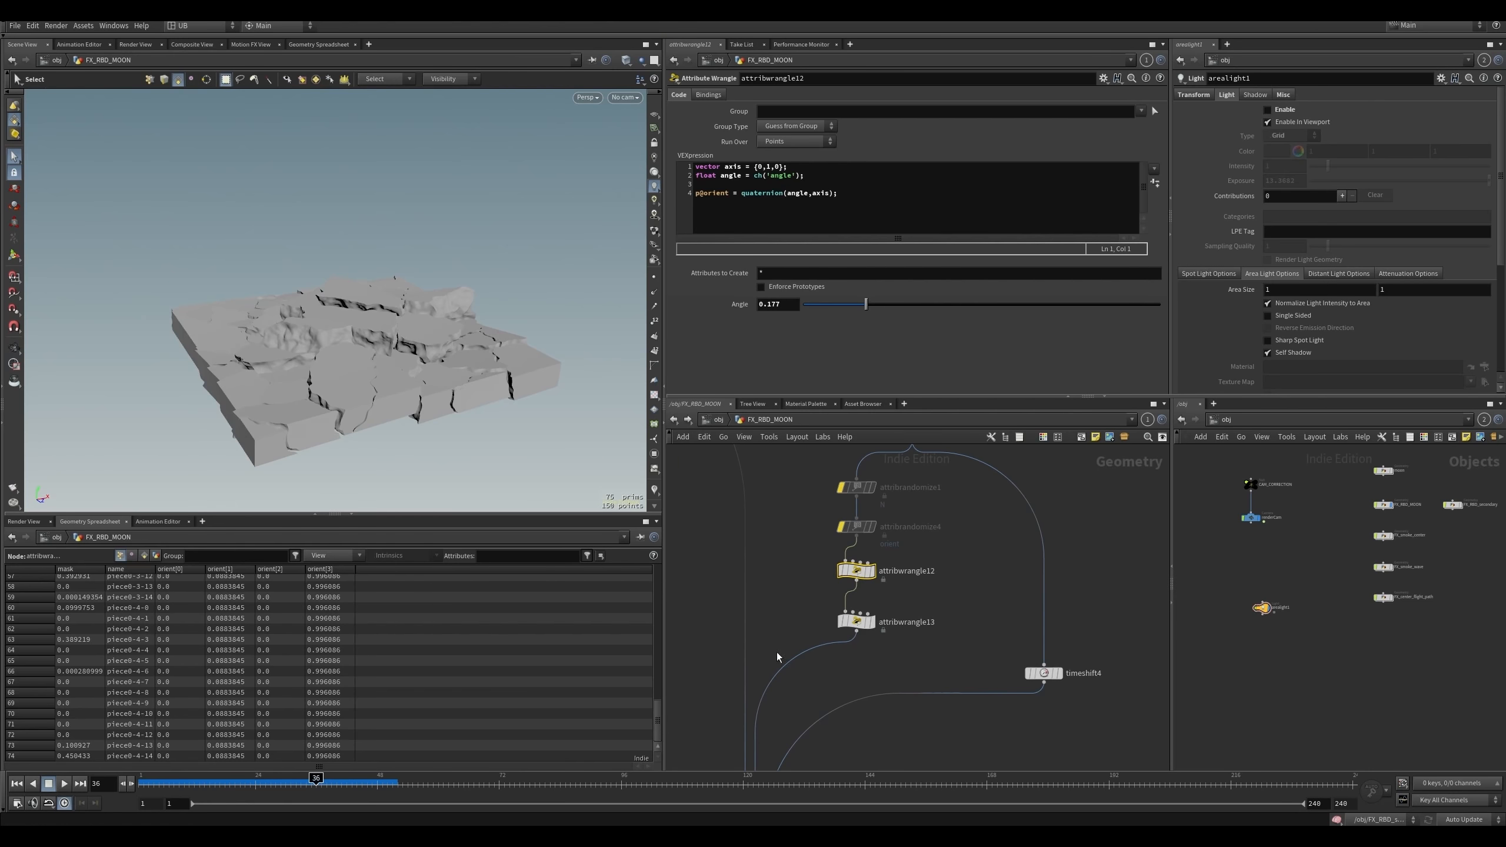
- Go to frame 38 and set attribwrangle13's Angle to about 0.191 and Mult to about 27.188
{"action": "left_click", "coordinate": [856, 621]}
{"action": "mouse_move", "coordinate": [316, 783]}
{"action": "left_mouse_down"}
{"action": "mouse_move", "coordinate": [204, 783]}
{"action": "mouse_move", "coordinate": [326, 782]}
{"action": "left_mouse_up"}
{"action": "left_click_drag", "start_coordinate": [910, 312], "coordinate": [872, 312]}
{"action": "middle_click_drag", "start_coordinate": [786, 333], "coordinate": [711, 324]}
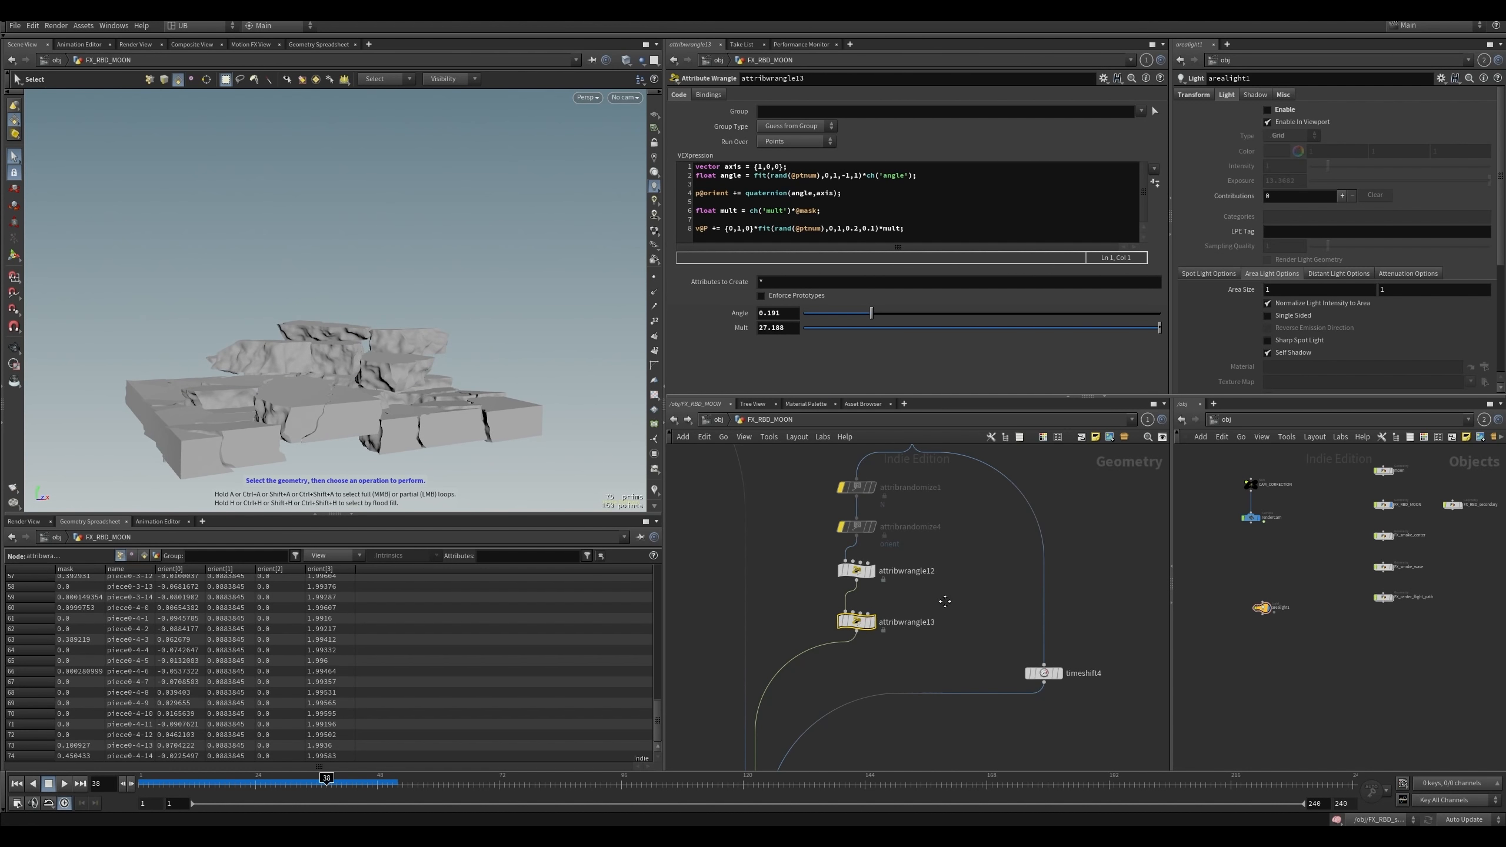
- Copy the axis, angle and orient lines from attribwrangle13 and add a new Attribute Wrangle branching from attribwrangle12
{"action": "middle_click_drag", "start_coordinate": [942, 600], "coordinate": [917, 581]}
{"action": "left_click_drag", "start_coordinate": [859, 194], "coordinate": [661, 164]}
{"action": "key", "text": "ctrl+c"}
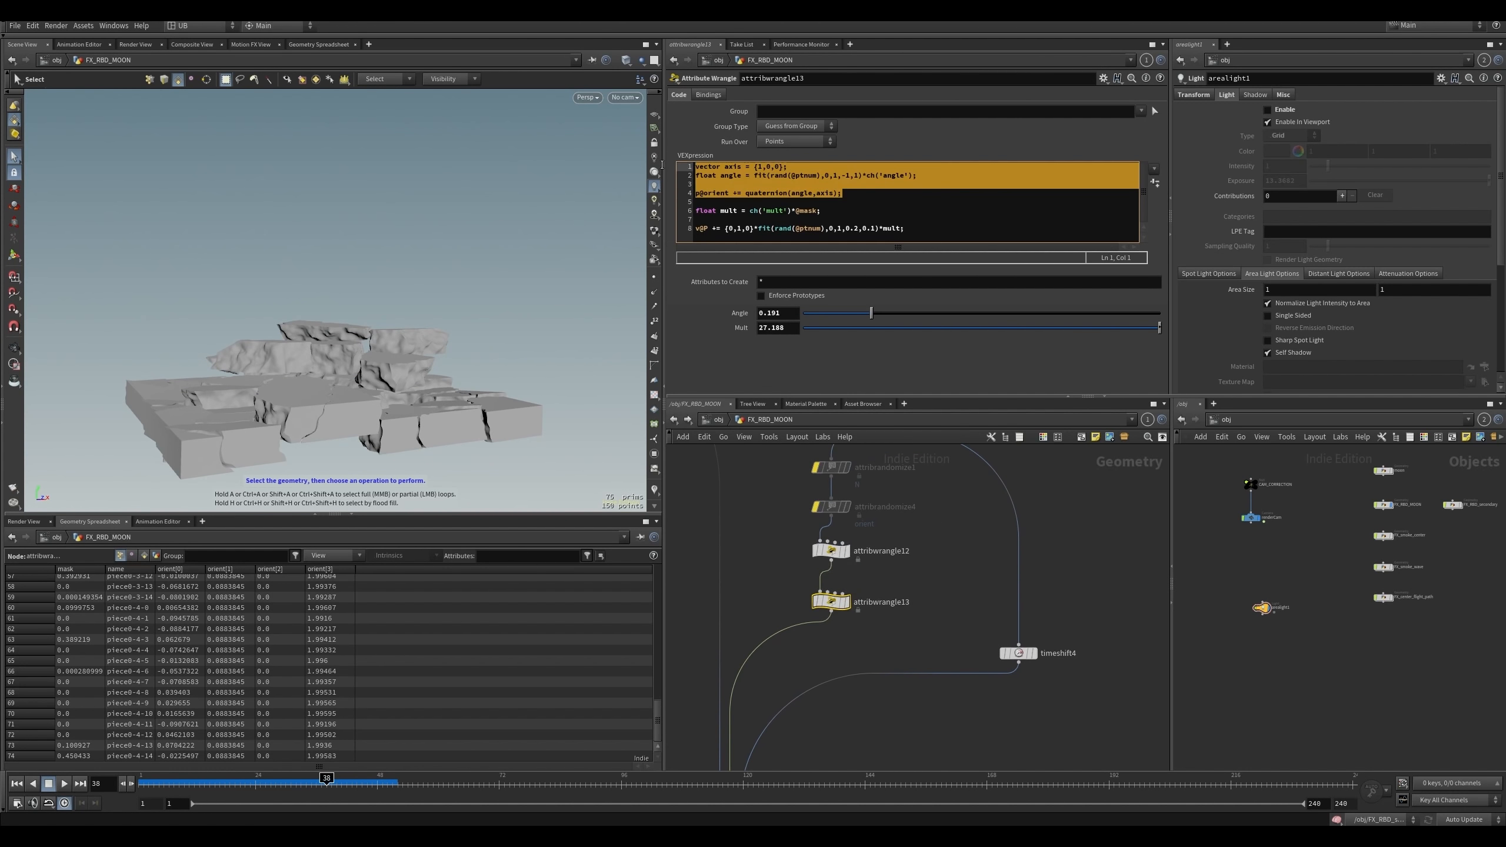
{"action": "key", "text": "Tab"}
{"action": "type", "text": "attw"}
{"action": "left_click", "coordinate": [1062, 235]}
{"action": "left_click", "coordinate": [915, 602]}
{"action": "left_click_drag", "start_coordinate": [900, 592], "coordinate": [805, 557]}
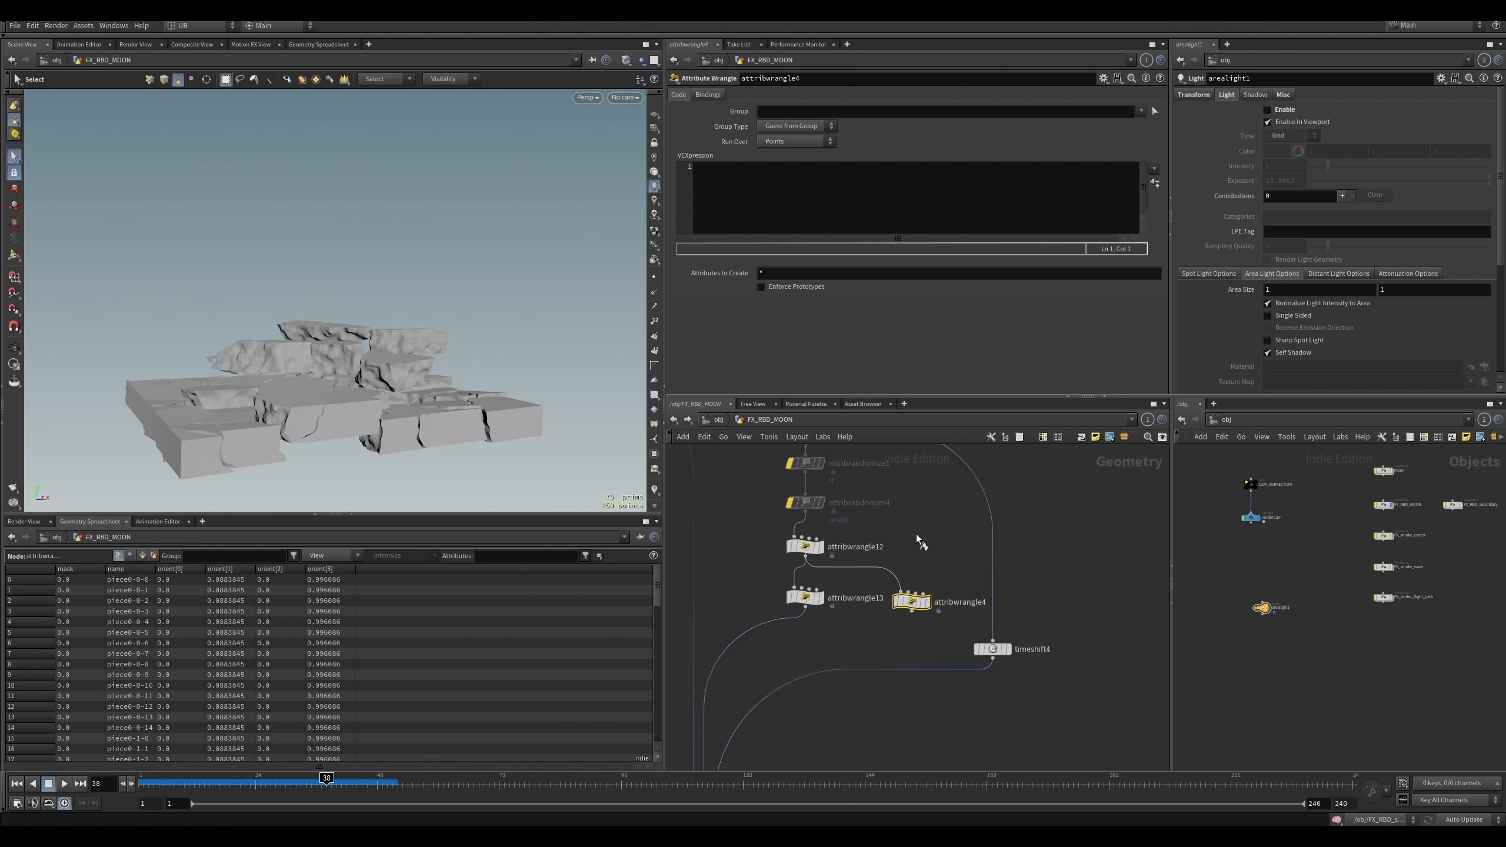
- Display the new attribwrangle4 and paste the copied axis, angle and orient code into its VEXpression
{"action": "left_click", "coordinate": [820, 547]}
{"action": "left_click", "coordinate": [798, 552]}
{"action": "left_click", "coordinate": [912, 601]}
{"action": "left_click", "coordinate": [836, 216]}
{"action": "key", "text": "ctrl+v"}
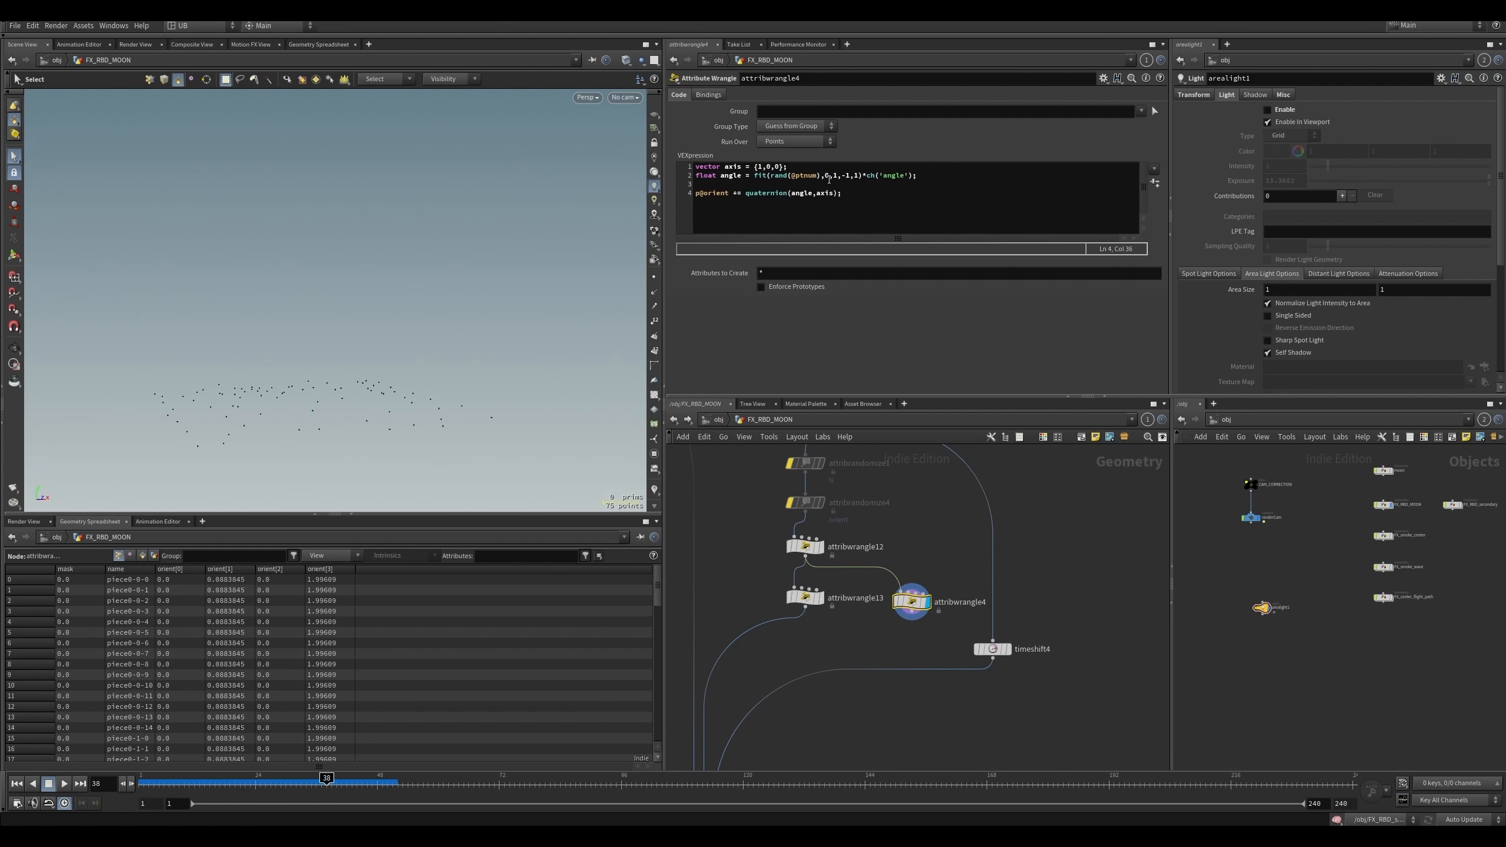
{"action": "left_click", "coordinate": [736, 193]}
- Connect attribwrangle4 to transformpieces1 in place of attribwrangle13 and display transformpieces1
{"action": "left_click_drag", "start_coordinate": [776, 620], "coordinate": [888, 628]}
{"action": "left_click_drag", "start_coordinate": [999, 651], "coordinate": [1045, 656]}
{"action": "left_click_drag", "start_coordinate": [912, 604], "coordinate": [912, 612]}
{"action": "middle_click_drag", "start_coordinate": [836, 703], "coordinate": [888, 532]}
{"action": "left_click", "coordinate": [772, 661]}
{"action": "middle_click_drag", "start_coordinate": [903, 646], "coordinate": [823, 735]}
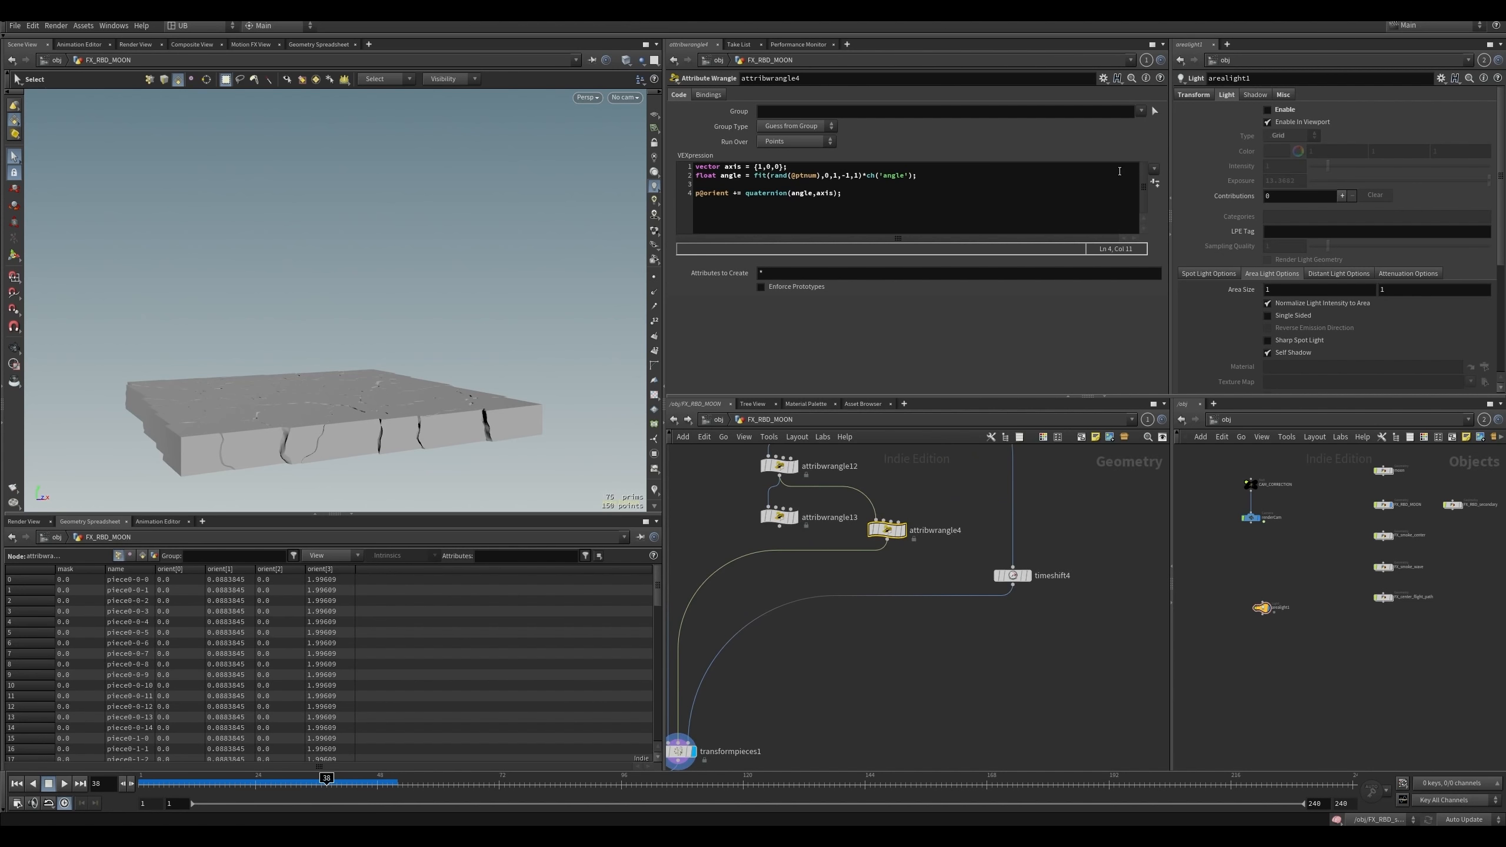
- Create the Angle parameter from attribwrangle4's code and set it to about 0.31
{"action": "left_click", "coordinate": [1154, 183]}
{"action": "left_click_drag", "start_coordinate": [803, 303], "coordinate": [913, 302]}
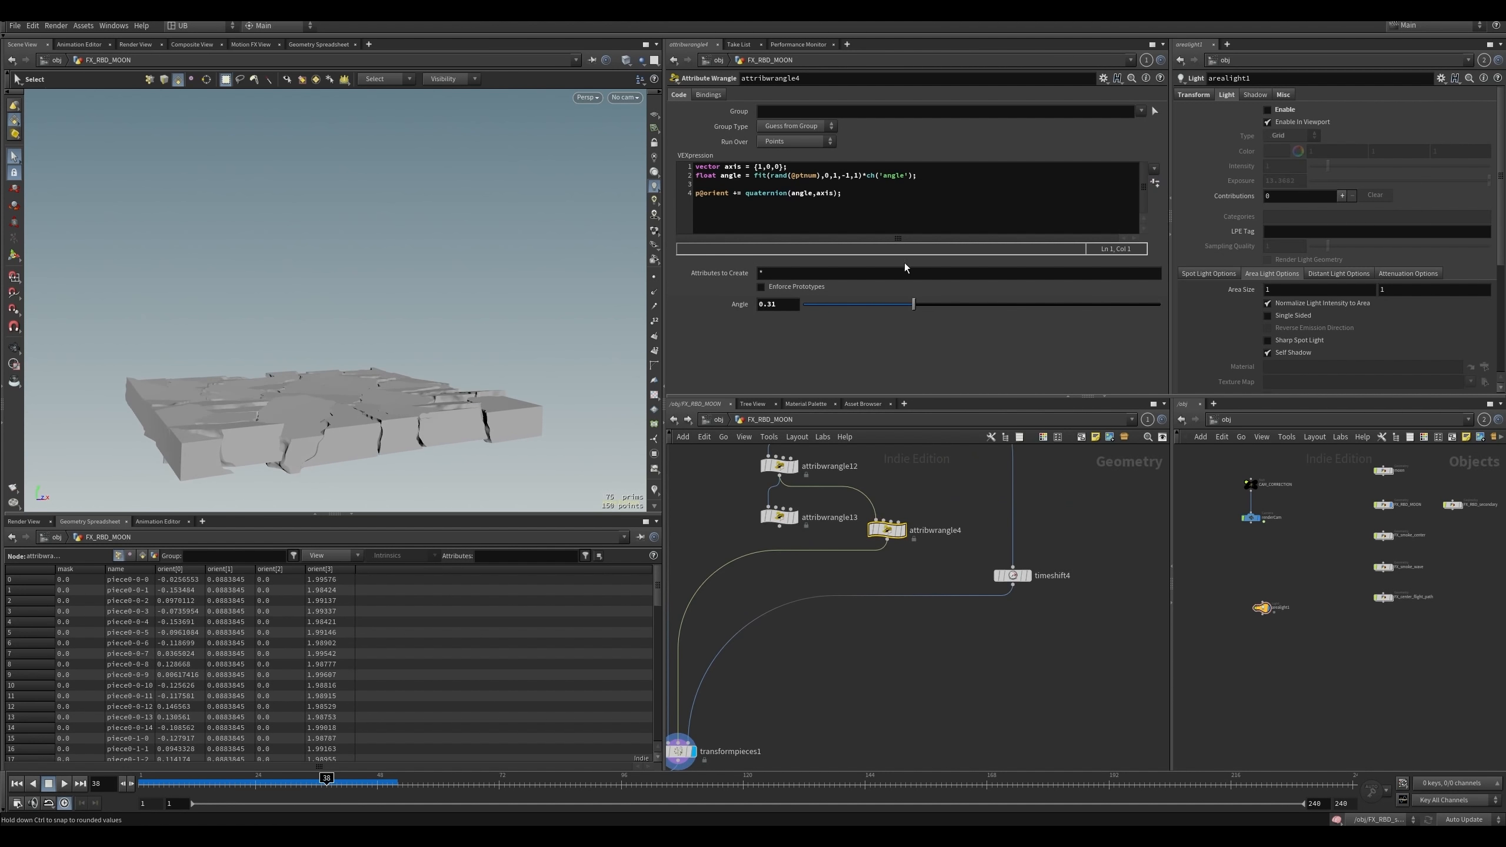
{"action": "left_click_drag", "start_coordinate": [474, 396], "coordinate": [501, 418], "text": "alt"}
{"action": "left_click_drag", "start_coordinate": [756, 177], "coordinate": [840, 179]}
{"action": "left_click", "coordinate": [826, 177]}
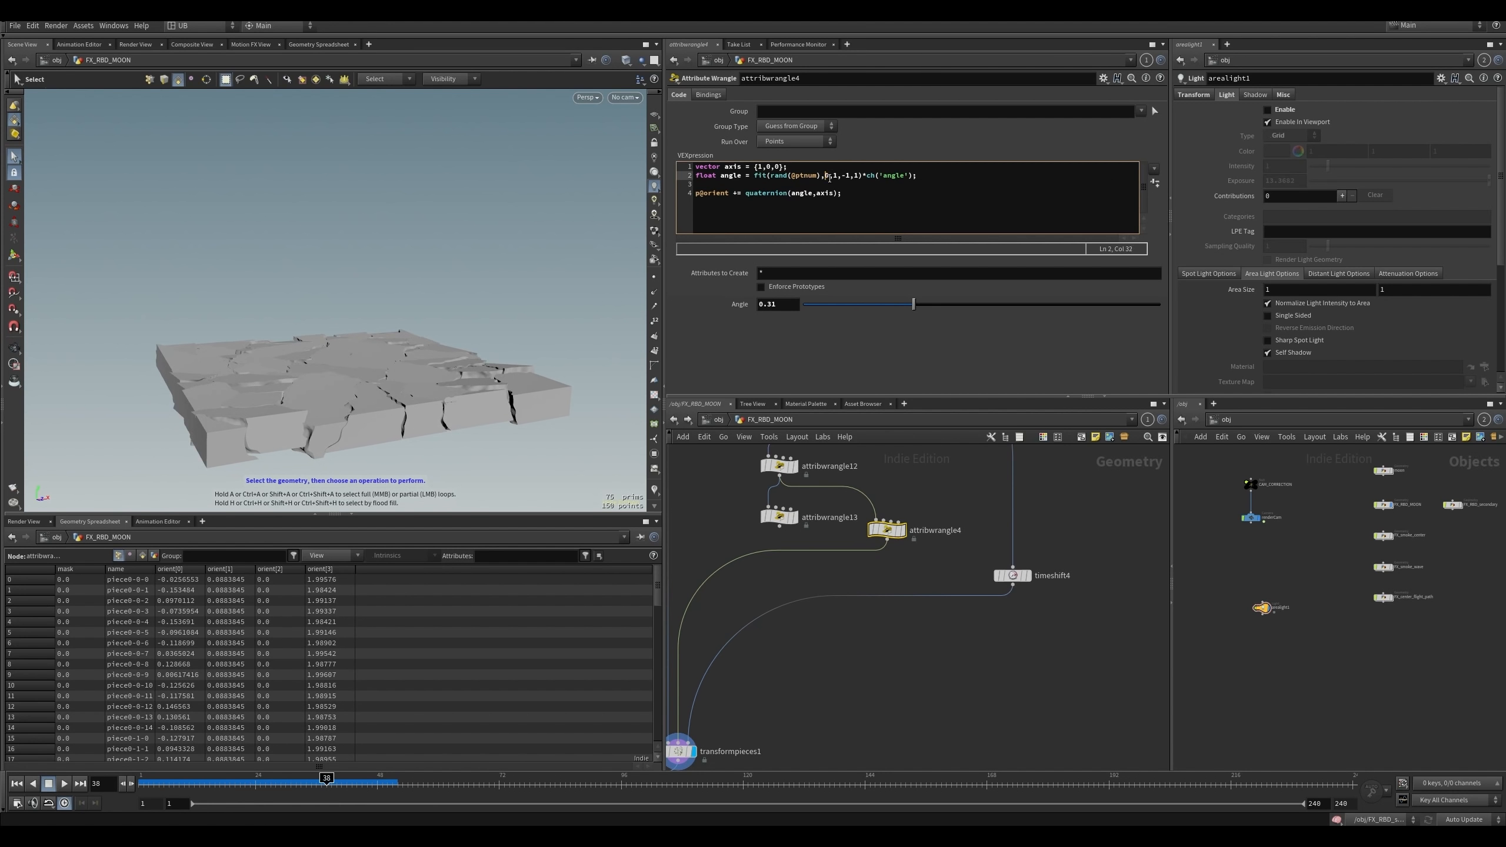
{"action": "left_click", "coordinate": [841, 176]}
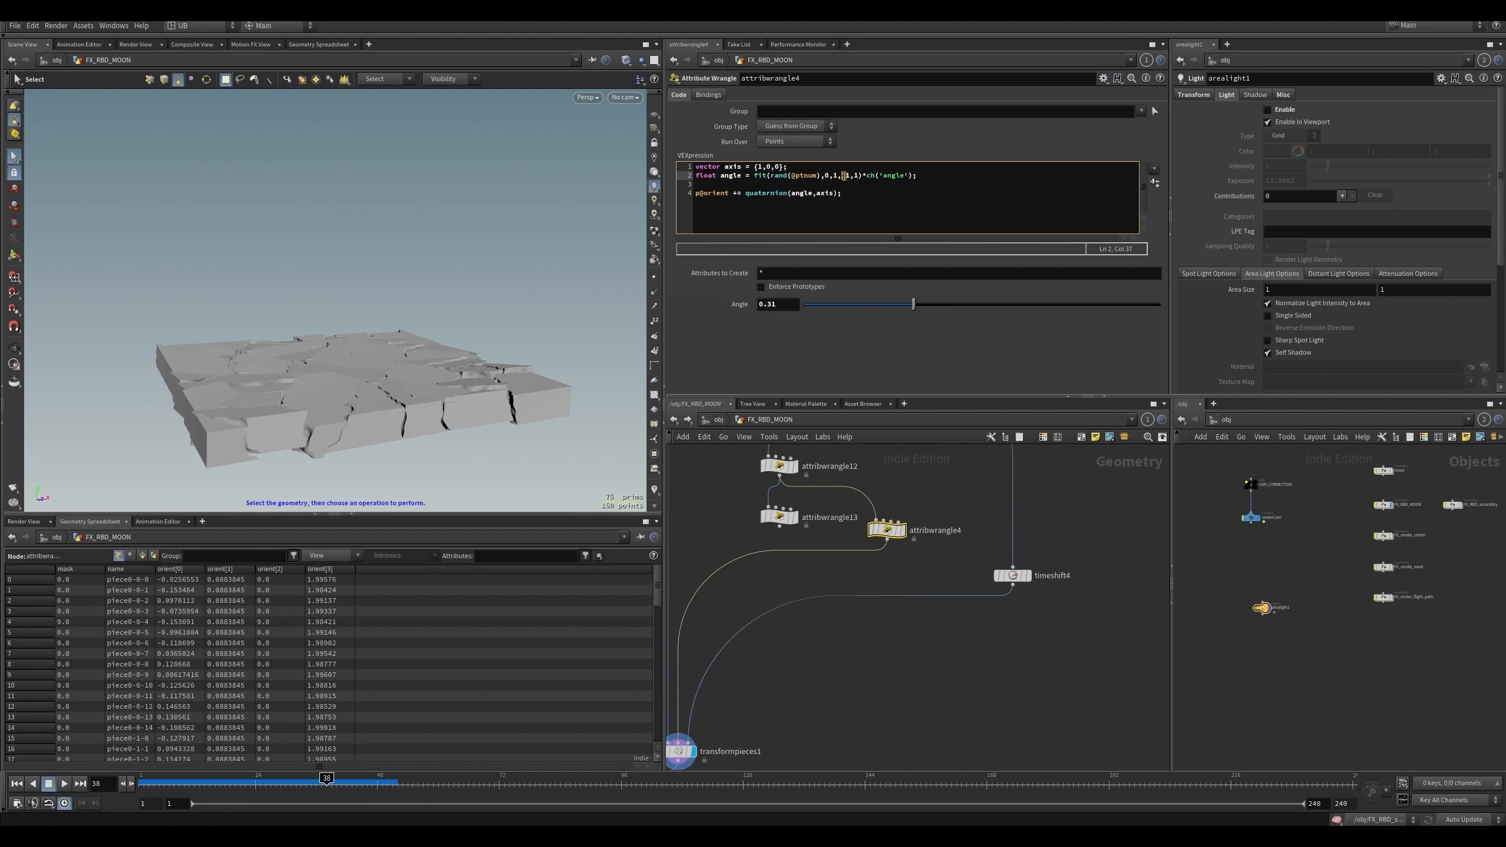
{"action": "left_click", "coordinate": [770, 176]}
{"action": "double_click", "coordinate": [842, 176]}
{"action": "left_click", "coordinate": [853, 176]}
{"action": "mouse_move", "coordinate": [909, 305]}
{"action": "left_mouse_down"}
{"action": "mouse_move", "coordinate": [868, 305]}
{"action": "mouse_move", "coordinate": [982, 308]}
{"action": "mouse_move", "coordinate": [852, 308]}
{"action": "mouse_move", "coordinate": [925, 308]}
{"action": "left_mouse_up"}
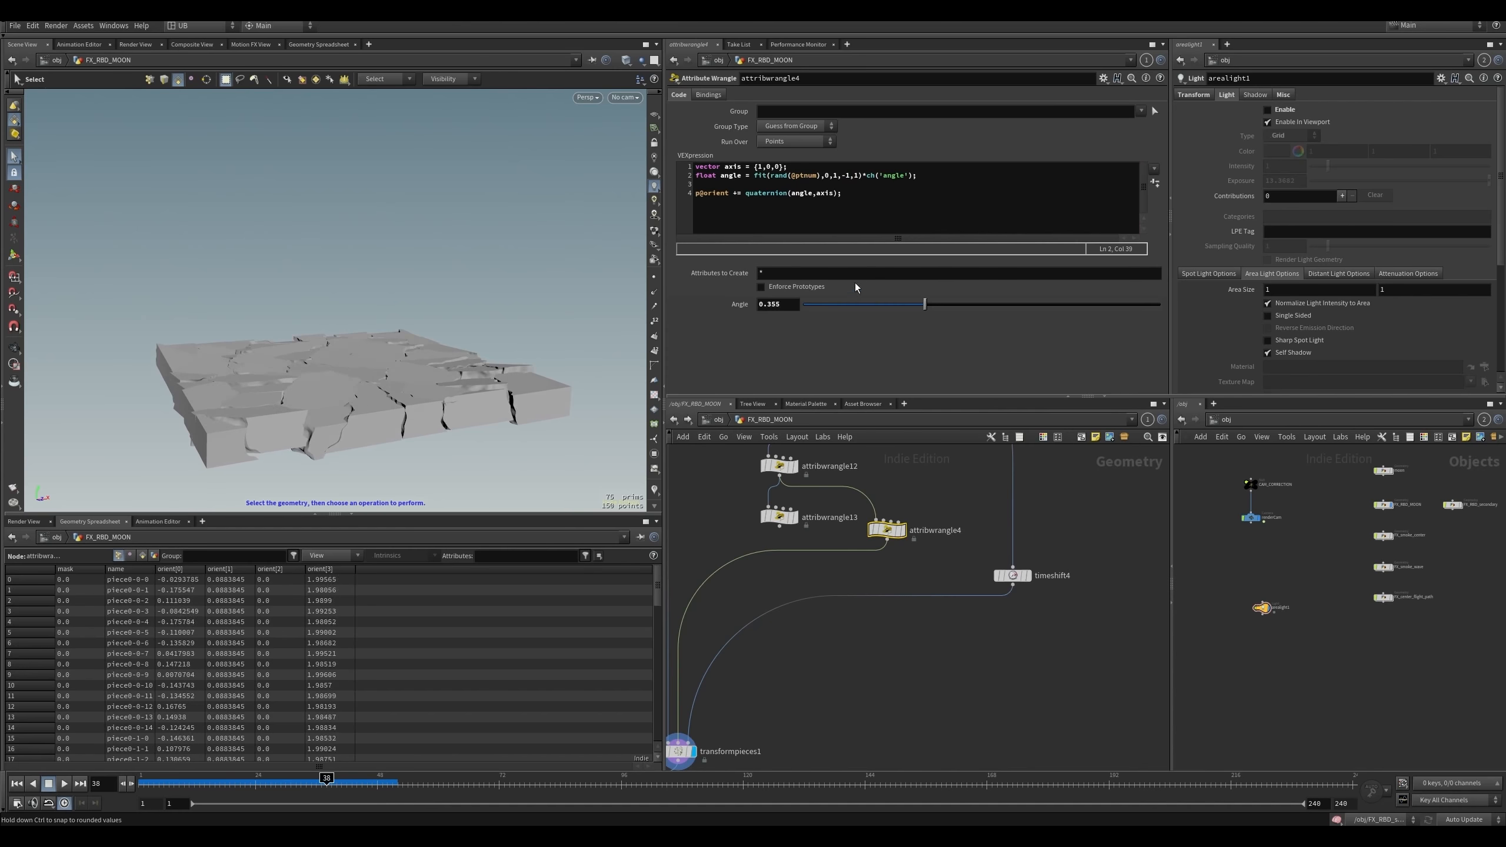
- Try 0 as the new minimum in the angle line's fit range and raise Angle to about 0.96
{"action": "left_click", "coordinate": [849, 176]}
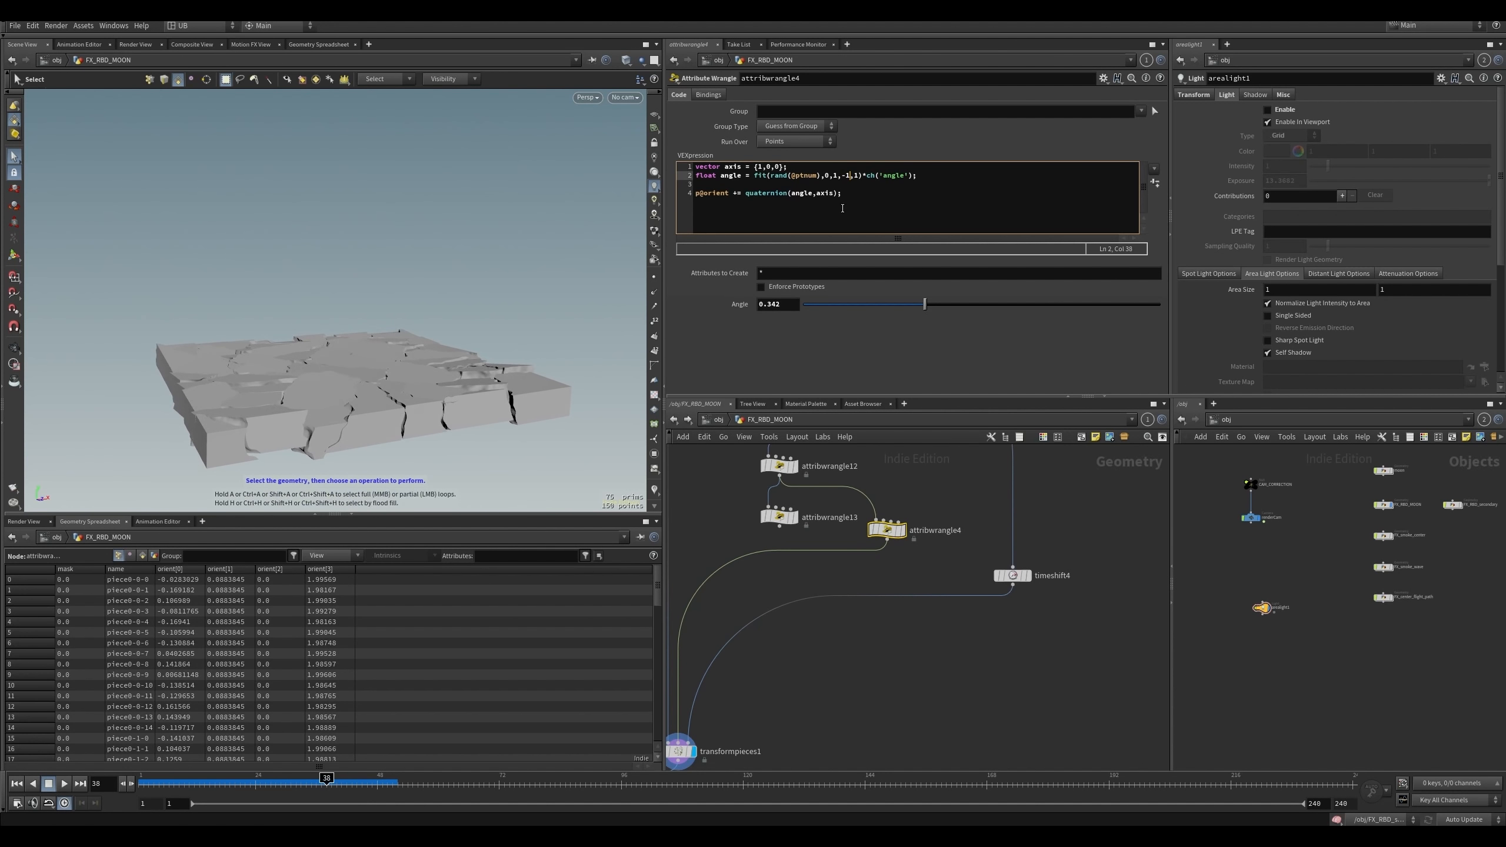
{"action": "key", "text": "BackSpace"}
{"action": "key", "text": "BackSpace"}
{"action": "type", "text": "0"}
{"action": "left_click_drag", "start_coordinate": [924, 304], "coordinate": [1146, 303]}
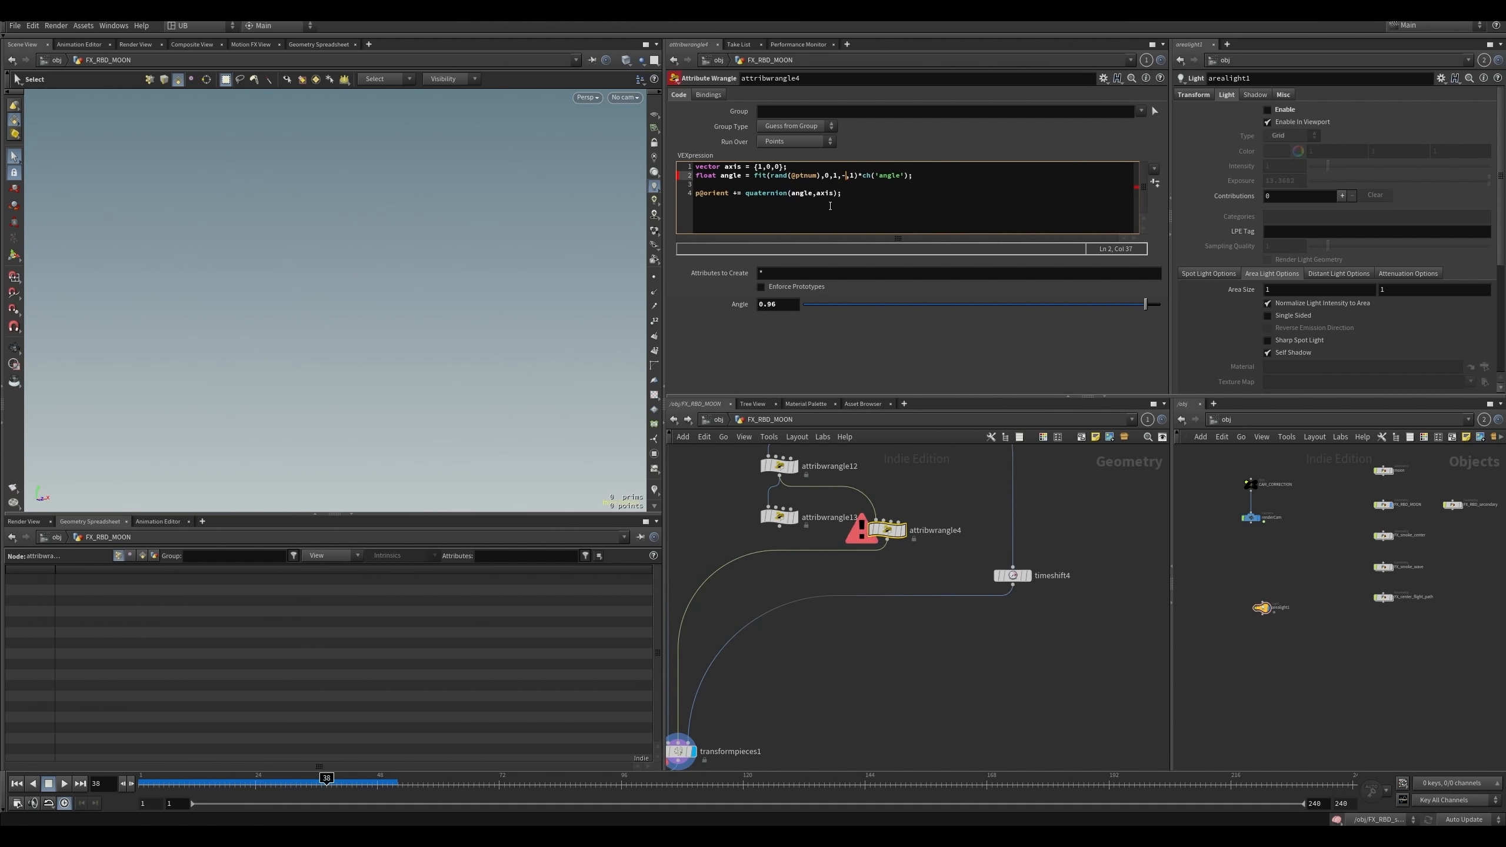
- Restore -1 as the fit range's new minimum and set Angle to about 0.429
{"action": "type", "text": "1"}
{"action": "left_click_drag", "start_coordinate": [1145, 304], "coordinate": [955, 304]}
- Add the line @P += {0,1,0}; below the orient line in attribwrangle4
{"action": "left_click", "coordinate": [884, 211]}
{"action": "key", "text": "Return"}
{"action": "key", "text": "Return"}
{"action": "type", "text": "@P "}
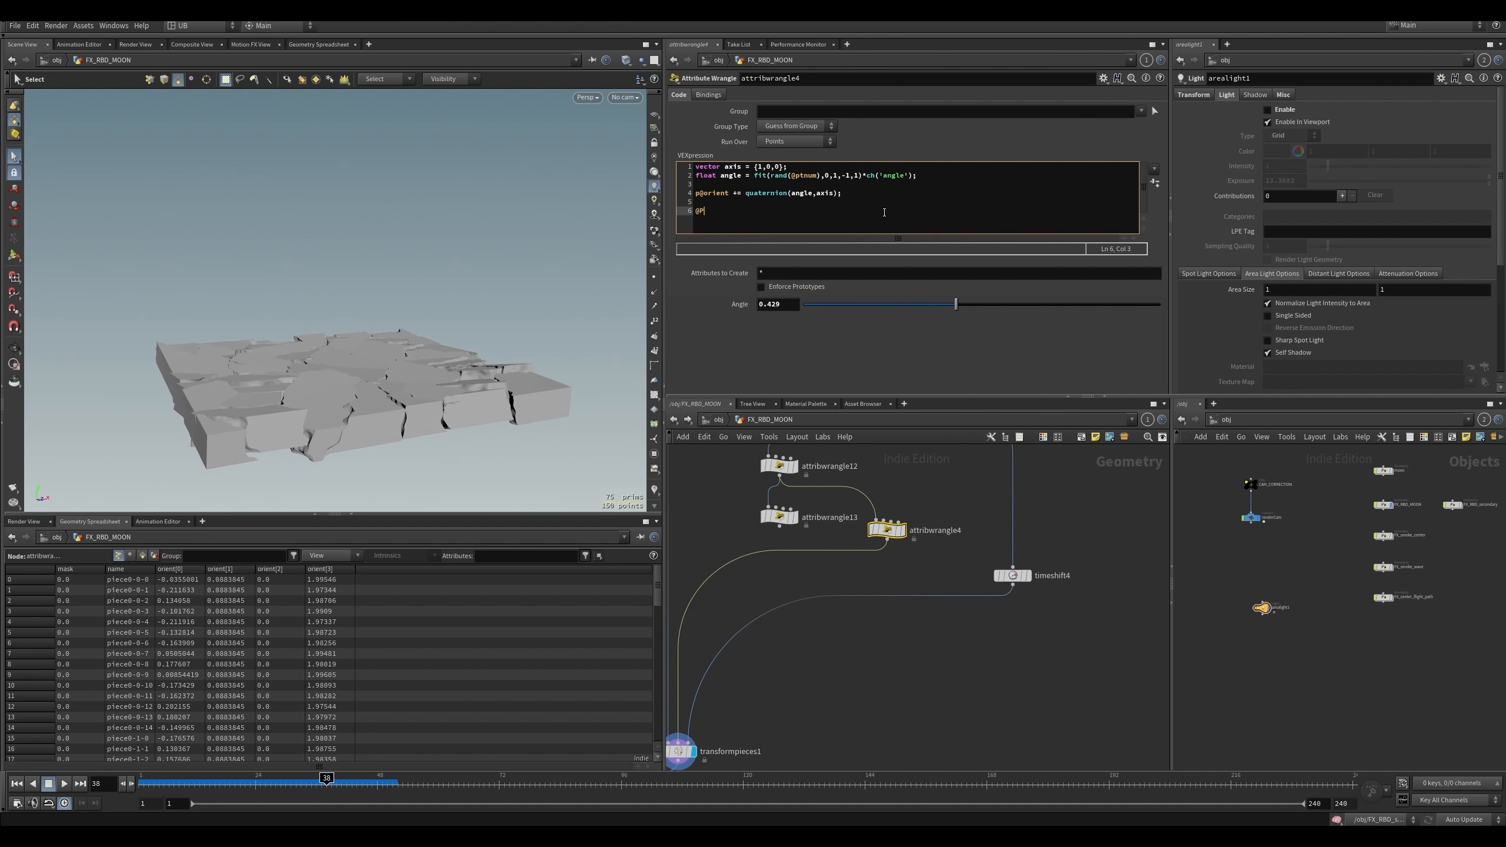
{"action": "type", "text": "="}
{"action": "key", "text": "BackSpace"}
{"action": "type", "text": "+= {0,1,0};"}
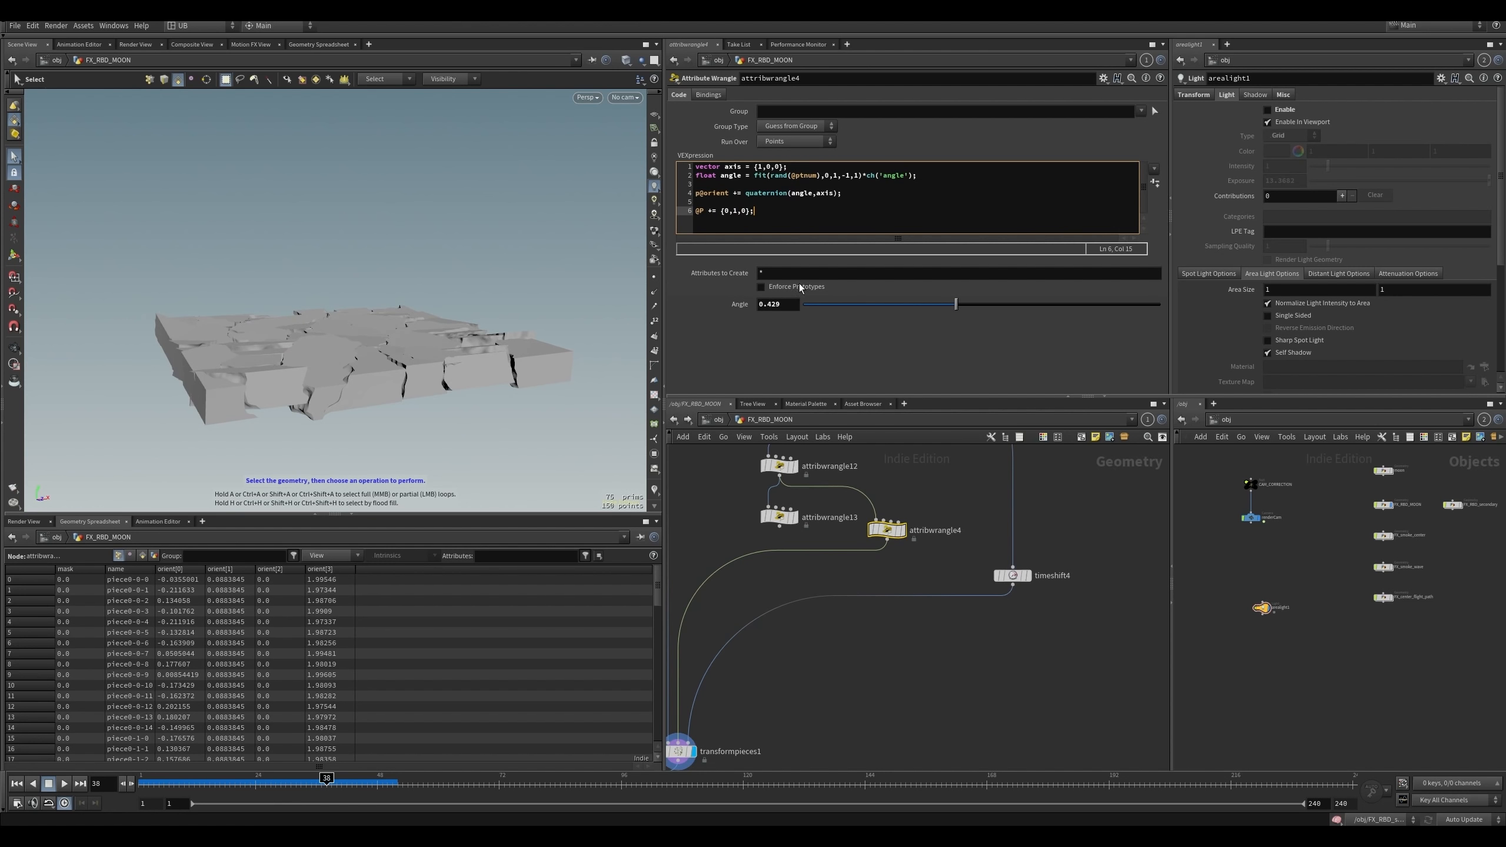
{"action": "left_click", "coordinate": [746, 221]}
{"action": "left_click", "coordinate": [749, 221]}
{"action": "key", "text": "BackSpace"}
{"action": "key", "text": "BackSpace"}
{"action": "type", "text": "sk"}
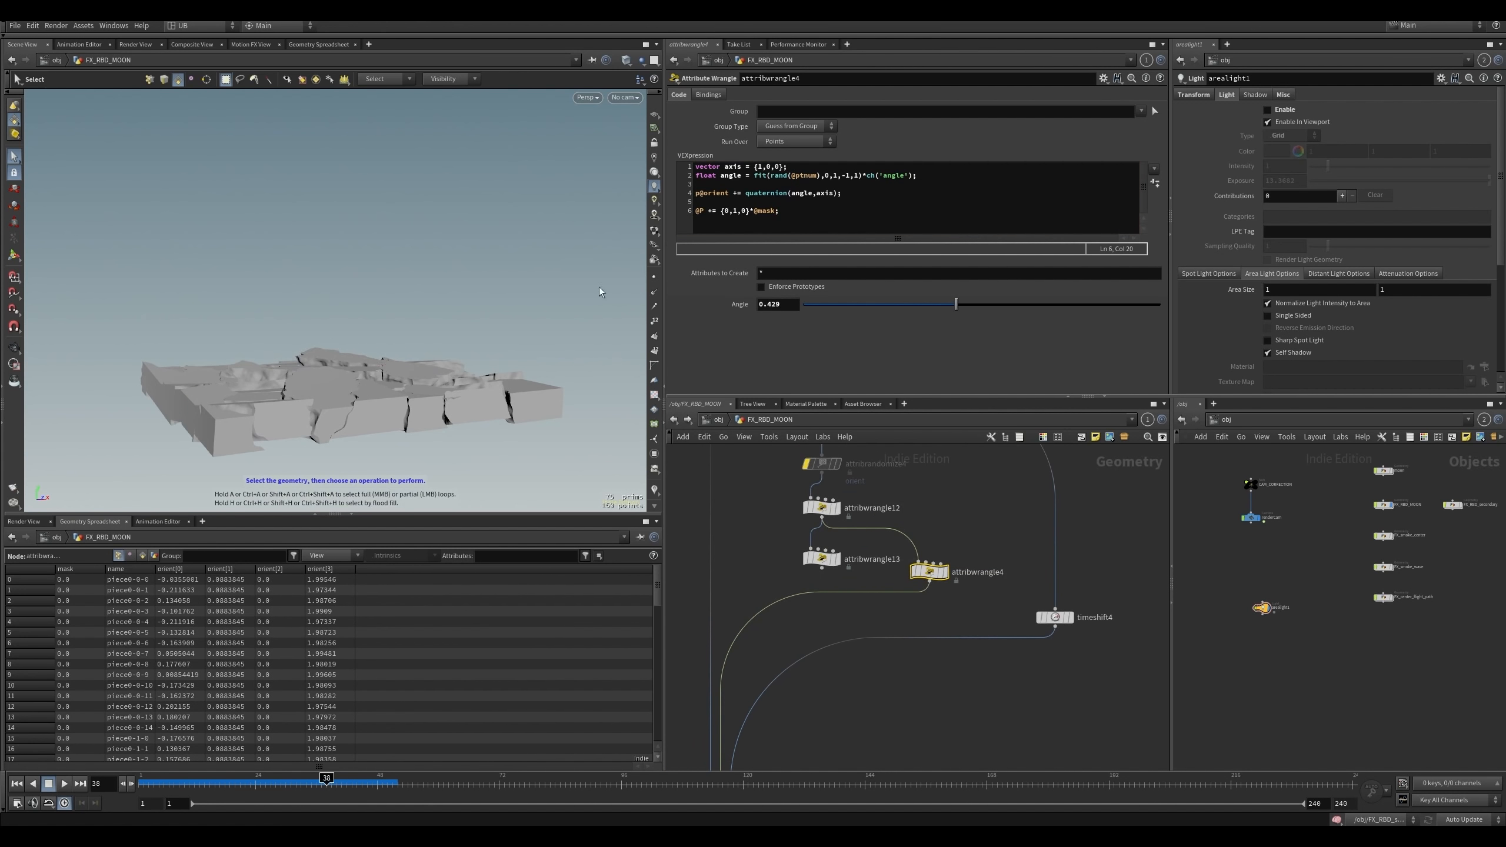
{"action": "left_click_drag", "start_coordinate": [319, 369], "coordinate": [330, 394], "text": "alt"}
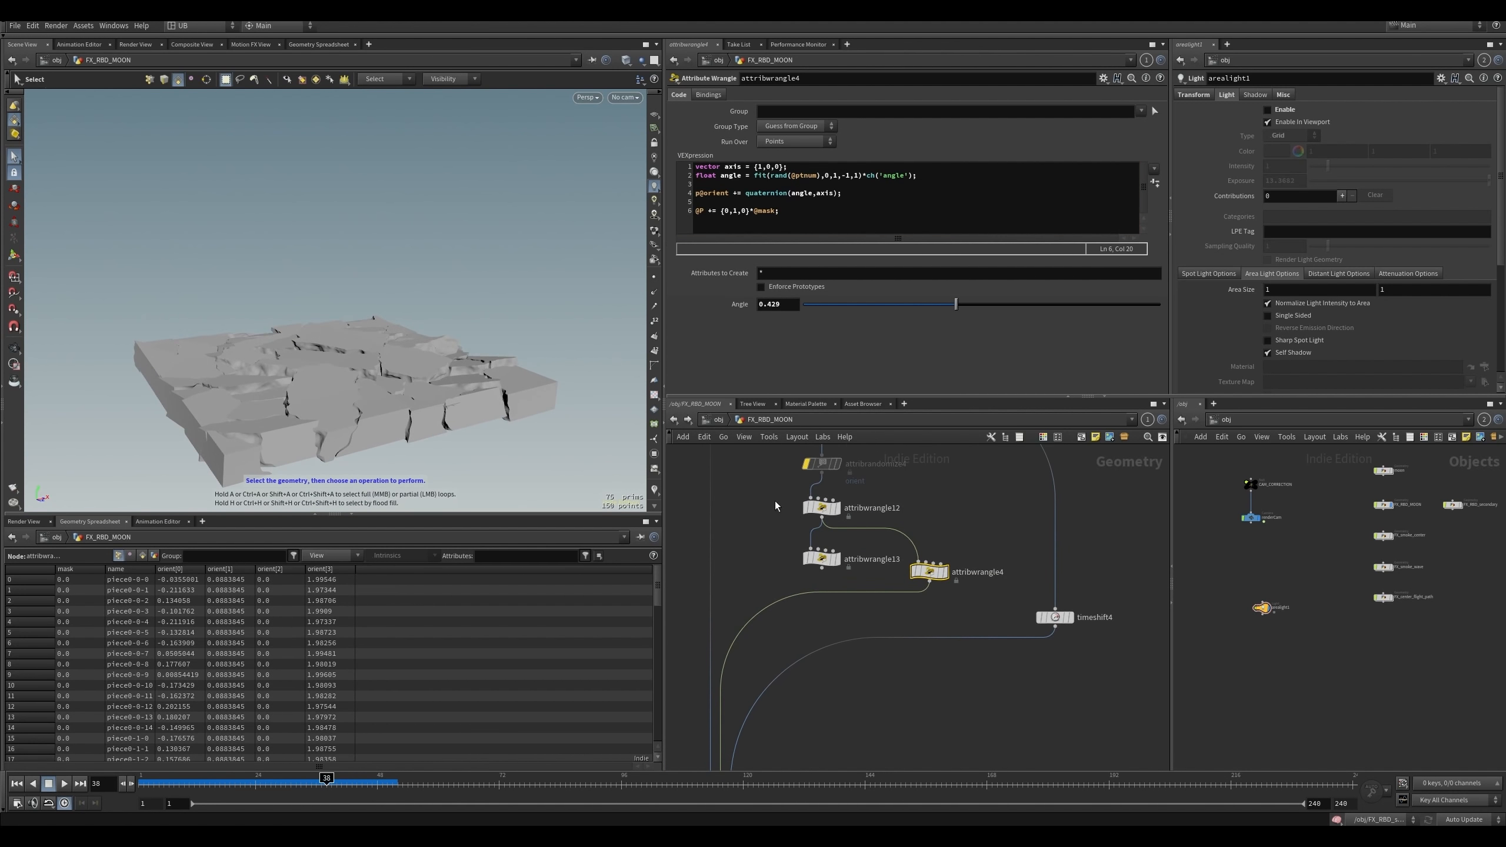
- Trace the network upstream to attribtransfer2 and the attribute promote nodes, and return to the transformpieces1 branch
{"action": "middle_click_drag", "start_coordinate": [775, 504], "coordinate": [770, 685]}
{"action": "scroll", "coordinate": [889, 592], "scroll_direction": "down", "scroll_amount": 5}
{"action": "middle_click_drag", "start_coordinate": [890, 592], "coordinate": [820, 629]}
{"action": "scroll", "coordinate": [820, 629], "scroll_direction": "up", "scroll_amount": 5}
{"action": "middle_click_drag", "start_coordinate": [884, 584], "coordinate": [722, 684]}
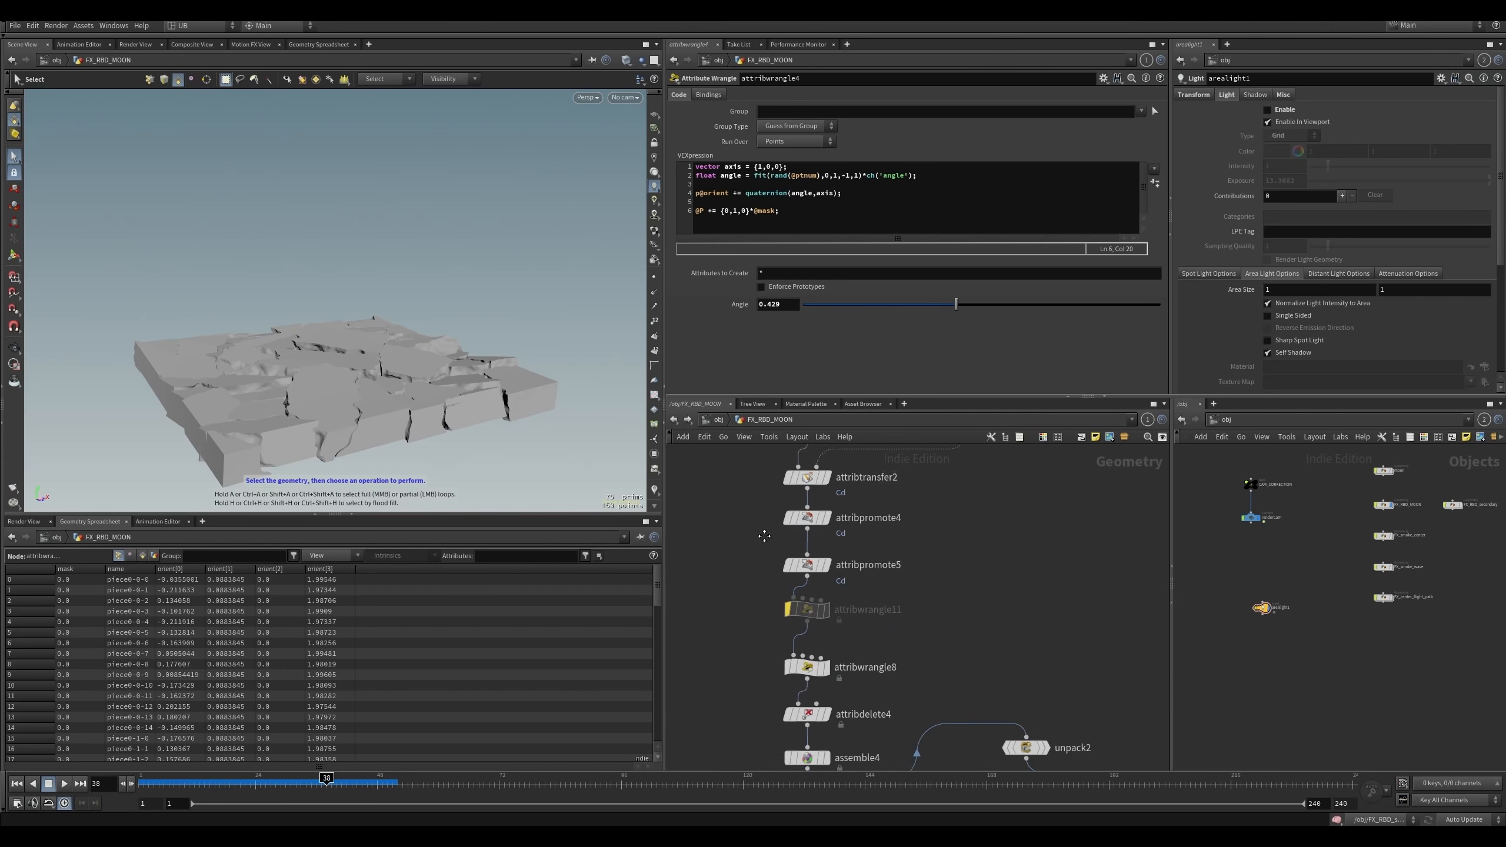
{"action": "left_click", "coordinate": [827, 468]}
{"action": "mouse_move", "coordinate": [735, 509]}
{"action": "middle_mouse_down"}
{"action": "mouse_move", "coordinate": [774, 503]}
{"action": "mouse_move", "coordinate": [794, 253]}
{"action": "middle_mouse_up"}
{"action": "middle_click_drag", "start_coordinate": [791, 634], "coordinate": [949, 427]}
{"action": "middle_click_drag", "start_coordinate": [837, 729], "coordinate": [870, 569]}
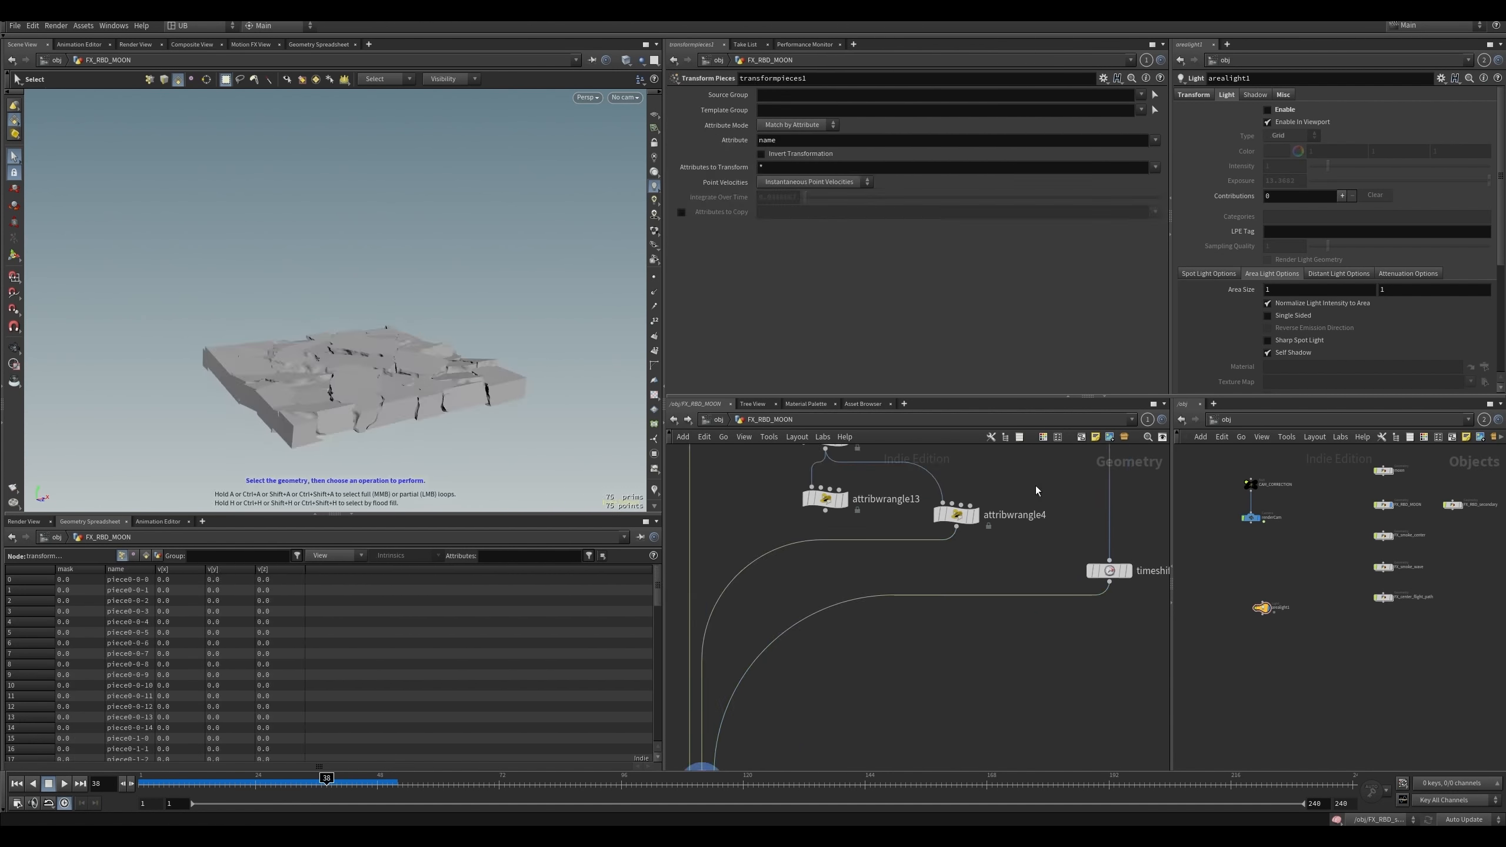
- Declare float mult = chi('mastermul'); directly below the orient line in attribwrangle4
{"action": "left_click", "coordinate": [957, 515]}
{"action": "left_click", "coordinate": [777, 203]}
{"action": "key", "text": "Return"}
{"action": "key", "text": "Return"}
{"action": "key", "text": "Up"}
{"action": "key", "text": "Up"}
{"action": "type", "text": "ch()"}
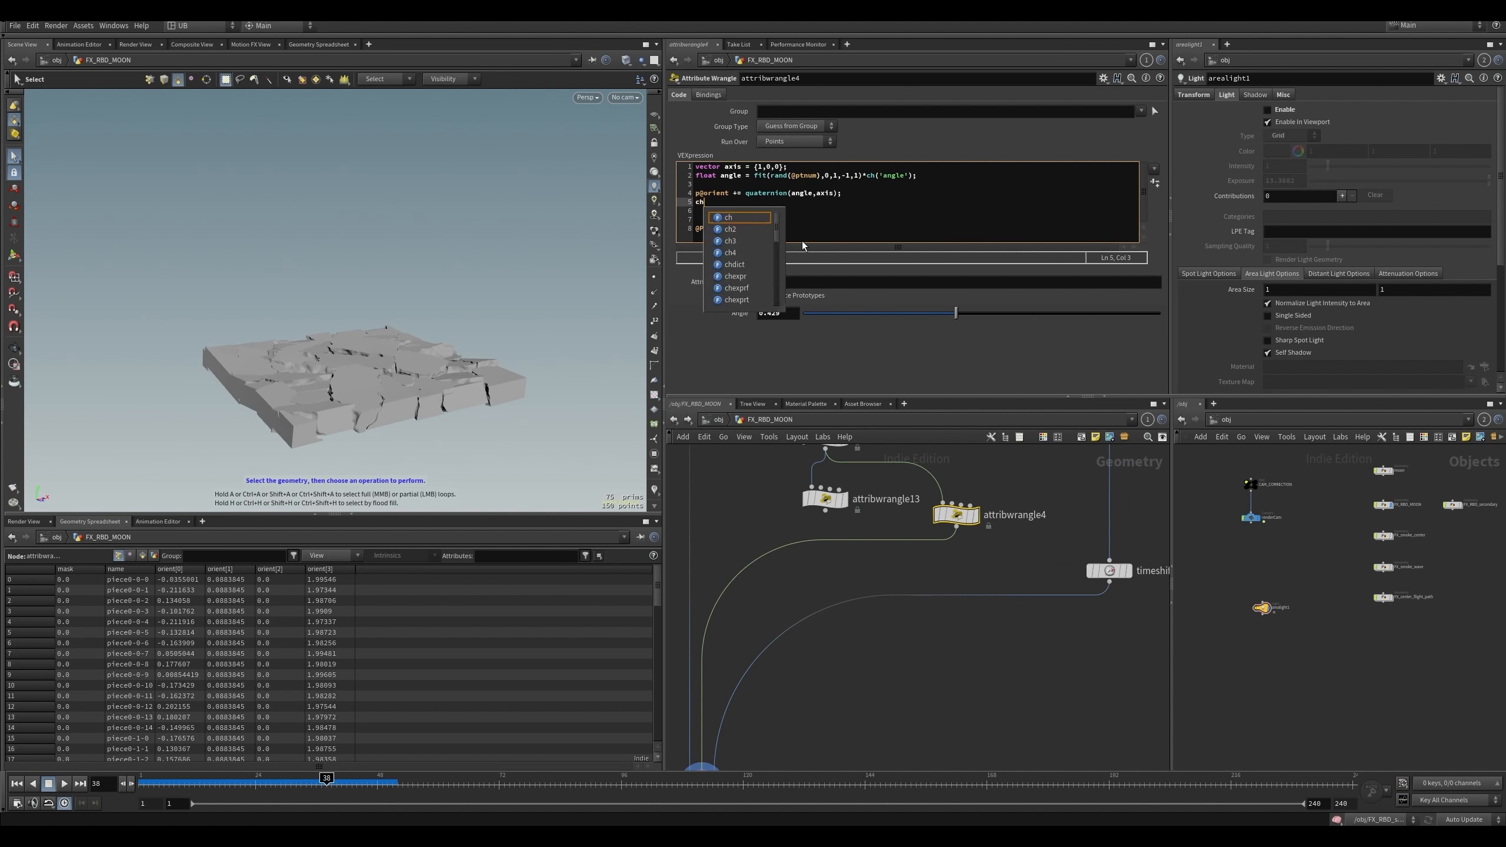
{"action": "key", "text": "BackSpace"}
{"action": "key", "text": "BackSpace"}
{"action": "key", "text": "BackSpace"}
{"action": "key", "text": "BackSpace"}
{"action": "type", "text": "float "}
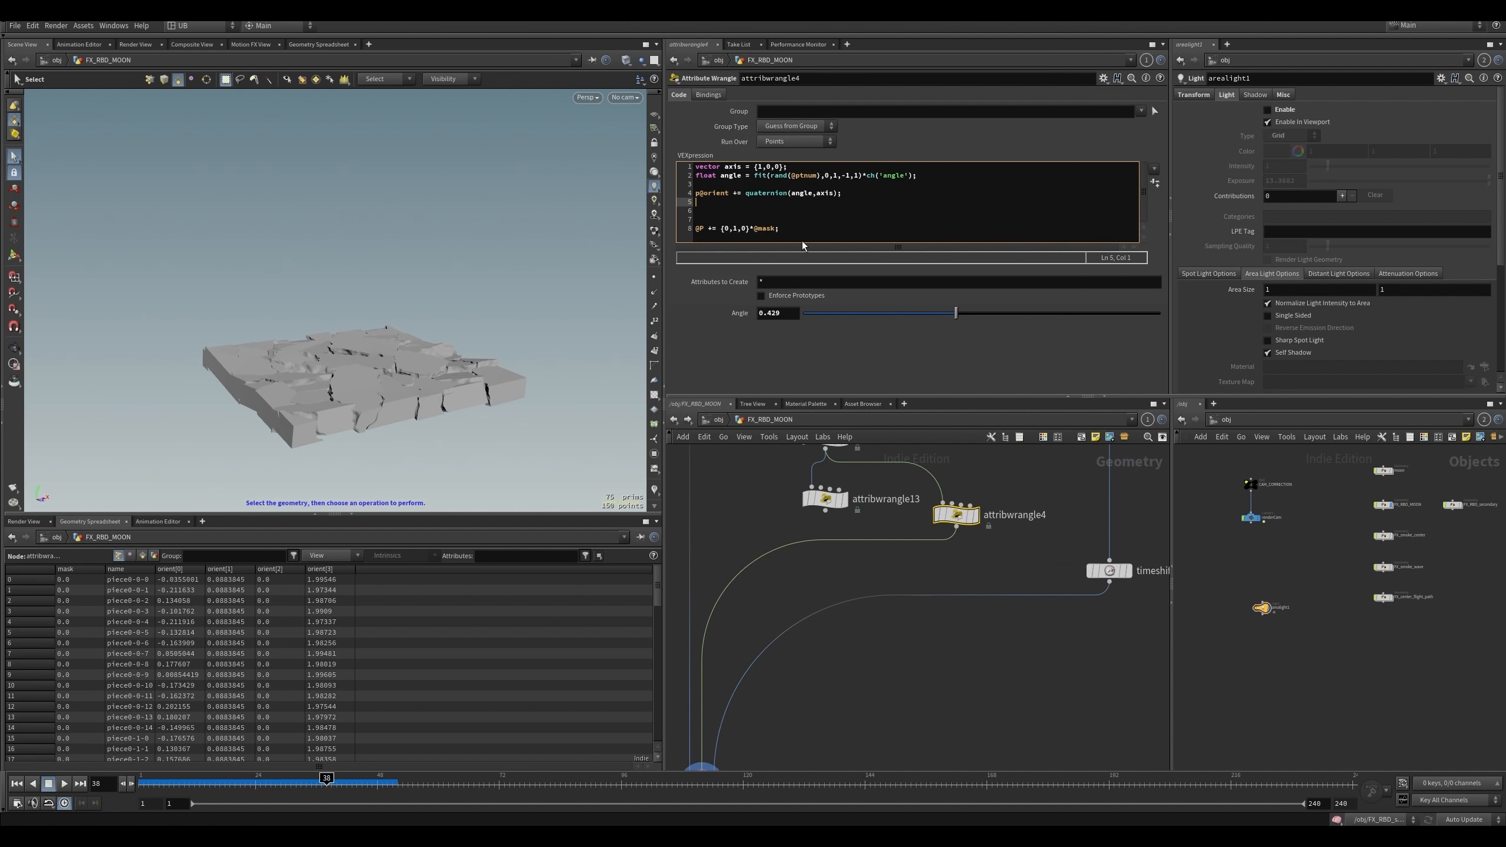
{"action": "type", "text": "mult = chi("}
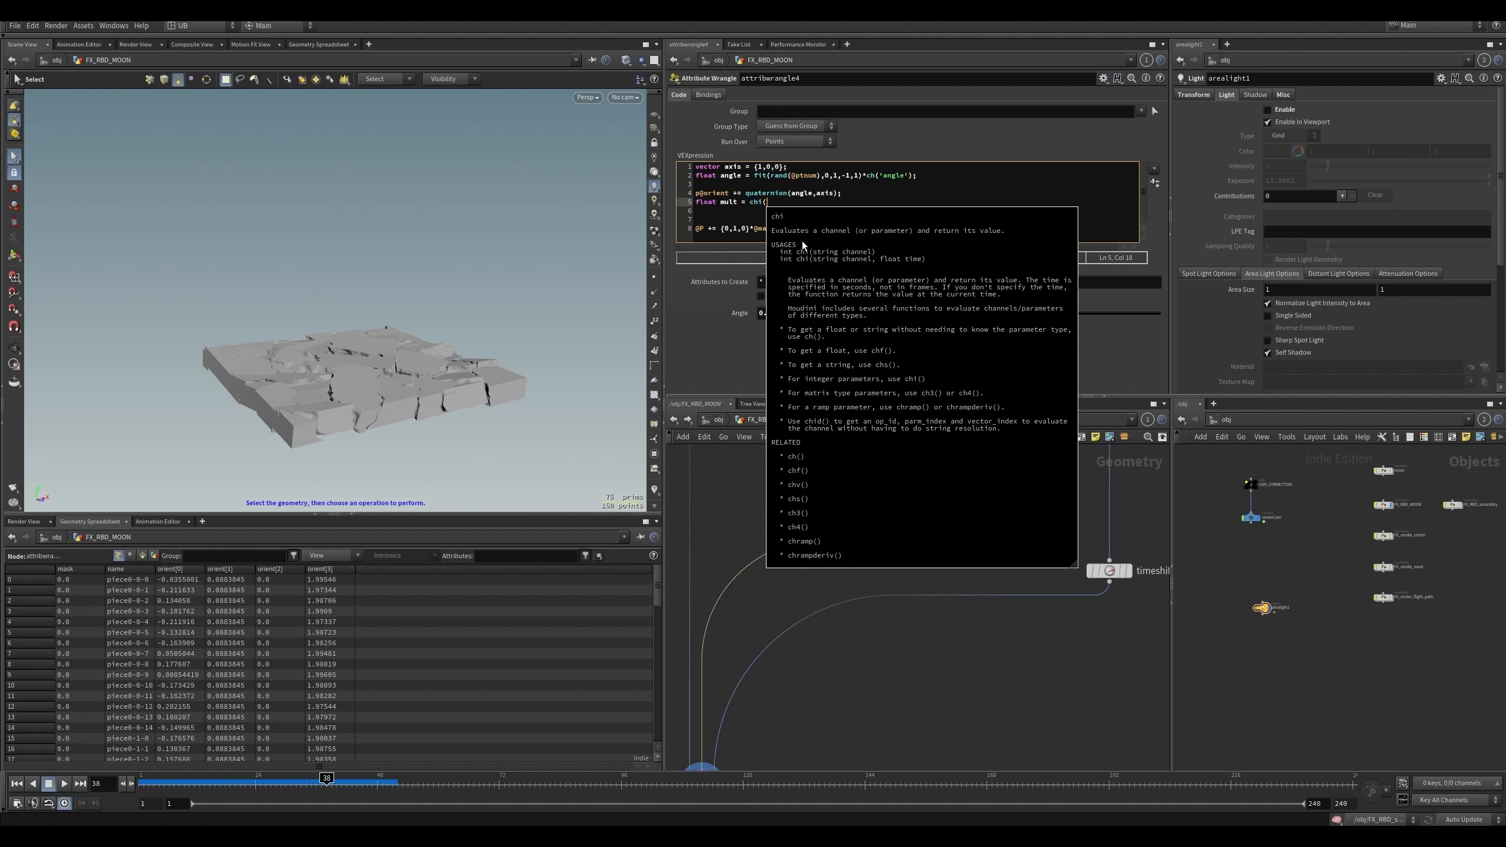
{"action": "type", "text": ")"}
{"action": "type", "text": "''"}
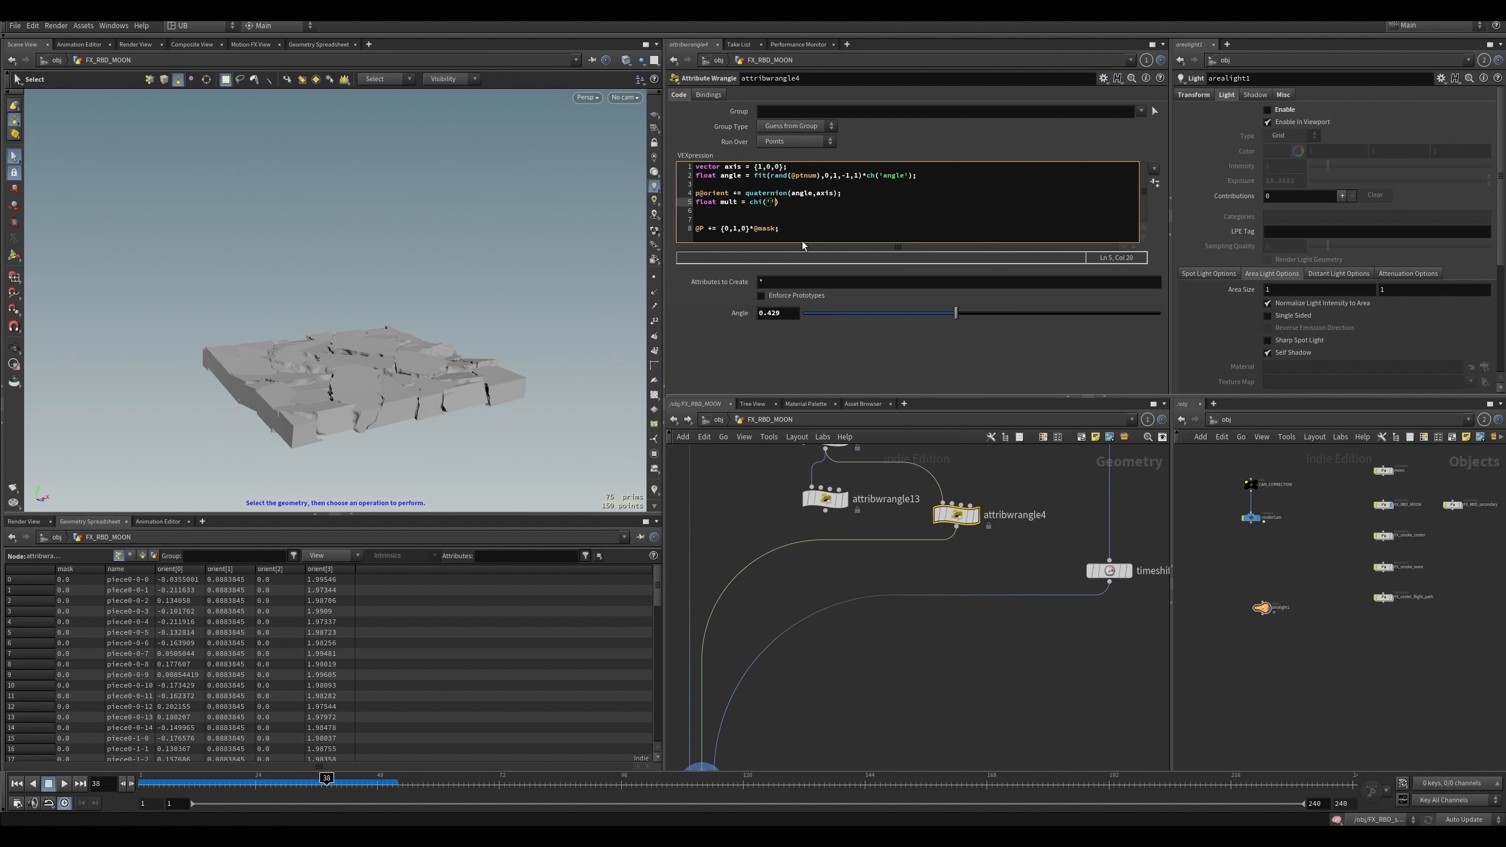
{"action": "type", "text": "mastermul"}
{"action": "key", "text": "End"}
{"action": "type", "text": ";"}
{"action": "key", "text": "Down"}
{"action": "key", "text": "Down"}
{"action": "key", "text": "Down"}
{"action": "key", "text": "Left"}
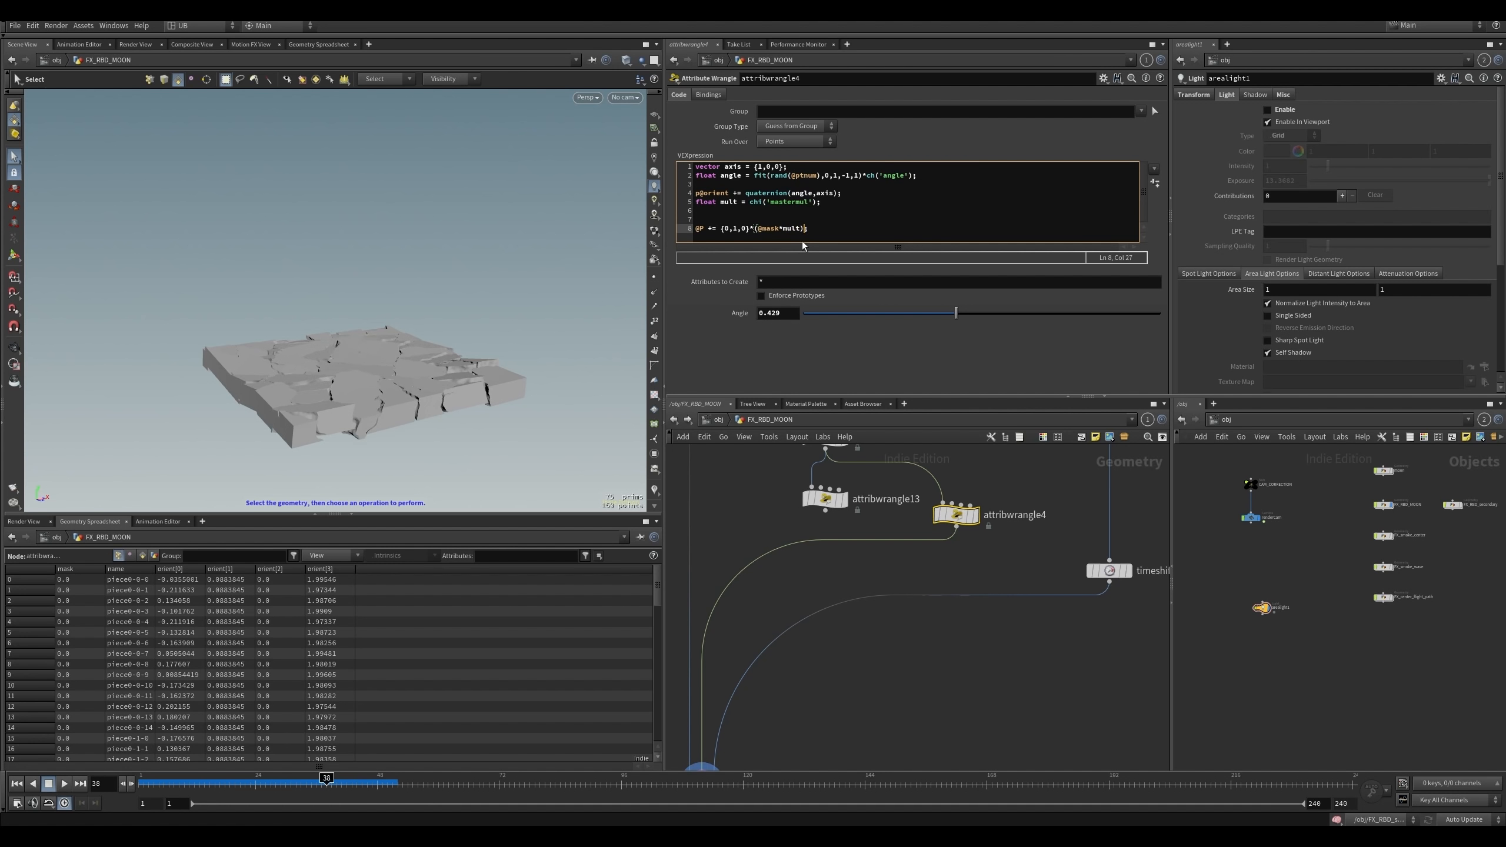
- Create the Mastermul parameter from attribwrangle4's code and set it to 3
{"action": "left_click", "coordinate": [1154, 183]}
{"action": "left_click_drag", "start_coordinate": [805, 328], "coordinate": [909, 328]}
{"action": "middle_click_drag", "start_coordinate": [1010, 650], "coordinate": [945, 737]}
- Compare the position and mult code of attribwrangle13 with that of attribwrangle4
{"action": "left_click_drag", "start_coordinate": [776, 614], "coordinate": [777, 617]}
{"action": "left_click", "coordinate": [824, 245]}
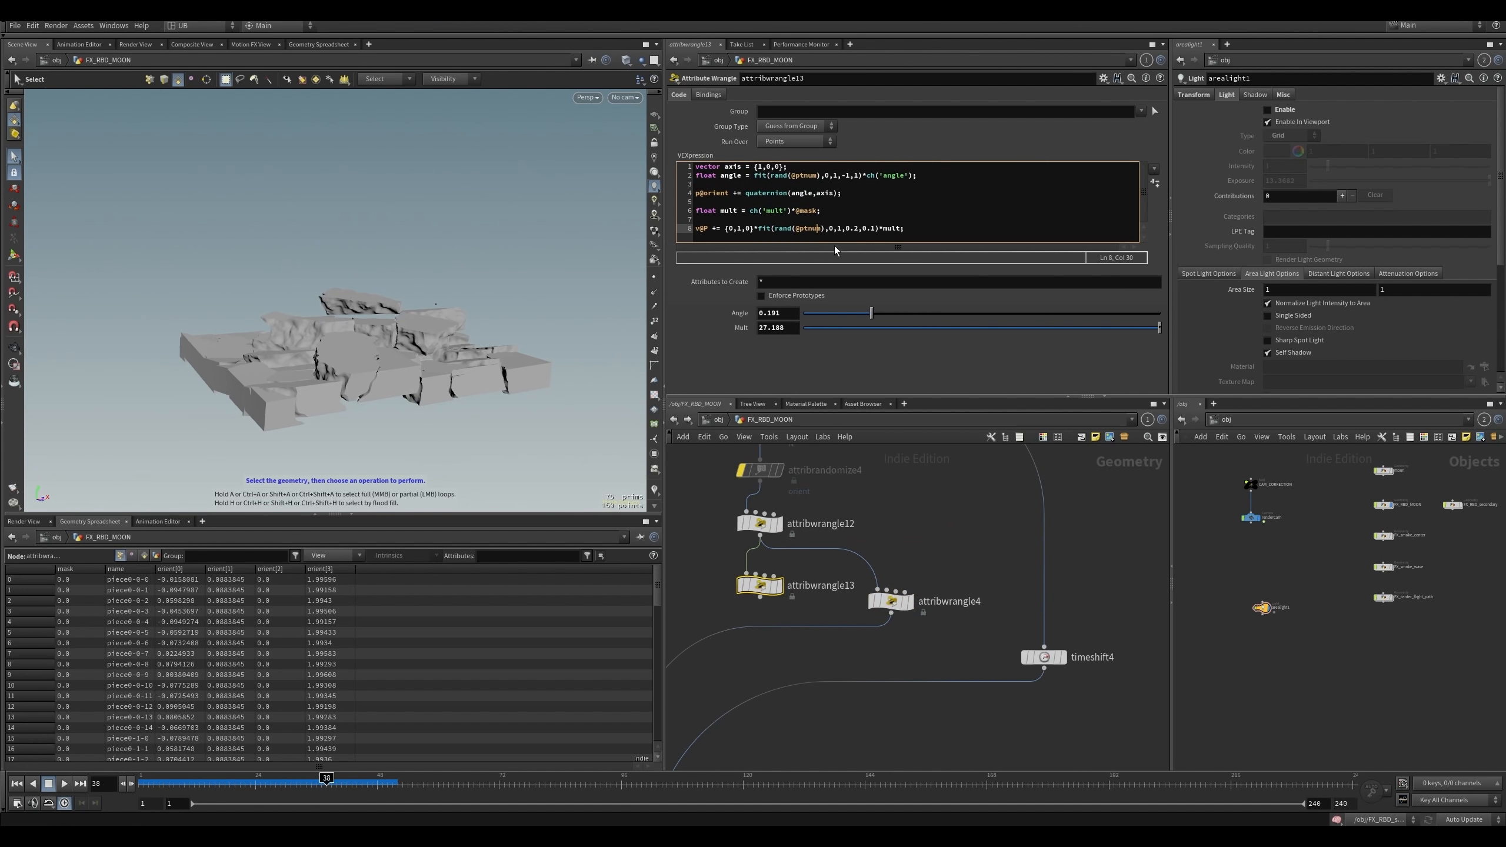
{"action": "middle_click_drag", "start_coordinate": [920, 509], "coordinate": [974, 492]}
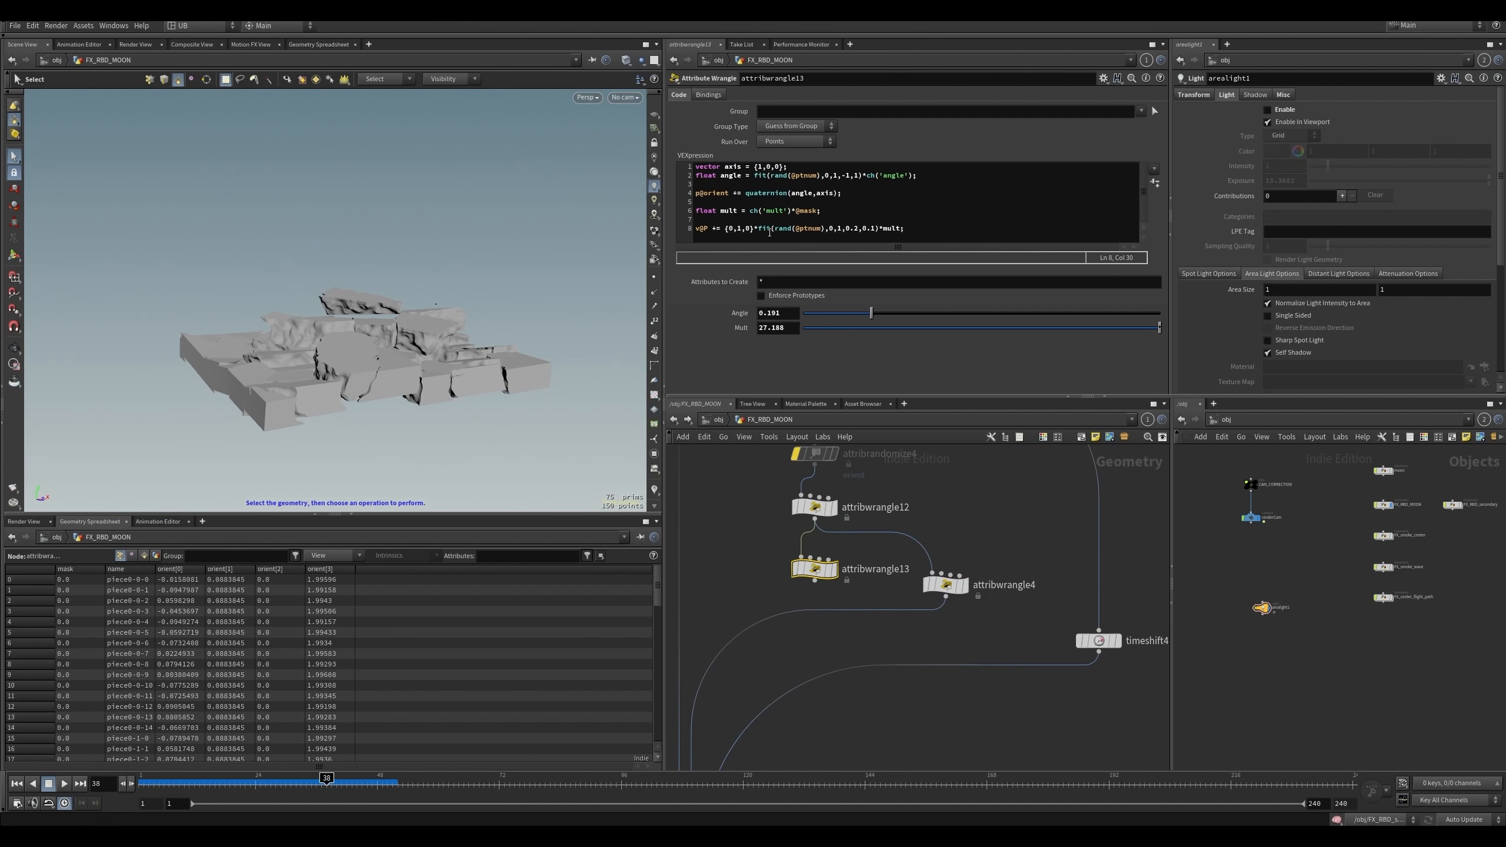
{"action": "left_click_drag", "start_coordinate": [976, 552], "coordinate": [935, 643]}
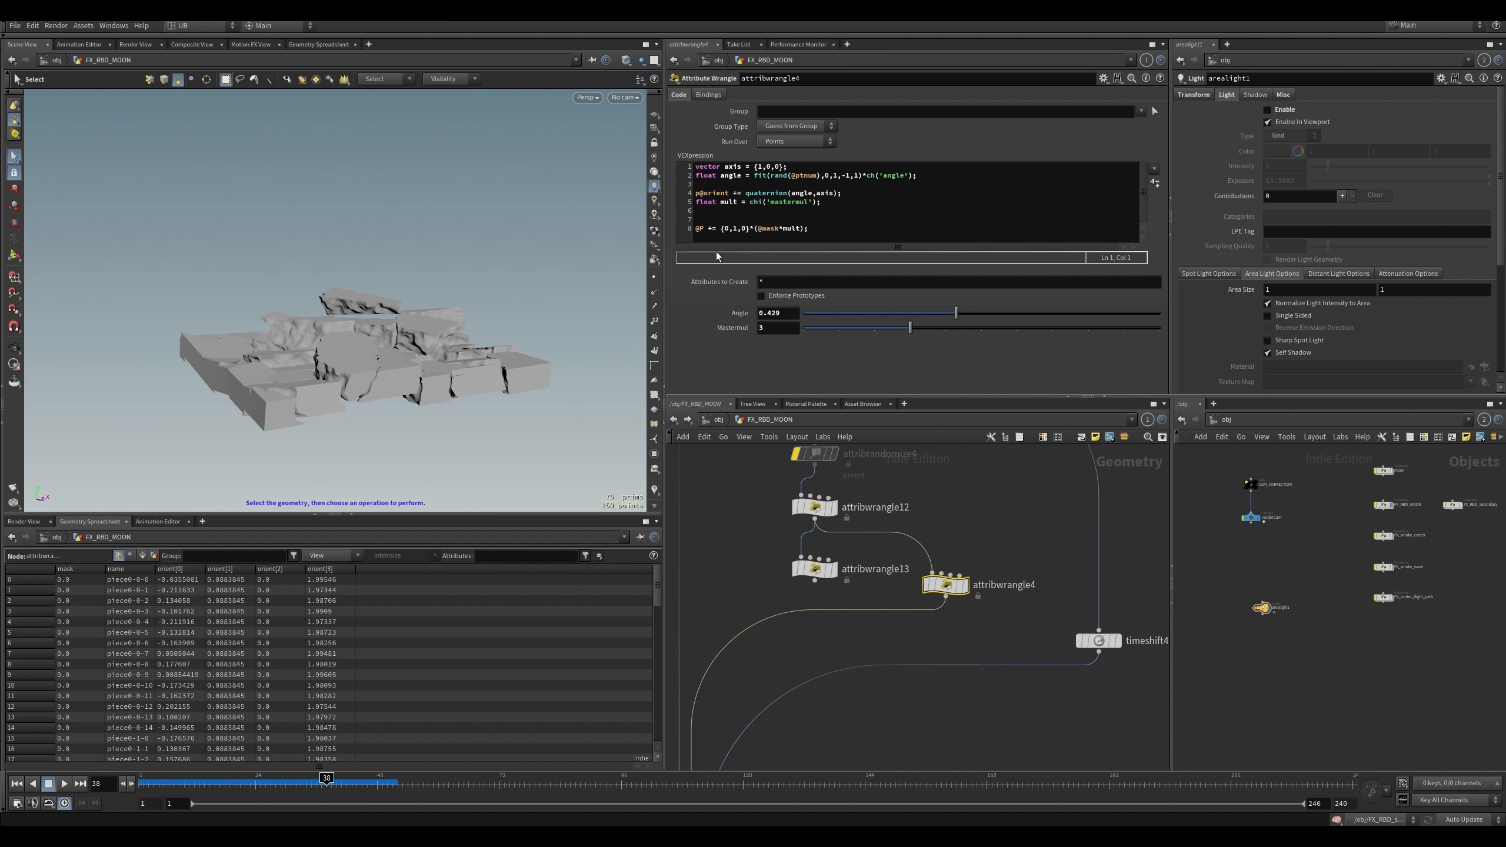
{"action": "left_click", "coordinate": [814, 568]}
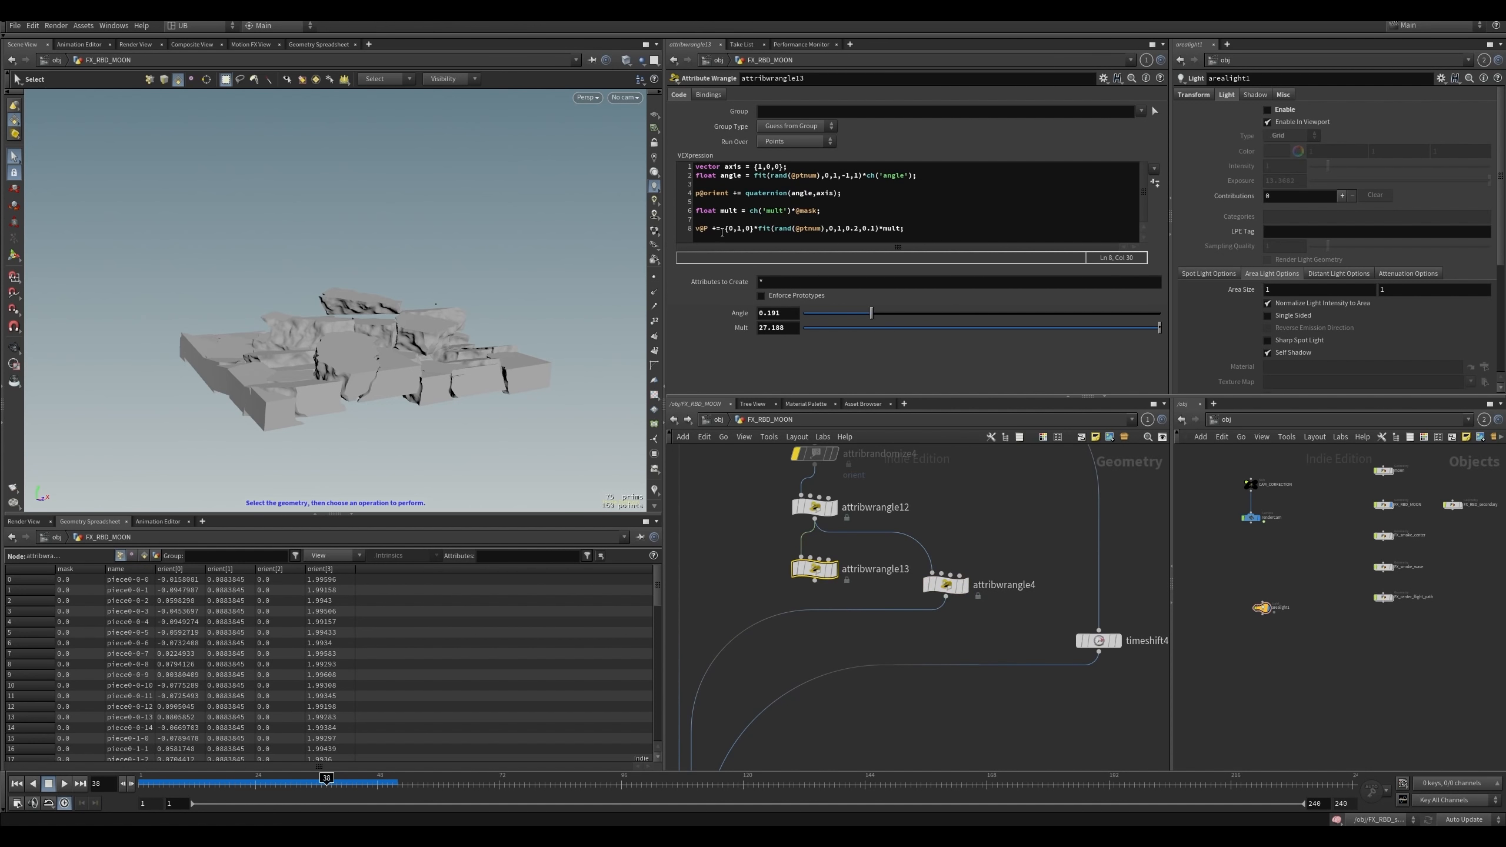
{"action": "key", "text": "r"}
{"action": "left_click", "coordinate": [816, 571]}
{"action": "middle_click_drag", "start_coordinate": [821, 603], "coordinate": [861, 471]}
{"action": "left_click_drag", "start_coordinate": [805, 559], "coordinate": [935, 575]}
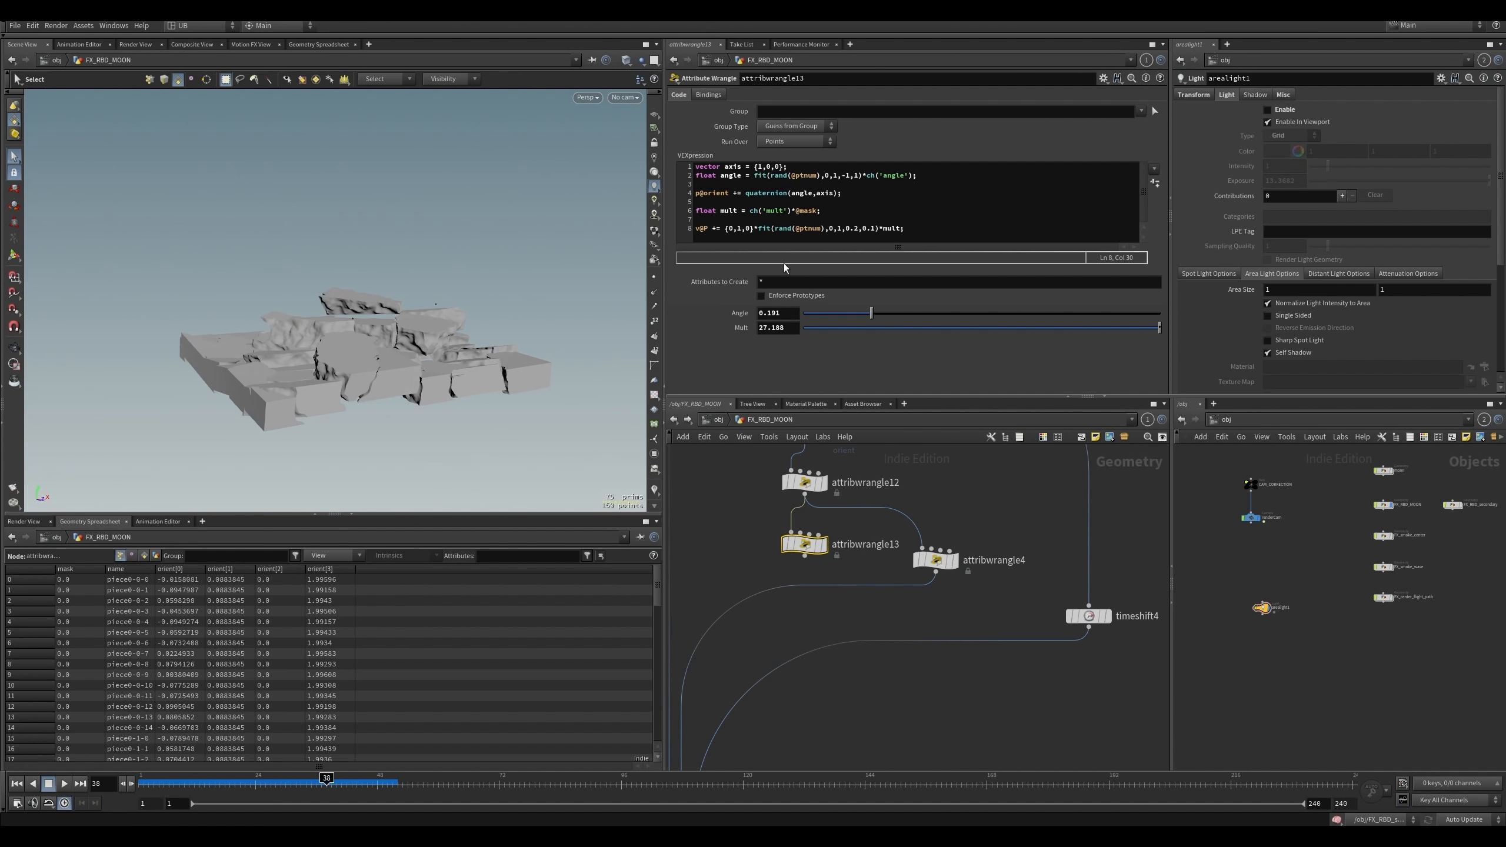
{"action": "left_click_drag", "start_coordinate": [758, 230], "coordinate": [880, 230]}
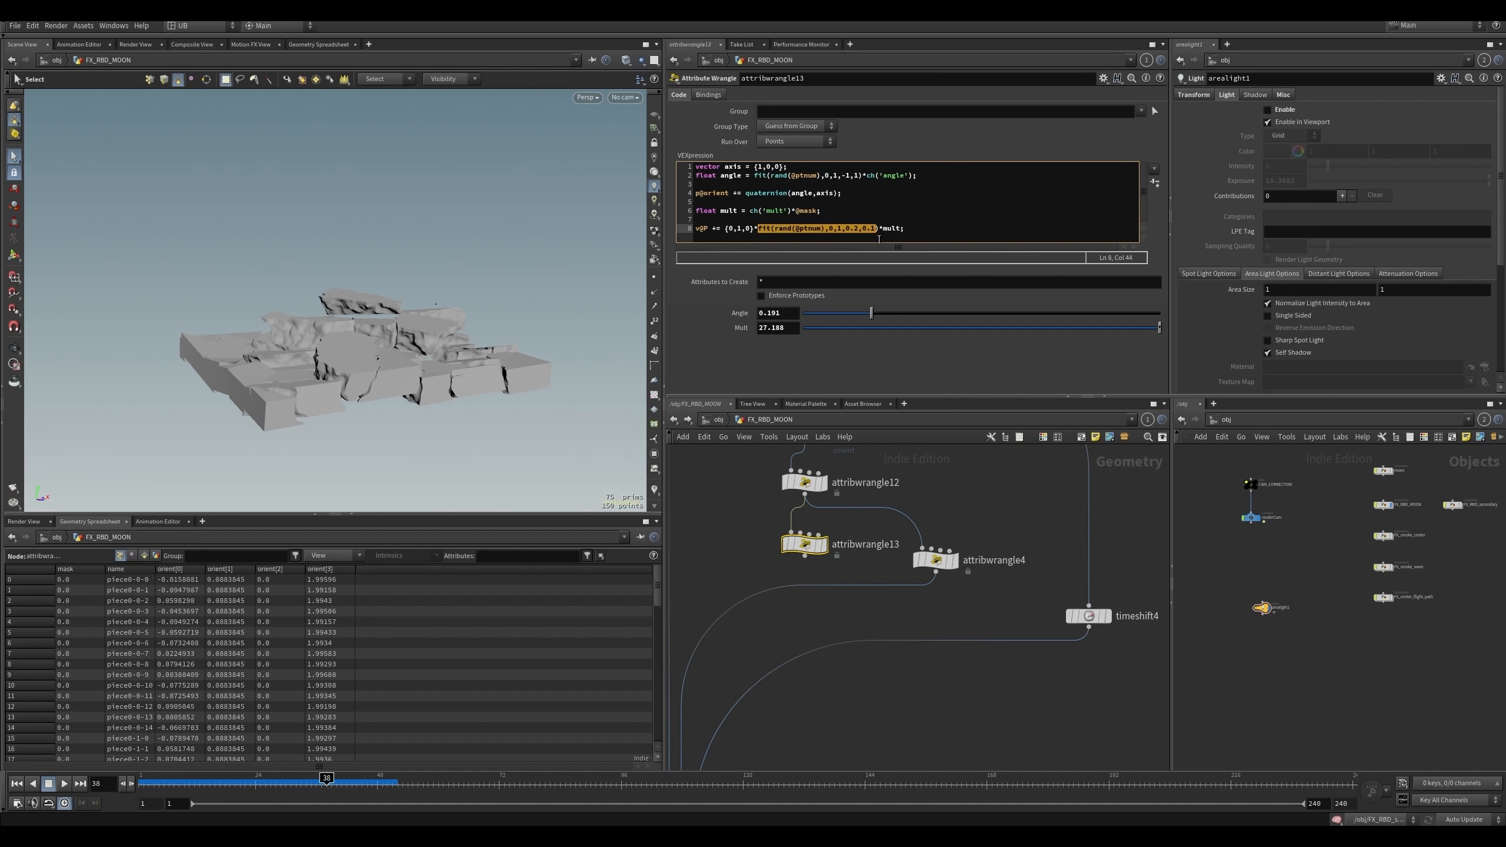
{"action": "left_click", "coordinate": [936, 559]}
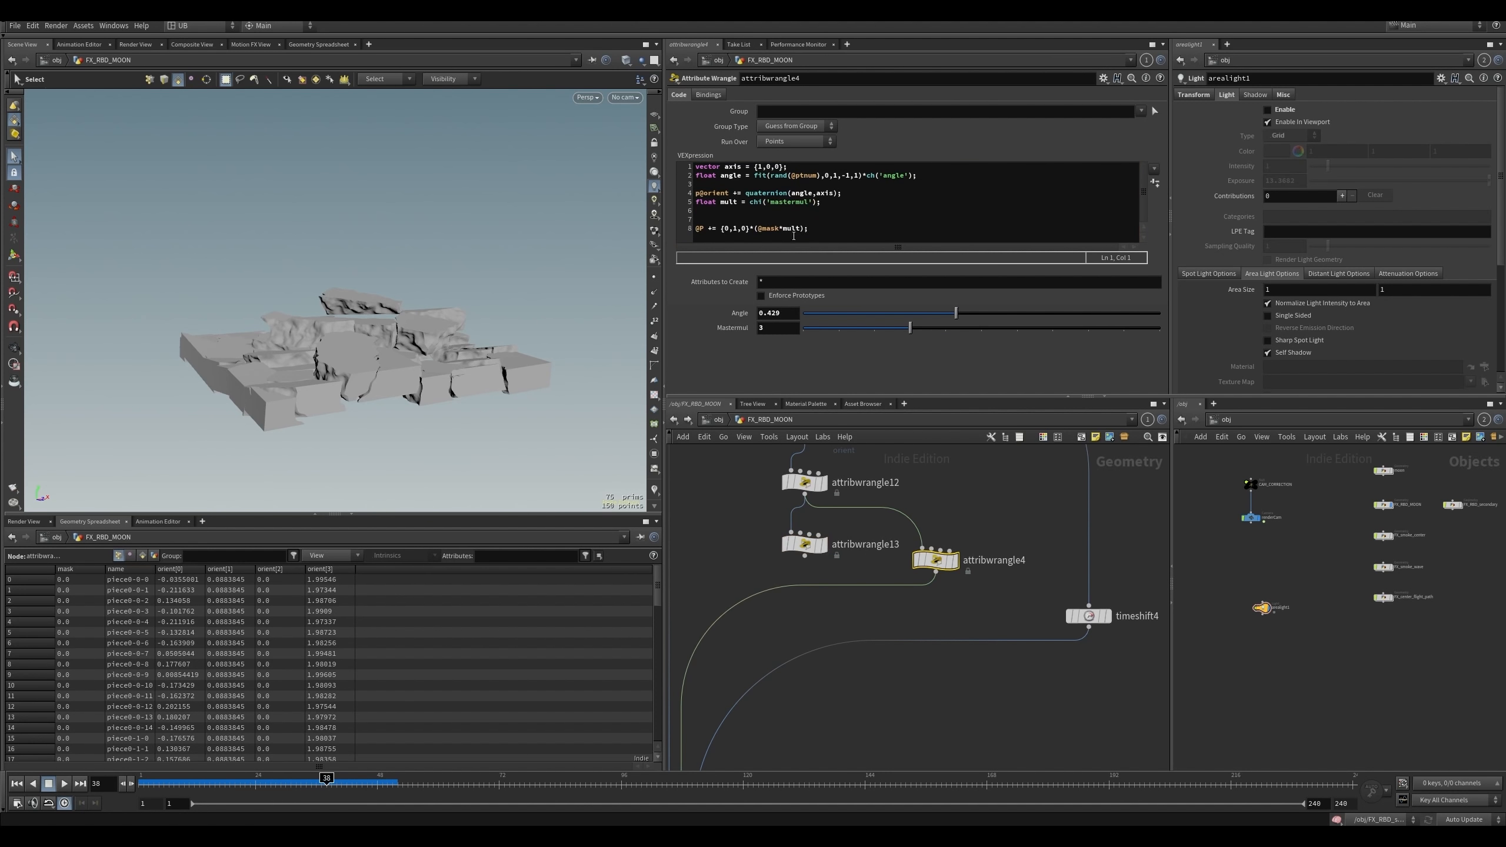
{"action": "left_click", "coordinate": [743, 230]}
{"action": "type", "text": "fit(rand(@ptnum),0,1,0.2,0.1)"}
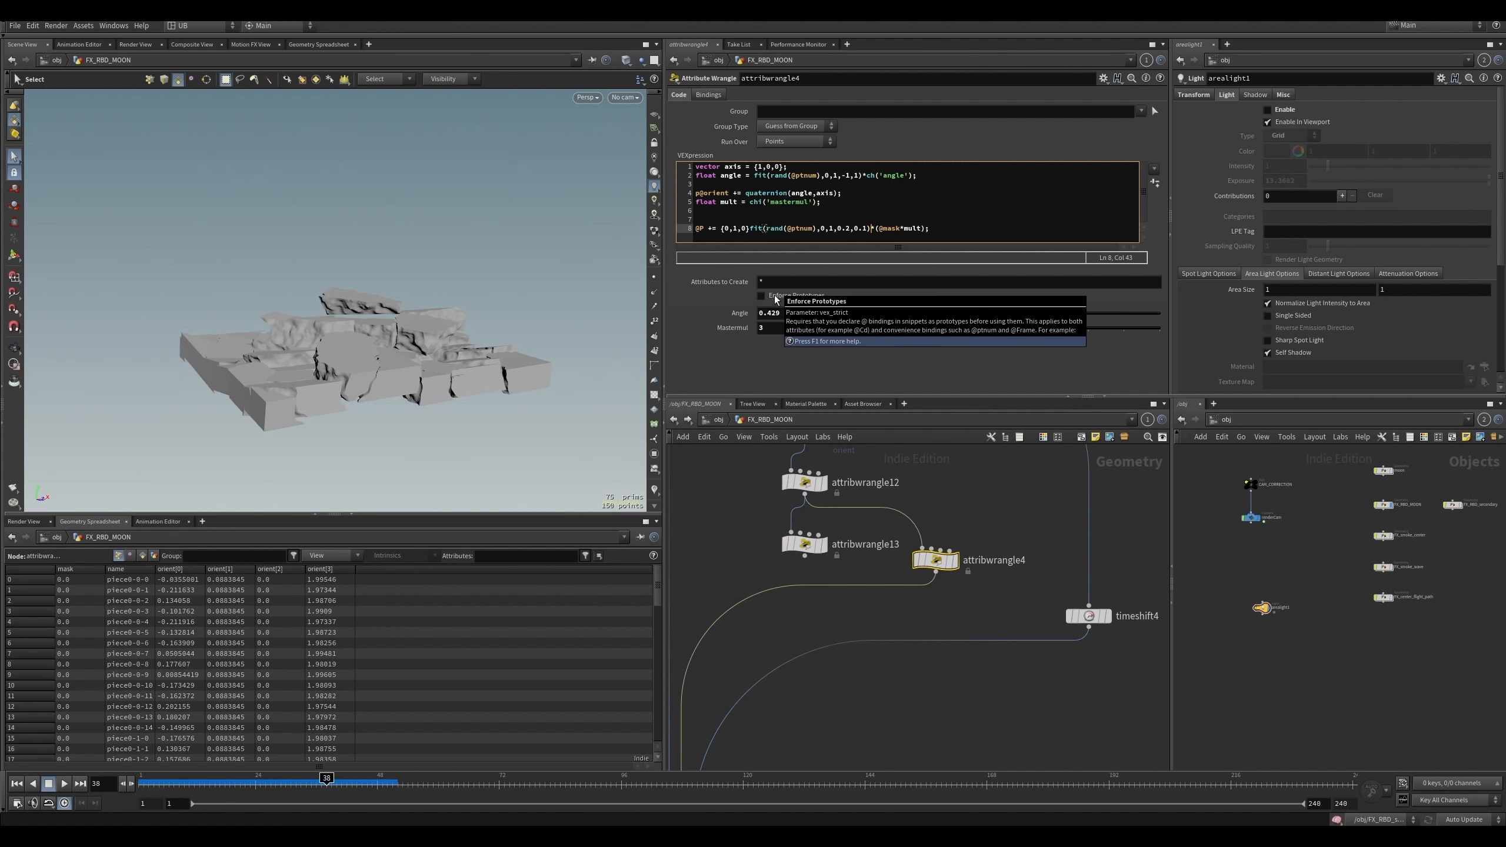
{"action": "key", "text": "Left"}
{"action": "key", "text": "Left"}
{"action": "key", "text": "Left"}
{"action": "key", "text": "Left"}
{"action": "key", "text": "Left"}
{"action": "key", "text": "Left"}
{"action": "key", "text": "Left"}
{"action": "key", "text": "Left"}
{"action": "key", "text": "Left"}
{"action": "key", "text": "Left"}
{"action": "key", "text": "Left"}
{"action": "key", "text": "Left"}
{"action": "key", "text": "Left"}
{"action": "key", "text": "Left"}
{"action": "key", "text": "Left"}
{"action": "key", "text": "Left"}
{"action": "key", "text": "Left"}
{"action": "key", "text": "Left"}
{"action": "key", "text": "Left"}
{"action": "key", "text": "Left"}
{"action": "key", "text": "Left"}
{"action": "key", "text": "Left"}
{"action": "type", "text": "*"}
{"action": "key", "text": "ctrl+Return"}
{"action": "left_click_drag", "start_coordinate": [929, 231], "coordinate": [880, 238]}
{"action": "key", "text": "BackSpace"}
{"action": "key", "text": "BackSpace"}
{"action": "left_click", "coordinate": [814, 201]}
{"action": "type", "text": "*m"}
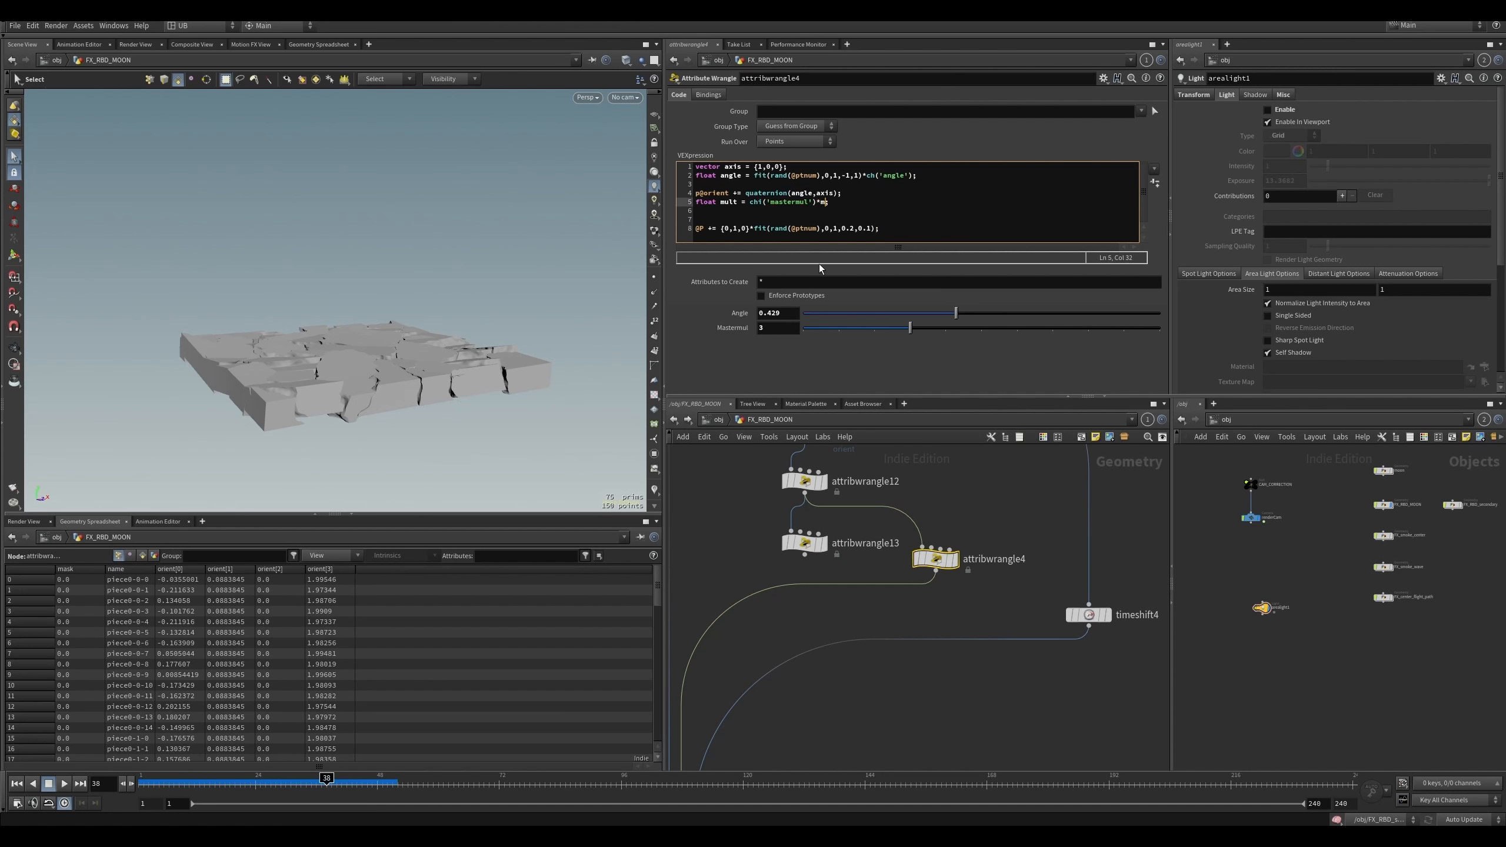
{"action": "type", "text": "ask"}
{"action": "key", "text": "ctrl+Return"}
{"action": "left_click", "coordinate": [821, 202]}
{"action": "type", "text": "@"}
{"action": "key", "text": "ctrl+Return"}
- Set Mastermul to 4 and change the position line's fit output range to -1 and 1
{"action": "left_click_drag", "start_coordinate": [910, 329], "coordinate": [945, 328]}
{"action": "left_click", "coordinate": [866, 229]}
{"action": "key", "text": "BackSpace"}
{"action": "key", "text": "BackSpace"}
{"action": "key", "text": "Left"}
{"action": "key", "text": "BackSpace"}
{"action": "key", "text": "BackSpace"}
{"action": "key", "text": "BackSpace"}
{"action": "type", "text": "-1"}
{"action": "key", "text": "ctrl+Return"}
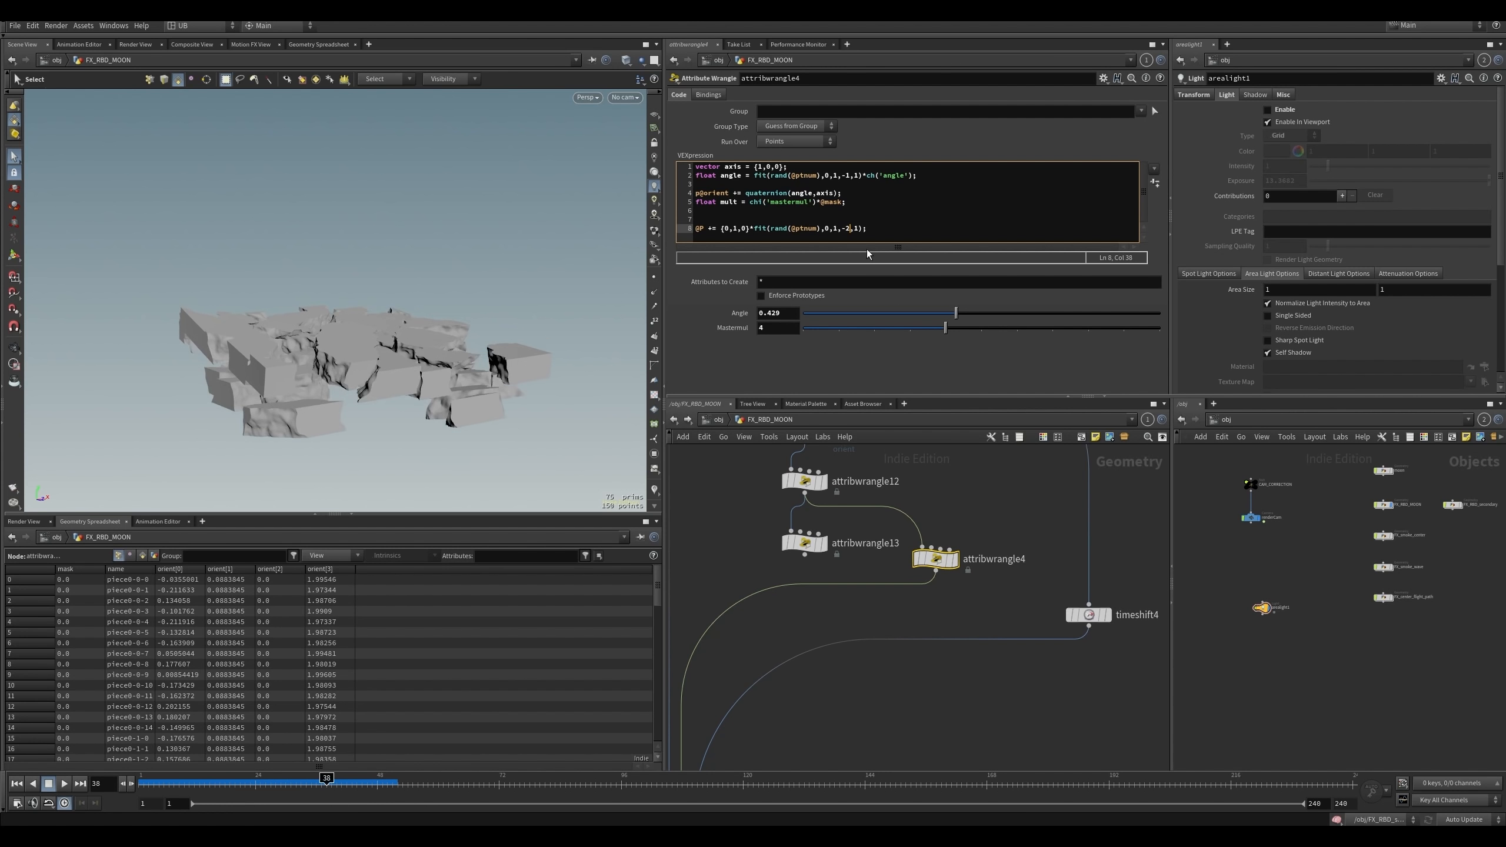
{"action": "key", "text": "ctrl+Return"}
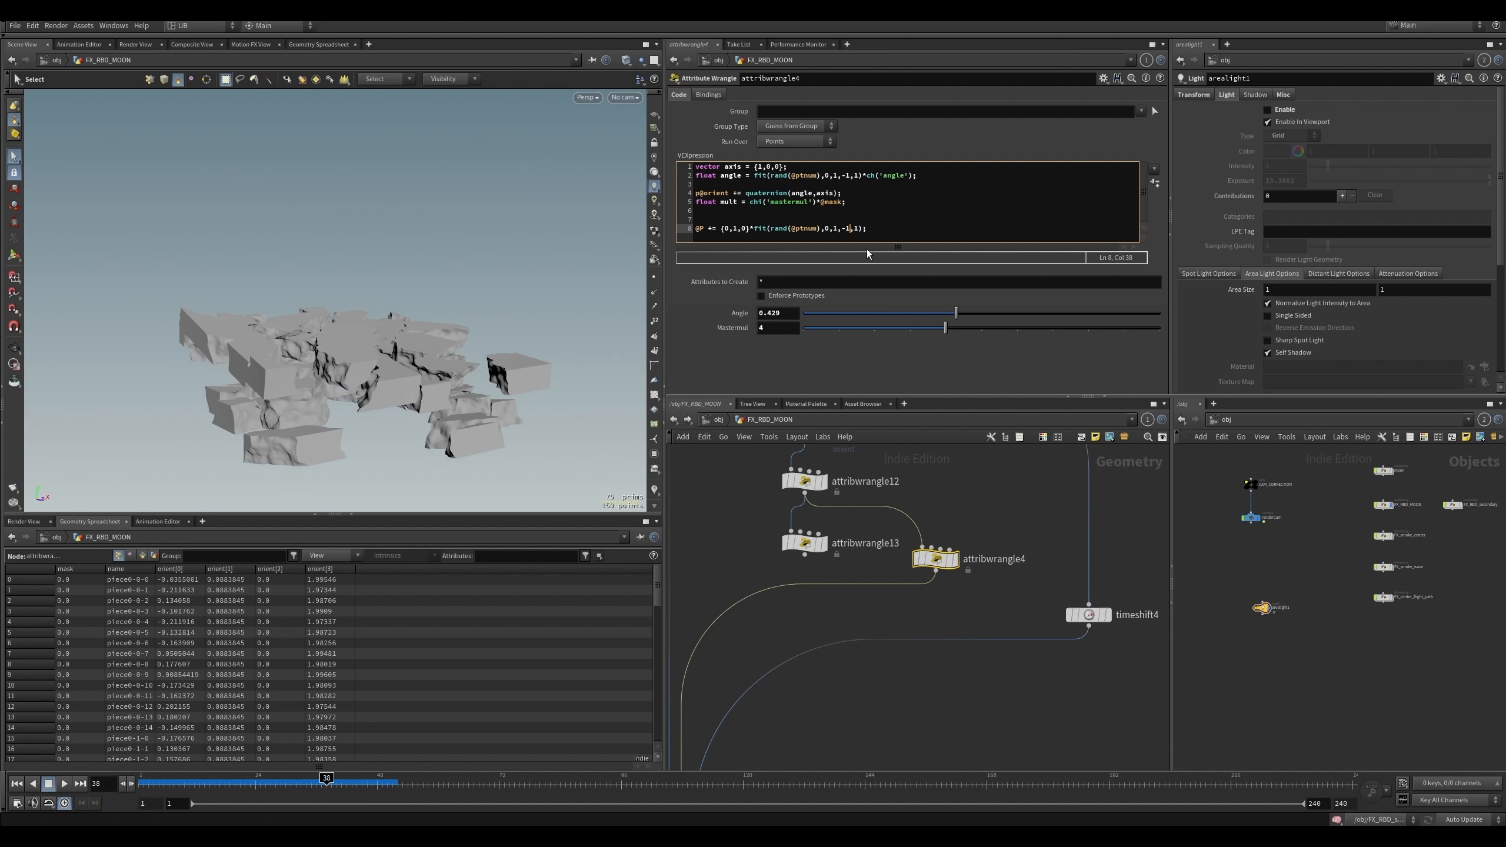
{"action": "type", "text": "1"}
{"action": "key", "text": "ctrl+Return"}
- Multiply the position line's fit expression by mult and set Mastermul to 8
{"action": "key", "text": "Right"}
{"action": "key", "text": "Right"}
{"action": "key", "text": "Right"}
{"action": "type", "text": "*mult"}
{"action": "key", "text": "ctrl+Return"}
{"action": "left_click_drag", "start_coordinate": [945, 329], "coordinate": [1095, 324]}
- Change the position line's fit output range to -3 and 2, and set Mastermul to 6
{"action": "left_click", "coordinate": [859, 228]}
{"action": "key", "text": "BackSpace"}
{"action": "type", "text": "2"}
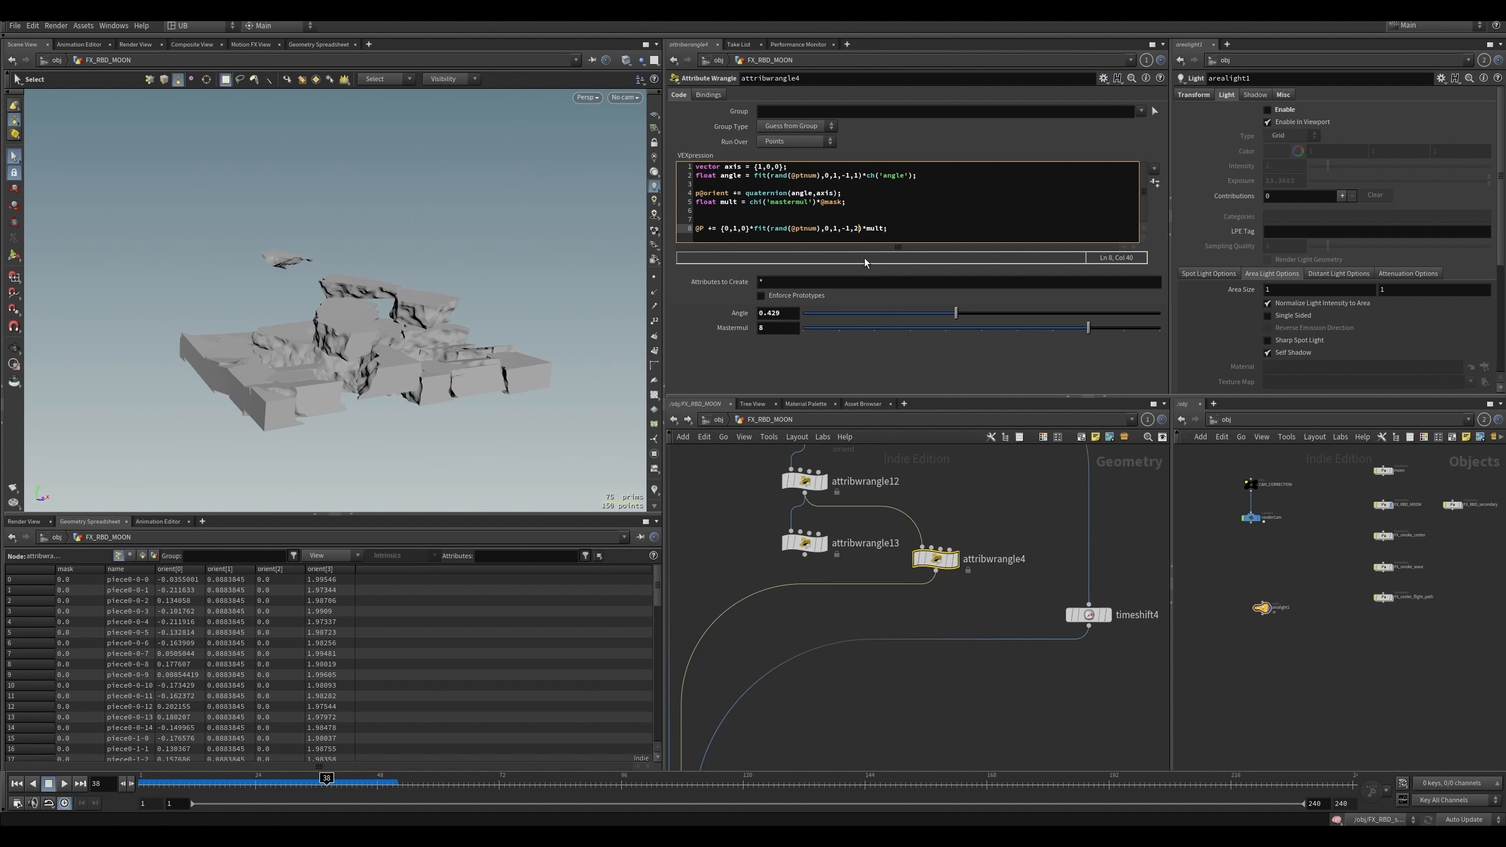
{"action": "key", "text": "BackSpace"}
{"action": "type", "text": "2"}
{"action": "key", "text": "Left"}
{"action": "key", "text": "Left"}
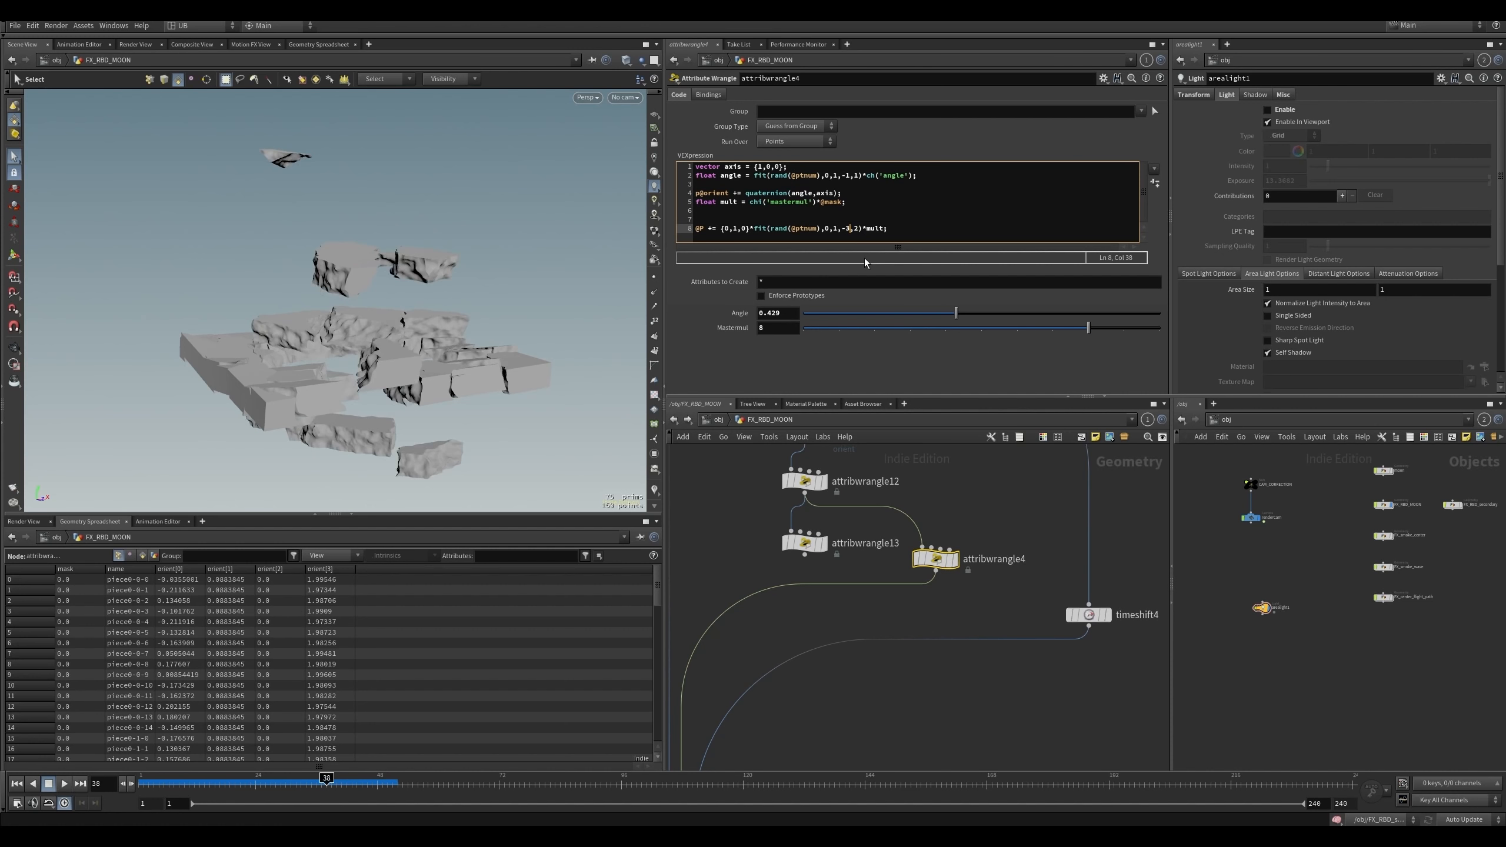
{"action": "left_click_drag", "start_coordinate": [854, 328], "coordinate": [1124, 328]}
{"action": "left_click_drag", "start_coordinate": [459, 399], "coordinate": [331, 382], "text": "alt"}
{"action": "mouse_move", "coordinate": [1037, 328]}
{"action": "left_mouse_down"}
{"action": "mouse_move", "coordinate": [991, 332]}
{"action": "mouse_move", "coordinate": [1017, 330]}
{"action": "left_mouse_up"}
- Find the RBD_rotation wrangle in the FX_RBD_MOON network and open its VEX code
{"action": "scroll", "coordinate": [907, 612], "scroll_direction": "down", "scroll_amount": 8}
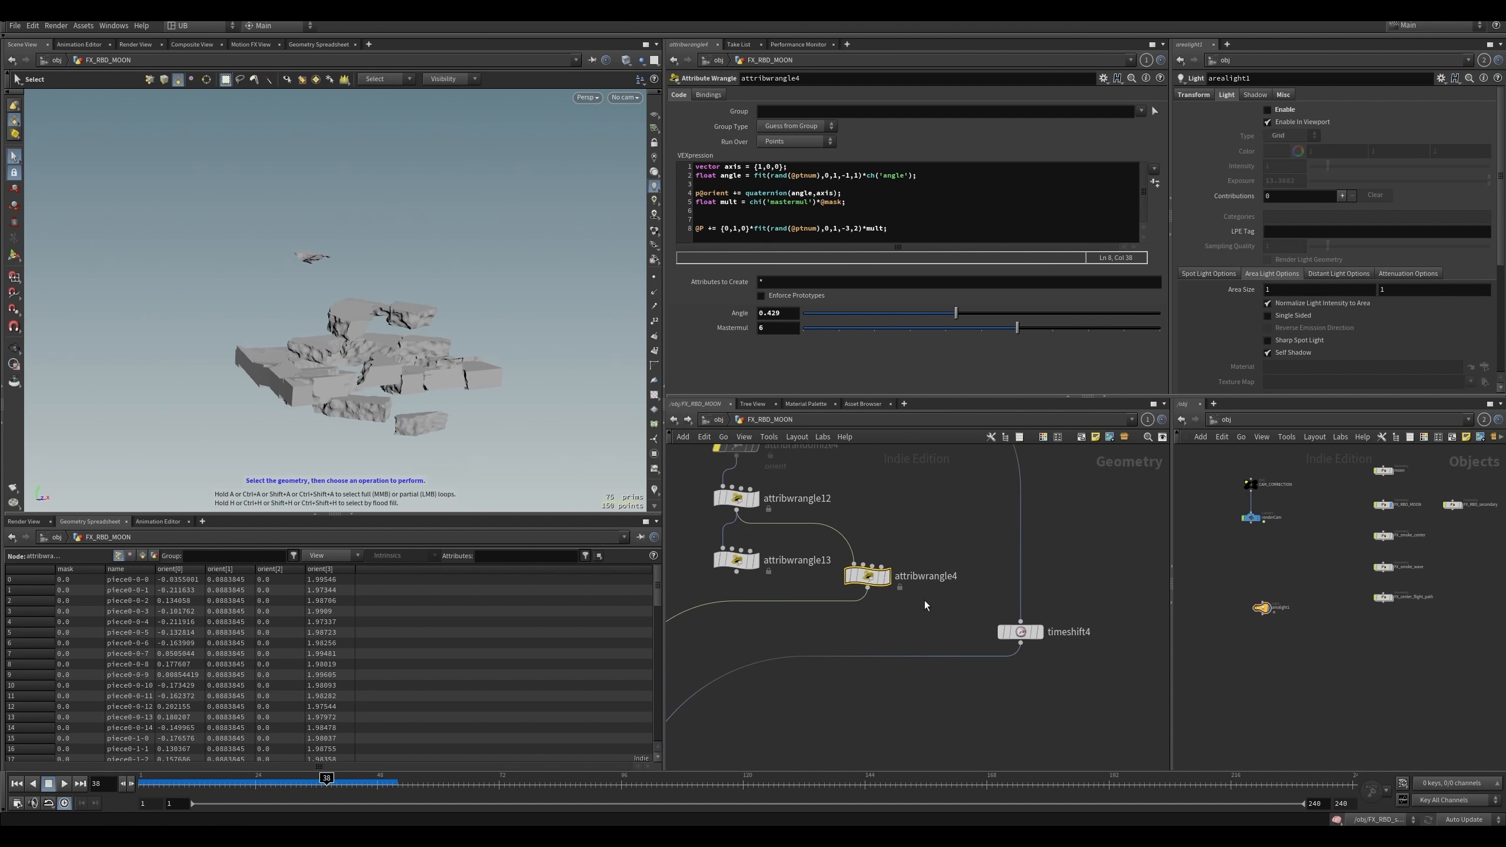
{"action": "middle_click_drag", "start_coordinate": [806, 492], "coordinate": [767, 637]}
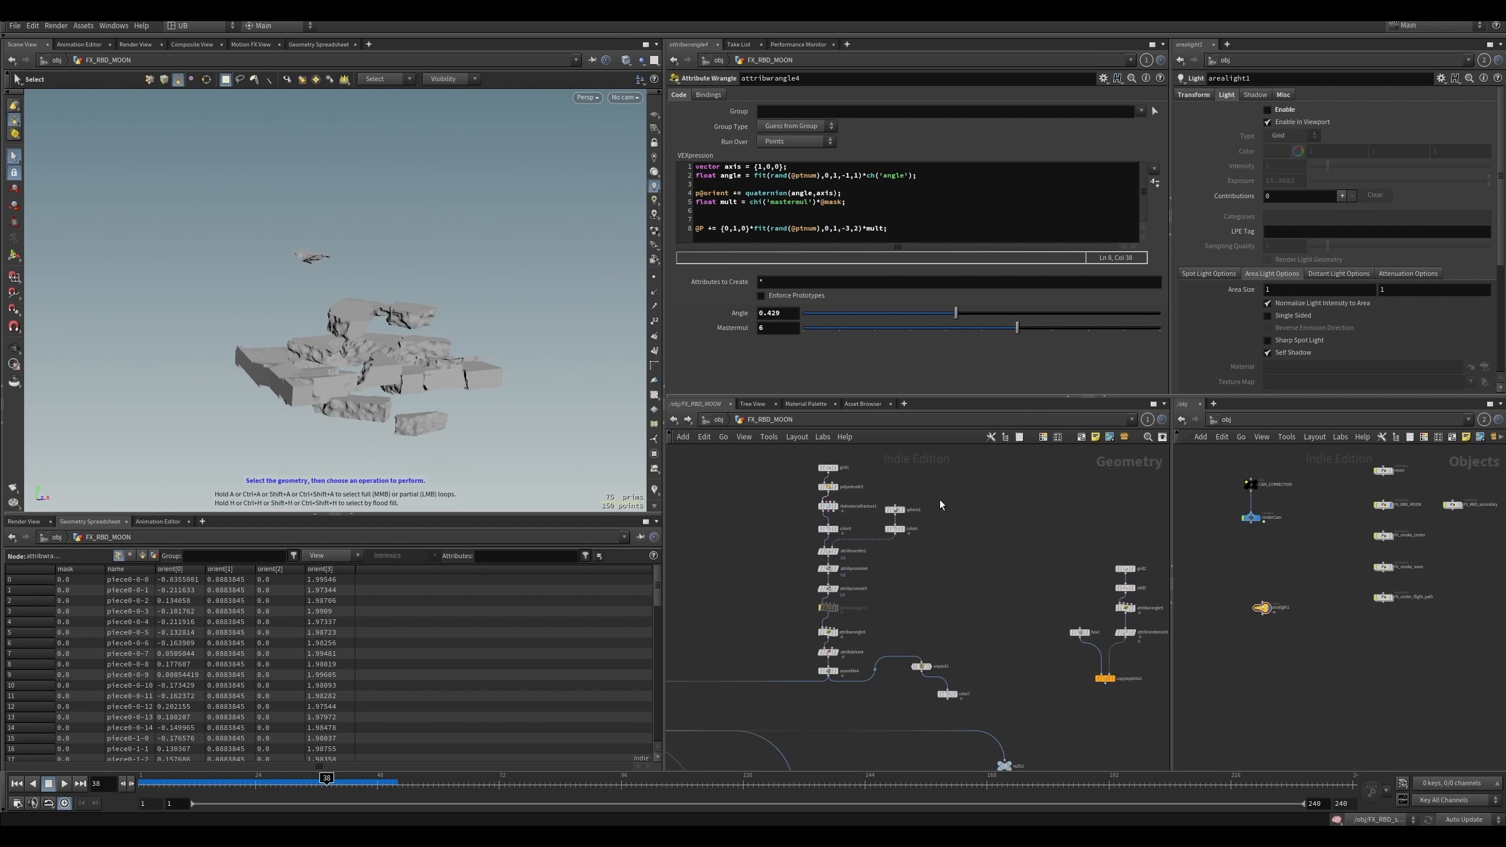
{"action": "left_click", "coordinate": [897, 509]}
{"action": "mouse_move", "coordinate": [794, 140]}
{"action": "middle_mouse_down"}
{"action": "mouse_move", "coordinate": [807, 140]}
{"action": "mouse_move", "coordinate": [354, 255]}
{"action": "mouse_move", "coordinate": [823, 167]}
{"action": "mouse_move", "coordinate": [747, 162]}
{"action": "mouse_move", "coordinate": [811, 121]}
{"action": "mouse_move", "coordinate": [866, 125]}
{"action": "mouse_move", "coordinate": [811, 124]}
{"action": "middle_mouse_up"}
{"action": "middle_click_drag", "start_coordinate": [1014, 674], "coordinate": [962, 524]}
{"action": "scroll", "coordinate": [973, 534], "scroll_direction": "down", "scroll_amount": 3}
{"action": "middle_click_drag", "start_coordinate": [1041, 579], "coordinate": [899, 564]}
{"action": "middle_click_drag", "start_coordinate": [696, 662], "coordinate": [894, 577]}
{"action": "left_click_drag", "start_coordinate": [910, 563], "coordinate": [880, 604]}
{"action": "scroll", "coordinate": [932, 572], "scroll_direction": "up", "scroll_amount": 3}
{"action": "scroll", "coordinate": [1041, 612], "scroll_direction": "down", "scroll_amount": 5}
{"action": "middle_click_drag", "start_coordinate": [1085, 623], "coordinate": [877, 639]}
{"action": "middle_click_drag", "start_coordinate": [1064, 668], "coordinate": [956, 526]}
{"action": "scroll", "coordinate": [917, 635], "scroll_direction": "up", "scroll_amount": 3}
{"action": "scroll", "coordinate": [920, 621], "scroll_direction": "up", "scroll_amount": 3}
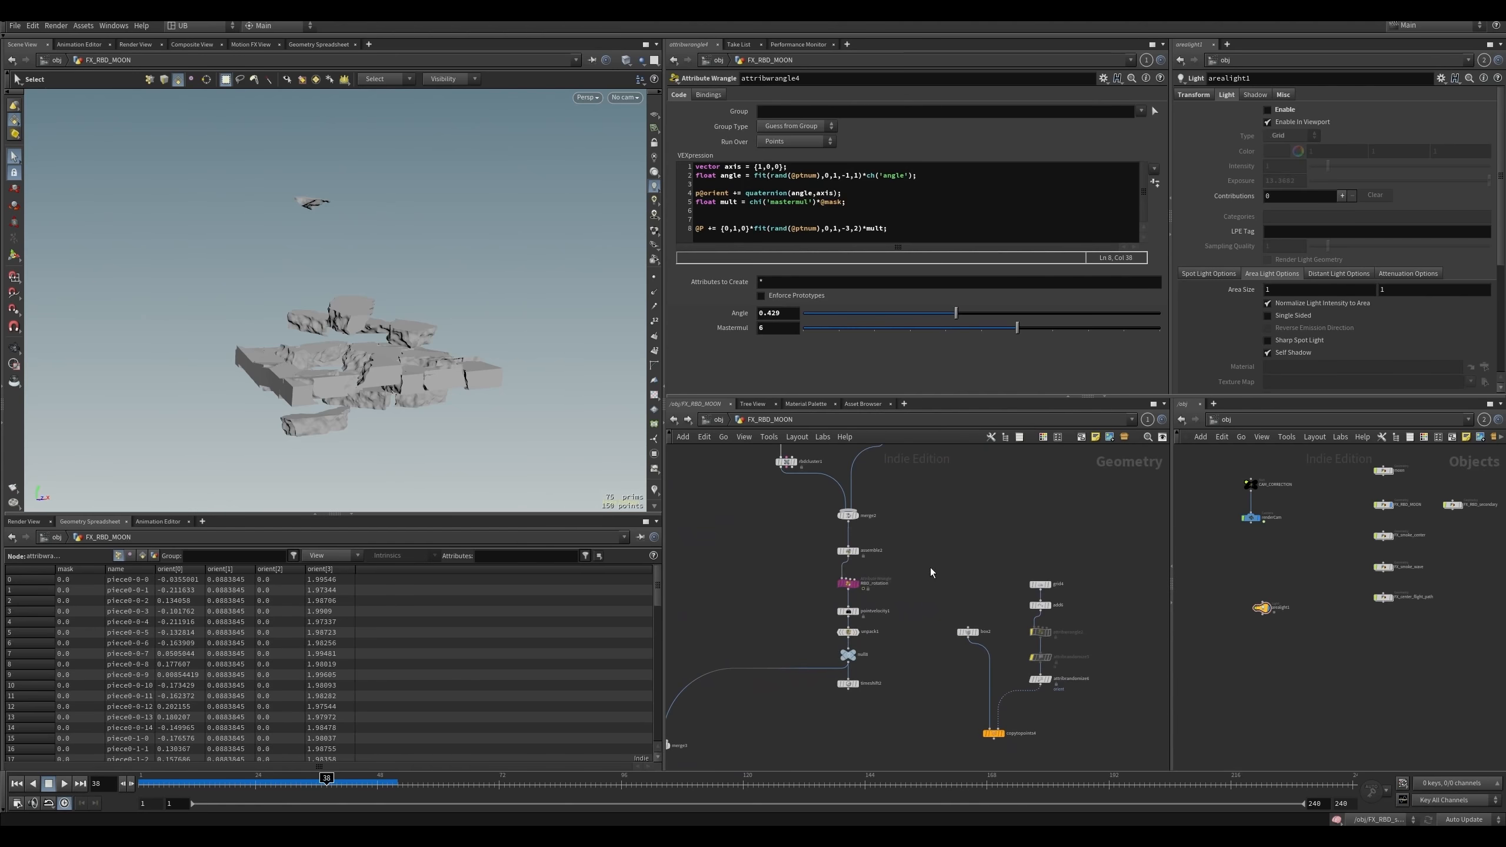
{"action": "left_click_drag", "start_coordinate": [916, 568], "coordinate": [811, 591]}
{"action": "scroll", "coordinate": [1160, 248], "scroll_direction": "up", "scroll_amount": 5}
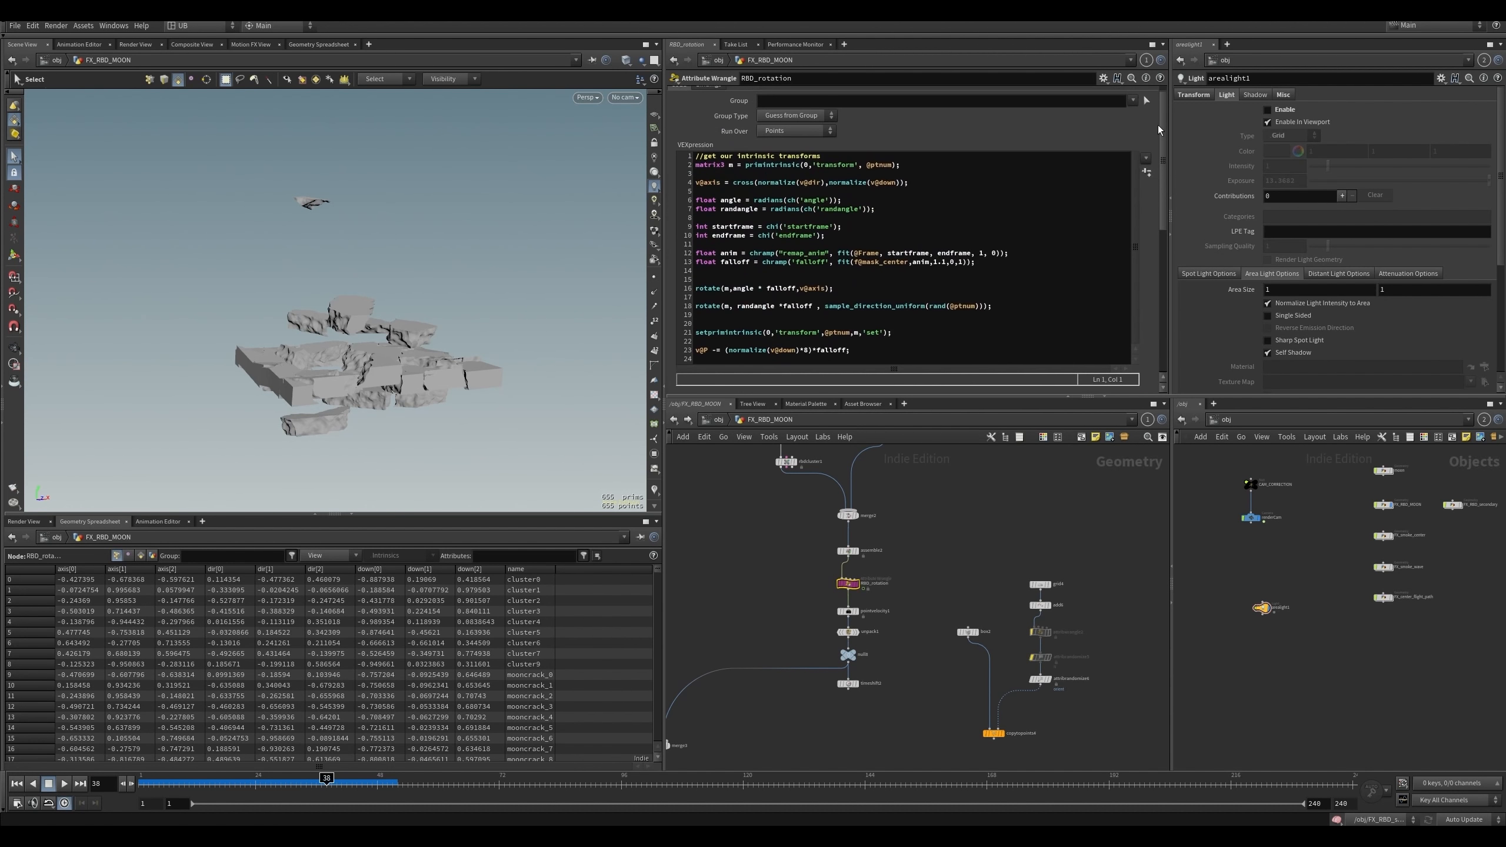
{"action": "middle_click_drag", "start_coordinate": [821, 599], "coordinate": [854, 548]}
{"action": "scroll", "coordinate": [878, 558], "scroll_direction": "down", "scroll_amount": 2}
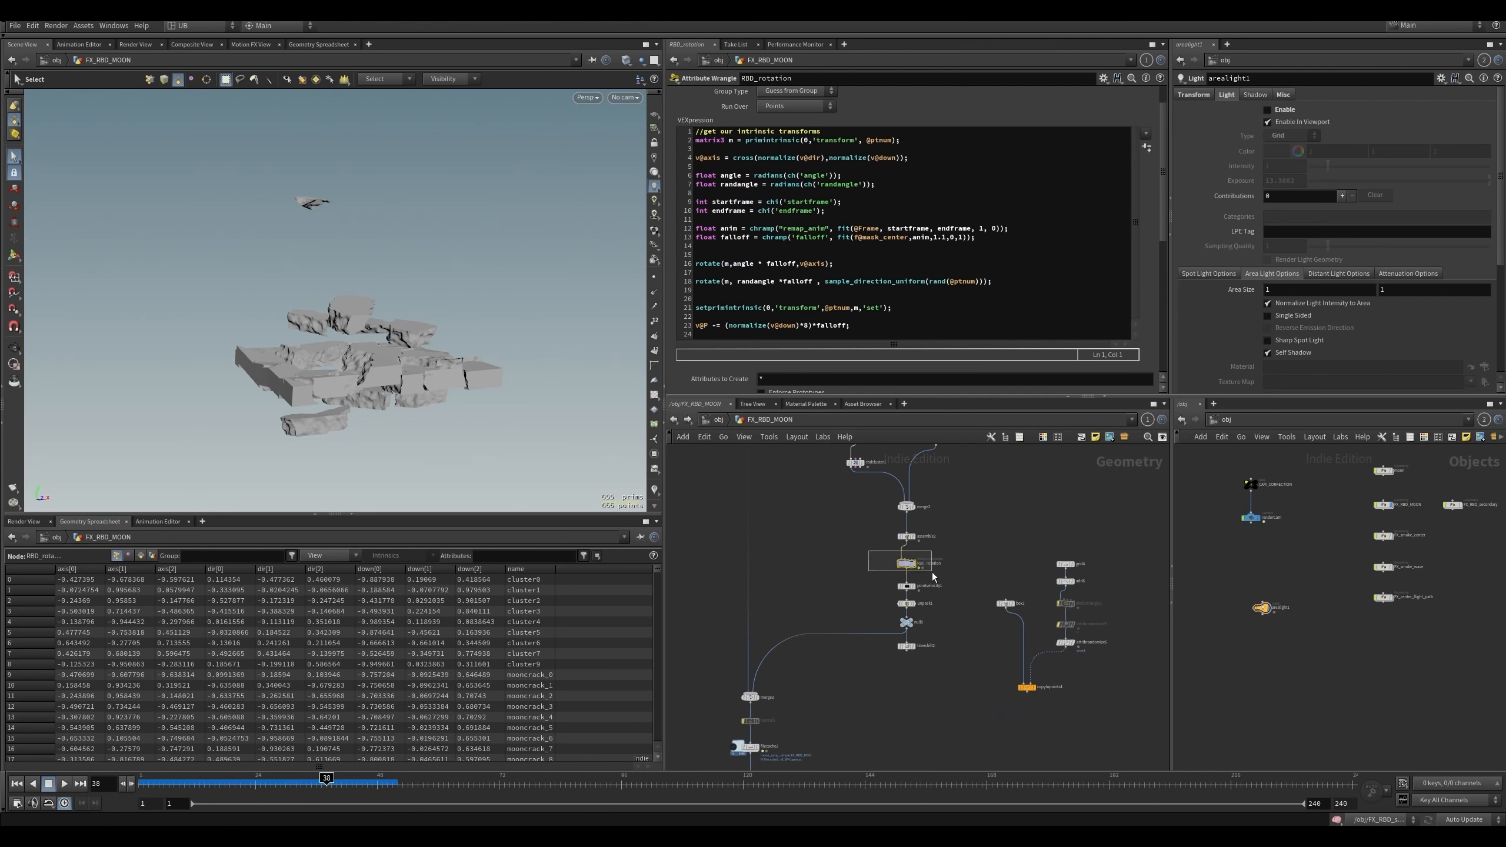
{"action": "scroll", "coordinate": [862, 570], "scroll_direction": "up", "scroll_amount": 2}
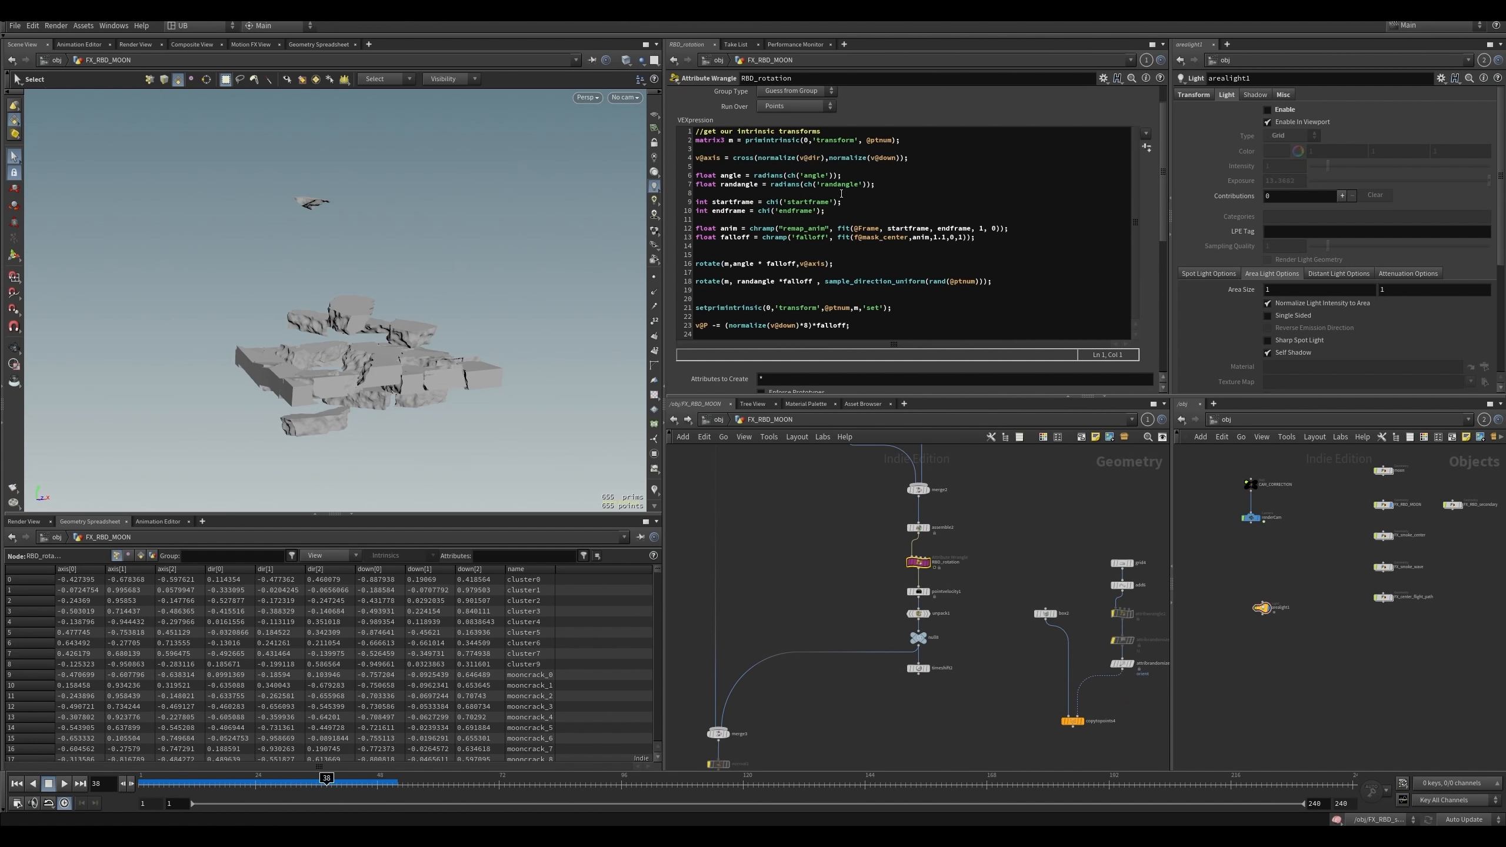
- Display RBD_rotation in the viewport and show all primitive intrinsics in the geometry spreadsheet
{"action": "left_click_drag", "start_coordinate": [745, 141], "coordinate": [802, 141]}
{"action": "left_click", "coordinate": [892, 141]}
{"action": "left_click_drag", "start_coordinate": [665, 392], "coordinate": [676, 393]}
{"action": "left_click", "coordinate": [813, 541]}
{"action": "middle_click_drag", "start_coordinate": [813, 546], "coordinate": [757, 534]}
{"action": "key", "text": "r"}
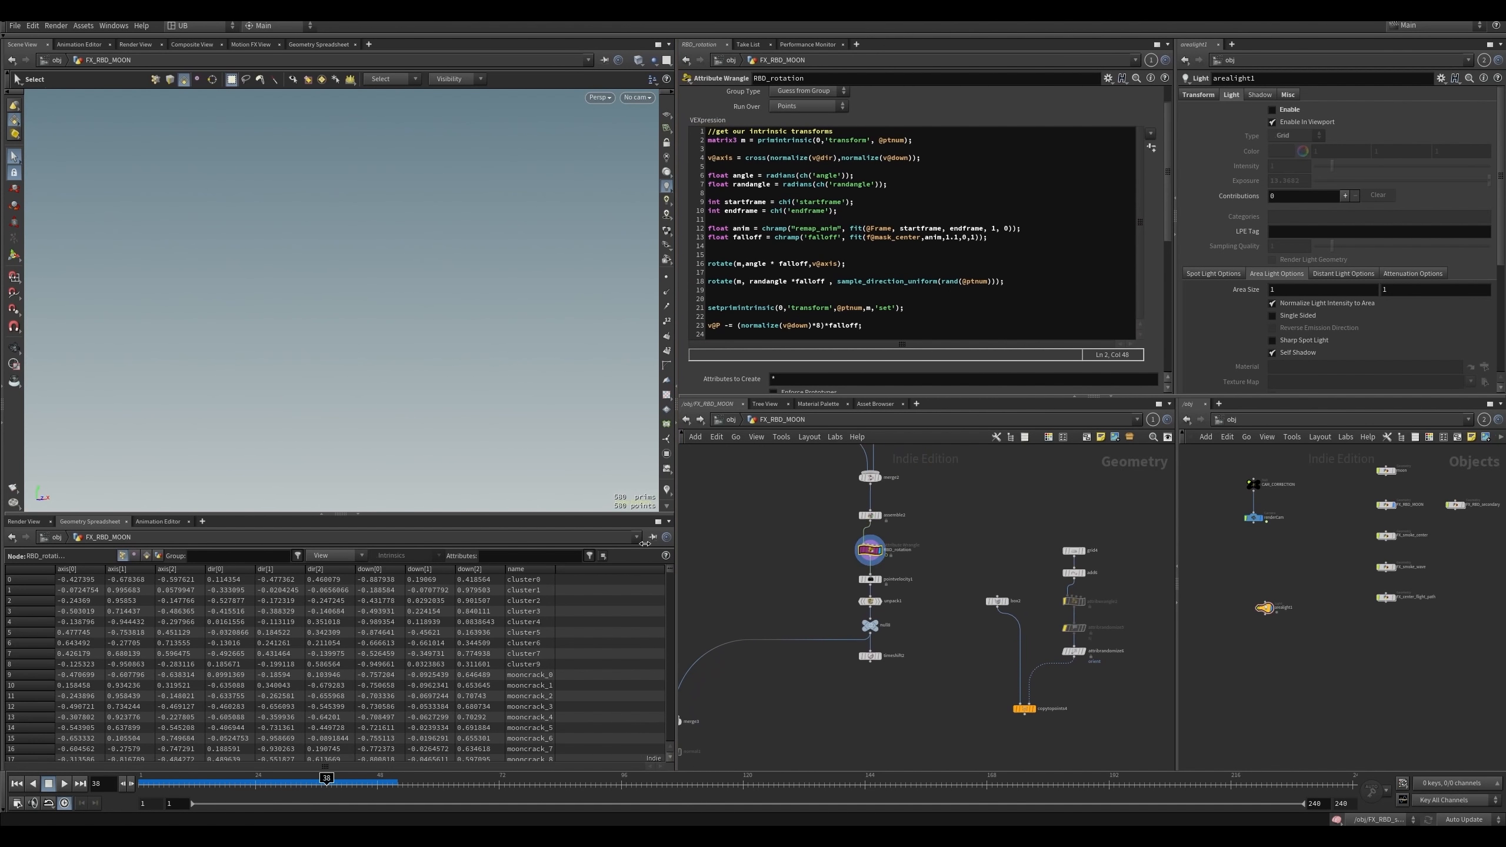
{"action": "left_click", "coordinate": [147, 556]}
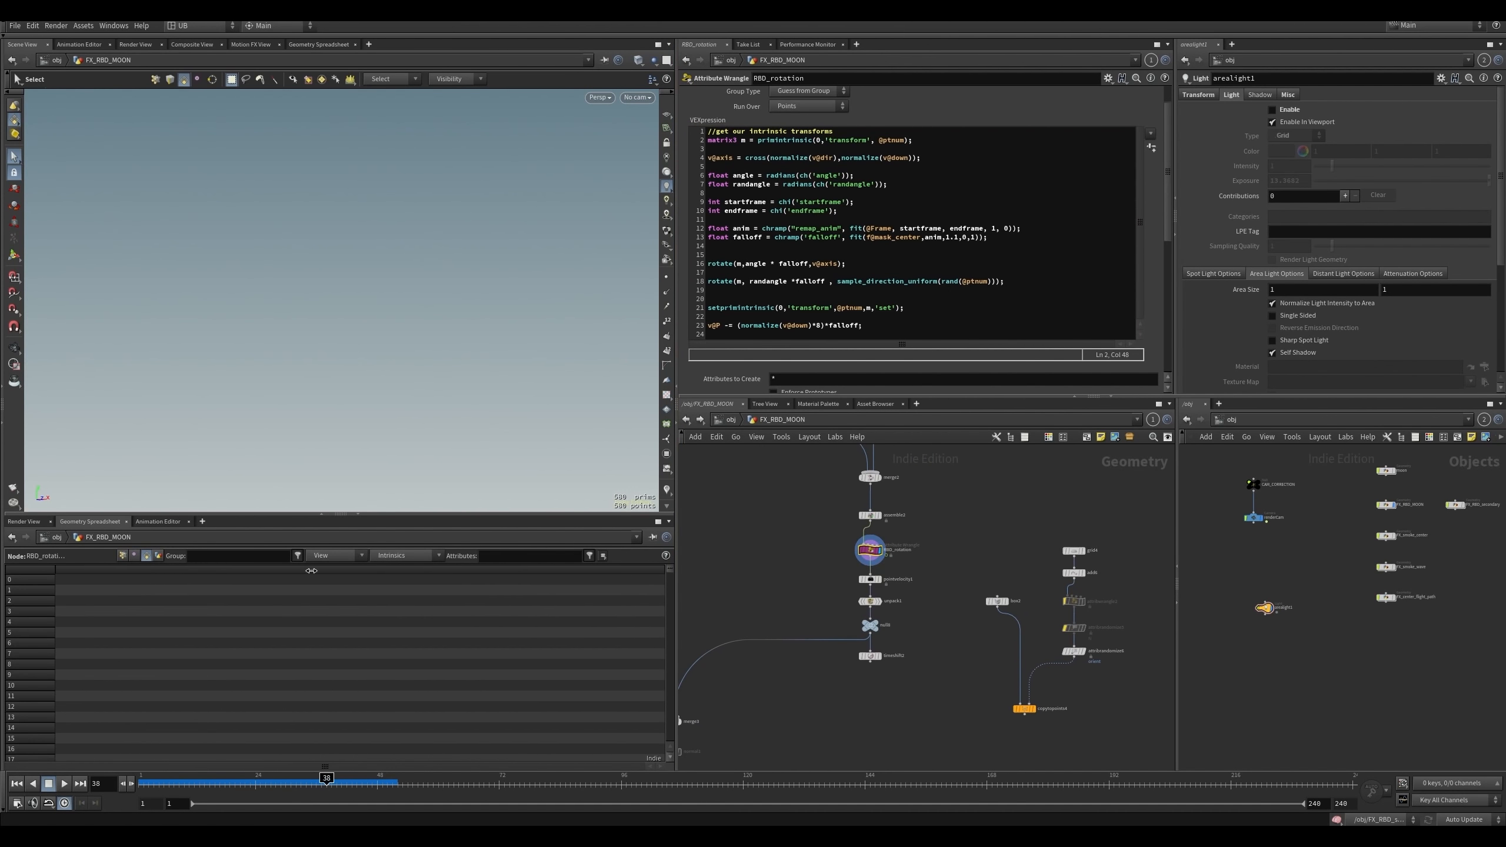
{"action": "left_click", "coordinate": [397, 556]}
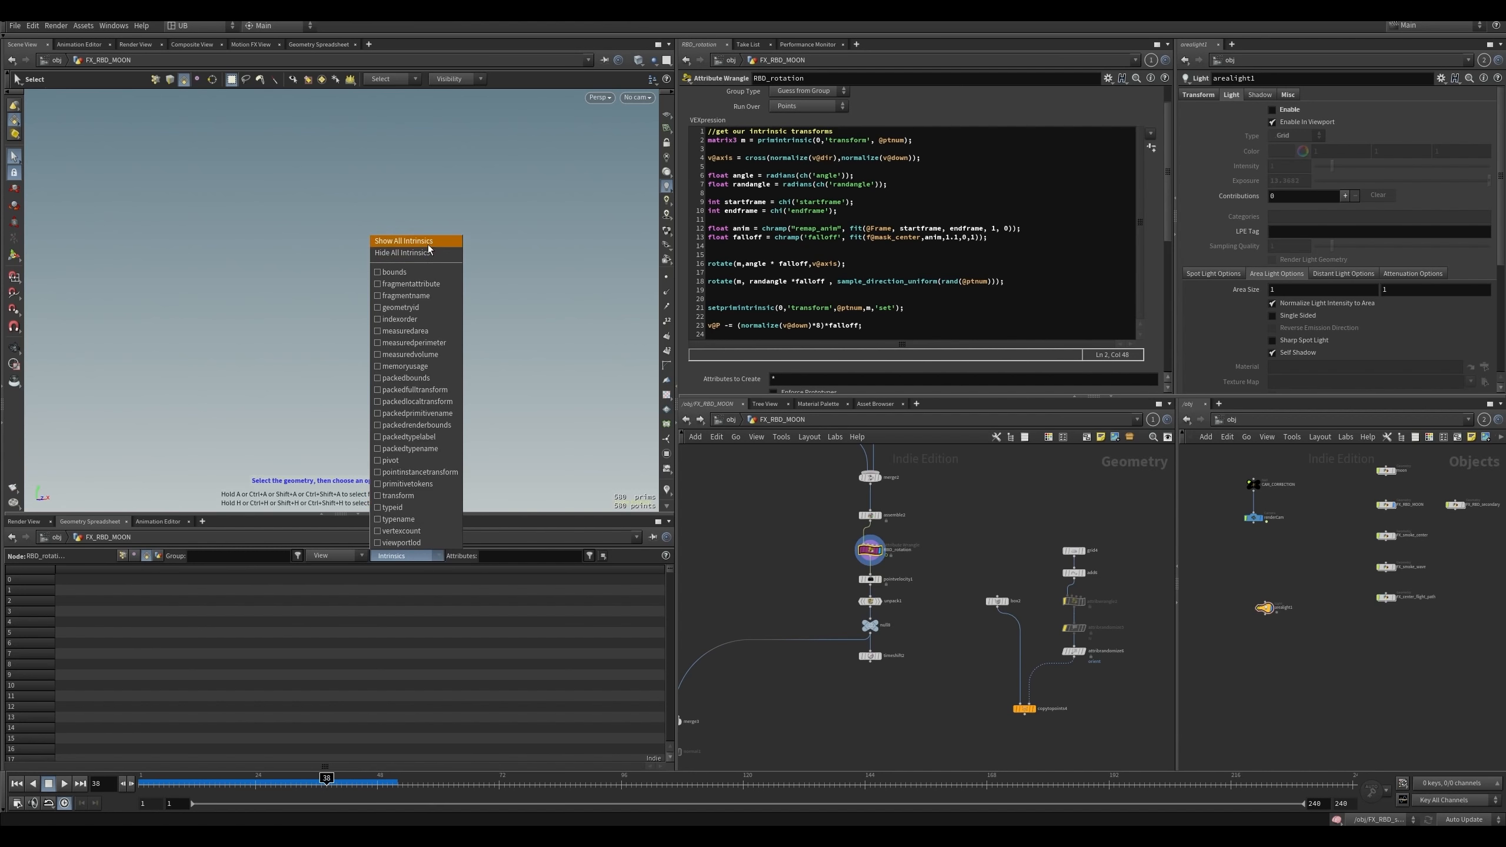
{"action": "left_click", "coordinate": [408, 241]}
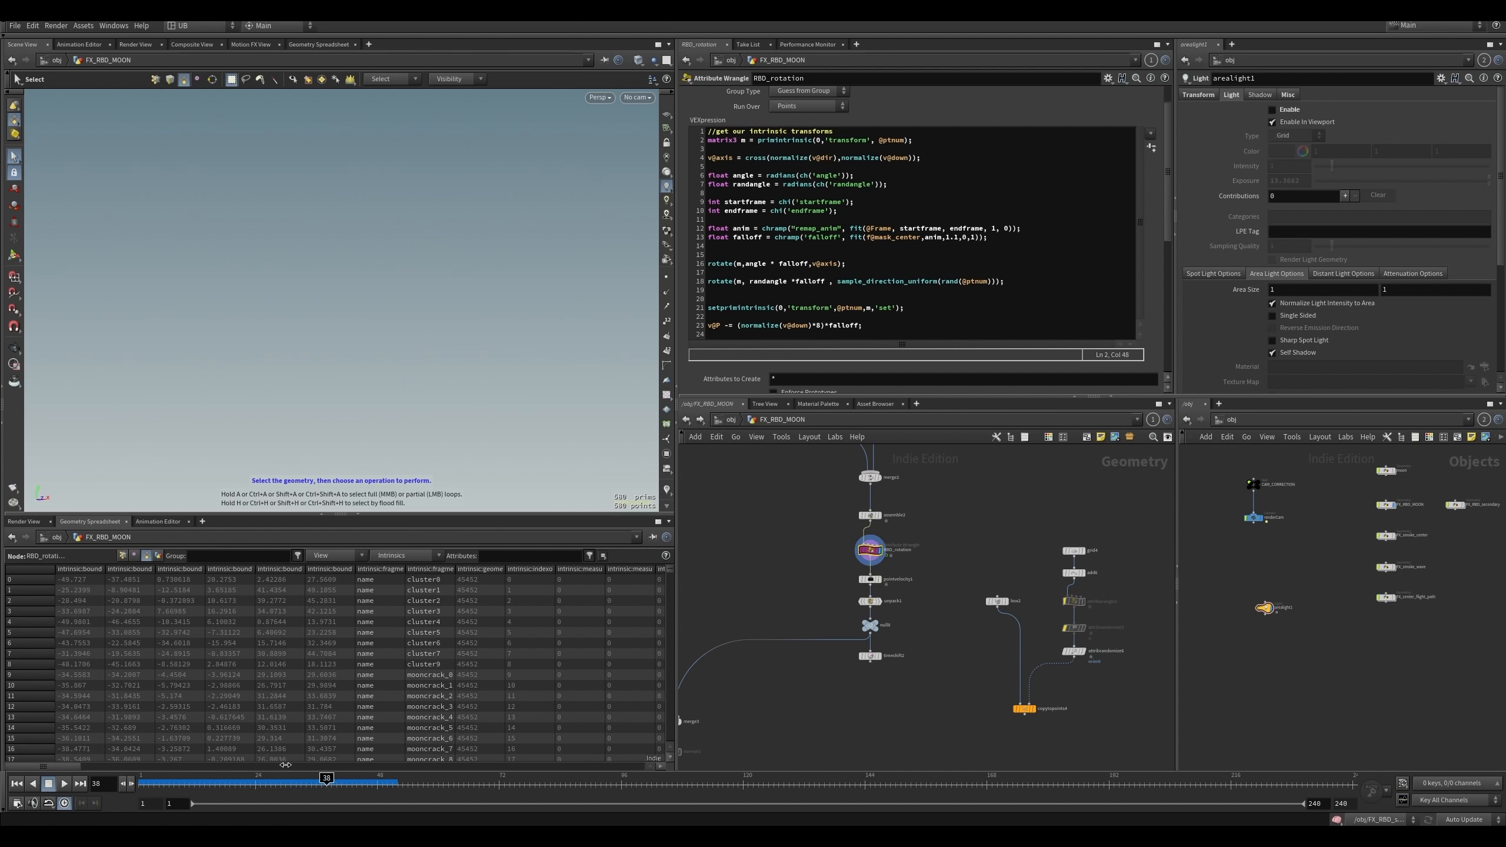
- Examine how RBD_rotation reads the transform intrinsic with primintrinsic and writes it back with setprimintrinsic
{"action": "mouse_move", "coordinate": [70, 763]}
{"action": "left_mouse_down"}
{"action": "mouse_move", "coordinate": [272, 765]}
{"action": "mouse_move", "coordinate": [77, 766]}
{"action": "left_mouse_up"}
{"action": "left_click_drag", "start_coordinate": [758, 140], "coordinate": [804, 142]}
{"action": "left_click", "coordinate": [825, 141]}
{"action": "left_click", "coordinate": [850, 141]}
{"action": "left_click_drag", "start_coordinate": [710, 307], "coordinate": [873, 311]}
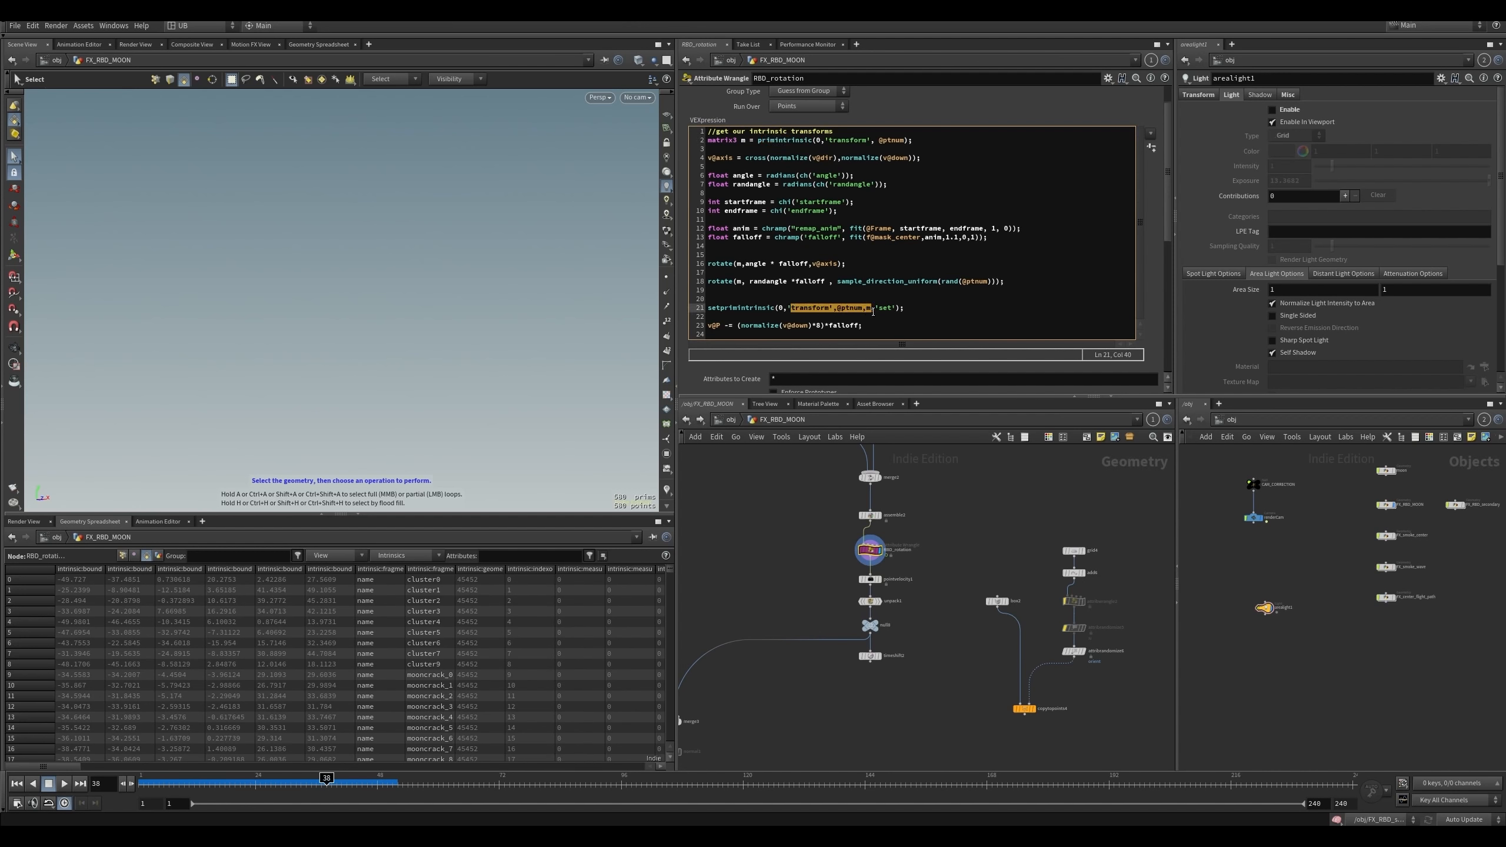
{"action": "left_click_drag", "start_coordinate": [955, 281], "coordinate": [708, 174]}
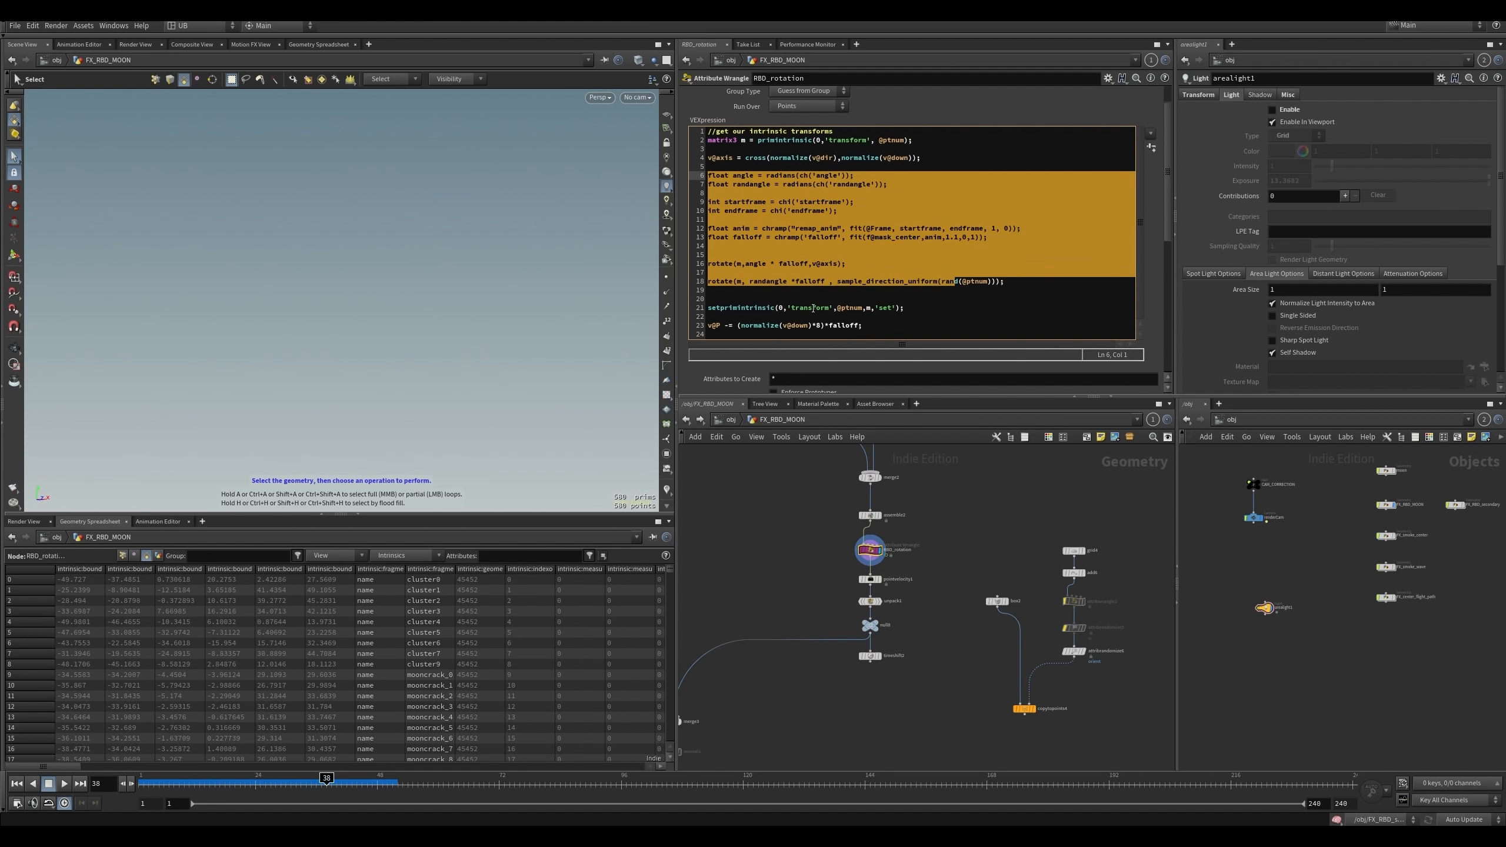
{"action": "left_click", "coordinate": [828, 307]}
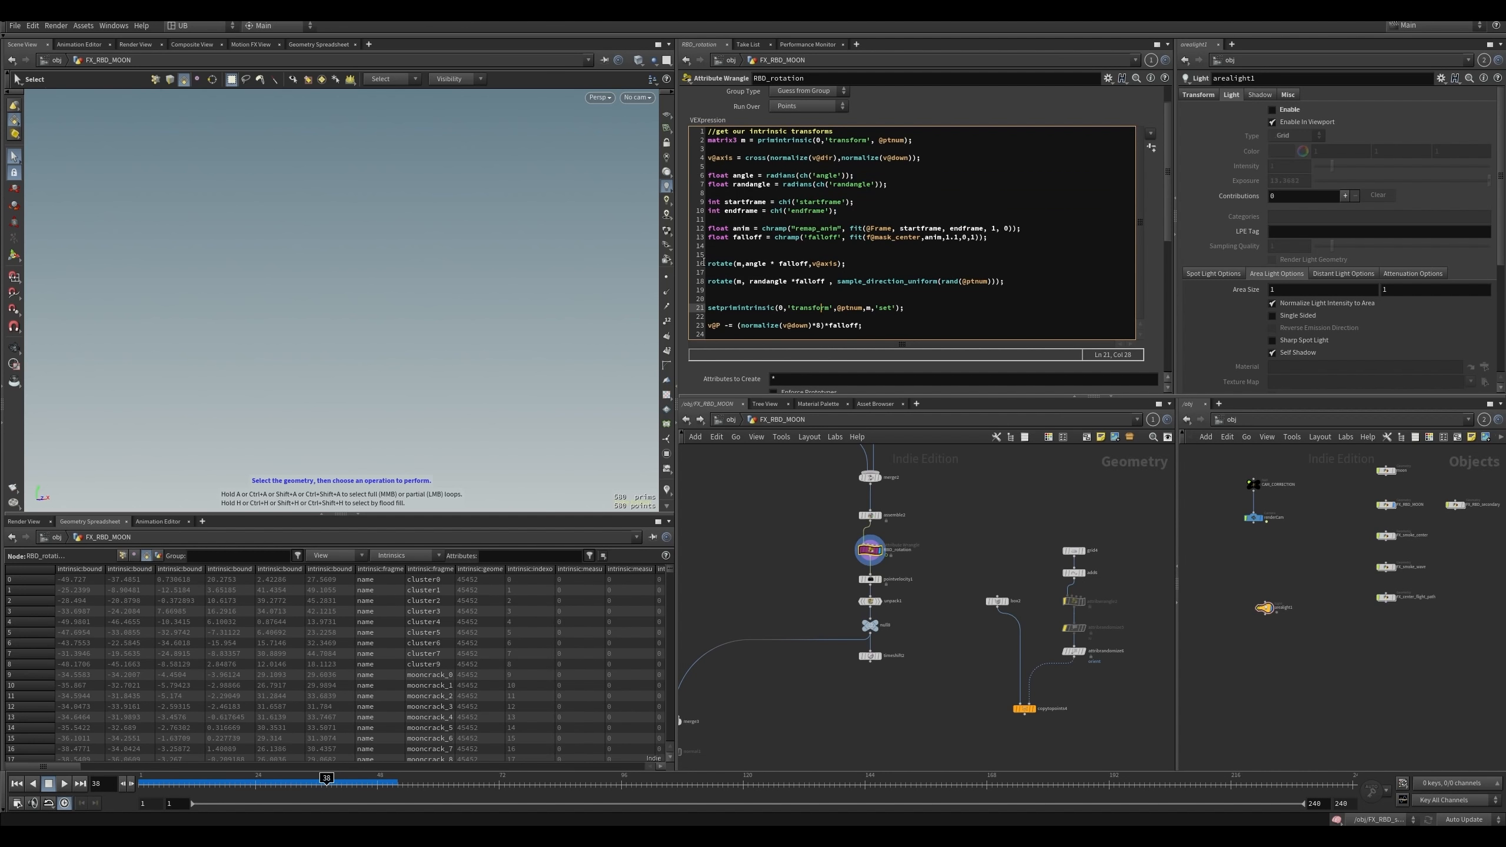
{"action": "double_click", "coordinate": [794, 309]}
{"action": "left_click", "coordinate": [837, 308]}
{"action": "double_click", "coordinate": [793, 307]}
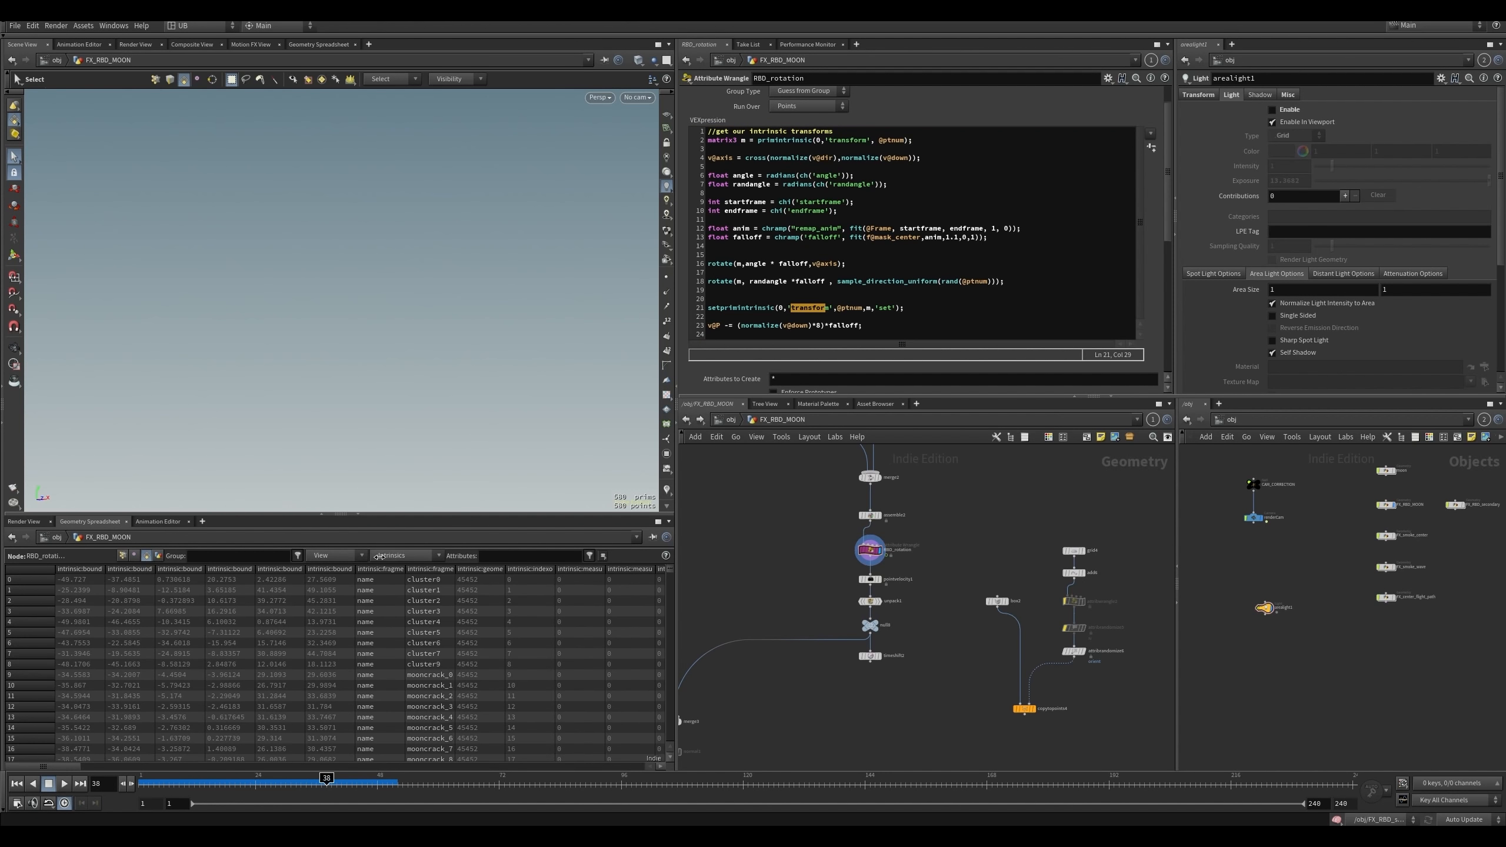
- Review RBD_rotation's rotate calls and setprimintrinsic line against the list of available primitive intrinsics
{"action": "left_click", "coordinate": [392, 555]}
{"action": "left_click", "coordinate": [806, 283]}
{"action": "left_click_drag", "start_coordinate": [804, 273], "coordinate": [707, 185]}
{"action": "left_click", "coordinate": [725, 281]}
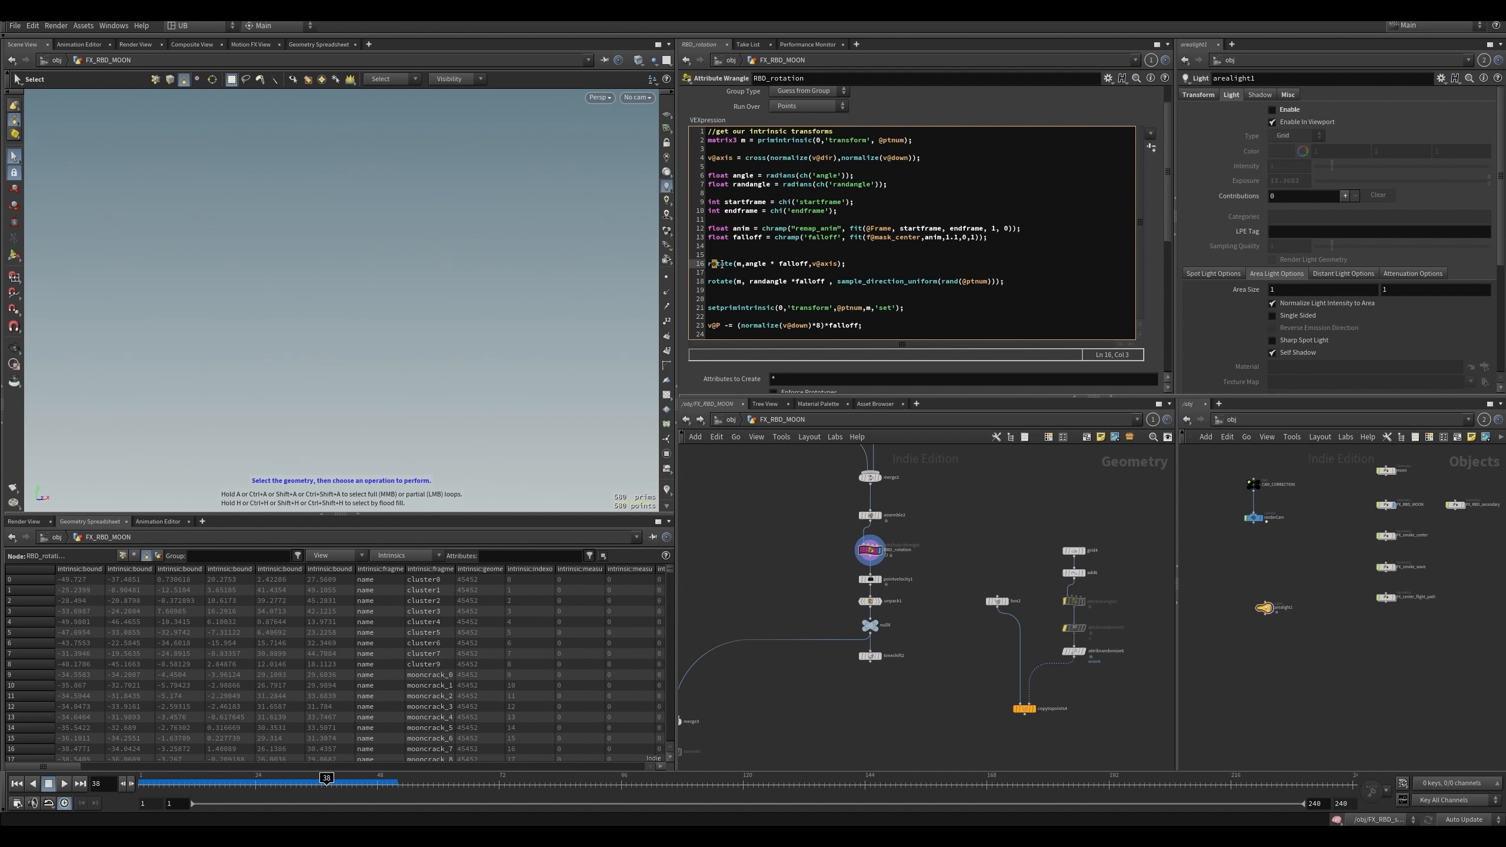
{"action": "left_click_drag", "start_coordinate": [729, 281], "coordinate": [799, 307]}
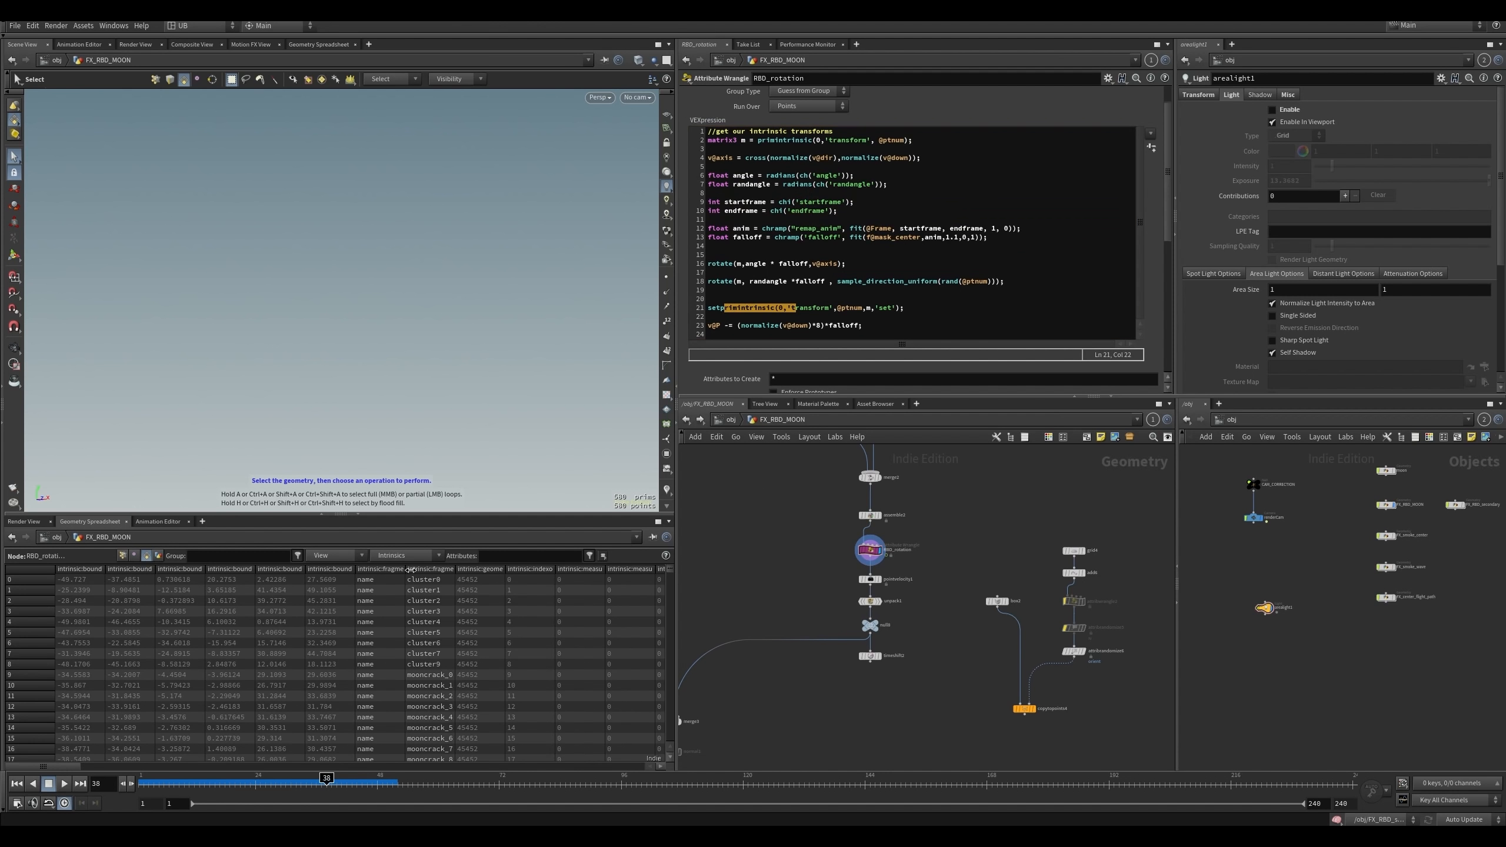
{"action": "left_click", "coordinate": [409, 556]}
{"action": "left_click", "coordinate": [416, 243]}
{"action": "left_click", "coordinate": [438, 557]}
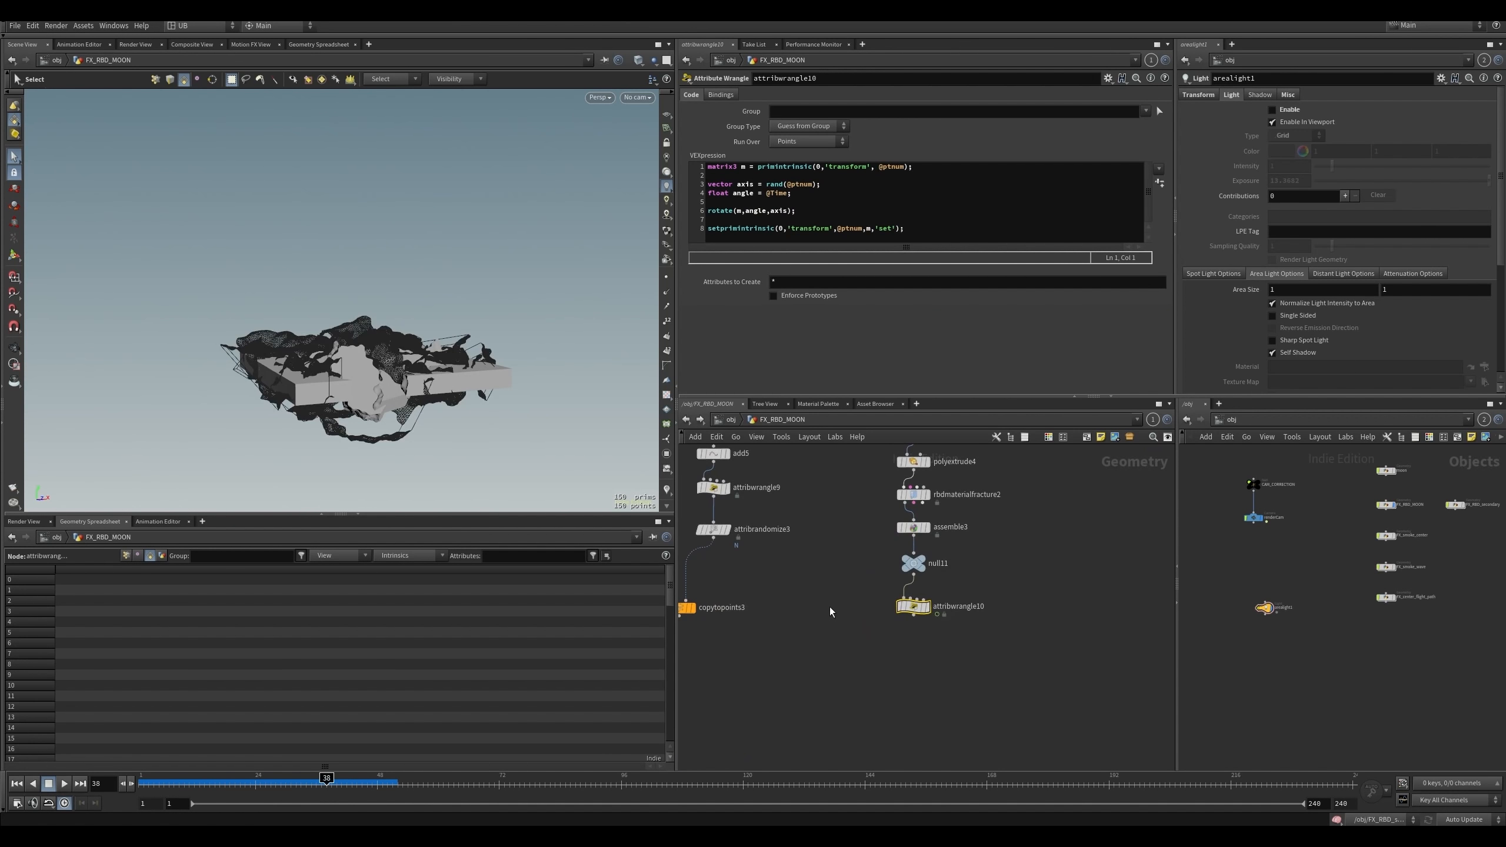
- Display attribwrangle10 and advance the timeline to frame 47 to inspect the rotating pieces
{"action": "key", "text": "r"}
{"action": "left_click_drag", "start_coordinate": [847, 584], "coordinate": [943, 649]}
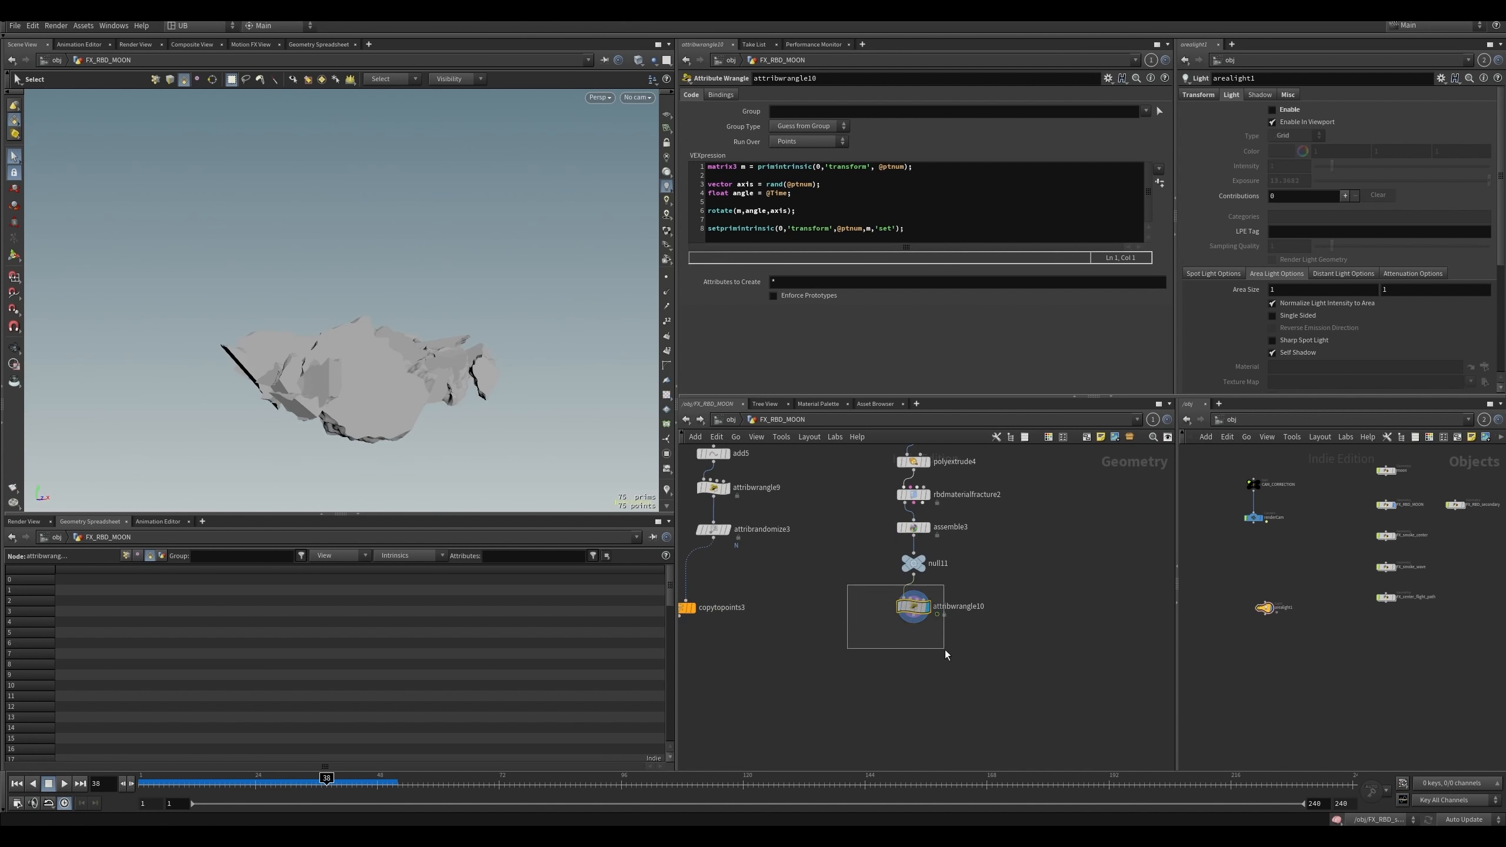
{"action": "middle_click_drag", "start_coordinate": [944, 649], "coordinate": [935, 641]}
{"action": "left_click_drag", "start_coordinate": [326, 785], "coordinate": [372, 784]}
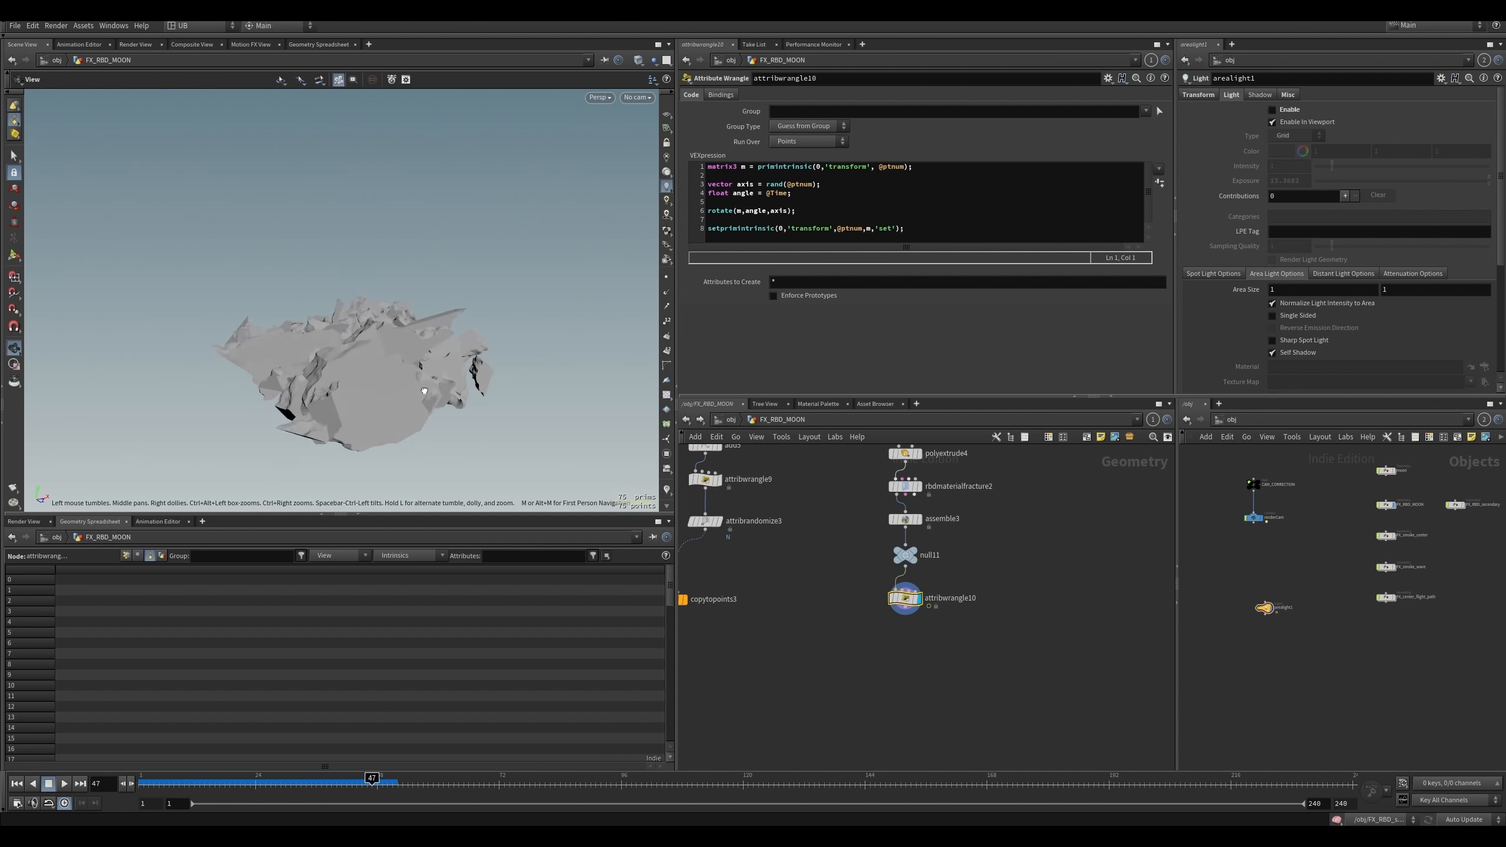
{"action": "left_click_drag", "start_coordinate": [436, 368], "coordinate": [409, 410], "text": "alt"}
- Add an Attribute Wrangle beside attribwrangle10, wire null11 into its first input and display it
{"action": "left_click_drag", "start_coordinate": [905, 597], "coordinate": [850, 627]}
{"action": "middle_click_drag", "start_coordinate": [998, 635], "coordinate": [920, 636]}
{"action": "key", "text": "Tab"}
{"action": "type", "text": "aw"}
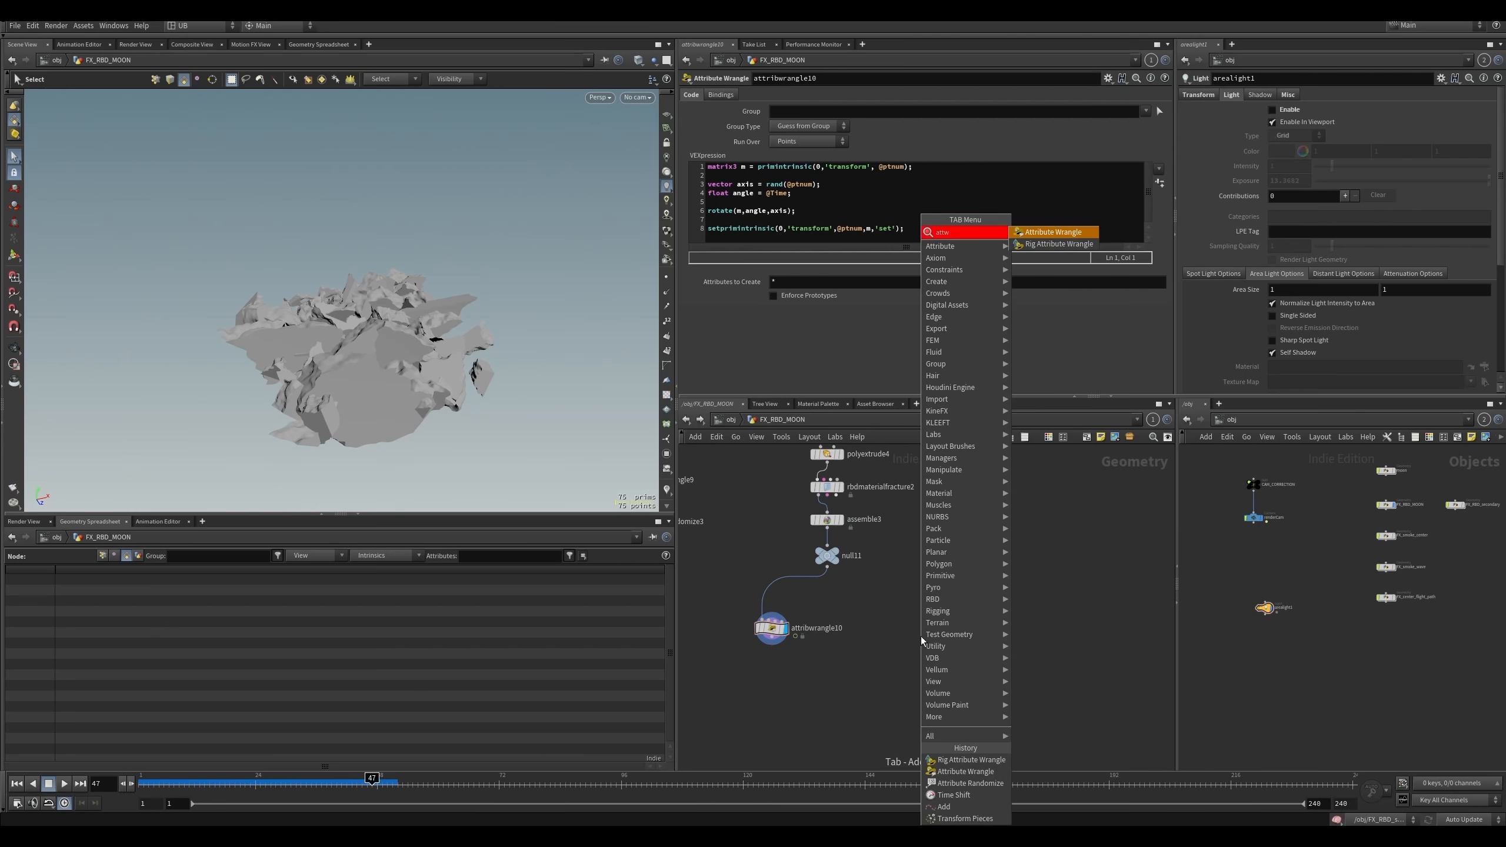
{"action": "key", "text": "Return"}
{"action": "left_click", "coordinate": [920, 636]}
{"action": "left_click_drag", "start_coordinate": [827, 568], "coordinate": [911, 620]}
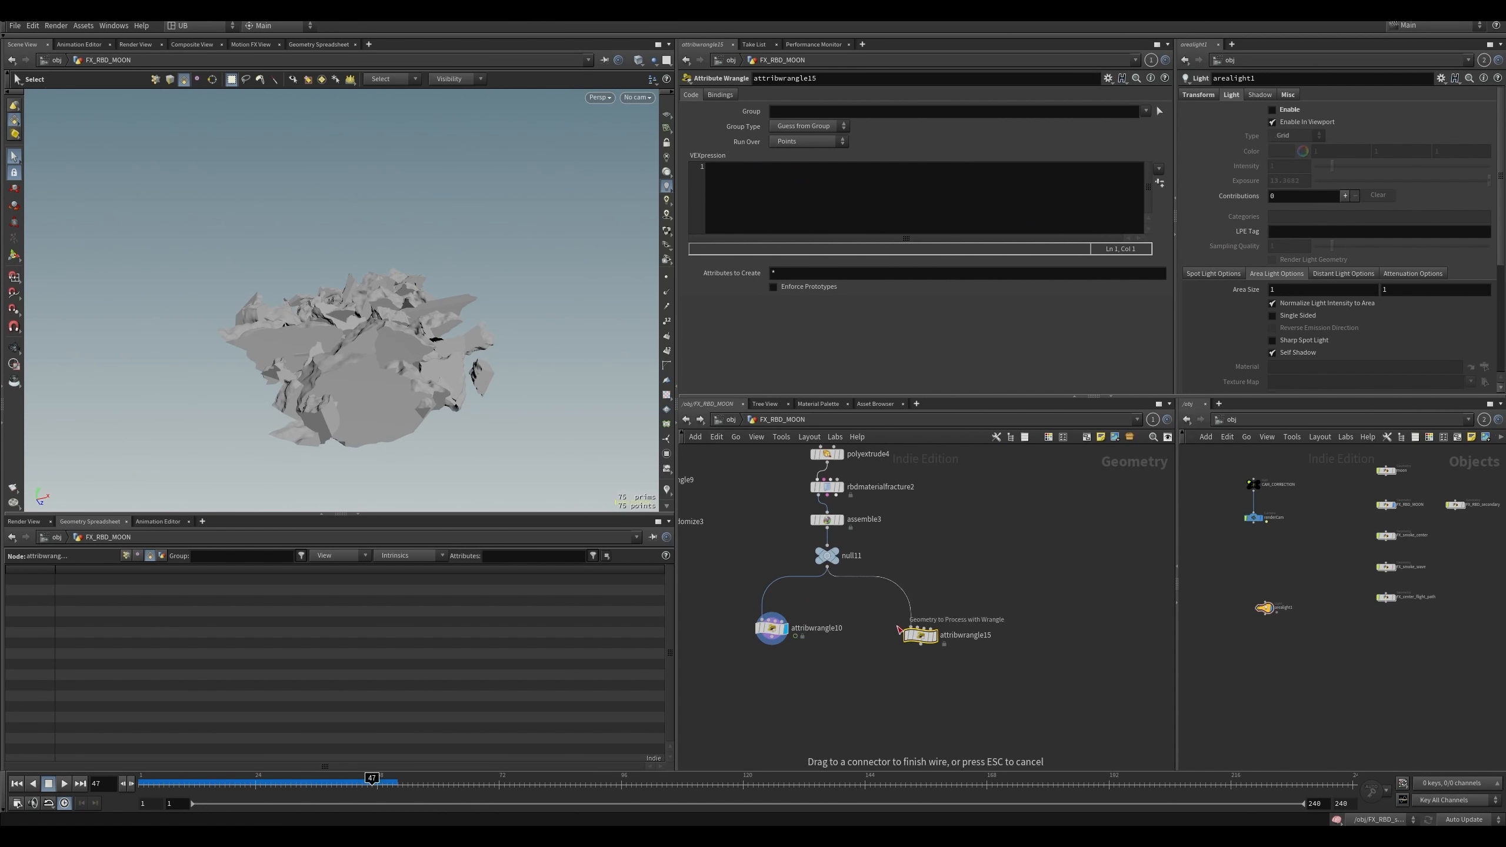
{"action": "left_click", "coordinate": [935, 635]}
- Review the matrix3 declaration and its primintrinsic arguments in attribwrangle10's code
{"action": "left_click", "coordinate": [771, 628]}
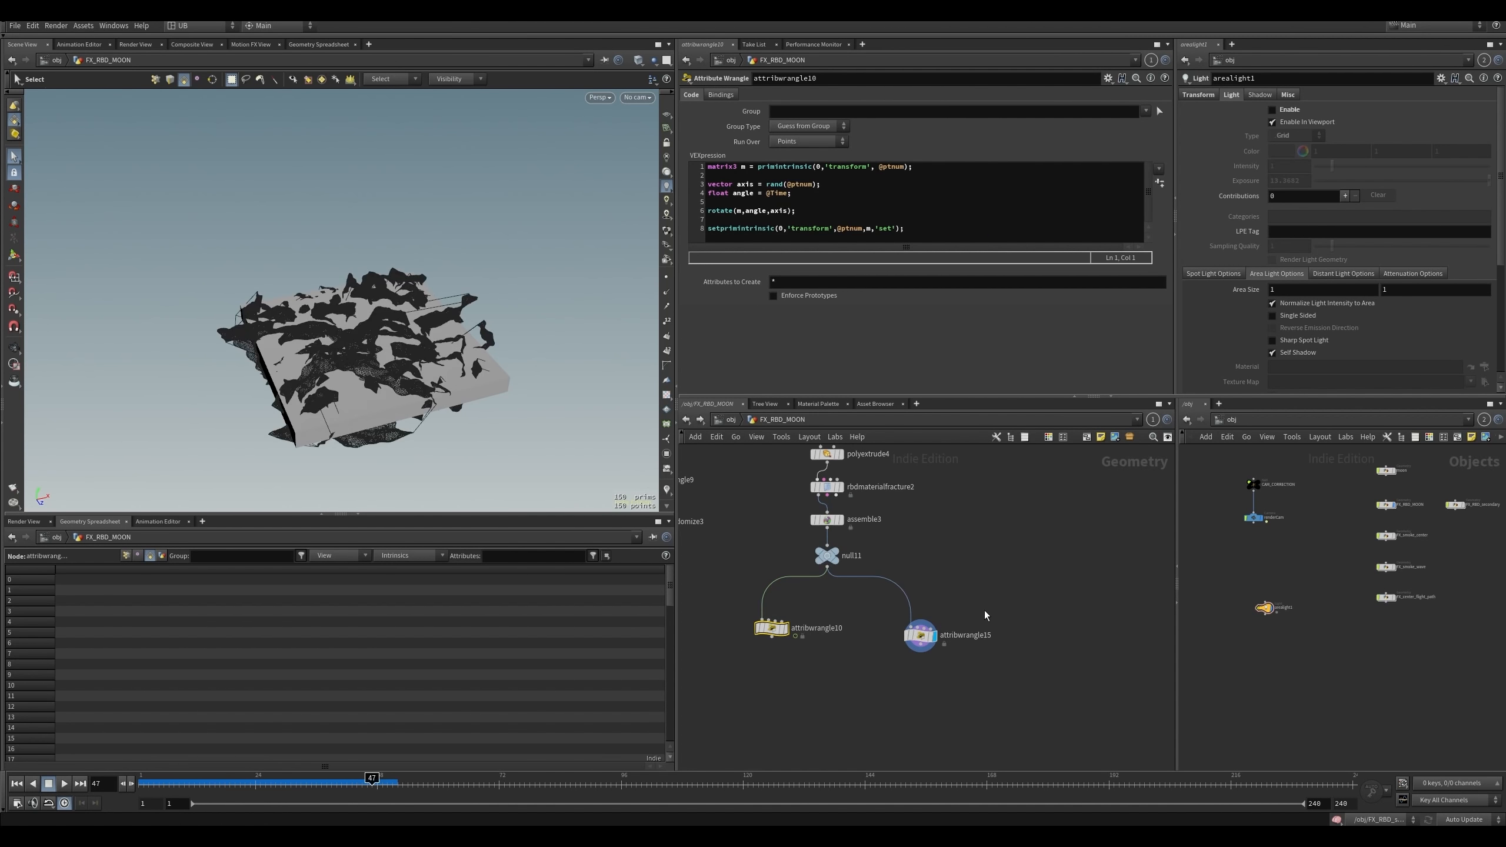
{"action": "left_click_drag", "start_coordinate": [922, 166], "coordinate": [689, 165]}
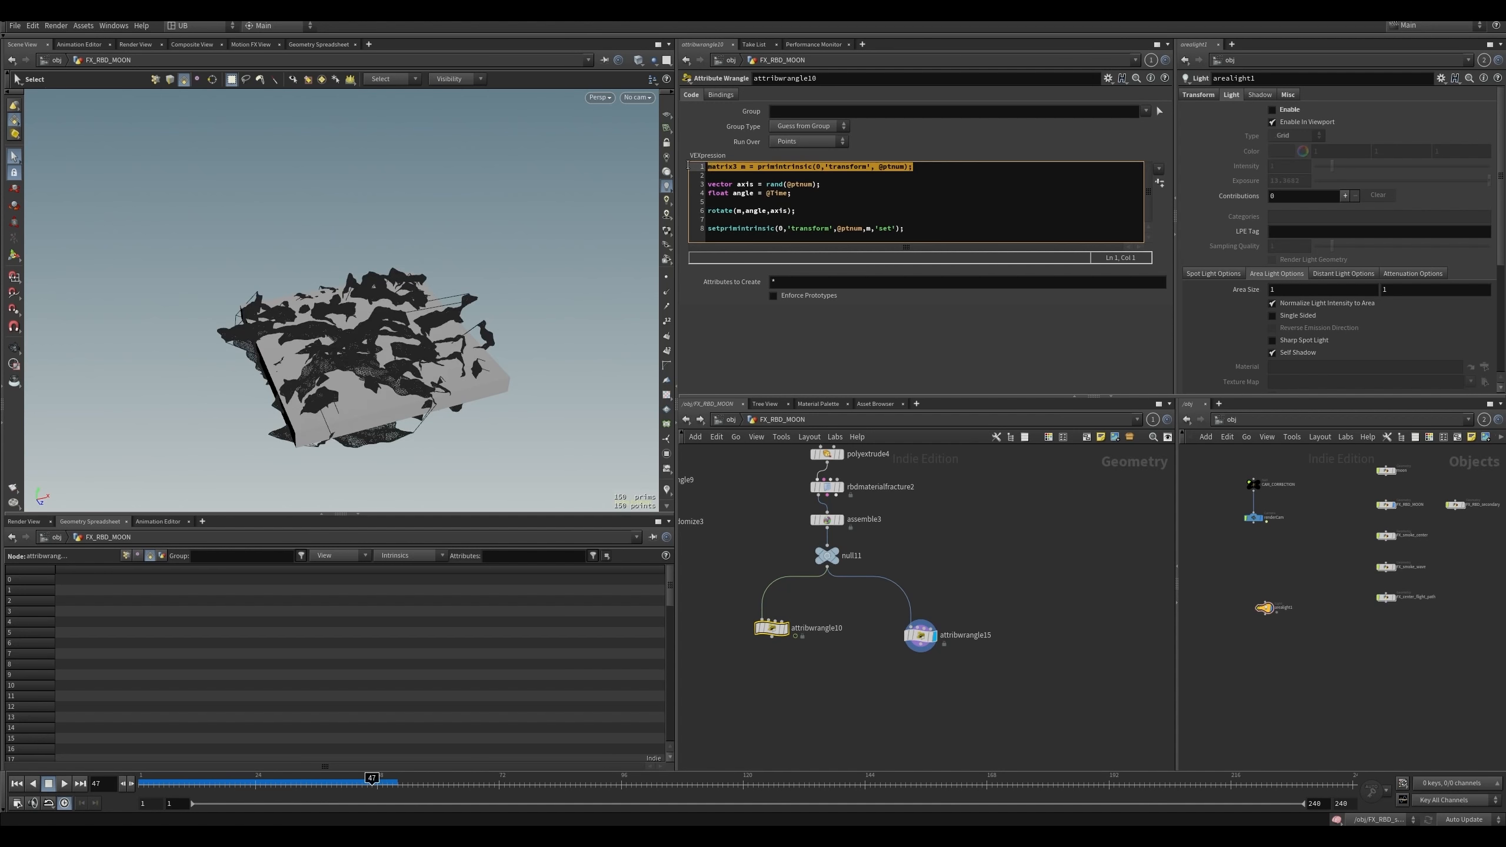
{"action": "left_click", "coordinate": [800, 192]}
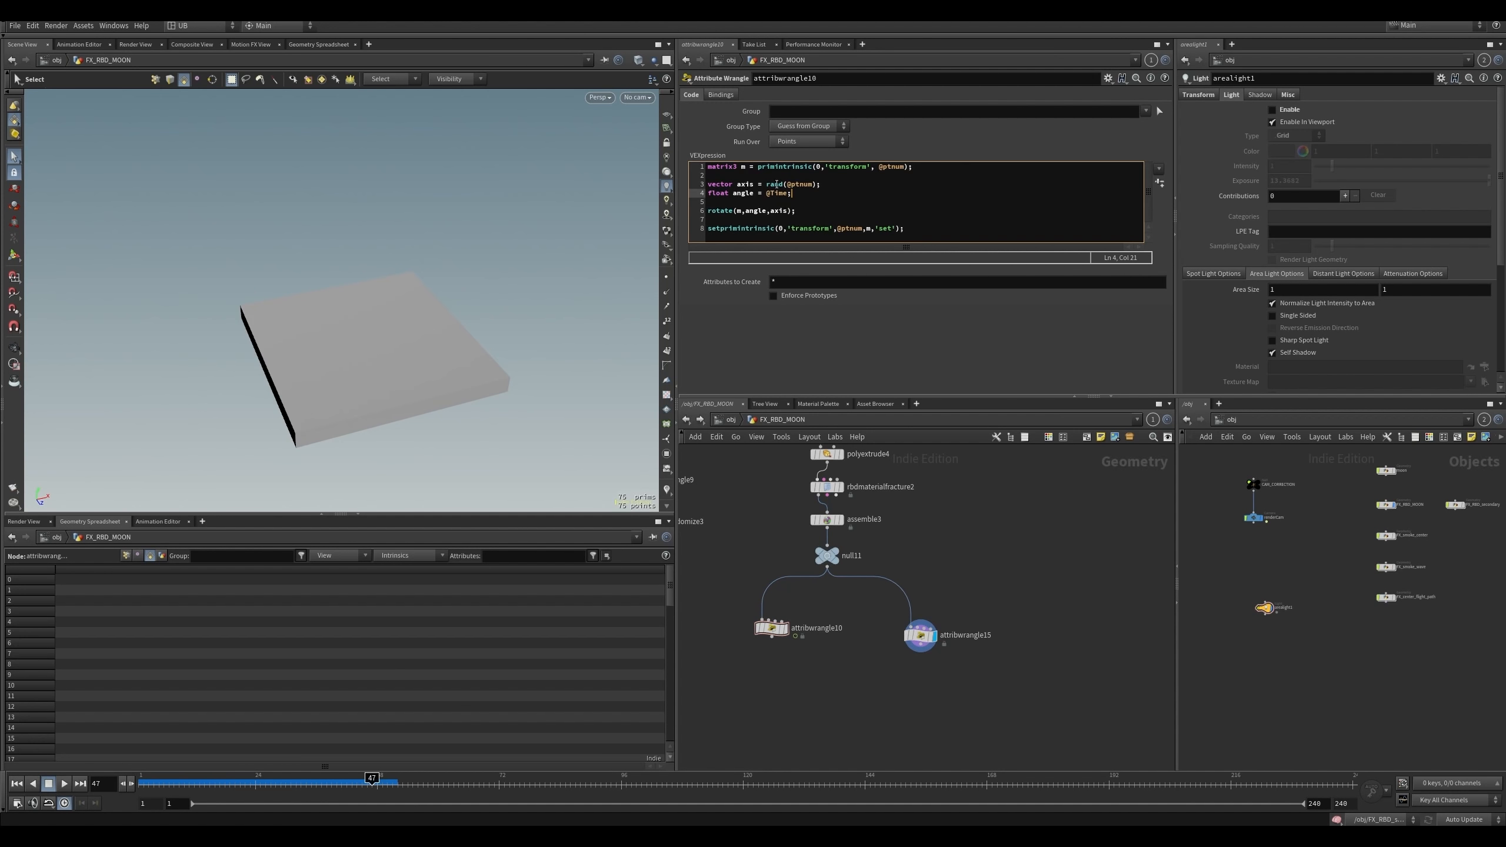
{"action": "double_click", "coordinate": [744, 166]}
{"action": "double_click", "coordinate": [834, 167]}
{"action": "left_click_drag", "start_coordinate": [746, 166], "coordinate": [746, 166]}
- Start attribwrangle15's VEX code with the line "matrix3 = xform primintrinsic("
{"action": "left_click", "coordinate": [919, 634]}
{"action": "left_click", "coordinate": [817, 206]}
{"action": "type", "text": "matr"}
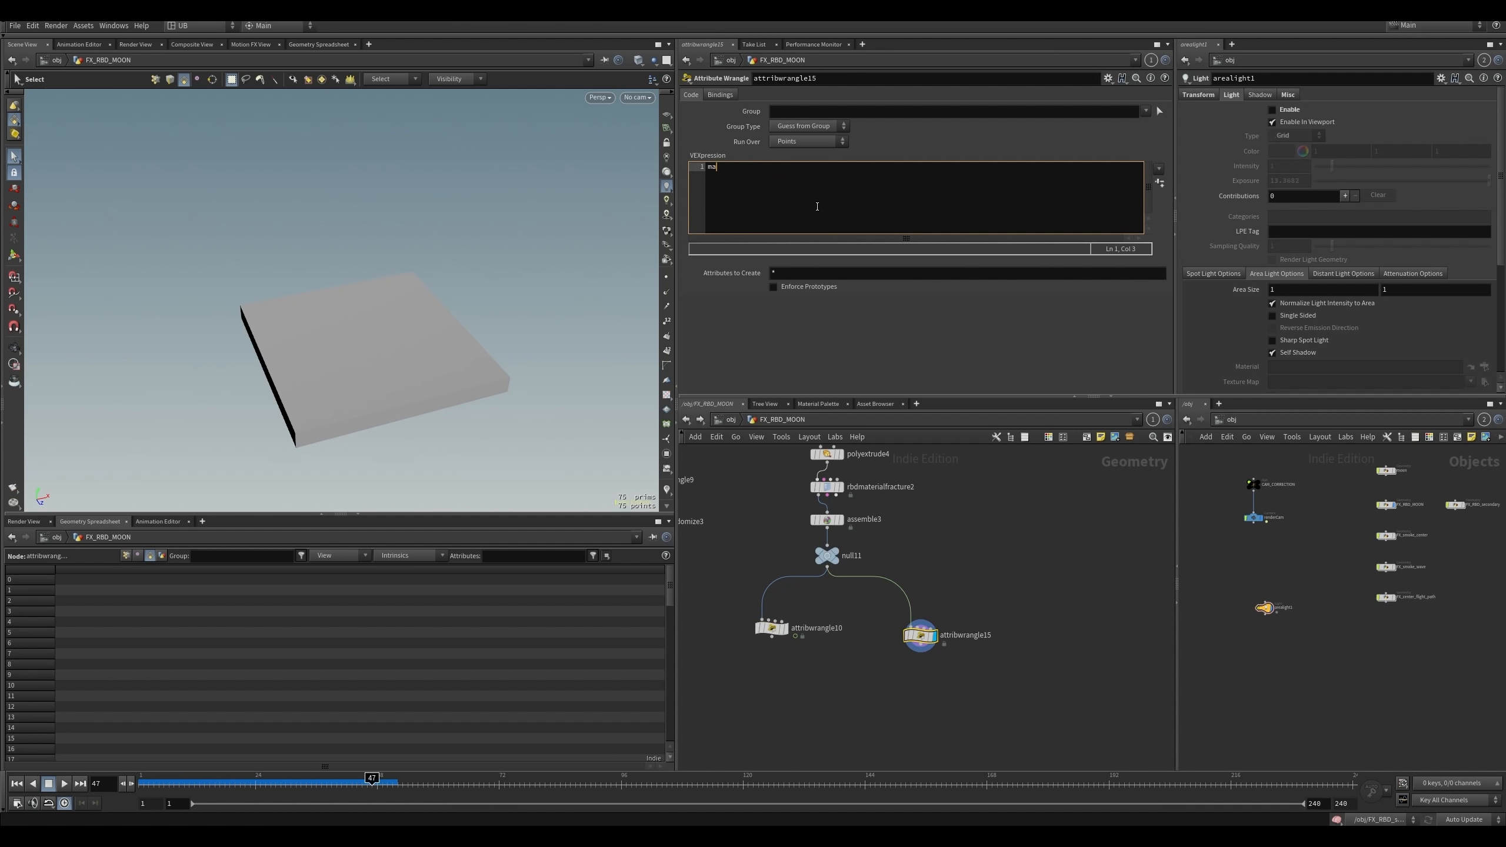
{"action": "key", "text": "BackSpace"}
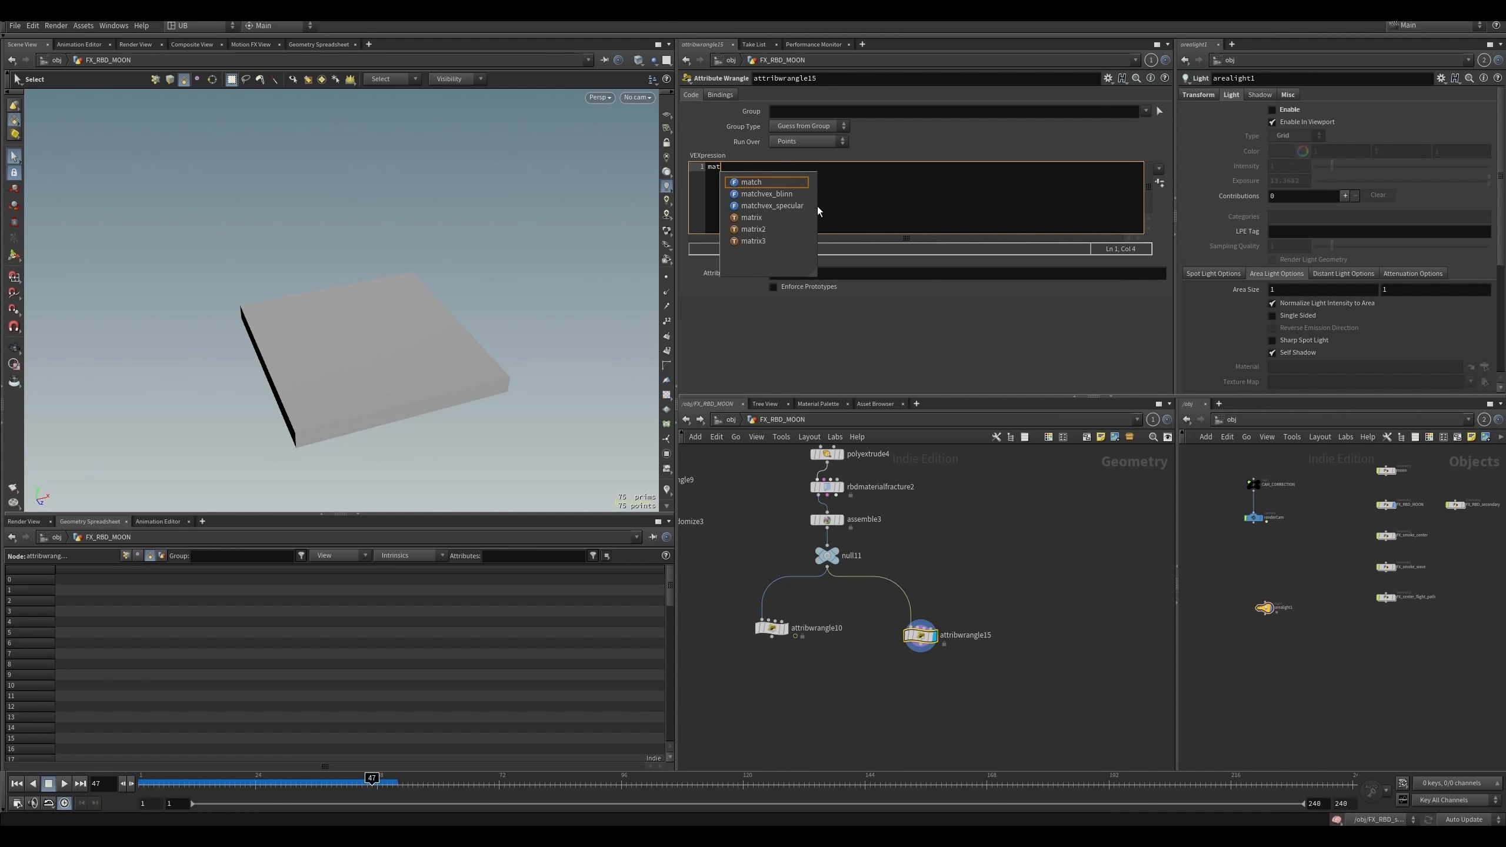
{"action": "type", "text": "ix"}
{"action": "key", "text": "BackSpace"}
{"action": "key", "text": "BackSpace"}
{"action": "key", "text": "BackSpace"}
{"action": "type", "text": "rix3 = xform 3"}
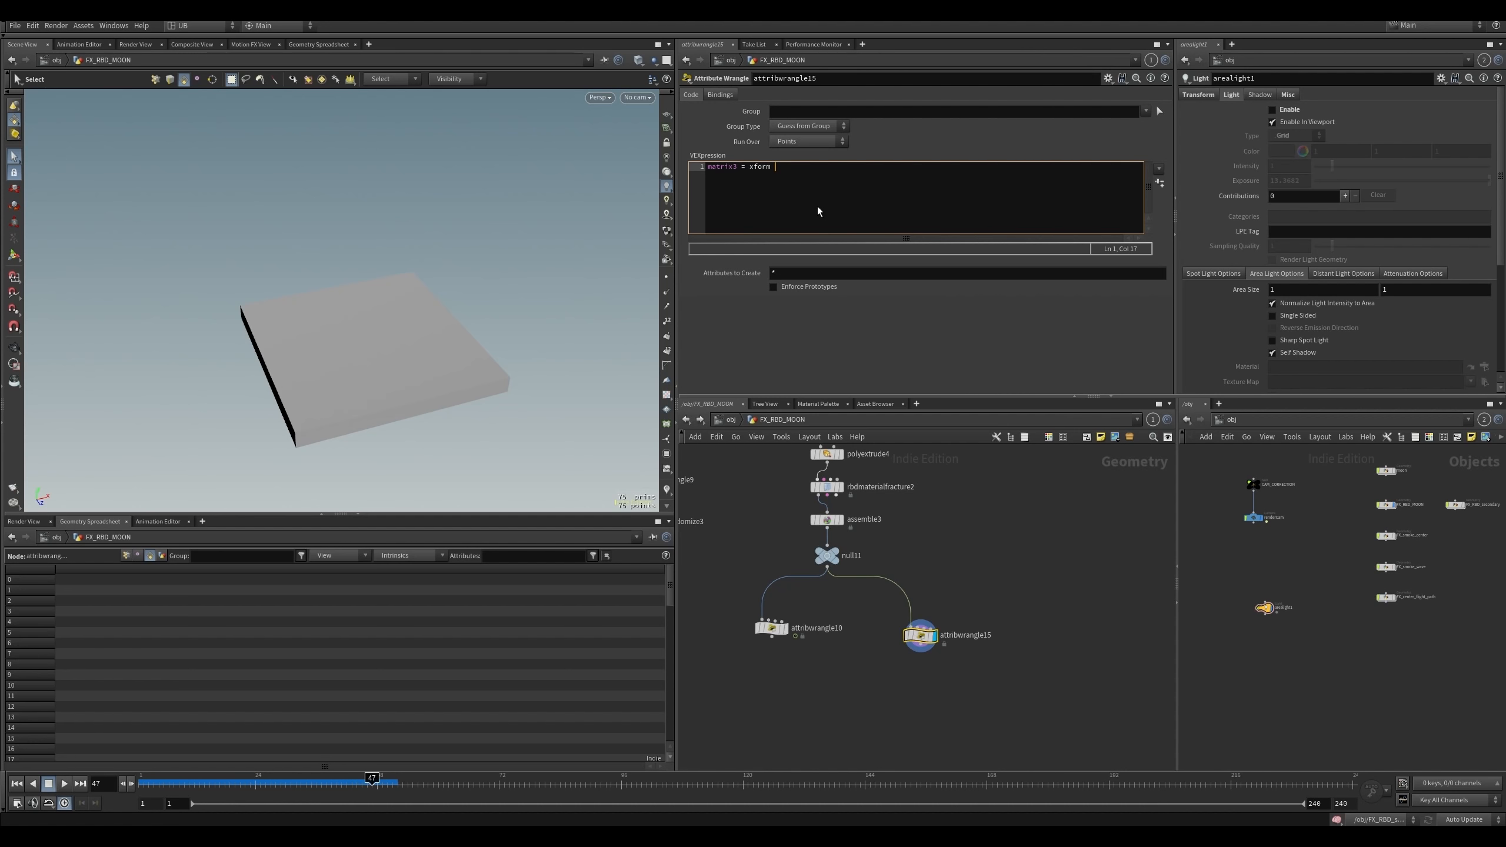
{"action": "type", "text": "pr"}
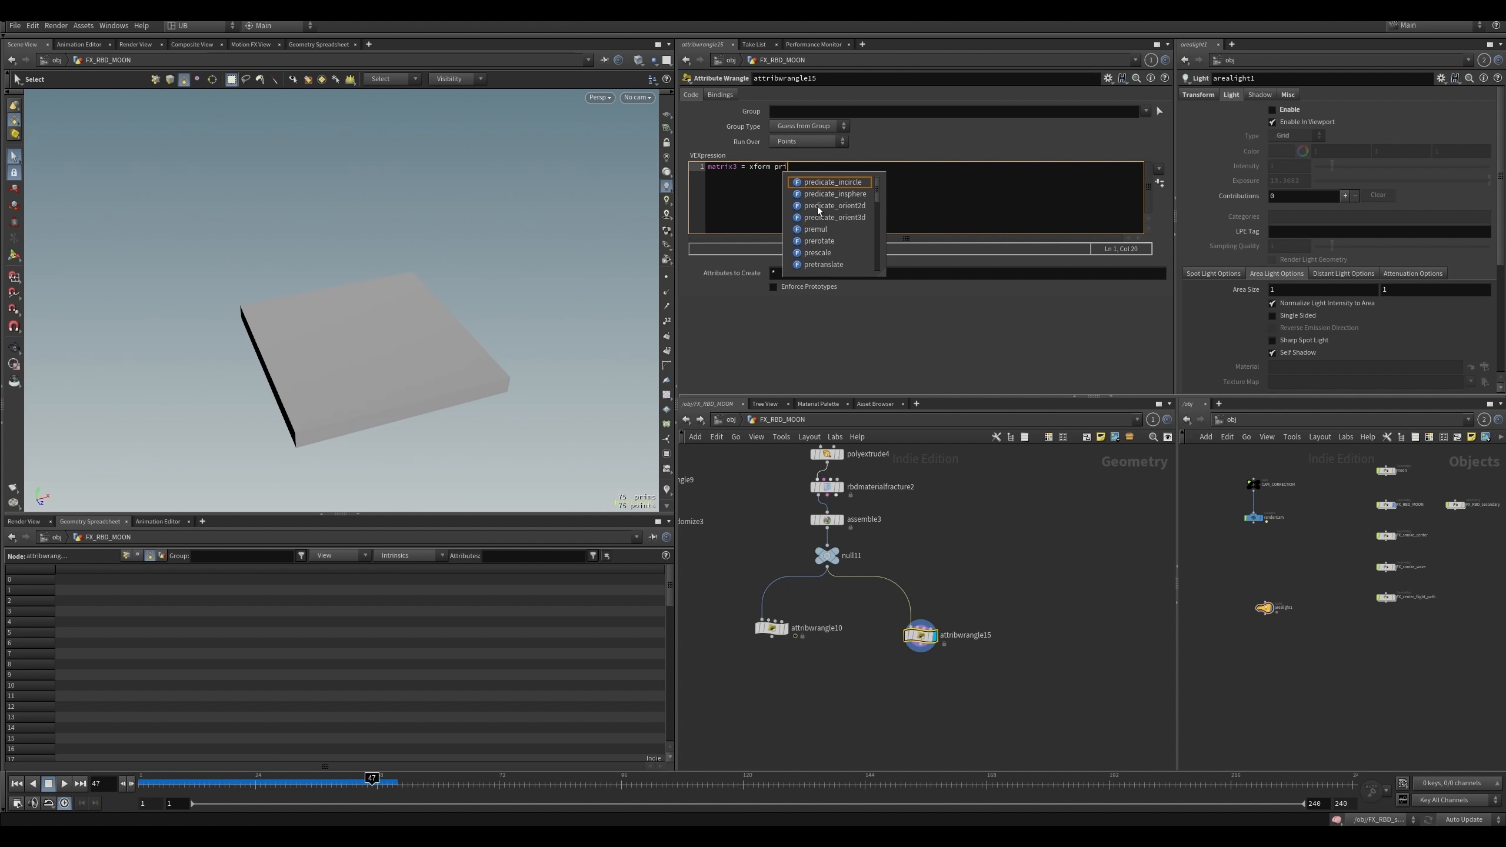
{"action": "type", "text": "imintrinsic("}
- Open the help documentation for the primintrinsic function in the code
{"action": "left_click", "coordinate": [821, 167]}
{"action": "key", "text": "F1"}
{"action": "type", "text": "n"}
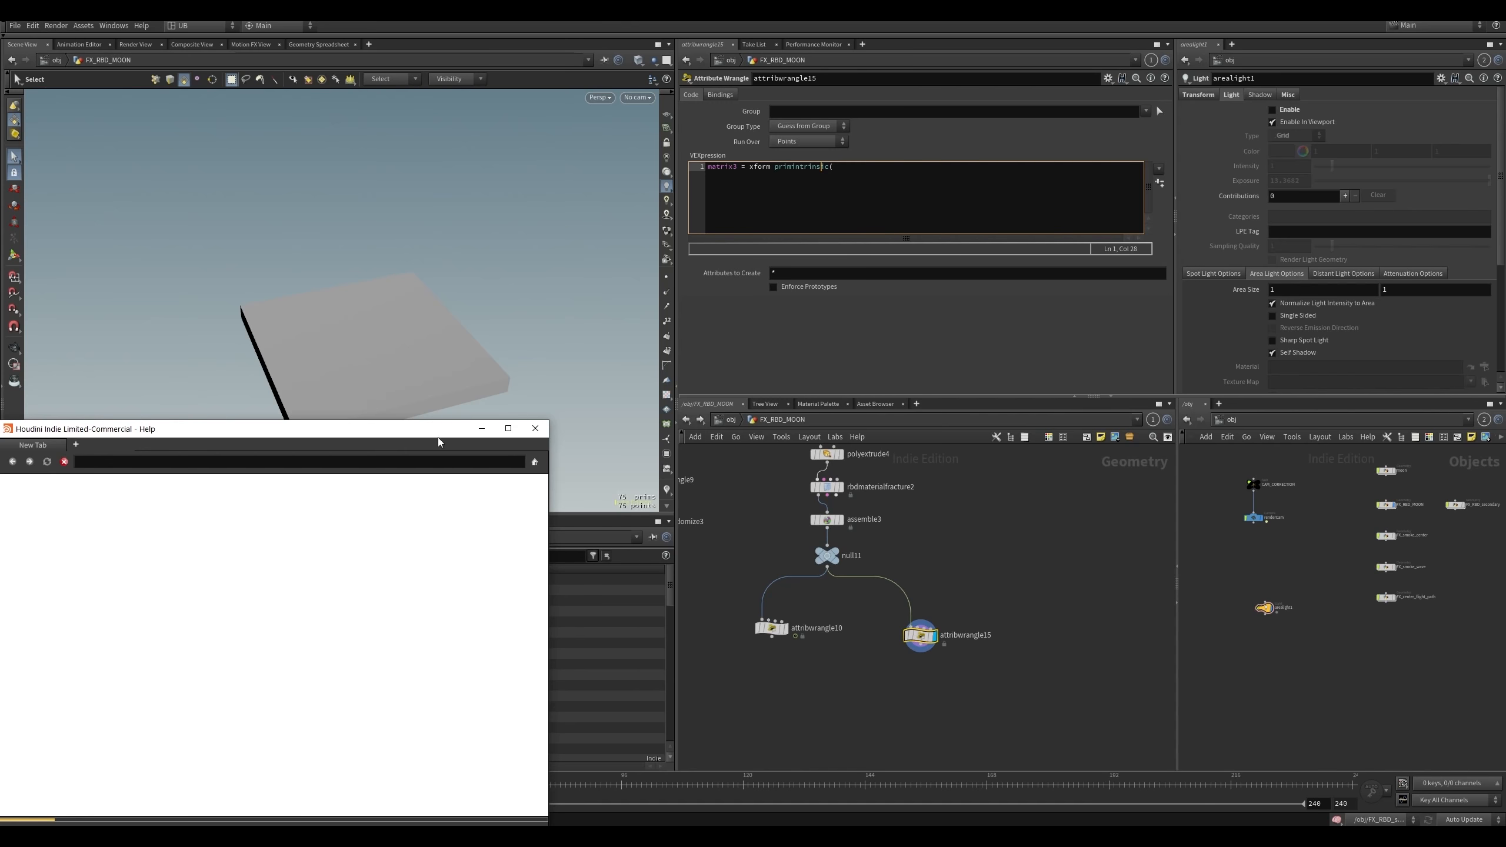
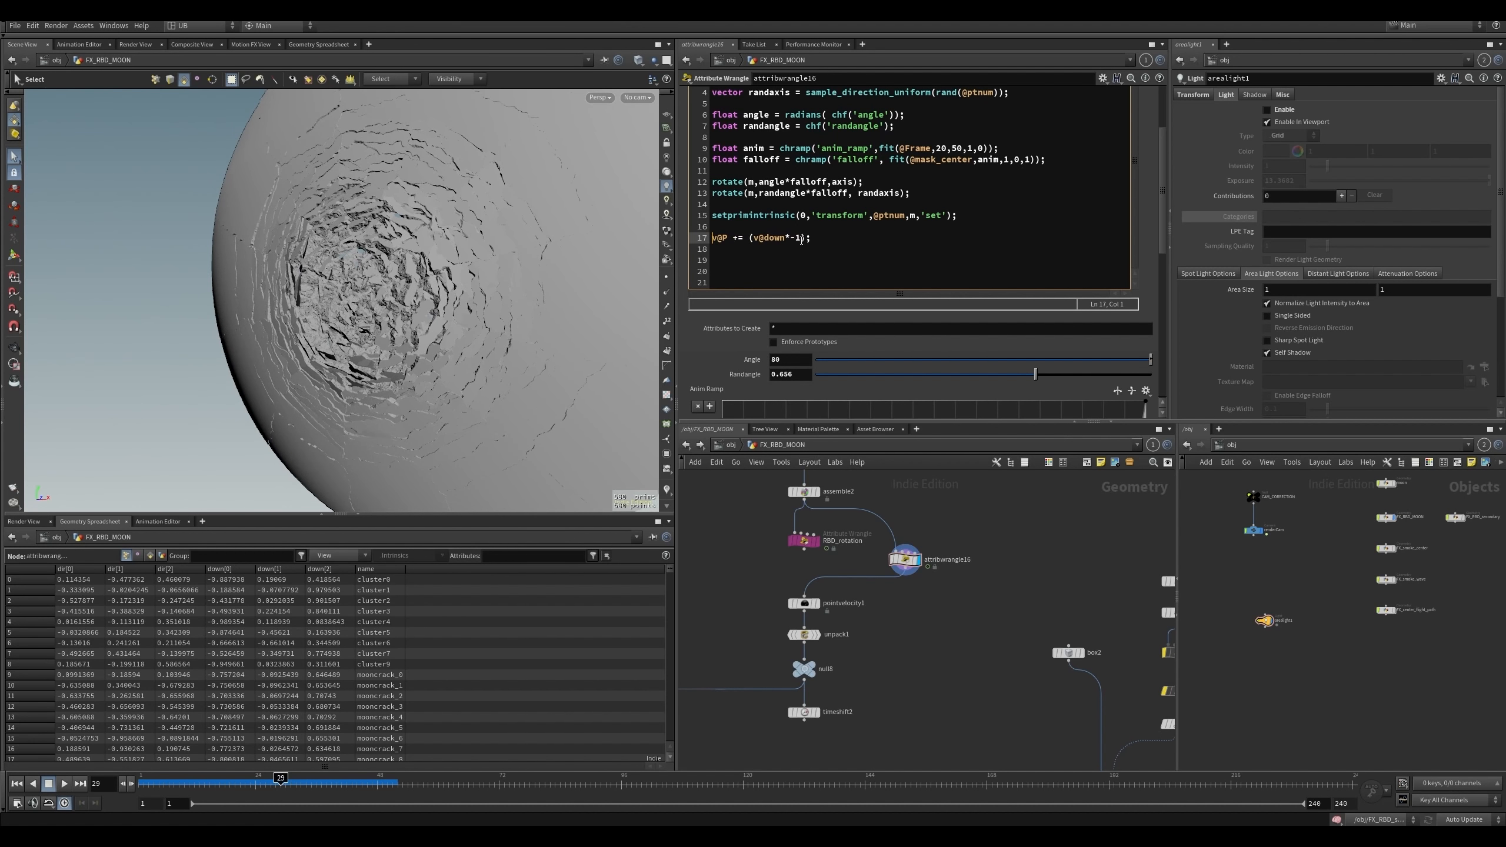
- Multiply attribwrangle16's v@P offset by 8 so it reads (v@down*-1)*8, and inspect the displaced moon pieces
{"action": "left_click", "coordinate": [803, 238]}
{"action": "type", "text": "*8"}
{"action": "key", "text": "Escape"}
{"action": "left_click_drag", "start_coordinate": [269, 391], "coordinate": [296, 359]}
{"action": "key", "text": "s"}
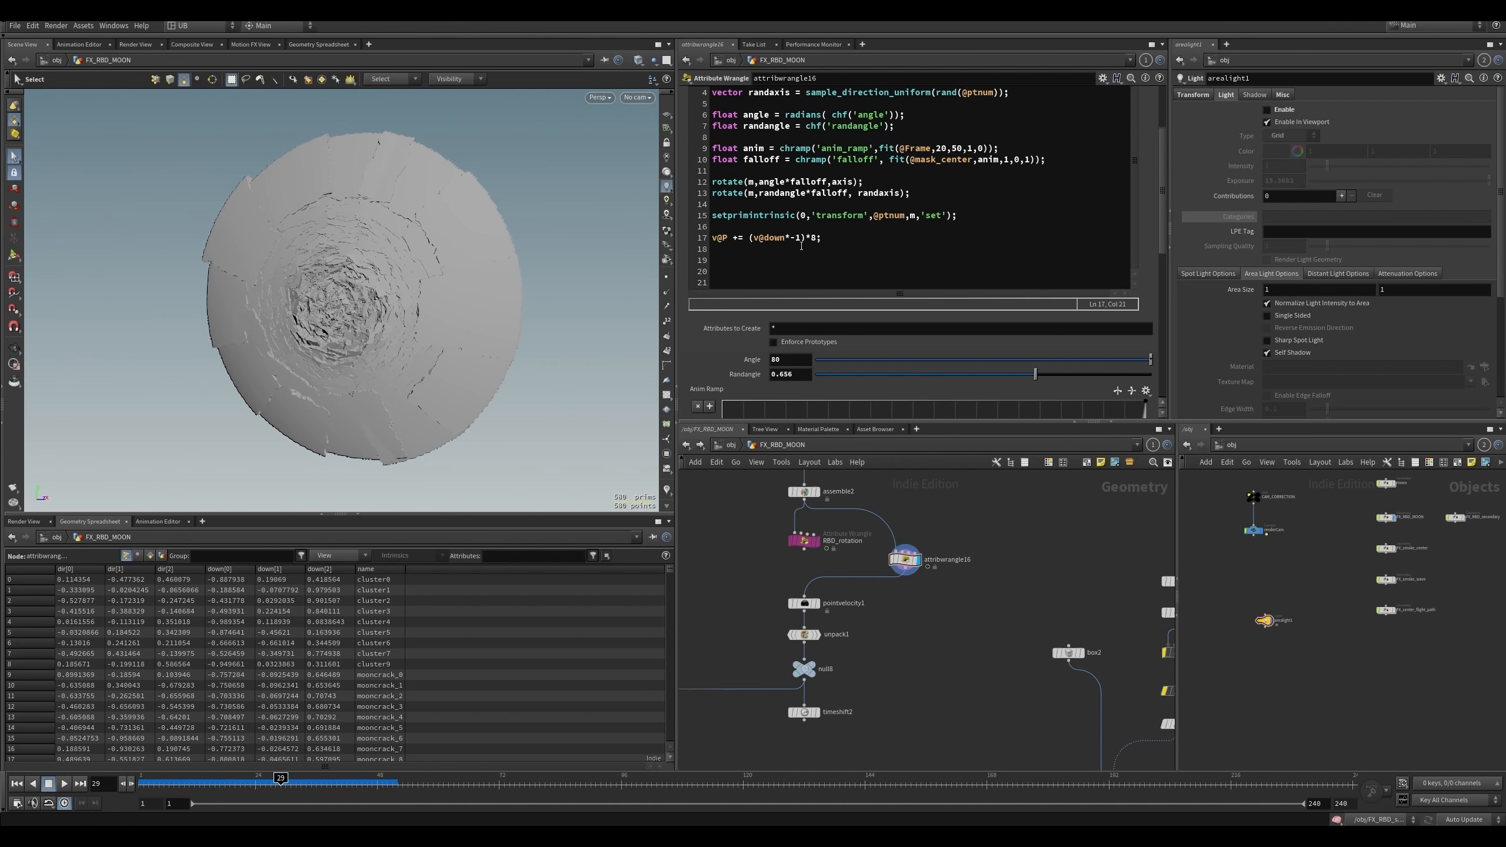
{"action": "left_click", "coordinate": [769, 238]}
{"action": "left_click_drag", "start_coordinate": [767, 238], "coordinate": [808, 241]}
{"action": "left_click", "coordinate": [803, 238]}
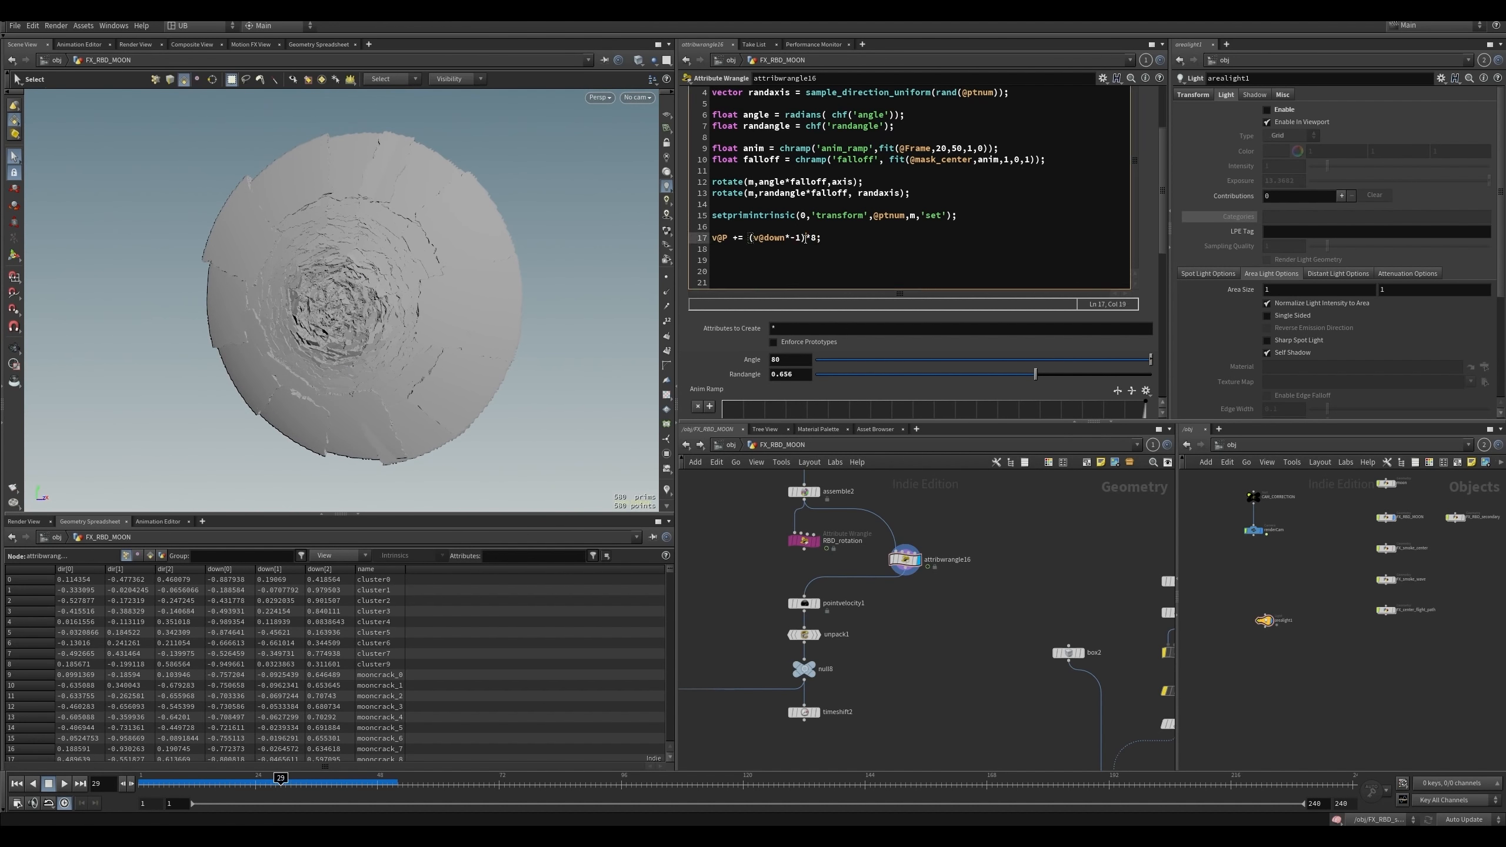
{"action": "left_click", "coordinate": [823, 238]}
{"action": "left_click", "coordinate": [359, 331]}
{"action": "right_click_drag", "start_coordinate": [359, 331], "coordinate": [424, 333], "text": "alt"}
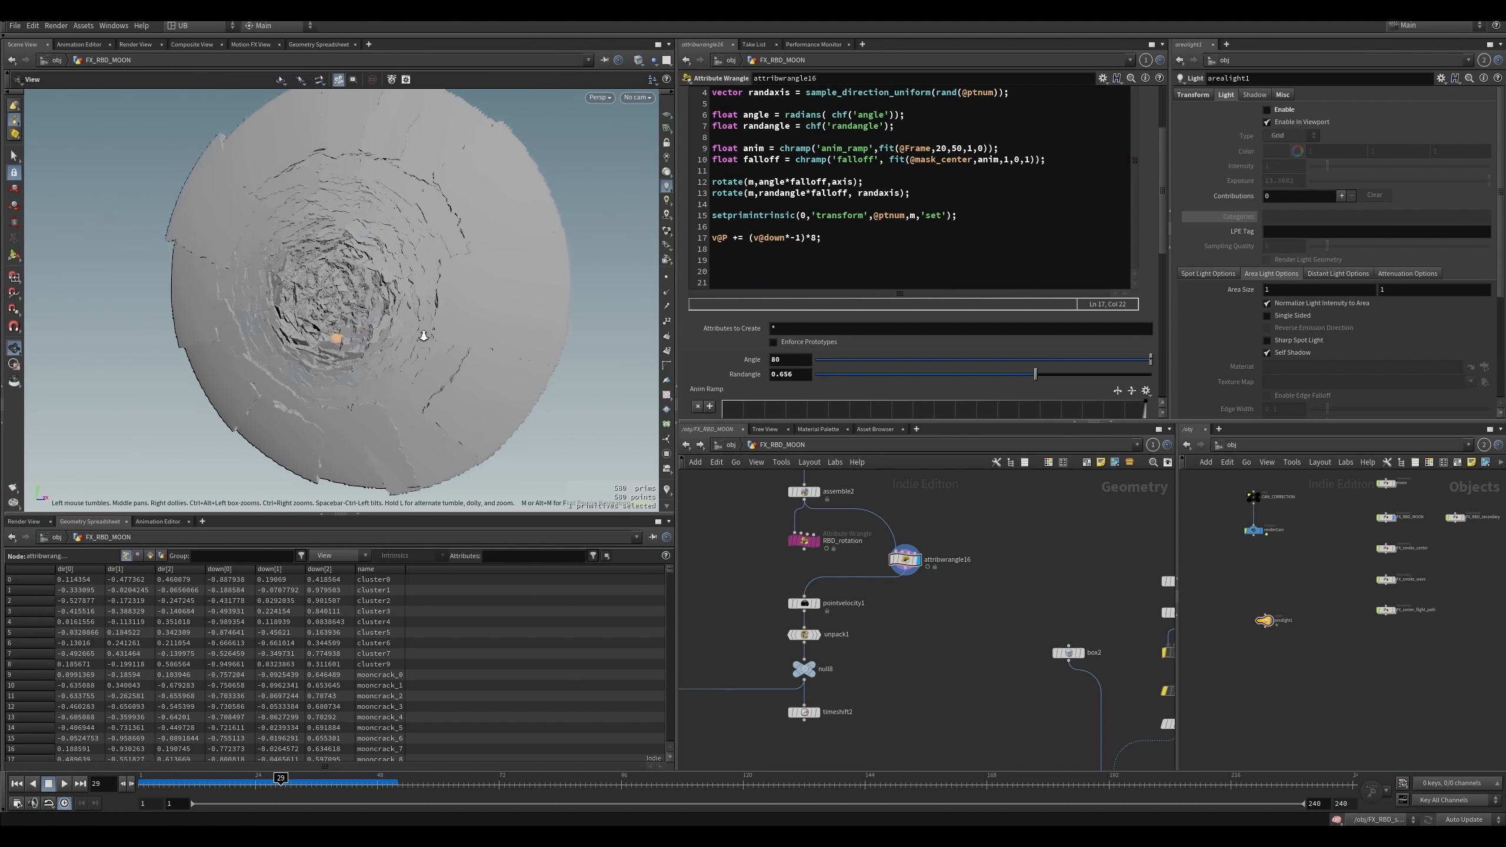
{"action": "left_click_drag", "start_coordinate": [424, 333], "coordinate": [365, 349], "text": "alt"}
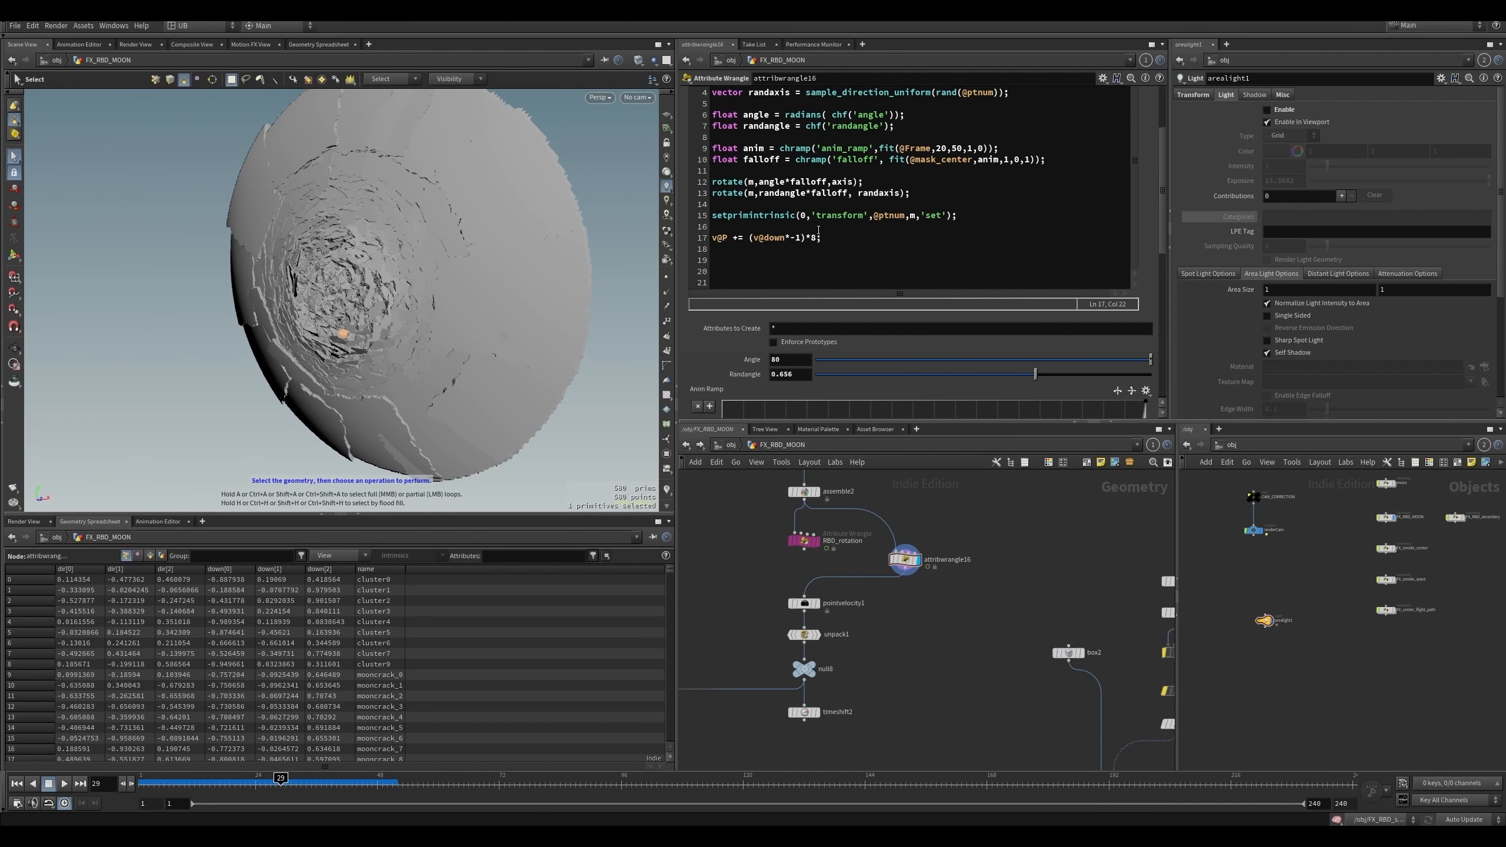
- Multiply the v@P offset by falloff in attribwrangle16 and check the moon's impact area
{"action": "left_click", "coordinate": [804, 237]}
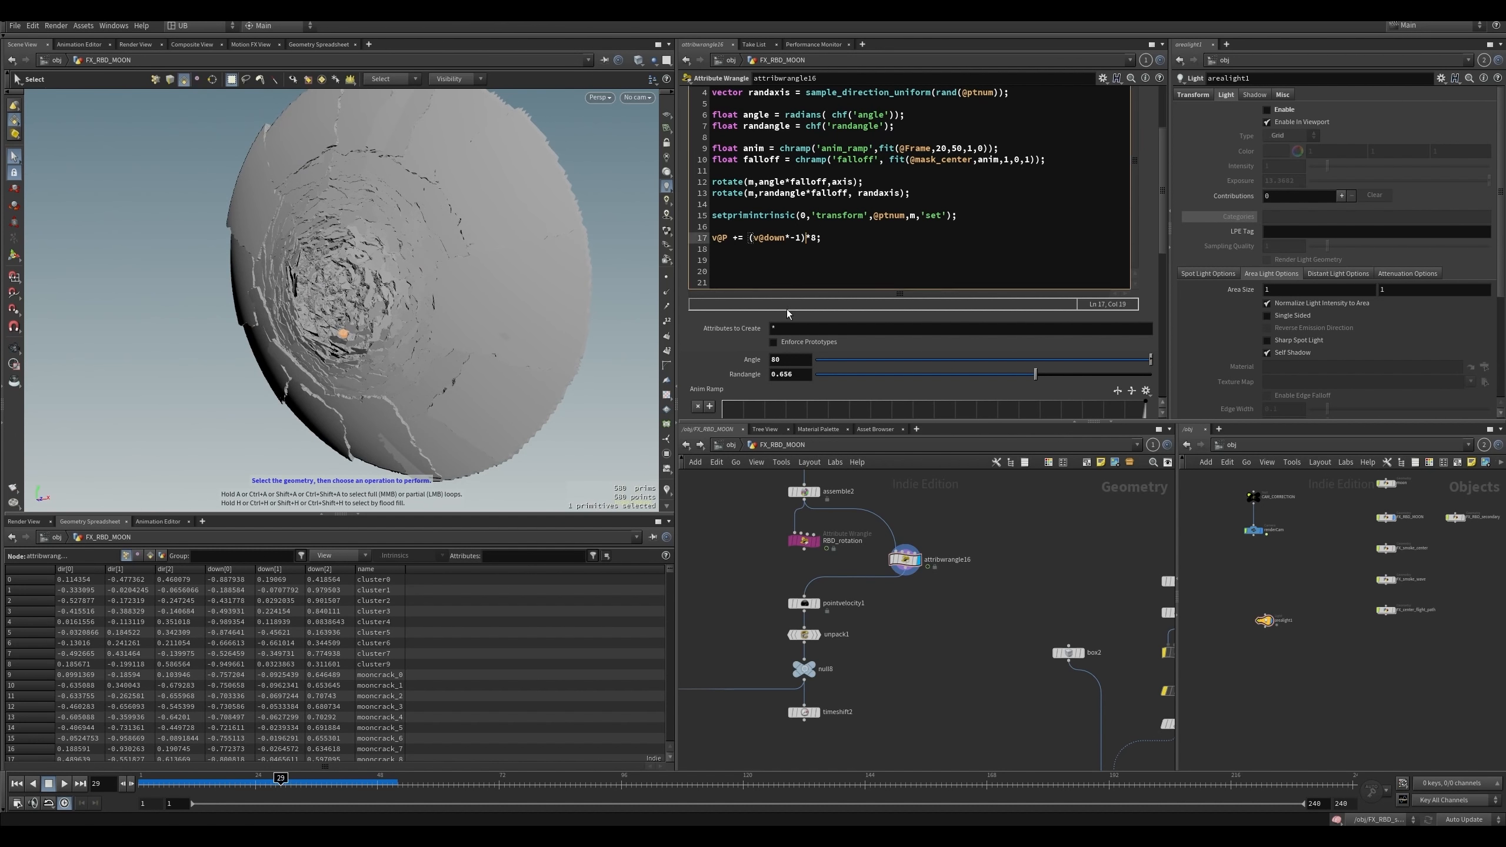
{"action": "type", "text": "*falloff*"}
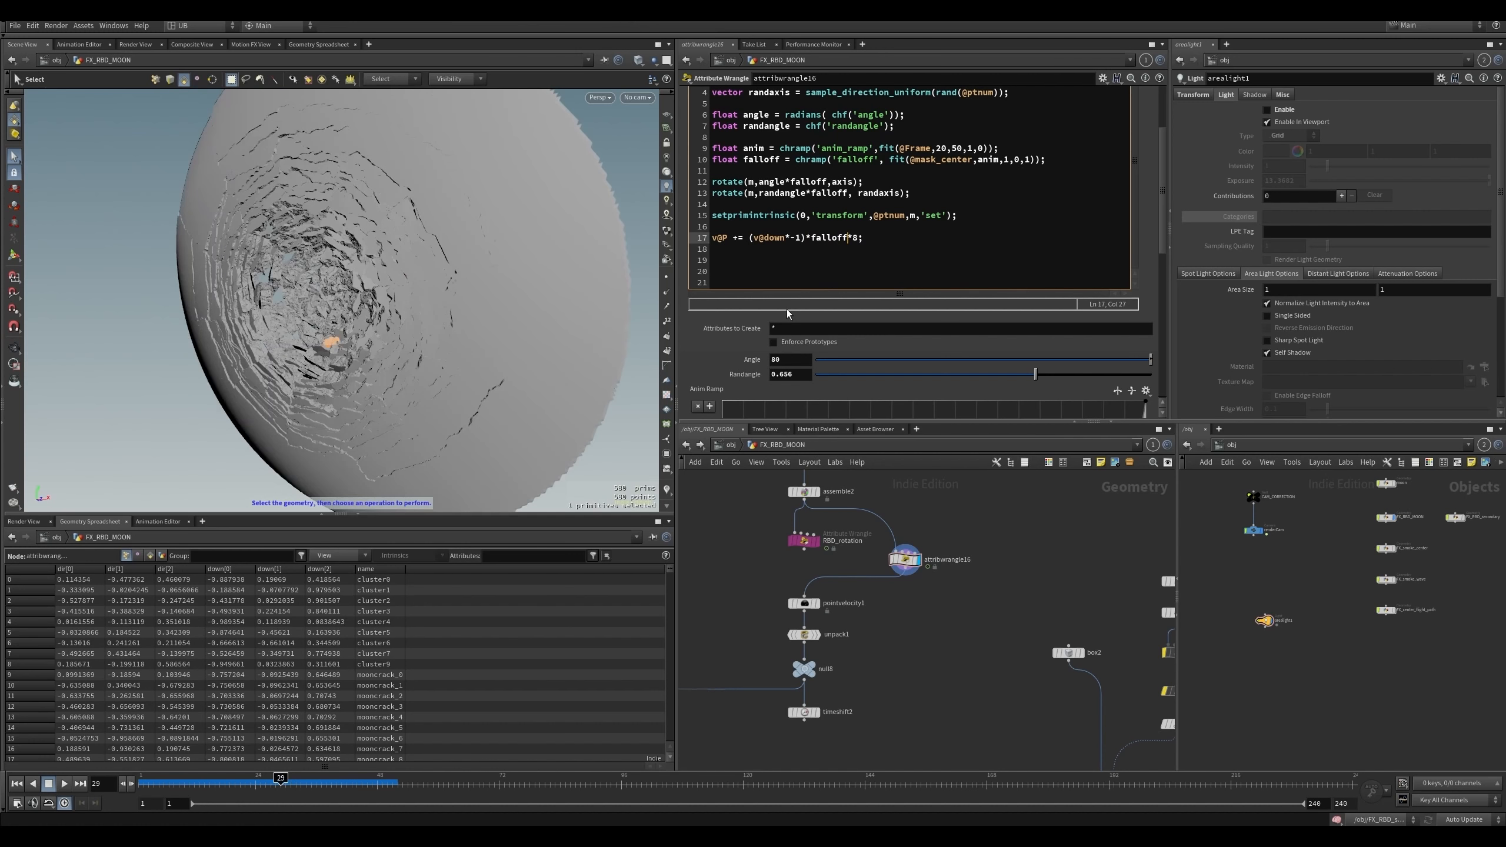
{"action": "scroll", "coordinate": [521, 338], "scroll_direction": "down", "scroll_amount": 3}
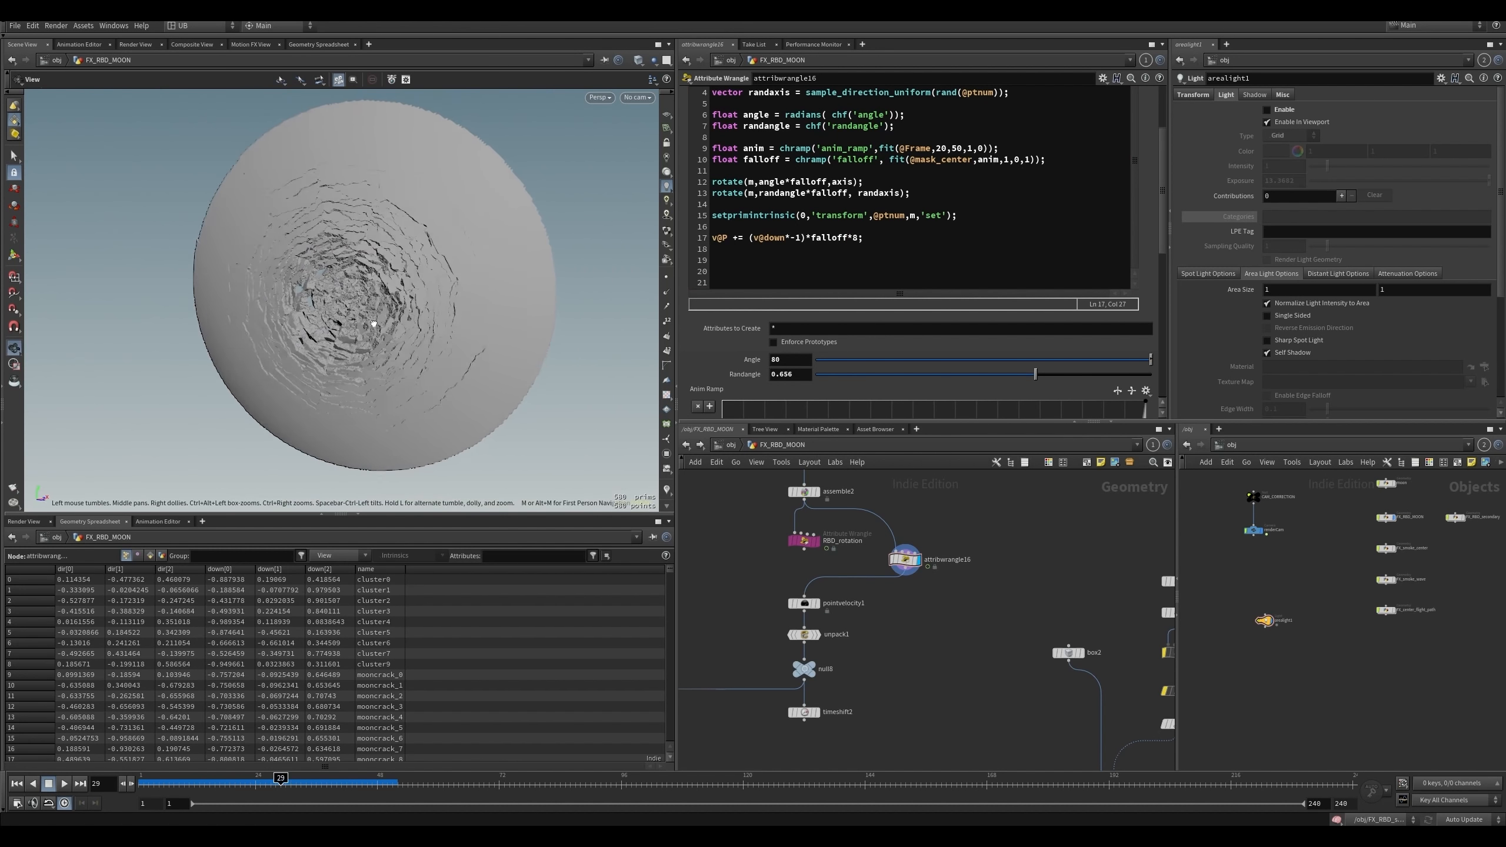
{"action": "left_click_drag", "start_coordinate": [308, 305], "coordinate": [291, 341], "text": "alt"}
{"action": "scroll", "coordinate": [332, 350], "scroll_direction": "up", "scroll_amount": 3}
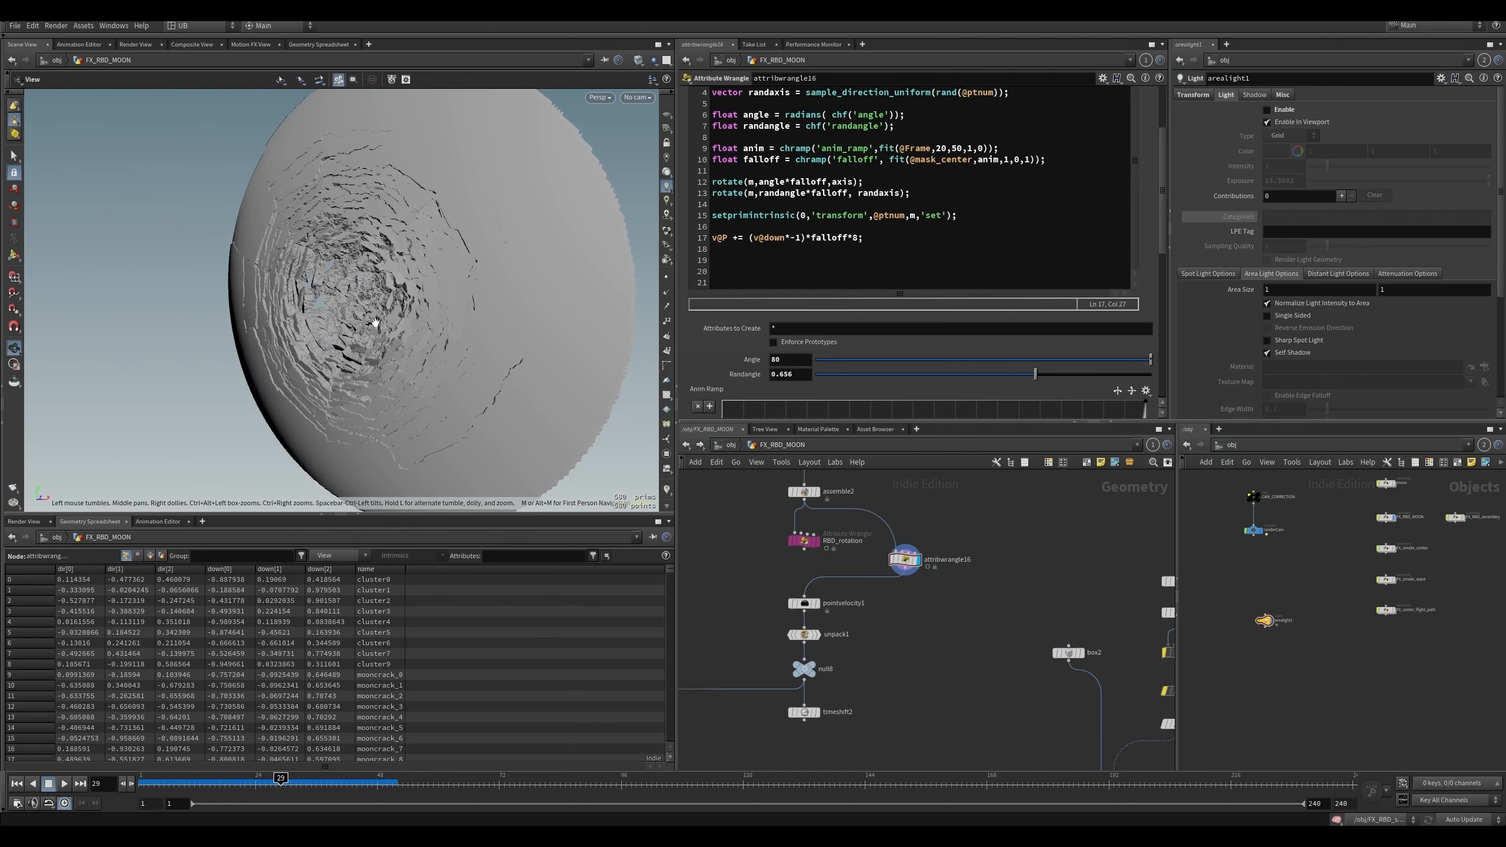
- Set the v@P offset multiplier to 7 and move the timeline to frame 33
{"action": "left_click", "coordinate": [858, 239]}
{"action": "key", "text": "BackSpace"}
{"action": "type", "text": "7"}
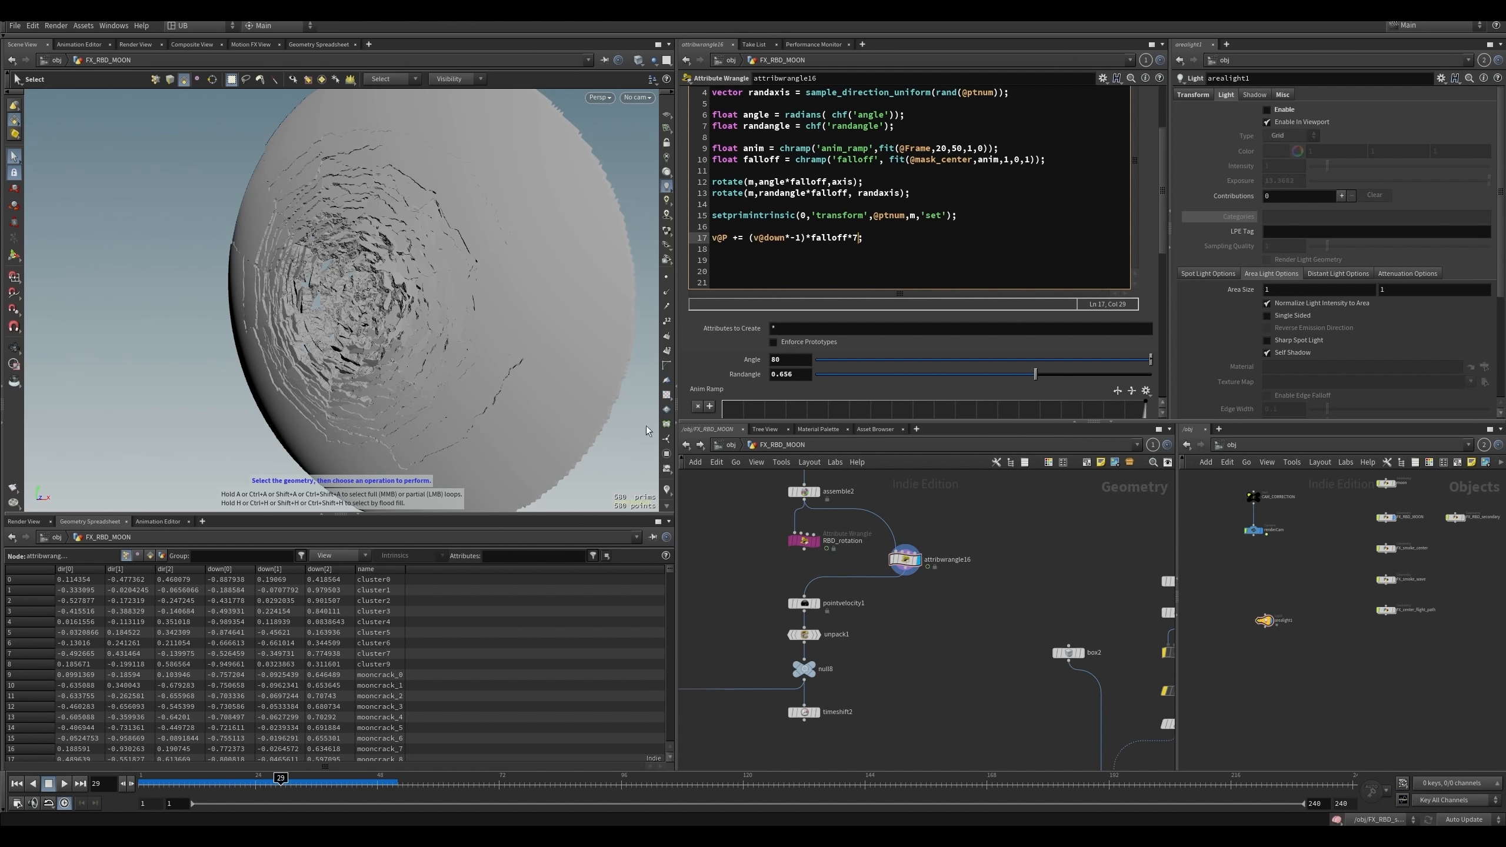
{"action": "middle_click_drag", "start_coordinate": [562, 437], "coordinate": [524, 445], "text": "alt"}
{"action": "left_click_drag", "start_coordinate": [239, 783], "coordinate": [300, 784]}
- Test a bump in attribwrangle16's Falloff ramp at about position 0.77 and value 0.62, and delete that point
{"action": "left_click_drag", "start_coordinate": [1161, 228], "coordinate": [1075, 366]}
{"action": "scroll", "coordinate": [1130, 348], "scroll_direction": "down", "scroll_amount": 2}
{"action": "scroll", "coordinate": [1119, 372], "scroll_direction": "down", "scroll_amount": 4}
{"action": "mouse_move", "coordinate": [412, 360]}
{"action": "left_mouse_down", "text": "alt"}
{"action": "mouse_move", "coordinate": [480, 360]}
{"action": "mouse_move", "coordinate": [406, 358]}
{"action": "left_mouse_up", "text": "alt"}
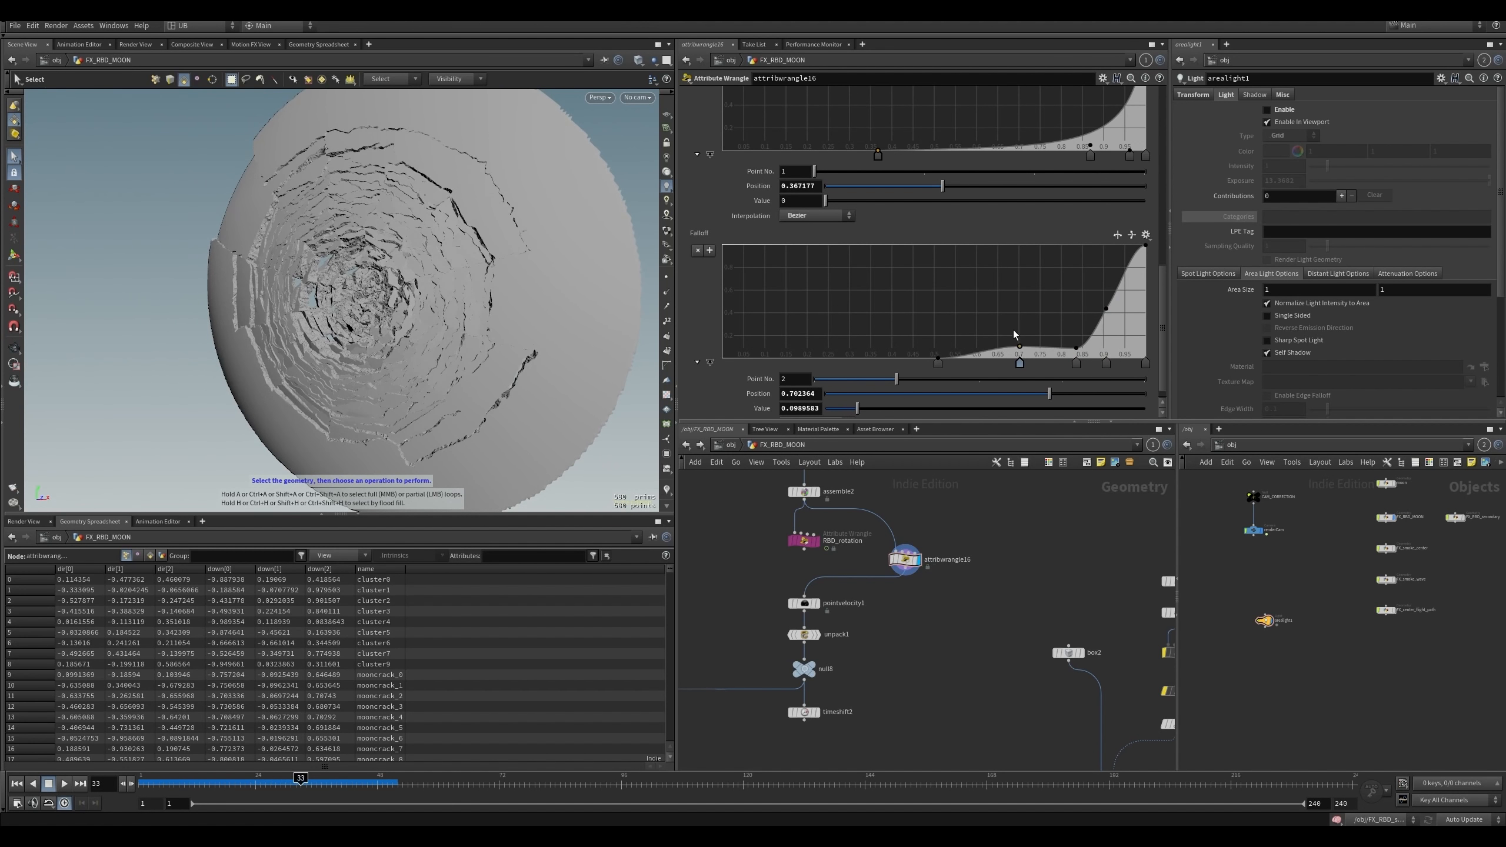
{"action": "mouse_move", "coordinate": [1013, 330]}
{"action": "left_mouse_down"}
{"action": "mouse_move", "coordinate": [1002, 296]}
{"action": "mouse_move", "coordinate": [1035, 290]}
{"action": "mouse_move", "coordinate": [1031, 326]}
{"action": "left_mouse_up"}
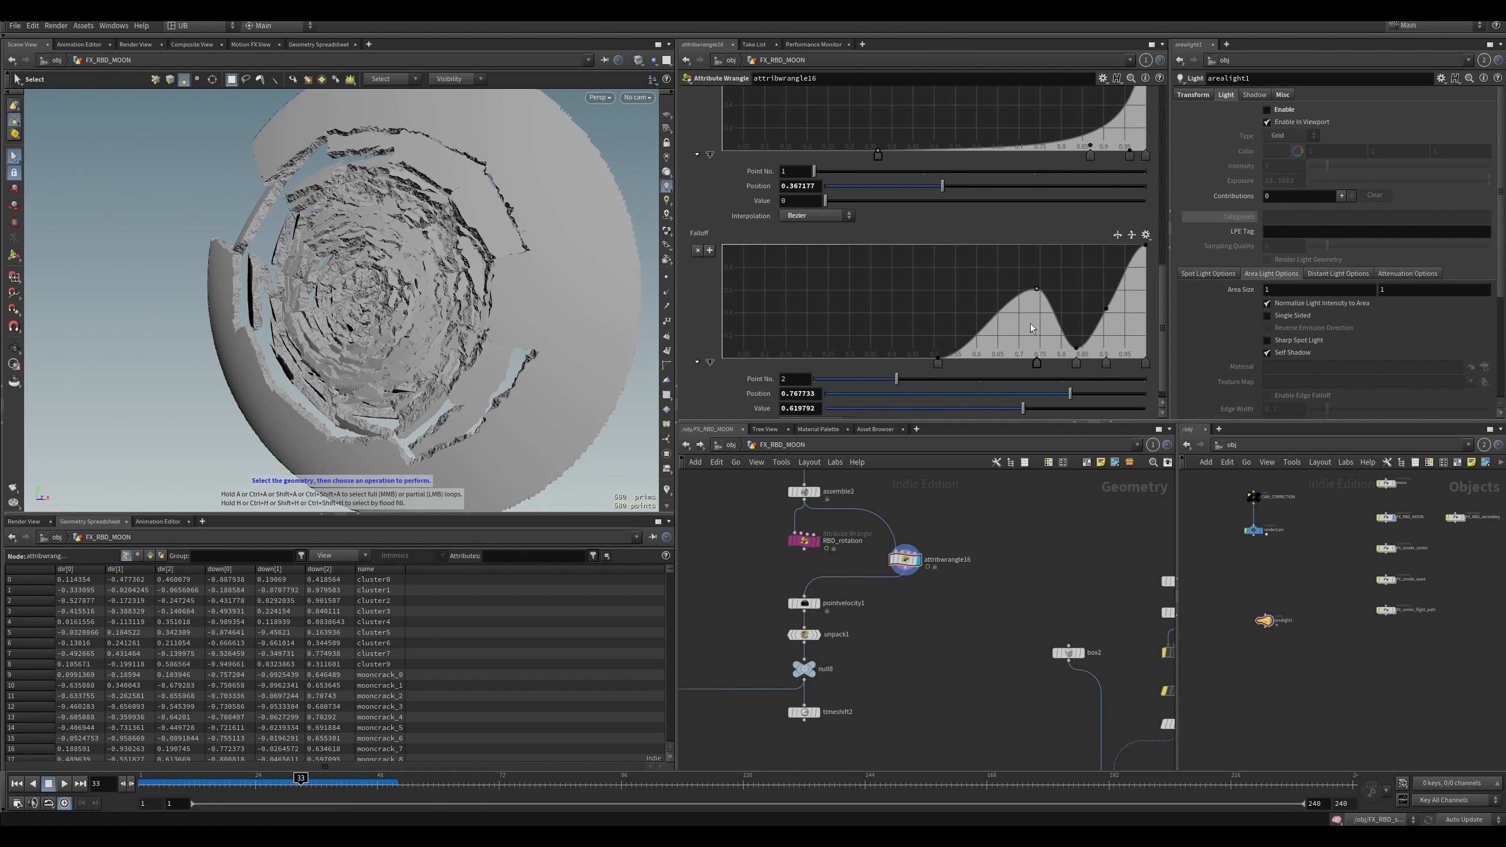
{"action": "key", "text": "Delete"}
{"action": "left_click_drag", "start_coordinate": [442, 359], "coordinate": [455, 347], "text": "alt"}
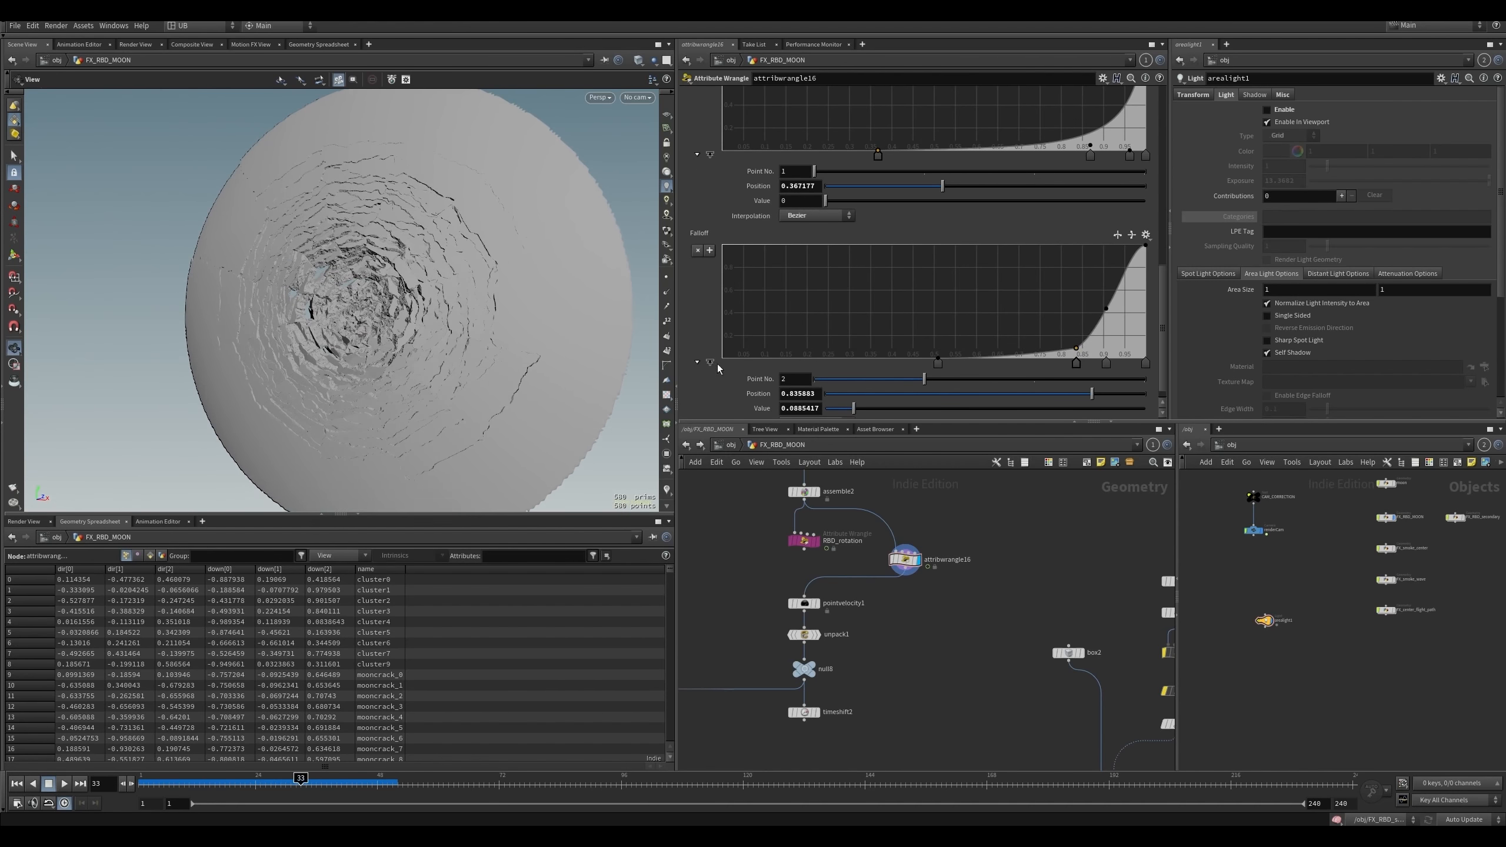
- Reshape the Falloff ramp with extra points along the rising curve and one at position 0.696801, value 0.046875
{"action": "left_click", "coordinate": [1045, 350]}
{"action": "left_click_drag", "start_coordinate": [1044, 351], "coordinate": [1115, 280]}
{"action": "mouse_move", "coordinate": [1047, 357]}
{"action": "left_mouse_down"}
{"action": "mouse_move", "coordinate": [1047, 344]}
{"action": "mouse_move", "coordinate": [1018, 354]}
{"action": "left_mouse_up"}
{"action": "left_click_drag", "start_coordinate": [483, 415], "coordinate": [451, 363], "text": "alt"}
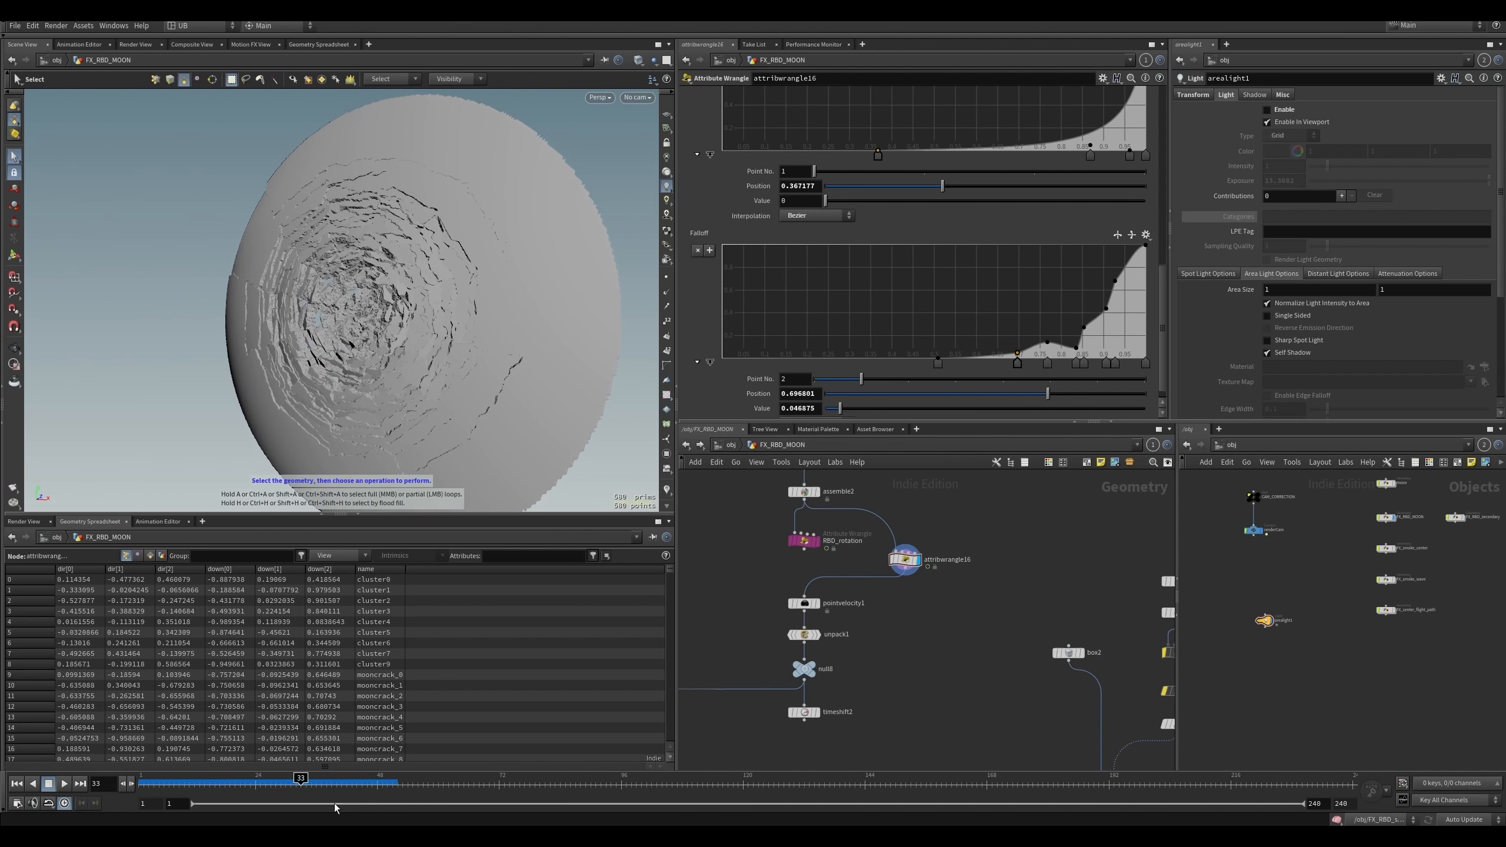
- View the moon flipbook in MPlay and minimize its window
{"action": "left_click", "coordinate": [331, 836]}
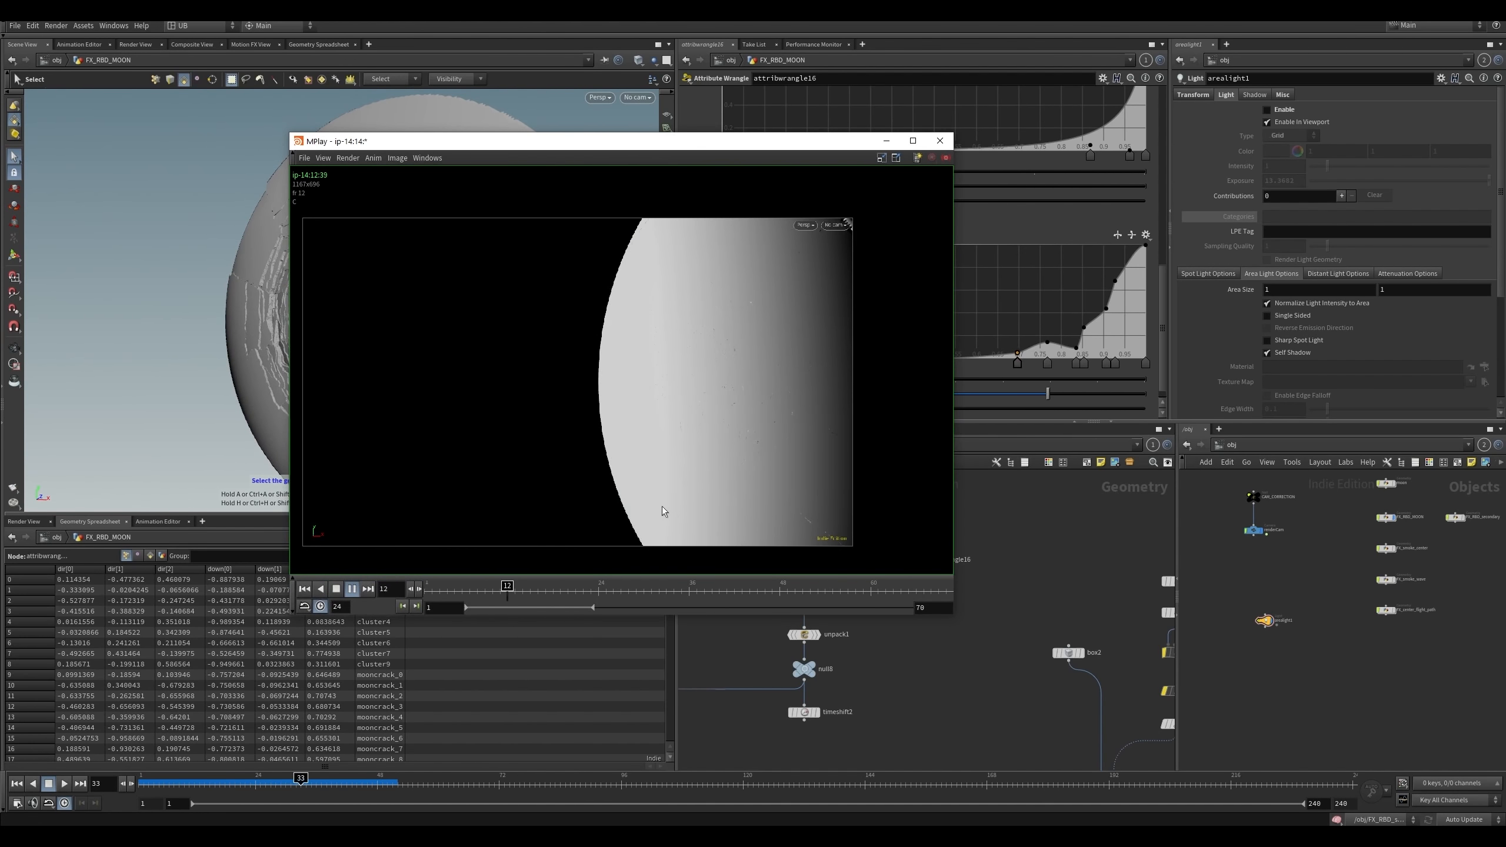
{"action": "key", "text": "Up"}
{"action": "left_click", "coordinate": [885, 141]}
- Compare the displayed results of RBD_rotation and attribwrangle16 on the moon's impact area
{"action": "left_click", "coordinate": [804, 541]}
{"action": "left_click", "coordinate": [923, 544]}
{"action": "left_click", "coordinate": [848, 606]}
{"action": "type", "text": "s"}
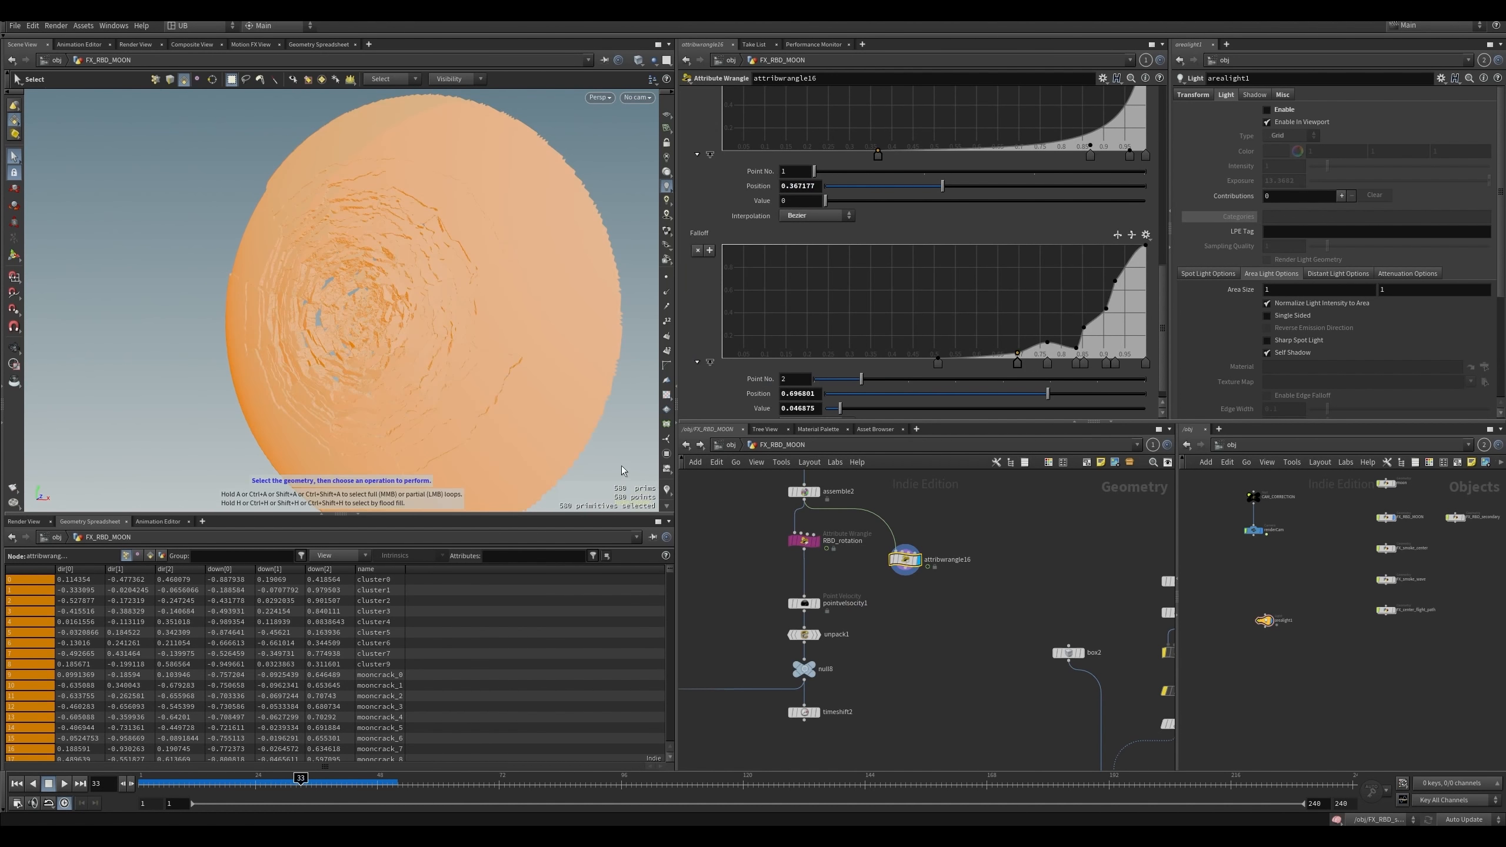
{"action": "key", "text": "Return"}
{"action": "left_click", "coordinate": [804, 541]}
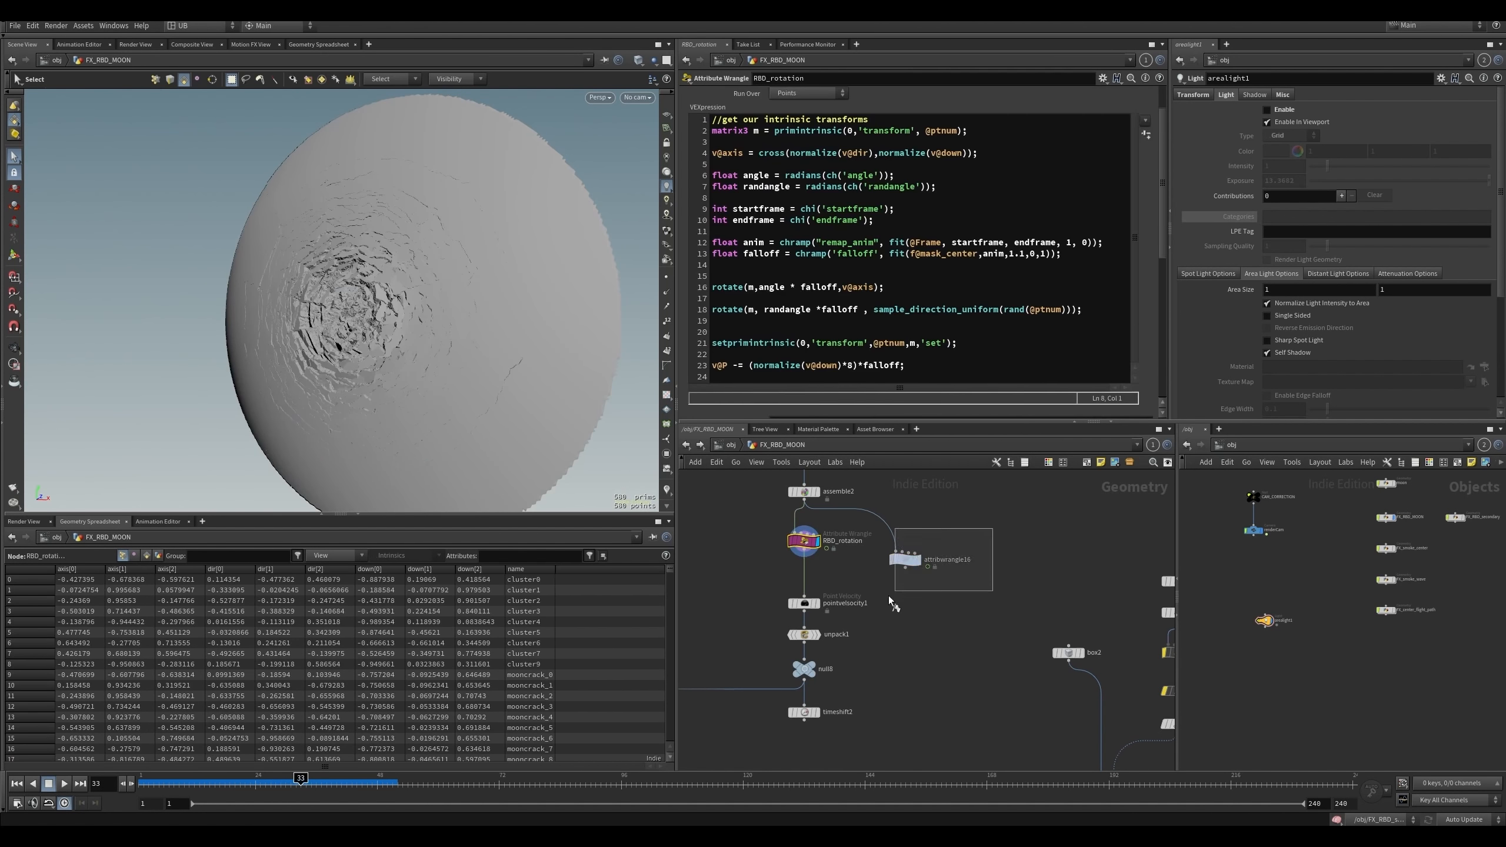
{"action": "left_click_drag", "start_coordinate": [931, 569], "coordinate": [891, 601]}
{"action": "right_click_drag", "start_coordinate": [497, 372], "coordinate": [537, 357], "text": "alt"}
{"action": "left_click_drag", "start_coordinate": [536, 356], "coordinate": [462, 356], "text": "alt"}
- Delete the Falloff ramp's two low bump points and move its first rising point to position 0.581363
{"action": "left_click", "coordinate": [1018, 362]}
{"action": "key", "text": "Delete"}
{"action": "key", "text": "Delete"}
{"action": "mouse_move", "coordinate": [938, 362]}
{"action": "left_mouse_down"}
{"action": "mouse_move", "coordinate": [984, 367]}
{"action": "mouse_move", "coordinate": [967, 367]}
{"action": "left_mouse_up"}
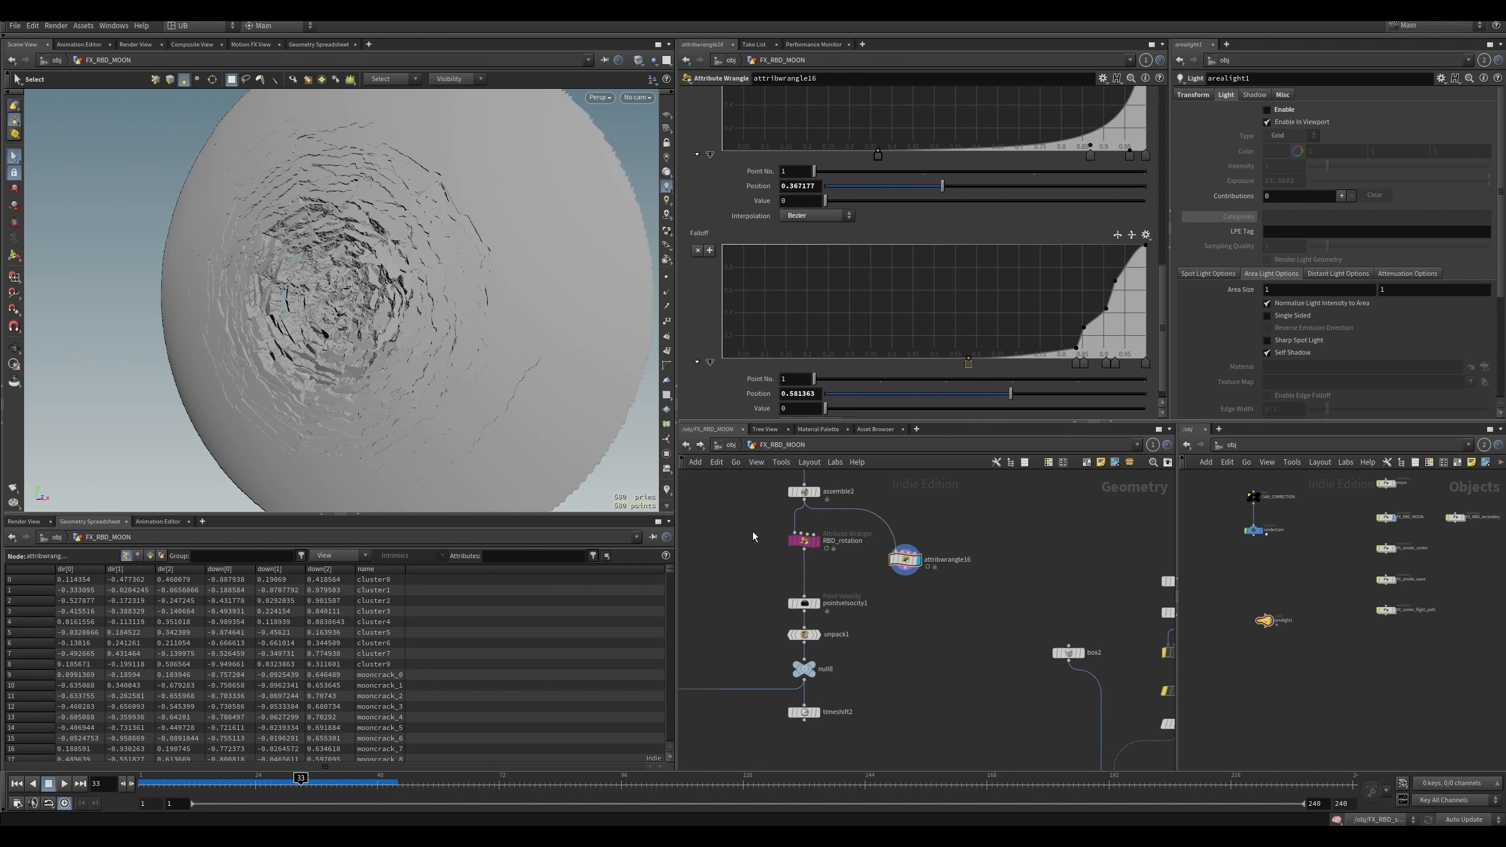
- Switch the display between RBD_rotation and attribwrangle16 to compare them, and move the timeline to frame 35
{"action": "key", "text": "r"}
{"action": "left_click_drag", "start_coordinate": [756, 531], "coordinate": [830, 567]}
{"action": "key", "text": "r"}
{"action": "left_click_drag", "start_coordinate": [1009, 538], "coordinate": [894, 596]}
{"action": "left_click_drag", "start_coordinate": [1163, 308], "coordinate": [1161, 273]}
{"action": "left_click", "coordinate": [312, 782]}
- Display unpack1 below pointvelocity1 and check its Transfer Attributes setting of v
{"action": "middle_click_drag", "start_coordinate": [860, 640], "coordinate": [1000, 565]}
{"action": "left_click", "coordinate": [944, 527]}
{"action": "key", "text": "r"}
{"action": "left_click_drag", "start_coordinate": [953, 574], "coordinate": [902, 573]}
{"action": "key", "text": "r"}
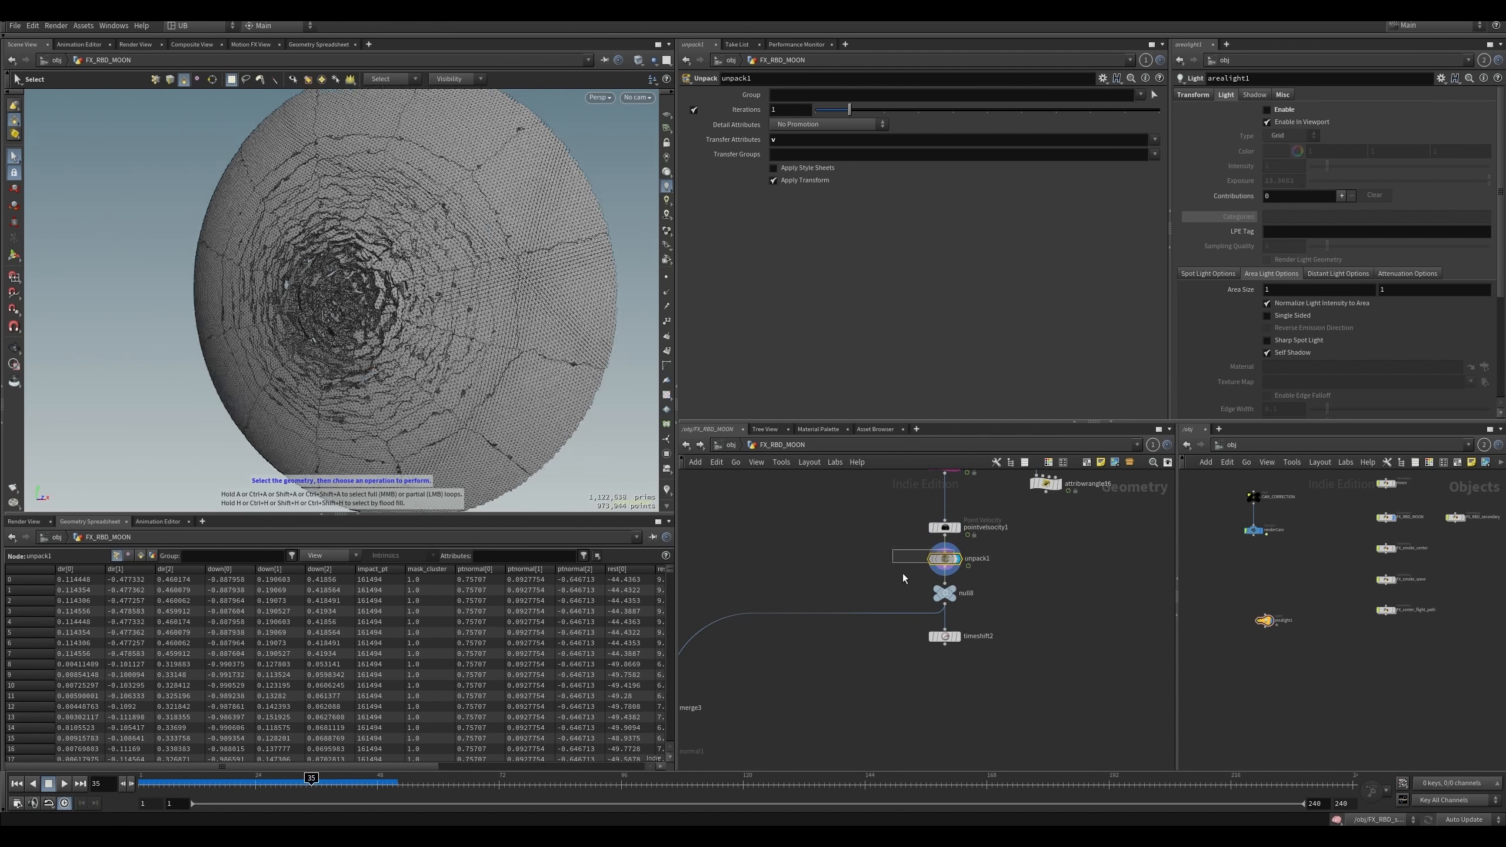
{"action": "left_click", "coordinate": [796, 144]}
{"action": "left_click", "coordinate": [854, 603]}
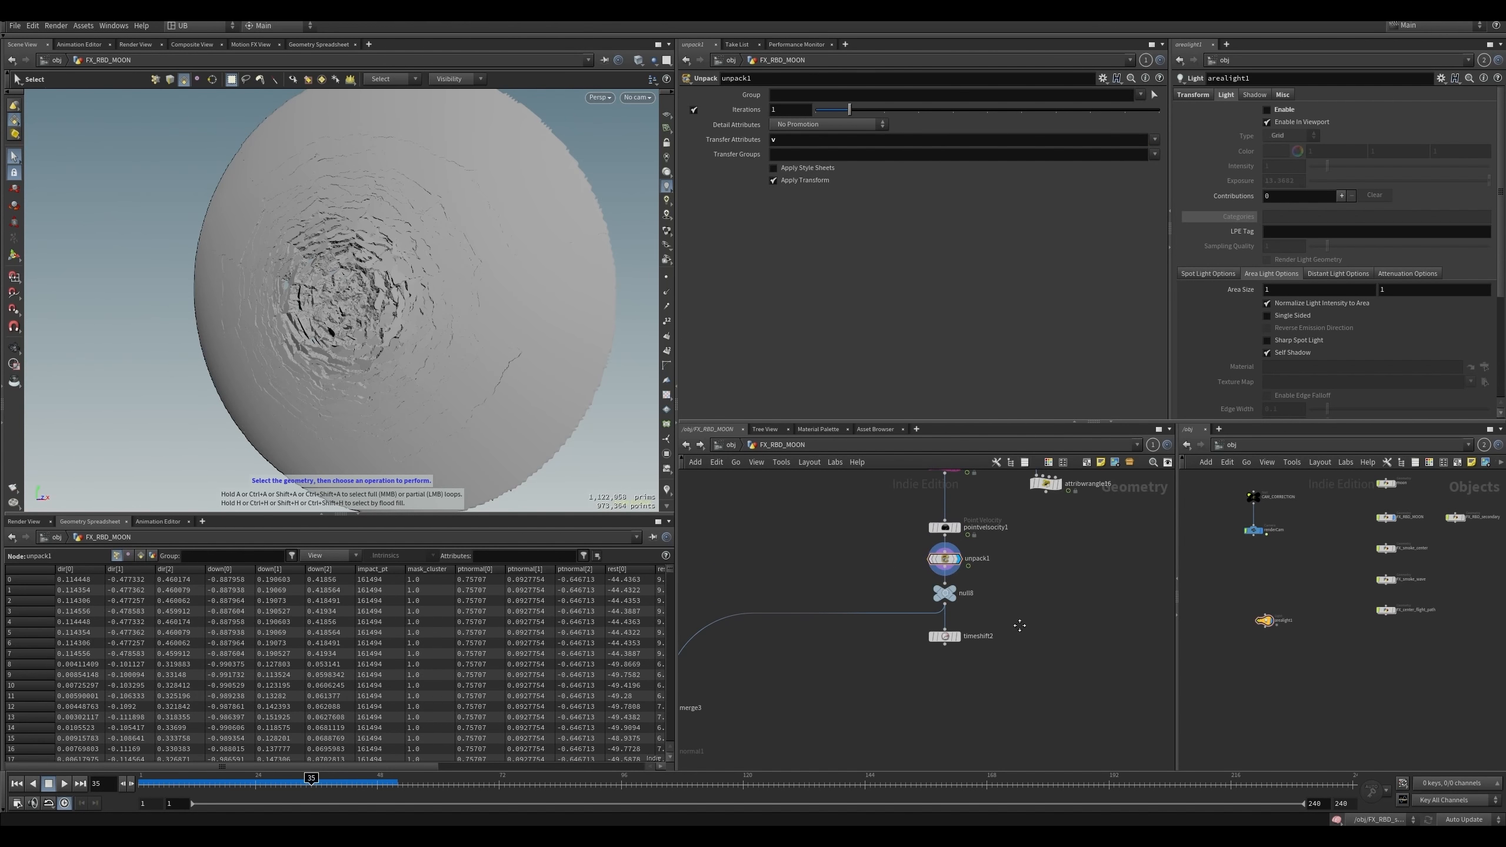
{"action": "middle_click_drag", "start_coordinate": [1019, 626], "coordinate": [994, 608]}
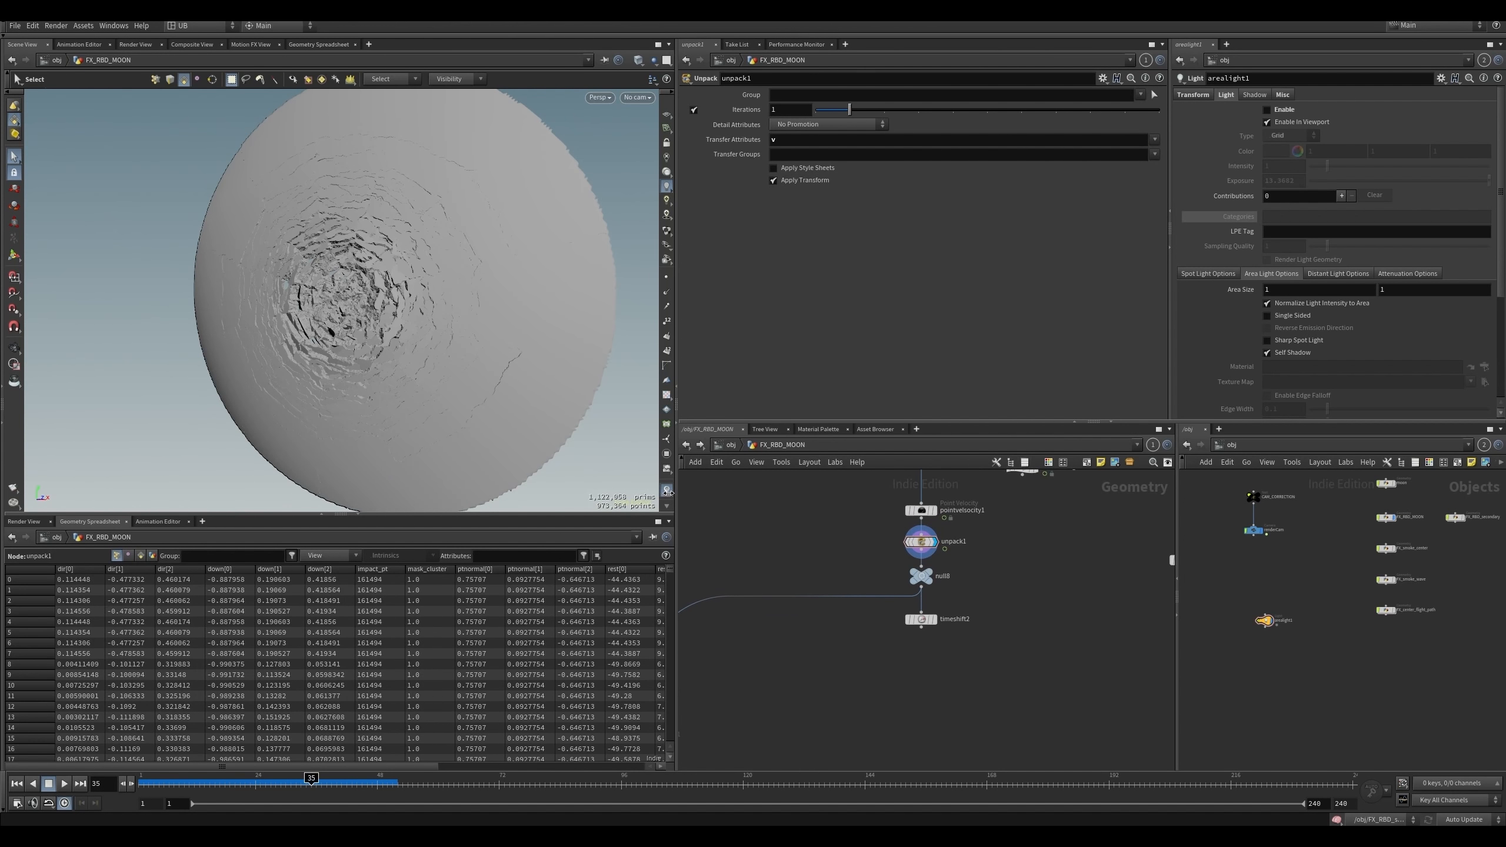
- Show velocity trails on the unpacked pieces and move the timeline to frame 27
{"action": "left_click", "coordinate": [667, 490]}
{"action": "left_click", "coordinate": [670, 452]}
{"action": "left_click", "coordinate": [759, 538]}
{"action": "right_click_drag", "start_coordinate": [444, 315], "coordinate": [455, 323], "text": "alt"}
{"action": "left_click_drag", "start_coordinate": [311, 783], "coordinate": [271, 783]}
{"action": "left_click_drag", "start_coordinate": [455, 324], "coordinate": [390, 319], "text": "alt"}
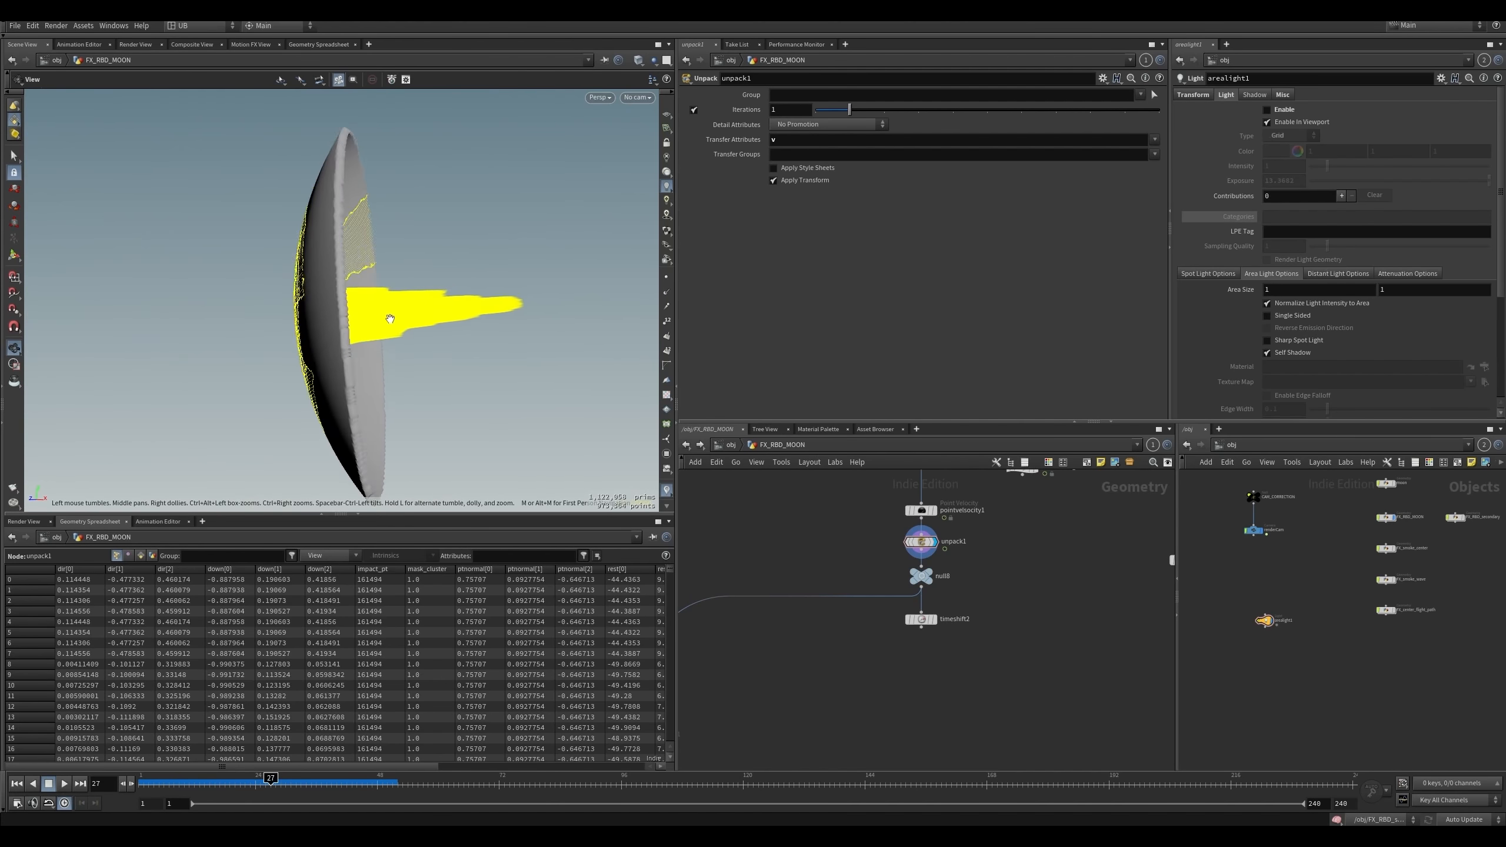
- Examine the velocity trails from the side and inside of the fractured moon shell
{"action": "right_click_drag", "start_coordinate": [390, 319], "coordinate": [360, 304]}
{"action": "left_click_drag", "start_coordinate": [360, 304], "coordinate": [228, 299]}
{"action": "right_click_drag", "start_coordinate": [302, 269], "coordinate": [363, 242]}
{"action": "left_click_drag", "start_coordinate": [363, 242], "coordinate": [291, 244]}
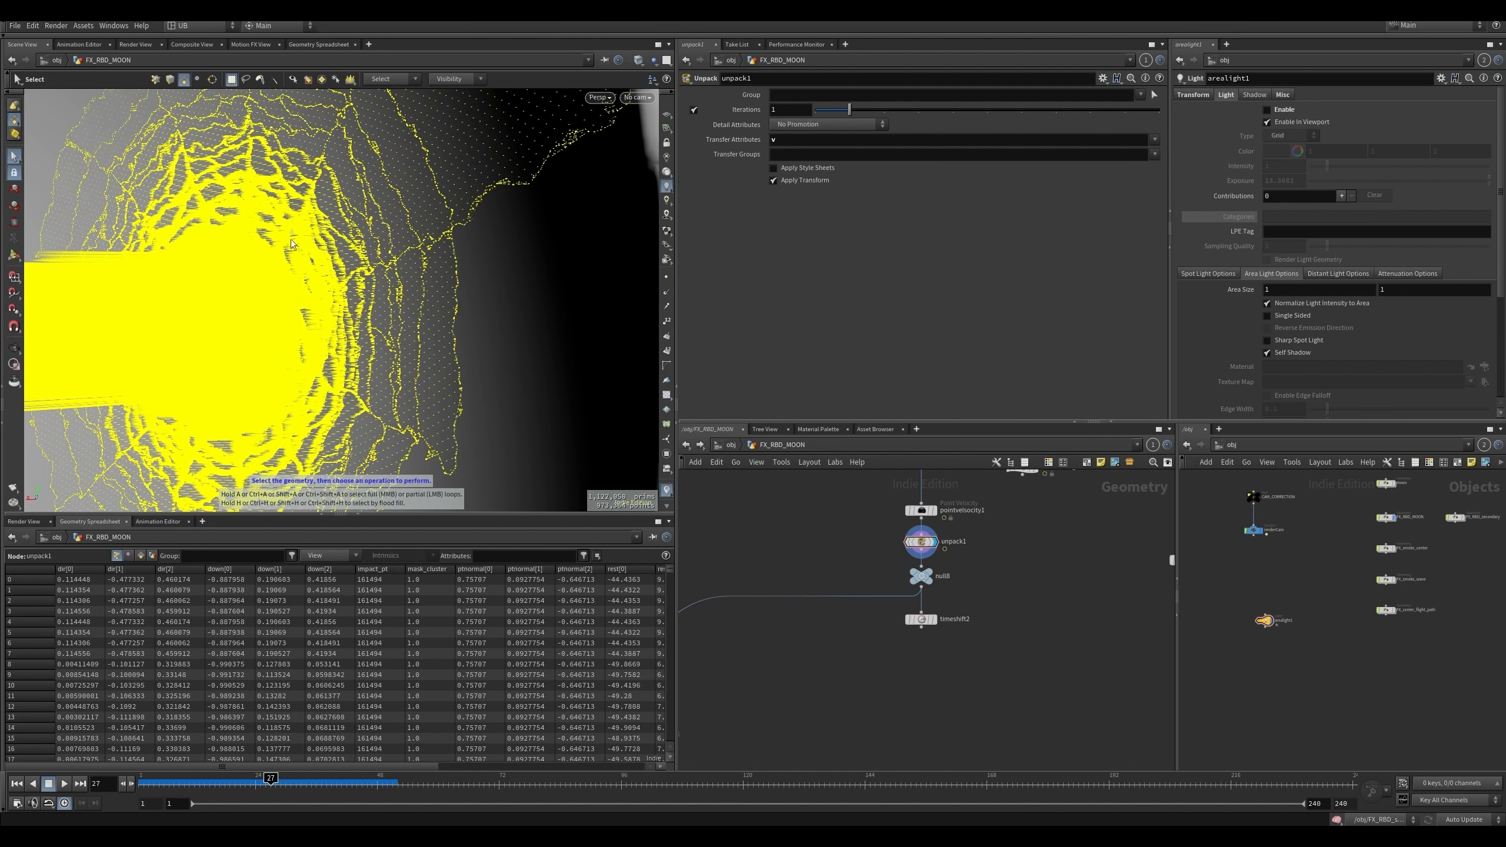
{"action": "right_click_drag", "start_coordinate": [205, 292], "coordinate": [127, 335]}
{"action": "middle_click_drag", "start_coordinate": [225, 299], "coordinate": [417, 320]}
{"action": "left_click_drag", "start_coordinate": [417, 320], "coordinate": [344, 324]}
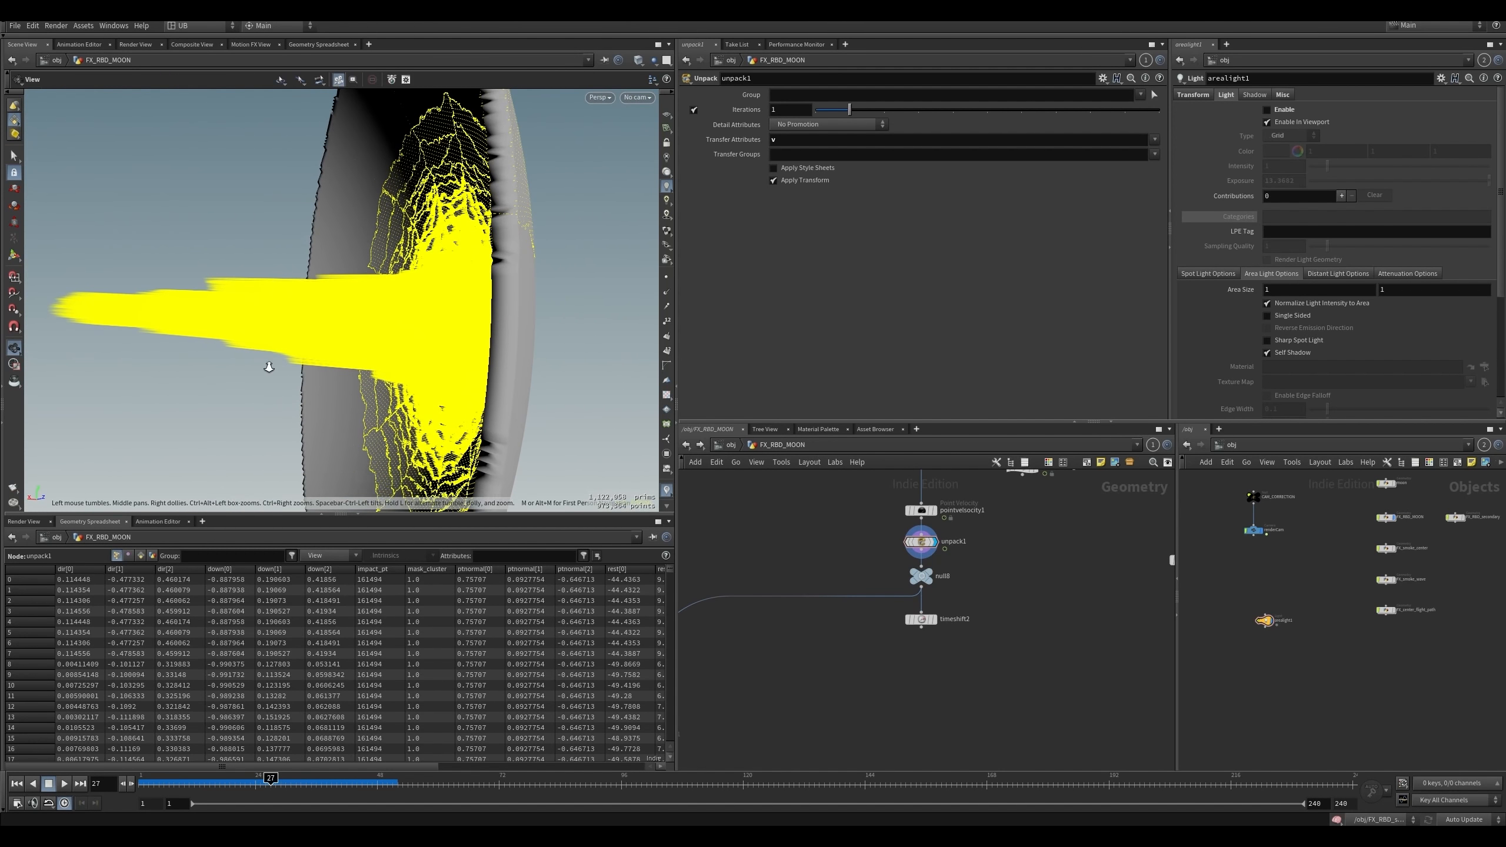
{"action": "right_click_drag", "start_coordinate": [269, 367], "coordinate": [259, 320]}
{"action": "key", "text": "s"}
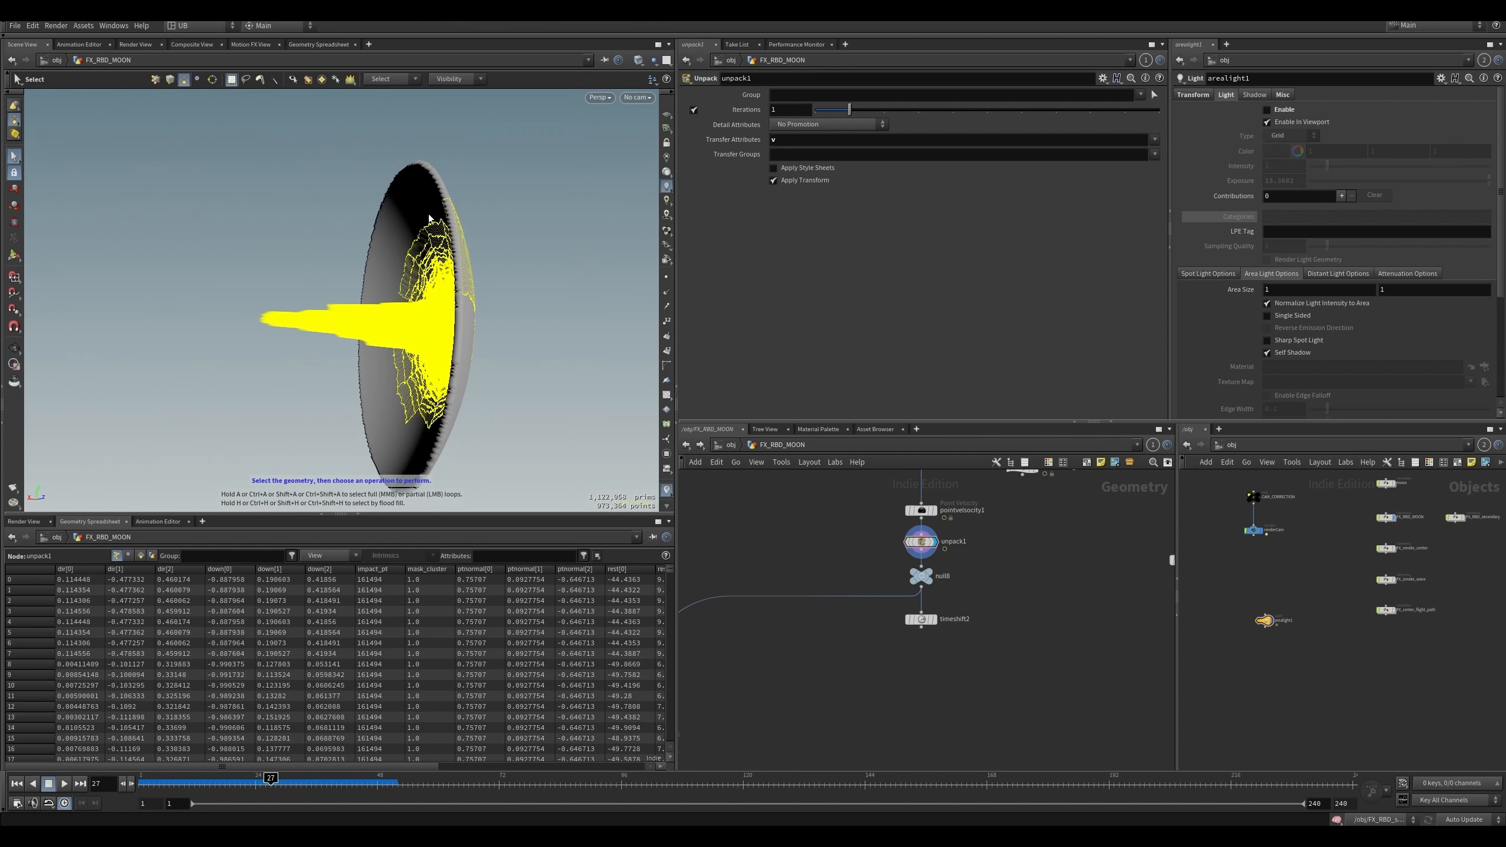
- Display polyextrude2 and inspect the static moon body around its crater opening
{"action": "key", "text": "Escape"}
{"action": "left_click_drag", "start_coordinate": [437, 362], "coordinate": [474, 350]}
{"action": "middle_click_drag", "start_coordinate": [853, 522], "coordinate": [830, 700]}
{"action": "left_click", "coordinate": [852, 558]}
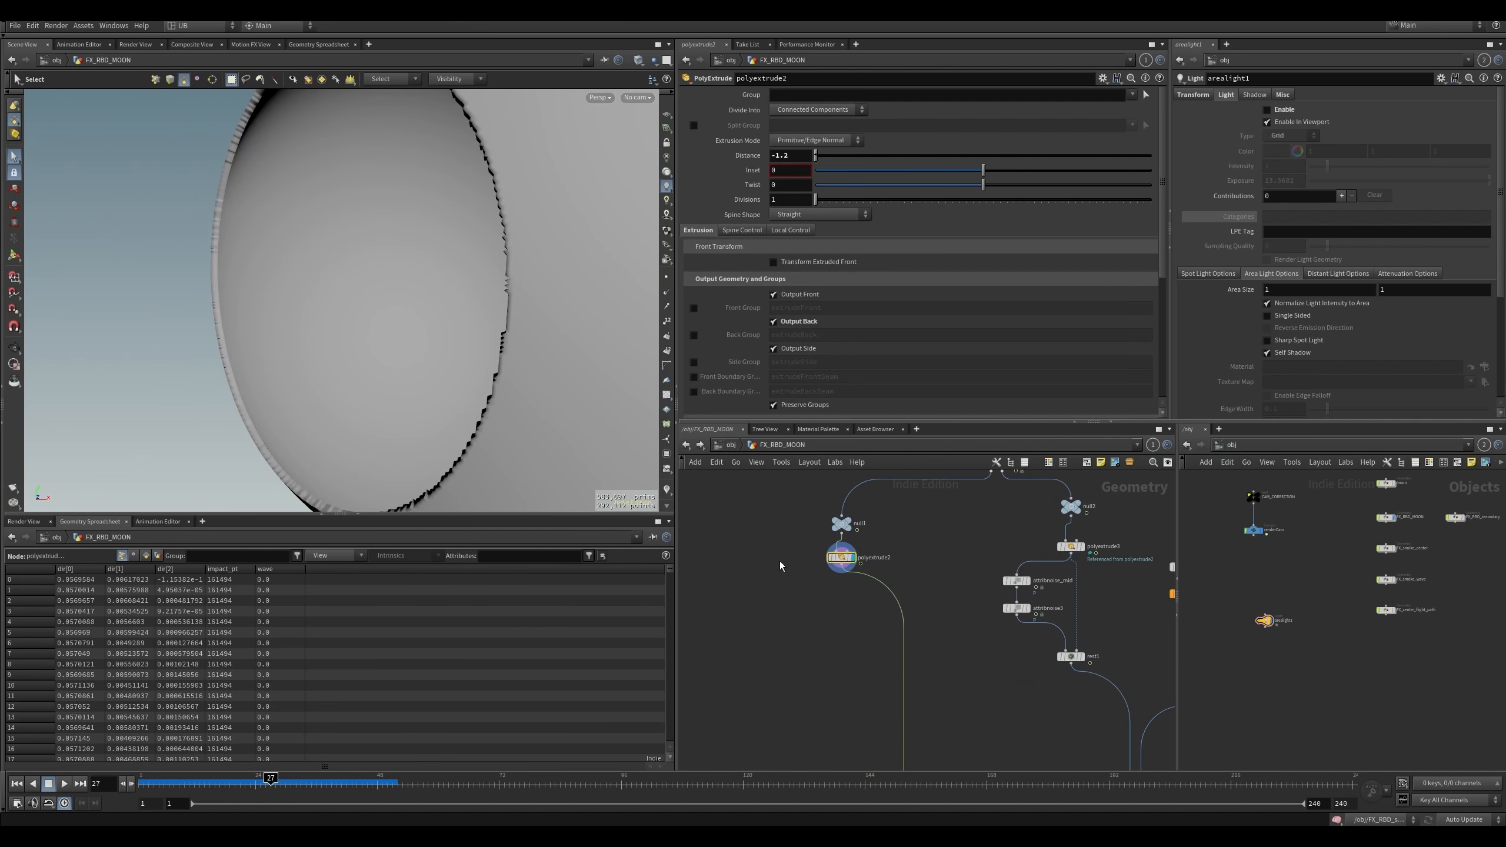
{"action": "left_click_drag", "start_coordinate": [457, 380], "coordinate": [483, 295]}
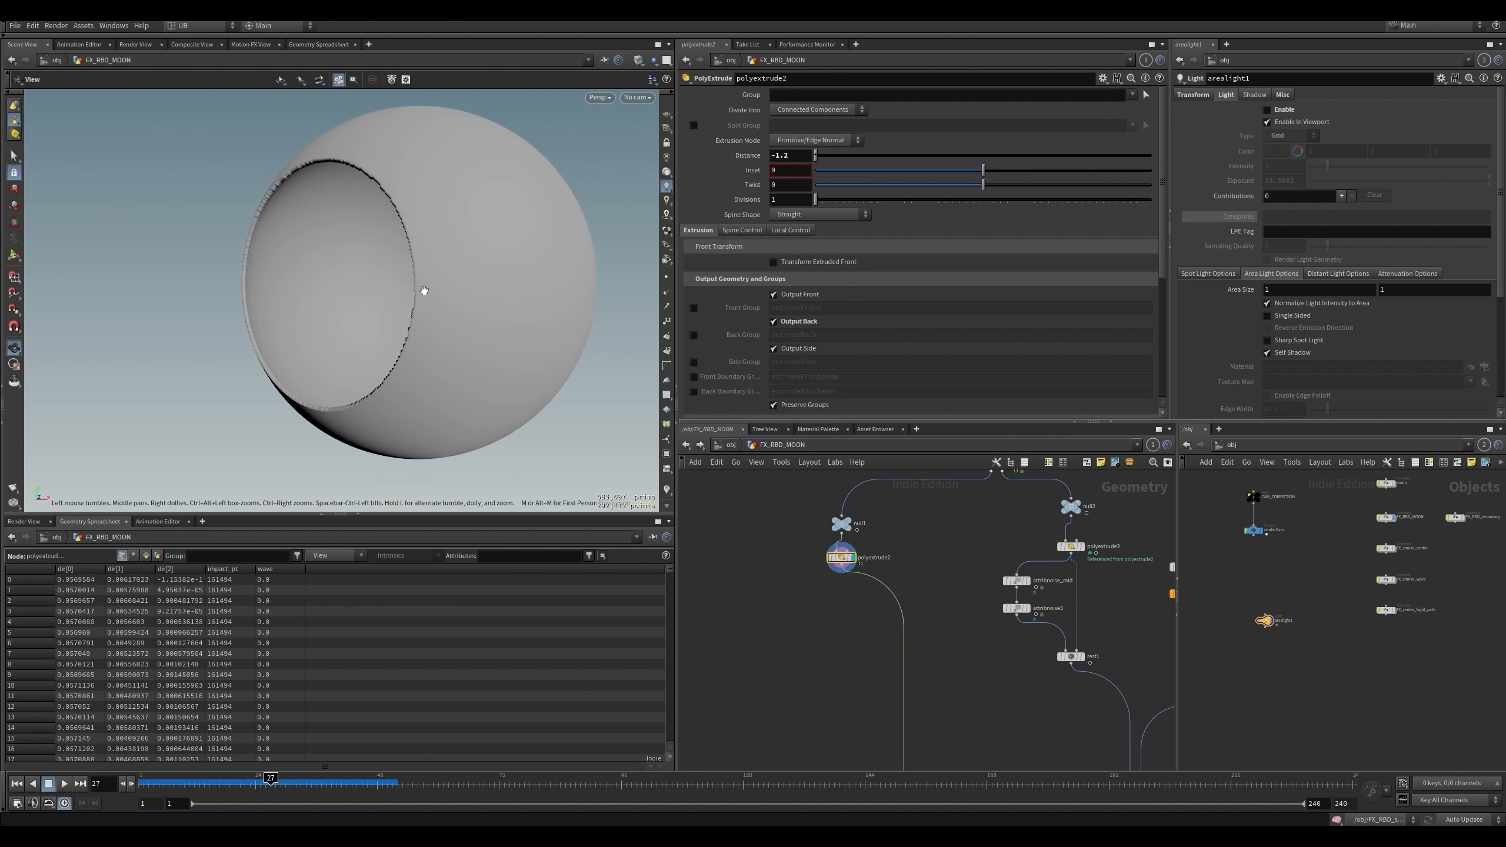
{"action": "middle_click_drag", "start_coordinate": [400, 302], "coordinate": [365, 319], "text": "alt"}
- Follow the network downstream and display the merge of the static moon body and the fractured pieces
{"action": "middle_click_drag", "start_coordinate": [833, 760], "coordinate": [771, 368]}
{"action": "middle_click_drag", "start_coordinate": [812, 741], "coordinate": [803, 439]}
{"action": "middle_click_drag", "start_coordinate": [818, 723], "coordinate": [808, 409]}
{"action": "middle_click_drag", "start_coordinate": [805, 745], "coordinate": [803, 494]}
{"action": "left_click_drag", "start_coordinate": [789, 541], "coordinate": [869, 596]}
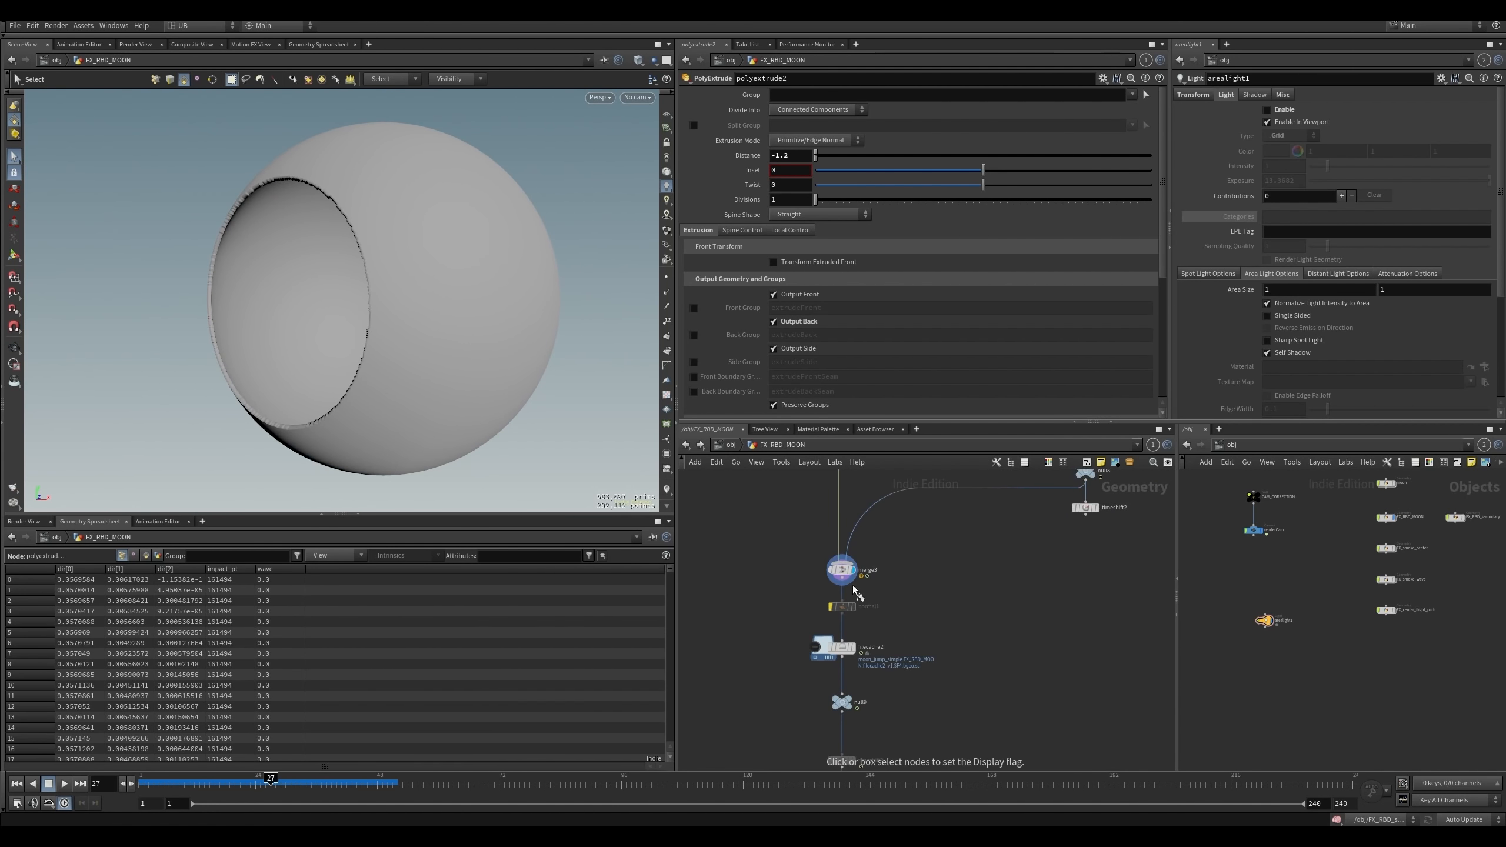
- Display timeshift3 below the file cache and null9, and inspect the complete moon's impact area
{"action": "left_click_drag", "start_coordinate": [956, 627], "coordinate": [799, 677]}
{"action": "middle_click_drag", "start_coordinate": [916, 688], "coordinate": [909, 568]}
{"action": "key", "text": "r"}
{"action": "mouse_move", "coordinate": [965, 568]}
{"action": "left_mouse_down"}
{"action": "mouse_move", "coordinate": [818, 606]}
{"action": "mouse_move", "coordinate": [861, 661]}
{"action": "mouse_move", "coordinate": [914, 661]}
{"action": "left_mouse_up"}
{"action": "scroll", "coordinate": [780, 620], "scroll_direction": "up", "scroll_amount": 2}
{"action": "key", "text": "r"}
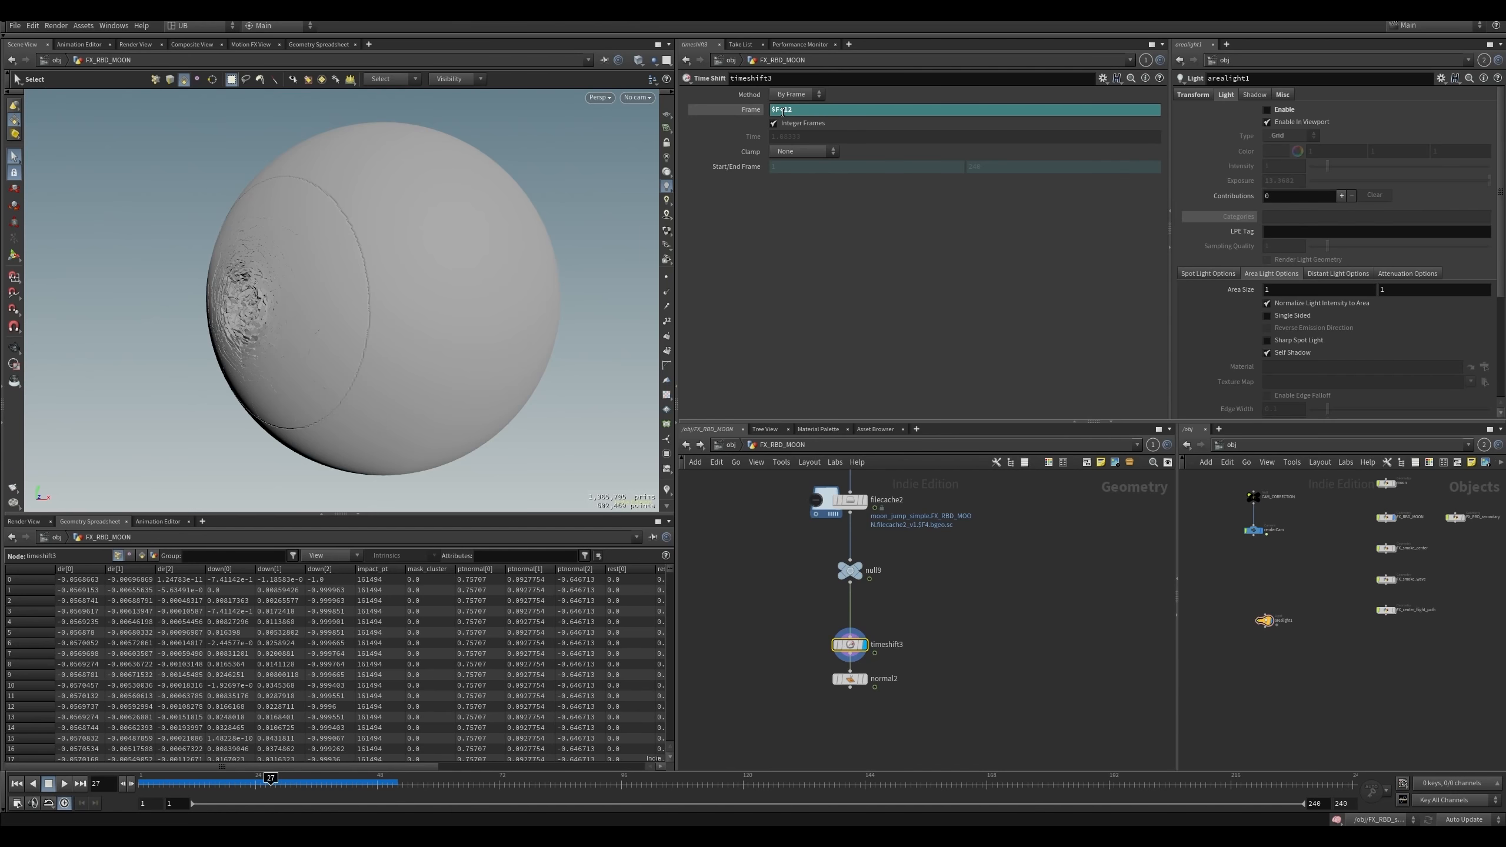
{"action": "middle_click_drag", "start_coordinate": [251, 307], "coordinate": [312, 316], "text": "alt"}
{"action": "right_click_drag", "start_coordinate": [312, 316], "coordinate": [370, 330], "text": "alt"}
{"action": "left_click_drag", "start_coordinate": [370, 330], "coordinate": [428, 334], "text": "alt"}
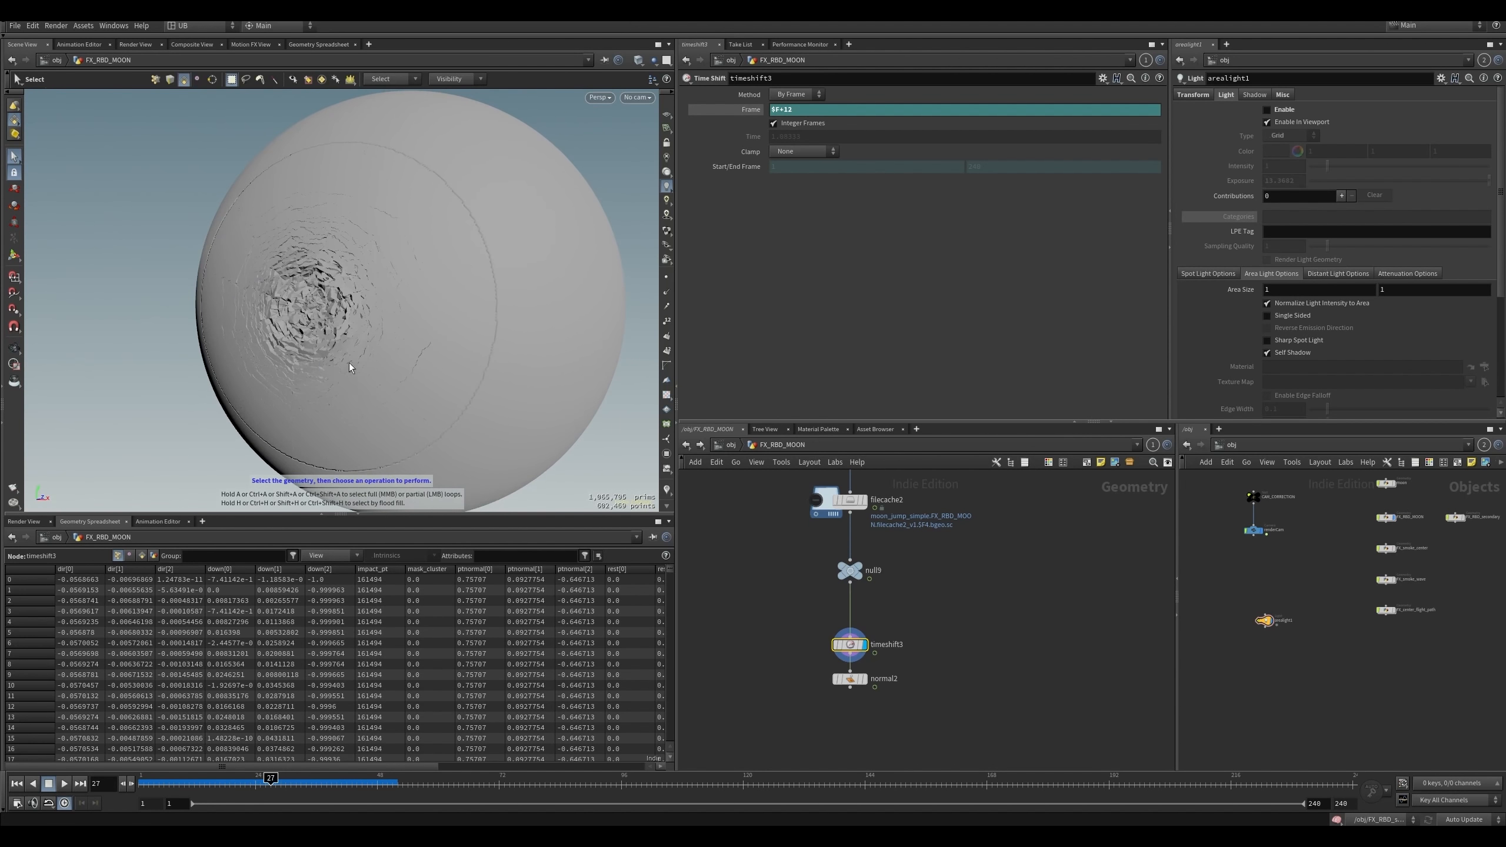
- Display the normal2 node below timeshift3 and inspect the moon's surface close to the impact area
{"action": "right_click_drag", "start_coordinate": [349, 372], "coordinate": [390, 350], "text": "alt"}
{"action": "left_click_drag", "start_coordinate": [390, 350], "coordinate": [422, 339], "text": "alt"}
{"action": "key", "text": "Return"}
{"action": "left_click_drag", "start_coordinate": [764, 601], "coordinate": [868, 663]}
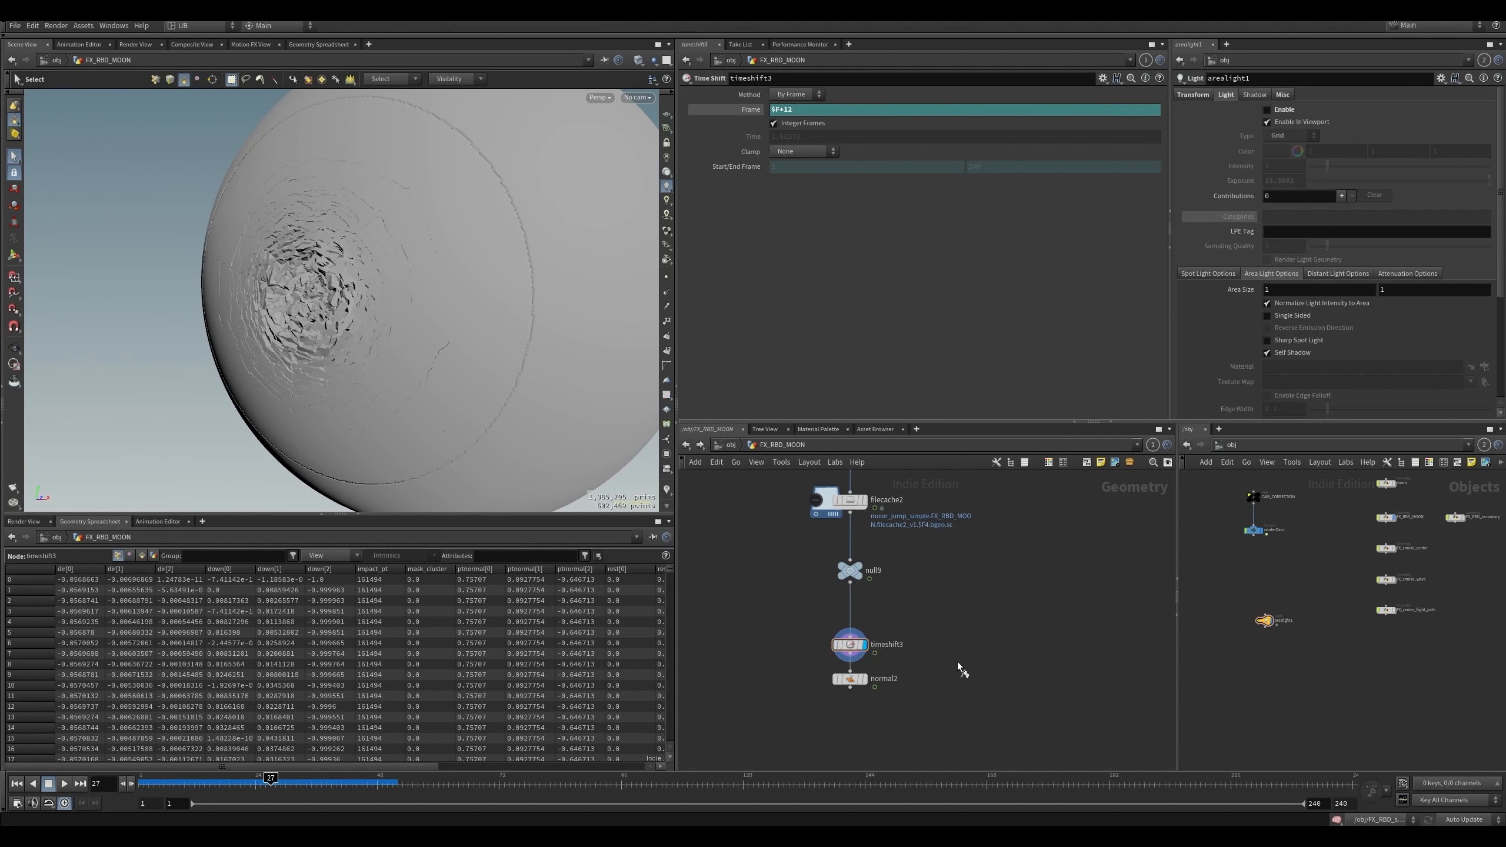
{"action": "left_click", "coordinate": [860, 679]}
{"action": "key", "text": "Escape"}
{"action": "scroll", "coordinate": [416, 309], "scroll_direction": "up", "scroll_amount": 10}
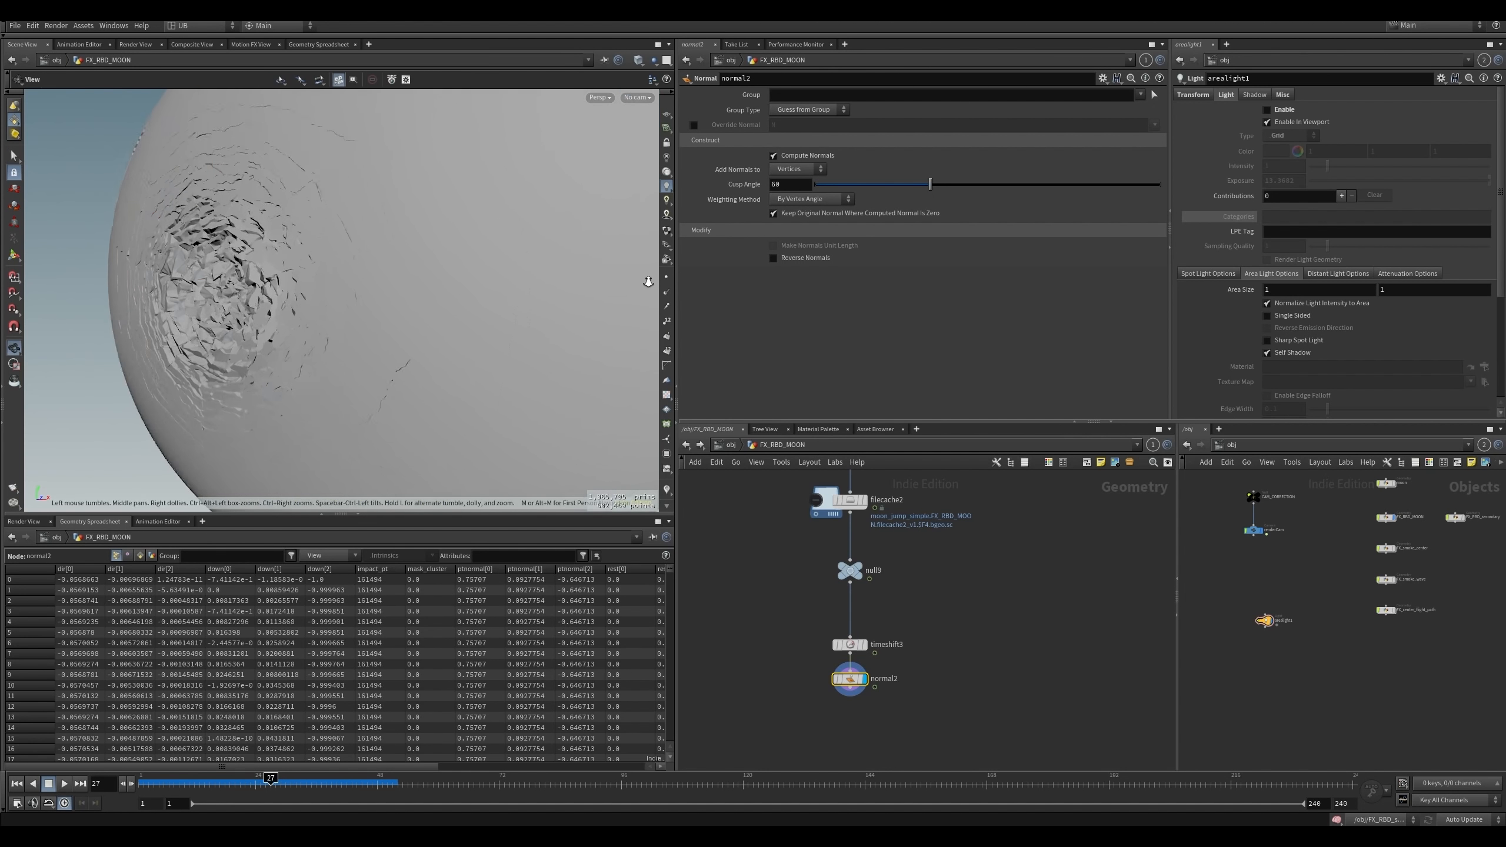
{"action": "scroll", "coordinate": [296, 409], "scroll_direction": "up", "scroll_amount": 5}
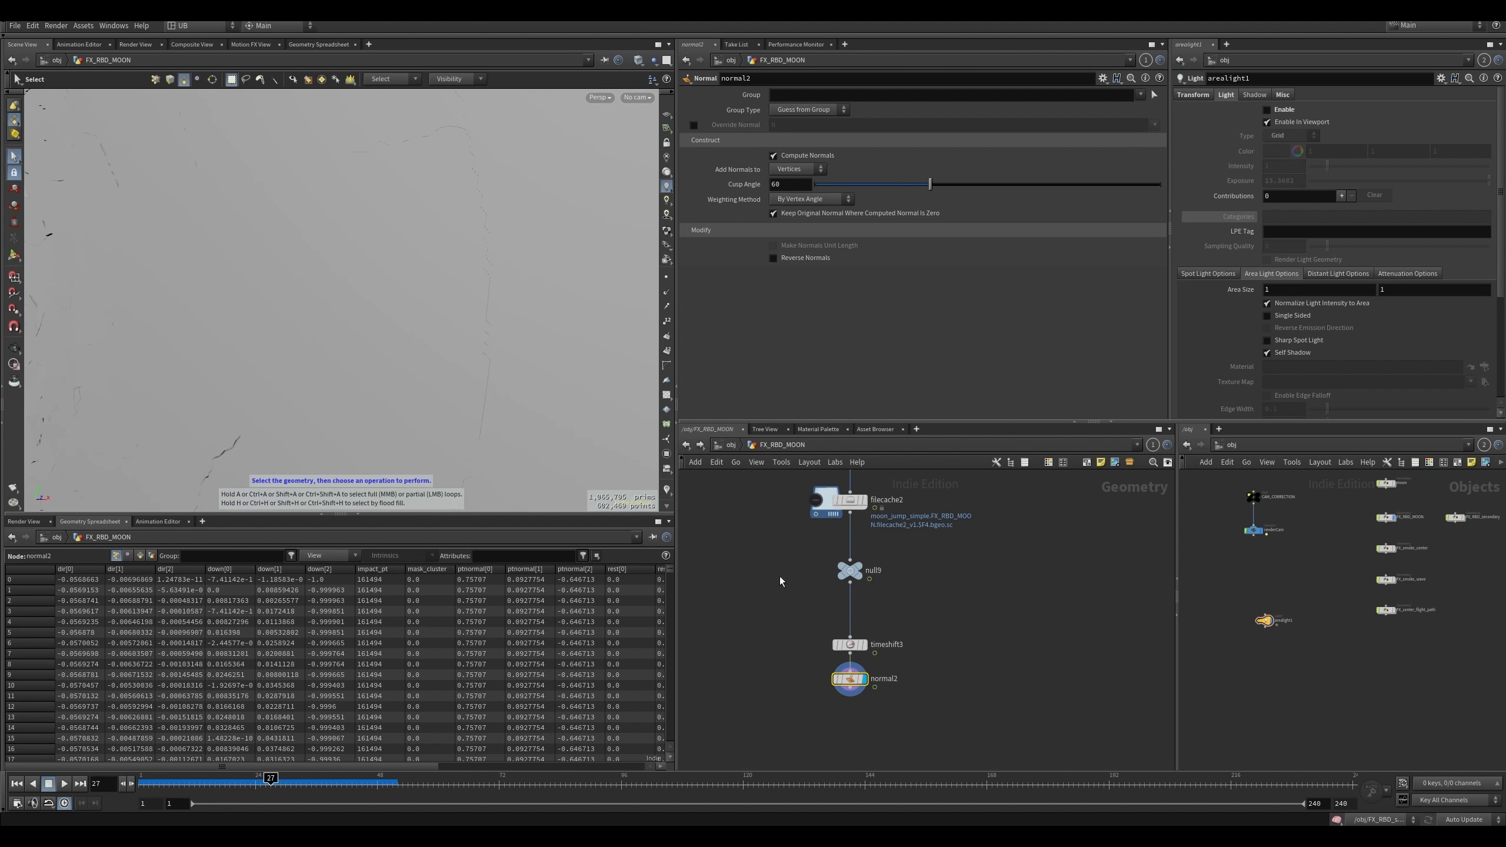
- Examine the smooth moon surface beside the impact area, checking its mesh in wireframe shading
{"action": "middle_click_drag", "start_coordinate": [945, 532], "coordinate": [904, 606]}
{"action": "scroll", "coordinate": [474, 362], "scroll_direction": "down", "scroll_amount": 5}
{"action": "left_click_drag", "start_coordinate": [493, 322], "coordinate": [511, 327]}
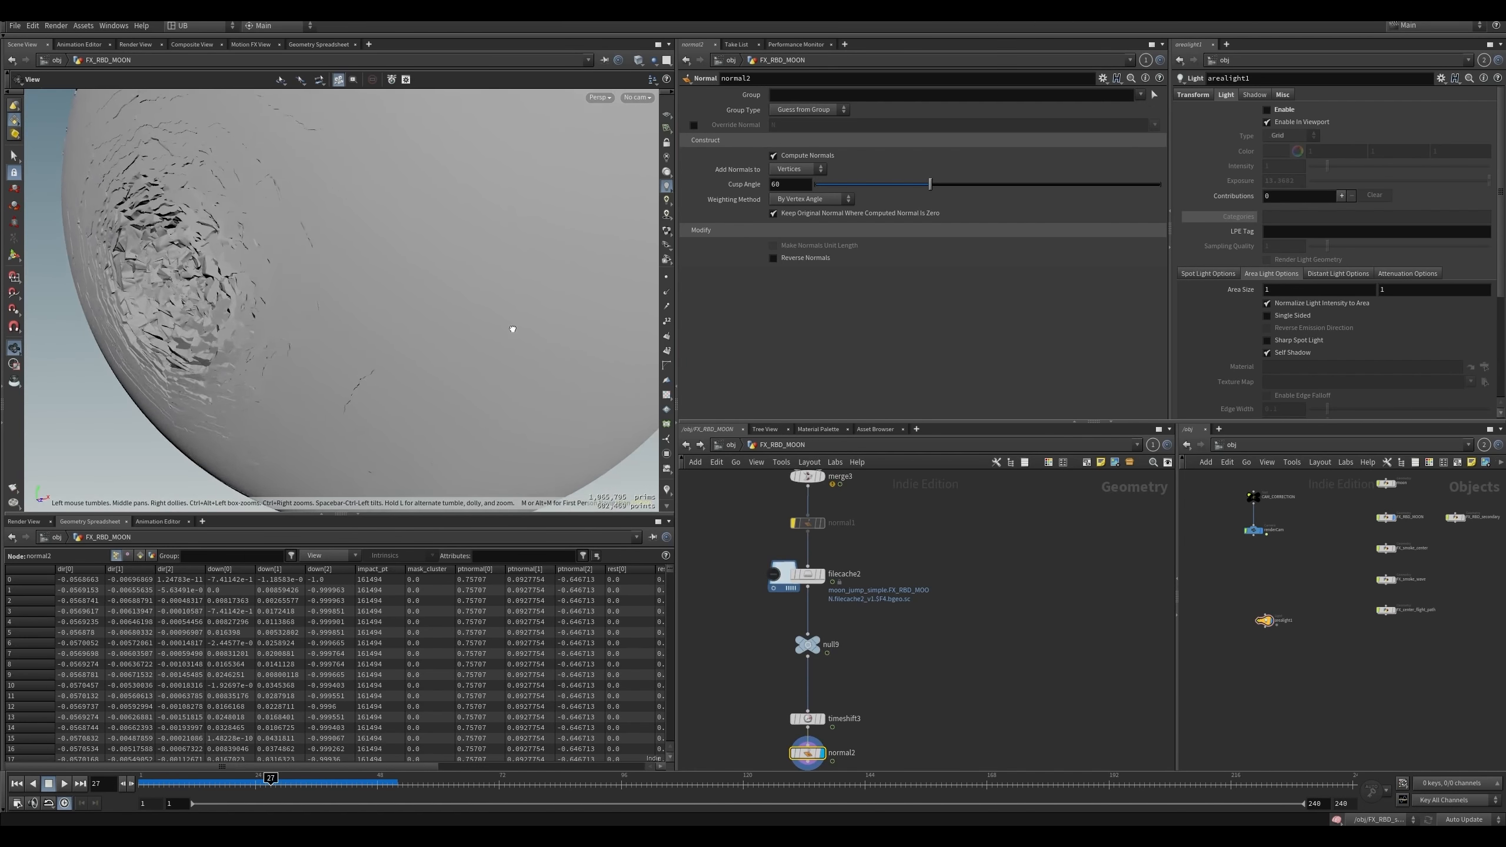
{"action": "scroll", "coordinate": [441, 380], "scroll_direction": "down", "scroll_amount": 4}
{"action": "mouse_move", "coordinate": [440, 380]}
{"action": "left_mouse_down"}
{"action": "mouse_move", "coordinate": [494, 472]}
{"action": "mouse_move", "coordinate": [445, 367]}
{"action": "left_mouse_up"}
{"action": "middle_click_drag", "start_coordinate": [445, 367], "coordinate": [488, 440]}
{"action": "scroll", "coordinate": [547, 242], "scroll_direction": "up", "scroll_amount": 6}
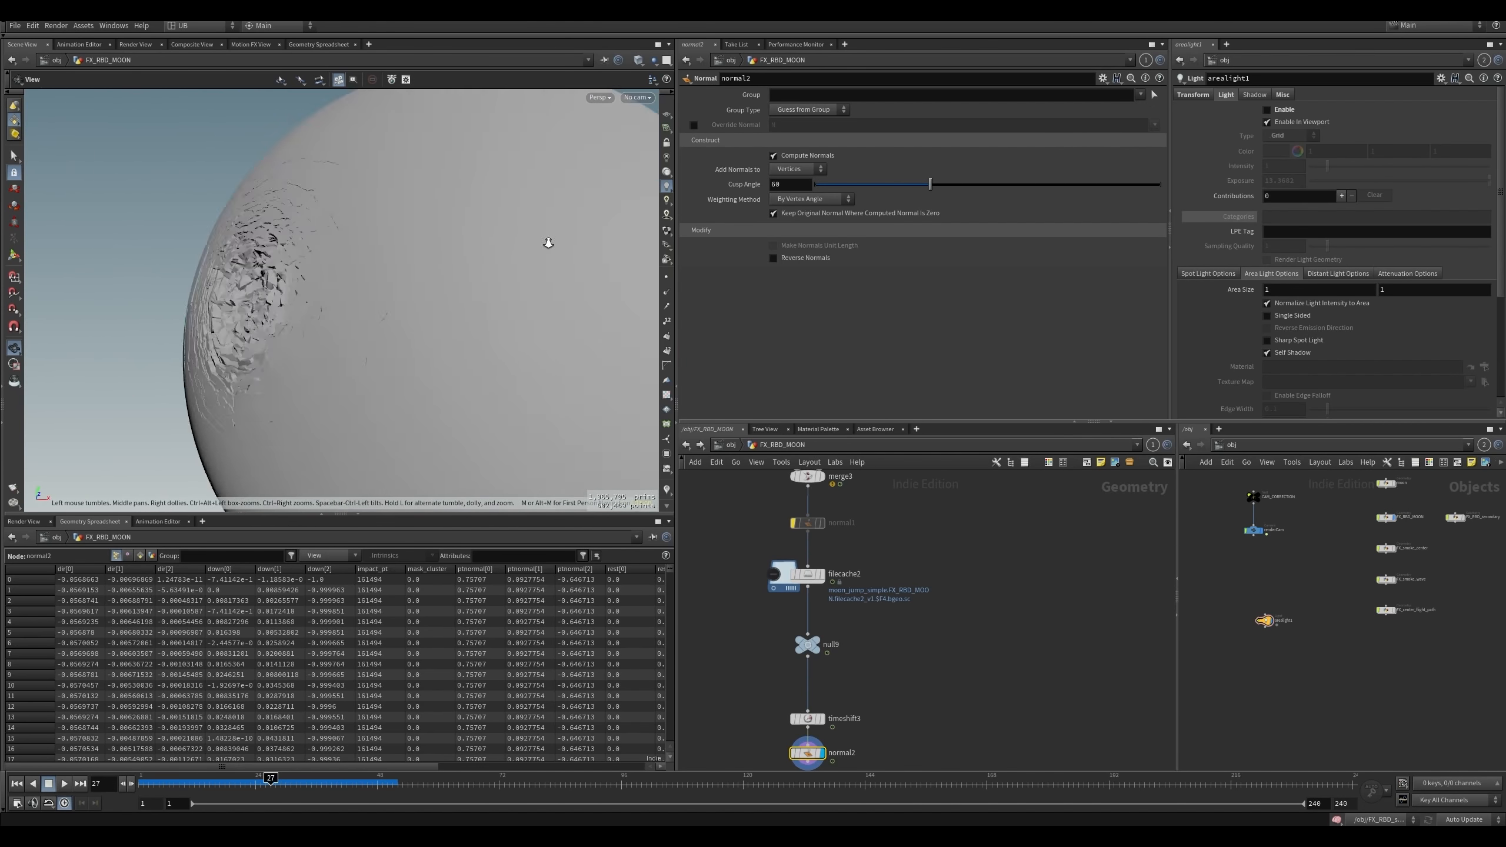
{"action": "scroll", "coordinate": [533, 250], "scroll_direction": "up", "scroll_amount": 4}
{"action": "key", "text": "s"}
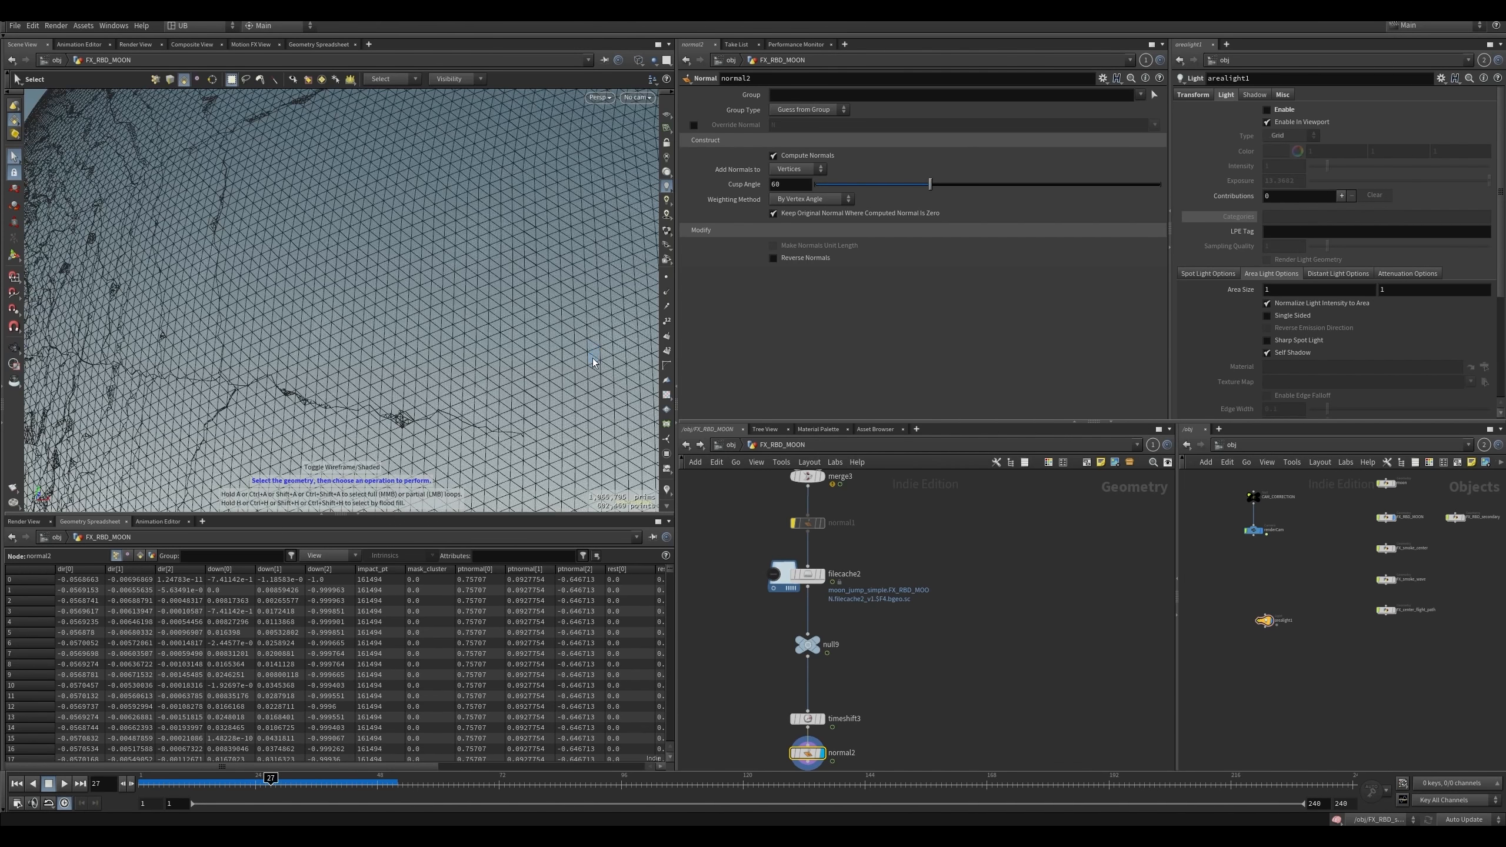
{"action": "key", "text": "Escape"}
{"action": "scroll", "coordinate": [533, 392], "scroll_direction": "down", "scroll_amount": 5}
{"action": "left_click_drag", "start_coordinate": [504, 407], "coordinate": [536, 416]}
{"action": "scroll", "coordinate": [536, 416], "scroll_direction": "down", "scroll_amount": 8}
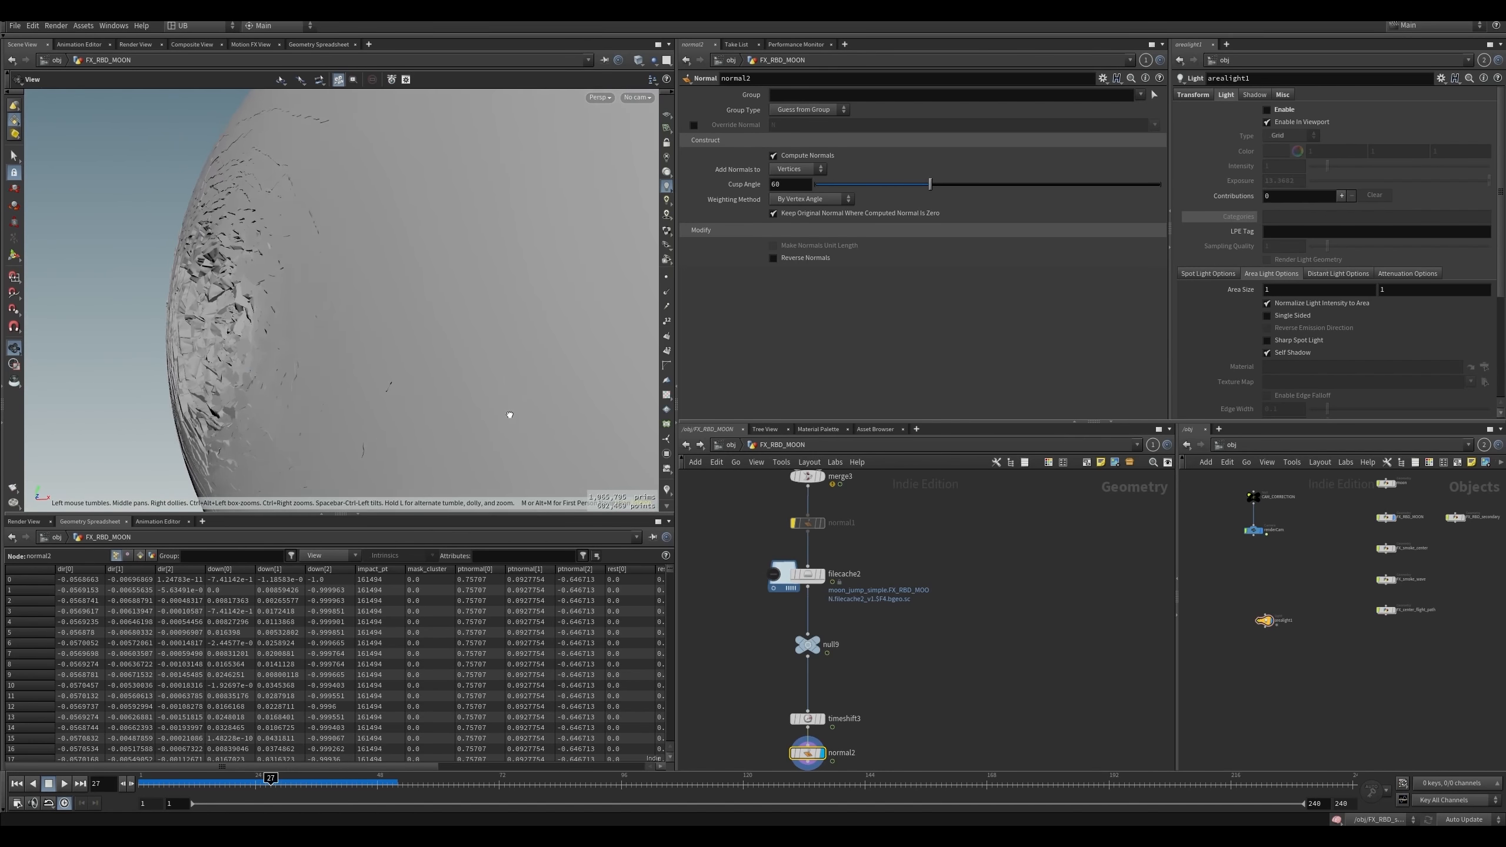
- Examine the shaded, fractured impact area of the moon from the side and the front
{"action": "right_click_drag", "start_coordinate": [401, 412], "coordinate": [497, 333]}
{"action": "left_click_drag", "start_coordinate": [498, 333], "coordinate": [437, 397]}
{"action": "right_click_drag", "start_coordinate": [437, 397], "coordinate": [530, 362]}
{"action": "left_click_drag", "start_coordinate": [383, 375], "coordinate": [441, 320]}
{"action": "key", "text": "s"}
{"action": "left_click_drag", "start_coordinate": [436, 404], "coordinate": [575, 404], "text": "alt"}
{"action": "right_click_drag", "start_coordinate": [574, 403], "coordinate": [373, 410], "text": "alt"}
{"action": "left_click_drag", "start_coordinate": [373, 409], "coordinate": [366, 383], "text": "alt"}
{"action": "right_click_drag", "start_coordinate": [367, 383], "coordinate": [422, 385], "text": "alt"}
{"action": "middle_click_drag", "start_coordinate": [421, 385], "coordinate": [454, 353], "text": "alt"}
{"action": "key", "text": "s"}
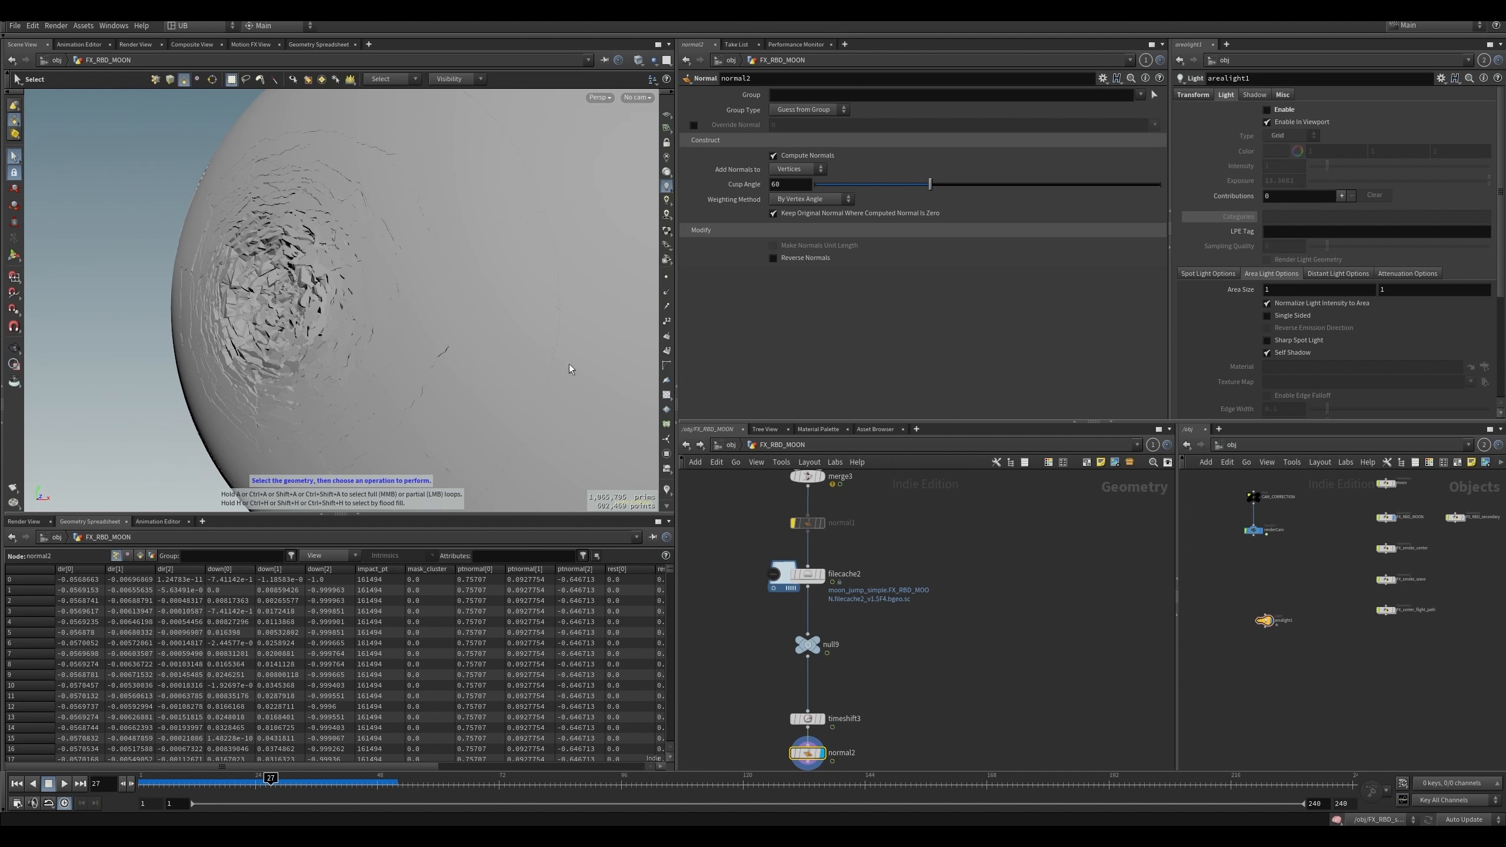
{"action": "left_click_drag", "start_coordinate": [561, 296], "coordinate": [507, 397]}
{"action": "left_click", "coordinate": [746, 554]}
{"action": "left_click", "coordinate": [531, 377]}
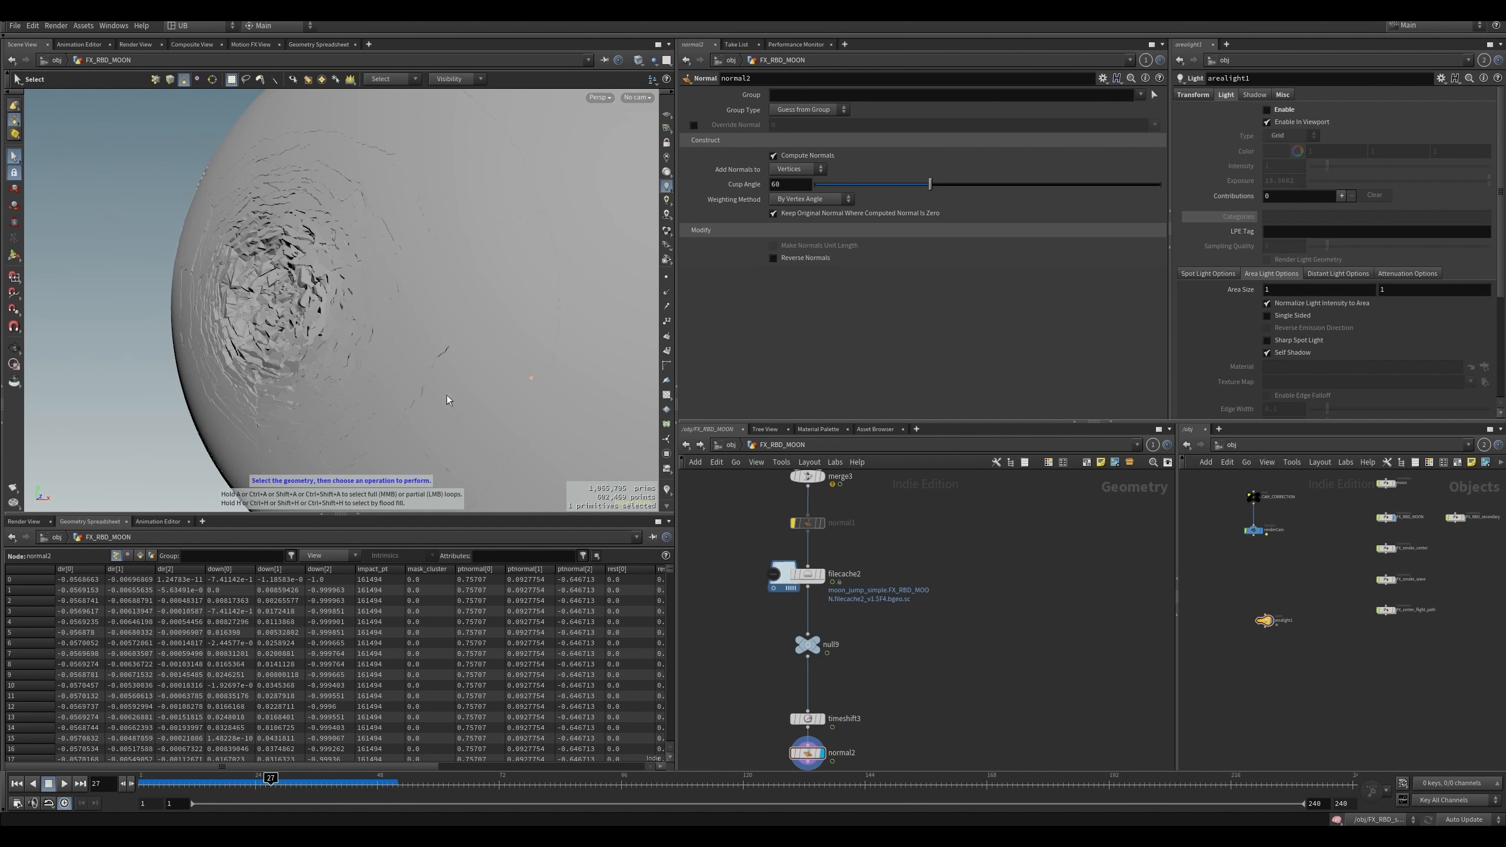
{"action": "right_click_drag", "start_coordinate": [464, 414], "coordinate": [350, 391], "text": "alt"}
{"action": "middle_click_drag", "start_coordinate": [350, 391], "coordinate": [363, 395], "text": "alt"}
{"action": "left_click", "coordinate": [222, 411]}
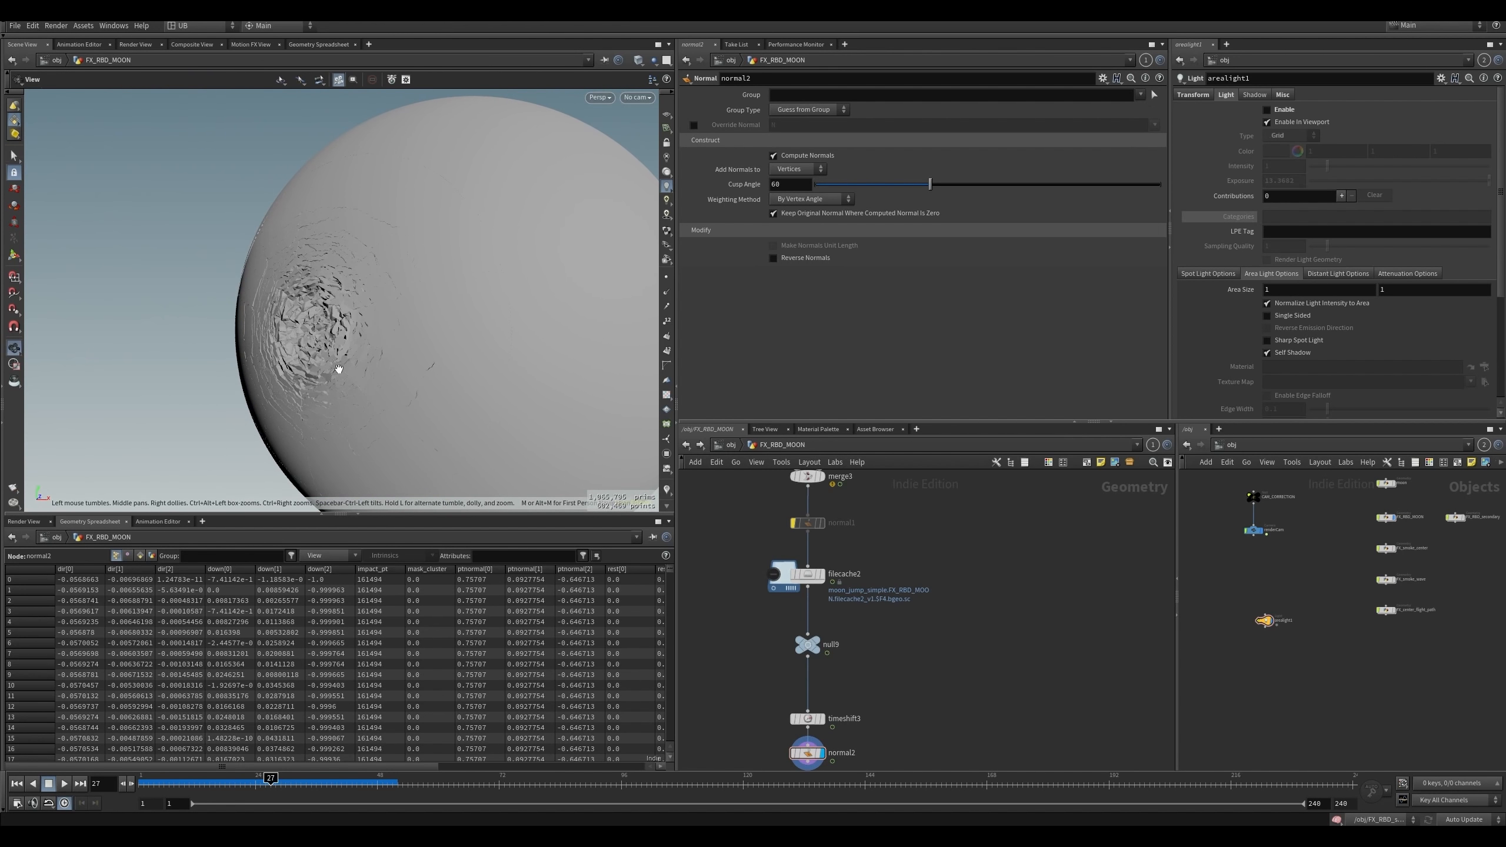
{"action": "right_click_drag", "start_coordinate": [343, 363], "coordinate": [354, 364], "text": "alt"}
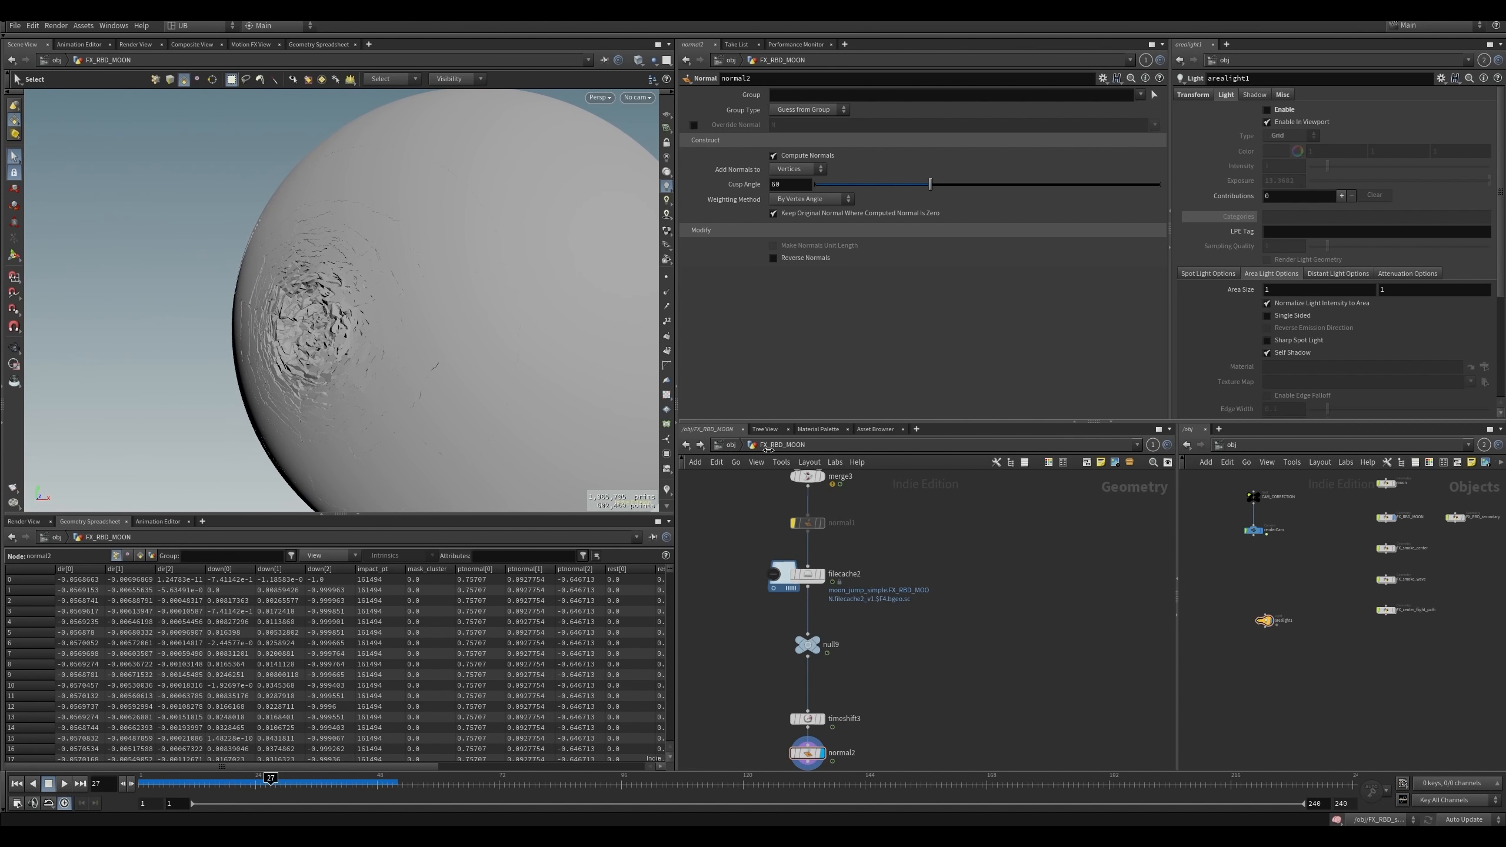
- Leave the FX_RBD_MOON network and open the FX_RBD_secondary geometry network
{"action": "left_click", "coordinate": [731, 445]}
{"action": "left_click", "coordinate": [759, 591]}
{"action": "left_click", "coordinate": [855, 585]}
{"action": "middle_click_drag", "start_coordinate": [817, 615], "coordinate": [812, 575]}
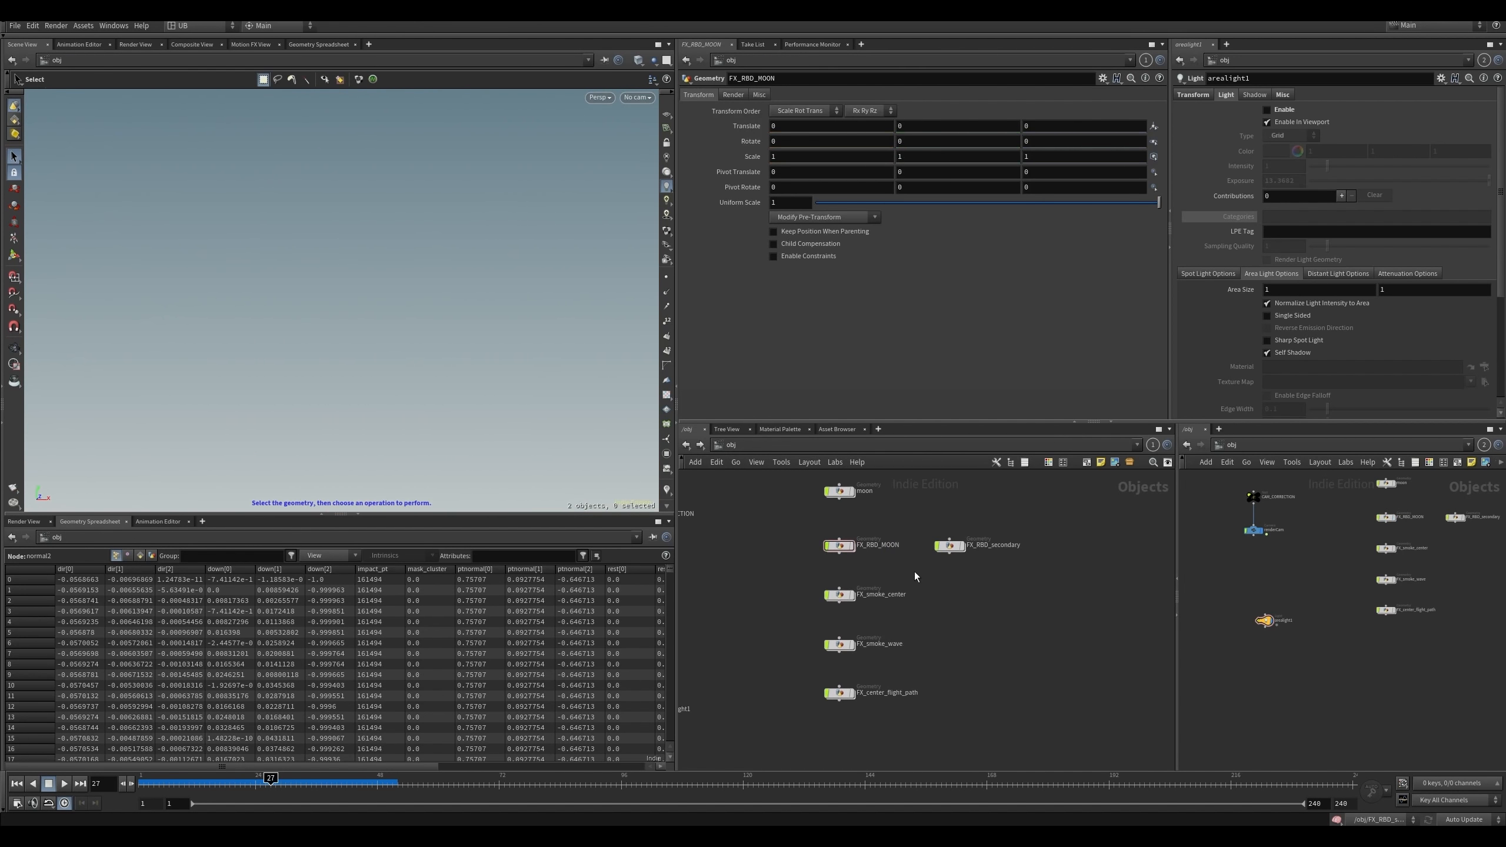
{"action": "left_click", "coordinate": [962, 546]}
{"action": "left_click_drag", "start_coordinate": [1028, 525], "coordinate": [930, 578]}
{"action": "left_click", "coordinate": [410, 408]}
{"action": "left_click_drag", "start_coordinate": [410, 408], "coordinate": [468, 421], "text": "alt"}
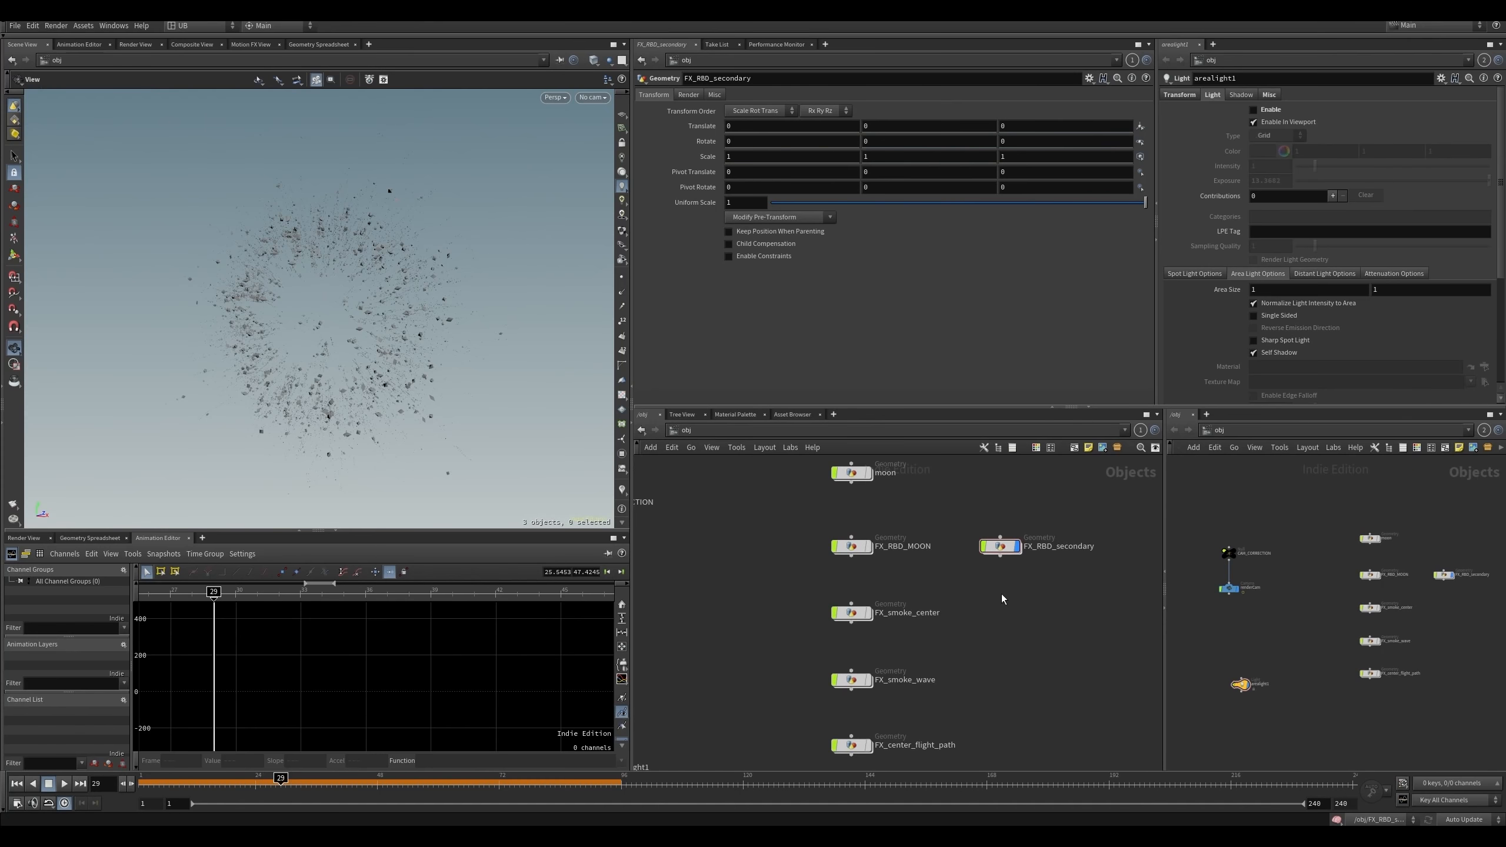
{"action": "middle_click_drag", "start_coordinate": [1001, 593], "coordinate": [991, 610]}
{"action": "left_click_drag", "start_coordinate": [1023, 522], "coordinate": [980, 614]}
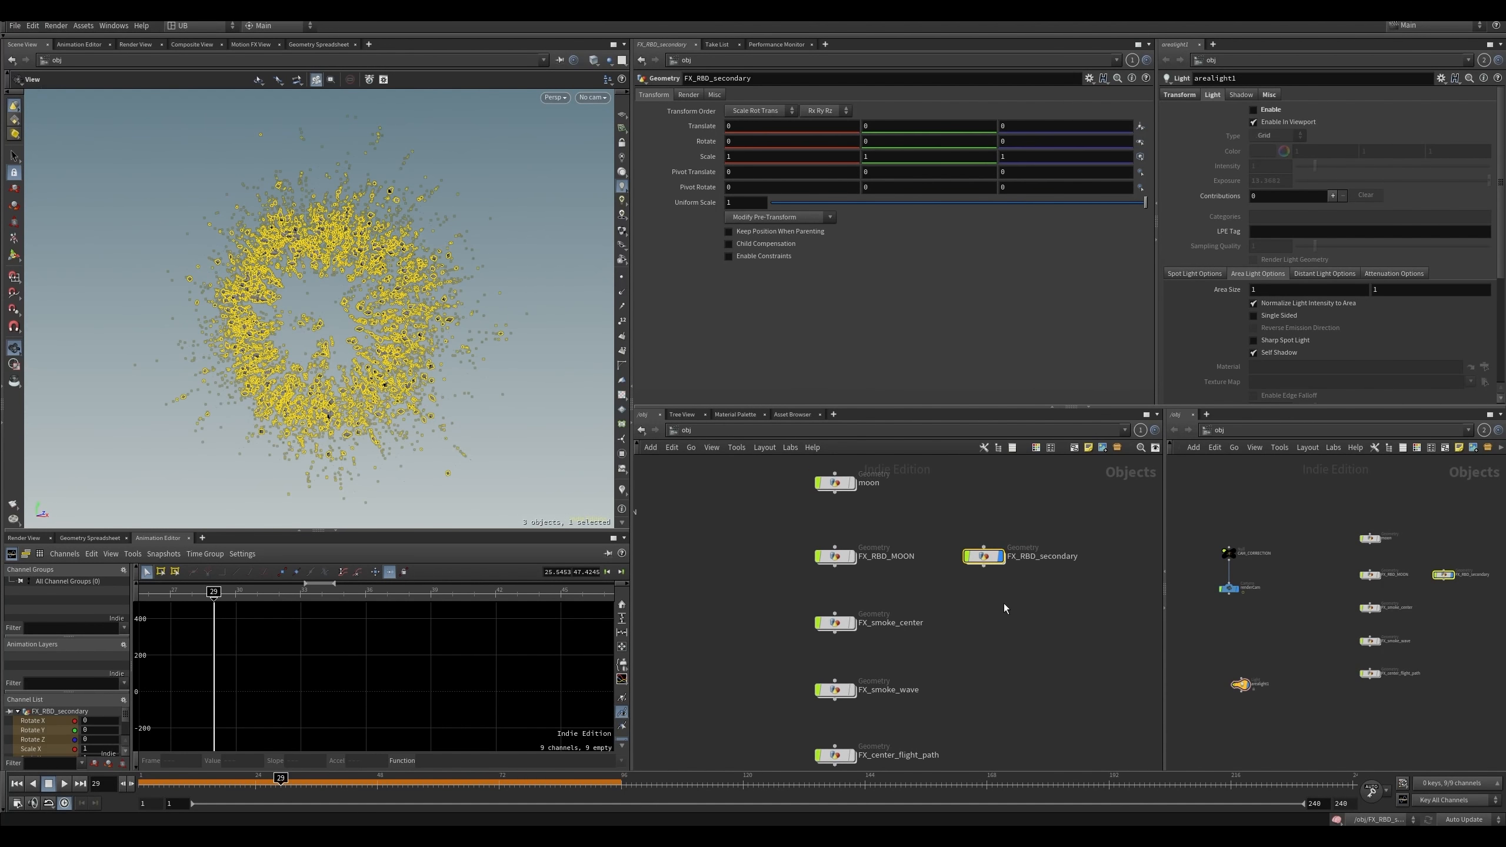
{"action": "key", "text": "i"}
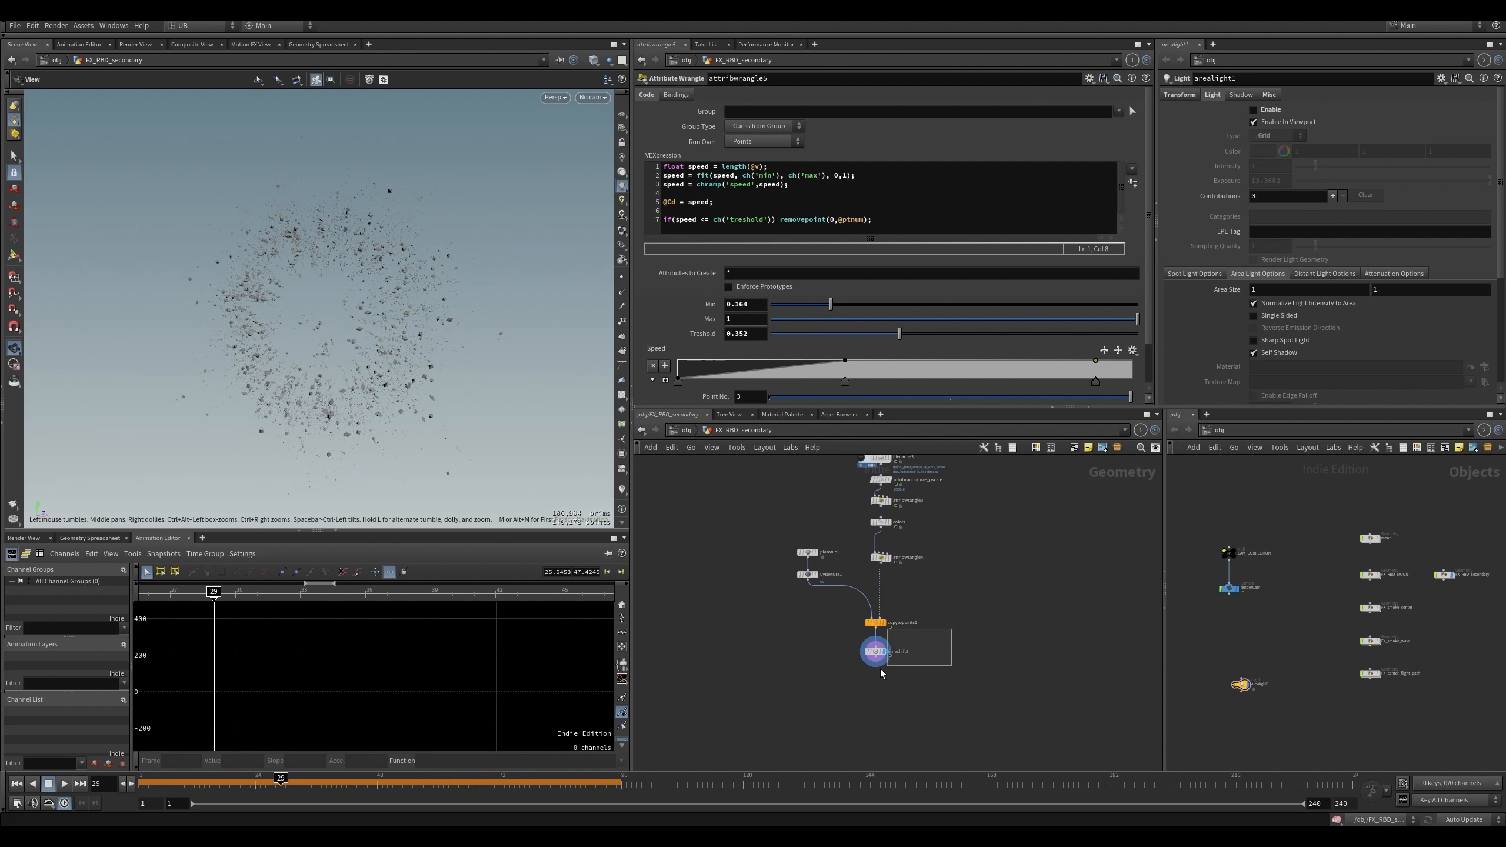
- Go to frame 43 and display the object_merge1 node at the start of the secondary debris network
{"action": "left_click", "coordinate": [876, 651]}
{"action": "left_click_drag", "start_coordinate": [280, 778], "coordinate": [354, 783]}
{"action": "scroll", "coordinate": [943, 571], "scroll_direction": "up", "scroll_amount": 3}
{"action": "left_click", "coordinate": [876, 550]}
{"action": "middle_click_drag", "start_coordinate": [789, 508], "coordinate": [802, 705]}
{"action": "scroll", "coordinate": [769, 540], "scroll_direction": "up", "scroll_amount": 2}
{"action": "left_click_drag", "start_coordinate": [771, 510], "coordinate": [854, 551]}
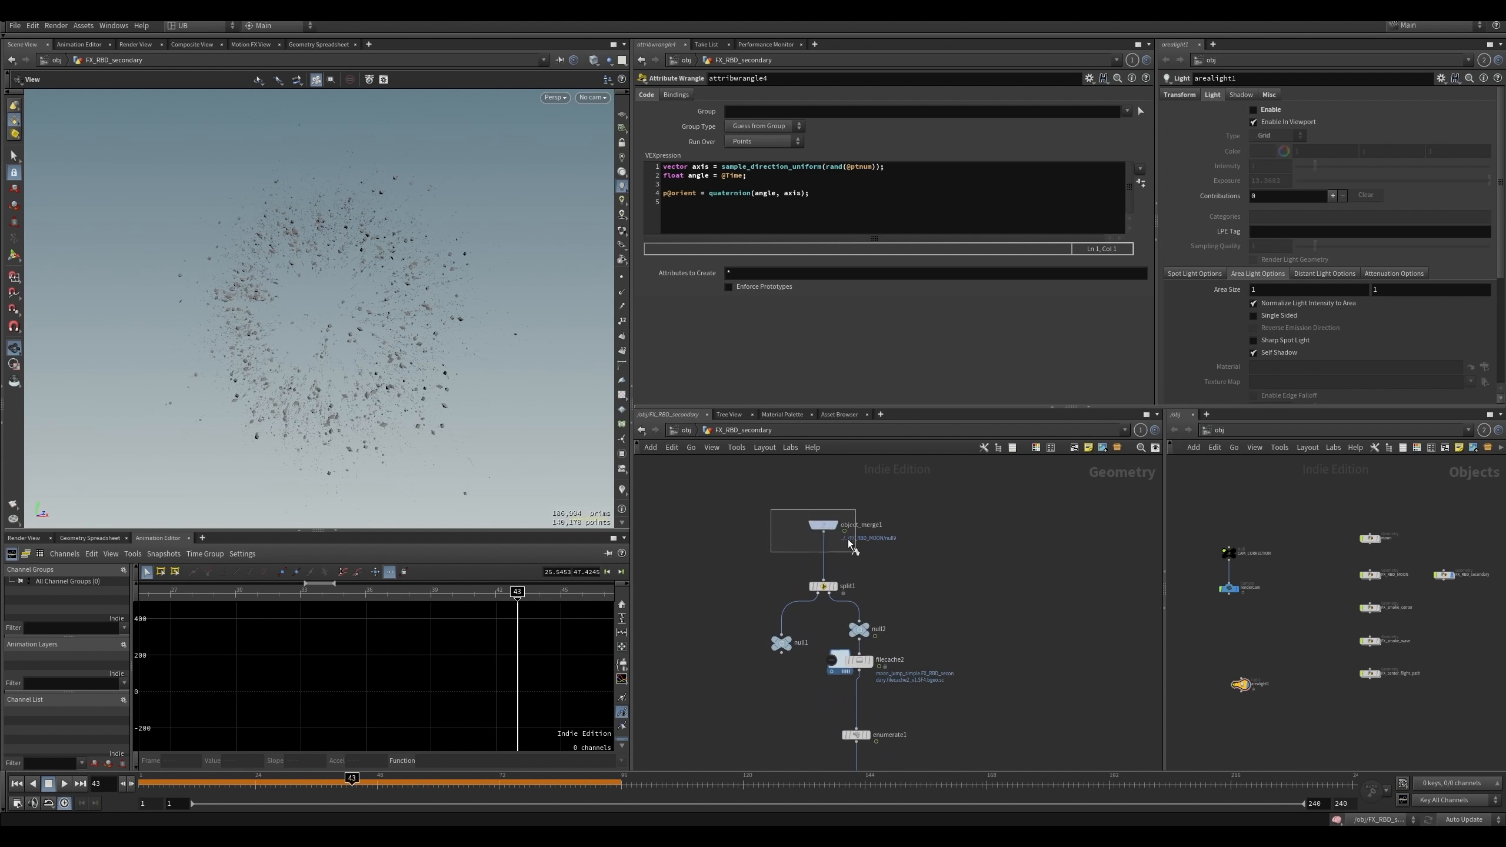
{"action": "key", "text": "r"}
{"action": "mouse_move", "coordinate": [950, 696]}
{"action": "middle_mouse_down"}
{"action": "mouse_move", "coordinate": [924, 568]}
{"action": "mouse_move", "coordinate": [942, 691]}
{"action": "middle_mouse_up"}
{"action": "left_click_drag", "start_coordinate": [420, 377], "coordinate": [404, 356]}
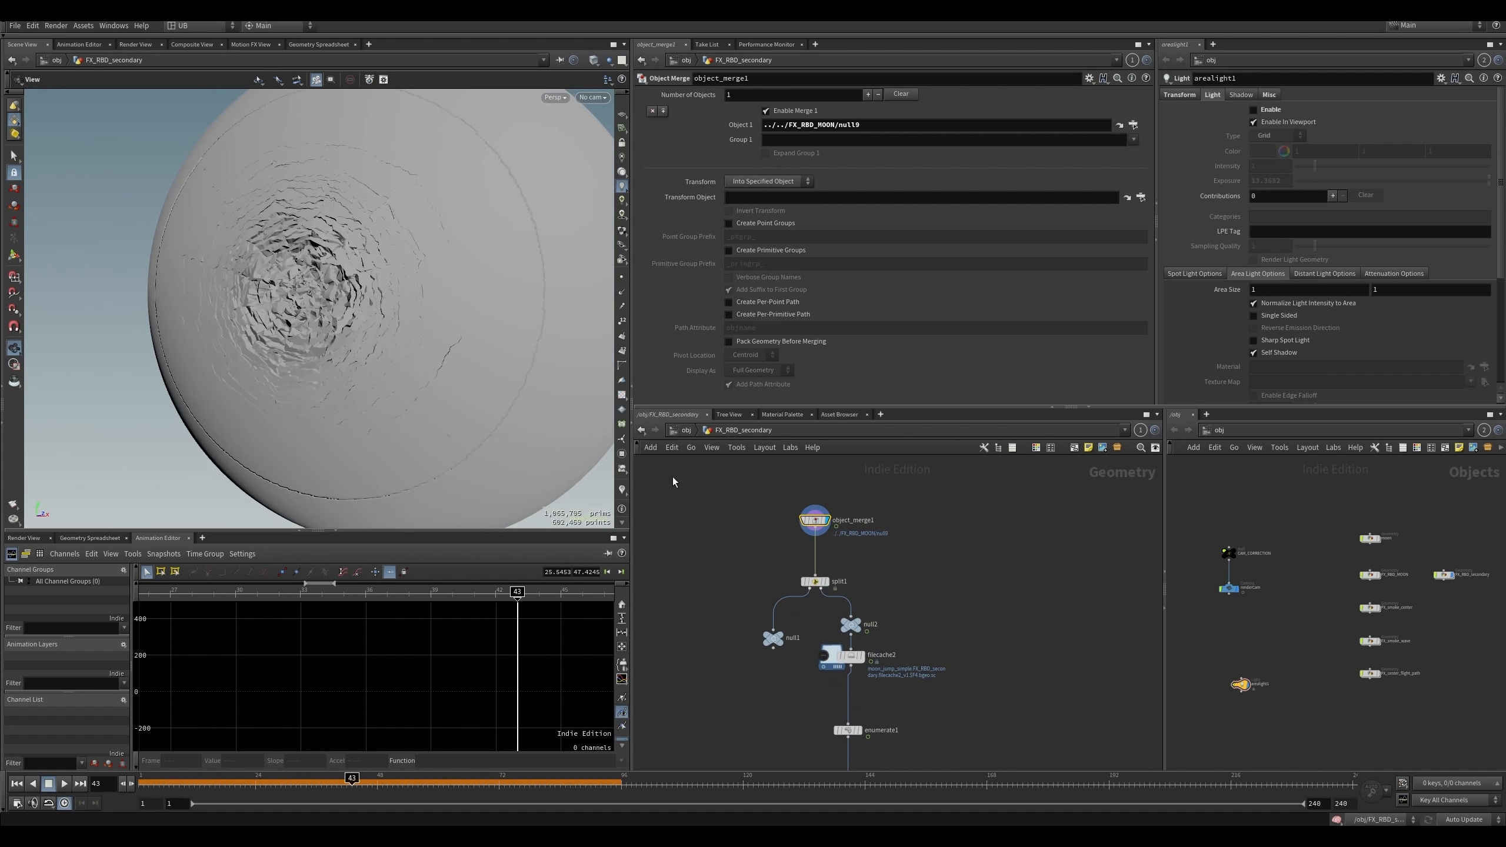
{"action": "scroll", "coordinate": [865, 572], "scroll_direction": "up", "scroll_amount": 2}
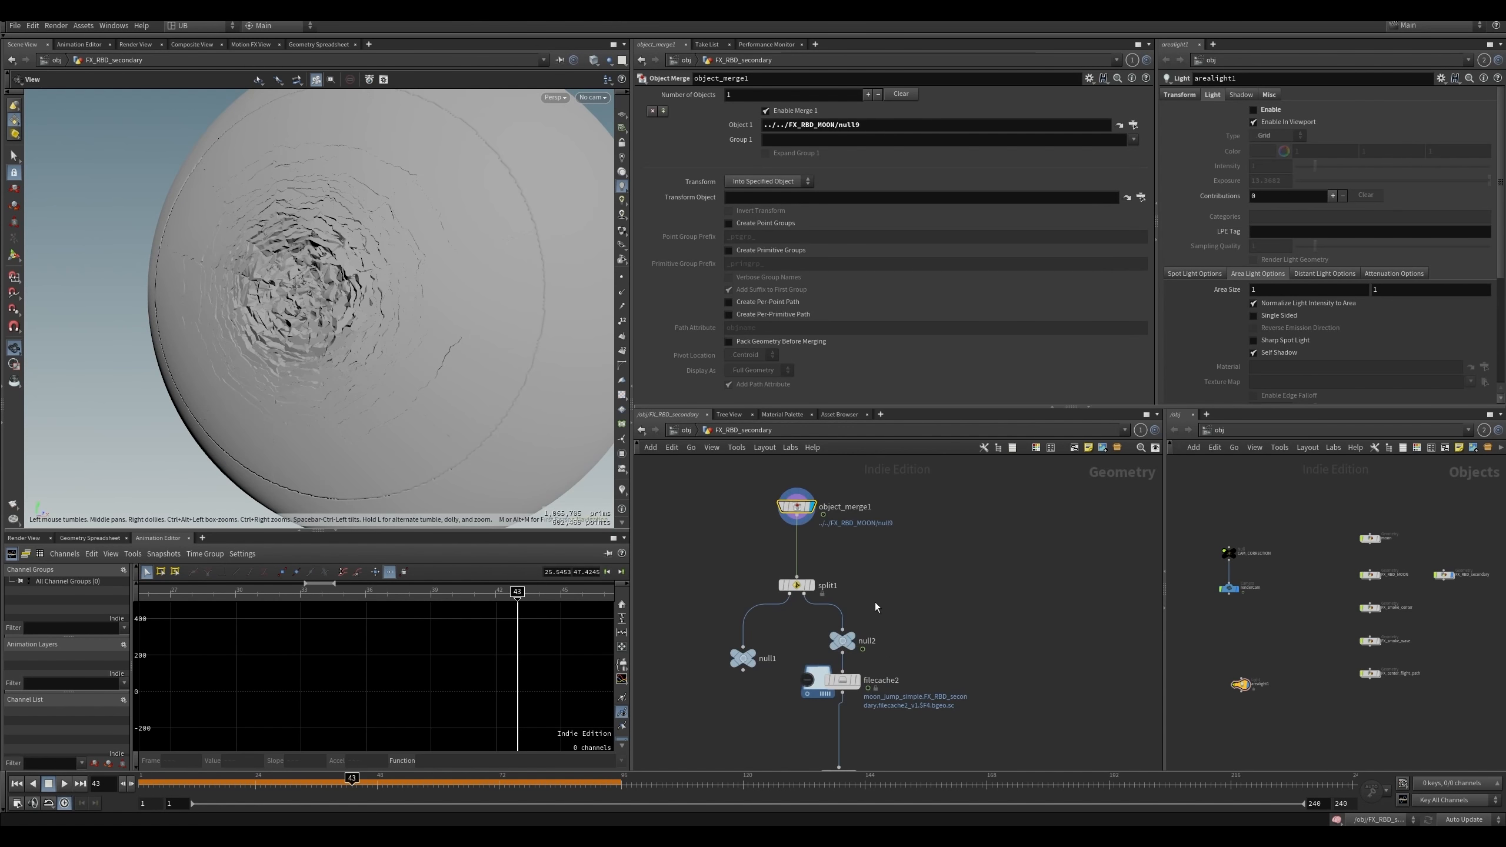
- Review the split1 group expression and the null2, filecache2, enumerate1 and add1 nodes below it
{"action": "left_click", "coordinate": [795, 585]}
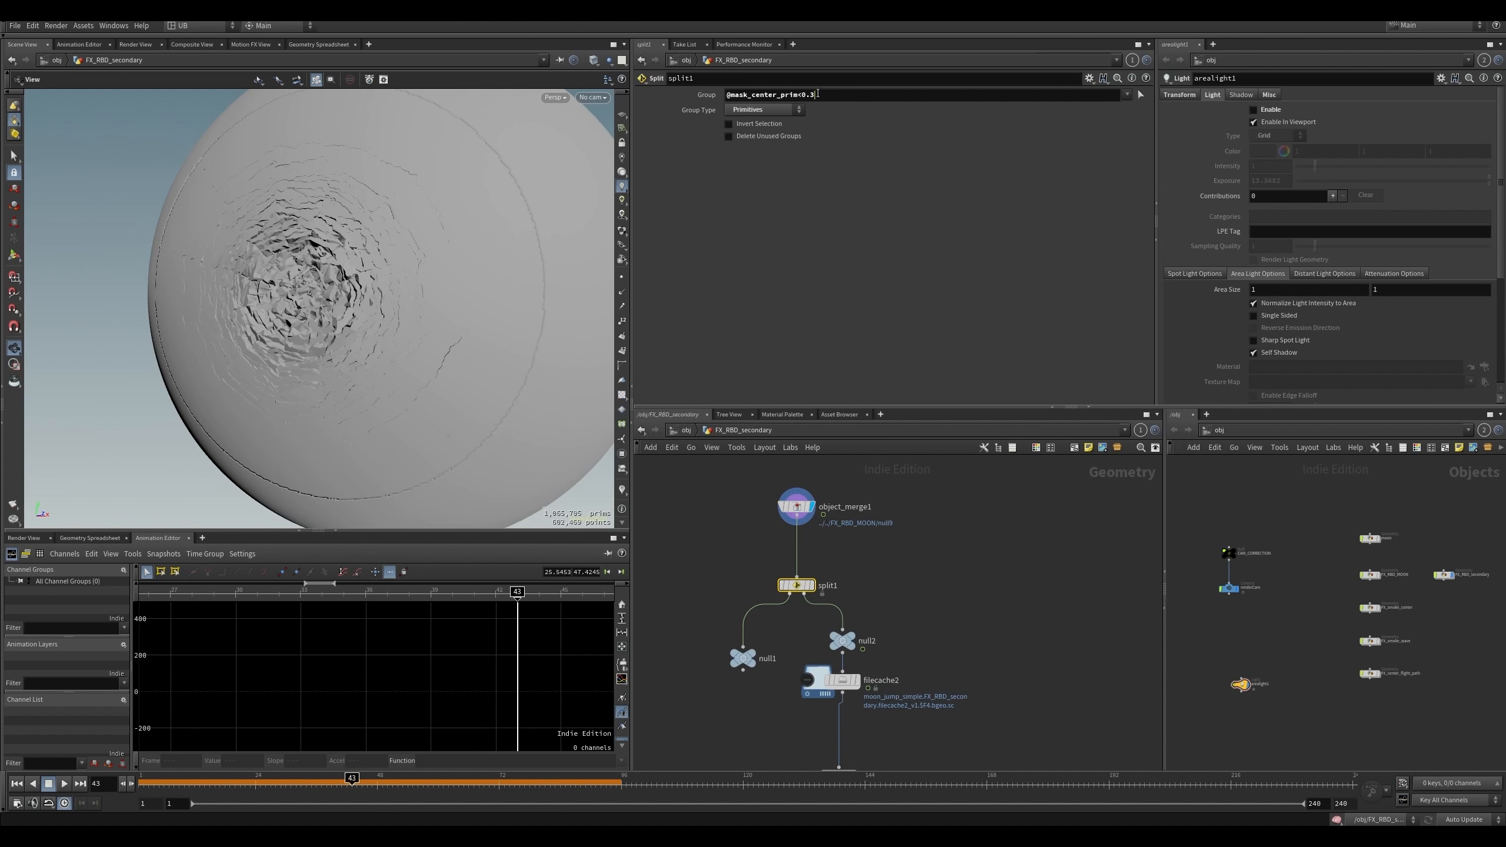
{"action": "left_click", "coordinate": [853, 641]}
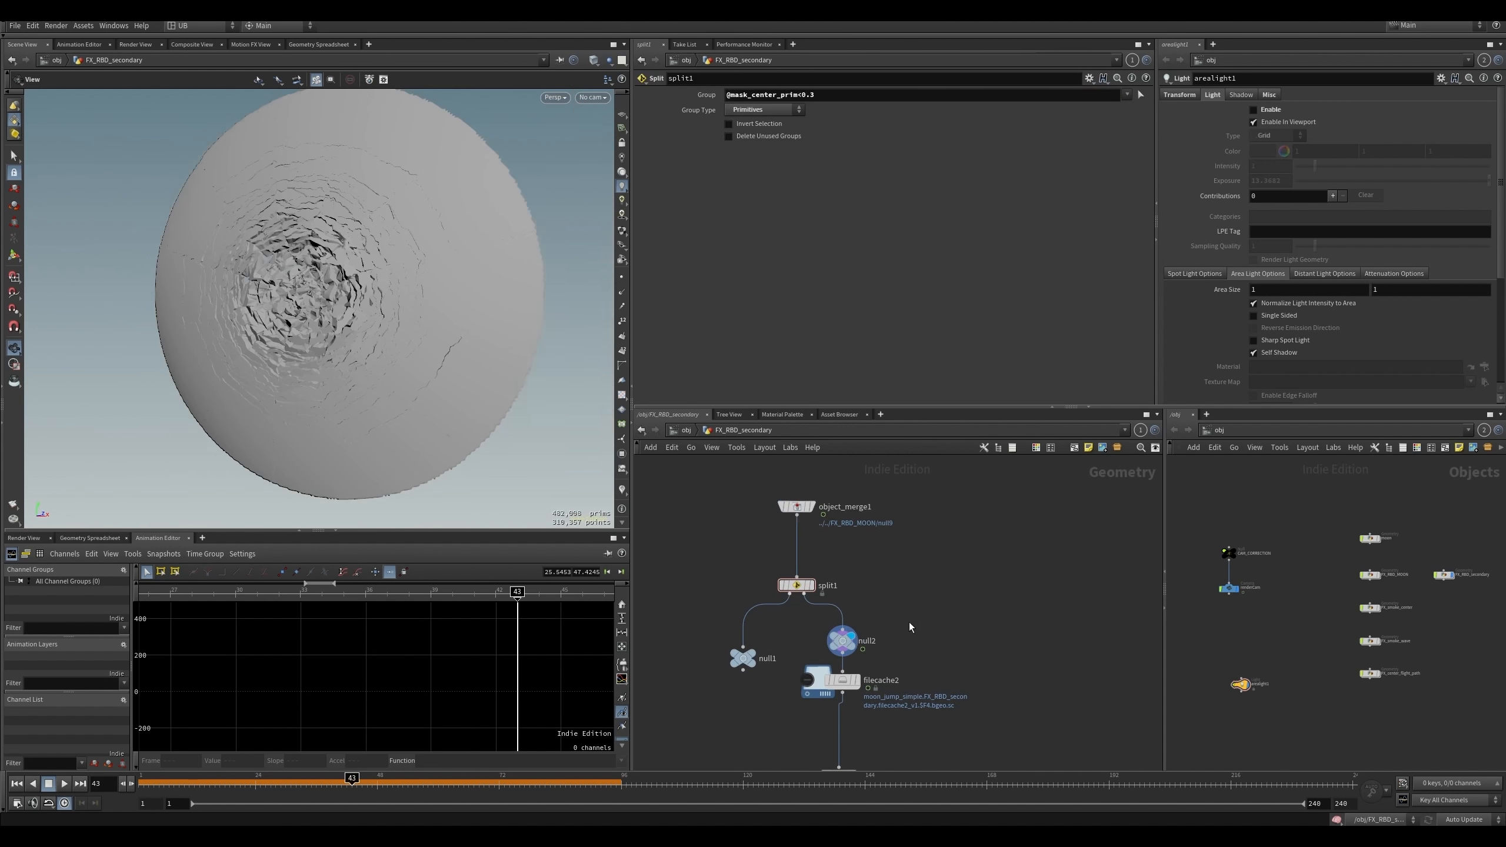
{"action": "left_click", "coordinate": [848, 641]}
{"action": "scroll", "coordinate": [910, 586], "scroll_direction": "down", "scroll_amount": 5}
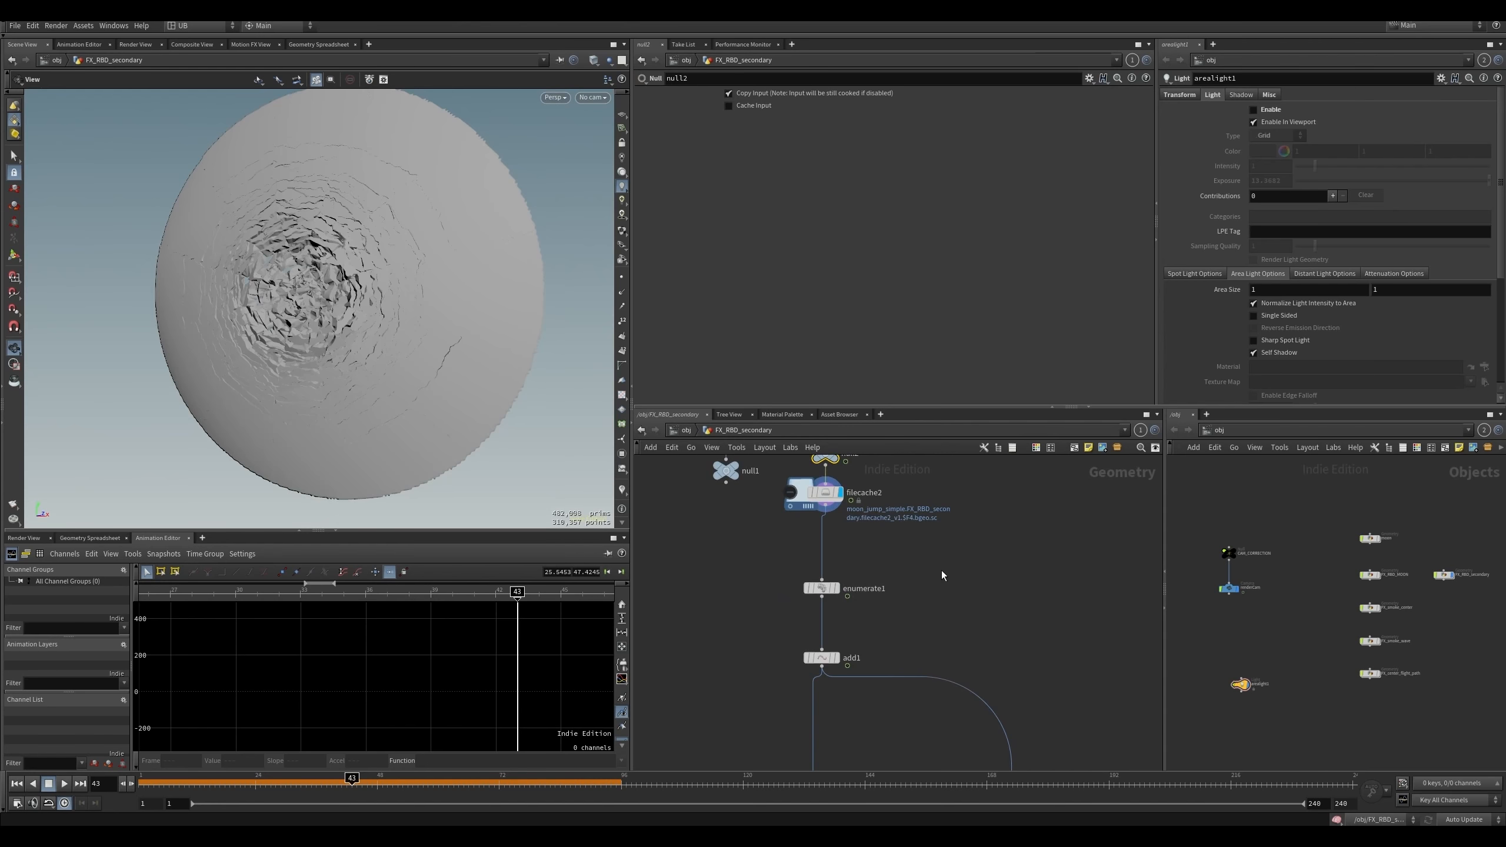
{"action": "left_click_drag", "start_coordinate": [967, 559], "coordinate": [815, 605]}
{"action": "left_click", "coordinate": [837, 588]}
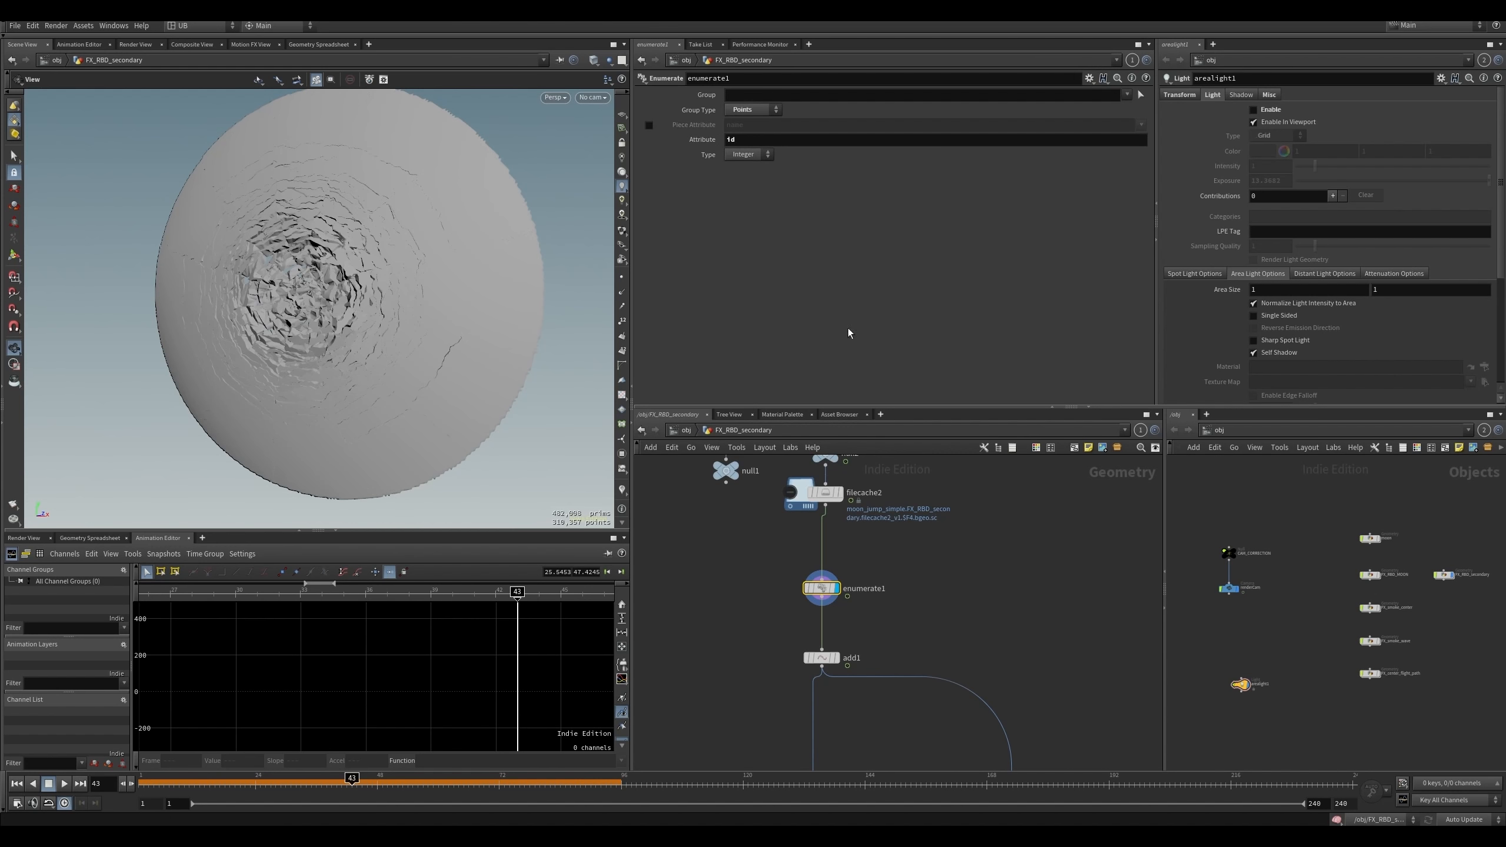
{"action": "middle_click_drag", "start_coordinate": [843, 629], "coordinate": [861, 547]}
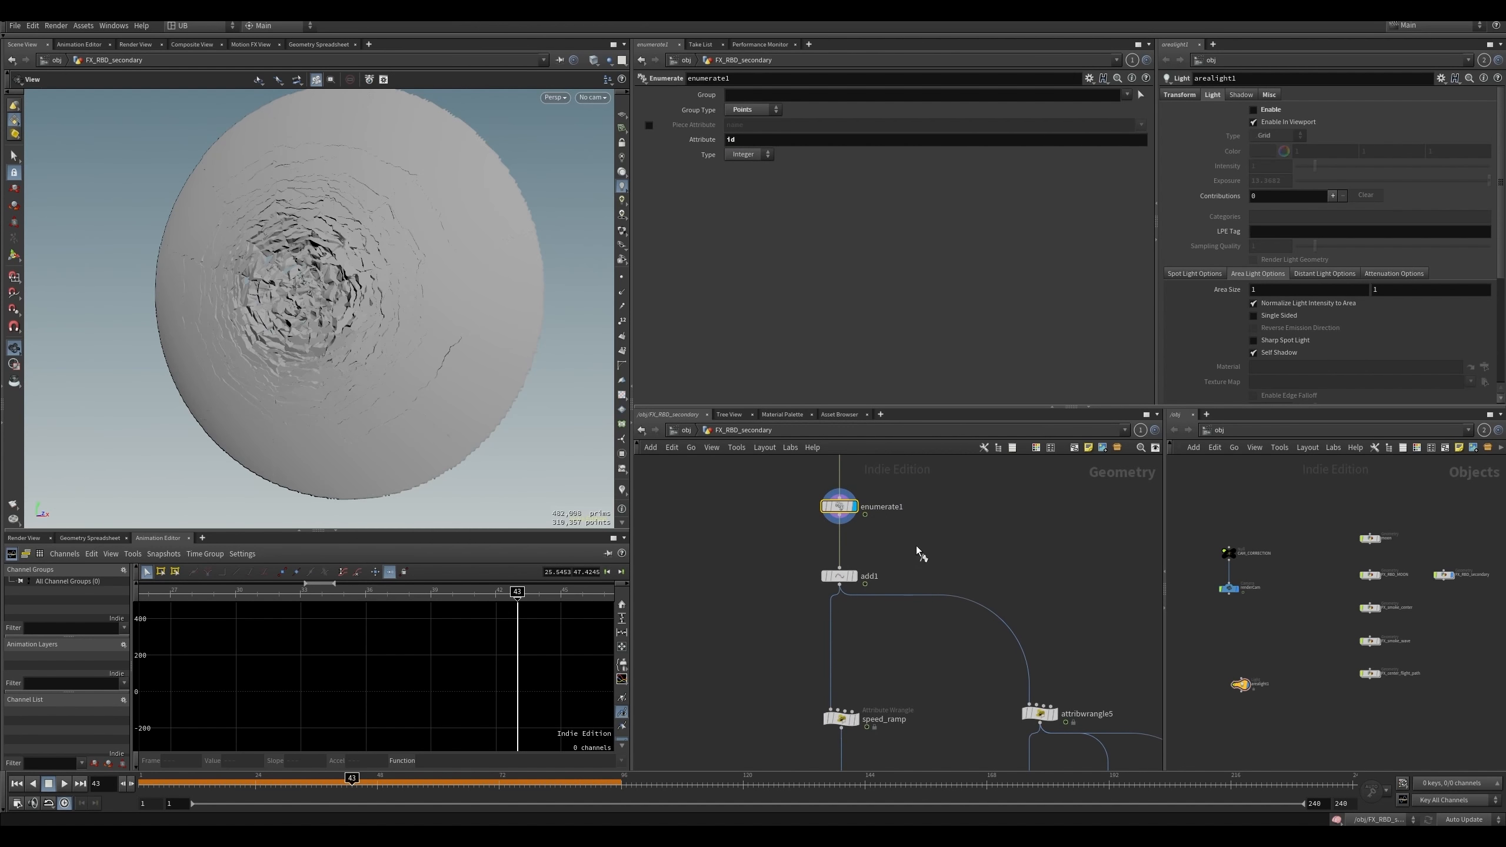
{"action": "left_click", "coordinate": [847, 575]}
{"action": "scroll", "coordinate": [774, 585], "scroll_direction": "up", "scroll_amount": 3}
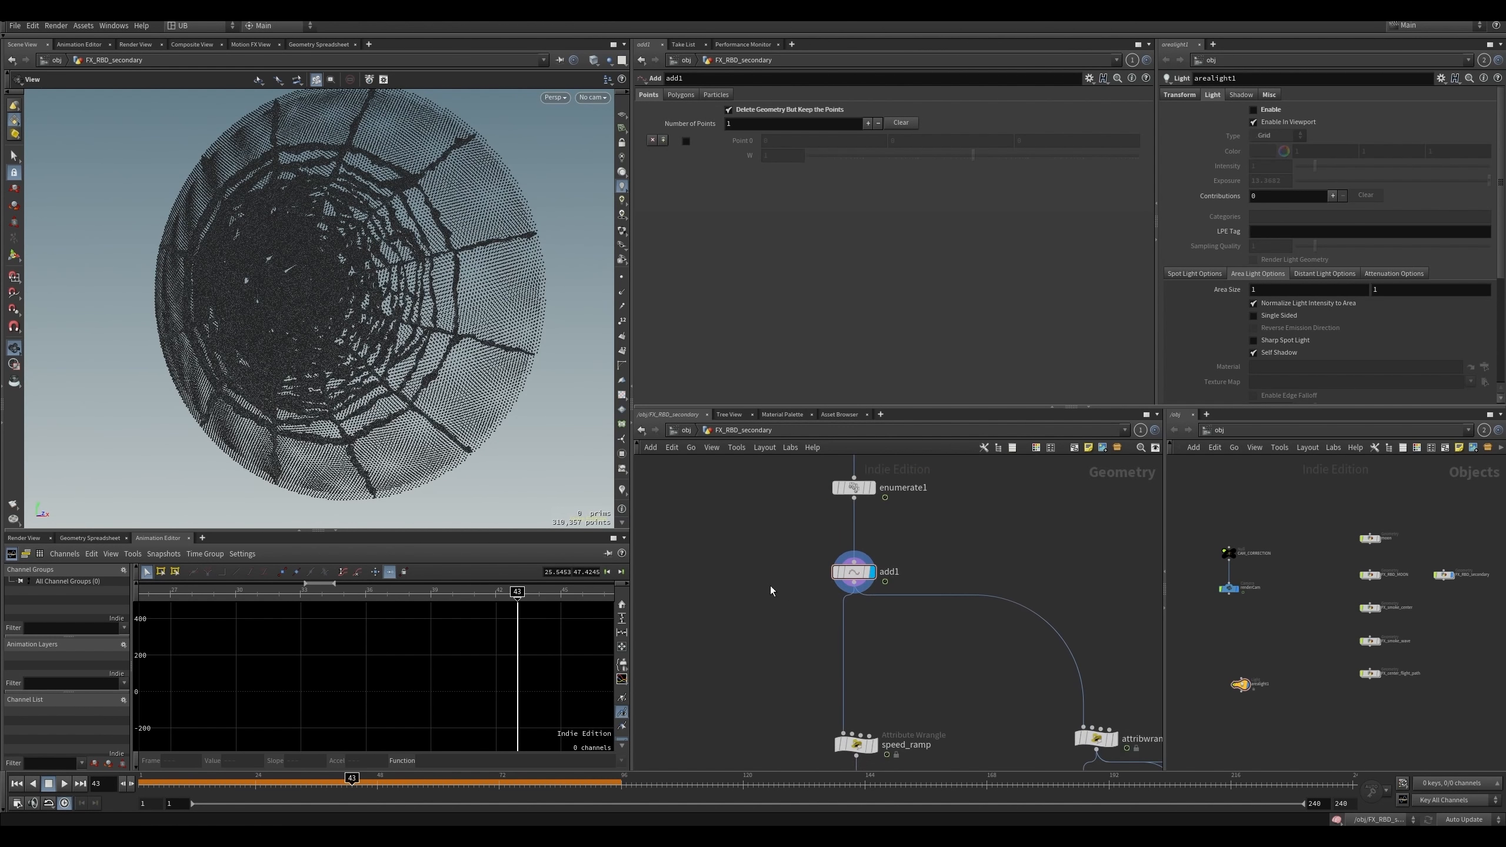
- Add a Scatter node after enumerate1 with relax iterations disabled and a forced total count of 100000
{"action": "key", "text": "Tab"}
{"action": "type", "text": "line"}
{"action": "key", "text": "Return"}
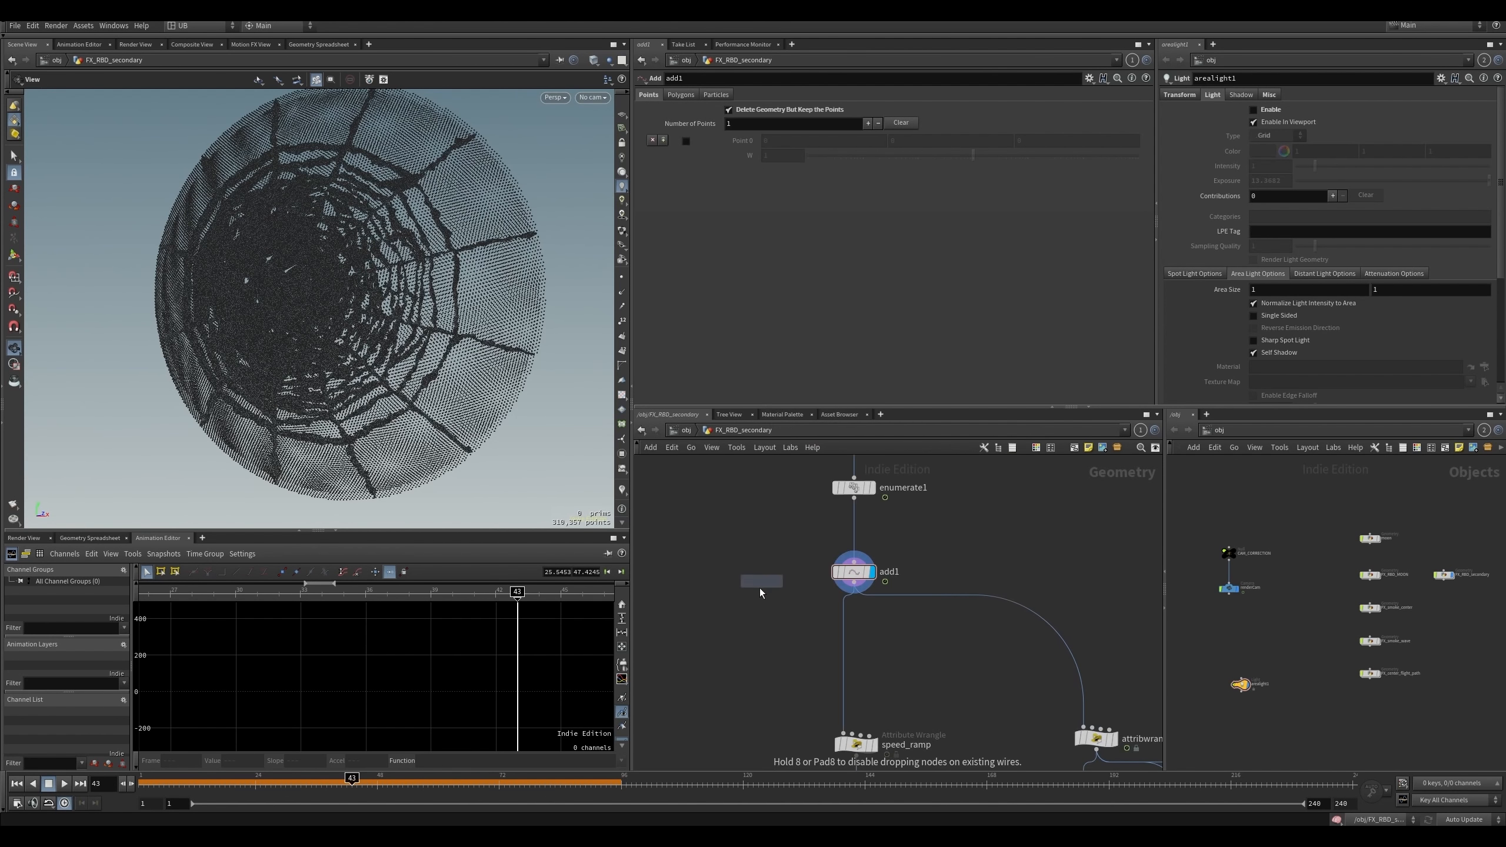
{"action": "left_click", "coordinate": [761, 592]}
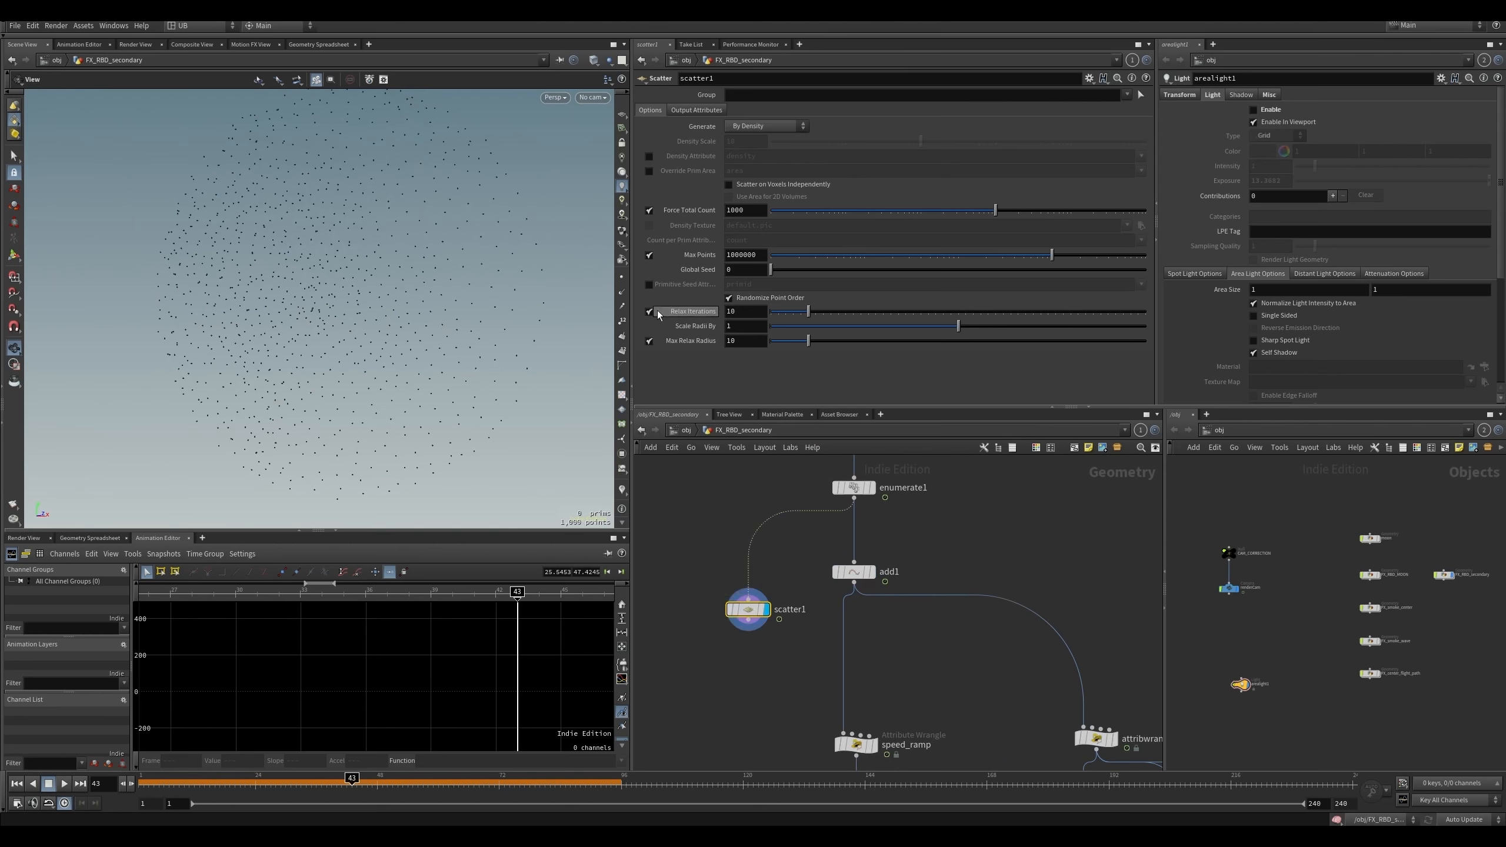
{"action": "left_click", "coordinate": [649, 311]}
{"action": "left_click_drag", "start_coordinate": [996, 211], "coordinate": [1217, 224]}
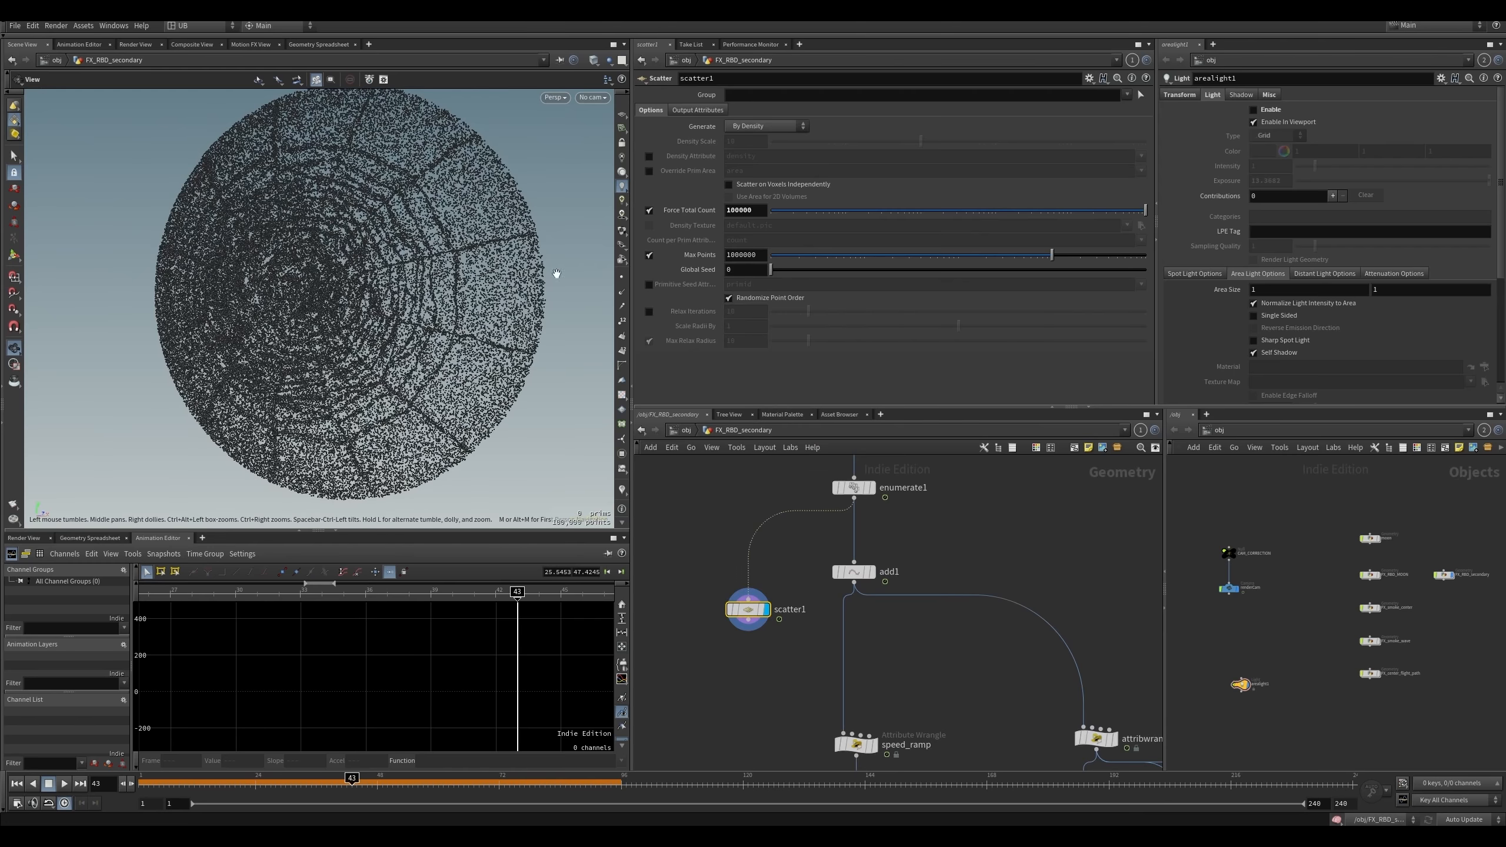
- Delete the Scatter node and return the display to enumerate1
{"action": "left_click_drag", "start_coordinate": [362, 338], "coordinate": [448, 357]}
{"action": "left_click_drag", "start_coordinate": [853, 488], "coordinate": [854, 494]}
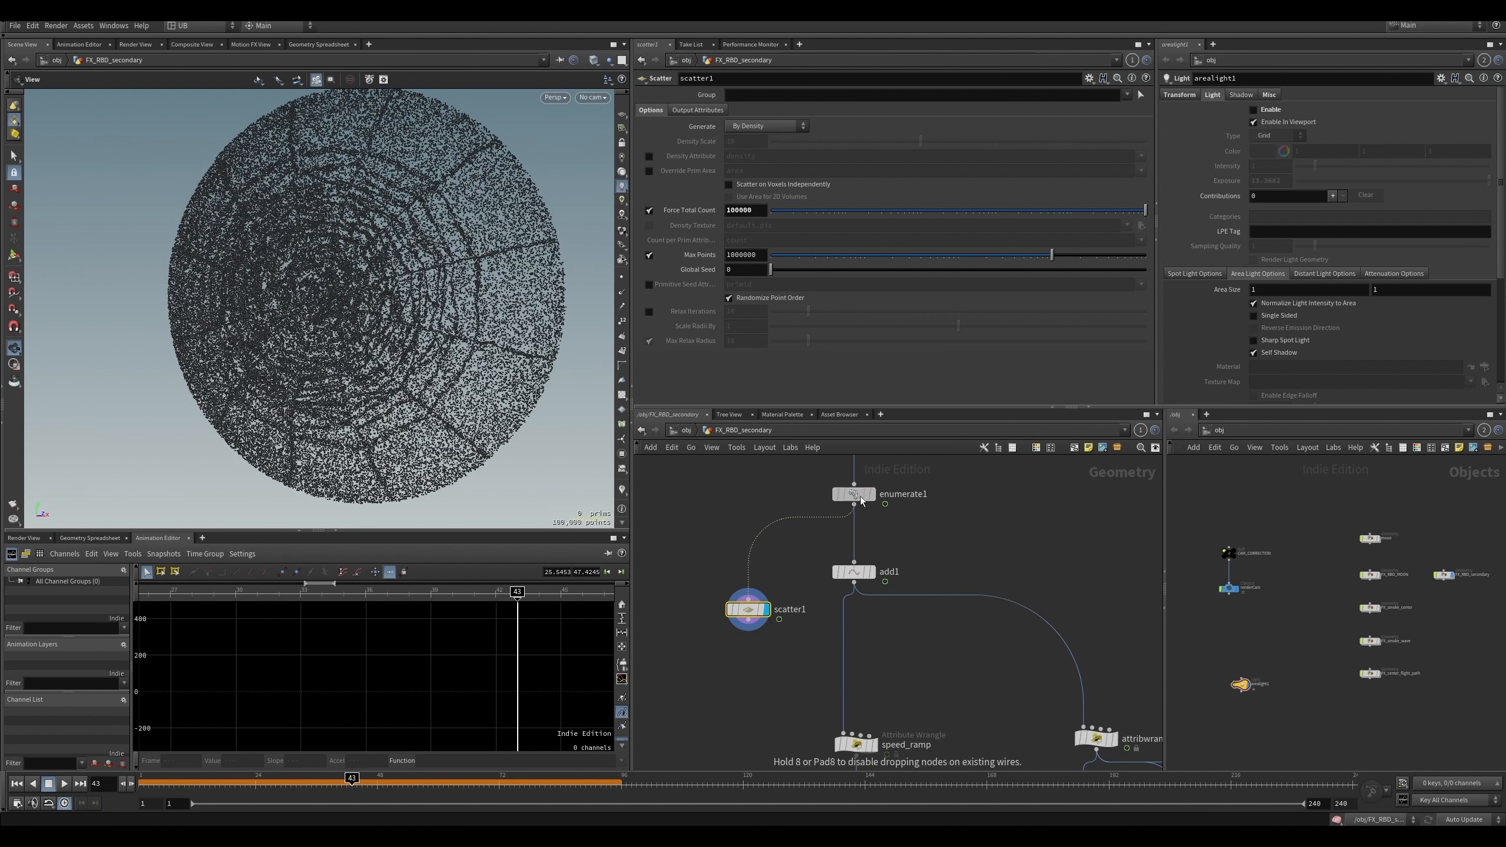
{"action": "middle_click_drag", "start_coordinate": [780, 587], "coordinate": [790, 623]}
{"action": "left_click_drag", "start_coordinate": [763, 647], "coordinate": [741, 590]}
{"action": "key", "text": "Delete"}
{"action": "middle_click_drag", "start_coordinate": [810, 556], "coordinate": [794, 589]}
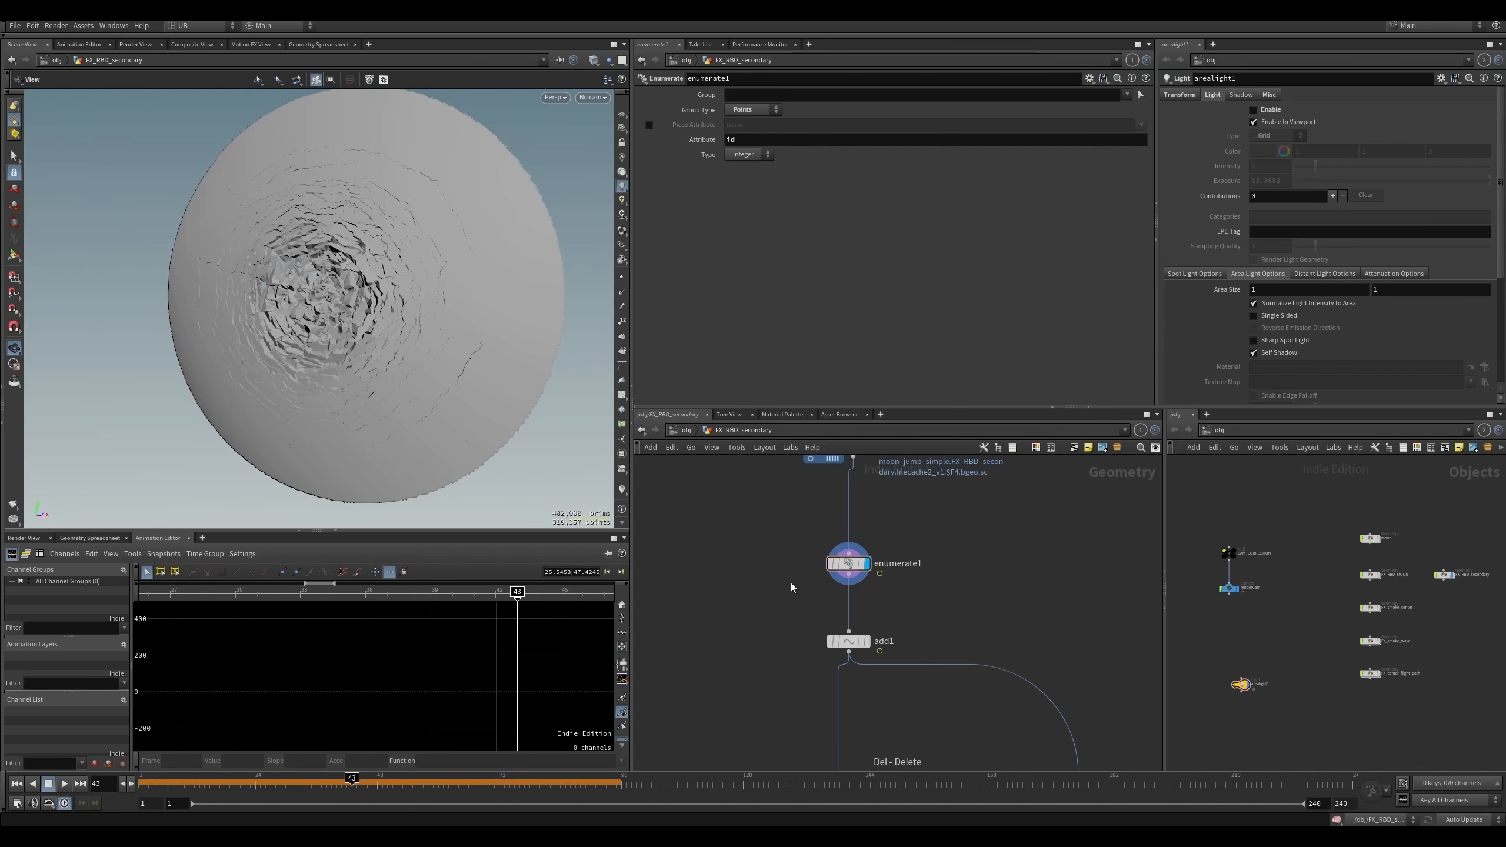
- Display the add1 node and examine its points and its option to delete geometry but keep the points
{"action": "left_click_drag", "start_coordinate": [863, 573], "coordinate": [863, 556]}
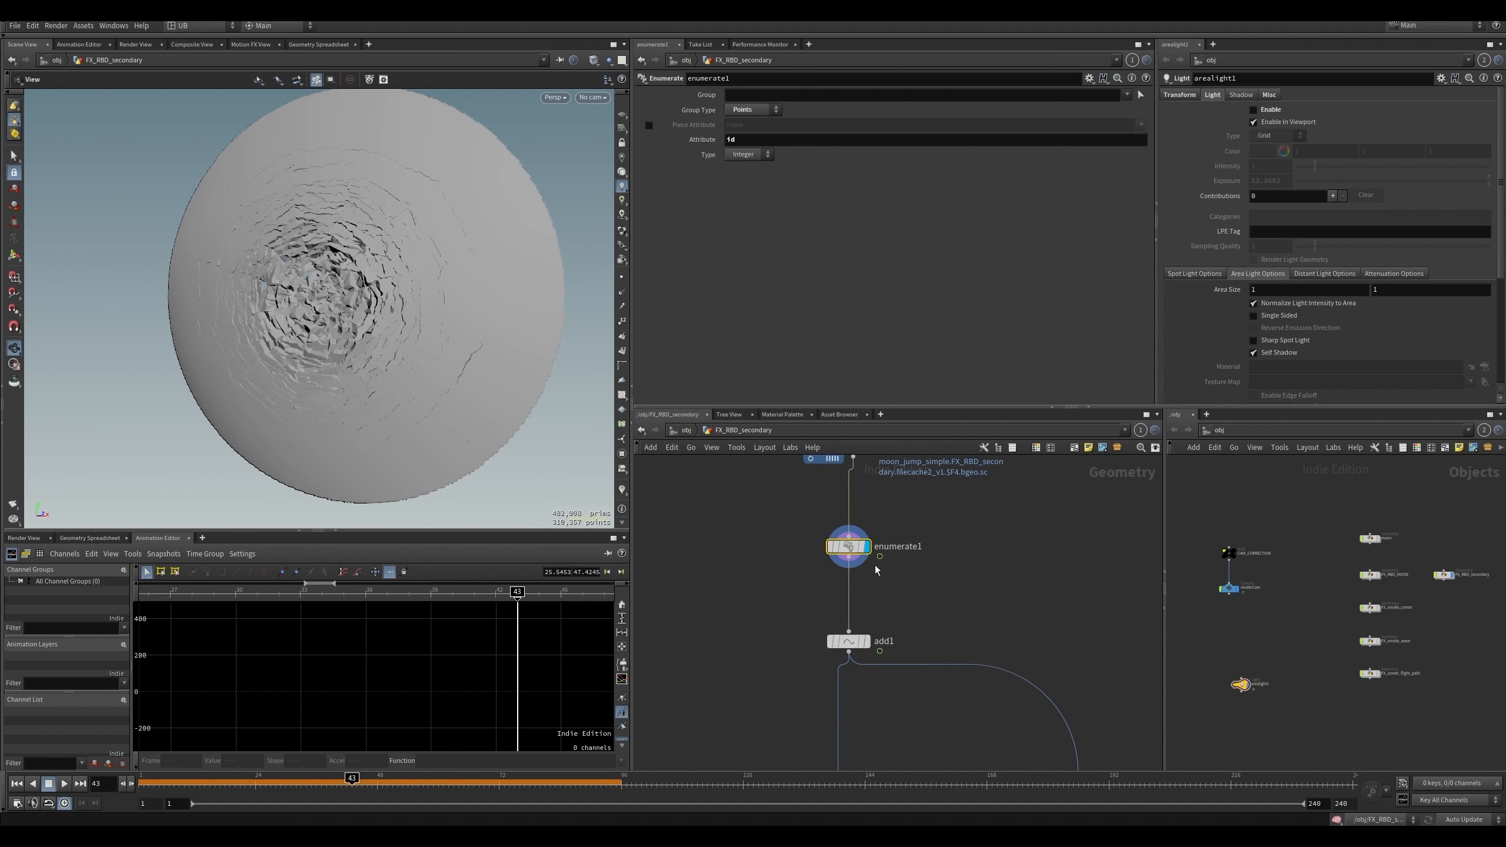
{"action": "middle_click_drag", "start_coordinate": [791, 613], "coordinate": [786, 579]}
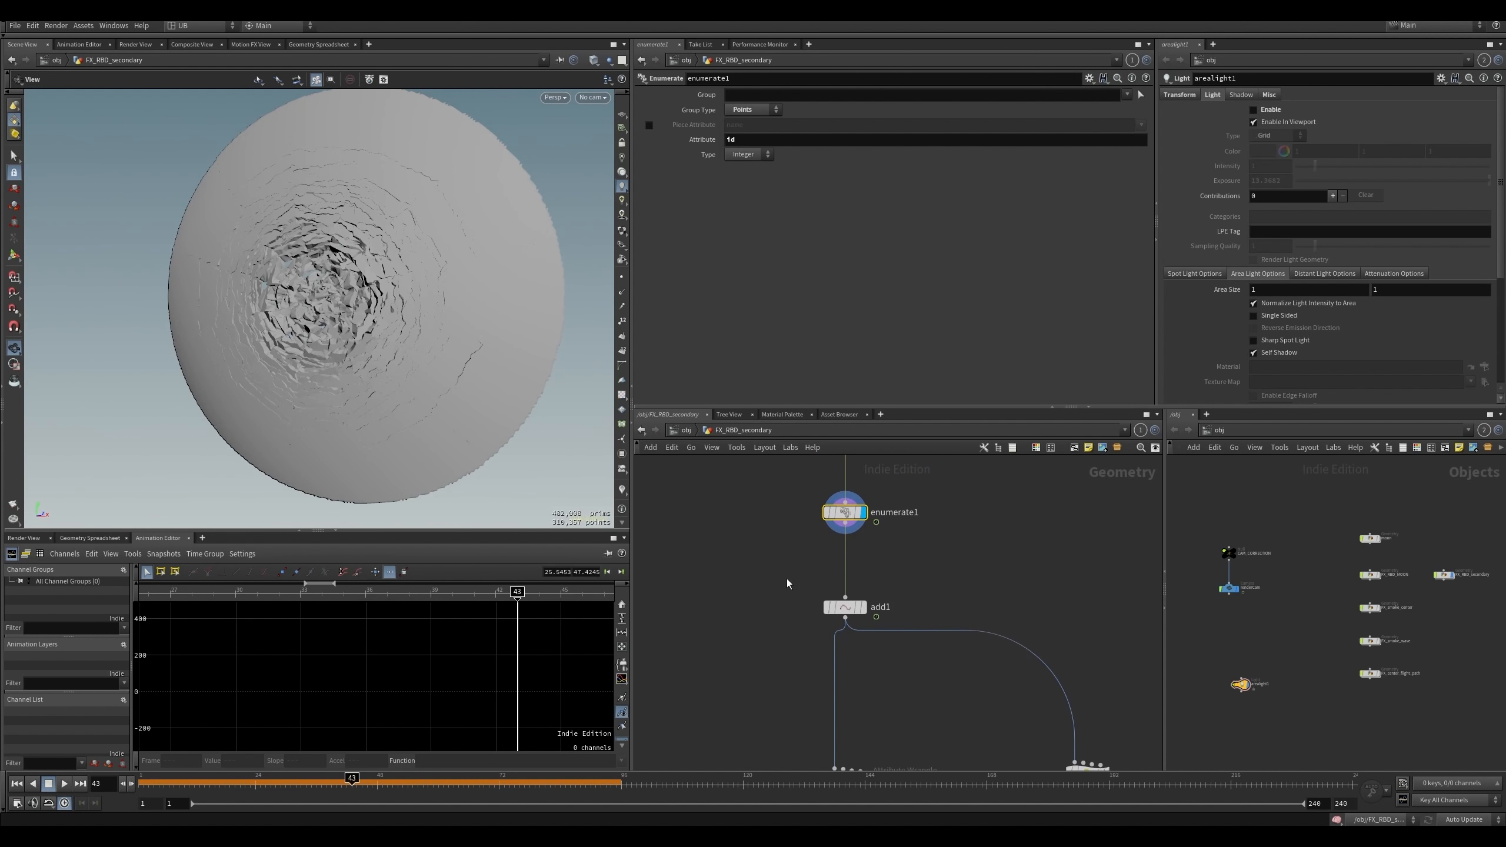
{"action": "left_click_drag", "start_coordinate": [781, 575], "coordinate": [894, 651]}
{"action": "key", "text": "r"}
{"action": "middle_click_drag", "start_coordinate": [799, 650], "coordinate": [779, 563]}
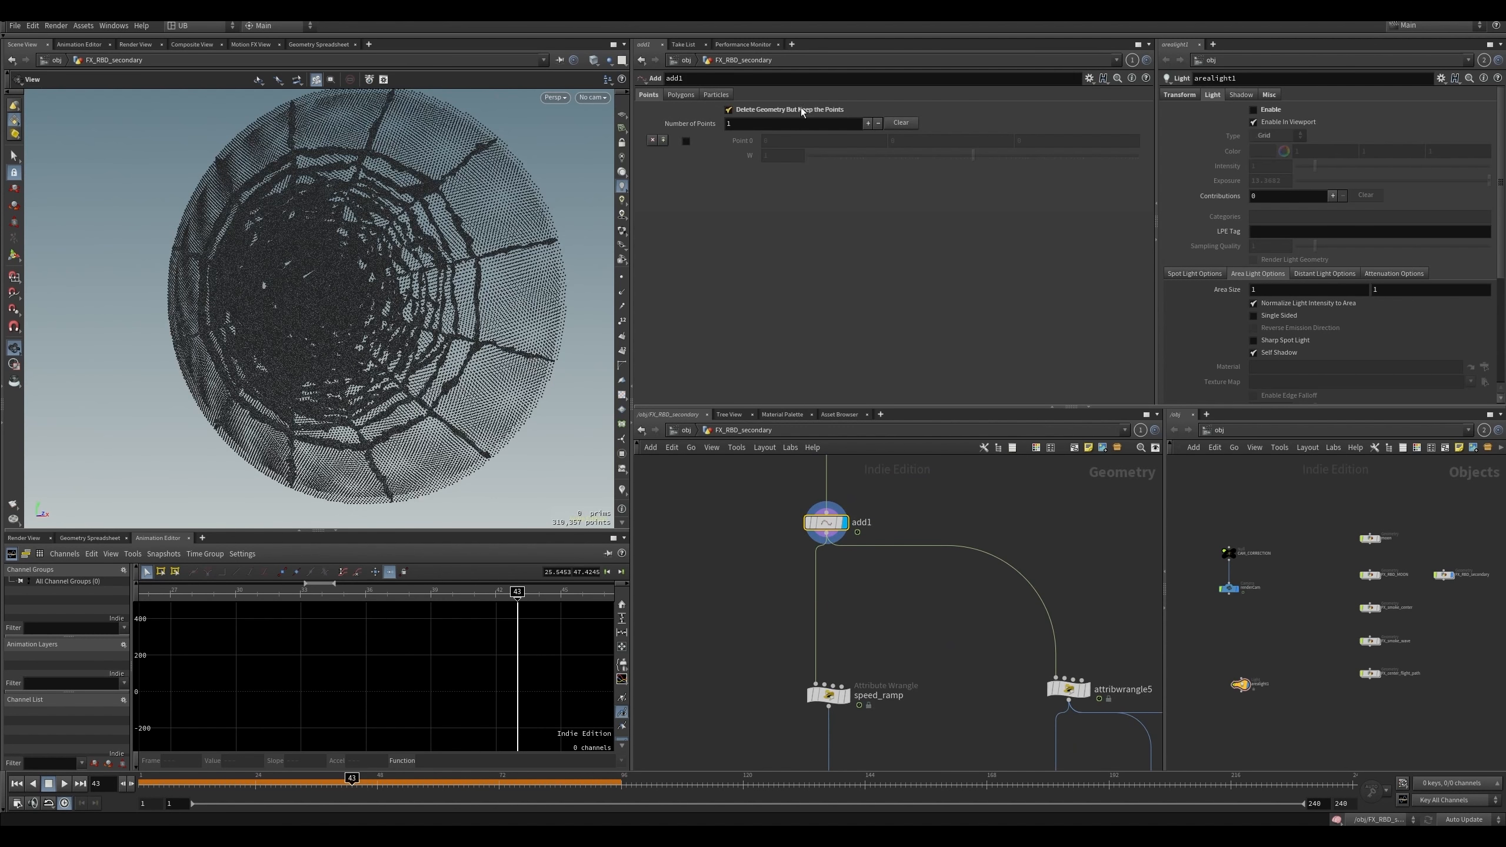
{"action": "middle_click_drag", "start_coordinate": [698, 656], "coordinate": [795, 573]}
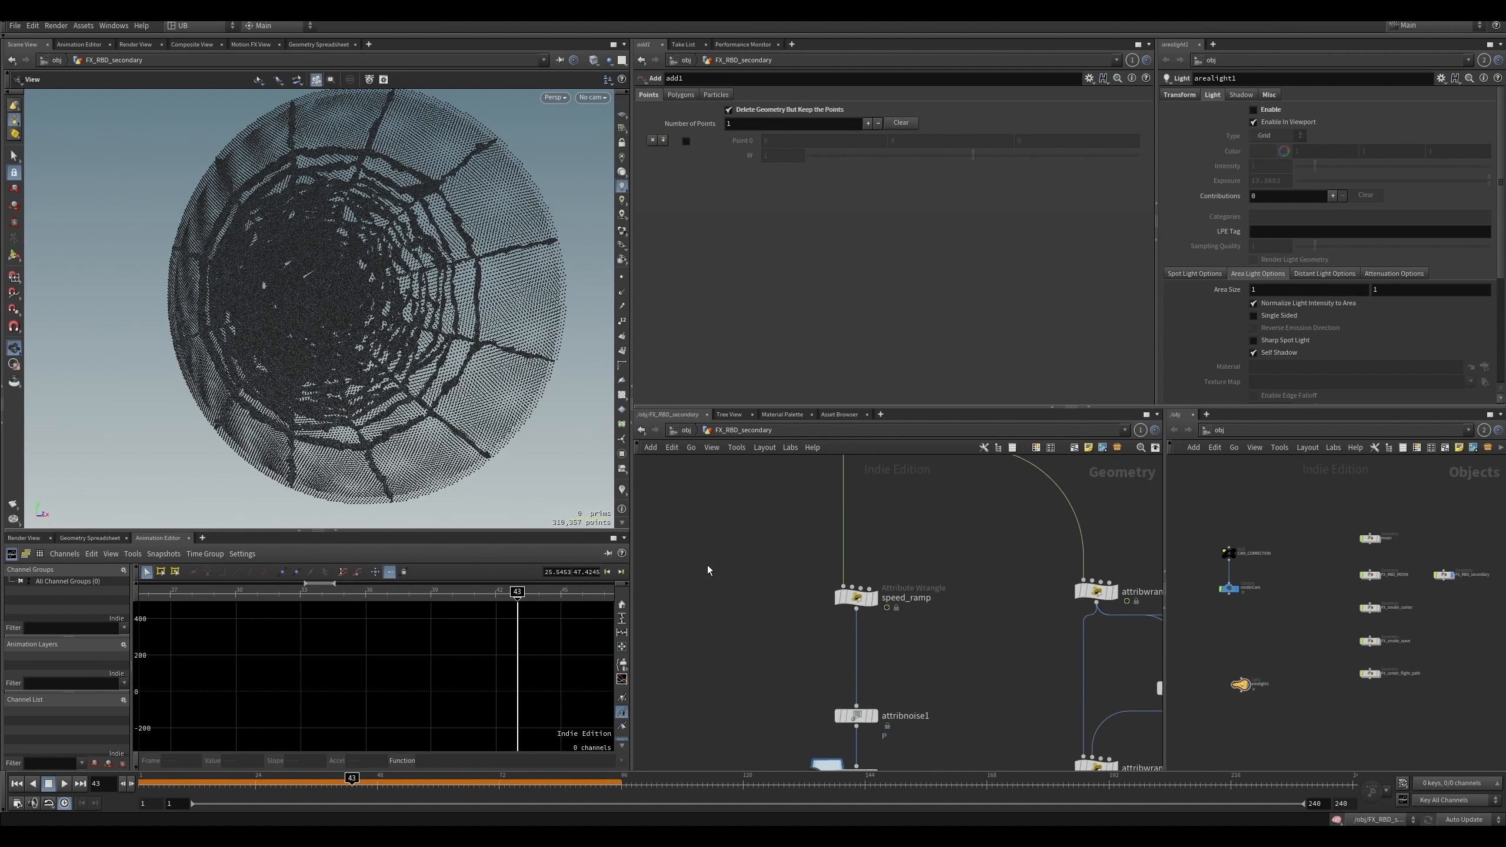
{"action": "left_click_drag", "start_coordinate": [435, 376], "coordinate": [406, 399]}
{"action": "middle_click_drag", "start_coordinate": [768, 581], "coordinate": [756, 566]}
- Display the speed_ramp wrangle and compare its points across frames 26 to 28, ending at frame 28
{"action": "left_click", "coordinate": [861, 581]}
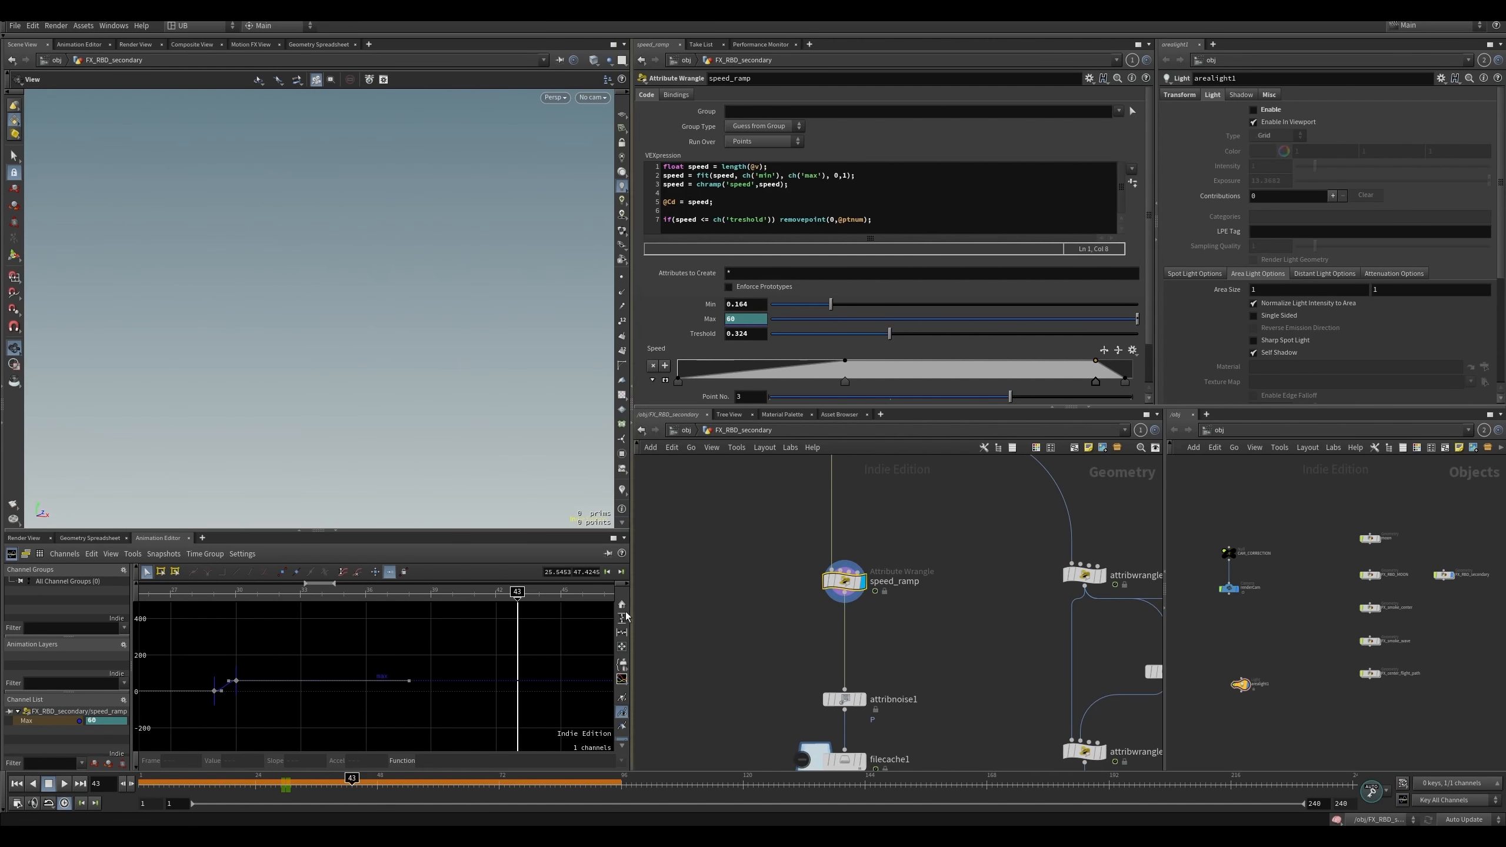
{"action": "left_click_drag", "start_coordinate": [281, 783], "coordinate": [275, 782]}
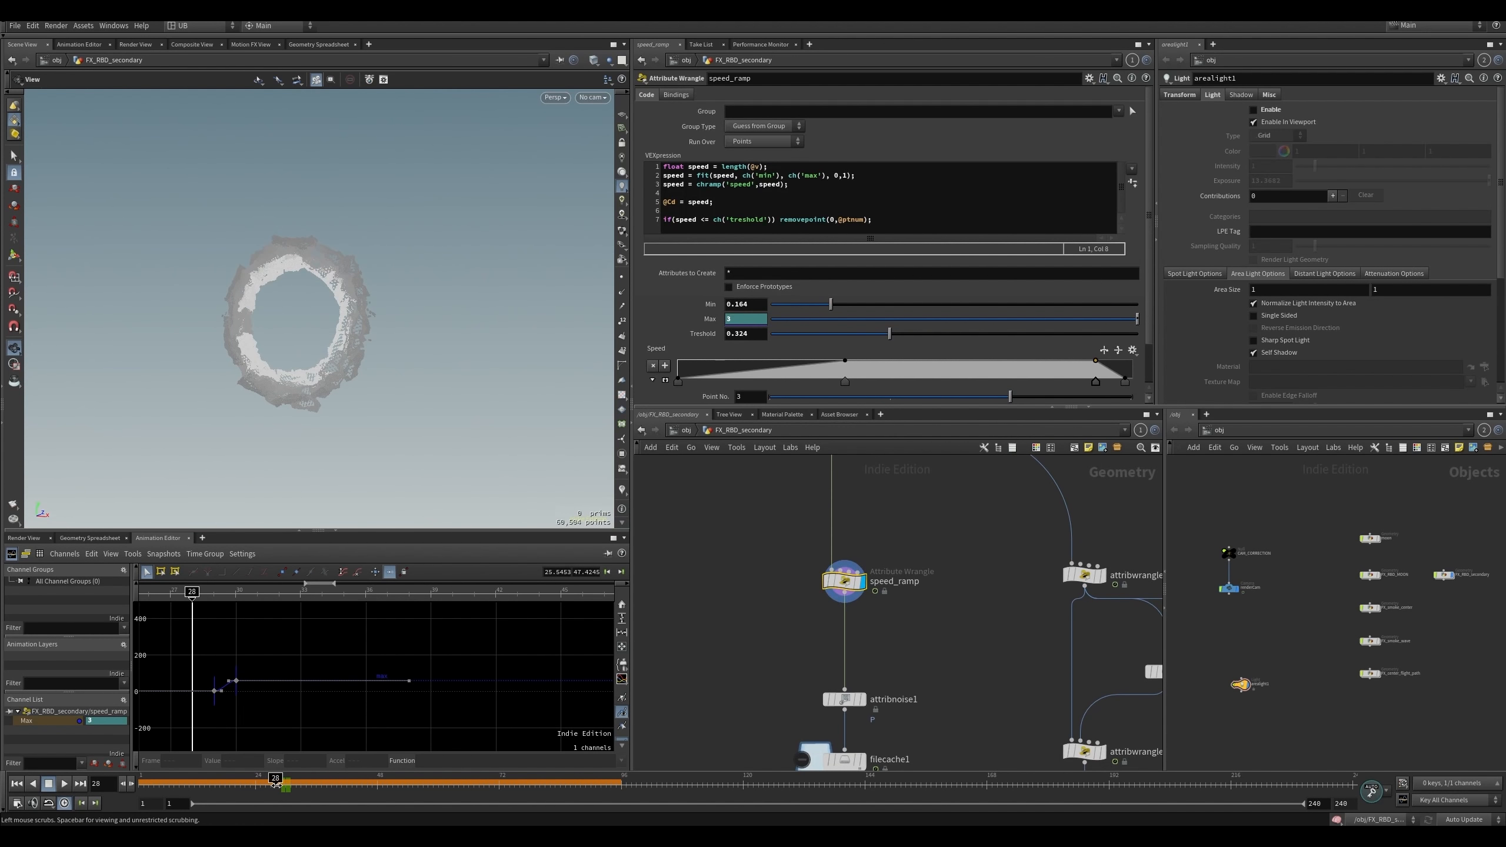
{"action": "left_click_drag", "start_coordinate": [322, 377], "coordinate": [357, 375]}
{"action": "key", "text": "Left"}
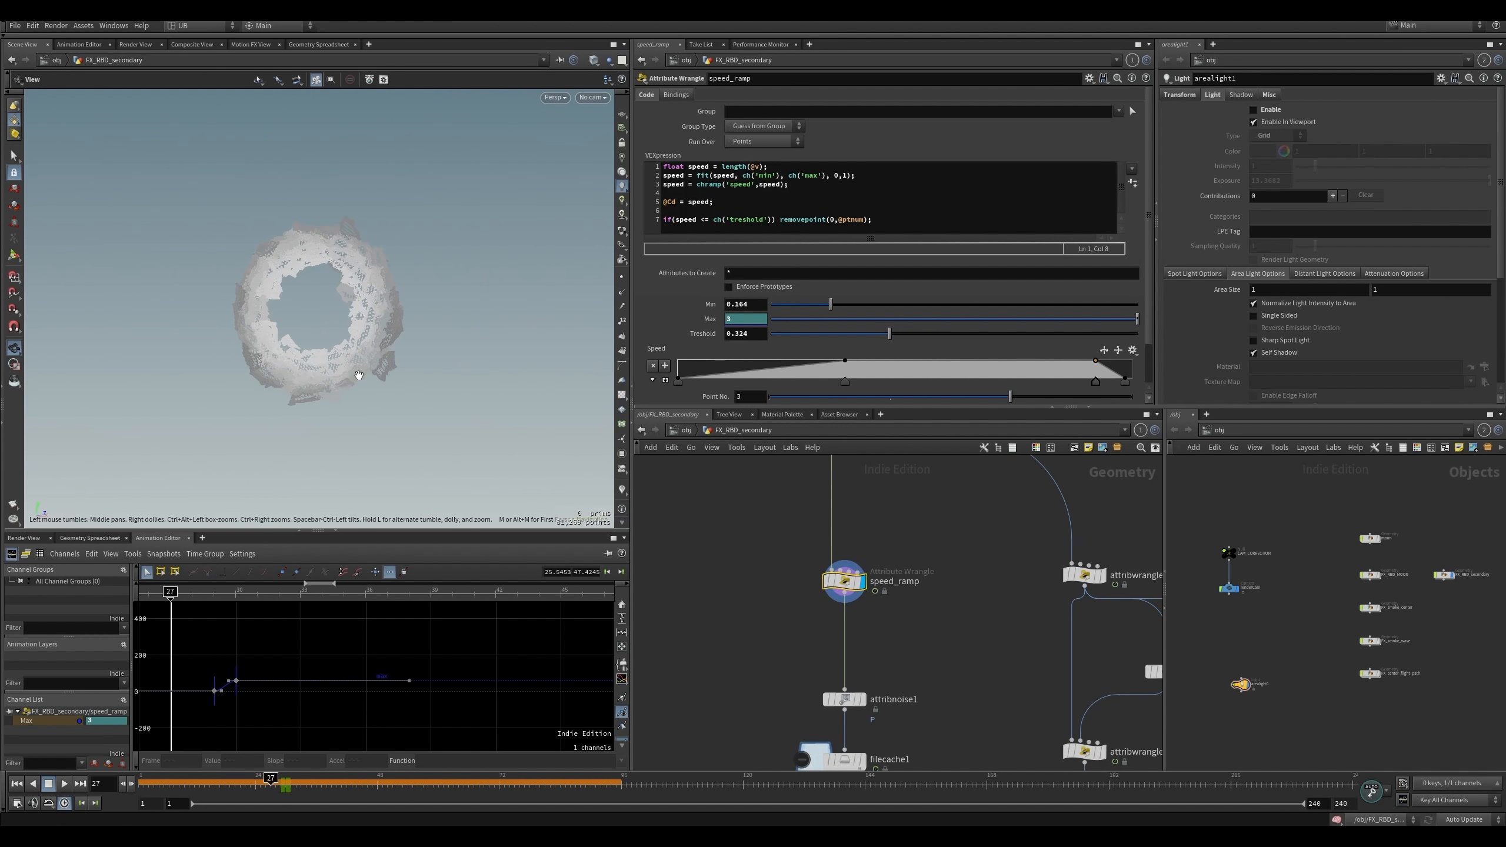
{"action": "key", "text": "Left"}
{"action": "key", "text": "Right"}
{"action": "key", "text": "Right"}
- Add an Attribute Wrangle fed by add1, place it beside speed_ramp, and display its result
{"action": "middle_click_drag", "start_coordinate": [728, 553], "coordinate": [813, 565]}
{"action": "key", "text": "Tab"}
{"action": "type", "text": "attw"}
{"action": "key", "text": "Return"}
{"action": "key", "text": "Return"}
{"action": "left_click", "coordinate": [740, 638]}
{"action": "left_click", "coordinate": [873, 473]}
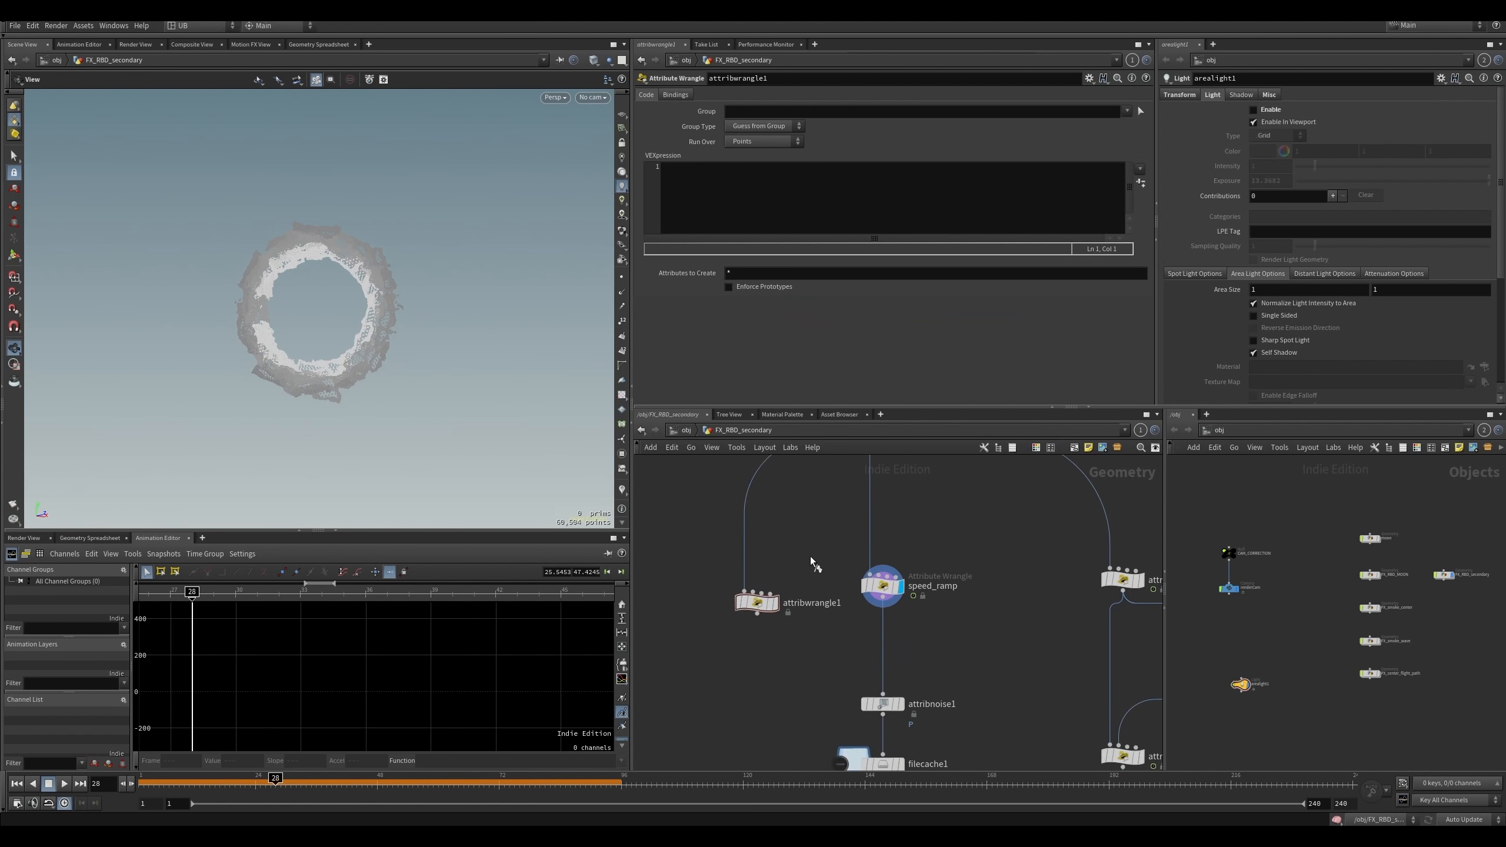
{"action": "left_click", "coordinate": [775, 604]}
{"action": "left_click_drag", "start_coordinate": [757, 607], "coordinate": [736, 589]}
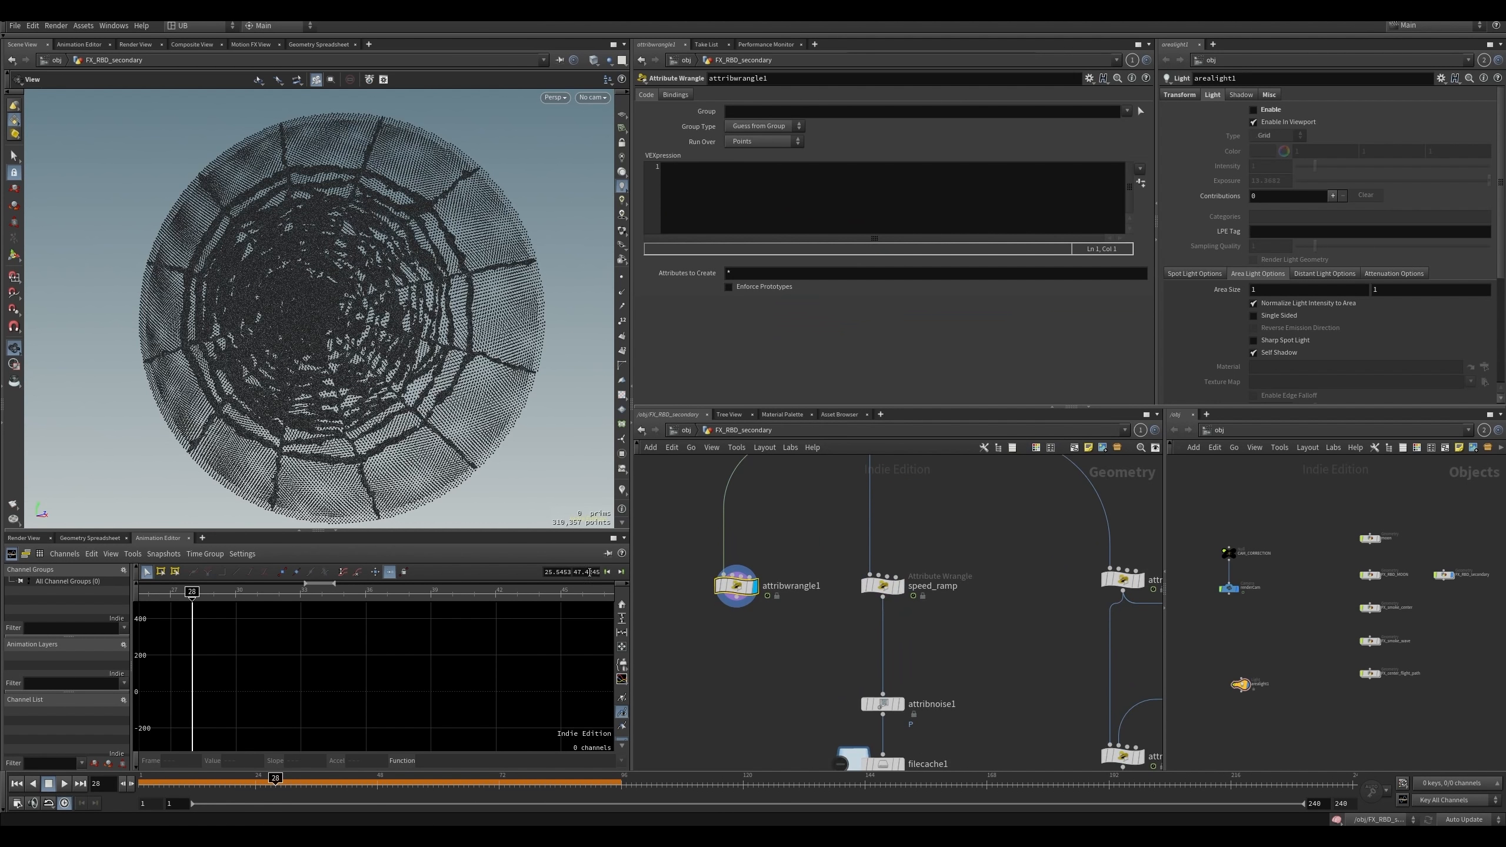
{"action": "left_click_drag", "start_coordinate": [403, 405], "coordinate": [375, 396]}
{"action": "left_click", "coordinate": [748, 212]}
{"action": "type", "text": "float speed = length(v@v);"}
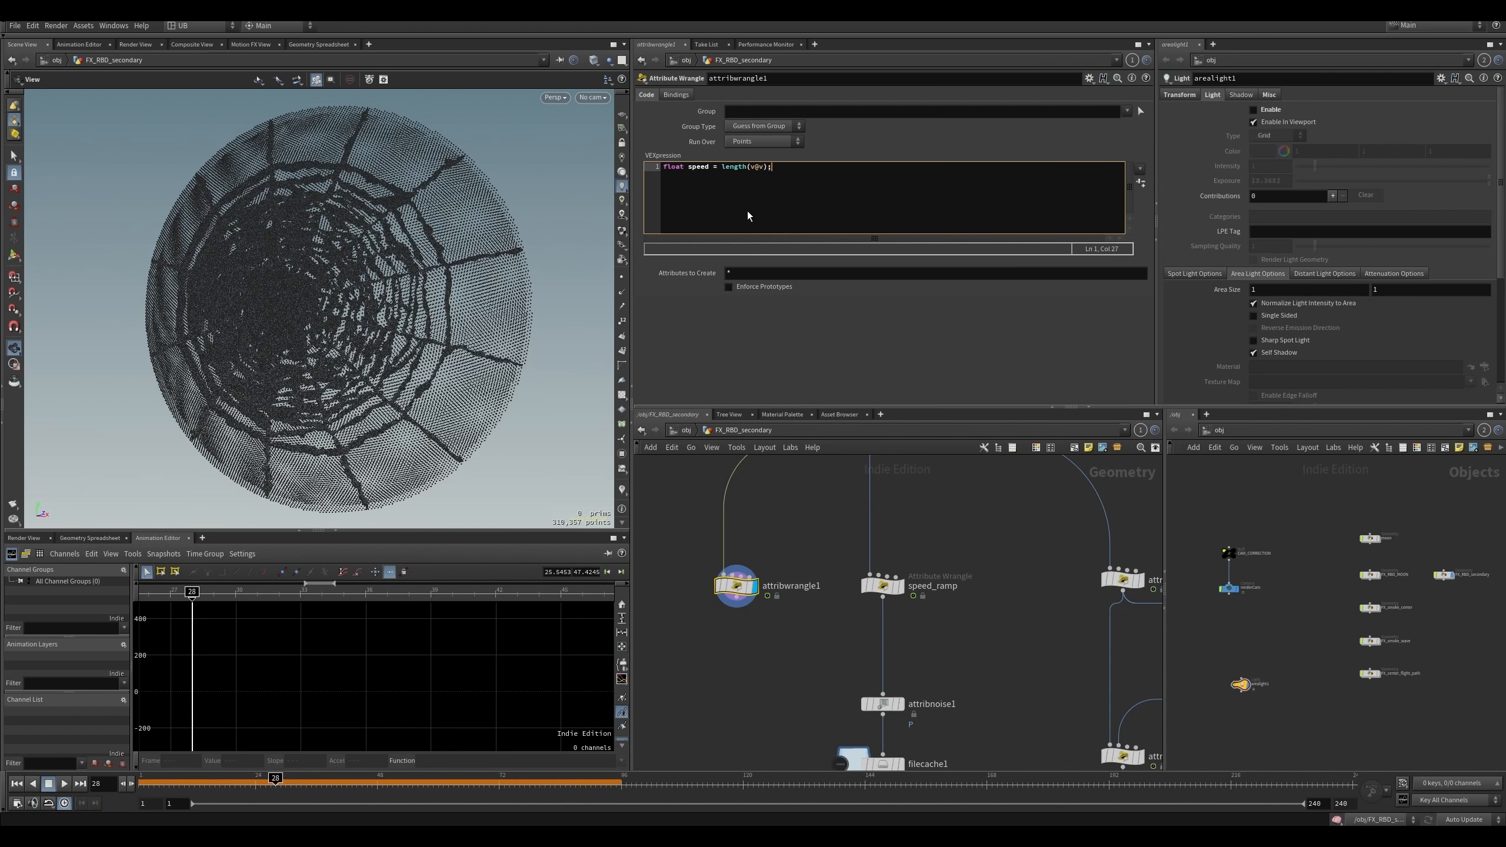
{"action": "key", "text": "Return"}
{"action": "key", "text": "Return"}
{"action": "type", "text": "@Cd = speed;"}
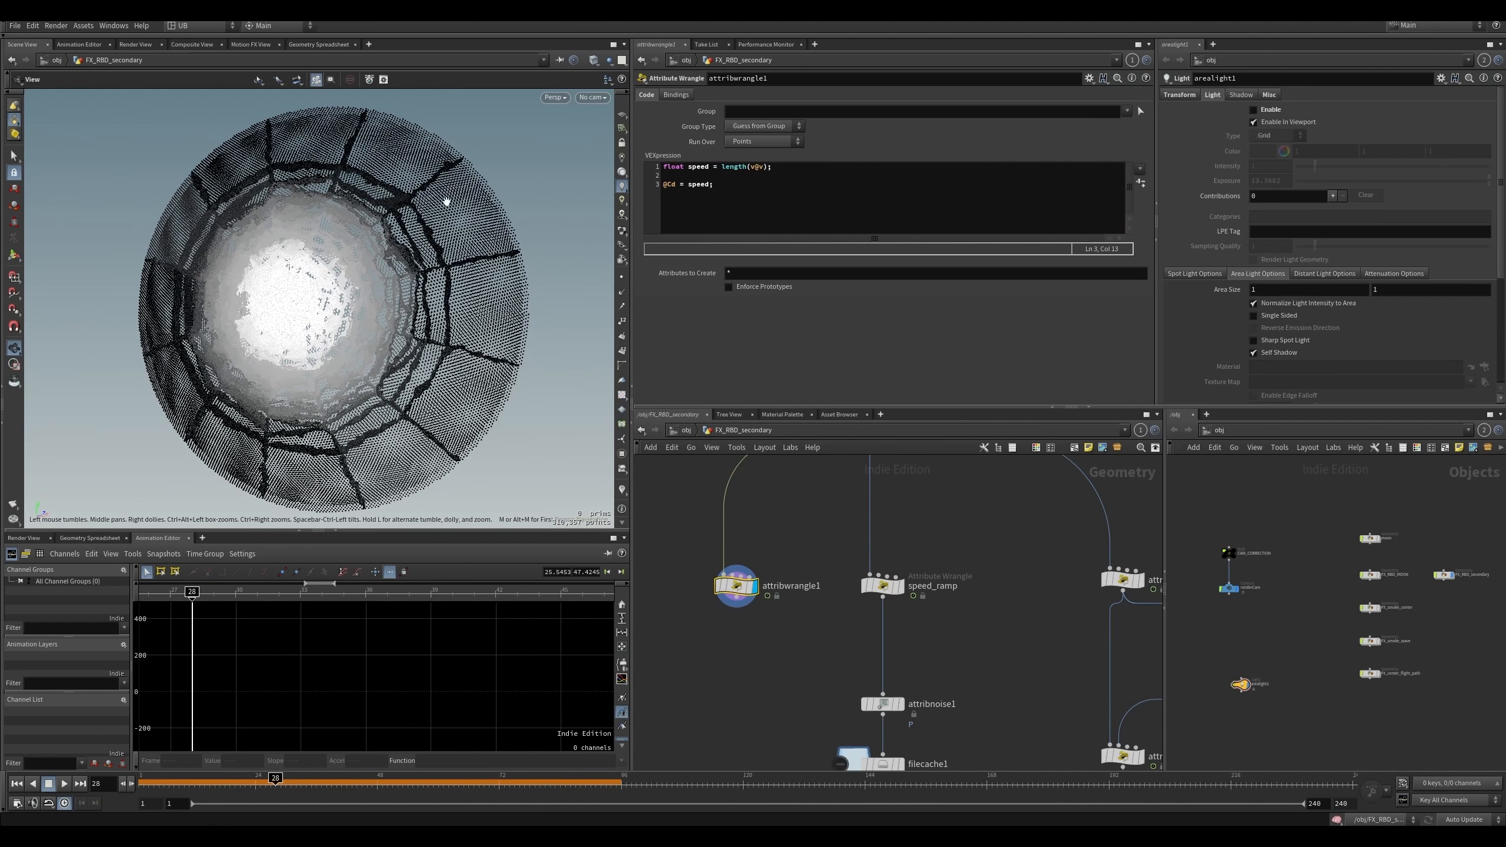
{"action": "left_click_drag", "start_coordinate": [323, 323], "coordinate": [474, 395]}
{"action": "left_click_drag", "start_coordinate": [408, 266], "coordinate": [479, 350]}
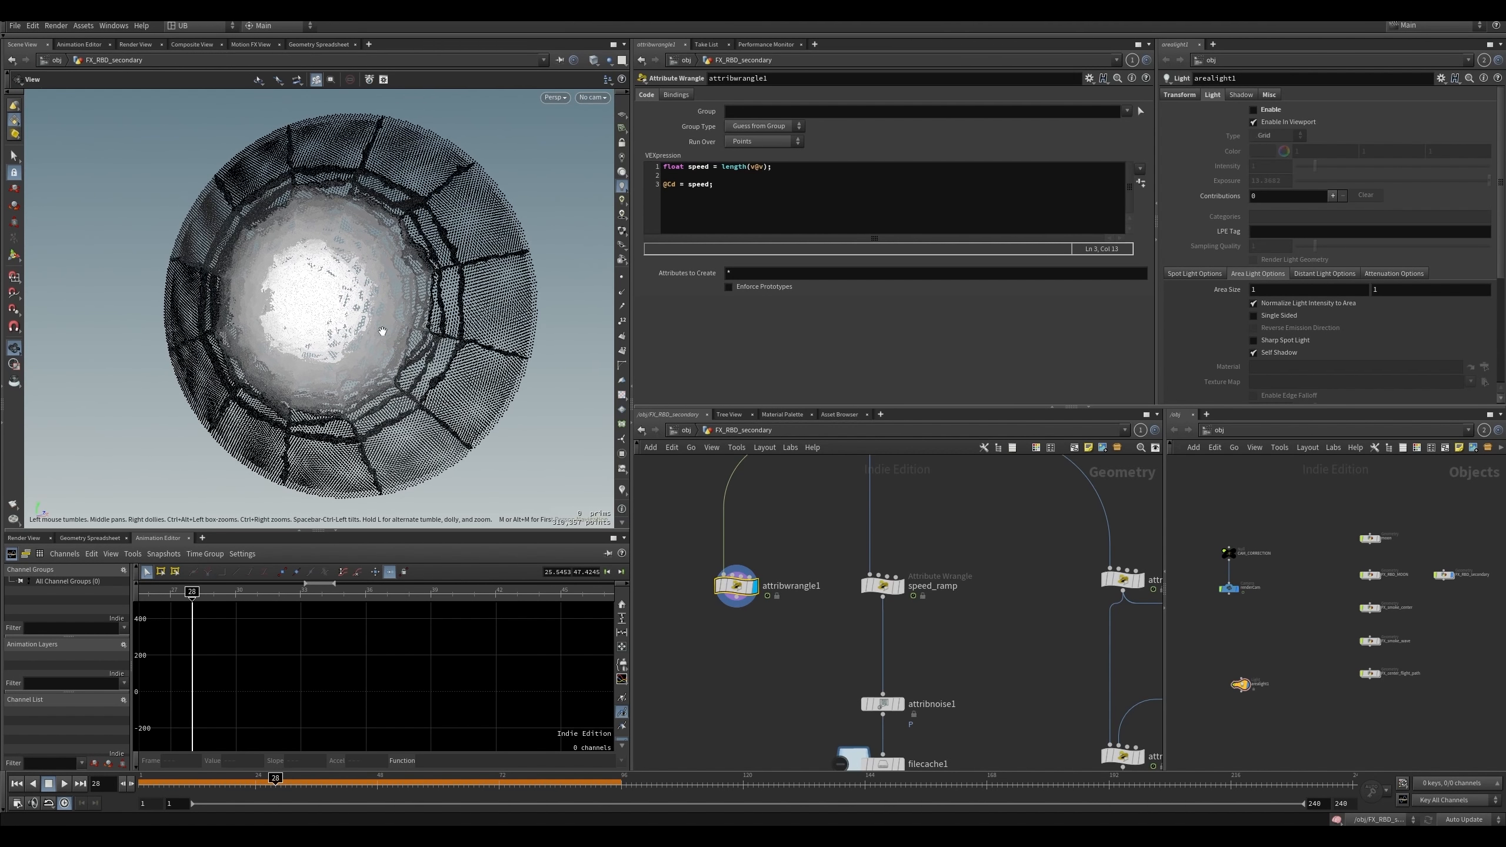
{"action": "left_click_drag", "start_coordinate": [360, 318], "coordinate": [587, 260]}
{"action": "left_click", "coordinate": [781, 184]}
{"action": "key", "text": "Return"}
{"action": "key", "text": "Return"}
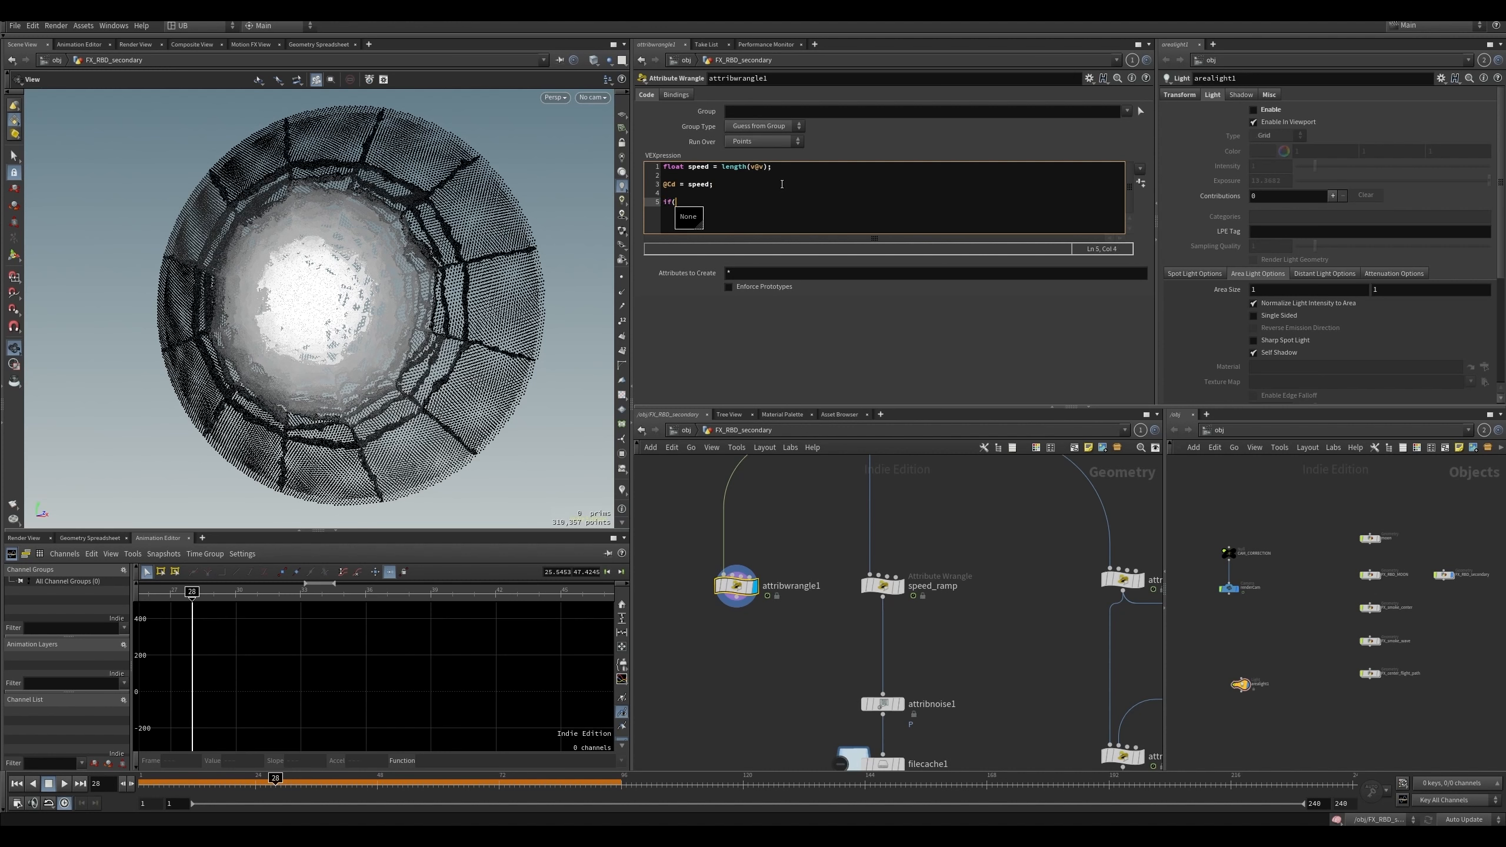
{"action": "type", "text": "if(speed < ch()"}
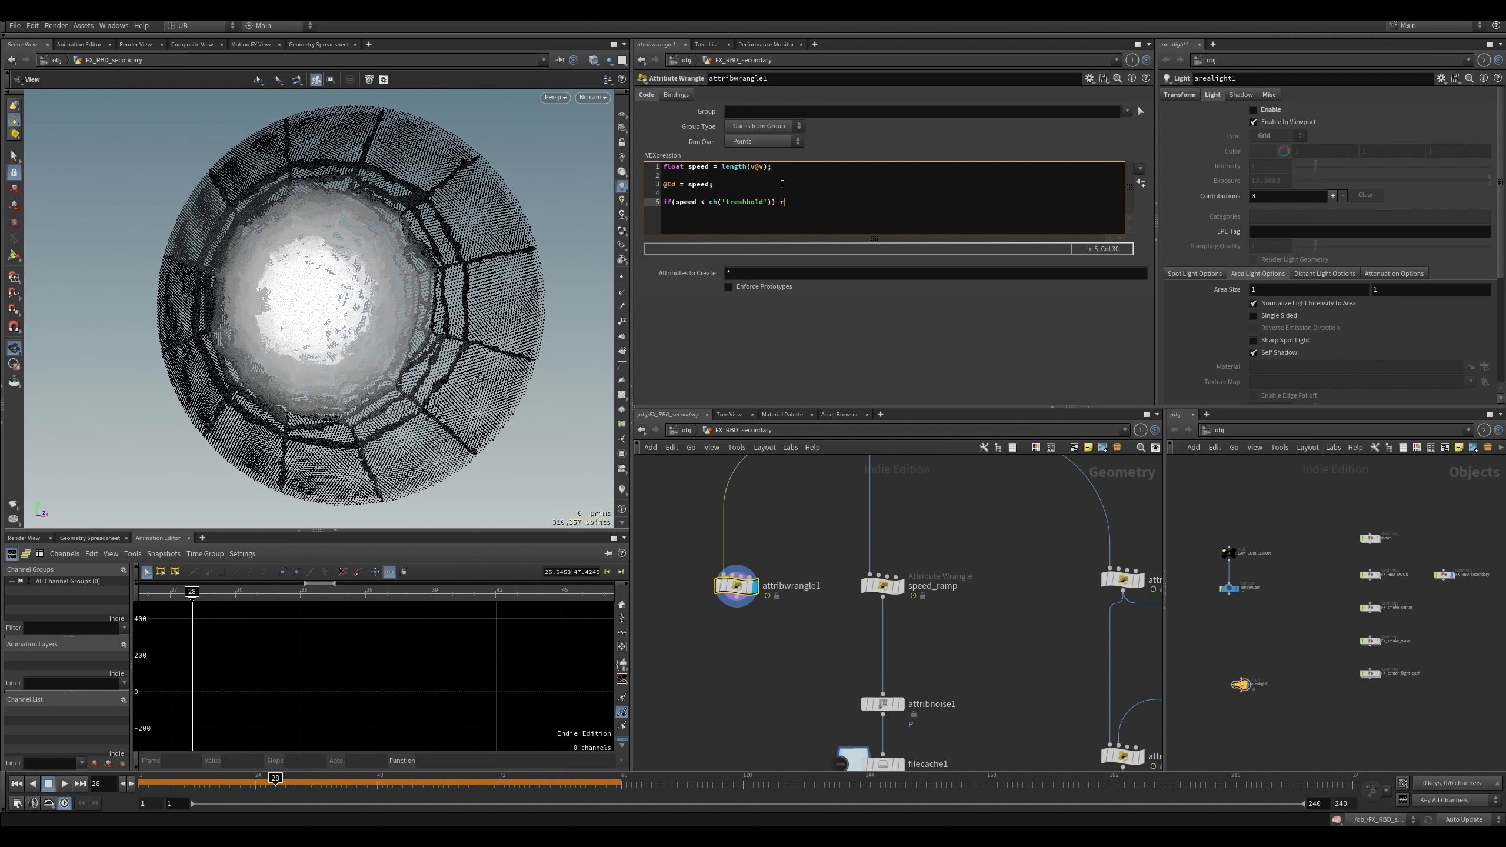
{"action": "type", "text": "emovepoint(0,@id);"}
- Create the wrangle's threshold parameter from the code, test how it culls slow points, and set it to 0.237
{"action": "left_click", "coordinate": [1140, 184]}
{"action": "left_click_drag", "start_coordinate": [771, 305], "coordinate": [843, 295]}
{"action": "type", "text": "0,"}
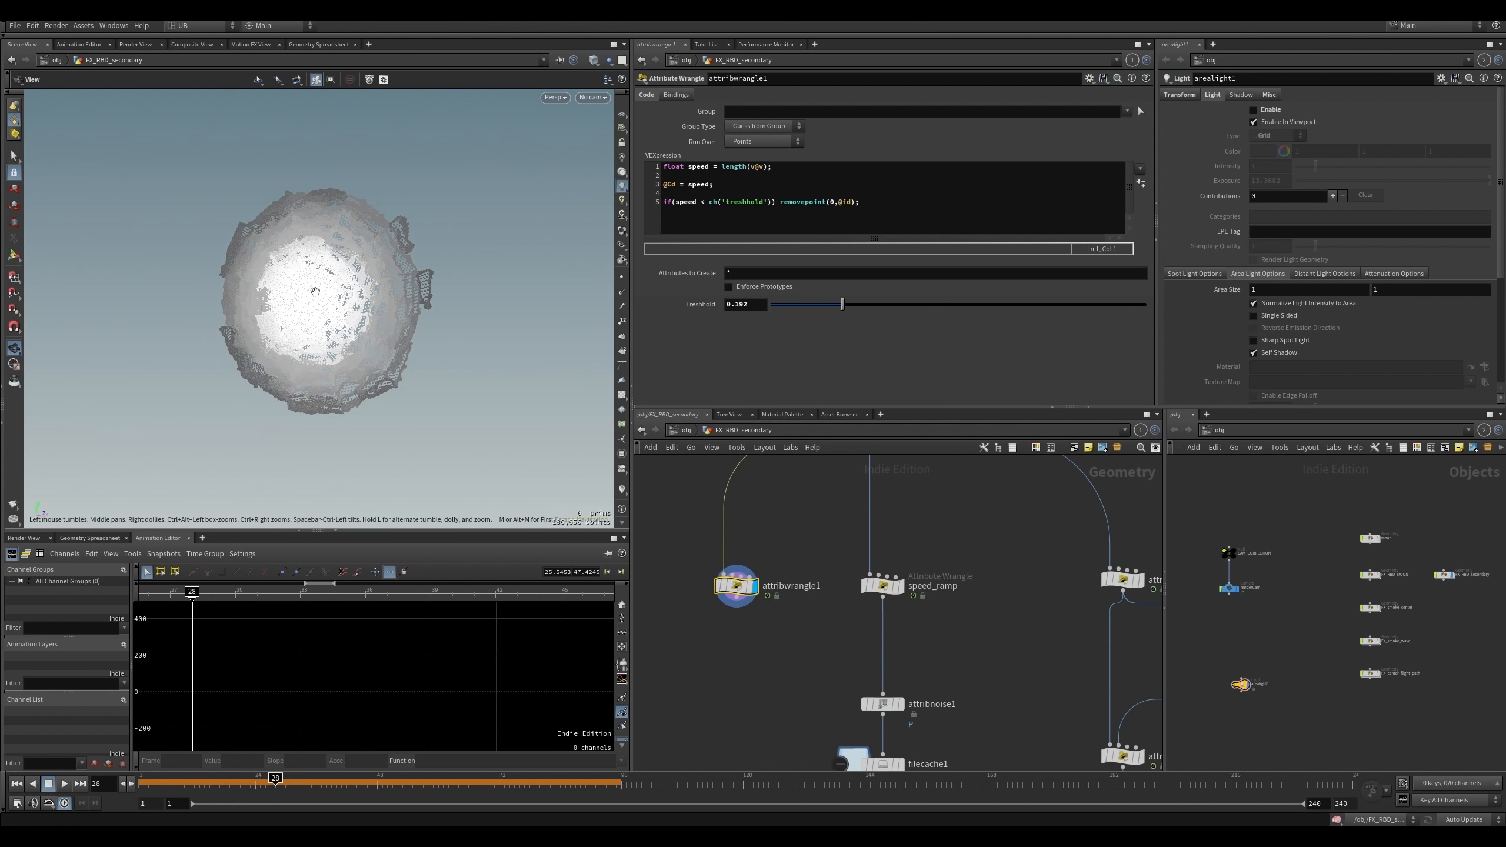
{"action": "left_click_drag", "start_coordinate": [841, 304], "coordinate": [770, 304]}
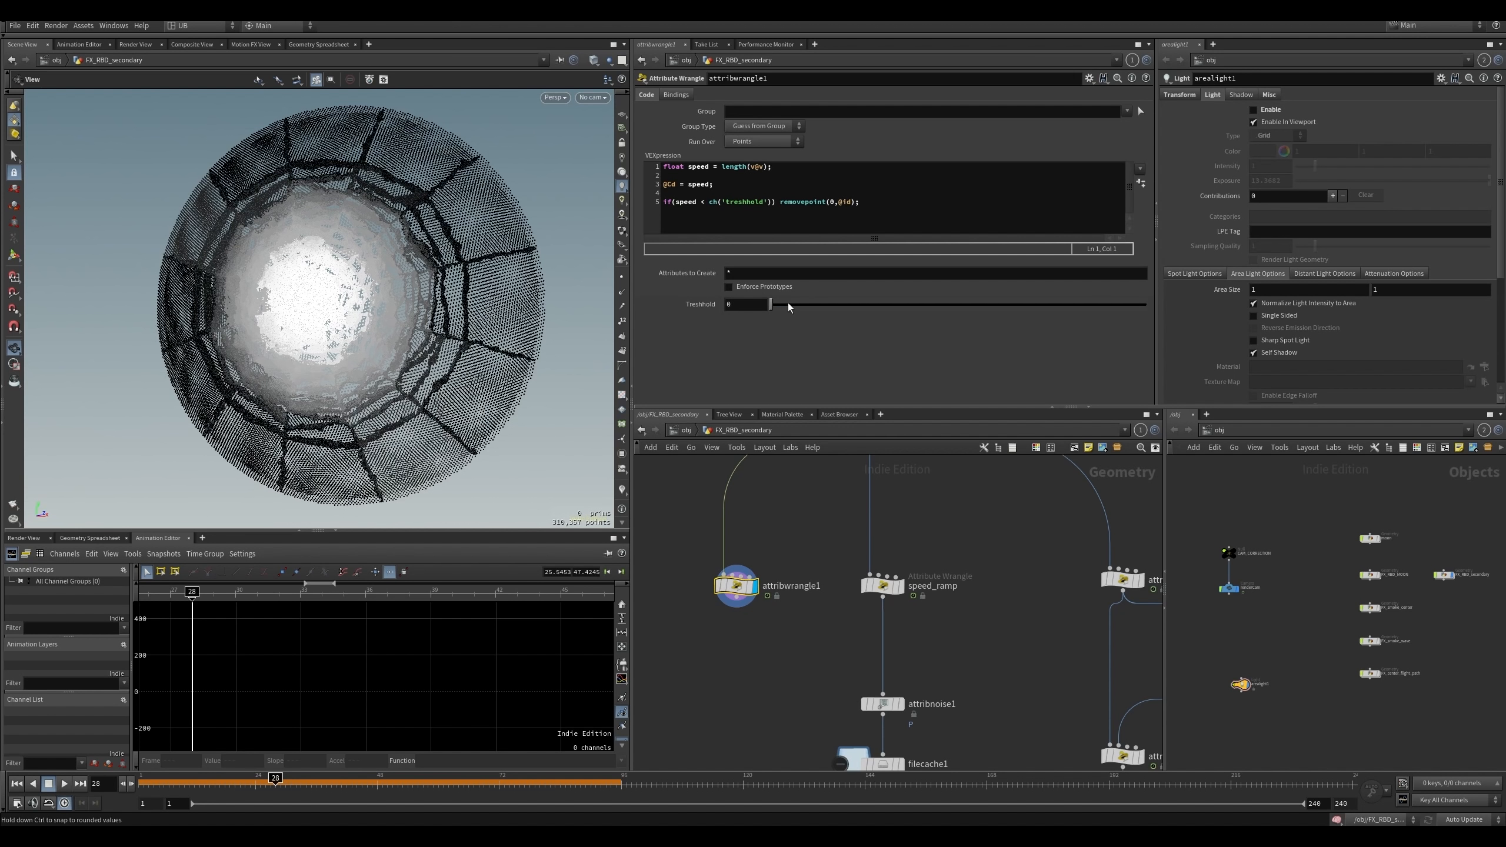
{"action": "left_click_drag", "start_coordinate": [788, 306], "coordinate": [859, 304]}
- Insert speed = fit(speed,ch('min'),ch('max'),0,1); directly below the speed declaration in the wrangle
{"action": "left_click", "coordinate": [825, 185]}
{"action": "key", "text": "Return"}
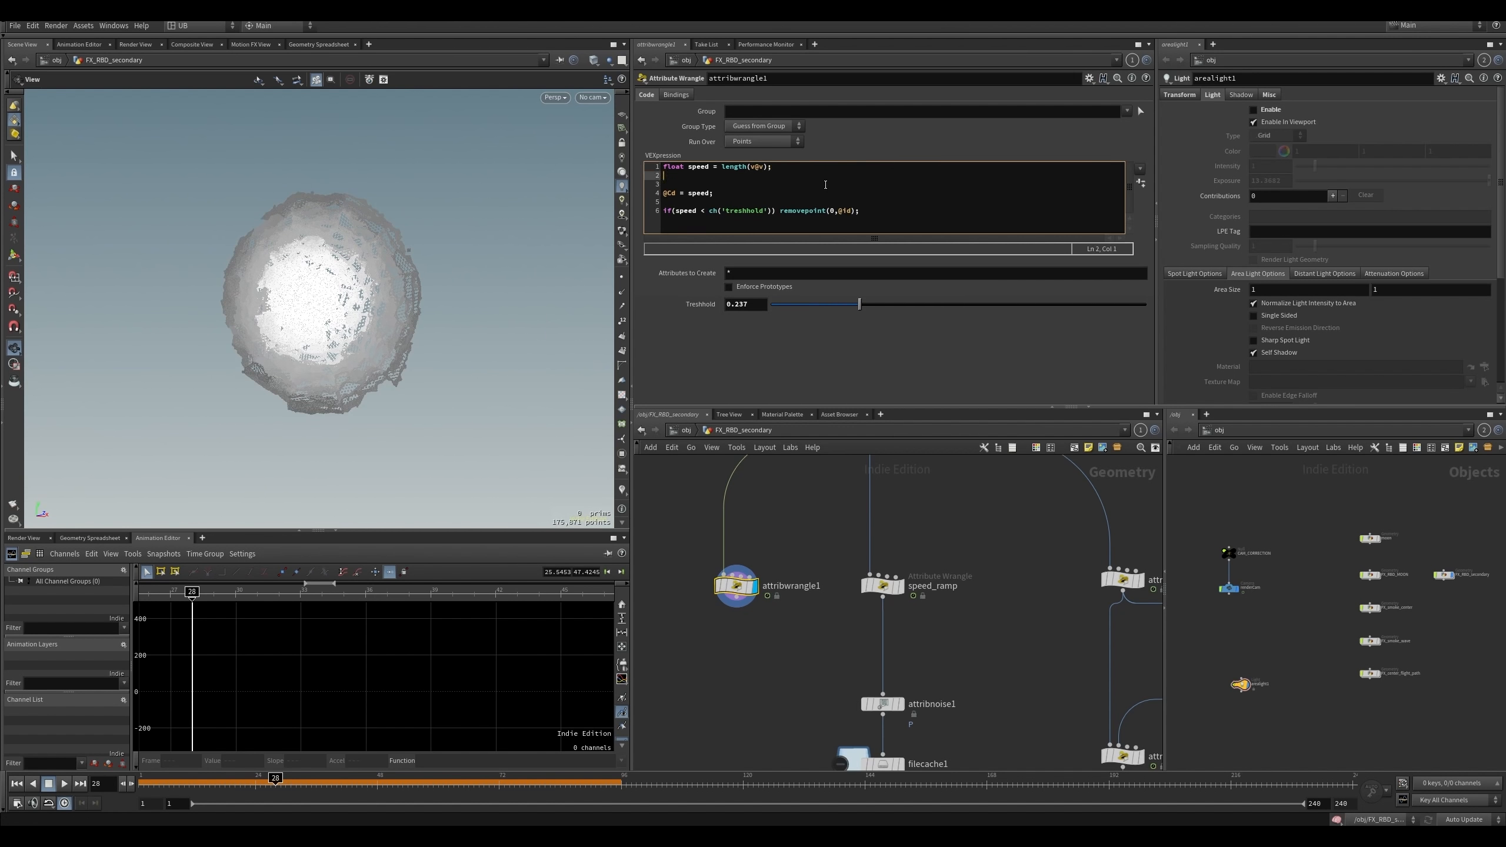
{"action": "type", "text": "speed = fit(speed,ch"}
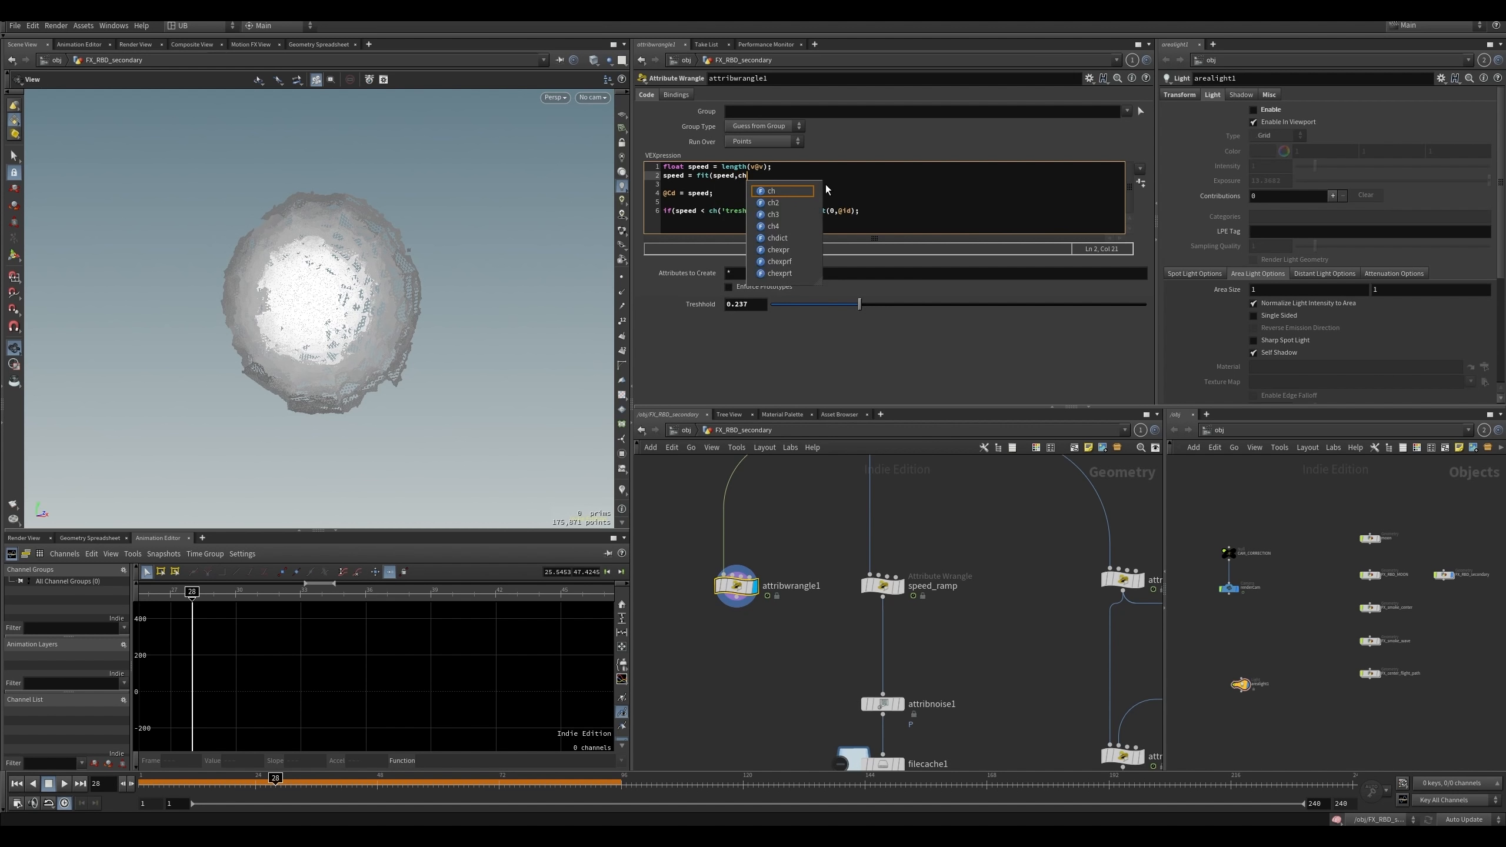
{"action": "type", "text": "('"}
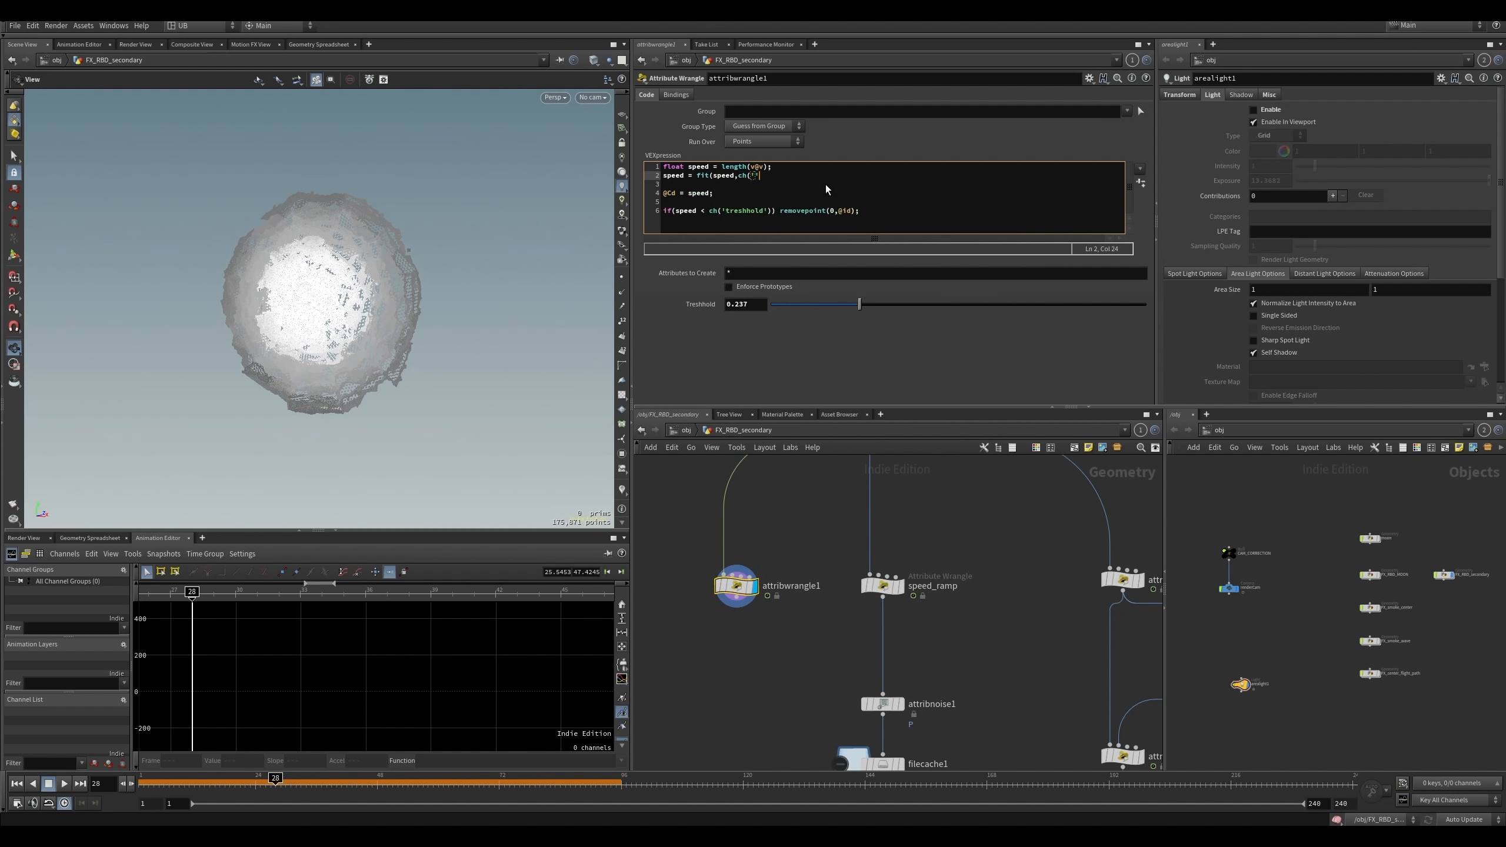
{"action": "key", "text": "BackSpace"}
{"action": "type", "text": "min')"}
{"action": "key", "text": "shift+Left"}
{"action": "key", "text": "shift+Left"}
{"action": "key", "text": "shift+Left"}
{"action": "key", "text": "shift+Left"}
{"action": "key", "text": "shift+Left"}
{"action": "key", "text": "shift+Left"}
{"action": "key", "text": "shift+Left"}
{"action": "key", "text": "shift+Left"}
{"action": "key", "text": "shift+Left"}
{"action": "key", "text": "End"}
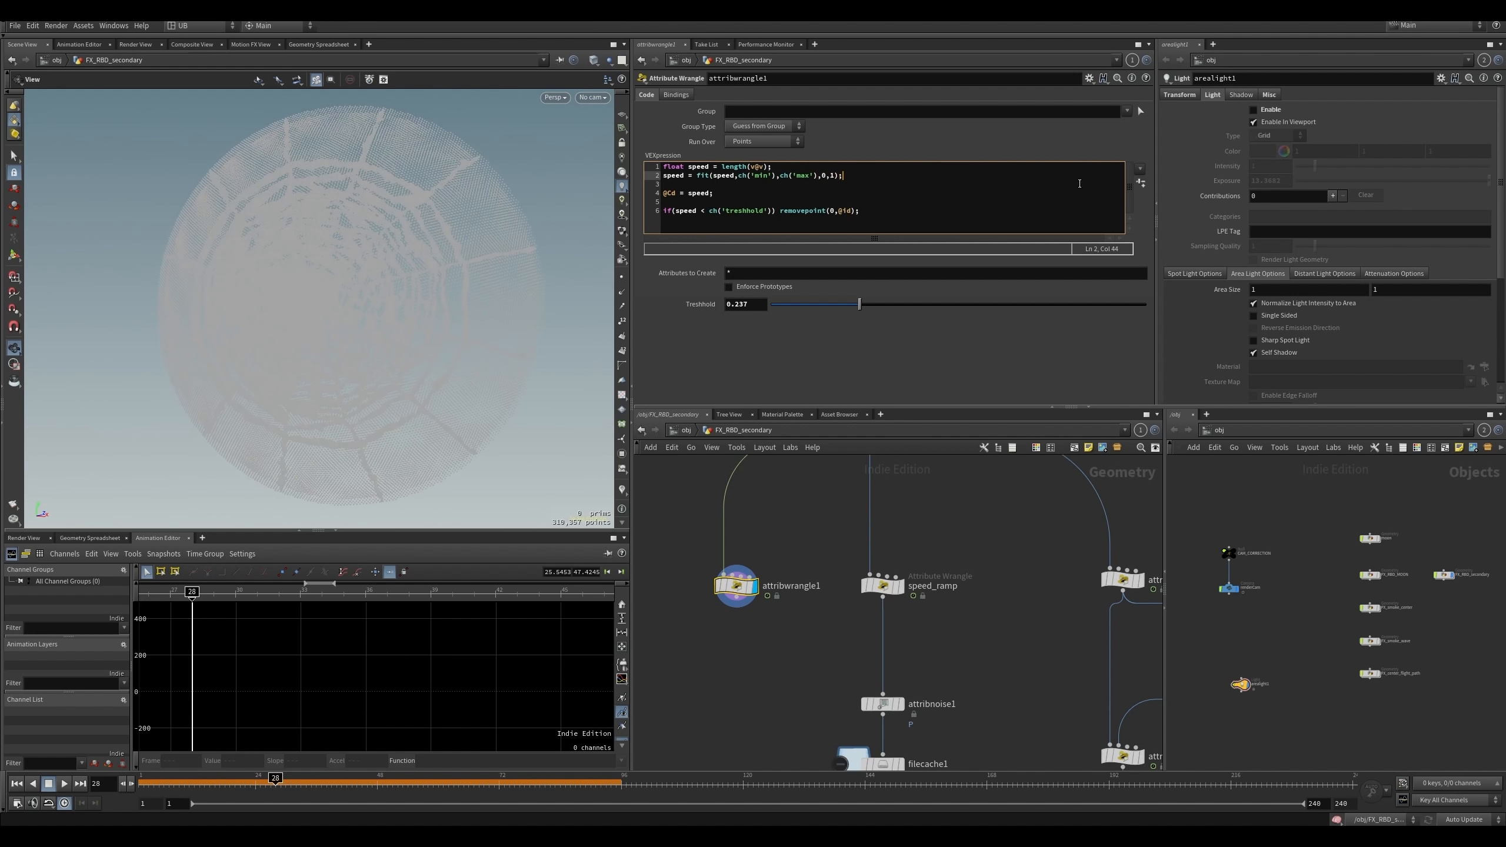
- Create the Min and Max parameters from the code and set Min to 0.061 and Max to 1
{"action": "left_click", "coordinate": [1140, 183]}
{"action": "left_click_drag", "start_coordinate": [821, 334], "coordinate": [1111, 333]}
{"action": "left_click_drag", "start_coordinate": [877, 315], "coordinate": [841, 319]}
{"action": "left_click_drag", "start_coordinate": [1111, 333], "coordinate": [1147, 334]}
{"action": "left_click_drag", "start_coordinate": [841, 319], "coordinate": [794, 319]}
- Insert speed = chramp('speedramp',speed); below the fit line in the wrangle
{"action": "left_click", "coordinate": [871, 178]}
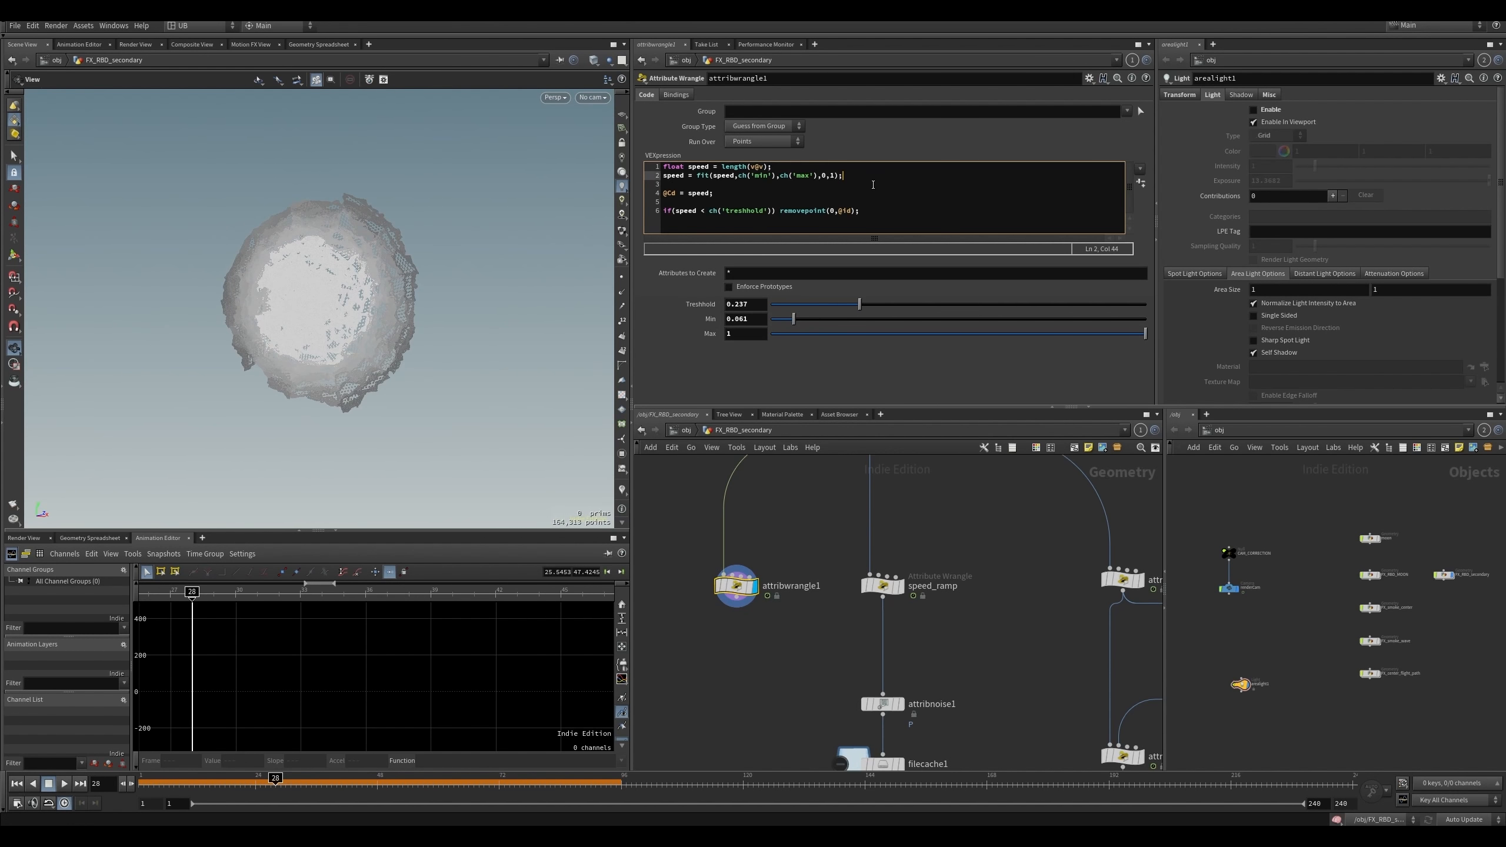
{"action": "key", "text": "Return"}
{"action": "type", "text": "speed = "}
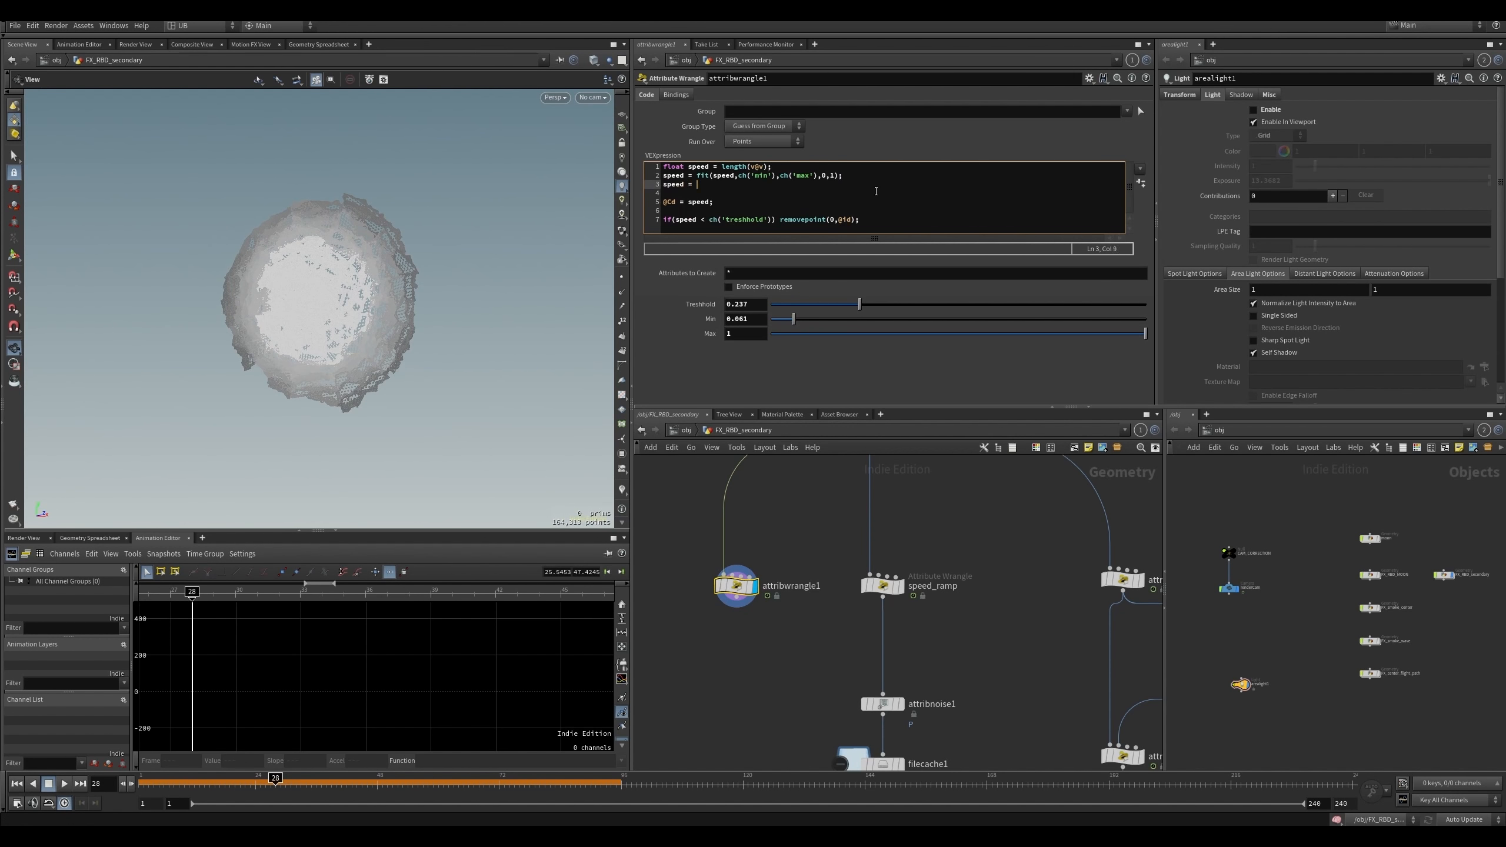
{"action": "type", "text": "chram"}
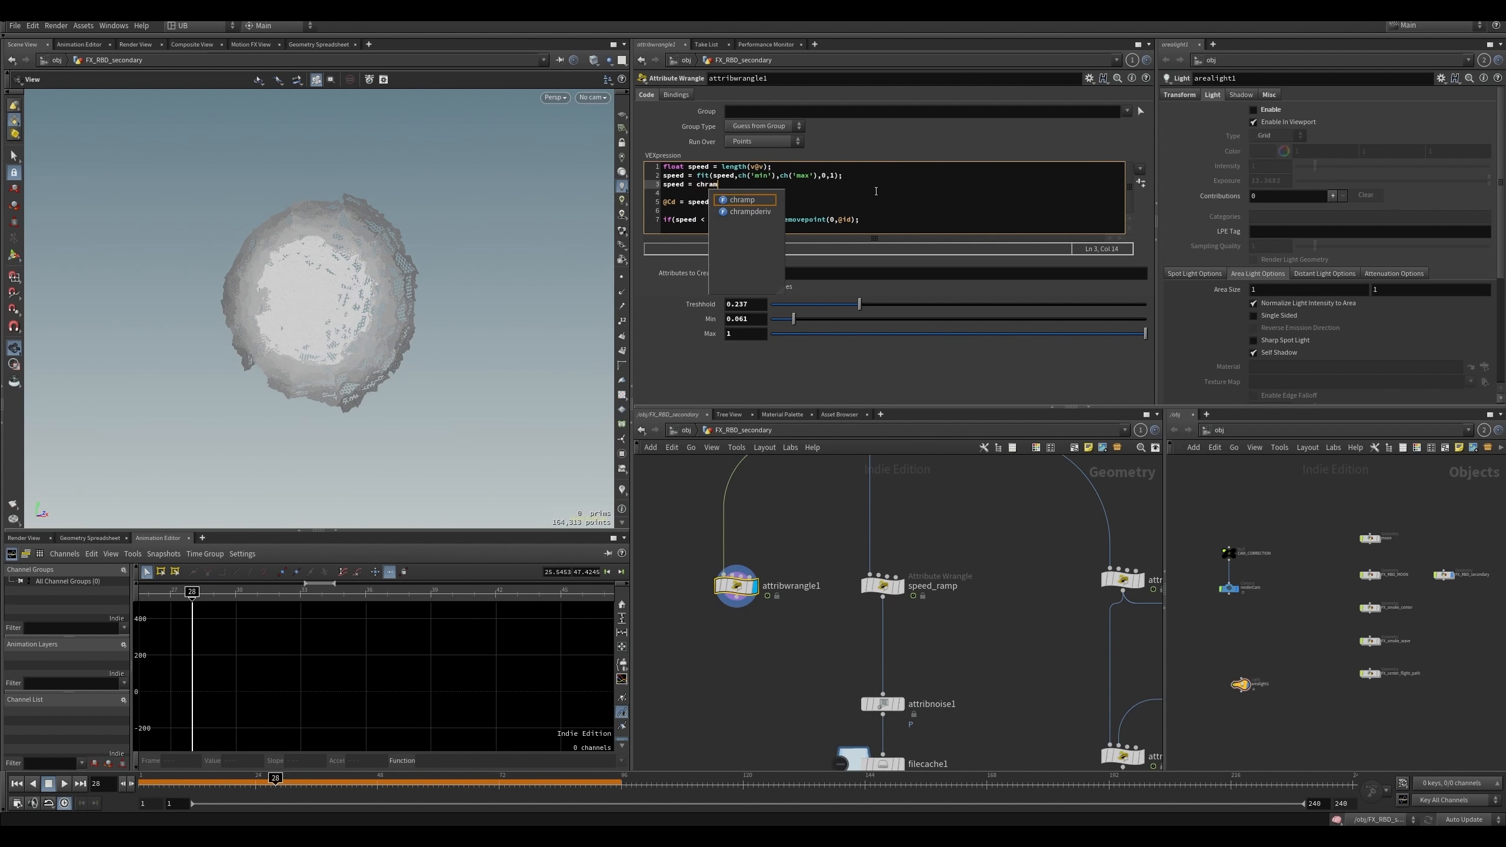
{"action": "type", "text": "p('spee"}
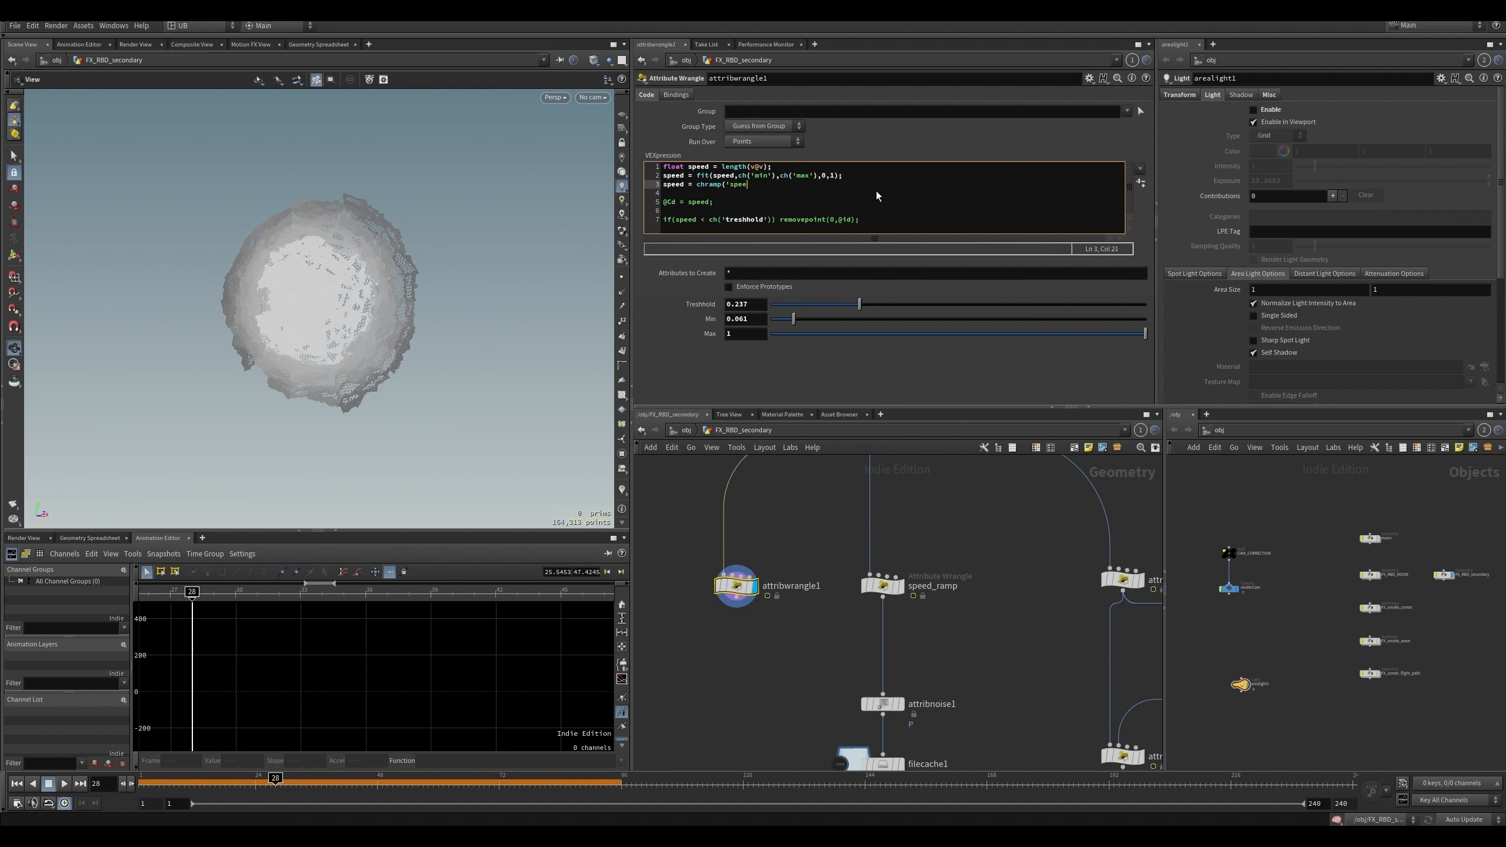
{"action": "type", "text": "dramp',speed);"}
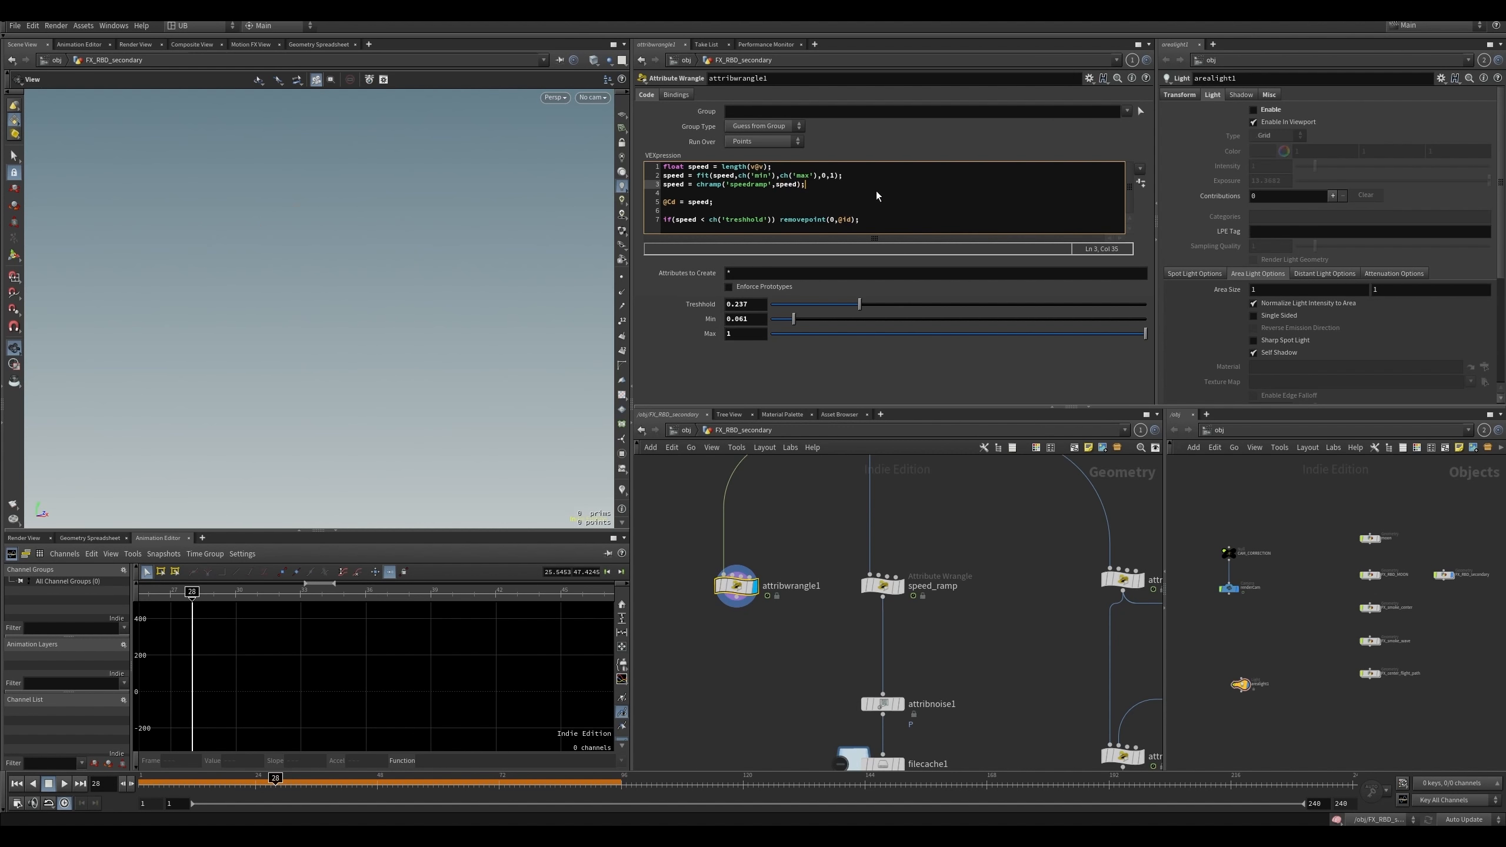
- Create the speedramp parameter and shape its curve with a peak near position 0.42 and the end point at about 0.26
{"action": "left_click_drag", "start_coordinate": [680, 176], "coordinate": [807, 184]}
{"action": "left_click", "coordinate": [1141, 183]}
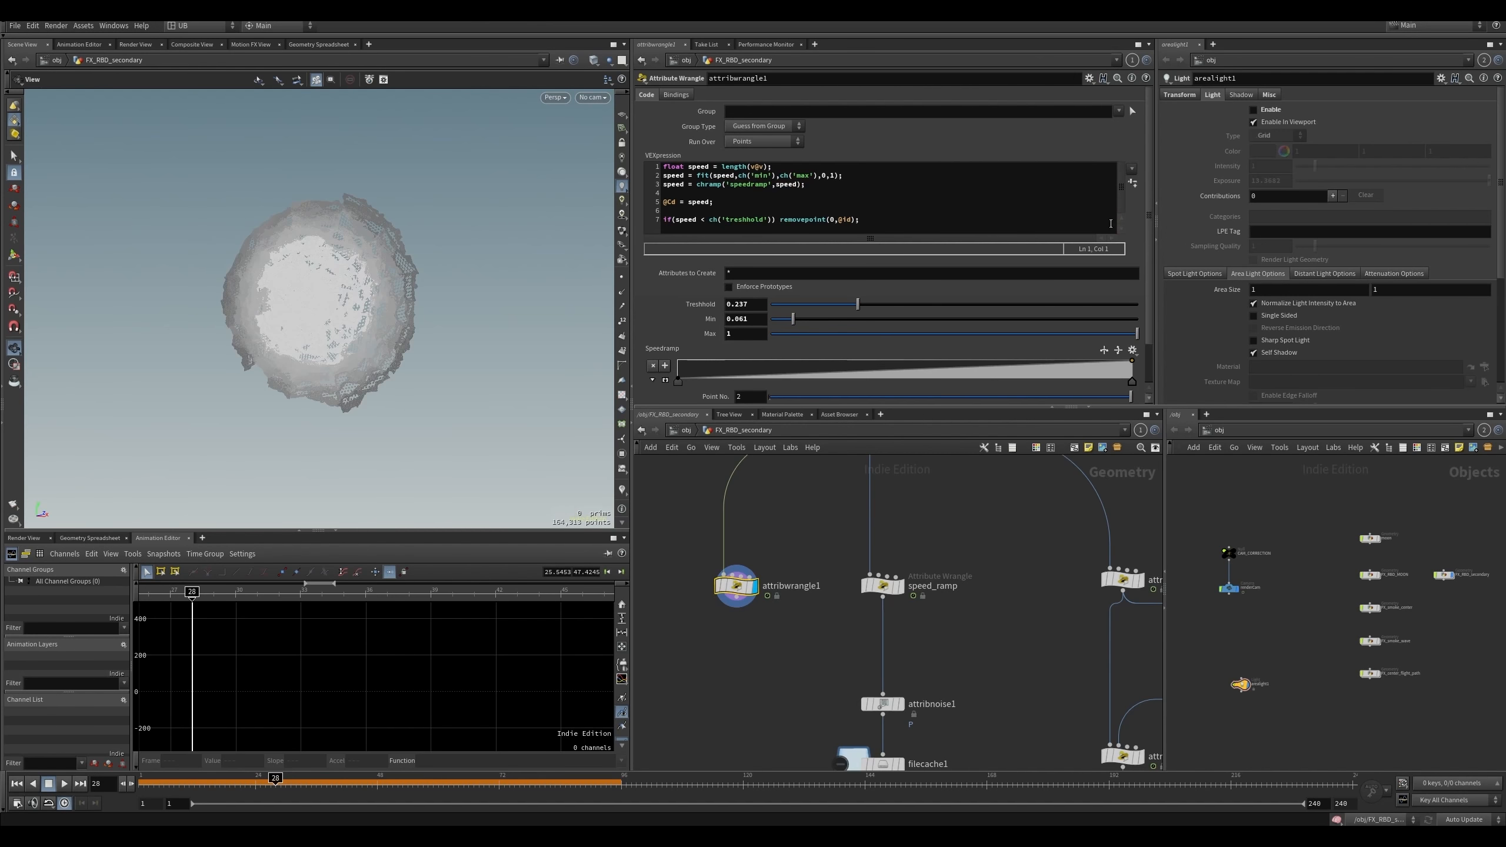
{"action": "scroll", "coordinate": [1049, 335], "scroll_direction": "down", "scroll_amount": 2}
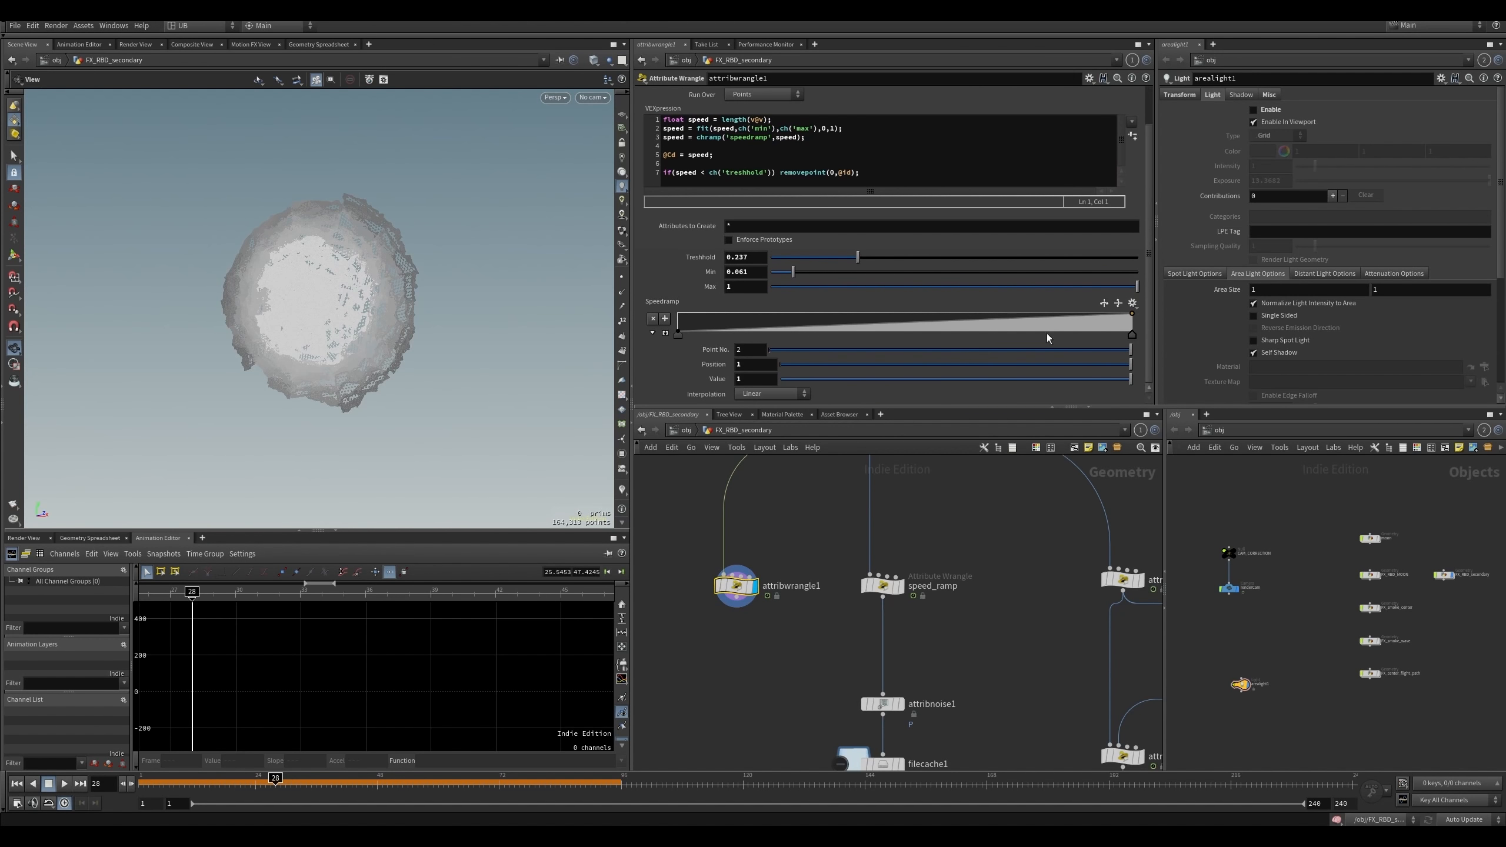
{"action": "left_click", "coordinate": [665, 333]}
{"action": "left_click_drag", "start_coordinate": [1008, 248], "coordinate": [870, 216]}
{"action": "left_click_drag", "start_coordinate": [1132, 215], "coordinate": [1153, 298]}
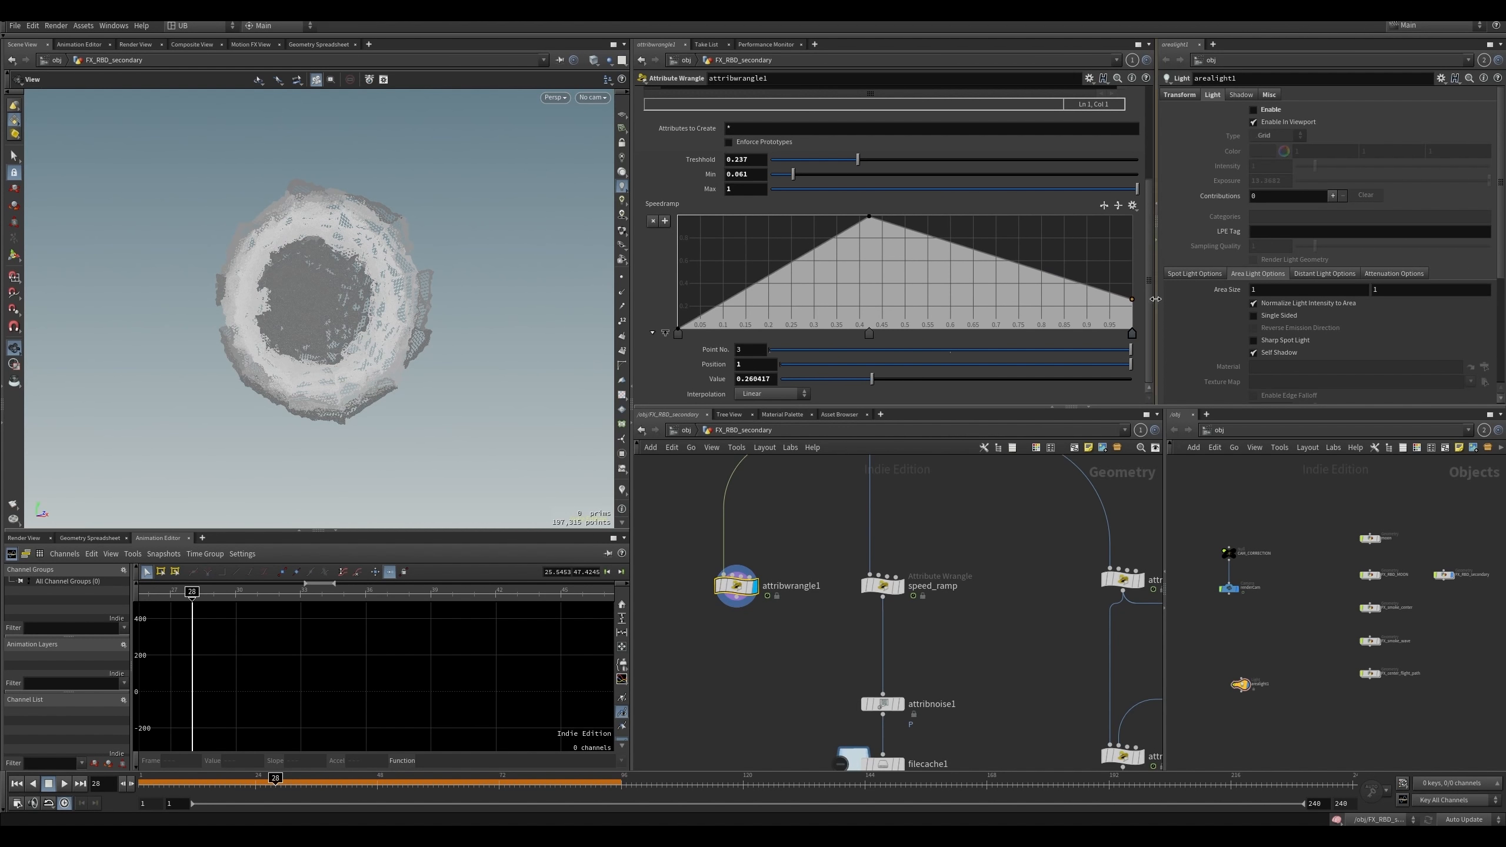
- Set the threshold to 0.223 and reshape the speed ramp with its end point at 0 and its peak at position 0.84
{"action": "scroll", "coordinate": [824, 221], "scroll_direction": "up", "scroll_amount": 1}
{"action": "mouse_move", "coordinate": [844, 178]}
{"action": "left_mouse_down"}
{"action": "mouse_move", "coordinate": [911, 180]}
{"action": "mouse_move", "coordinate": [853, 186]}
{"action": "left_mouse_up"}
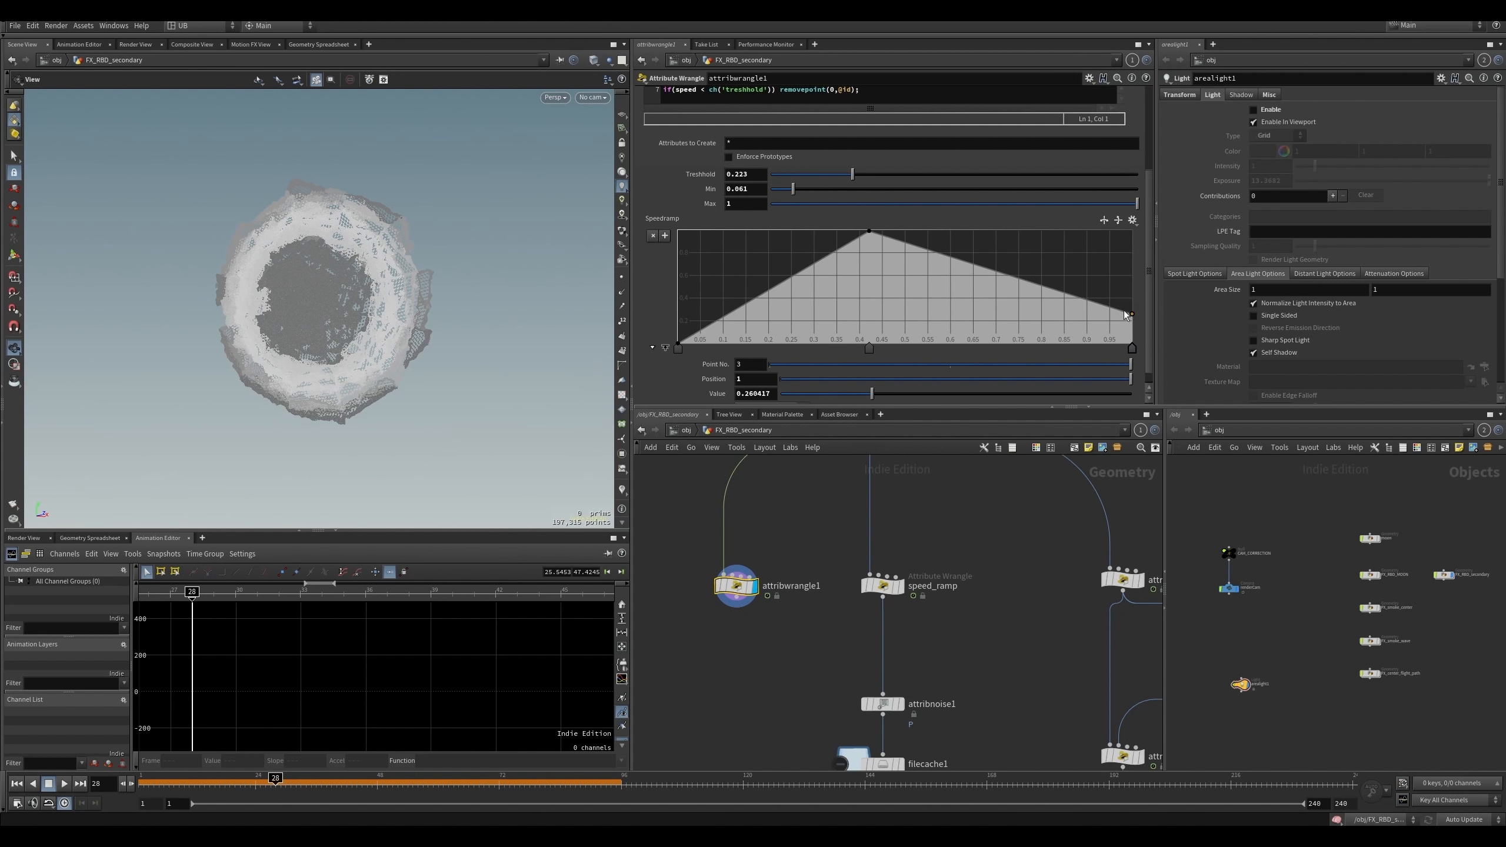
{"action": "left_click_drag", "start_coordinate": [1132, 314], "coordinate": [1133, 362]}
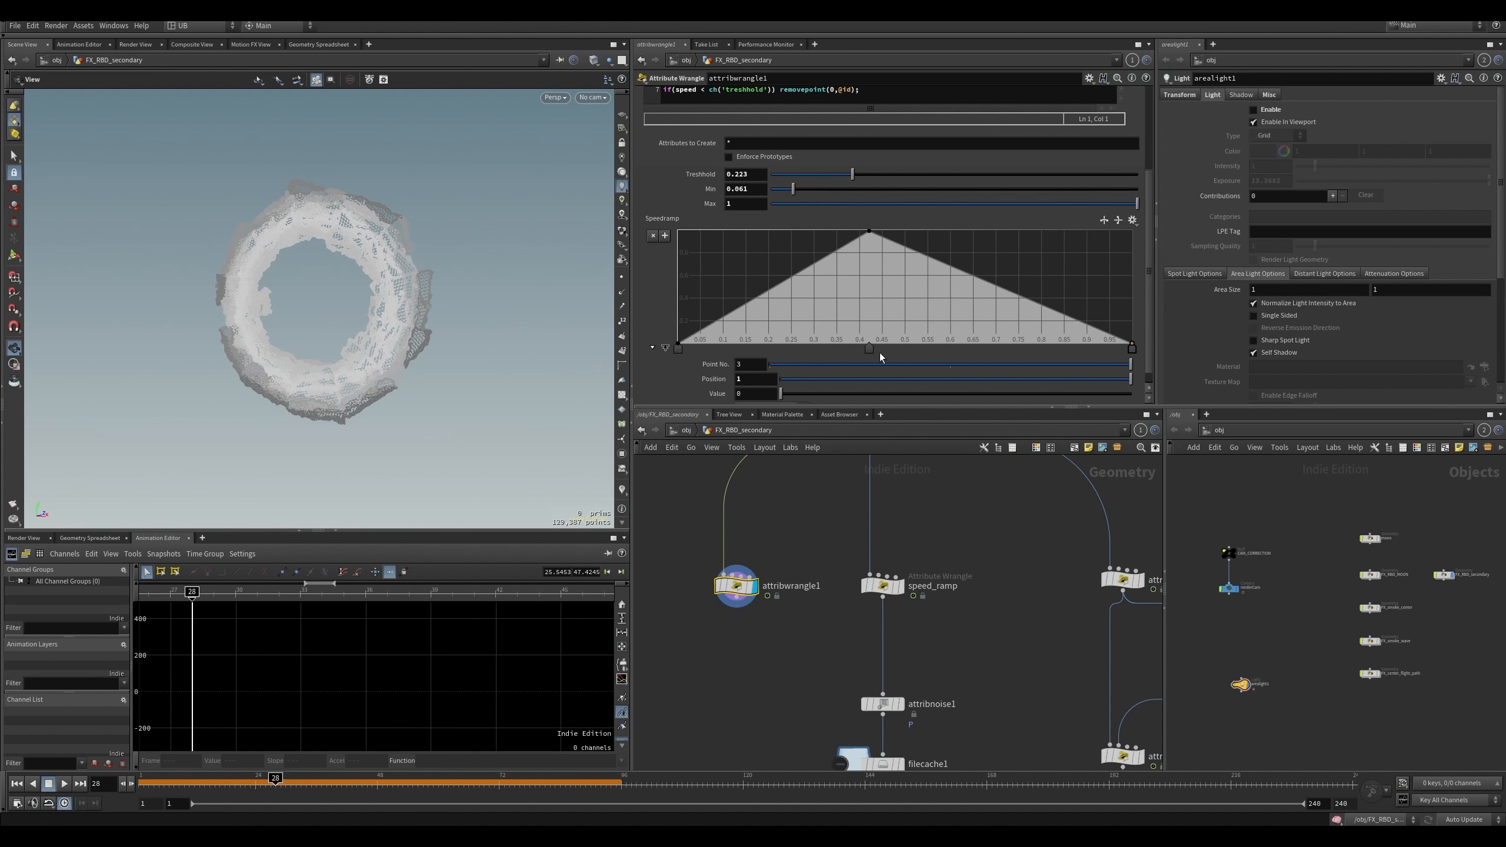
{"action": "left_click_drag", "start_coordinate": [870, 350], "coordinate": [1057, 316]}
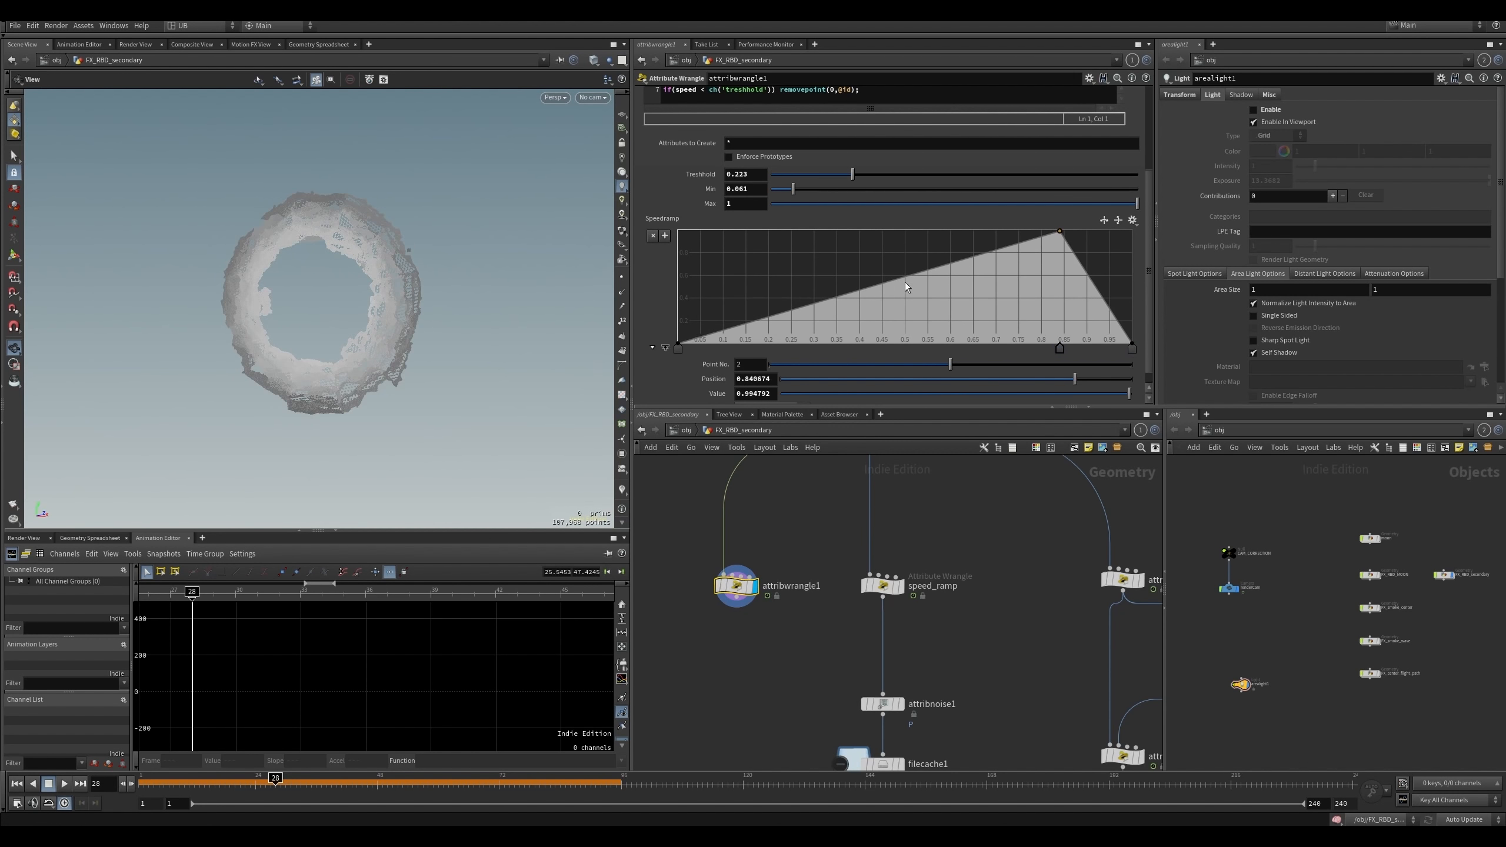
- Go to frame 26 and set the wrangle's Min to 0.111 and Max to 3.2
{"action": "mouse_move", "coordinate": [277, 781]}
{"action": "left_mouse_down"}
{"action": "mouse_move", "coordinate": [244, 780]}
{"action": "mouse_move", "coordinate": [265, 781]}
{"action": "left_mouse_up"}
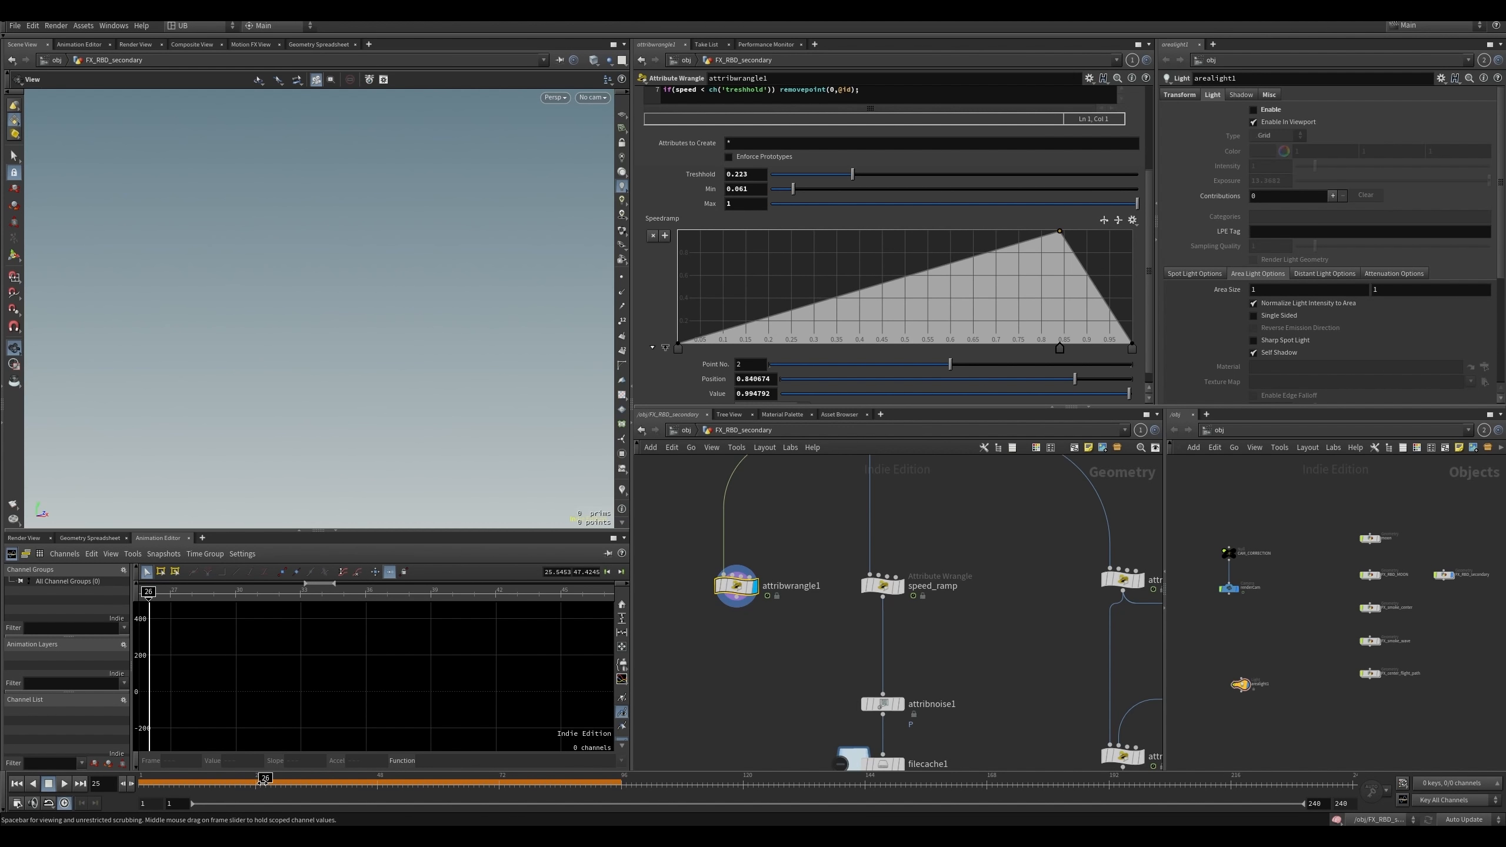
{"action": "mouse_move", "coordinate": [793, 189]}
{"action": "left_mouse_down"}
{"action": "mouse_move", "coordinate": [770, 190]}
{"action": "mouse_move", "coordinate": [811, 189]}
{"action": "left_mouse_up"}
{"action": "left_click_drag", "start_coordinate": [1136, 204], "coordinate": [1096, 204]}
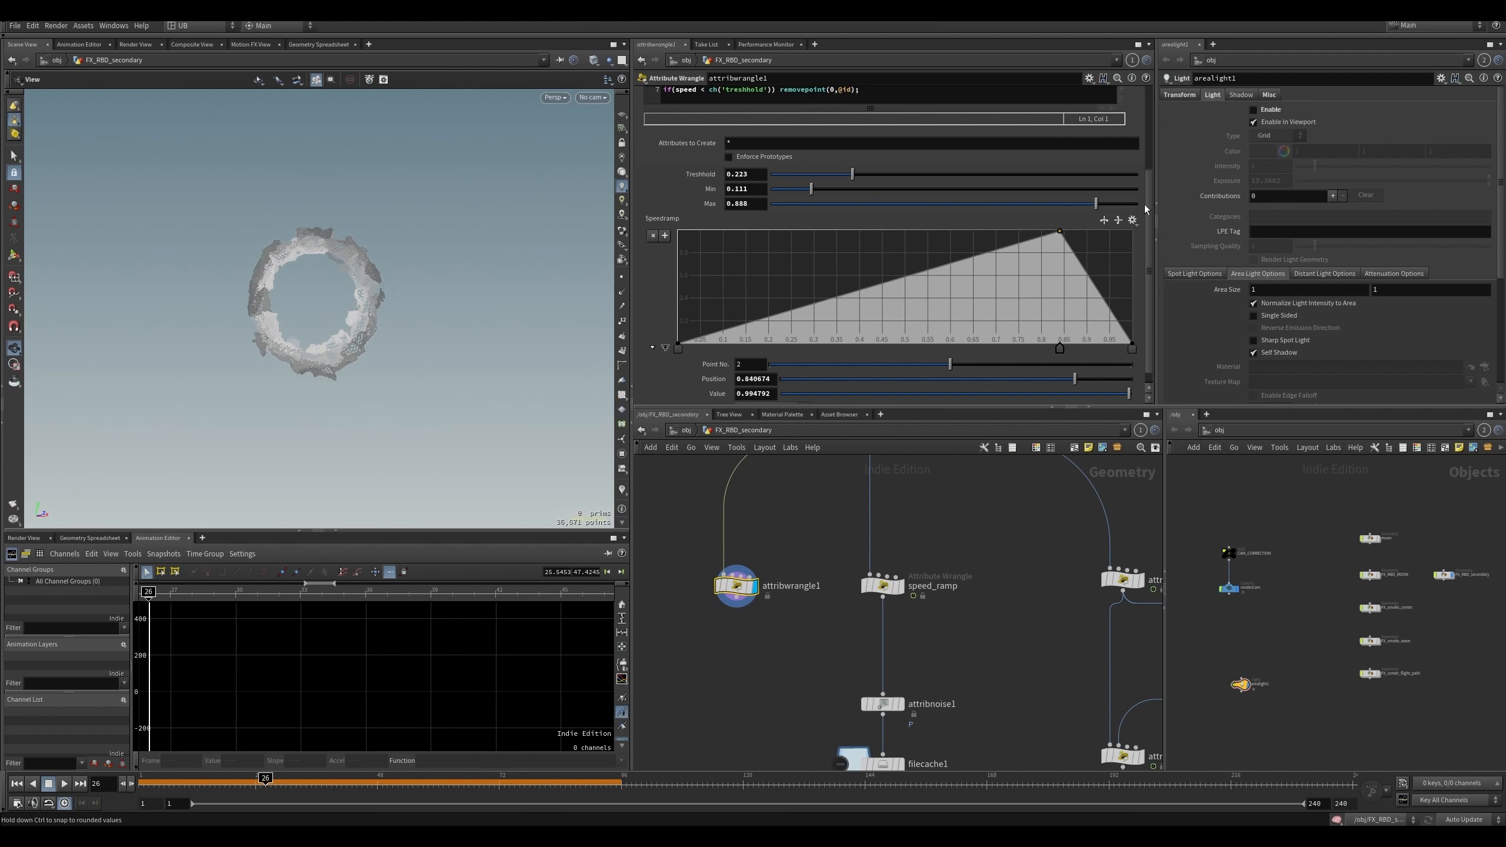
{"action": "middle_click_drag", "start_coordinate": [756, 204], "coordinate": [890, 204]}
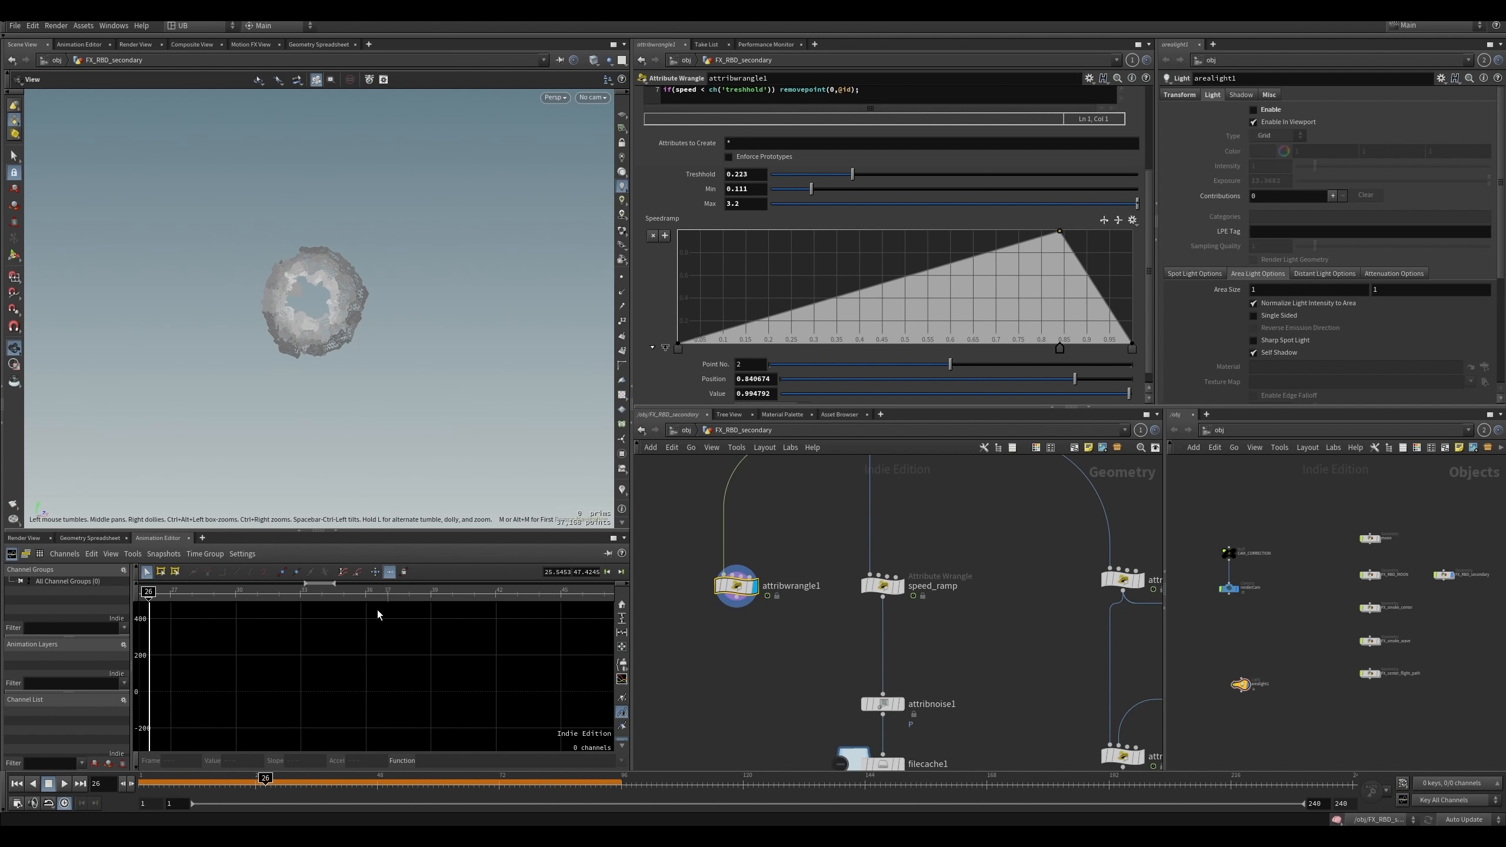
- Step back and forth between frames 24 and 36 to examine how the filtered points evolve, ending at frame 30
{"action": "left_click", "coordinate": [255, 784]}
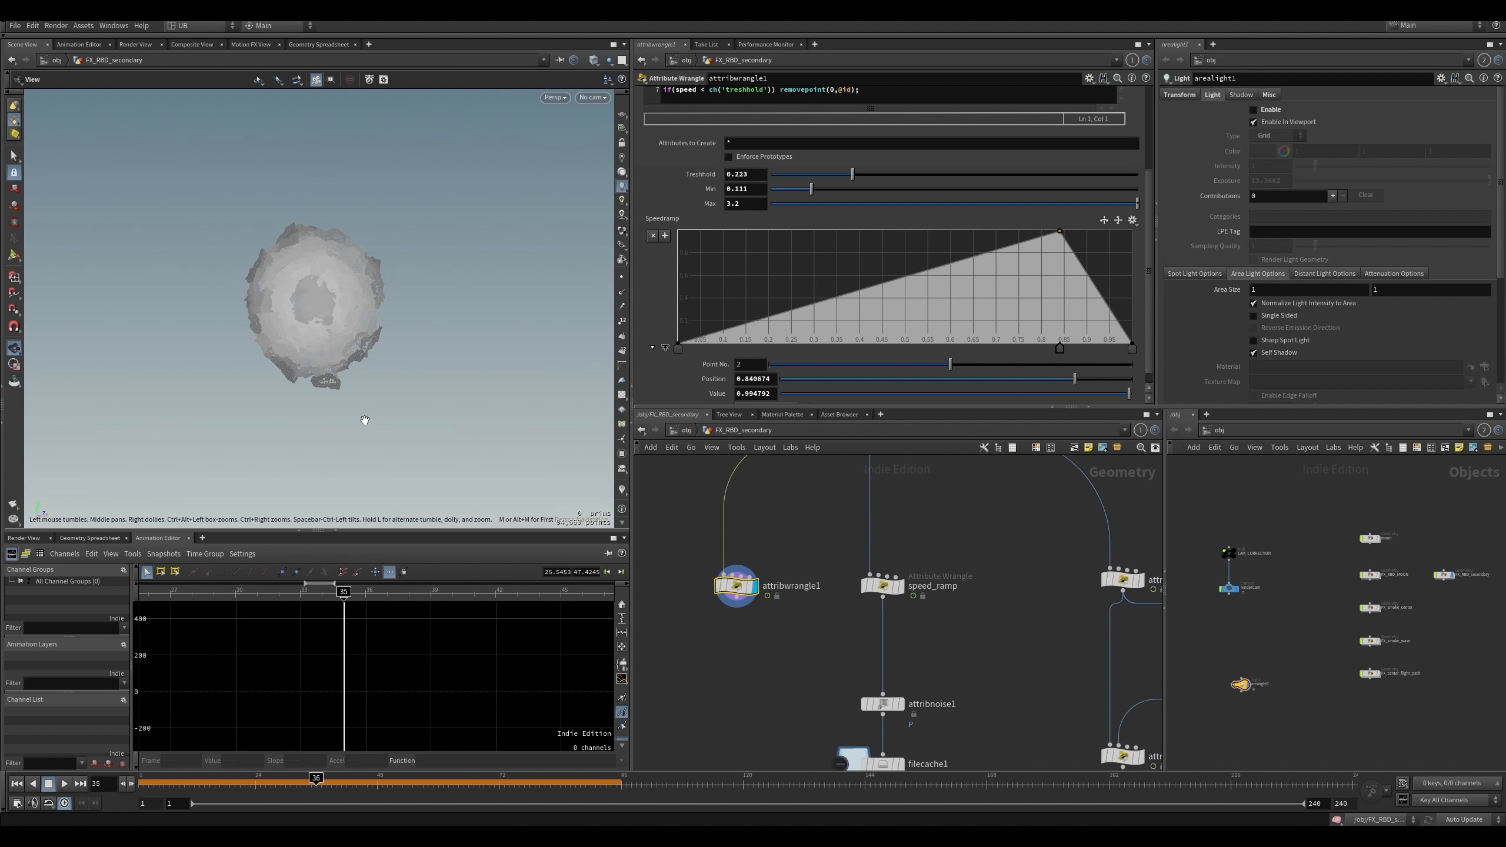
{"action": "key", "text": "Left"}
{"action": "key", "text": "Left"}
{"action": "key", "text": "Left"}
{"action": "key", "text": "Left"}
{"action": "key", "text": "Left"}
{"action": "key", "text": "Left"}
{"action": "key", "text": "Left"}
{"action": "key", "text": "Left"}
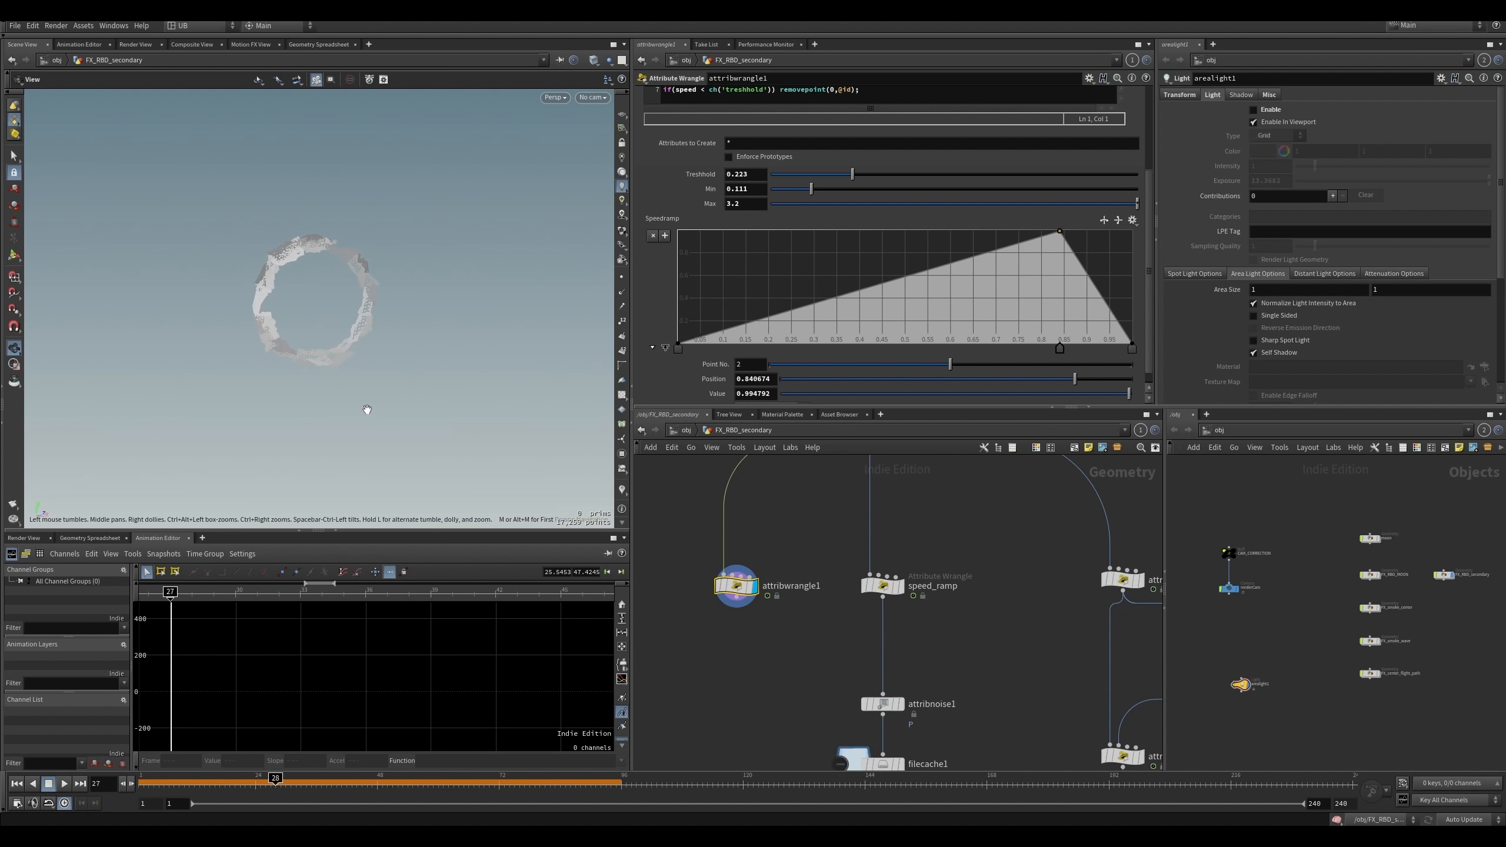
{"action": "key", "text": "Left"}
{"action": "key", "text": "Left"}
{"action": "key", "text": "Left"}
{"action": "key", "text": "Left"}
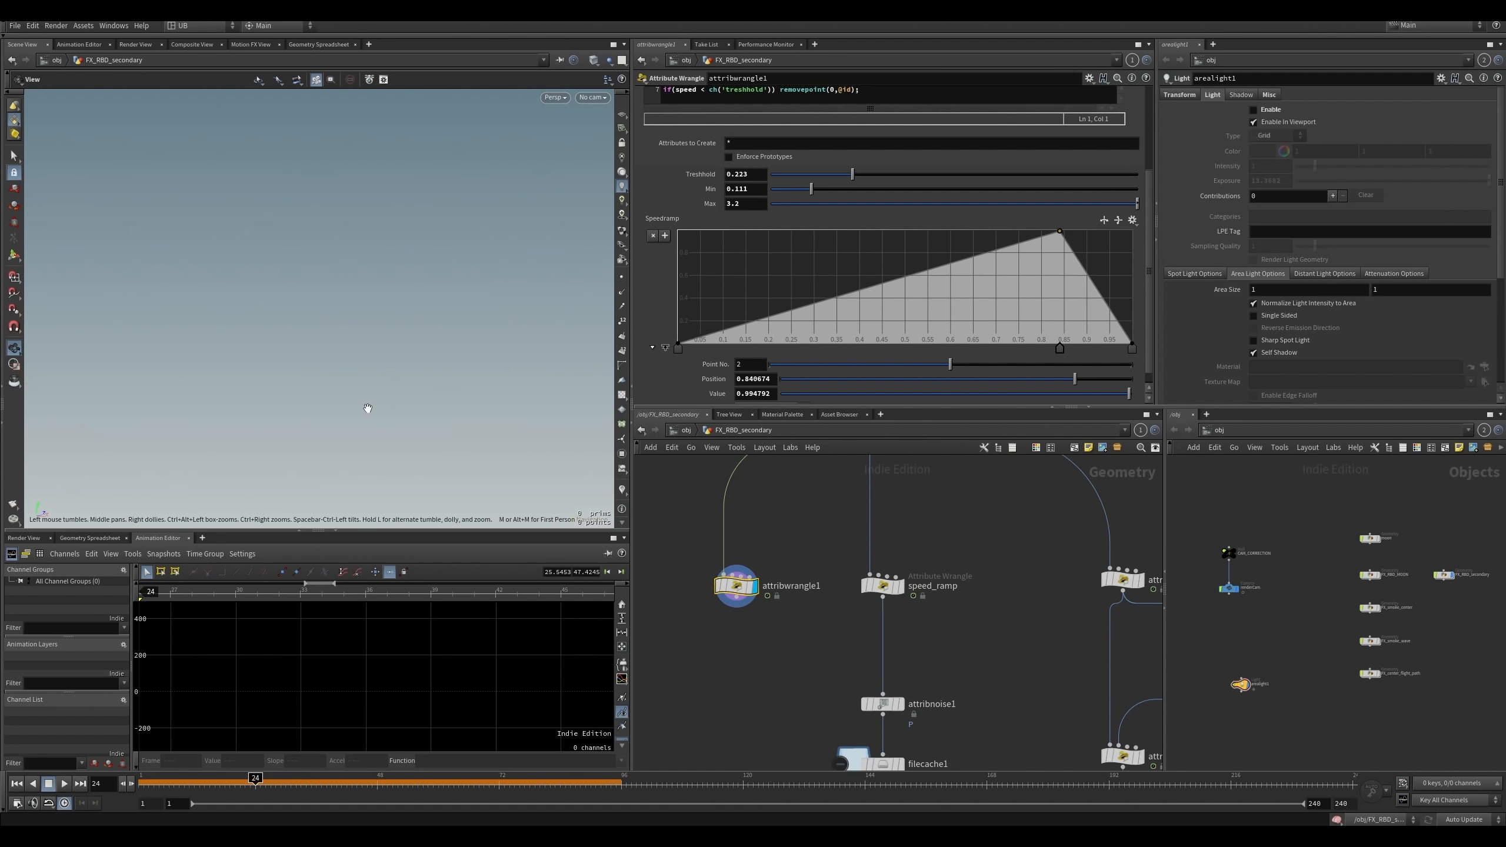
{"action": "key", "text": "Right"}
{"action": "key", "text": "Right"}
{"action": "key", "text": "Right"}
{"action": "key", "text": "Right"}
{"action": "key", "text": "Right"}
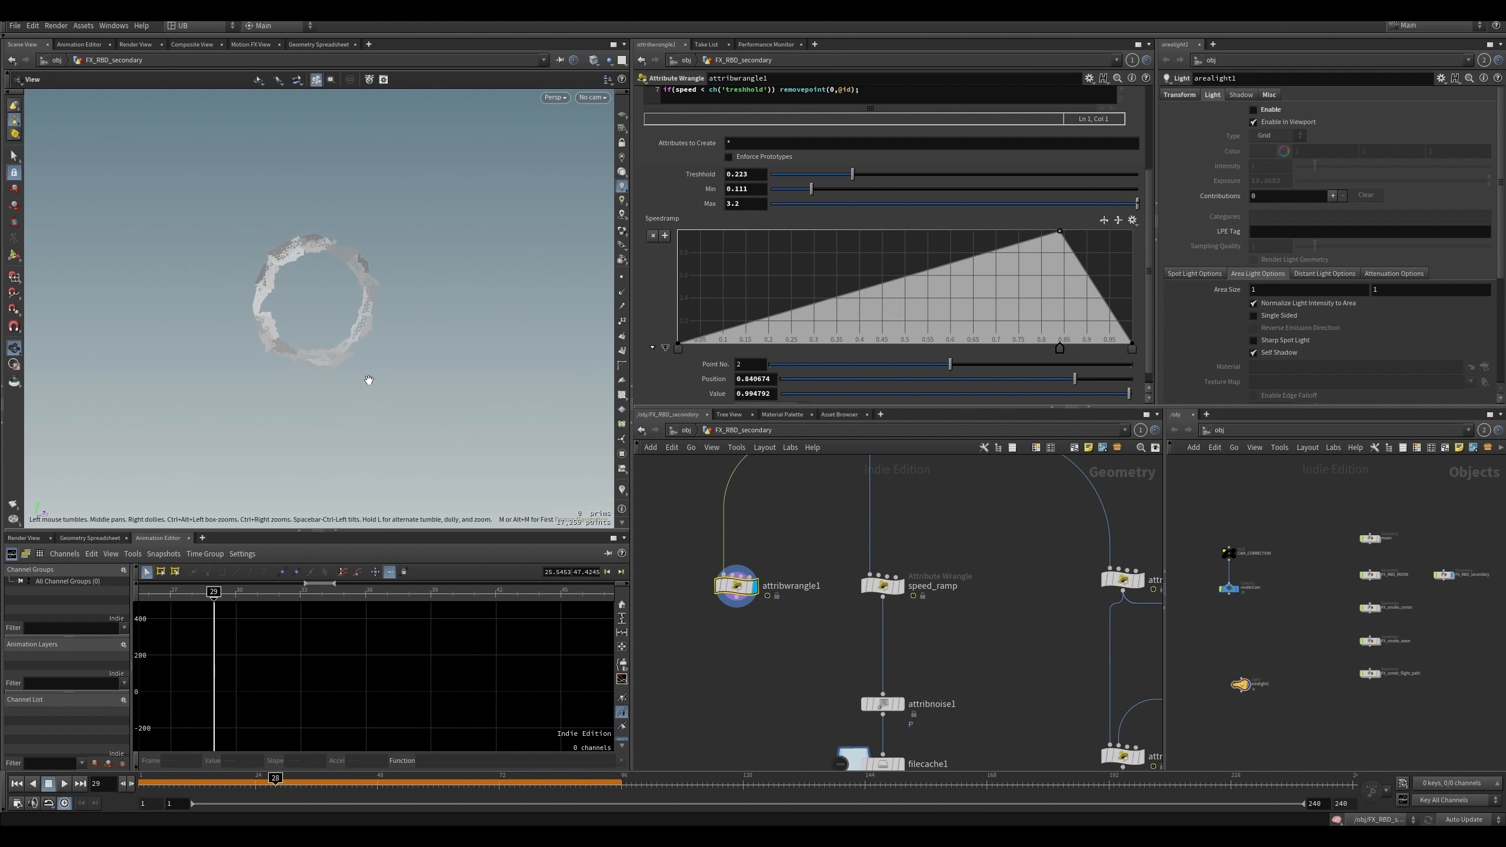
{"action": "key", "text": "Right"}
- Keyframe the wrangle's Max parameter at 3.2 on frame 30 and at 50 on frame 31
{"action": "left_click", "coordinate": [705, 205], "text": "alt"}
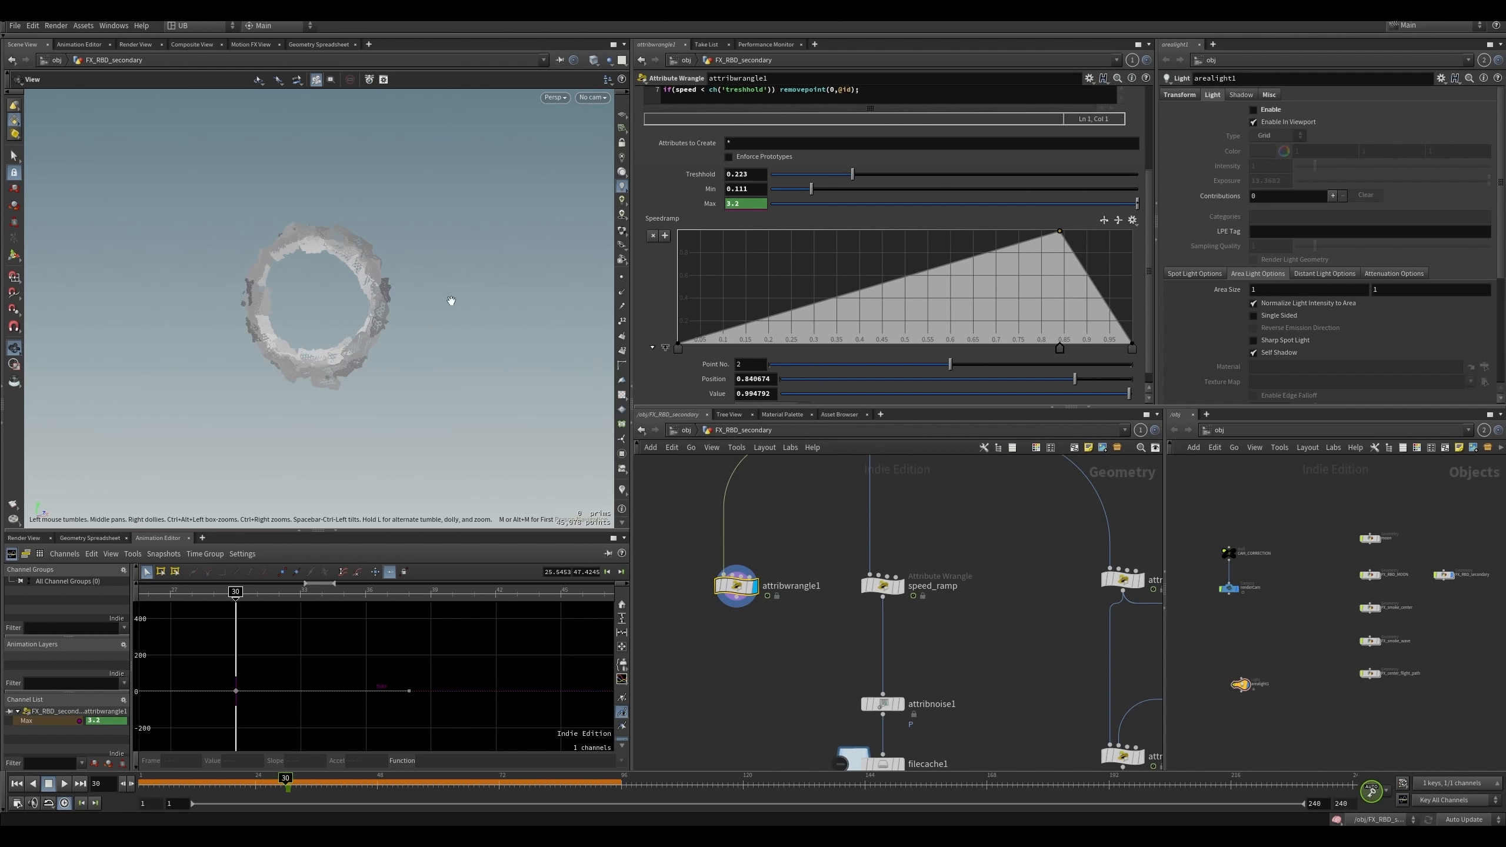
{"action": "key", "text": "Right"}
{"action": "left_click_drag", "start_coordinate": [745, 205], "coordinate": [630, 233]}
{"action": "type", "text": "50"}
{"action": "key", "text": "Return"}
- At frame 26, move the speed ramp's peak to position 0.944 and add a point at position 0.224 with value 0.67
{"action": "key", "text": "Left"}
{"action": "key", "text": "Left"}
{"action": "key", "text": "Left"}
{"action": "key", "text": "Left"}
{"action": "key", "text": "Left"}
{"action": "left_click_drag", "start_coordinate": [1059, 348], "coordinate": [1106, 342]}
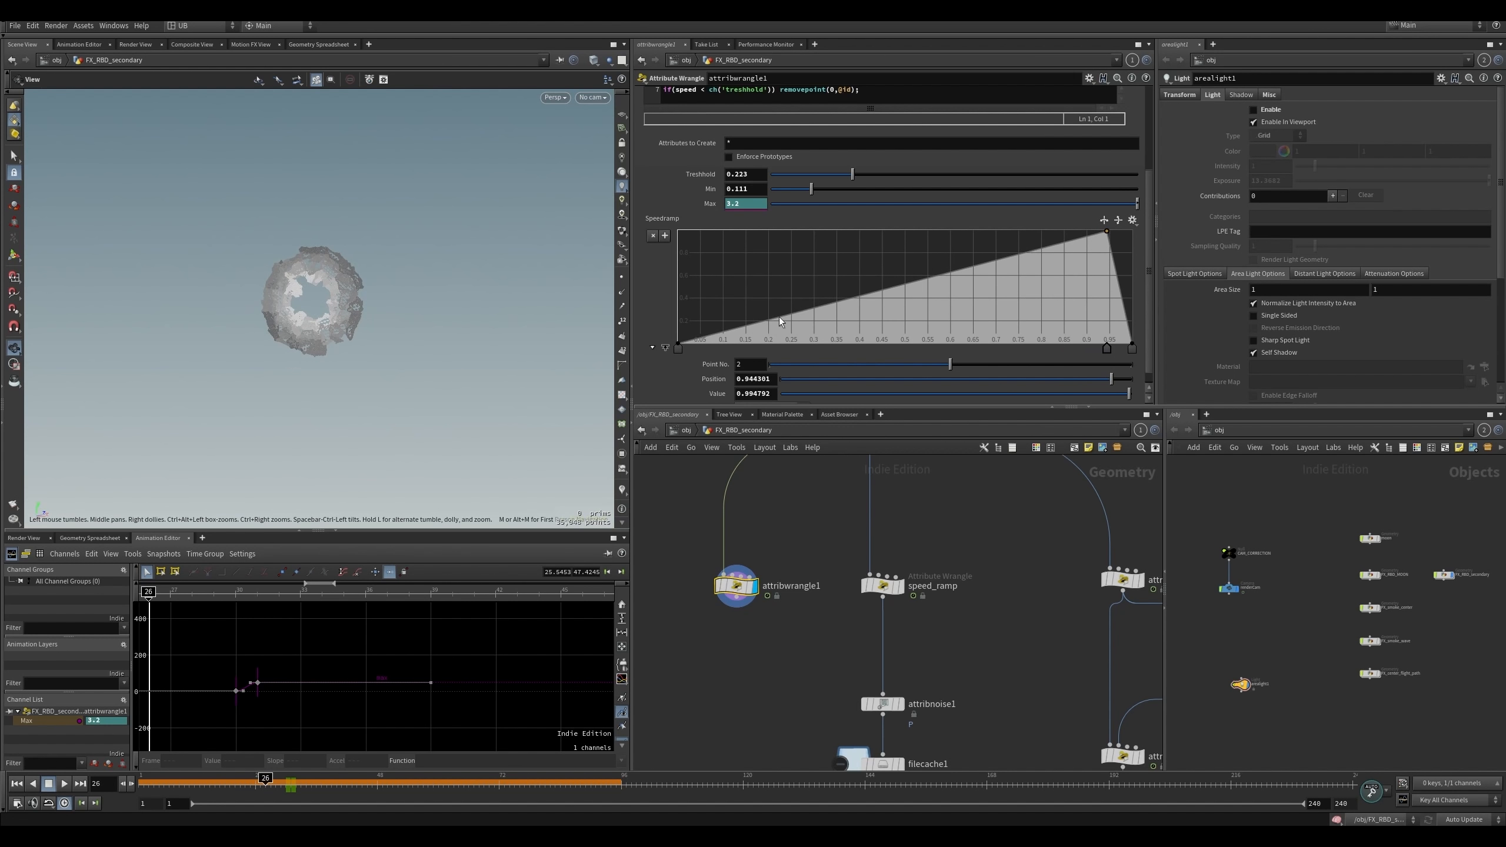
{"action": "left_click_drag", "start_coordinate": [779, 321], "coordinate": [780, 267]}
- Shift both Max keyframes one frame earlier, to frames 29 and 30, and check the points between frames 27 and 31
{"action": "key", "text": "Right"}
{"action": "key", "text": "Right"}
{"action": "key", "text": "Right"}
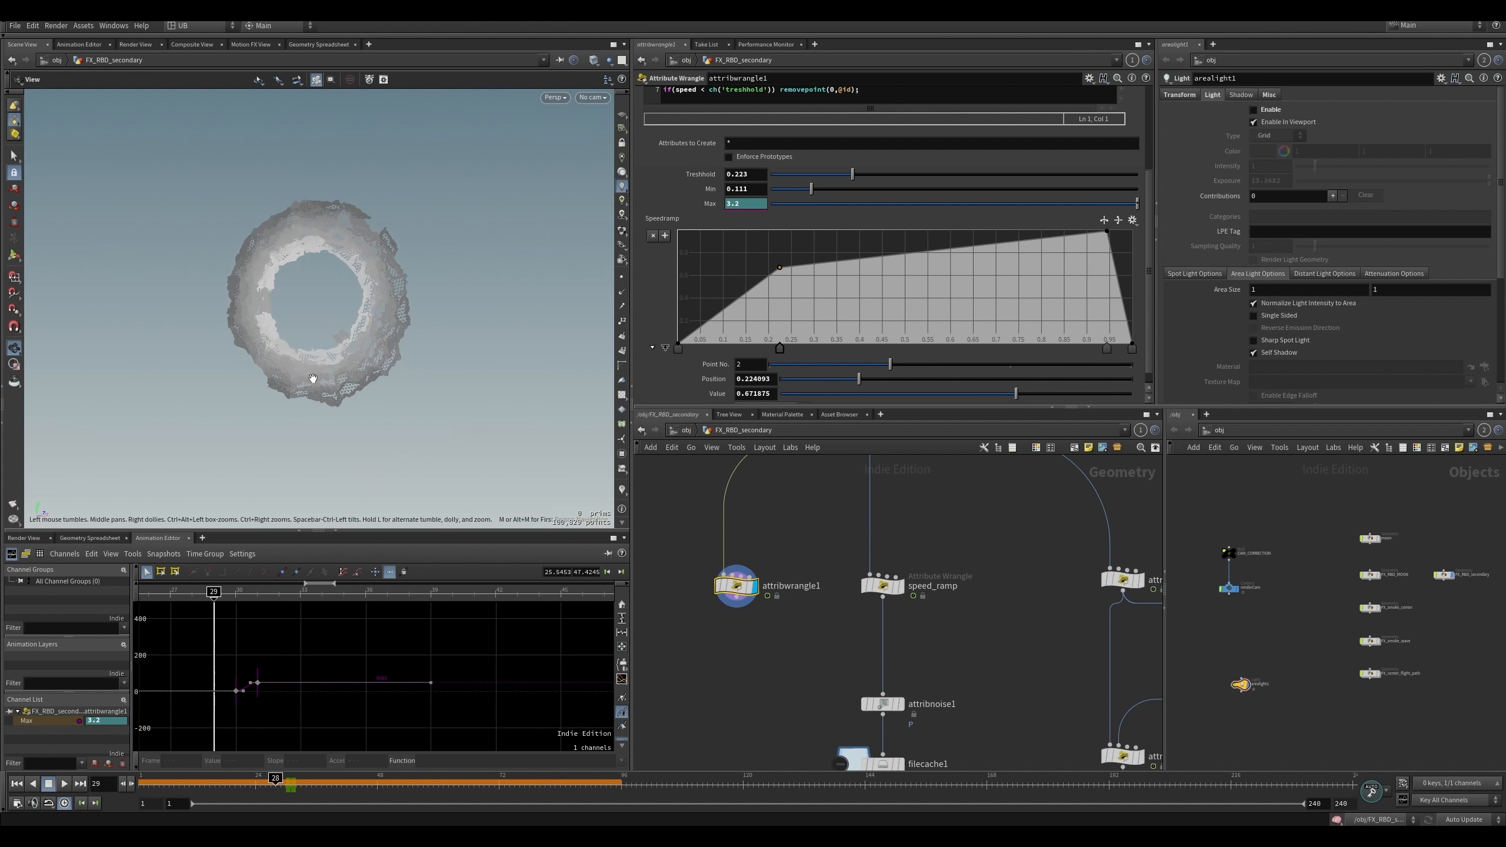
{"action": "left_click_drag", "start_coordinate": [323, 628], "coordinate": [211, 719]}
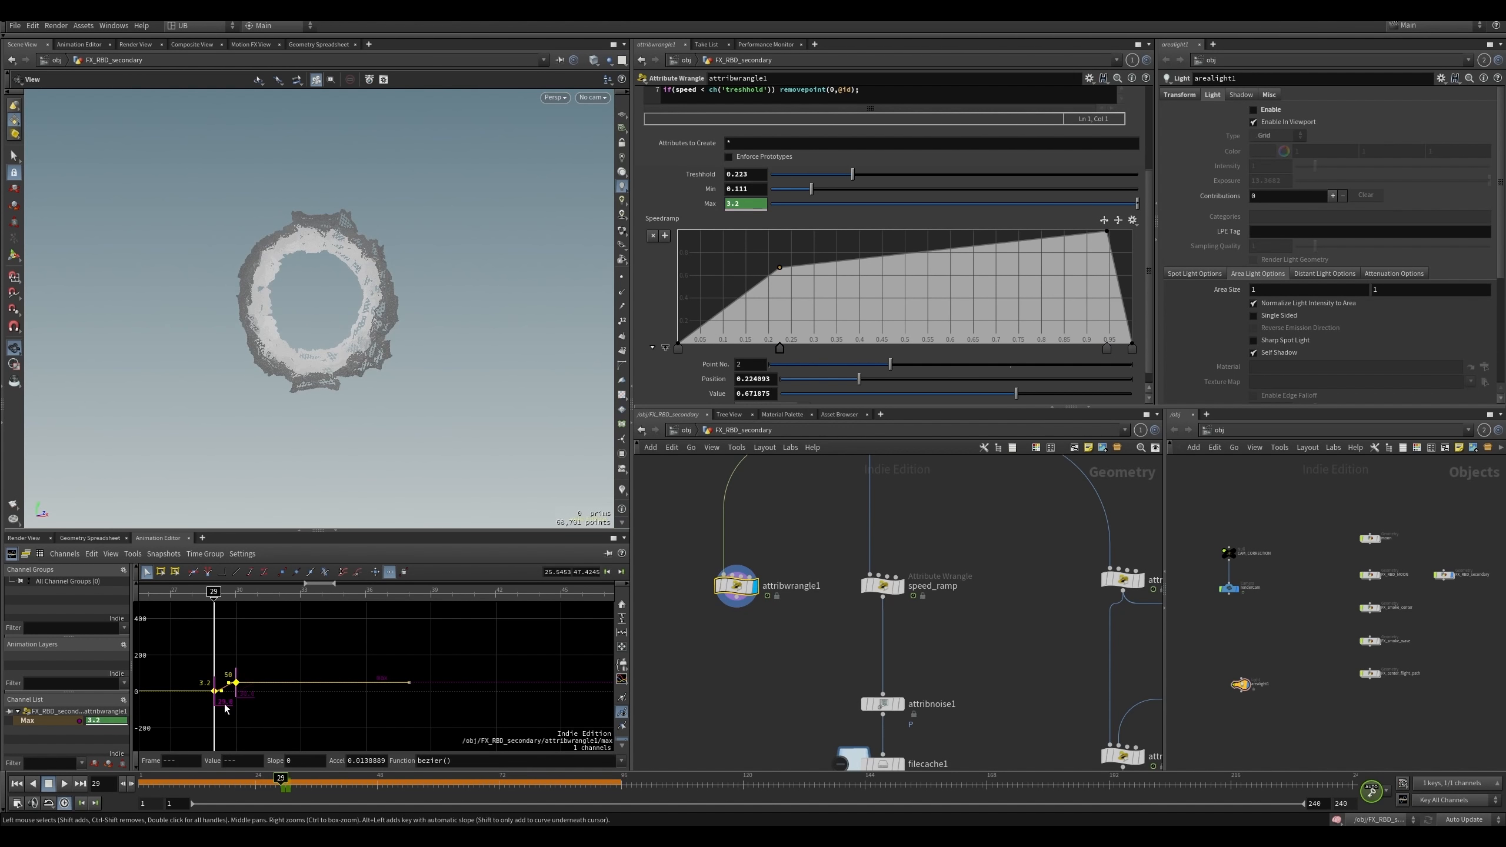
{"action": "key", "text": "Left"}
{"action": "key", "text": "Left"}
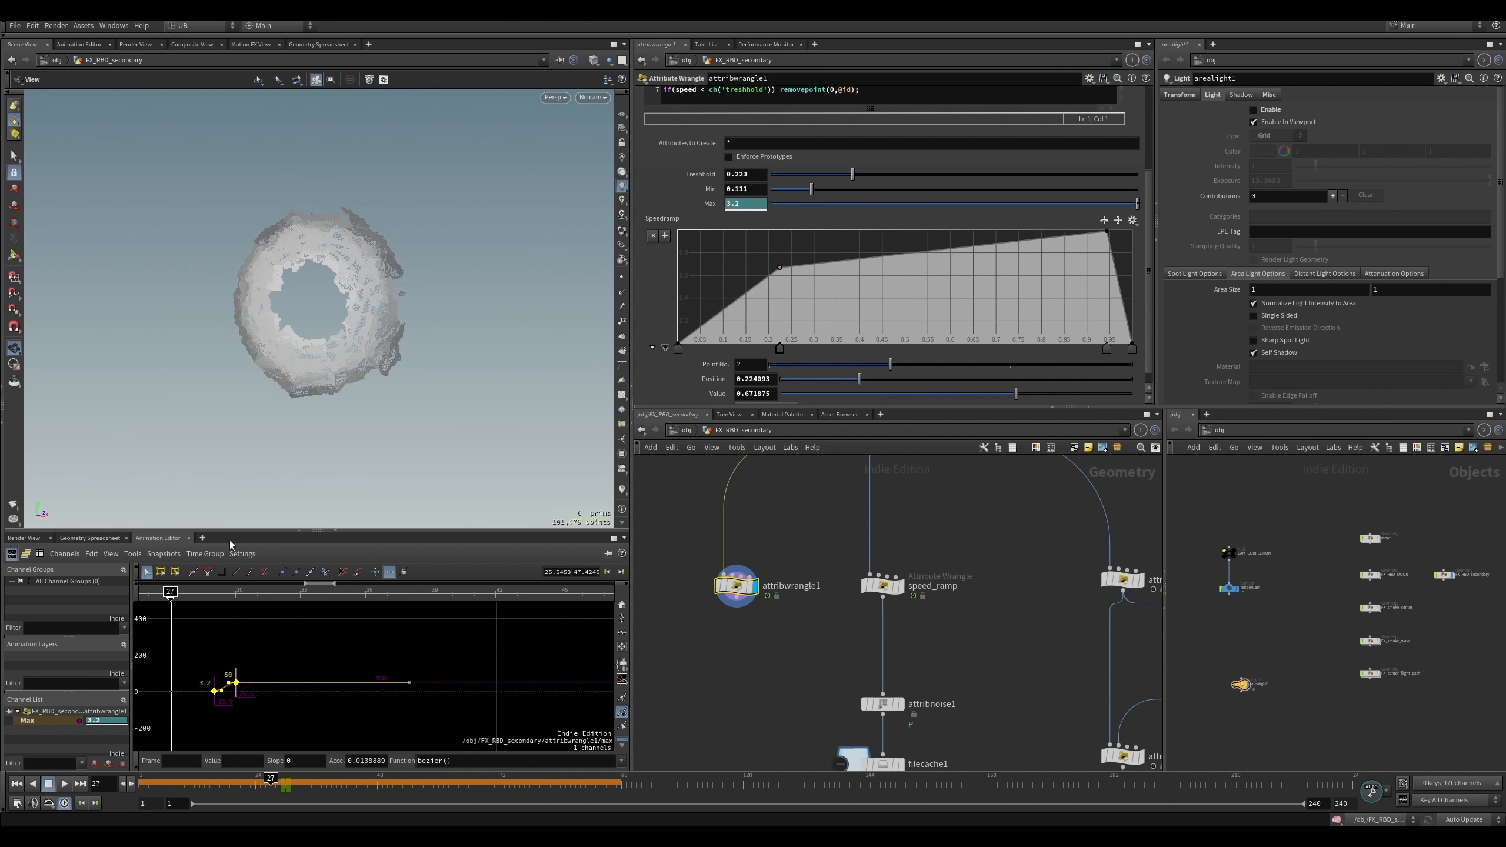
{"action": "key", "text": "Right"}
{"action": "key", "text": "Right"}
{"action": "key", "text": "Right"}
{"action": "key", "text": "Right"}
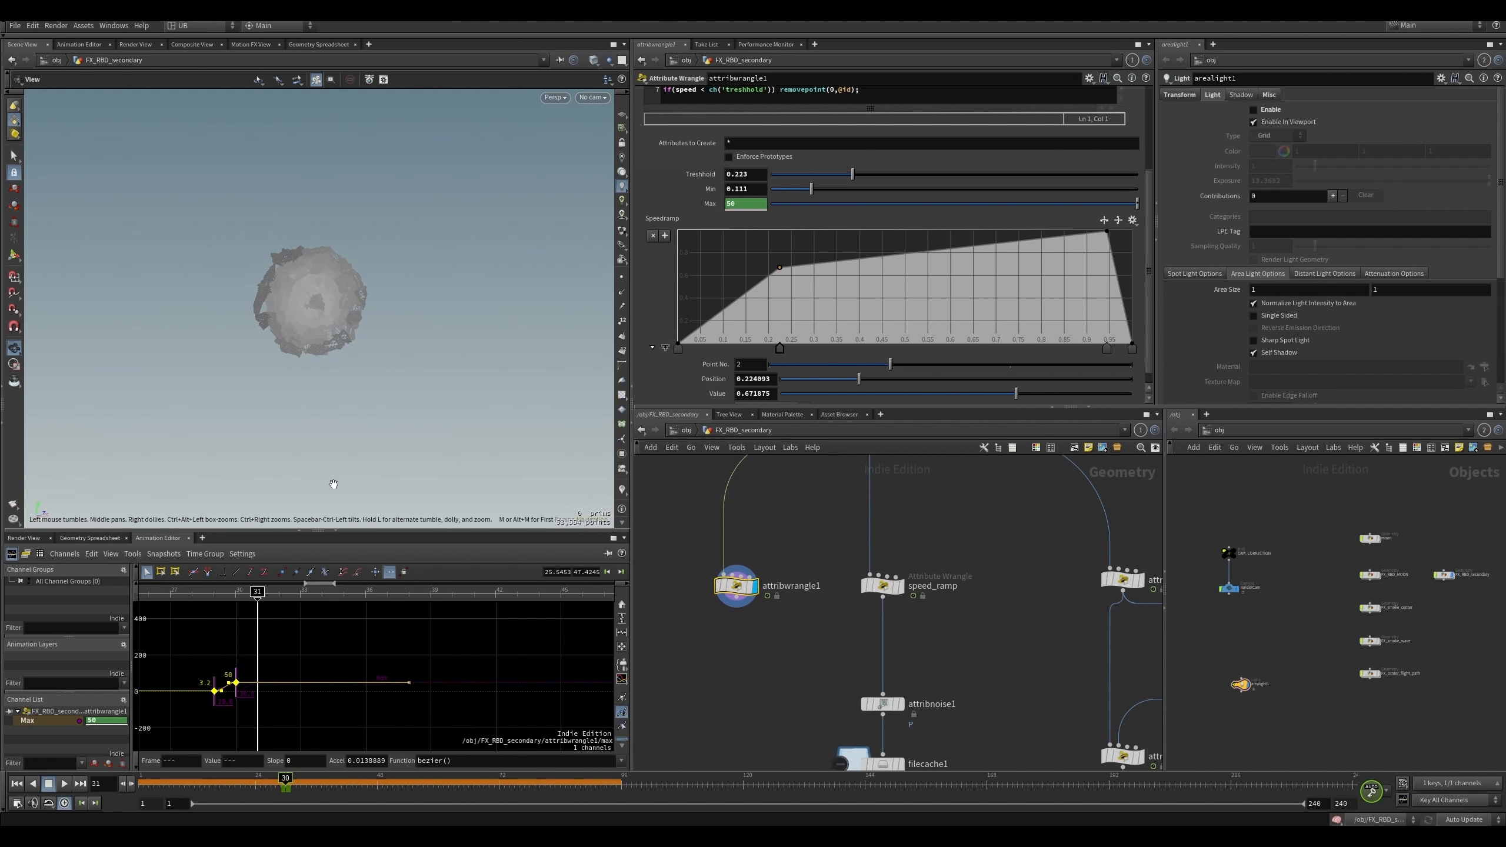
{"action": "left_click", "coordinate": [256, 649]}
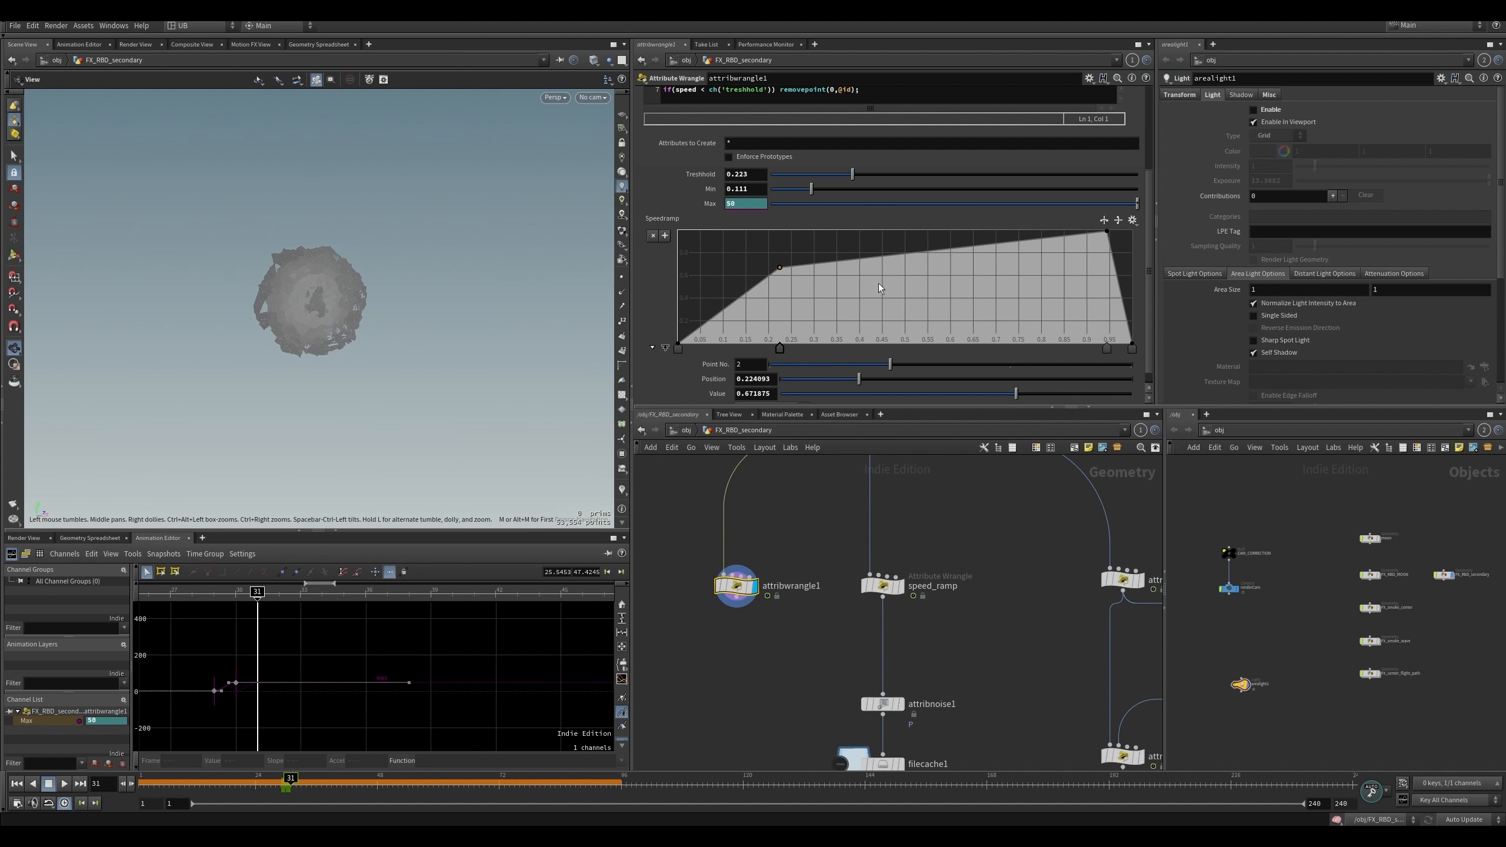
- Move the speed ramp's second point to position 0.255 and value 0.427, and check the result back at frame 28
{"action": "mouse_move", "coordinate": [781, 281]}
{"action": "left_mouse_down"}
{"action": "mouse_move", "coordinate": [866, 288]}
{"action": "mouse_move", "coordinate": [784, 279]}
{"action": "mouse_move", "coordinate": [794, 295]}
{"action": "left_mouse_up"}
{"action": "key", "text": "Left"}
{"action": "key", "text": "Left"}
{"action": "key", "text": "Left"}
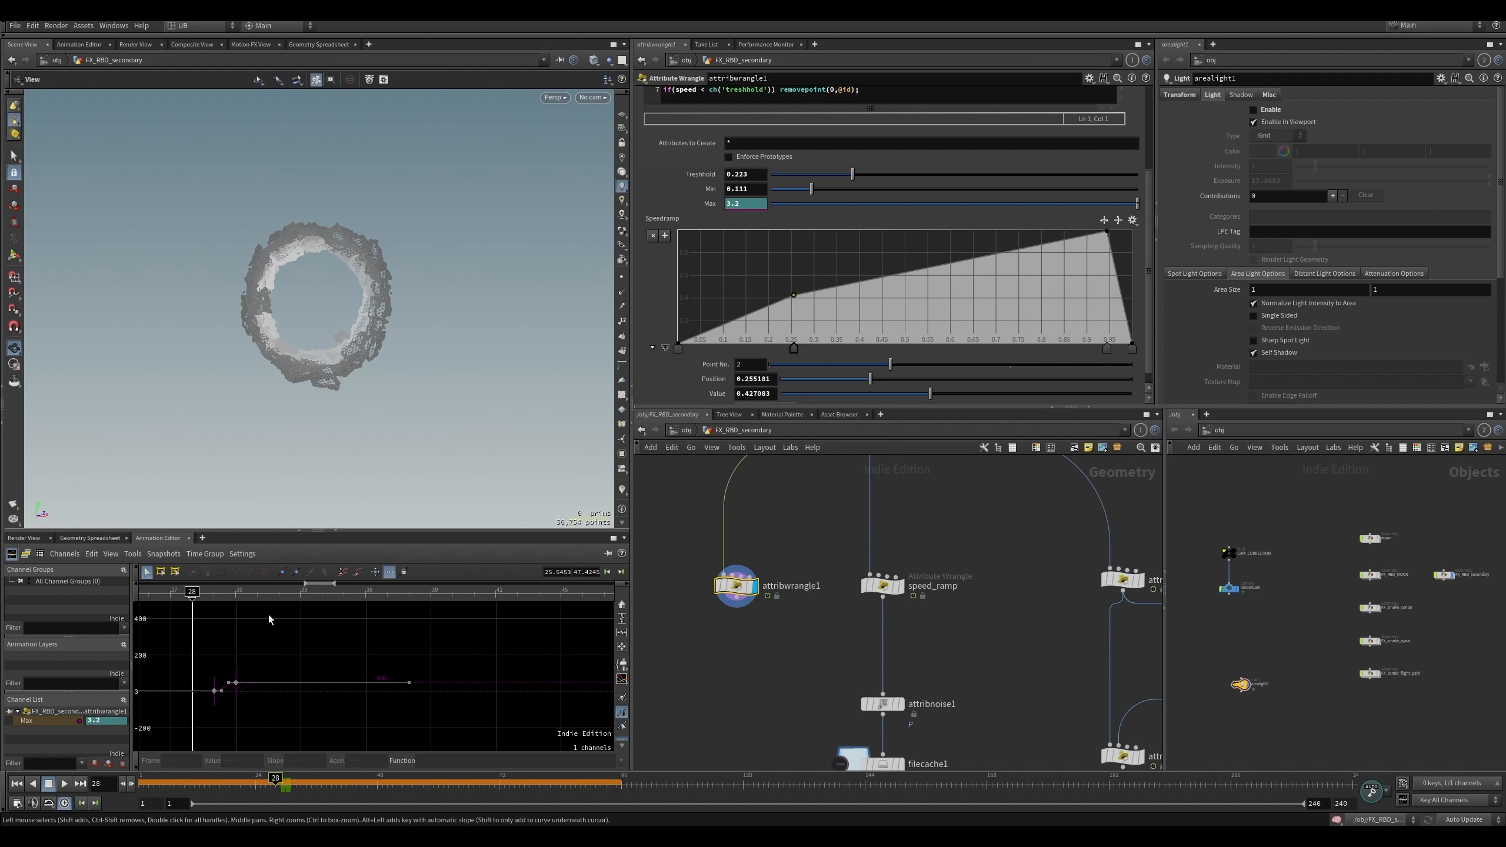
- Check attribwrangle1's points at frame 31, then display speed_ramp and step through its points around frames 26 to 29 for comparison
{"action": "key", "text": "Right"}
{"action": "key", "text": "Right"}
{"action": "key", "text": "Right"}
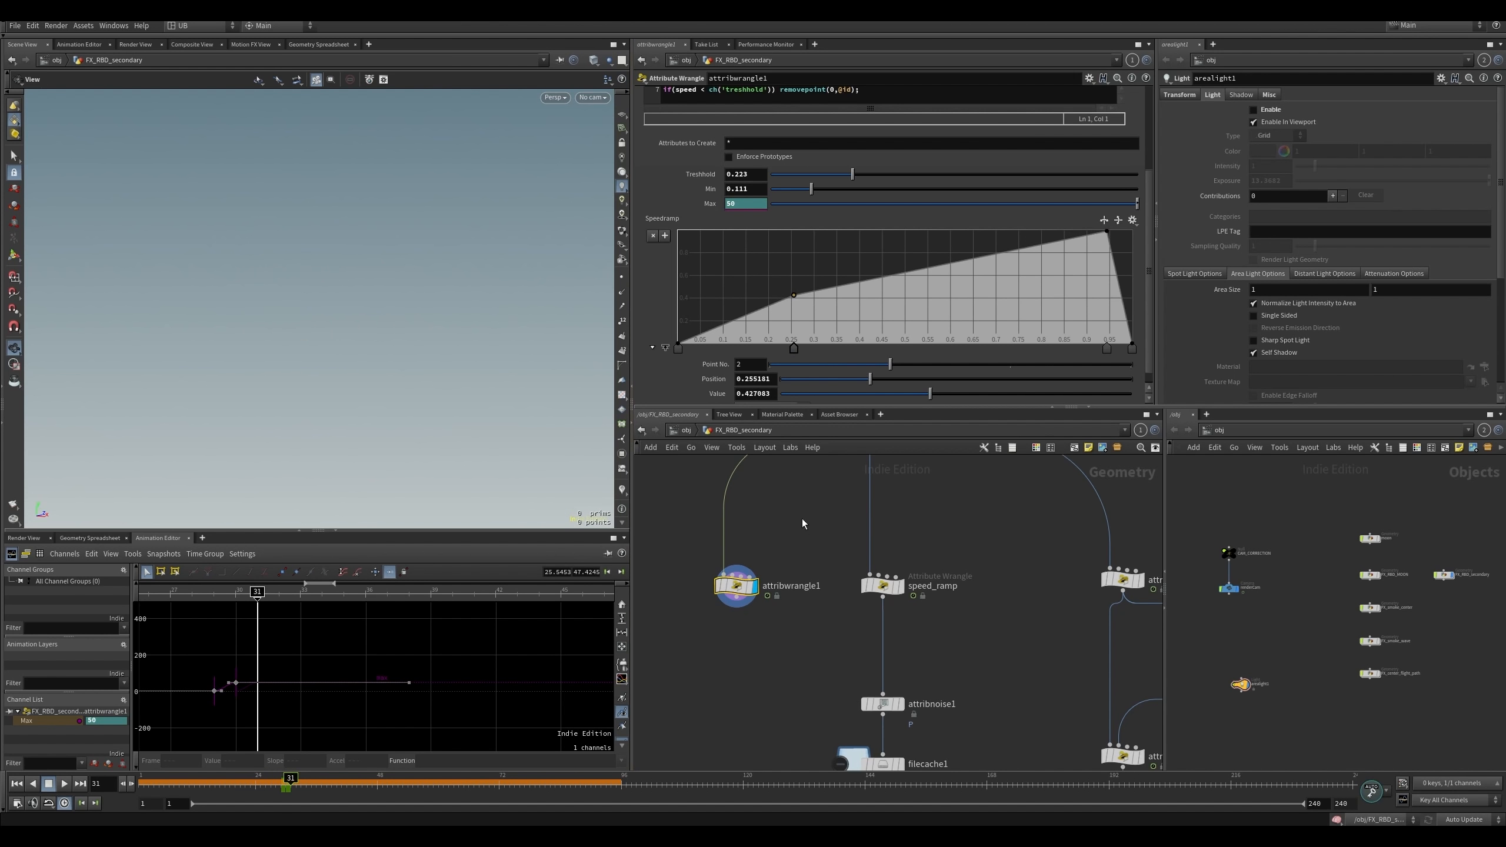
{"action": "left_click", "coordinate": [856, 606]}
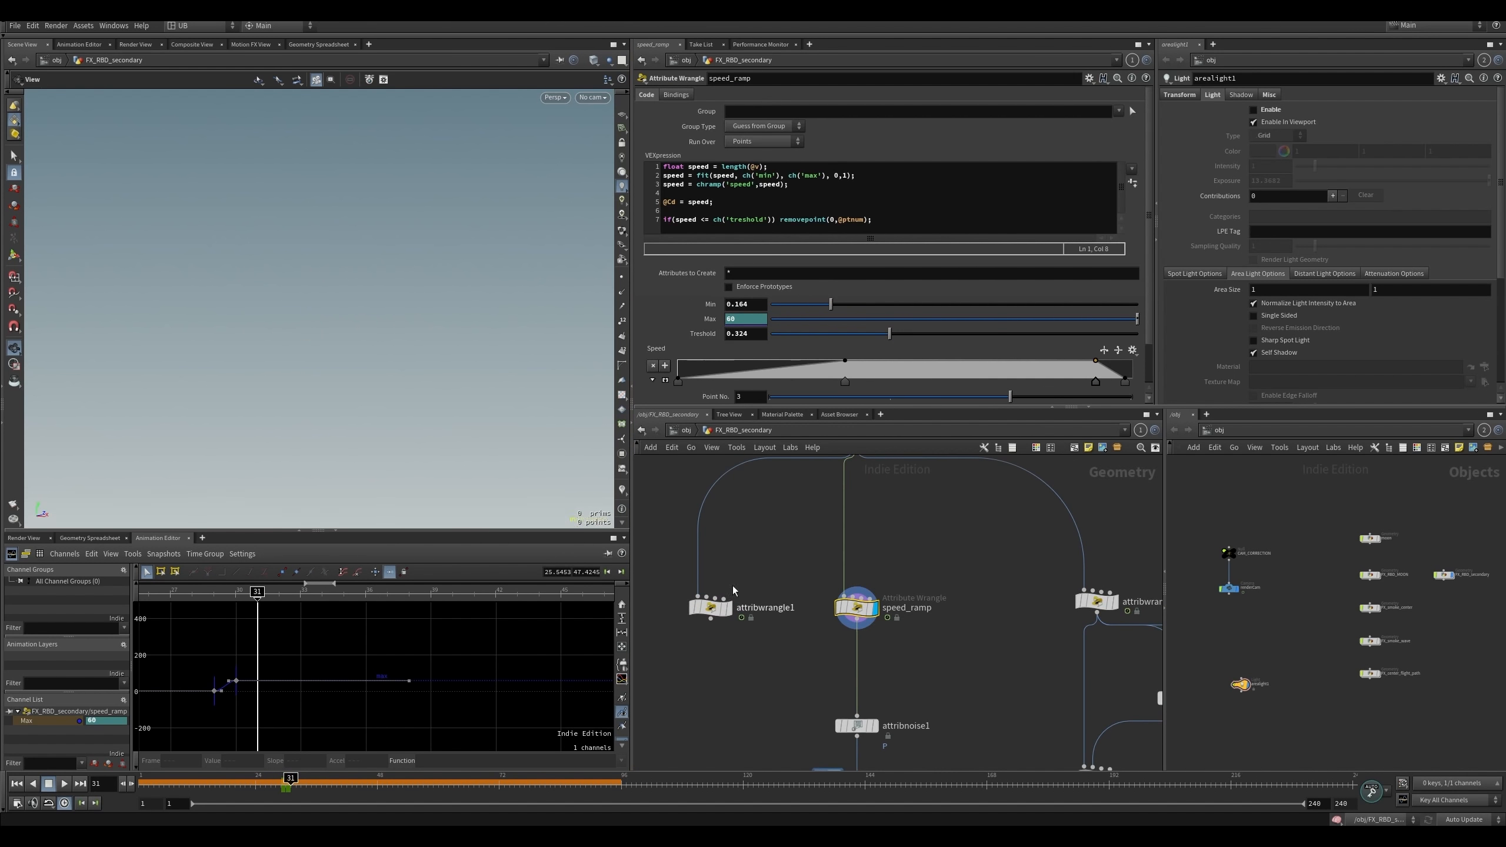
{"action": "key", "text": "Left"}
{"action": "key", "text": "Left"}
{"action": "key", "text": "Left"}
{"action": "key", "text": "Left"}
{"action": "key", "text": "Left"}
{"action": "key", "text": "Right"}
{"action": "key", "text": "Right"}
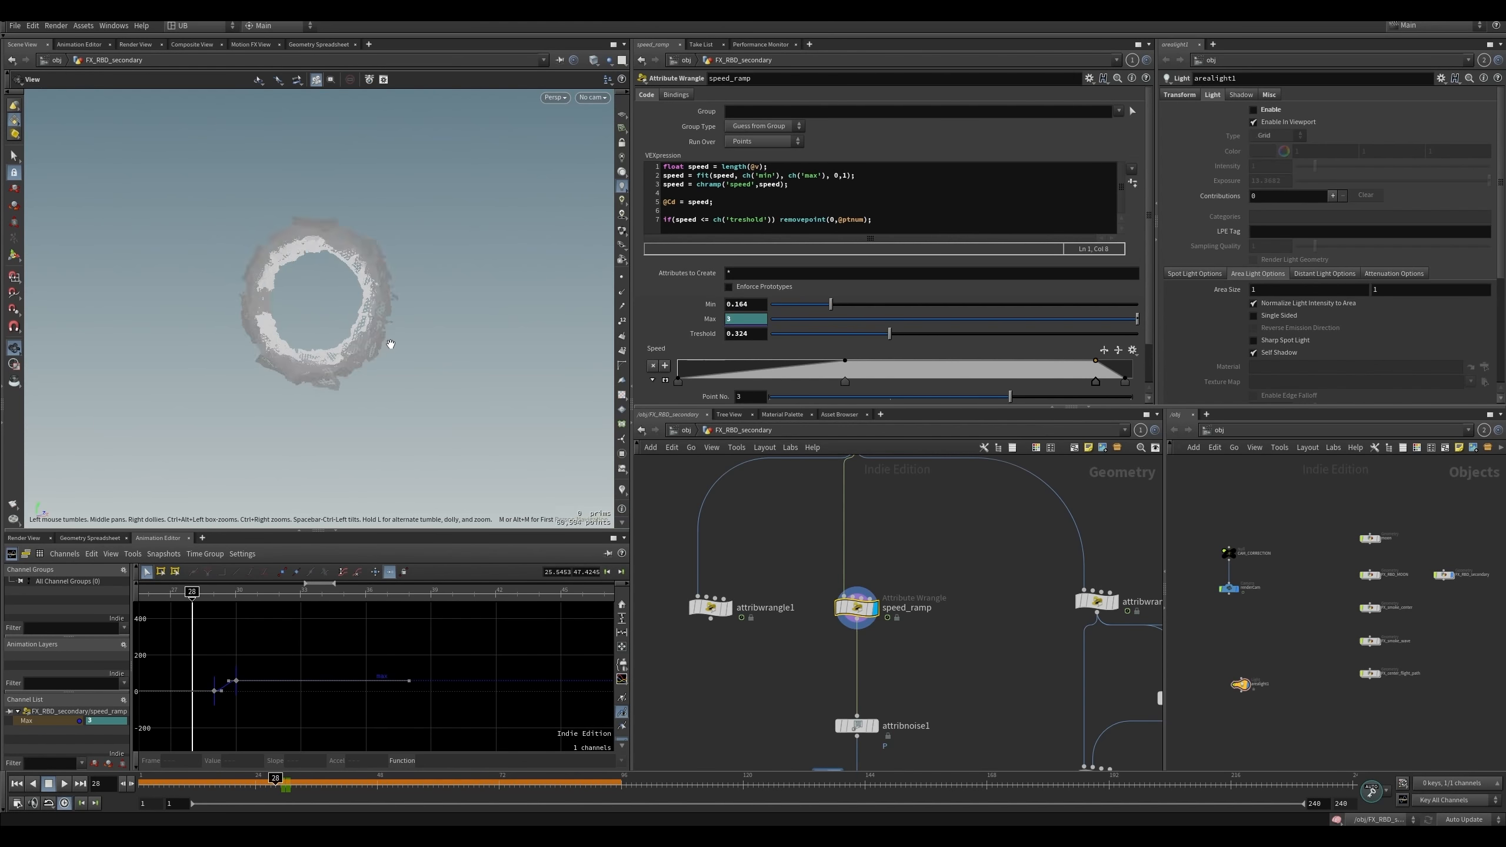
{"action": "key", "text": "Right"}
- Display attribwrangle5's points at frame 29 and save the scene
{"action": "left_click", "coordinate": [857, 538]}
{"action": "middle_click_drag", "start_coordinate": [864, 564], "coordinate": [810, 545]}
{"action": "left_click", "coordinate": [925, 533]}
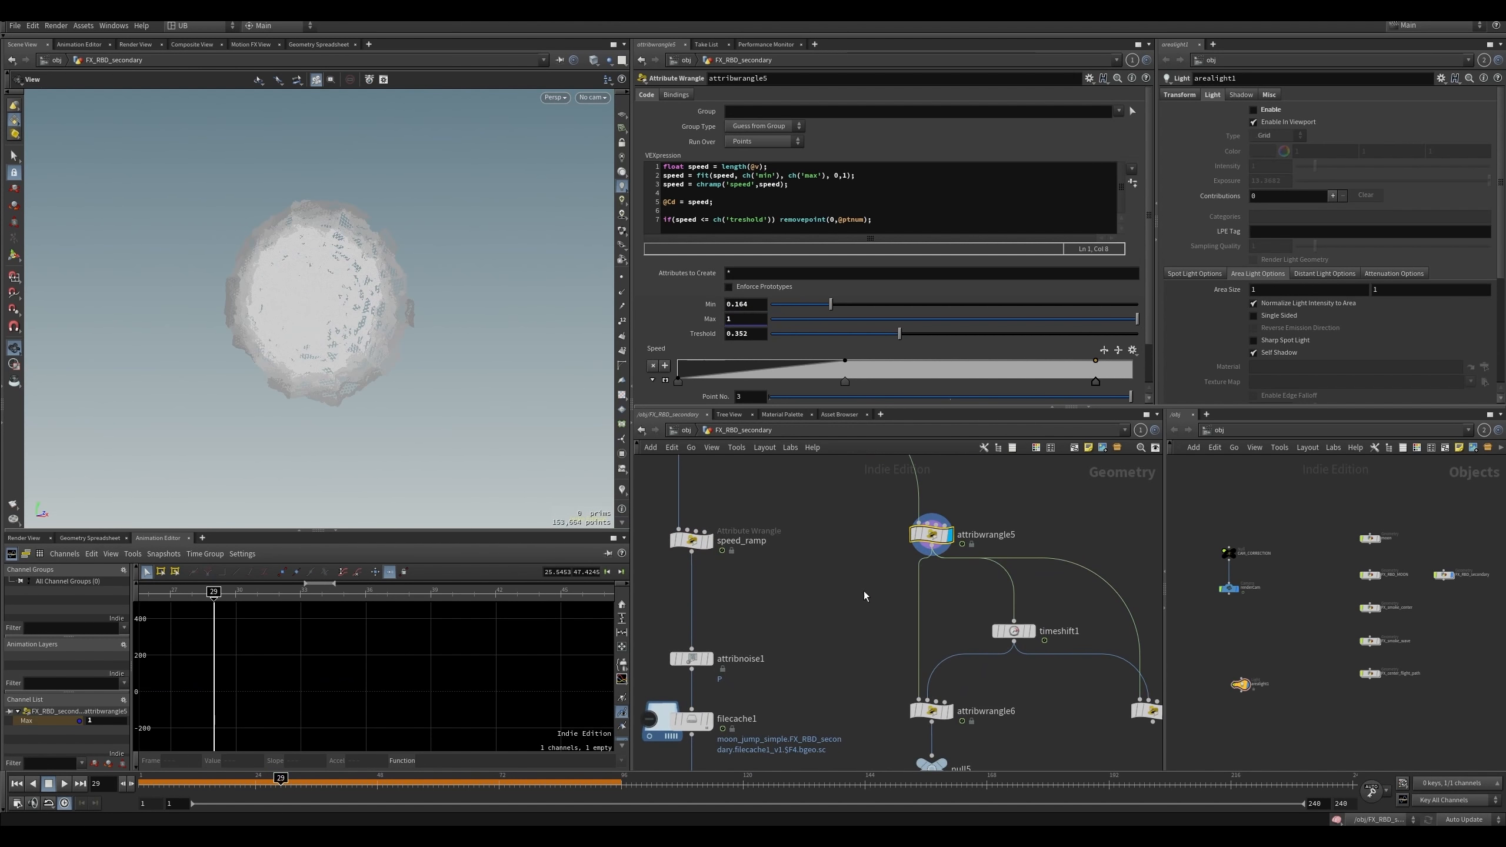
{"action": "mouse_move", "coordinate": [867, 592]}
{"action": "middle_mouse_down"}
{"action": "mouse_move", "coordinate": [816, 576]}
{"action": "mouse_move", "coordinate": [795, 540]}
{"action": "middle_mouse_up"}
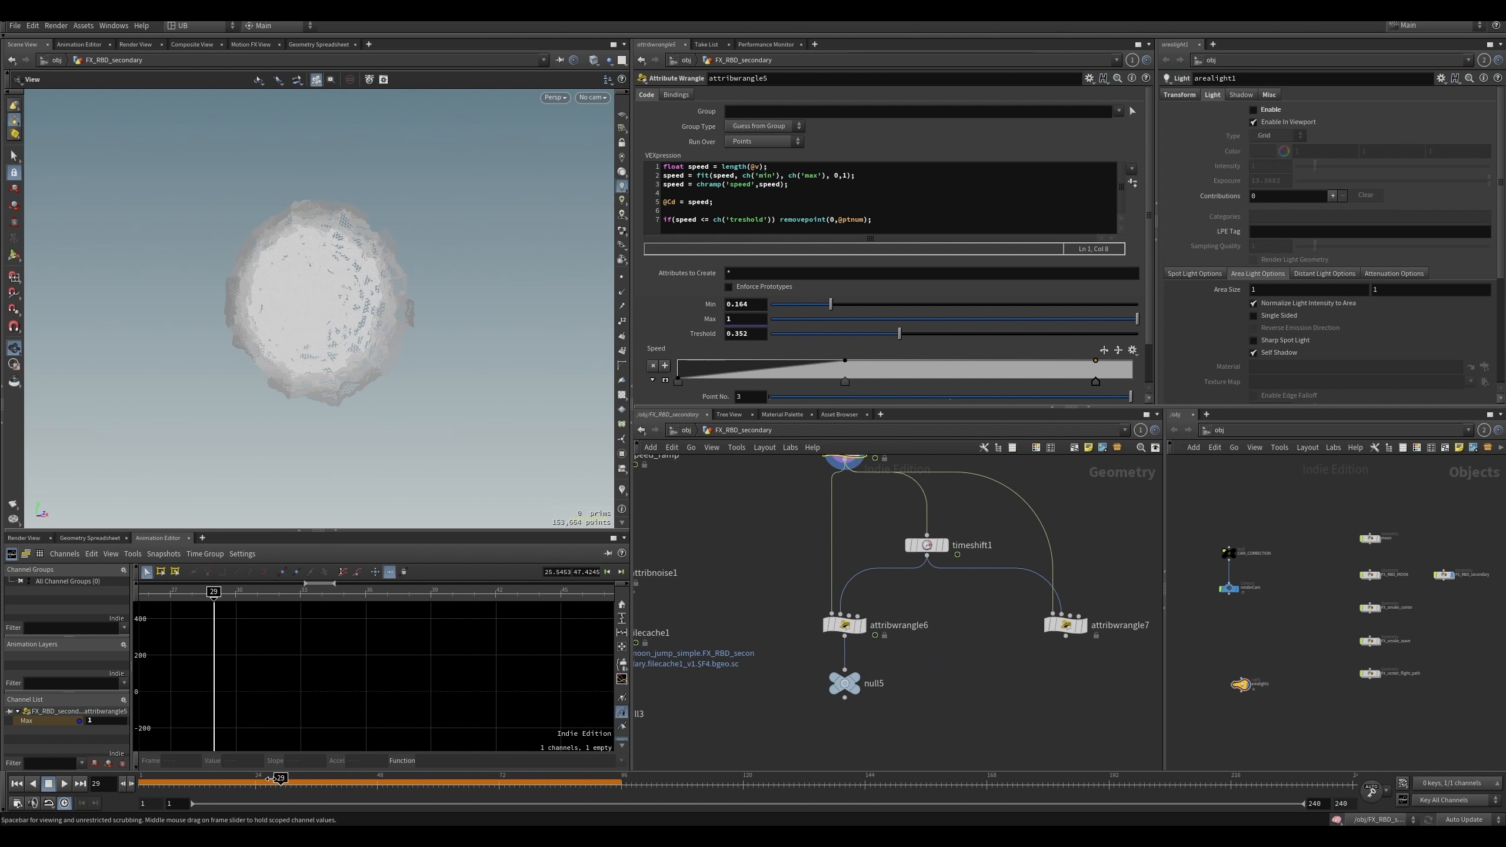
{"action": "mouse_move", "coordinate": [273, 782]}
{"action": "left_mouse_down"}
{"action": "mouse_move", "coordinate": [217, 781]}
{"action": "mouse_move", "coordinate": [281, 780]}
{"action": "left_mouse_up"}
{"action": "middle_click_drag", "start_coordinate": [949, 611], "coordinate": [939, 634]}
{"action": "key", "text": "ctrl+s"}
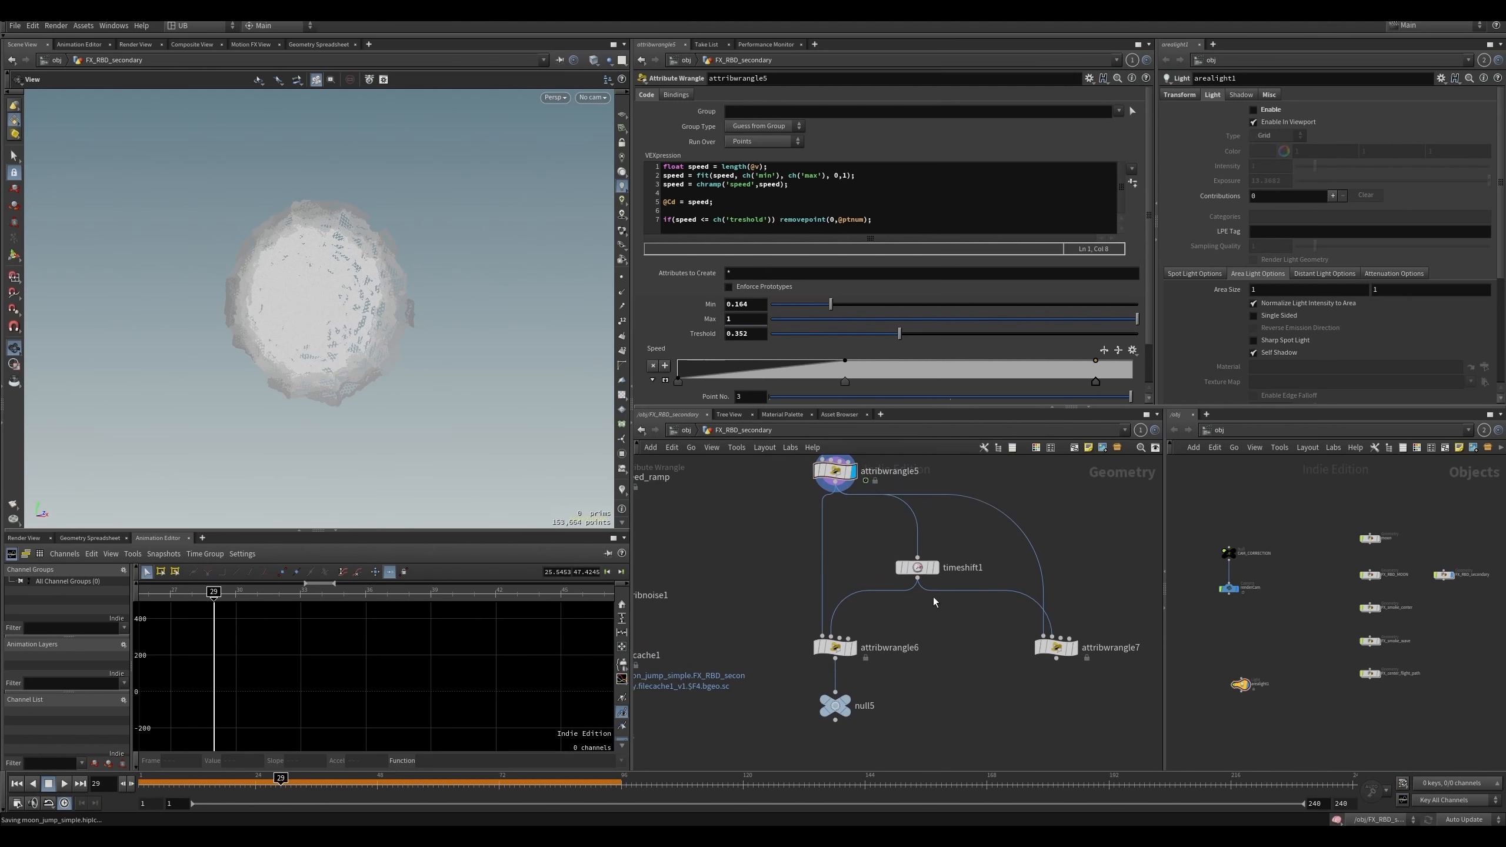
- Examine the point-removal code in attribwrangle6 and attribwrangle7, including the findattribvalcount call
{"action": "scroll", "coordinate": [875, 621], "scroll_direction": "down", "scroll_amount": 1}
{"action": "left_click", "coordinate": [907, 610]}
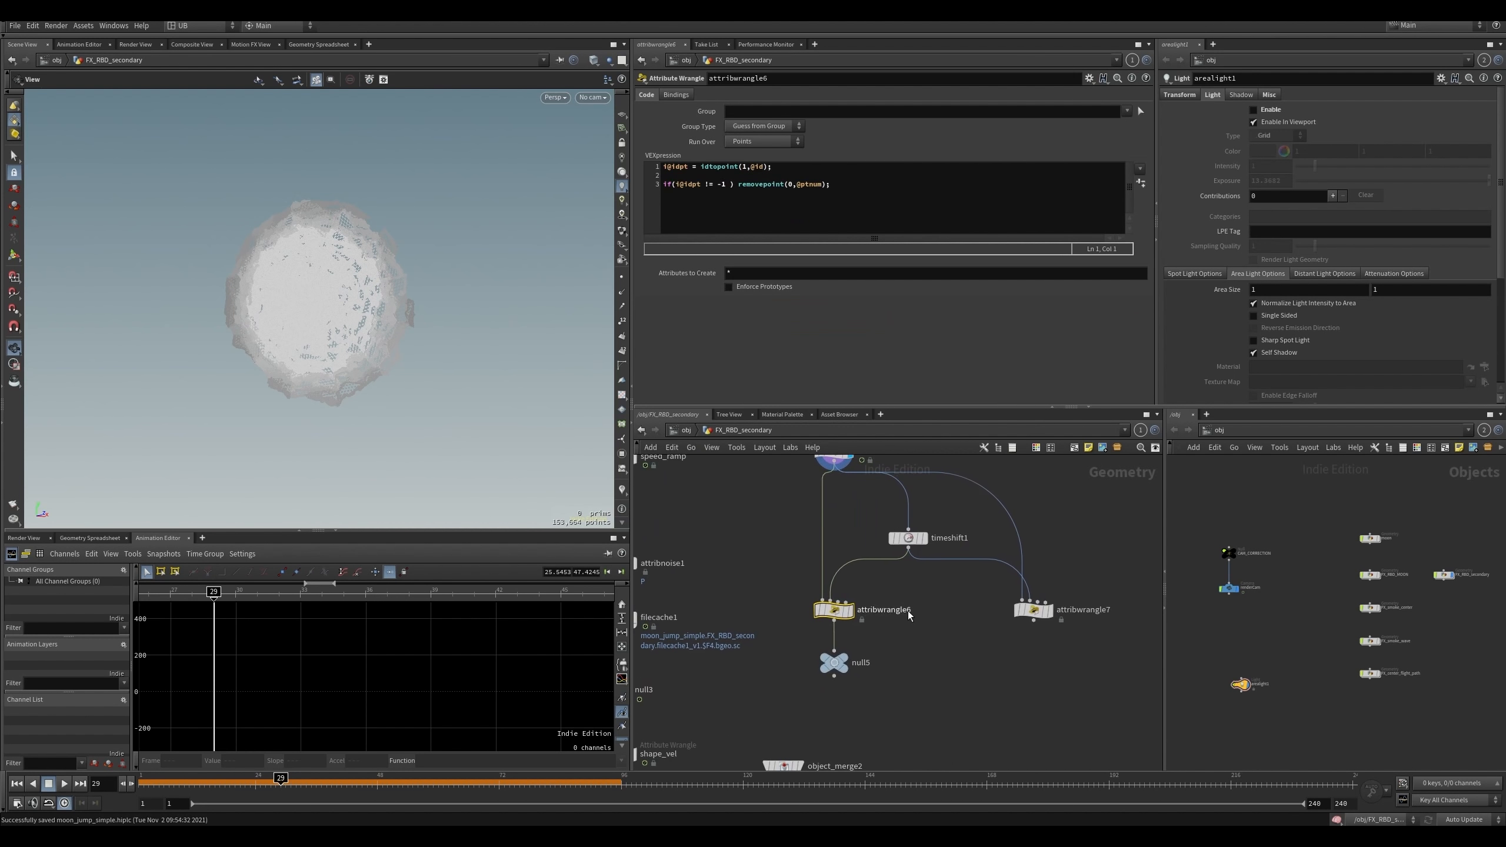
{"action": "left_click", "coordinate": [1034, 609]}
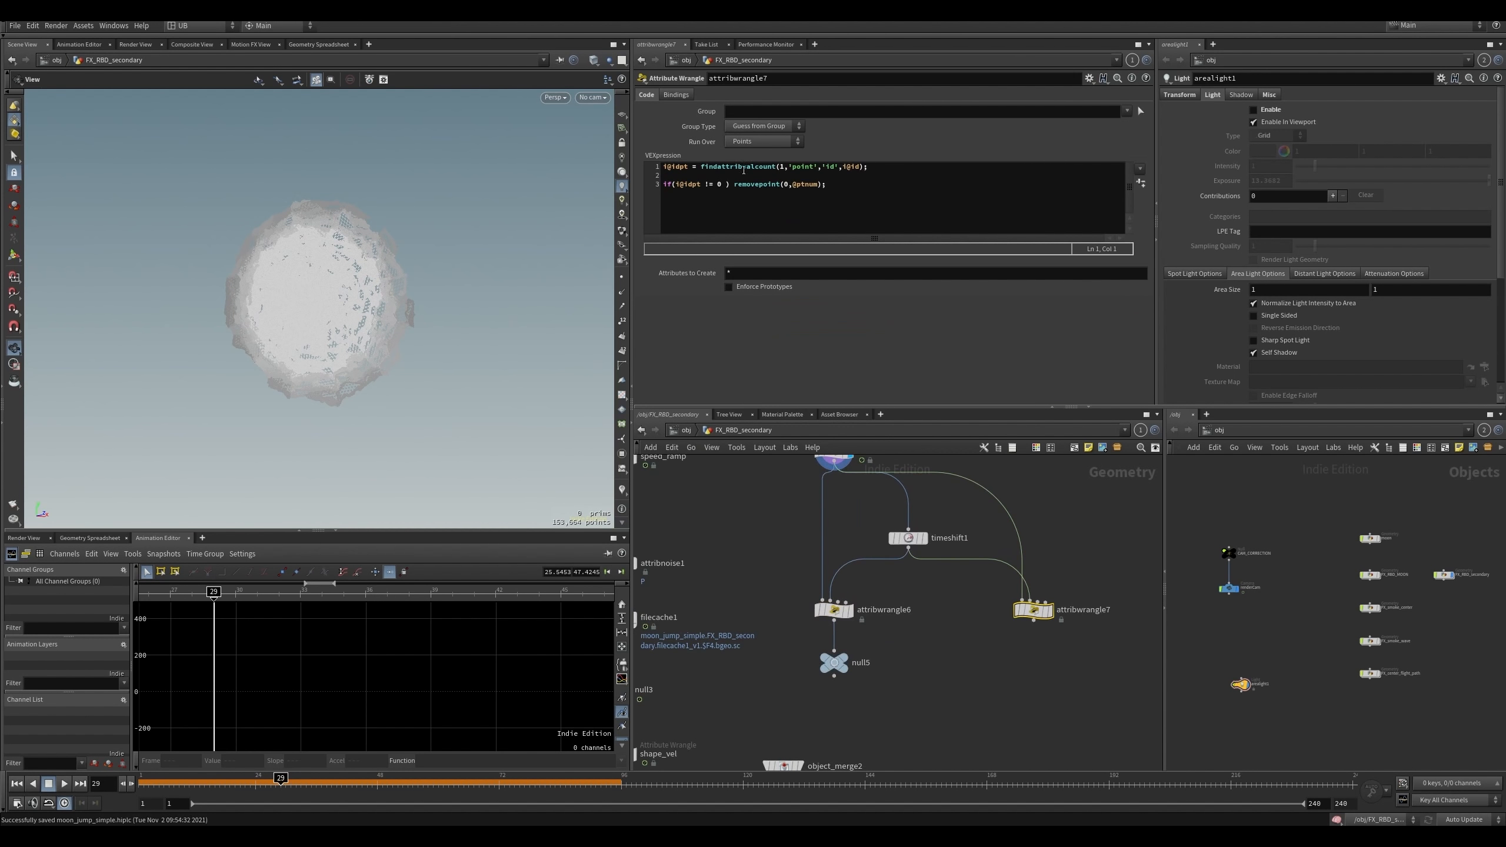
{"action": "left_click_drag", "start_coordinate": [711, 166], "coordinate": [749, 166]}
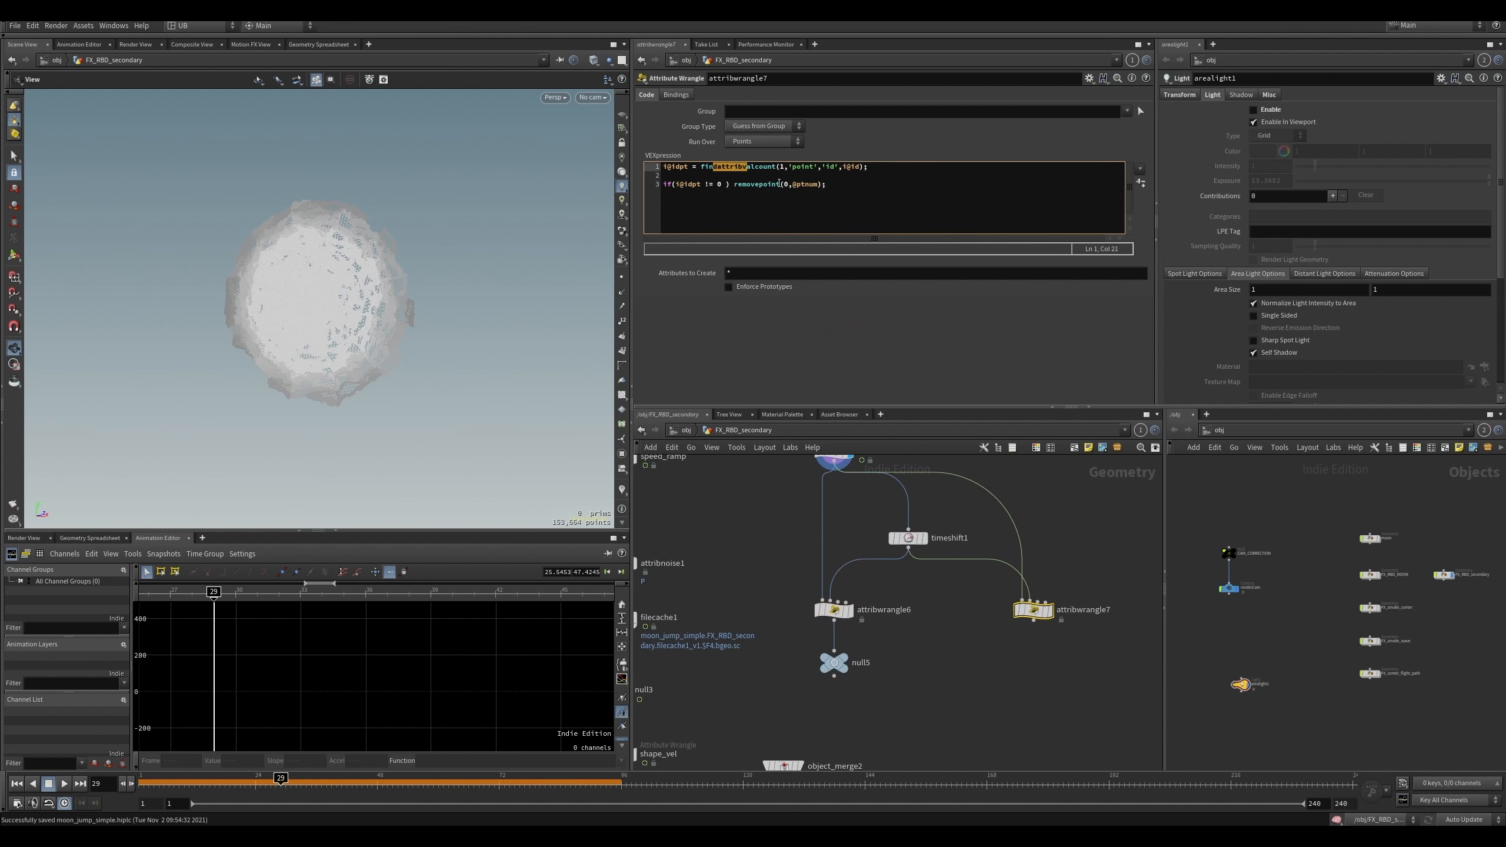
{"action": "left_click", "coordinate": [909, 607]}
{"action": "left_click", "coordinate": [887, 577]}
- Display timeshift1's points, switch the display to attribwrangle6 and step back to frame 27
{"action": "middle_click_drag", "start_coordinate": [867, 465], "coordinate": [891, 580]}
{"action": "left_click", "coordinate": [856, 564]}
{"action": "left_click_drag", "start_coordinate": [872, 625], "coordinate": [965, 687]}
{"action": "key", "text": "r"}
{"action": "middle_click_drag", "start_coordinate": [877, 650], "coordinate": [852, 619]}
{"action": "scroll", "coordinate": [868, 601], "scroll_direction": "up", "scroll_amount": 2}
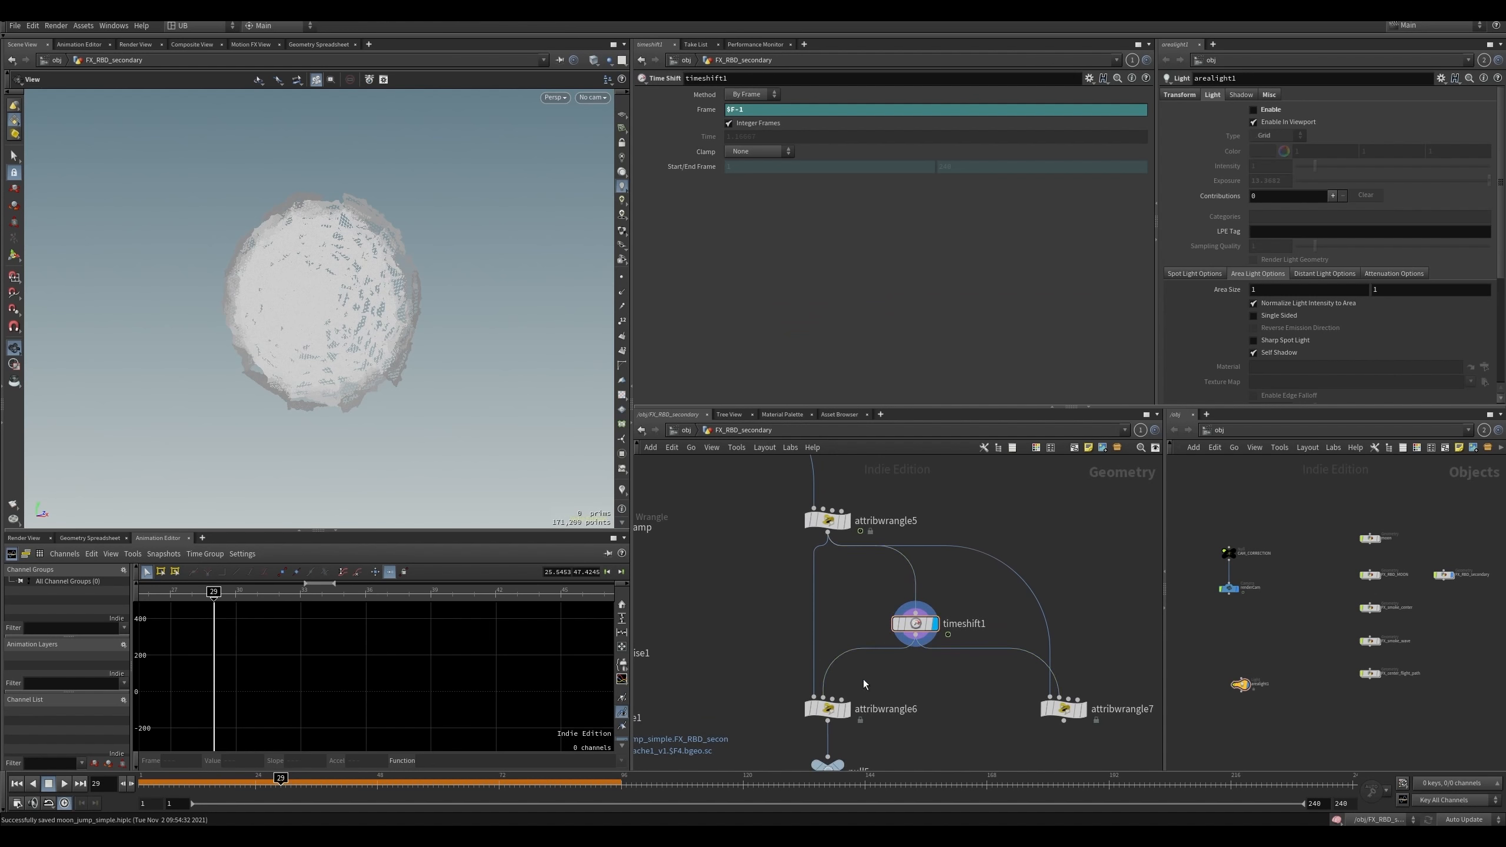
{"action": "left_click", "coordinate": [844, 710]}
{"action": "key", "text": "Left"}
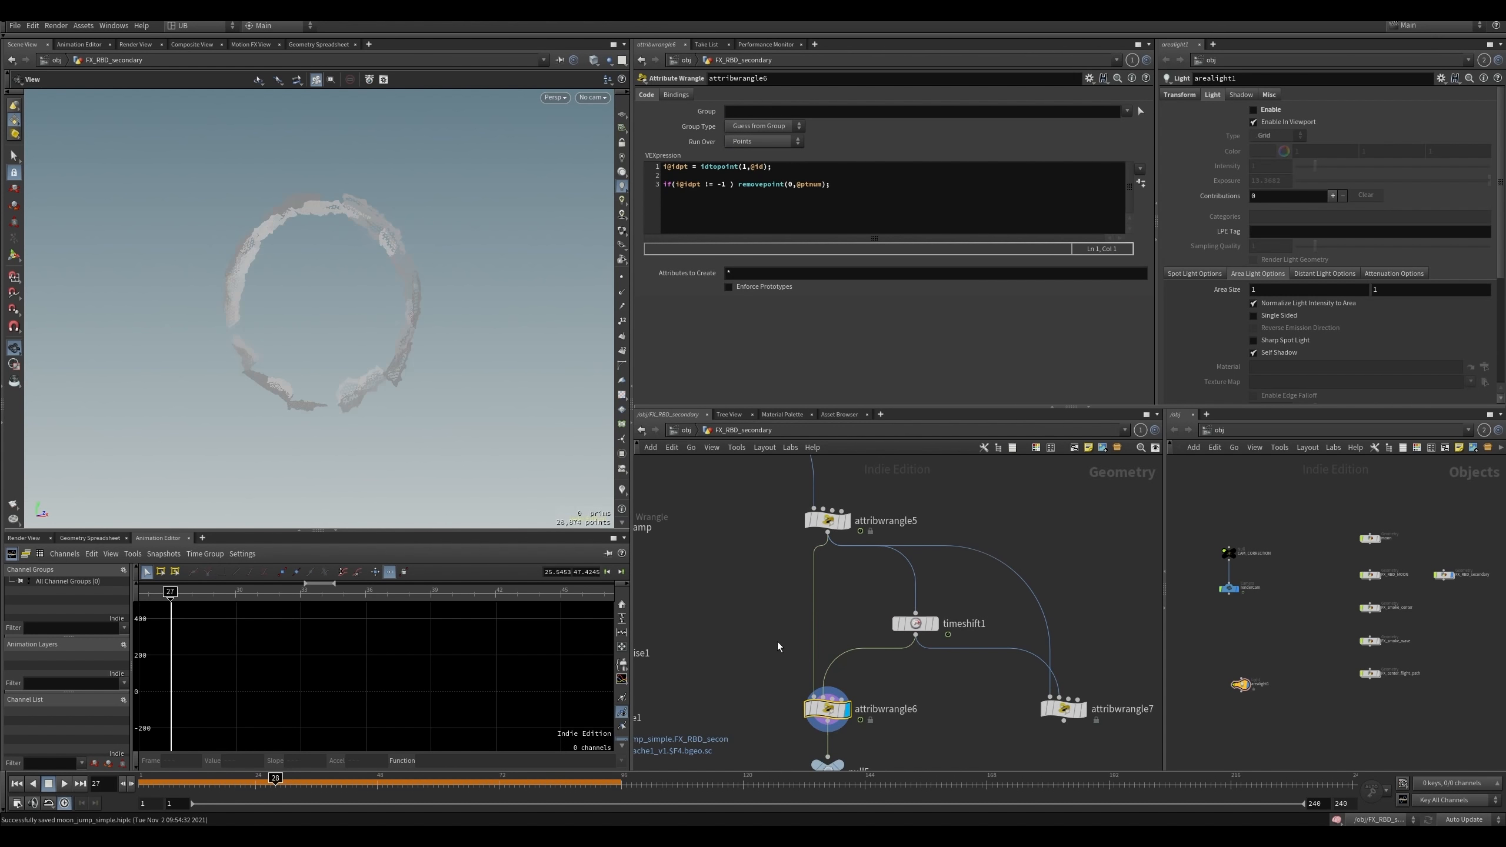
{"action": "key", "text": "Left"}
- Compare the points of timeshift1 with those of attribwrangle5 at frame 27
{"action": "left_click", "coordinate": [865, 610]}
{"action": "left_click_drag", "start_coordinate": [860, 607], "coordinate": [924, 624]}
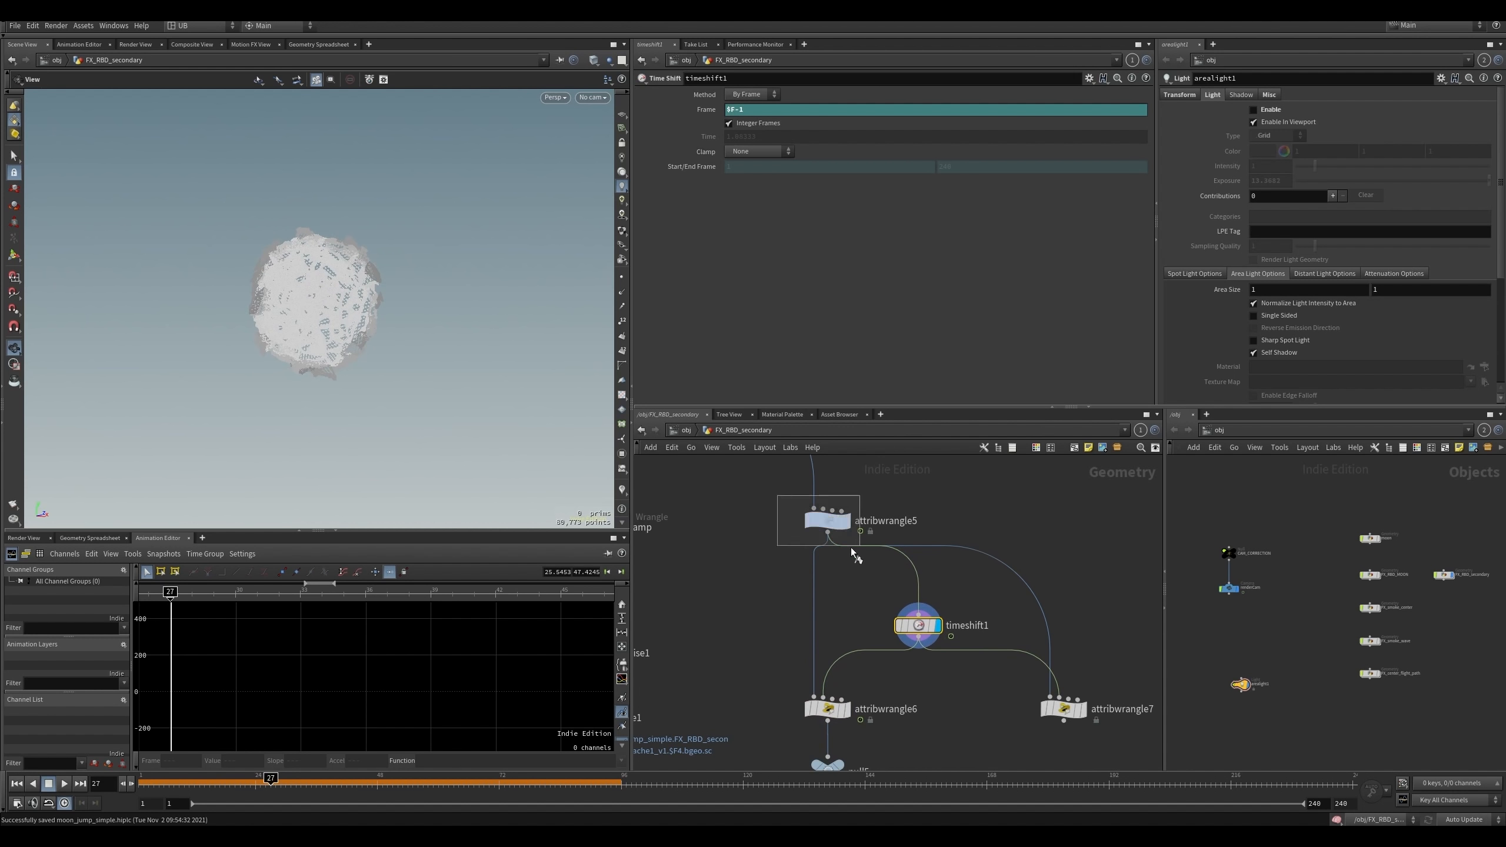
{"action": "left_click", "coordinate": [846, 520]}
{"action": "left_click", "coordinate": [937, 626]}
{"action": "left_click", "coordinate": [847, 520]}
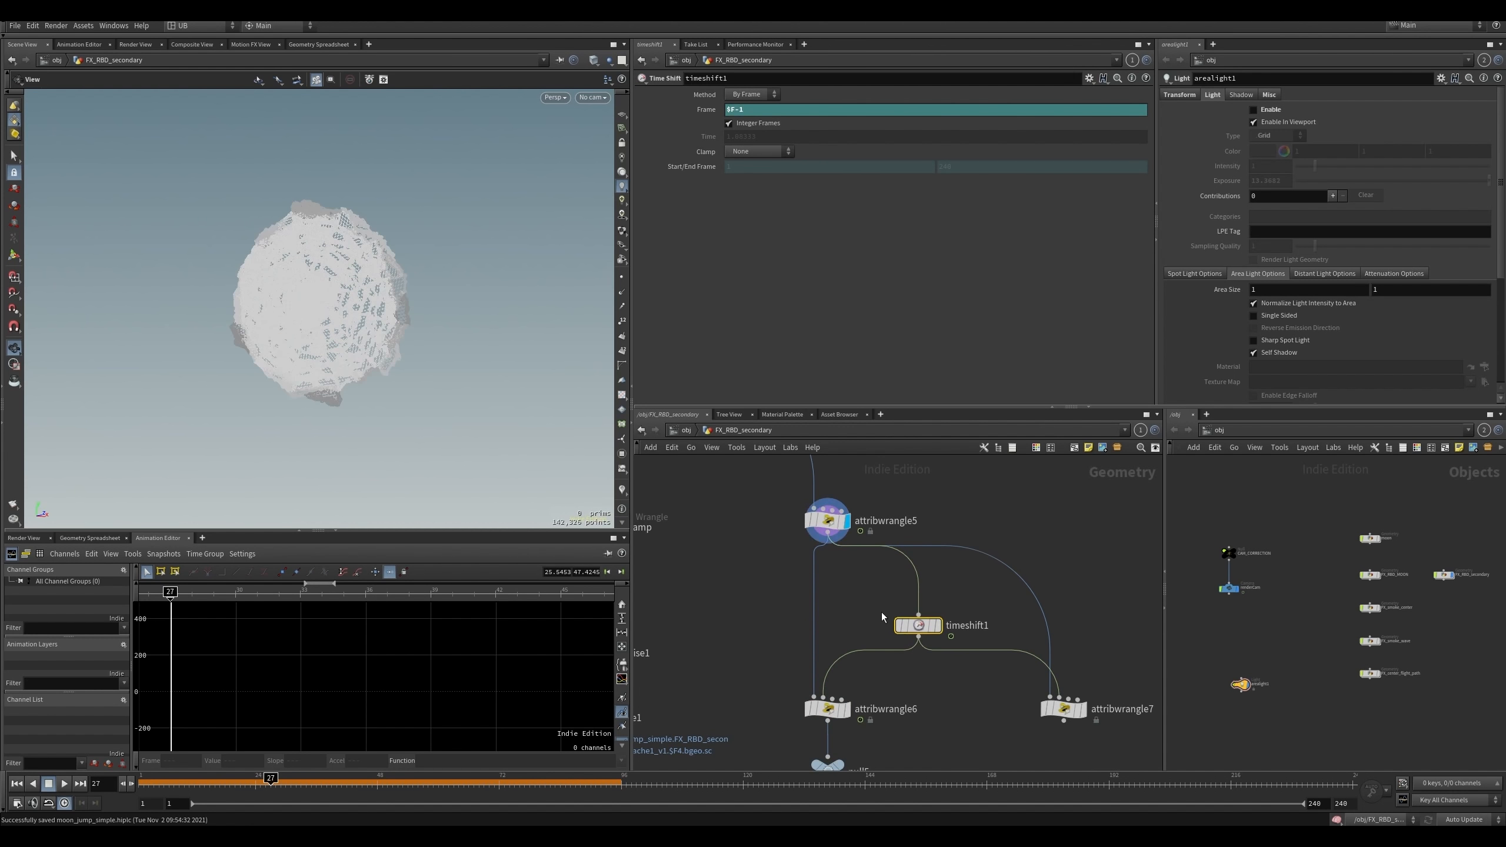
{"action": "left_click", "coordinate": [937, 625]}
{"action": "middle_click_drag", "start_coordinate": [842, 620], "coordinate": [840, 567]}
- Display attribwrangle6 and look up what idtopoint returns for a missing ID in the VEX help
{"action": "left_click", "coordinate": [844, 656]}
{"action": "left_click", "coordinate": [727, 167]}
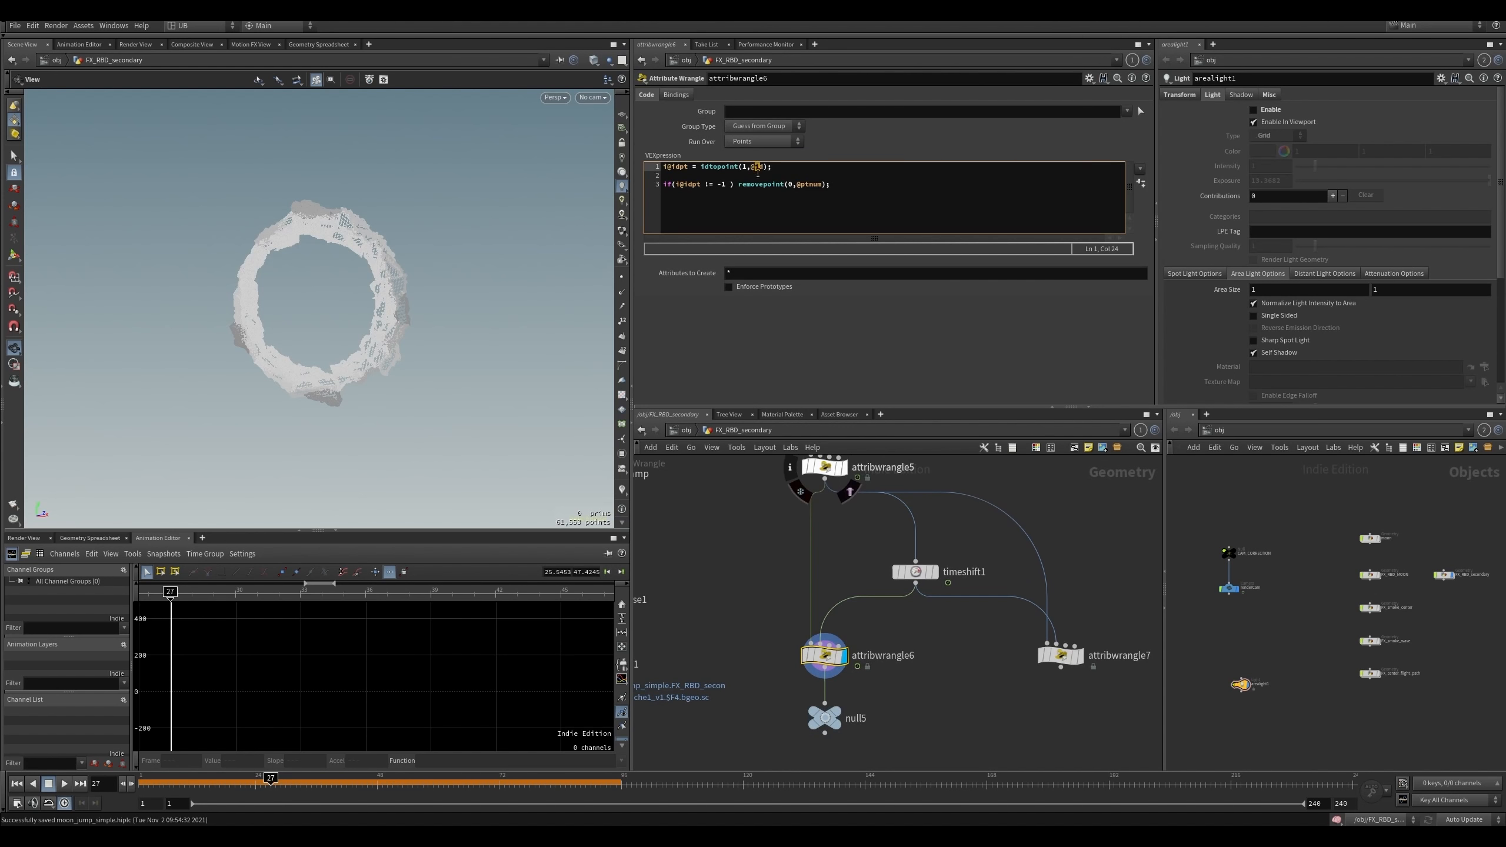
{"action": "key", "text": "F1"}
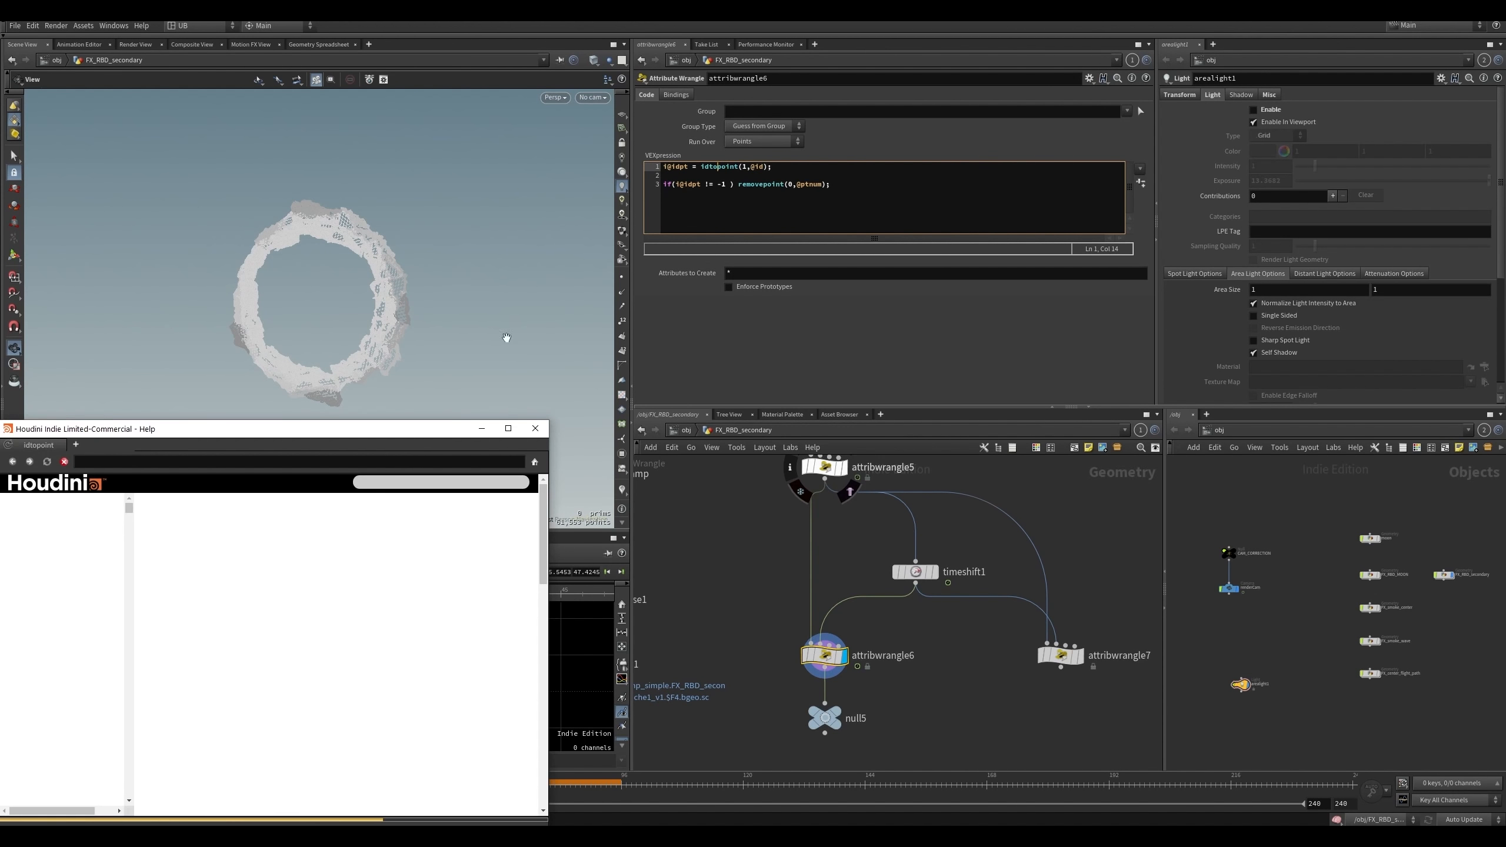
{"action": "left_click_drag", "start_coordinate": [443, 336], "coordinate": [473, 313]}
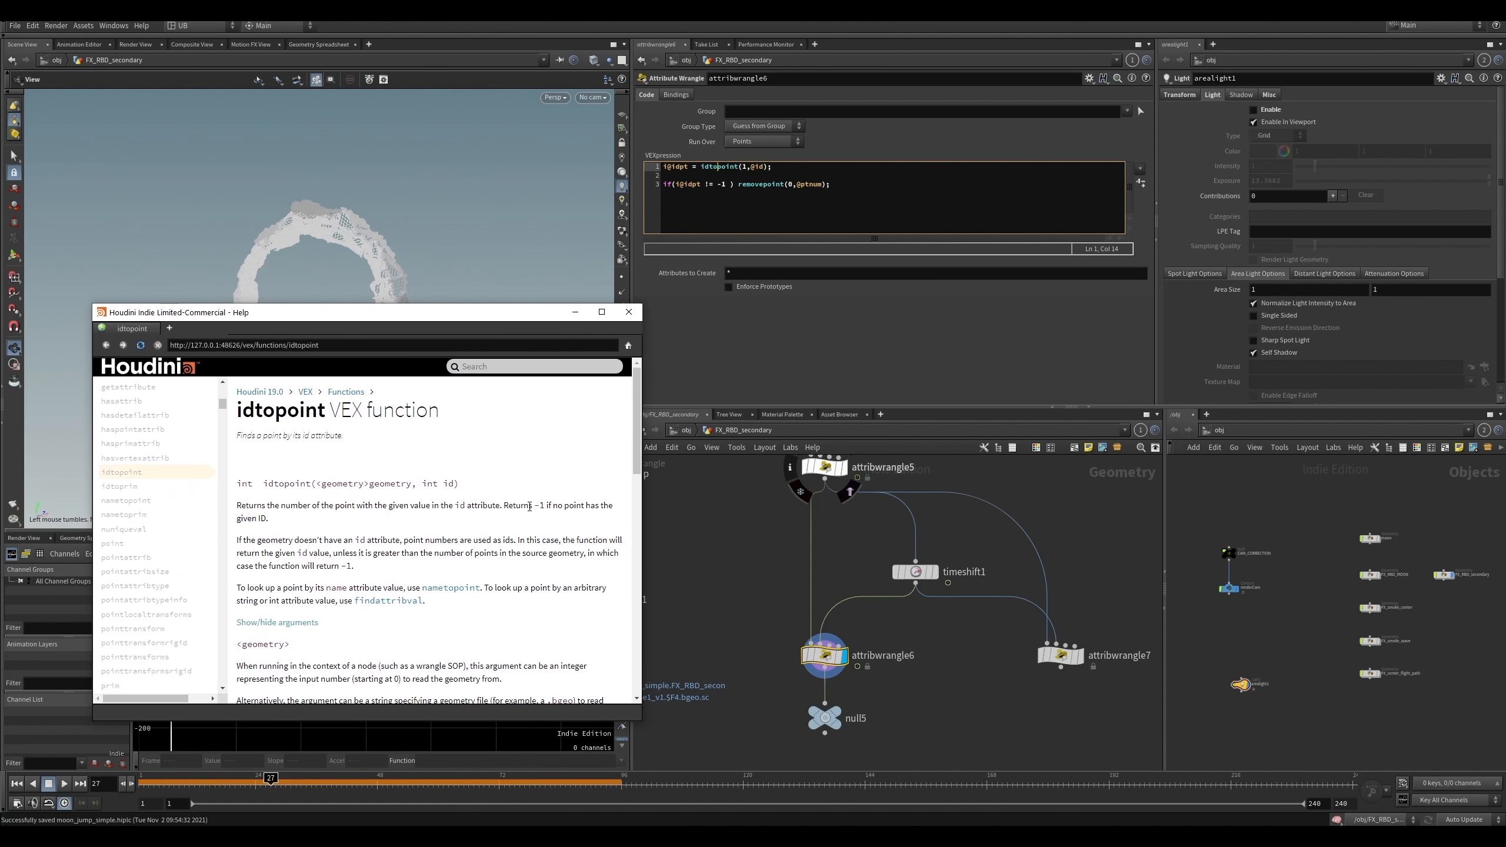
{"action": "left_click_drag", "start_coordinate": [504, 506], "coordinate": [545, 507]}
{"action": "left_click", "coordinate": [628, 312]}
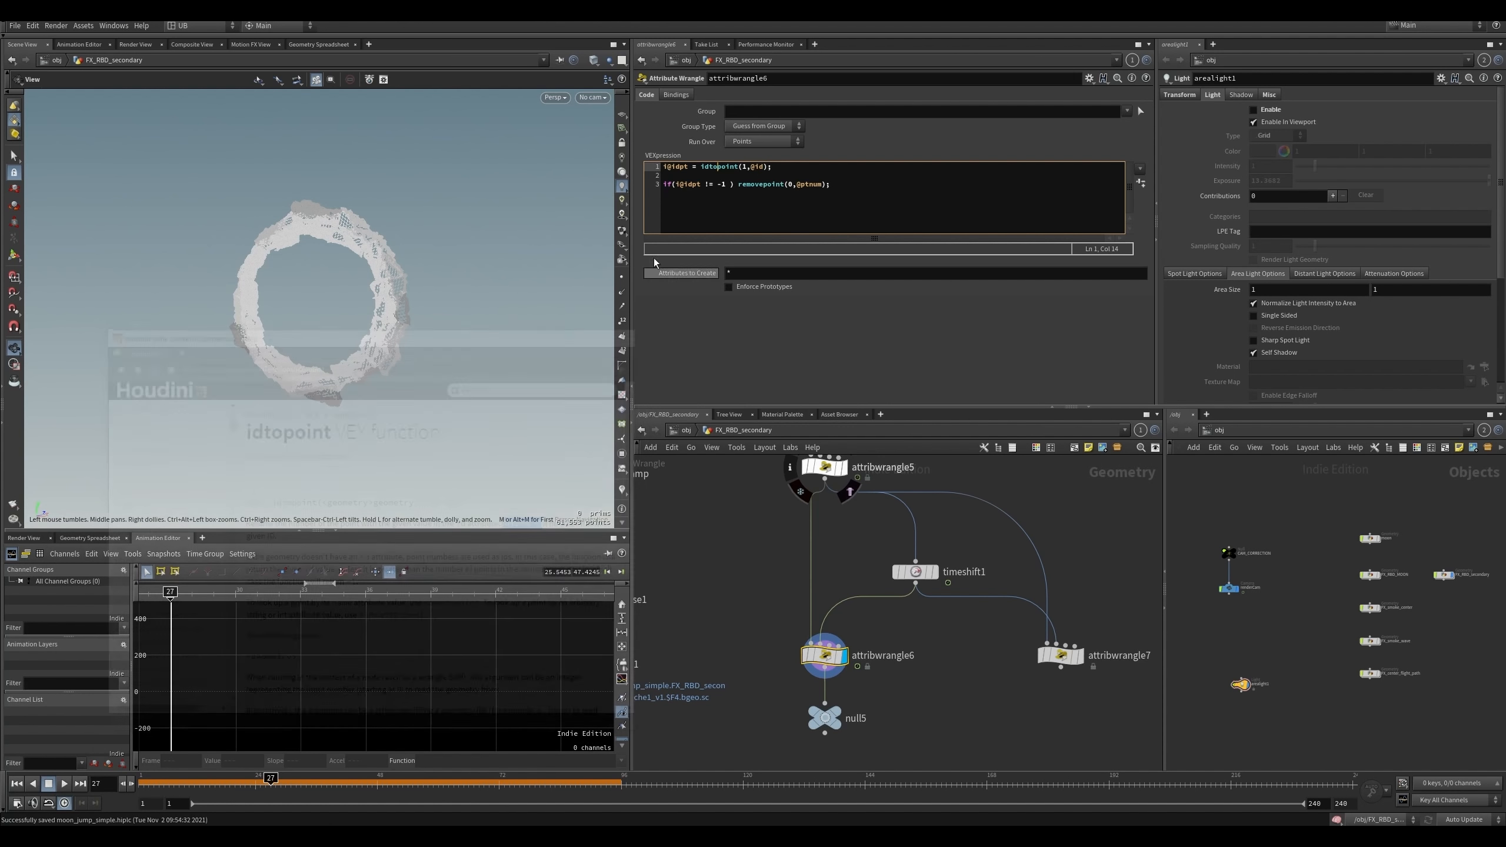
- Comment out attribwrangle6's removepoint line and sort its points by idpt in the Geometry Spreadsheet
{"action": "left_click", "coordinate": [664, 184]}
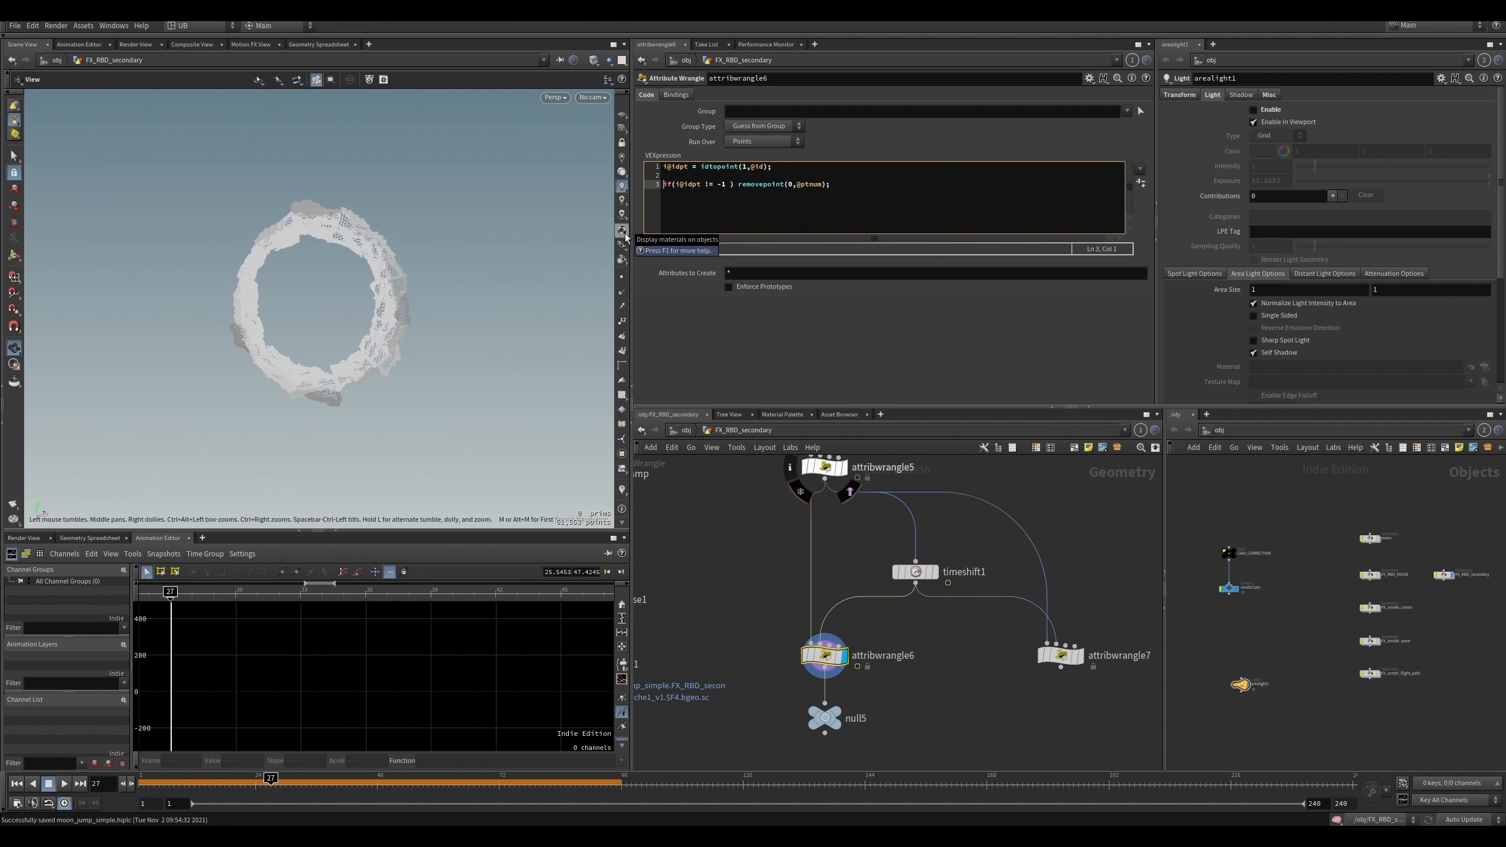
{"action": "type", "text": "//"}
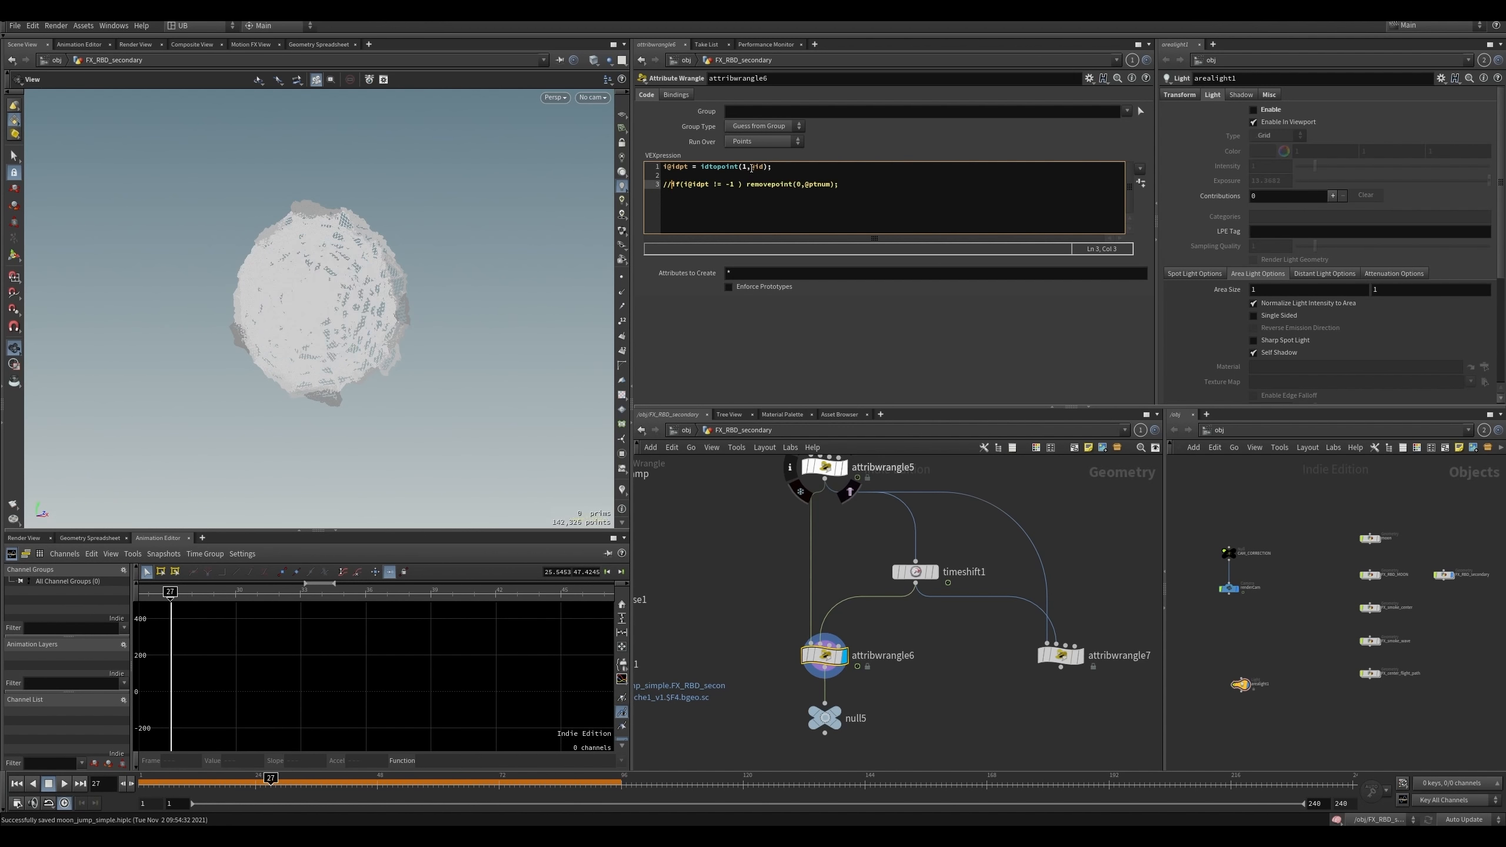
{"action": "left_click", "coordinate": [915, 572]}
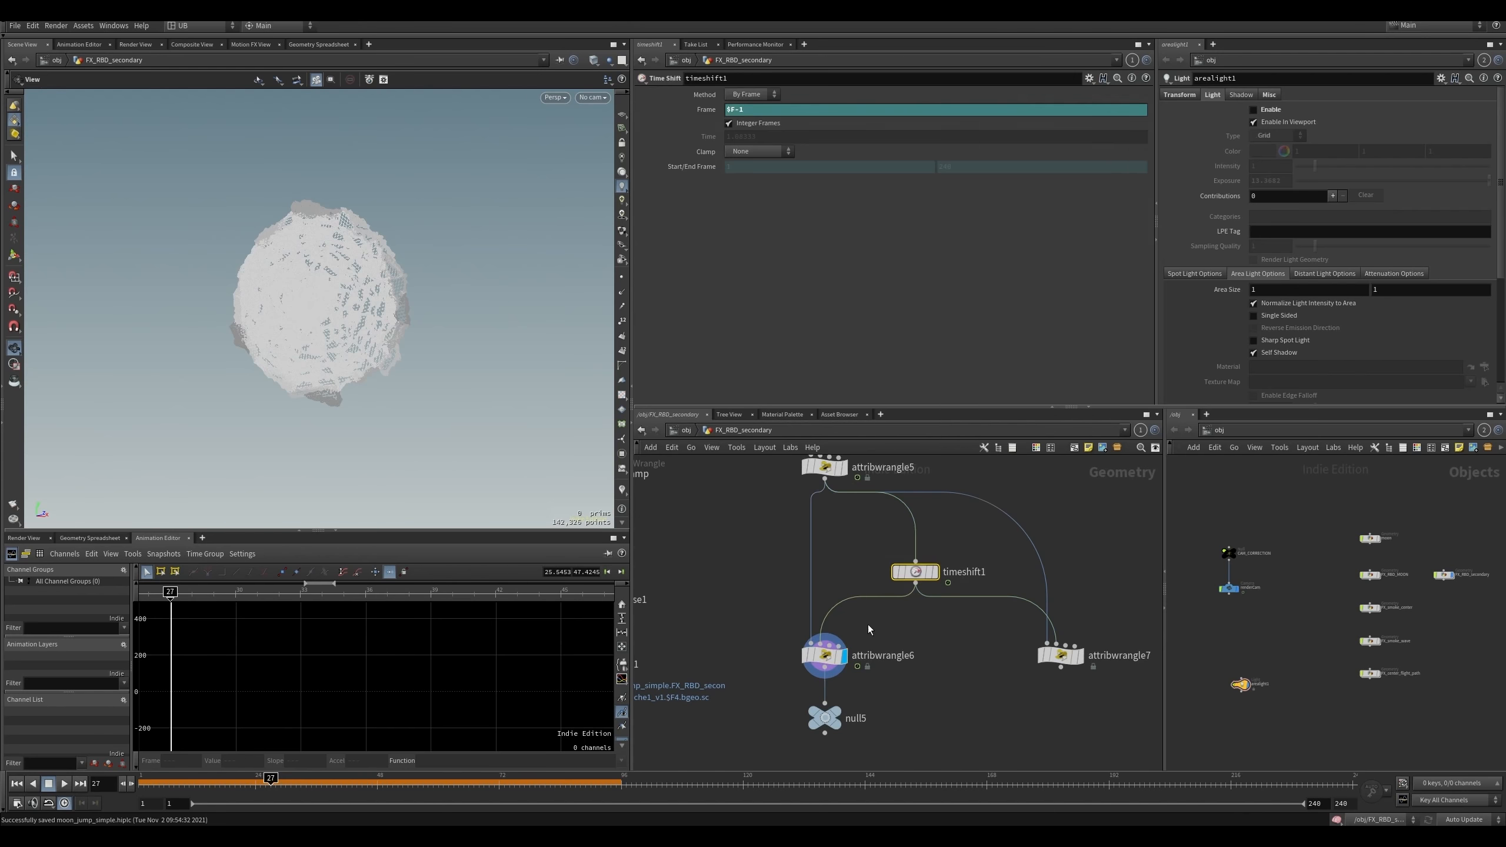
{"action": "left_click", "coordinate": [824, 654]}
{"action": "left_click", "coordinate": [89, 538]}
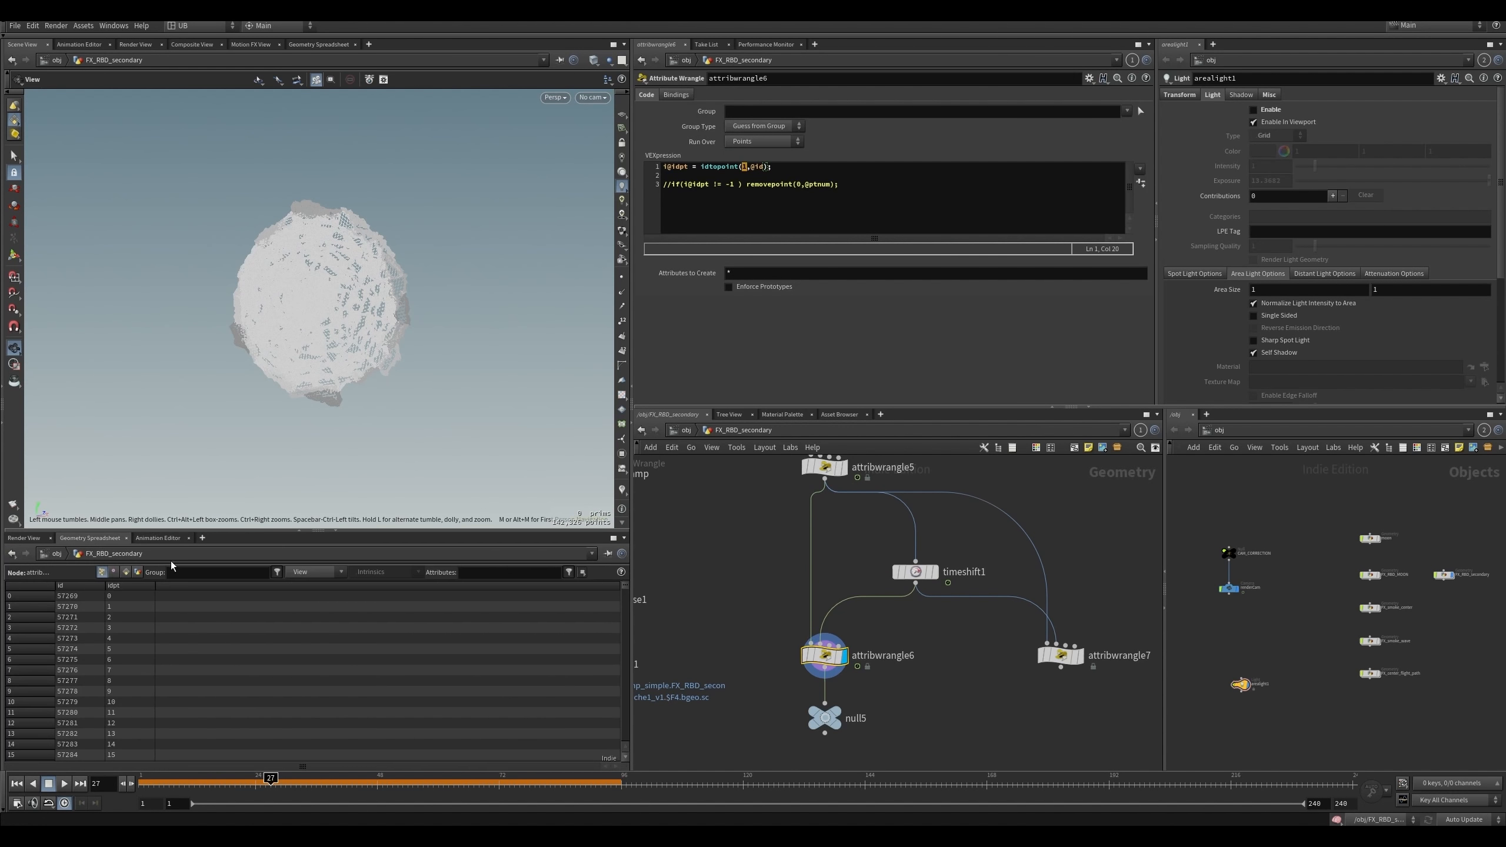
{"action": "left_click", "coordinate": [129, 587]}
{"action": "left_click_drag", "start_coordinate": [687, 168], "coordinate": [675, 168]}
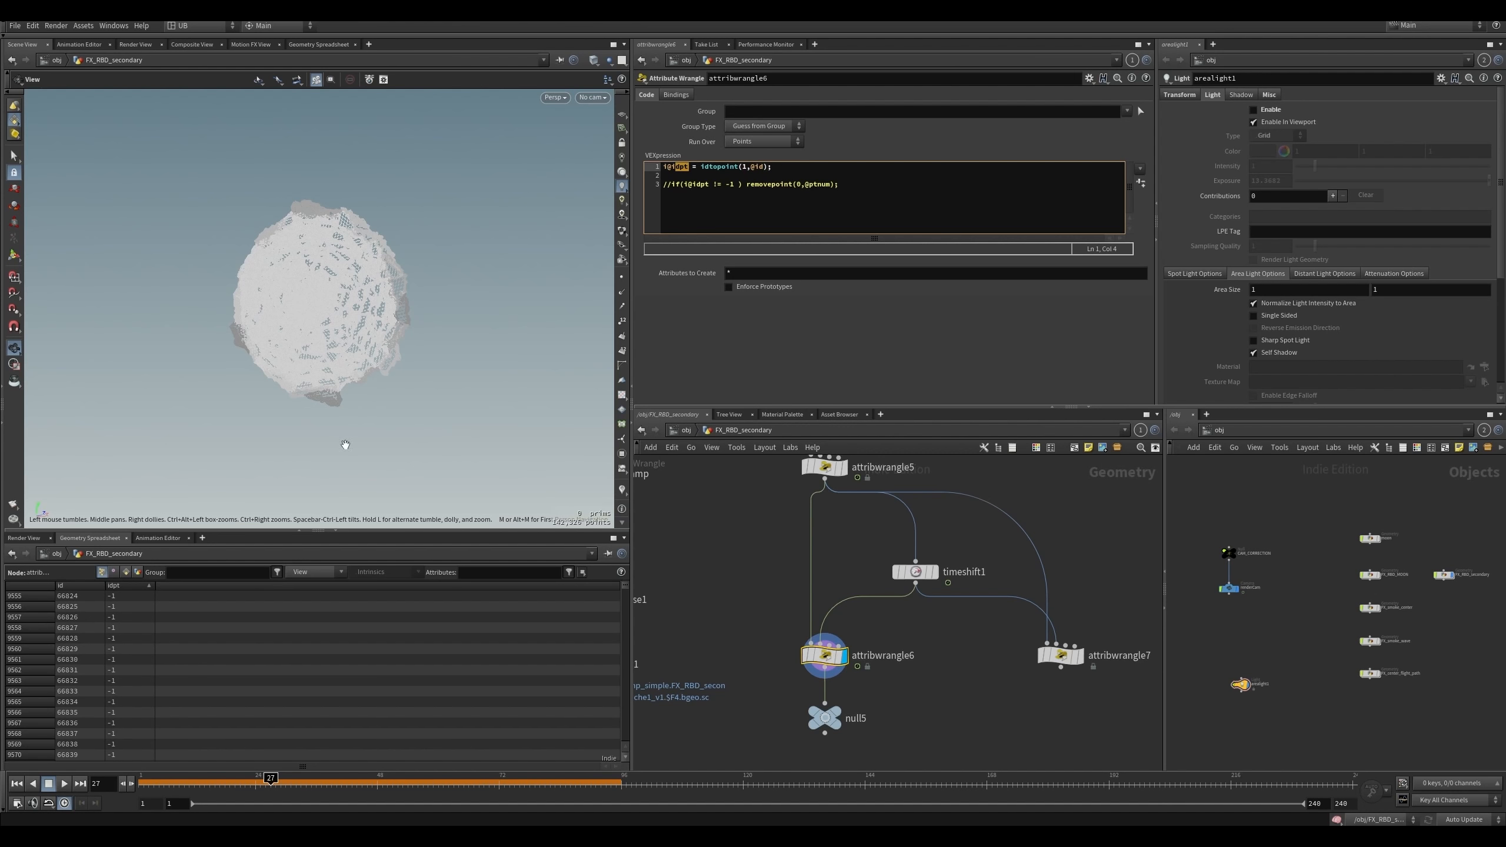
- Compare timeshift1's point IDs with attribwrangle6's idpt values from the first to the last spreadsheet rows
{"action": "left_click", "coordinate": [933, 571]}
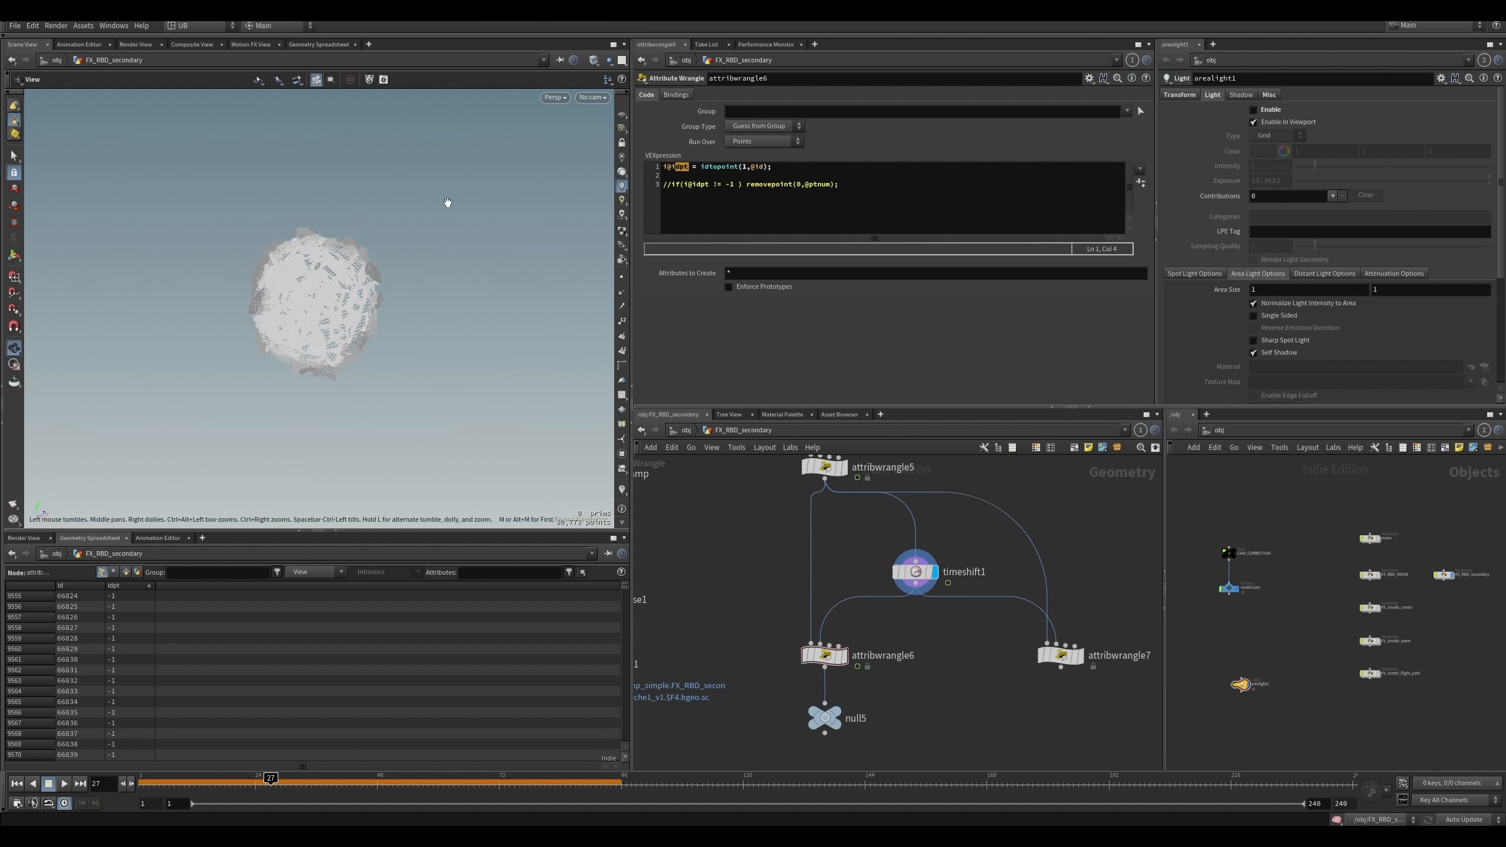
{"action": "left_click", "coordinate": [915, 574]}
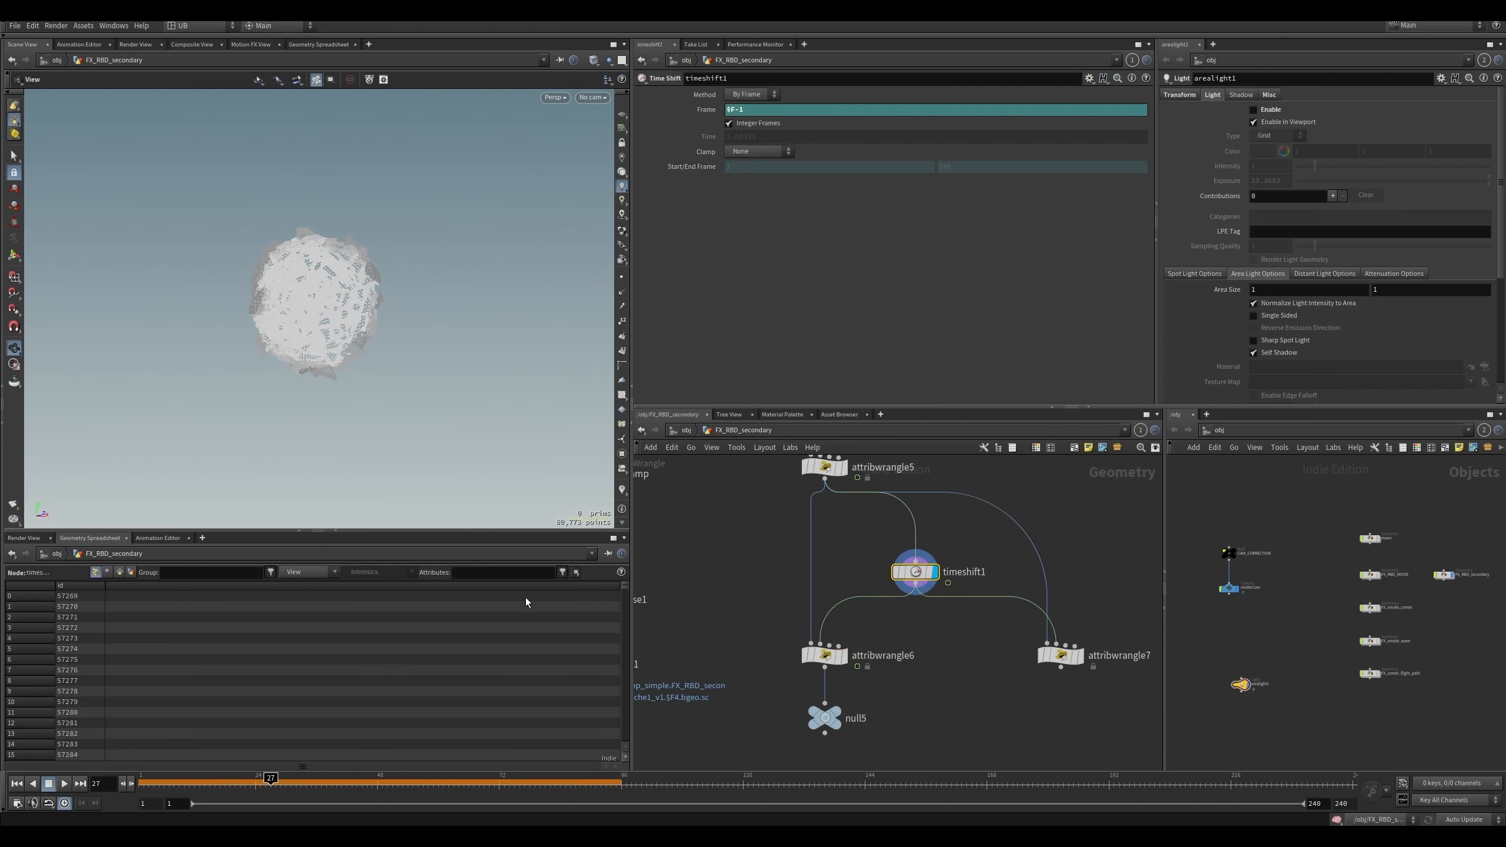
{"action": "left_click", "coordinate": [843, 656]}
{"action": "left_click", "coordinate": [824, 655]}
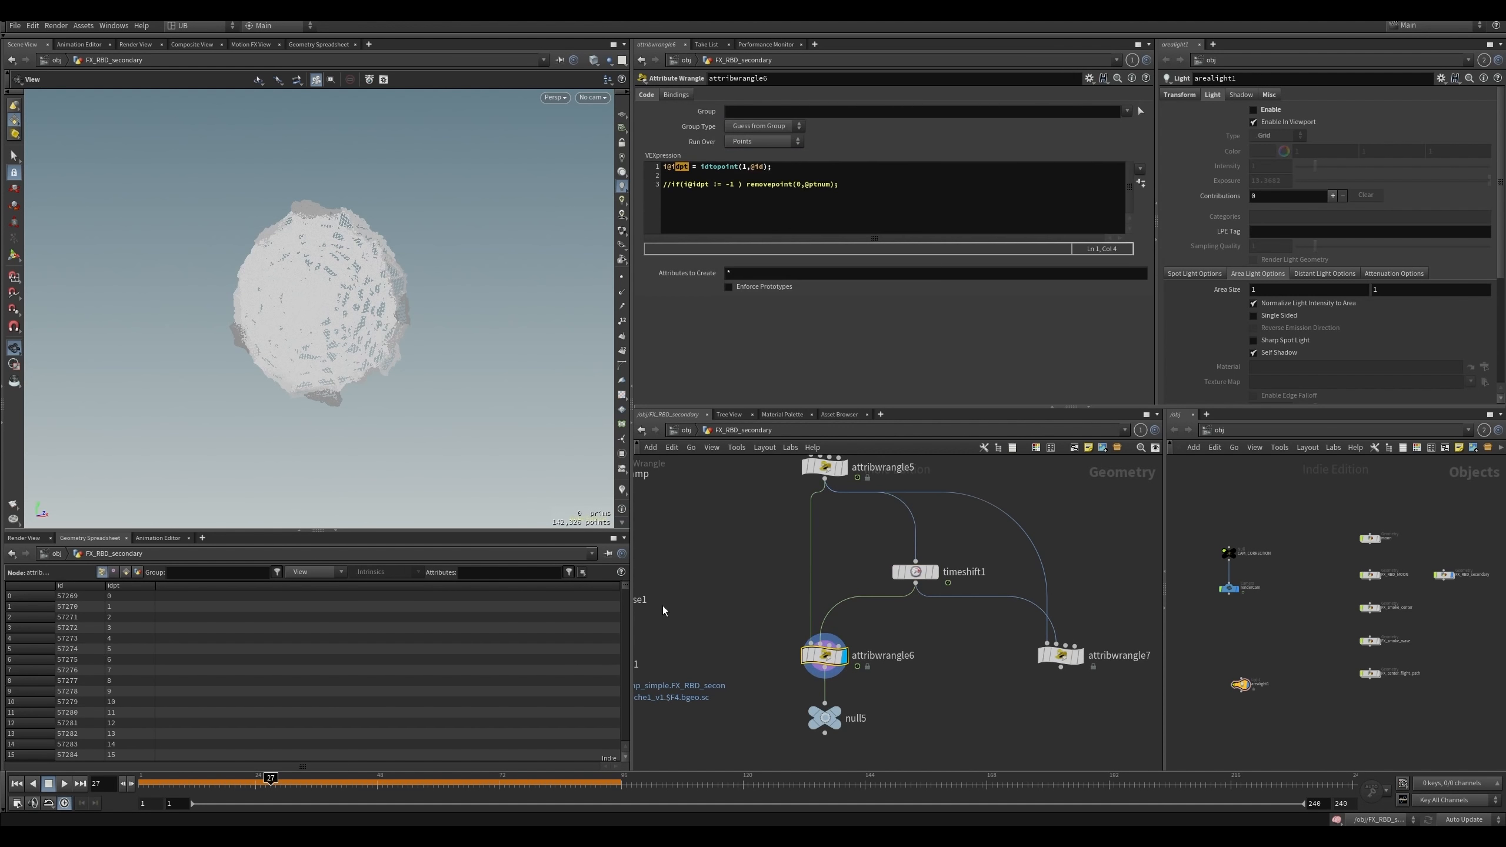
{"action": "left_click_drag", "start_coordinate": [626, 587], "coordinate": [614, 758]}
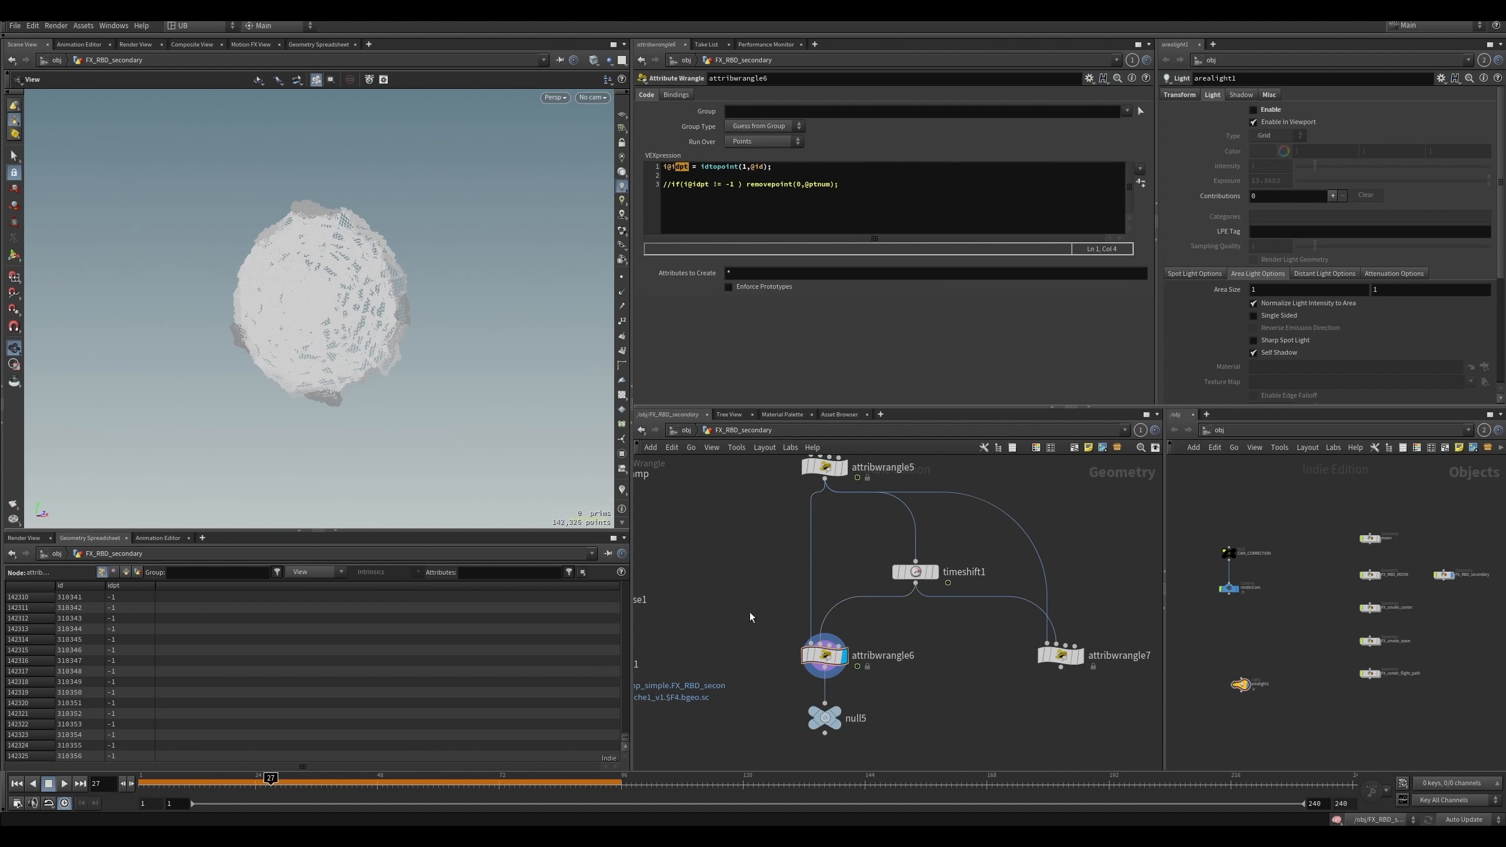
- Uncomment attribwrangle6's removepoint line, change its condition to i@idpt == -1 and check the points up to frame 31
{"action": "left_click", "coordinate": [672, 184]}
{"action": "key", "text": "BackSpace"}
{"action": "key", "text": "BackSpace"}
{"action": "key", "text": "ctrl+Return"}
{"action": "left_click", "coordinate": [708, 185]}
{"action": "key", "text": "BackSpace"}
{"action": "type", "text": "="}
{"action": "key", "text": "ctrl+Return"}
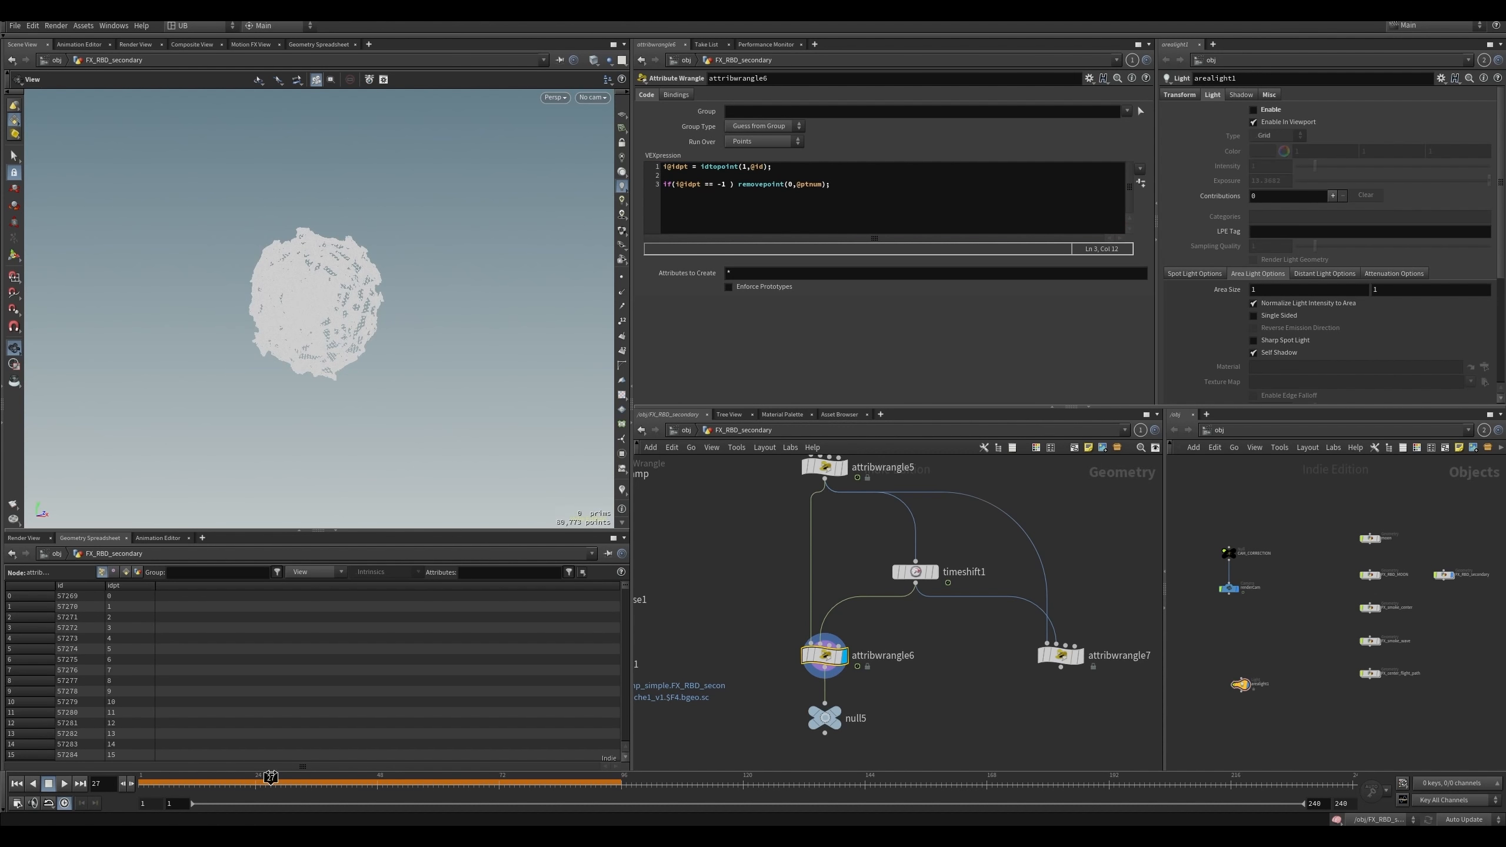
{"action": "left_click_drag", "start_coordinate": [271, 777], "coordinate": [291, 781]}
- Restore attribwrangle6's condition to i@idpt != -1 and step back to frame 27 to check the points
{"action": "left_click", "coordinate": [705, 196]}
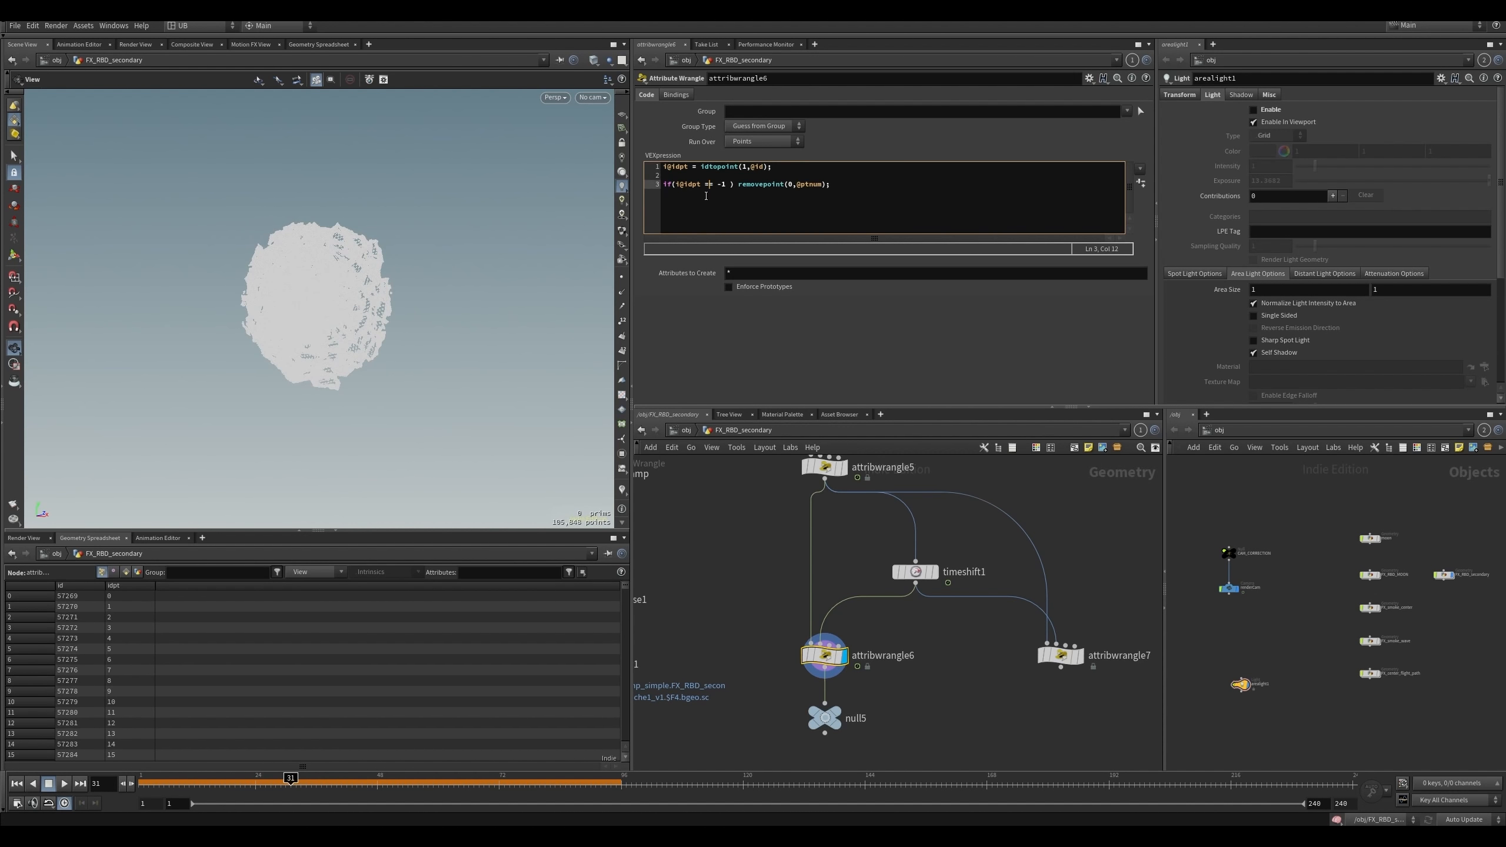
{"action": "key", "text": "ctrl+Return"}
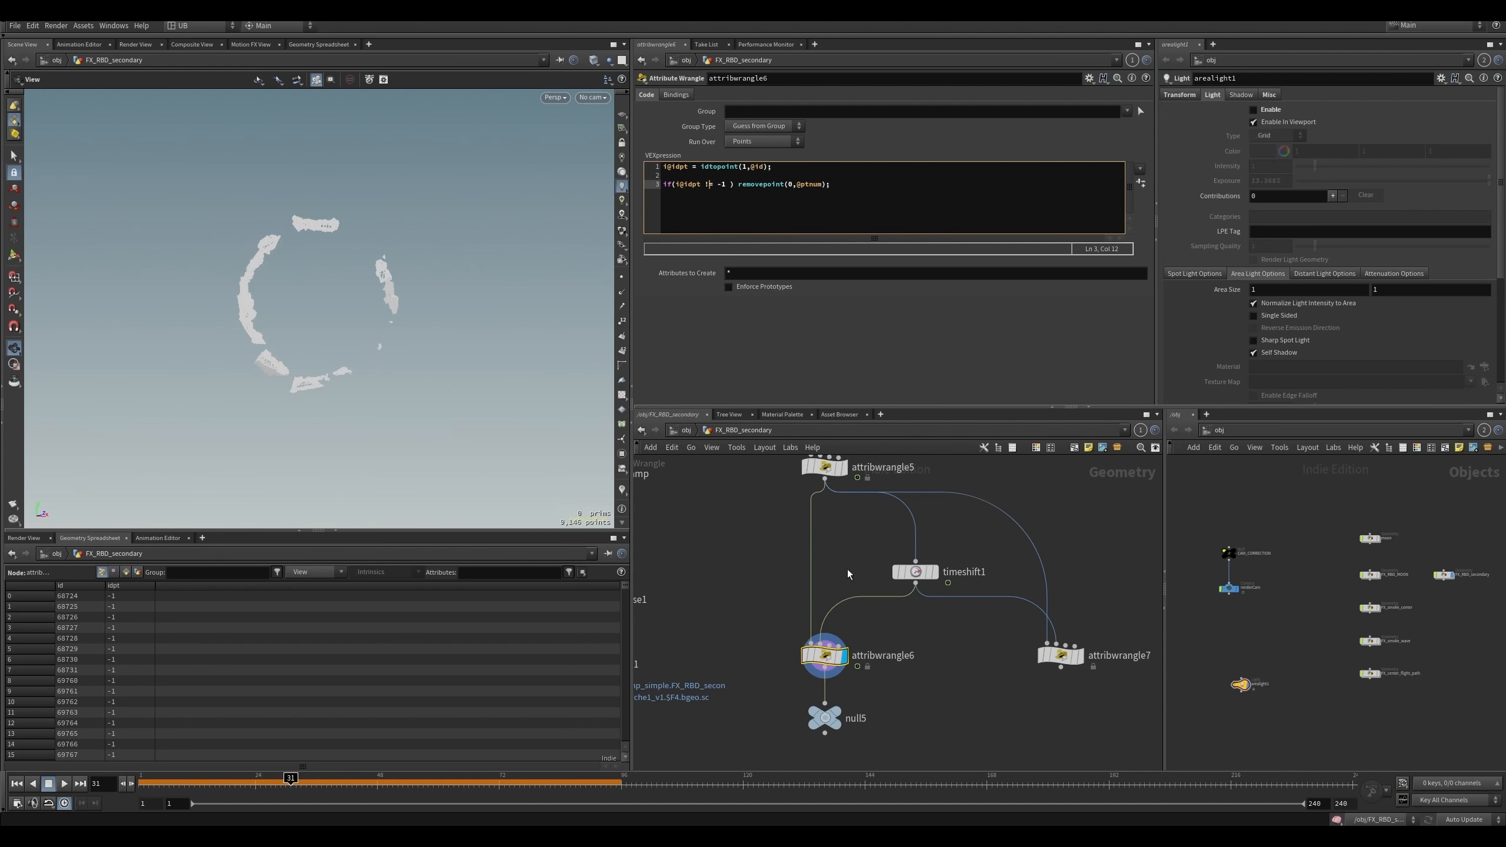
{"action": "left_click", "coordinate": [739, 577]}
{"action": "key", "text": "Left"}
{"action": "key", "text": "Left"}
{"action": "key", "text": "Left"}
{"action": "key", "text": "Left"}
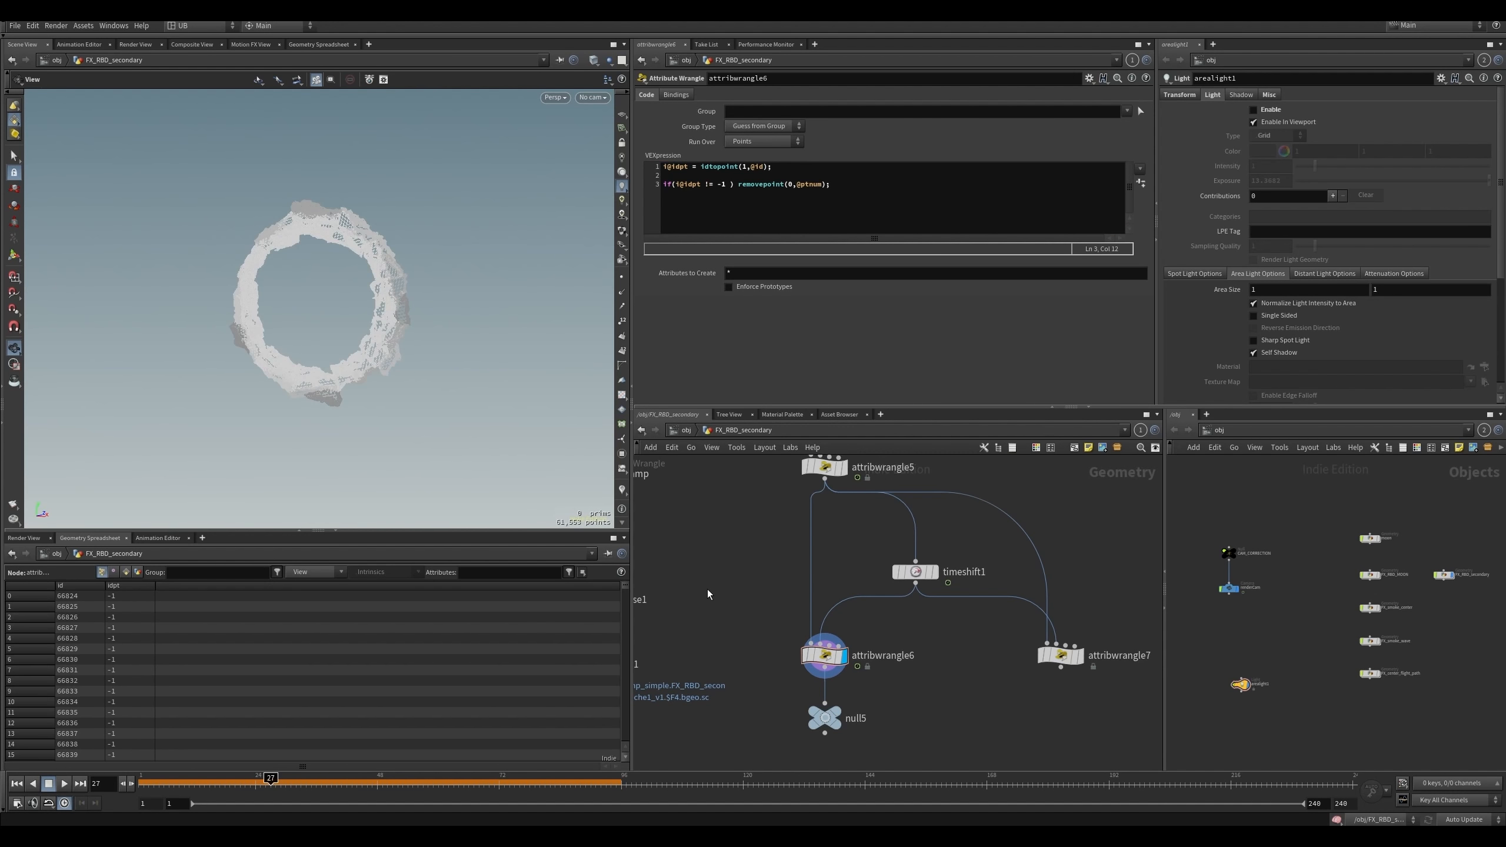
{"action": "key", "text": "Left"}
{"action": "key", "text": "Right"}
- Examine the findattribvalcount expression in attribwrangle7 that counts matching point IDs
{"action": "middle_click_drag", "start_coordinate": [984, 642], "coordinate": [890, 619]}
{"action": "left_click_drag", "start_coordinate": [918, 615], "coordinate": [1035, 670]}
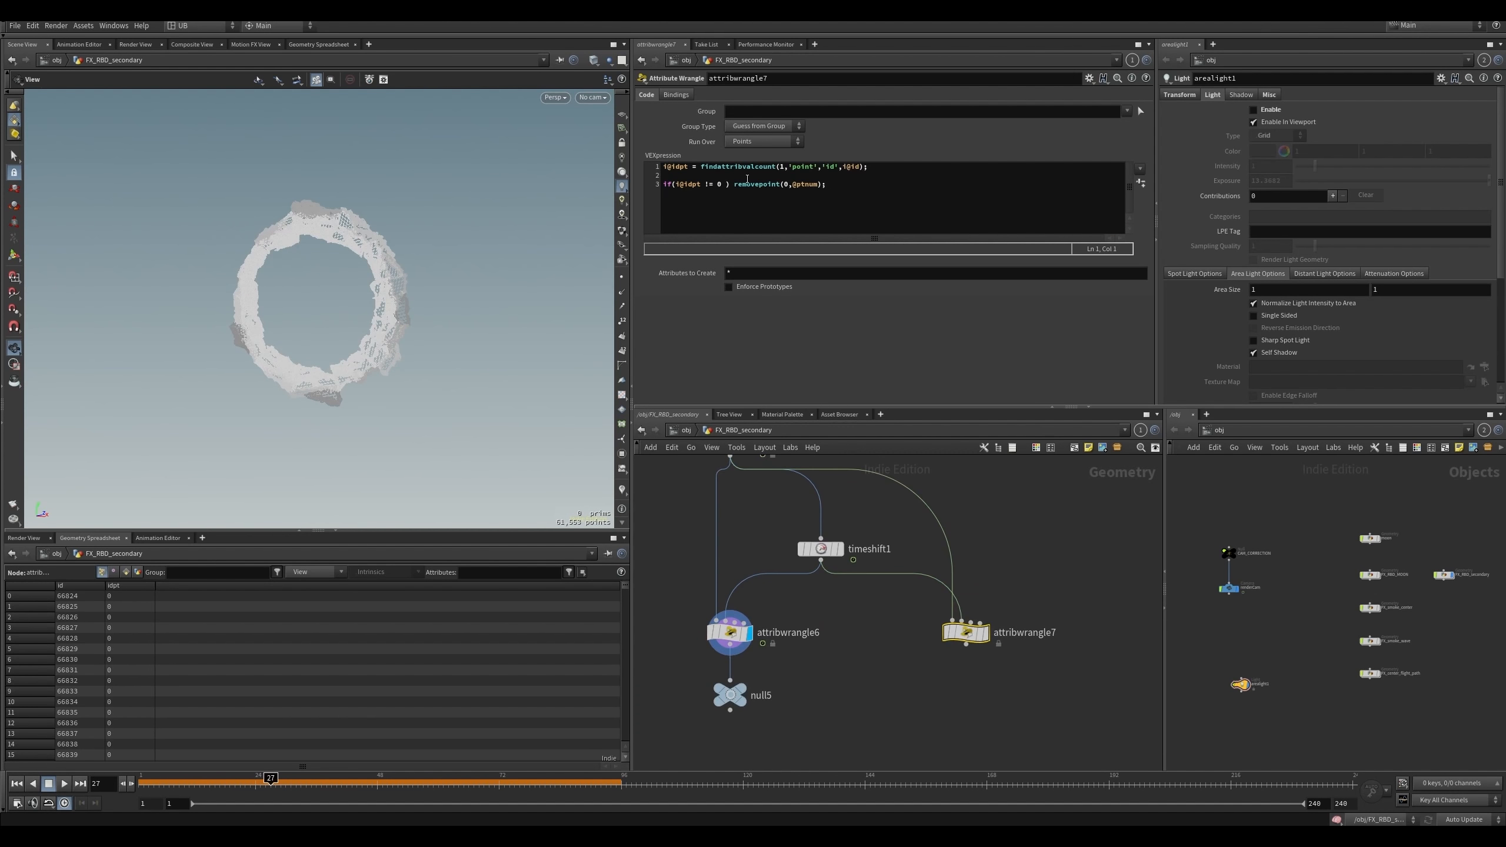
{"action": "left_click", "coordinate": [756, 168]}
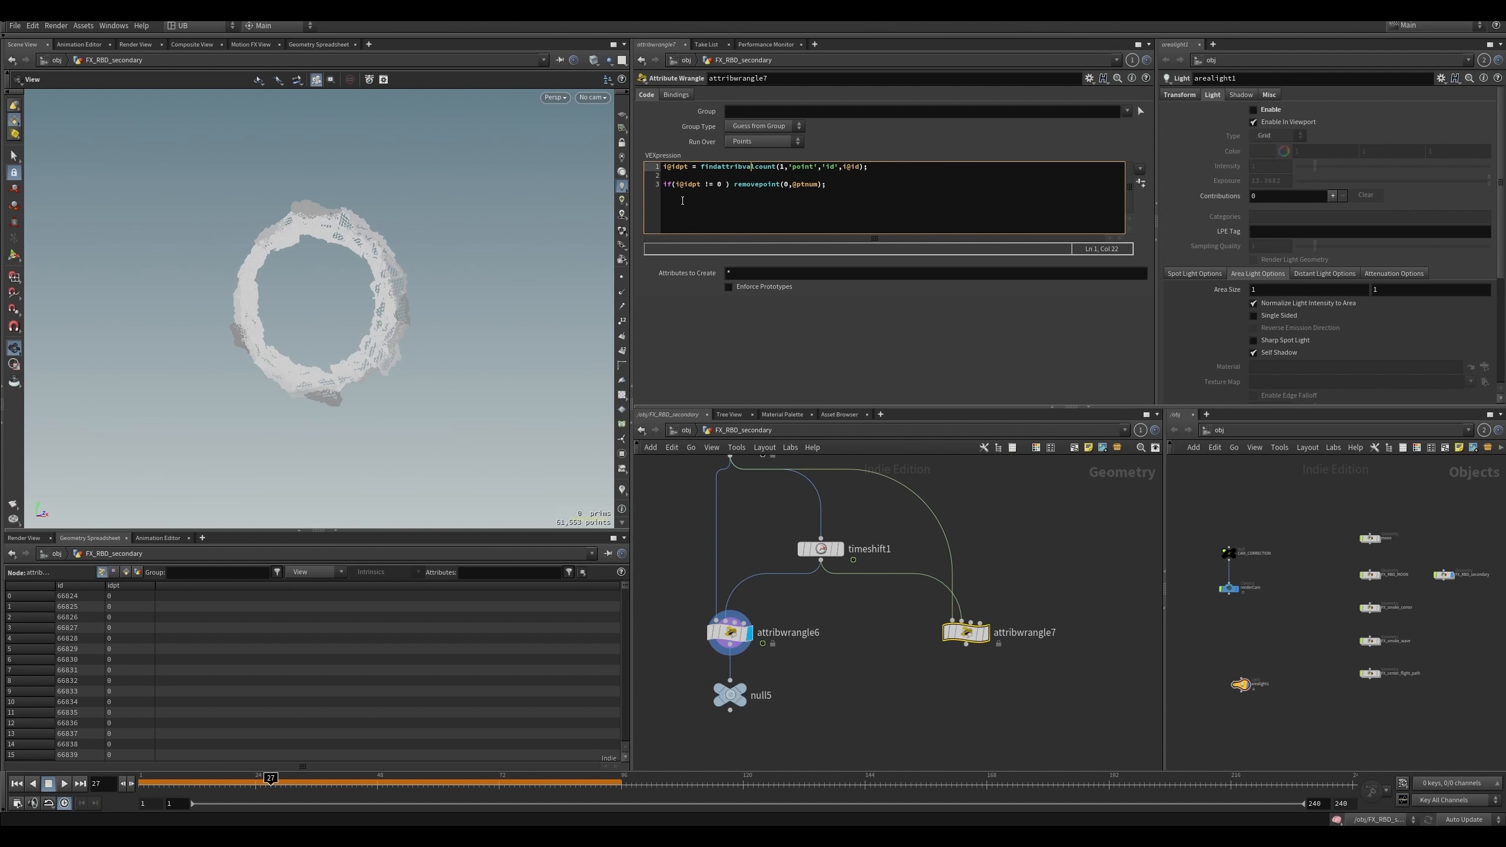
{"action": "left_click_drag", "start_coordinate": [713, 167], "coordinate": [763, 167]}
{"action": "left_click", "coordinate": [759, 166]}
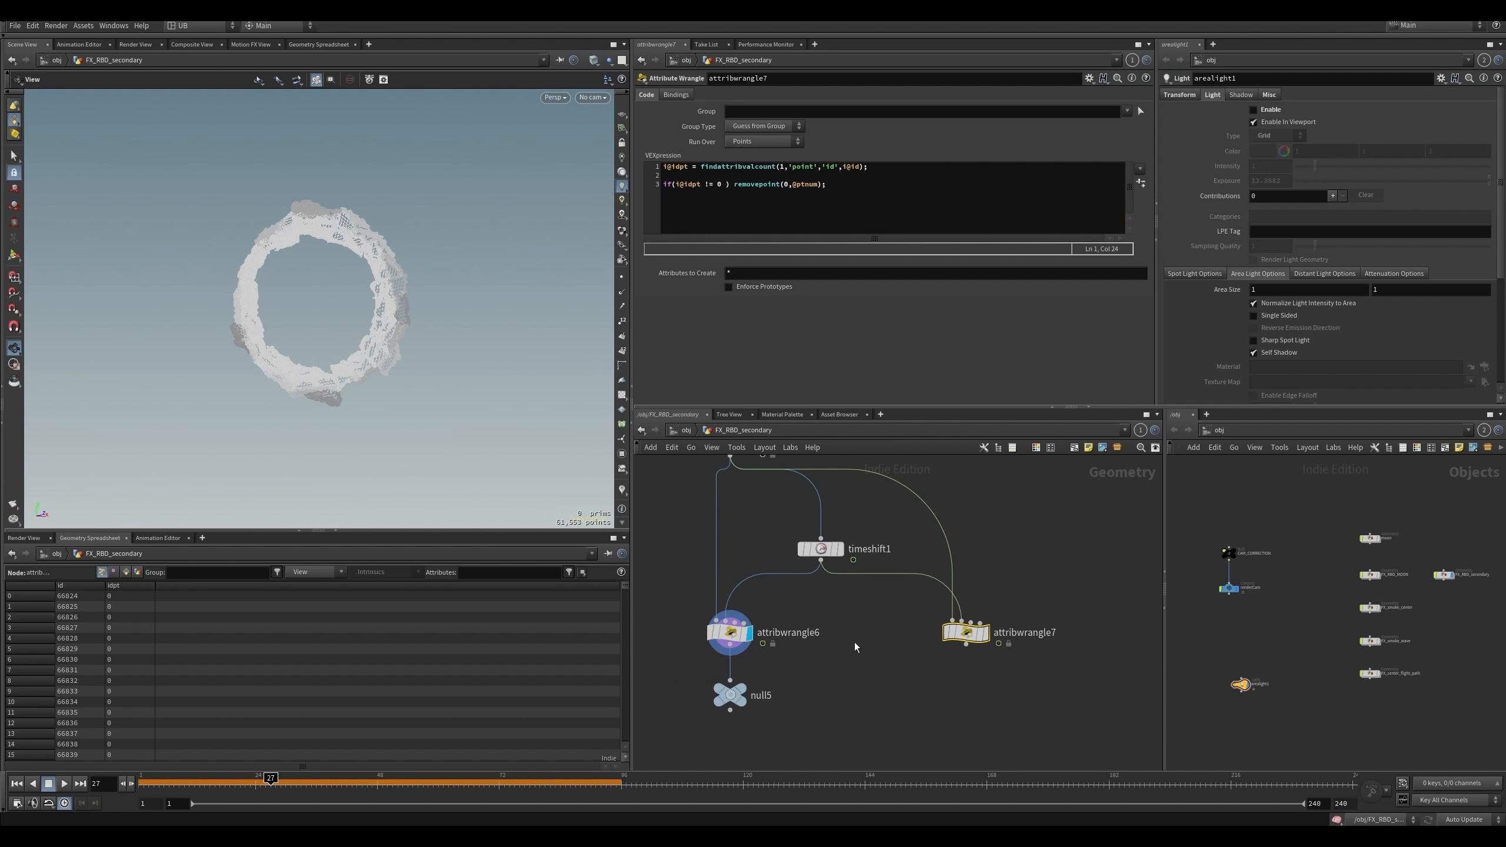
- Select the attribwrangle5 branch to review it, then display the speed_ramp wrangle's points at frame 27
{"action": "scroll", "coordinate": [854, 642], "scroll_direction": "down", "scroll_amount": 3}
{"action": "left_click_drag", "start_coordinate": [1071, 515], "coordinate": [892, 688]}
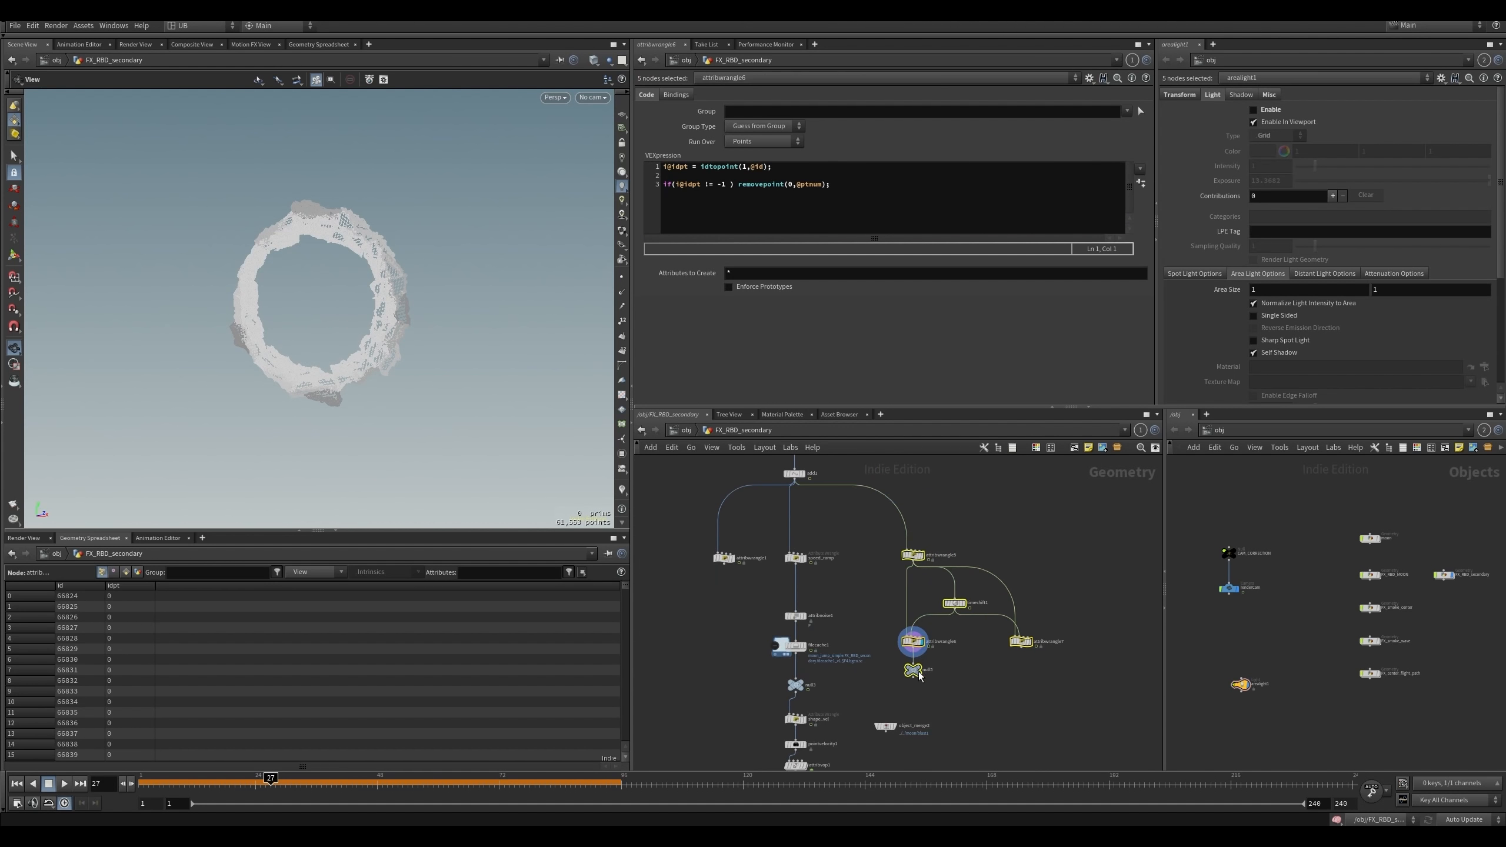
{"action": "left_click", "coordinate": [896, 615]}
{"action": "scroll", "coordinate": [873, 595], "scroll_direction": "up", "scroll_amount": 4}
{"action": "left_click_drag", "start_coordinate": [793, 579], "coordinate": [795, 584]}
{"action": "key", "text": "r"}
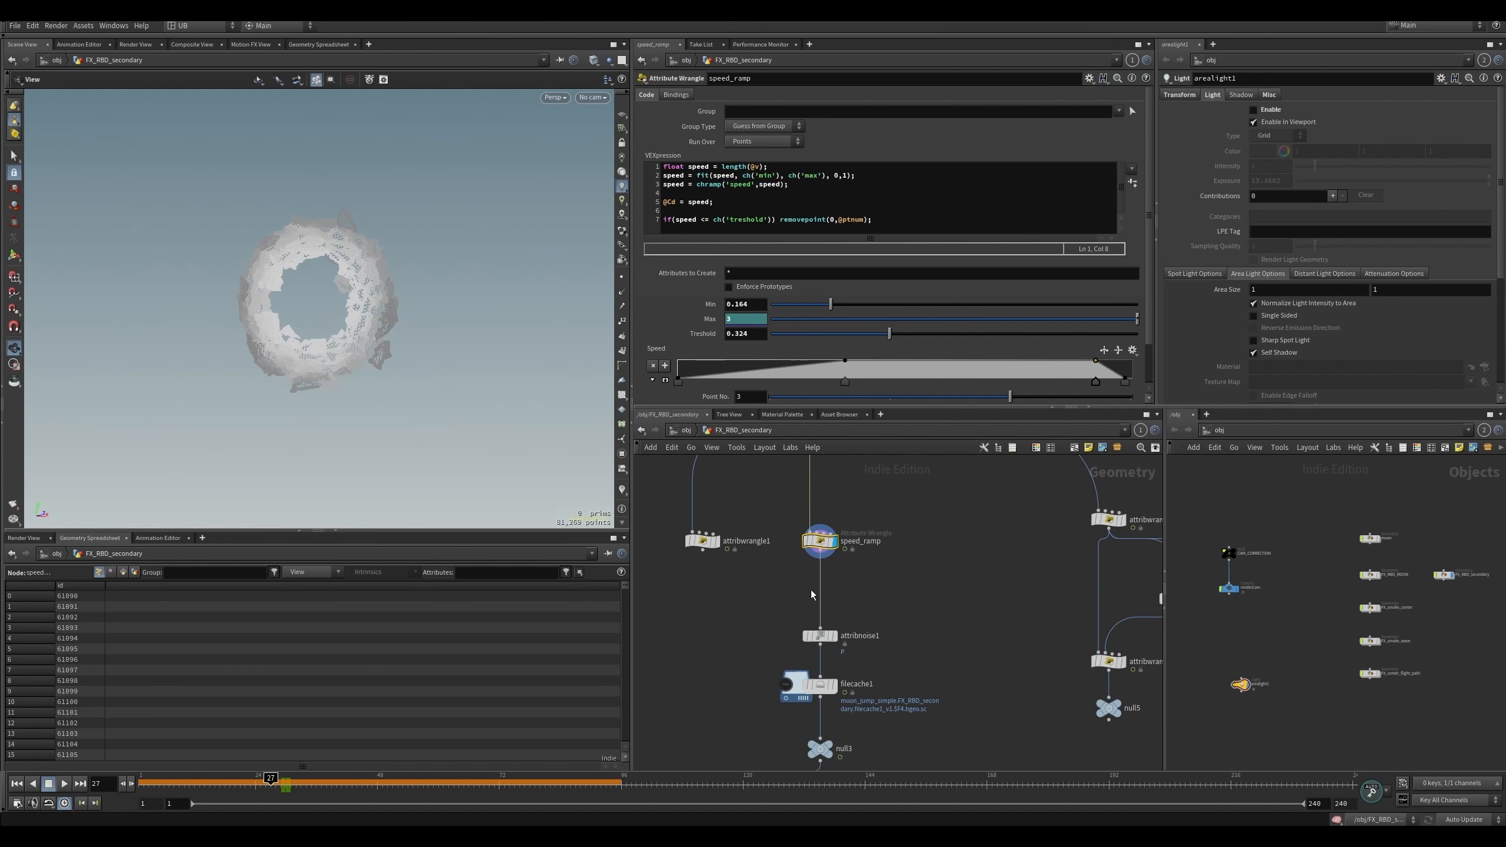
- Display the attribnoise1 node and toggle its bypass to compare the points with and without noise
{"action": "left_click_drag", "start_coordinate": [942, 614], "coordinate": [772, 654]}
{"action": "key", "text": "r"}
{"action": "scroll", "coordinate": [859, 595], "scroll_direction": "up", "scroll_amount": 3}
{"action": "middle_click_drag", "start_coordinate": [880, 598], "coordinate": [883, 577]}
{"action": "left_click_drag", "start_coordinate": [899, 604], "coordinate": [761, 665]}
{"action": "left_click_drag", "start_coordinate": [970, 596], "coordinate": [750, 666]}
{"action": "left_click_drag", "start_coordinate": [968, 597], "coordinate": [726, 665]}
{"action": "key", "text": "q"}
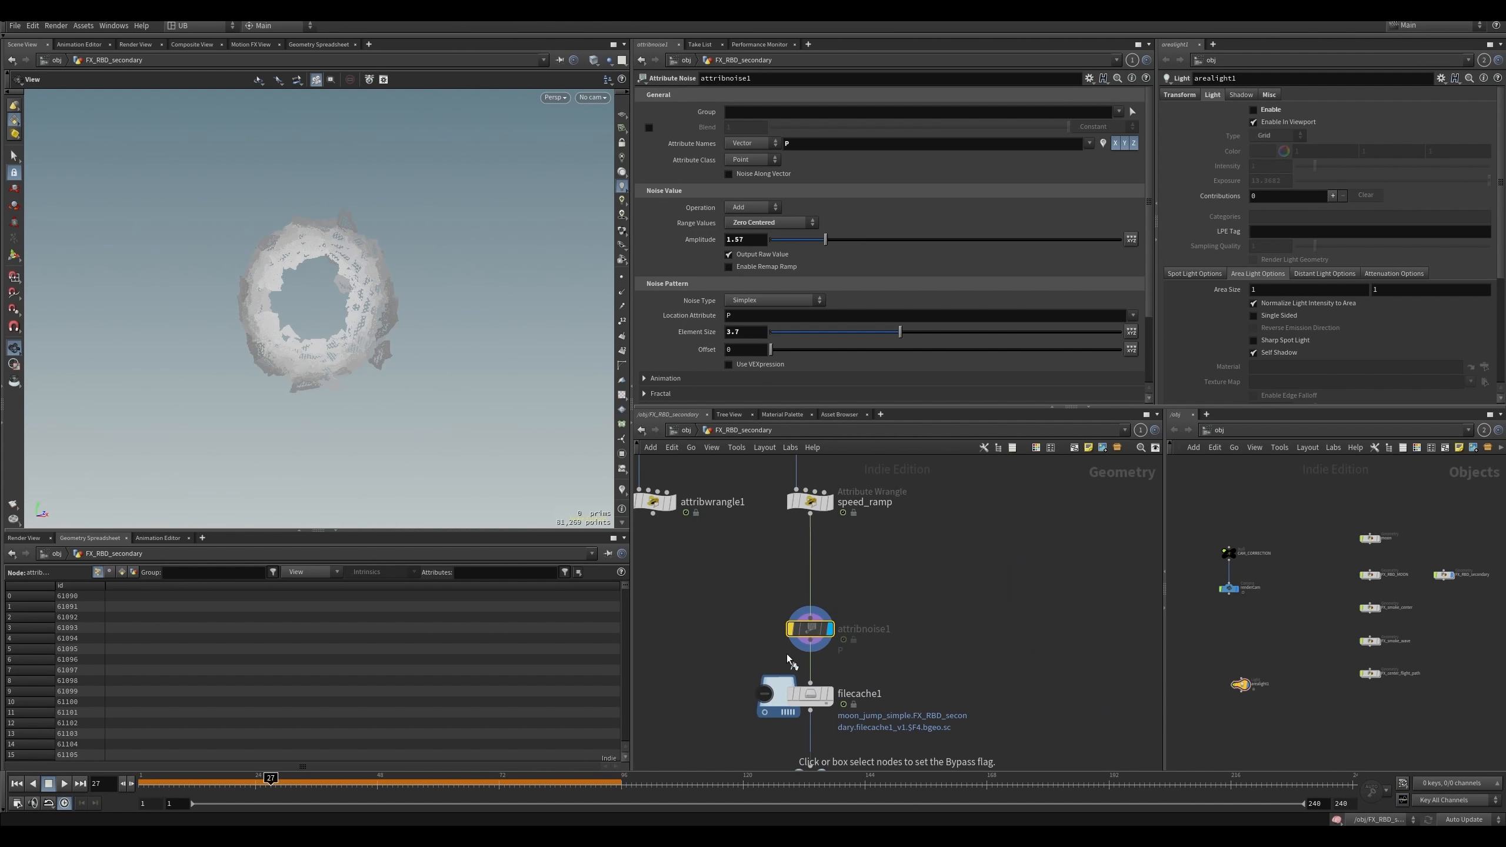
{"action": "key", "text": "q"}
- Display the filecache1 output, then set the display flag on null3 to view the cached source points
{"action": "middle_click_drag", "start_coordinate": [907, 655], "coordinate": [894, 558]}
{"action": "left_click_drag", "start_coordinate": [894, 558], "coordinate": [732, 669]}
{"action": "key", "text": "r"}
{"action": "middle_click_drag", "start_coordinate": [834, 707], "coordinate": [843, 622]}
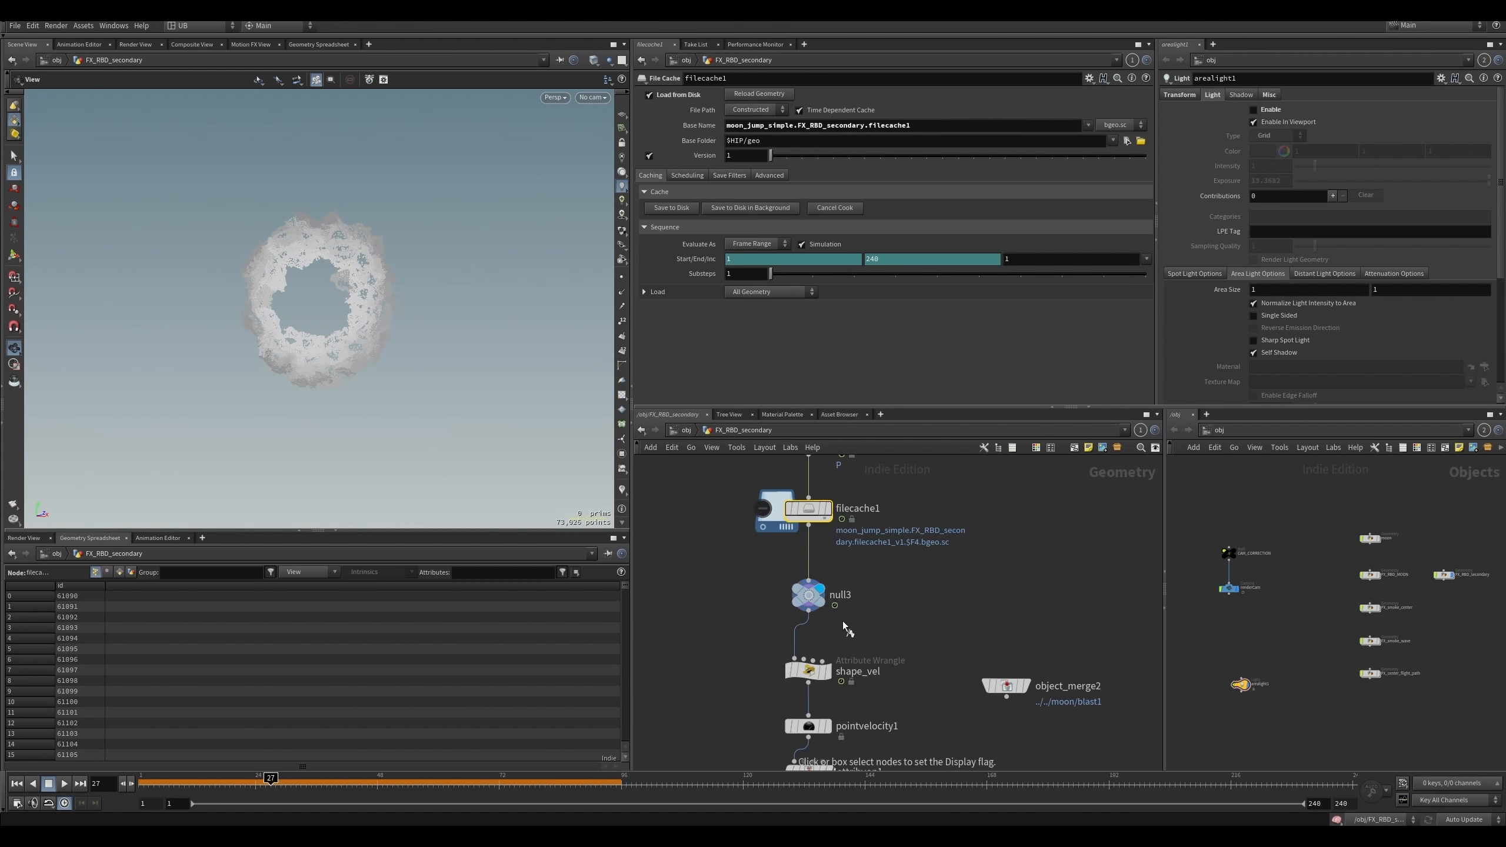
{"action": "left_click_drag", "start_coordinate": [845, 623], "coordinate": [763, 595]}
{"action": "key", "text": "r"}
{"action": "middle_click_drag", "start_coordinate": [763, 595], "coordinate": [763, 530]}
- Display the shape_vel wrangle and examine its v, dir and lerp lines
{"action": "left_click_drag", "start_coordinate": [721, 520], "coordinate": [861, 553]}
{"action": "left_click_drag", "start_coordinate": [747, 586], "coordinate": [847, 621]}
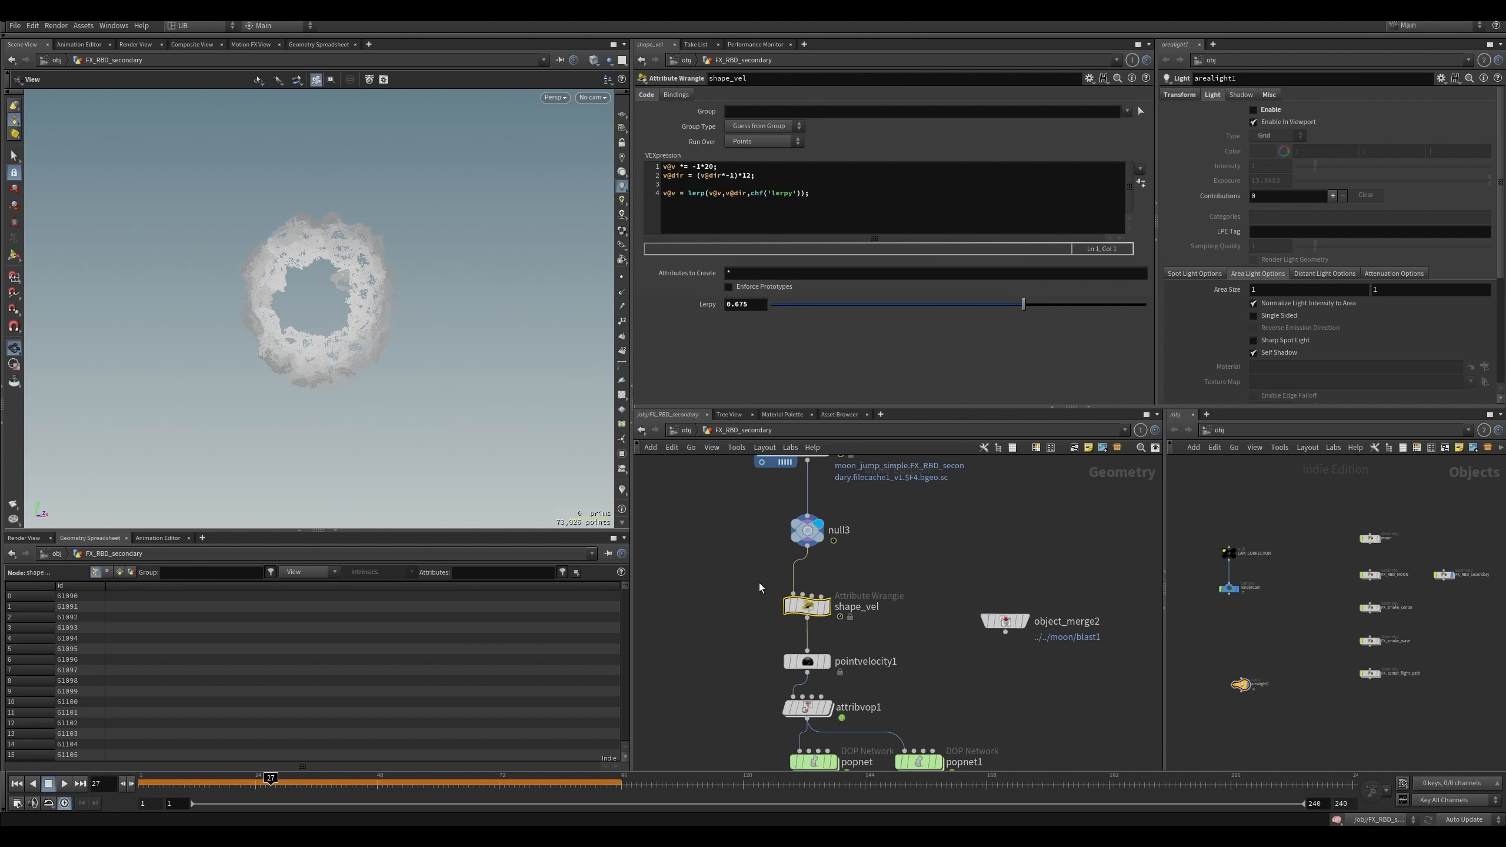
{"action": "left_click_drag", "start_coordinate": [1004, 623], "coordinate": [1008, 608]}
{"action": "key", "text": "r"}
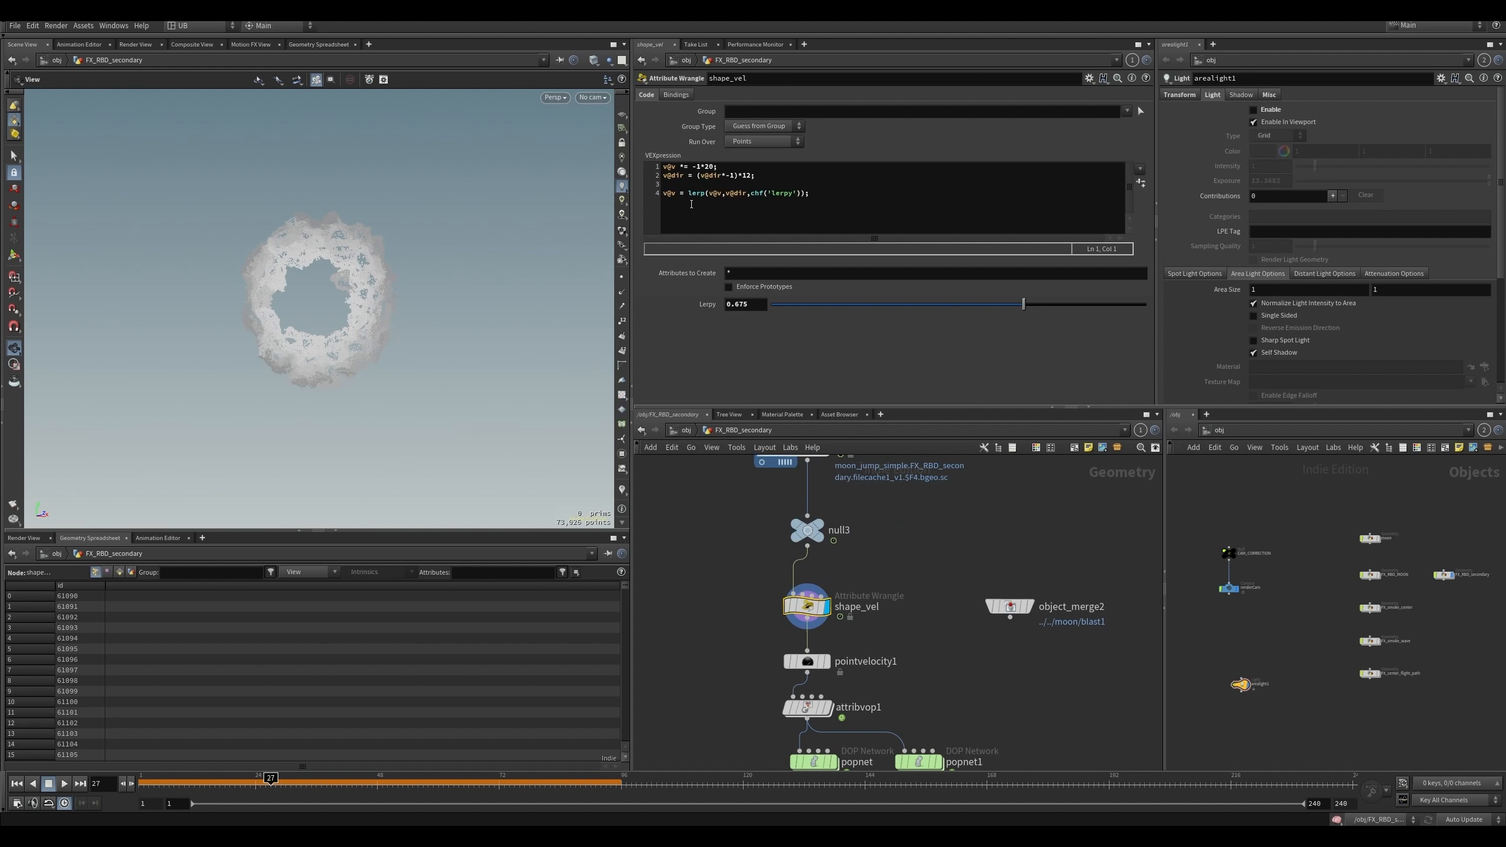
{"action": "left_click", "coordinate": [716, 174]}
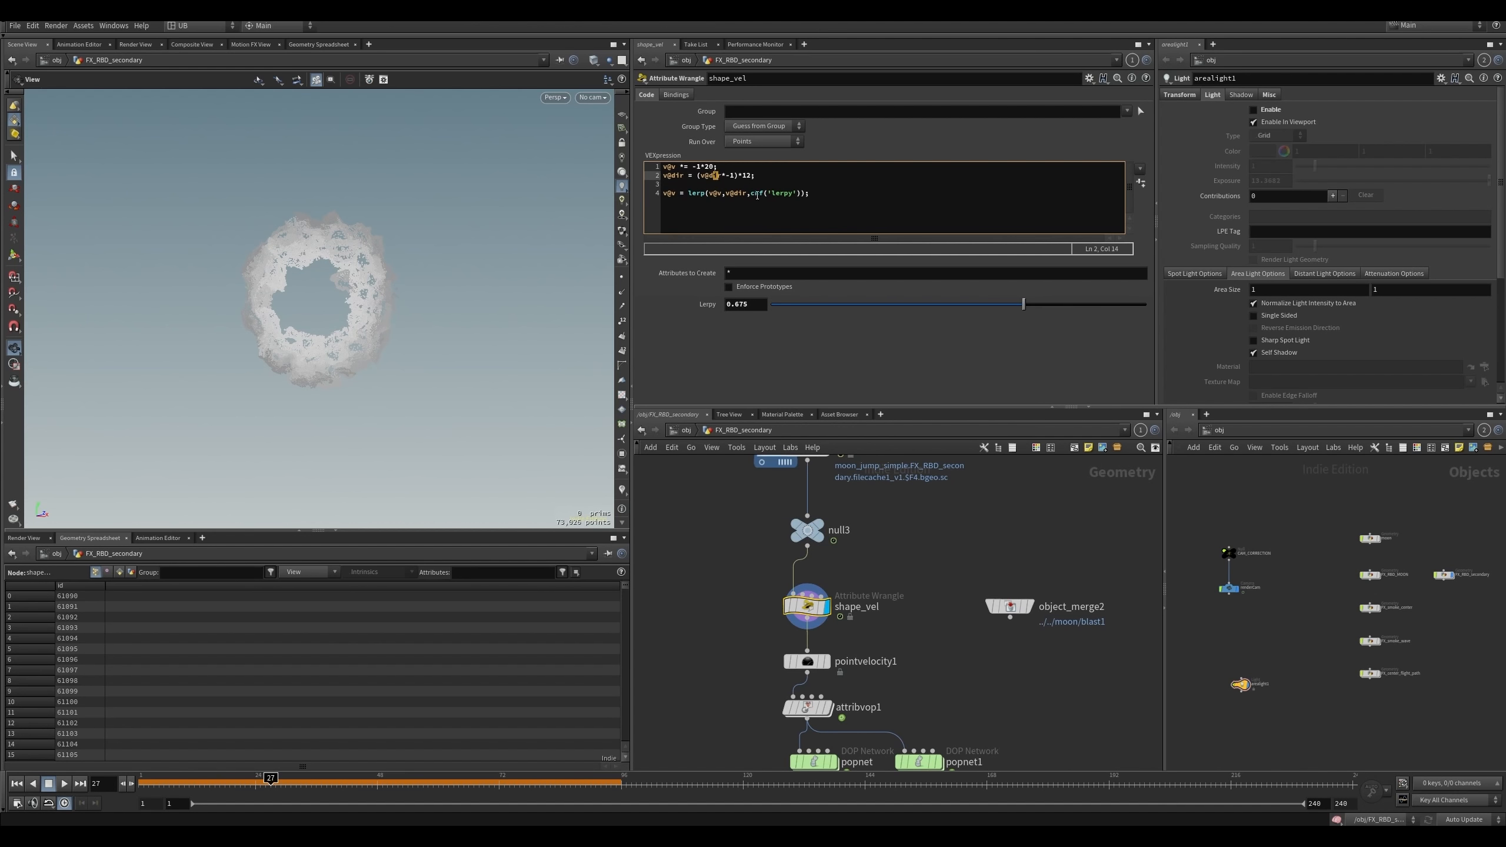
{"action": "left_click", "coordinate": [729, 185]}
{"action": "left_click", "coordinate": [714, 193]}
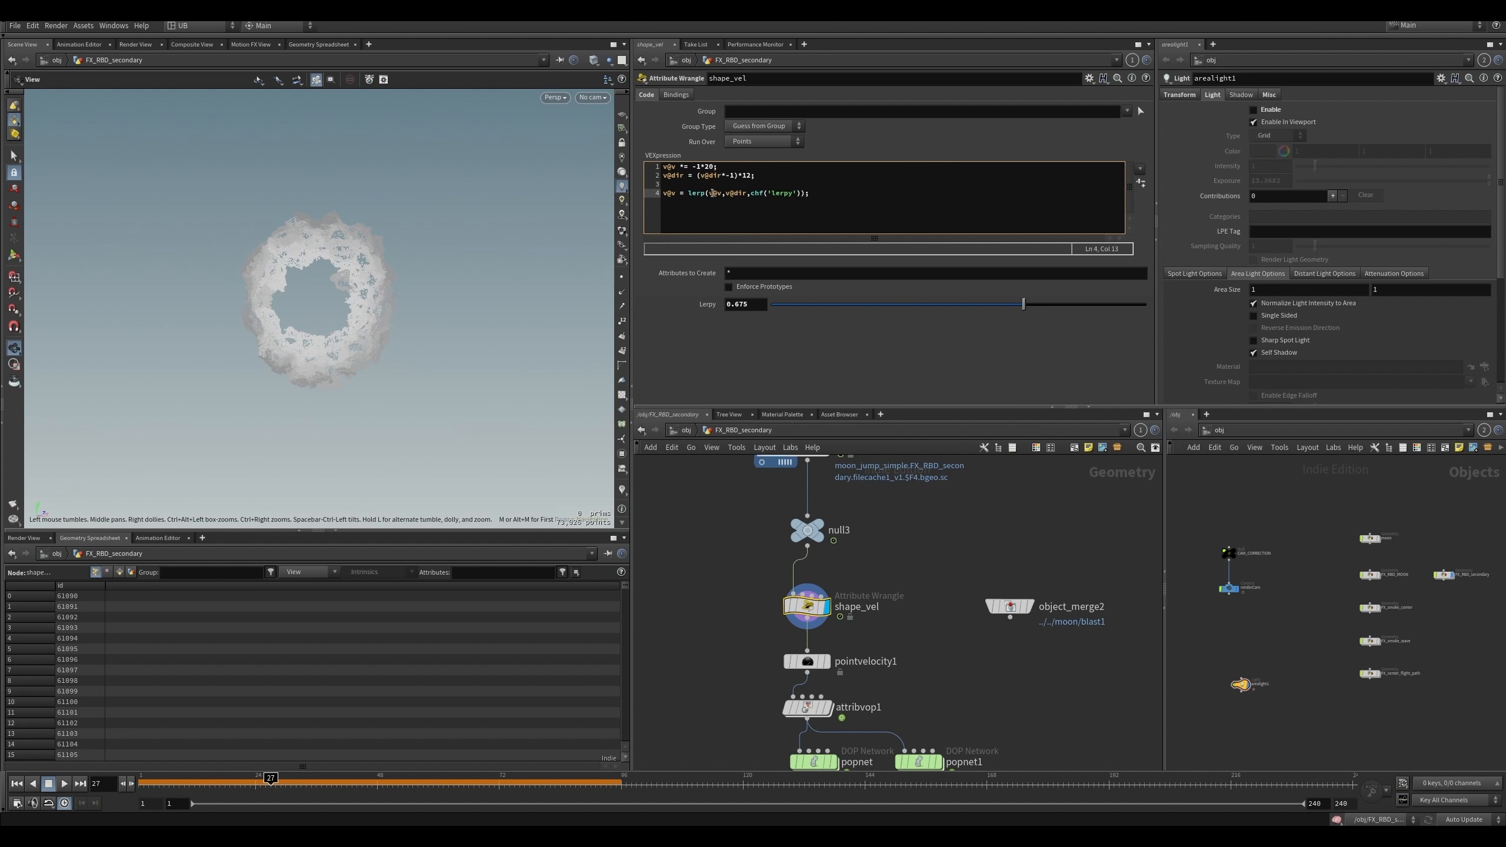
- Turn on the vector visualizer for shape_vel and check the velocity directions between frames 26 and 29
{"action": "left_click", "coordinate": [622, 490]}
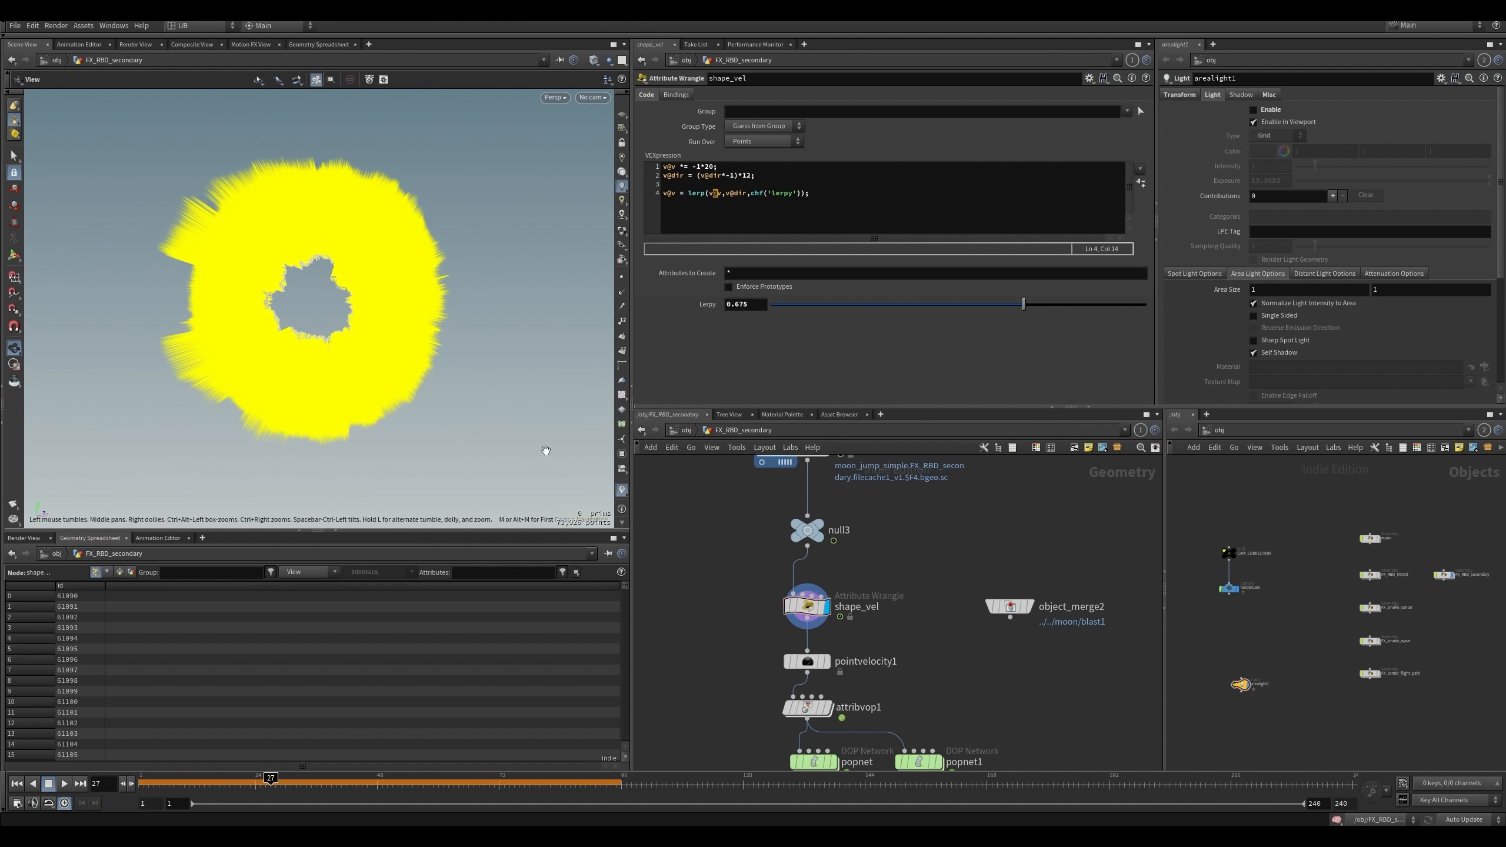
{"action": "left_click_drag", "start_coordinate": [546, 451], "coordinate": [269, 474]}
{"action": "key", "text": "Left"}
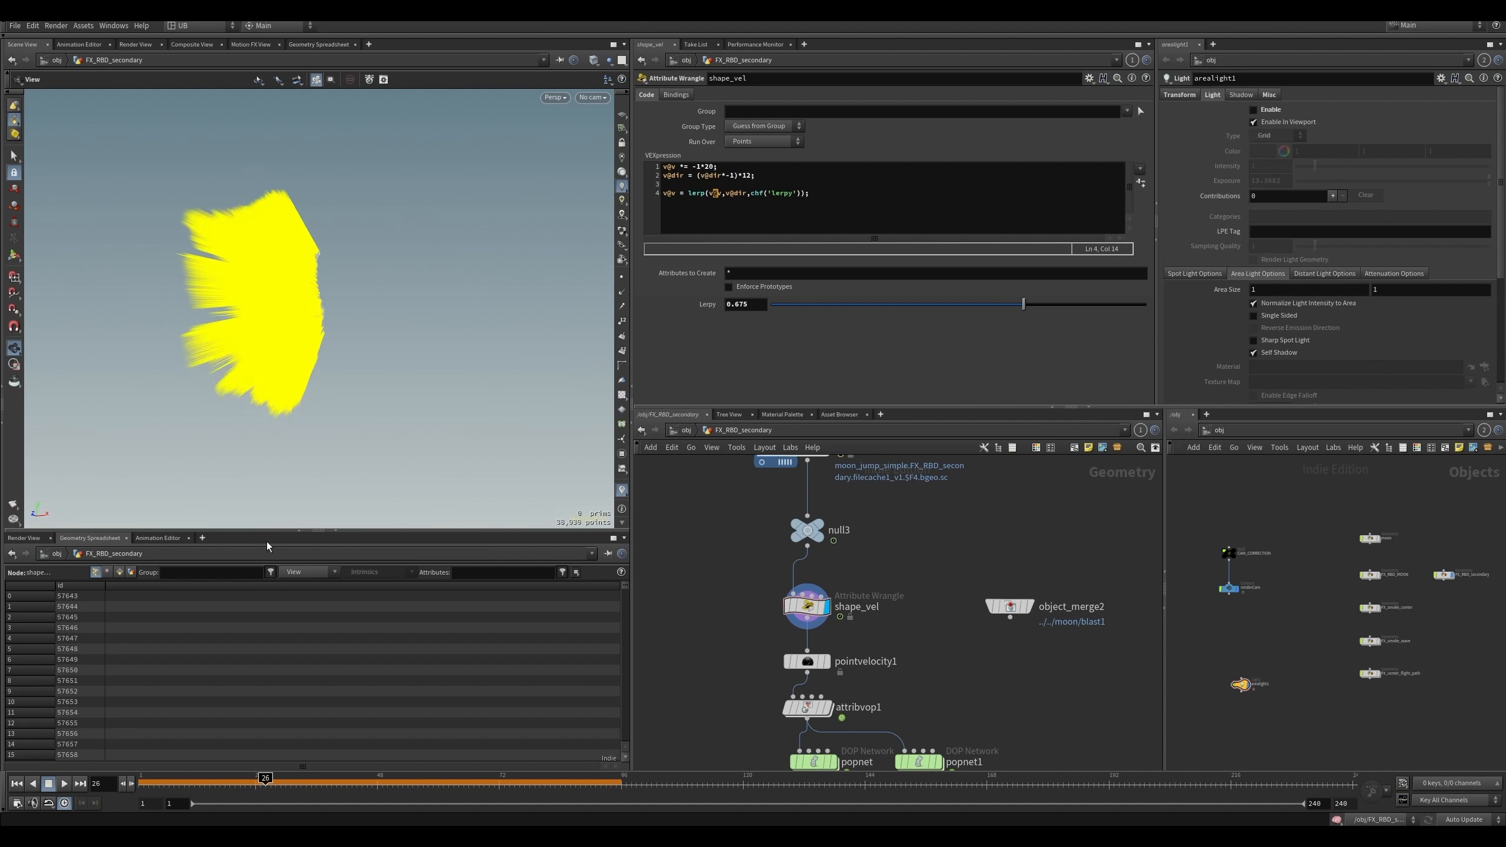
{"action": "key", "text": "Right"}
{"action": "key", "text": "Right"}
{"action": "key", "text": "Right"}
- Display null3 at frame 29 and inspect the direction vectors around the ring from several angles
{"action": "left_click", "coordinate": [819, 523]}
{"action": "left_click_drag", "start_coordinate": [267, 333], "coordinate": [498, 319]}
{"action": "right_click_drag", "start_coordinate": [348, 316], "coordinate": [279, 313]}
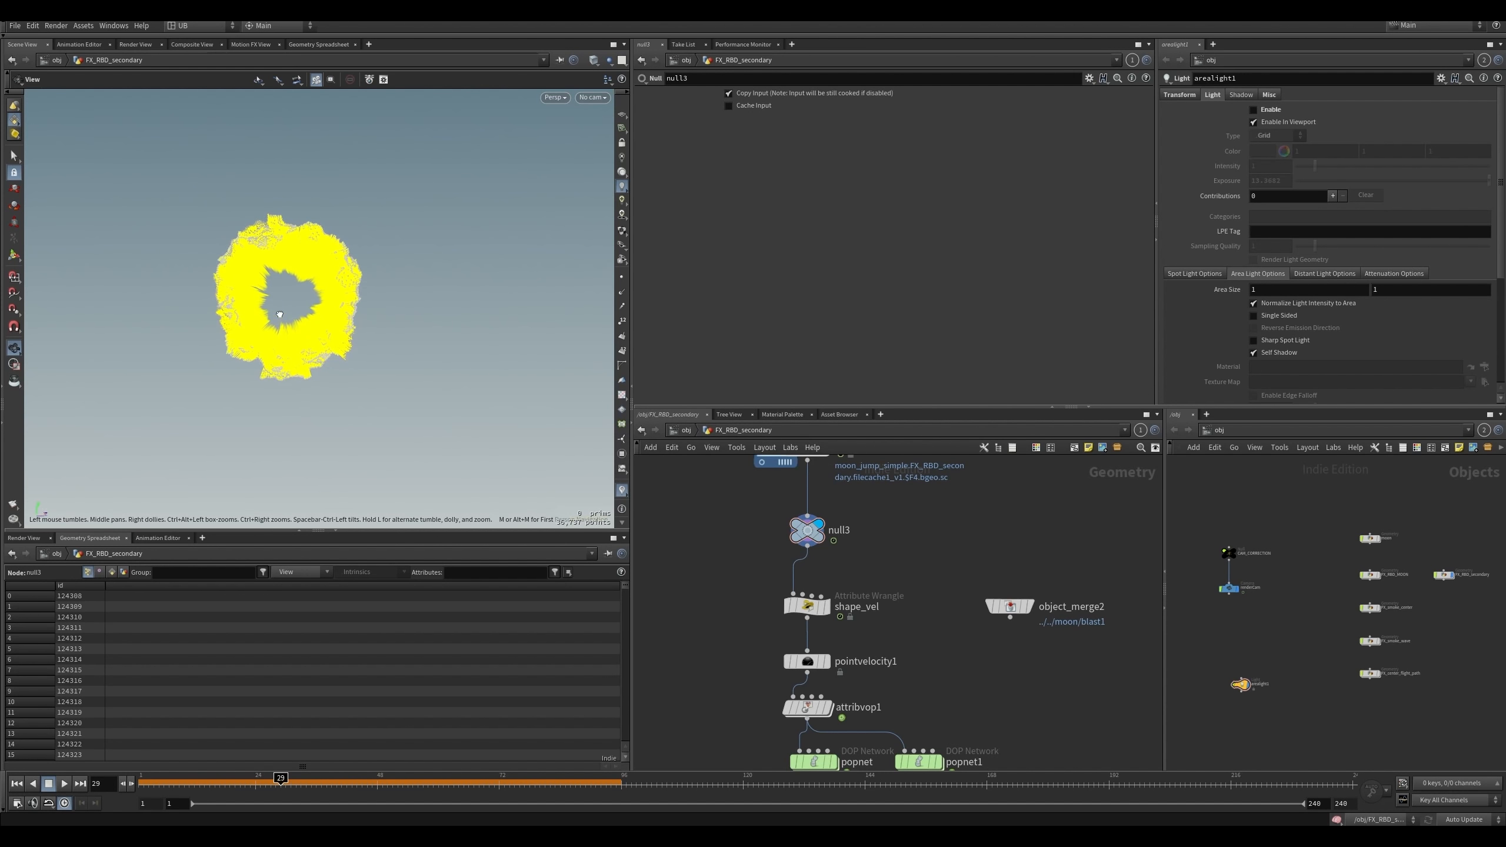
{"action": "scroll", "coordinate": [380, 306], "scroll_direction": "up", "scroll_amount": 1}
{"action": "scroll", "coordinate": [362, 273], "scroll_direction": "up", "scroll_amount": 2}
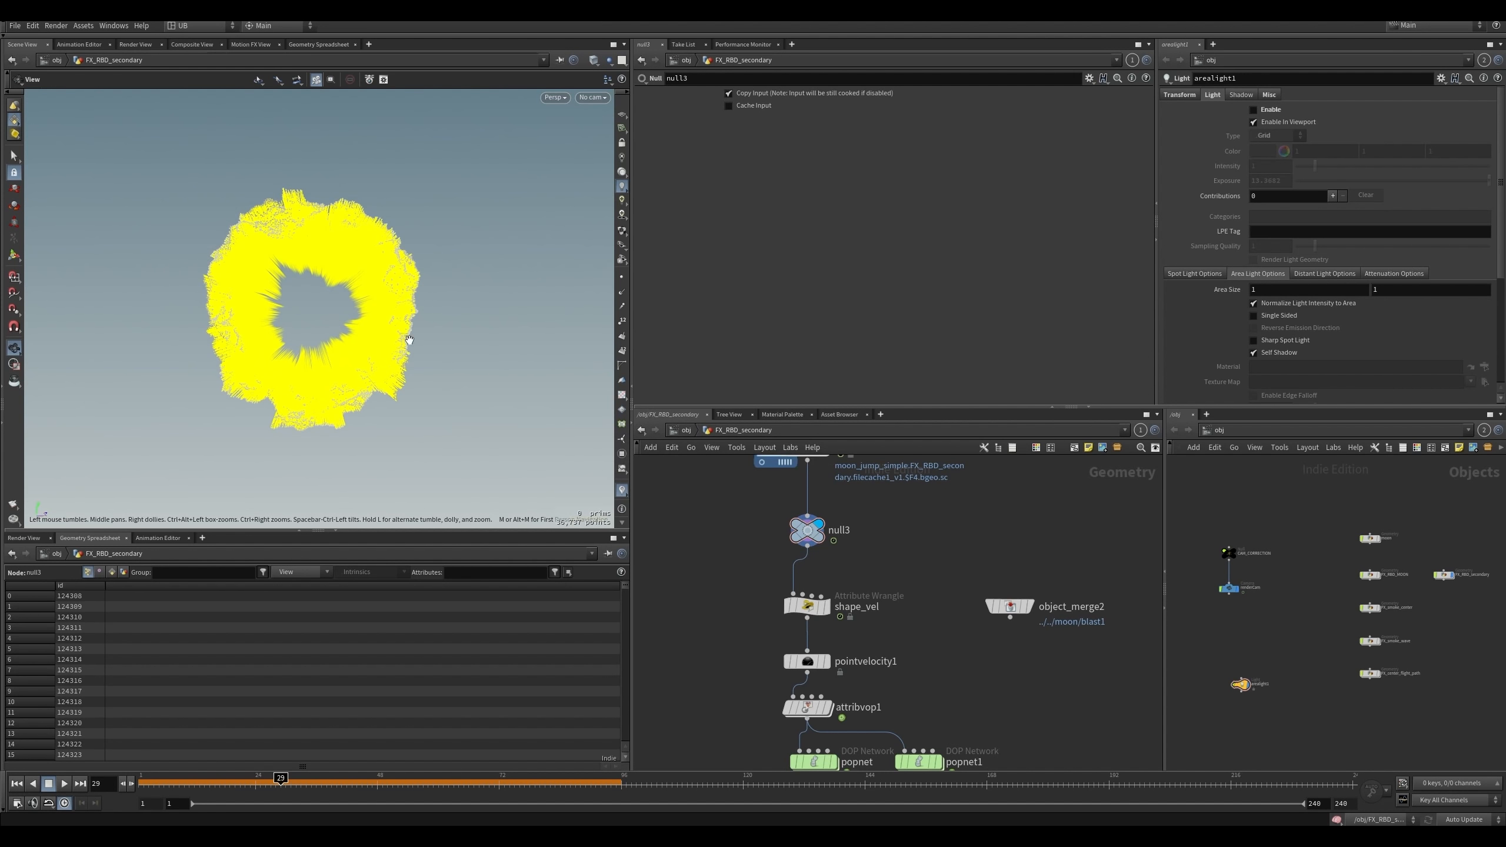
{"action": "left_click_drag", "start_coordinate": [409, 340], "coordinate": [413, 341]}
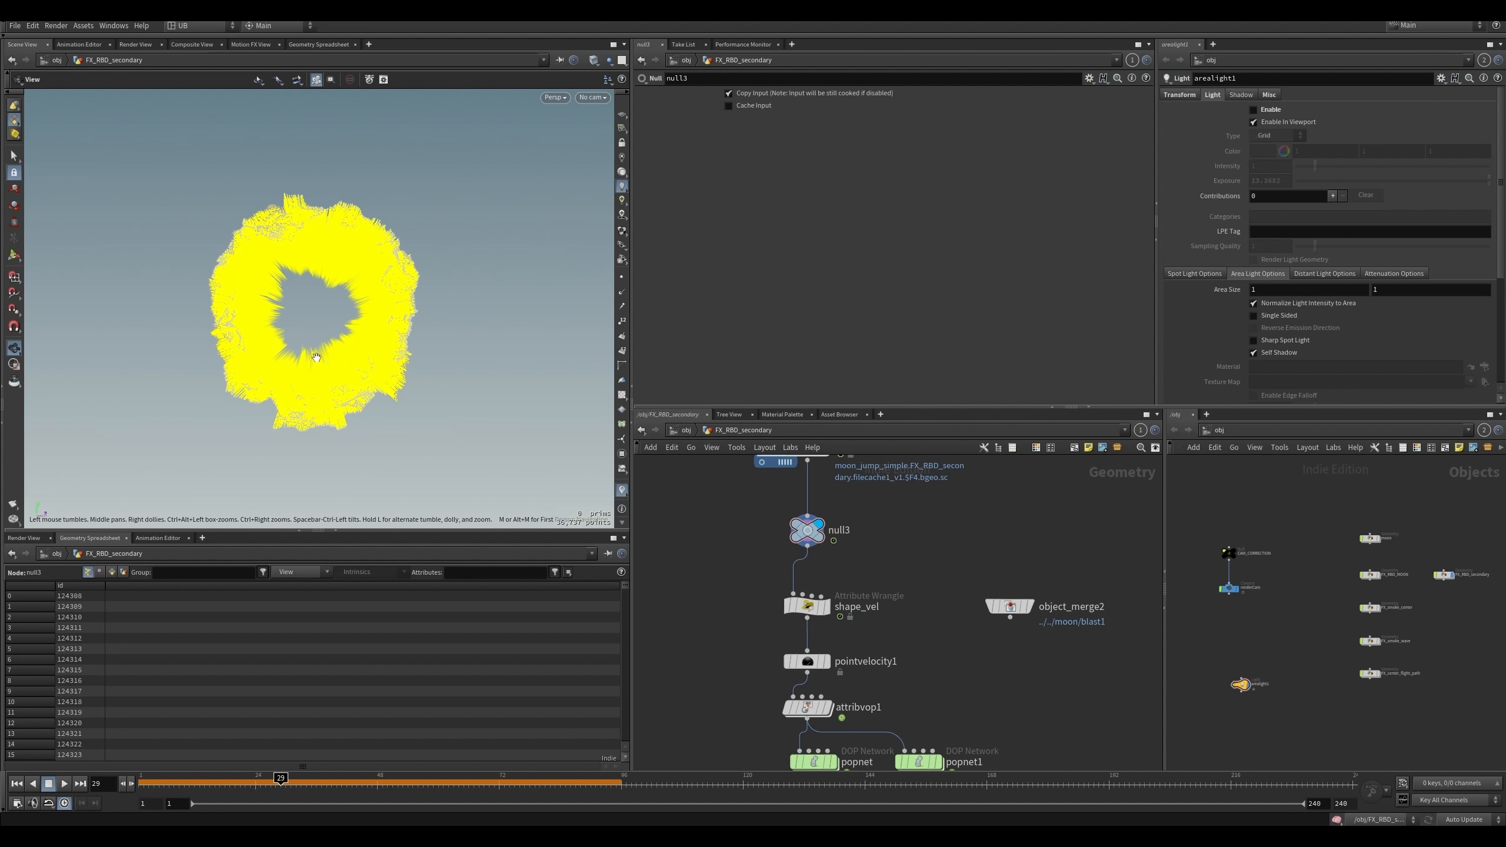
{"action": "scroll", "coordinate": [438, 287], "scroll_direction": "down", "scroll_amount": 1}
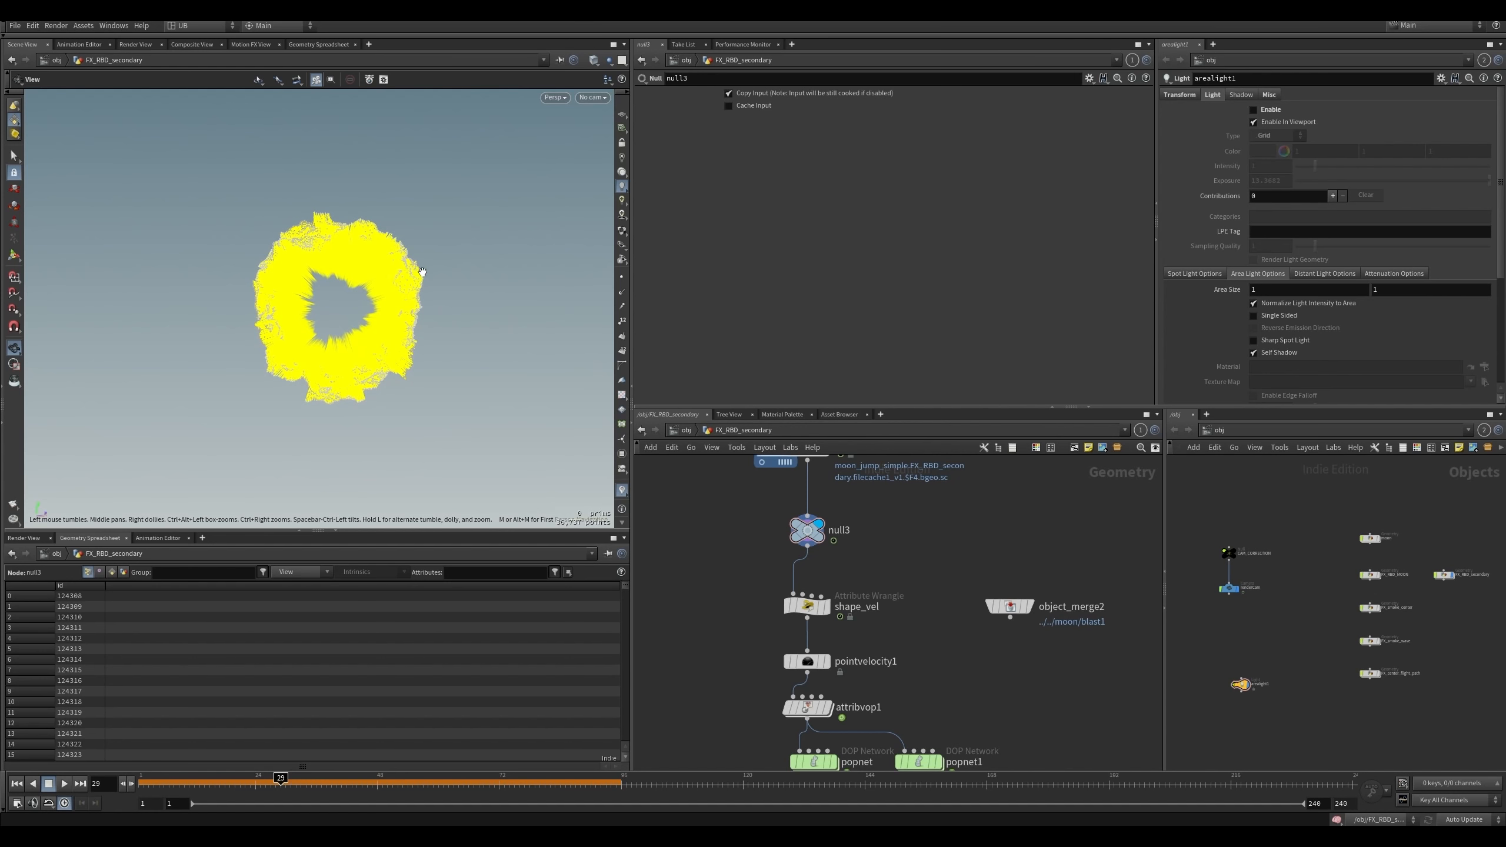
{"action": "left_click_drag", "start_coordinate": [430, 287], "coordinate": [456, 298]}
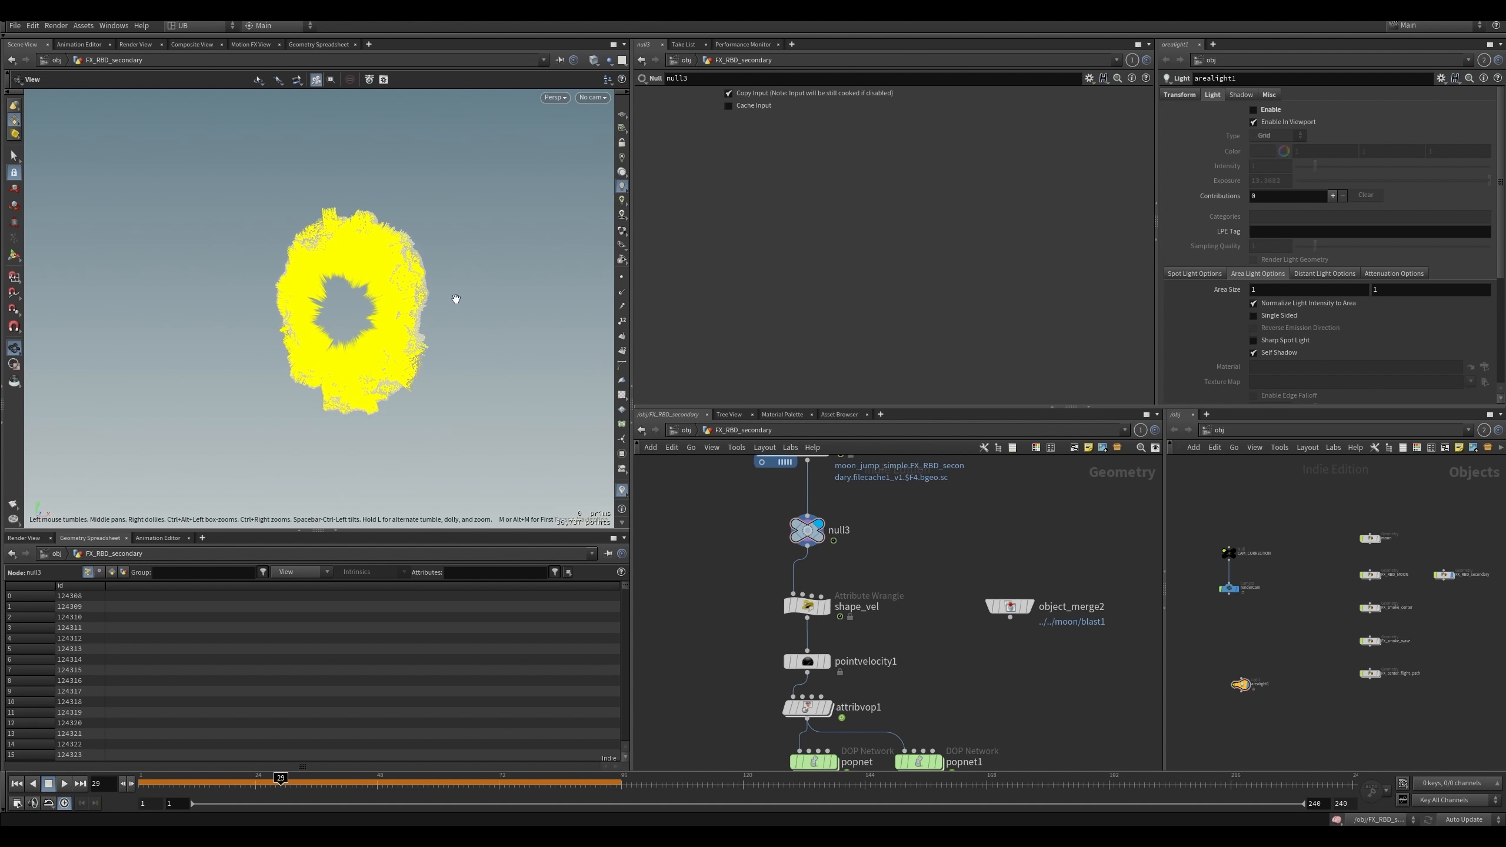
- Display shape_vel and switch the scene visualizer from dir to v
{"action": "left_click", "coordinate": [795, 604]}
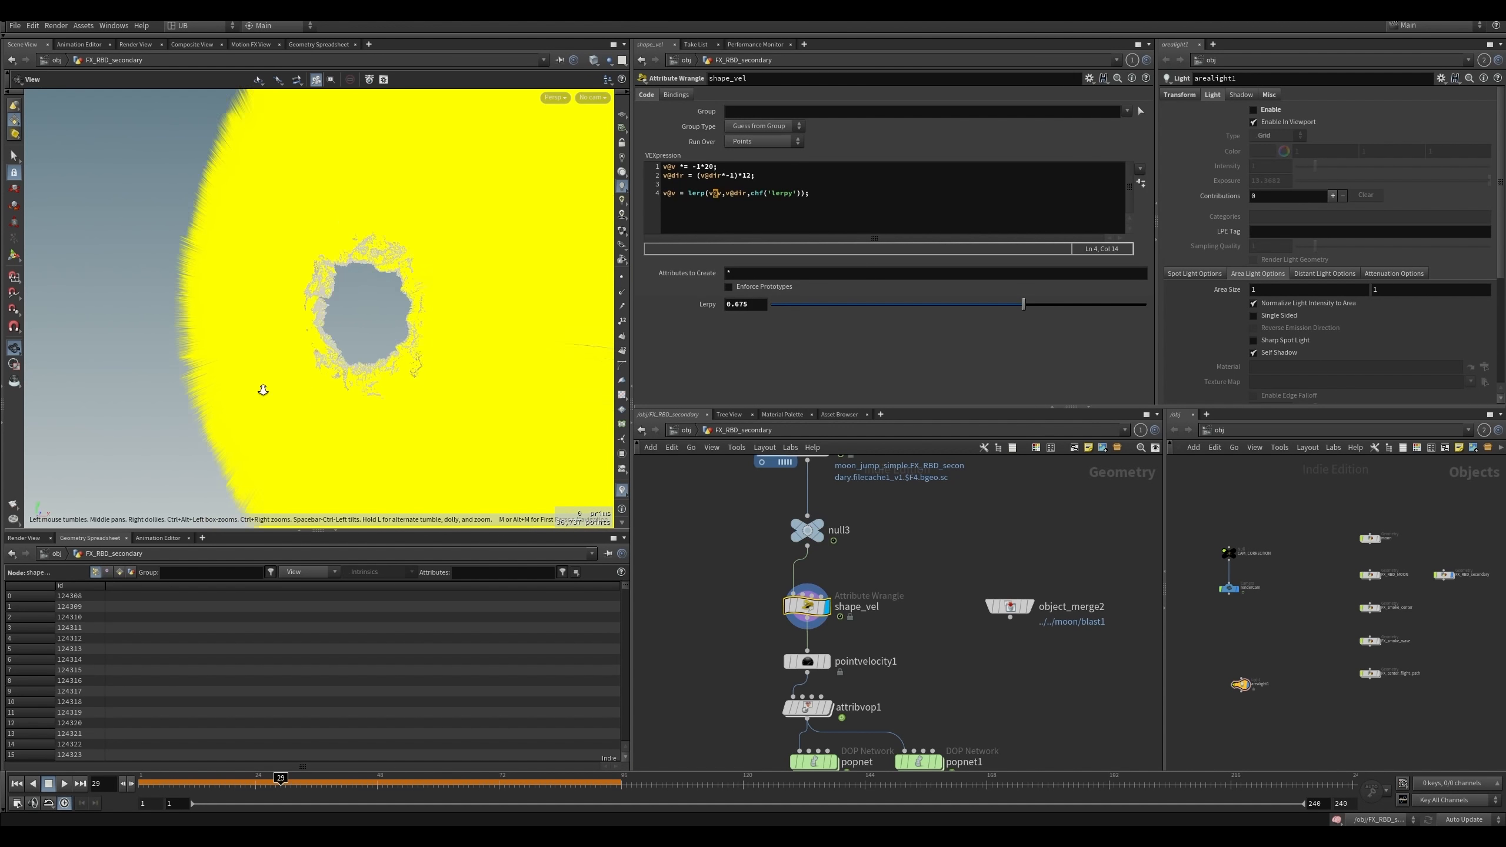
{"action": "scroll", "coordinate": [262, 390], "scroll_direction": "down", "scroll_amount": 5}
{"action": "left_click", "coordinate": [621, 490]}
{"action": "left_click", "coordinate": [626, 418]}
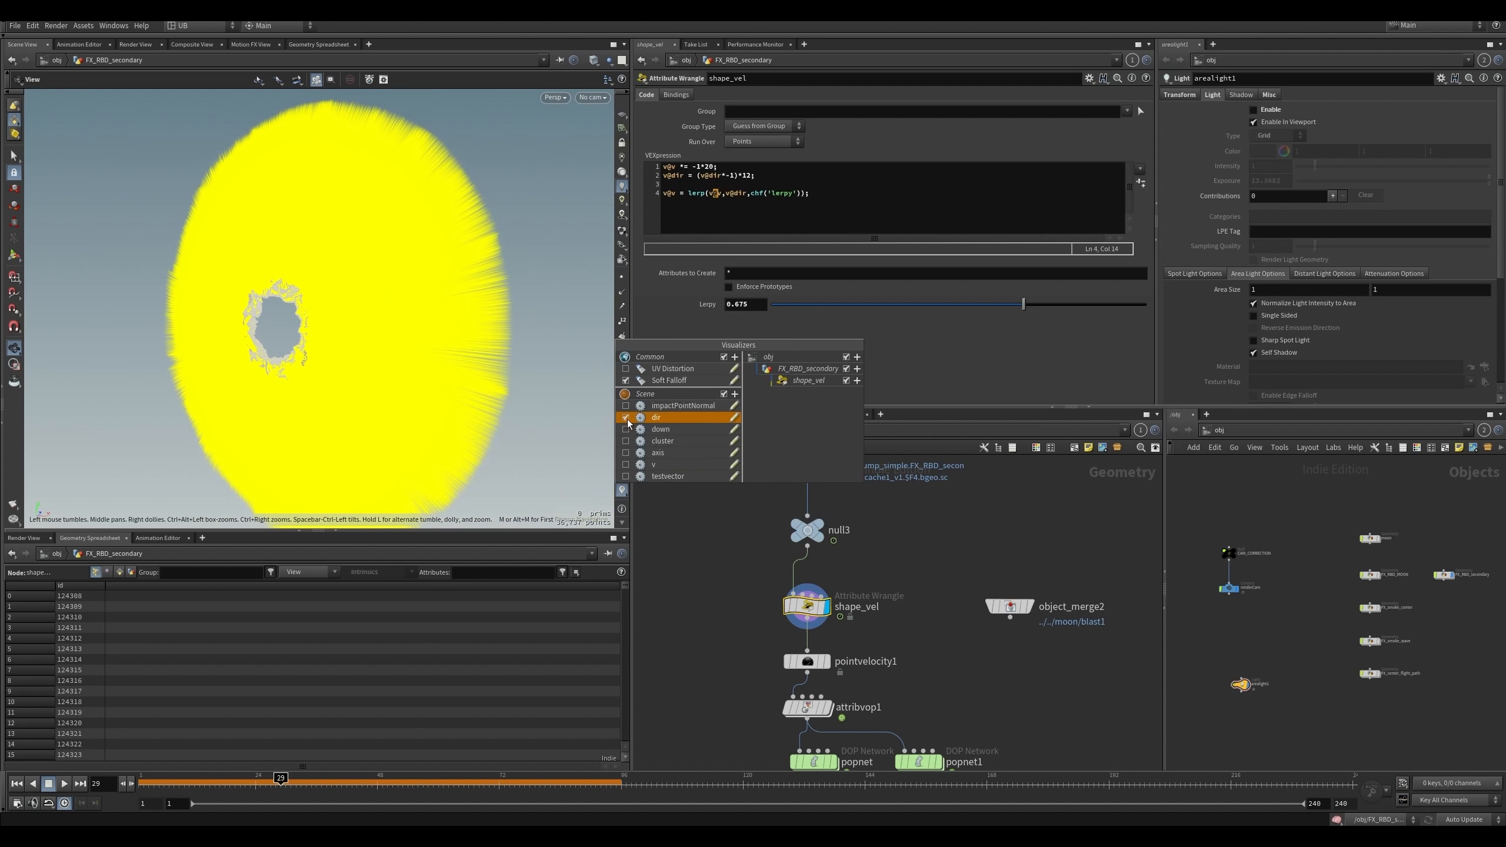
{"action": "left_click", "coordinate": [626, 418]}
{"action": "left_click", "coordinate": [626, 466]}
{"action": "left_click", "coordinate": [679, 553]}
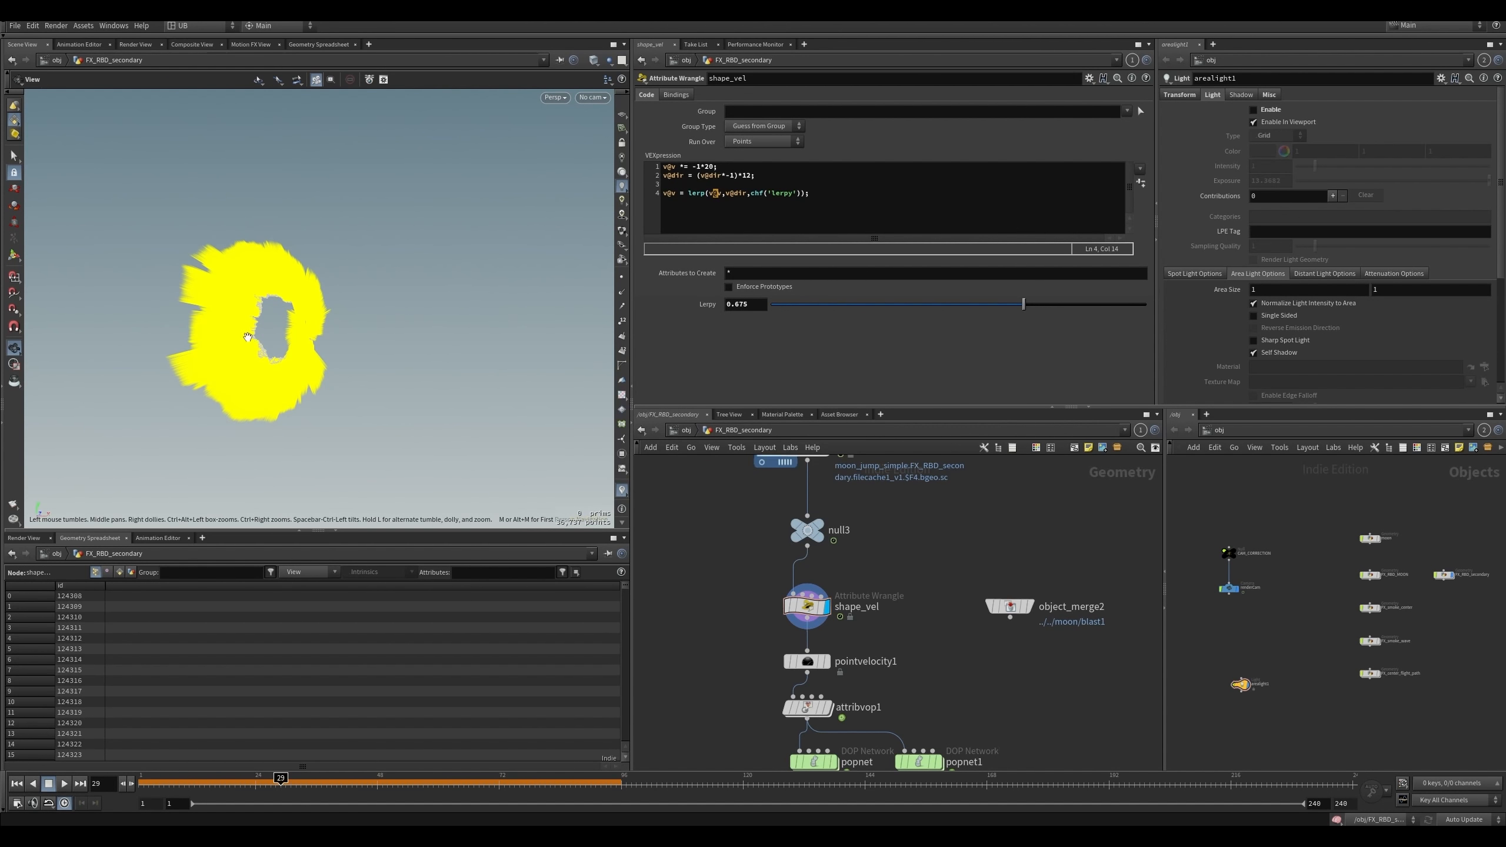
- Set shape_vel's Lerpy to 0.807 and review the lines that scale v and dir
{"action": "left_click_drag", "start_coordinate": [1023, 304], "coordinate": [1073, 304]}
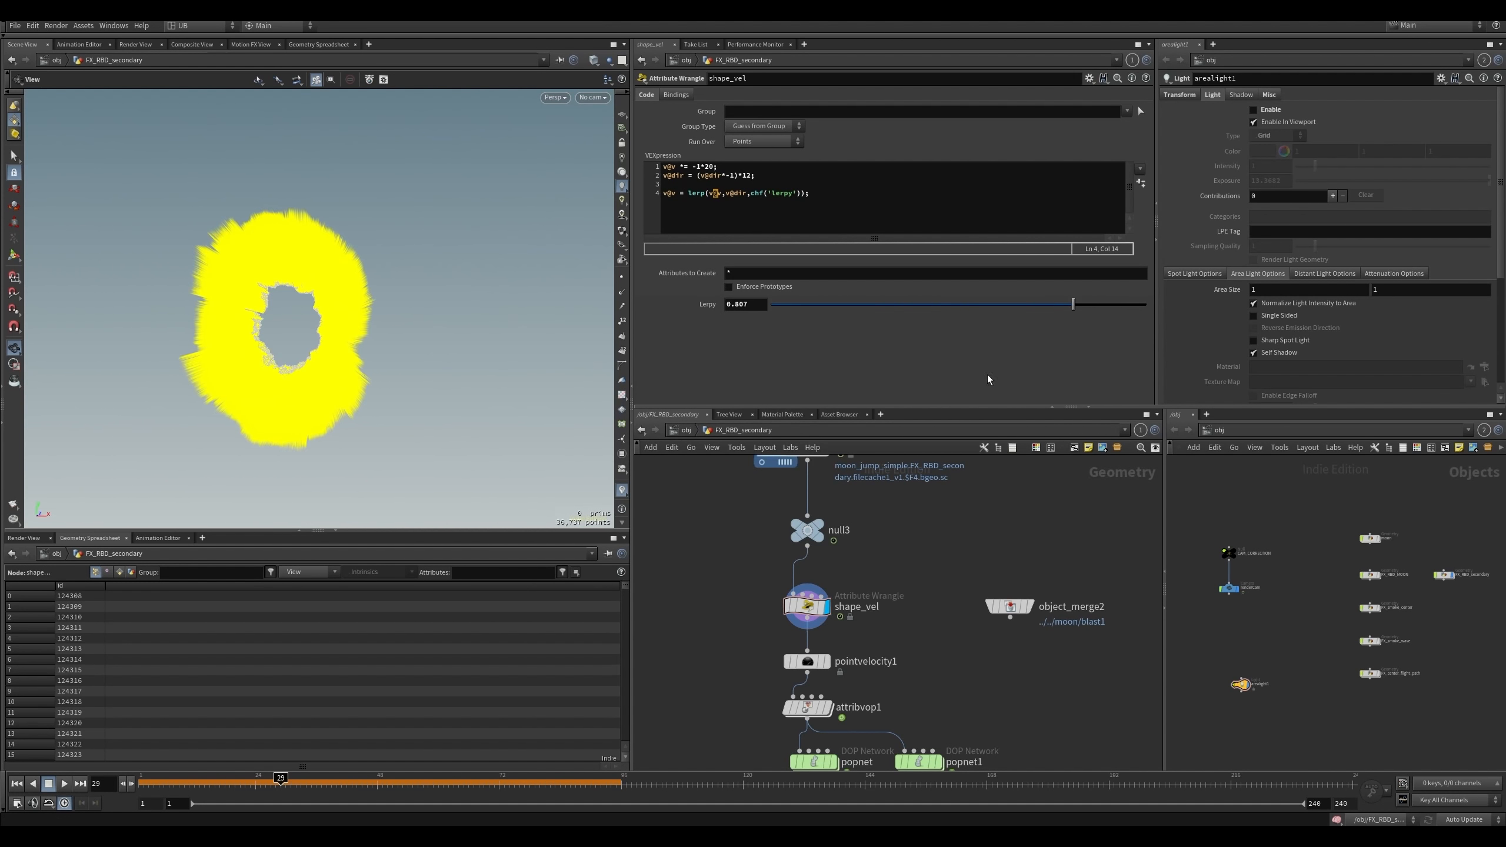
{"action": "left_click_drag", "start_coordinate": [738, 168], "coordinate": [660, 168]}
{"action": "left_click", "coordinate": [719, 175]}
{"action": "left_click", "coordinate": [707, 177]}
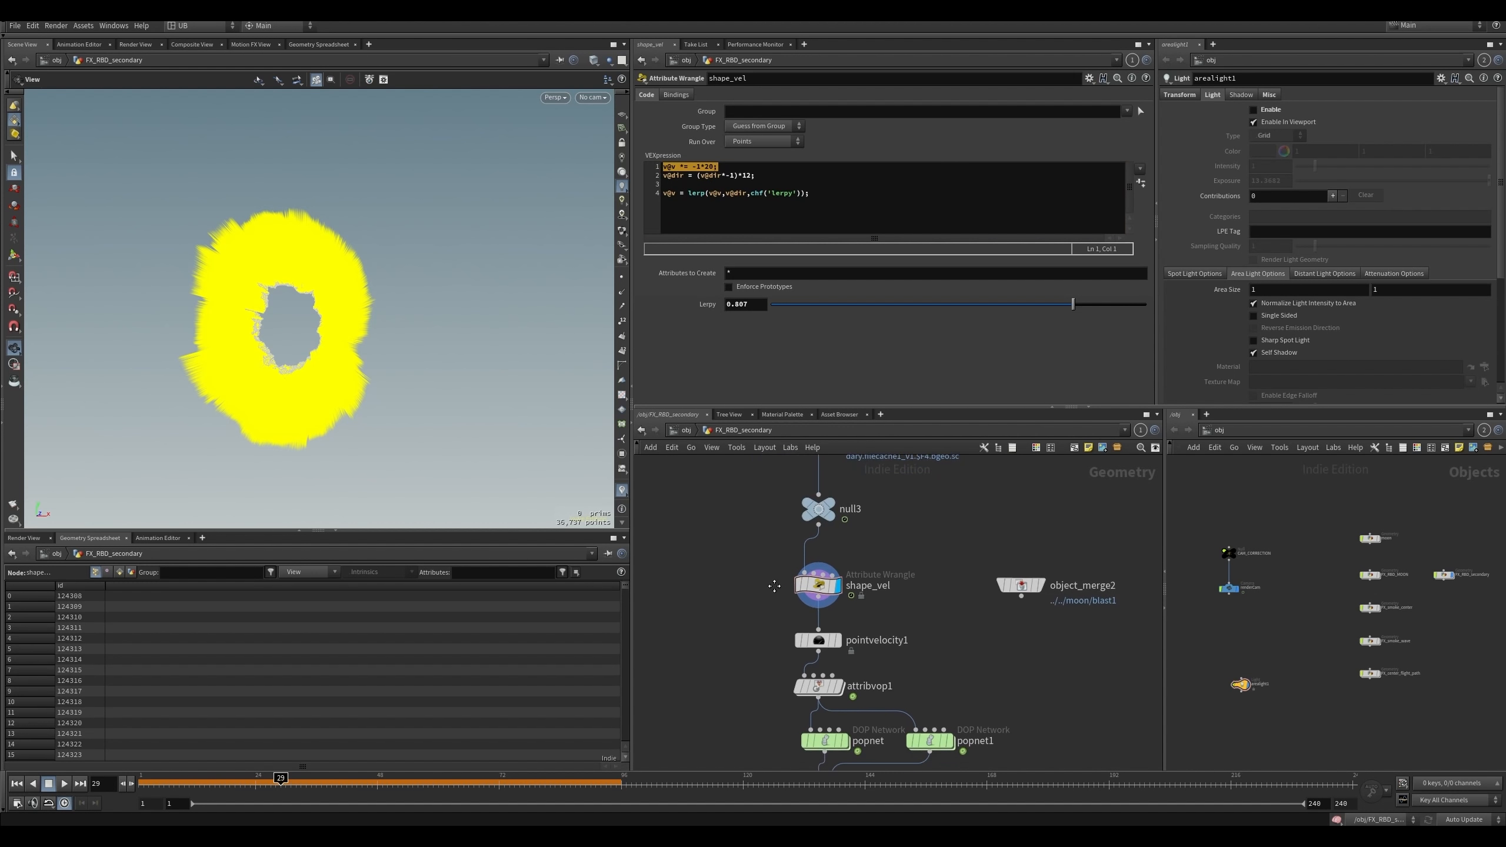
- Add an attribute wrangle fed by null3, display it and enter the expression v@v *= -1;
{"action": "key", "text": "Tab"}
{"action": "left_click", "coordinate": [696, 584]}
{"action": "left_click_drag", "start_coordinate": [818, 523], "coordinate": [683, 573]}
{"action": "left_click", "coordinate": [717, 584]}
{"action": "left_click", "coordinate": [747, 200]}
{"action": "type", "text": "v@v *= -1"}
{"action": "key", "text": "ctrl+Return"}
{"action": "type", "text": ";"}
{"action": "key", "text": "ctrl+Return"}
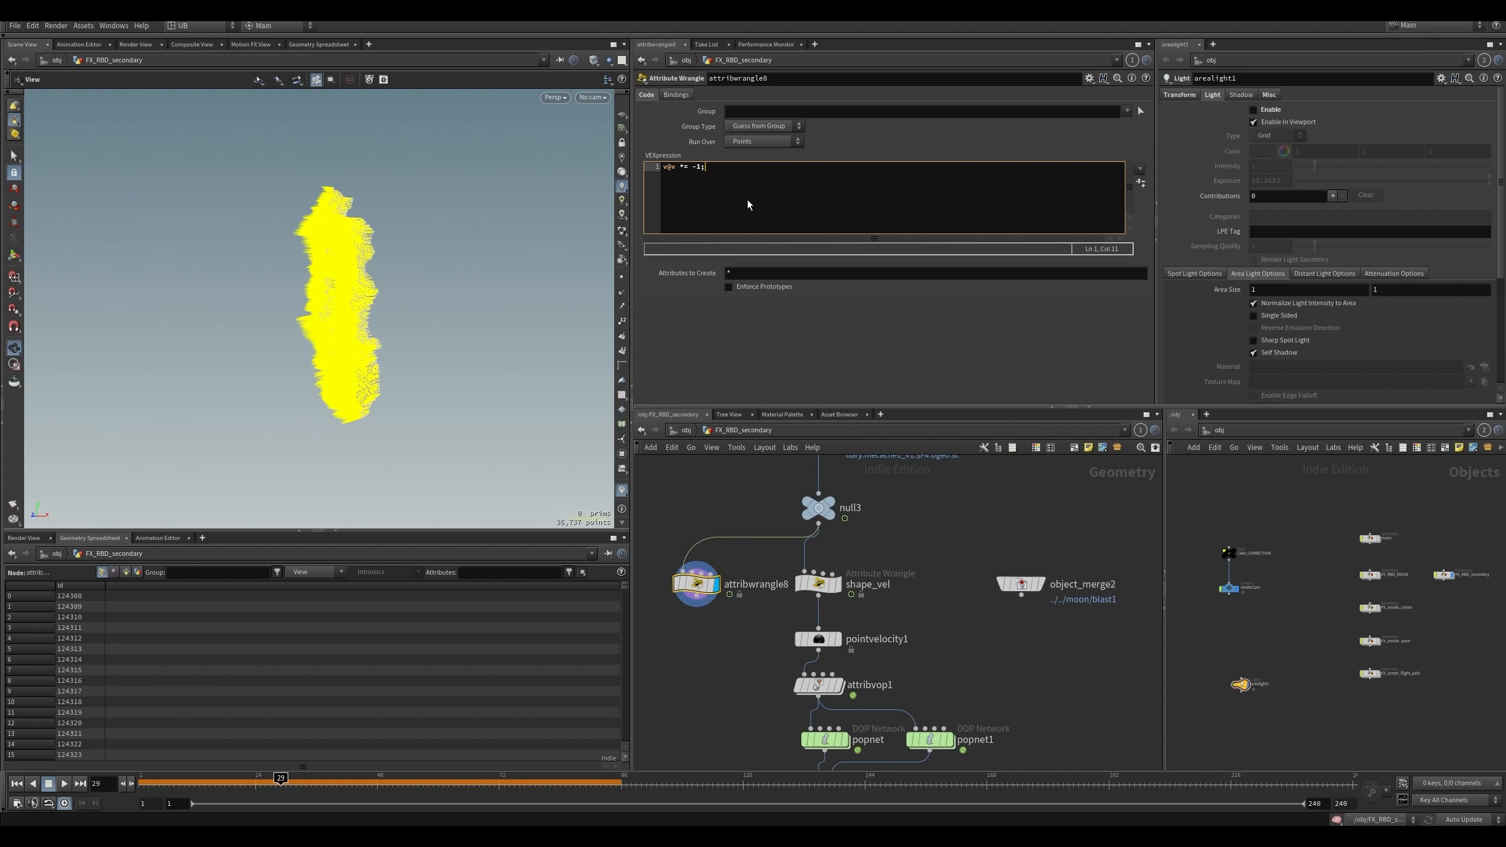
- Scale attribwrangle8's reversed velocity by 20, then reduce the factor so the line reads v@v *= -1*12;
{"action": "left_click_drag", "start_coordinate": [720, 497], "coordinate": [651, 636]}
{"action": "left_click", "coordinate": [698, 184]}
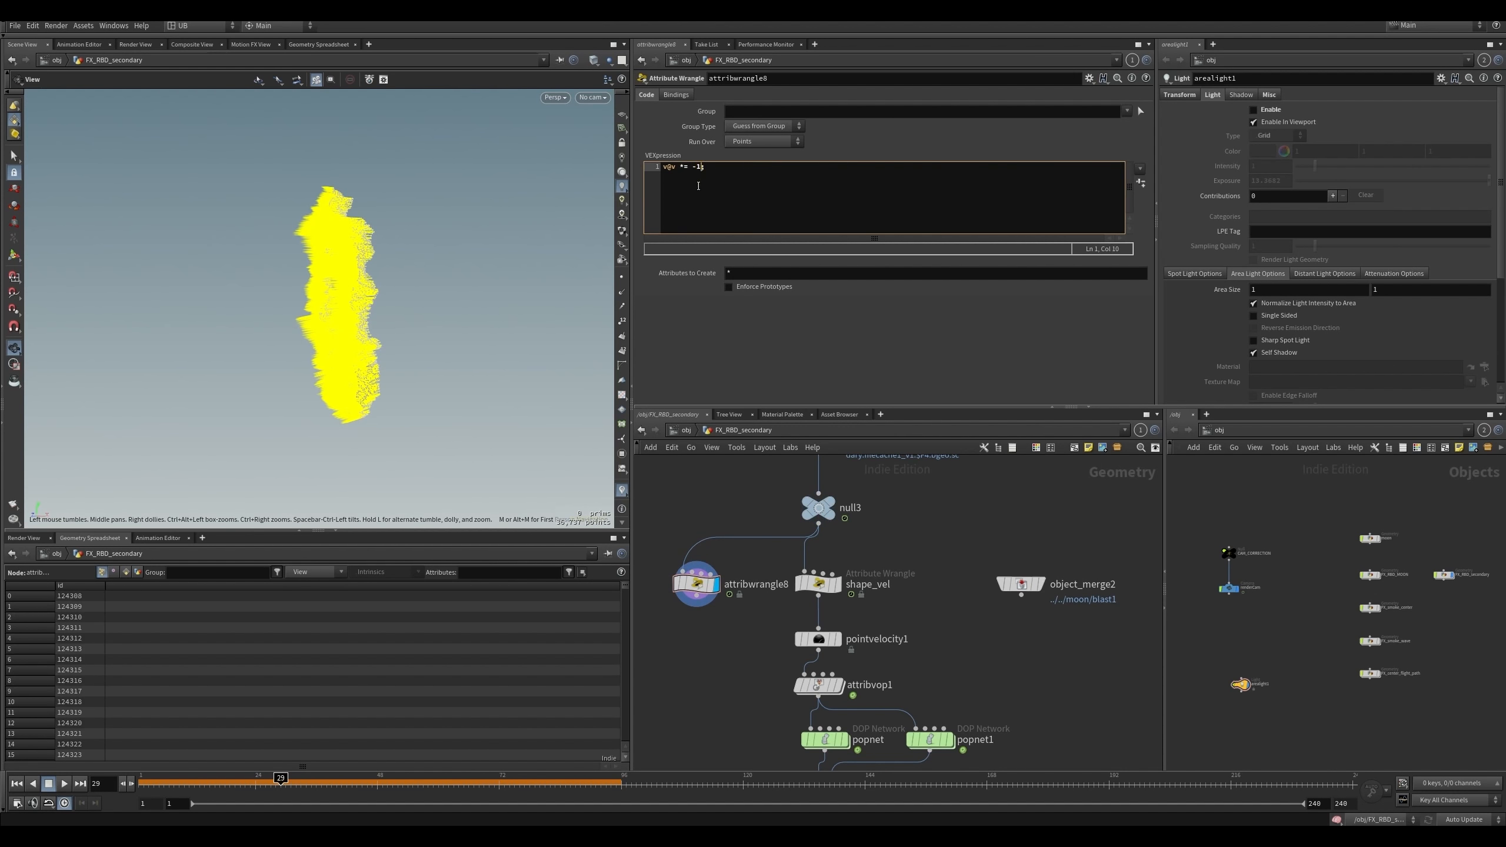
{"action": "type", "text": "*20"}
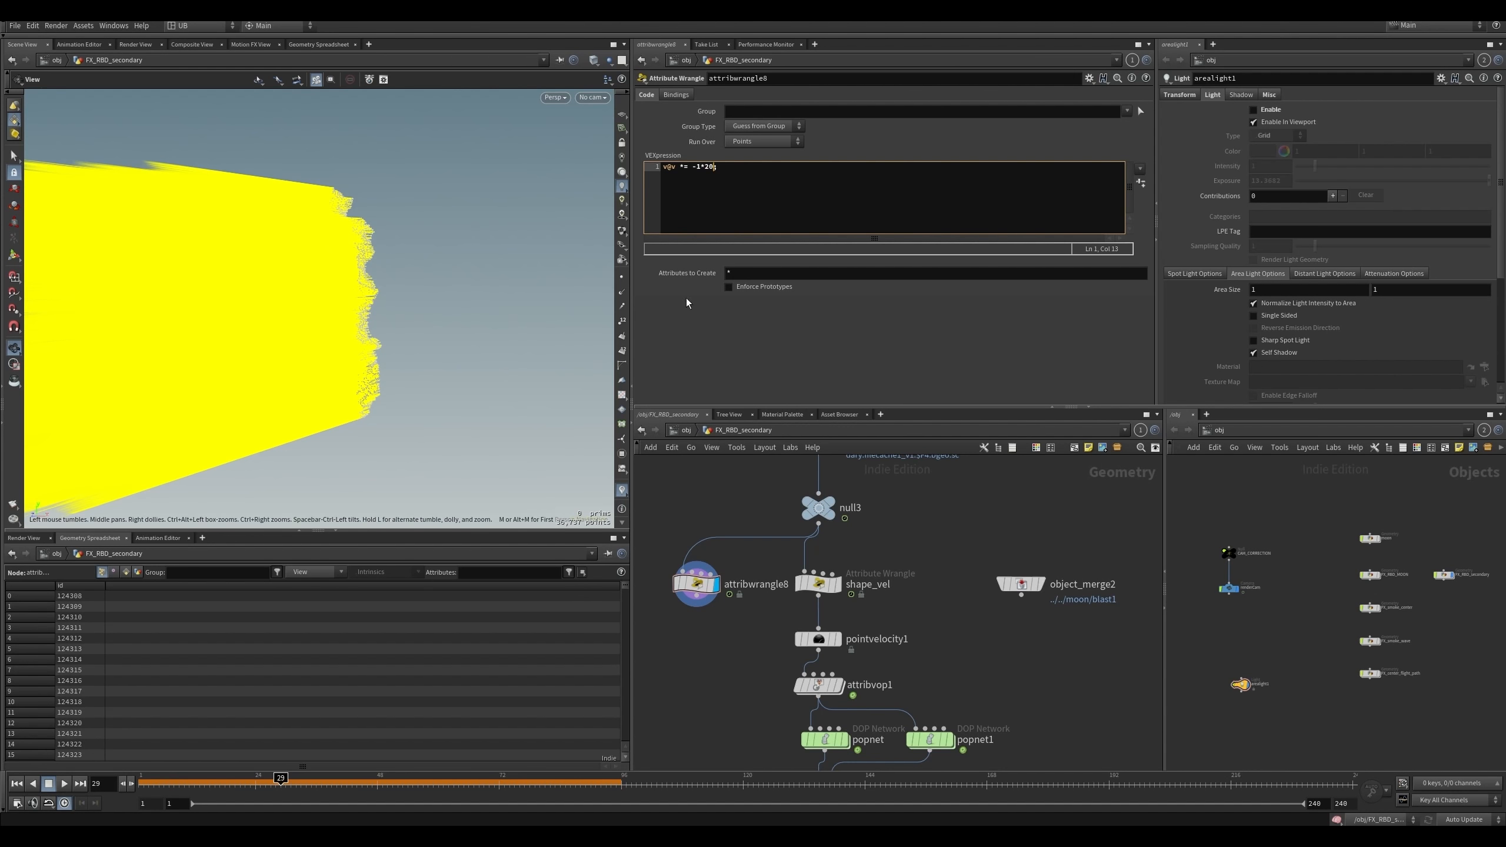
{"action": "key", "text": "BackSpace"}
{"action": "key", "text": "BackSpace"}
{"action": "type", "text": "12"}
{"action": "left_click_drag", "start_coordinate": [420, 302], "coordinate": [429, 319]}
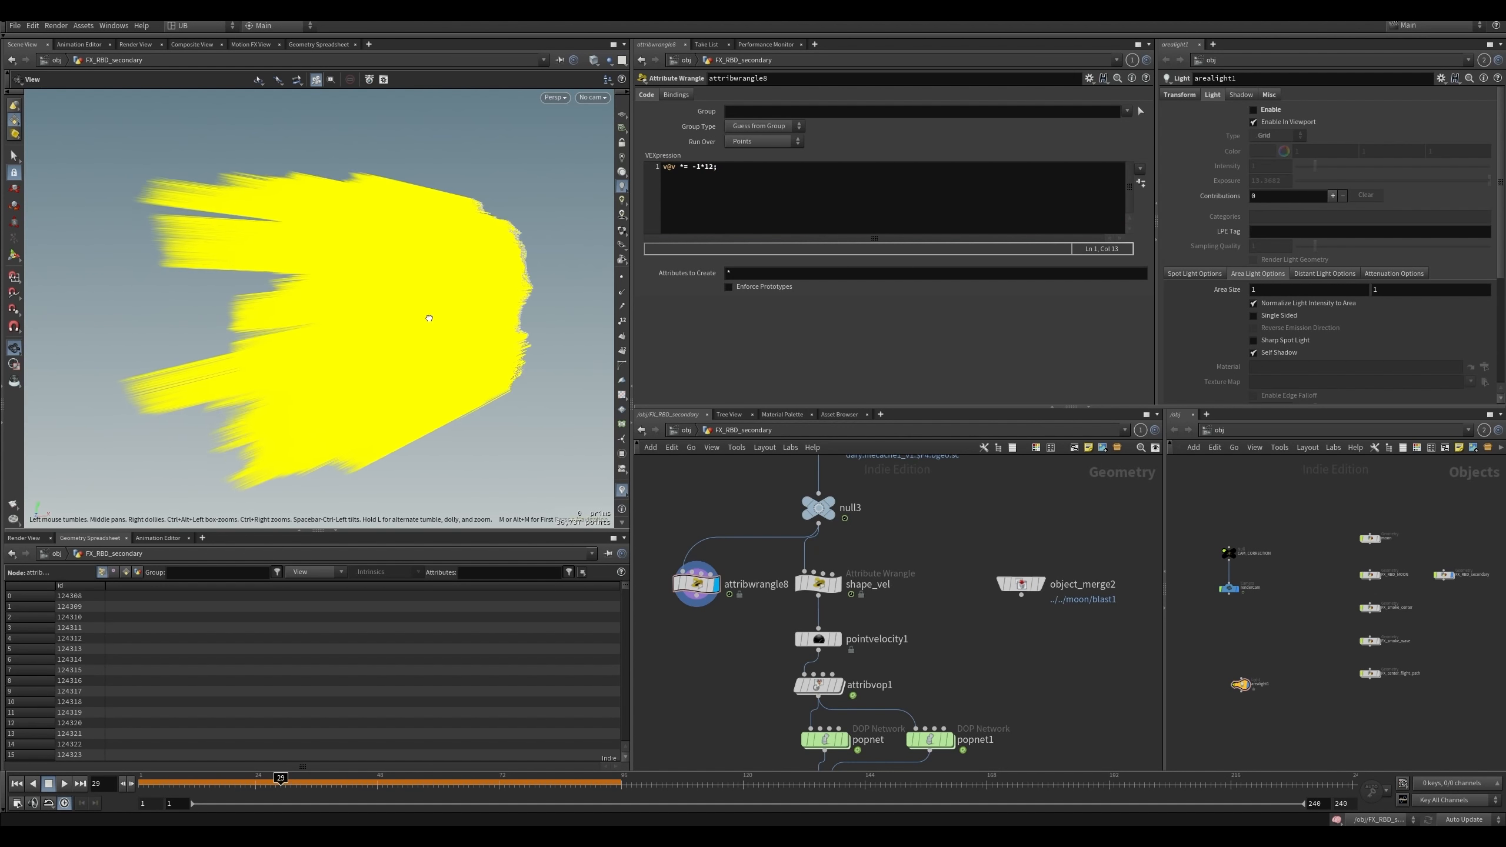
- Add the line v@dir *= -1; below the velocity line in attribwrangle8
{"action": "left_click", "coordinate": [753, 180]}
{"action": "key", "text": "Return"}
{"action": "key", "text": "Return"}
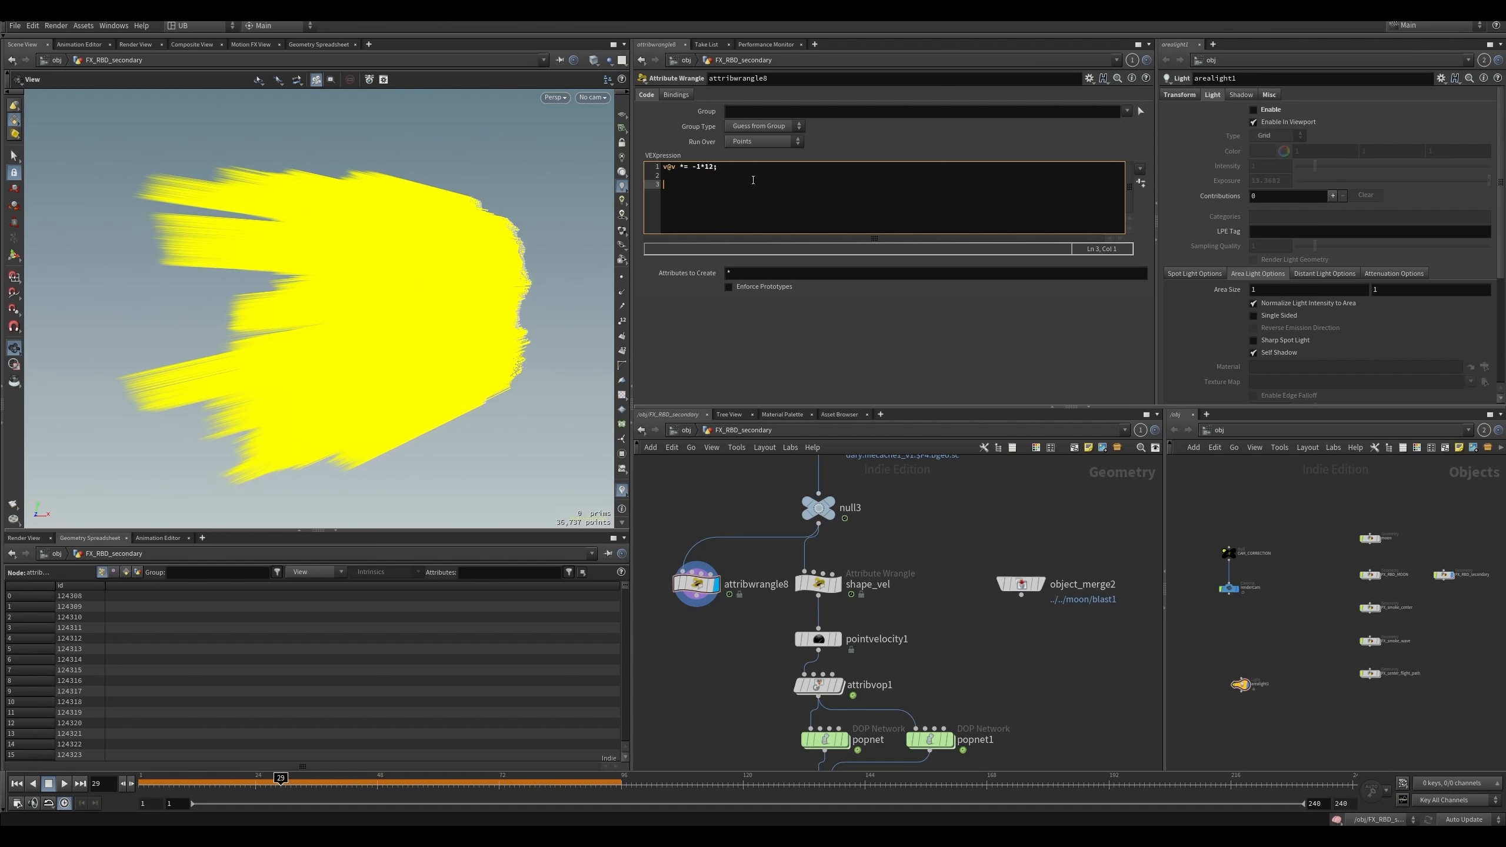
{"action": "type", "text": "v@d"}
{"action": "type", "text": "ir ="}
{"action": "type", "text": "= "}
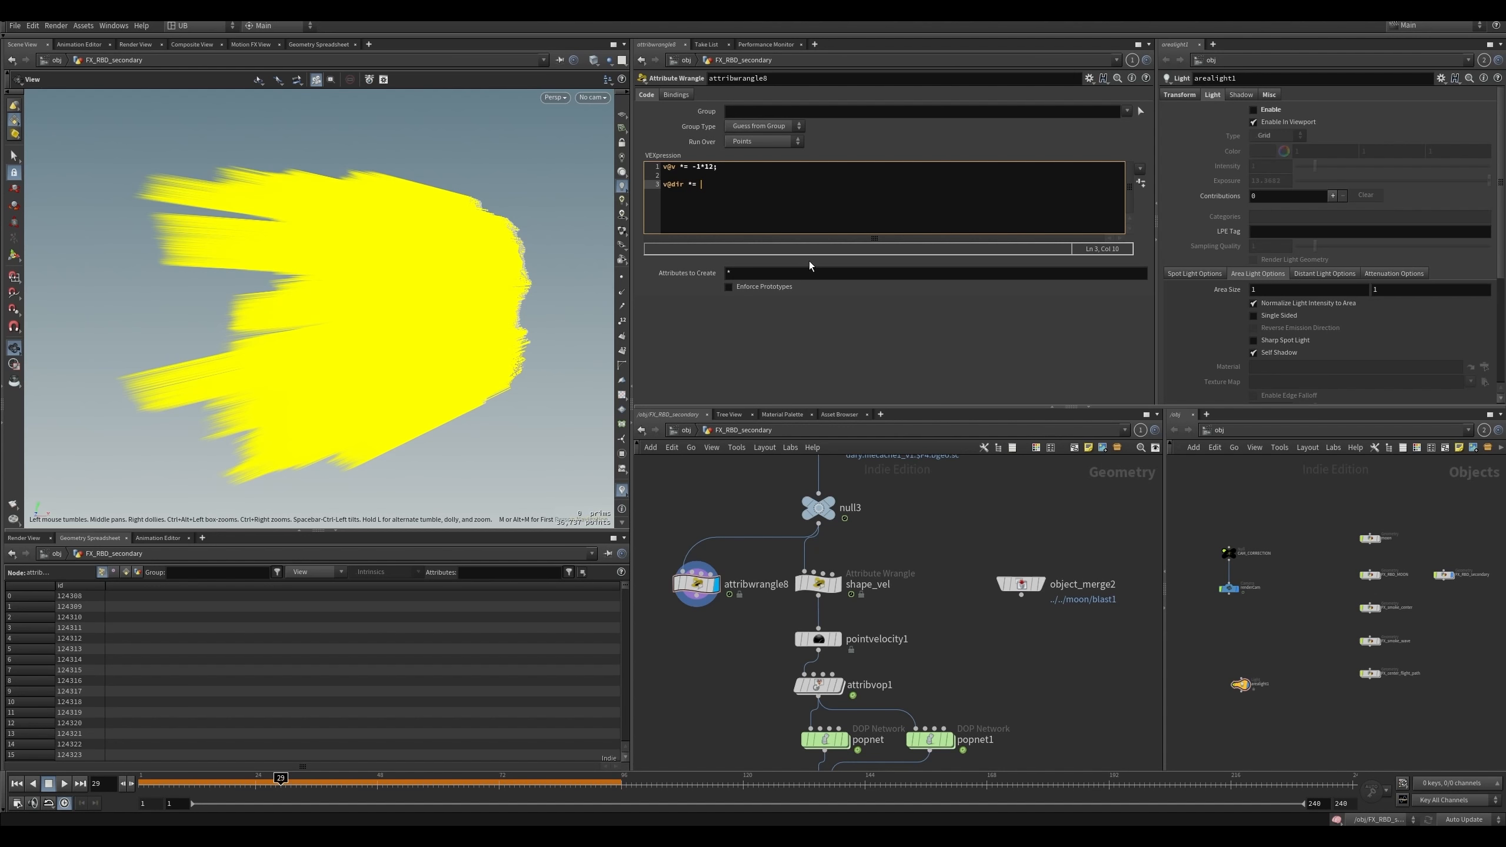
{"action": "type", "text": "-1;"}
- Switch the visualizer from v to dir and toggle attribwrangle8's bypass to compare original and reversed directions
{"action": "left_click", "coordinate": [621, 490]}
{"action": "left_click", "coordinate": [625, 465]}
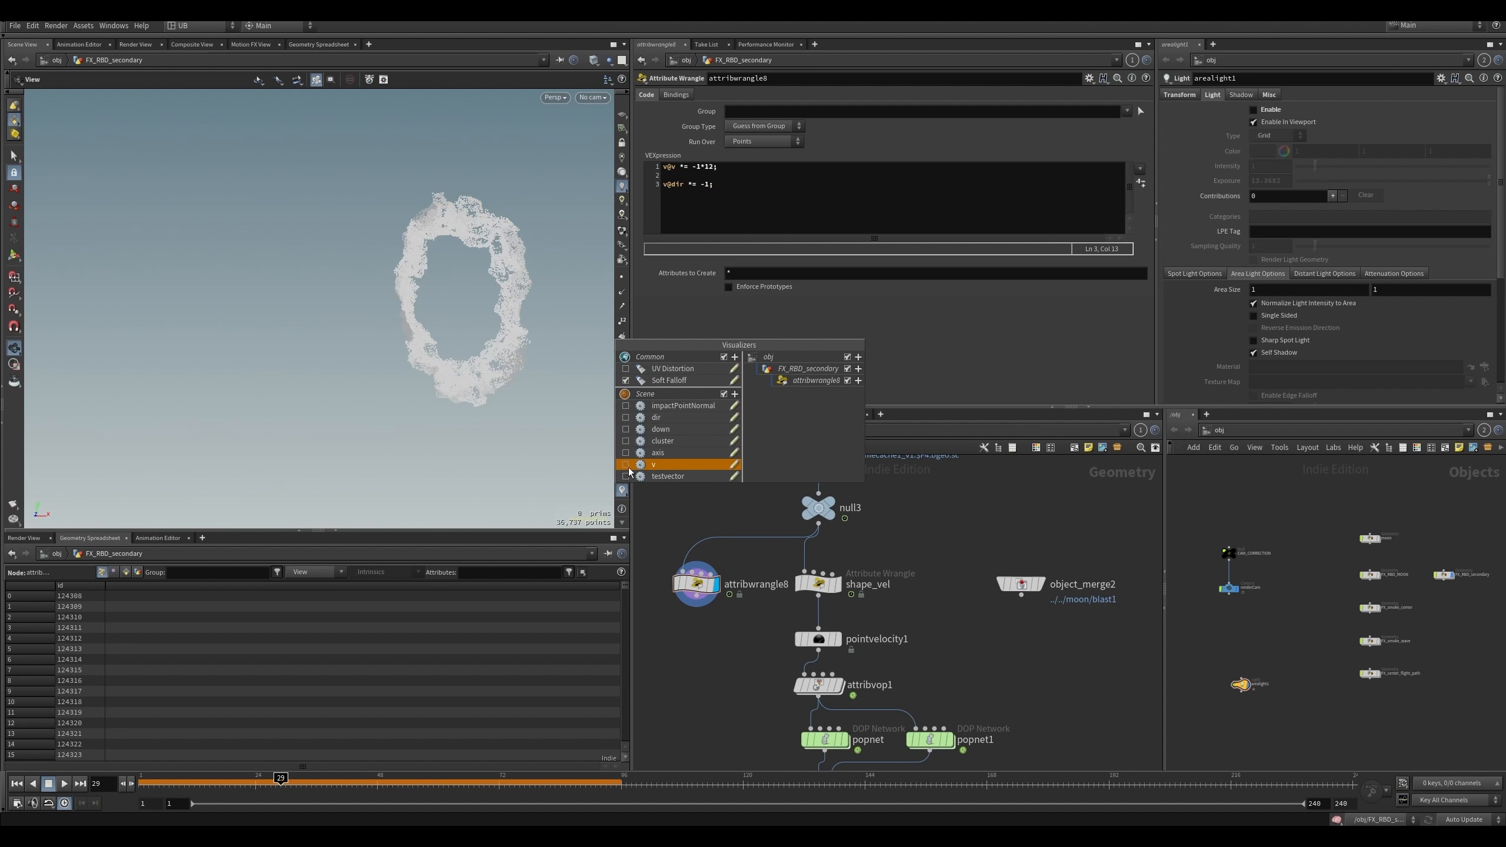
{"action": "left_click", "coordinate": [625, 417]}
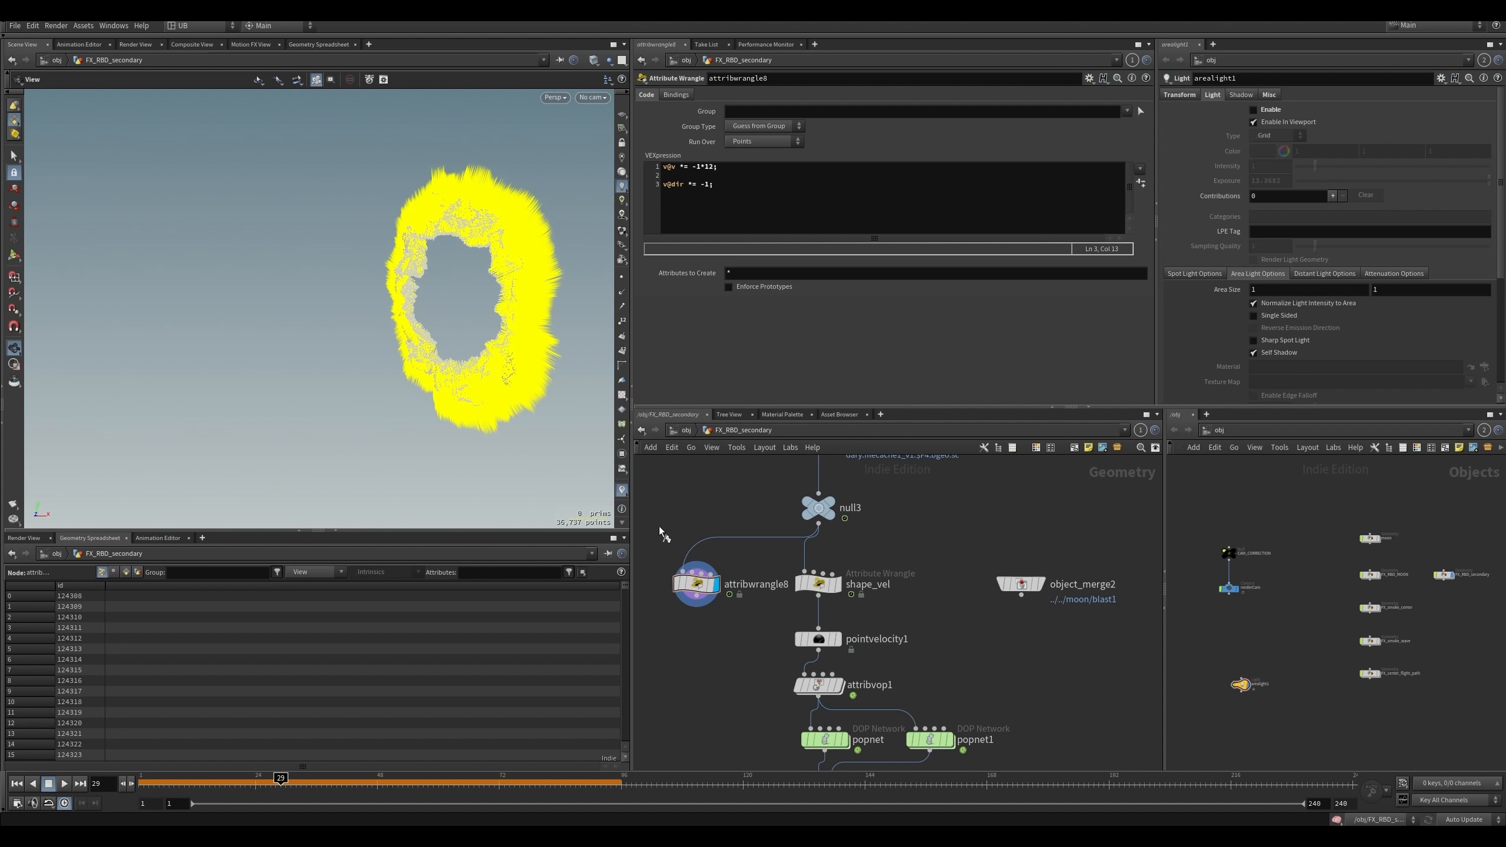
{"action": "key", "text": "q"}
{"action": "key", "text": "q"}
{"action": "key", "text": "q"}
{"action": "key", "text": "q"}
{"action": "left_click_drag", "start_coordinate": [533, 284], "coordinate": [460, 281]}
{"action": "key", "text": "q"}
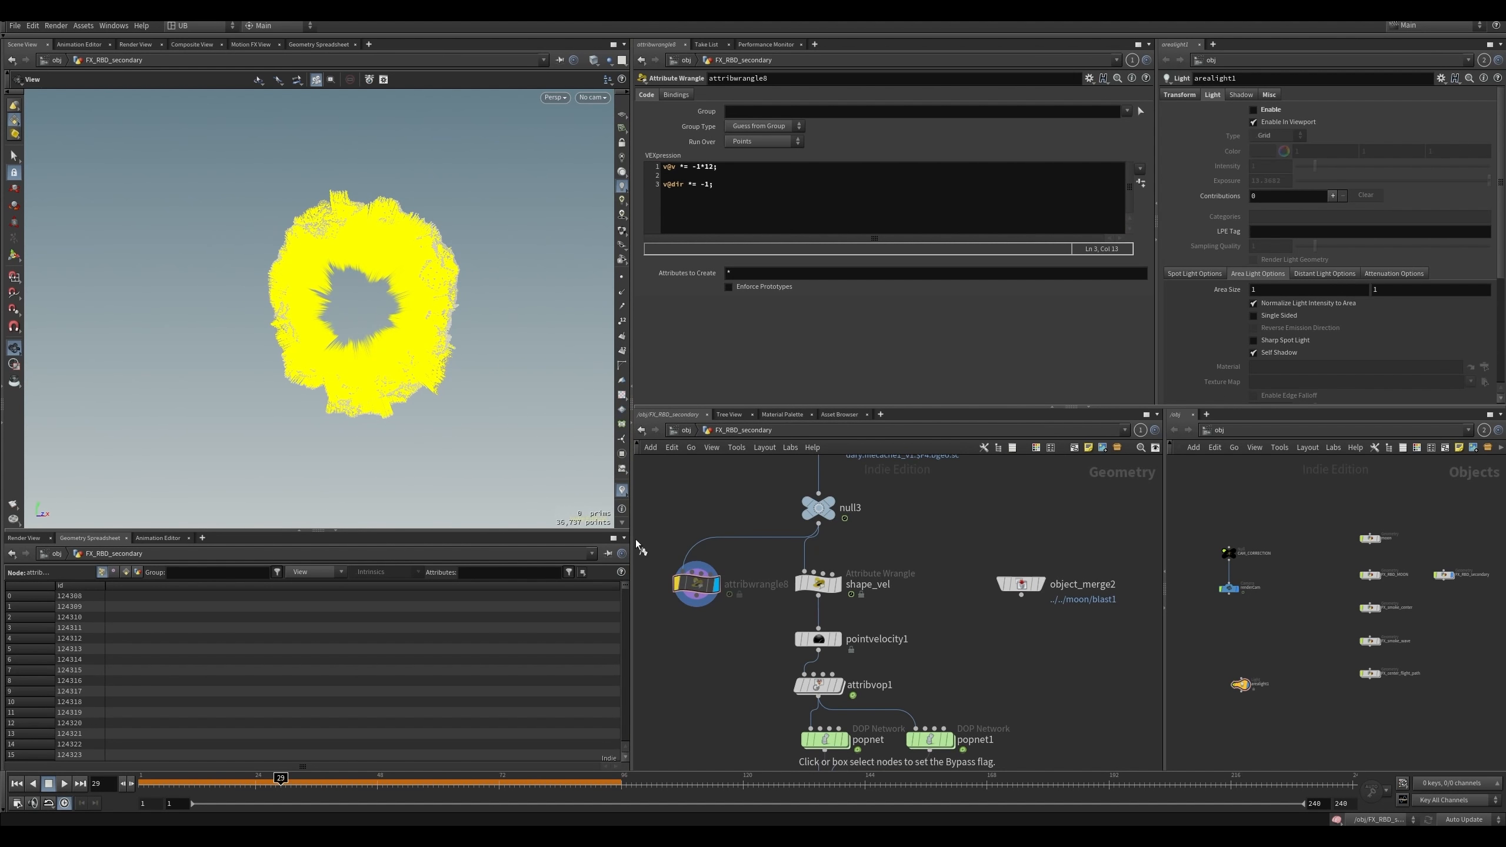
{"action": "key", "text": "q"}
{"action": "left_click_drag", "start_coordinate": [483, 308], "coordinate": [468, 309]}
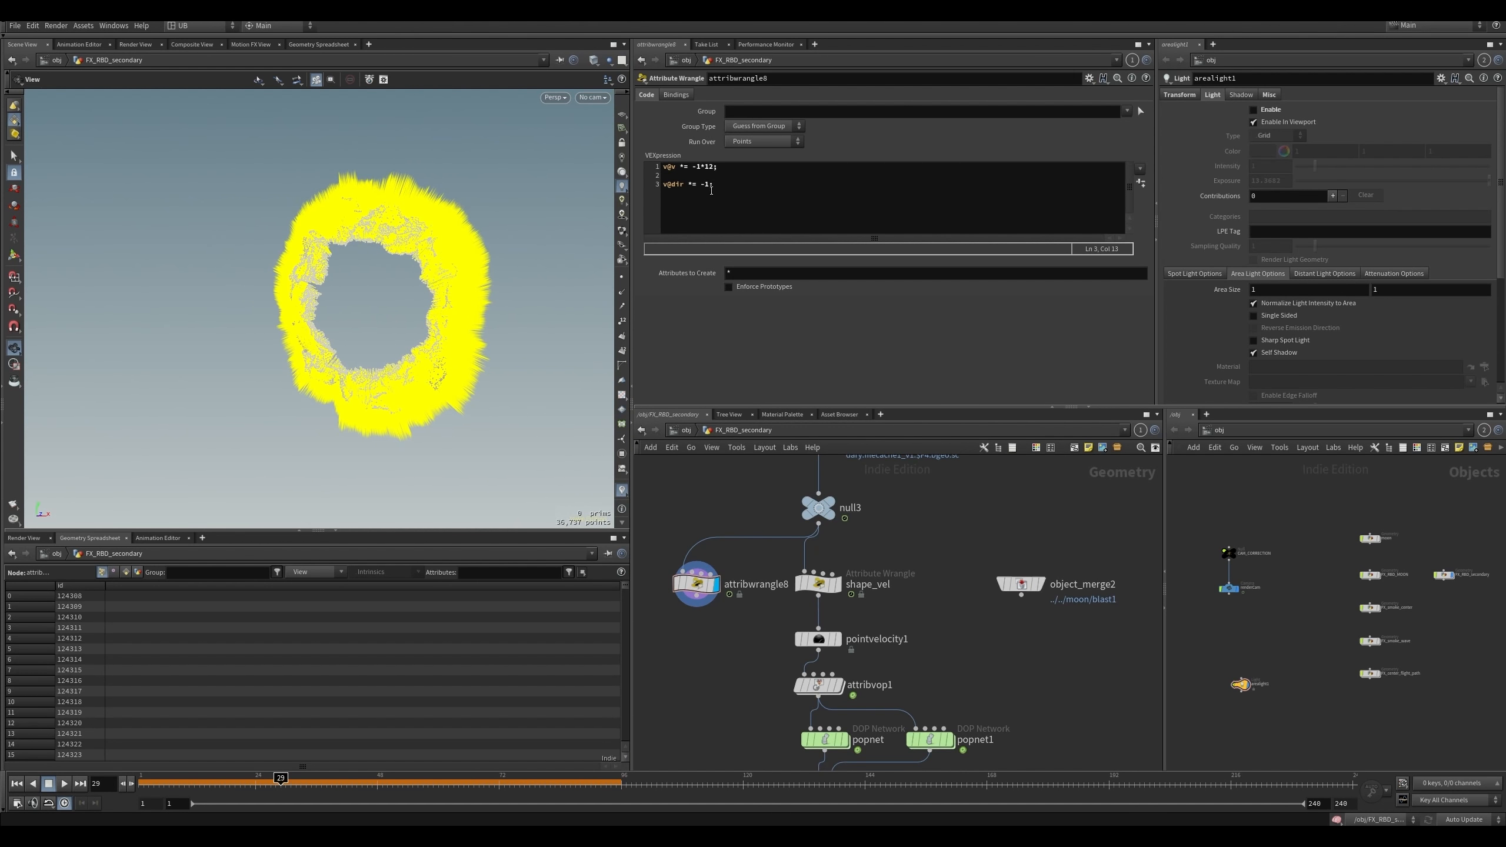
- Extend attribwrangle8's direction line to v@dir *= -1*5; and add lerp(v@v,v@dir,0.5); beneath it
{"action": "left_click", "coordinate": [823, 588]}
{"action": "left_click", "coordinate": [696, 583]}
{"action": "left_click", "coordinate": [741, 202]}
{"action": "type", "text": "lerp("}
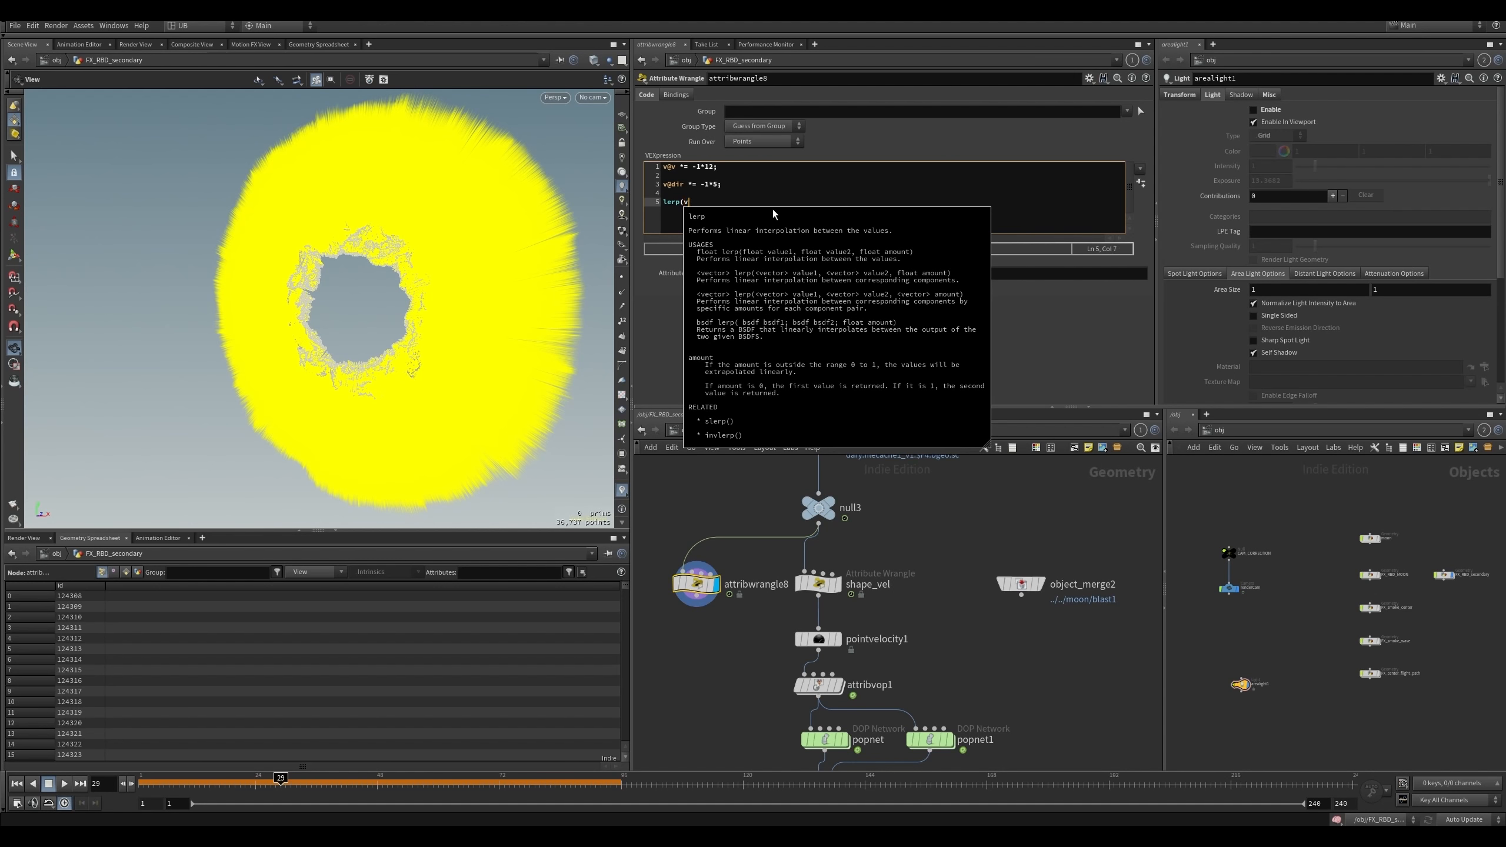
{"action": "type", "text": "v@v,"}
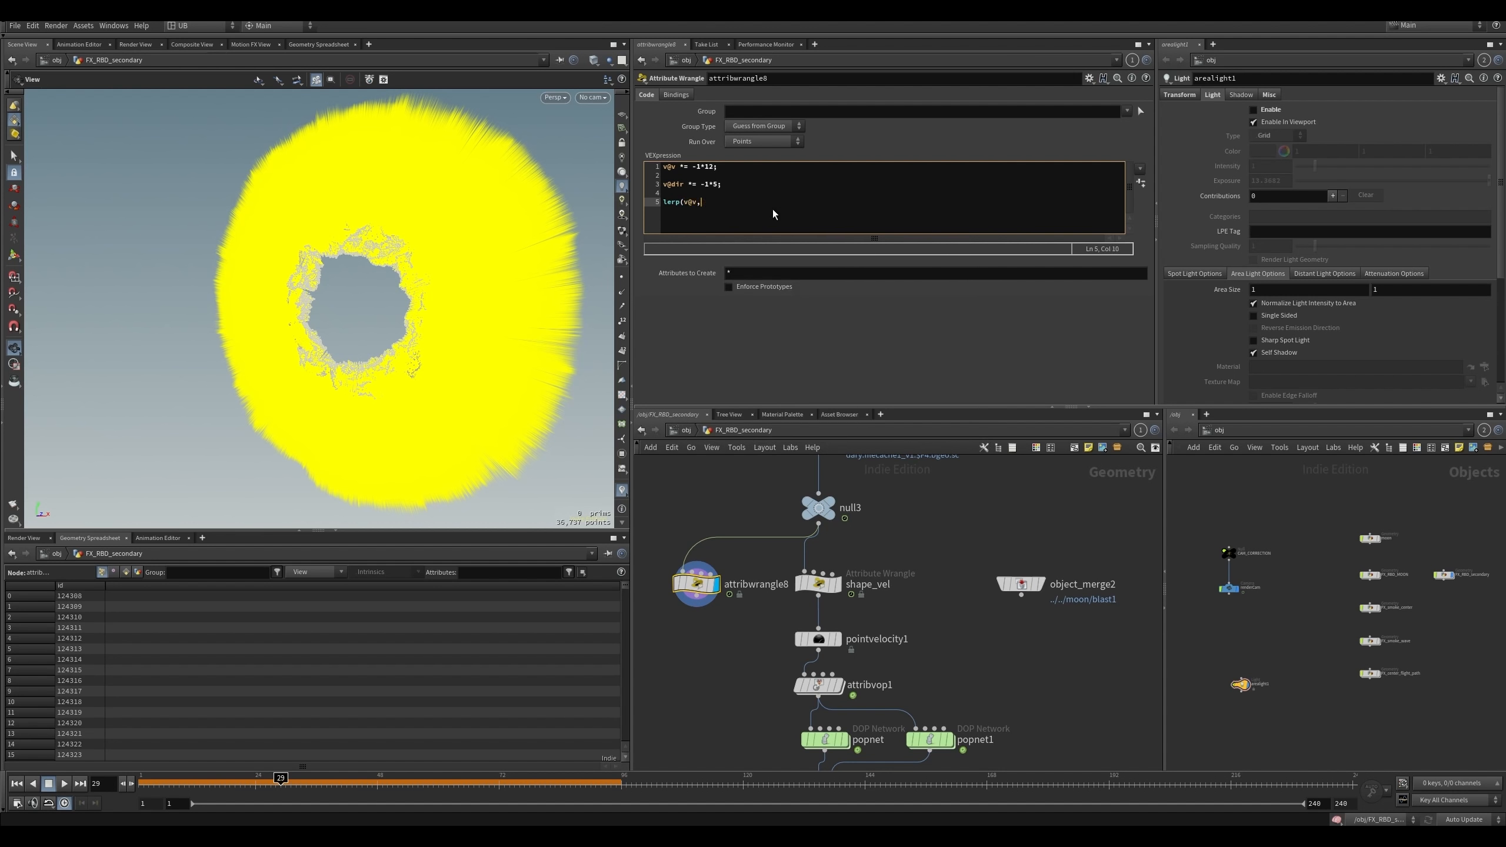
{"action": "type", "text": "v@dir,0.5);"}
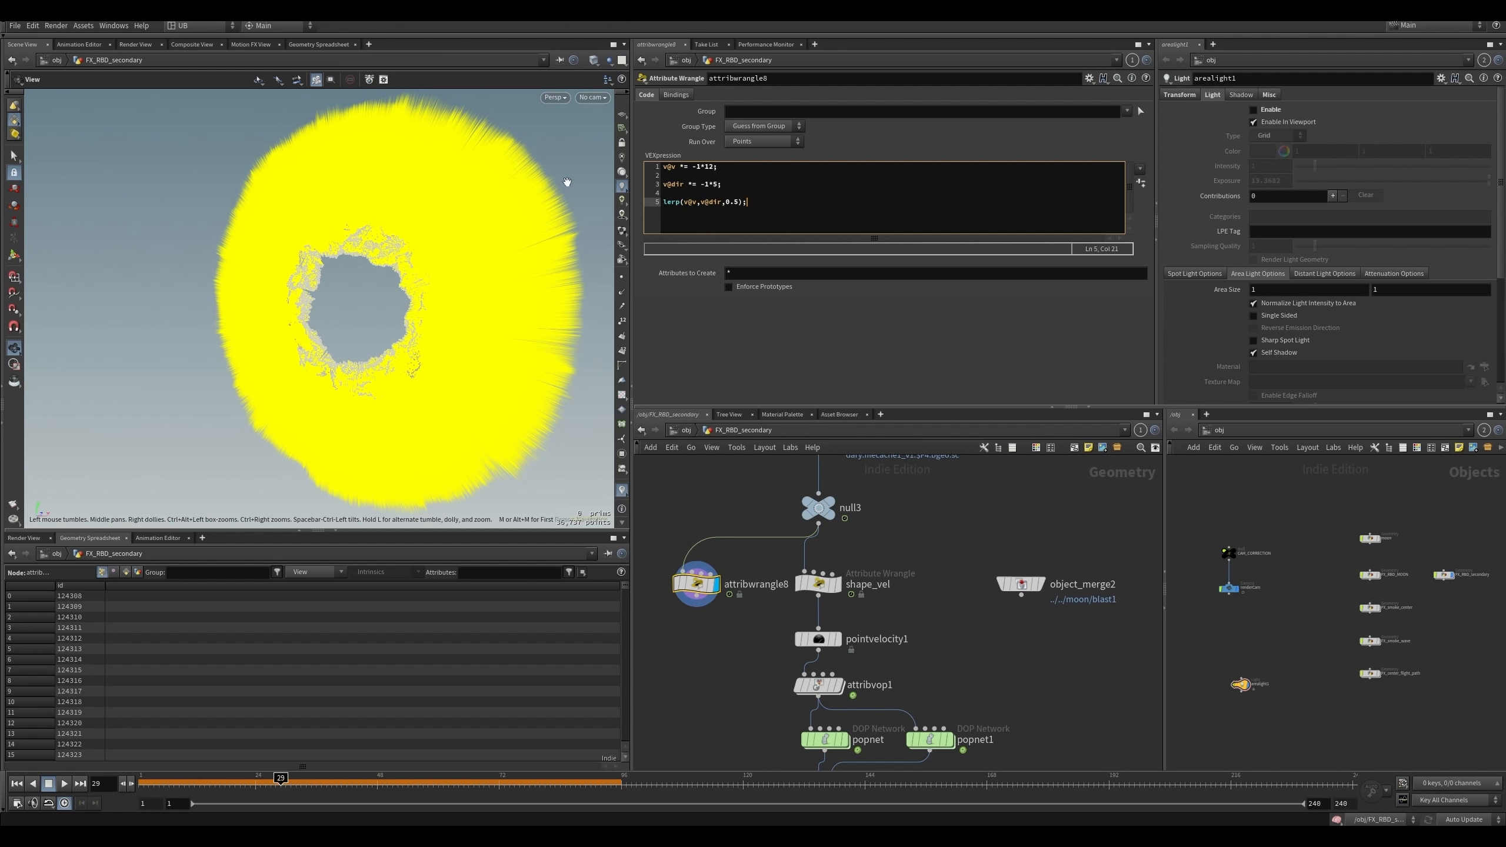
- Assign the lerp result to v@v in attribwrangle8, then select shape_vel to compare its code
{"action": "left_click_drag", "start_coordinate": [459, 303], "coordinate": [502, 291]}
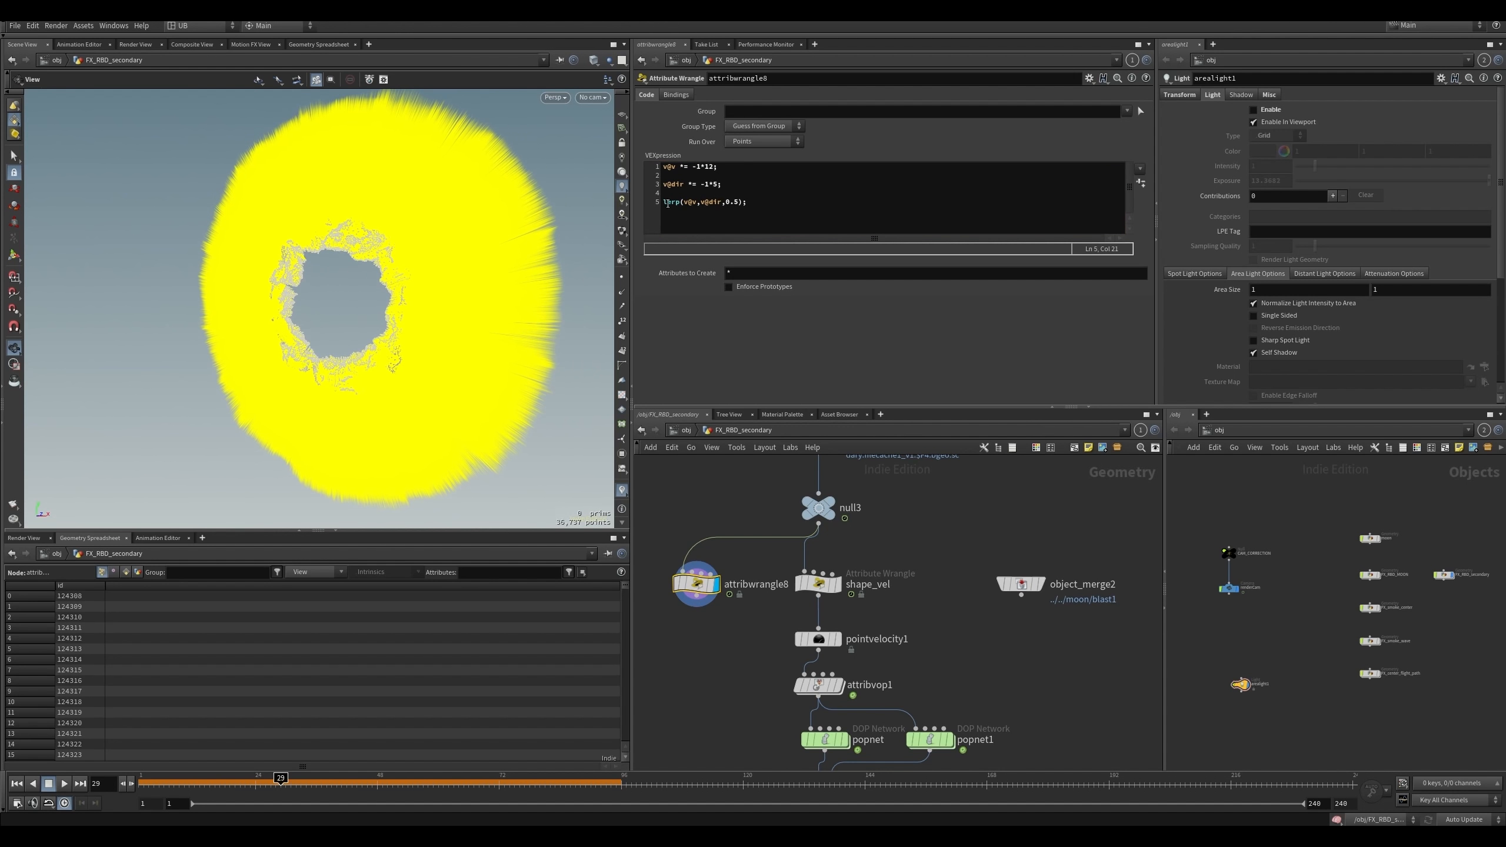
{"action": "left_click", "coordinate": [664, 203]}
{"action": "type", "text": "v@V"}
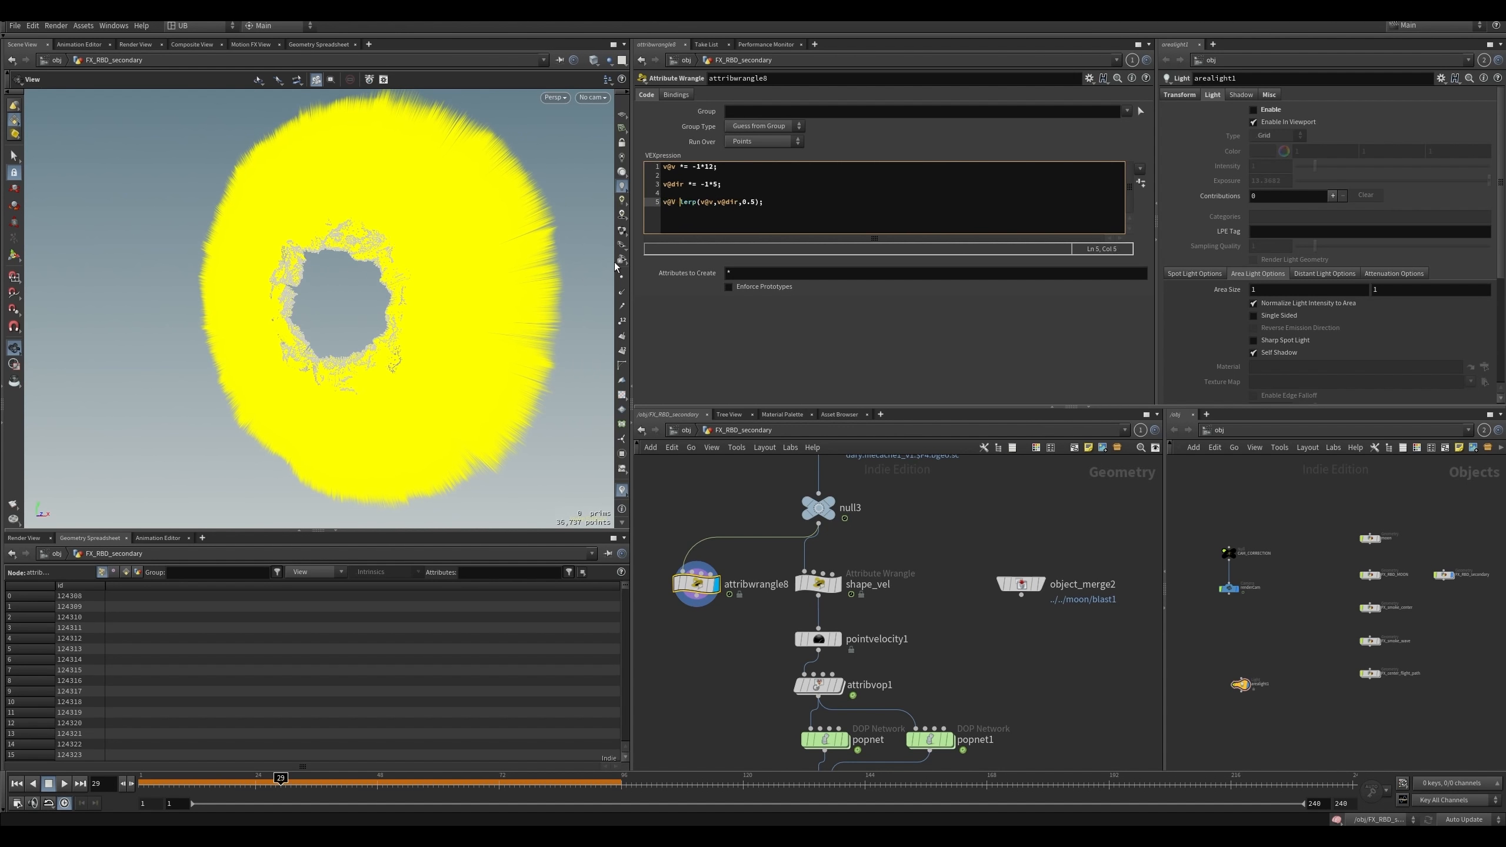
{"action": "type", "text": " ="}
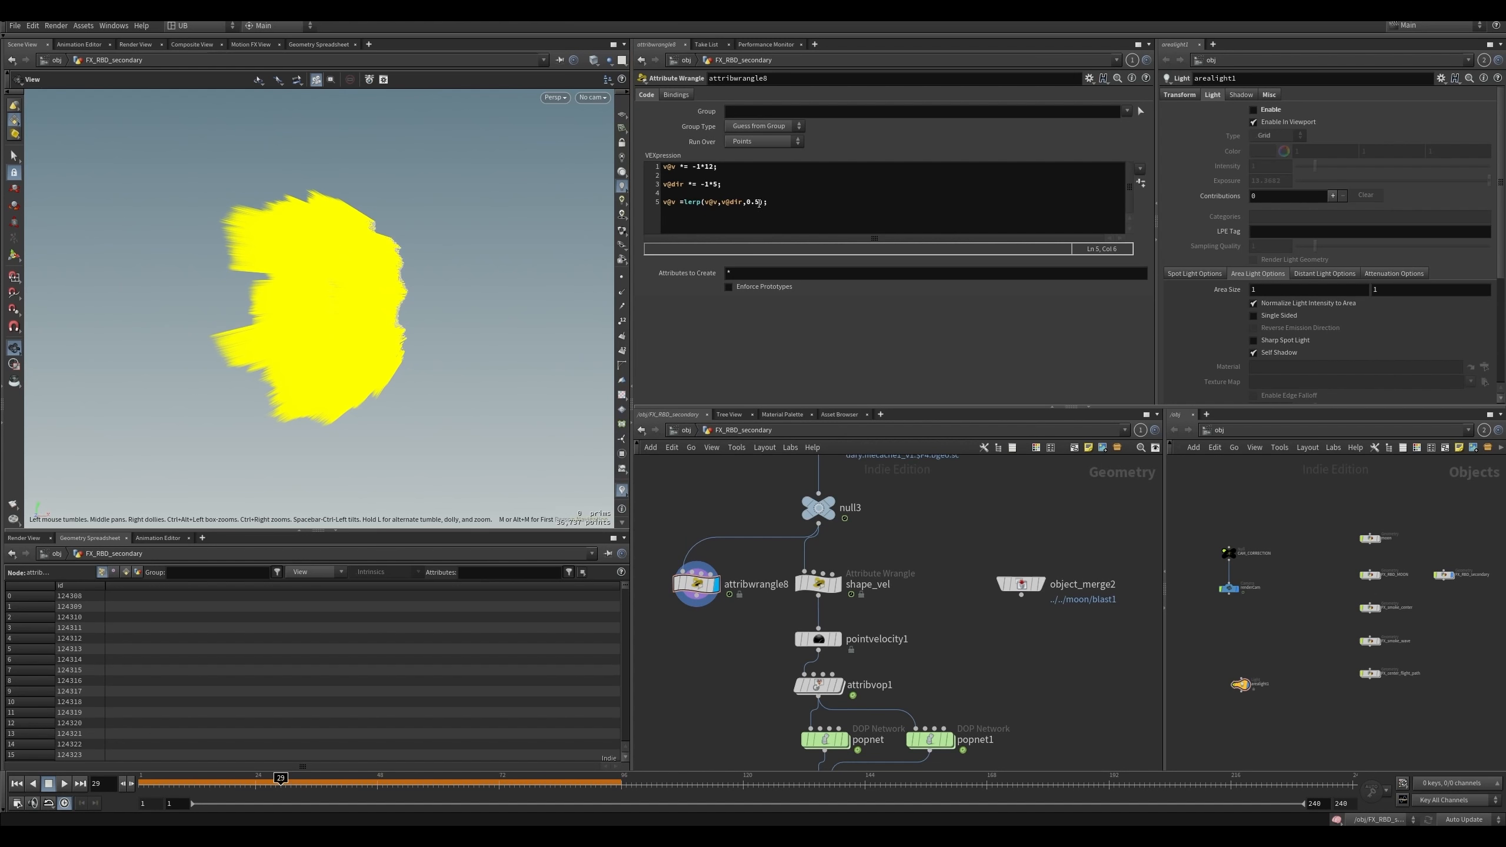
{"action": "left_click", "coordinate": [818, 584]}
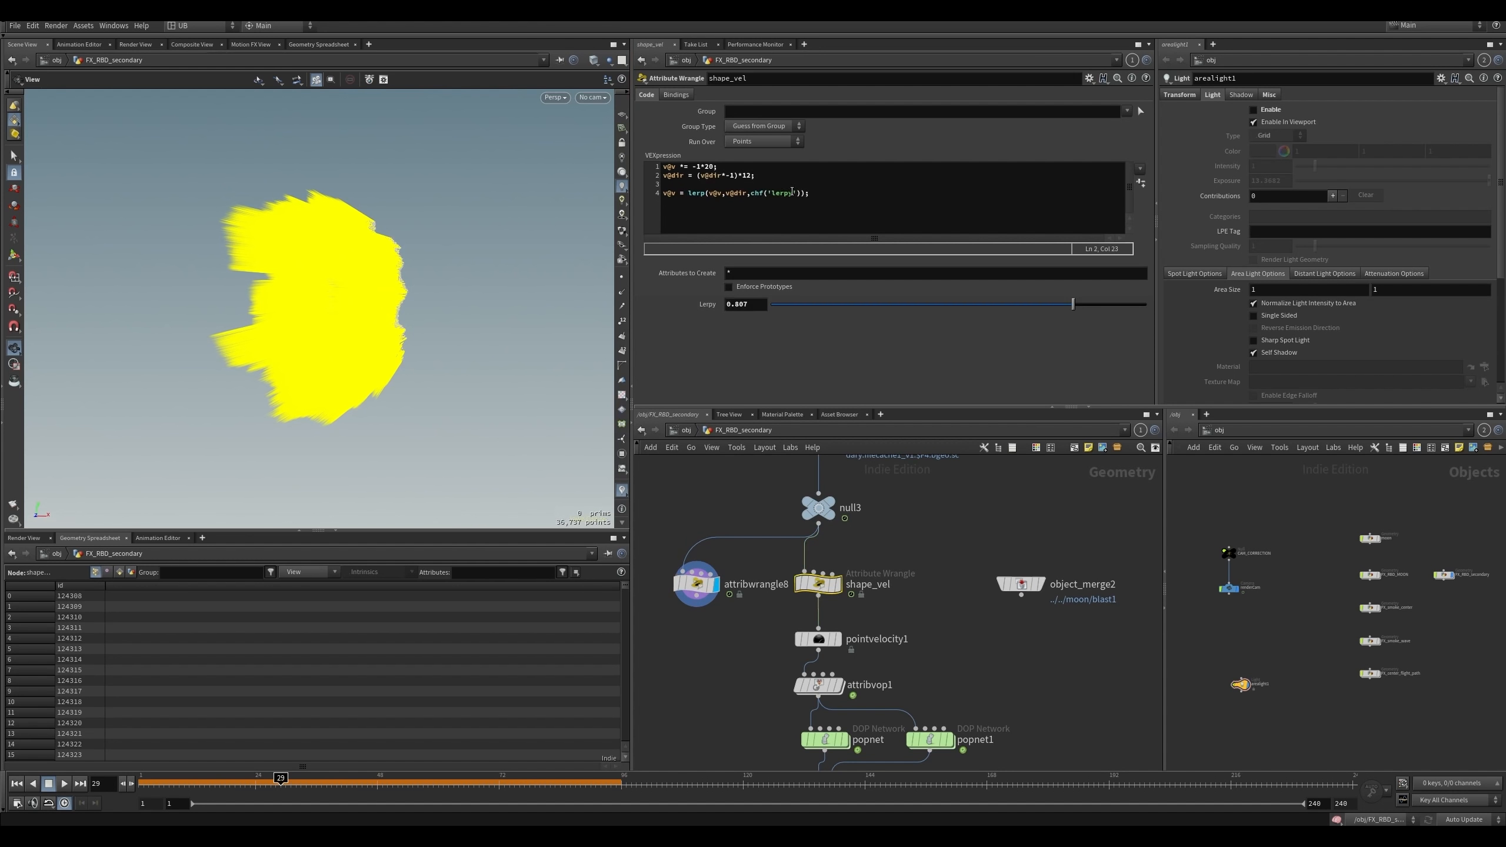
- Replace the 0.5 blend value in attribwrangle8's lerp with chf('lerpy') from shape_vel and create the Lerpy parameter
{"action": "left_click_drag", "start_coordinate": [800, 191], "coordinate": [746, 204]}
{"action": "left_click", "coordinate": [697, 584]}
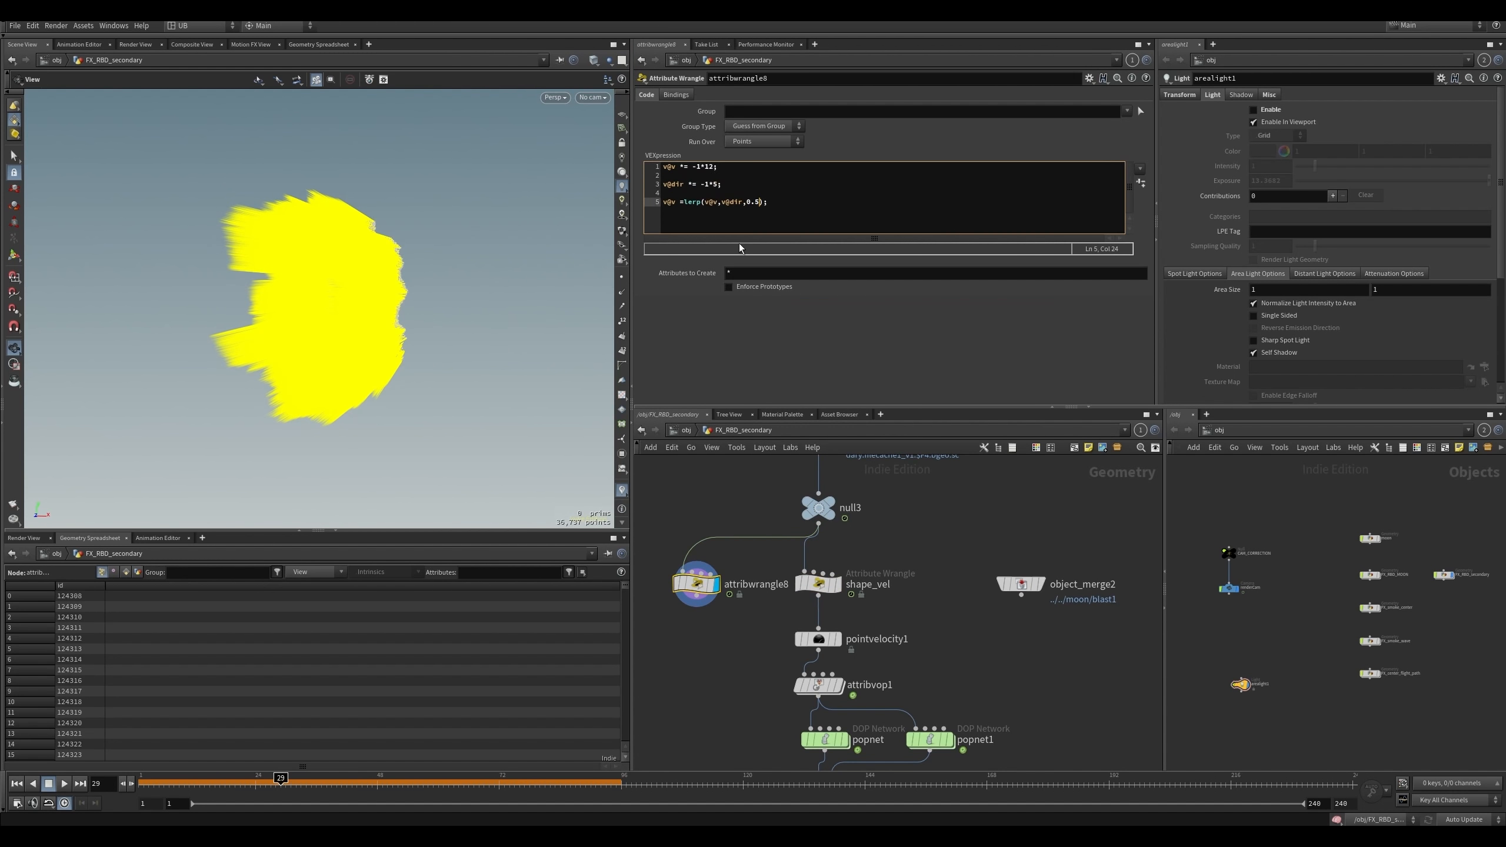
{"action": "key", "text": "BackSpace"}
{"action": "type", "text": "chf('lerpy')"}
{"action": "key", "text": "ctrl+Return"}
{"action": "left_click", "coordinate": [1141, 183]}
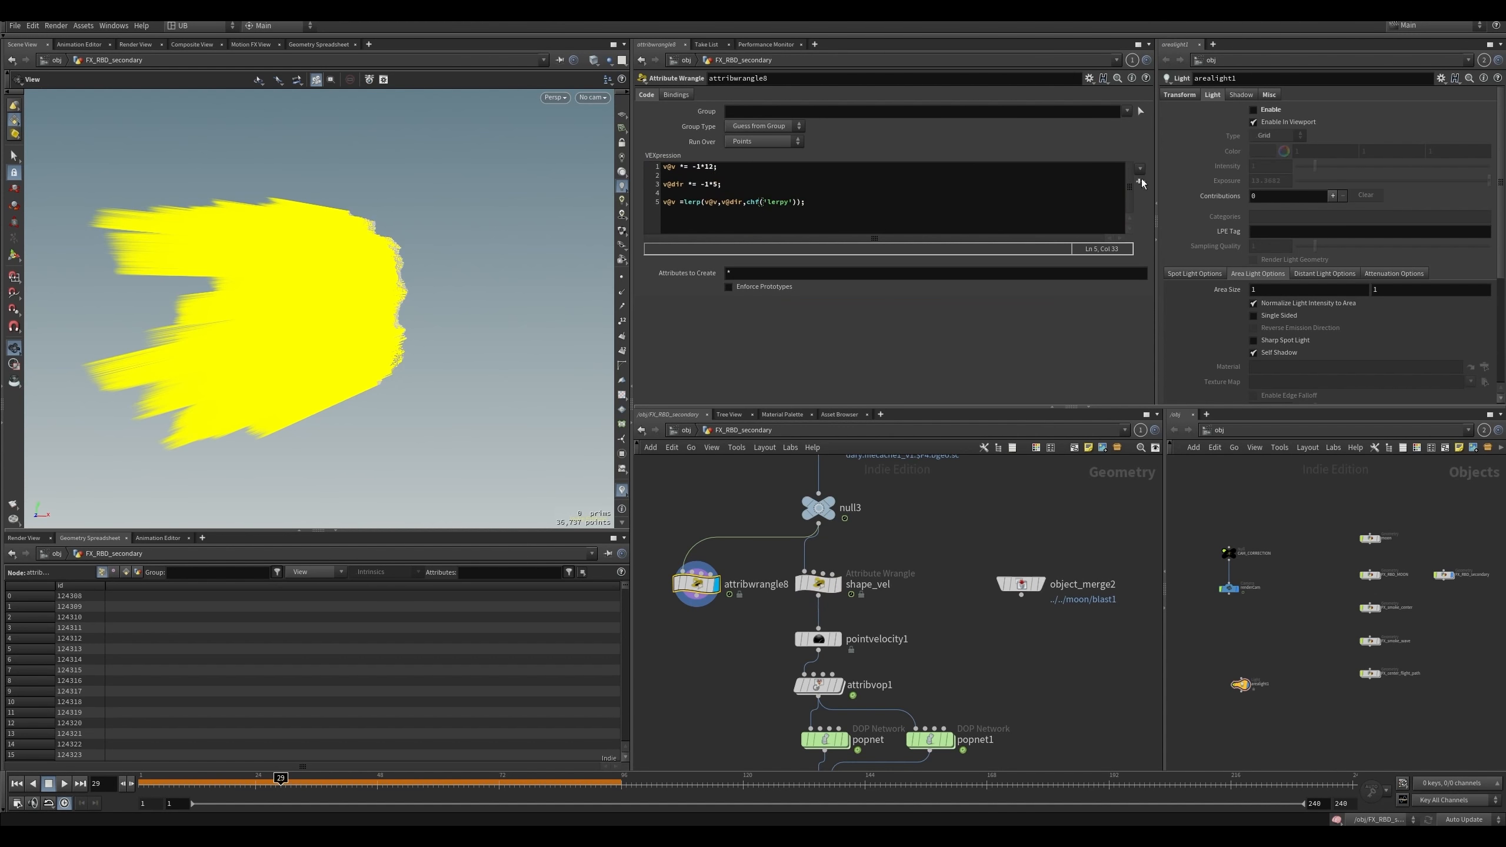
- Compare attribwrangle8's blend with Lerpy at 1 and lower, then display shape_vel and set its Lerpy to 0.89
{"action": "left_click_drag", "start_coordinate": [770, 303], "coordinate": [1157, 282]}
{"action": "left_click_drag", "start_coordinate": [427, 297], "coordinate": [370, 312]}
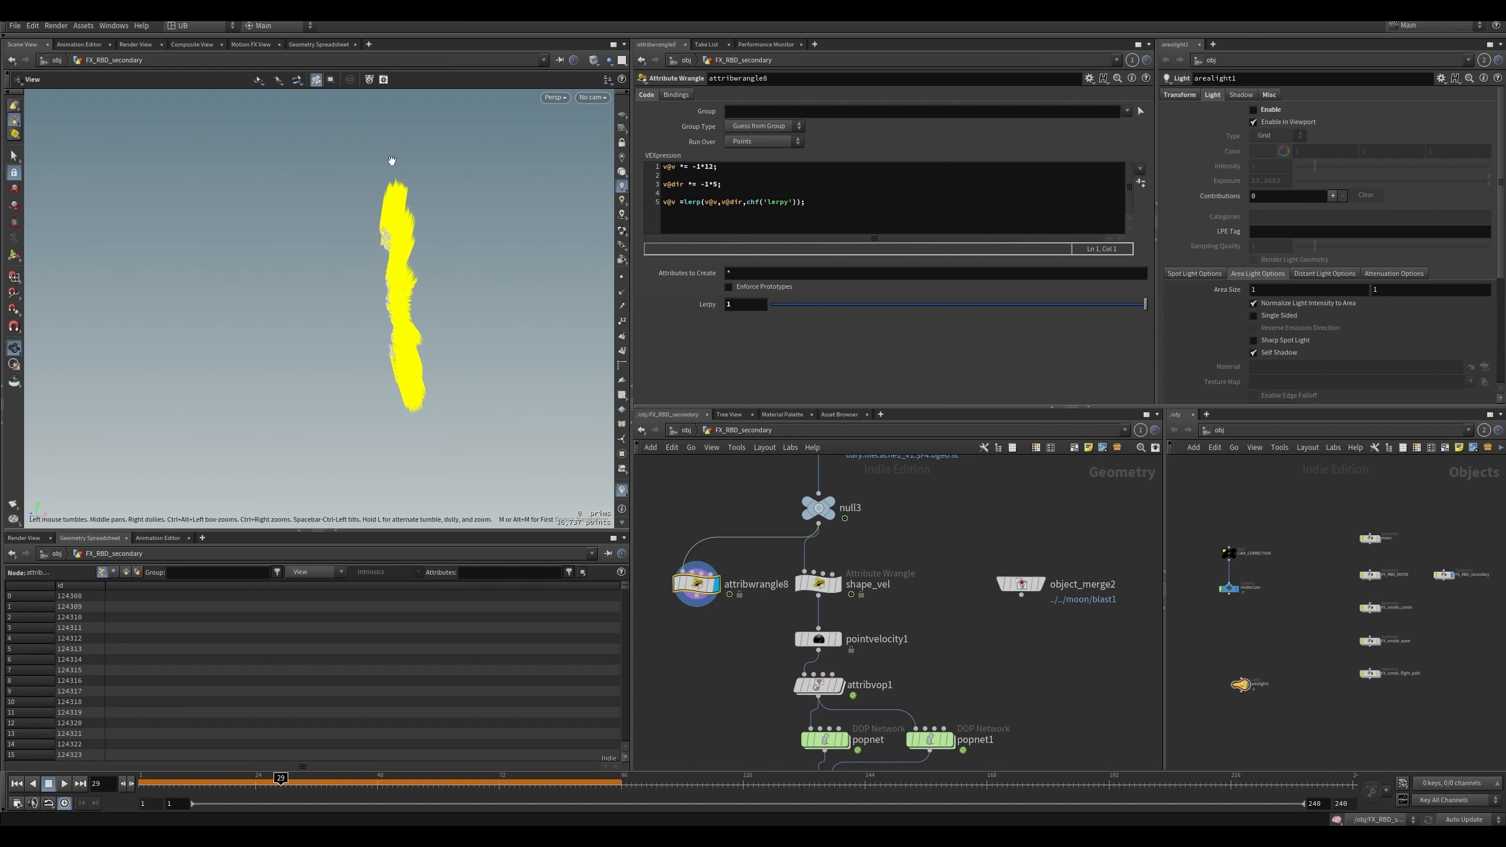
{"action": "left_click_drag", "start_coordinate": [1145, 304], "coordinate": [1106, 302]}
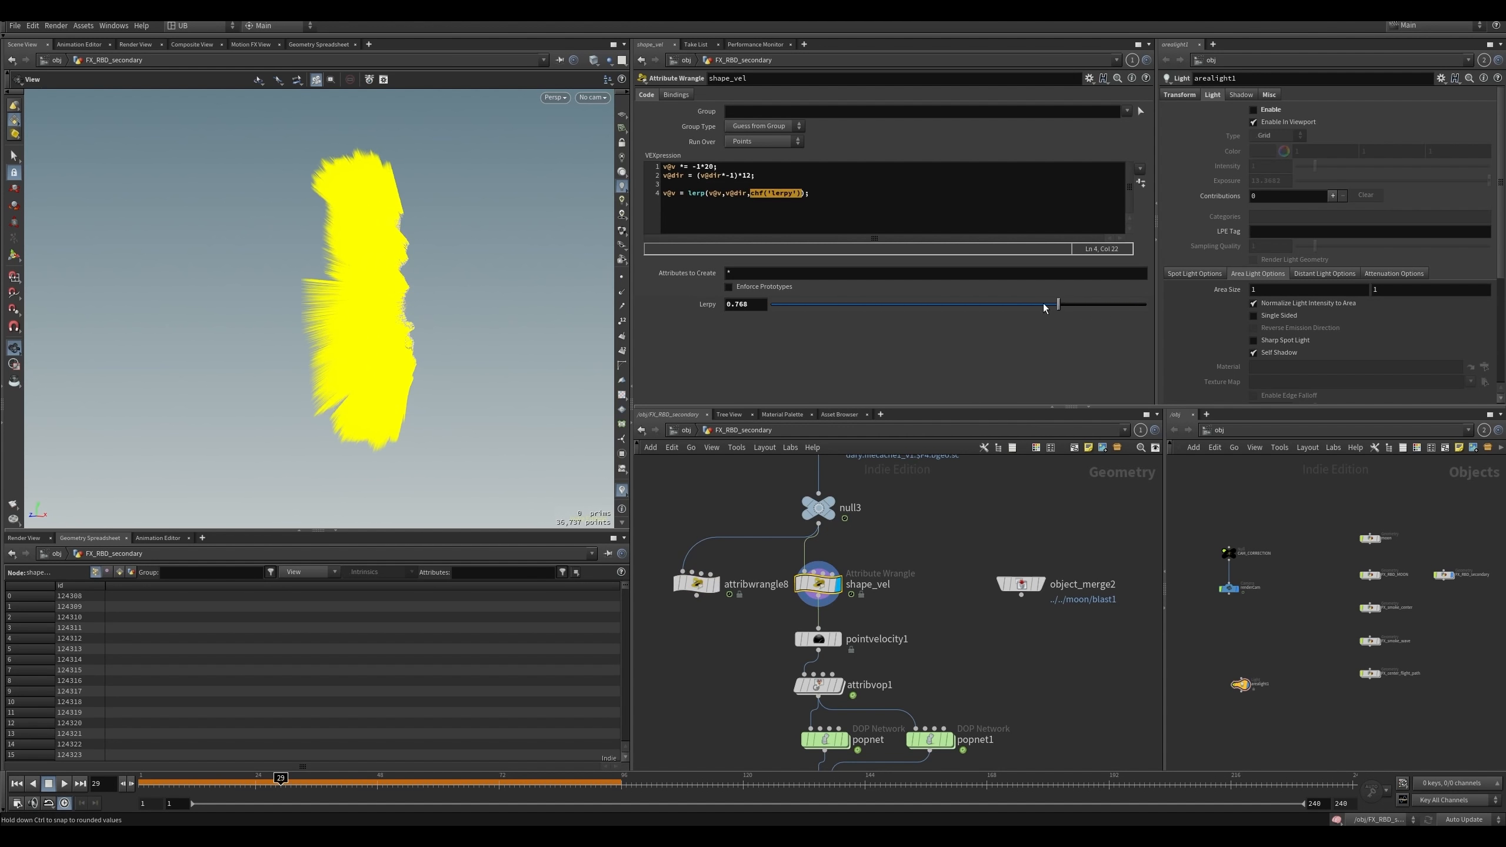
{"action": "left_click_drag", "start_coordinate": [1072, 304], "coordinate": [1104, 304]}
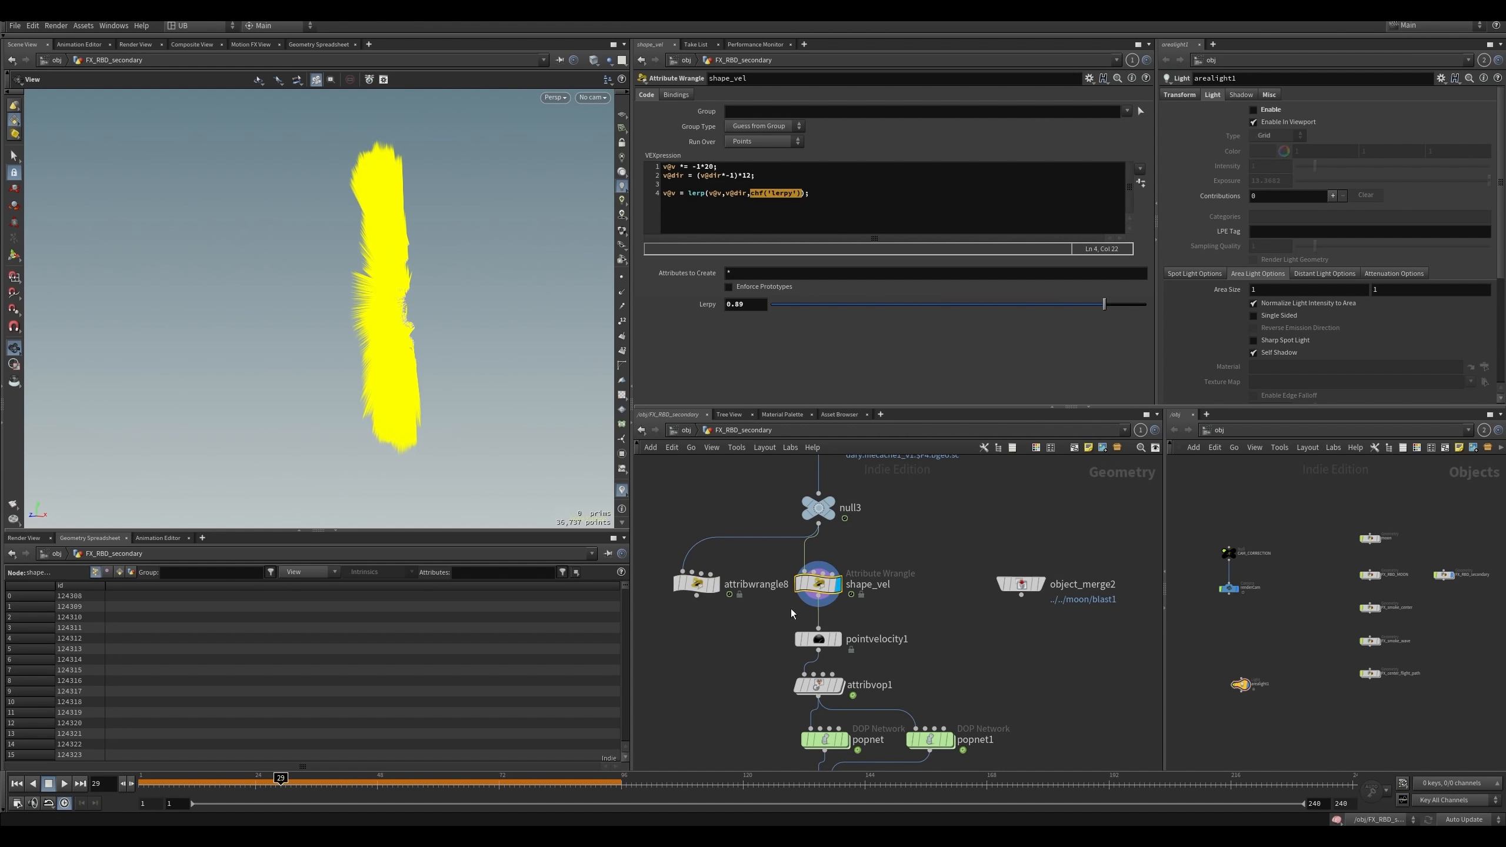
- Display pointvelocity1 and examine from the front how its curl noise shapes the velocity vectors
{"action": "middle_click_drag", "start_coordinate": [982, 626], "coordinate": [981, 555]}
{"action": "left_click_drag", "start_coordinate": [961, 549], "coordinate": [783, 584]}
{"action": "key", "text": "r"}
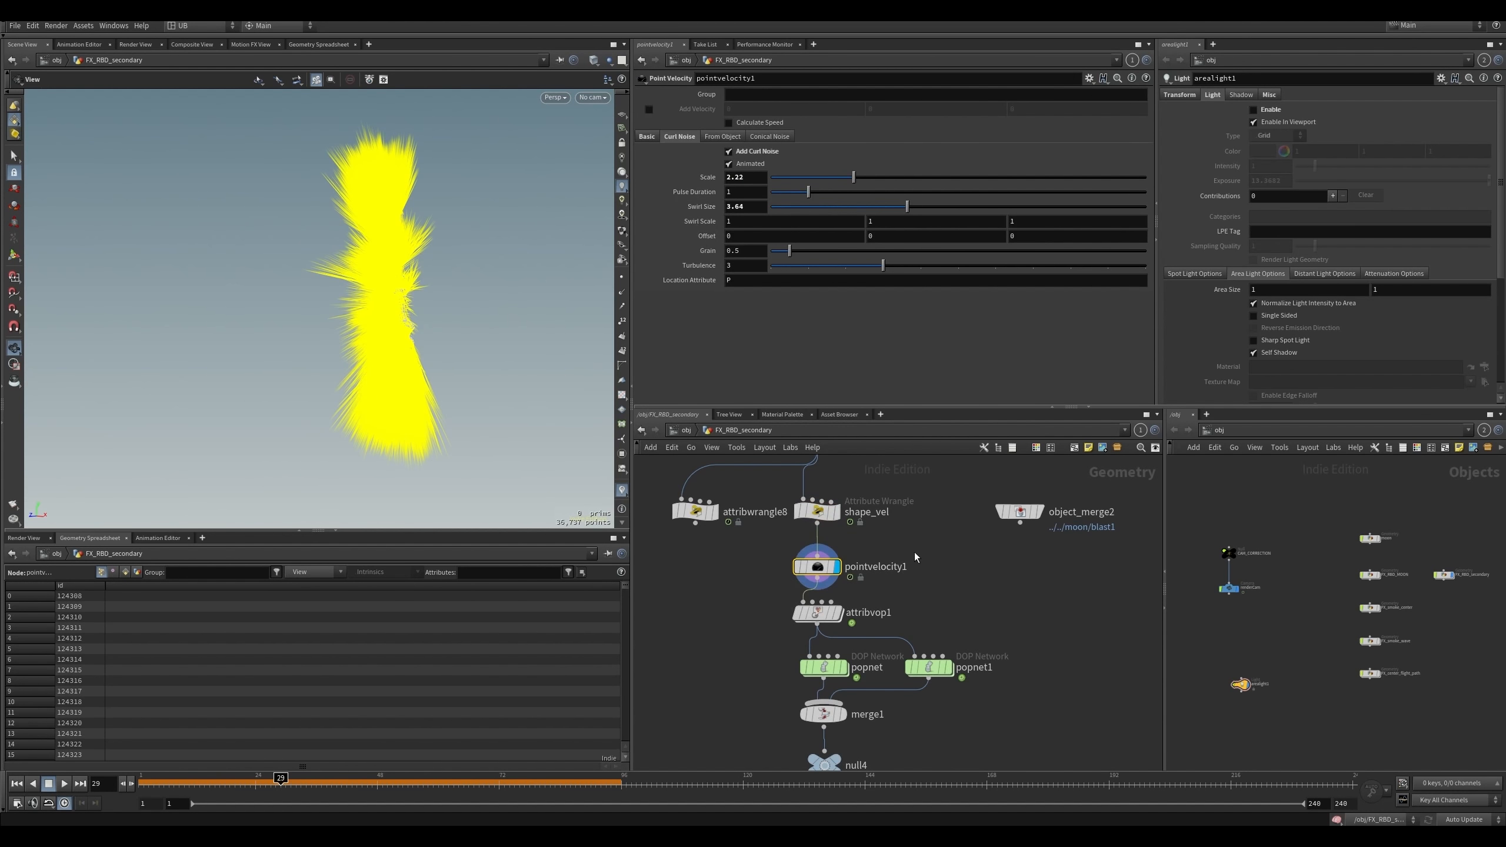
{"action": "left_click_drag", "start_coordinate": [368, 345], "coordinate": [487, 350], "text": "alt"}
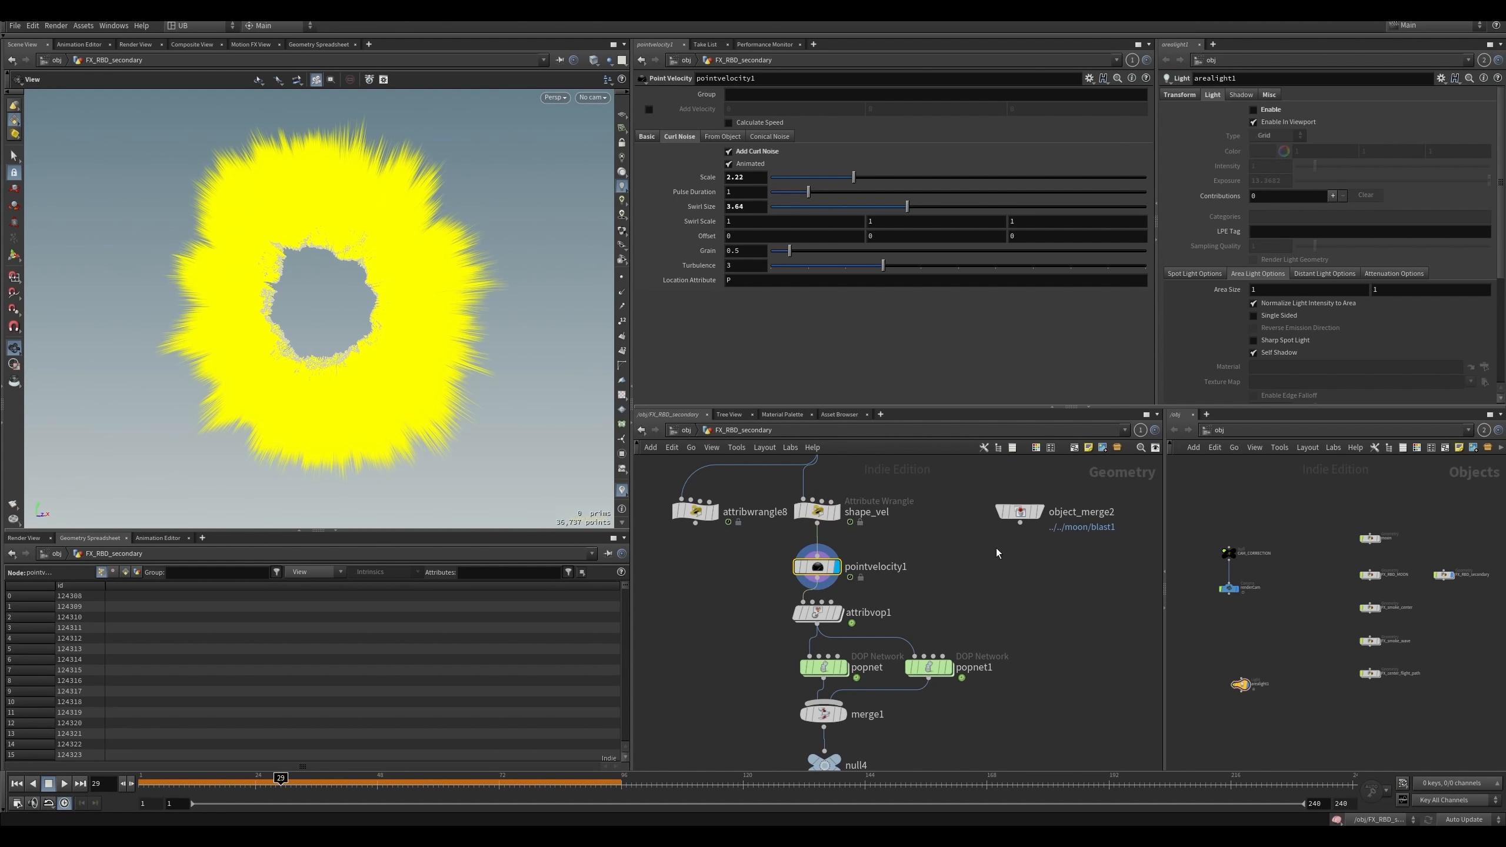
- Try Set to Value as pointvelocity1's initialization, then restore Keep Incoming
{"action": "left_click_drag", "start_coordinate": [988, 548], "coordinate": [765, 591]}
{"action": "left_click", "coordinate": [646, 138]}
{"action": "left_click", "coordinate": [750, 152]}
{"action": "left_click", "coordinate": [750, 162]}
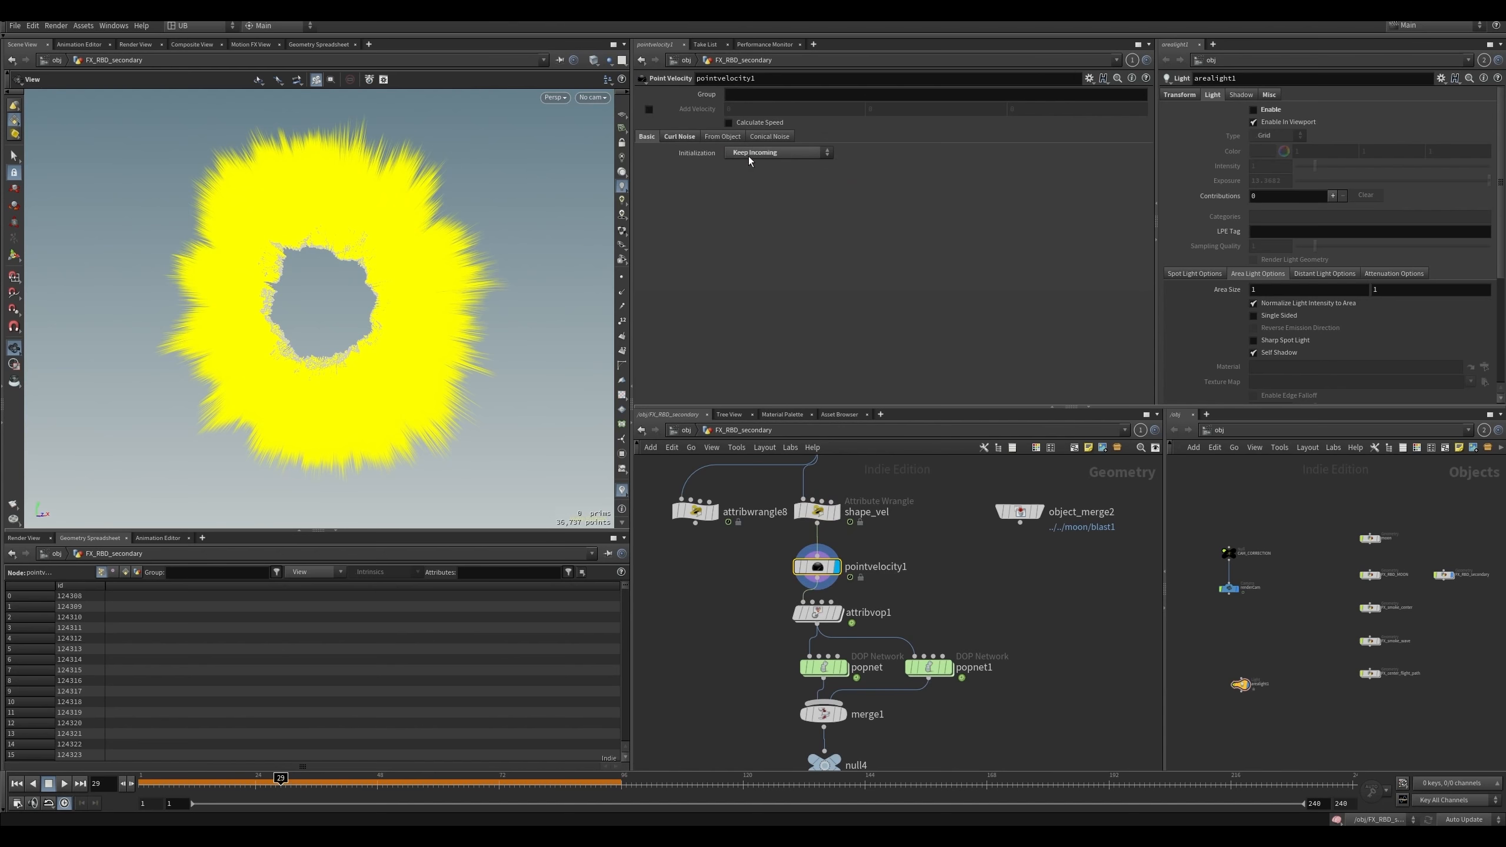
{"action": "left_click", "coordinate": [750, 152]}
{"action": "left_click", "coordinate": [757, 190]}
{"action": "left_click", "coordinate": [783, 152]}
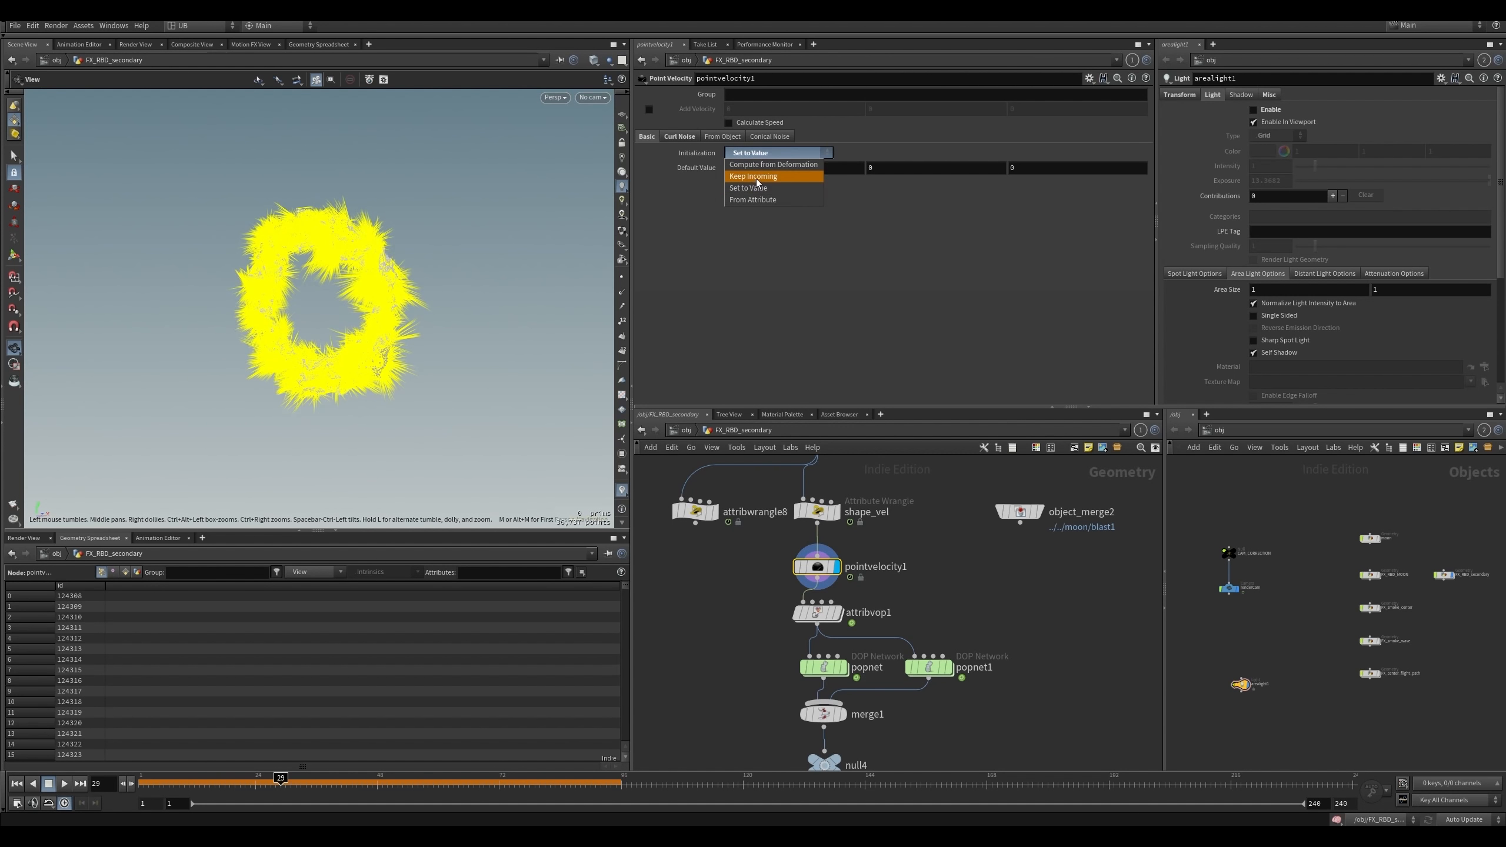
{"action": "left_click", "coordinate": [765, 175]}
- Toggle pointvelocity1's Add Curl Noise off and back on to compare the velocity vectors with and without noise
{"action": "left_click", "coordinate": [687, 138]}
{"action": "left_click", "coordinate": [764, 152]}
{"action": "left_click", "coordinate": [763, 152]}
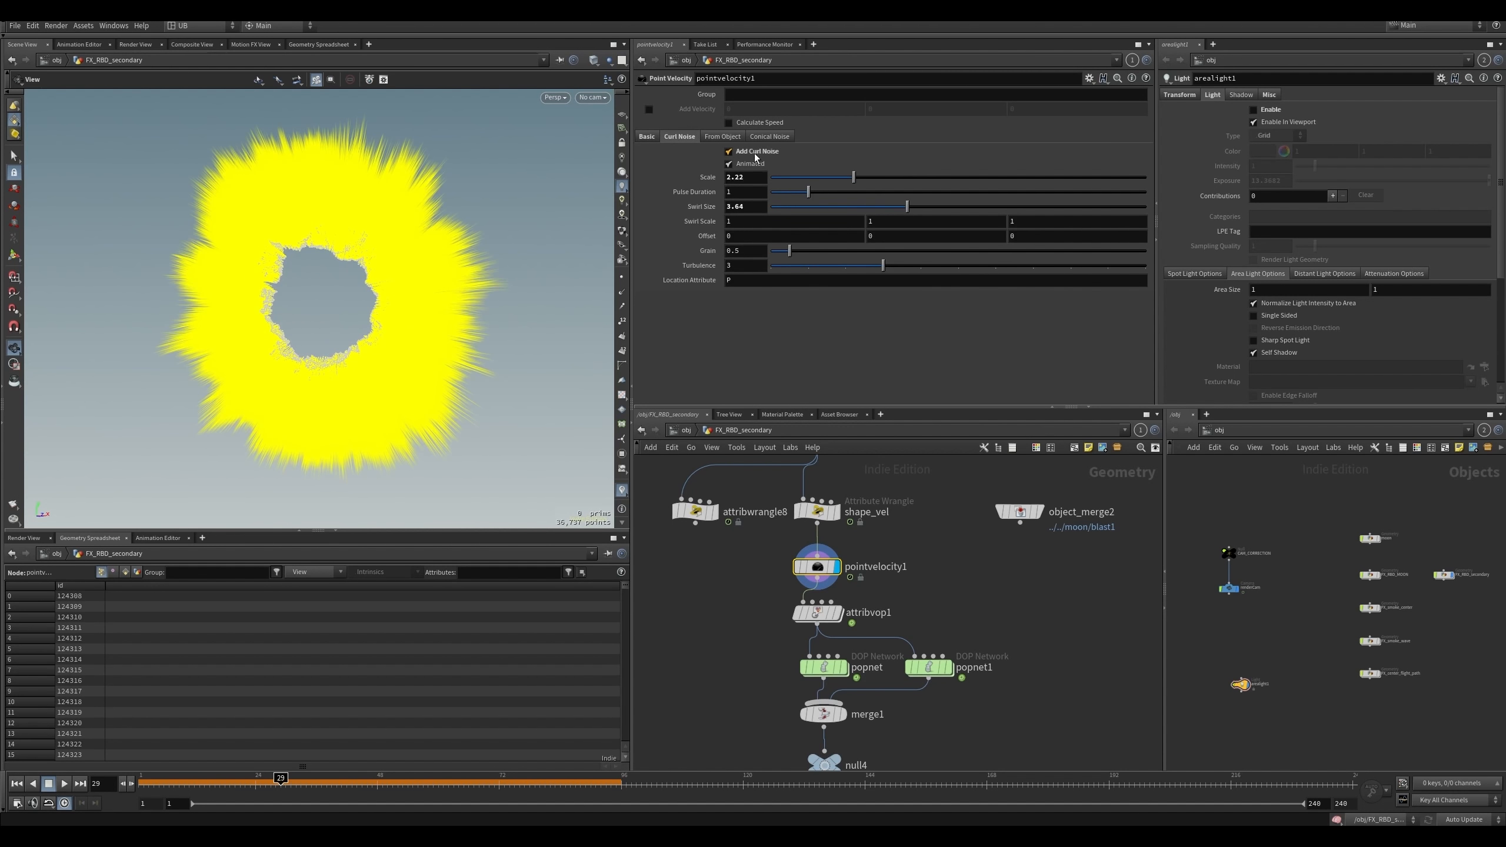
{"action": "left_click", "coordinate": [757, 152]}
{"action": "left_click", "coordinate": [757, 153]}
{"action": "left_click_drag", "start_coordinate": [425, 256], "coordinate": [464, 194]}
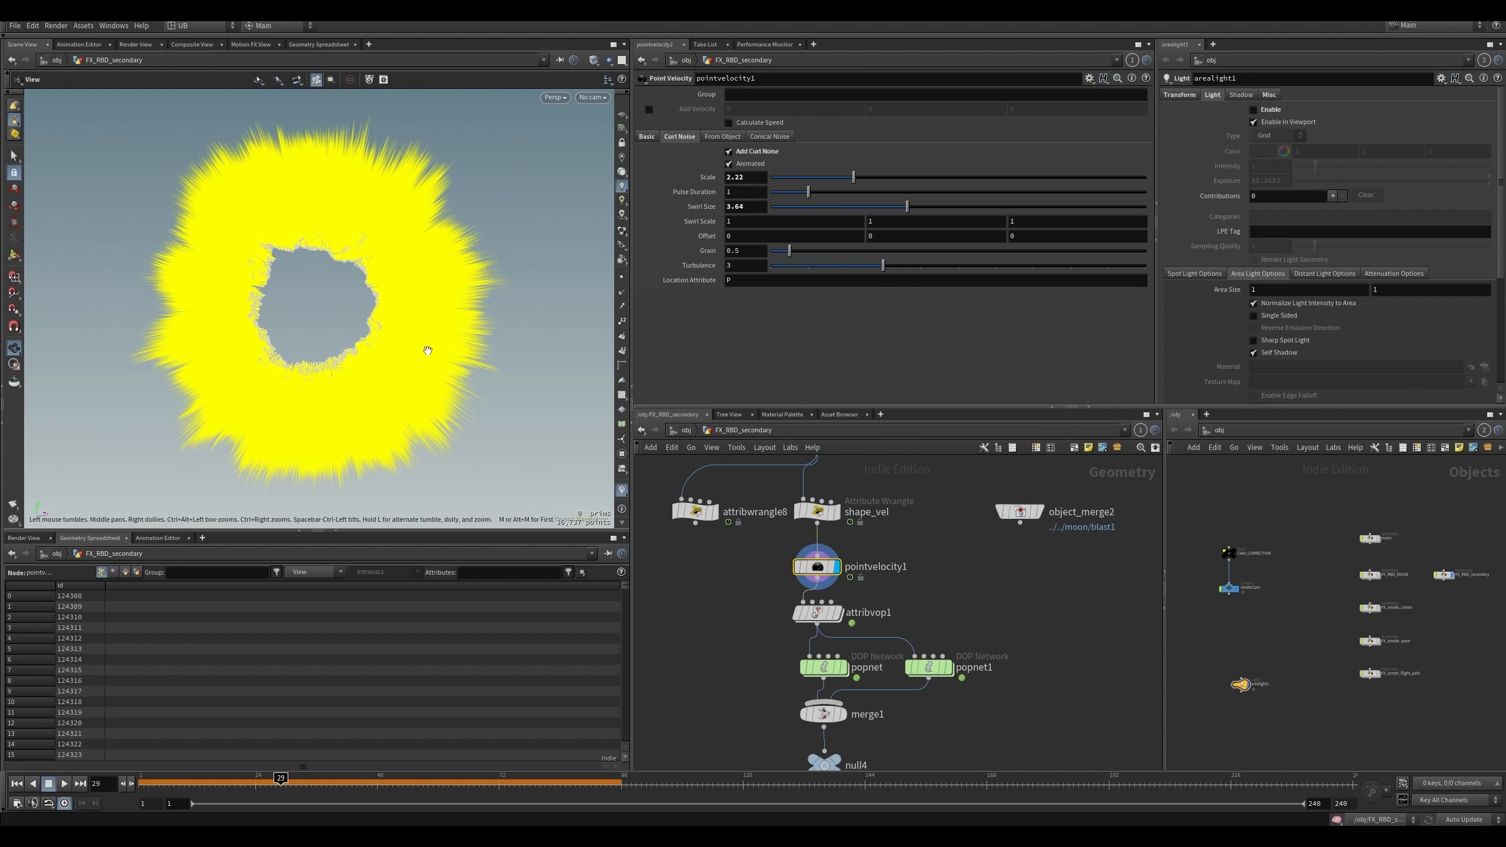
- Display attribvop1 and look over its VEX network, then return to the geometry network and display pointvelocity1
{"action": "left_click", "coordinate": [835, 613]}
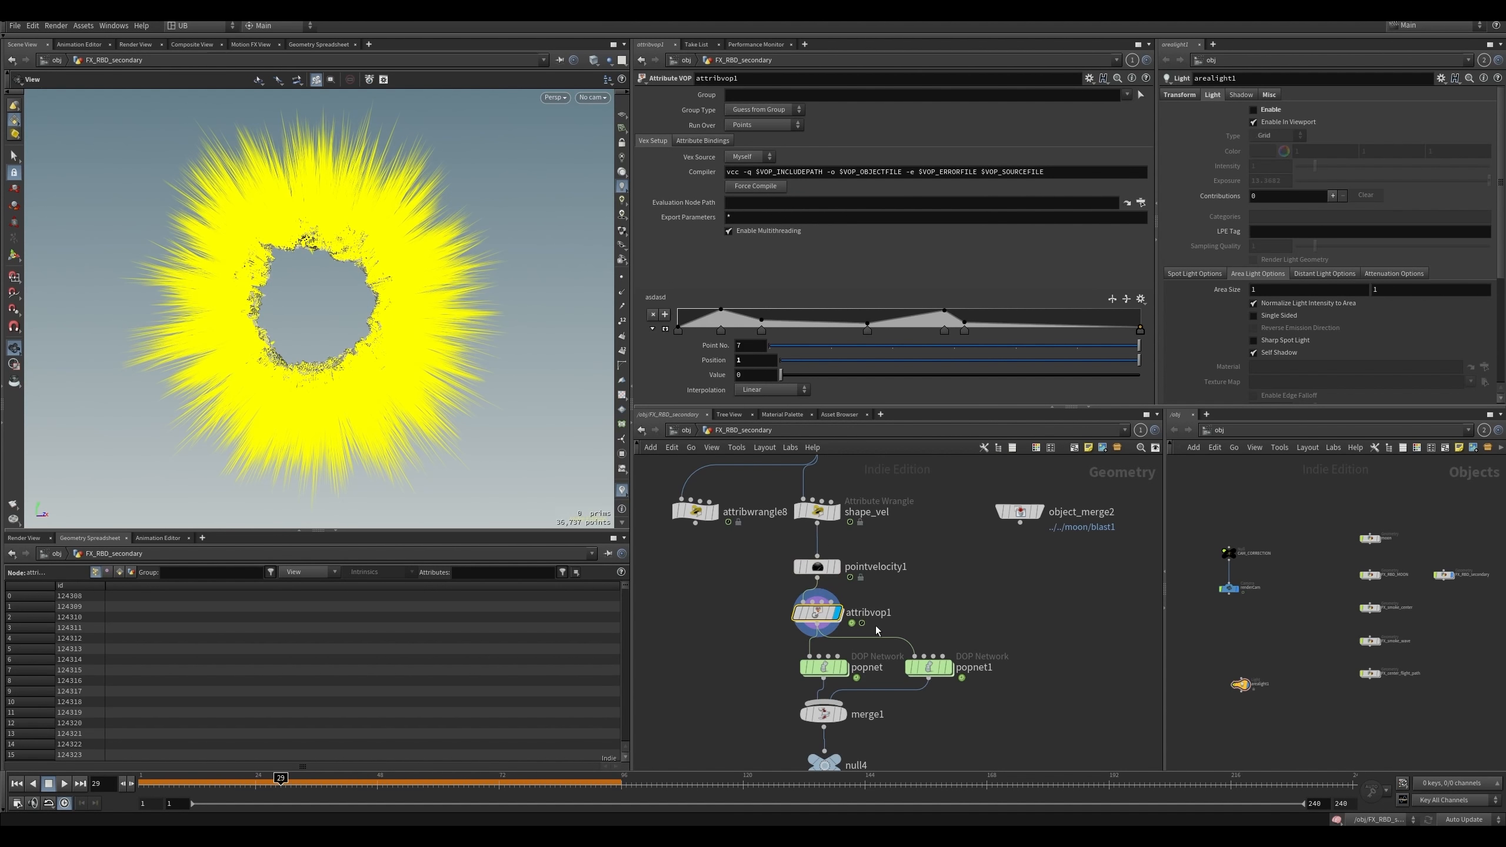
{"action": "middle_click_drag", "start_coordinate": [912, 599], "coordinate": [906, 569]}
{"action": "key", "text": "i"}
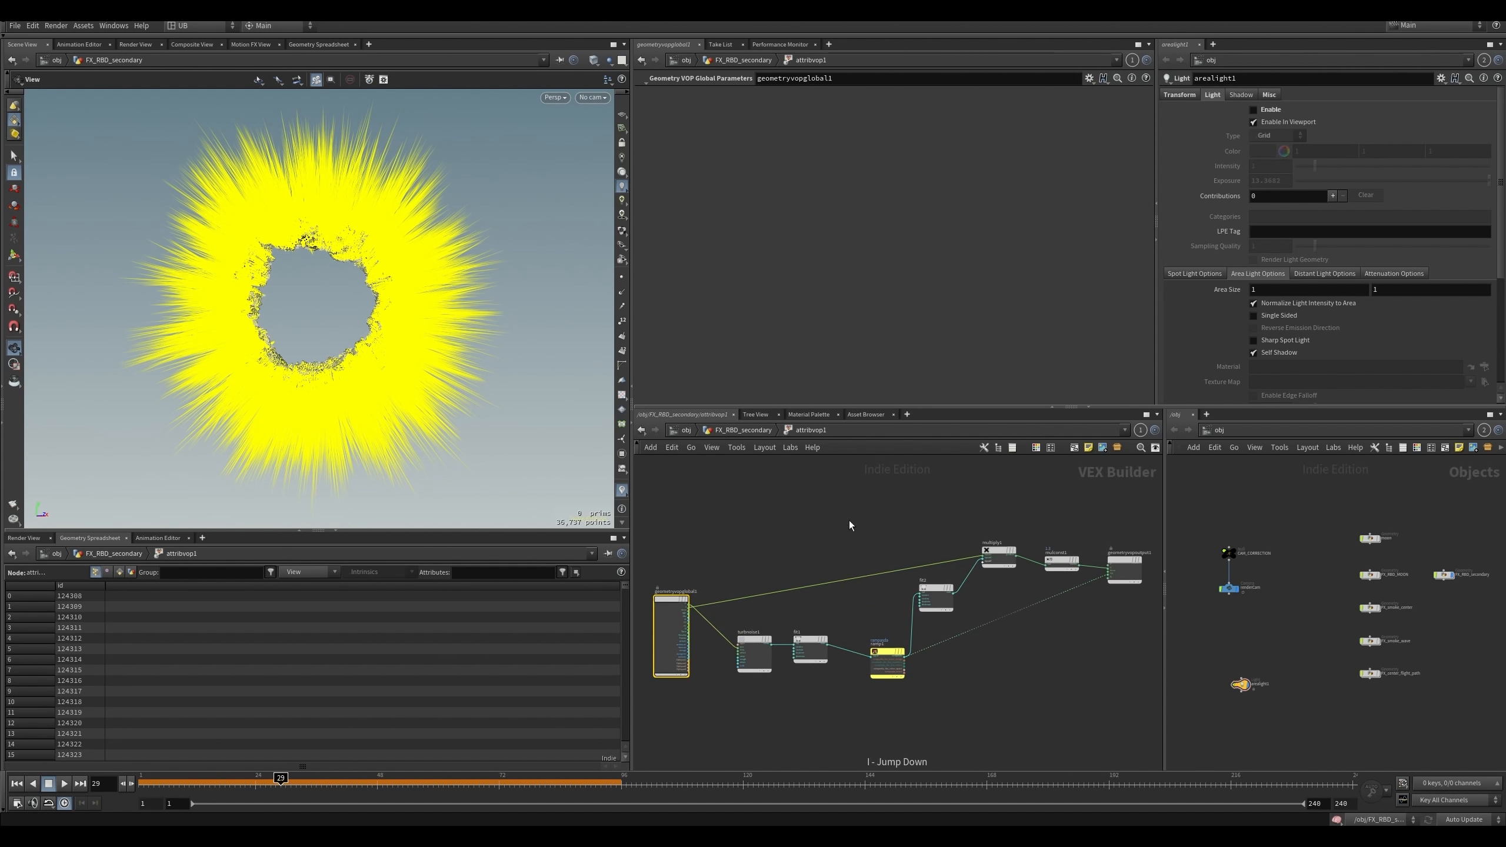
{"action": "key", "text": "u"}
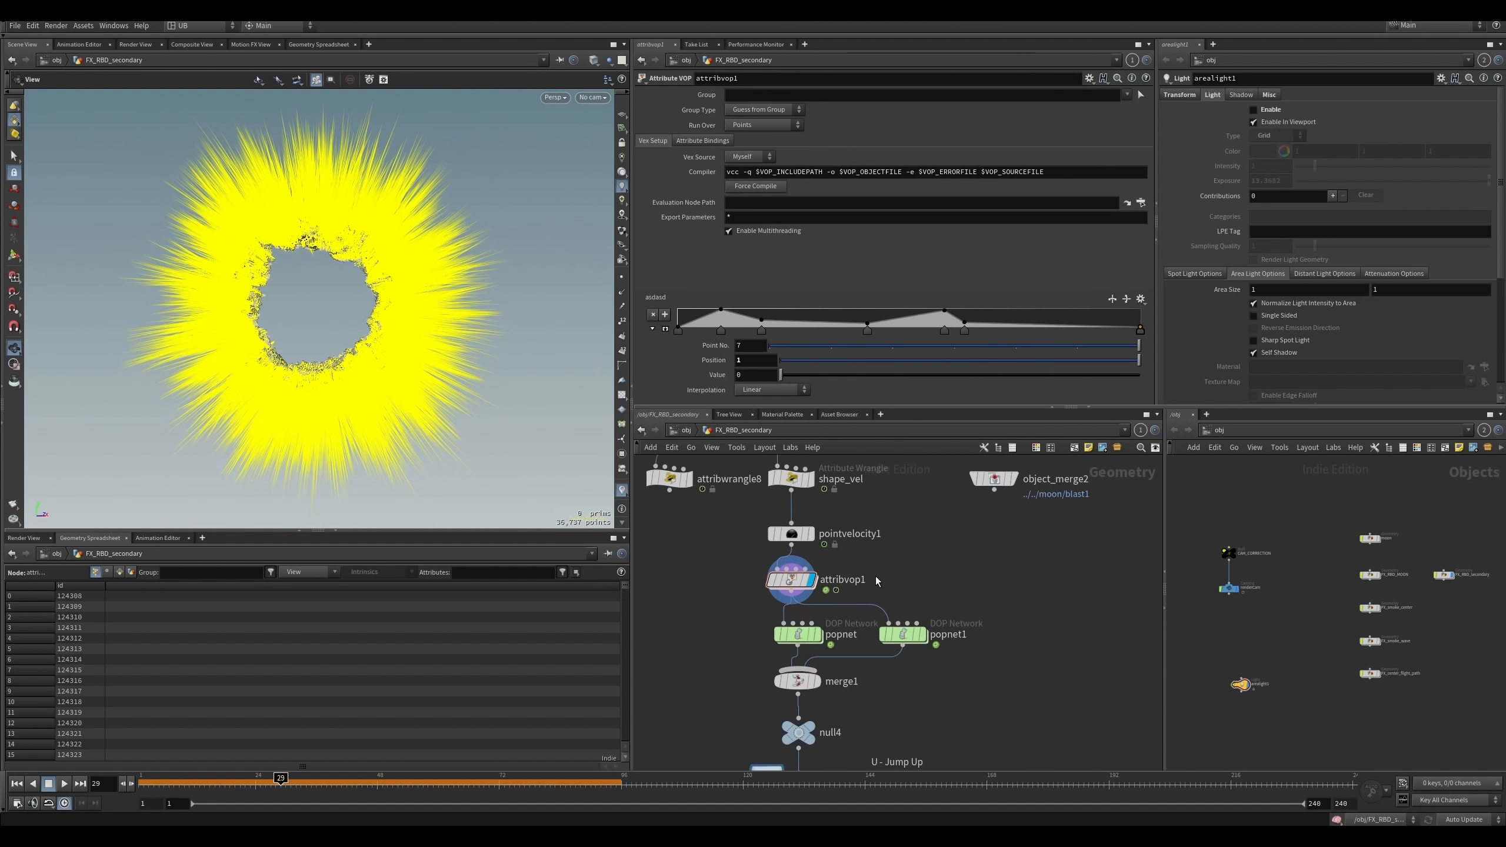
{"action": "left_click", "coordinate": [812, 533]}
- Add a new Attribute VOP beside attribvop1, feed it from pointvelocity1 and display it
{"action": "key", "text": "Tab"}
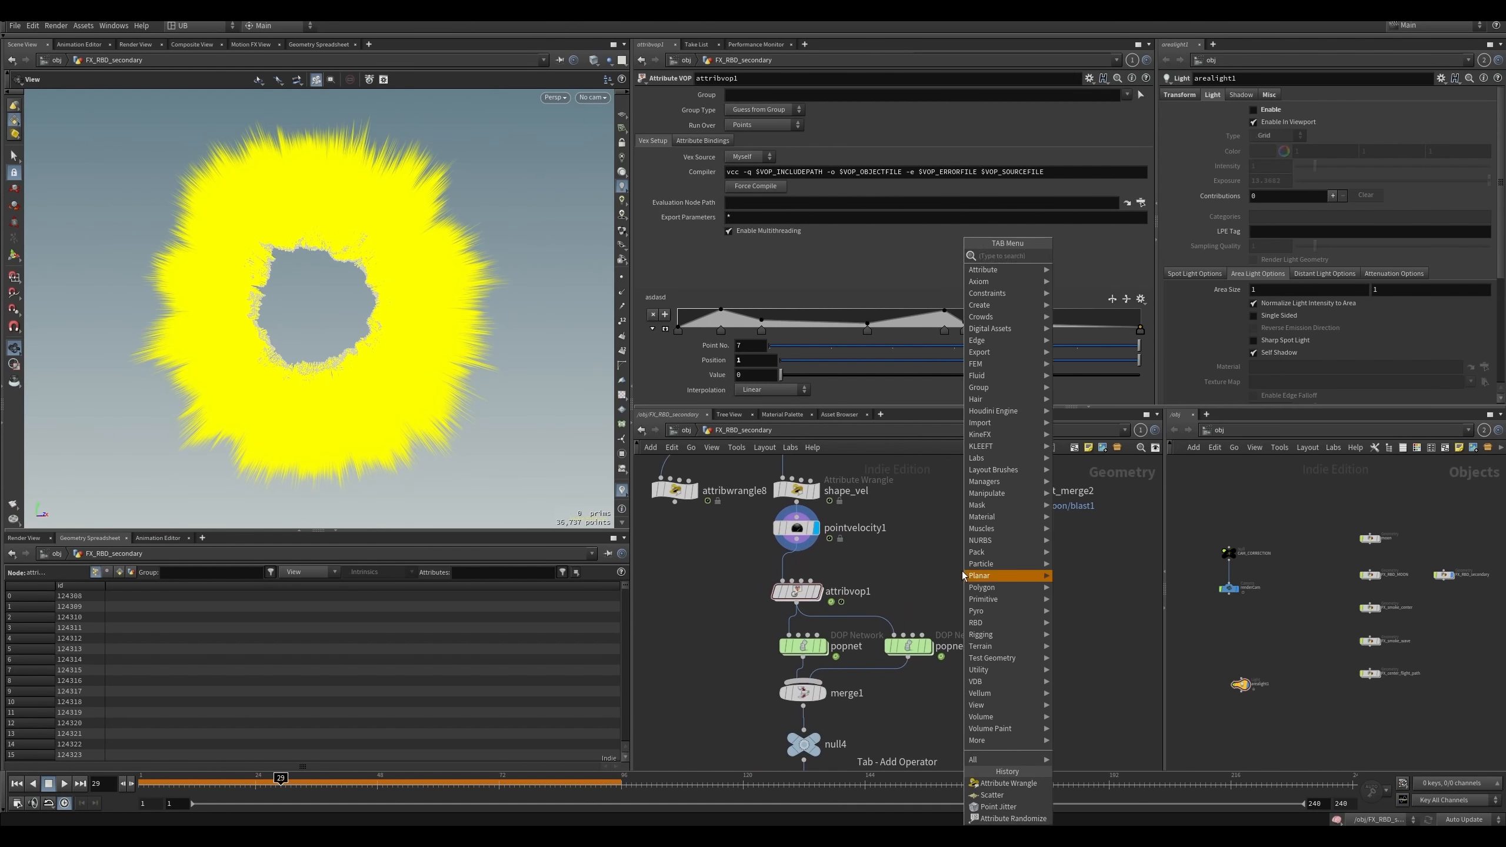
{"action": "type", "text": "attribvop"}
{"action": "key", "text": "Return"}
{"action": "left_click", "coordinate": [952, 563]}
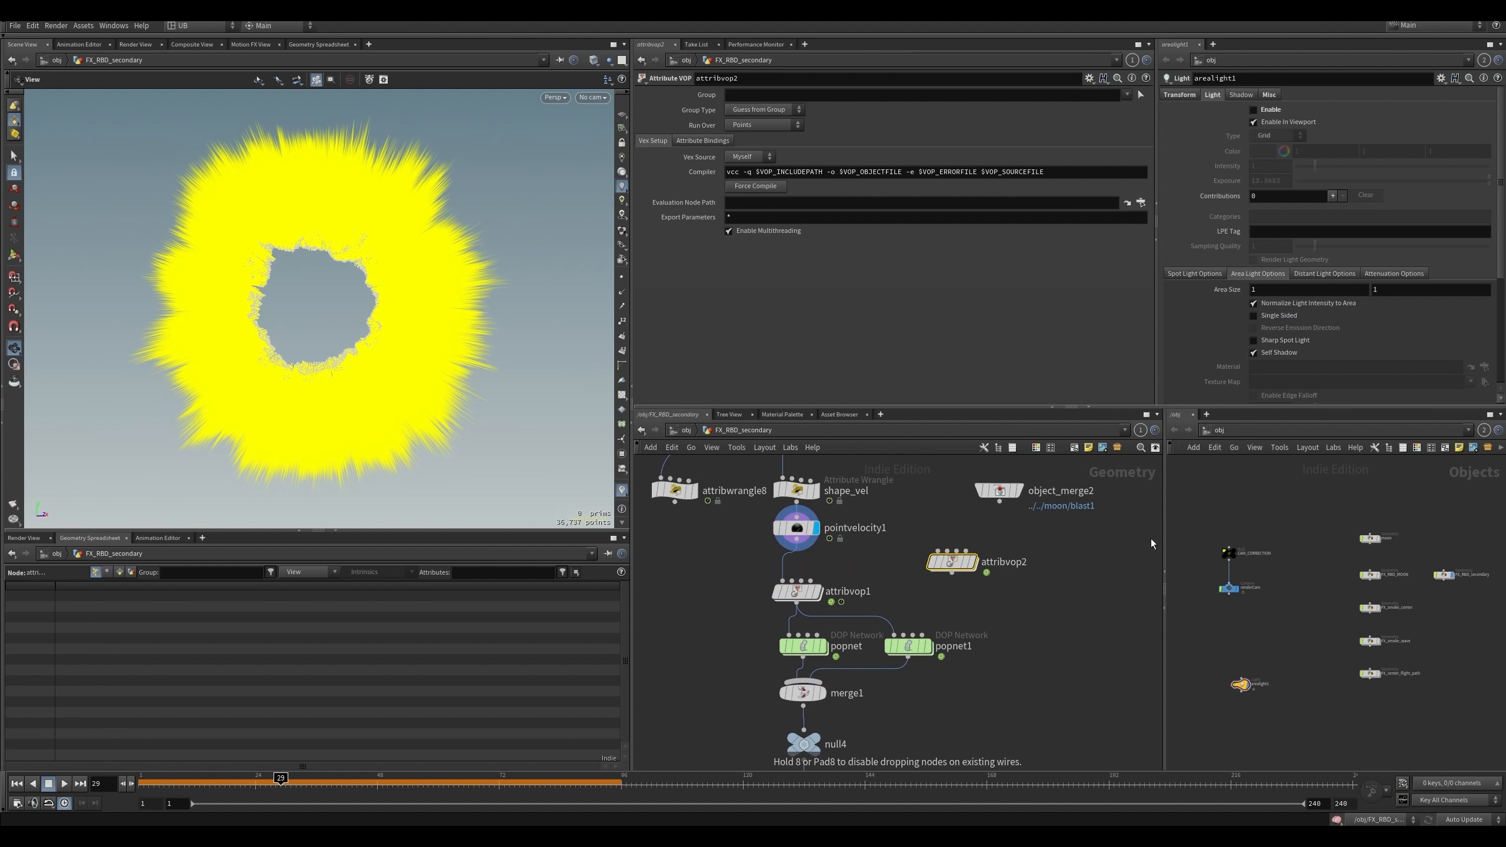
{"action": "left_click_drag", "start_coordinate": [954, 562], "coordinate": [974, 591]}
{"action": "left_click", "coordinate": [796, 539]}
{"action": "left_click", "coordinate": [957, 581]}
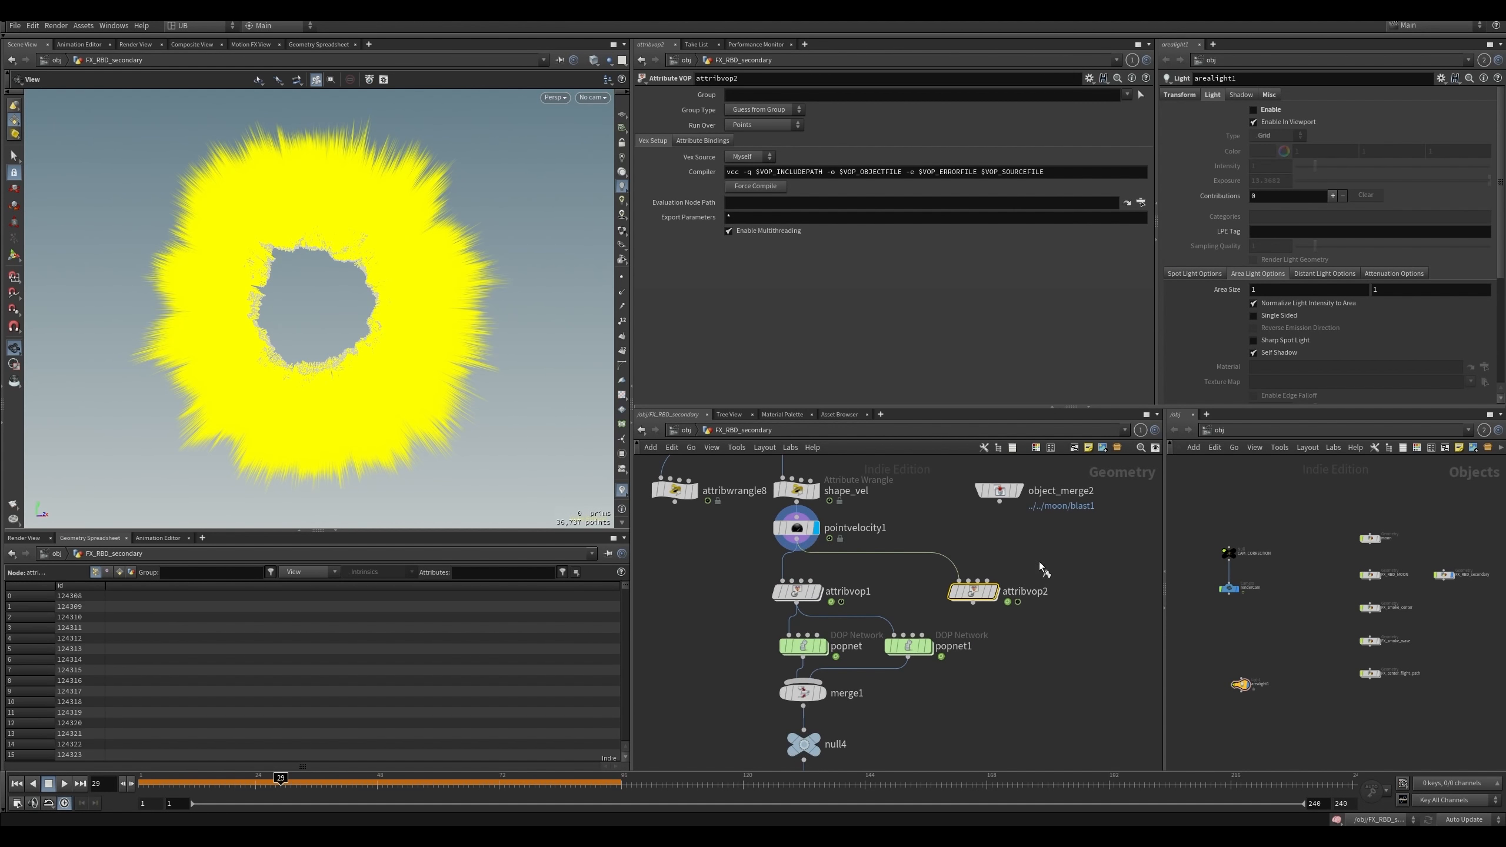
{"action": "left_click", "coordinate": [994, 591]}
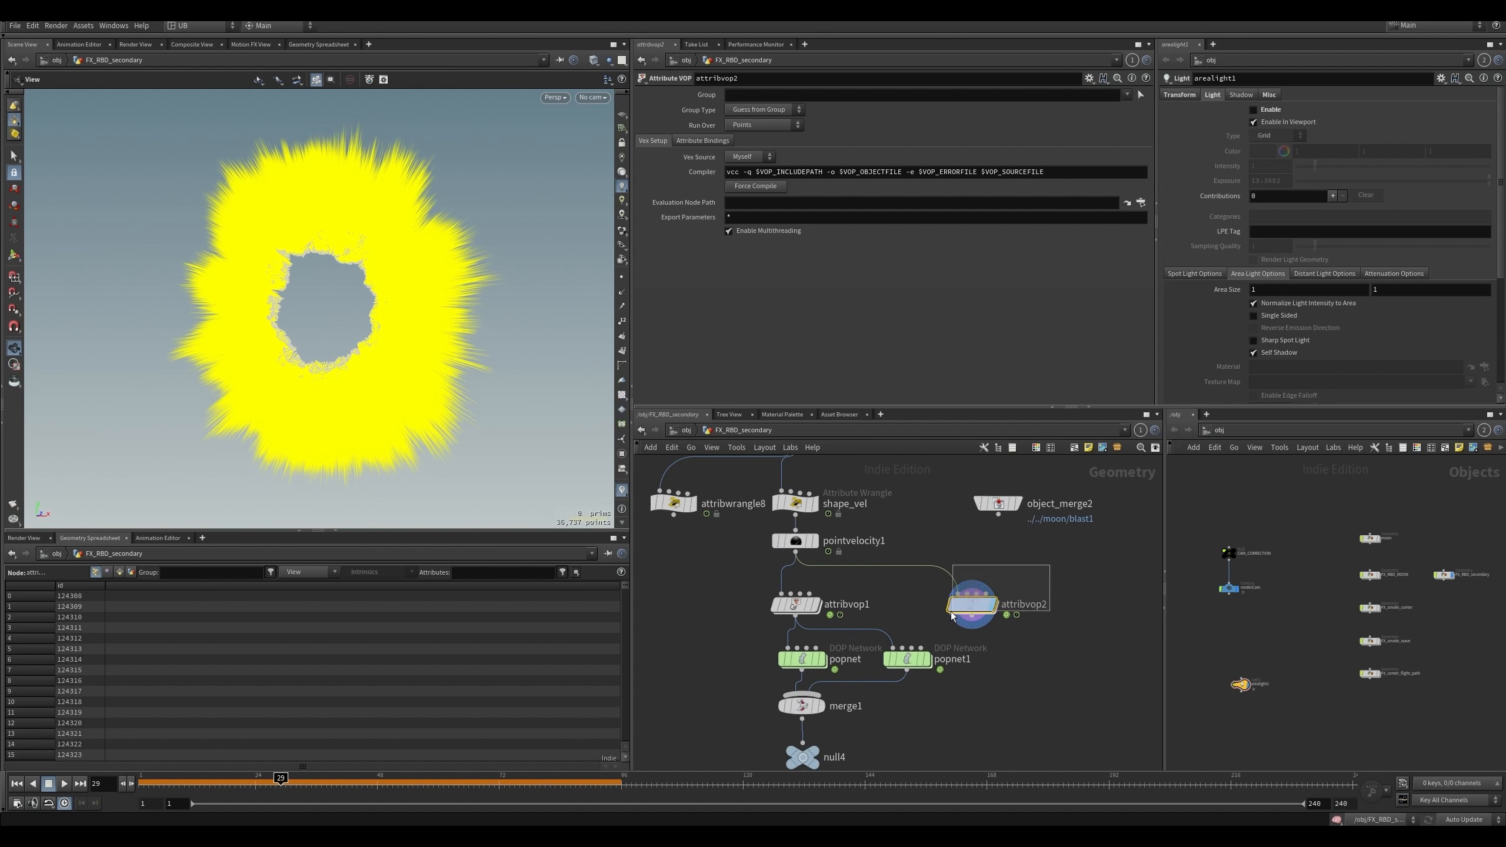
- Inside attribvop2, add a Turbulent Noise driven by P and wire its noise output into the Cd output
{"action": "double_click", "coordinate": [972, 604]}
{"action": "key", "text": "Tab"}
{"action": "type", "text": "turb"}
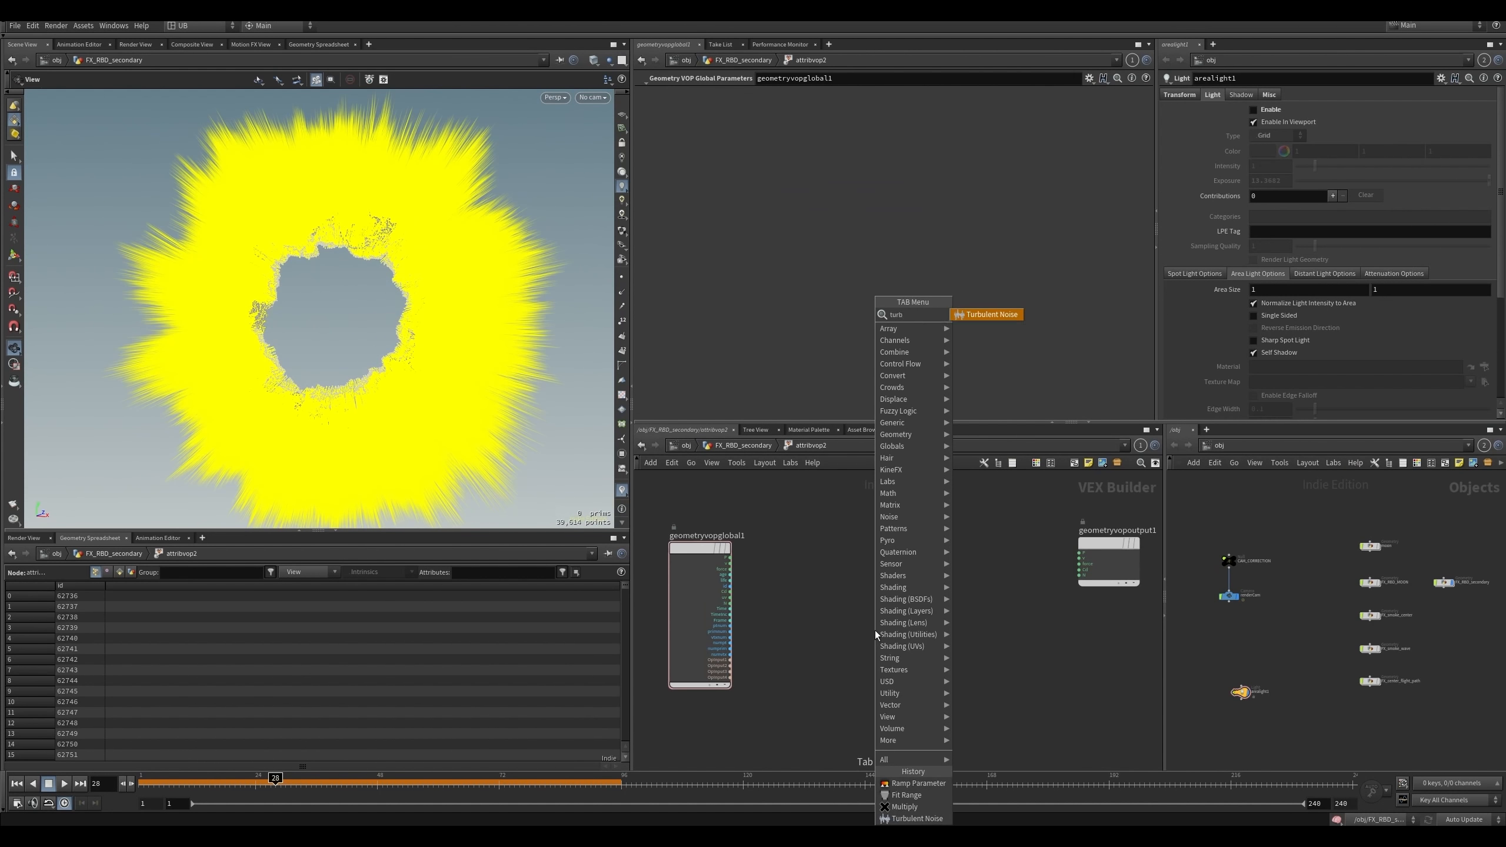
{"action": "key", "text": "Return"}
{"action": "key", "text": "Return"}
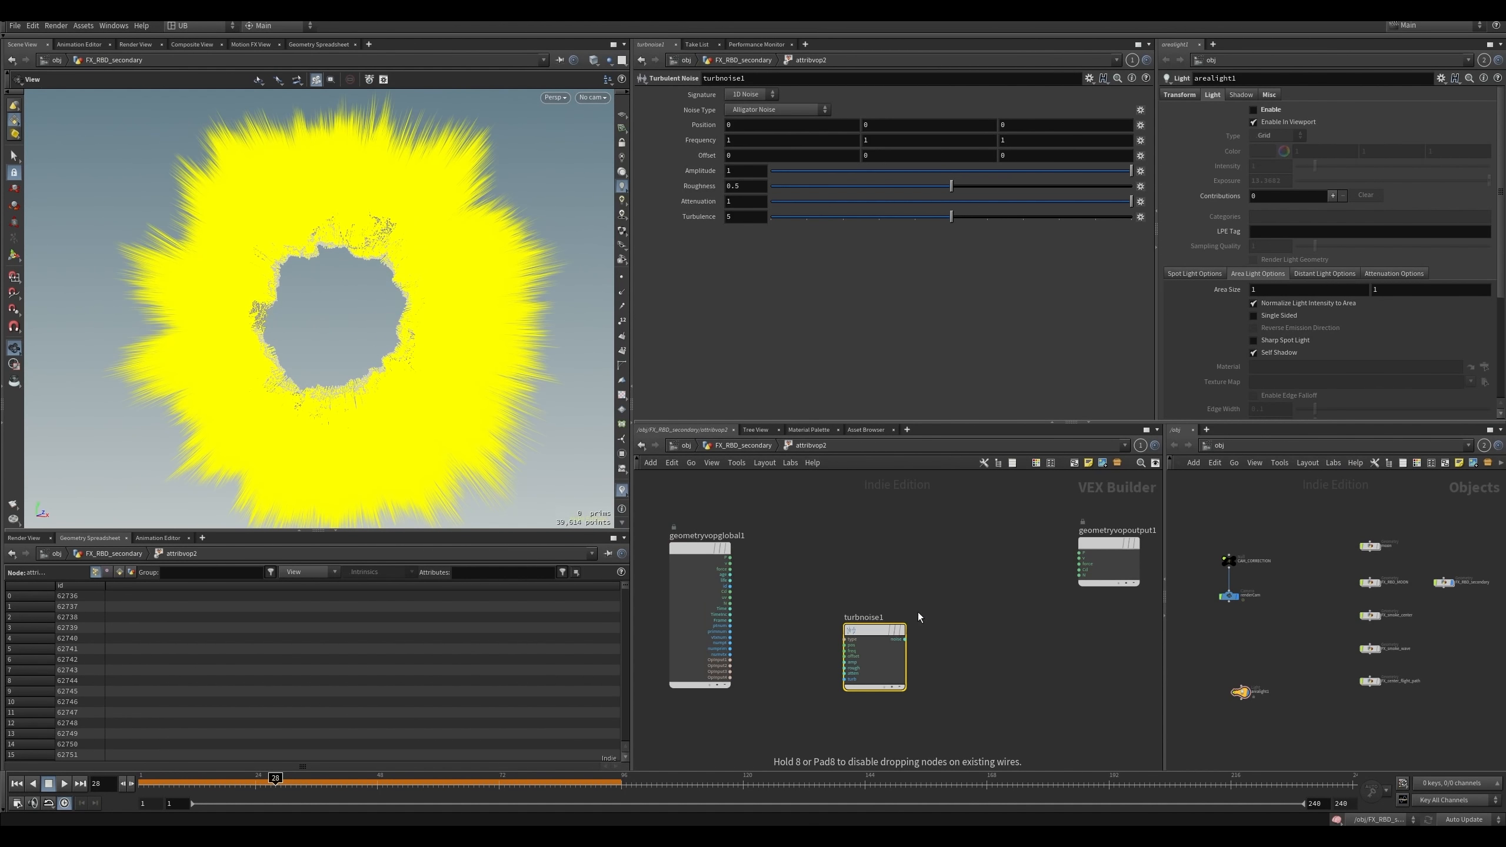
{"action": "scroll", "coordinate": [800, 609], "scroll_direction": "up", "scroll_amount": 2}
{"action": "left_click_drag", "start_coordinate": [725, 553], "coordinate": [1061, 578]}
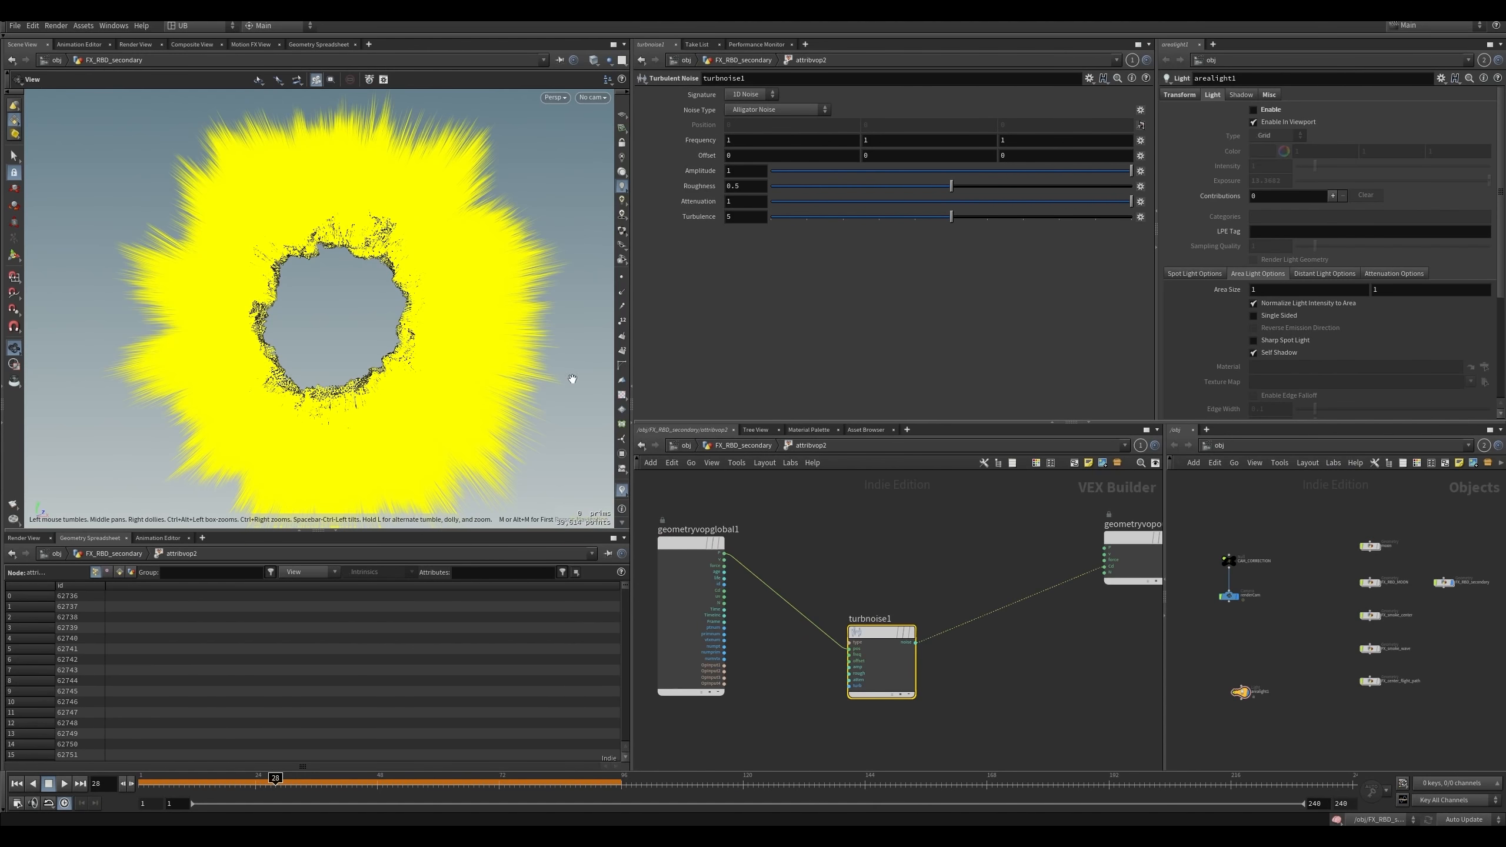
- Set turbnoise1 to Original Perlin Noise with a frequency of -0.4 on all three axes
{"action": "left_click_drag", "start_coordinate": [436, 266], "coordinate": [414, 306]}
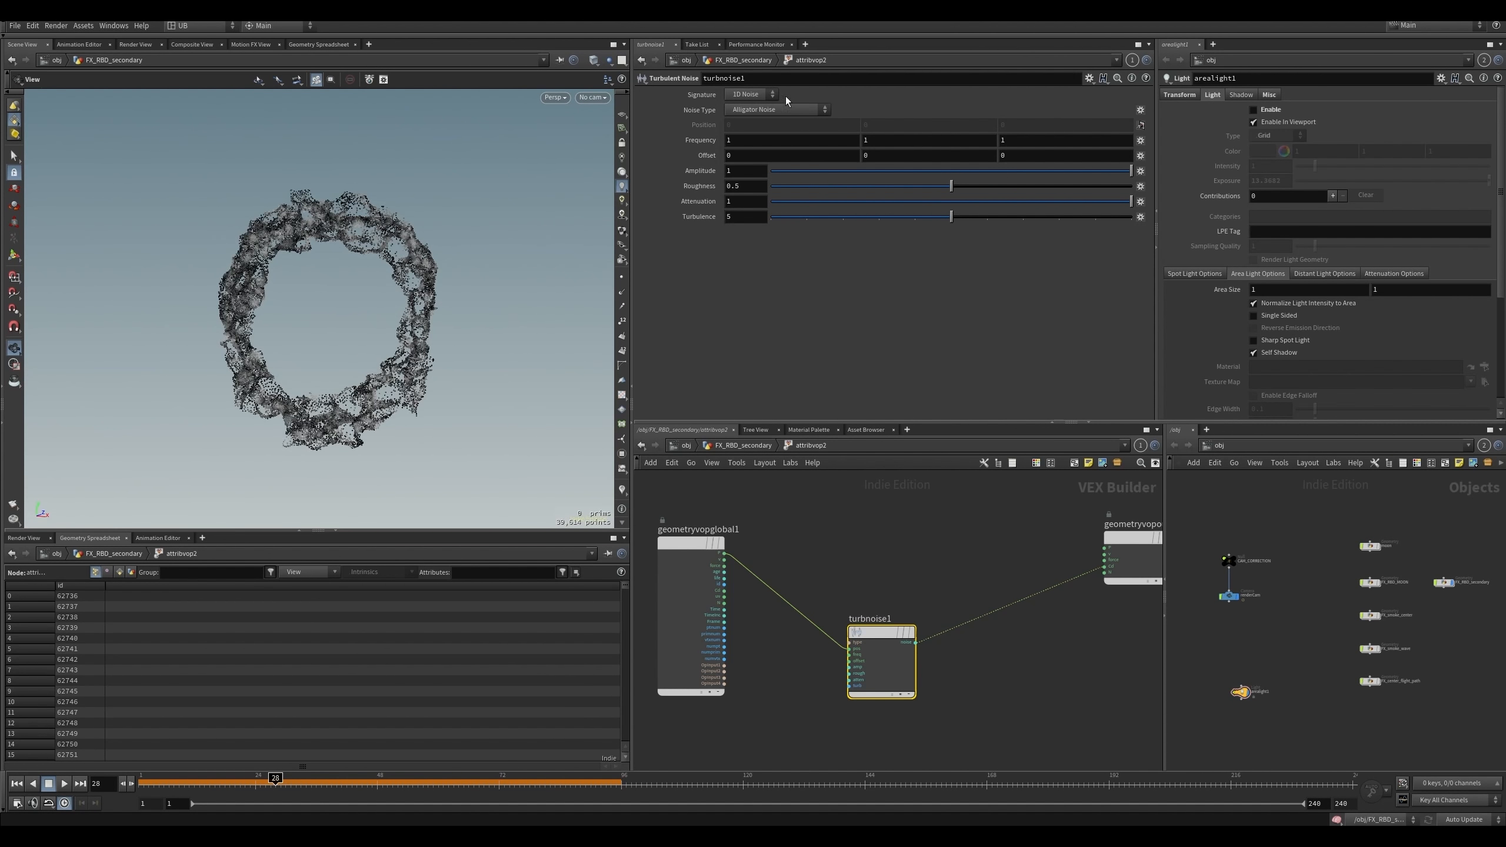
{"action": "left_click", "coordinate": [754, 96]}
{"action": "left_click", "coordinate": [745, 106]}
{"action": "left_click", "coordinate": [749, 110]}
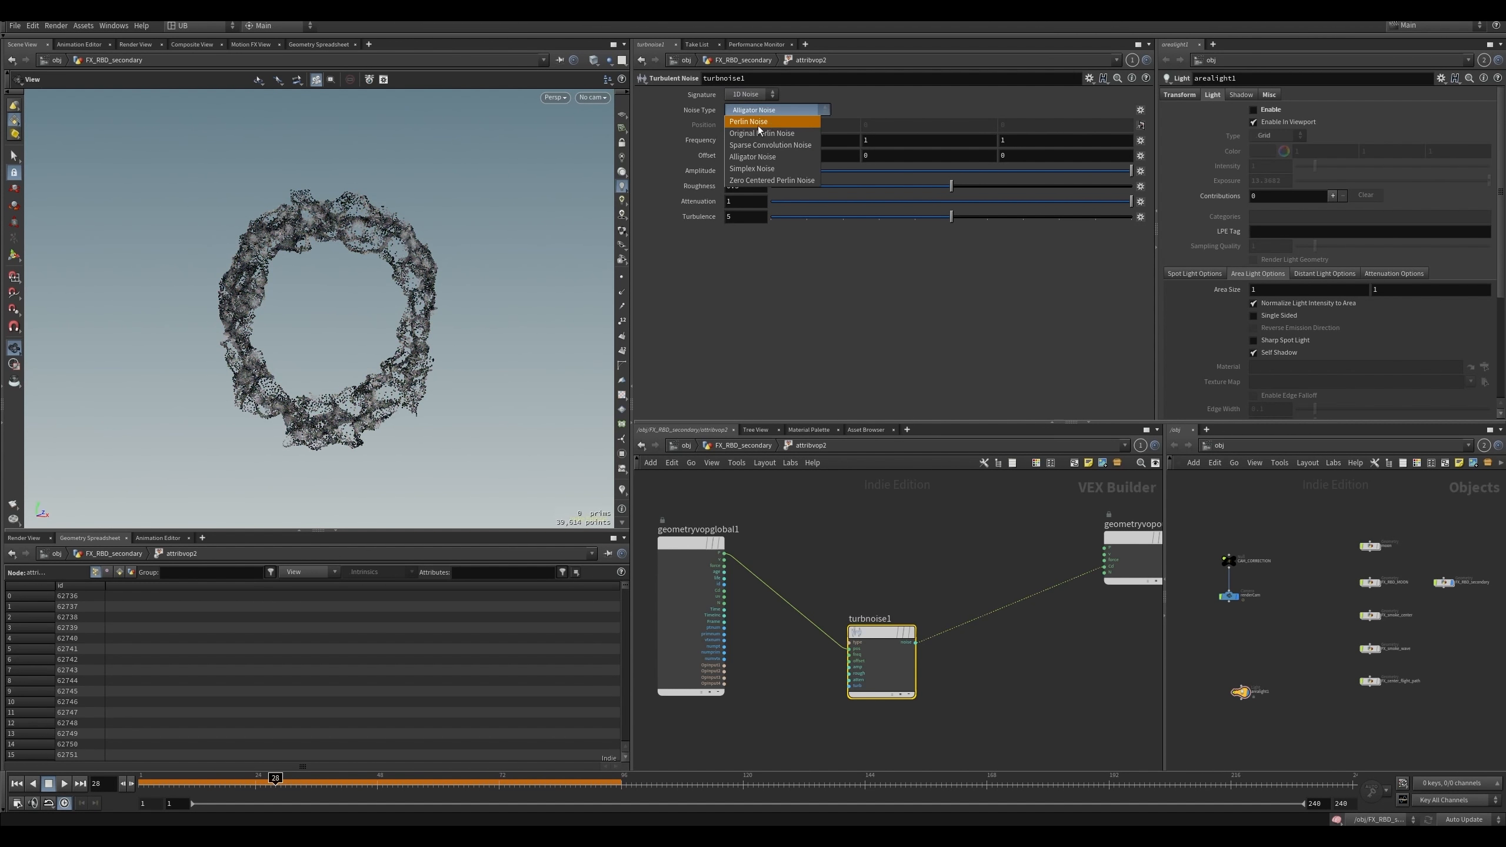
{"action": "left_click", "coordinate": [754, 132]}
{"action": "left_click_drag", "start_coordinate": [392, 274], "coordinate": [425, 265]}
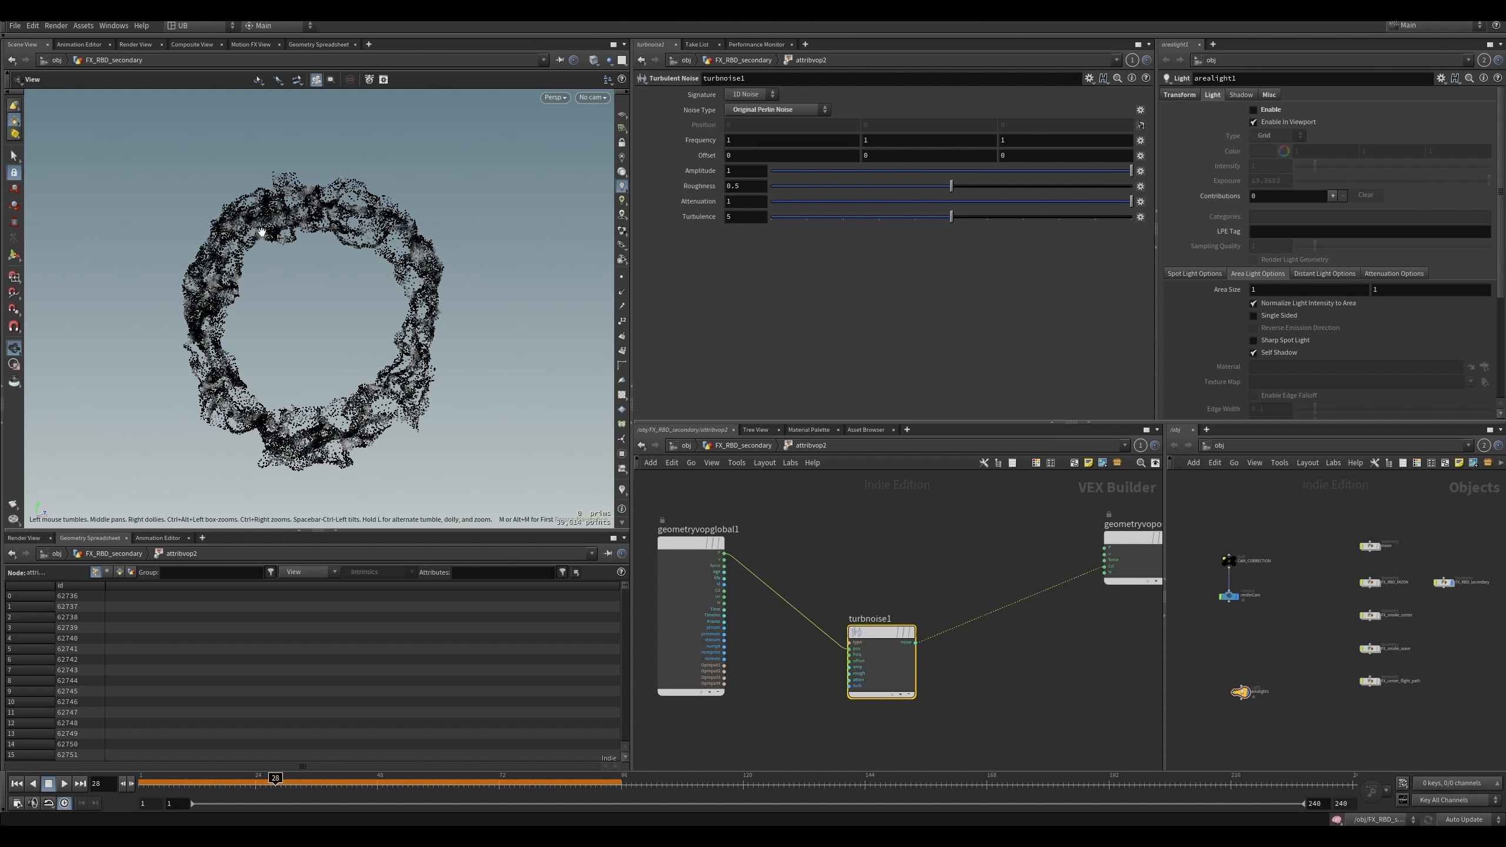
{"action": "middle_click_drag", "start_coordinate": [703, 140], "coordinate": [622, 142]}
{"action": "middle_click_drag", "start_coordinate": [399, 222], "coordinate": [413, 253]}
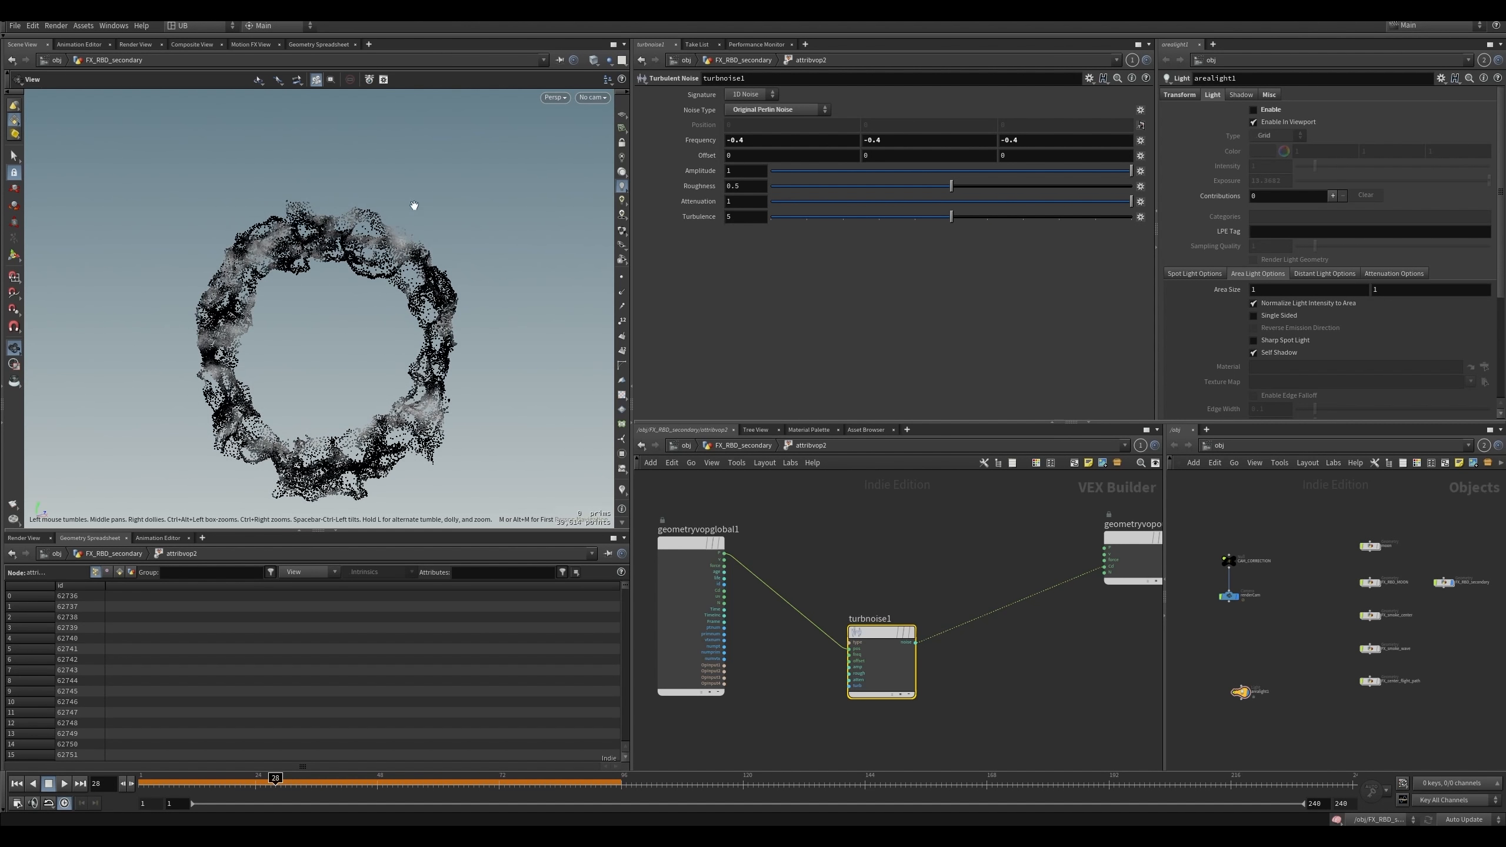
{"action": "left_click_drag", "start_coordinate": [401, 265], "coordinate": [412, 263]}
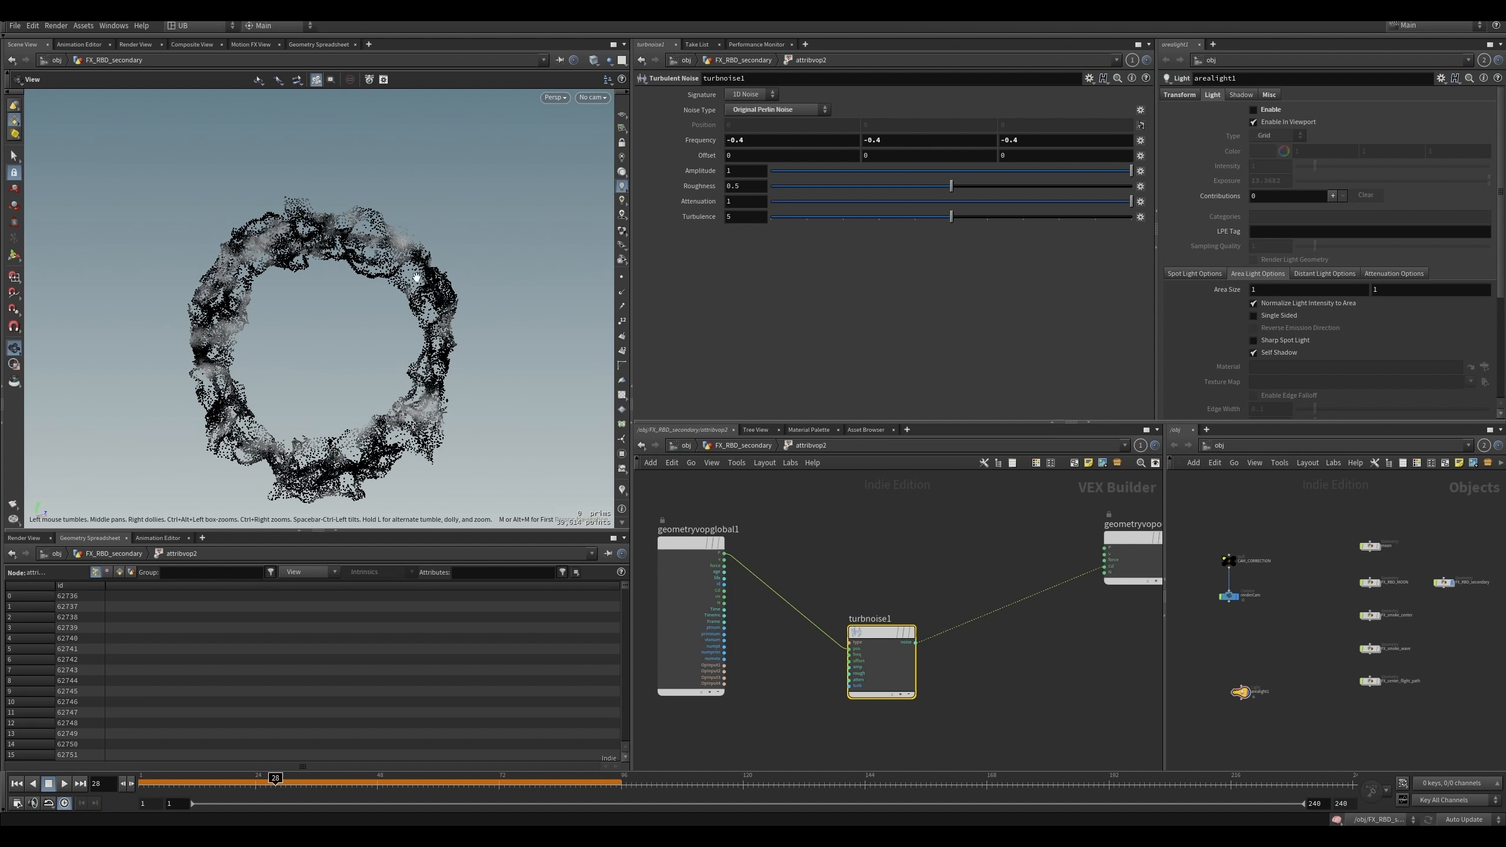
- Add a Multiply node above turbnoise1 in attribvop2's network
{"action": "middle_click_drag", "start_coordinate": [962, 548], "coordinate": [956, 549]}
{"action": "left_click", "coordinate": [956, 550]}
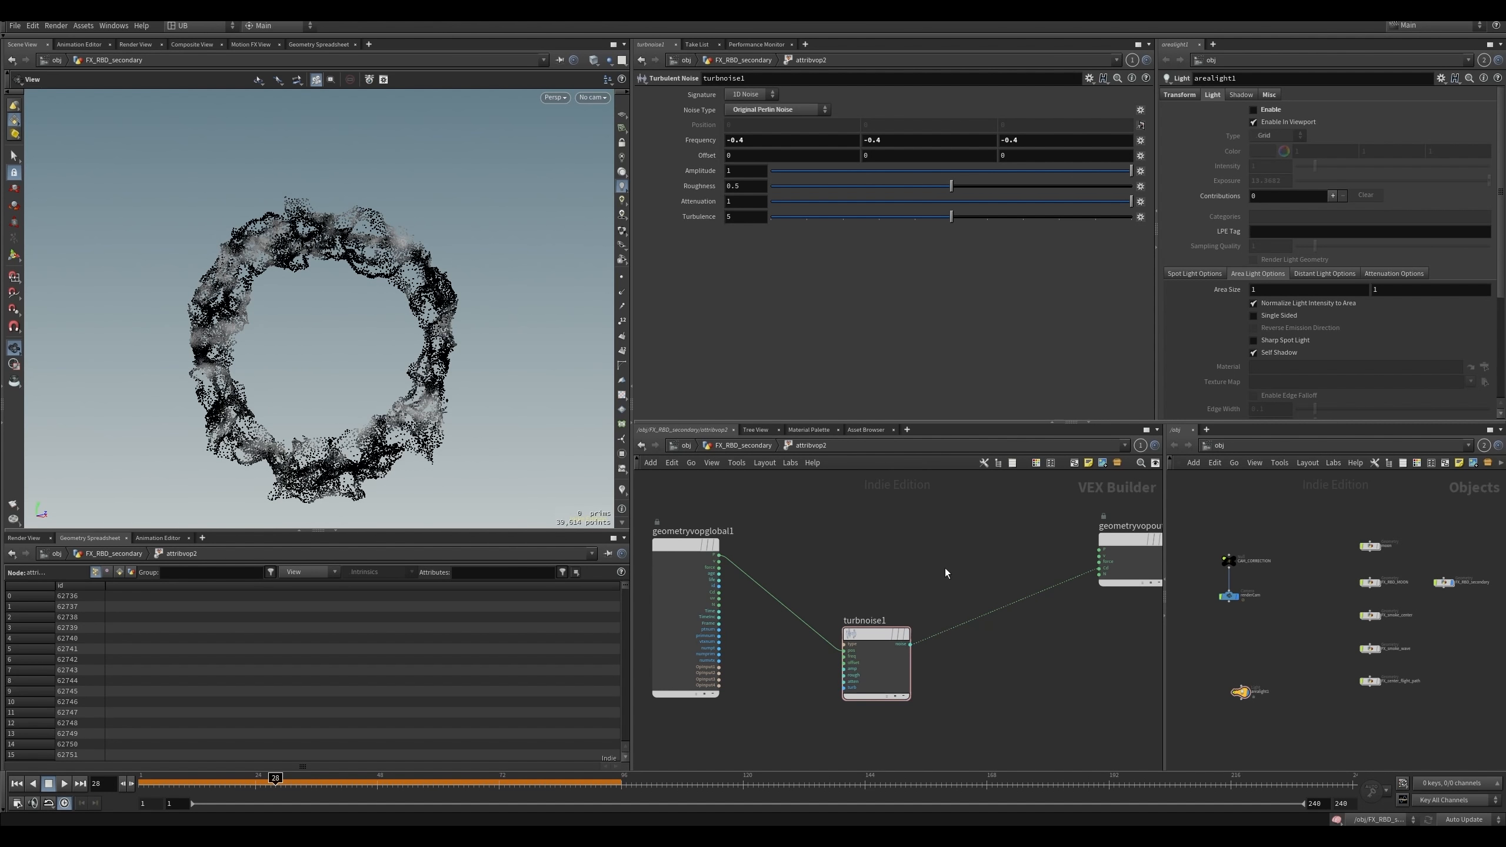
{"action": "key", "text": "Tab"}
{"action": "type", "text": "fit"}
{"action": "left_click", "coordinate": [1058, 316]}
{"action": "left_click", "coordinate": [957, 521]}
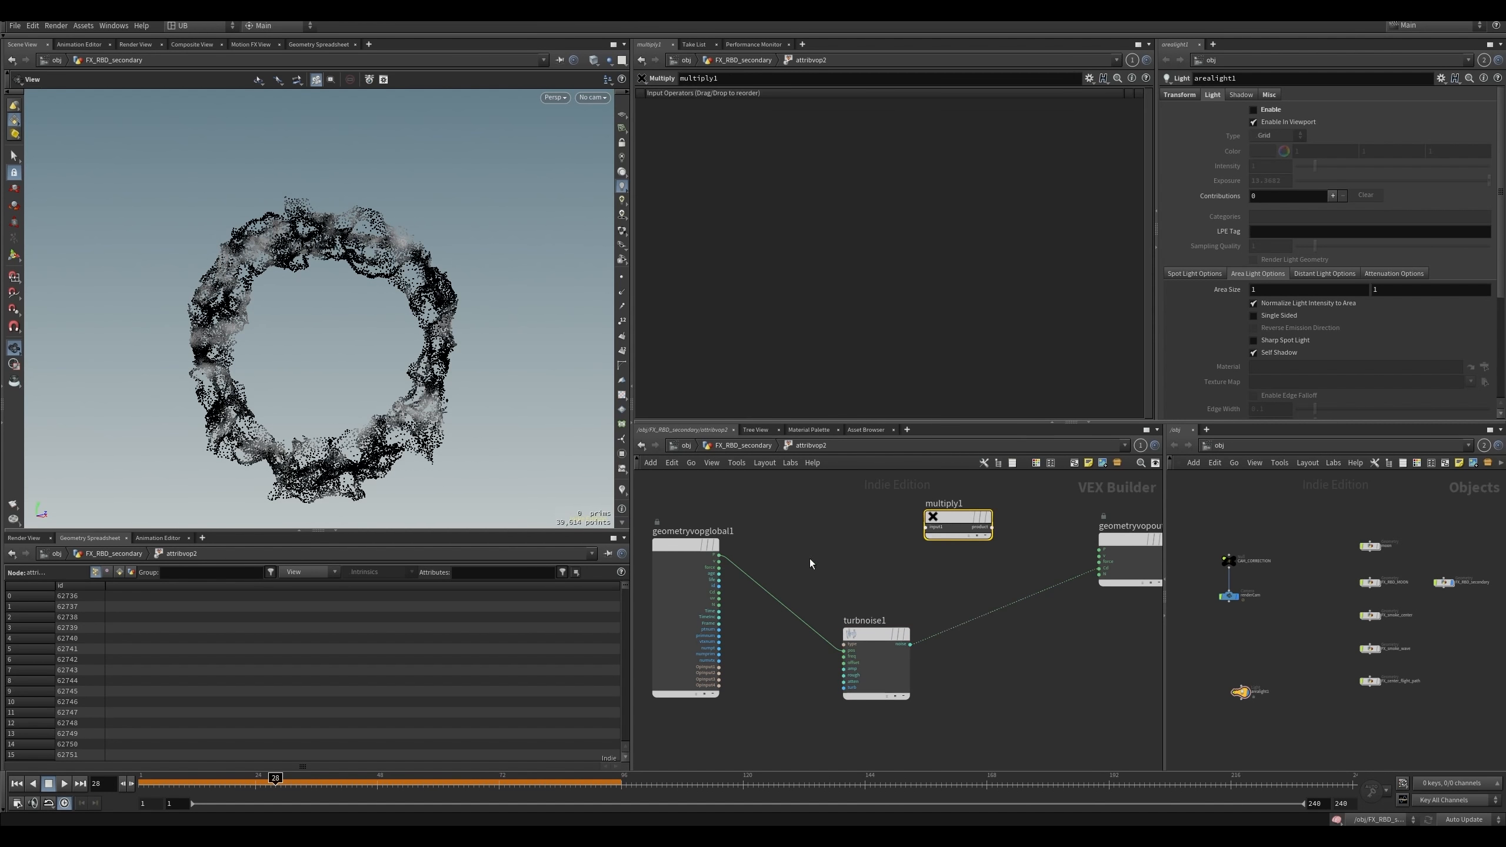
- Wire the global v and turbnoise1's noise into multiply1, and connect its product to the v output
{"action": "left_click", "coordinate": [719, 554]}
{"action": "left_click", "coordinate": [925, 527]}
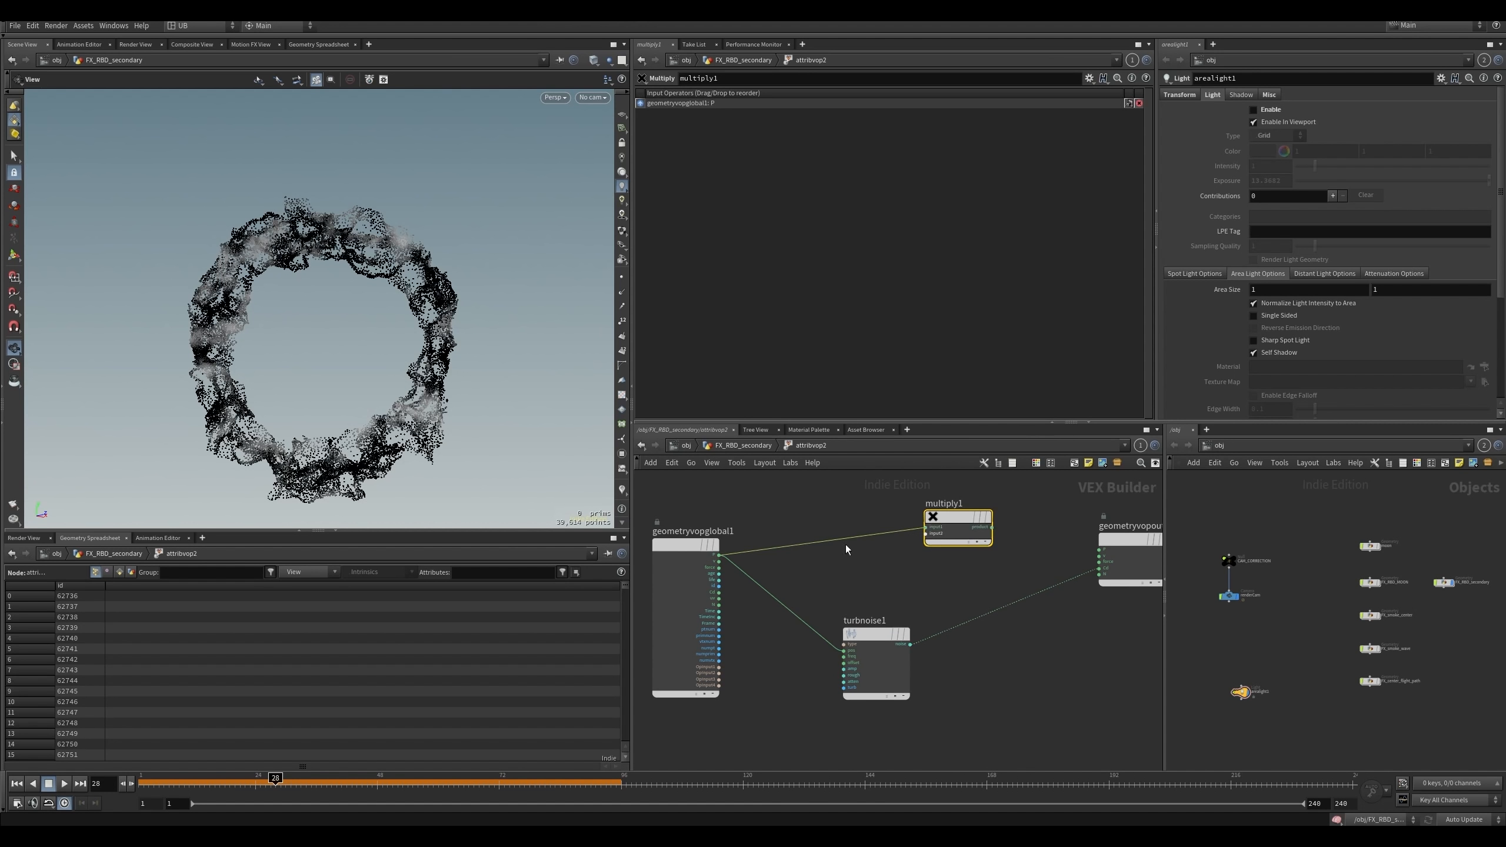
{"action": "left_click", "coordinate": [924, 534]}
{"action": "left_click", "coordinate": [909, 644]}
{"action": "left_click", "coordinate": [992, 527]}
{"action": "left_click", "coordinate": [1098, 556]}
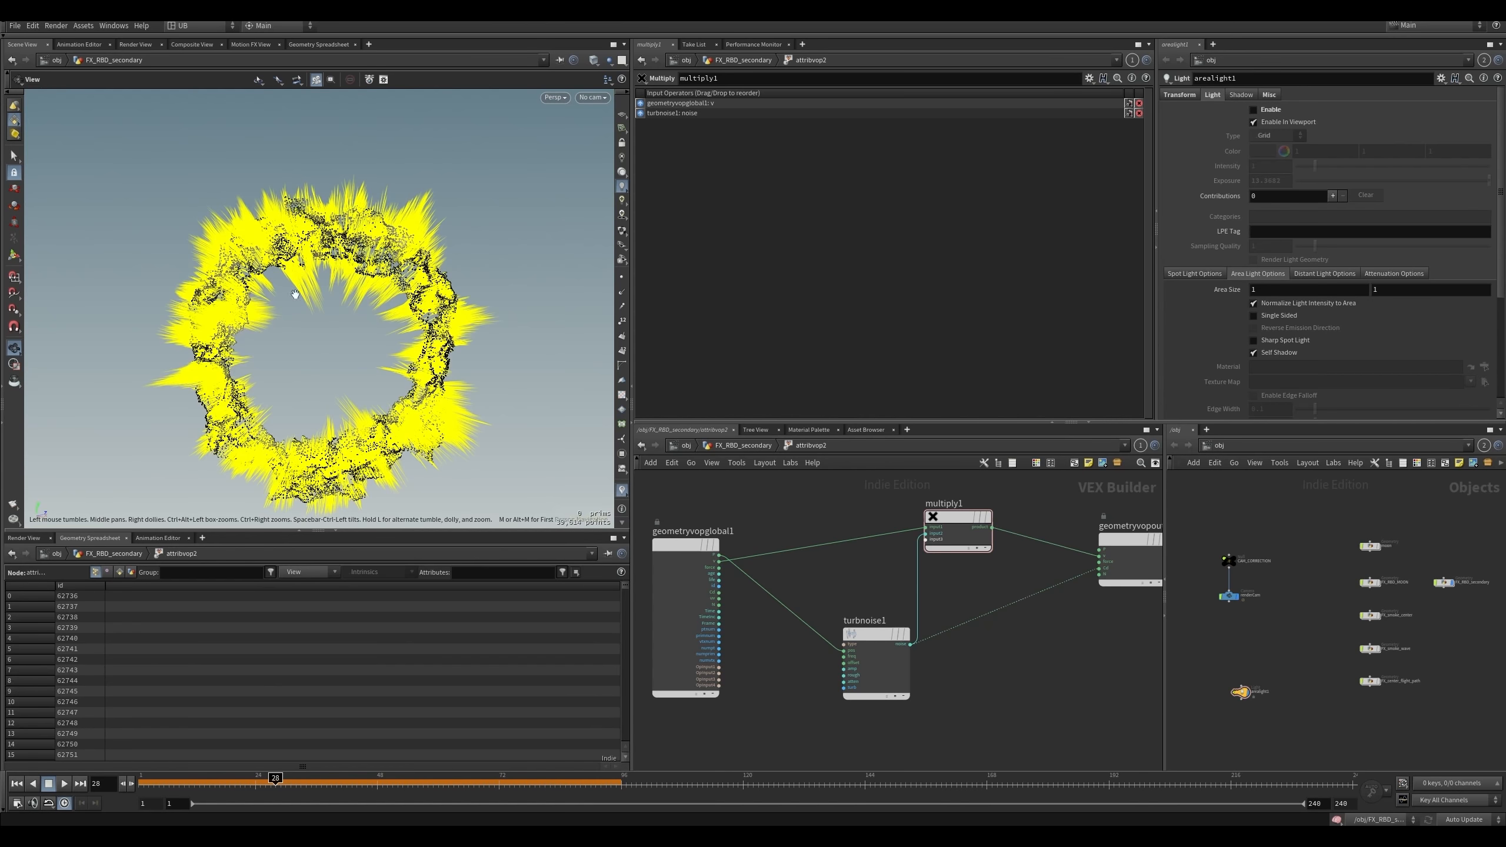
- Examine the noise-multiplied velocity vectors around the ring of points
{"action": "scroll", "coordinate": [358, 261], "scroll_direction": "down", "scroll_amount": 3}
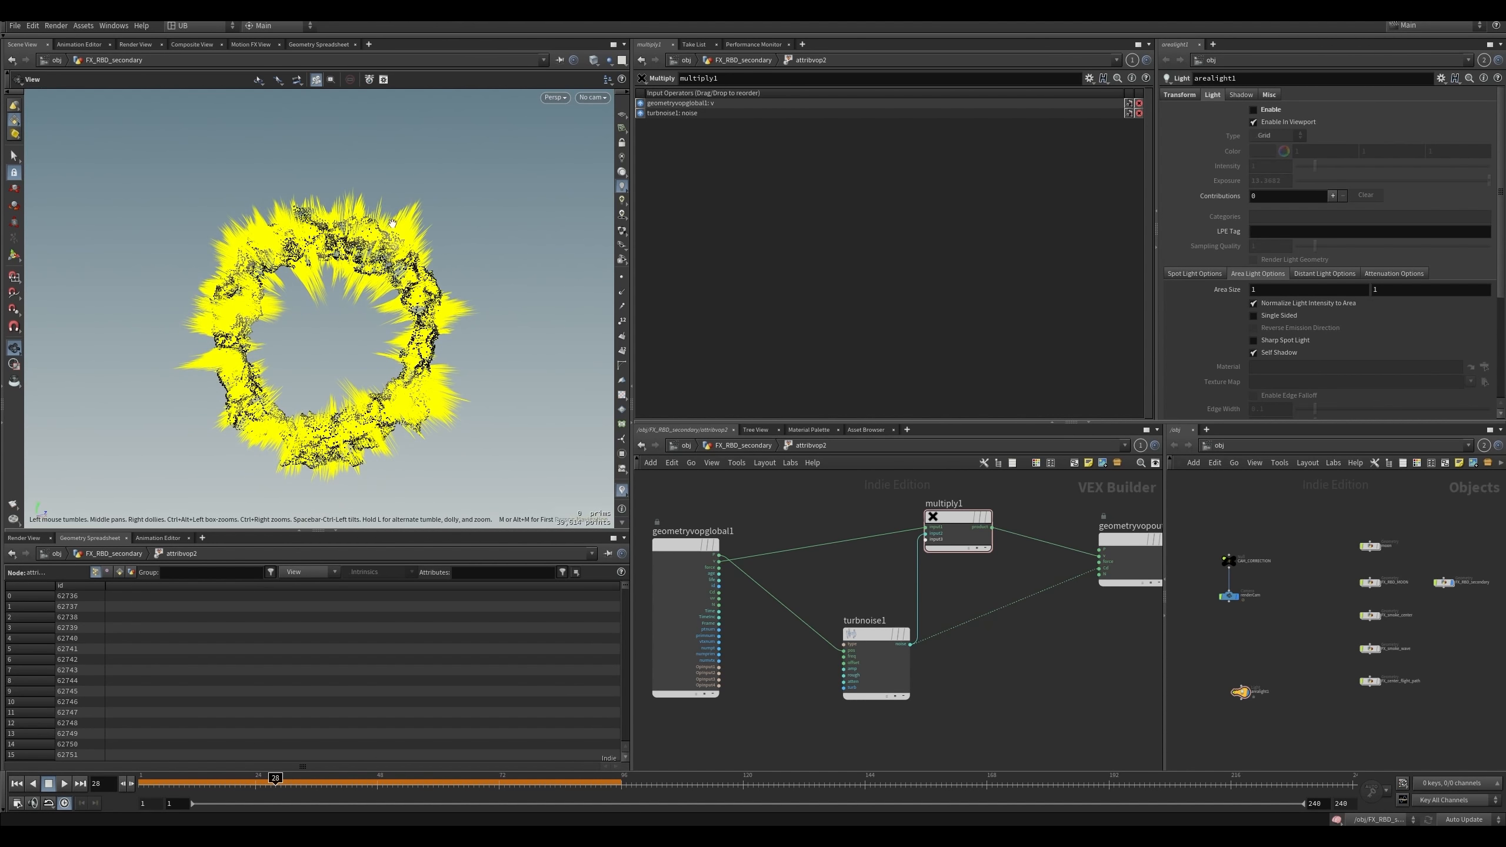
{"action": "scroll", "coordinate": [332, 302], "scroll_direction": "up", "scroll_amount": 3}
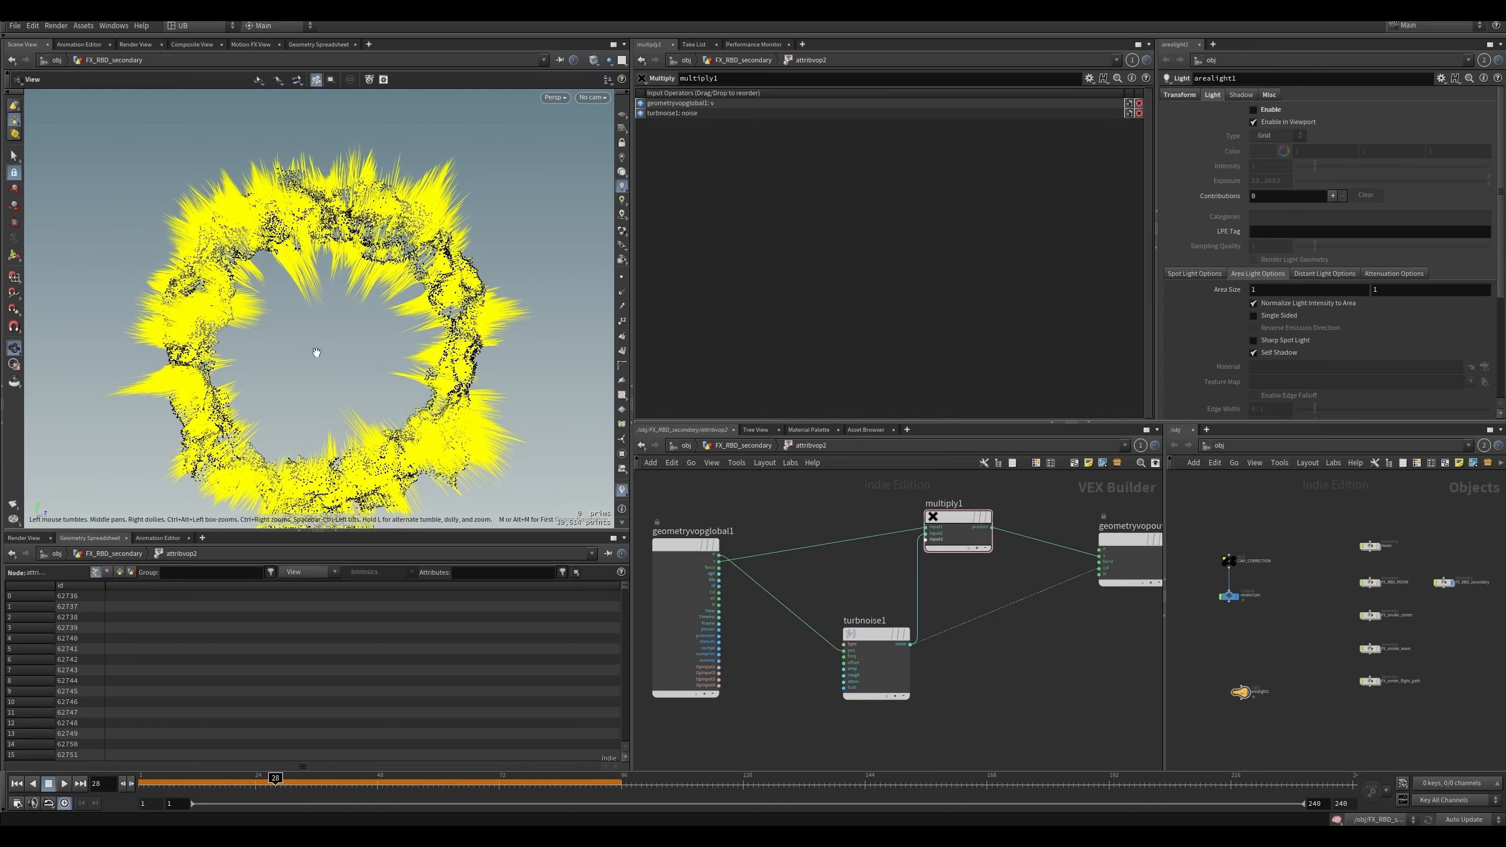
{"action": "scroll", "coordinate": [372, 318], "scroll_direction": "down", "scroll_amount": 2}
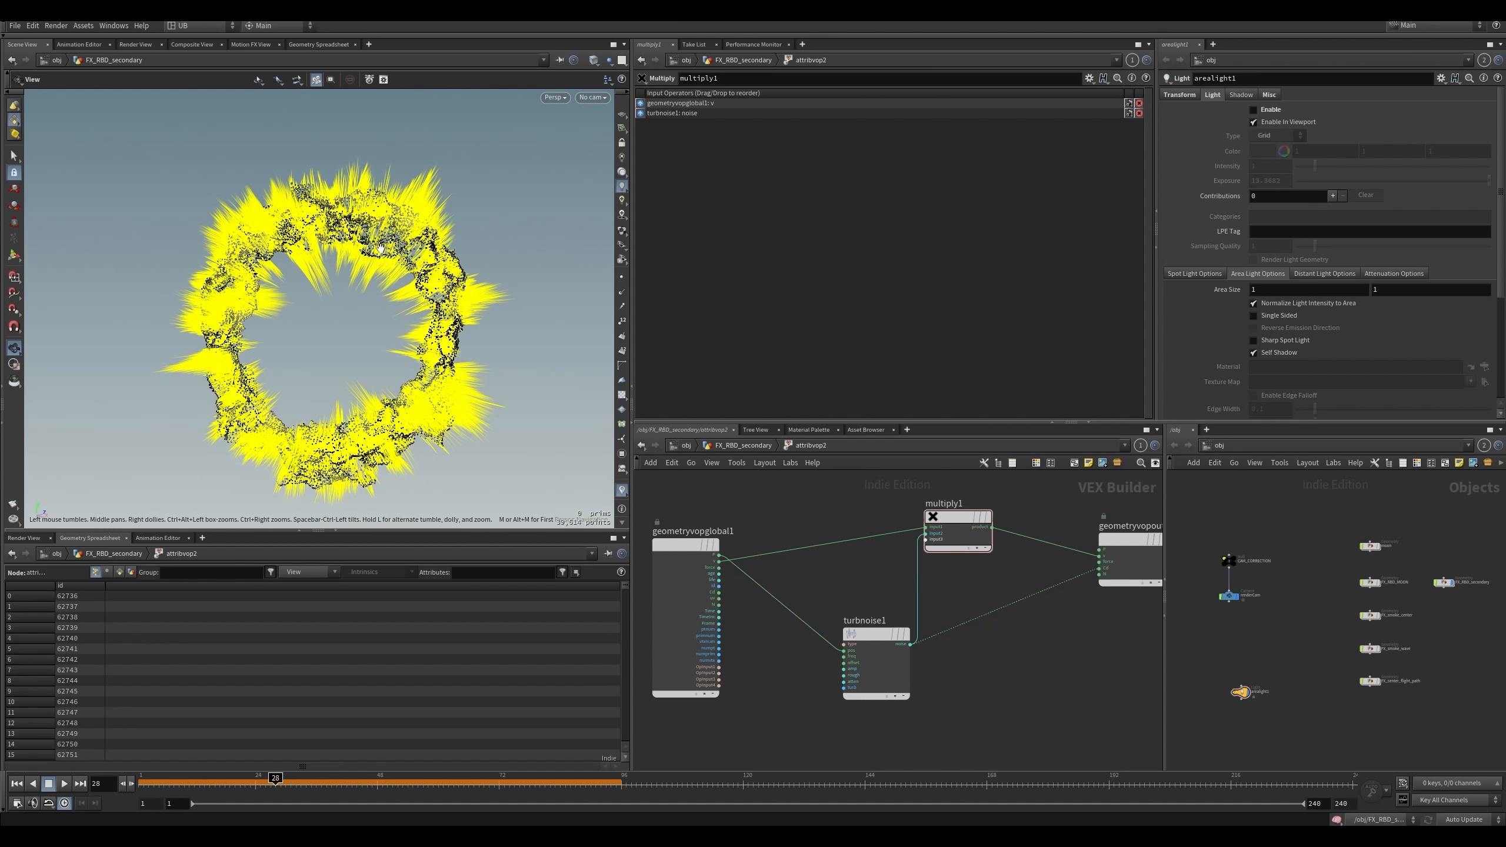
{"action": "left_click_drag", "start_coordinate": [357, 315], "coordinate": [409, 316]}
{"action": "scroll", "coordinate": [369, 255], "scroll_direction": "up", "scroll_amount": 1}
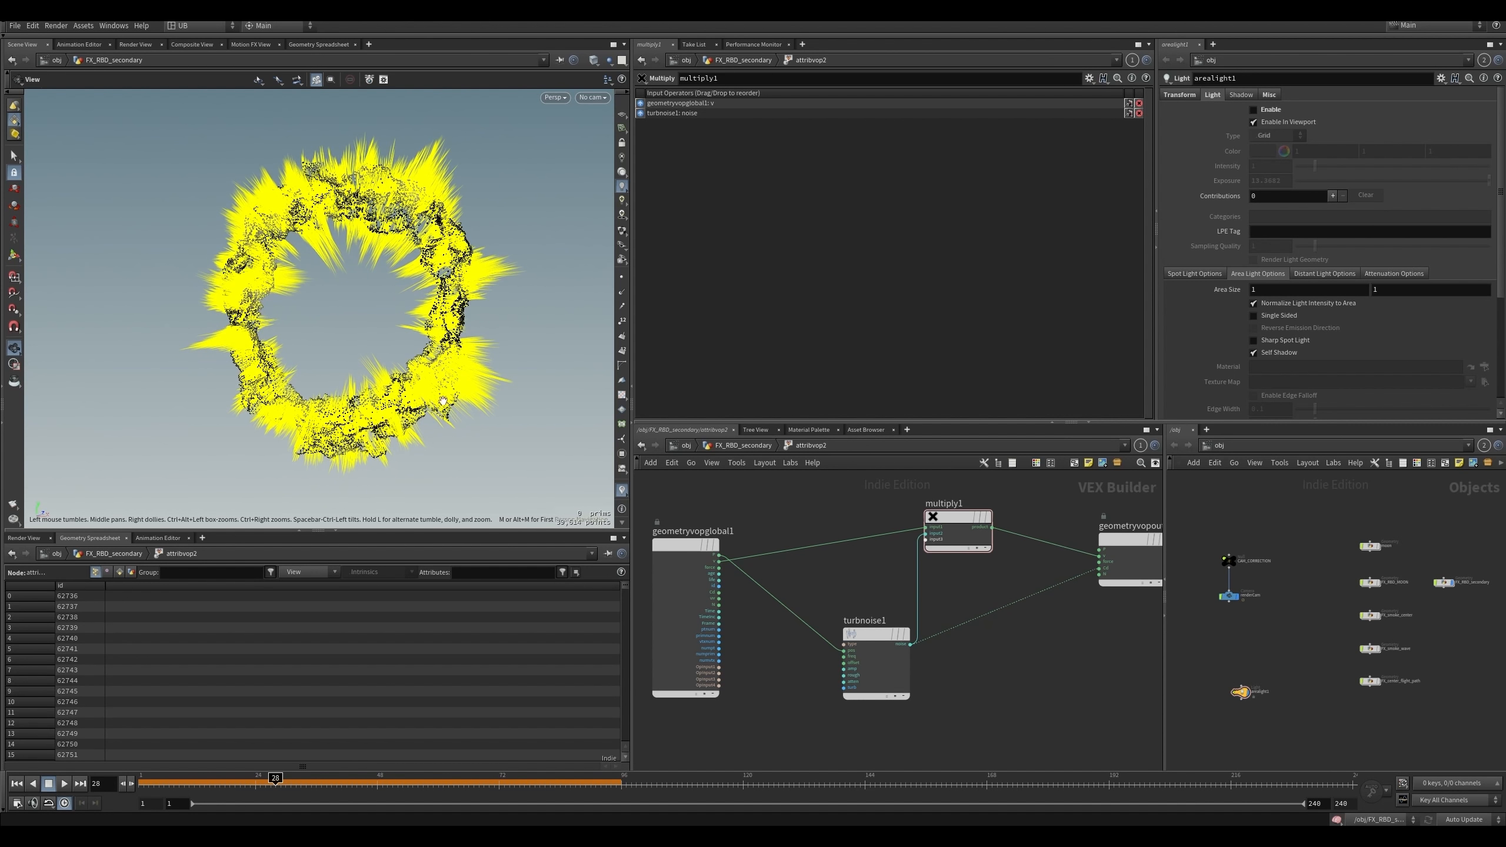
{"action": "scroll", "coordinate": [823, 522], "scroll_direction": "down", "scroll_amount": 1}
- Move turbnoise1 farther from multiply1 to make room between the two nodes
{"action": "middle_click_drag", "start_coordinate": [829, 498], "coordinate": [807, 512]}
{"action": "middle_click_drag", "start_coordinate": [1055, 515], "coordinate": [1016, 506]}
{"action": "left_click_drag", "start_coordinate": [810, 642], "coordinate": [781, 669]}
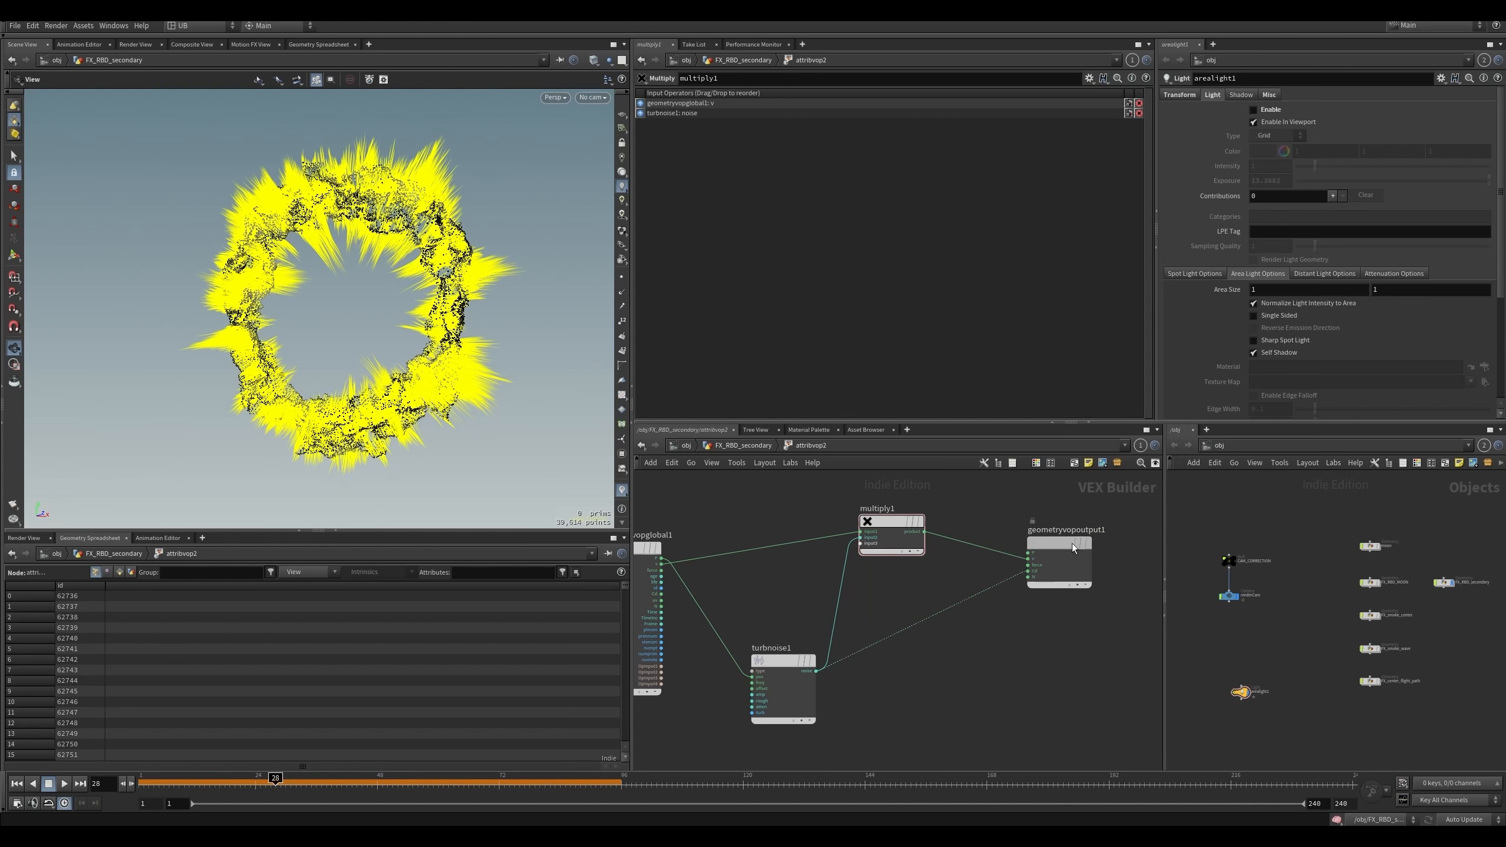
- Insert a Fit Range node between turbnoise1 and multiply1 and set its Source Min to -1
{"action": "left_click_drag", "start_coordinate": [1072, 545], "coordinate": [1120, 549]}
{"action": "left_click_drag", "start_coordinate": [884, 554], "coordinate": [948, 541]}
{"action": "key", "text": "Tab"}
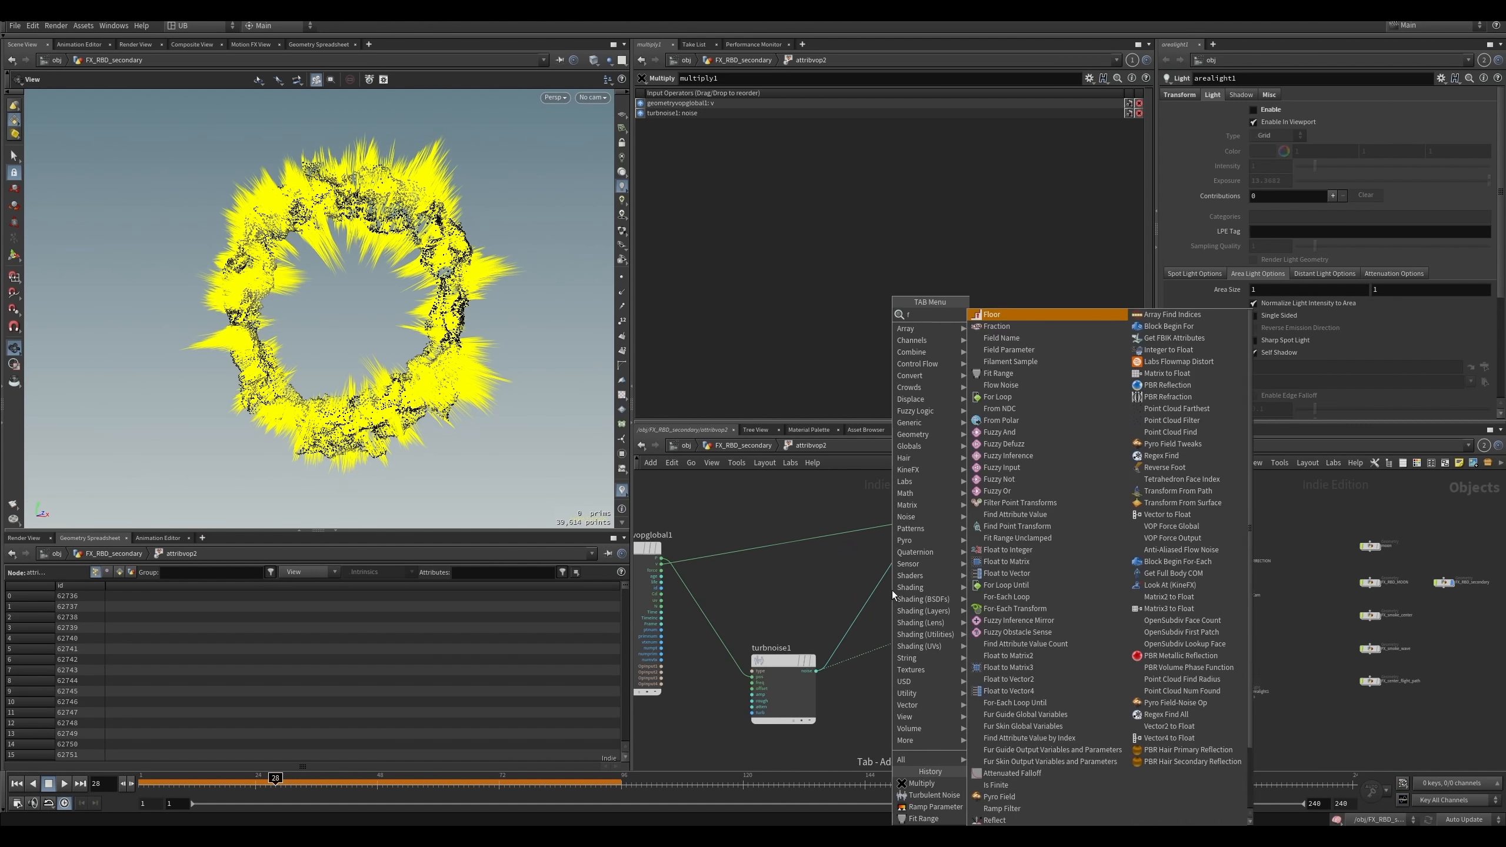
{"action": "type", "text": "fit"}
{"action": "key", "text": "Return"}
{"action": "left_click", "coordinate": [892, 590]}
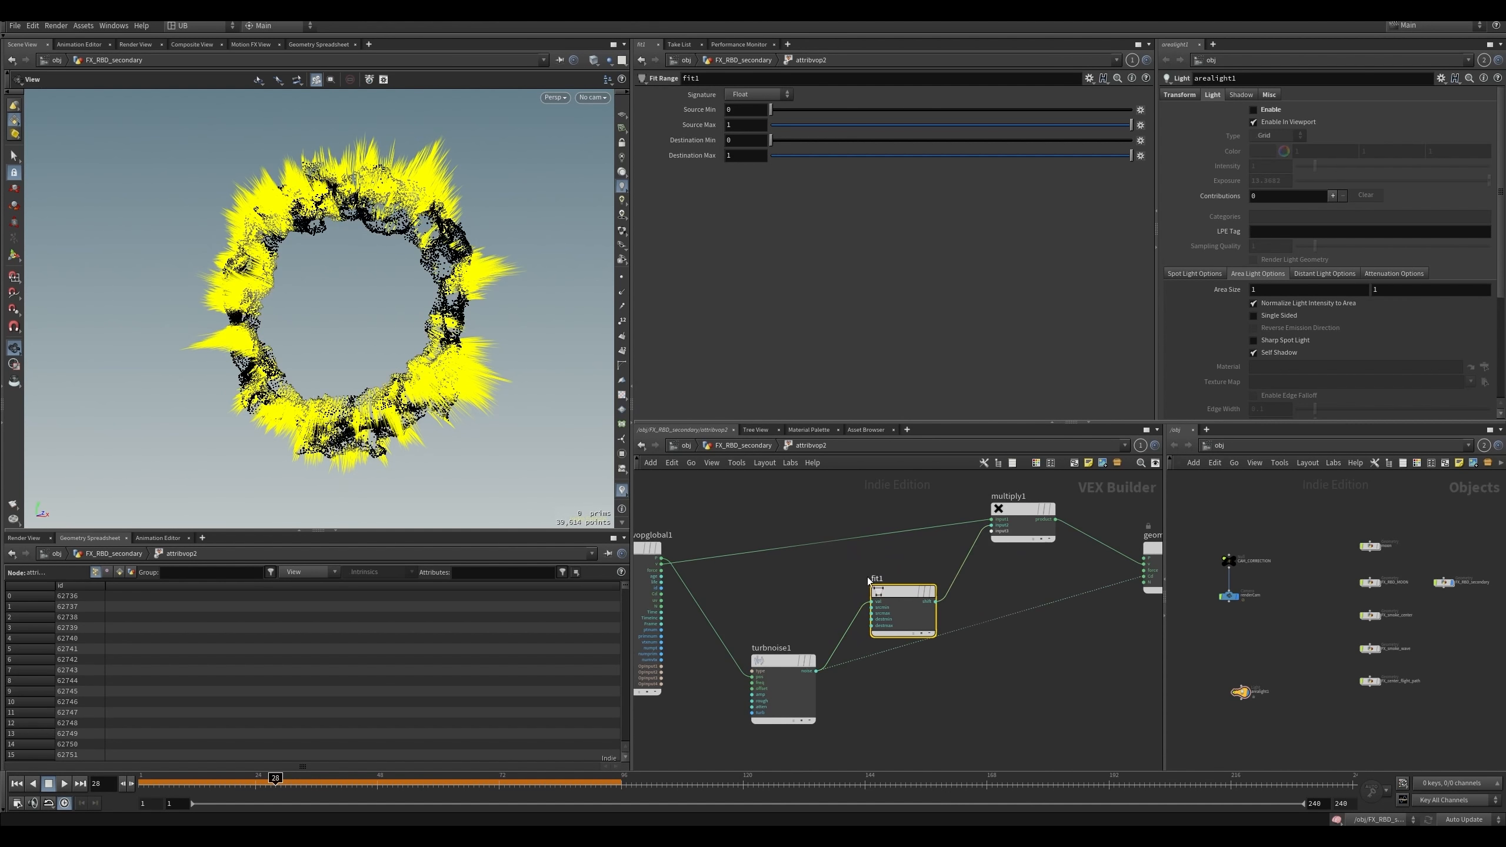
{"action": "type", "text": "-1"}
{"action": "key", "text": "Return"}
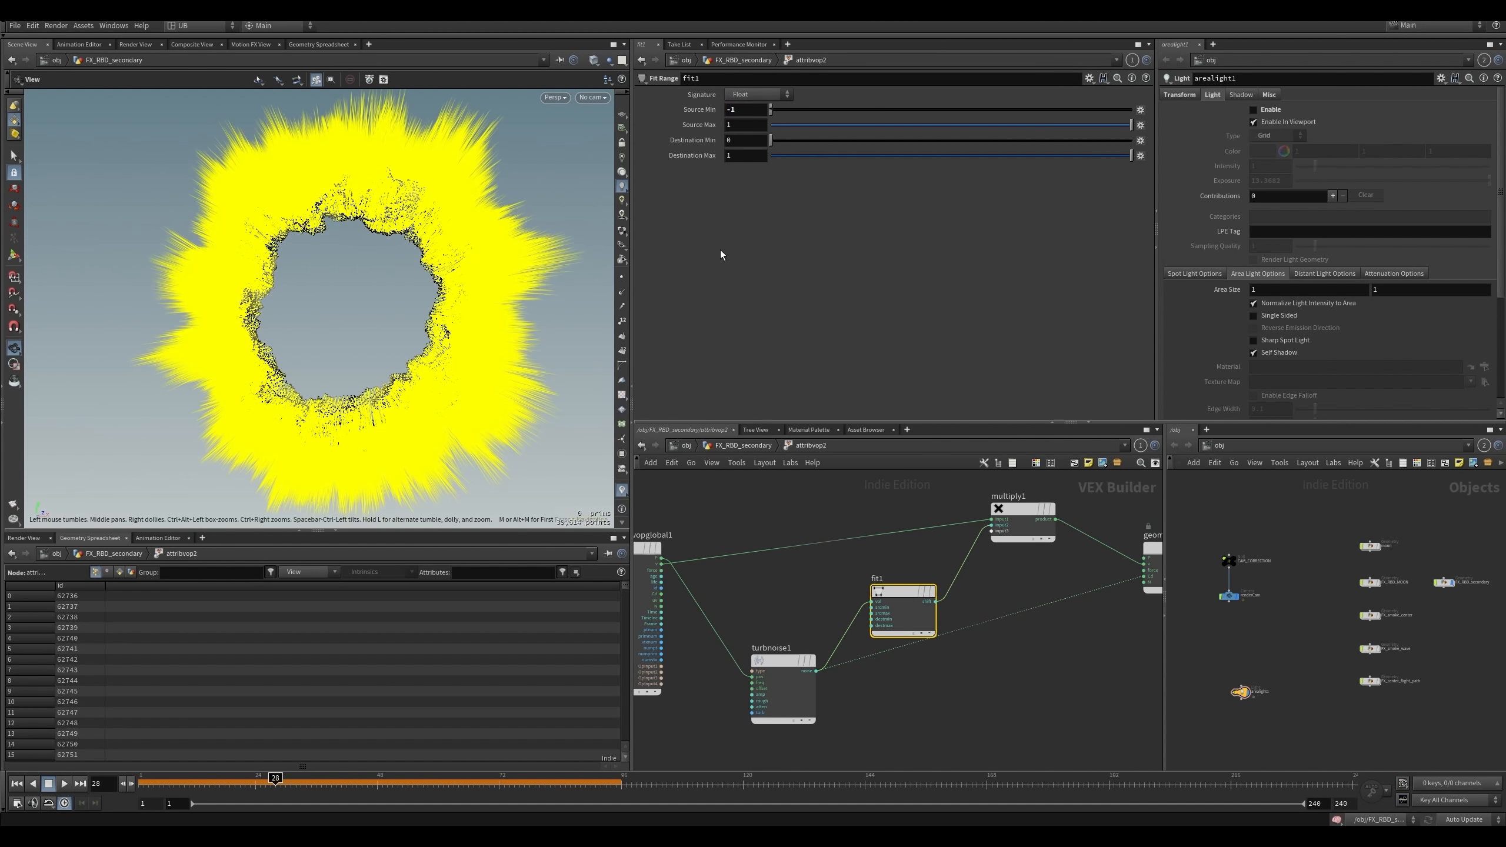
- Spread out the nodes beyond fit1 and add a Ramp Parameter node between fit1 and multiply1
{"action": "scroll", "coordinate": [385, 282], "scroll_direction": "down", "scroll_amount": 2}
{"action": "middle_click_drag", "start_coordinate": [972, 664], "coordinate": [839, 706]}
{"action": "left_click_drag", "start_coordinate": [890, 549], "coordinate": [921, 512]}
{"action": "left_click_drag", "start_coordinate": [649, 701], "coordinate": [663, 732]}
{"action": "left_click_drag", "start_coordinate": [1040, 588], "coordinate": [1119, 588]}
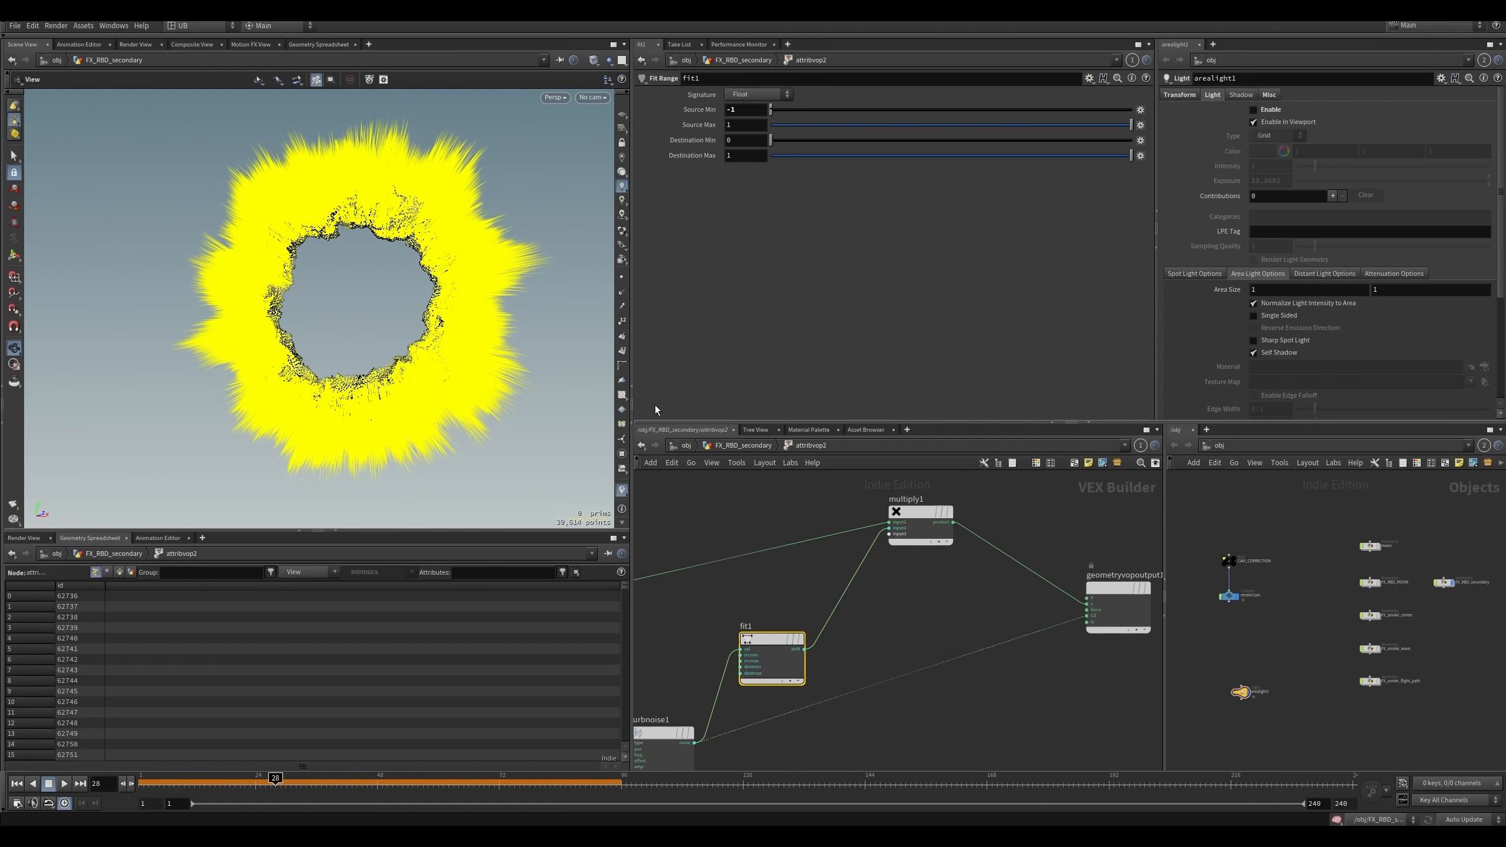
{"action": "middle_click_drag", "start_coordinate": [884, 627], "coordinate": [927, 588]}
{"action": "left_click", "coordinate": [927, 588]}
{"action": "key", "text": "Tab"}
{"action": "type", "text": "ram"}
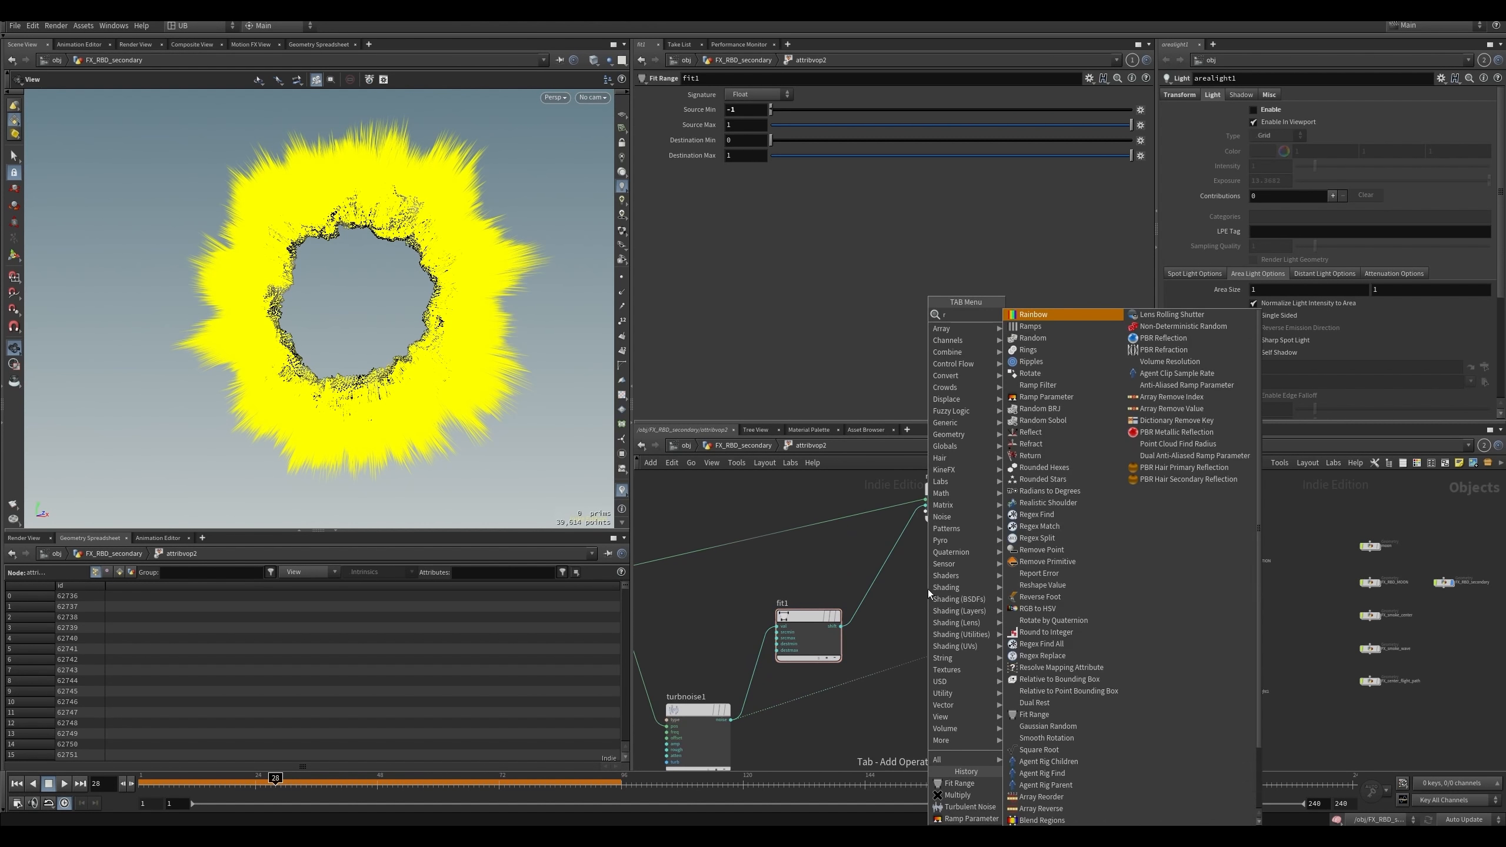
{"action": "key", "text": "Down"}
{"action": "key", "text": "Down"}
{"action": "key", "text": "Return"}
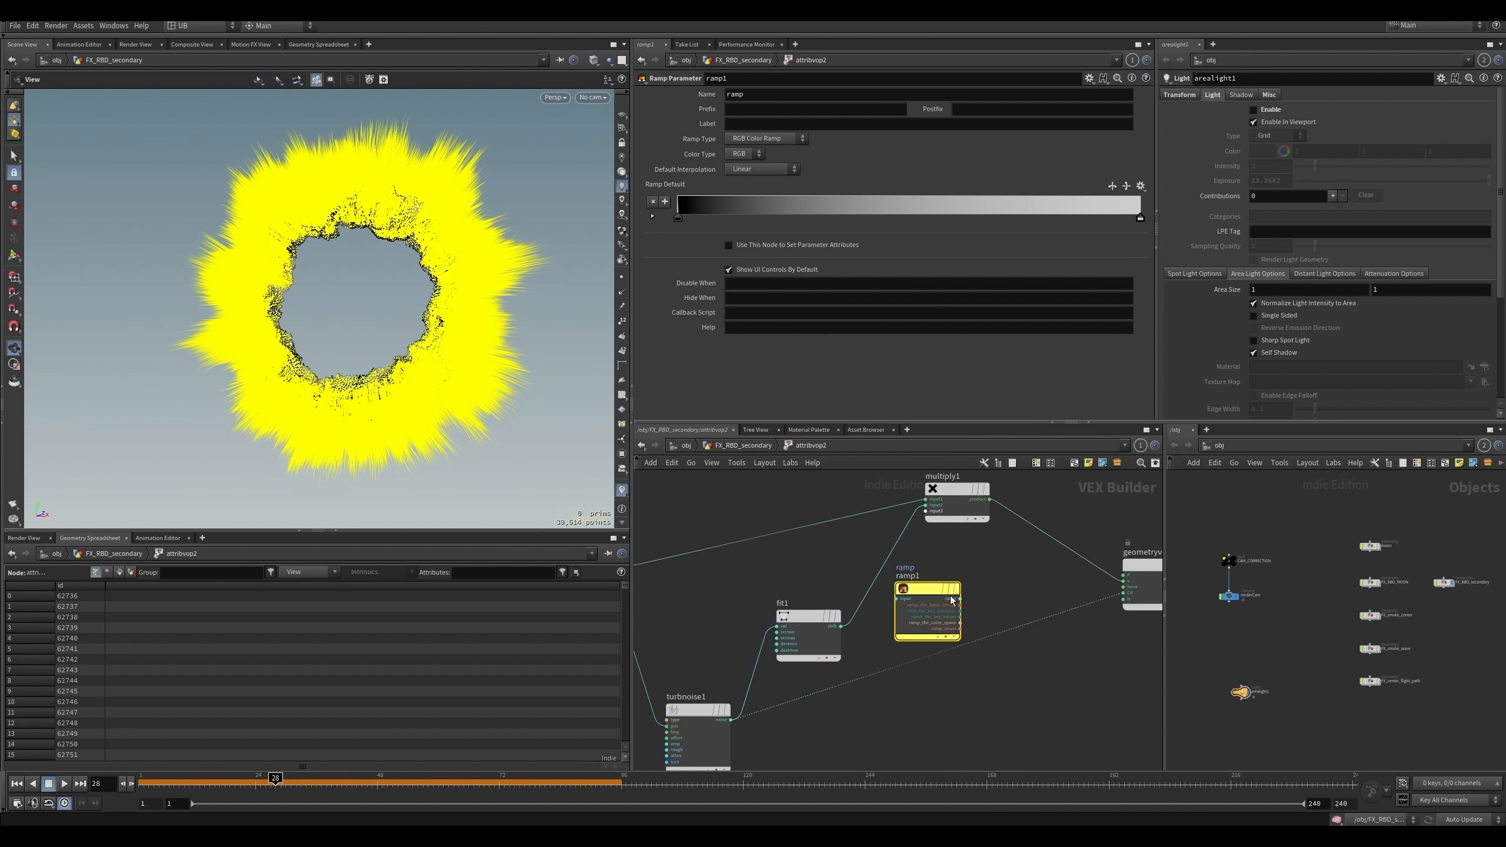
- Wire ramp1 between fit1 and multiply1 and change its parameter name to rampasdasd
{"action": "left_click", "coordinate": [907, 603]}
{"action": "type", "text": "asdasd"}
{"action": "left_click", "coordinate": [817, 122]}
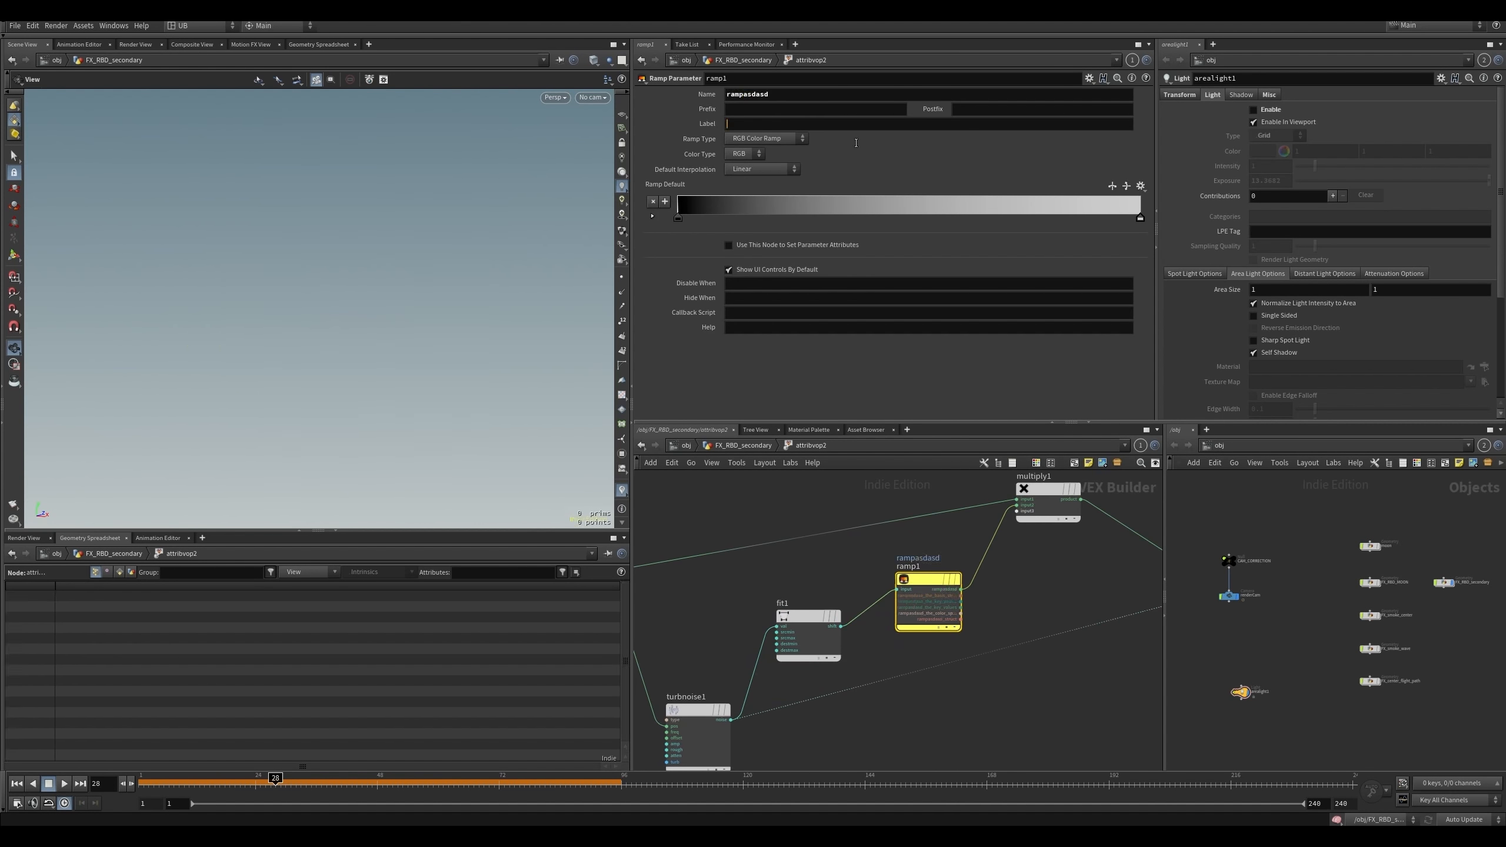
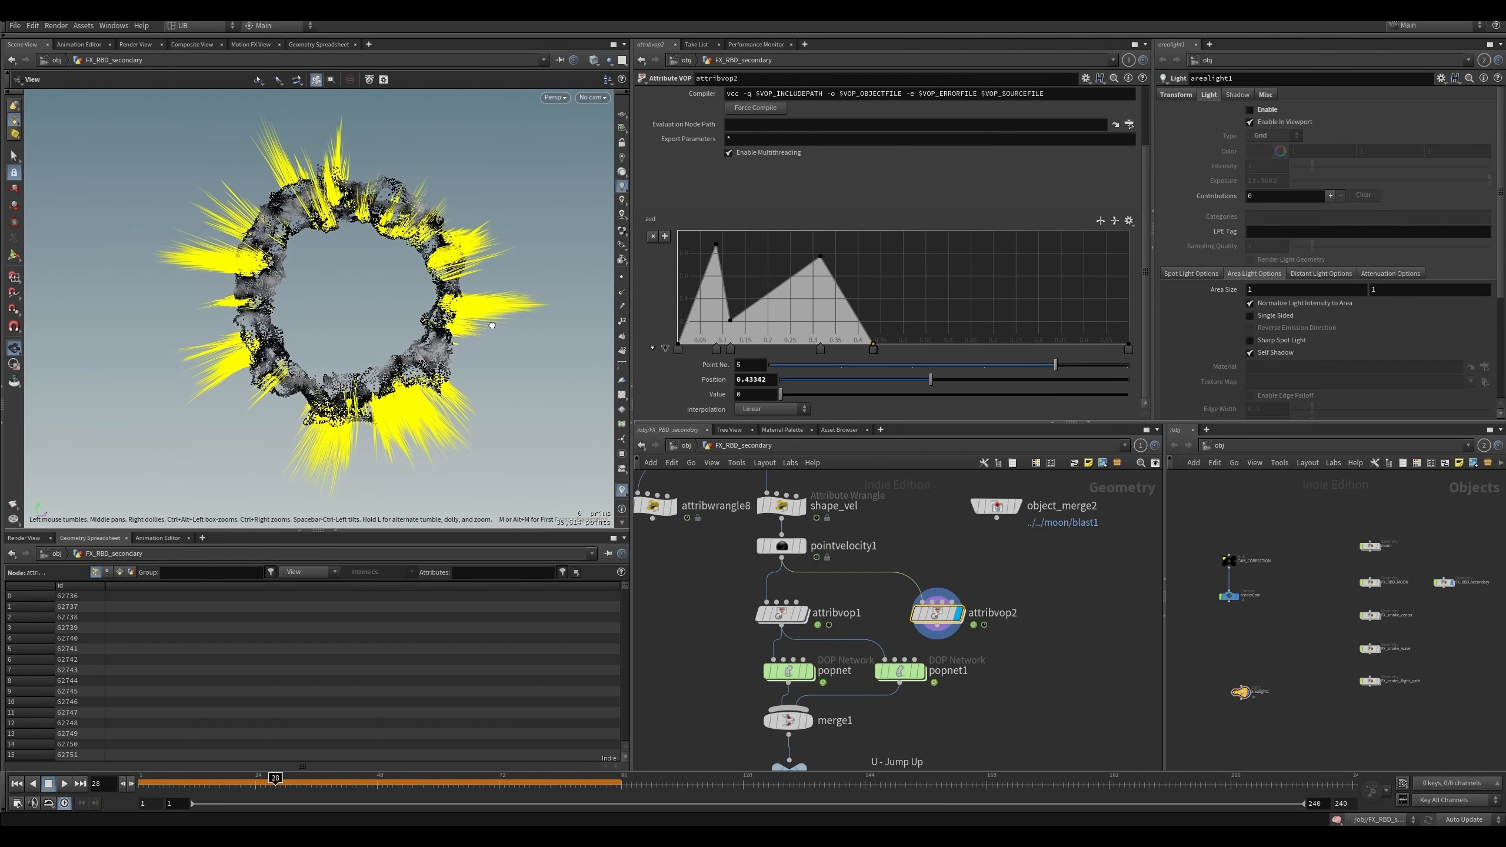
- Reshape attribvop2's ramp into an uneven curve with several peaks by adding points across its whole range
{"action": "mouse_move", "coordinate": [391, 293]}
{"action": "left_mouse_down"}
{"action": "mouse_move", "coordinate": [363, 293]}
{"action": "mouse_move", "coordinate": [409, 293]}
{"action": "left_mouse_up"}
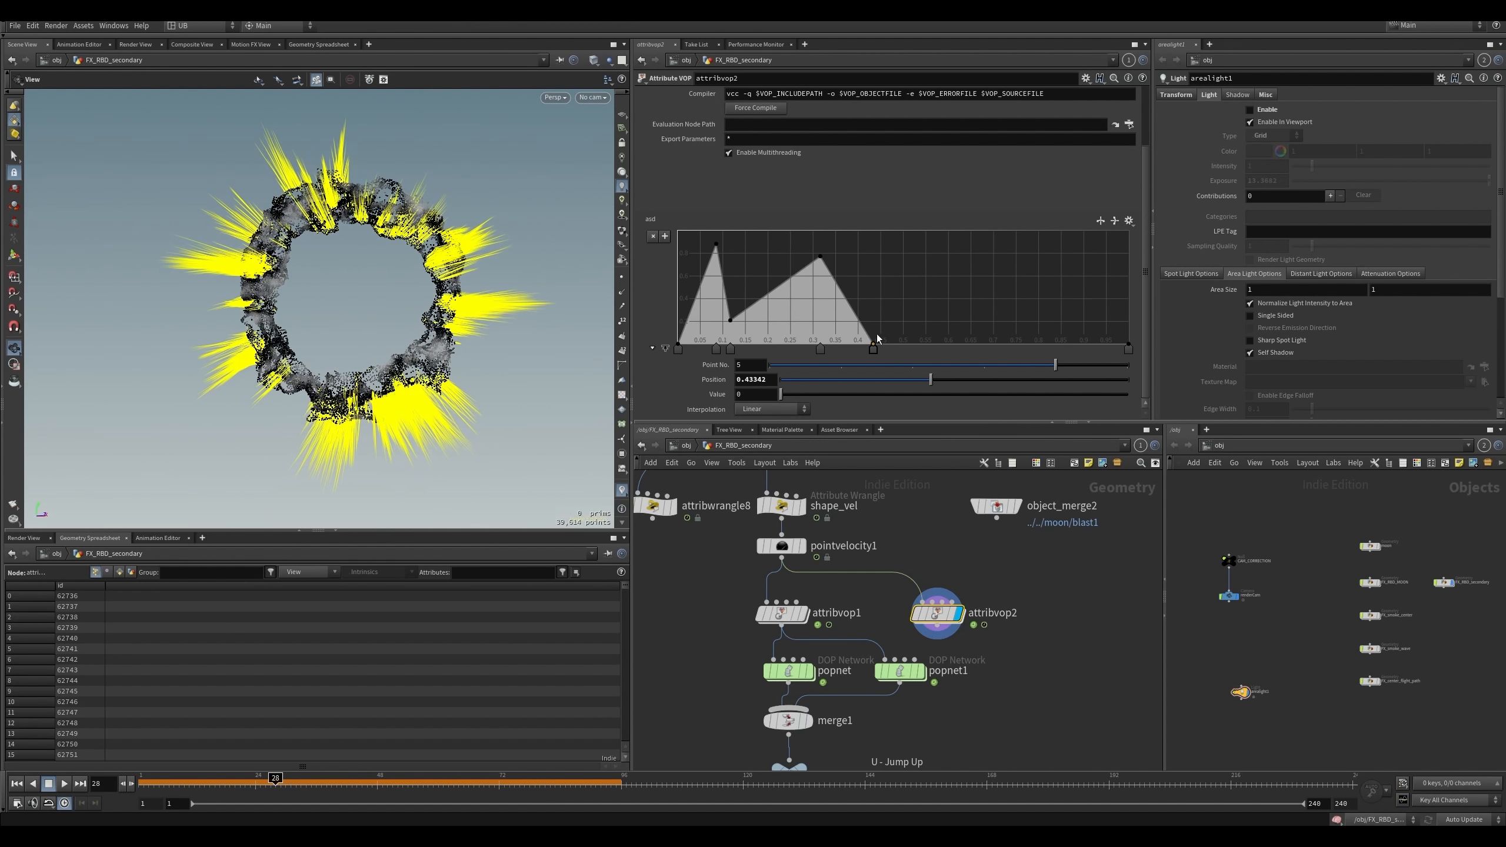
{"action": "left_click_drag", "start_coordinate": [873, 343], "coordinate": [1043, 274]}
{"action": "mouse_move", "coordinate": [1050, 249]}
{"action": "left_mouse_down"}
{"action": "mouse_move", "coordinate": [1087, 240]}
{"action": "mouse_move", "coordinate": [1065, 239]}
{"action": "left_mouse_up"}
{"action": "left_click", "coordinate": [938, 292]}
{"action": "left_click_drag", "start_coordinate": [854, 287], "coordinate": [863, 263]}
{"action": "left_click_drag", "start_coordinate": [781, 313], "coordinate": [785, 298]}
{"action": "left_click", "coordinate": [691, 285]}
{"action": "left_click_drag", "start_coordinate": [681, 306], "coordinate": [678, 303]}
{"action": "left_click", "coordinate": [1120, 295]}
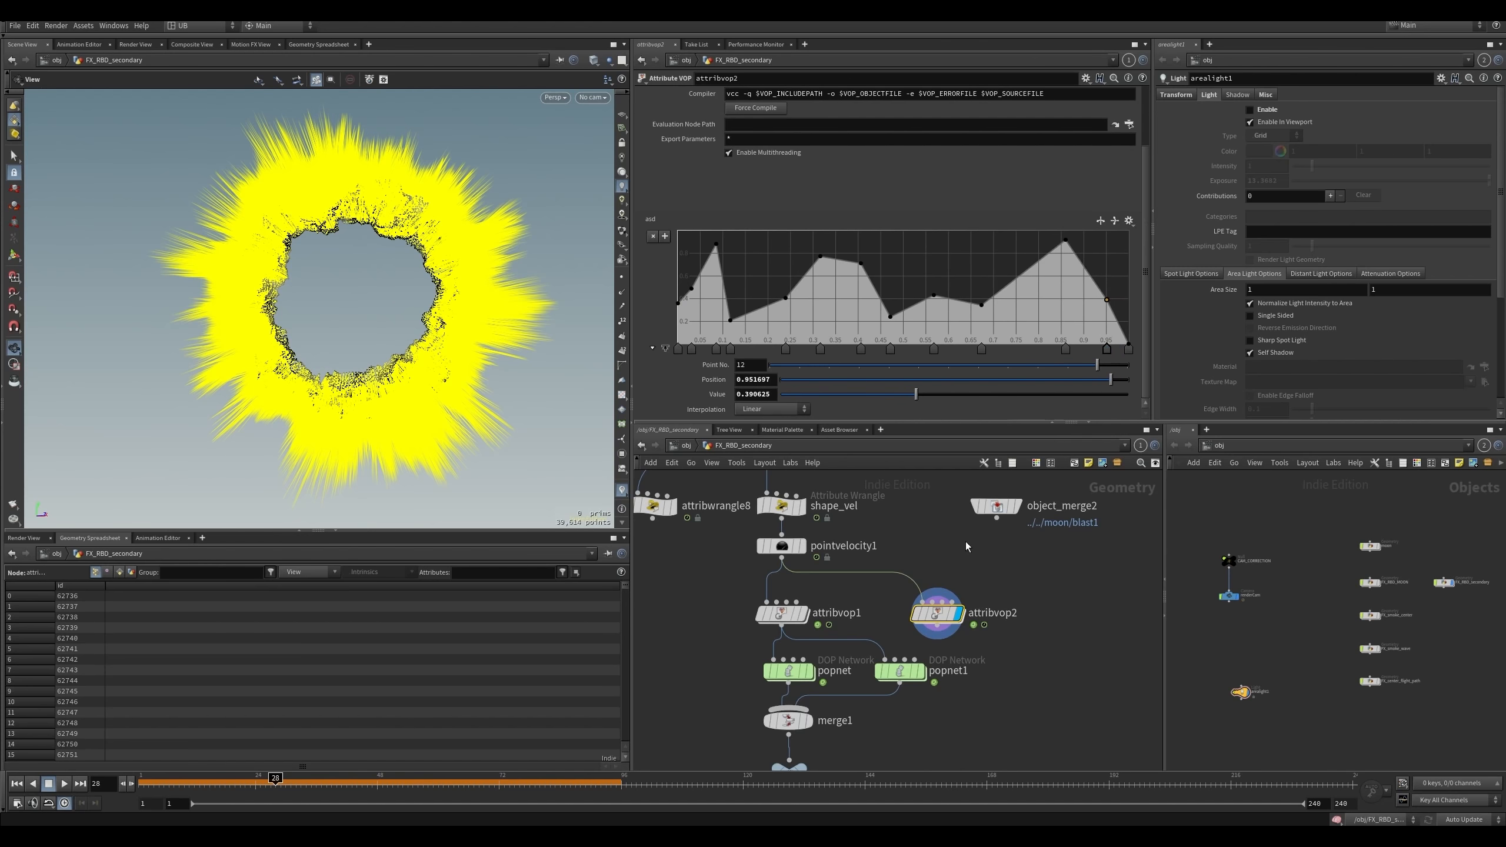
- Duplicate fit1 inside attribvop2 and insert the copy between ramp1 and multiply1
{"action": "double_click", "coordinate": [939, 611]}
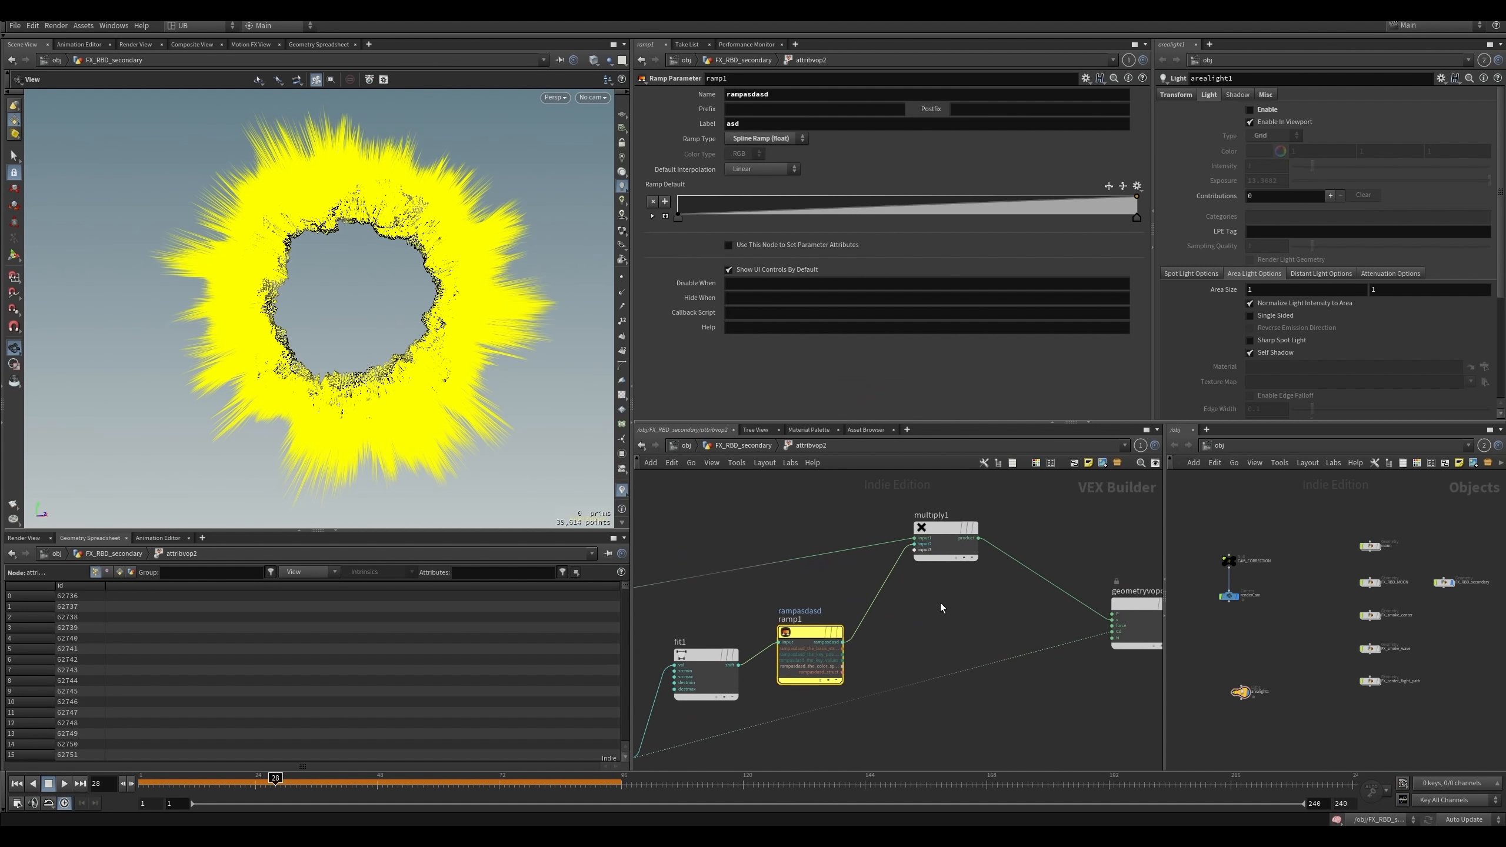
{"action": "left_click", "coordinate": [714, 658]}
{"action": "key", "text": "ctrl+c"}
{"action": "key", "text": "ctrl+v"}
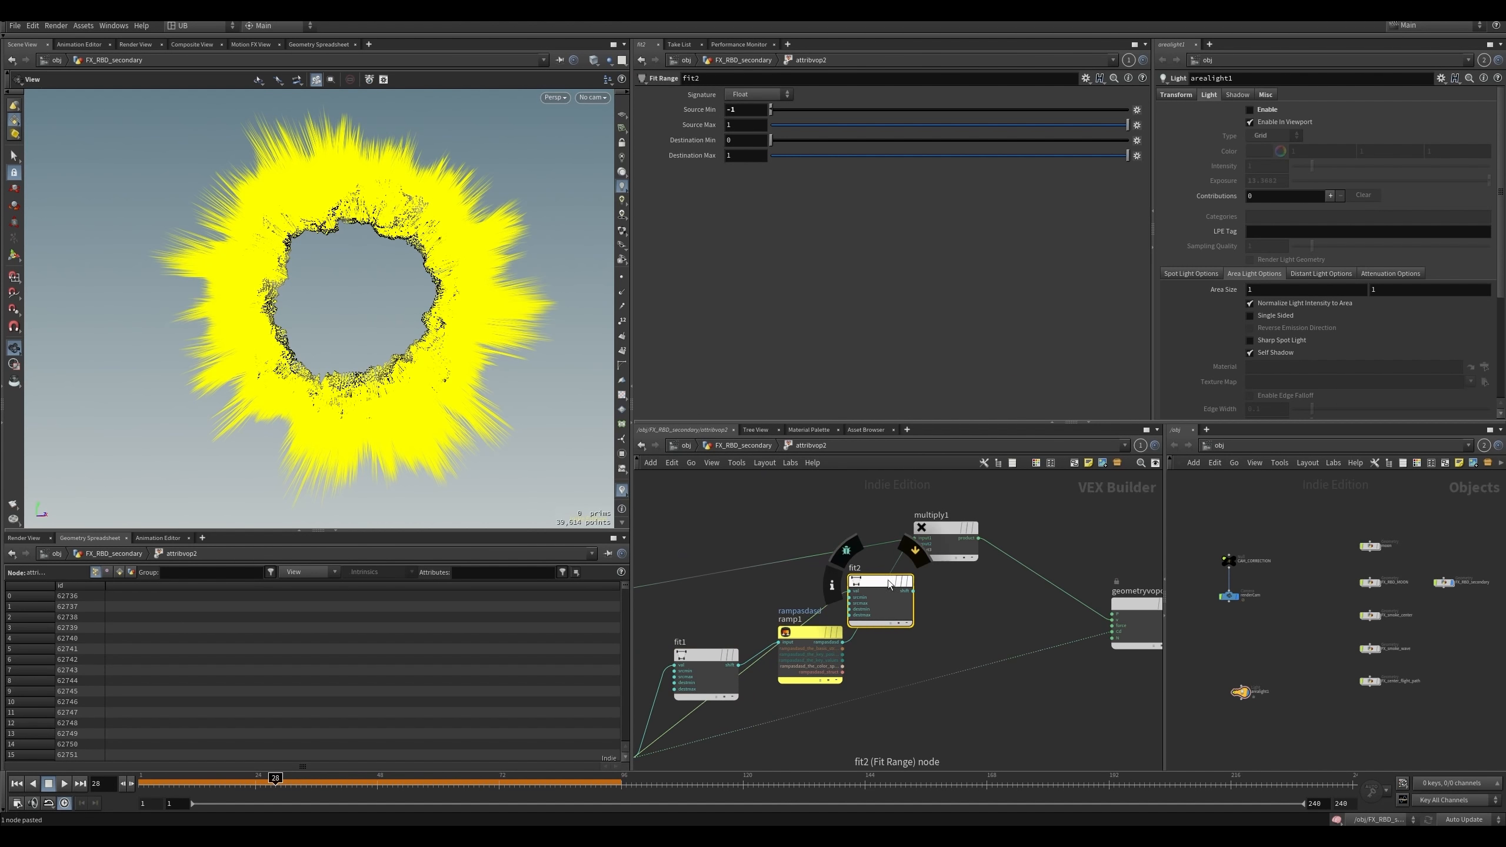
{"action": "left_click_drag", "start_coordinate": [864, 588], "coordinate": [891, 620]}
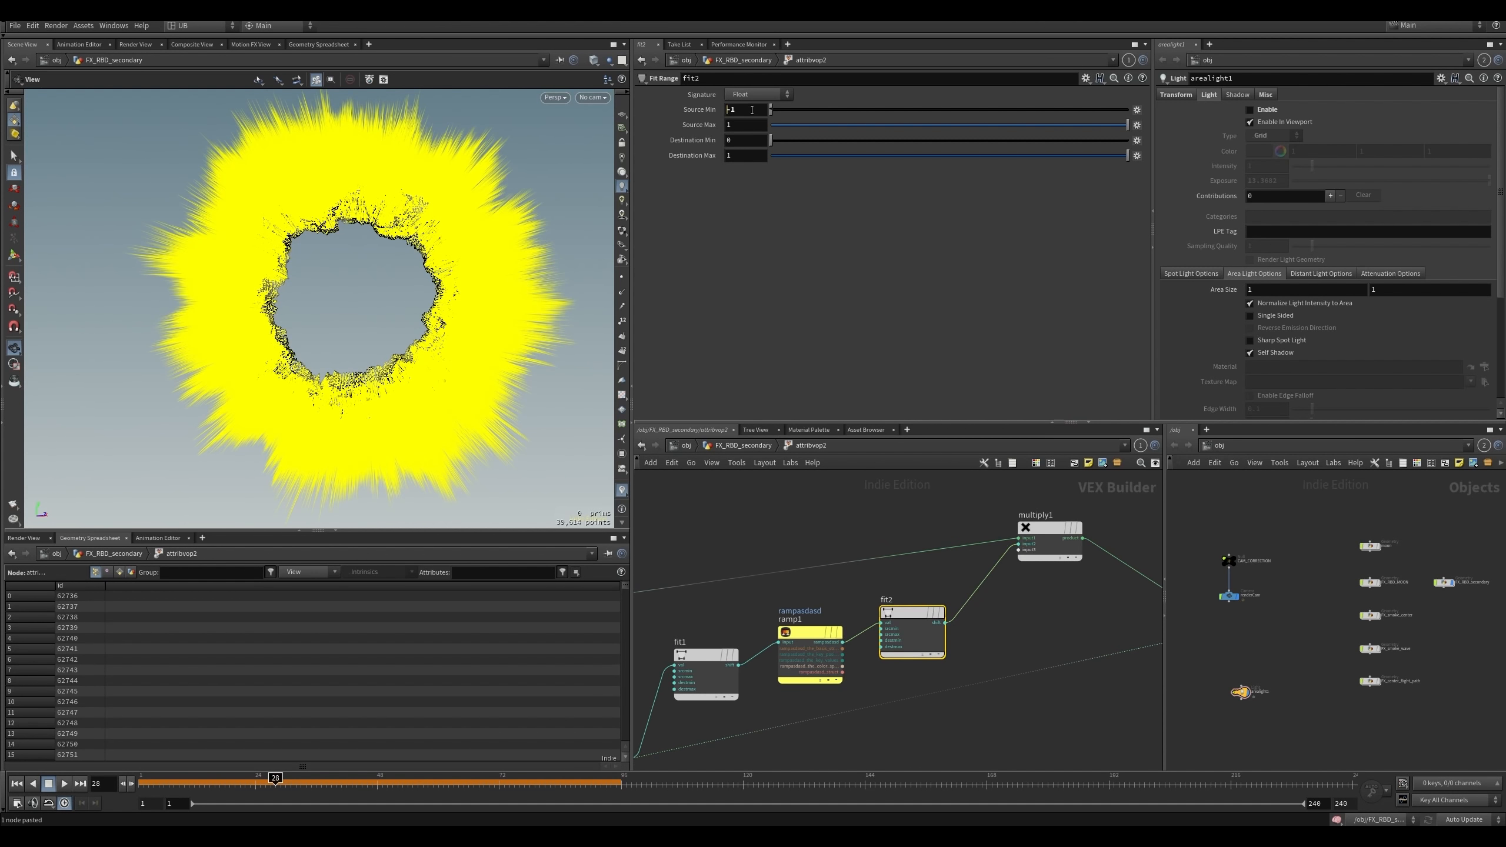
- Reset fit2's Source Min to 0 and set its Destination Min to -0.1
{"action": "middle_click", "coordinate": [751, 110], "text": "ctrl"}
{"action": "left_click", "coordinate": [829, 631]}
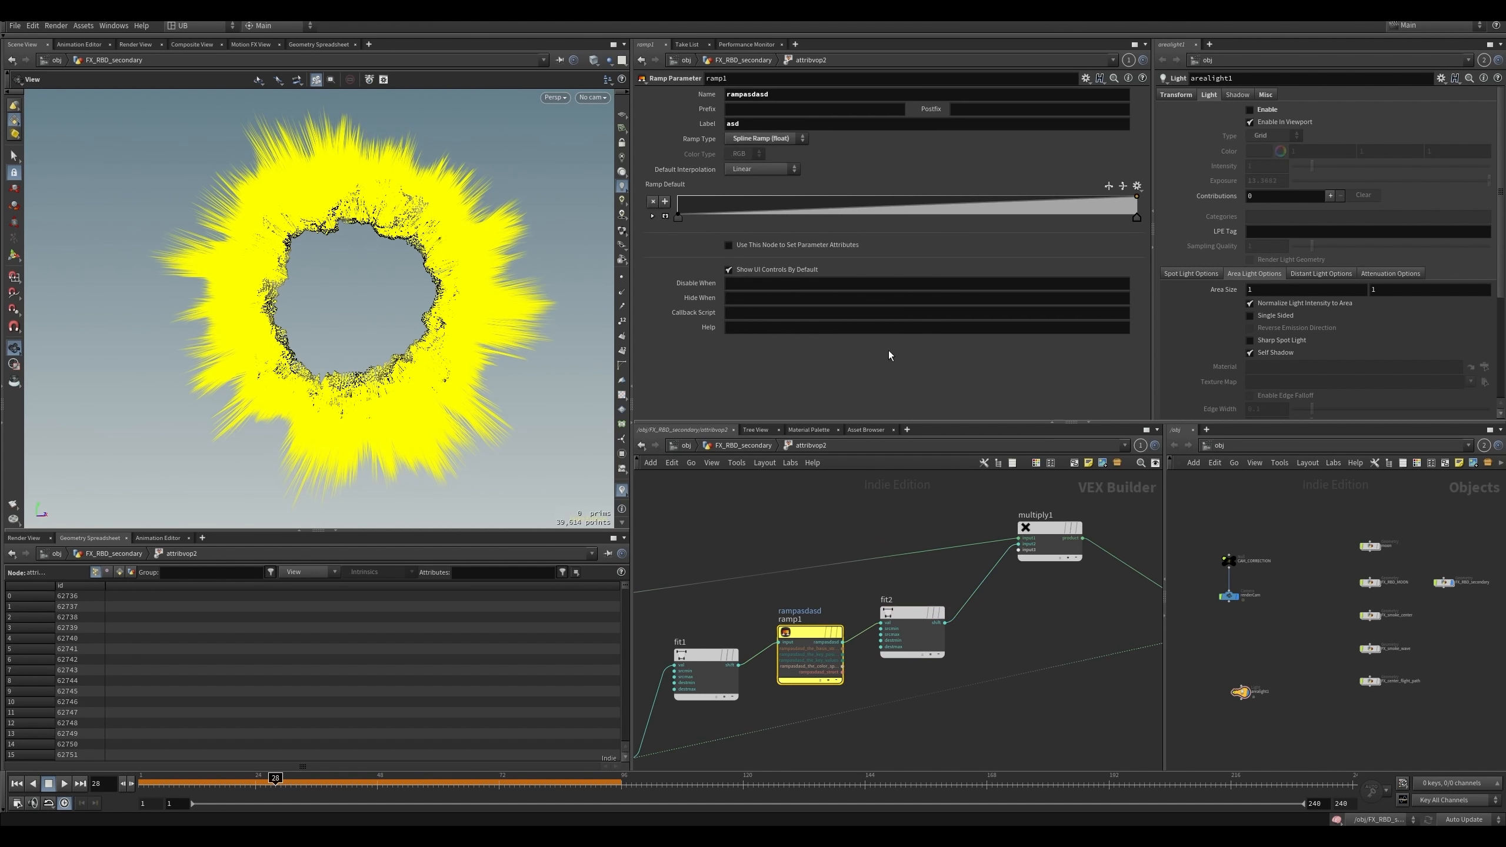
{"action": "left_click", "coordinate": [912, 617]}
{"action": "left_click", "coordinate": [745, 111]}
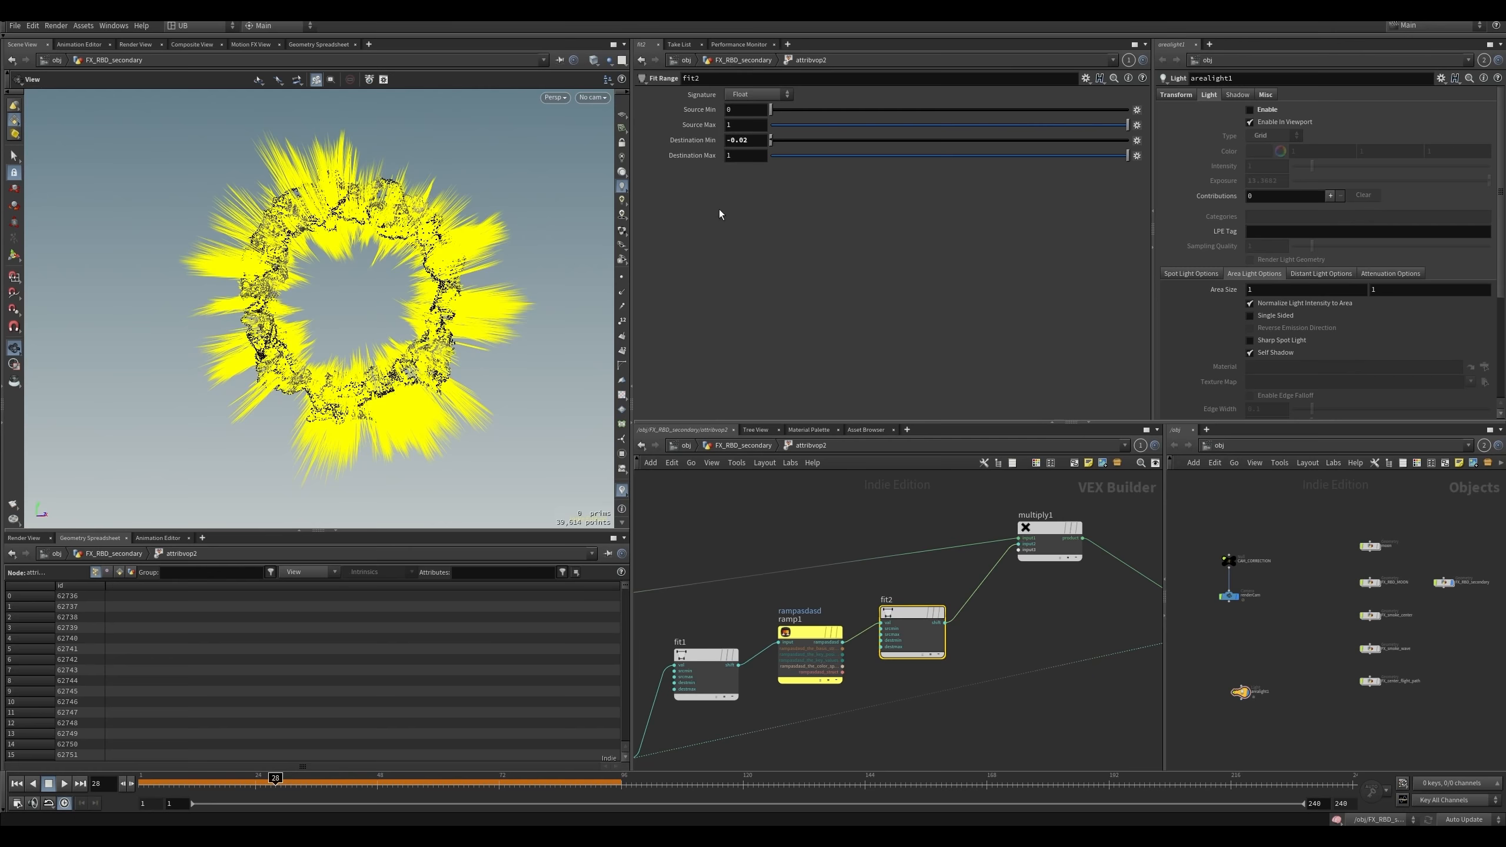
{"action": "mouse_move", "coordinate": [745, 140]}
{"action": "middle_mouse_down"}
{"action": "mouse_move", "coordinate": [593, 154]}
{"action": "mouse_move", "coordinate": [727, 138]}
{"action": "middle_mouse_up"}
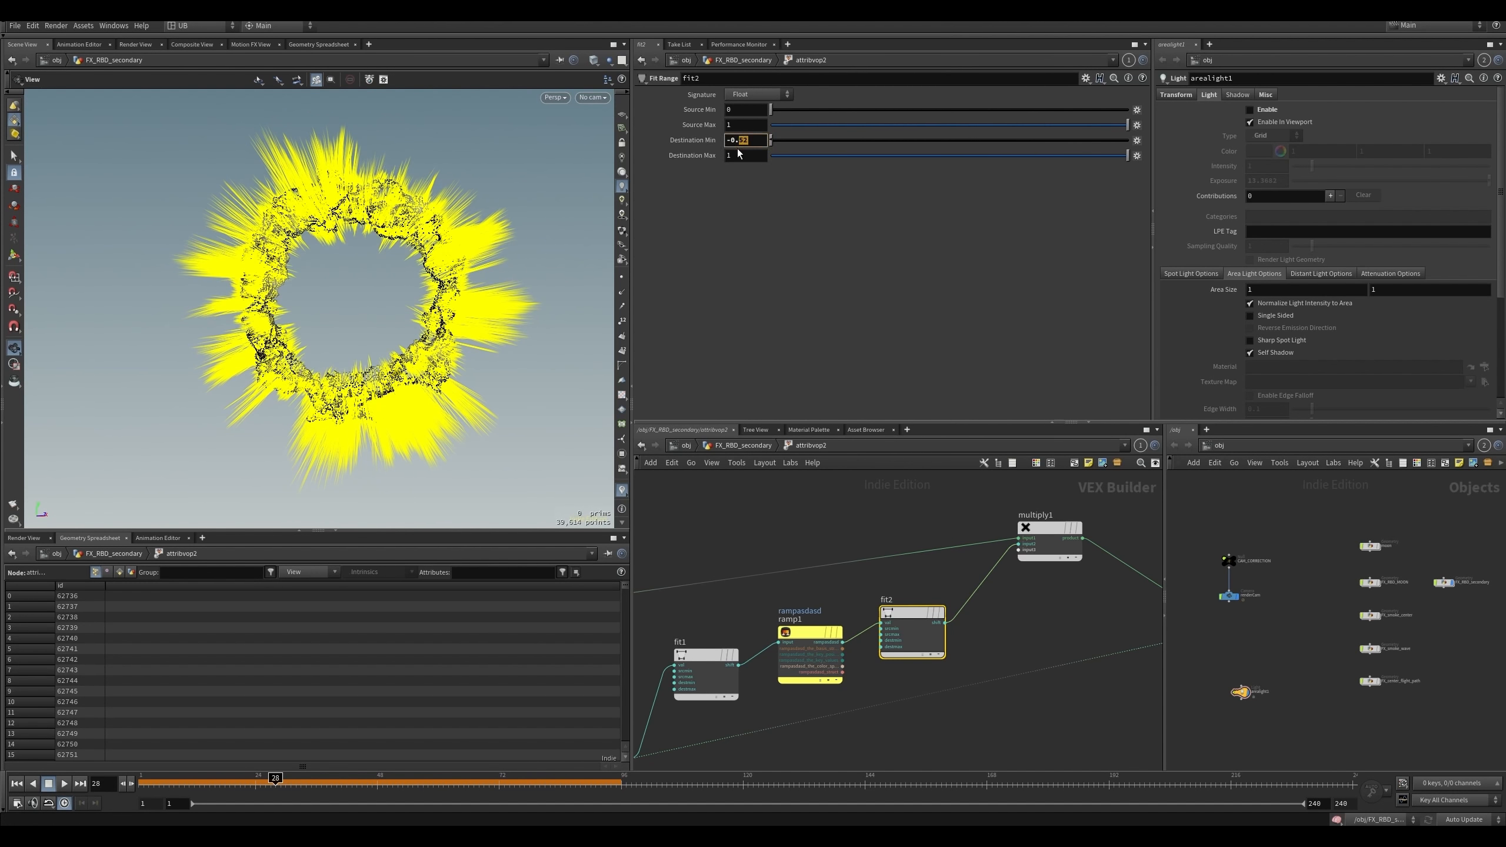
{"action": "type", "text": "1"}
{"action": "key", "text": "Return"}
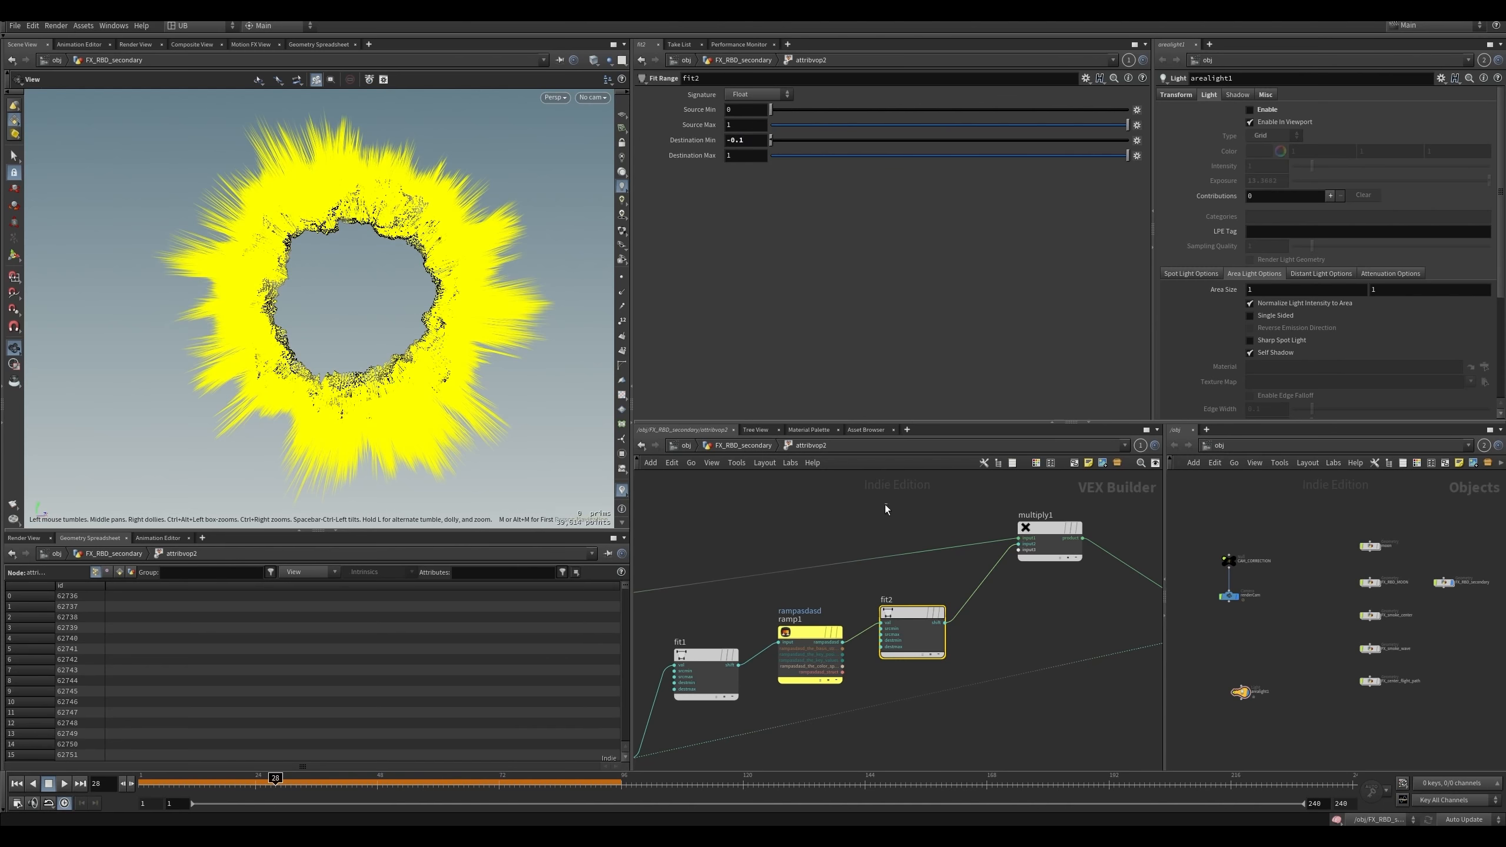
- Return to the geometry network and compare attribvop1's velocity vectors with those of attribvop2
{"action": "key", "text": "u"}
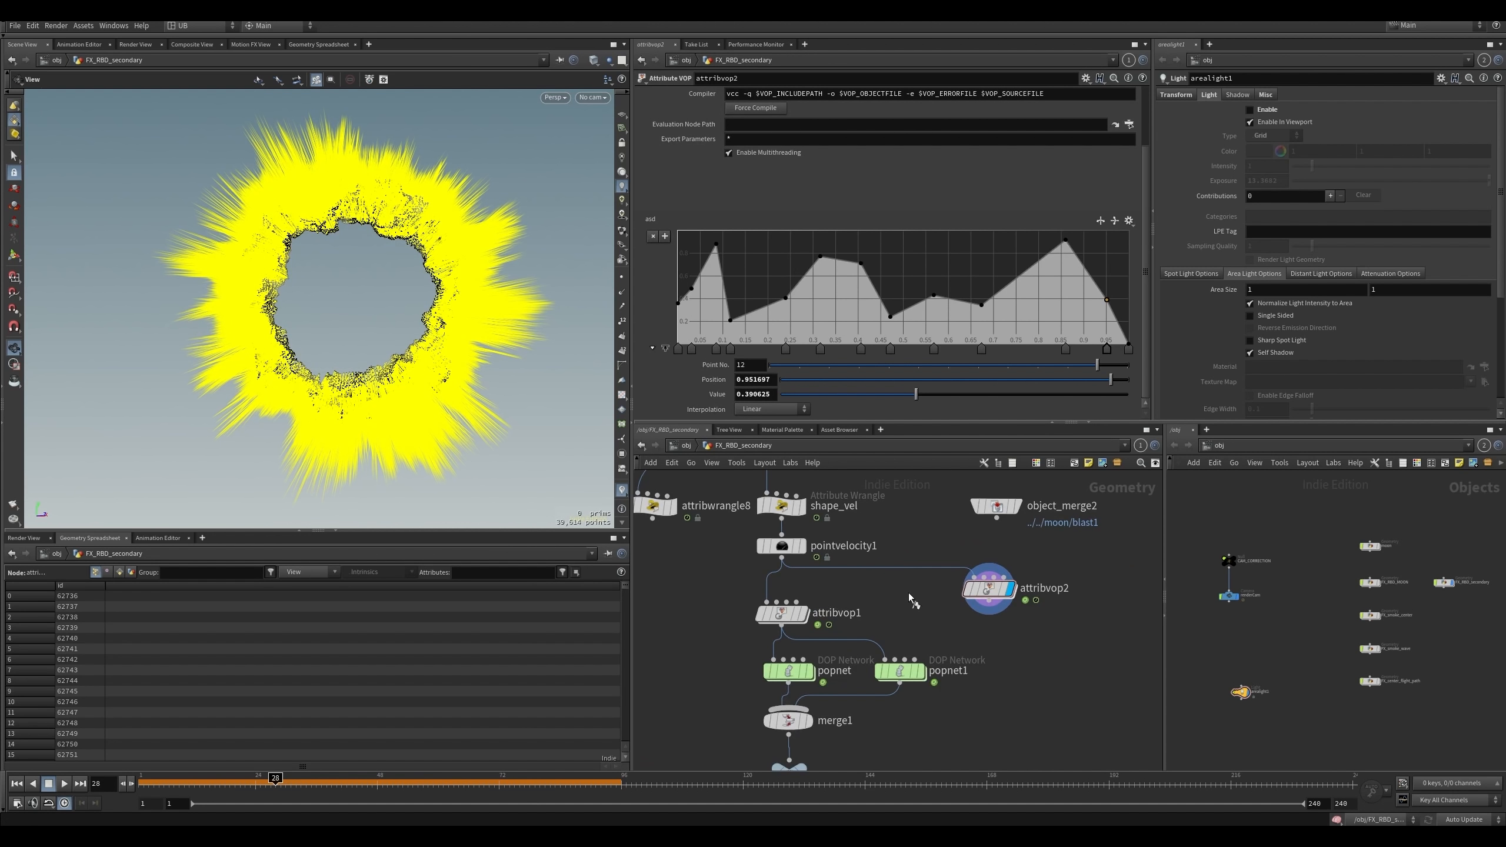
{"action": "left_click", "coordinate": [781, 613]}
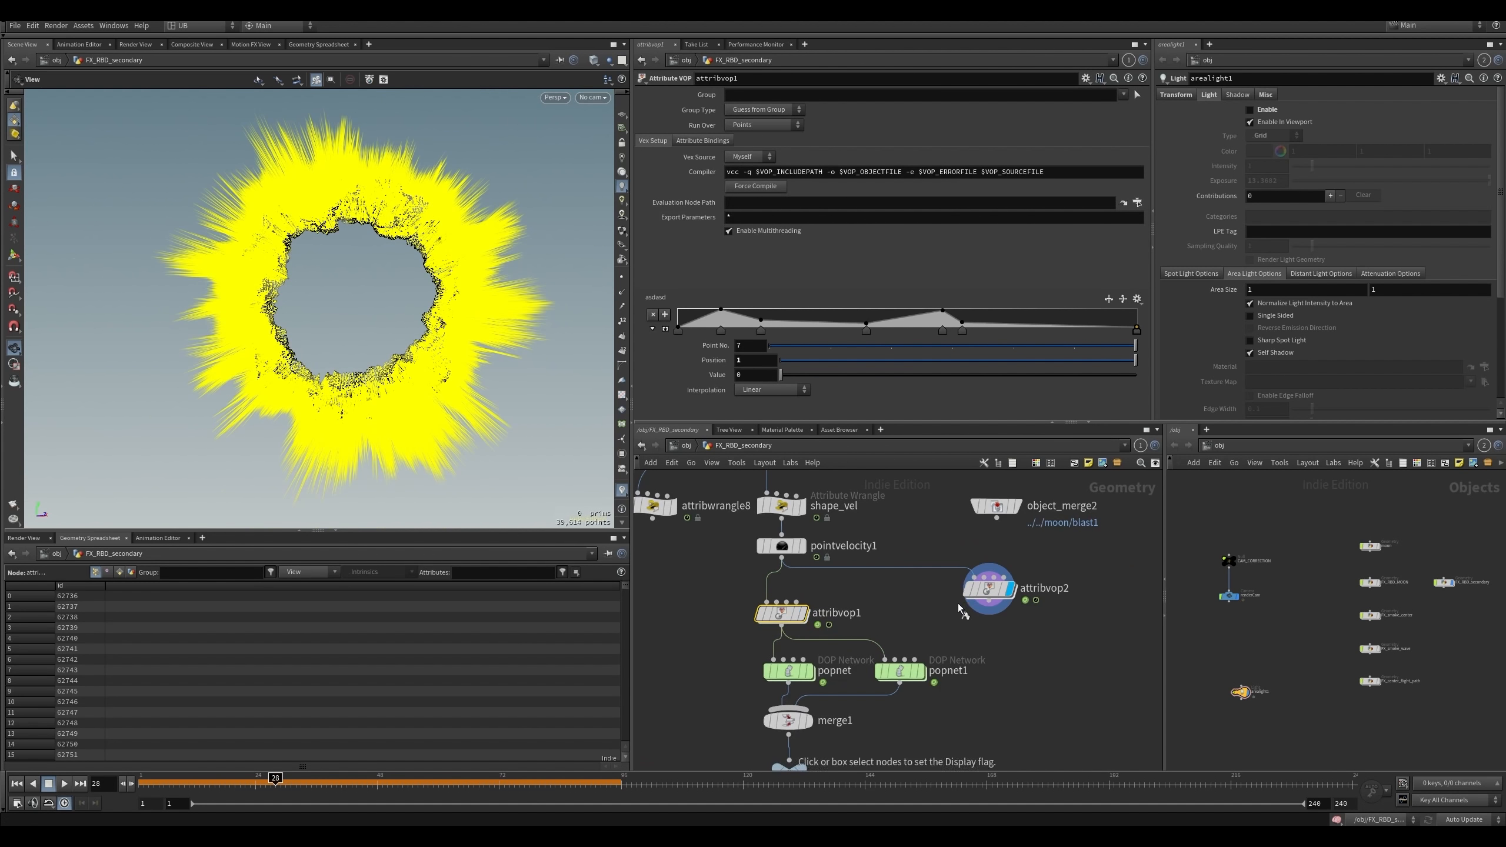
{"action": "left_click", "coordinate": [803, 614]}
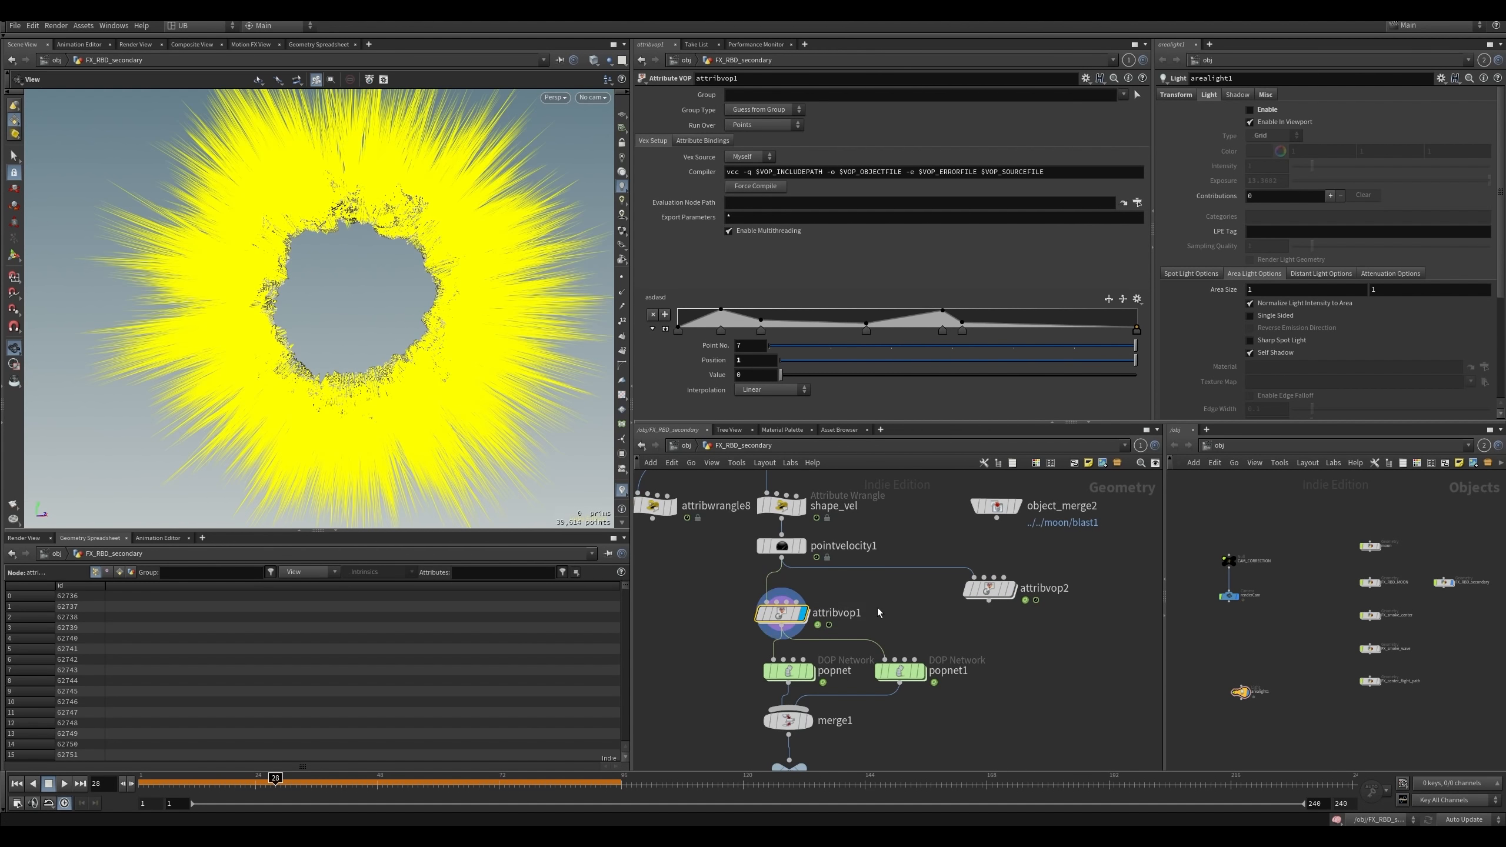
{"action": "left_click_drag", "start_coordinate": [380, 308], "coordinate": [350, 308]}
{"action": "left_click", "coordinate": [987, 590]}
{"action": "left_click", "coordinate": [778, 615]}
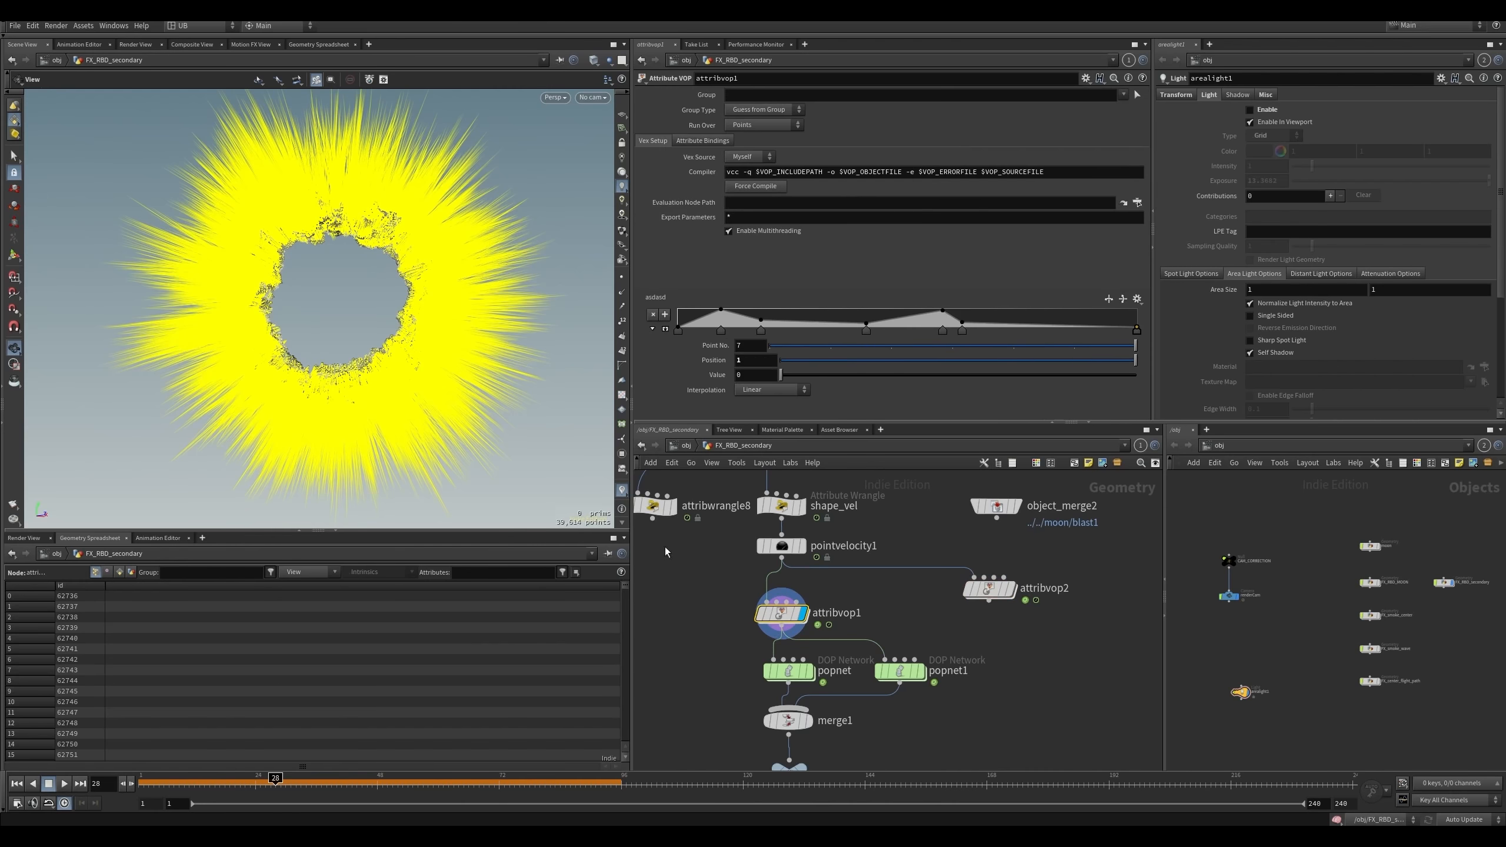
- Hide the velocity vectors and inspect attribvop1's source points at frame 29
{"action": "left_click", "coordinate": [620, 491]}
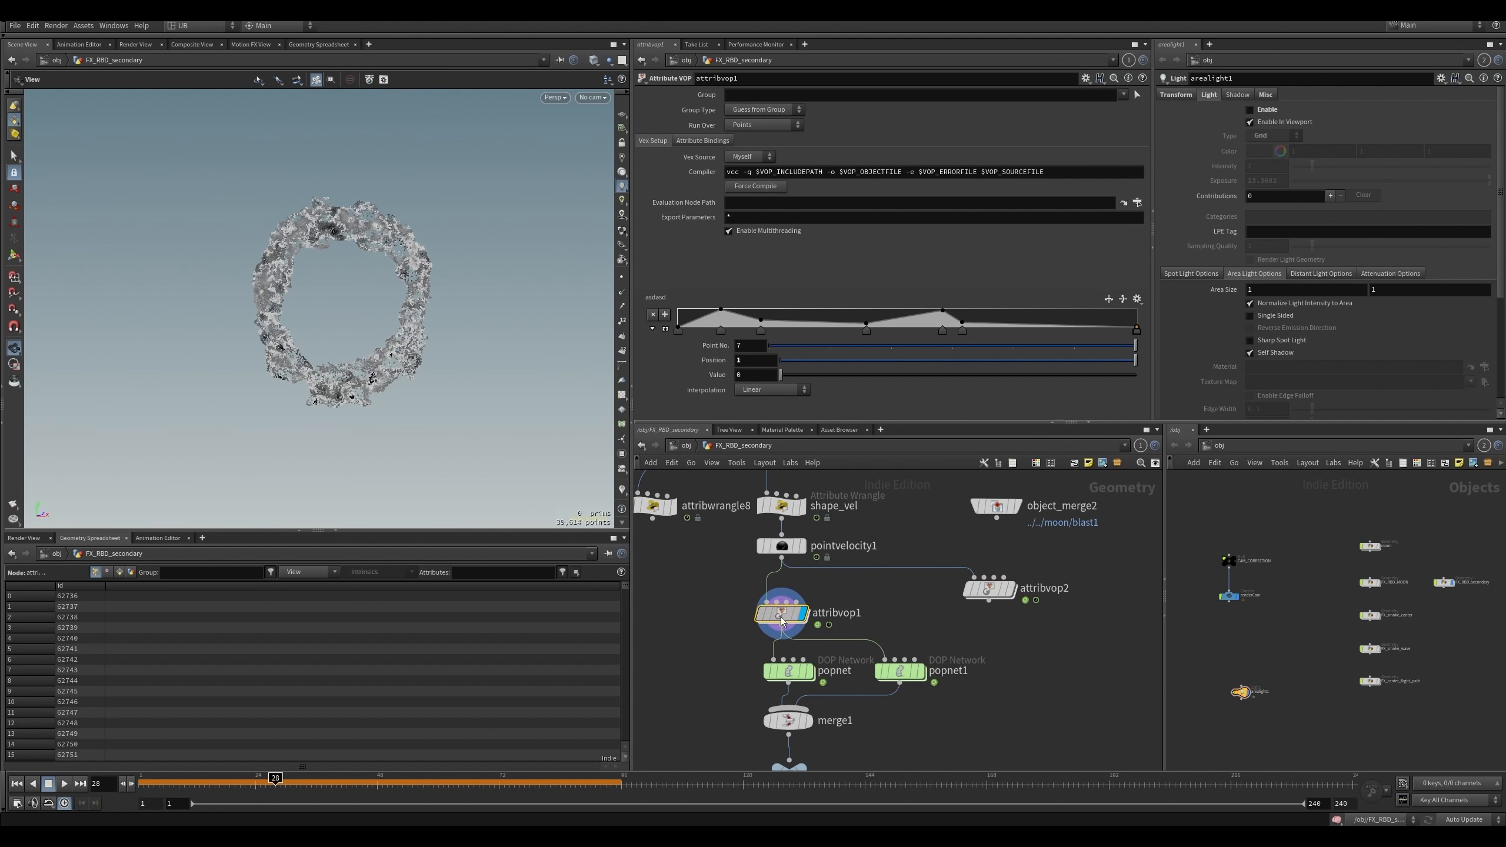
{"action": "left_click_drag", "start_coordinate": [781, 621], "coordinate": [781, 611]}
{"action": "scroll", "coordinate": [459, 310], "scroll_direction": "up", "scroll_amount": 3}
{"action": "left_click_drag", "start_coordinate": [459, 310], "coordinate": [488, 337]}
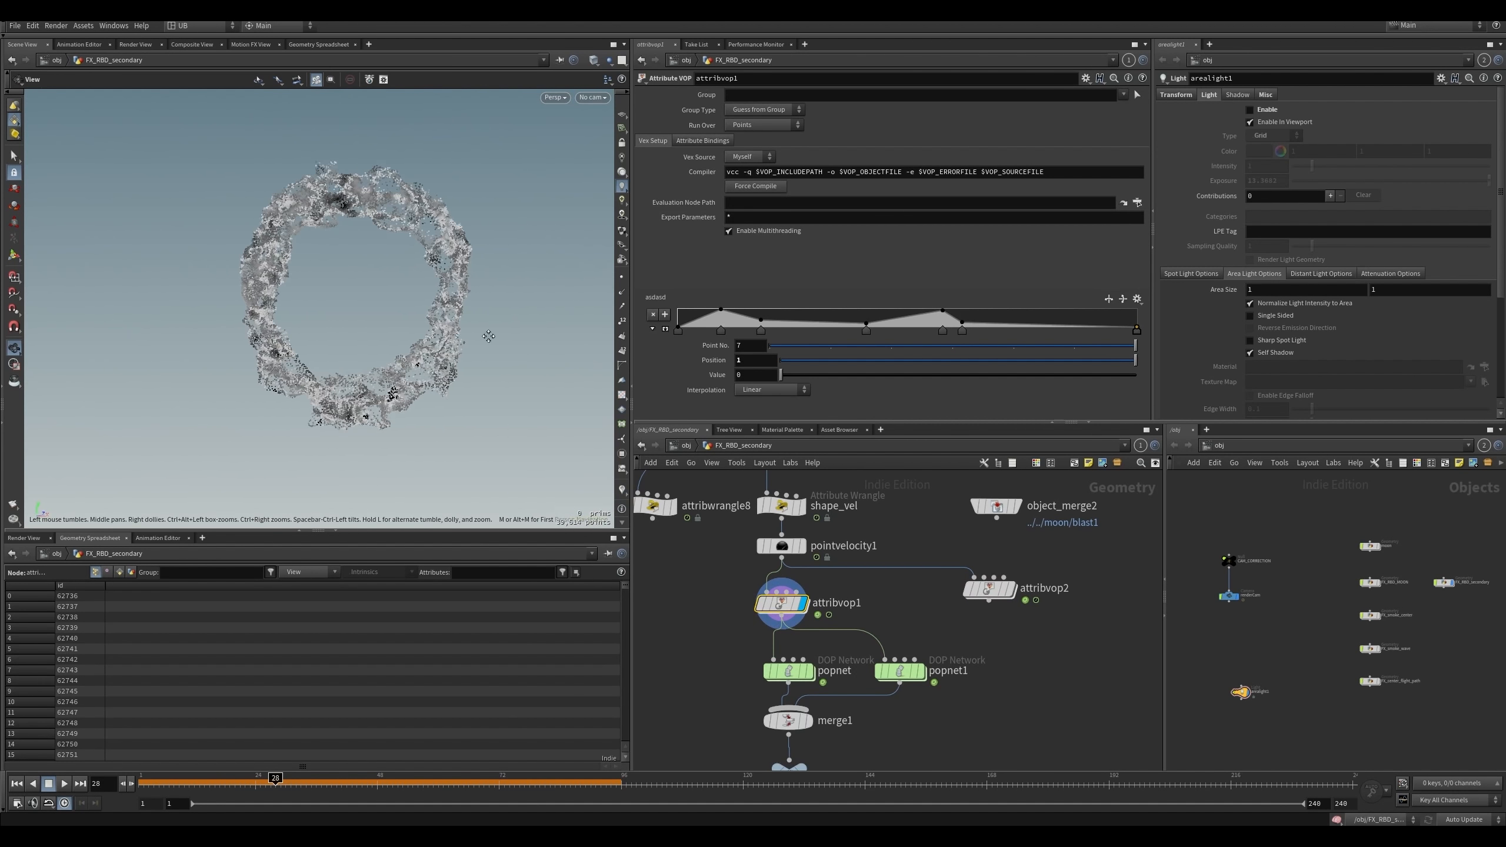
{"action": "middle_click_drag", "start_coordinate": [488, 336], "coordinate": [494, 343]}
{"action": "mouse_move", "coordinate": [293, 781]}
{"action": "left_mouse_down"}
{"action": "mouse_move", "coordinate": [215, 781]}
{"action": "mouse_move", "coordinate": [296, 781]}
{"action": "mouse_move", "coordinate": [280, 781]}
{"action": "left_mouse_up"}
- Display popnet and play its particle simulation from the first frame up to frame 46
{"action": "middle_click_drag", "start_coordinate": [702, 654], "coordinate": [702, 625]}
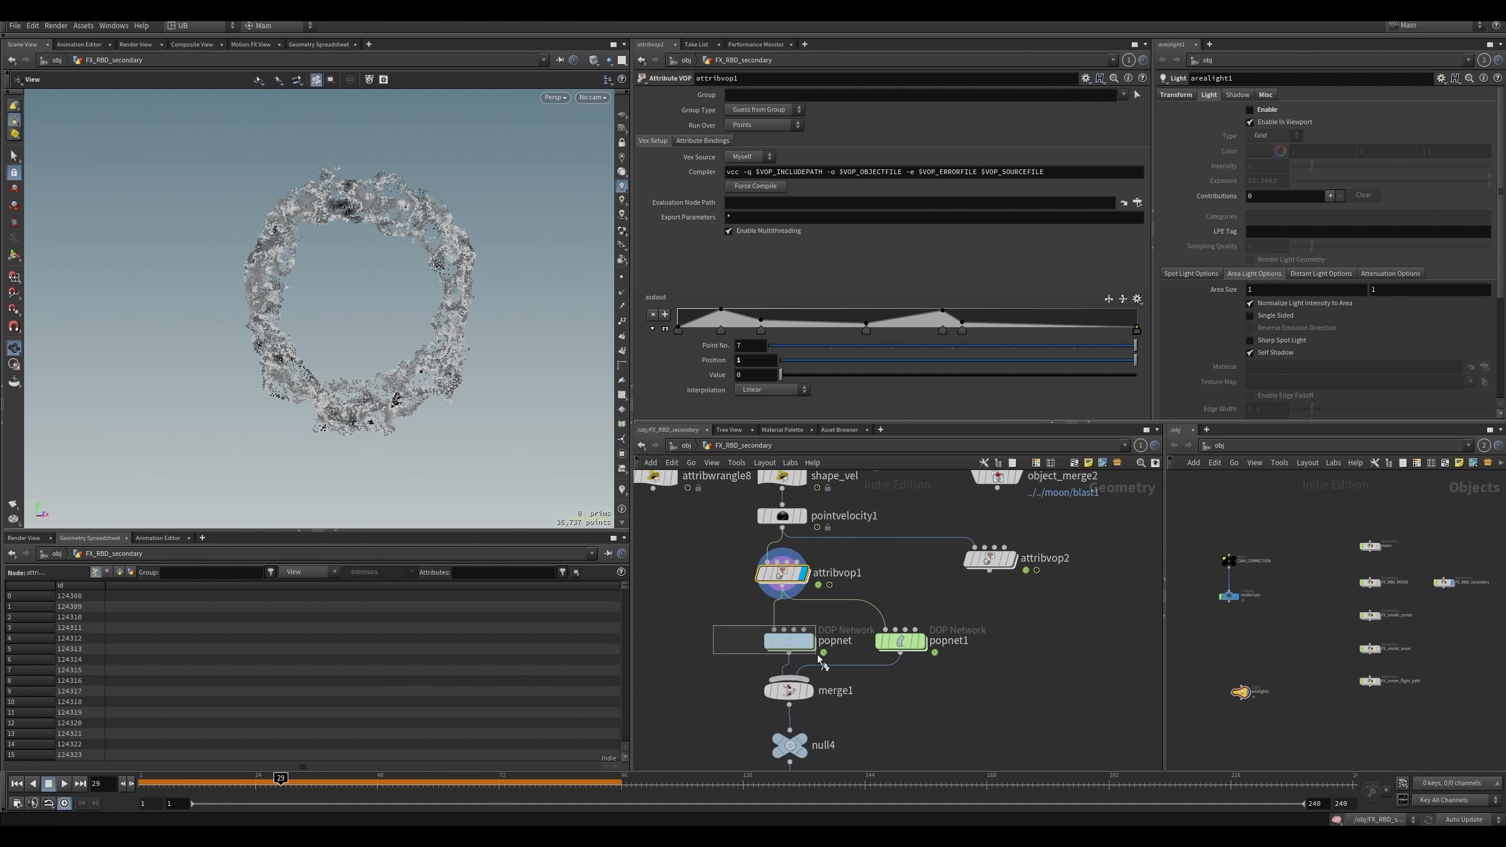
{"action": "left_click_drag", "start_coordinate": [816, 654], "coordinate": [818, 655]}
{"action": "key", "text": "r"}
{"action": "middle_click_drag", "start_coordinate": [715, 647], "coordinate": [717, 631]}
{"action": "right_click_drag", "start_coordinate": [481, 353], "coordinate": [290, 391]}
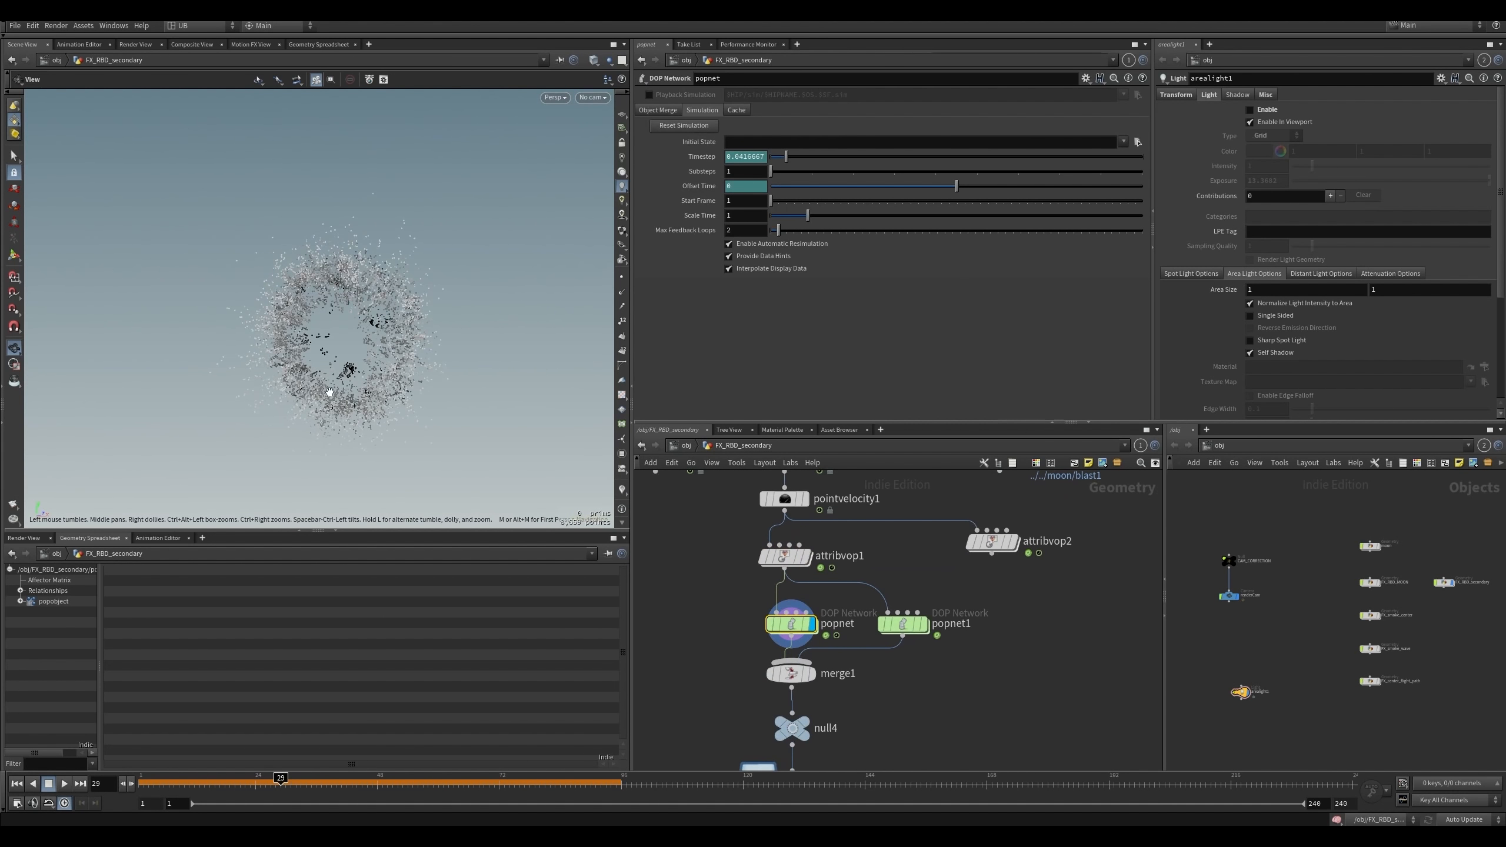
{"action": "key", "text": "ctrl+Up"}
{"action": "key", "text": "Up"}
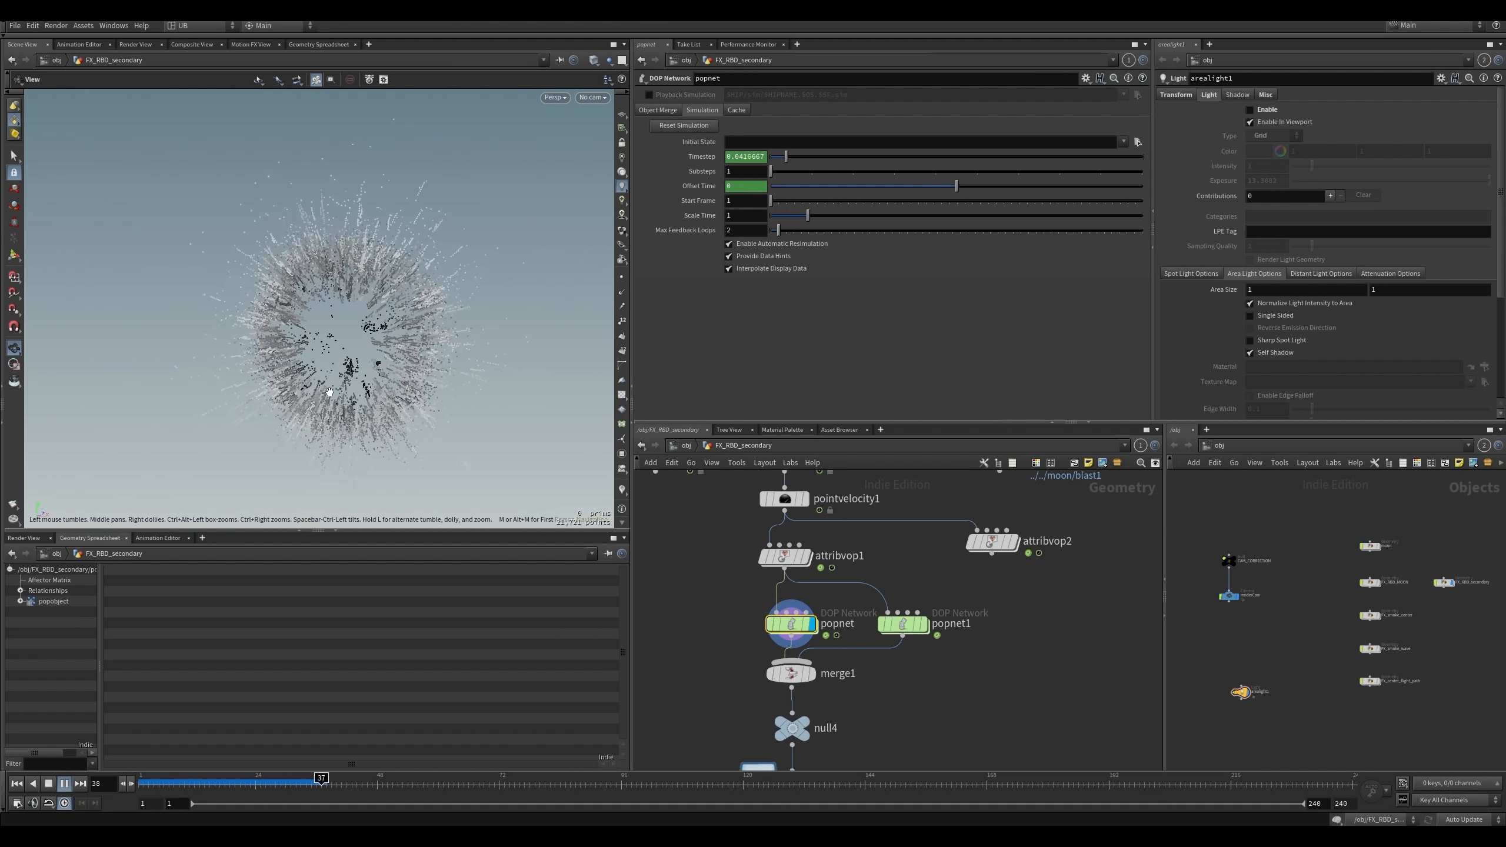
{"action": "key", "text": "Up"}
{"action": "scroll", "coordinate": [739, 622], "scroll_direction": "up", "scroll_amount": 1}
- Add a new POP Network node beside popnet
{"action": "middle_click_drag", "start_coordinate": [739, 621], "coordinate": [794, 587]}
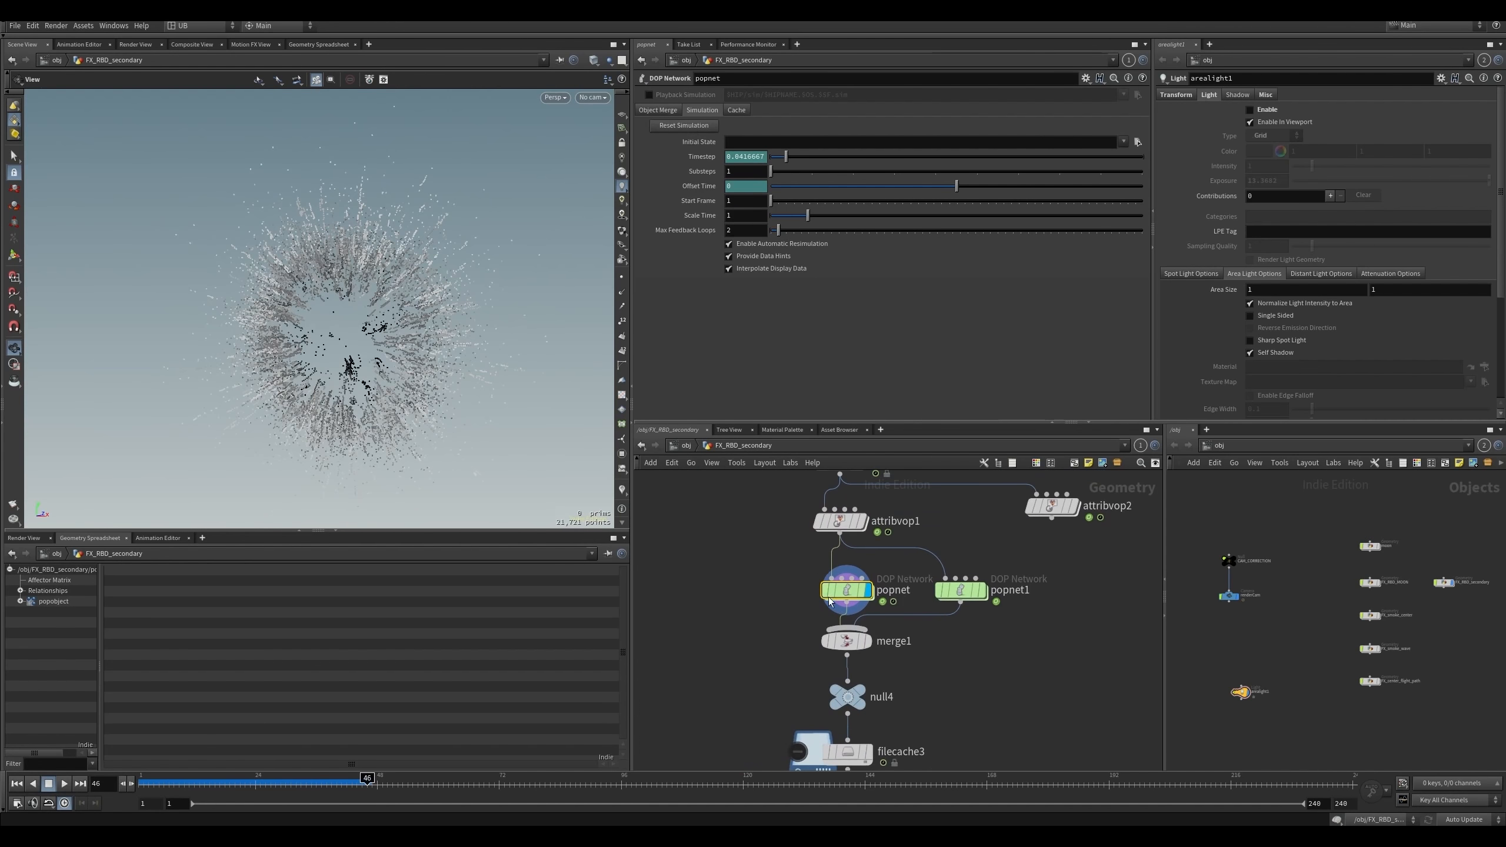
{"action": "key", "text": "Tab"}
{"action": "type", "text": "pop"}
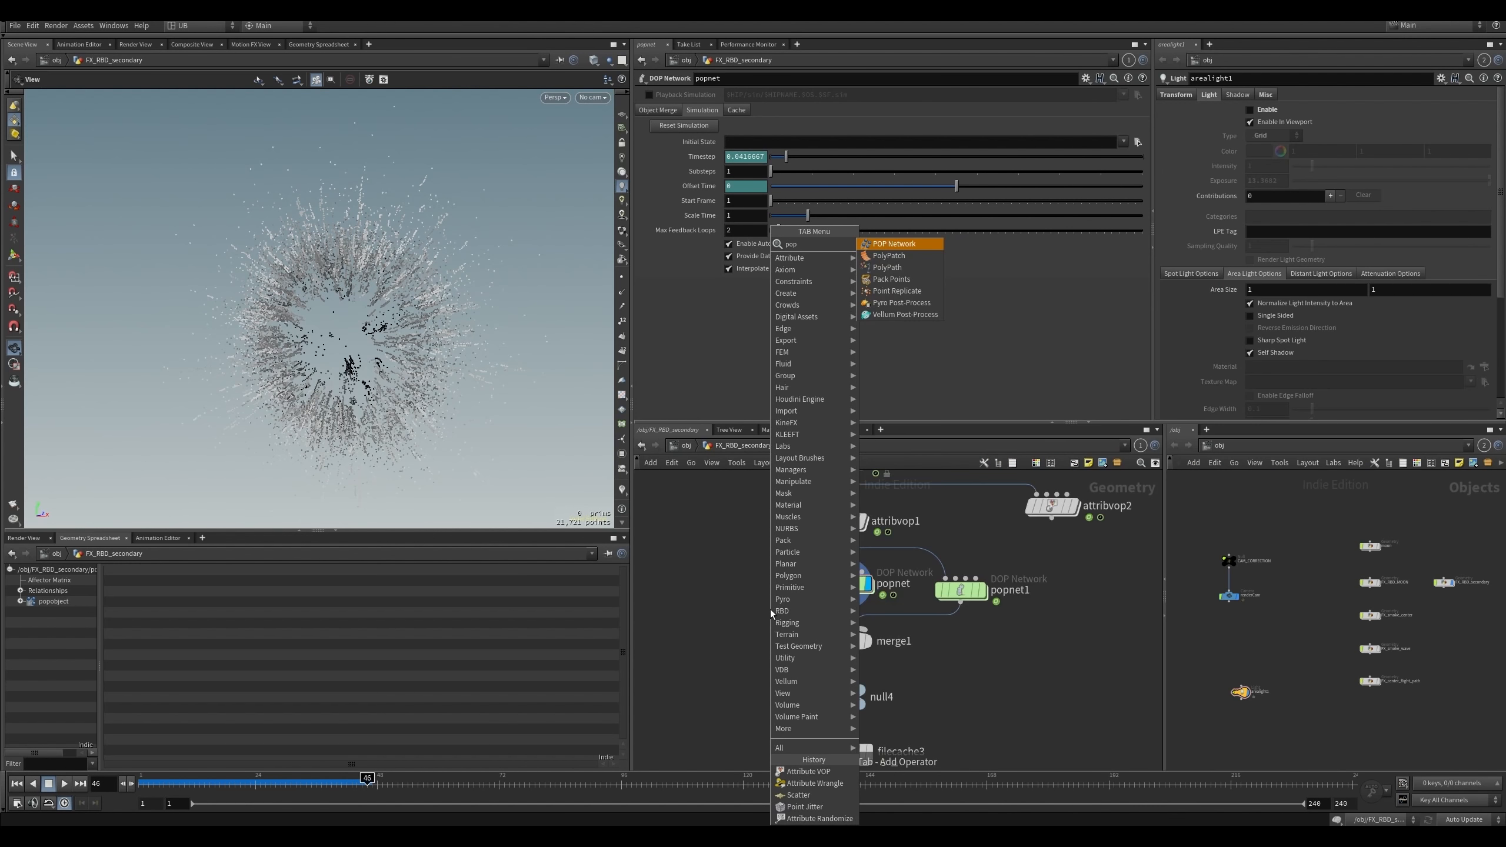
{"action": "key", "text": "Return"}
{"action": "left_click", "coordinate": [769, 610]}
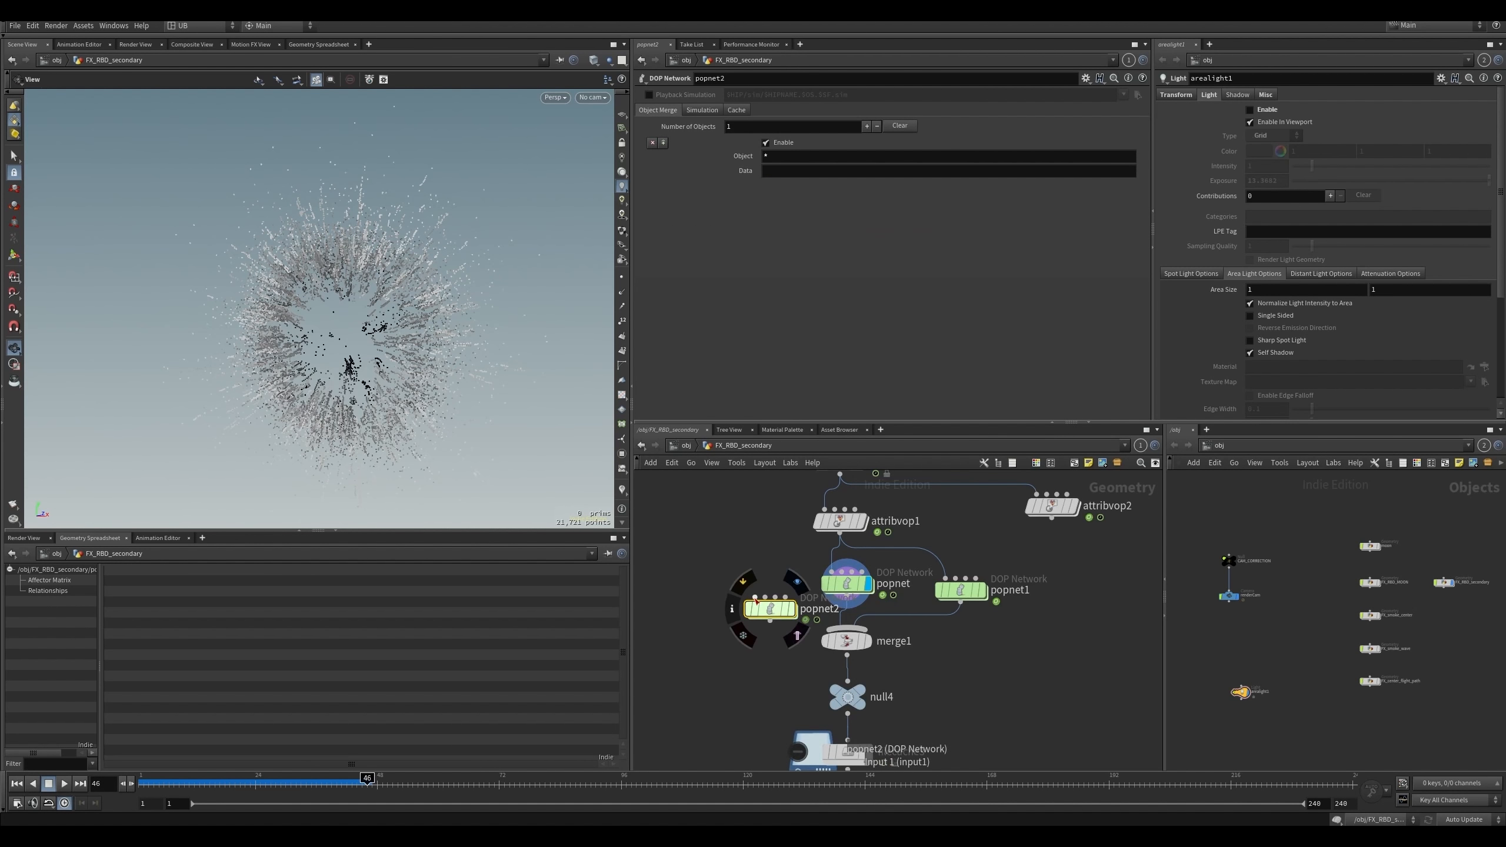
{"action": "left_click_drag", "start_coordinate": [754, 598], "coordinate": [710, 597]}
- Review the source and wrangle settings inside popnet, and shift popwrangle1, popforce1 and popdrag2 slightly down the chain
{"action": "double_click", "coordinate": [853, 583]}
{"action": "middle_click_drag", "start_coordinate": [821, 528], "coordinate": [808, 635]}
{"action": "left_click", "coordinate": [841, 524]}
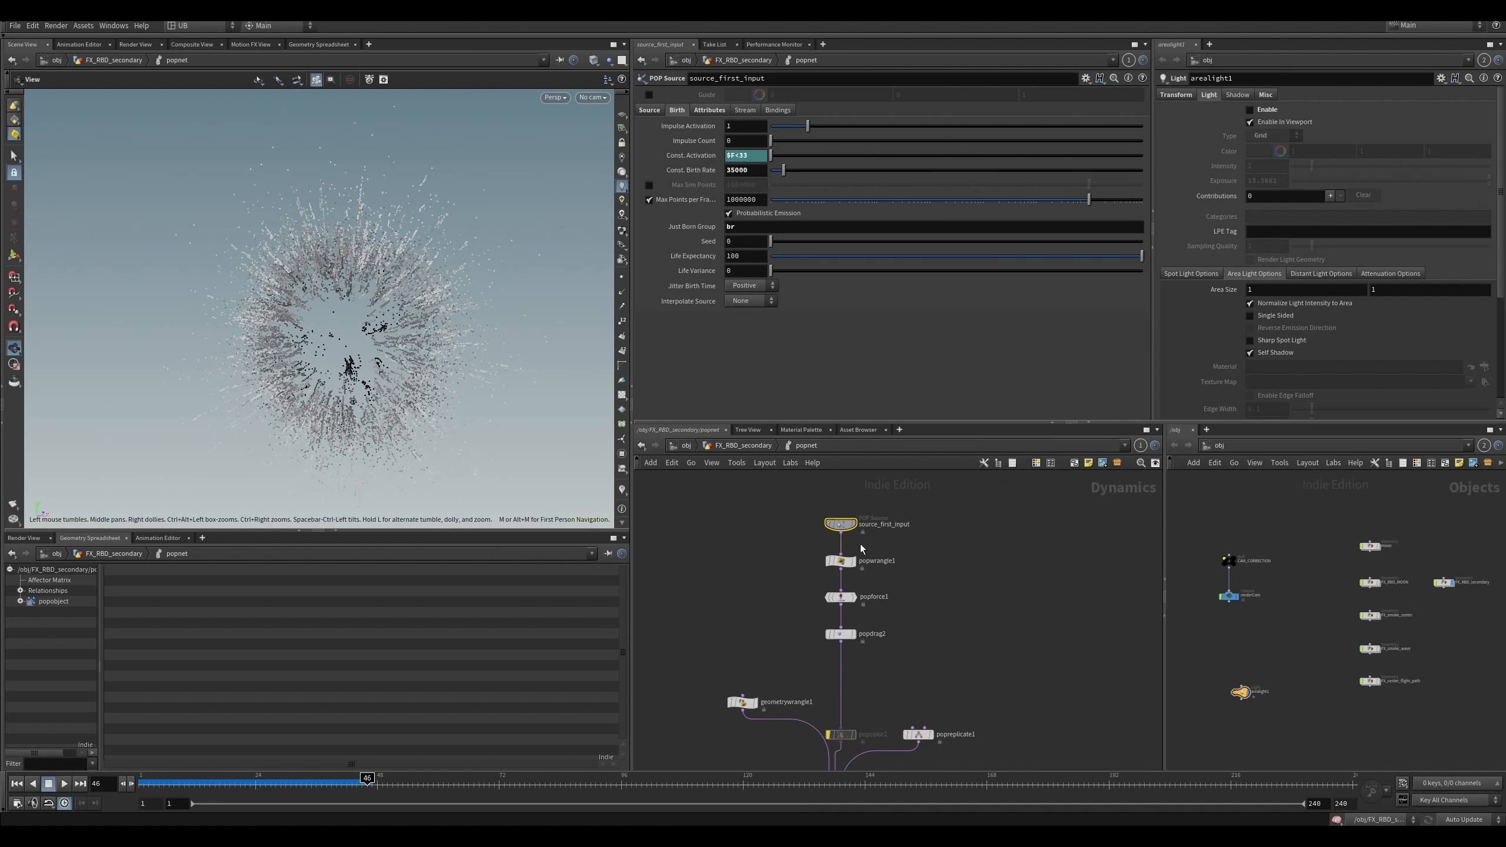
{"action": "left_click", "coordinate": [840, 561]}
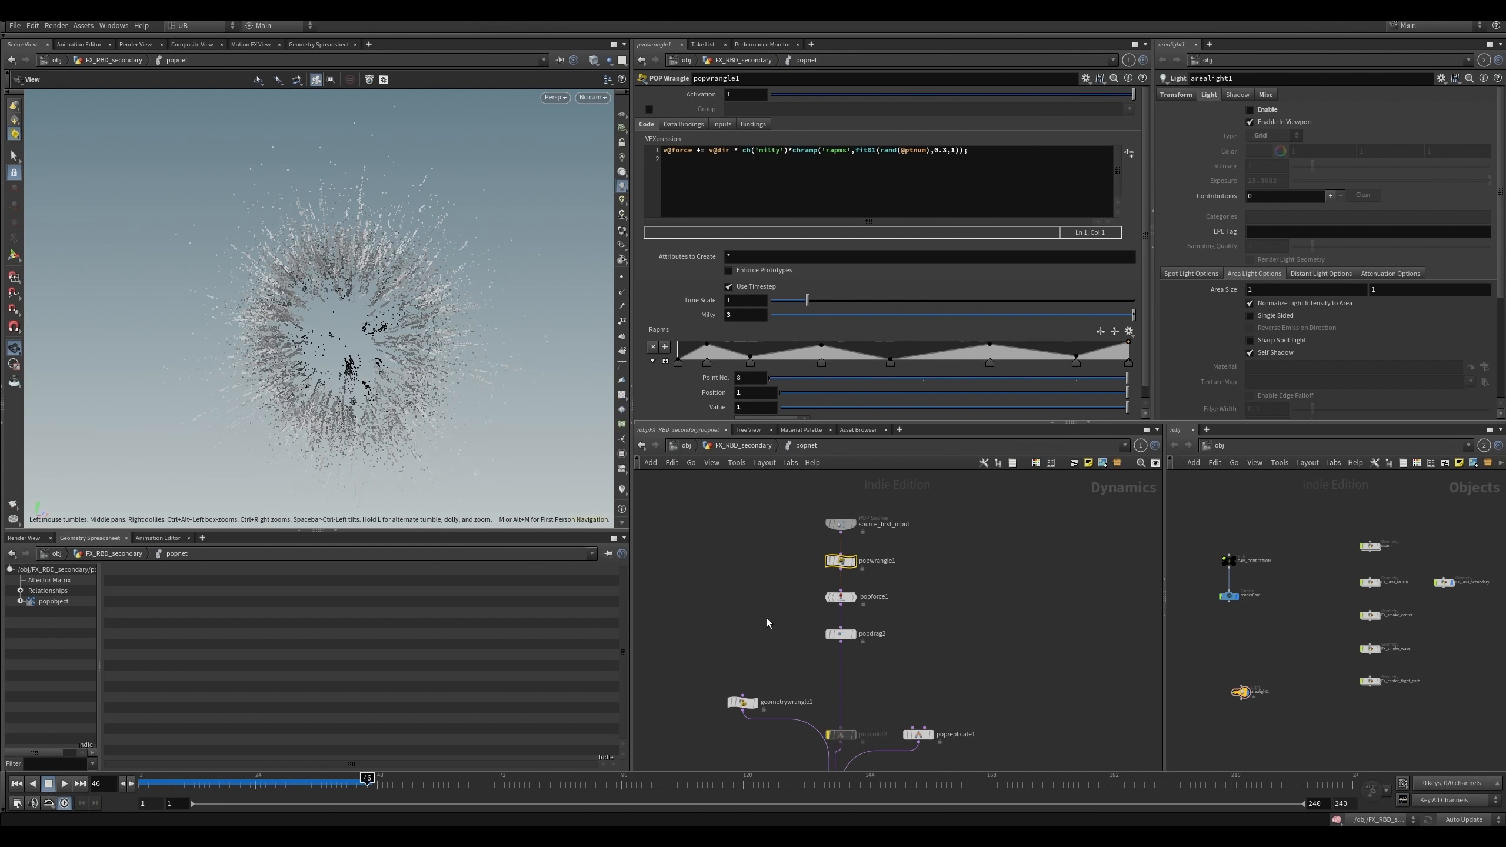
{"action": "left_click_drag", "start_coordinate": [916, 563], "coordinate": [813, 643]}
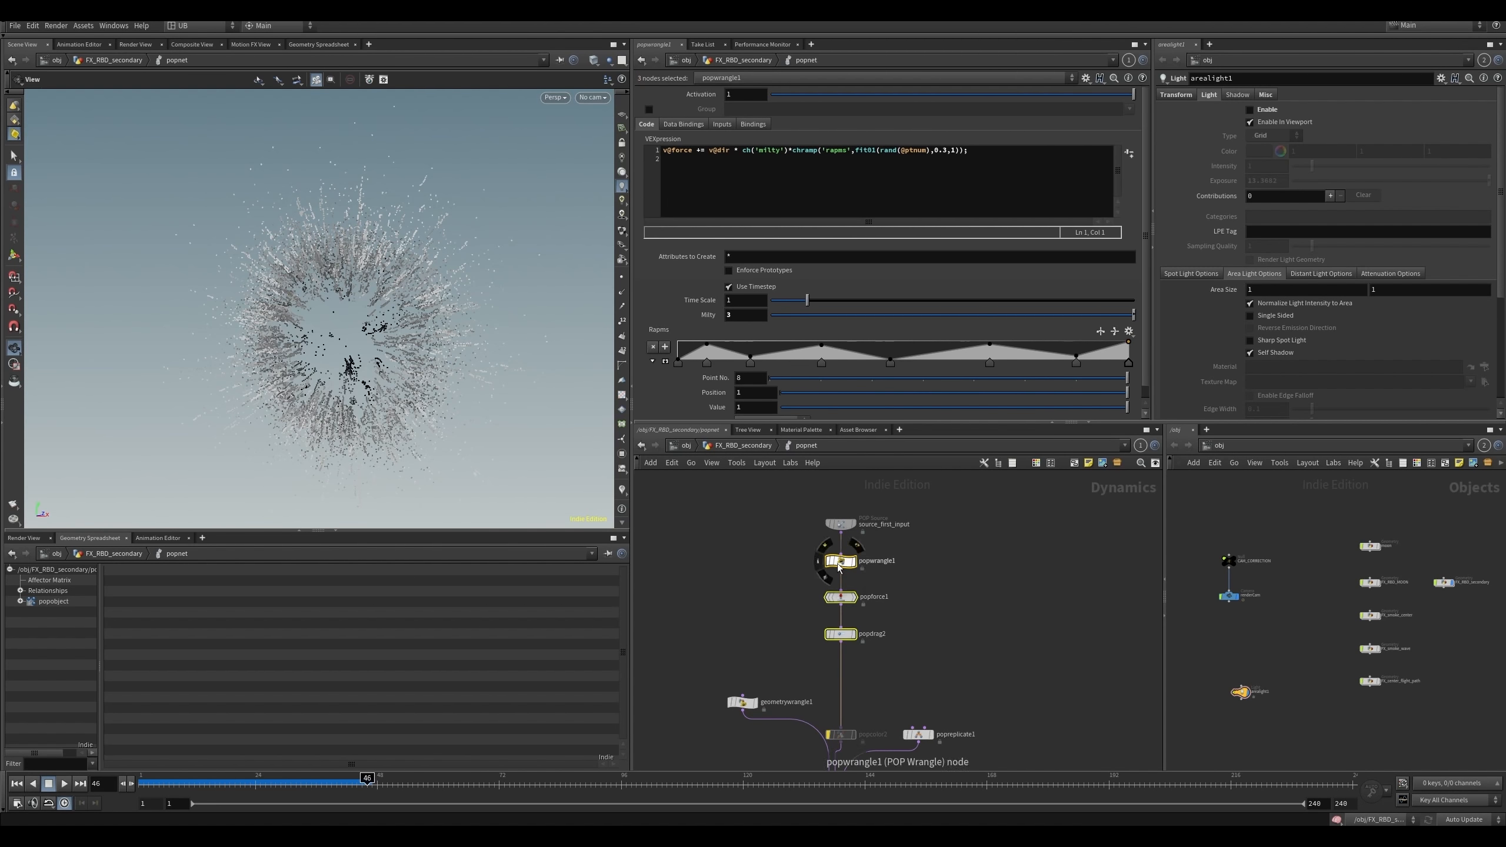
{"action": "left_click_drag", "start_coordinate": [840, 561], "coordinate": [841, 576]}
- Try a Milty value of 50 on popwrangle1 and replay the particle simulation from the first frame
{"action": "left_click_drag", "start_coordinate": [948, 558], "coordinate": [797, 583]}
{"action": "double_click", "coordinate": [735, 315]}
{"action": "type", "text": "50"}
{"action": "key", "text": "Return"}
{"action": "key", "text": "ctrl+Up"}
{"action": "key", "text": "Up"}
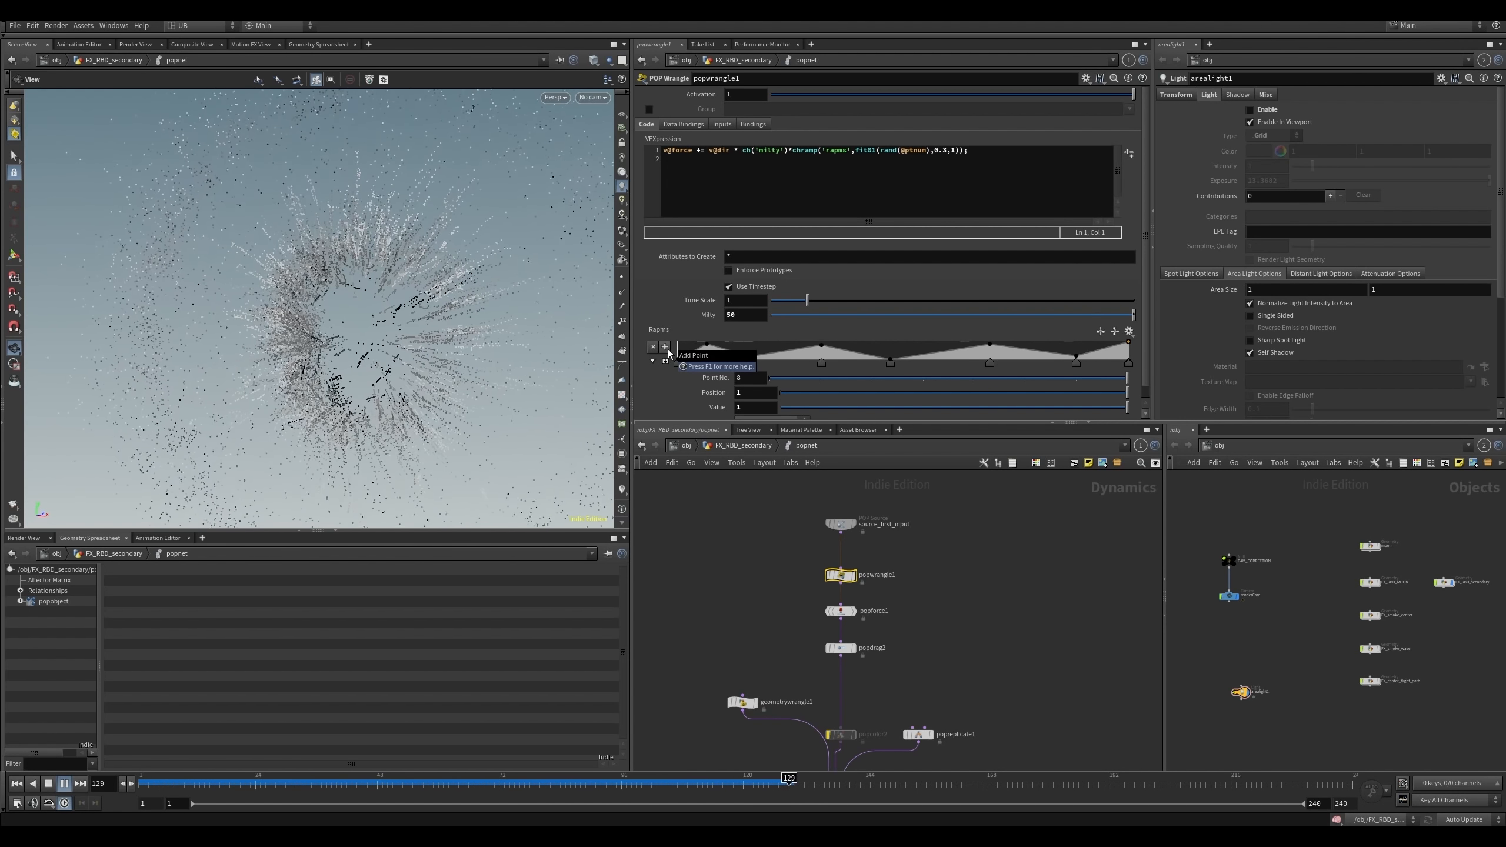
{"action": "key", "text": "ctrl+Up"}
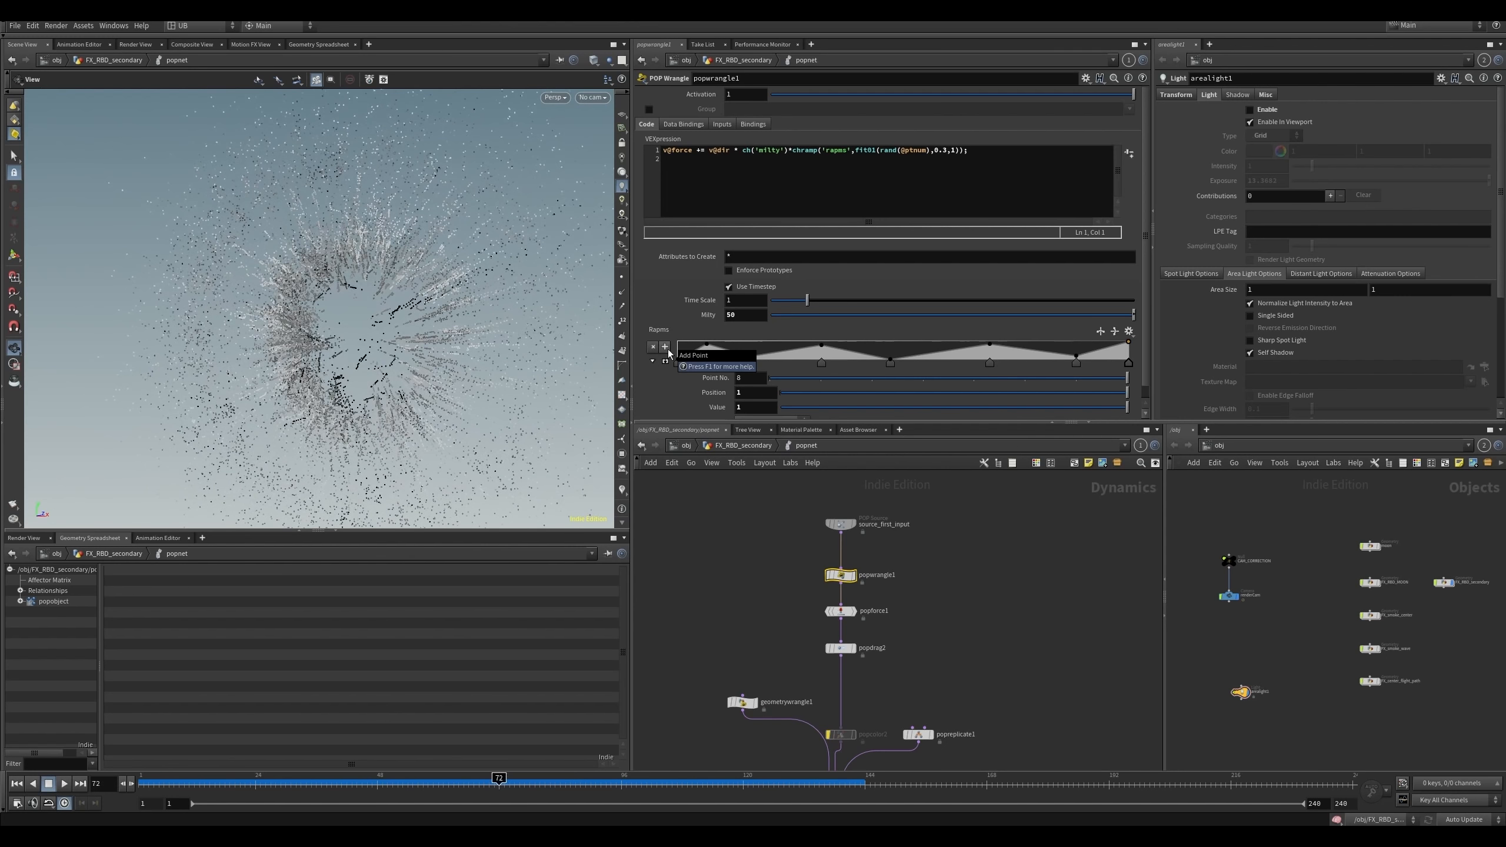
{"action": "key", "text": "ctrl+Up"}
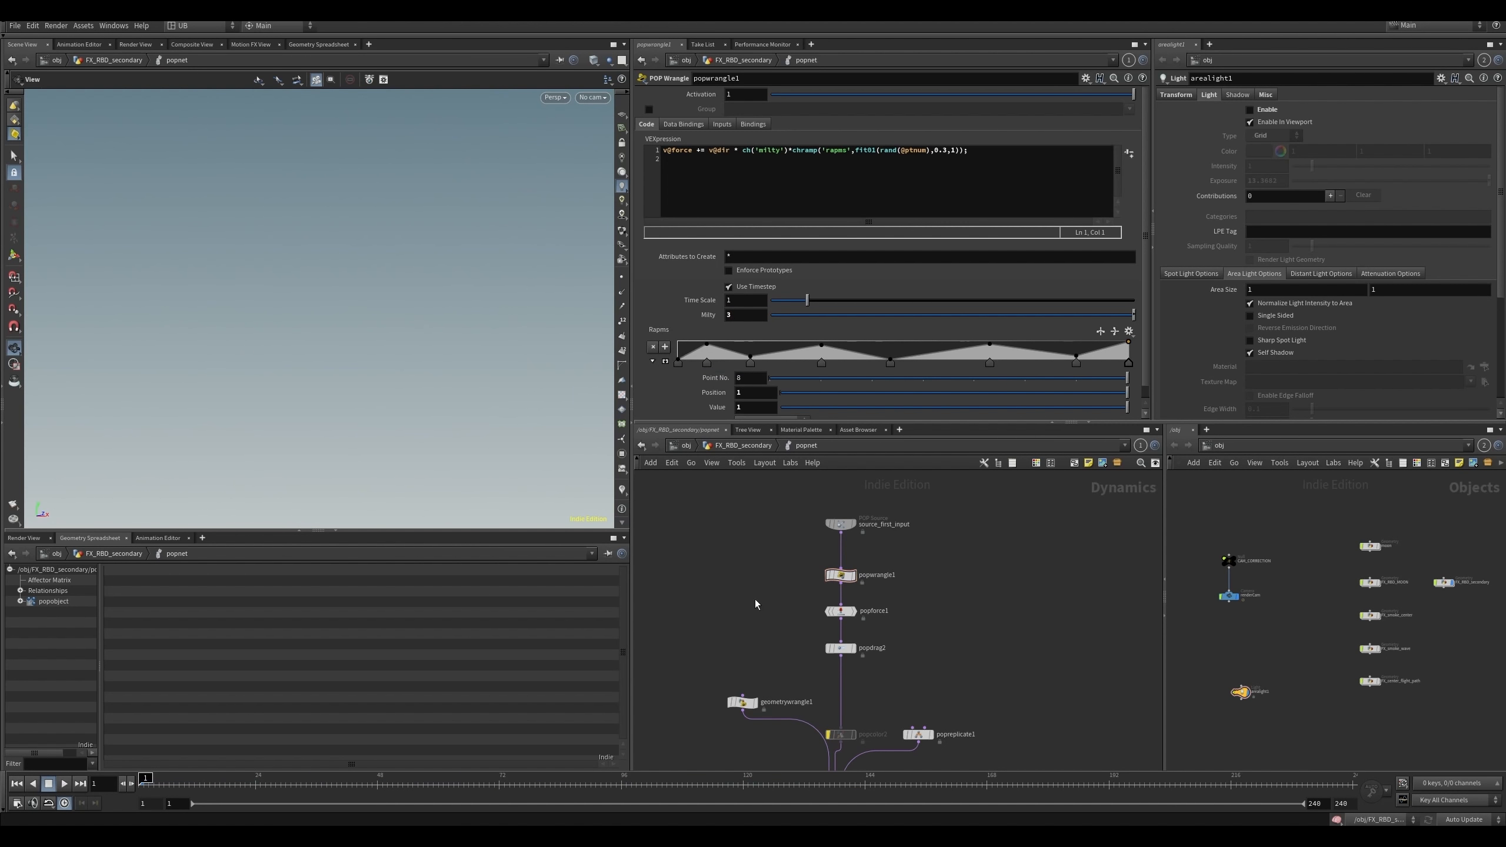
- Review the air resistance expressions in popdrag2 and geometrywrangle1 inside popnet, and shift geometrywrangle1 slightly away from the main chain
{"action": "scroll", "coordinate": [792, 602], "scroll_direction": "up", "scroll_amount": 3}
{"action": "left_click", "coordinate": [854, 613]}
{"action": "middle_click_drag", "start_coordinate": [789, 619], "coordinate": [774, 564]}
{"action": "left_click", "coordinate": [849, 607]}
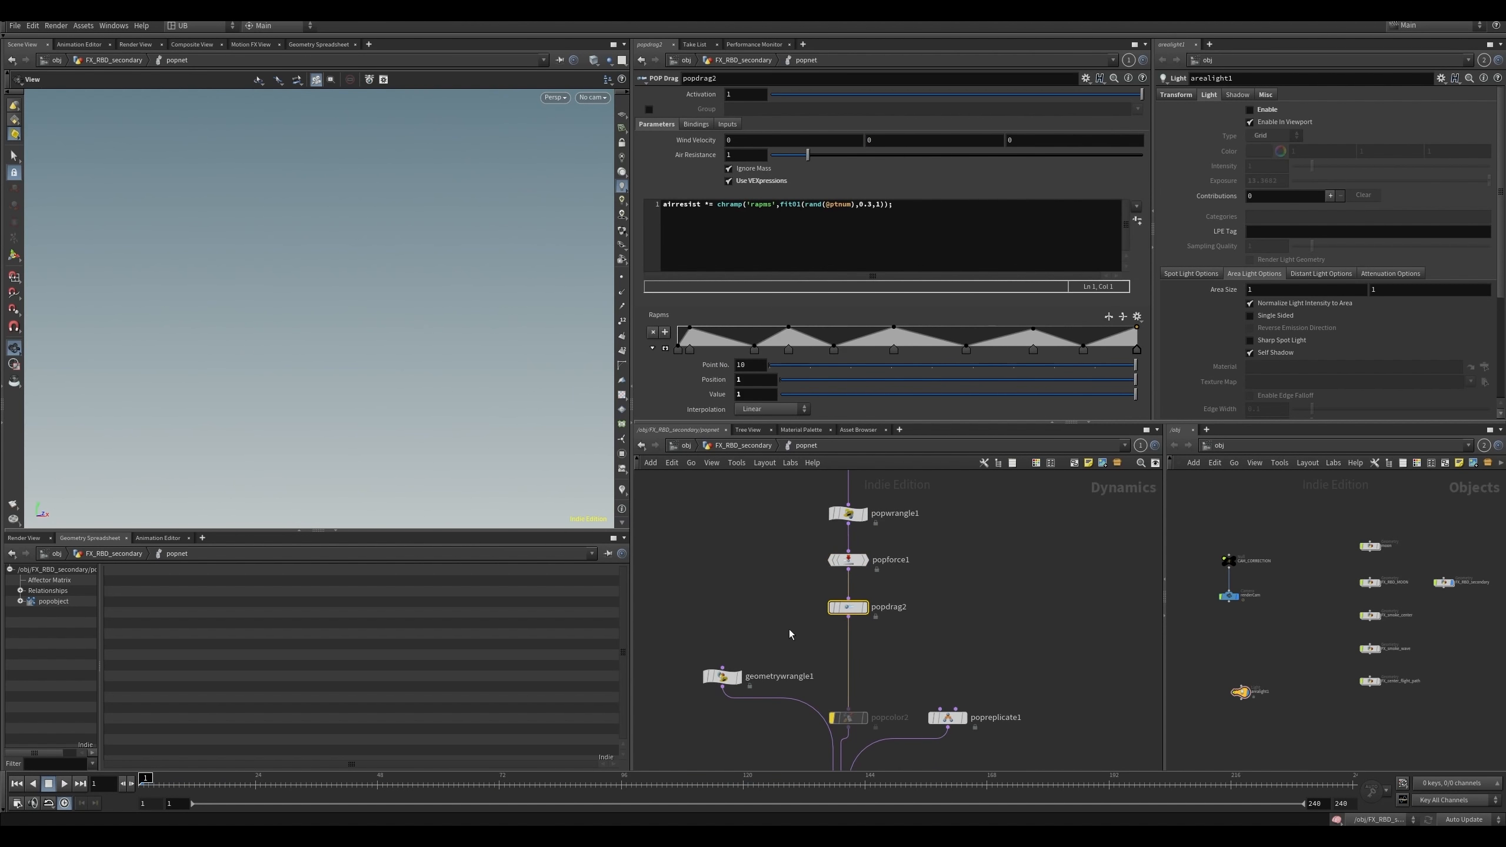
{"action": "triple_click", "coordinate": [948, 223]}
{"action": "left_click", "coordinate": [741, 675]}
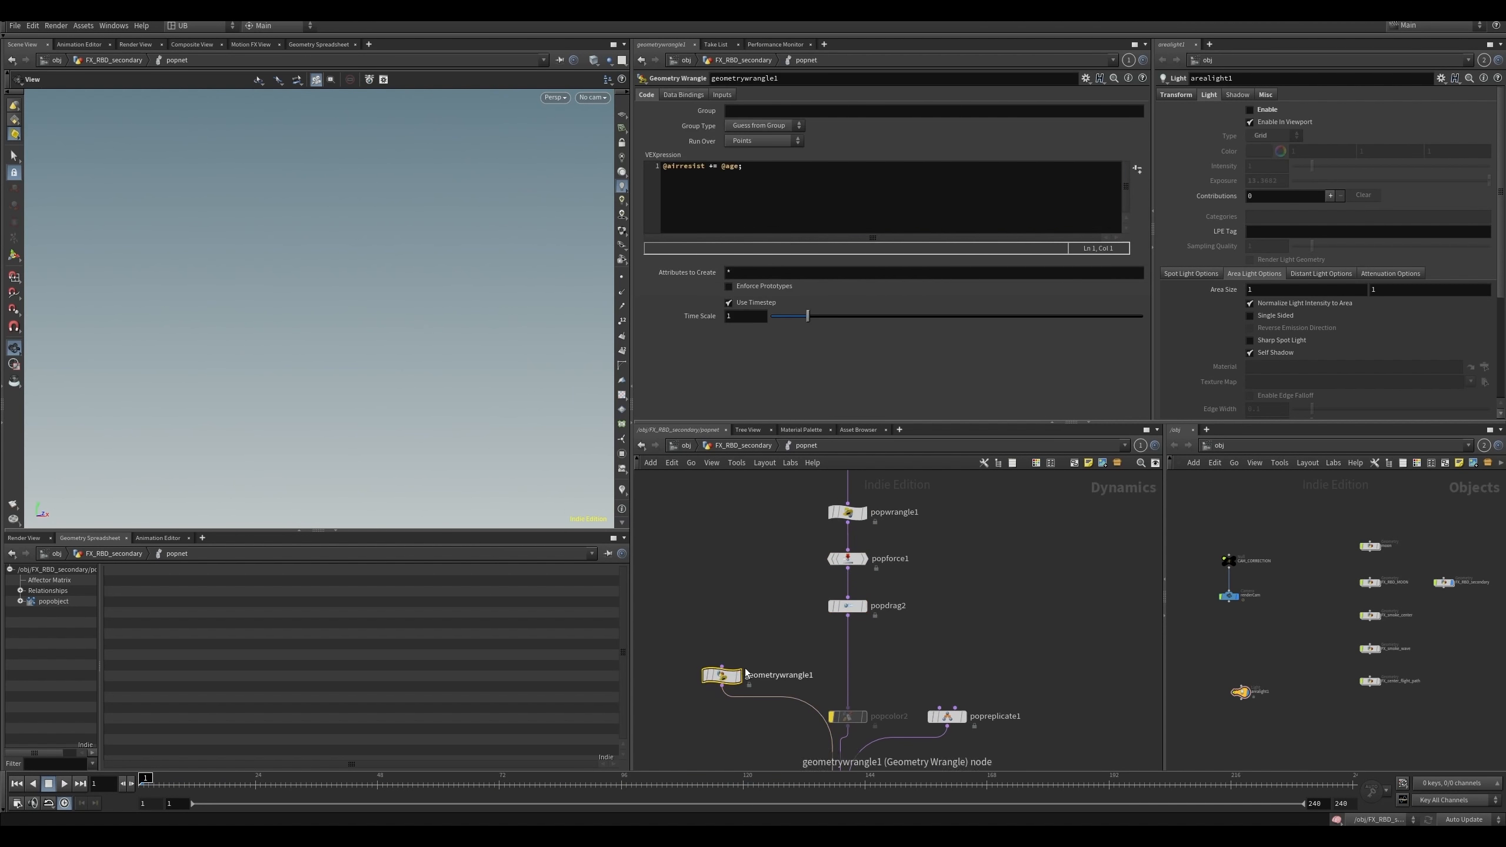
{"action": "middle_click_drag", "start_coordinate": [743, 654], "coordinate": [743, 584]}
{"action": "left_click_drag", "start_coordinate": [723, 605], "coordinate": [708, 612]}
{"action": "left_click_drag", "start_coordinate": [746, 167], "coordinate": [662, 167]}
{"action": "left_click", "coordinate": [719, 553]}
- Play popnet's particle simulation to around frame 143 and return to the first frame
{"action": "key", "text": "Up"}
{"action": "key", "text": "Up"}
{"action": "left_click_drag", "start_coordinate": [362, 362], "coordinate": [395, 369]}
{"action": "key", "text": "Escape"}
{"action": "key", "text": "Up"}
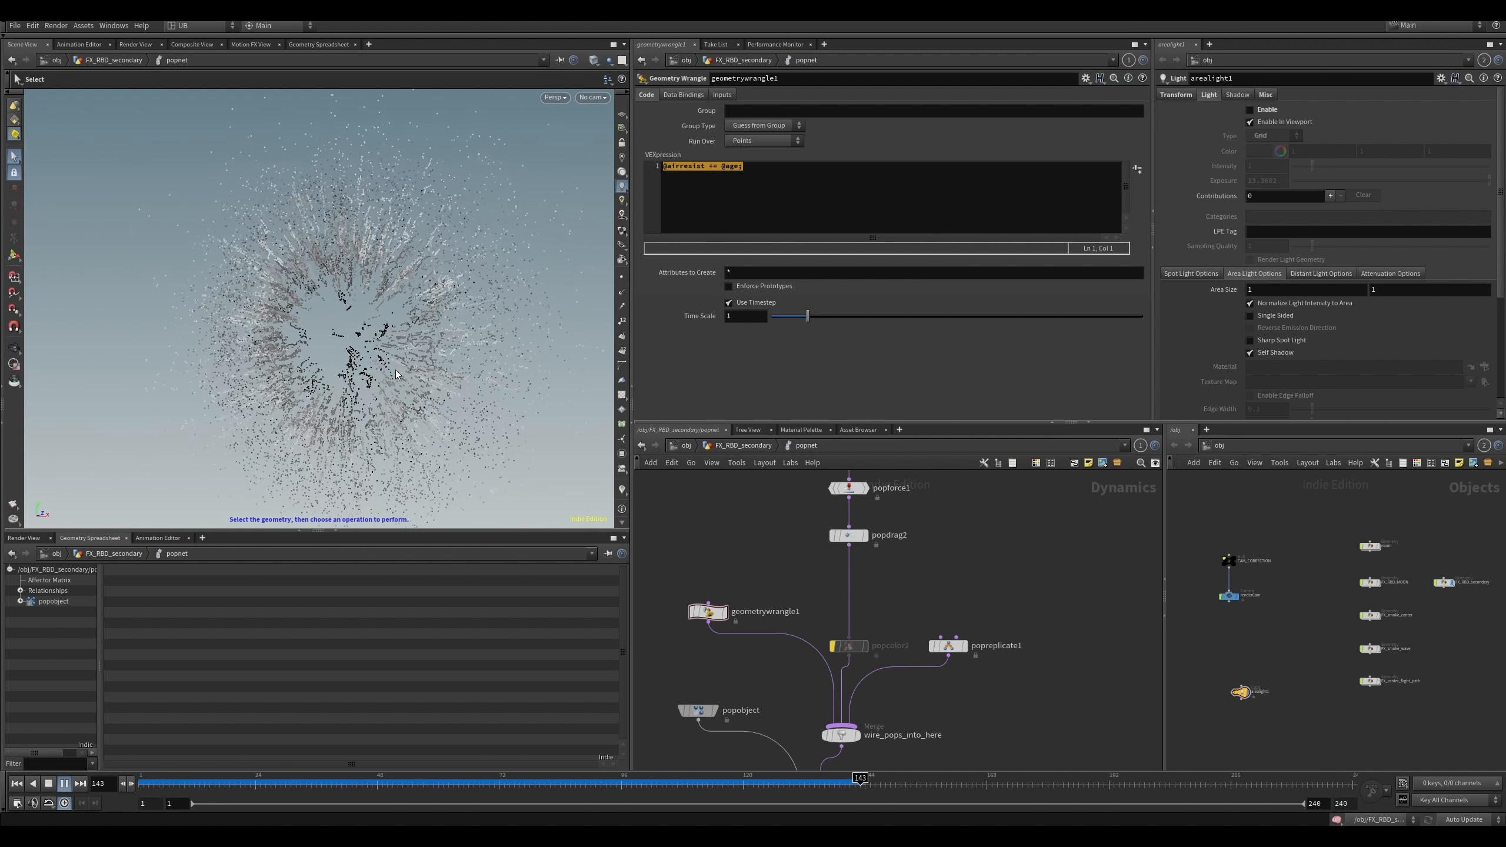
{"action": "key", "text": "ctrl+Up"}
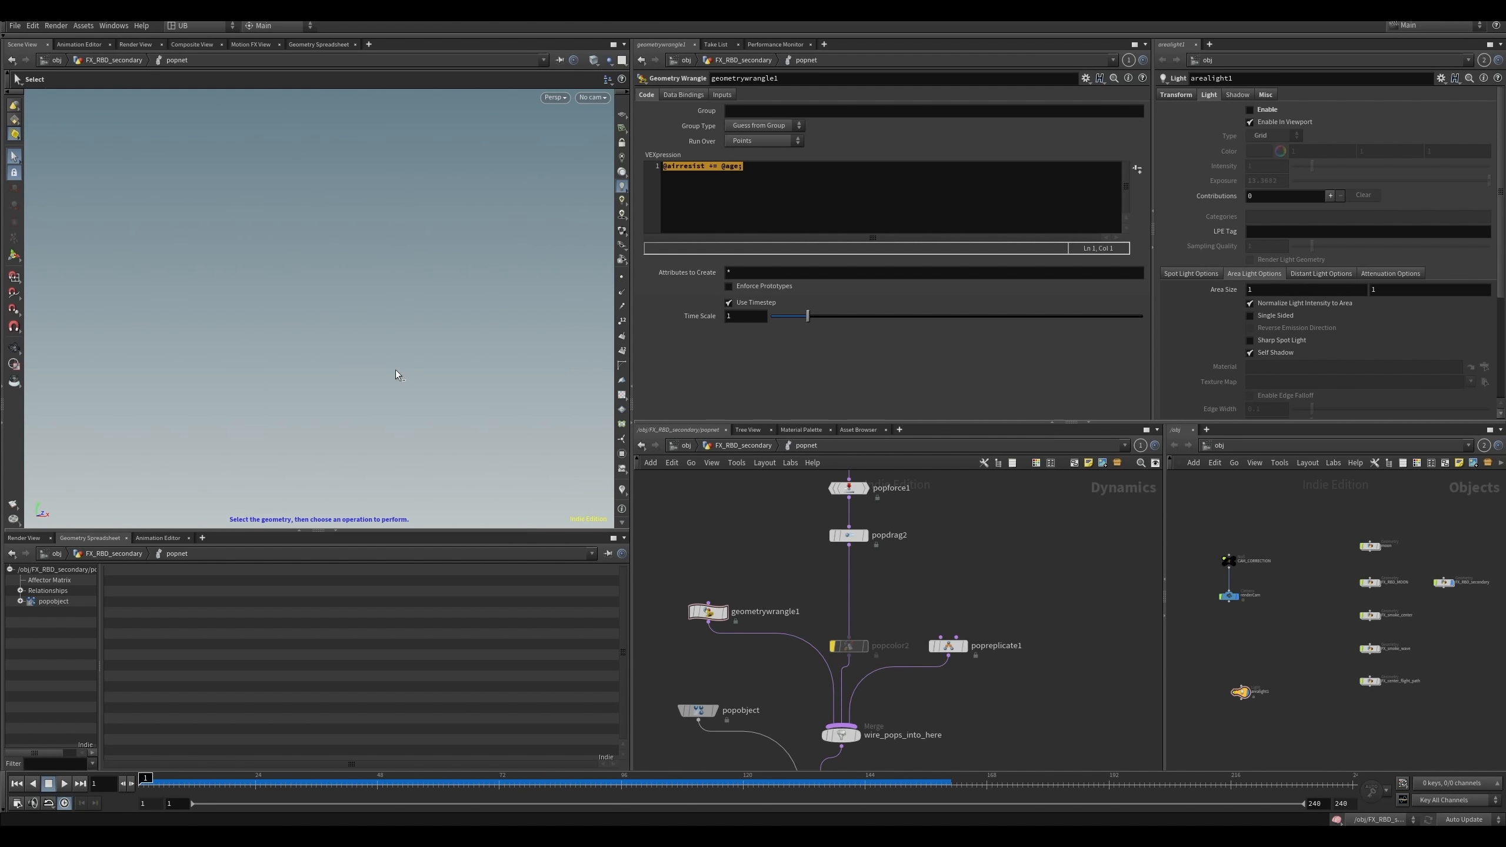
- Go inside popnet2 and spread its nodes out, placing source_first_input well above wire_pops_into_here and popobject off to the side
{"action": "key", "text": "u"}
{"action": "left_click", "coordinate": [758, 562]}
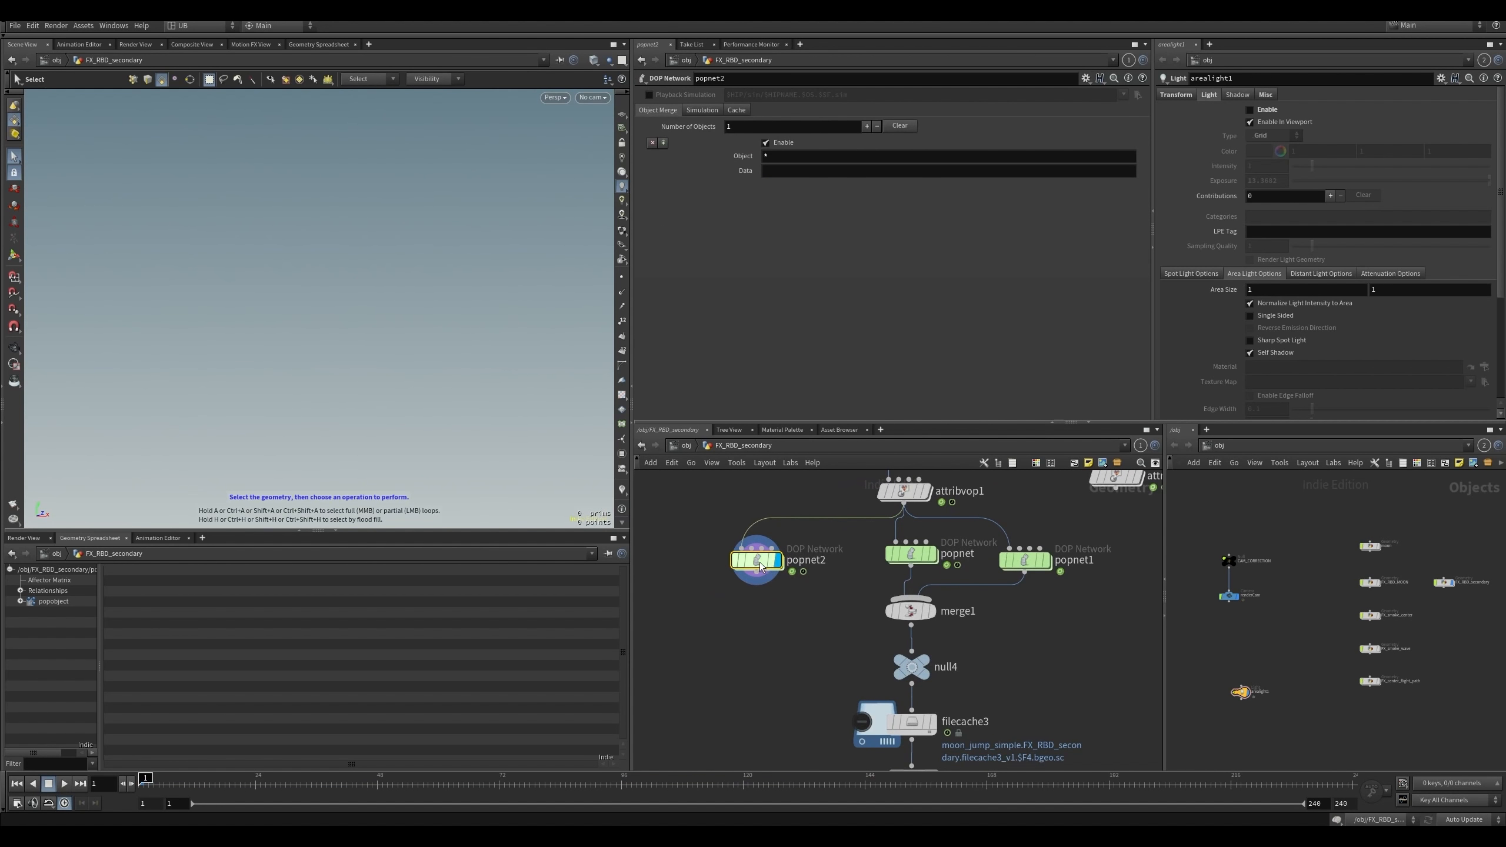
{"action": "double_click", "coordinate": [759, 563]}
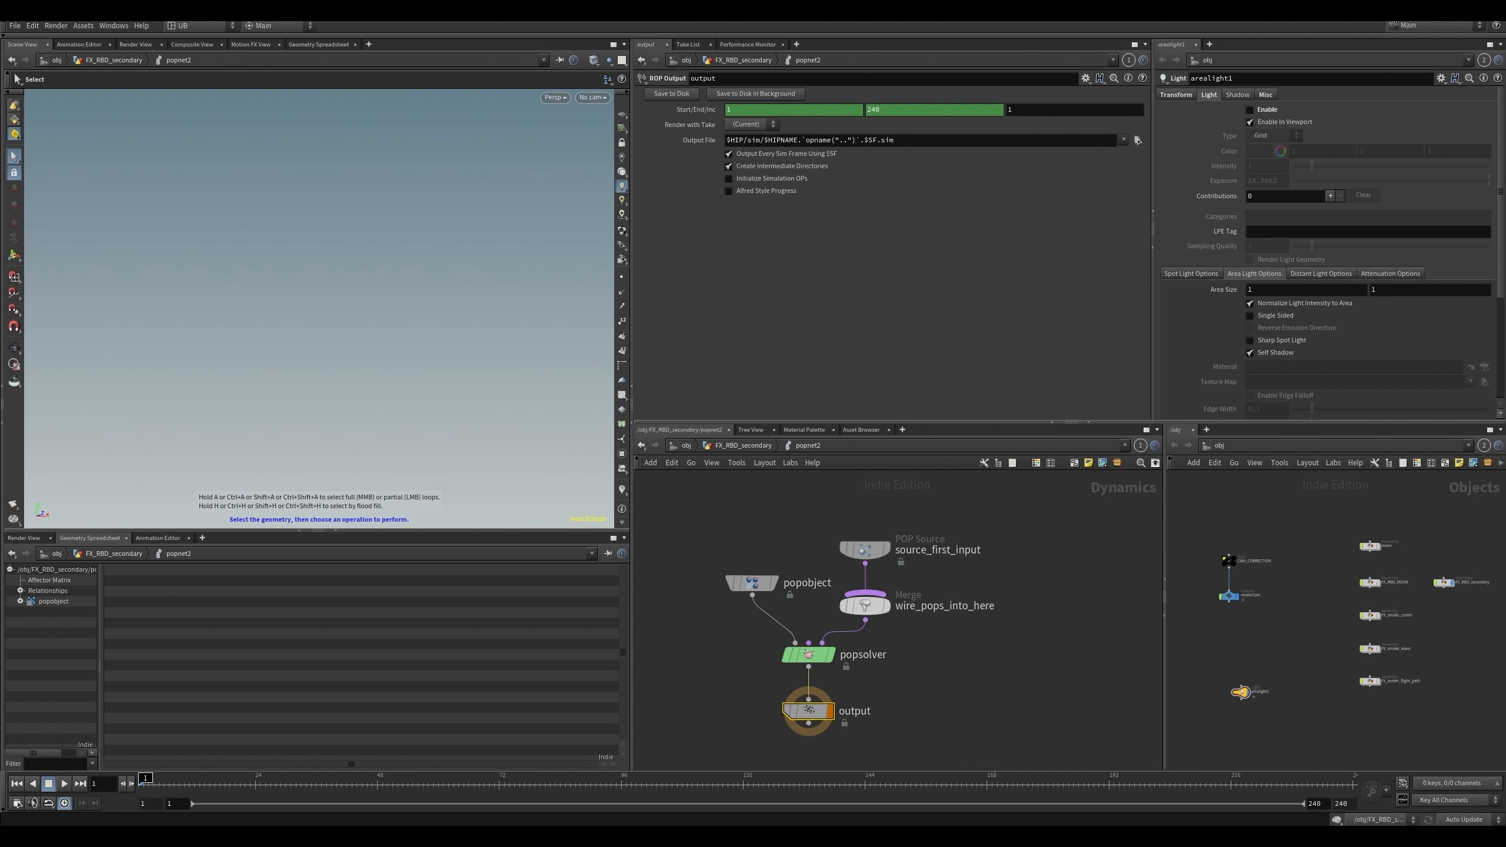
{"action": "key", "text": "ctrl+z"}
{"action": "key", "text": "ctrl+z"}
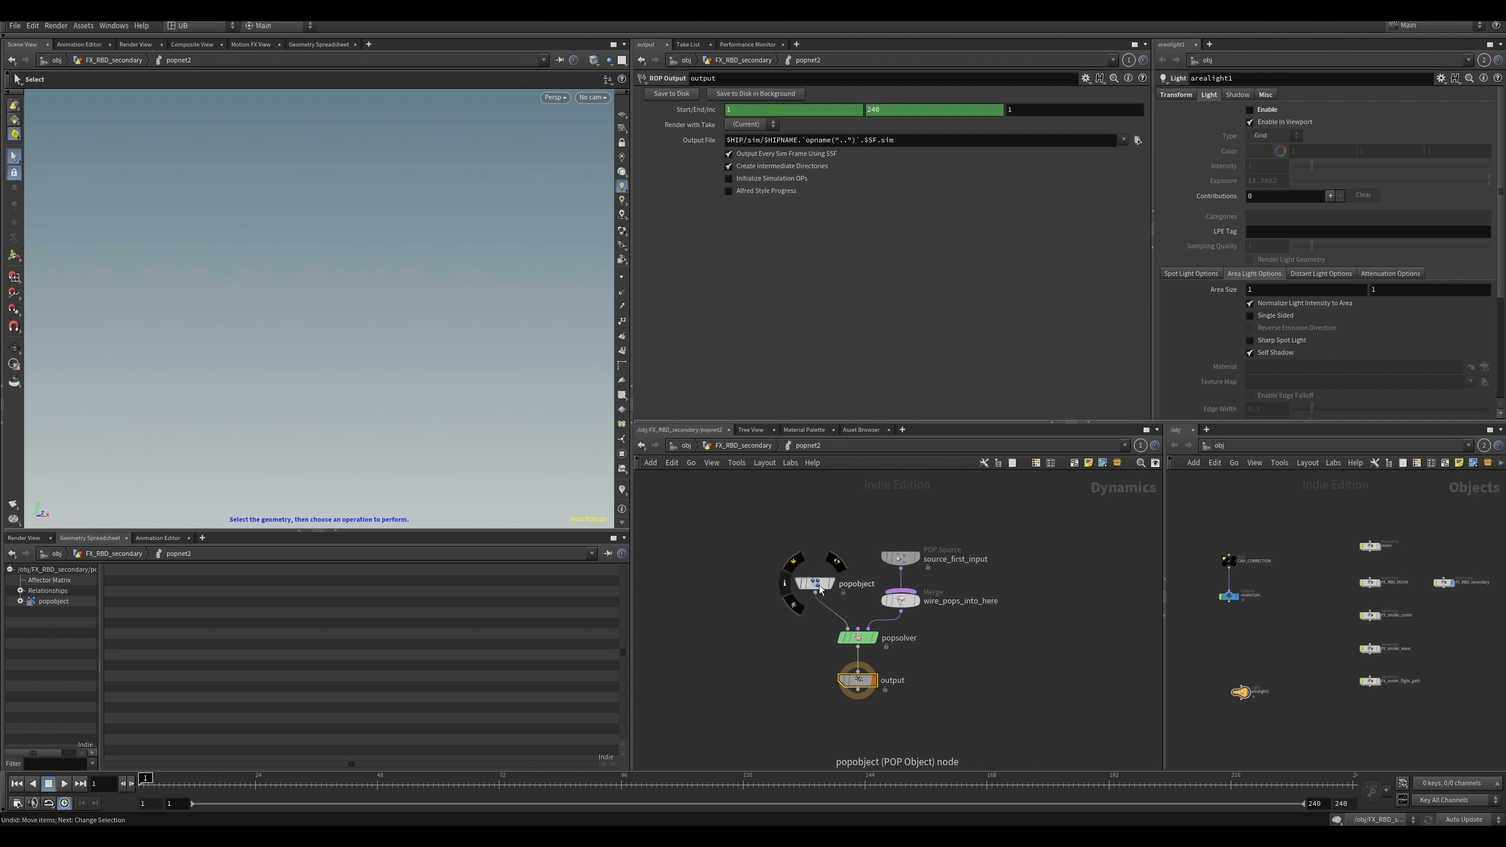
{"action": "middle_click_drag", "start_coordinate": [838, 562], "coordinate": [825, 693]}
{"action": "left_click_drag", "start_coordinate": [886, 690], "coordinate": [880, 500]}
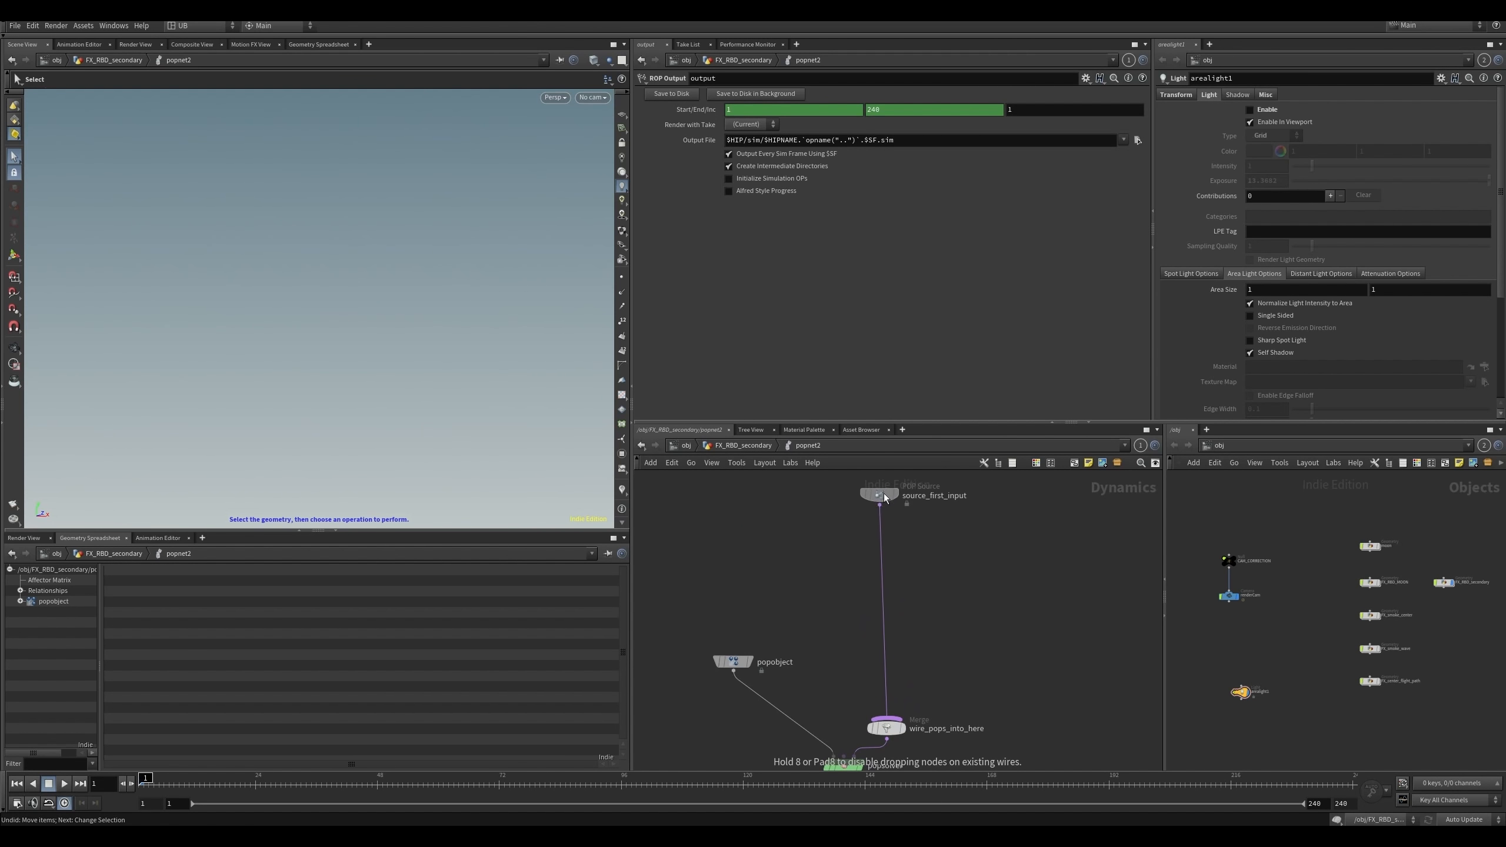
{"action": "left_click_drag", "start_coordinate": [736, 664], "coordinate": [698, 676]}
{"action": "left_click_drag", "start_coordinate": [888, 502], "coordinate": [894, 501]}
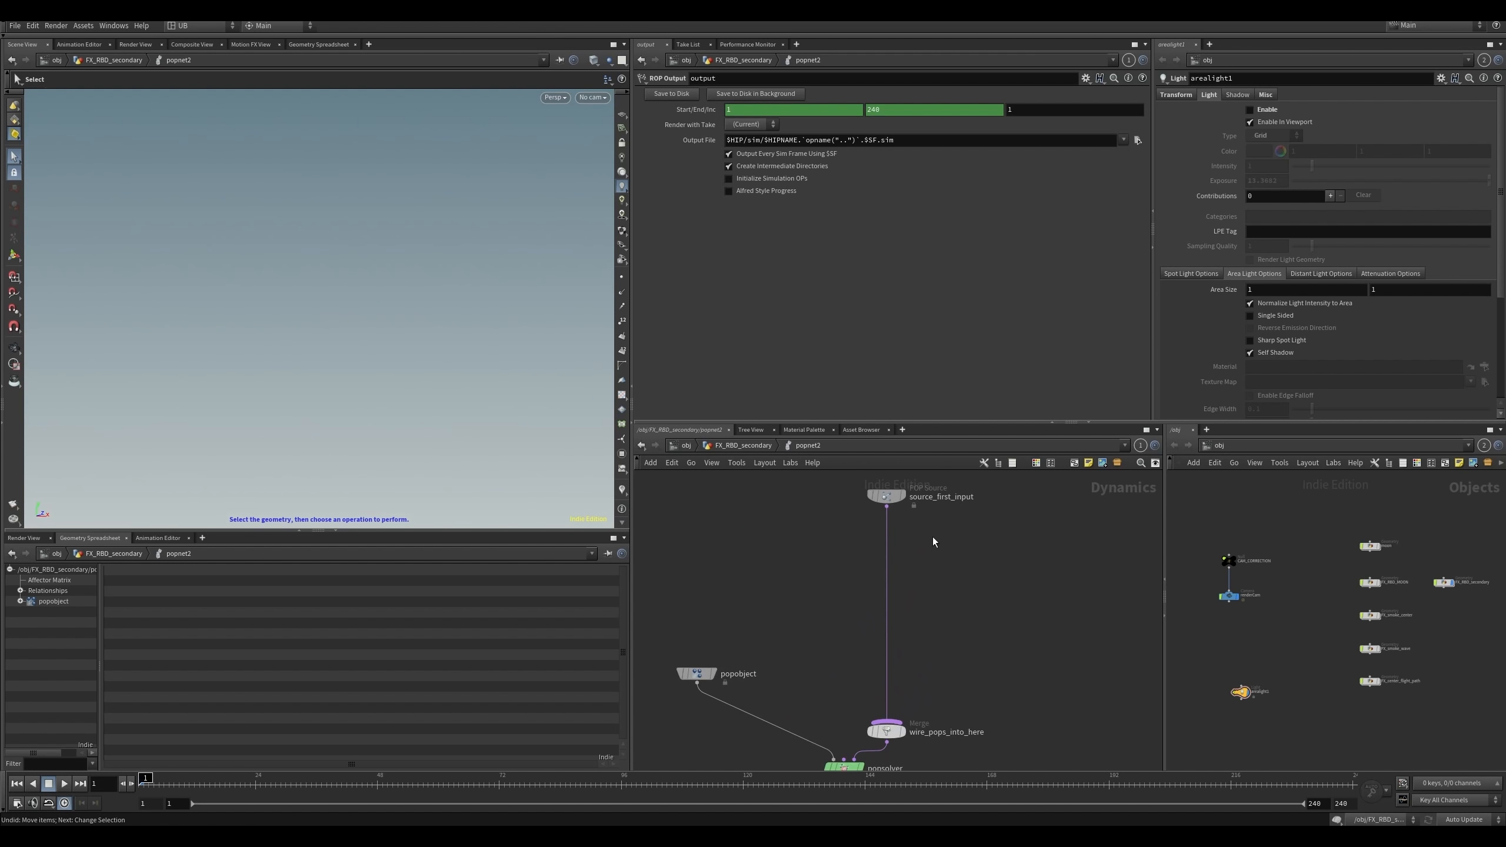
- Set the Emission Type of source_first_input in popnet2 to Points
{"action": "middle_click_drag", "start_coordinate": [934, 542], "coordinate": [925, 593]}
{"action": "left_click_drag", "start_coordinate": [806, 542], "coordinate": [900, 596]}
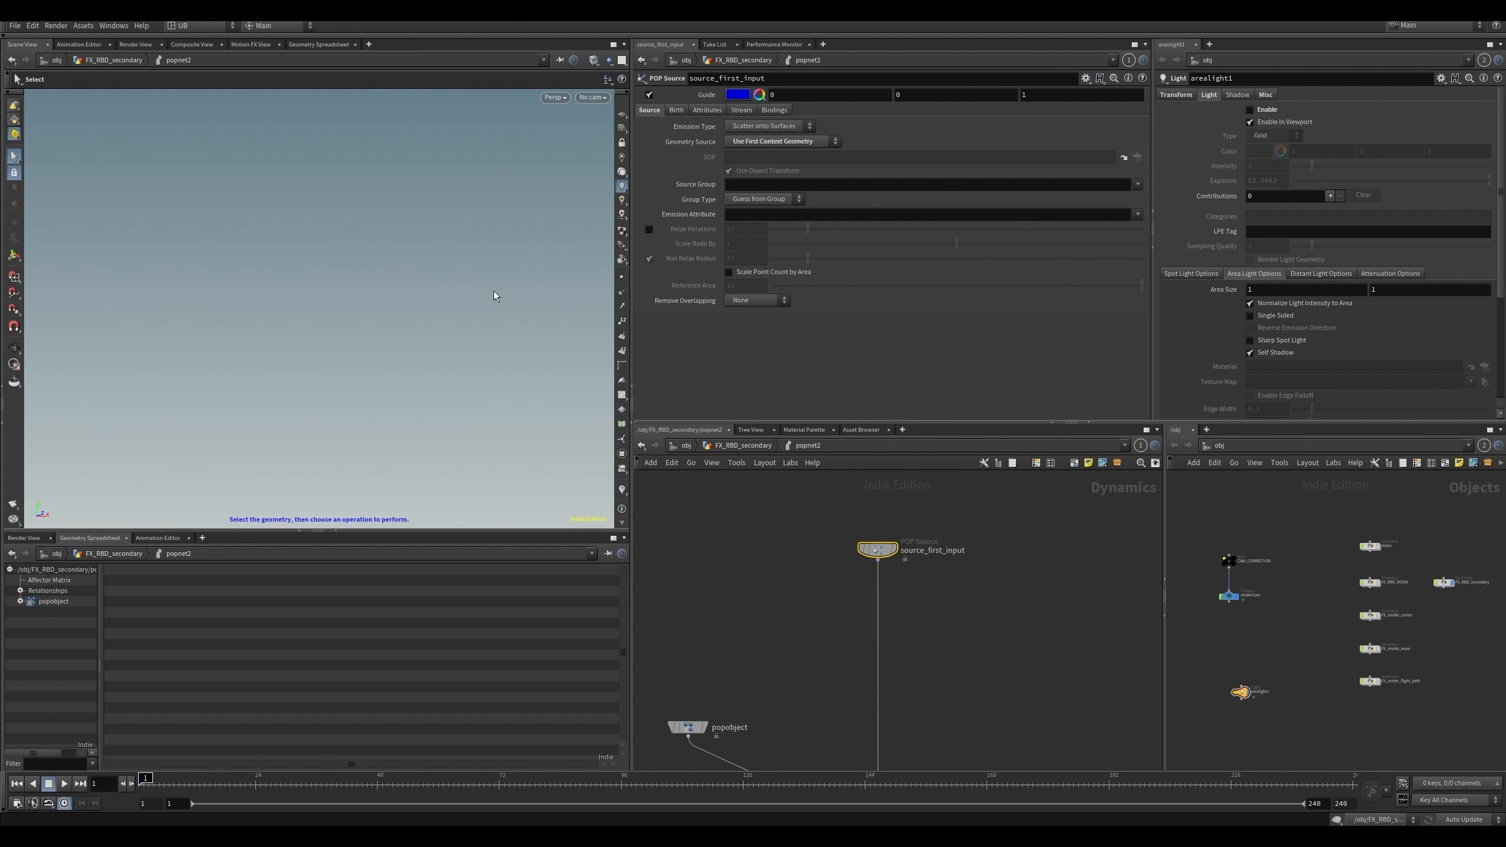
{"action": "key", "text": "Up"}
{"action": "left_click", "coordinate": [768, 125]}
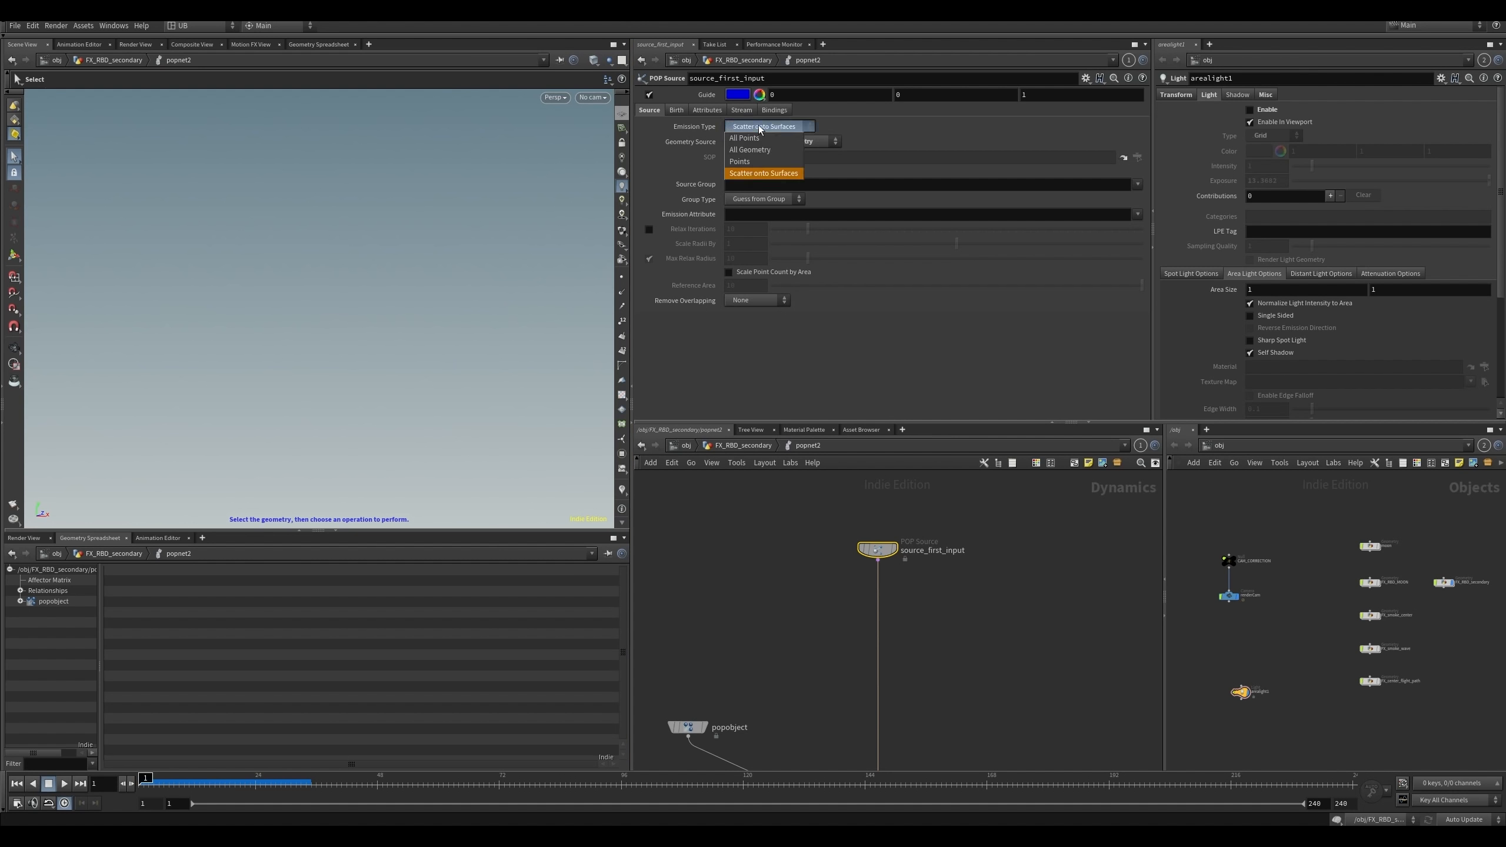
{"action": "left_click", "coordinate": [755, 162]}
- Play popnet2's particle simulation and replay the early emission from around frame 23
{"action": "key", "text": "Up"}
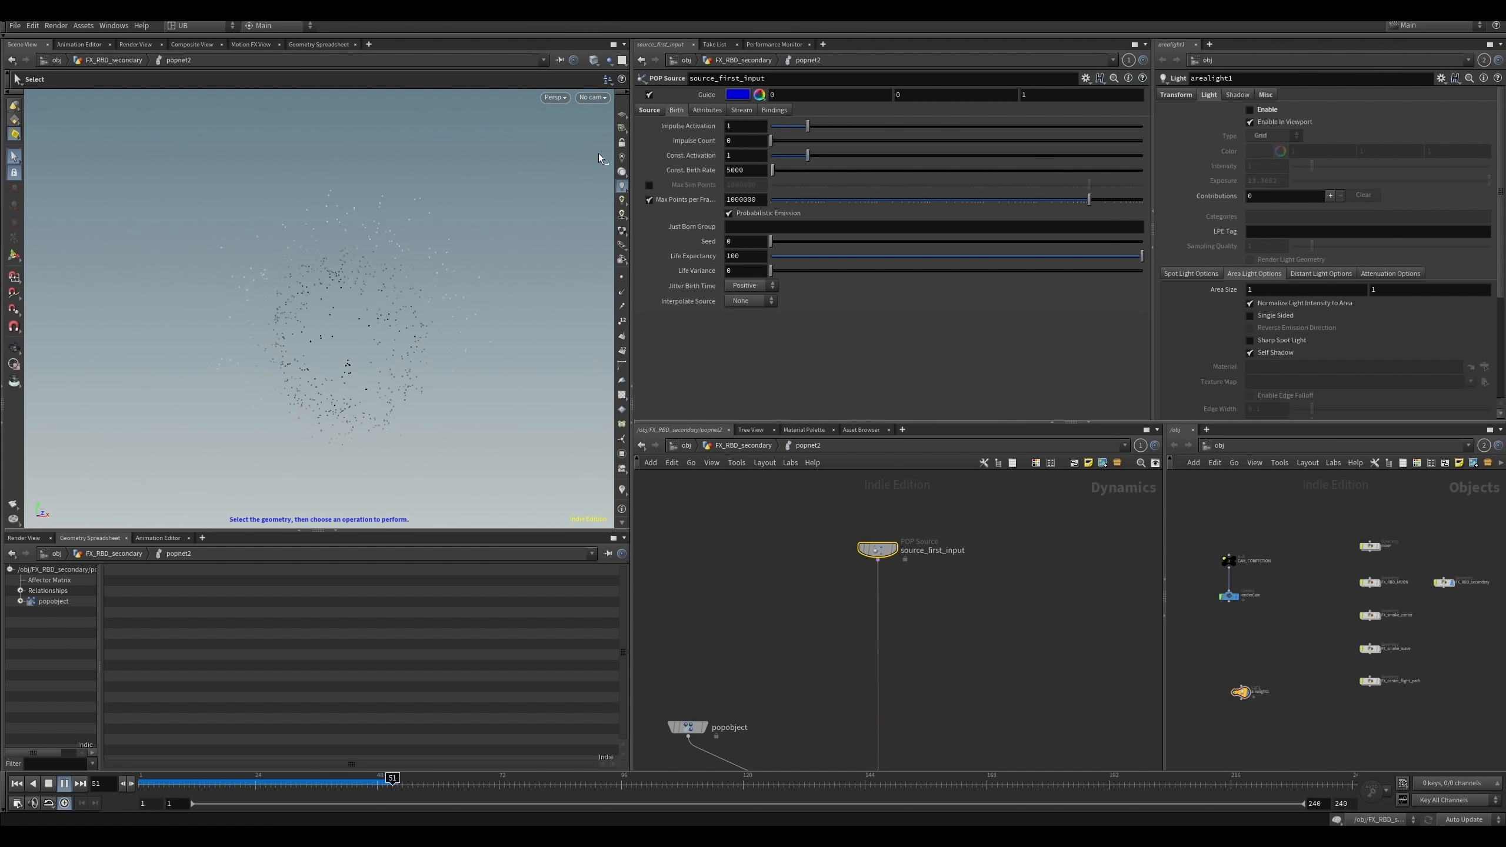
{"action": "key", "text": "Up"}
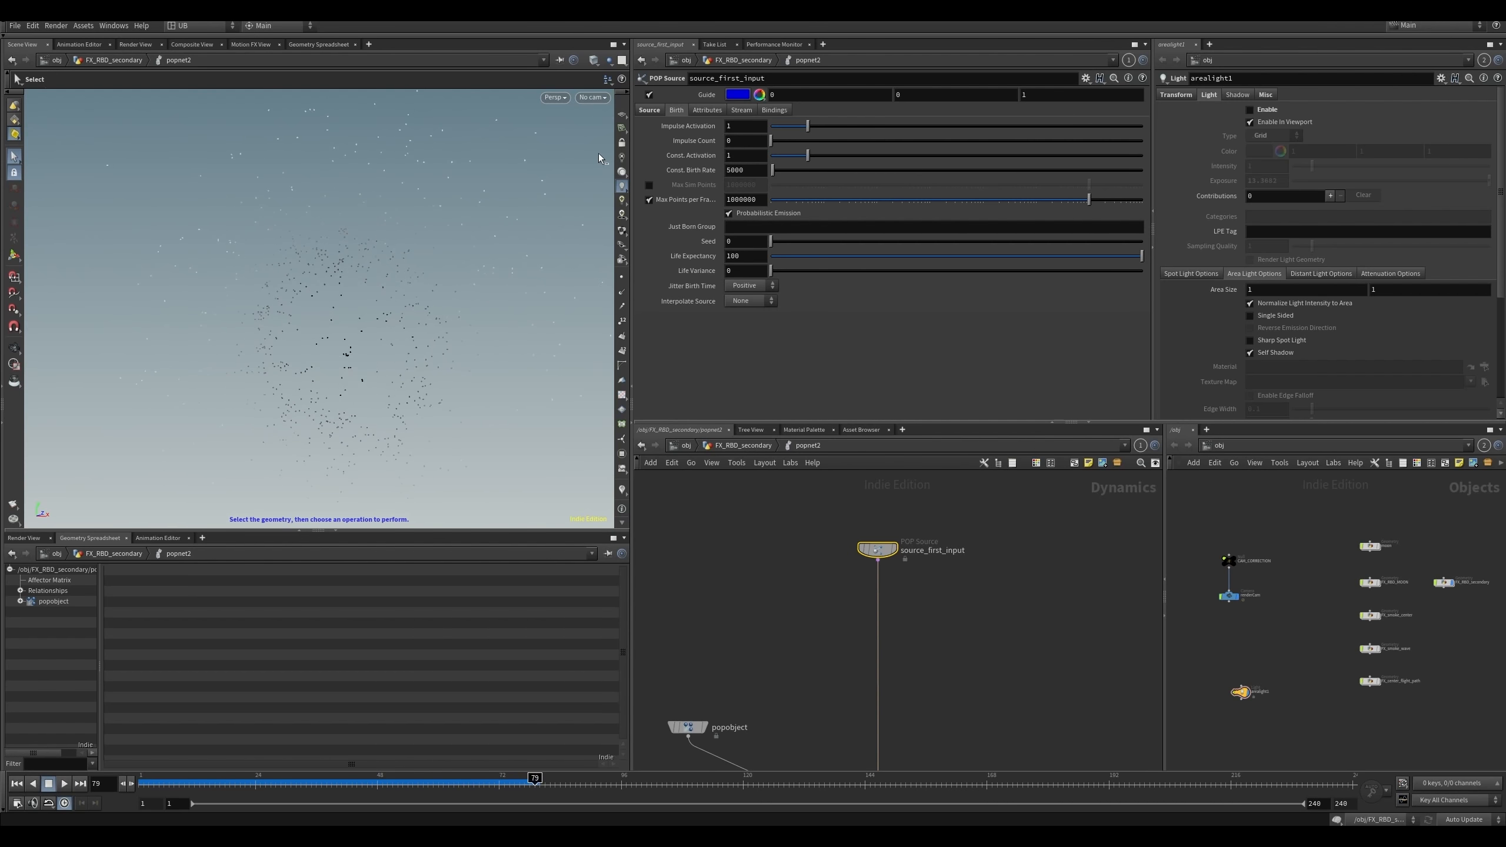
{"action": "left_click", "coordinate": [289, 781]}
{"action": "key", "text": "Up"}
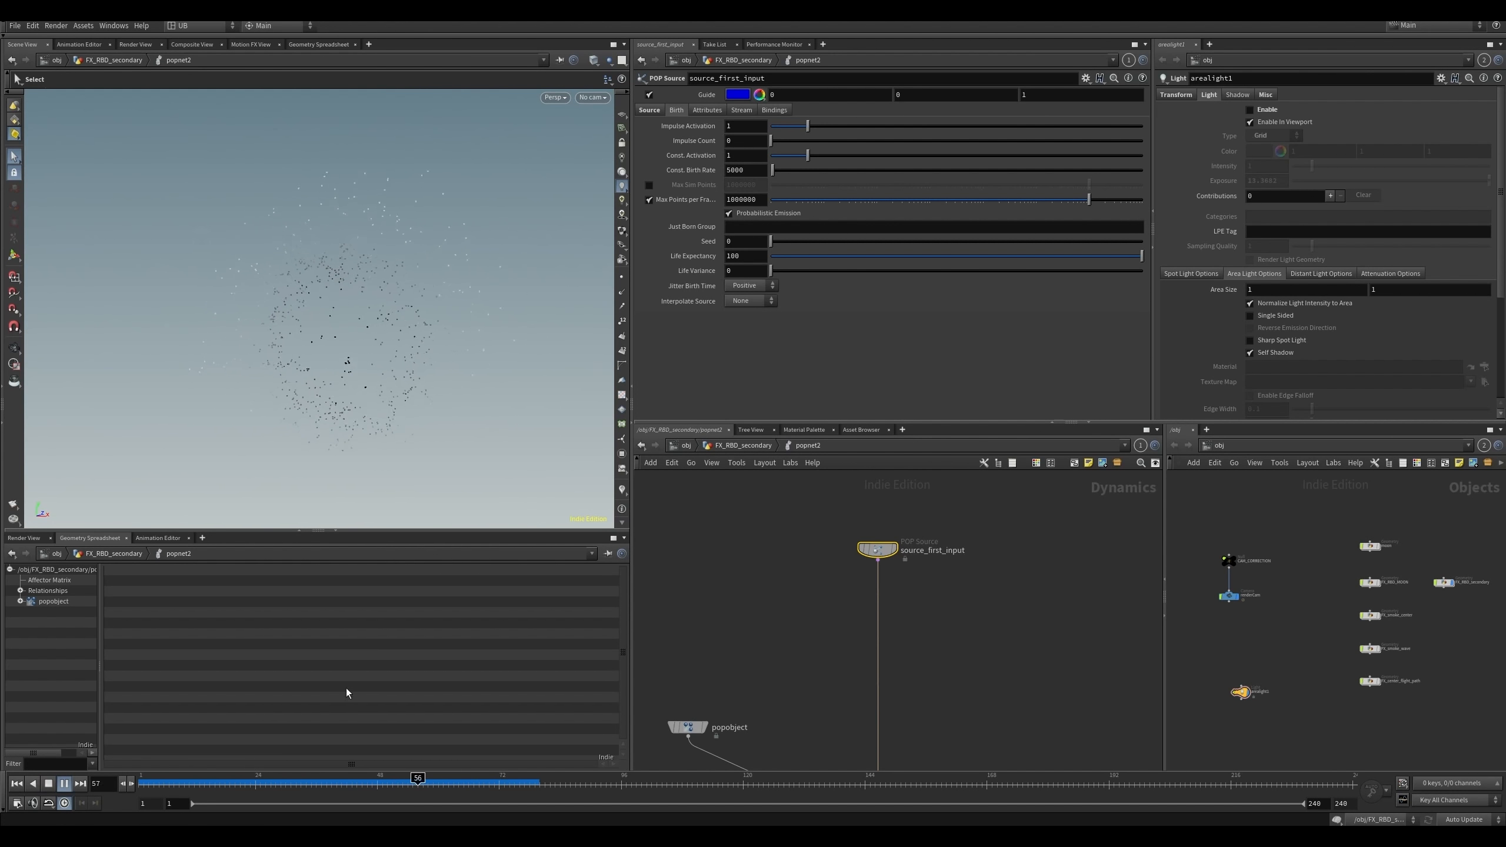
{"action": "left_click", "coordinate": [252, 782]}
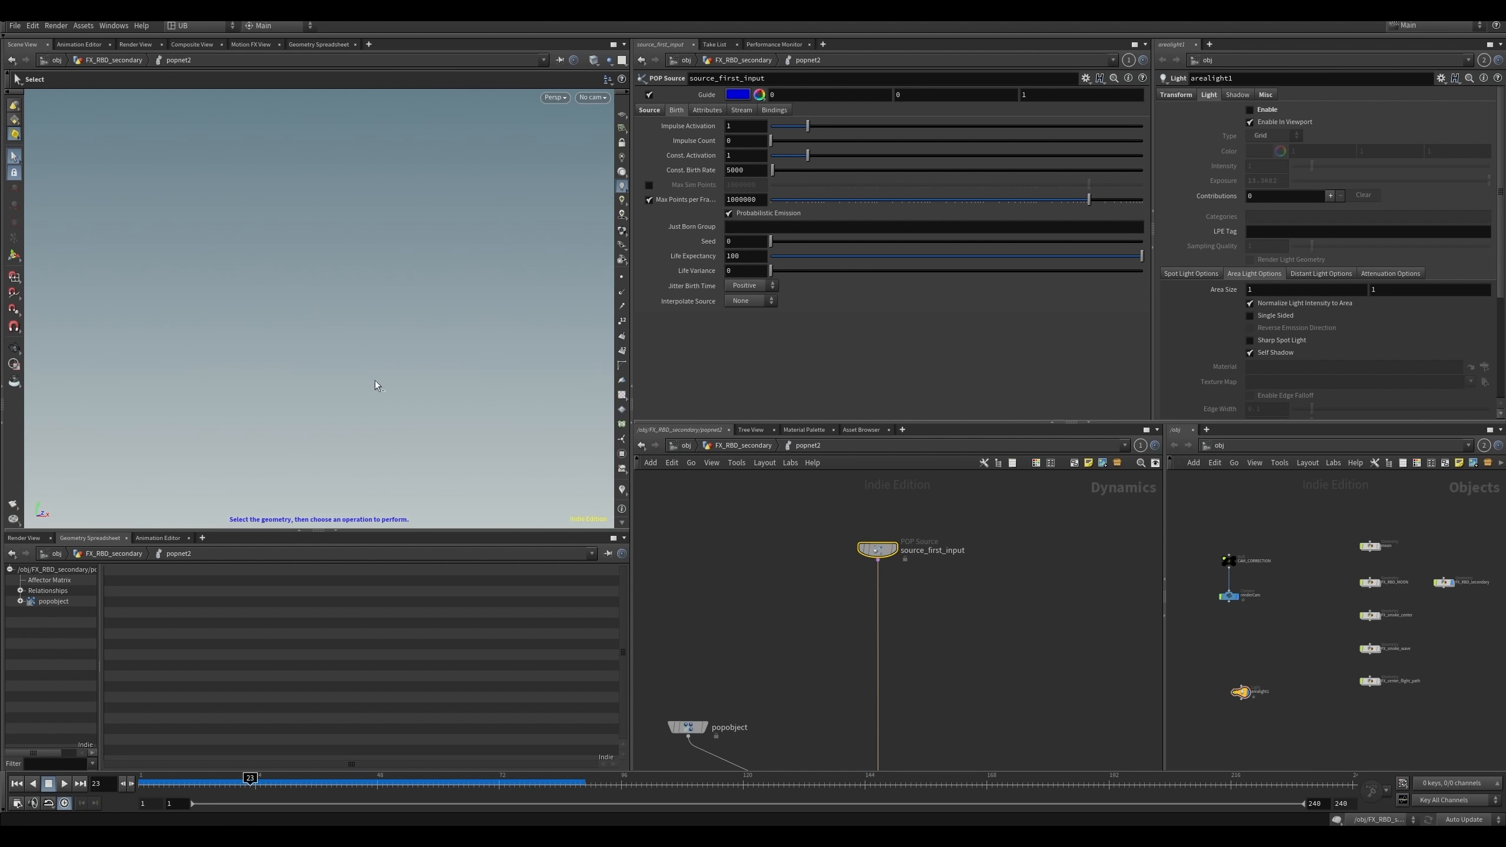
{"action": "key", "text": "Up"}
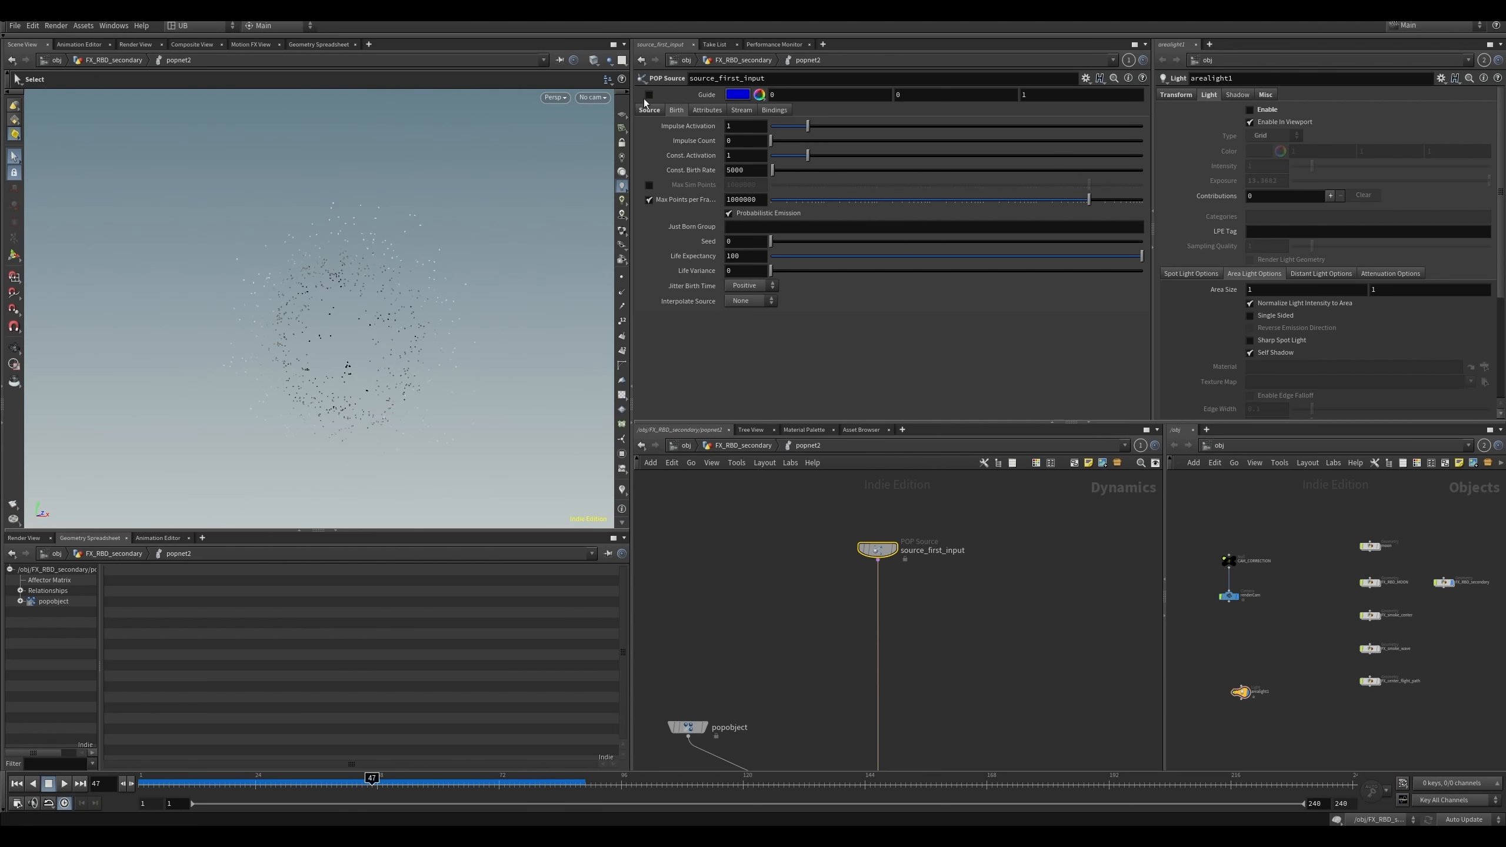
- Turn off the guide on source_first_input and set its Const. Birth Rate to 35000
{"action": "left_click", "coordinate": [650, 94]}
{"action": "key", "text": "Up"}
{"action": "type", "text": "35"}
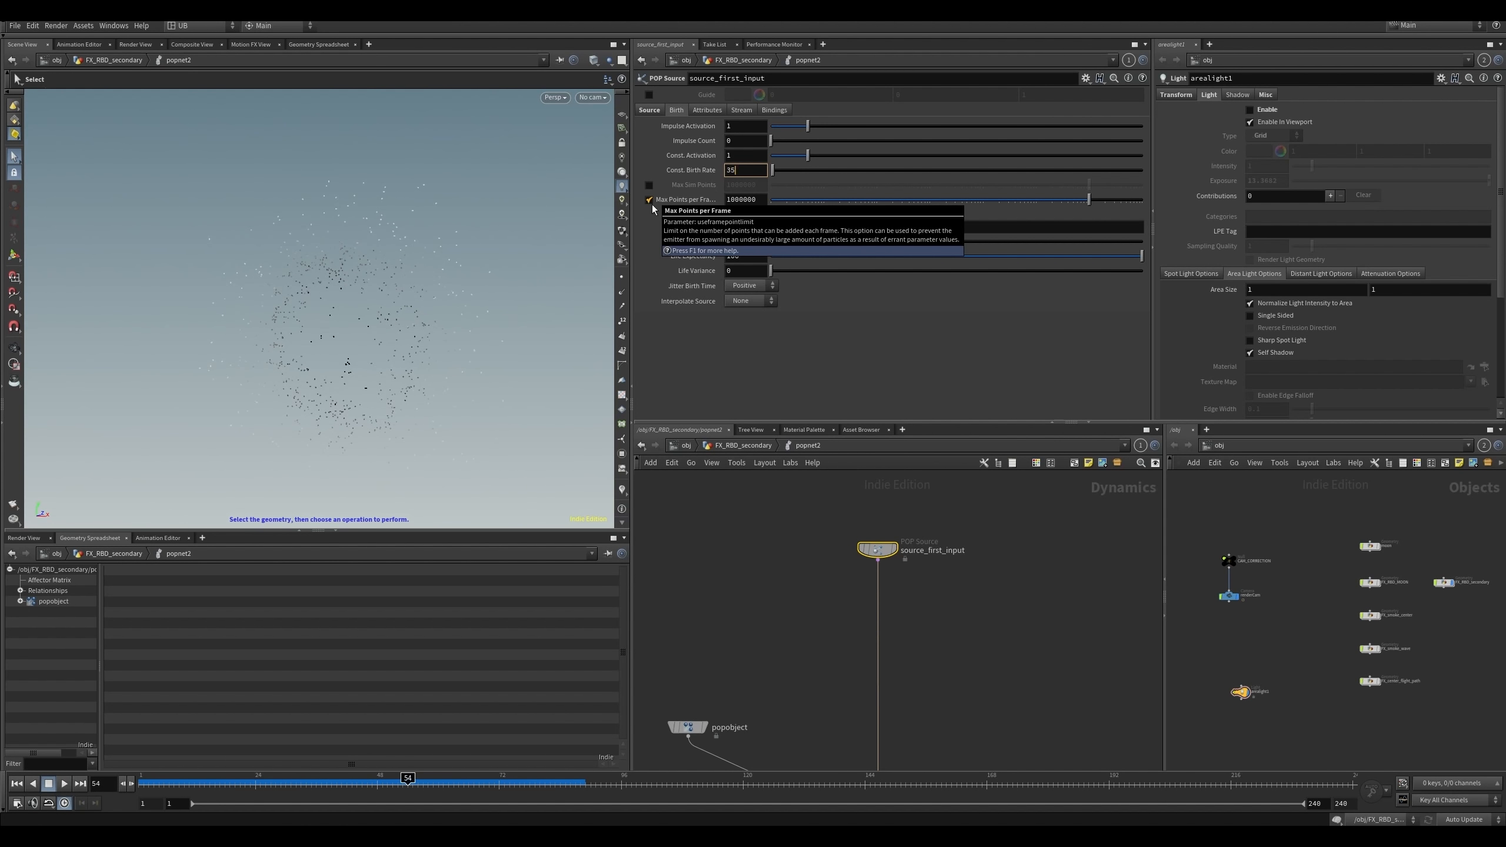
{"action": "type", "text": "000"}
{"action": "key", "text": "Return"}
- Replay popnet2 from the first frame to frame 69 and inspect the denser particle emission
{"action": "left_click", "coordinate": [261, 781]}
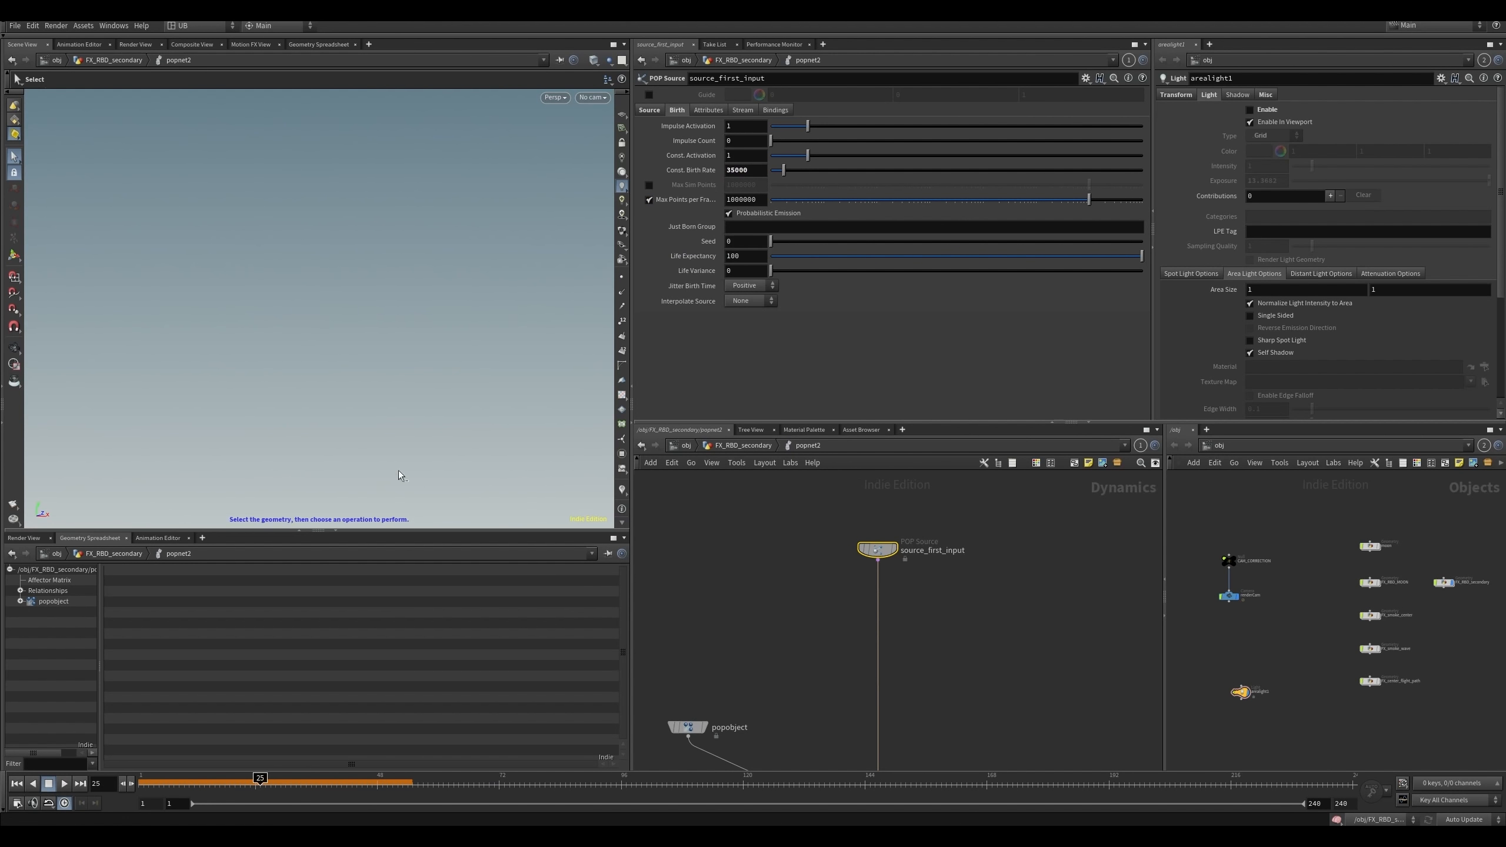
{"action": "key", "text": "ctrl+Up"}
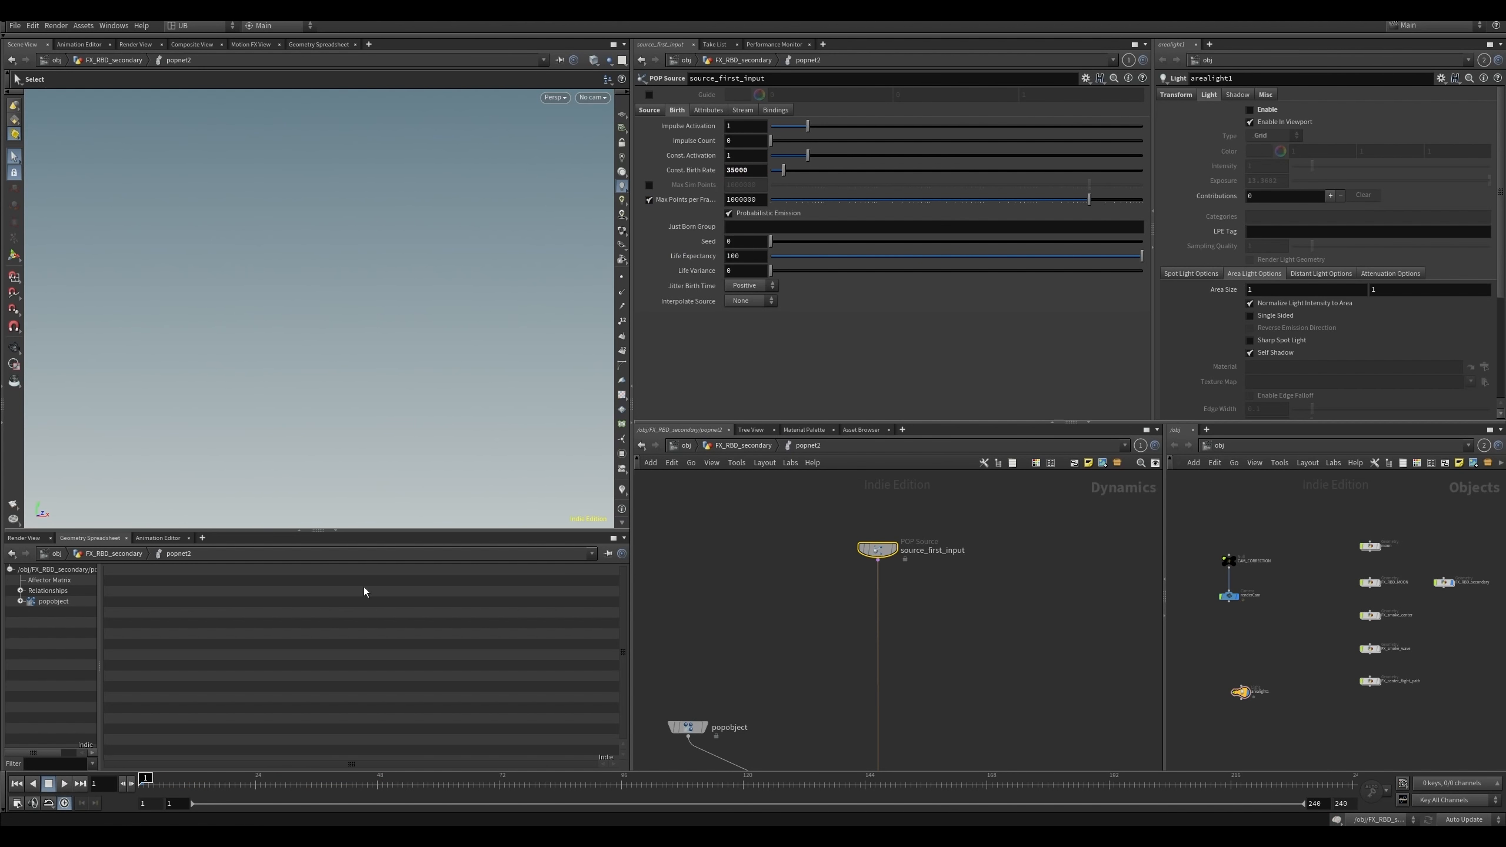
{"action": "key", "text": "Up"}
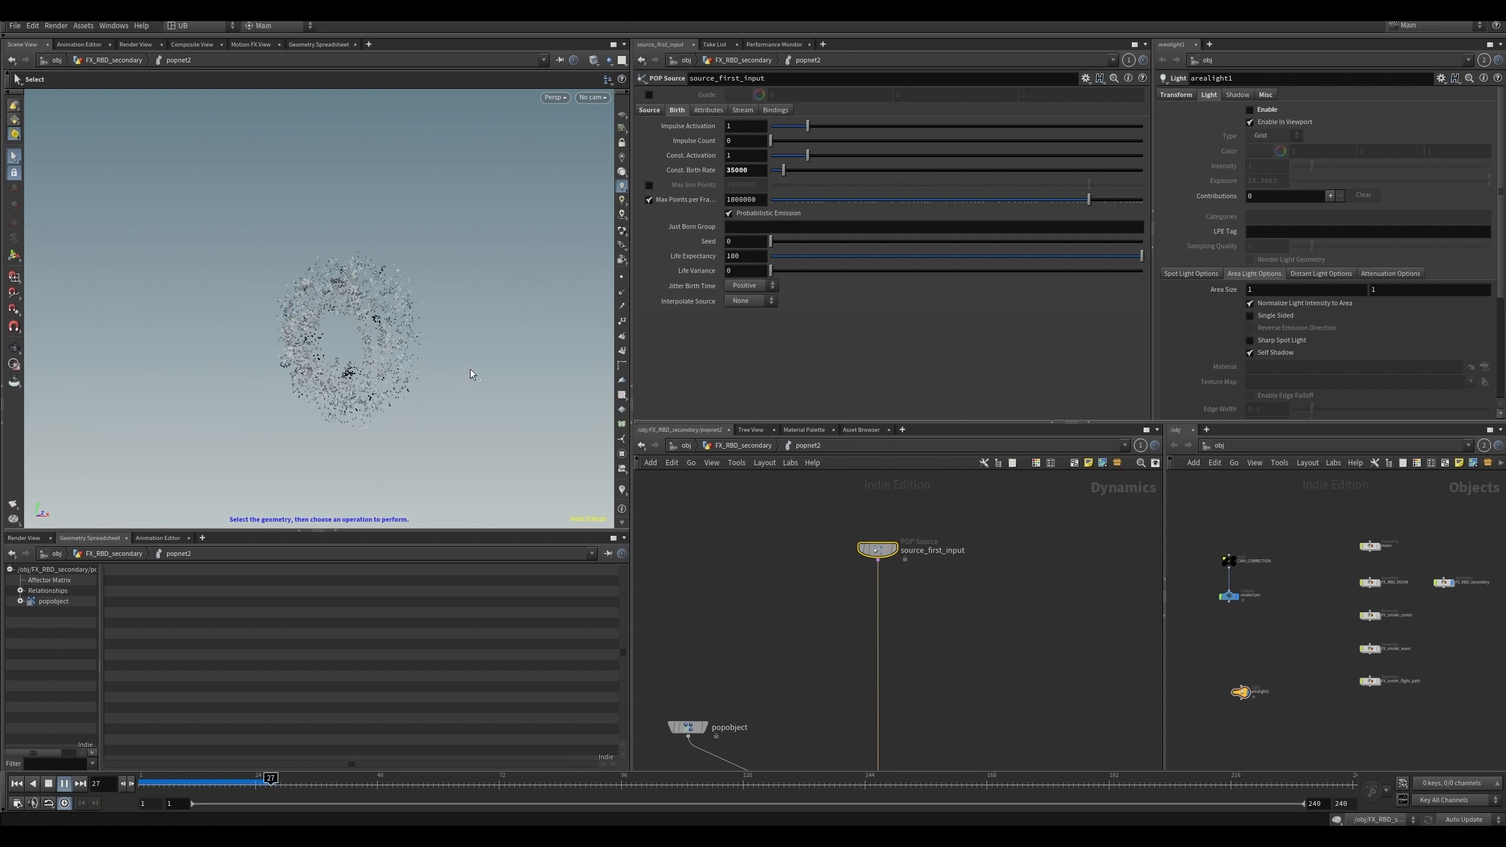
{"action": "key", "text": "Up"}
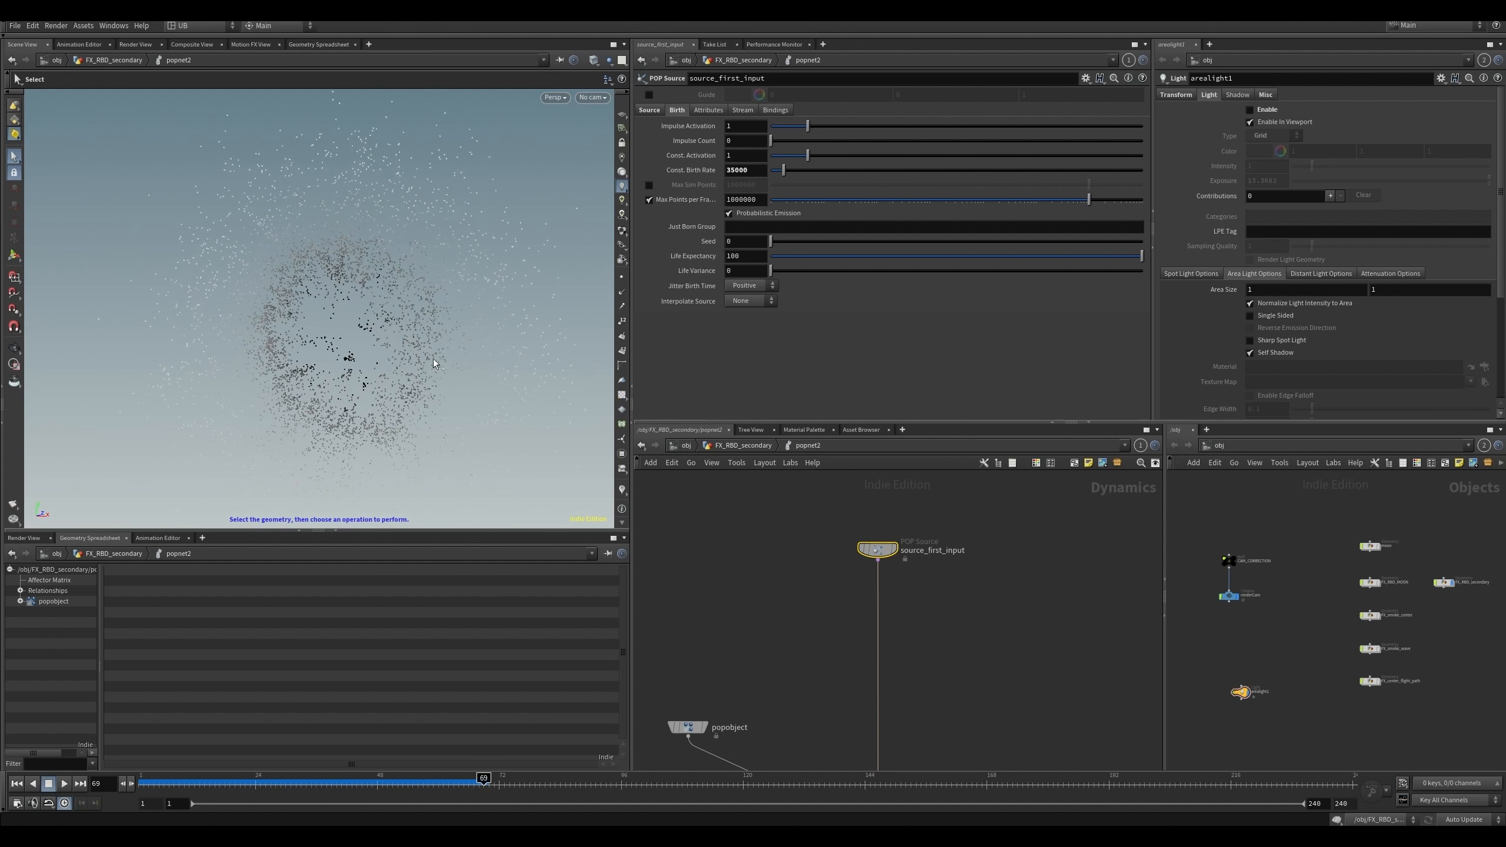
{"action": "right_click_drag", "start_coordinate": [433, 357], "coordinate": [357, 346], "text": "alt"}
{"action": "middle_click_drag", "start_coordinate": [389, 351], "coordinate": [403, 326], "text": "alt"}
- Insert a POP Drag node between source_first_input and wire_pops_into_here, and play the simulation from the first frame
{"action": "mouse_move", "coordinate": [832, 600]}
{"action": "middle_mouse_down"}
{"action": "mouse_move", "coordinate": [809, 578]}
{"action": "mouse_move", "coordinate": [844, 586]}
{"action": "middle_mouse_up"}
{"action": "left_click", "coordinate": [803, 598]}
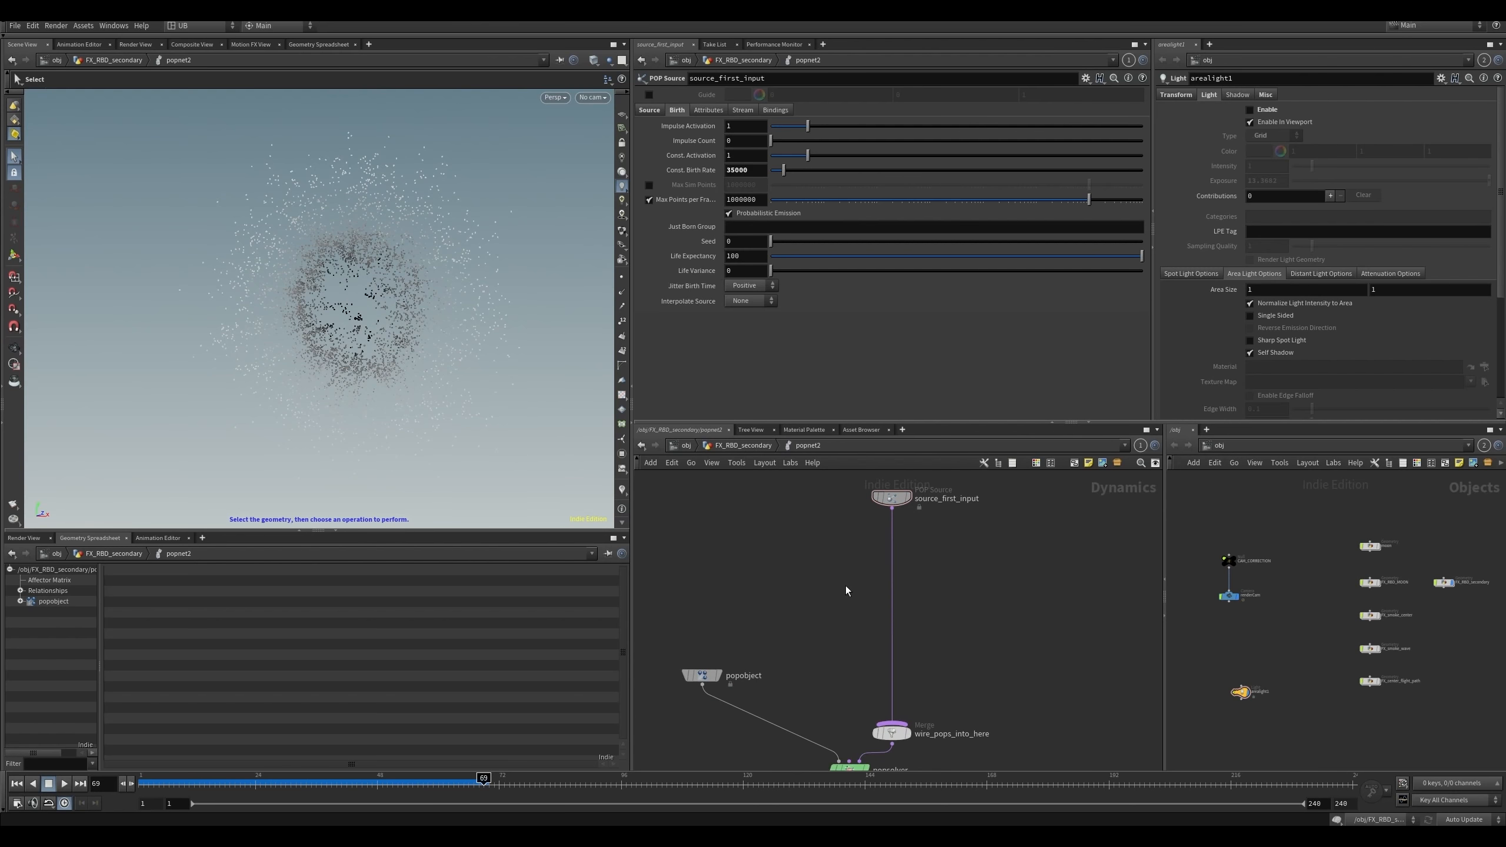
{"action": "key", "text": "Tab"}
{"action": "type", "text": "pop ra"}
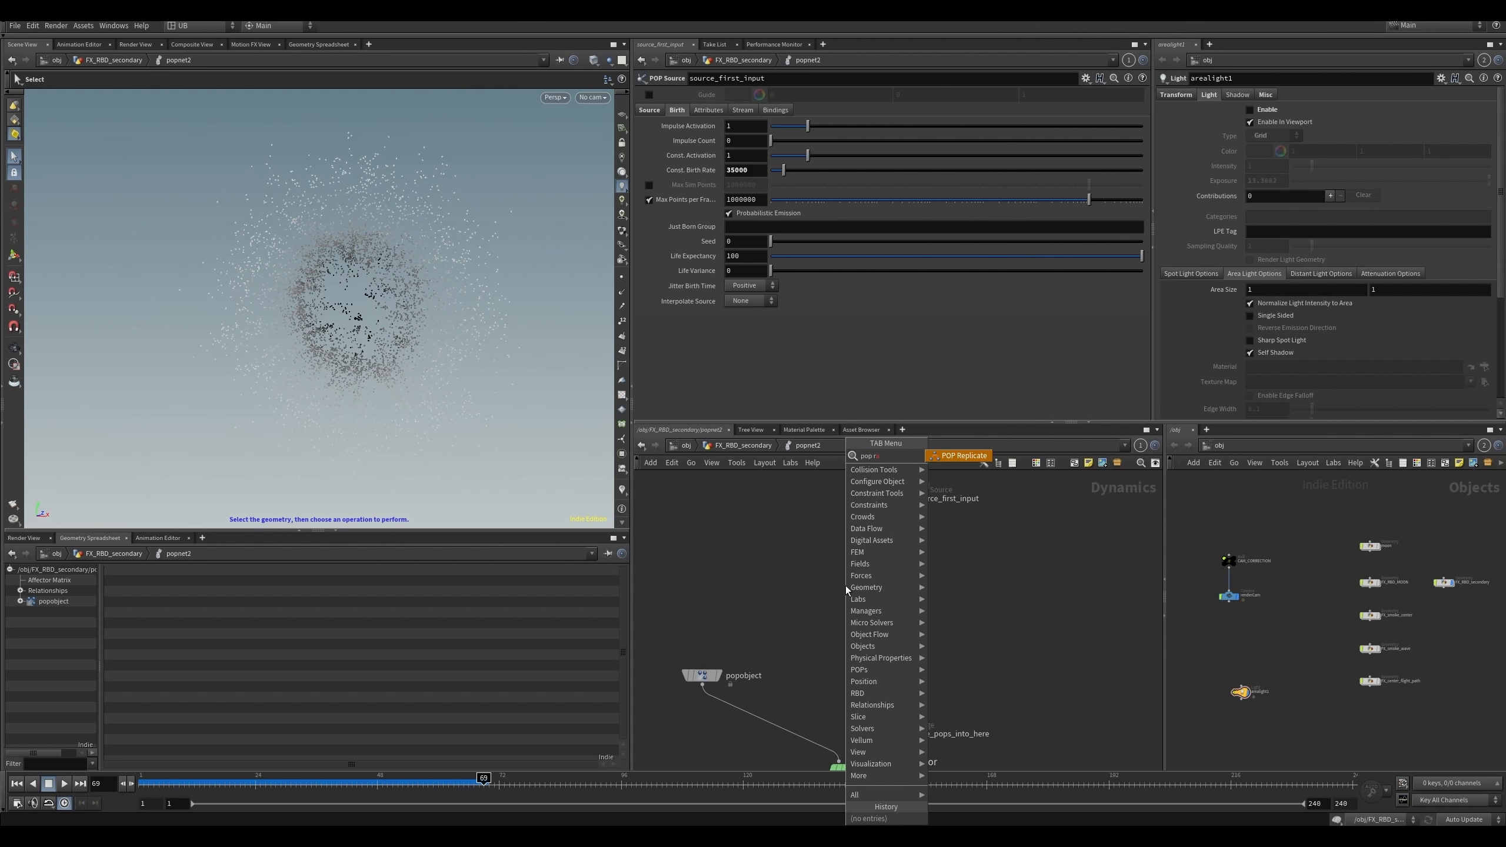
{"action": "key", "text": "BackSpace"}
{"action": "key", "text": "BackSpace"}
{"action": "type", "text": "dra"}
{"action": "key", "text": "Return"}
{"action": "left_click", "coordinate": [845, 586]}
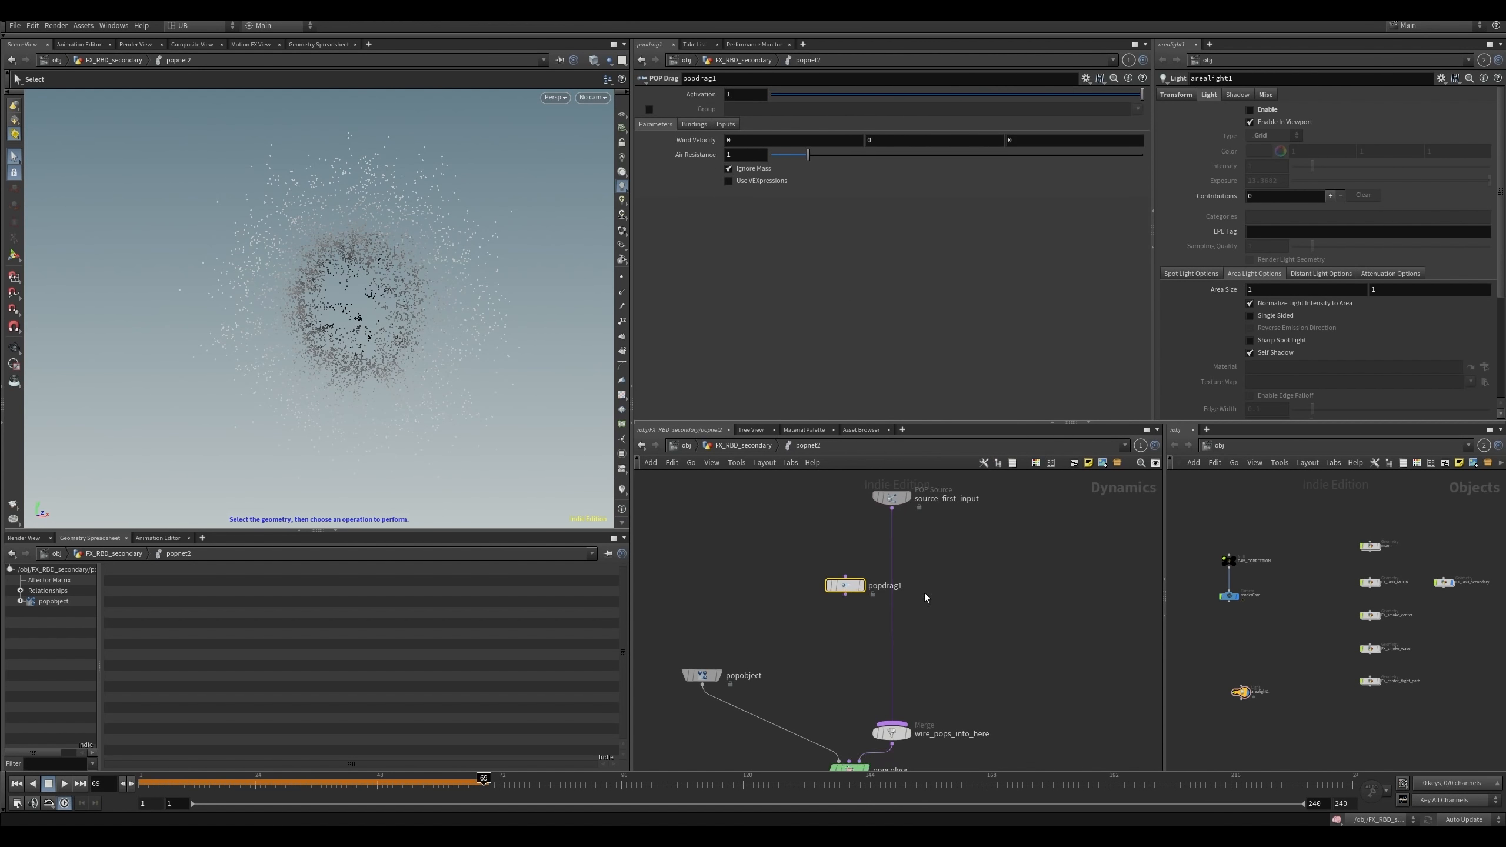
{"action": "left_click_drag", "start_coordinate": [845, 585], "coordinate": [891, 578]}
{"action": "key", "text": "ctrl+Up"}
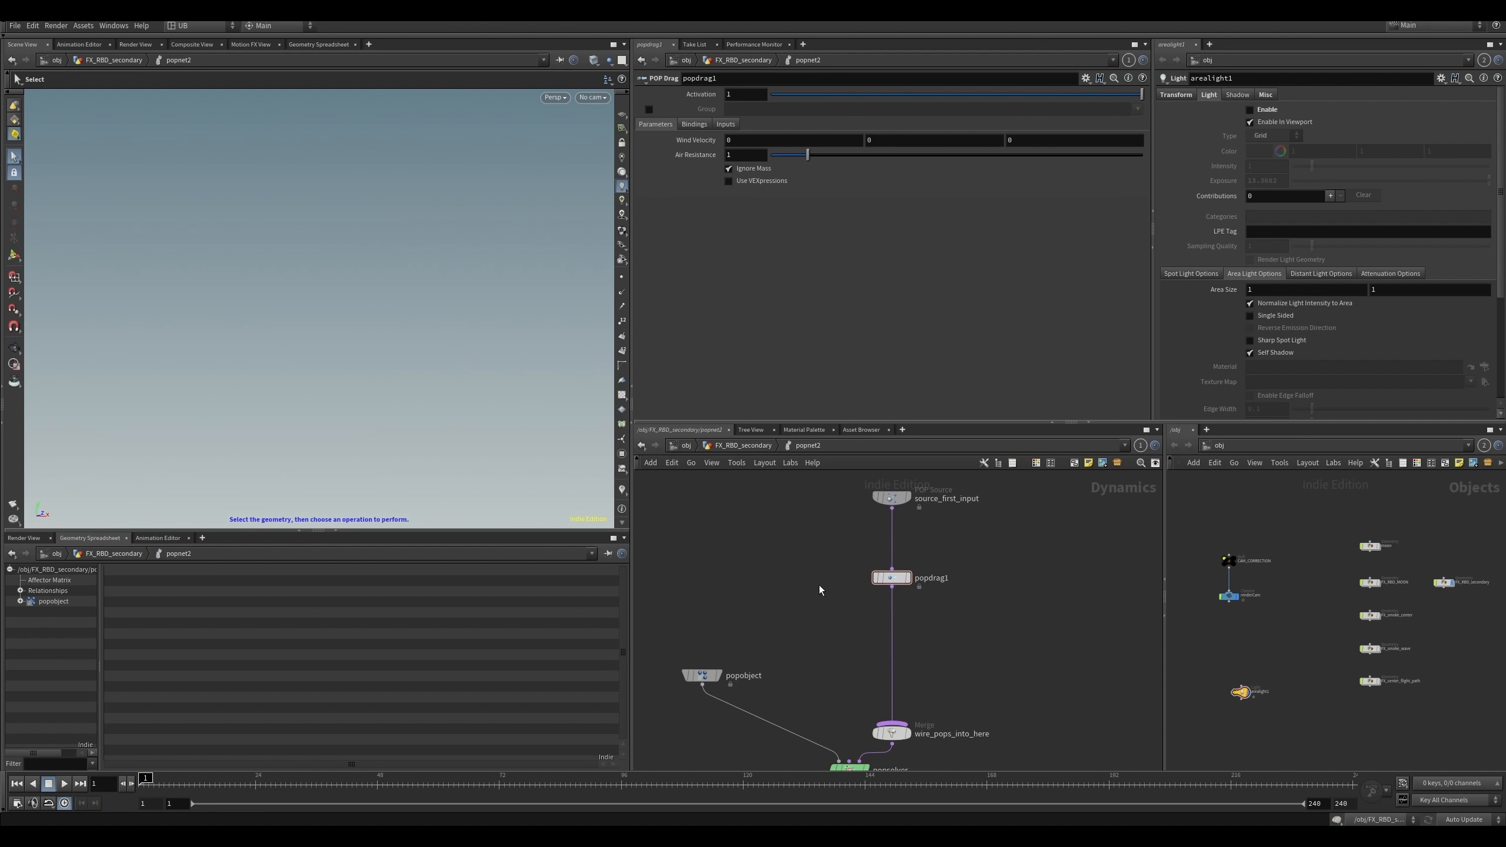
{"action": "key", "text": "Up"}
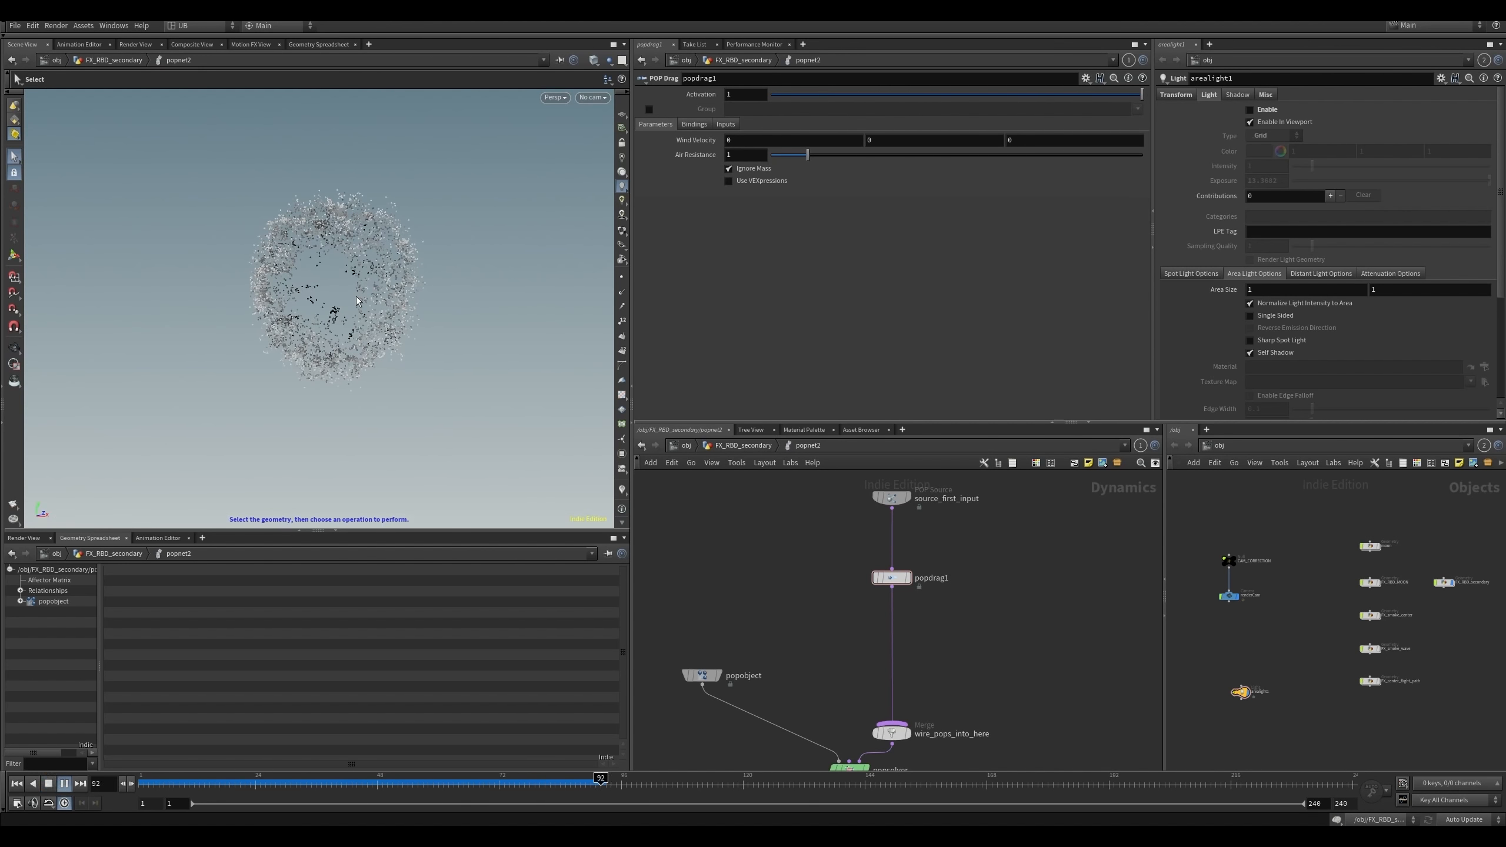
- Enable VEXpressions on popdrag1, enter airresist = 0; and replay the simulation from the first frame to frame 65
{"action": "left_click", "coordinate": [741, 181]}
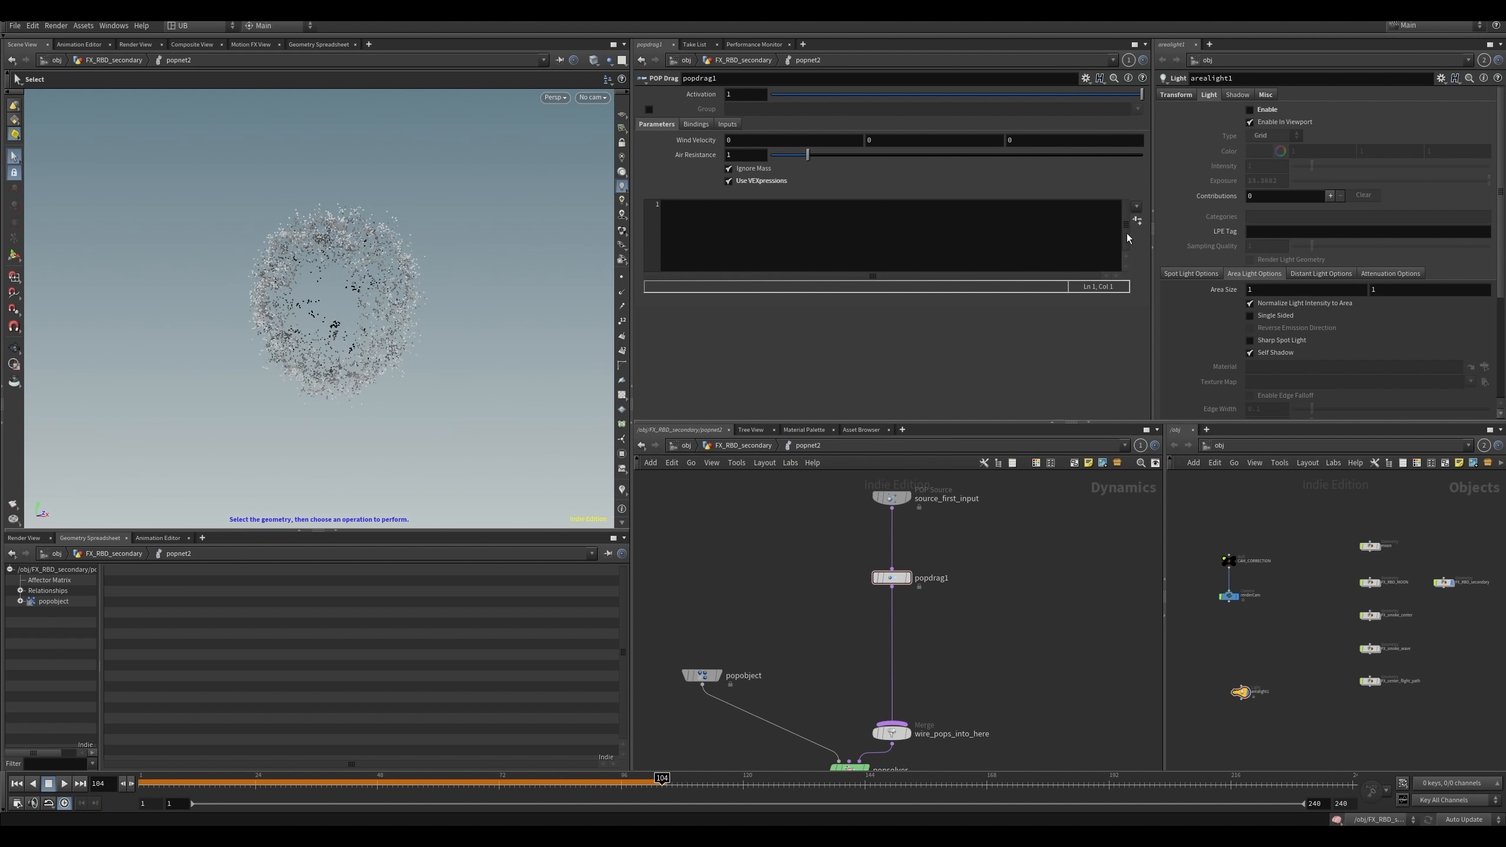
{"action": "left_click", "coordinate": [901, 270]}
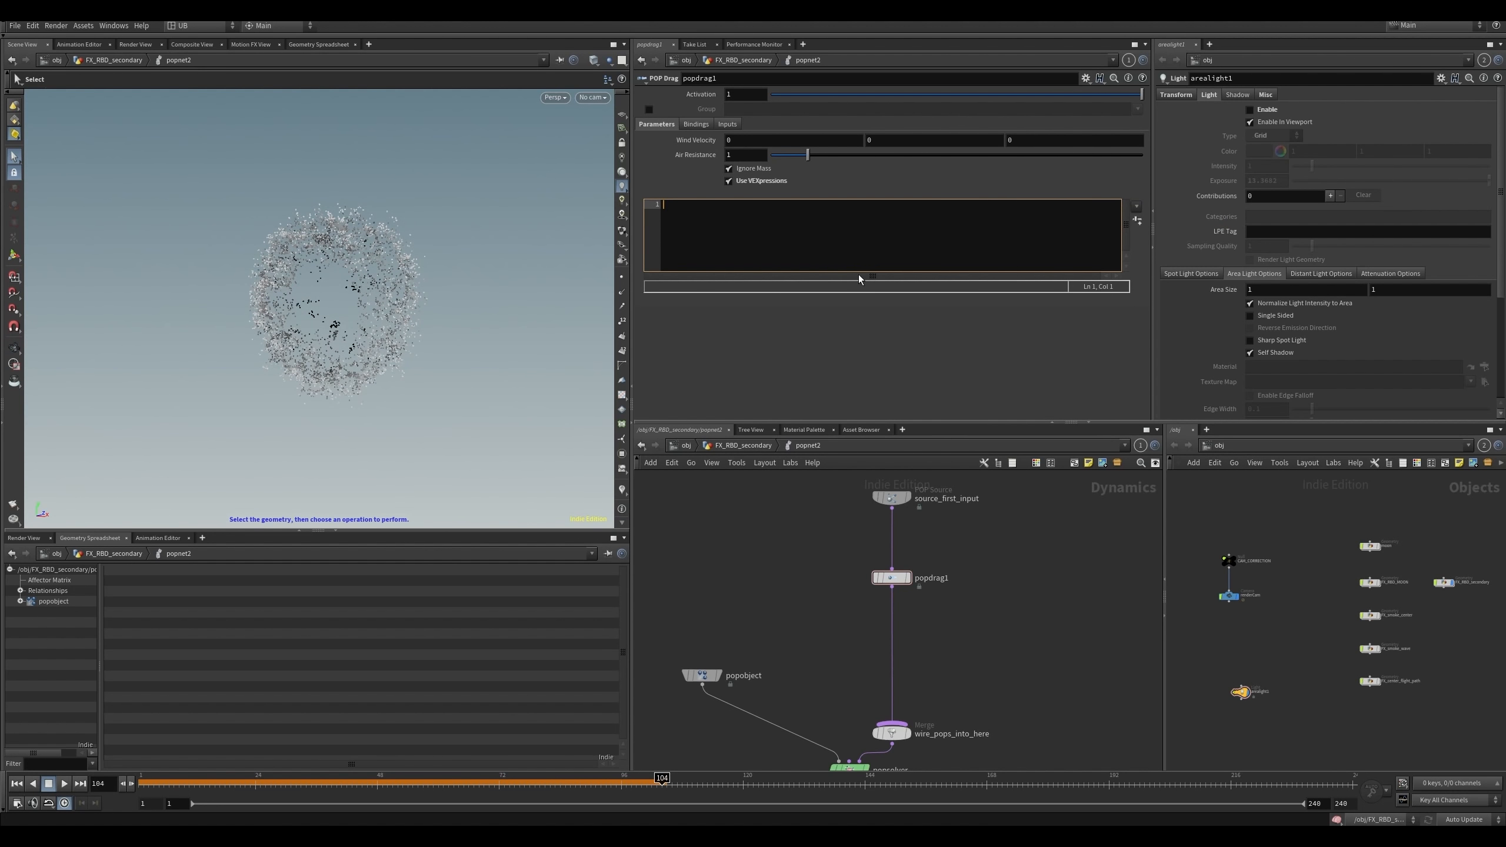
{"action": "mouse_move", "coordinate": [703, 158]}
{"action": "key", "text": "ctrl+Up"}
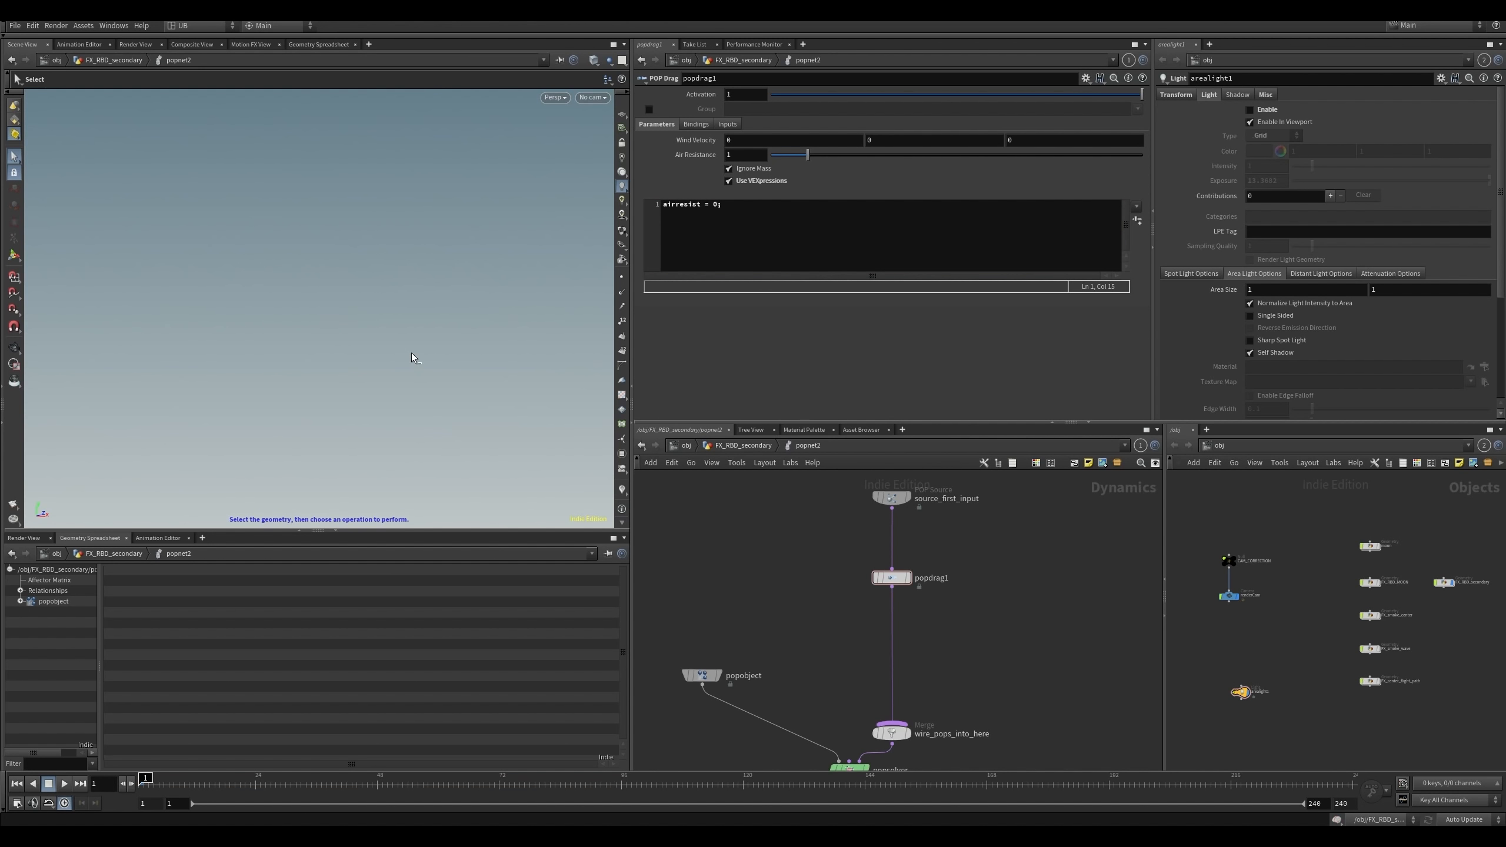
{"action": "key", "text": "Up"}
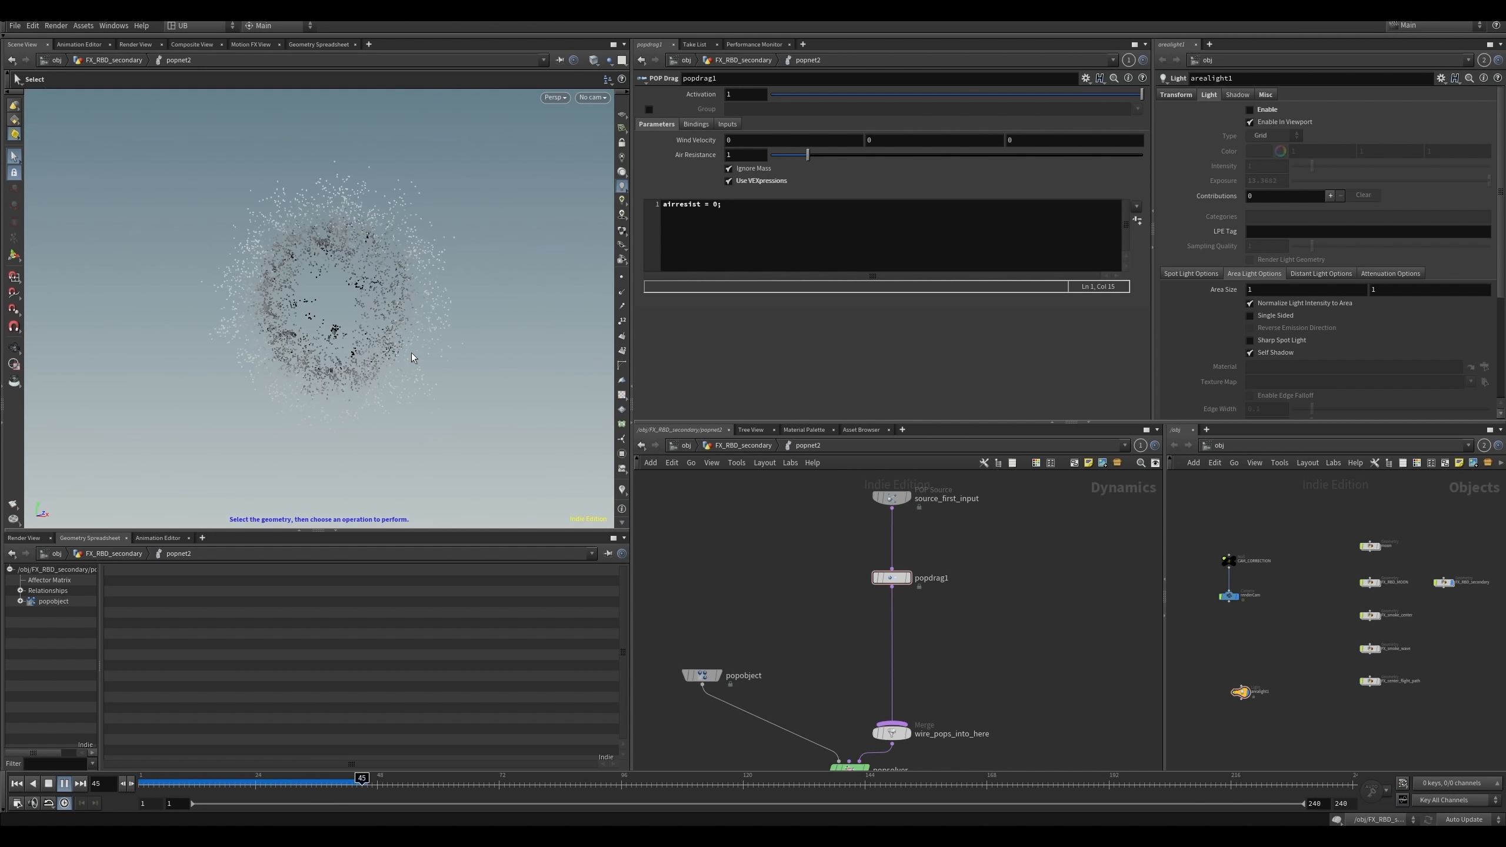
{"action": "key", "text": "Up"}
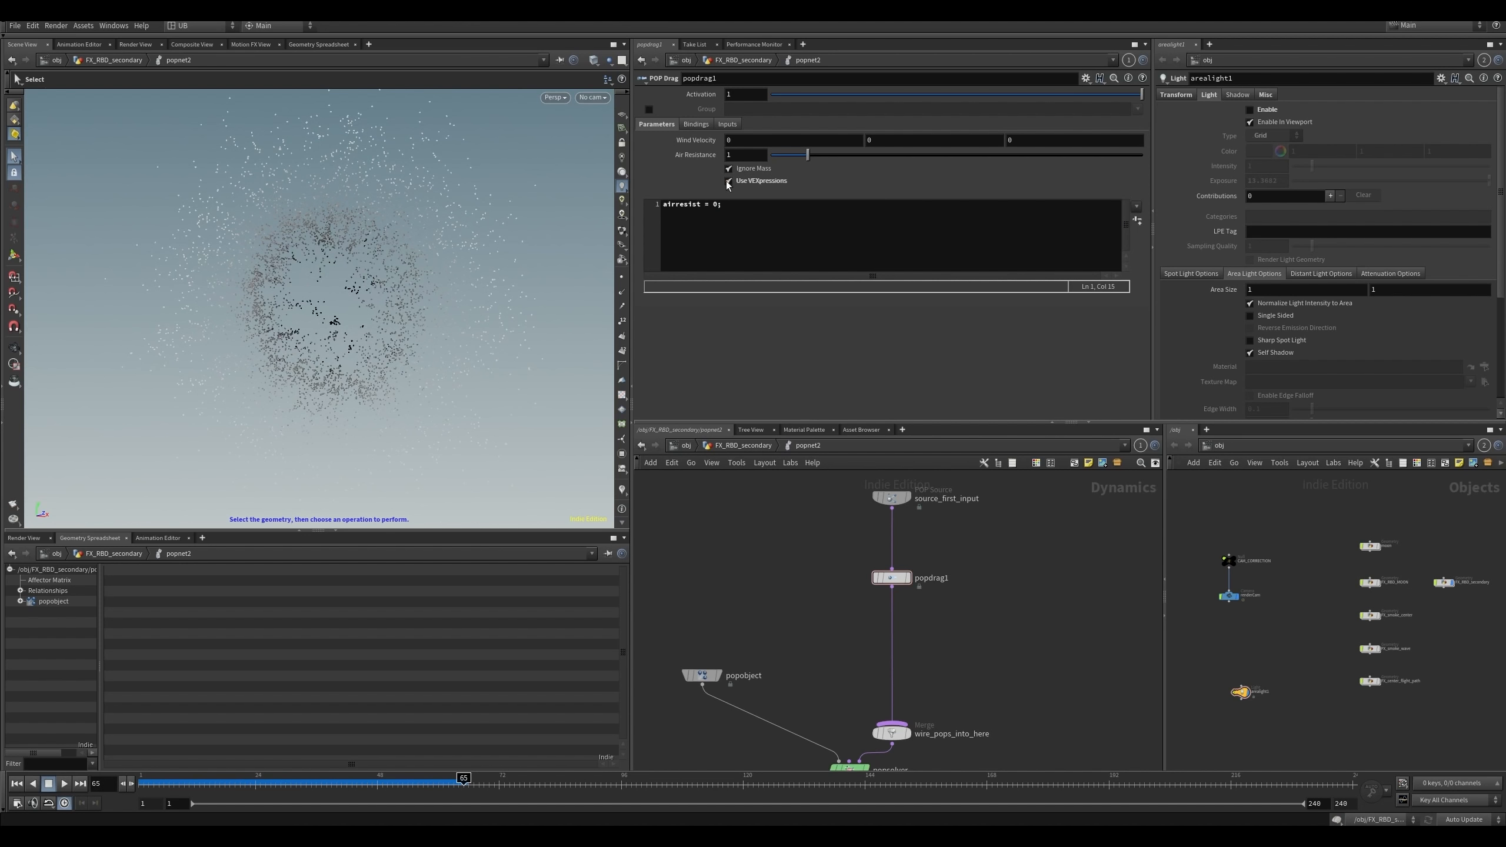
{"action": "double_click", "coordinate": [716, 204]}
{"action": "type", "text": "0"}
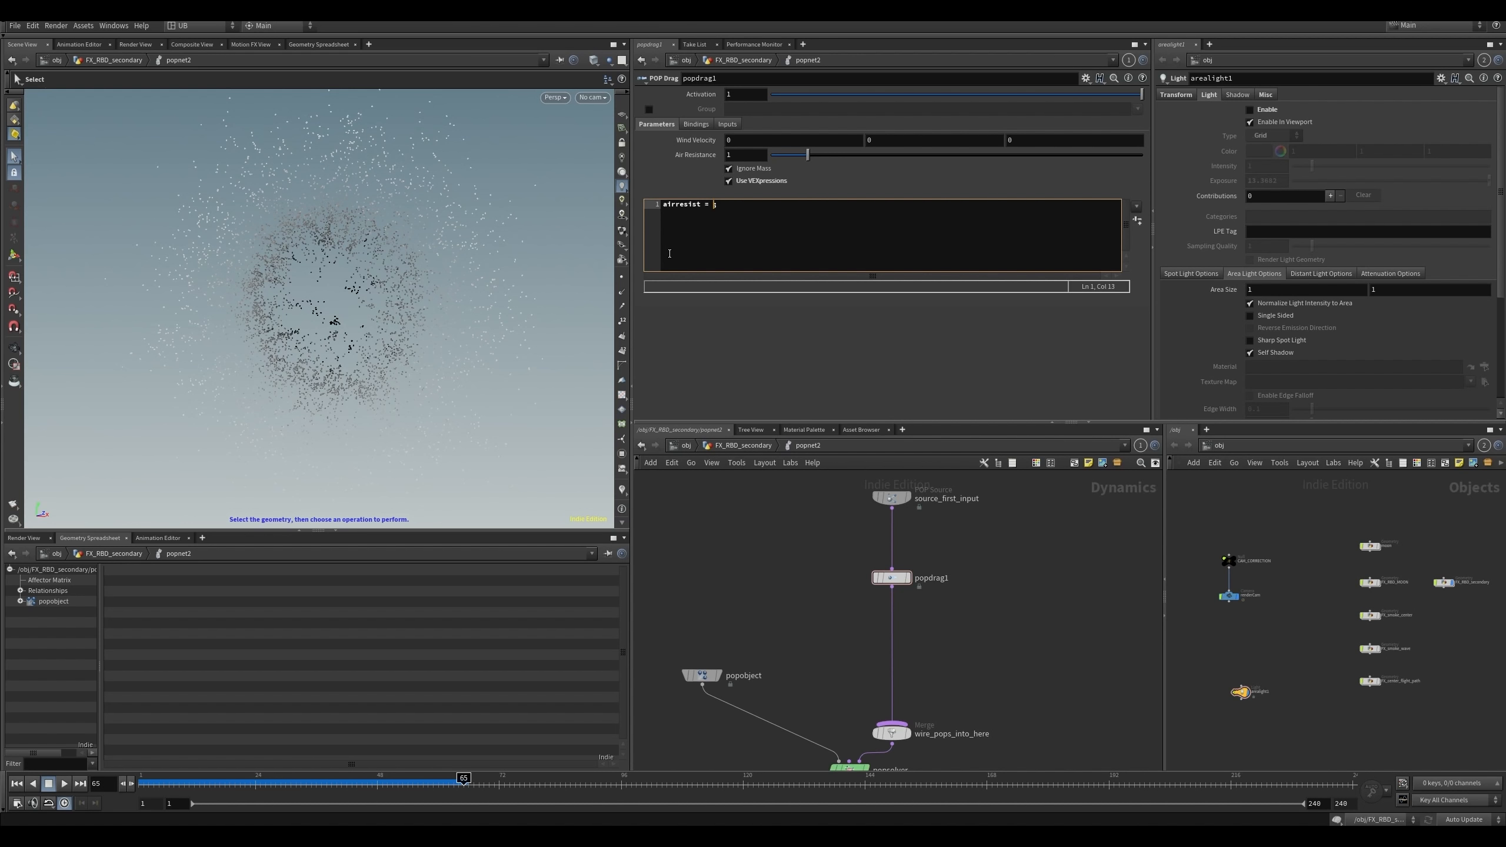
{"action": "type", "text": "rand(;"}
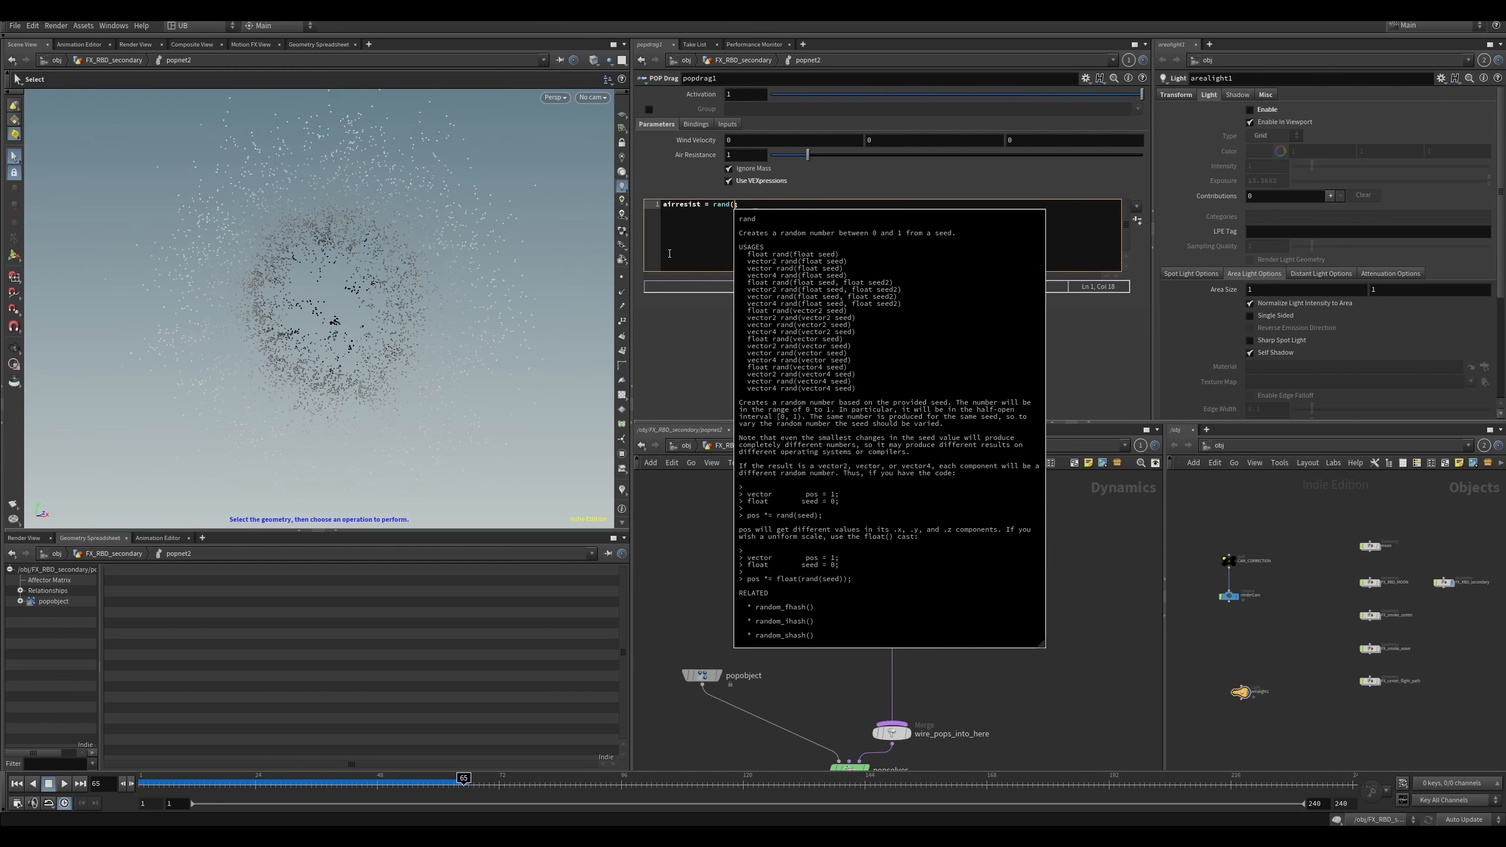
{"action": "type", "text": "@"}
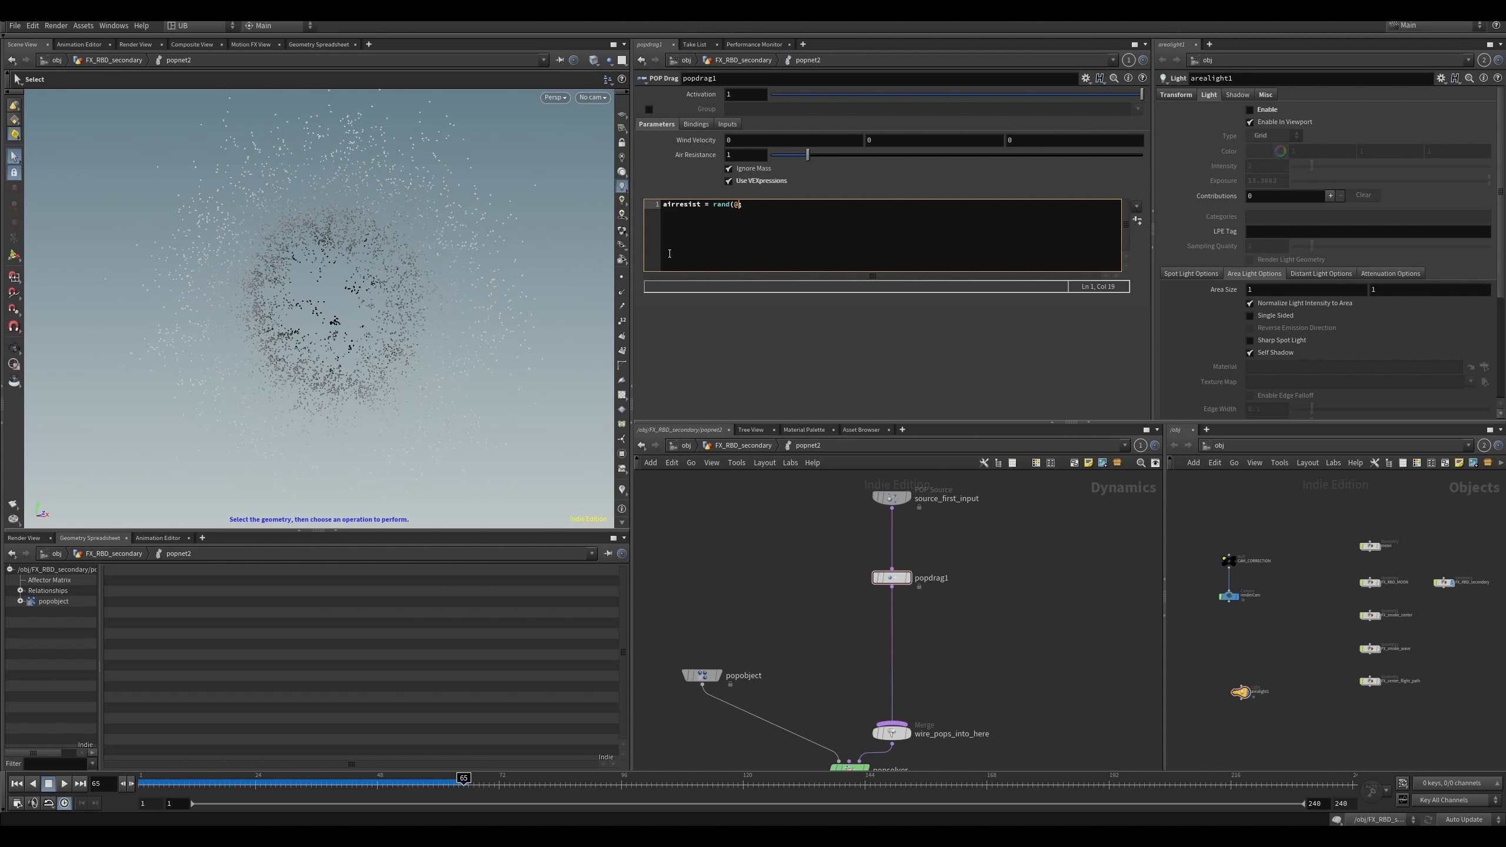
{"action": "type", "text": "id"}
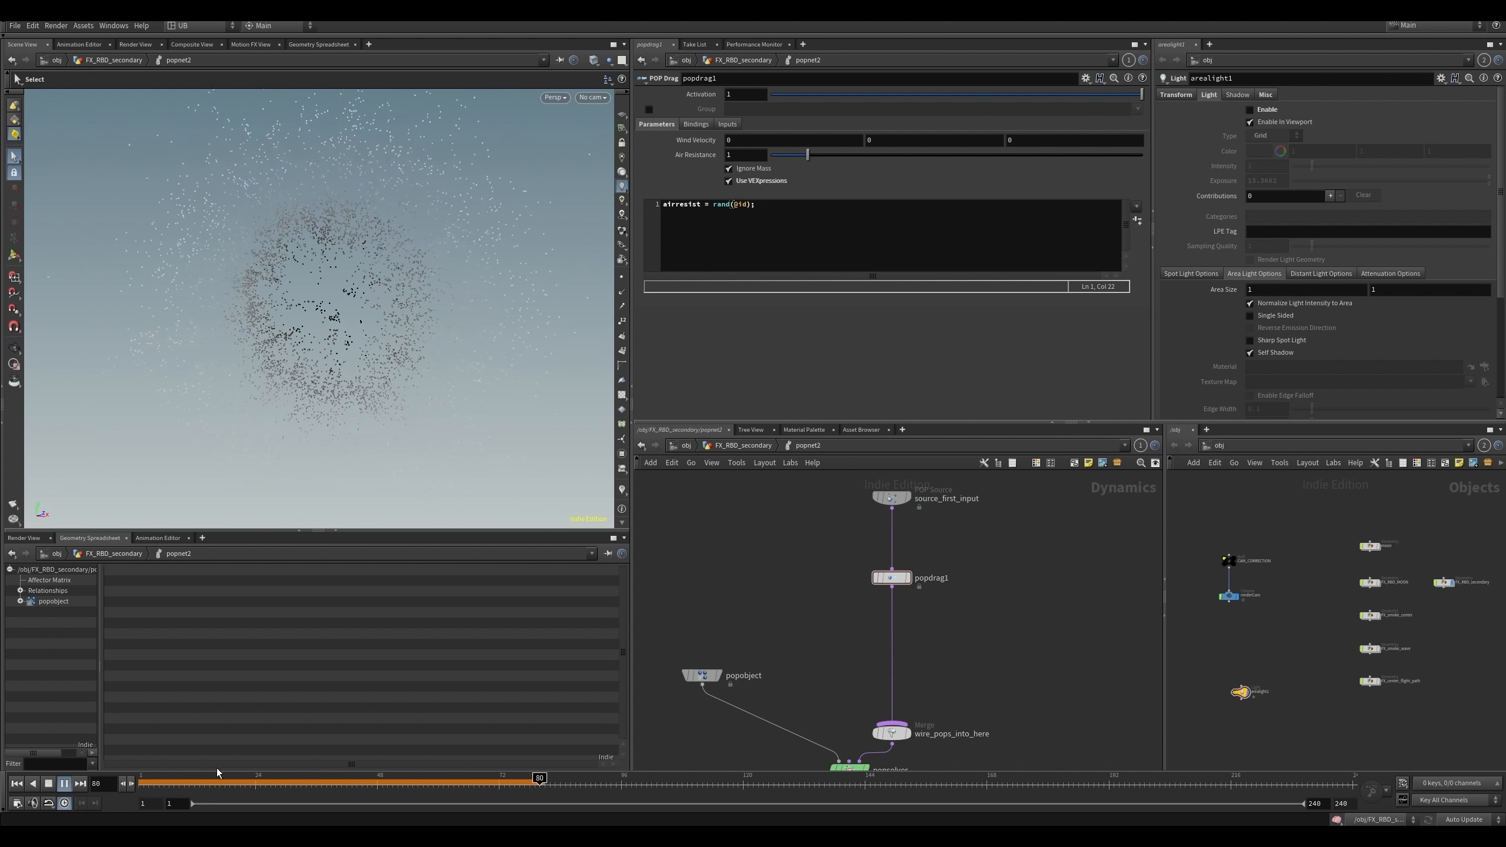
- Play the simulation from the first frame to frame 114, and review it again up to frame 84 to examine the randomized drag
{"action": "key", "text": "ctrl+Up"}
{"action": "key", "text": "Up"}
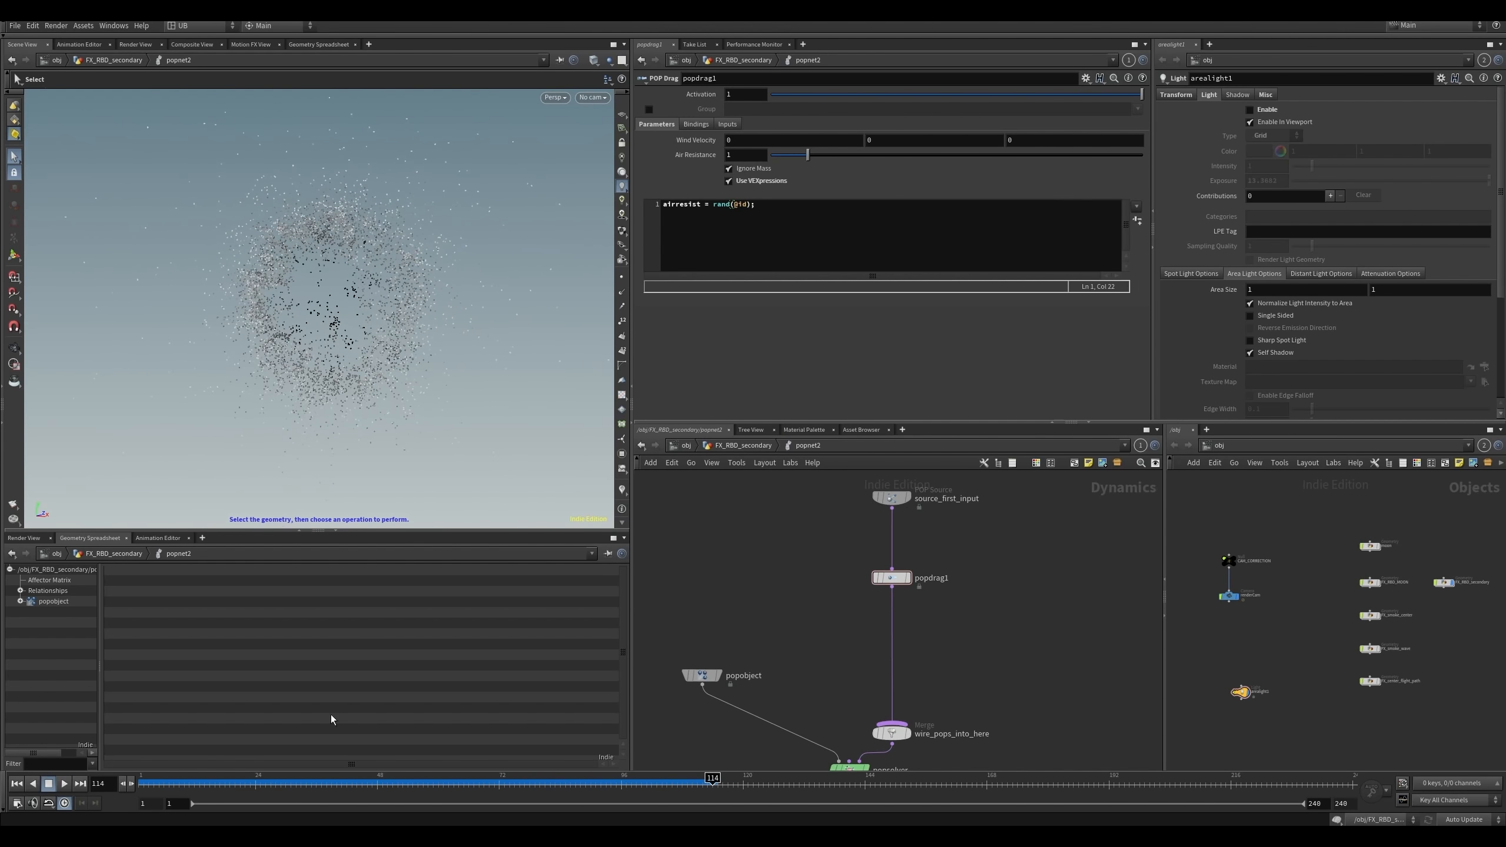
{"action": "left_click", "coordinate": [290, 782]}
{"action": "key", "text": "Up"}
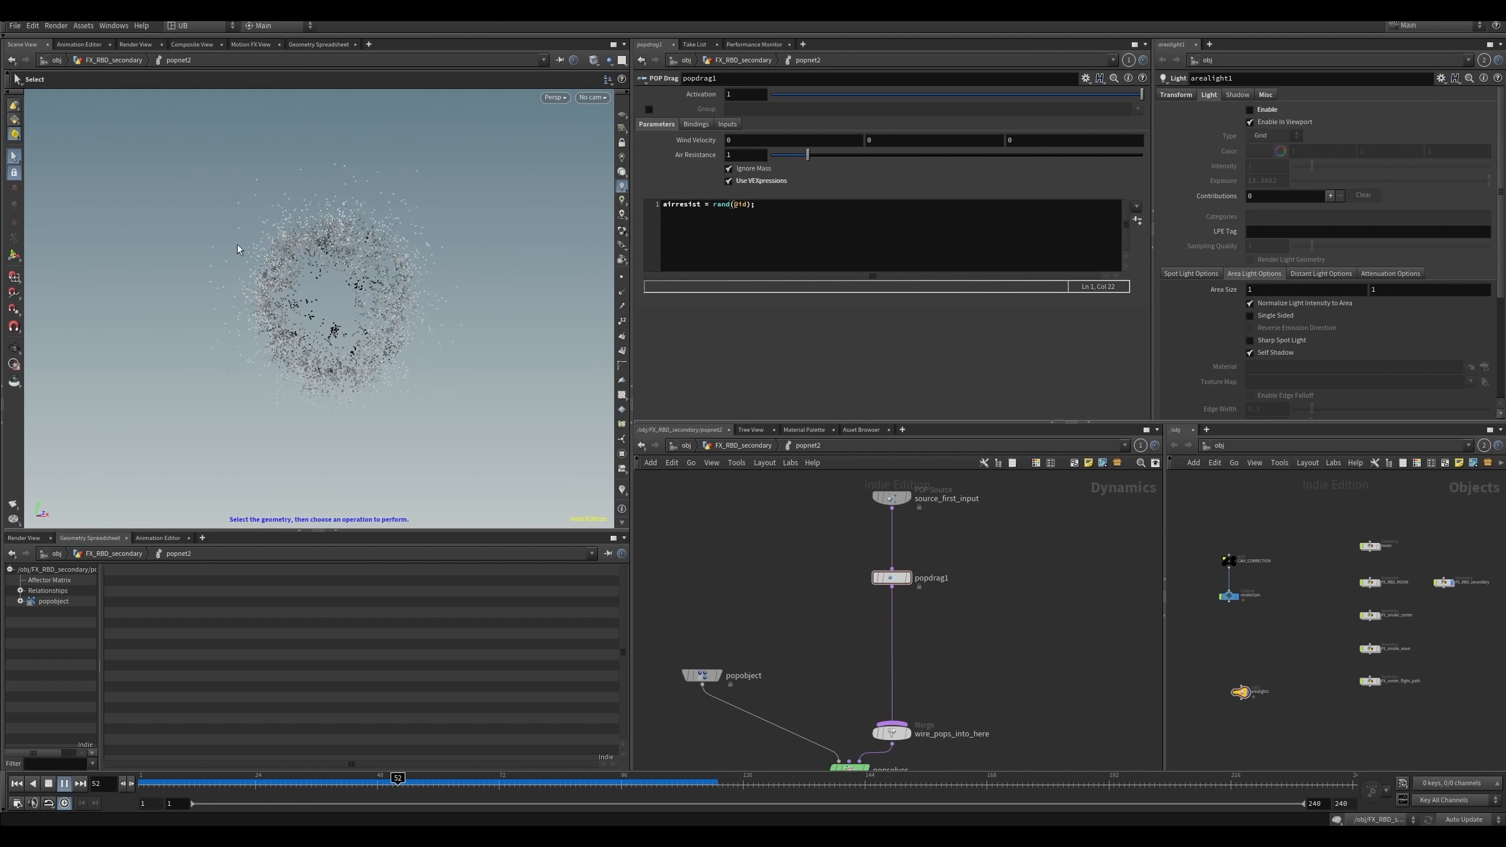
{"action": "key", "text": "Up"}
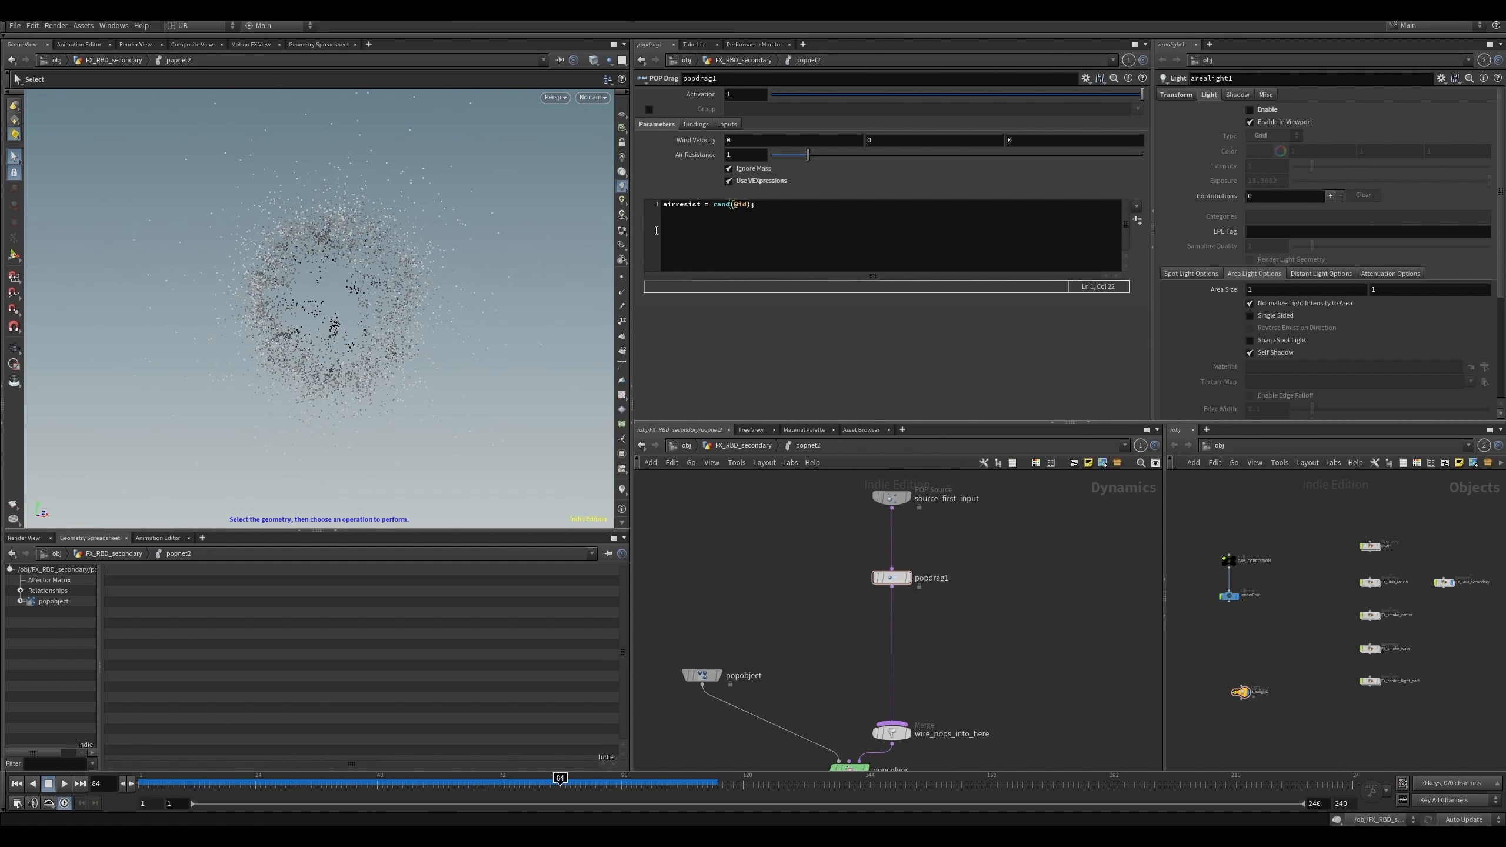
{"action": "left_click", "coordinate": [712, 210]}
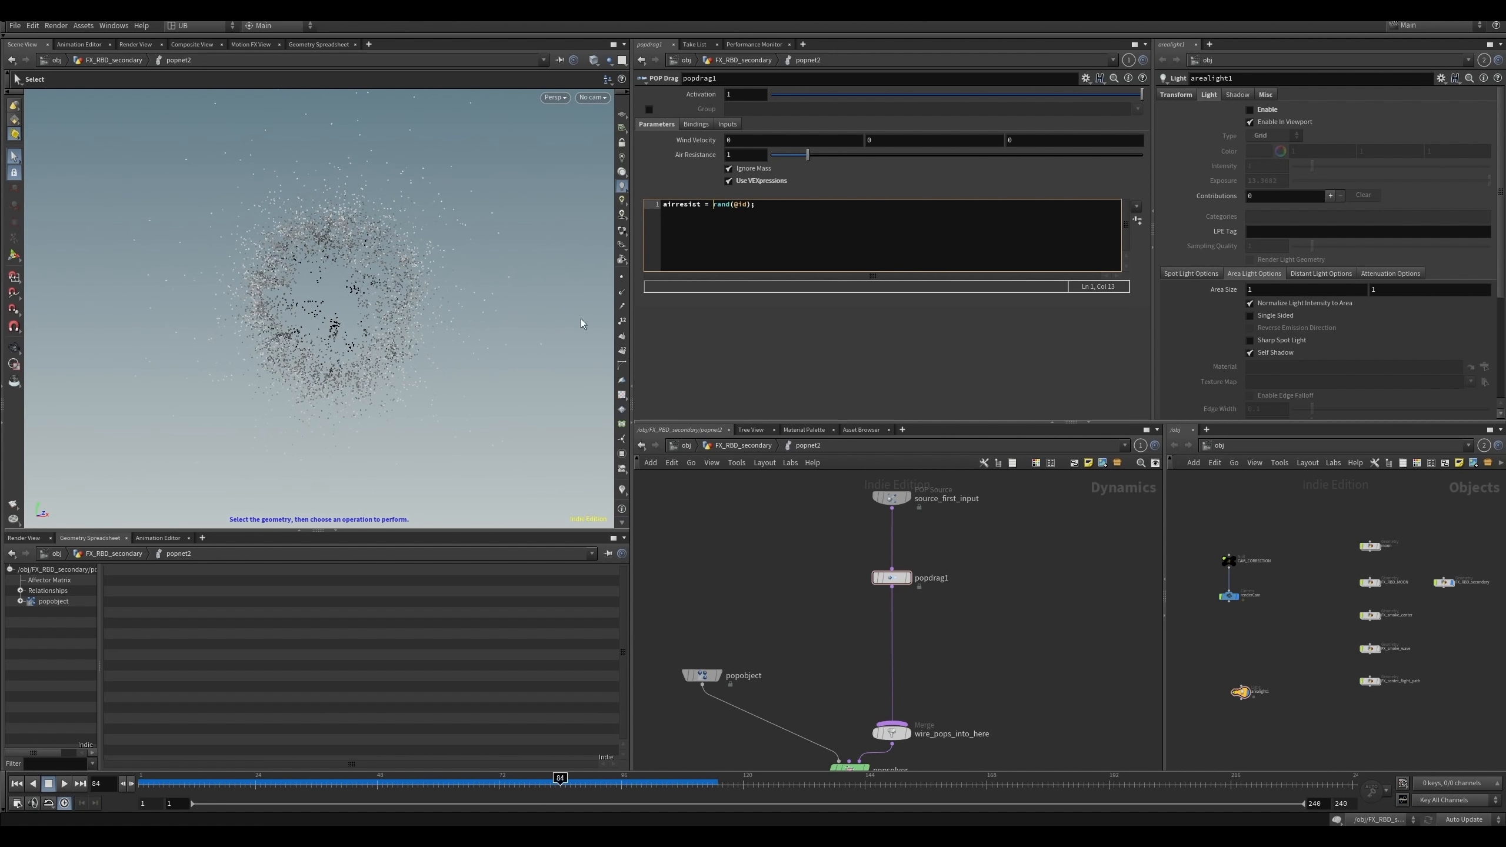
{"action": "type", "text": "fit01*"}
{"action": "key", "text": "BackSpace"}
{"action": "type", "text": "("}
{"action": "key", "text": "Right"}
{"action": "key", "text": "Right"}
{"action": "key", "text": "Right"}
{"action": "key", "text": "Right"}
{"action": "key", "text": "Right"}
{"action": "key", "text": "Right"}
{"action": "type", "text": ",0.2,0.8)"}
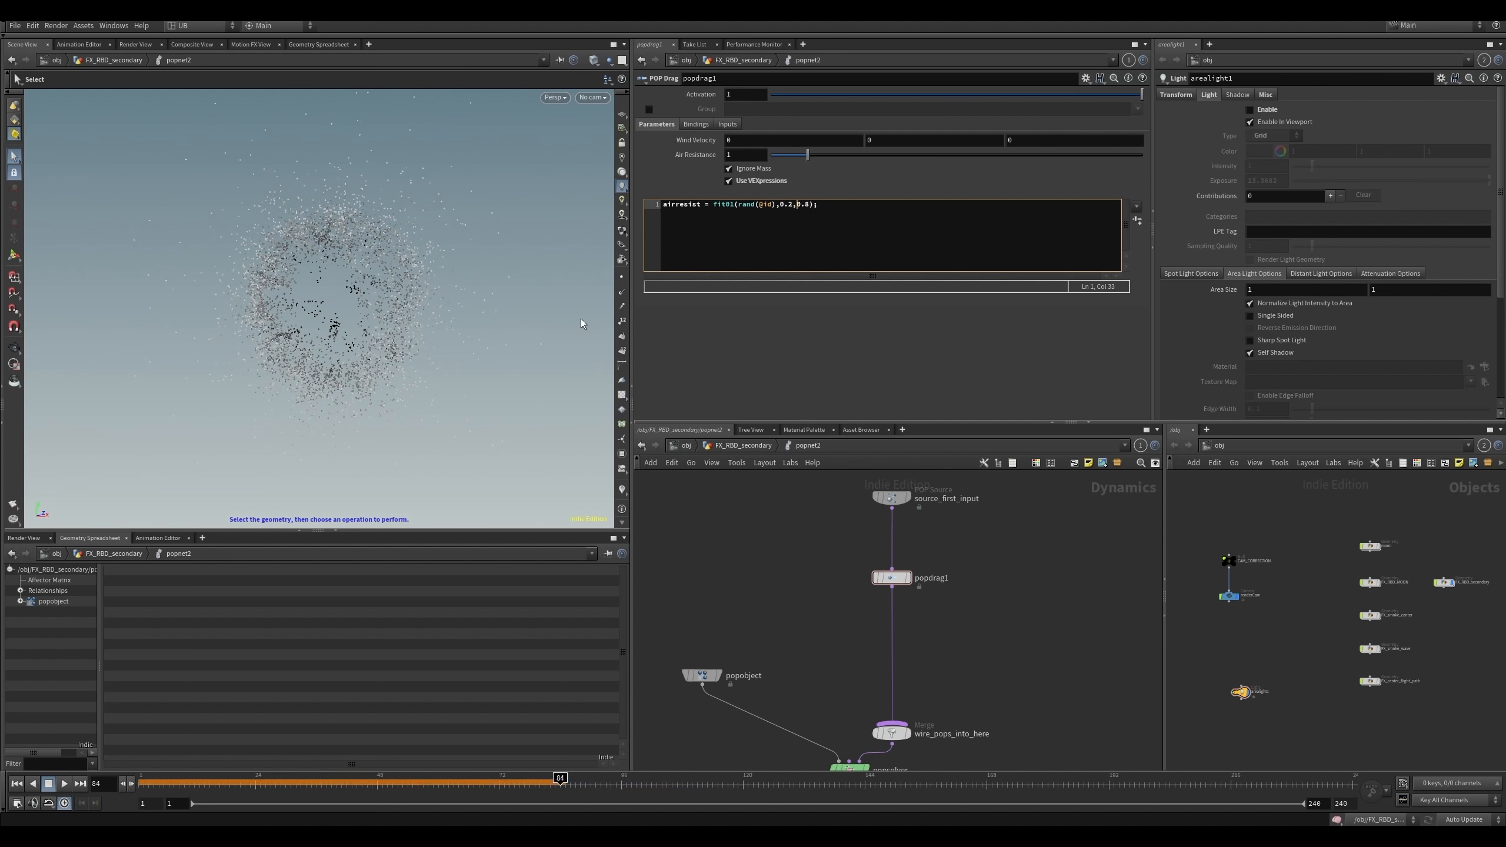
- Replay the simulation from the first frame to frame 86 to examine the remapped air resistance
{"action": "left_click", "coordinate": [728, 584]}
{"action": "key", "text": "ctrl+Up"}
{"action": "key", "text": "Up"}
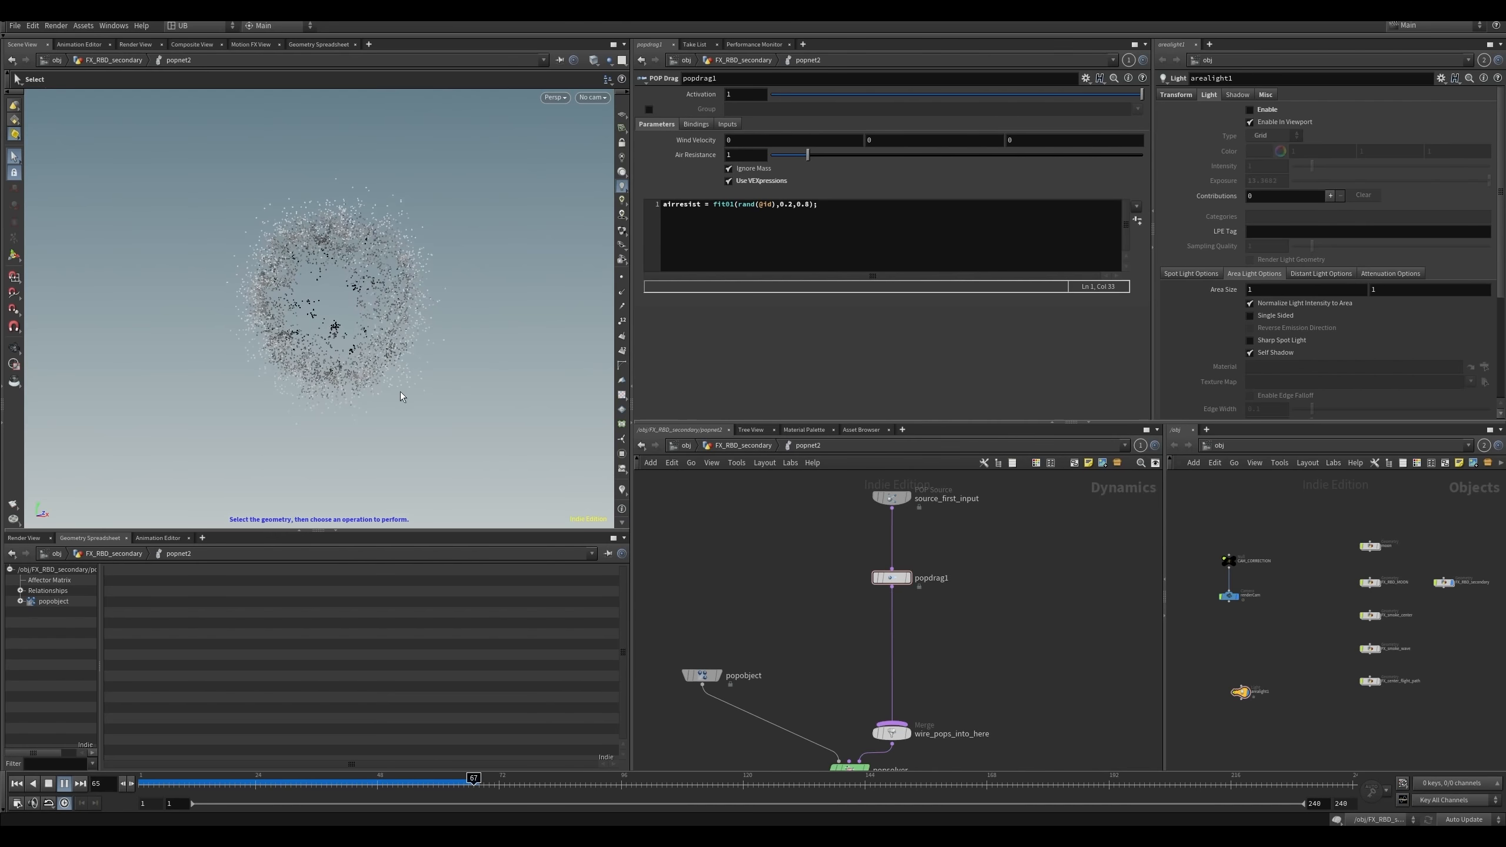
{"action": "key", "text": "Up"}
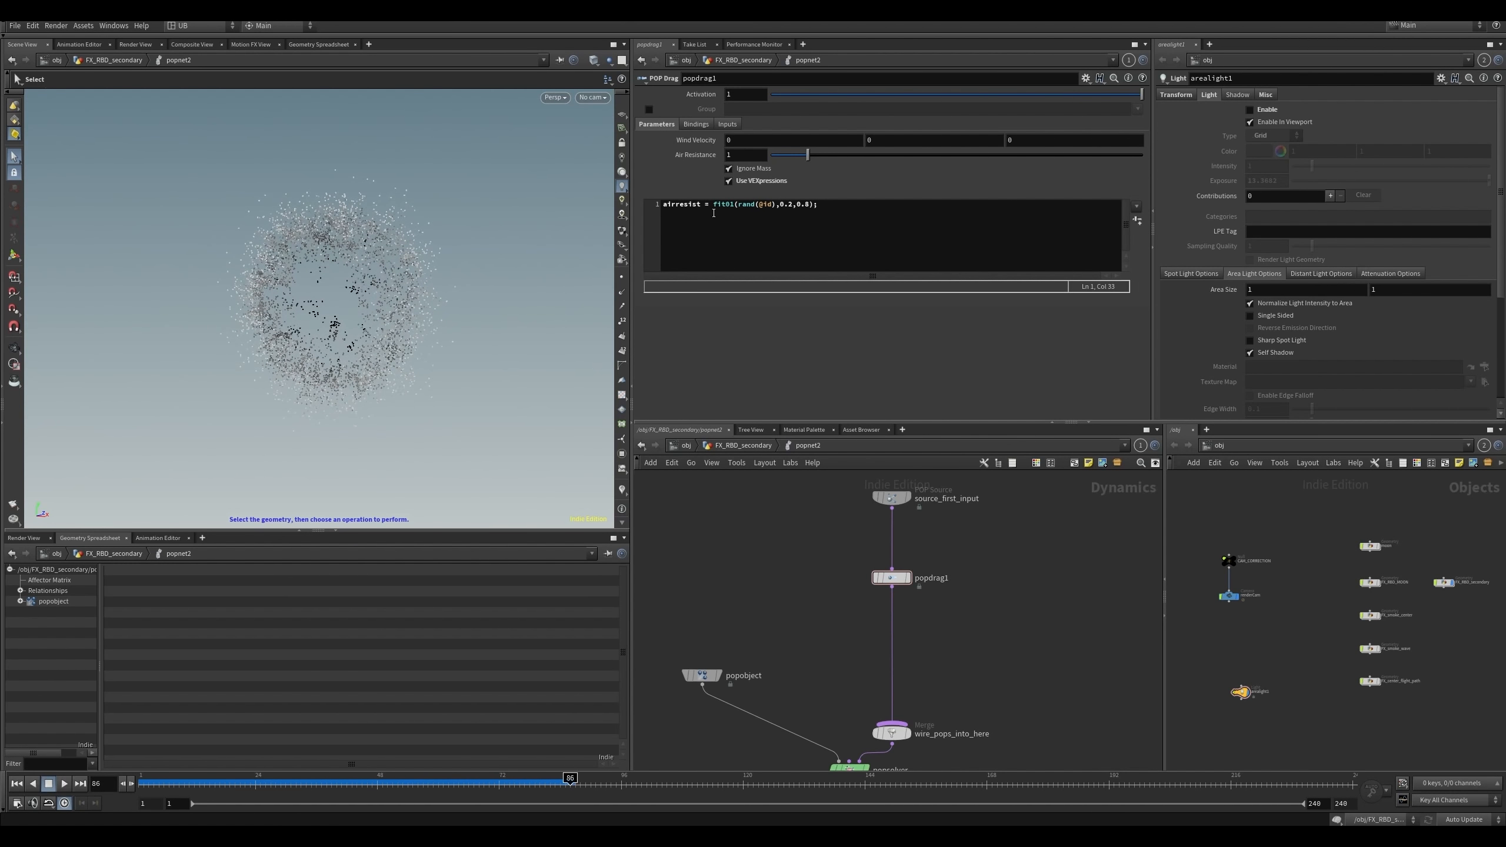
{"action": "left_click", "coordinate": [709, 207]}
{"action": "key", "text": "Right"}
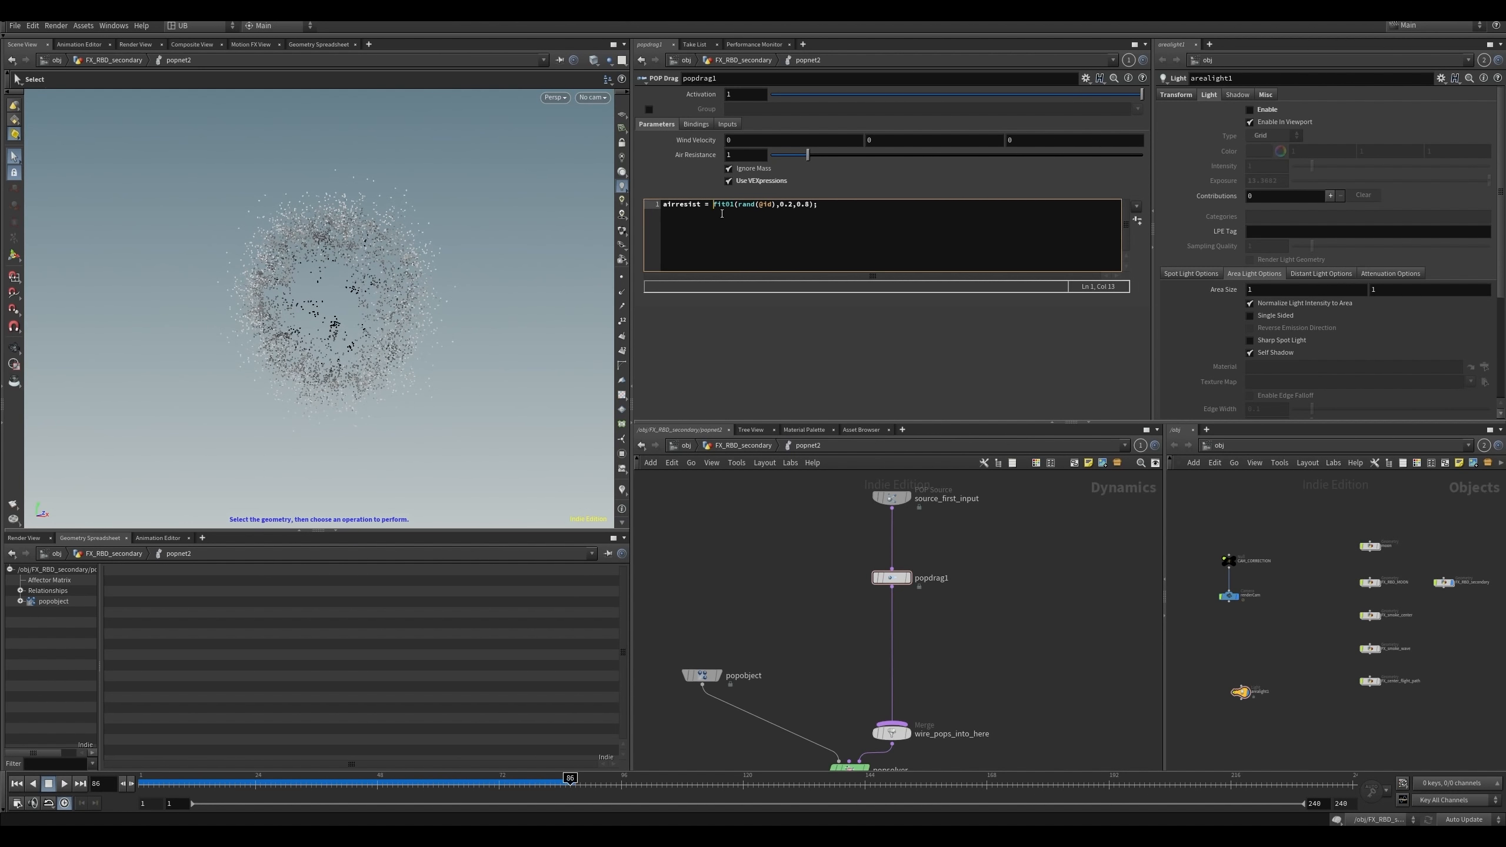
{"action": "type", "text": "chramp("}
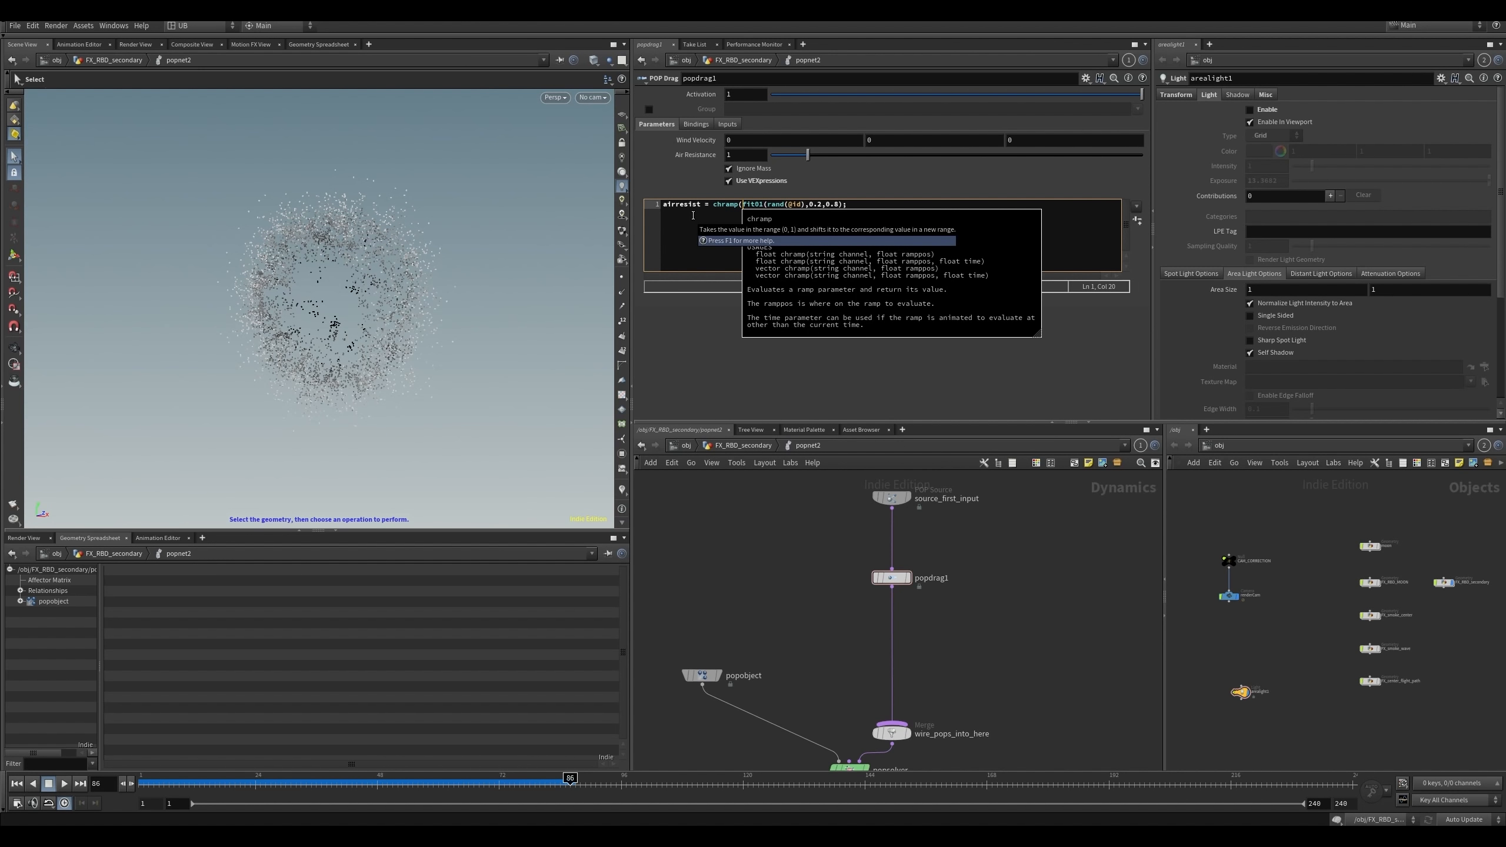
{"action": "type", "text": "."}
{"action": "key", "text": "BackSpace"}
{"action": "type", "text": "'ramps"}
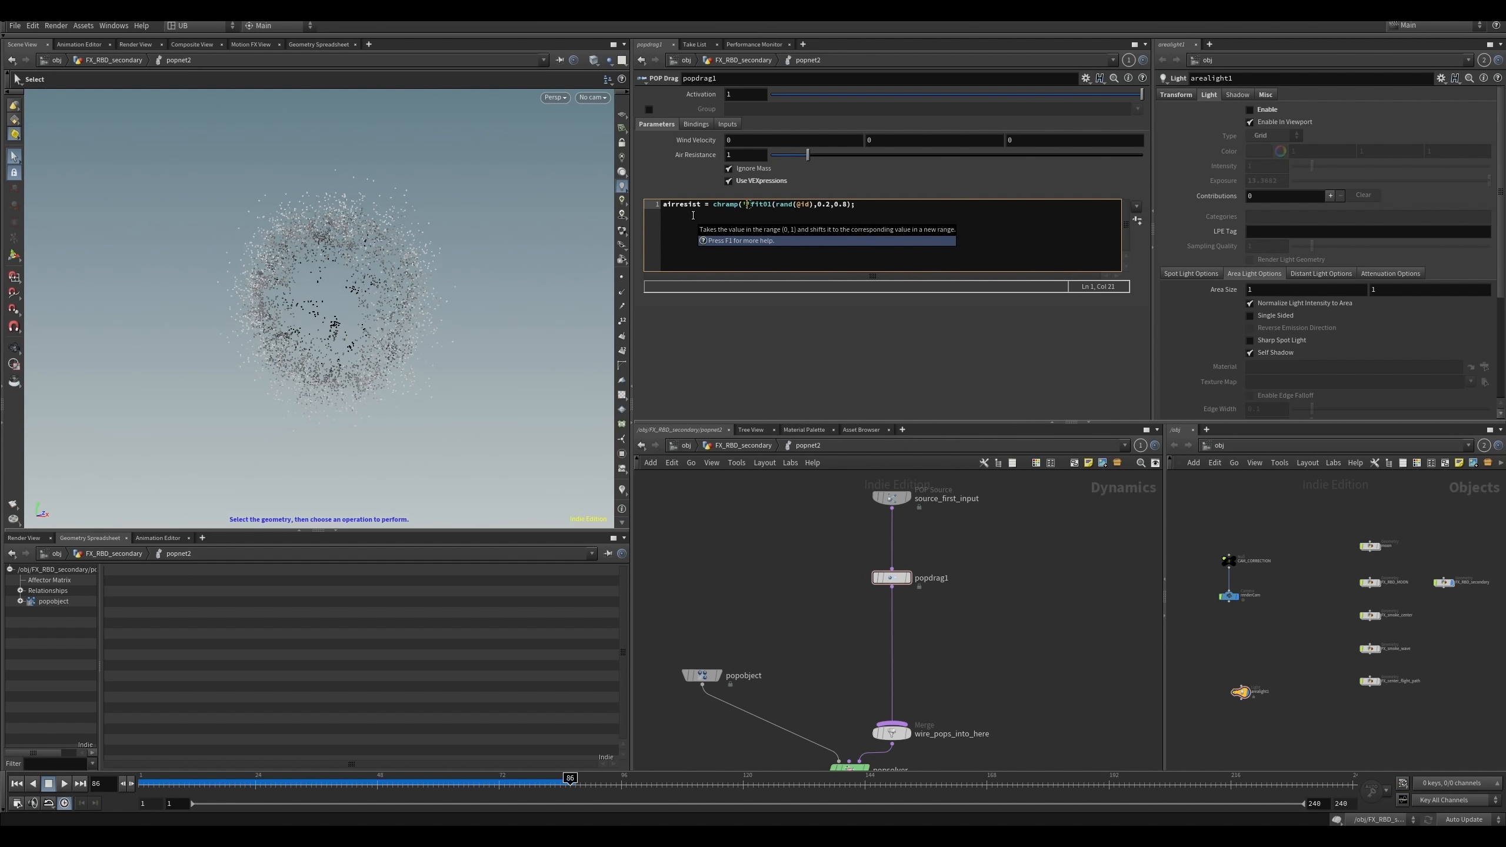
{"action": "type", "text": ","}
{"action": "type", "text": ")"}
{"action": "left_click", "coordinate": [823, 374]}
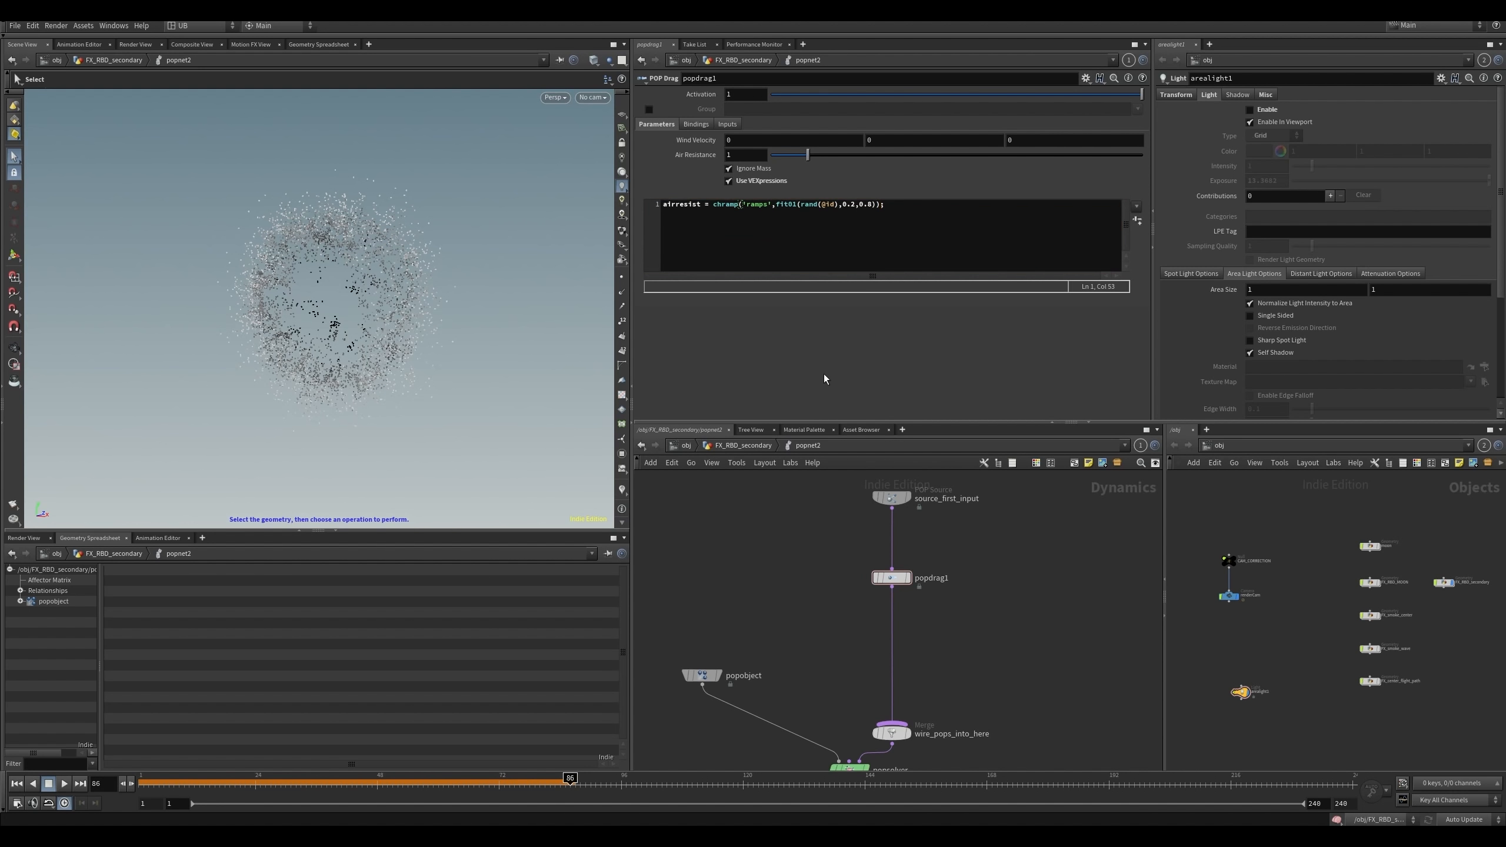
{"action": "key", "text": "ctrl+Up"}
{"action": "key", "text": "Up"}
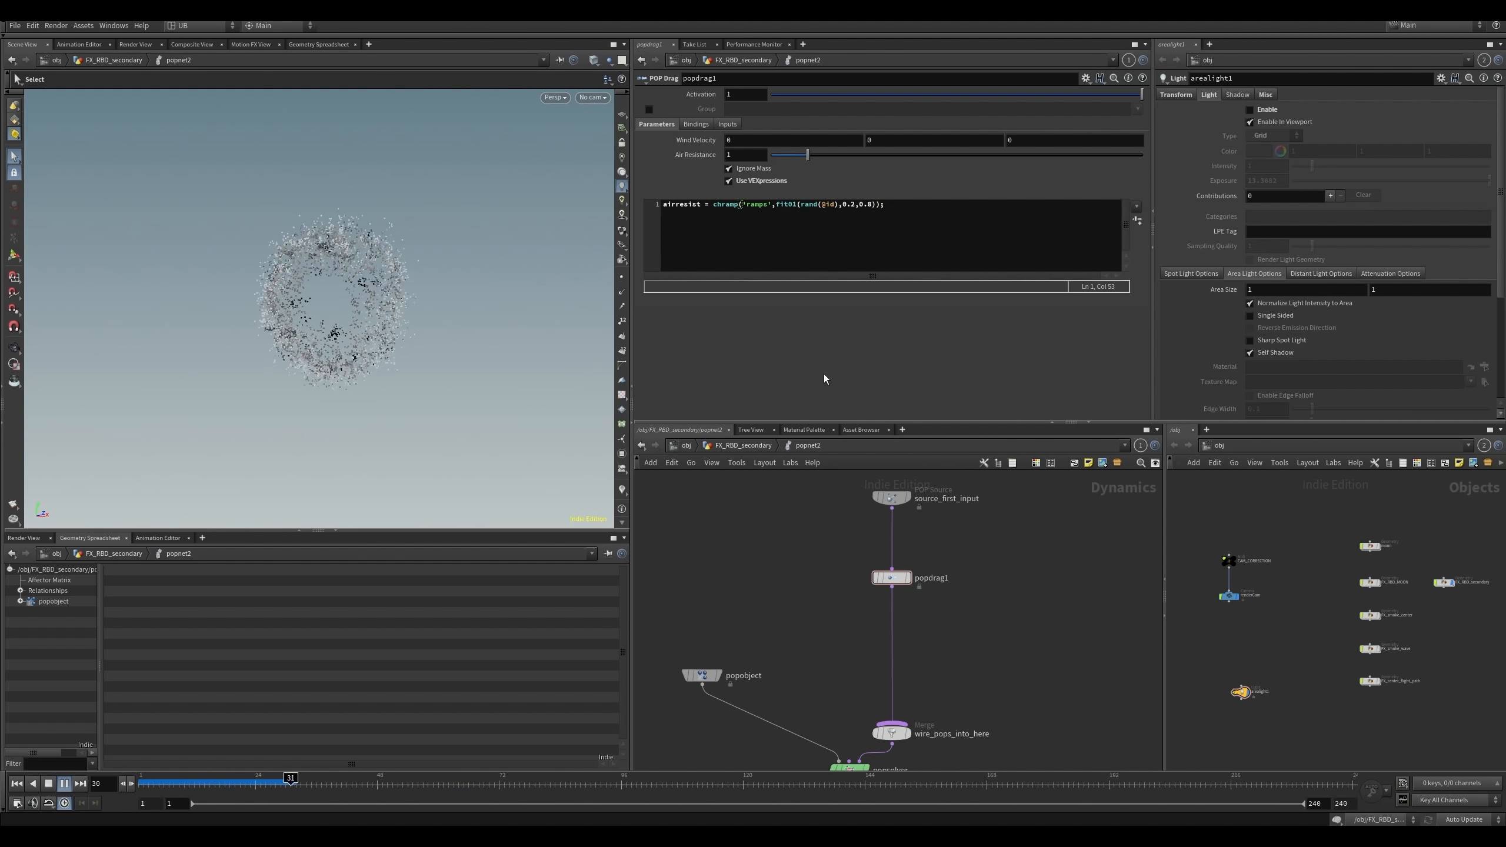
- Create the Ramps parameter on popdrag1, add four points forming alternating peaks and valleys, and replay from the first frame to frame 124
{"action": "left_click", "coordinate": [1133, 222]}
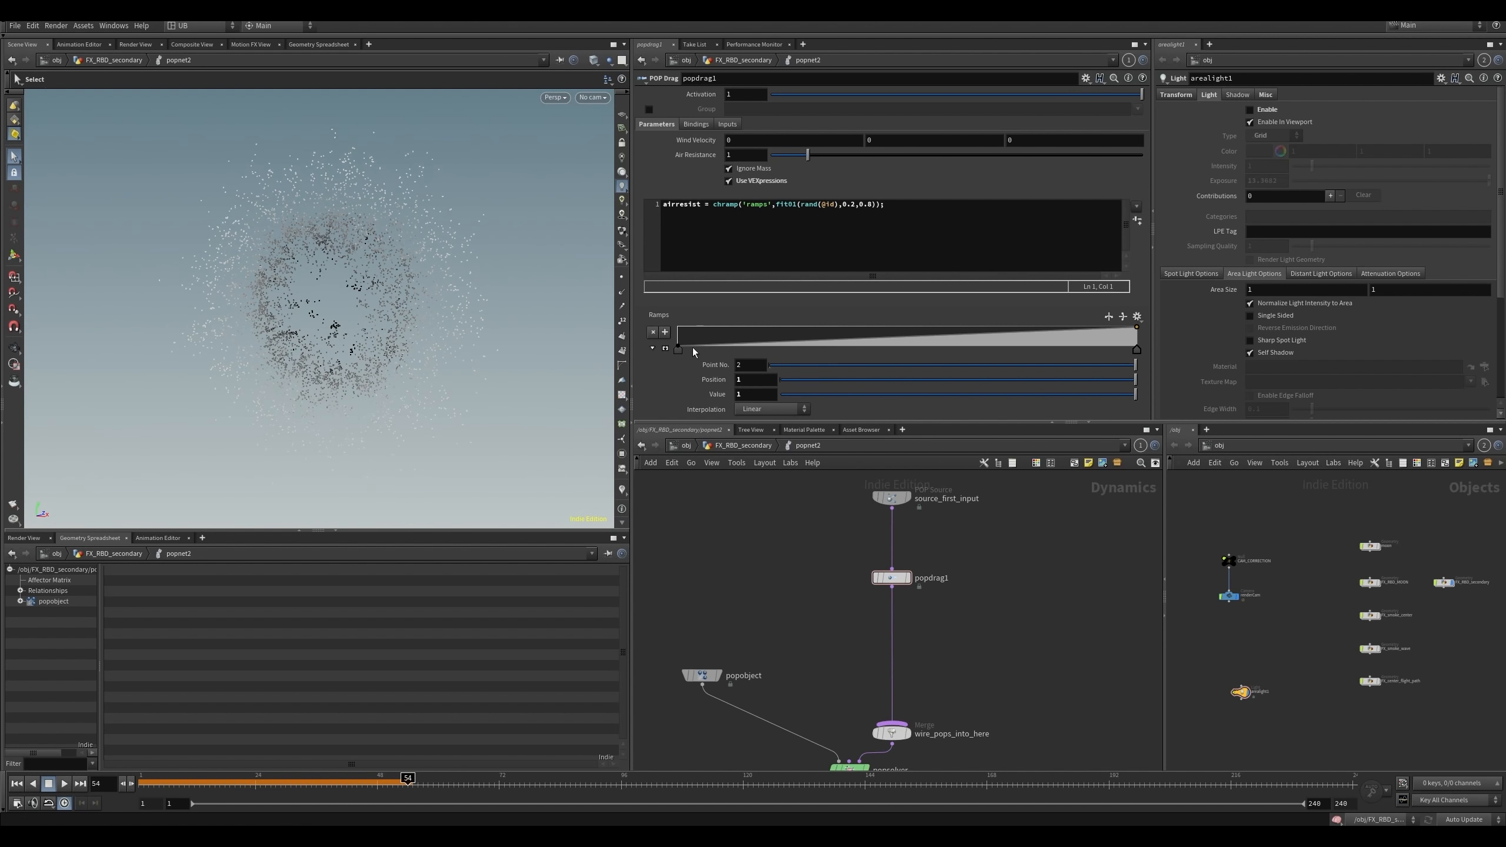
{"action": "left_click", "coordinate": [705, 327]}
{"action": "left_click_drag", "start_coordinate": [796, 334], "coordinate": [807, 353]}
{"action": "left_click_drag", "start_coordinate": [916, 333], "coordinate": [922, 322]}
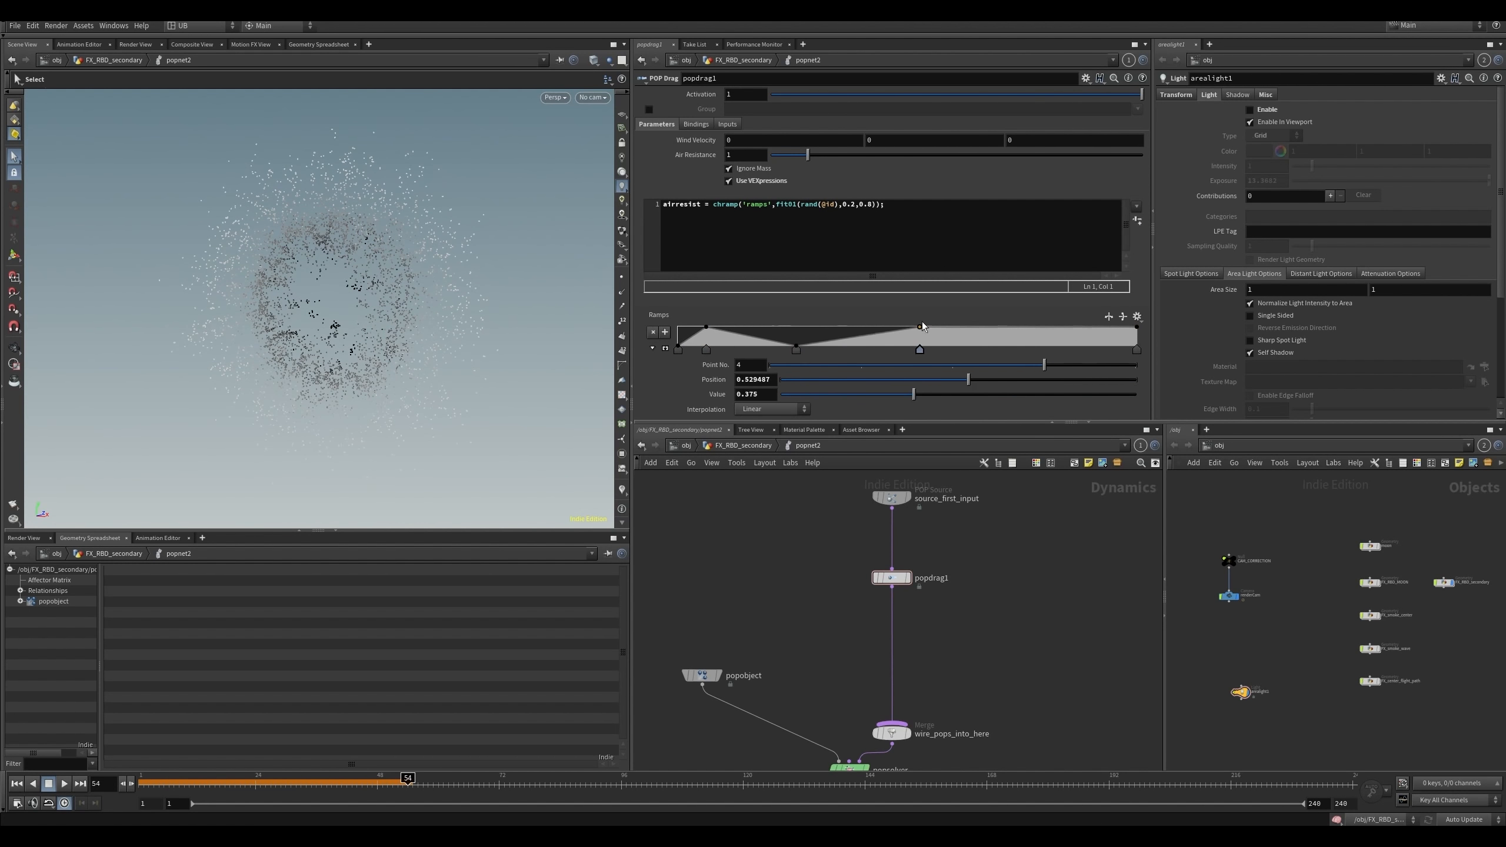
{"action": "left_click", "coordinate": [1032, 351]}
{"action": "key", "text": "ctrl+Up"}
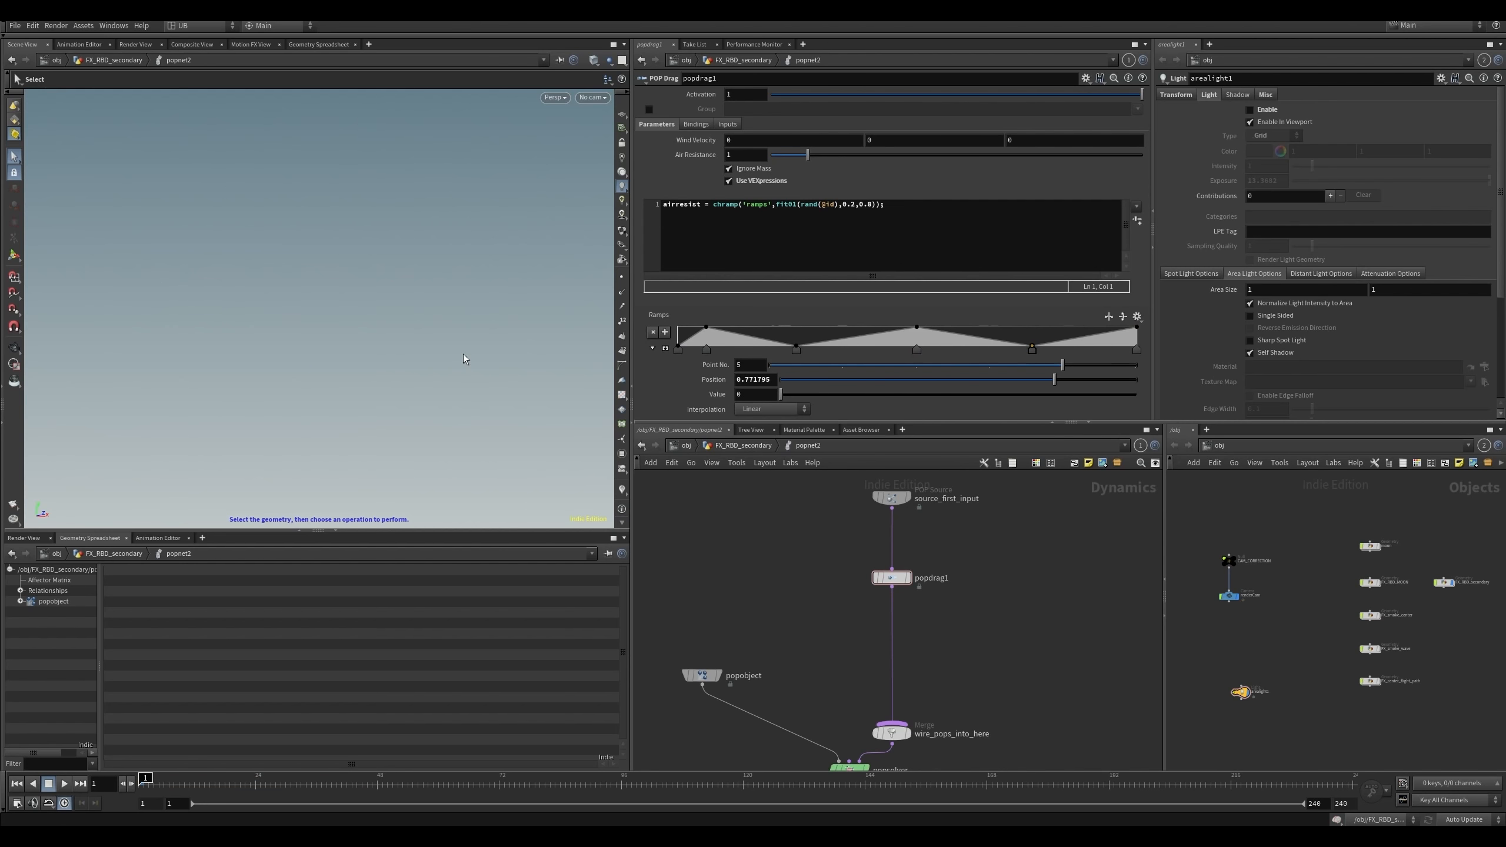
{"action": "key", "text": "Up"}
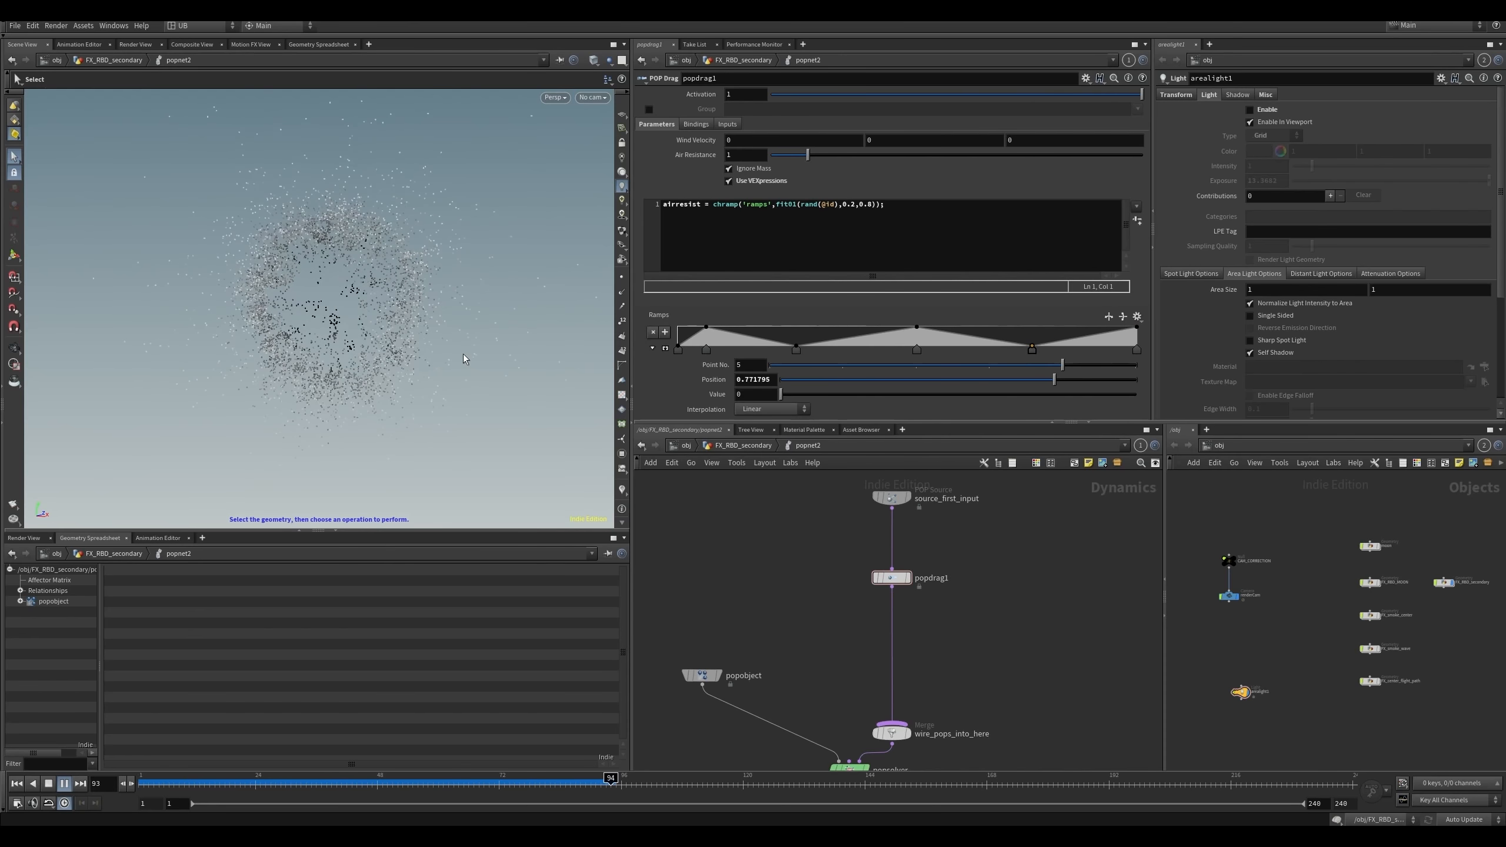
{"action": "key", "text": "Up"}
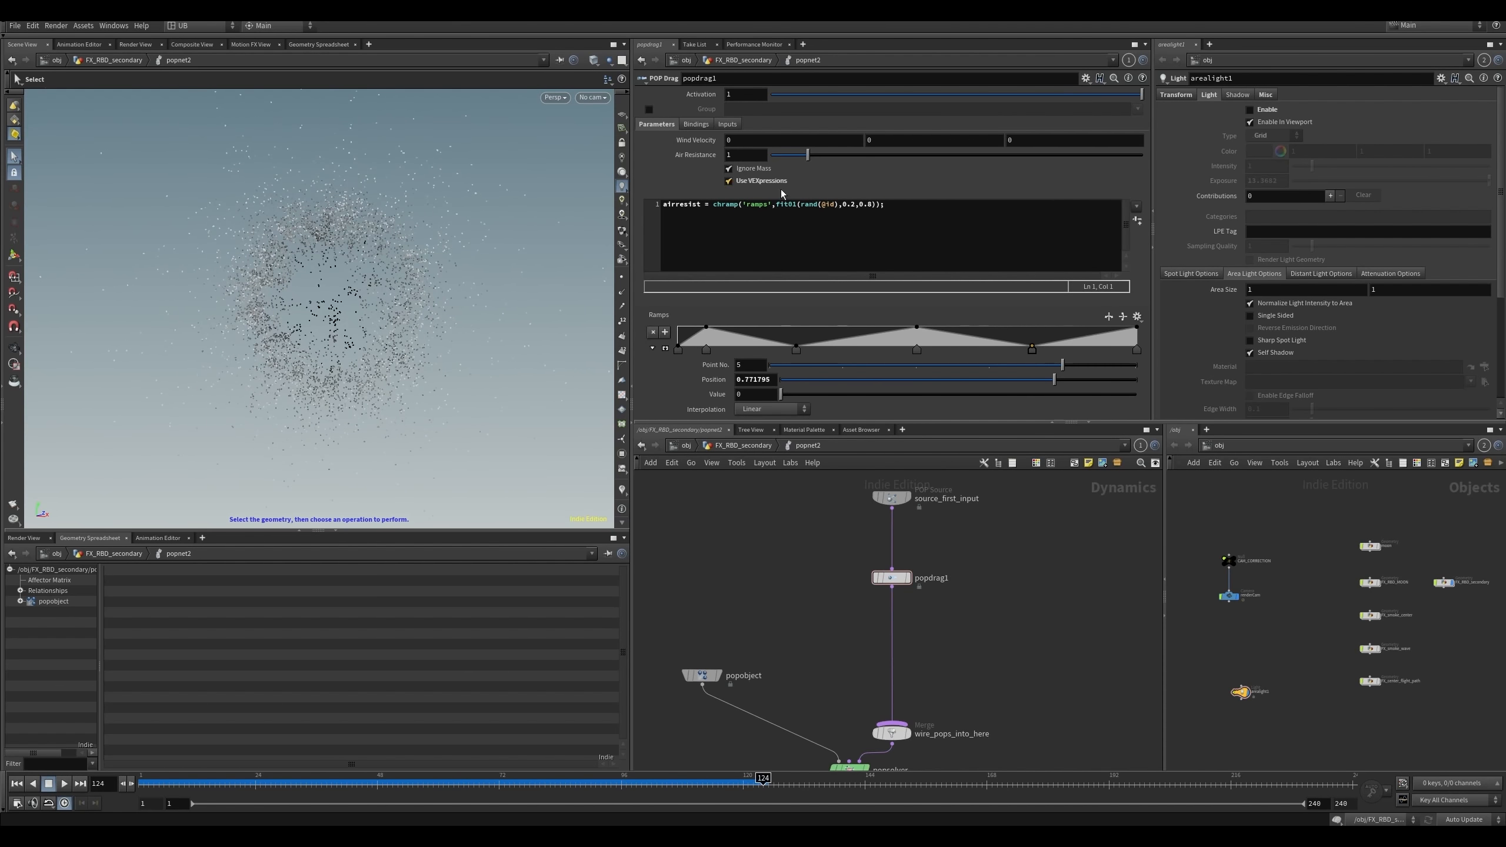
- Set the fit01 minimum in popdrag1's VEXpression to 0.5 and replay the simulation from the first frame to frame 116
{"action": "left_click", "coordinate": [867, 205]}
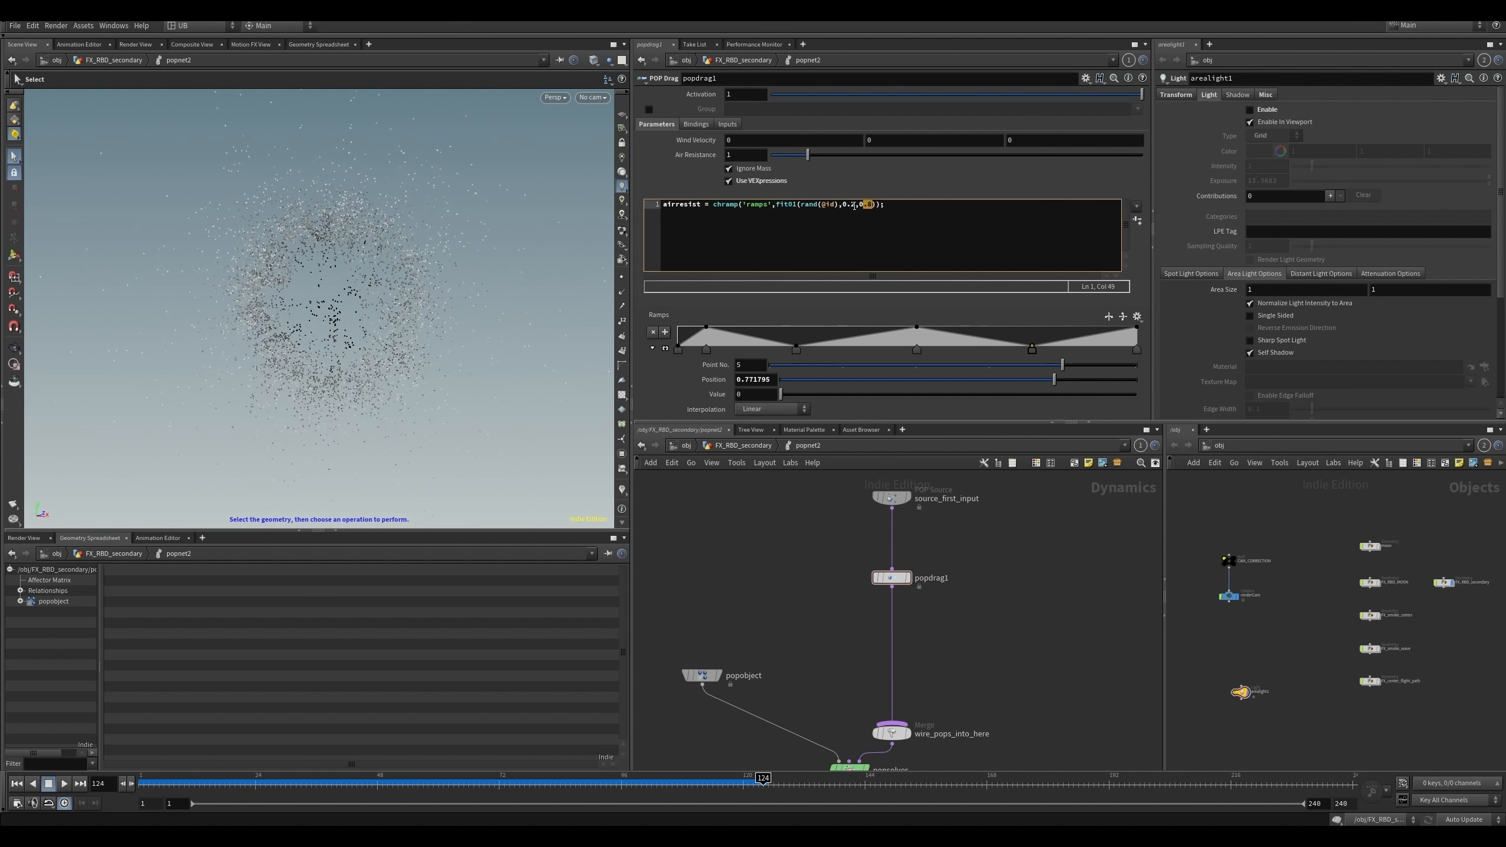
{"action": "left_click", "coordinate": [852, 207]}
{"action": "type", "text": "5"}
{"action": "key", "text": "BackSpace"}
{"action": "left_click", "coordinate": [708, 592]}
{"action": "key", "text": "ctrl+Up"}
{"action": "key", "text": "Up"}
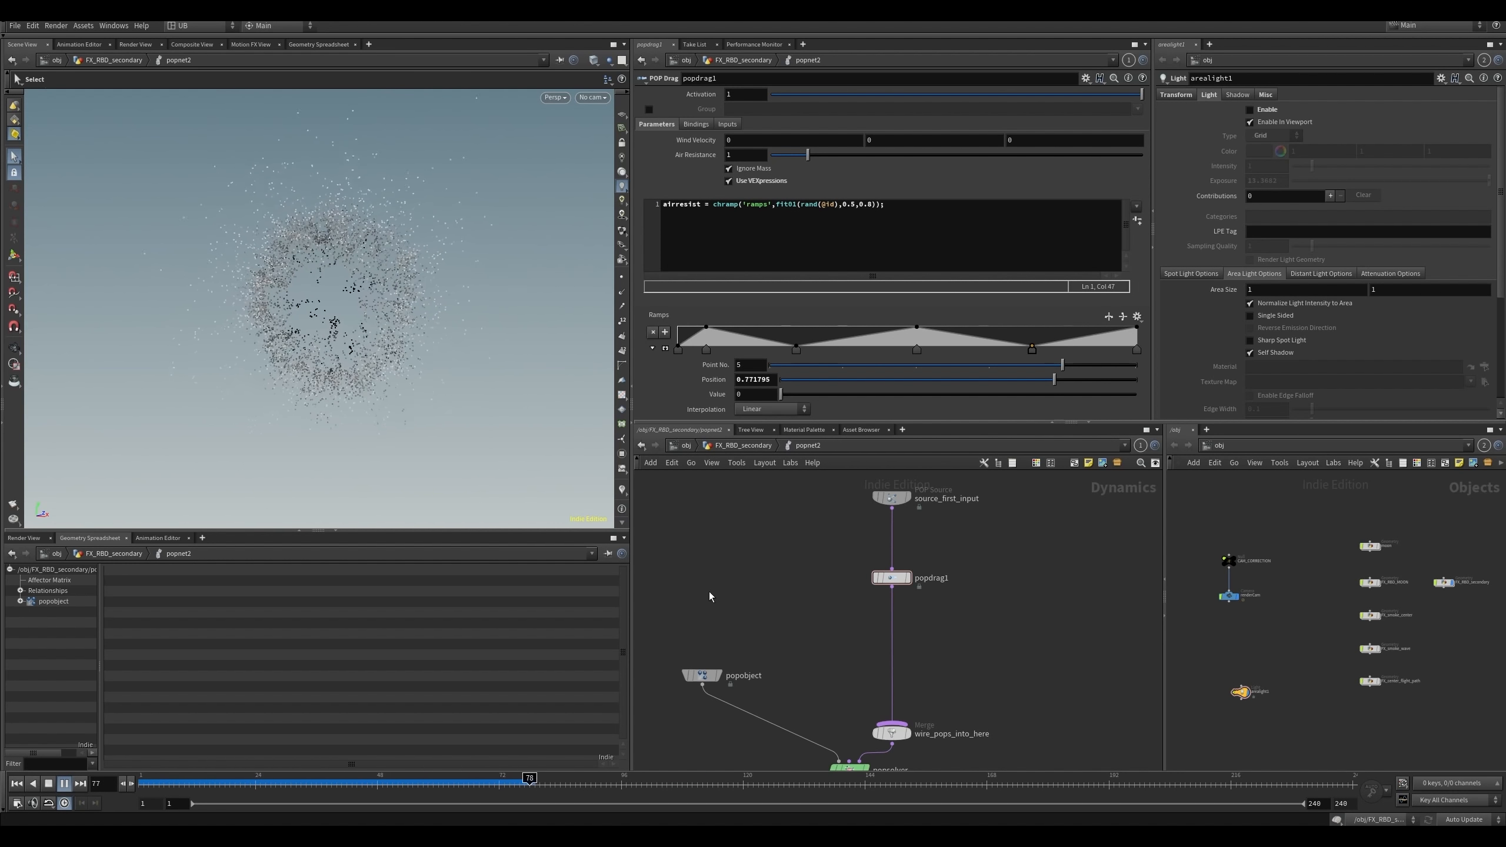
{"action": "key", "text": "Up"}
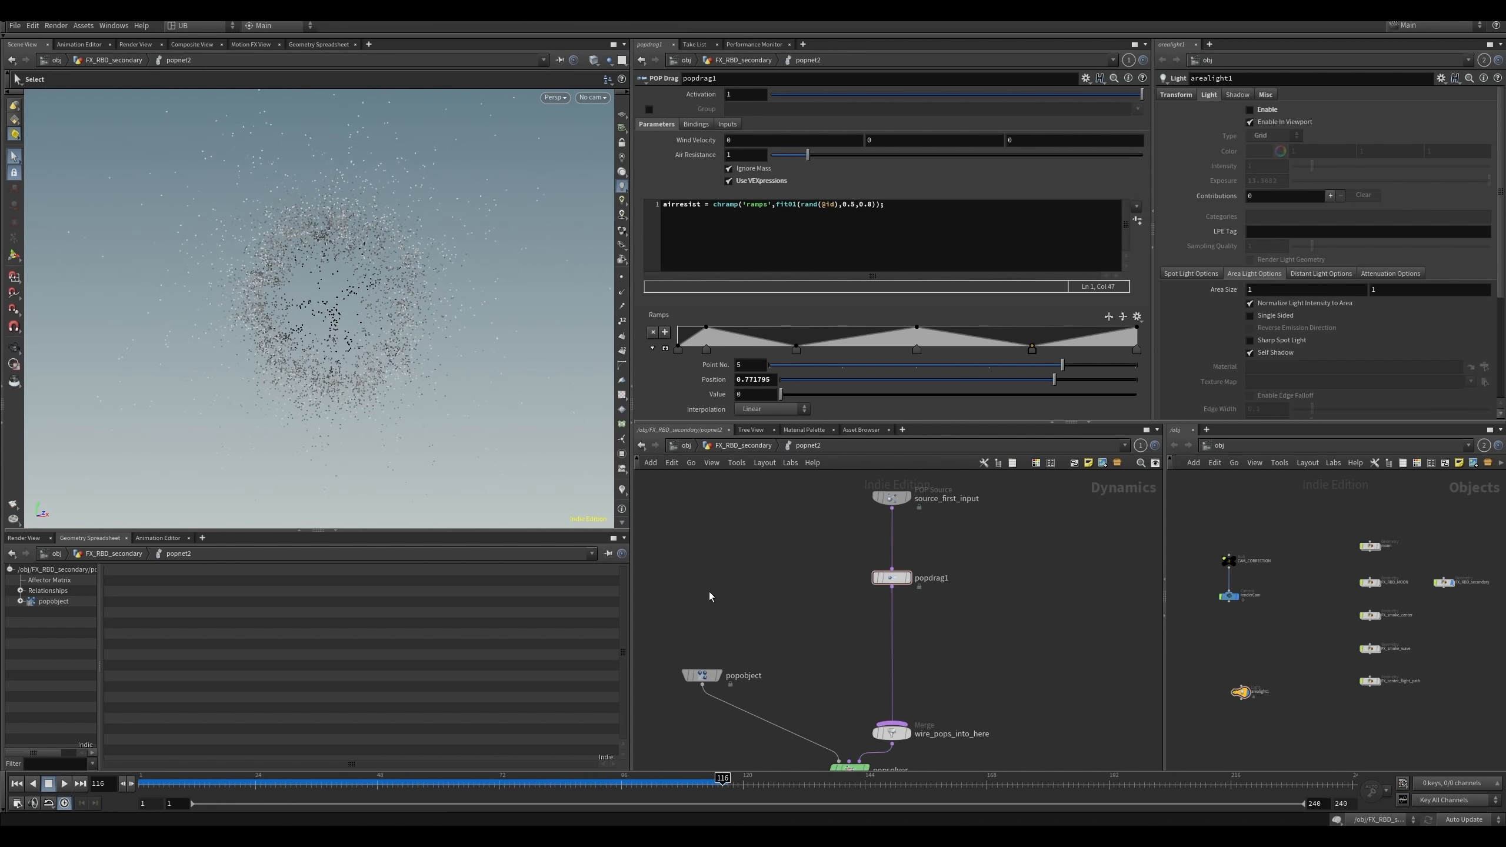
- Enlarge the Ramps graph and raise its three lowest points to slightly above 0.2
{"action": "left_click", "coordinate": [665, 349]}
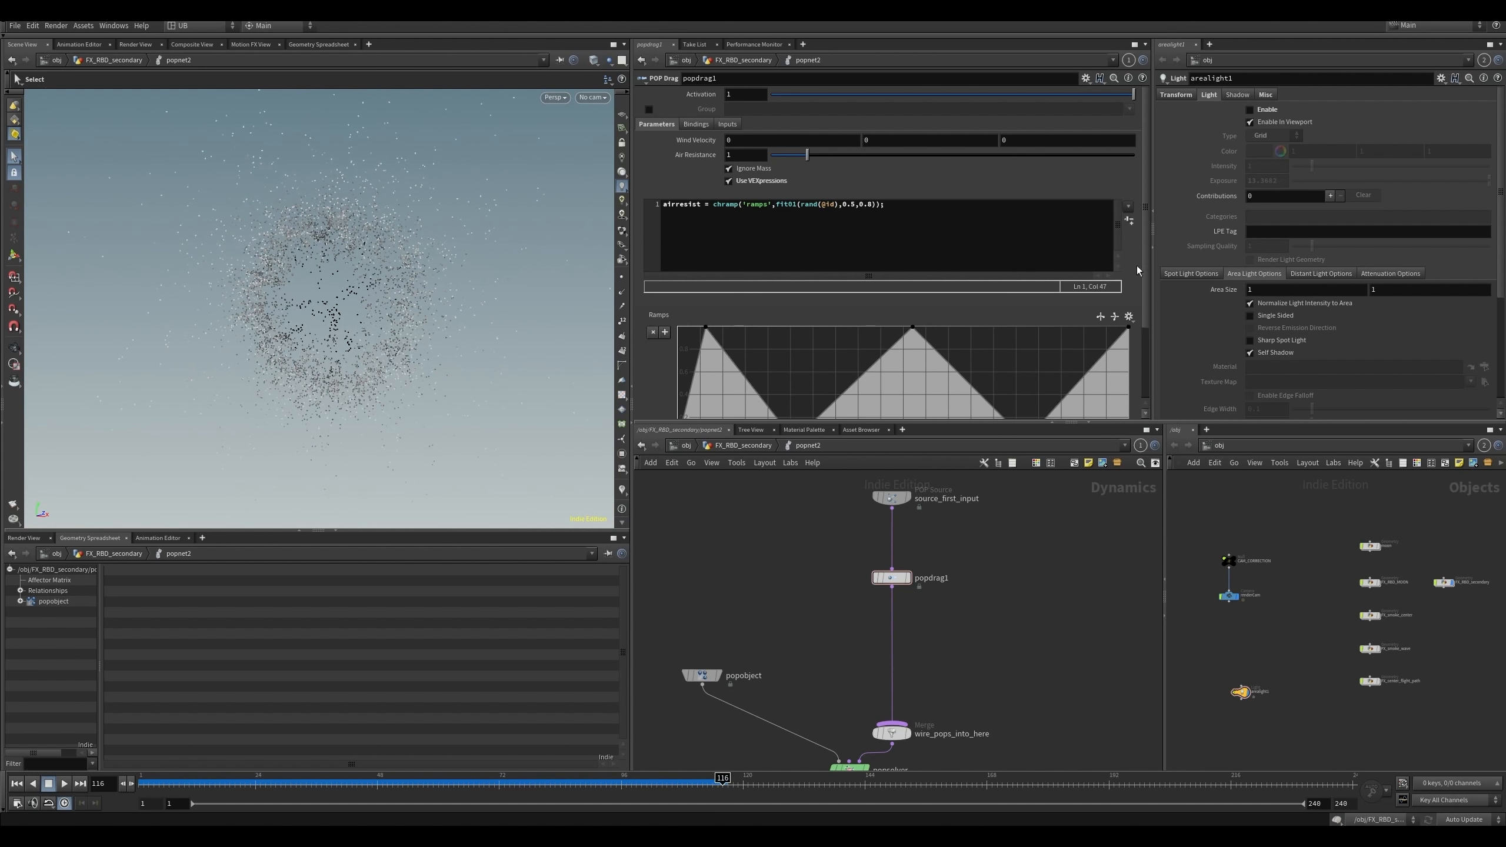
{"action": "scroll", "coordinate": [1146, 292], "scroll_direction": "down", "scroll_amount": 2}
{"action": "left_click_drag", "start_coordinate": [1032, 379], "coordinate": [1021, 349]}
{"action": "left_click_drag", "start_coordinate": [793, 375], "coordinate": [796, 349]}
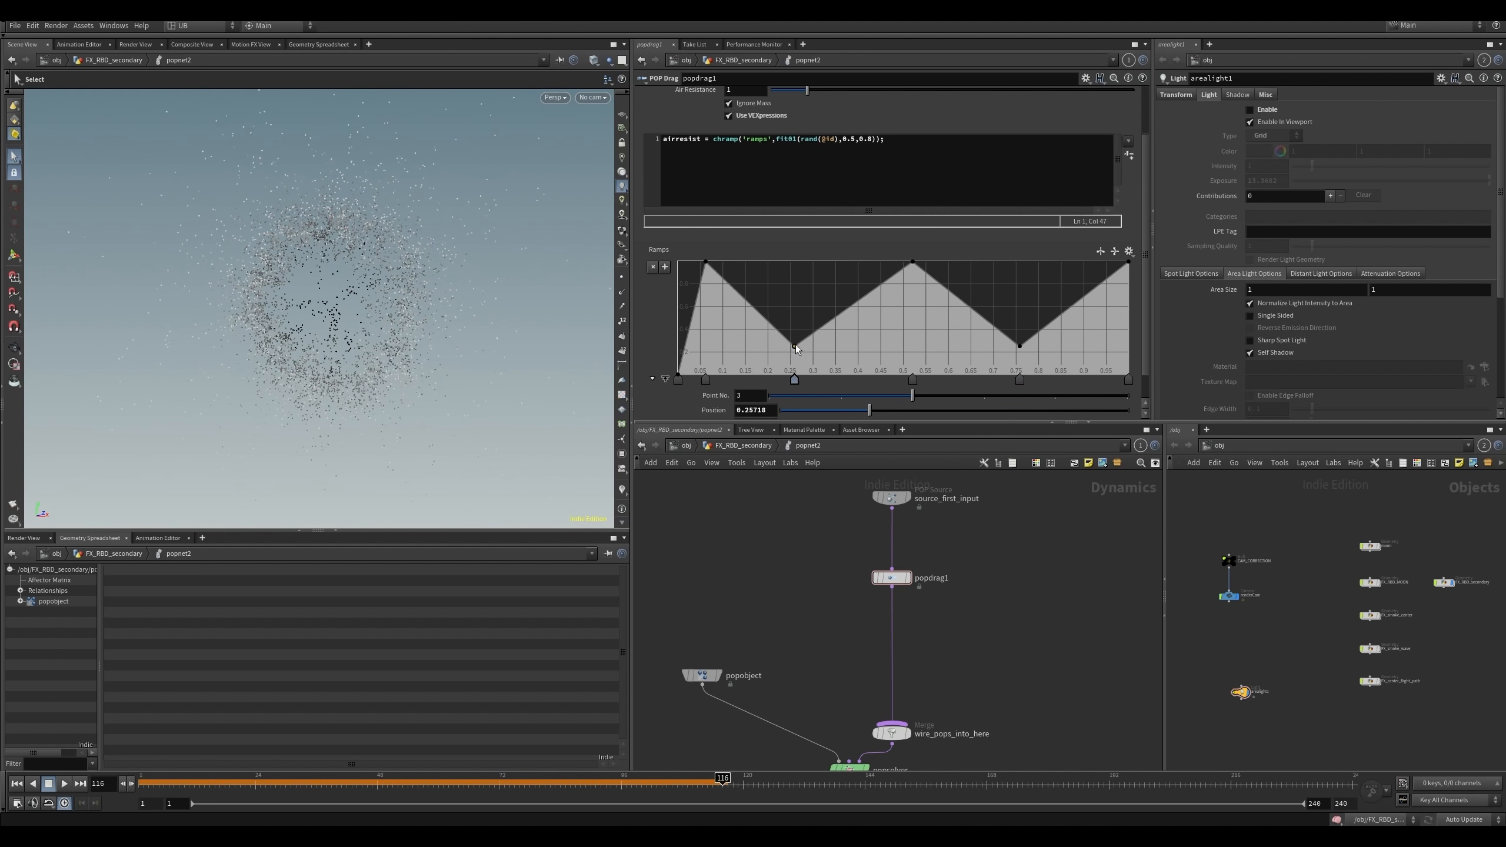
{"action": "left_click_drag", "start_coordinate": [678, 374], "coordinate": [675, 346]}
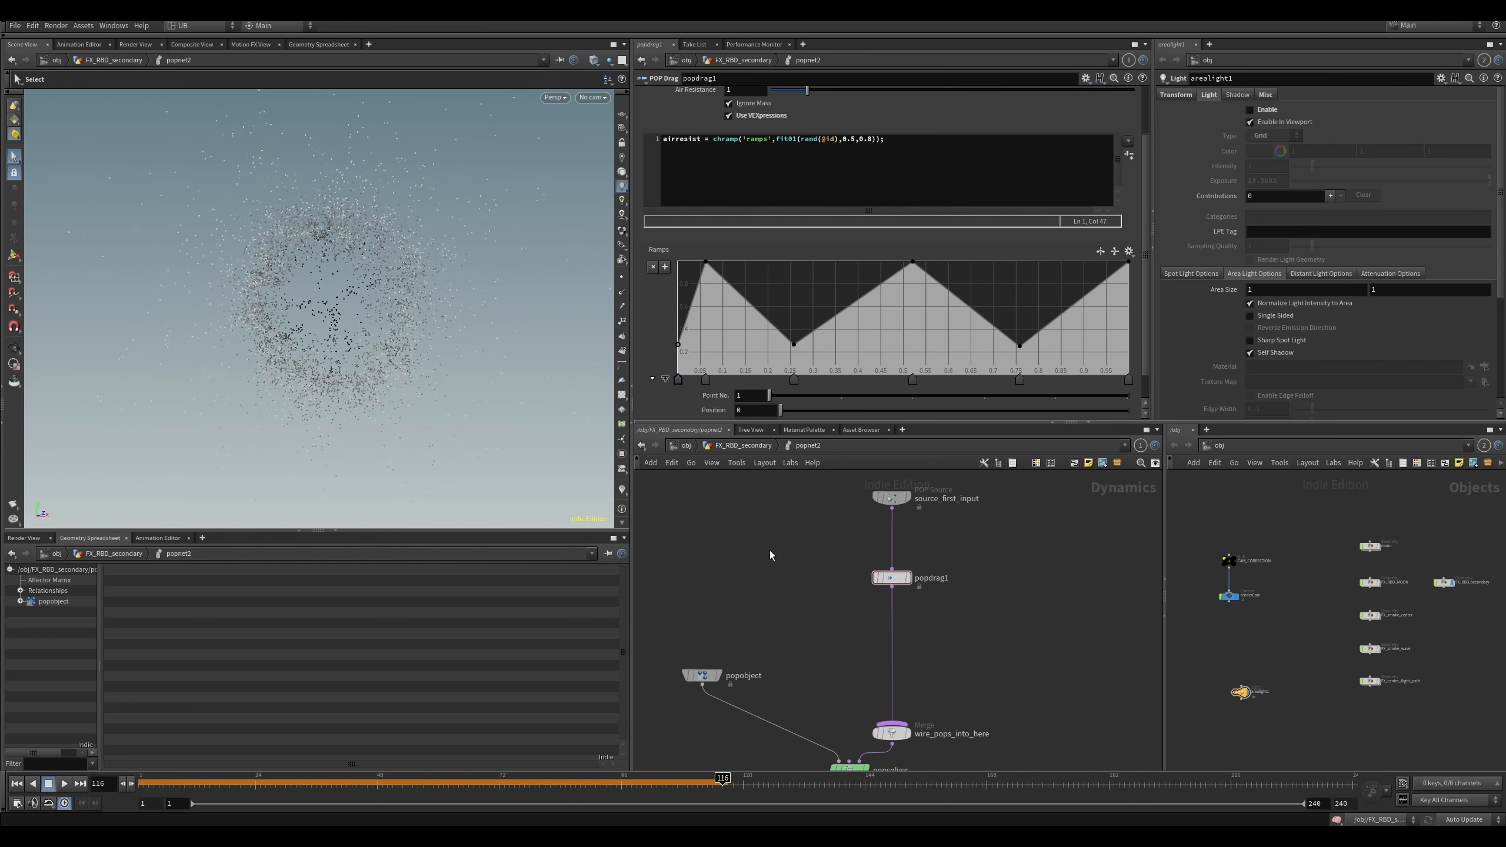
- Replay with the reshaped ramp, set the fit01 minimum in popdrag1's VEXpression to 0.2, and restart playback from the first frame
{"action": "key", "text": "ctrl+Up"}
{"action": "key", "text": "Up"}
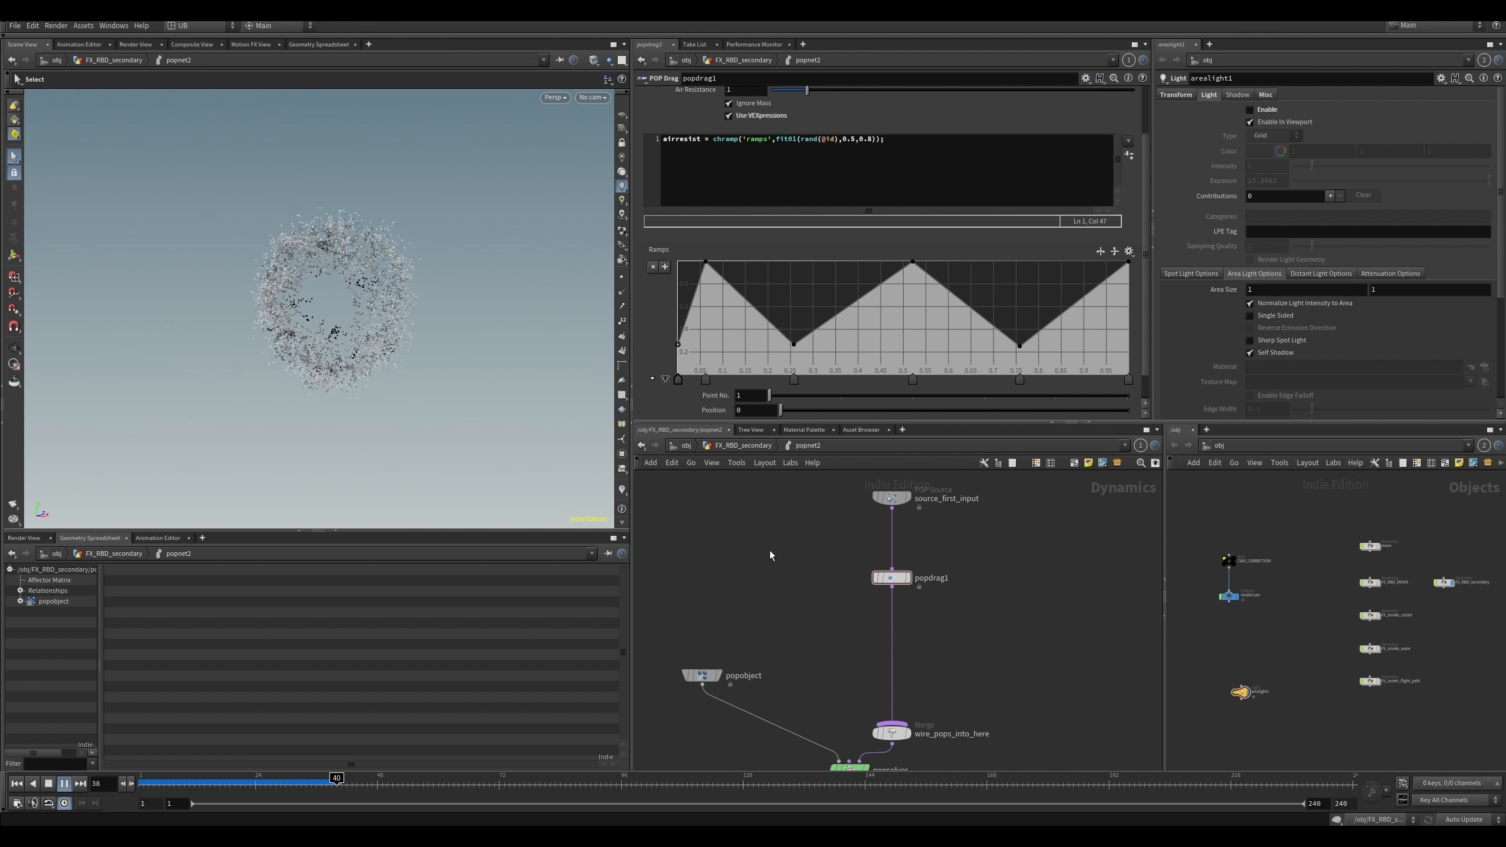
{"action": "left_click", "coordinate": [849, 139]}
{"action": "key", "text": "Delete"}
{"action": "type", "text": "2"}
{"action": "key", "text": "ctrl+Up"}
{"action": "key", "text": "Up"}
- Set Inherit Velocity on source_first_input to 3 and replay the simulation from the first frame
{"action": "left_click", "coordinate": [869, 534]}
{"action": "double_click", "coordinate": [738, 171]}
{"action": "type", "text": "3"}
{"action": "key", "text": "Return"}
{"action": "key", "text": "ctrl+Up"}
{"action": "key", "text": "Up"}
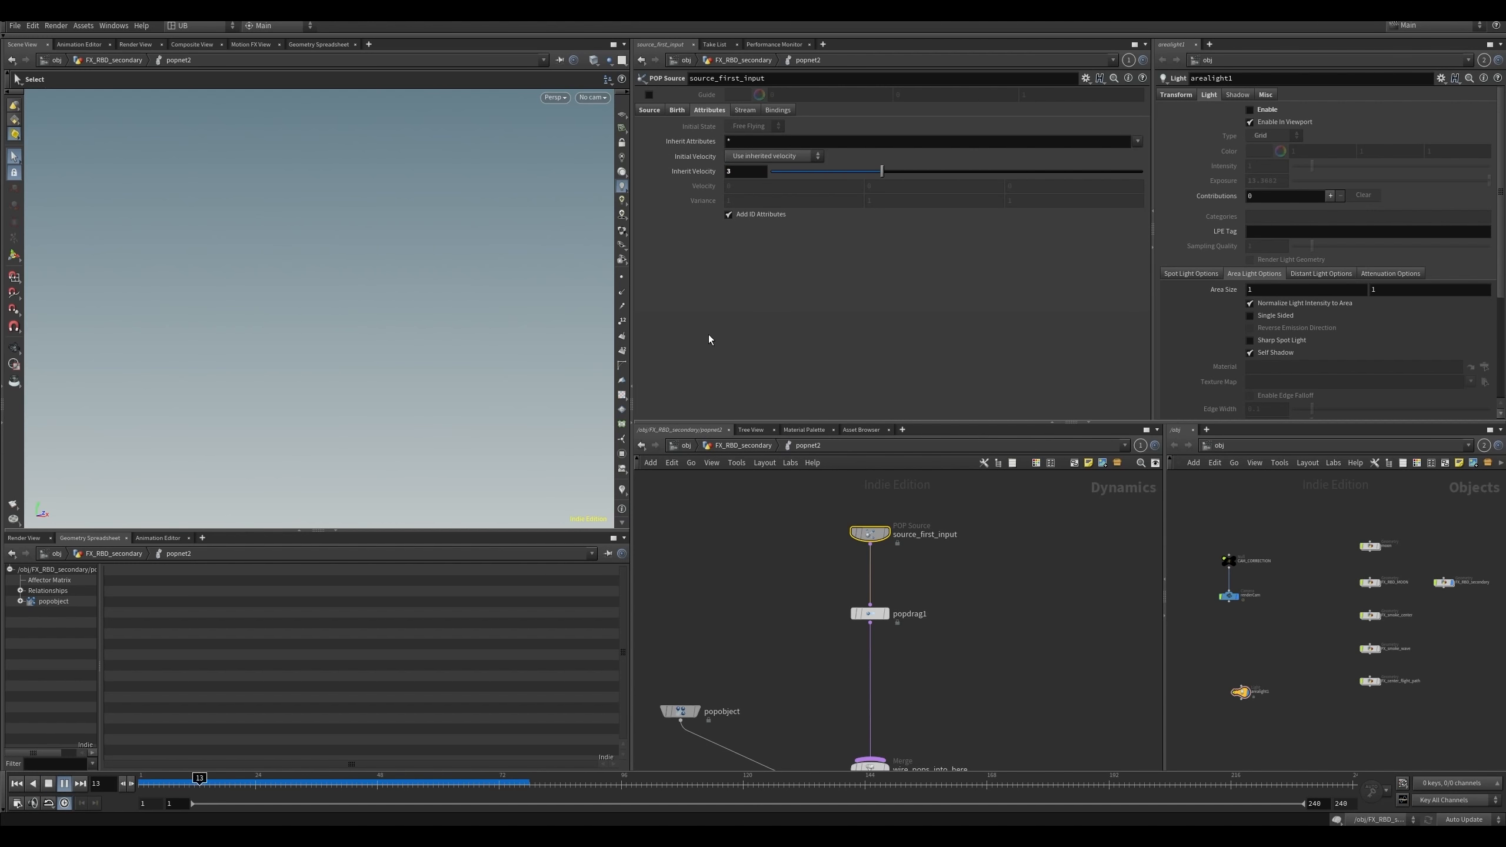
{"action": "key", "text": "ctrl+Up"}
{"action": "key", "text": "Up"}
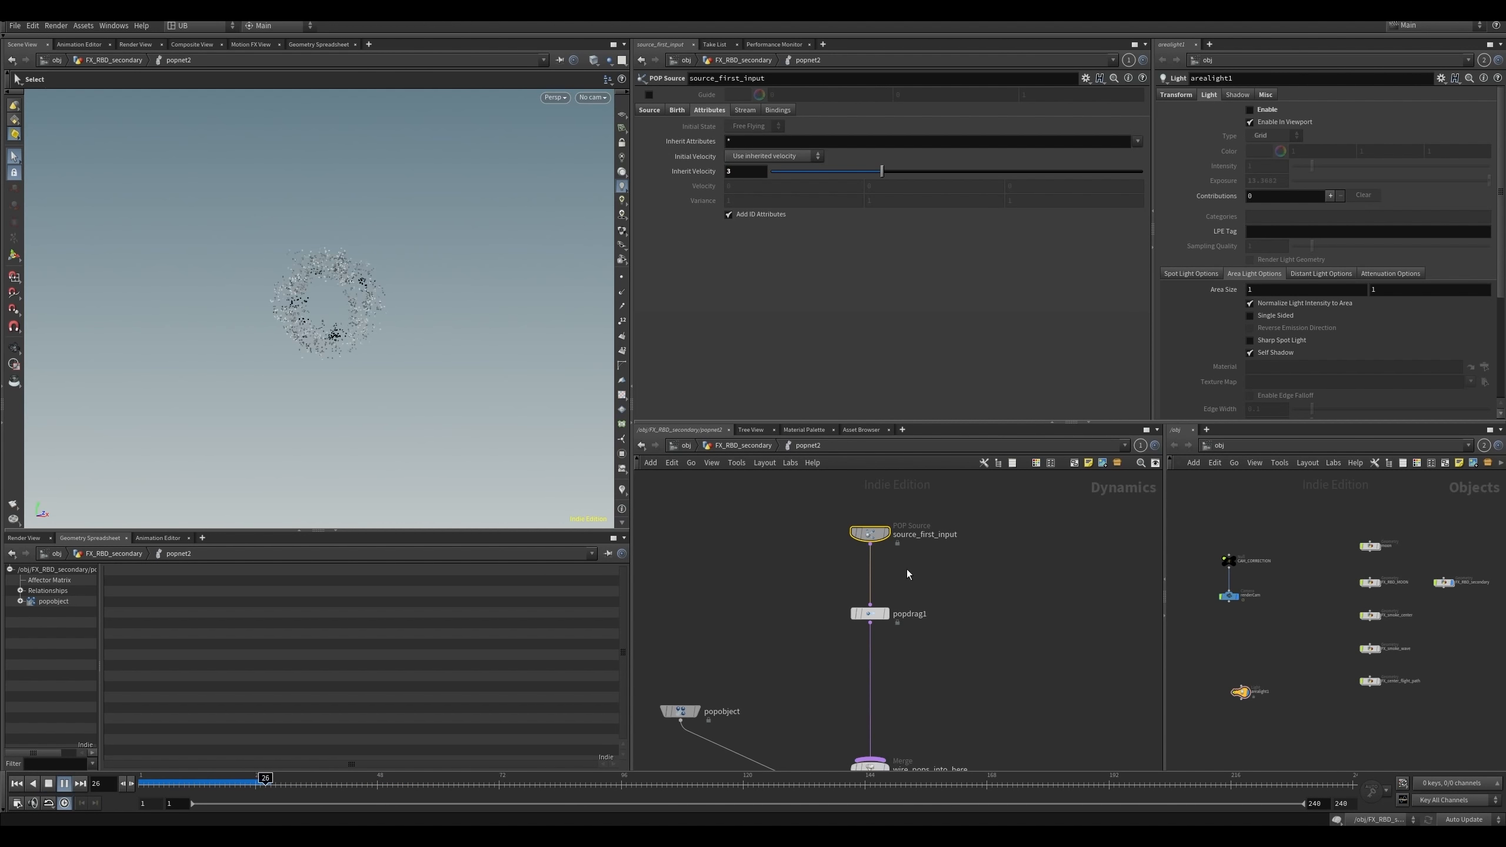
- Set Inherit Velocity on source_first_input to 8 and restart playback from the first frame
{"action": "key", "text": "ctrl+Up"}
{"action": "double_click", "coordinate": [744, 171]}
{"action": "type", "text": "8"}
{"action": "key", "text": "Return"}
{"action": "key", "text": "Up"}
{"action": "key", "text": "ctrl+Up"}
{"action": "key", "text": "Up"}
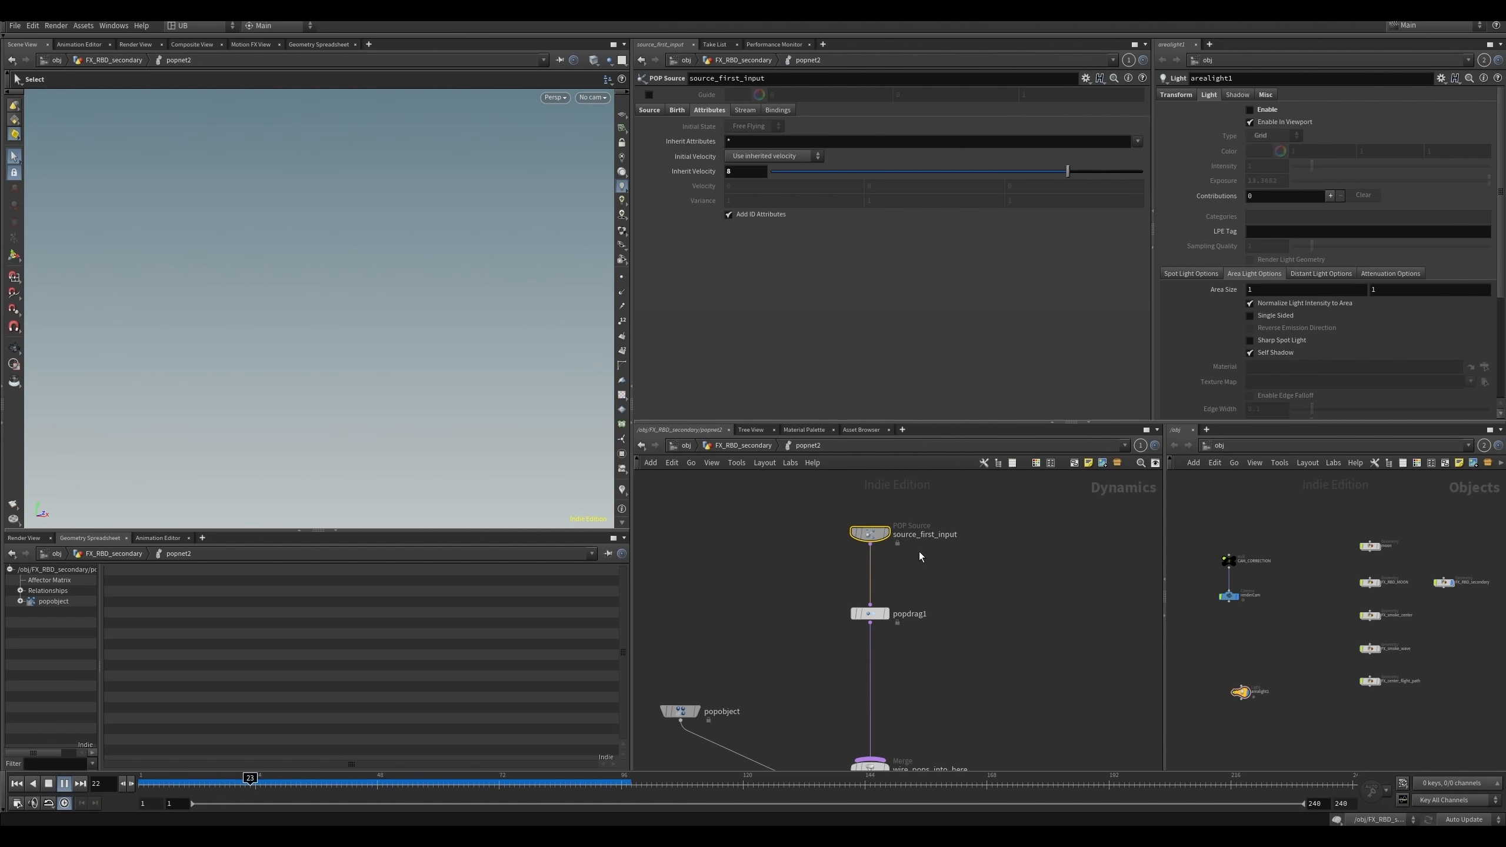
- Replay the simulation repeatedly from the first frame, stopping at frame 124, to examine the faster particle emission
{"action": "key", "text": "ctrl+Up"}
{"action": "key", "text": "b"}
{"action": "middle_click_drag", "start_coordinate": [813, 561], "coordinate": [804, 558]}
{"action": "scroll", "coordinate": [803, 551], "scroll_direction": "up", "scroll_amount": 1}
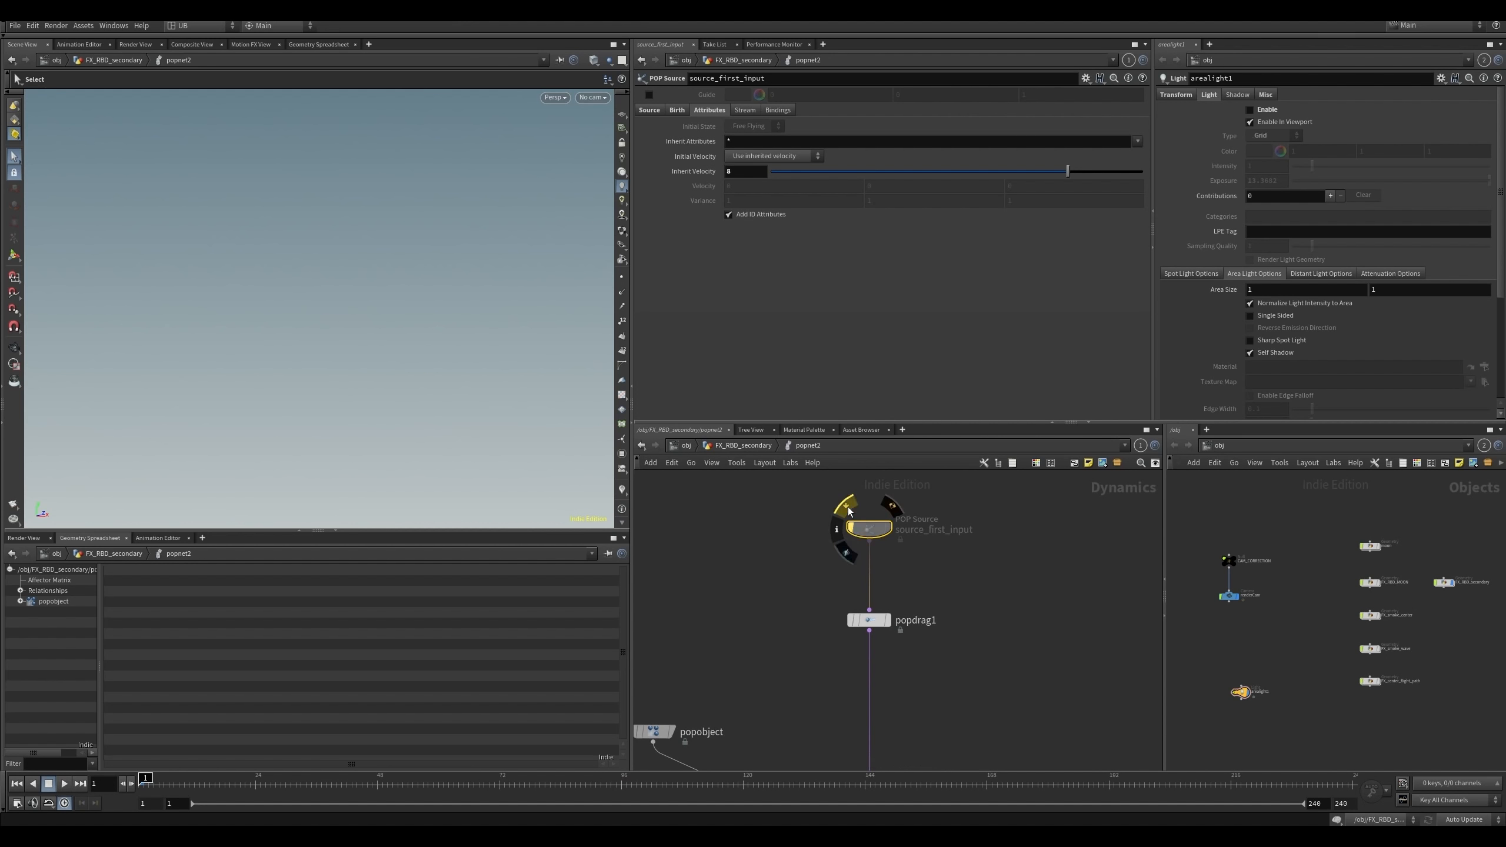
{"action": "left_click", "coordinate": [860, 530]}
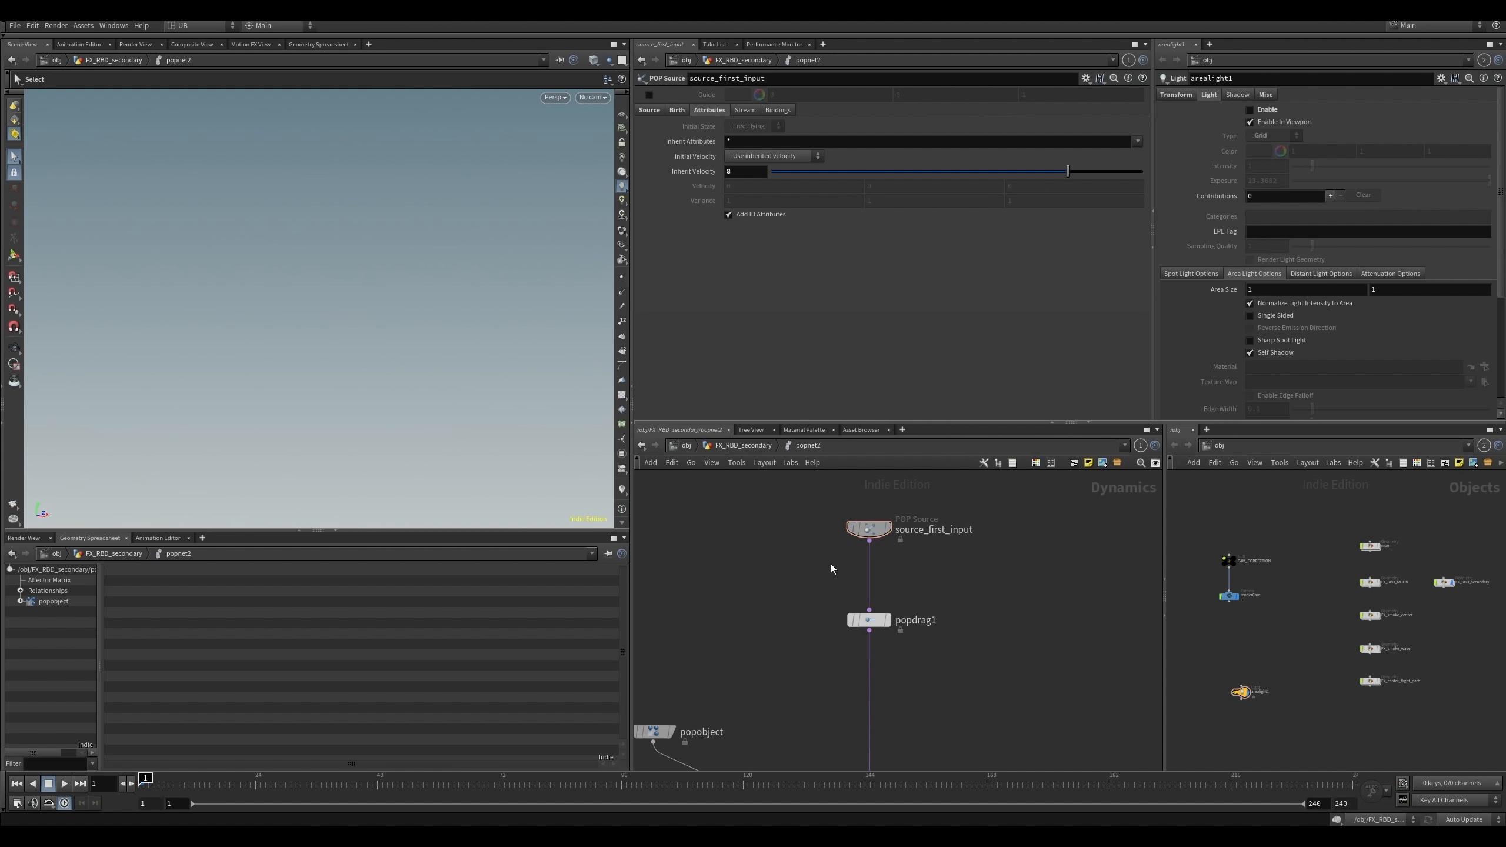
{"action": "key", "text": "Up"}
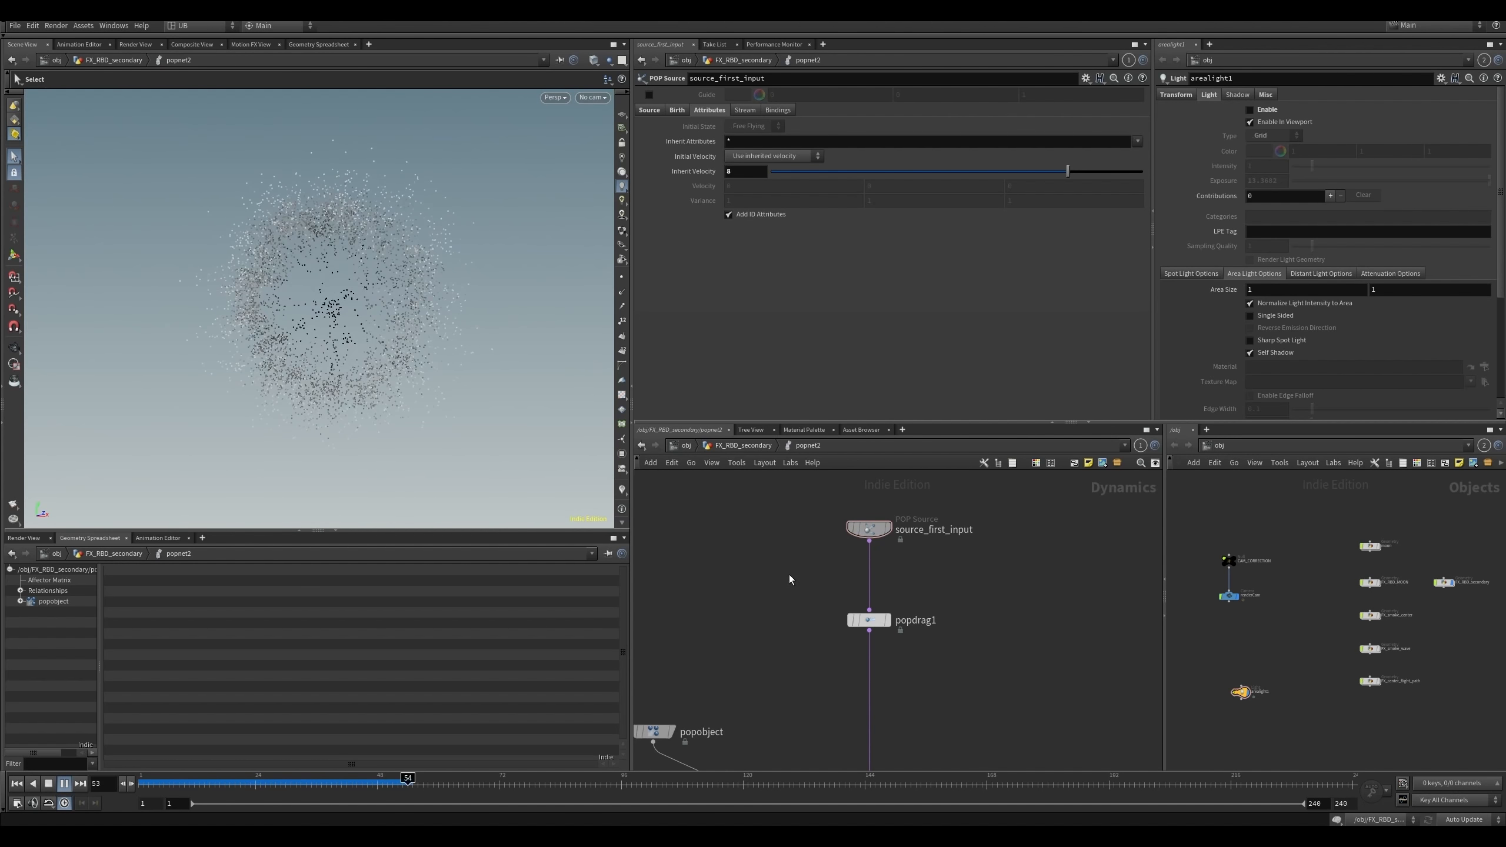
{"action": "key", "text": "ctrl+Up"}
{"action": "key", "text": "Up"}
{"action": "key", "text": "Up"}
{"action": "middle_click_drag", "start_coordinate": [768, 614], "coordinate": [793, 567]}
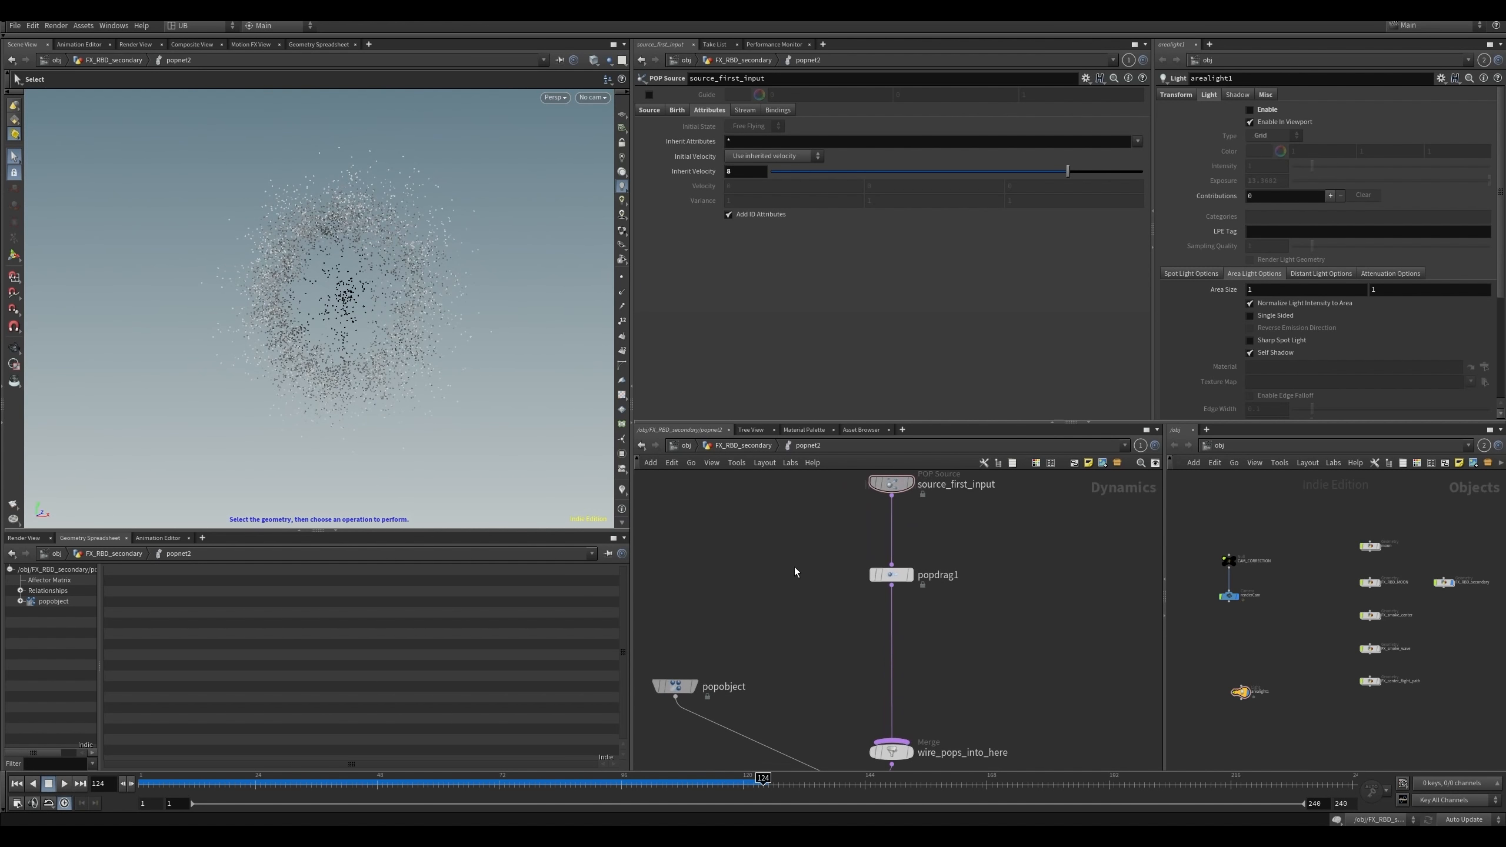
- Leave popnet2 for the popnet network and examine the settings of popforce1 and the drag VEXpression and ramp of popdrag2
{"action": "key", "text": "u"}
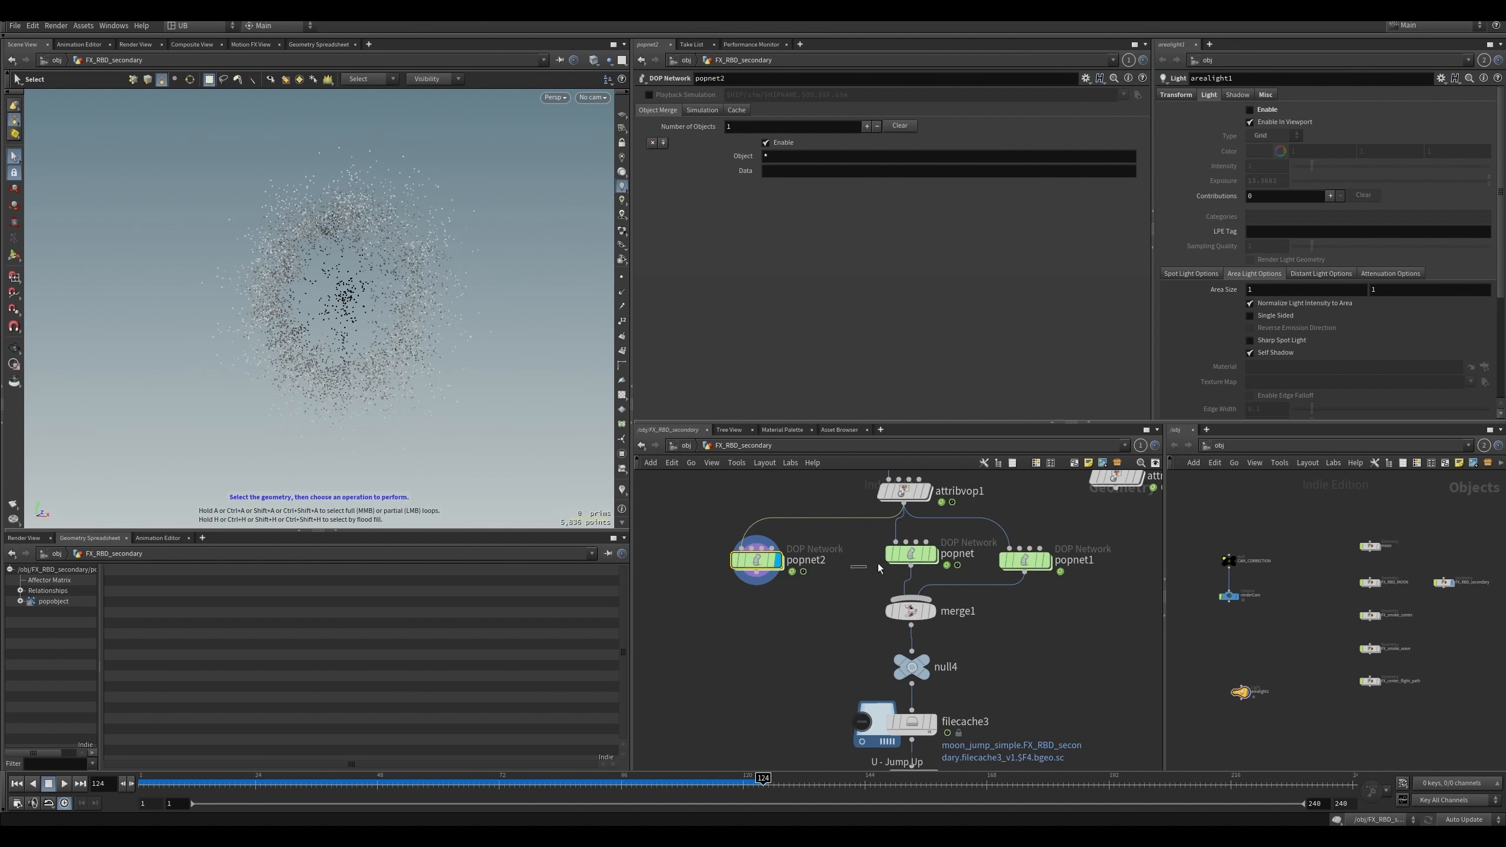
{"action": "key", "text": "i"}
{"action": "left_click_drag", "start_coordinate": [796, 599], "coordinate": [899, 641]}
{"action": "left_click_drag", "start_coordinate": [781, 593], "coordinate": [806, 599]}
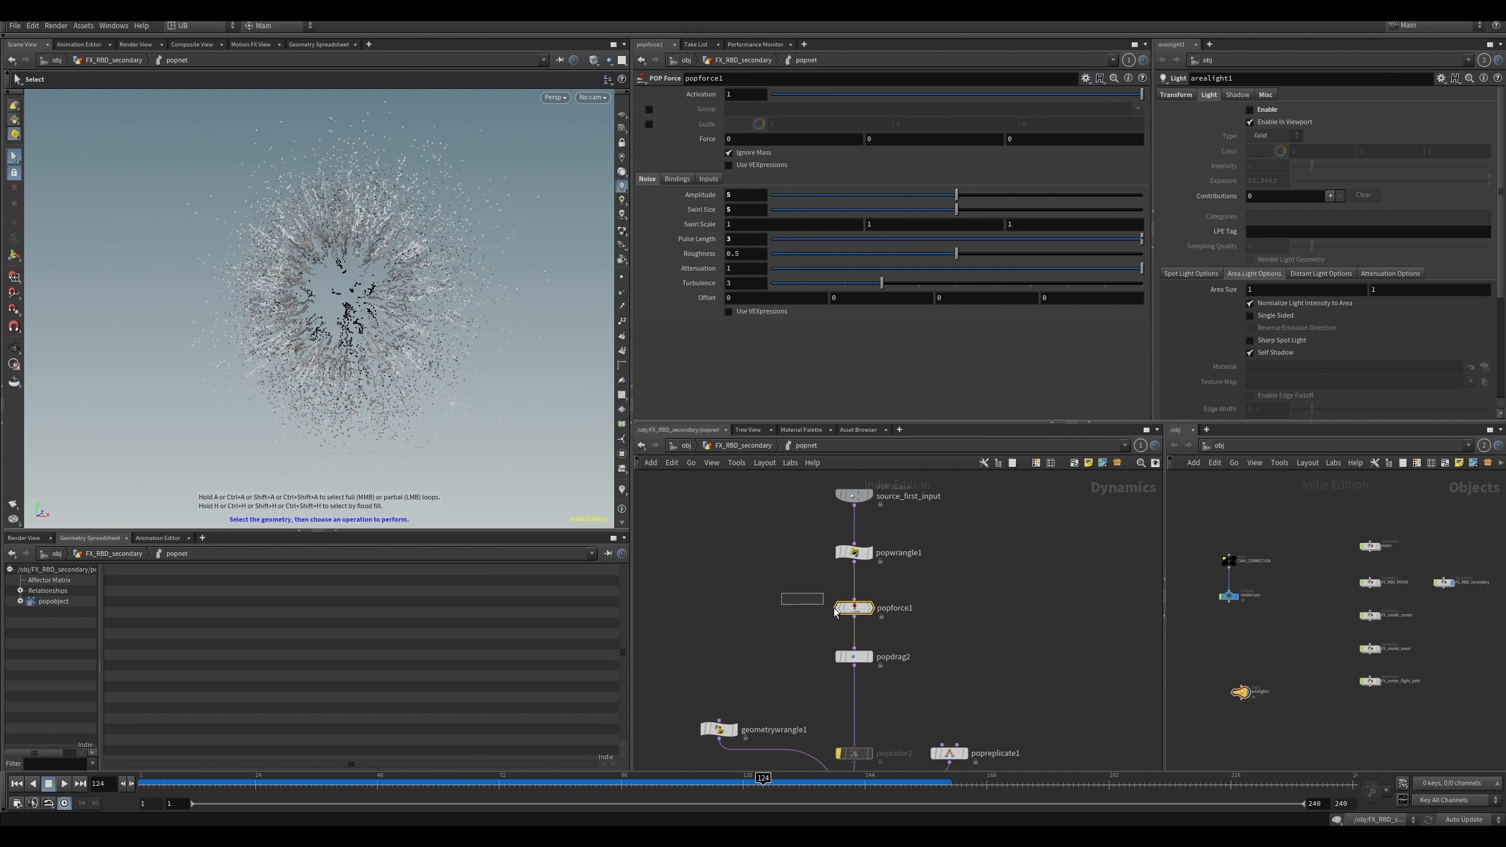
{"action": "middle_click_drag", "start_coordinate": [782, 635], "coordinate": [768, 576]}
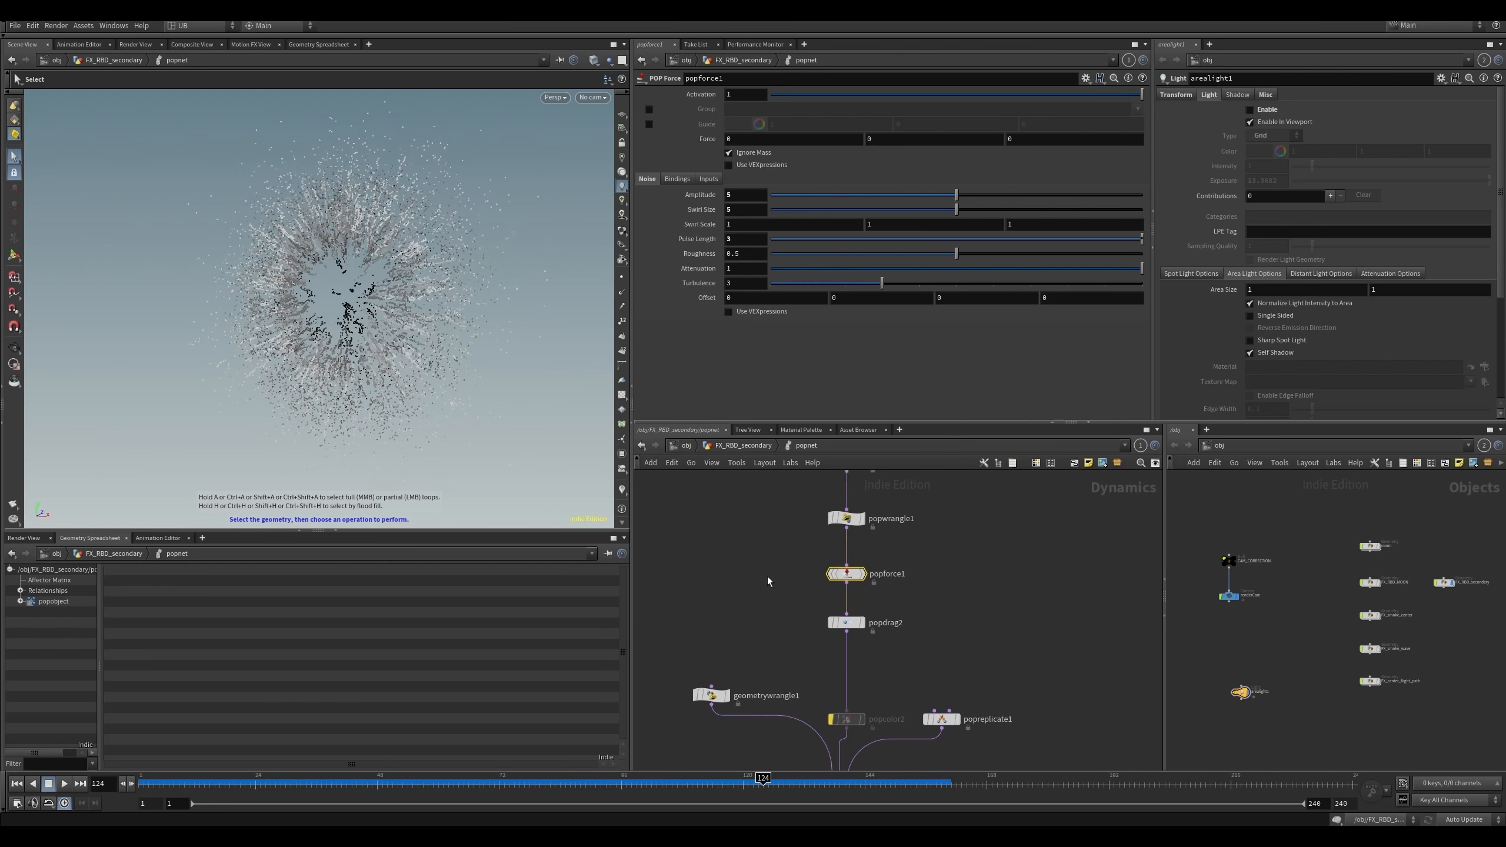
{"action": "scroll", "coordinate": [773, 577], "scroll_direction": "up", "scroll_amount": 2}
{"action": "left_click_drag", "start_coordinate": [796, 609], "coordinate": [906, 665]}
{"action": "middle_click_drag", "start_coordinate": [805, 554], "coordinate": [793, 572]}
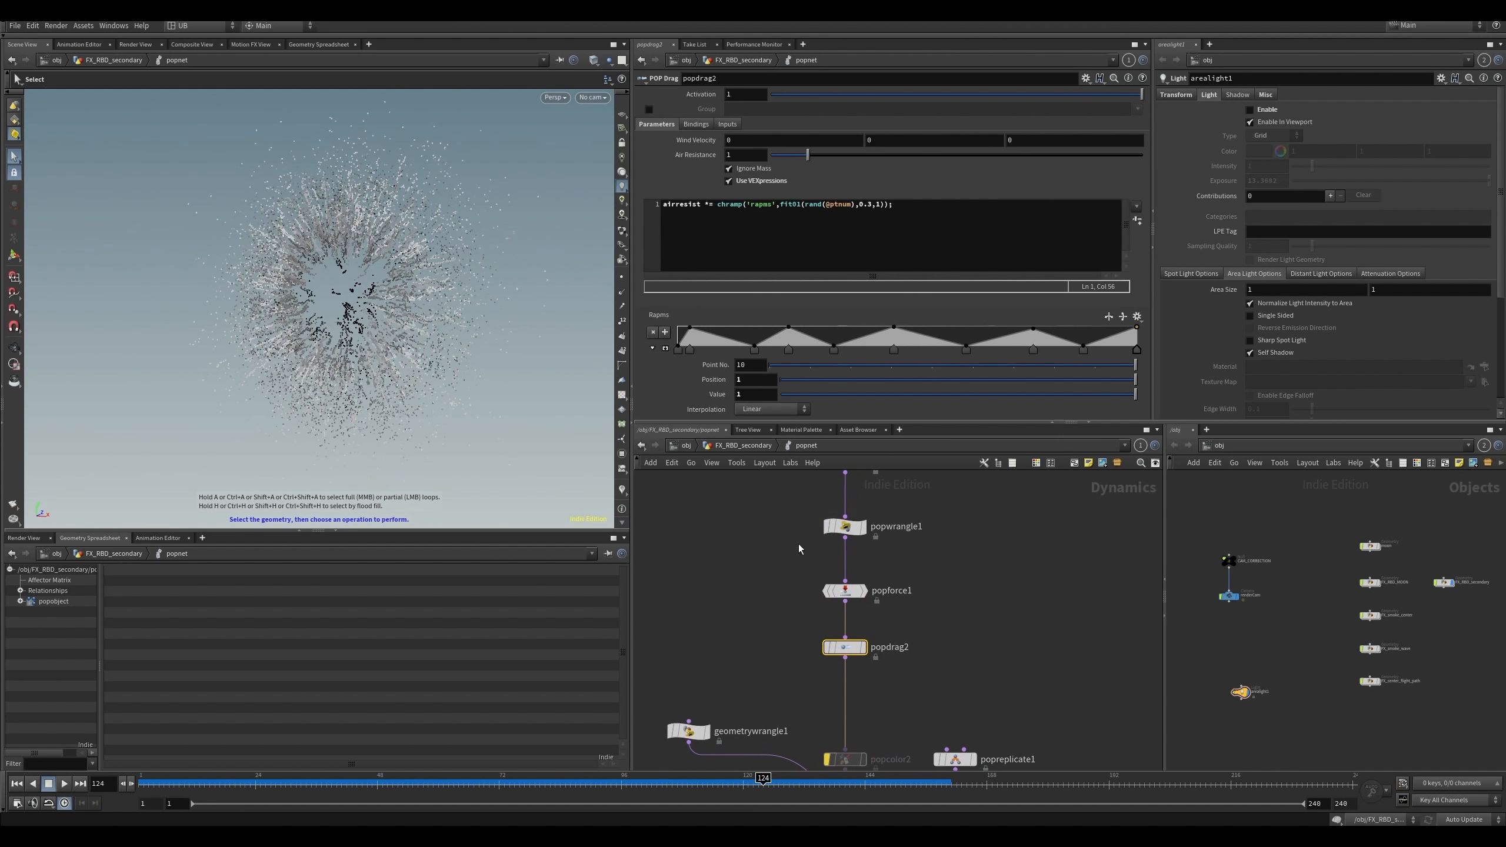
- Examine the VEXpression of popwrangle1 that multiplies the direction attribute by the multiplier and ramp to drive the particle force
{"action": "left_click_drag", "start_coordinate": [803, 490], "coordinate": [886, 560]}
{"action": "middle_click_drag", "start_coordinate": [780, 577], "coordinate": [761, 630]}
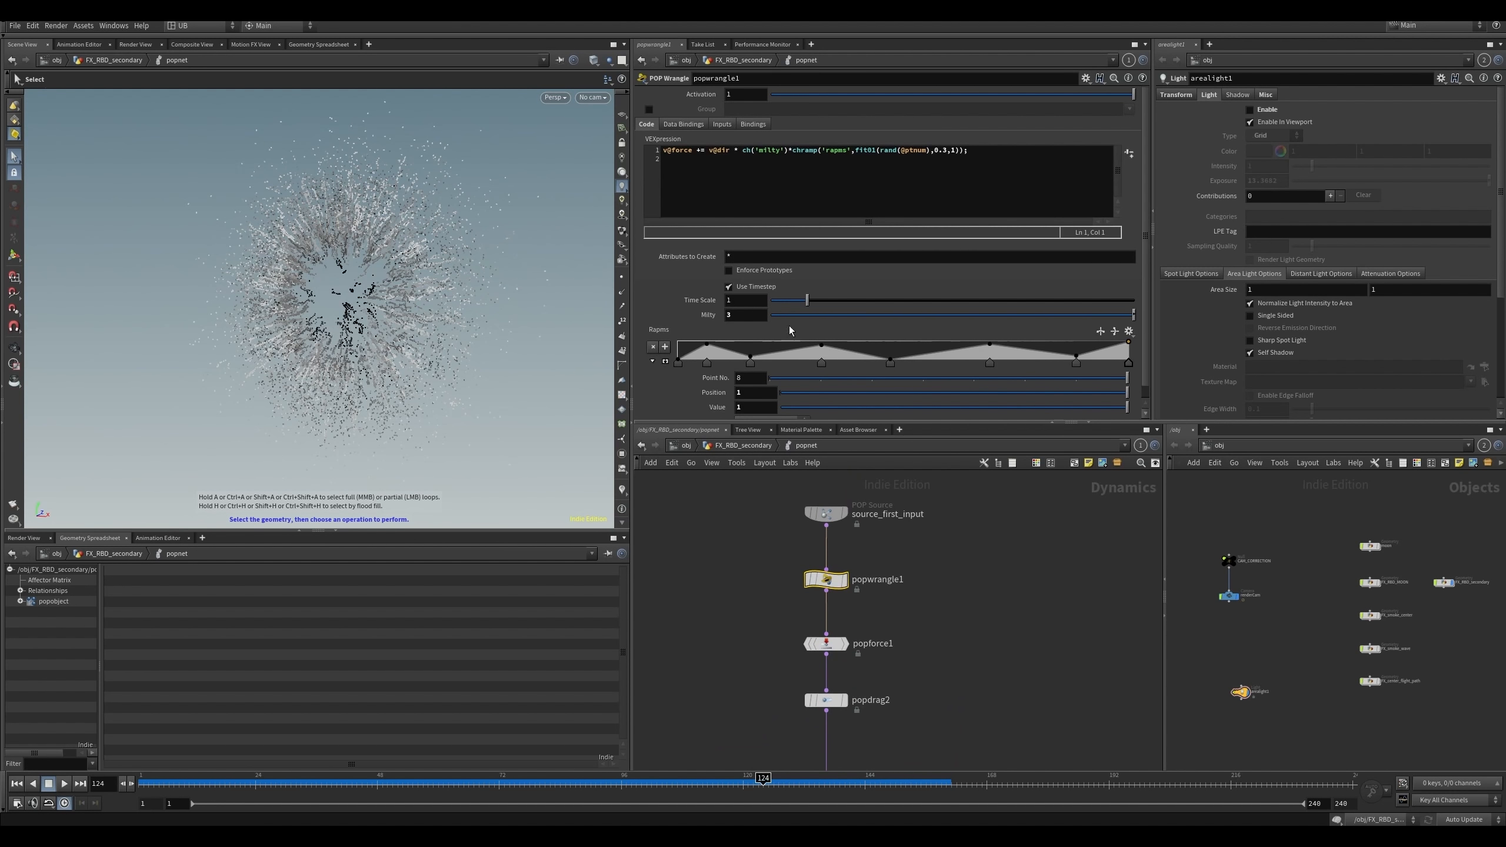
{"action": "left_click_drag", "start_coordinate": [707, 153], "coordinate": [728, 154]}
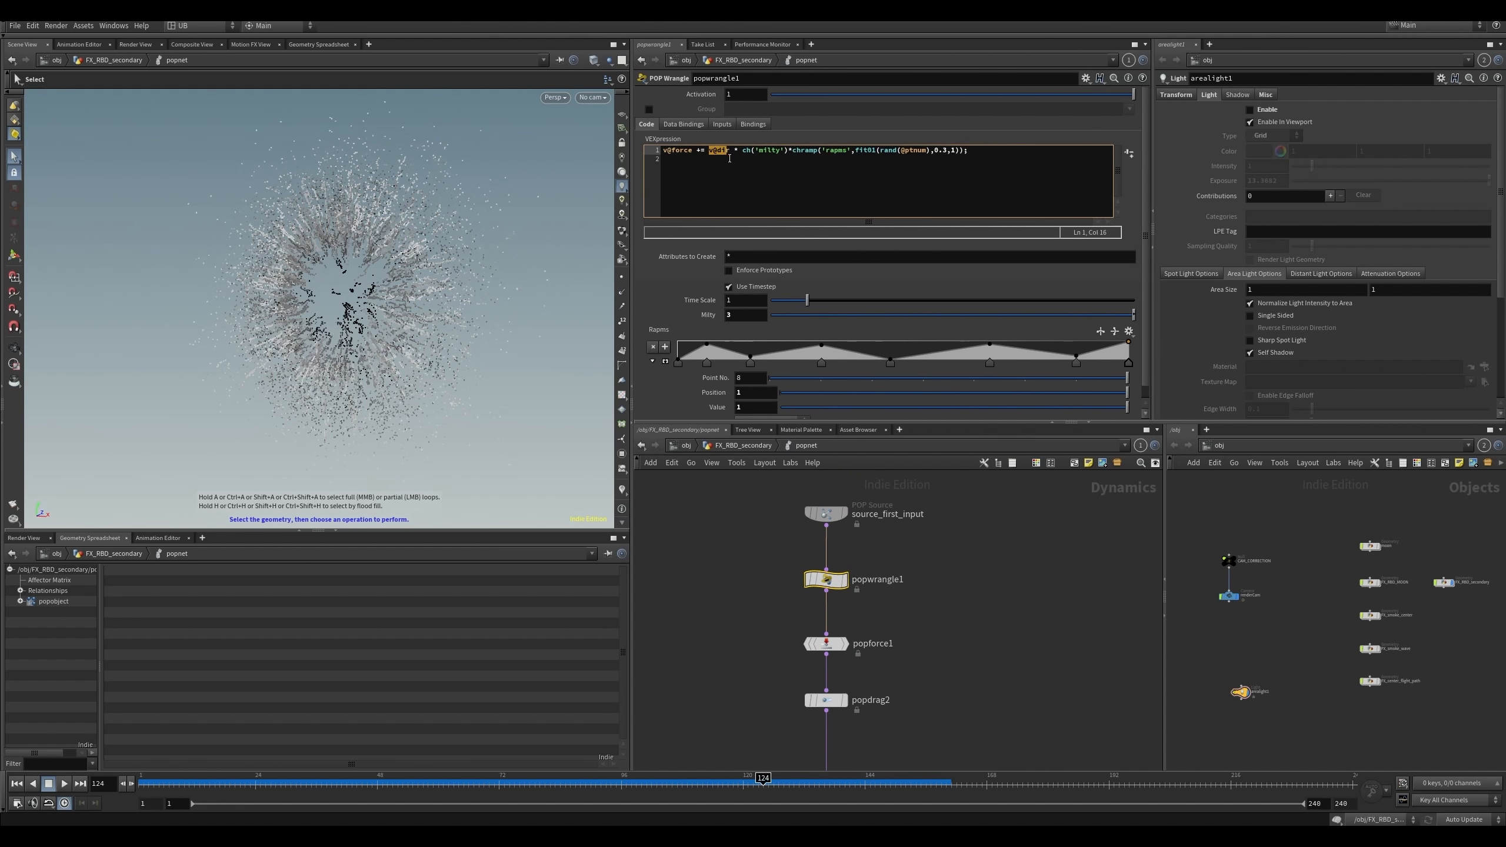
{"action": "left_click", "coordinate": [730, 152]}
{"action": "key", "text": "u"}
{"action": "middle_click", "coordinate": [884, 596]}
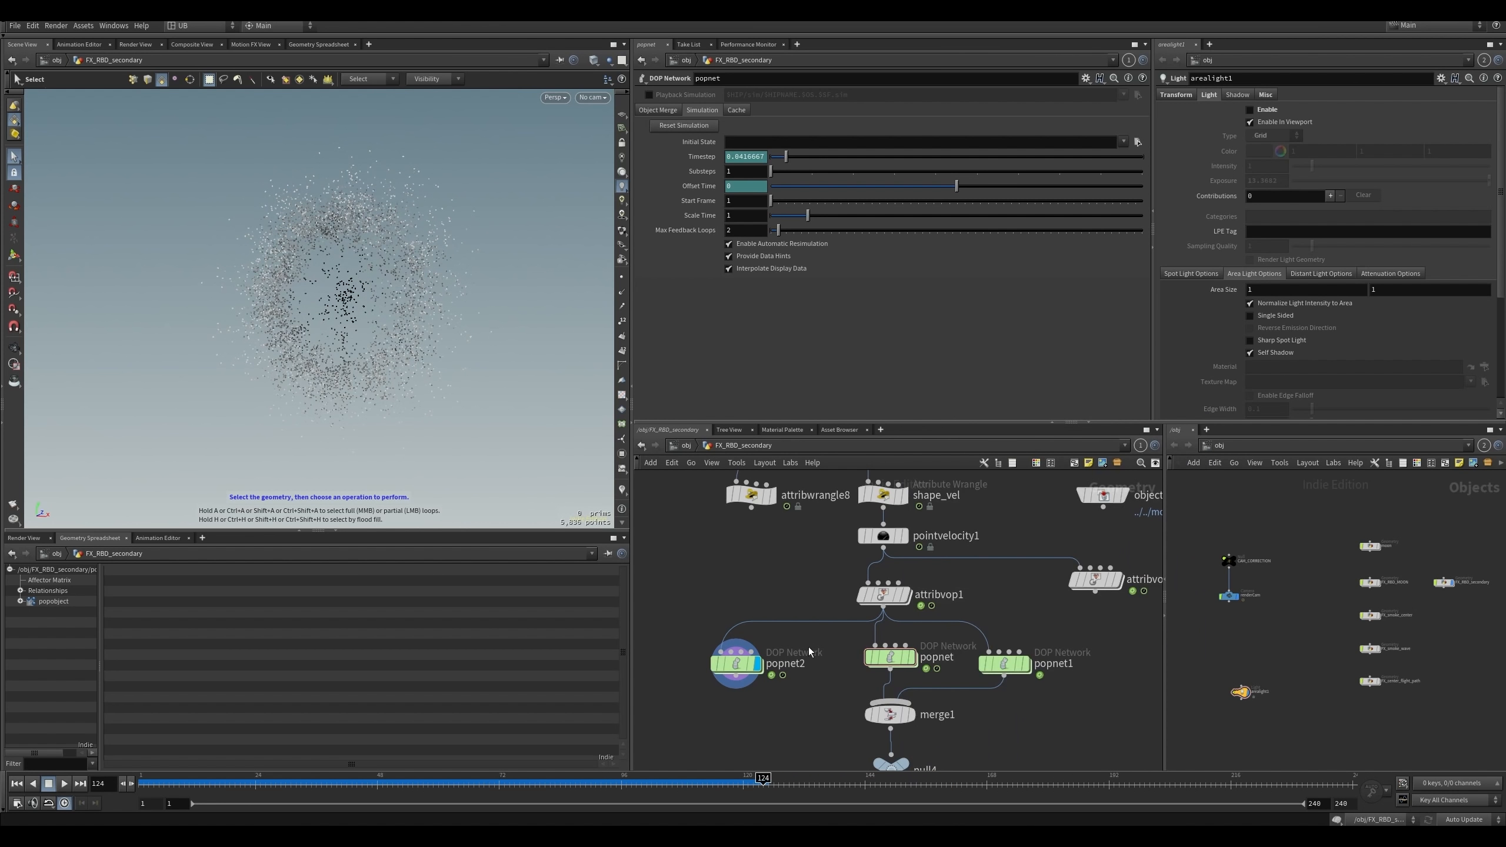
{"action": "key", "text": "i"}
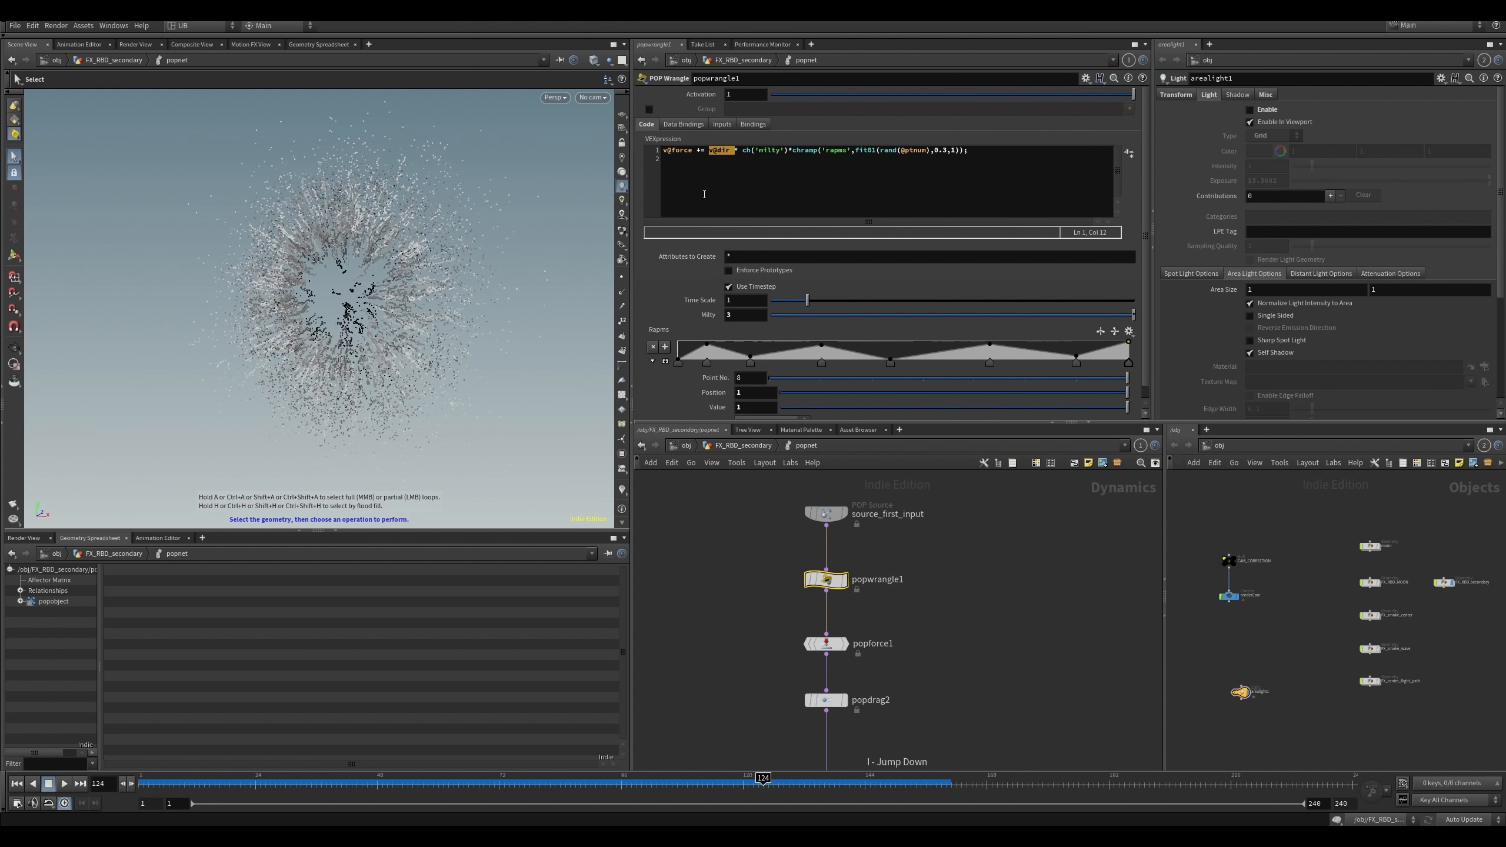
{"action": "left_click", "coordinate": [702, 150]}
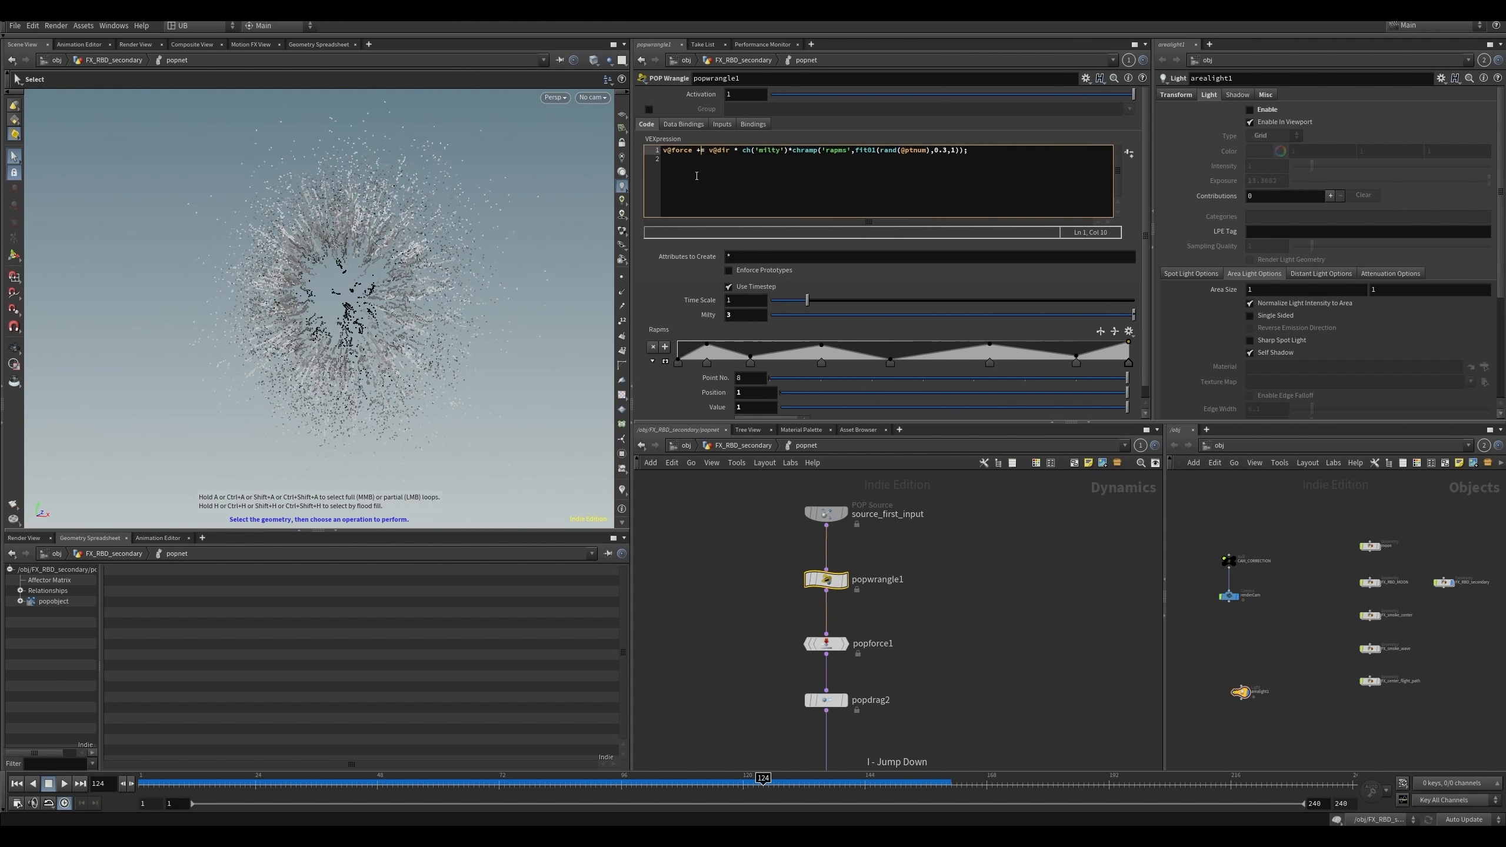
{"action": "middle_click_drag", "start_coordinate": [727, 582], "coordinate": [754, 568]}
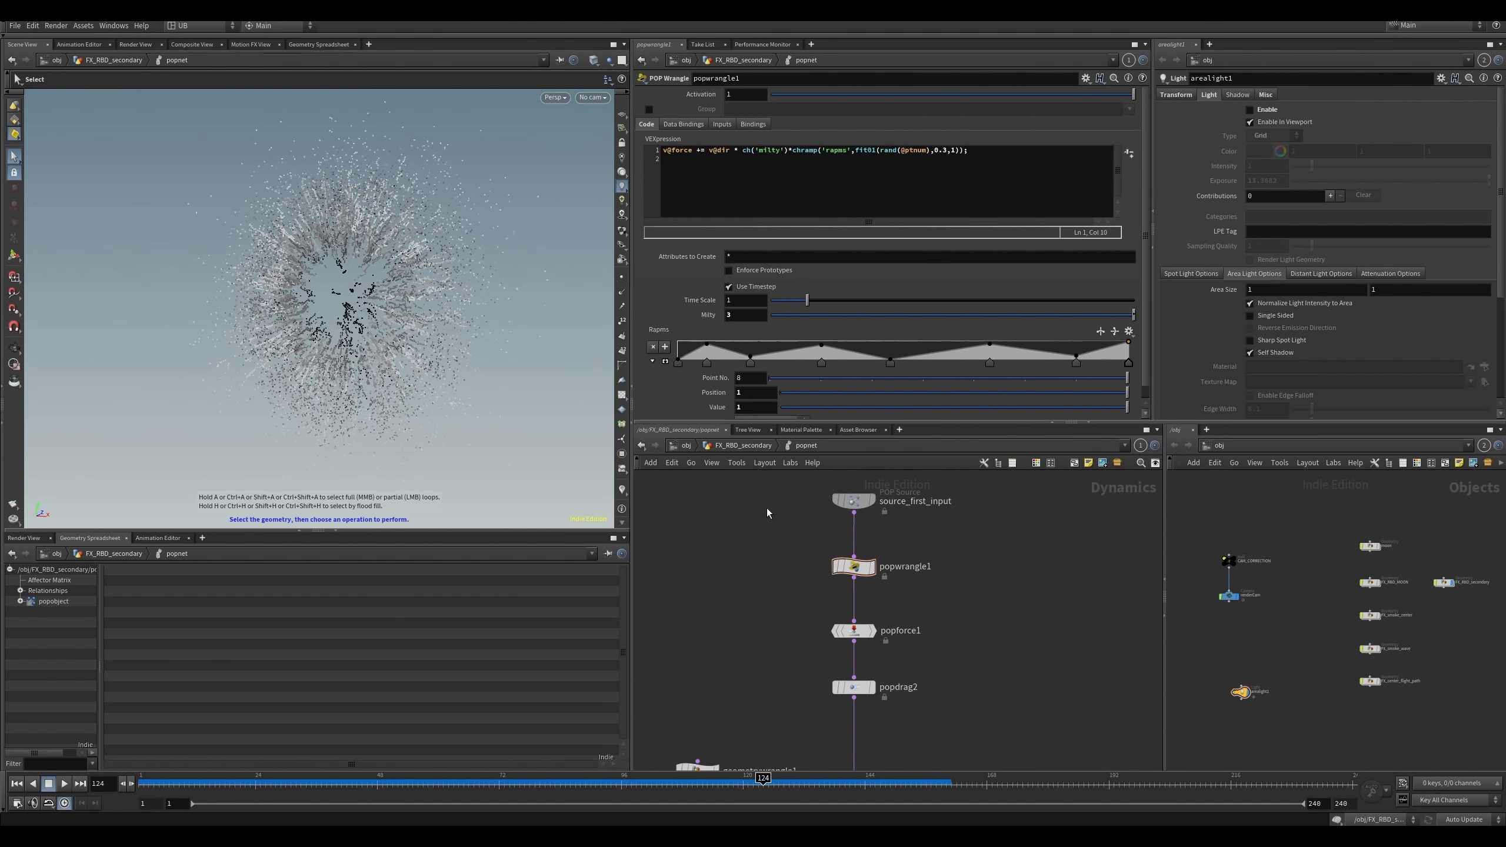
- Try adding a POP VOP node to the popnet network, look inside it and delete it
{"action": "key", "text": "Tab"}
{"action": "type", "text": "p"}
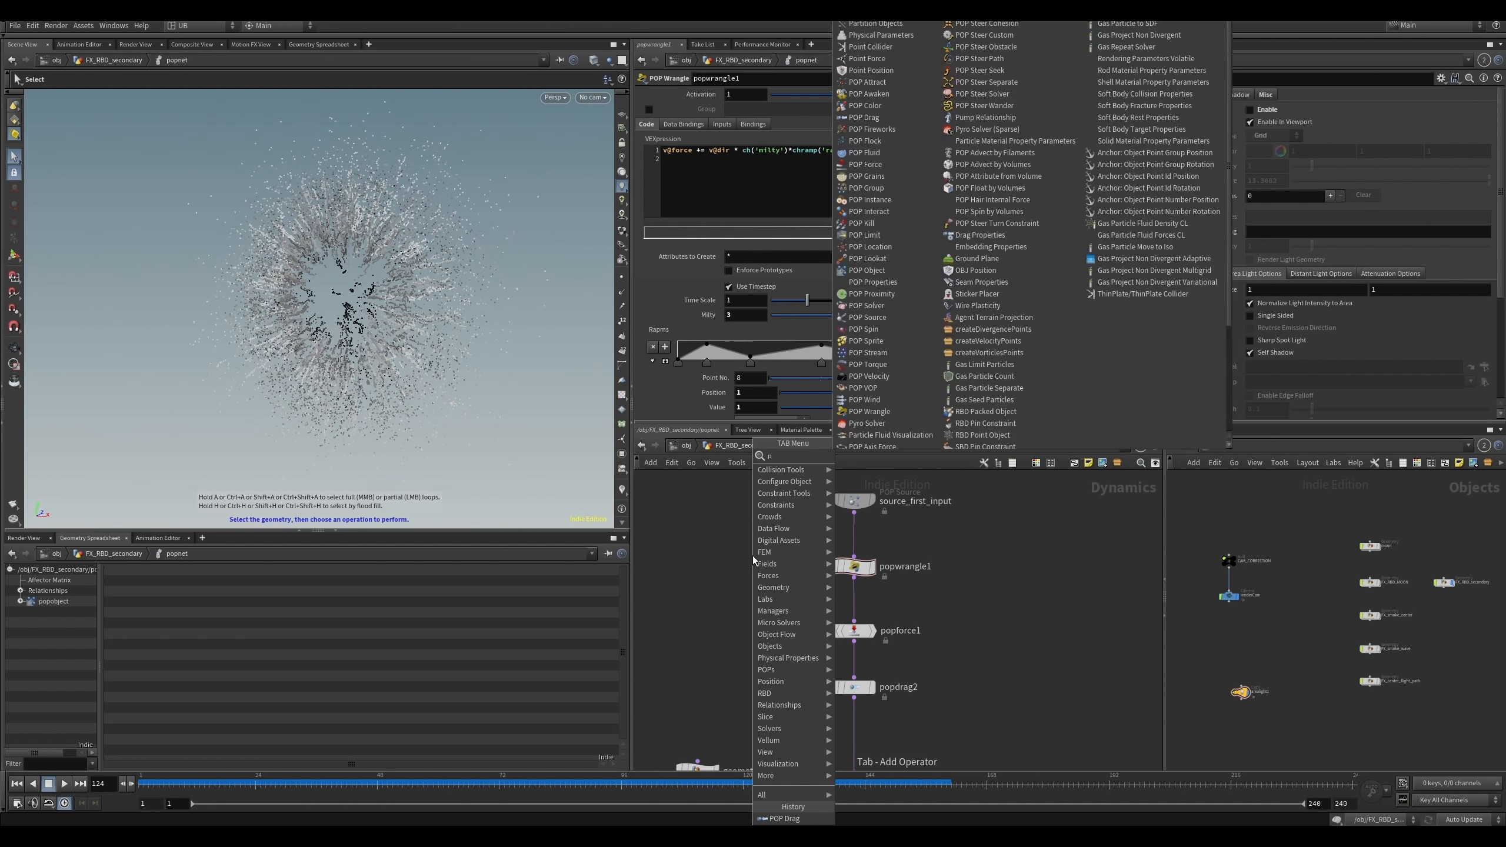
{"action": "type", "text": "opvop"}
{"action": "key", "text": "Return"}
{"action": "key", "text": "Return"}
{"action": "key", "text": "Return"}
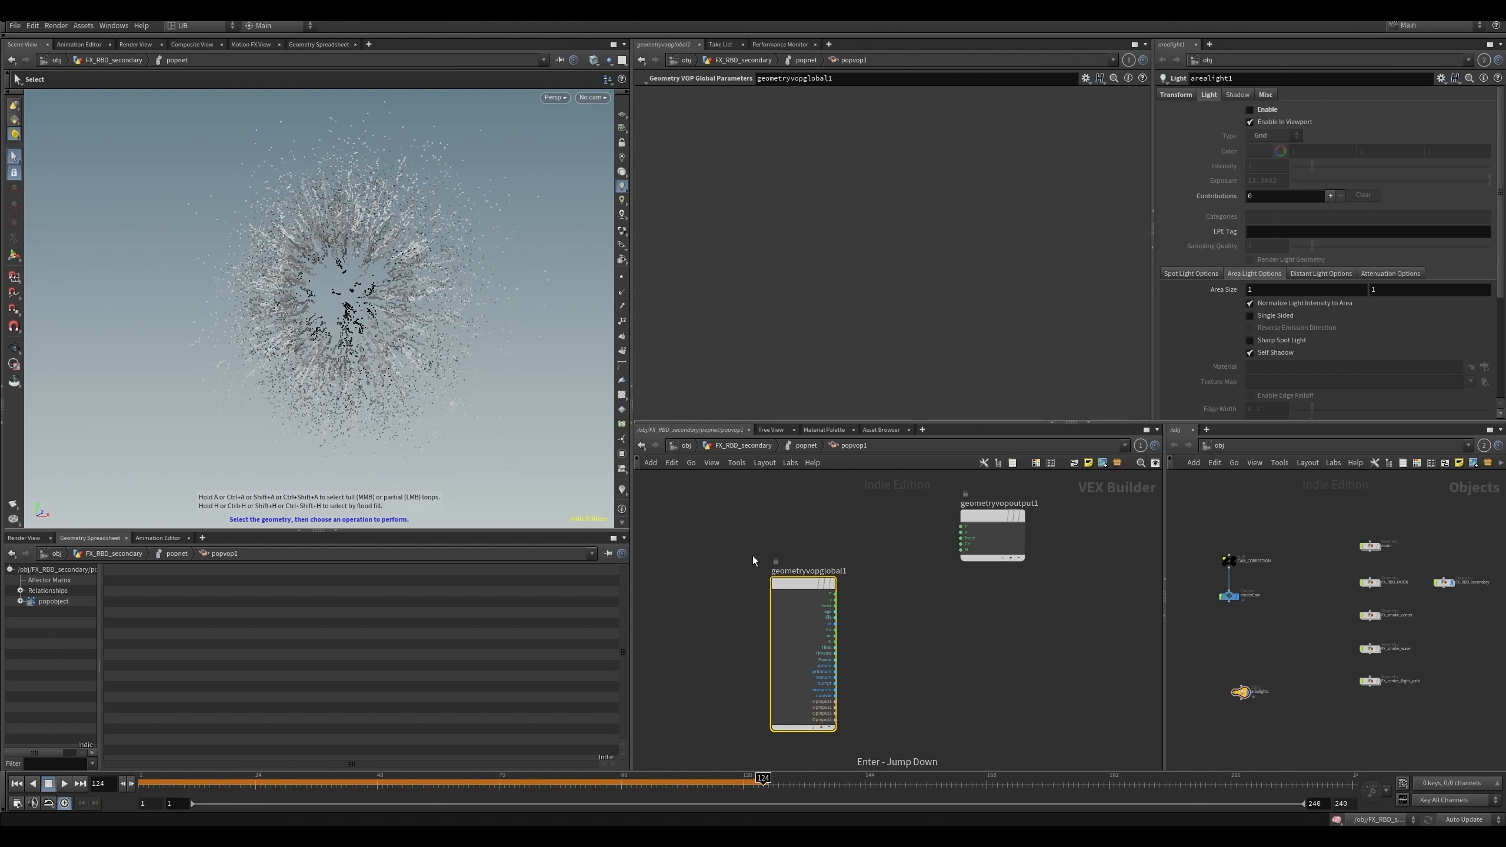
{"action": "scroll", "coordinate": [950, 560], "scroll_direction": "up", "scroll_amount": 5}
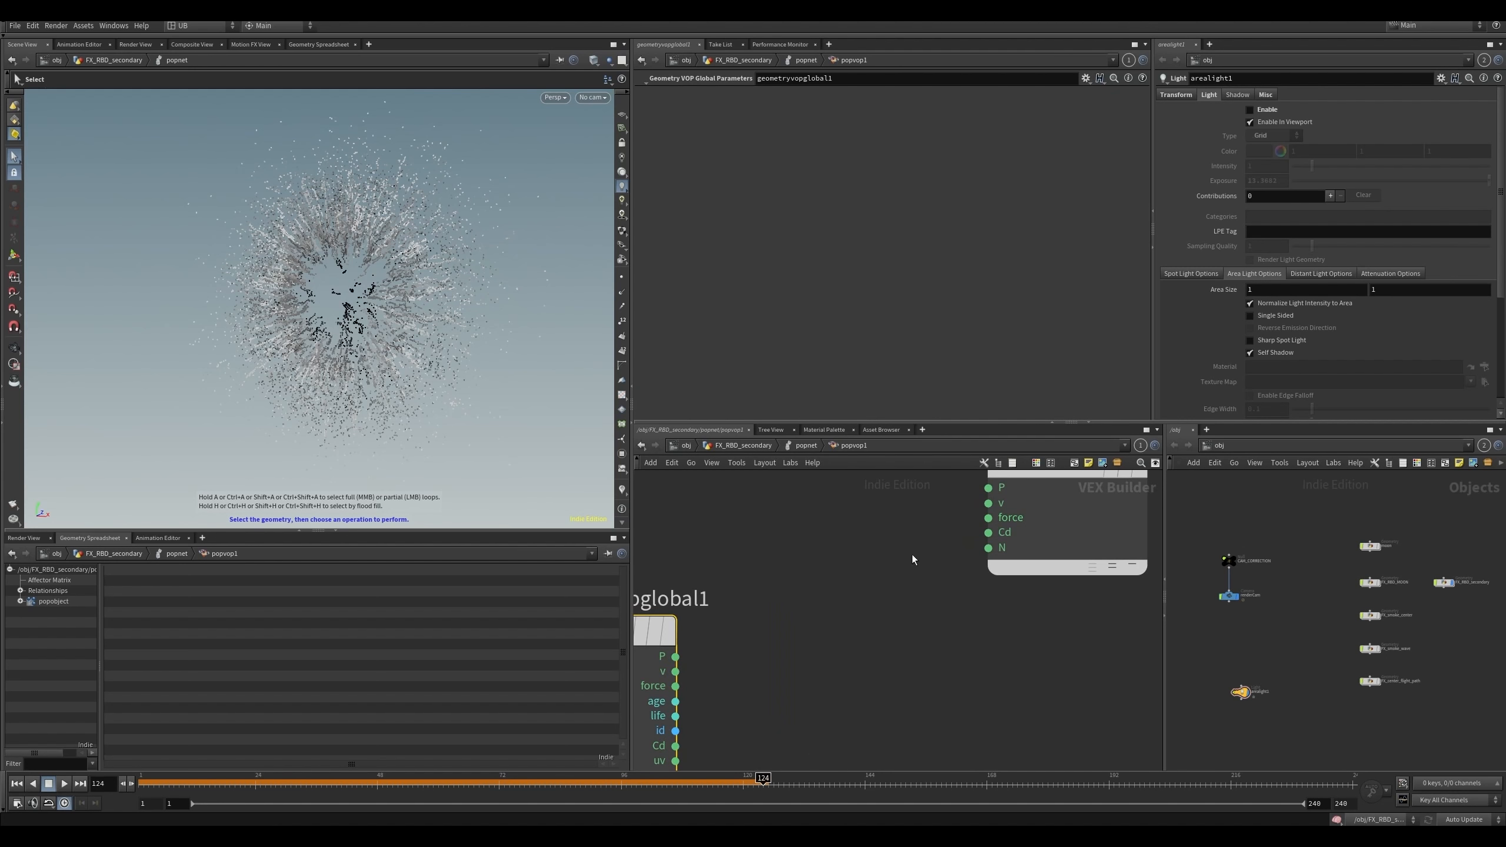
{"action": "key", "text": "u"}
{"action": "key", "text": "Delete"}
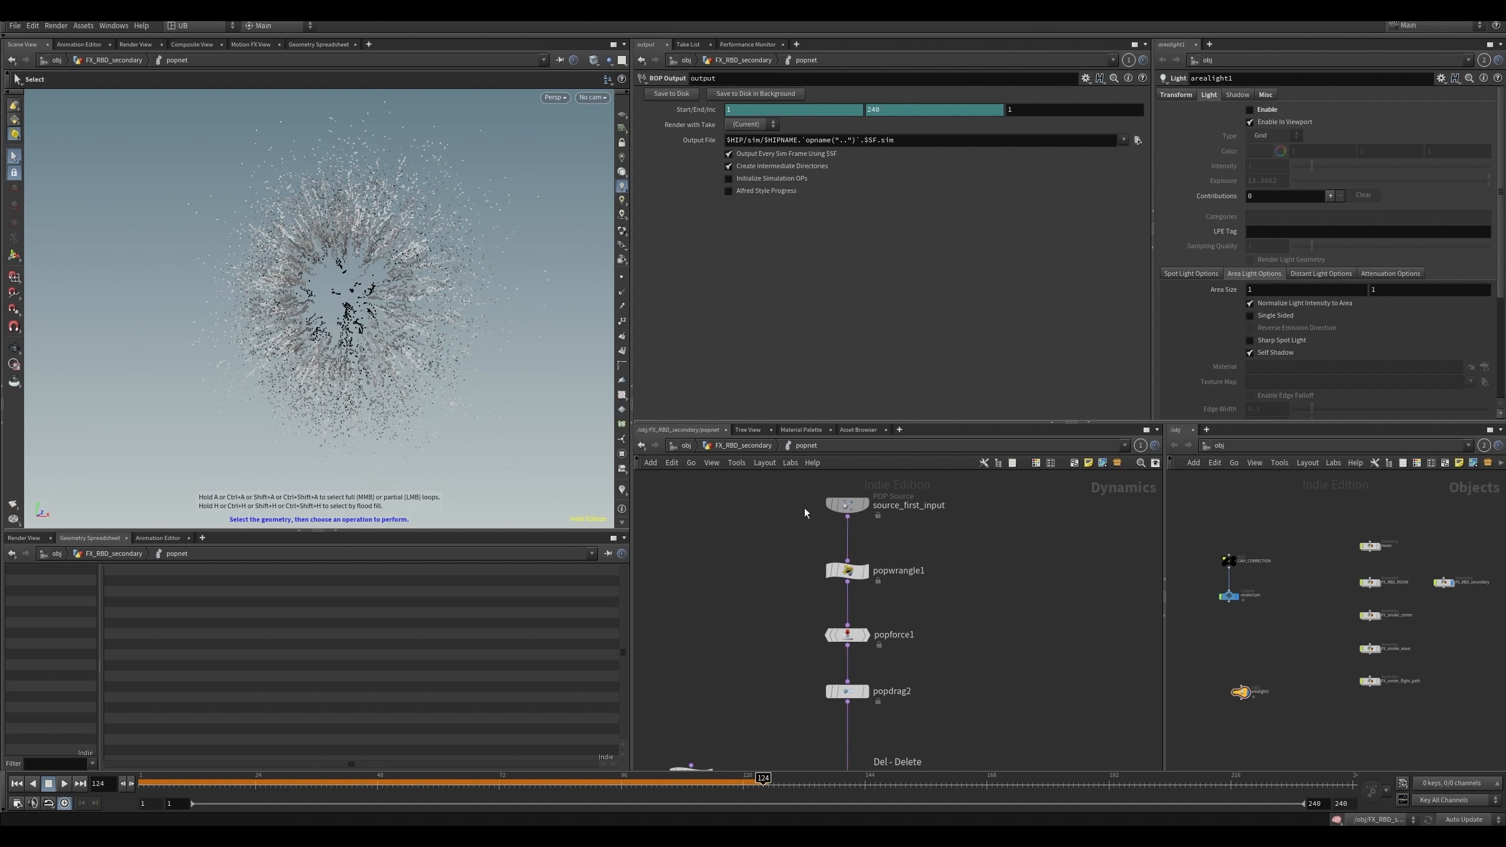
- Try a noise Amplitude of 50 on popforce1, replay the simulation from the first frame and undo the change
{"action": "left_click", "coordinate": [846, 571]}
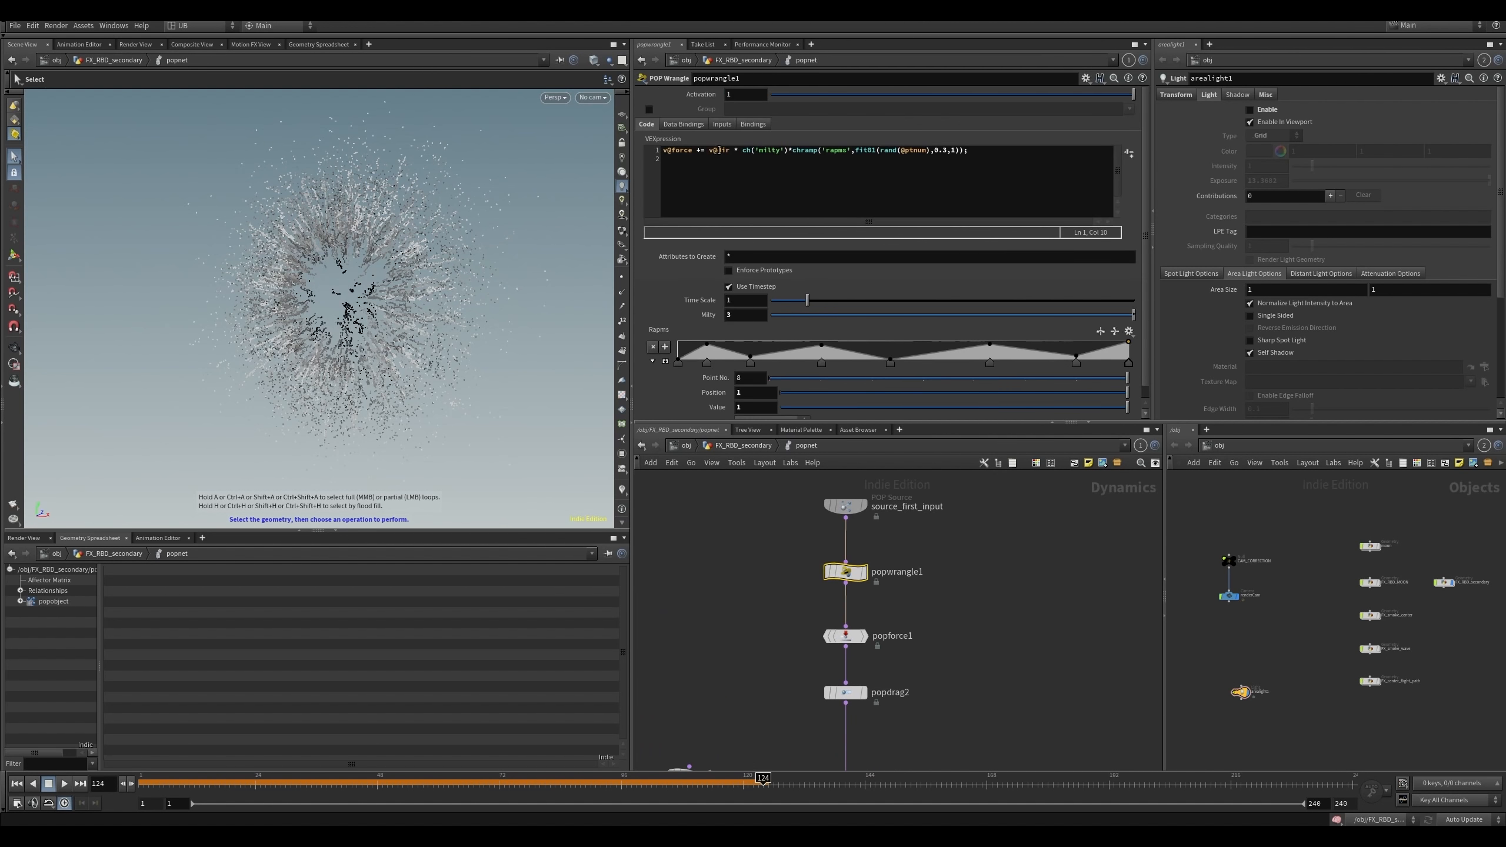
{"action": "left_click", "coordinate": [846, 636]}
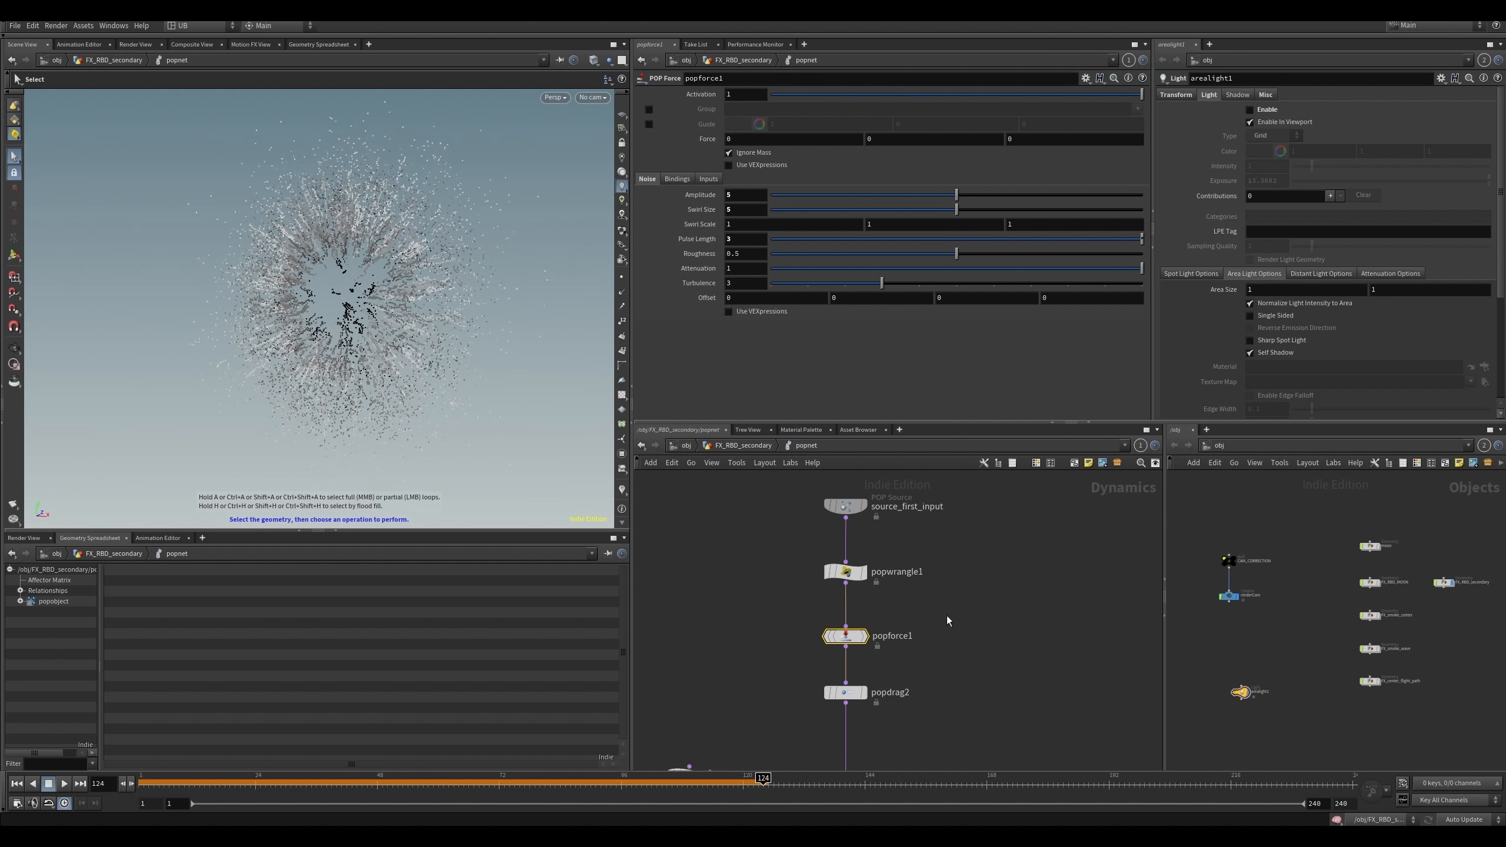
{"action": "middle_click_drag", "start_coordinate": [787, 646], "coordinate": [772, 641]}
{"action": "left_click_drag", "start_coordinate": [767, 611], "coordinate": [916, 660]}
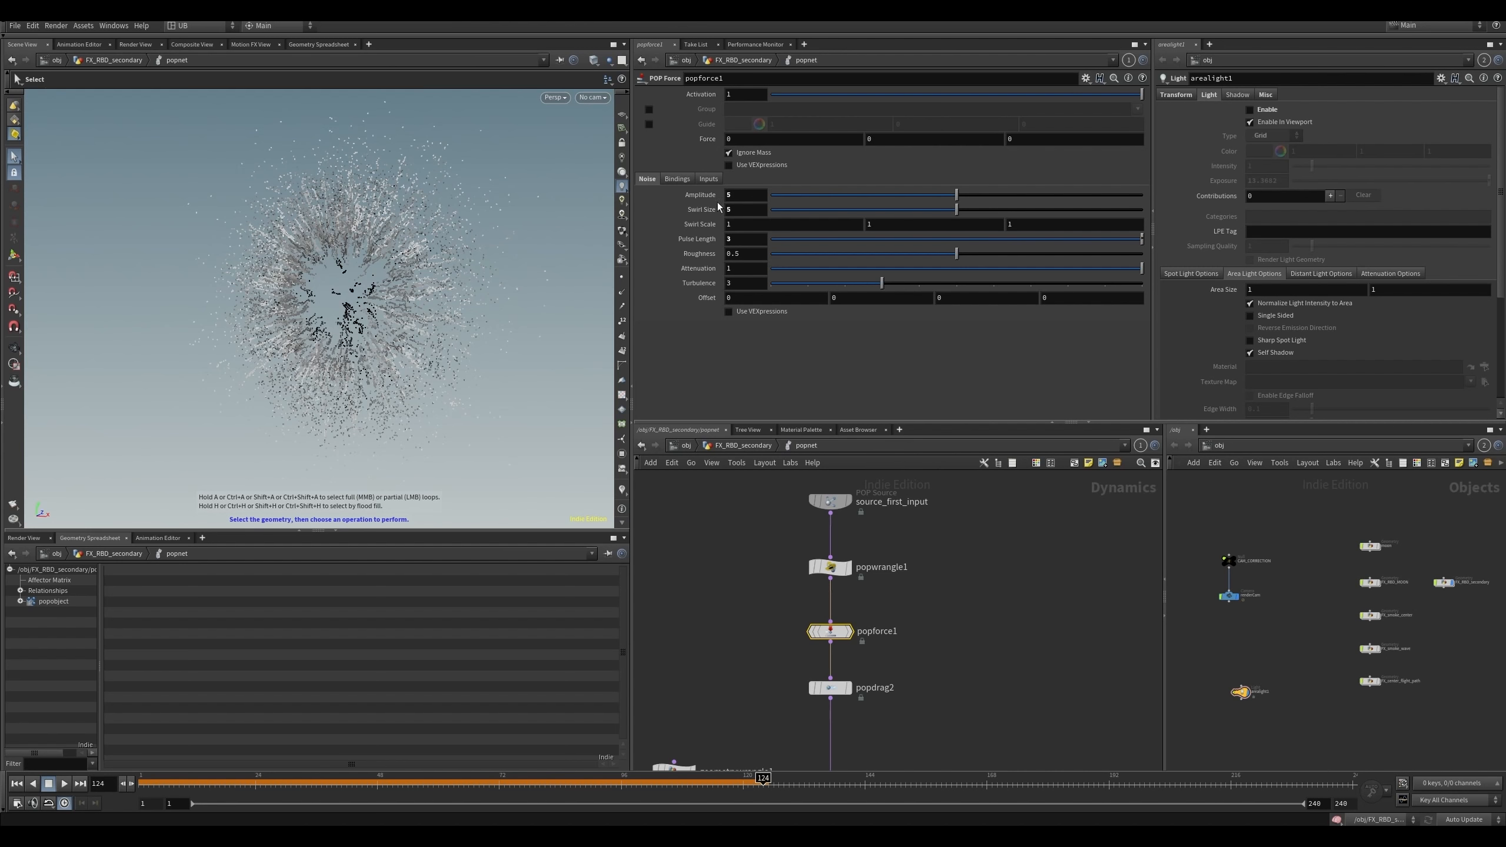
{"action": "left_click", "coordinate": [744, 195]}
{"action": "type", "text": "50"}
{"action": "key", "text": "Return"}
{"action": "key", "text": "ctrl+Up"}
{"action": "key", "text": "Up"}
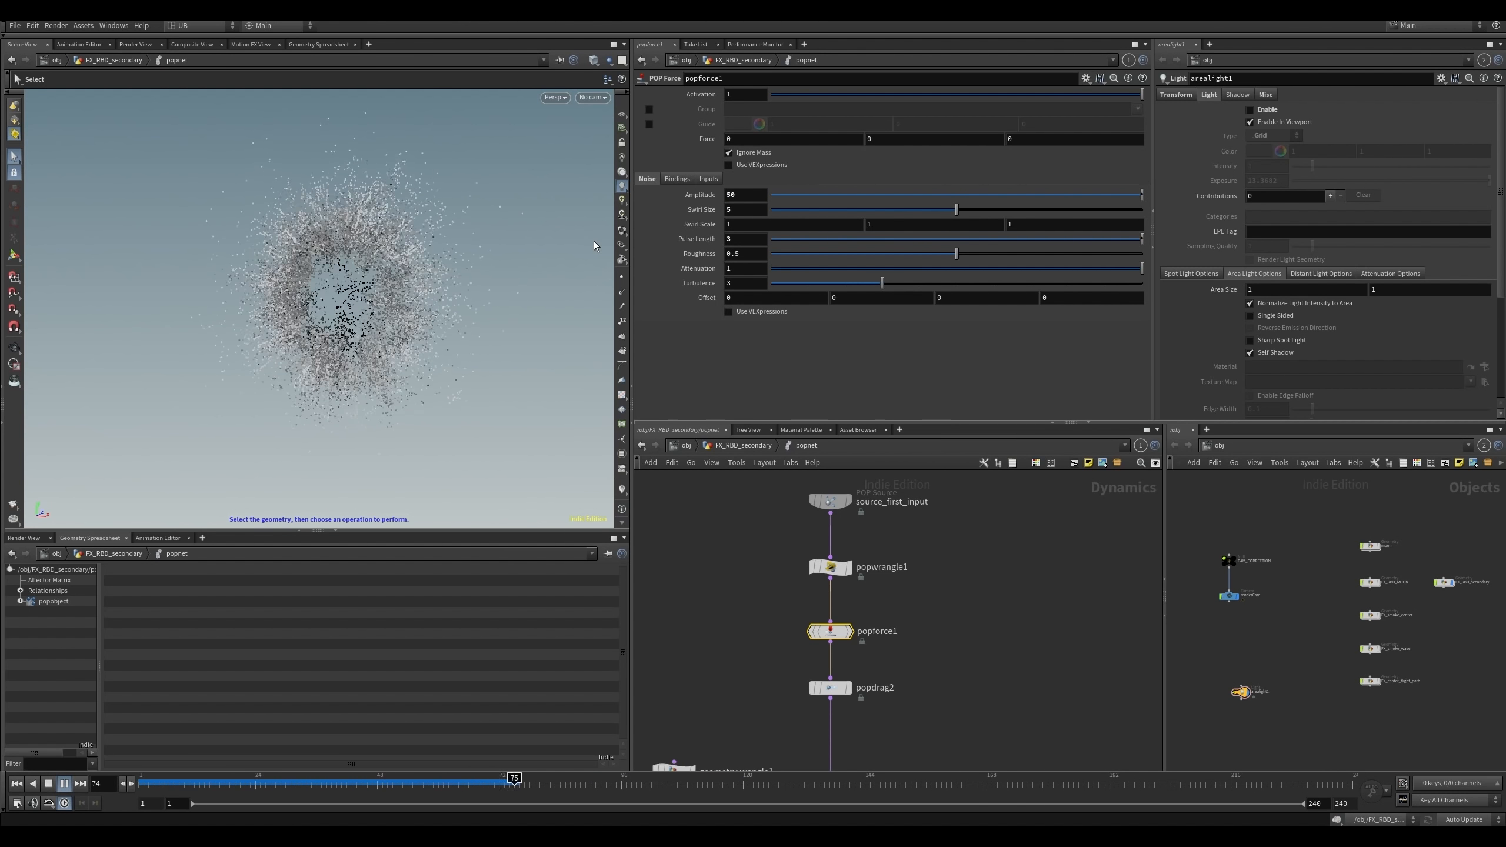
{"action": "key", "text": "Up"}
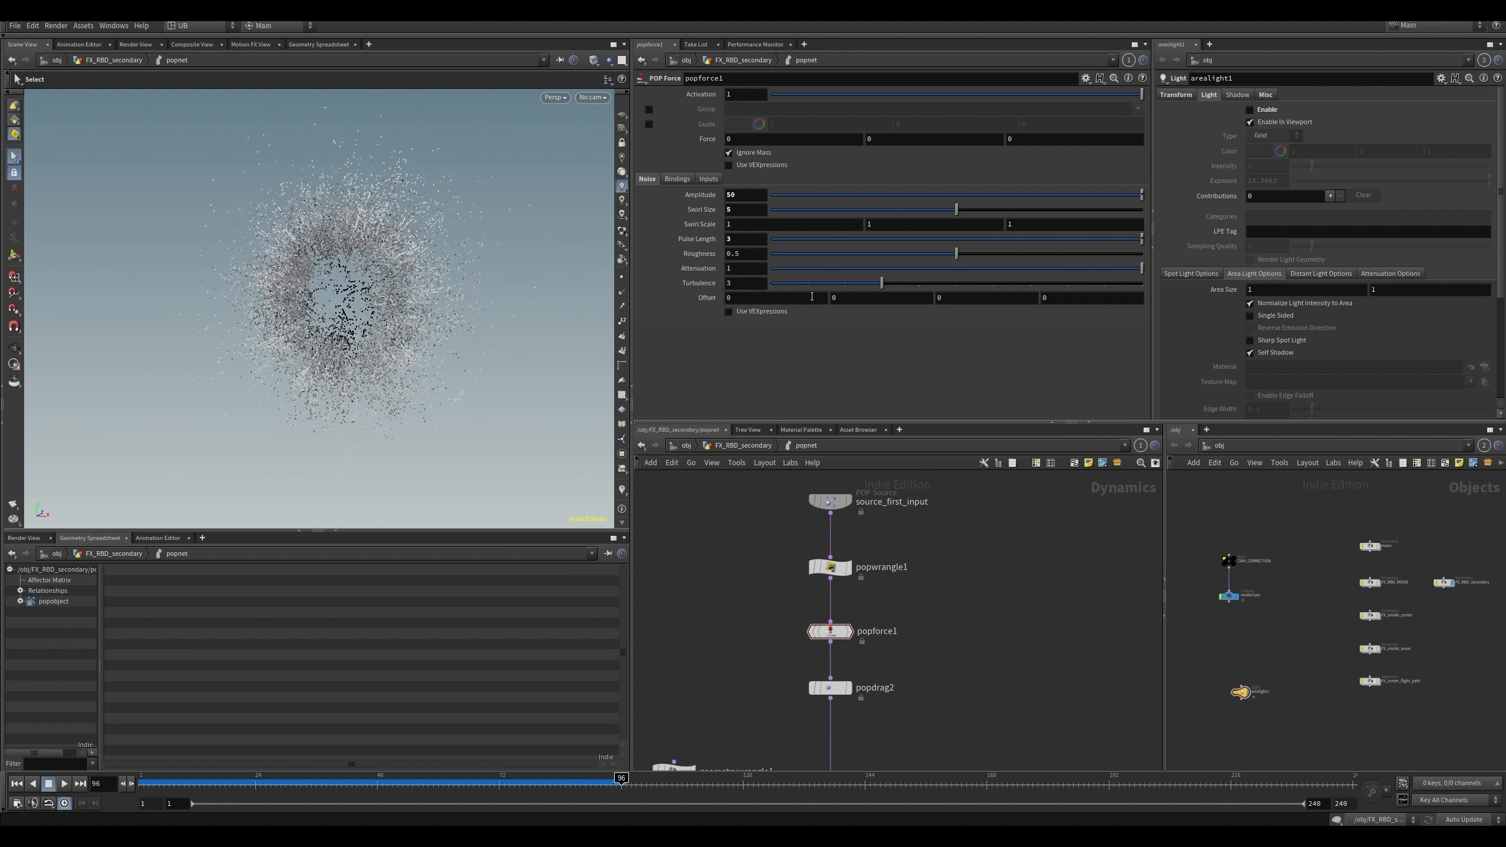
{"action": "key", "text": "ctrl+z"}
- Examine the VEXpression of geometrywrangle1 that changes the particles' air resistance by their age
{"action": "mouse_move", "coordinate": [731, 580]}
{"action": "middle_mouse_down"}
{"action": "mouse_move", "coordinate": [769, 530]}
{"action": "mouse_move", "coordinate": [797, 439]}
{"action": "middle_mouse_up"}
{"action": "left_click_drag", "start_coordinate": [756, 571], "coordinate": [696, 666]}
{"action": "middle_click_drag", "start_coordinate": [765, 576], "coordinate": [769, 542]}
{"action": "left_click_drag", "start_coordinate": [782, 545], "coordinate": [713, 593]}
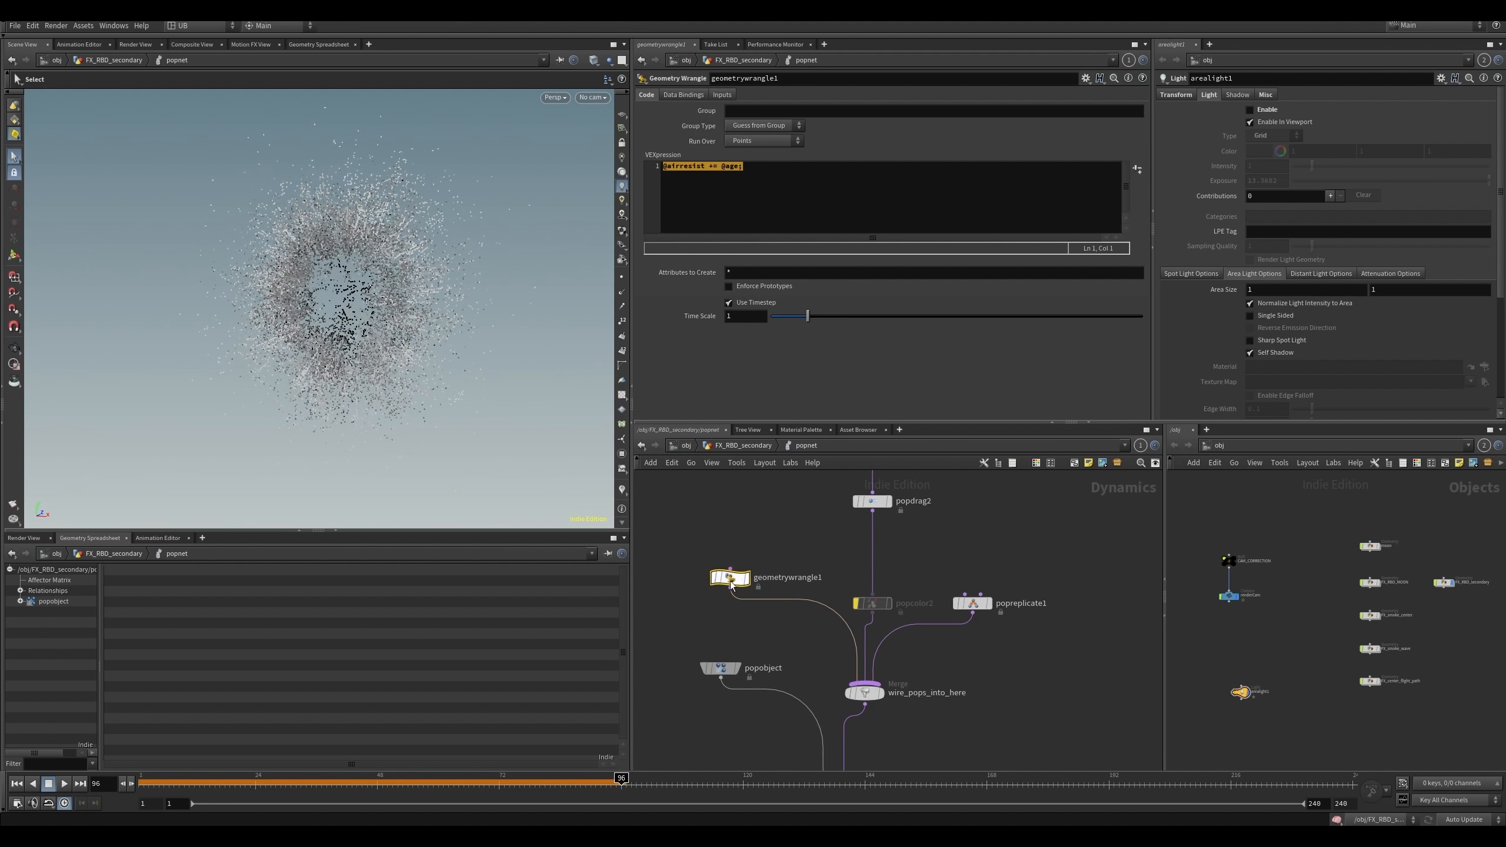
{"action": "left_click", "coordinate": [798, 207]}
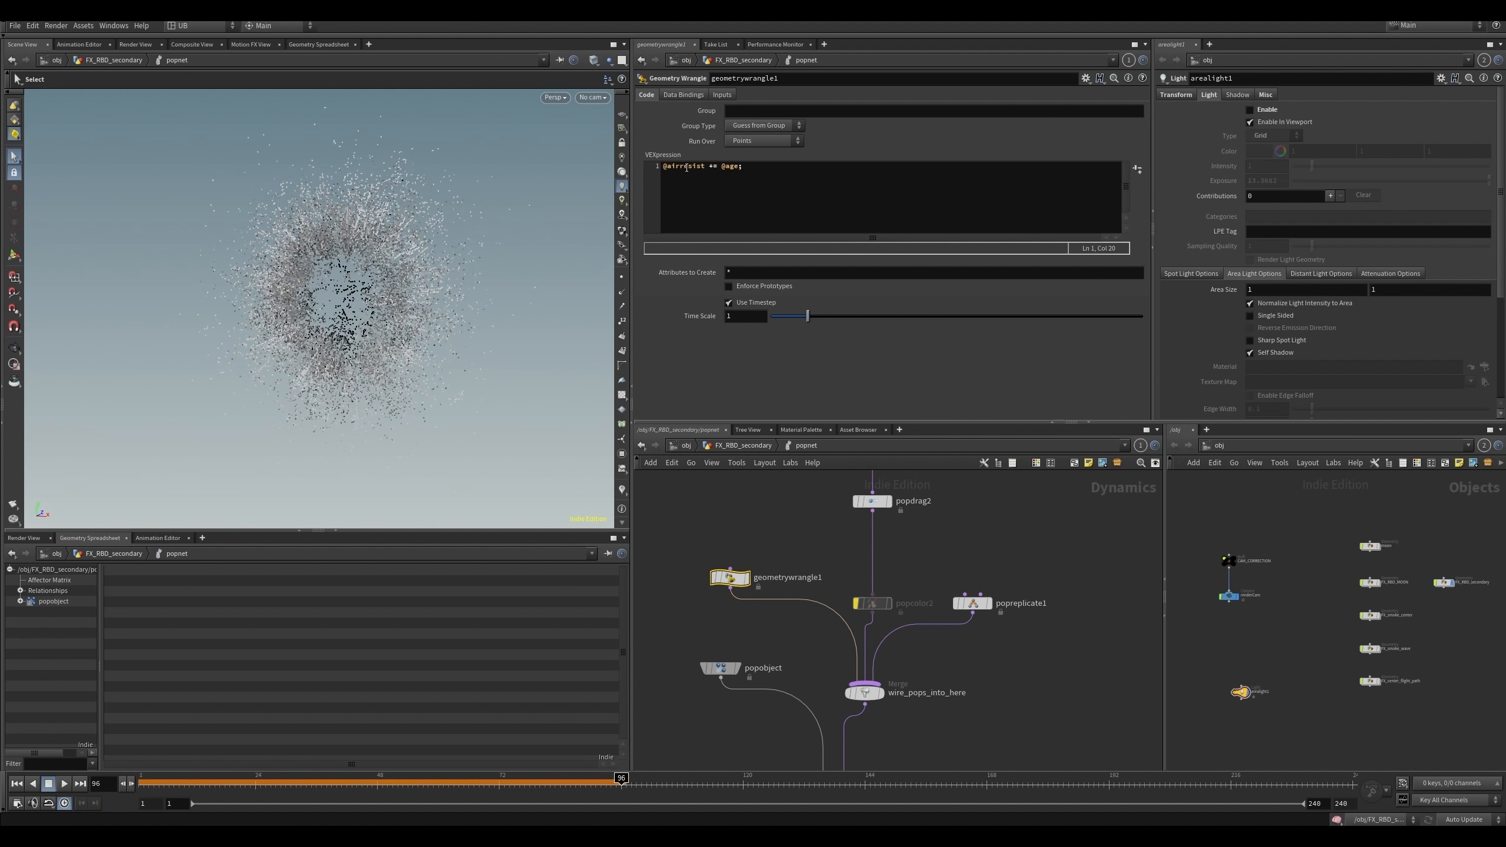
{"action": "left_click", "coordinate": [739, 166]}
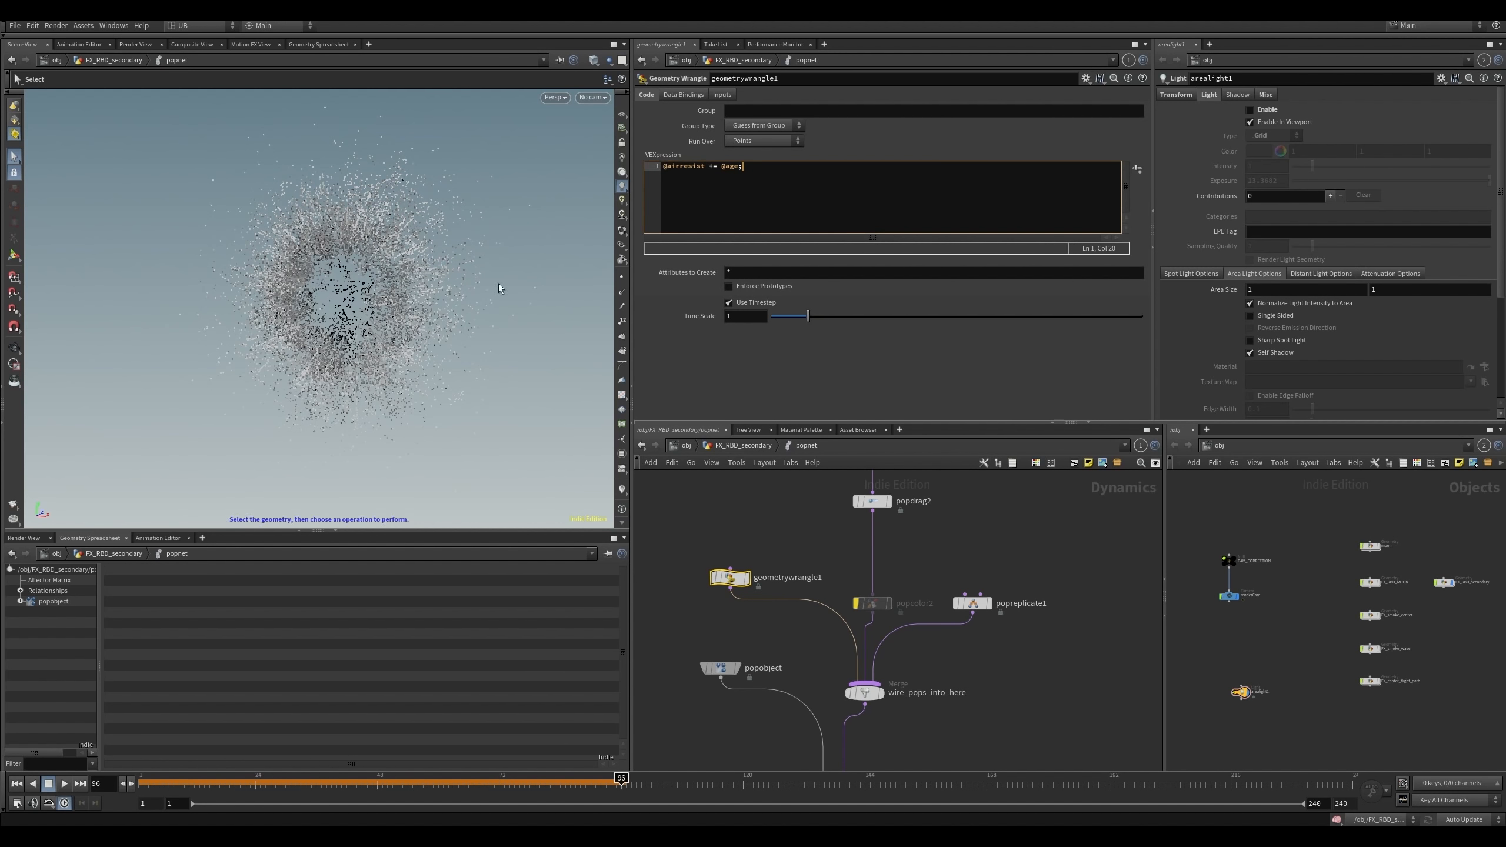
- Replay the simulation from the first frame, pausing along the way, to examine how the particles slow down with age
{"action": "left_click", "coordinate": [720, 667]}
{"action": "left_click_drag", "start_coordinate": [273, 777], "coordinate": [494, 752]}
{"action": "key", "text": "ctrl+Up"}
{"action": "key", "text": "Up"}
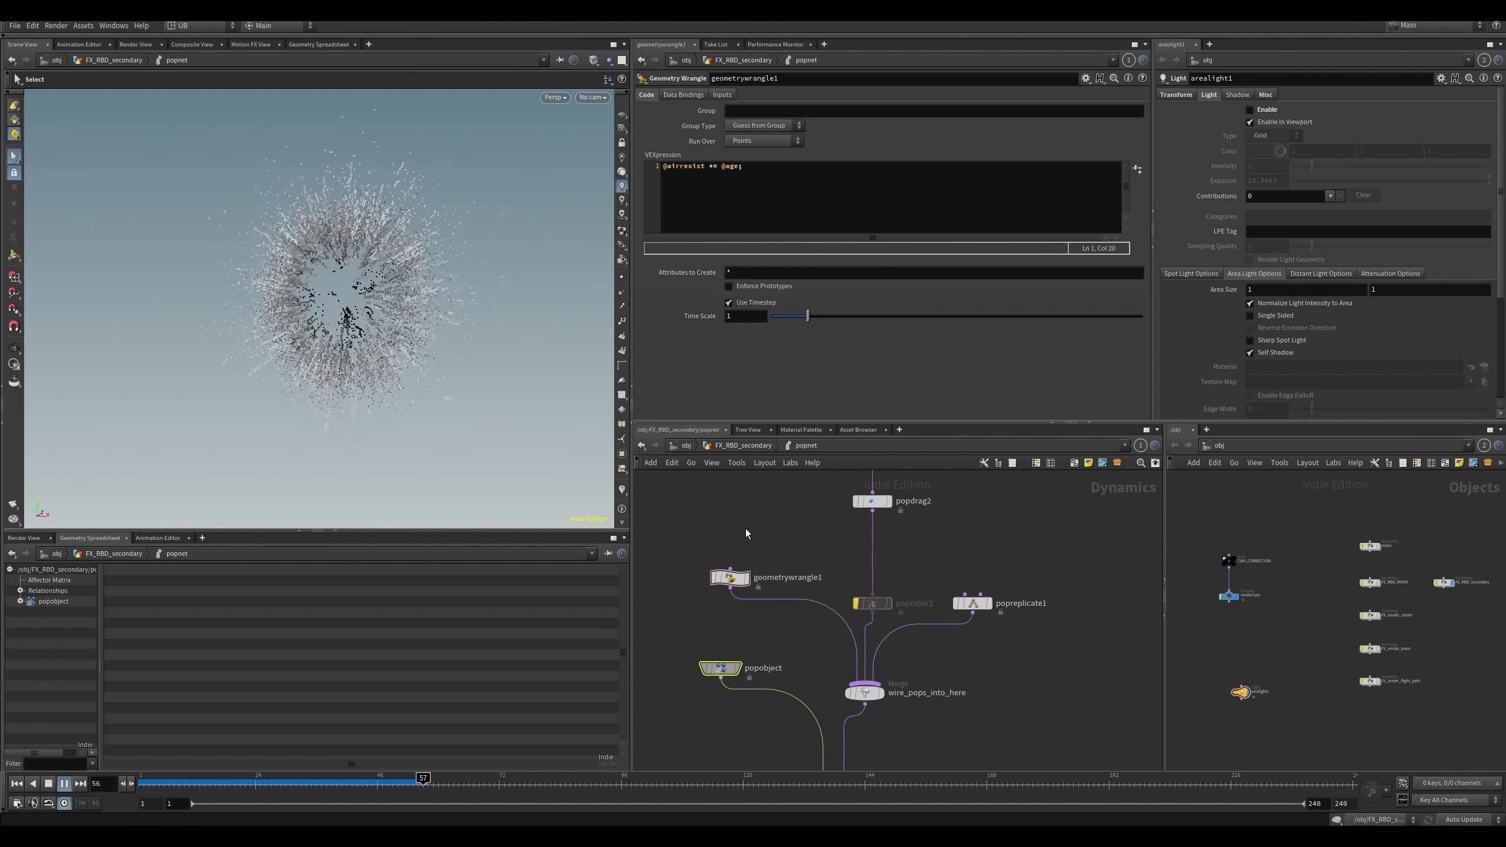
{"action": "key", "text": "Up"}
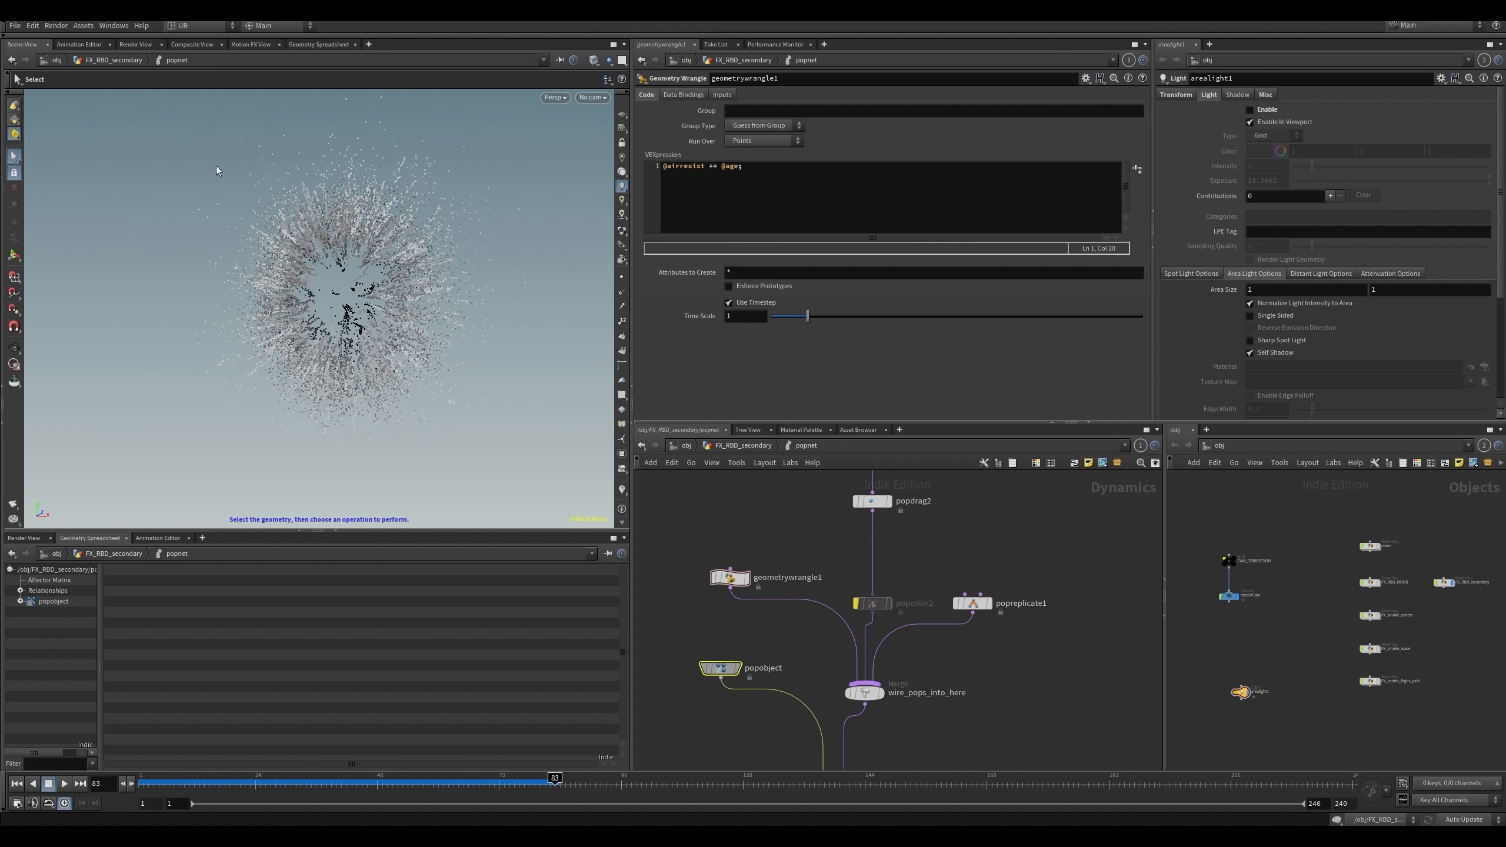
{"action": "key", "text": "Up"}
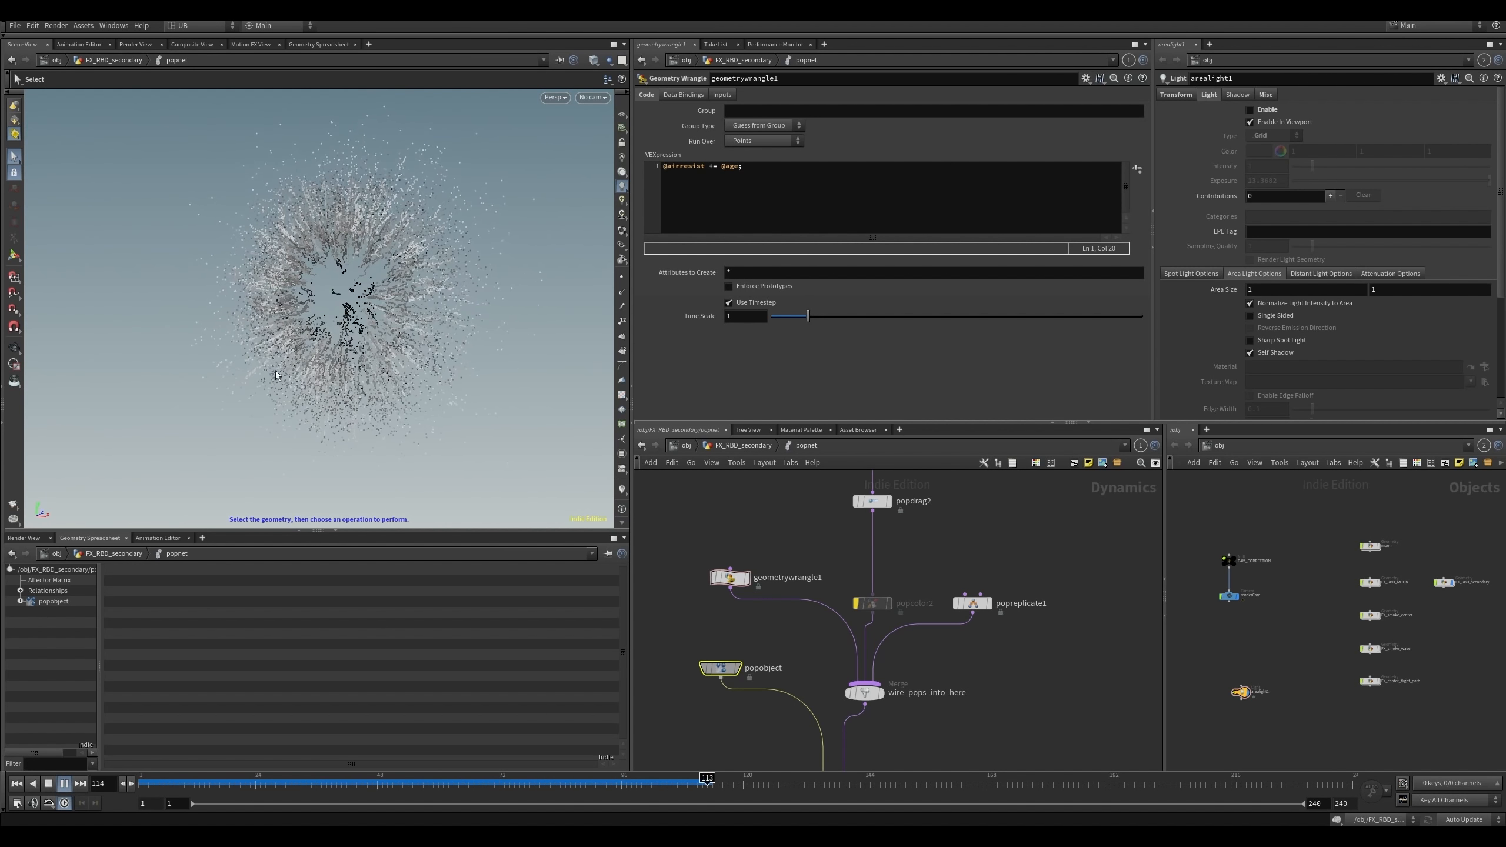
{"action": "key", "text": "Up"}
- Bypass popwrangle1 and replay the simulation from the first frame, stopping at frame 67
{"action": "middle_click_drag", "start_coordinate": [819, 519], "coordinate": [795, 579]}
{"action": "middle_click_drag", "start_coordinate": [795, 473], "coordinate": [798, 527]}
{"action": "left_click", "coordinate": [818, 568]}
{"action": "key", "text": "ctrl+Up"}
{"action": "key", "text": "Up"}
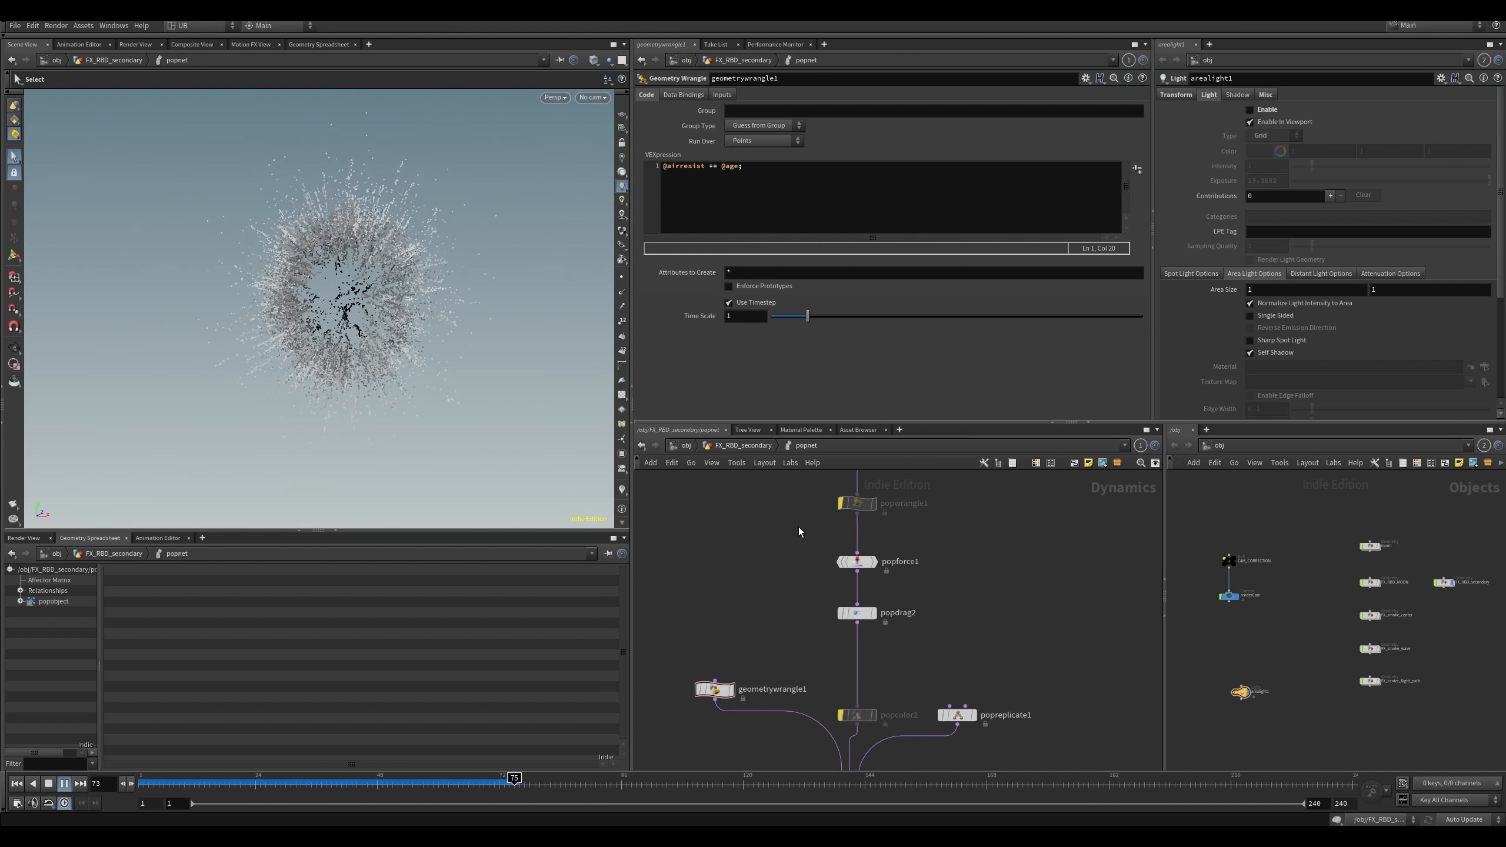
{"action": "key", "text": "ctrl+Up"}
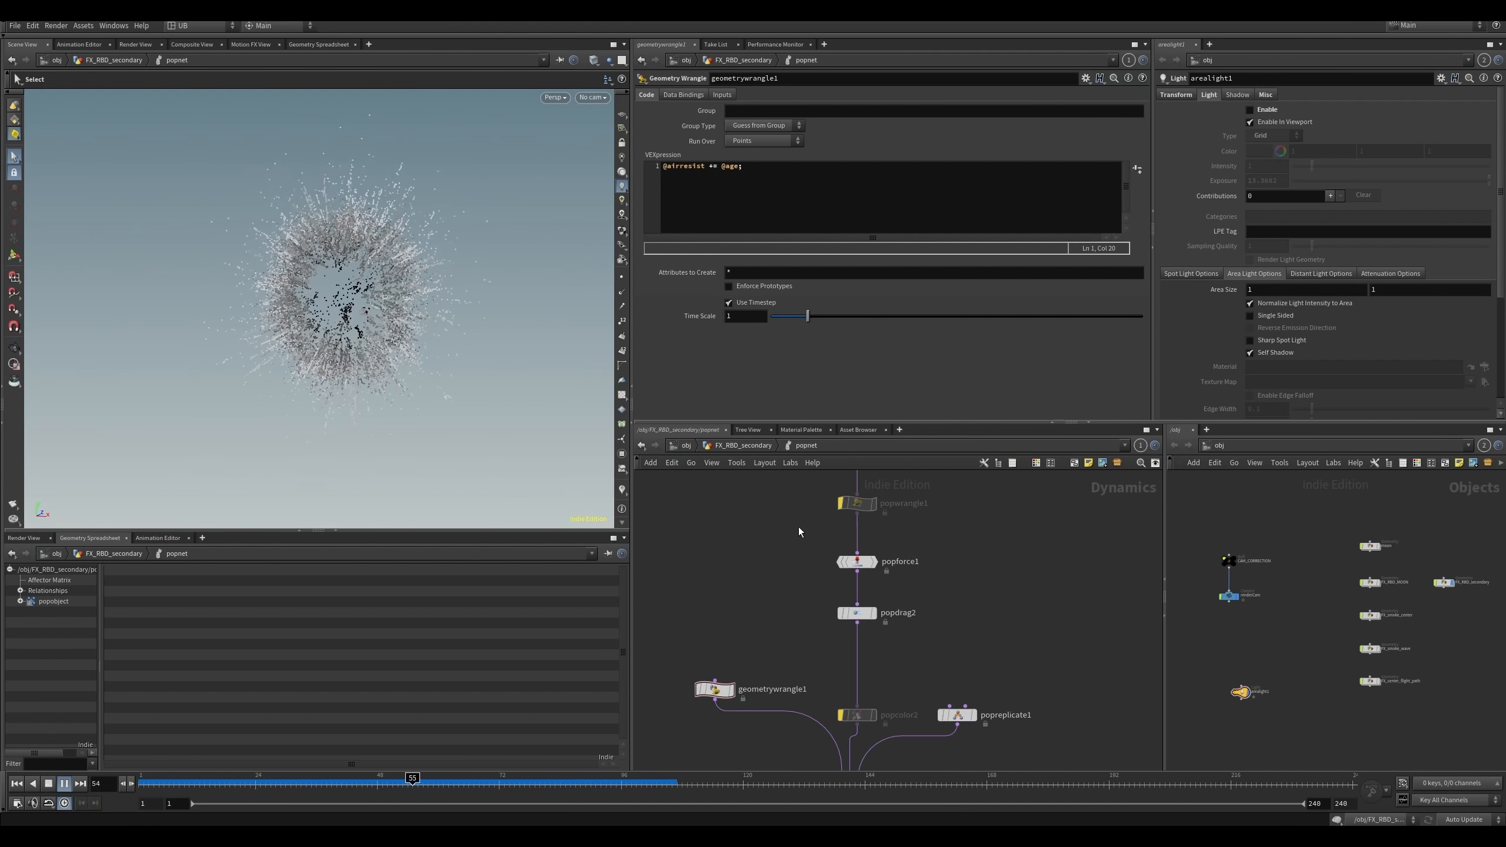
{"action": "key", "text": "Up"}
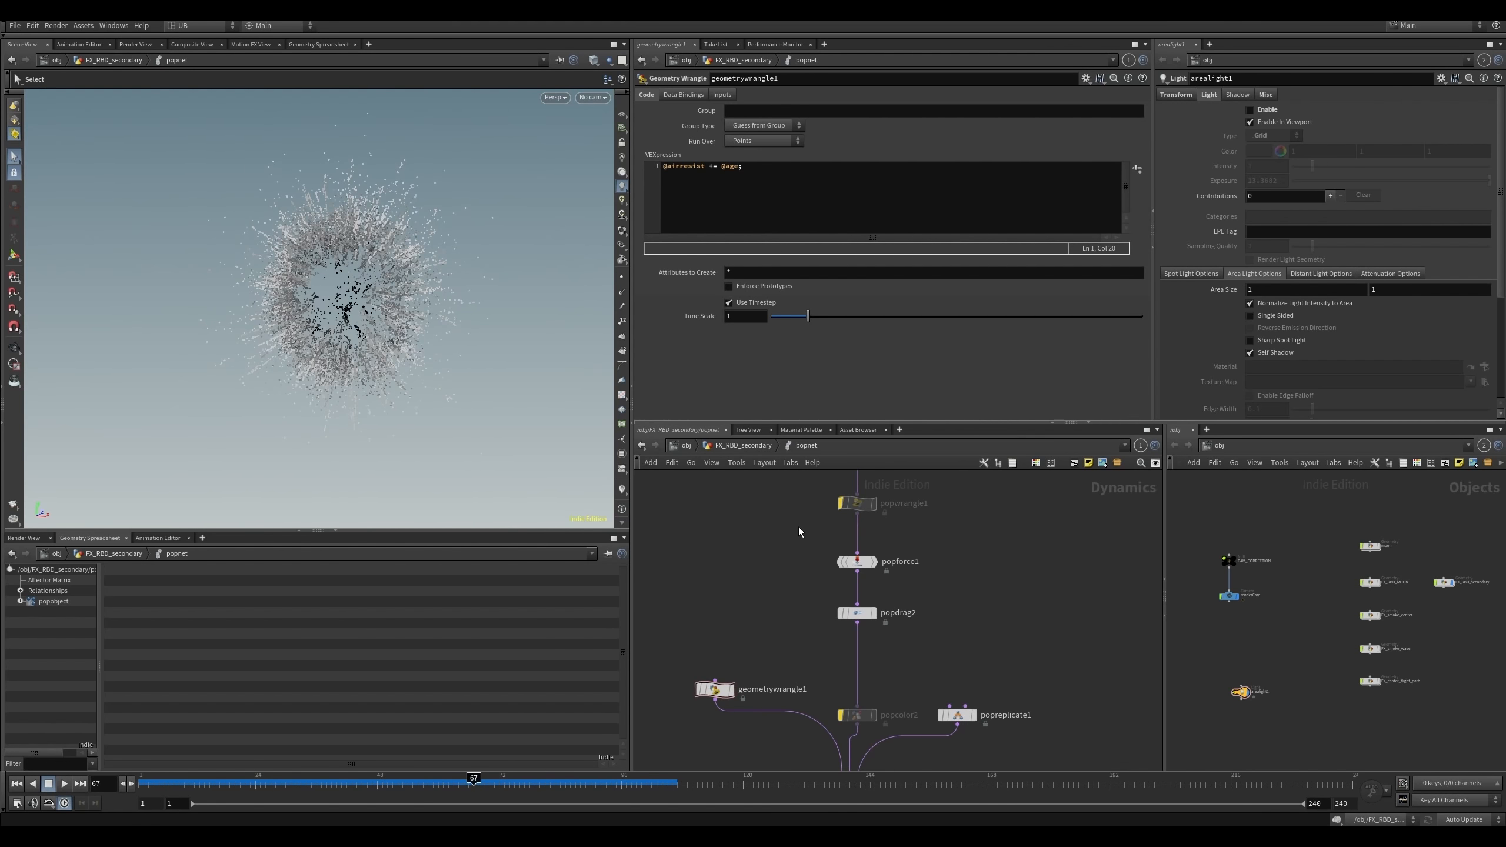
- Re-enable popwrangle1 and run the simulation on to frame 138 to inspect the particle shape
{"action": "left_click", "coordinate": [834, 501]}
{"action": "scroll", "coordinate": [791, 558], "scroll_direction": "down", "scroll_amount": 1}
{"action": "key", "text": "Up"}
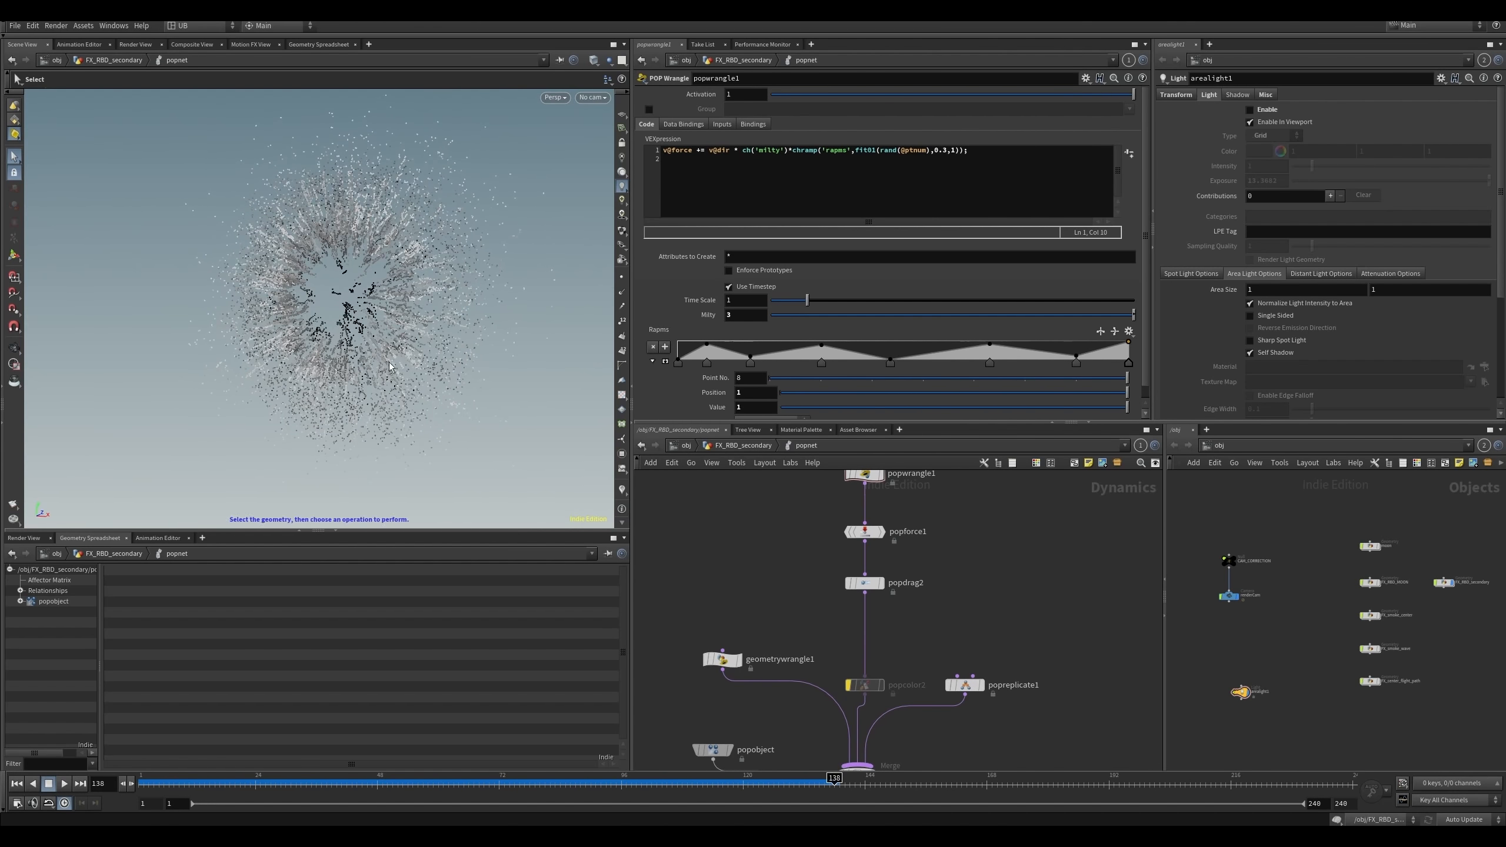
{"action": "key", "text": "Escape"}
{"action": "left_click_drag", "start_coordinate": [283, 257], "coordinate": [389, 291]}
- Bypass popreplicate1 and replay the simulation from the first frame, stopping at frame 73
{"action": "middle_click_drag", "start_coordinate": [987, 688], "coordinate": [915, 587]}
{"action": "left_click", "coordinate": [894, 583]}
{"action": "key", "text": "b"}
{"action": "key", "text": "ctrl+Up"}
{"action": "key", "text": "Up"}
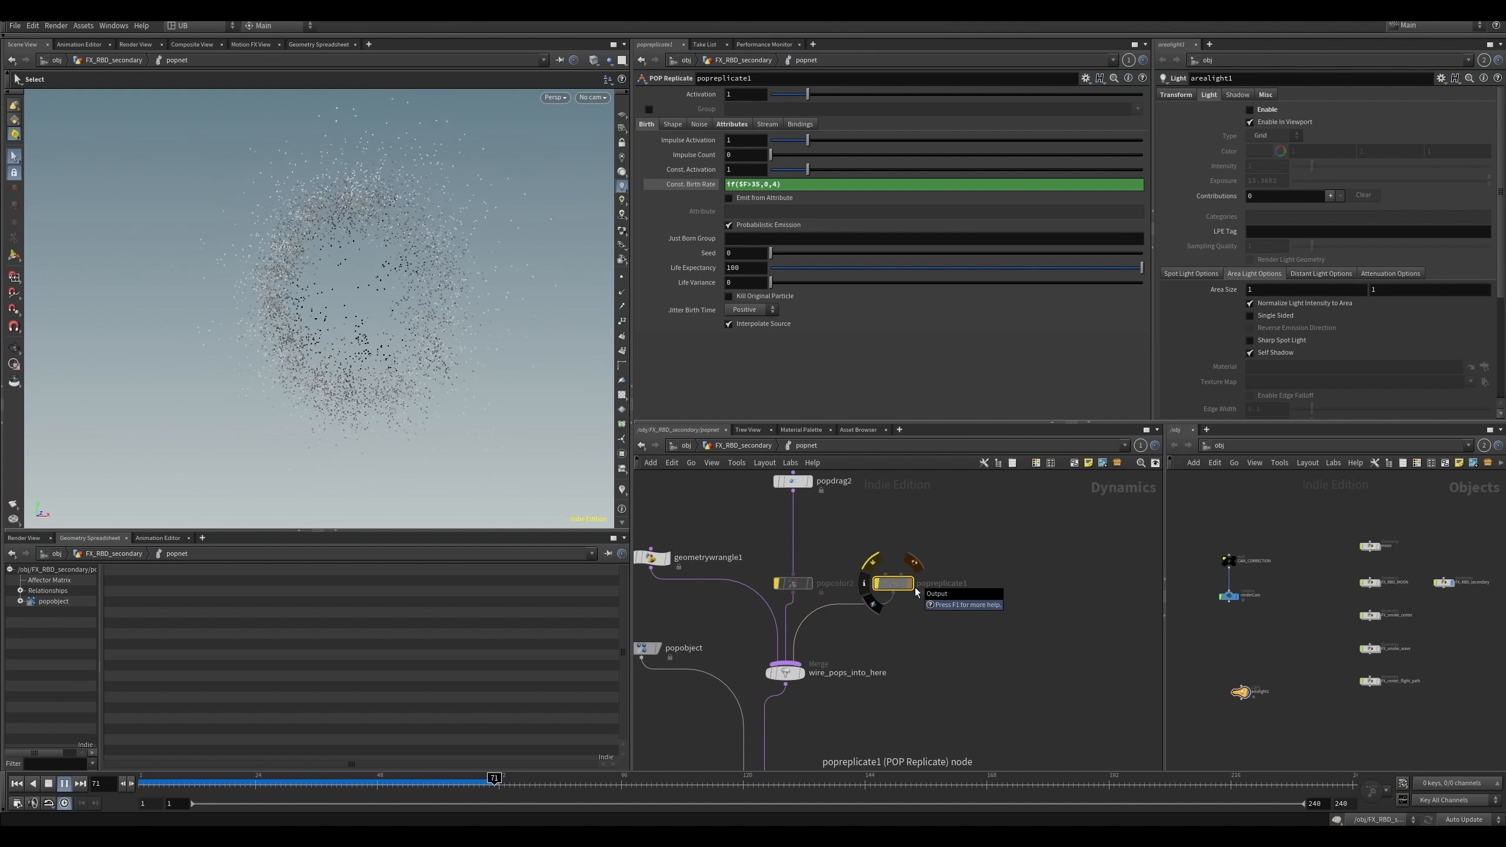
{"action": "key", "text": "Up"}
- Re-enable popreplicate1 and replay the simulation from the first frame, stopping at frame 88
{"action": "key", "text": "b"}
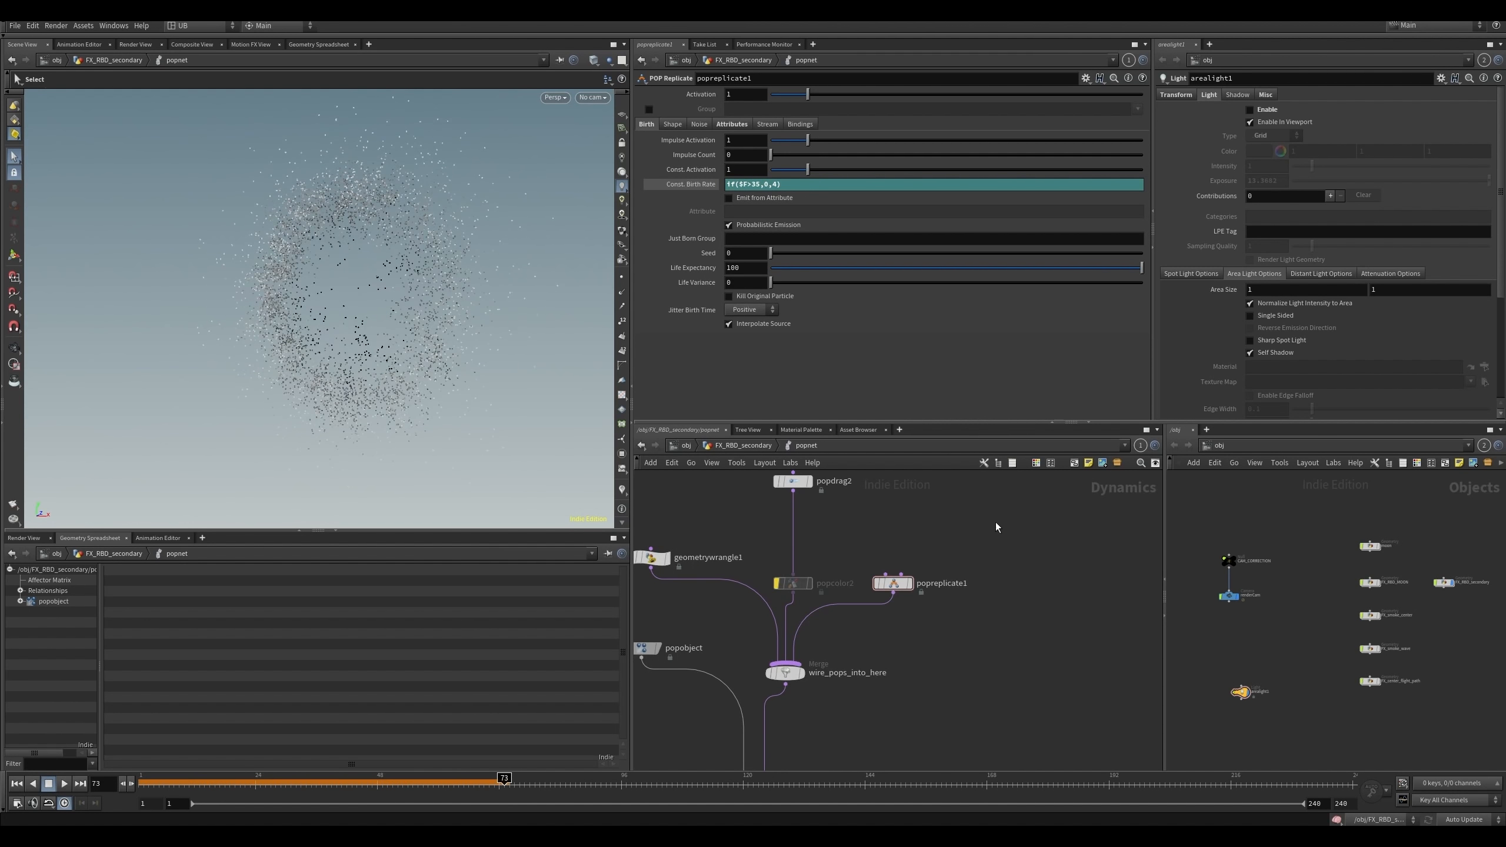
{"action": "key", "text": "ctrl+Up"}
{"action": "key", "text": "Up"}
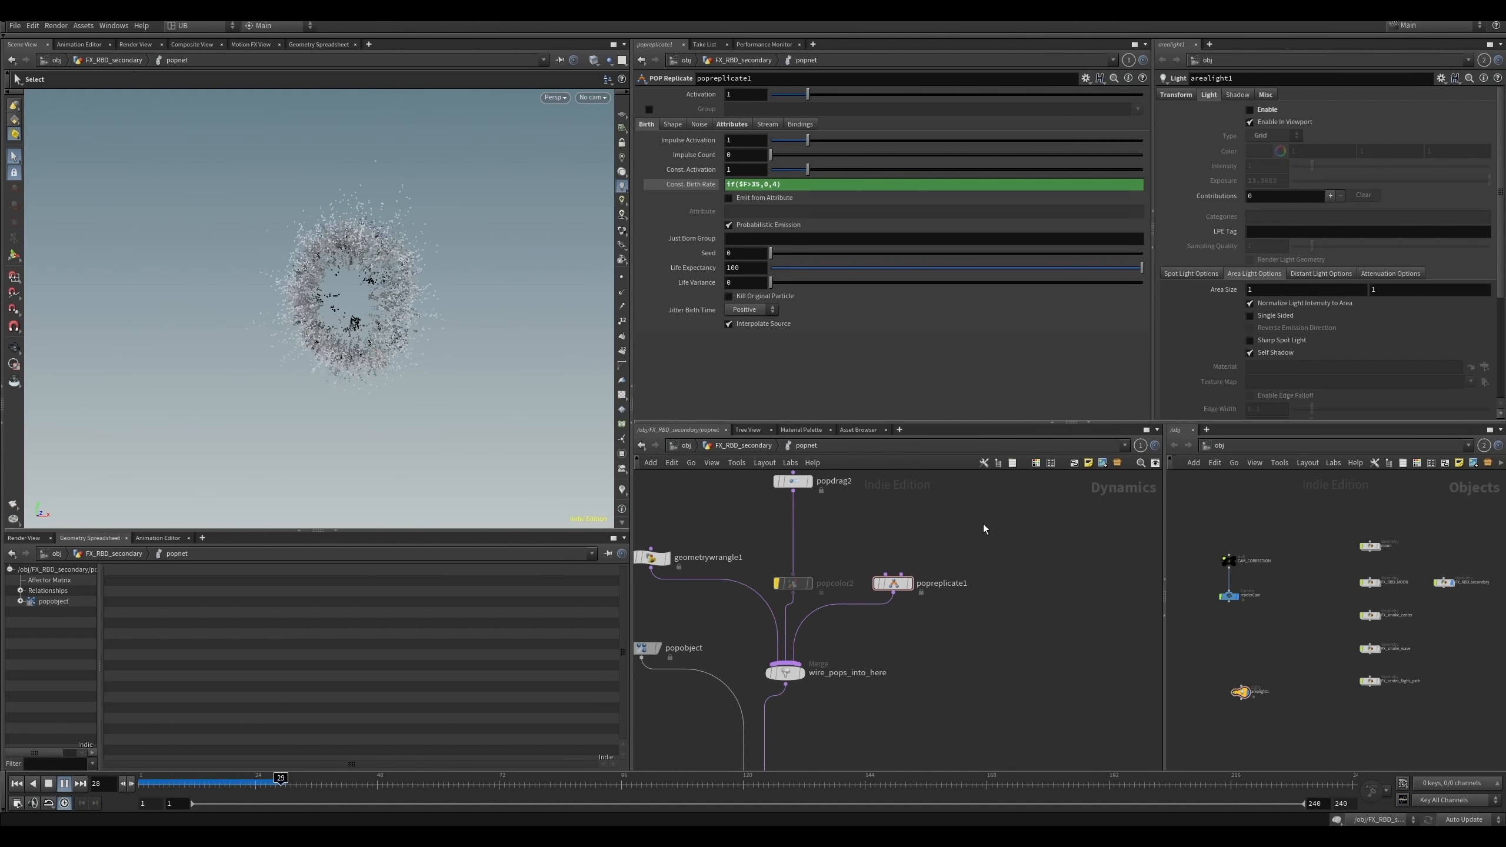
{"action": "key", "text": "Up"}
- Examine the replicated particles from several distances, check the Const. Birth Rate expression of popreplicate1 and scrub to frame 42
{"action": "left_click_drag", "start_coordinate": [440, 330], "coordinate": [385, 304], "text": "alt"}
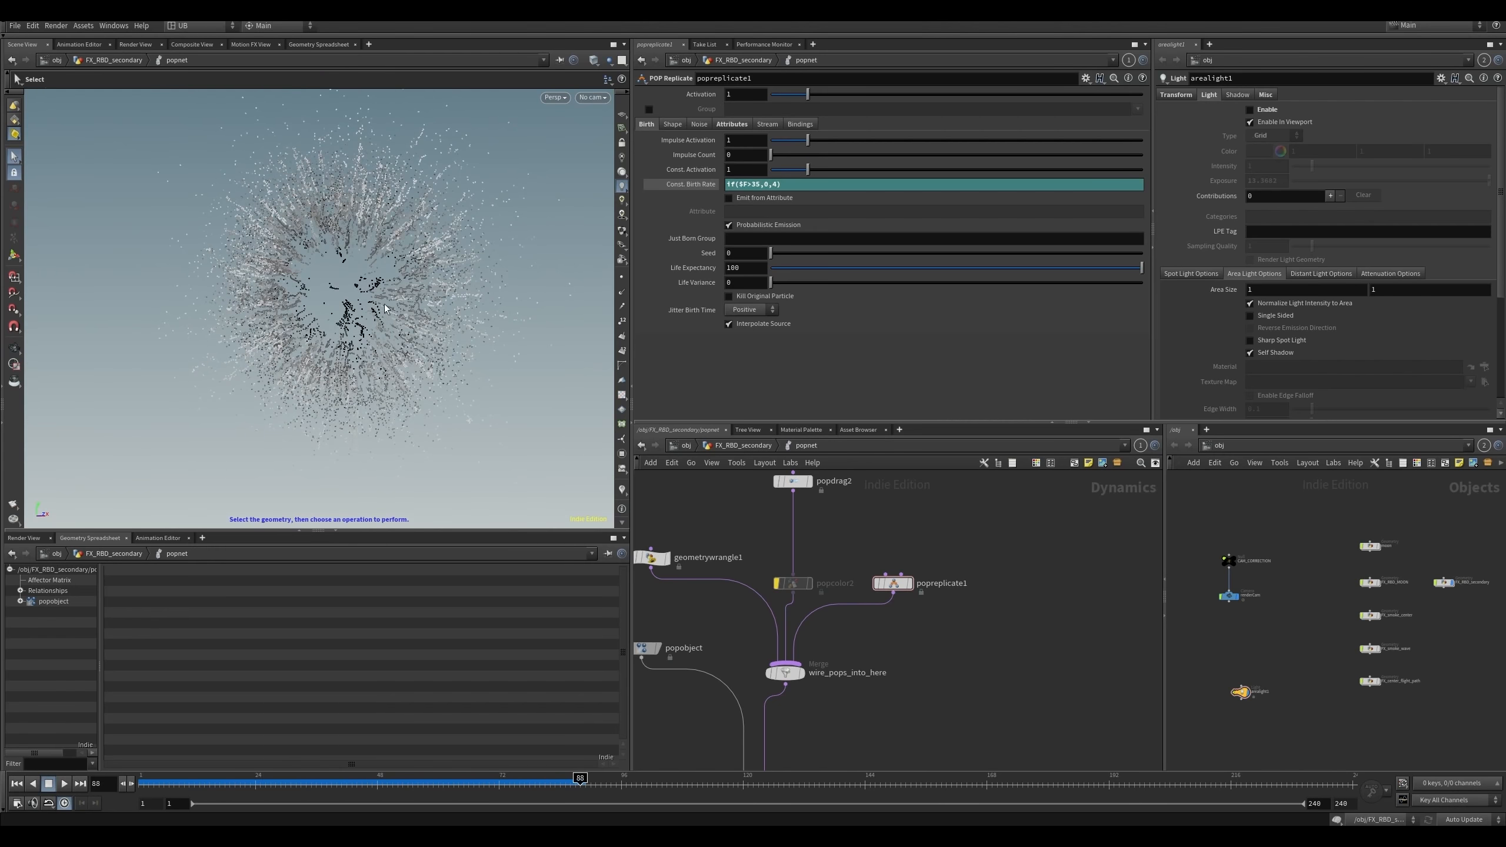
{"action": "right_click_drag", "start_coordinate": [413, 334], "coordinate": [651, 316], "text": "alt"}
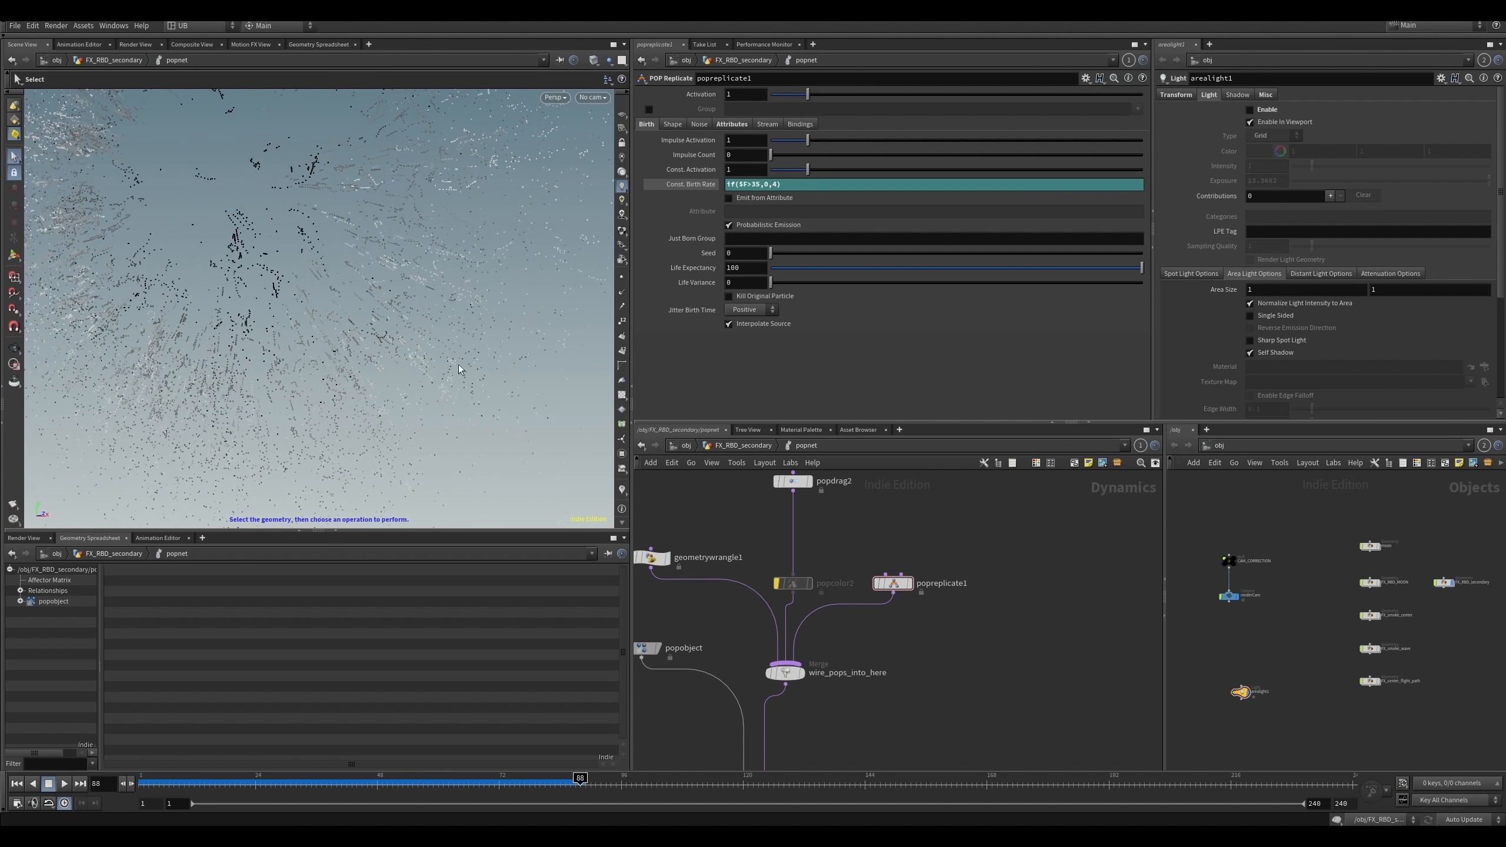
{"action": "right_click_drag", "start_coordinate": [506, 257], "coordinate": [368, 342], "text": "alt"}
{"action": "right_click_drag", "start_coordinate": [433, 293], "coordinate": [169, 367], "text": "alt"}
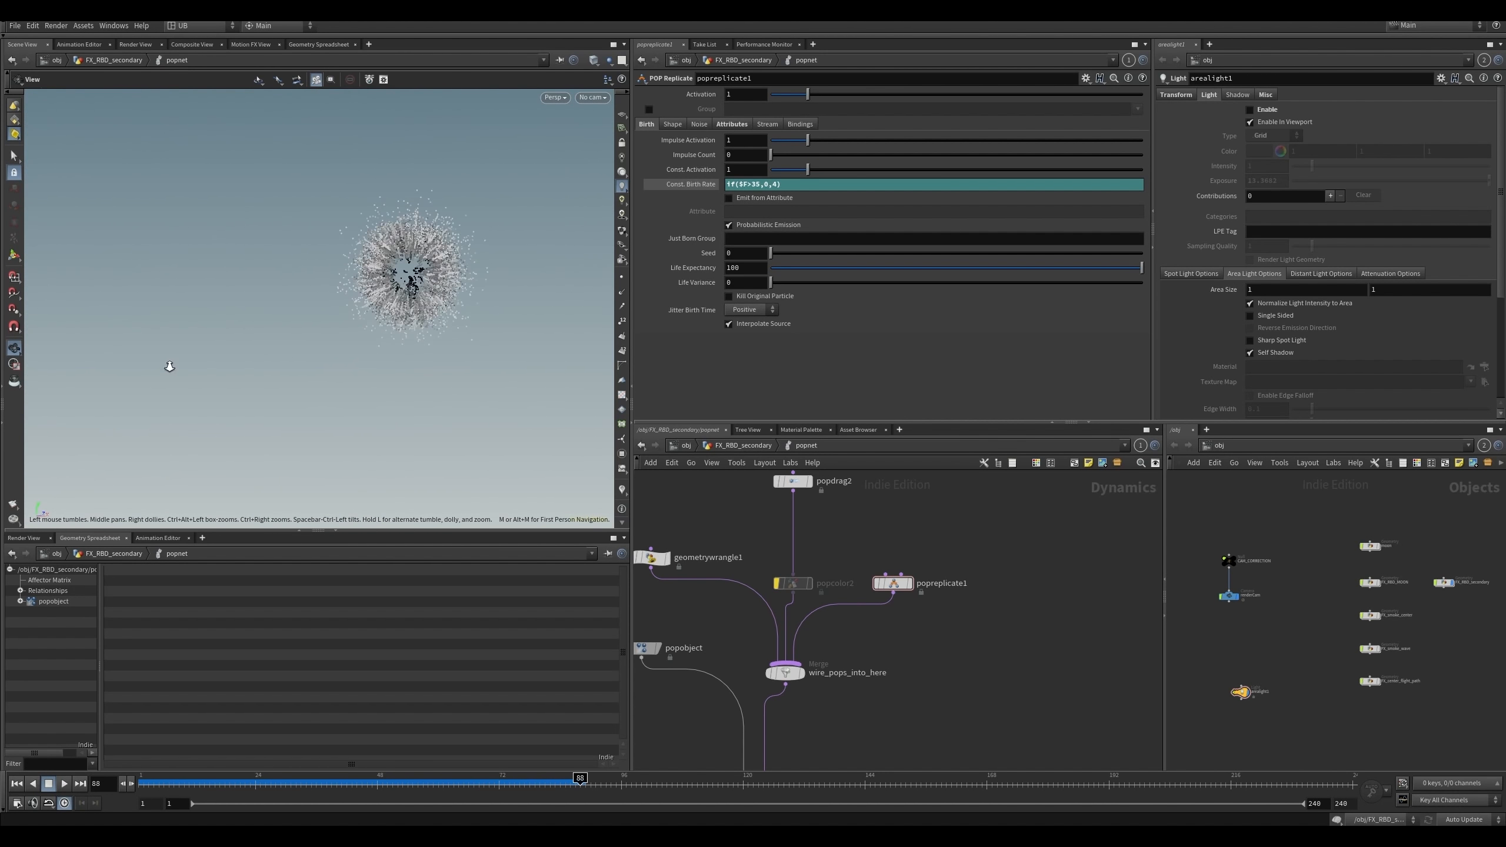
{"action": "middle_click_drag", "start_coordinate": [445, 303], "coordinate": [384, 329], "text": "alt"}
{"action": "left_click_drag", "start_coordinate": [384, 329], "coordinate": [370, 291], "text": "alt"}
{"action": "right_click_drag", "start_coordinate": [371, 290], "coordinate": [613, 240], "text": "alt"}
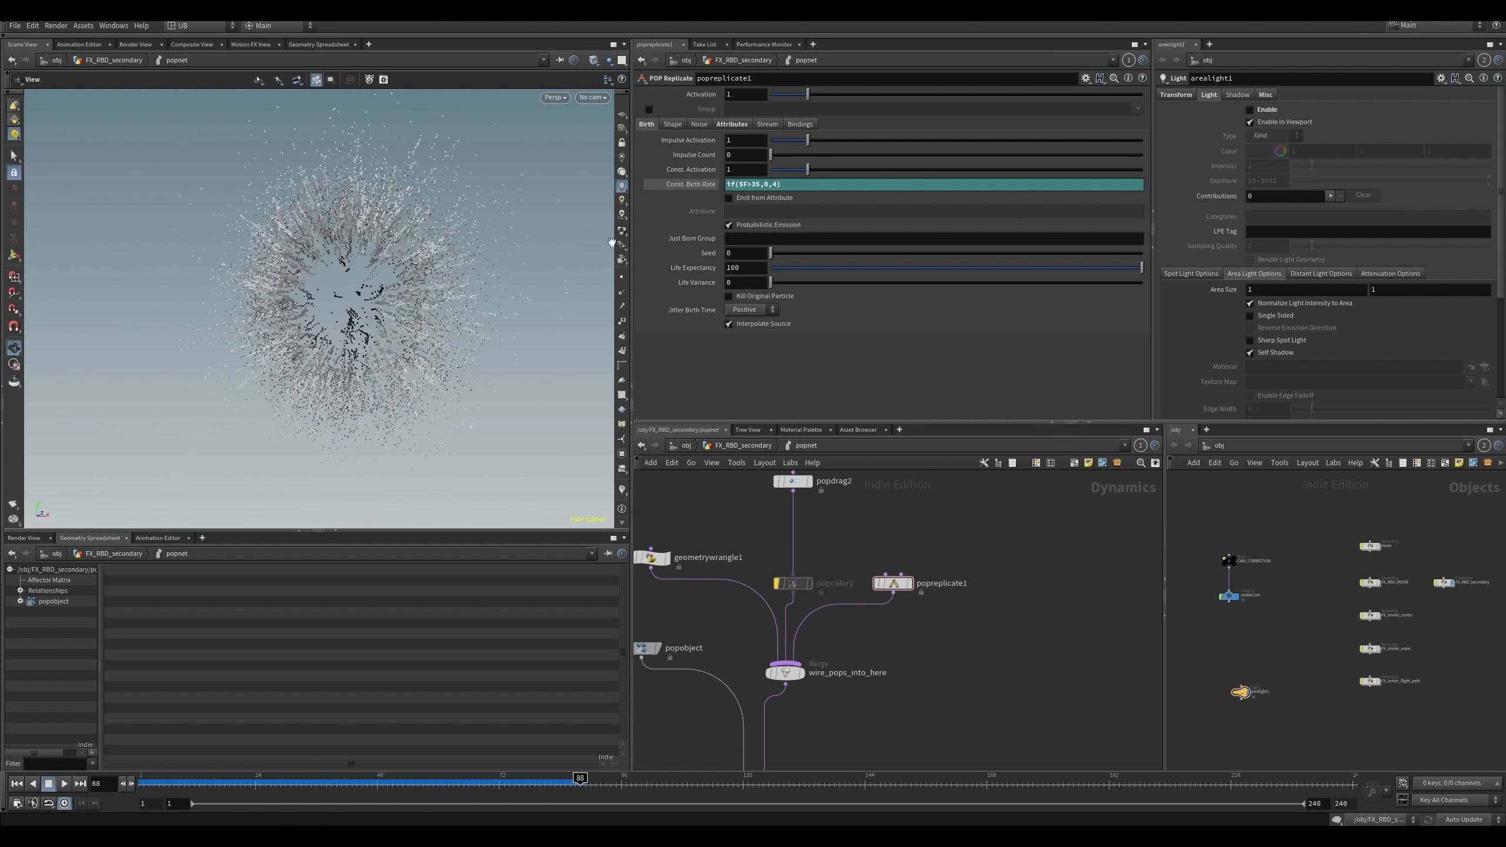
{"action": "left_click", "coordinate": [746, 186]}
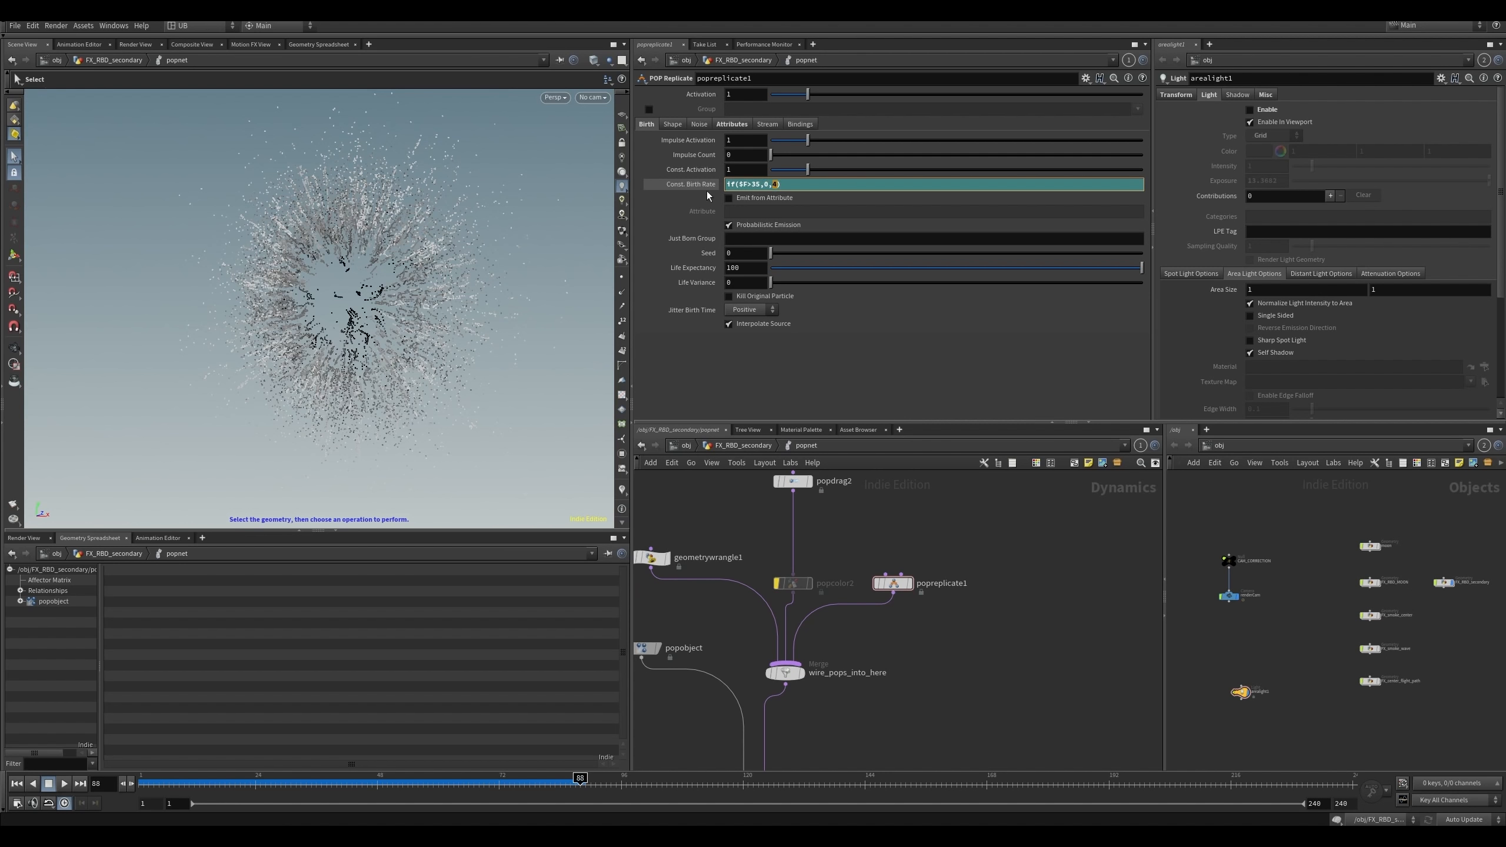
{"action": "key", "text": "Return"}
{"action": "left_click_drag", "start_coordinate": [236, 783], "coordinate": [347, 783]}
- Set Inherit Velocity on popreplicate1 to 0.7 and replay the simulation from the first frame, stopping at frame 81
{"action": "left_click", "coordinate": [731, 124]}
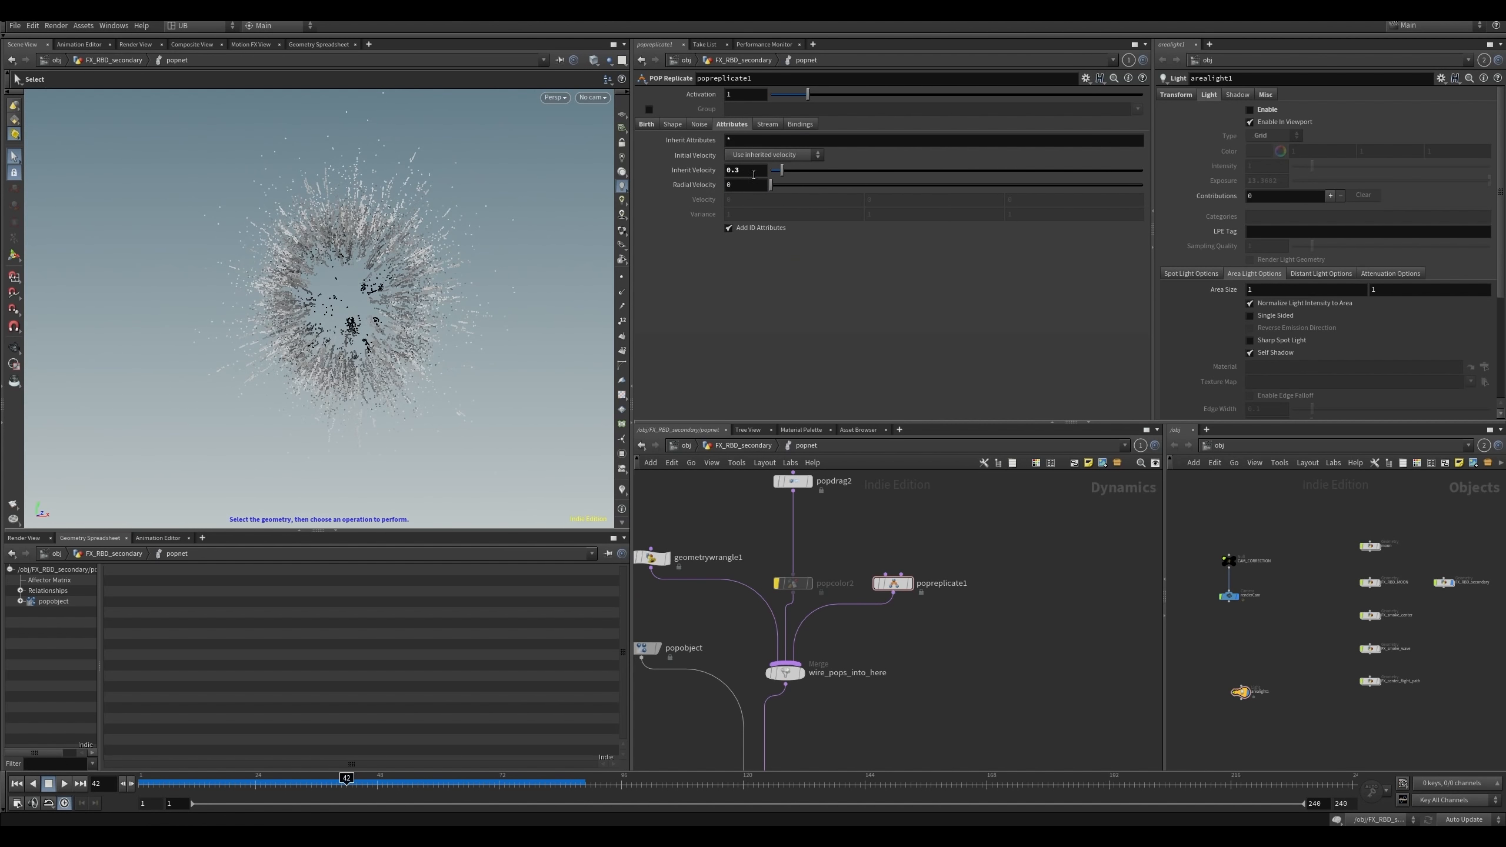
{"action": "left_click_drag", "start_coordinate": [741, 171], "coordinate": [678, 196]}
{"action": "type", "text": "0.7"}
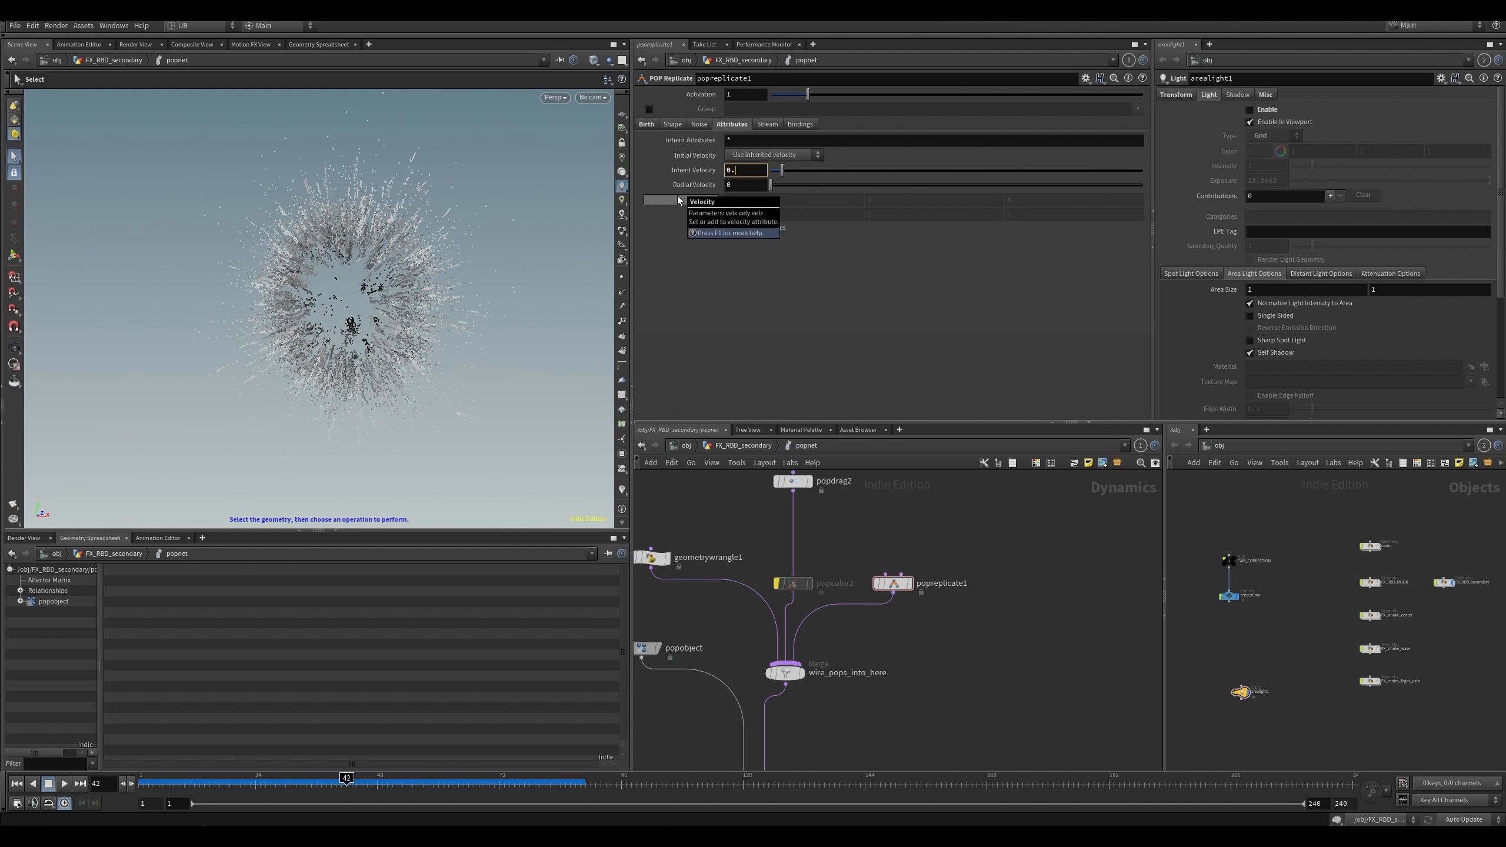
{"action": "key", "text": "Return"}
{"action": "key", "text": "Up"}
{"action": "key", "text": "ctrl+Up"}
{"action": "key", "text": "Up"}
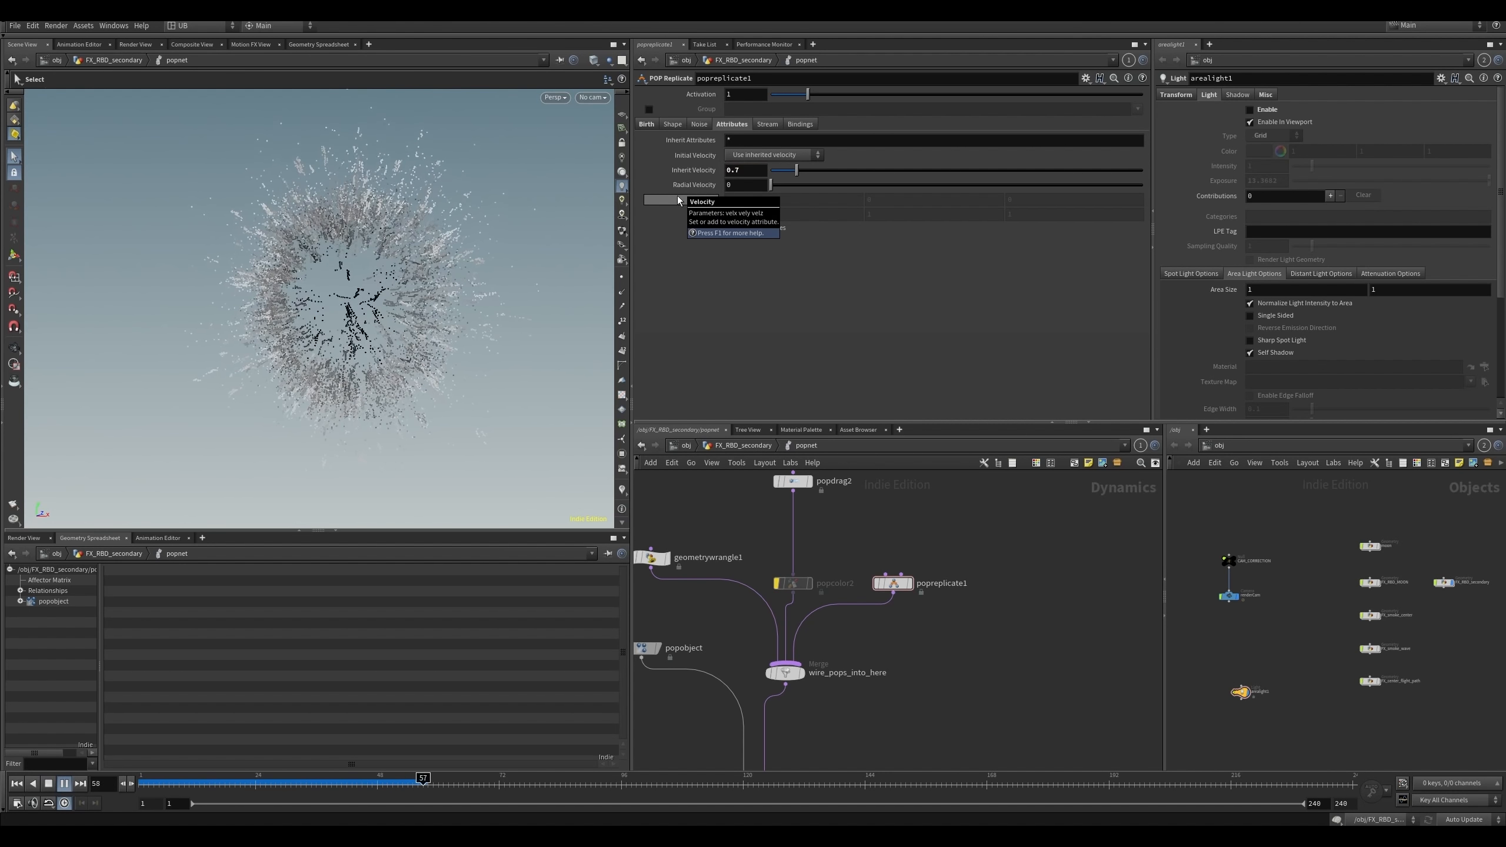
{"action": "key", "text": "Up"}
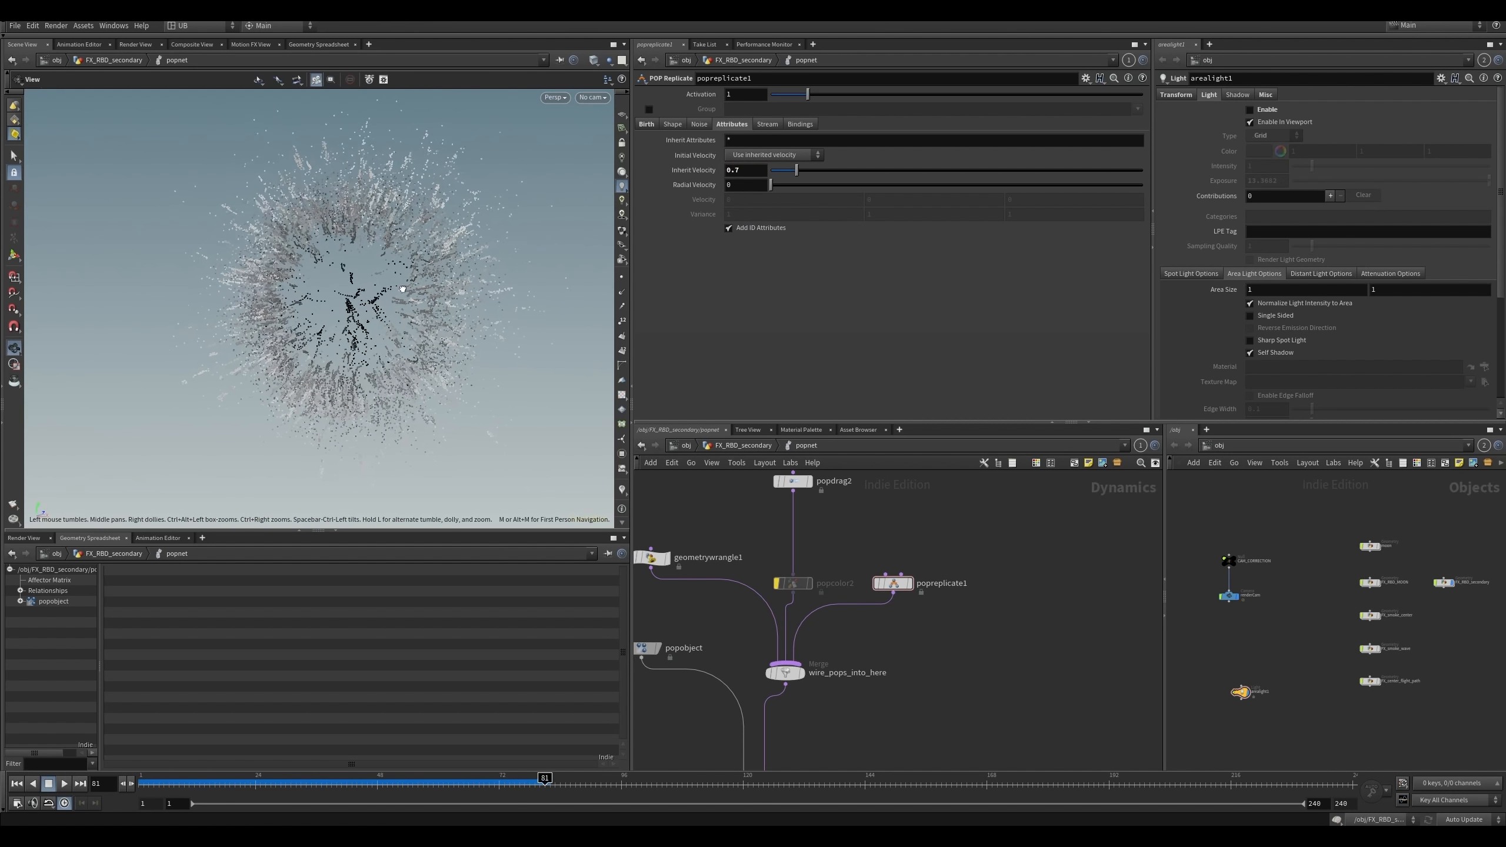
{"action": "middle_click_drag", "start_coordinate": [725, 531], "coordinate": [769, 536]}
{"action": "left_click", "coordinate": [704, 565]}
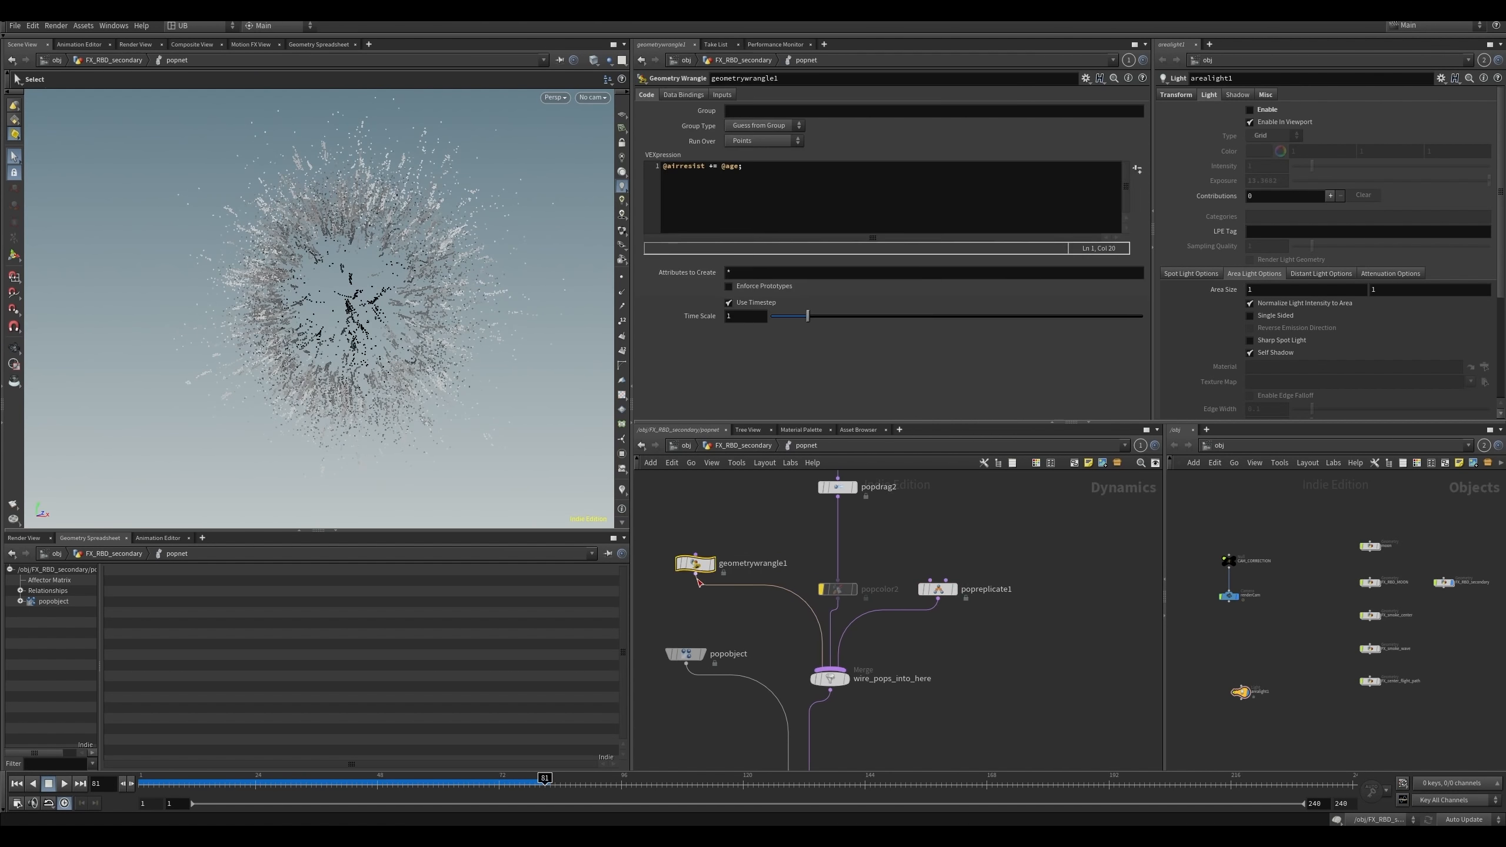
{"action": "left_click", "coordinate": [736, 167]}
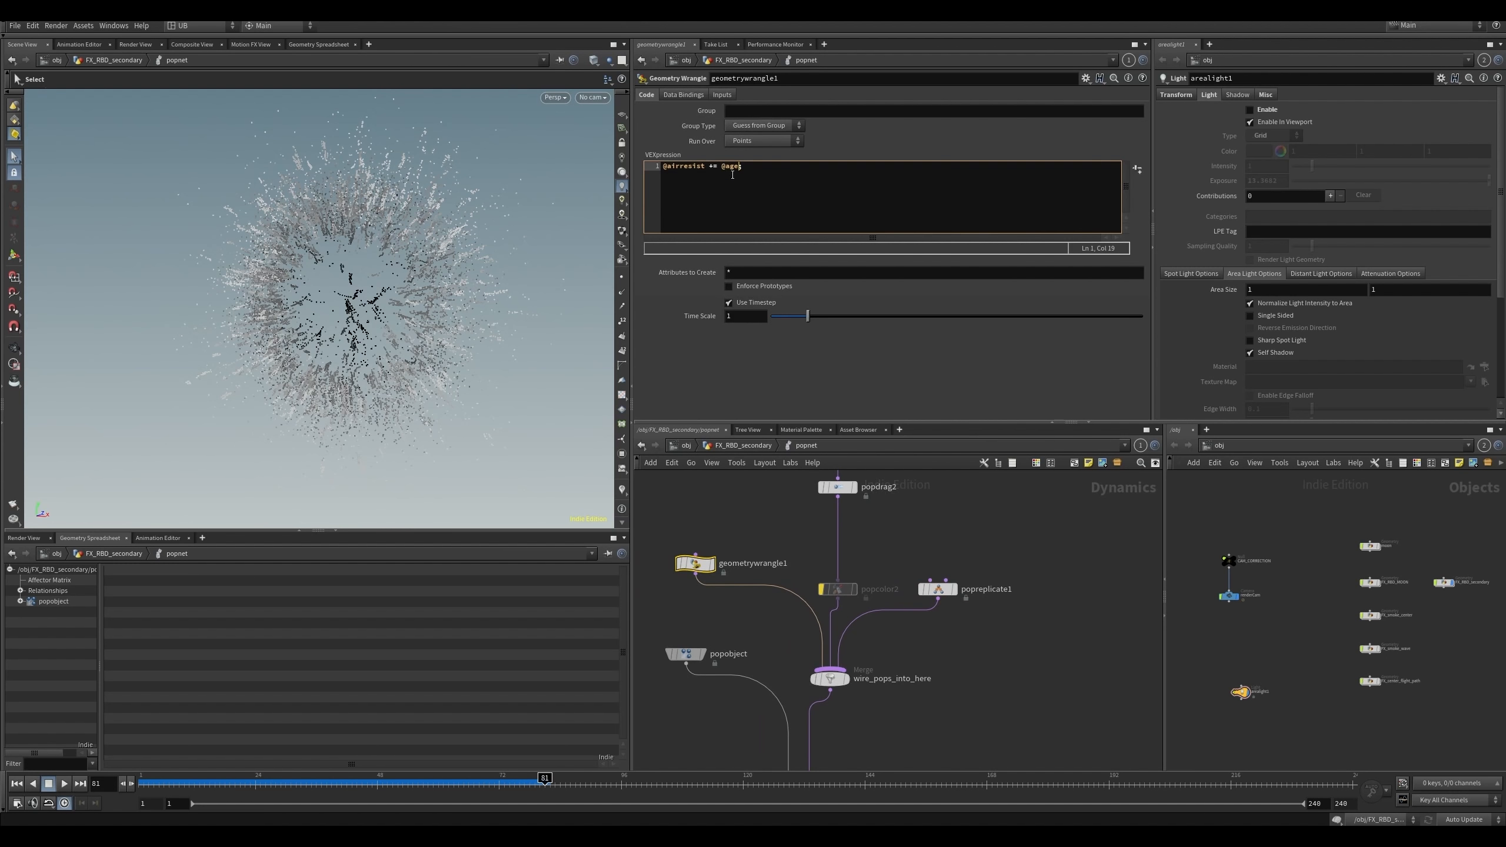
{"action": "key", "text": "BackSpace"}
{"action": "key", "text": "ctrl+Up"}
{"action": "key", "text": "Up"}
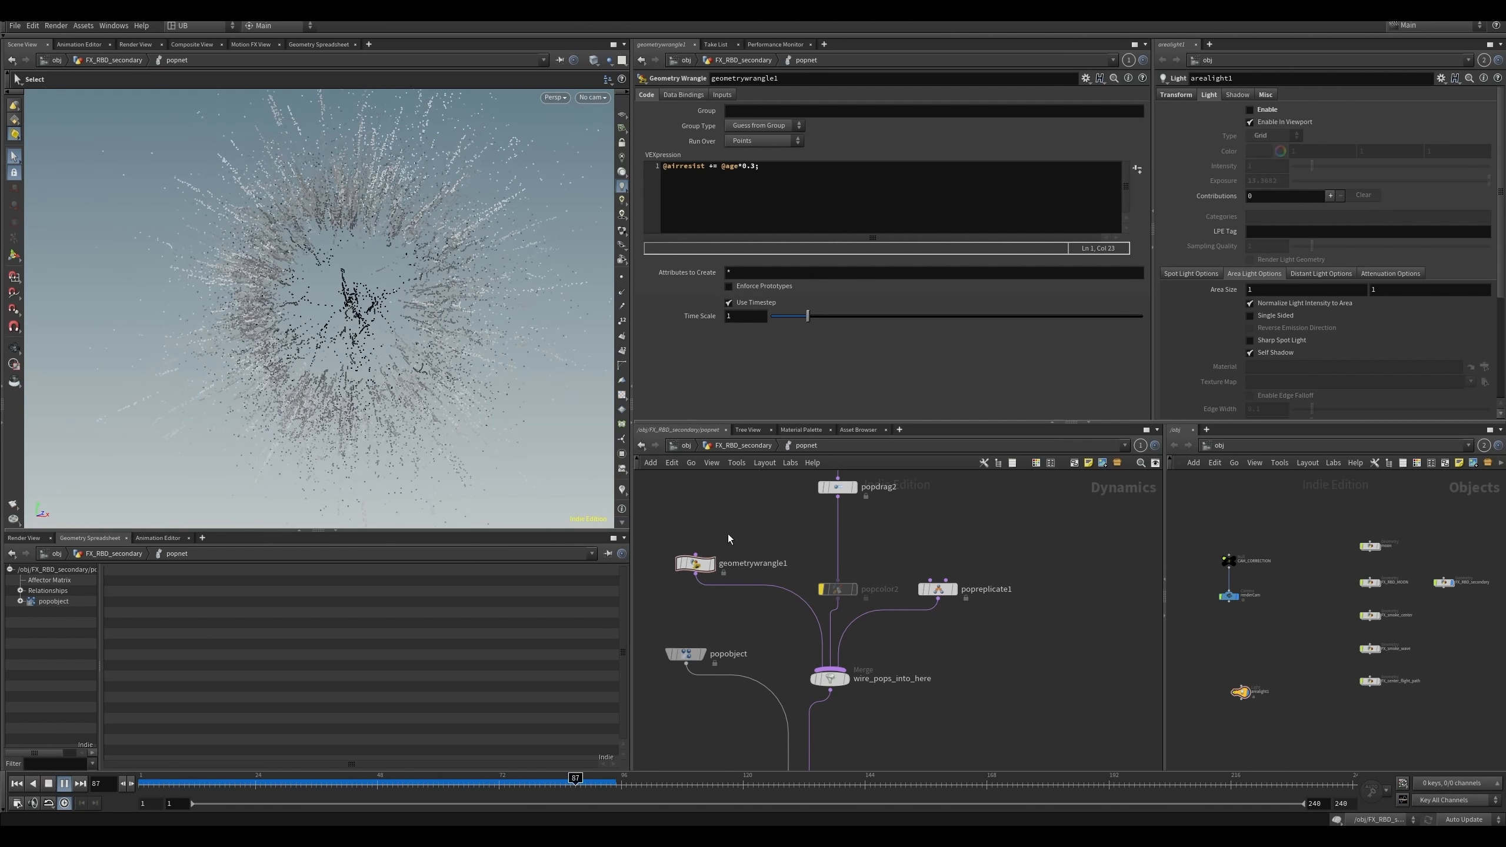
{"action": "key", "text": "Up"}
{"action": "right_click_drag", "start_coordinate": [373, 308], "coordinate": [259, 341], "text": "alt"}
{"action": "left_click_drag", "start_coordinate": [259, 342], "coordinate": [391, 313], "text": "alt"}
{"action": "right_click_drag", "start_coordinate": [390, 313], "coordinate": [430, 310], "text": "alt"}
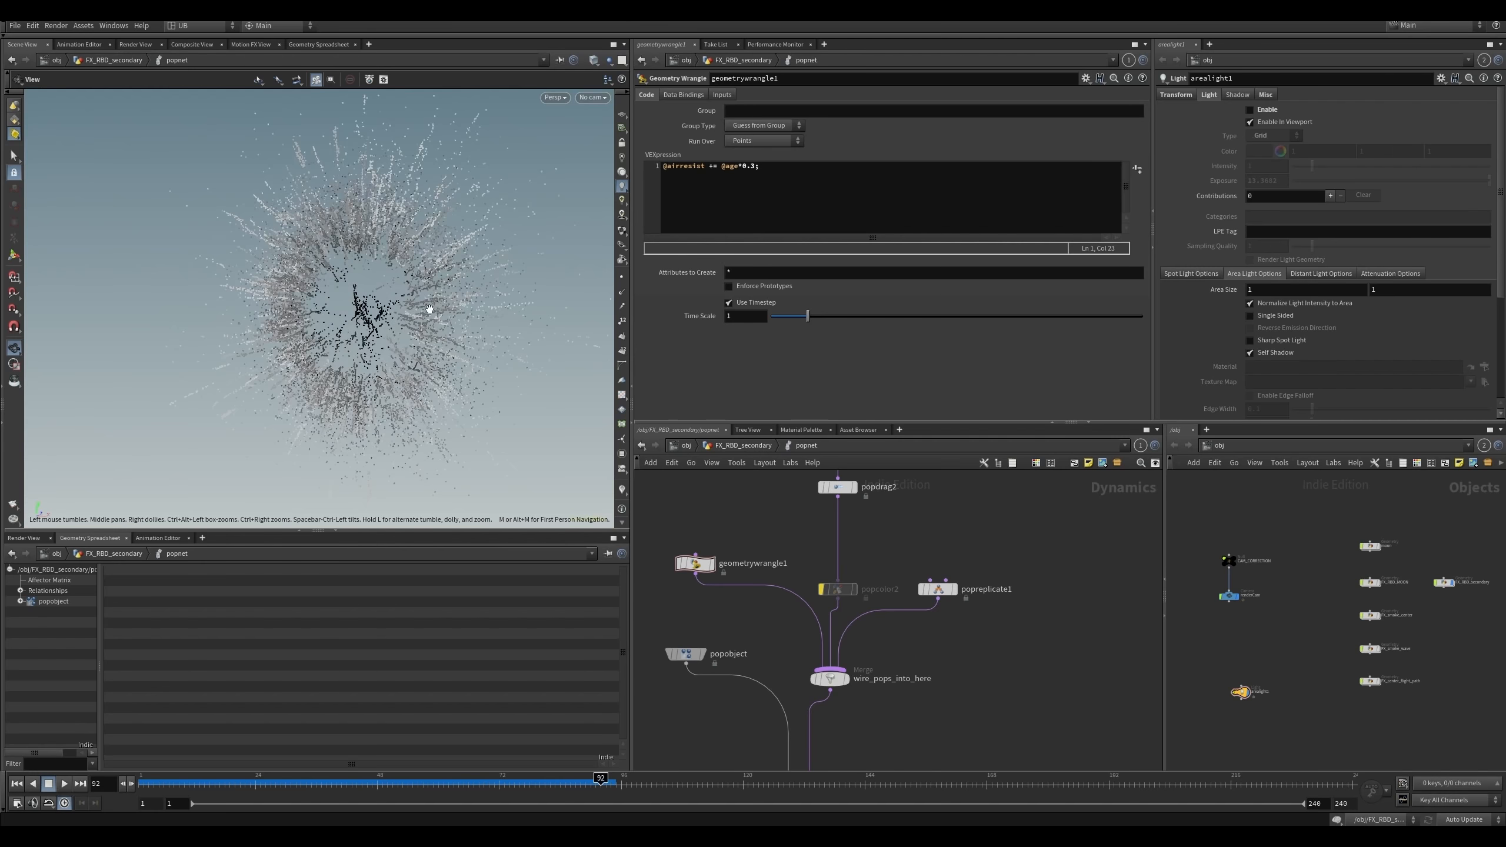
{"action": "middle_click_drag", "start_coordinate": [430, 310], "coordinate": [377, 307], "text": "alt"}
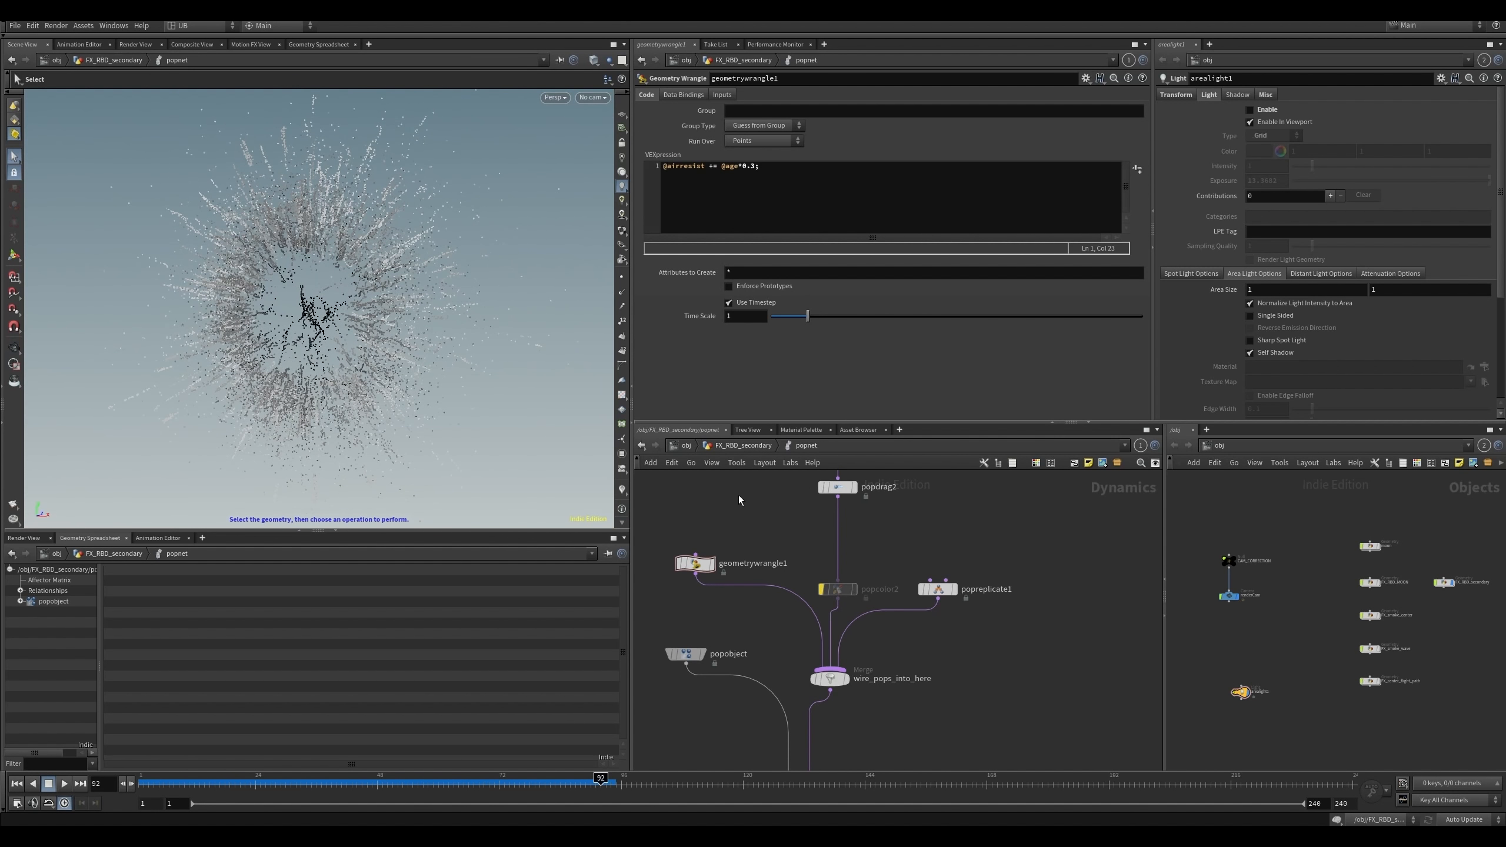
- Return to the FX_RBD_secondary network, display popnet1 and play its simulation from the start
{"action": "key", "text": "u"}
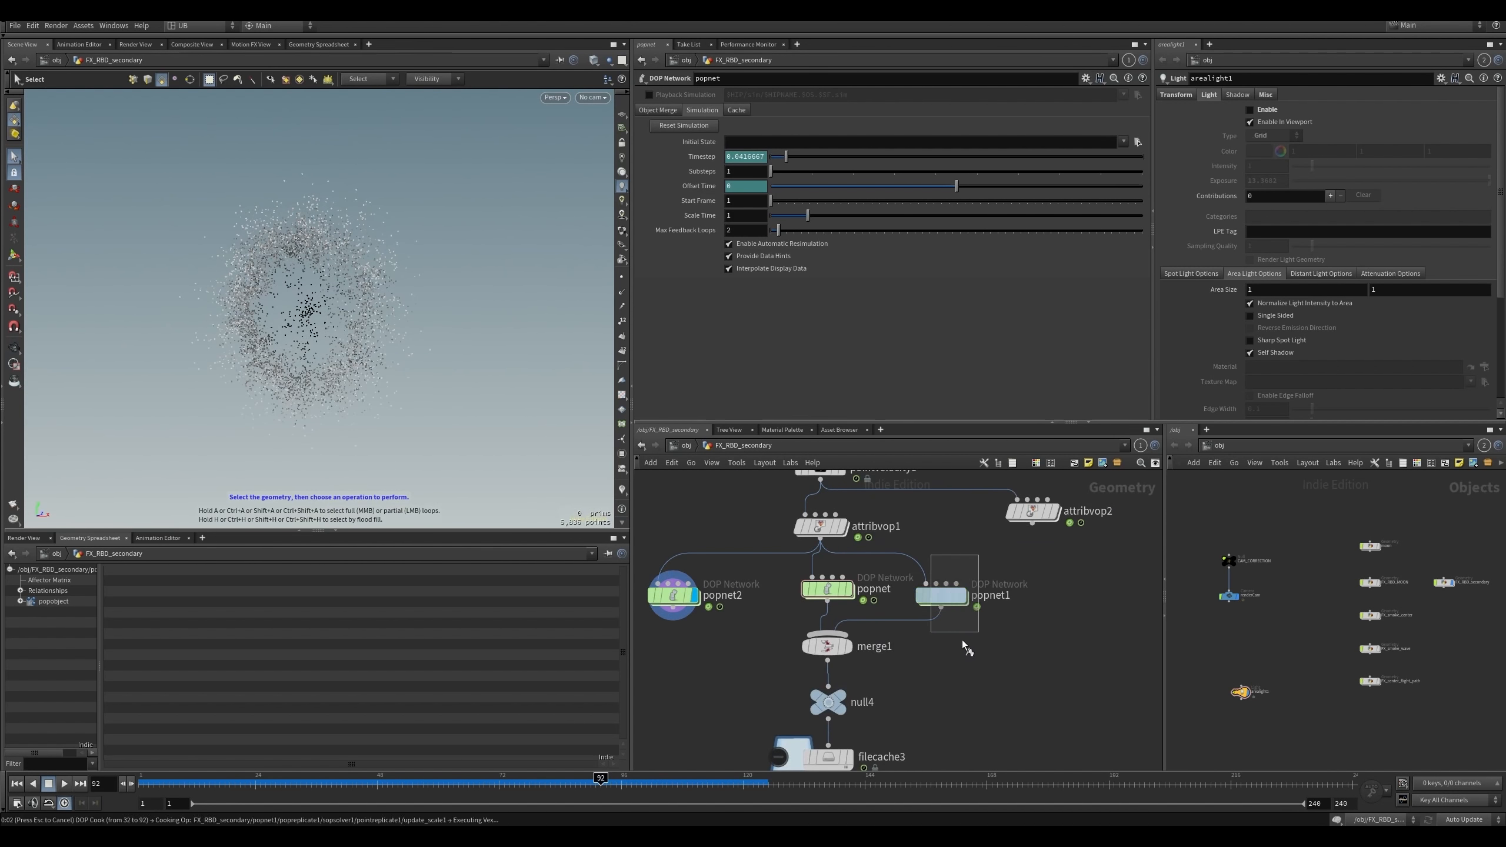
{"action": "left_click_drag", "start_coordinate": [1022, 555], "coordinate": [945, 625]}
{"action": "key", "text": "ctrl+Up"}
{"action": "key", "text": "Up"}
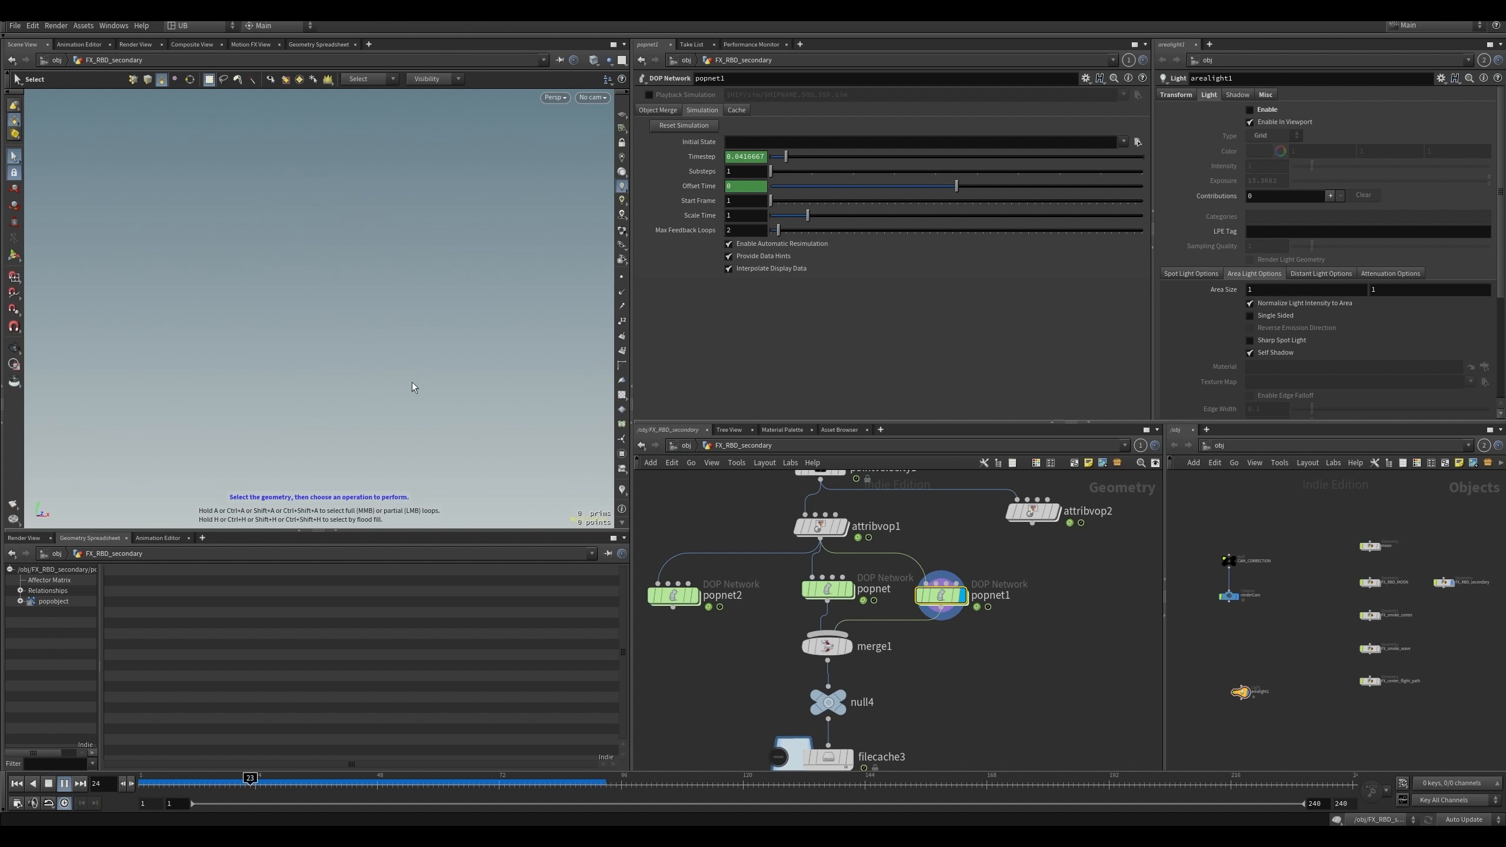
{"action": "key", "text": "Up"}
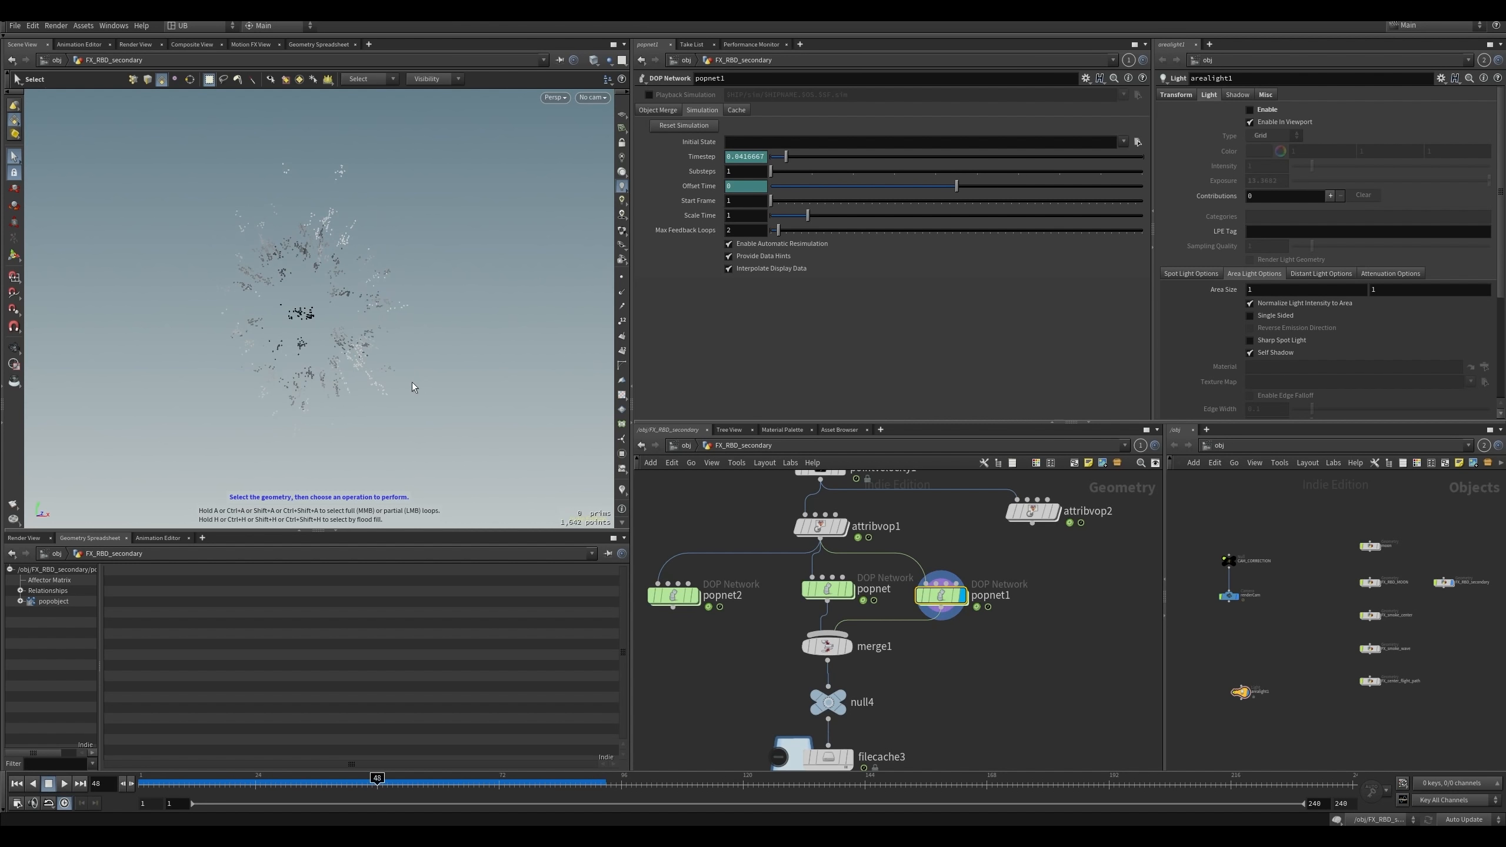
- Open popnet1 and examine the birth settings of popreplicate1, especially the constant birth rate expression
{"action": "double_click", "coordinate": [938, 598]}
{"action": "middle_click_drag", "start_coordinate": [998, 525], "coordinate": [972, 572]}
{"action": "scroll", "coordinate": [931, 544], "scroll_direction": "up", "scroll_amount": 4}
{"action": "left_click", "coordinate": [822, 534]}
{"action": "scroll", "coordinate": [819, 598], "scroll_direction": "down", "scroll_amount": 1}
{"action": "middle_click_drag", "start_coordinate": [937, 682], "coordinate": [927, 557]}
{"action": "left_click_drag", "start_coordinate": [1076, 635], "coordinate": [878, 522]}
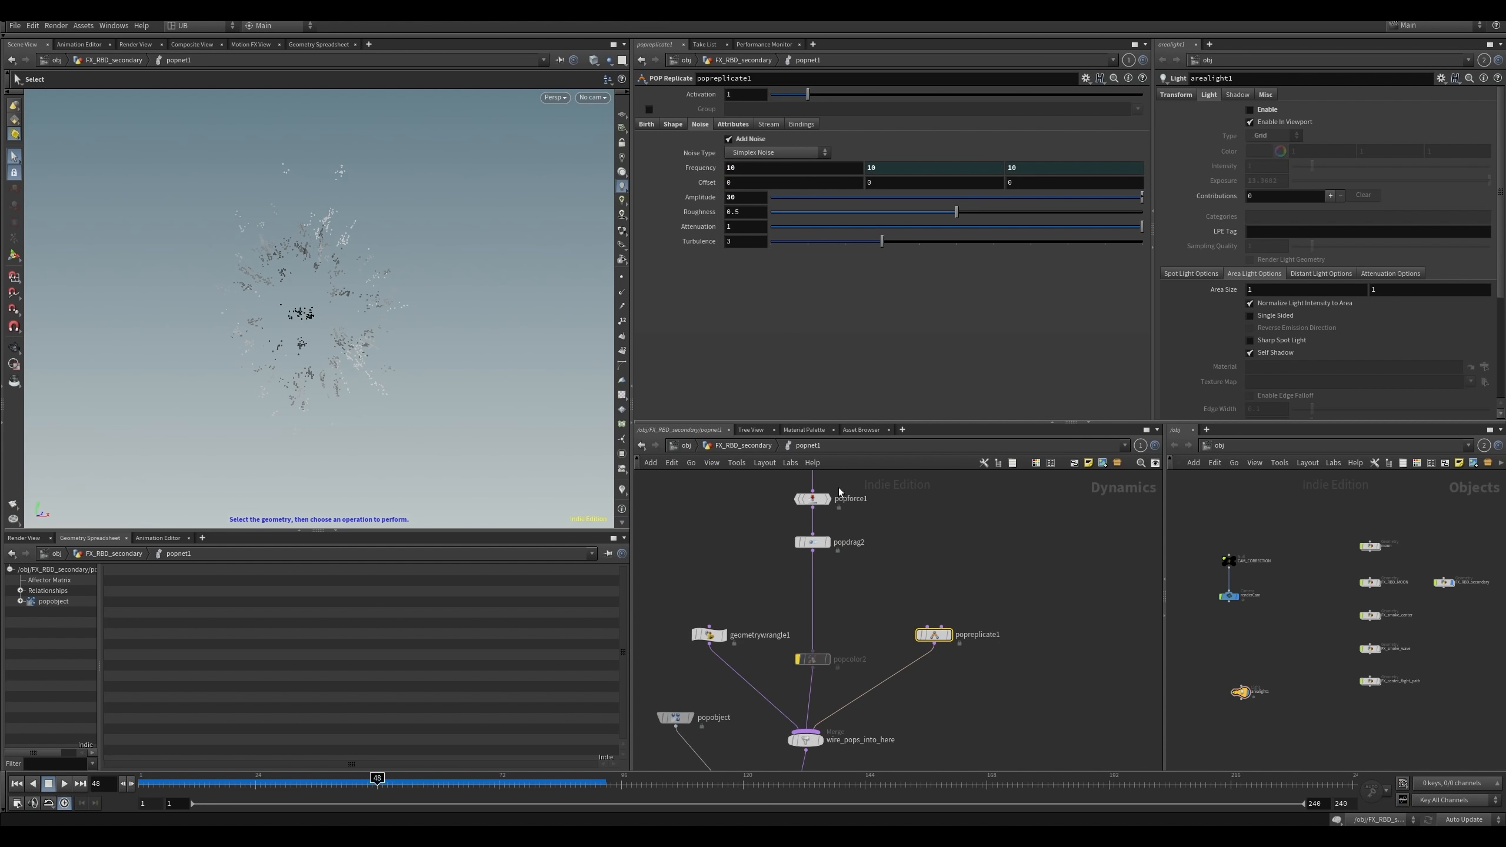
{"action": "left_click", "coordinate": [645, 125]}
{"action": "left_click", "coordinate": [774, 184]}
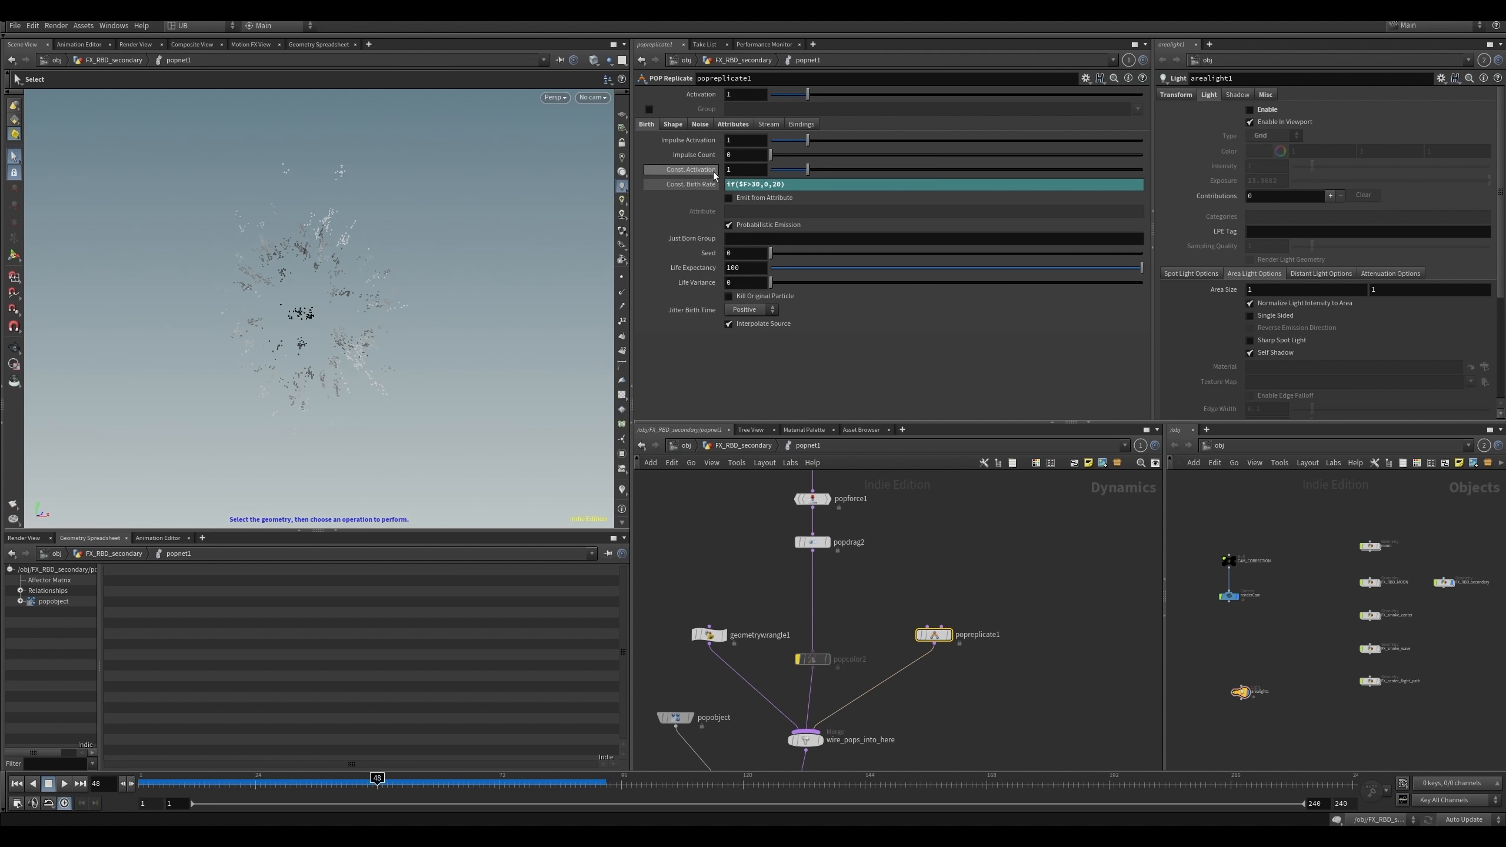
{"action": "left_click", "coordinate": [978, 557]}
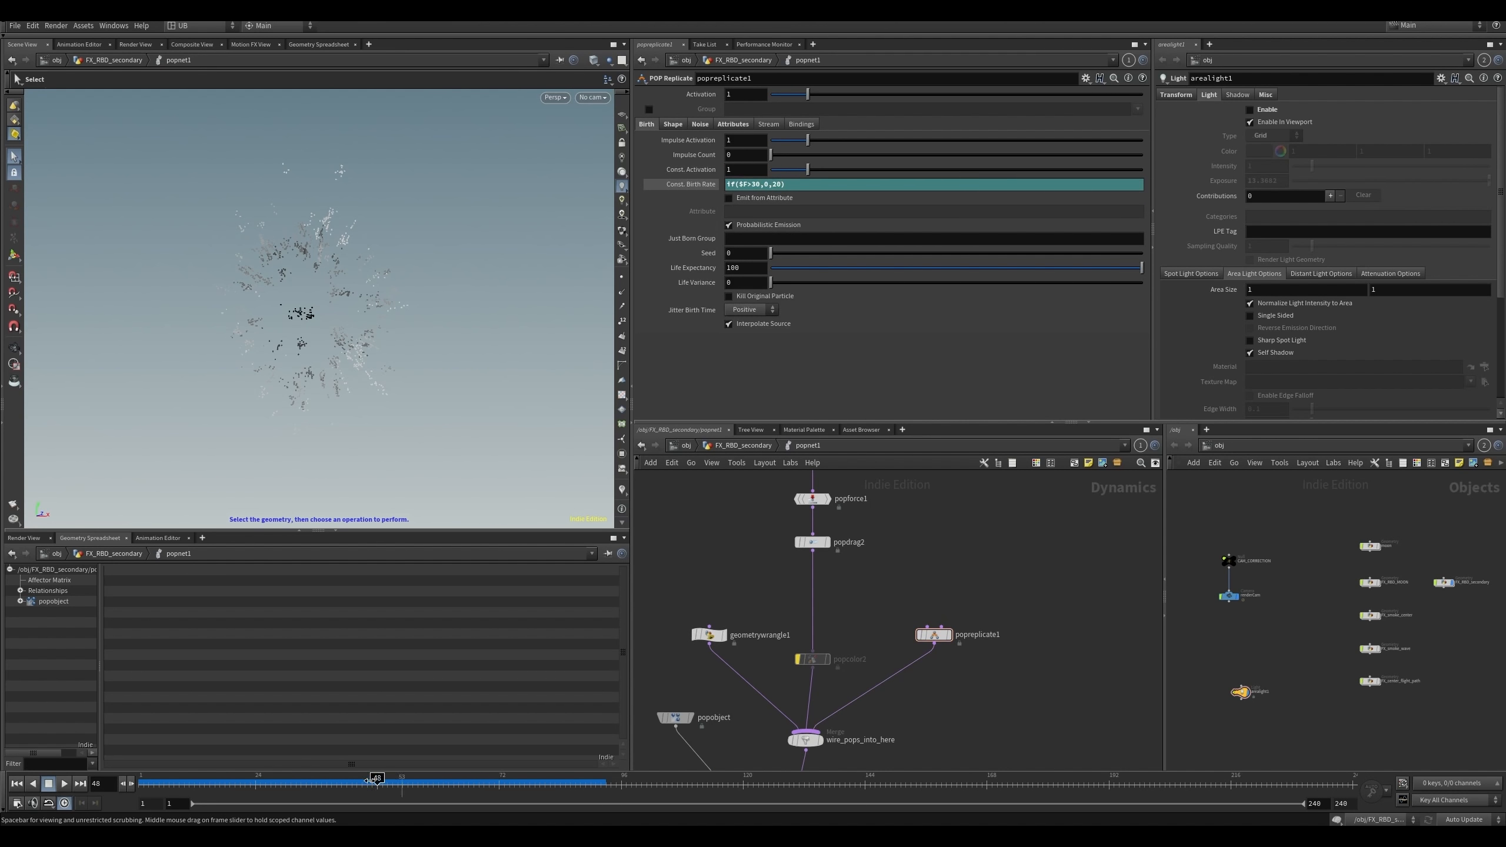
- Replay popnet1's particle emission from the early frames to check when replication happens
{"action": "left_click_drag", "start_coordinate": [255, 785], "coordinate": [207, 783]}
{"action": "key", "text": "Up"}
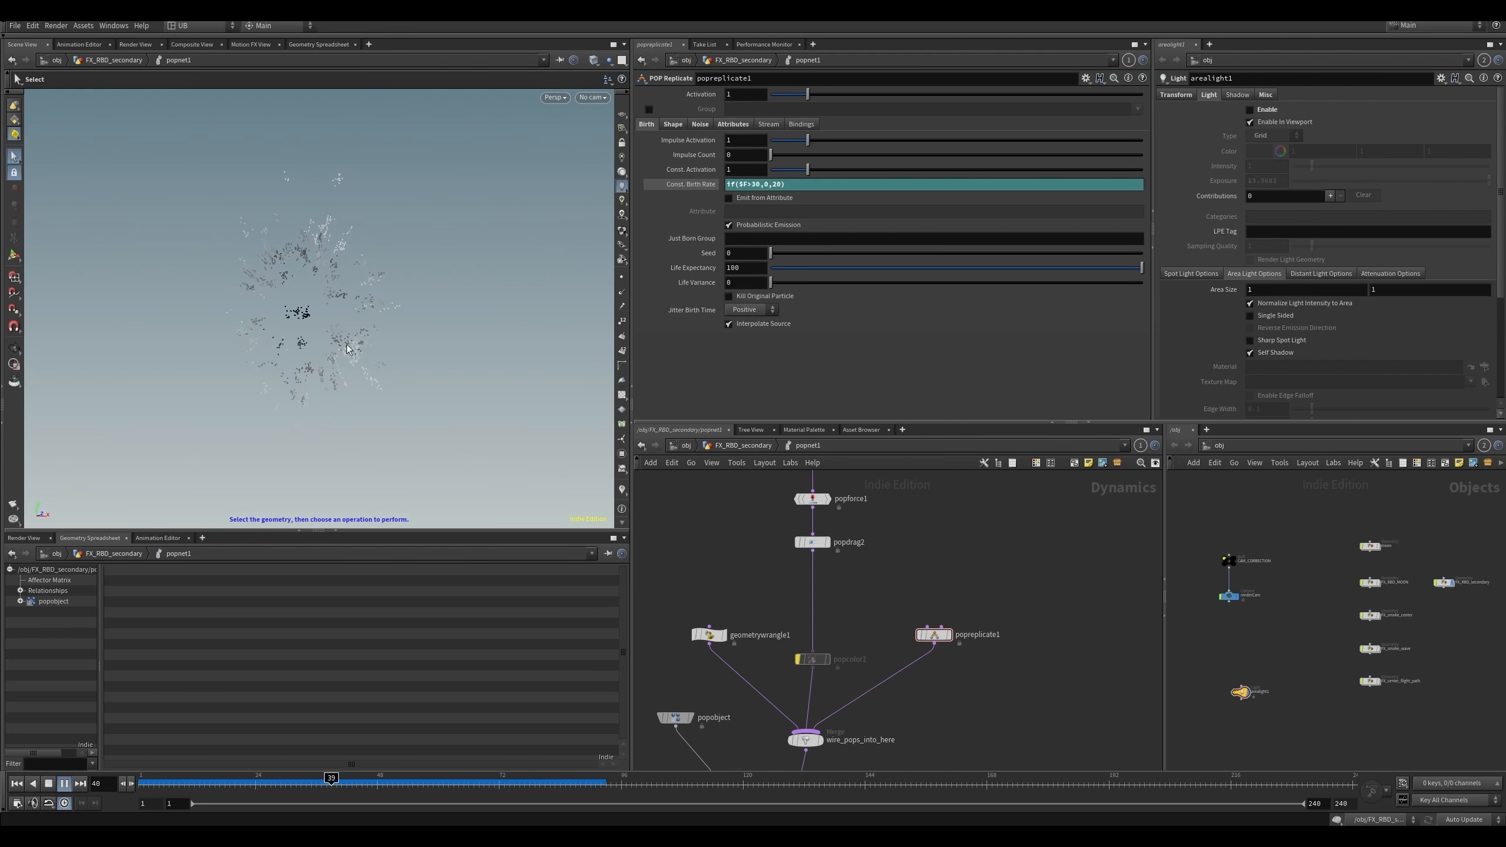
{"action": "key", "text": "Up"}
{"action": "left_click", "coordinate": [174, 784]}
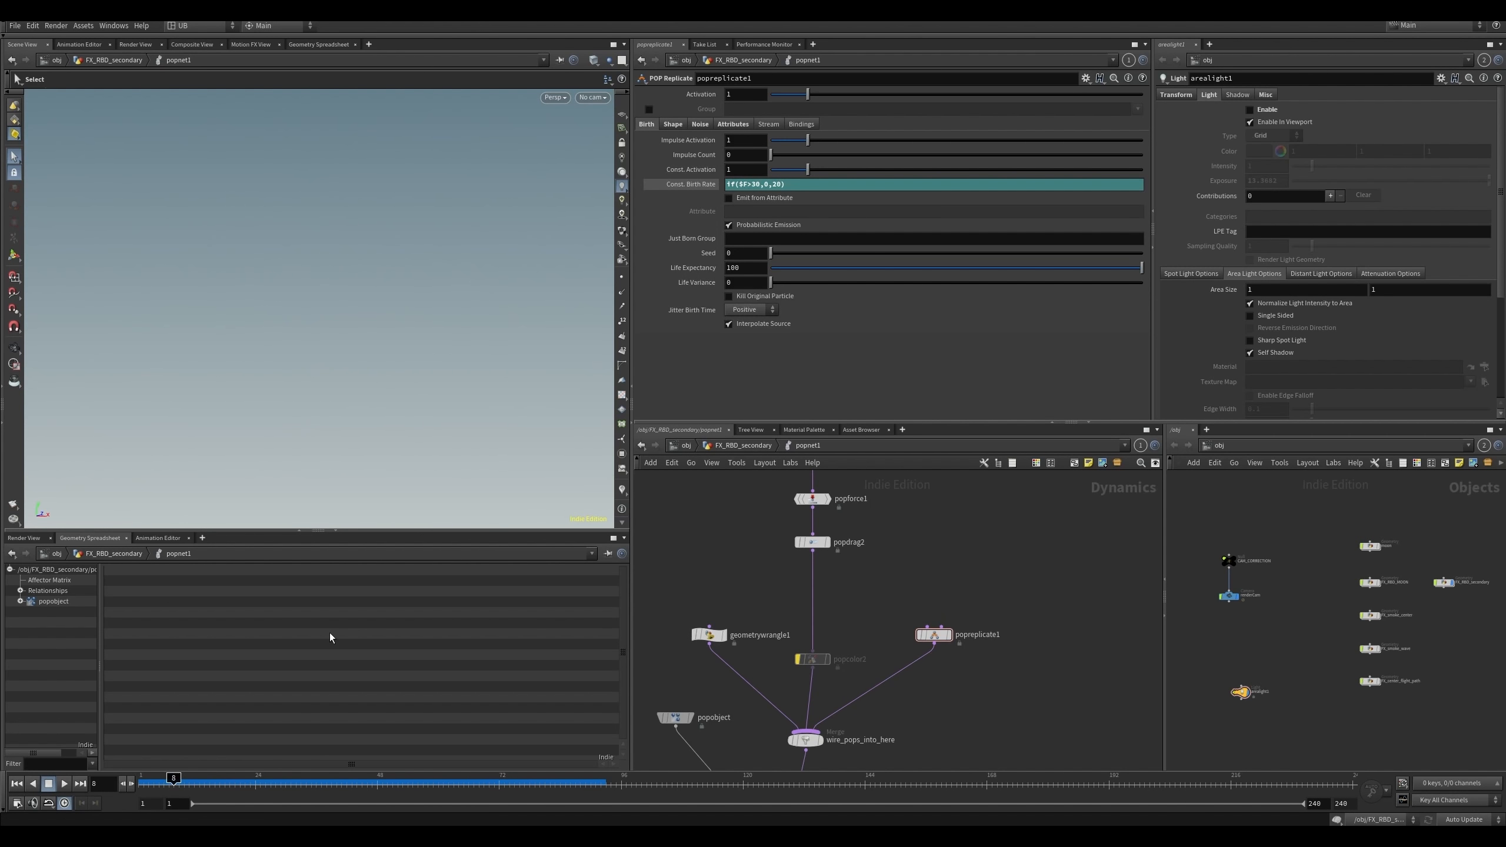
{"action": "key", "text": "Up"}
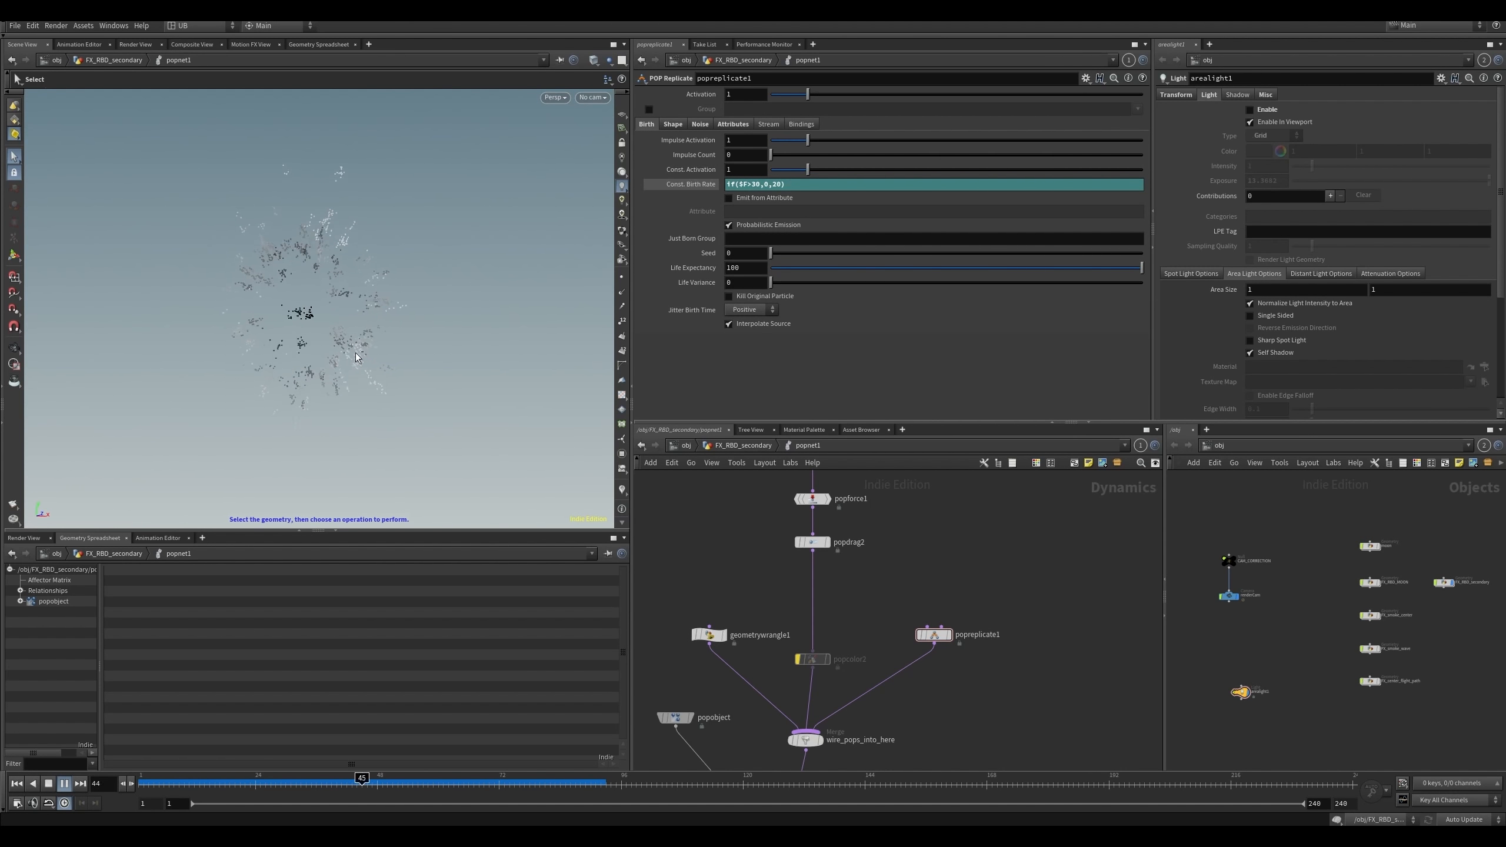
{"action": "key", "text": "Up"}
- Go back to the FX_RBD_secondary network, display merge1 and scrub through the combined particles
{"action": "key", "text": "u"}
{"action": "middle_click_drag", "start_coordinate": [915, 660], "coordinate": [892, 595]}
{"action": "left_click", "coordinate": [826, 584]}
{"action": "left_click_drag", "start_coordinate": [742, 574], "coordinate": [865, 606]}
{"action": "middle_click_drag", "start_coordinate": [864, 606], "coordinate": [867, 580]}
{"action": "left_click_drag", "start_coordinate": [438, 400], "coordinate": [404, 387], "text": "alt"}
{"action": "left_click_drag", "start_coordinate": [279, 787], "coordinate": [383, 789]}
- Display the cached particles from filecache3 and move the timeline to frame 46
{"action": "middle_click_drag", "start_coordinate": [981, 618], "coordinate": [978, 559]}
{"action": "left_click_drag", "start_coordinate": [919, 588], "coordinate": [815, 622]}
{"action": "left_click", "coordinate": [825, 610]}
{"action": "mouse_move", "coordinate": [342, 784]}
{"action": "left_mouse_down"}
{"action": "mouse_move", "coordinate": [282, 784]}
{"action": "mouse_move", "coordinate": [522, 782]}
{"action": "mouse_move", "coordinate": [271, 779]}
{"action": "mouse_move", "coordinate": [439, 781]}
{"action": "mouse_move", "coordinate": [367, 782]}
{"action": "left_mouse_up"}
- Display attribrandomize_pscale and review the chain of nodes below filecache3
{"action": "scroll", "coordinate": [890, 617], "scroll_direction": "down", "scroll_amount": 4}
{"action": "left_click_drag", "start_coordinate": [735, 748], "coordinate": [875, 574]}
{"action": "left_click", "coordinate": [951, 529]}
{"action": "middle_click_drag", "start_coordinate": [951, 529], "coordinate": [922, 580]}
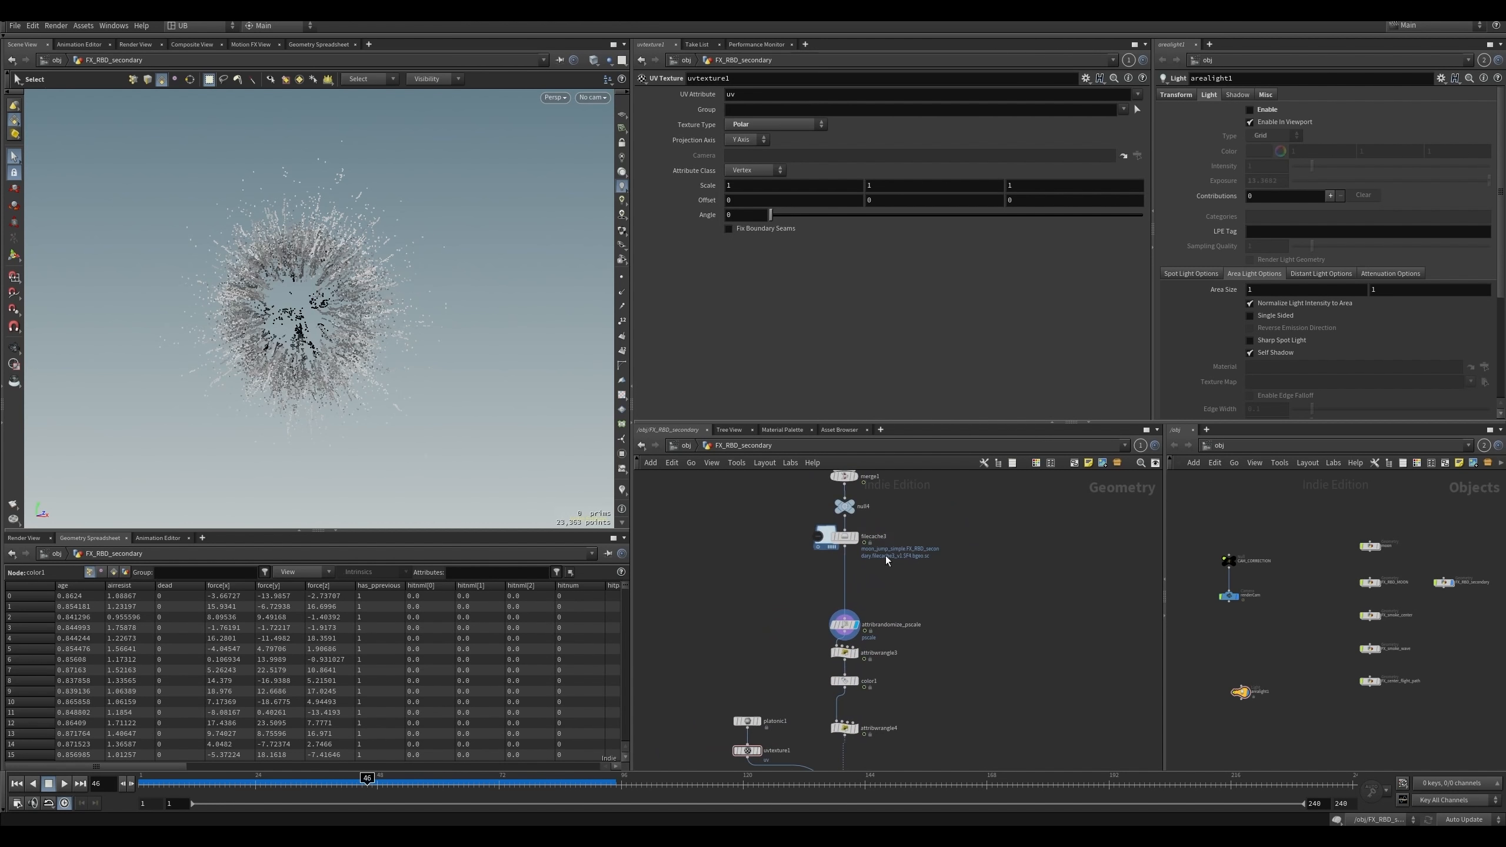
{"action": "left_click", "coordinate": [856, 537]}
{"action": "middle_click_drag", "start_coordinate": [784, 586], "coordinate": [789, 550]}
{"action": "left_click", "coordinate": [861, 534]}
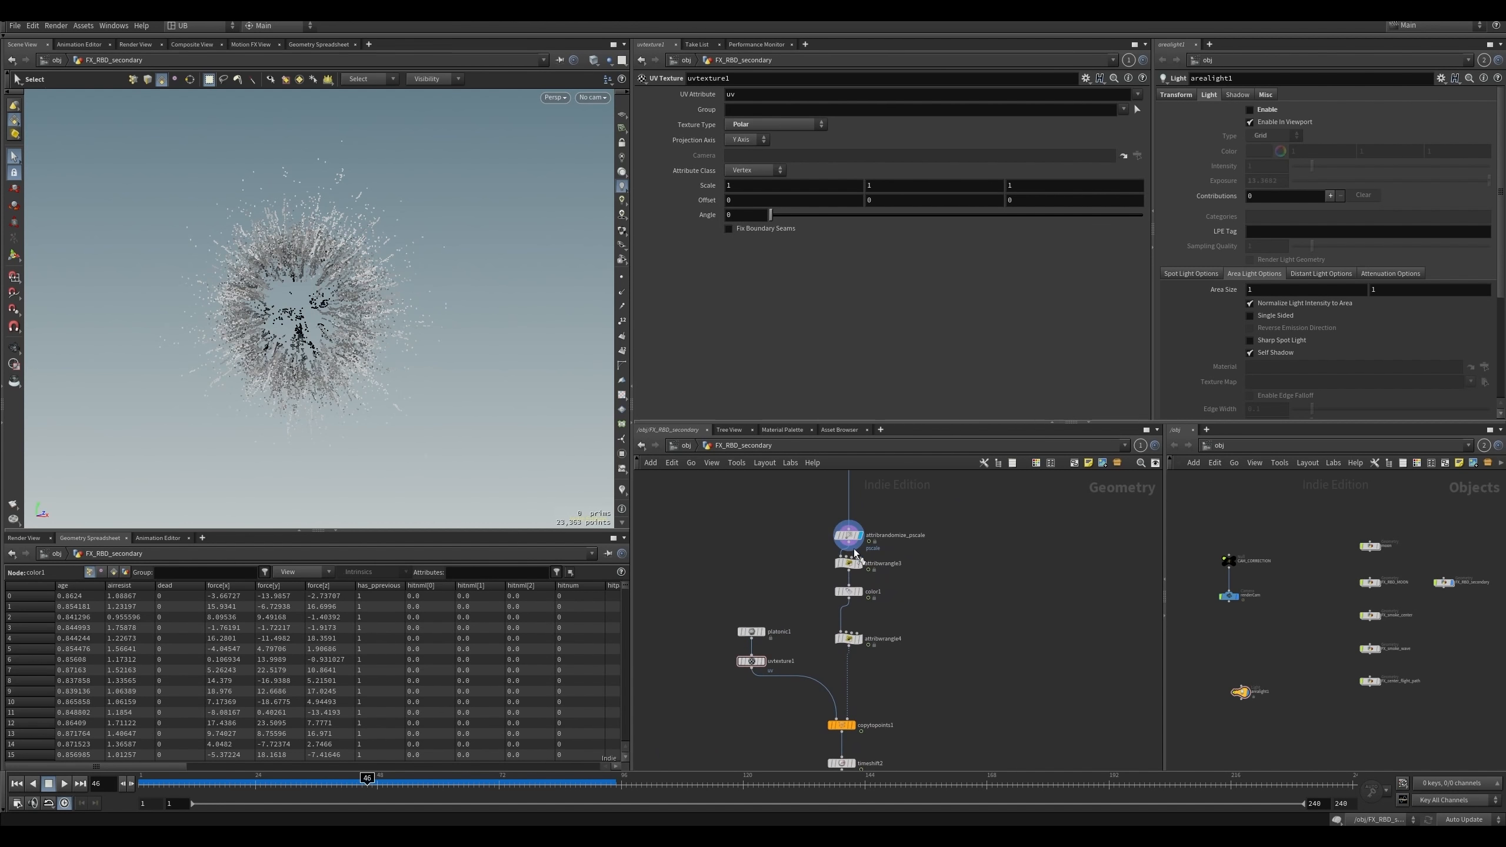
{"action": "left_click_drag", "start_coordinate": [852, 551], "coordinate": [792, 526]}
- Display the copytopoints1 and timeshift2 outputs and inspect the instanced debris with timeshift2's settings
{"action": "middle_click_drag", "start_coordinate": [819, 579], "coordinate": [800, 498]}
{"action": "left_click", "coordinate": [836, 643]}
{"action": "left_click_drag", "start_coordinate": [932, 626], "coordinate": [816, 653]}
{"action": "scroll", "coordinate": [841, 682], "scroll_direction": "up", "scroll_amount": 3}
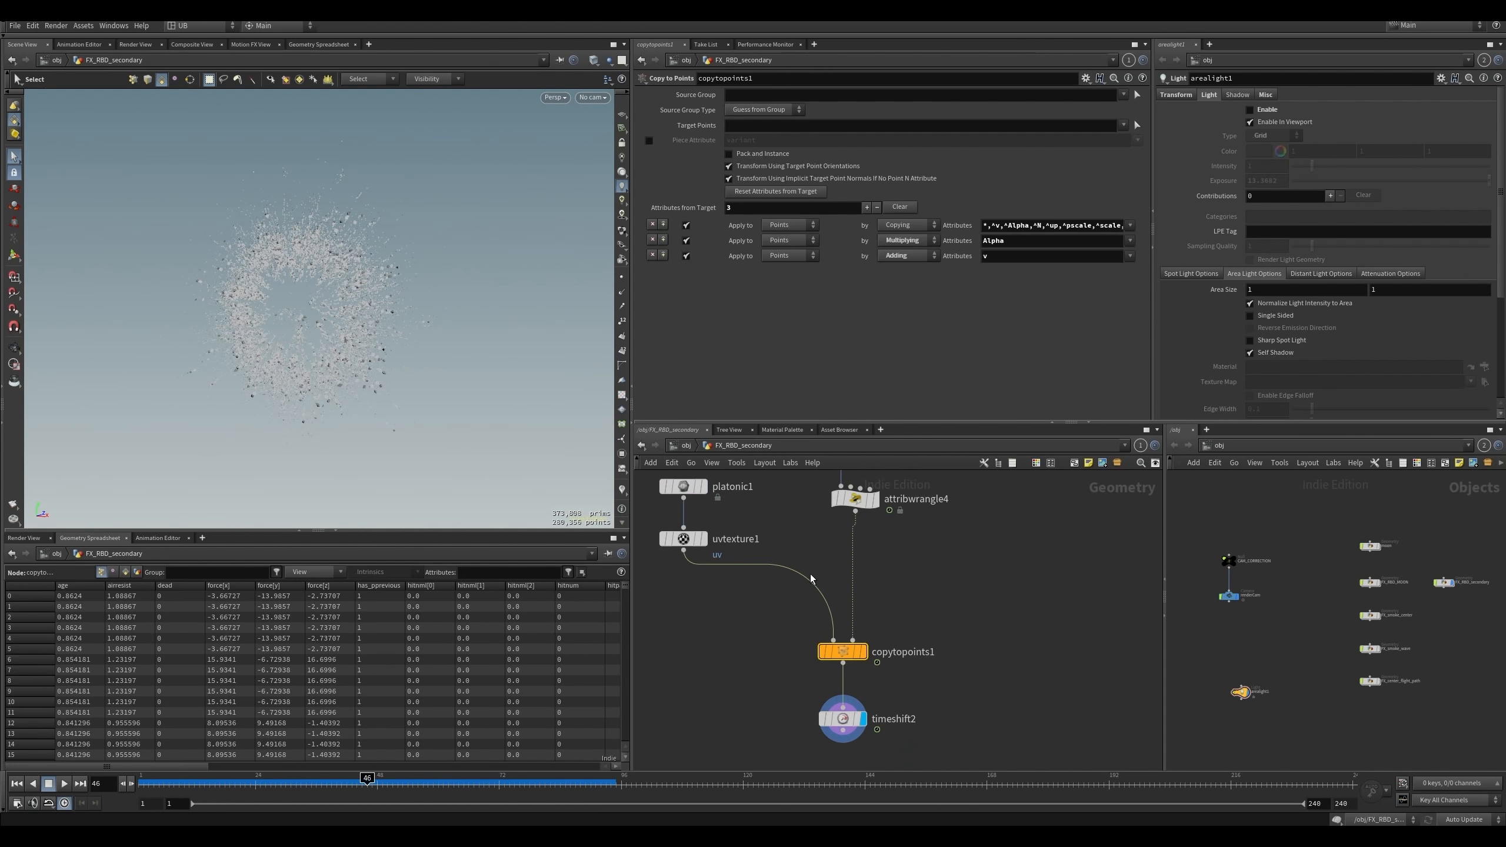
{"action": "left_click_drag", "start_coordinate": [772, 714], "coordinate": [896, 759]}
{"action": "mouse_move", "coordinate": [421, 306]}
{"action": "right_mouse_down", "text": "alt"}
{"action": "mouse_move", "coordinate": [794, 242]}
{"action": "mouse_move", "coordinate": [447, 333]}
{"action": "mouse_move", "coordinate": [431, 309]}
{"action": "mouse_move", "coordinate": [429, 324]}
{"action": "right_mouse_up", "text": "alt"}
{"action": "mouse_move", "coordinate": [426, 361]}
{"action": "left_mouse_down", "text": "alt"}
{"action": "mouse_move", "coordinate": [380, 359]}
{"action": "mouse_move", "coordinate": [430, 383]}
{"action": "left_mouse_up", "text": "alt"}
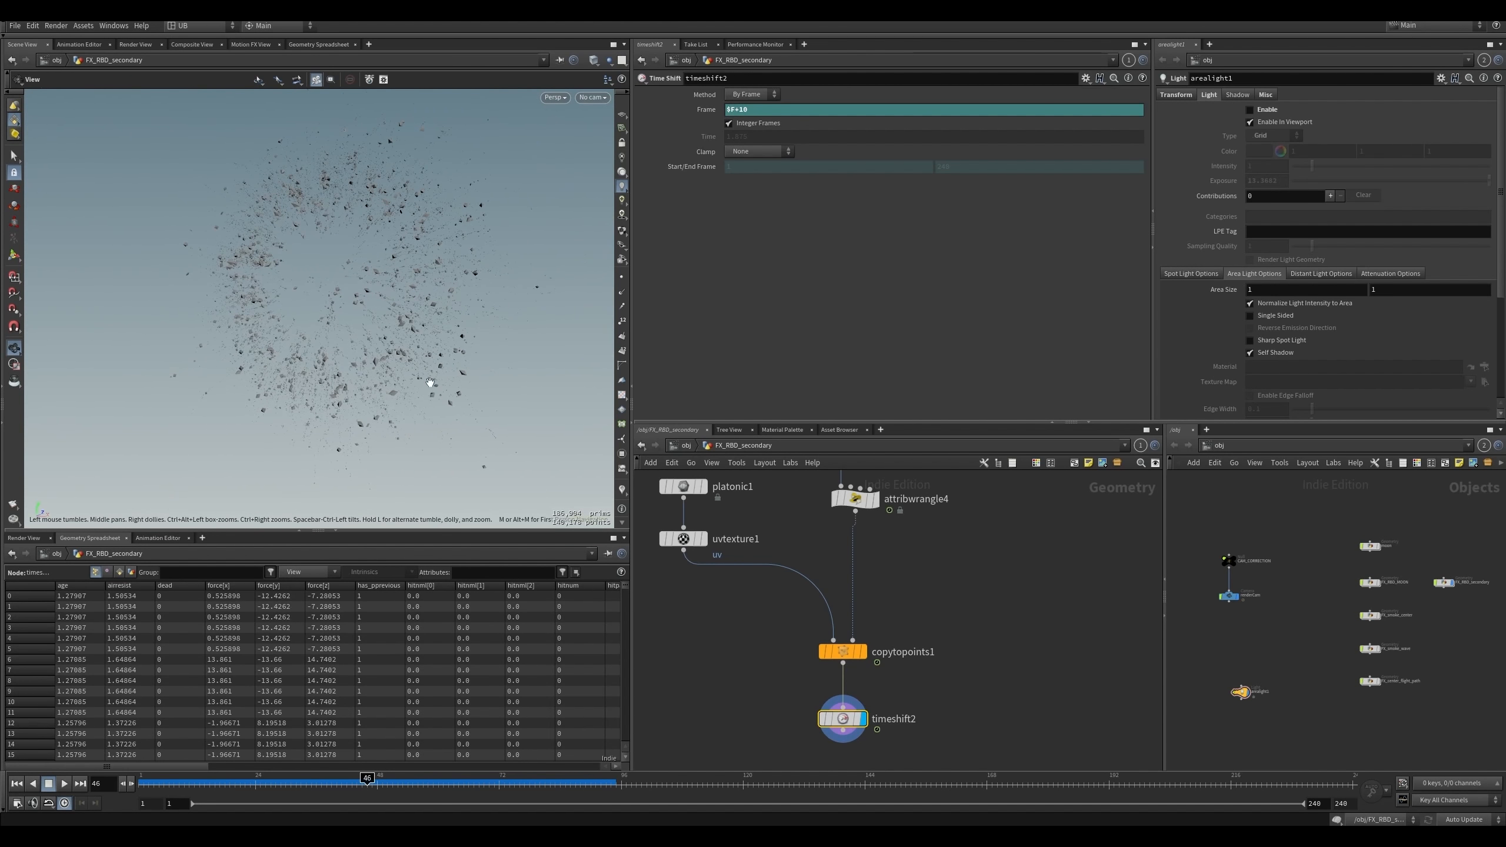
- Select attribrandomize_pscale to show its custom ramp and fit value settings
{"action": "middle_click_drag", "start_coordinate": [785, 538], "coordinate": [798, 758]}
{"action": "left_click_drag", "start_coordinate": [791, 515], "coordinate": [898, 554]}
{"action": "left_click", "coordinate": [898, 555]}
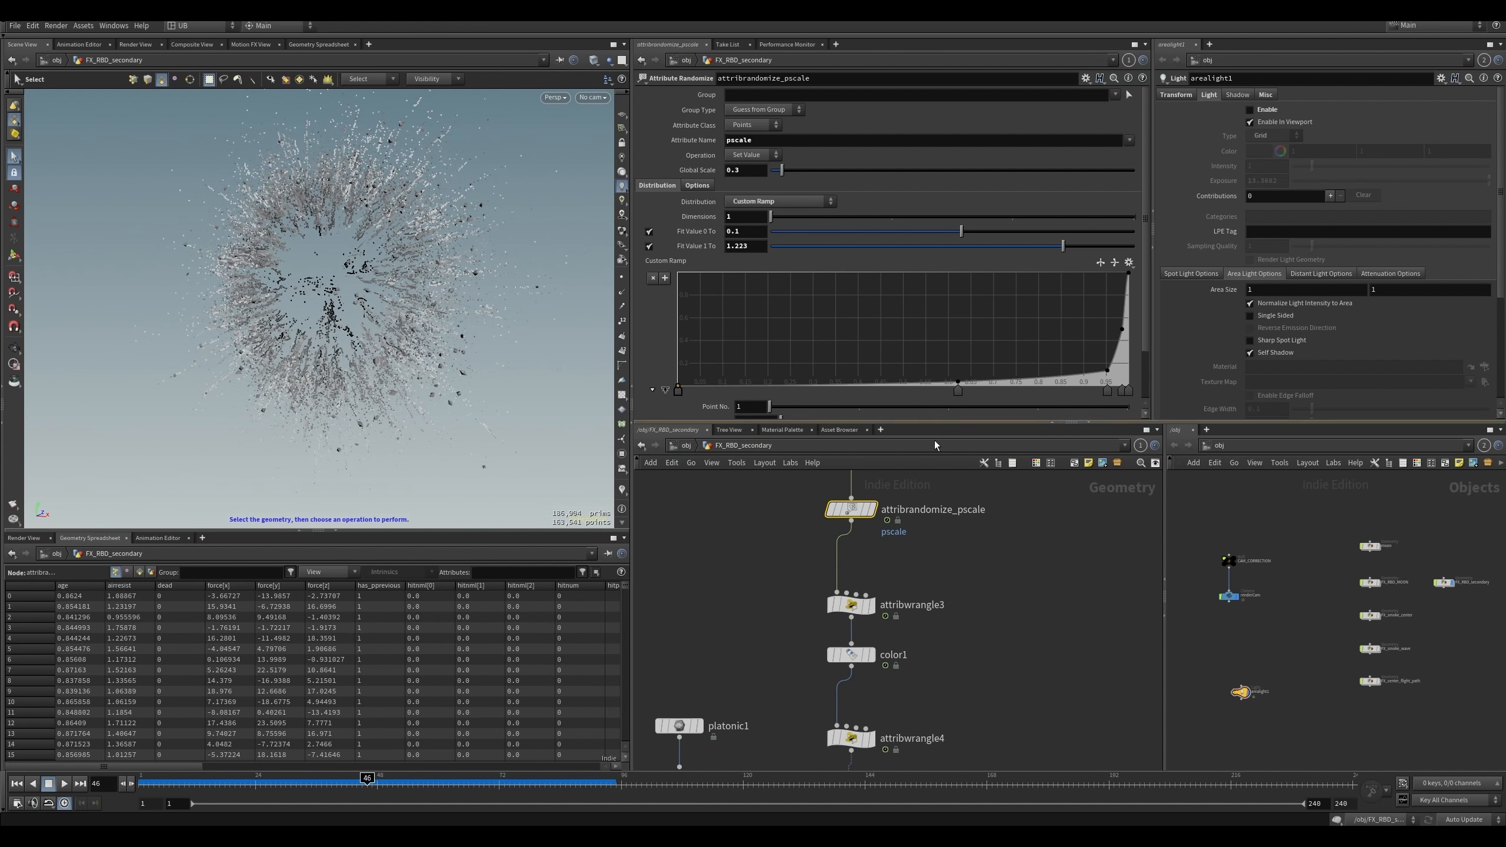
{"action": "left_click", "coordinate": [732, 599]}
- Examine the size variation of the debris pieces from several angles, close up and from a distance
{"action": "middle_click_drag", "start_coordinate": [440, 309], "coordinate": [436, 299], "text": "alt"}
{"action": "right_click_drag", "start_coordinate": [400, 319], "coordinate": [431, 340], "text": "alt"}
{"action": "middle_click_drag", "start_coordinate": [431, 340], "coordinate": [396, 345], "text": "alt"}
{"action": "key", "text": "s"}
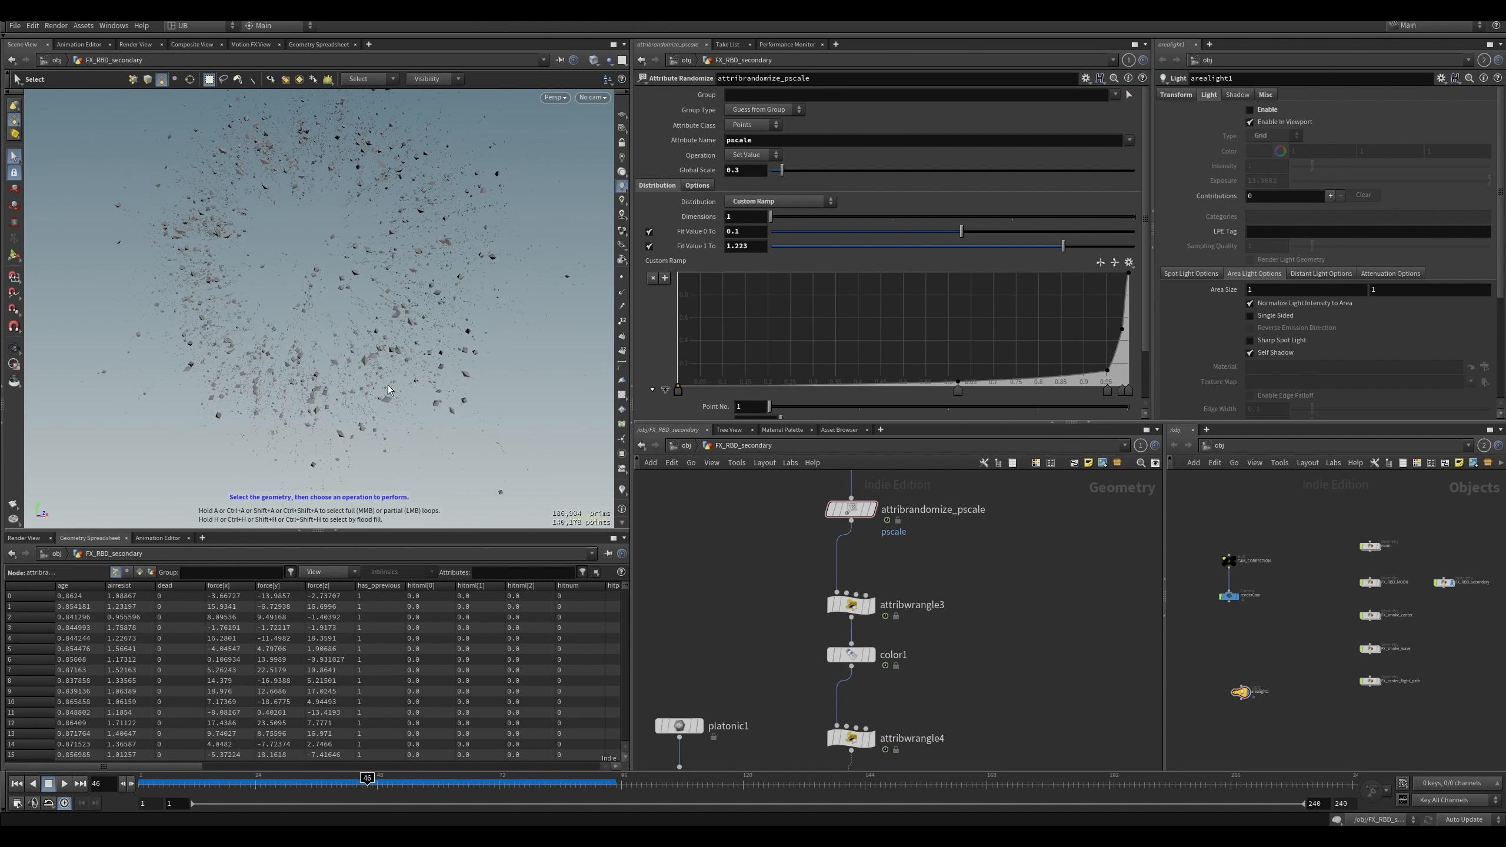
{"action": "mouse_move", "coordinate": [424, 384]}
{"action": "left_mouse_down", "text": "alt"}
{"action": "mouse_move", "coordinate": [406, 354]}
{"action": "mouse_move", "coordinate": [438, 357]}
{"action": "left_mouse_up", "text": "alt"}
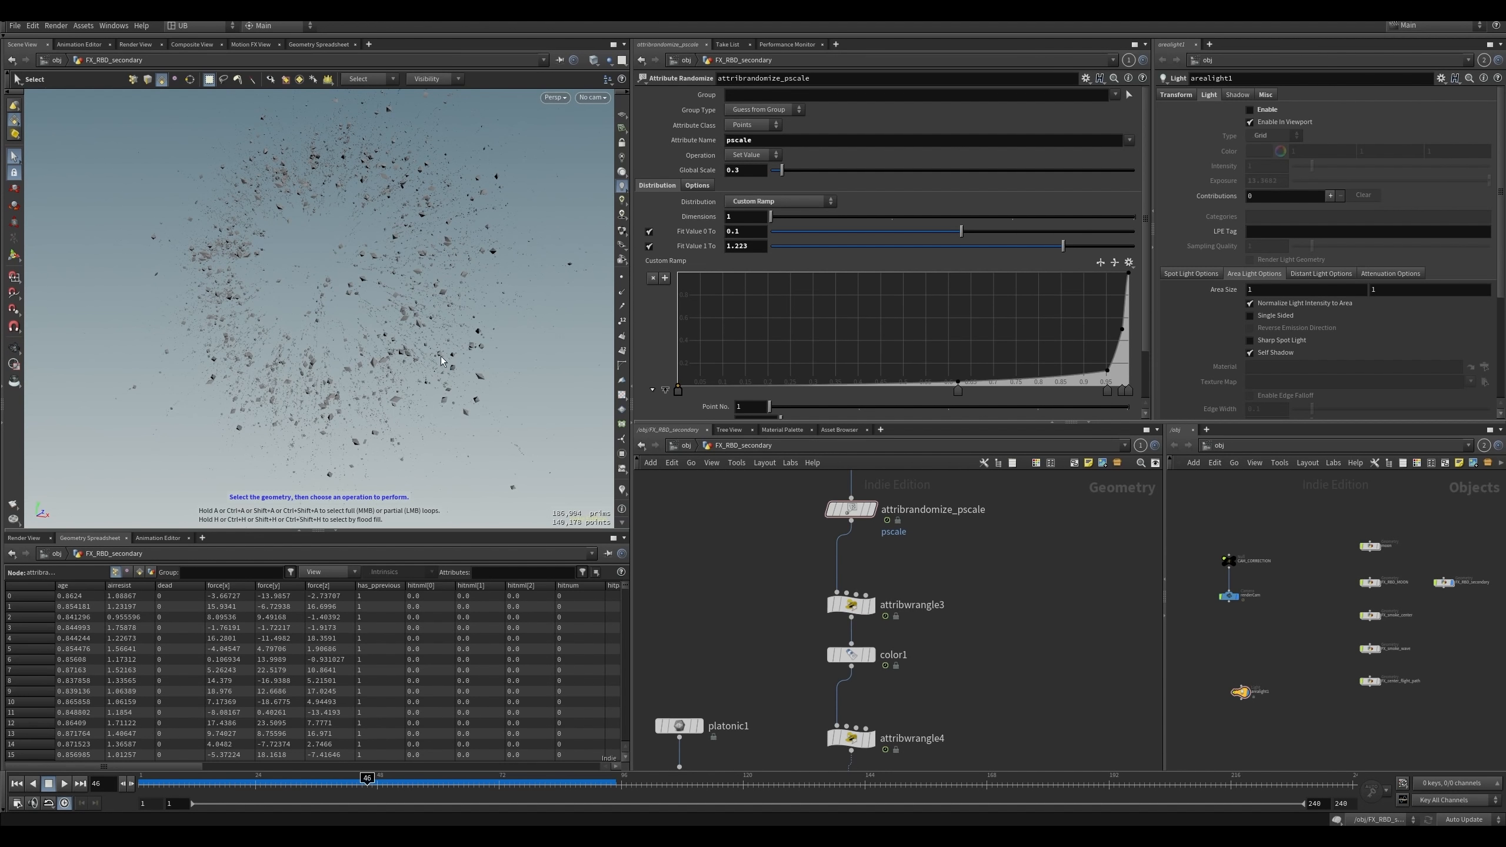
{"action": "key", "text": "Escape"}
{"action": "left_click_drag", "start_coordinate": [440, 357], "coordinate": [391, 361]}
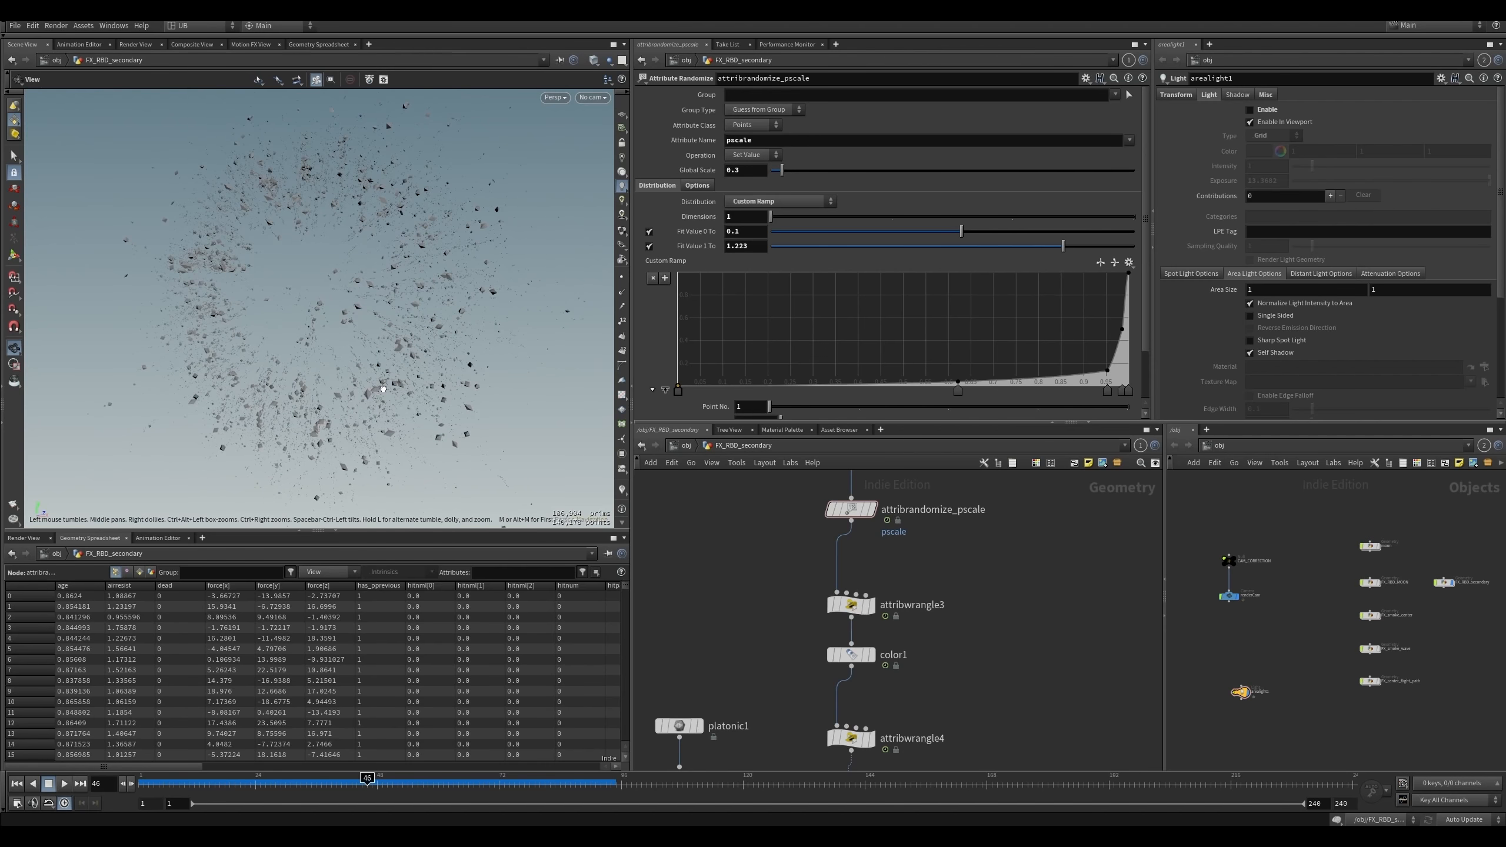
{"action": "key", "text": "s"}
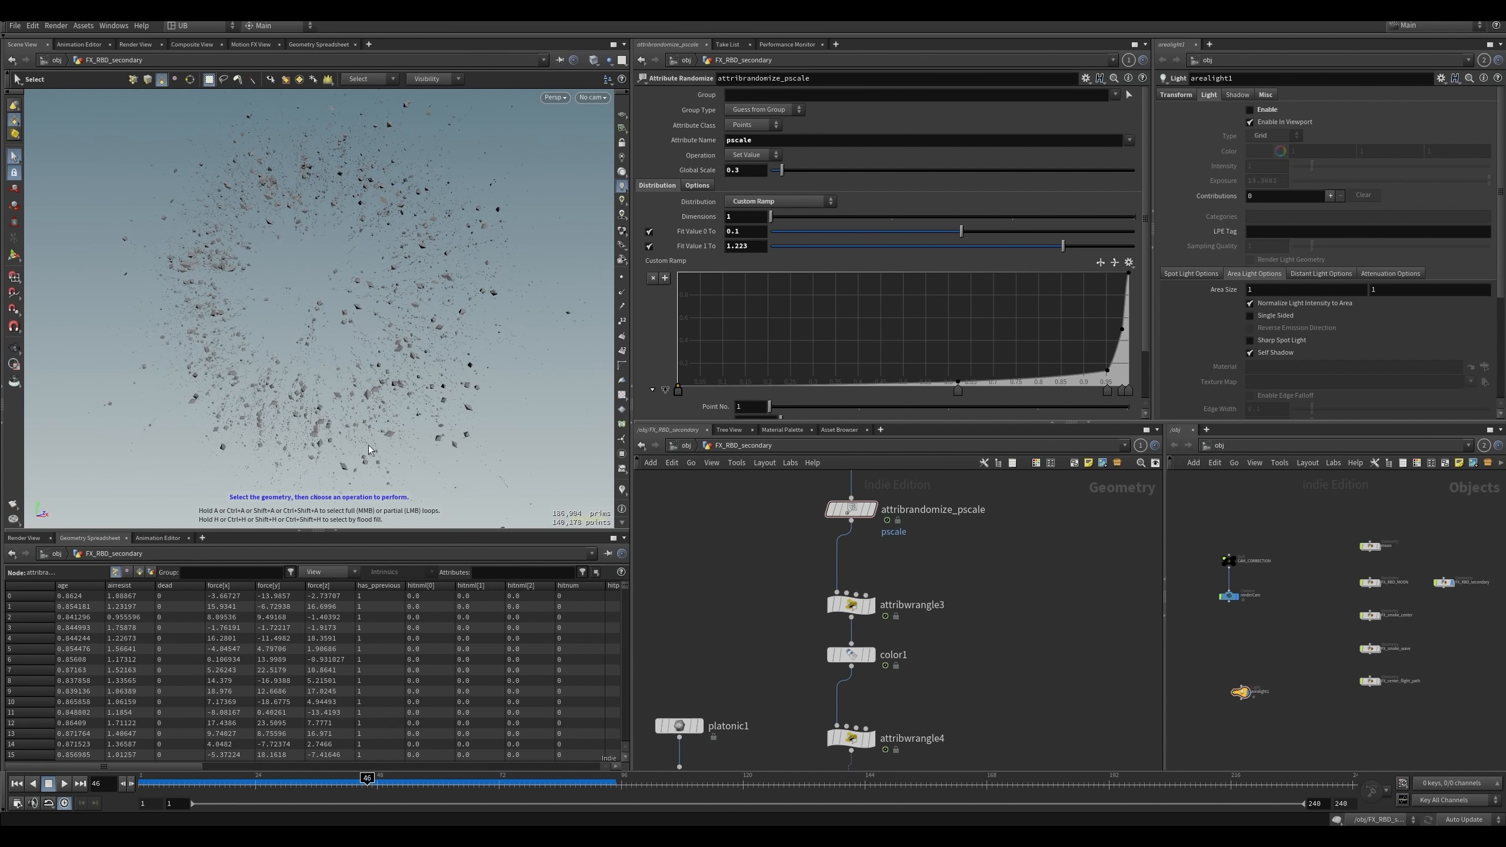
{"action": "right_click_drag", "start_coordinate": [397, 395], "coordinate": [818, 267], "text": "alt"}
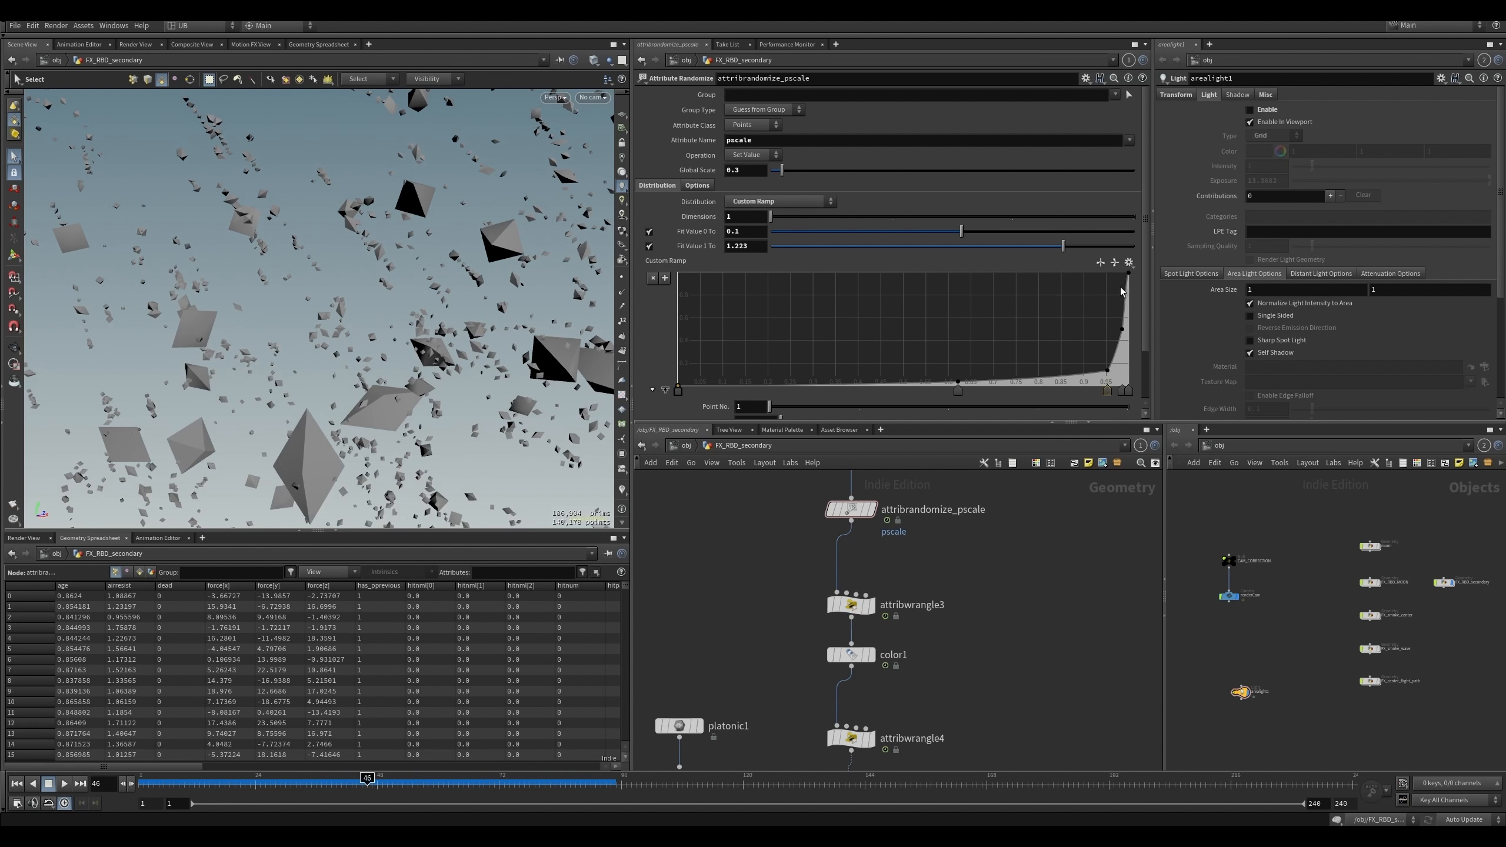
{"action": "right_click_drag", "start_coordinate": [382, 402], "coordinate": [204, 454], "text": "alt"}
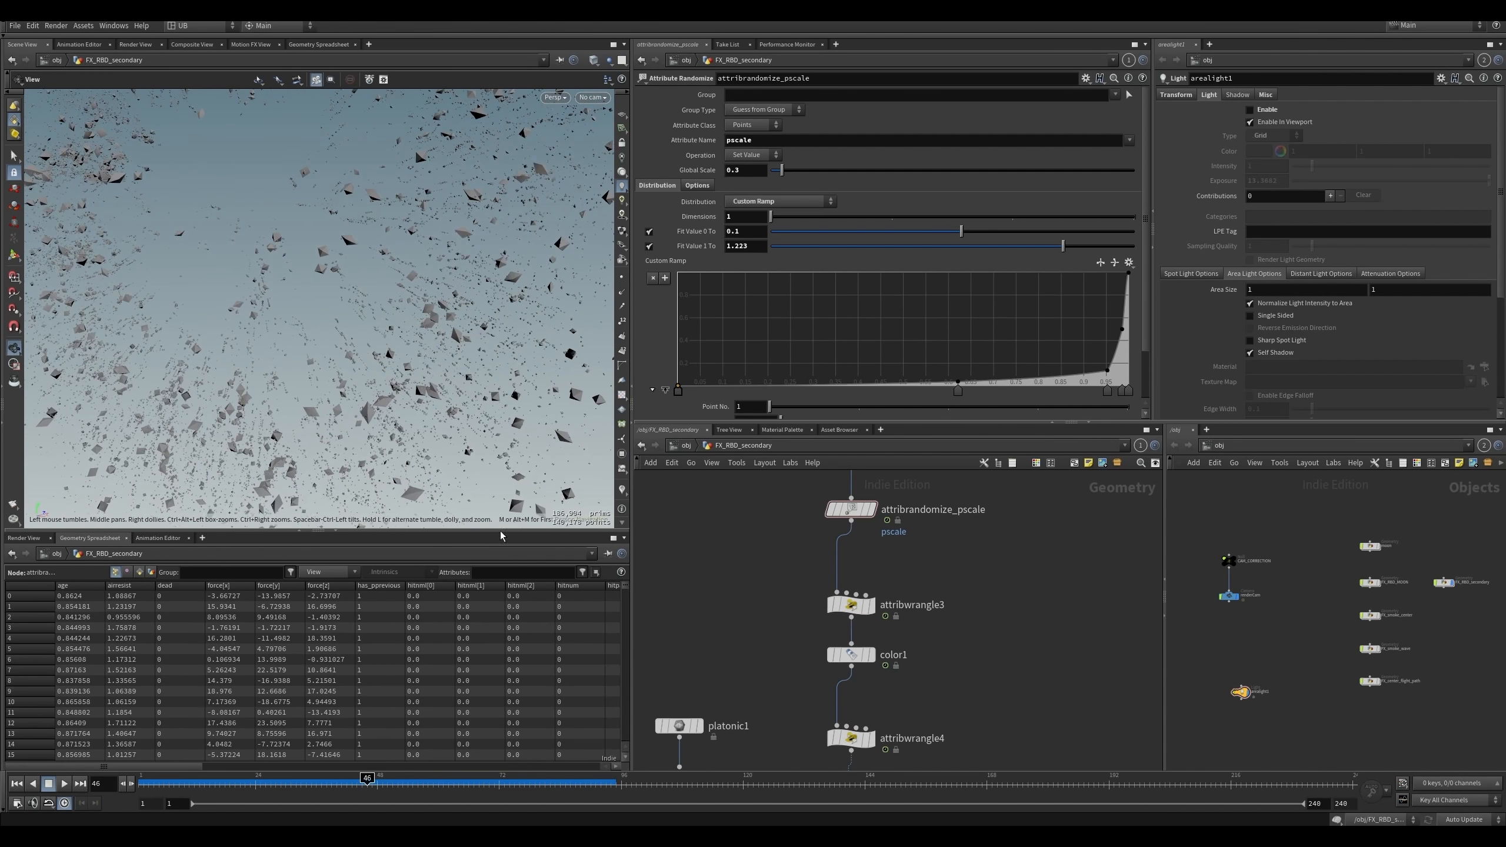
- Add a new Attribute Randomize node beside attribrandomize_pscale
{"action": "middle_click_drag", "start_coordinate": [720, 560], "coordinate": [731, 574]}
{"action": "left_click_drag", "start_coordinate": [802, 490], "coordinate": [860, 523]}
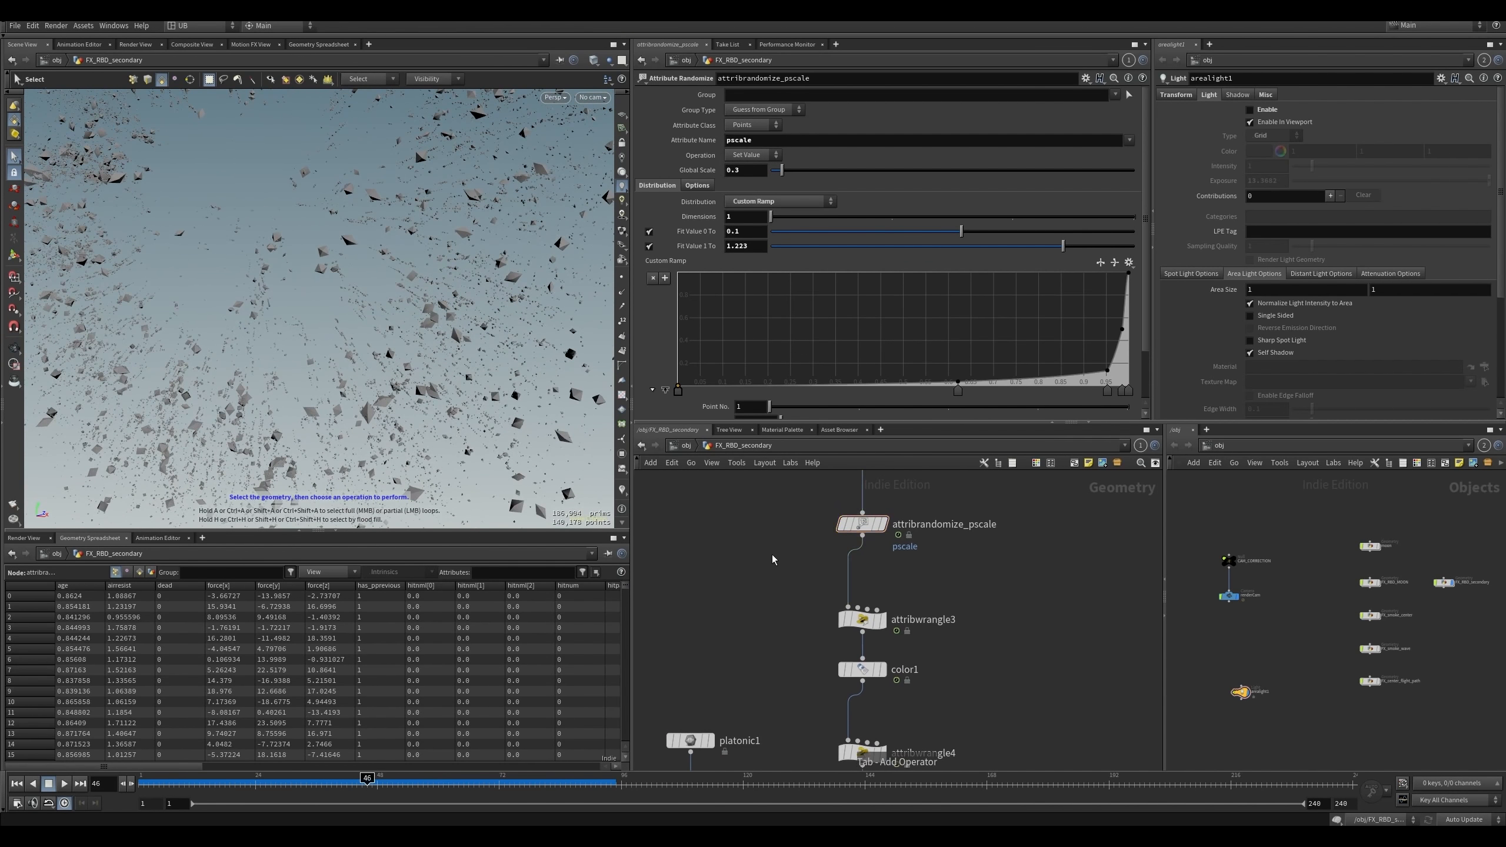
{"action": "key", "text": "Tab"}
{"action": "type", "text": "att ra"}
{"action": "key", "text": "Return"}
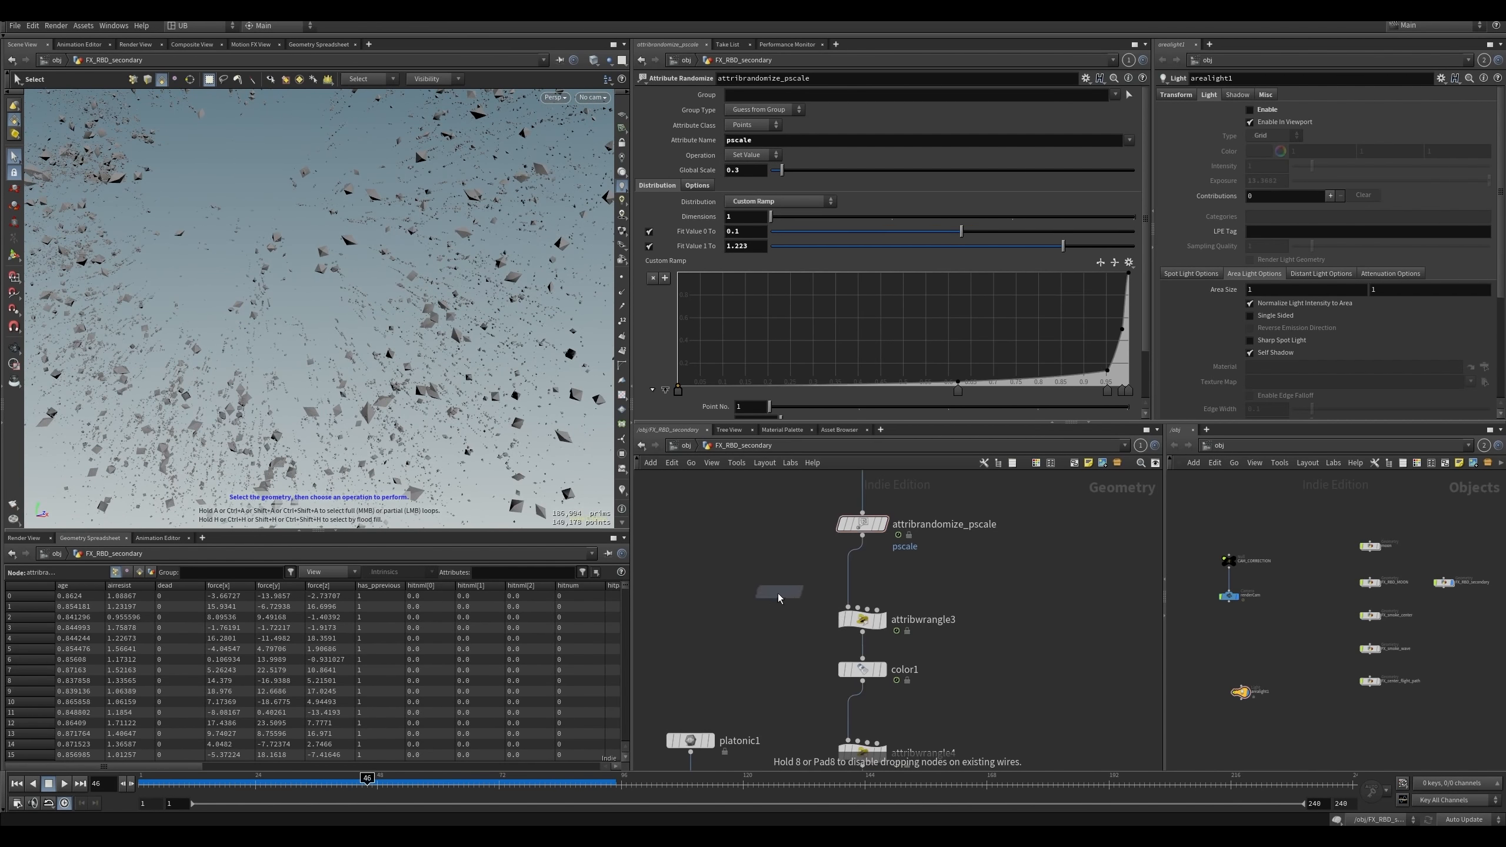
{"action": "left_click", "coordinate": [767, 592]}
- Wire the new Attribute Randomize node between filecache3 and attribwrangle3 so that it bypasses attribrandomize_pscale
{"action": "left_click", "coordinate": [767, 579]}
{"action": "middle_click_drag", "start_coordinate": [802, 512], "coordinate": [775, 592]}
{"action": "left_click", "coordinate": [836, 511]}
{"action": "middle_click_drag", "start_coordinate": [736, 704], "coordinate": [733, 609]}
{"action": "left_click", "coordinate": [737, 586]}
{"action": "left_click", "coordinate": [819, 591]}
{"action": "right_click_drag", "start_coordinate": [379, 350], "coordinate": [291, 399], "text": "alt"}
{"action": "left_click_drag", "start_coordinate": [737, 575], "coordinate": [727, 545]}
- Set attribrandomize1's attribute name to pscale
{"action": "double_click", "coordinate": [731, 140]}
{"action": "type", "text": "pscale"}
{"action": "key", "text": "Return"}
- Reduce attribrandomize1's maximum values to 0.2, with the first component at 0.1
{"action": "middle_click_drag", "start_coordinate": [711, 259], "coordinate": [662, 261]}
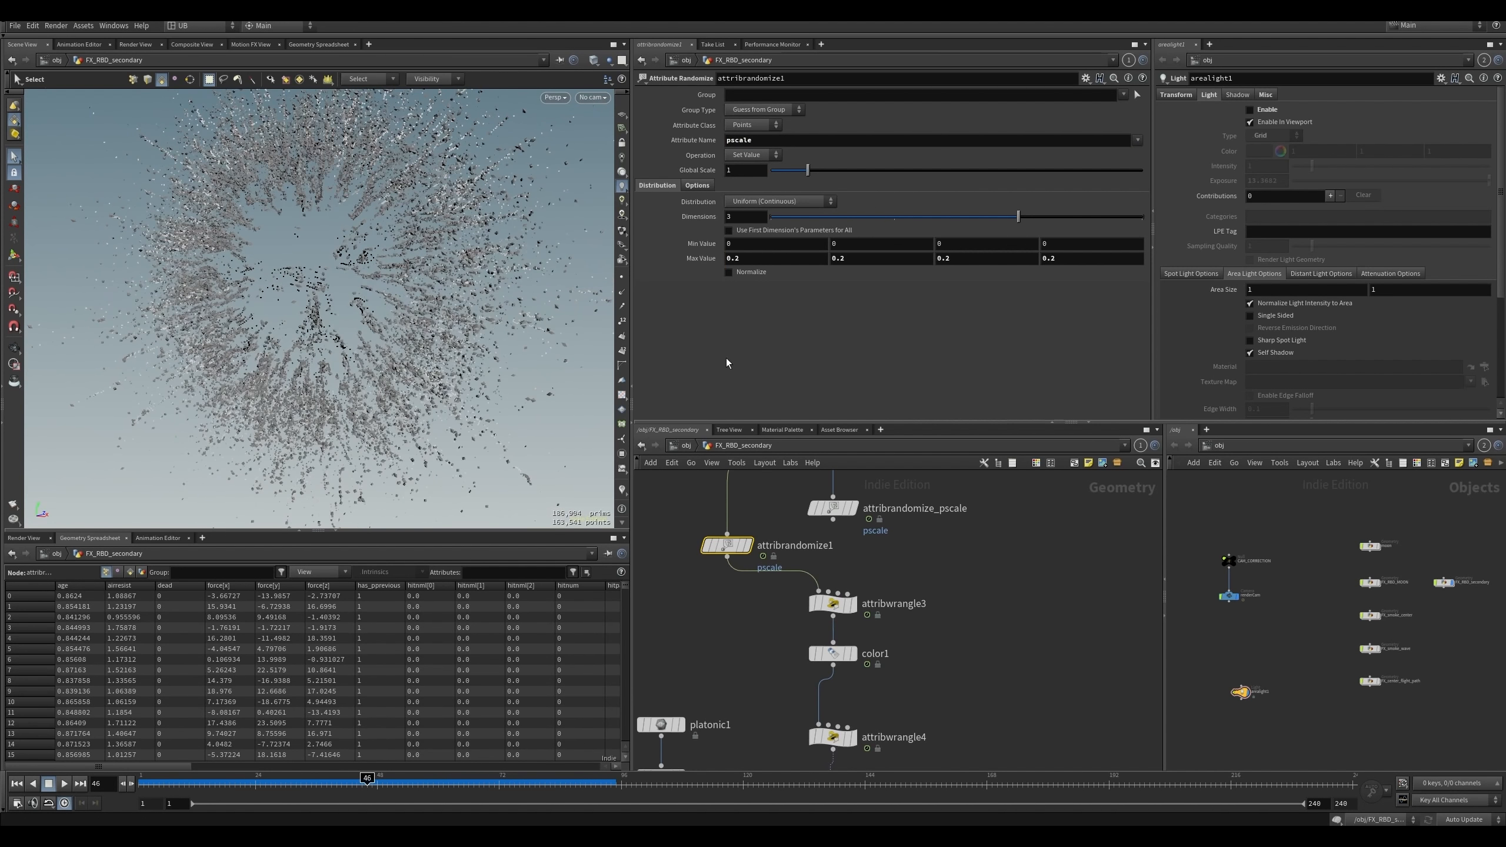
{"action": "mouse_move", "coordinate": [346, 368]}
{"action": "right_mouse_down", "text": "alt"}
{"action": "mouse_move", "coordinate": [312, 369]}
{"action": "mouse_move", "coordinate": [329, 372]}
{"action": "right_mouse_up", "text": "alt"}
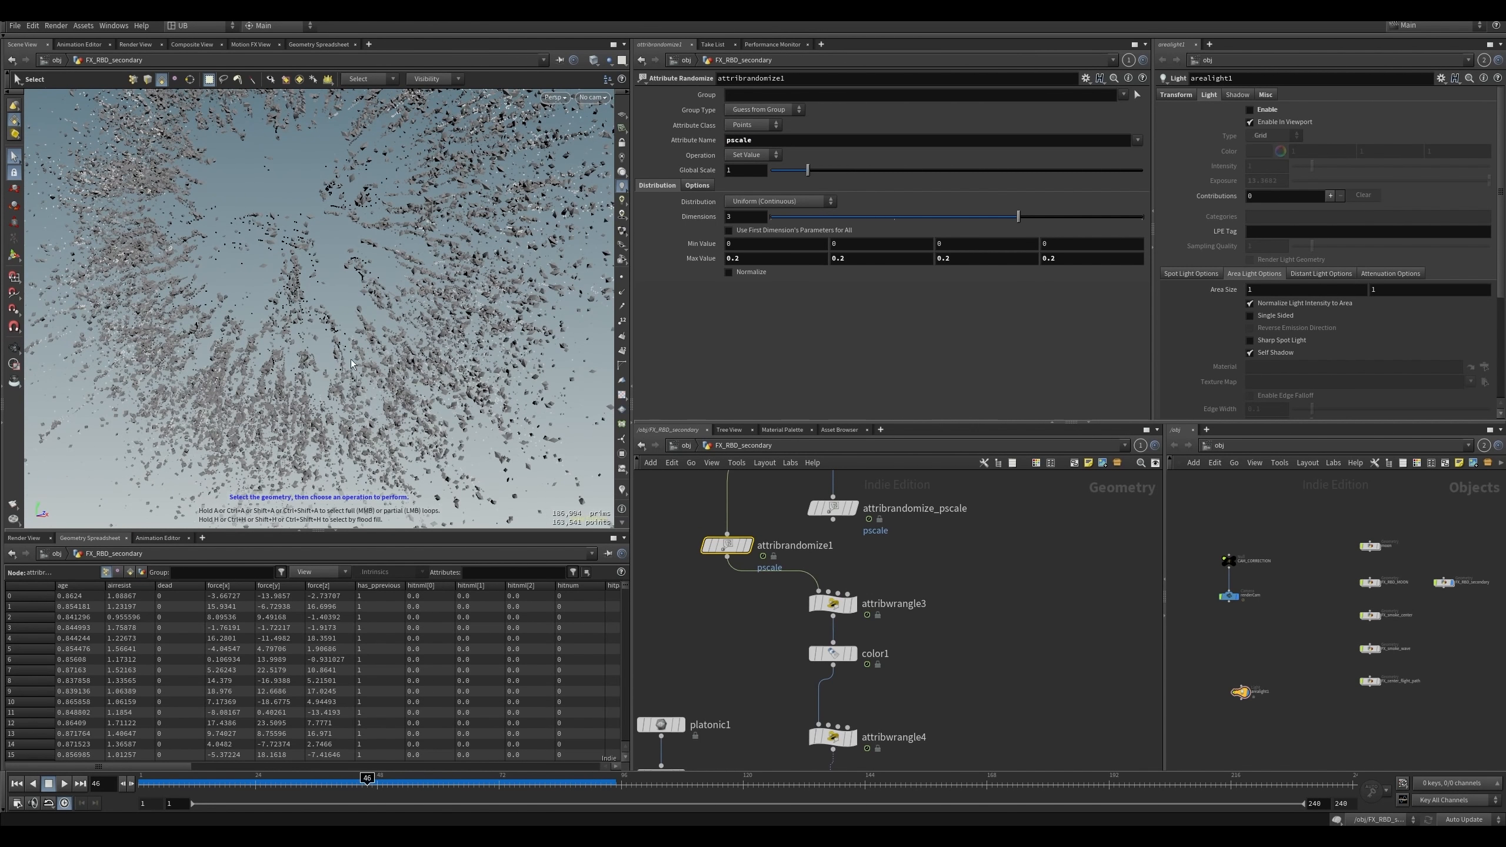
{"action": "left_click", "coordinate": [759, 257]}
{"action": "type", "text": "1"}
{"action": "key", "text": "Return"}
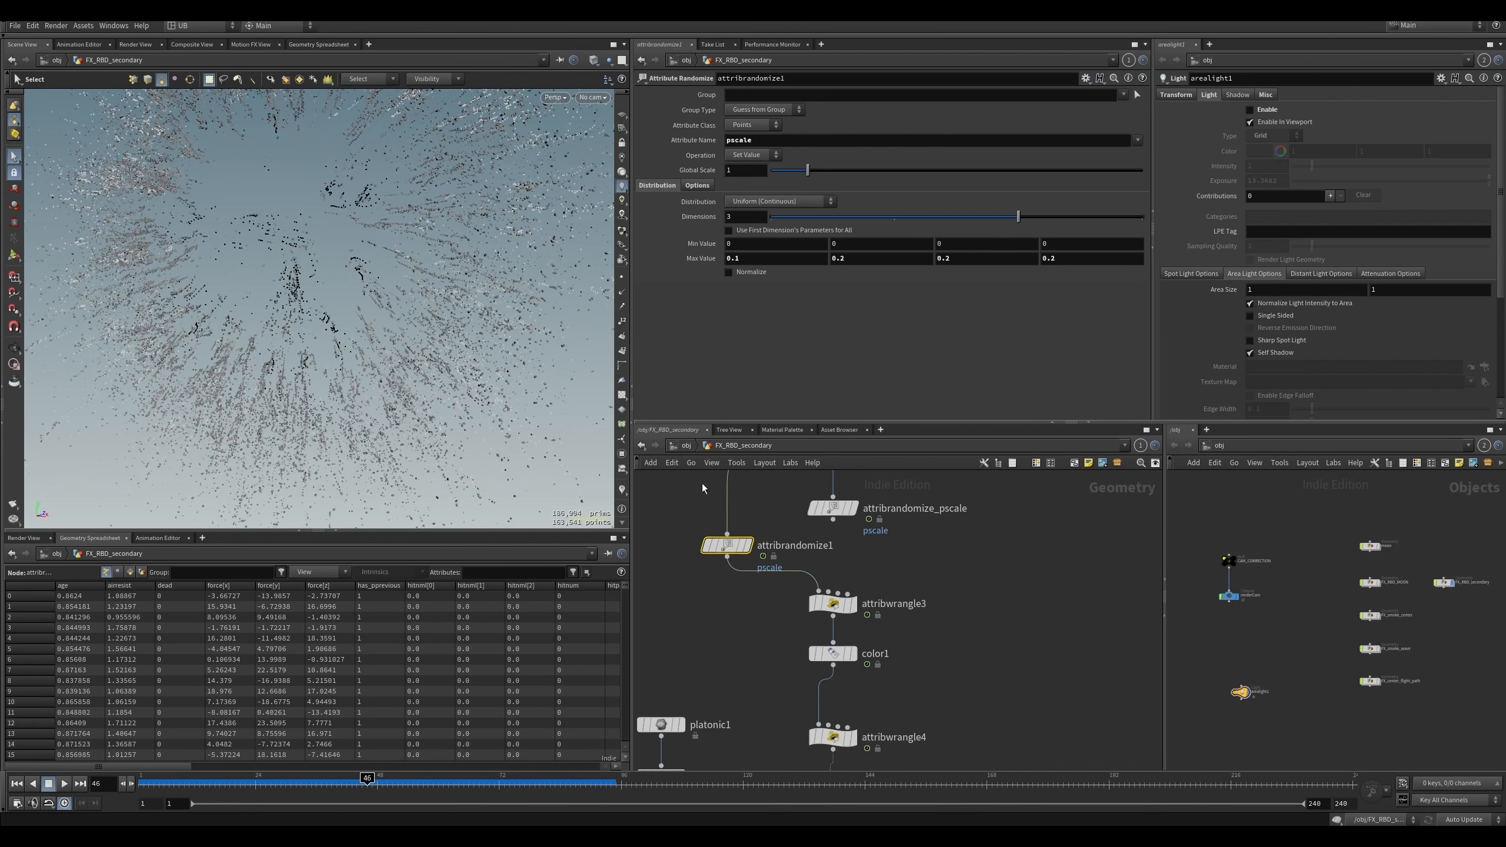
- Switch attribrandomize1's distribution to Custom Ramp, enable both fit values and set Fit Value 0 To to 0.2
{"action": "left_click", "coordinate": [781, 203]}
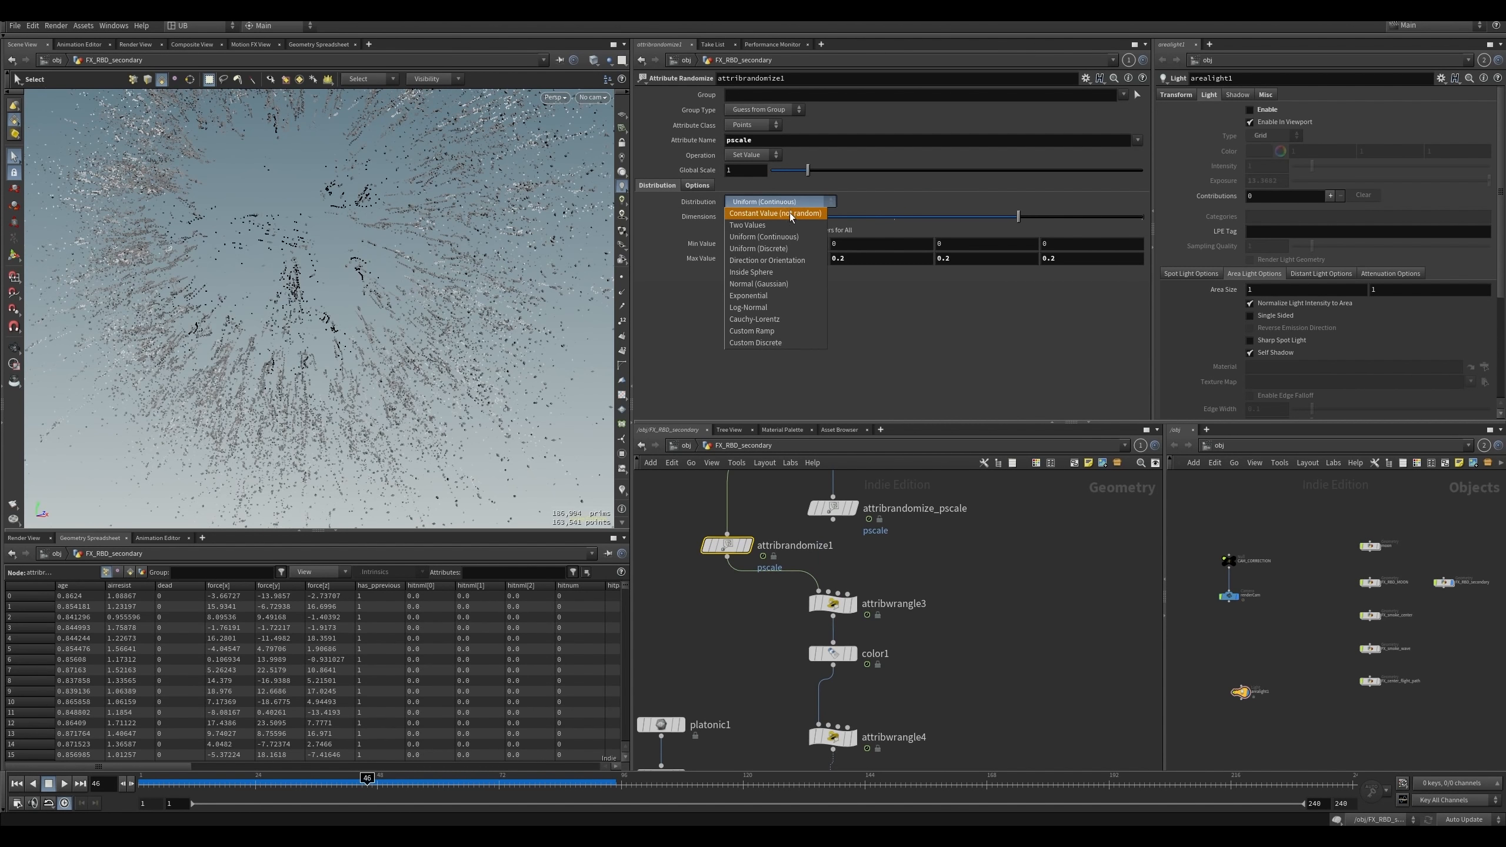
{"action": "left_click", "coordinate": [784, 327]}
{"action": "left_click", "coordinate": [649, 232]}
{"action": "left_click", "coordinate": [650, 245]}
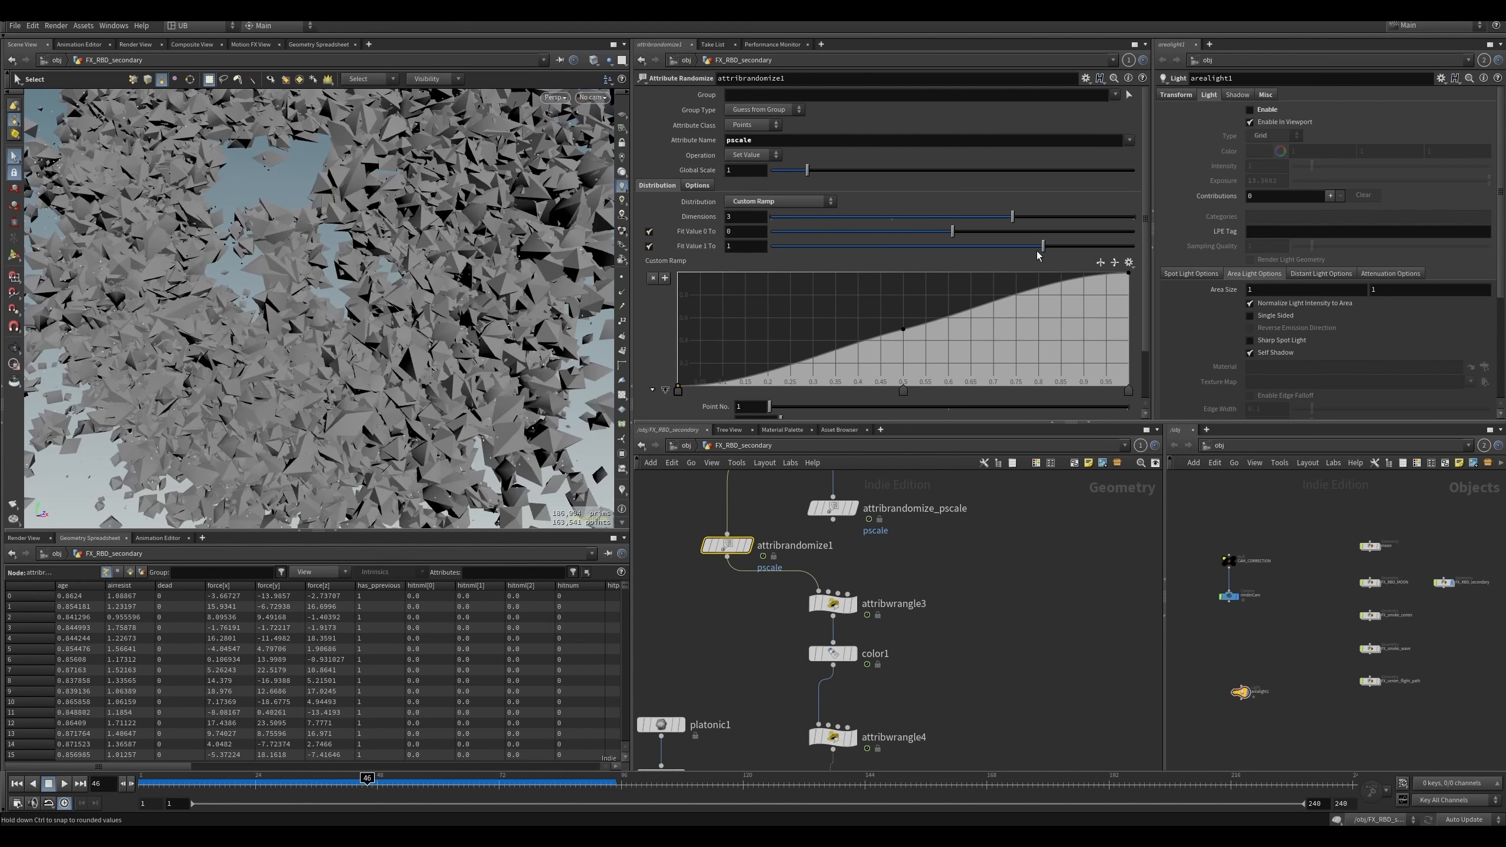
{"action": "left_click", "coordinate": [745, 231]}
{"action": "type", "text": "0.2"}
{"action": "key", "text": "Return"}
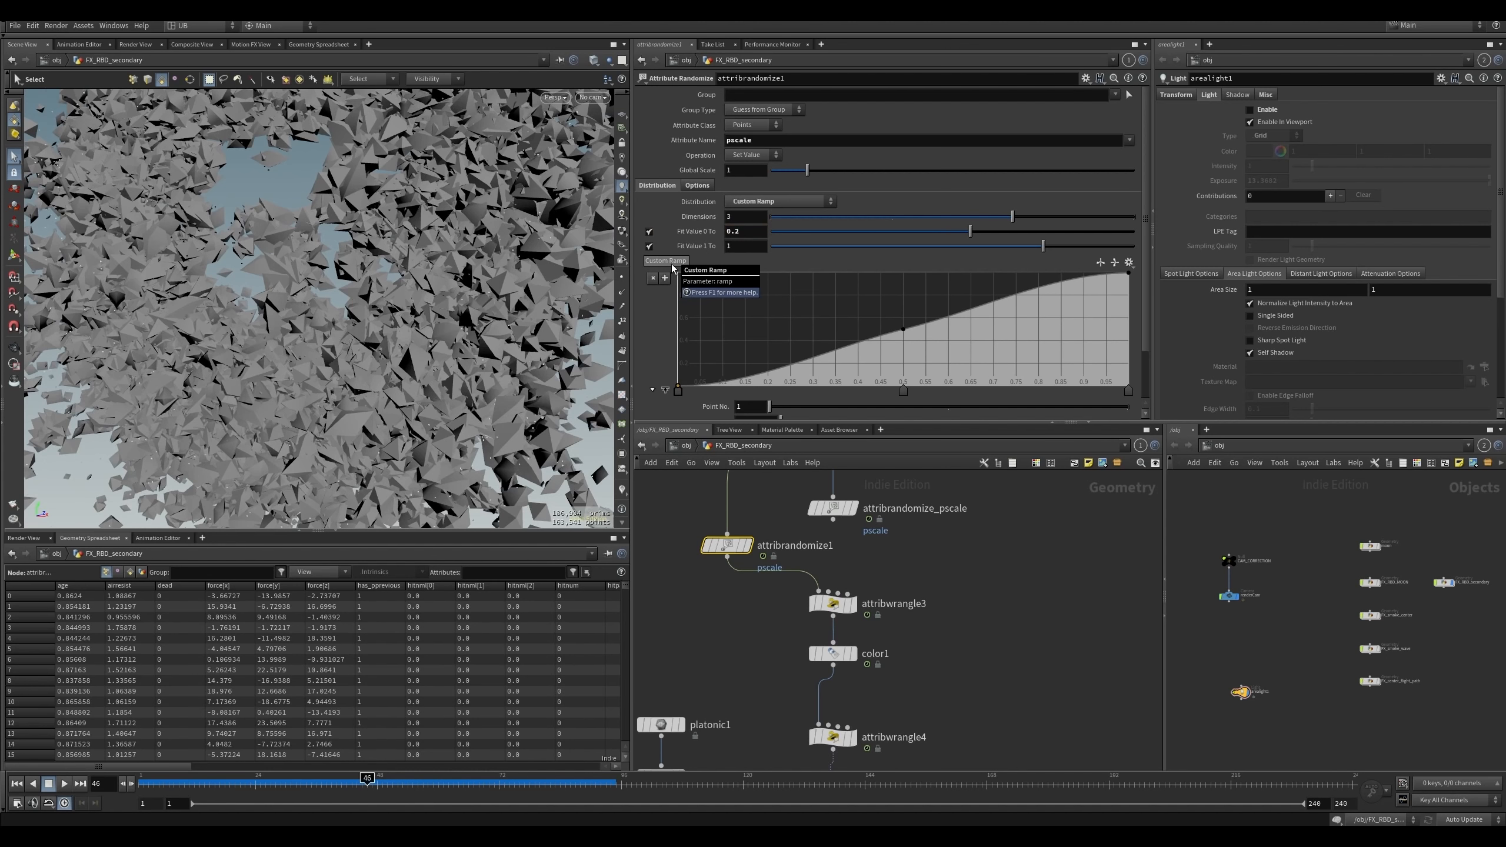
- Reshape the custom ramp to rise steeply near its end, with point 2 at about position 0.87 and value 0.03
{"action": "scroll", "coordinate": [934, 313], "scroll_direction": "down", "scroll_amount": 2}
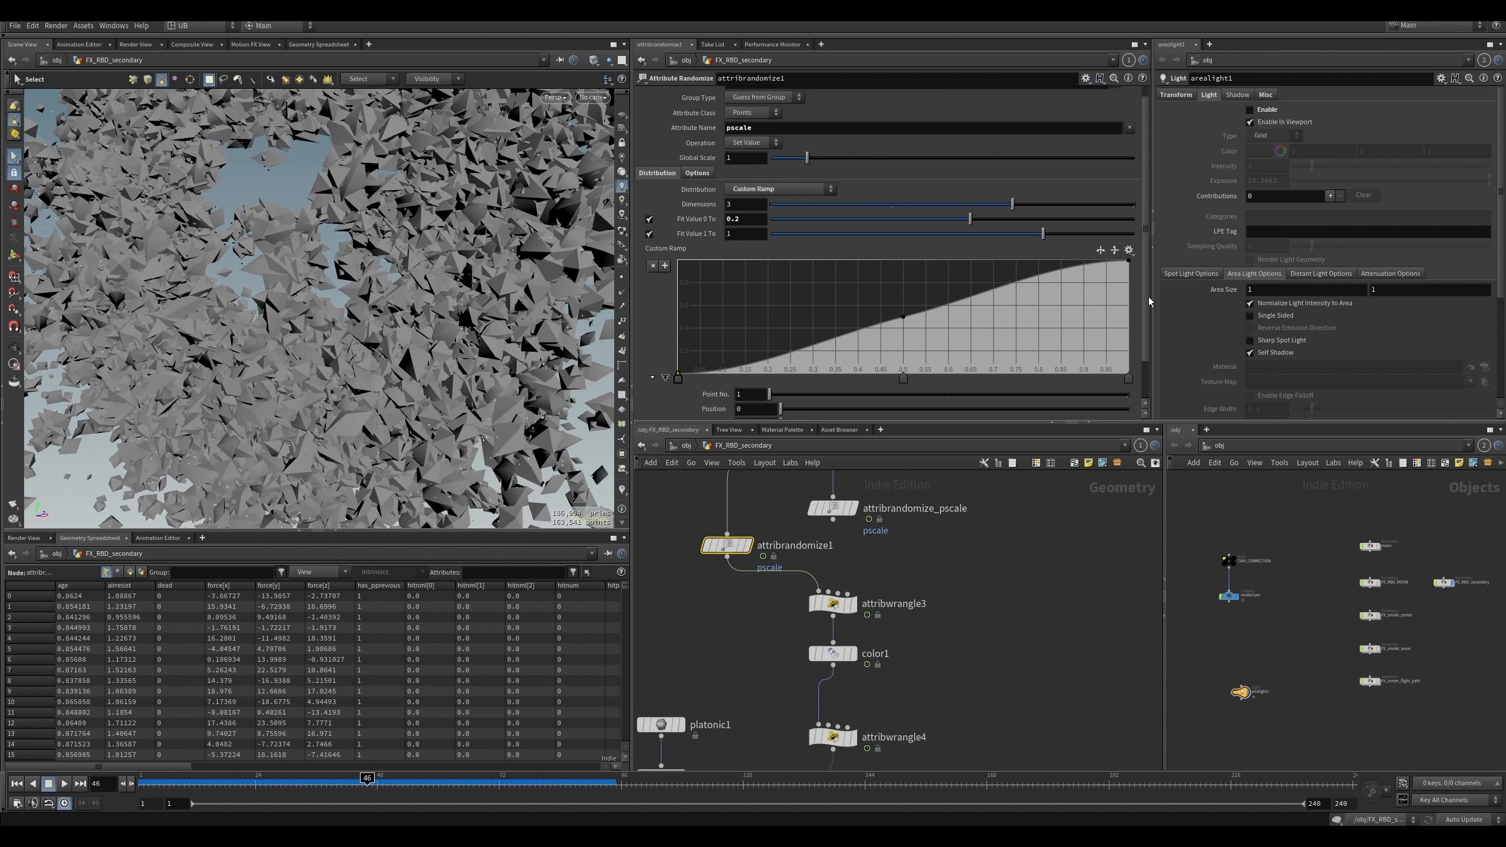
{"action": "left_click_drag", "start_coordinate": [903, 300], "coordinate": [1070, 354]}
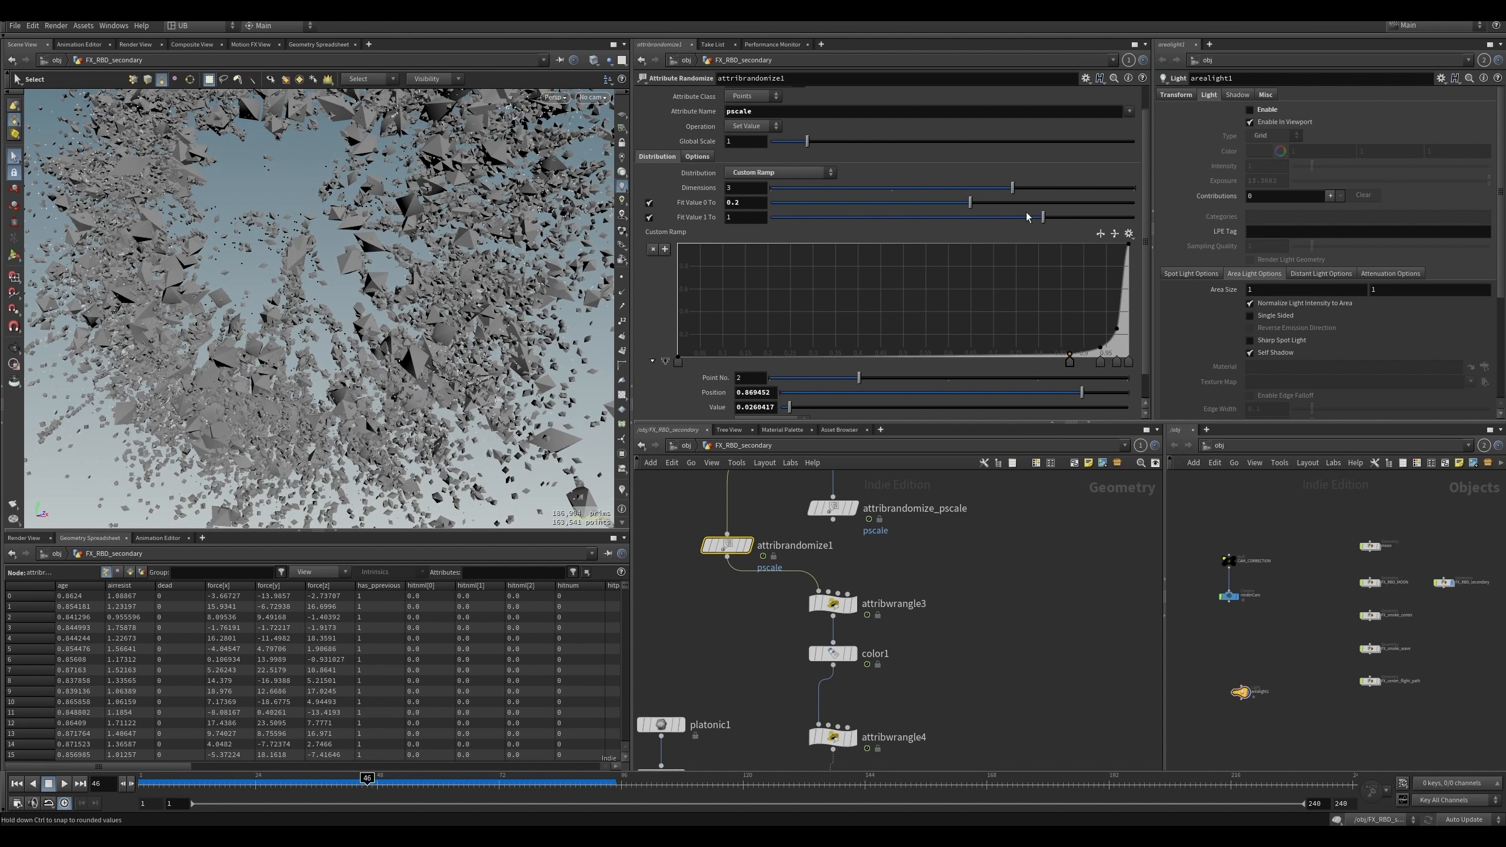
- Set attribrandomize1's Fit Value 0 To to 0.042 and Fit Value 1 To to 0.489, with ramp point 4 at about position 0.99, value 0.24
{"action": "left_click_drag", "start_coordinate": [1040, 220], "coordinate": [956, 207]}
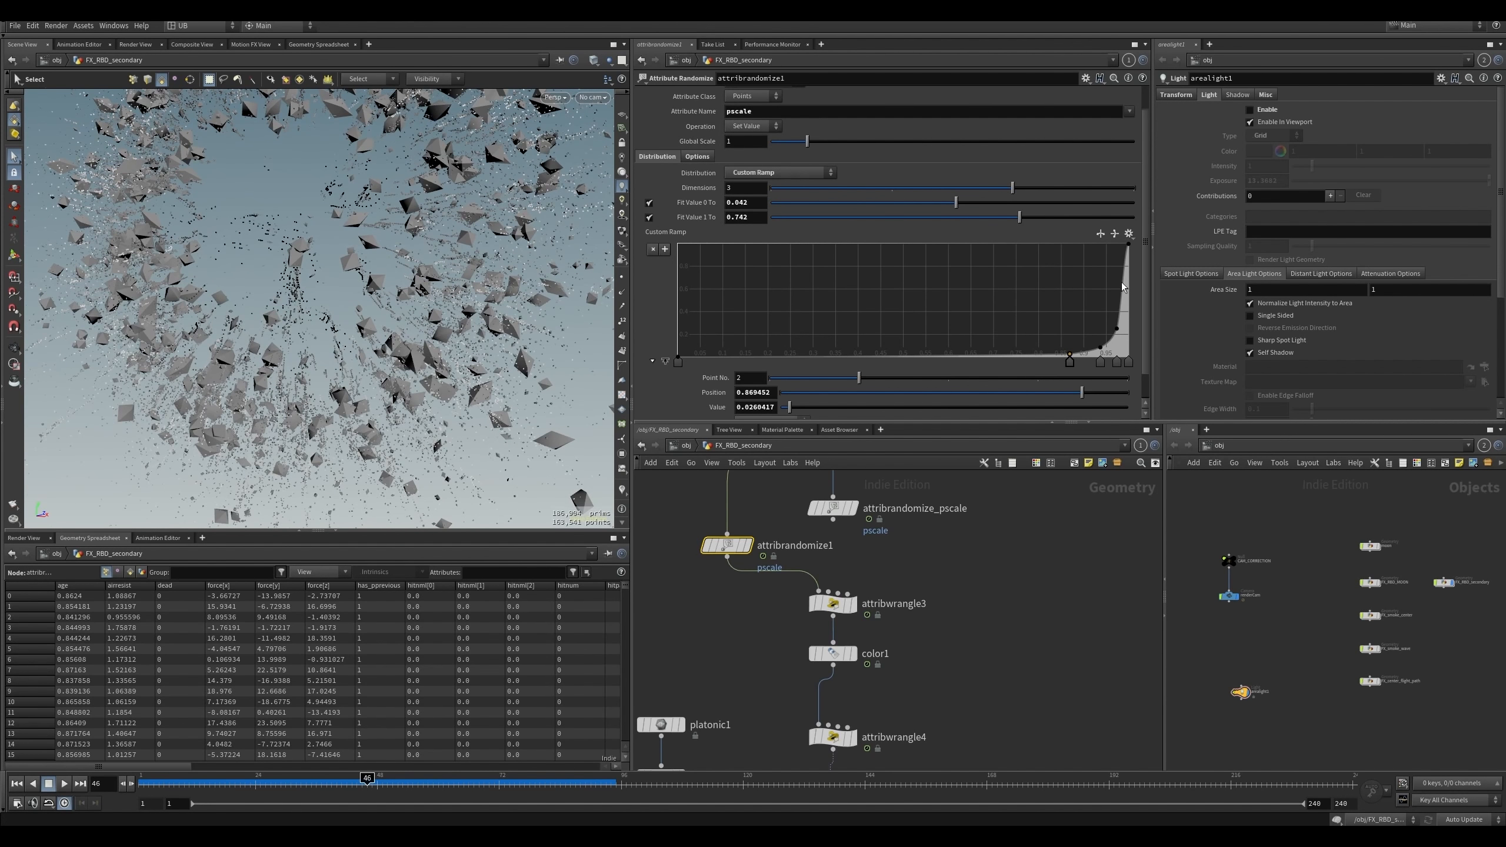
{"action": "mouse_move", "coordinate": [1116, 330]}
{"action": "left_mouse_down"}
{"action": "mouse_move", "coordinate": [1105, 350]}
{"action": "mouse_move", "coordinate": [1127, 331]}
{"action": "left_mouse_up"}
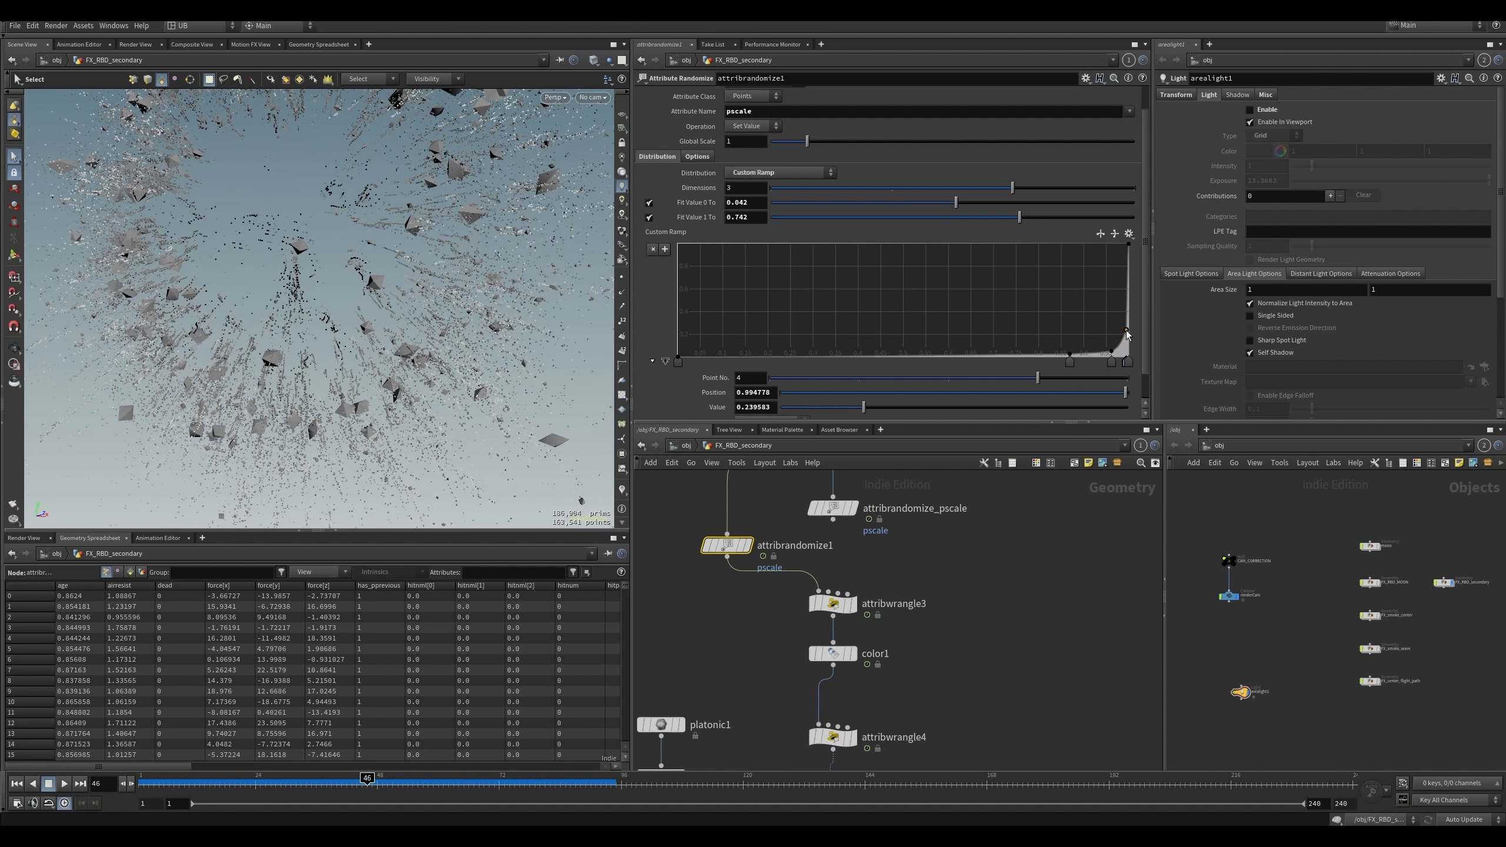
{"action": "left_click_drag", "start_coordinate": [1027, 218], "coordinate": [999, 218]}
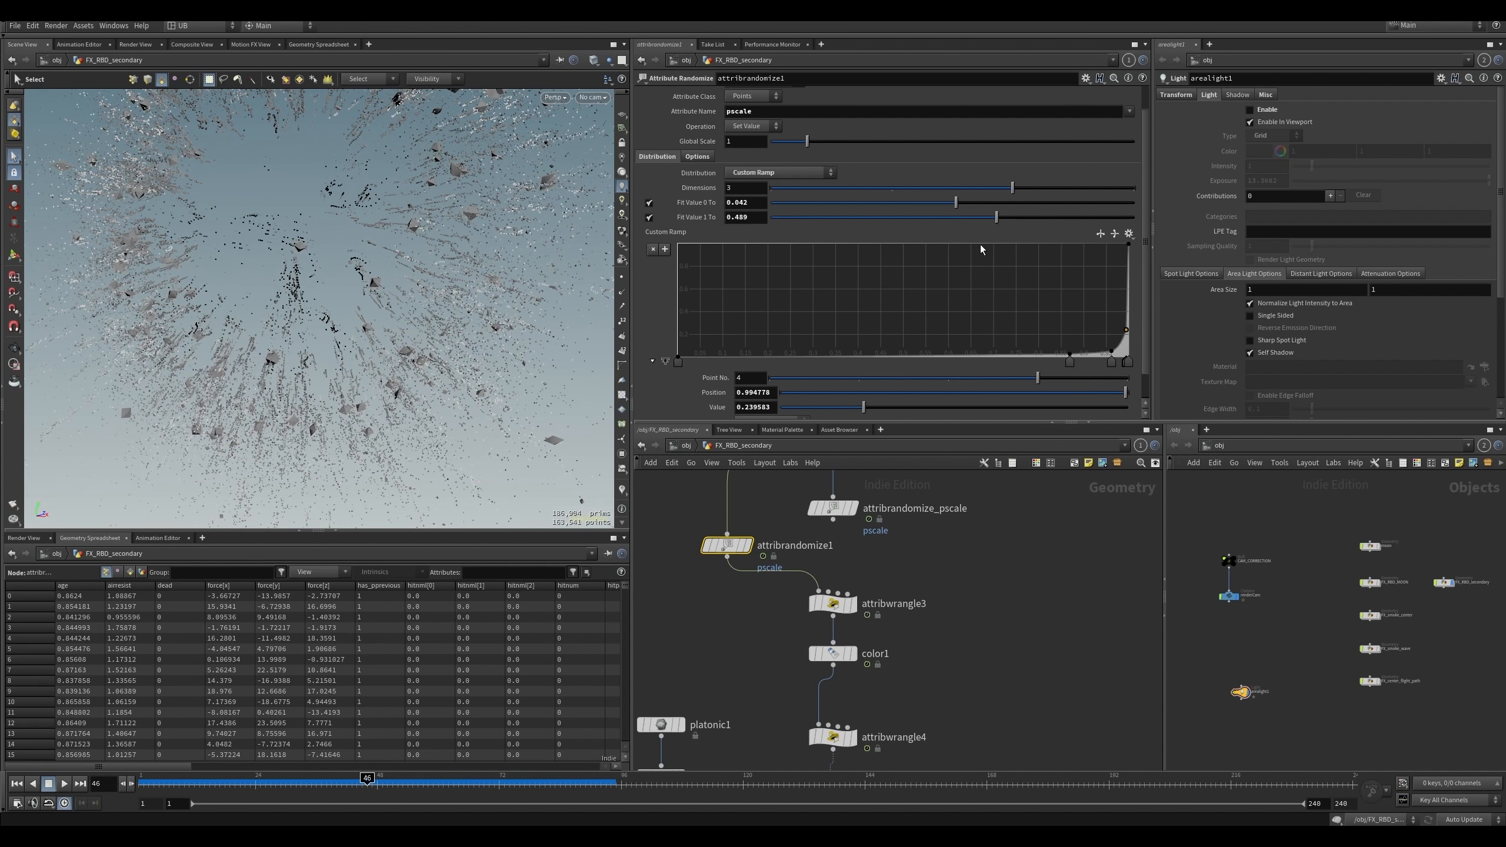
- Examine the new debris size distribution from near and far at several frames
{"action": "left_click", "coordinate": [767, 504]}
{"action": "right_click_drag", "start_coordinate": [409, 362], "coordinate": [349, 327], "text": "alt"}
{"action": "middle_click_drag", "start_coordinate": [348, 326], "coordinate": [420, 359], "text": "alt"}
{"action": "right_click_drag", "start_coordinate": [420, 358], "coordinate": [427, 393], "text": "alt"}
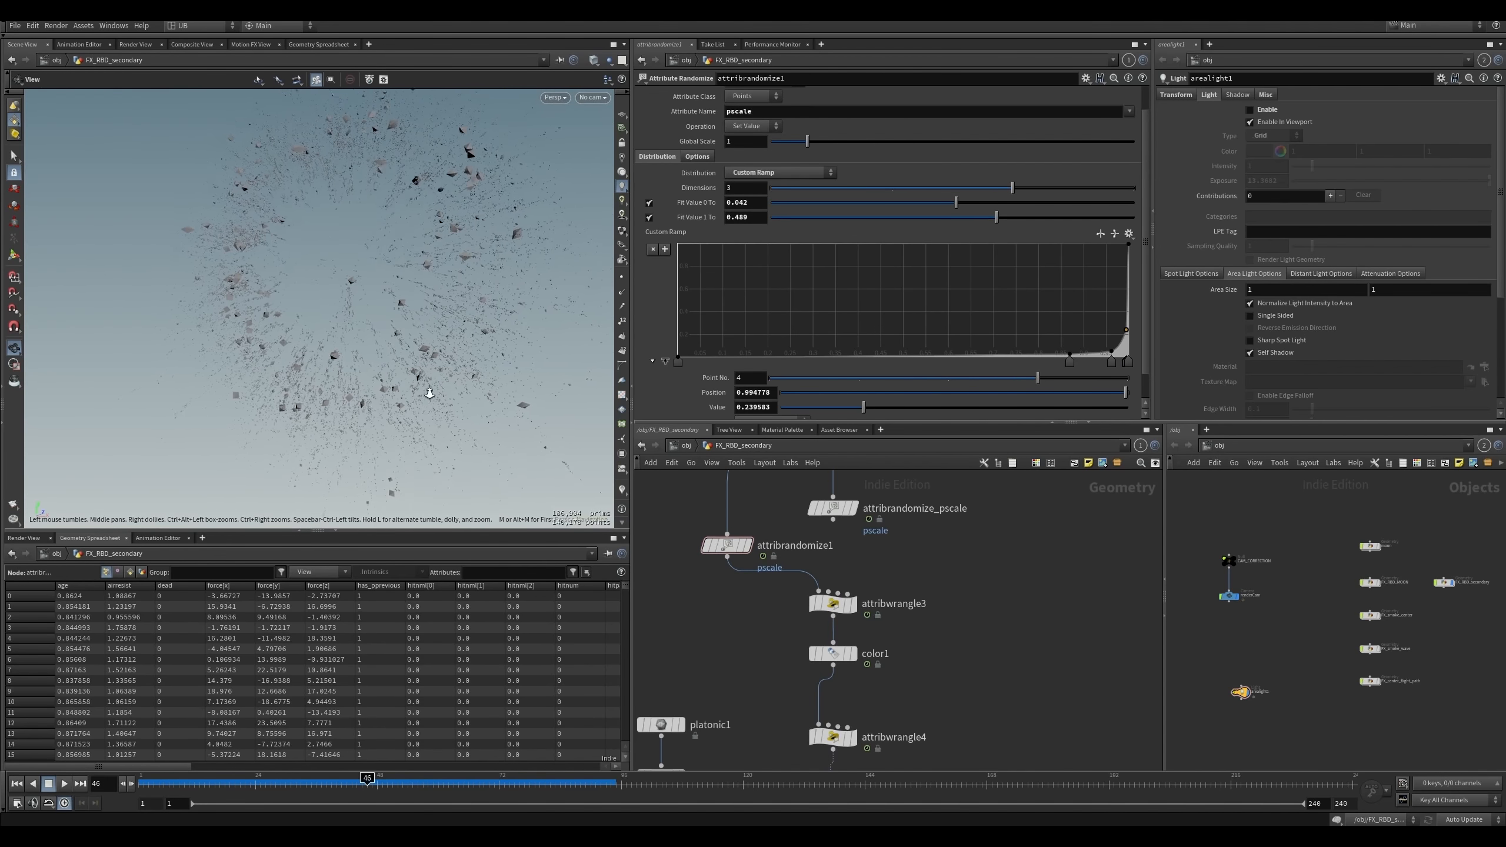
{"action": "middle_click_drag", "start_coordinate": [412, 390], "coordinate": [386, 391], "text": "alt"}
{"action": "left_click_drag", "start_coordinate": [386, 391], "coordinate": [373, 406], "text": "alt"}
{"action": "mouse_move", "coordinate": [309, 779]}
{"action": "left_mouse_down"}
{"action": "mouse_move", "coordinate": [274, 782]}
{"action": "mouse_move", "coordinate": [293, 793]}
{"action": "left_mouse_up"}
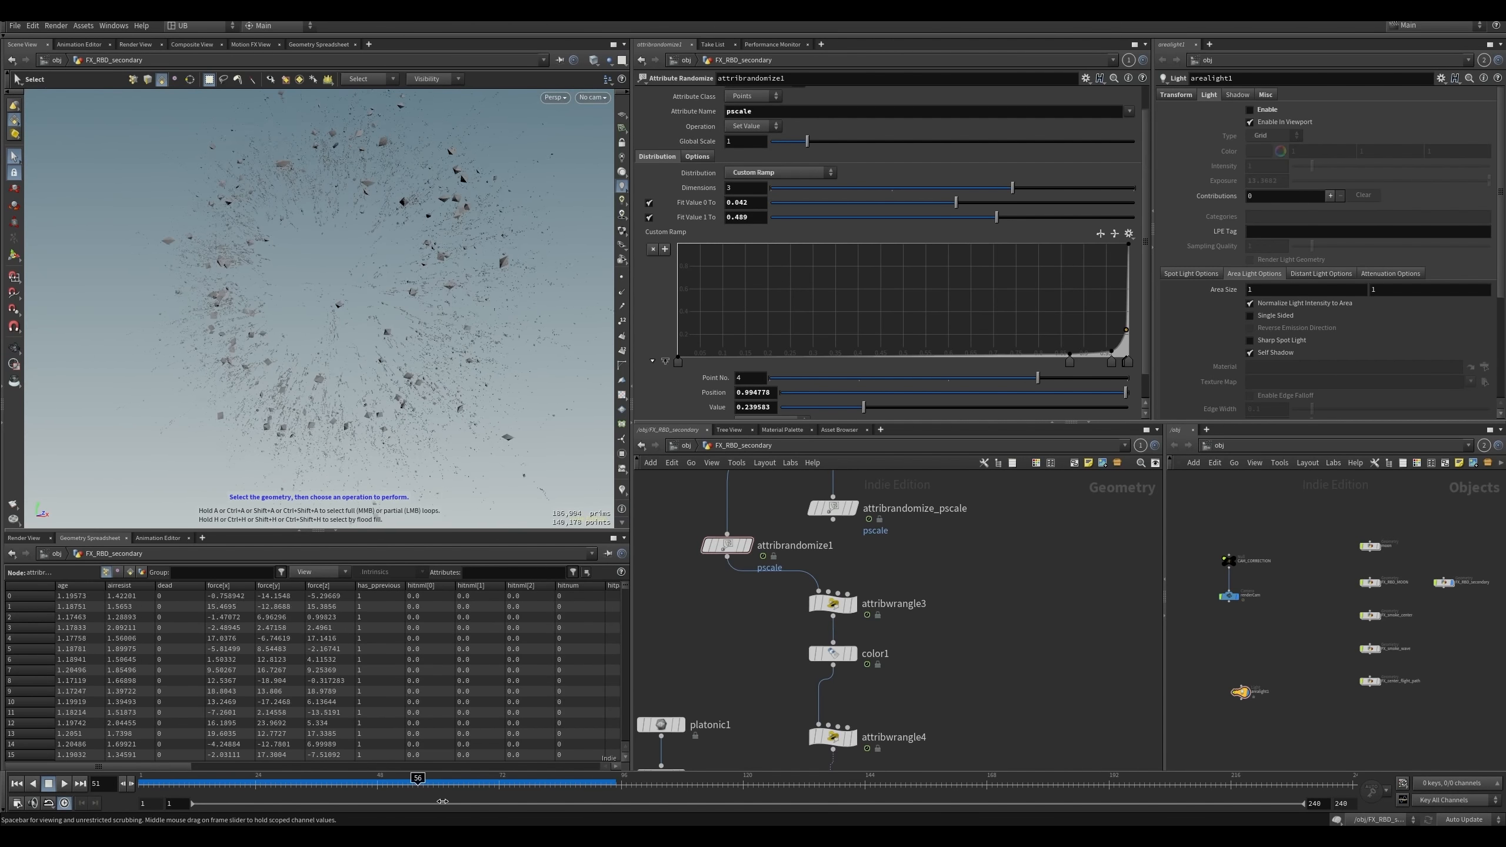
{"action": "scroll", "coordinate": [420, 303], "scroll_direction": "up", "scroll_amount": 10}
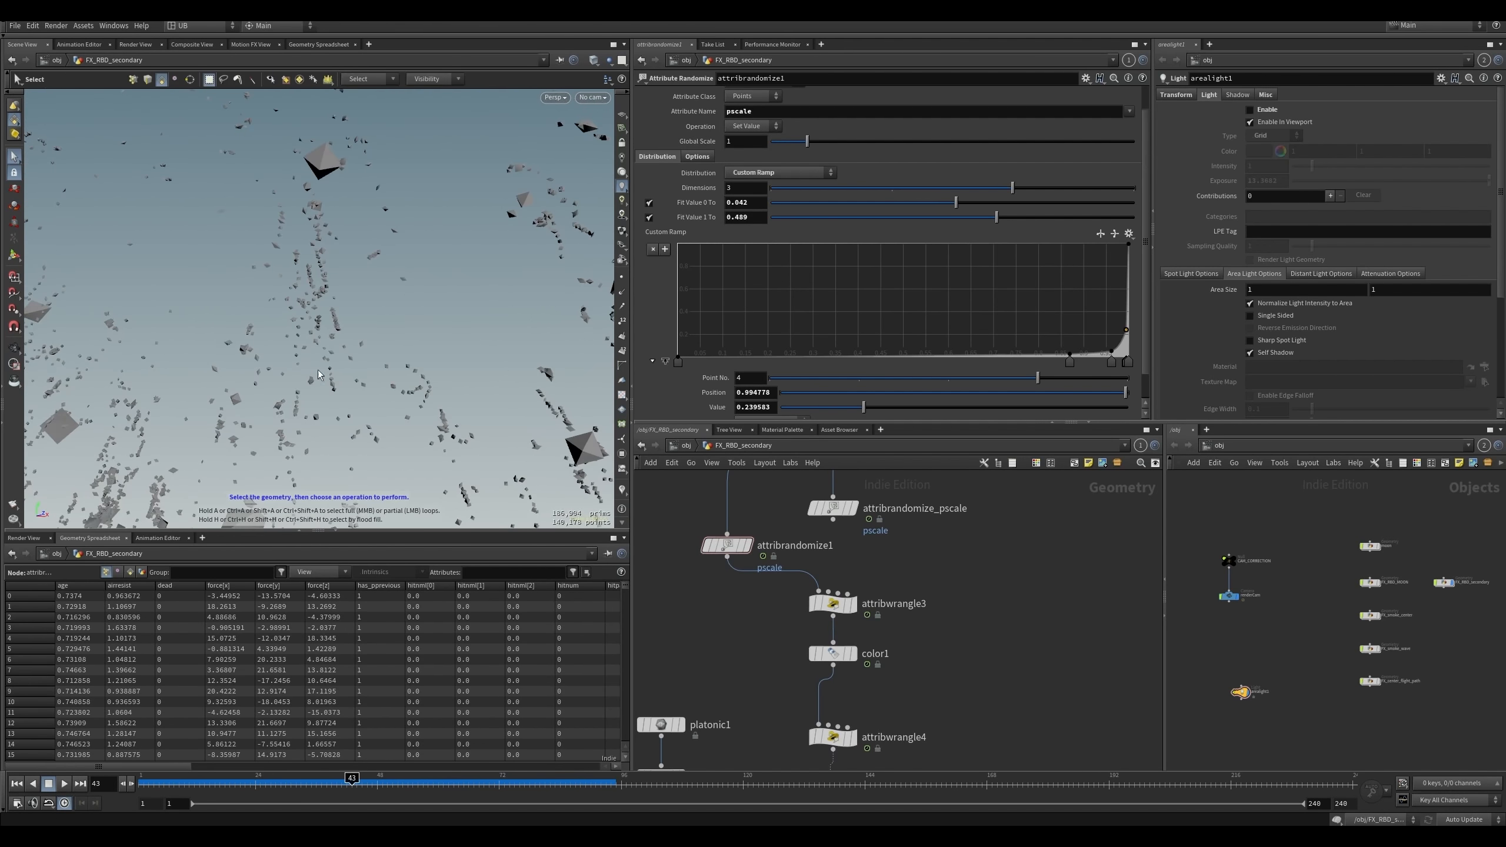
{"action": "right_click_drag", "start_coordinate": [319, 375], "coordinate": [243, 288], "text": "alt"}
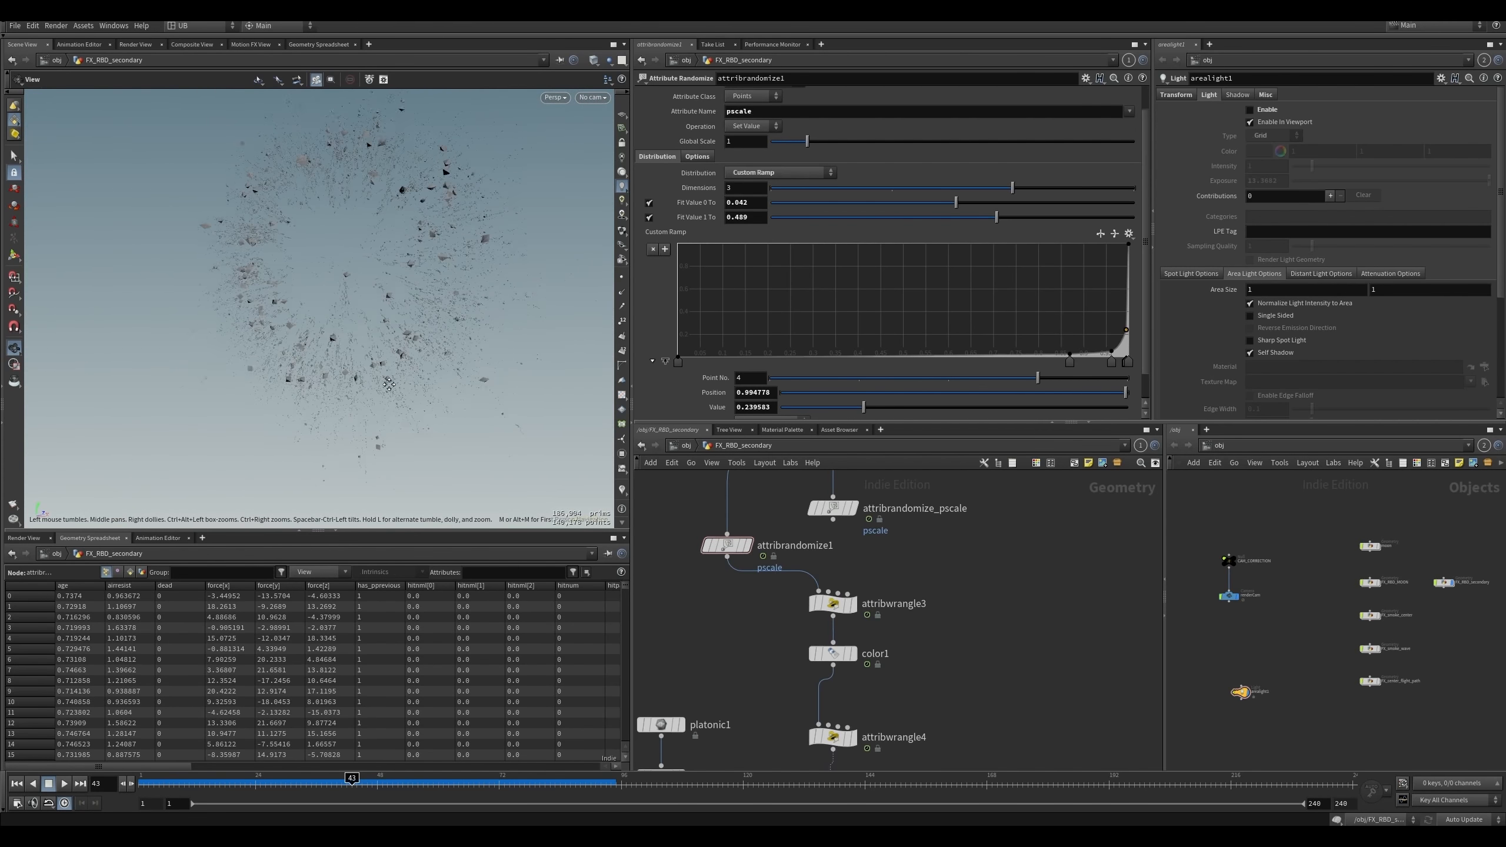
{"action": "left_click_drag", "start_coordinate": [408, 323], "coordinate": [413, 370], "text": "alt"}
- Review the timeshift2 and platonic1 nodes and examine the debris ring at frames 41 and 51
{"action": "middle_click_drag", "start_coordinate": [754, 642], "coordinate": [784, 464]}
{"action": "middle_click_drag", "start_coordinate": [777, 669], "coordinate": [759, 551]}
{"action": "left_click", "coordinate": [817, 660]}
{"action": "middle_click_drag", "start_coordinate": [392, 358], "coordinate": [369, 370], "text": "alt"}
{"action": "right_click_drag", "start_coordinate": [369, 370], "coordinate": [385, 379], "text": "alt"}
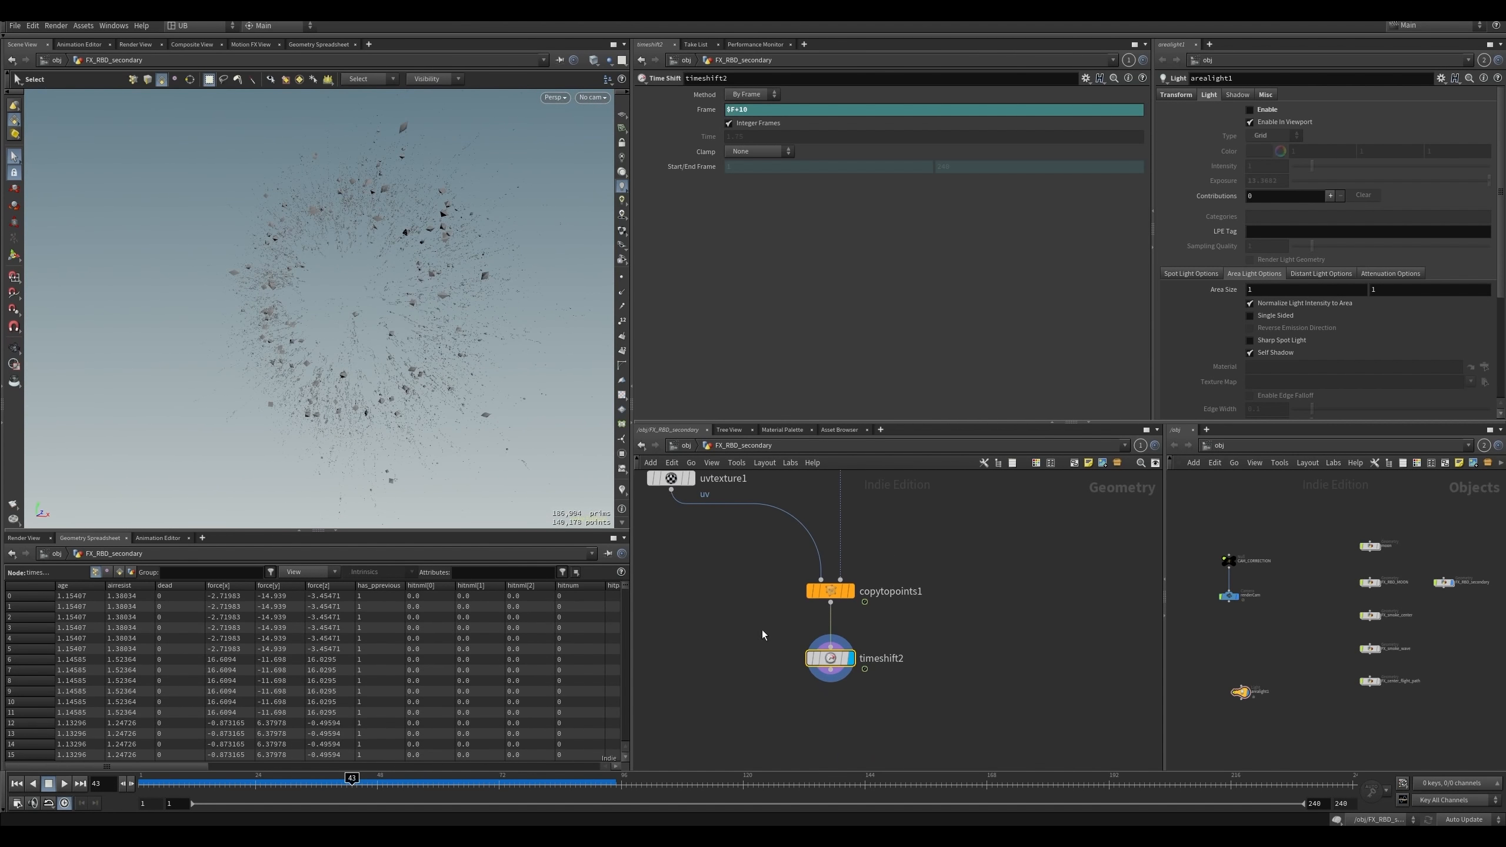
{"action": "middle_click_drag", "start_coordinate": [755, 576], "coordinate": [782, 613]}
{"action": "scroll", "coordinate": [782, 614], "scroll_direction": "down", "scroll_amount": 4}
{"action": "middle_click_drag", "start_coordinate": [861, 579], "coordinate": [872, 683]}
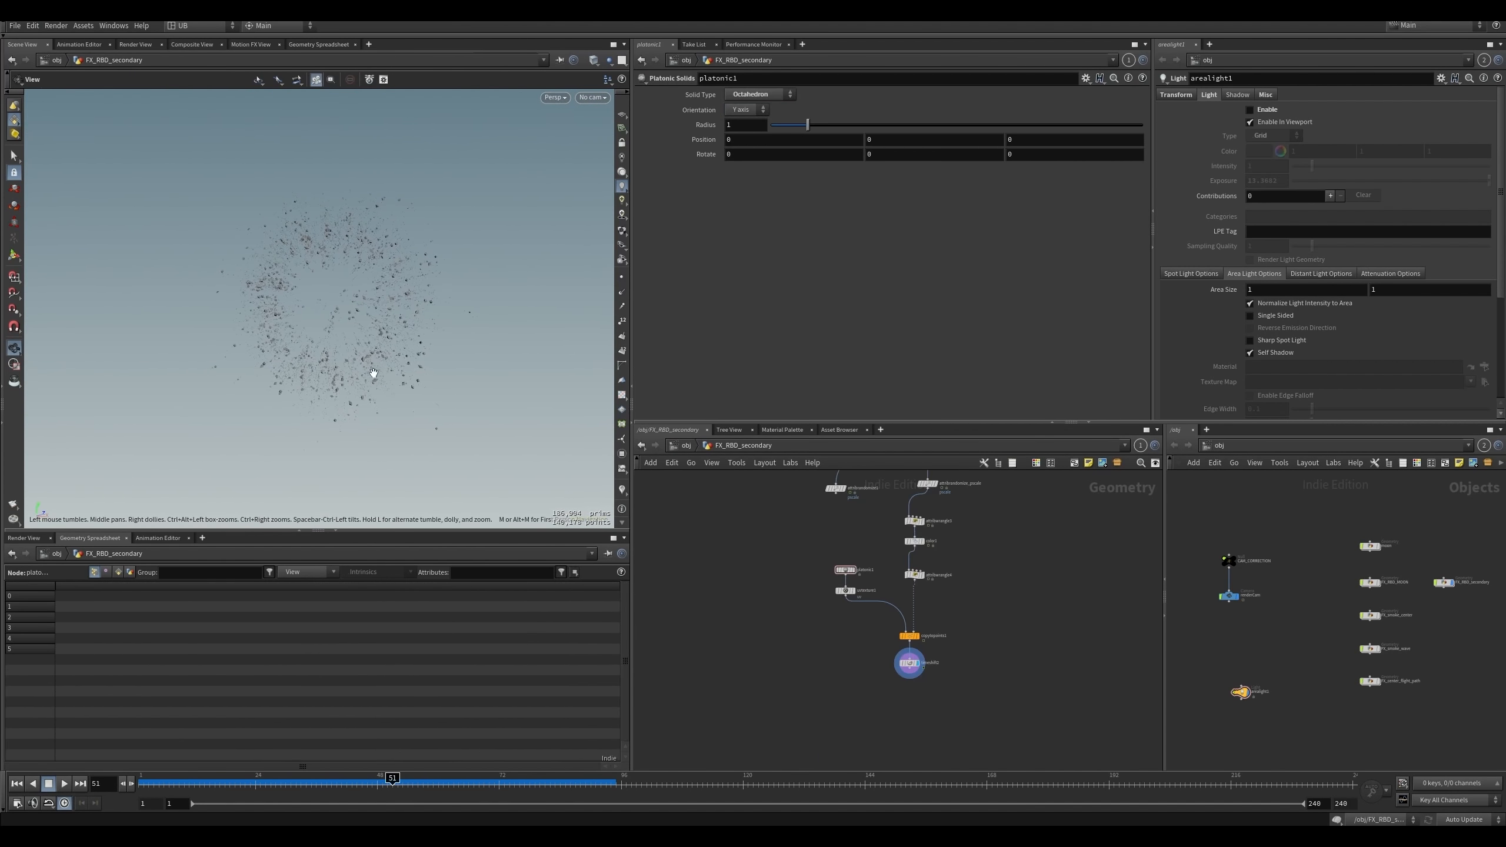
{"action": "left_click_drag", "start_coordinate": [373, 373], "coordinate": [331, 367], "text": "alt"}
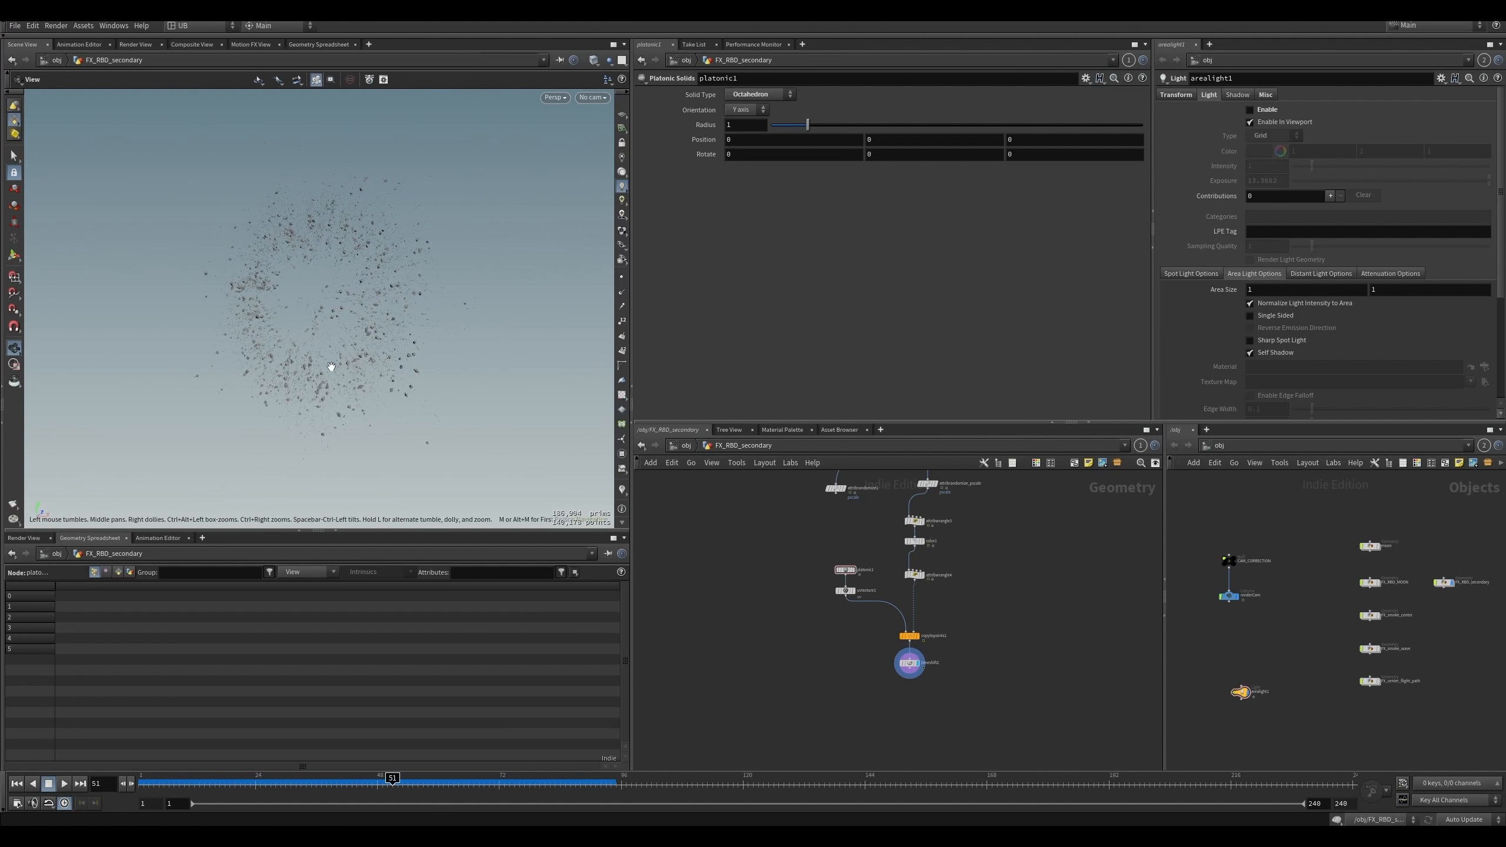
{"action": "mouse_move", "coordinate": [367, 781]}
{"action": "left_mouse_down"}
{"action": "mouse_move", "coordinate": [398, 786]}
{"action": "mouse_move", "coordinate": [327, 789]}
{"action": "mouse_move", "coordinate": [341, 784]}
{"action": "left_mouse_up"}
{"action": "right_click_drag", "start_coordinate": [332, 284], "coordinate": [275, 411], "text": "alt"}
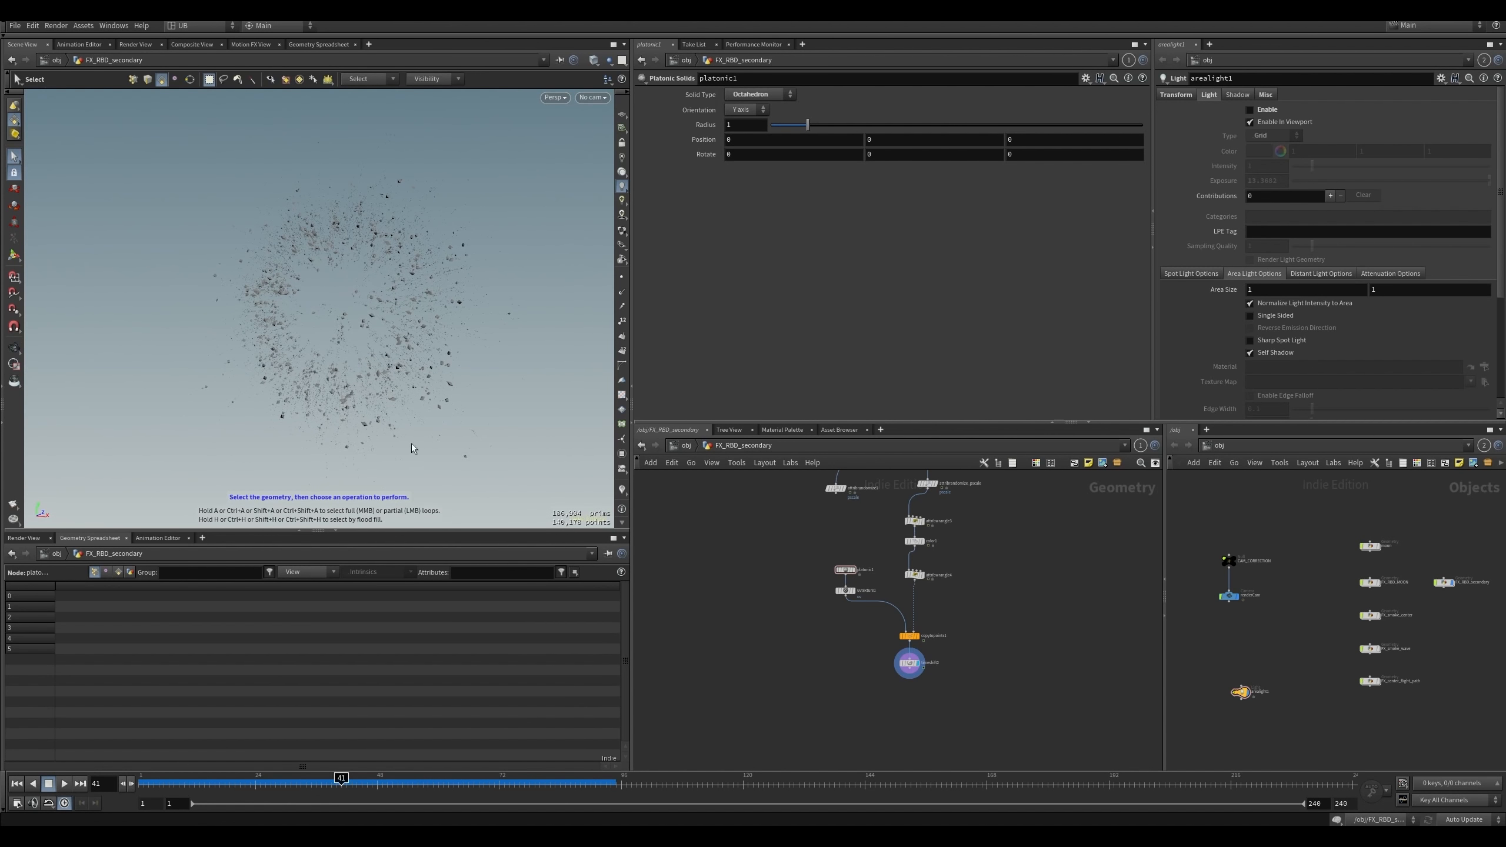
{"action": "scroll", "coordinate": [400, 400], "scroll_direction": "up", "scroll_amount": 2}
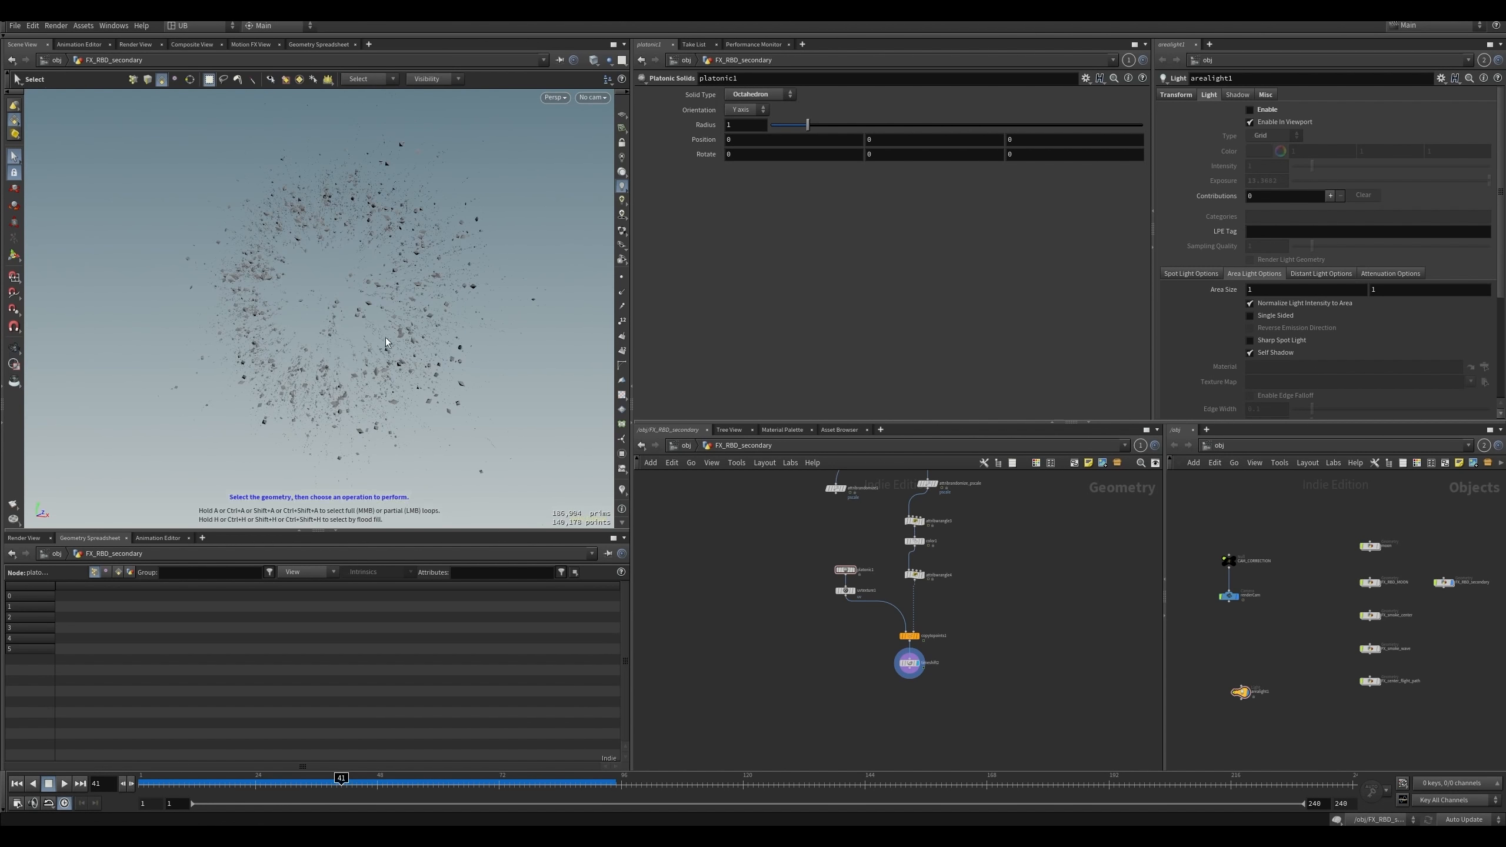
{"action": "left_click", "coordinate": [324, 776]}
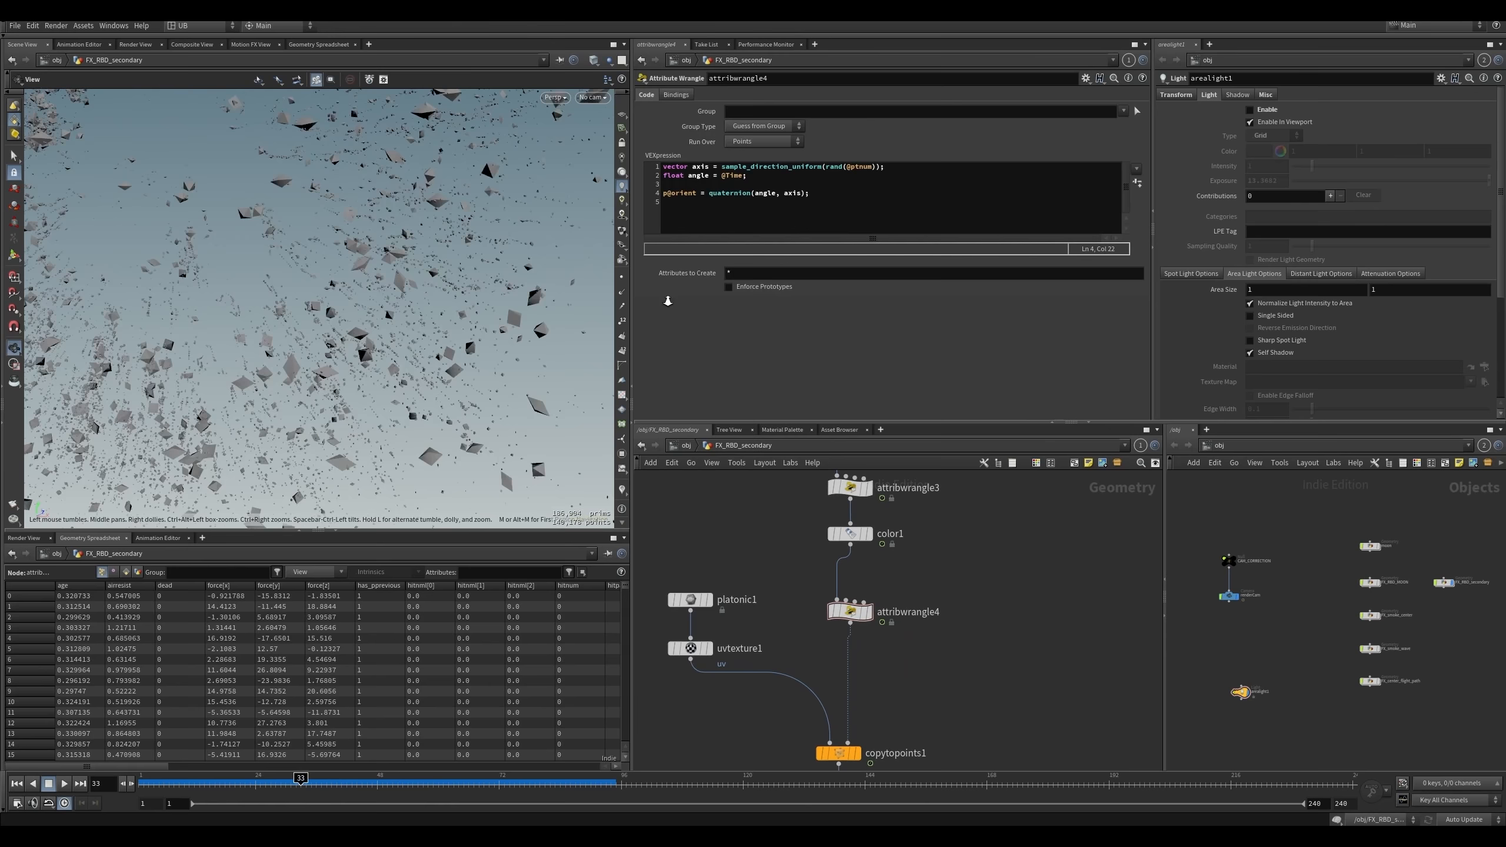
- Bypass attribwrangle4 and scrub the timeline to check the debris without its rotation
{"action": "mouse_move", "coordinate": [332, 783]}
{"action": "left_mouse_down"}
{"action": "mouse_move", "coordinate": [237, 783]}
{"action": "mouse_move", "coordinate": [378, 788]}
{"action": "mouse_move", "coordinate": [361, 787]}
{"action": "left_mouse_up"}
{"action": "left_click_drag", "start_coordinate": [948, 592], "coordinate": [837, 643]}
{"action": "key", "text": "b"}
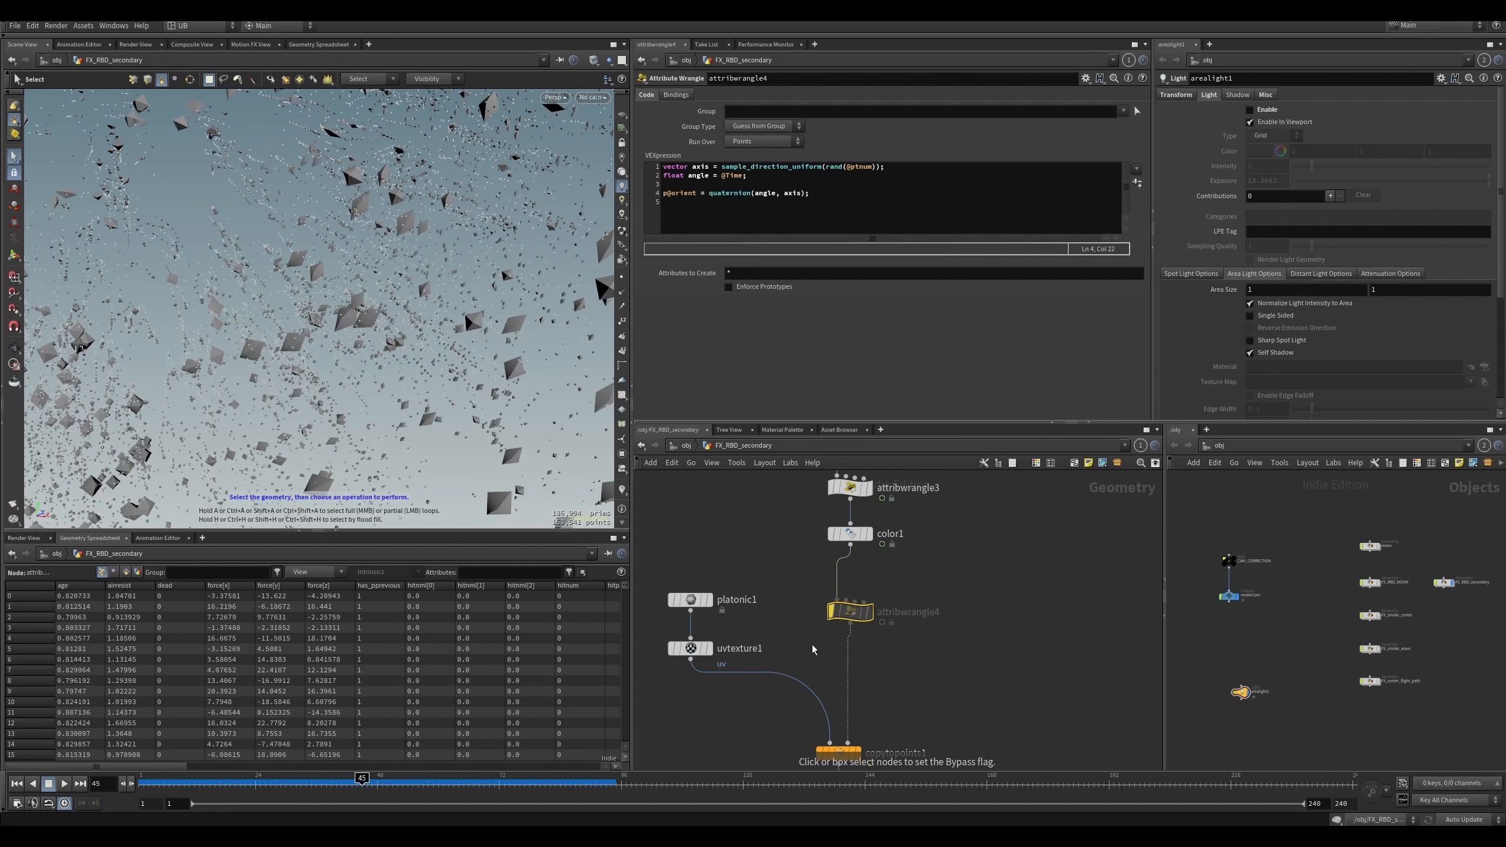
{"action": "left_click_drag", "start_coordinate": [354, 786], "coordinate": [392, 783]}
- Re-enable attribwrangle4 and scrub the timeline to frame 52 to check the debris rotation
{"action": "left_click", "coordinate": [944, 575]}
{"action": "key", "text": "b"}
{"action": "left_click_drag", "start_coordinate": [969, 591], "coordinate": [849, 631]}
{"action": "left_click_drag", "start_coordinate": [346, 786], "coordinate": [398, 791]}
- Examine the angle and quaternion orient lines in attribwrangle4's VEX code
{"action": "left_click", "coordinate": [771, 176]}
{"action": "left_click", "coordinate": [771, 185]}
{"action": "left_click_drag", "start_coordinate": [709, 194], "coordinate": [784, 194]}
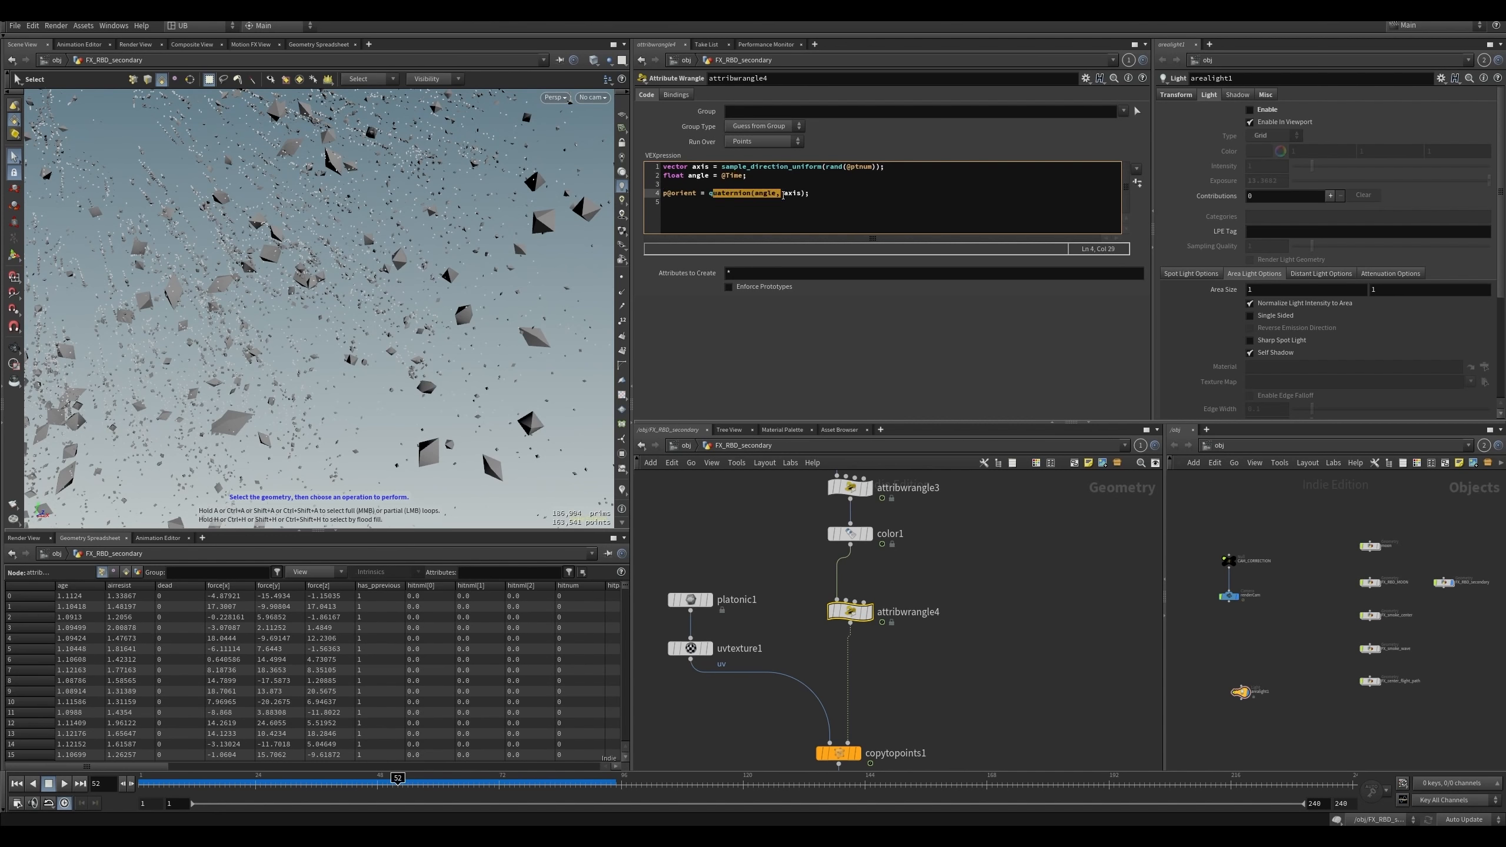
{"action": "left_click", "coordinate": [830, 196]}
{"action": "left_click_drag", "start_coordinate": [685, 198], "coordinate": [662, 194]}
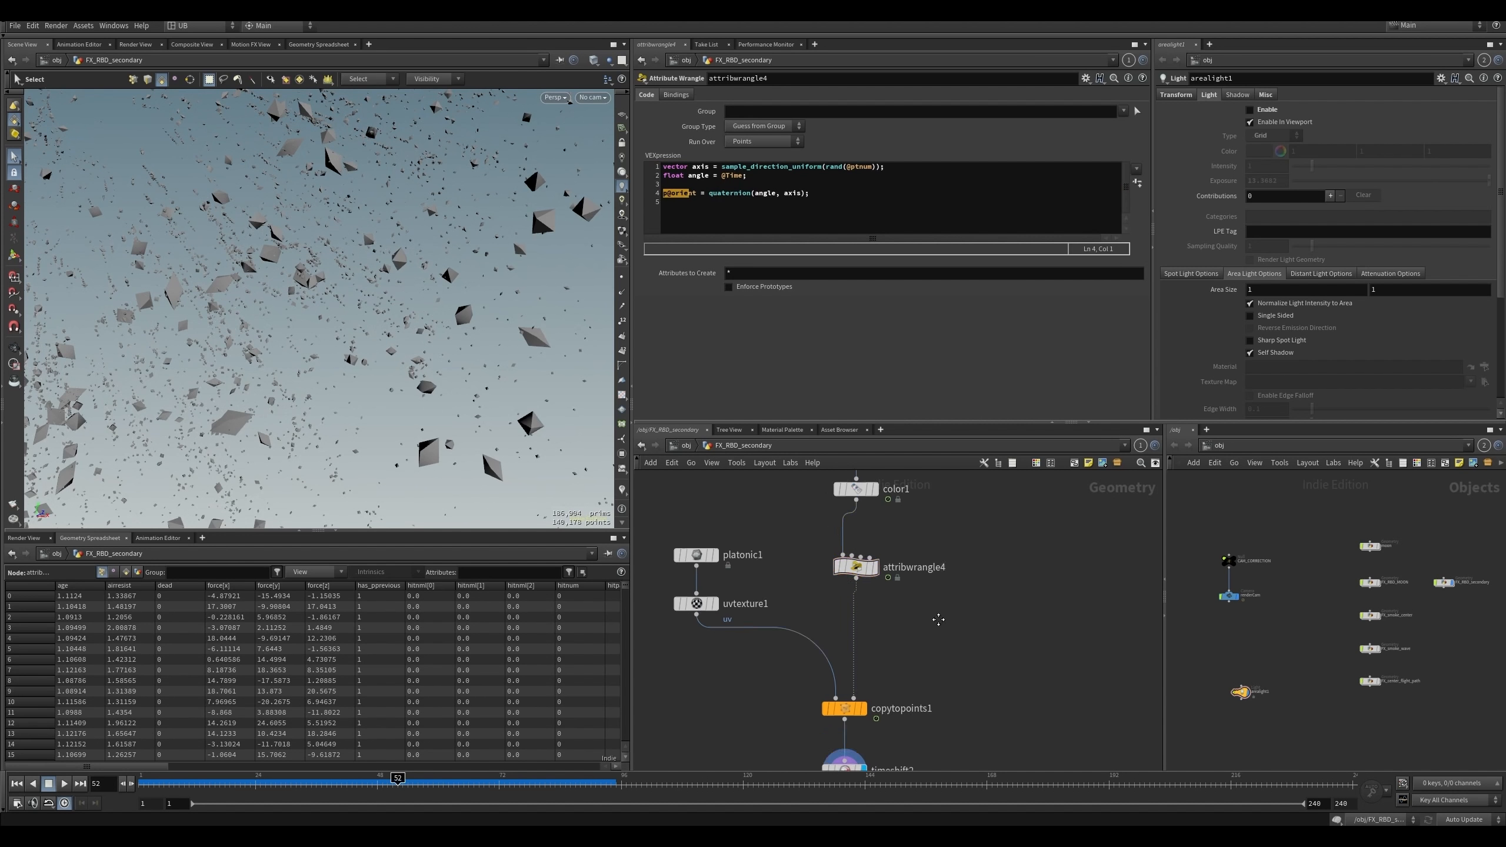
- Review the settings of copytopoints1 and the timeshift2 node after it
{"action": "left_click_drag", "start_coordinate": [781, 636], "coordinate": [826, 687]}
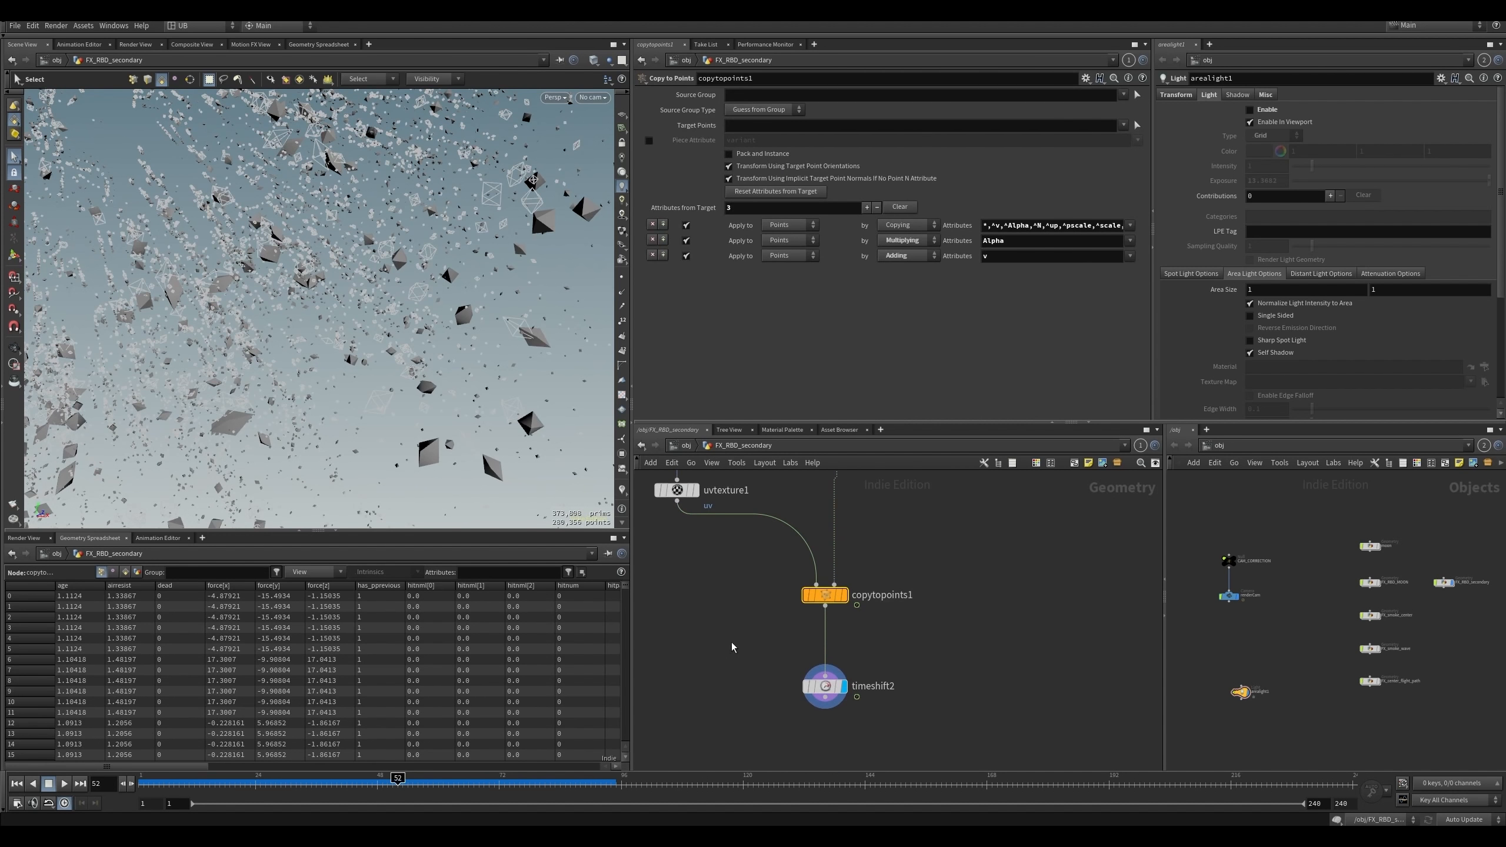
{"action": "left_click_drag", "start_coordinate": [732, 580], "coordinate": [894, 640]}
{"action": "middle_click_drag", "start_coordinate": [912, 638], "coordinate": [909, 650]}
{"action": "left_click_drag", "start_coordinate": [967, 569], "coordinate": [759, 652]}
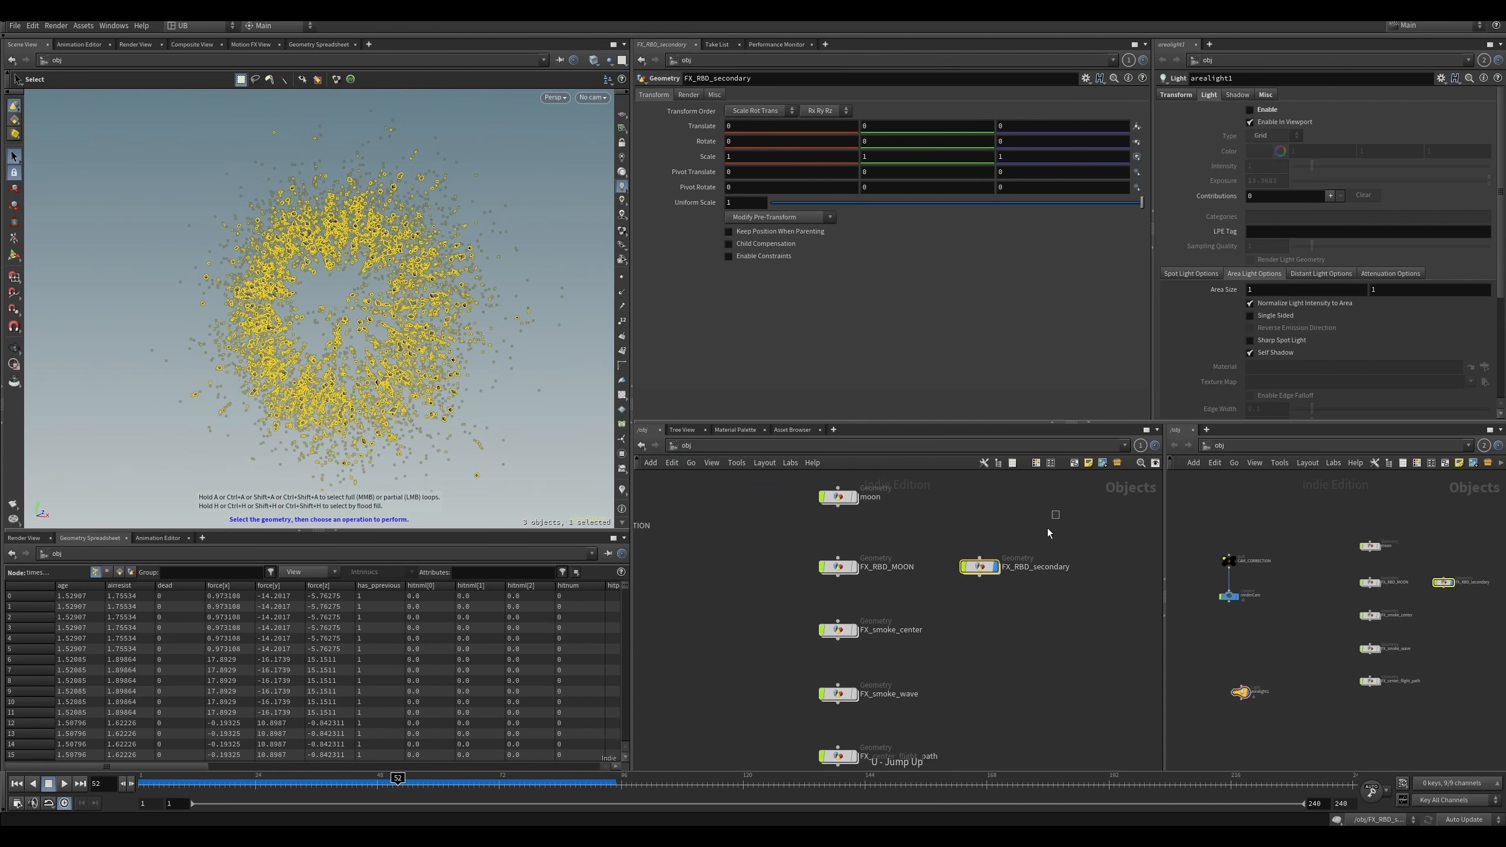
- At object level, hide FX_RBD_secondary and display FX_smoke_center, FX_smoke_wave and FX_center_flight_path
{"action": "left_click_drag", "start_coordinate": [1047, 527], "coordinate": [956, 593]}
{"action": "middle_click_drag", "start_coordinate": [976, 641], "coordinate": [995, 628]}
{"action": "key", "text": "r"}
{"action": "left_click_drag", "start_coordinate": [1002, 593], "coordinate": [792, 654]}
{"action": "middle_click_drag", "start_coordinate": [776, 656], "coordinate": [760, 613]}
{"action": "left_click", "coordinate": [758, 617]}
{"action": "key", "text": "r"}
{"action": "left_click_drag", "start_coordinate": [791, 548], "coordinate": [849, 587]}
{"action": "left_click_drag", "start_coordinate": [786, 620], "coordinate": [867, 726]}
{"action": "left_click_drag", "start_coordinate": [332, 308], "coordinate": [259, 327]}
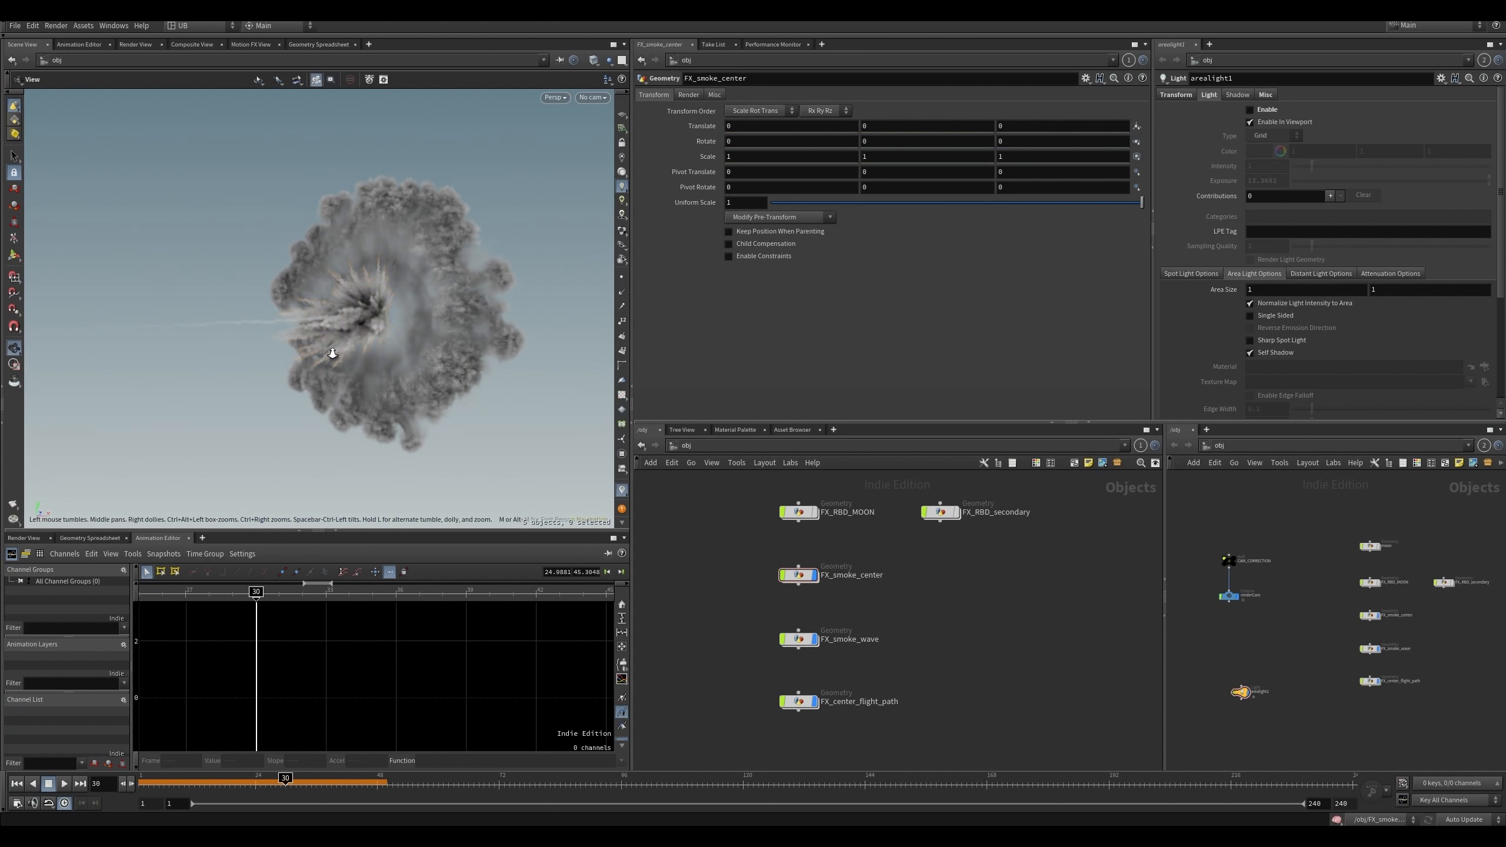
{"action": "key", "text": "s"}
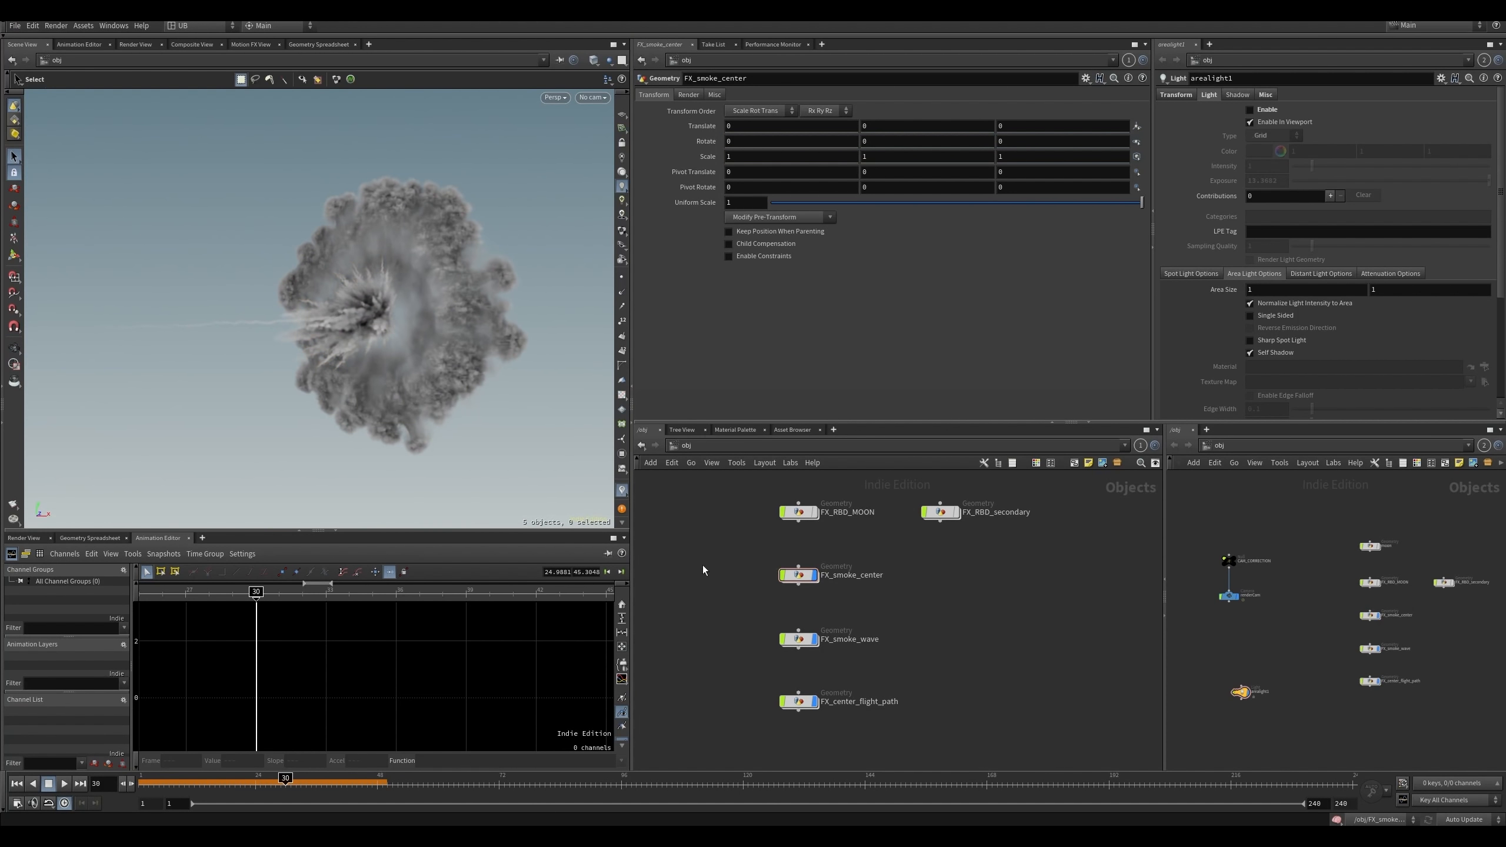
- Enter FX_smoke_center and select the pyroburstsource1 node feeding copytopoints1
{"action": "double_click", "coordinate": [799, 578]}
{"action": "middle_click_drag", "start_coordinate": [765, 544], "coordinate": [787, 688]}
{"action": "scroll", "coordinate": [854, 565], "scroll_direction": "up", "scroll_amount": 3}
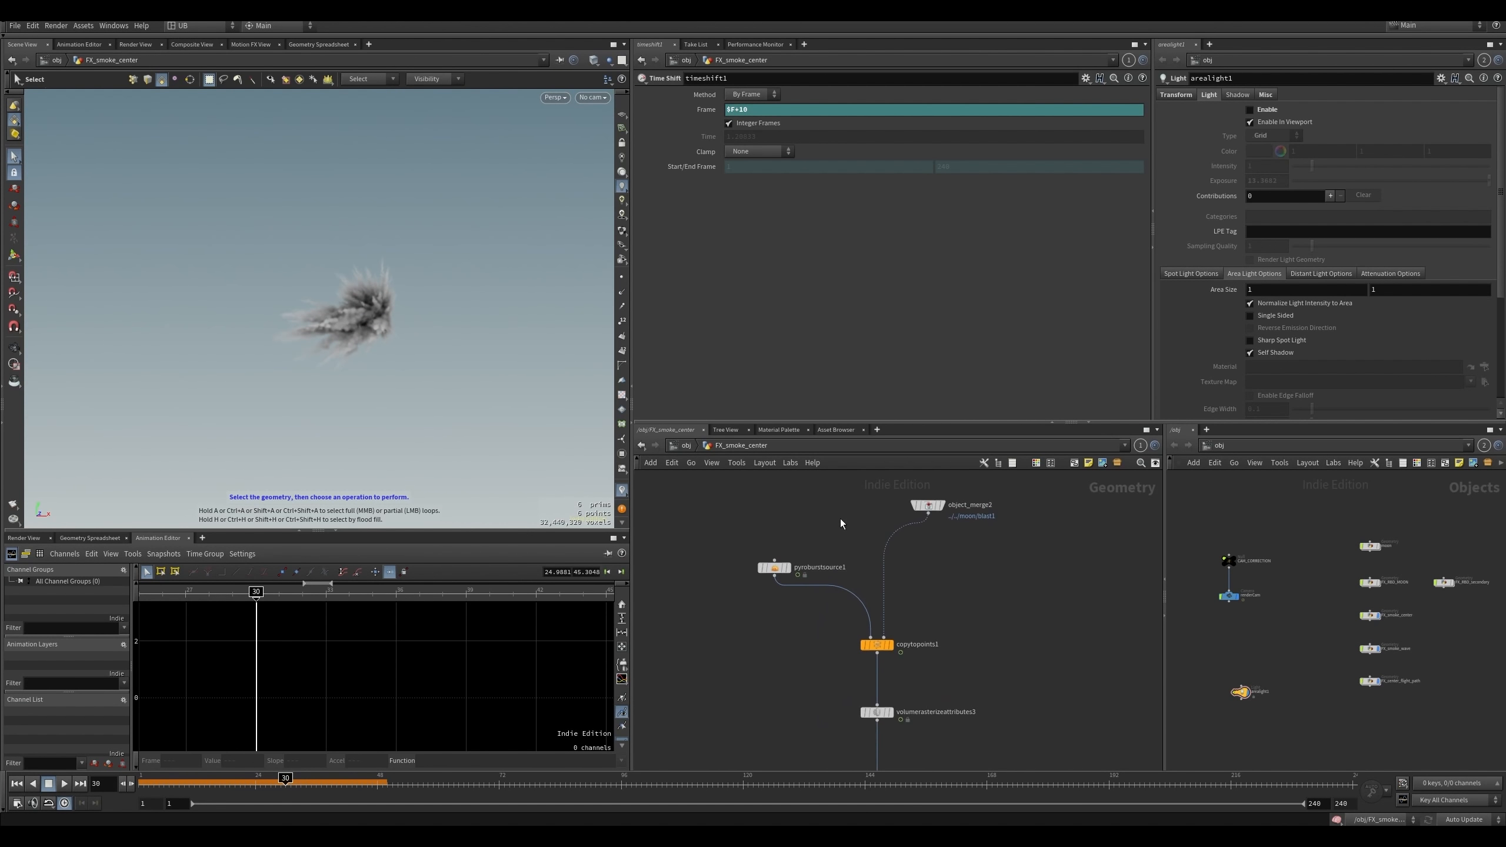
{"action": "scroll", "coordinate": [821, 534], "scroll_direction": "up", "scroll_amount": 4}
{"action": "left_click", "coordinate": [747, 607]}
{"action": "scroll", "coordinate": [844, 569], "scroll_direction": "down", "scroll_amount": 3}
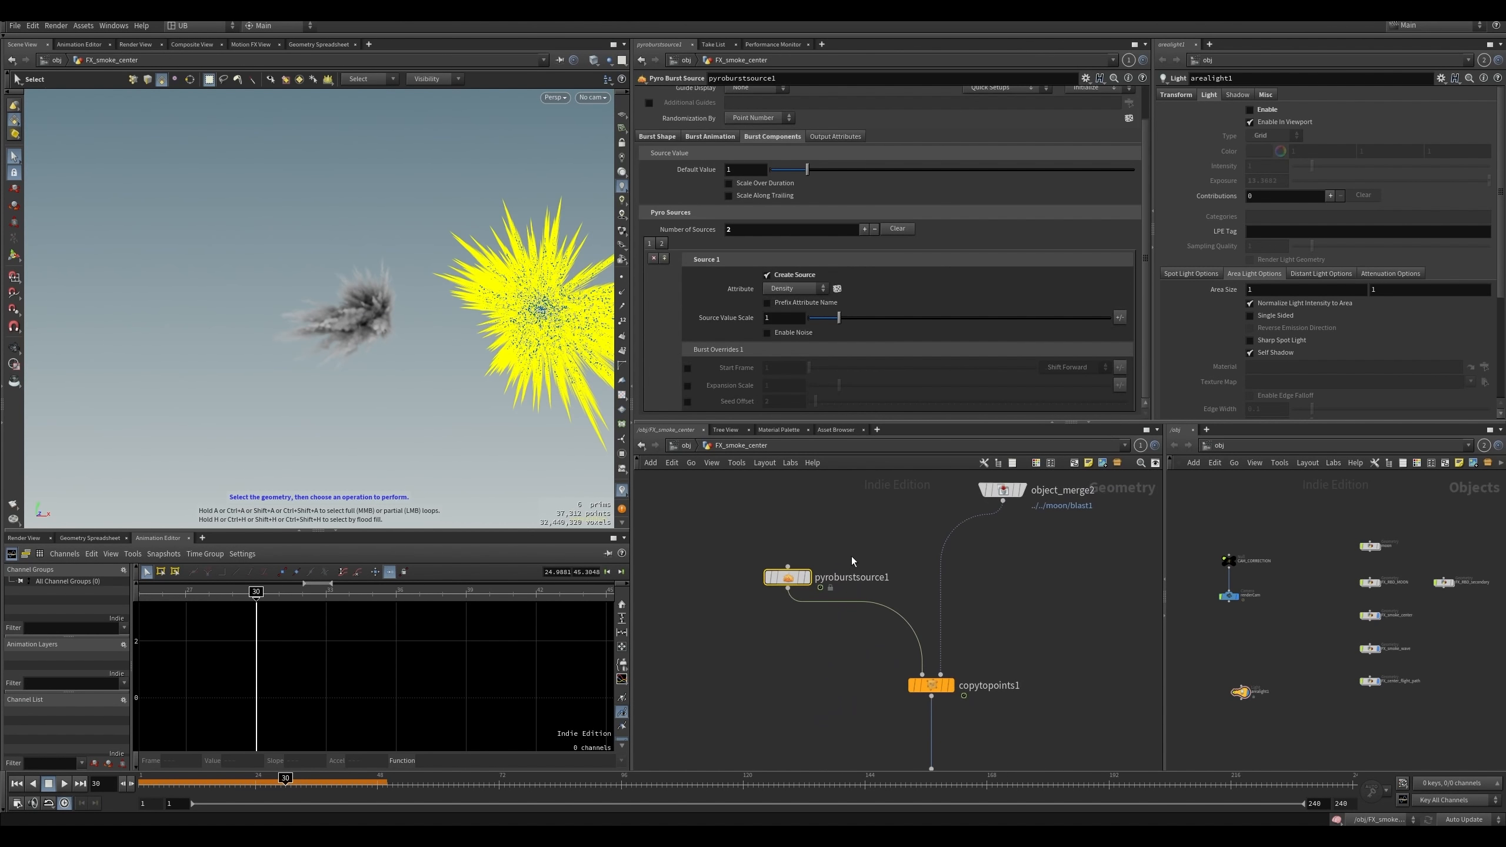
- Display pyroburstsource1's output and orbit around its burst points to view them from the side
{"action": "middle_click_drag", "start_coordinate": [853, 567], "coordinate": [832, 521]}
{"action": "key", "text": "r"}
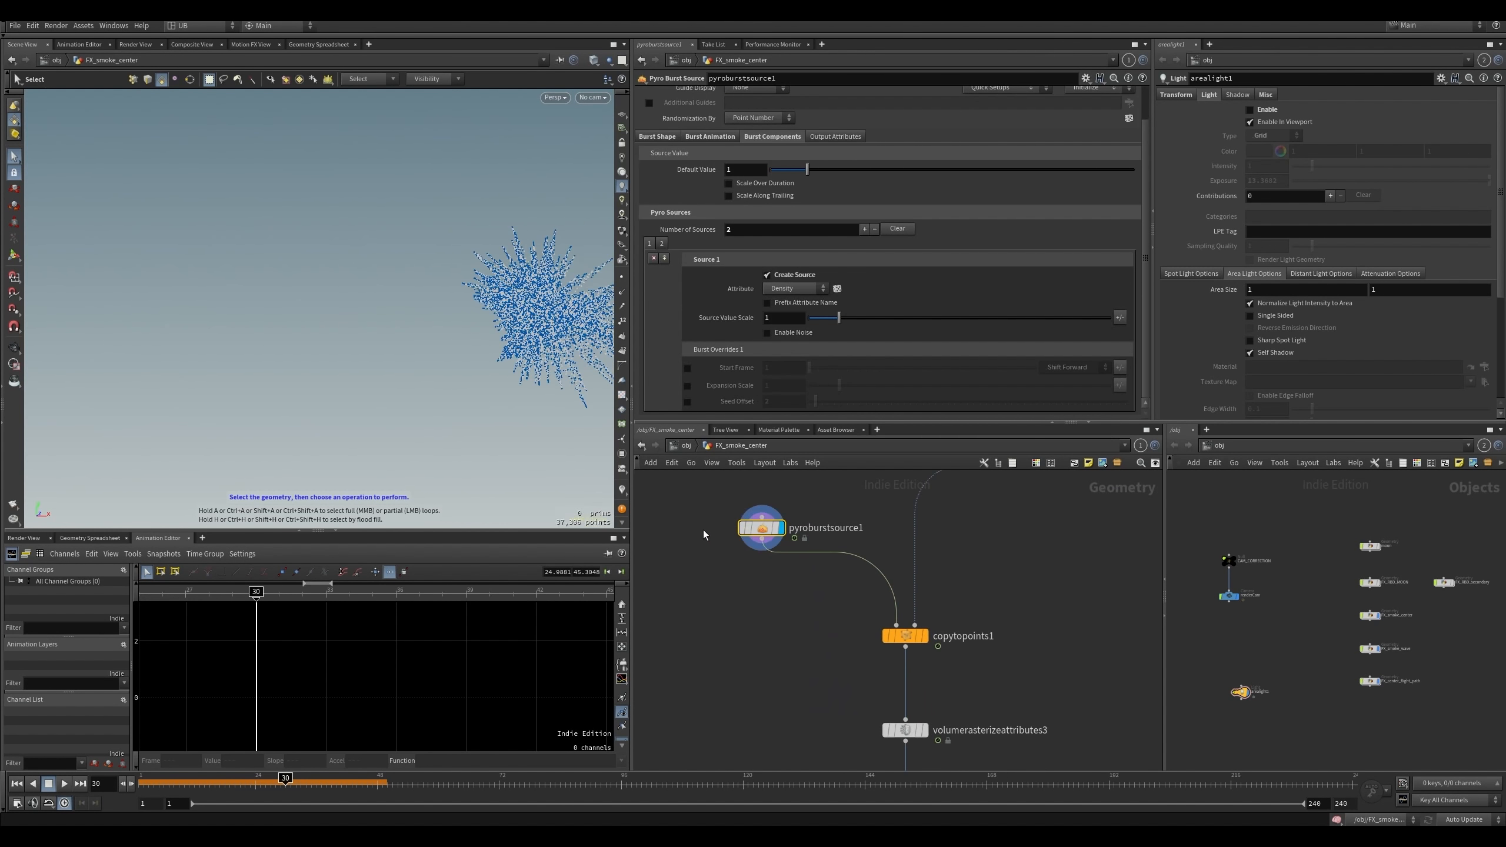
{"action": "left_click_drag", "start_coordinate": [553, 378], "coordinate": [415, 356], "text": "alt"}
{"action": "left_click_drag", "start_coordinate": [763, 527], "coordinate": [741, 525]}
{"action": "middle_click_drag", "start_coordinate": [830, 581], "coordinate": [852, 598]}
{"action": "left_click_drag", "start_coordinate": [483, 347], "coordinate": [430, 337], "text": "alt"}
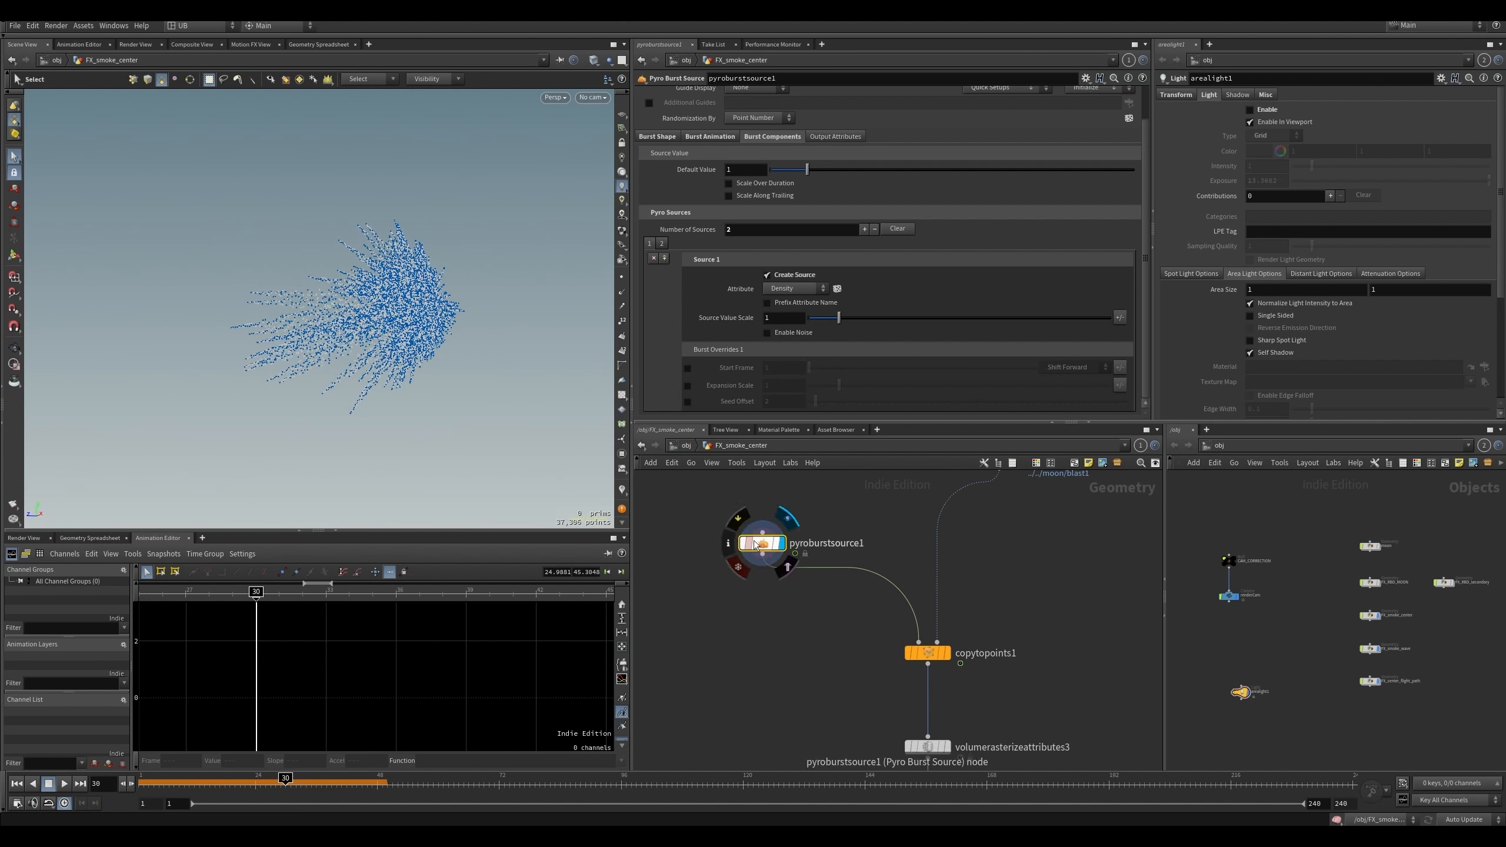
{"action": "left_click_drag", "start_coordinate": [763, 545], "coordinate": [773, 541]}
{"action": "middle_click_drag", "start_coordinate": [770, 595], "coordinate": [760, 639]}
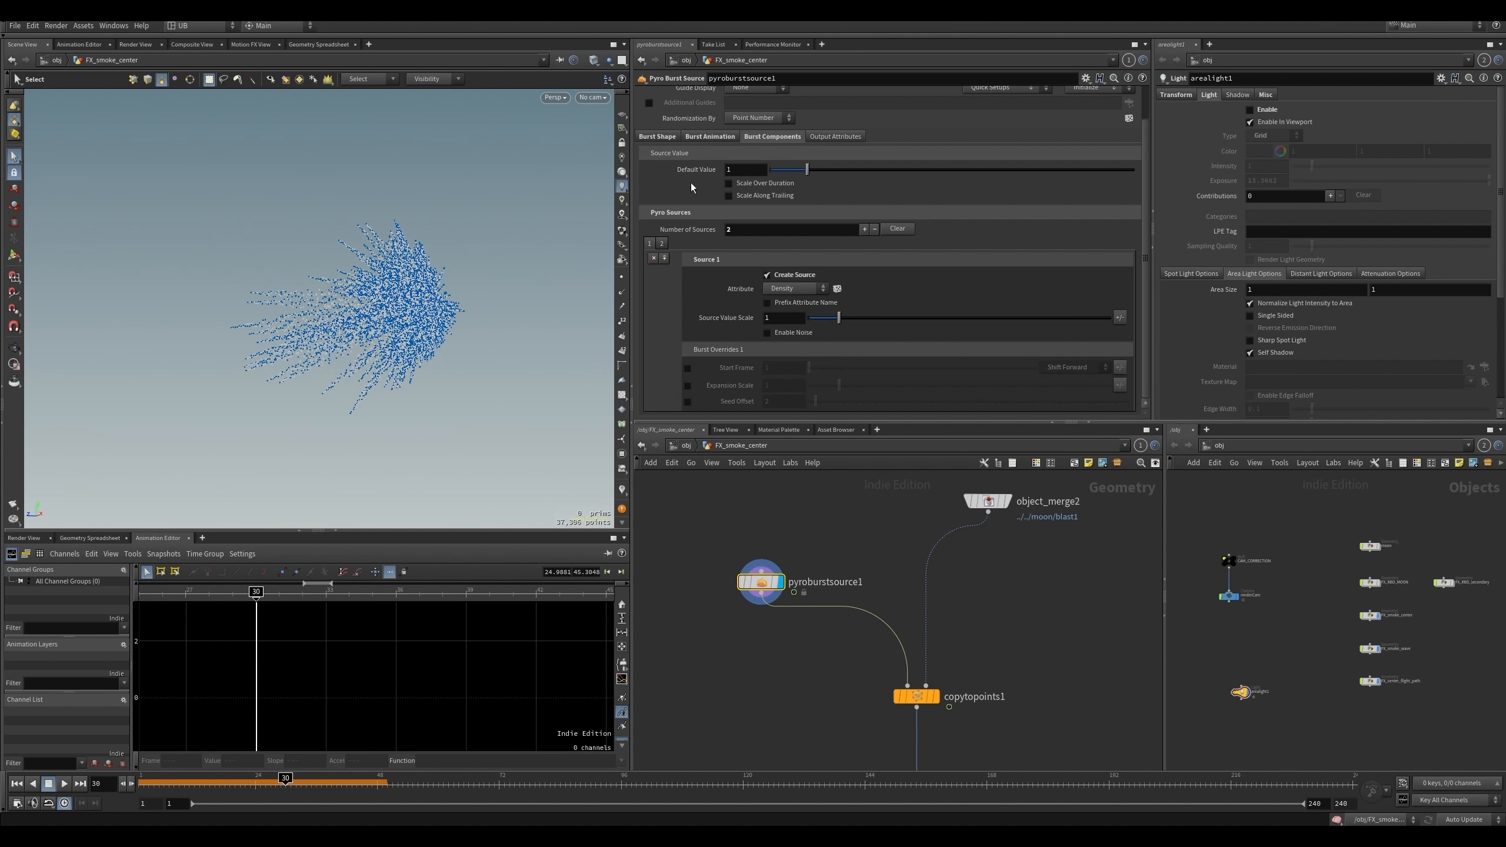
- Adjust pyroburstsource1's burst shape to spread angle 91.9, roundness 0.406 and 172 trailings
{"action": "left_click", "coordinate": [667, 136]}
{"action": "left_click_drag", "start_coordinate": [914, 240], "coordinate": [911, 240]}
{"action": "left_click_drag", "start_coordinate": [891, 256], "coordinate": [882, 256]}
{"action": "left_click_drag", "start_coordinate": [872, 185], "coordinate": [982, 187]}
{"action": "key", "text": "ctrl+z"}
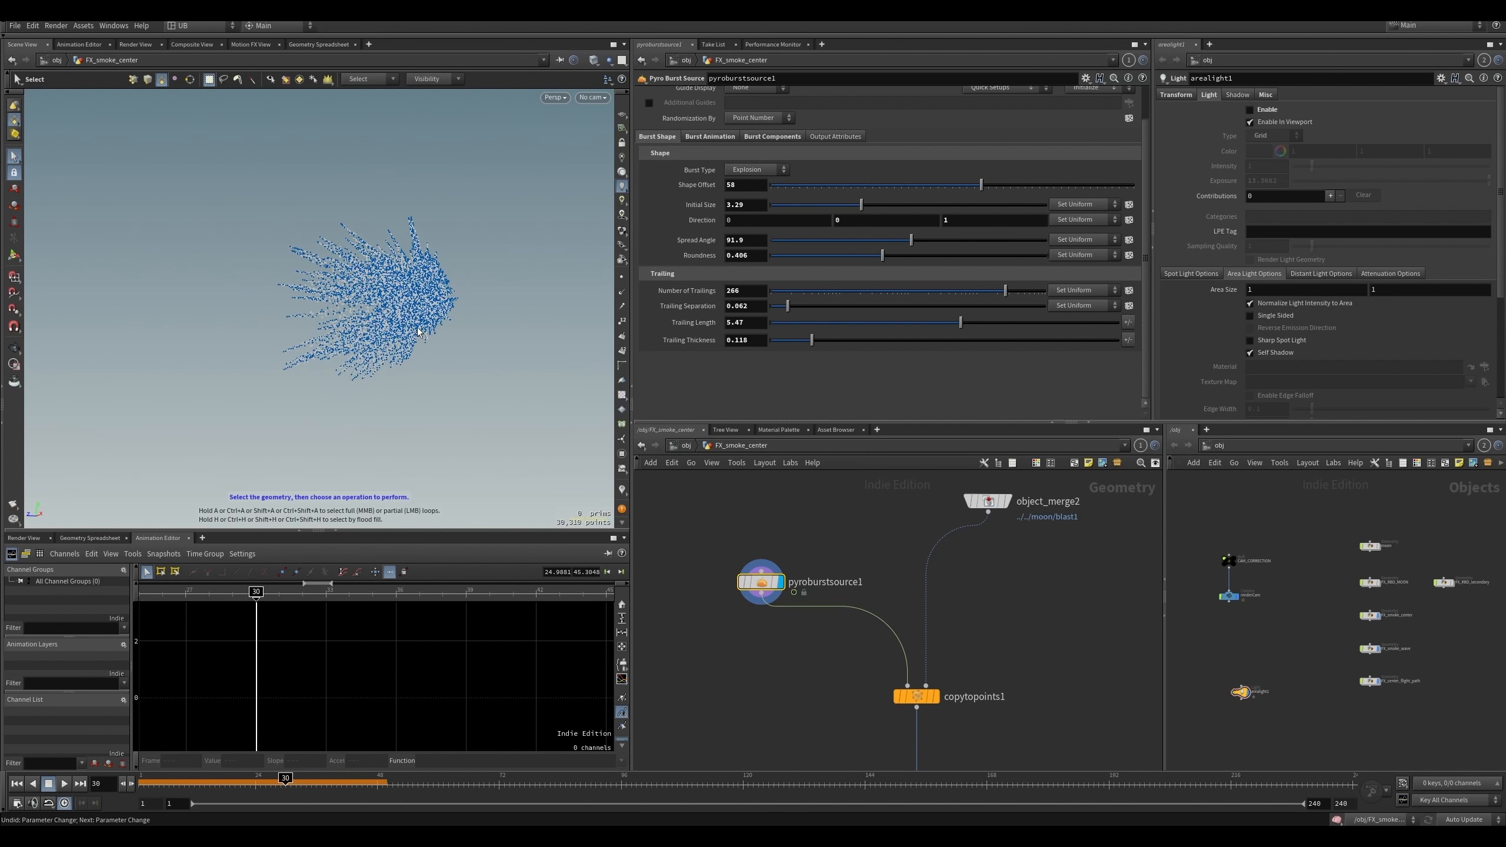
{"action": "key", "text": "ctrl+z"}
{"action": "mouse_move", "coordinate": [980, 290]}
{"action": "left_mouse_down"}
{"action": "mouse_move", "coordinate": [1049, 296]}
{"action": "mouse_move", "coordinate": [991, 298]}
{"action": "left_mouse_up"}
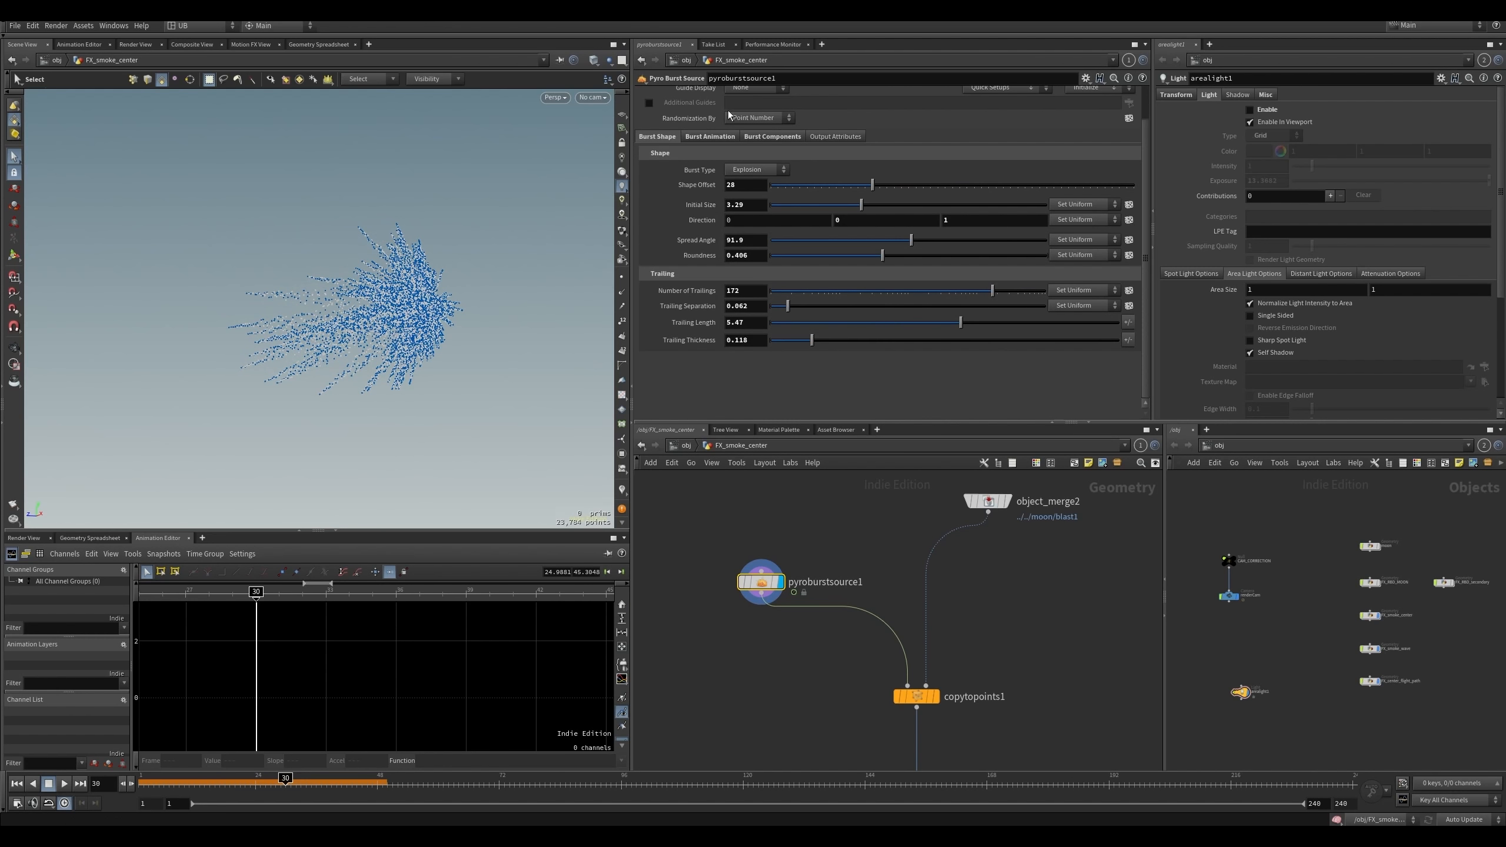
- Review pyroburstsource1's burst timing and expansion ramp while scrubbing between frames 27 and 32
{"action": "left_click", "coordinate": [731, 137]}
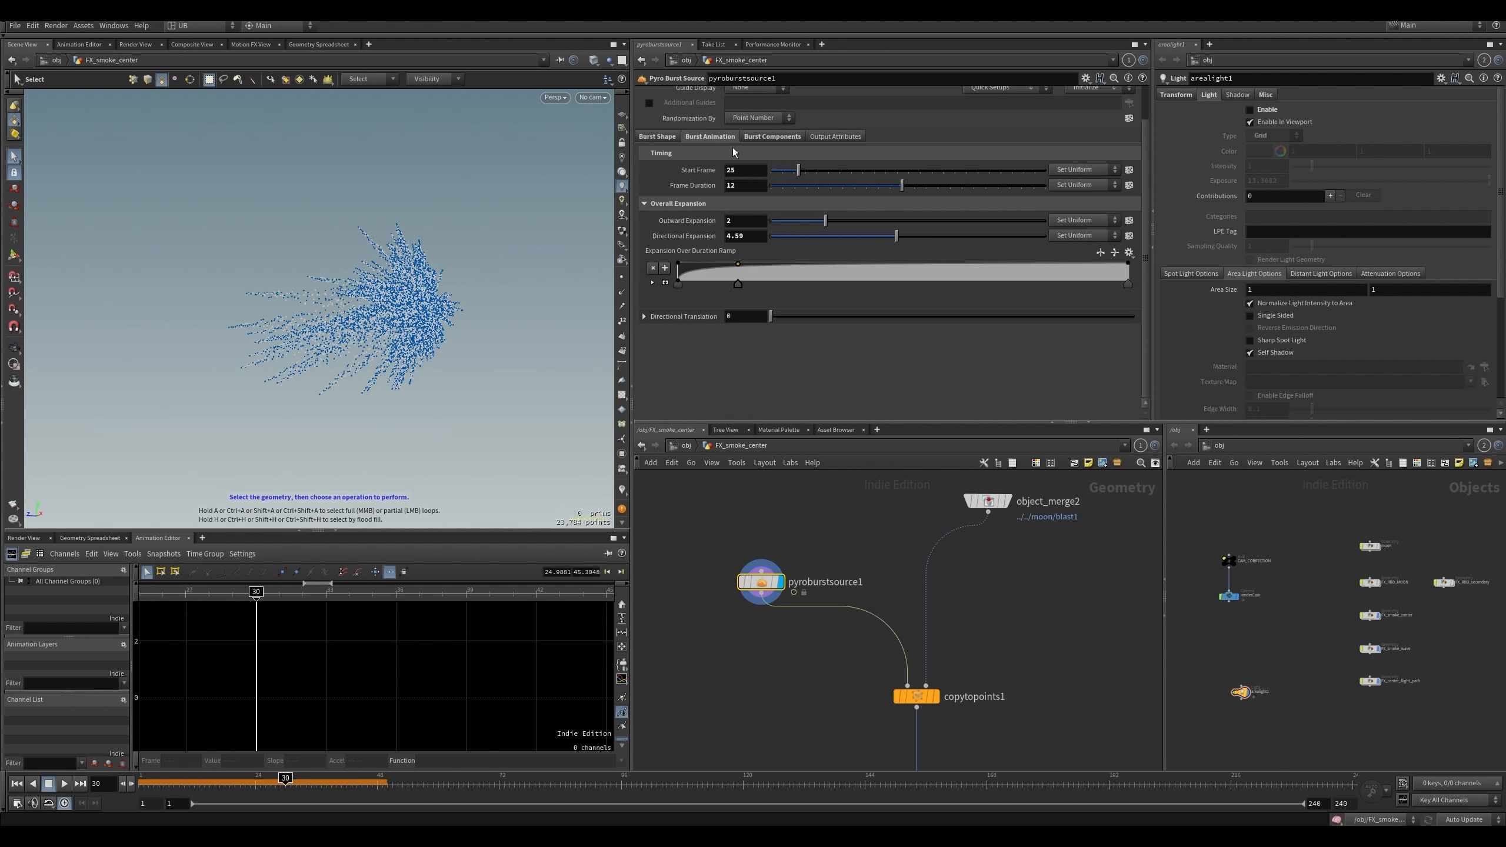
{"action": "double_click", "coordinate": [743, 185]}
{"action": "mouse_move", "coordinate": [286, 781]}
{"action": "left_mouse_down"}
{"action": "mouse_move", "coordinate": [314, 783]}
{"action": "mouse_move", "coordinate": [234, 784]}
{"action": "mouse_move", "coordinate": [270, 784]}
{"action": "left_mouse_up"}
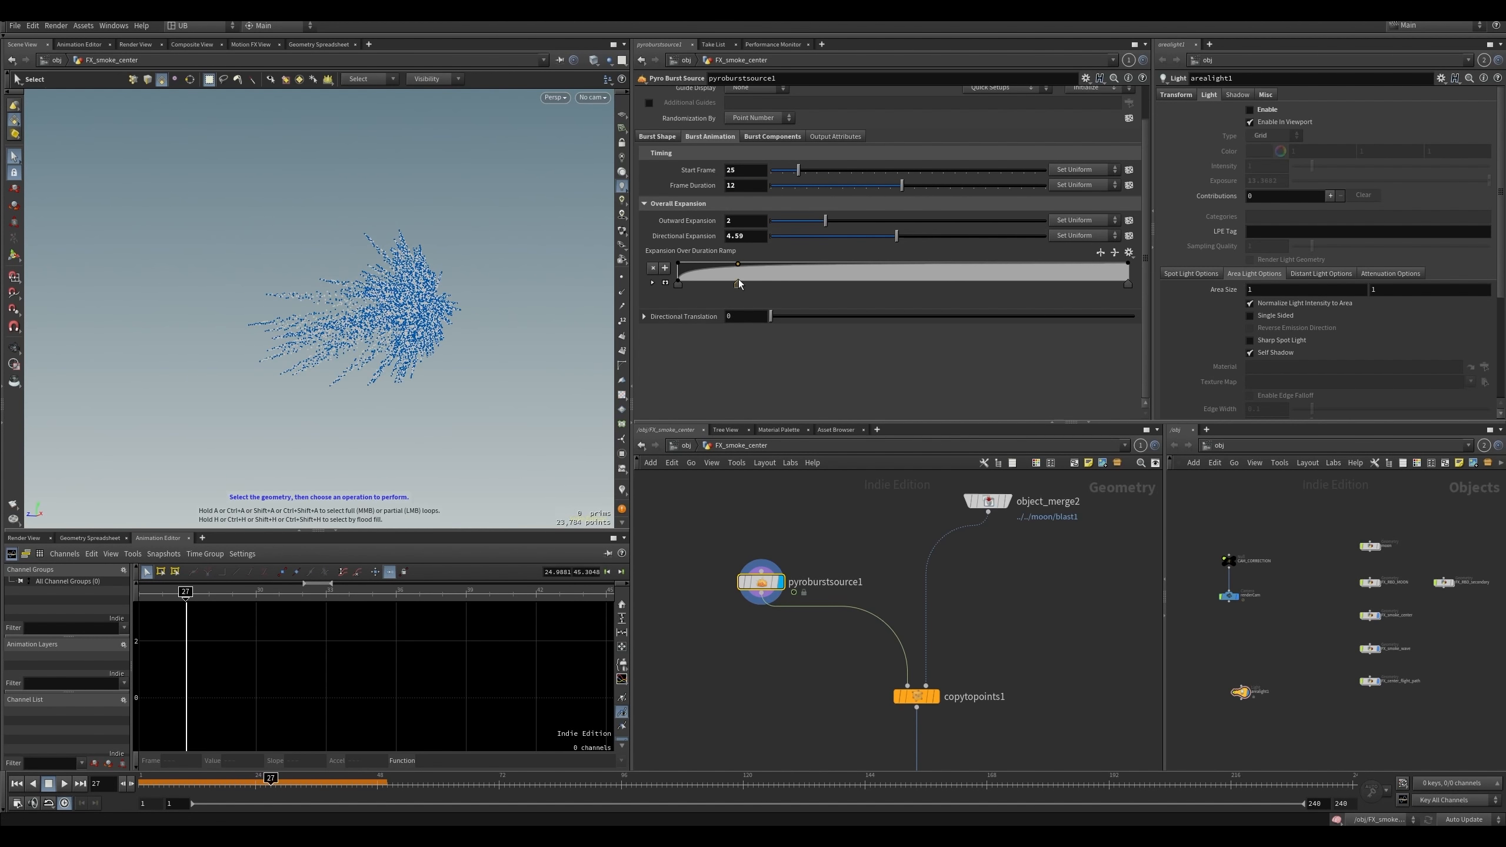
{"action": "left_click", "coordinate": [678, 284]}
{"action": "left_click_drag", "start_coordinate": [633, 382], "coordinate": [678, 263]}
{"action": "left_click_drag", "start_coordinate": [270, 784], "coordinate": [296, 785]}
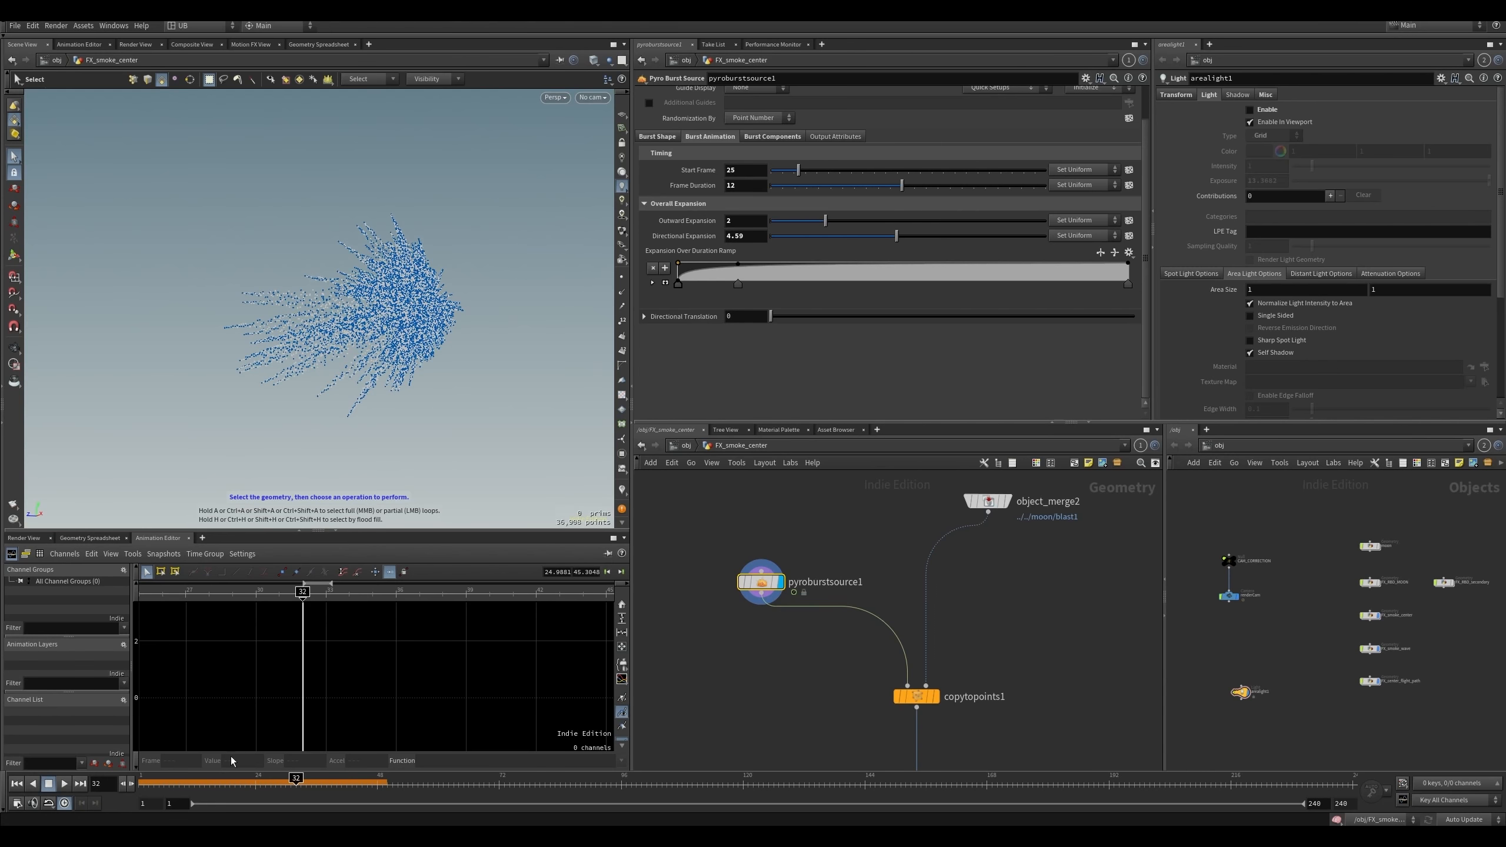
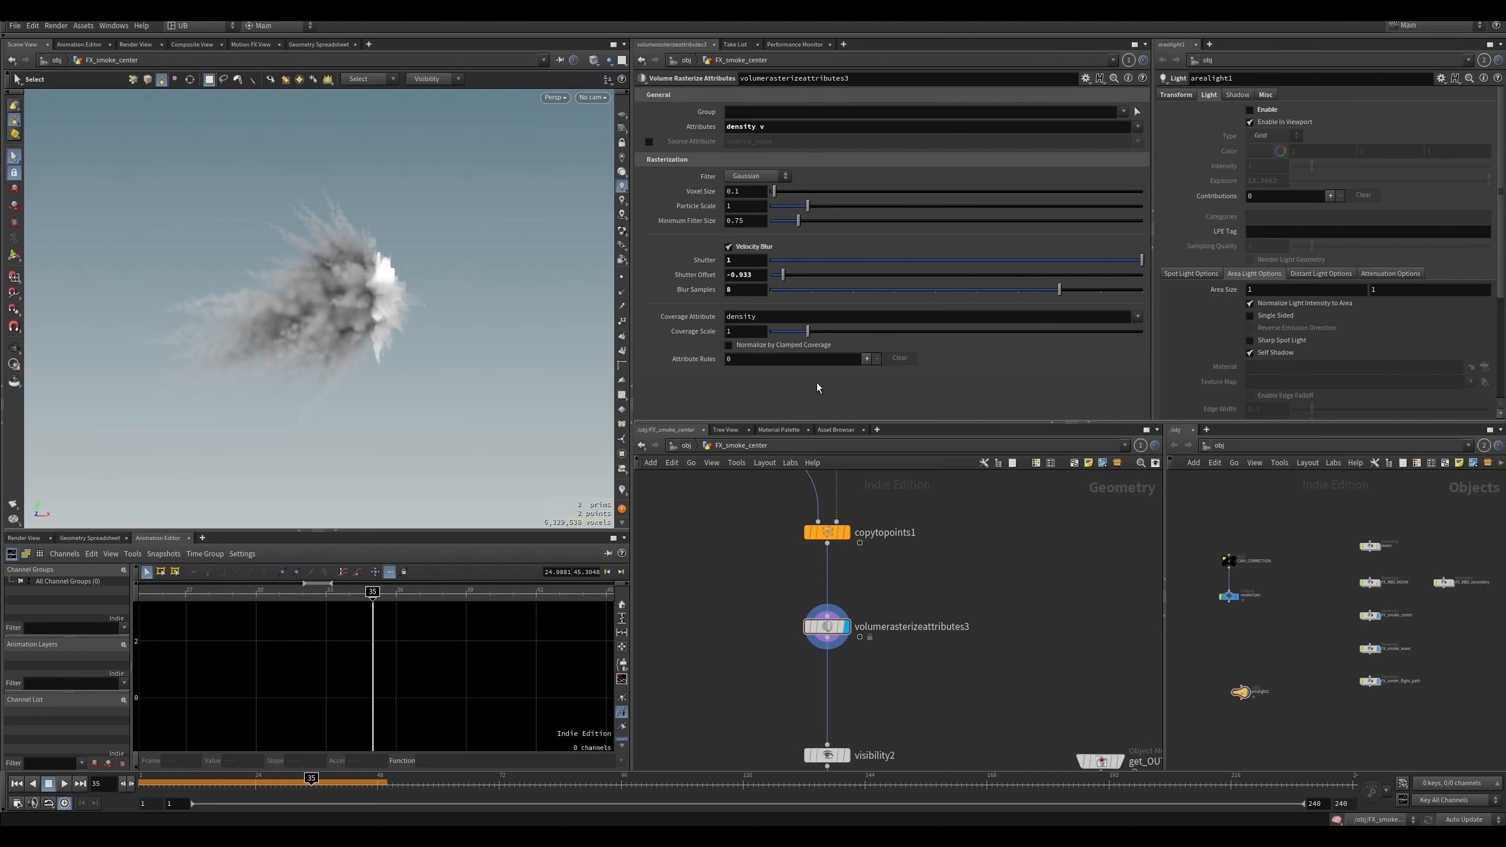
- Toggle Velocity Blur off and back on in volumerasterizeattributes3 and examine the rasterized smoke at frames 32 and 27
{"action": "left_click", "coordinate": [746, 246]}
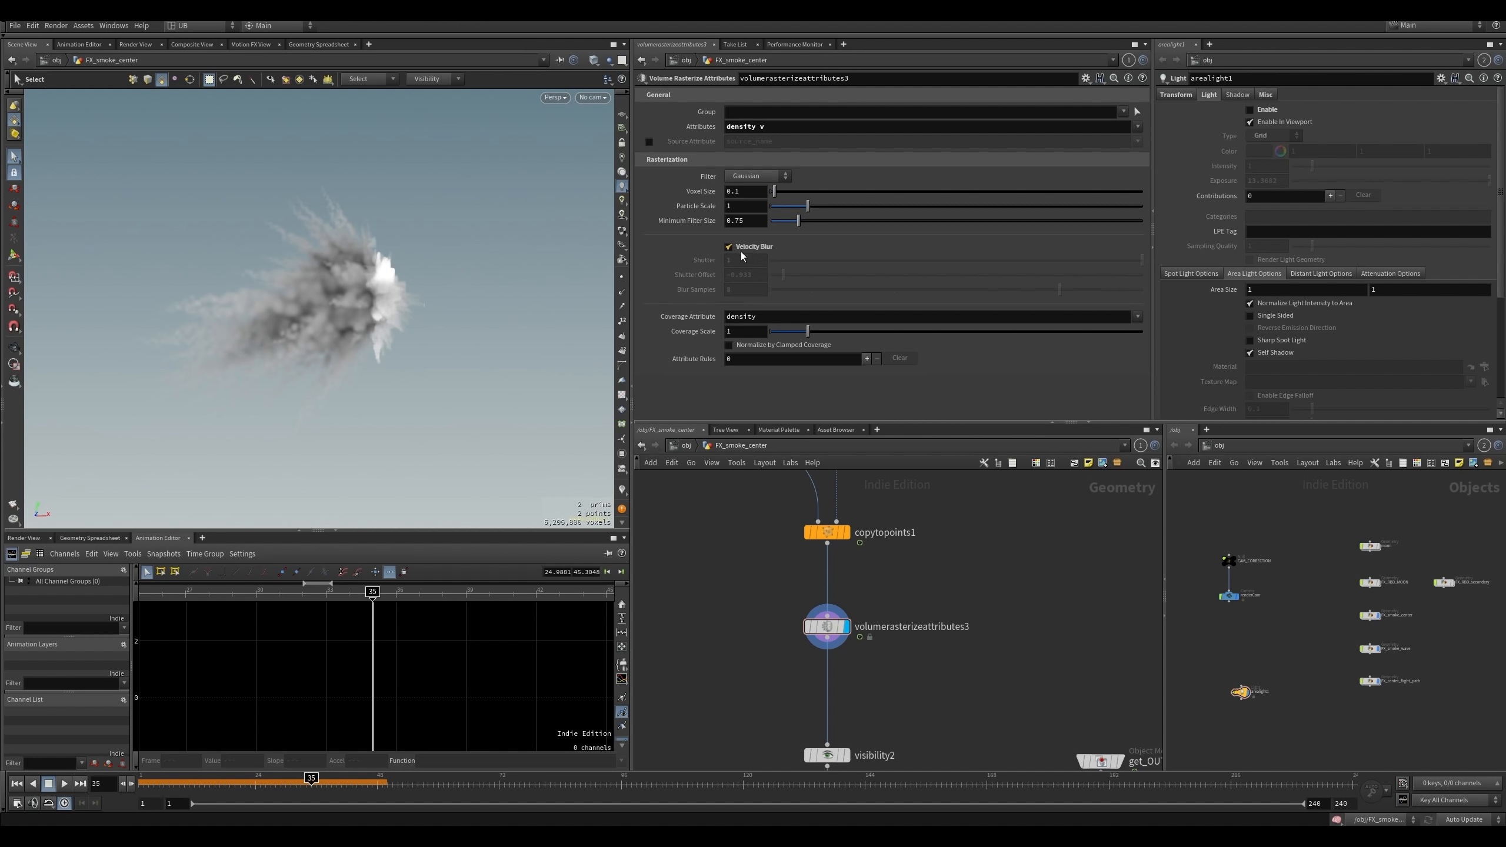
{"action": "left_click", "coordinate": [746, 246]}
{"action": "left_click", "coordinate": [295, 782]}
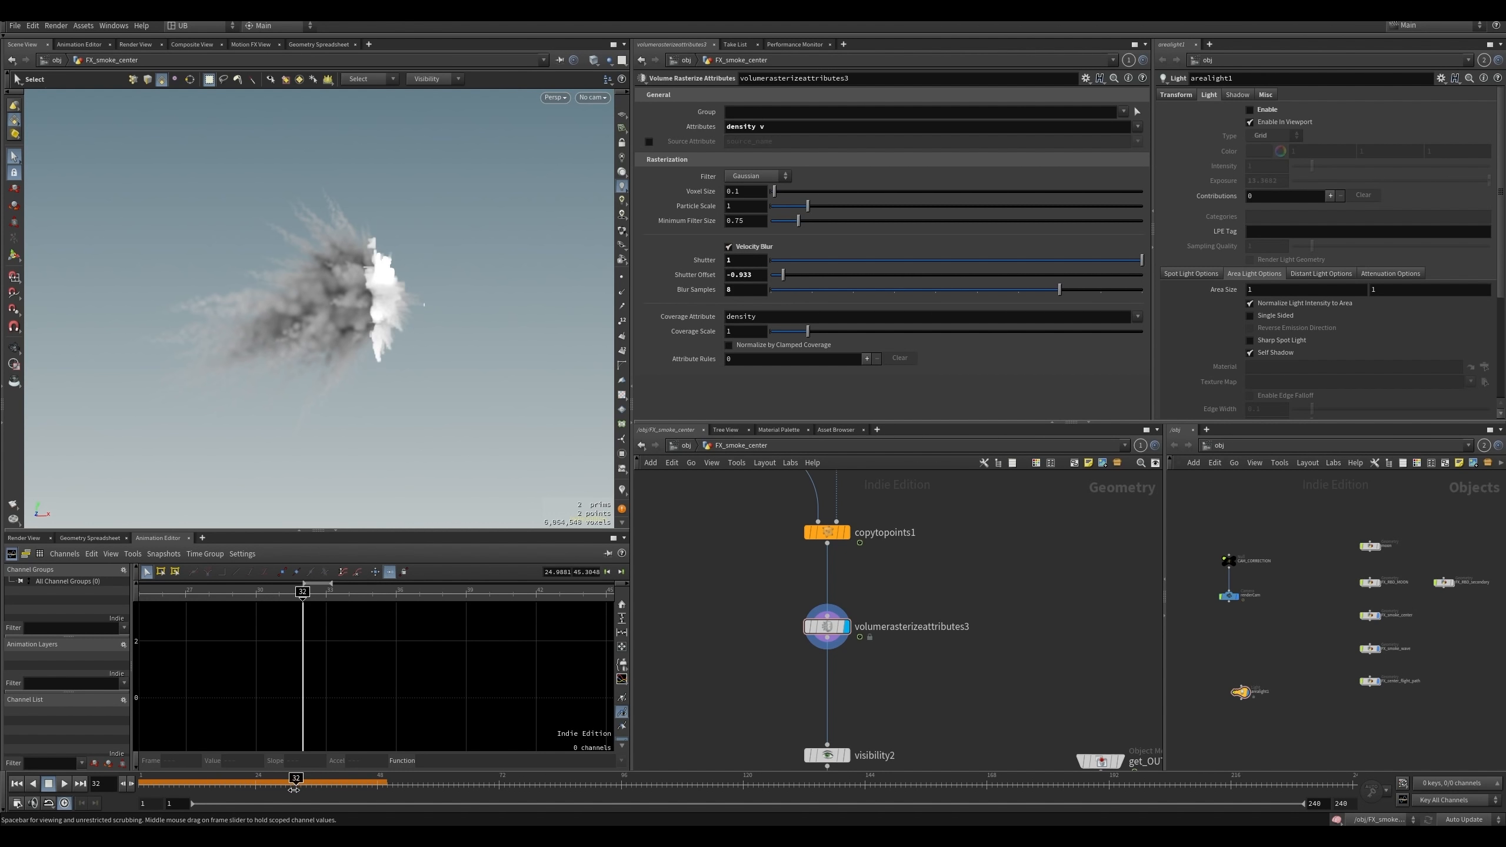
{"action": "left_click_drag", "start_coordinate": [295, 782], "coordinate": [270, 782]}
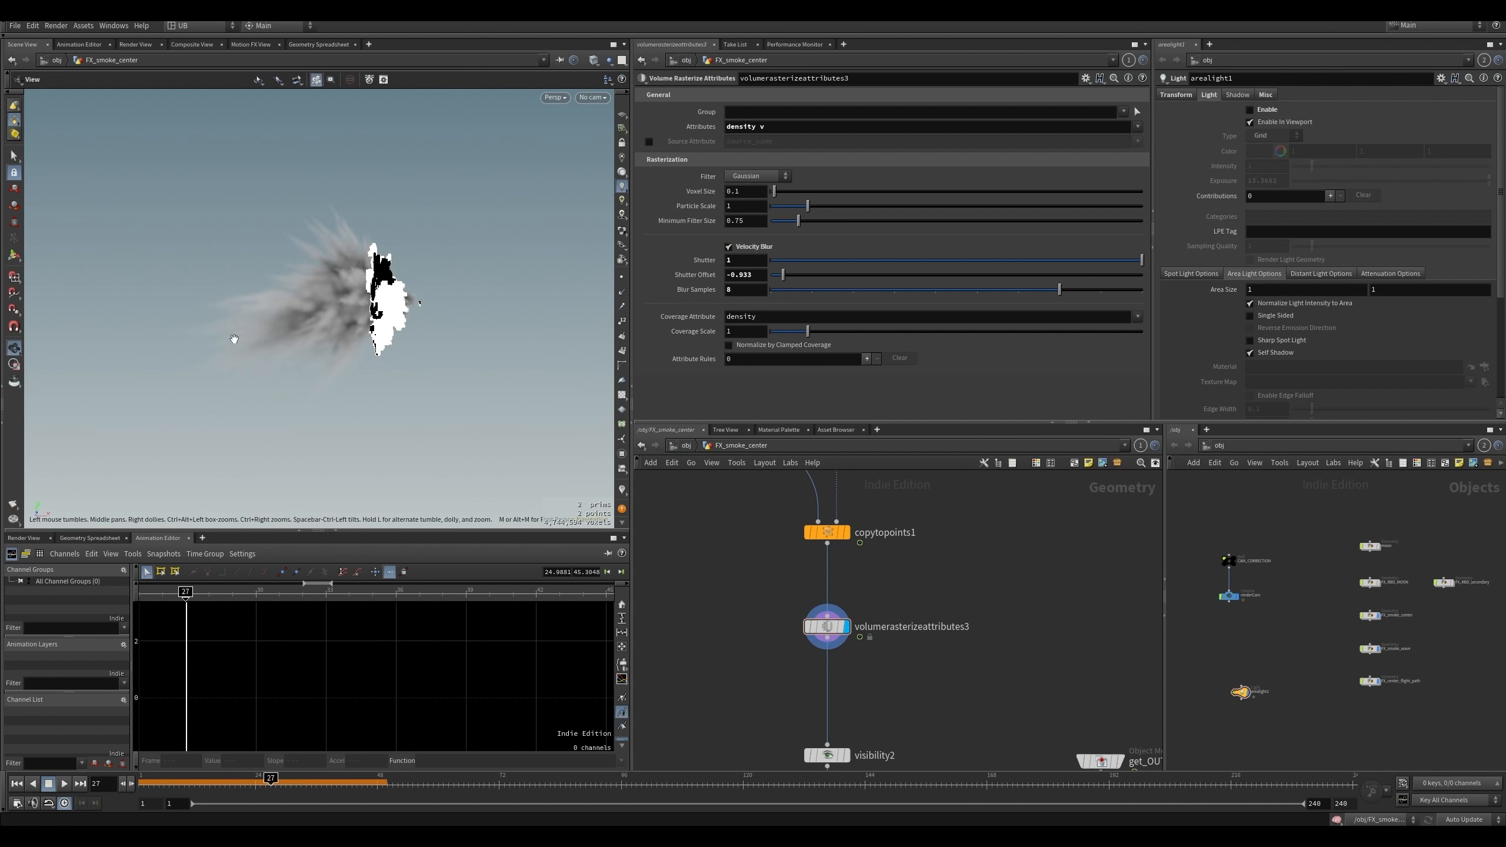
{"action": "scroll", "coordinate": [333, 350], "scroll_direction": "up", "scroll_amount": 5}
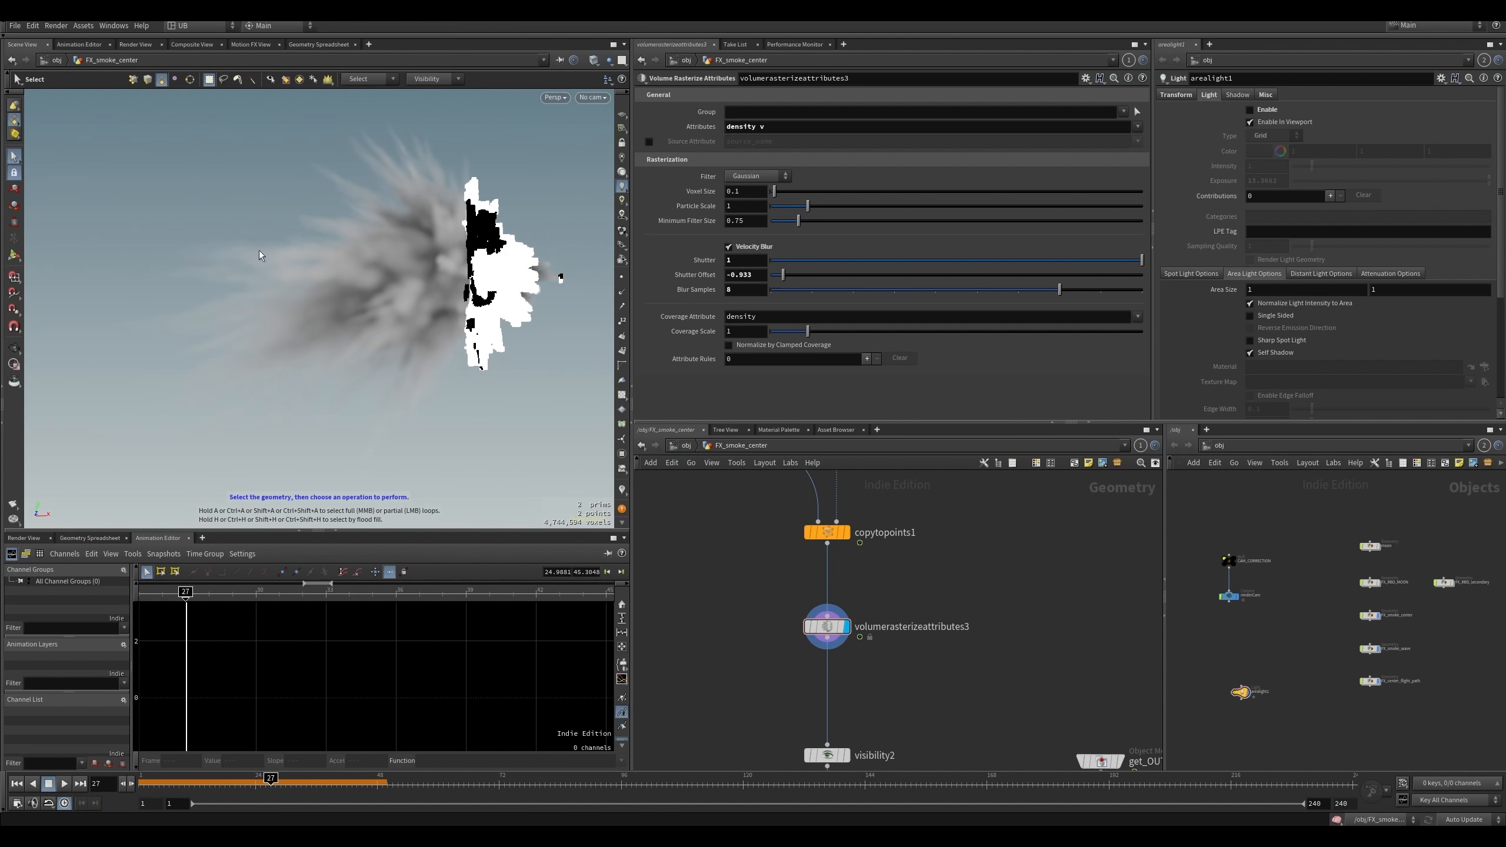
- Compare the smoke from volumerasterizeattributes3 at frame 27 with Velocity Blur off and on from a closer view
{"action": "middle_click_drag", "start_coordinate": [260, 256], "coordinate": [370, 262]}
{"action": "scroll", "coordinate": [336, 276], "scroll_direction": "up", "scroll_amount": 3}
{"action": "key", "text": "Escape"}
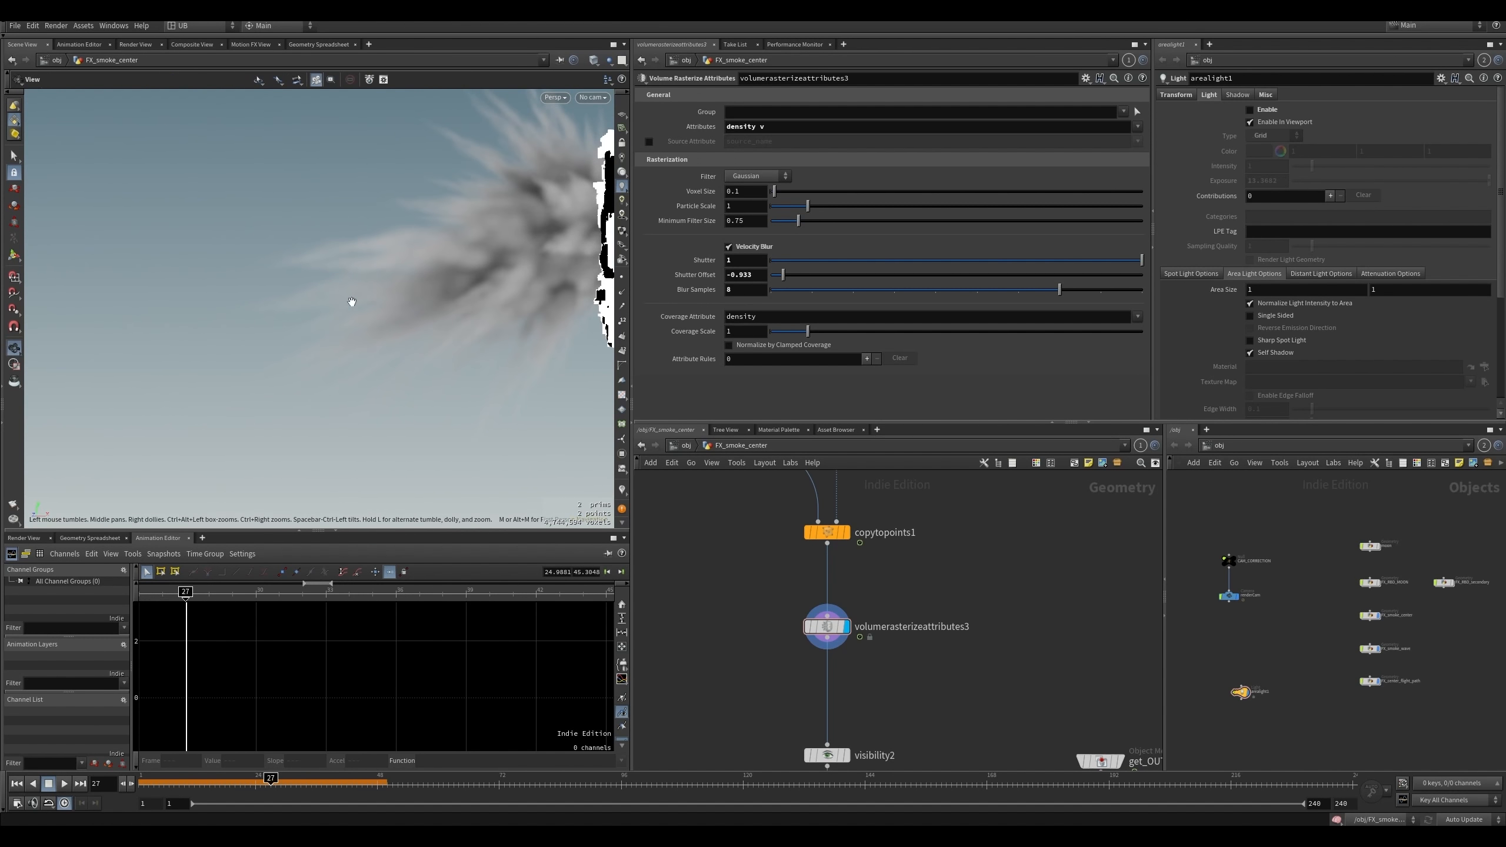
{"action": "left_click_drag", "start_coordinate": [351, 301], "coordinate": [302, 263]}
{"action": "key", "text": "s"}
{"action": "left_click", "coordinate": [753, 249]}
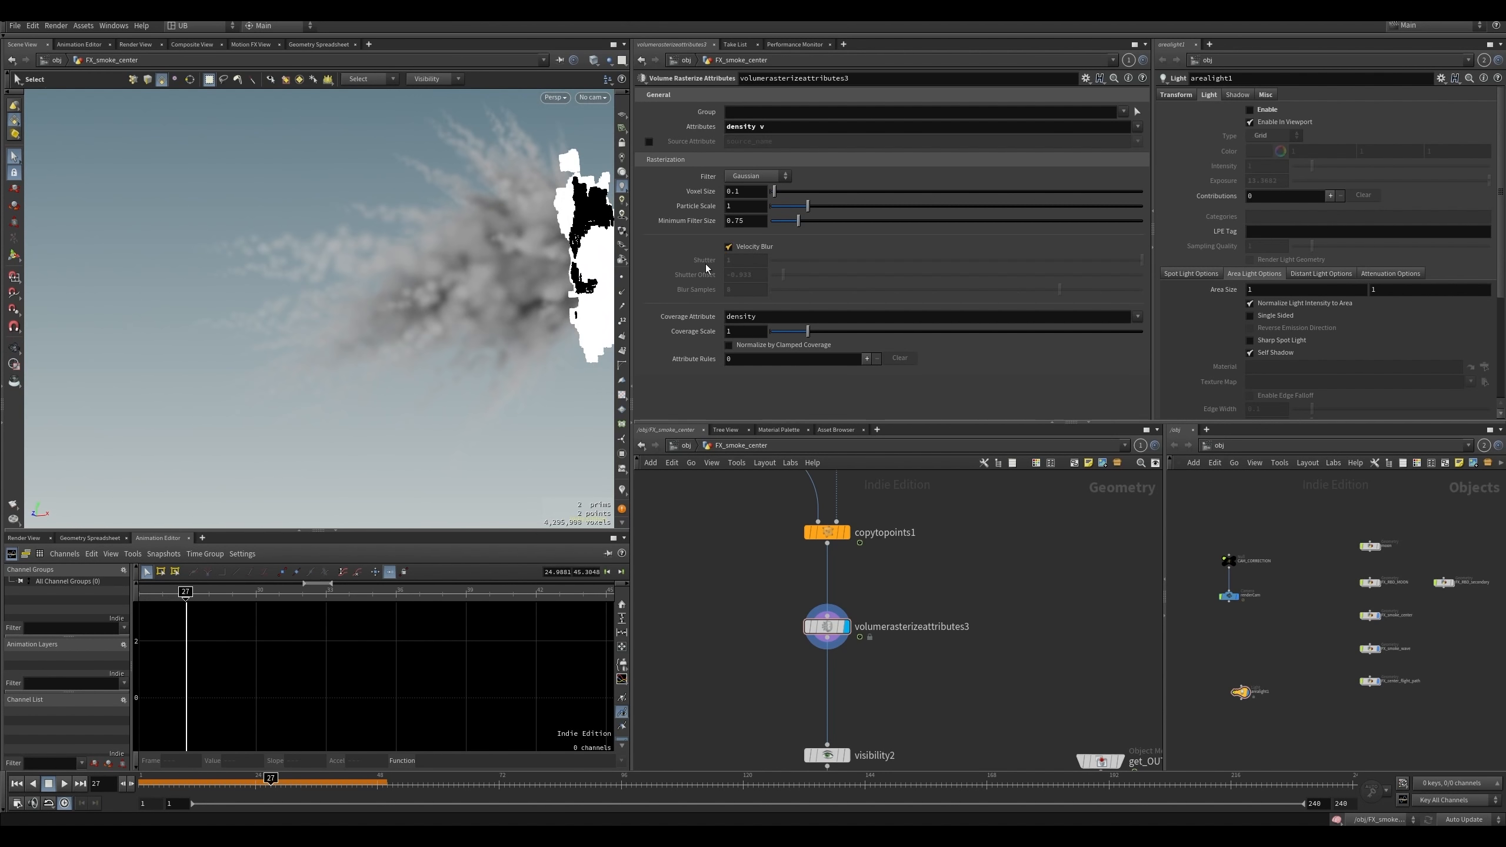
{"action": "left_click", "coordinate": [729, 246]}
{"action": "key", "text": "Escape"}
{"action": "left_click_drag", "start_coordinate": [284, 358], "coordinate": [237, 345]}
{"action": "key", "text": "s"}
- Display visibility2's output to view only the density volume
{"action": "middle_click_drag", "start_coordinate": [744, 610], "coordinate": [775, 450]}
{"action": "left_click_drag", "start_coordinate": [767, 565], "coordinate": [879, 620]}
{"action": "key", "text": "r"}
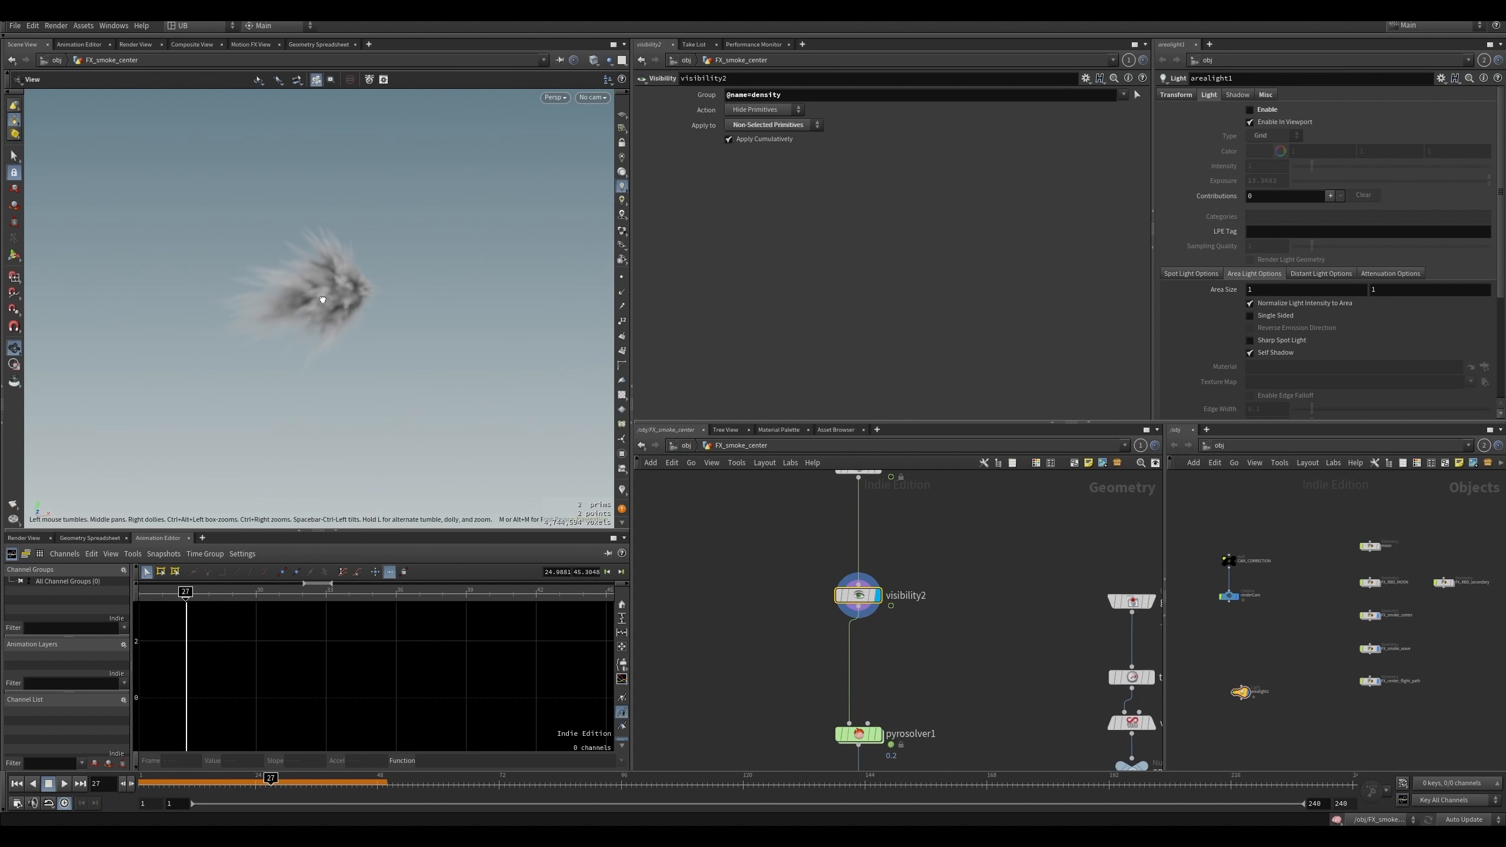
- Display pyrosolver1's output and play its simulation from frame 1
{"action": "middle_click_drag", "start_coordinate": [804, 675], "coordinate": [804, 549]}
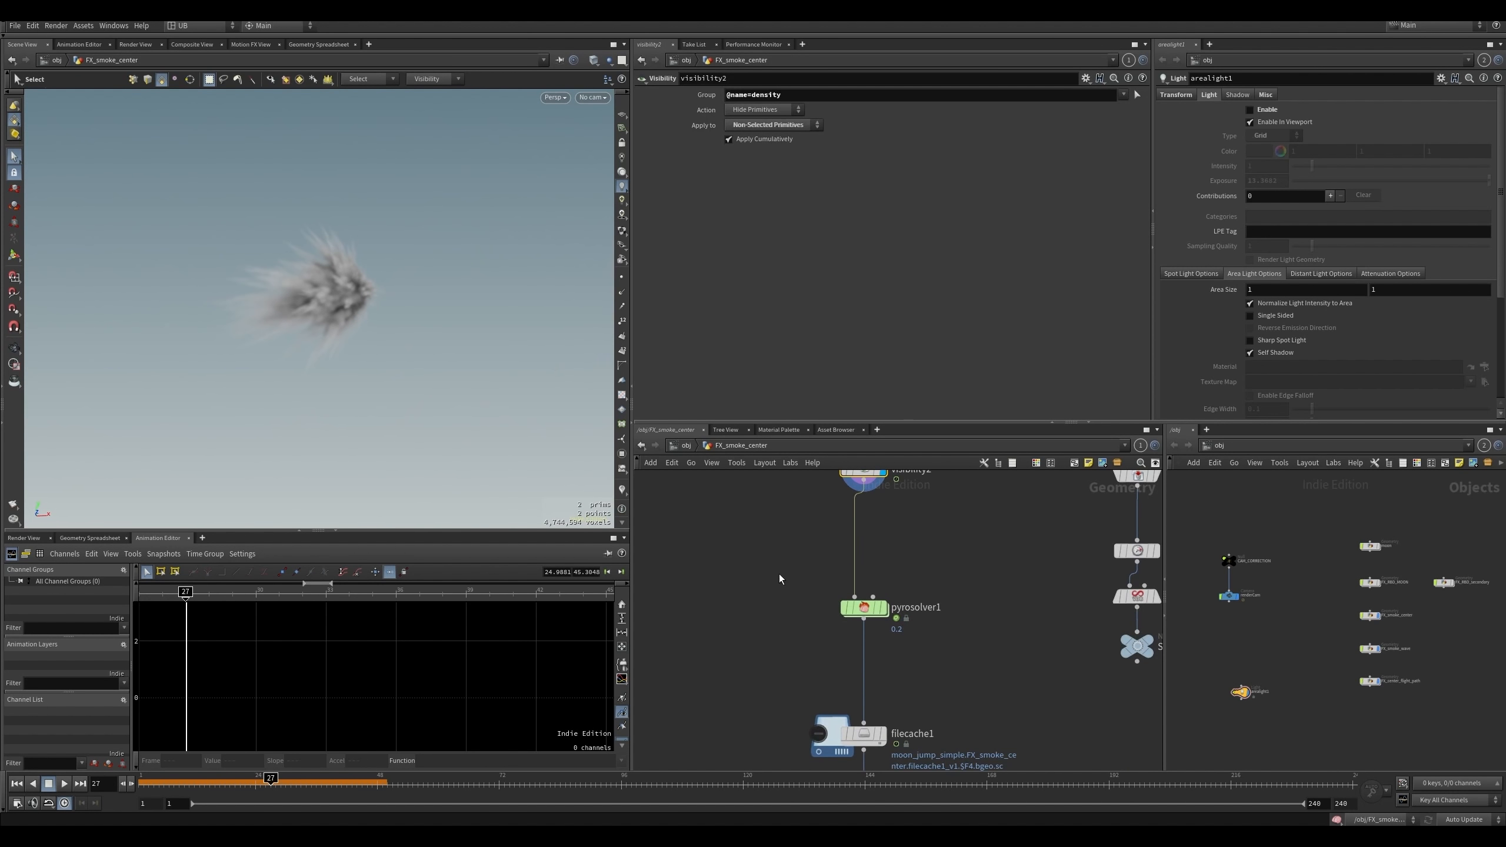
{"action": "key", "text": "ctrl+Up"}
{"action": "left_click_drag", "start_coordinate": [791, 562], "coordinate": [849, 645]}
{"action": "key", "text": "r"}
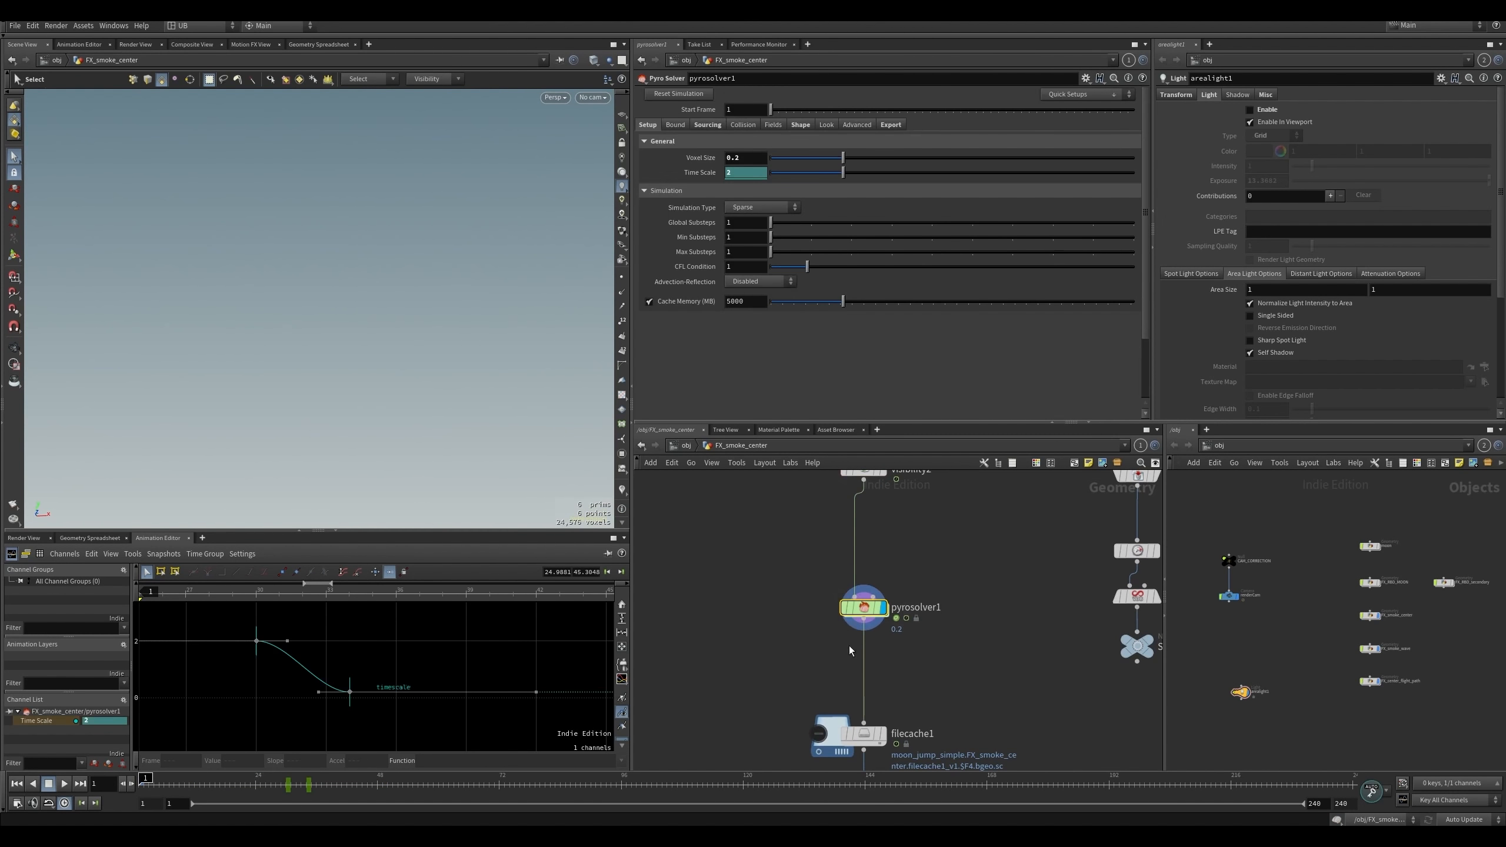
{"action": "middle_click_drag", "start_coordinate": [774, 591], "coordinate": [794, 601]}
{"action": "key", "text": "Up"}
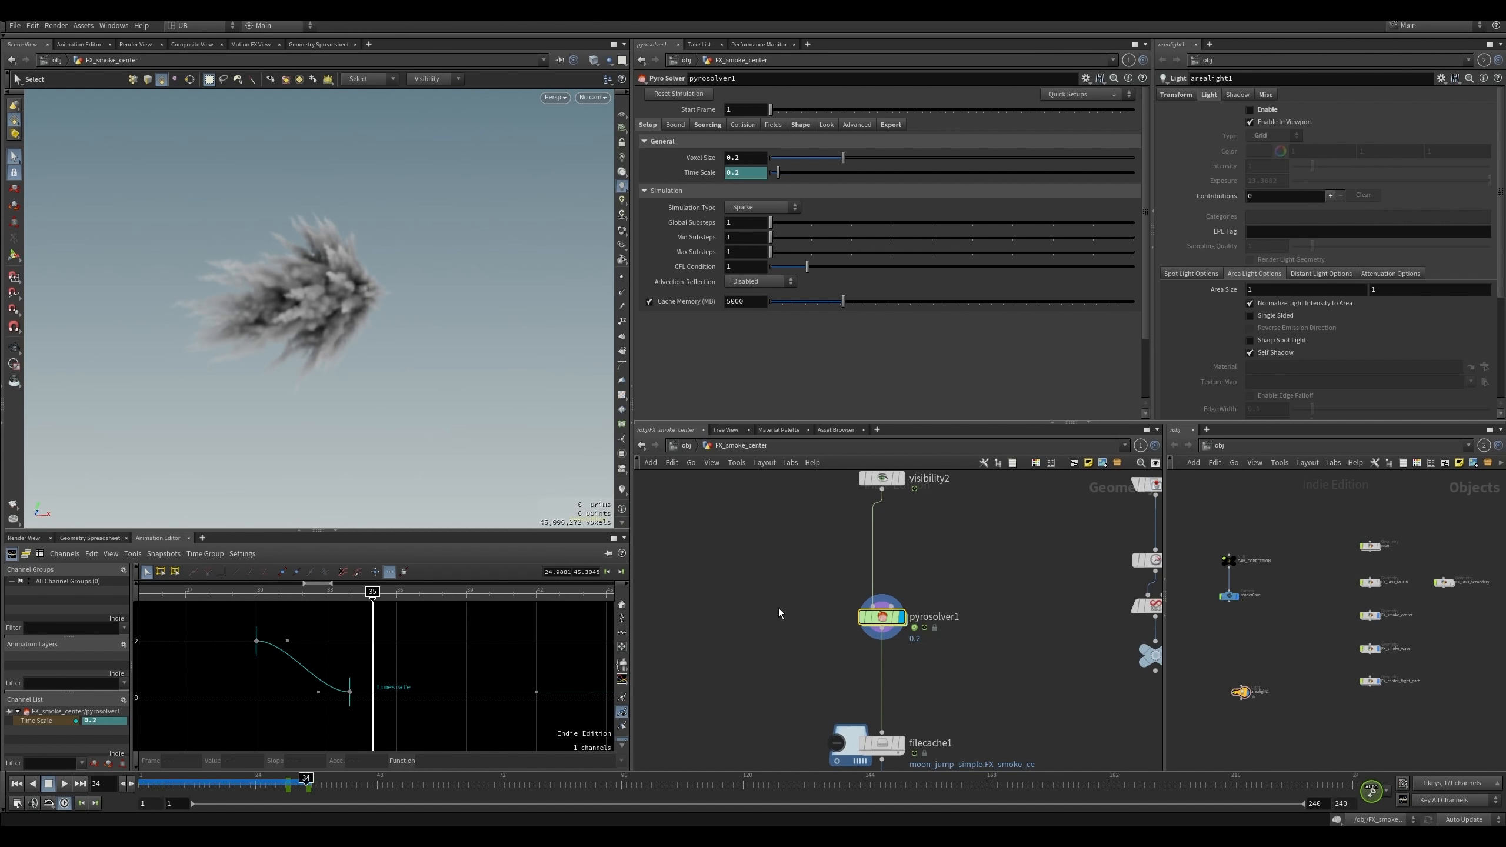
- Examine pyrosolver1's Time Scale keyframes at frames 30 and 34, scrub back to frame 27 and replay the simulation
{"action": "left_click", "coordinate": [257, 591]}
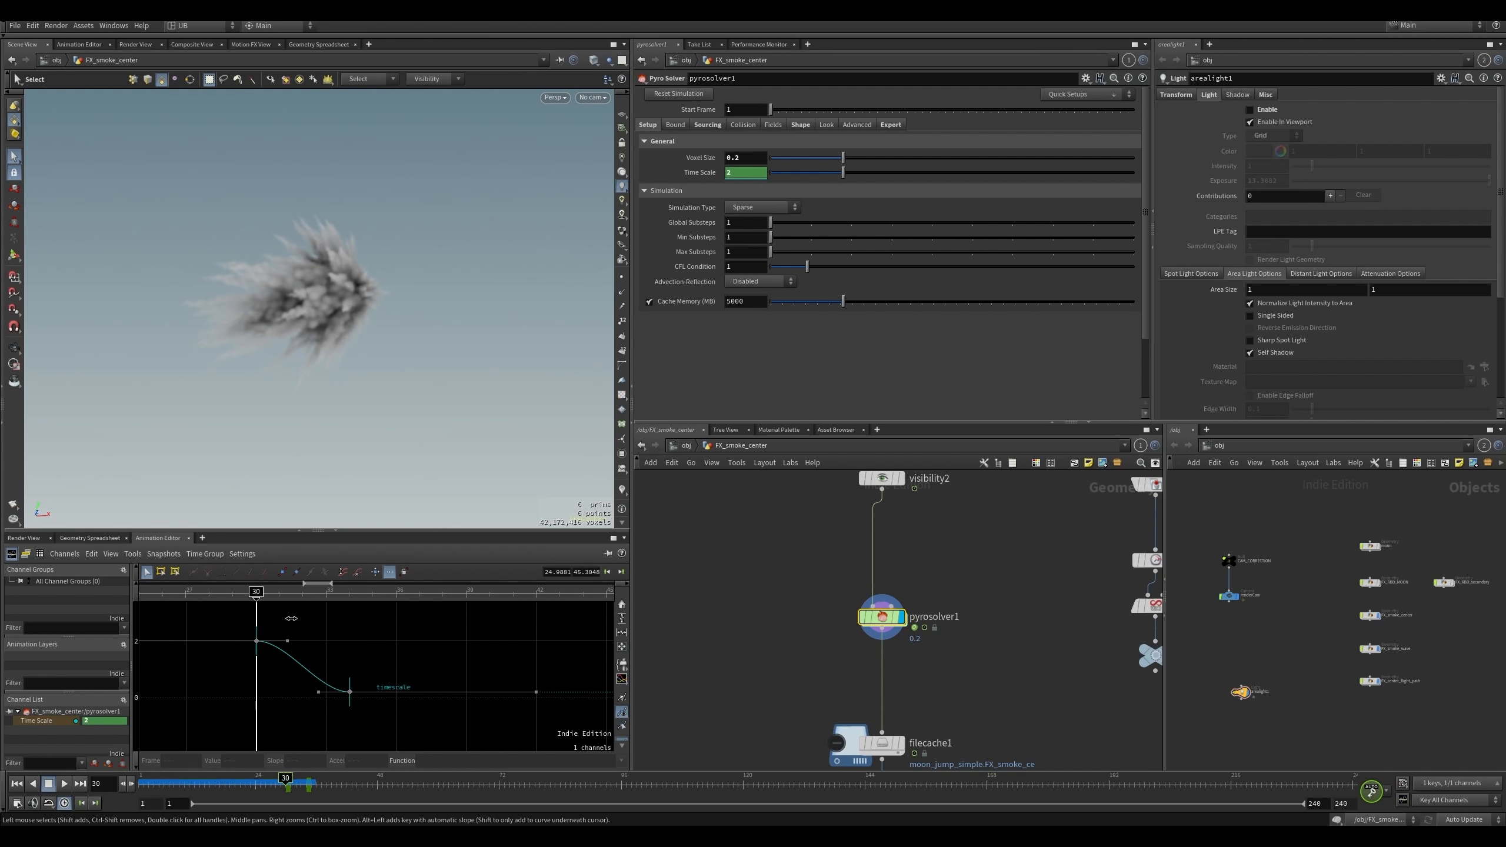
{"action": "left_click", "coordinate": [256, 641]}
{"action": "left_click", "coordinate": [349, 692]}
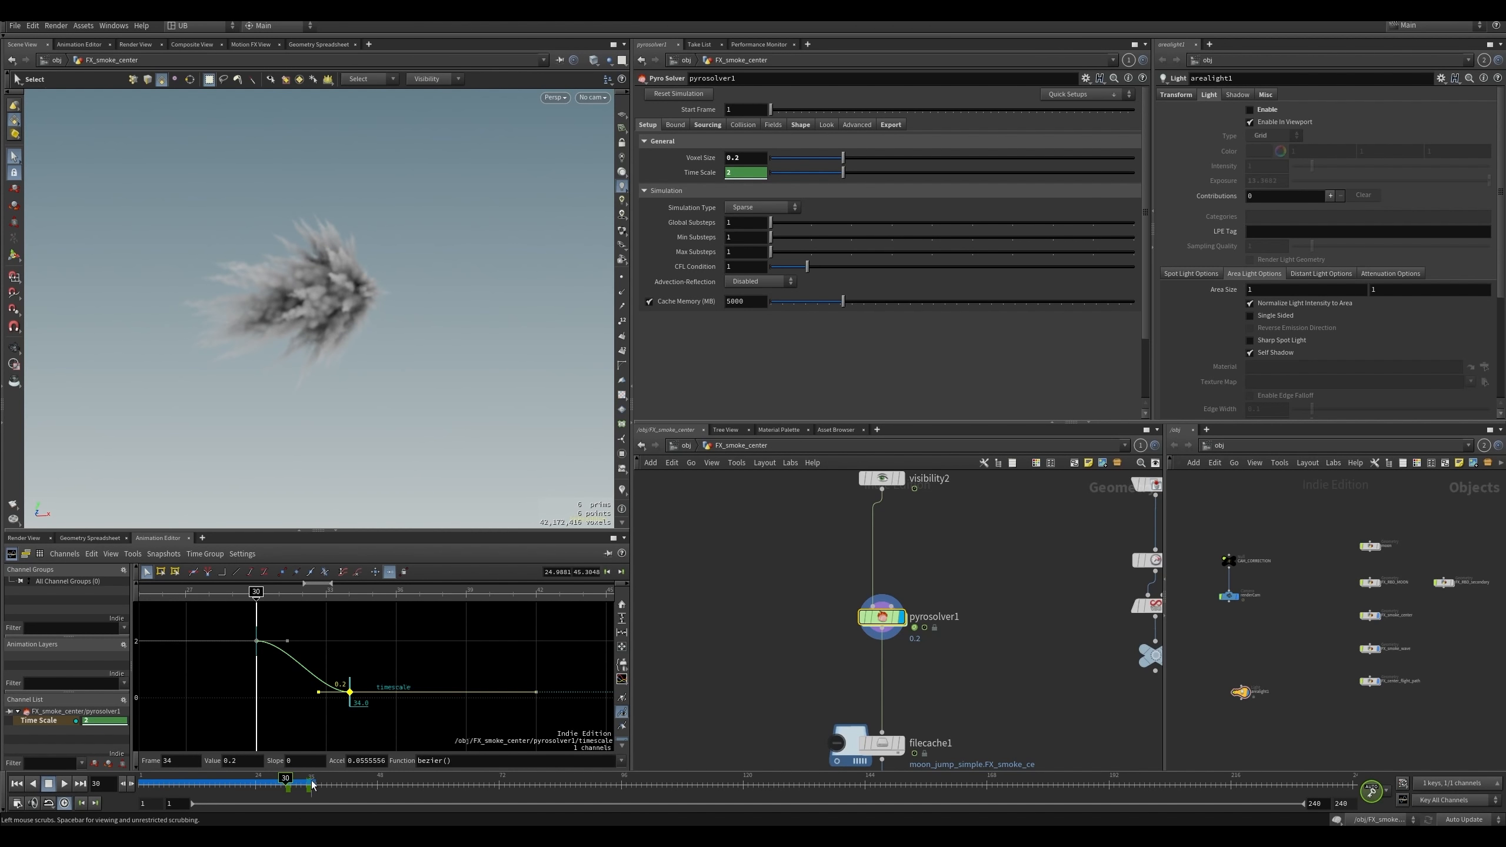
{"action": "right_click_drag", "start_coordinate": [340, 640], "coordinate": [317, 651]}
{"action": "middle_click_drag", "start_coordinate": [317, 651], "coordinate": [333, 659]}
{"action": "left_click_drag", "start_coordinate": [298, 606], "coordinate": [239, 605]}
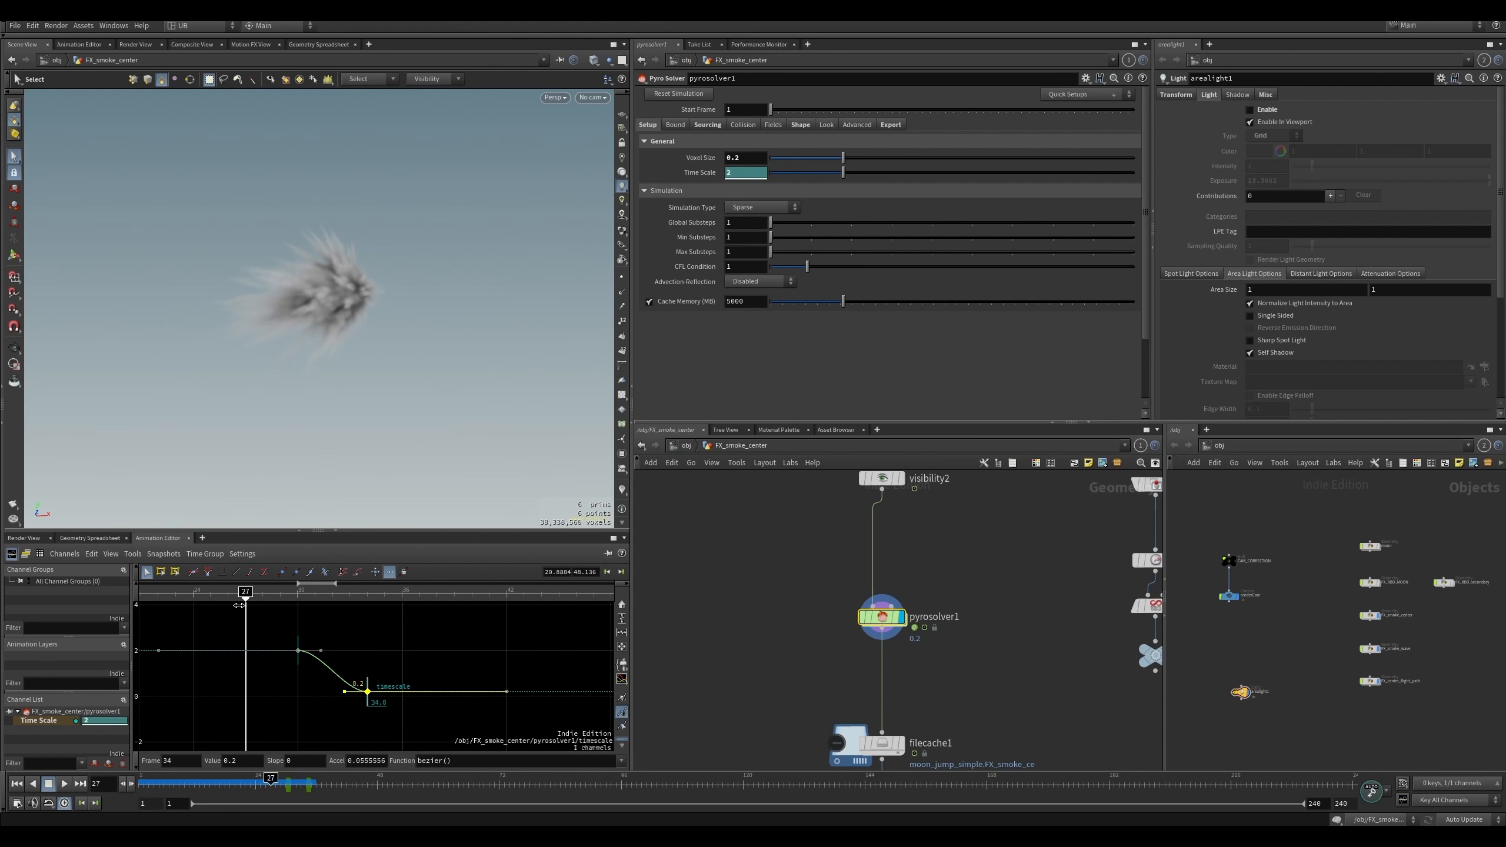
{"action": "key", "text": "Up"}
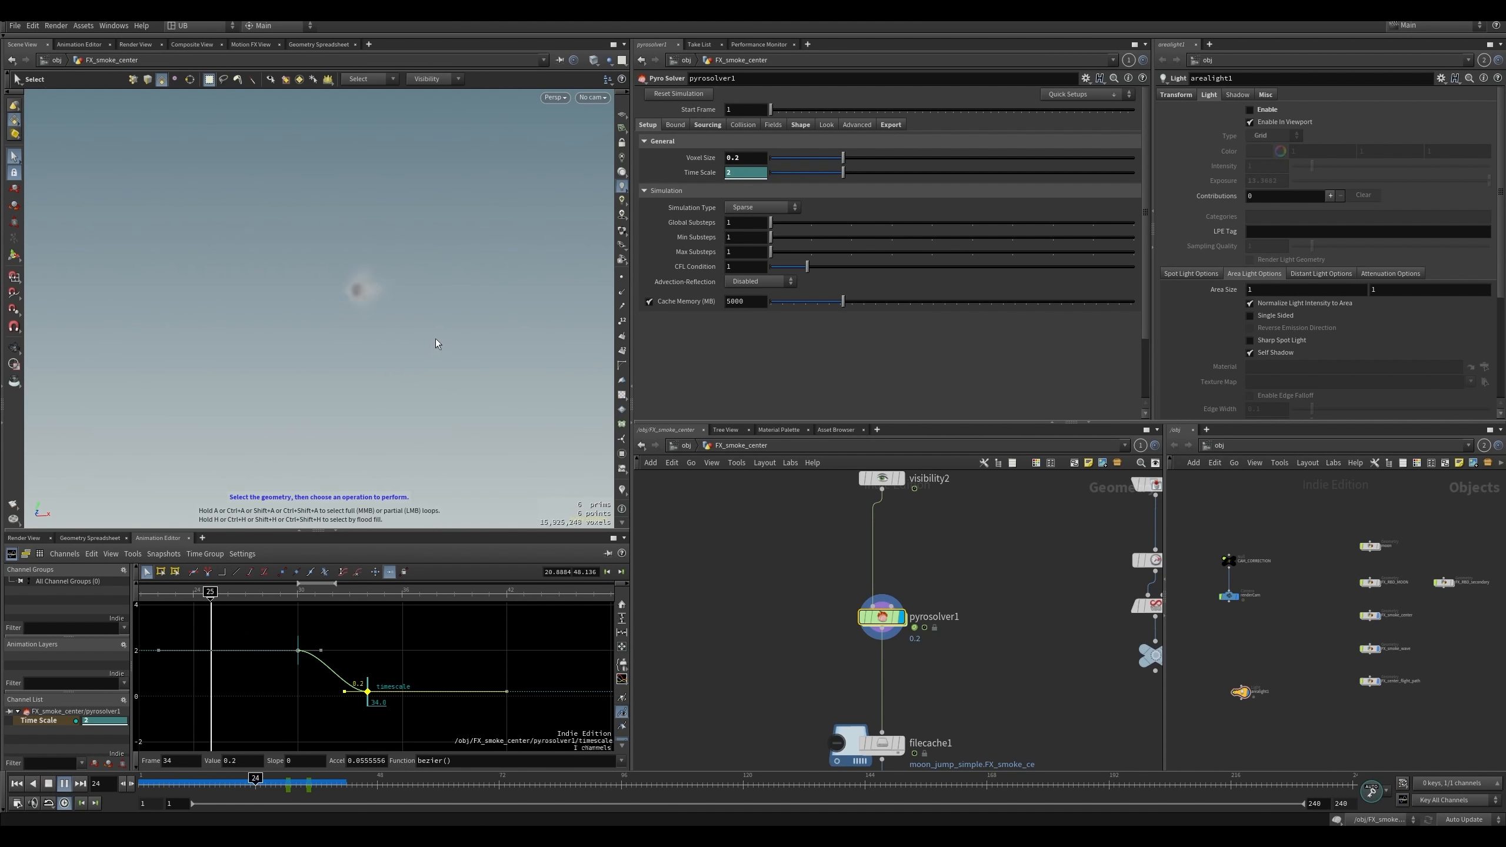
- Expand Volume 1 and Volume 2 in pyrosolver1's sourcing settings to review the source fields
{"action": "left_click", "coordinate": [707, 125]}
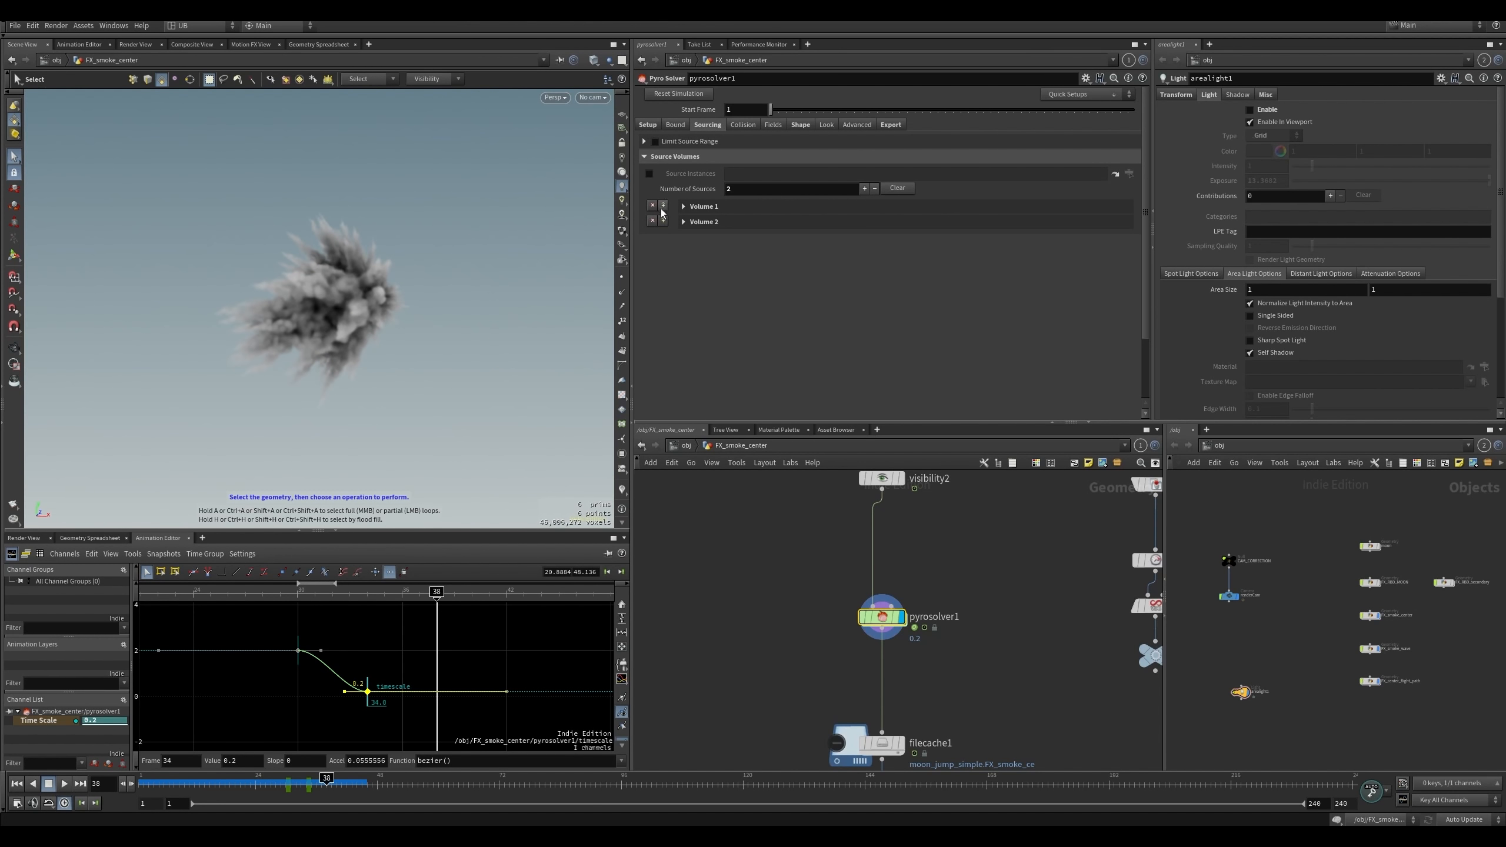
{"action": "left_click", "coordinate": [684, 206]}
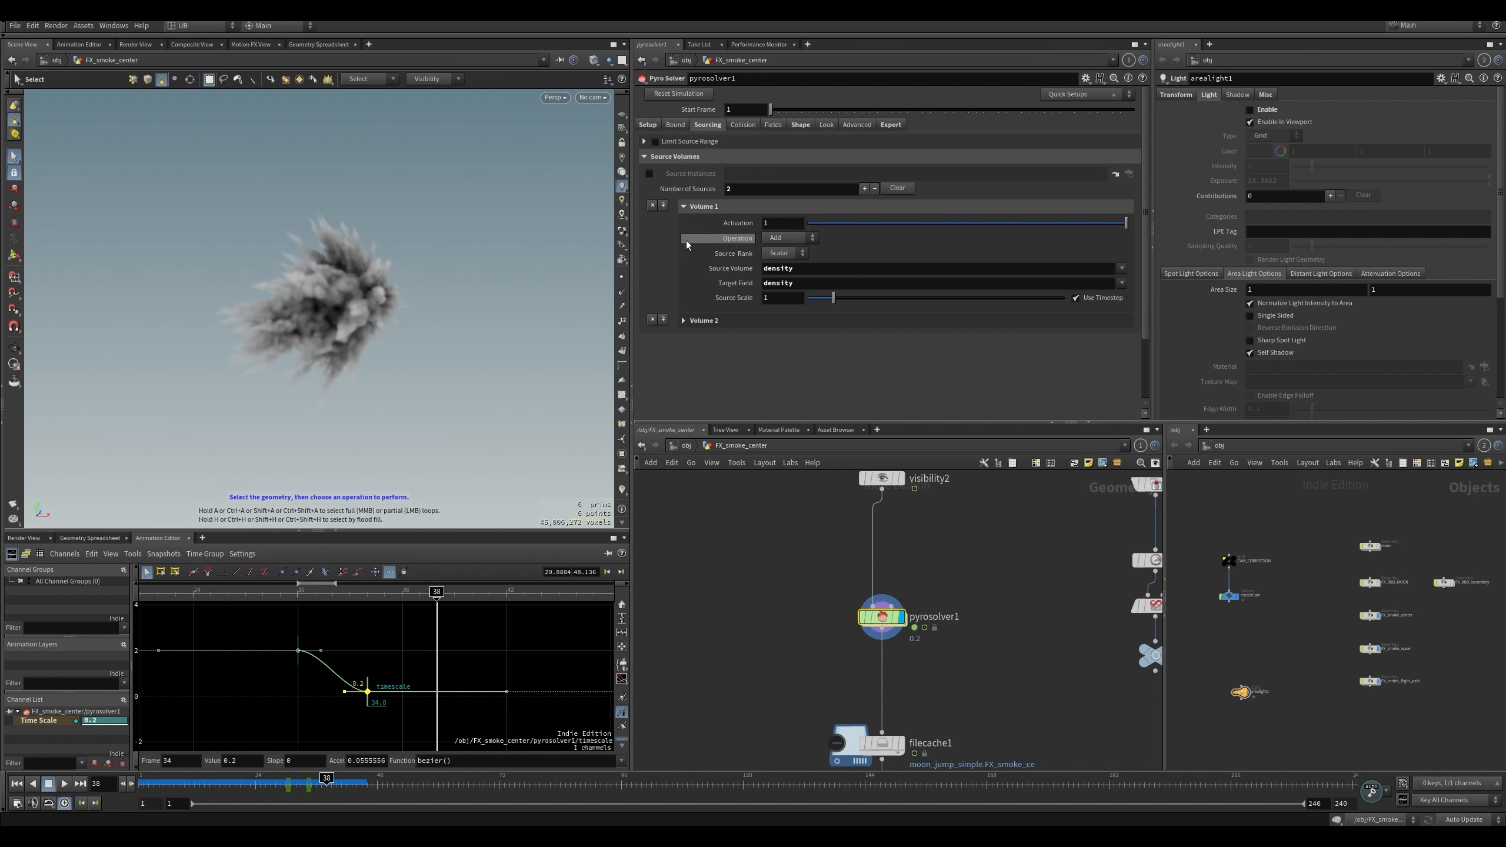
{"action": "left_click", "coordinate": [684, 321]}
- Inspect the Disturbance and Turbulence settings that shape pyrosolver1's smoke
{"action": "left_click", "coordinate": [801, 125]}
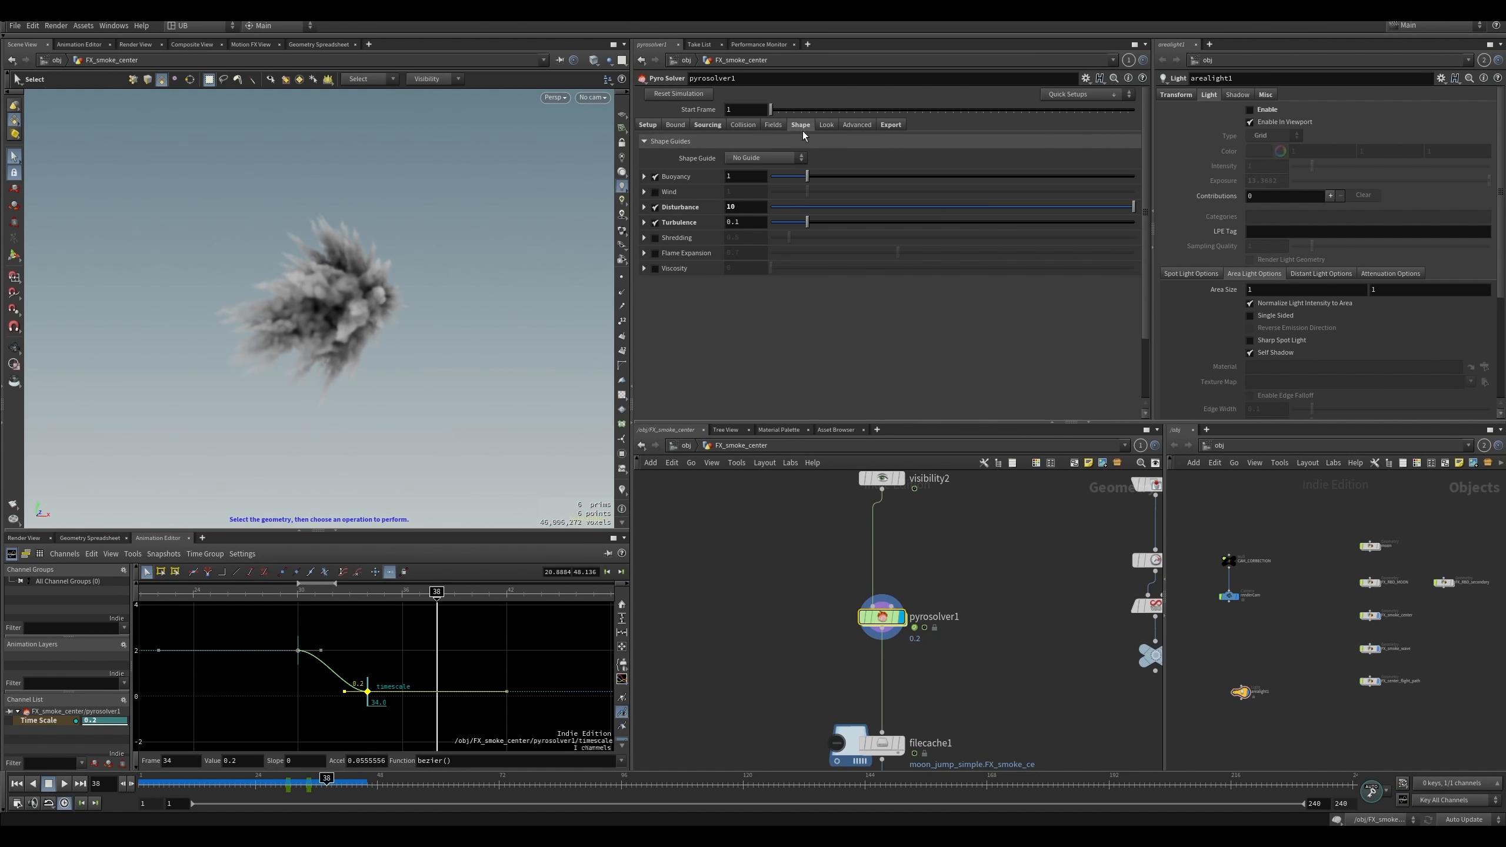
{"action": "left_click", "coordinate": [645, 207]}
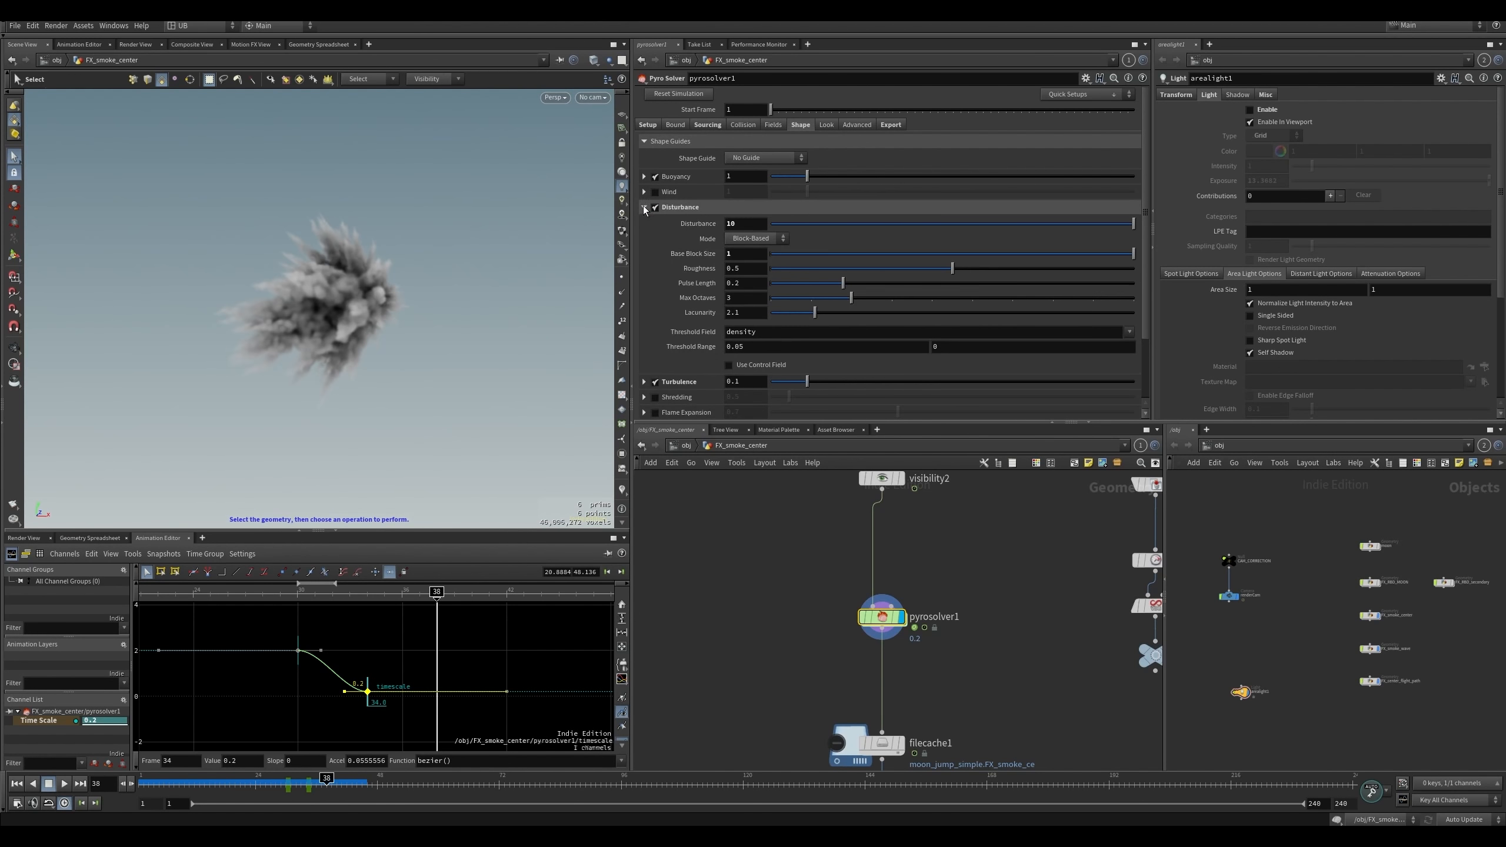
{"action": "left_click", "coordinate": [645, 207]}
{"action": "left_click", "coordinate": [645, 222]}
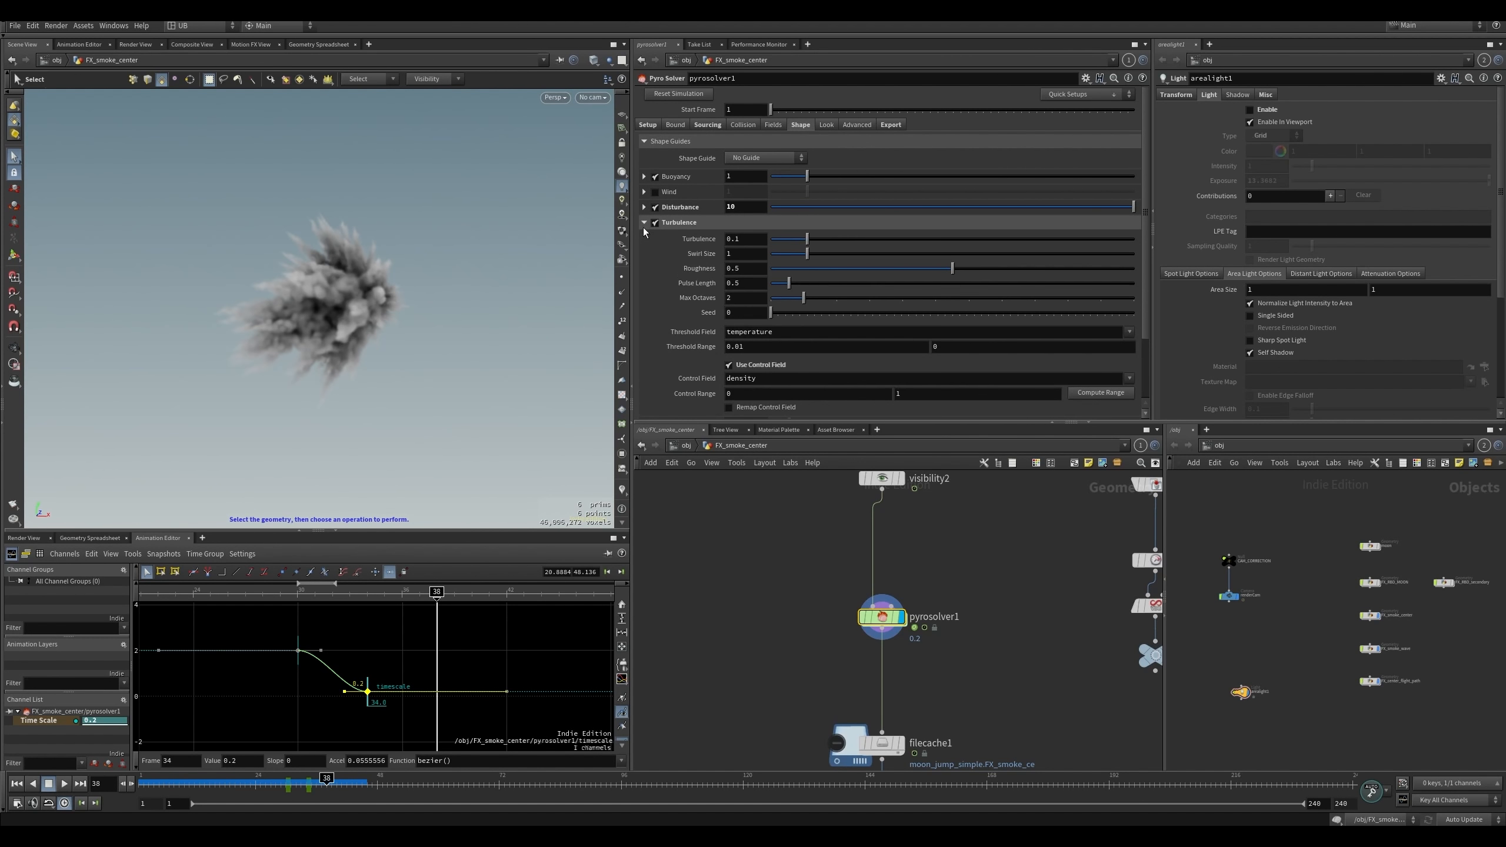
{"action": "left_click", "coordinate": [644, 222]}
- Display filecache1's cached smoke and scrub the timeline to frame 32
{"action": "middle_click_drag", "start_coordinate": [743, 622], "coordinate": [705, 592]}
{"action": "left_click_drag", "start_coordinate": [755, 553], "coordinate": [920, 649]}
{"action": "middle_click_drag", "start_coordinate": [782, 691], "coordinate": [774, 585]}
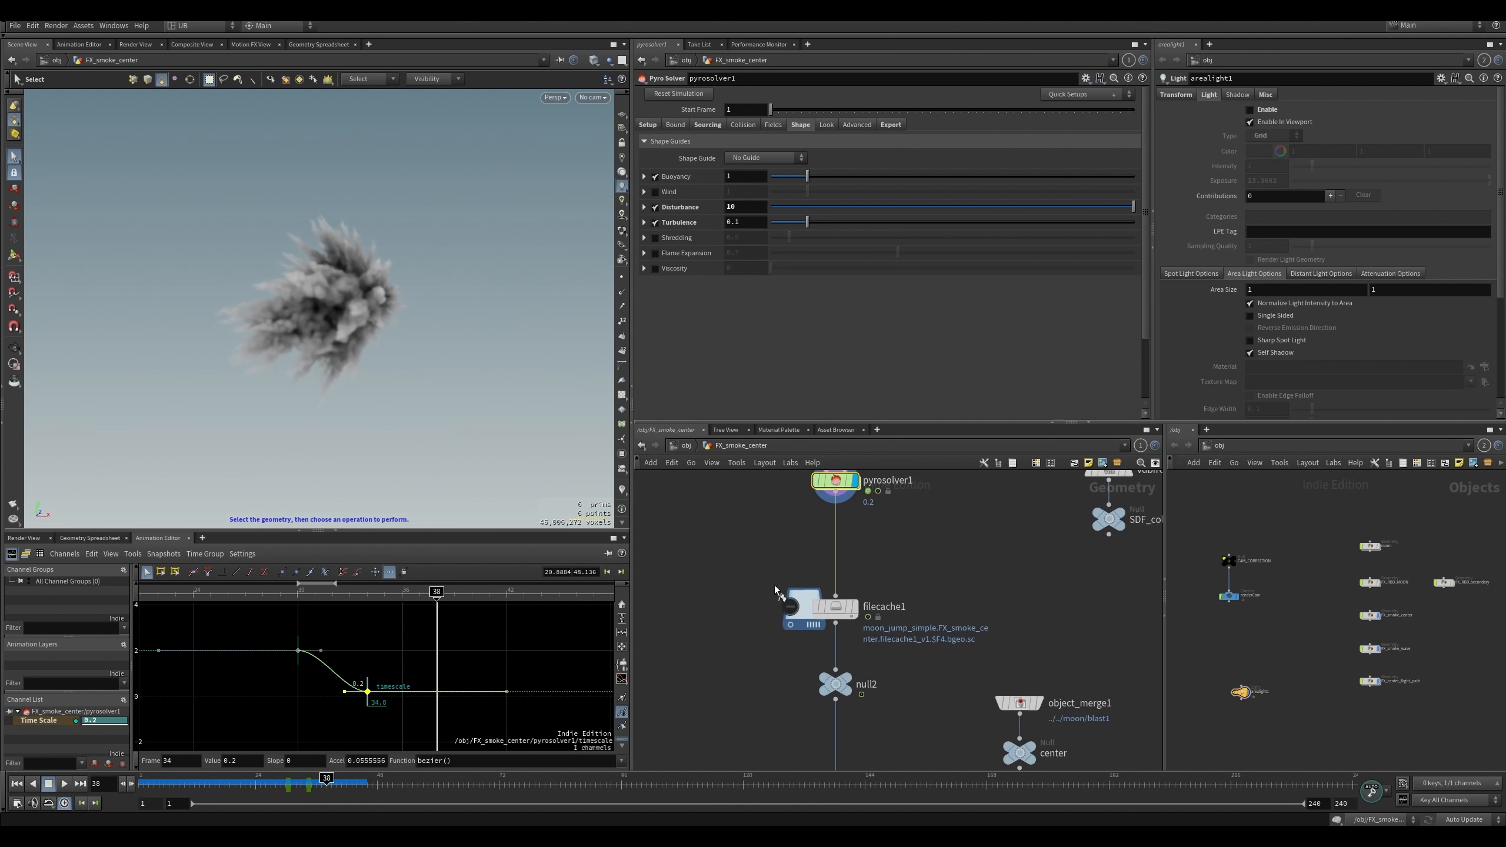
{"action": "key", "text": "r"}
{"action": "left_click_drag", "start_coordinate": [775, 585], "coordinate": [913, 656]}
{"action": "left_click", "coordinate": [821, 634]}
{"action": "left_click_drag", "start_coordinate": [269, 790], "coordinate": [296, 790]}
- Display transform1's output to view the scaled and rotated smoke
{"action": "middle_click_drag", "start_coordinate": [742, 708], "coordinate": [723, 567]}
{"action": "key", "text": "r"}
{"action": "left_click", "coordinate": [793, 662]}
- Return to object level, show FX_RBD_MOON and hide FX_smoke_wave and FX_center_flight_path
{"action": "key", "text": "u"}
{"action": "left_click_drag", "start_coordinate": [746, 498], "coordinate": [830, 539]}
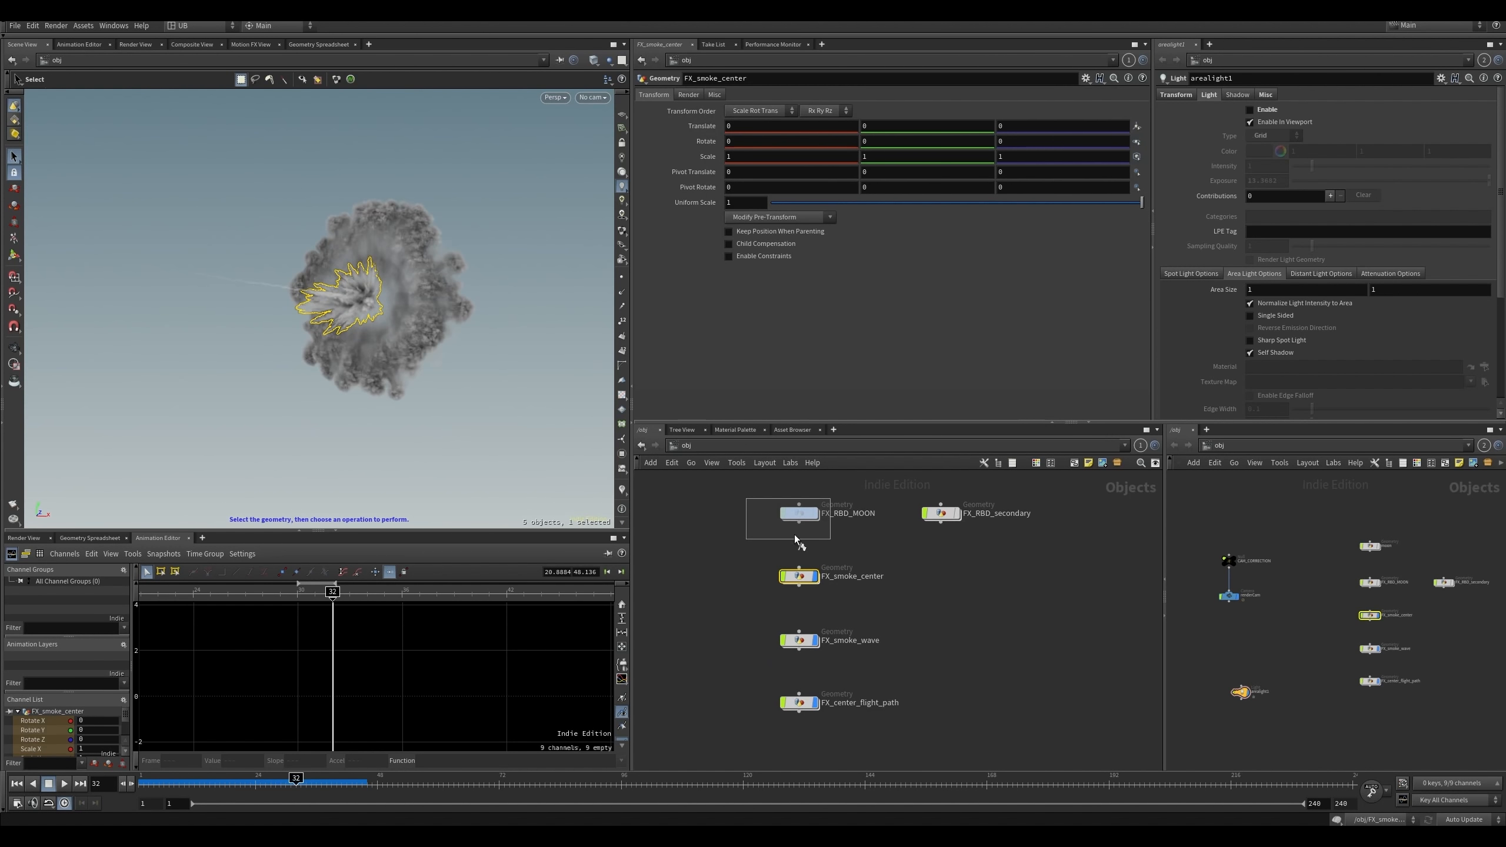
{"action": "middle_click_drag", "start_coordinate": [735, 637], "coordinate": [740, 602]}
{"action": "key", "text": "r"}
{"action": "left_click_drag", "start_coordinate": [743, 595], "coordinate": [828, 682]}
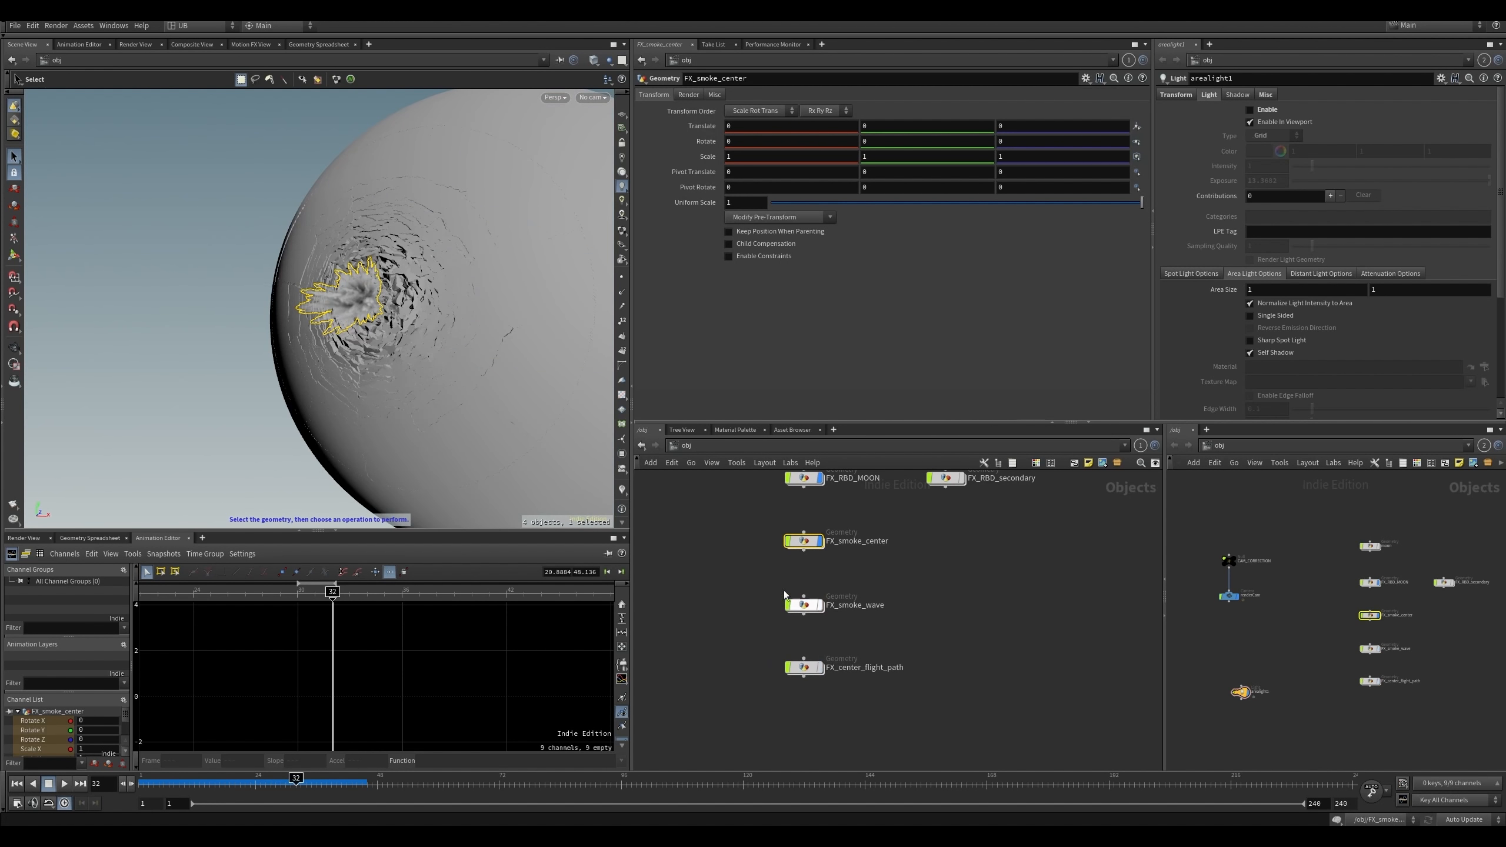
- Reopen FX_smoke_center with the moon visible as context and display null2's untransformed smoke against it
{"action": "double_click", "coordinate": [810, 544]}
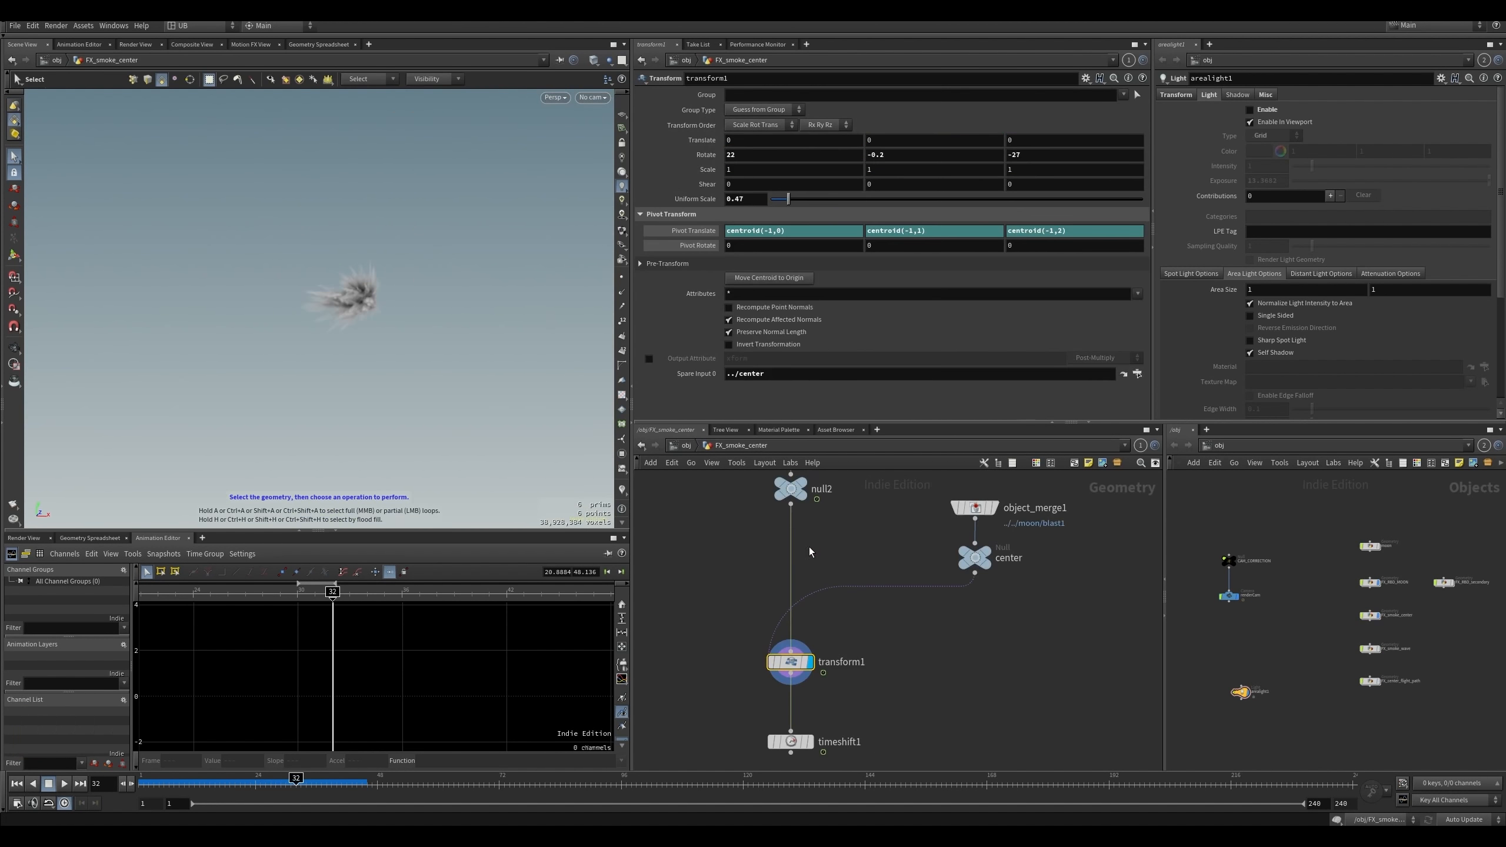
{"action": "key", "text": "u"}
{"action": "key", "text": "i"}
{"action": "left_click_drag", "start_coordinate": [738, 528], "coordinate": [827, 583]}
{"action": "right_click_drag", "start_coordinate": [285, 285], "coordinate": [312, 242], "text": "alt"}
{"action": "mouse_move", "coordinate": [386, 330]}
{"action": "left_mouse_down", "text": "alt"}
{"action": "mouse_move", "coordinate": [284, 328]}
{"action": "mouse_move", "coordinate": [382, 341]}
{"action": "left_mouse_up", "text": "alt"}
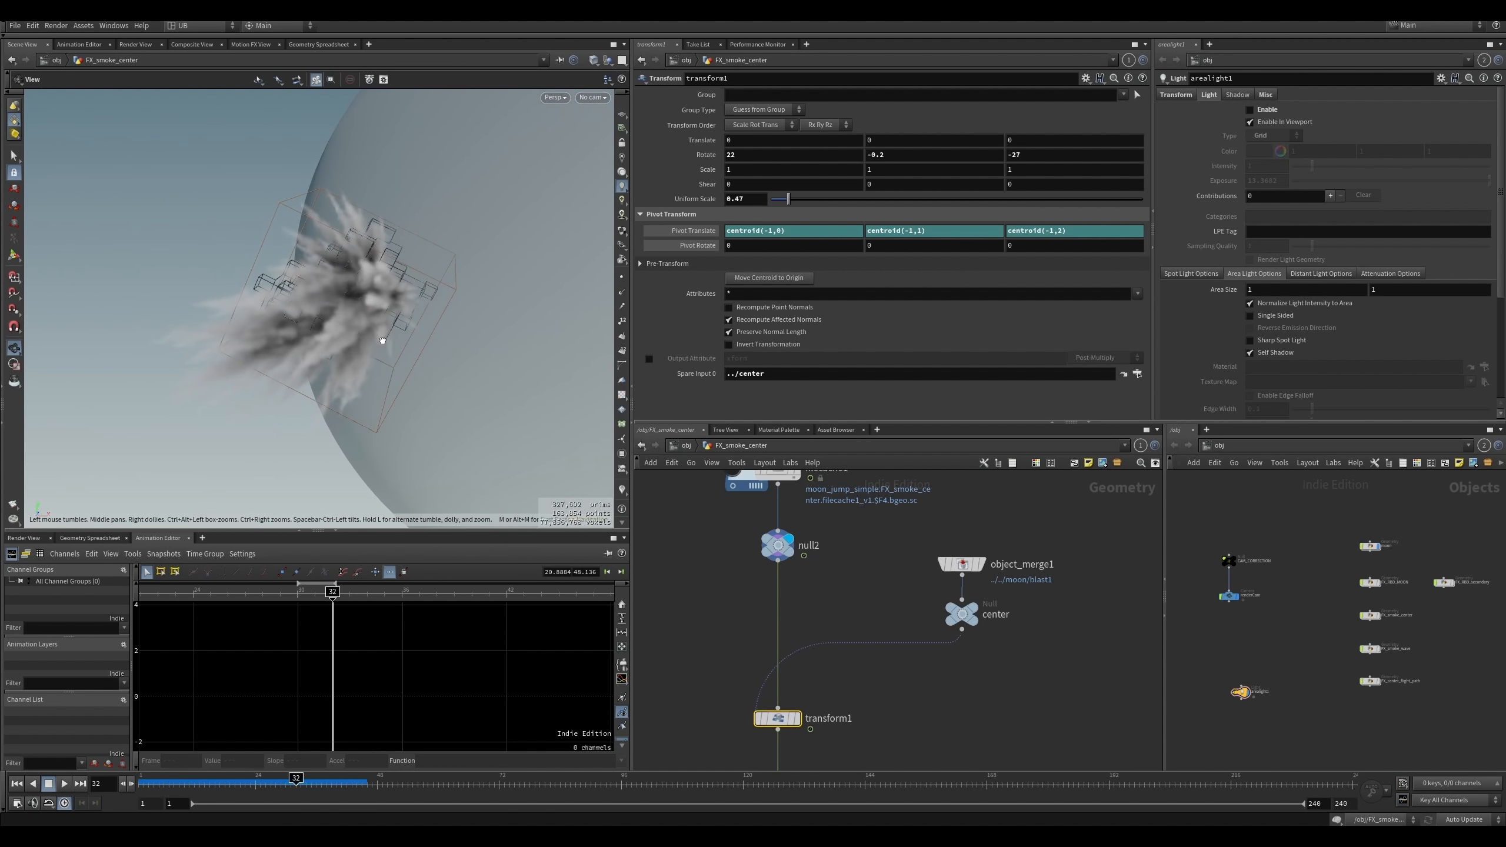
- Display transform1 again and assign the center null to its Spare Input 0 as ../center
{"action": "middle_click_drag", "start_coordinate": [659, 603], "coordinate": [670, 539]}
{"action": "left_click_drag", "start_coordinate": [739, 627], "coordinate": [820, 684]}
{"action": "left_click", "coordinate": [1085, 78]}
{"action": "left_click", "coordinate": [757, 371]}
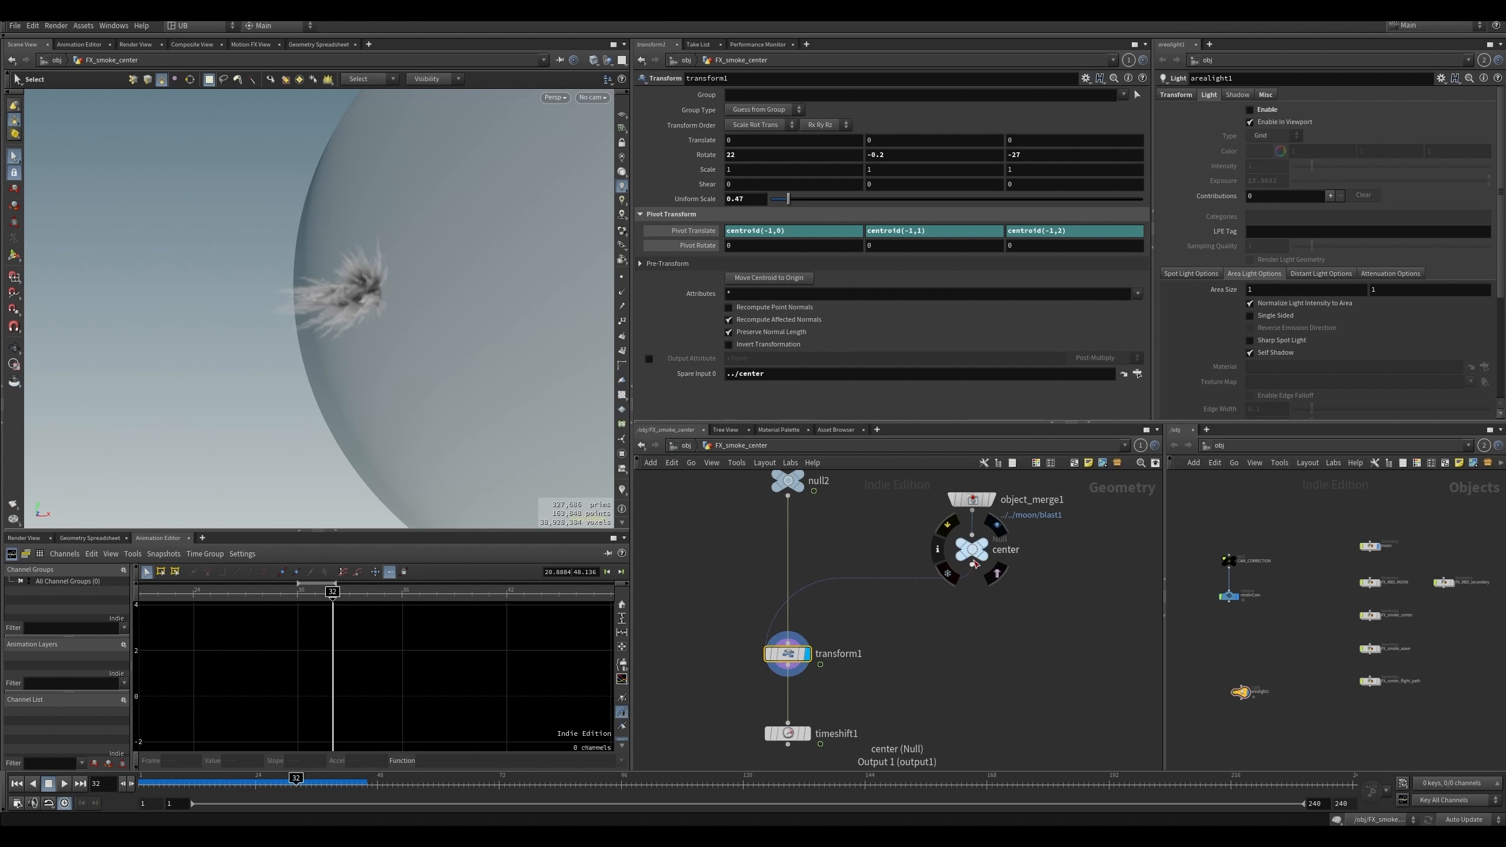
{"action": "left_click_drag", "start_coordinate": [976, 564], "coordinate": [812, 375]}
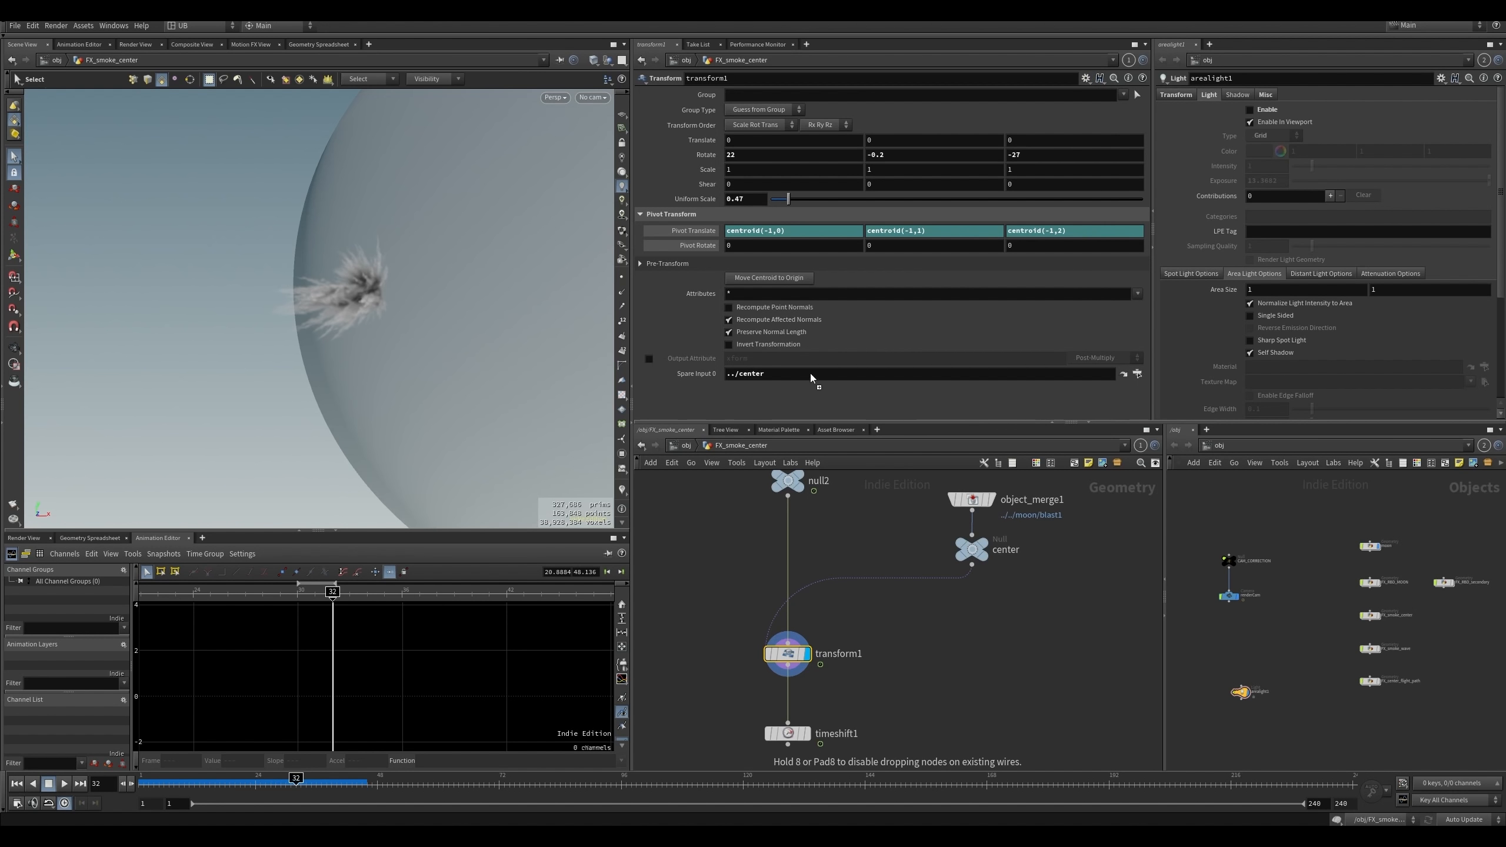
- Review the centroid expressions in transform1's Pivot Translate and switch them to their evaluated values
{"action": "left_click", "coordinate": [727, 231]}
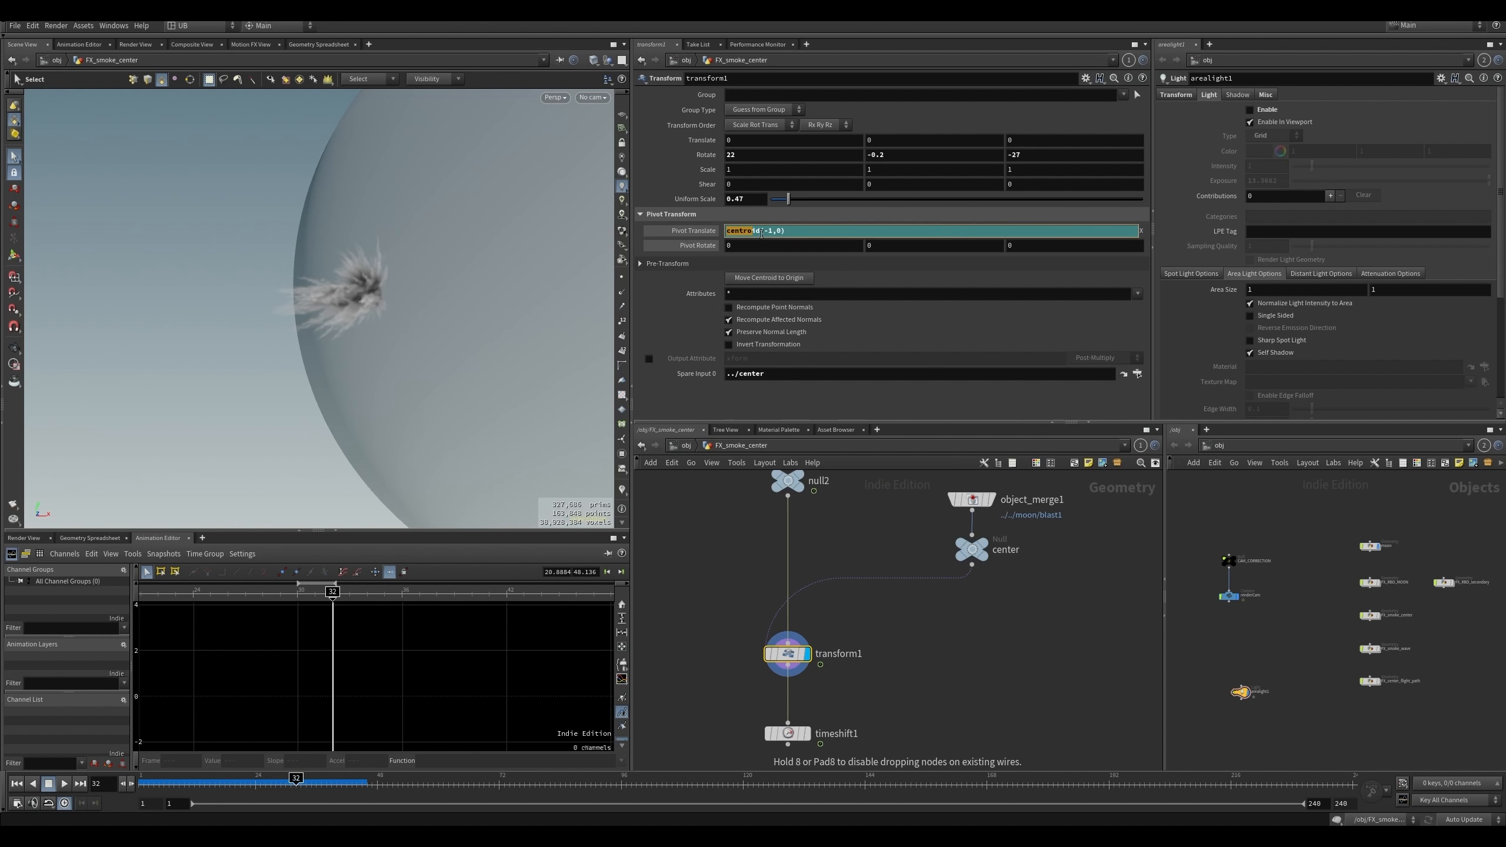
{"action": "left_click", "coordinate": [773, 373]}
{"action": "left_click", "coordinate": [697, 410]}
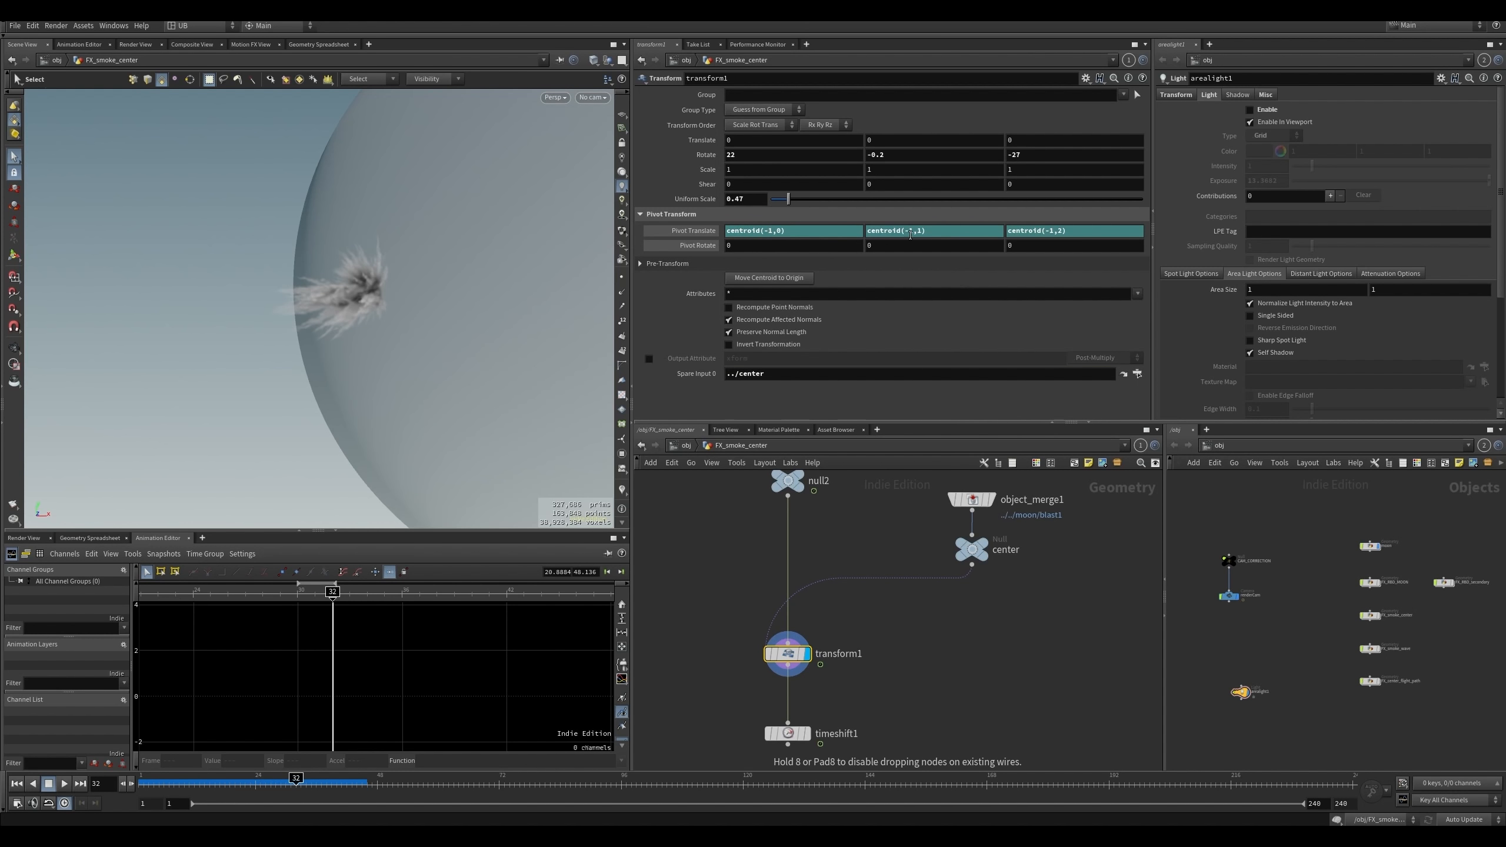
{"action": "left_click", "coordinate": [1058, 233]}
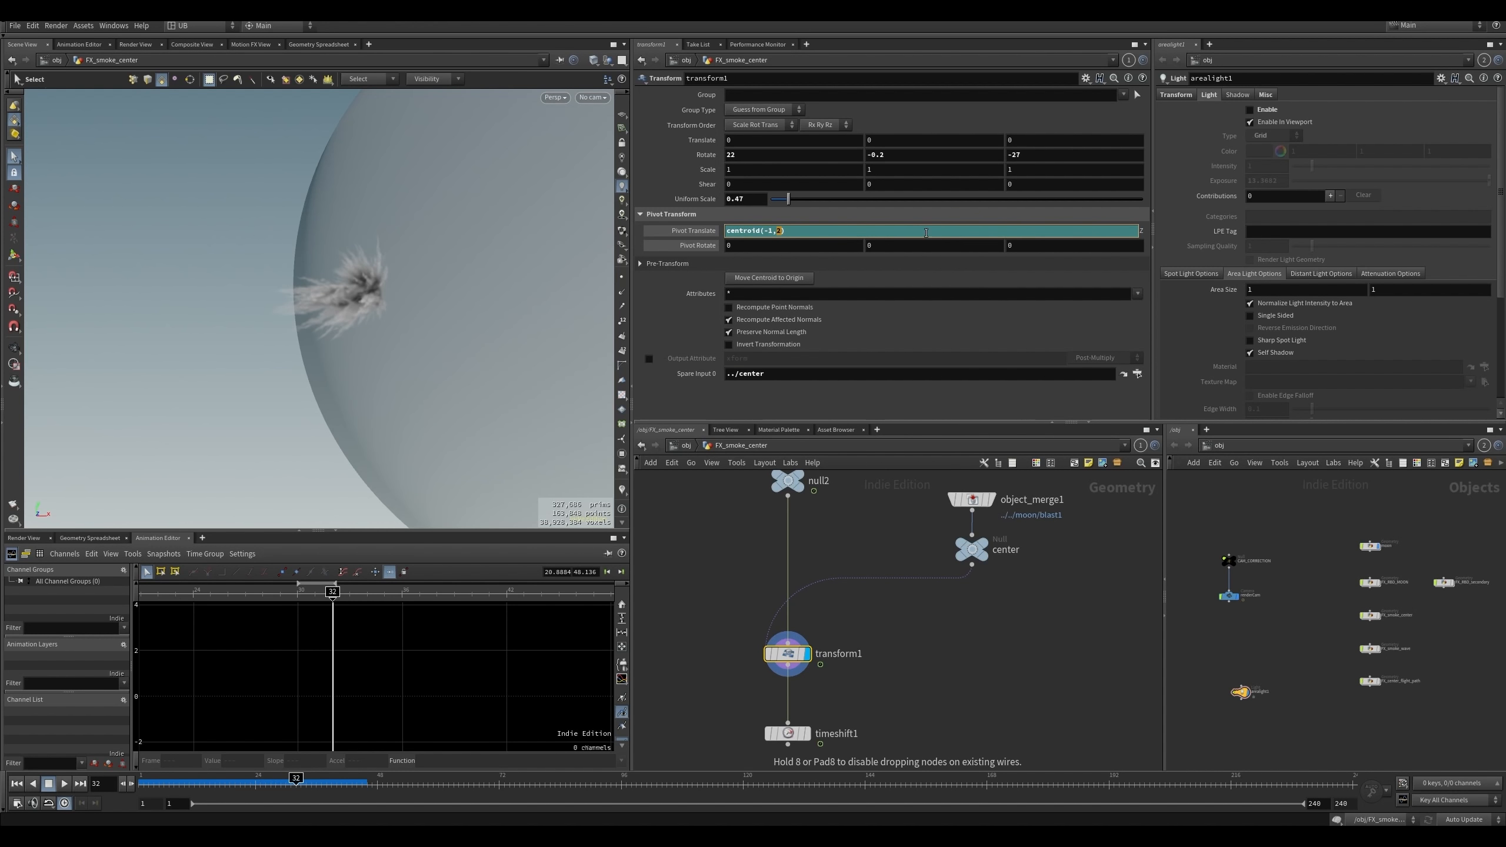
{"action": "left_click", "coordinate": [697, 235]}
{"action": "left_click", "coordinate": [708, 231]}
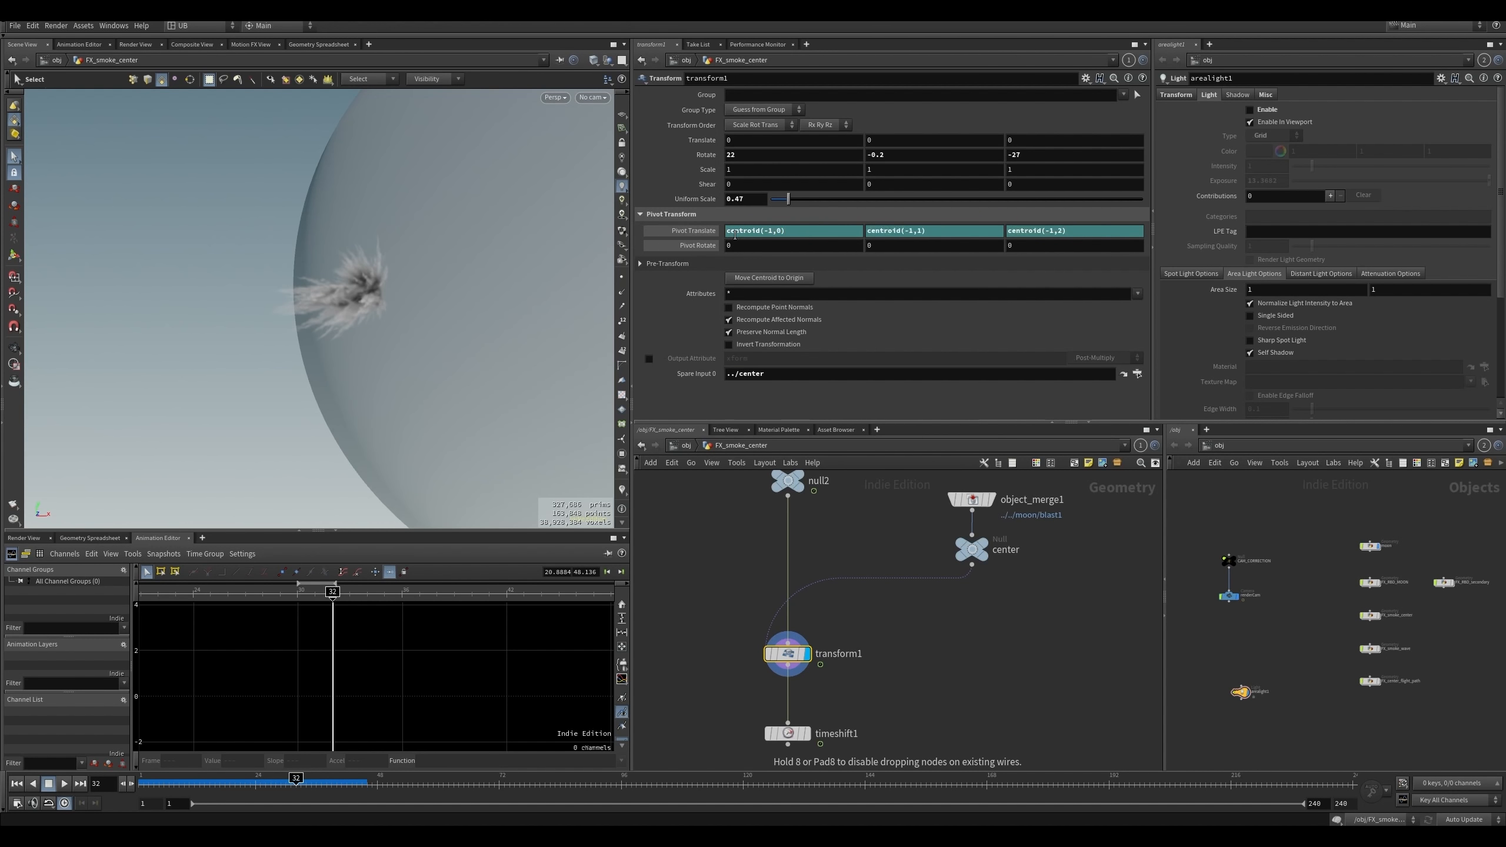
{"action": "left_click", "coordinate": [695, 230]}
- Try reducing transform1's uniform scale to 0.16 and undo the change
{"action": "mouse_move", "coordinate": [788, 199]}
{"action": "left_mouse_down"}
{"action": "mouse_move", "coordinate": [803, 200]}
{"action": "mouse_move", "coordinate": [775, 203]}
{"action": "left_mouse_up"}
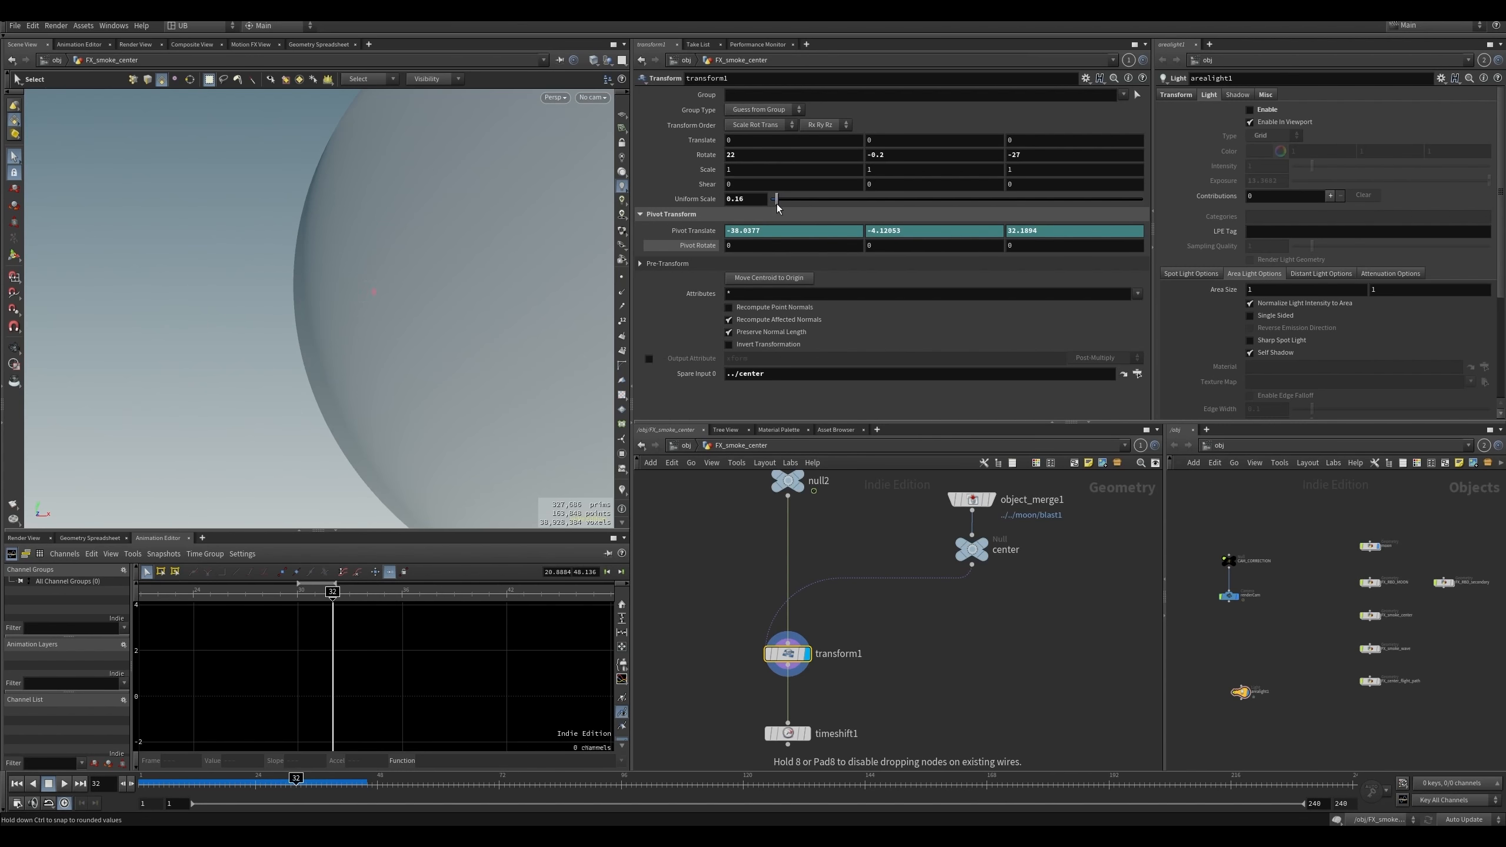
{"action": "key", "text": "ctrl+z"}
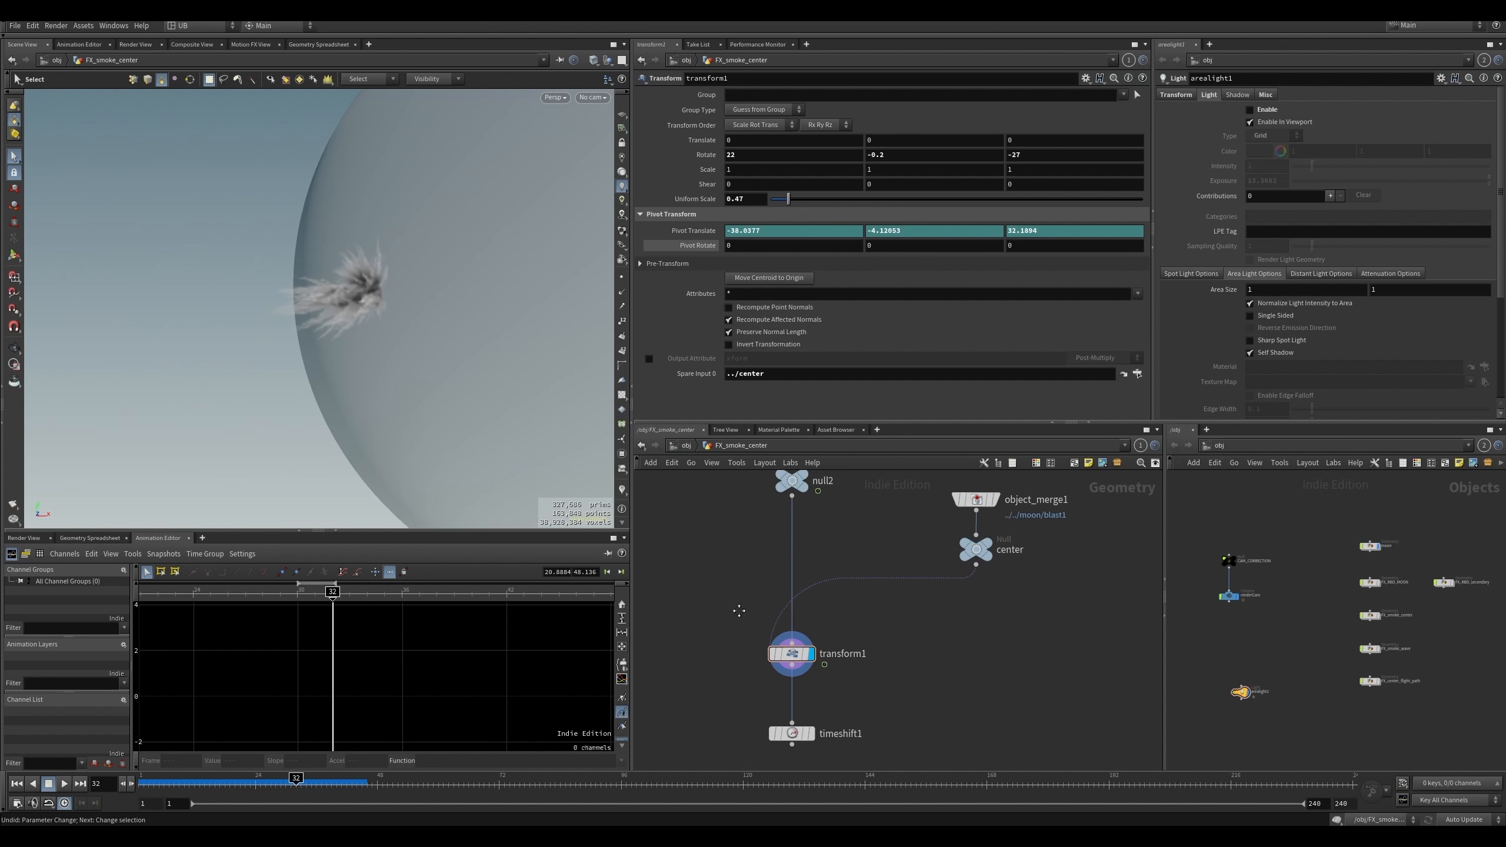
- Try scaling the smoke down with a new Transform node connected to null2, and delete that node
{"action": "key", "text": "Tab"}
{"action": "type", "text": "tra"}
{"action": "left_click", "coordinate": [855, 255]}
{"action": "left_click", "coordinate": [719, 601]}
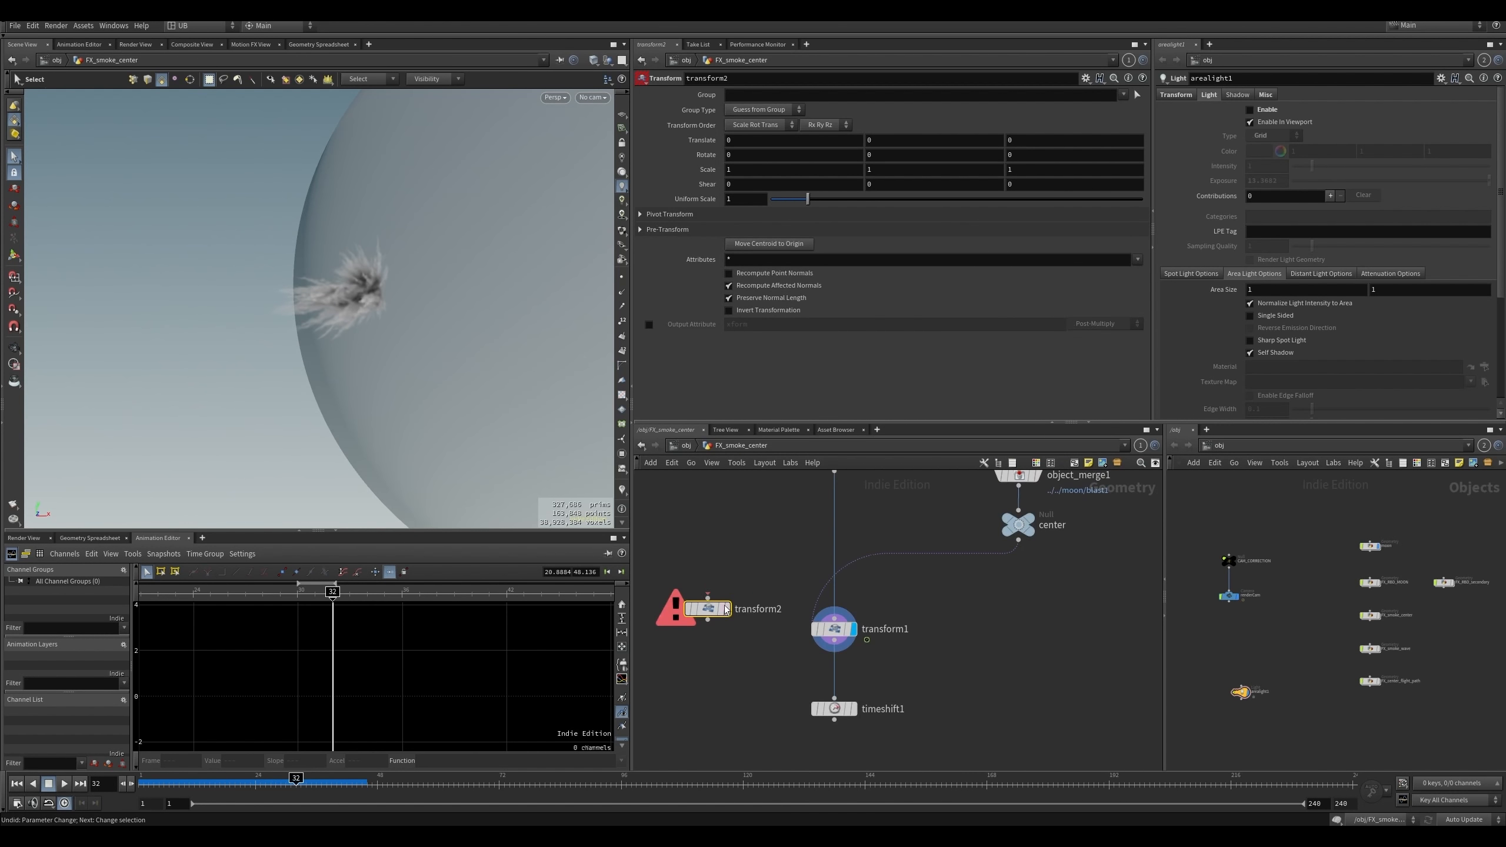
{"action": "left_click", "coordinate": [722, 630]}
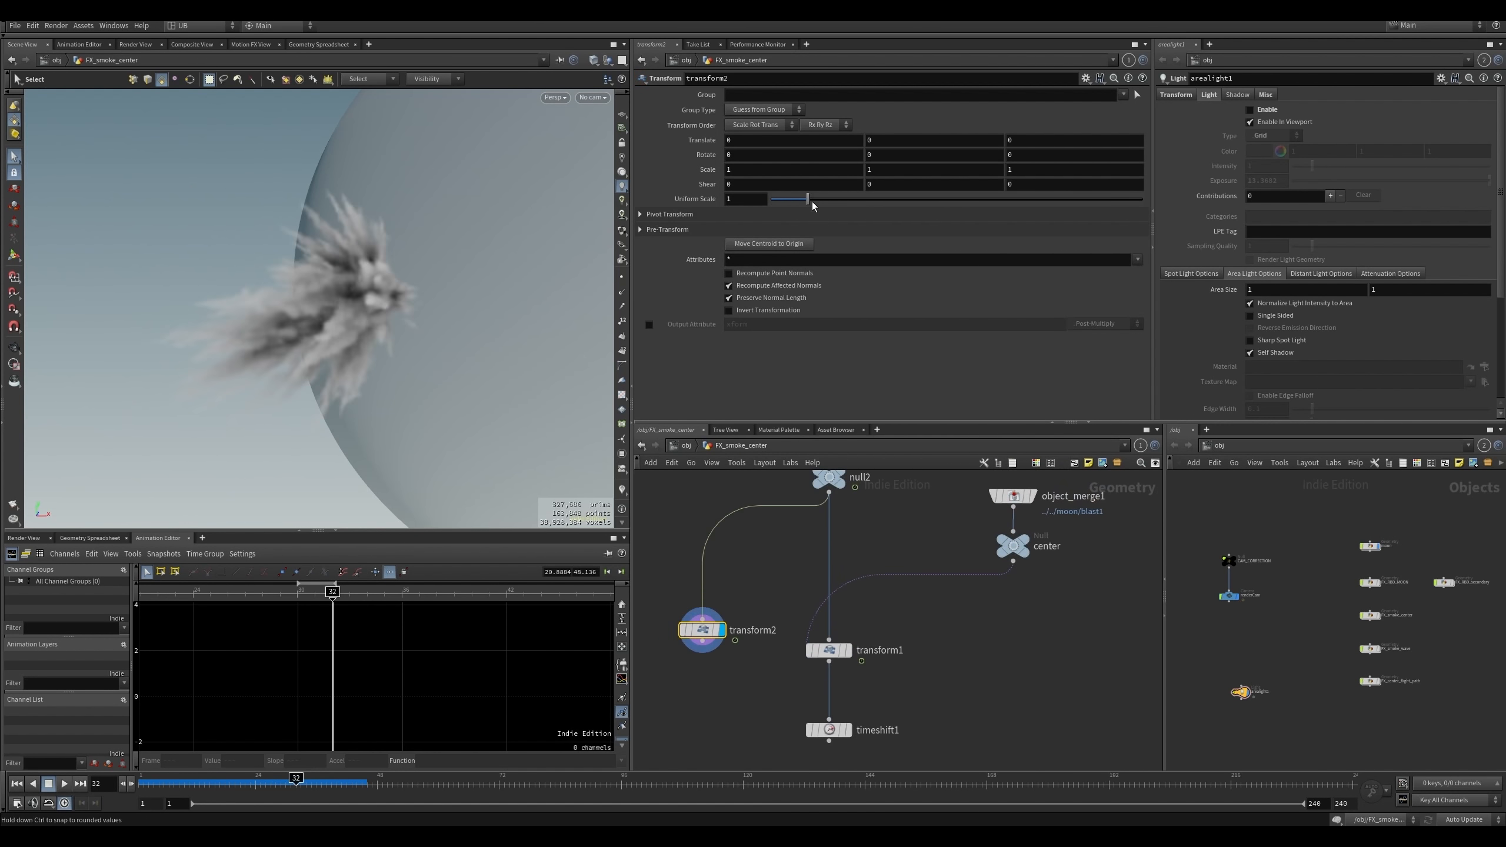
{"action": "left_click_drag", "start_coordinate": [808, 199], "coordinate": [775, 199]}
{"action": "key", "text": "Delete"}
- Display transform1 followed by timeshift1, and scrub the timeline back to frame 22
{"action": "middle_click_drag", "start_coordinate": [751, 660], "coordinate": [730, 590]}
{"action": "left_click", "coordinate": [794, 582]}
{"action": "key", "text": "r"}
{"action": "left_click_drag", "start_coordinate": [741, 554], "coordinate": [848, 612]}
{"action": "key", "text": "r"}
{"action": "left_click_drag", "start_coordinate": [744, 630], "coordinate": [845, 706]}
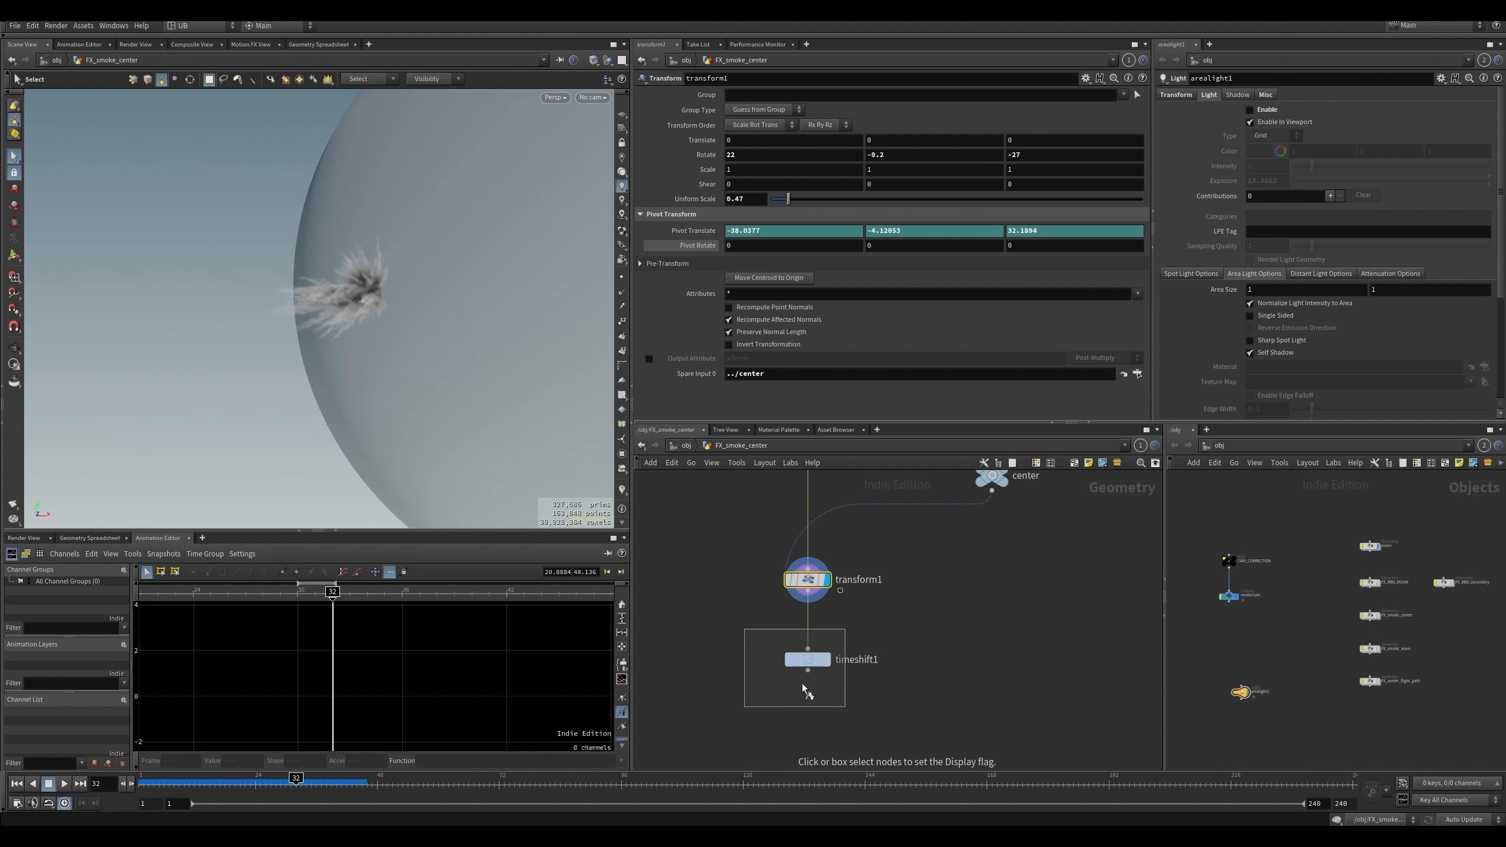
{"action": "mouse_move", "coordinate": [265, 784]}
{"action": "left_mouse_down"}
{"action": "mouse_move", "coordinate": [190, 785]}
{"action": "mouse_move", "coordinate": [244, 783]}
{"action": "left_mouse_up"}
- Return to object level and show FX_smoke_wave
{"action": "key", "text": "u"}
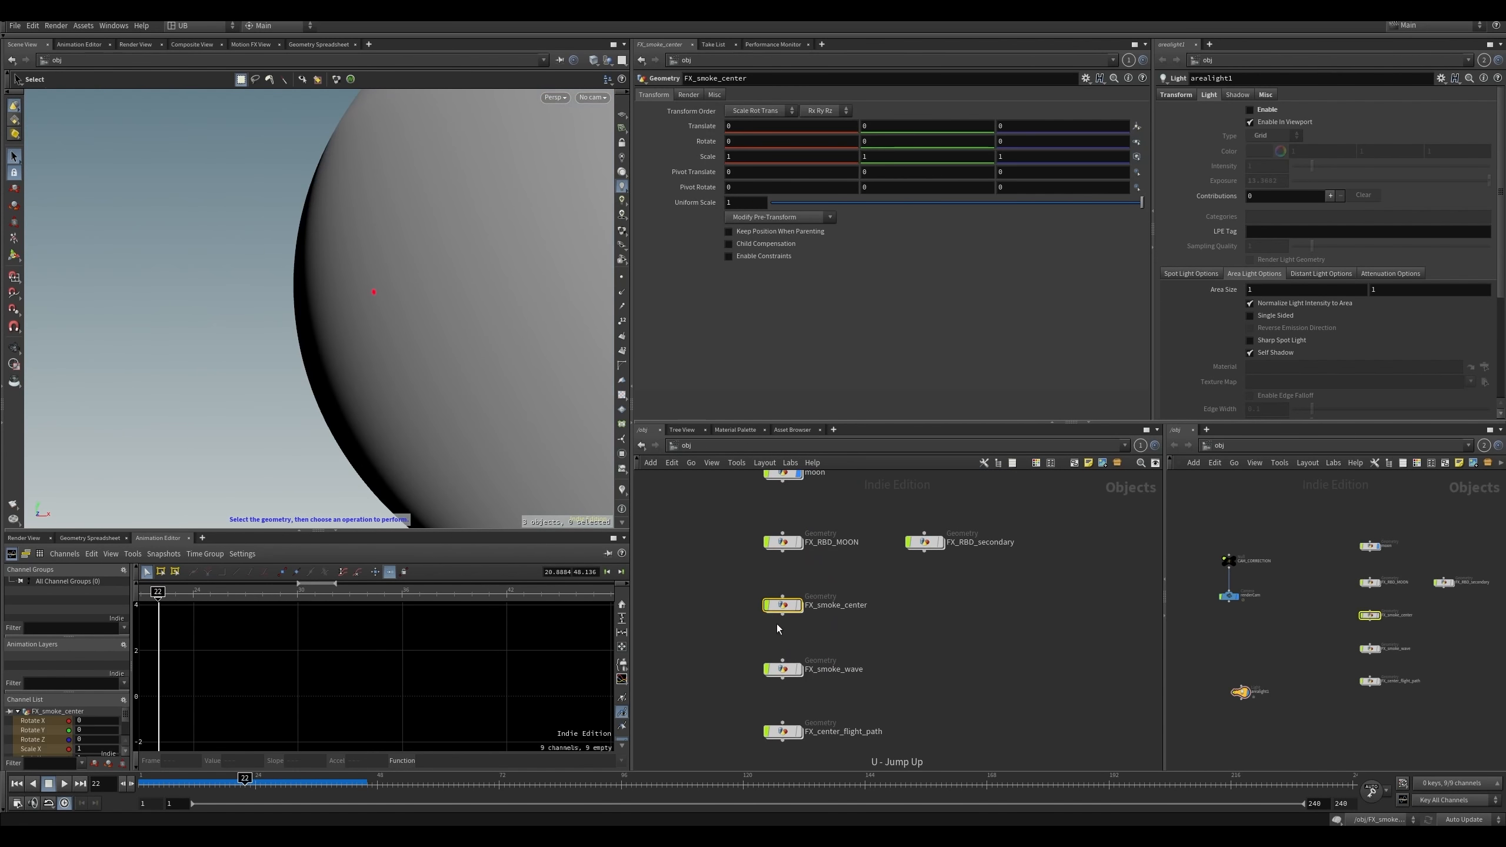
{"action": "left_click", "coordinate": [734, 600]}
{"action": "middle_click_drag", "start_coordinate": [732, 597], "coordinate": [817, 571]}
{"action": "key", "text": "r"}
{"action": "left_click_drag", "start_coordinate": [797, 632], "coordinate": [908, 663]}
{"action": "middle_click_drag", "start_coordinate": [799, 650], "coordinate": [760, 629]}
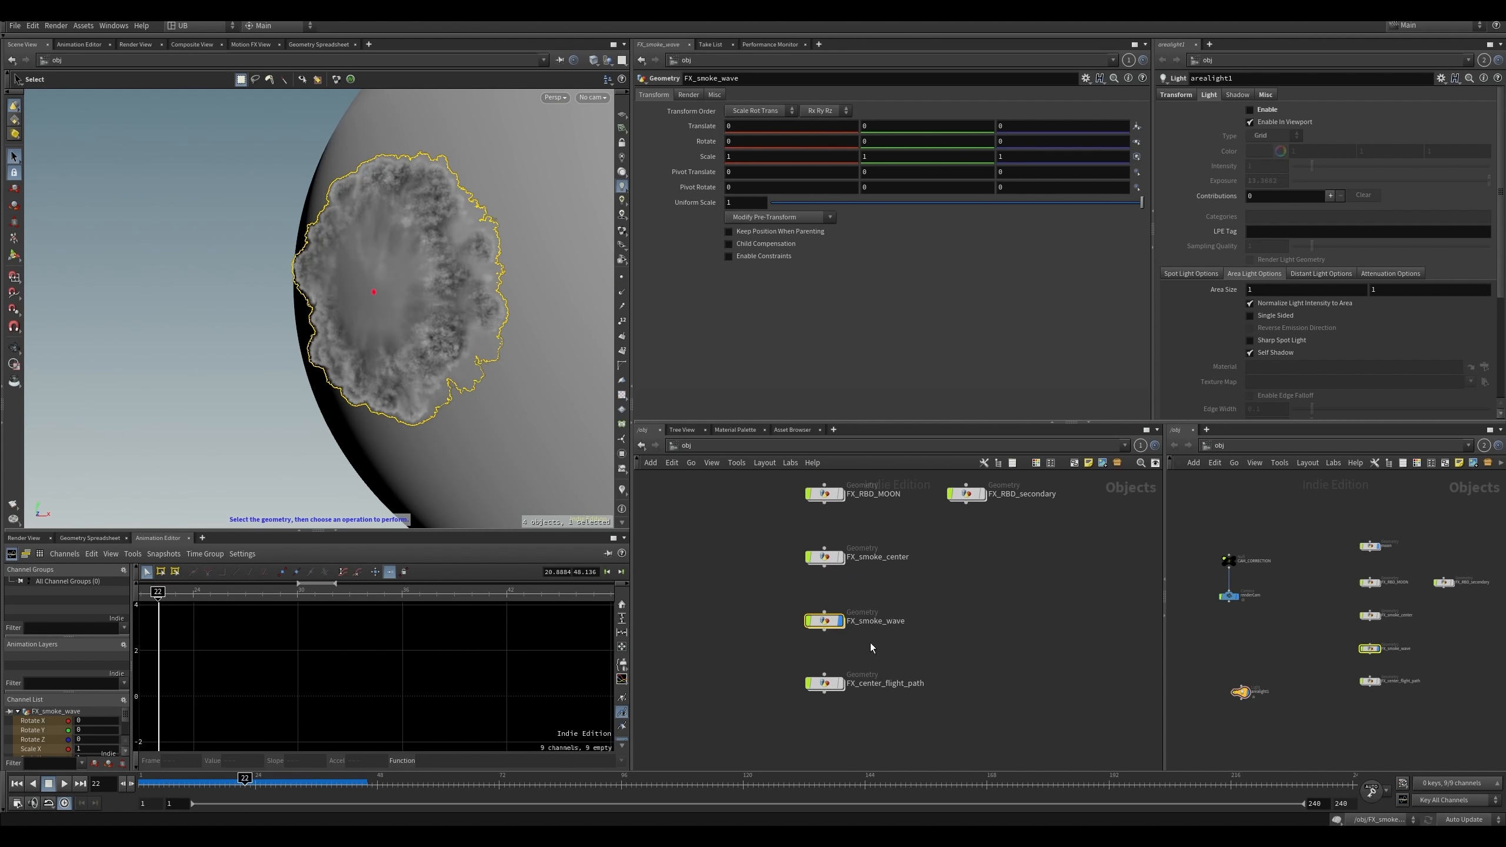
- Open the FX_smoke_wave network with its smoke ring shown at frame 33
{"action": "key", "text": "i"}
{"action": "left_click_drag", "start_coordinate": [965, 564], "coordinate": [812, 631]}
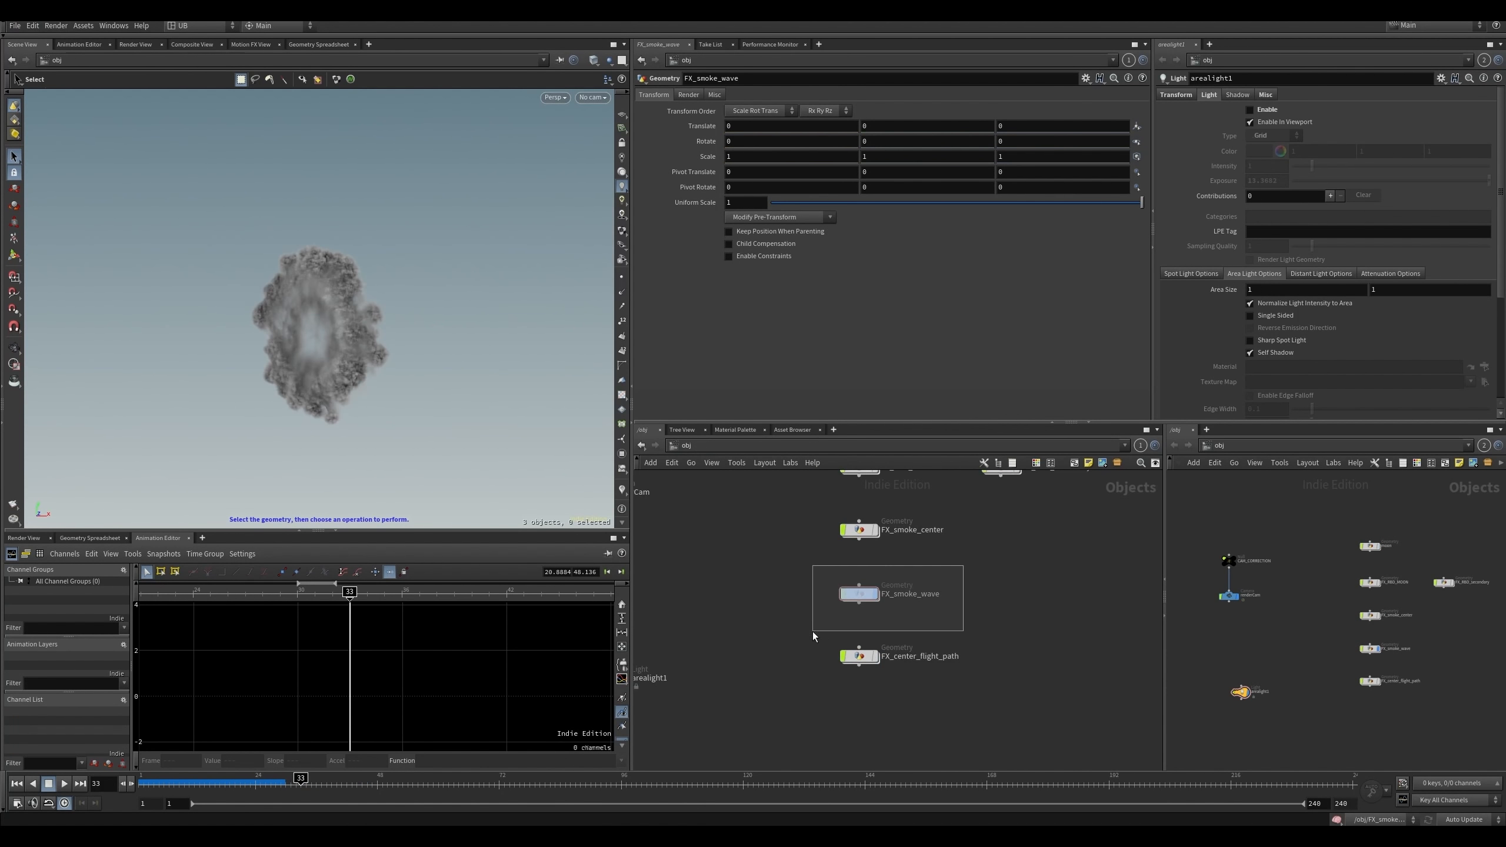
{"action": "left_click_drag", "start_coordinate": [774, 571], "coordinate": [859, 603]}
{"action": "key", "text": "i"}
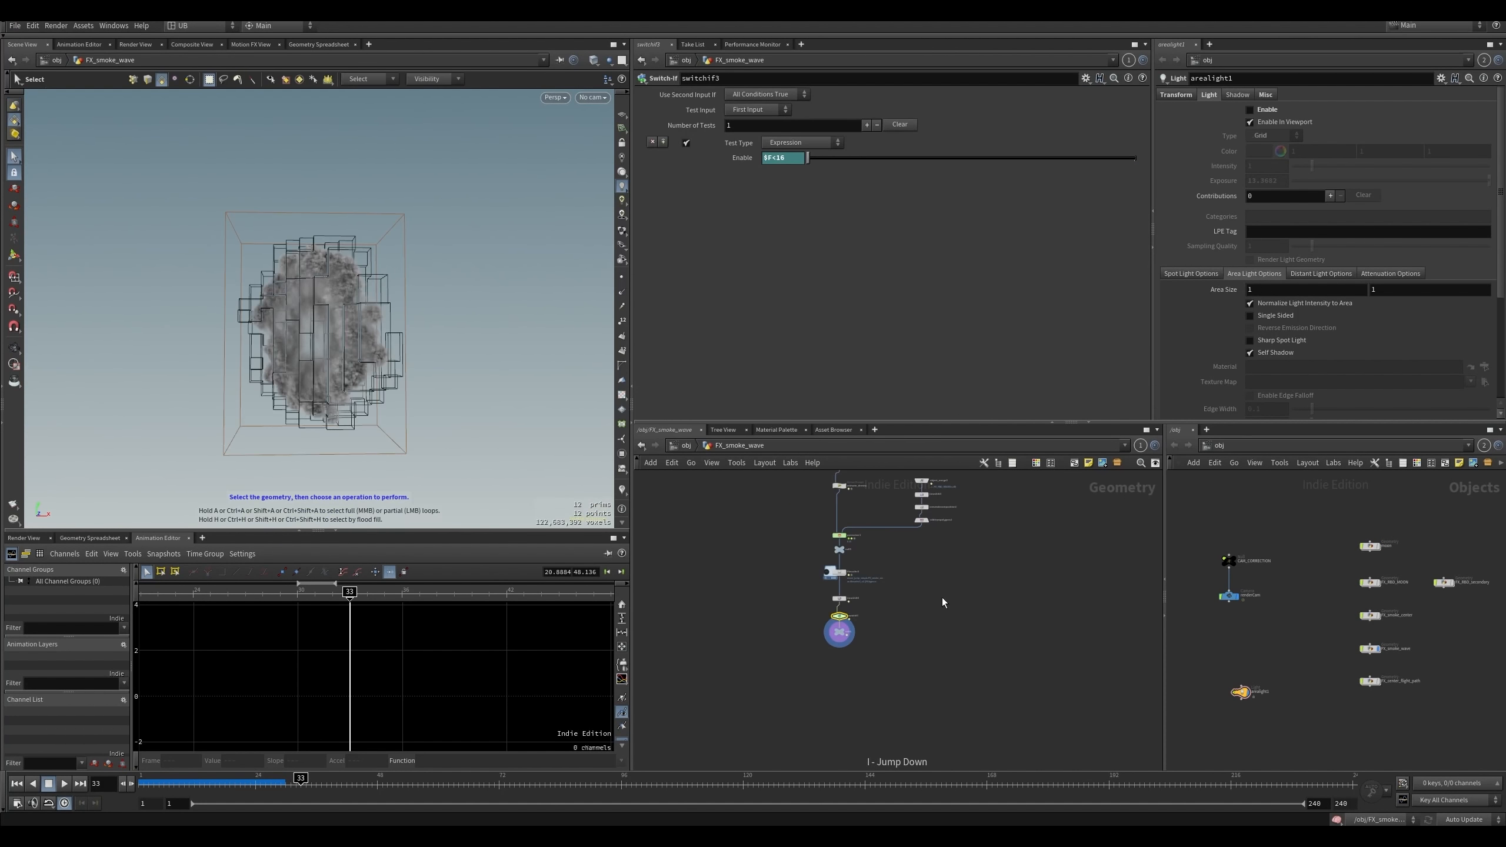
- Look through the FX_smoke_wave network and open the parameters of the Carve node carve1
{"action": "right_click_drag", "start_coordinate": [847, 593], "coordinate": [905, 567]}
{"action": "middle_click_drag", "start_coordinate": [900, 508], "coordinate": [845, 577]}
{"action": "right_click_drag", "start_coordinate": [845, 581], "coordinate": [867, 613]}
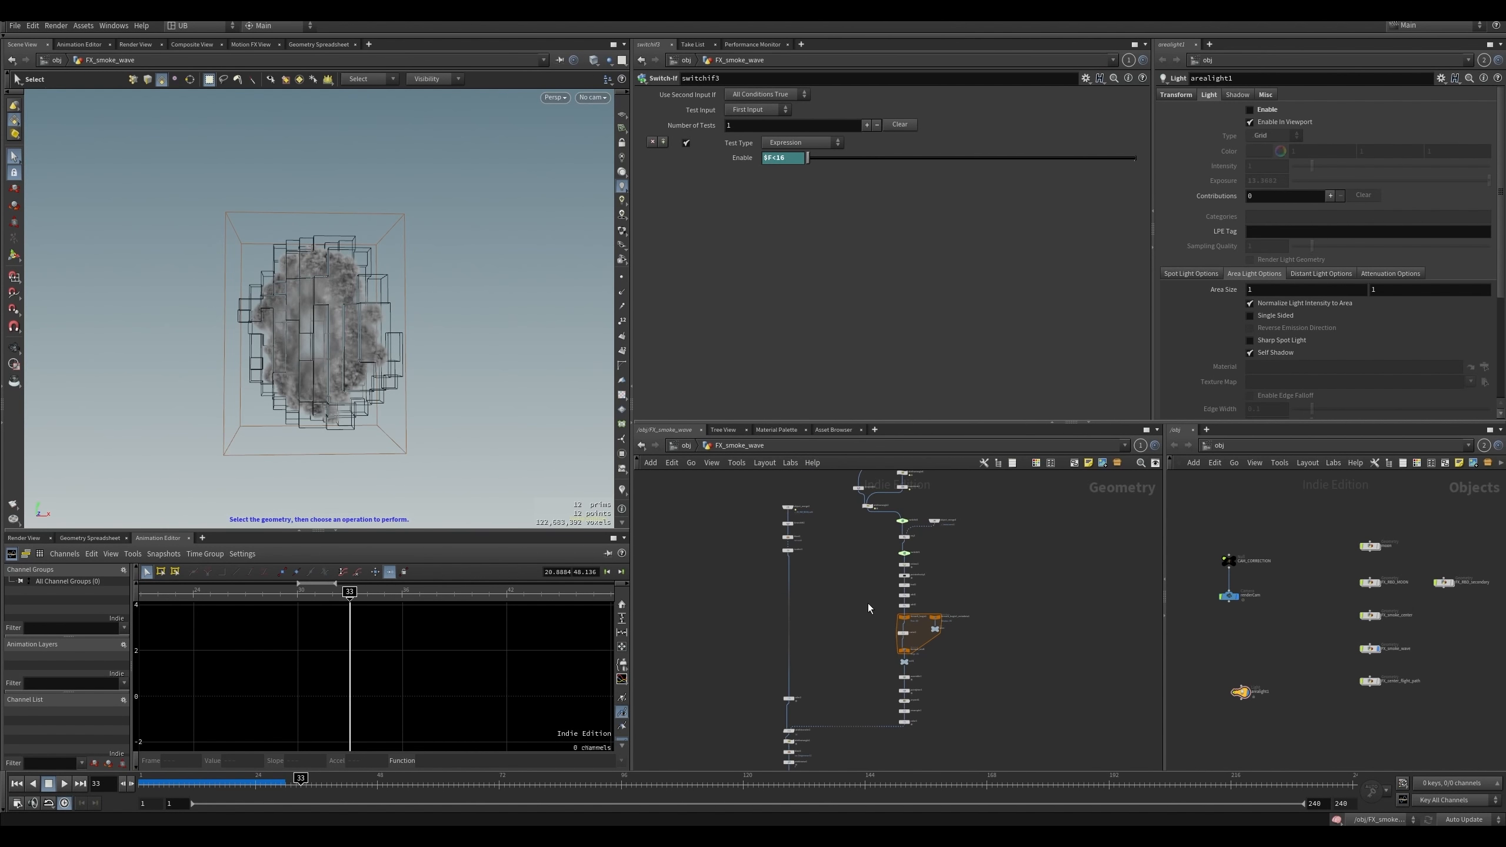
{"action": "middle_click_drag", "start_coordinate": [868, 603], "coordinate": [858, 643]}
{"action": "left_click_drag", "start_coordinate": [1007, 517], "coordinate": [852, 754]}
{"action": "middle_click_drag", "start_coordinate": [834, 694], "coordinate": [842, 633]}
{"action": "left_click", "coordinate": [831, 649]}
{"action": "left_click_drag", "start_coordinate": [881, 525], "coordinate": [959, 714]}
{"action": "left_click", "coordinate": [928, 693]}
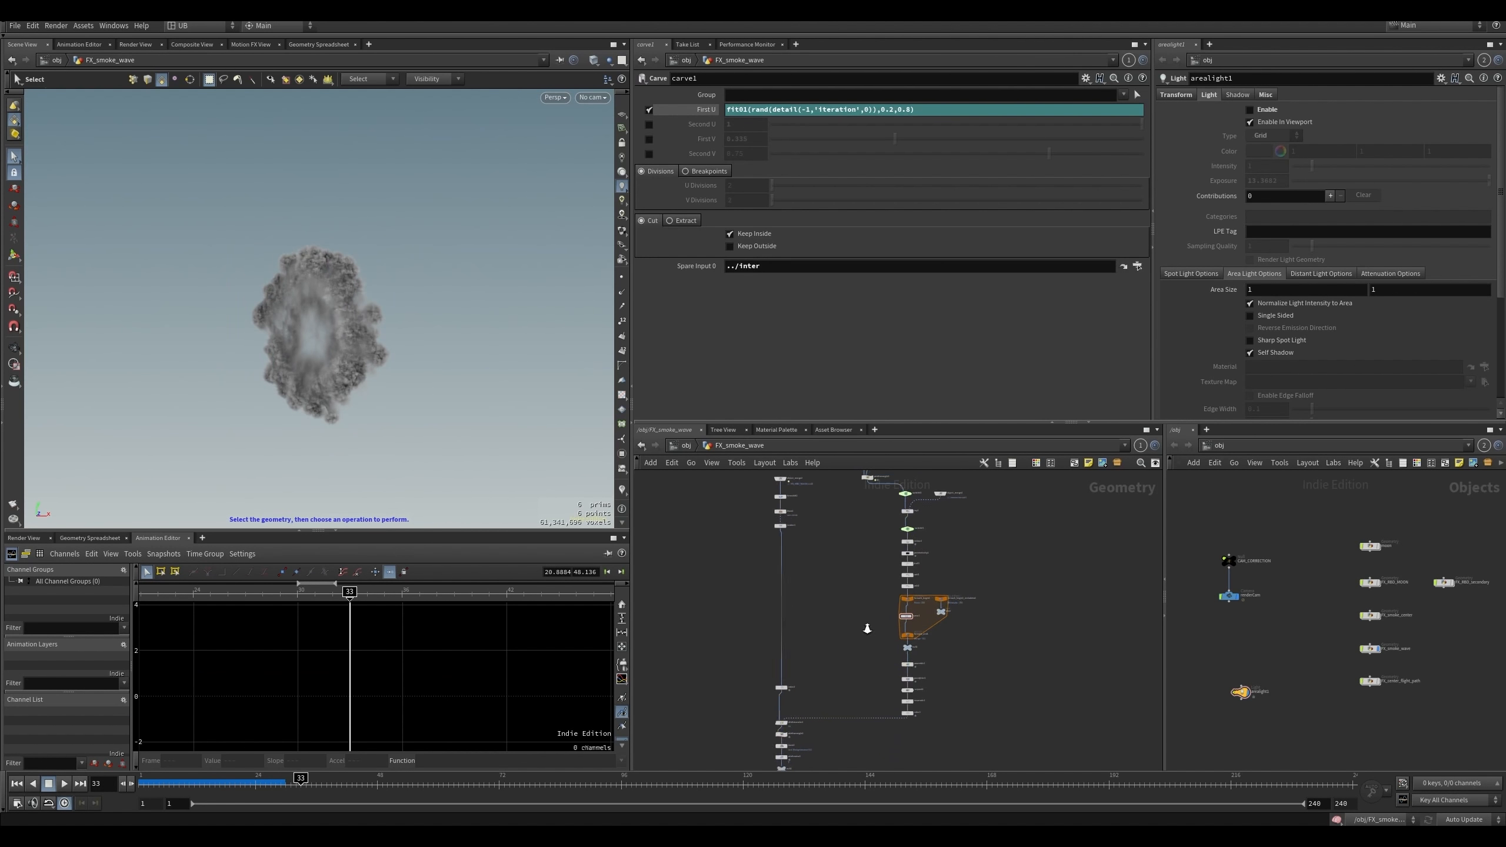
- Display the imported moon geometry at object_merge2
{"action": "scroll", "coordinate": [895, 620], "scroll_direction": "up", "scroll_amount": 3}
{"action": "middle_click_drag", "start_coordinate": [865, 541], "coordinate": [871, 726]}
{"action": "middle_click_drag", "start_coordinate": [834, 539], "coordinate": [844, 605]}
{"action": "scroll", "coordinate": [850, 603], "scroll_direction": "up", "scroll_amount": 2}
{"action": "left_click_drag", "start_coordinate": [891, 483], "coordinate": [803, 543]}
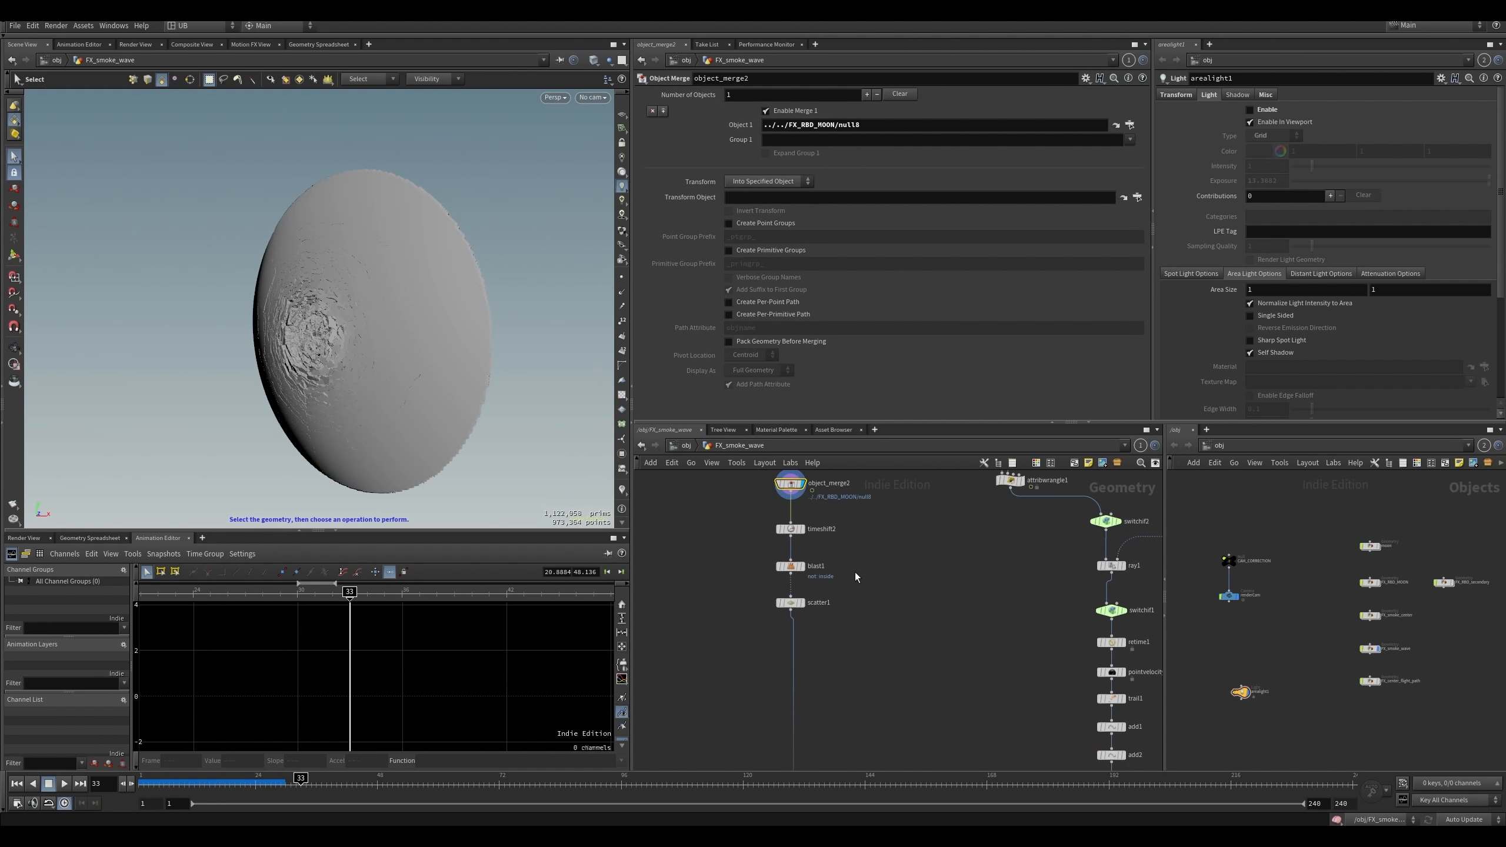
- Display timeshift2 below object_merge2 and scrub the timeline back to frame 28
{"action": "scroll", "coordinate": [854, 572], "scroll_direction": "up", "scroll_amount": 1}
{"action": "middle_click_drag", "start_coordinate": [868, 525], "coordinate": [860, 549]}
{"action": "key", "text": "r"}
{"action": "left_click", "coordinate": [784, 555]}
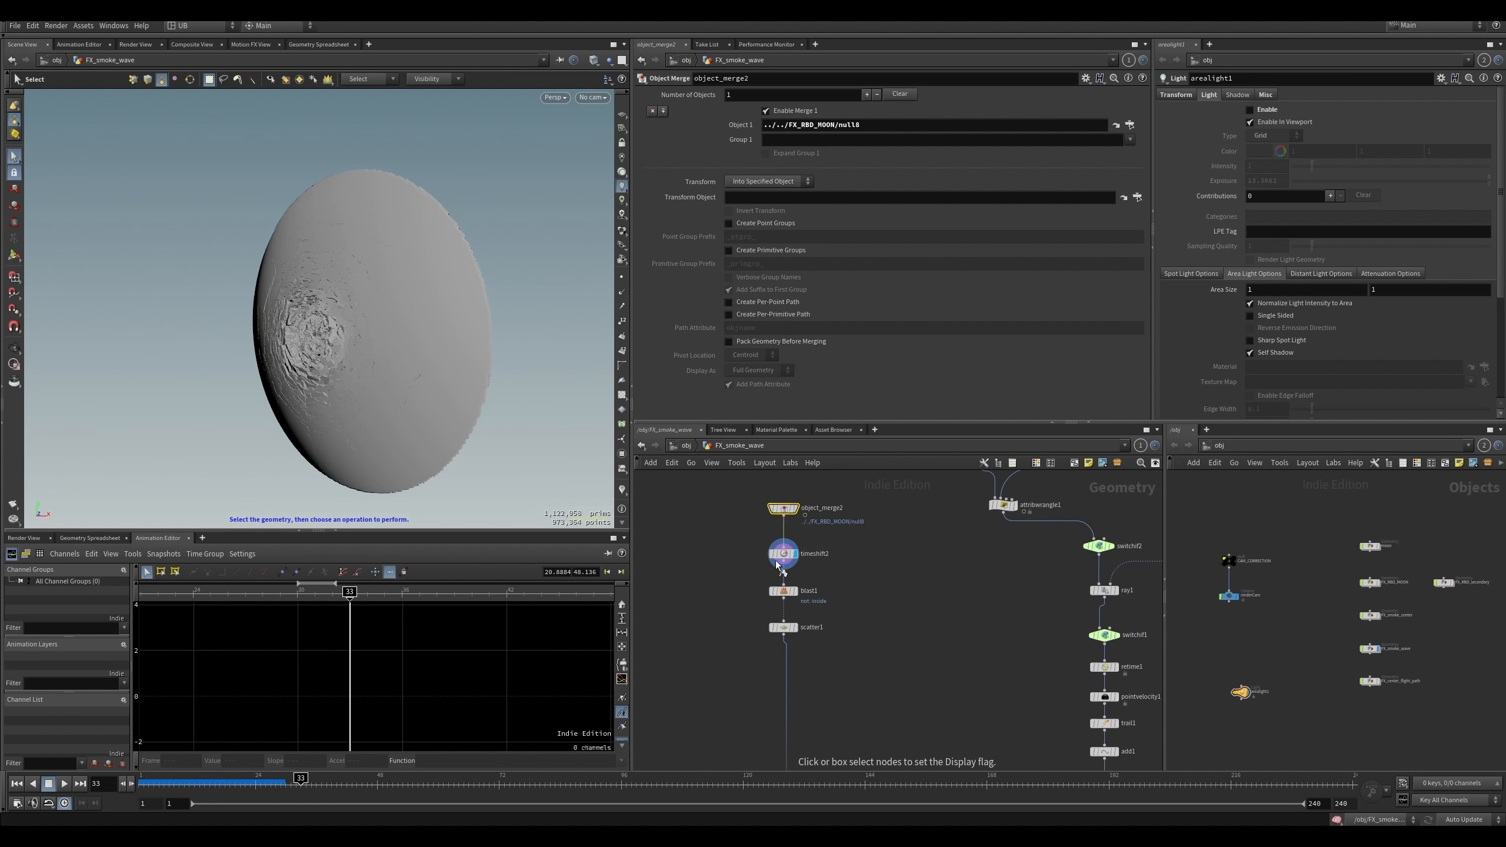
{"action": "mouse_move", "coordinate": [287, 786]}
{"action": "left_mouse_down"}
{"action": "mouse_move", "coordinate": [214, 788]}
{"action": "mouse_move", "coordinate": [275, 794]}
{"action": "left_mouse_up"}
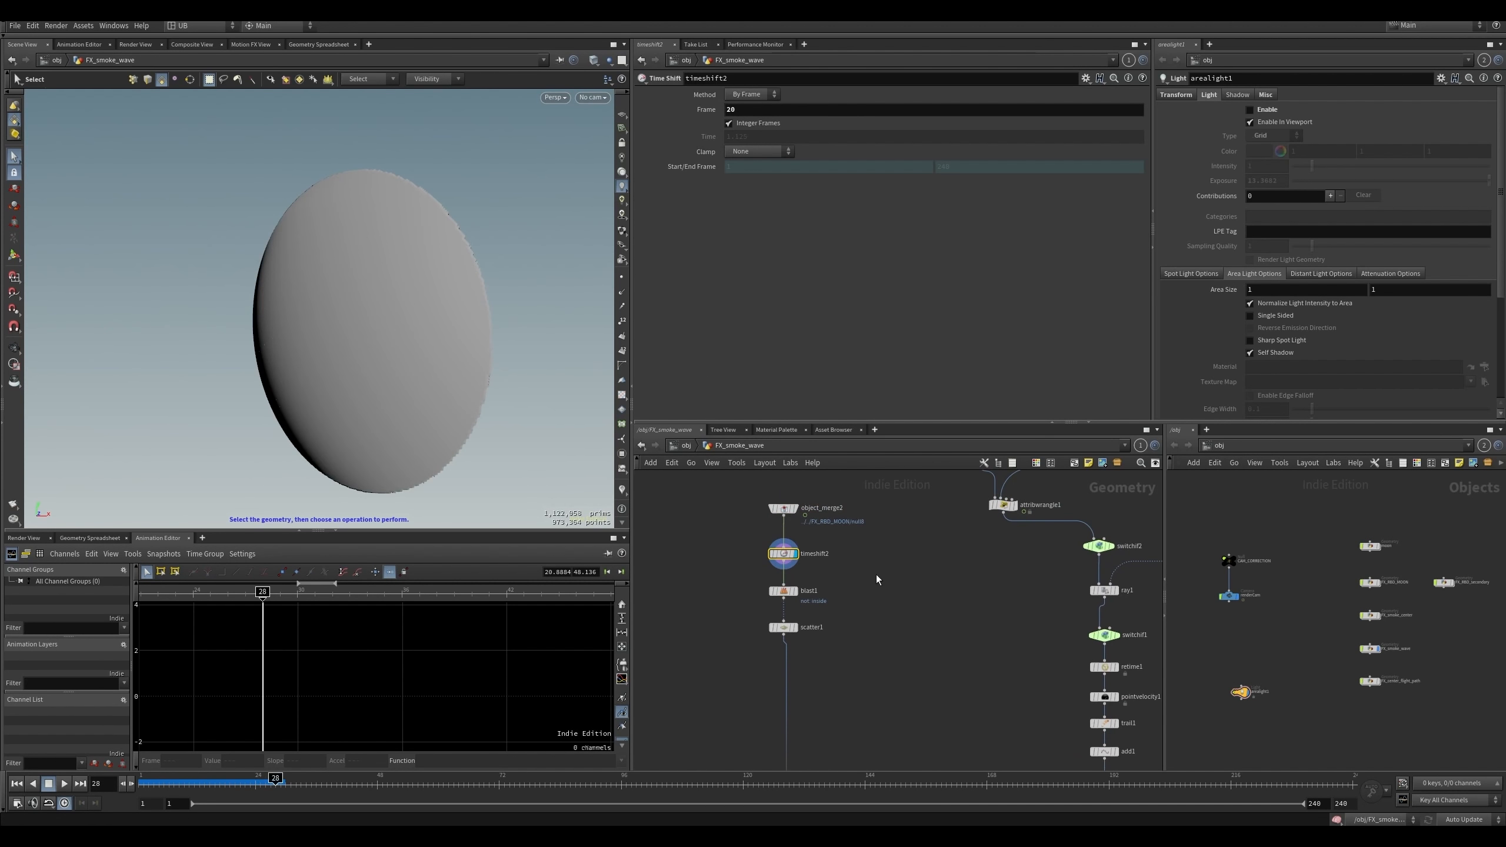
- Follow the scatter branch down to attribtransfer1, display it and scrub the timeline to frame 20
{"action": "scroll", "coordinate": [860, 580], "scroll_direction": "up", "scroll_amount": 1}
{"action": "key", "text": "r"}
{"action": "left_click", "coordinate": [847, 584]}
{"action": "middle_click_drag", "start_coordinate": [842, 724], "coordinate": [843, 504]}
{"action": "key", "text": "r"}
{"action": "left_click", "coordinate": [779, 640]}
{"action": "left_click_drag", "start_coordinate": [275, 783], "coordinate": [235, 782]}
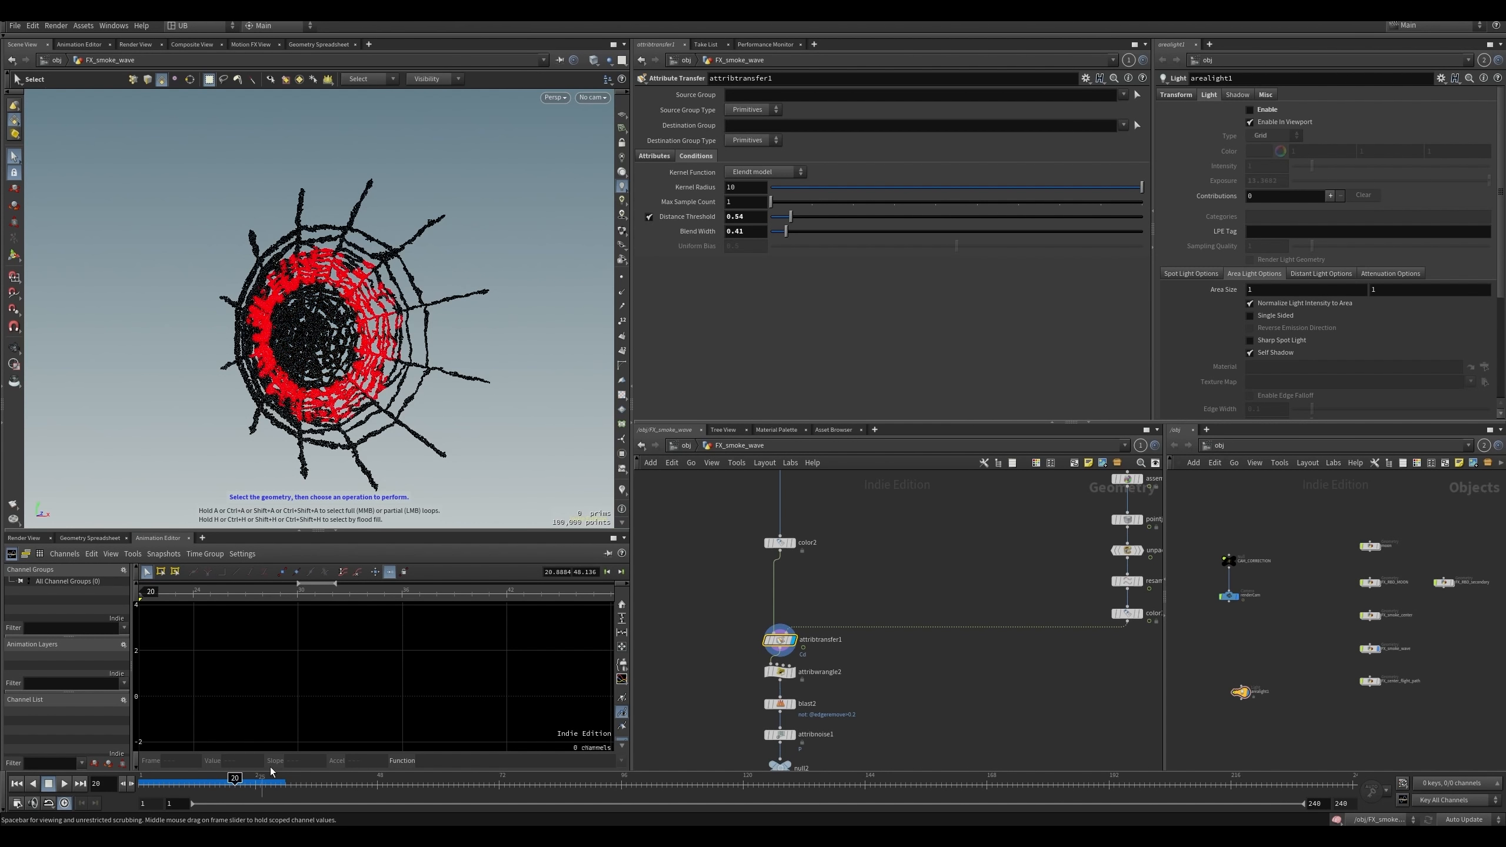
- Display the red source lines at color1, then the transferred result at attribtransfer1
{"action": "middle_click_drag", "start_coordinate": [1063, 598], "coordinate": [943, 591]}
{"action": "left_click_drag", "start_coordinate": [943, 592], "coordinate": [1054, 629]}
{"action": "key", "text": "r"}
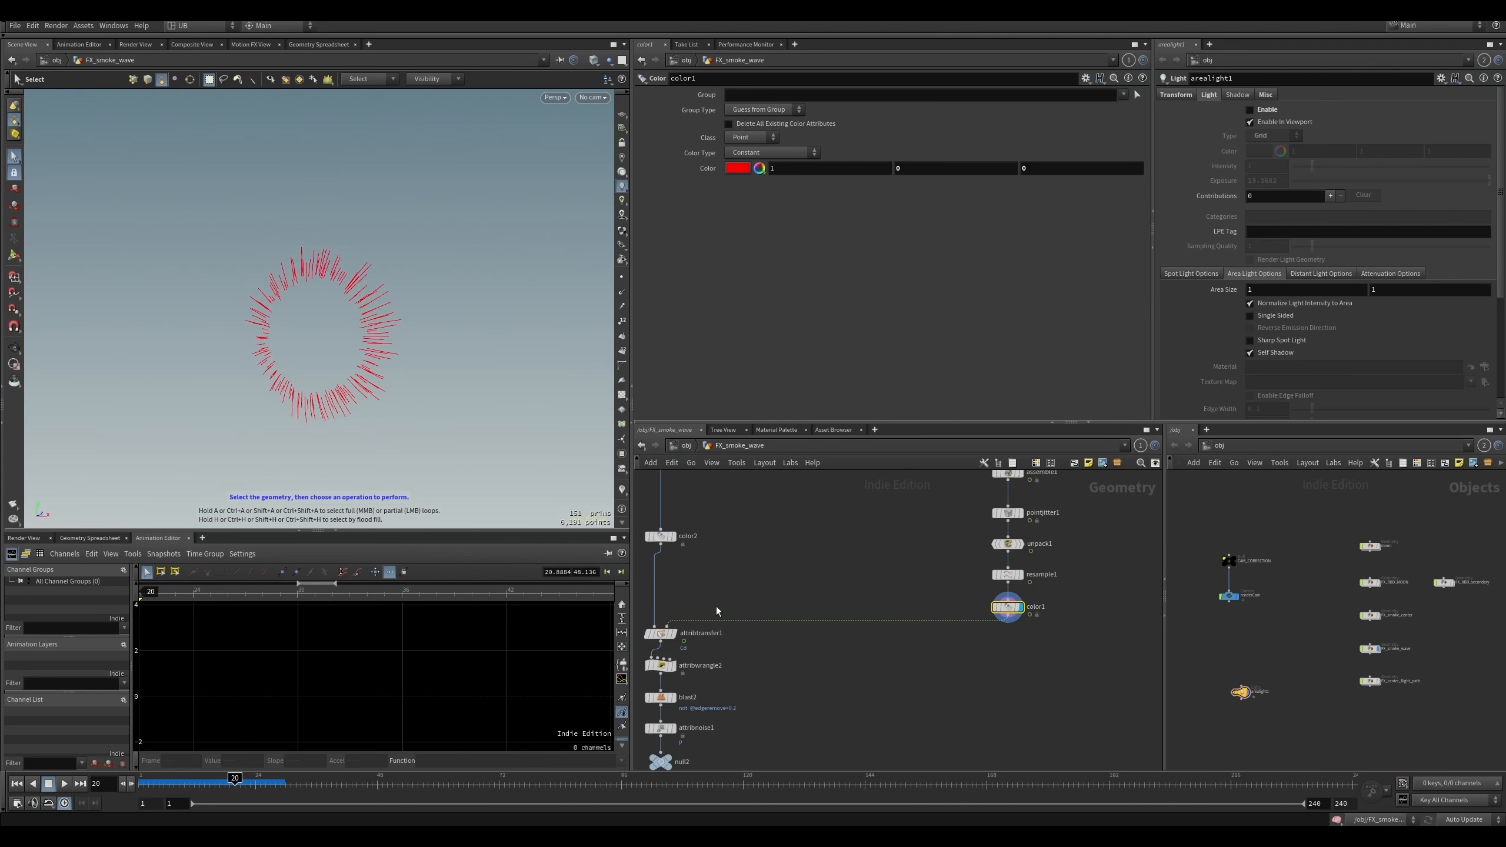
{"action": "left_click_drag", "start_coordinate": [724, 607], "coordinate": [652, 643]}
{"action": "key", "text": "r"}
- Compare the black points of color2 with color1's red lines and return the display to attribtransfer1
{"action": "left_click_drag", "start_coordinate": [743, 507], "coordinate": [641, 553]}
{"action": "key", "text": "r"}
{"action": "key", "text": "r"}
{"action": "left_click_drag", "start_coordinate": [1047, 584], "coordinate": [981, 616]}
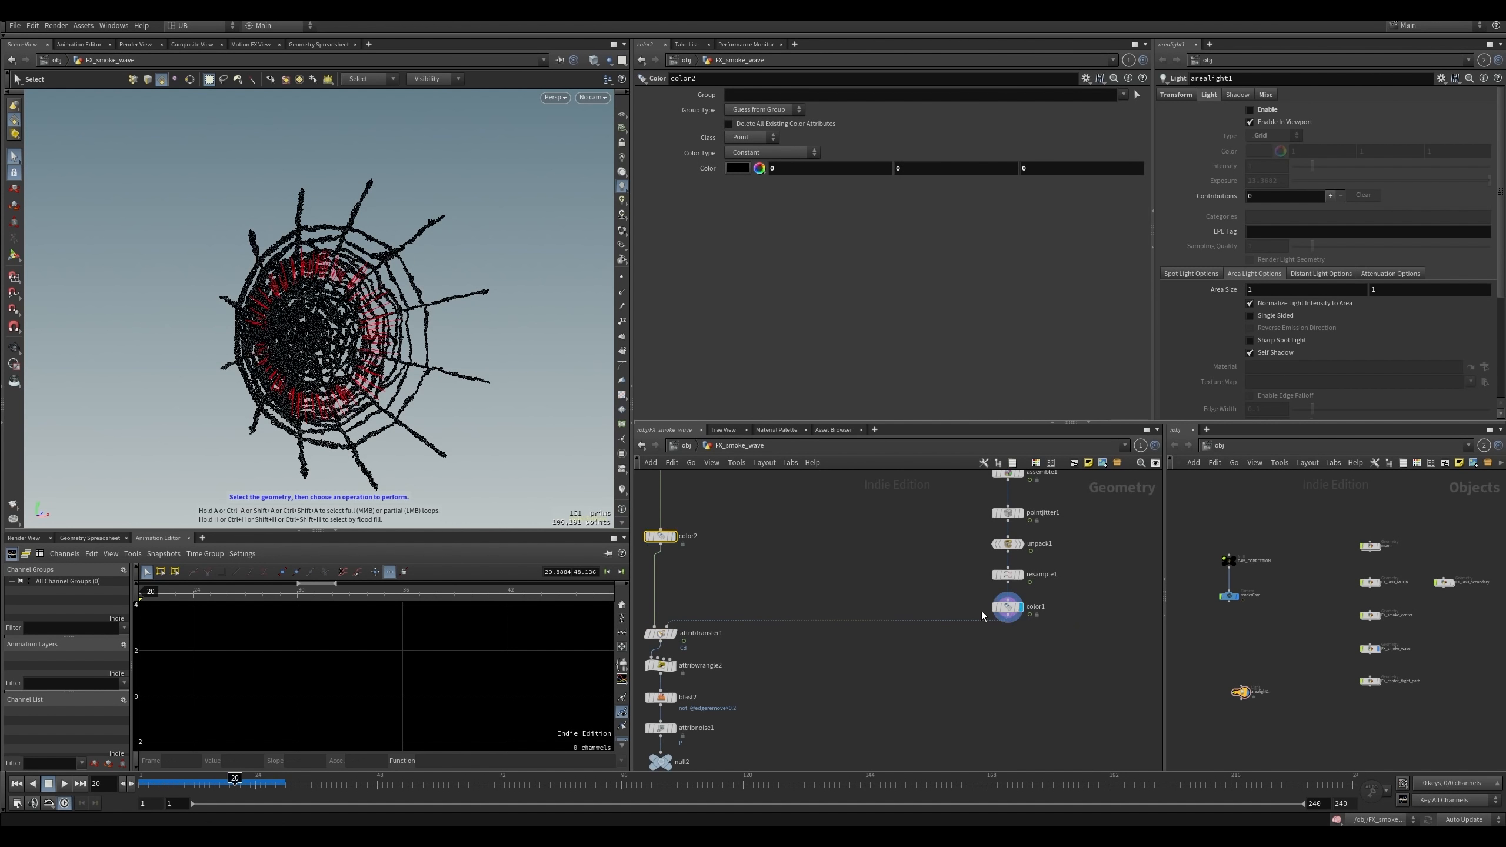
{"action": "middle_click_drag", "start_coordinate": [824, 579], "coordinate": [945, 566]}
{"action": "key", "text": "r"}
{"action": "left_click_drag", "start_coordinate": [865, 591], "coordinate": [762, 627]}
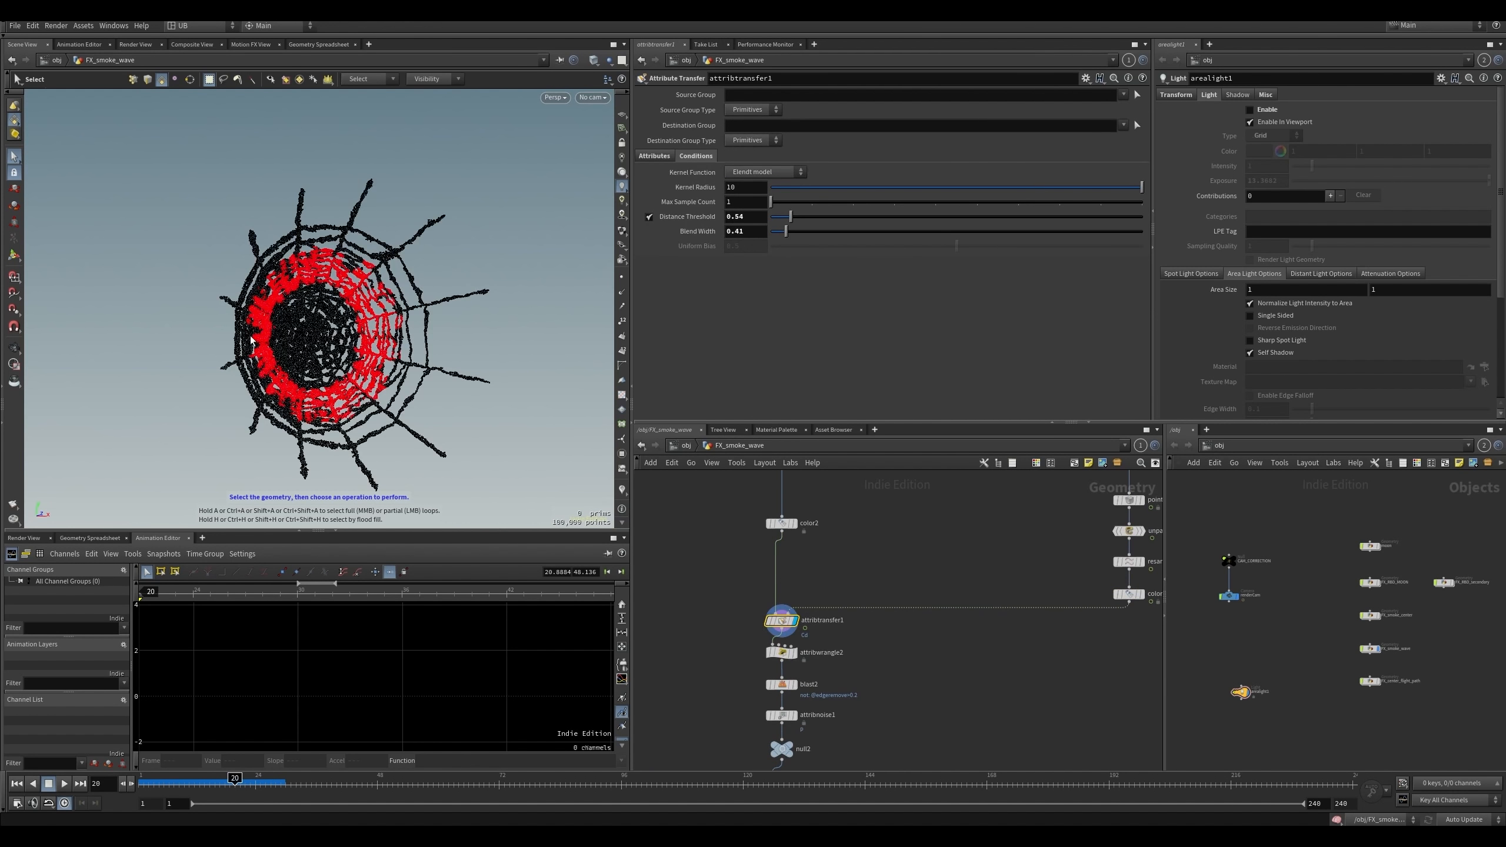
- Display the trimmed points at blast2, then show attribwrangle2 with its edgeremove code
{"action": "left_click_drag", "start_coordinate": [250, 337], "coordinate": [308, 336], "text": "alt"}
{"action": "middle_click_drag", "start_coordinate": [896, 678], "coordinate": [874, 616]}
{"action": "key", "text": "r"}
{"action": "left_click_drag", "start_coordinate": [876, 616], "coordinate": [759, 637]}
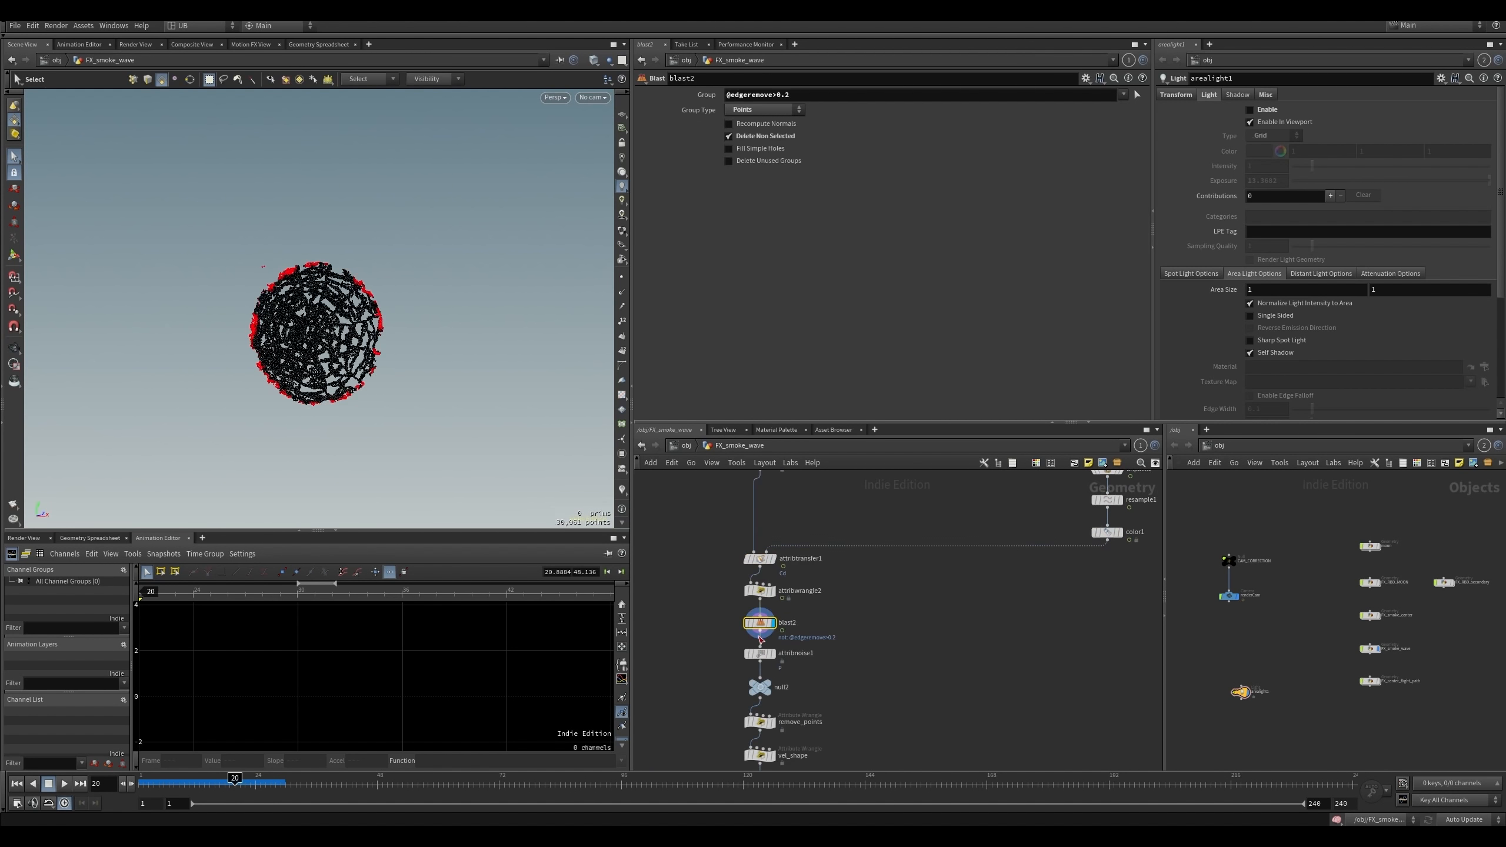
{"action": "scroll", "coordinate": [822, 610], "scroll_direction": "up", "scroll_amount": 2}
{"action": "key", "text": "r"}
{"action": "left_click_drag", "start_coordinate": [877, 579], "coordinate": [763, 596]}
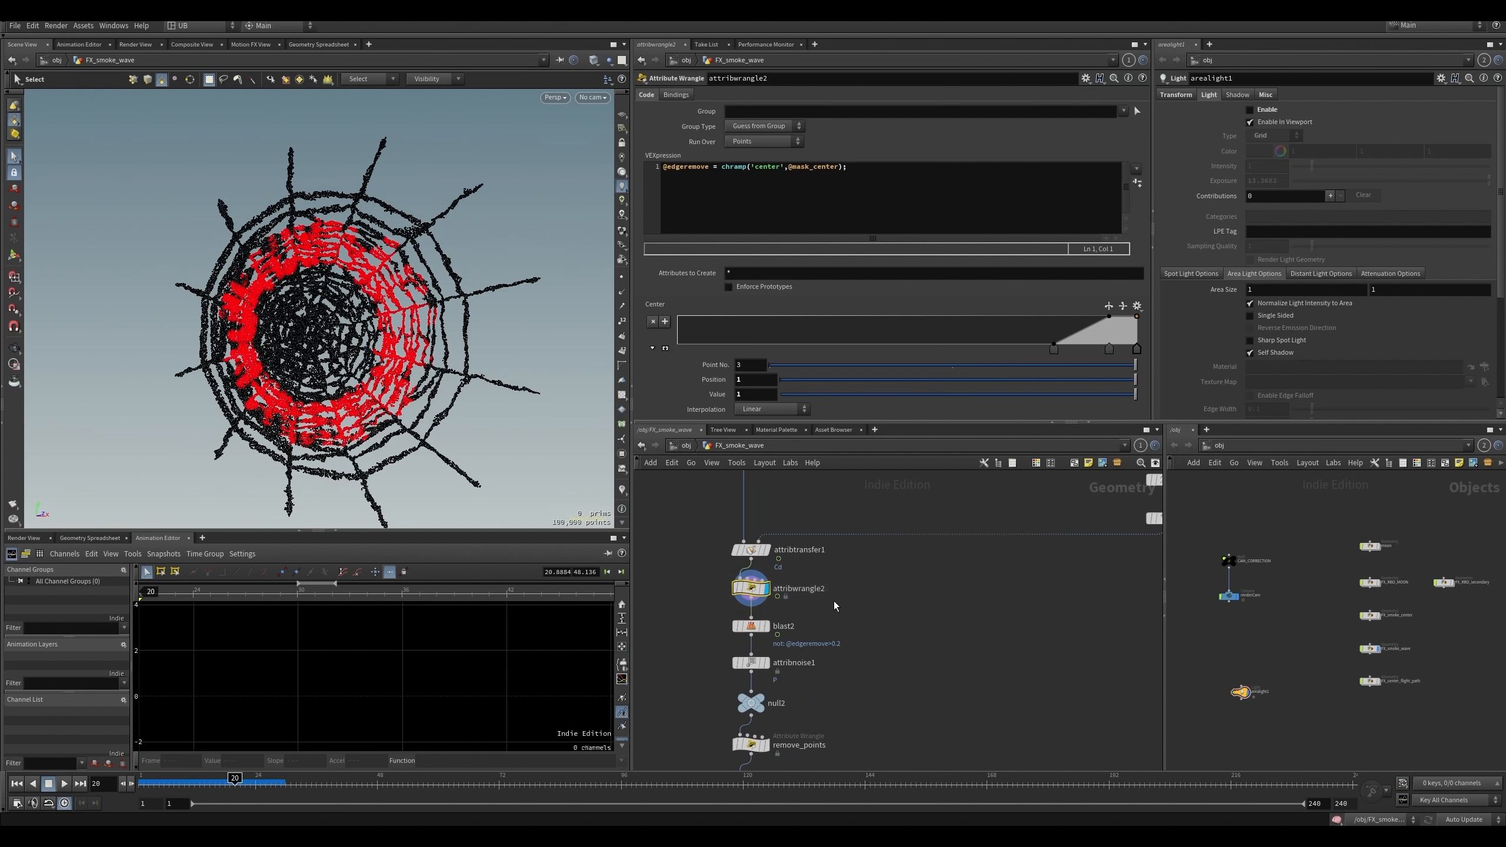
{"action": "middle_click_drag", "start_coordinate": [822, 605], "coordinate": [861, 578]}
{"action": "scroll", "coordinate": [861, 578], "scroll_direction": "up", "scroll_amount": 1}
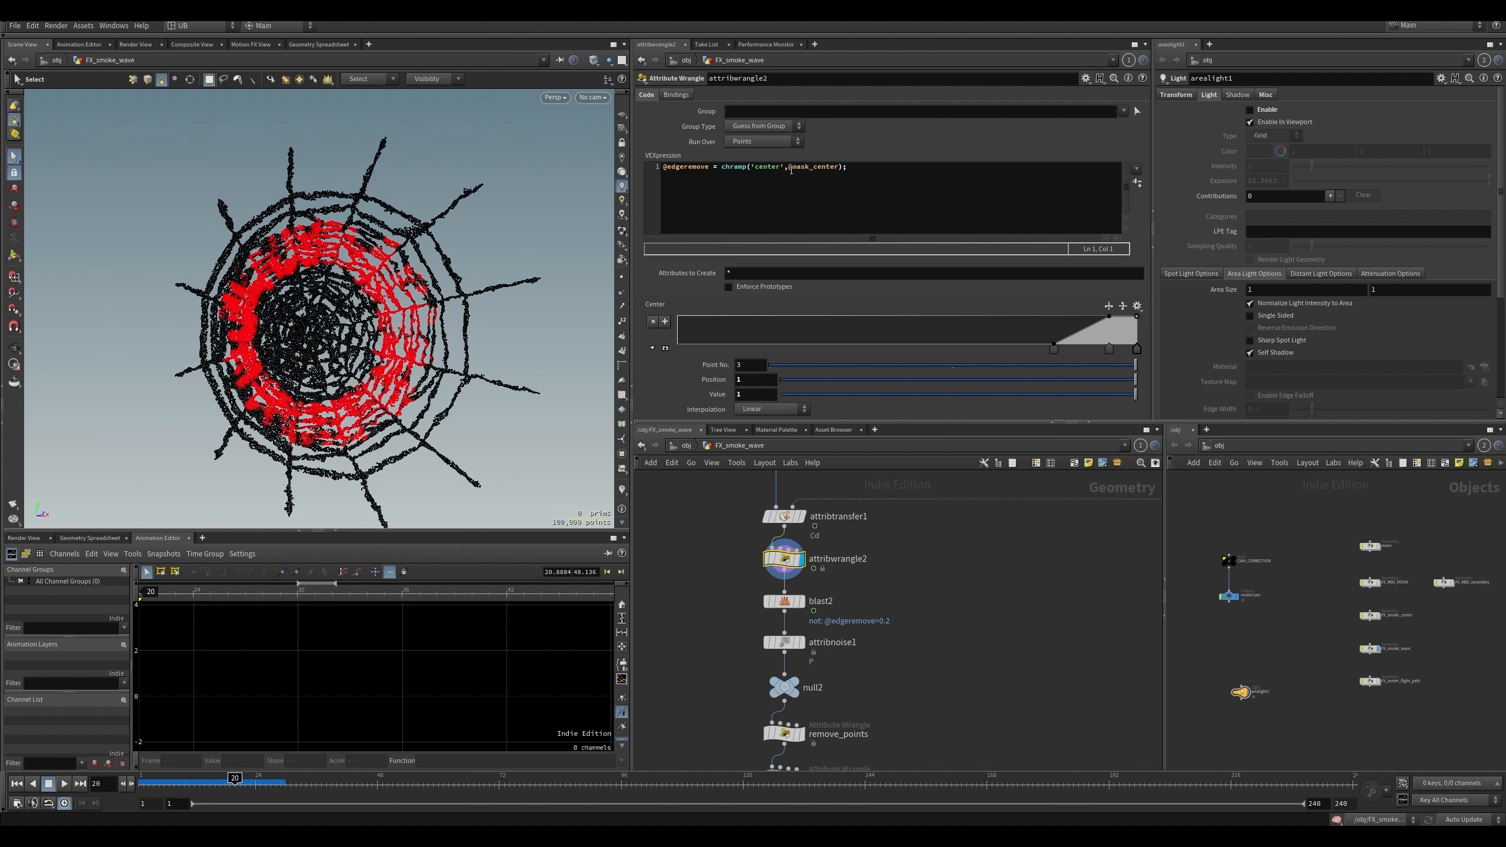
{"action": "left_click_drag", "start_coordinate": [790, 166], "coordinate": [834, 166]}
{"action": "left_click", "coordinate": [965, 569]}
{"action": "left_click", "coordinate": [876, 167]}
{"action": "key", "text": "Return"}
{"action": "key", "text": "Return"}
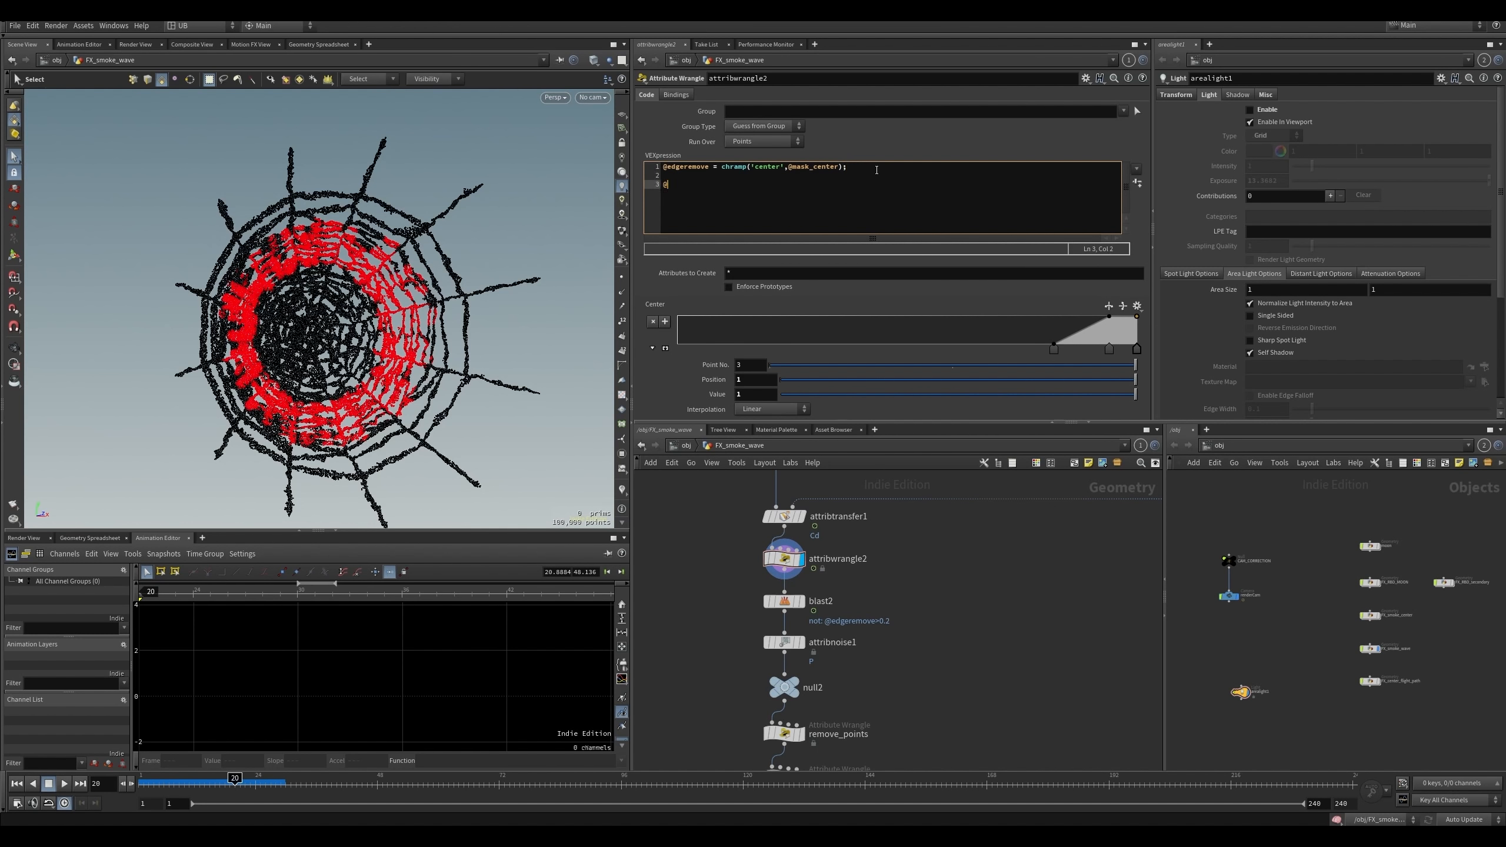
{"action": "key", "text": "Up"}
{"action": "key", "text": "Up"}
{"action": "key", "text": "ctrl+shift+Right"}
{"action": "key", "text": "ctrl+c"}
{"action": "key", "text": "ctrl+End"}
{"action": "key", "text": "ctrl+v"}
{"action": "type", "text": ";"}
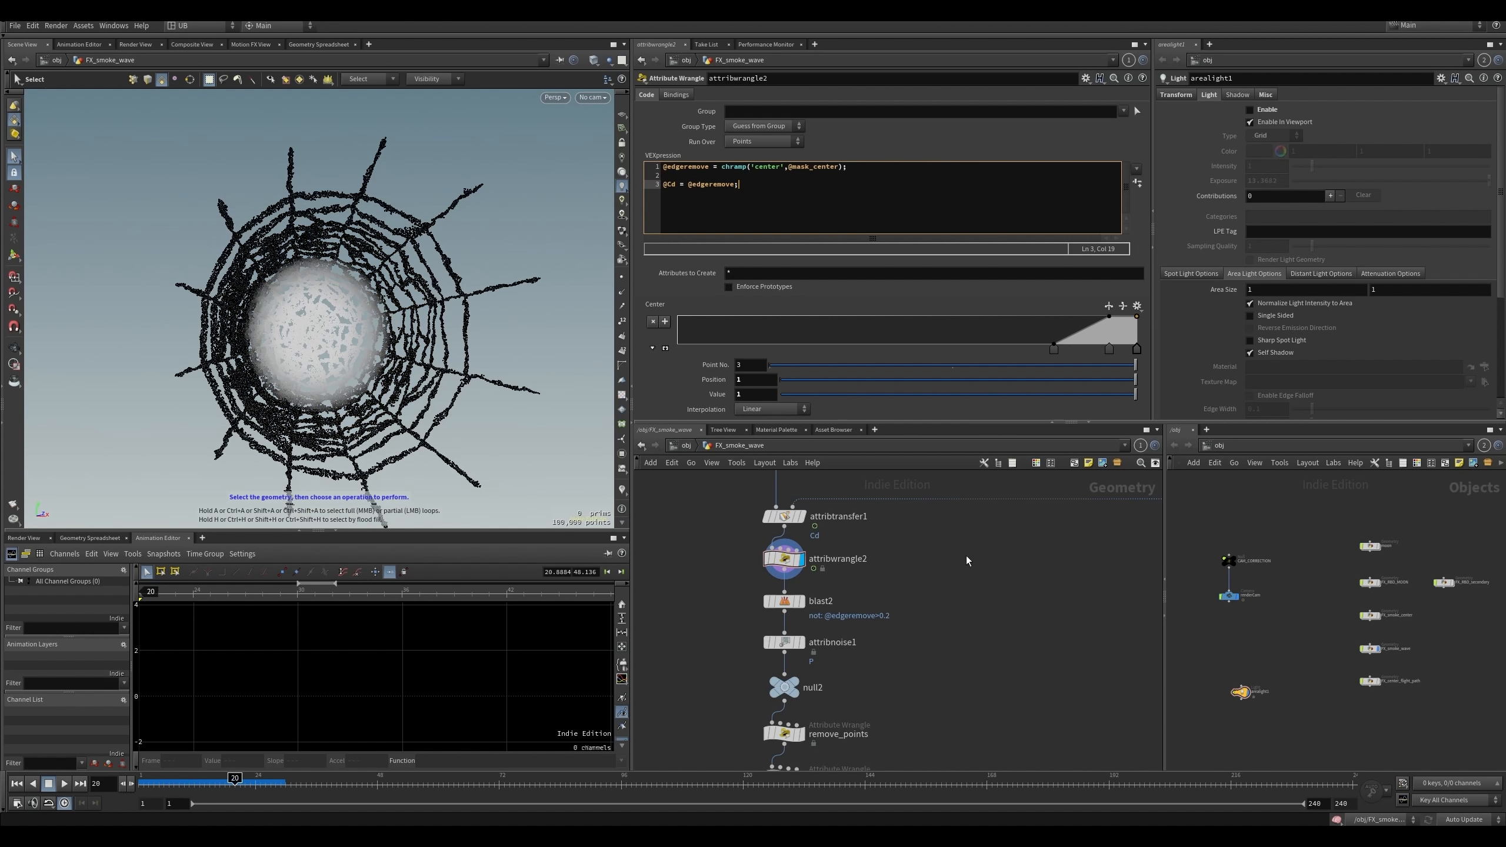
{"action": "left_click", "coordinate": [802, 601]}
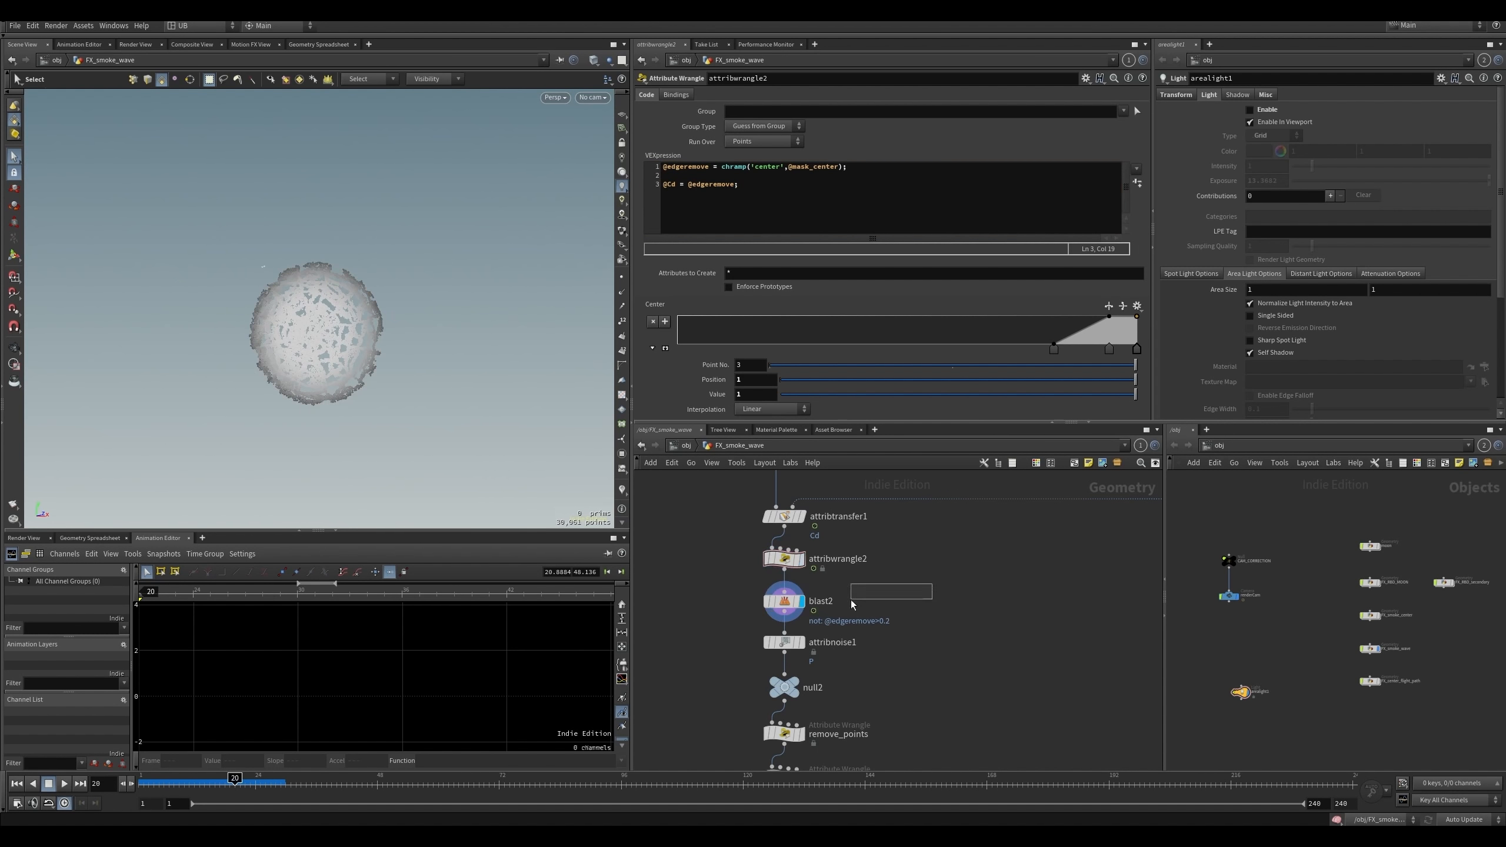
{"action": "left_click", "coordinate": [783, 558]}
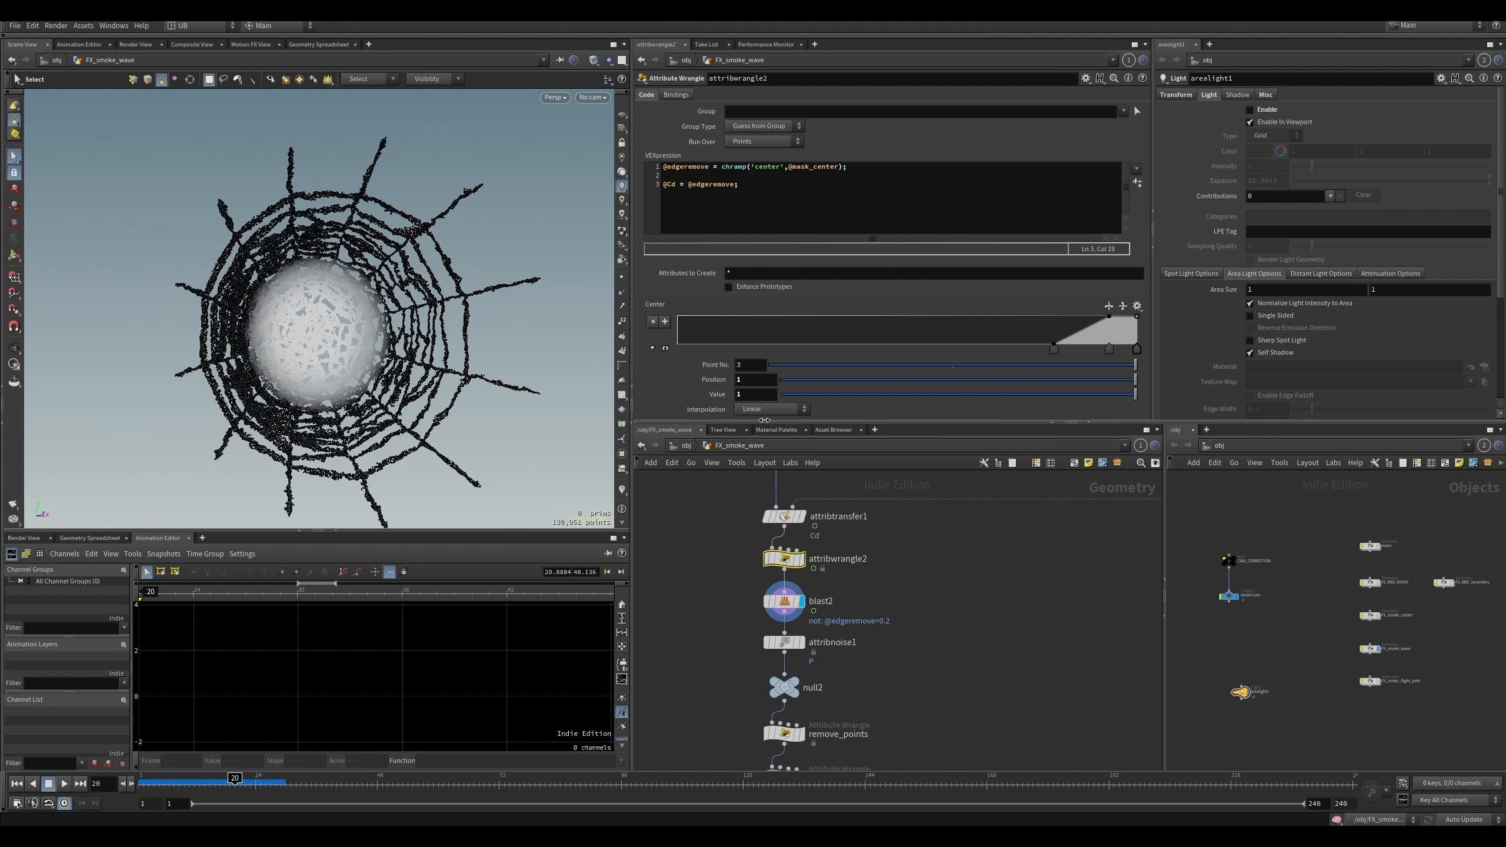
{"action": "left_click", "coordinate": [664, 185]}
{"action": "type", "text": "//"}
{"action": "left_click", "coordinate": [993, 584]}
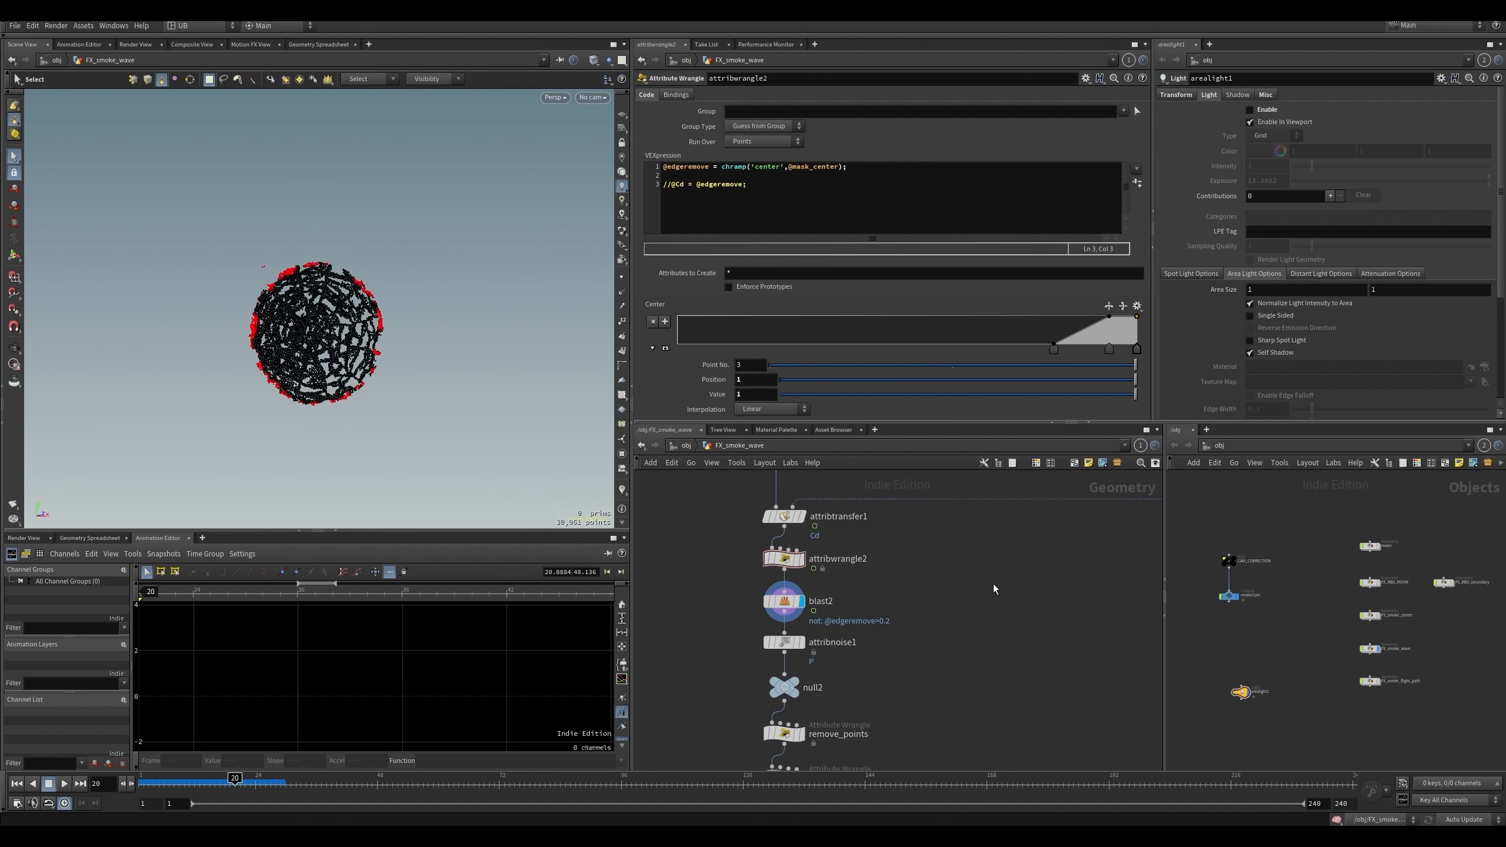
- Display the remove_points wrangle and scrub the timeline to frame 18
{"action": "middle_click_drag", "start_coordinate": [934, 645], "coordinate": [904, 576]}
{"action": "left_click", "coordinate": [794, 610]}
{"action": "left_click", "coordinate": [792, 623]}
{"action": "left_click", "coordinate": [803, 616]}
{"action": "left_click", "coordinate": [857, 617]}
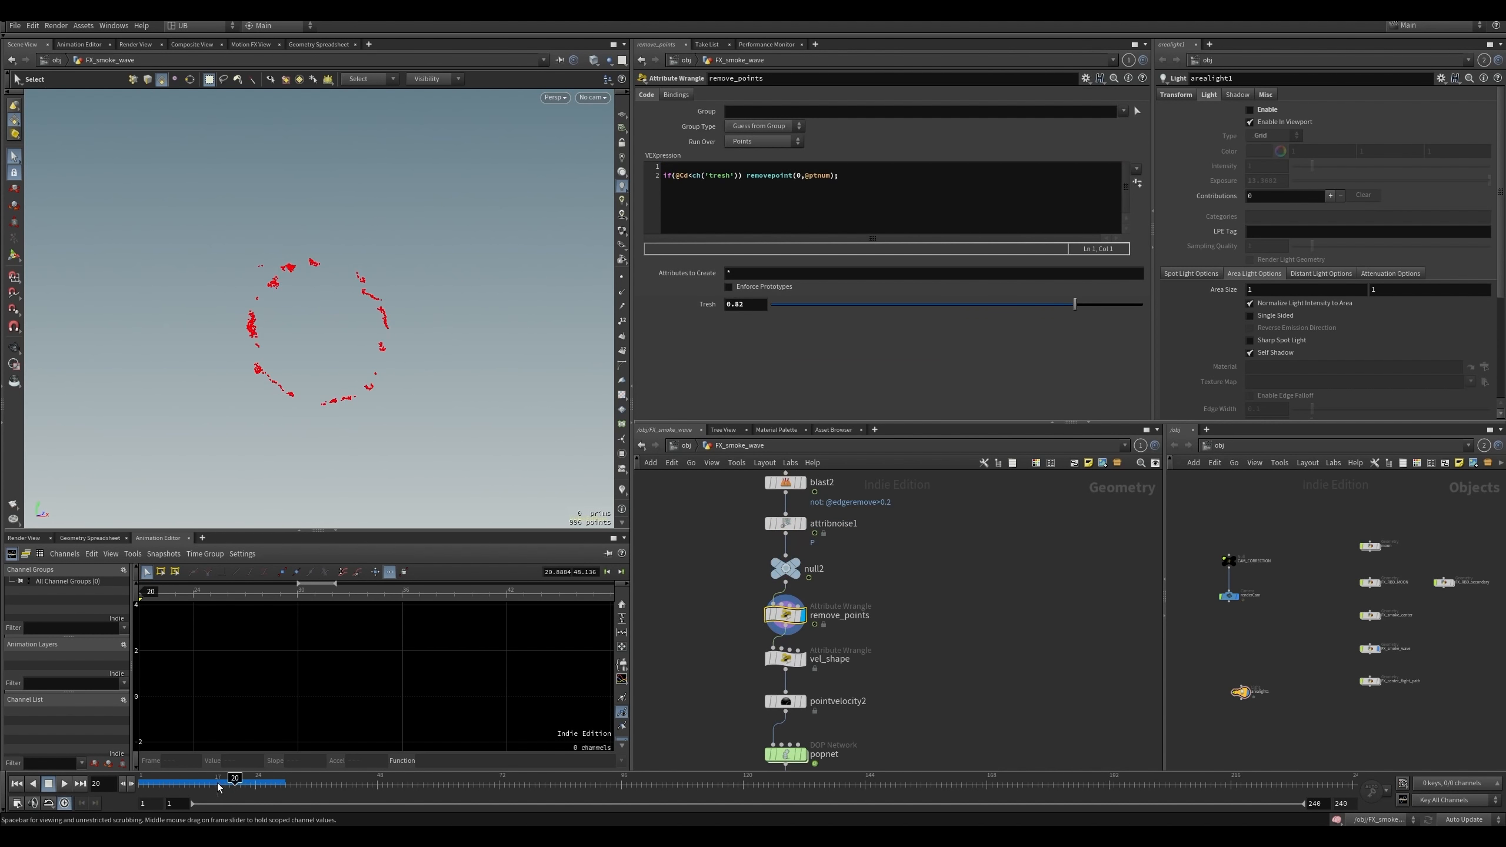
{"action": "mouse_move", "coordinate": [234, 780]}
{"action": "left_mouse_down"}
{"action": "mouse_move", "coordinate": [207, 780]}
{"action": "mouse_move", "coordinate": [224, 780]}
{"action": "left_mouse_up"}
{"action": "scroll", "coordinate": [721, 608], "scroll_direction": "up", "scroll_amount": 1}
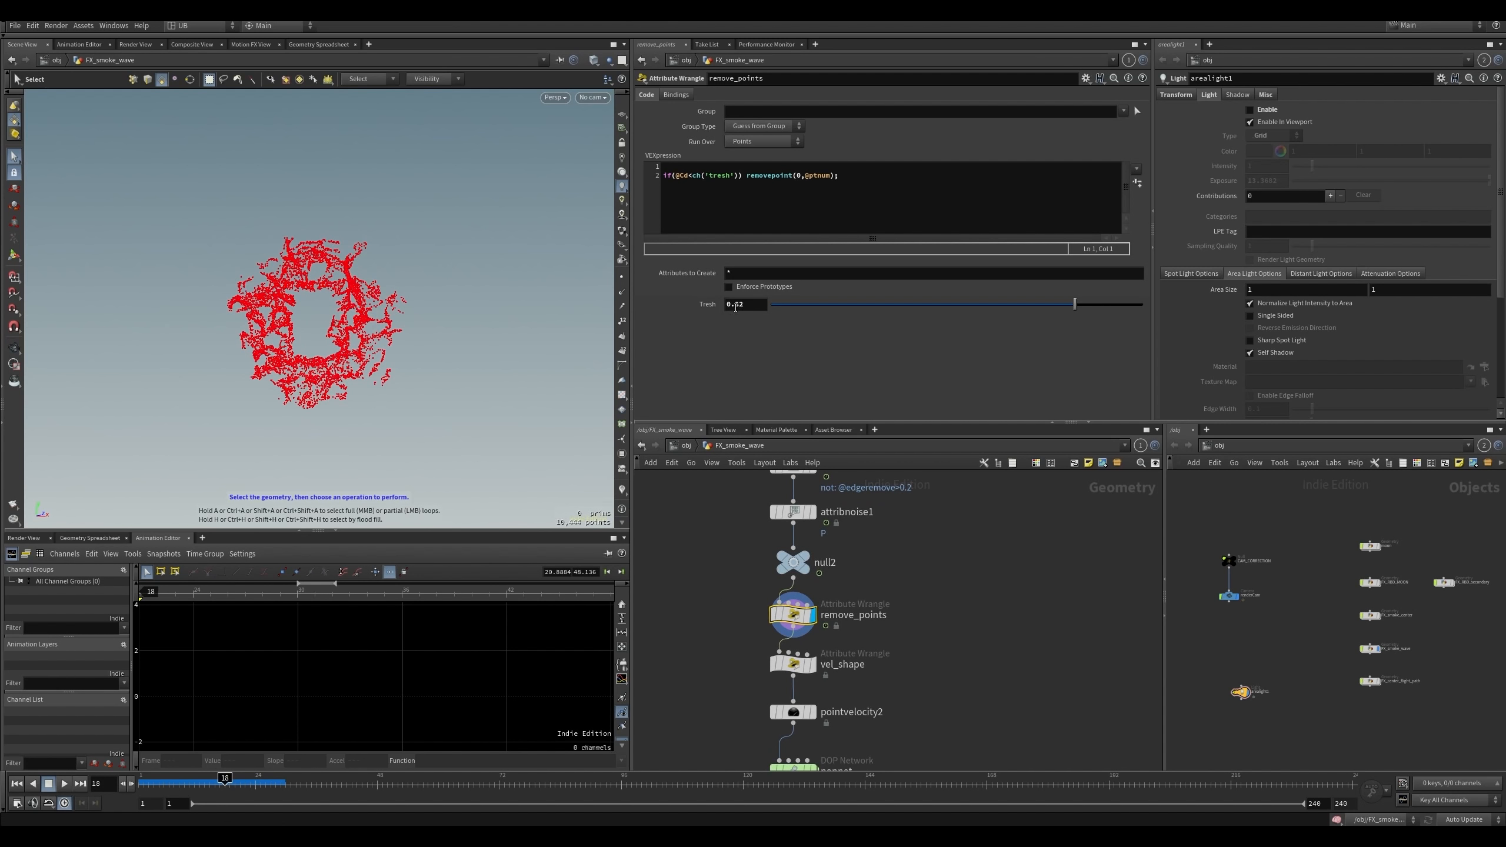
- Go over the Cd threshold condition in remove_points and raise Tresh to 0.838
{"action": "double_click", "coordinate": [681, 176]}
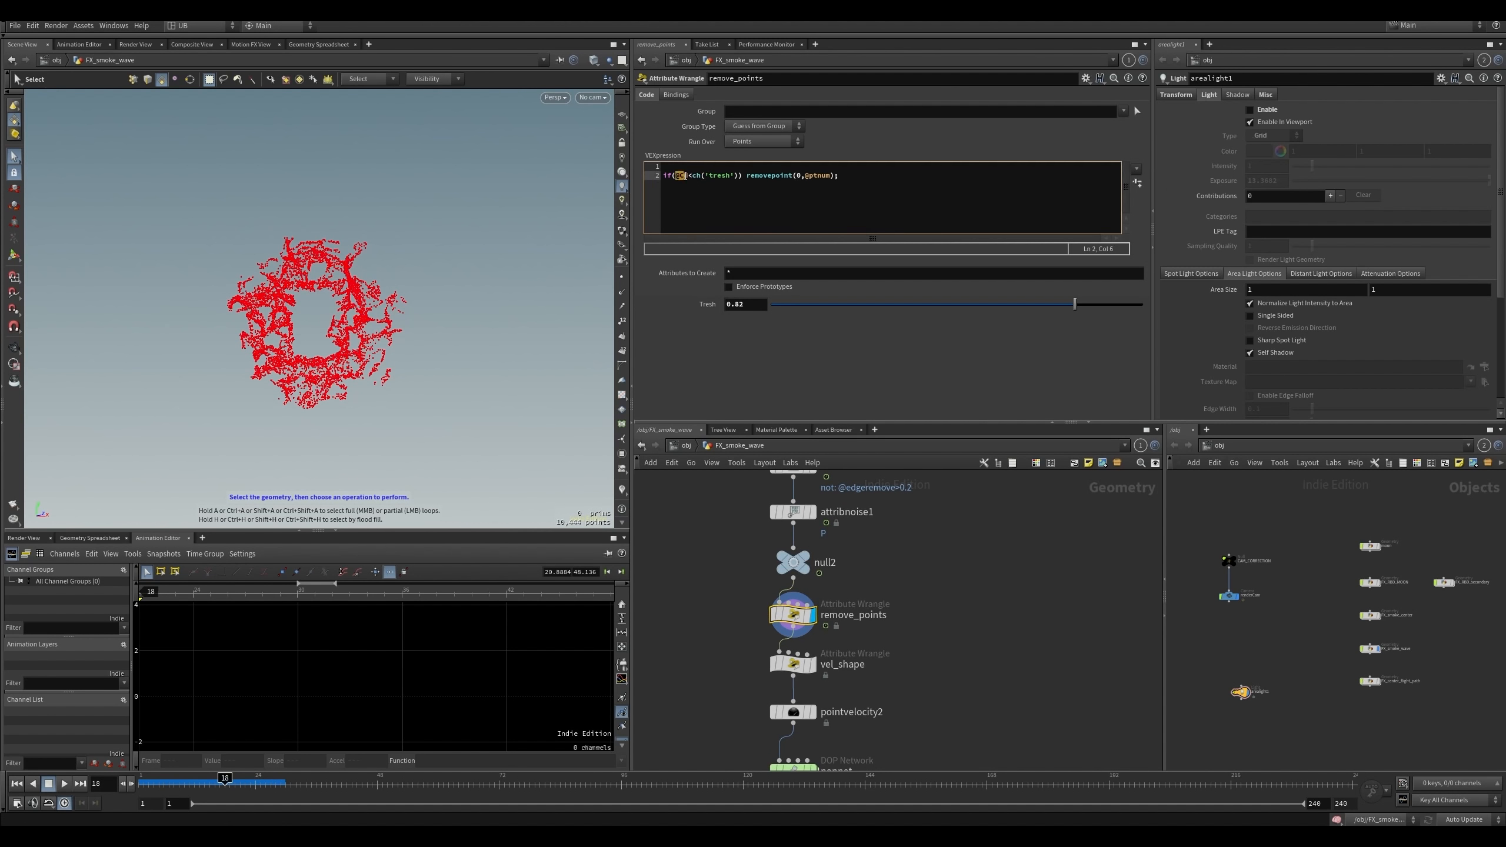
{"action": "left_click_drag", "start_coordinate": [676, 177], "coordinate": [689, 176]}
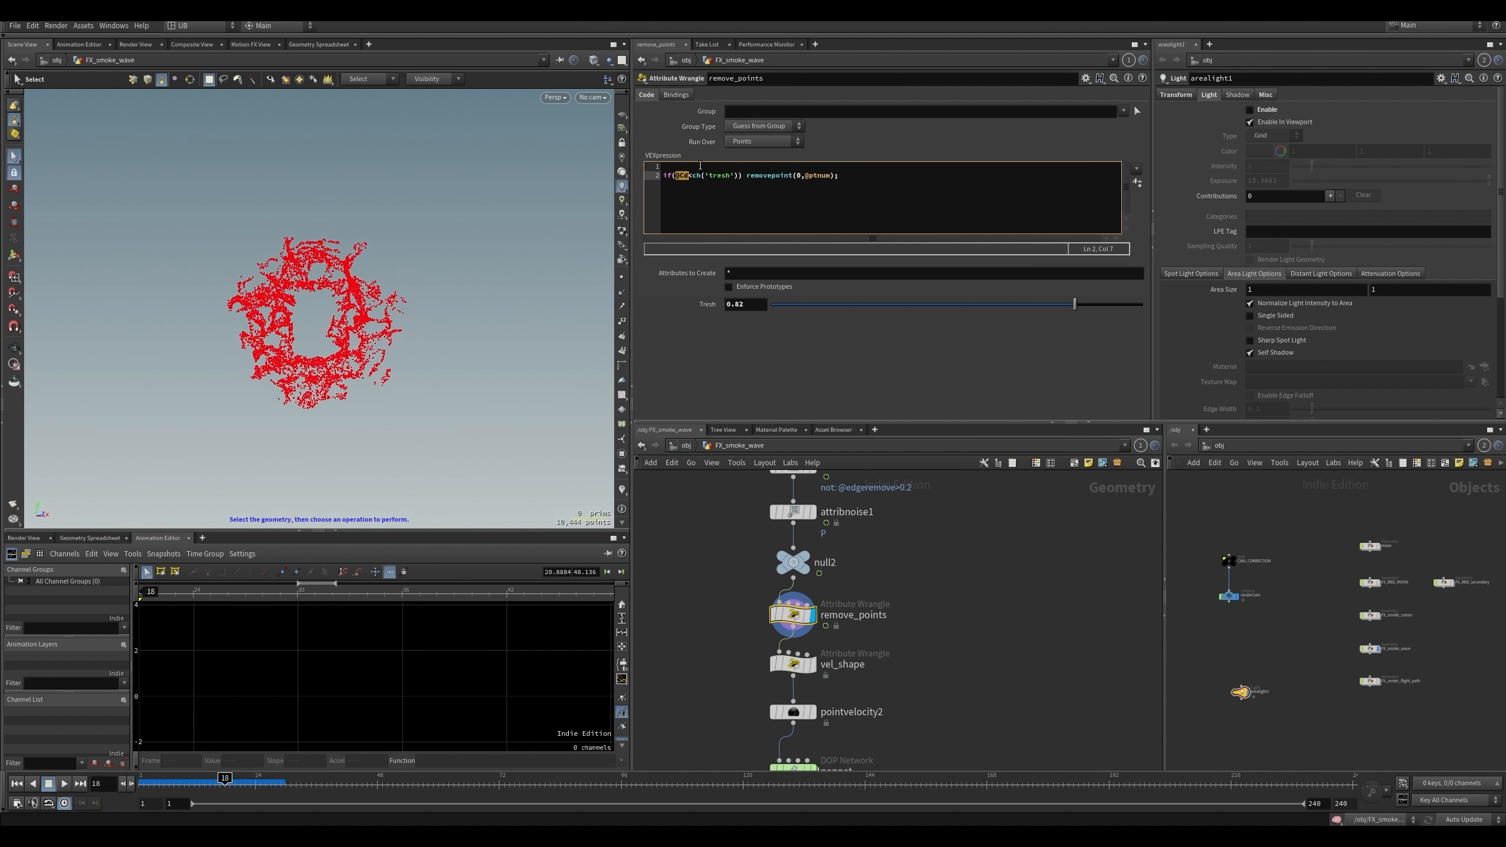
{"action": "left_click", "coordinate": [696, 175]}
{"action": "left_click_drag", "start_coordinate": [676, 176], "coordinate": [689, 176]}
{"action": "left_click_drag", "start_coordinate": [743, 176], "coordinate": [796, 175]}
{"action": "left_click_drag", "start_coordinate": [1074, 304], "coordinate": [1075, 304]}
- Display the vel_shape wrangle and examine its outward and upward velocity code
{"action": "middle_click_drag", "start_coordinate": [859, 670], "coordinate": [855, 608]}
{"action": "left_click", "coordinate": [789, 601]}
{"action": "left_click", "coordinate": [809, 601]}
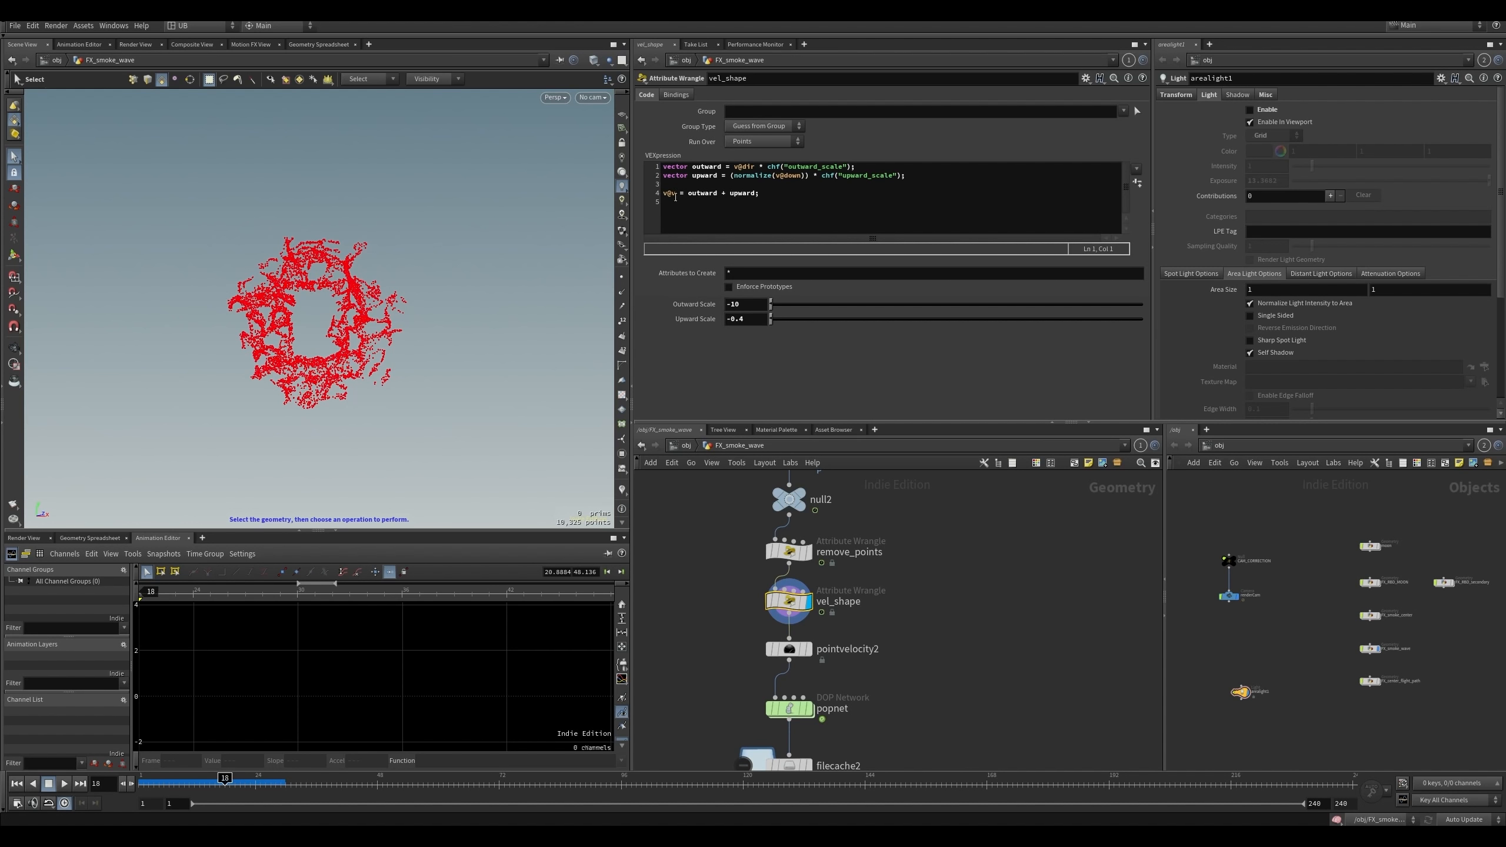
{"action": "left_click", "coordinate": [746, 176]}
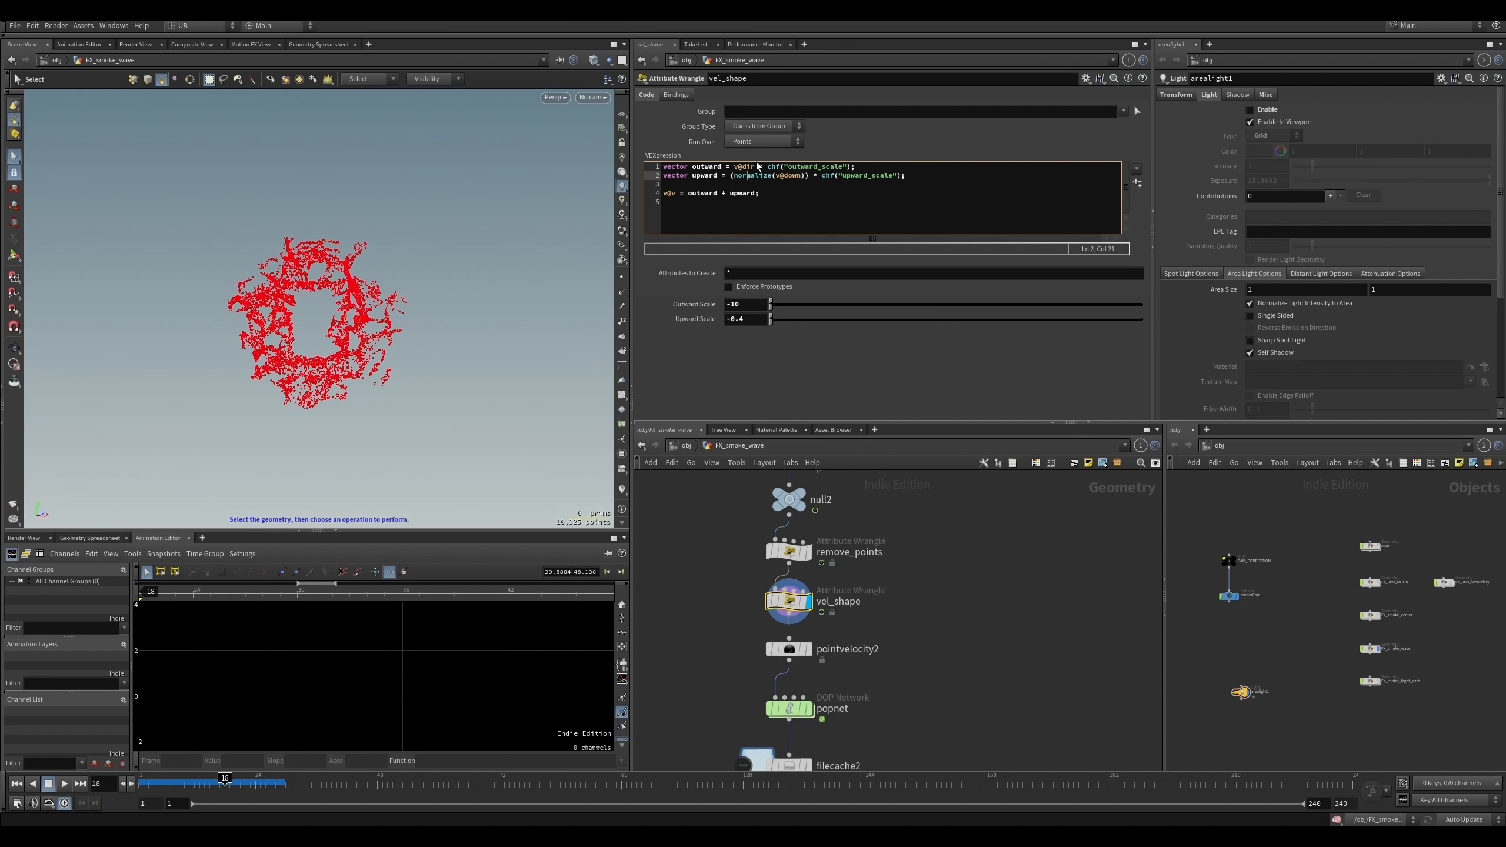
{"action": "left_click_drag", "start_coordinate": [783, 176], "coordinate": [802, 182]}
{"action": "left_click", "coordinate": [828, 176]}
{"action": "left_click", "coordinate": [731, 597]}
- Switch the scene visualizer from v to dir and scrub the timeline to frame 19
{"action": "right_click", "coordinate": [621, 490]}
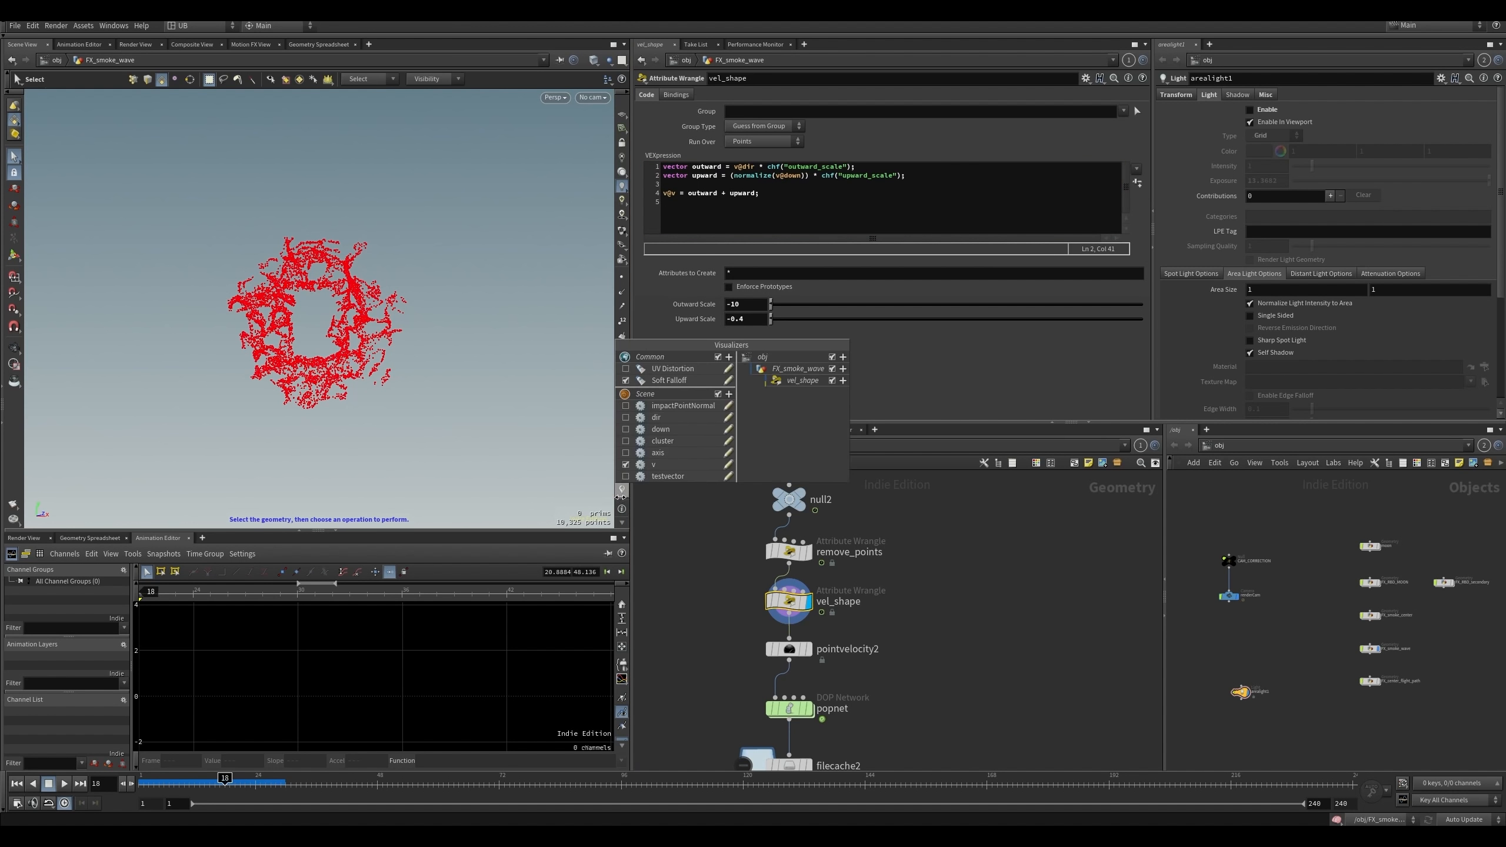
{"action": "left_click", "coordinate": [667, 510]}
{"action": "left_click_drag", "start_coordinate": [768, 612], "coordinate": [723, 575]}
{"action": "left_click_drag", "start_coordinate": [226, 783], "coordinate": [229, 784]}
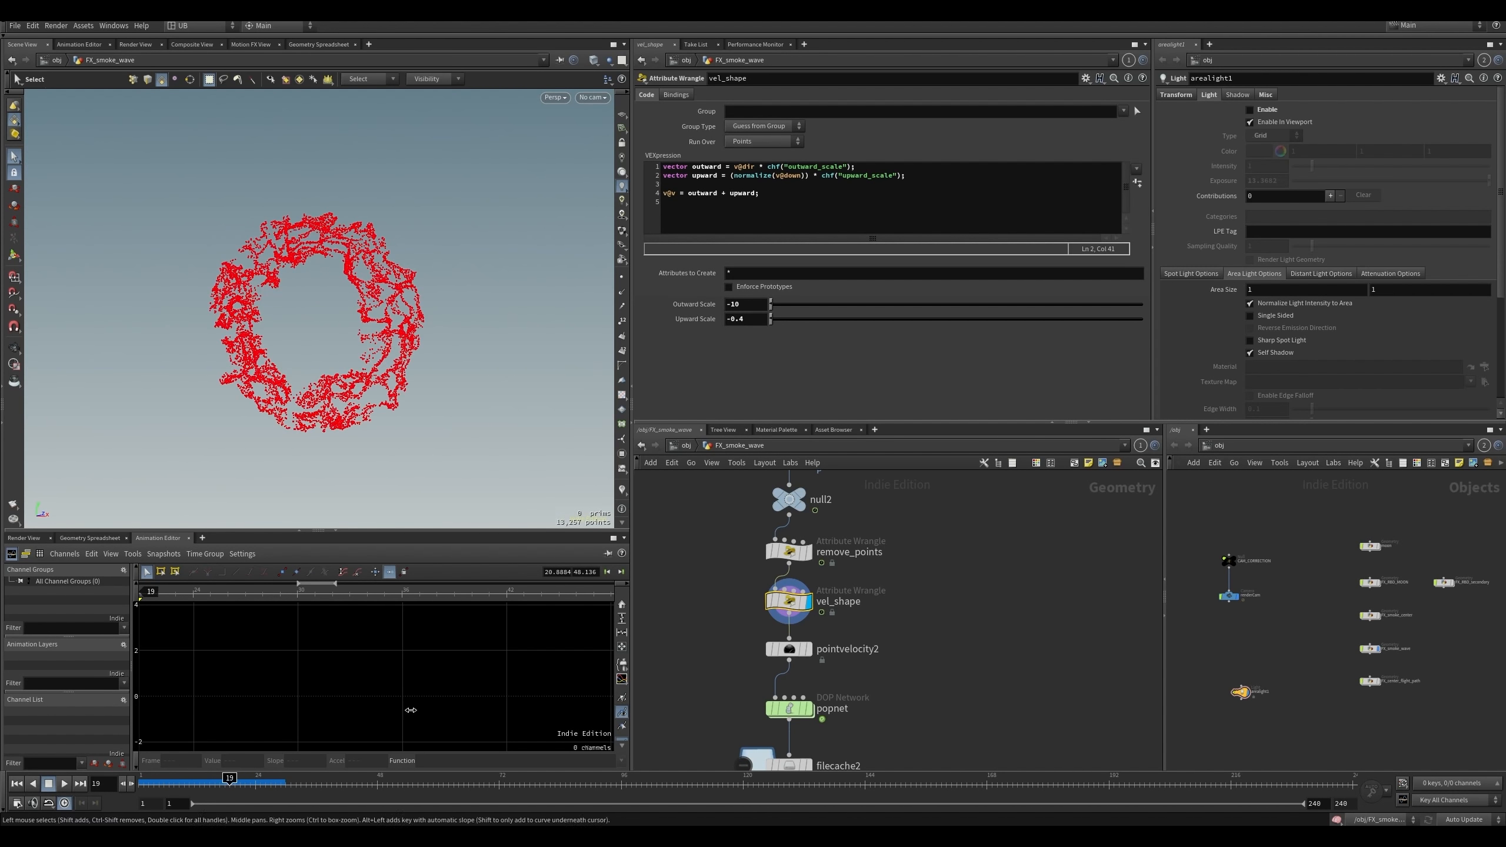
- Display remove_points, visualize its down vectors instead of dir, and inspect them from the side
{"action": "left_click", "coordinate": [789, 551]}
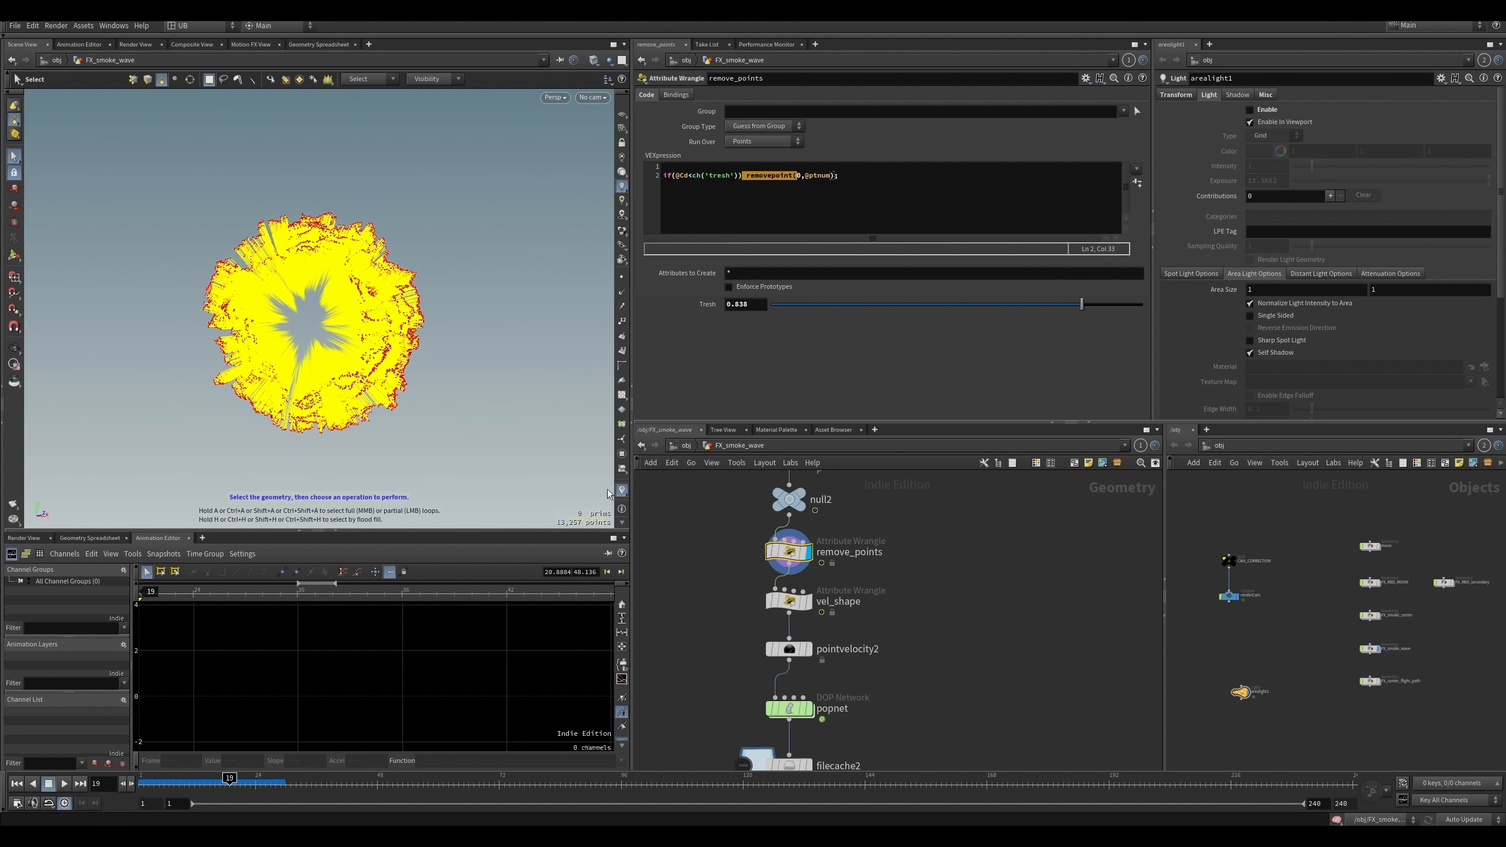
{"action": "left_click", "coordinate": [620, 490]}
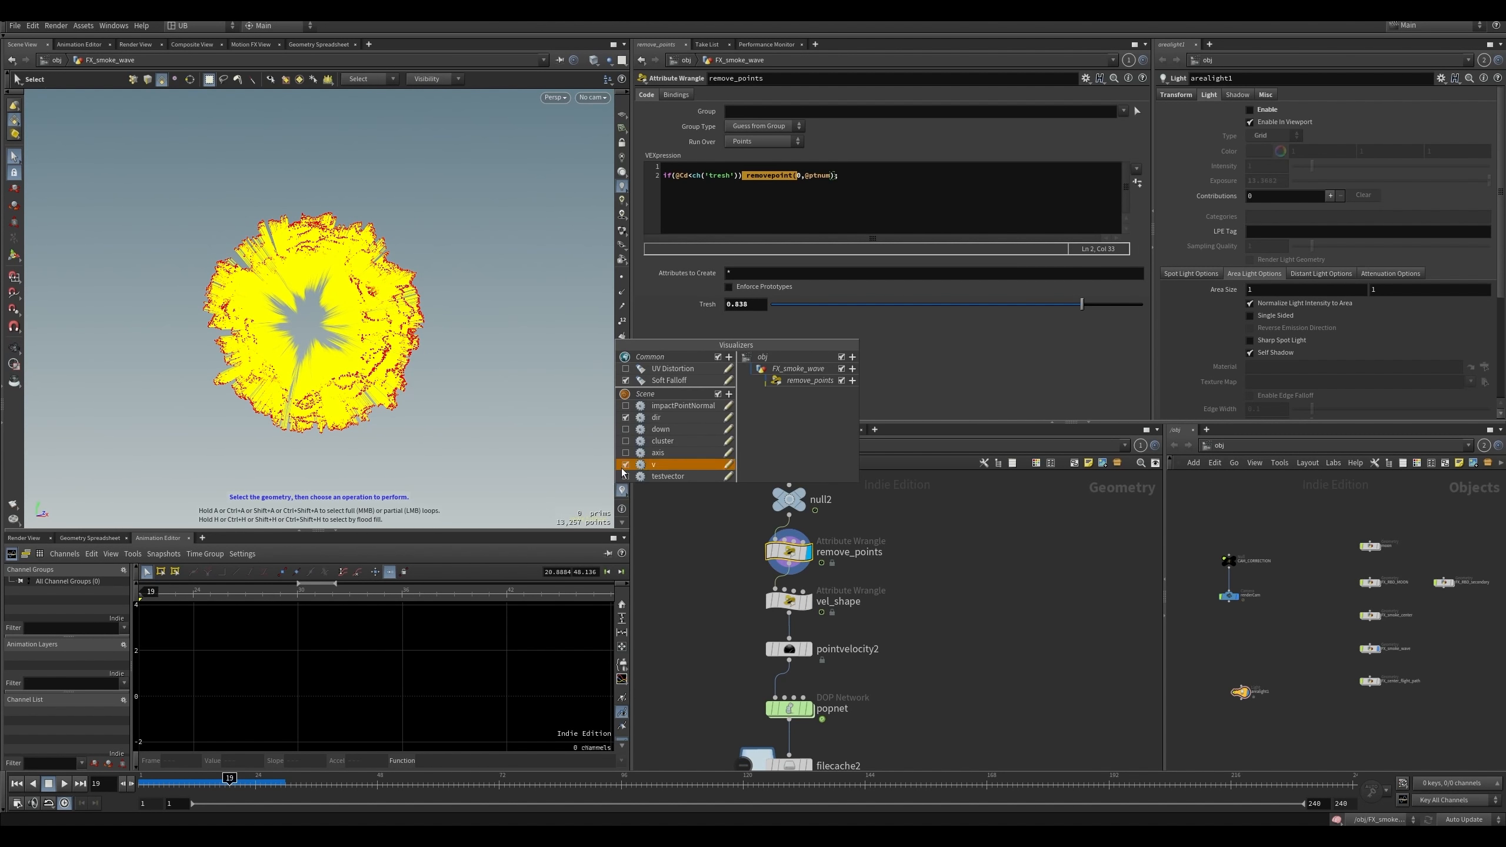
{"action": "left_click", "coordinate": [625, 429]}
{"action": "left_click_drag", "start_coordinate": [456, 380], "coordinate": [278, 341], "text": "alt"}
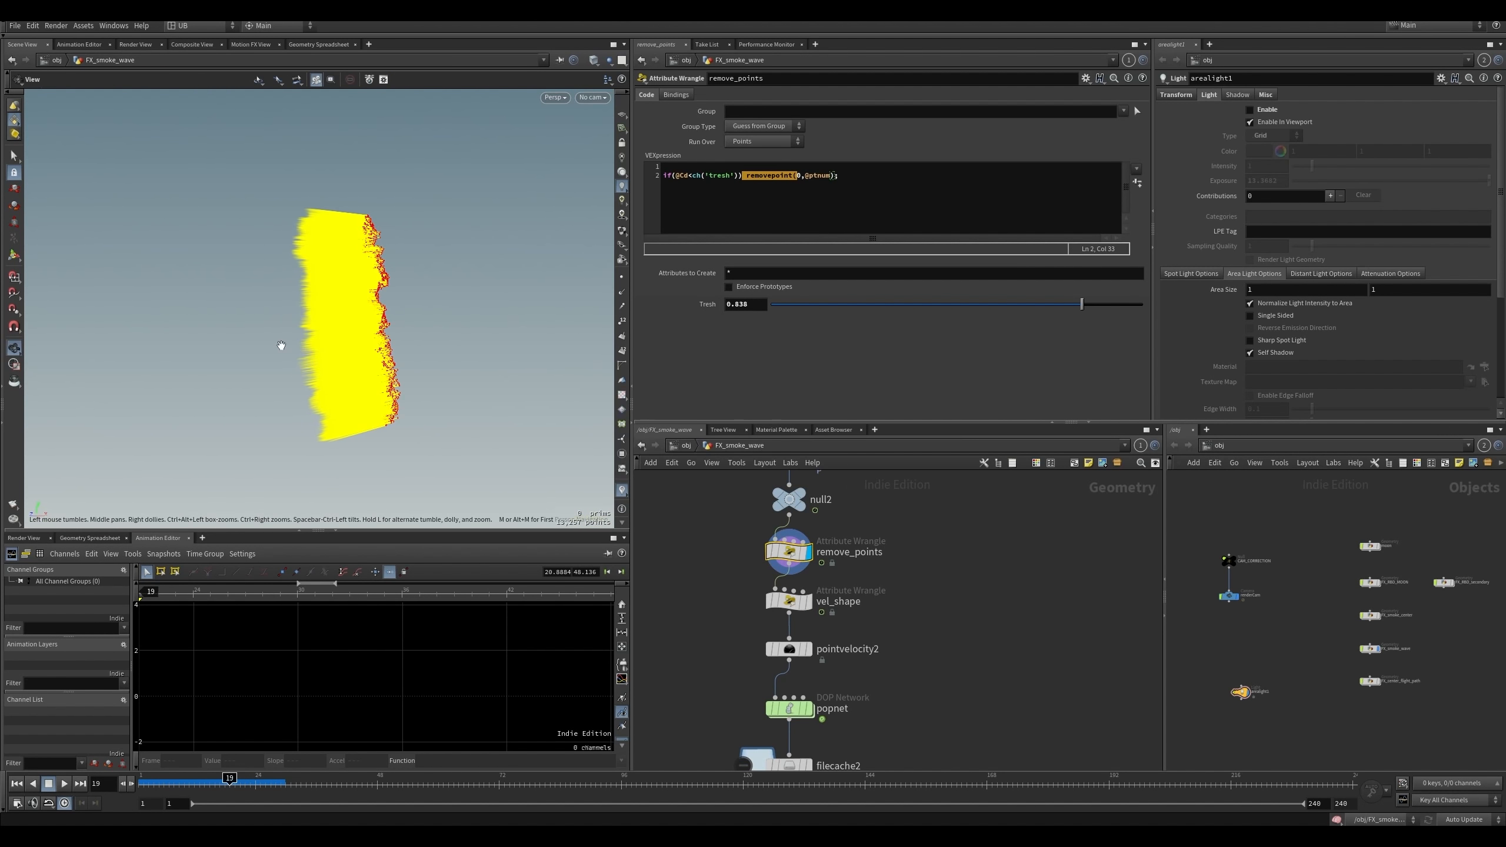
{"action": "right_click_drag", "start_coordinate": [278, 341], "coordinate": [252, 331], "text": "alt"}
{"action": "left_click_drag", "start_coordinate": [338, 339], "coordinate": [451, 344], "text": "alt"}
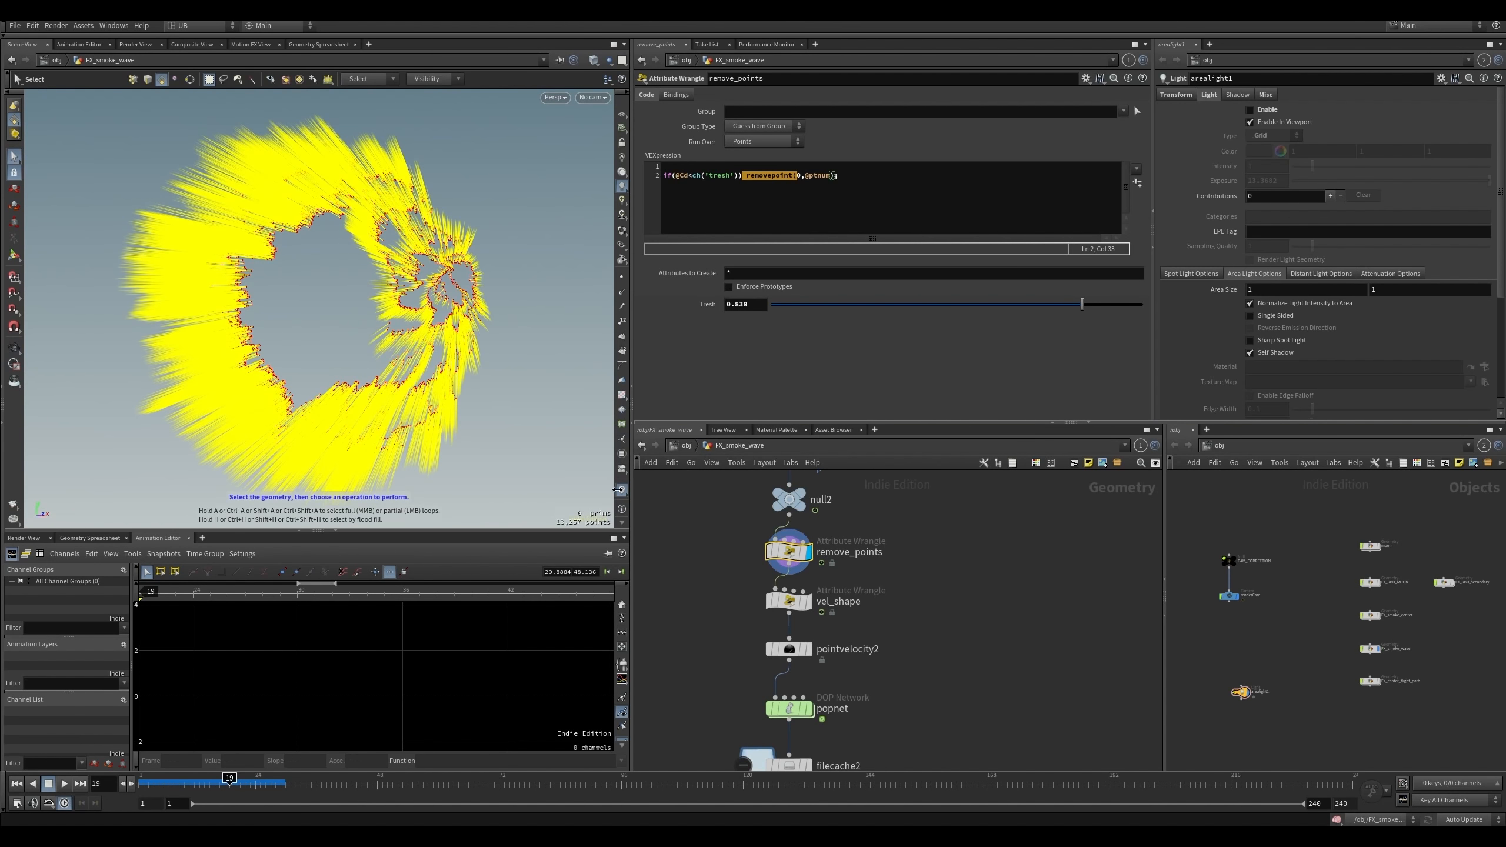
- Switch the visualizer from down back to dir and display vel_shape
{"action": "left_click", "coordinate": [620, 490]}
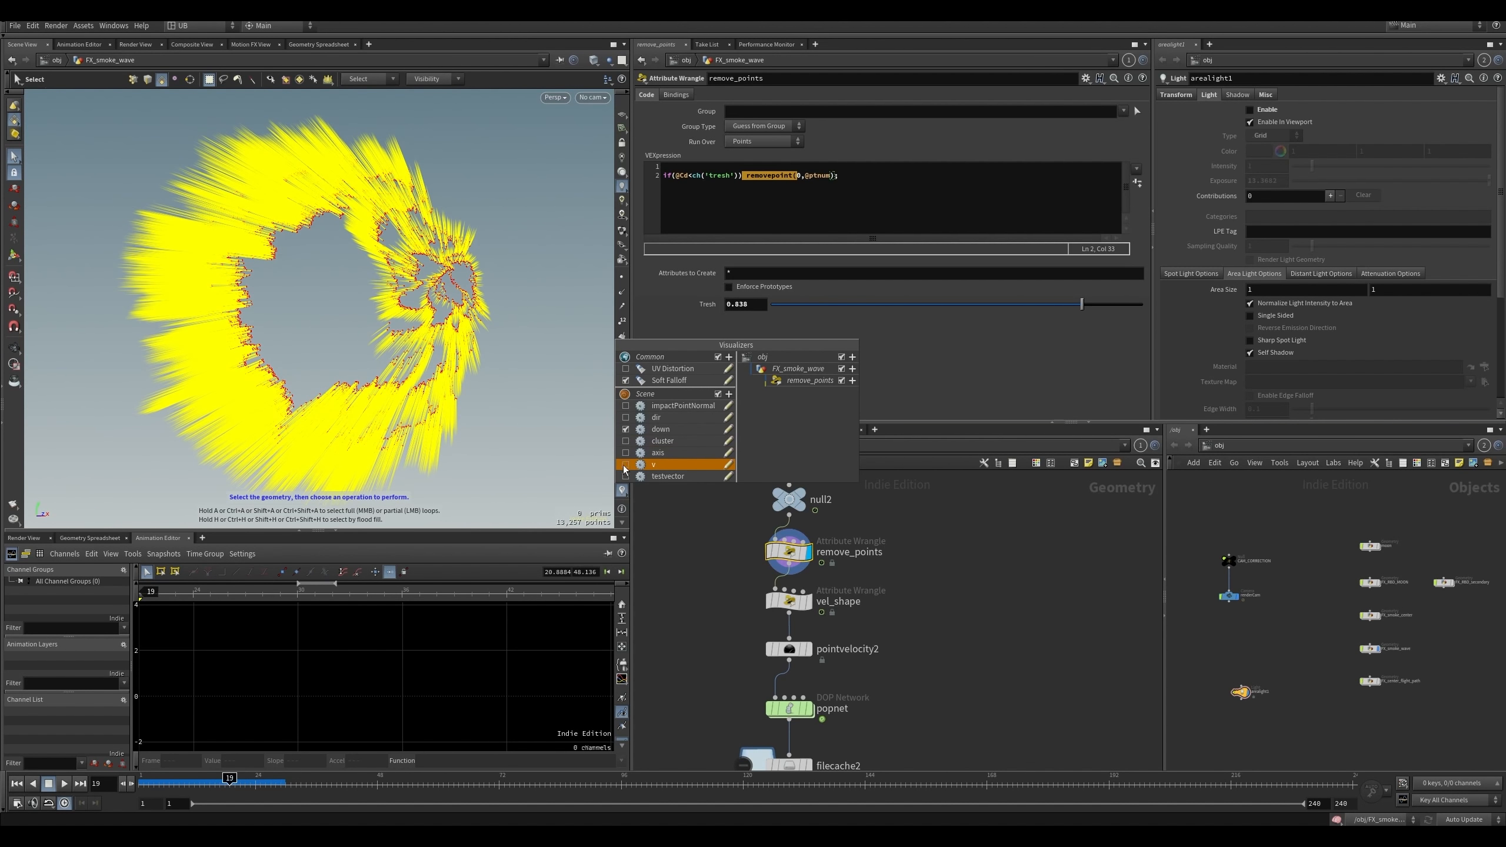
{"action": "left_click", "coordinate": [625, 429]}
{"action": "left_click", "coordinate": [625, 429]}
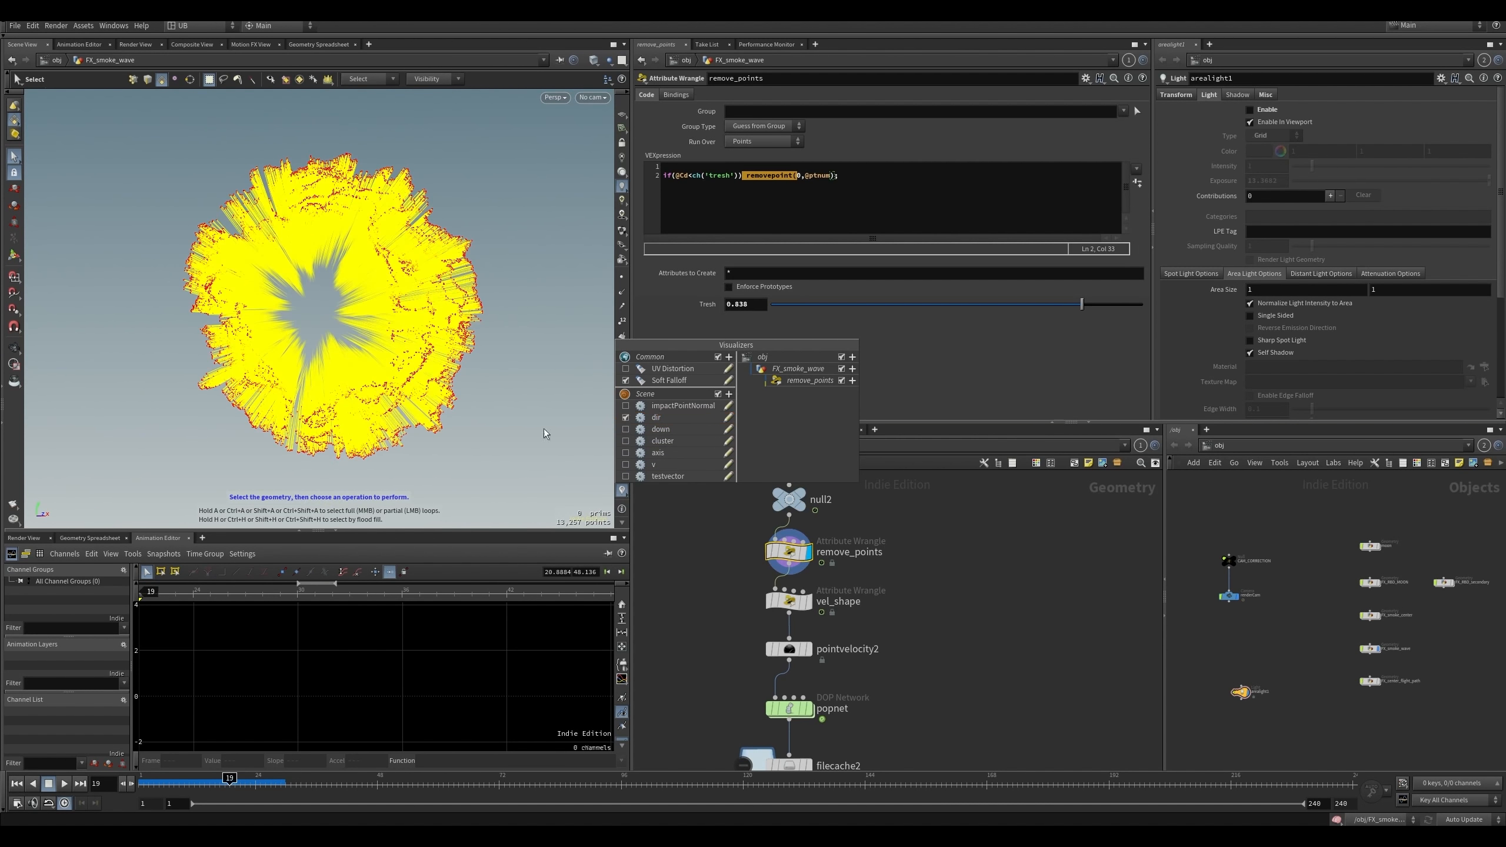
{"action": "left_click", "coordinate": [763, 568]}
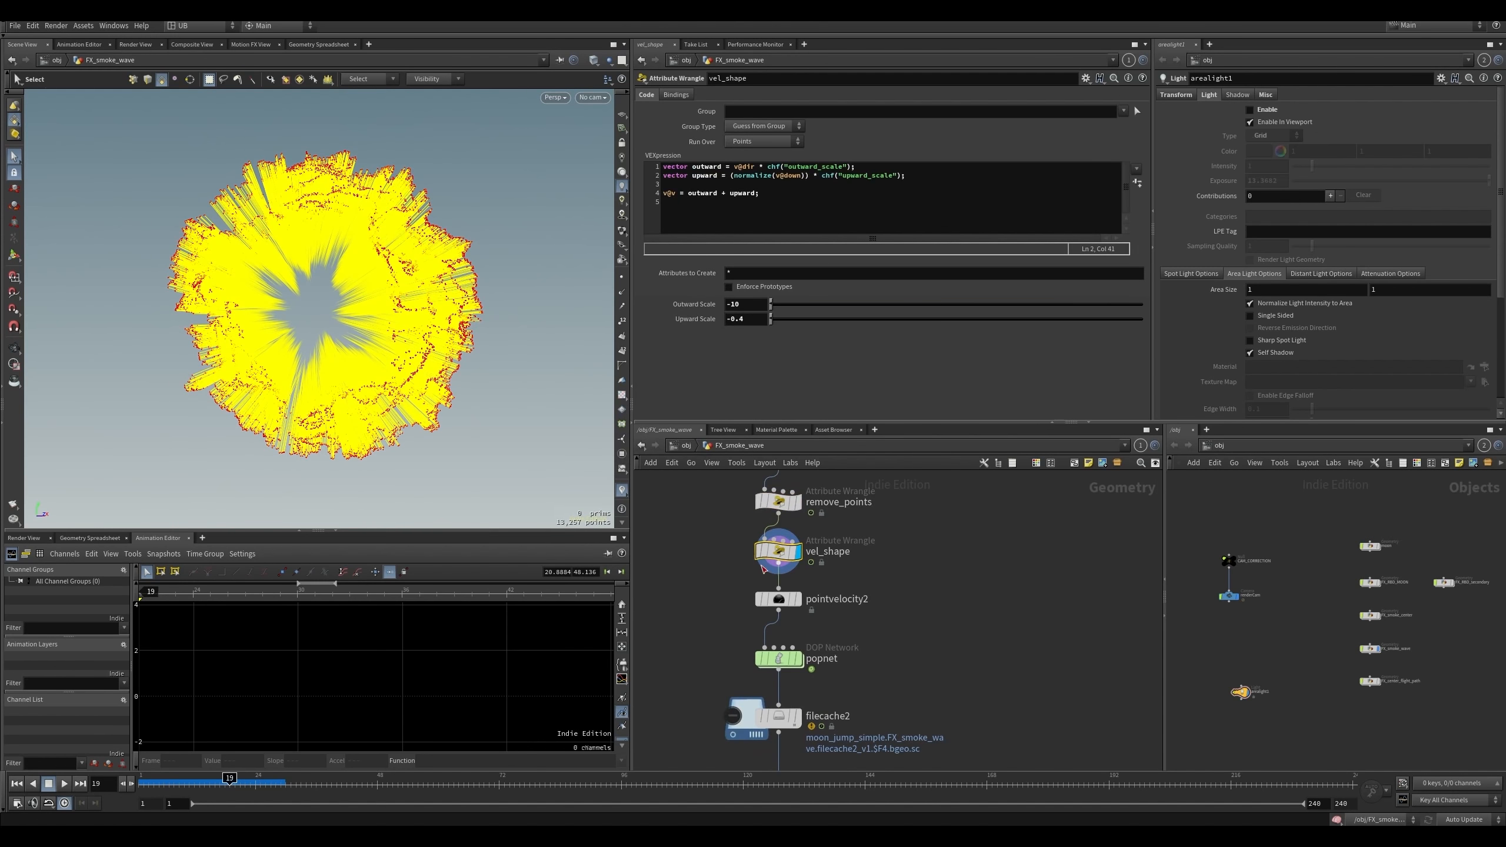
- Examine how vel_shape builds v from the scaled dir and normalized down vectors
{"action": "left_click_drag", "start_coordinate": [732, 167], "coordinate": [849, 166]}
{"action": "left_click_drag", "start_coordinate": [694, 167], "coordinate": [719, 165]}
{"action": "left_click", "coordinate": [742, 177]}
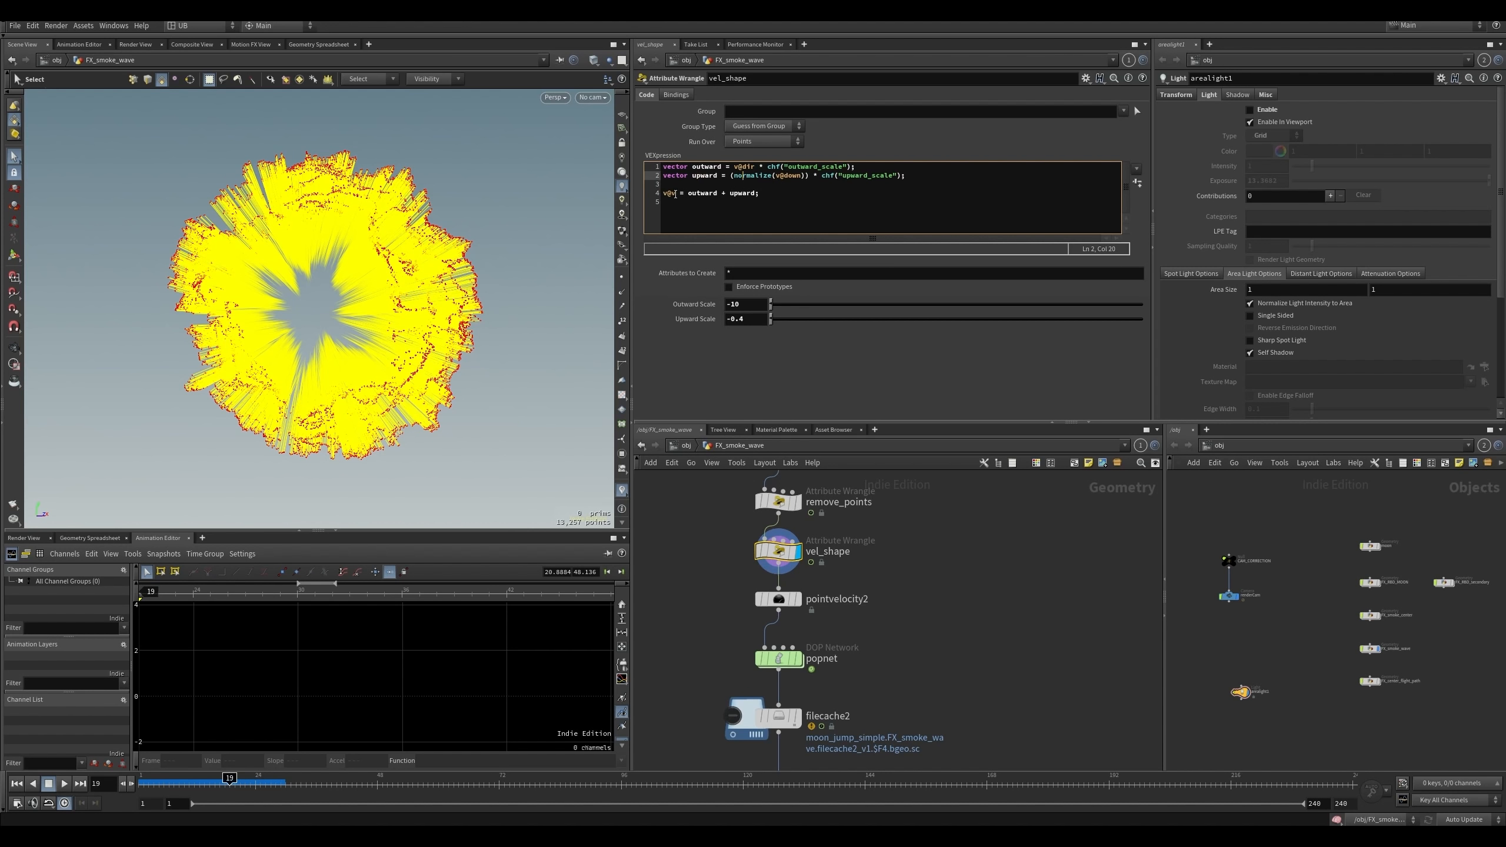
{"action": "left_click_drag", "start_coordinate": [675, 194], "coordinate": [877, 176]}
{"action": "left_click", "coordinate": [876, 177]}
{"action": "left_click", "coordinate": [797, 167]}
- Visualize v instead of dir on vel_shape and set its Outward Scale to 4.4
{"action": "right_click", "coordinate": [622, 490]}
{"action": "left_click", "coordinate": [626, 418]}
{"action": "left_click", "coordinate": [629, 466]}
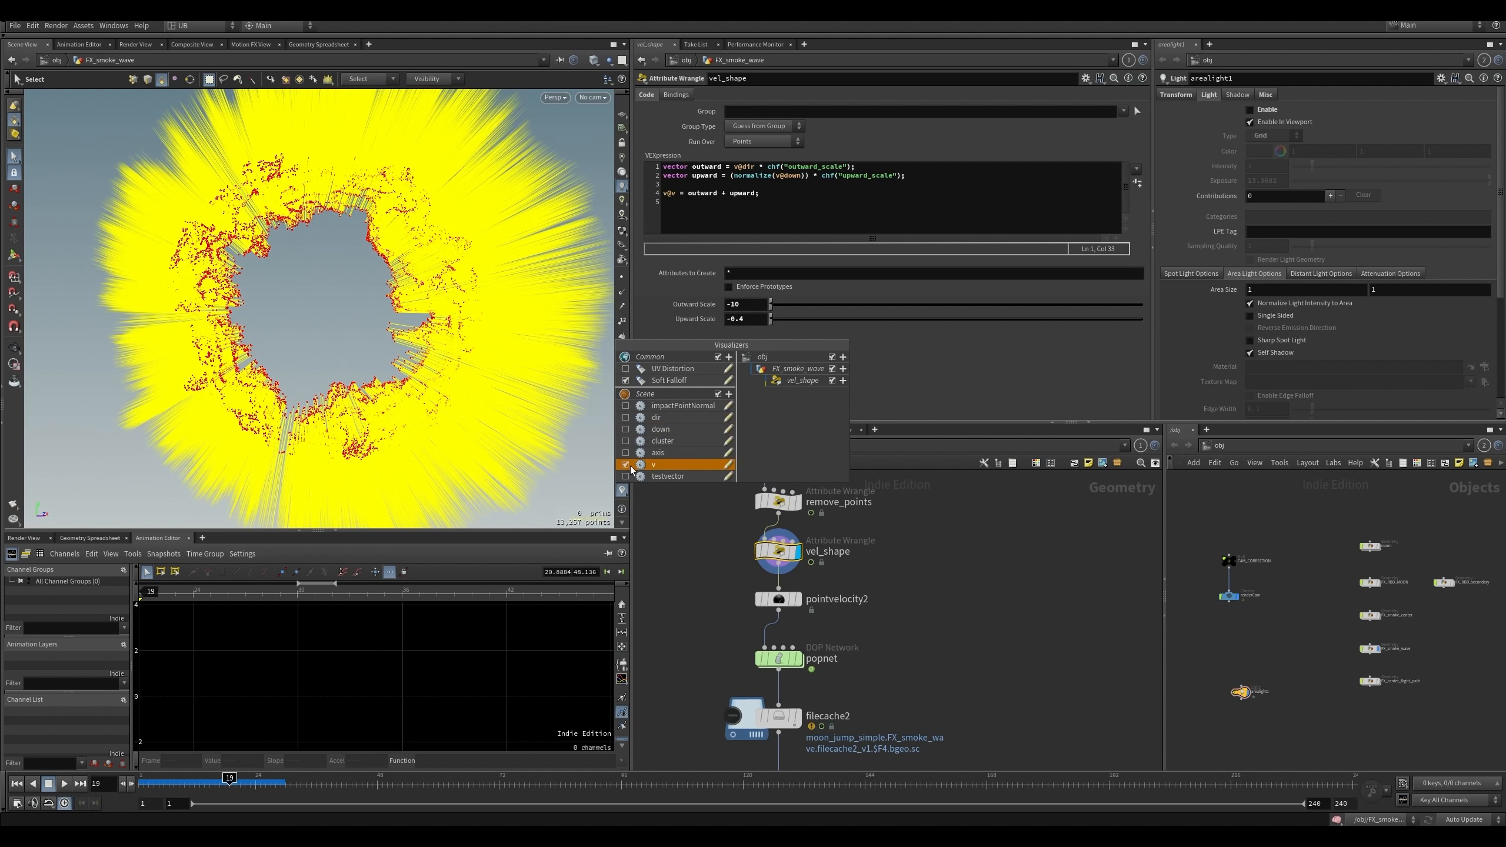
{"action": "left_click_drag", "start_coordinate": [770, 304], "coordinate": [1209, 272]}
{"action": "middle_click_drag", "start_coordinate": [749, 307], "coordinate": [933, 295]}
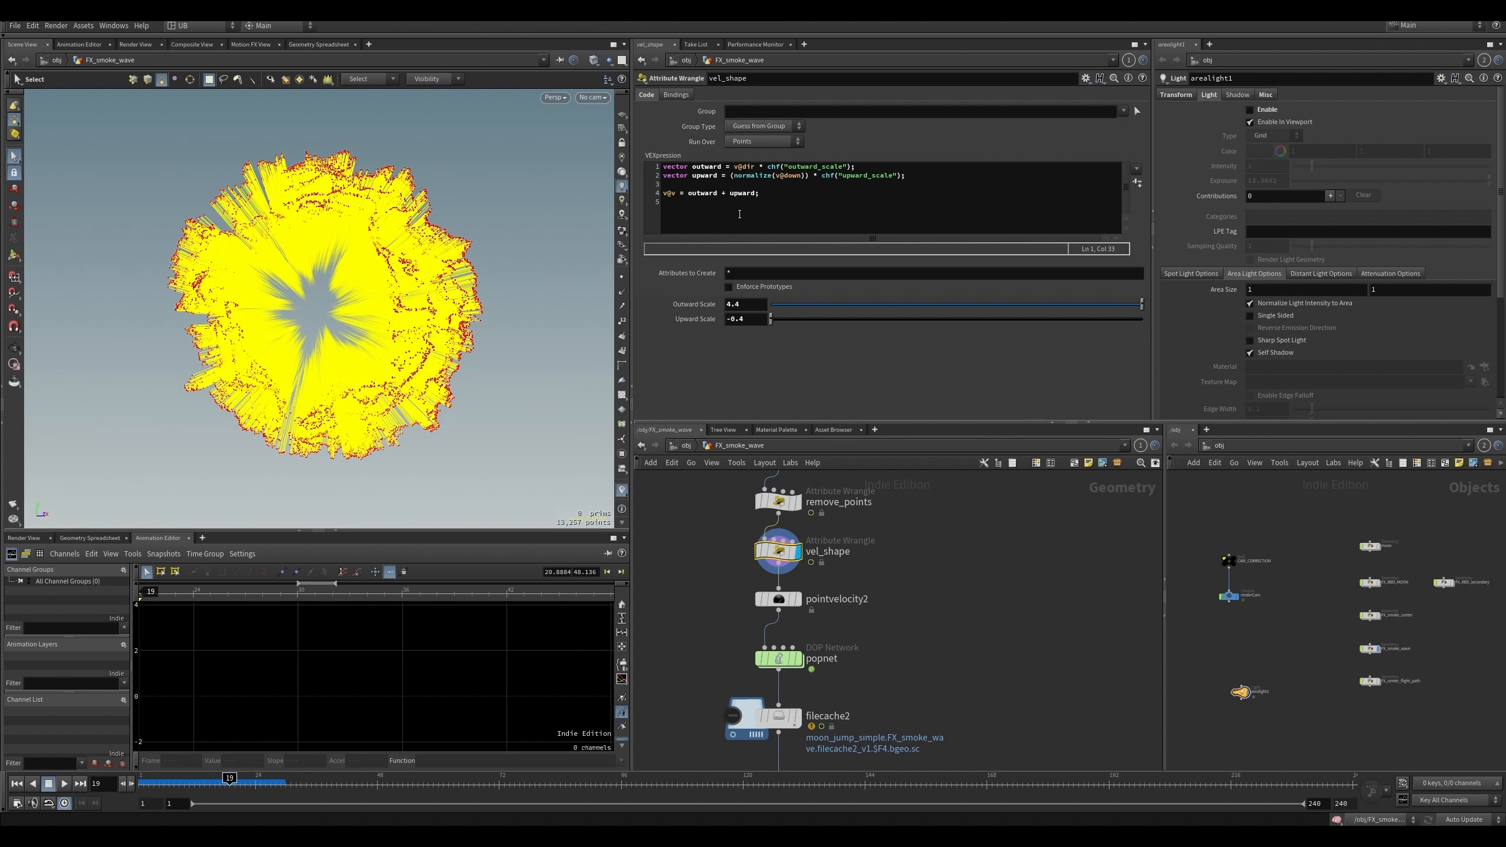
- Try an Outward Scale of -1 on vel_shape and inspect the resulting v vectors from the side
{"action": "double_click", "coordinate": [761, 166]}
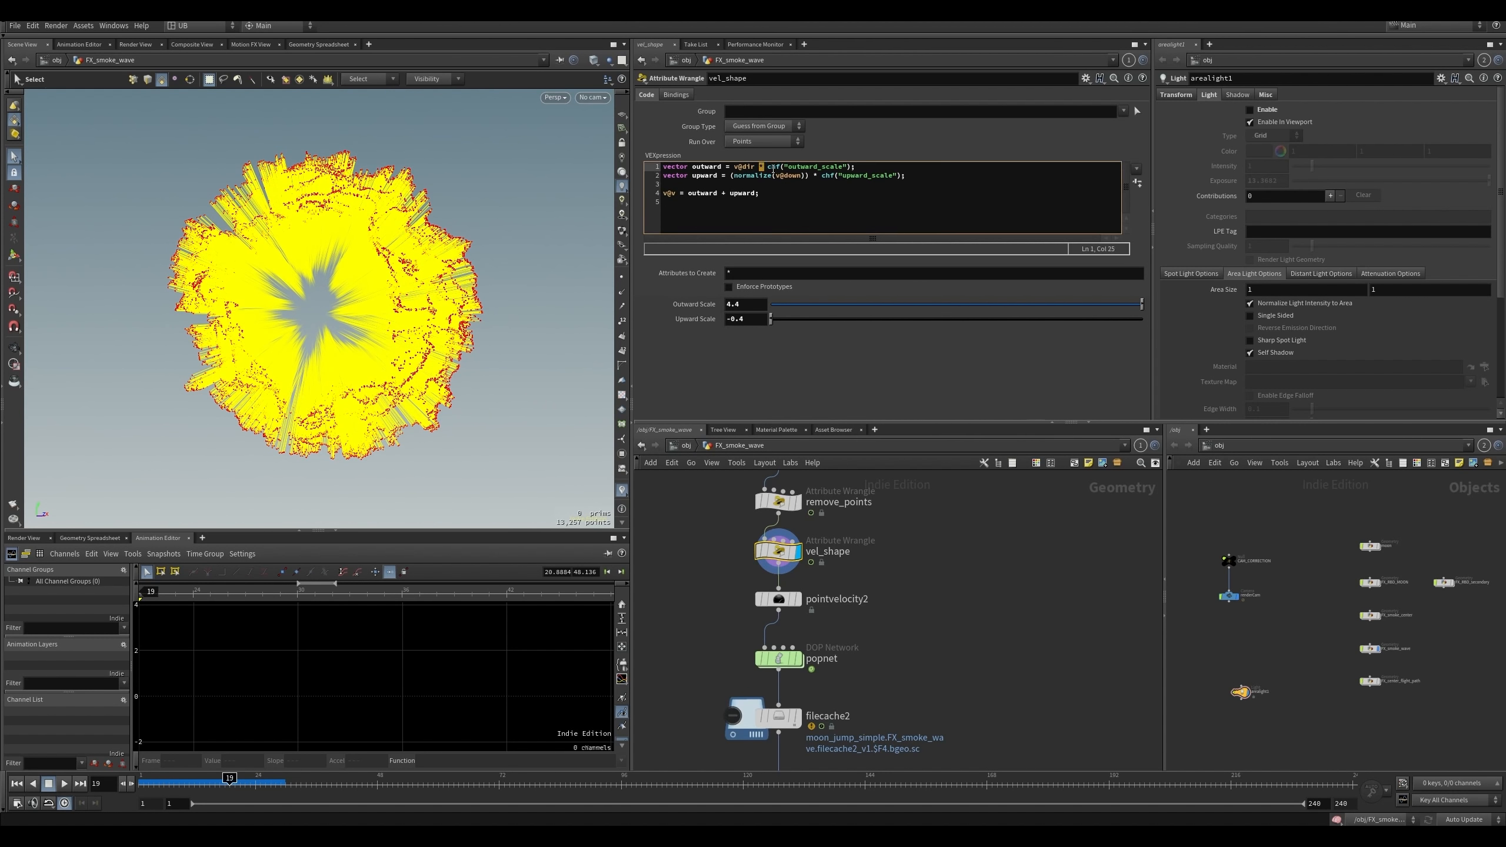
{"action": "left_click_drag", "start_coordinate": [768, 167], "coordinate": [852, 166]}
{"action": "left_click", "coordinate": [799, 170]}
{"action": "left_click_drag", "start_coordinate": [751, 305], "coordinate": [598, 309]}
{"action": "type", "text": "-1"}
{"action": "key", "text": "Return"}
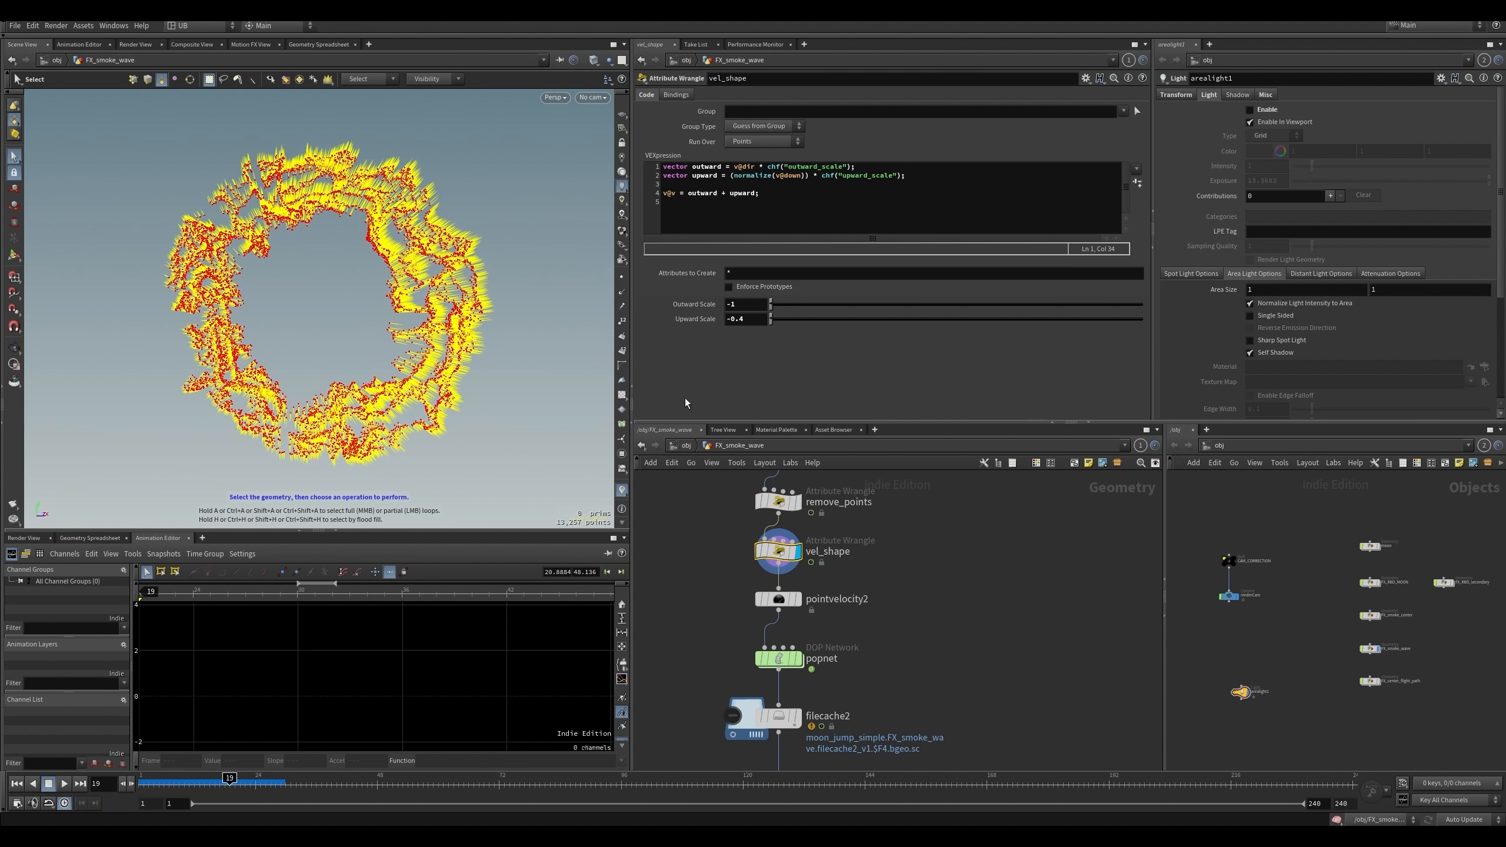
{"action": "middle_click_drag", "start_coordinate": [746, 305], "coordinate": [425, 343]}
{"action": "scroll", "coordinate": [416, 353], "scroll_direction": "down", "scroll_amount": 4}
{"action": "left_click_drag", "start_coordinate": [408, 353], "coordinate": [225, 378], "text": "alt"}
{"action": "left_click_drag", "start_coordinate": [788, 320], "coordinate": [836, 324]}
- Undo the scale tests on vel_shape and bring Outward Scale to -10.1 and Upward Scale to -0.8
{"action": "key", "text": "ctrl+z"}
{"action": "key", "text": "ctrl+z"}
{"action": "key", "text": "ctrl+z"}
{"action": "key", "text": "ctrl+z"}
{"action": "key", "text": "ctrl+z"}
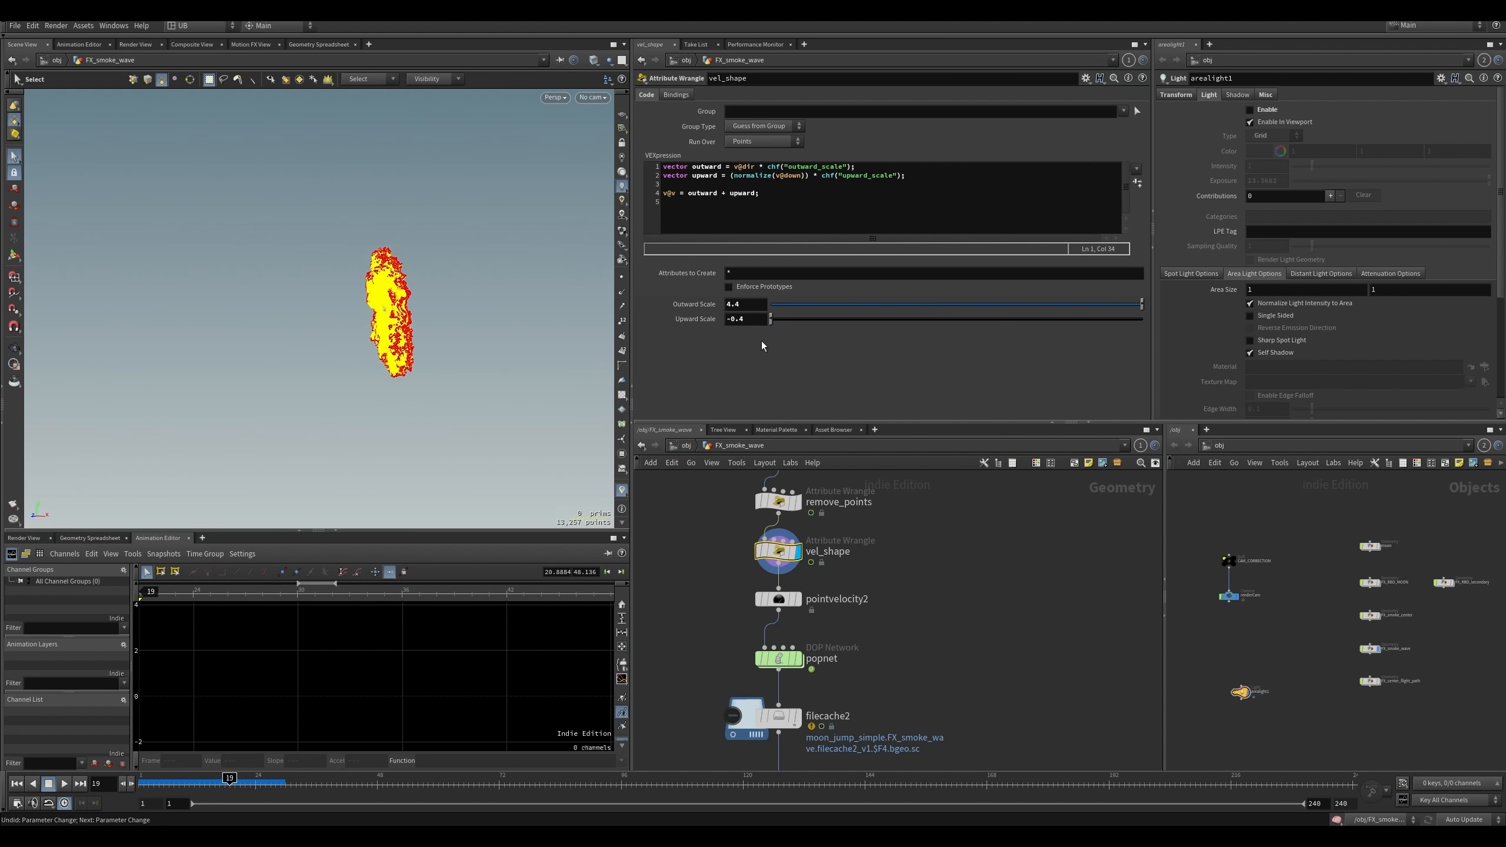
{"action": "key", "text": "Escape"}
{"action": "left_click_drag", "start_coordinate": [431, 378], "coordinate": [493, 285]}
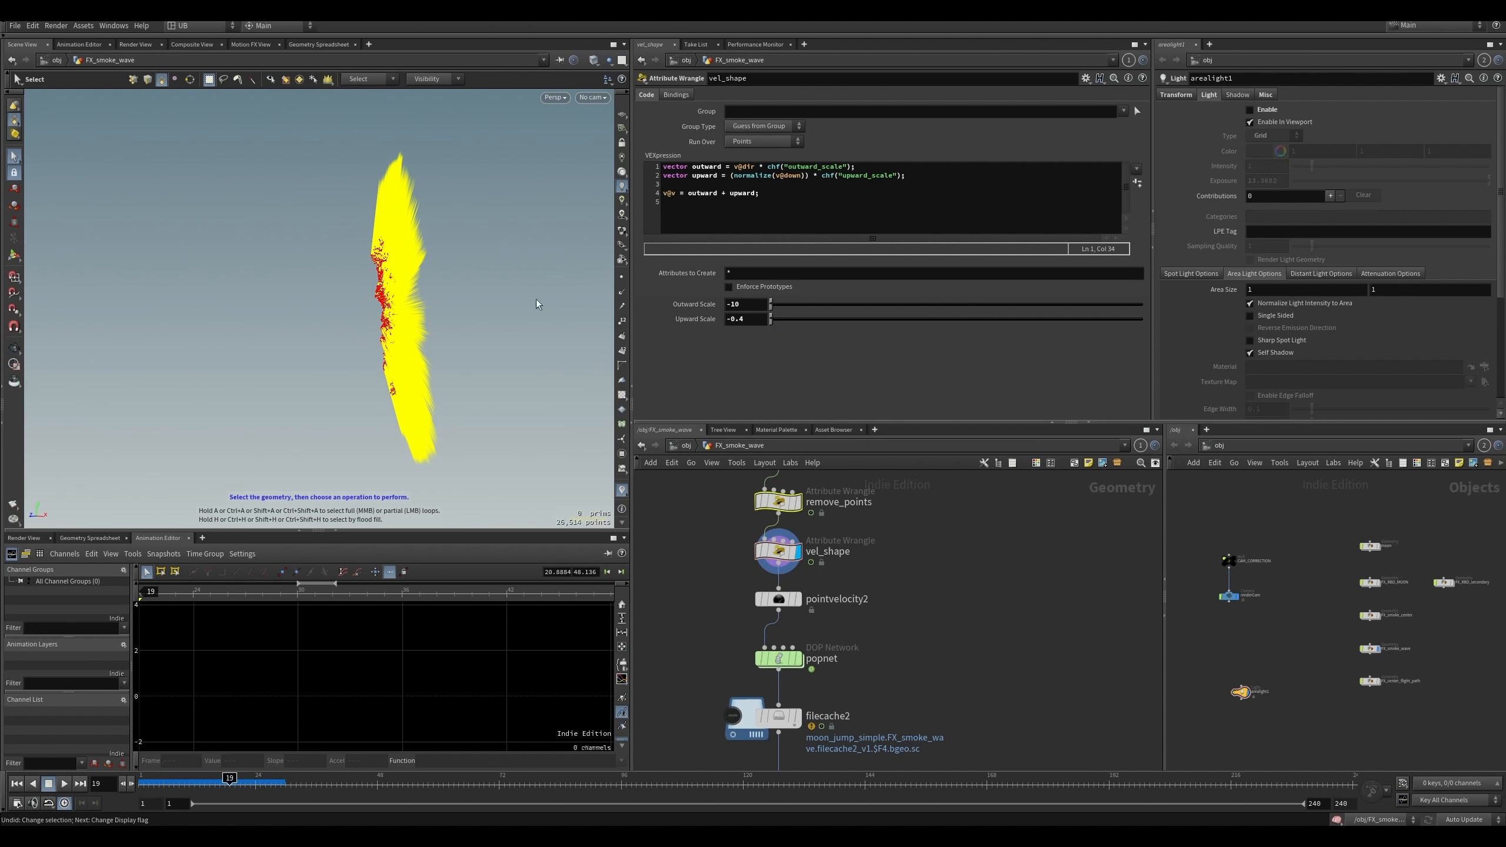
{"action": "middle_click_drag", "start_coordinate": [769, 322], "coordinate": [718, 359]}
{"action": "left_click_drag", "start_coordinate": [391, 444], "coordinate": [655, 520], "text": "alt"}
- Compare the velocity vectors of popnet, vel_shape and pointvelocity2, including the Curl Noise settings
{"action": "left_click", "coordinate": [768, 660]}
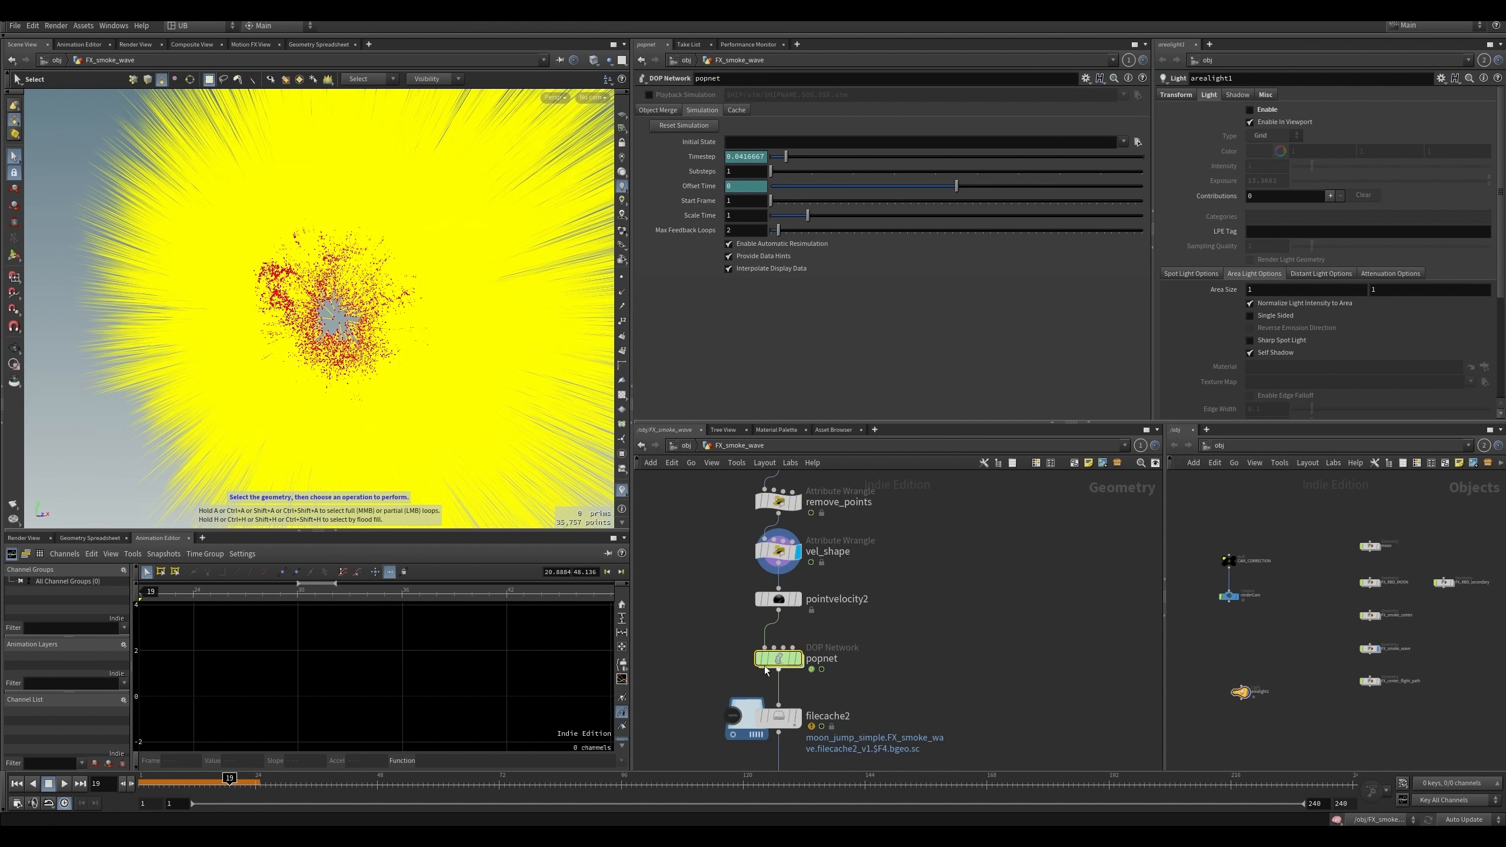
{"action": "middle_click_drag", "start_coordinate": [722, 579], "coordinate": [730, 633]}
{"action": "left_click", "coordinate": [772, 606]}
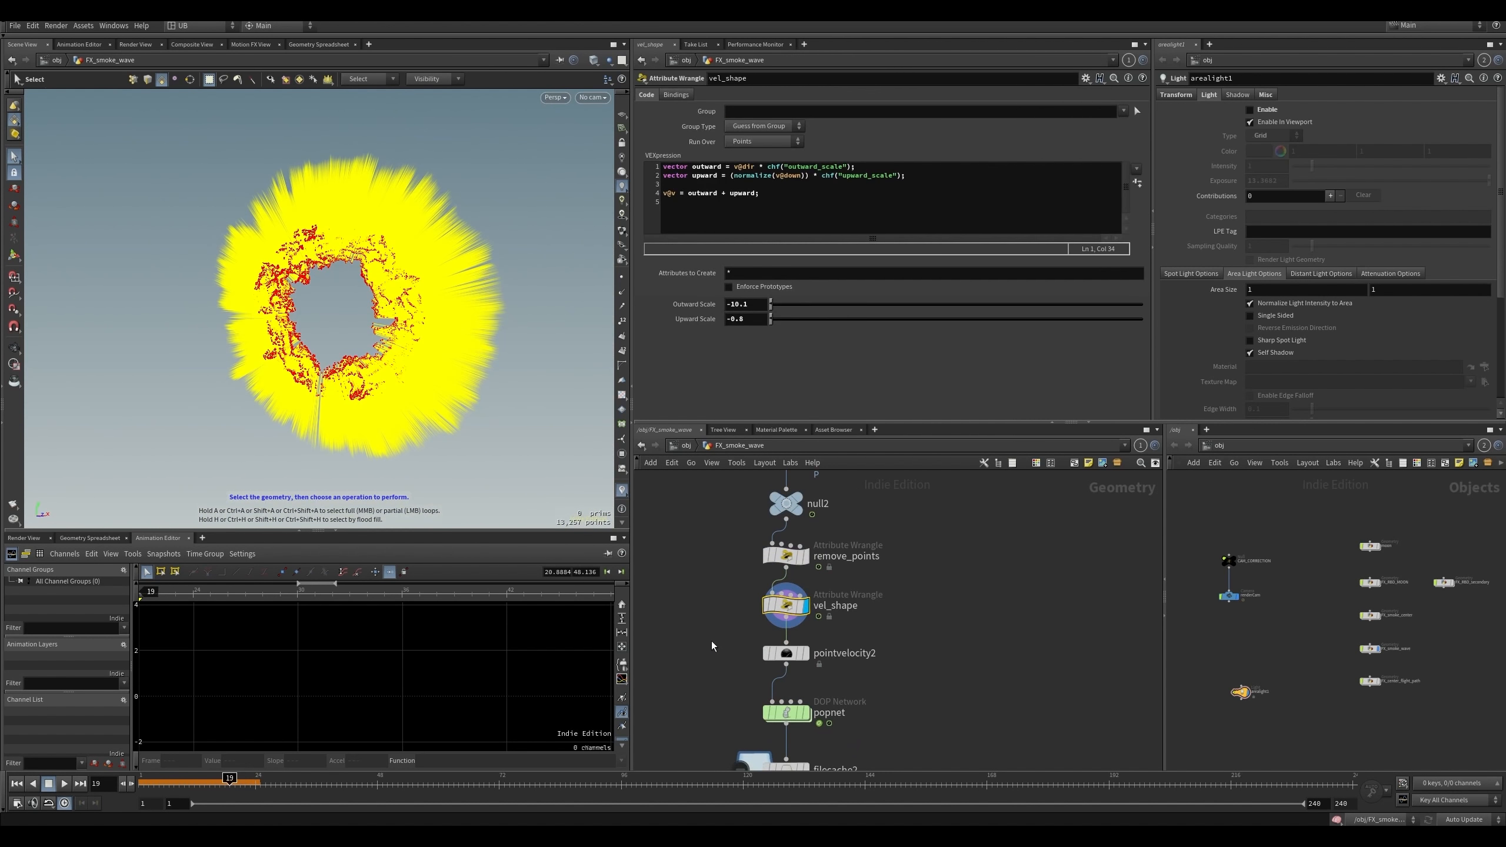
{"action": "left_click", "coordinate": [805, 653]}
{"action": "scroll", "coordinate": [806, 670], "scroll_direction": "down", "scroll_amount": 5}
{"action": "middle_click_drag", "start_coordinate": [853, 604], "coordinate": [853, 632]}
{"action": "scroll", "coordinate": [853, 640], "scroll_direction": "up", "scroll_amount": 5}
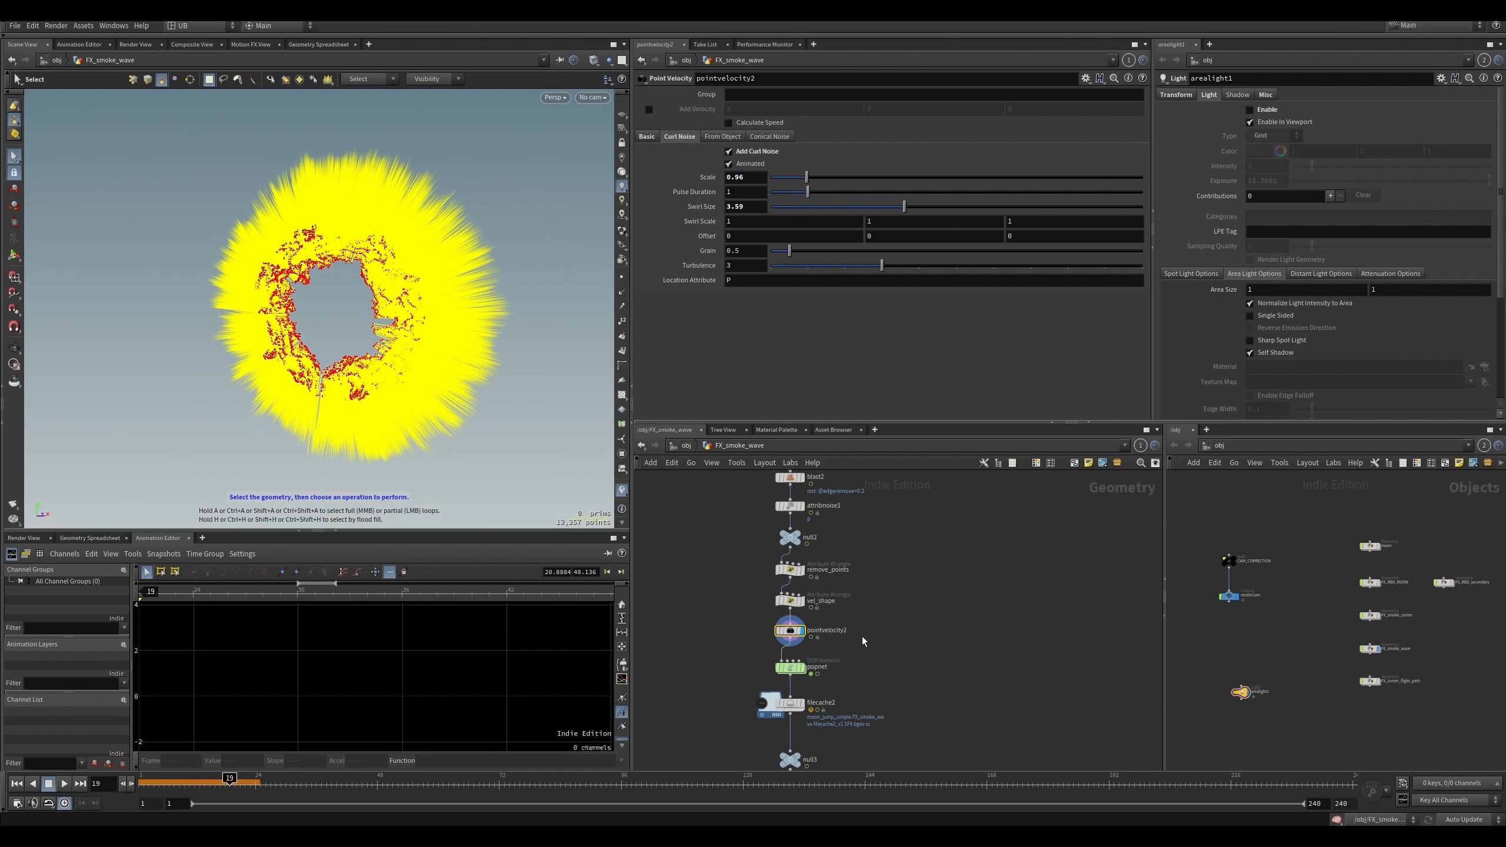
{"action": "scroll", "coordinate": [840, 645], "scroll_direction": "up", "scroll_amount": 3}
- Display popnet with the velocity vectors hidden and play its particle simulation from the first frame
{"action": "left_click", "coordinate": [823, 647]}
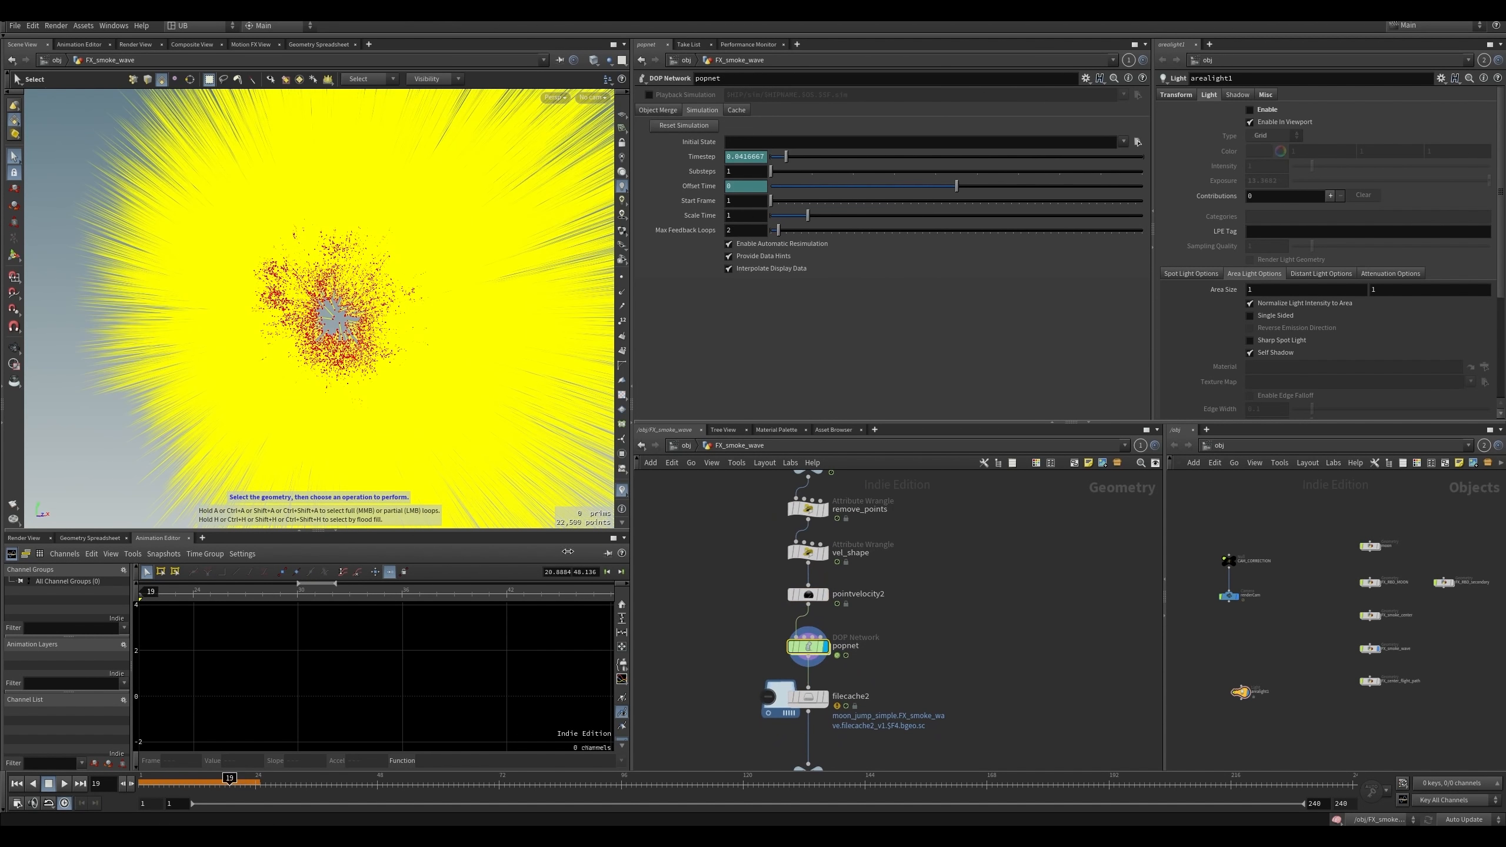
{"action": "left_click", "coordinate": [621, 492]}
{"action": "key", "text": "ctrl+Up"}
{"action": "key", "text": "Up"}
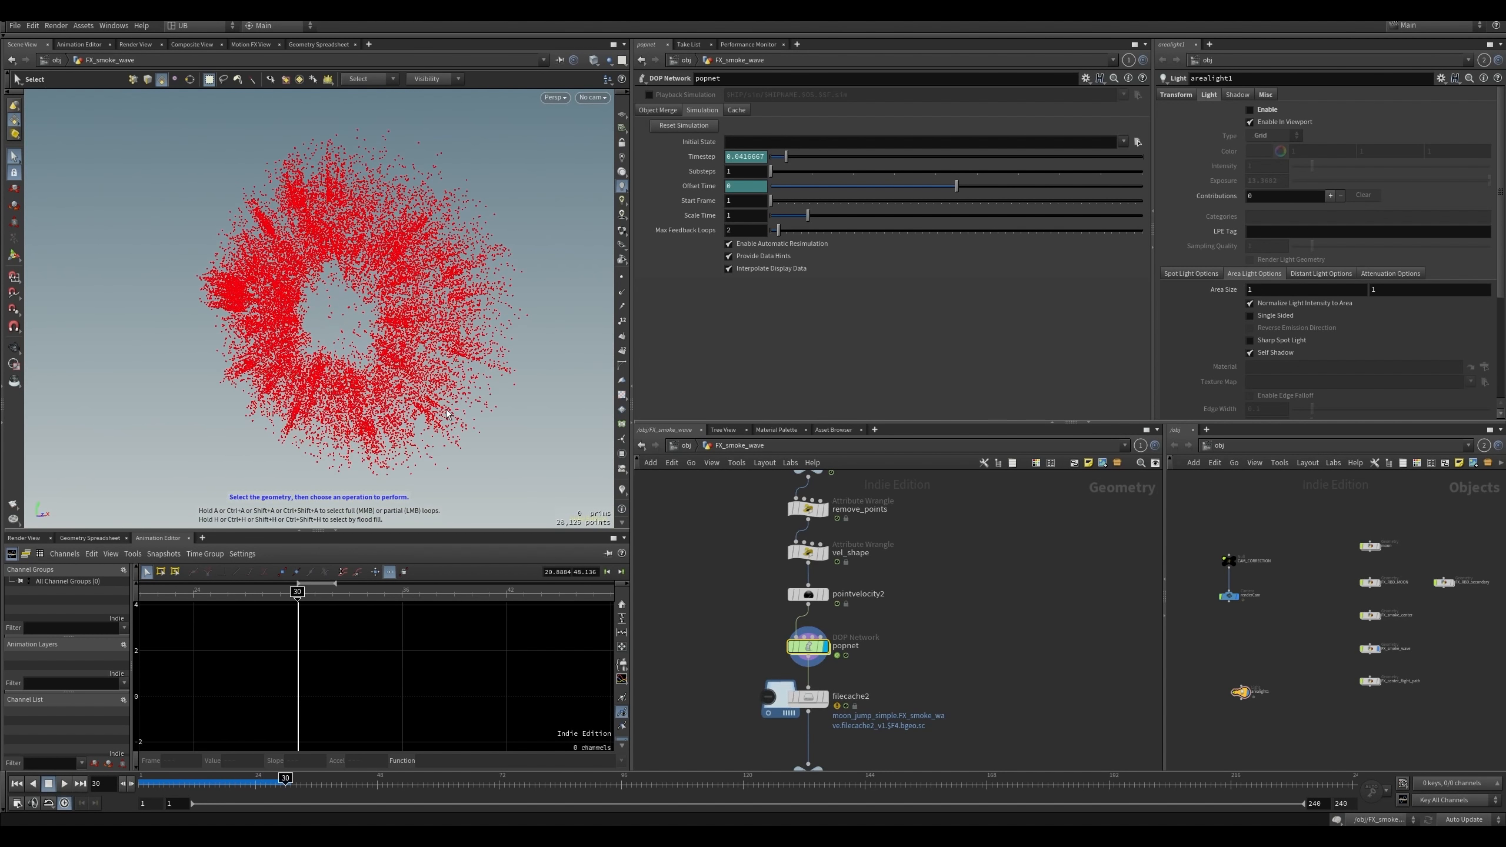
{"action": "scroll", "coordinate": [960, 612], "scroll_direction": "down", "scroll_amount": 5}
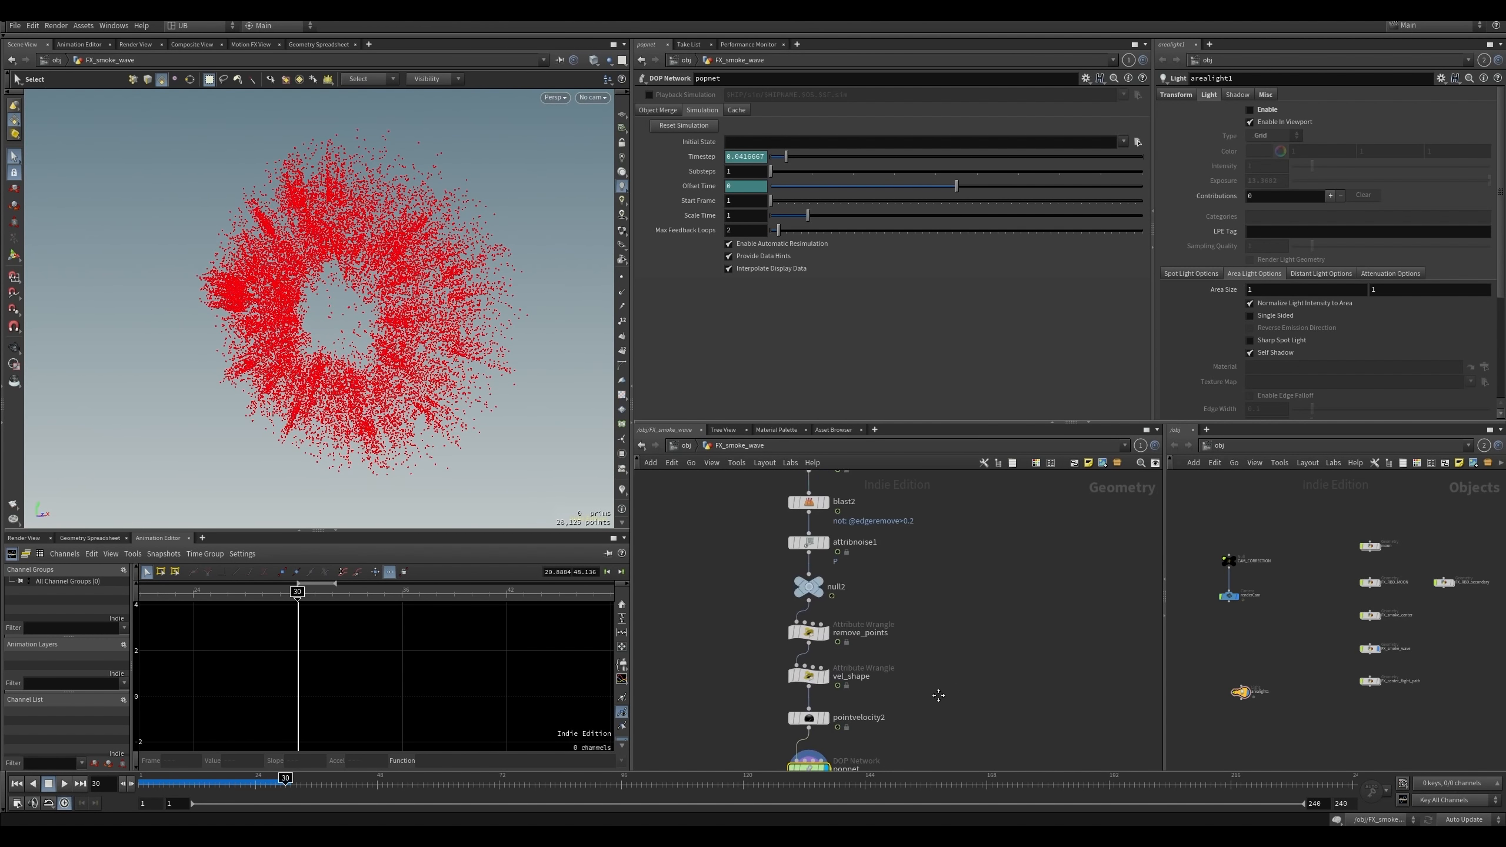
{"action": "middle_click_drag", "start_coordinate": [960, 612], "coordinate": [854, 648]}
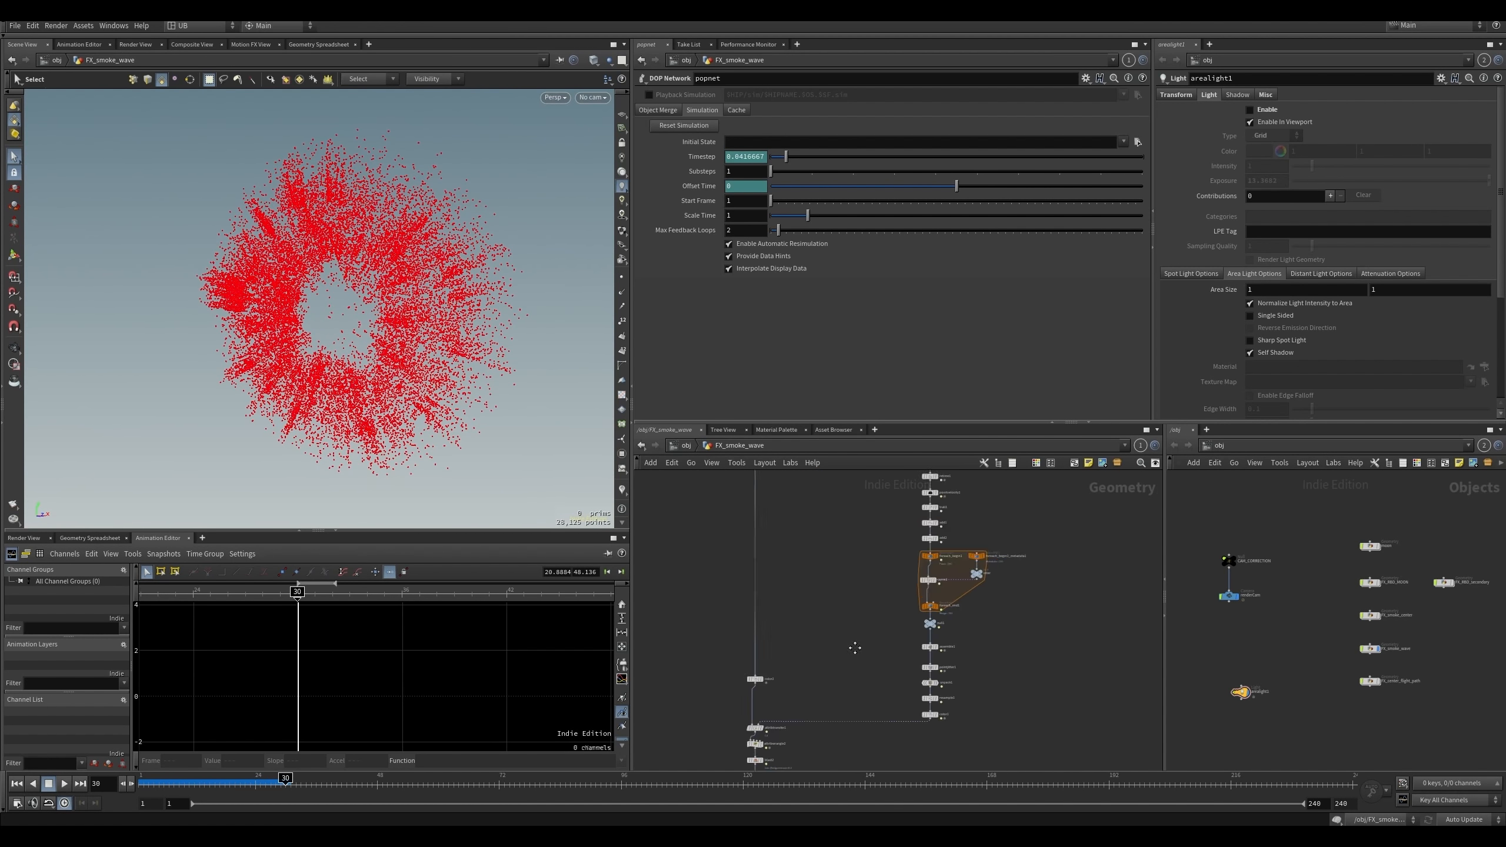
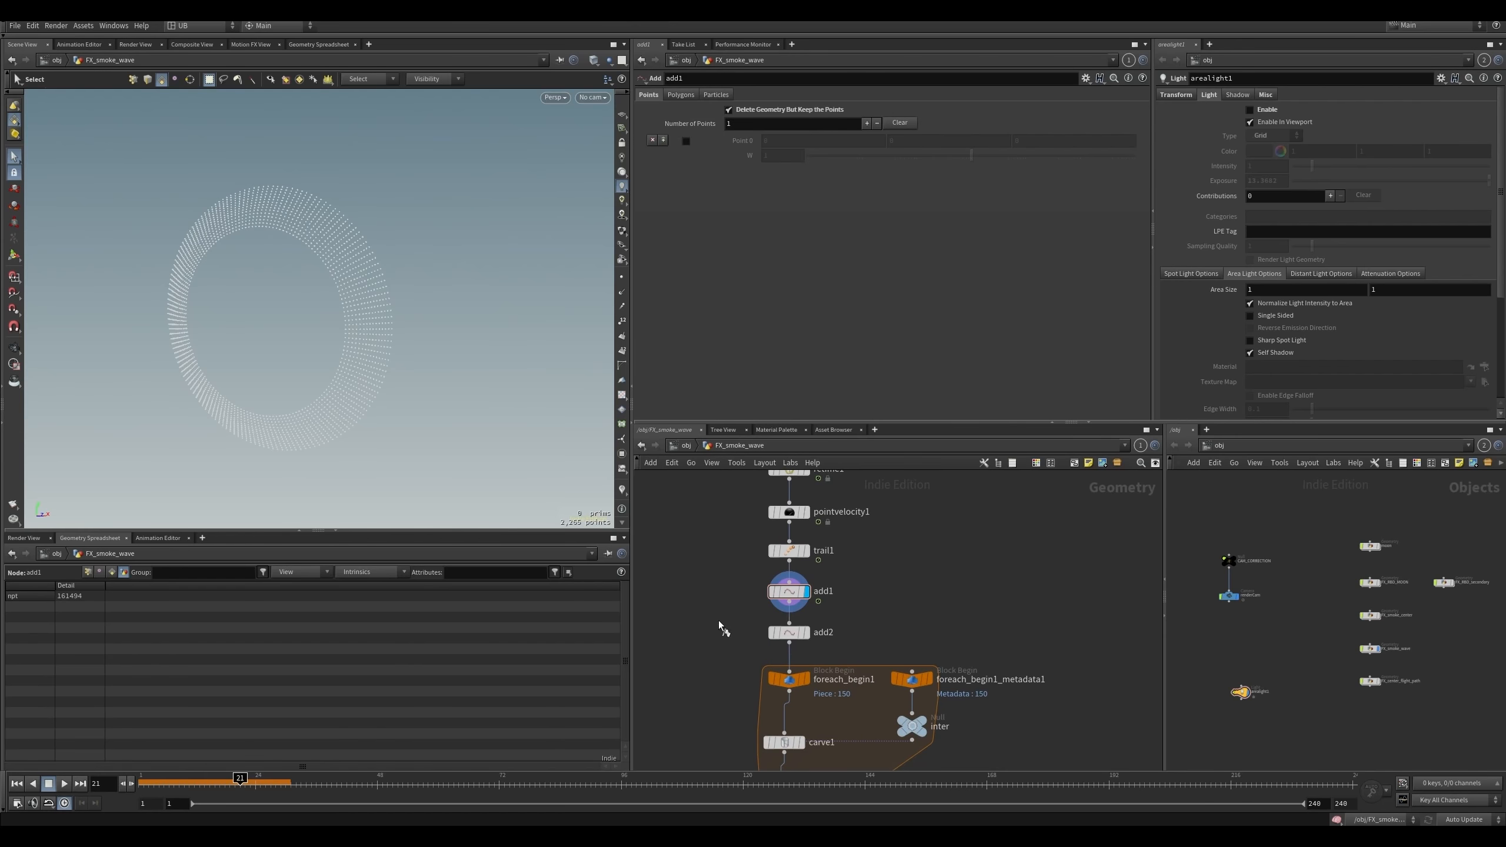
- Display add2 and examine how it connects the trail points into polygons by the id attribute
{"action": "left_click", "coordinate": [805, 632]}
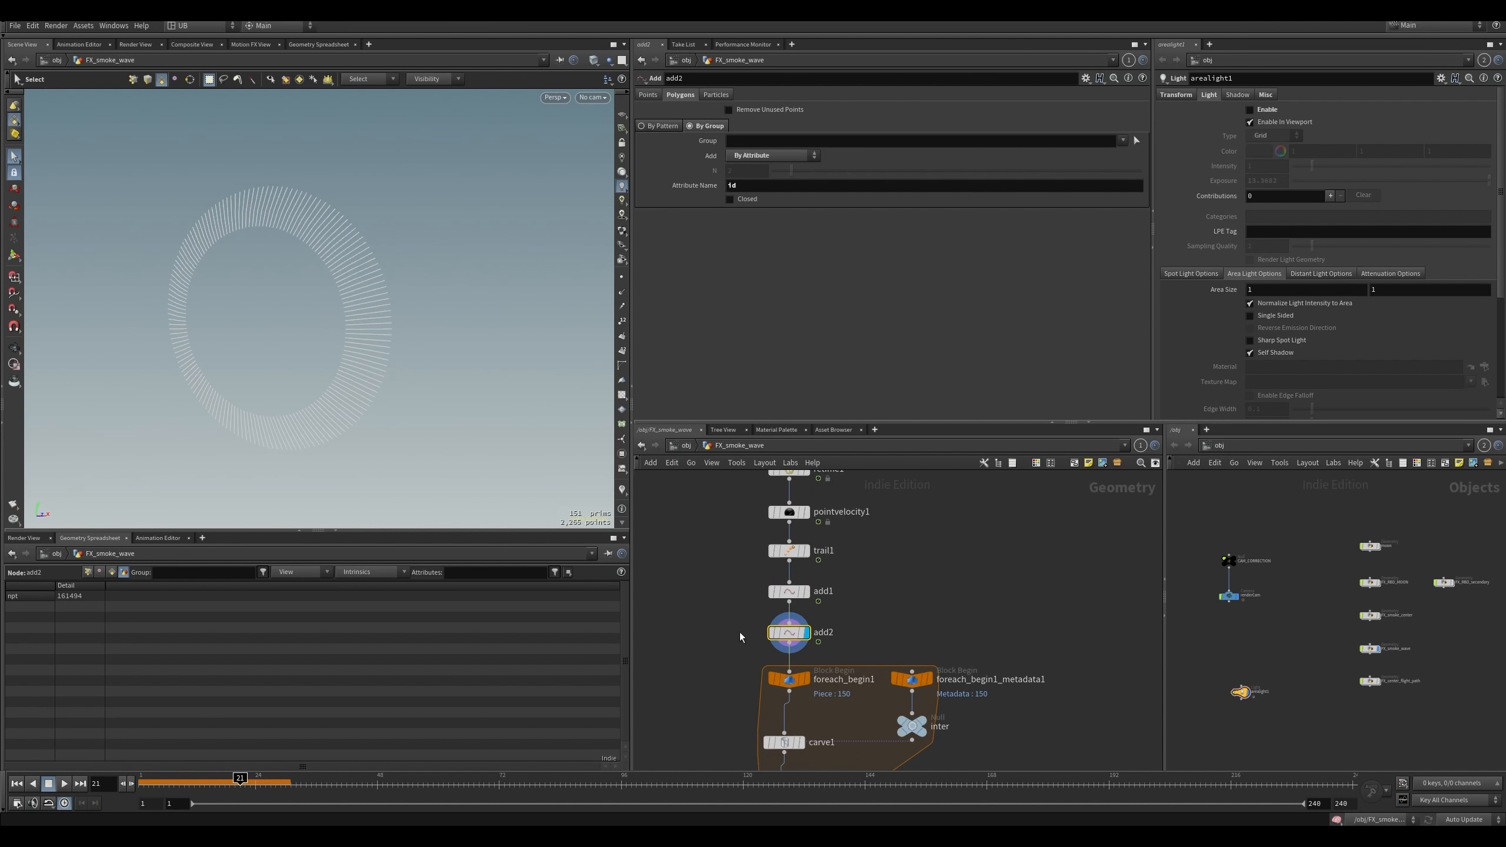
{"action": "left_click_drag", "start_coordinate": [750, 186], "coordinate": [697, 201]}
{"action": "middle_click_drag", "start_coordinate": [723, 571], "coordinate": [727, 774]}
{"action": "middle_click_drag", "start_coordinate": [725, 486], "coordinate": [737, 567]}
{"action": "left_click", "coordinate": [795, 577]}
{"action": "middle_click_drag", "start_coordinate": [924, 684], "coordinate": [939, 504]}
{"action": "middle_click_drag", "start_coordinate": [928, 634], "coordinate": [924, 513]}
{"action": "left_click", "coordinate": [817, 562]}
- Move the existing for-each block containing carve1 aside to free space between add2 and null1
{"action": "scroll", "coordinate": [765, 599], "scroll_direction": "up", "scroll_amount": 2}
{"action": "middle_click_drag", "start_coordinate": [775, 625], "coordinate": [778, 571]}
{"action": "scroll", "coordinate": [779, 571], "scroll_direction": "down", "scroll_amount": 2}
{"action": "left_click_drag", "start_coordinate": [759, 517], "coordinate": [978, 698]}
{"action": "left_click_drag", "start_coordinate": [800, 603], "coordinate": [951, 597]}
- Add a For-Each Named Primitive block in the free space below add2
{"action": "left_click", "coordinate": [770, 603]}
{"action": "key", "text": "Tab"}
{"action": "type", "text": "for e"}
{"action": "key", "text": "Down"}
{"action": "key", "text": "Down"}
{"action": "key", "text": "Down"}
{"action": "key", "text": "Down"}
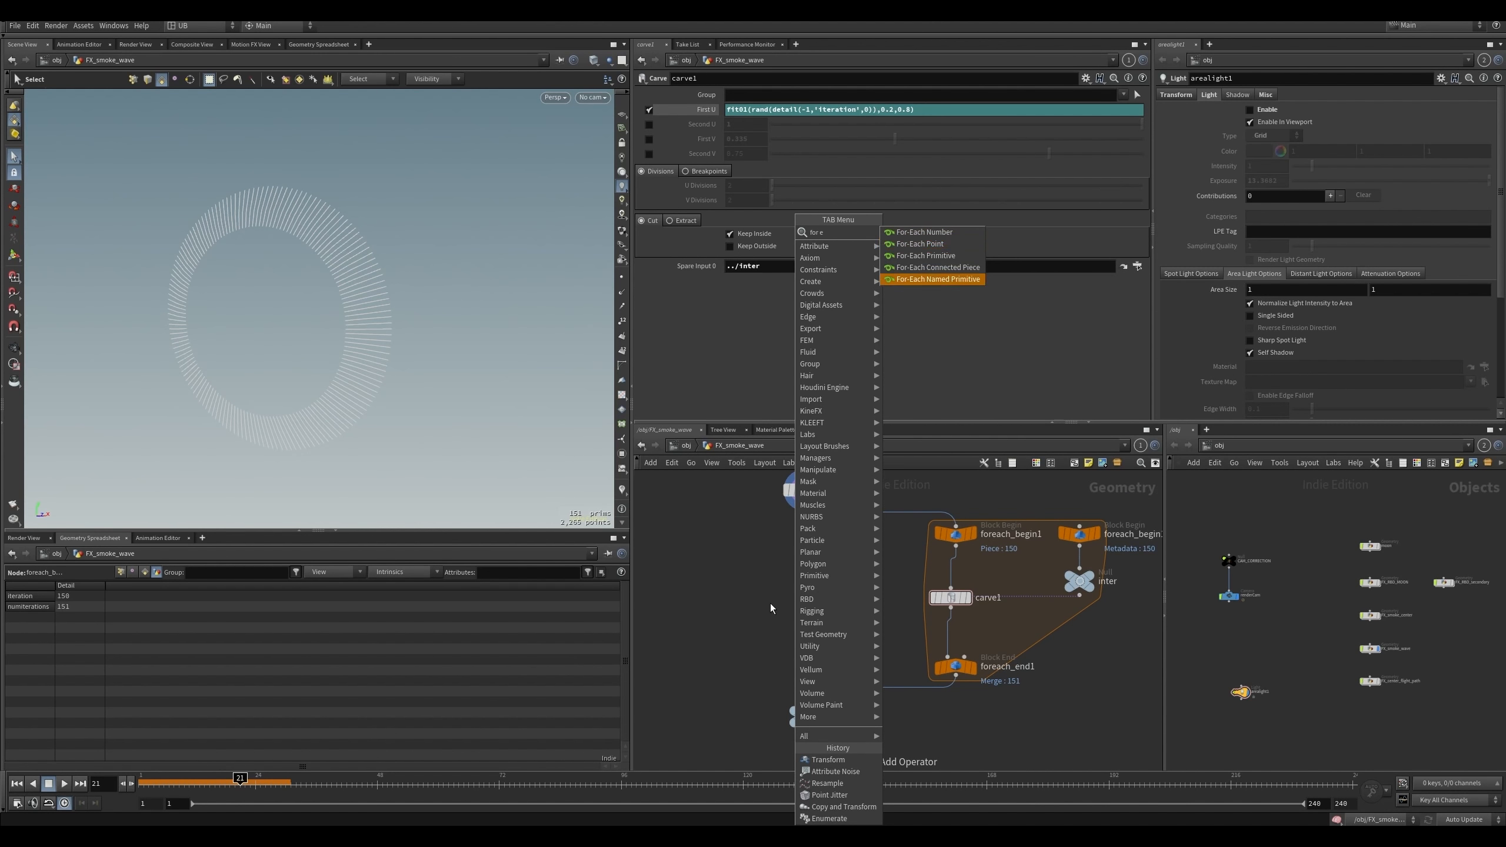
{"action": "key", "text": "Return"}
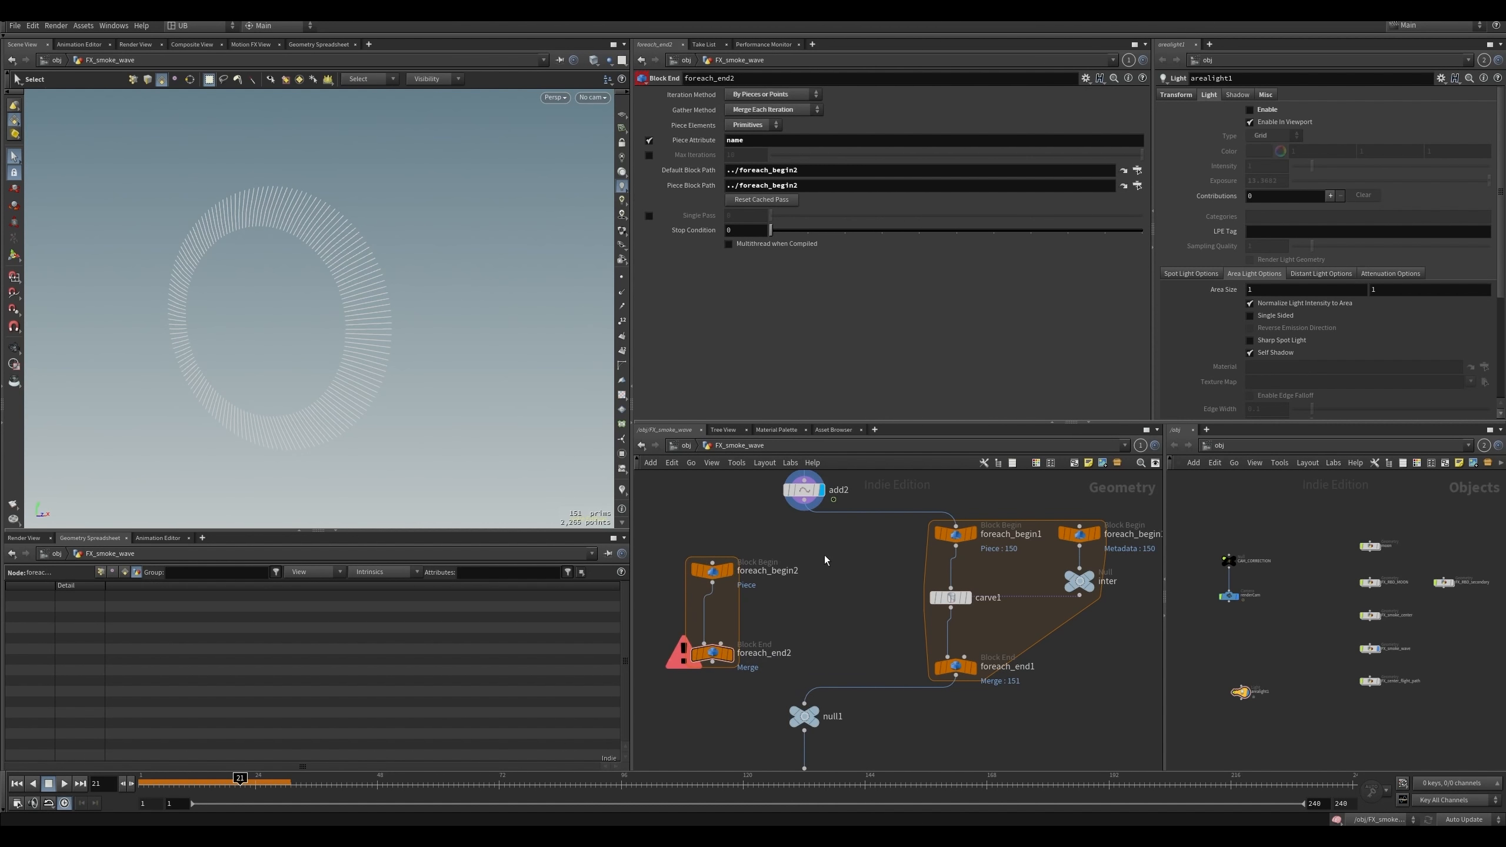
- Connect add2 to foreach_begin2, display foreach_end2 and test it with Single Pass at 4
{"action": "left_click", "coordinate": [972, 667]}
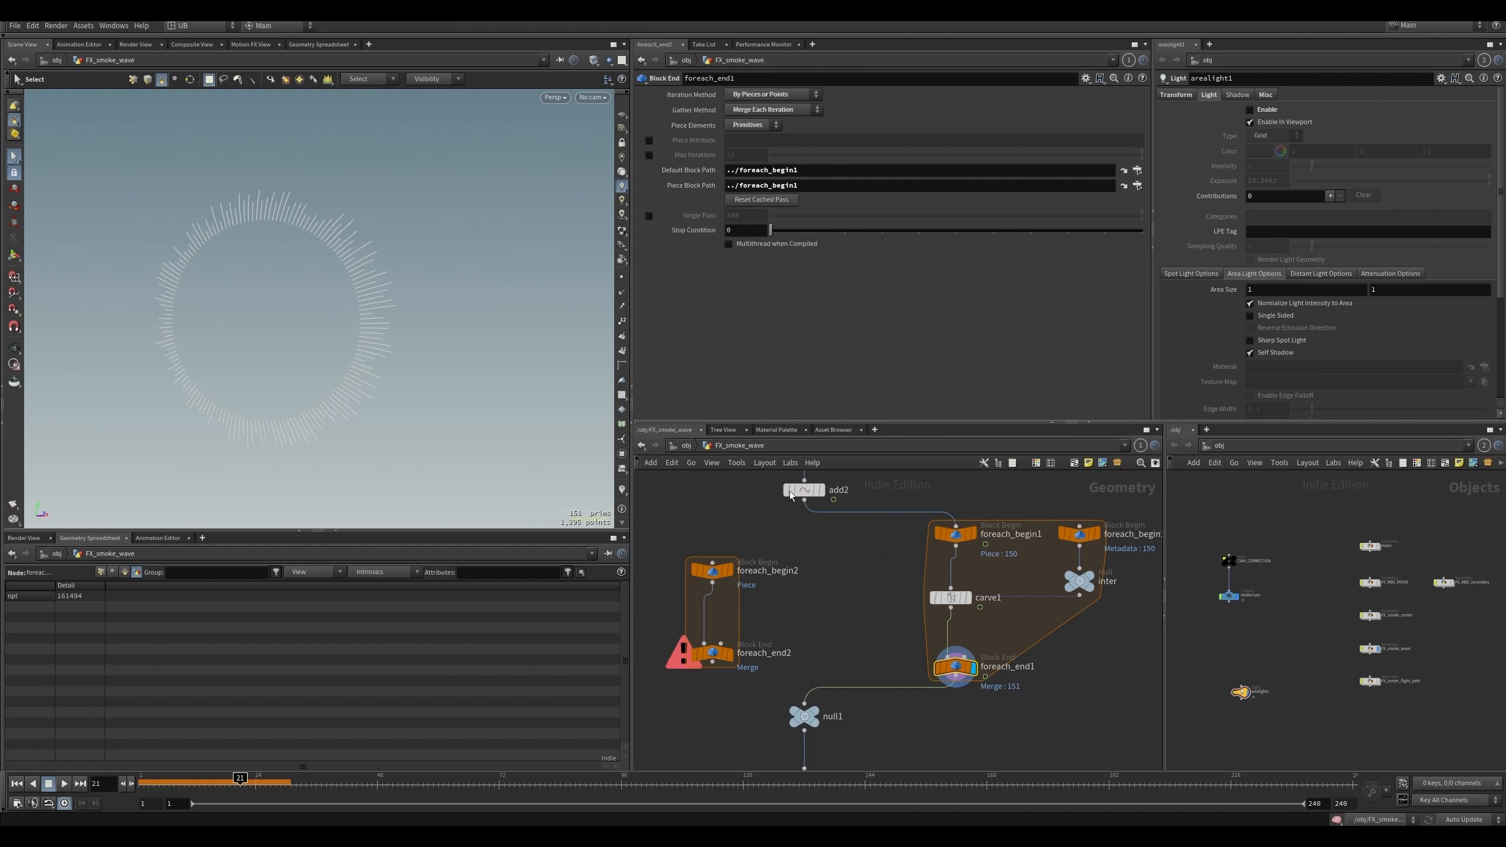
{"action": "left_click", "coordinate": [963, 597]}
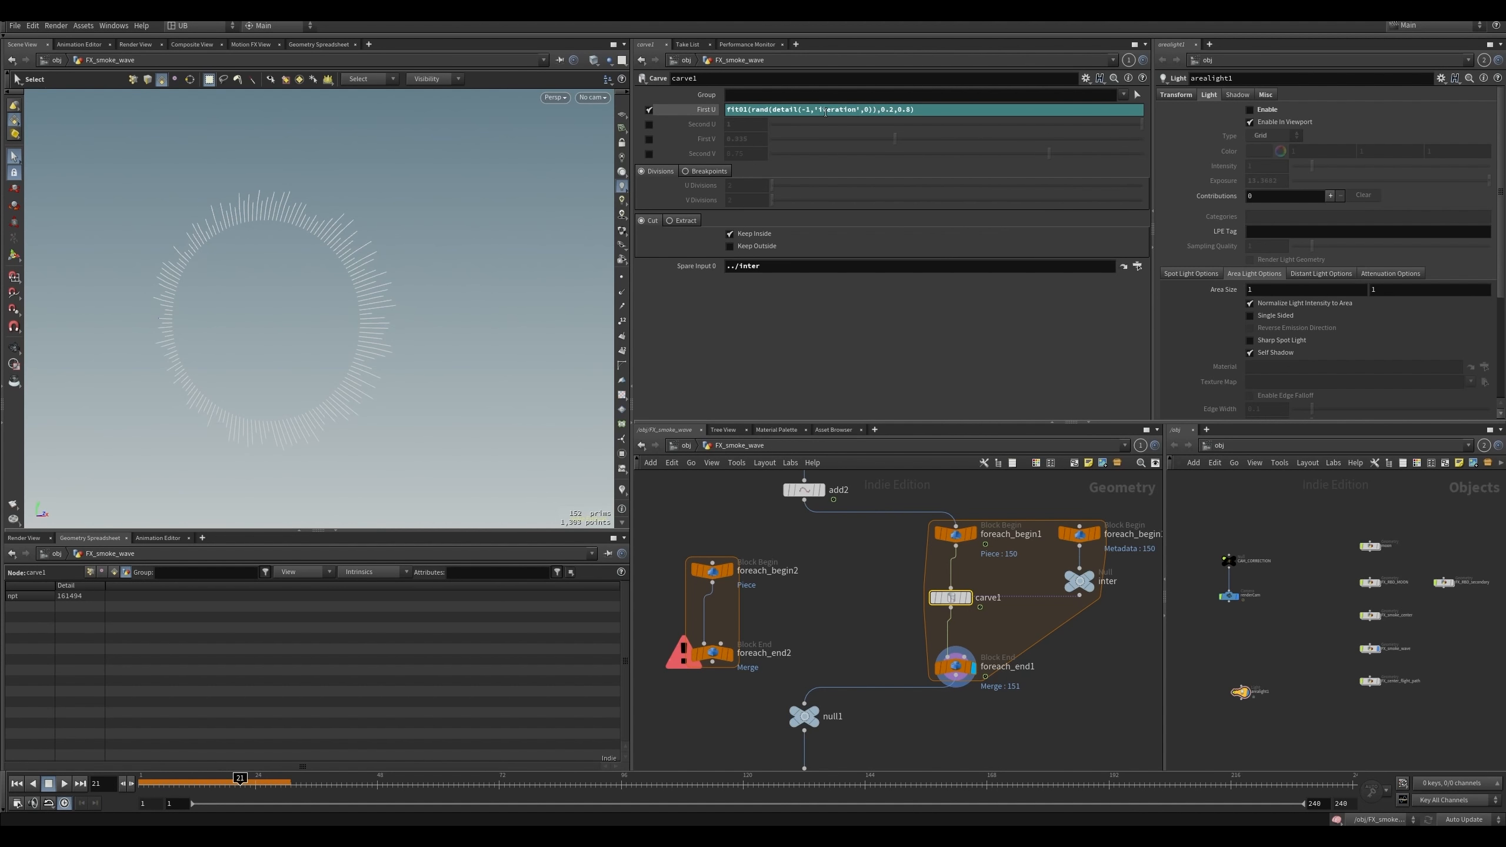
{"action": "left_click_drag", "start_coordinate": [804, 500], "coordinate": [712, 560]}
{"action": "left_click", "coordinate": [727, 652]}
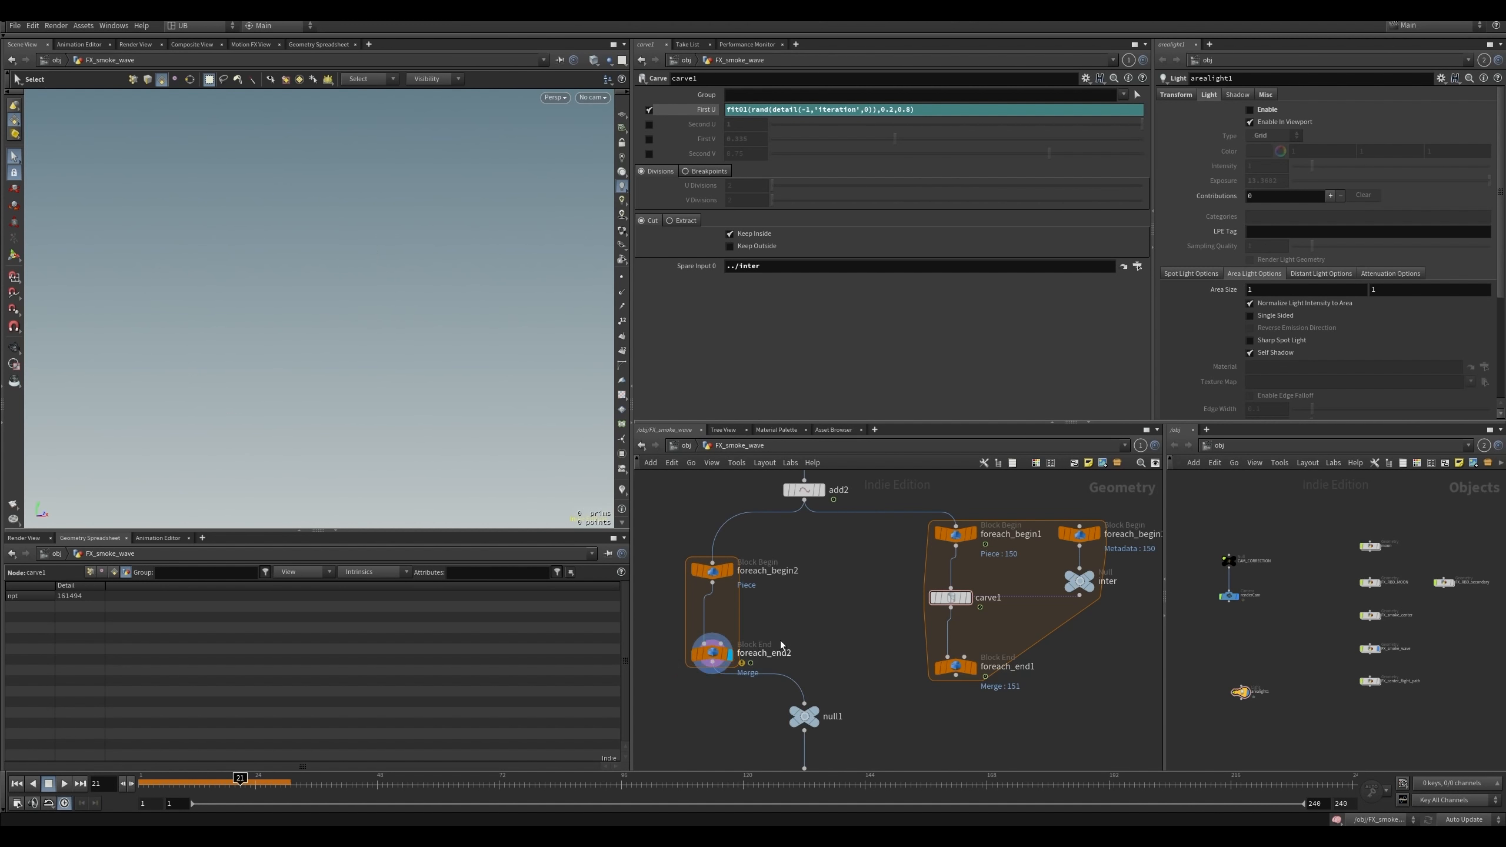
{"action": "left_click", "coordinate": [650, 215]}
{"action": "left_click_drag", "start_coordinate": [770, 214], "coordinate": [882, 215]}
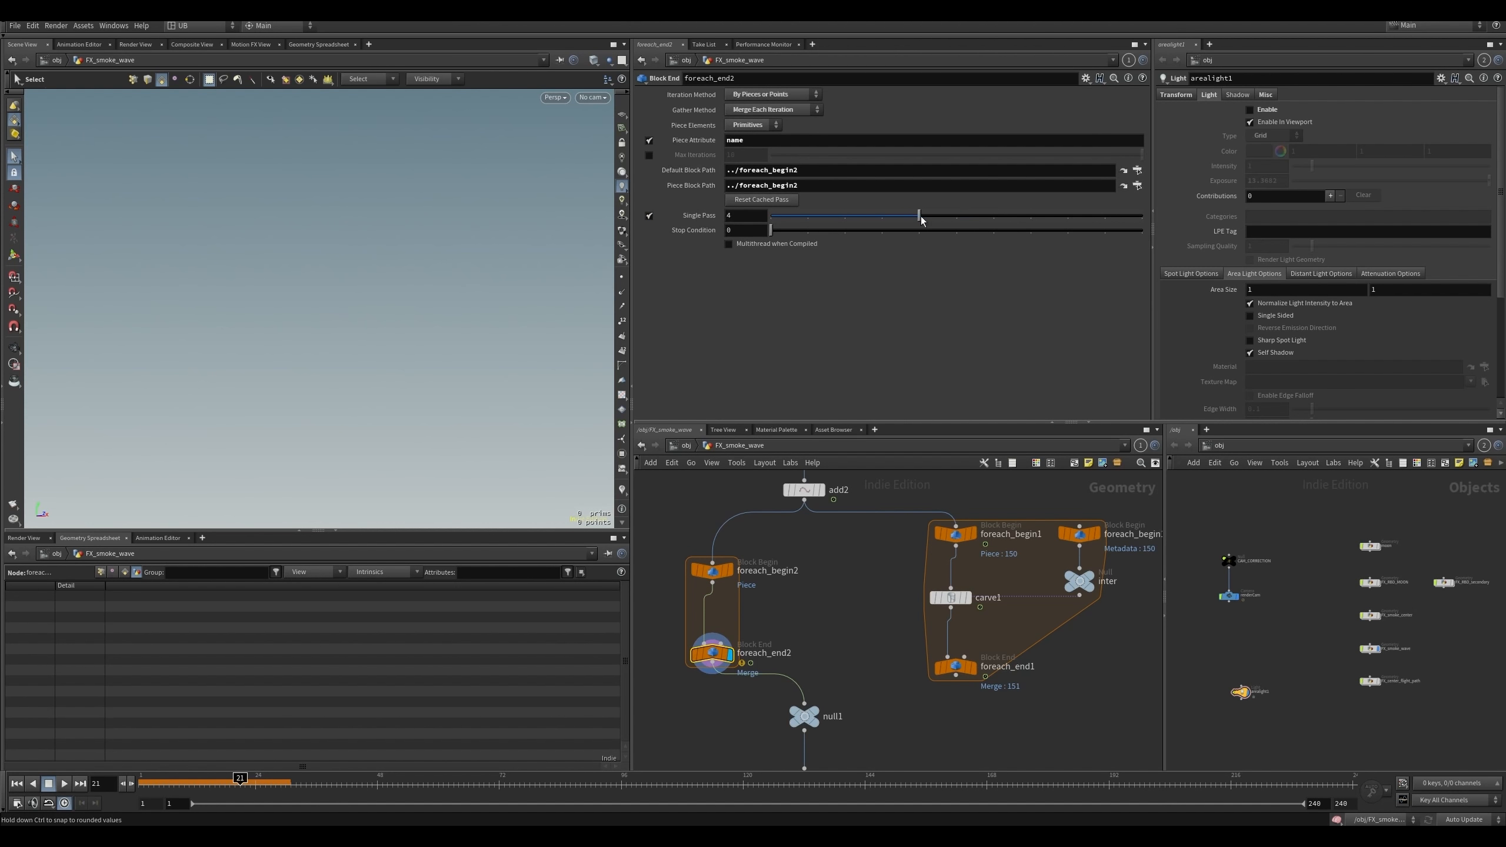
- Delete the foreach_begin2 and foreach_end2 nodes of the named-primitive block
{"action": "left_click_drag", "start_coordinate": [827, 544], "coordinate": [726, 593]}
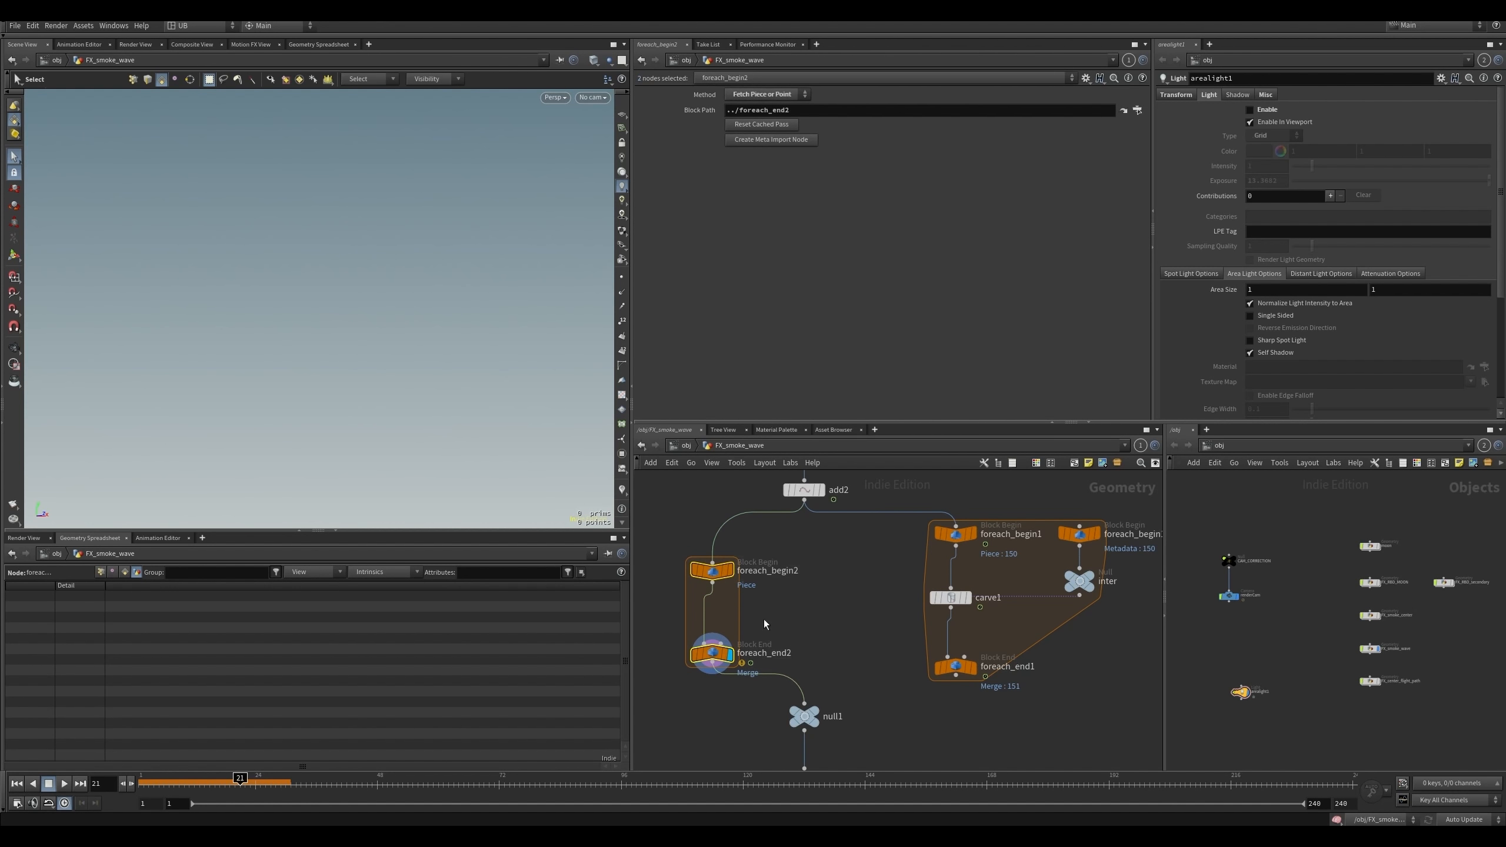
{"action": "left_click_drag", "start_coordinate": [898, 645], "coordinate": [999, 702]}
{"action": "left_click_drag", "start_coordinate": [819, 552], "coordinate": [723, 688]}
{"action": "key", "text": "Delete"}
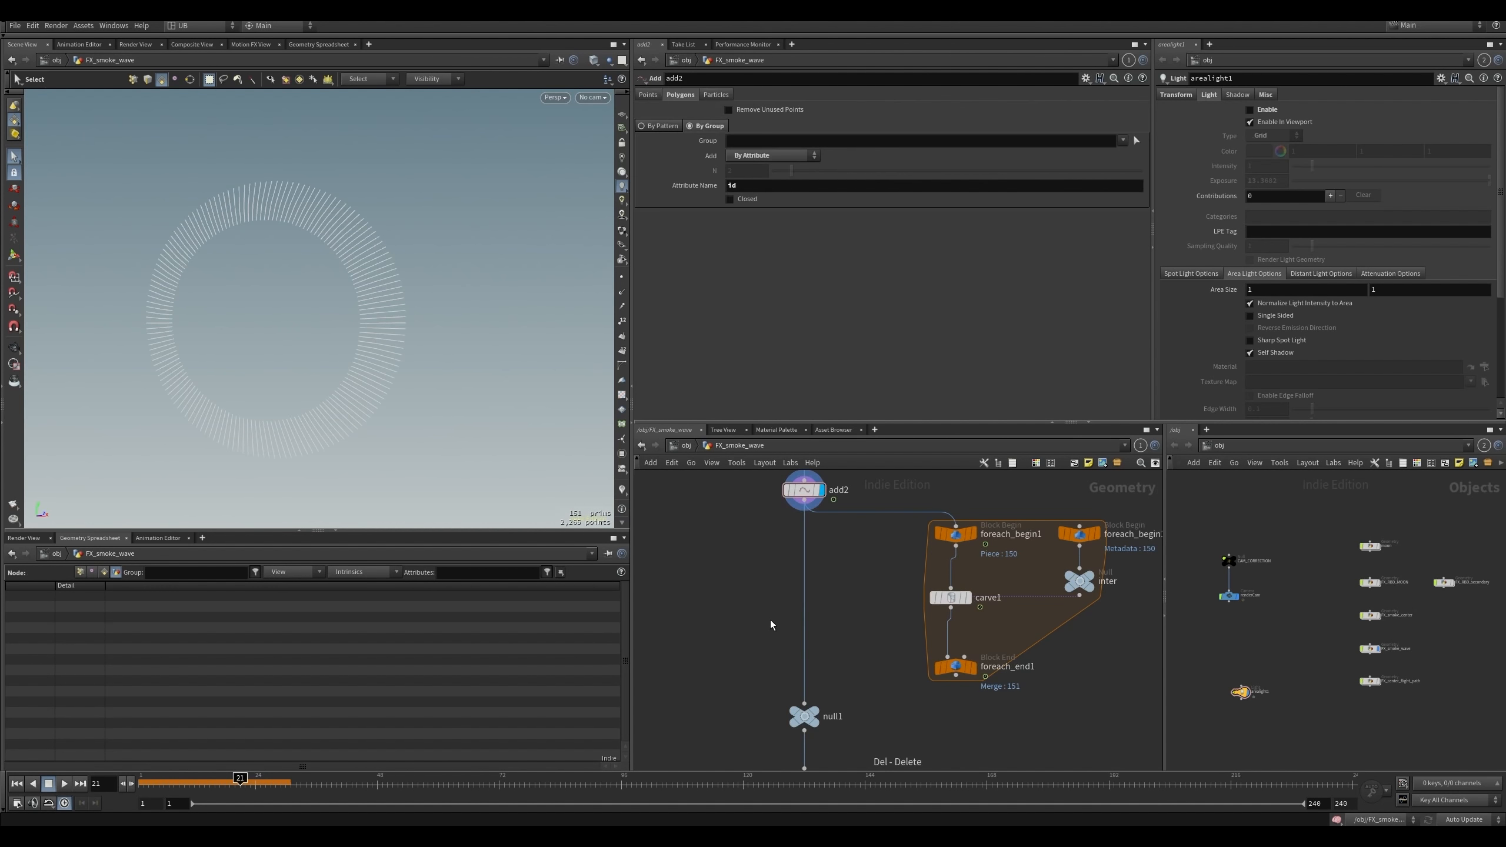
- Add a For-Each Primitive block and wire it between add2 and null1
{"action": "key", "text": "Tab"}
{"action": "type", "text": "fore"}
{"action": "key", "text": "Down"}
{"action": "key", "text": "Down"}
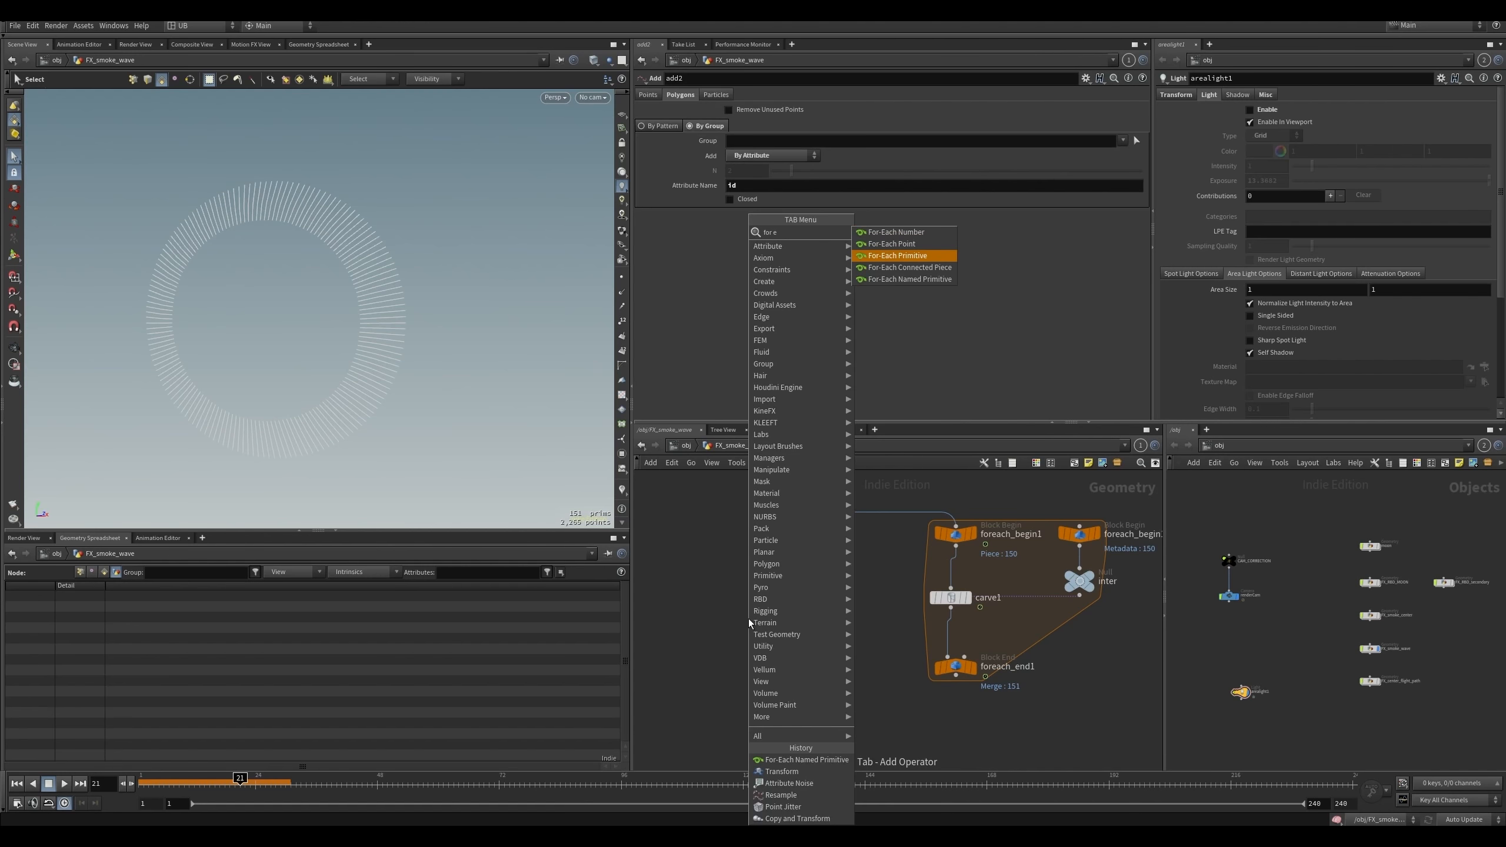
{"action": "key", "text": "Return"}
{"action": "left_click", "coordinate": [748, 620]}
{"action": "left_click_drag", "start_coordinate": [748, 618], "coordinate": [745, 582]}
{"action": "left_click_drag", "start_coordinate": [805, 500], "coordinate": [745, 573]}
{"action": "left_click_drag", "start_coordinate": [745, 672], "coordinate": [803, 706]}
- Display foreach_end2 with Single Pass enabled and scrub through the individual line iterations
{"action": "left_click_drag", "start_coordinate": [849, 637], "coordinate": [690, 692]}
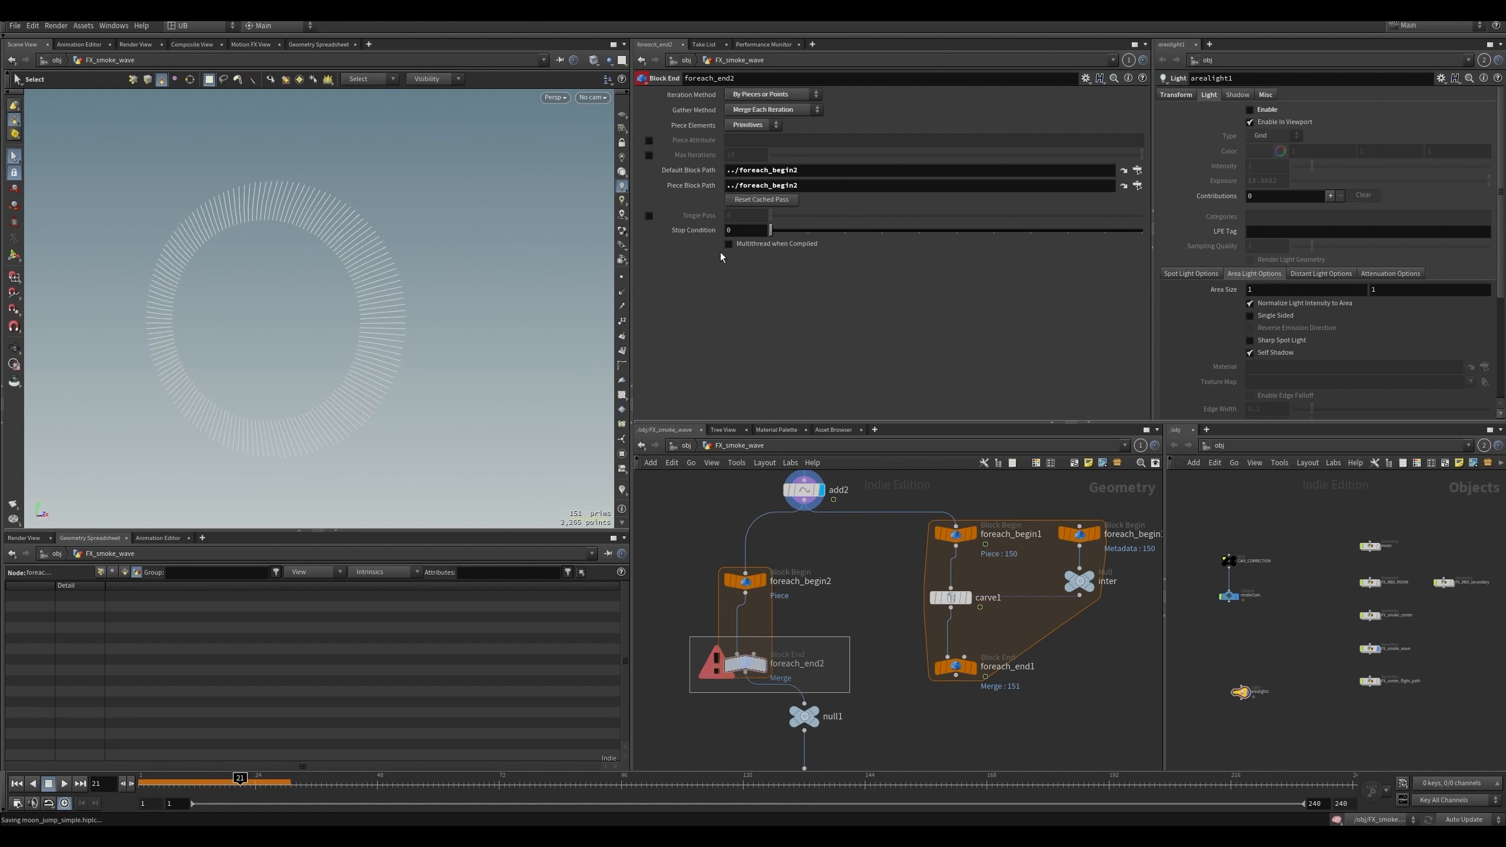
{"action": "left_click", "coordinate": [649, 216]}
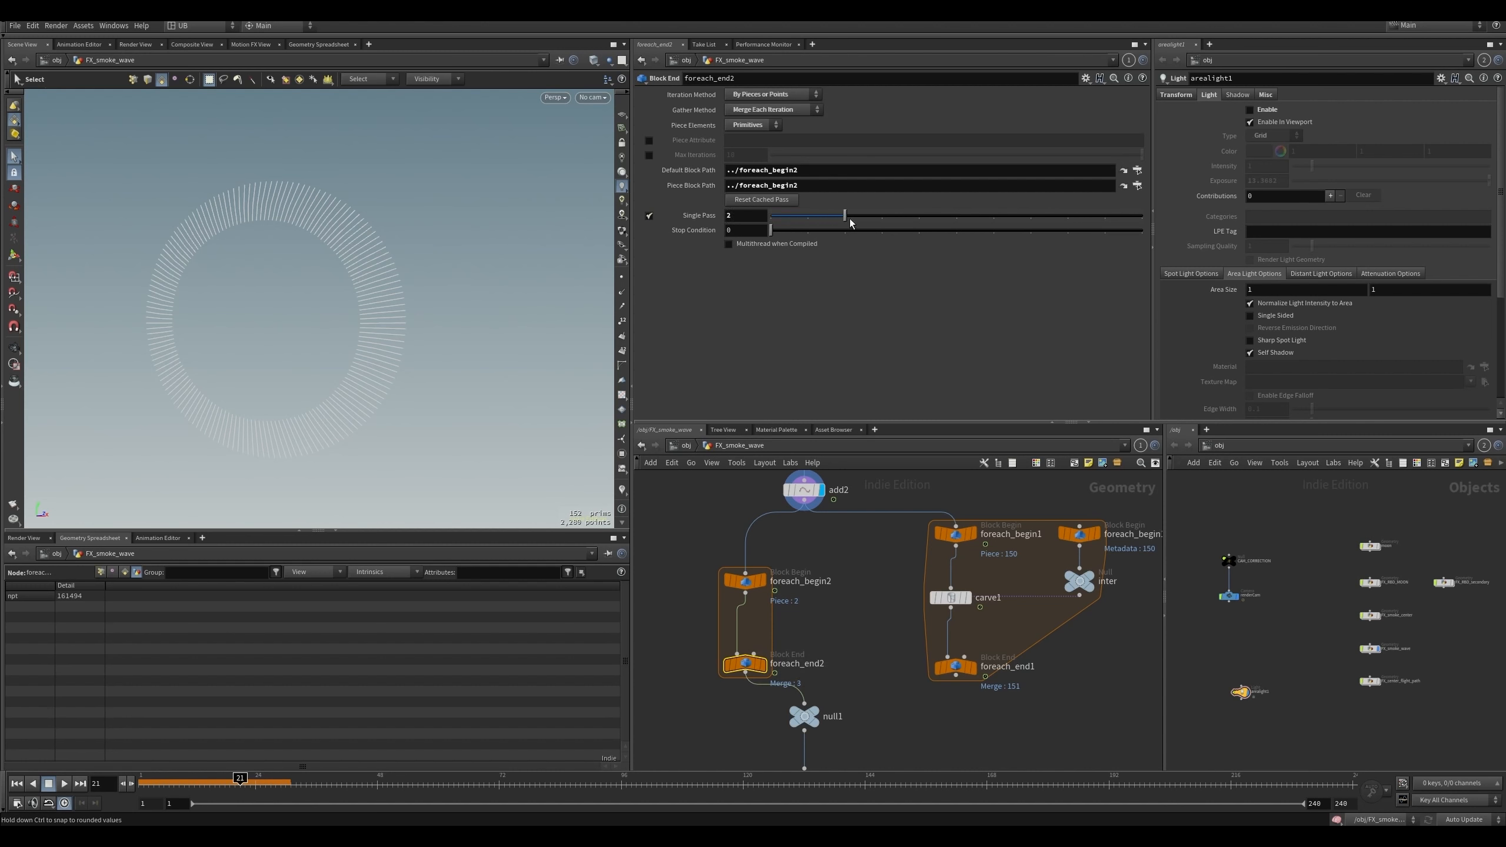
{"action": "left_click", "coordinate": [761, 663]}
{"action": "left_click_drag", "start_coordinate": [844, 215], "coordinate": [956, 215]}
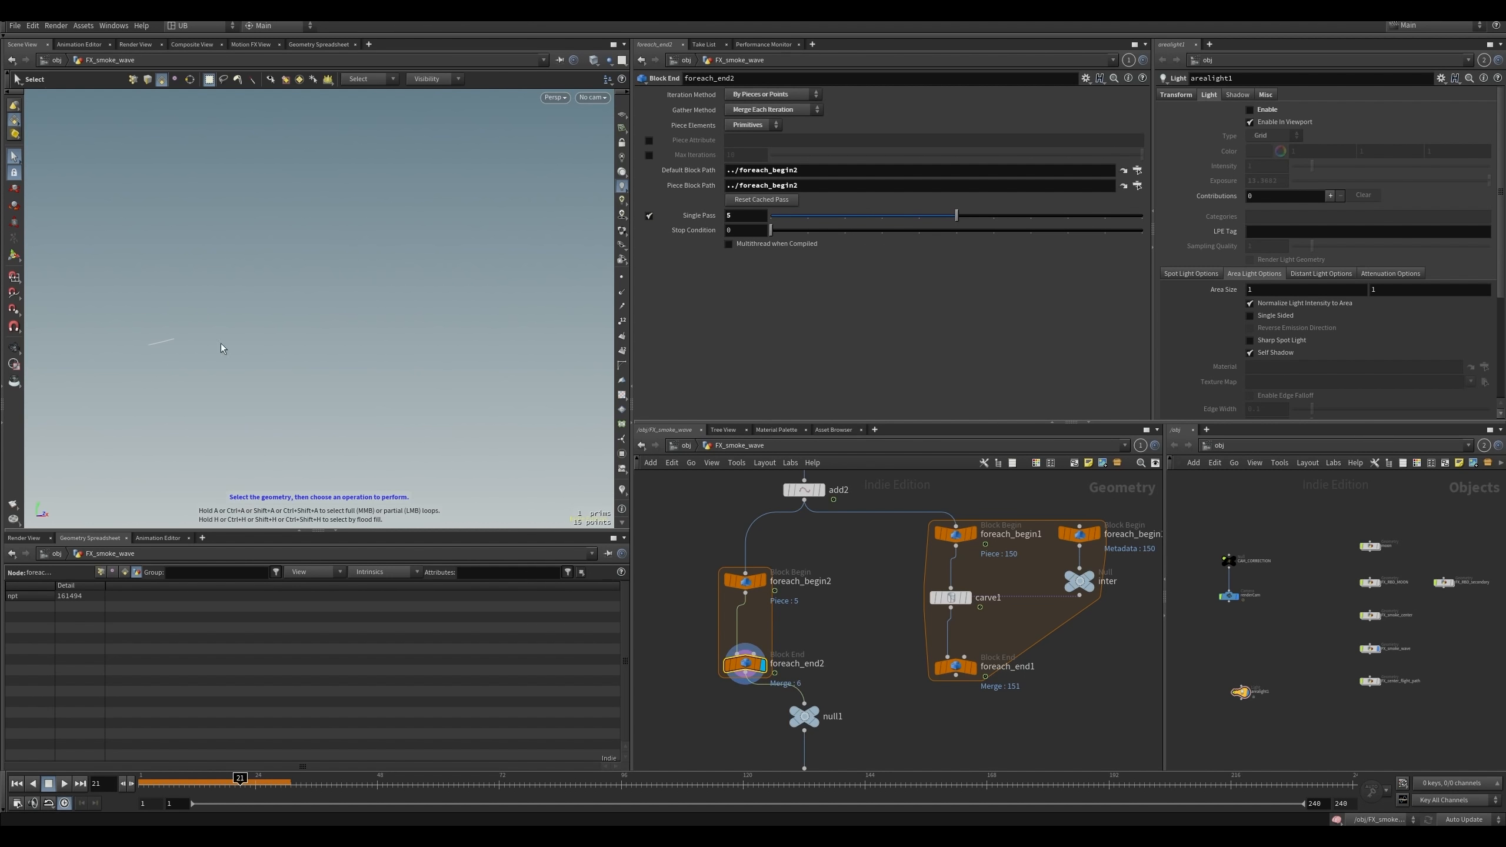
{"action": "middle_click_drag", "start_coordinate": [753, 217], "coordinate": [847, 197]}
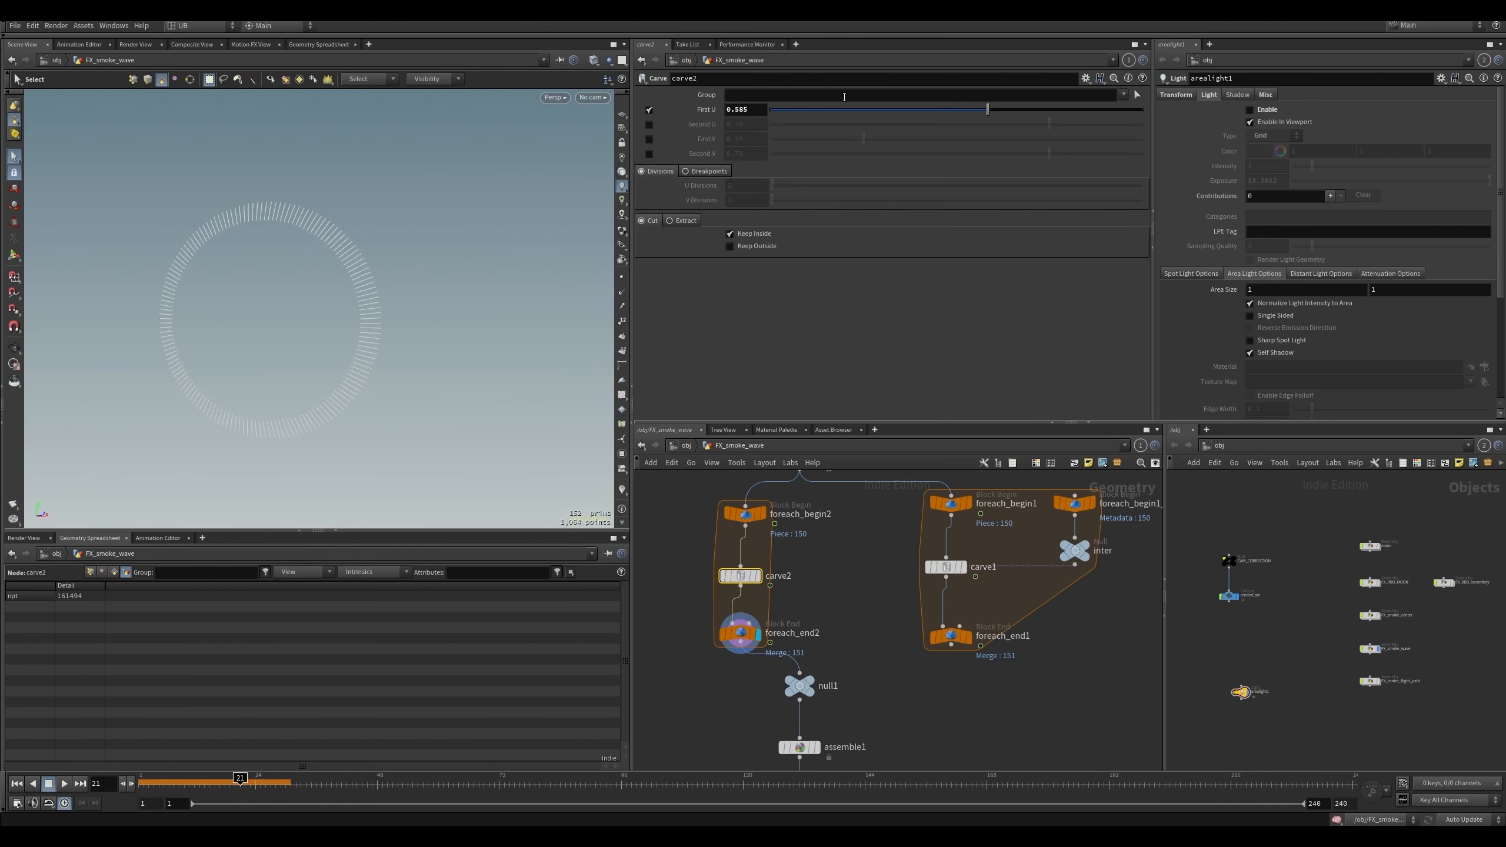
- Set carve2's First U to about 0.304 and shift its for-each block slightly away from the old one
{"action": "left_click_drag", "start_coordinate": [1049, 111], "coordinate": [829, 113]}
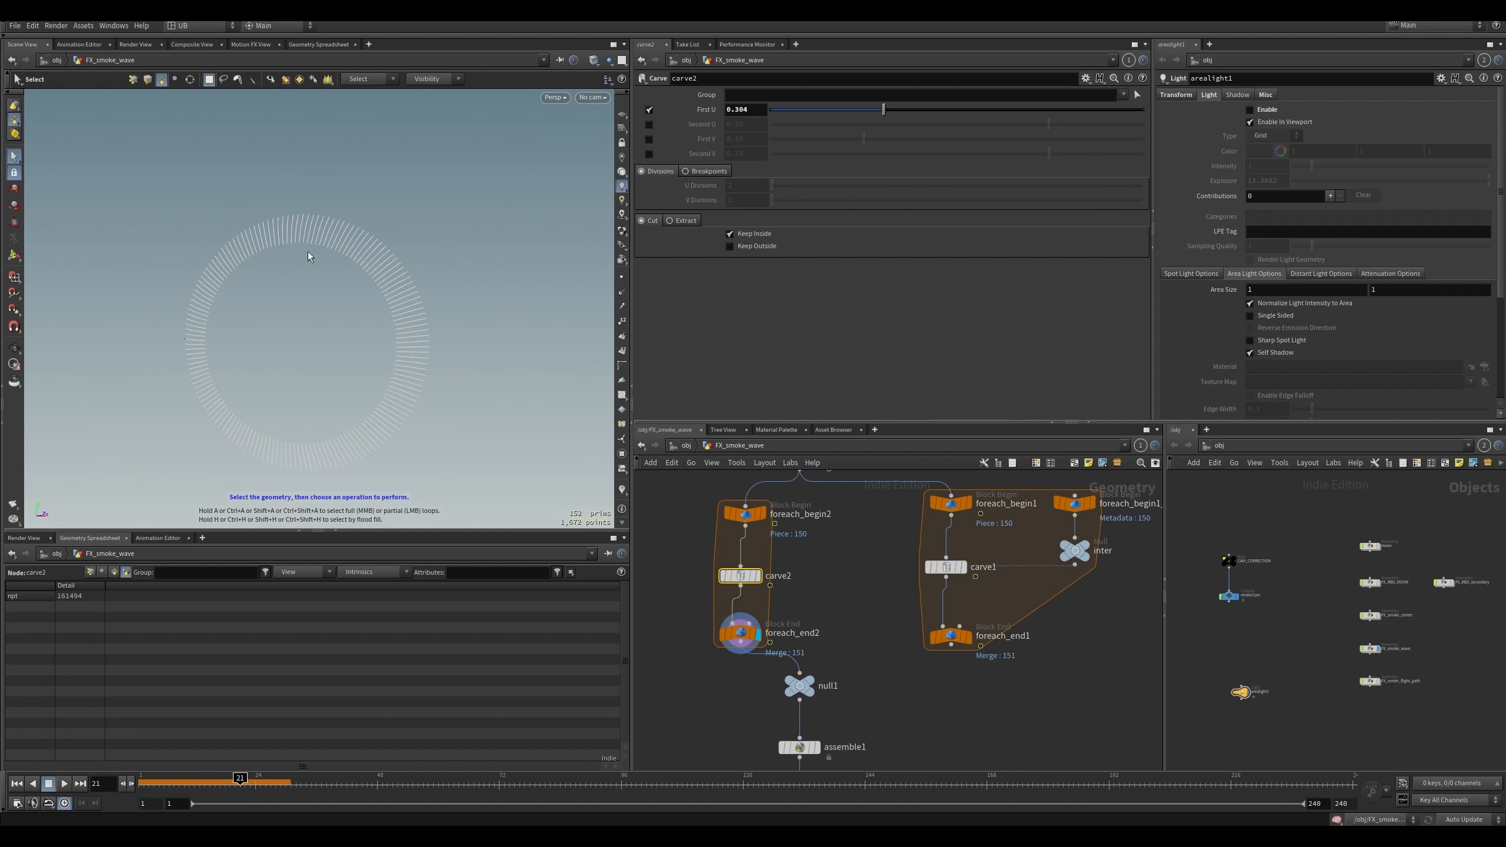
{"action": "middle_click_drag", "start_coordinate": [784, 593], "coordinate": [794, 603]}
{"action": "left_click_drag", "start_coordinate": [675, 501], "coordinate": [776, 652]}
{"action": "left_click_drag", "start_coordinate": [763, 532], "coordinate": [742, 526]}
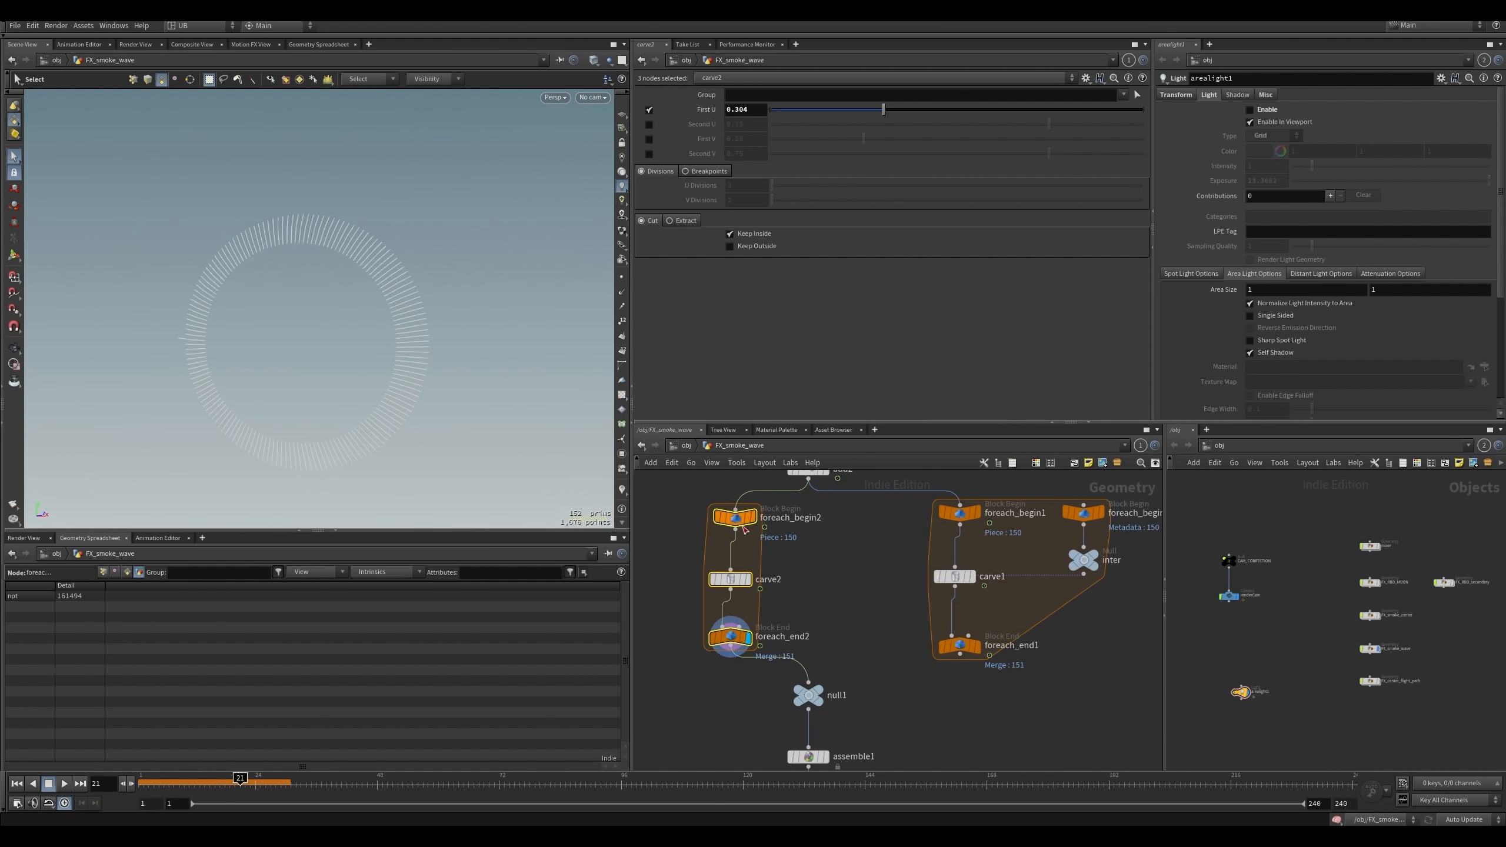
- Create a meta import node from foreach_begin2 and attach a null below it
{"action": "left_click", "coordinate": [741, 528]}
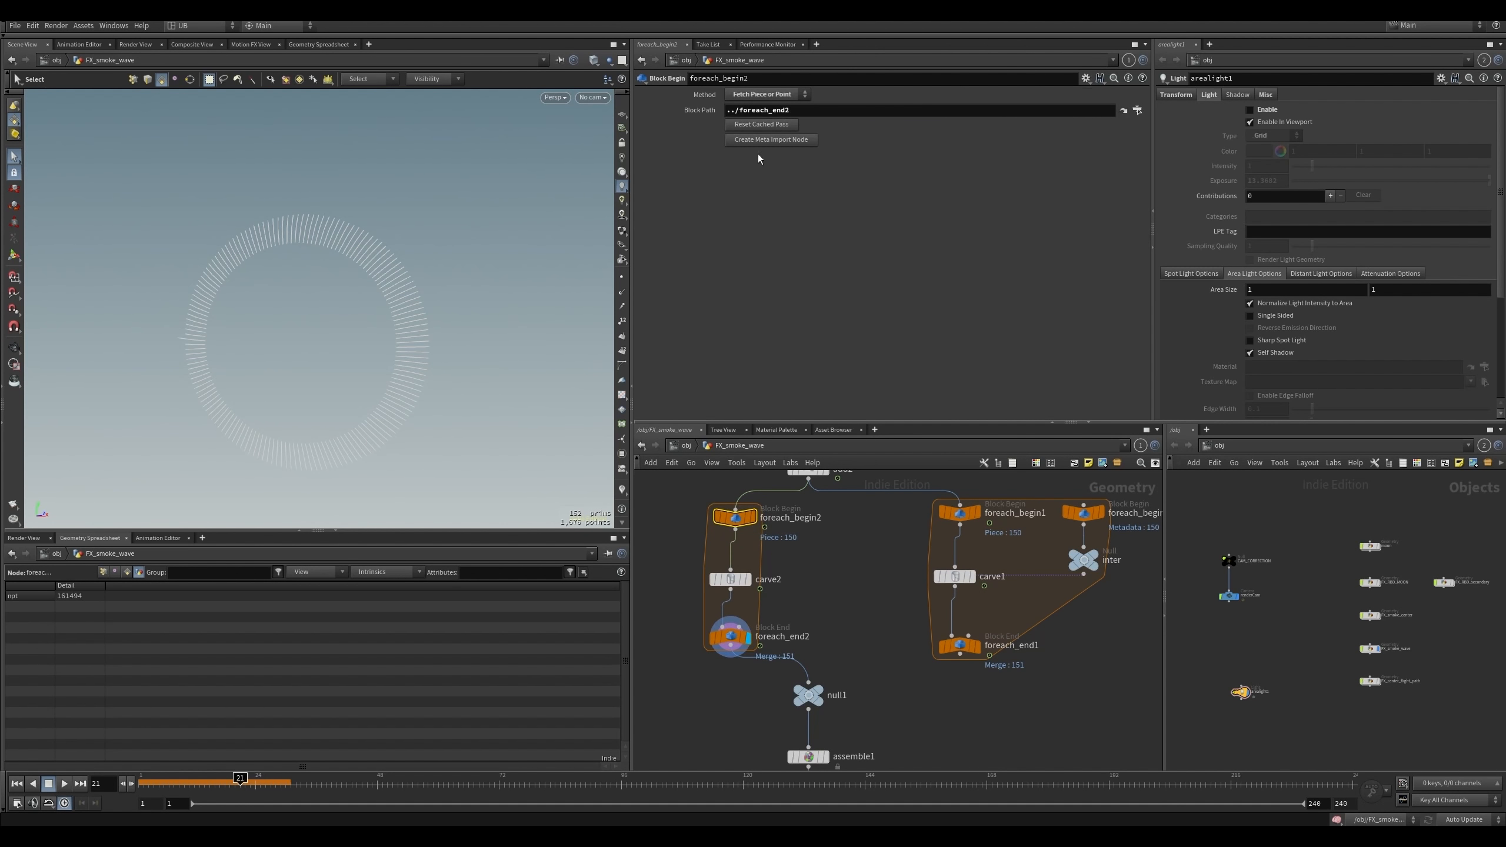
{"action": "left_click", "coordinate": [754, 141]}
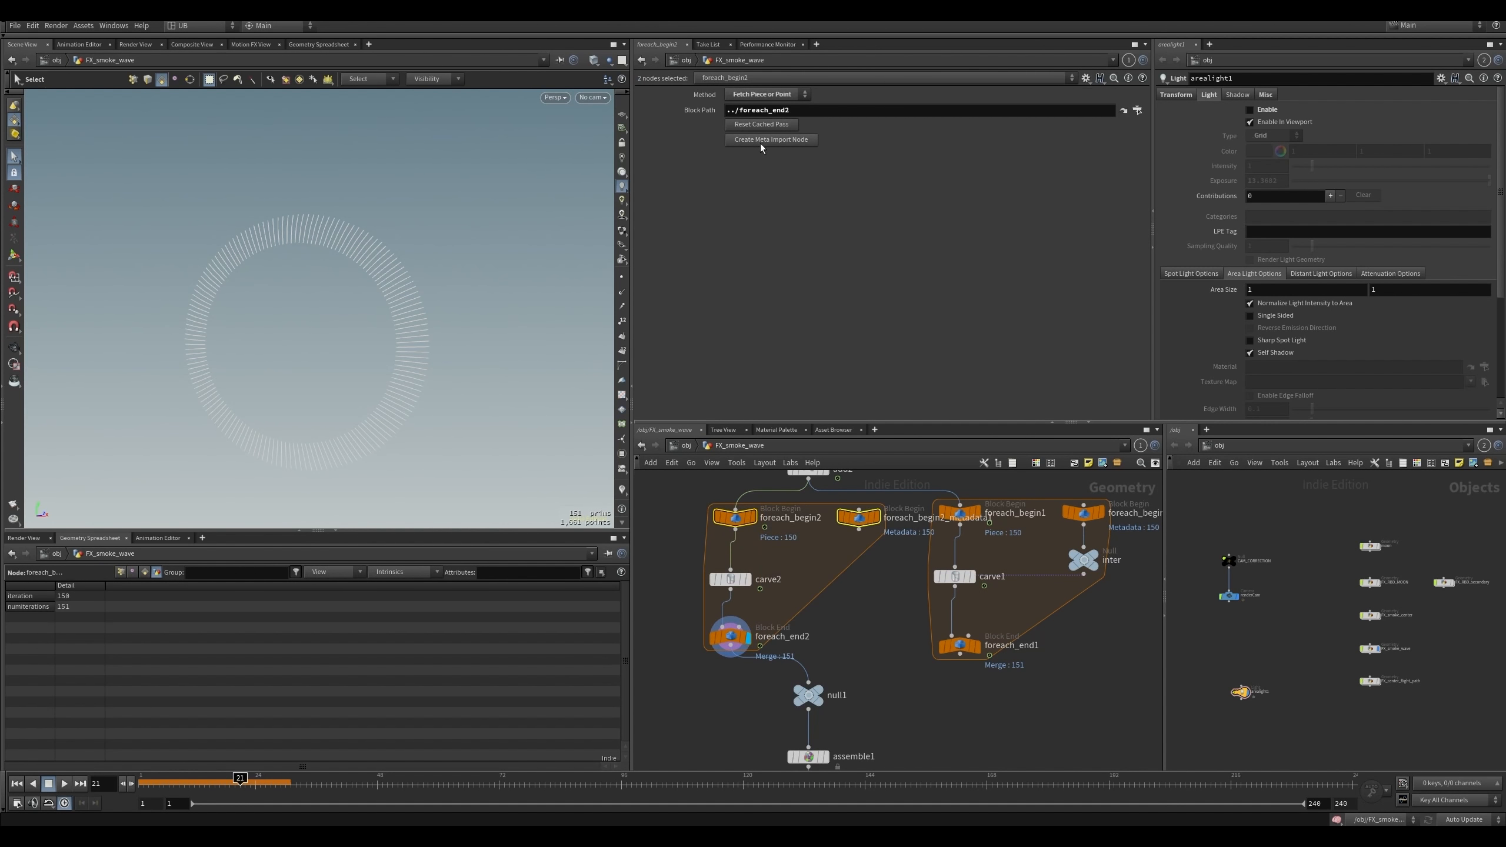
{"action": "left_click", "coordinate": [867, 522]}
{"action": "key", "text": "Tab"}
{"action": "type", "text": "null"}
{"action": "key", "text": "Return"}
{"action": "left_click", "coordinate": [858, 564]}
- Check the iteration metadata with foreach_end2's Single Pass at 8, and turn Single Pass off again
{"action": "left_click", "coordinate": [731, 637]}
{"action": "left_click", "coordinate": [649, 215]}
{"action": "left_click", "coordinate": [859, 565]}
{"action": "left_click_drag", "start_coordinate": [771, 216], "coordinate": [1067, 216]}
{"action": "left_click", "coordinate": [730, 636]}
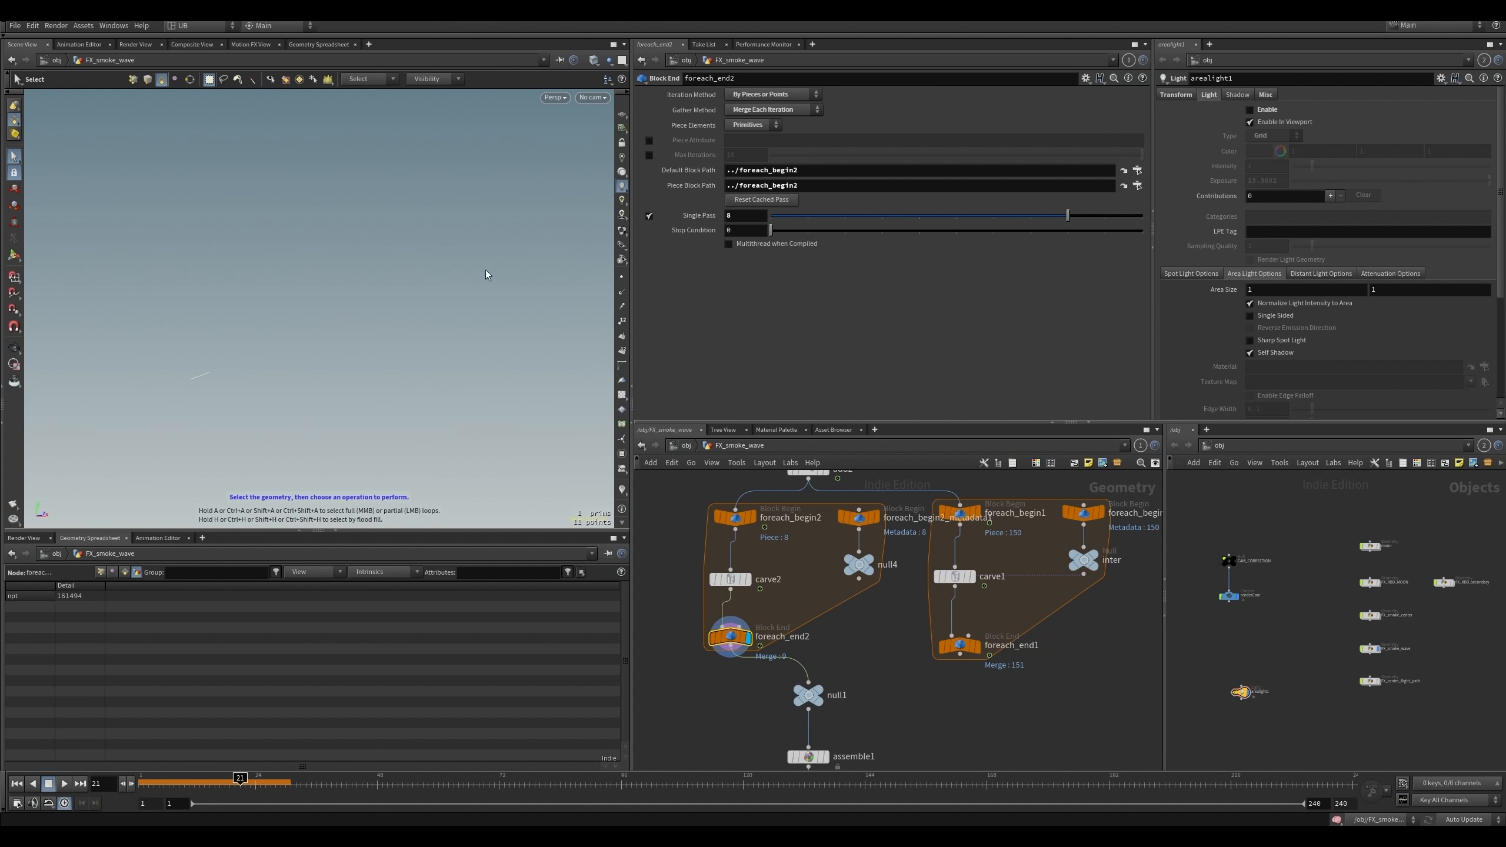
{"action": "left_click", "coordinate": [650, 217]}
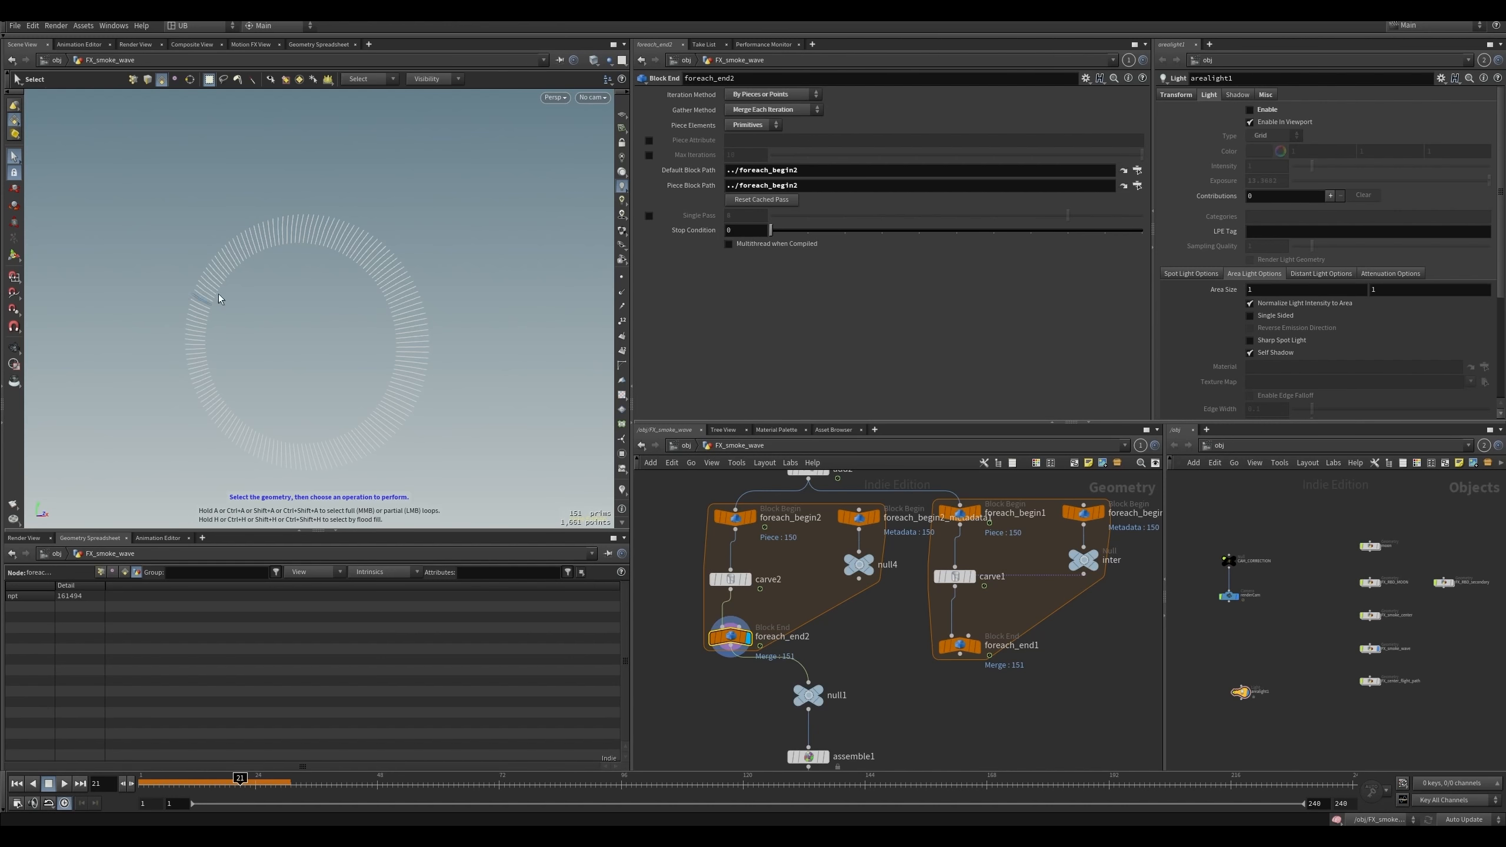
- Examine null4's iteration detail attributes and the rand function in carve1's First U expression
{"action": "middle_click_drag", "start_coordinate": [387, 385], "coordinate": [397, 363], "text": "alt"}
{"action": "left_click", "coordinate": [857, 565]}
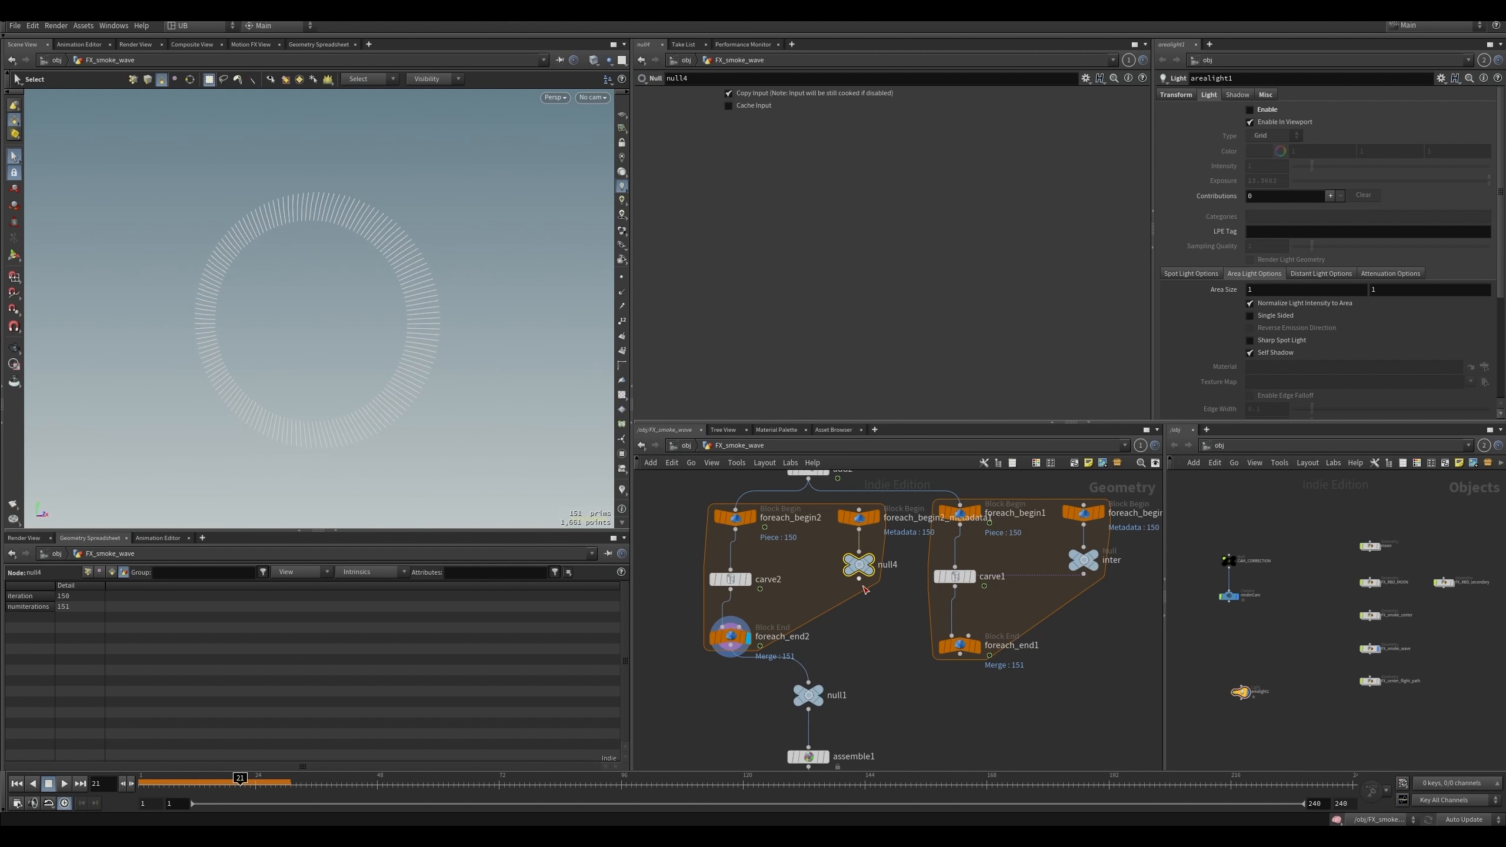
{"action": "middle_click_drag", "start_coordinate": [825, 584], "coordinate": [813, 584]}
{"action": "left_click_drag", "start_coordinate": [727, 637], "coordinate": [732, 639]}
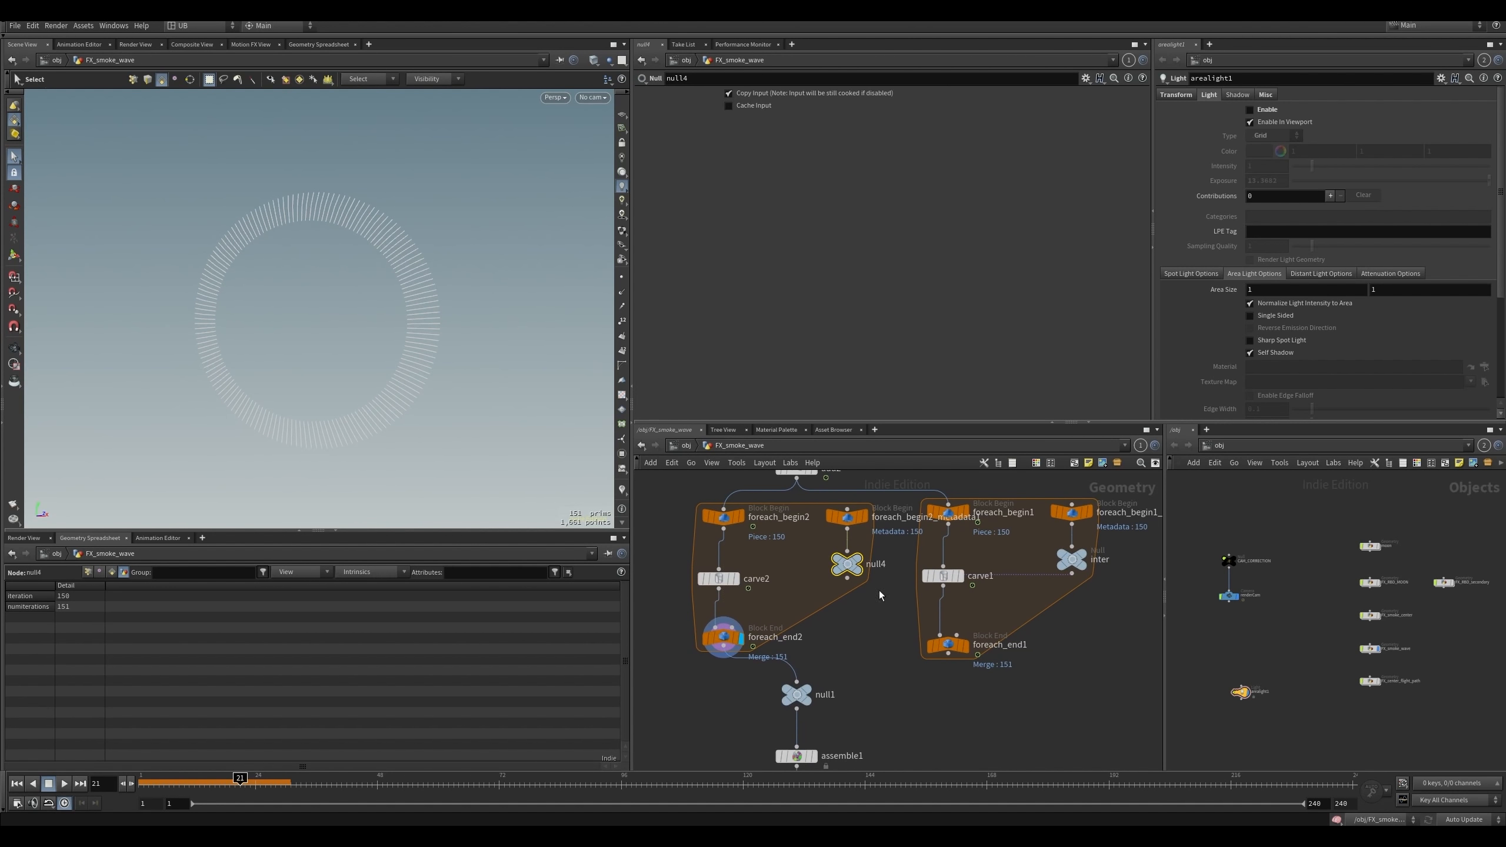
{"action": "left_click", "coordinate": [943, 576]}
{"action": "double_click", "coordinate": [762, 110]}
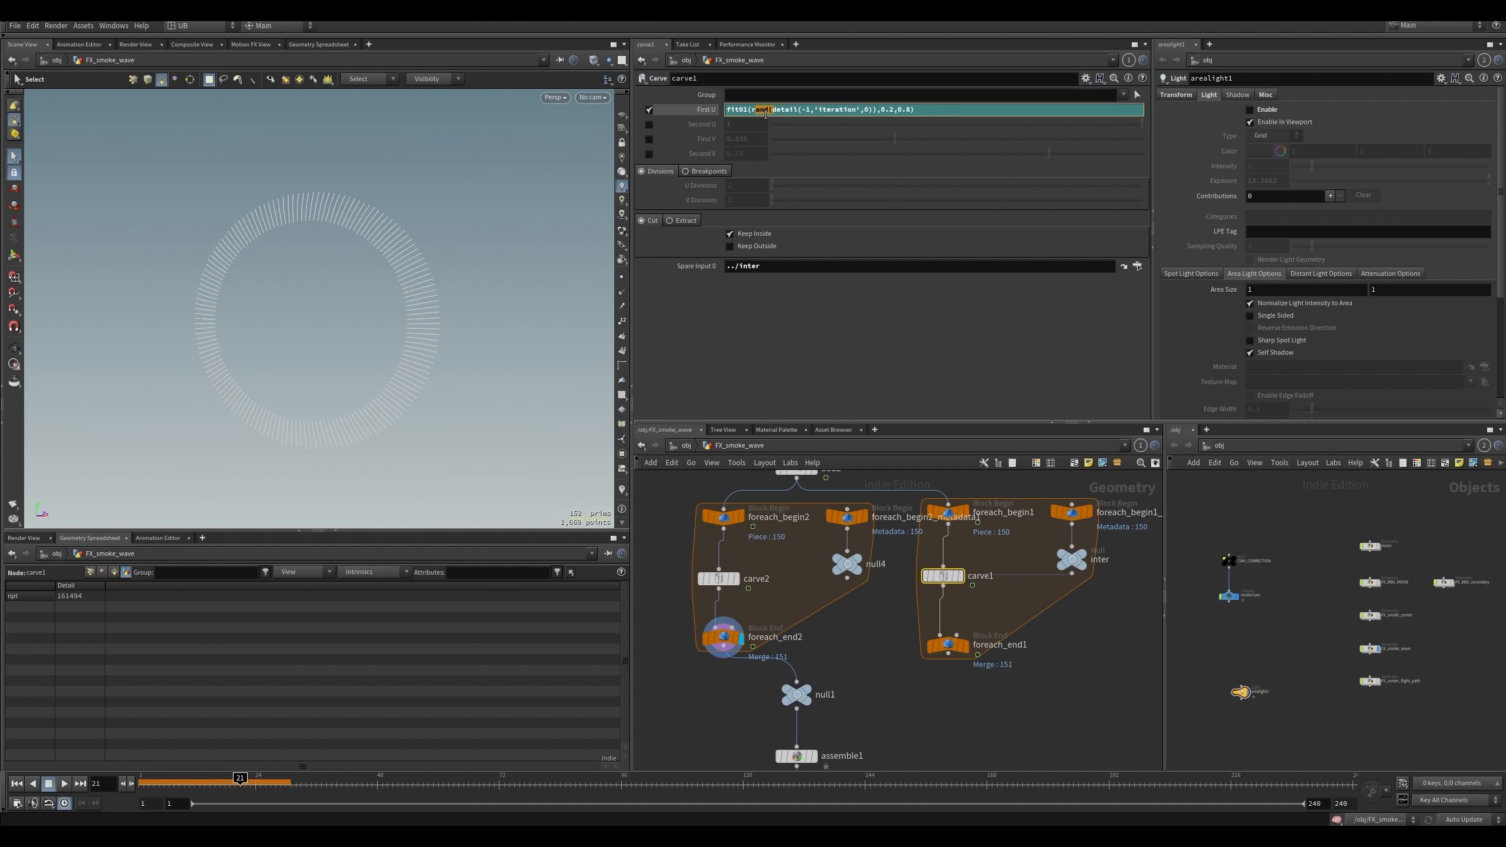
- Rename the null below the metadata node of the new for-each block as iter
{"action": "left_click", "coordinate": [740, 111]}
{"action": "left_click", "coordinate": [847, 564]}
{"action": "double_click", "coordinate": [876, 564]}
{"action": "type", "text": "iter"}
{"action": "key", "text": "Return"}
{"action": "middle_click_drag", "start_coordinate": [803, 587], "coordinate": [805, 592]}
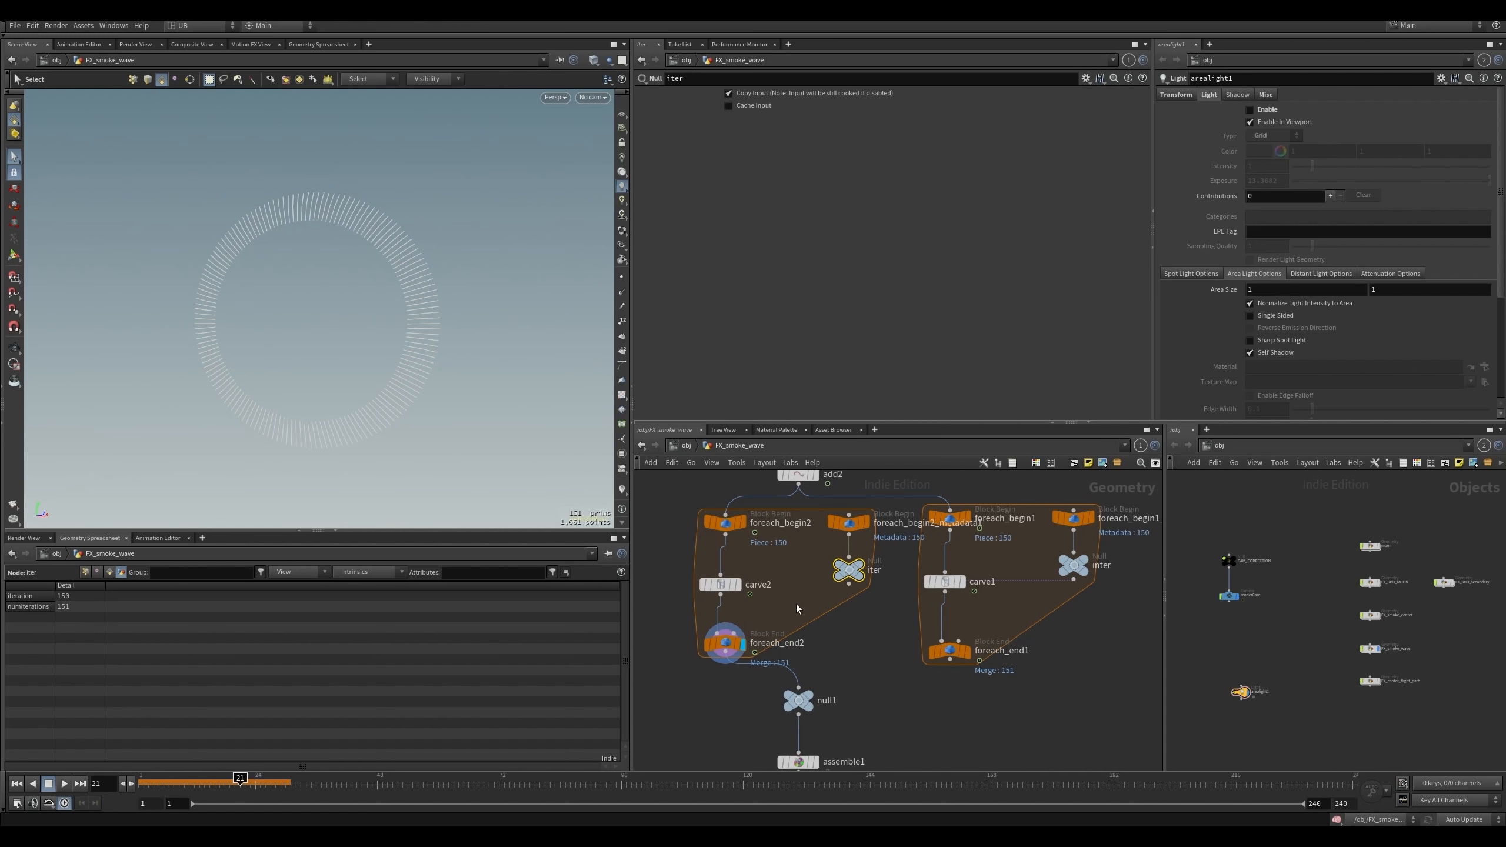
- Add a spare input to carve2 that references the iter null, and display null1
{"action": "left_click", "coordinate": [729, 584]}
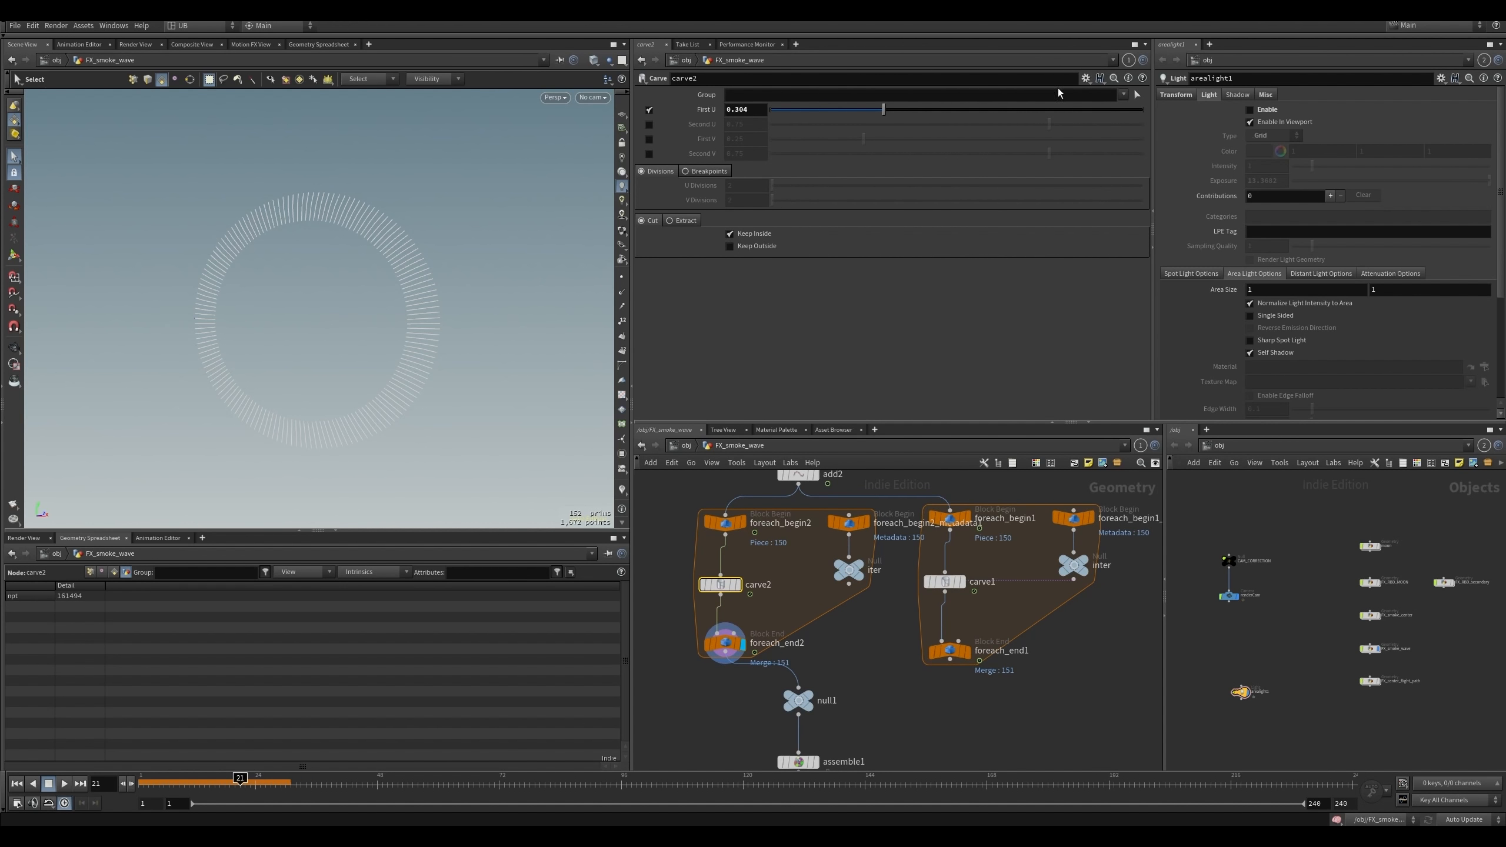
{"action": "left_click", "coordinate": [1085, 78]}
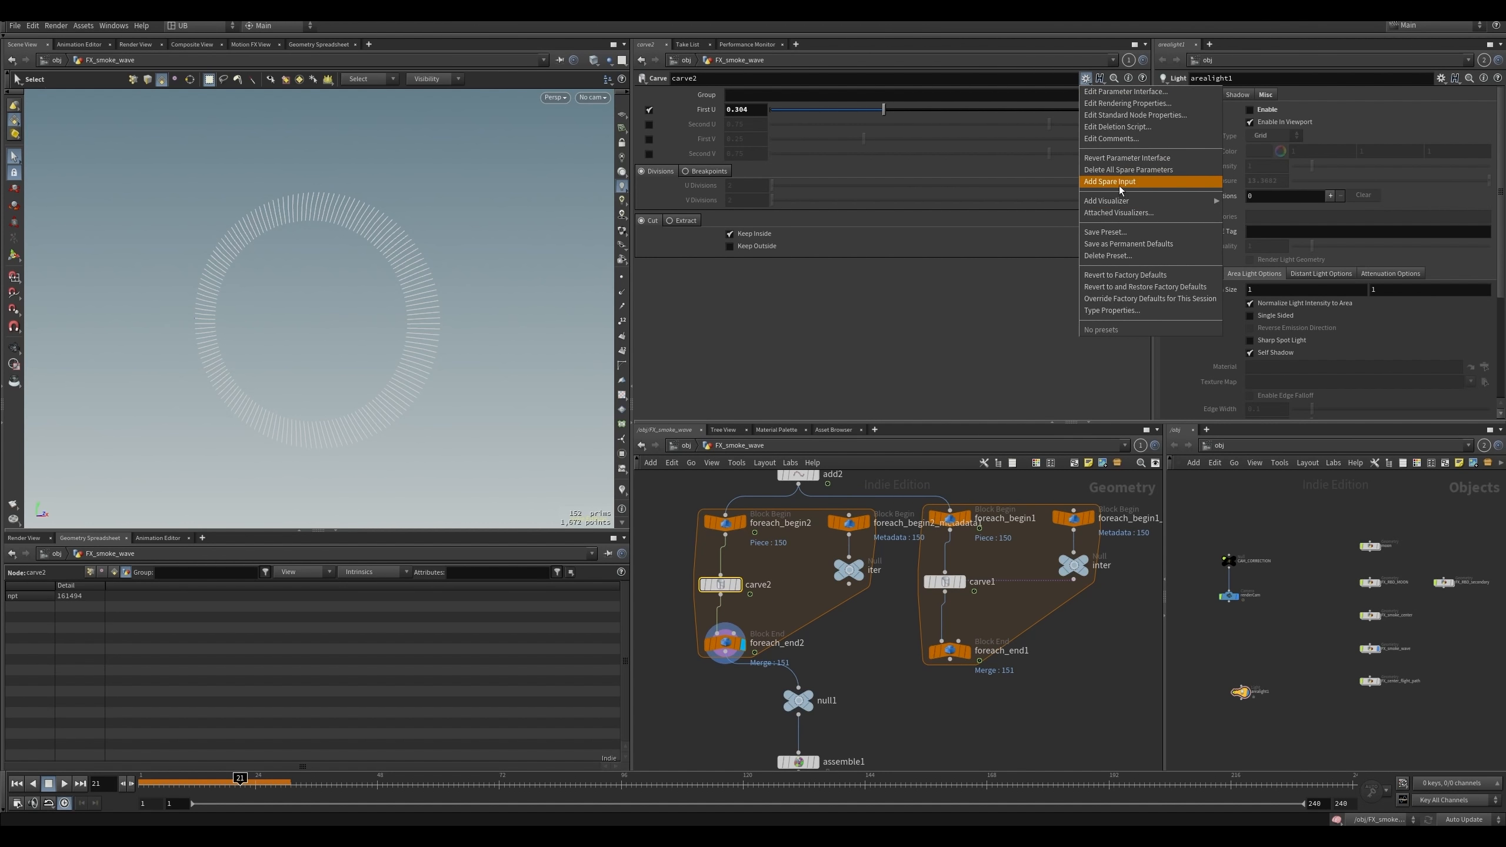
{"action": "left_click", "coordinate": [1120, 181]}
{"action": "left_click_drag", "start_coordinate": [849, 570], "coordinate": [920, 266]}
{"action": "scroll", "coordinate": [798, 653], "scroll_direction": "up", "scroll_amount": 1}
{"action": "left_click", "coordinate": [808, 694]}
- Set carve2's First U to the expression rand(detail(-1,'iteration',0))
{"action": "middle_click", "coordinate": [700, 110], "text": "ctrl"}
{"action": "double_click", "coordinate": [737, 109]}
{"action": "type", "text": "rand(detail(-1,"}
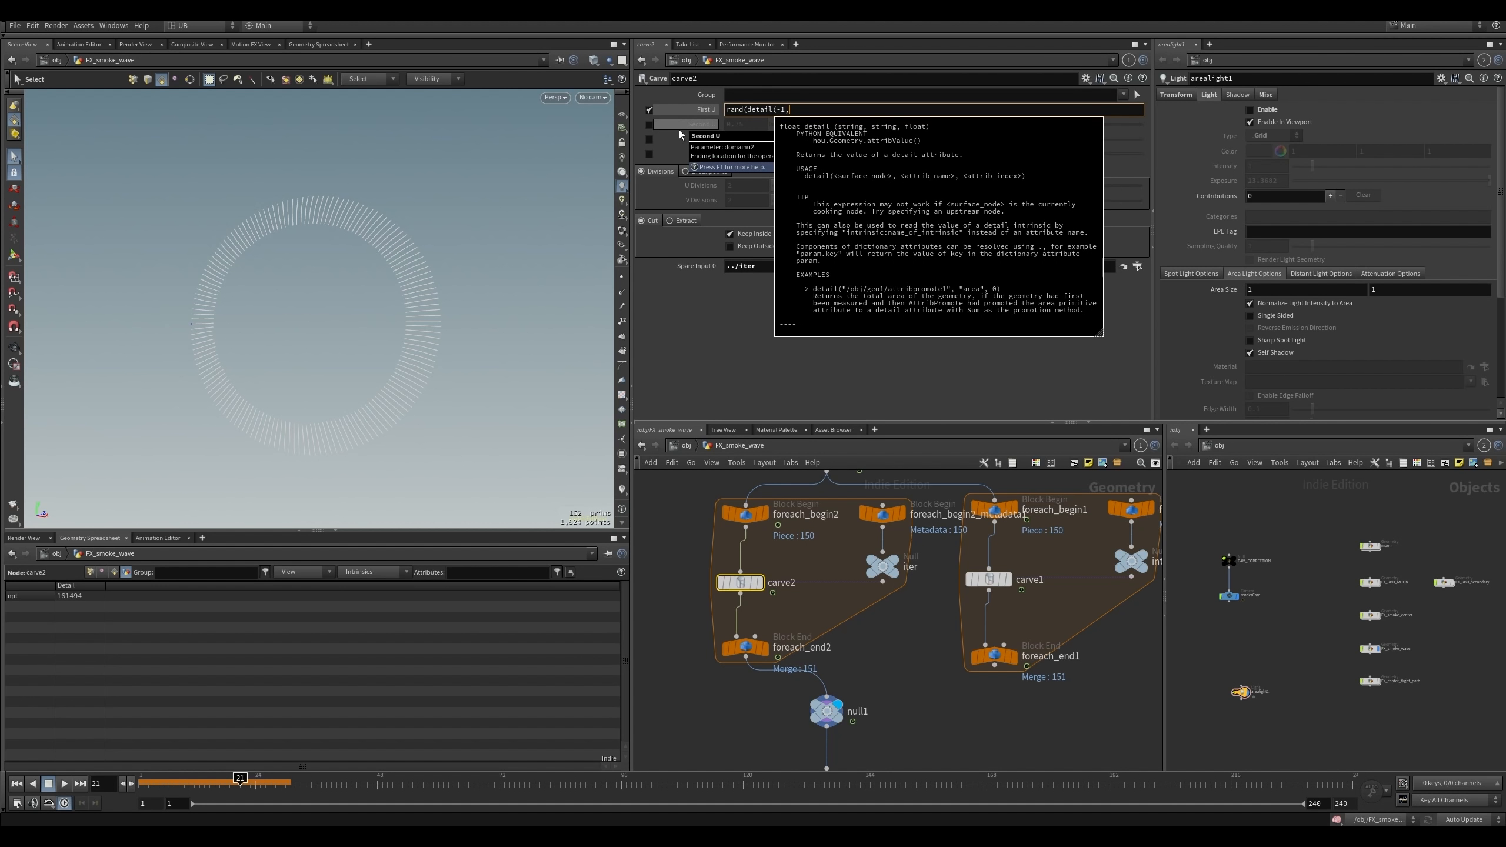
{"action": "left_click", "coordinate": [832, 114]}
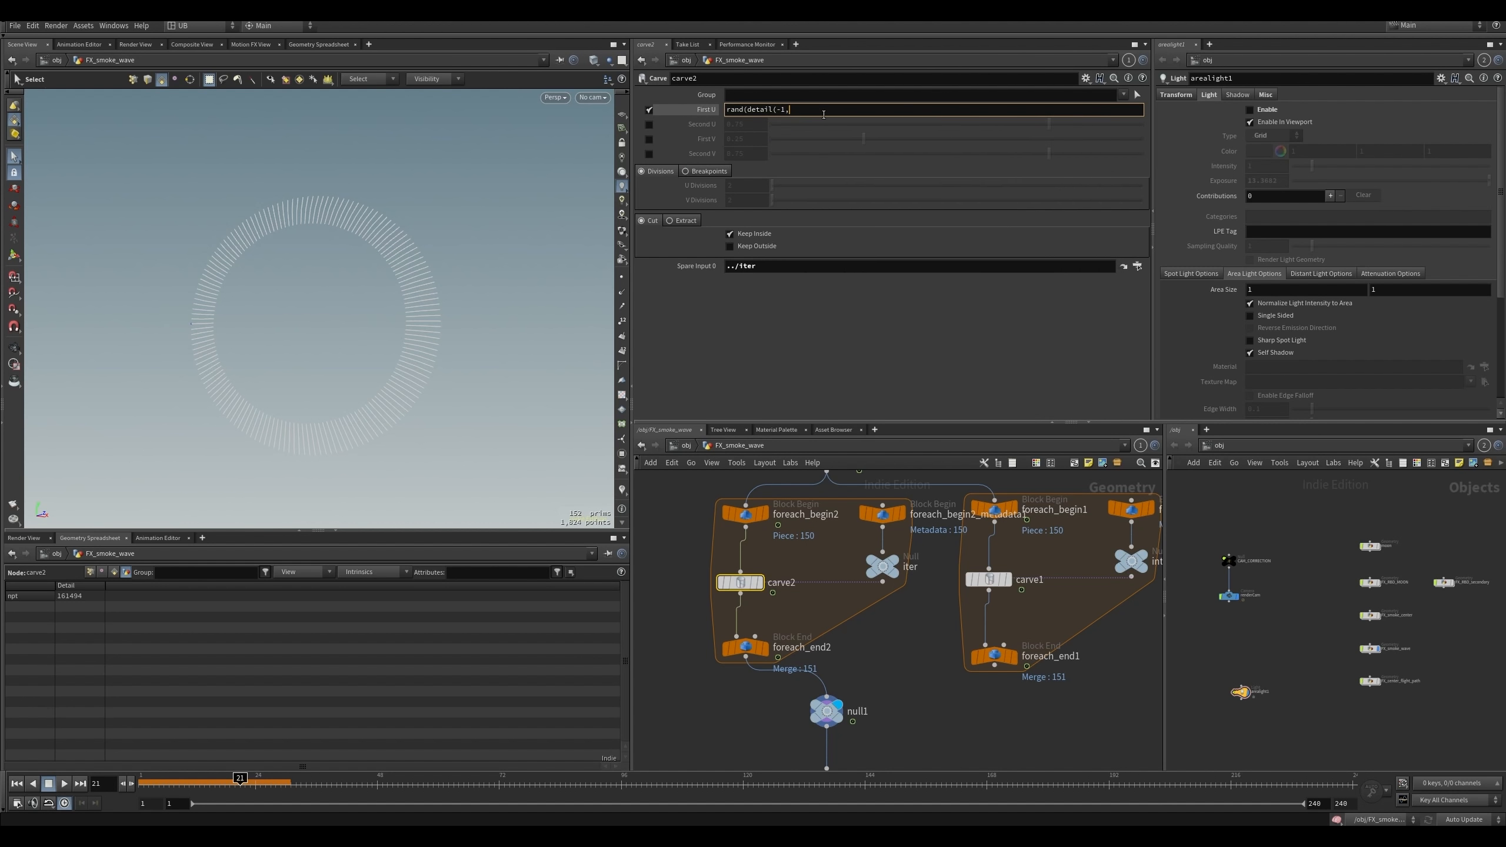
{"action": "type", "text": "'iteration',0))"}
{"action": "key", "text": "Return"}
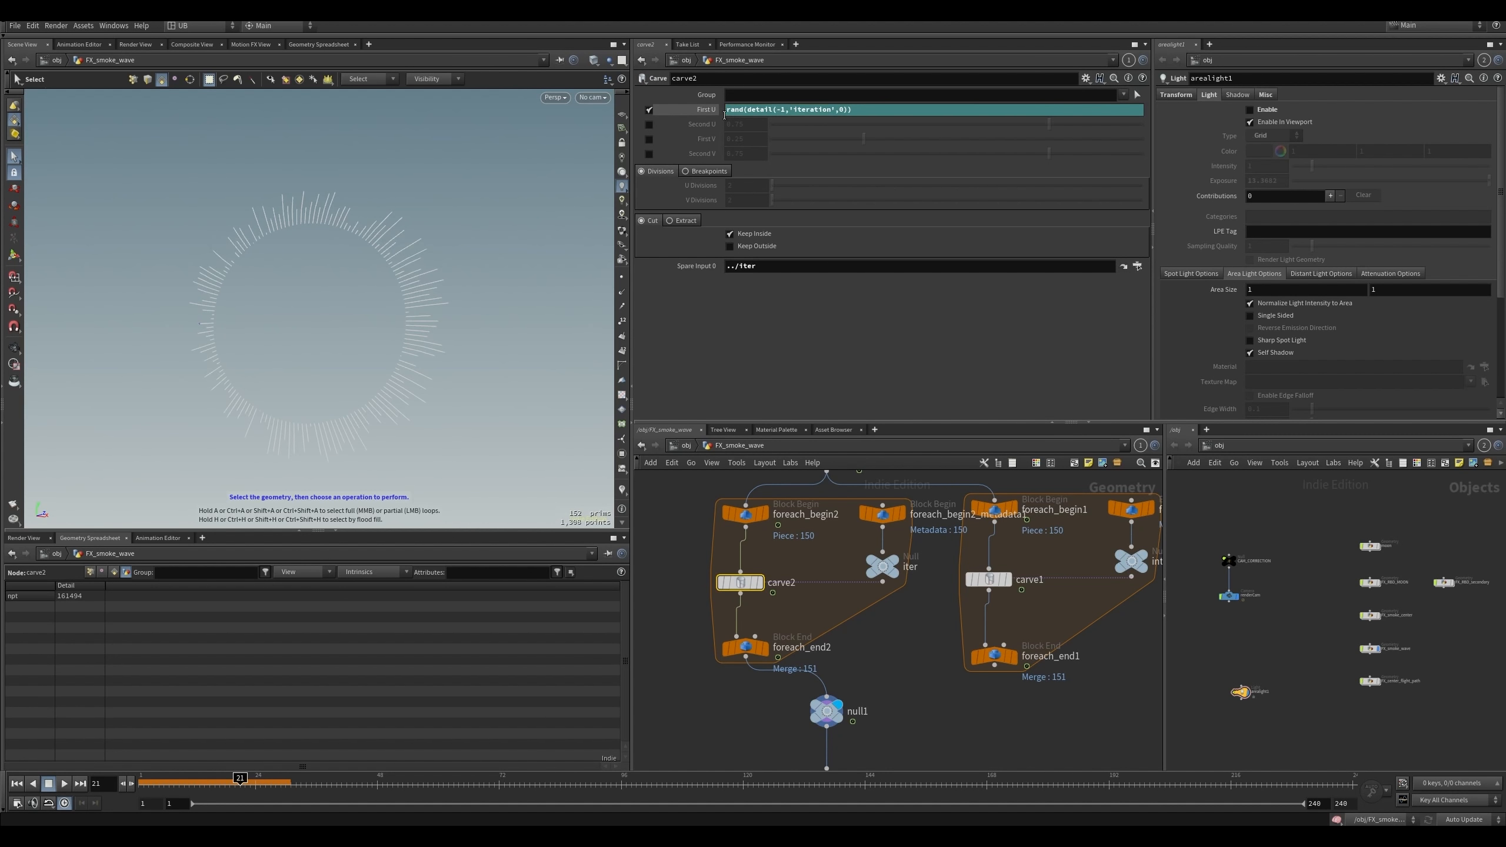
- Wrap carve2's First U expression in fit01 with an output range of 0 to 0.8
{"action": "key", "text": "Home"}
{"action": "type", "text": "fit01"}
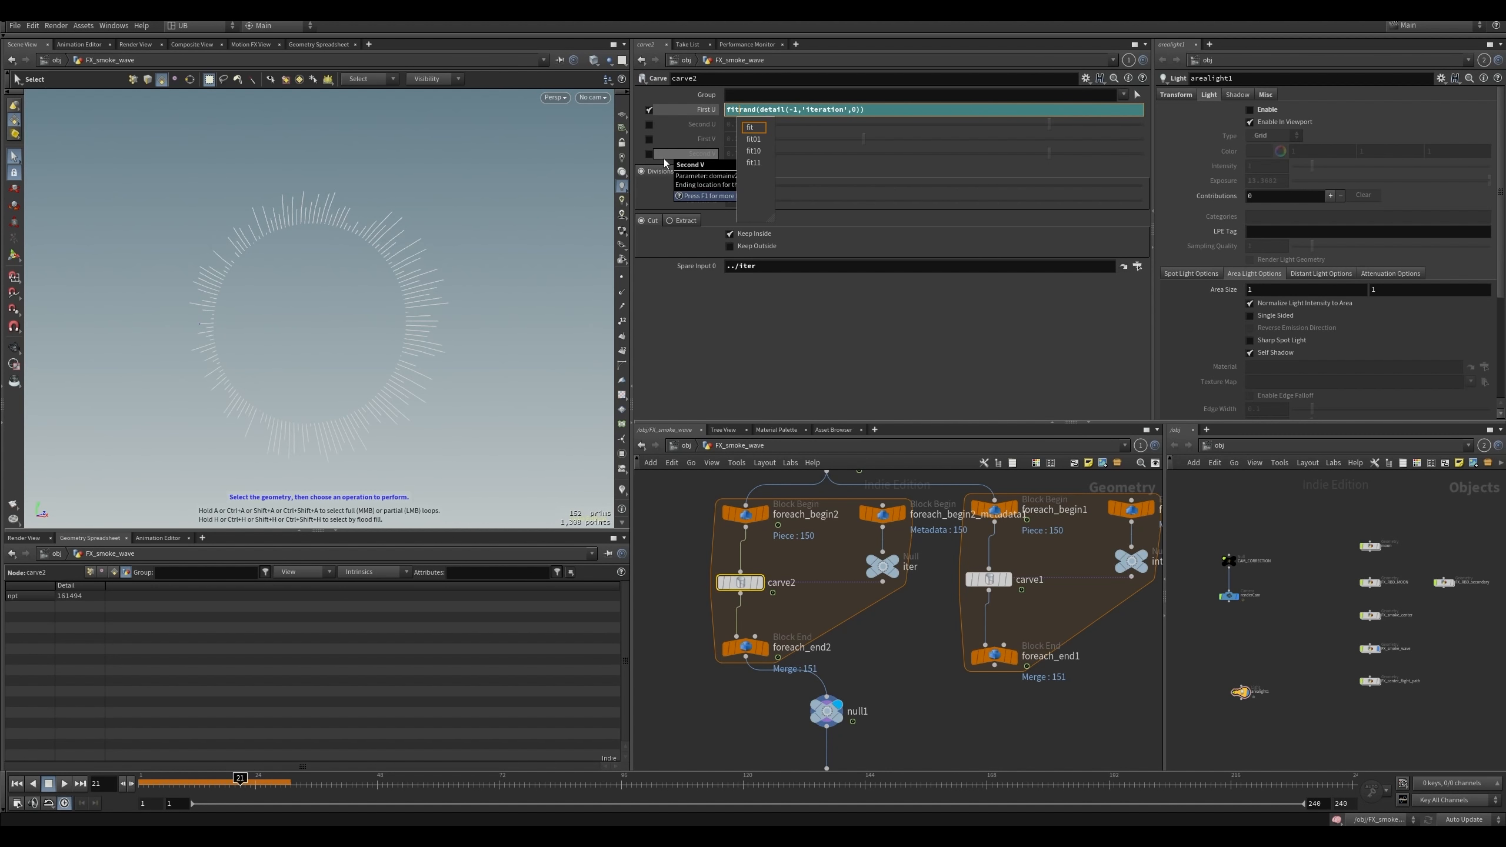
{"action": "type", "text": "("}
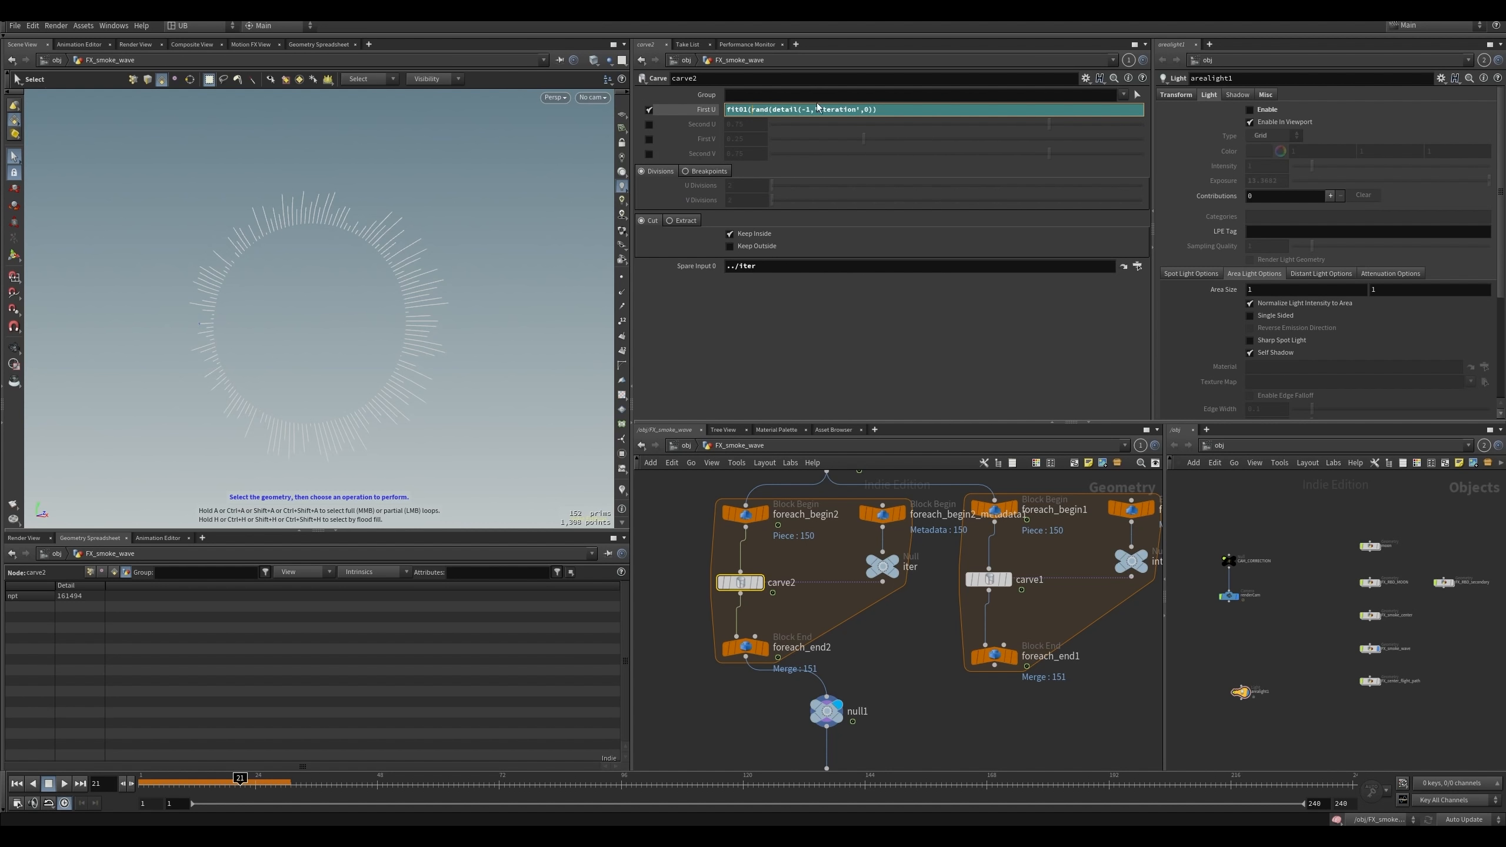
{"action": "left_click_drag", "start_coordinate": [754, 110], "coordinate": [869, 111]}
{"action": "left_click", "coordinate": [760, 112]}
{"action": "left_click_drag", "start_coordinate": [751, 111], "coordinate": [877, 114]}
{"action": "left_click", "coordinate": [879, 111]}
{"action": "type", "text": ",0,0.8)"}
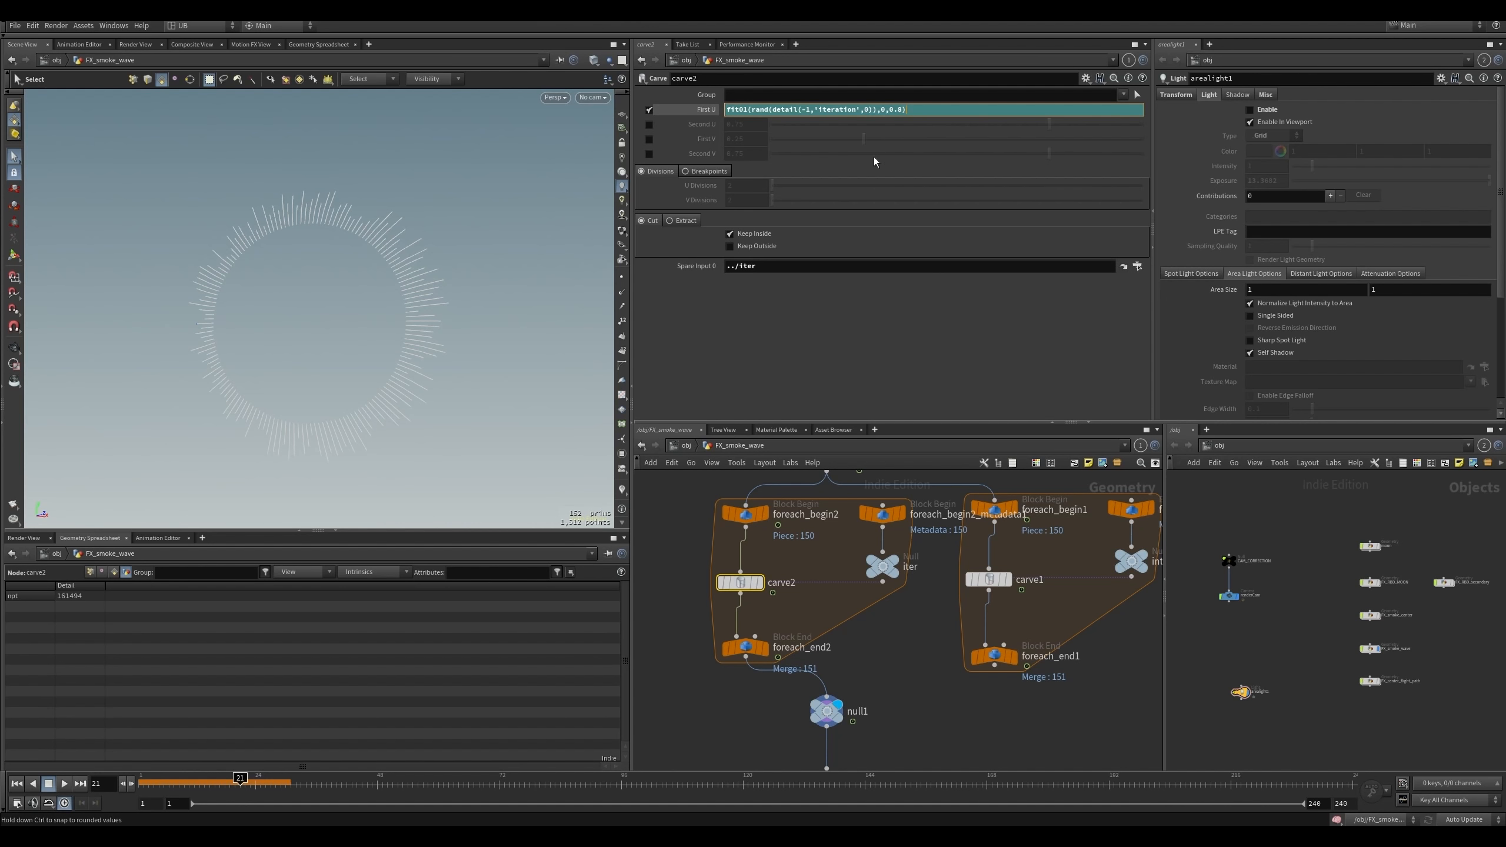
{"action": "left_click", "coordinate": [900, 640]}
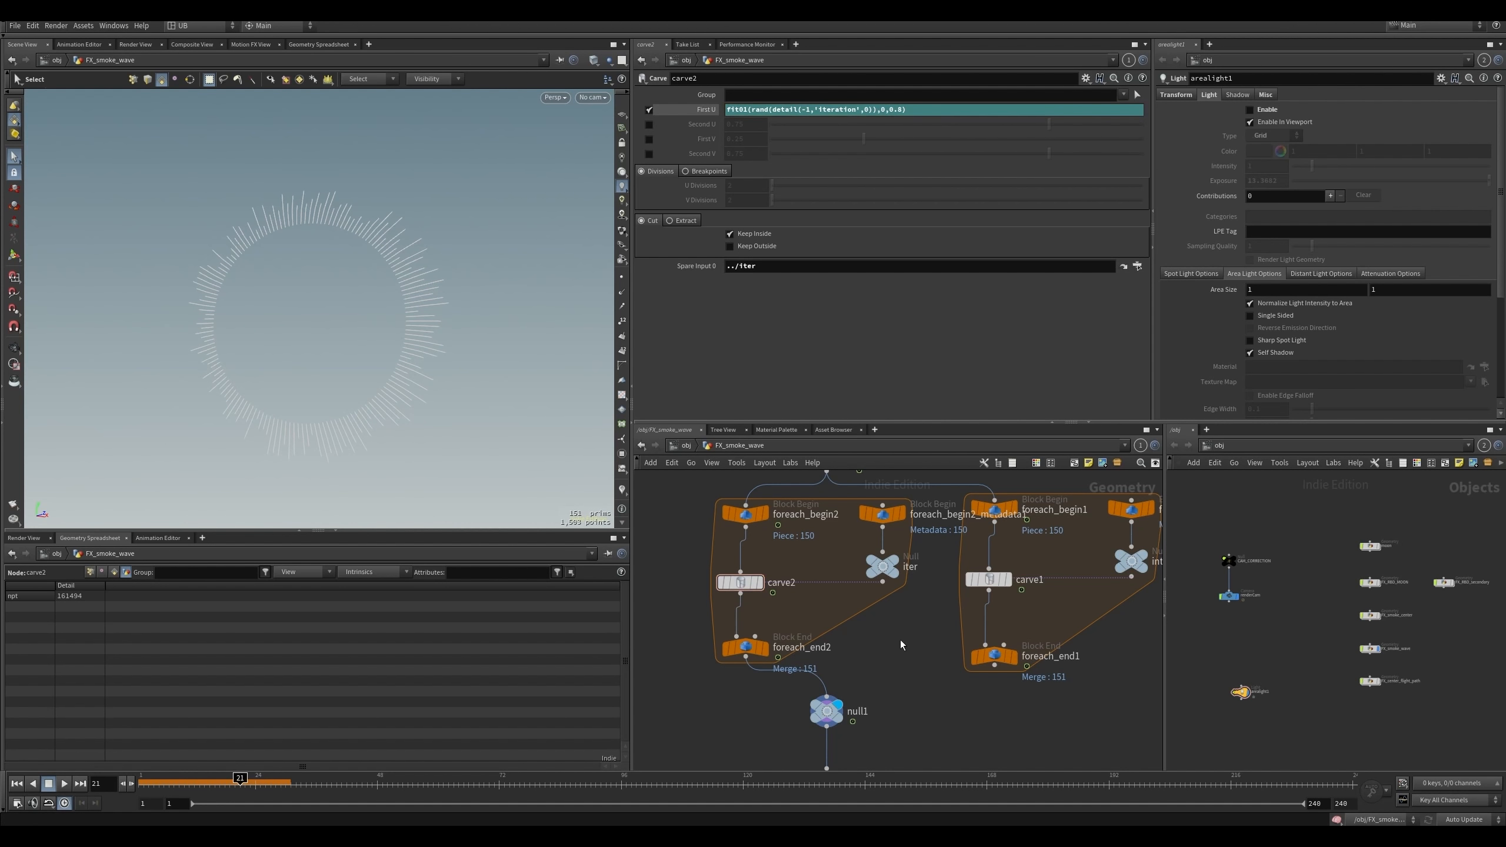
- Examine the randomly carved lines at null1 and the packed geometry information of assemble1
{"action": "left_click", "coordinate": [830, 649]}
{"action": "left_click", "coordinate": [825, 710]}
{"action": "left_click_drag", "start_coordinate": [389, 298], "coordinate": [355, 308]}
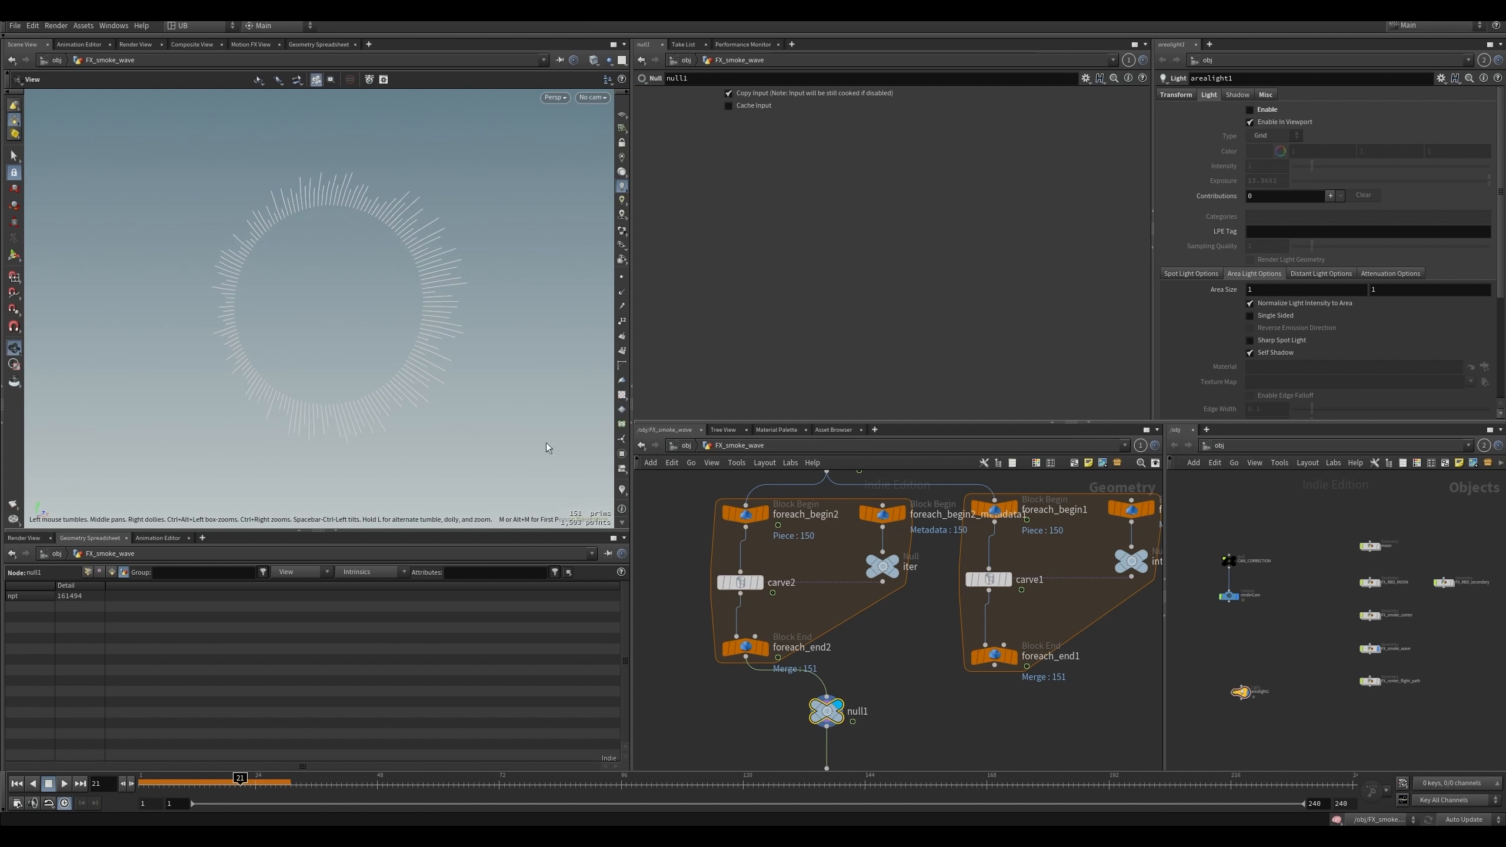
{"action": "scroll", "coordinate": [890, 539], "scroll_direction": "down", "scroll_amount": 5}
{"action": "left_click", "coordinate": [813, 563]}
{"action": "middle_click", "coordinate": [814, 563]}
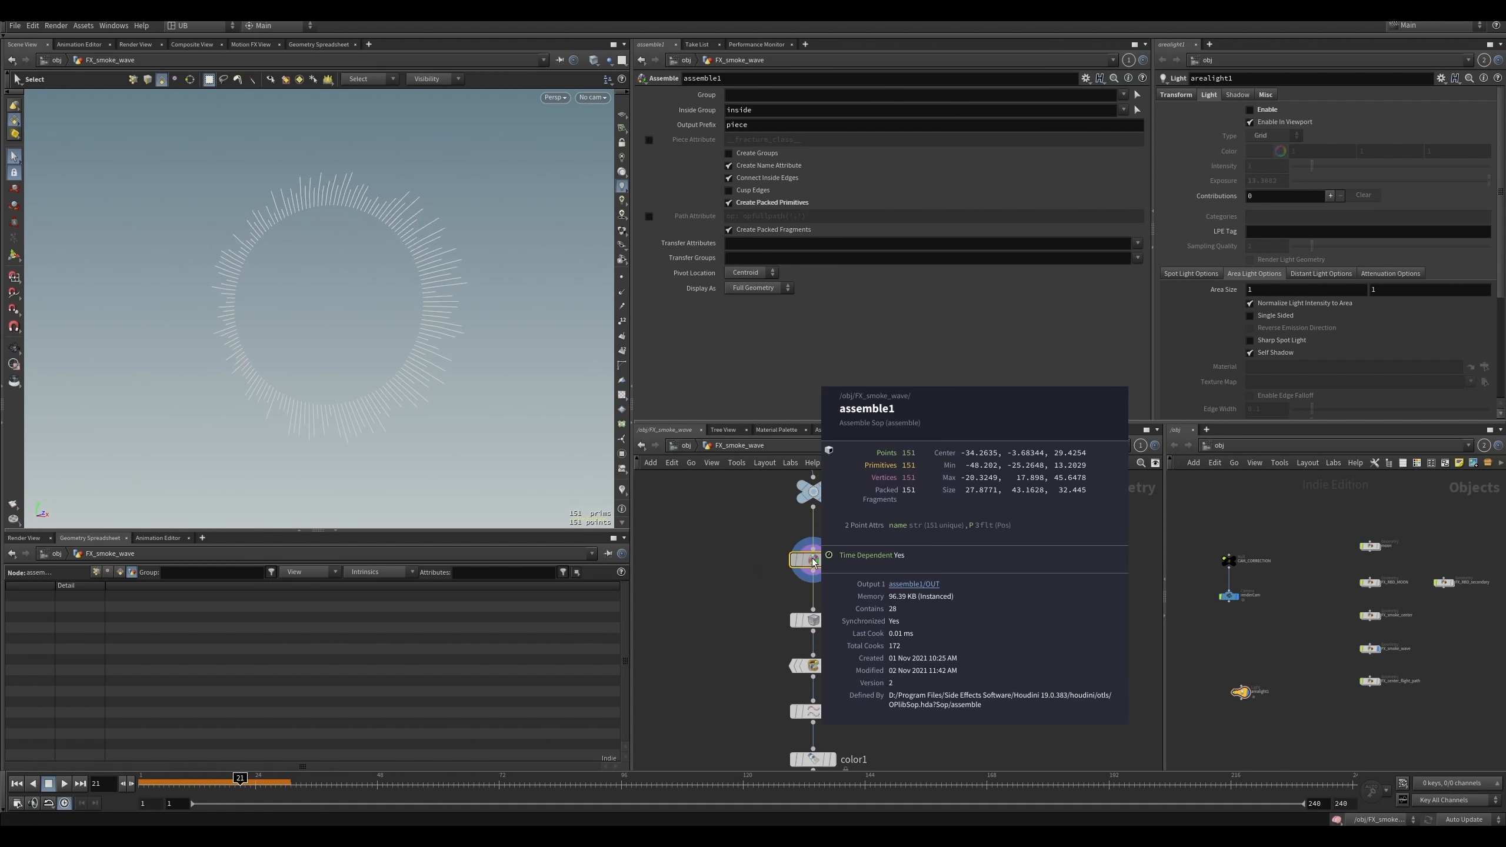
{"action": "middle_click", "coordinate": [814, 563]}
{"action": "left_click", "coordinate": [832, 620]}
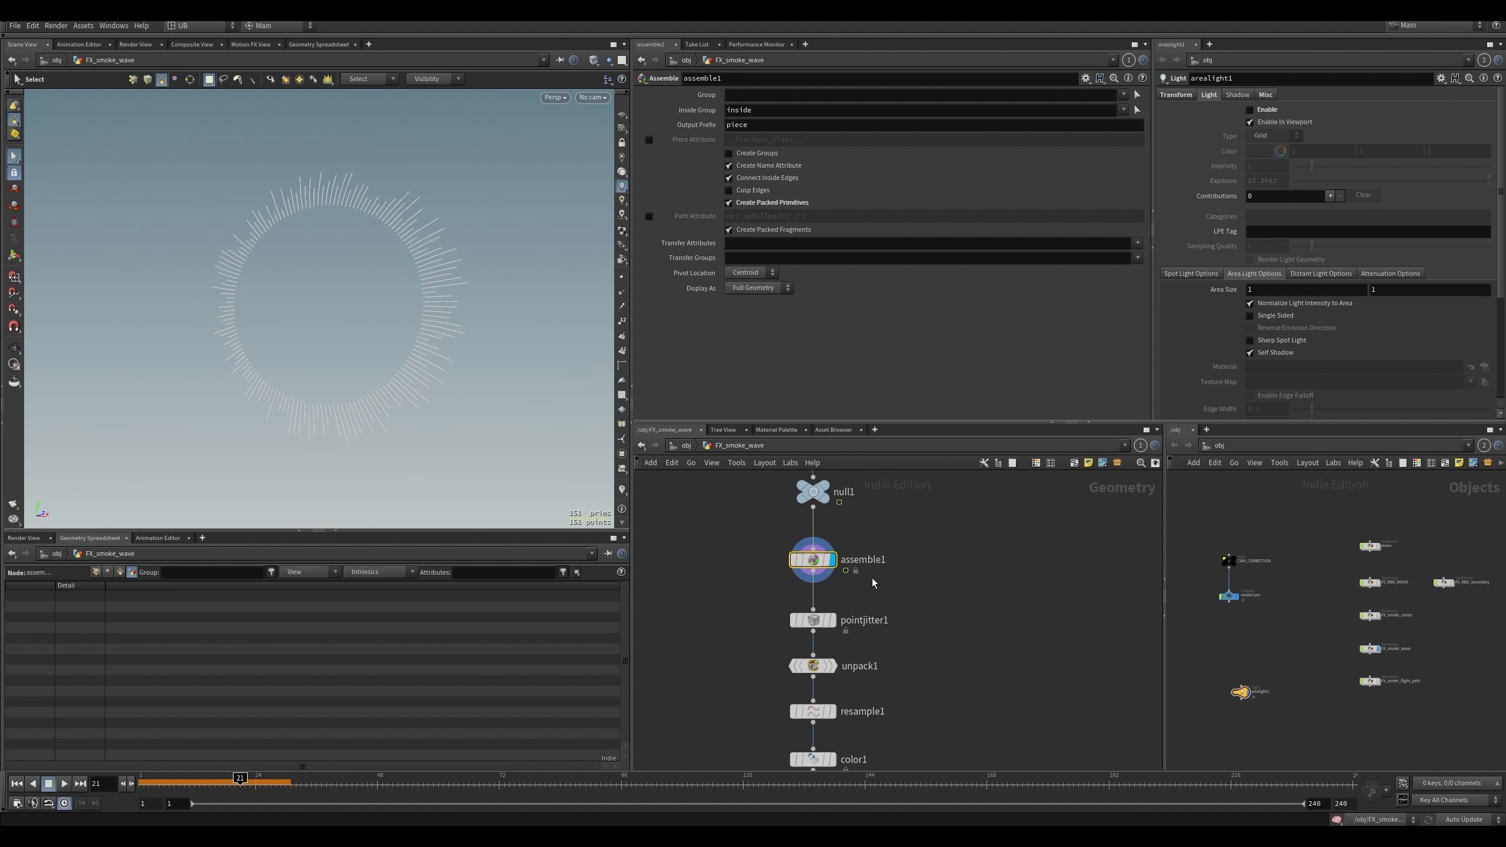
- Display pointjitter1 to view the scattered line pieces and reduce its jitter Scale
{"action": "left_click_drag", "start_coordinate": [974, 585], "coordinate": [761, 614]}
{"action": "middle_click_drag", "start_coordinate": [759, 611], "coordinate": [760, 577]}
{"action": "key", "text": "q"}
{"action": "left_click_drag", "start_coordinate": [748, 563], "coordinate": [871, 602]}
{"action": "left_click_drag", "start_coordinate": [872, 601], "coordinate": [793, 598]}
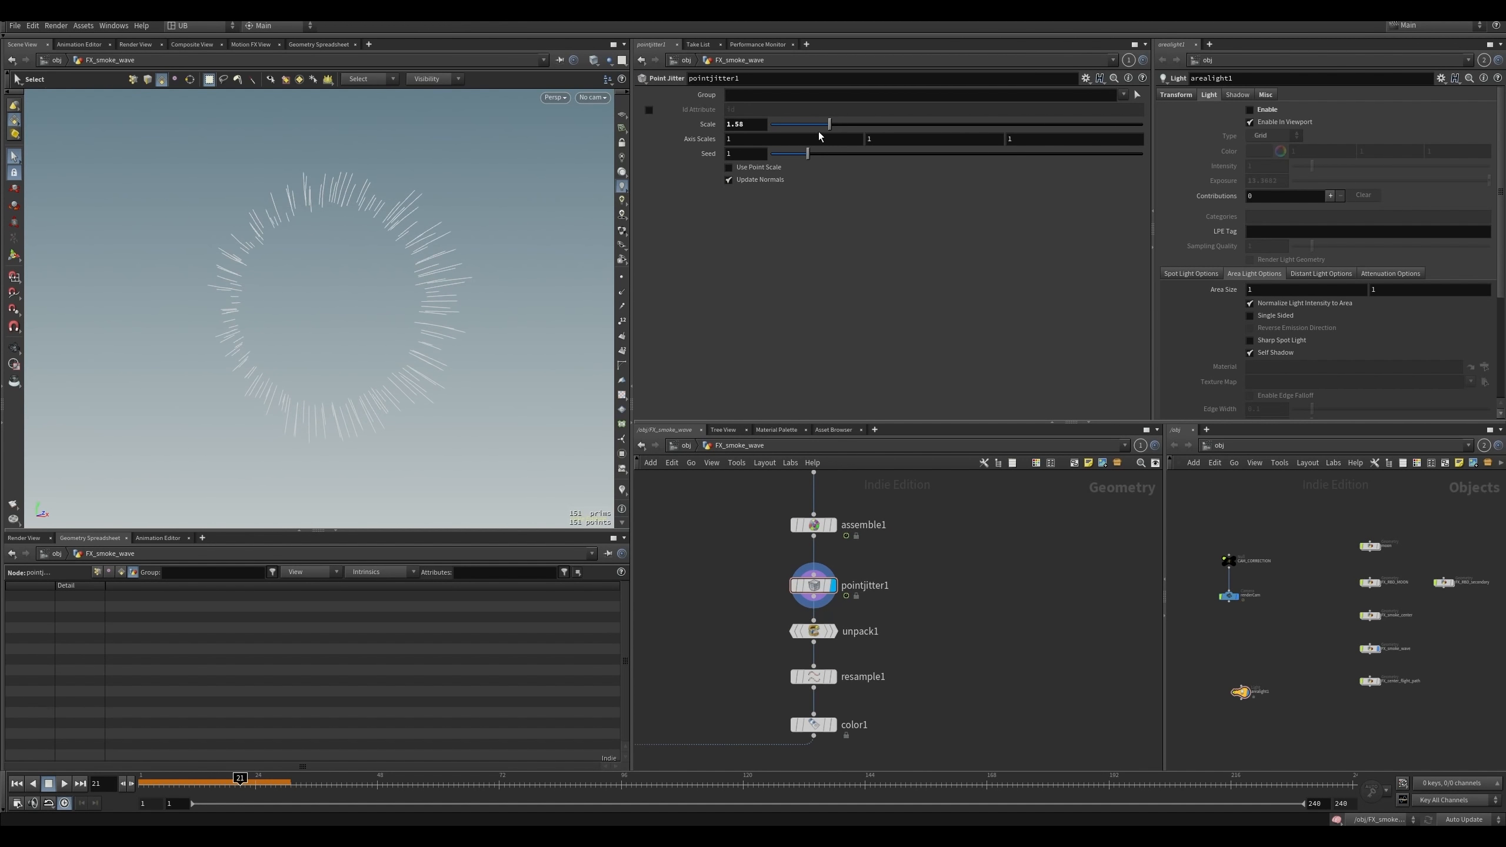
{"action": "left_click_drag", "start_coordinate": [828, 124], "coordinate": [809, 125]}
- Examine the jittered lines through the resample1 and color1 nodes
{"action": "middle_click_drag", "start_coordinate": [771, 621], "coordinate": [780, 565]}
{"action": "left_click", "coordinate": [822, 619]}
{"action": "scroll", "coordinate": [429, 274], "scroll_direction": "up", "scroll_amount": 4}
{"action": "left_click", "coordinate": [622, 305]}
{"action": "key", "text": "r"}
{"action": "left_click_drag", "start_coordinate": [810, 689], "coordinate": [745, 654]}
{"action": "left_click", "coordinate": [622, 306]}
- Display attribtransfer1 and check its colour transfer on the web points at frames 17 and 19
{"action": "middle_click_drag", "start_coordinate": [724, 639], "coordinate": [878, 571]}
{"action": "scroll", "coordinate": [766, 585], "scroll_direction": "down", "scroll_amount": 5}
{"action": "scroll", "coordinate": [880, 569], "scroll_direction": "up", "scroll_amount": 4}
{"action": "left_click", "coordinate": [796, 623]}
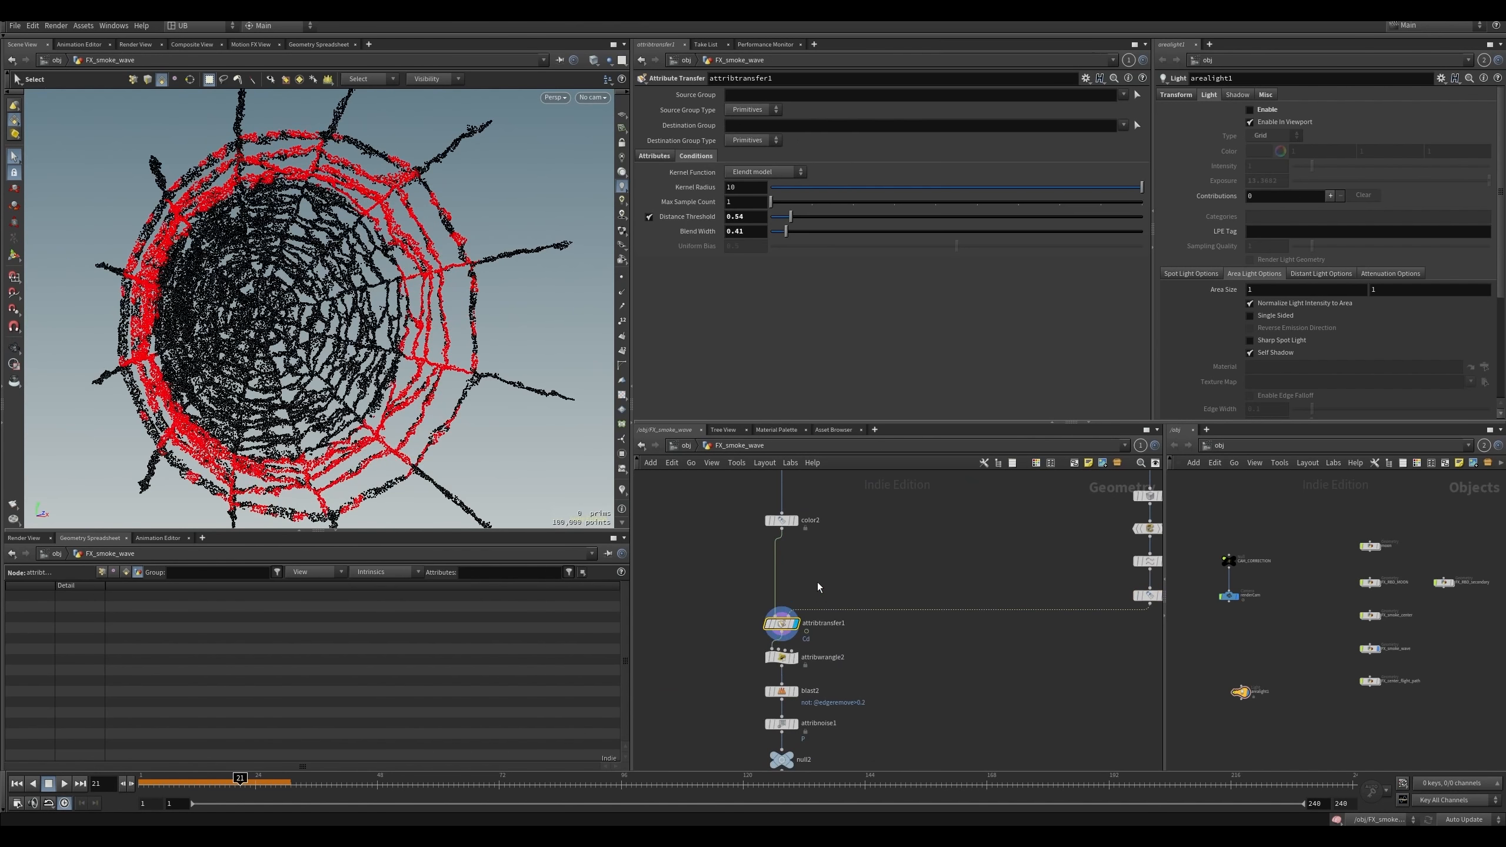
{"action": "left_click", "coordinate": [219, 782]}
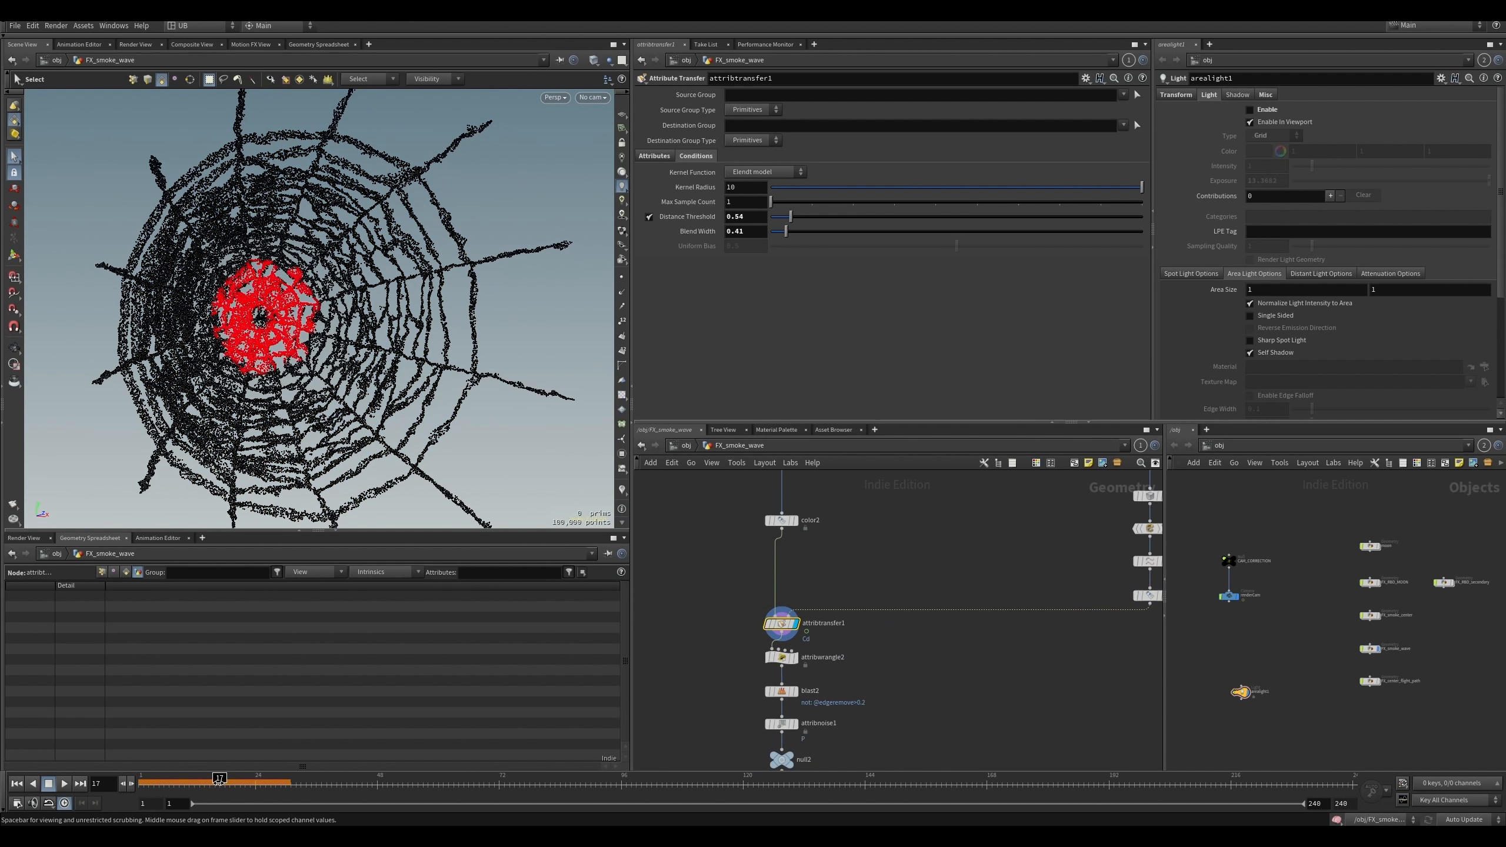
{"action": "left_click_drag", "start_coordinate": [219, 782], "coordinate": [229, 782]}
{"action": "left_click_drag", "start_coordinate": [350, 372], "coordinate": [400, 372], "text": "alt"}
- Trace the network upstream from attribtransfer1 and review the xyzdist and primuv code in attribwrangle1
{"action": "middle_click_drag", "start_coordinate": [912, 549], "coordinate": [742, 765]}
{"action": "scroll", "coordinate": [842, 629], "scroll_direction": "down", "scroll_amount": 4}
{"action": "middle_click_drag", "start_coordinate": [839, 628], "coordinate": [801, 650]}
{"action": "left_click_drag", "start_coordinate": [807, 556], "coordinate": [920, 620]}
{"action": "scroll", "coordinate": [919, 619], "scroll_direction": "up", "scroll_amount": 4}
{"action": "middle_click_drag", "start_coordinate": [904, 614], "coordinate": [888, 633]}
{"action": "left_click", "coordinate": [899, 644]}
{"action": "middle_click_drag", "start_coordinate": [752, 531], "coordinate": [763, 617]}
{"action": "middle_click_drag", "start_coordinate": [794, 544], "coordinate": [774, 658]}
{"action": "left_click_drag", "start_coordinate": [716, 584], "coordinate": [792, 650]}
{"action": "middle_click_drag", "start_coordinate": [740, 637], "coordinate": [800, 619]}
{"action": "left_click", "coordinate": [741, 219]}
{"action": "left_click", "coordinate": [741, 688]}
{"action": "scroll", "coordinate": [794, 628], "scroll_direction": "down", "scroll_amount": 8}
{"action": "middle_click_drag", "start_coordinate": [796, 694], "coordinate": [825, 576]}
{"action": "scroll", "coordinate": [805, 610], "scroll_direction": "up", "scroll_amount": 2}
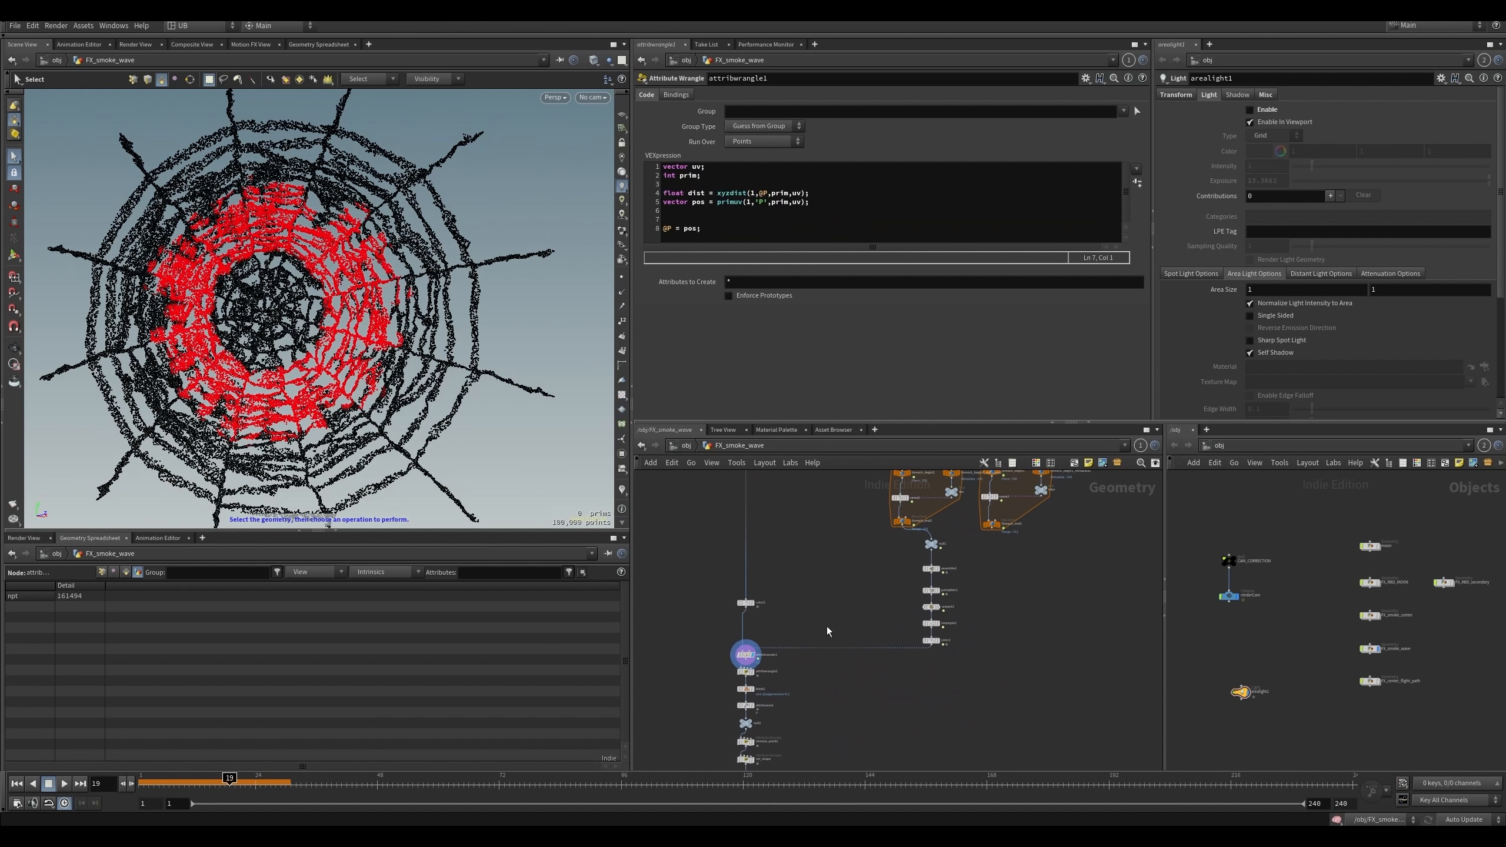
{"action": "scroll", "coordinate": [811, 615], "scroll_direction": "up", "scroll_amount": 3}
{"action": "middle_click_drag", "start_coordinate": [856, 606], "coordinate": [824, 592]}
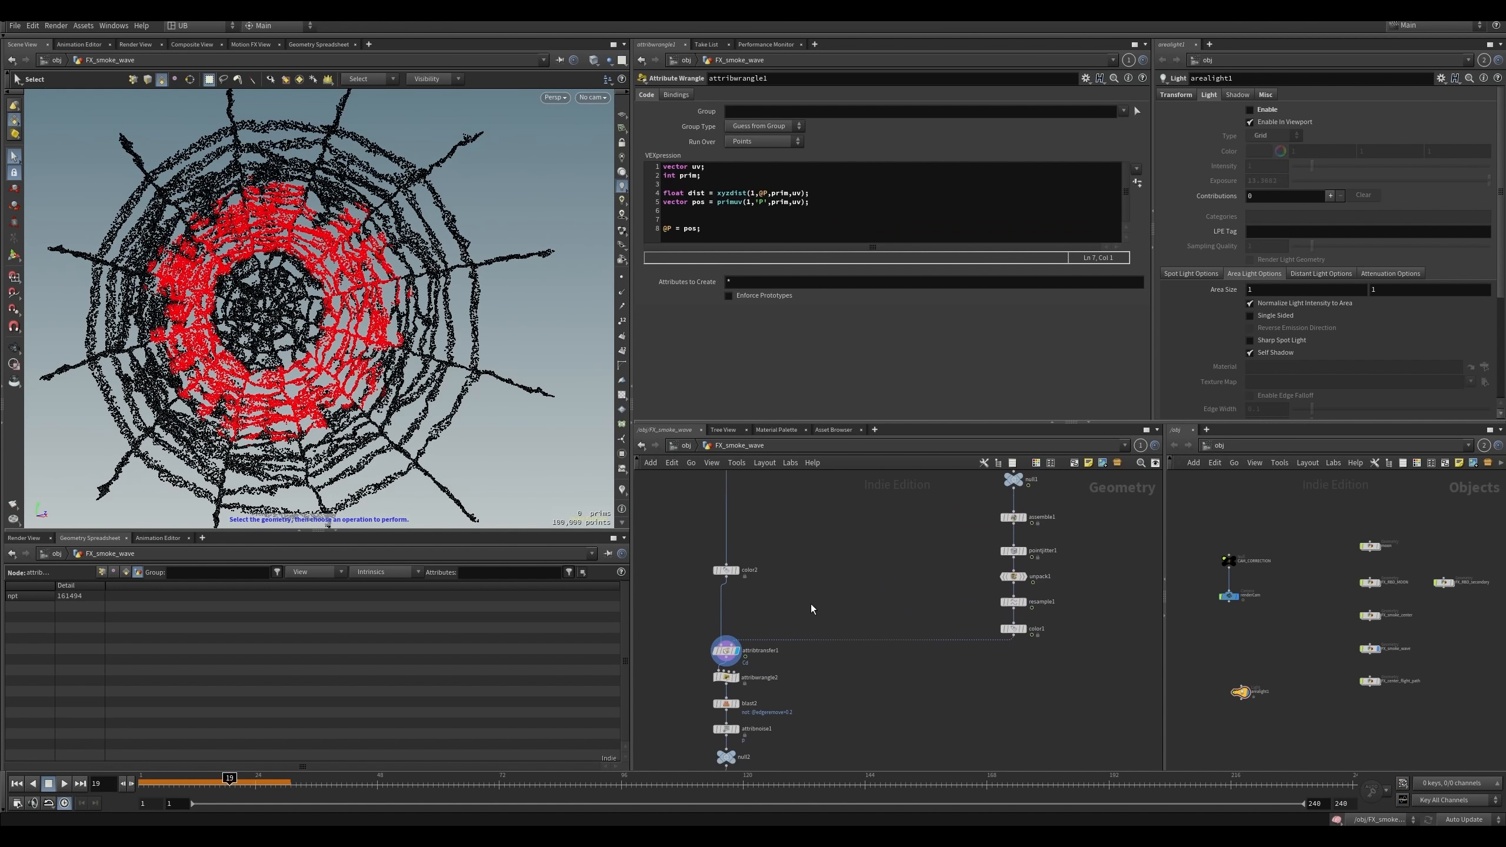
- Review attribtransfer1's settings and examine the growing circle at switchif2 up to frame 21
{"action": "left_click_drag", "start_coordinate": [807, 609], "coordinate": [707, 658]}
{"action": "scroll", "coordinate": [762, 626], "scroll_direction": "up", "scroll_amount": 1}
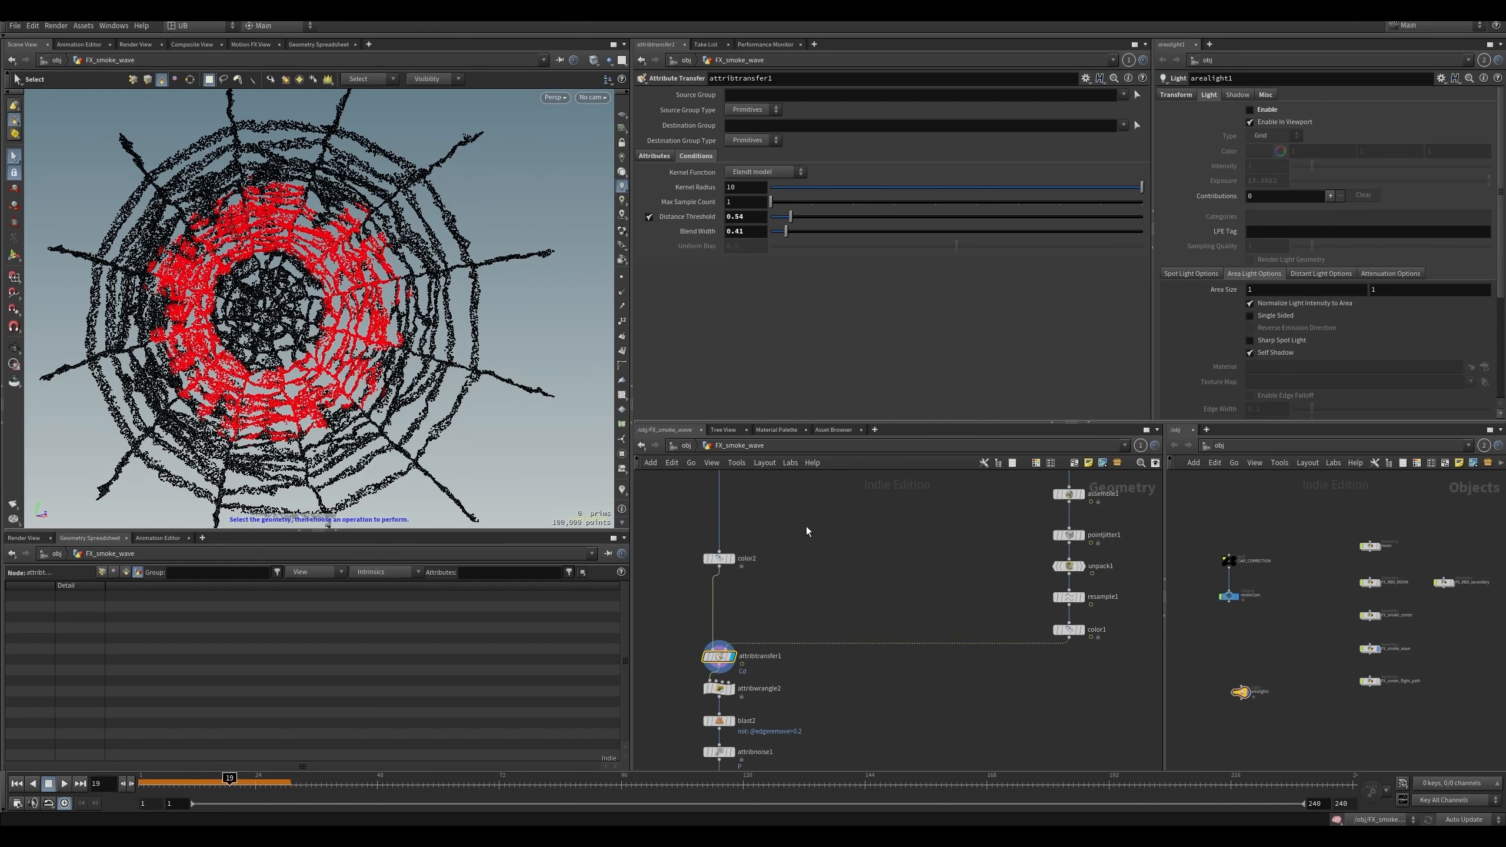
{"action": "middle_click_drag", "start_coordinate": [806, 525], "coordinate": [797, 749]}
{"action": "middle_click_drag", "start_coordinate": [780, 525], "coordinate": [777, 639]}
{"action": "mouse_move", "coordinate": [871, 499]}
{"action": "middle_mouse_down"}
{"action": "mouse_move", "coordinate": [798, 647]}
{"action": "mouse_move", "coordinate": [849, 659]}
{"action": "mouse_move", "coordinate": [872, 578]}
{"action": "middle_mouse_up"}
{"action": "left_click", "coordinate": [918, 594]}
{"action": "left_click", "coordinate": [240, 779]}
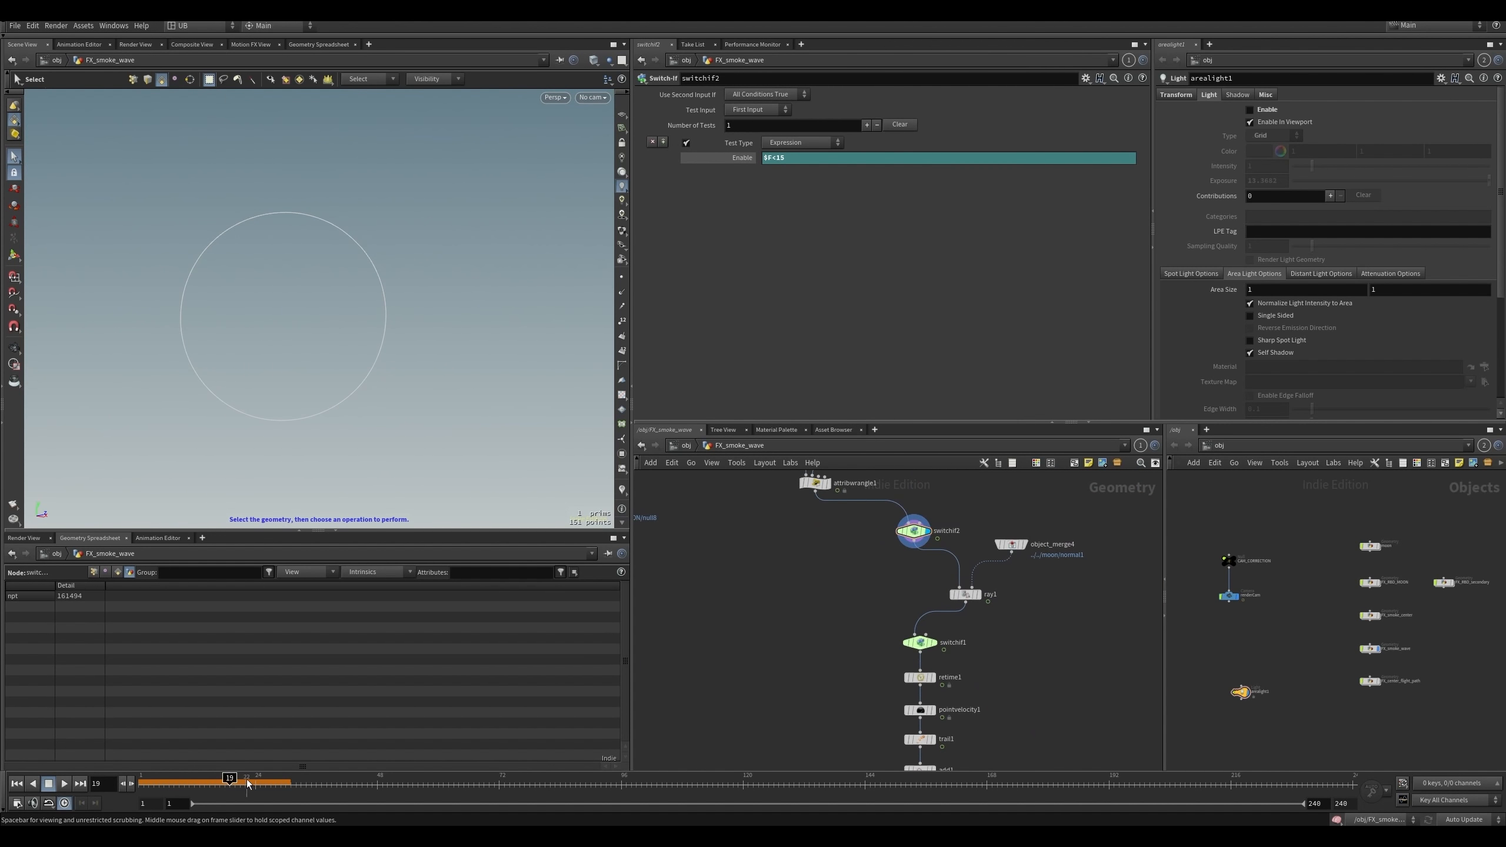
{"action": "left_click_drag", "start_coordinate": [240, 778], "coordinate": [240, 778]}
{"action": "middle_click_drag", "start_coordinate": [745, 635], "coordinate": [757, 616]}
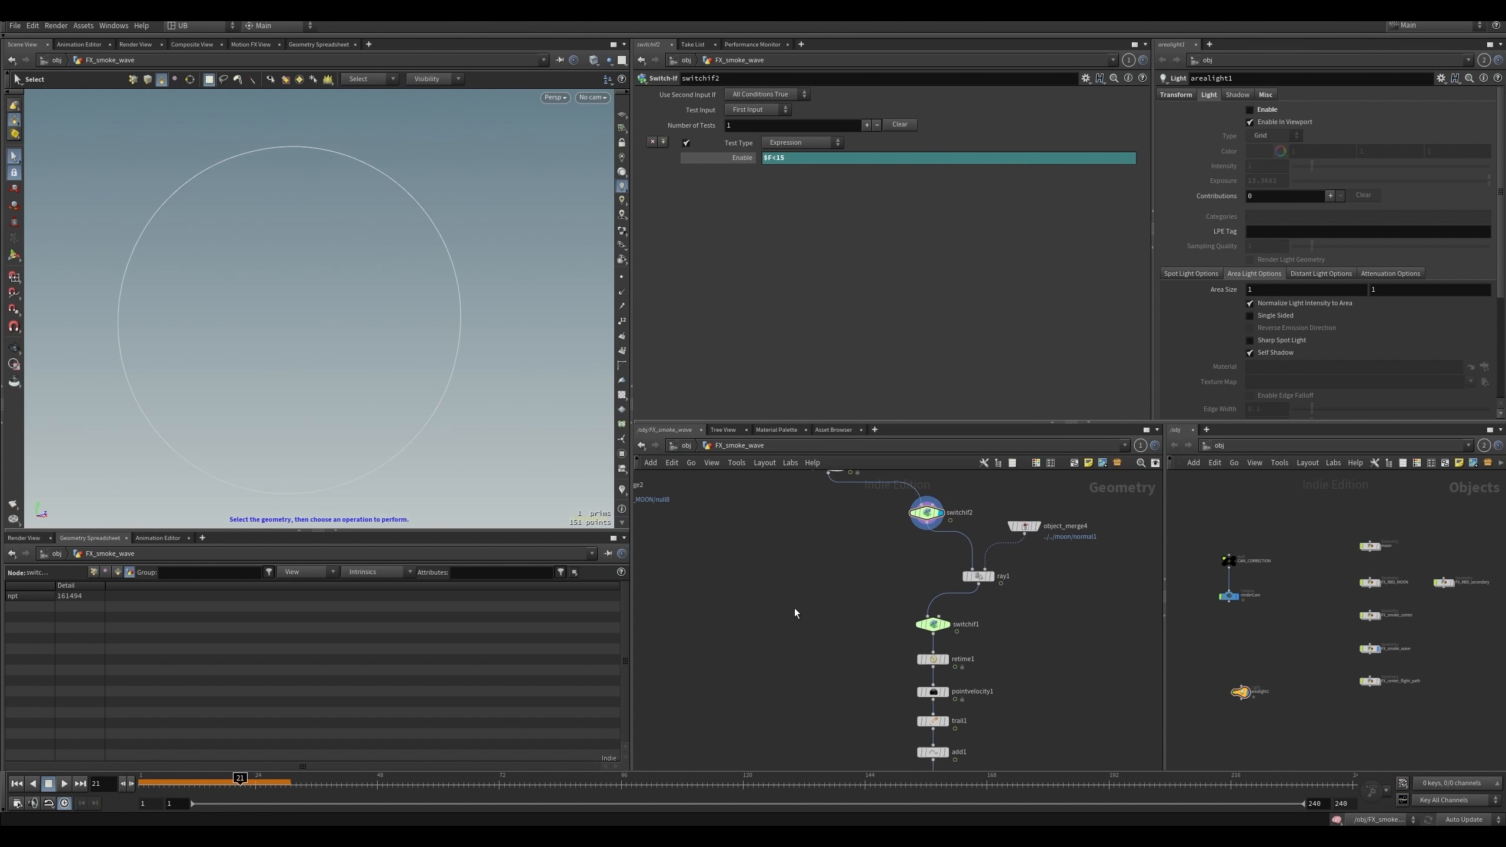
- Branch a Copy and Transform node off ray1 with a Total Number of 8 and a Uniform Scale of 0.9
{"action": "key", "text": "r"}
{"action": "left_click", "coordinate": [971, 577]}
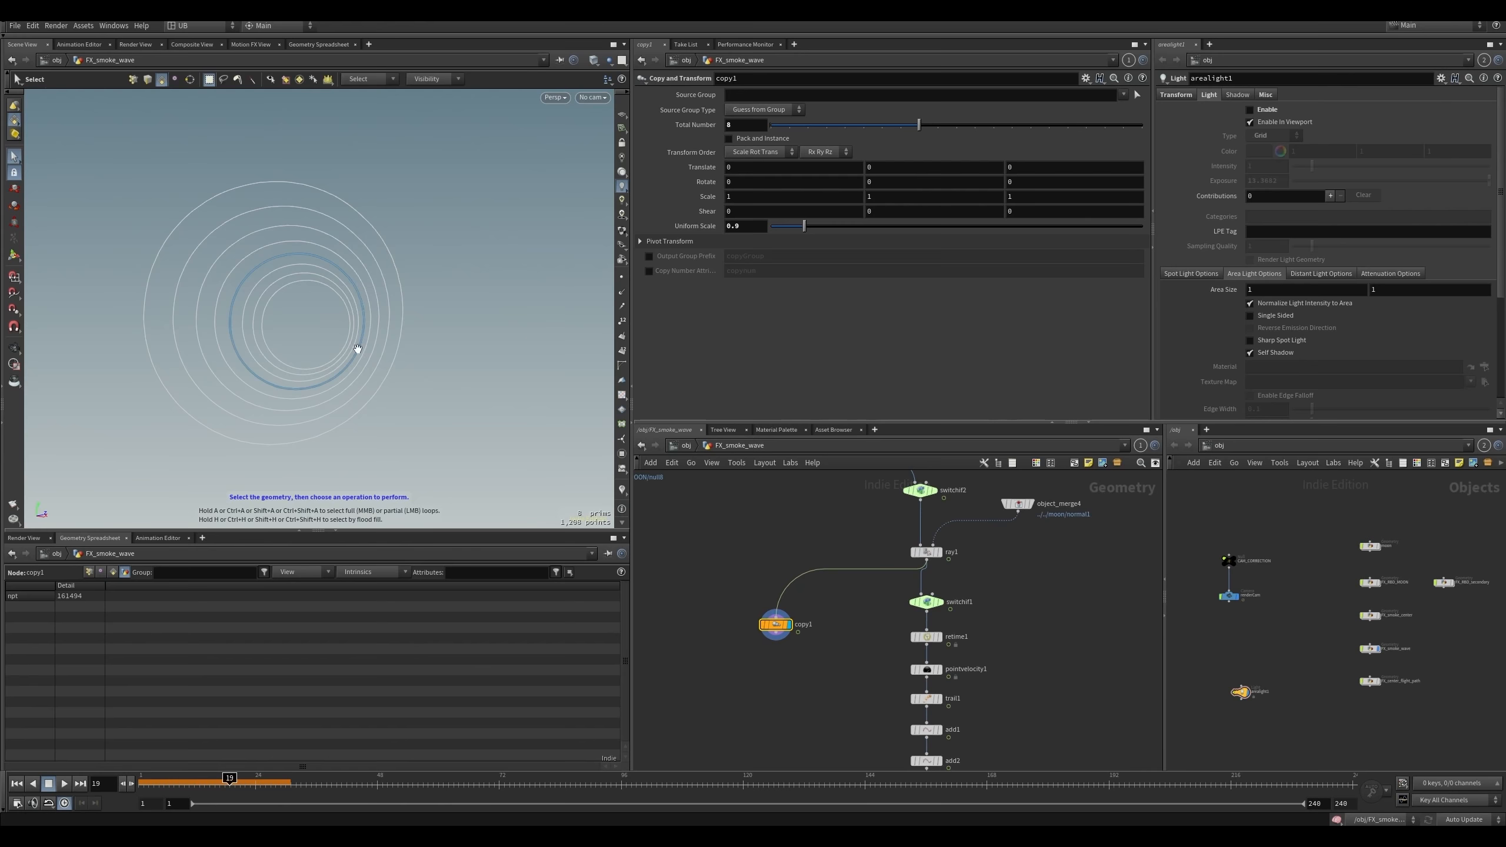
{"action": "mouse_move", "coordinate": [359, 350]}
{"action": "left_mouse_down"}
{"action": "mouse_move", "coordinate": [244, 353]}
{"action": "mouse_move", "coordinate": [386, 353]}
{"action": "mouse_move", "coordinate": [286, 353]}
{"action": "mouse_move", "coordinate": [370, 360]}
{"action": "left_mouse_up"}
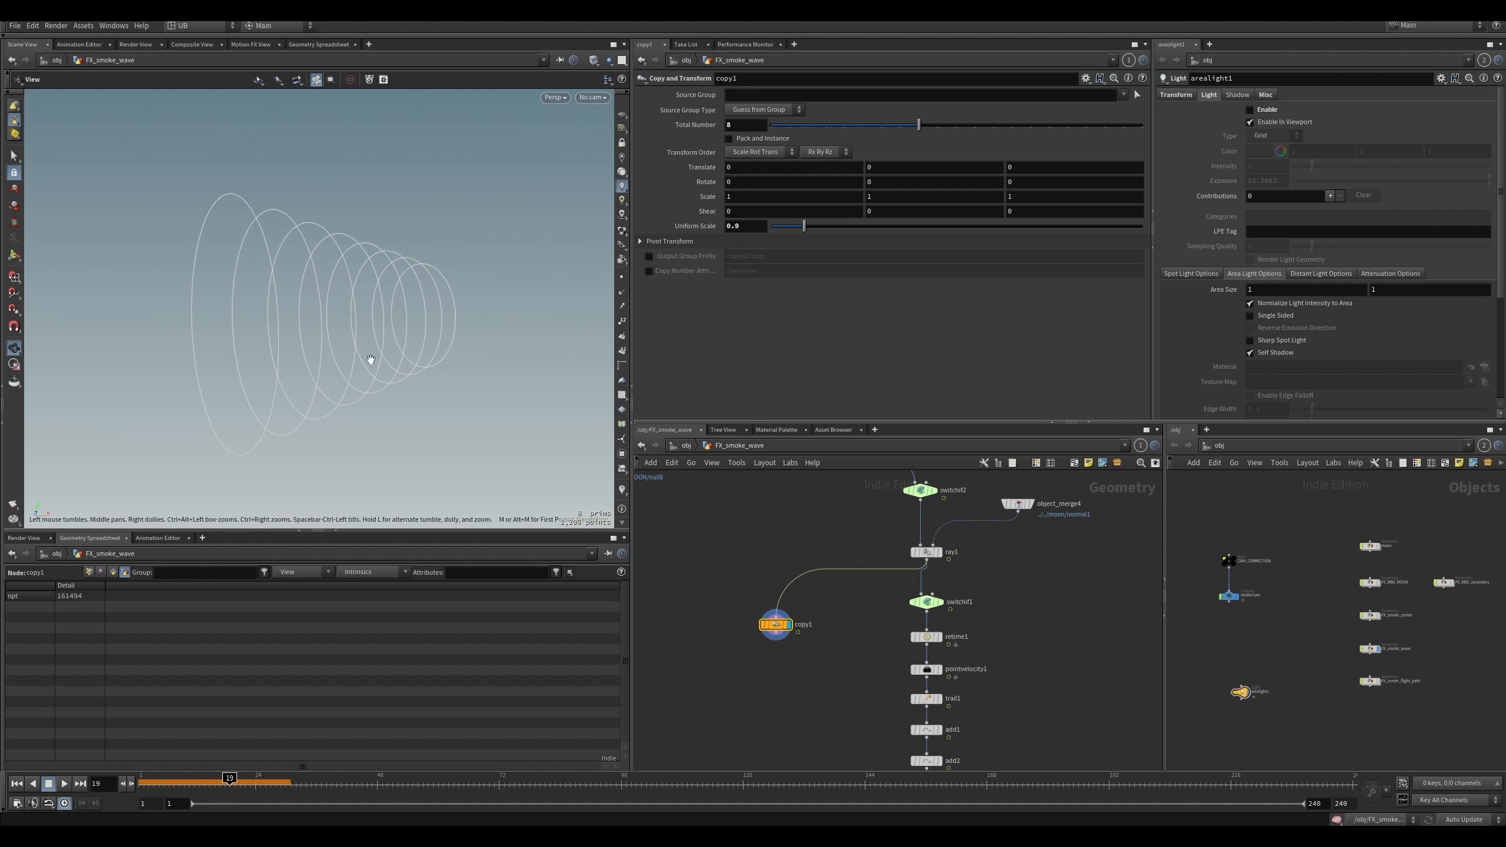
{"action": "key", "text": "s"}
- Link copy1's Pivot Translate to transform1's Pivot Translate with relative references
{"action": "left_click", "coordinate": [638, 242]}
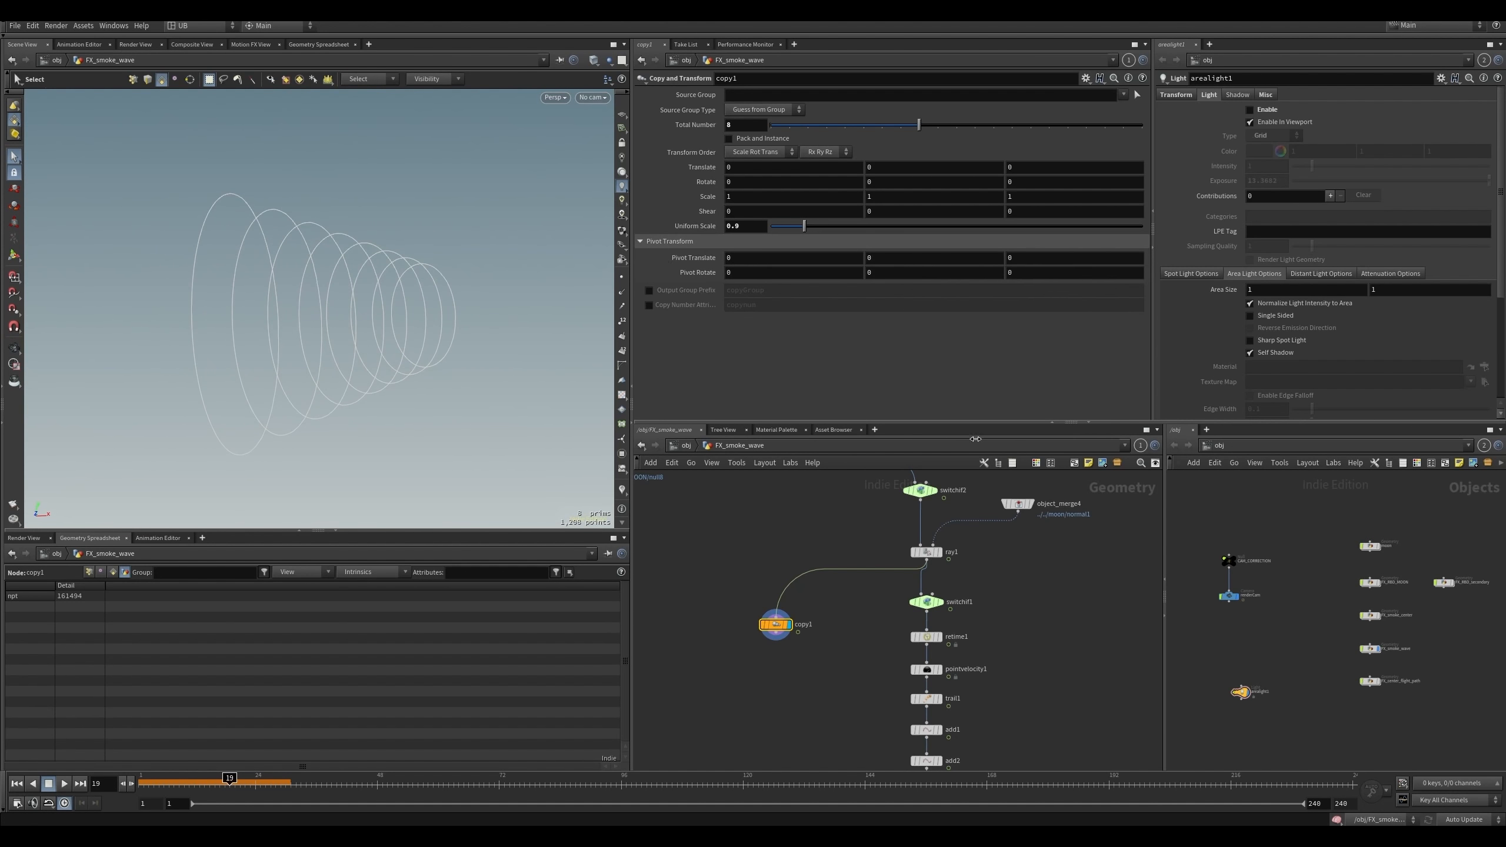
{"action": "middle_click_drag", "start_coordinate": [972, 504], "coordinate": [970, 628]}
{"action": "middle_click_drag", "start_coordinate": [980, 566], "coordinate": [959, 475]}
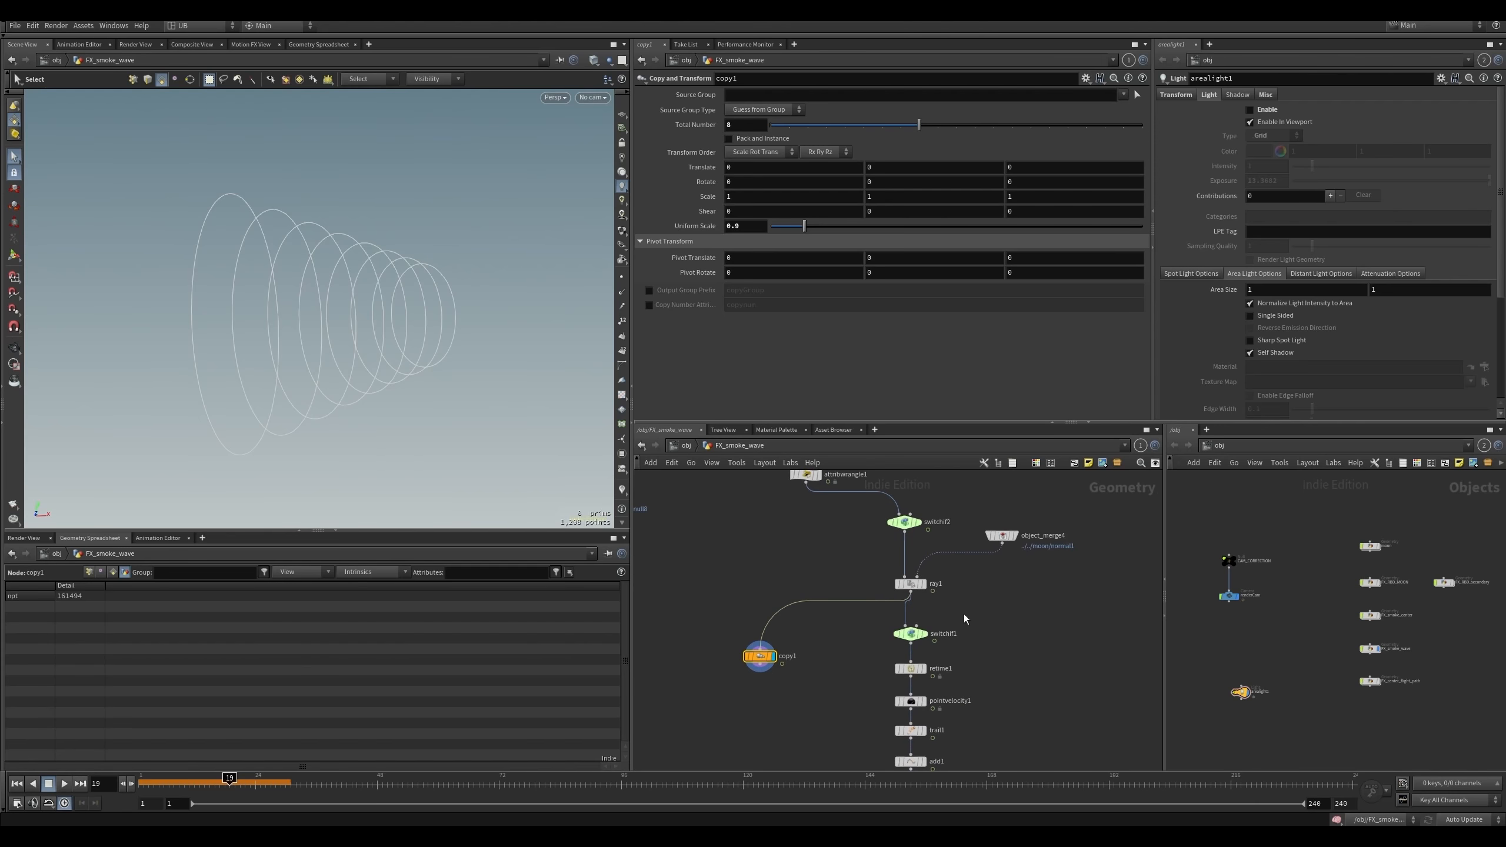
{"action": "middle_click_drag", "start_coordinate": [861, 536], "coordinate": [876, 644]}
{"action": "left_click_drag", "start_coordinate": [987, 532], "coordinate": [905, 555]}
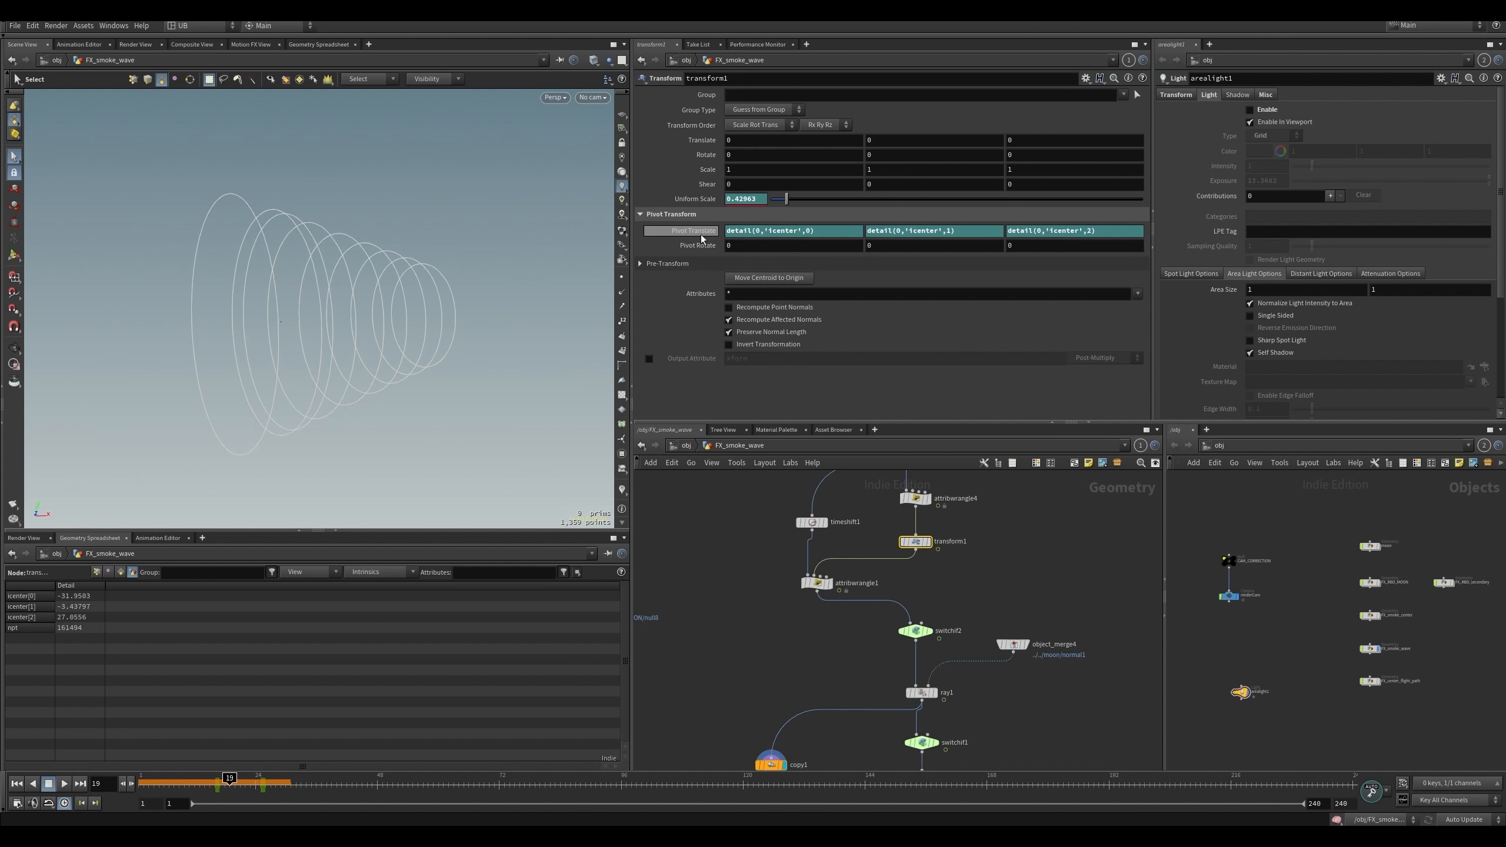
{"action": "right_click", "coordinate": [701, 230]}
{"action": "left_click", "coordinate": [733, 310]}
{"action": "middle_click_drag", "start_coordinate": [725, 724], "coordinate": [709, 608]}
{"action": "left_click_drag", "start_coordinate": [709, 609], "coordinate": [770, 662]}
{"action": "right_click", "coordinate": [694, 258]}
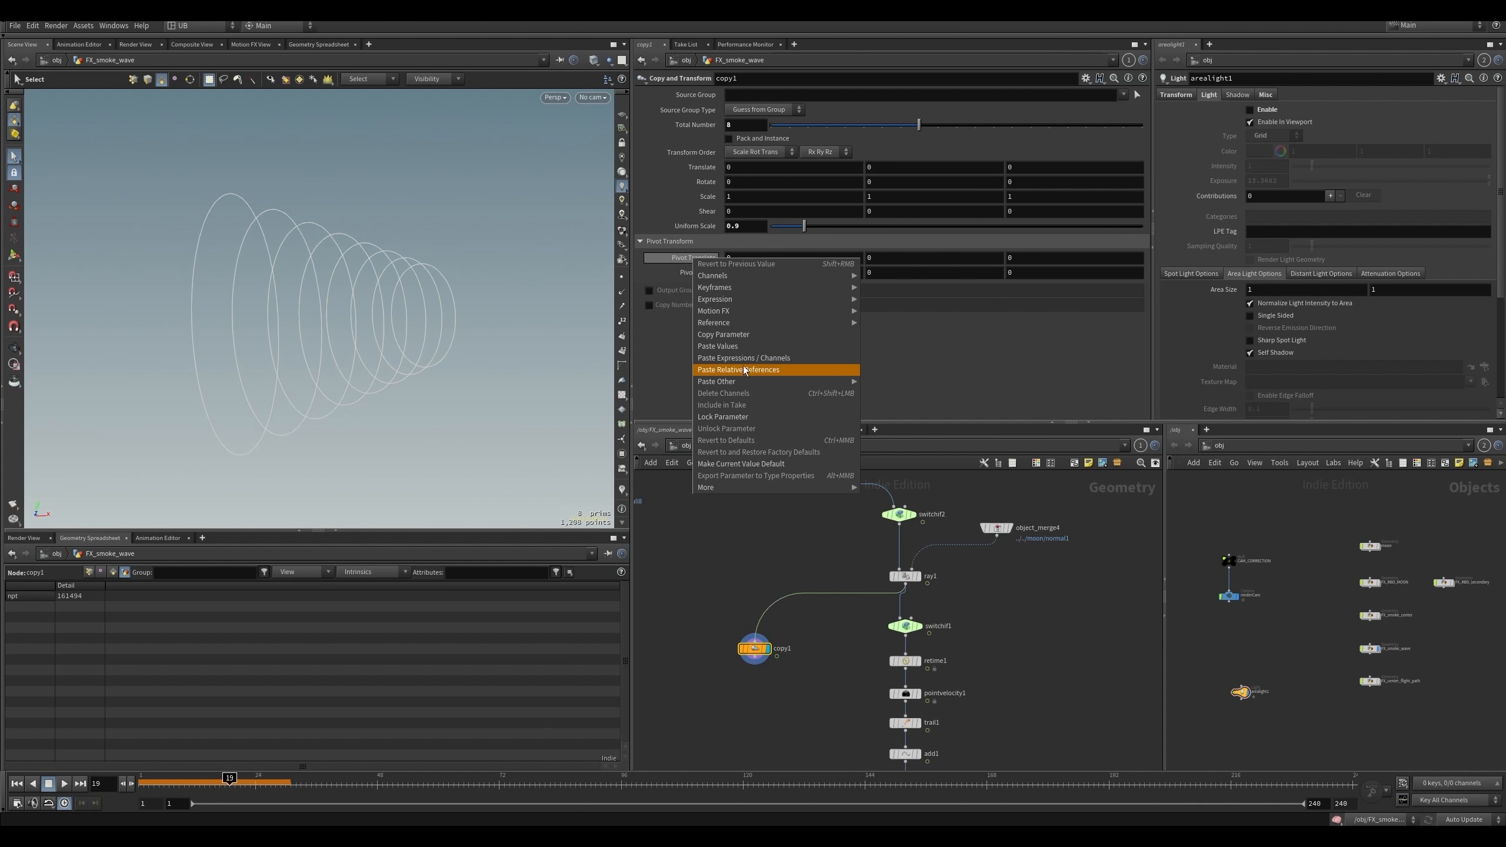
{"action": "left_click", "coordinate": [743, 370]}
{"action": "left_click_drag", "start_coordinate": [284, 333], "coordinate": [368, 333], "text": "alt"}
- Set copy1's Total Number to 19 and its Uniform Scale to 0.989
{"action": "middle_click_drag", "start_coordinate": [754, 227], "coordinate": [795, 248]}
{"action": "left_click_drag", "start_coordinate": [919, 124], "coordinate": [1122, 125]}
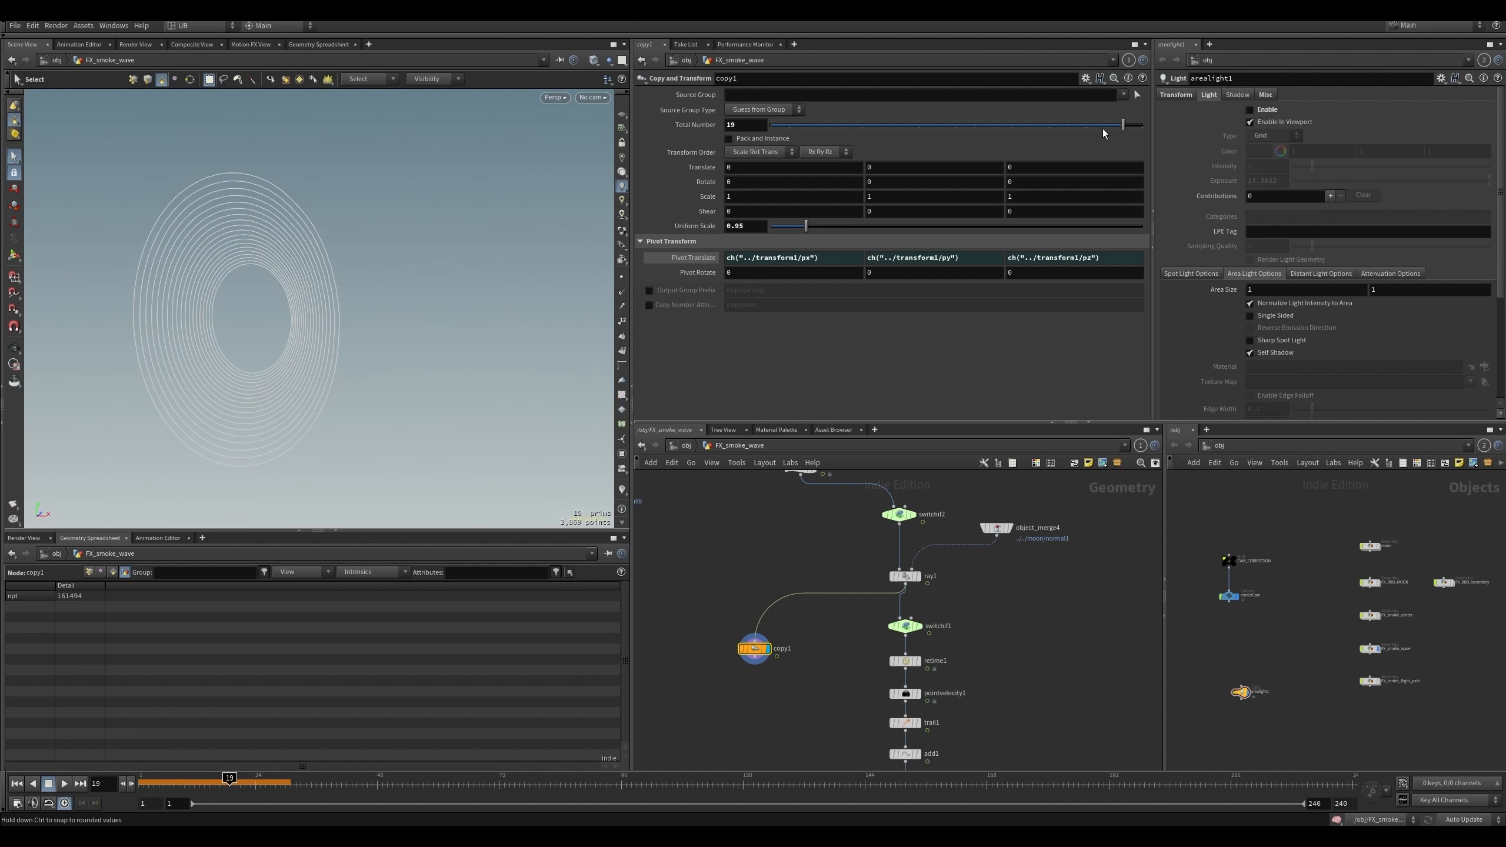
{"action": "middle_click_drag", "start_coordinate": [758, 225], "coordinate": [982, 261]}
- Add a Resample node below copy1 and display it
{"action": "middle_click_drag", "start_coordinate": [717, 603], "coordinate": [732, 520]}
{"action": "key", "text": "Tab"}
{"action": "type", "text": "re"}
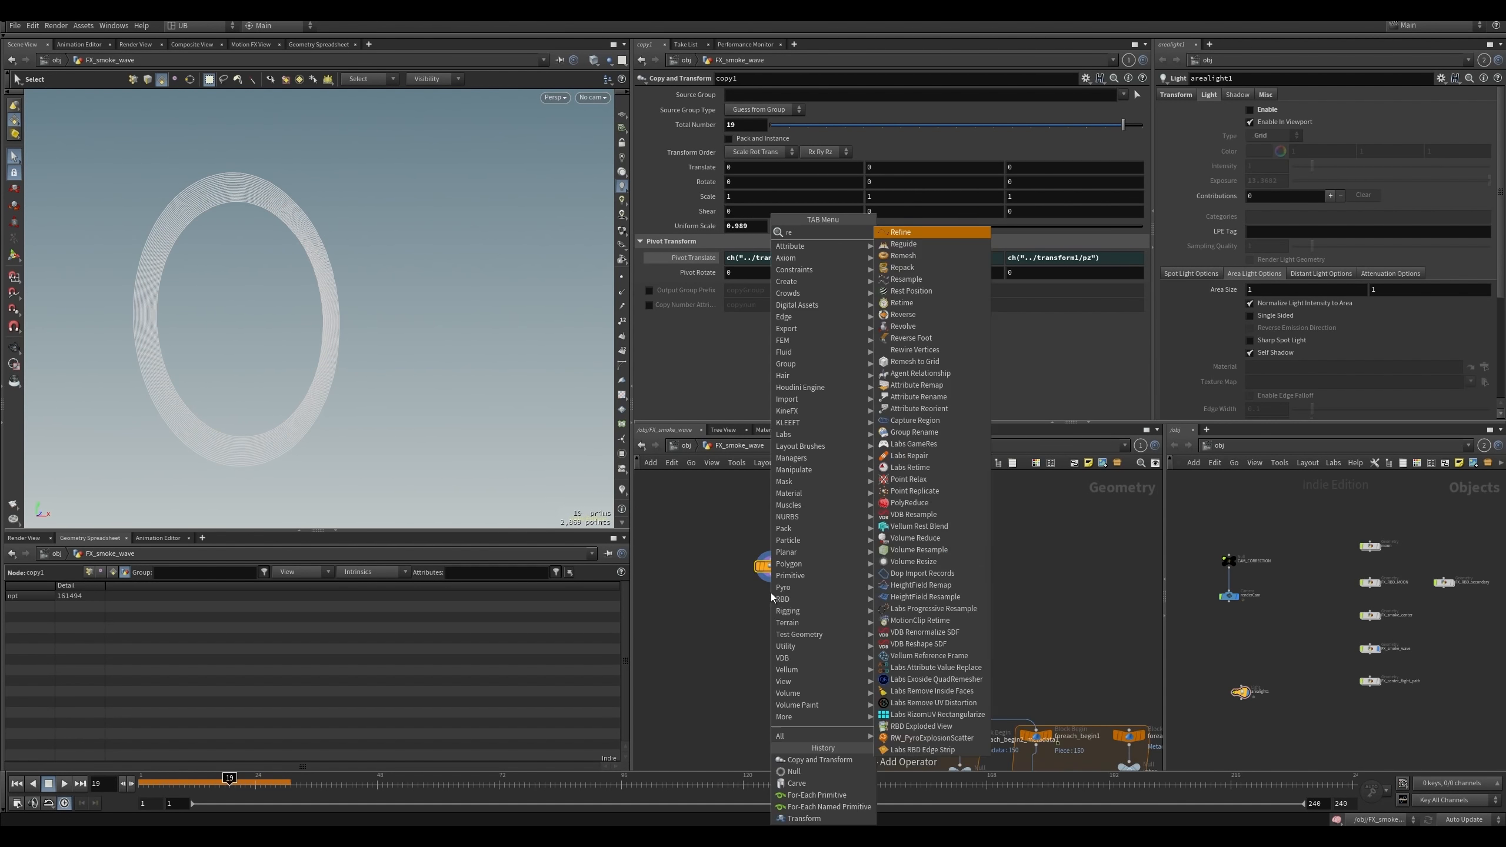
{"action": "type", "text": "sam"}
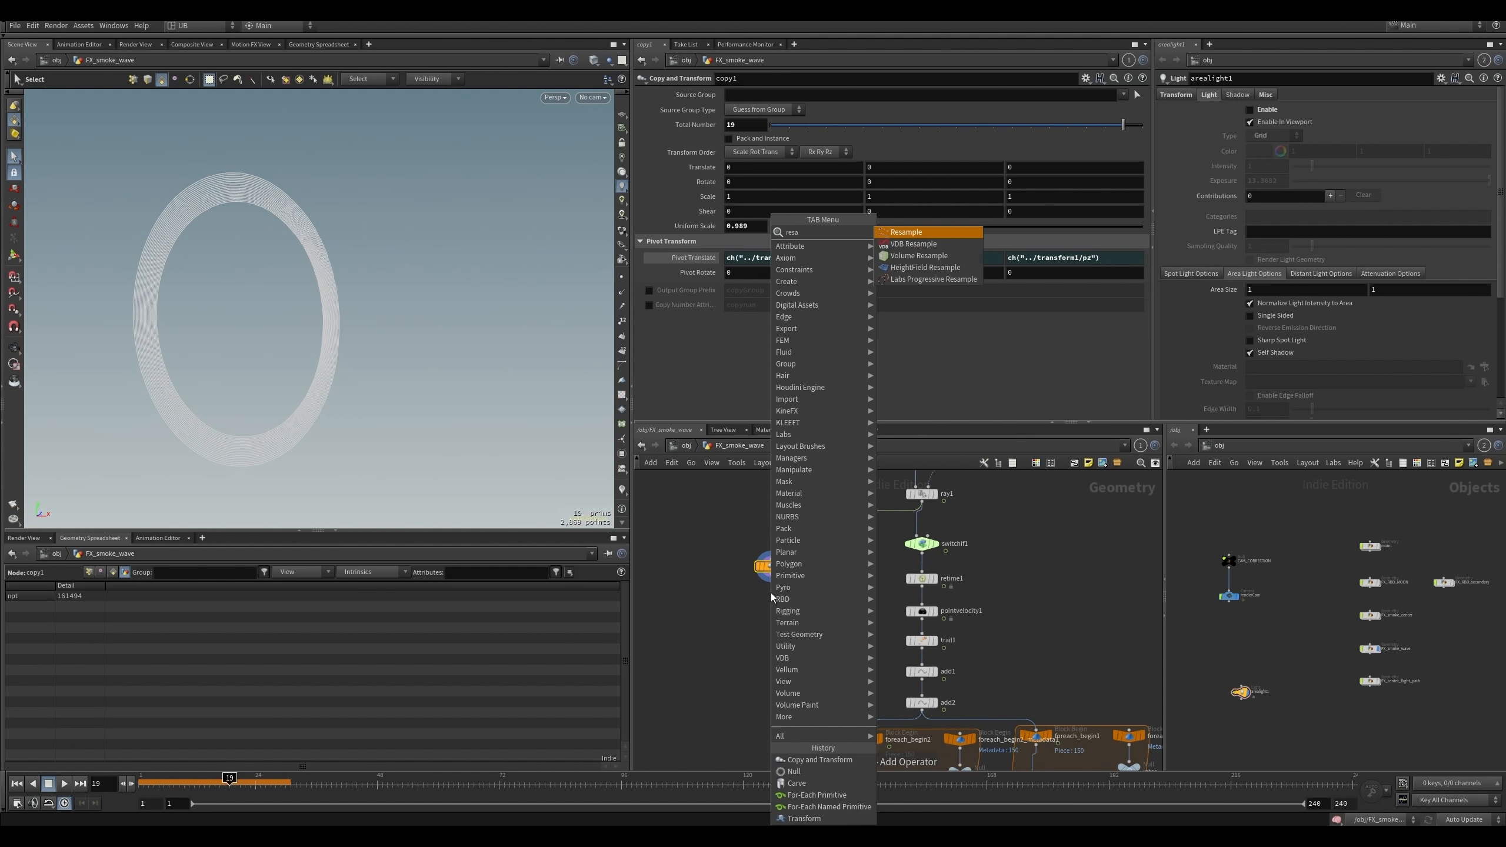
{"action": "key", "text": "Return"}
{"action": "left_click", "coordinate": [771, 595]}
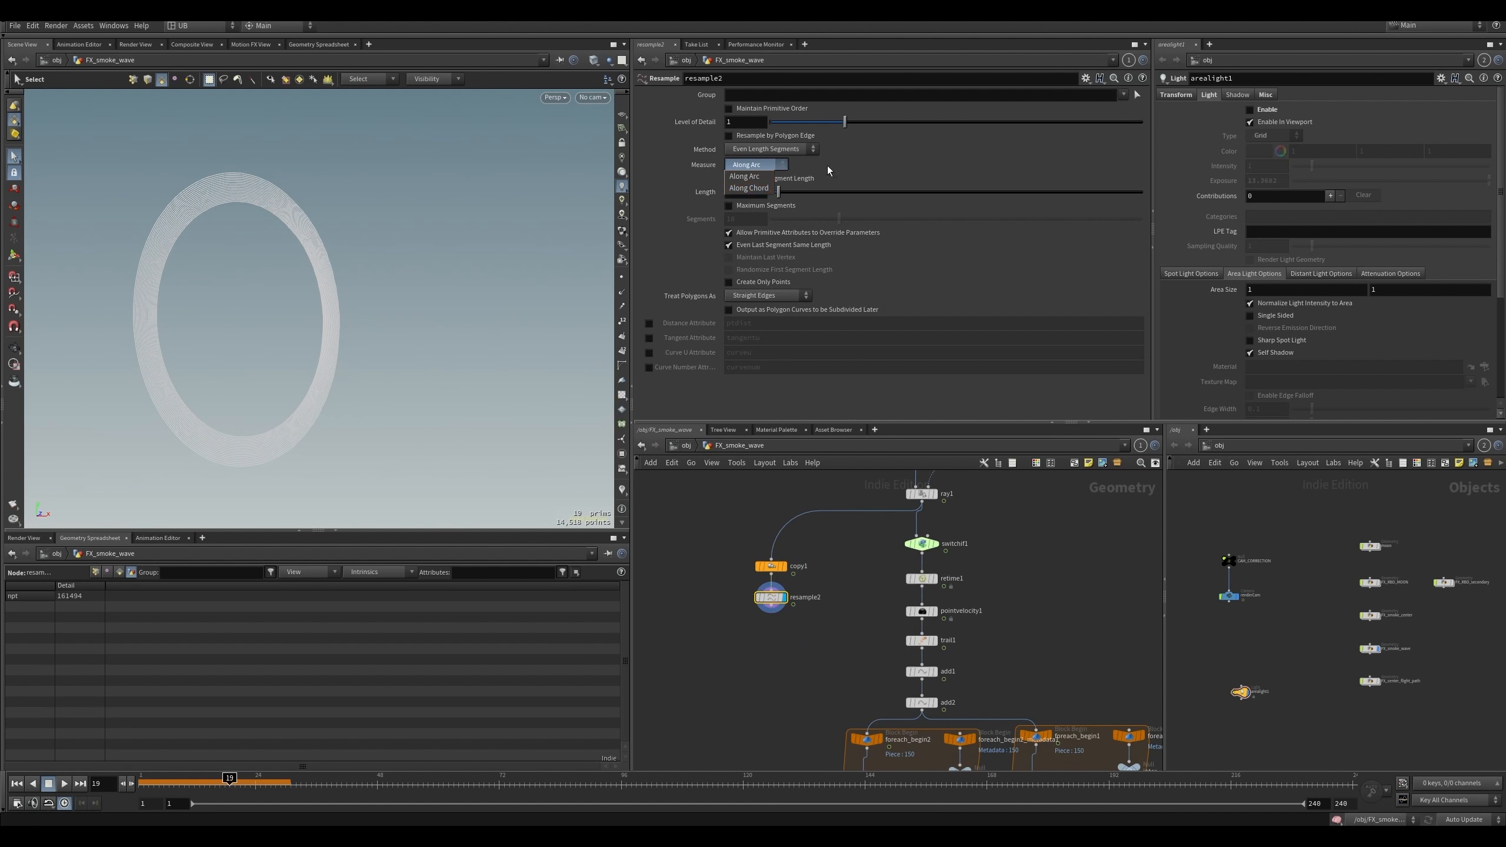
- Turn off resample2's Maximum Segment Length and limit it to 80 Maximum Segments
{"action": "left_click", "coordinate": [729, 178]}
{"action": "left_click", "coordinate": [729, 205]}
{"action": "left_click", "coordinate": [757, 219]}
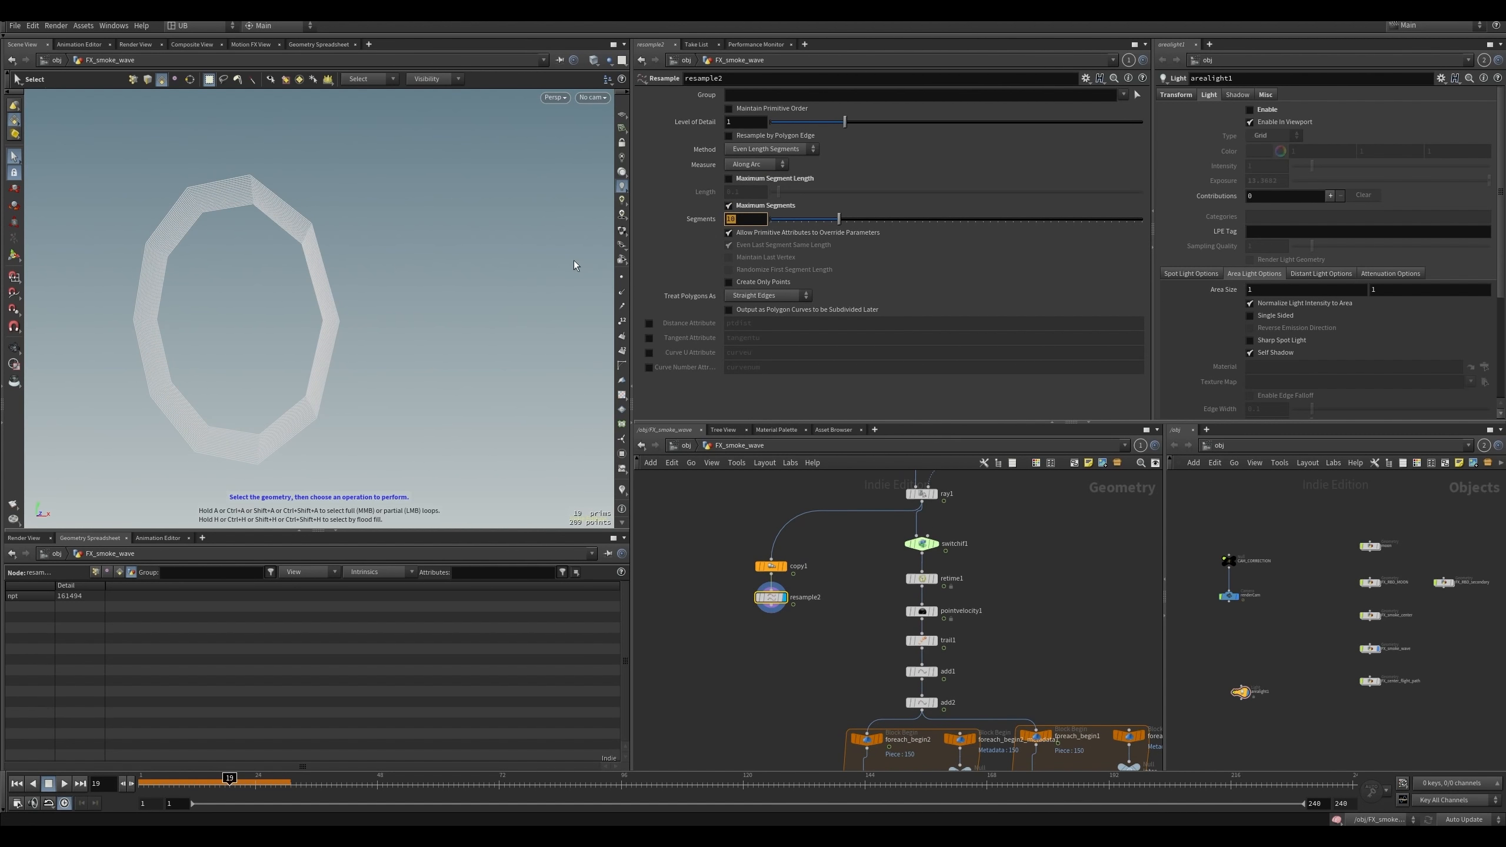
{"action": "type", "text": "80"}
{"action": "key", "text": "Return"}
- Add an Attribute Noise node below resample2 and make it act on the P attribute
{"action": "key", "text": "Tab"}
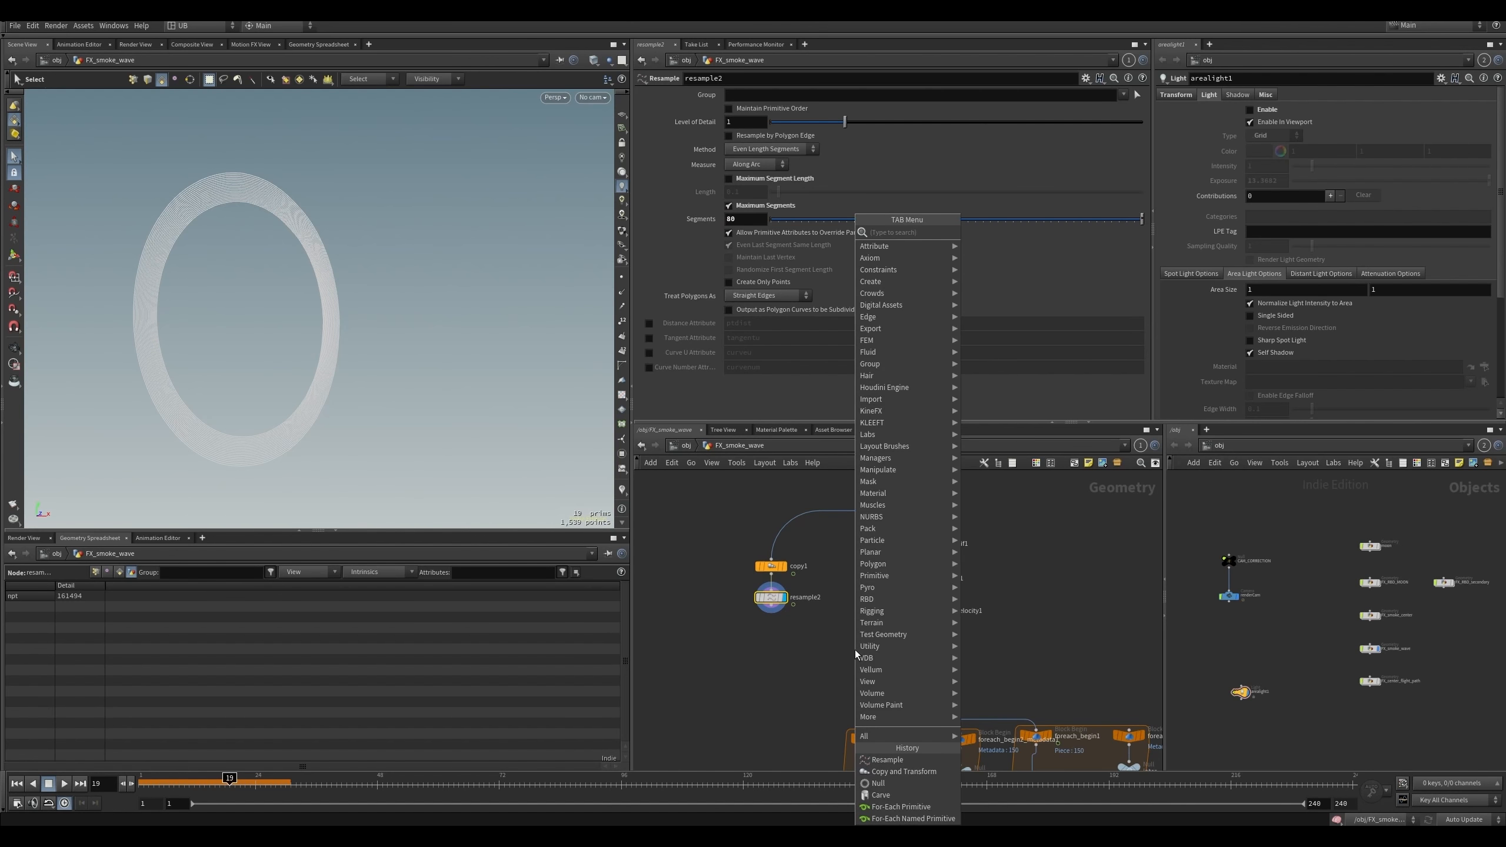
{"action": "type", "text": "attribn"}
{"action": "key", "text": "Return"}
{"action": "key", "text": "Return"}
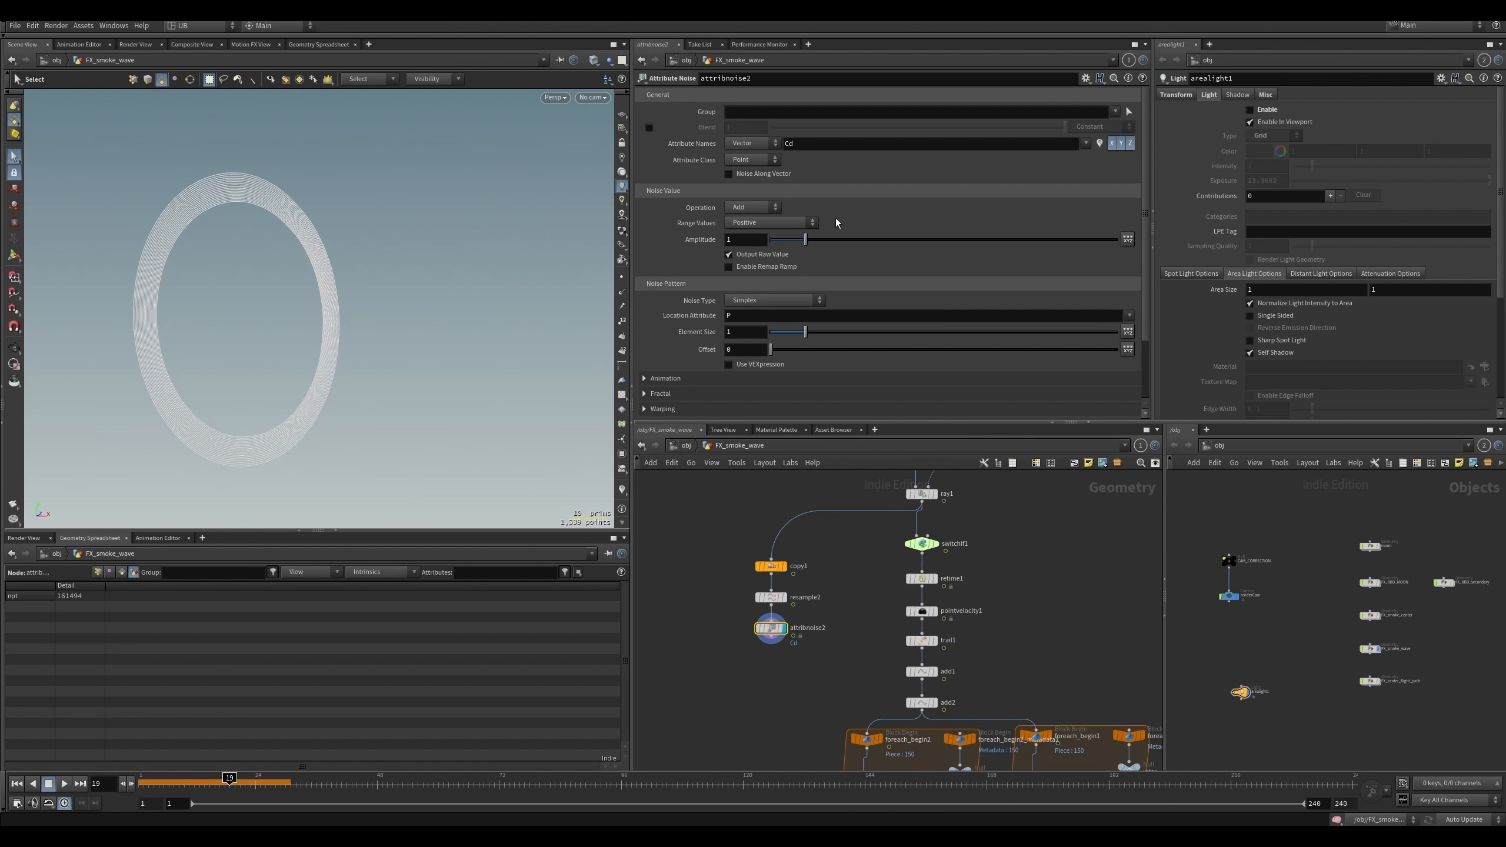
{"action": "double_click", "coordinate": [831, 146]}
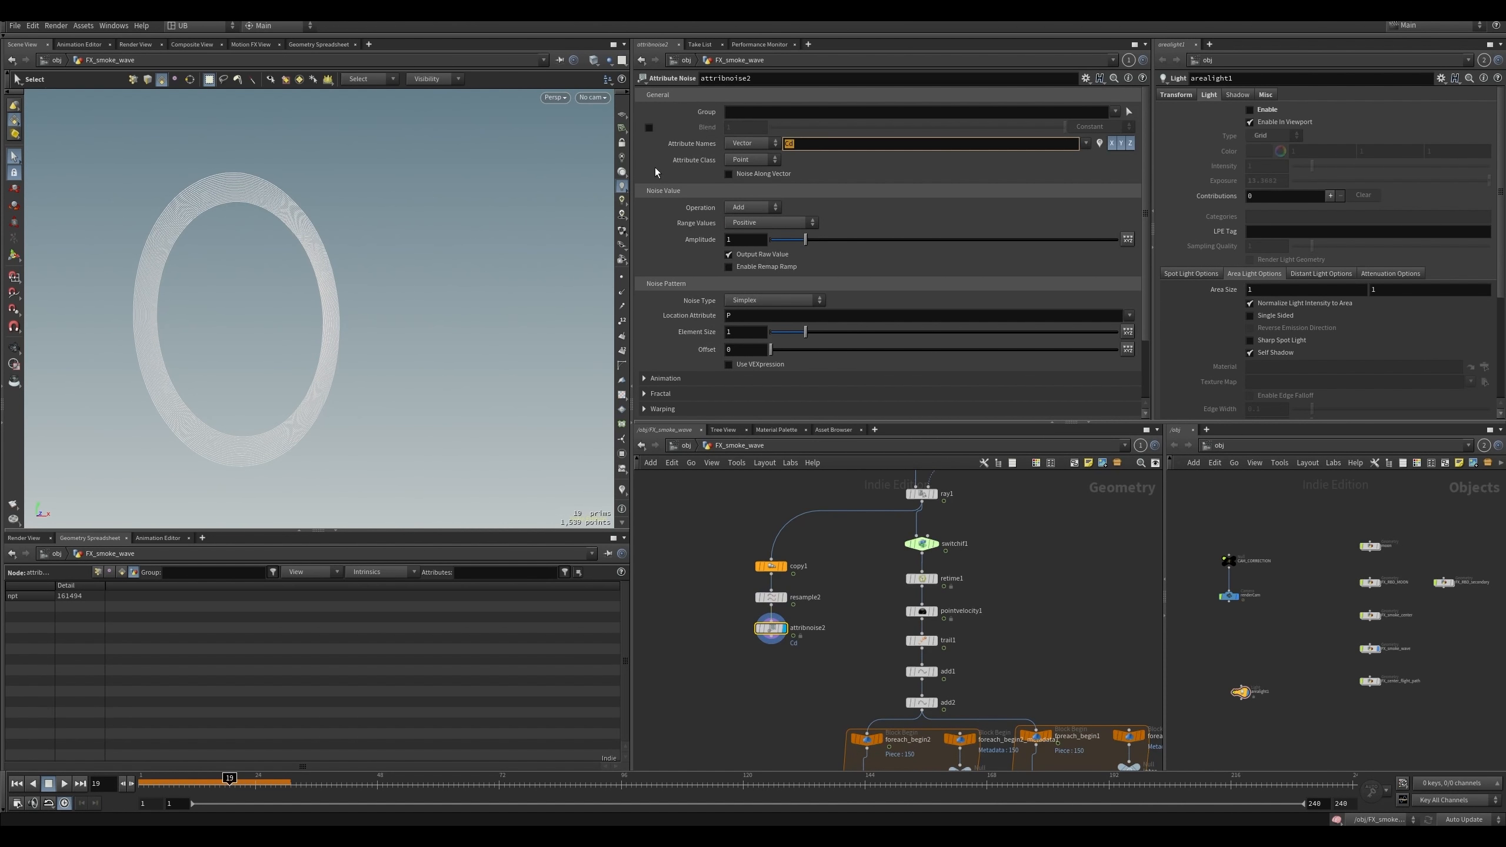
{"action": "type", "text": "P"}
{"action": "key", "text": "Return"}
- Set attribnoise2's Range Values to Zero Centered, its Amplitude to 3.4 and its Element Size to 5.37
{"action": "left_click", "coordinate": [760, 207]}
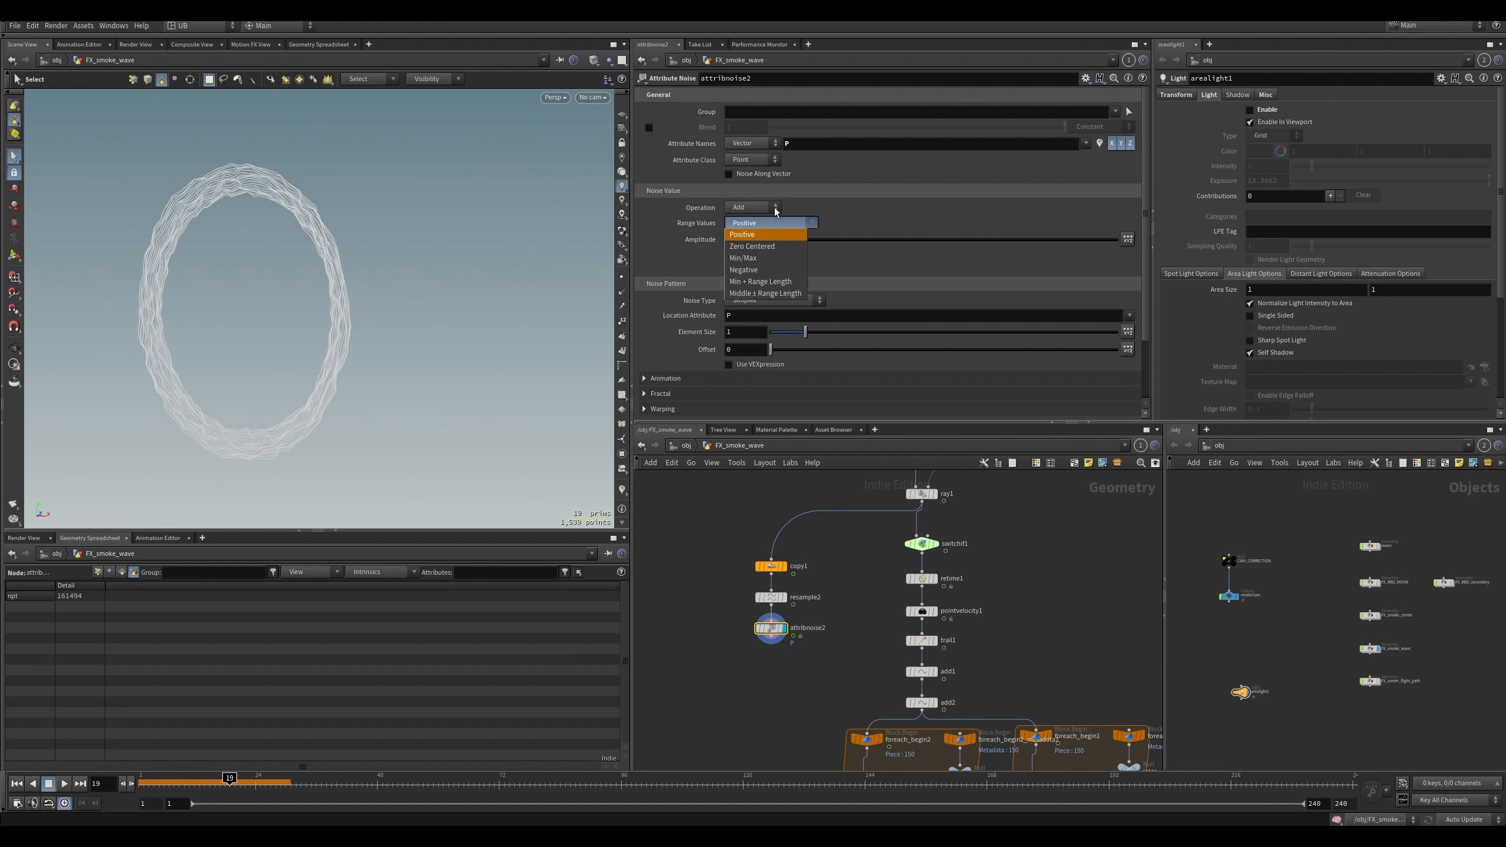
{"action": "left_click", "coordinate": [746, 231]}
{"action": "left_click", "coordinate": [771, 222]}
{"action": "left_click", "coordinate": [756, 246]}
{"action": "left_click_drag", "start_coordinate": [805, 240], "coordinate": [888, 239]}
{"action": "left_click_drag", "start_coordinate": [805, 332], "coordinate": [957, 332]}
{"action": "left_click_drag", "start_coordinate": [202, 309], "coordinate": [320, 312], "text": "alt"}
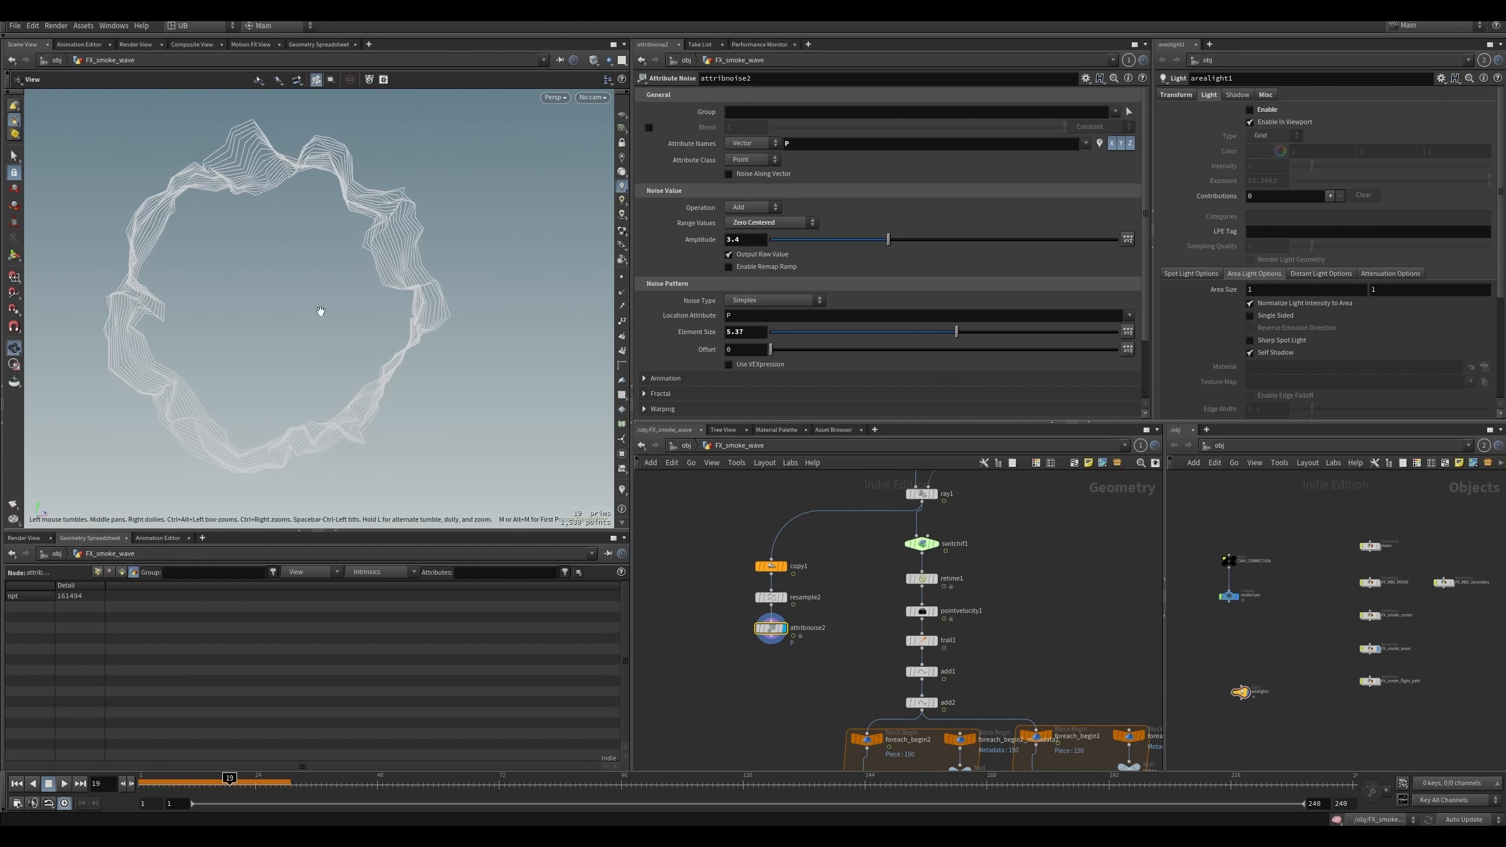
- Duplicate the red Color node, feed the copy from attribnoise2 and wire it into attribtransfer1's second input
{"action": "scroll", "coordinate": [321, 312], "scroll_direction": "down", "scroll_amount": 4}
{"action": "middle_click_drag", "start_coordinate": [716, 669], "coordinate": [802, 400]}
{"action": "scroll", "coordinate": [853, 623], "scroll_direction": "down", "scroll_amount": 2}
{"action": "middle_click_drag", "start_coordinate": [859, 678], "coordinate": [848, 570]}
{"action": "left_click_drag", "start_coordinate": [957, 642], "coordinate": [805, 553], "text": "alt"}
{"action": "middle_click_drag", "start_coordinate": [796, 520], "coordinate": [794, 630]}
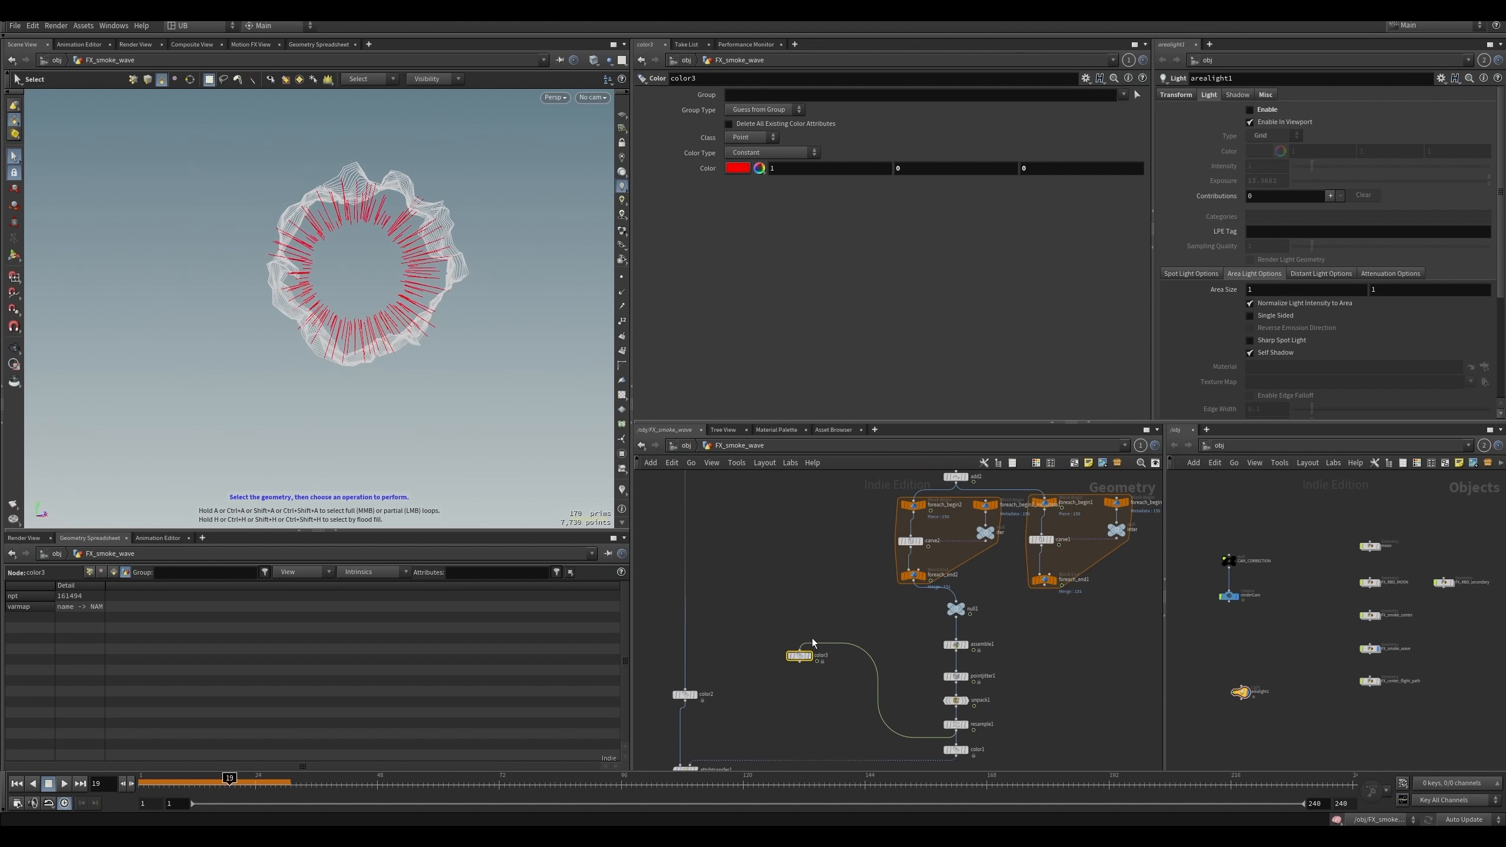
{"action": "left_click", "coordinate": [814, 641]}
{"action": "middle_click_drag", "start_coordinate": [799, 555], "coordinate": [813, 469]}
{"action": "left_click_drag", "start_coordinate": [795, 620], "coordinate": [687, 722]}
- Display attribtransfer1 and move the timeline to frame 18
{"action": "scroll", "coordinate": [770, 682], "scroll_direction": "up", "scroll_amount": 3}
{"action": "middle_click_drag", "start_coordinate": [837, 706], "coordinate": [836, 573]}
{"action": "left_click", "coordinate": [704, 639]}
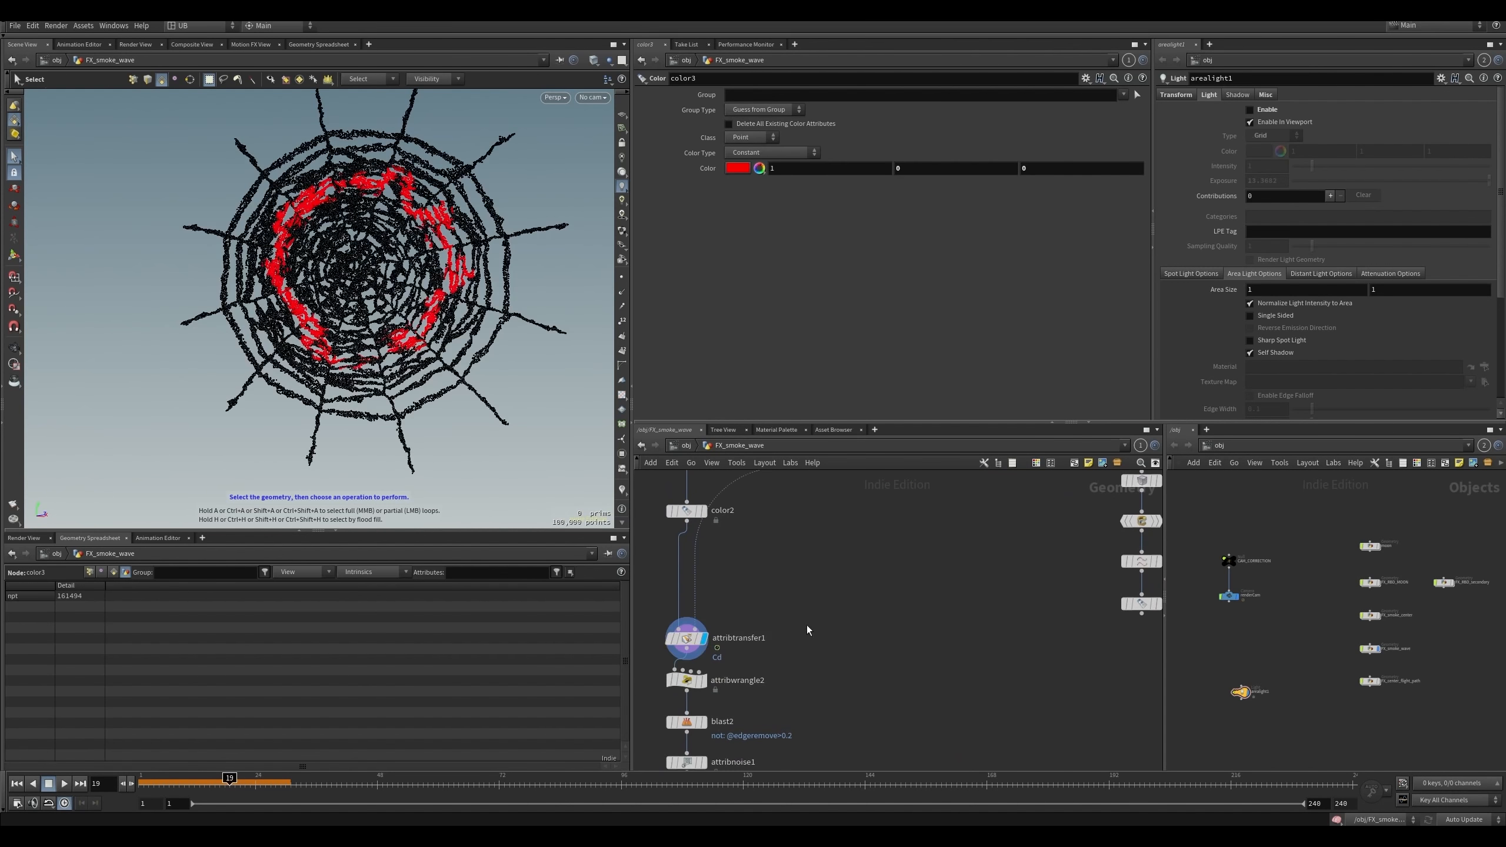
{"action": "left_click", "coordinate": [687, 639]}
{"action": "mouse_move", "coordinate": [229, 779]}
{"action": "left_mouse_down"}
{"action": "mouse_move", "coordinate": [204, 780]}
{"action": "mouse_move", "coordinate": [226, 782]}
{"action": "left_mouse_up"}
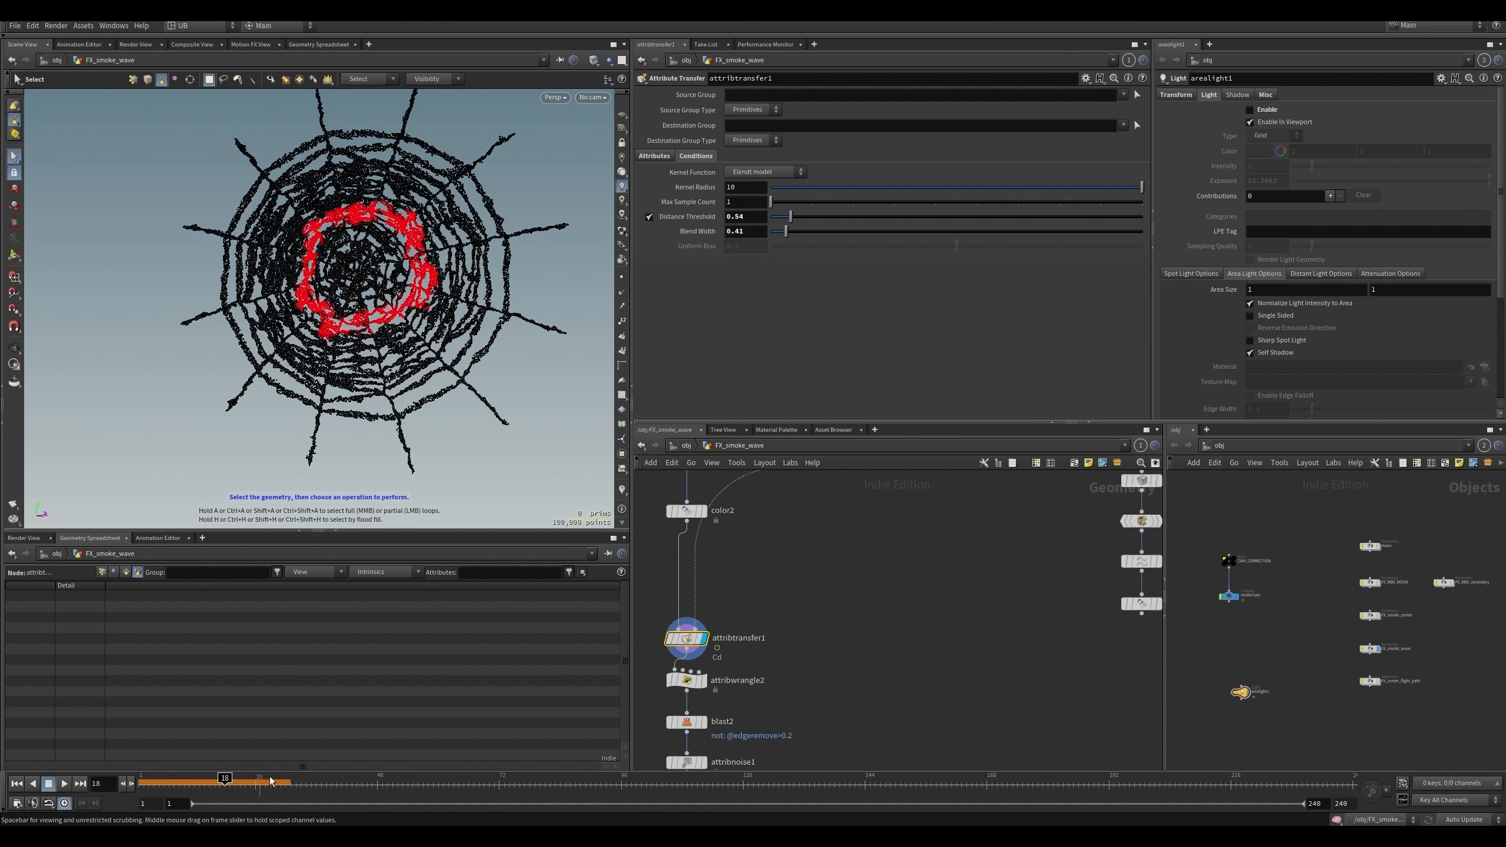
- Set copy1's Total Number to 30
{"action": "middle_click_drag", "start_coordinate": [918, 531], "coordinate": [892, 750]}
{"action": "left_click_drag", "start_coordinate": [857, 664], "coordinate": [877, 695]}
{"action": "middle_click_drag", "start_coordinate": [814, 528], "coordinate": [753, 721]}
{"action": "scroll", "coordinate": [742, 686], "scroll_direction": "down", "scroll_amount": 4}
{"action": "left_click_drag", "start_coordinate": [765, 522], "coordinate": [819, 611]}
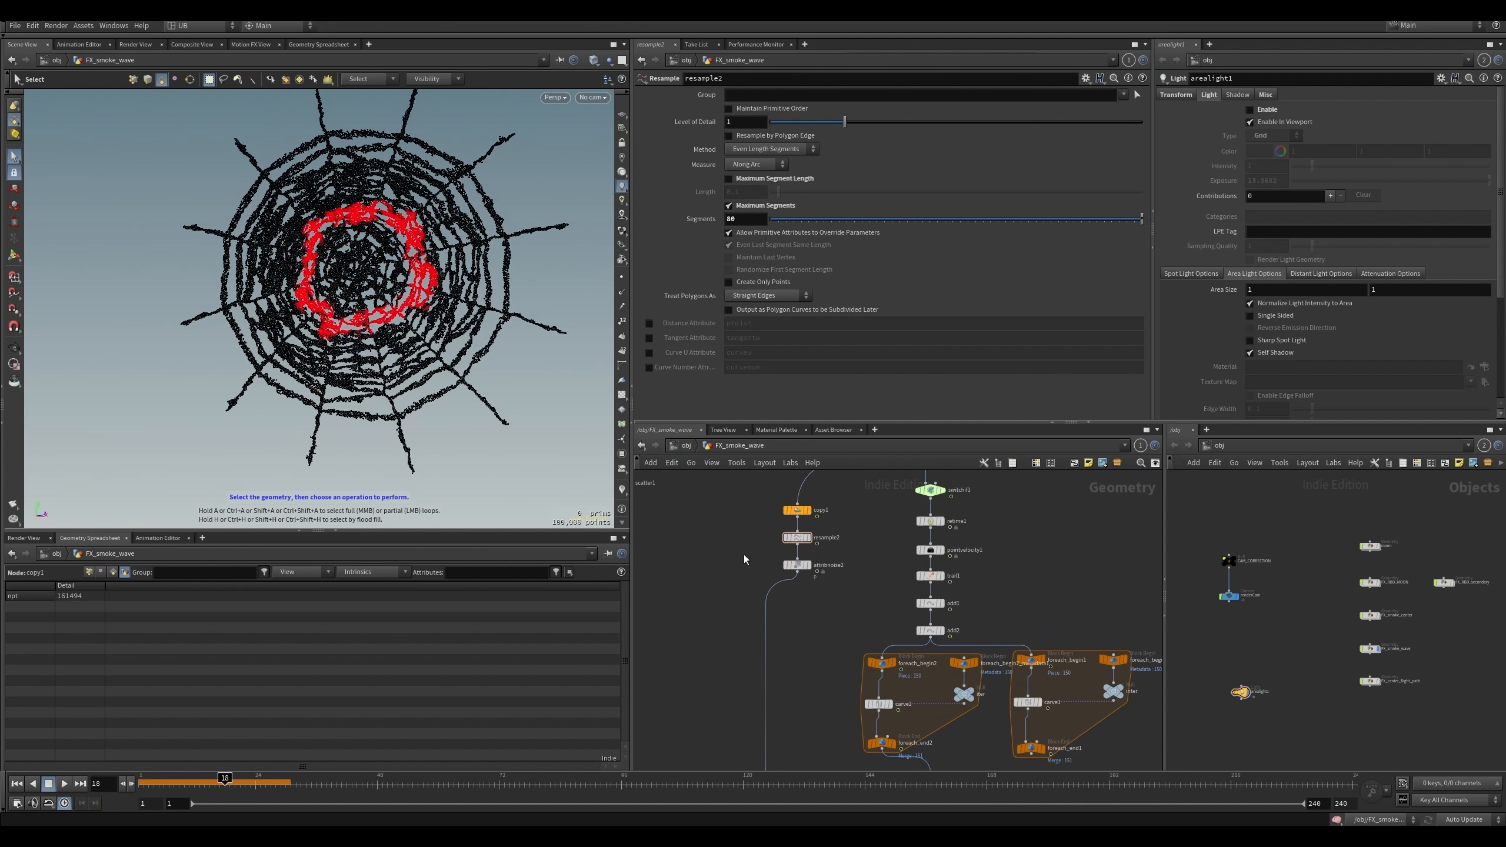
{"action": "scroll", "coordinate": [782, 599], "scroll_direction": "up", "scroll_amount": 3}
{"action": "left_click", "coordinate": [810, 566]}
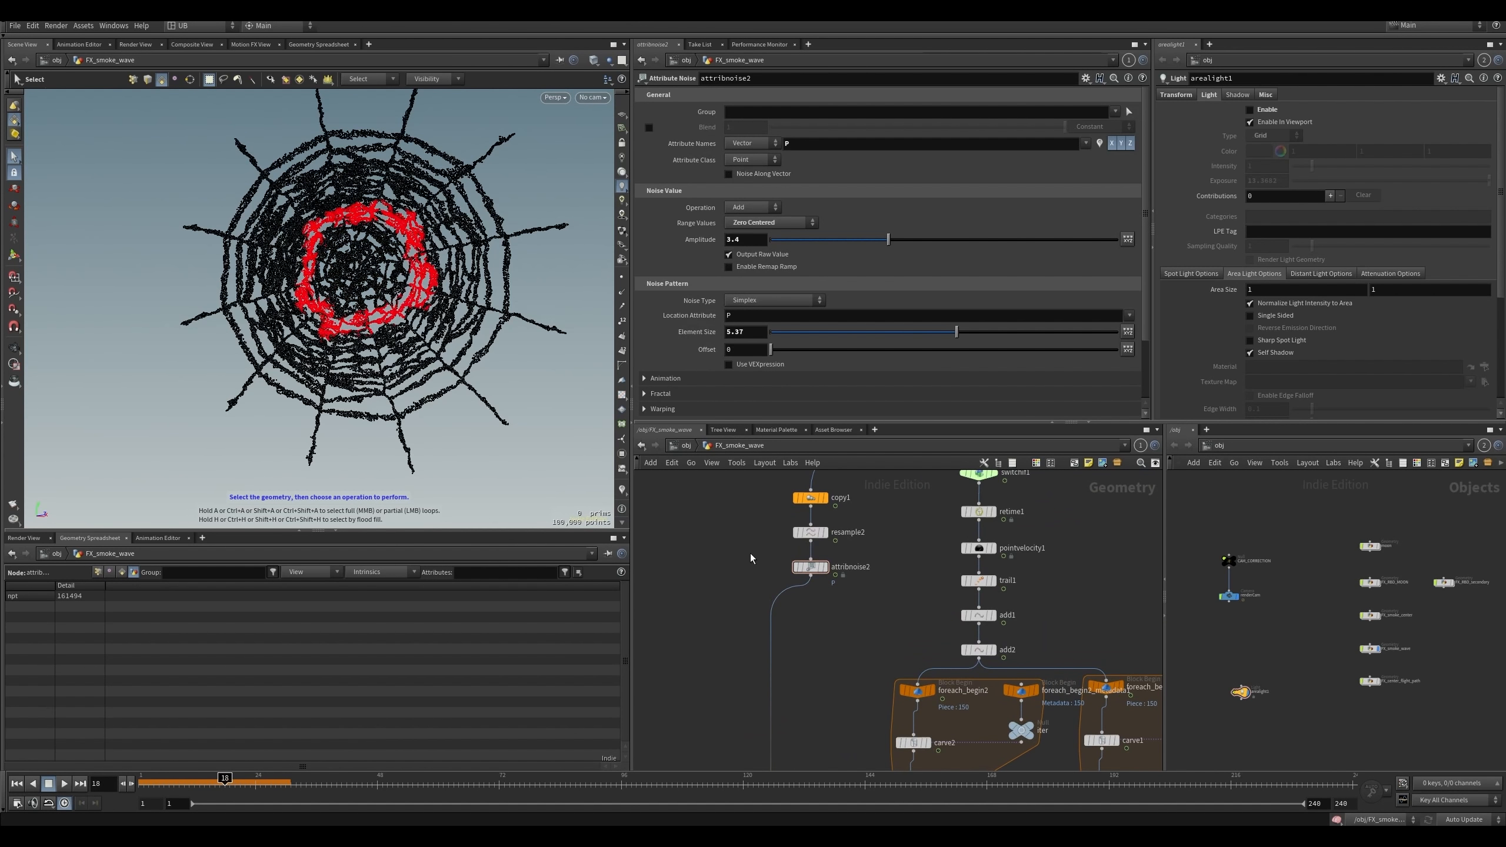
{"action": "left_click", "coordinate": [810, 498]}
{"action": "middle_click_drag", "start_coordinate": [748, 125], "coordinate": [436, 158]}
- Rewire attribtransfer1's second input back to the color1 node of the carved-line branch
{"action": "middle_click_drag", "start_coordinate": [781, 626], "coordinate": [810, 497]}
{"action": "middle_click_drag", "start_coordinate": [772, 762], "coordinate": [748, 567]}
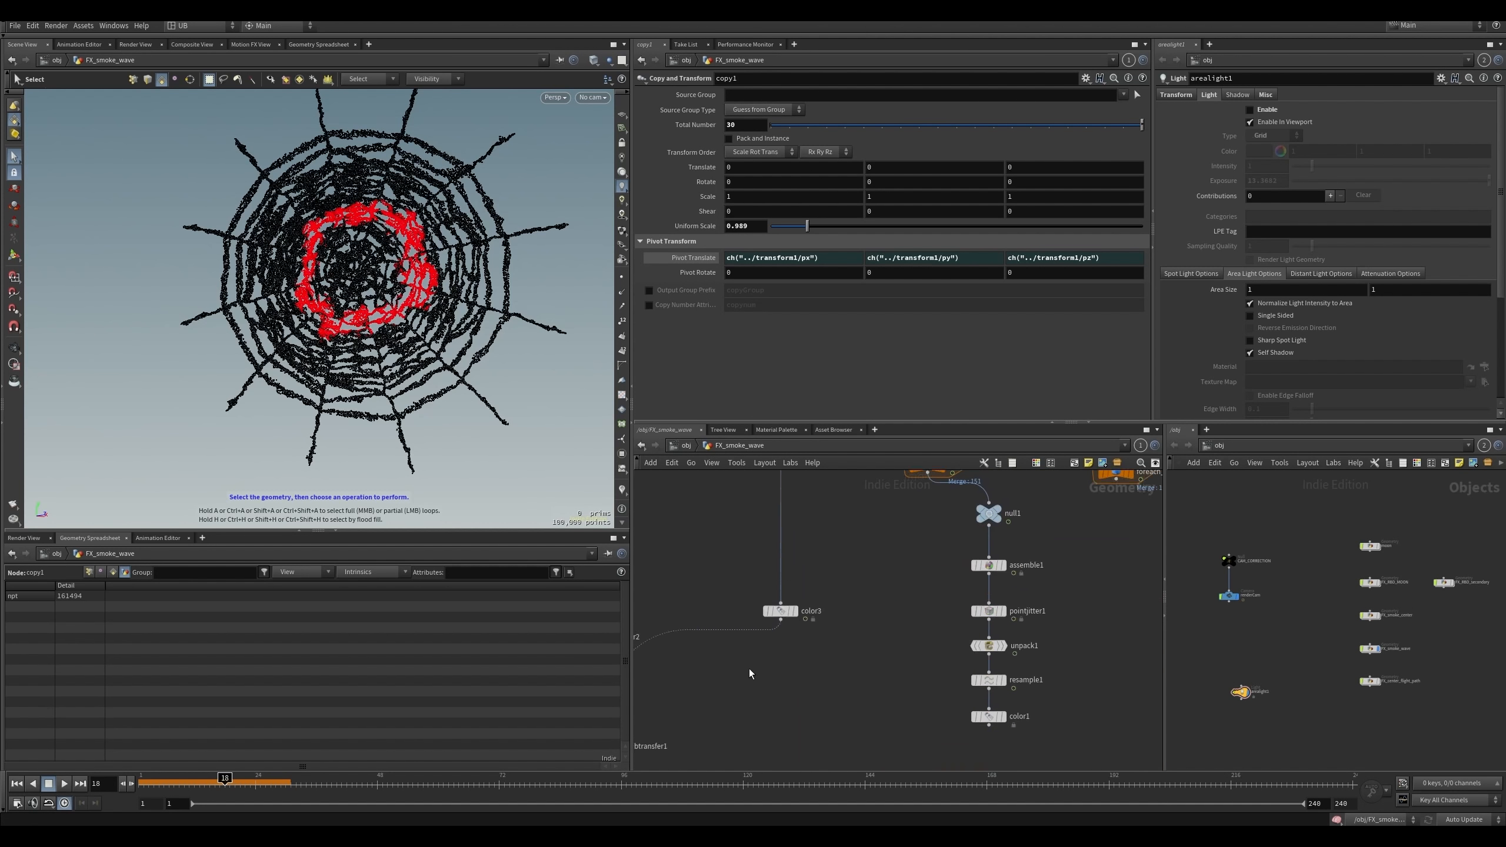
{"action": "middle_click_drag", "start_coordinate": [748, 670], "coordinate": [775, 522]}
{"action": "middle_click_drag", "start_coordinate": [1002, 601], "coordinate": [1043, 688]}
{"action": "left_click_drag", "start_coordinate": [835, 570], "coordinate": [1042, 676]}
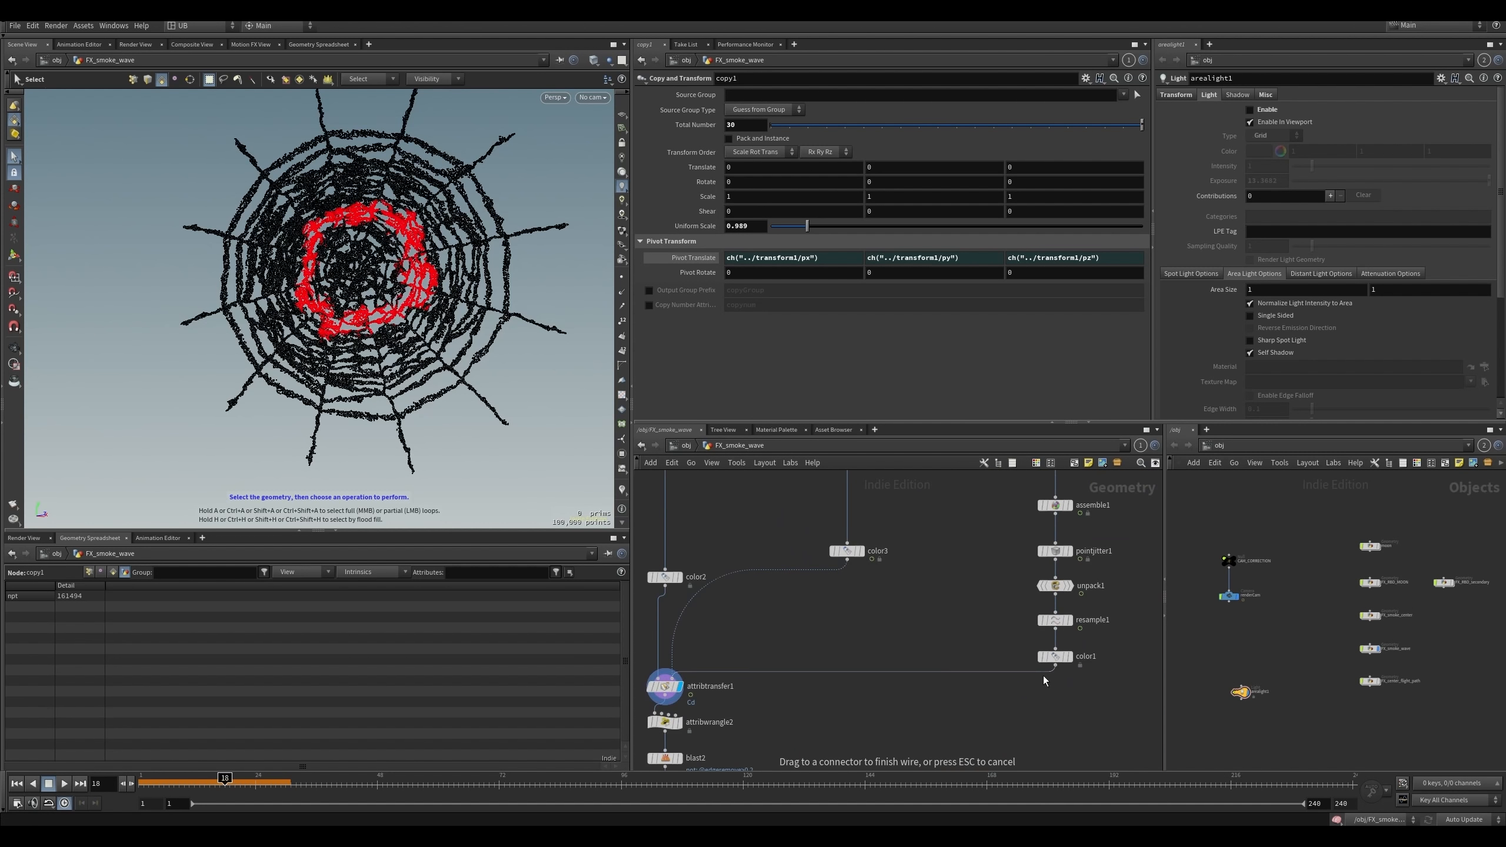
- Display attribwrangle2 and examine its edgeremove ramp expression
{"action": "middle_click_drag", "start_coordinate": [769, 637], "coordinate": [706, 586]}
{"action": "left_click", "coordinate": [785, 629]}
{"action": "left_click", "coordinate": [750, 617]}
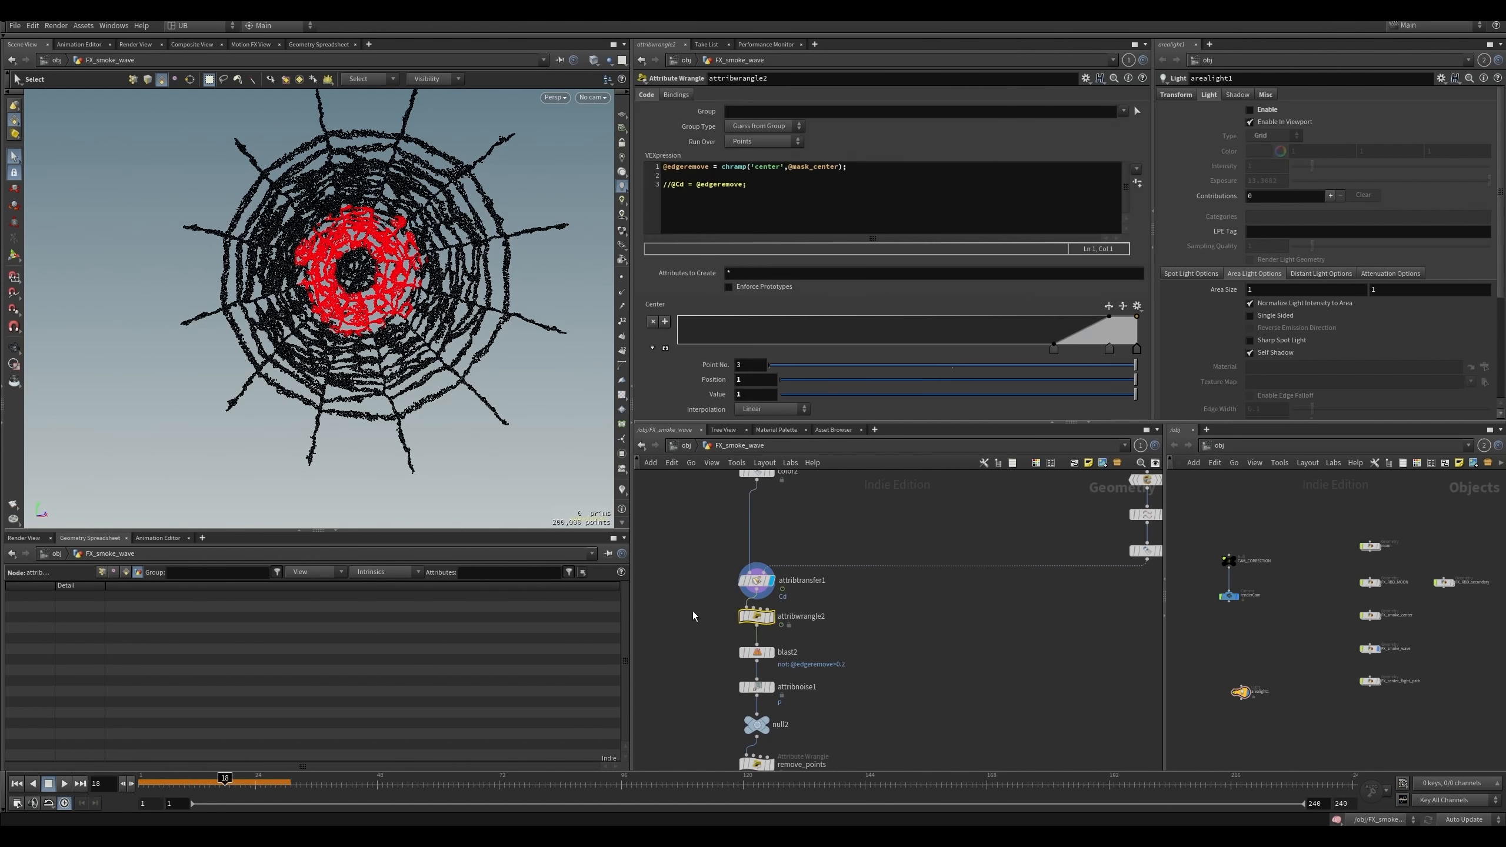
{"action": "left_click", "coordinate": [750, 580]}
{"action": "key", "text": "Down"}
{"action": "left_click_drag", "start_coordinate": [773, 636], "coordinate": [686, 602]}
{"action": "key", "text": "r"}
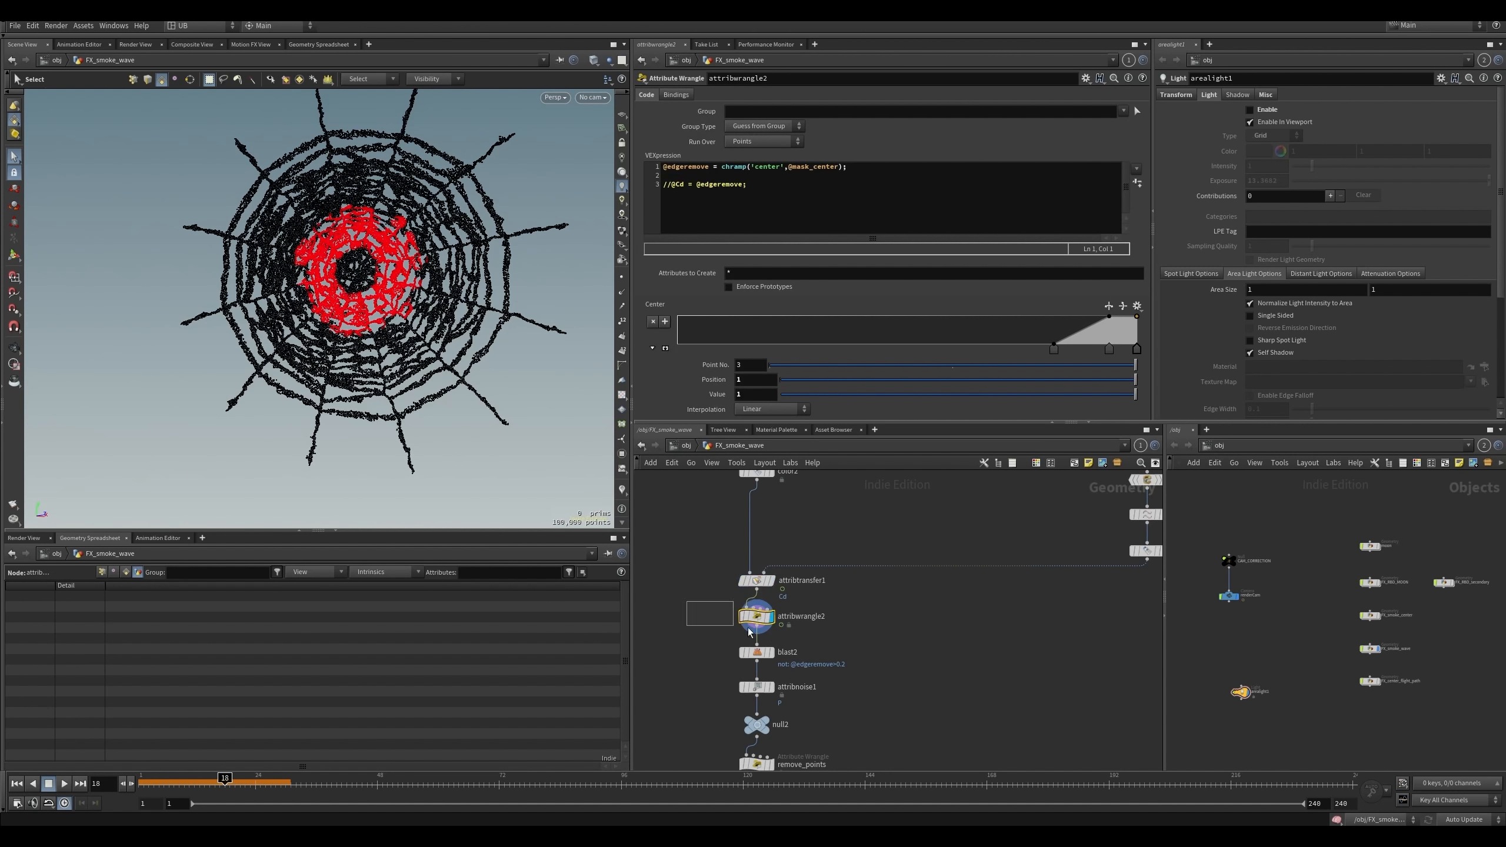
{"action": "middle_click_drag", "start_coordinate": [695, 623], "coordinate": [711, 565]}
{"action": "scroll", "coordinate": [706, 538], "scroll_direction": "up", "scroll_amount": 2}
{"action": "key", "text": "r"}
{"action": "left_click_drag", "start_coordinate": [807, 550], "coordinate": [815, 598]}
{"action": "key", "text": "r"}
{"action": "middle_click_drag", "start_coordinate": [739, 576], "coordinate": [752, 522]}
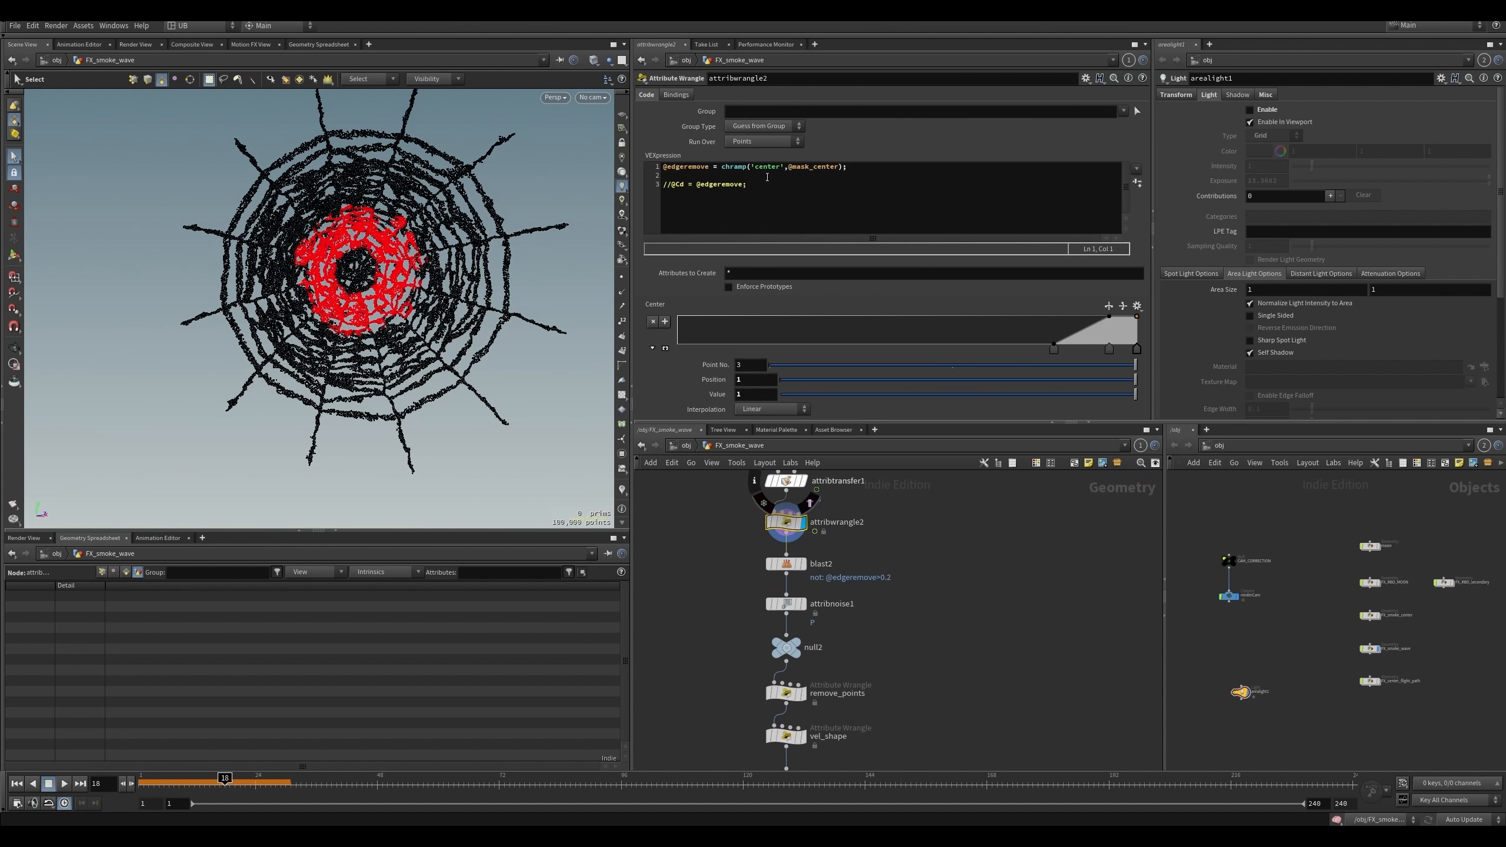
{"action": "left_click", "coordinate": [691, 167]}
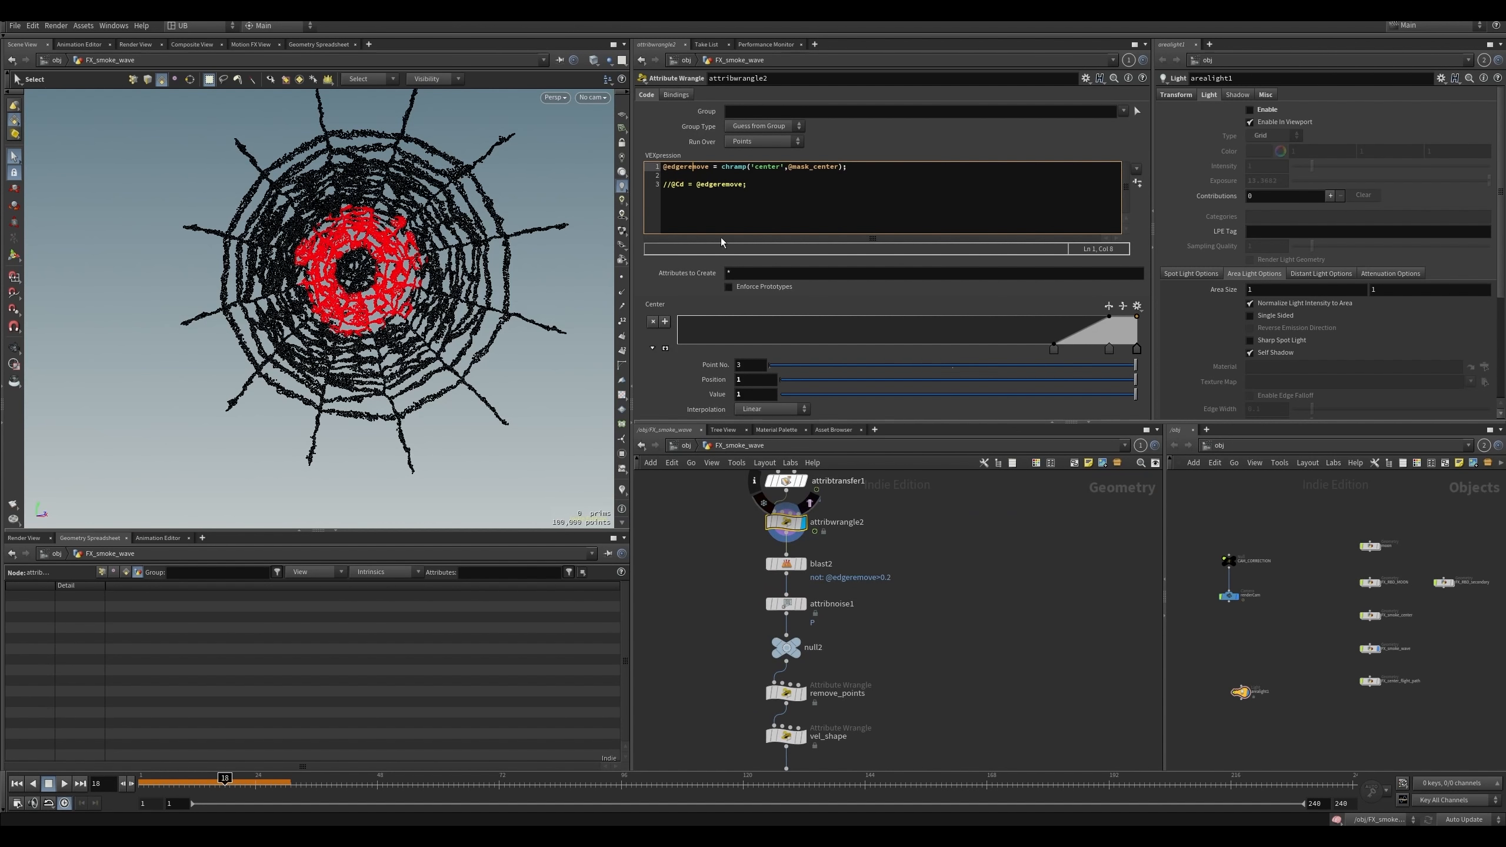
- Display blast2 and attribnoise1 in turn, toggling the noise node's bypass to compare the points
{"action": "left_click_drag", "start_coordinate": [815, 587], "coordinate": [742, 559]}
{"action": "key", "text": "r"}
{"action": "middle_click_drag", "start_coordinate": [708, 590], "coordinate": [711, 537]}
{"action": "left_click_drag", "start_coordinate": [705, 538], "coordinate": [800, 561]}
{"action": "key", "text": "r"}
{"action": "middle_click_drag", "start_coordinate": [712, 532], "coordinate": [699, 506]}
{"action": "key", "text": "b"}
{"action": "key", "text": "b"}
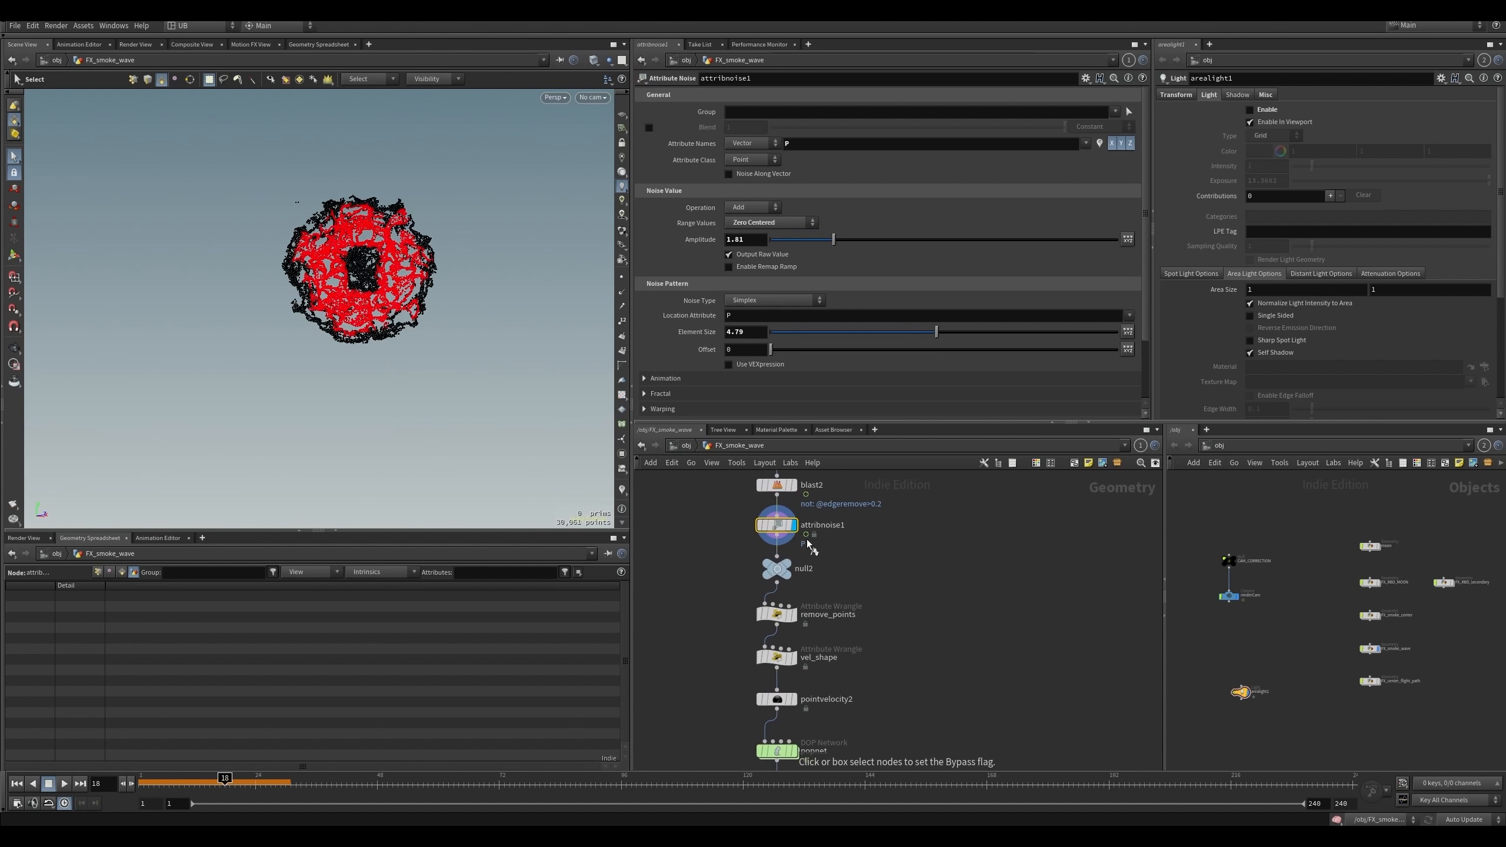
- Display the remove_points wrangle and examine its Cd threshold expression
{"action": "left_click", "coordinate": [777, 614]}
{"action": "key", "text": "r"}
{"action": "middle_click_drag", "start_coordinate": [724, 624], "coordinate": [703, 567]}
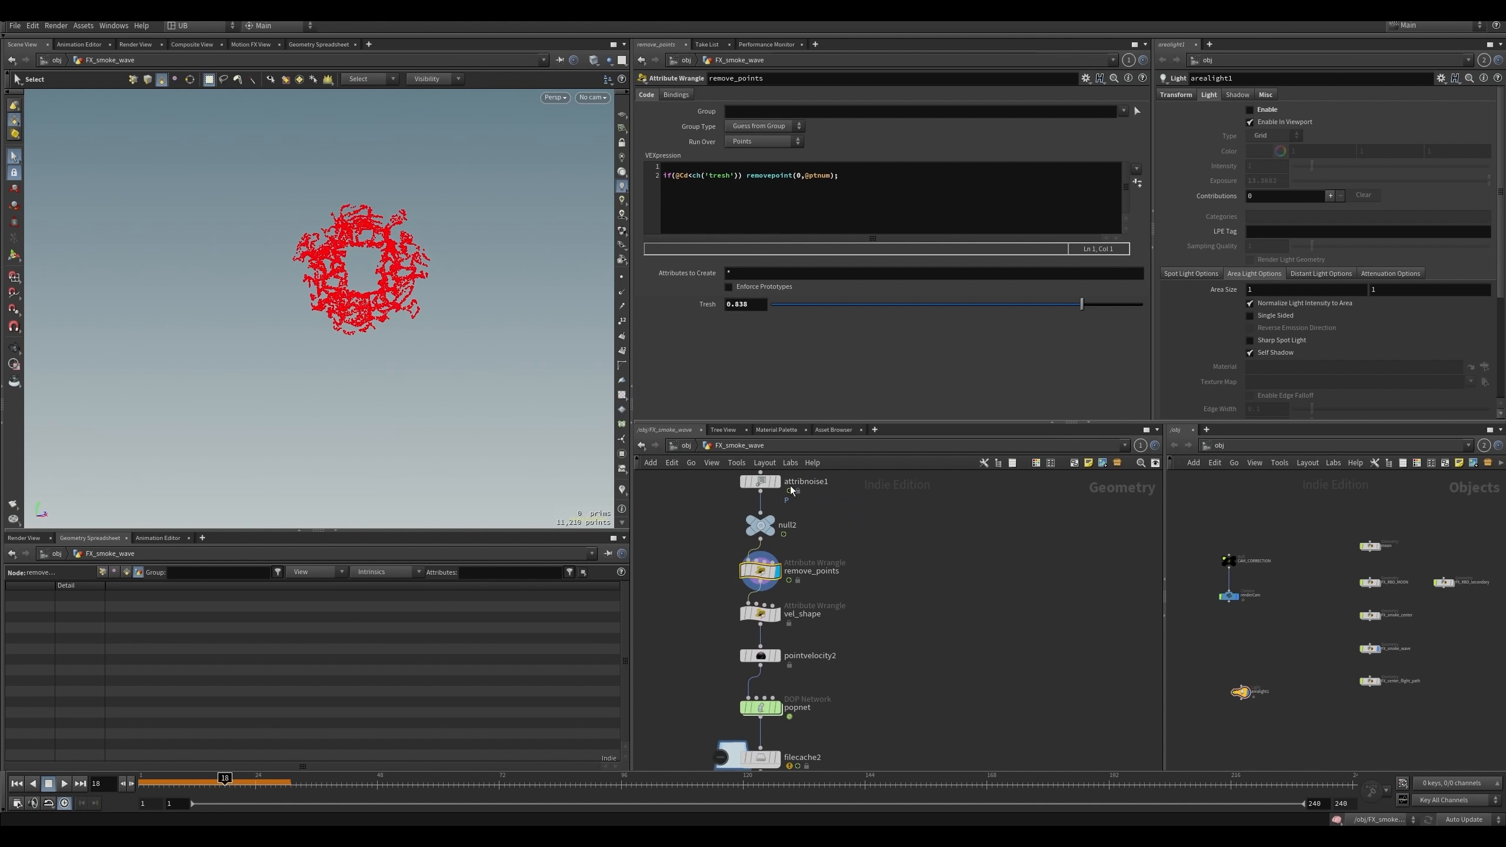
{"action": "double_click", "coordinate": [684, 175]}
- Display vel_shape and pointvelocity2 in turn to examine the velocity and curl noise settings
{"action": "key", "text": "r"}
{"action": "left_click", "coordinate": [694, 597]}
{"action": "left_click_drag", "start_coordinate": [689, 602], "coordinate": [776, 629]}
{"action": "middle_click_drag", "start_coordinate": [722, 644], "coordinate": [732, 596]}
{"action": "key", "text": "r"}
{"action": "left_click", "coordinate": [732, 596]}
{"action": "left_click_drag", "start_coordinate": [732, 595], "coordinate": [765, 617]}
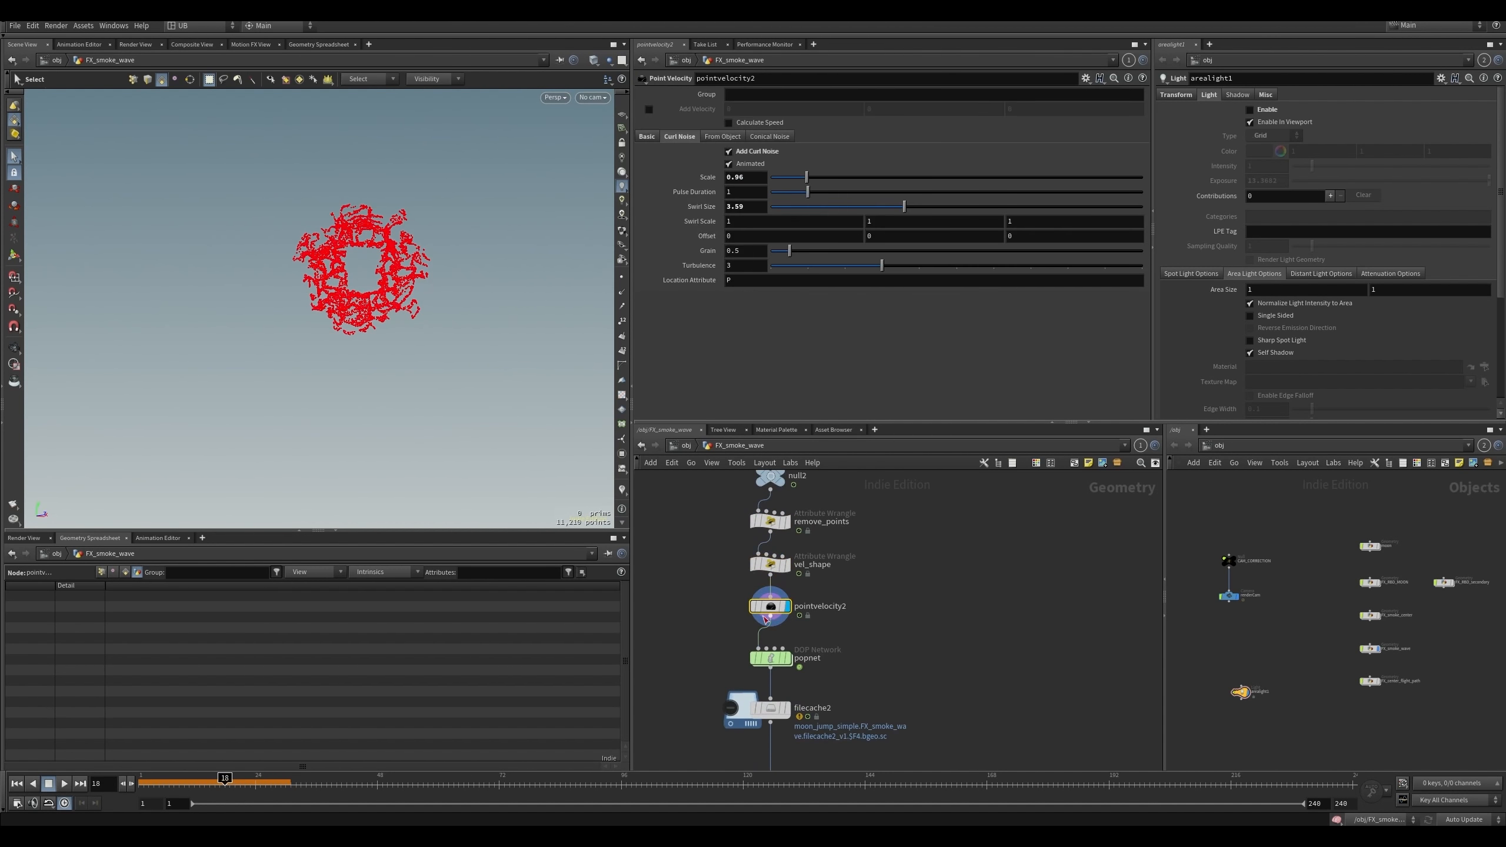
- Show pointvelocity2's point velocity trails in the viewport and hide them again
{"action": "left_click", "coordinate": [621, 490]}
{"action": "key", "text": "b"}
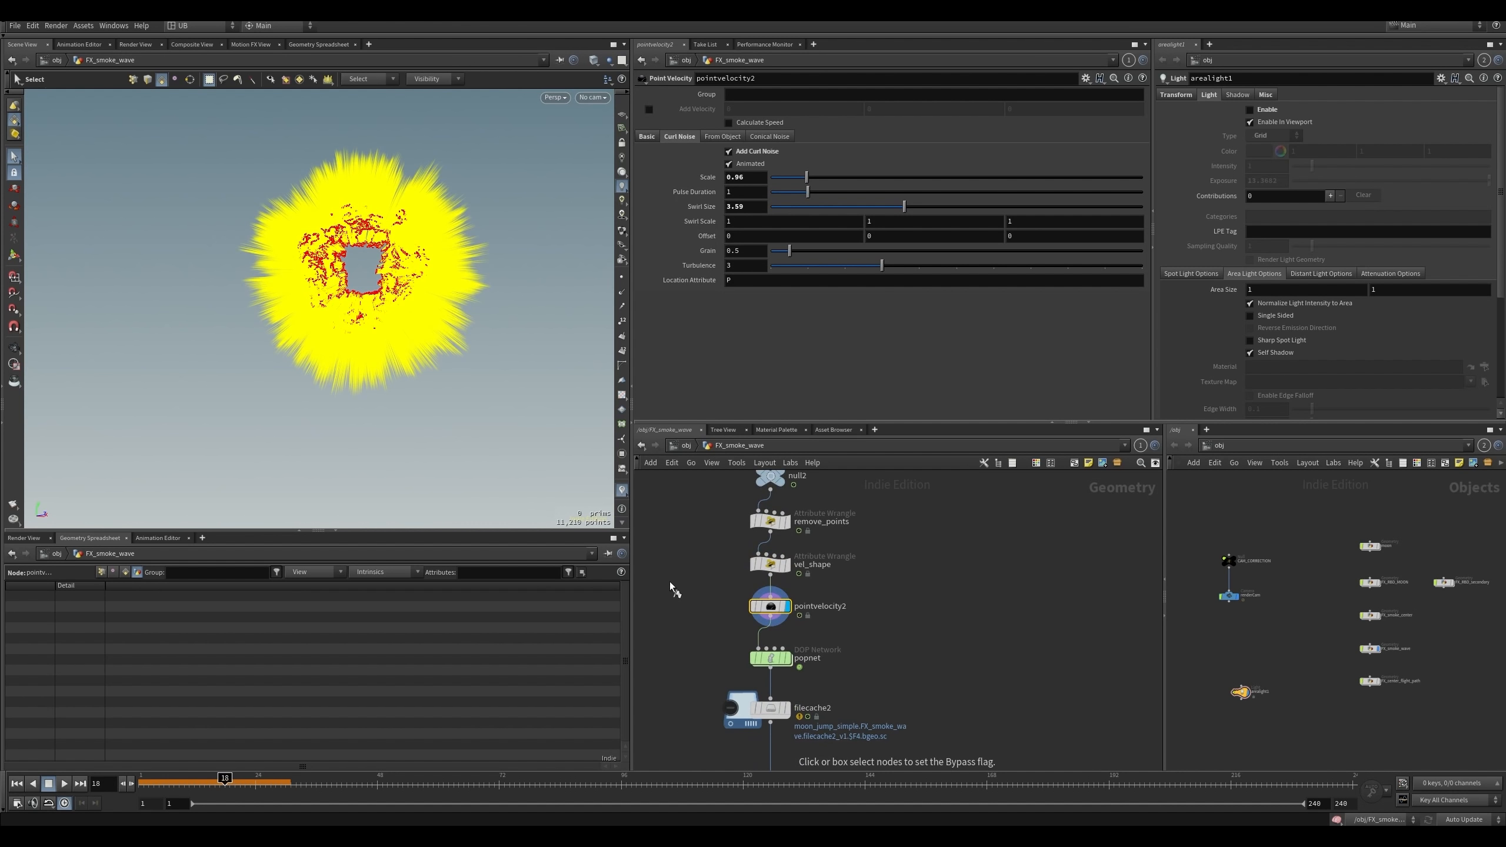
{"action": "left_click_drag", "start_coordinate": [669, 581], "coordinate": [813, 632]}
{"action": "right_click", "coordinate": [621, 491]}
{"action": "left_click", "coordinate": [708, 549]}
{"action": "middle_click_drag", "start_coordinate": [703, 593], "coordinate": [719, 525]}
{"action": "left_click", "coordinate": [621, 491]}
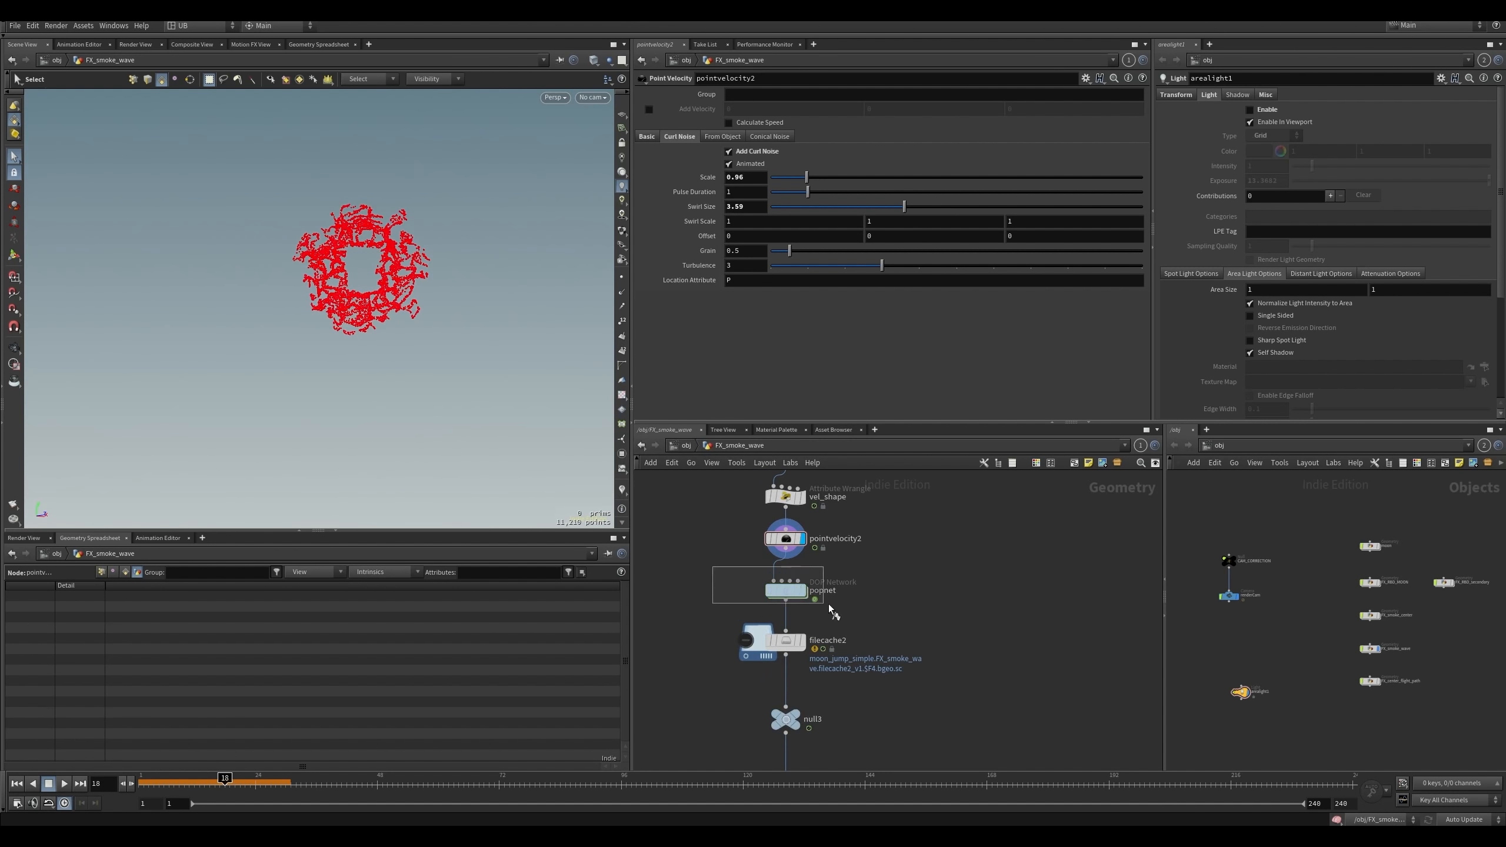
- Open the popnet network and examine the popforce1 and source_first_input settings
{"action": "double_click", "coordinate": [786, 590]}
{"action": "middle_click_drag", "start_coordinate": [767, 551], "coordinate": [770, 508]}
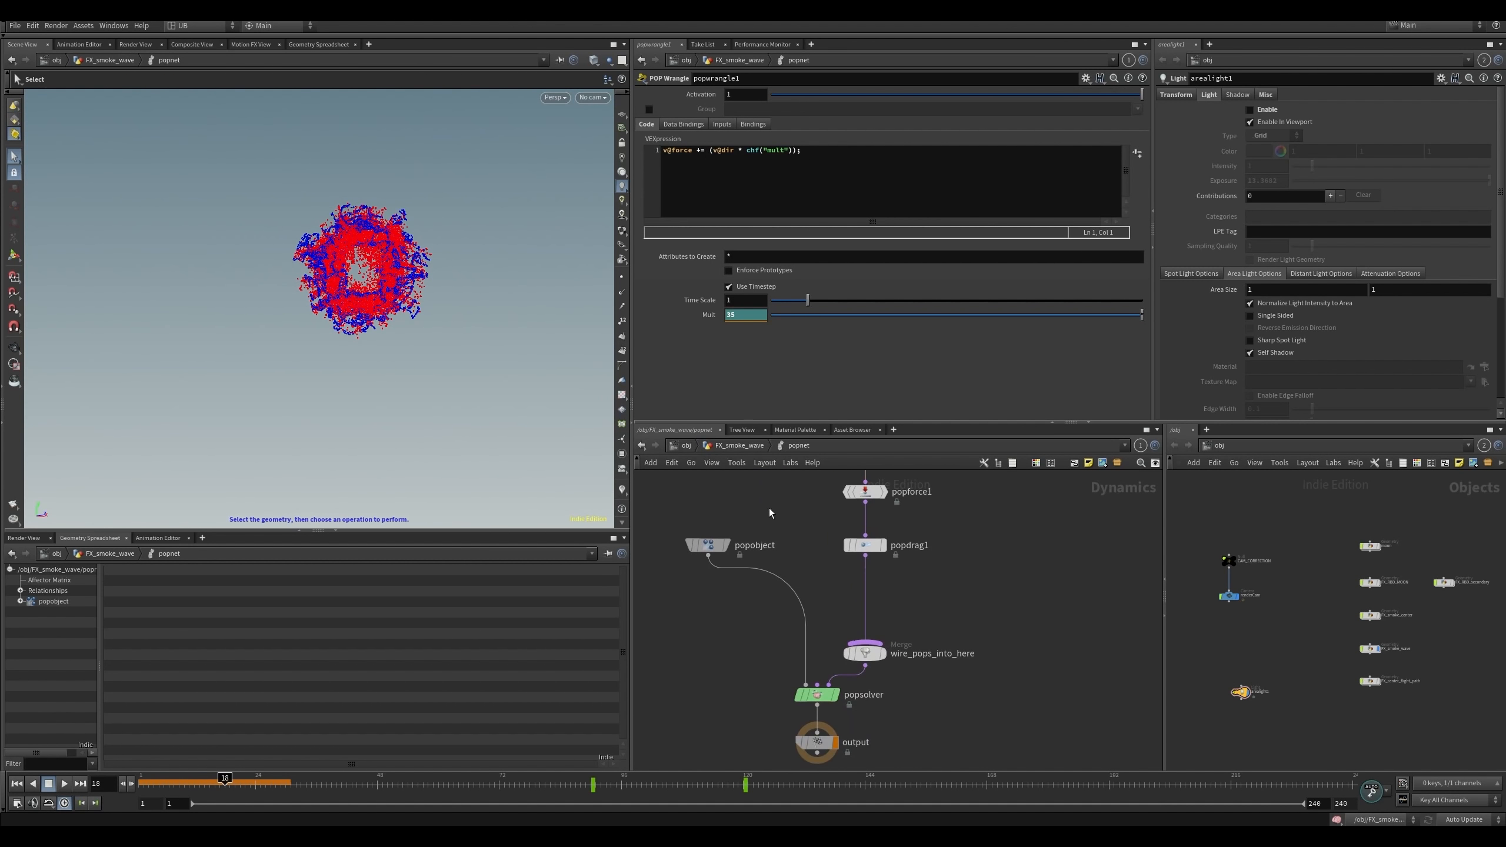
{"action": "left_click", "coordinate": [856, 580]}
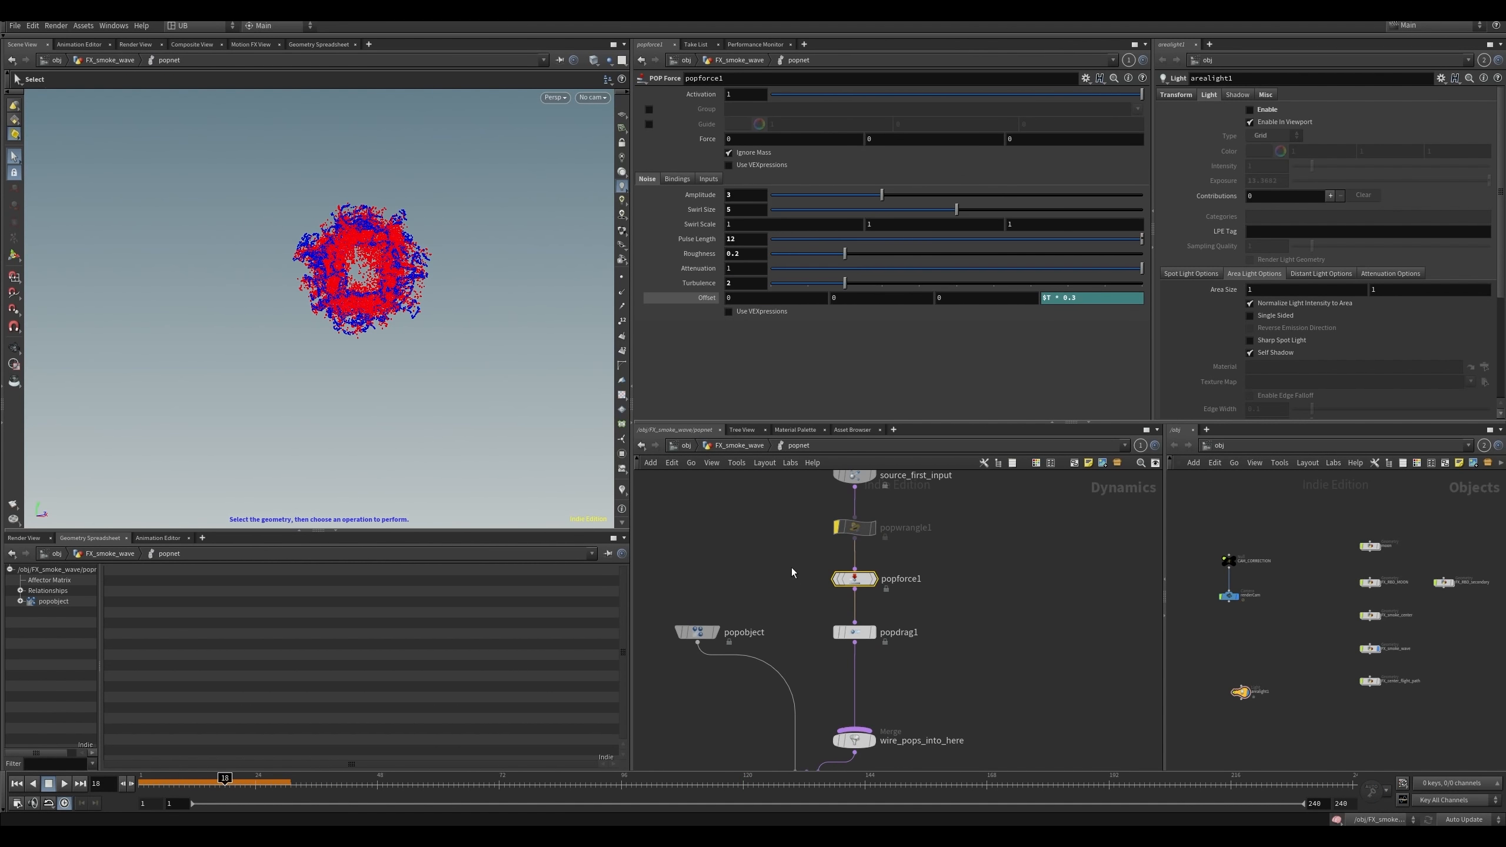
{"action": "left_click", "coordinate": [853, 475]}
- Play the particle simulation to about frame 37 and inspect the expanding ring from several angles
{"action": "left_click", "coordinate": [65, 782]}
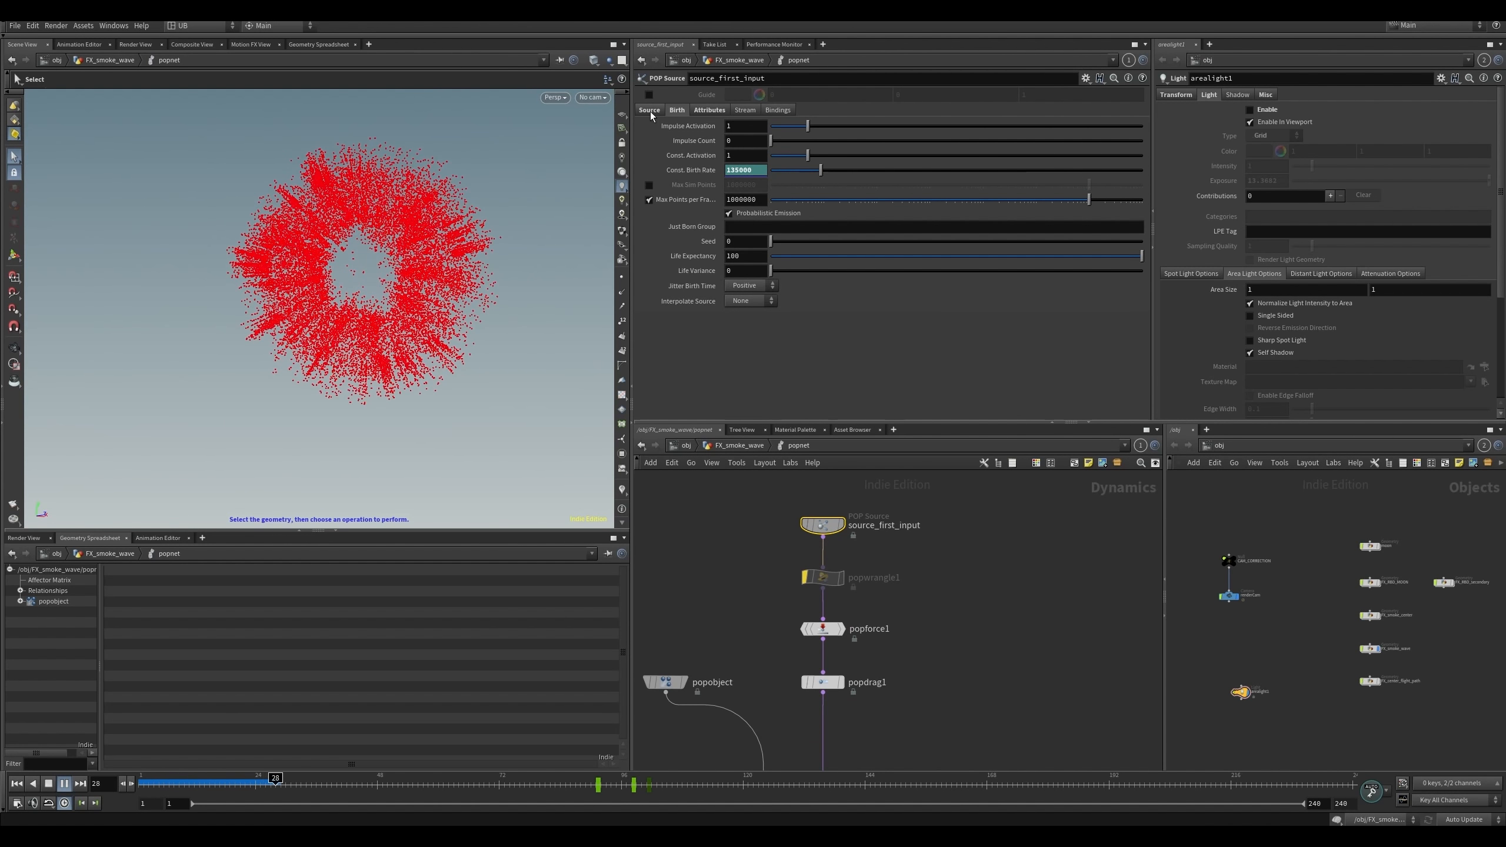
{"action": "key", "text": "Escape"}
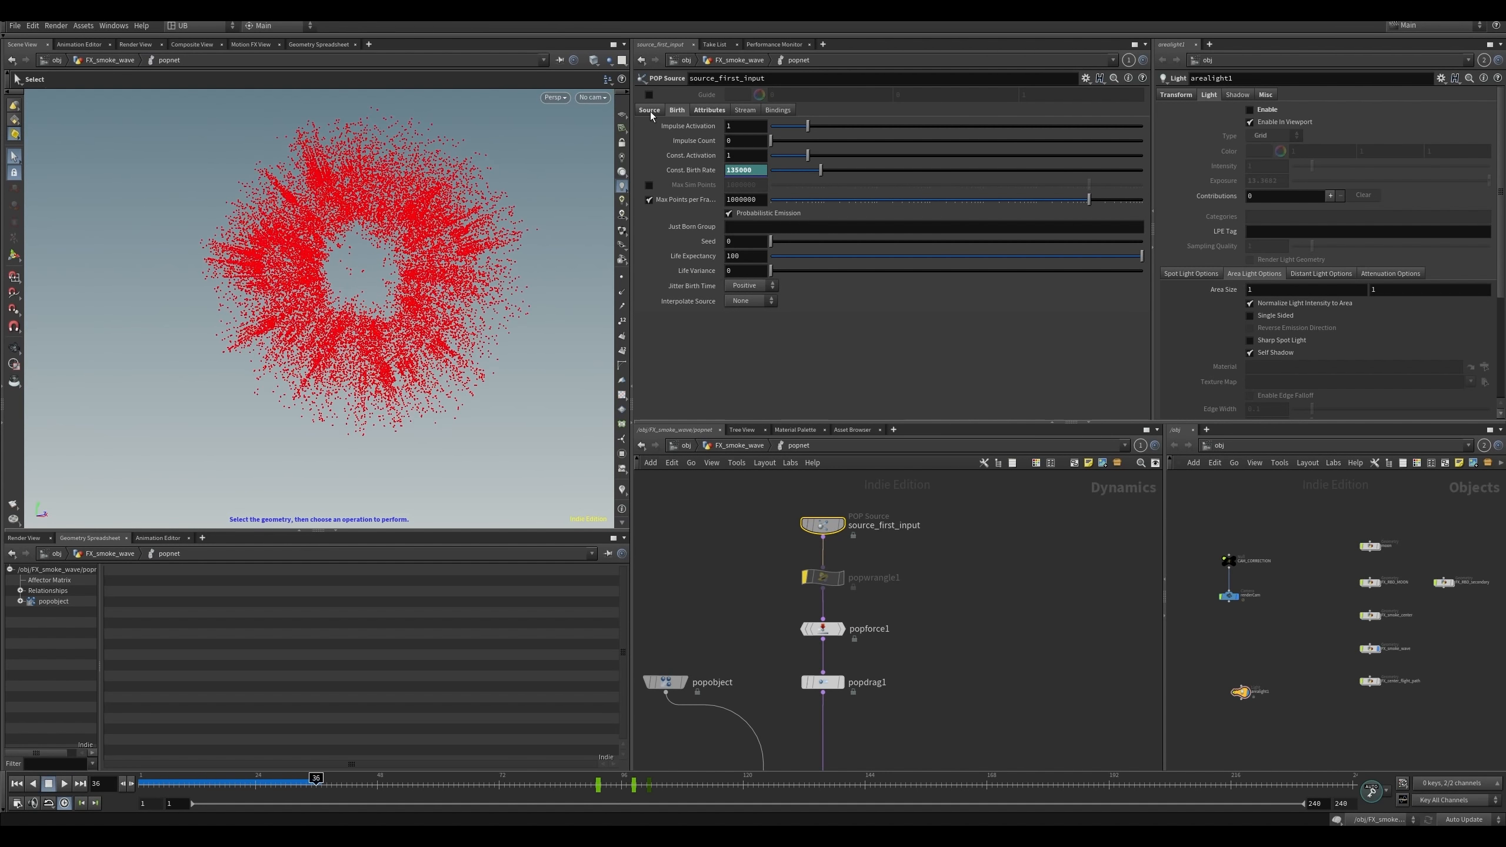
{"action": "left_click_drag", "start_coordinate": [324, 366], "coordinate": [322, 282], "text": "alt"}
{"action": "key", "text": "Escape"}
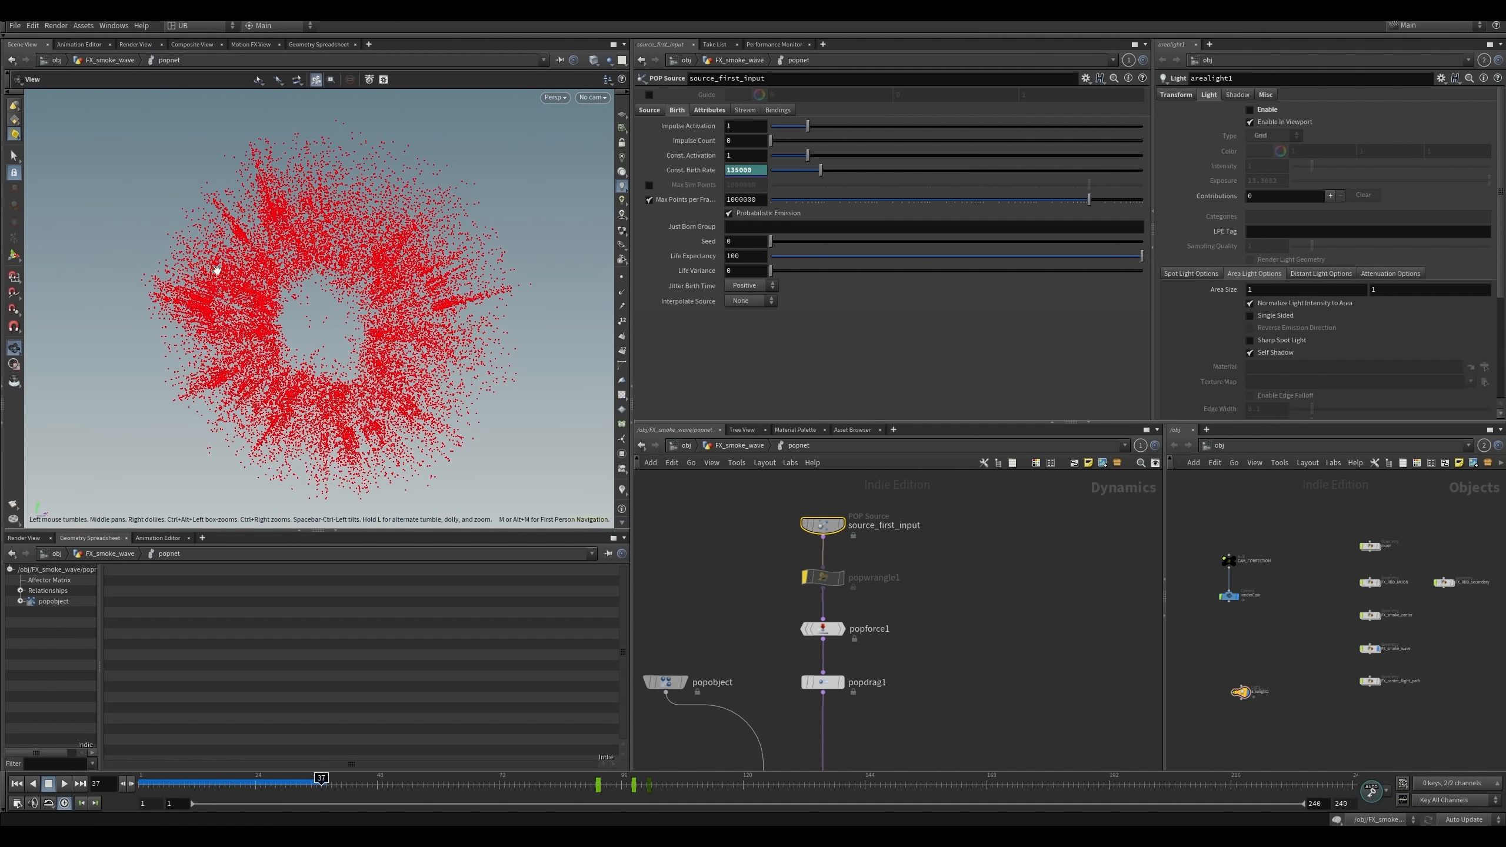
{"action": "middle_click_drag", "start_coordinate": [264, 246], "coordinate": [253, 283]}
{"action": "scroll", "coordinate": [273, 176], "scroll_direction": "down", "scroll_amount": 3}
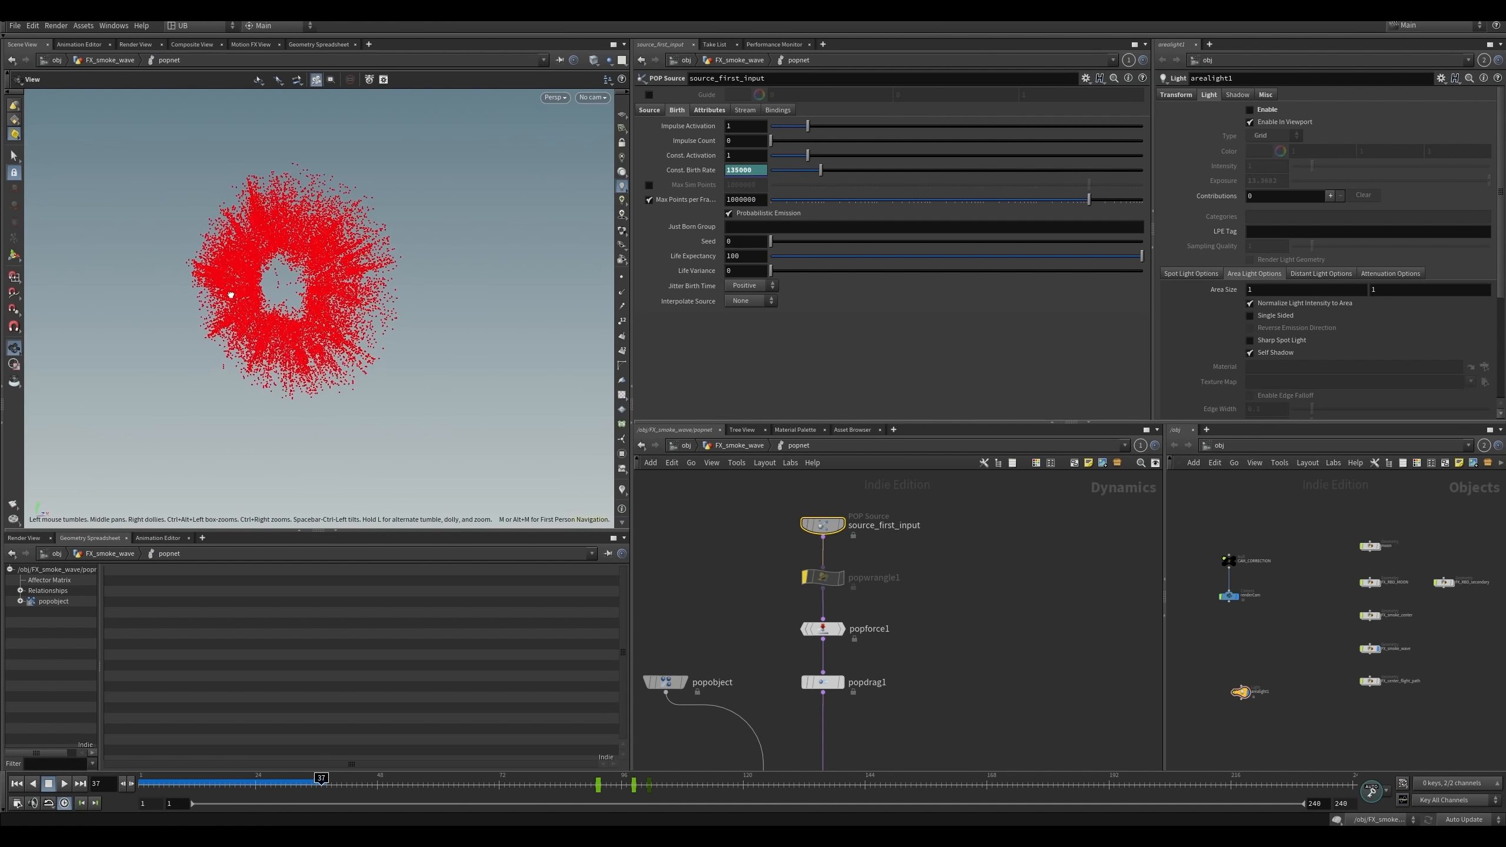
{"action": "scroll", "coordinate": [356, 255], "scroll_direction": "up", "scroll_amount": 2}
- Return to the FX_smoke_wave network and display filecache2 at frame 28
{"action": "key", "text": "s"}
{"action": "key", "text": "u"}
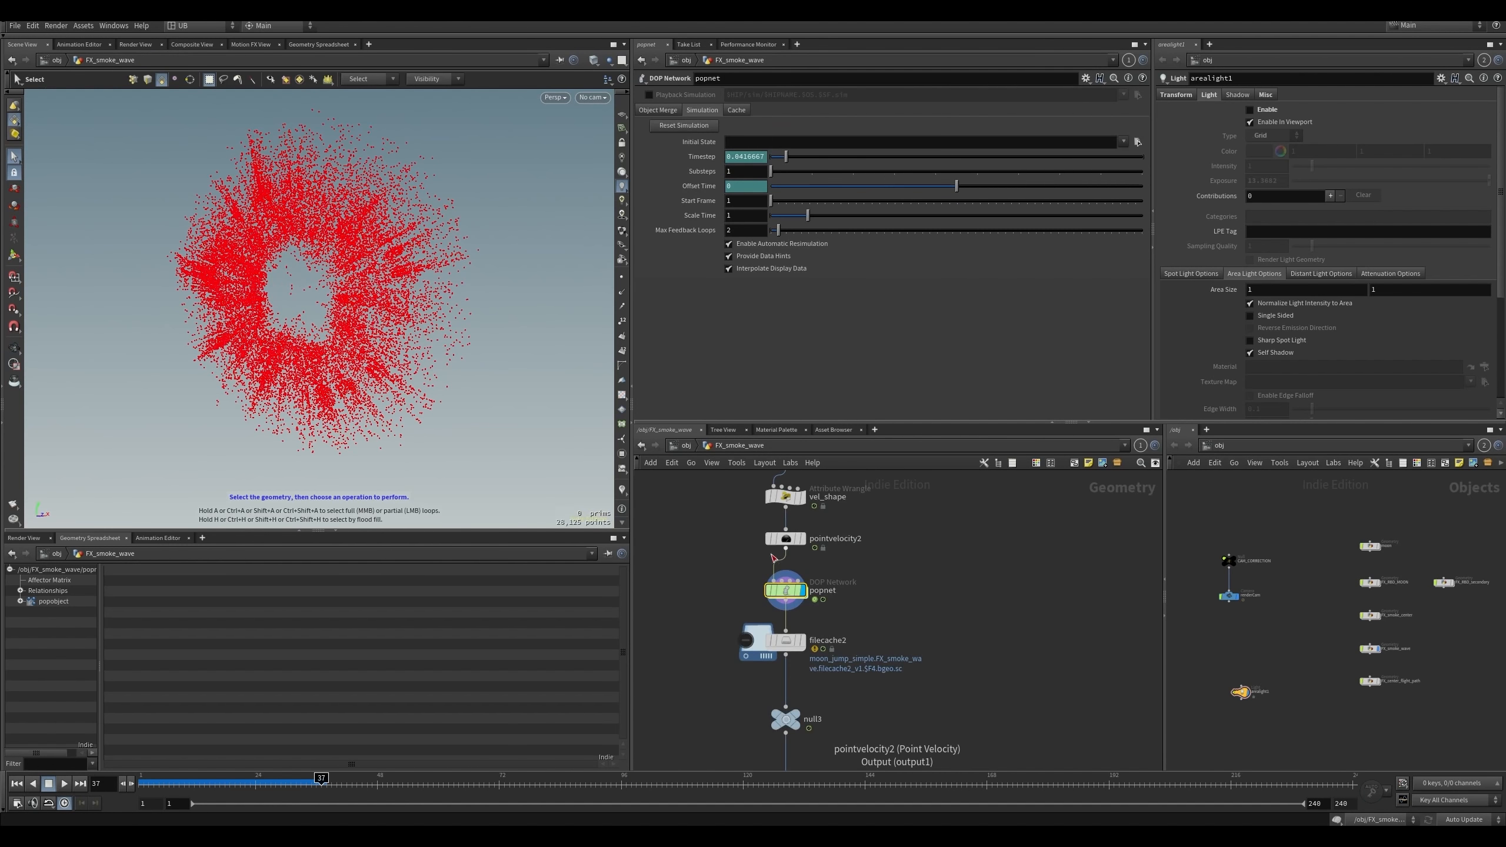
{"action": "key", "text": "Down"}
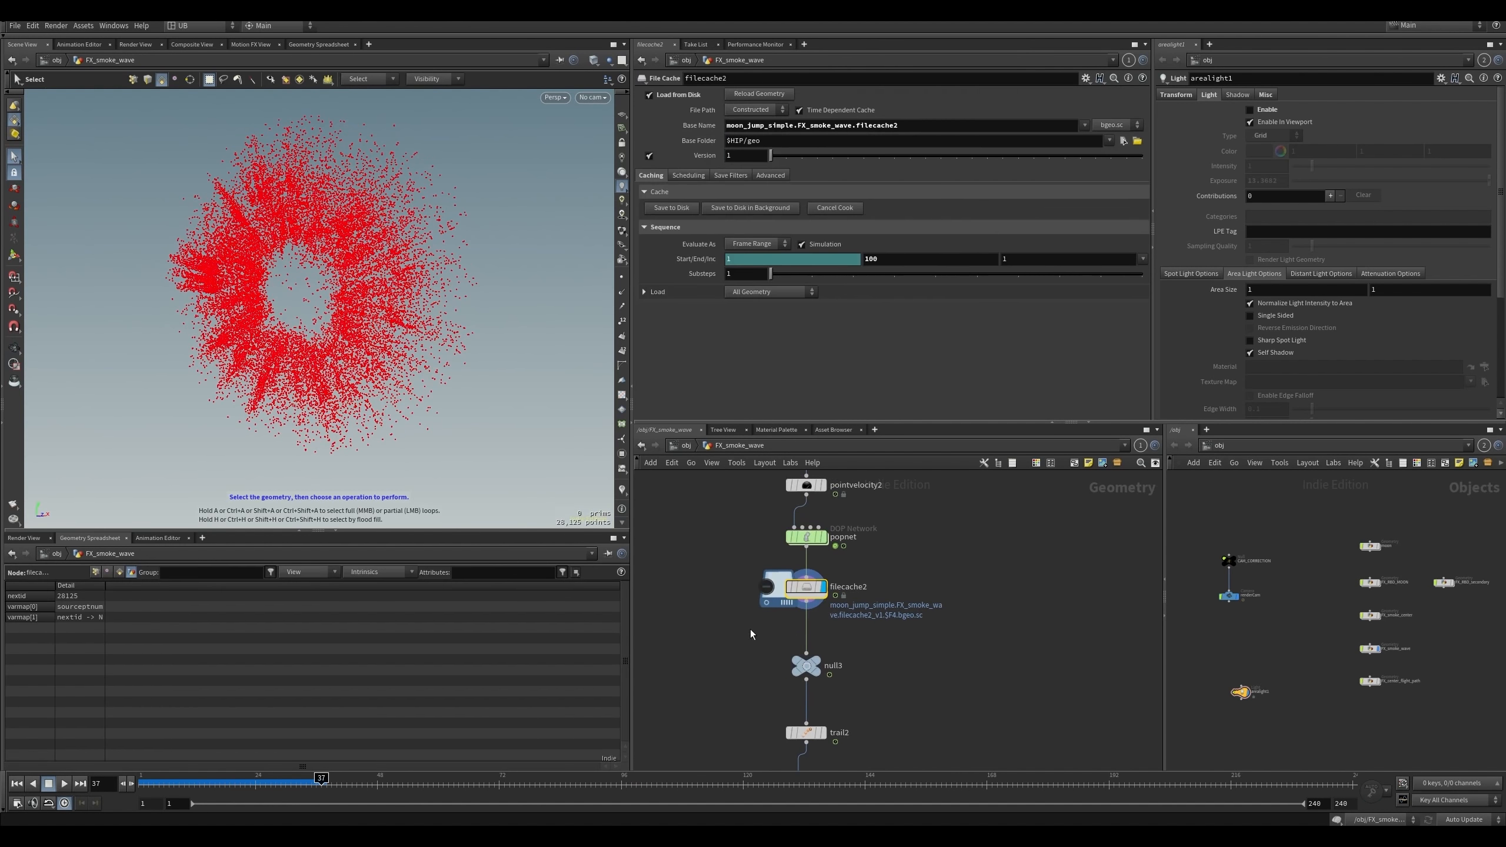
{"action": "mouse_move", "coordinate": [301, 785]}
{"action": "left_mouse_down"}
{"action": "mouse_move", "coordinate": [250, 784]}
{"action": "mouse_move", "coordinate": [272, 783]}
{"action": "left_mouse_up"}
- Display trail2 below null3 and examine its trail settings
{"action": "key", "text": "Down"}
{"action": "key", "text": "Down"}
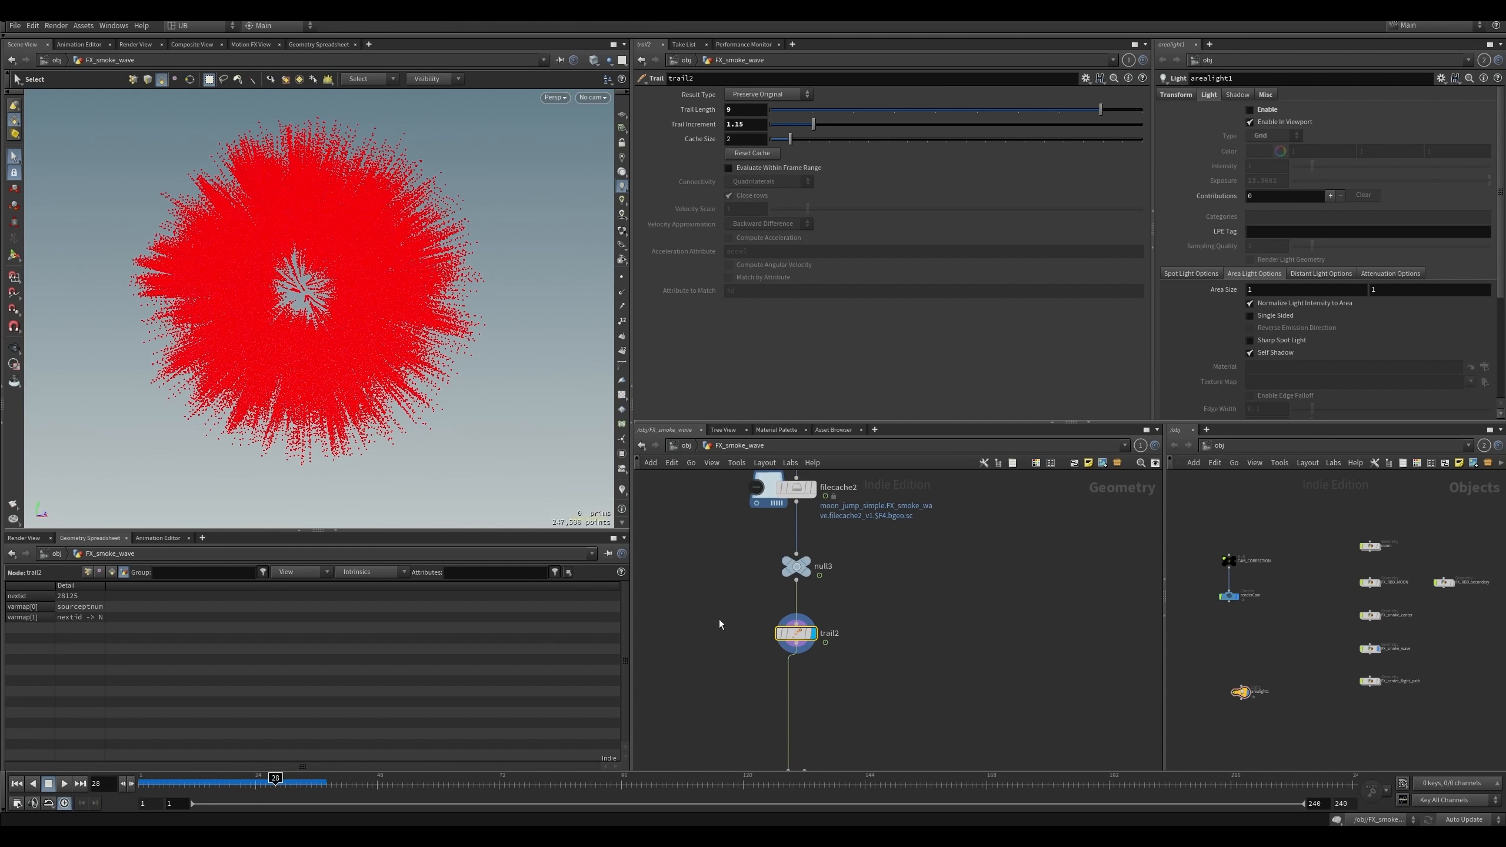
{"action": "left_click_drag", "start_coordinate": [713, 604], "coordinate": [852, 696]}
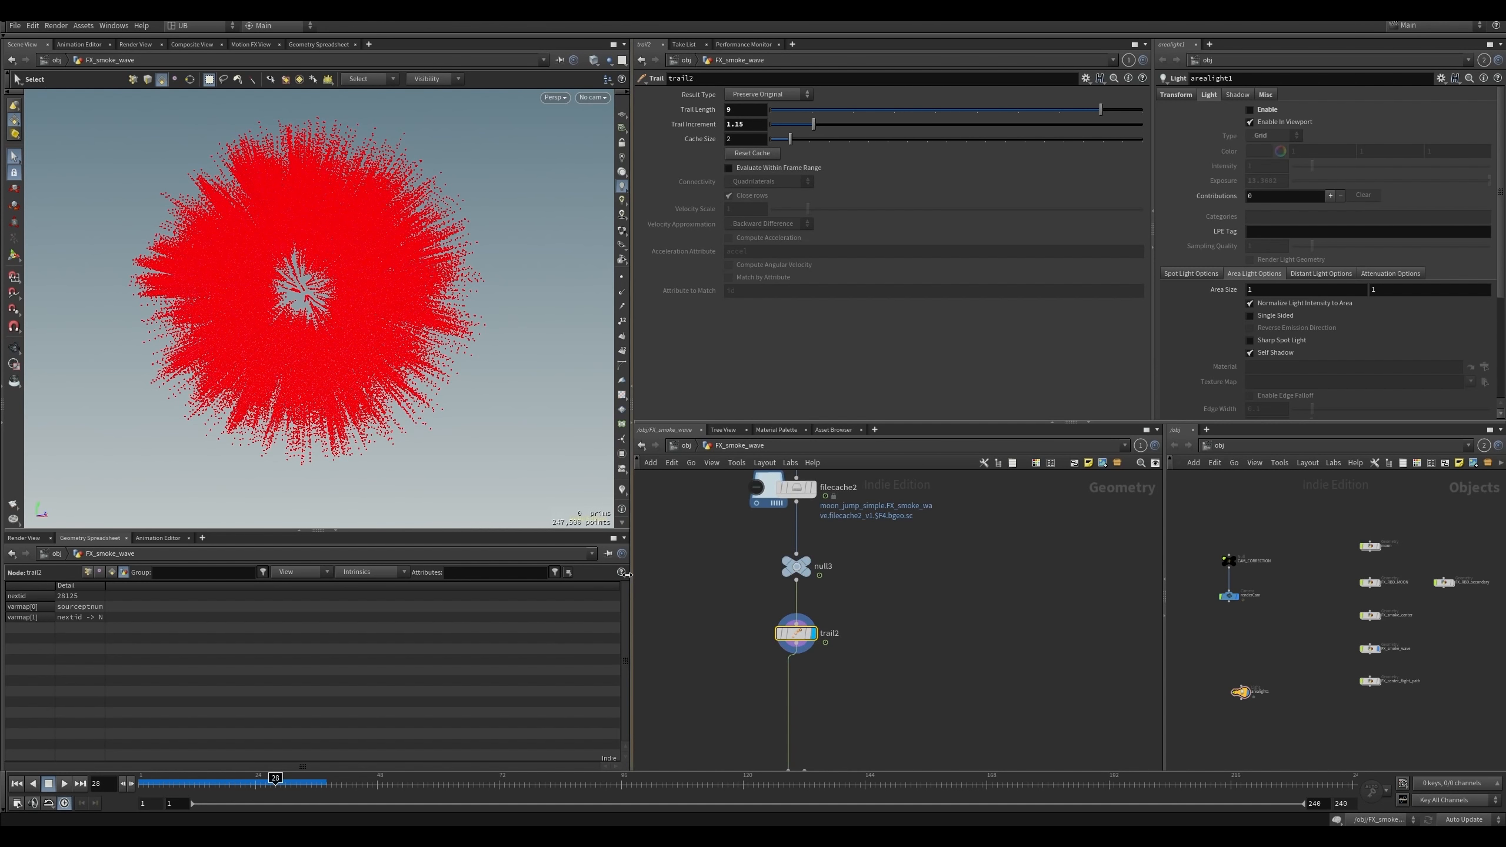
- Display pyrosource1, volumerasterizeattributes1 and animate_density in turn to examine how the trail points become smoke volumes
{"action": "scroll", "coordinate": [437, 336], "scroll_direction": "down", "scroll_amount": 3}
{"action": "middle_click_drag", "start_coordinate": [712, 669], "coordinate": [702, 497]}
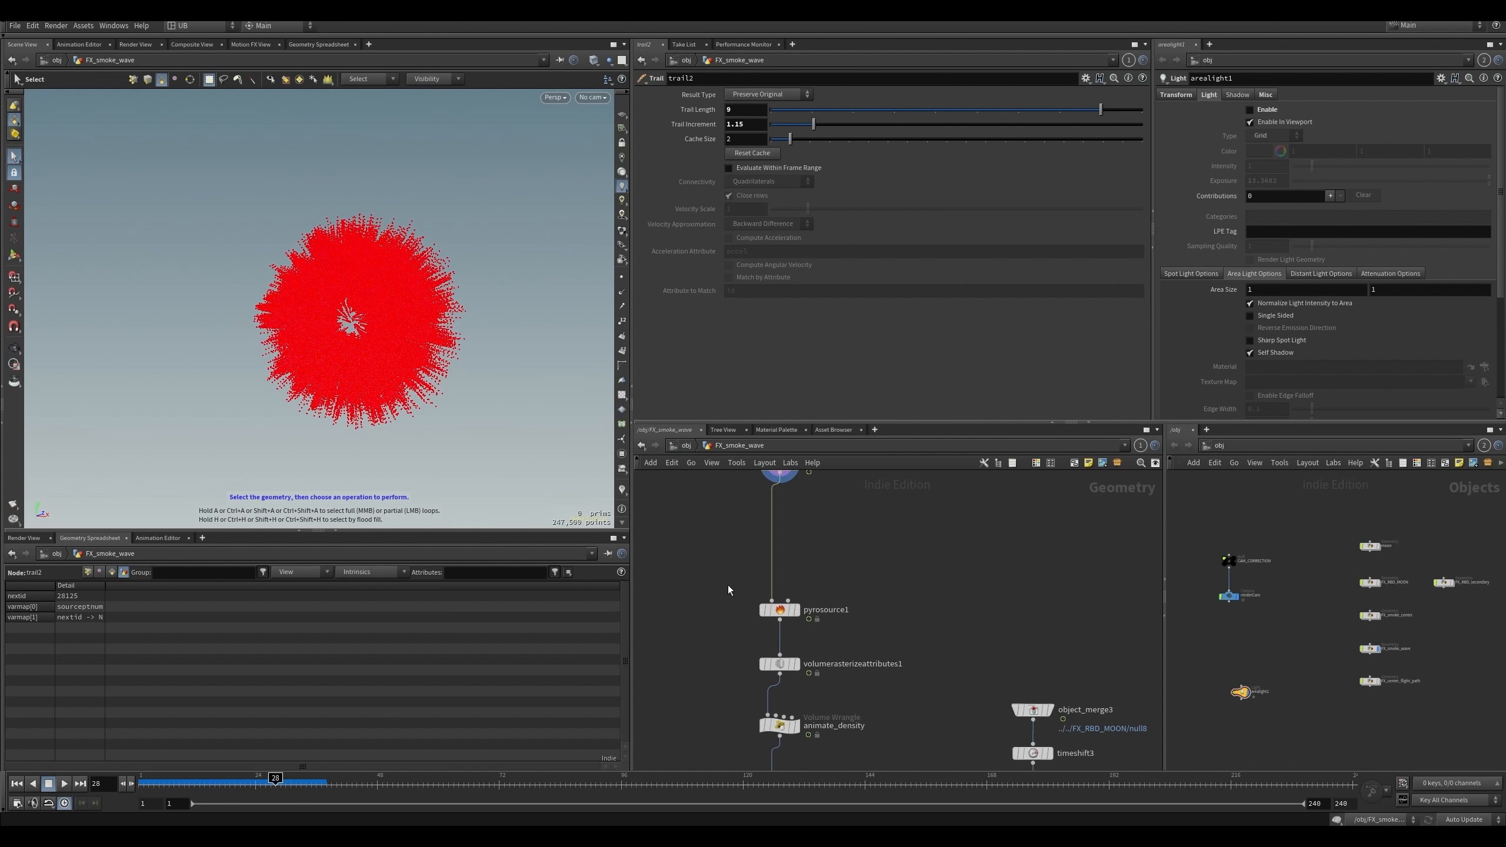
{"action": "left_click_drag", "start_coordinate": [711, 584], "coordinate": [781, 592]}
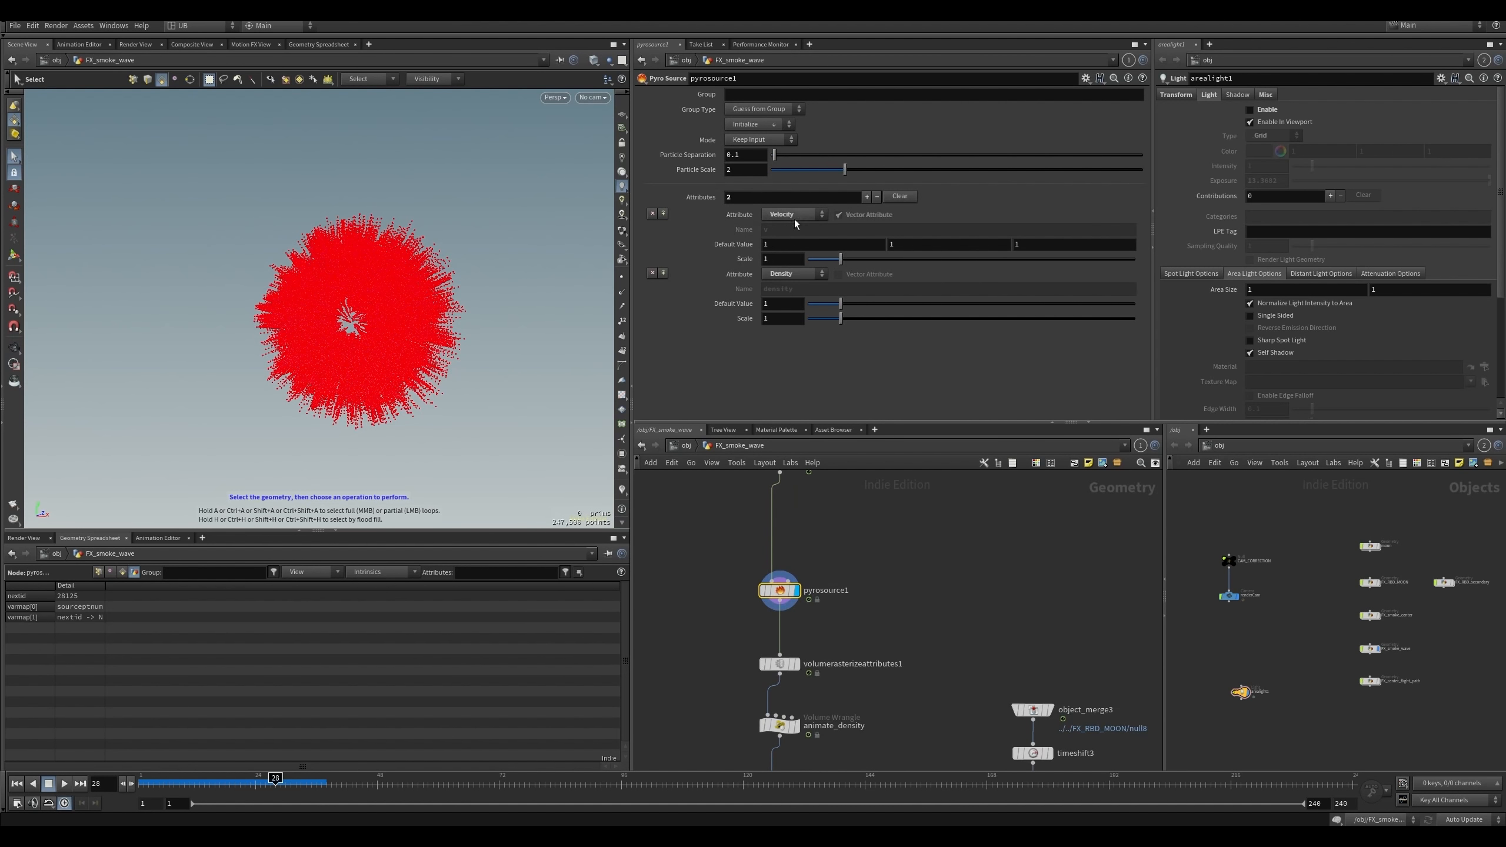
{"action": "middle_click_drag", "start_coordinate": [723, 688], "coordinate": [722, 597]}
{"action": "left_click", "coordinate": [780, 572]}
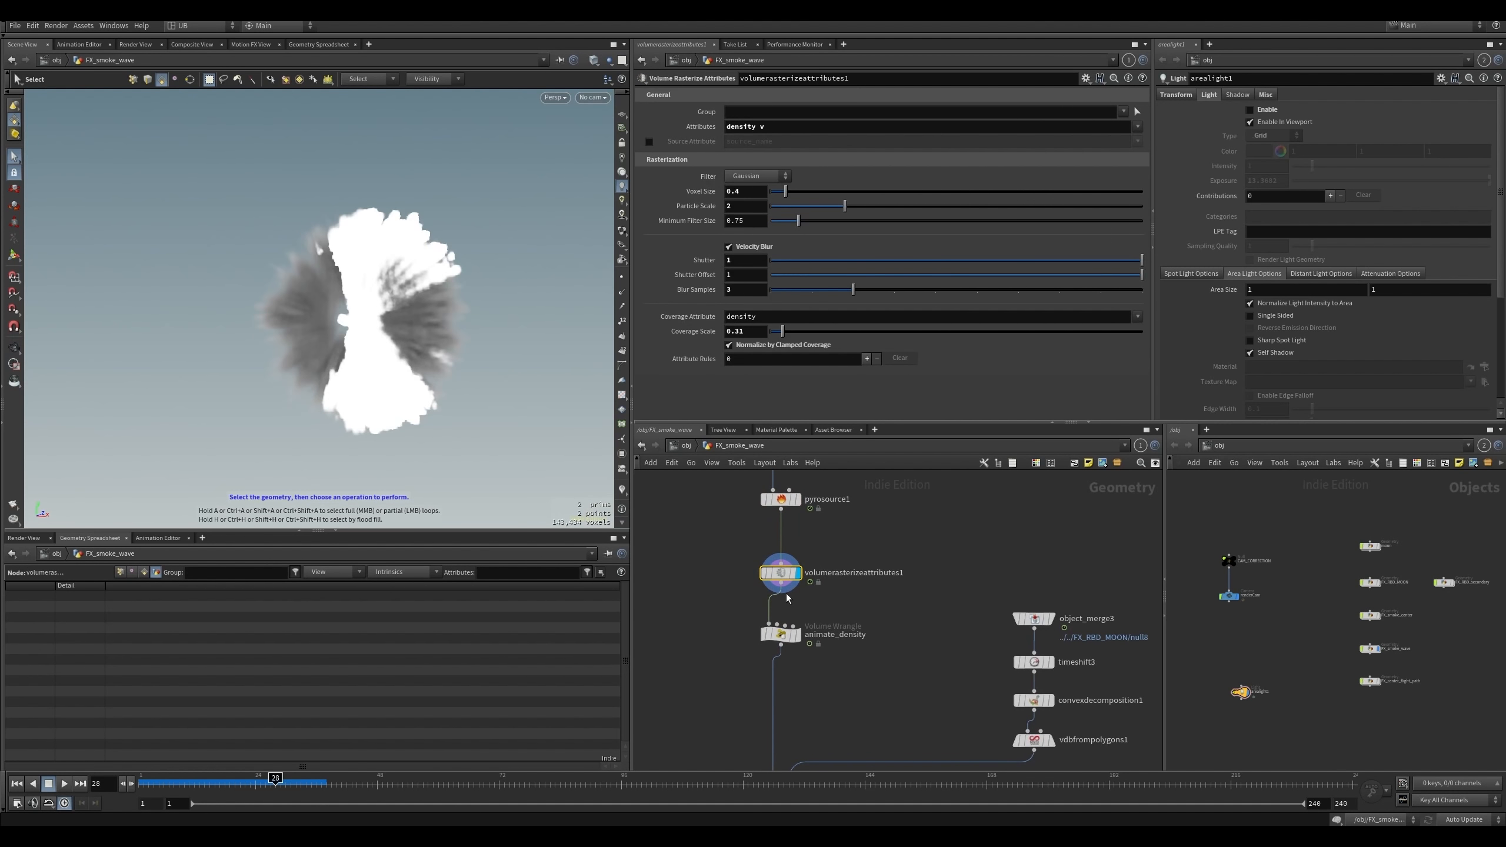
{"action": "left_click", "coordinate": [797, 634]}
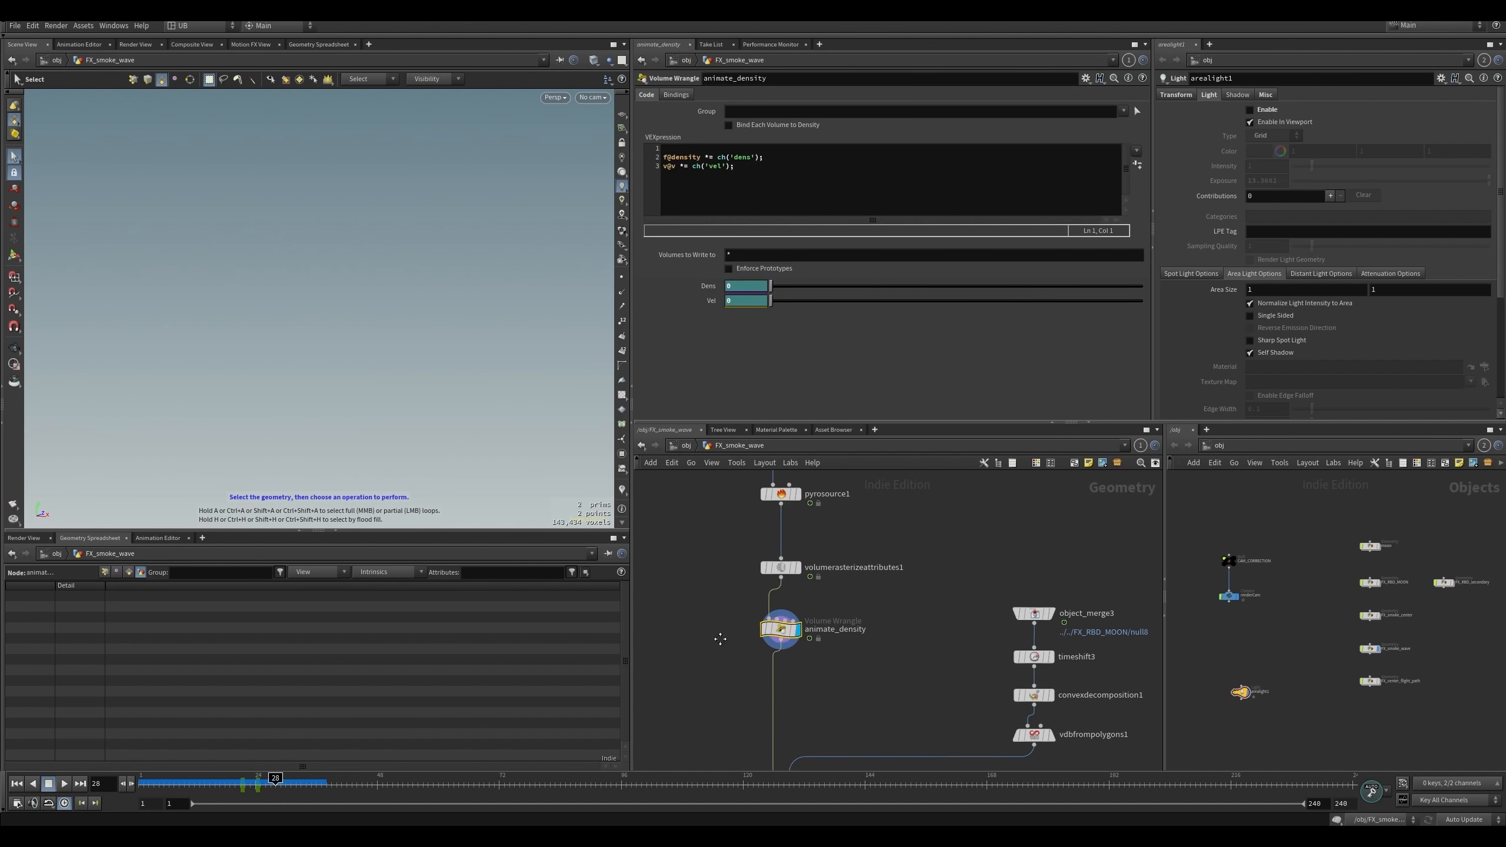
- Scrub back to frame 19 and examine the density and velocity animation curves of animate_density
{"action": "middle_click_drag", "start_coordinate": [831, 660], "coordinate": [841, 622]}
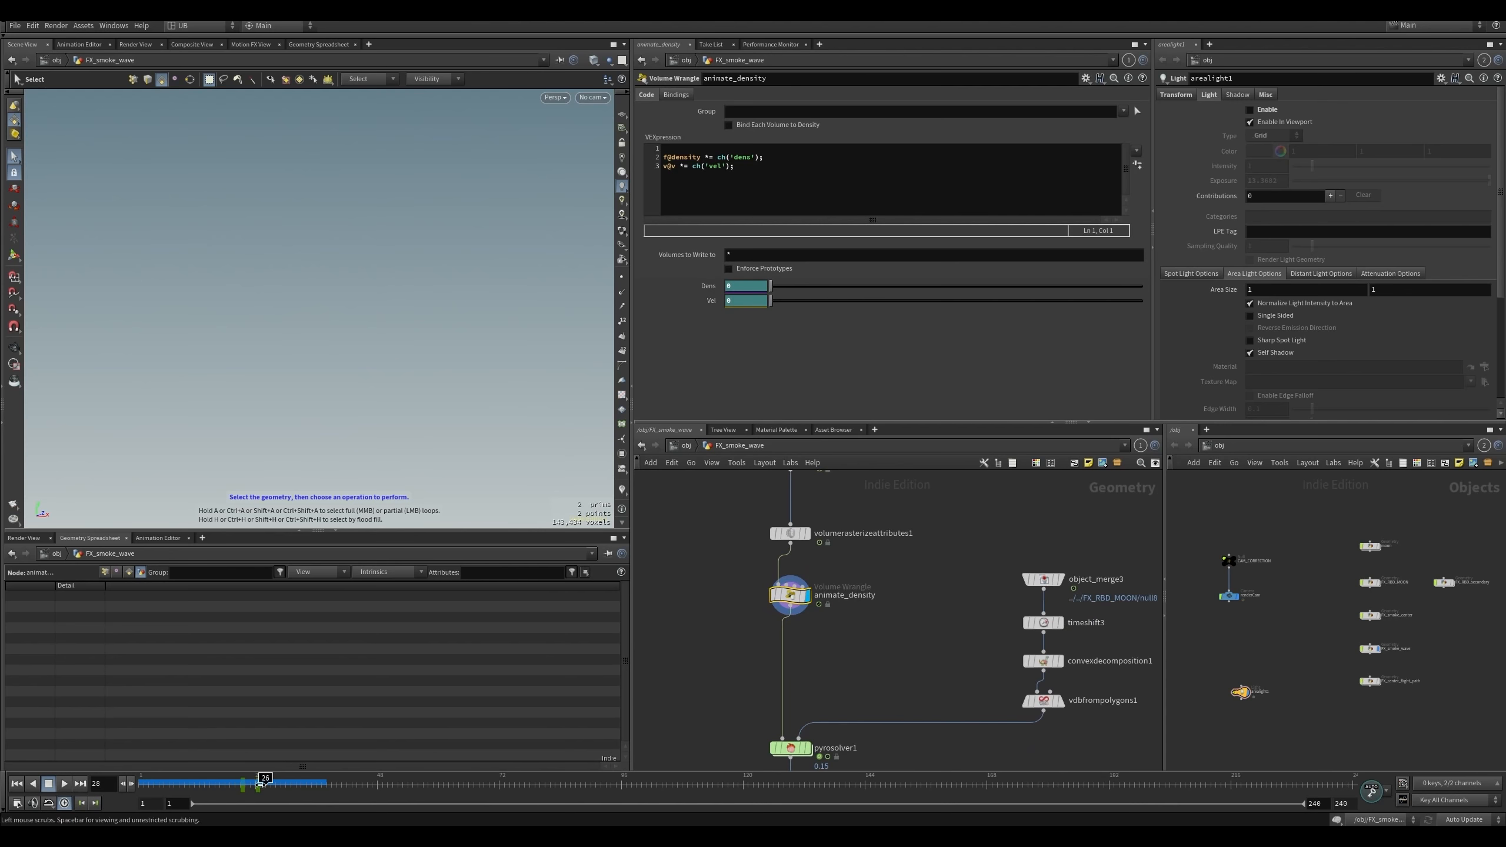
{"action": "mouse_move", "coordinate": [240, 785]}
{"action": "left_mouse_down"}
{"action": "mouse_move", "coordinate": [260, 788]}
{"action": "mouse_move", "coordinate": [205, 787]}
{"action": "mouse_move", "coordinate": [260, 788]}
{"action": "left_mouse_up"}
{"action": "left_click", "coordinate": [895, 633]}
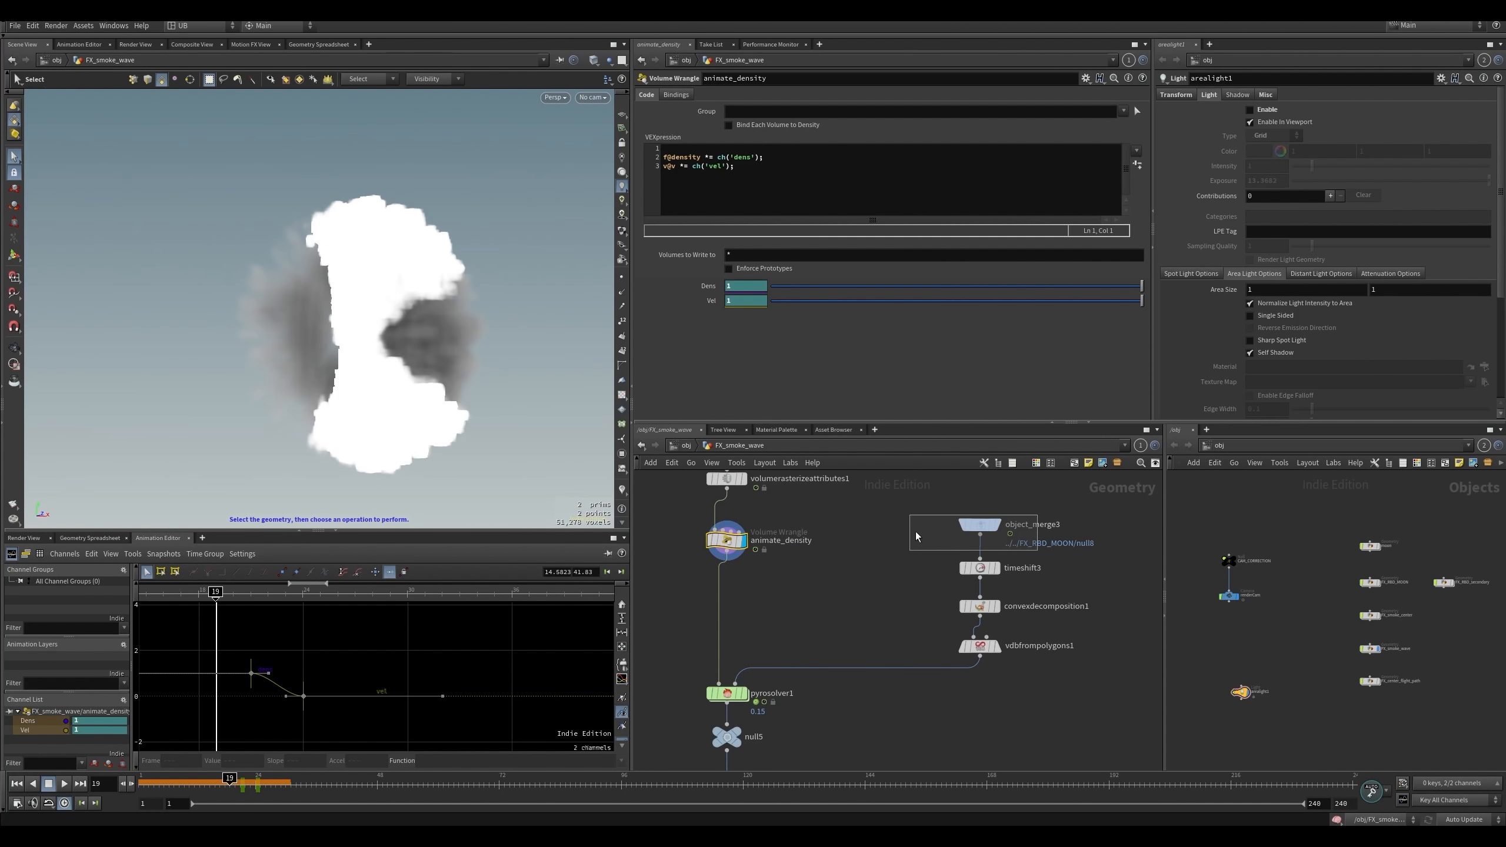
- Display object_merge3 and inspect the moon geometry brought in from FX_RBD_MOON
{"action": "left_click_drag", "start_coordinate": [1038, 550], "coordinate": [920, 524]}
{"action": "left_click", "coordinate": [998, 524]}
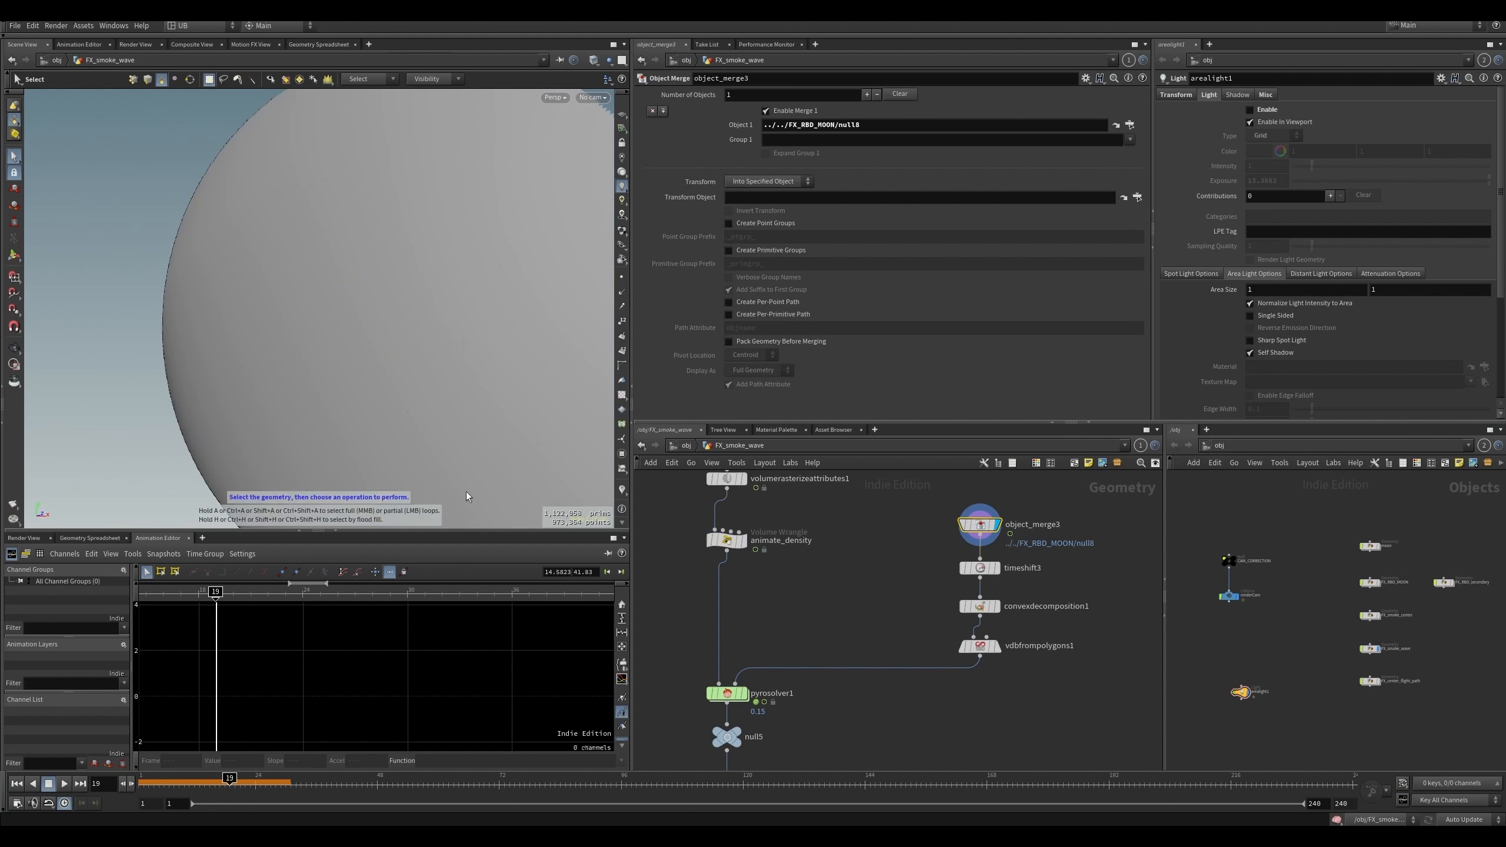
{"action": "middle_click_drag", "start_coordinate": [442, 362], "coordinate": [370, 336], "text": "alt"}
{"action": "right_click_drag", "start_coordinate": [370, 337], "coordinate": [351, 367], "text": "alt"}
{"action": "left_click_drag", "start_coordinate": [352, 367], "coordinate": [364, 366], "text": "alt"}
{"action": "left_click", "coordinate": [919, 577]}
{"action": "middle_click_drag", "start_coordinate": [922, 577], "coordinate": [877, 533]}
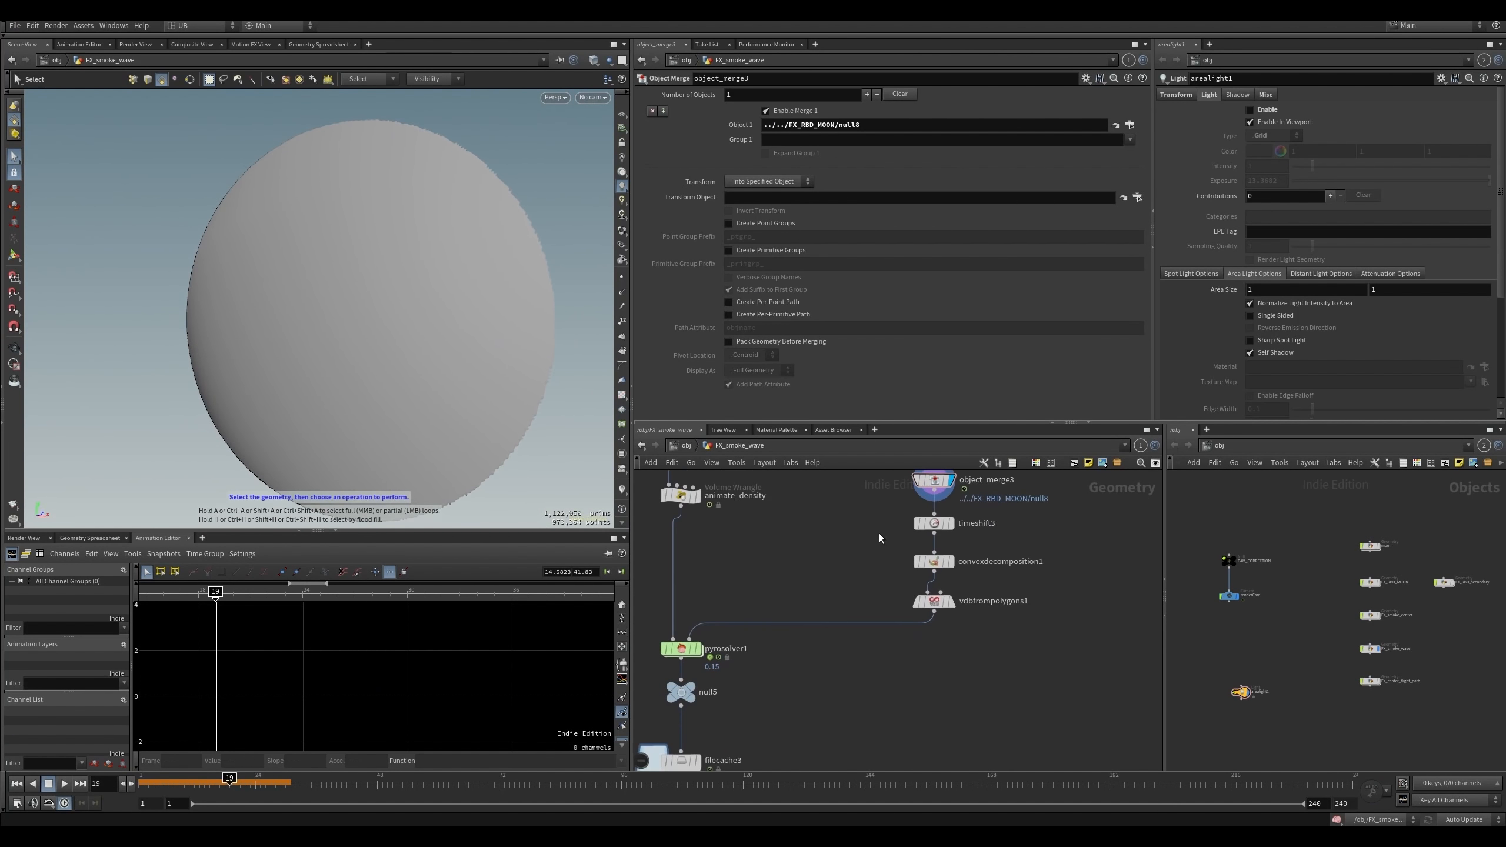
- Display timeshift3 and inspect the fractured moon surface held at frame 32
{"action": "key", "text": "r"}
{"action": "left_click_drag", "start_coordinate": [890, 513], "coordinate": [947, 539]}
{"action": "left_click", "coordinate": [941, 526]}
{"action": "right_click_drag", "start_coordinate": [292, 331], "coordinate": [450, 313], "text": "alt"}
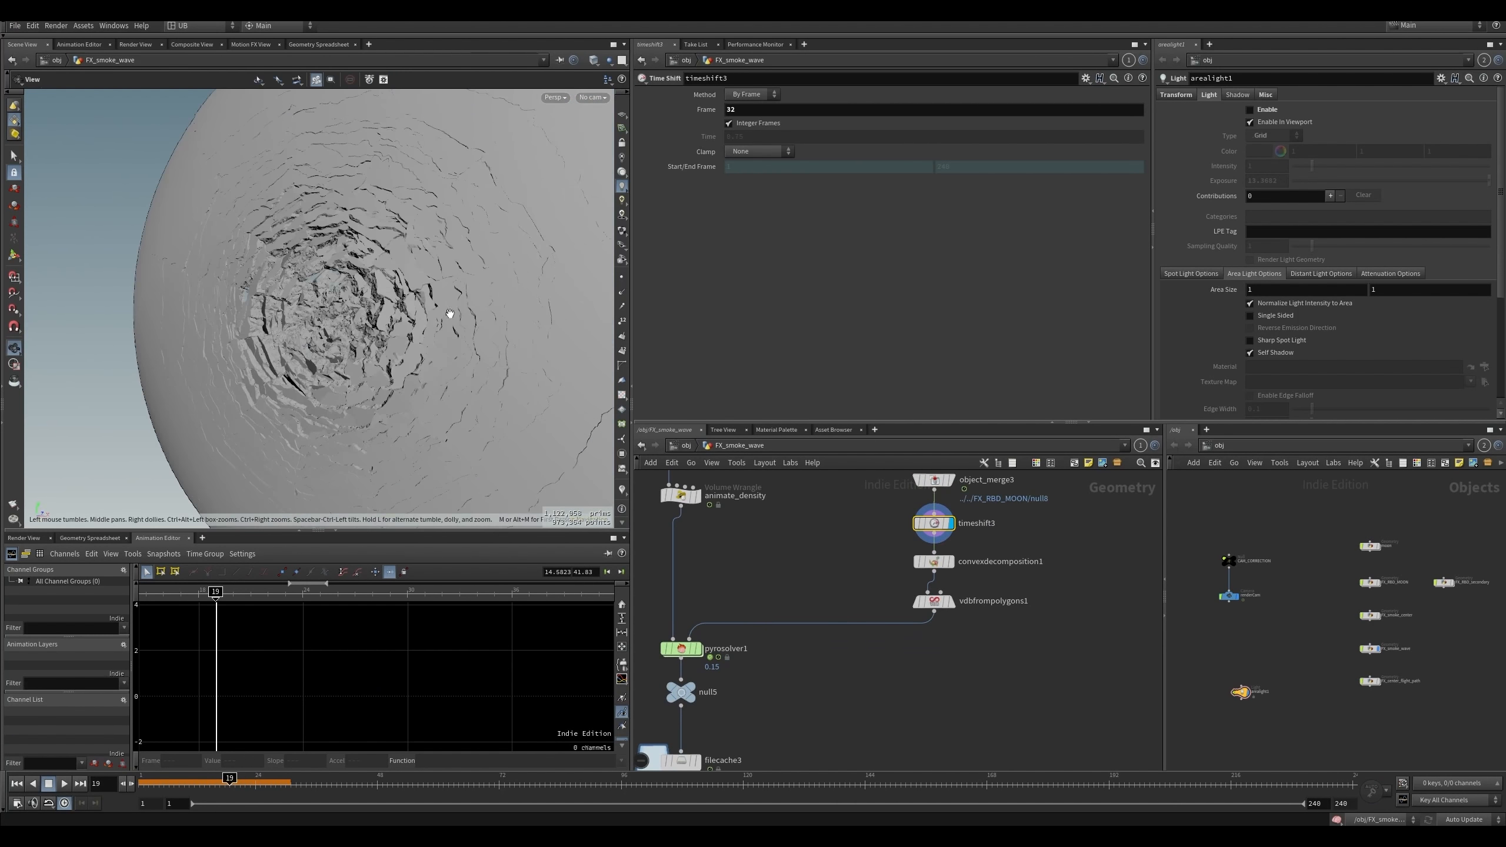
{"action": "left_click_drag", "start_coordinate": [366, 335], "coordinate": [386, 326], "text": "alt"}
- Display vdbfrompolygons1 and examine the collision VDB settings that feed the pyro solver
{"action": "left_click", "coordinate": [950, 602]}
{"action": "left_click", "coordinate": [929, 597]}
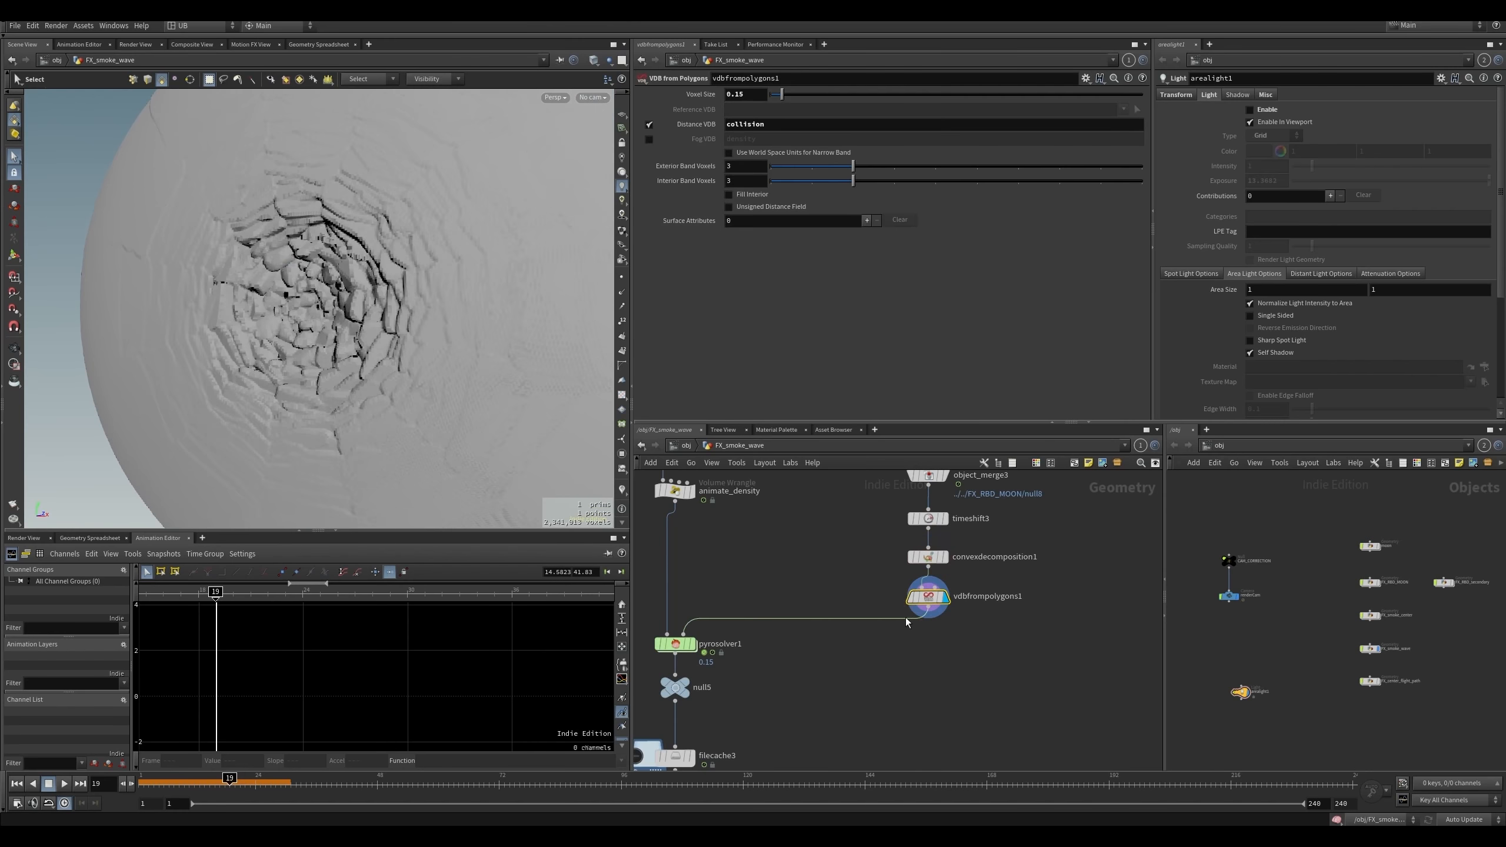
{"action": "left_click_drag", "start_coordinate": [850, 564], "coordinate": [936, 626]}
{"action": "left_click", "coordinate": [929, 597]}
{"action": "middle_click_drag", "start_coordinate": [729, 587], "coordinate": [810, 537]}
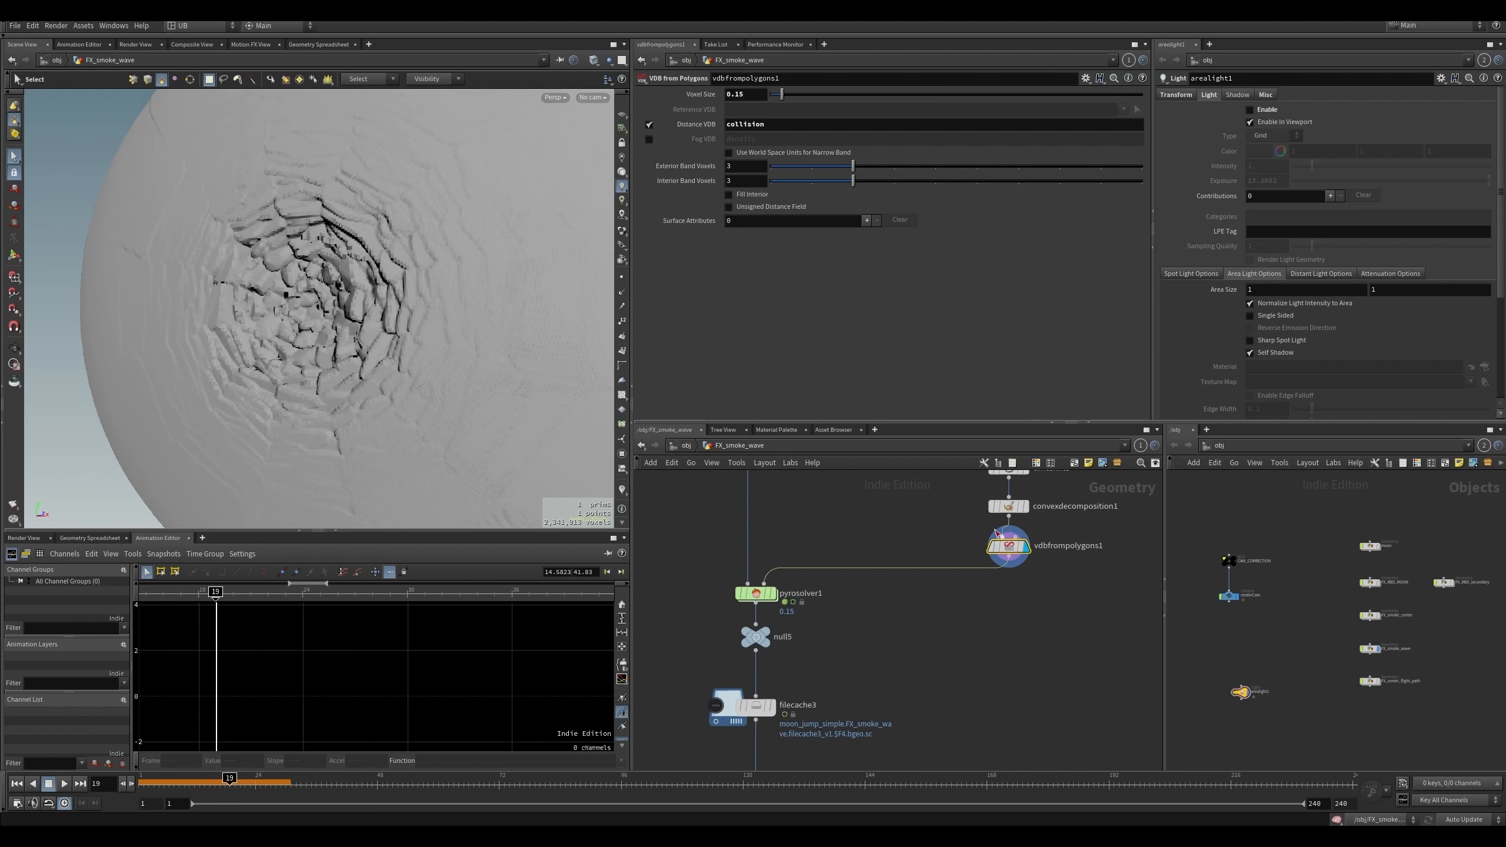
- Display pyrosolver1 and play its smoke simulation through to about frame 31
{"action": "left_click", "coordinate": [751, 594]}
{"action": "key", "text": "Up"}
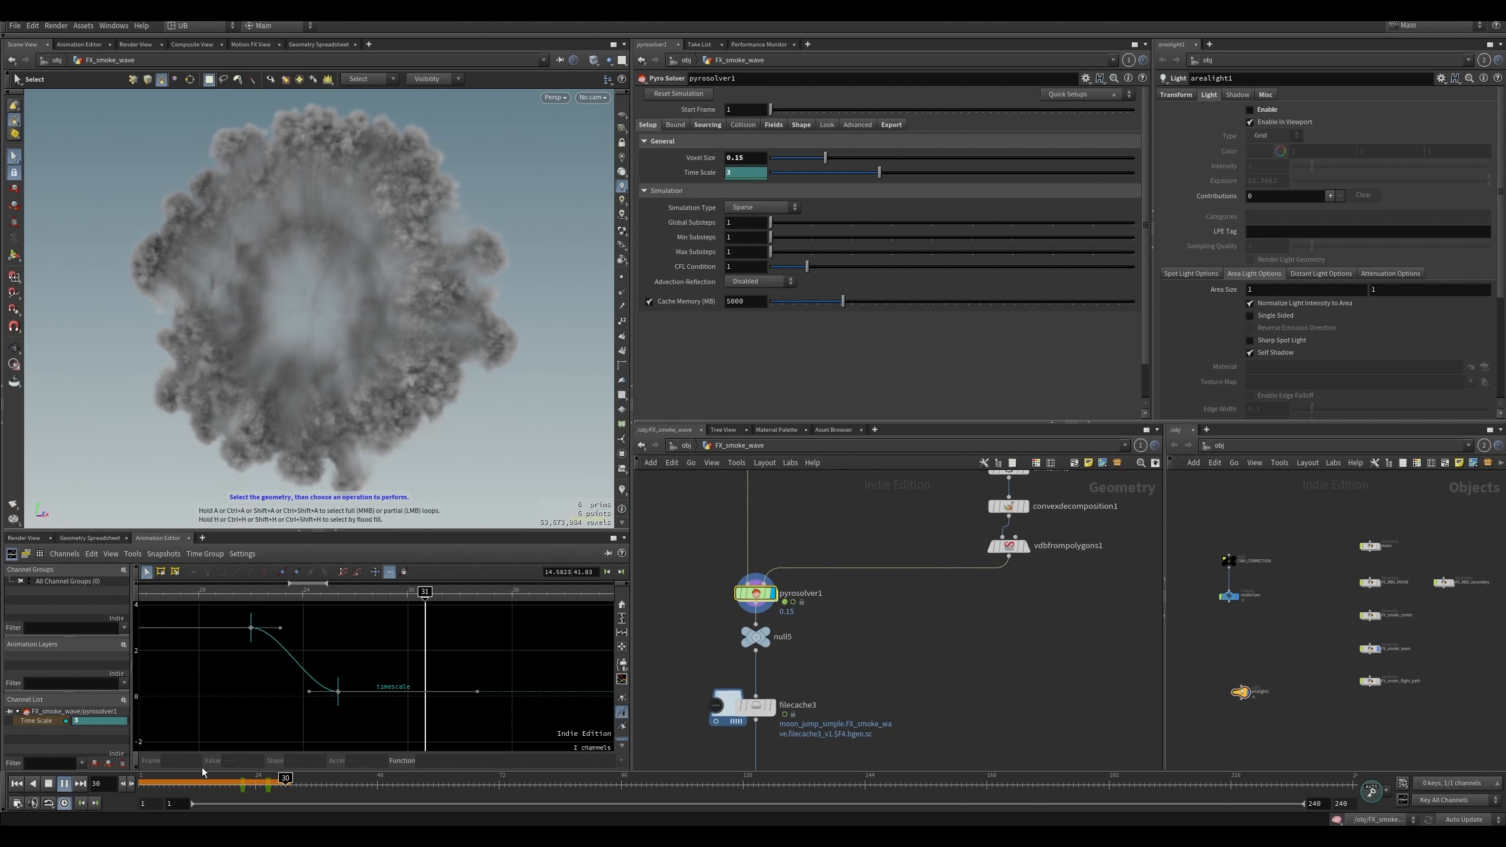
{"action": "left_click", "coordinate": [146, 786]}
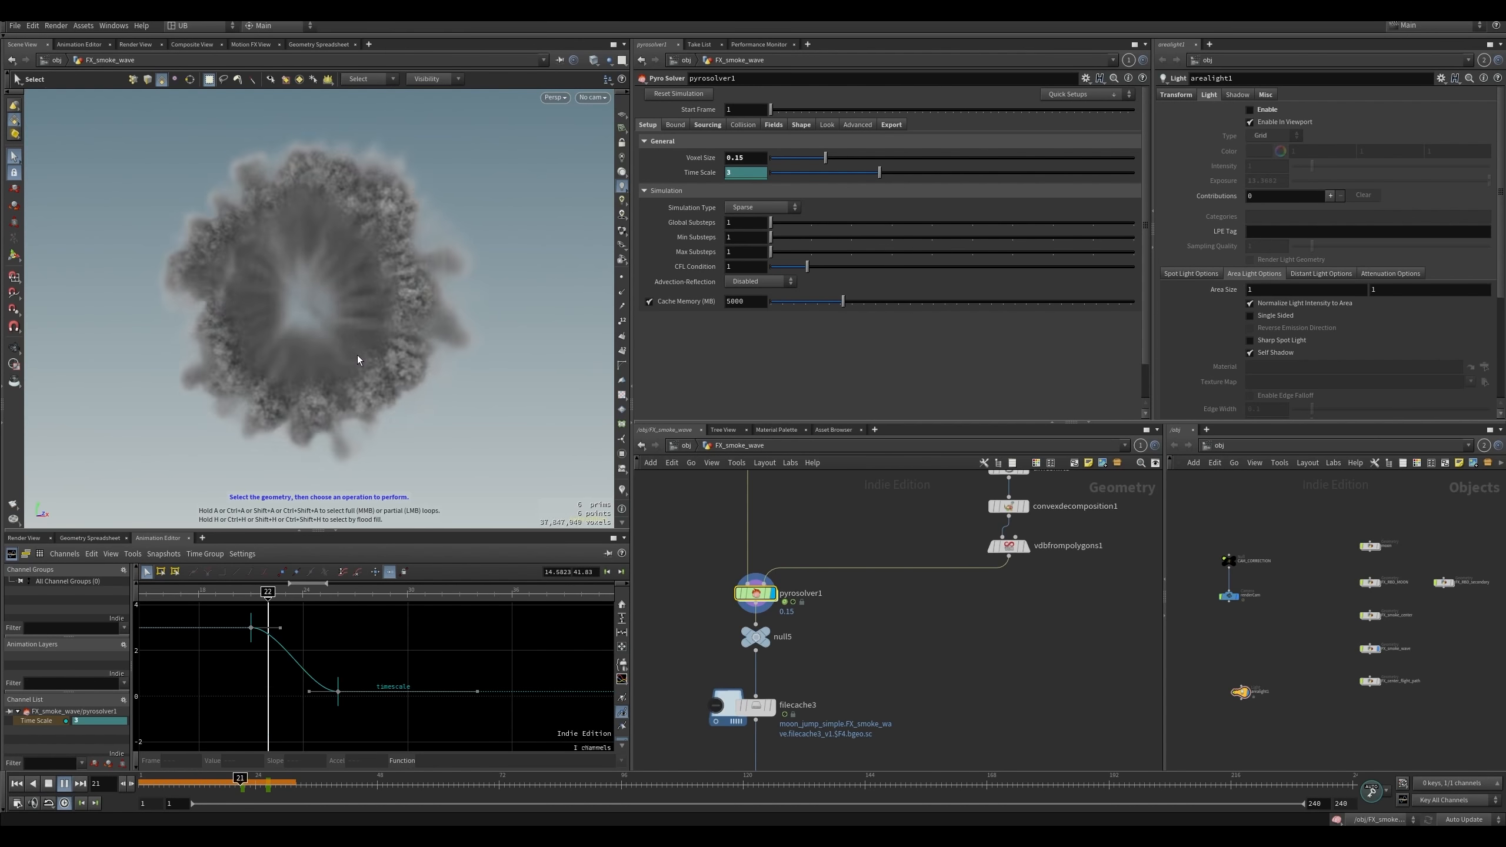
{"action": "key", "text": "Up"}
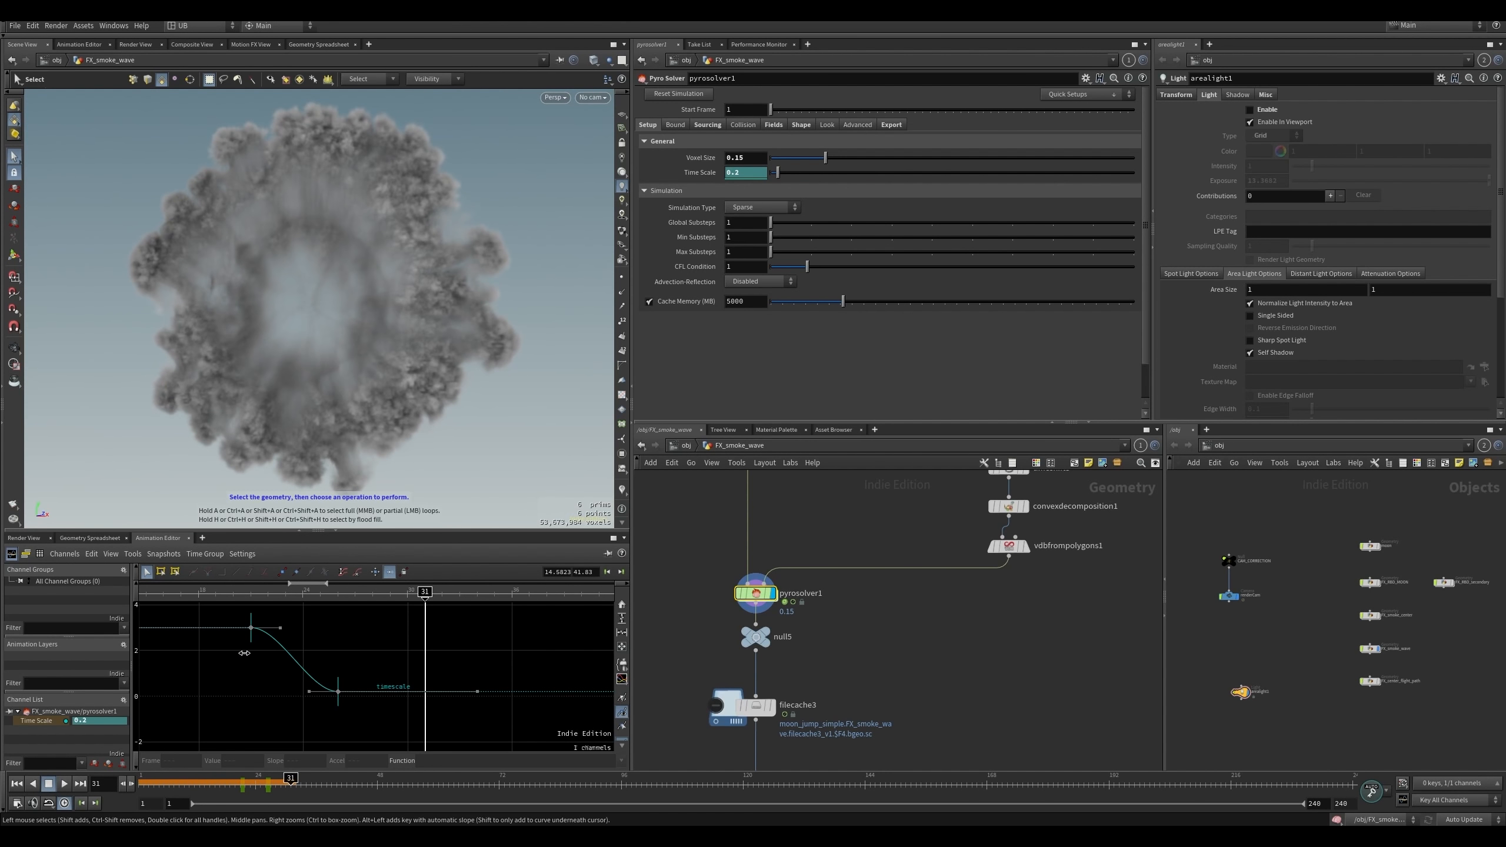
- Select the frame 26 key on the pyro solver's Time Scale curve and examine the animated slowdown
{"action": "left_click_drag", "start_coordinate": [270, 614], "coordinate": [233, 653]}
{"action": "left_click_drag", "start_coordinate": [382, 669], "coordinate": [331, 709]}
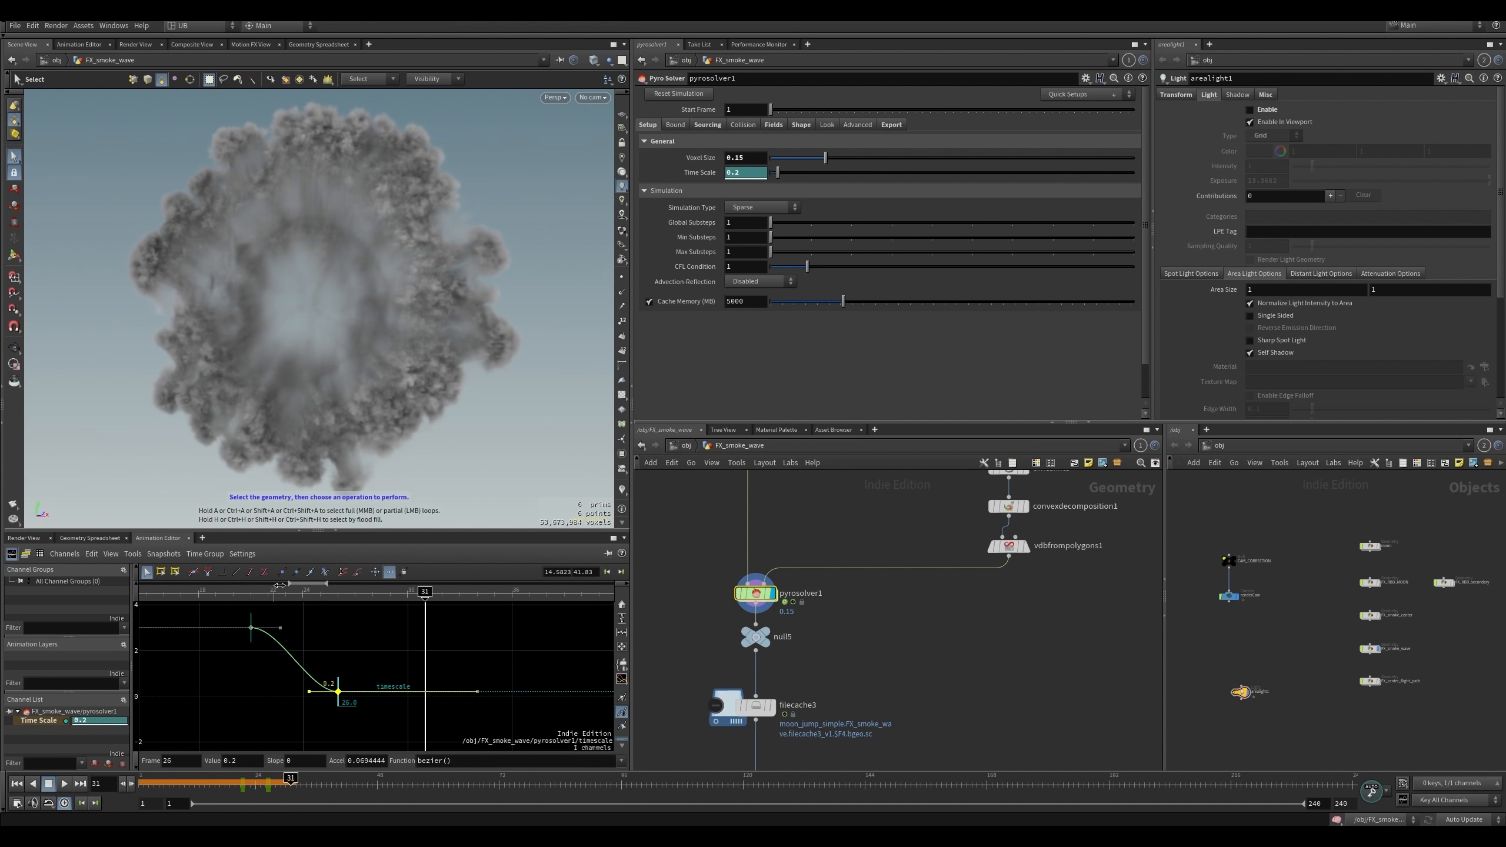
{"action": "left_click_drag", "start_coordinate": [321, 533], "coordinate": [321, 546]}
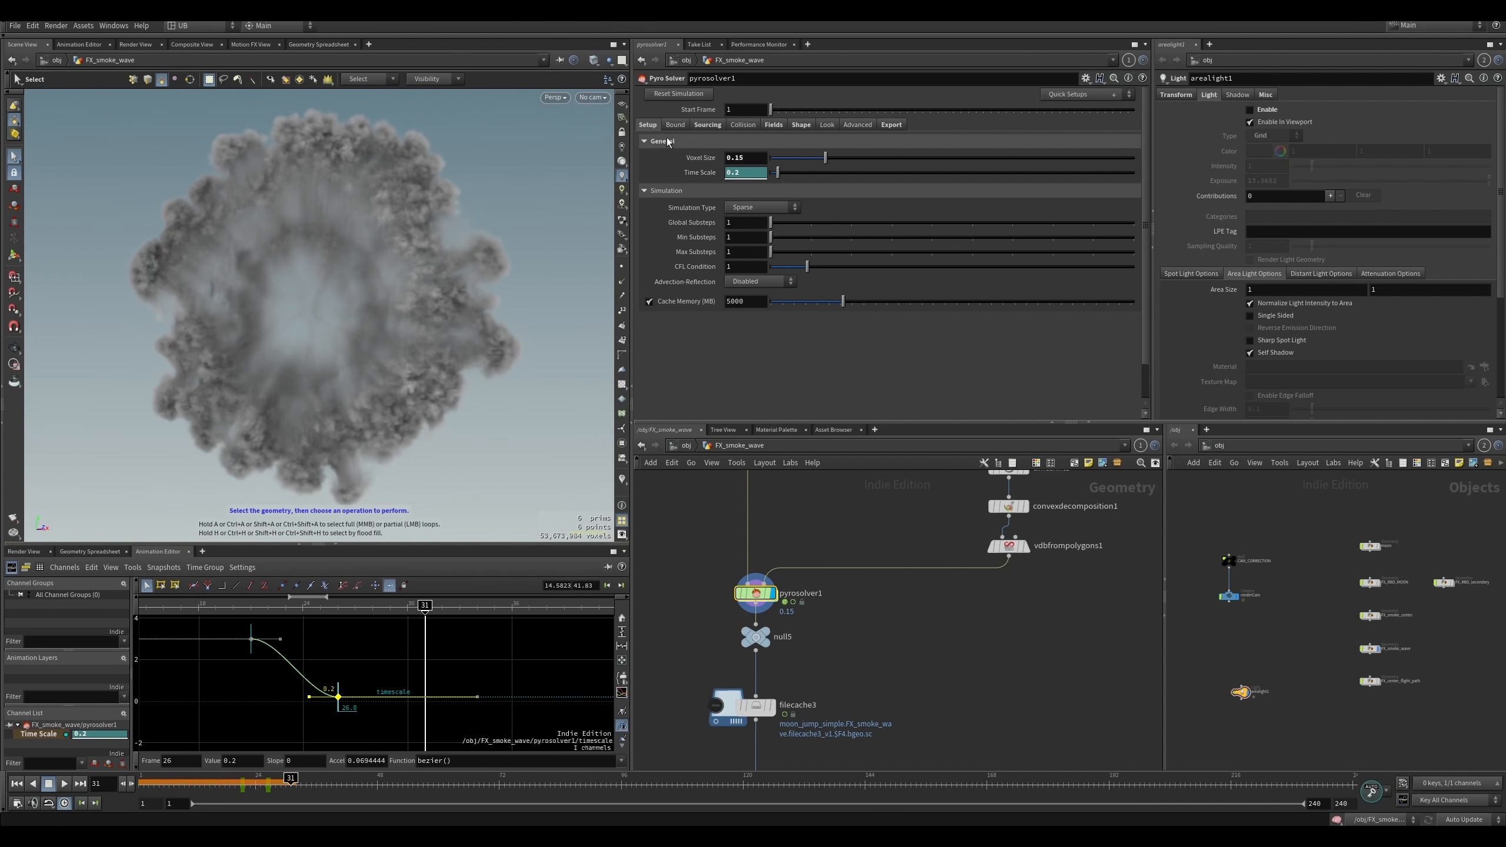
- Examine the pyro solver's source volumes and compare them with the volumes output by animate_density
{"action": "left_click", "coordinate": [706, 125]}
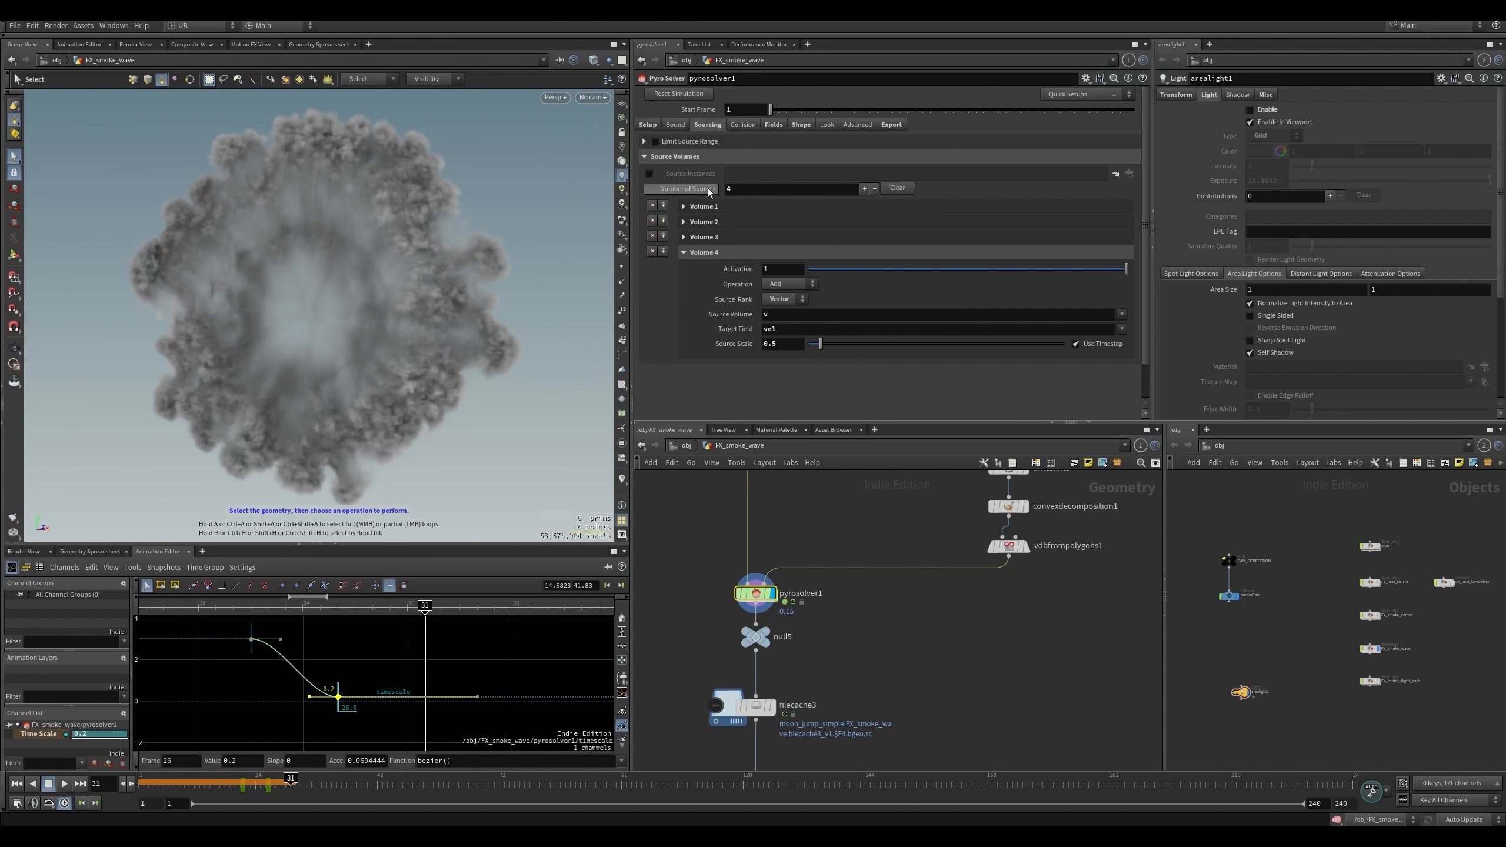
{"action": "left_click", "coordinate": [727, 207]}
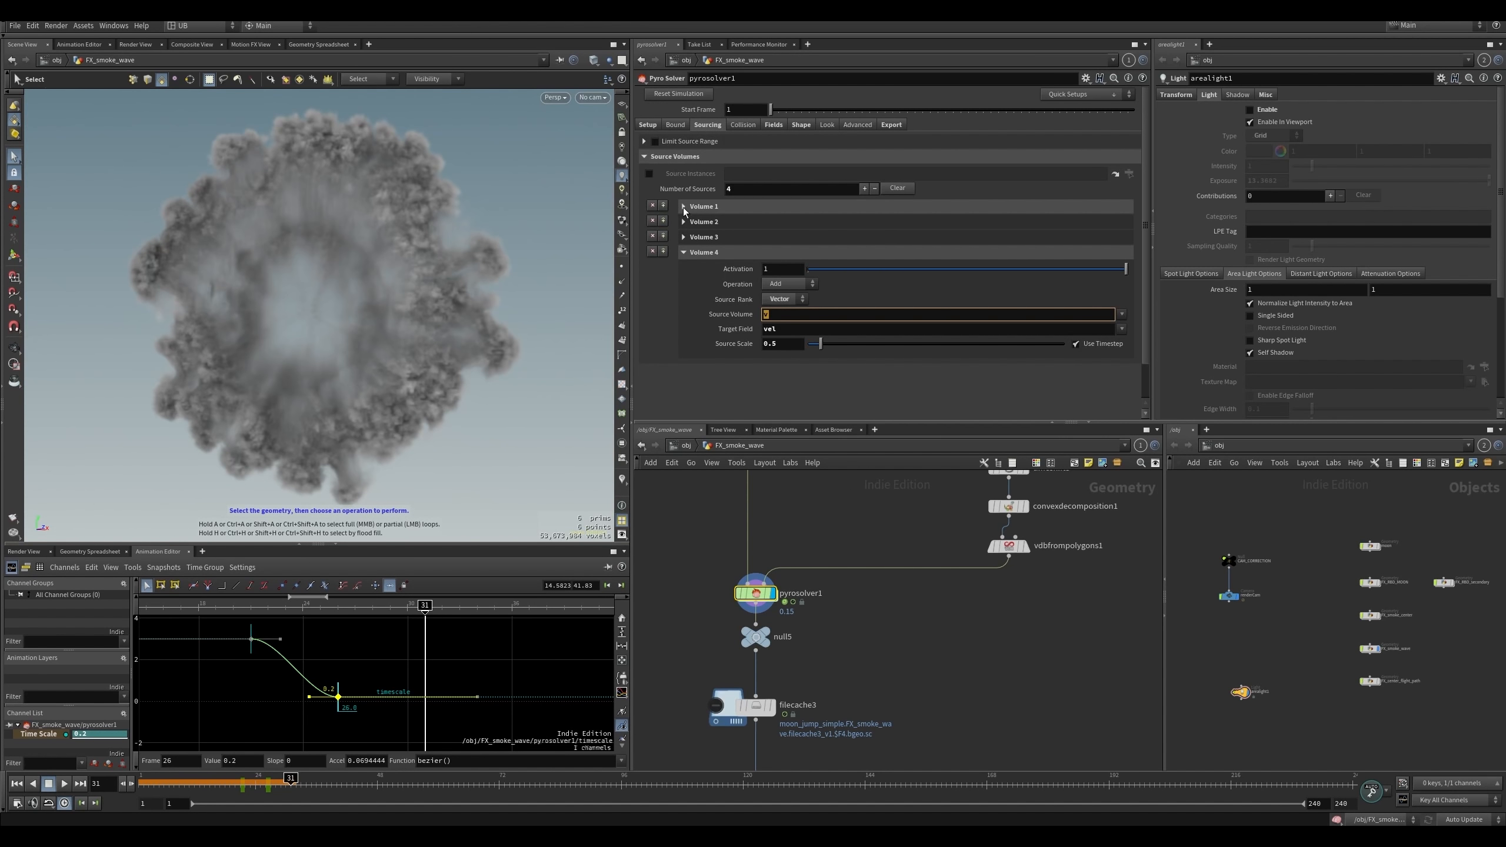
{"action": "middle_click_drag", "start_coordinate": [836, 497], "coordinate": [827, 598]}
{"action": "middle_click", "coordinate": [754, 543]}
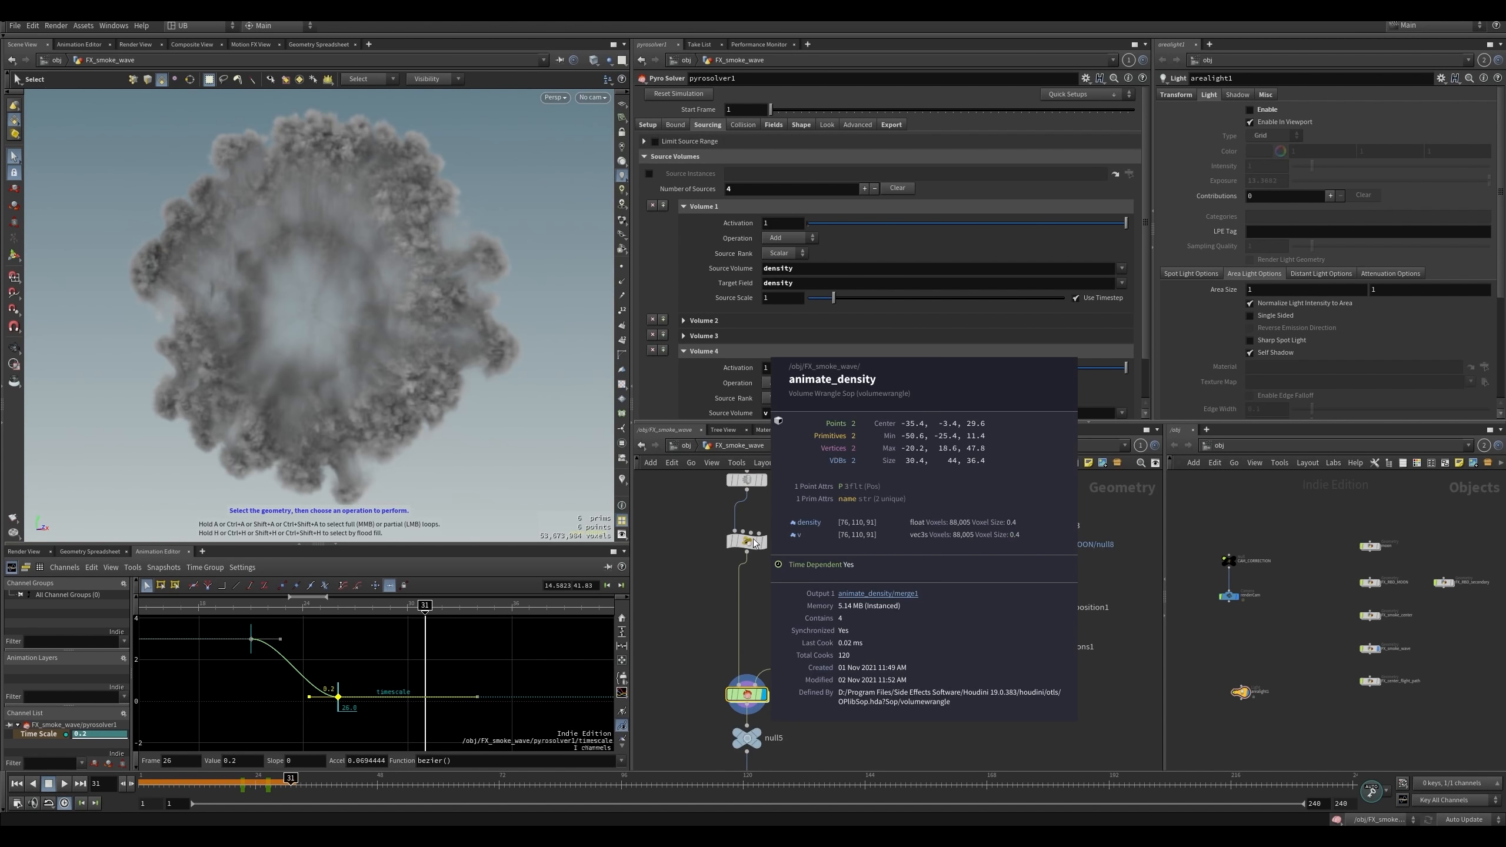
{"action": "middle_click_drag", "start_coordinate": [772, 543], "coordinate": [770, 472]}
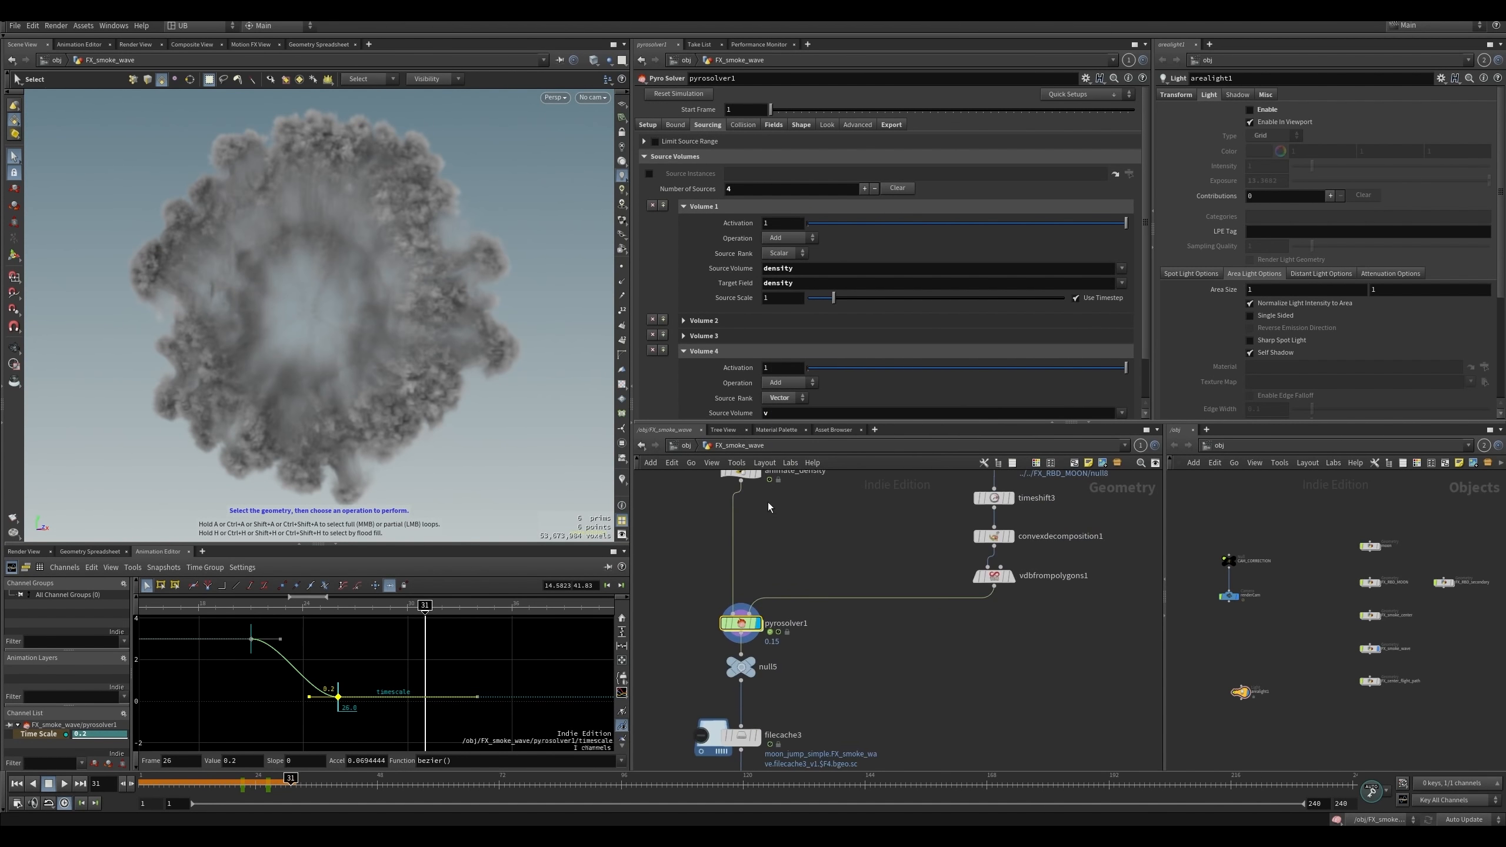
- Review the pyro solver's density dissipation and shape forces, expanding Disturbance to check its threshold field
{"action": "left_click", "coordinate": [773, 125]}
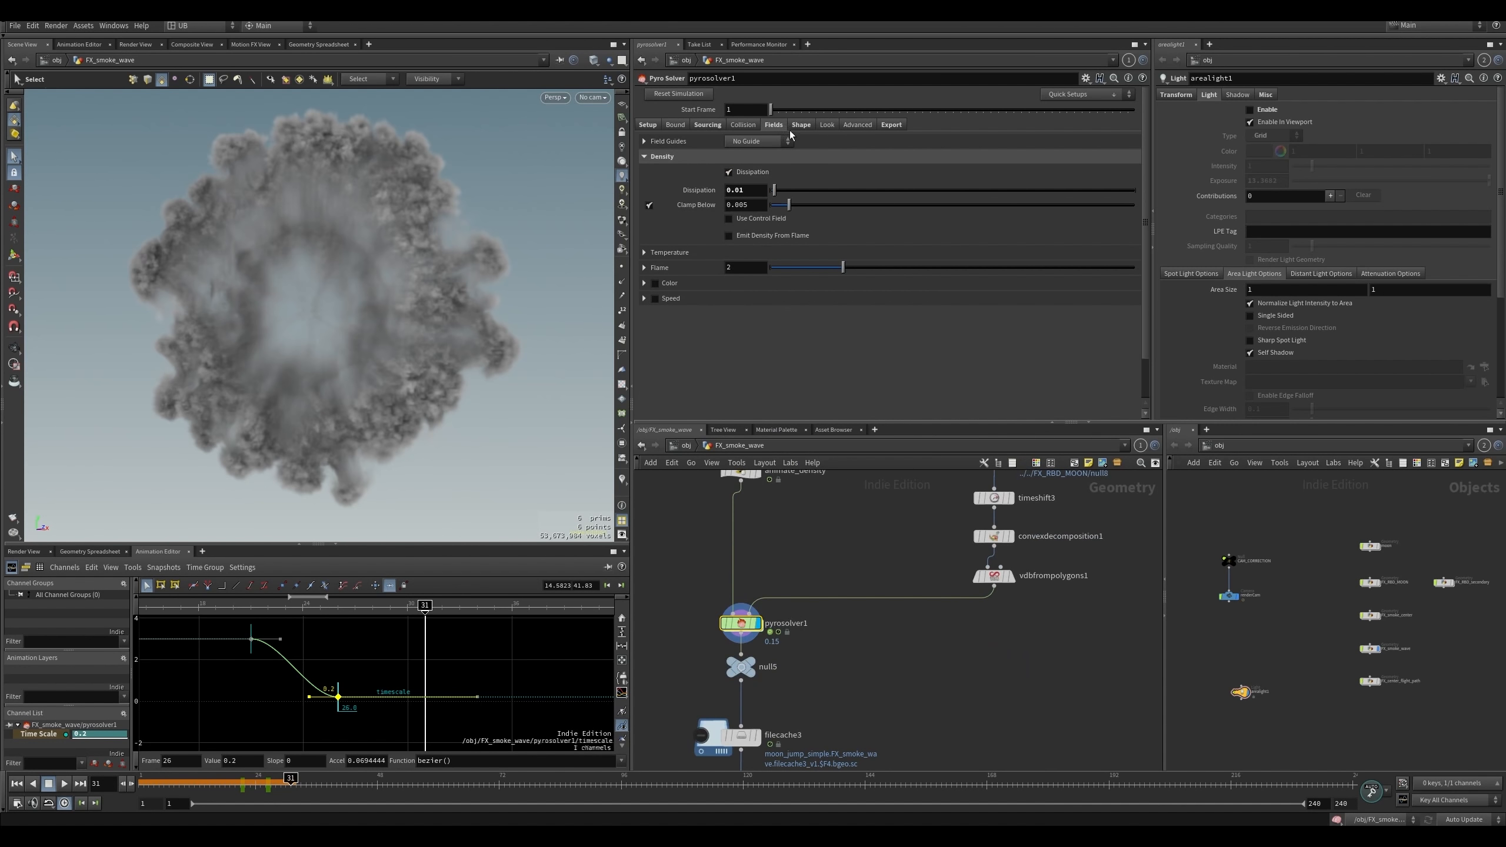
{"action": "left_click", "coordinate": [801, 125]}
{"action": "left_click", "coordinate": [645, 188]}
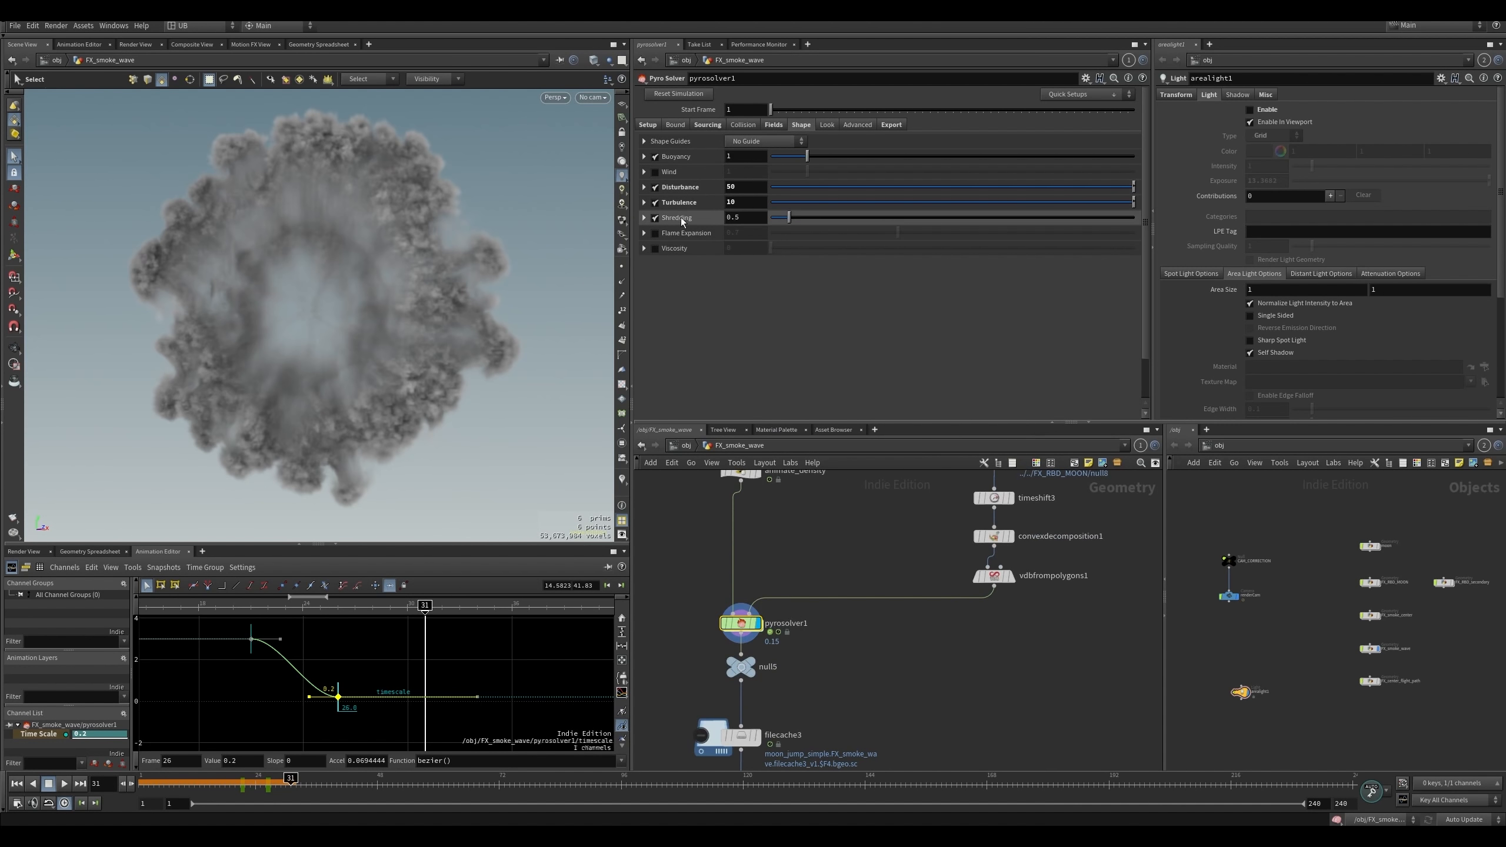
{"action": "left_click", "coordinate": [645, 188]}
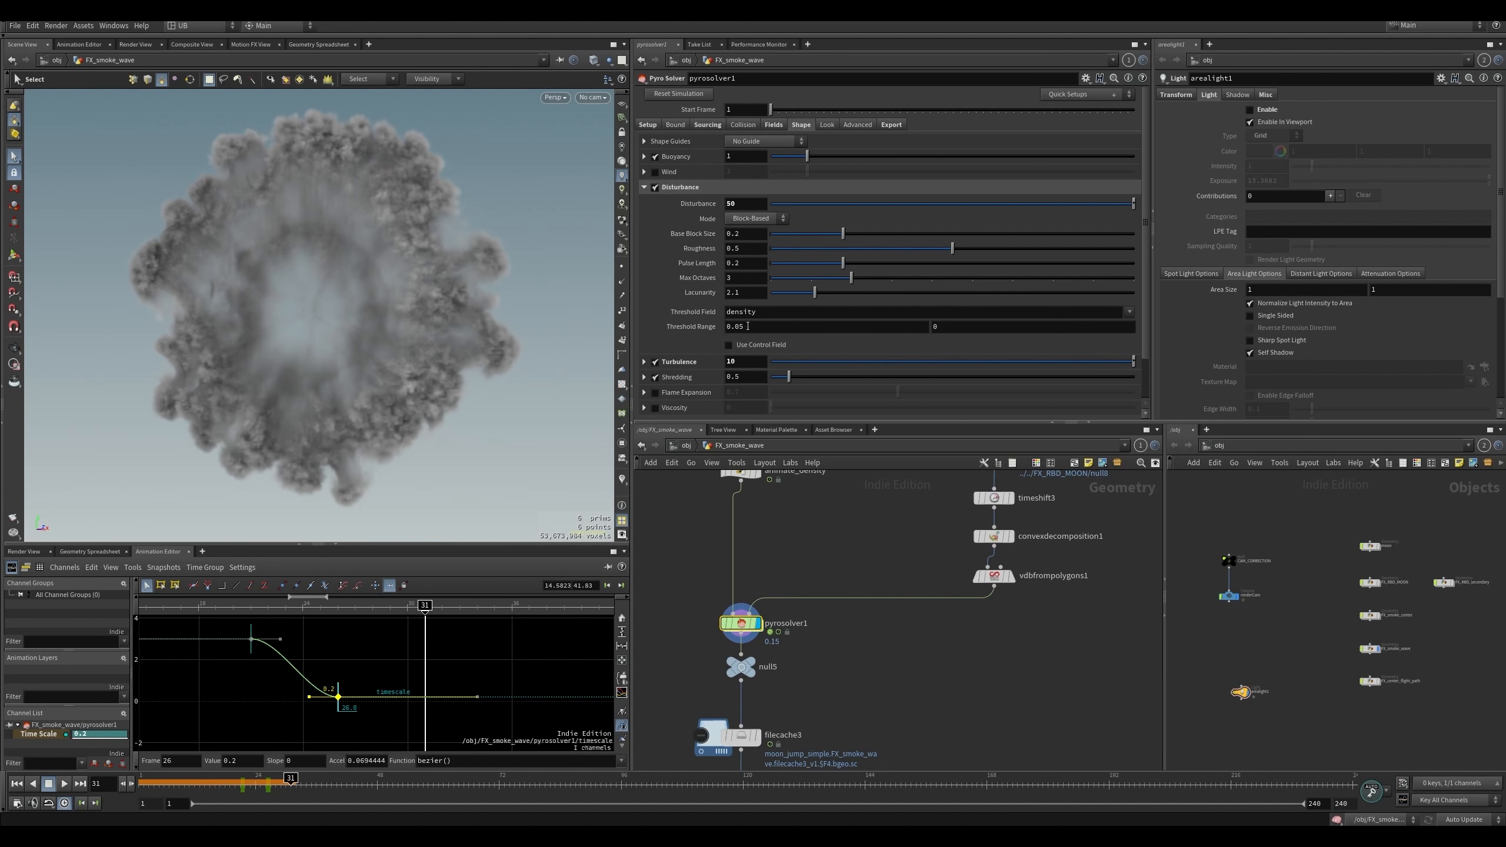
{"action": "left_click_drag", "start_coordinate": [762, 313], "coordinate": [724, 317]}
{"action": "left_click", "coordinate": [840, 556]}
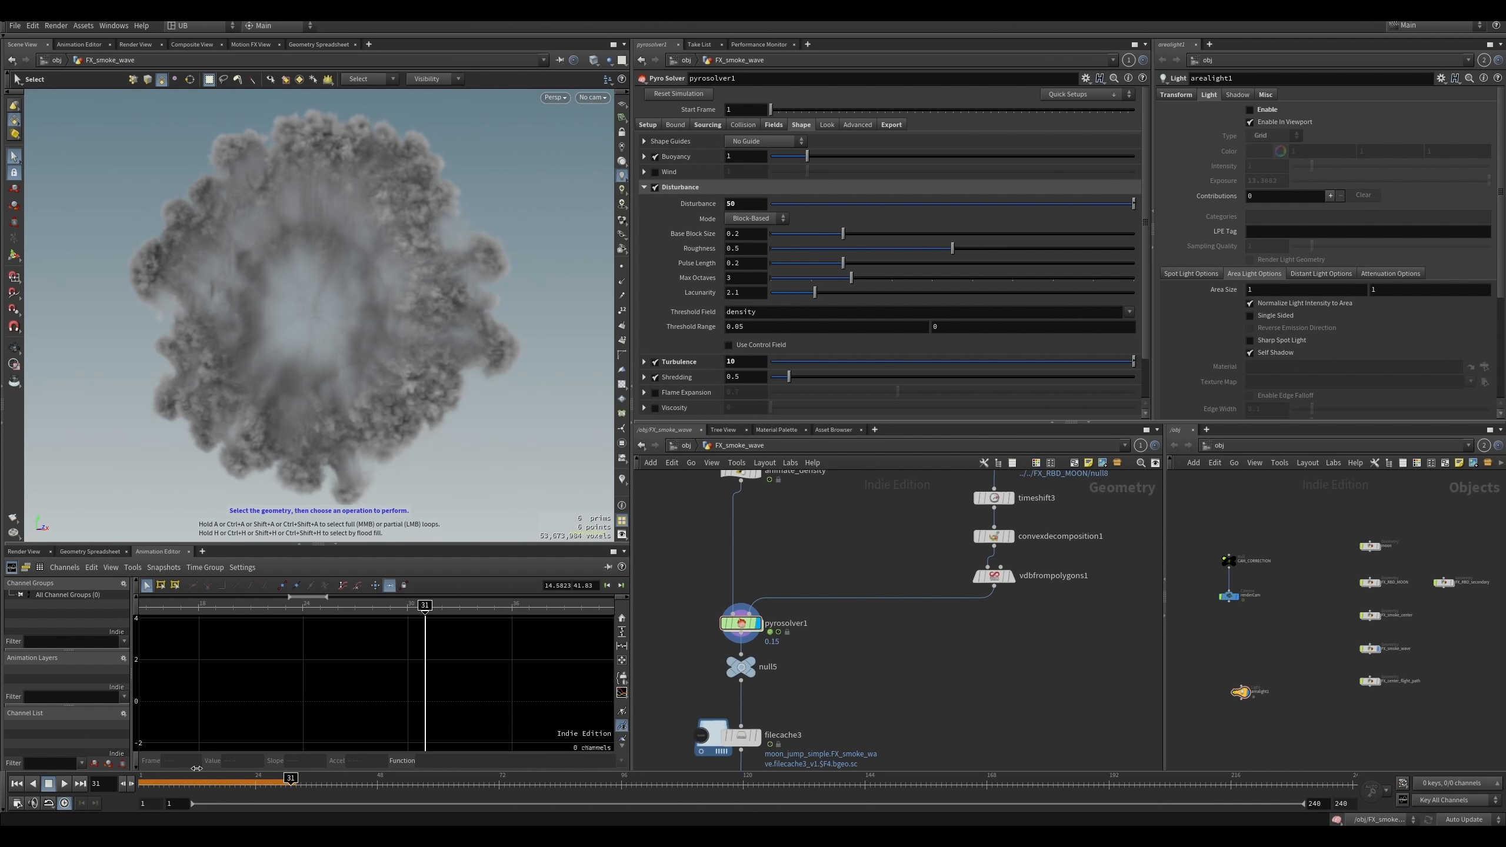
- Return to the first frame and replay the pyro simulation, stopping at frame 29
{"action": "key", "text": "ctrl+Up"}
{"action": "left_click", "coordinate": [265, 783]}
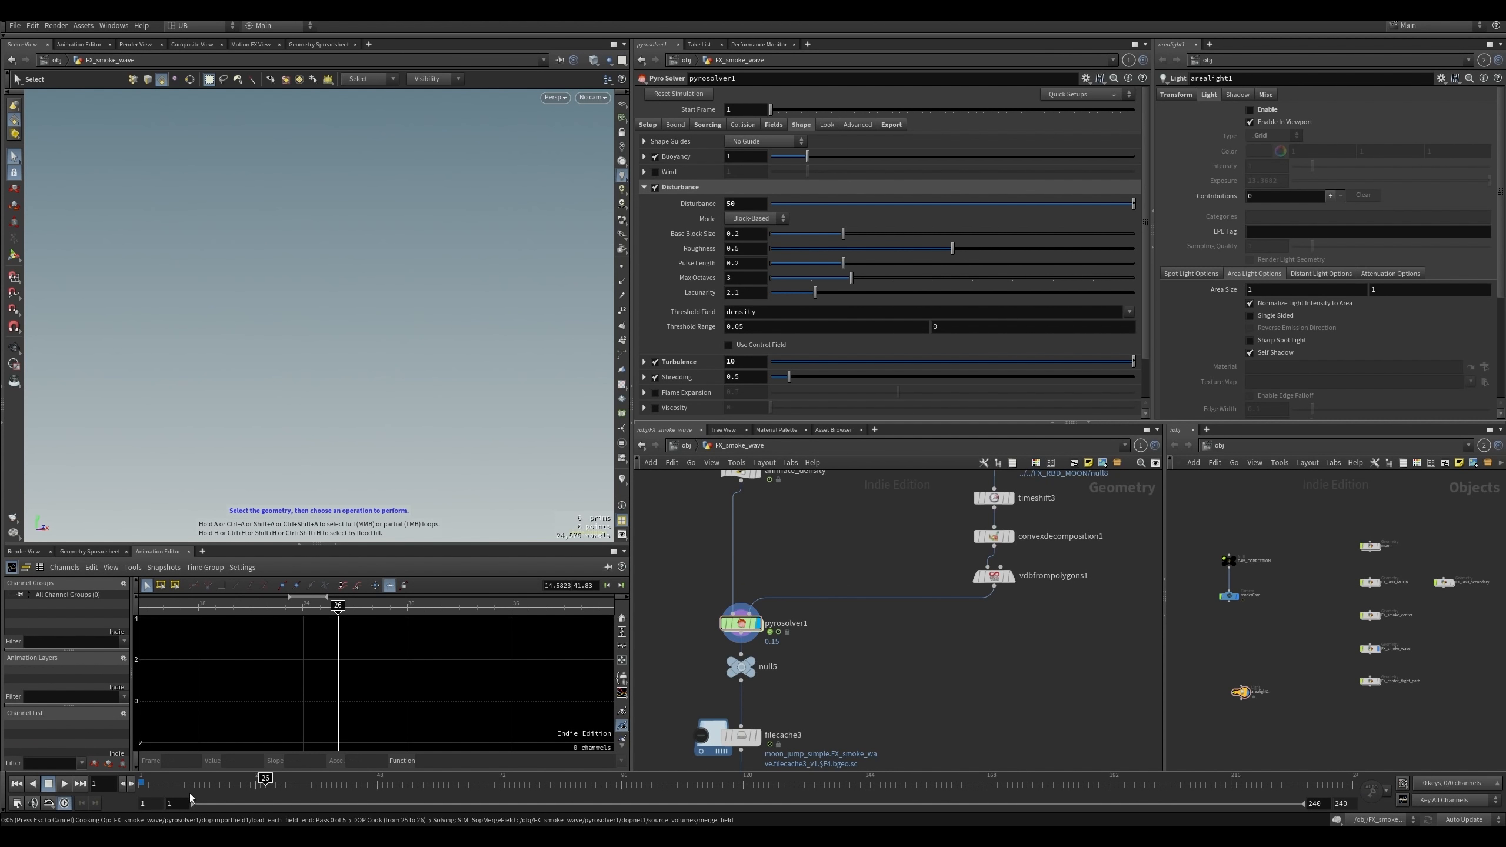
{"action": "key", "text": "ctrl+Up"}
{"action": "key", "text": "Up"}
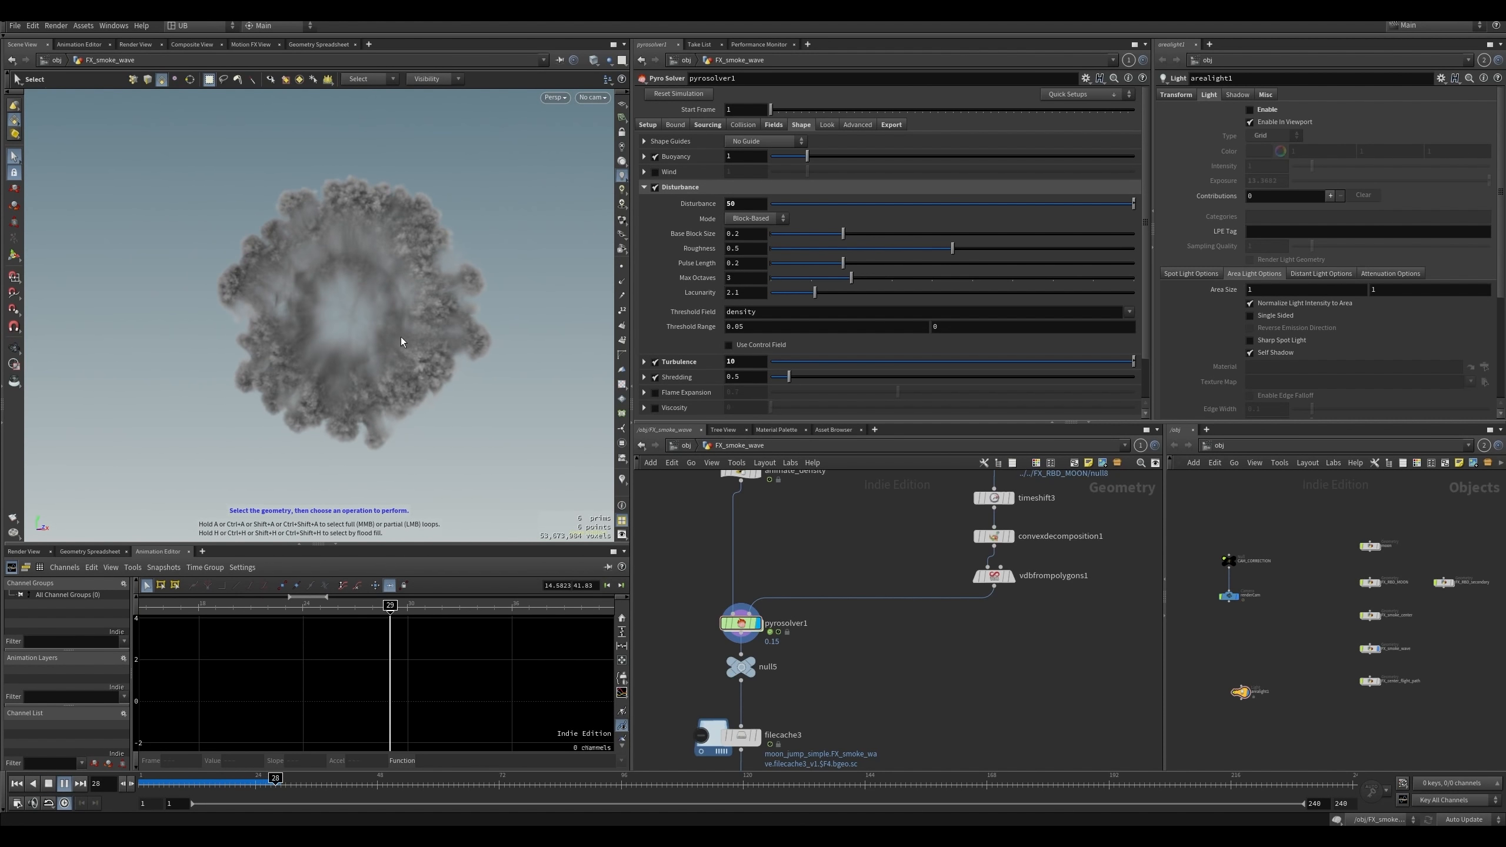
{"action": "key", "text": "Escape"}
{"action": "key", "text": "Escape"}
- Inspect the smoke ring at frame 29 from several angles and distances
{"action": "scroll", "coordinate": [400, 303], "scroll_direction": "up", "scroll_amount": 2}
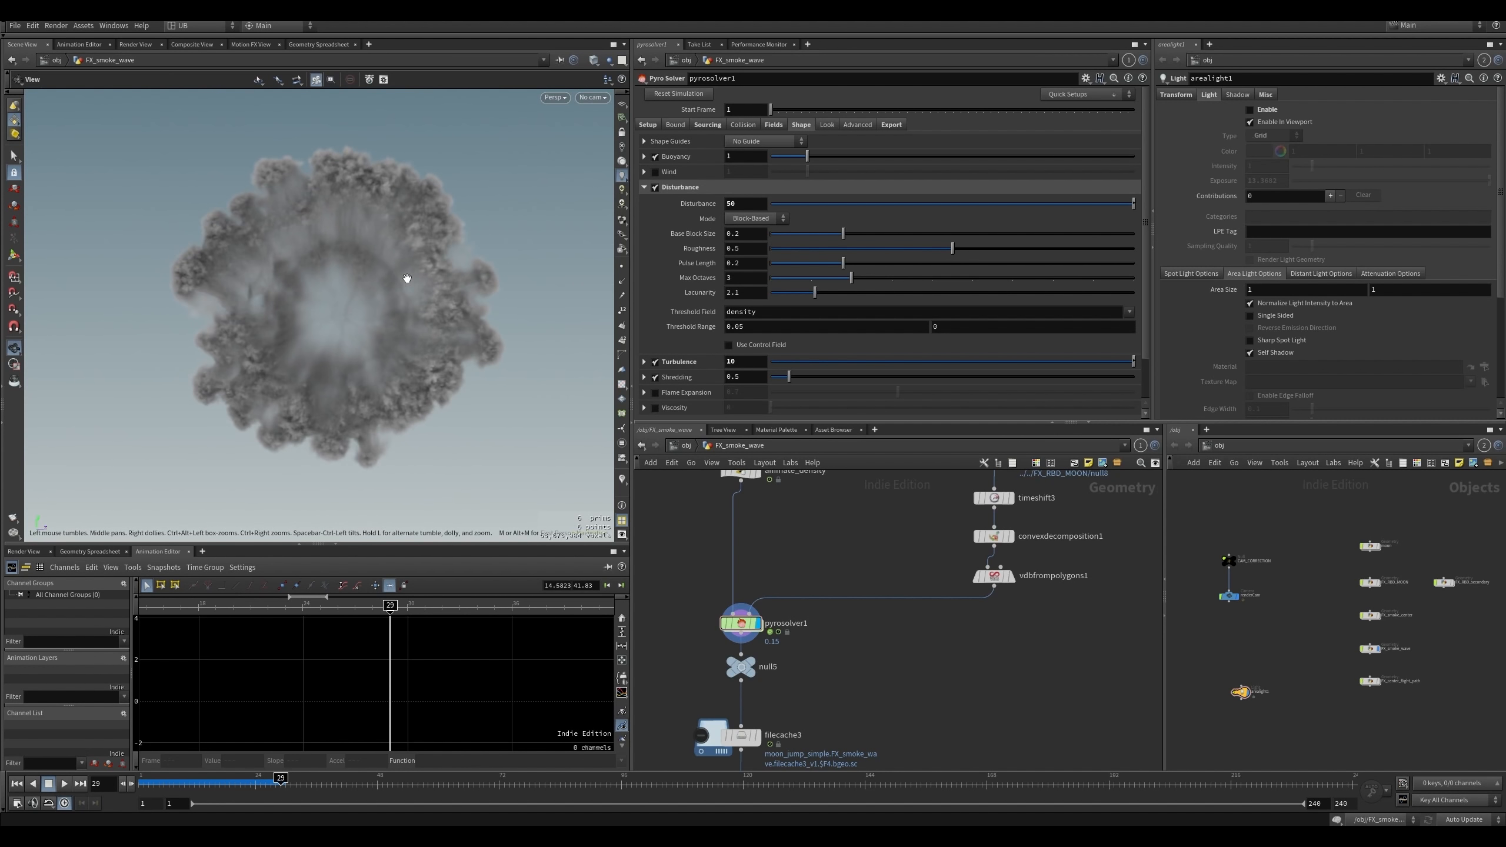
{"action": "left_click_drag", "start_coordinate": [407, 279], "coordinate": [370, 286]}
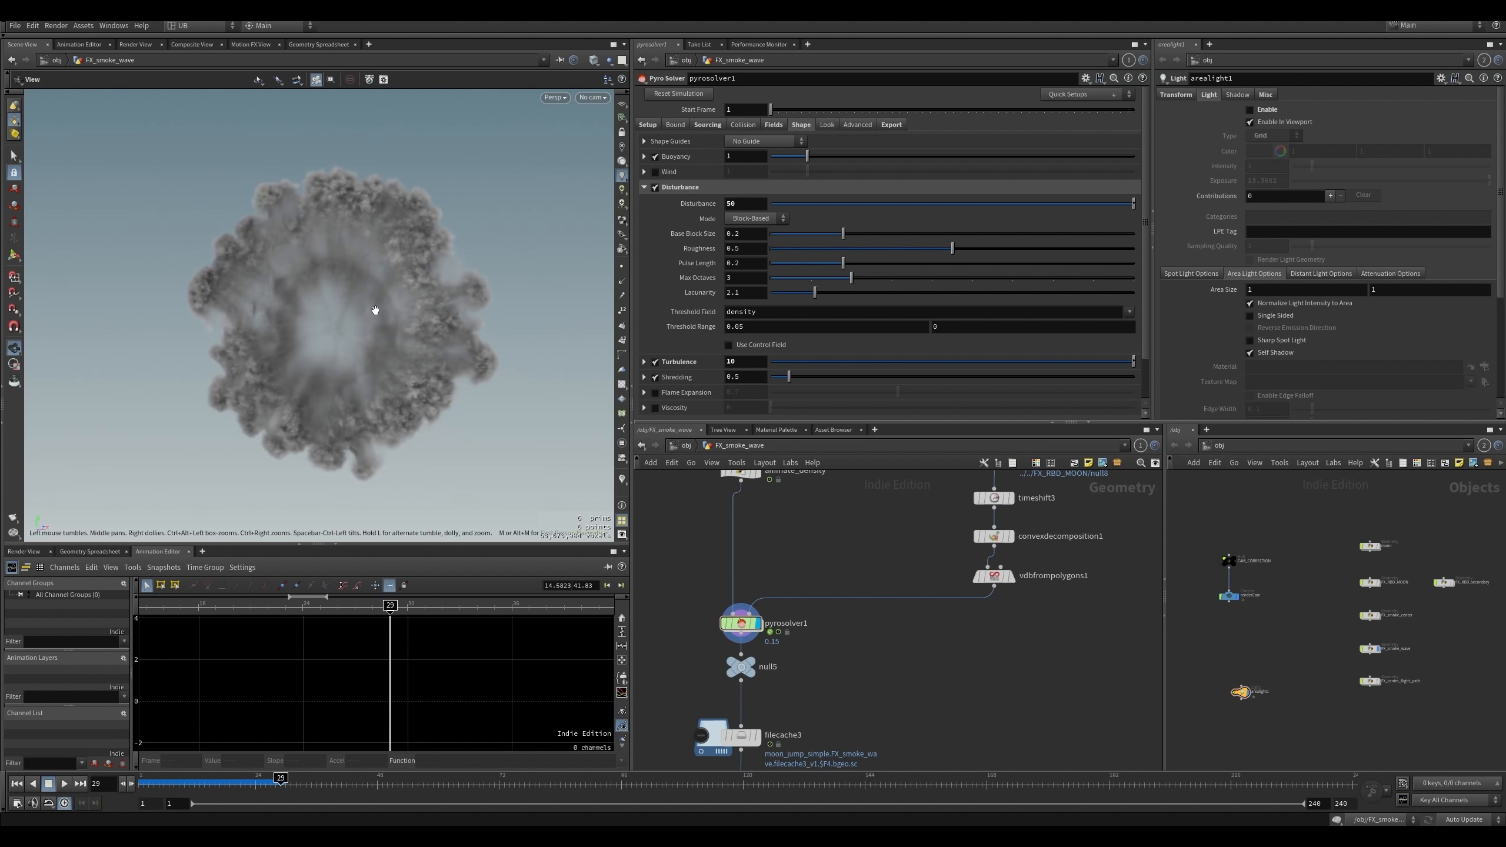
{"action": "right_click_drag", "start_coordinate": [372, 198], "coordinate": [628, 116]}
{"action": "right_click_drag", "start_coordinate": [511, 160], "coordinate": [332, 252]}
{"action": "left_click_drag", "start_coordinate": [333, 252], "coordinate": [453, 247]}
{"action": "right_click_drag", "start_coordinate": [454, 247], "coordinate": [343, 289]}
{"action": "left_click_drag", "start_coordinate": [343, 289], "coordinate": [453, 252]}
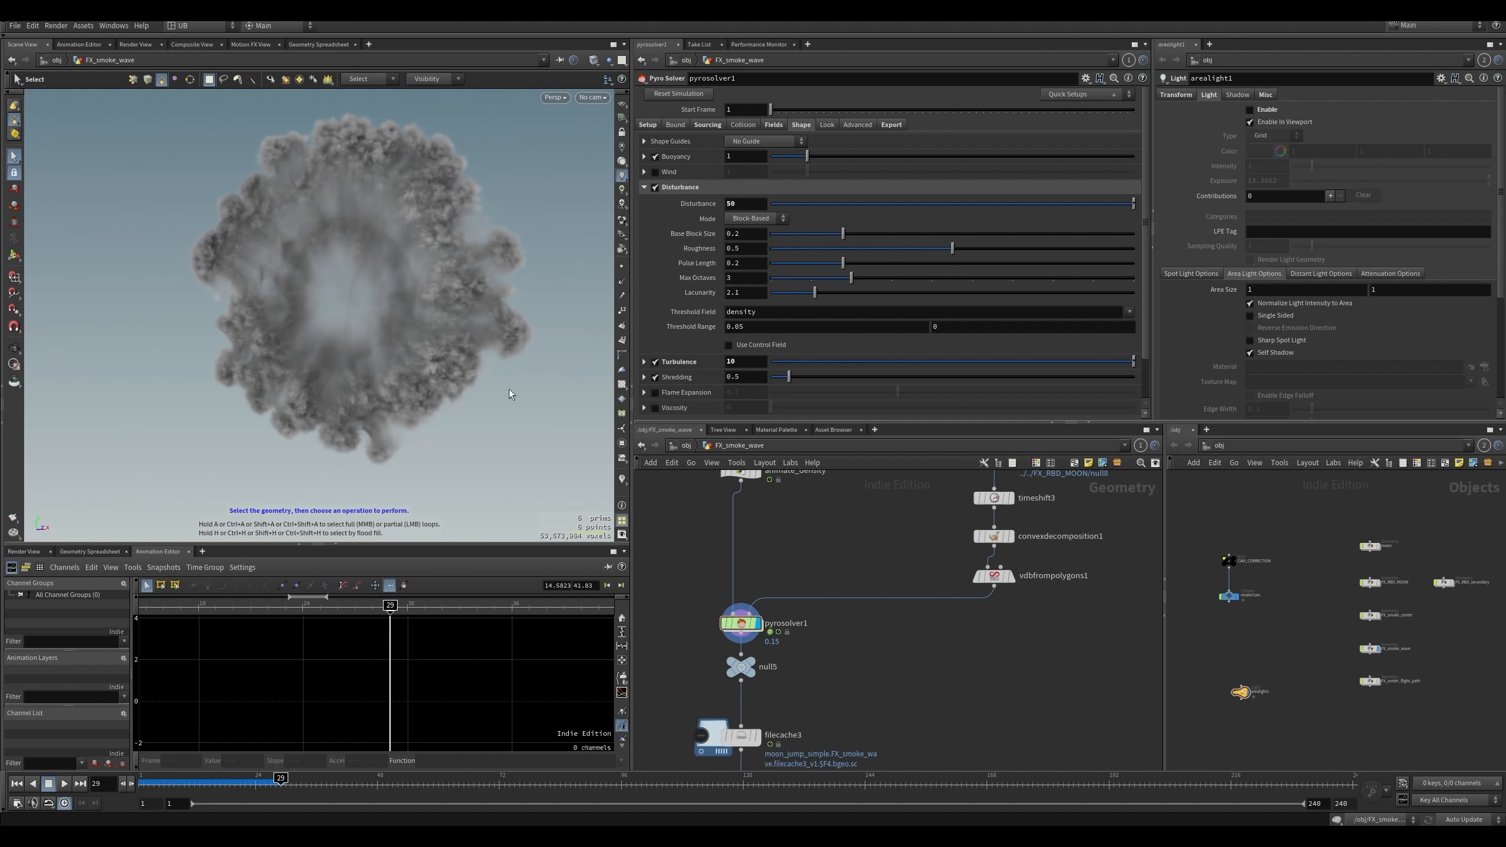
- Display filecache3 and timeshift5 below the pyro solver and scrub through the cached smoke wave
{"action": "middle_click_drag", "start_coordinate": [873, 644], "coordinate": [888, 572]}
{"action": "left_click", "coordinate": [759, 601]}
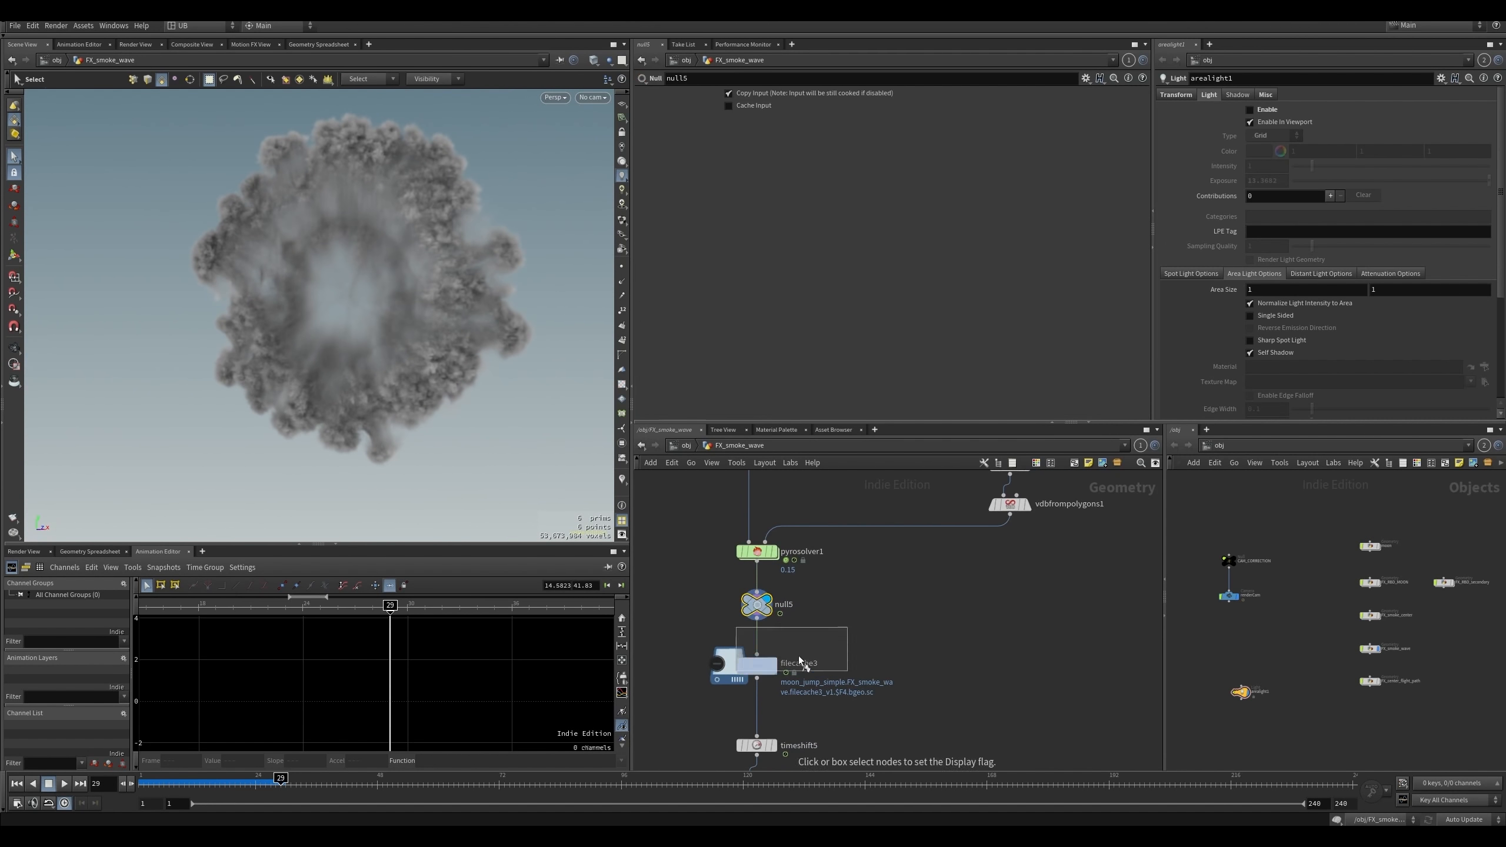
{"action": "left_click", "coordinate": [771, 664]}
{"action": "middle_click_drag", "start_coordinate": [845, 636], "coordinate": [833, 498]}
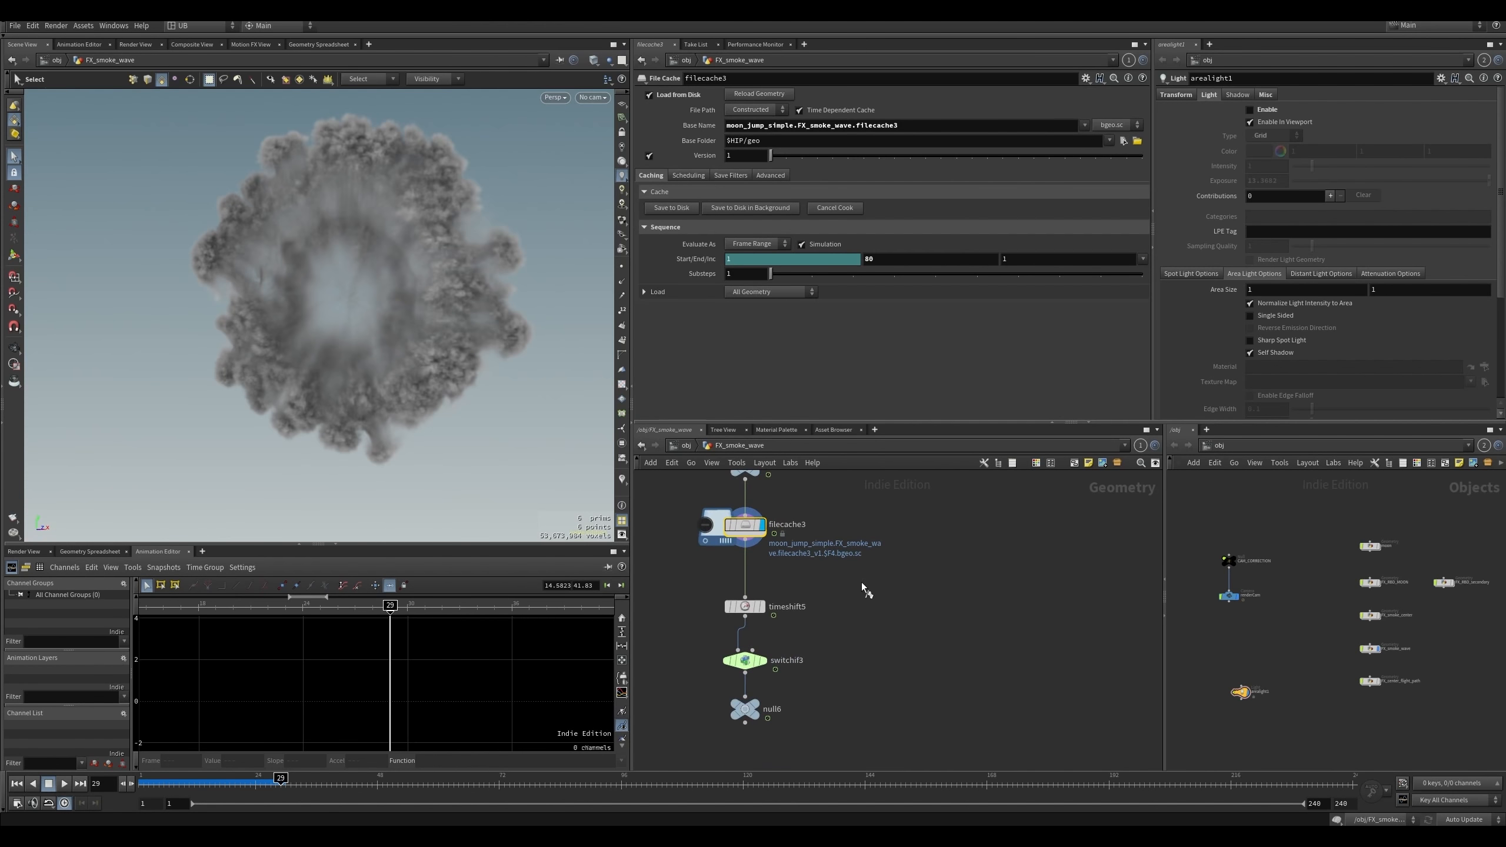
{"action": "left_click_drag", "start_coordinate": [861, 581], "coordinate": [694, 630]}
{"action": "left_click_drag", "start_coordinate": [486, 402], "coordinate": [454, 409], "text": "alt"}
{"action": "left_click_drag", "start_coordinate": [214, 786], "coordinate": [245, 788]}
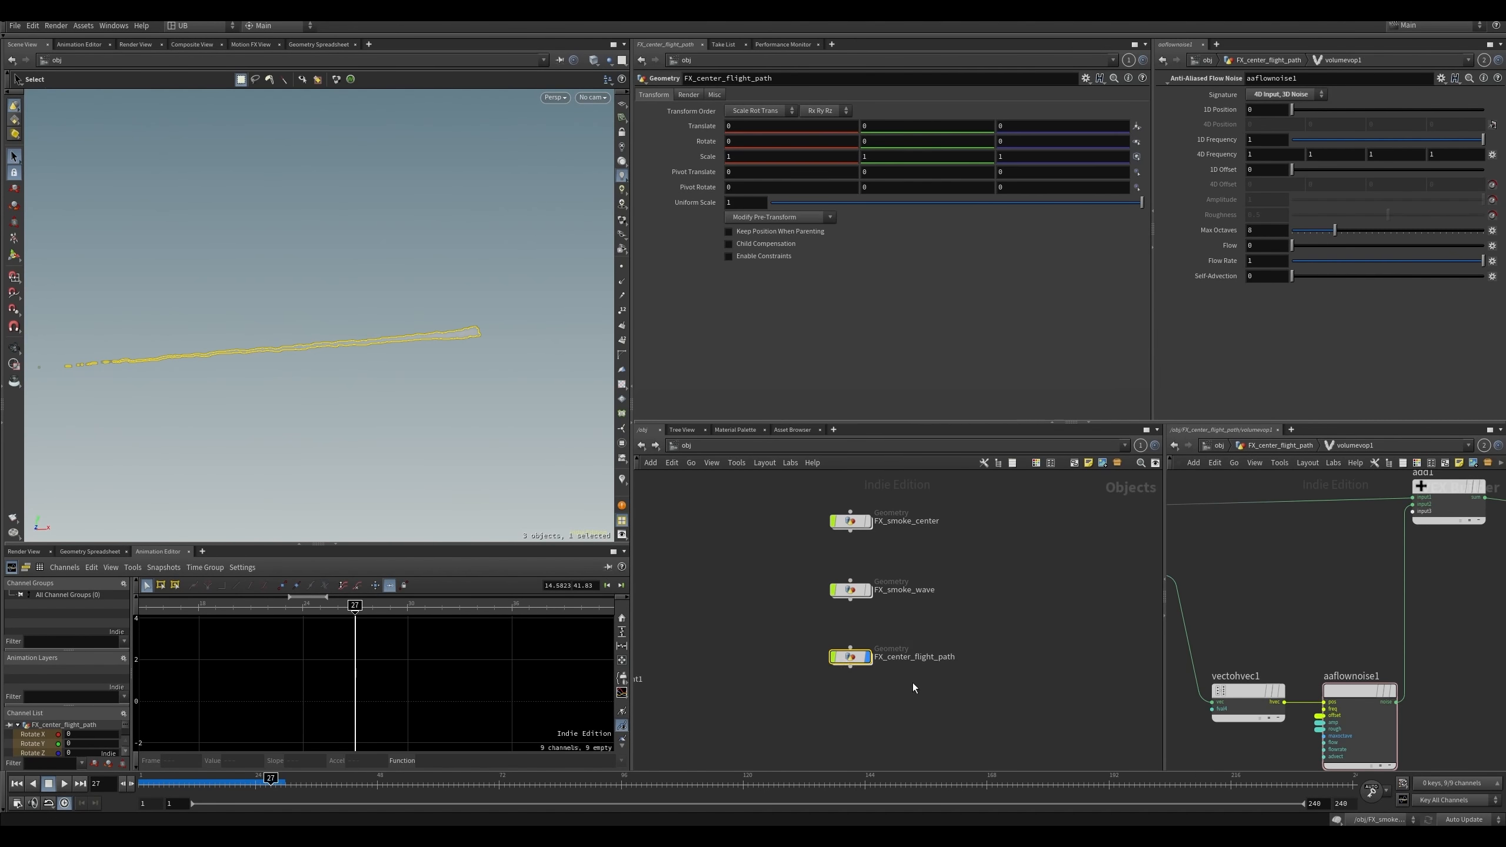
- Open the FX_center_flight_path network, display object_merge1 and scrub the flight path's animation to frame 27
{"action": "key", "text": "i"}
{"action": "middle_click_drag", "start_coordinate": [955, 504], "coordinate": [946, 638]}
{"action": "scroll", "coordinate": [975, 605], "scroll_direction": "down", "scroll_amount": 3}
{"action": "middle_click_drag", "start_coordinate": [932, 549], "coordinate": [934, 700]}
{"action": "left_click", "coordinate": [874, 559]}
{"action": "left_click_drag", "start_coordinate": [202, 782], "coordinate": [271, 782]}
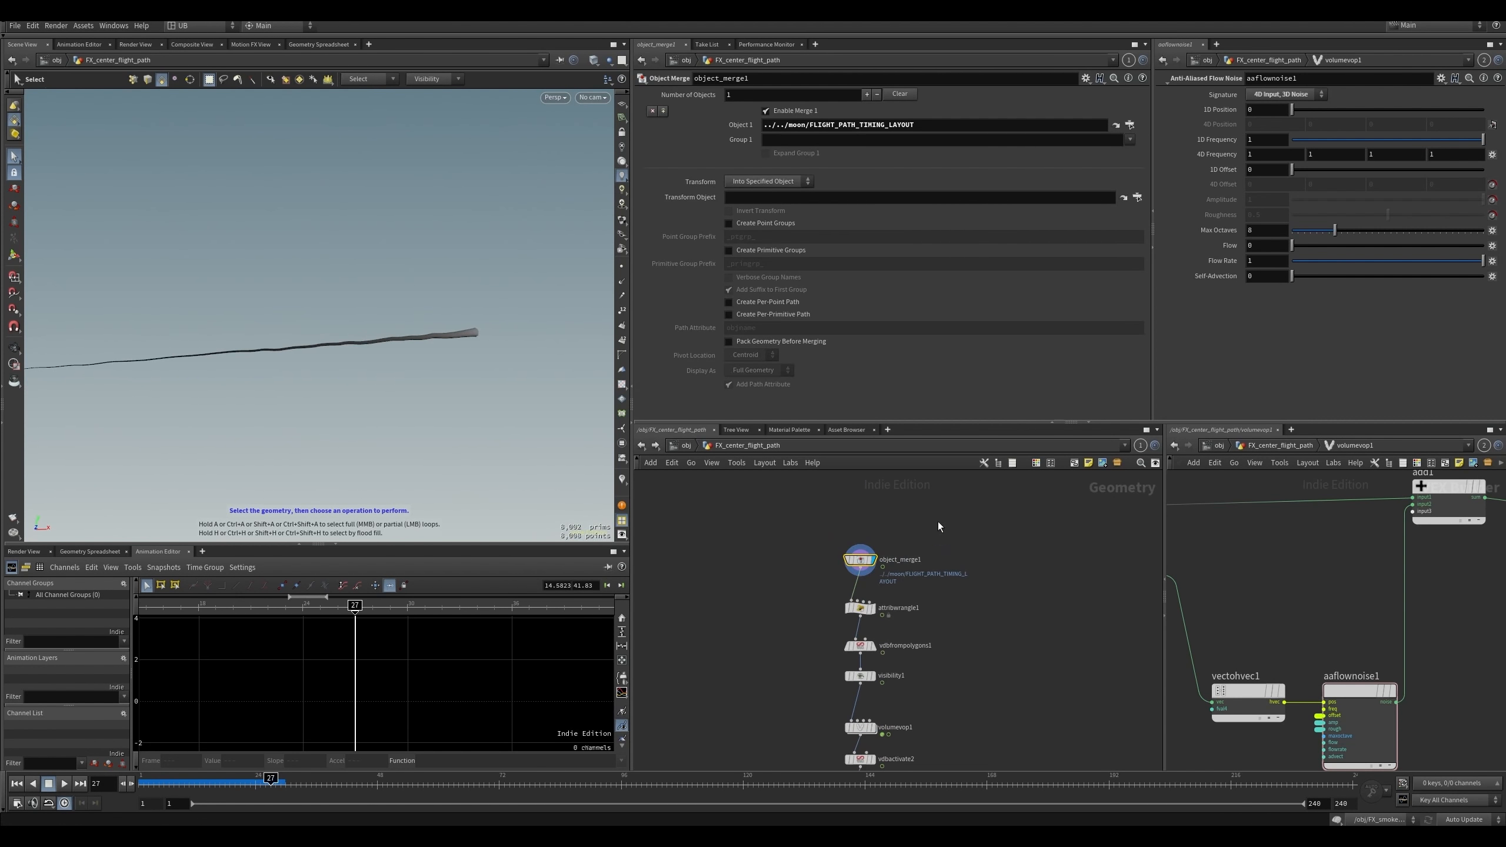
- Jump to the referenced FLIGHT_PATH_TIMING_LAYOUT node in the moon network and display it
{"action": "left_click", "coordinate": [1115, 126]}
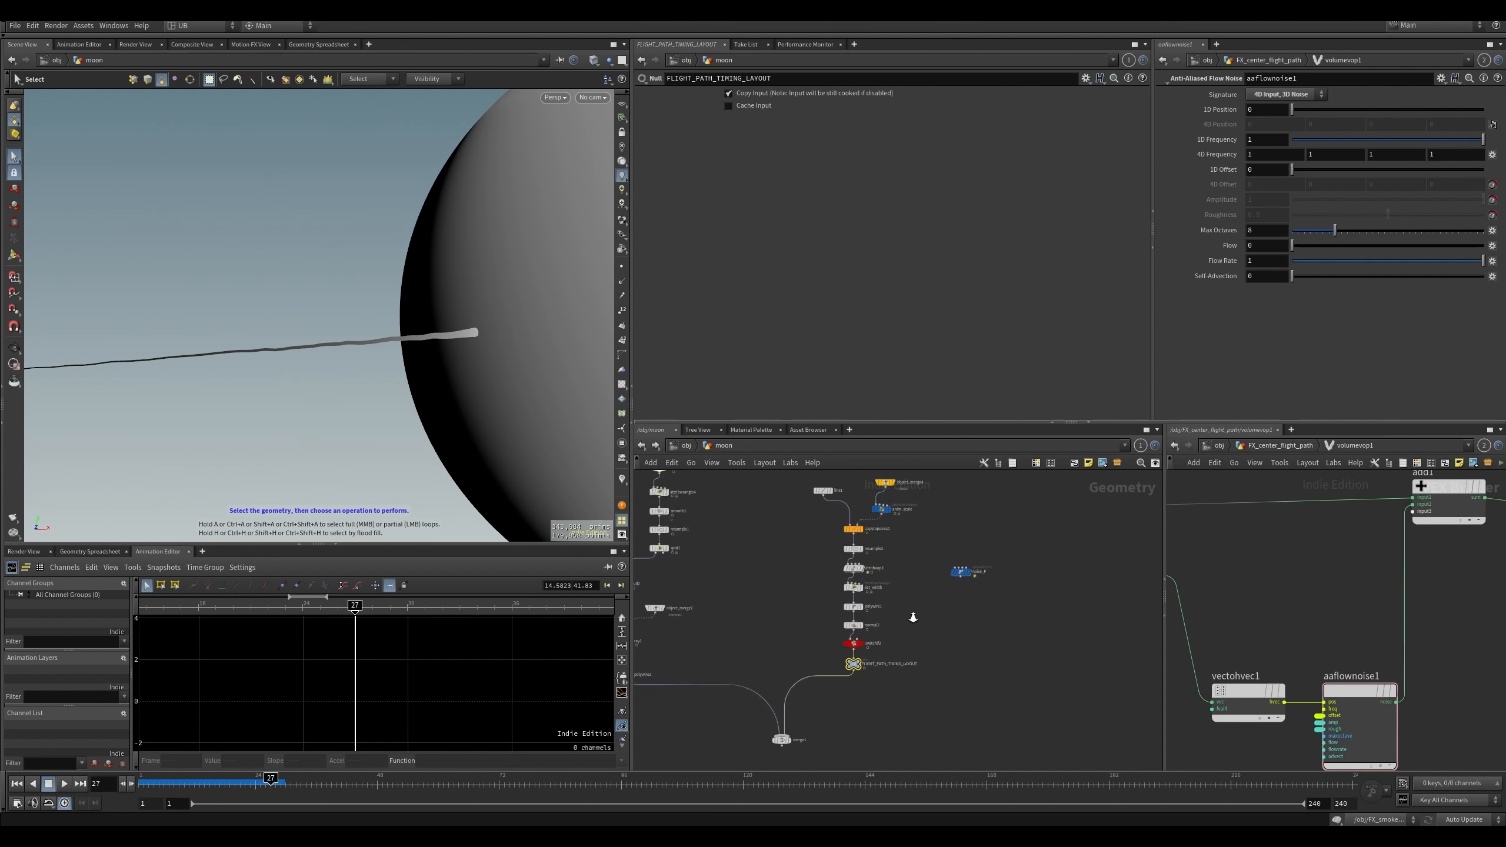
{"action": "left_click", "coordinate": [813, 708]}
{"action": "middle_click_drag", "start_coordinate": [746, 509], "coordinate": [769, 616]}
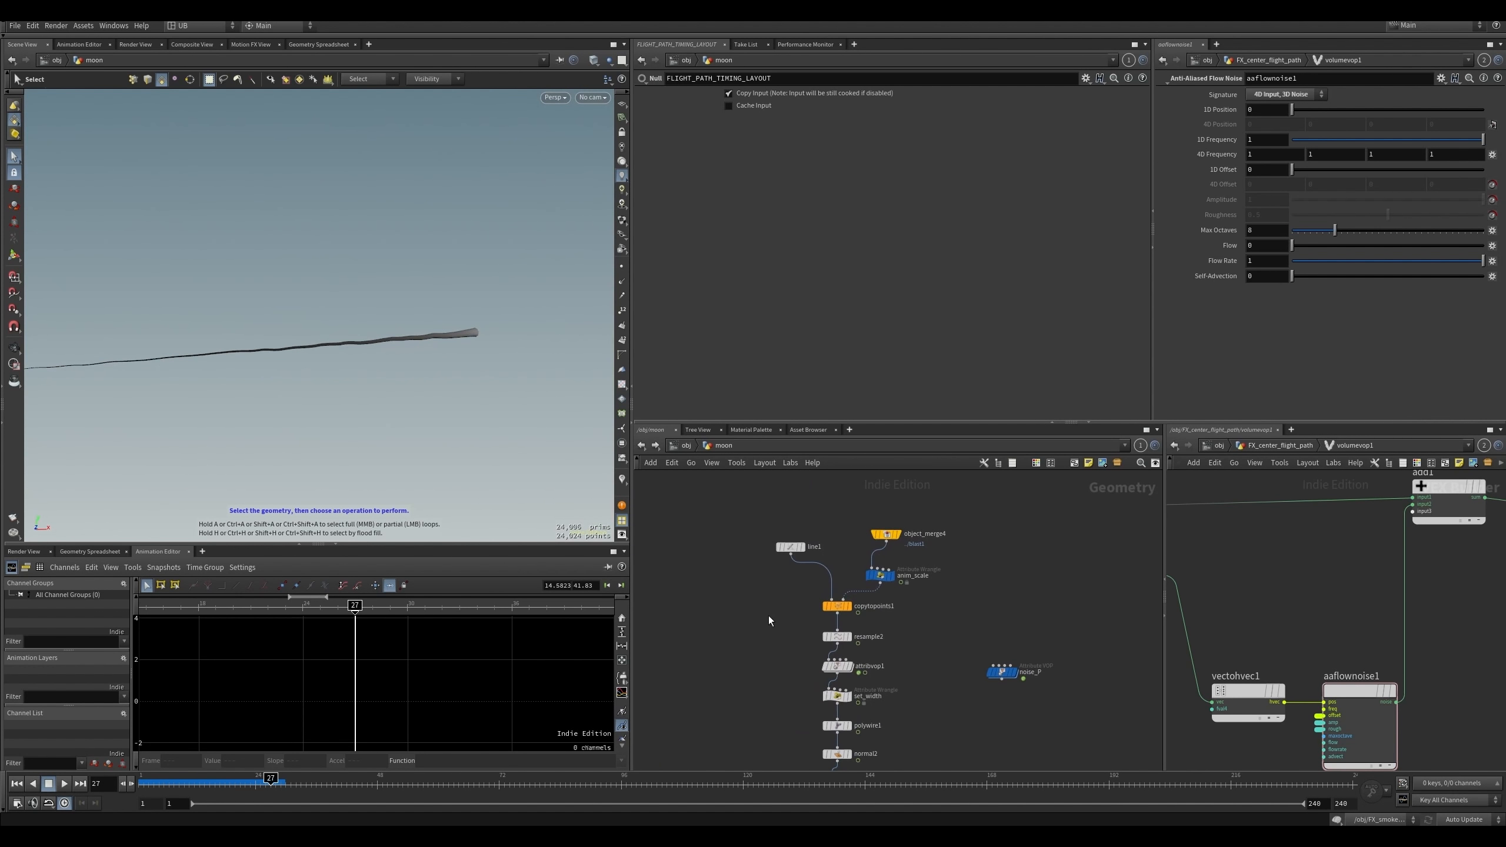
- Step through line1, the copy-to-points node and resample2 to examine how the flight-path curve is built
{"action": "left_click", "coordinate": [792, 547]}
{"action": "left_click", "coordinate": [836, 606]}
{"action": "left_click", "coordinate": [836, 637]}
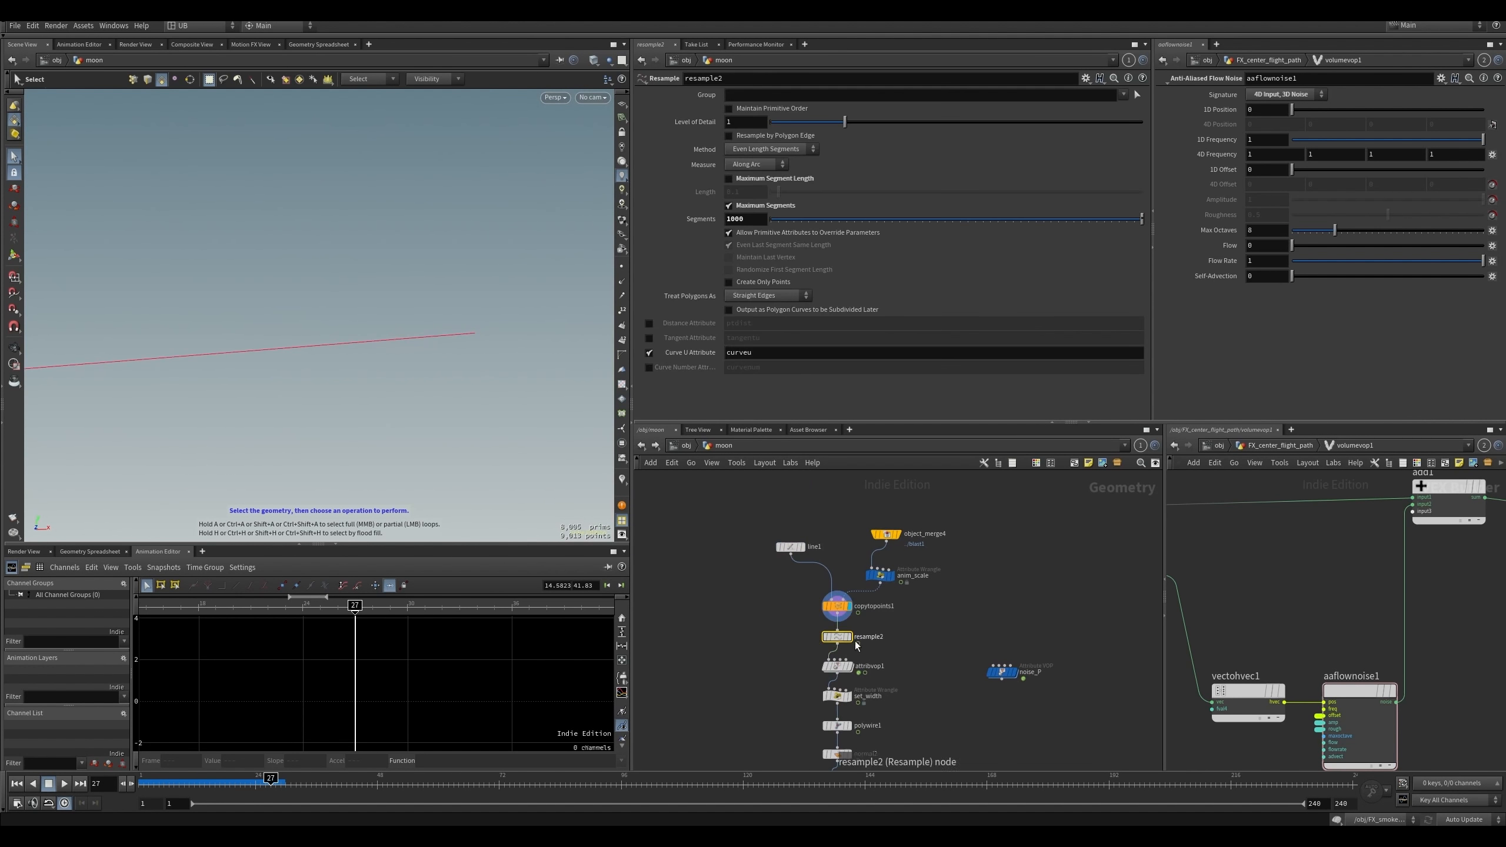
{"action": "middle_click_drag", "start_coordinate": [701, 639], "coordinate": [714, 582]}
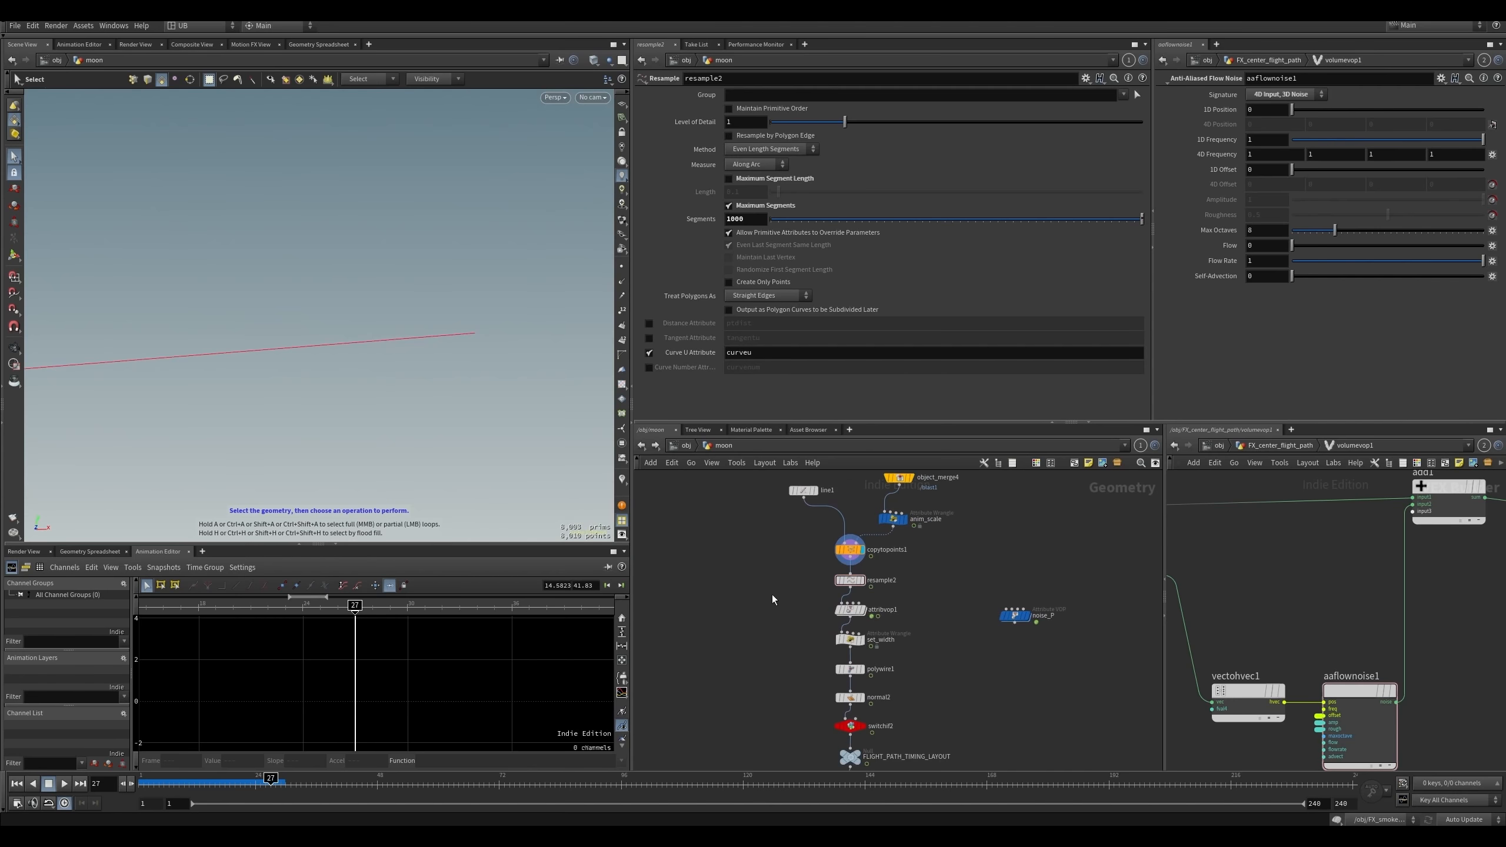
{"action": "left_click", "coordinate": [860, 580]}
- Display attribvop1 and set_width in turn to examine the curve's noise and its width ramp settings
{"action": "left_click_drag", "start_coordinate": [838, 612], "coordinate": [844, 645]}
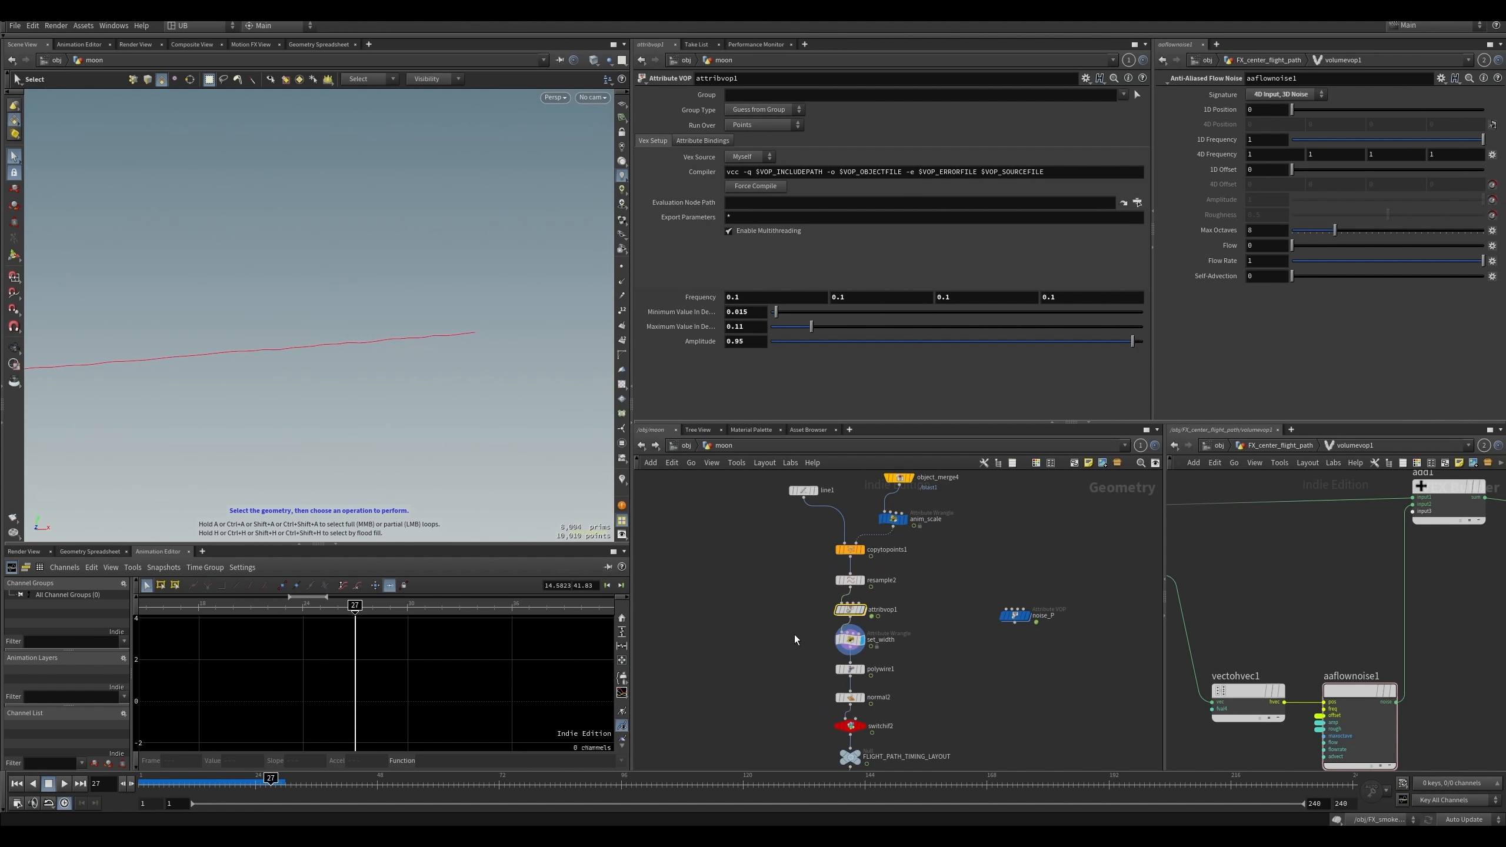
{"action": "middle_click_drag", "start_coordinate": [789, 650], "coordinate": [799, 561]}
{"action": "left_click_drag", "start_coordinate": [382, 393], "coordinate": [582, 357], "text": "alt"}
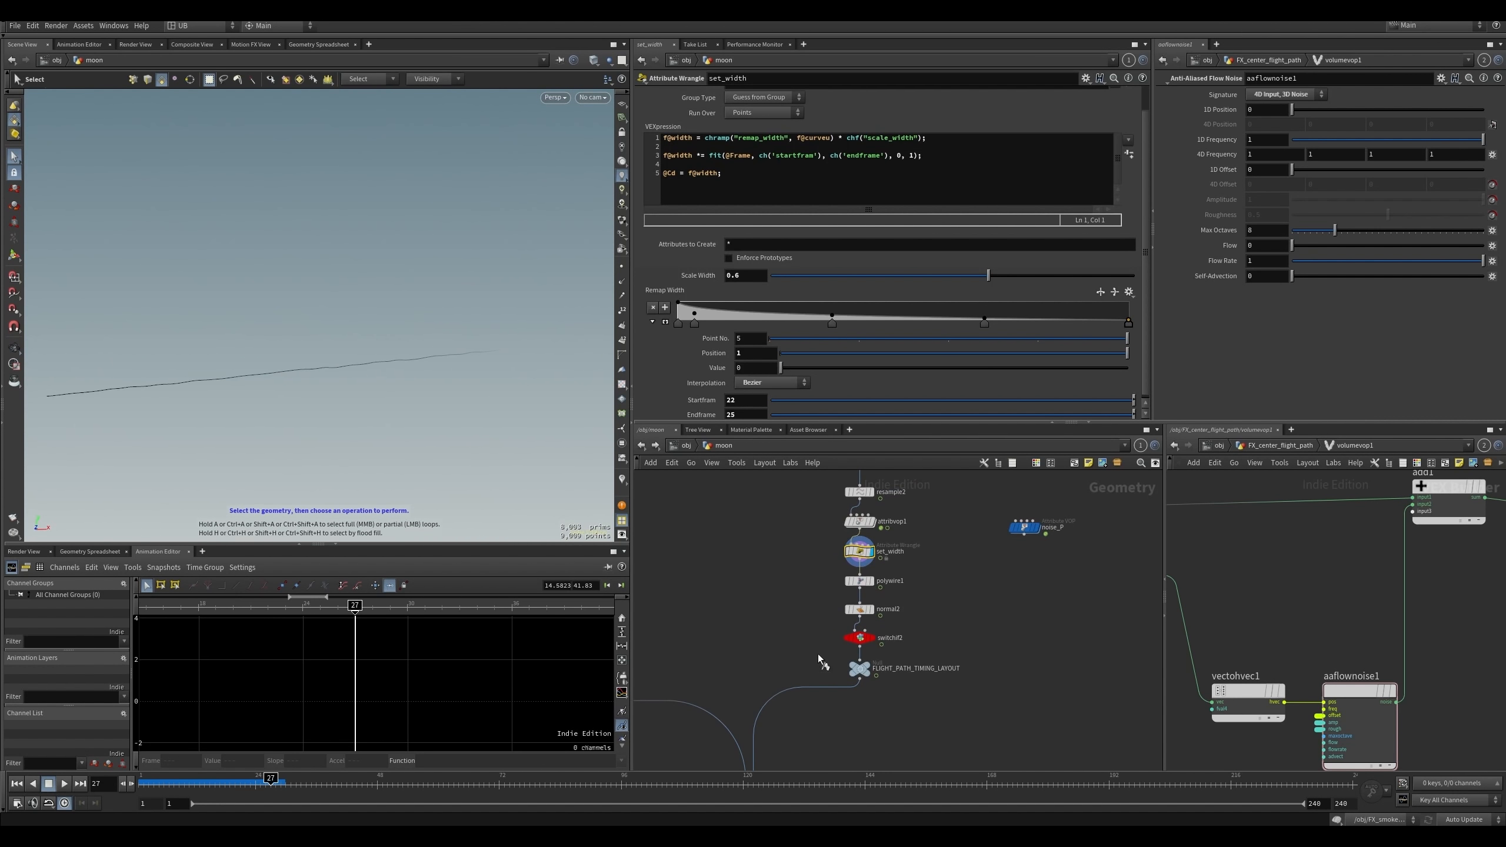
- Return from the moon network to FX_center_flight_path and view the merged flight-path geometry
{"action": "left_click_drag", "start_coordinate": [818, 654], "coordinate": [877, 685]}
{"action": "key", "text": "u"}
{"action": "double_click", "coordinate": [859, 617]}
{"action": "left_click_drag", "start_coordinate": [356, 392], "coordinate": [379, 379], "text": "alt"}
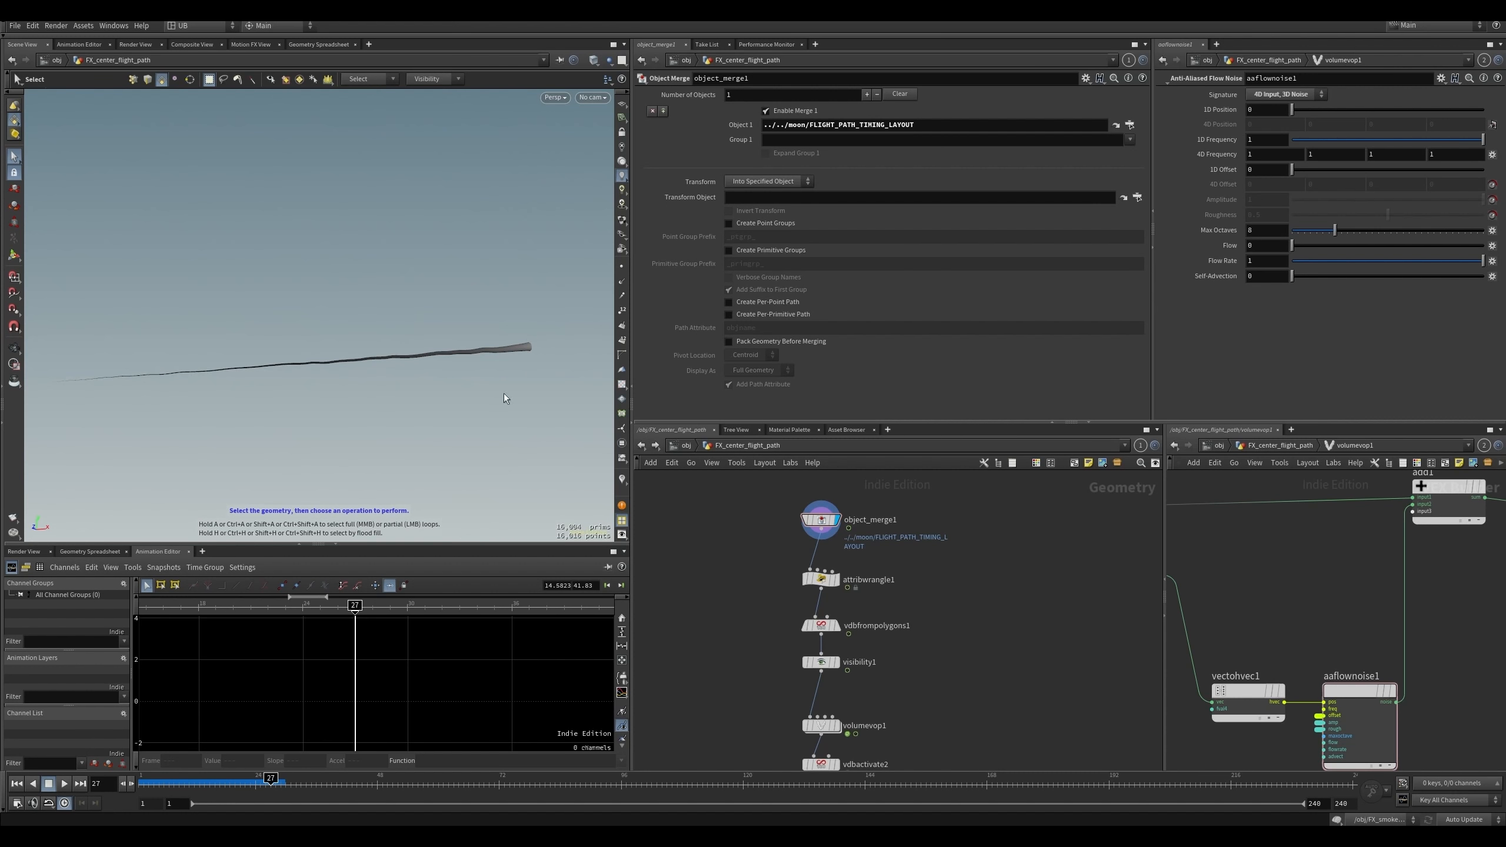
- Display attribwrangle1 and vdbfrompolygons1 in turn to compare the flight-path mesh with its fog volume
{"action": "left_click", "coordinate": [837, 579]}
{"action": "middle_click_drag", "start_coordinate": [748, 597], "coordinate": [738, 558]}
{"action": "right_click_drag", "start_coordinate": [415, 361], "coordinate": [515, 366], "text": "alt"}
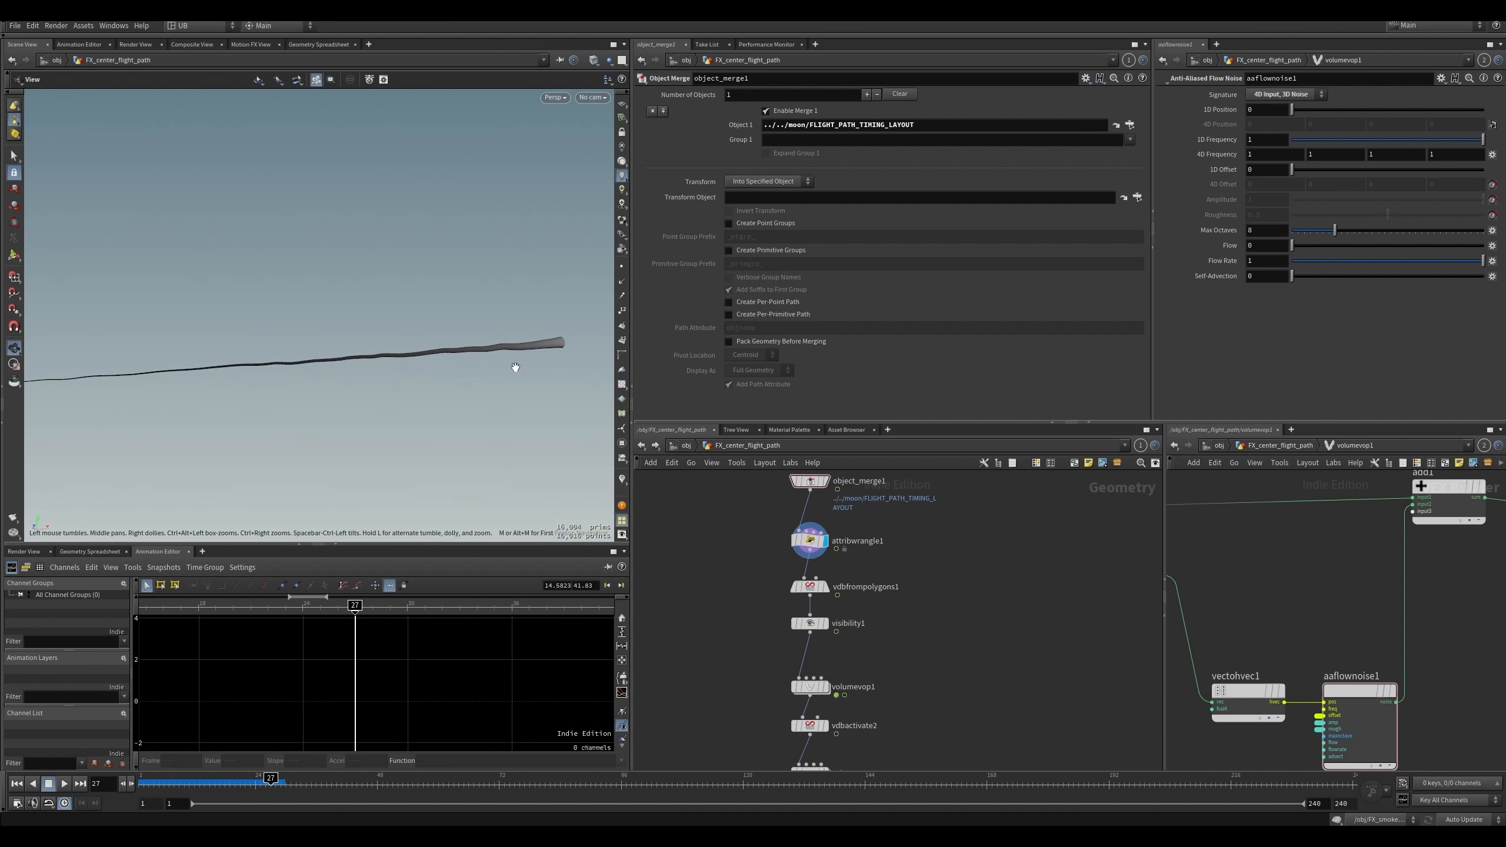
{"action": "left_click_drag", "start_coordinate": [542, 375], "coordinate": [416, 382], "text": "alt"}
{"action": "mouse_move", "coordinate": [747, 599]}
{"action": "middle_mouse_down"}
{"action": "mouse_move", "coordinate": [751, 575]}
{"action": "mouse_move", "coordinate": [726, 613]}
{"action": "middle_mouse_up"}
{"action": "left_click", "coordinate": [822, 574]}
{"action": "left_click", "coordinate": [807, 574]}
{"action": "scroll", "coordinate": [726, 612], "scroll_direction": "up", "scroll_amount": 3}
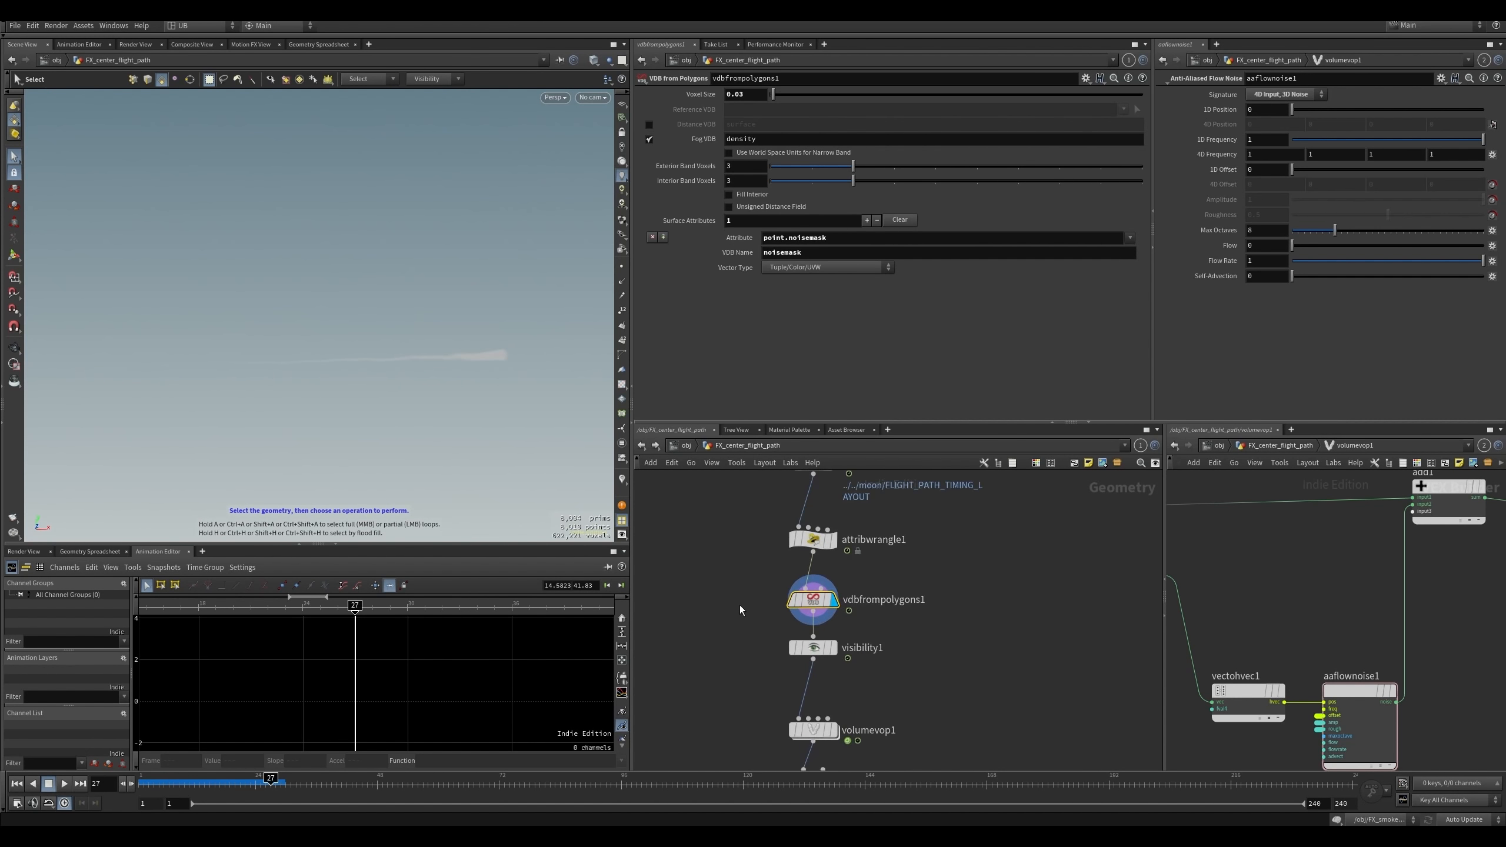
{"action": "left_click", "coordinate": [814, 539]}
{"action": "middle_click_drag", "start_coordinate": [763, 550], "coordinate": [764, 574]}
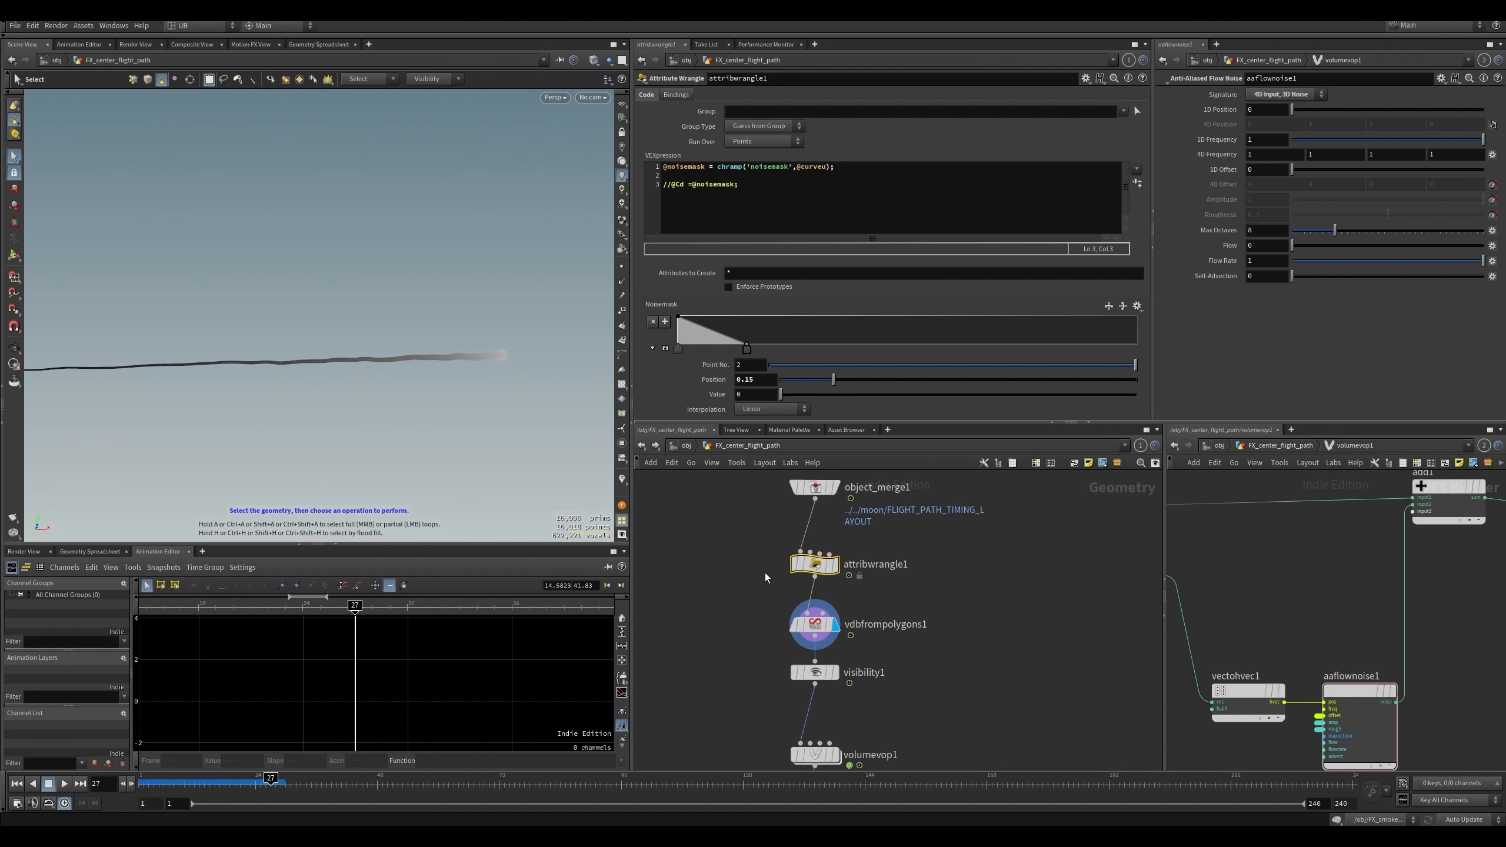
{"action": "key", "text": "r"}
{"action": "left_click_drag", "start_coordinate": [740, 355], "coordinate": [737, 354]}
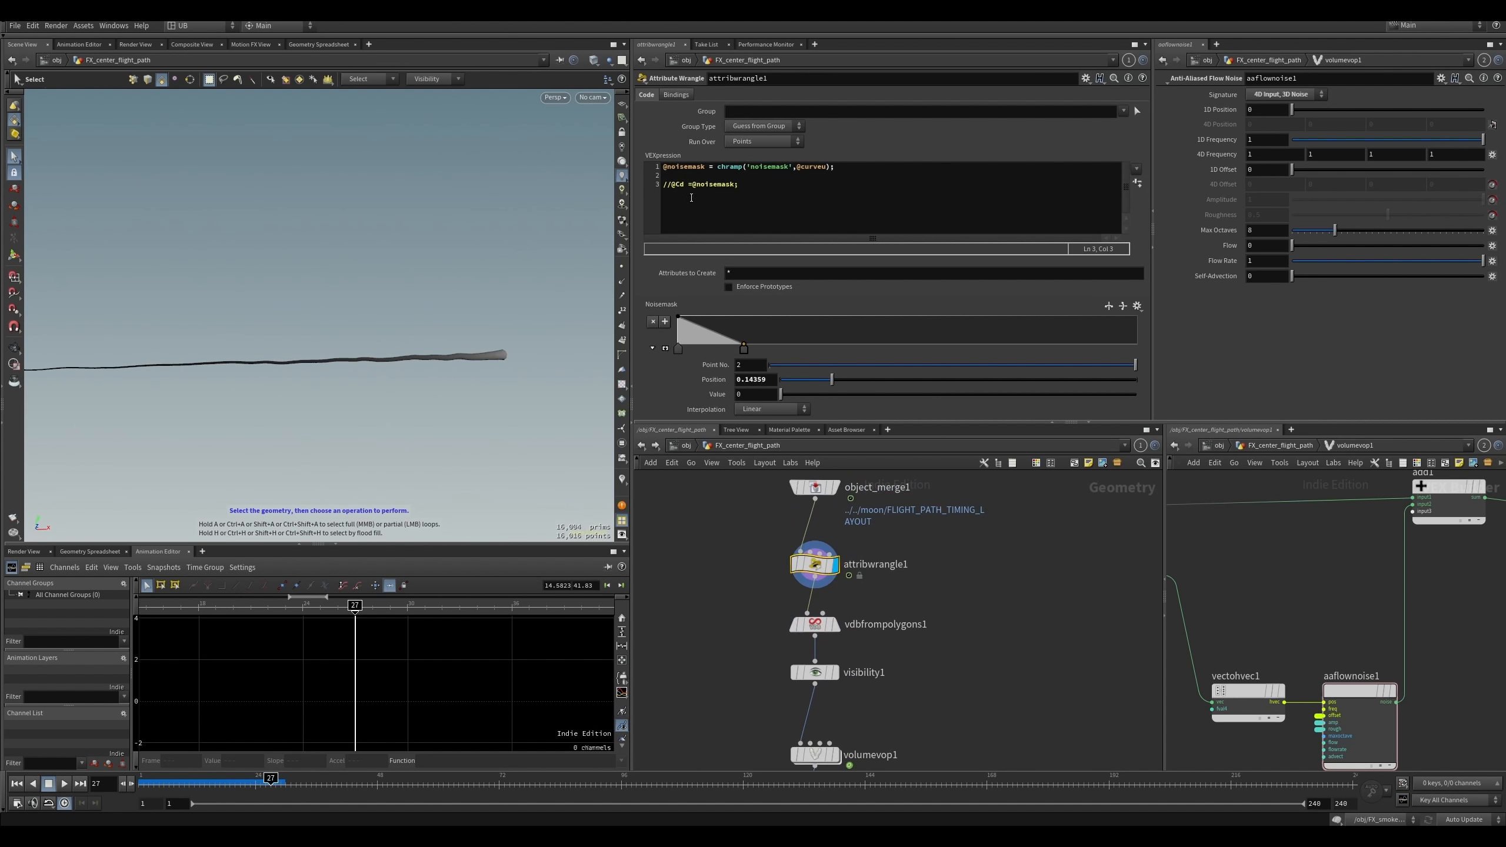
{"action": "left_click", "coordinate": [666, 185]}
{"action": "key", "text": "BackSpace"}
{"action": "key", "text": "Delete"}
{"action": "key", "text": "End"}
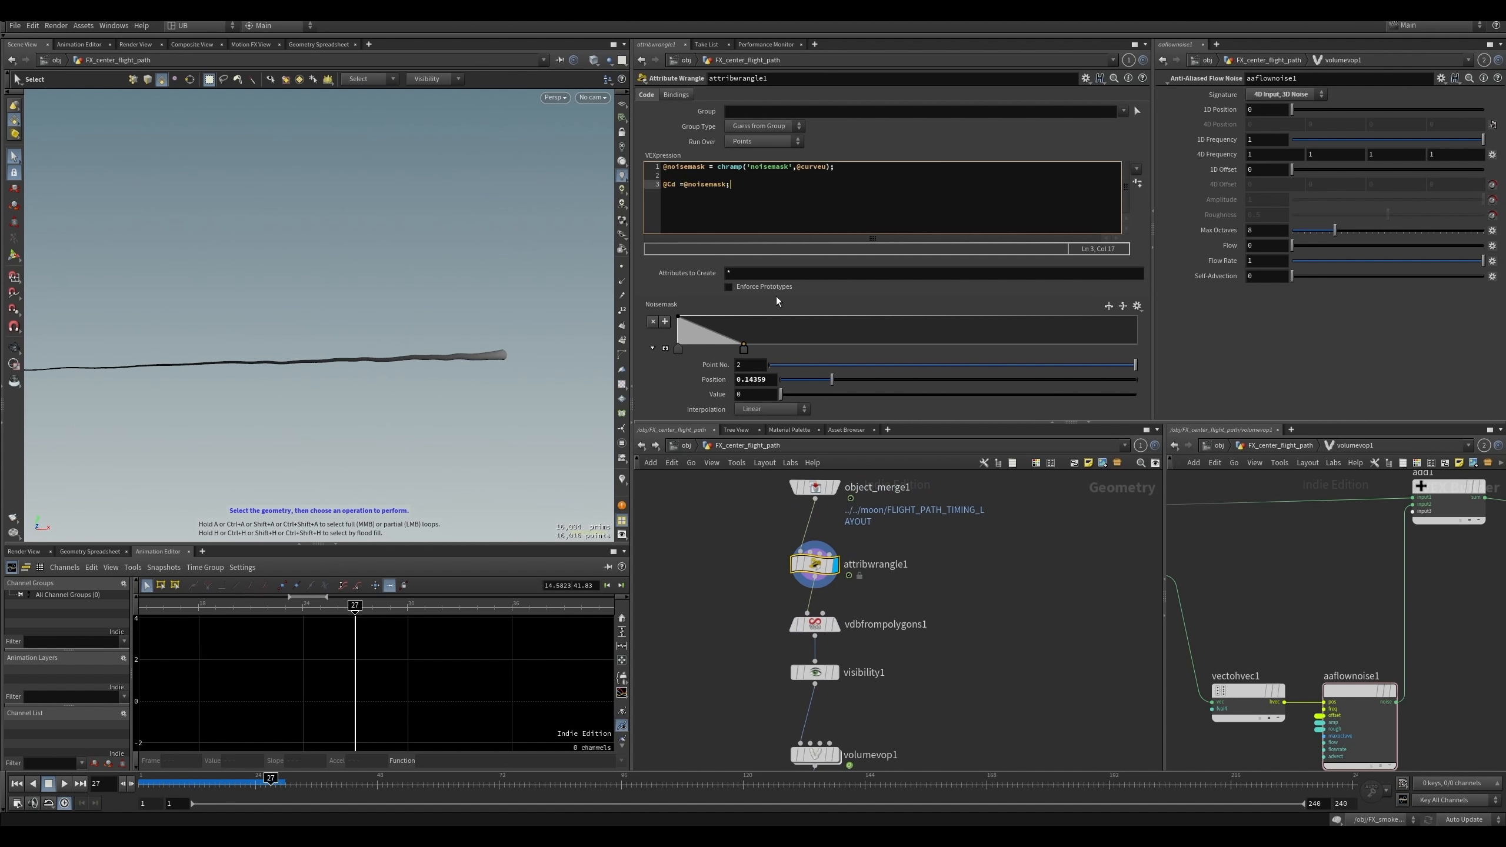
{"action": "left_click_drag", "start_coordinate": [745, 353], "coordinate": [920, 349]}
- Compare vdbfrompolygons1's density and noisemask VDB settings with the noisemask attribute defined in attribwrangle1
{"action": "left_click", "coordinate": [834, 624]}
{"action": "left_click", "coordinate": [748, 139]}
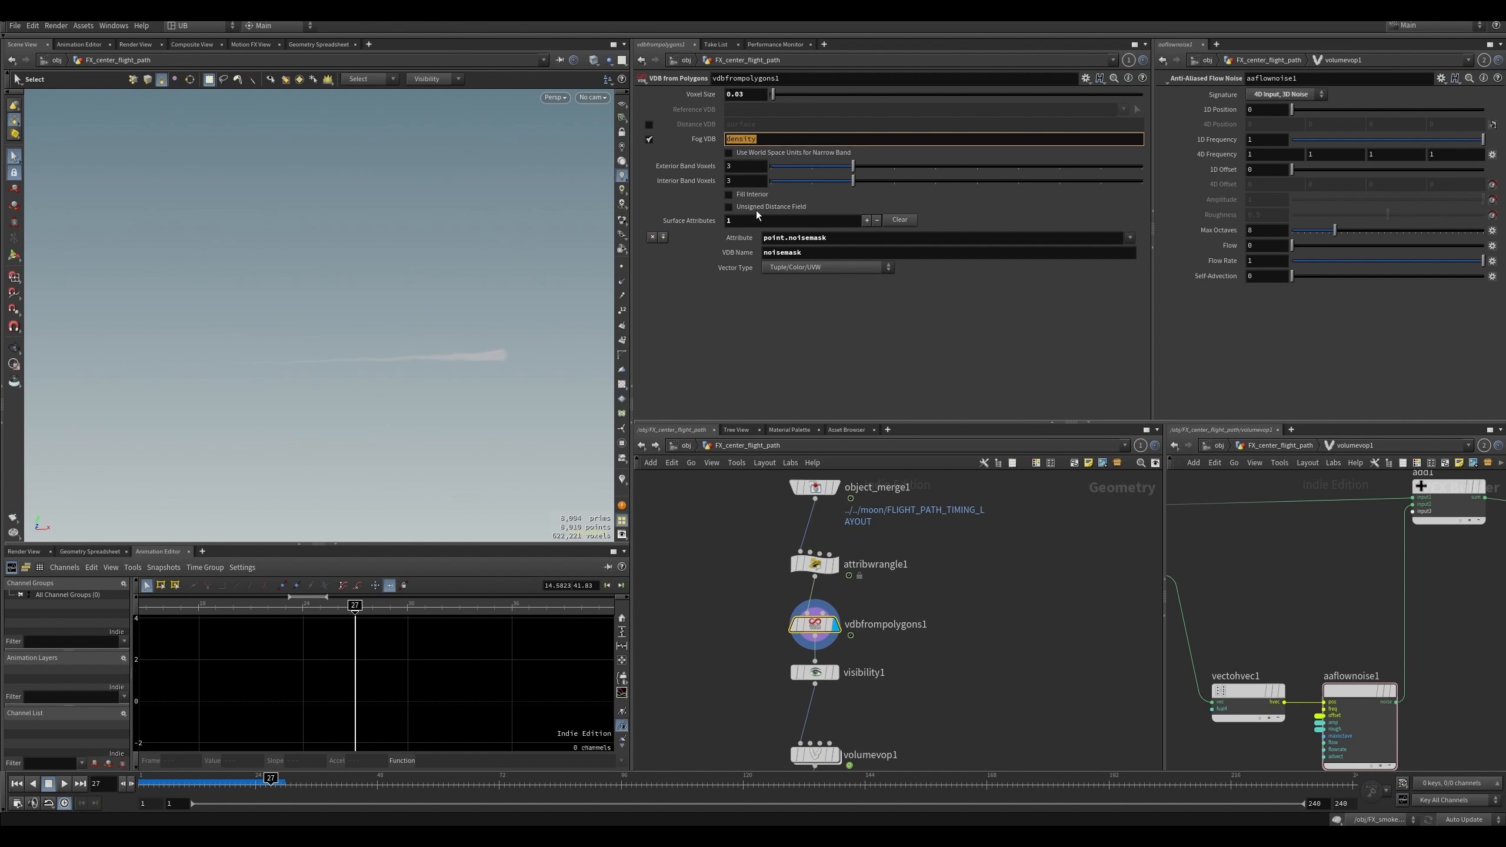
{"action": "left_click", "coordinate": [820, 248]}
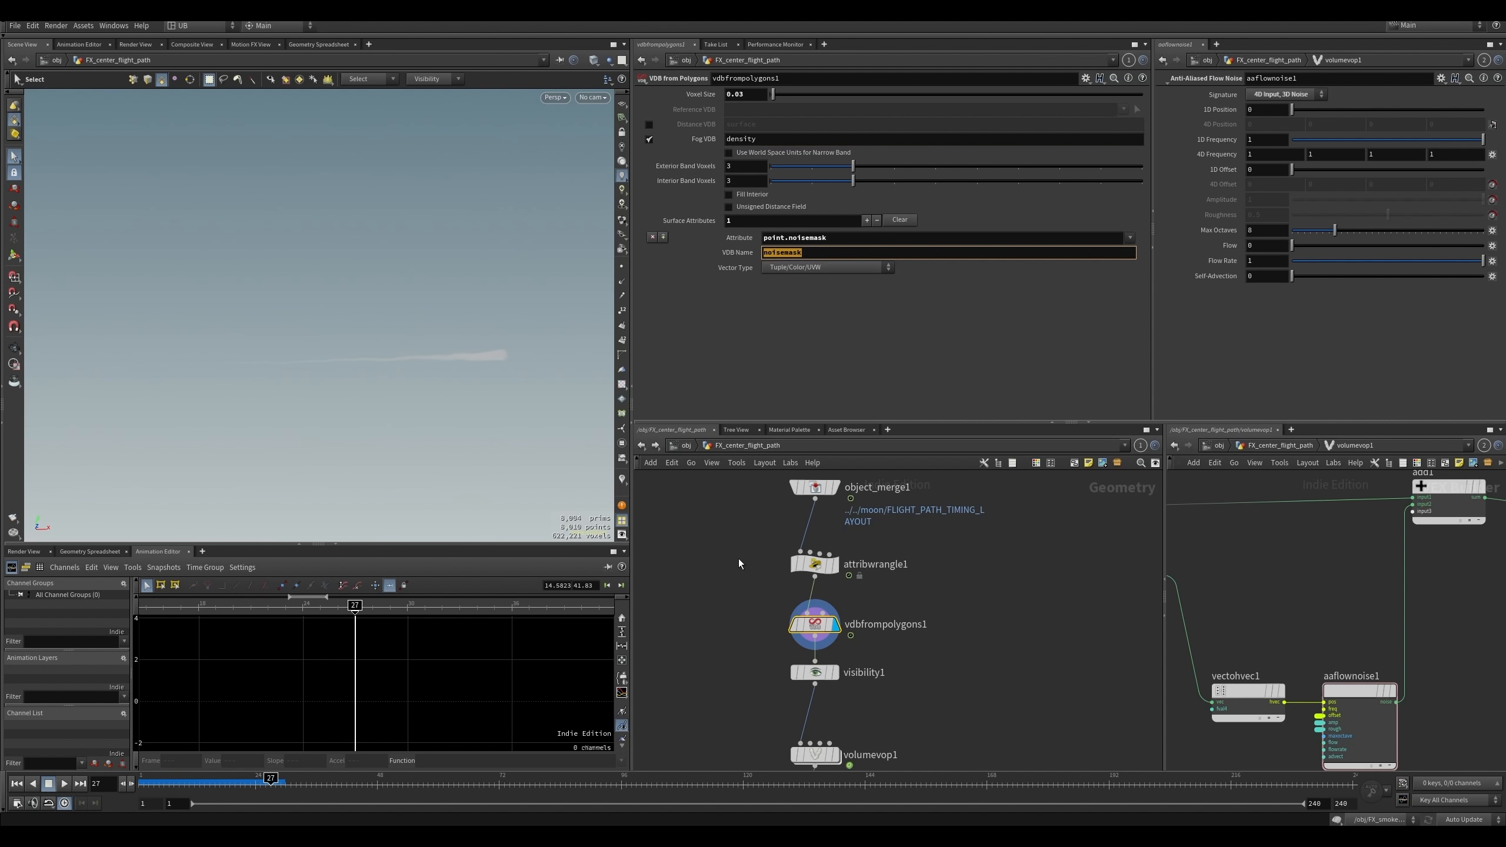
{"action": "left_click", "coordinate": [815, 564]}
{"action": "double_click", "coordinate": [682, 167]}
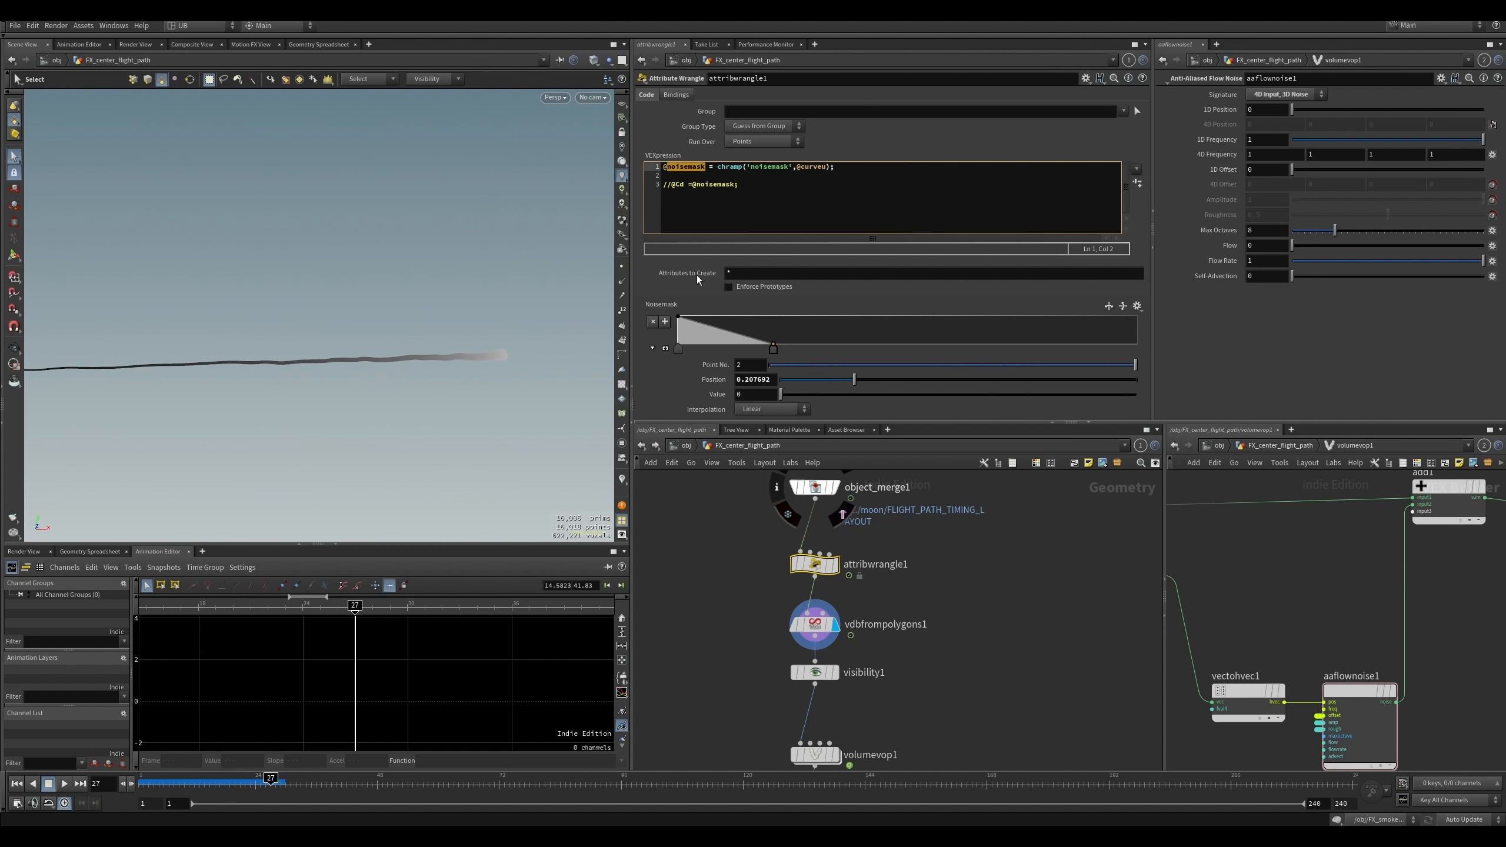
{"action": "left_click", "coordinate": [814, 624]}
{"action": "left_click", "coordinate": [766, 253]}
- Display volumevop1, look inside its noise network, and display volumevop2 to examine its effect on the trail
{"action": "middle_click_drag", "start_coordinate": [902, 712], "coordinate": [901, 599]}
{"action": "scroll", "coordinate": [830, 640], "scroll_direction": "up", "scroll_amount": 3}
{"action": "left_click", "coordinate": [843, 639]}
{"action": "left_click_drag", "start_coordinate": [415, 356], "coordinate": [474, 380], "text": "alt"}
{"action": "key", "text": "i"}
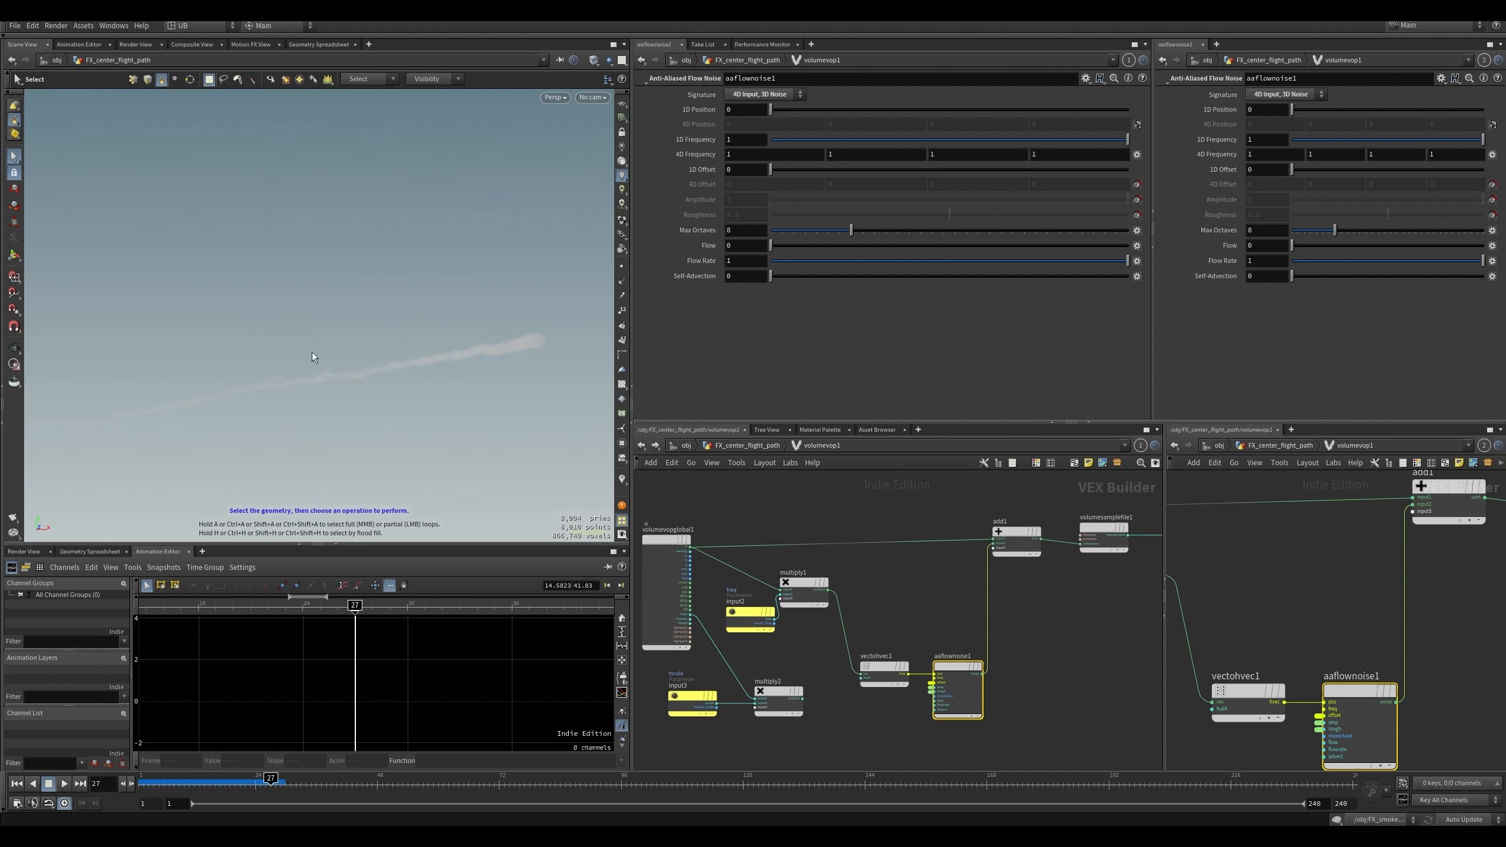
{"action": "key", "text": "u"}
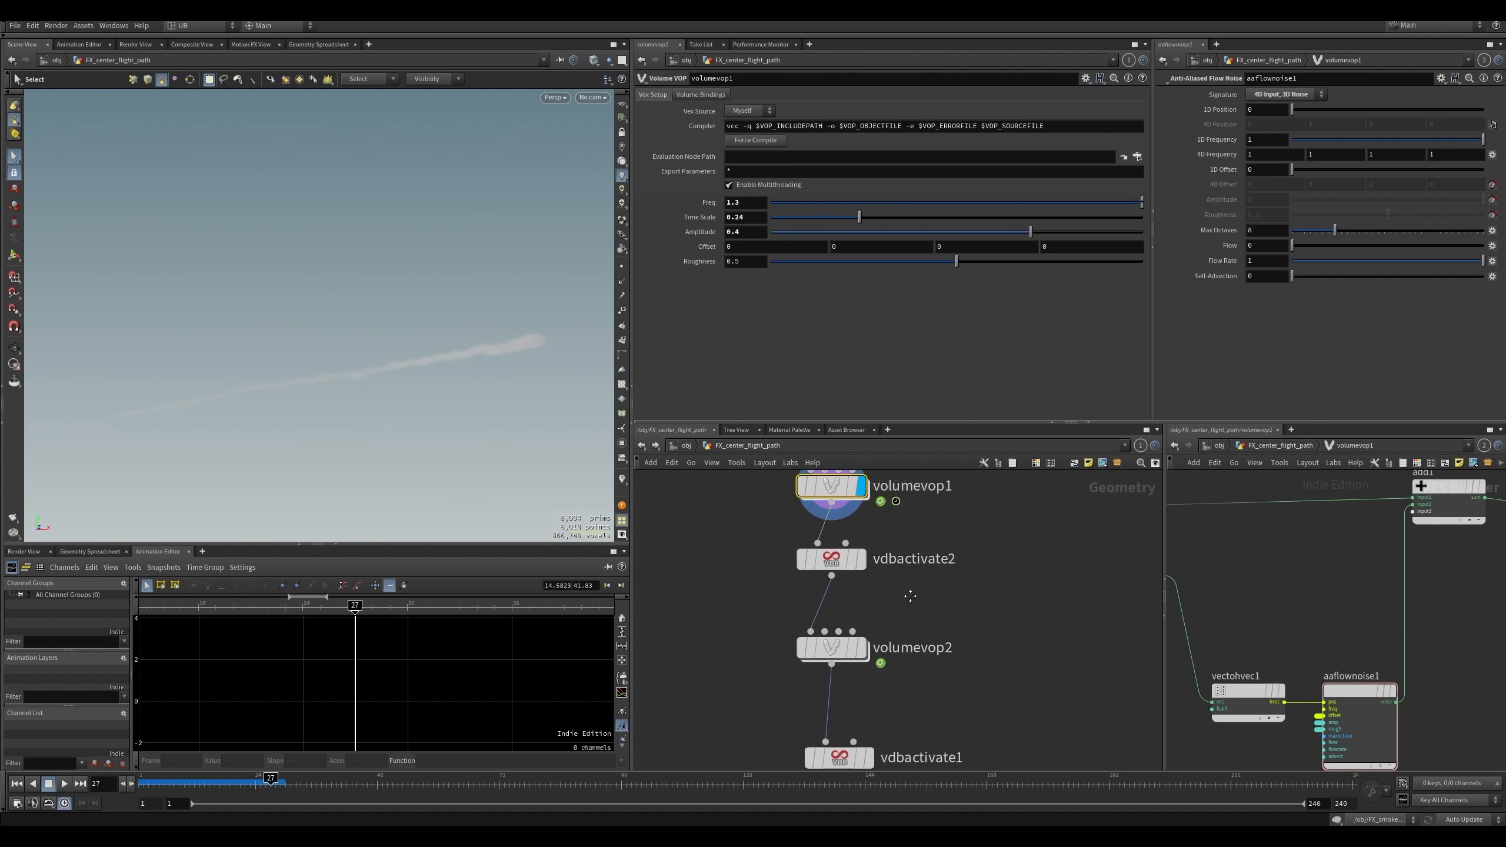
{"action": "left_click", "coordinate": [853, 599]}
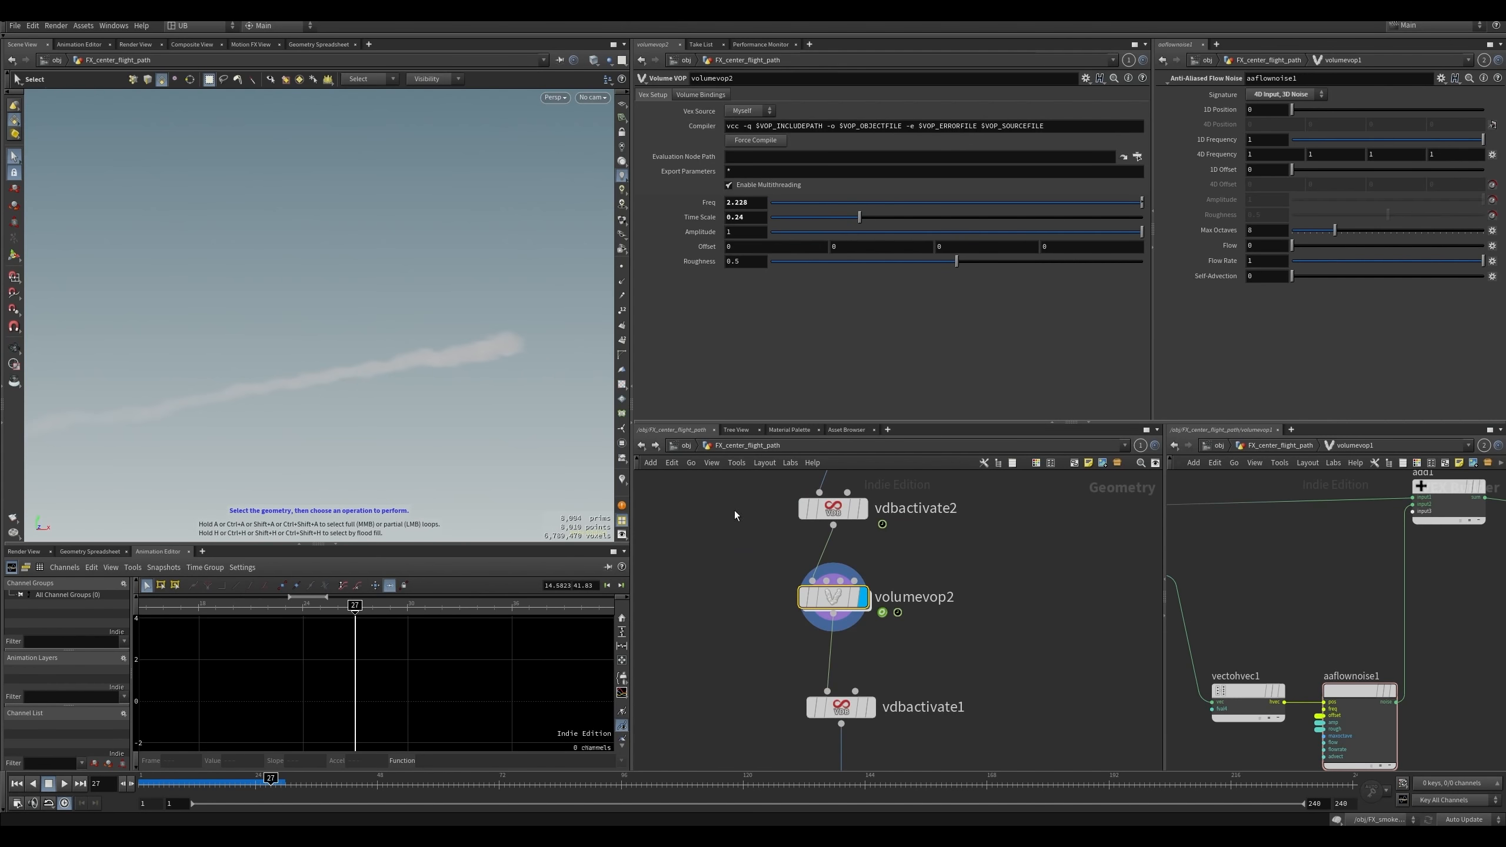
- Bypass volumevop2 and re-enable it to compare the trail with and without its noise displacement
{"action": "key", "text": "b"}
{"action": "left_click_drag", "start_coordinate": [734, 512], "coordinate": [880, 627]}
{"action": "left_click_drag", "start_coordinate": [710, 553], "coordinate": [874, 632]}
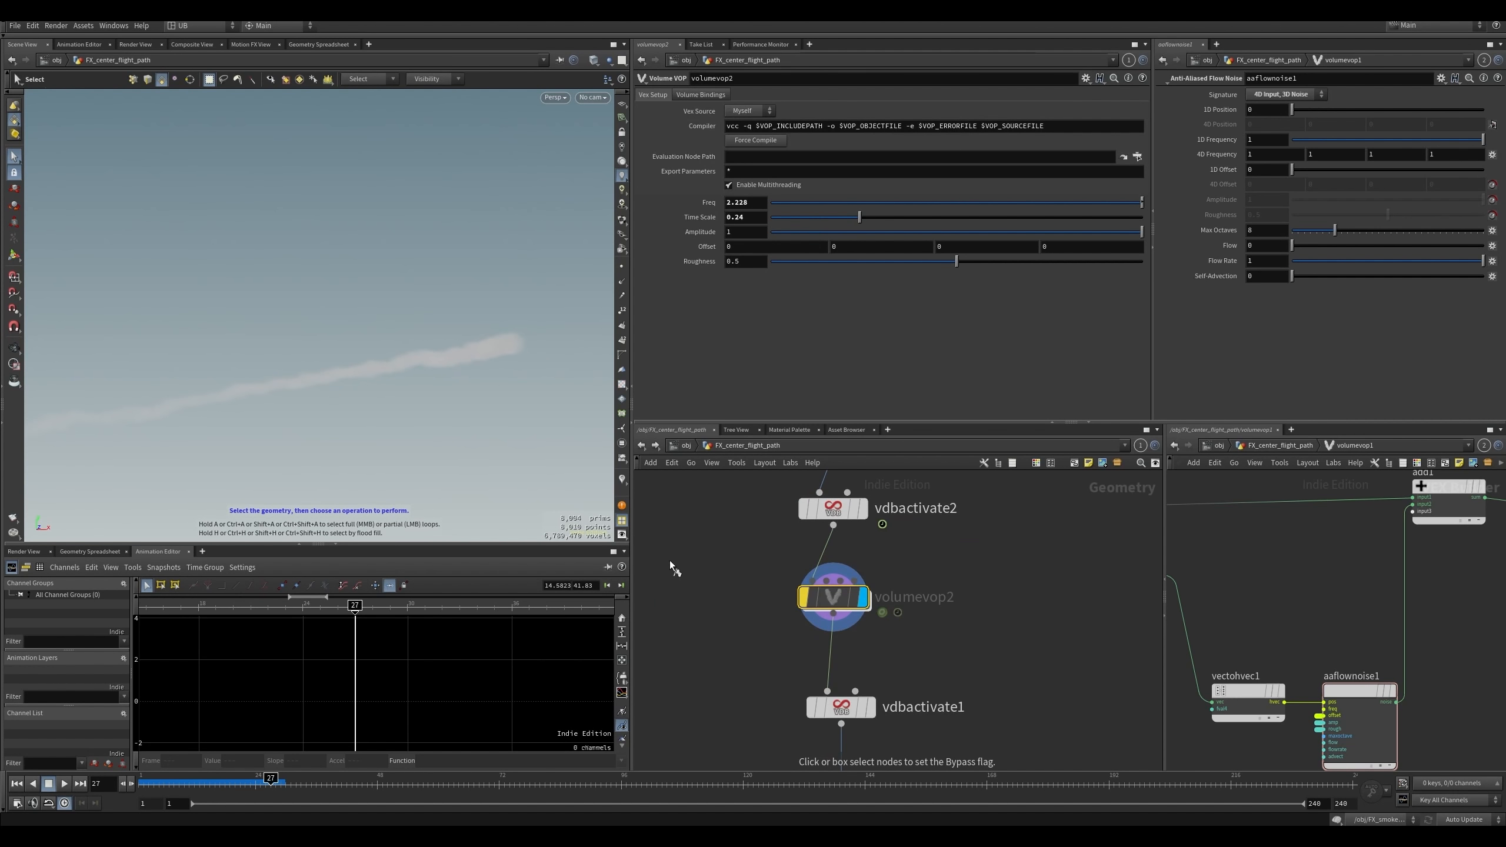
{"action": "left_click_drag", "start_coordinate": [673, 568], "coordinate": [869, 645]}
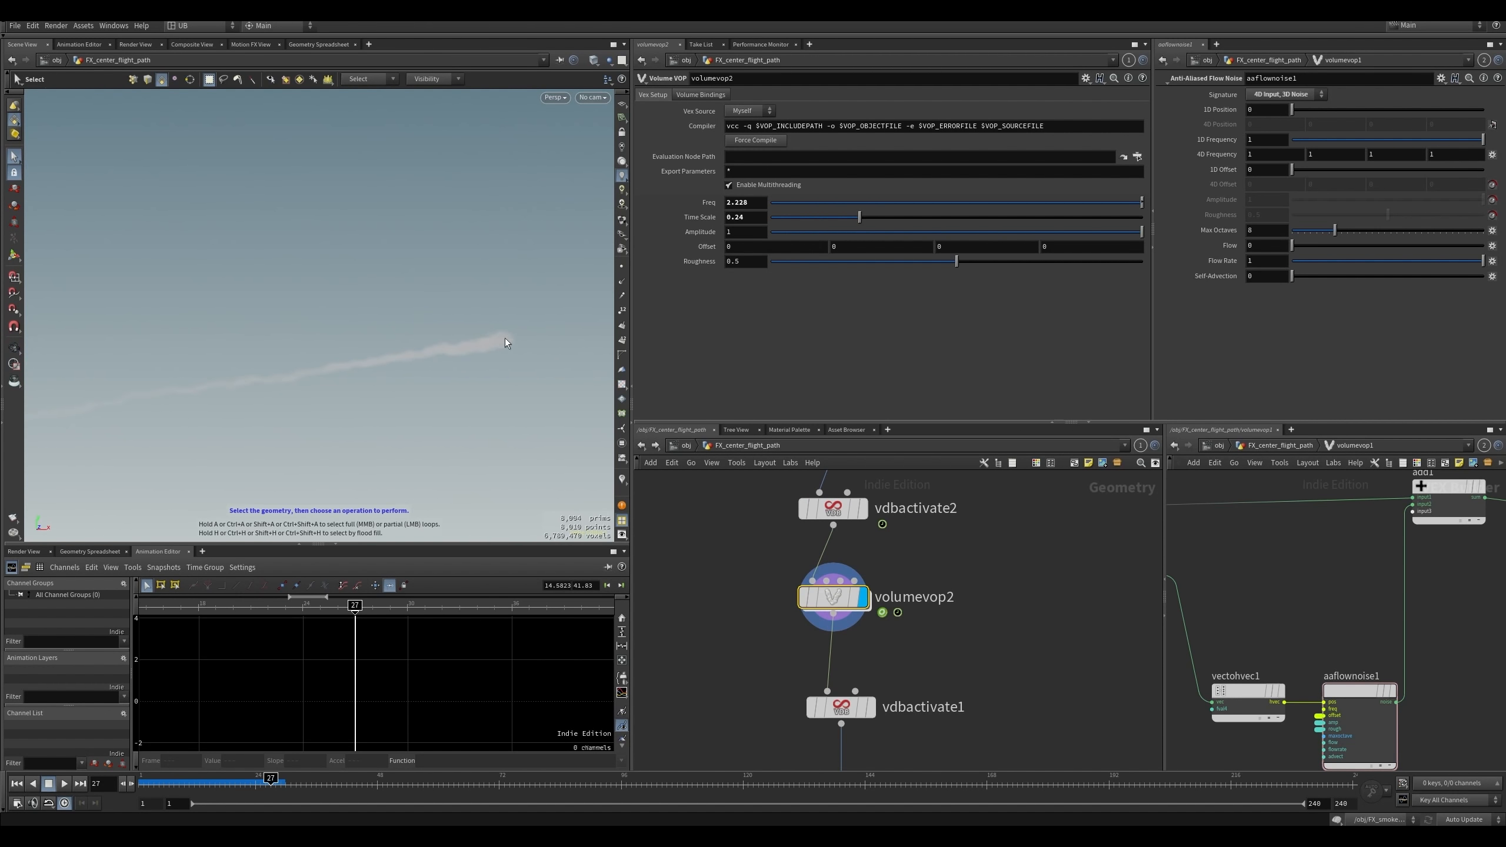
{"action": "mouse_move", "coordinate": [505, 338]}
{"action": "left_mouse_down", "text": "alt"}
{"action": "mouse_move", "coordinate": [390, 320]}
{"action": "mouse_move", "coordinate": [489, 341]}
{"action": "left_mouse_up", "text": "alt"}
{"action": "scroll", "coordinate": [901, 618], "scroll_direction": "down", "scroll_amount": 4}
{"action": "middle_click_drag", "start_coordinate": [982, 512], "coordinate": [924, 607]}
{"action": "left_click", "coordinate": [901, 627]}
{"action": "key", "text": "Tab"}
{"action": "type", "text": "a"}
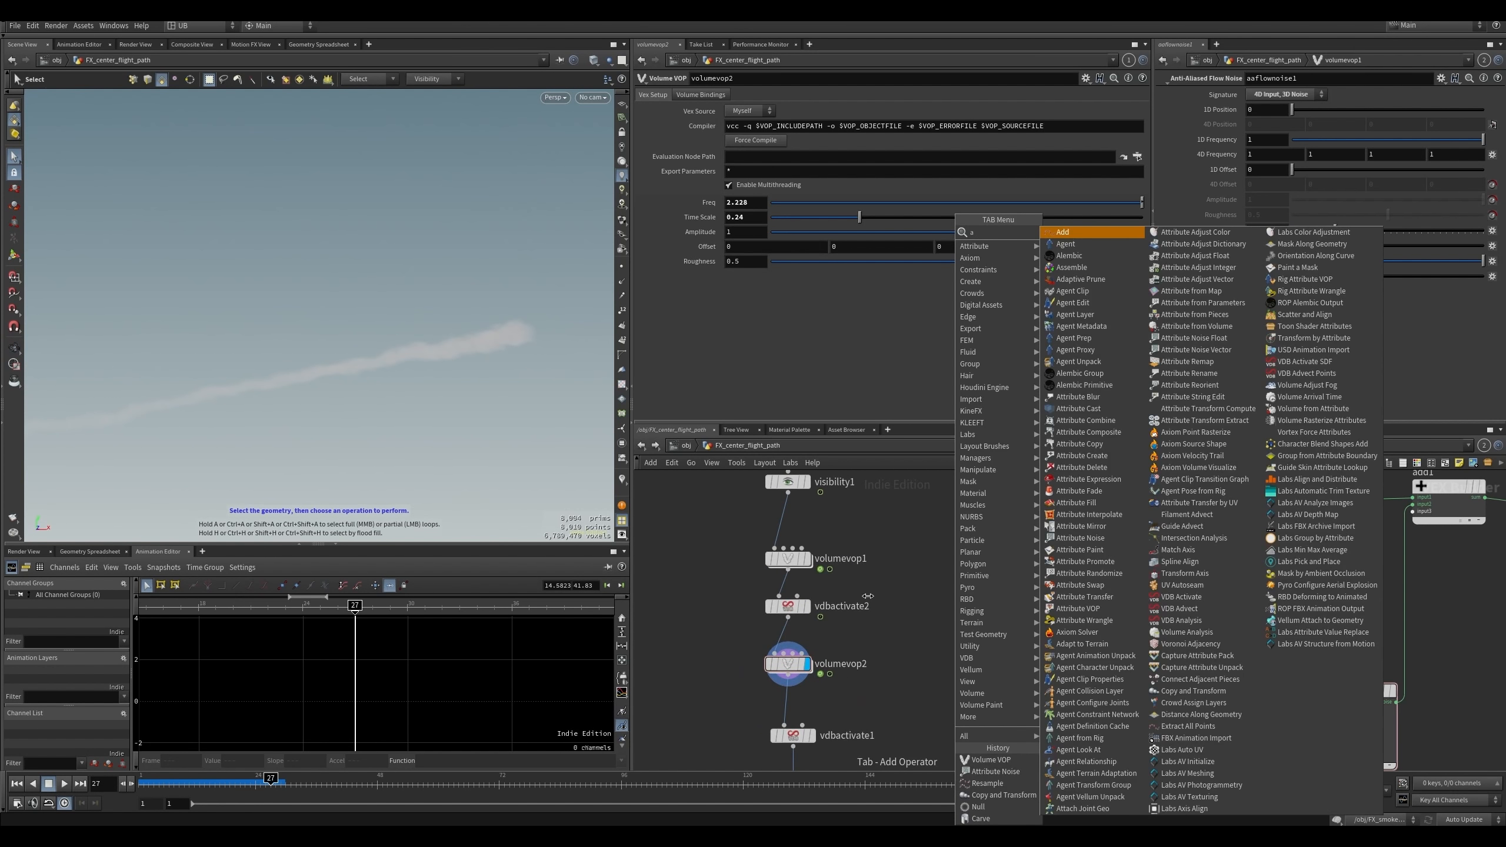
{"action": "key", "text": "Escape"}
- Duplicate vdbactivate2 as a separate branch fed by visibility1 and display the copy in the viewport
{"action": "middle_click_drag", "start_coordinate": [895, 568], "coordinate": [882, 619]}
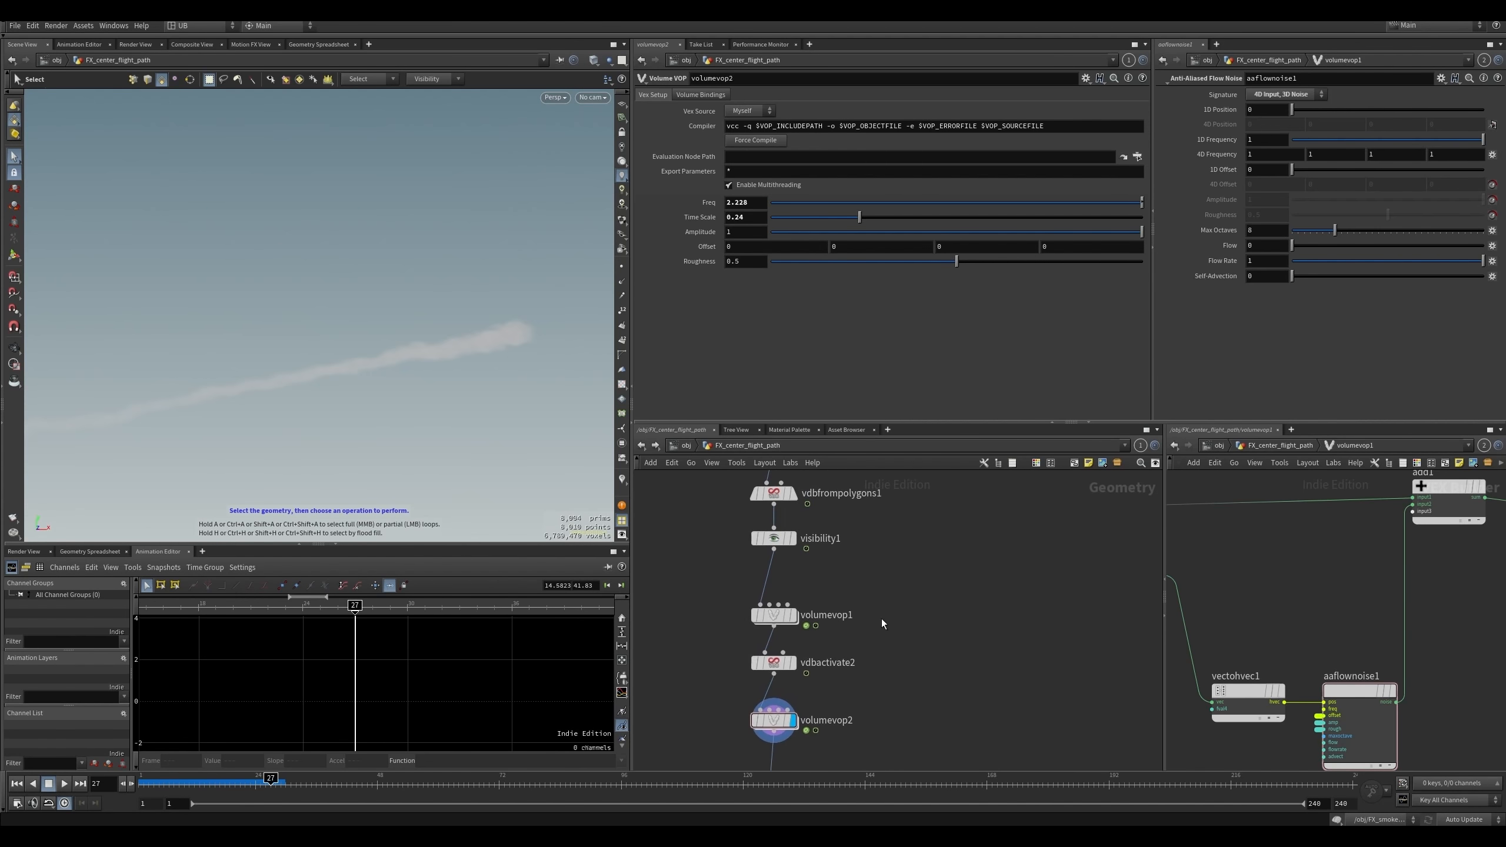
{"action": "left_click_drag", "start_coordinate": [791, 658], "coordinate": [774, 550], "text": "alt"}
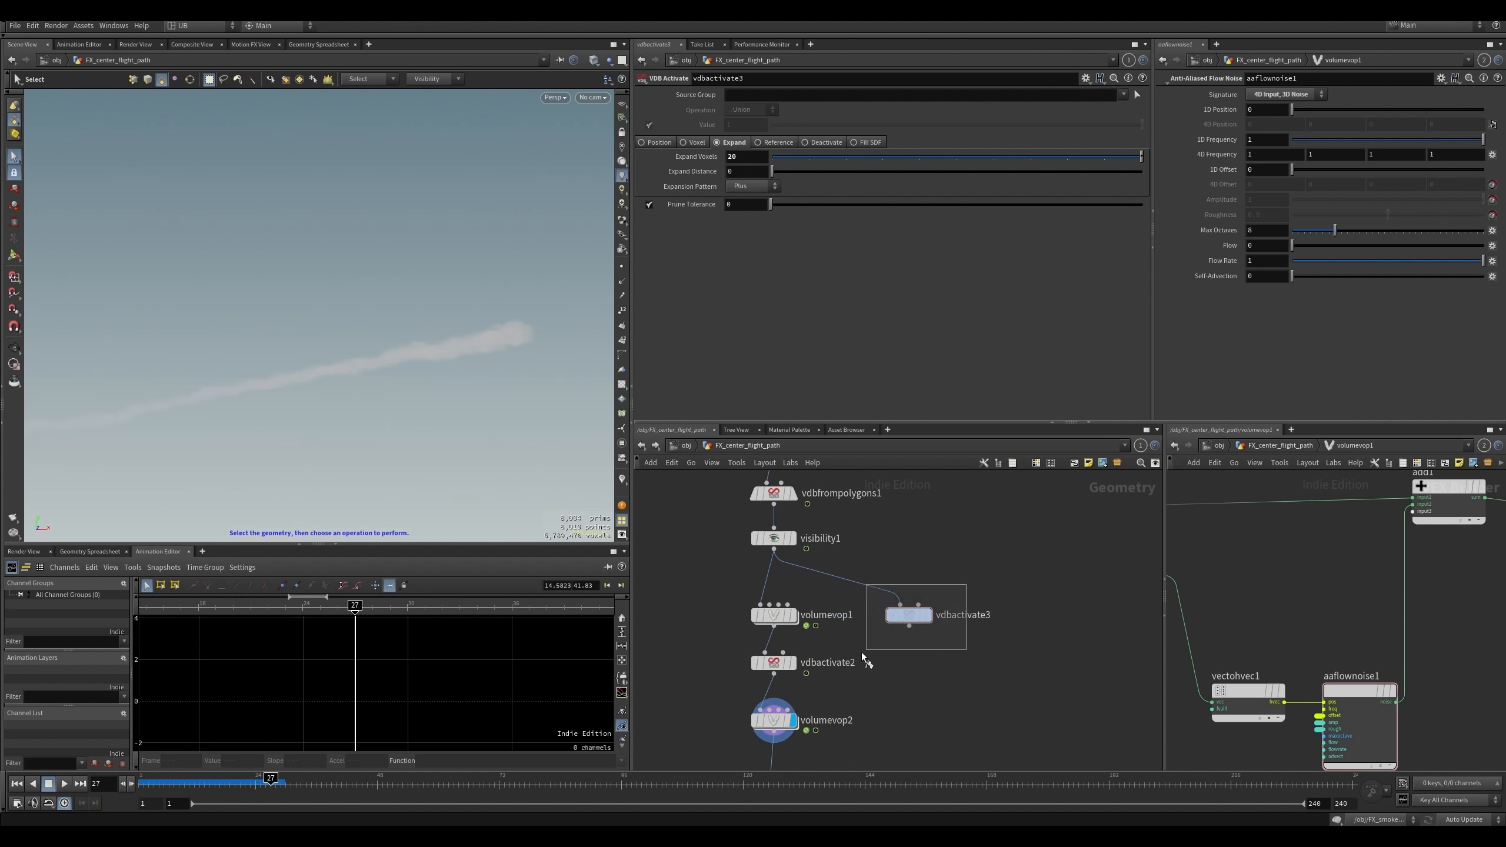
{"action": "left_click", "coordinate": [926, 614]}
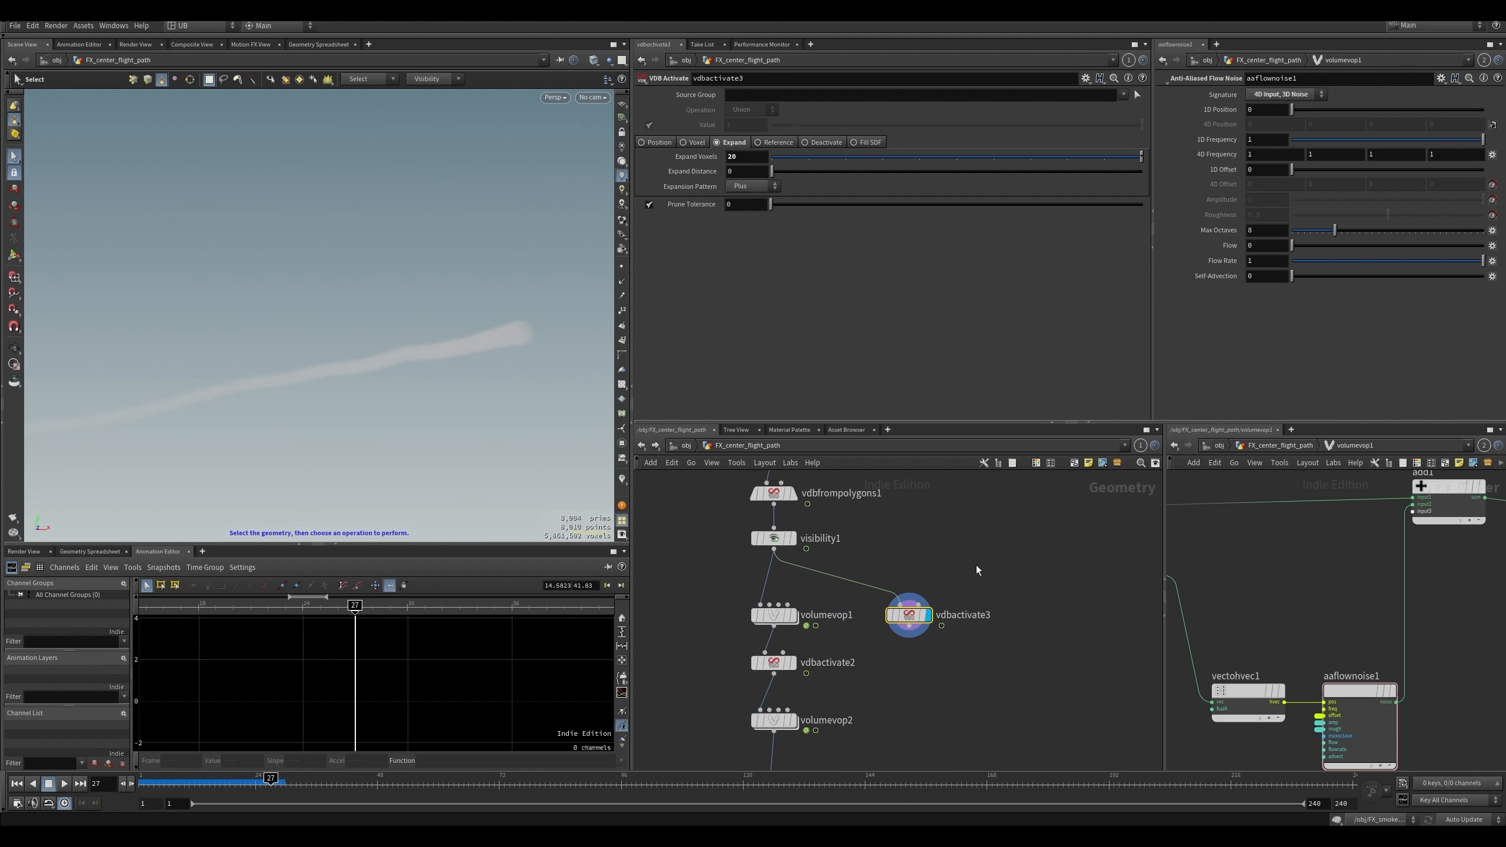
{"action": "key", "text": "Return"}
{"action": "right_click_drag", "start_coordinate": [498, 337], "coordinate": [388, 421], "text": "alt"}
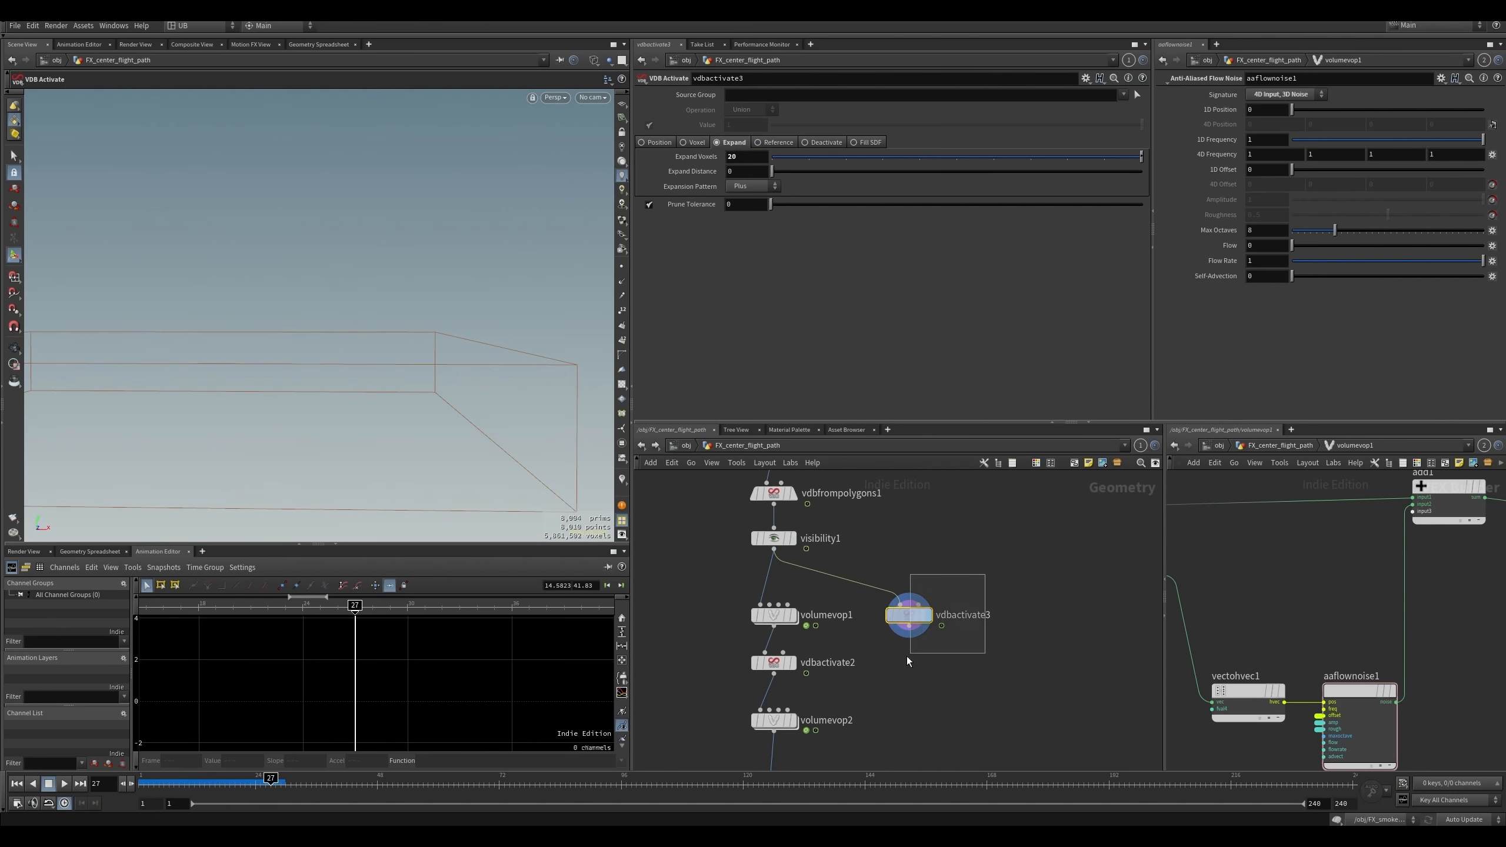
- Add a Volume VOP after vdbactivate3, display it and open its inner network
{"action": "key", "text": "Tab"}
{"action": "type", "text": "volume"}
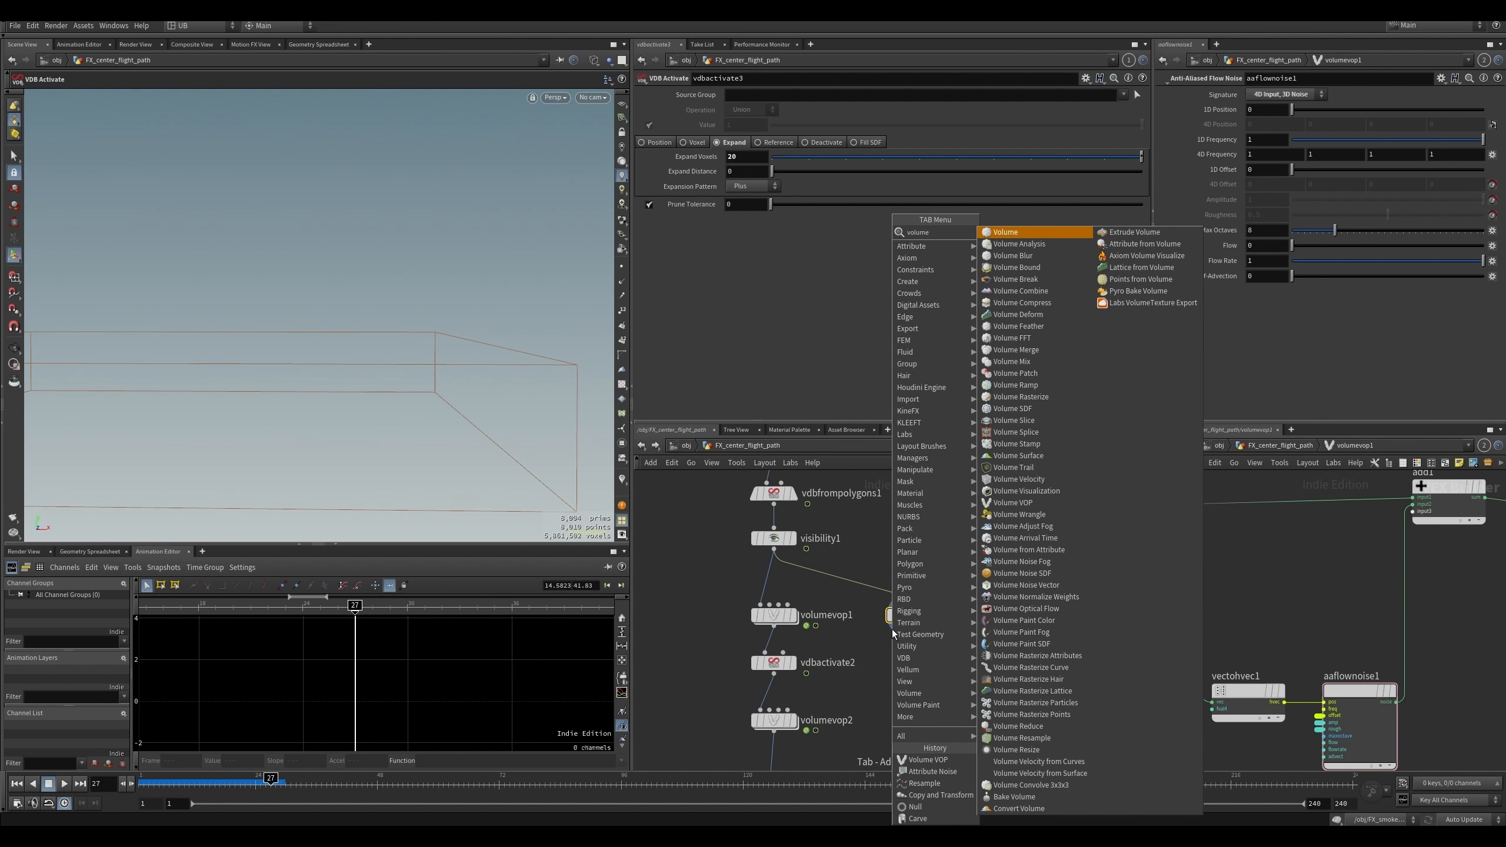
{"action": "type", "text": " vop"}
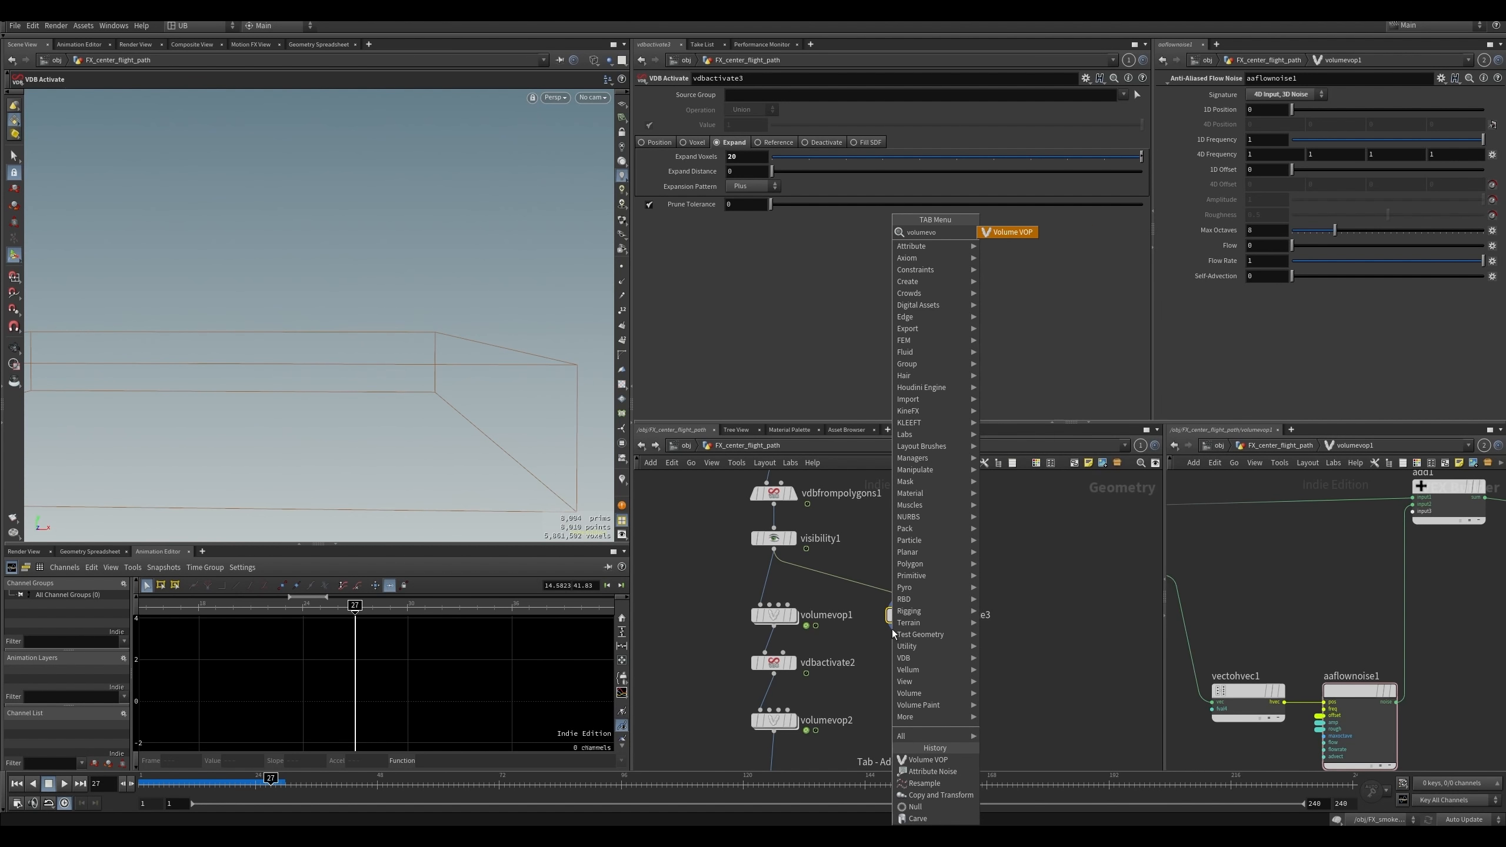
{"action": "key", "text": "Return"}
{"action": "left_click", "coordinate": [910, 665]}
{"action": "double_click", "coordinate": [910, 660]}
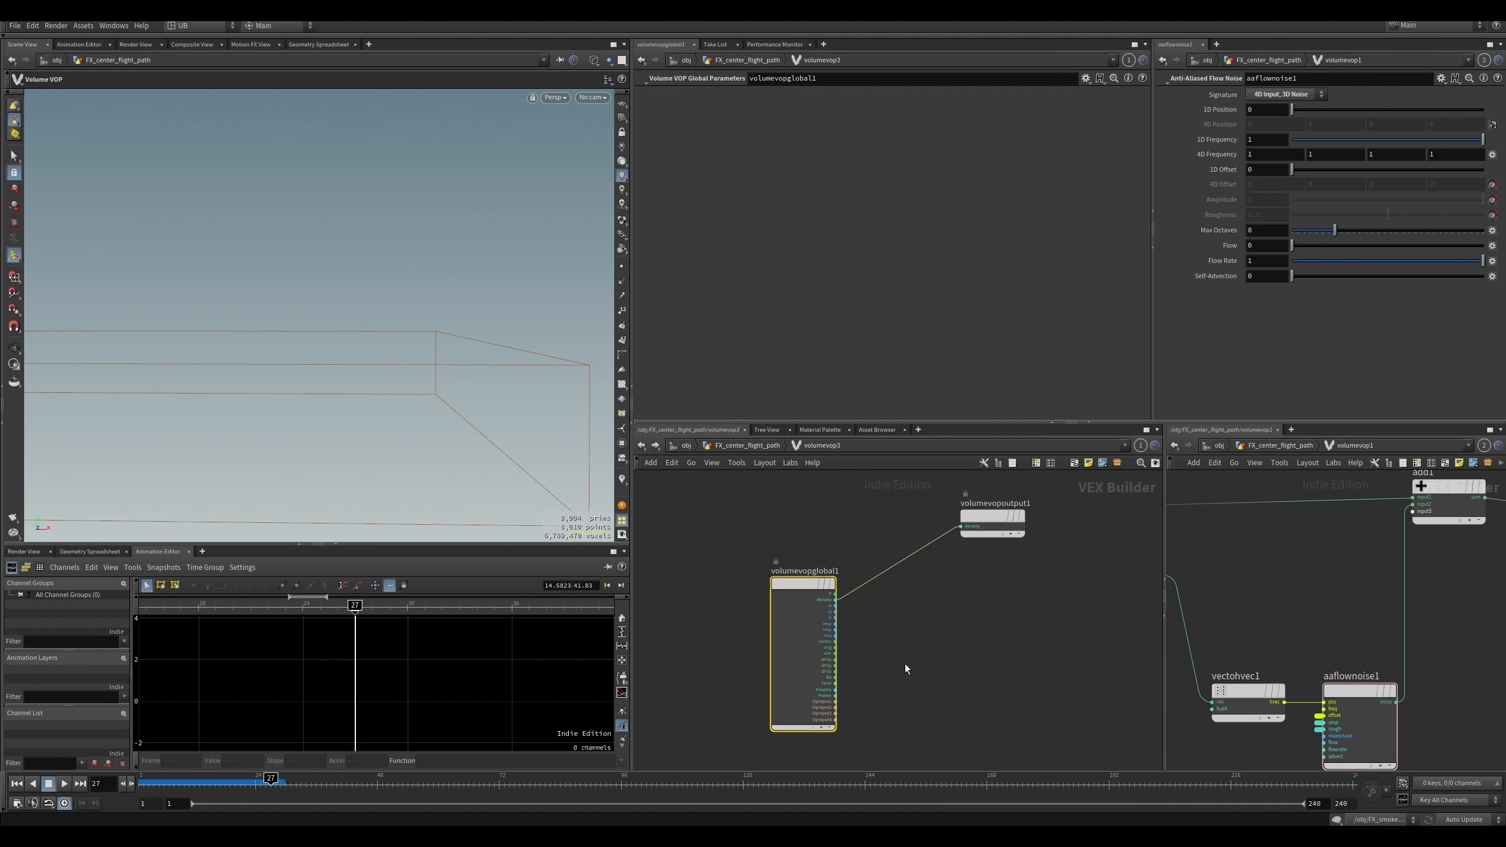
{"action": "middle_click_drag", "start_coordinate": [882, 640], "coordinate": [887, 631]}
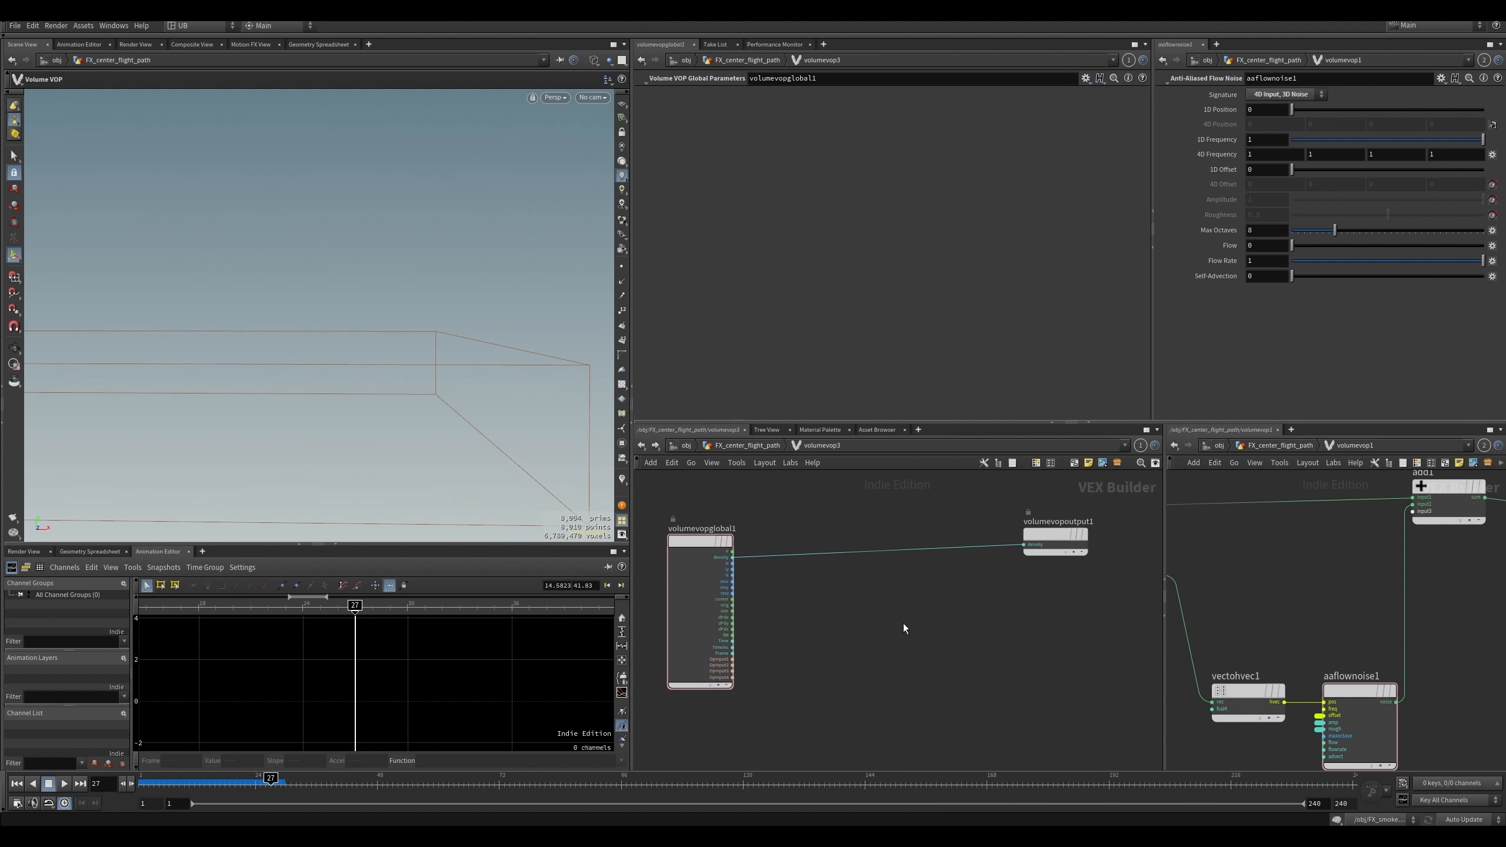
- Add an Anti-Aliased Flow Noise node inside the Volume VOP and wire the global P into its pos input
{"action": "key", "text": "Tab"}
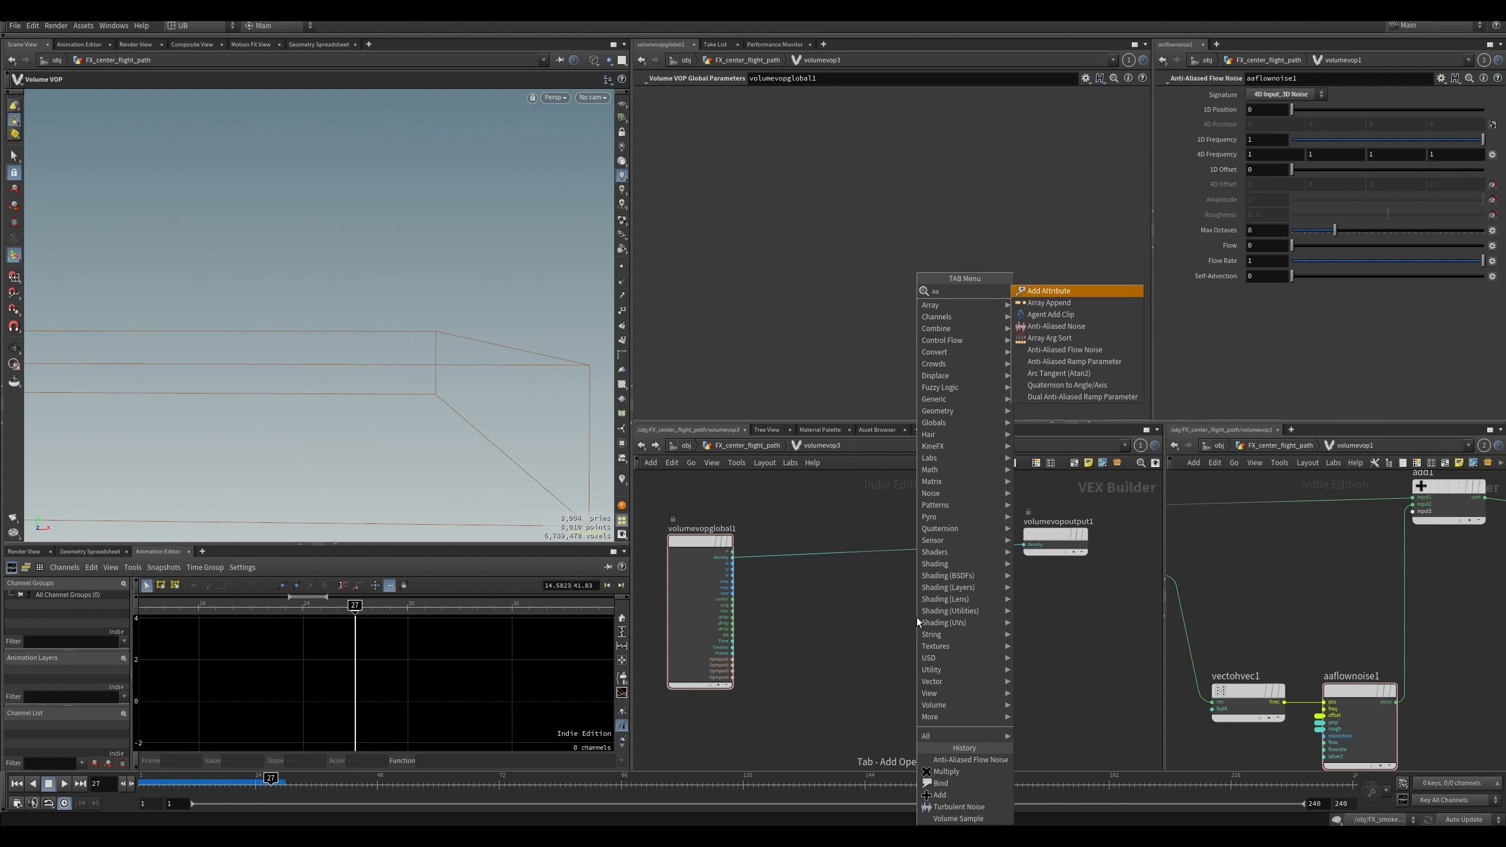
{"action": "left_click", "coordinate": [970, 760]}
{"action": "left_click", "coordinate": [805, 694]}
{"action": "left_click_drag", "start_coordinate": [812, 668], "coordinate": [904, 637]}
{"action": "scroll", "coordinate": [868, 643], "scroll_direction": "up", "scroll_amount": 1}
{"action": "left_click", "coordinate": [877, 650]}
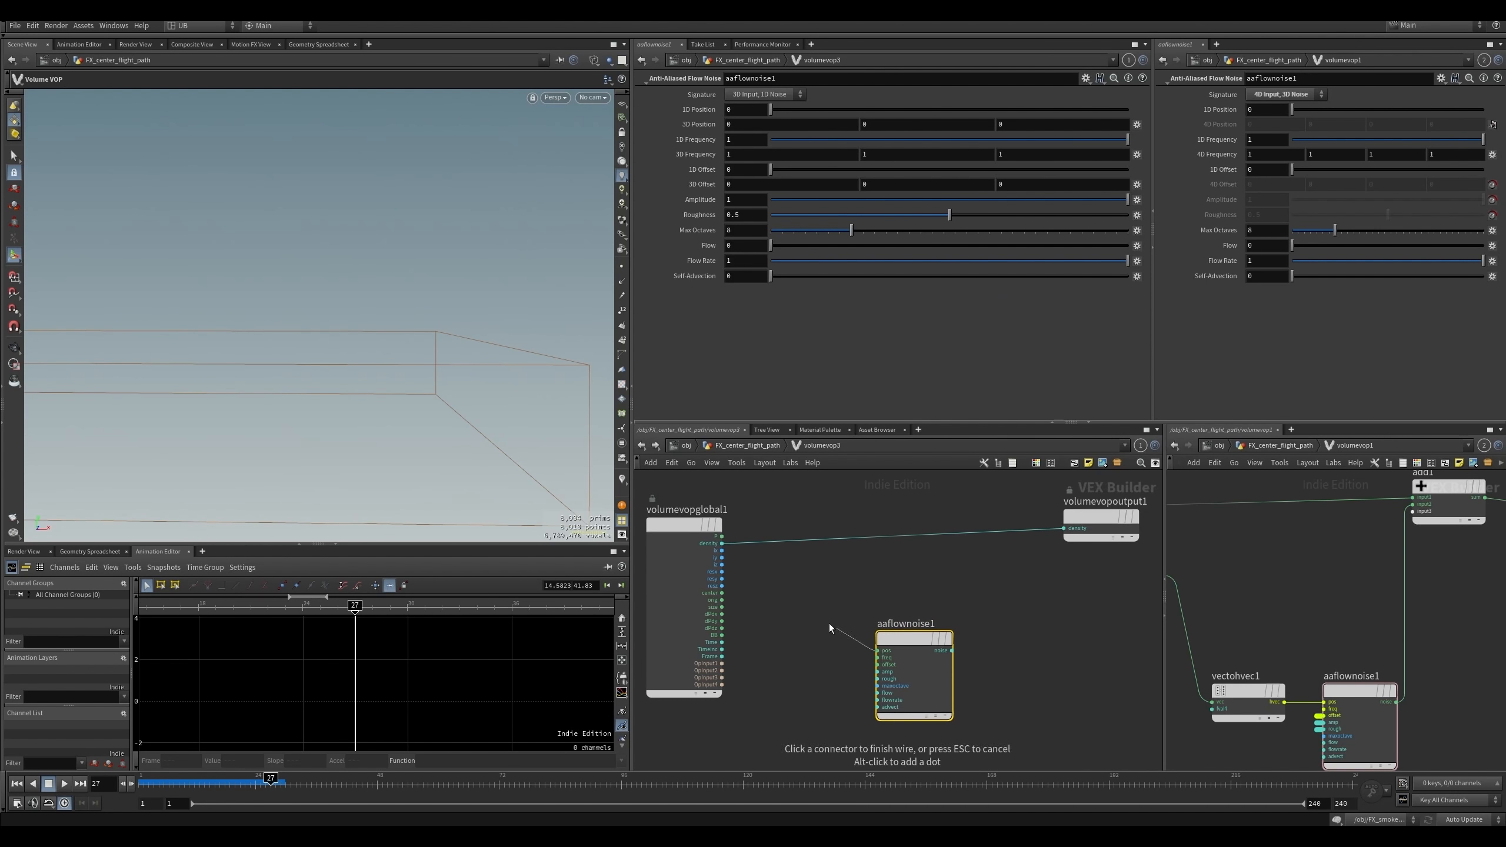
{"action": "left_click", "coordinate": [722, 537]}
{"action": "middle_click_drag", "start_coordinate": [842, 584], "coordinate": [722, 575]}
{"action": "left_click_drag", "start_coordinate": [820, 630], "coordinate": [771, 635]}
{"action": "left_click_drag", "start_coordinate": [975, 509], "coordinate": [997, 520]}
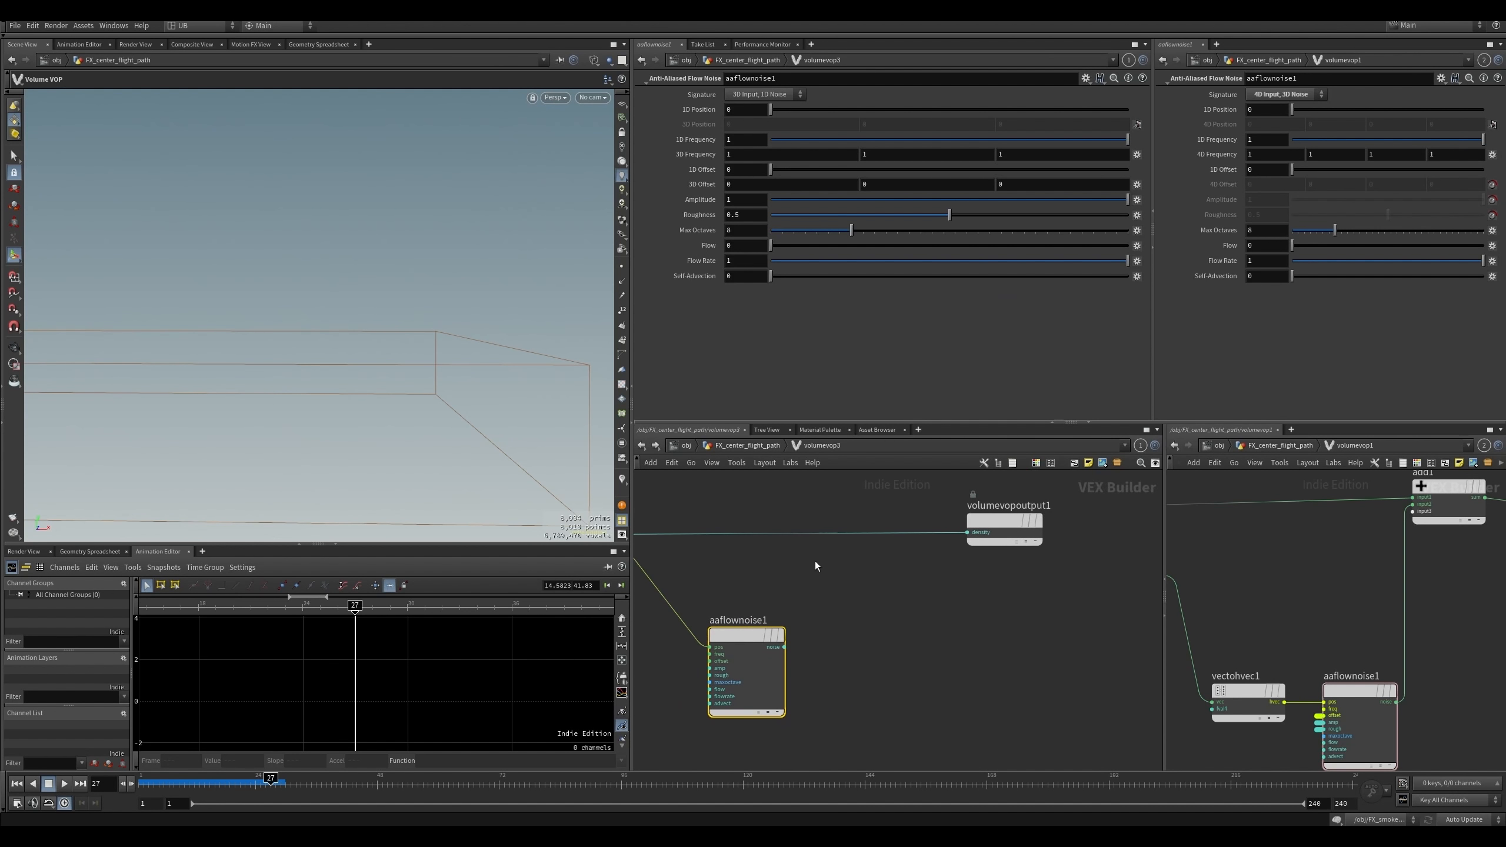
{"action": "middle_click_drag", "start_coordinate": [814, 561], "coordinate": [889, 595]}
- Return to the geometry network, display vdbactivate3 and inspect the undistorted trail volume up close
{"action": "key", "text": "u"}
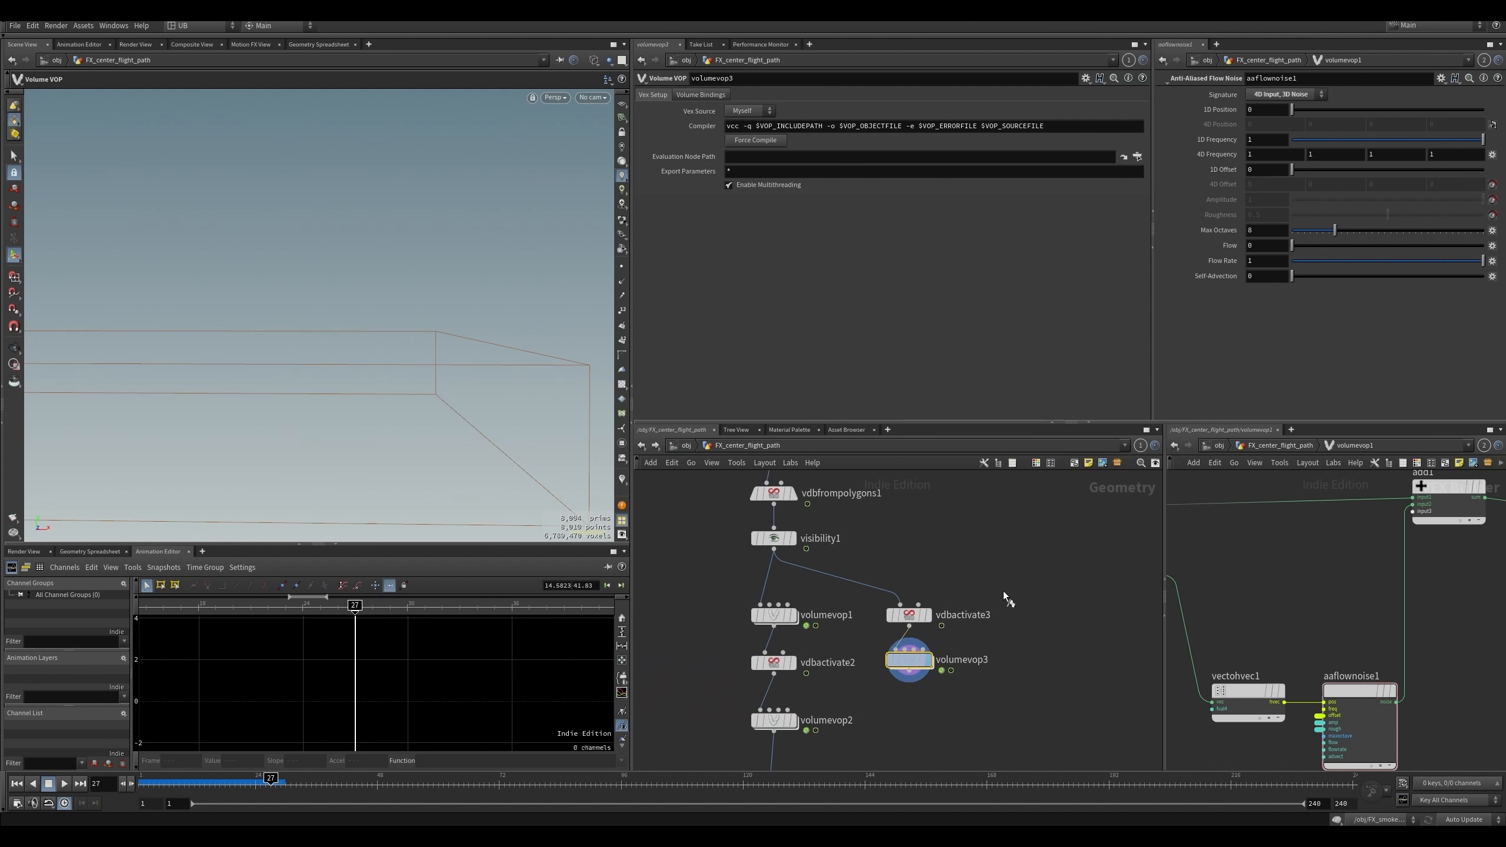
{"action": "left_click", "coordinate": [928, 614]}
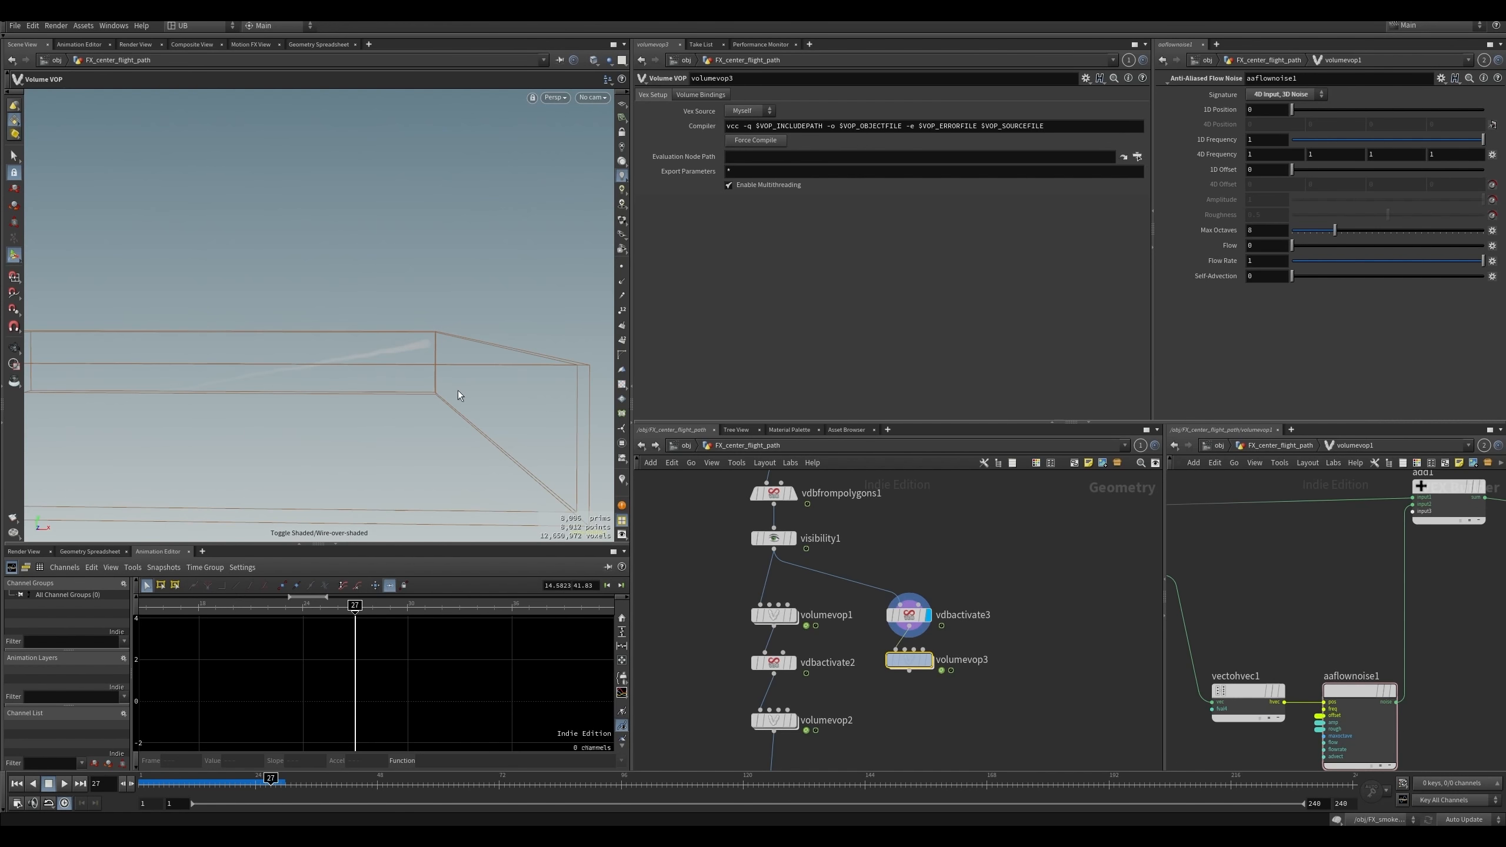
{"action": "key", "text": "Escape"}
{"action": "left_click_drag", "start_coordinate": [475, 317], "coordinate": [384, 334], "text": "alt"}
{"action": "right_click_drag", "start_coordinate": [384, 333], "coordinate": [438, 358], "text": "alt"}
- Set the viewport background color scheme to Dark
{"action": "key", "text": "d"}
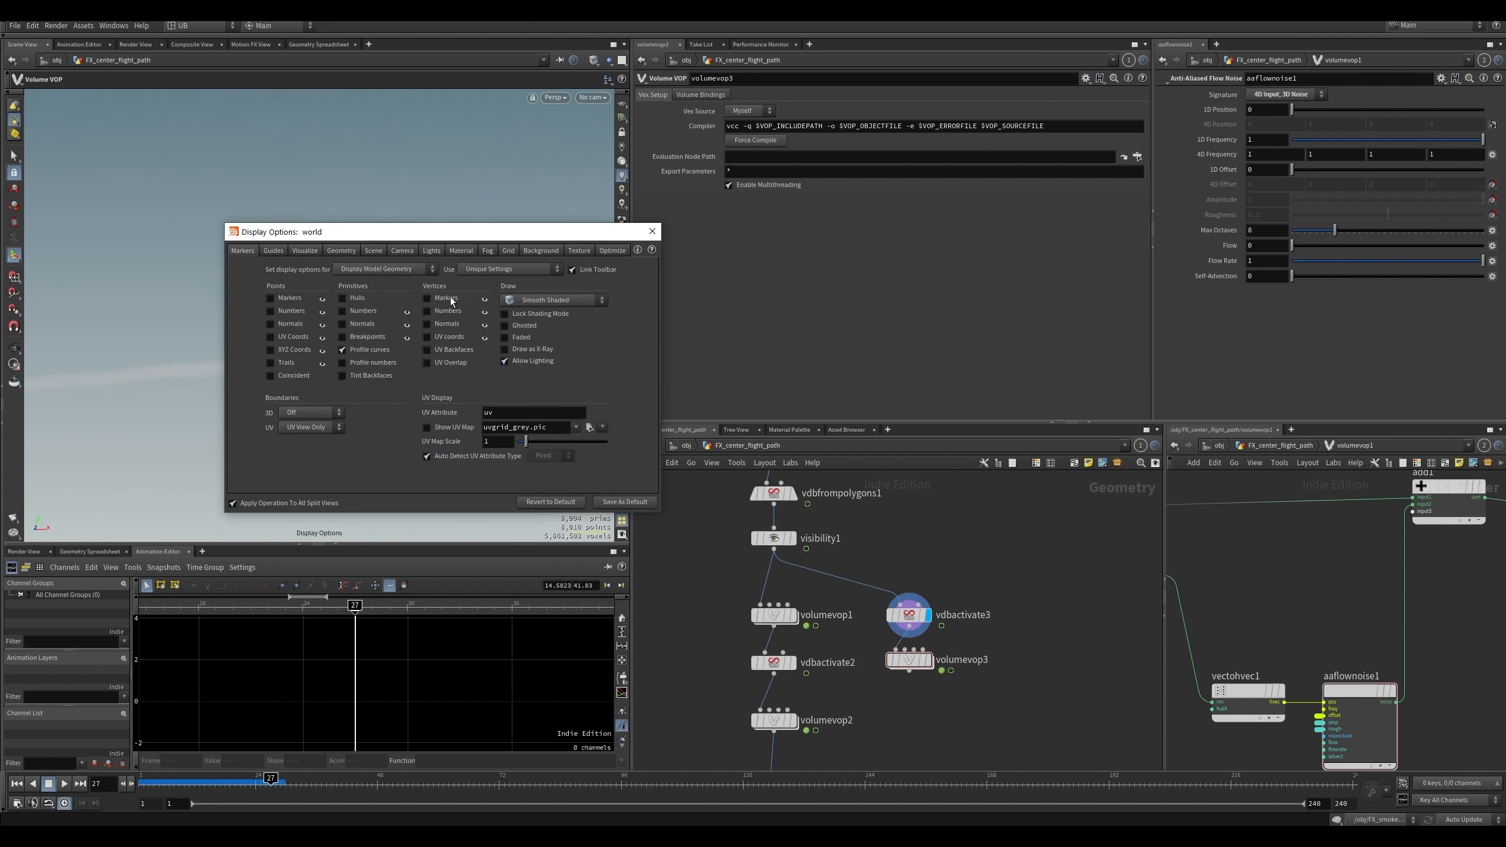
{"action": "left_click", "coordinate": [540, 250]}
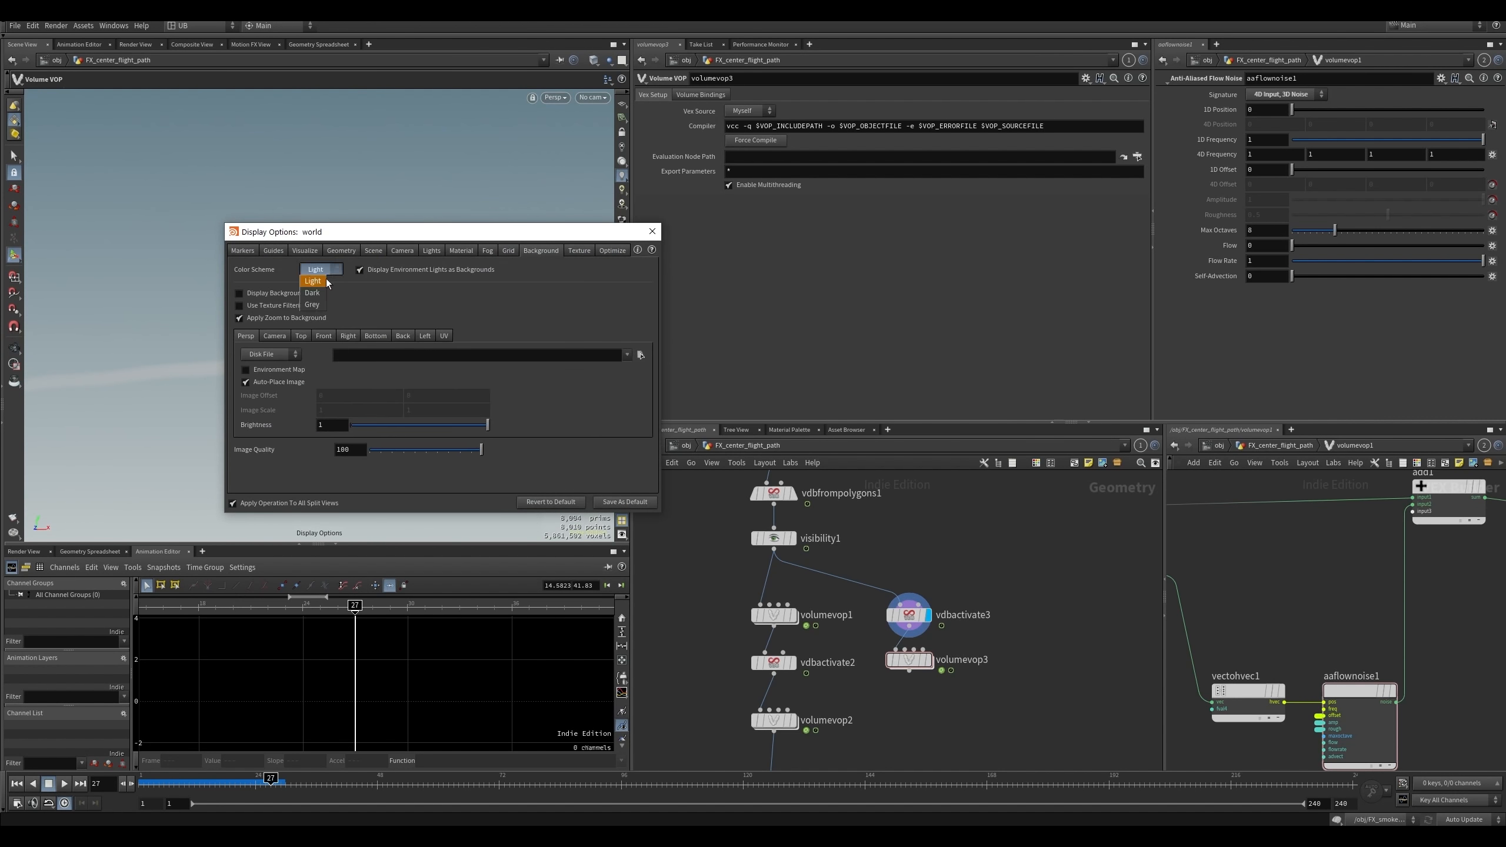
{"action": "left_click", "coordinate": [312, 292]}
{"action": "key", "text": "Escape"}
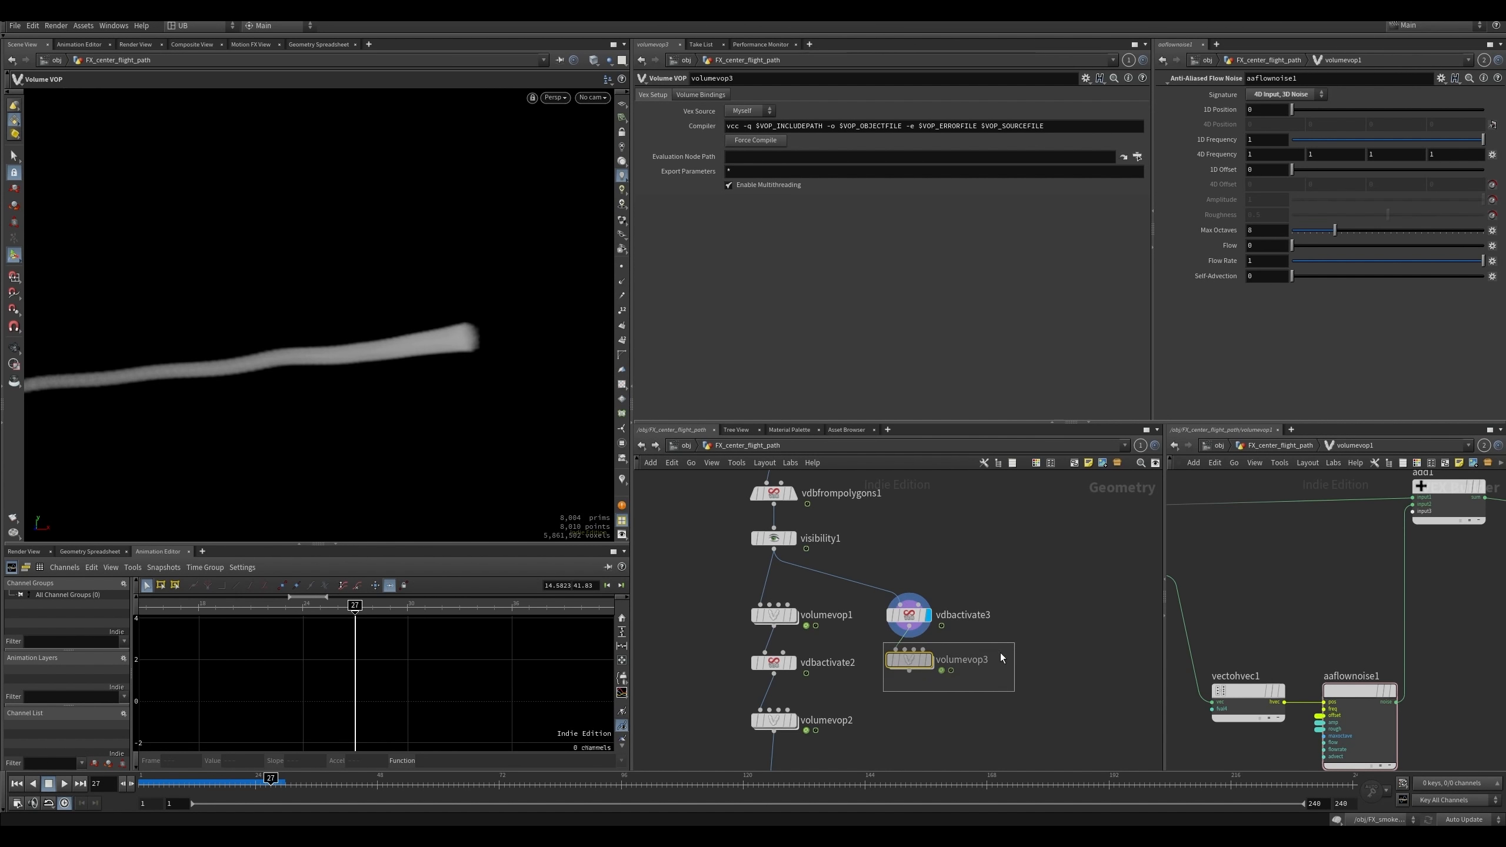
- Display volumevop3, reopen its network and add a Volume Sample node with the global P wired into its sample position
{"action": "key", "text": "r"}
{"action": "key", "text": "i"}
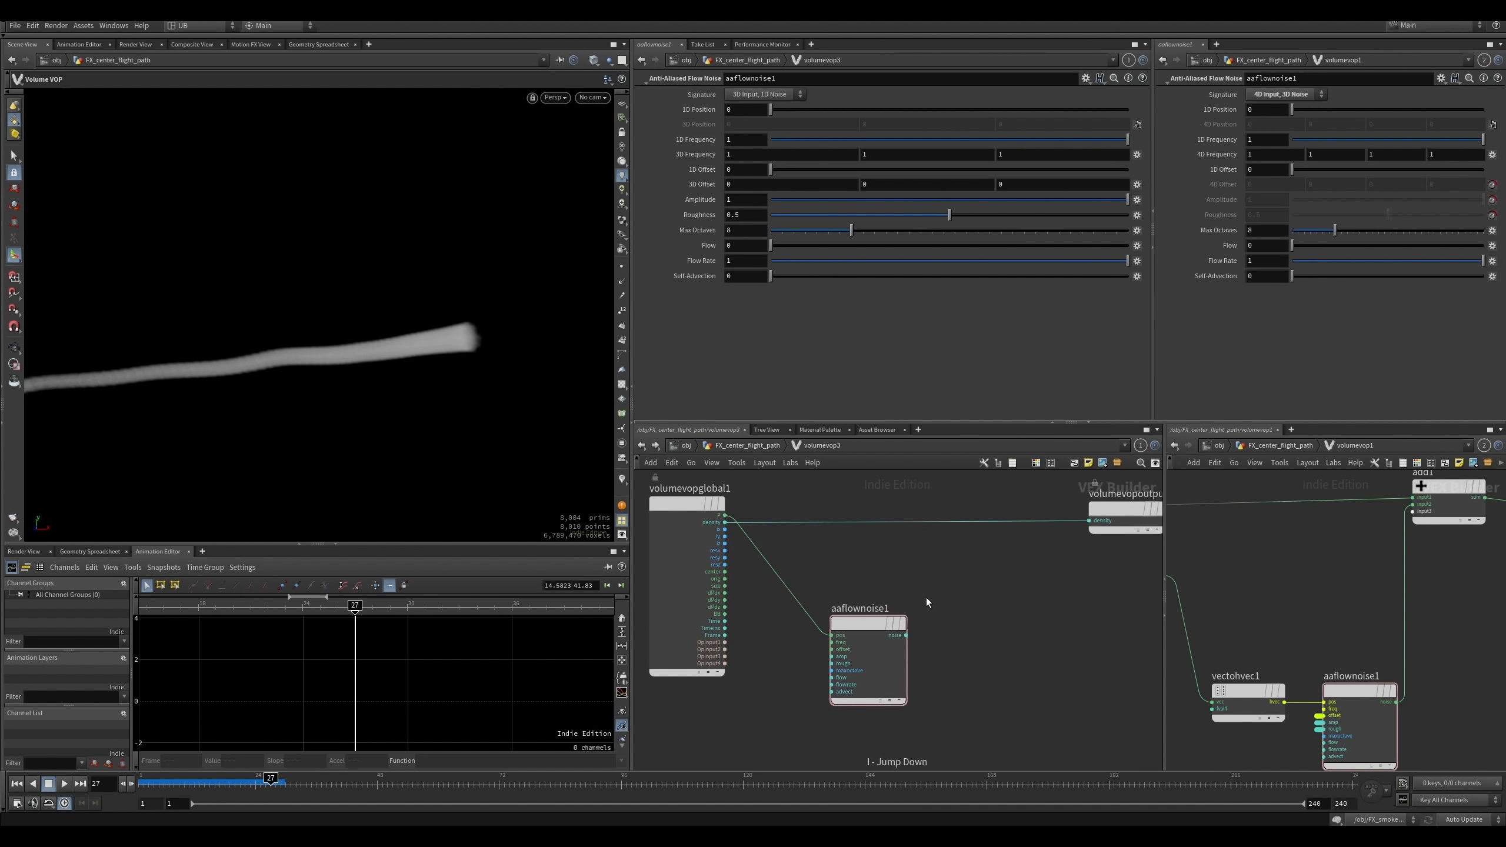
{"action": "key", "text": "Tab"}
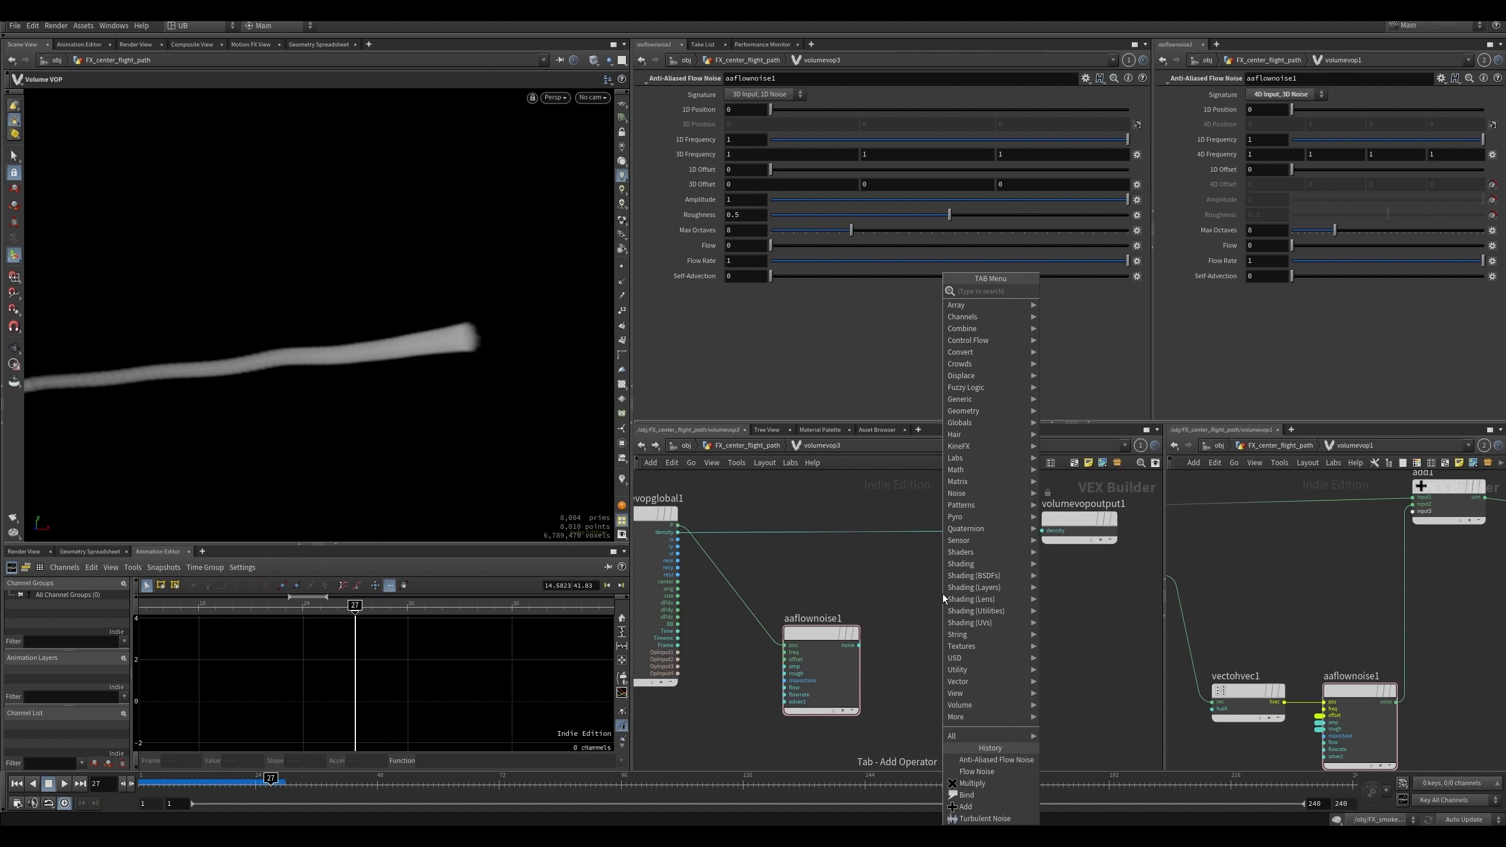
{"action": "type", "text": "vol"}
{"action": "left_click", "coordinate": [1078, 314]}
{"action": "left_click", "coordinate": [947, 576]}
{"action": "left_click_drag", "start_coordinate": [678, 525], "coordinate": [909, 587]}
- Set the Volume Sample's signature to Primitive Name, its primitive name to density and its input to First Input
{"action": "left_click", "coordinate": [764, 94]}
{"action": "left_click", "coordinate": [762, 108]}
{"action": "left_click", "coordinate": [758, 140]}
{"action": "type", "text": "density"}
{"action": "key", "text": "Return"}
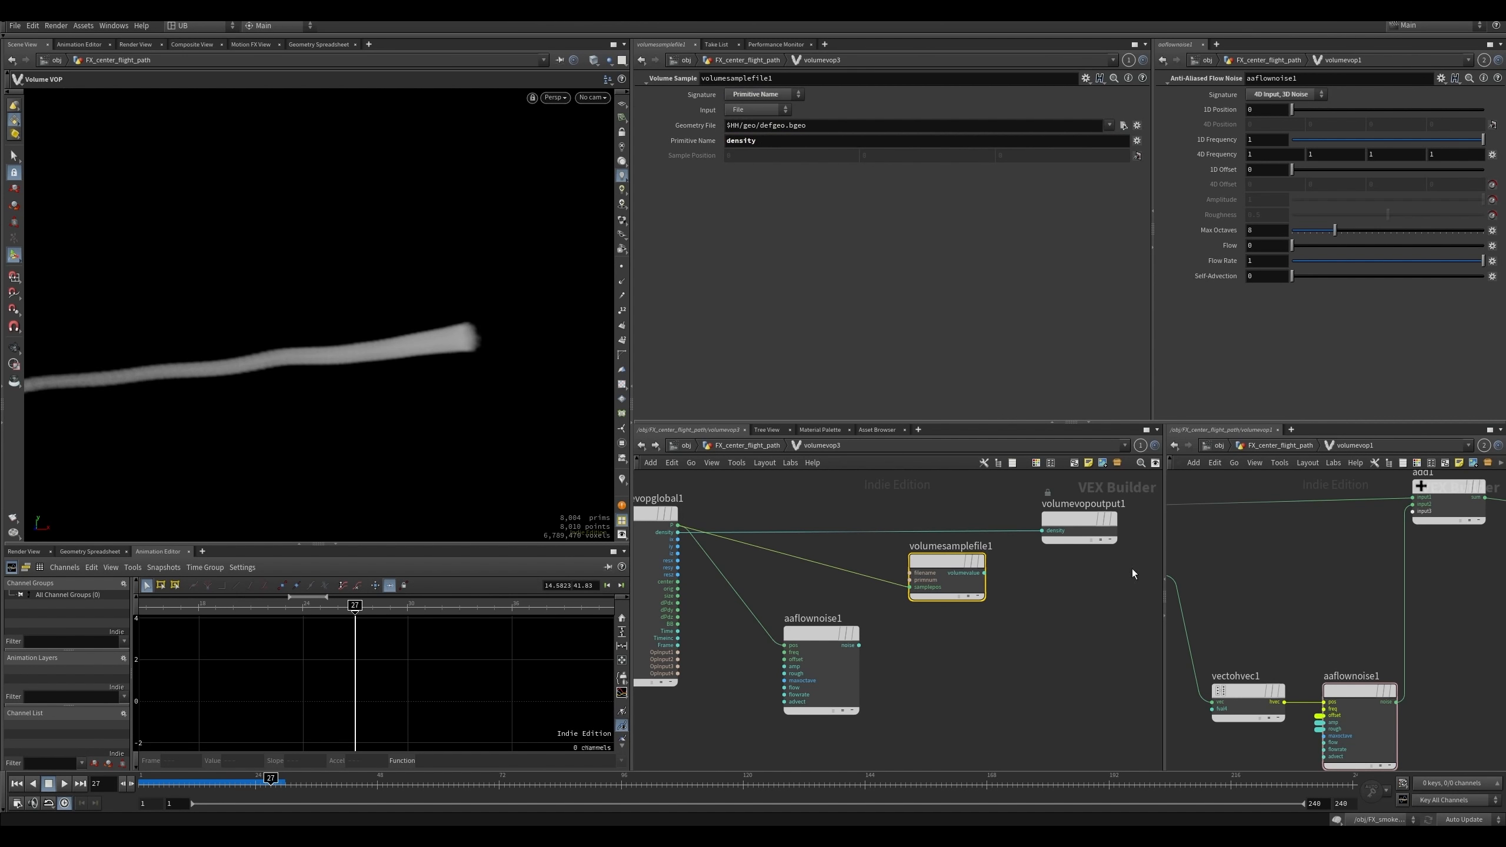
{"action": "left_click", "coordinate": [757, 110]}
{"action": "left_click", "coordinate": [748, 126]}
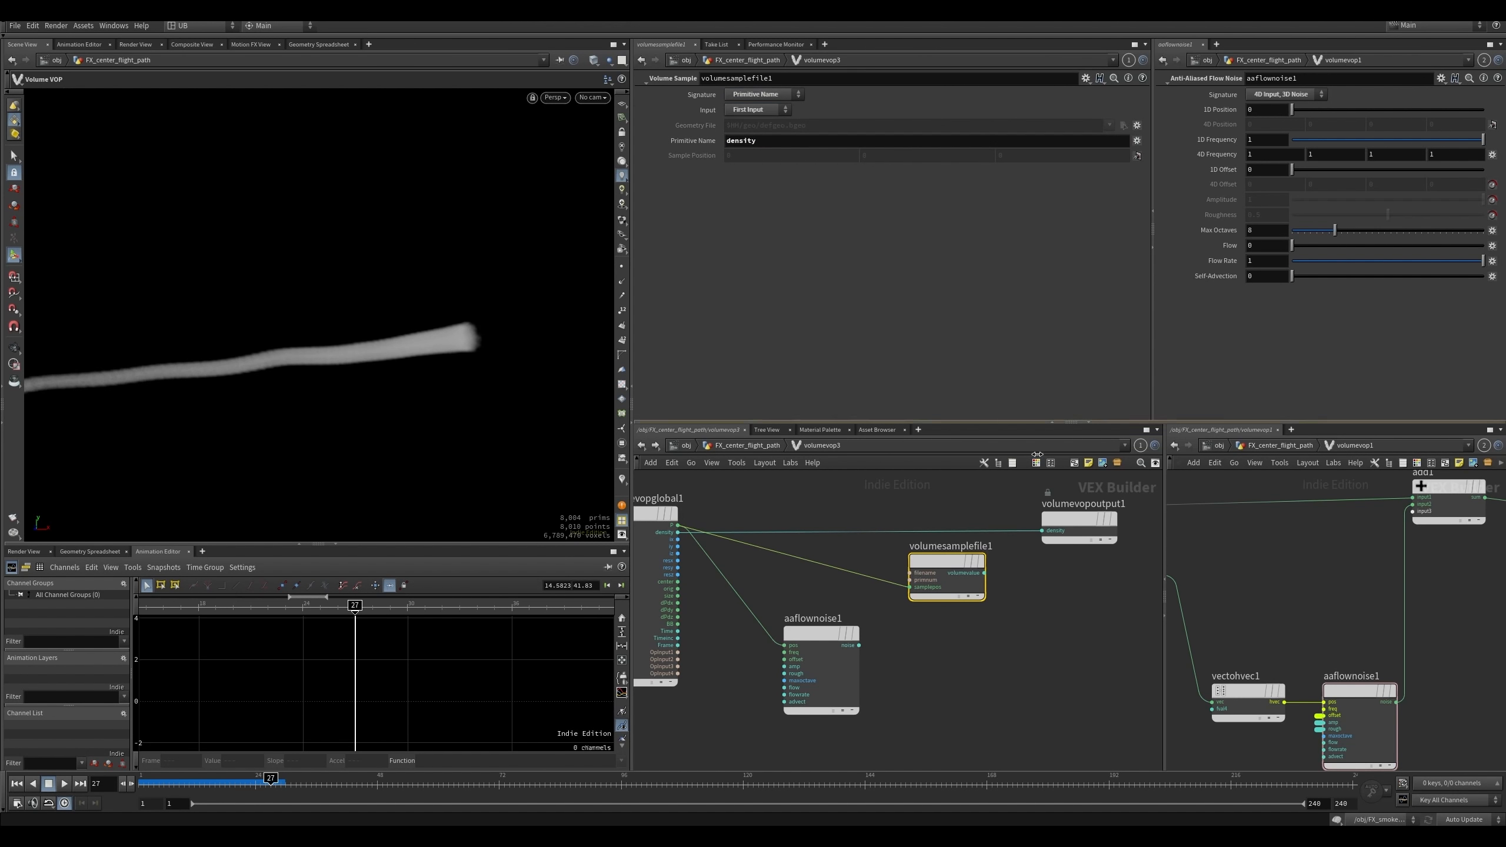
- Wire the Volume Sample's volume value into the output's density and select both nodes
{"action": "left_click", "coordinate": [984, 572]}
{"action": "left_click", "coordinate": [1042, 531]}
{"action": "left_click_drag", "start_coordinate": [947, 562], "coordinate": [945, 530]}
{"action": "left_click", "coordinate": [858, 644]}
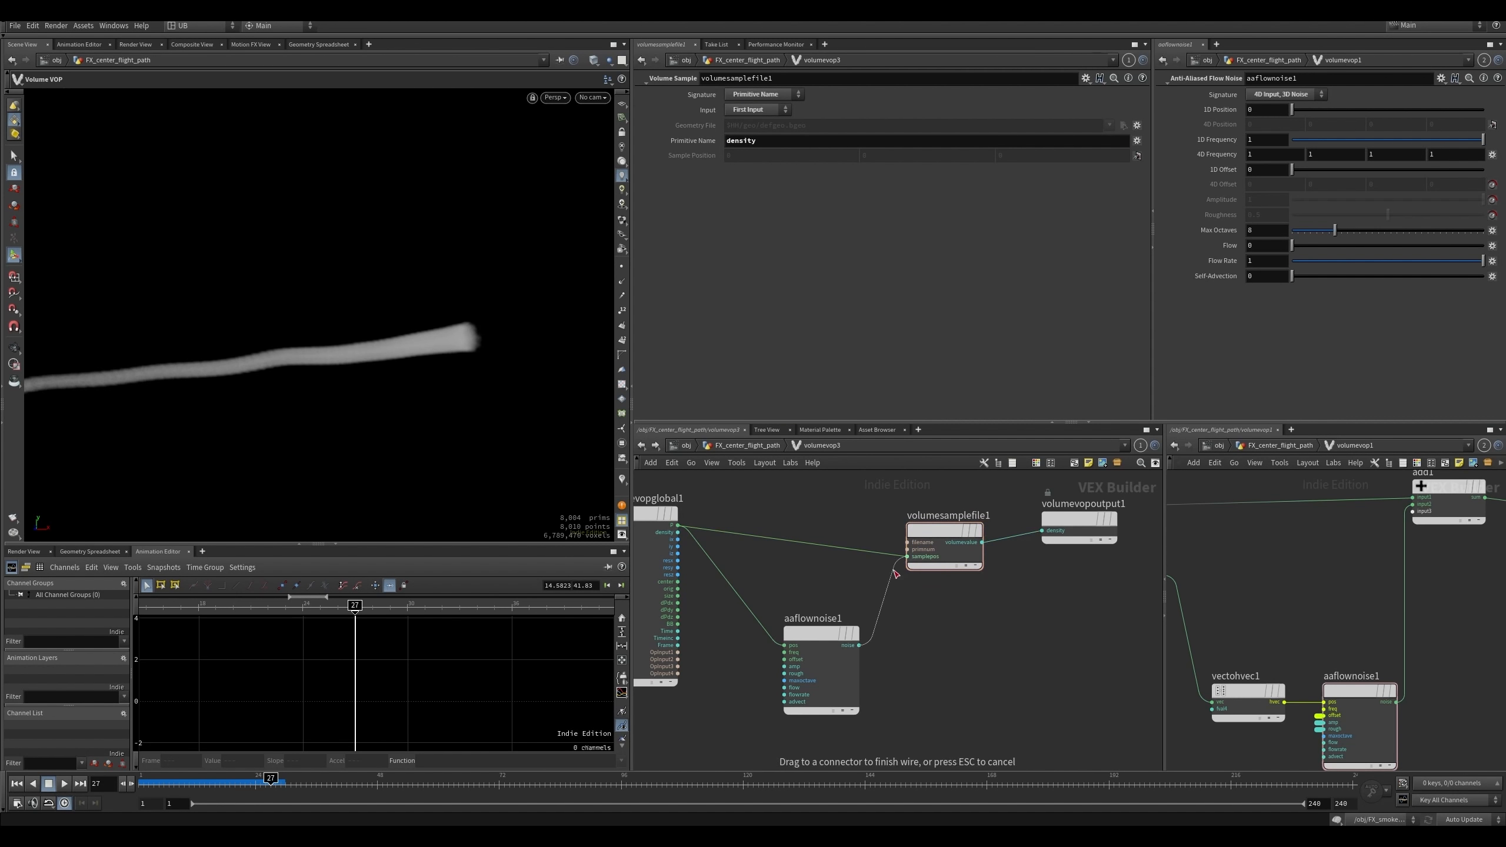
{"action": "left_click", "coordinate": [949, 642]}
{"action": "middle_click_drag", "start_coordinate": [1040, 565], "coordinate": [934, 616]}
{"action": "left_click_drag", "start_coordinate": [1075, 513], "coordinate": [839, 596]}
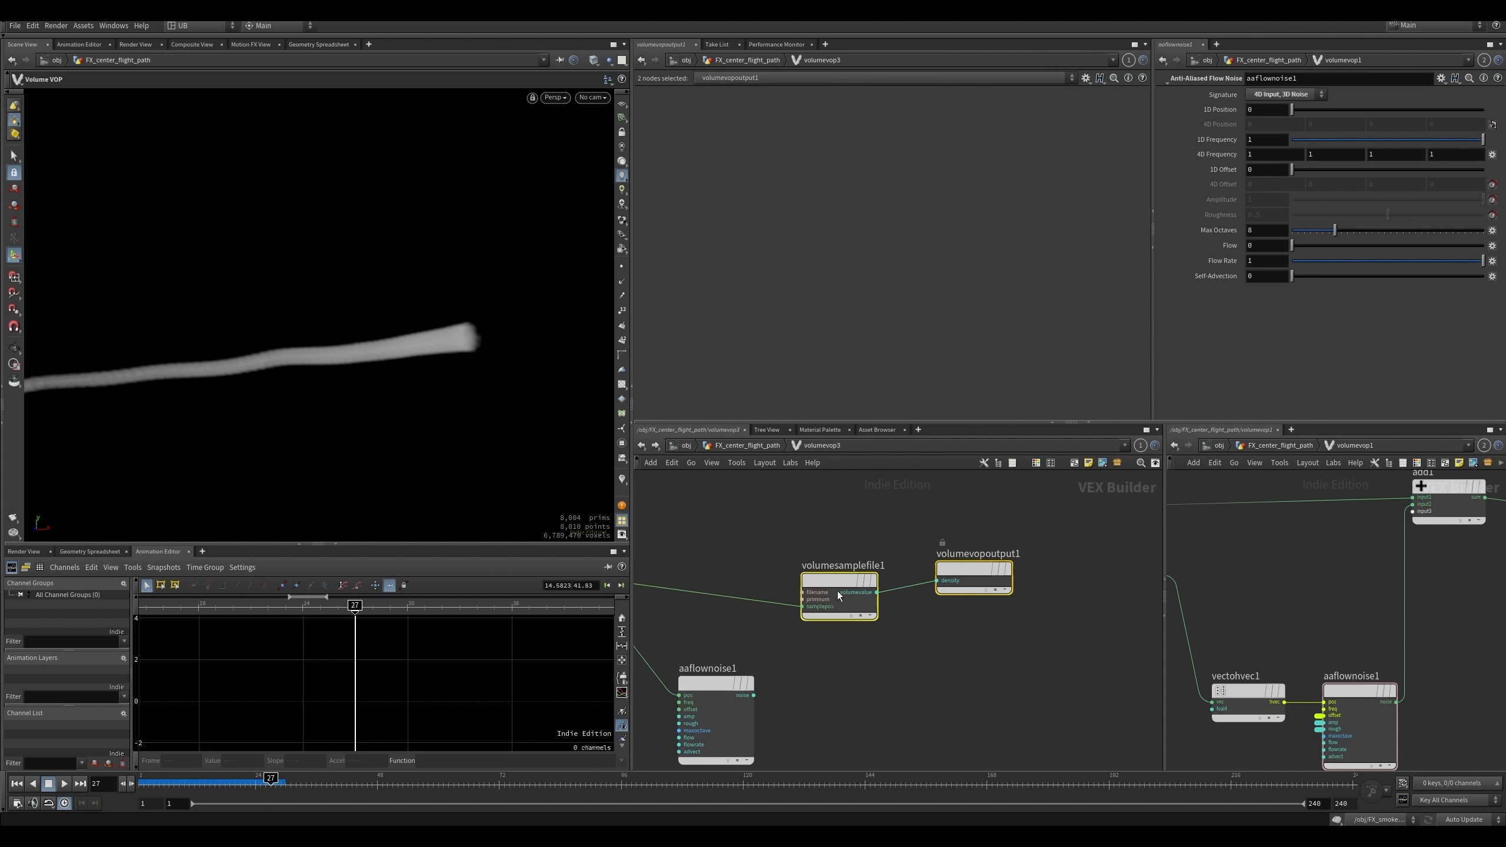